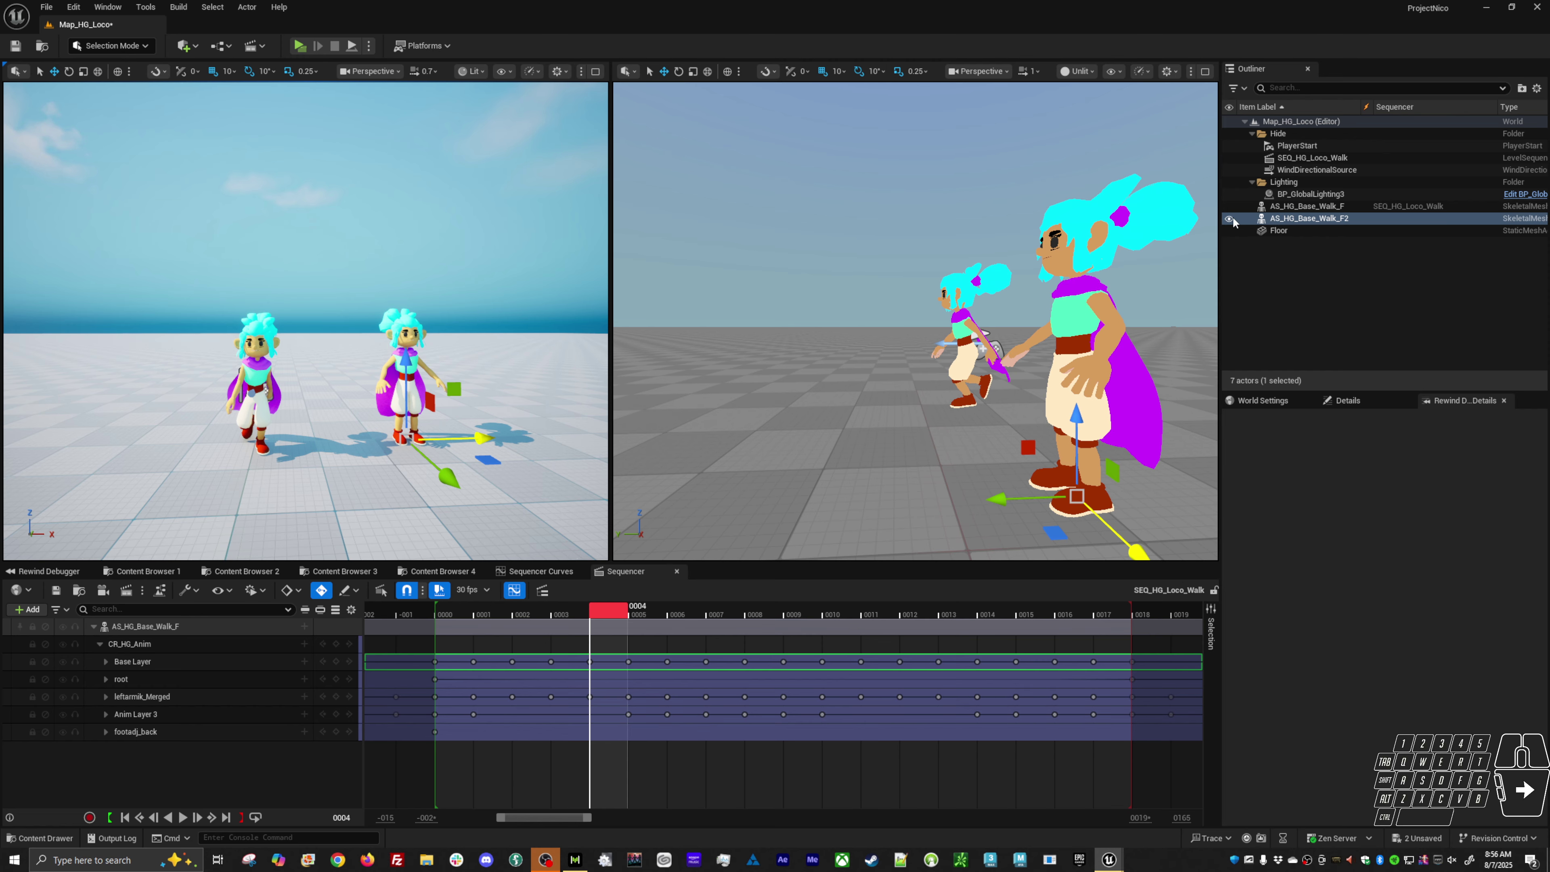
# Step: Add AS_HG_Base_Walk_F2 to the sequence and give it the AS_HG_Base_Walk_F_Start animation starting at frame 0
pyautogui.moveTo(1306, 219); pyautogui.dragTo(157, 775)
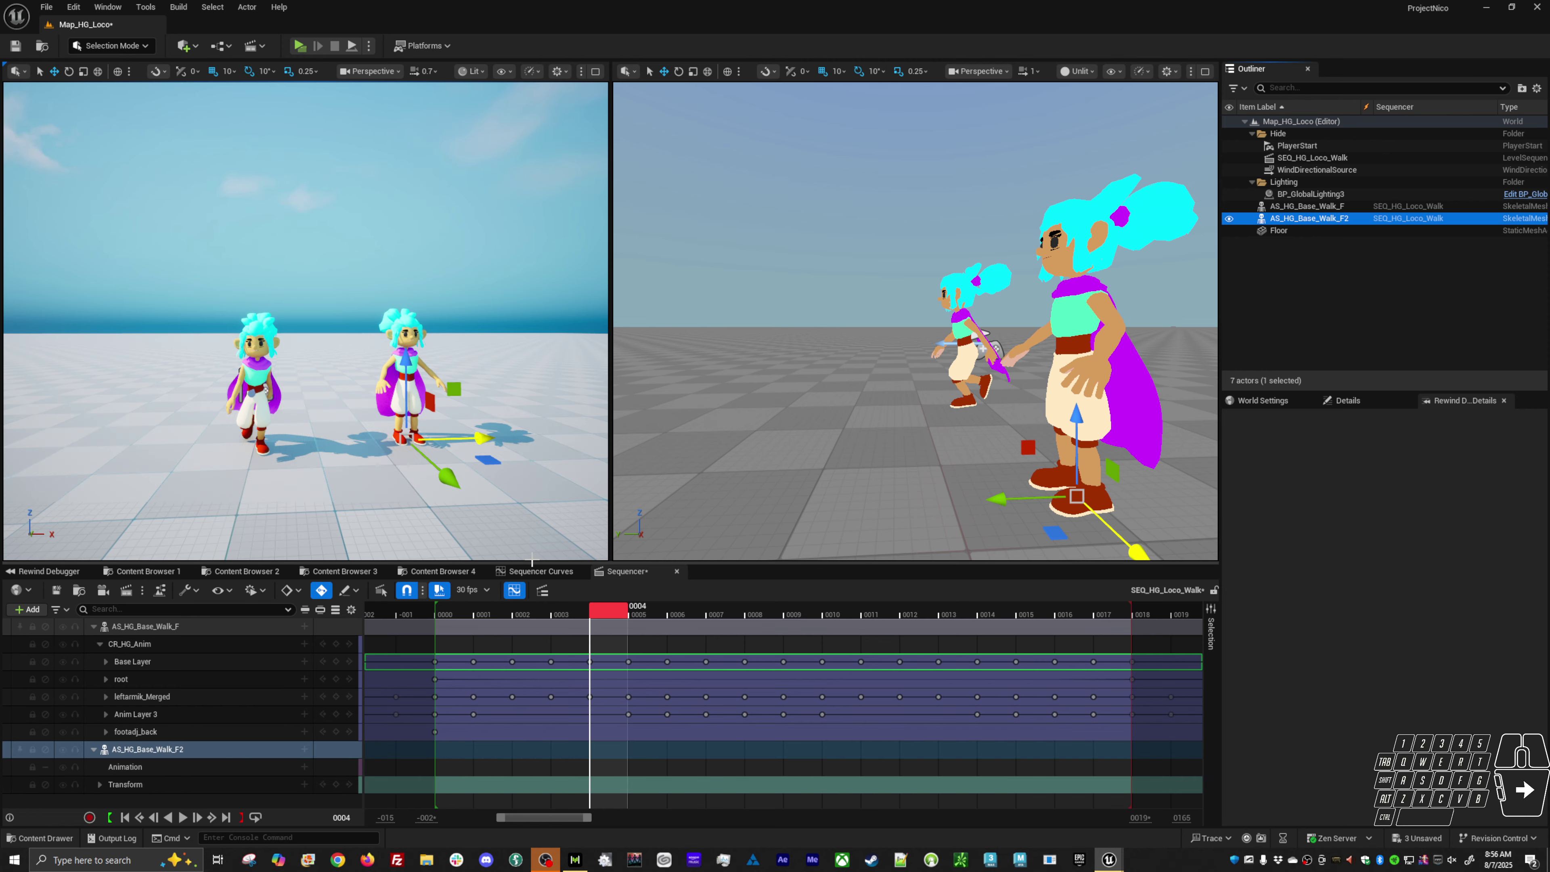
pyautogui.moveTo(532, 563); pyautogui.dragTo(531, 504)
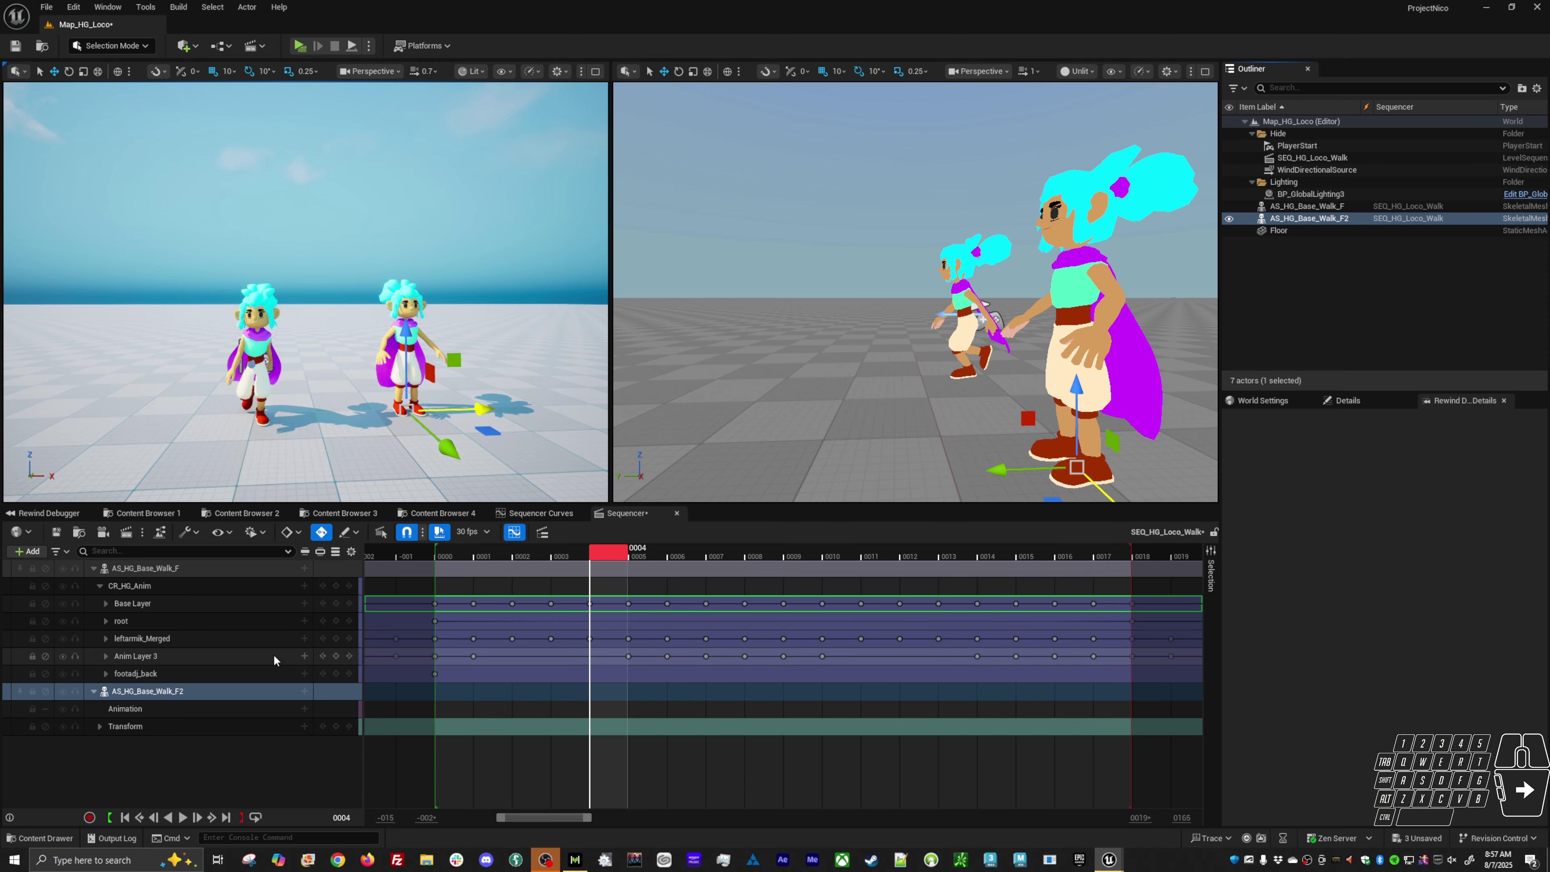
pyautogui.click(440, 592)
pyautogui.keyDown('alt'); pyautogui.moveTo(317, 396); pyautogui.dragTo(286, 426); pyautogui.keyUp('alt')
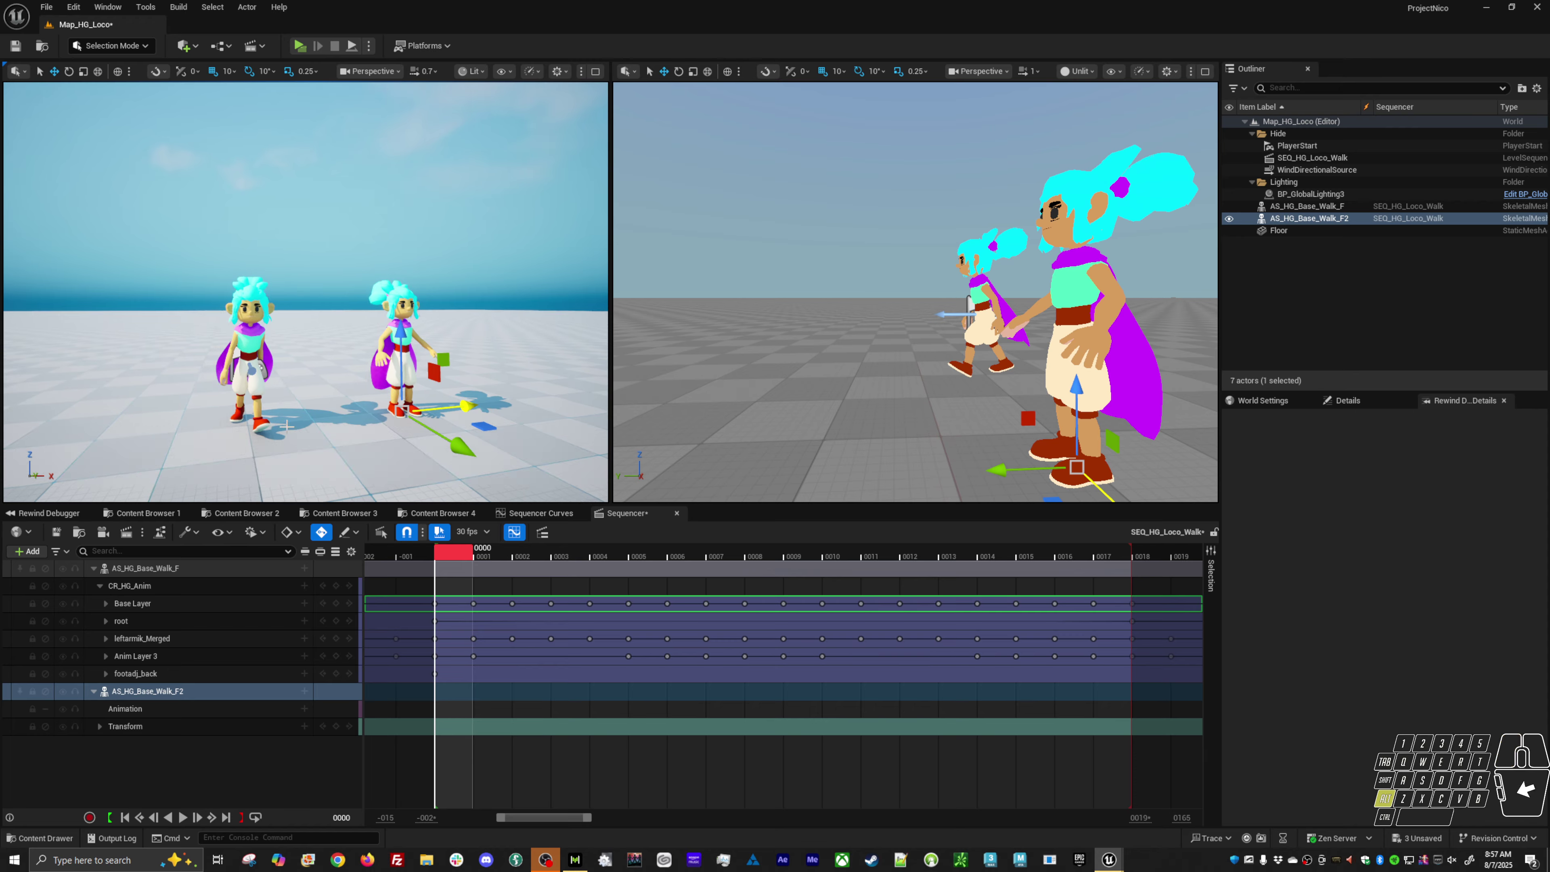
pyautogui.click(304, 709)
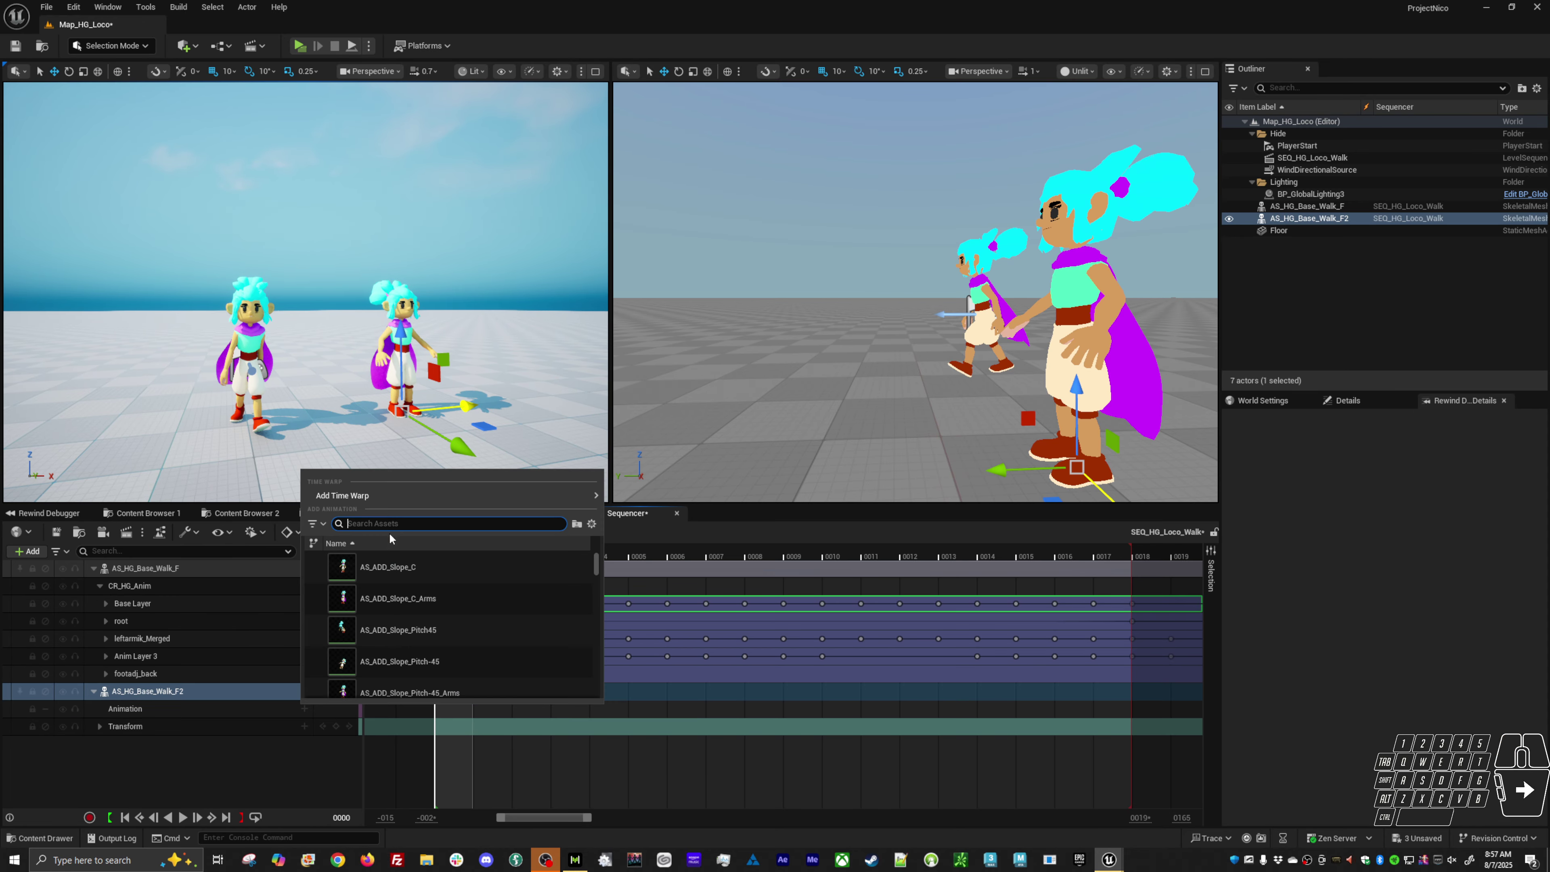
pyautogui.moveTo(403, 502)
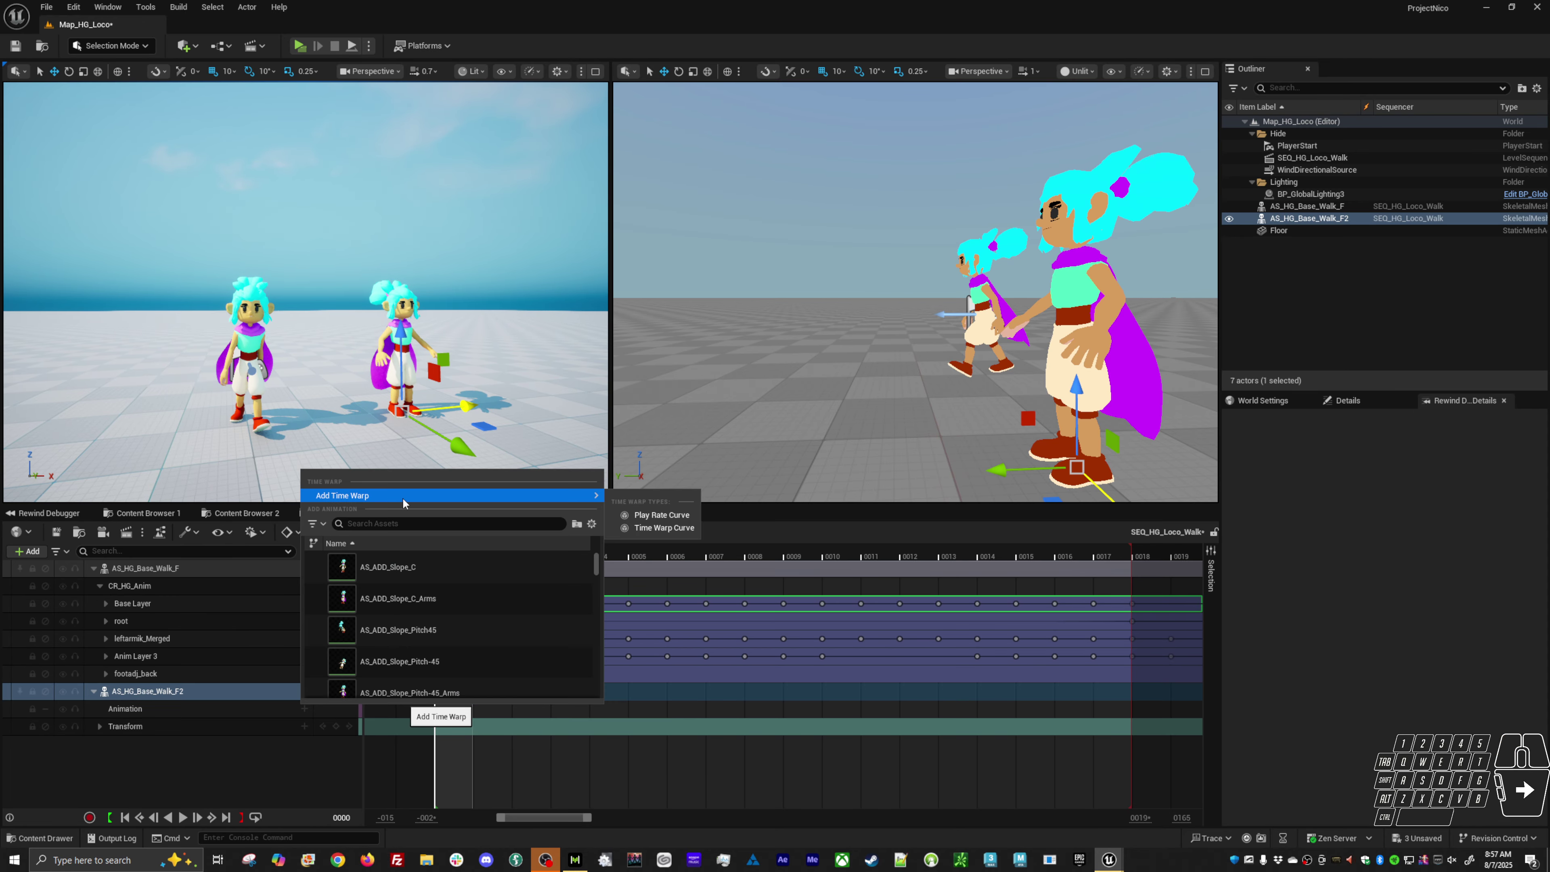
pyautogui.write('walk s')
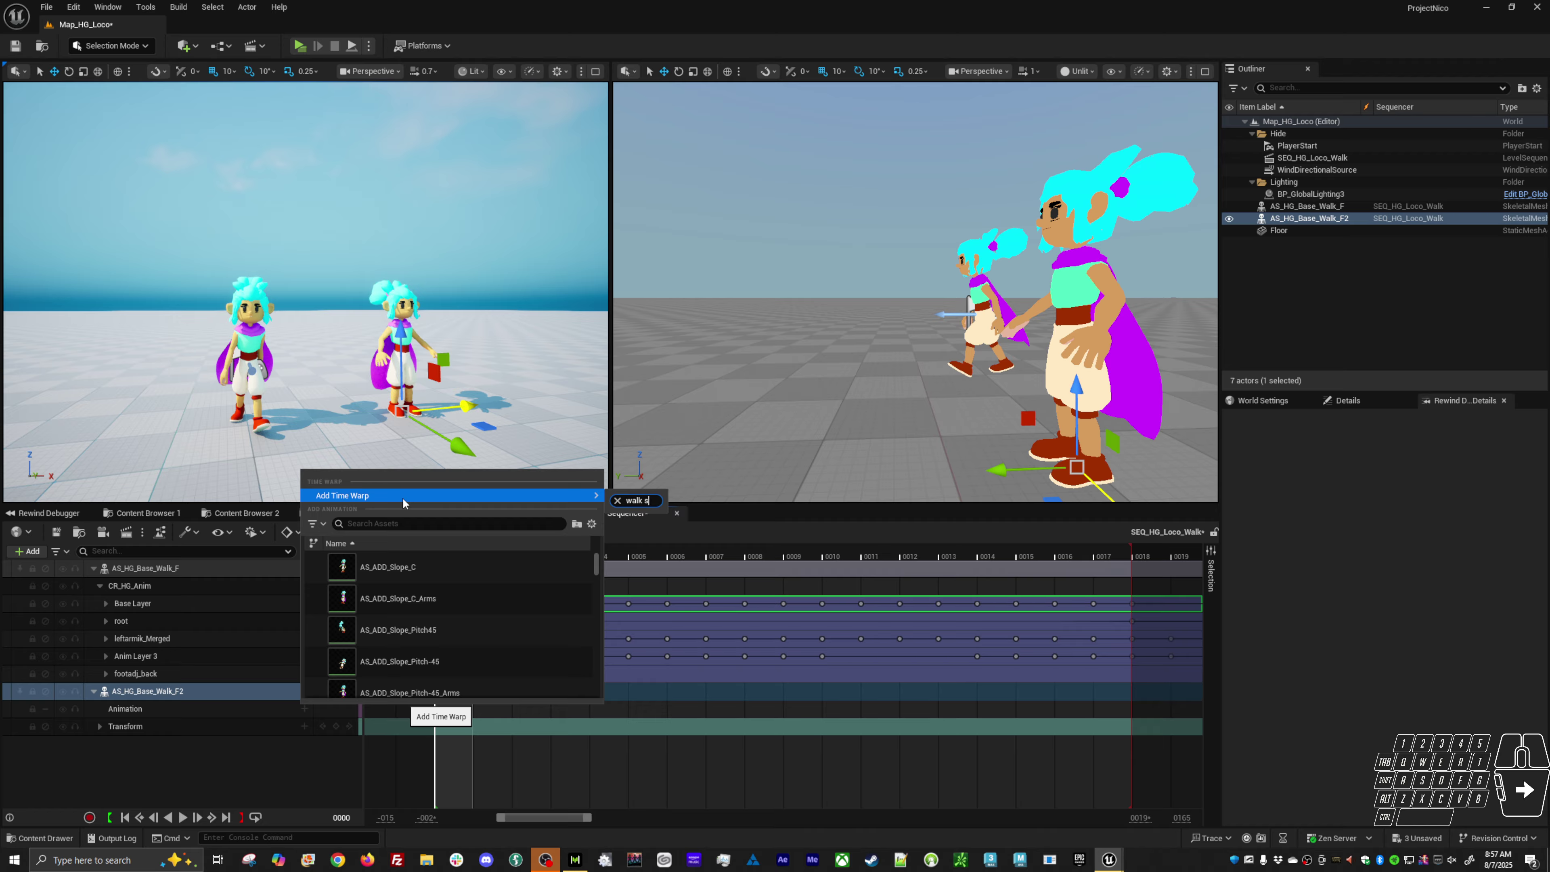
pyautogui.click(405, 523)
pyautogui.write('wa')
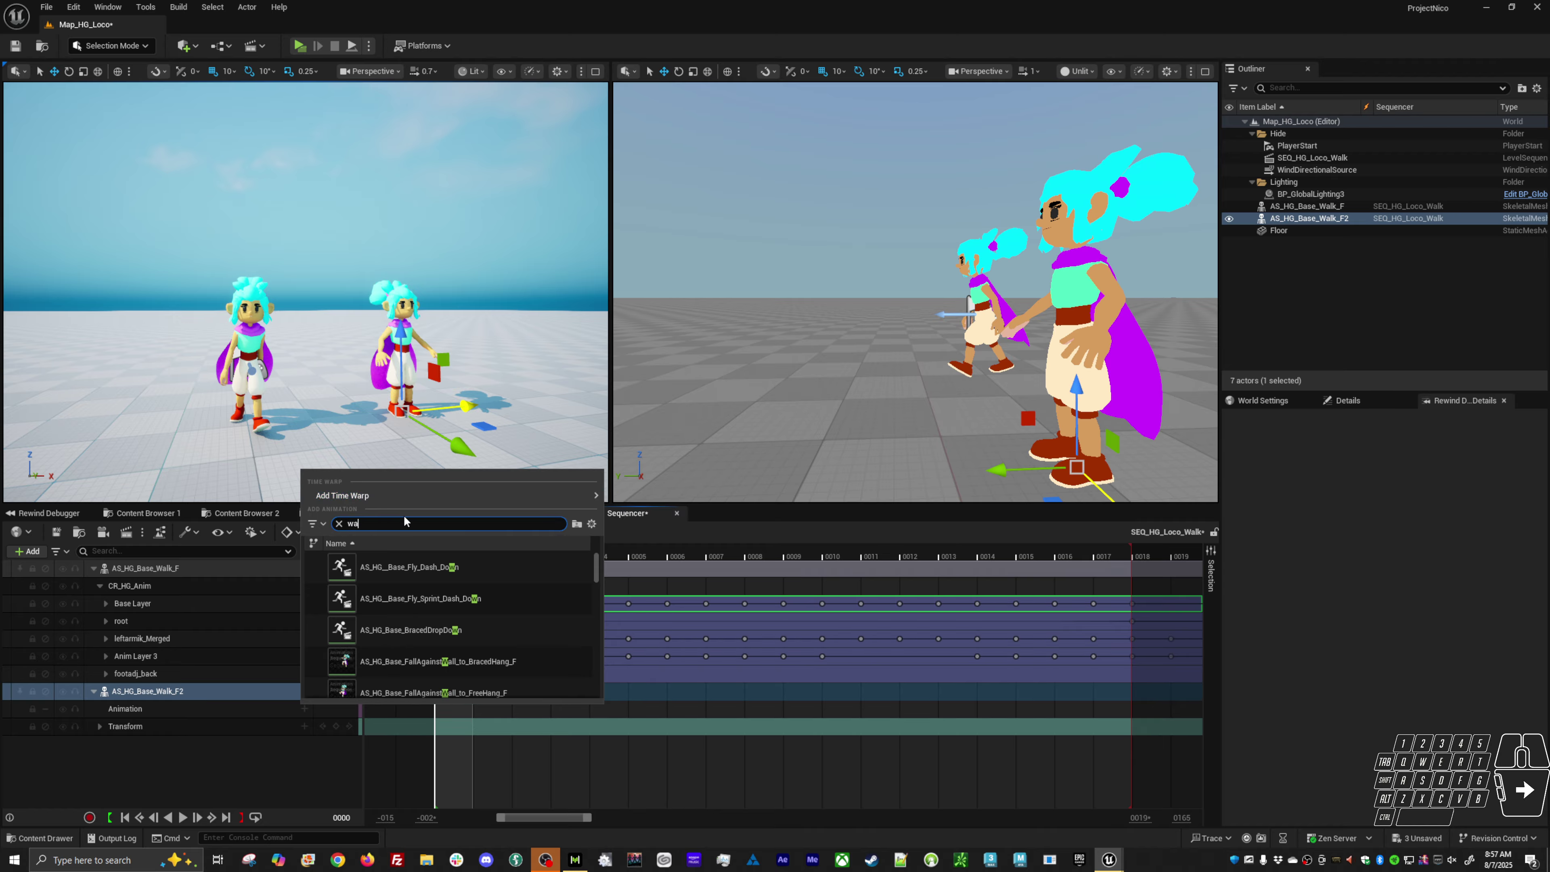
pyautogui.write('lk start')
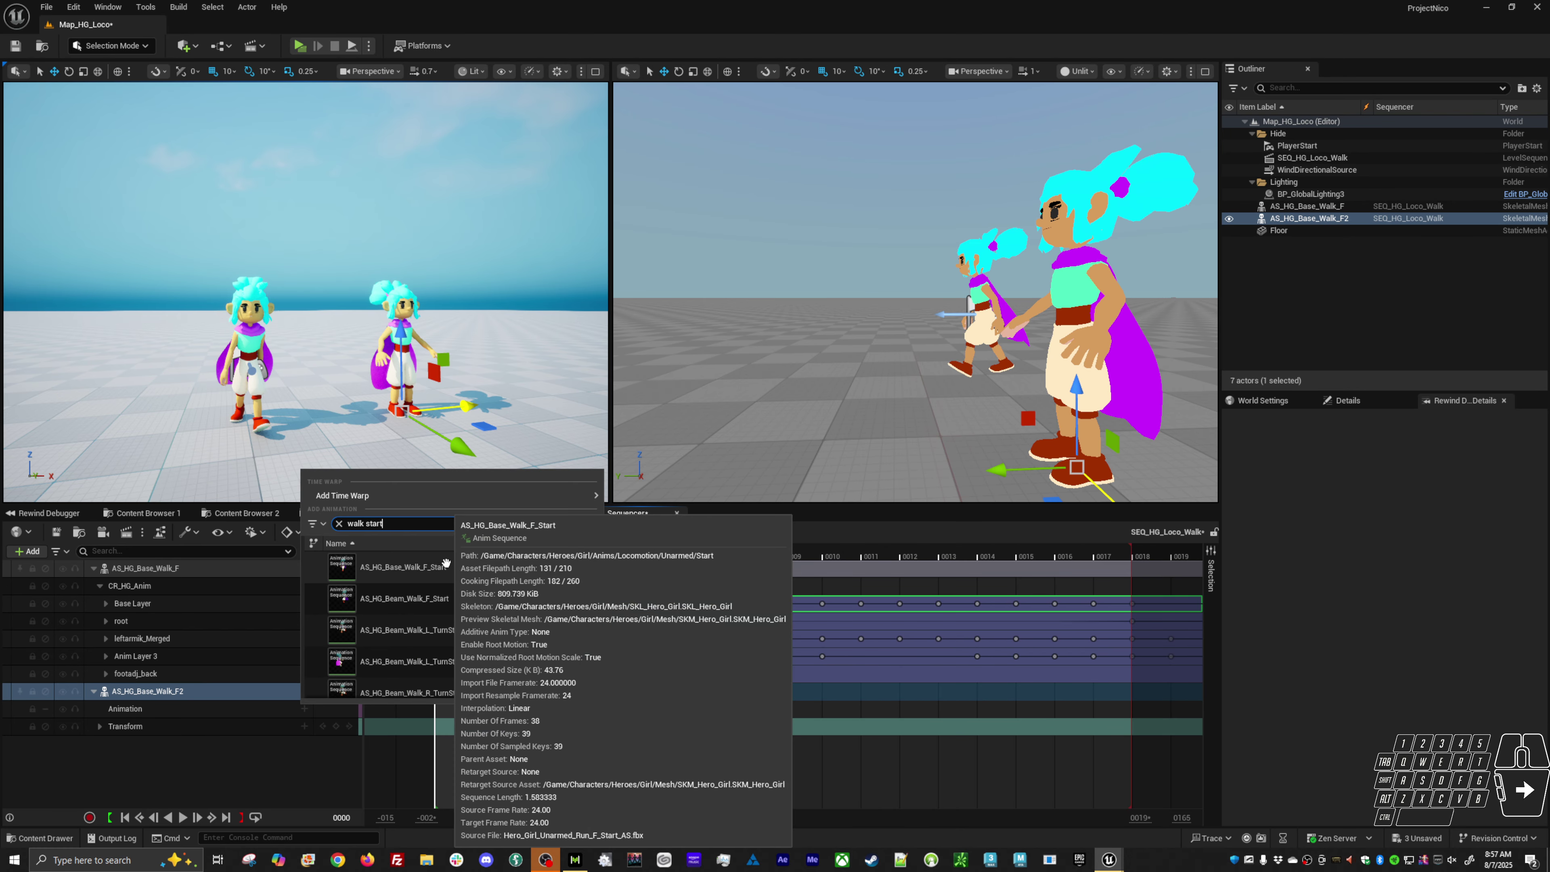
pyautogui.click(363, 650)
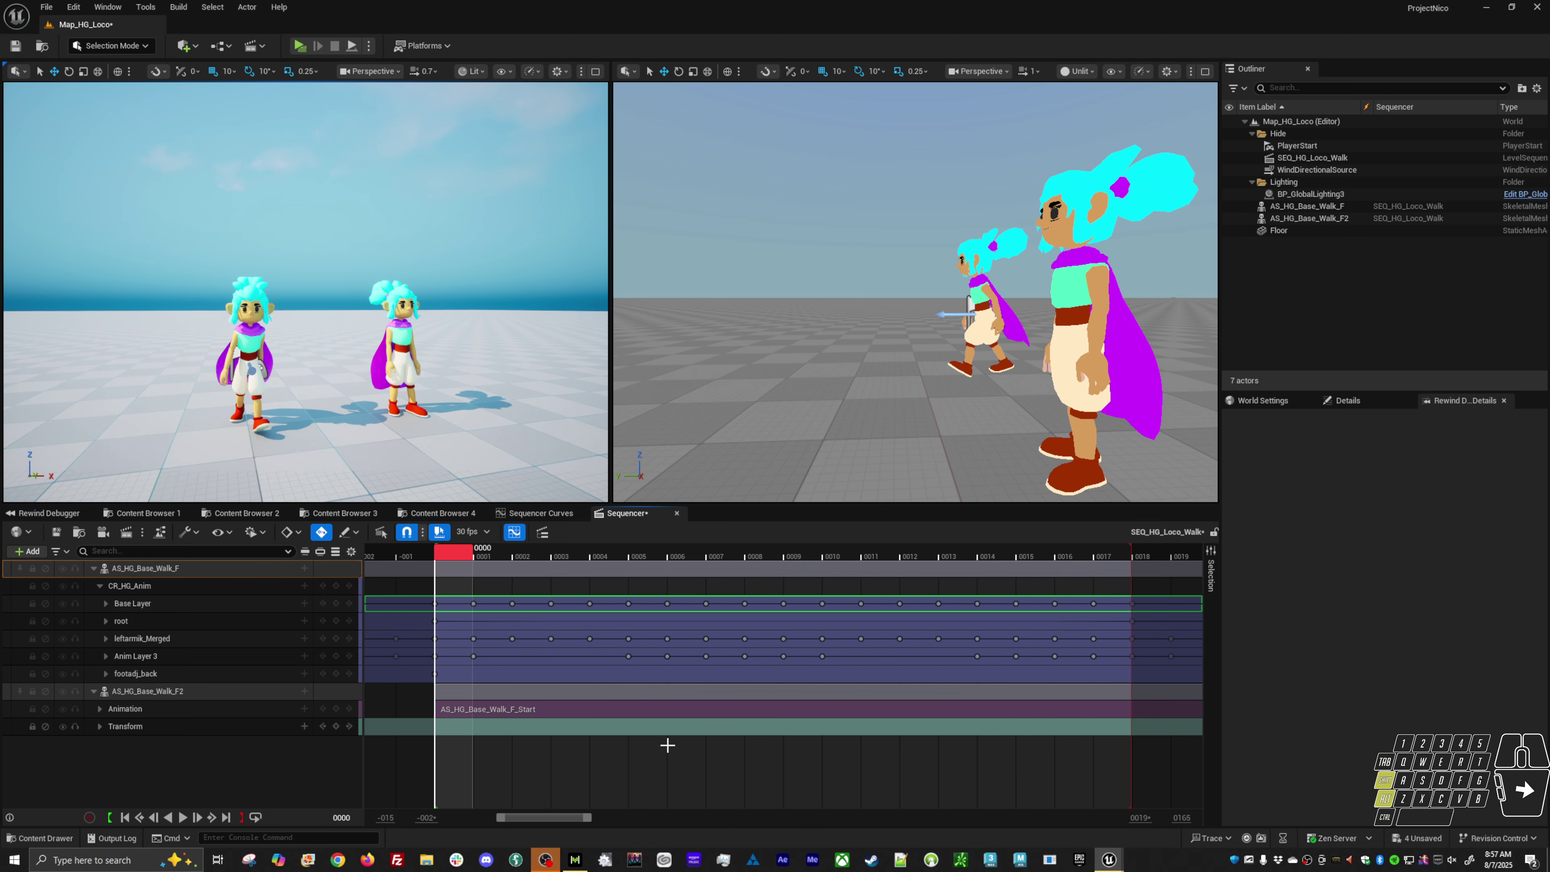
# Step: Extend the playback range to about the end of the AS_HG_Base_Walk_F_Start clip and set the display rate to 24 fps
pyautogui.keyDown('alt'); pyautogui.keyDown('shift'); pyautogui.moveTo(755, 736); pyautogui.dragTo(689, 733, button='right'); pyautogui.keyUp('shift'); pyautogui.keyUp('alt')
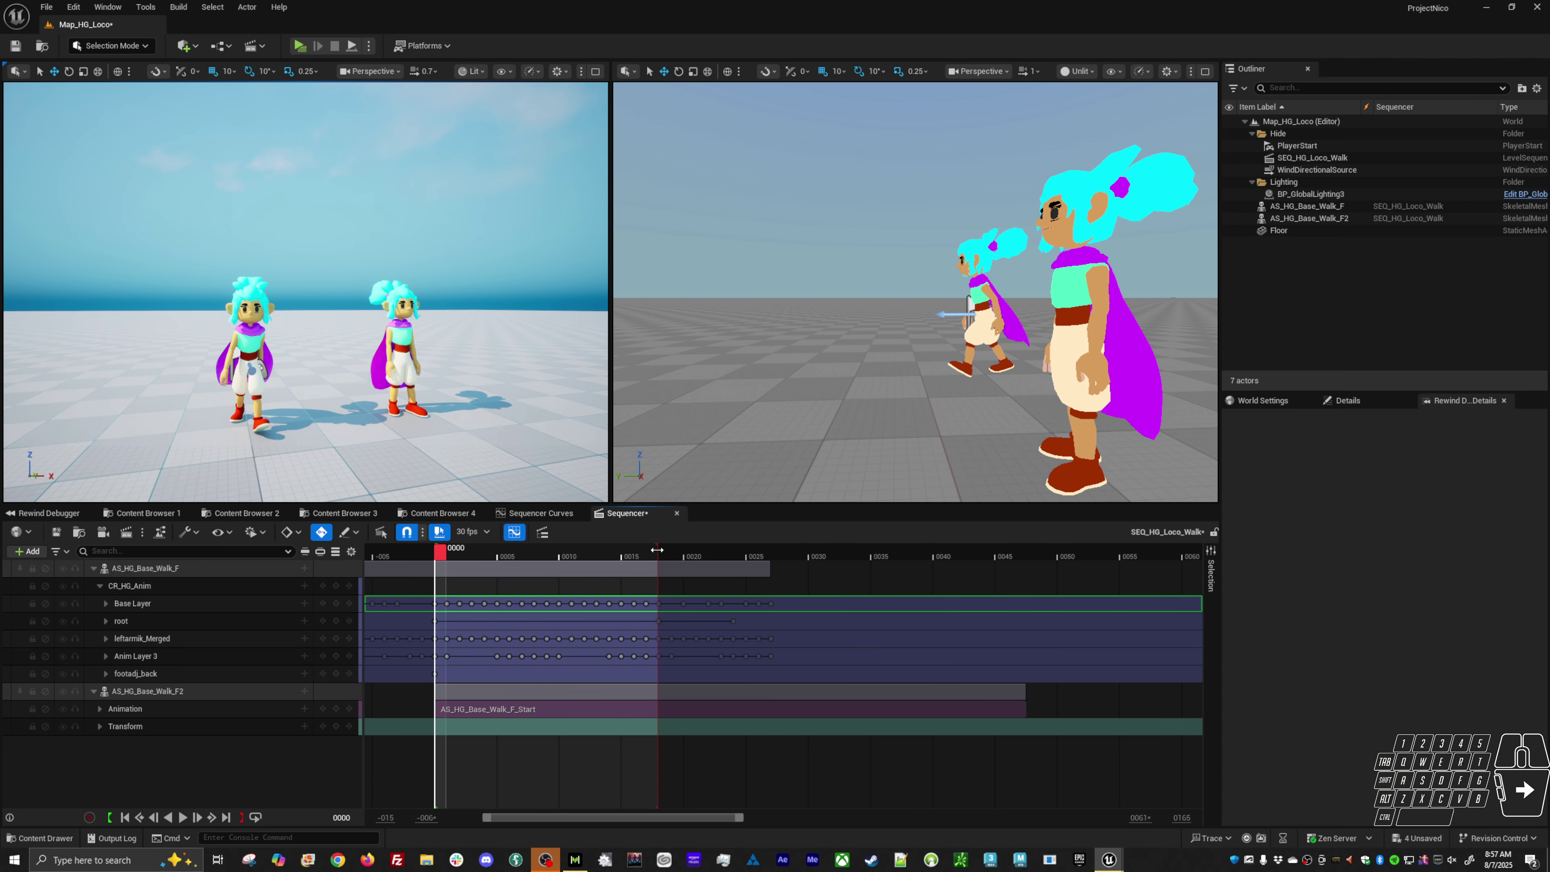
pyautogui.moveTo(670, 562); pyautogui.dragTo(1027, 570)
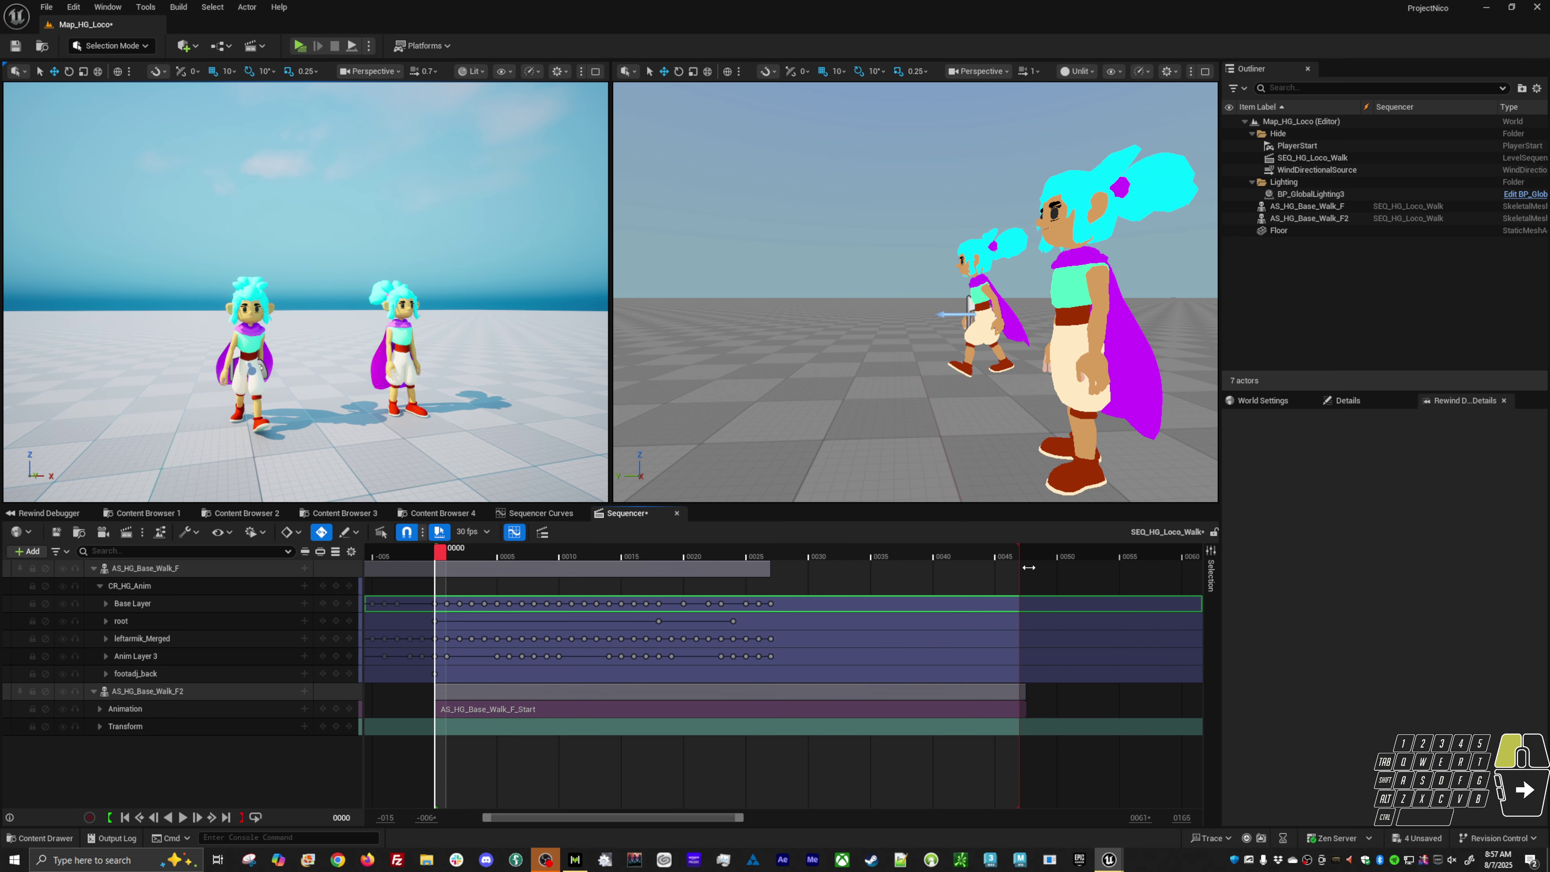
pyautogui.click(471, 532)
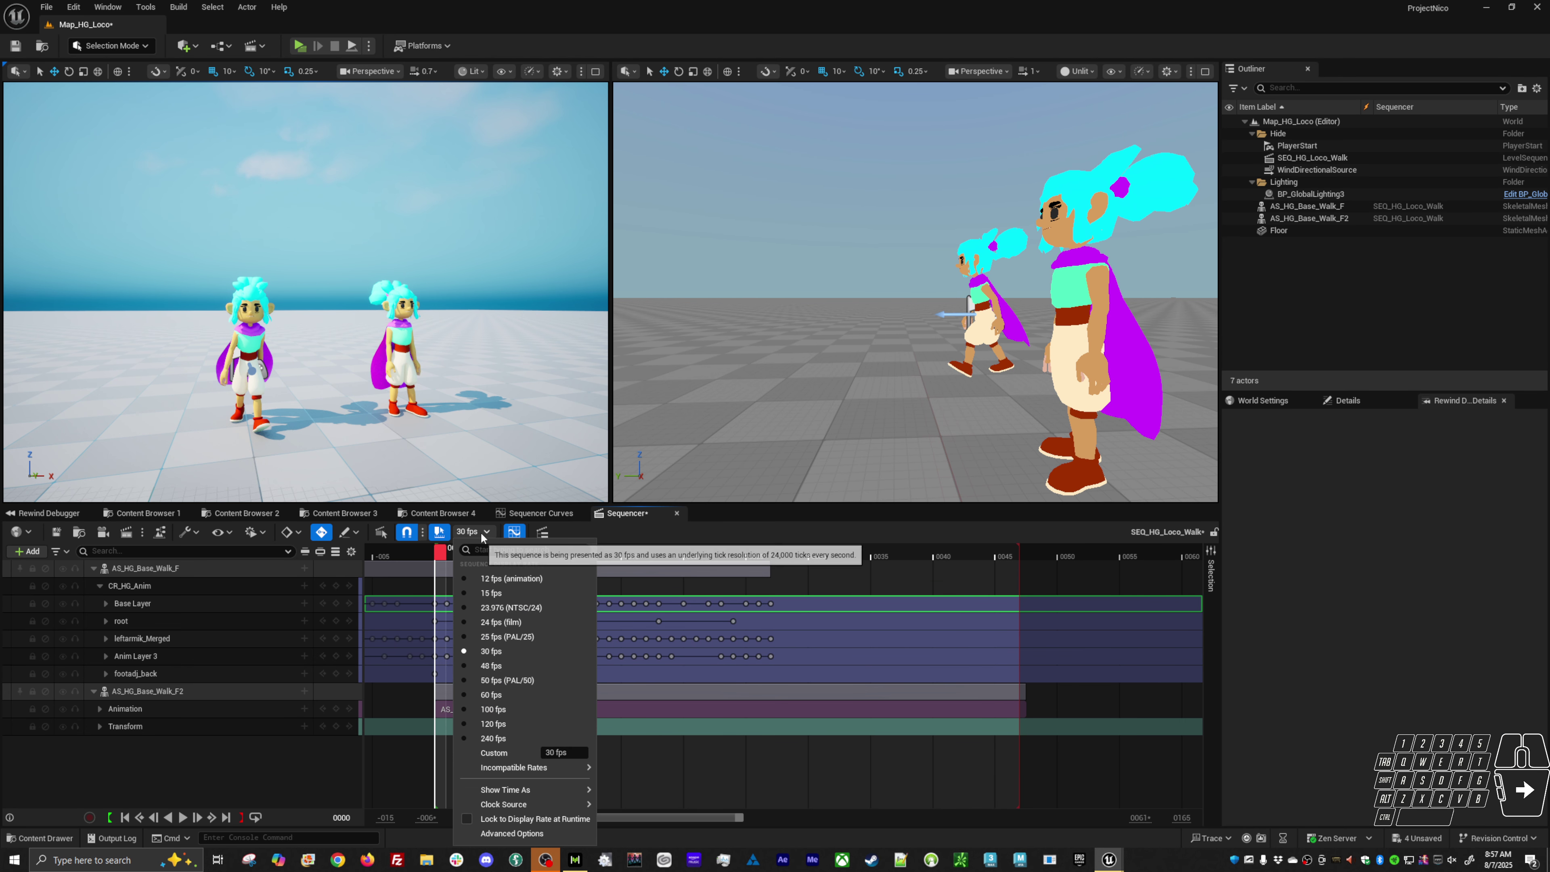
pyautogui.click(495, 622)
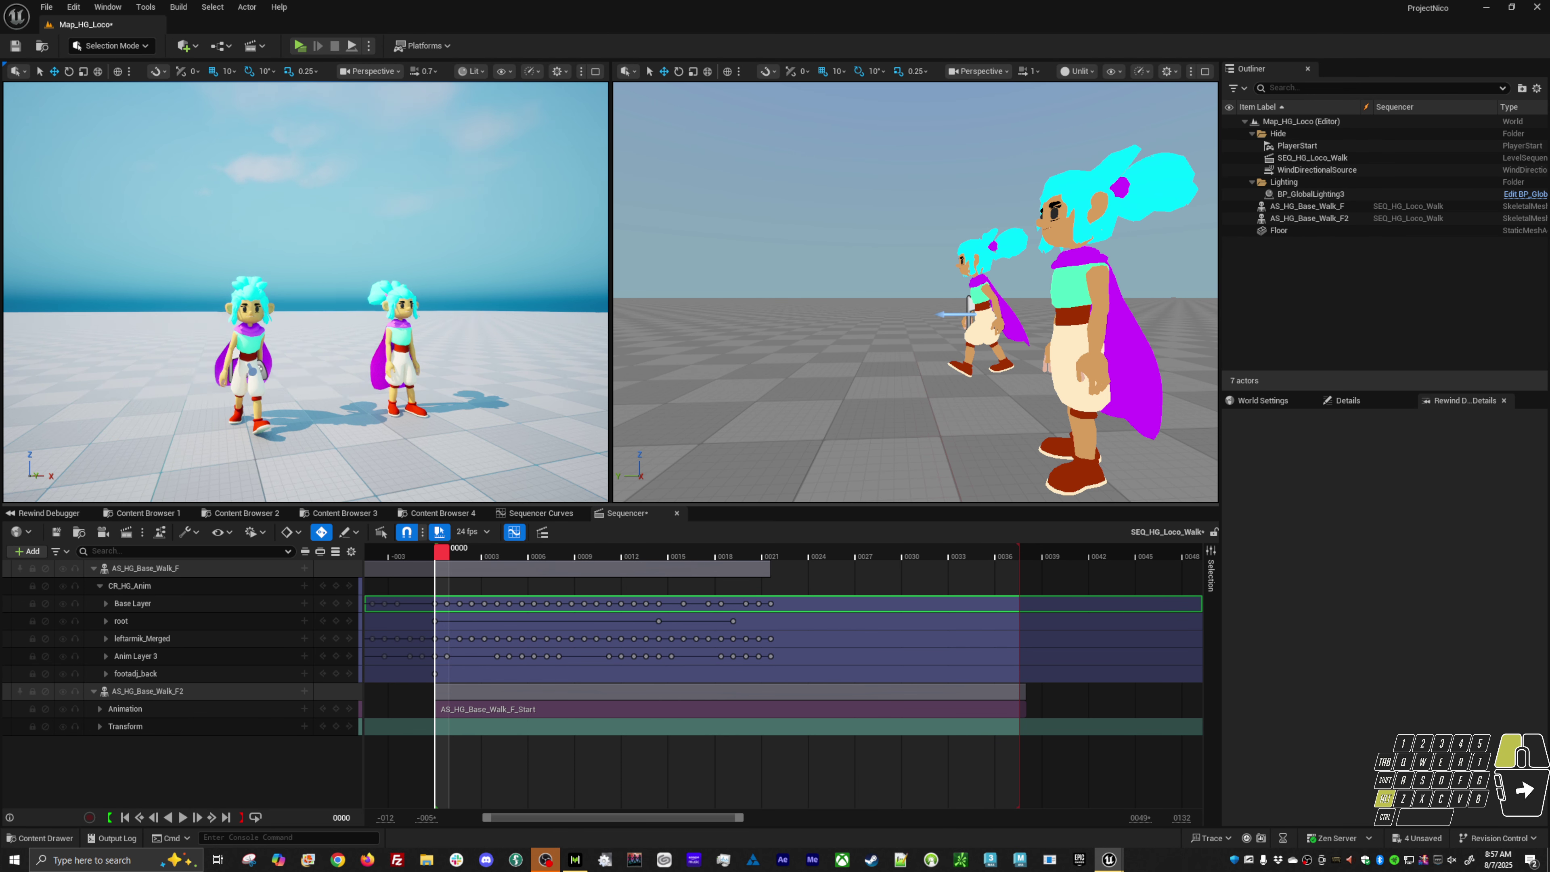
# Step: Play the sequence to compare the two characters' walks, and set the display rate to 30 fps
pyautogui.keyDown('alt'); pyautogui.moveTo(397, 428); pyautogui.dragTo(451, 370); pyautogui.keyUp('alt')
pyautogui.press('space')
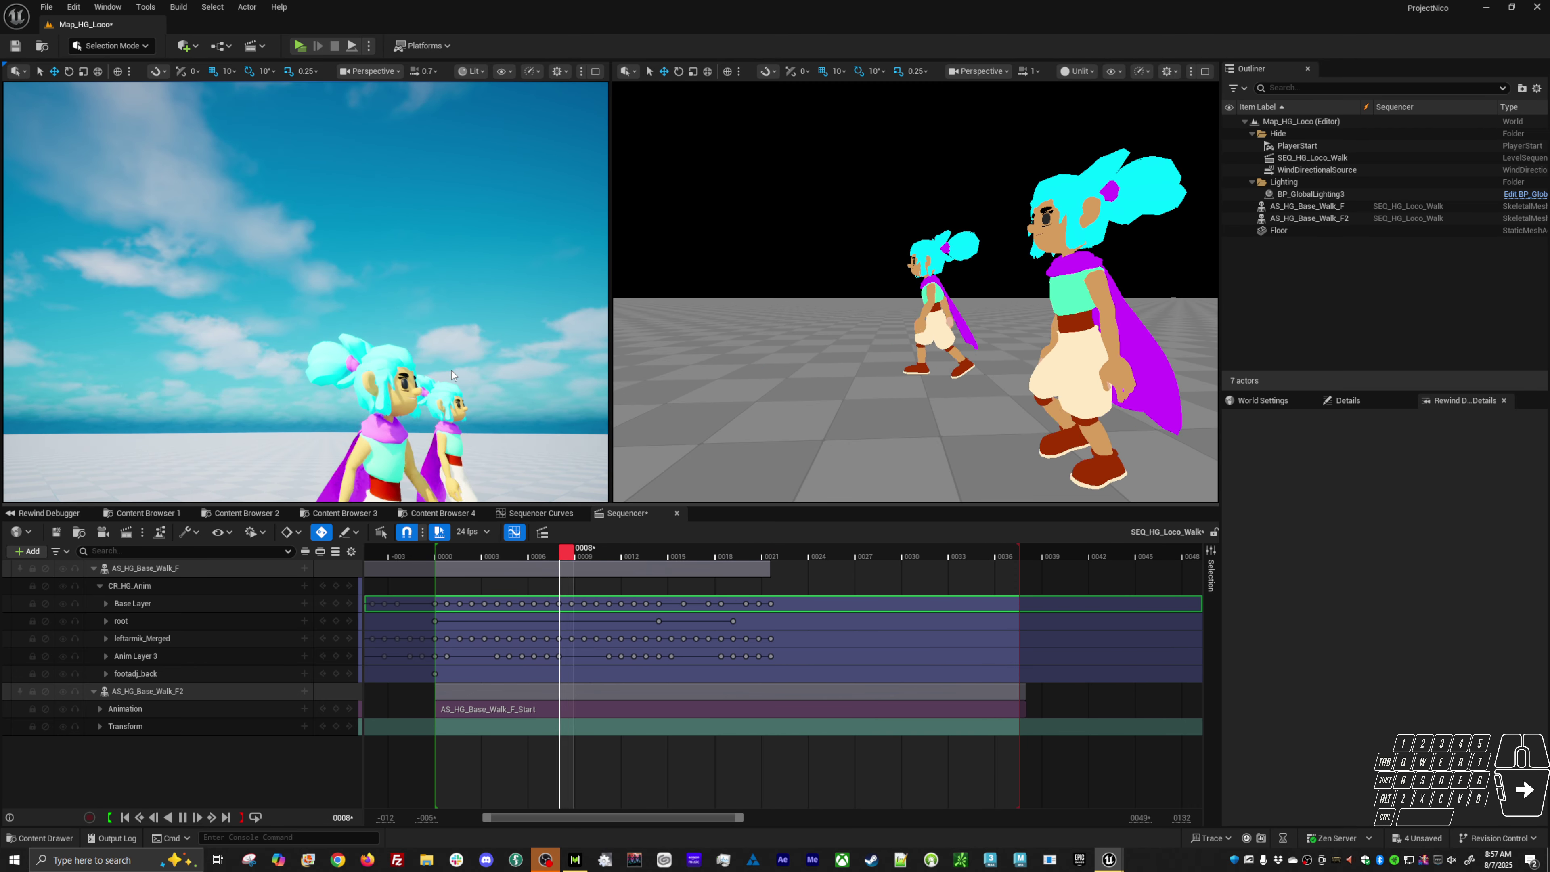
pyautogui.keyDown('alt'); pyautogui.moveTo(398, 436); pyautogui.dragTo(421, 459); pyautogui.keyUp('alt')
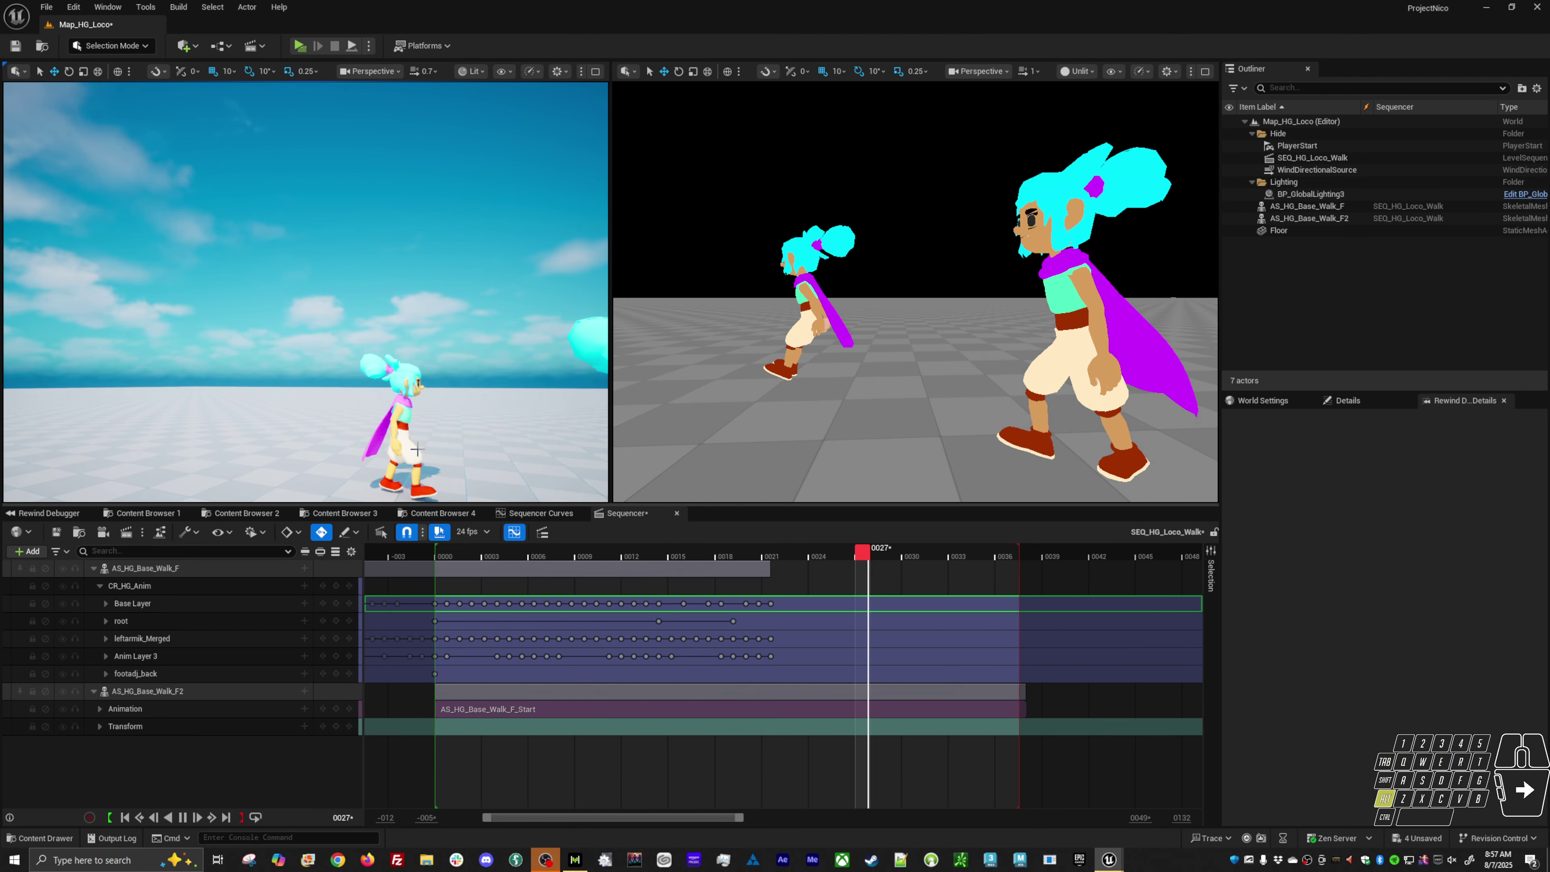
pyautogui.press('space')
pyautogui.click(472, 532)
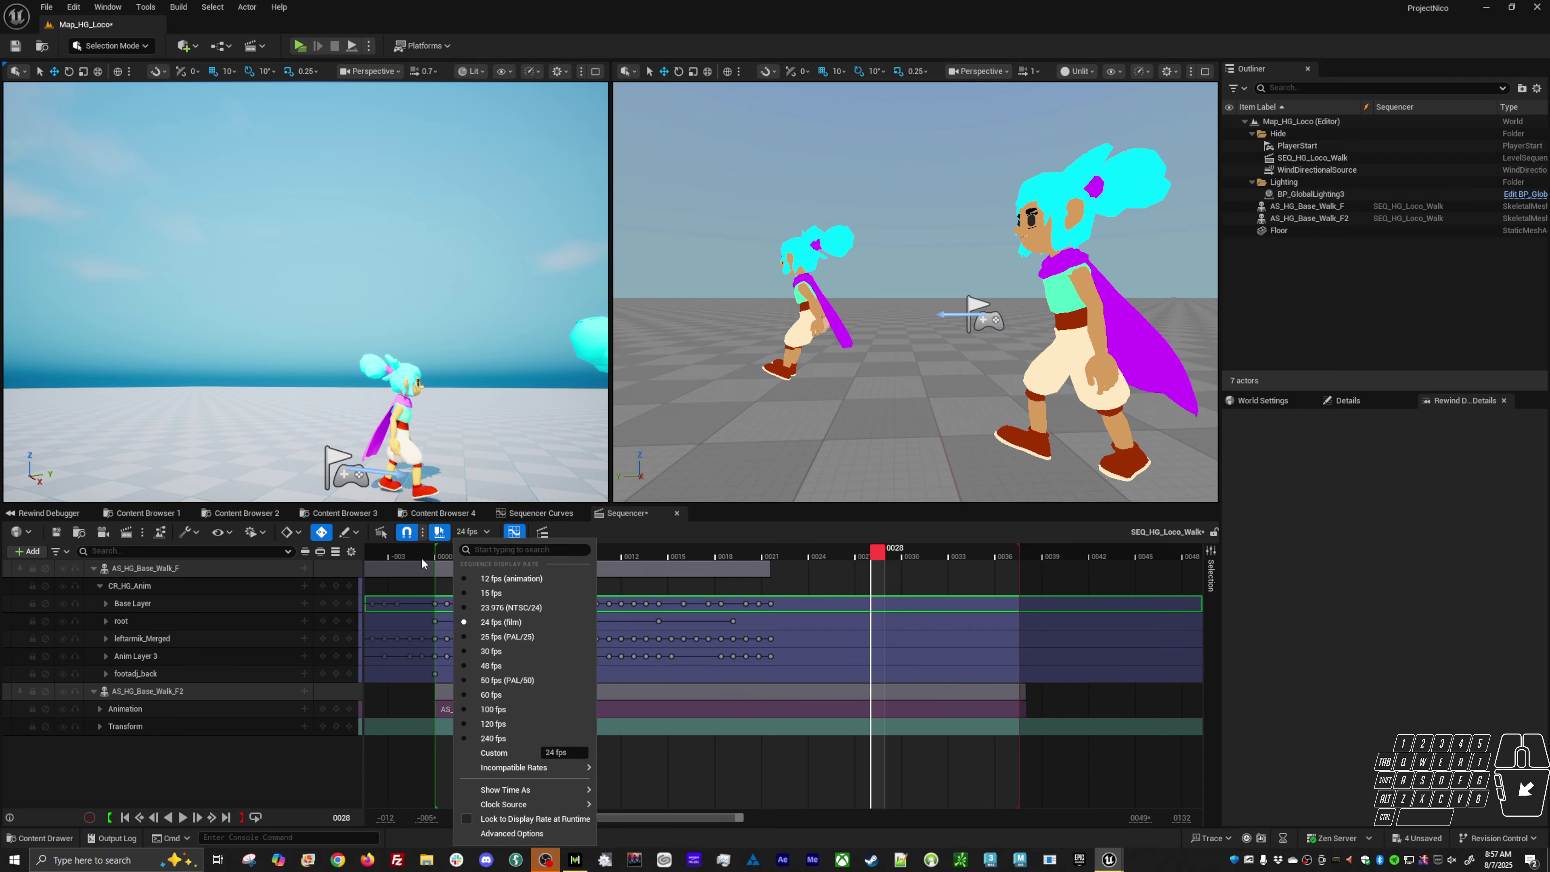
pyautogui.click(488, 650)
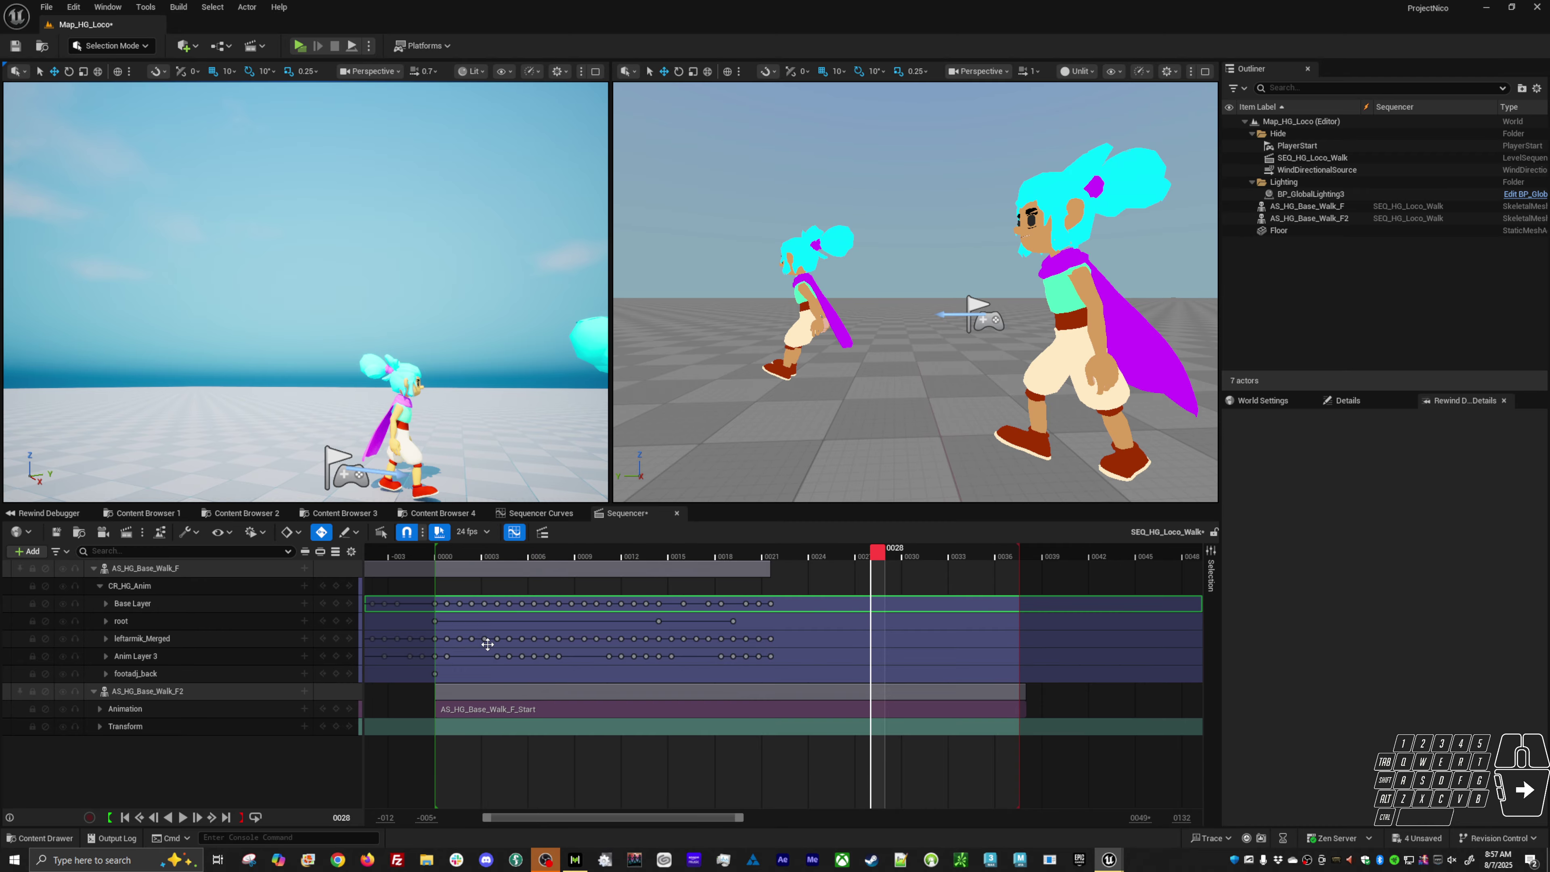
# Step: Discard the unsaved changes to the SEQ_HG_Loco_Walk sequence from the list of unsaved assets
pyautogui.click(1497, 838)
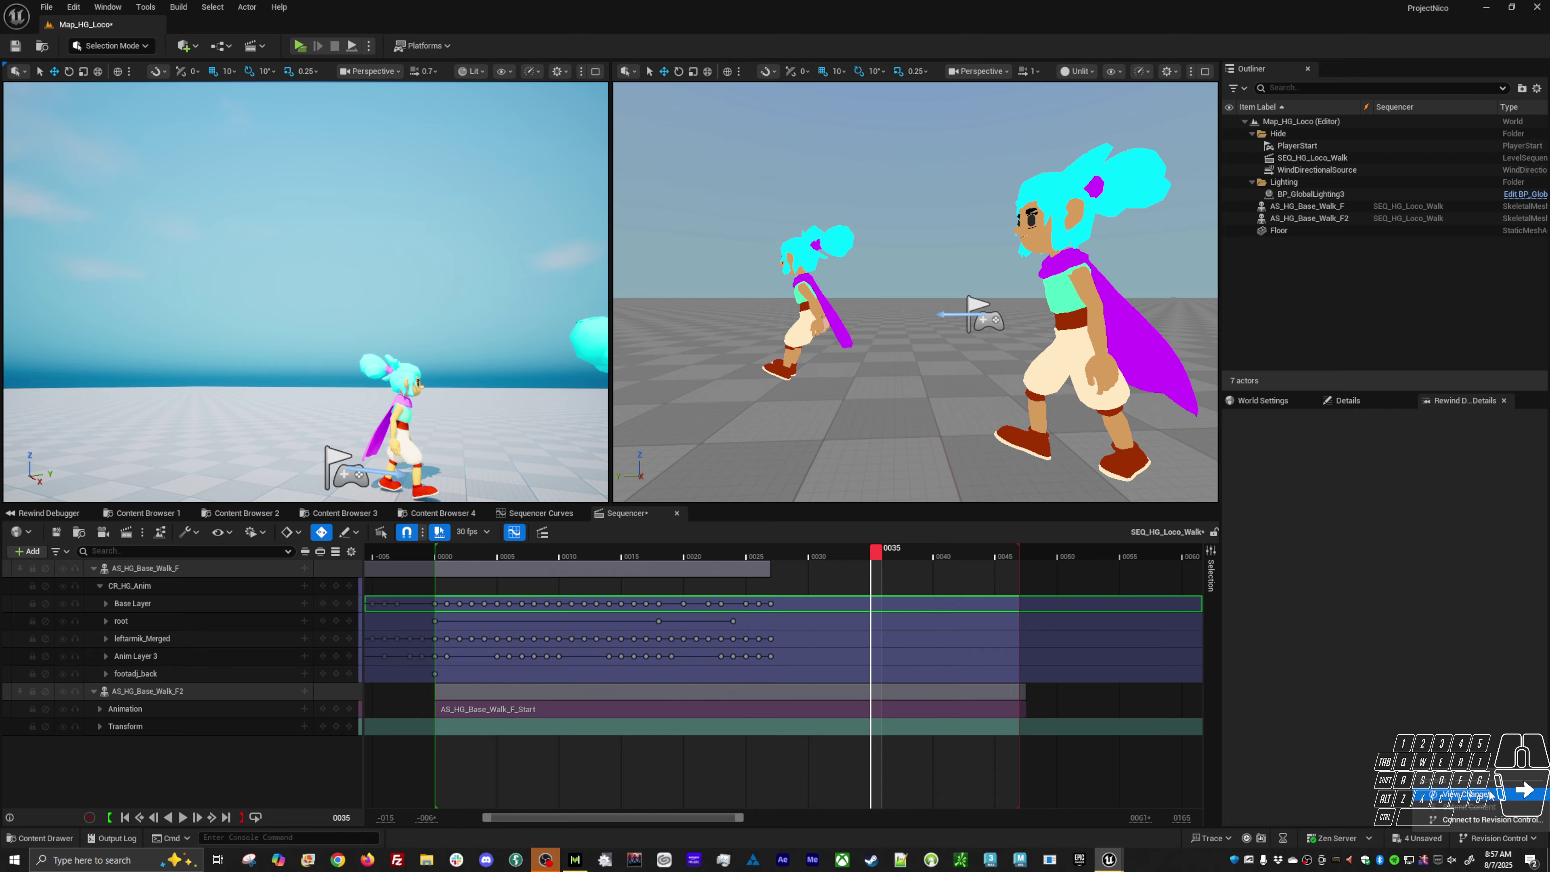
pyautogui.click(1462, 795)
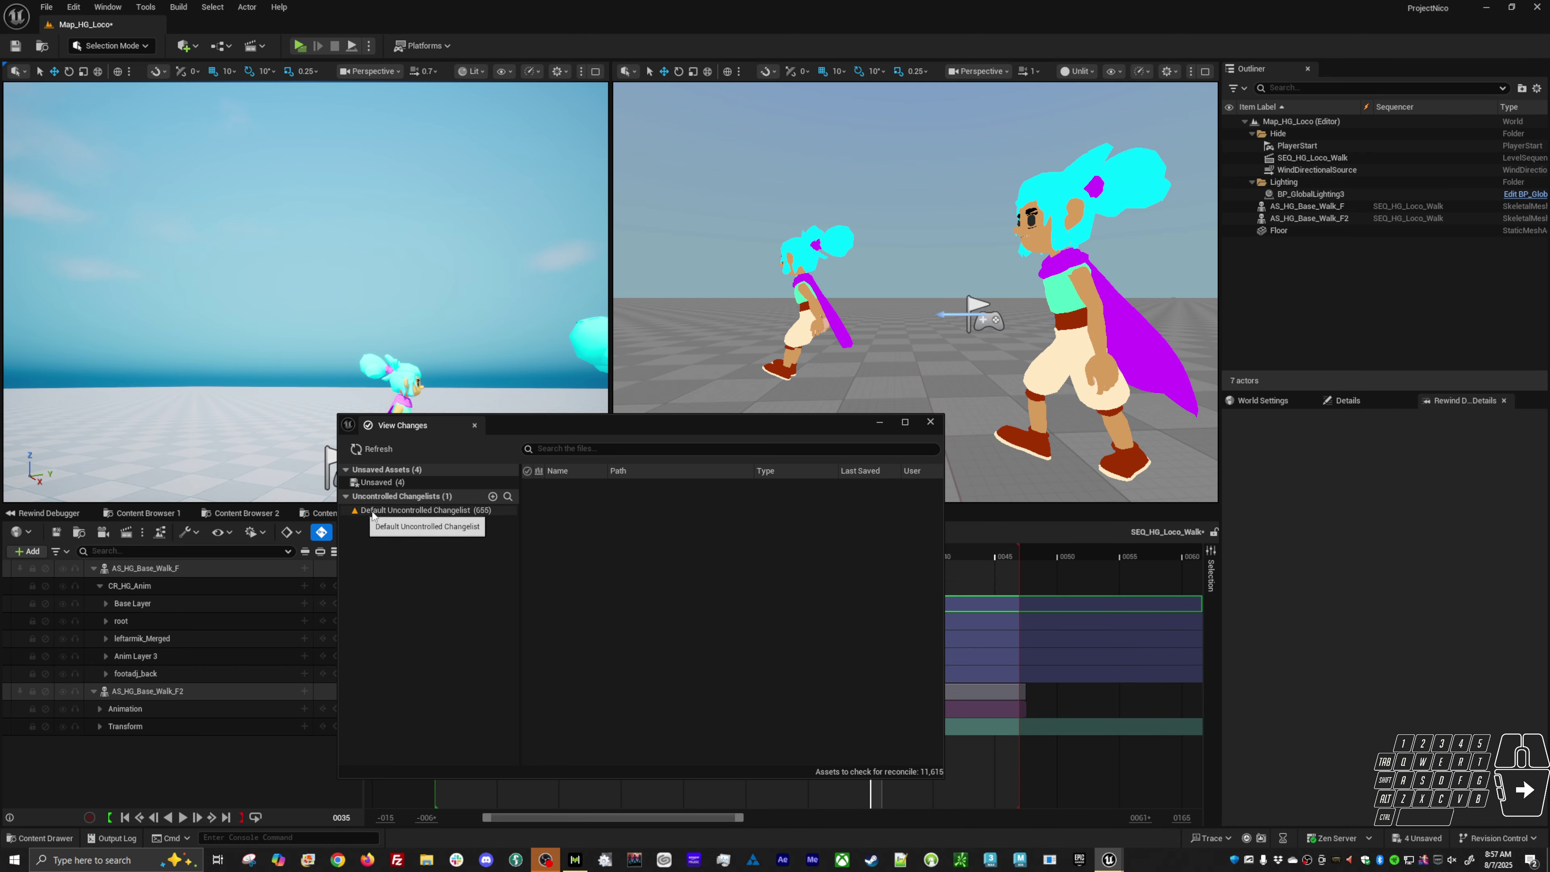
pyautogui.click(418, 511)
pyautogui.click(391, 482)
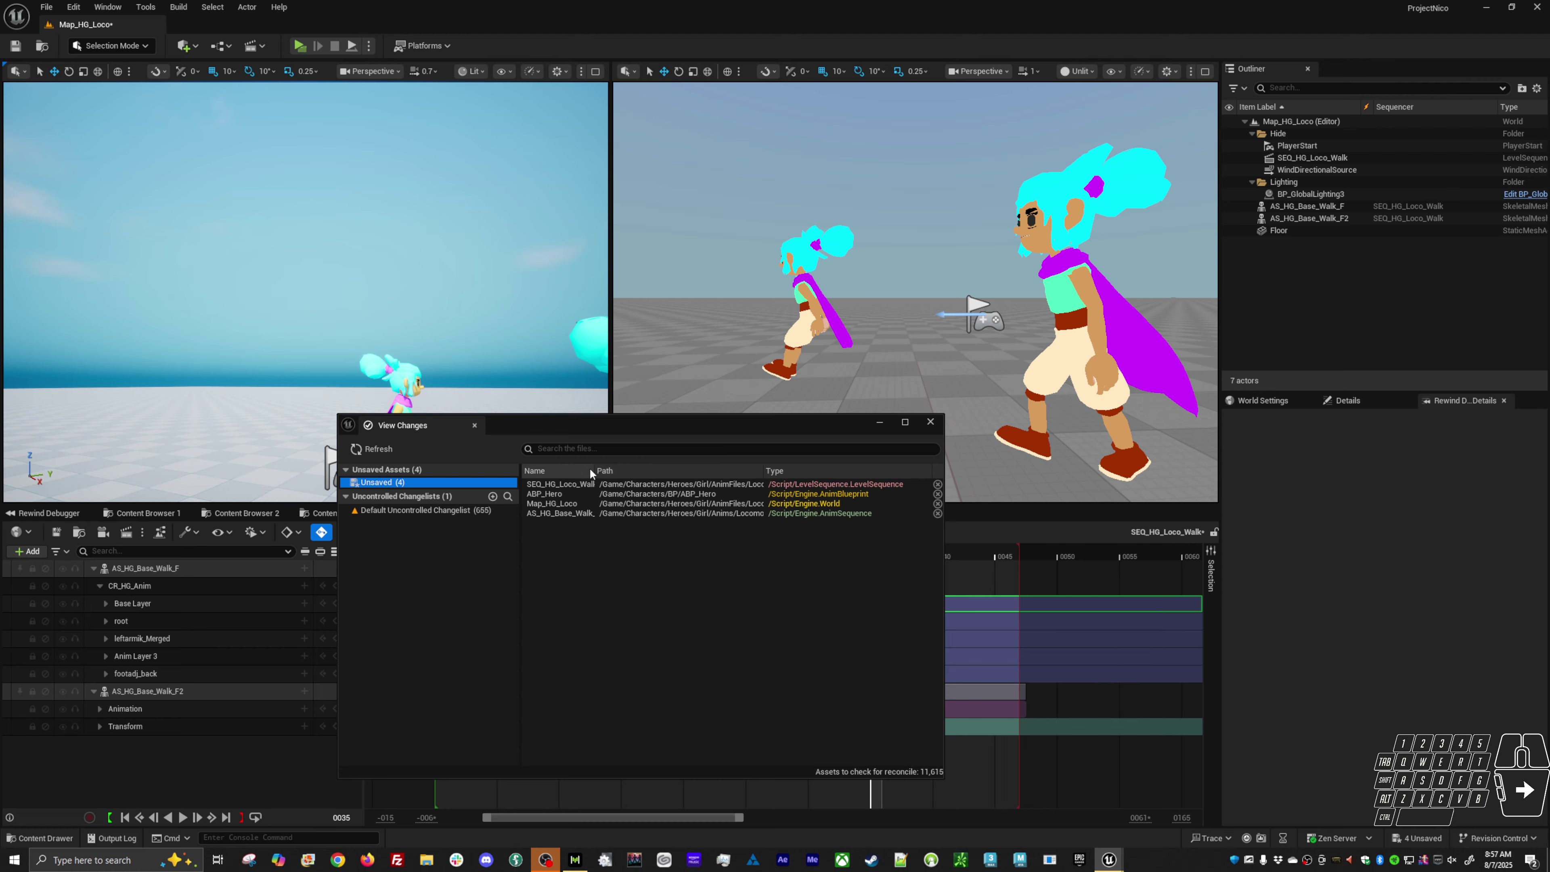
pyautogui.moveTo(598, 472); pyautogui.dragTo(668, 472)
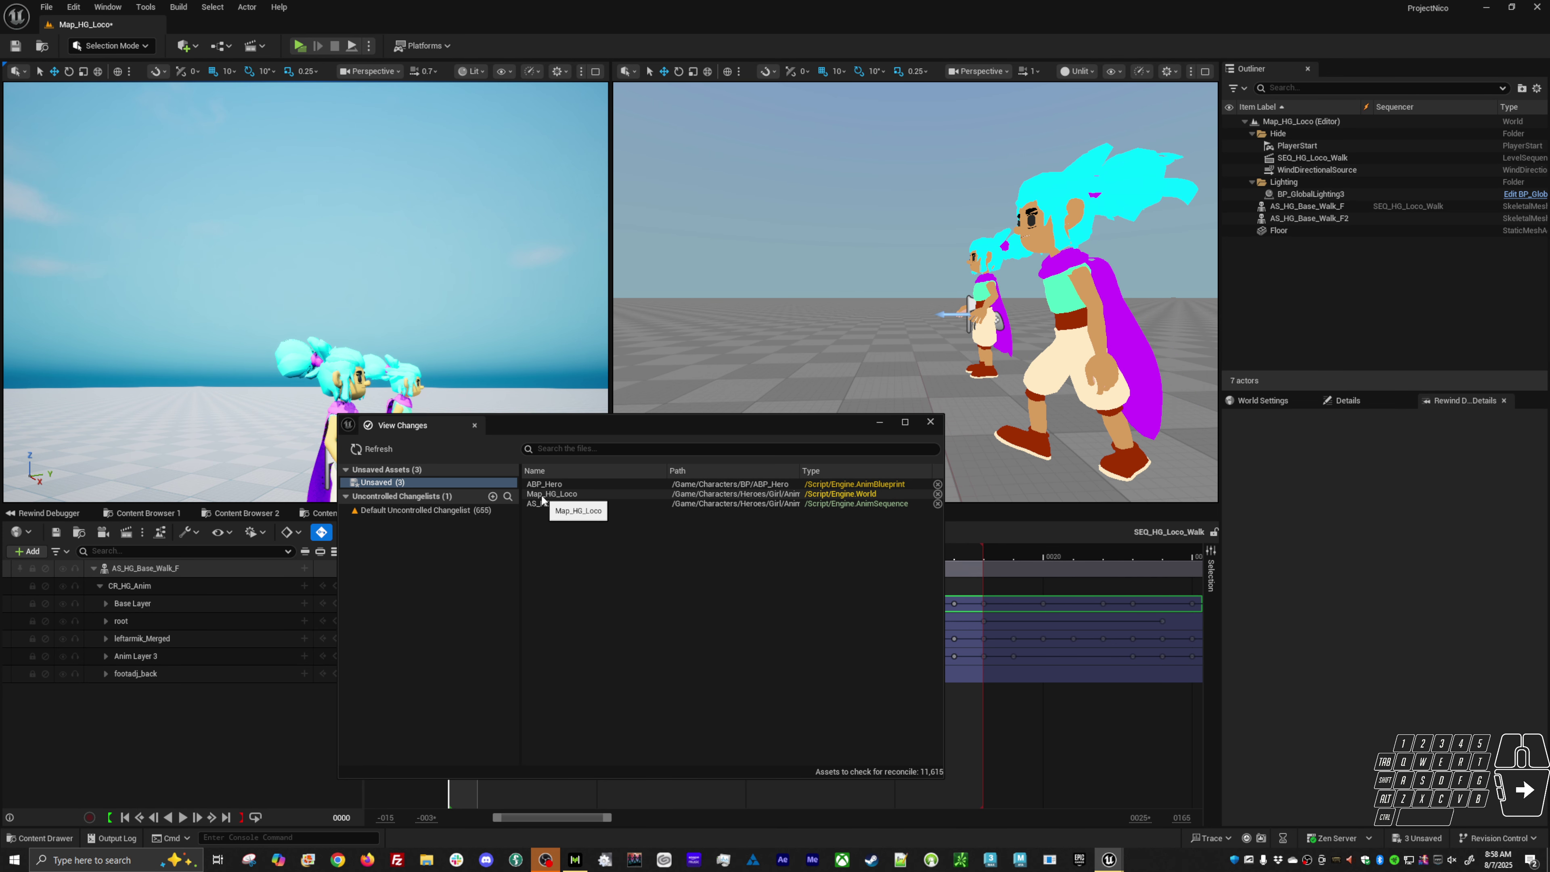
pyautogui.click(930, 422)
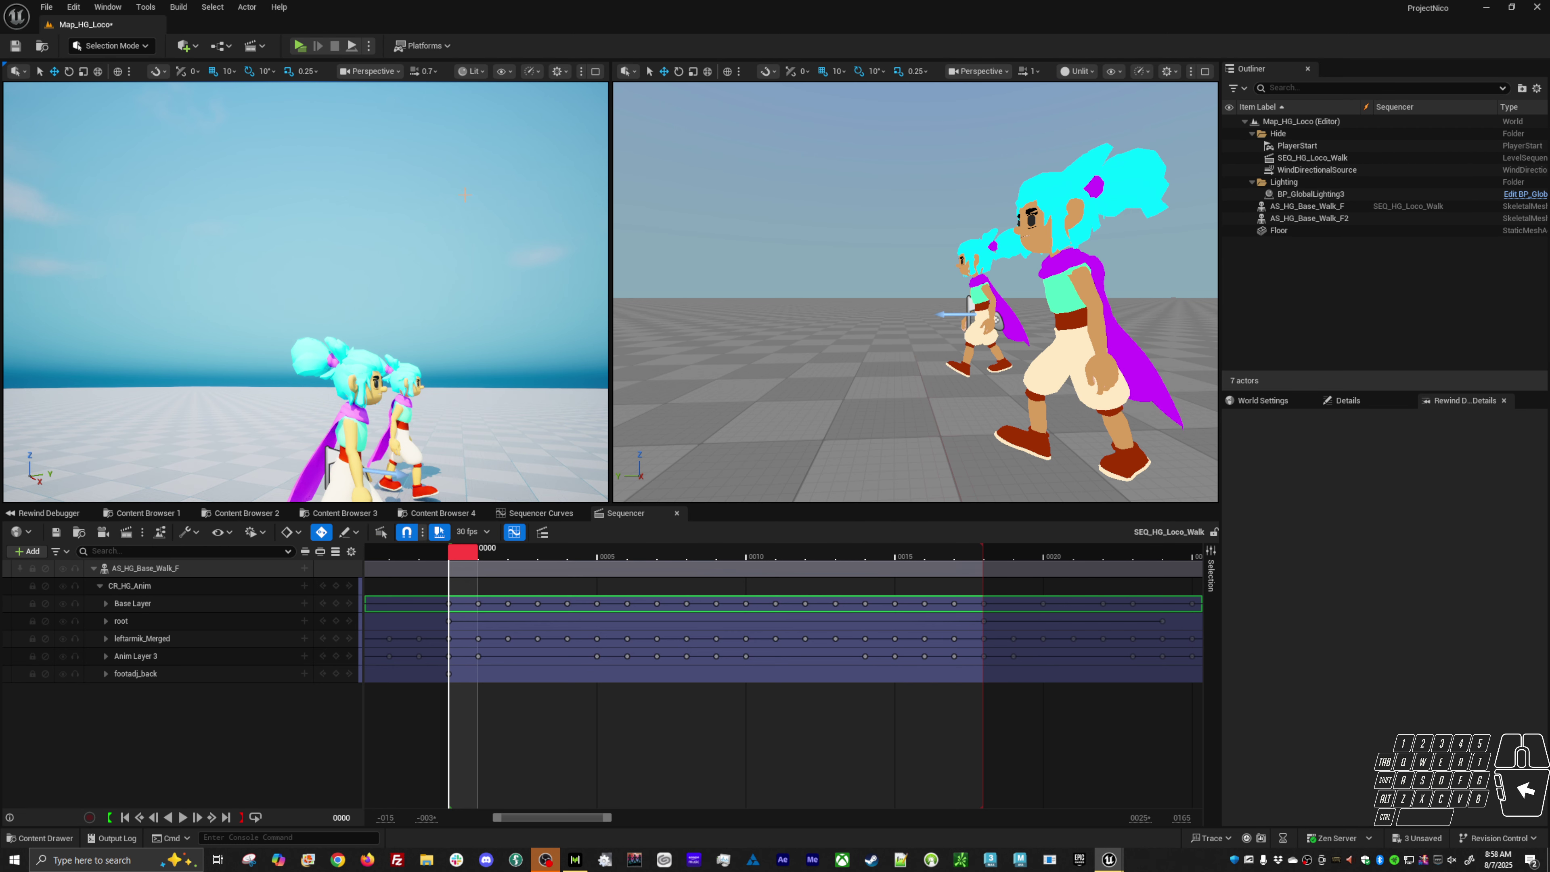
# Step: Select all body controls of the AS_HG_Base_Walk_F character's CR_HG_Anim rig at frame 0
pyautogui.keyDown('alt'); pyautogui.moveTo(434, 318); pyautogui.dragTo(405, 315); pyautogui.keyUp('alt')
pyautogui.moveTo(434, 554); pyautogui.dragTo(551, 564)
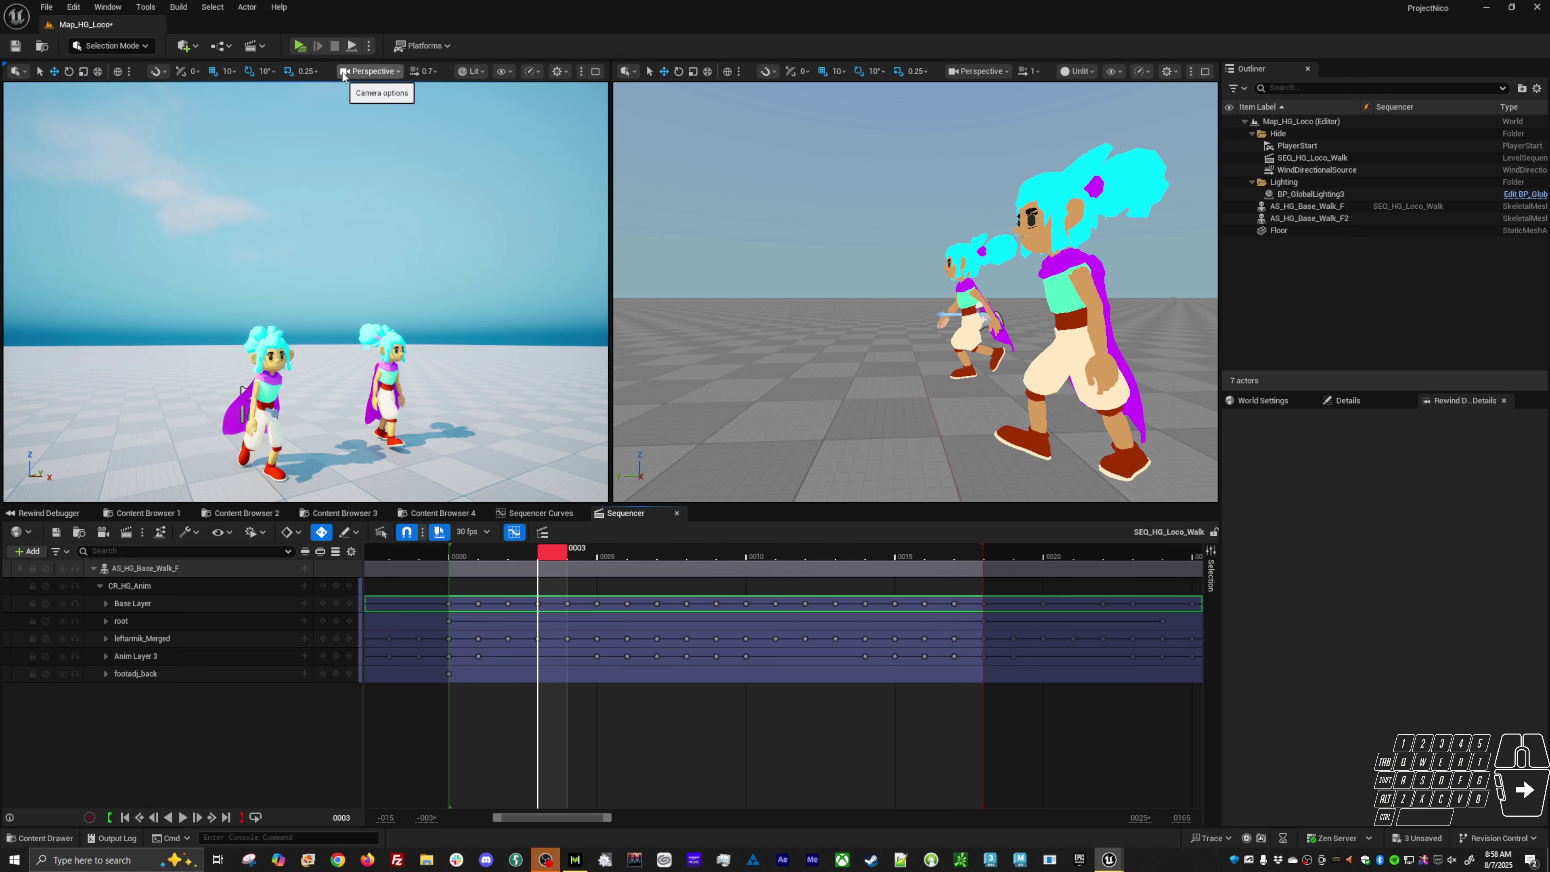
pyautogui.moveTo(465, 546); pyautogui.dragTo(450, 548)
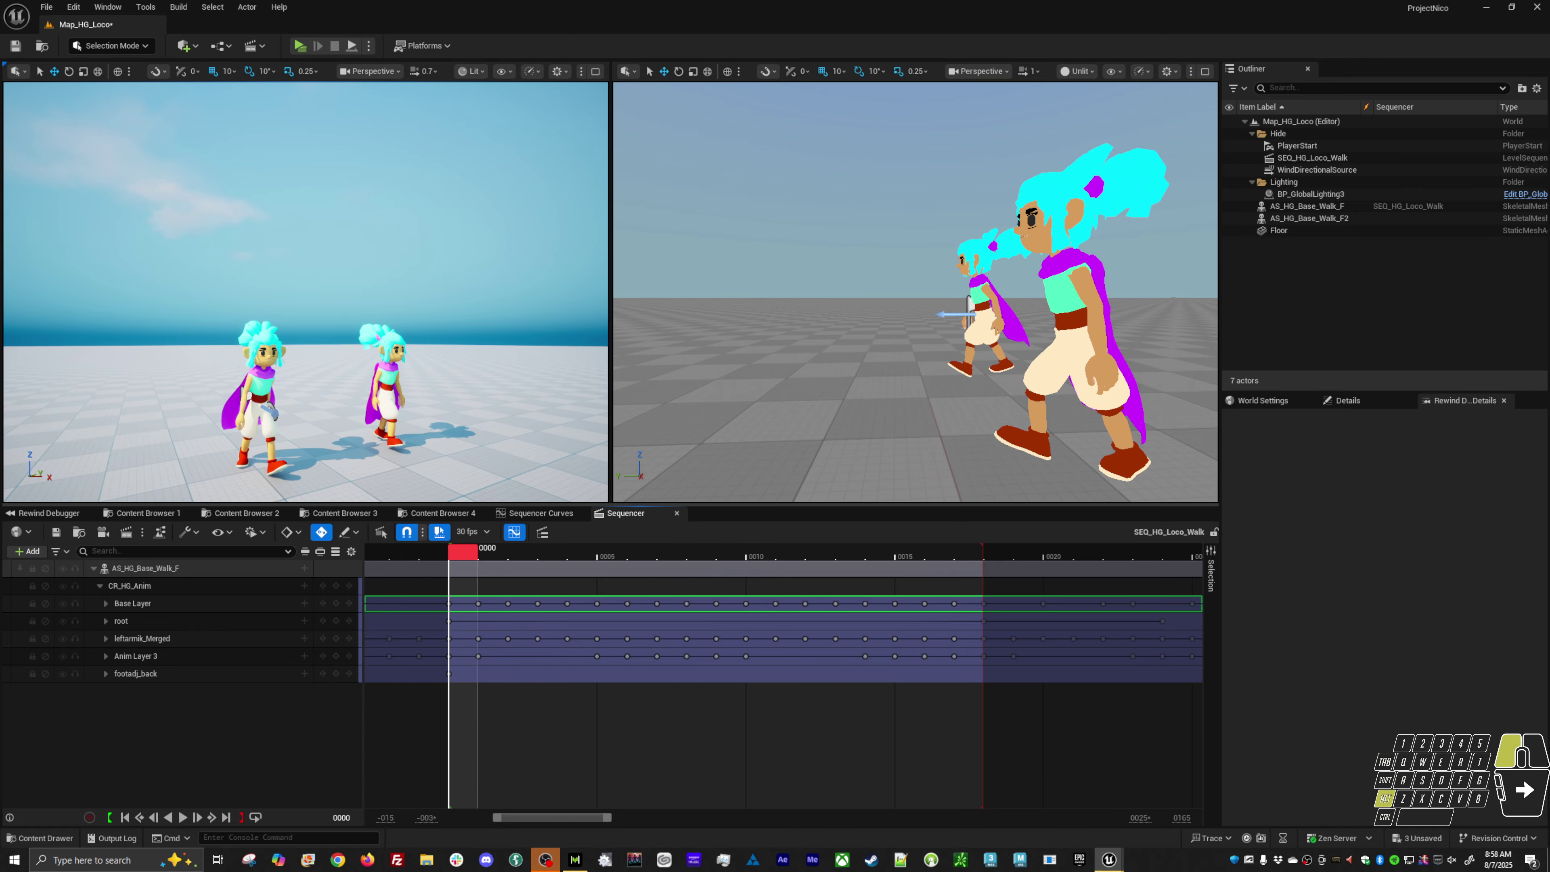
pyautogui.keyDown('alt'); pyautogui.moveTo(390, 373); pyautogui.dragTo(268, 367); pyautogui.keyUp('alt')
pyautogui.click(466, 560)
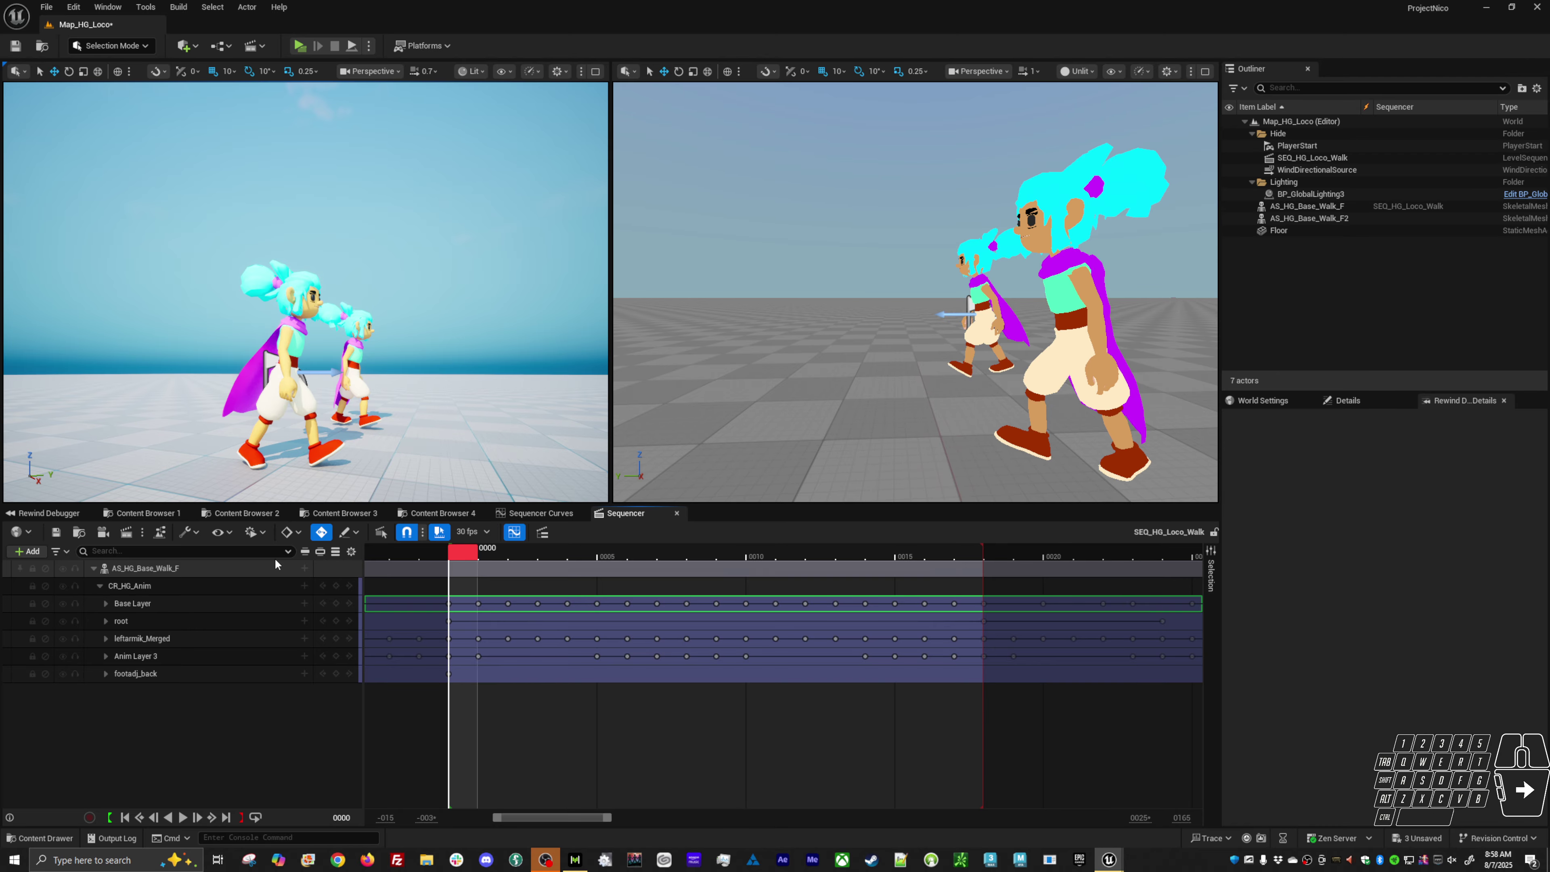
pyautogui.click(179, 586)
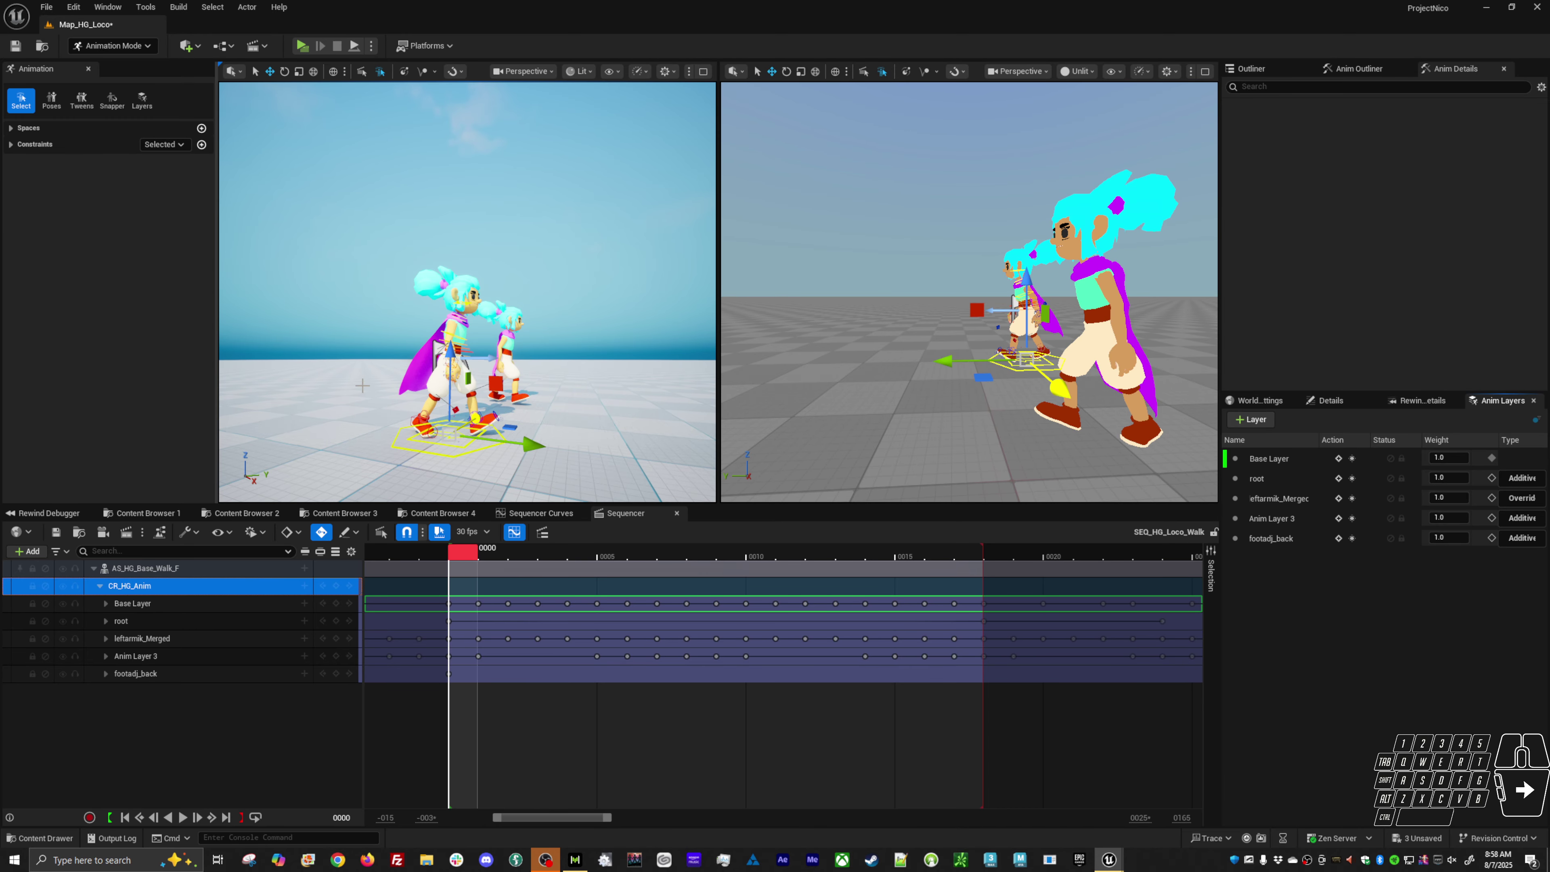
pyautogui.keyDown('alt'); pyautogui.moveTo(363, 385); pyautogui.dragTo(244, 379); pyautogui.keyUp('alt')
pyautogui.moveTo(375, 224); pyautogui.dragTo(572, 480)
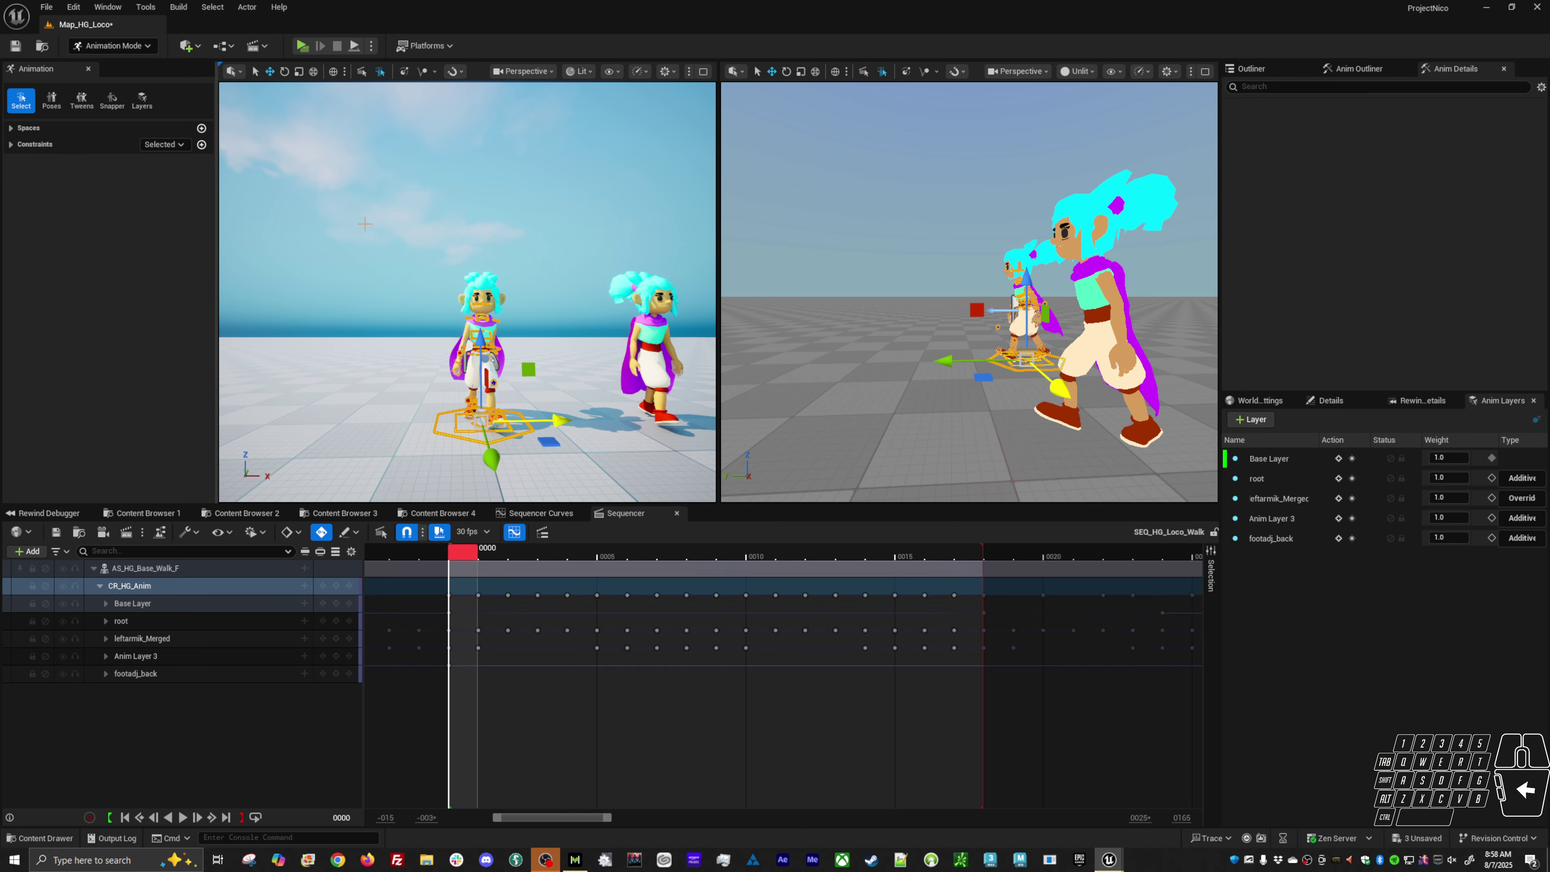
pyautogui.keyDown('alt'); pyautogui.moveTo(365, 224); pyautogui.dragTo(469, 225); pyautogui.keyUp('alt')
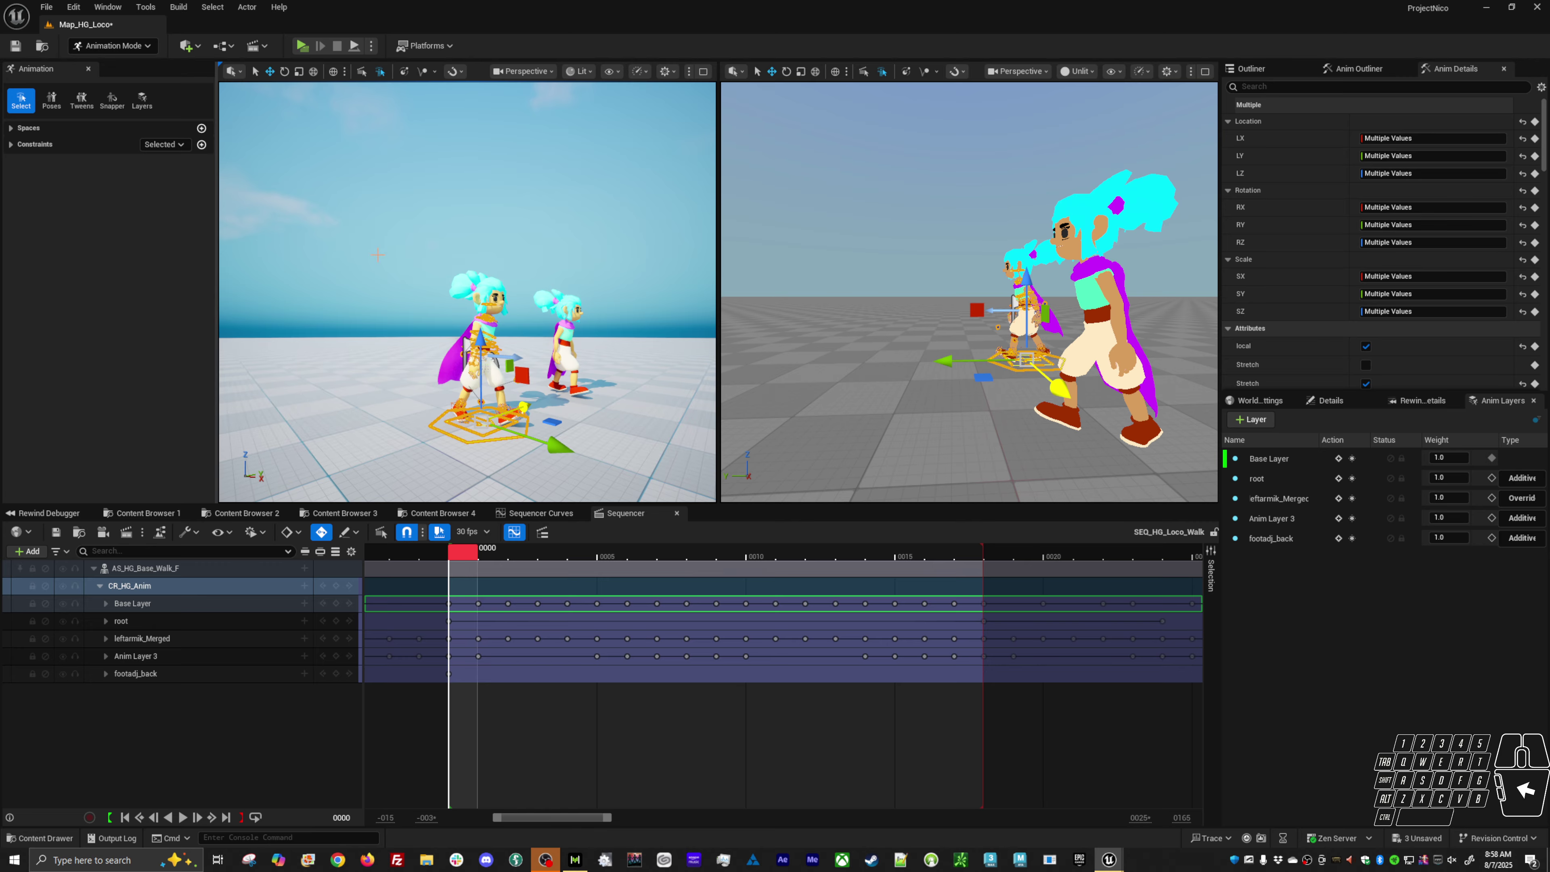
# Step: Save the selected controls' pose as a Control Rig pose asset named walkstart in the Pose folder
pyautogui.click(52, 100)
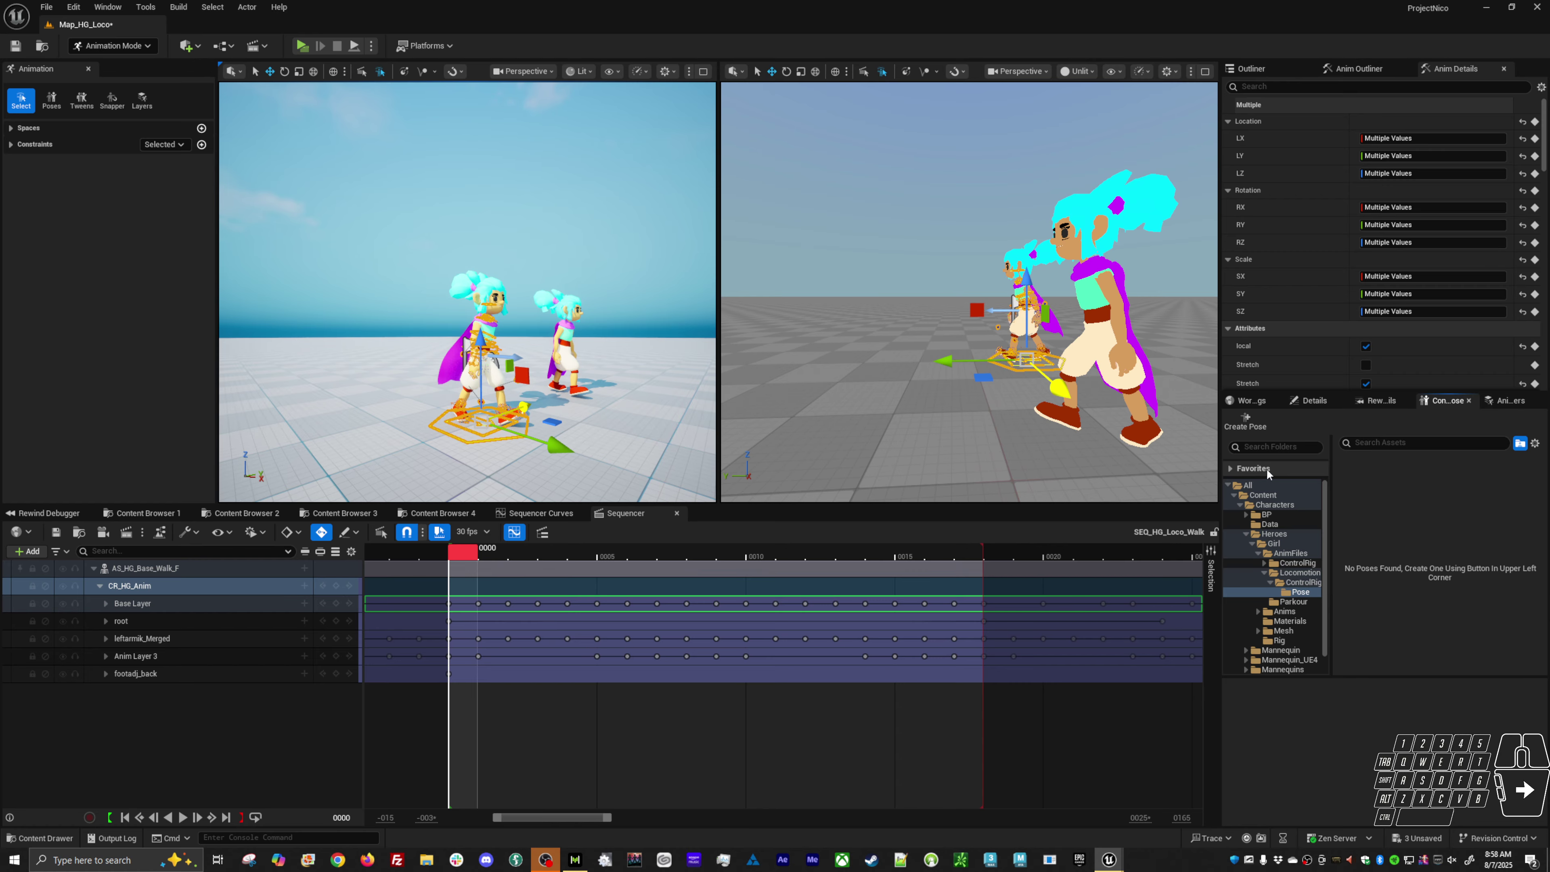
pyautogui.click(1245, 422)
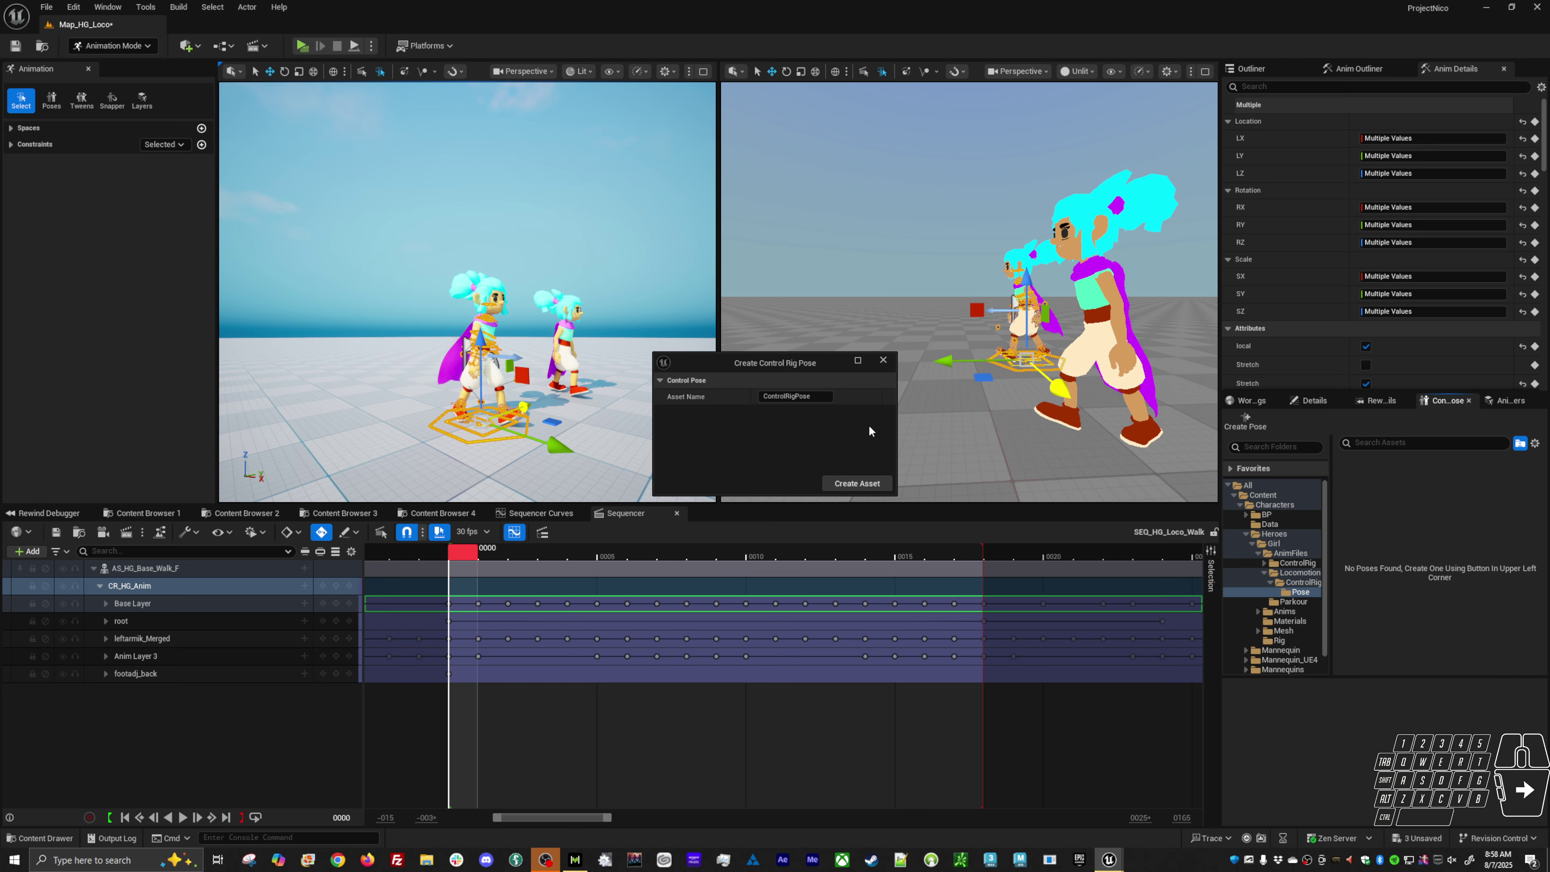
pyautogui.click(671, 363)
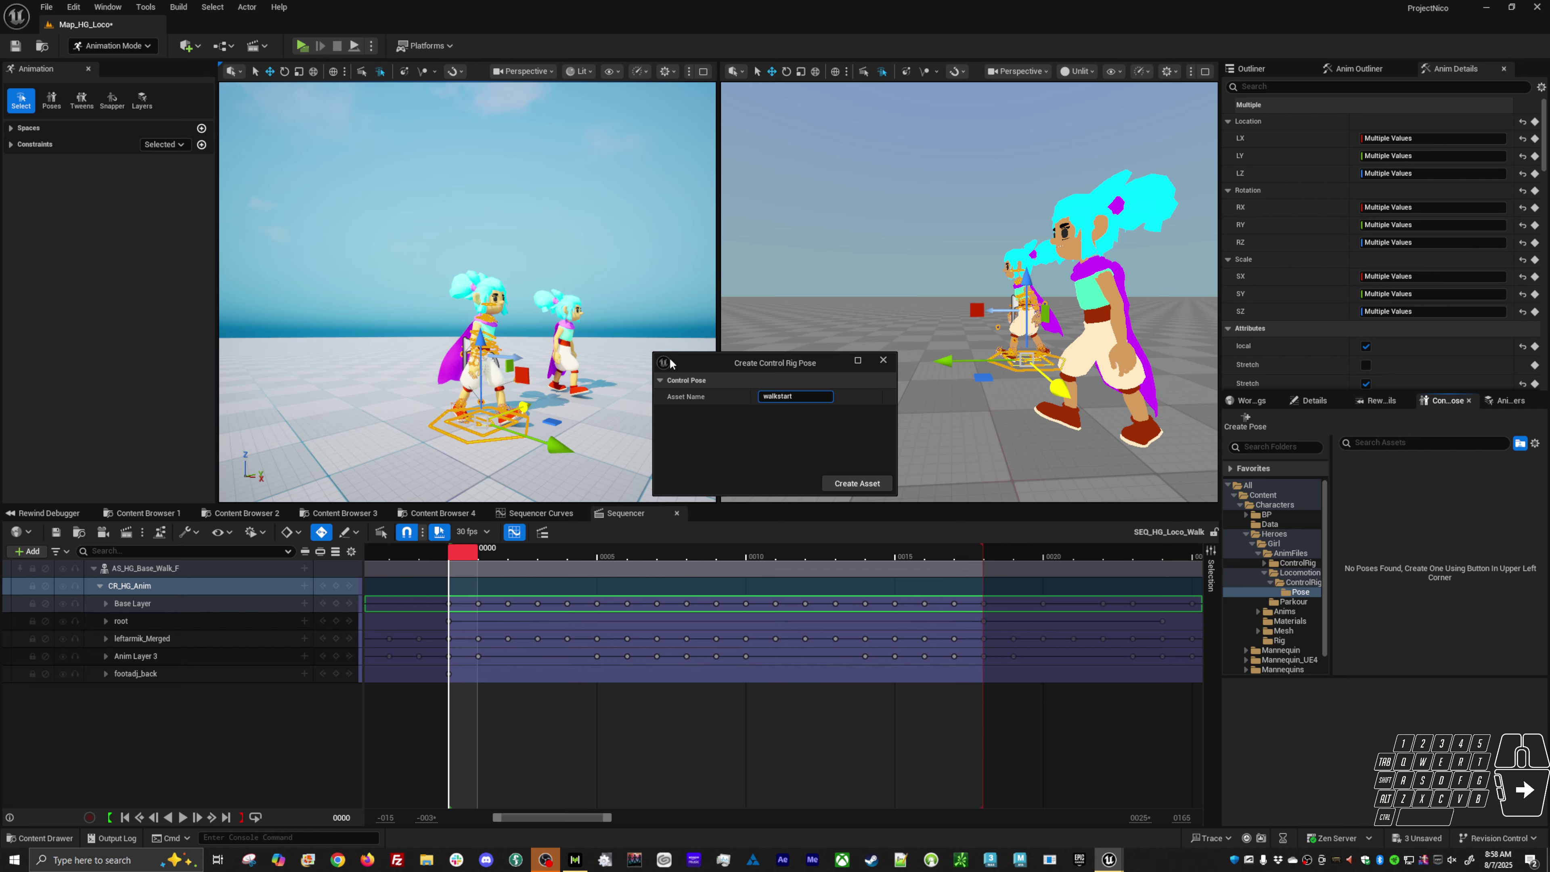
pyautogui.click(879, 489)
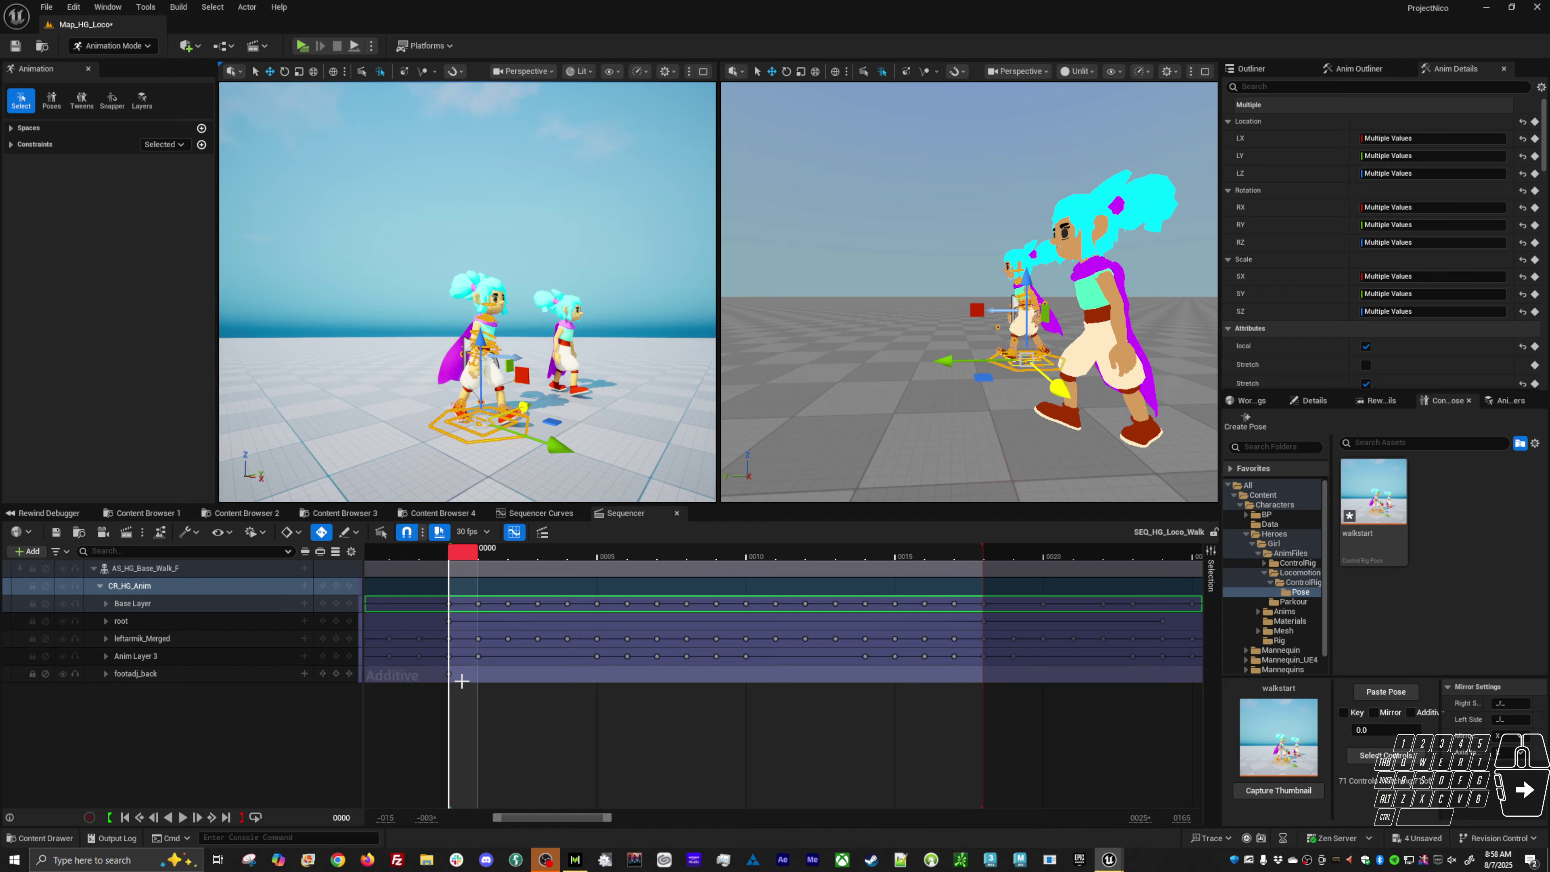
# Step: Deselect the rig controls and add the AS_HG_Base_Walk_F2 actor to the SEQ_HG_Loco_Walk sequence
pyautogui.click(255, 728)
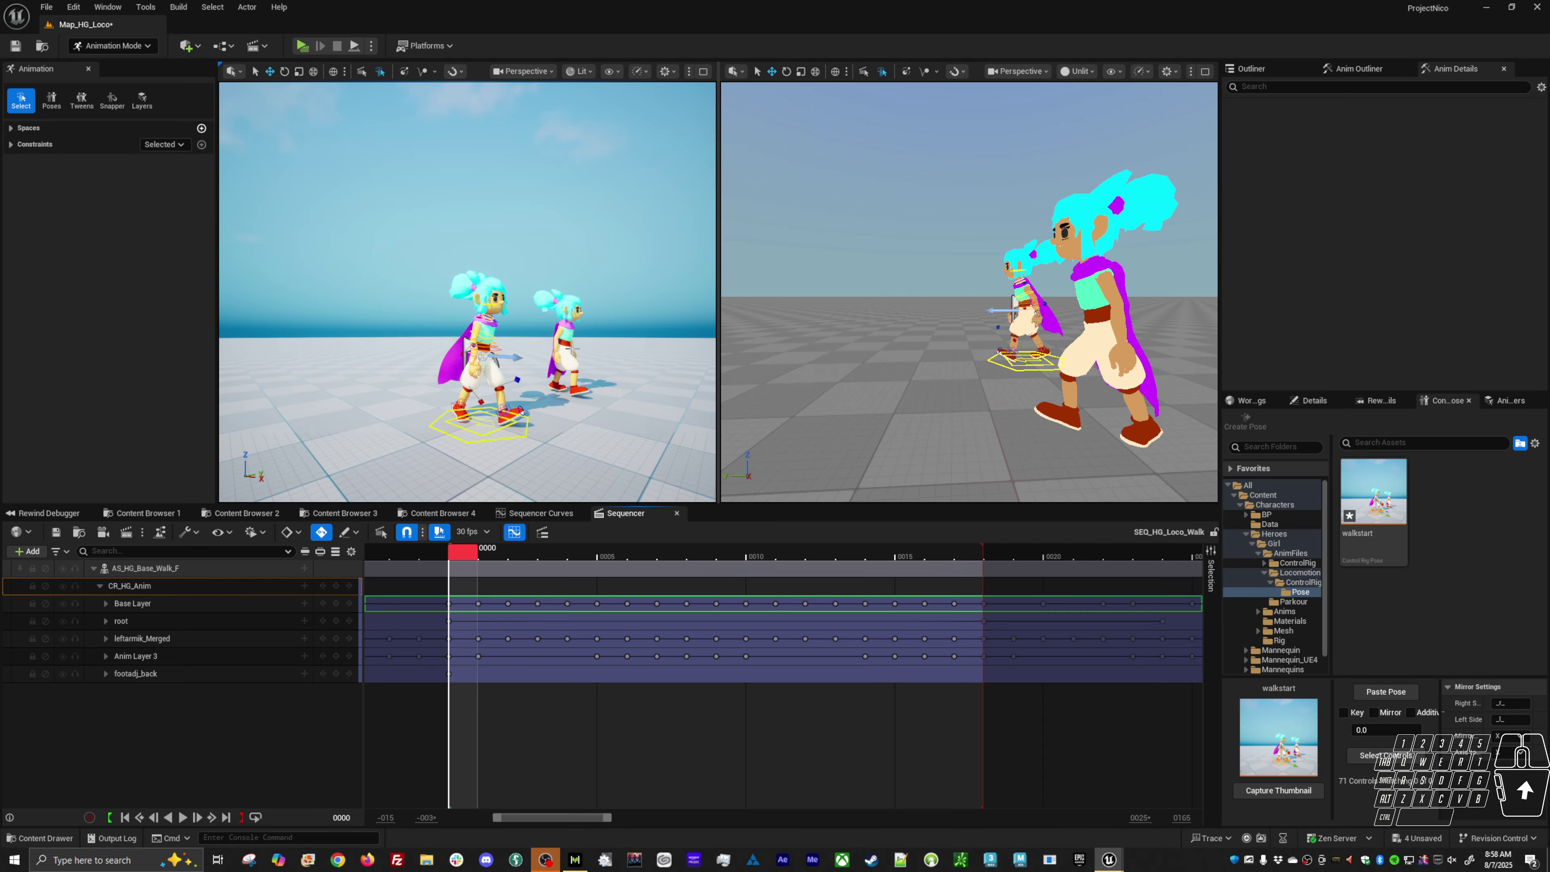
pyautogui.click(611, 341)
pyautogui.click(962, 412)
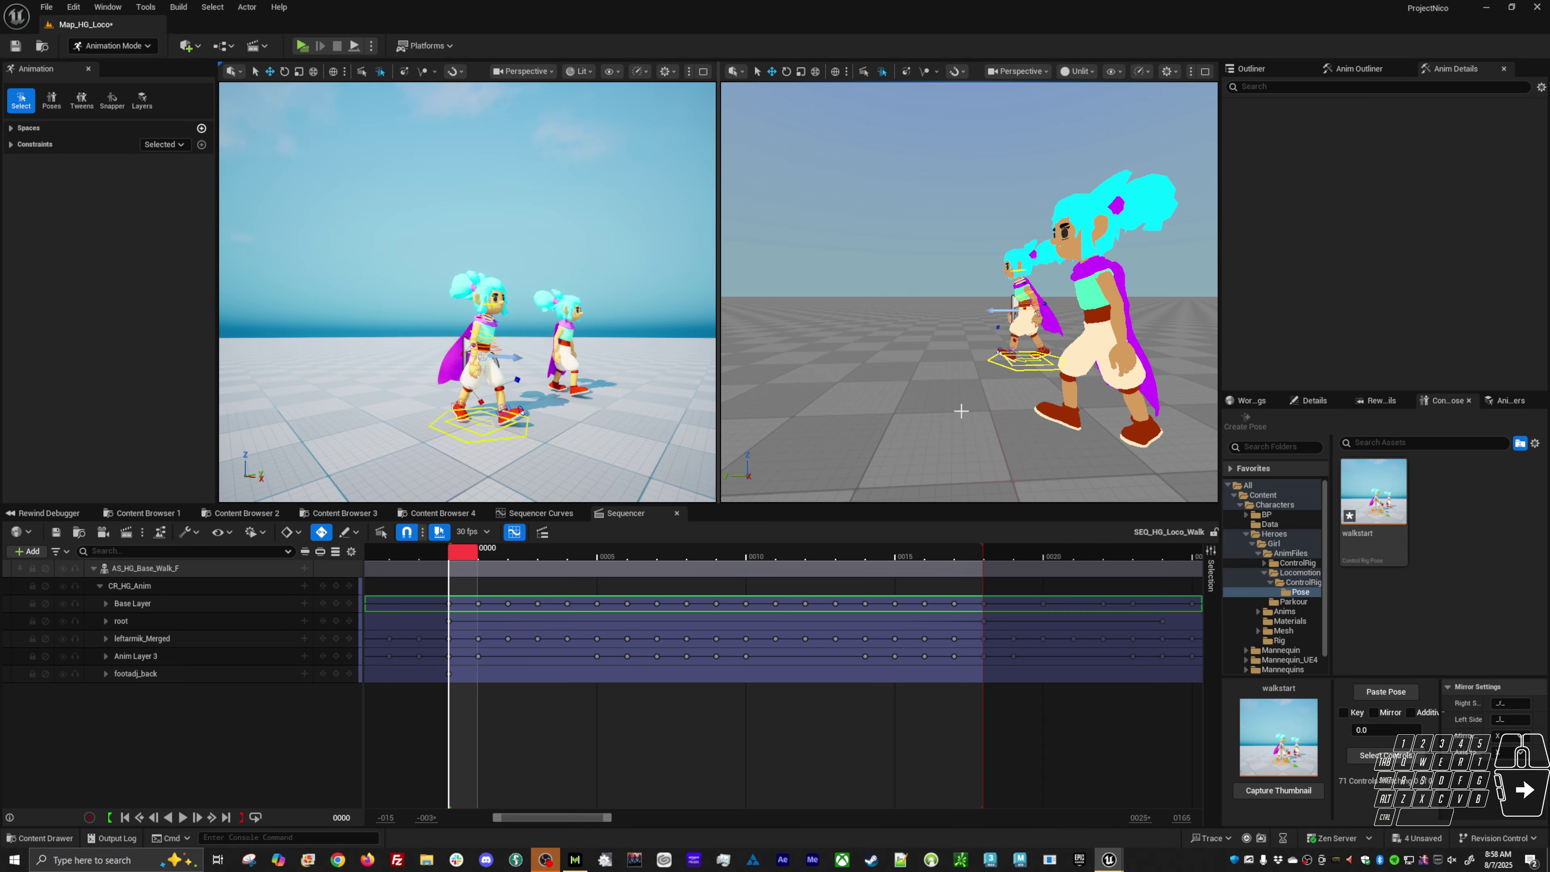
pyautogui.click(1276, 69)
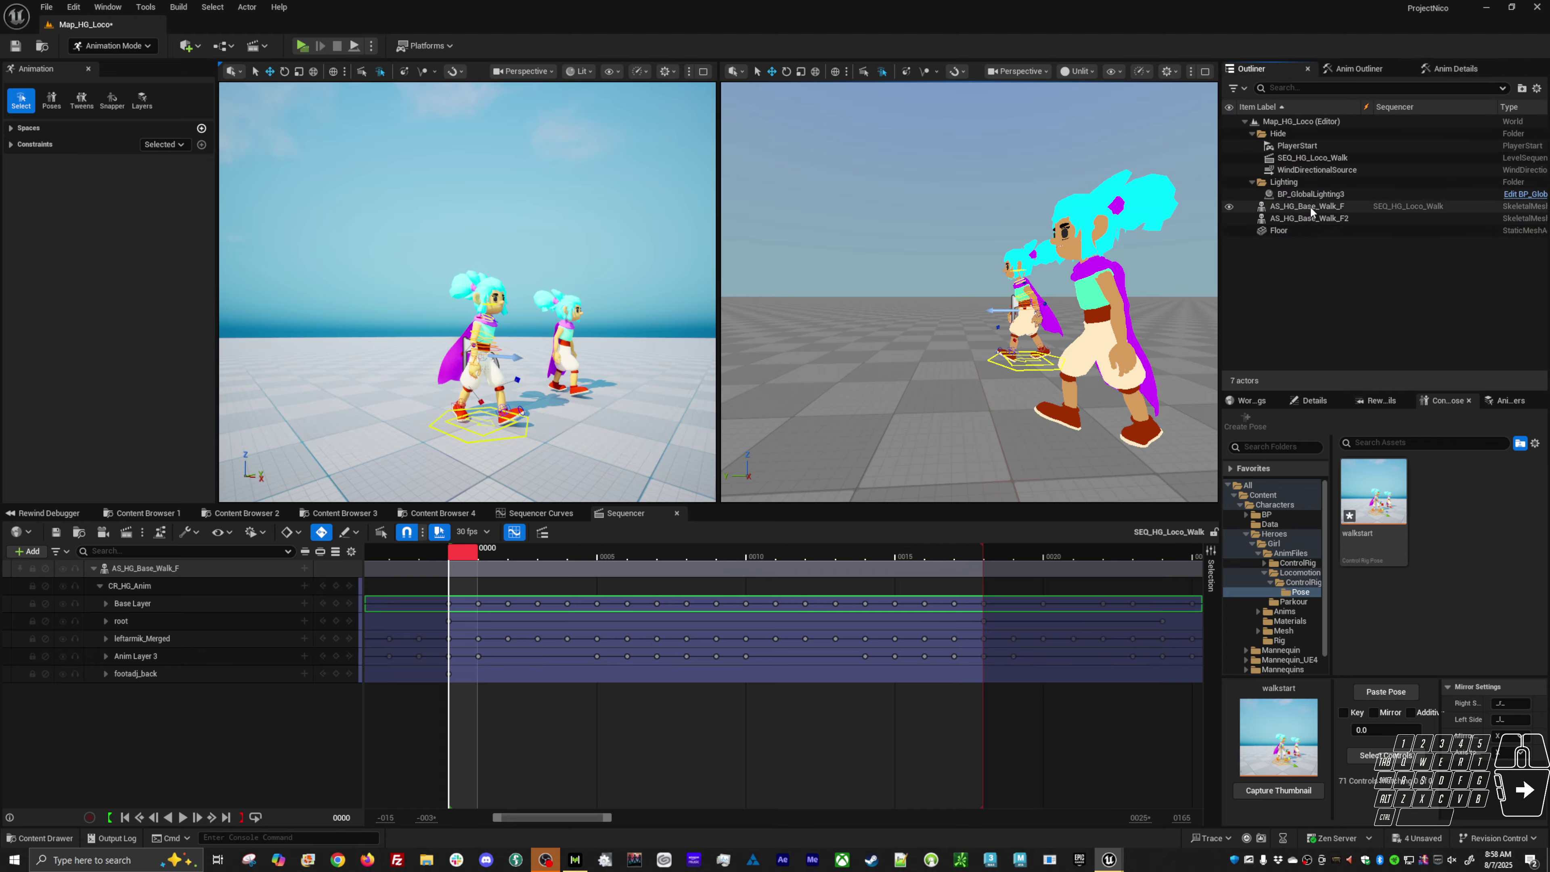
pyautogui.moveTo(1333, 219); pyautogui.dragTo(212, 730)
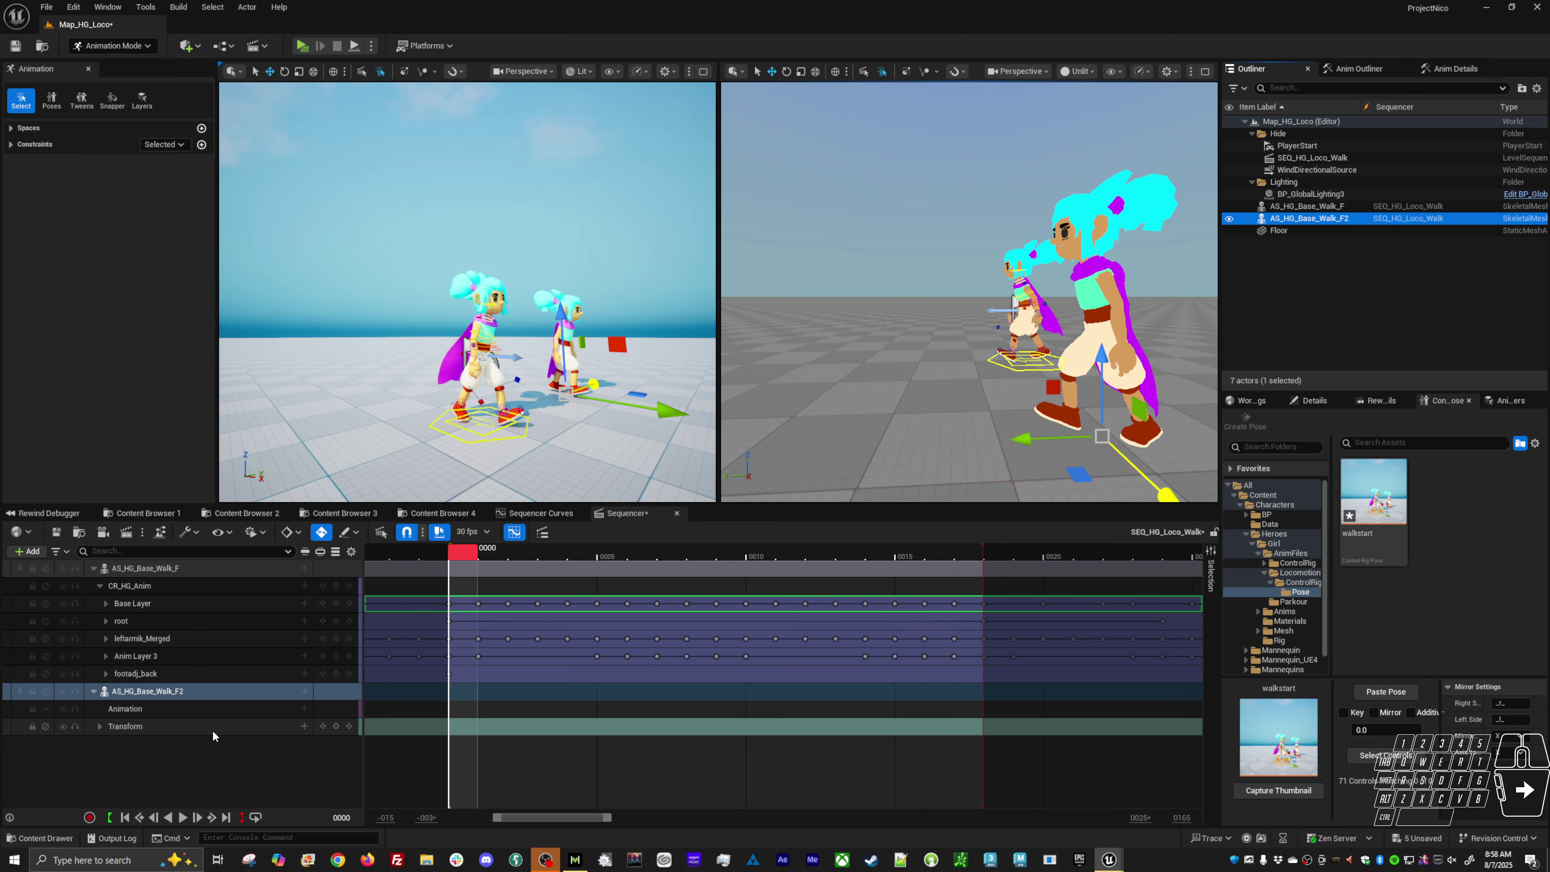
# Step: Add the AS_HG_Base_Idle animation to the AS_HG_Base_Walk_F2 actor's Animation track at frame 0
pyautogui.click(304, 708)
pyautogui.write('base')
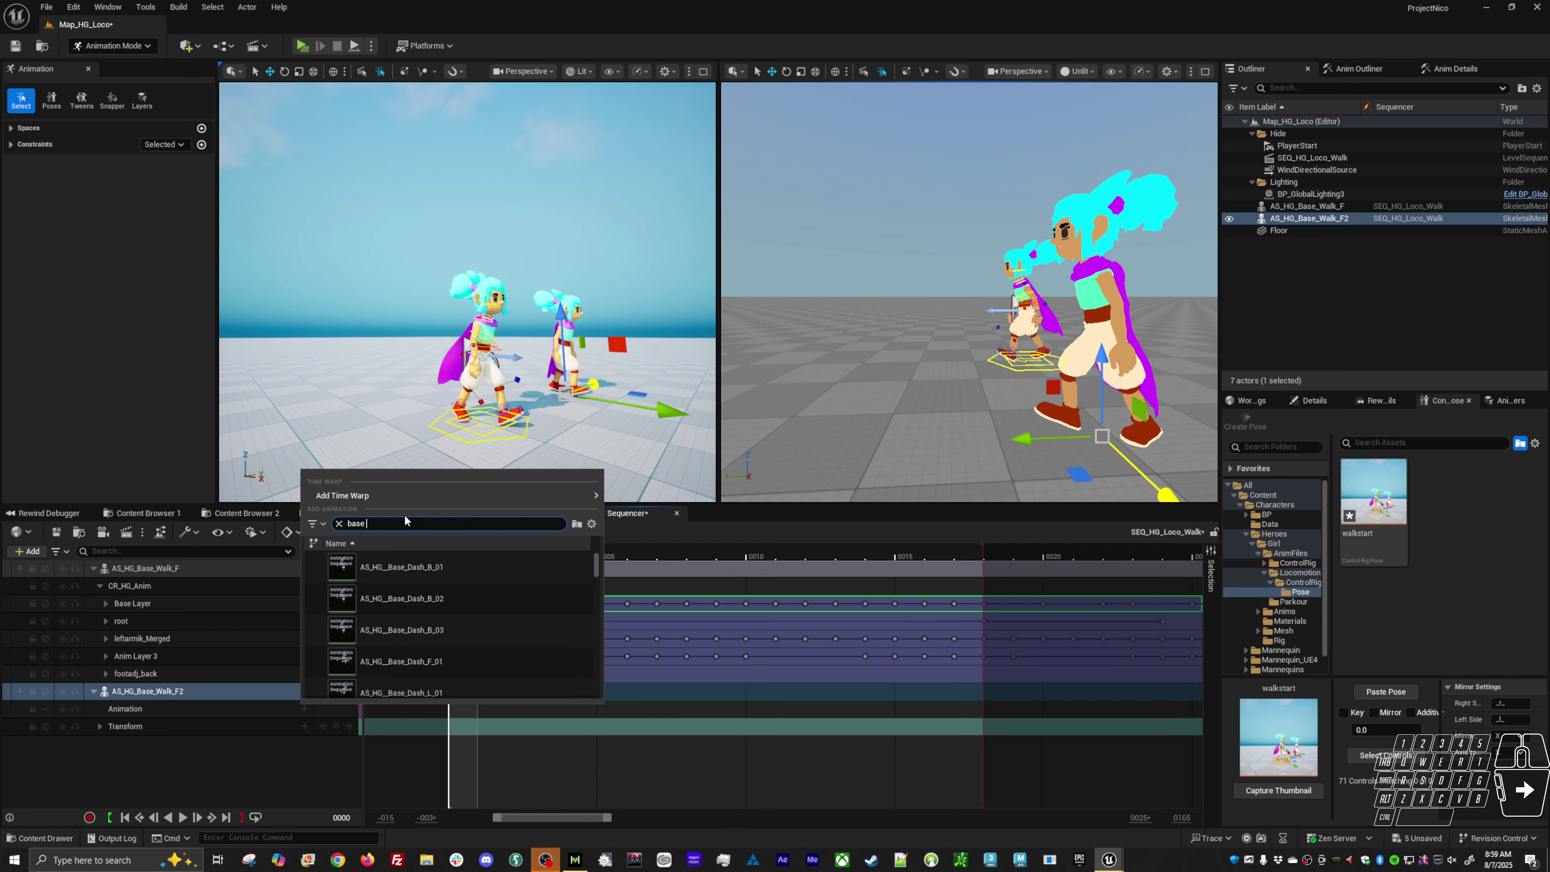
pyautogui.write(' idle')
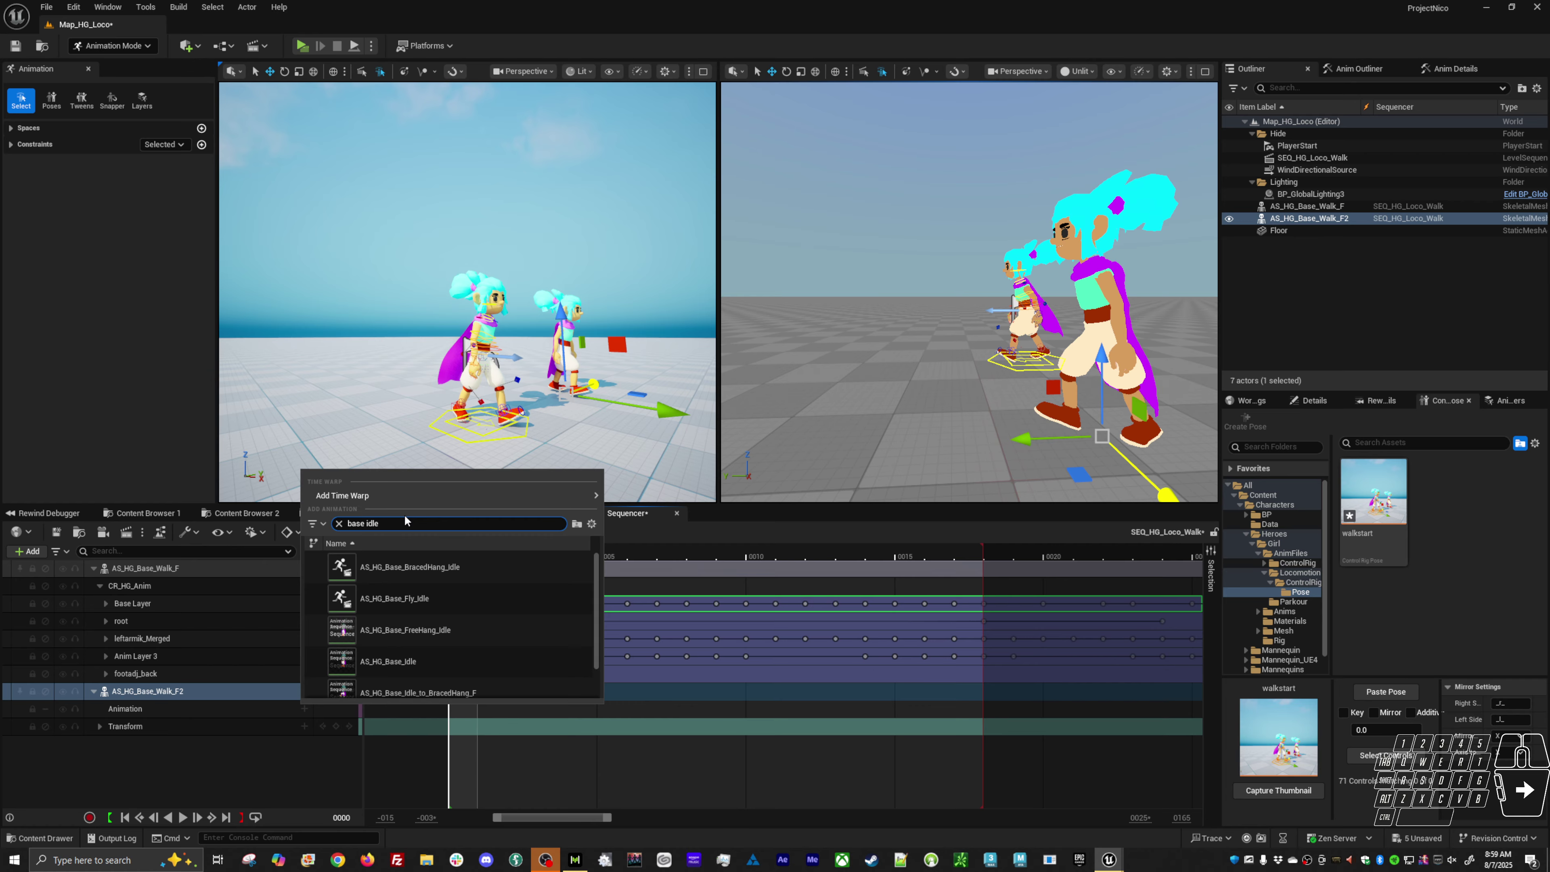
pyautogui.click(400, 661)
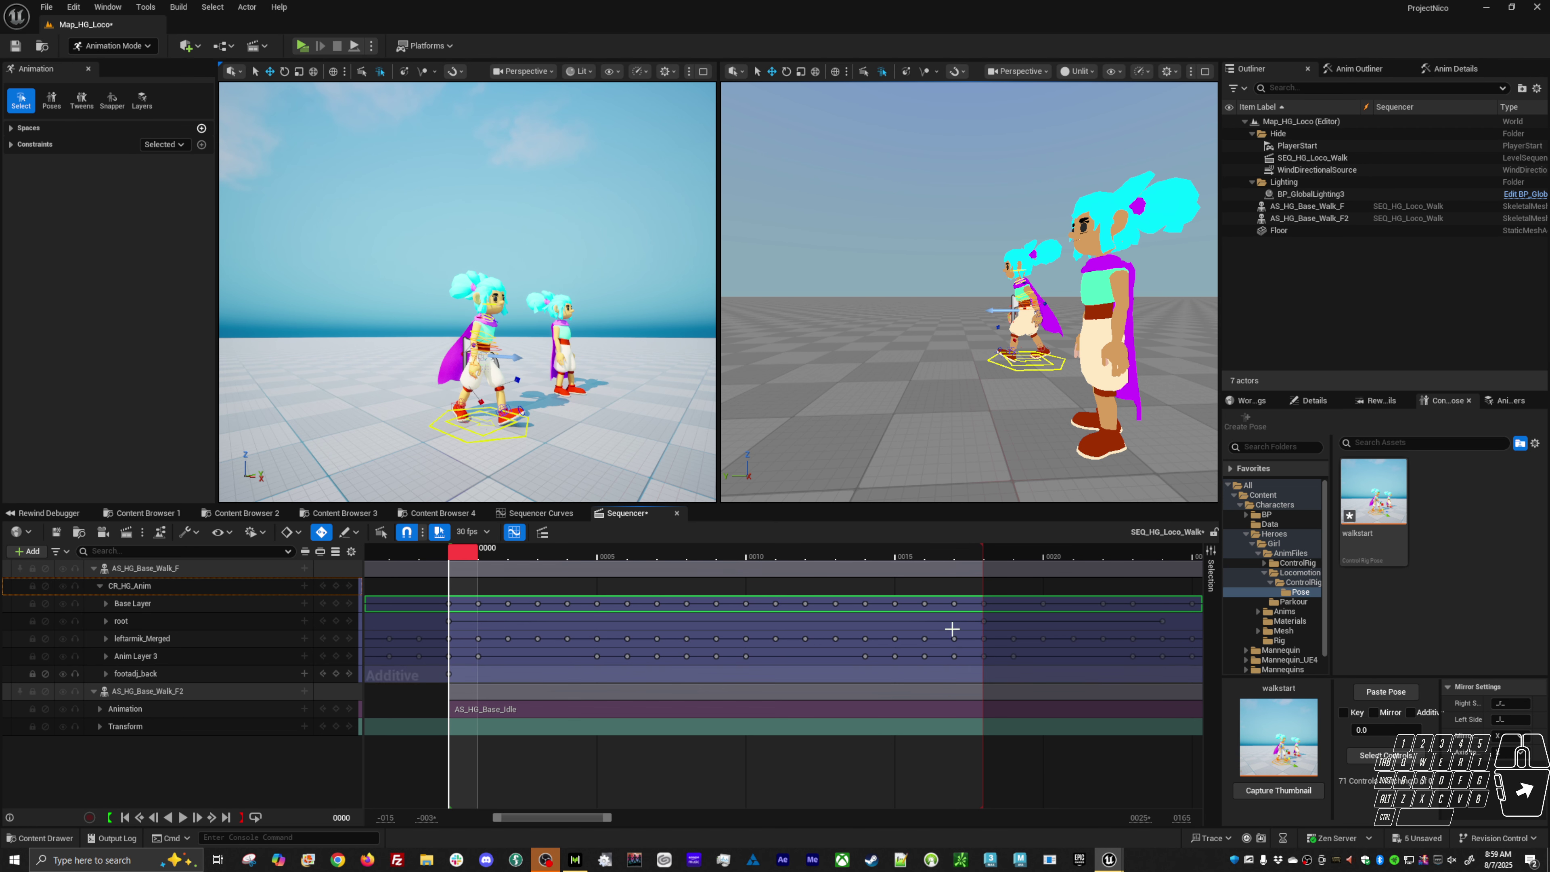
# Step: Shorten the sequence's playback range so that it ends at frame 1
pyautogui.moveTo(983, 624); pyautogui.dragTo(488, 623)
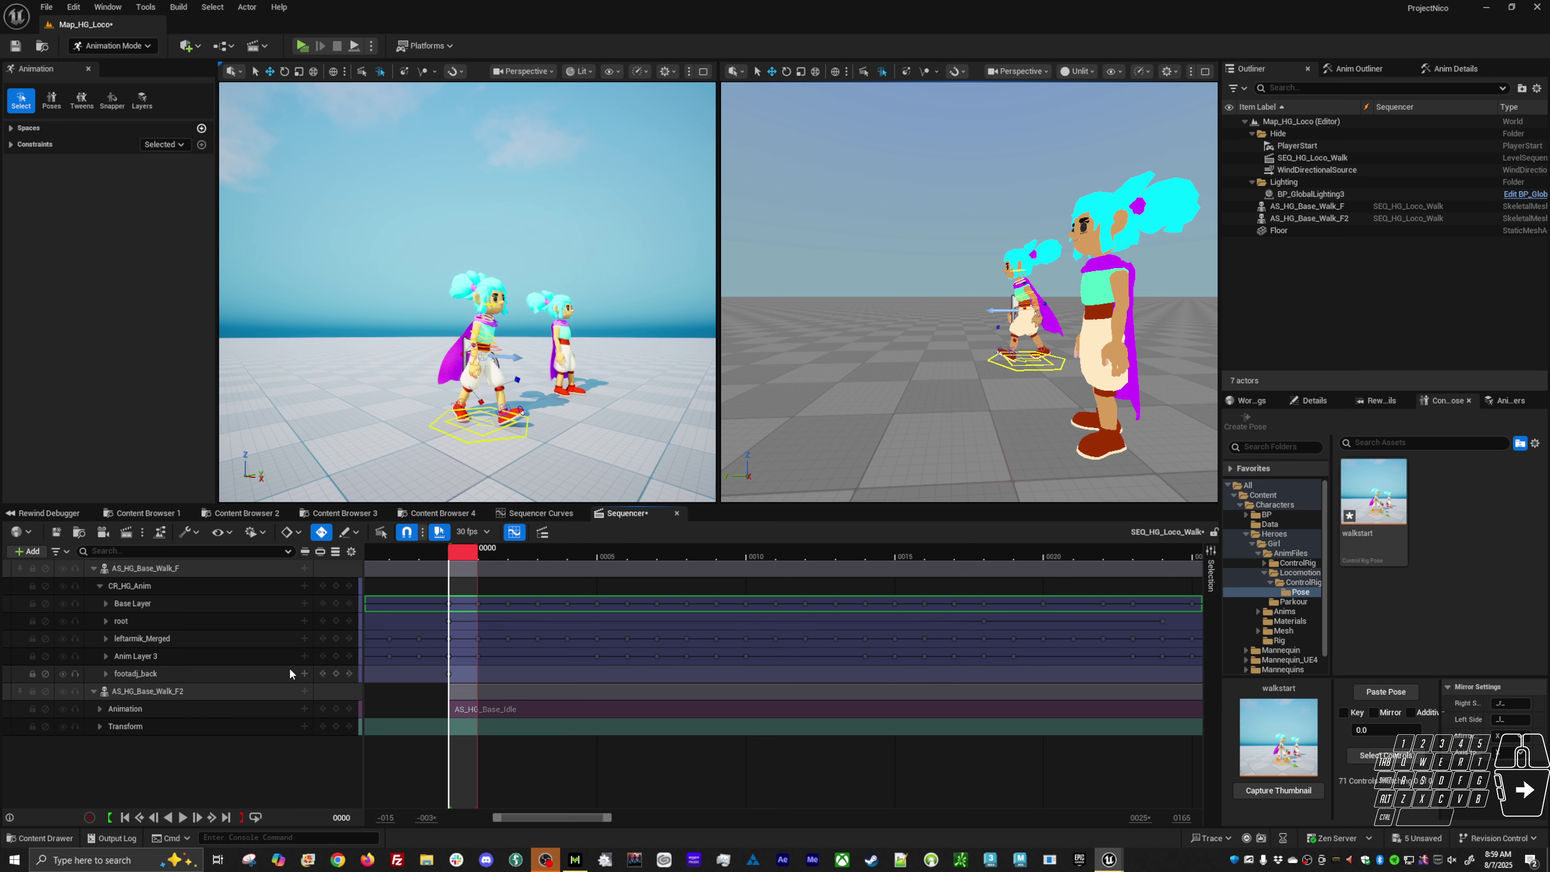
pyautogui.rightClick(211, 691)
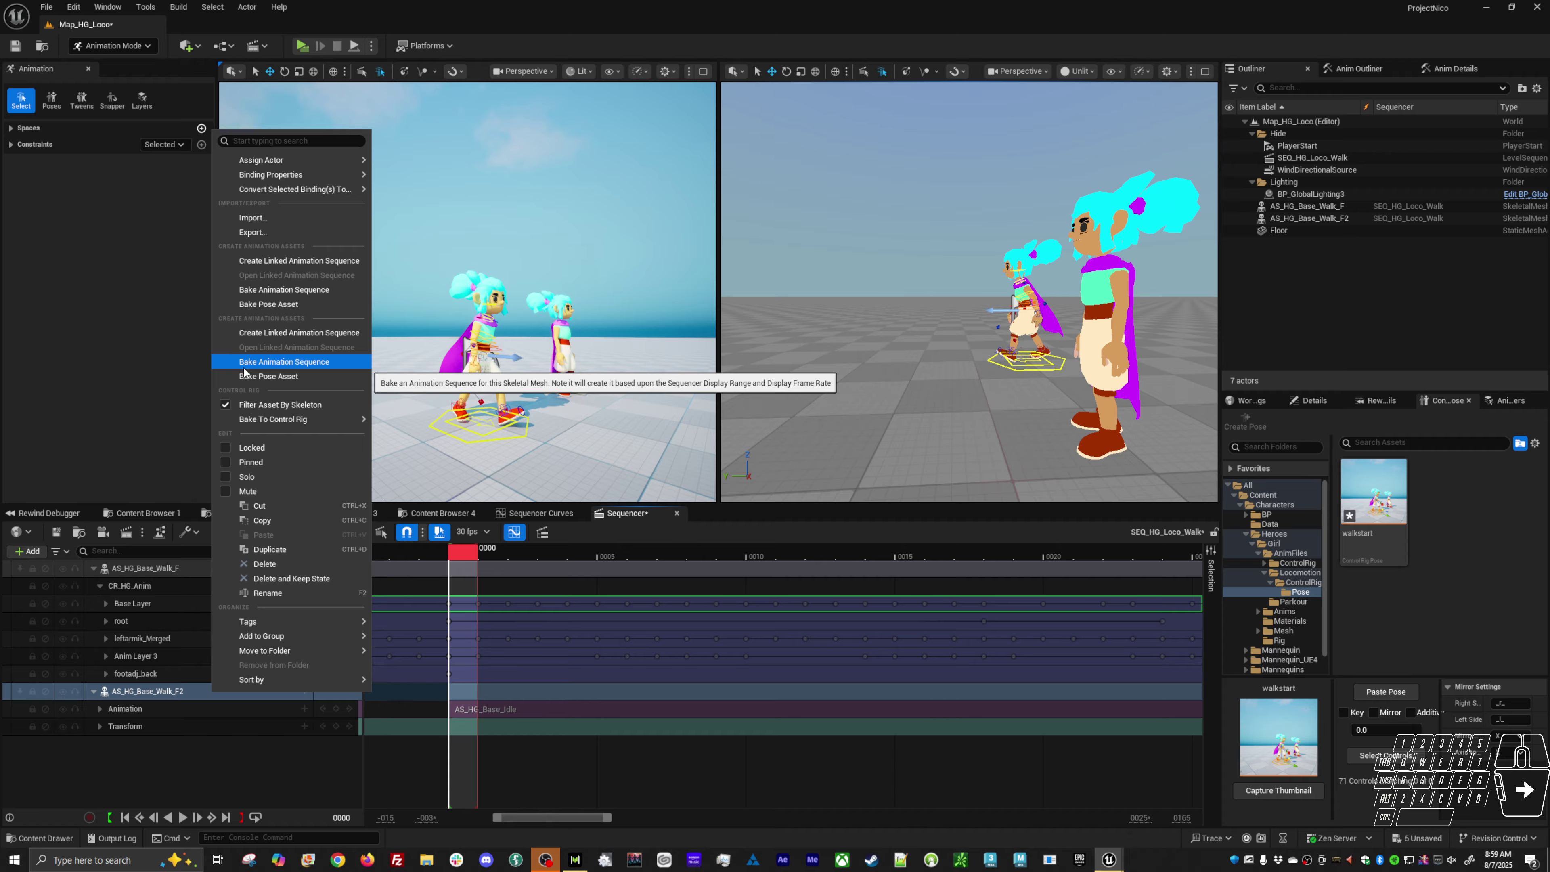
pyautogui.click(606, 741)
pyautogui.moveTo(605, 741); pyautogui.dragTo(651, 737, button='right')
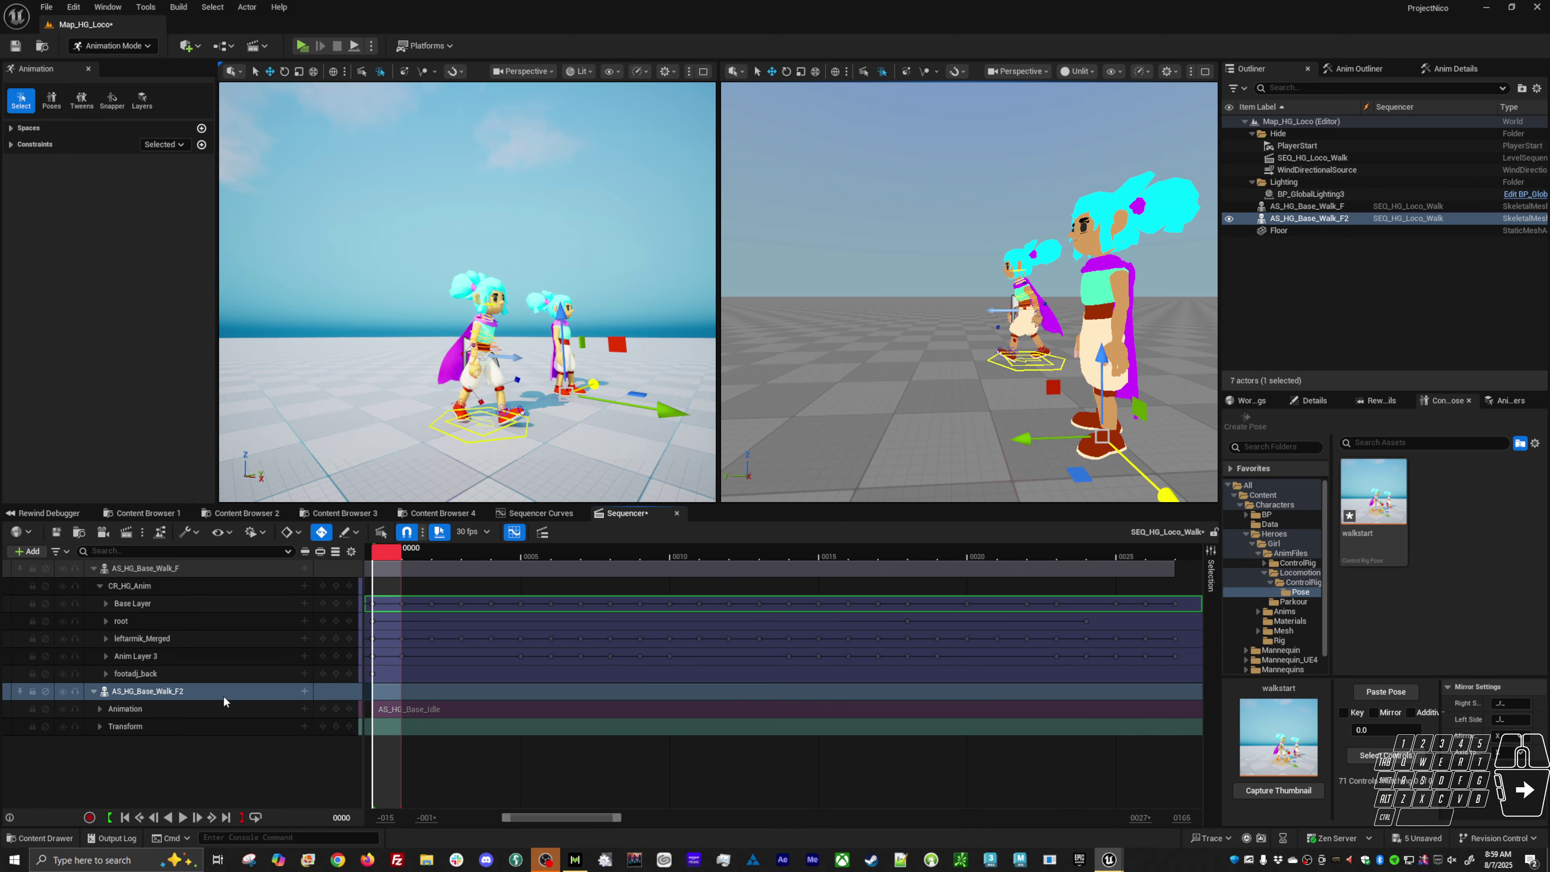
pyautogui.rightClick(210, 697)
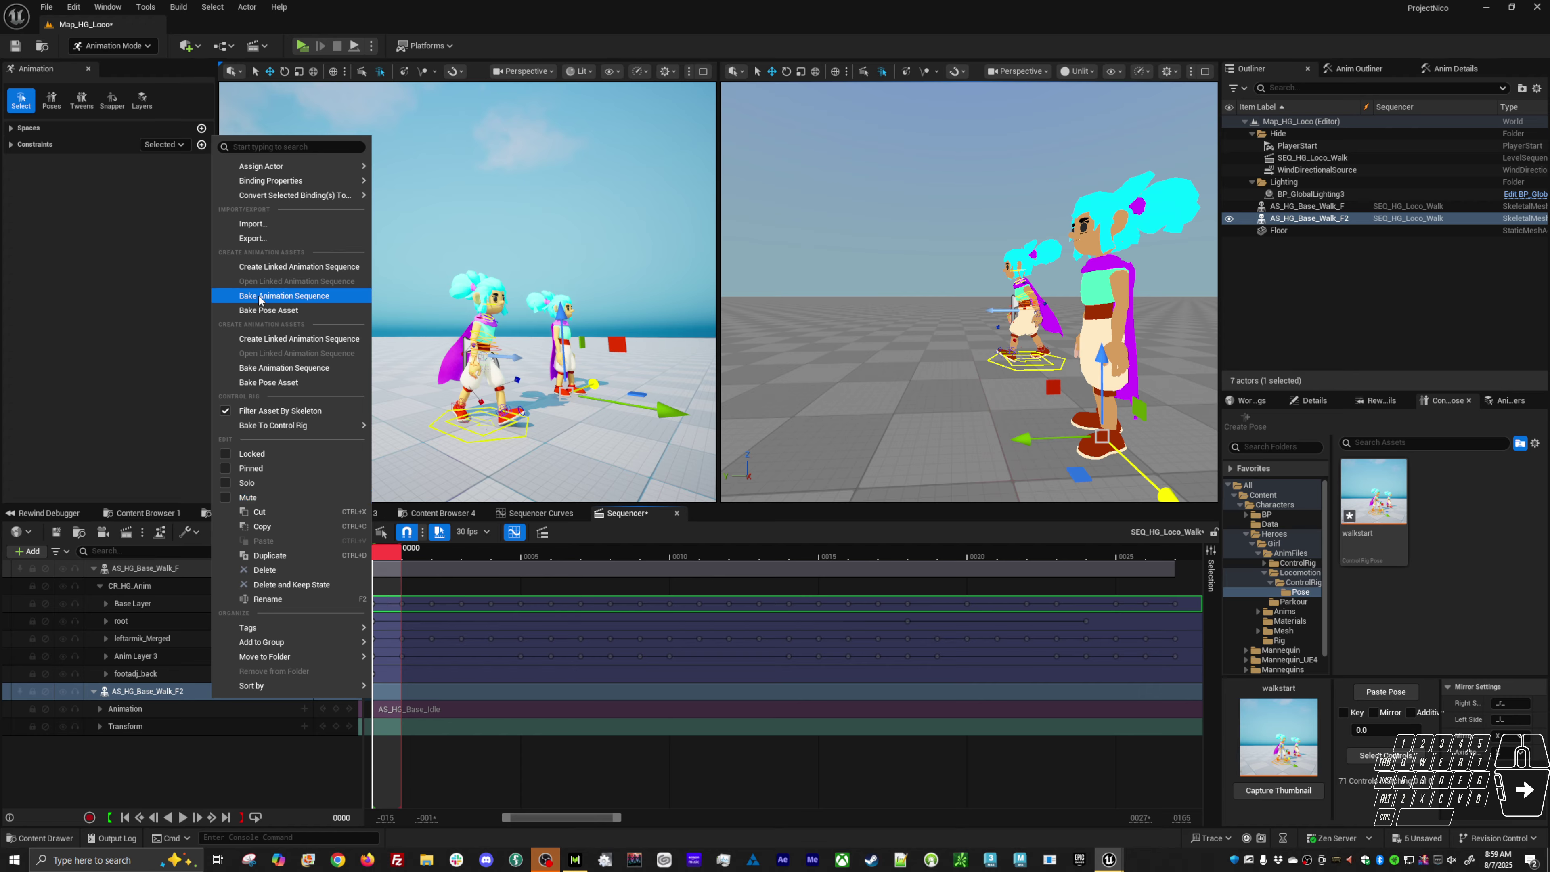
pyautogui.moveTo(276, 426)
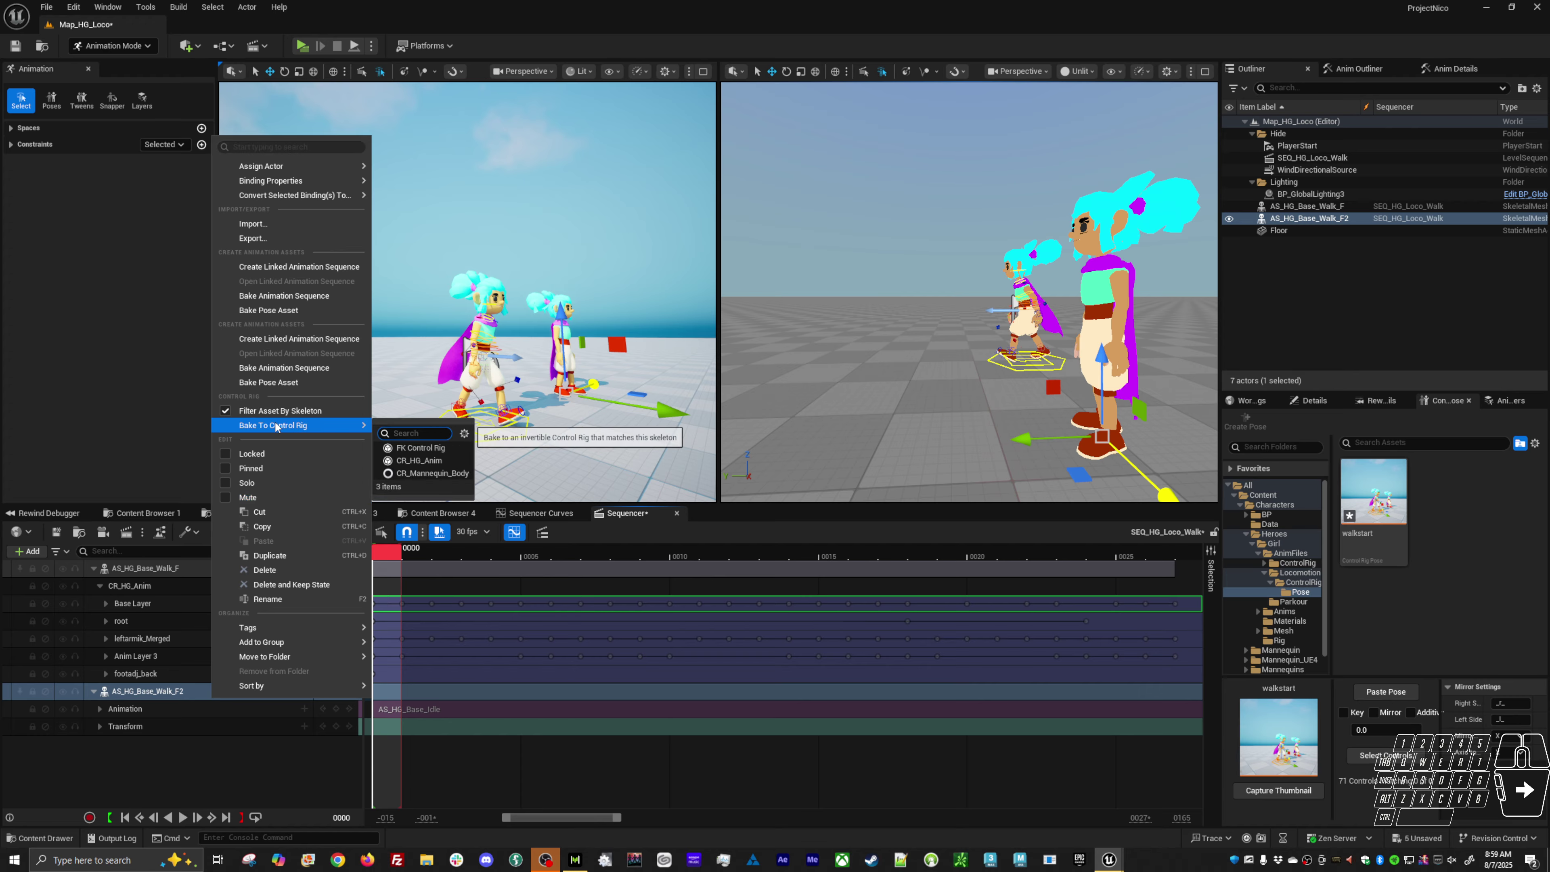
pyautogui.click(420, 461)
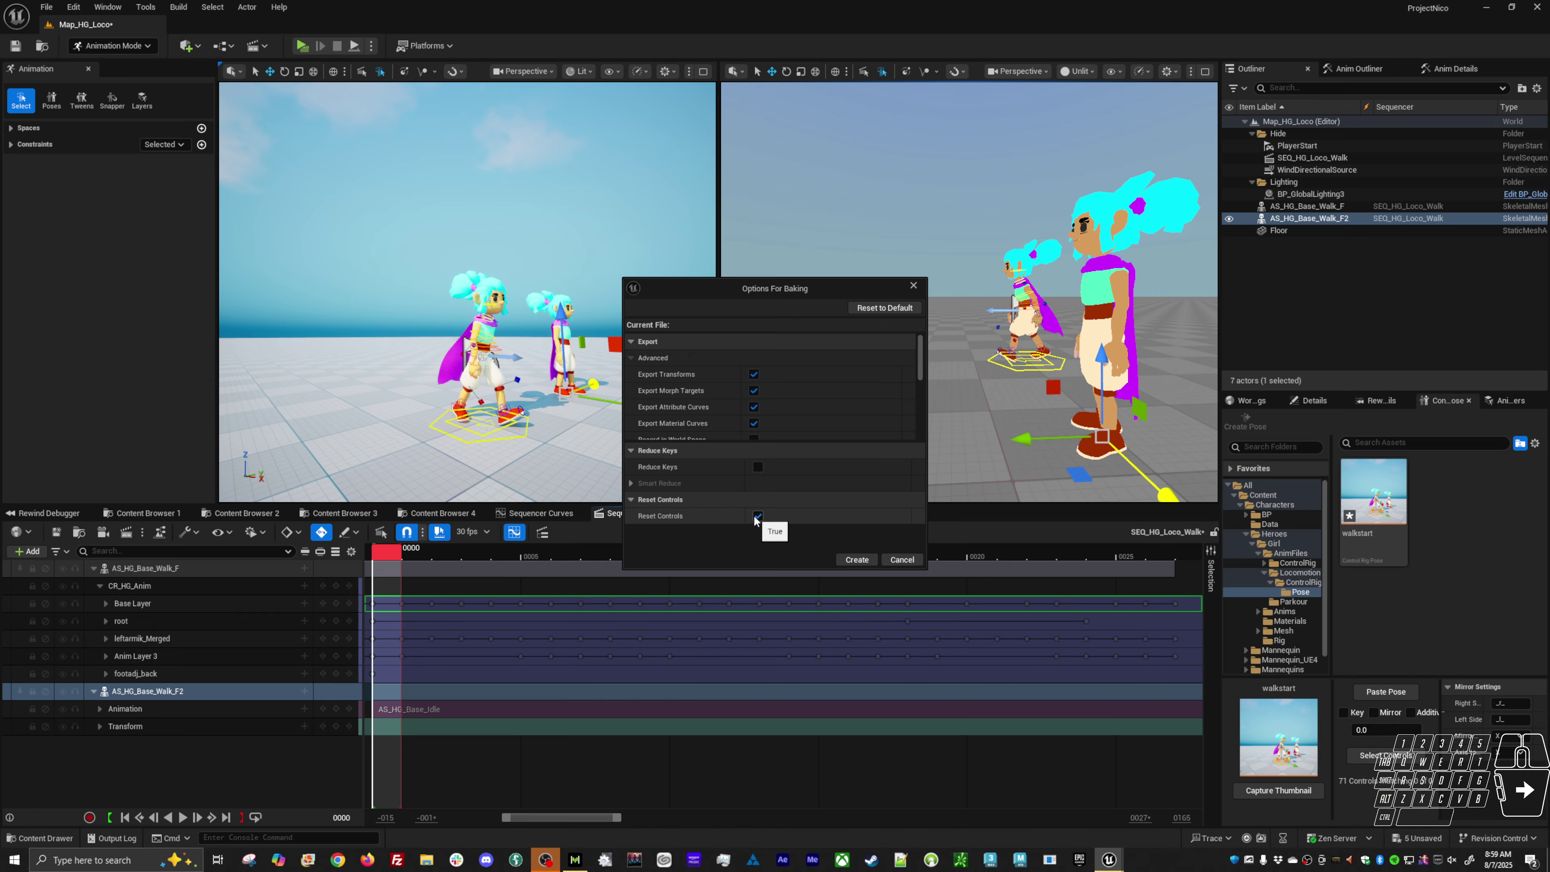
pyautogui.click(860, 560)
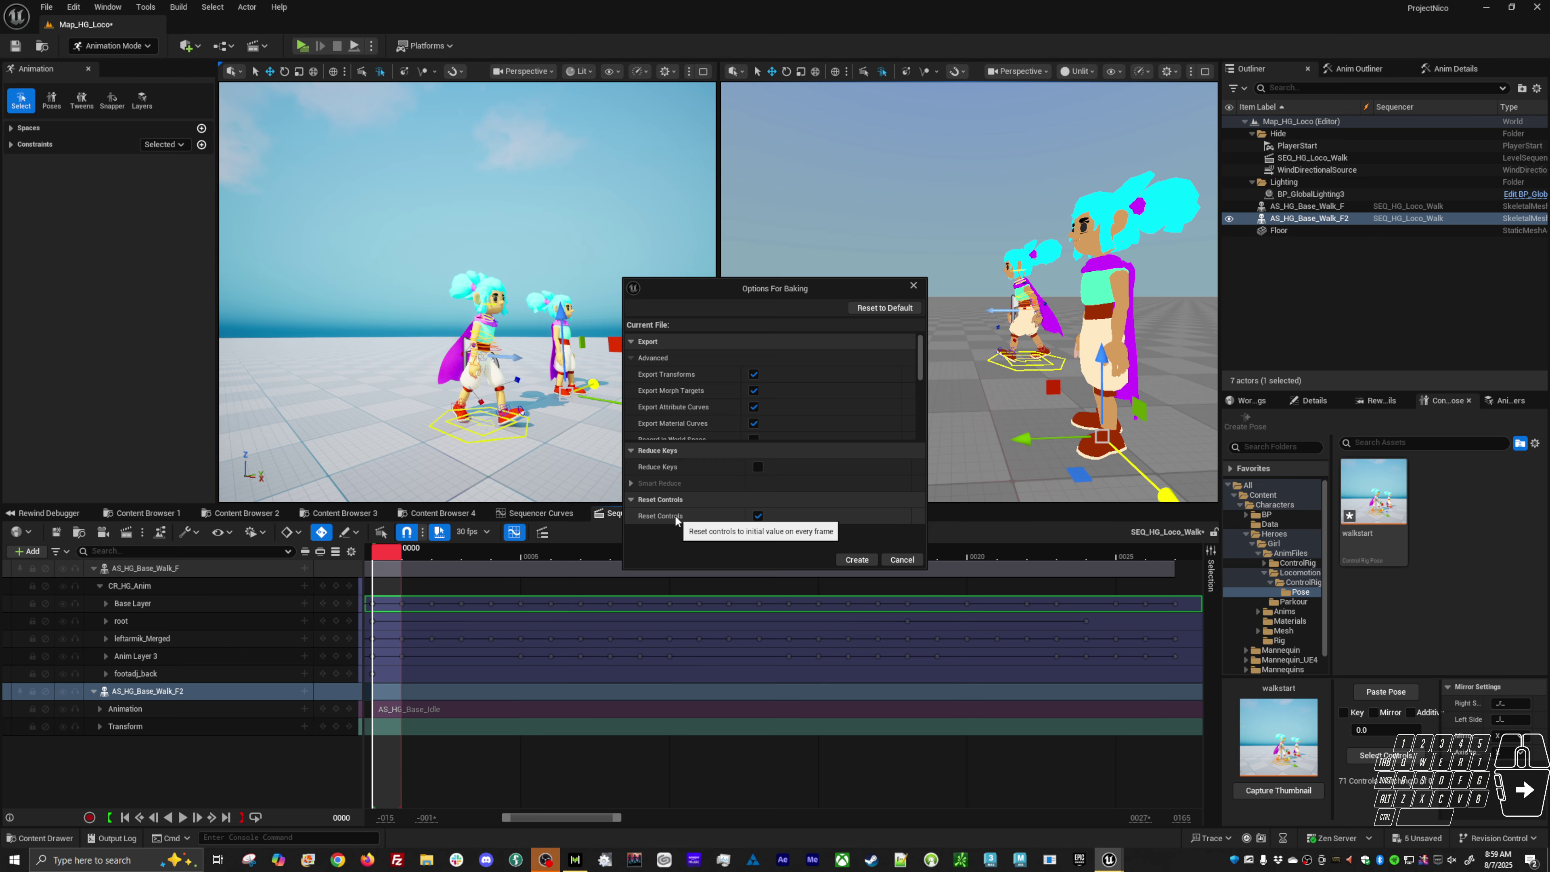
pyautogui.click(902, 560)
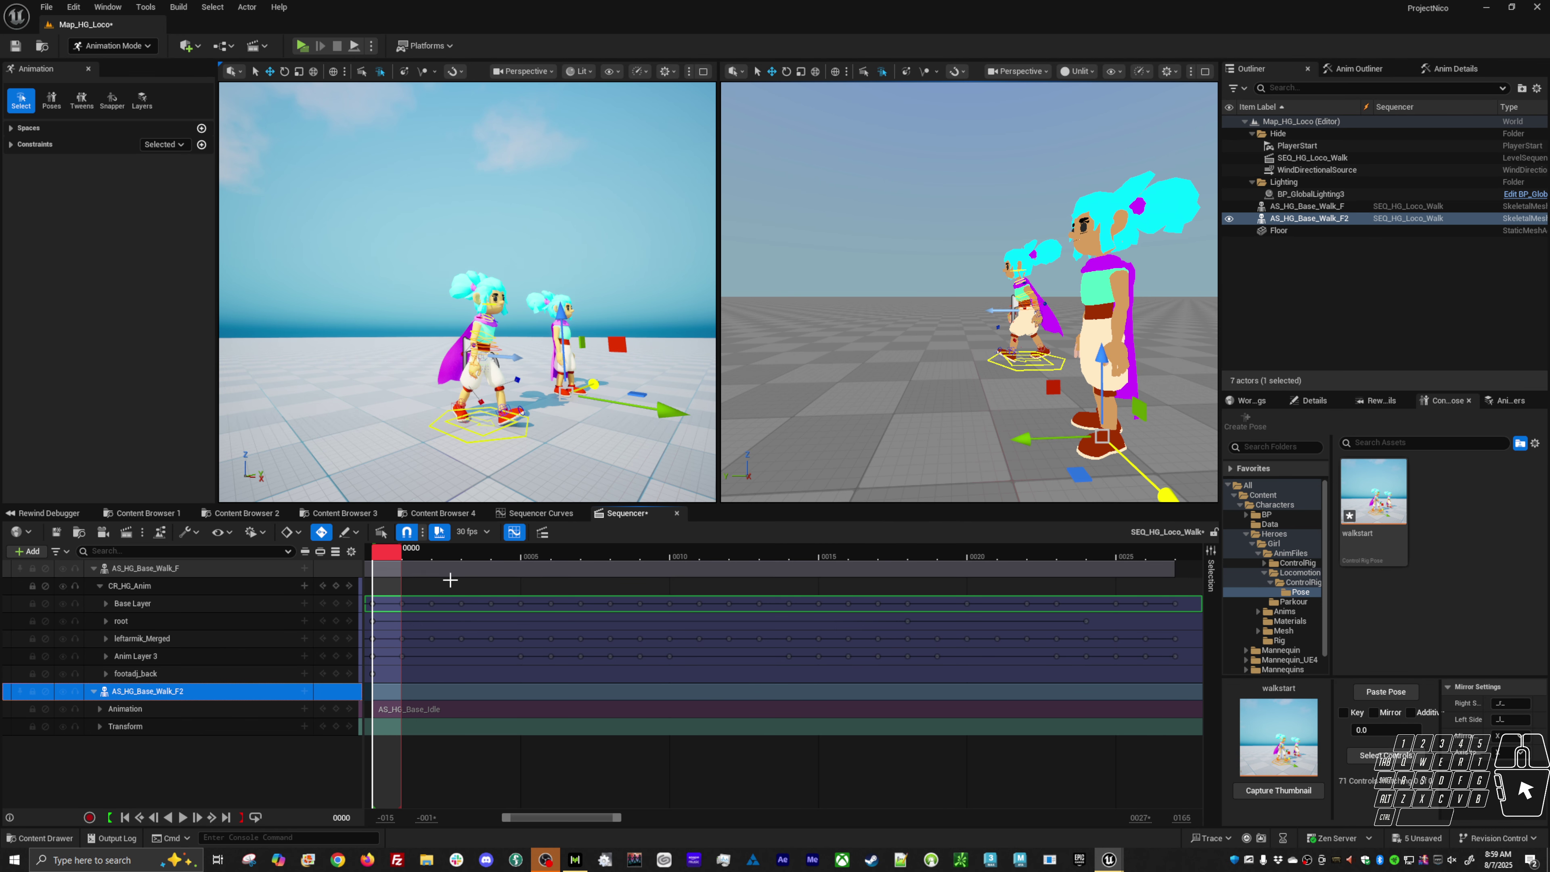
# Step: Add an Animation track with AS_HG_Base_Idle to the AS_HG_Base_Walk_F actor
pyautogui.click(303, 568)
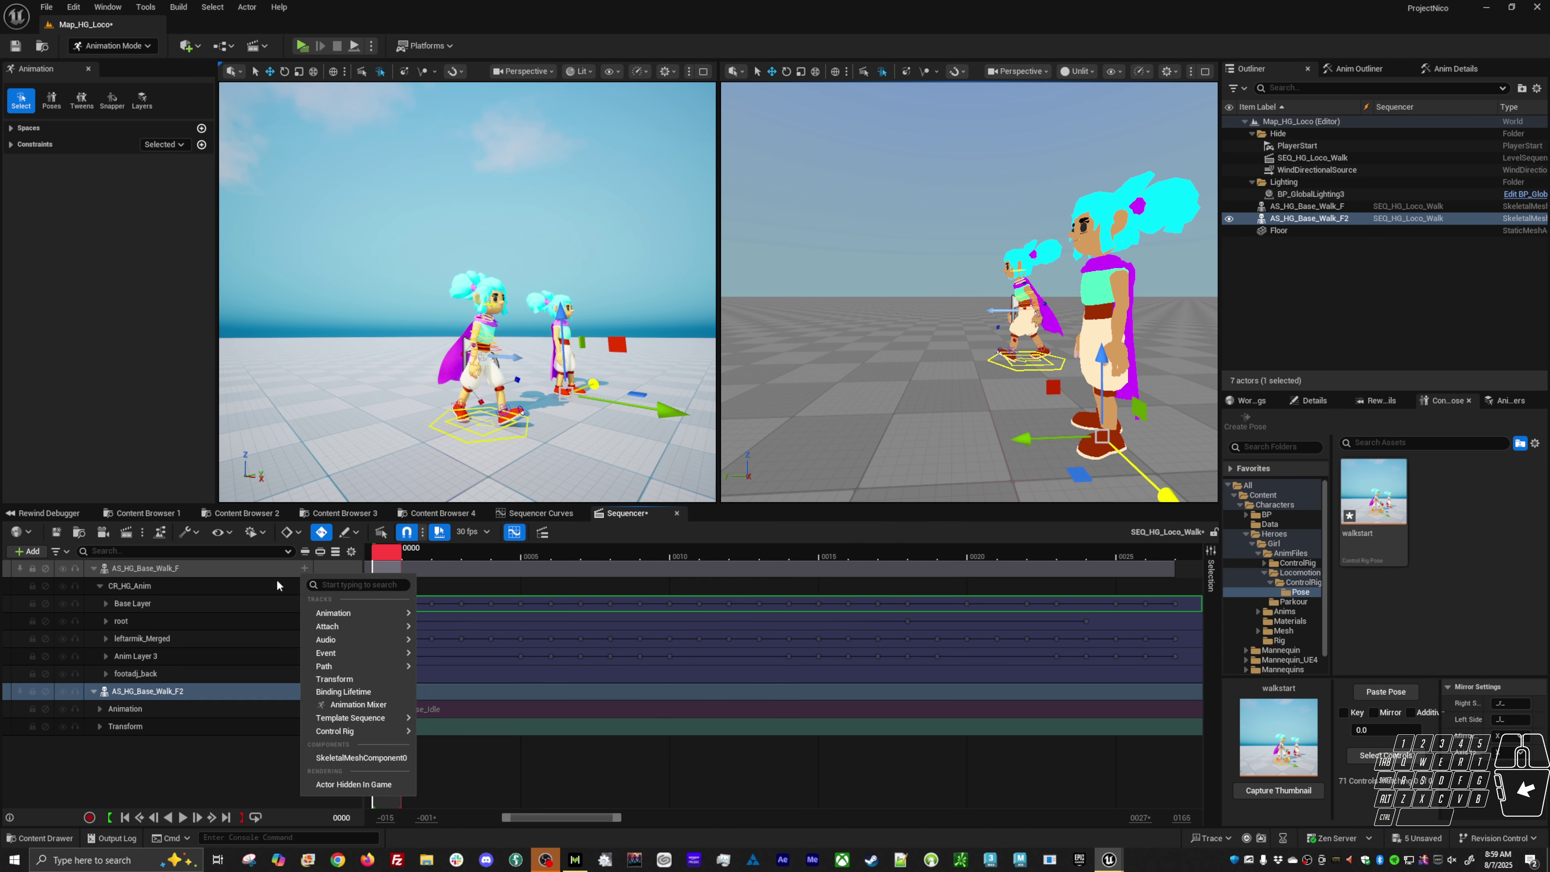
pyautogui.moveTo(334, 618)
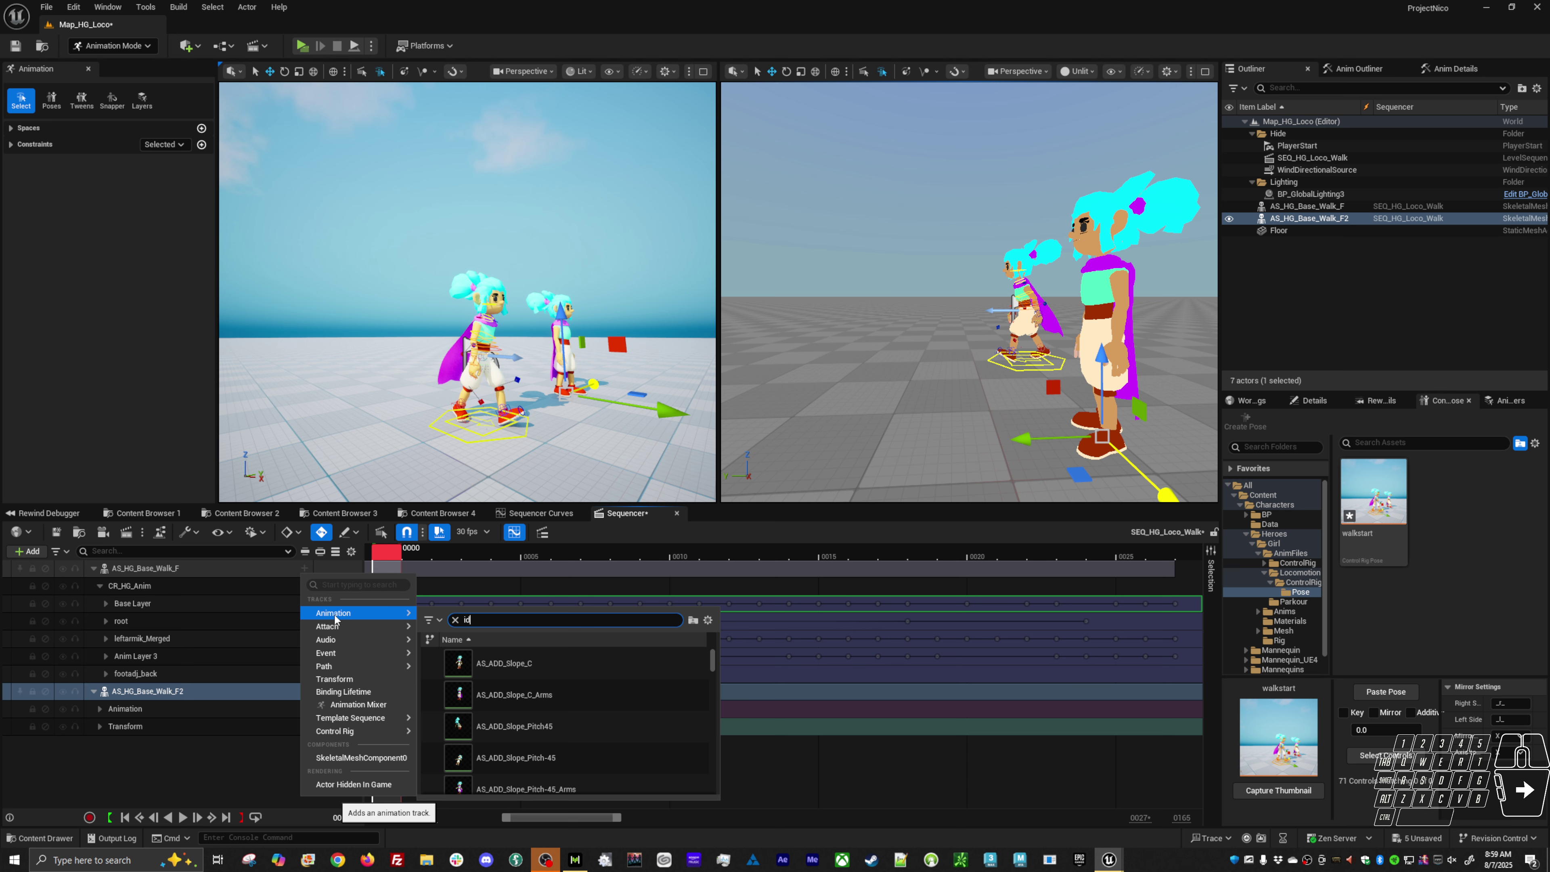
pyautogui.write('idle base')
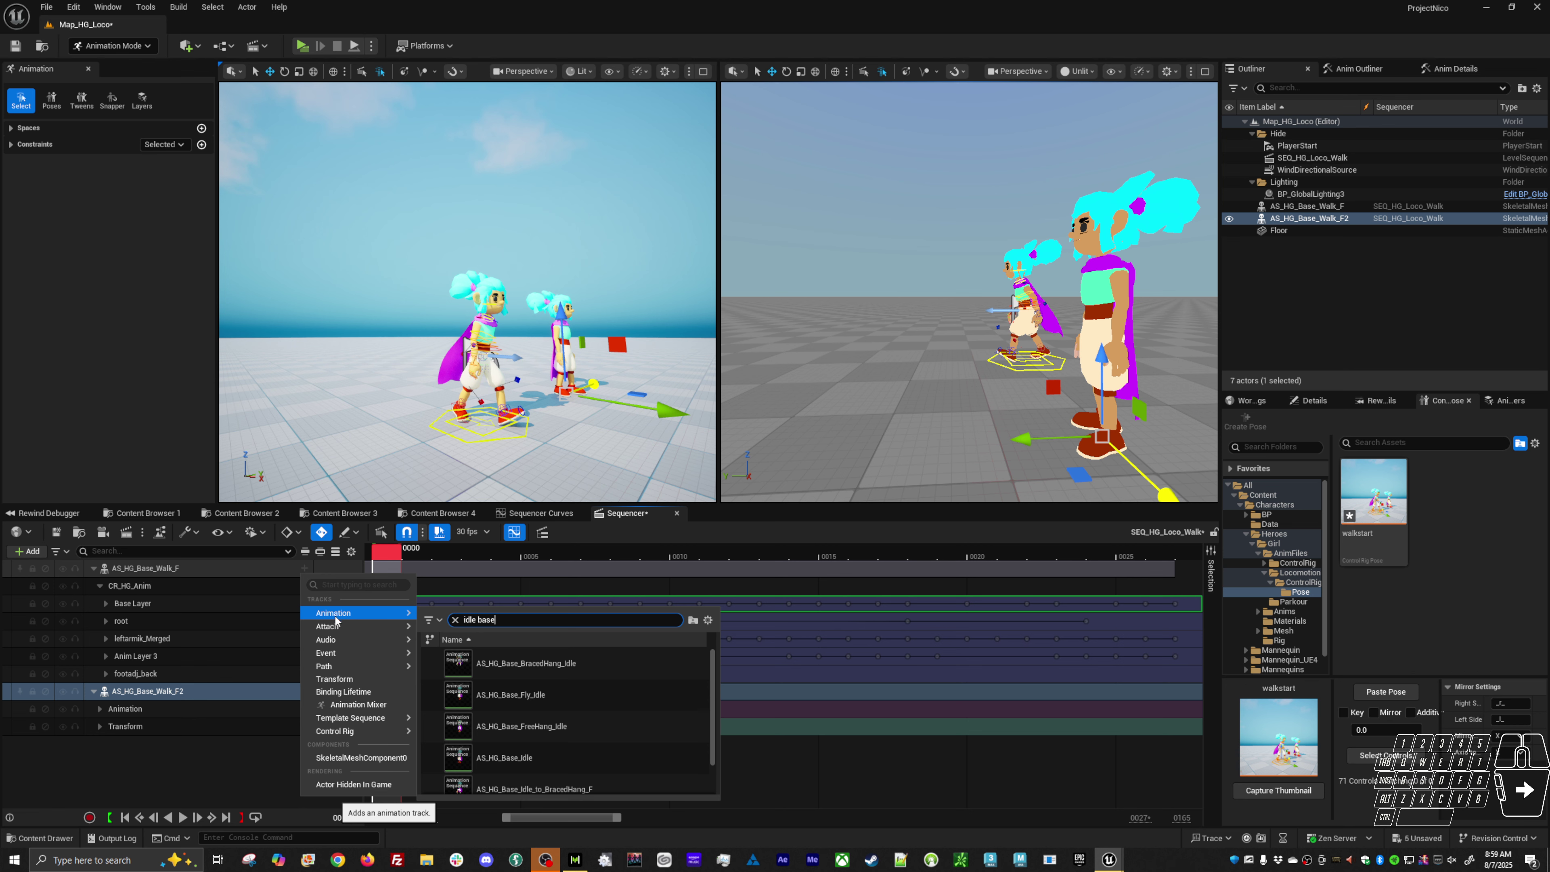
pyautogui.click(505, 758)
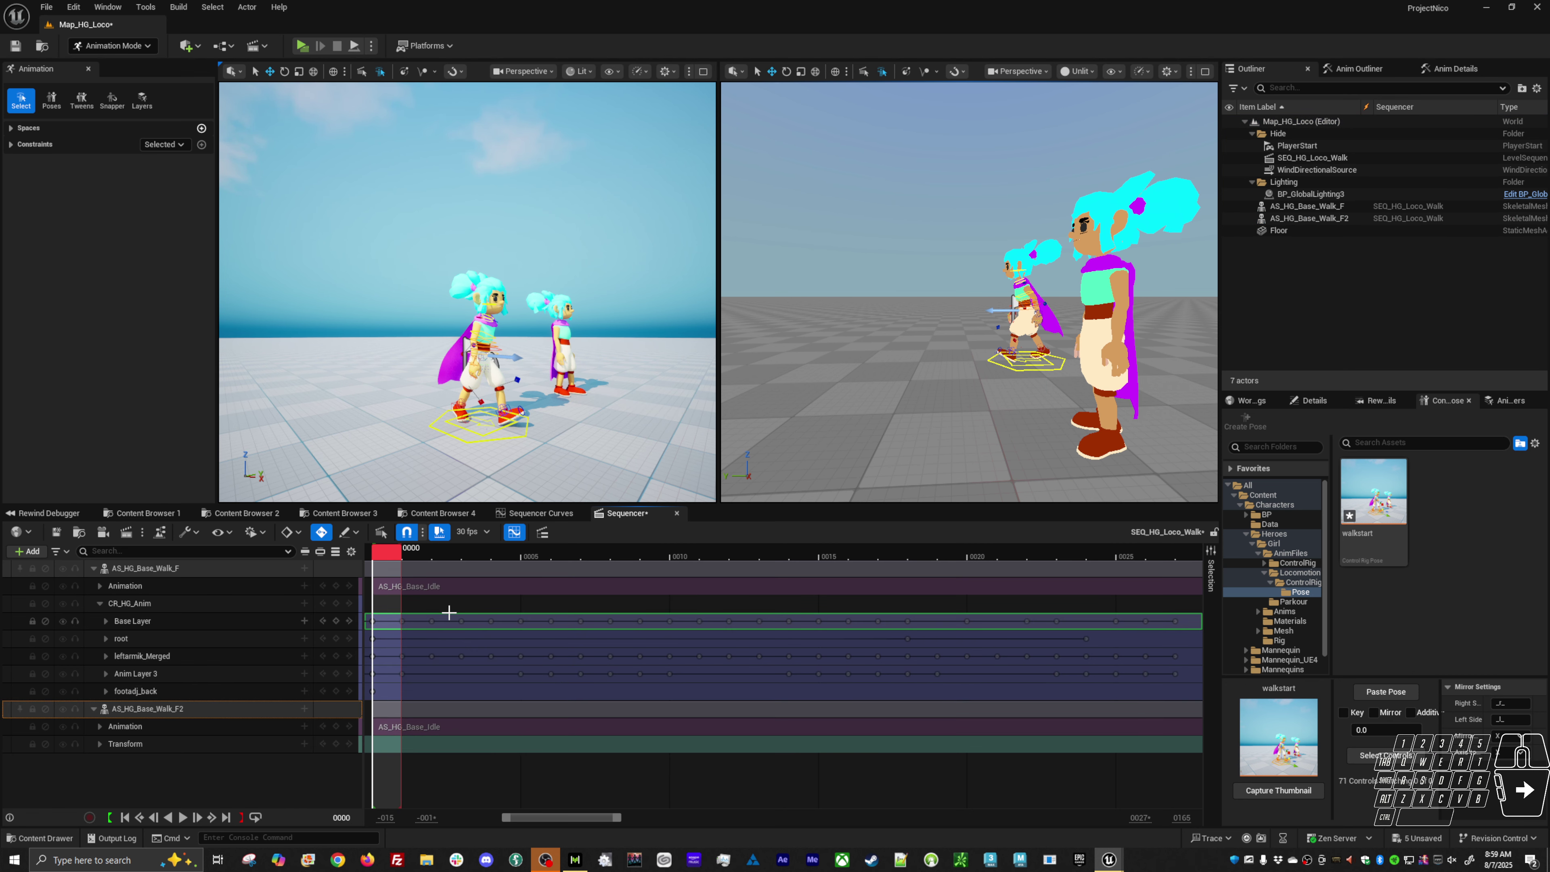
# Step: Scrub the sequence from its start to frame 29
pyautogui.click(388, 555)
pyautogui.moveTo(816, 668); pyautogui.dragTo(553, 662, button='right')
pyautogui.moveTo(948, 552); pyautogui.dragTo(981, 551)
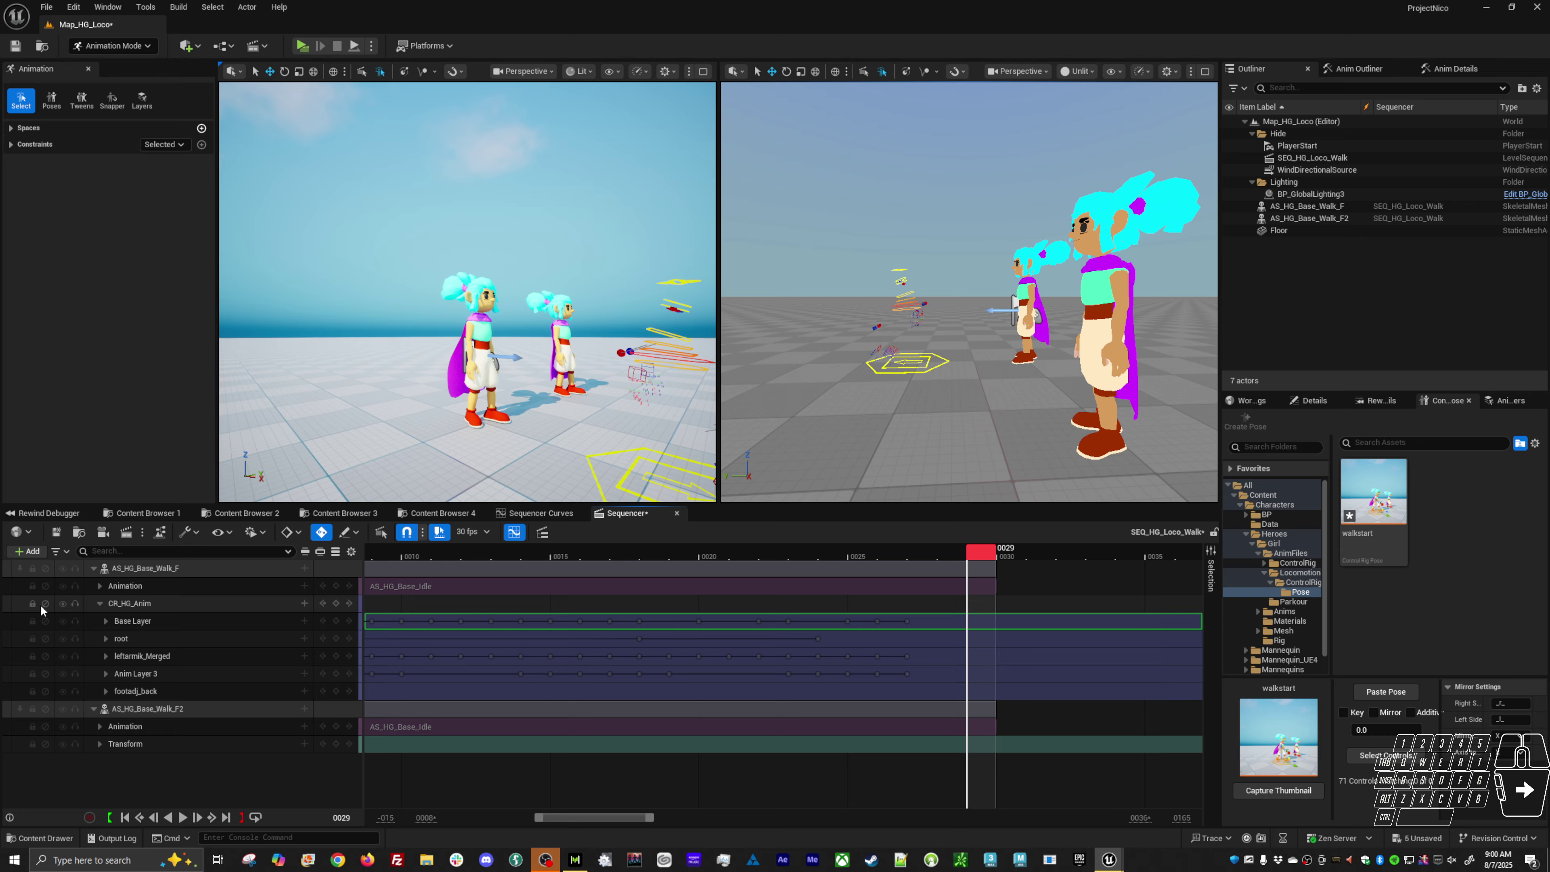
# Step: Bake the AS_HG_Base_Walk_F actor's animation to the CR_HG_Anim control rig with Reset Controls turned off
pyautogui.click(159, 587)
pyautogui.rightClick(160, 588)
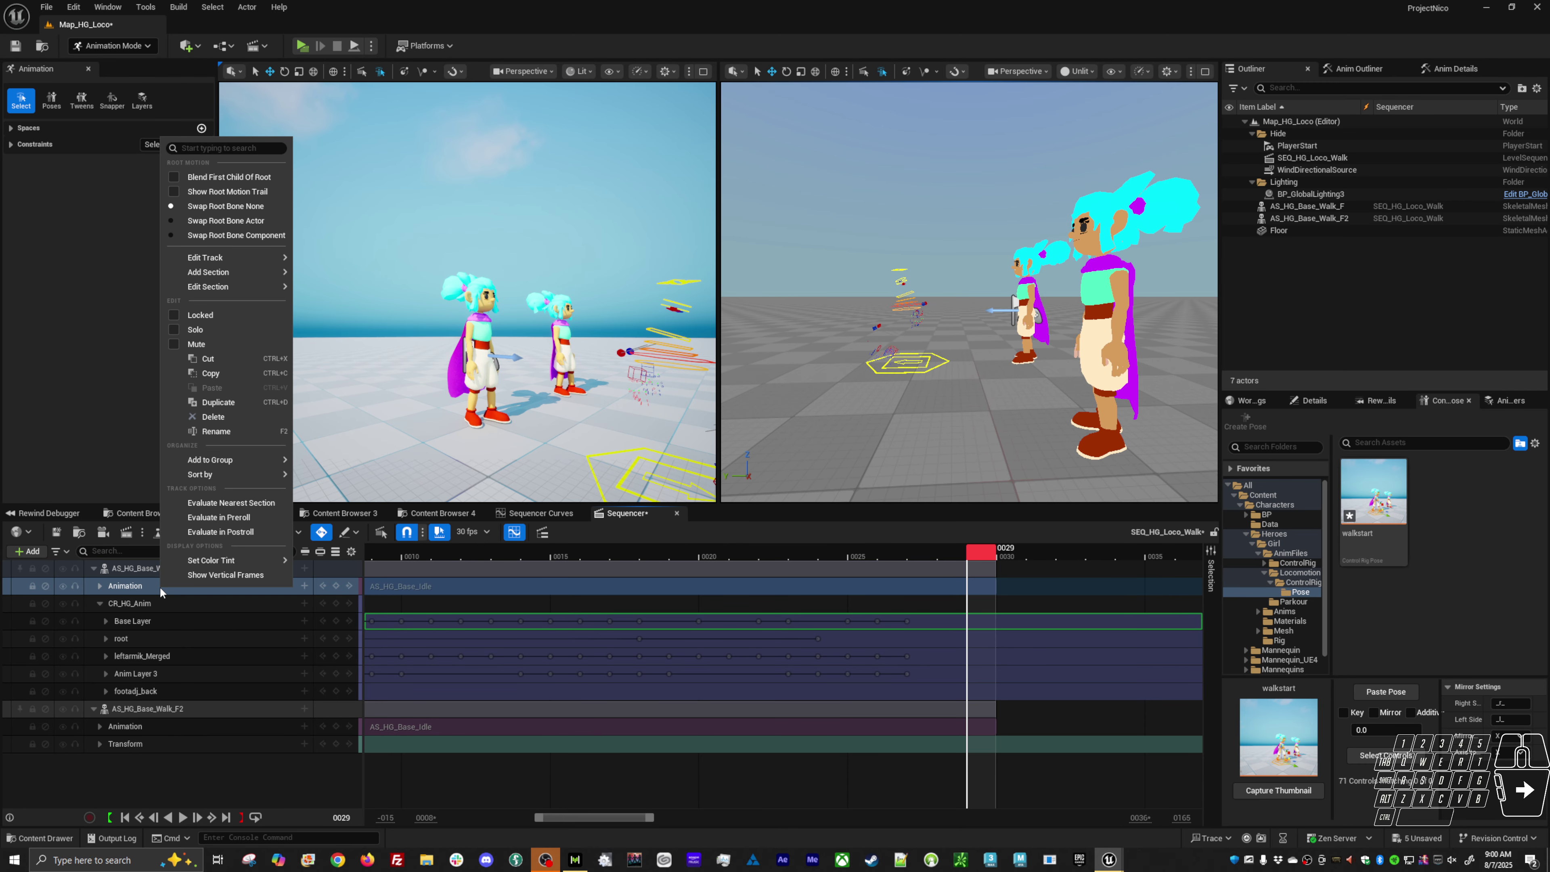
pyautogui.rightClick(130, 570)
pyautogui.moveTo(232, 298)
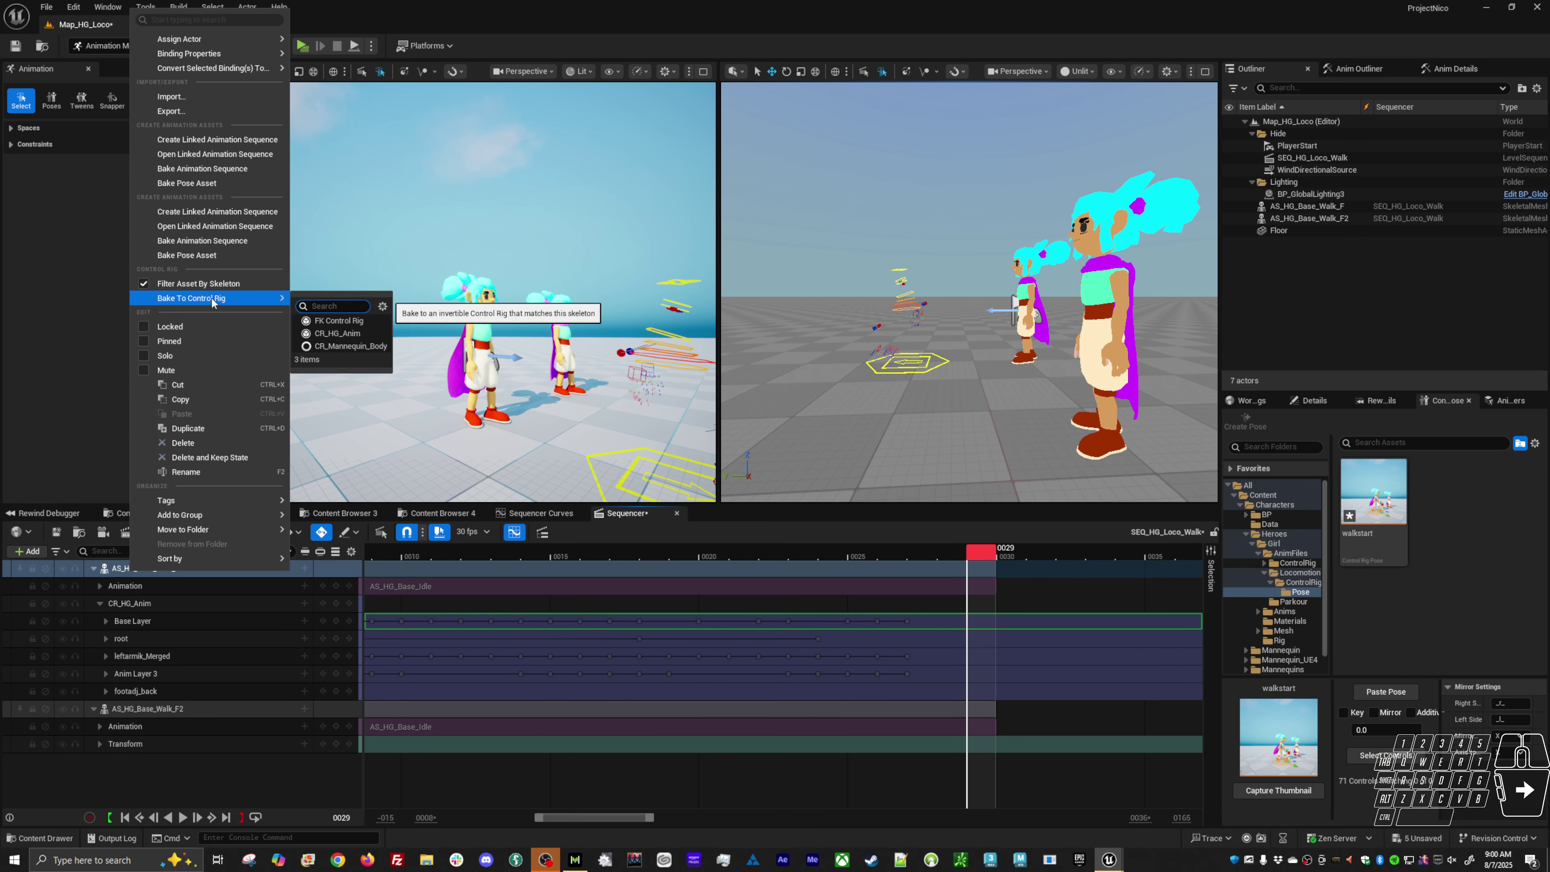
pyautogui.click(356, 332)
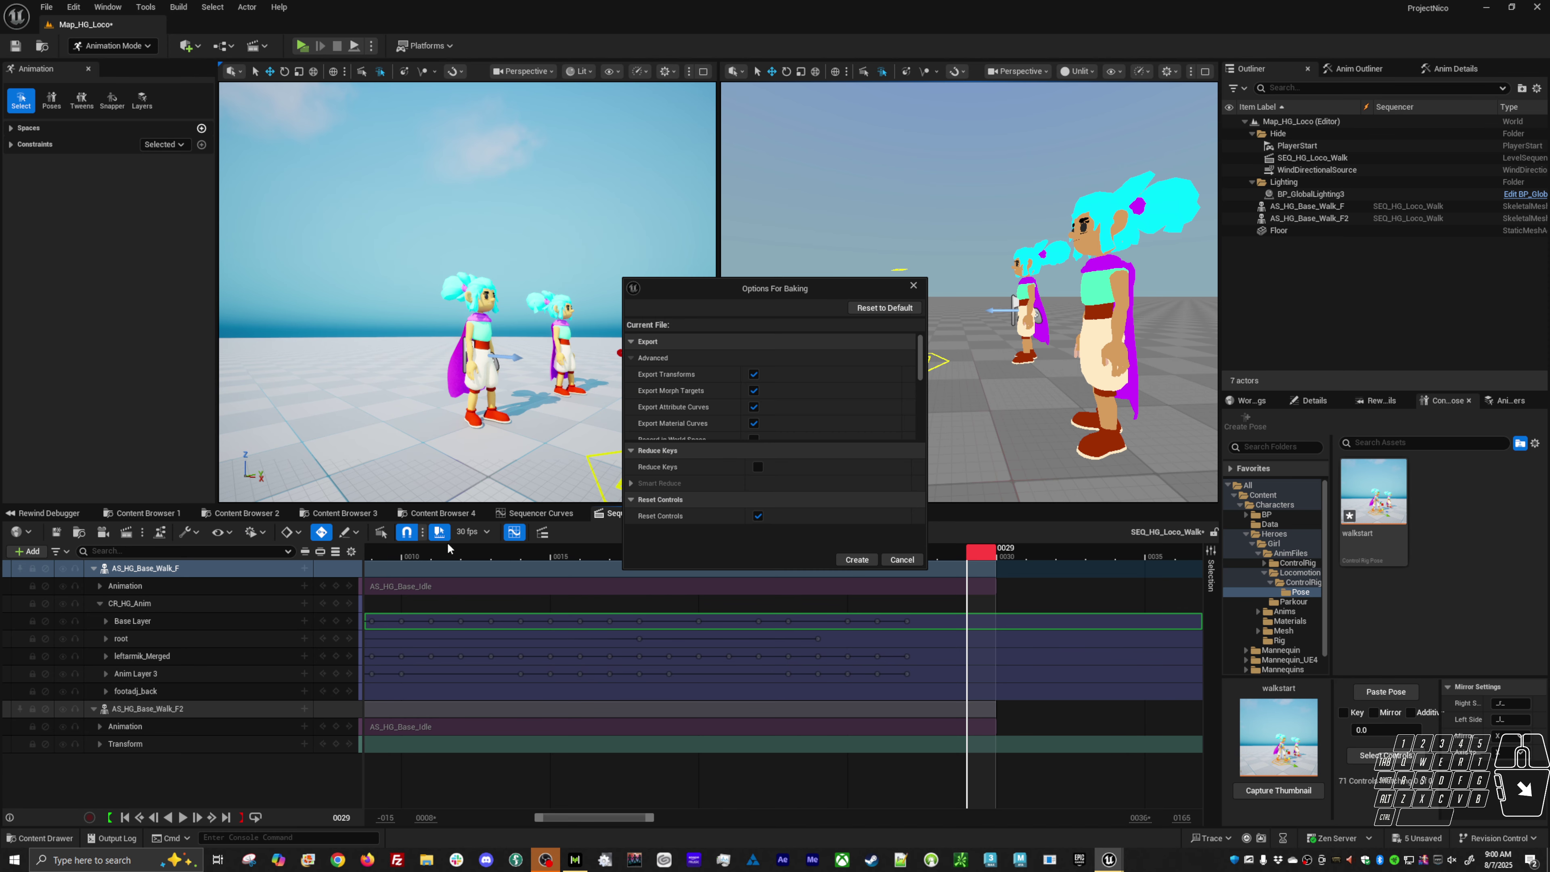
pyautogui.click(759, 516)
pyautogui.click(856, 560)
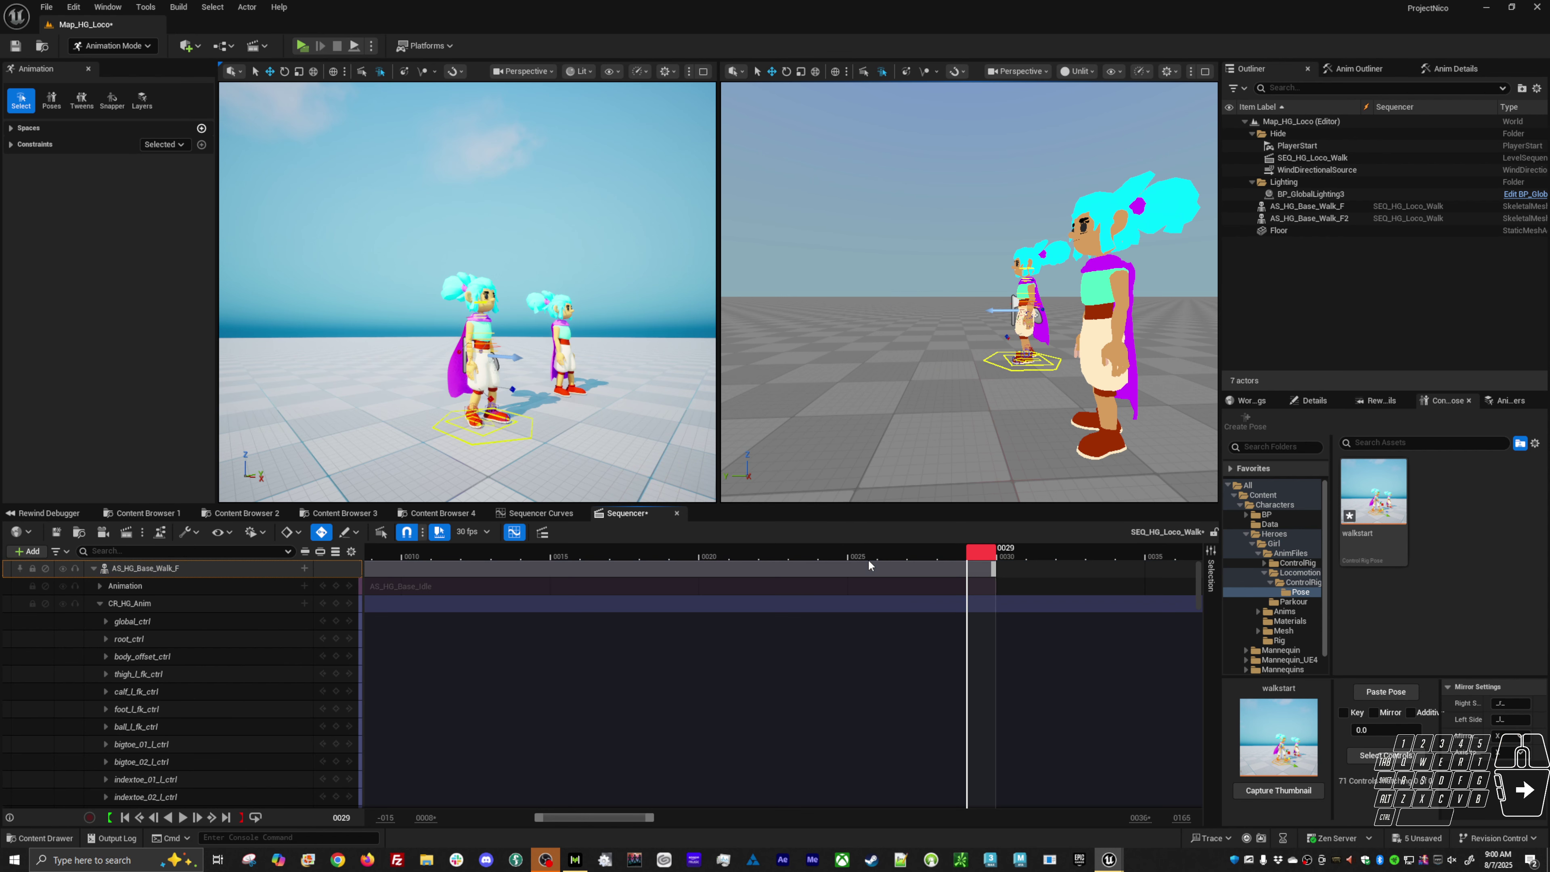
# Step: Examine the baked idle pose of the AS_HG_Base_Walk_F character up close from the side, and collapse its CR_HG_Anim track
pyautogui.keyDown('alt'); pyautogui.moveTo(476, 366); pyautogui.dragTo(476, 339, button='middle'); pyautogui.keyUp('alt')
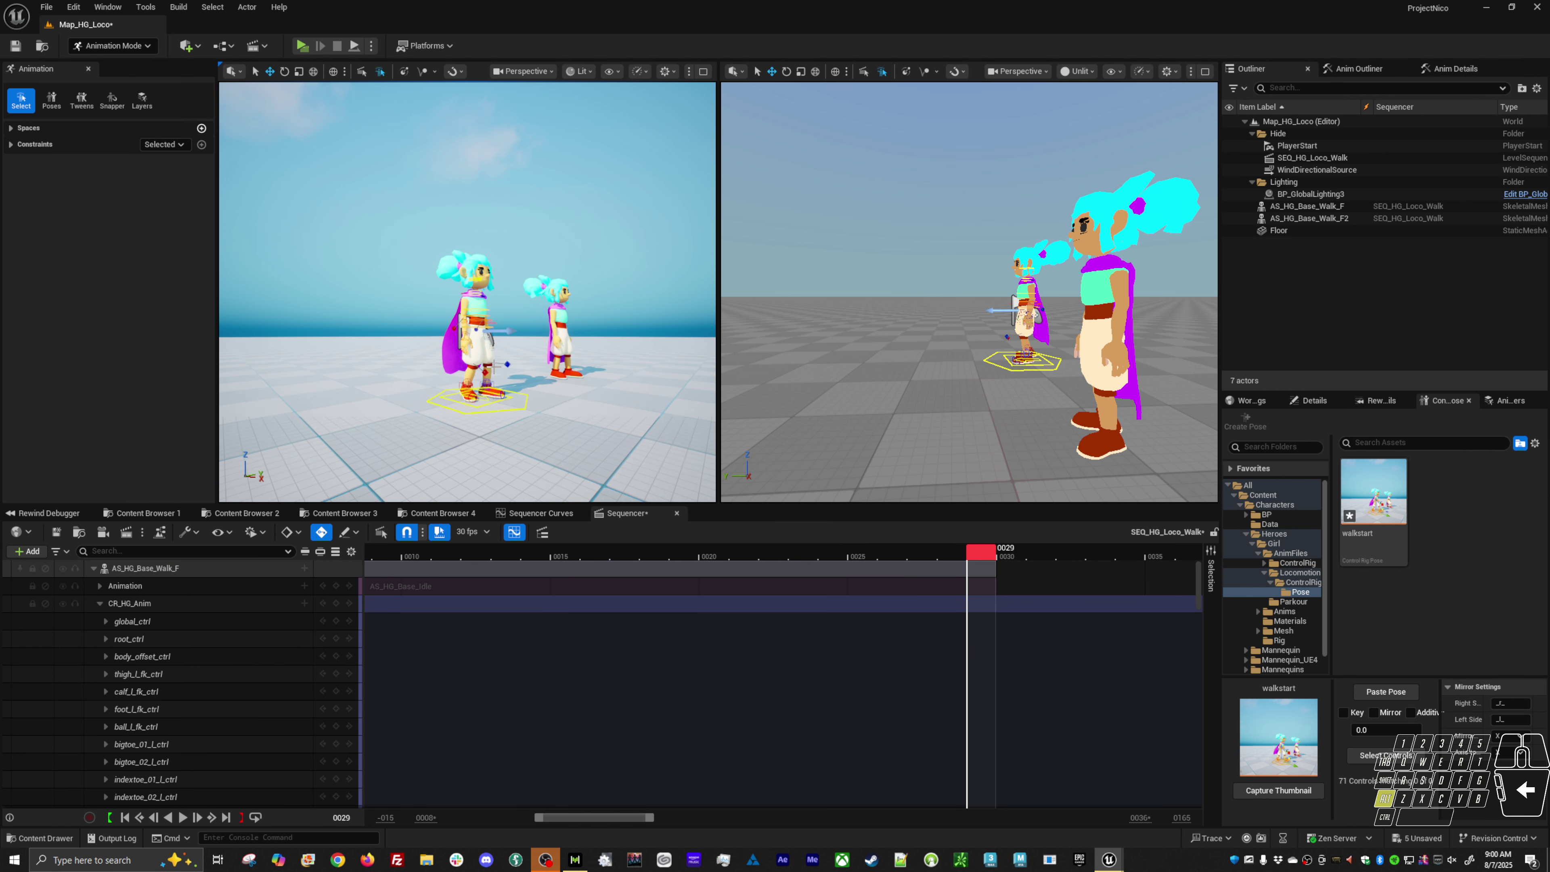
pyautogui.keyDown('alt'); pyautogui.moveTo(476, 339); pyautogui.dragTo(550, 339, button='right'); pyautogui.keyUp('alt')
pyautogui.keyDown('alt'); pyautogui.moveTo(476, 367); pyautogui.dragTo(476, 245, button='middle'); pyautogui.keyUp('alt')
pyautogui.keyDown('alt'); pyautogui.moveTo(476, 244); pyautogui.dragTo(525, 244, button='right'); pyautogui.keyUp('alt')
pyautogui.keyDown('alt'); pyautogui.moveTo(476, 305); pyautogui.dragTo(586, 244); pyautogui.keyUp('alt')
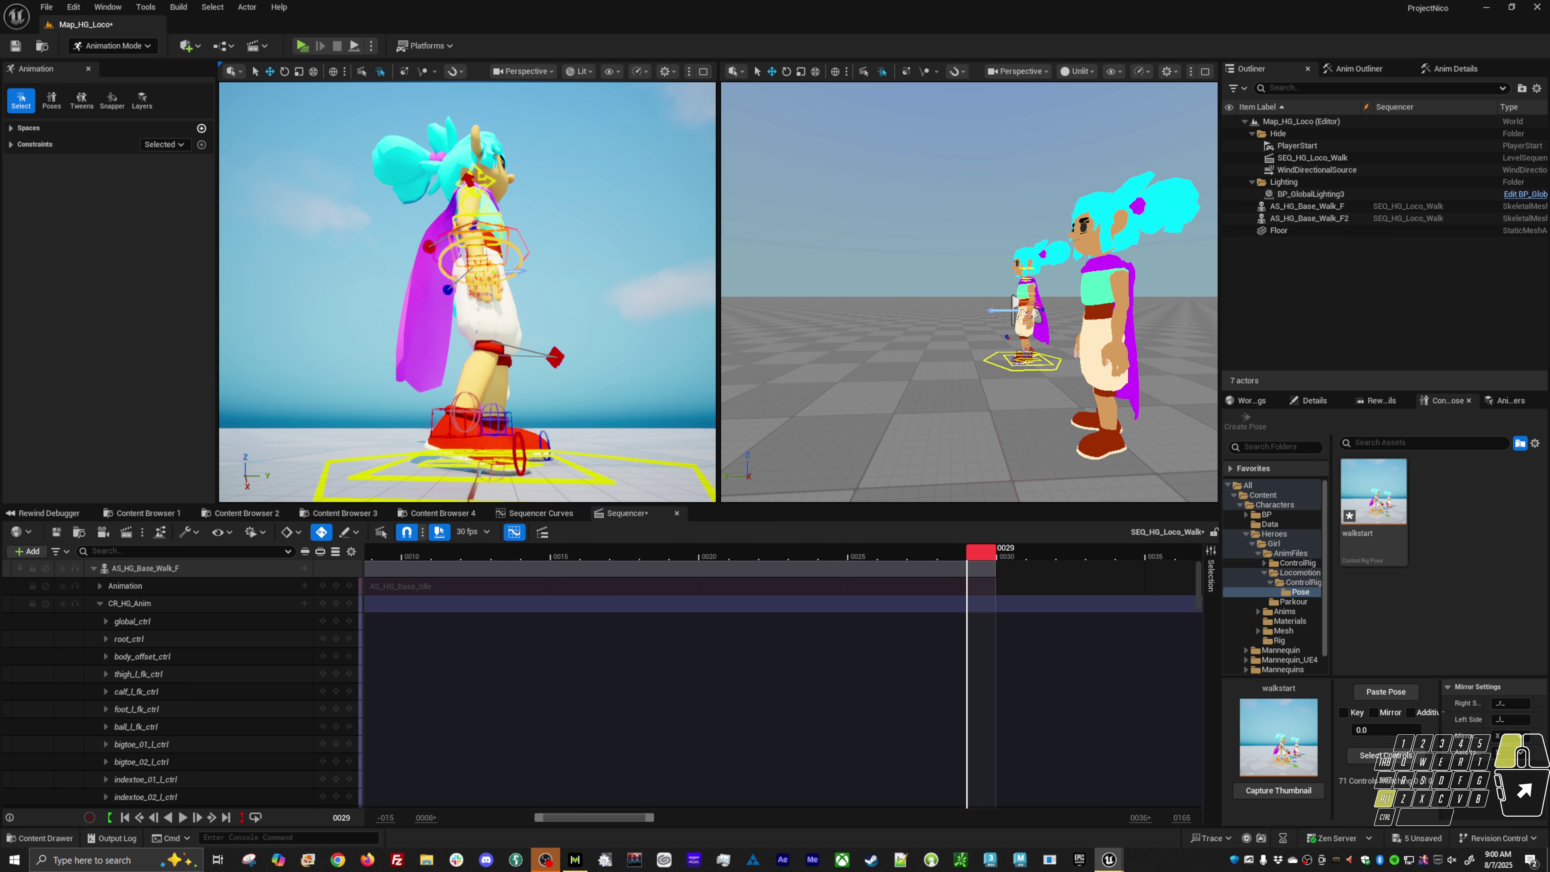
pyautogui.moveTo(471, 369)
pyautogui.keyDown('alt'); pyautogui.mouseDown()
pyautogui.moveTo(397, 367)
pyautogui.moveTo(470, 369)
pyautogui.mouseUp(); pyautogui.keyUp('alt')
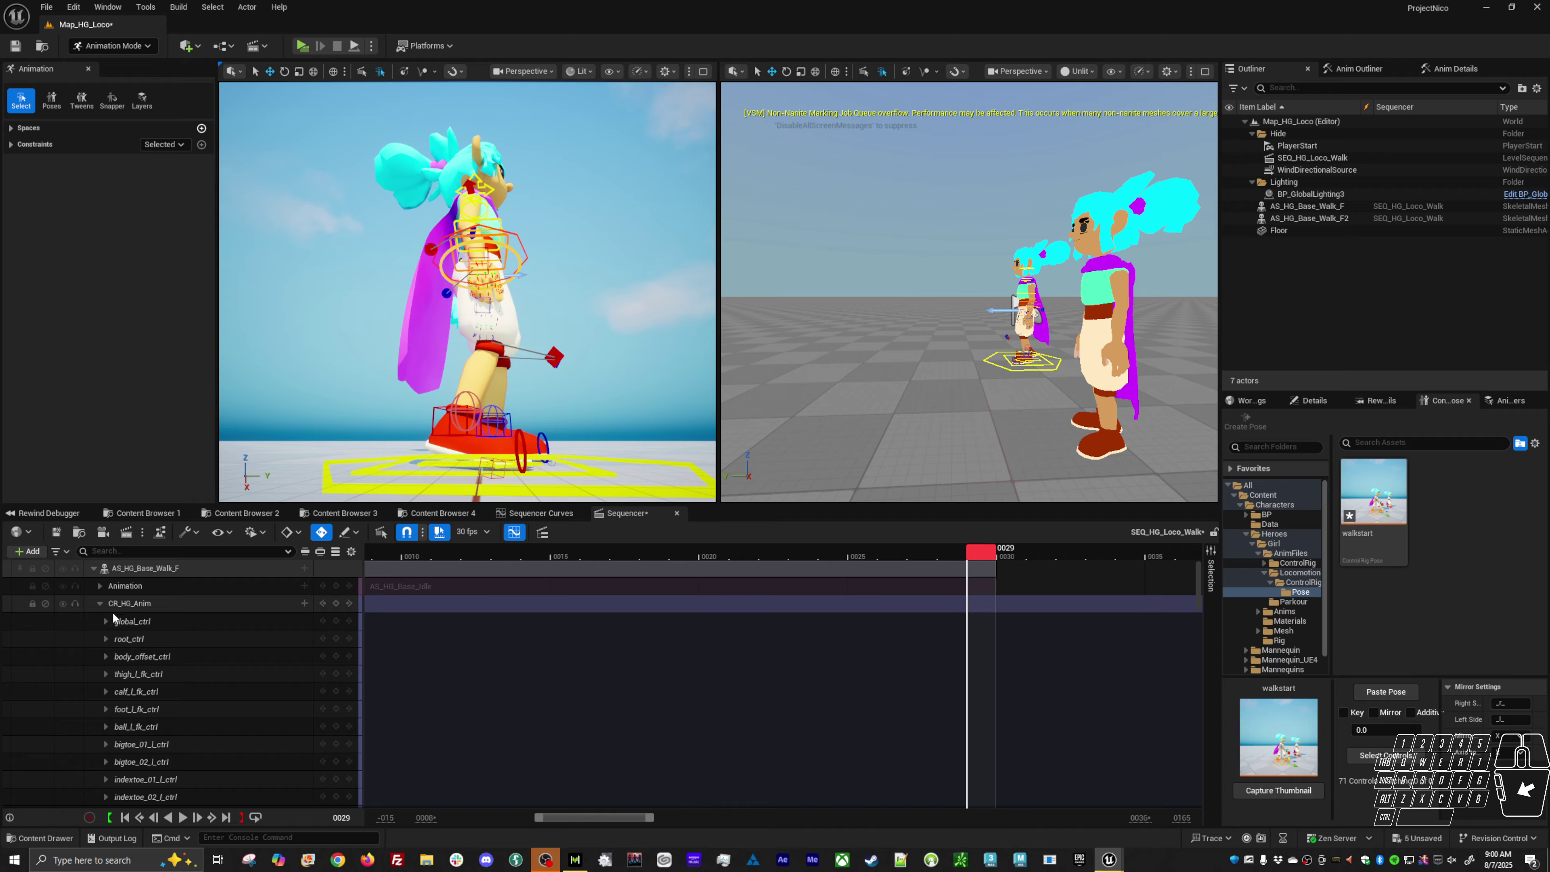
pyautogui.click(99, 604)
pyautogui.click(159, 604)
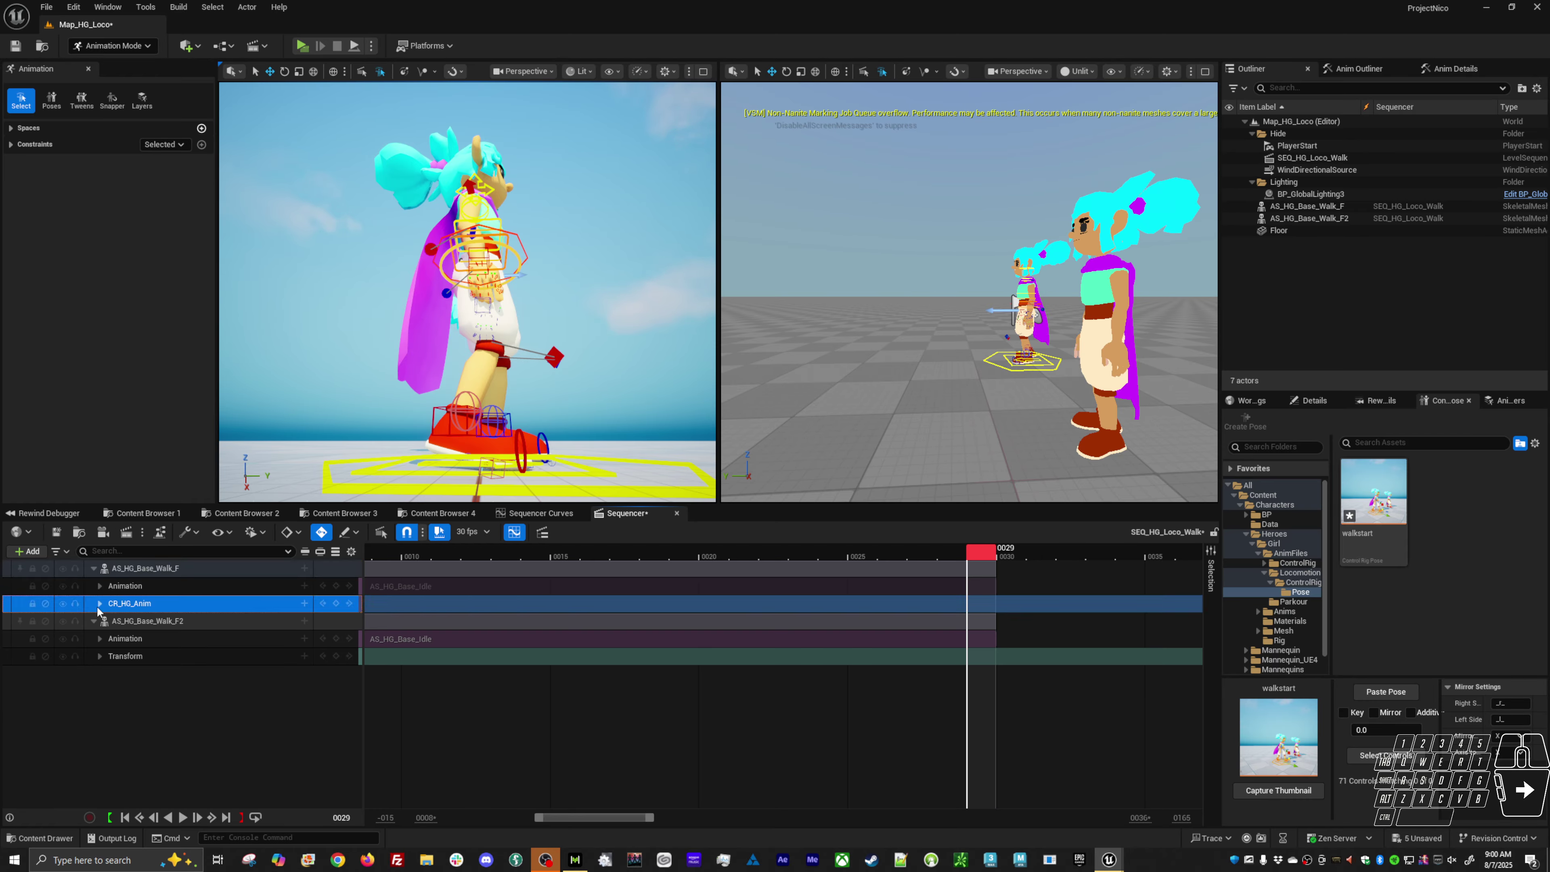
pyautogui.click(99, 603)
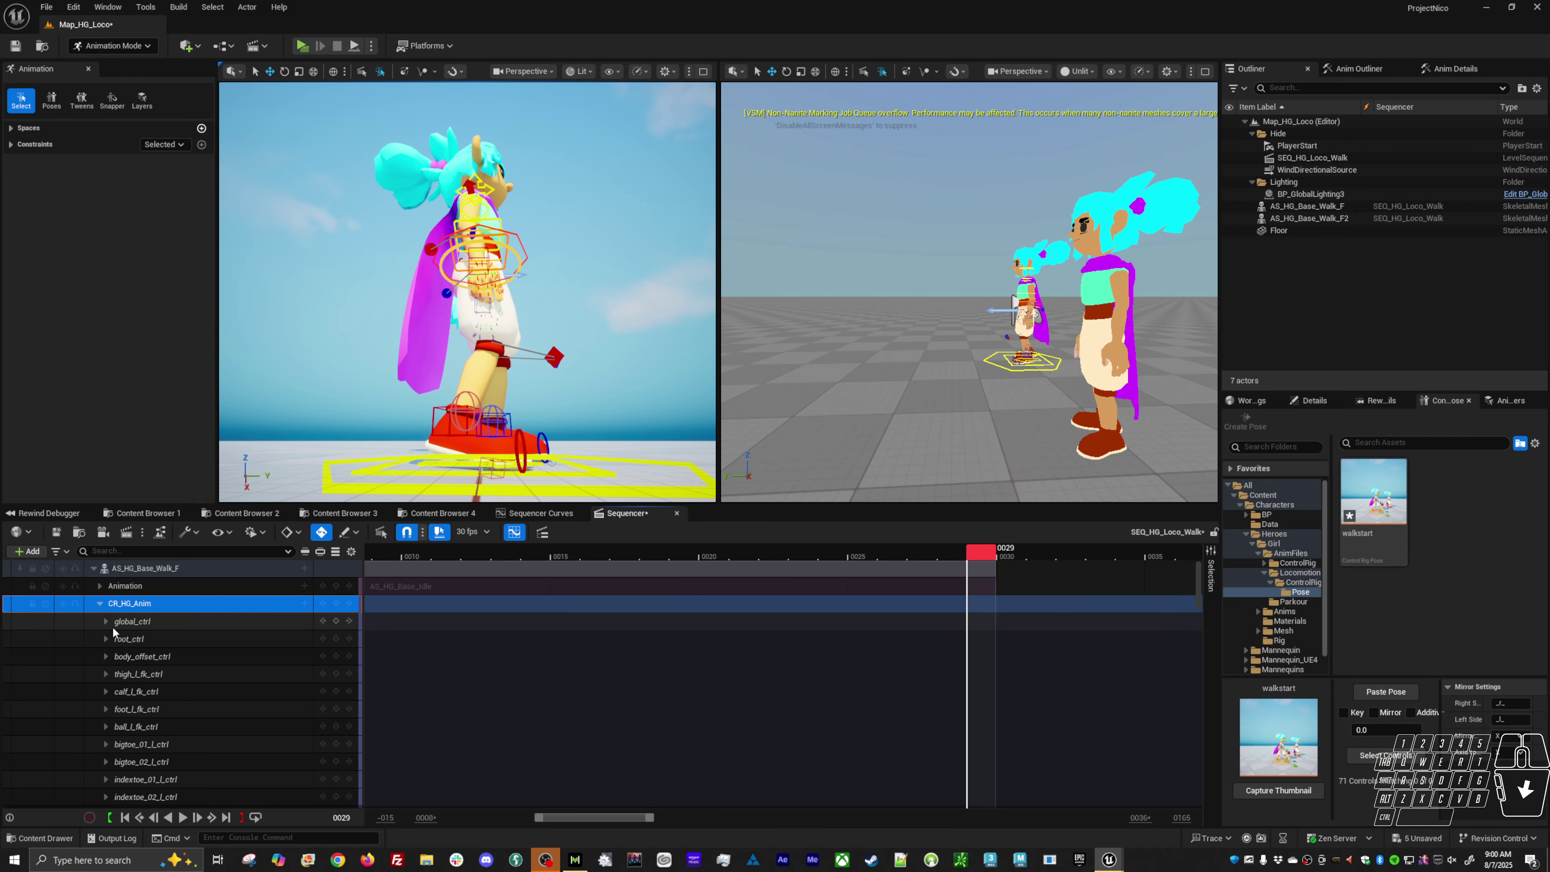
pyautogui.click(100, 603)
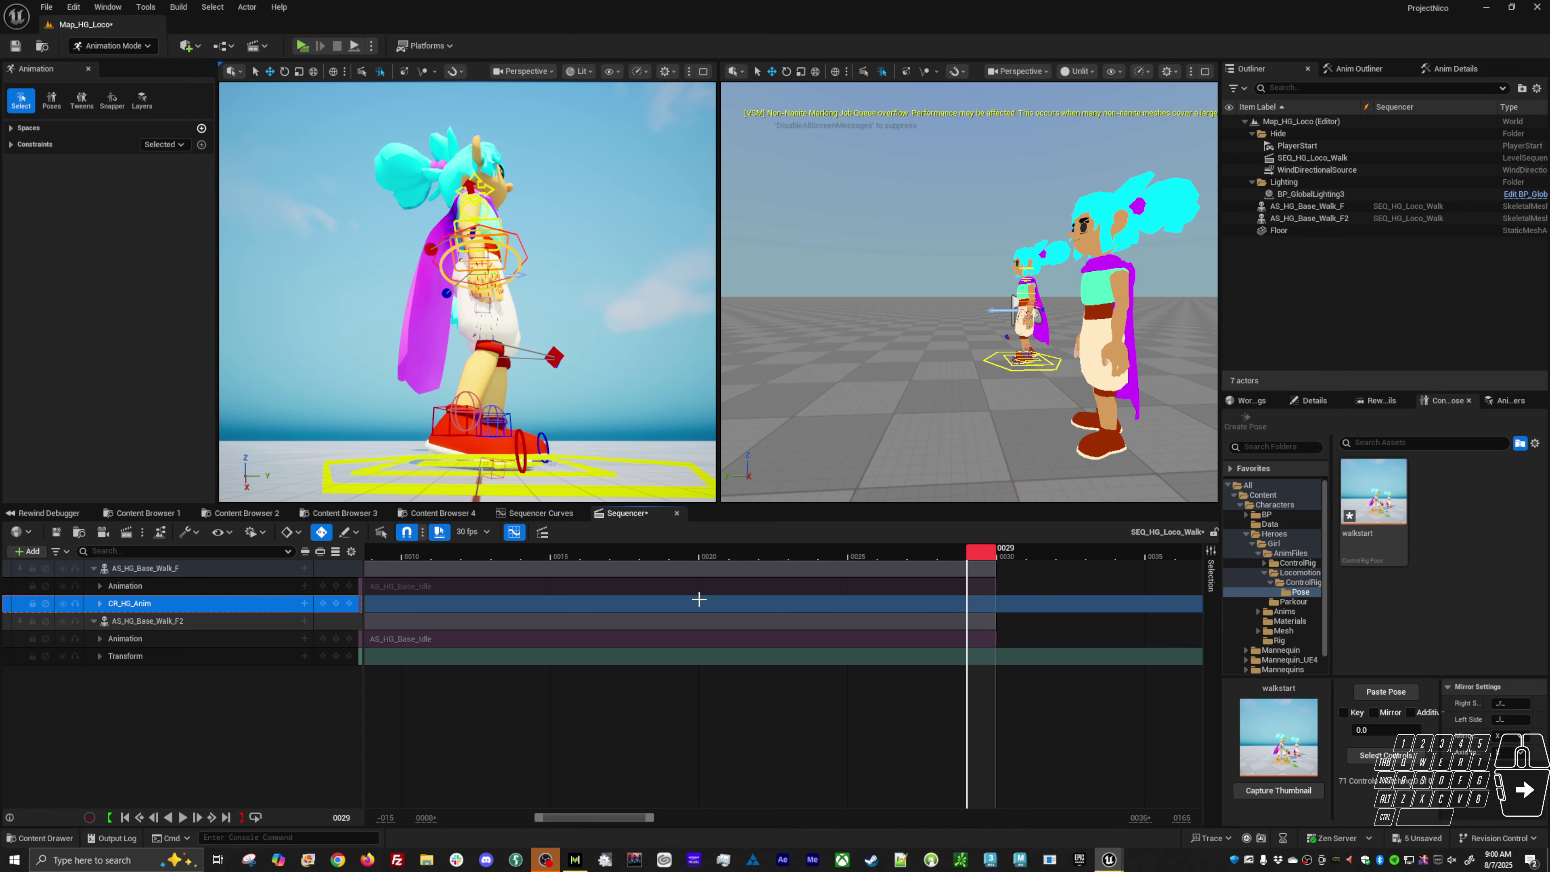
# Step: Set the sequence's playback range to start at frame 29 and end at frame 30
pyautogui.scroll(-3, 844, 637)
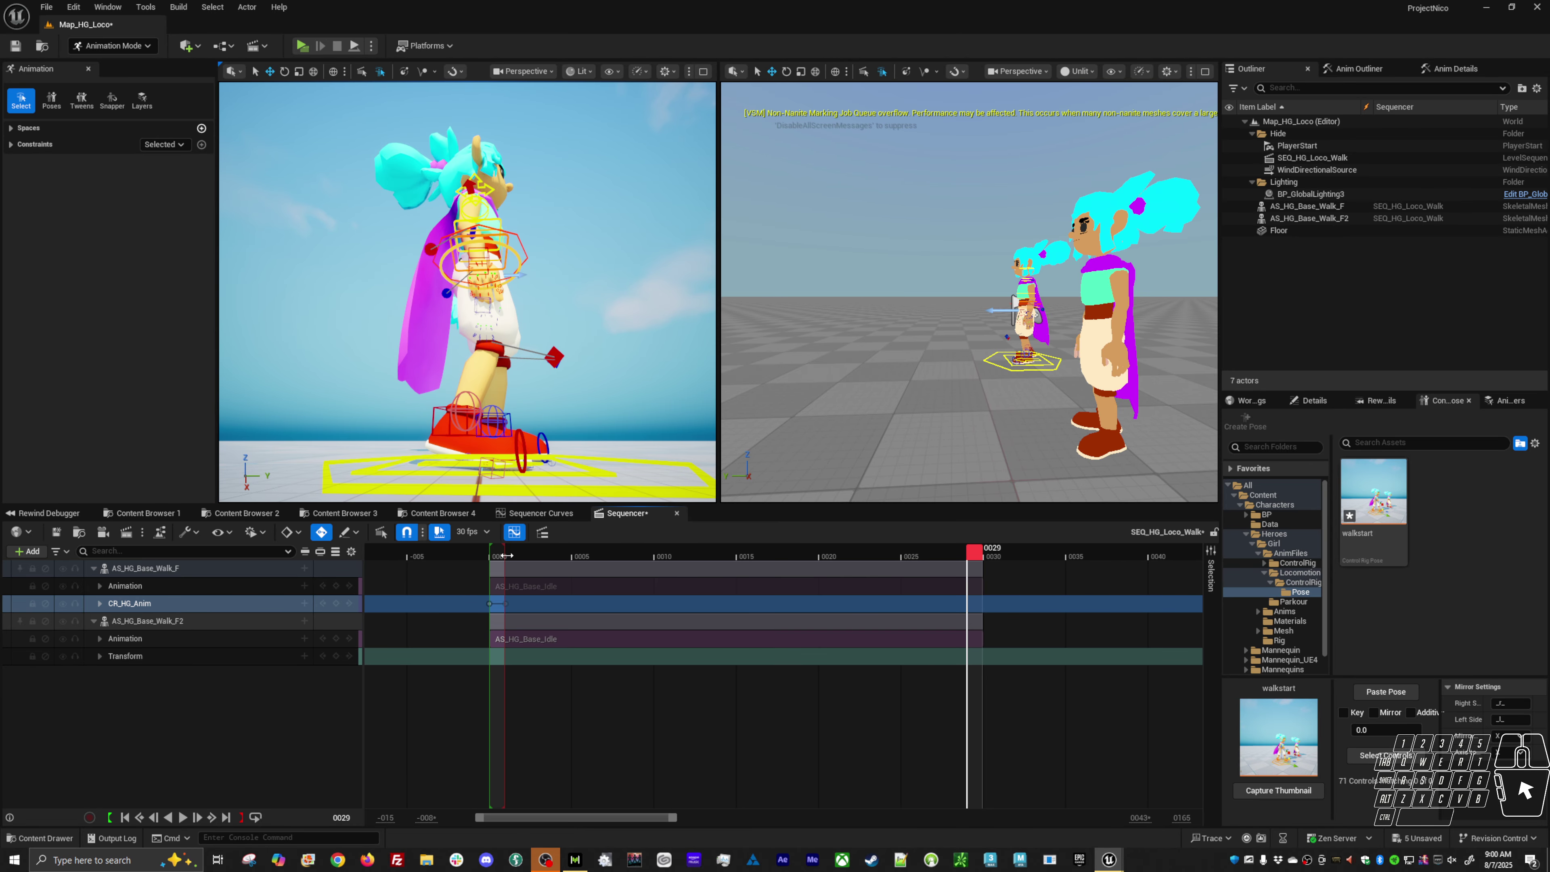
pyautogui.moveTo(508, 553); pyautogui.dragTo(710, 573)
pyautogui.moveTo(551, 568); pyautogui.dragTo(993, 568)
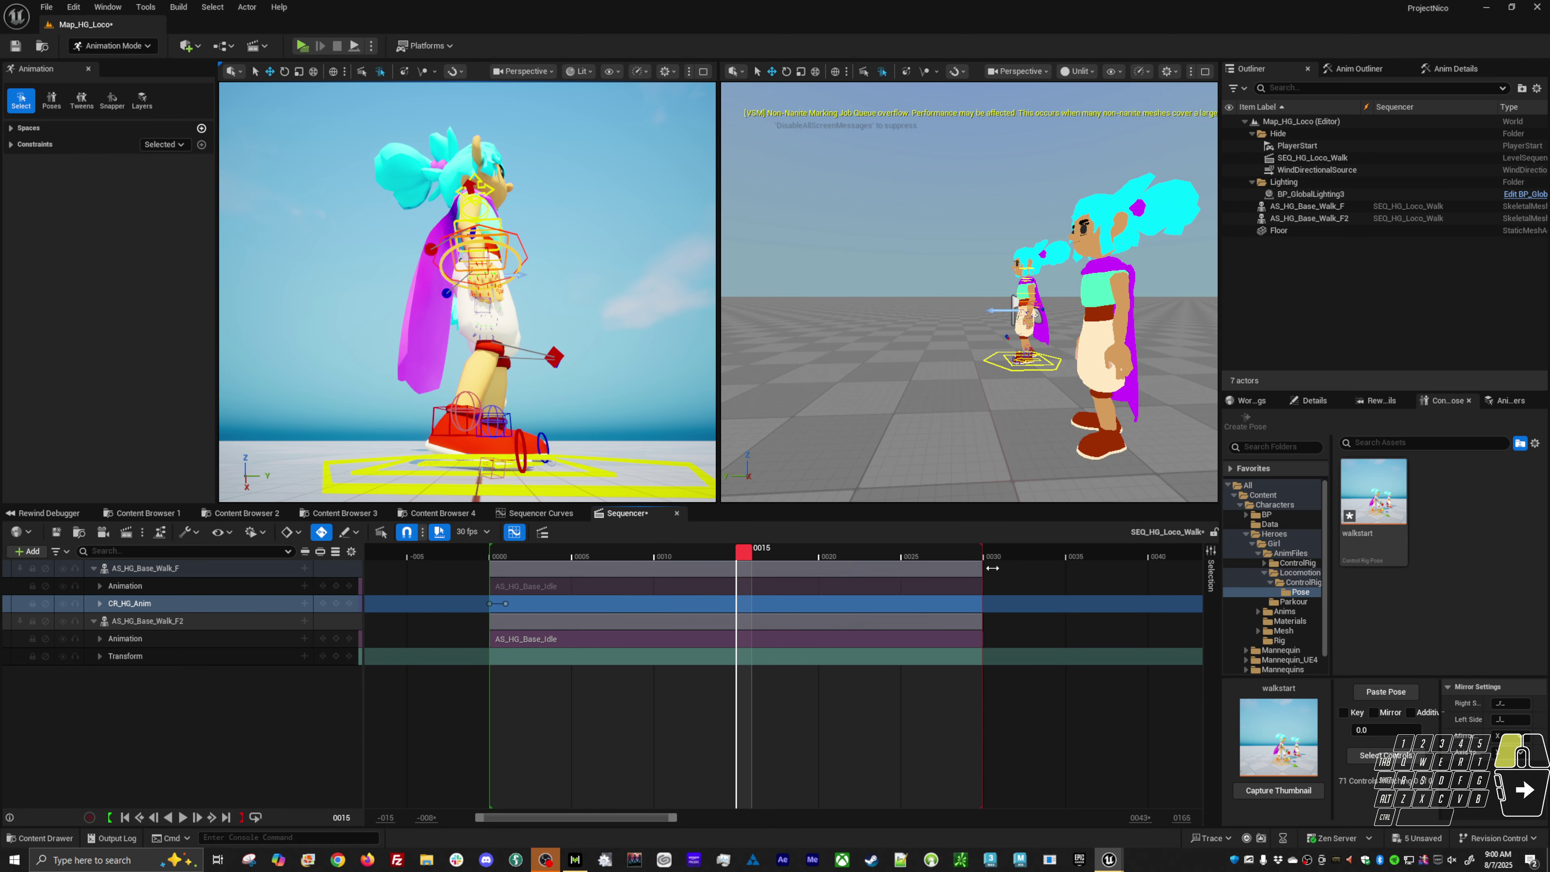
pyautogui.moveTo(491, 549); pyautogui.dragTo(969, 553)
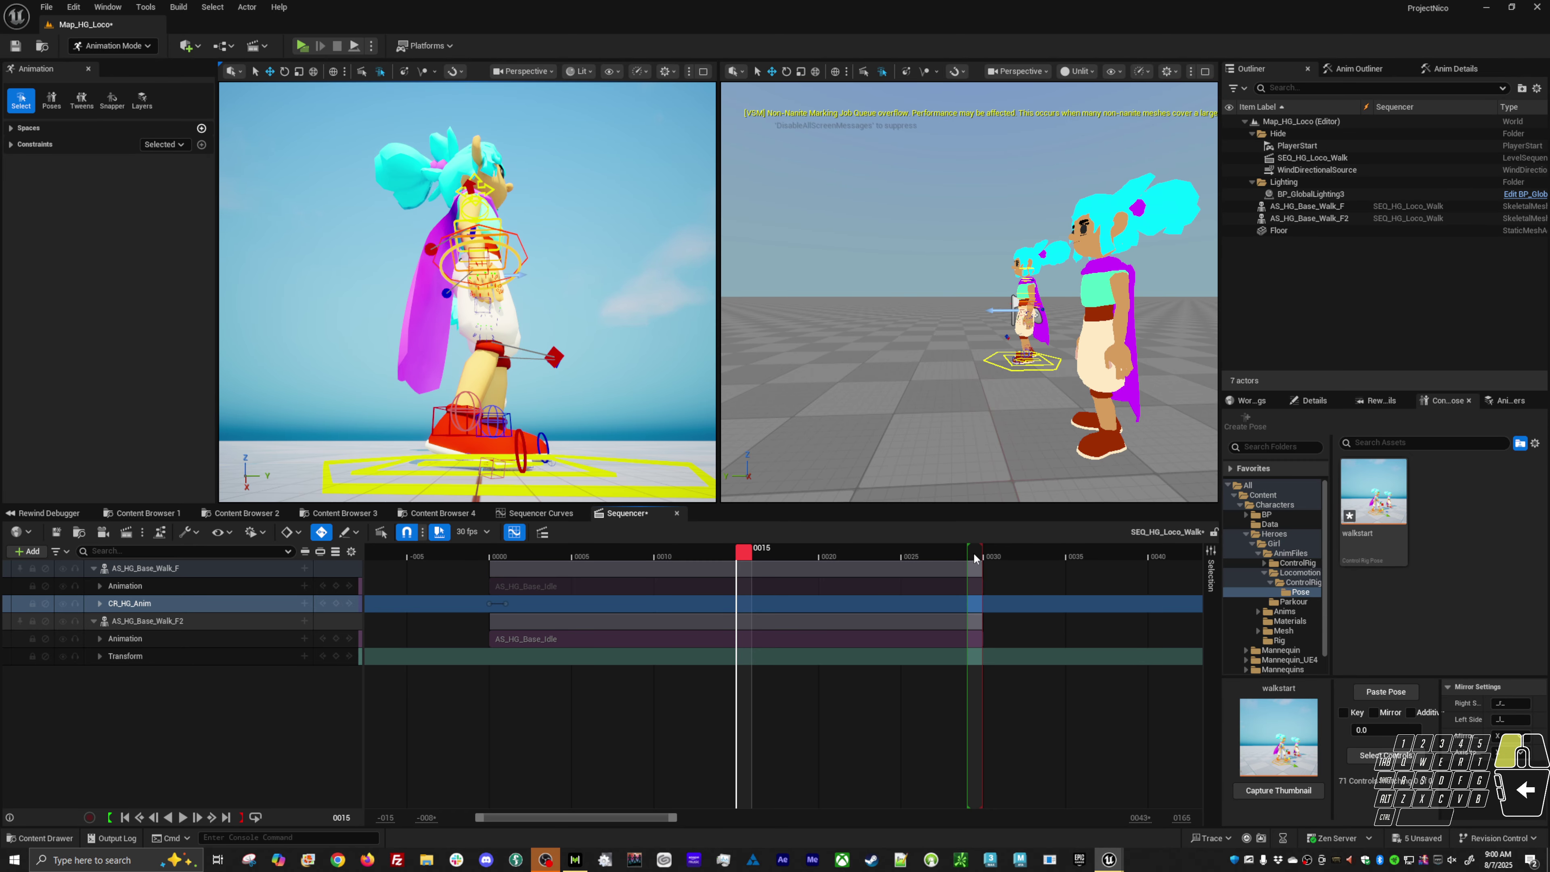
# Step: Go to frame 29 and deactivate the CR_HG_Anim track of the AS_HG_Base_Walk_F actor
pyautogui.click(974, 557)
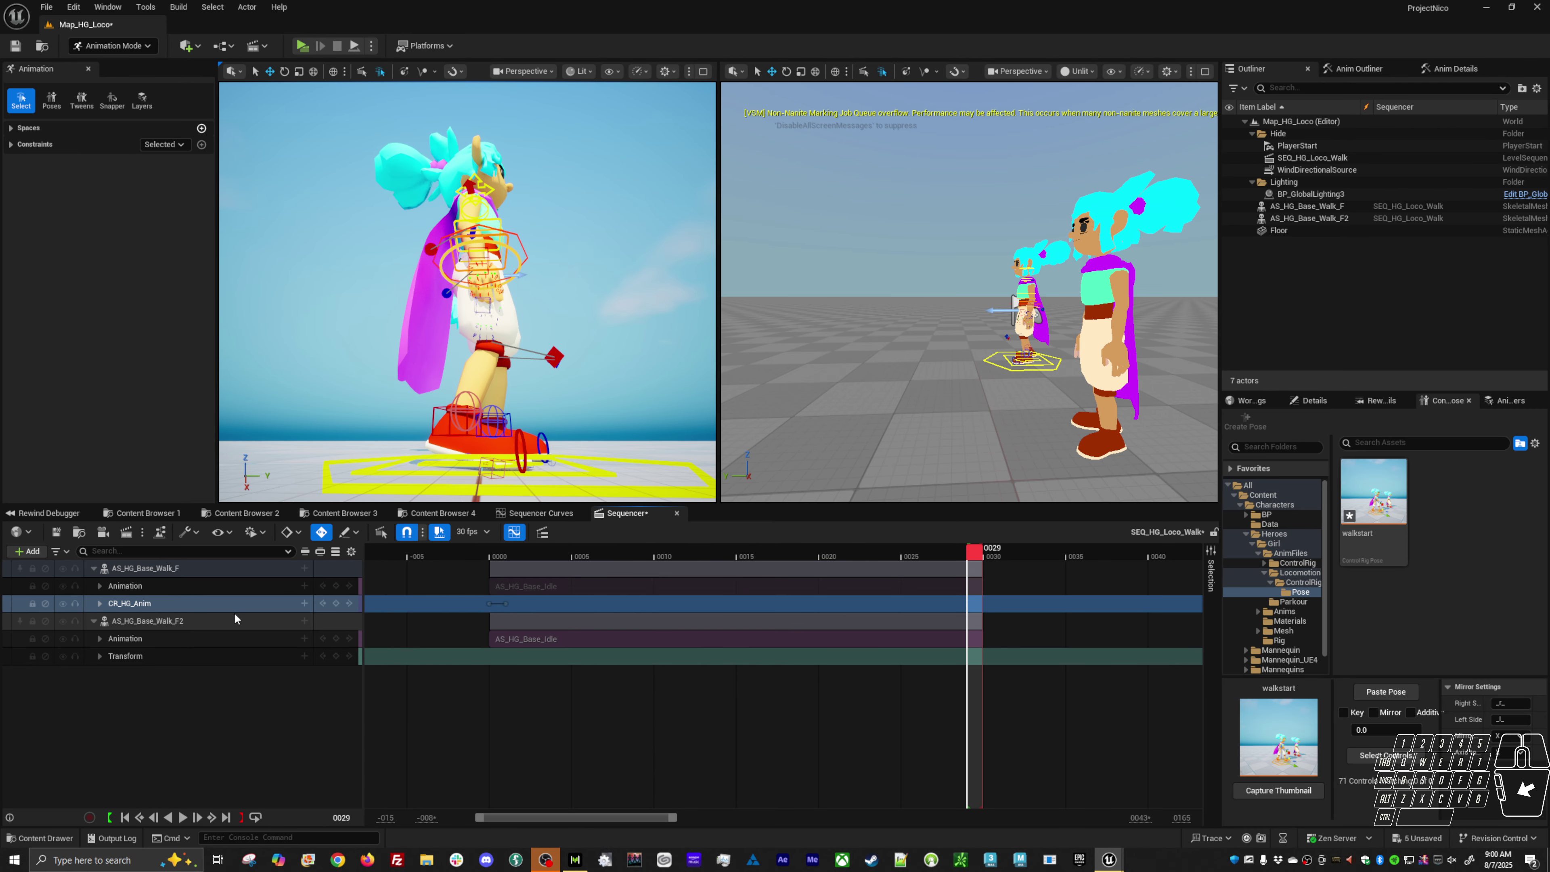
pyautogui.click(45, 604)
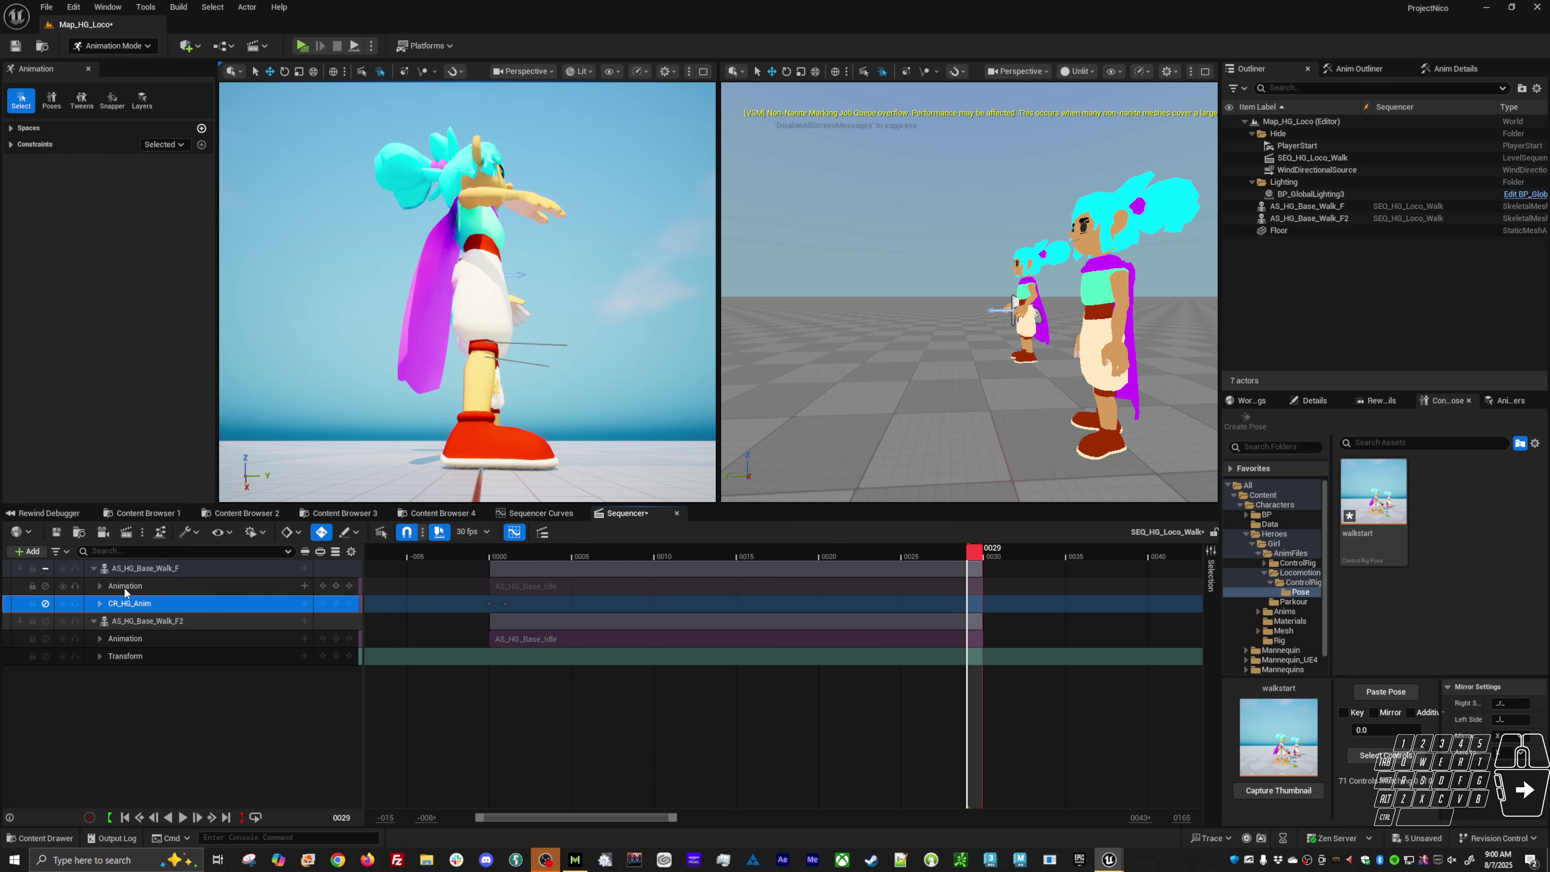
# Step: Reactivate the AS_HG_Base_Idle animation section of the AS_HG_Base_Walk_F actor
pyautogui.rightClick(137, 588)
pyautogui.click(116, 591)
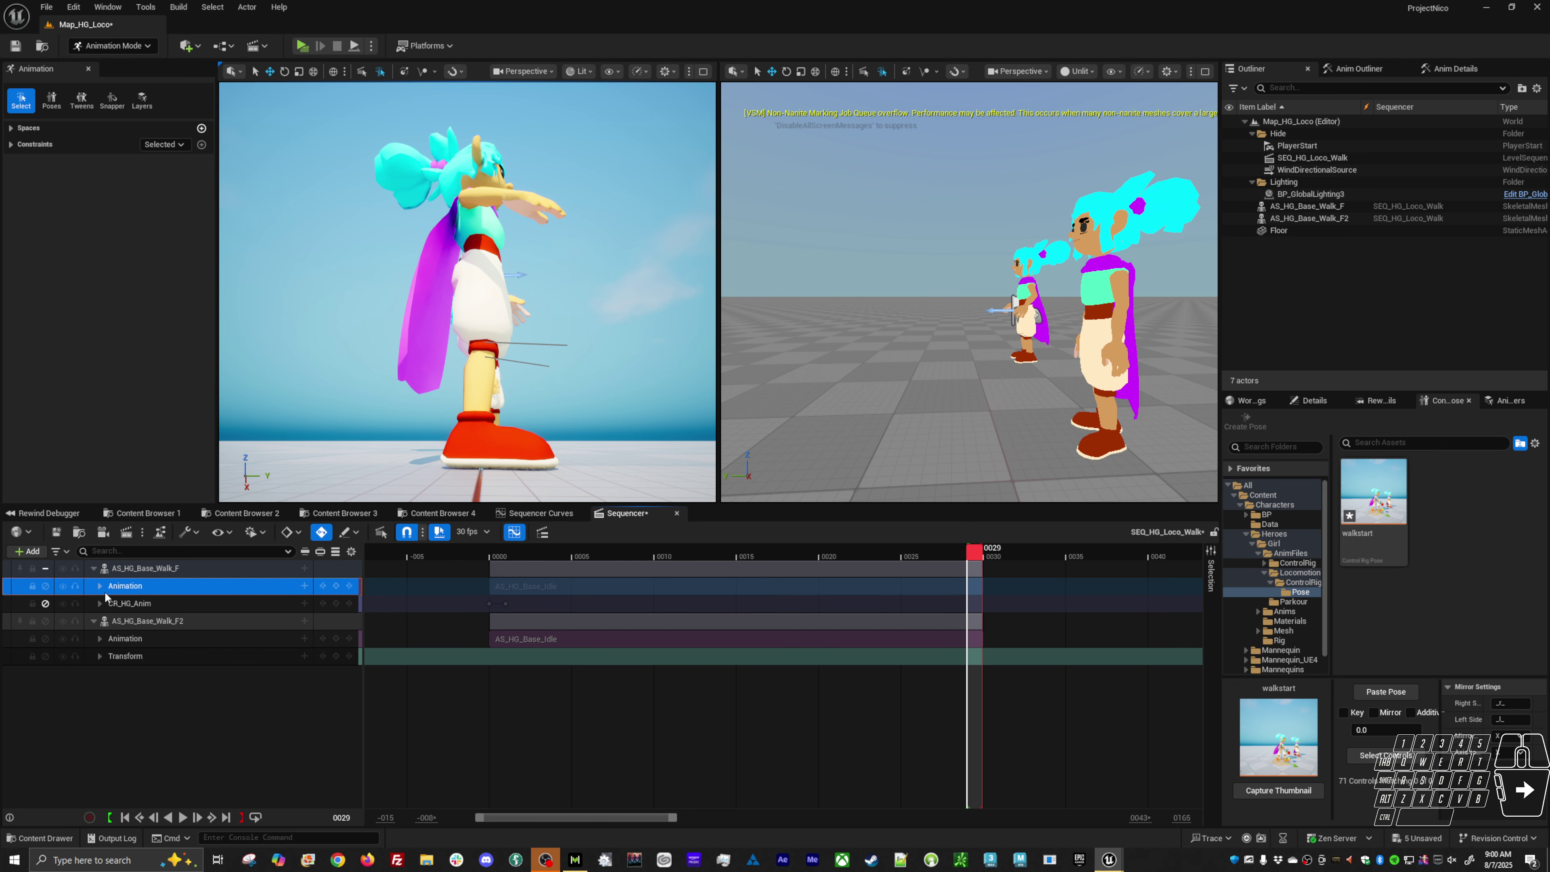
pyautogui.keyDown('alt'); pyautogui.moveTo(506, 367); pyautogui.dragTo(342, 409); pyautogui.keyUp('alt')
pyautogui.rightClick(718, 589)
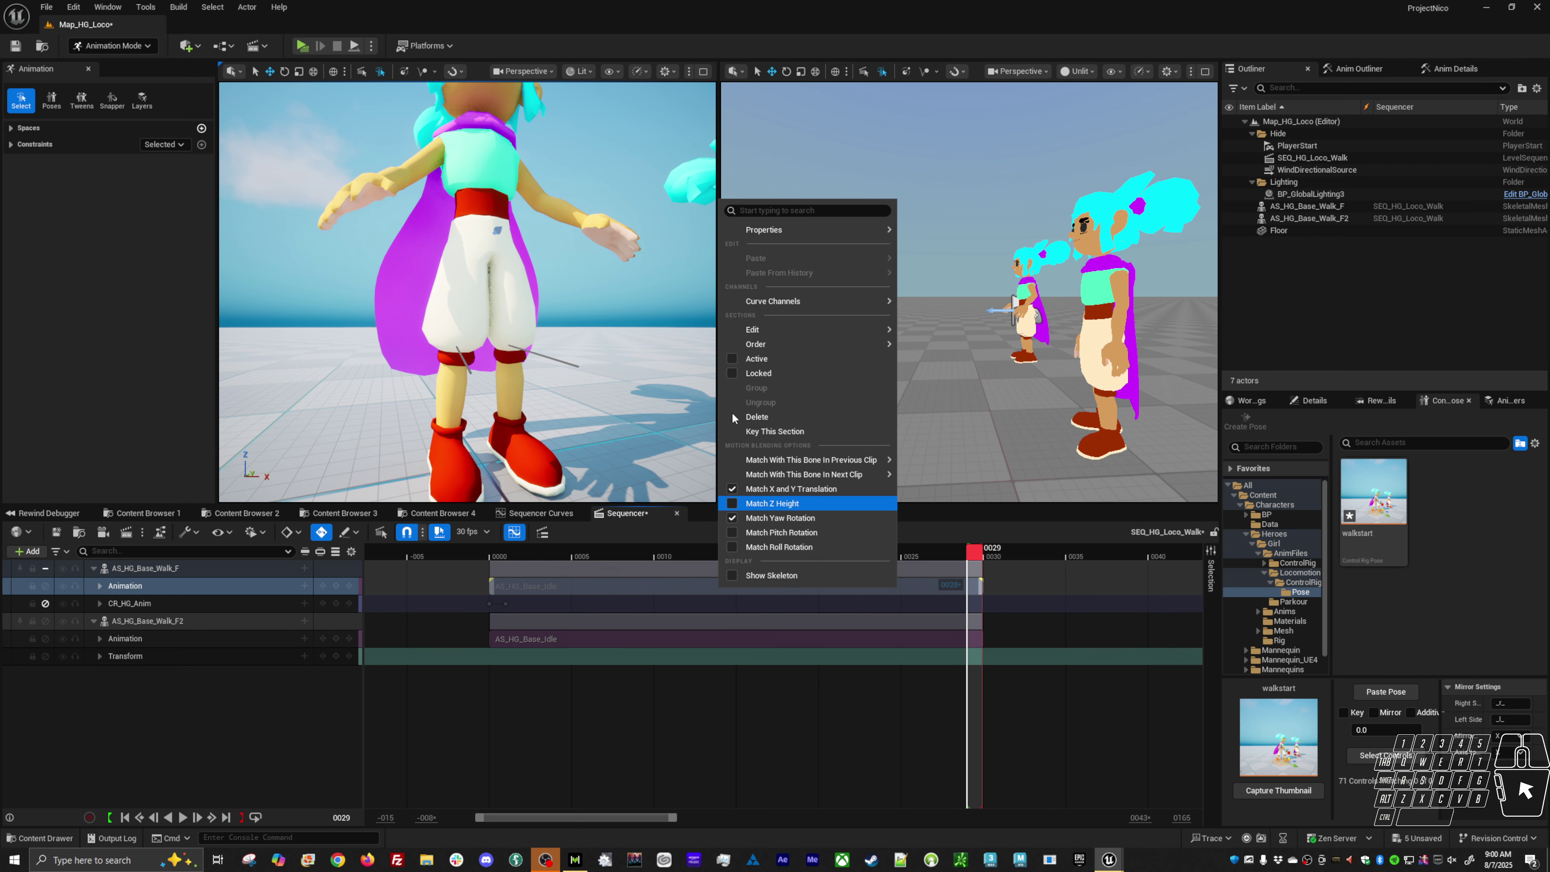
pyautogui.click(748, 359)
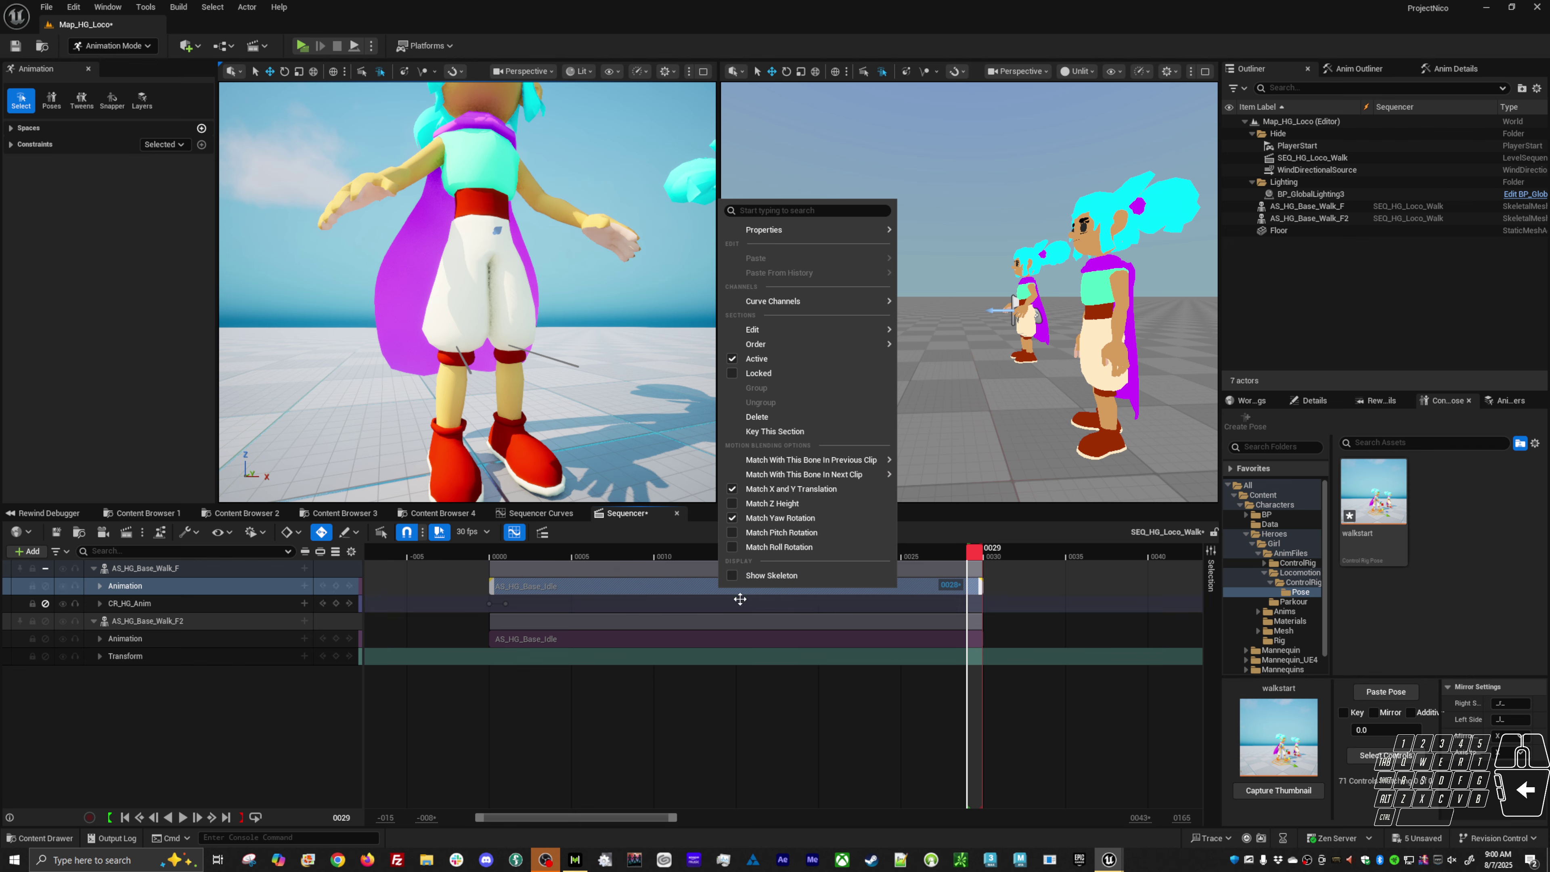
pyautogui.click(648, 596)
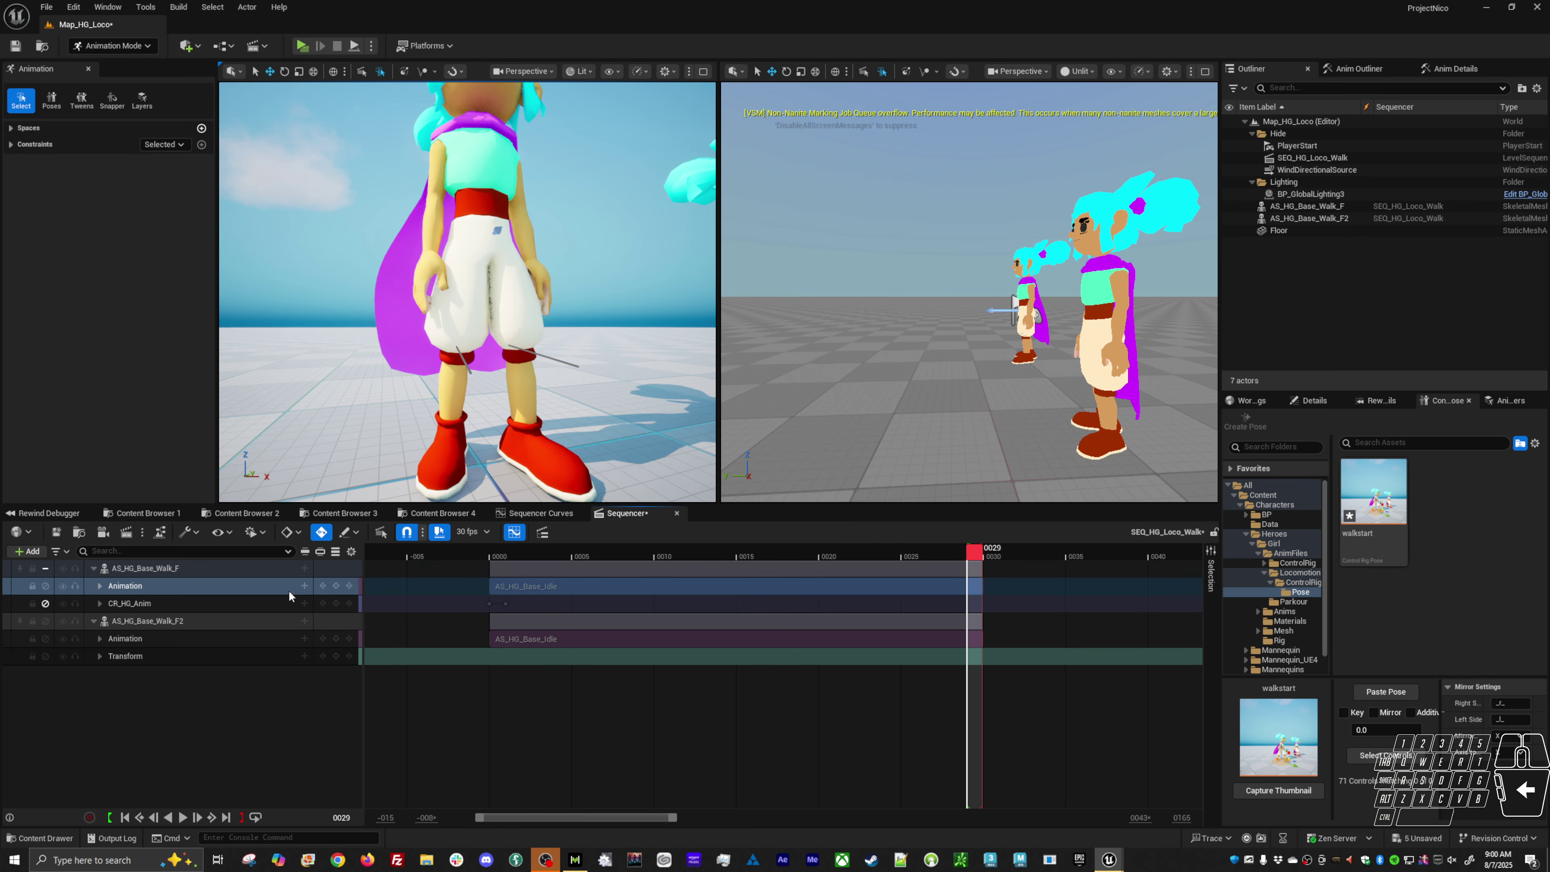
# Step: Bake the AS_HG_Base_Walk_F actor's animation again to the CR_HG_Anim control rig, leaving Reduce Keys and Reset Controls off
pyautogui.rightClick(125, 586)
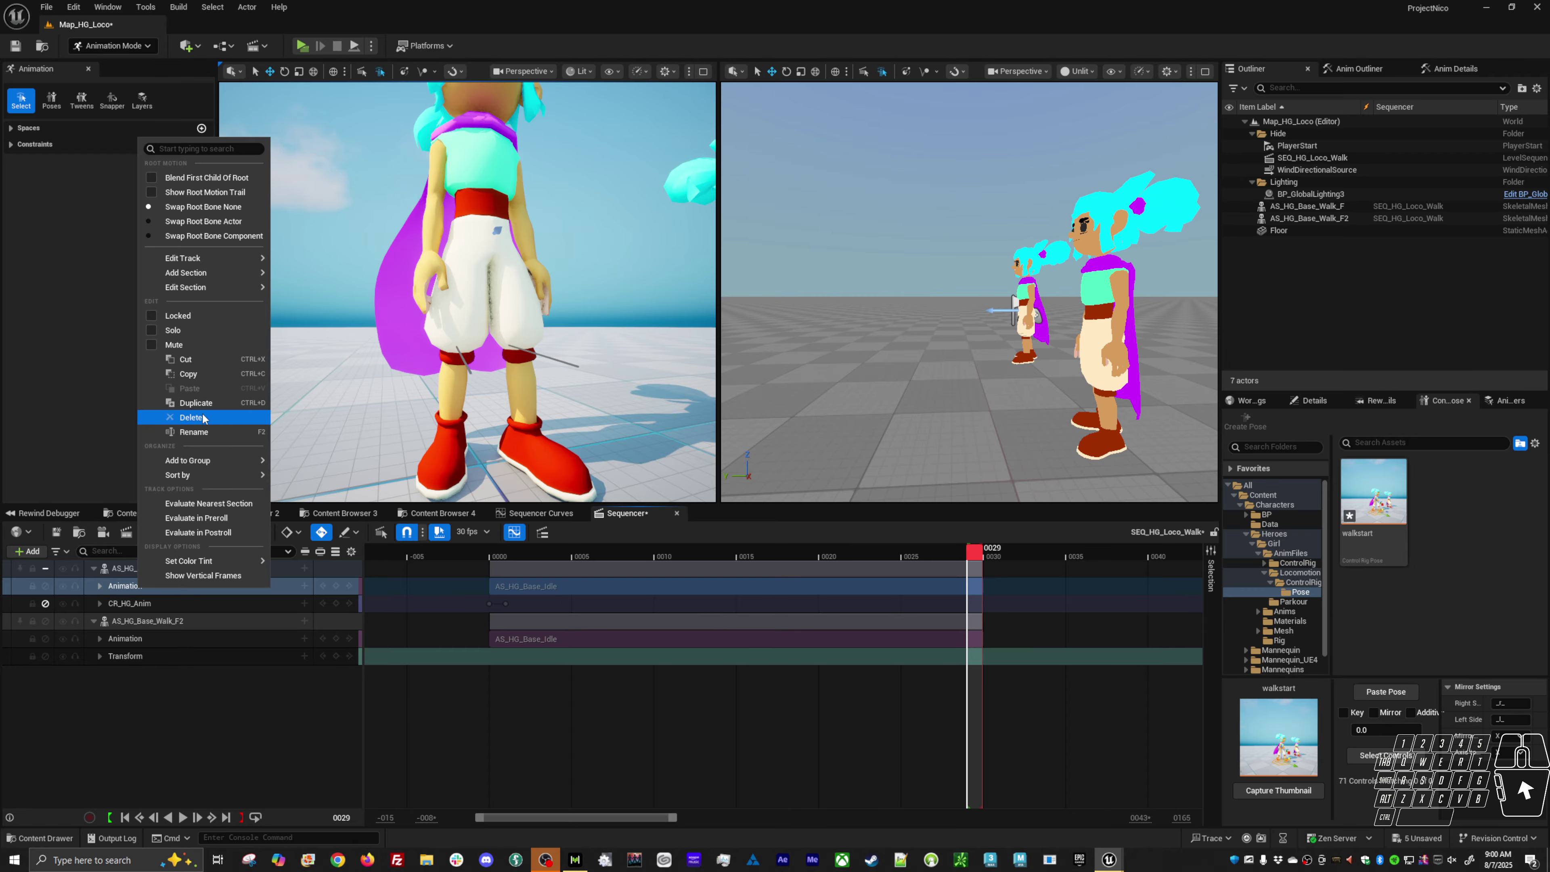
pyautogui.rightClick(122, 570)
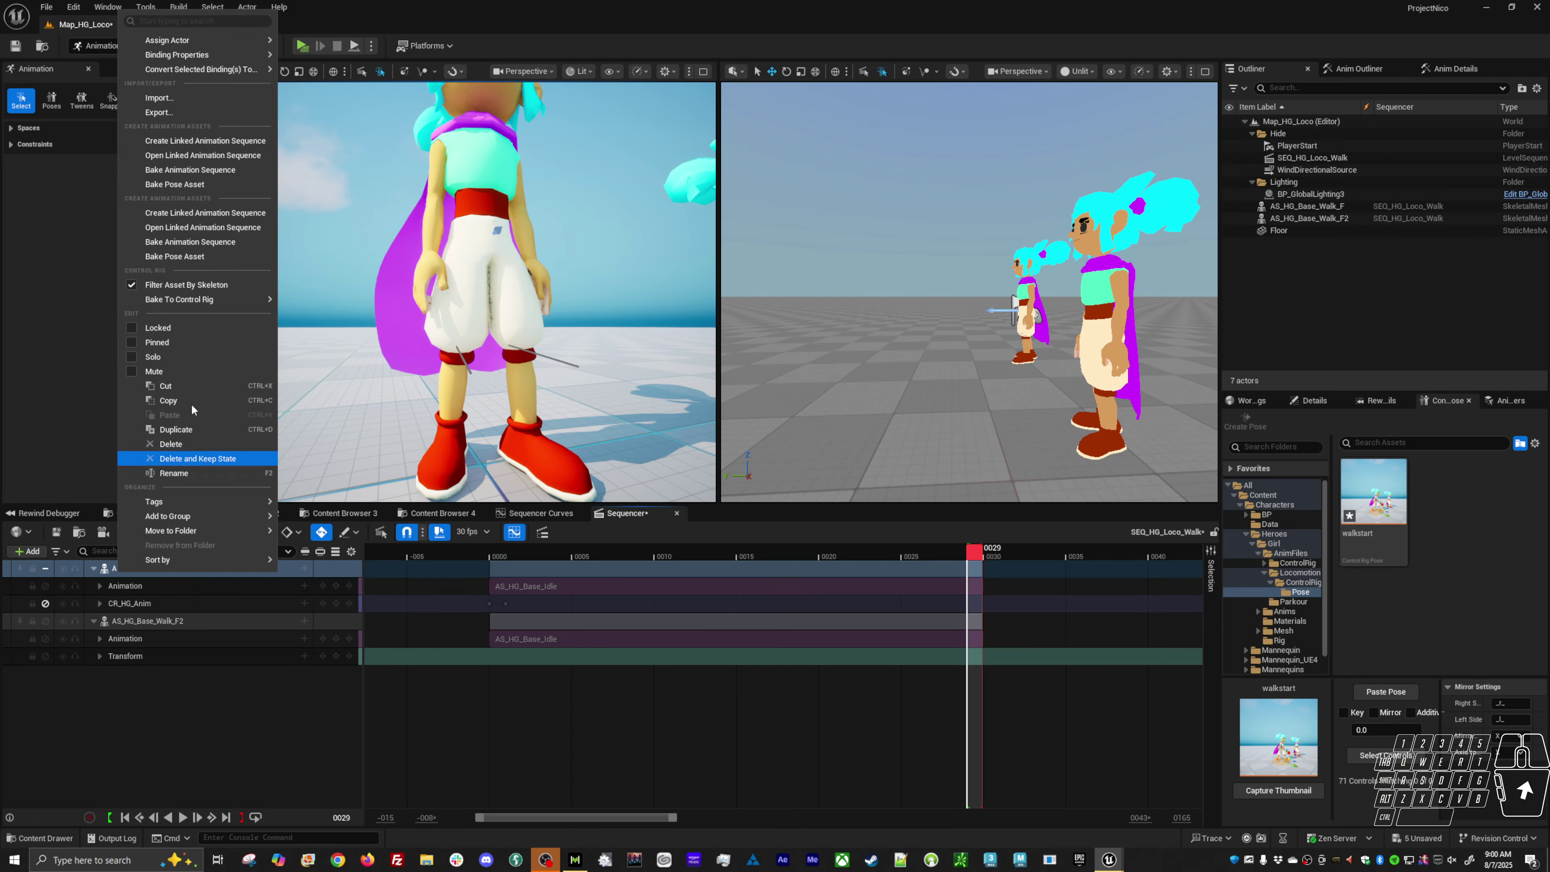
pyautogui.moveTo(239, 302)
pyautogui.click(347, 335)
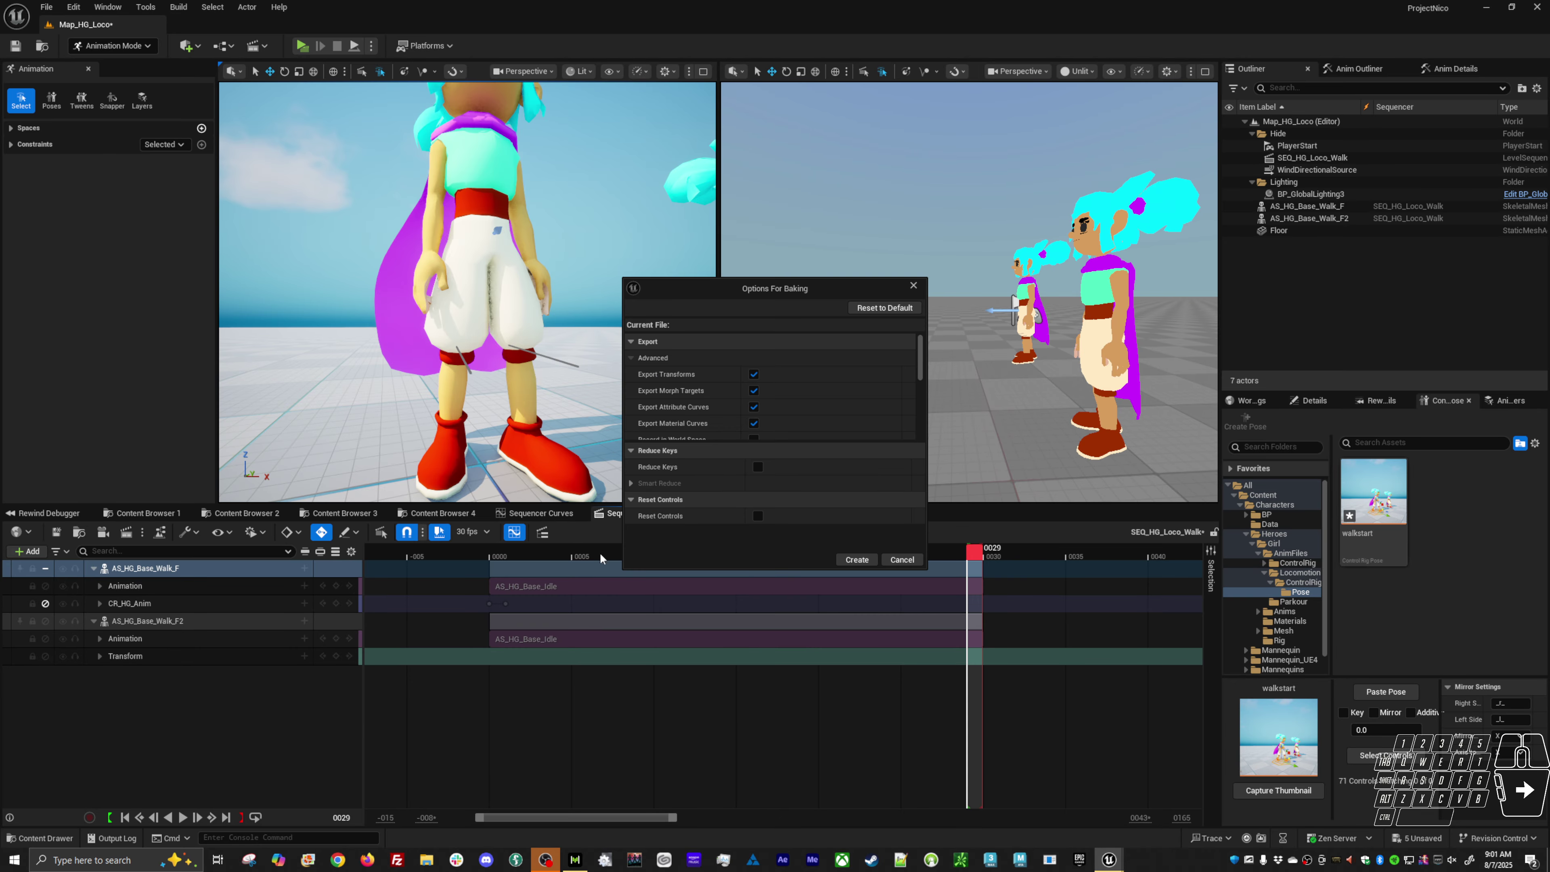
pyautogui.click(858, 560)
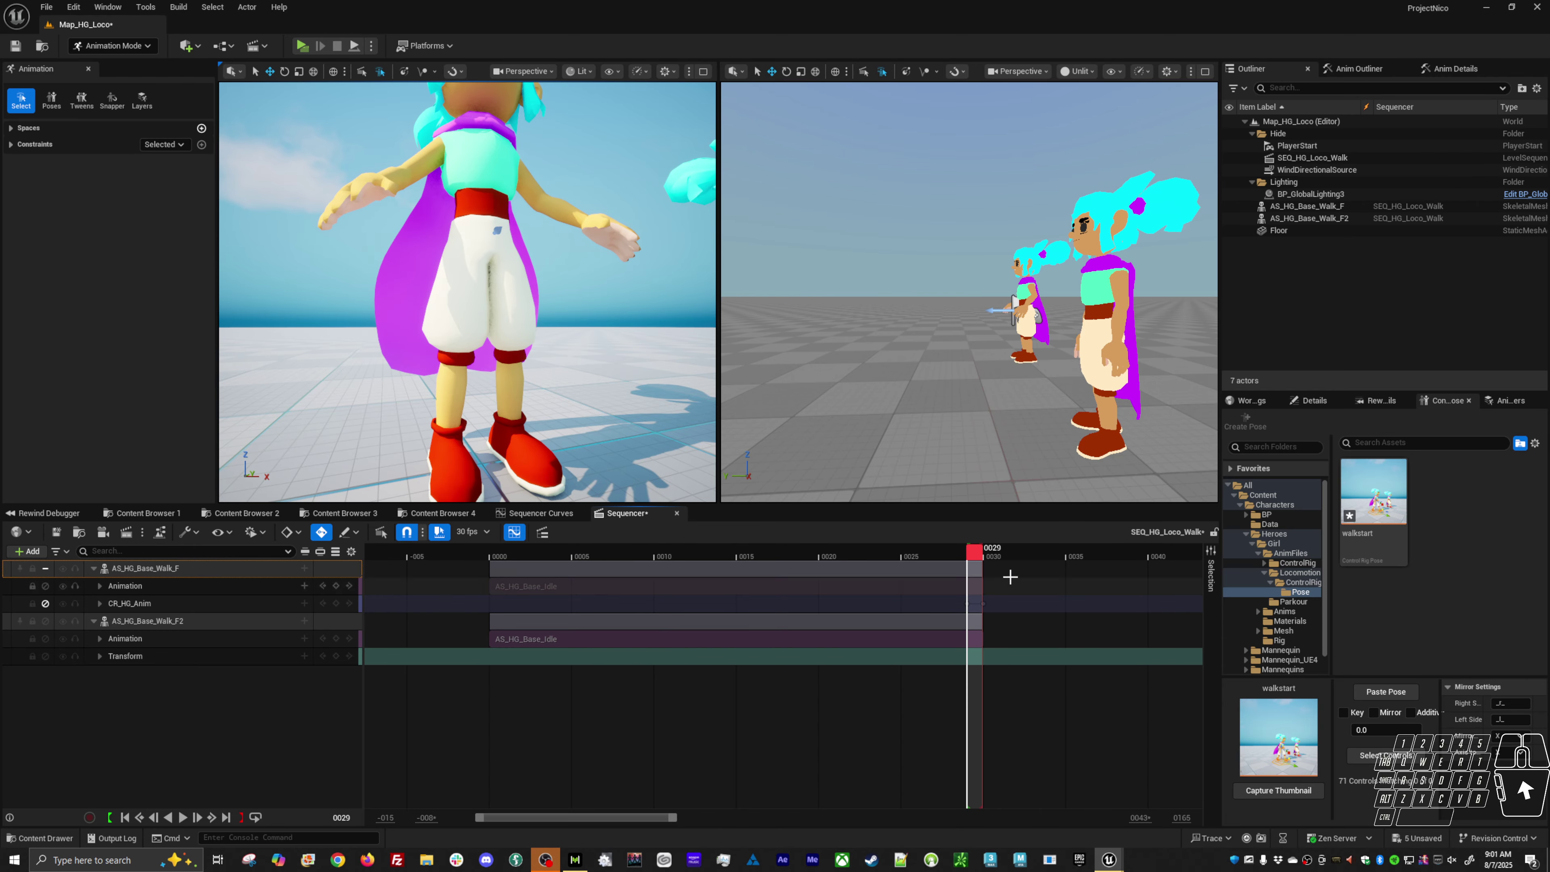
# Step: Reactivate the CR_HG_Anim track of AS_HG_Base_Walk_F and check the baked idle pose from the side
pyautogui.moveTo(974, 560)
pyautogui.mouseDown()
pyautogui.moveTo(867, 562)
pyautogui.moveTo(1016, 562)
pyautogui.moveTo(942, 569)
pyautogui.moveTo(990, 563)
pyautogui.moveTo(974, 563)
pyautogui.mouseUp()
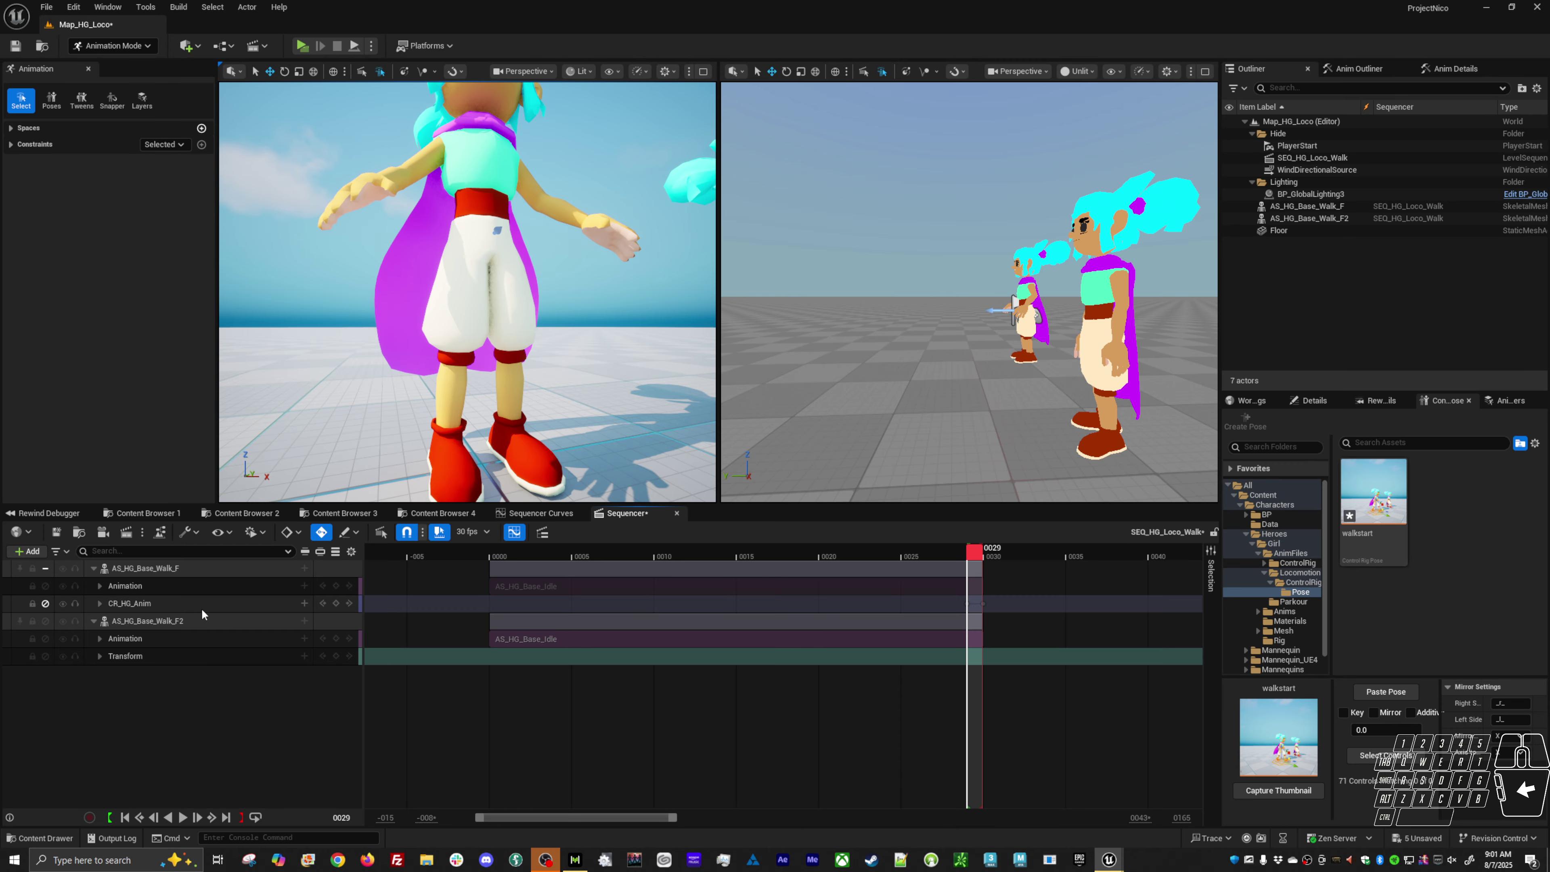
pyautogui.click(200, 605)
pyautogui.click(44, 604)
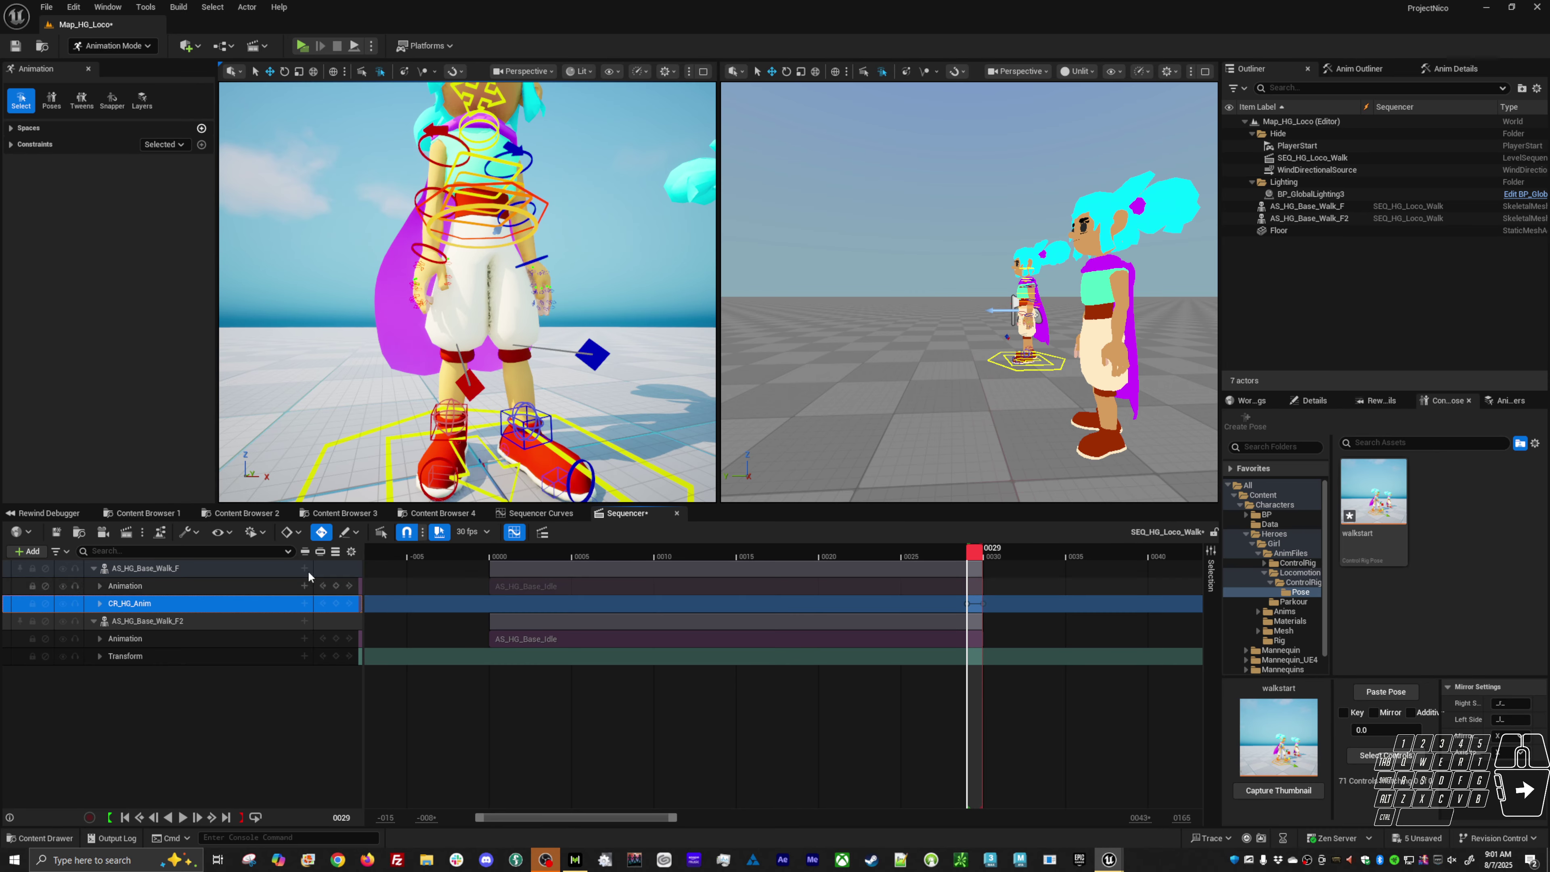
pyautogui.keyDown('alt'); pyautogui.moveTo(670, 430); pyautogui.dragTo(1063, 436); pyautogui.keyUp('alt')
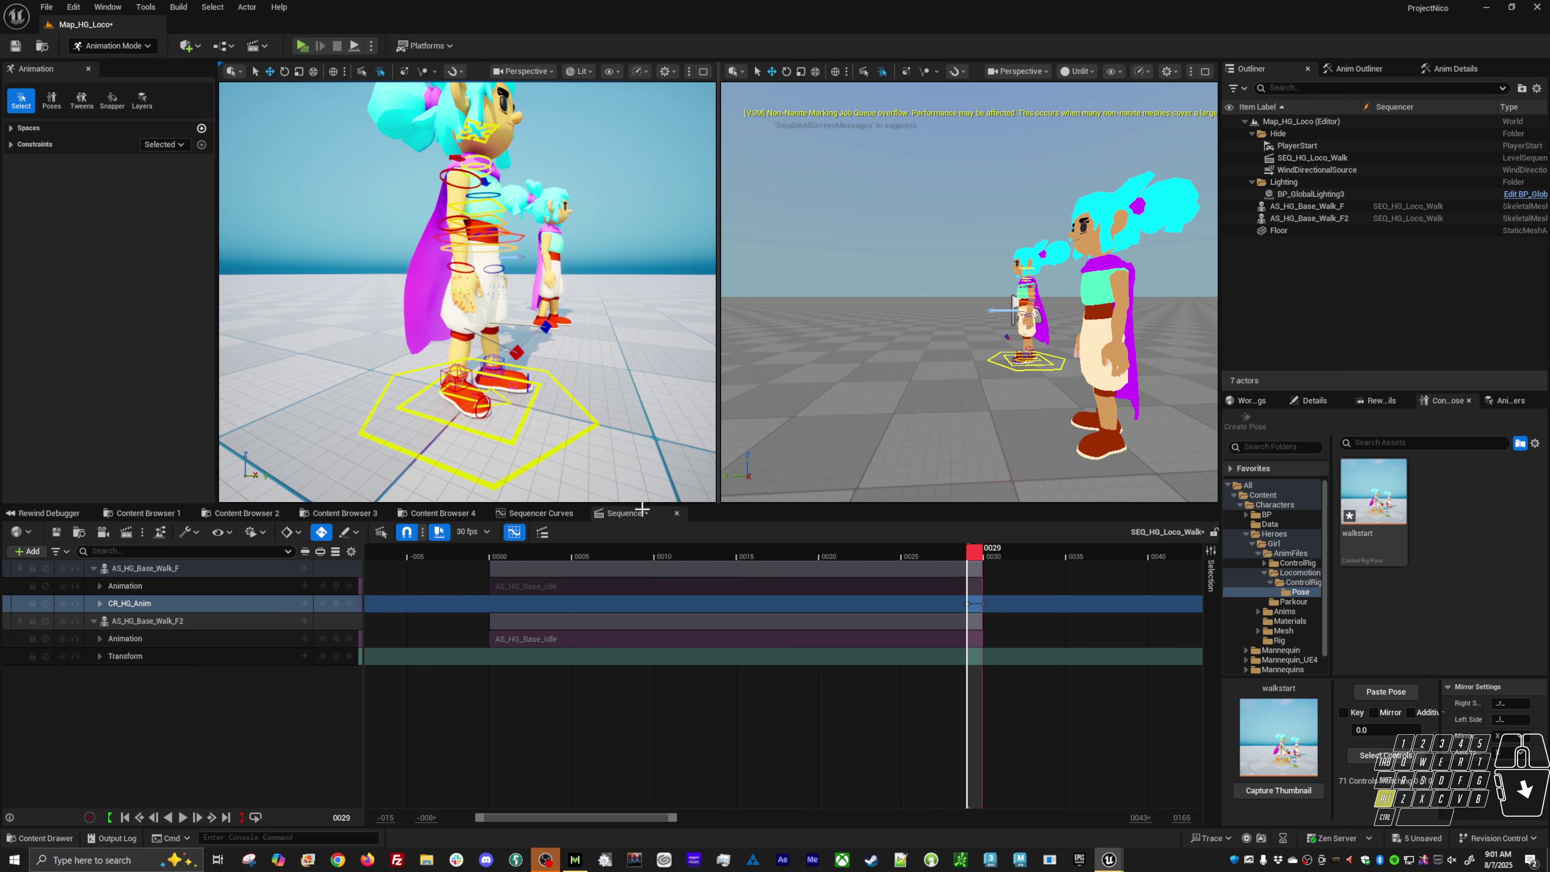
# Step: Go to frame 0 and extend the sequence's playback range back to start at frame 0
pyautogui.click(498, 557)
pyautogui.click(496, 557)
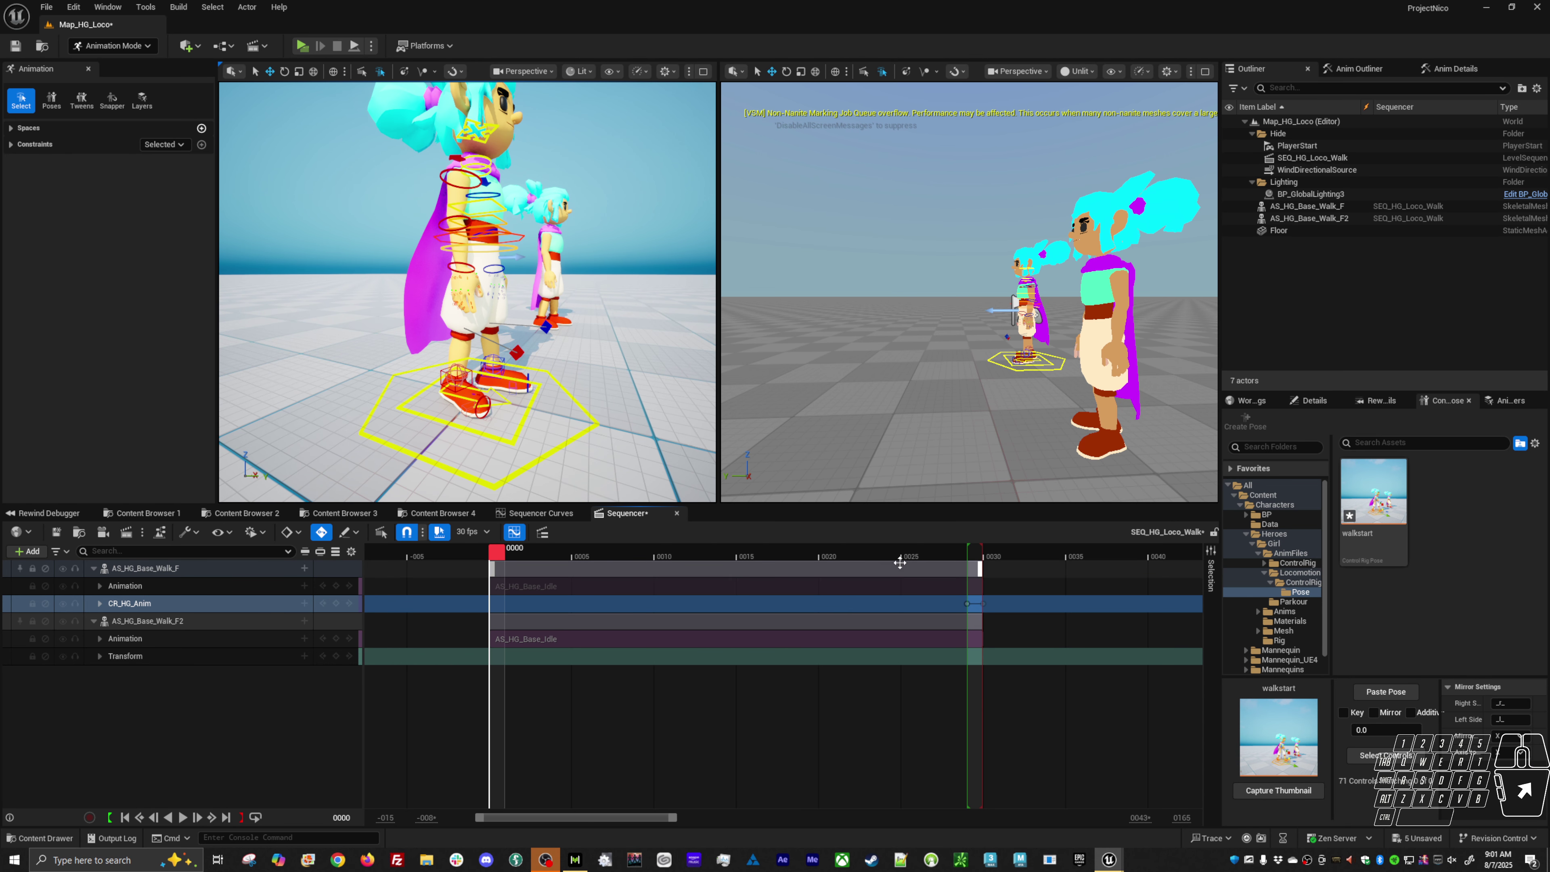
pyautogui.moveTo(972, 555); pyautogui.dragTo(490, 555)
# Step: Select the left foot IK control foot_l_ik_ctrl on the rig and display its transform values and attributes
pyautogui.keyDown('alt'); pyautogui.moveTo(610, 365); pyautogui.dragTo(482, 367); pyautogui.keyUp('alt')
pyautogui.keyDown('alt'); pyautogui.moveTo(610, 364); pyautogui.dragTo(519, 364, button='right'); pyautogui.keyUp('alt')
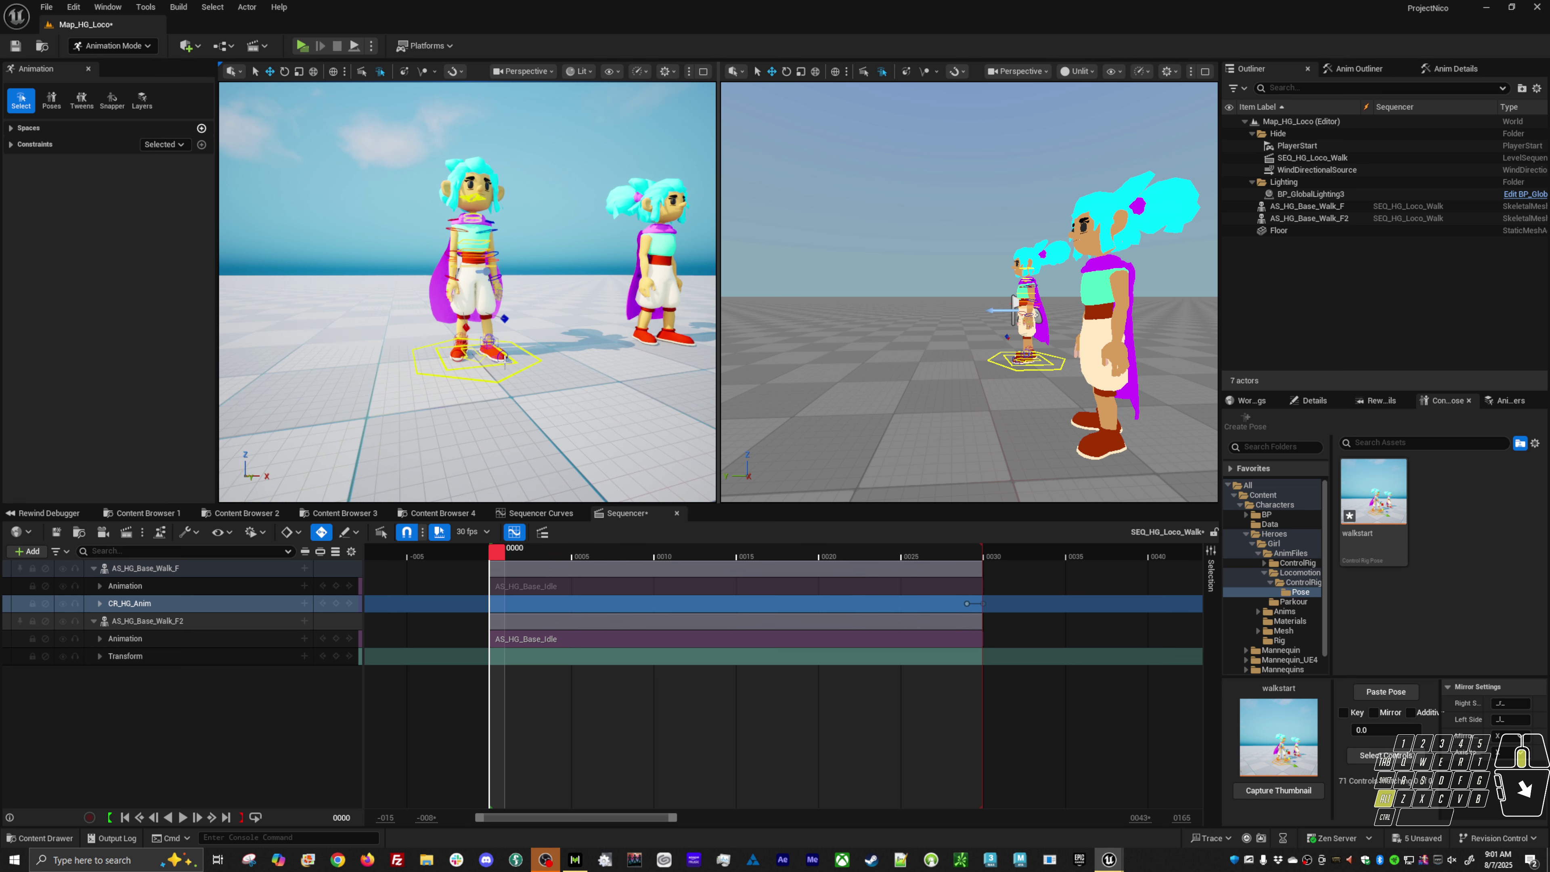
pyautogui.moveTo(349, 135); pyautogui.dragTo(564, 477)
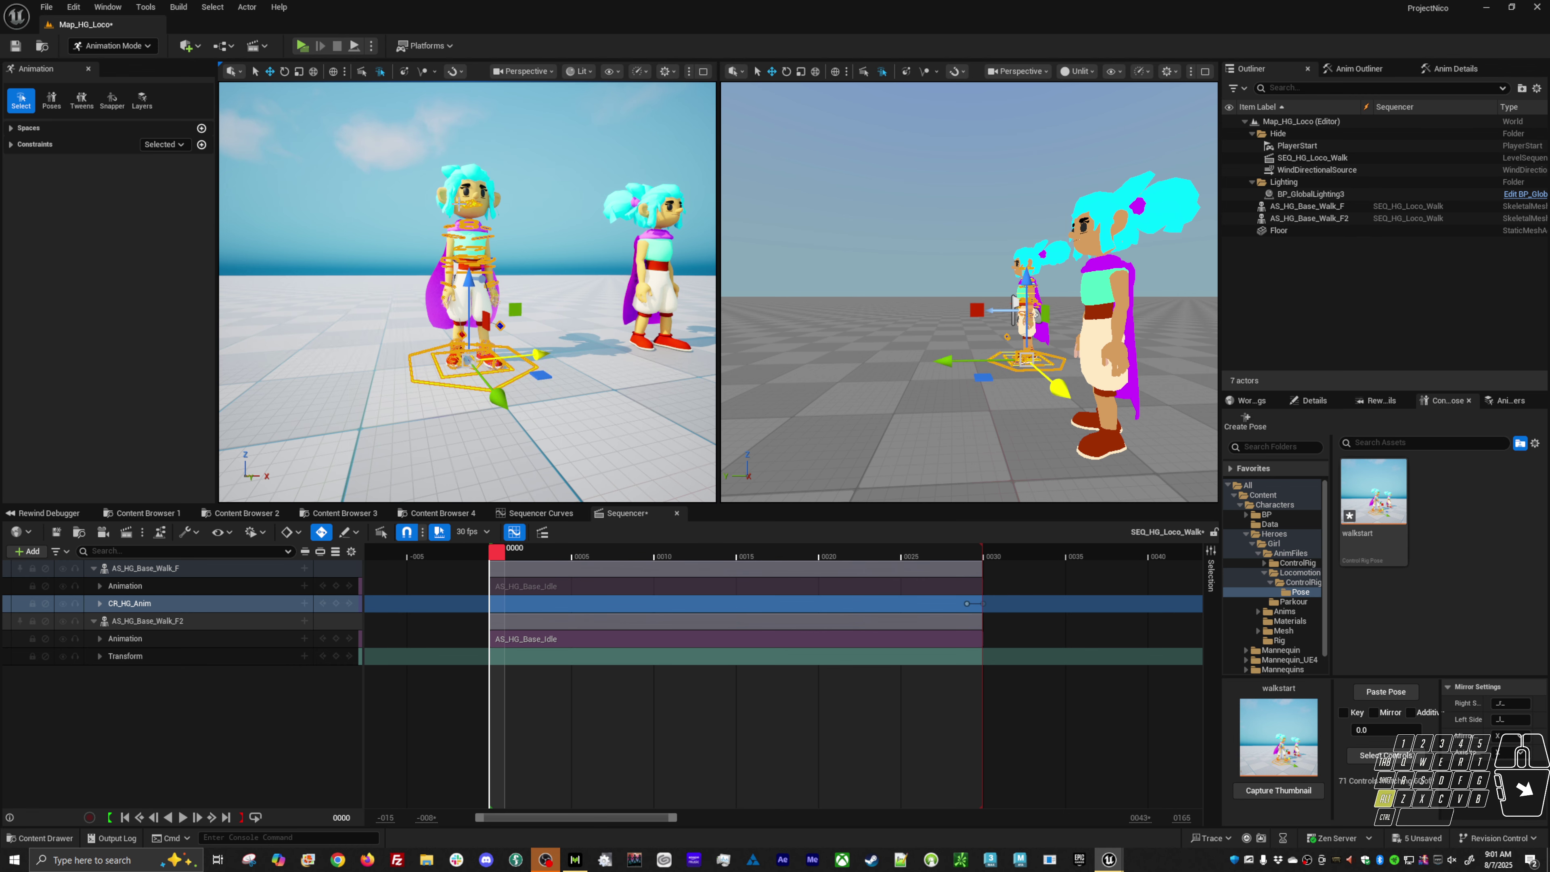
pyautogui.press('f')
pyautogui.keyDown('alt'); pyautogui.moveTo(519, 366); pyautogui.dragTo(616, 406, button='right'); pyautogui.keyUp('alt')
pyautogui.moveTo(532, 311); pyautogui.dragTo(508, 336)
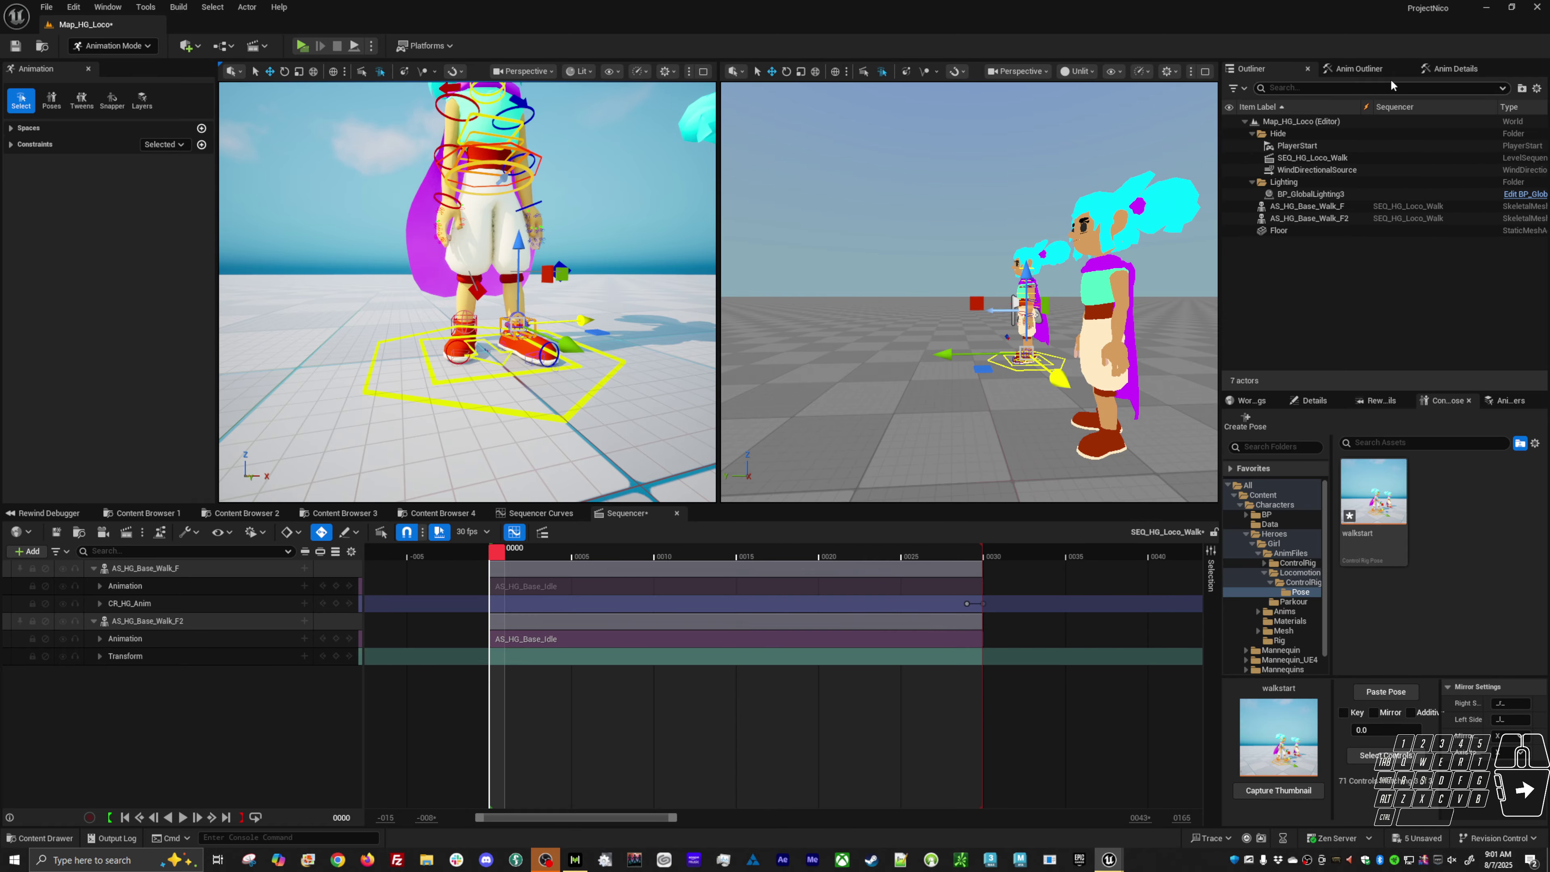
pyautogui.click(1456, 69)
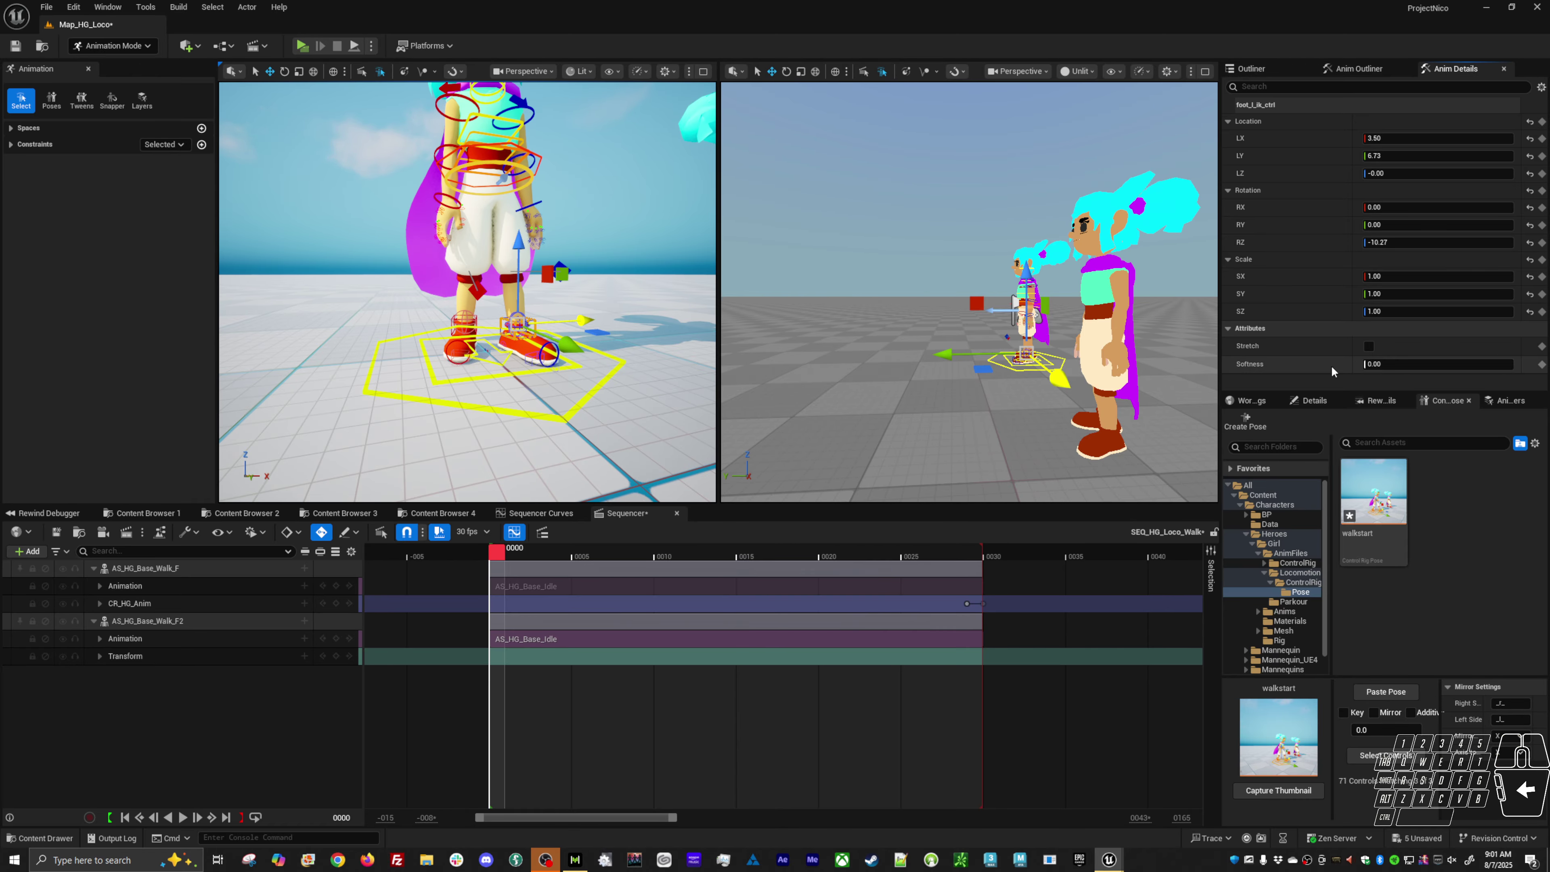
# Step: Try to edit the Stretch and Softness attributes on the left and right foot IK controls, and select the rig's global control
pyautogui.moveTo(571, 400)
pyautogui.keyDown('alt'); pyautogui.mouseDown()
pyautogui.moveTo(647, 394)
pyautogui.moveTo(577, 380)
pyautogui.mouseUp(); pyautogui.keyUp('alt')
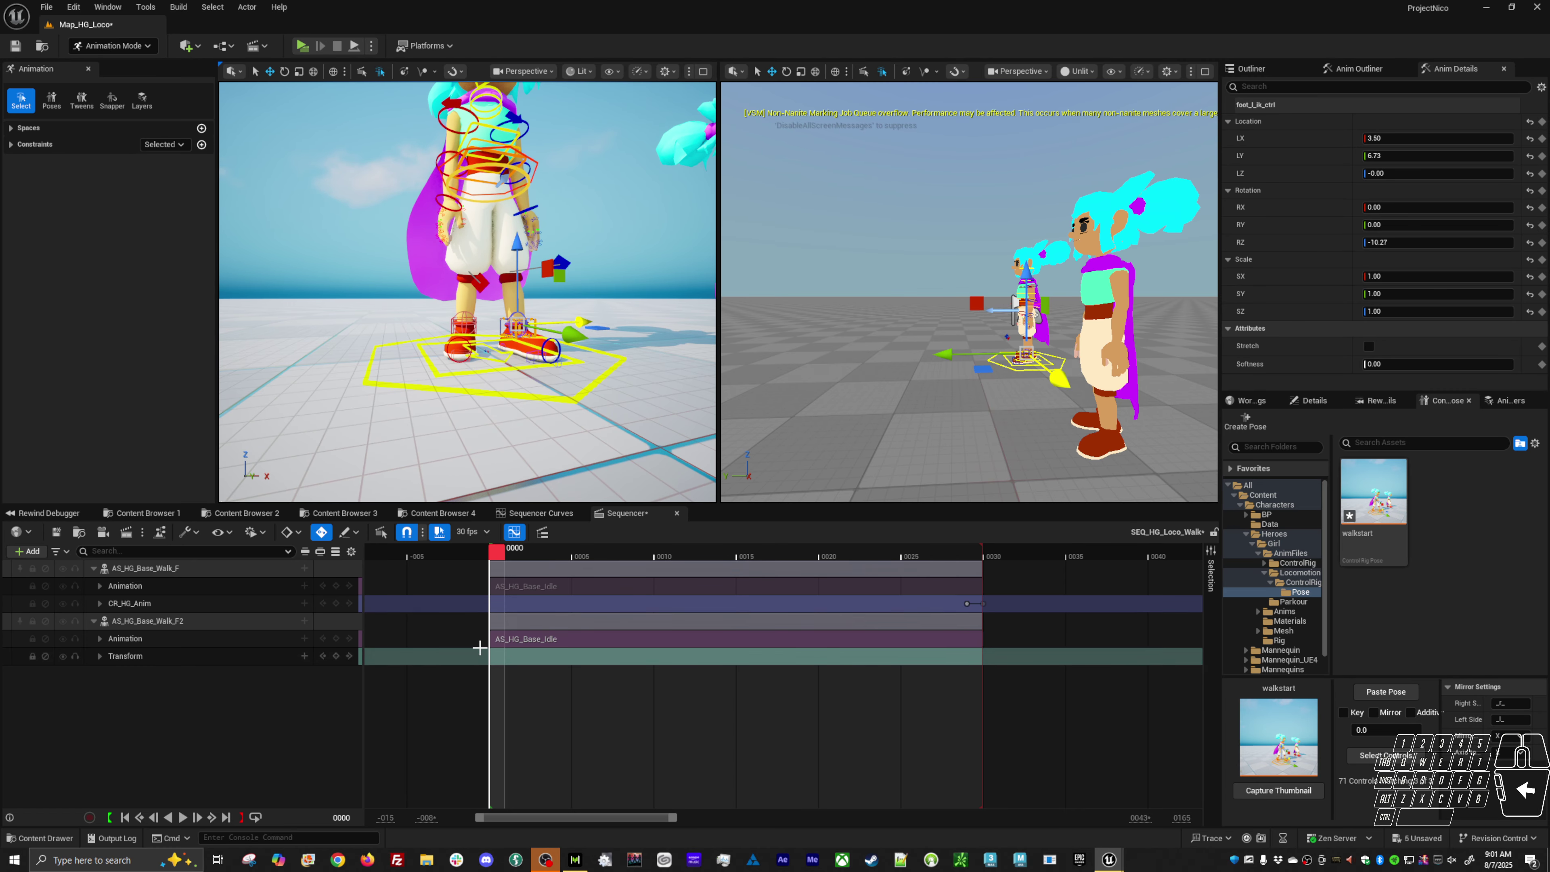
pyautogui.keyDown('alt'); pyautogui.moveTo(507, 422); pyautogui.dragTo(454, 437, button='right'); pyautogui.keyUp('alt')
pyautogui.keyDown('alt'); pyautogui.moveTo(454, 437); pyautogui.dragTo(441, 455, button='middle'); pyautogui.keyUp('alt')
pyautogui.keyDown('alt'); pyautogui.moveTo(441, 455); pyautogui.dragTo(491, 400, button='right'); pyautogui.keyUp('alt')
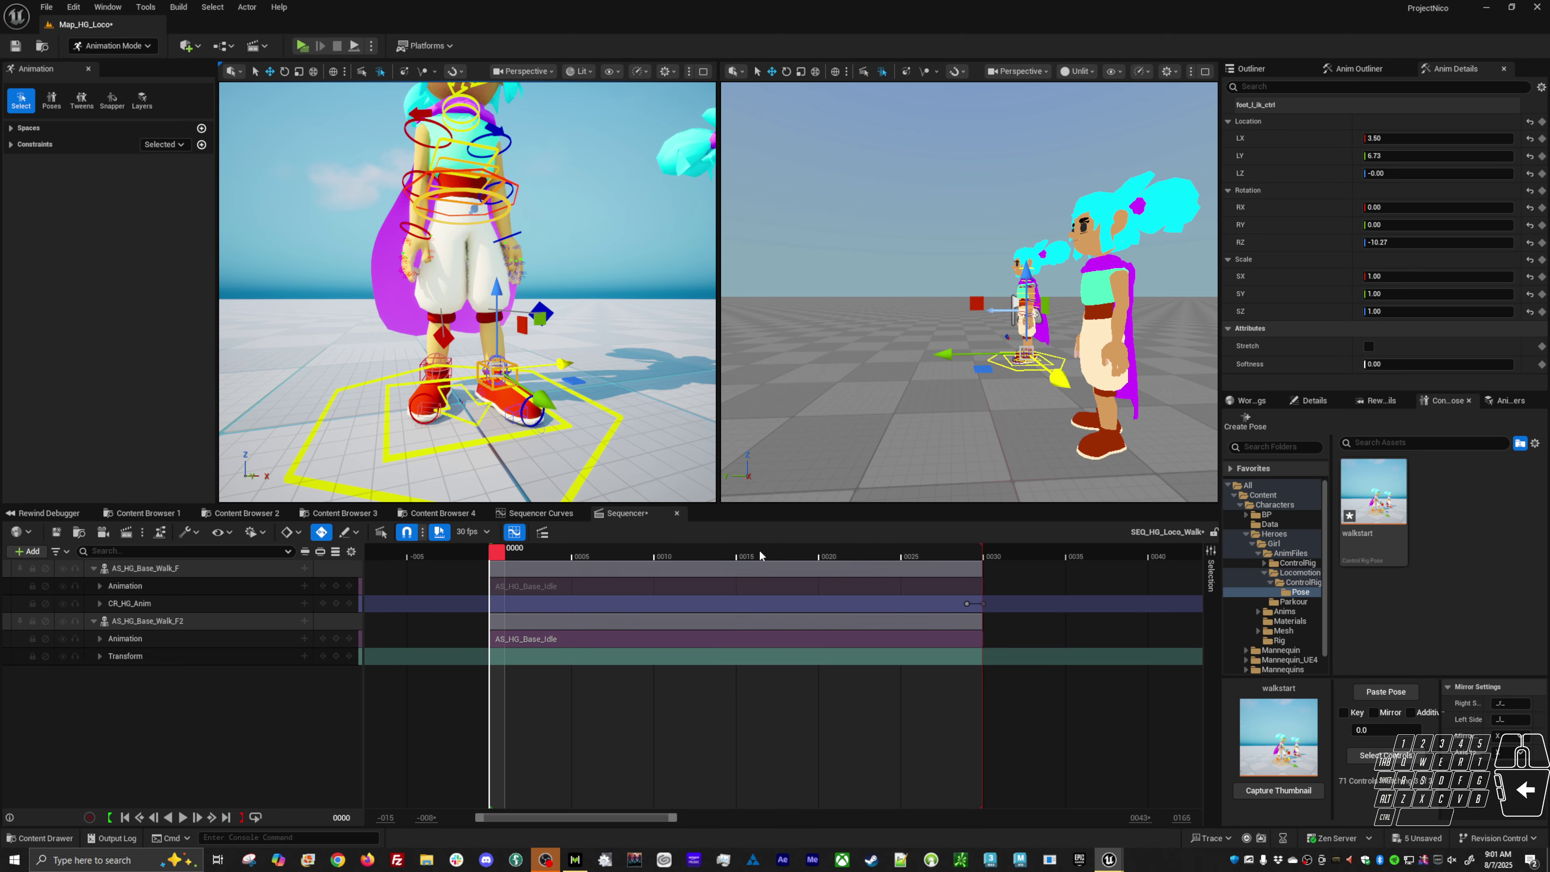
pyautogui.click(1369, 346)
pyautogui.click(1396, 365)
pyautogui.click(449, 364)
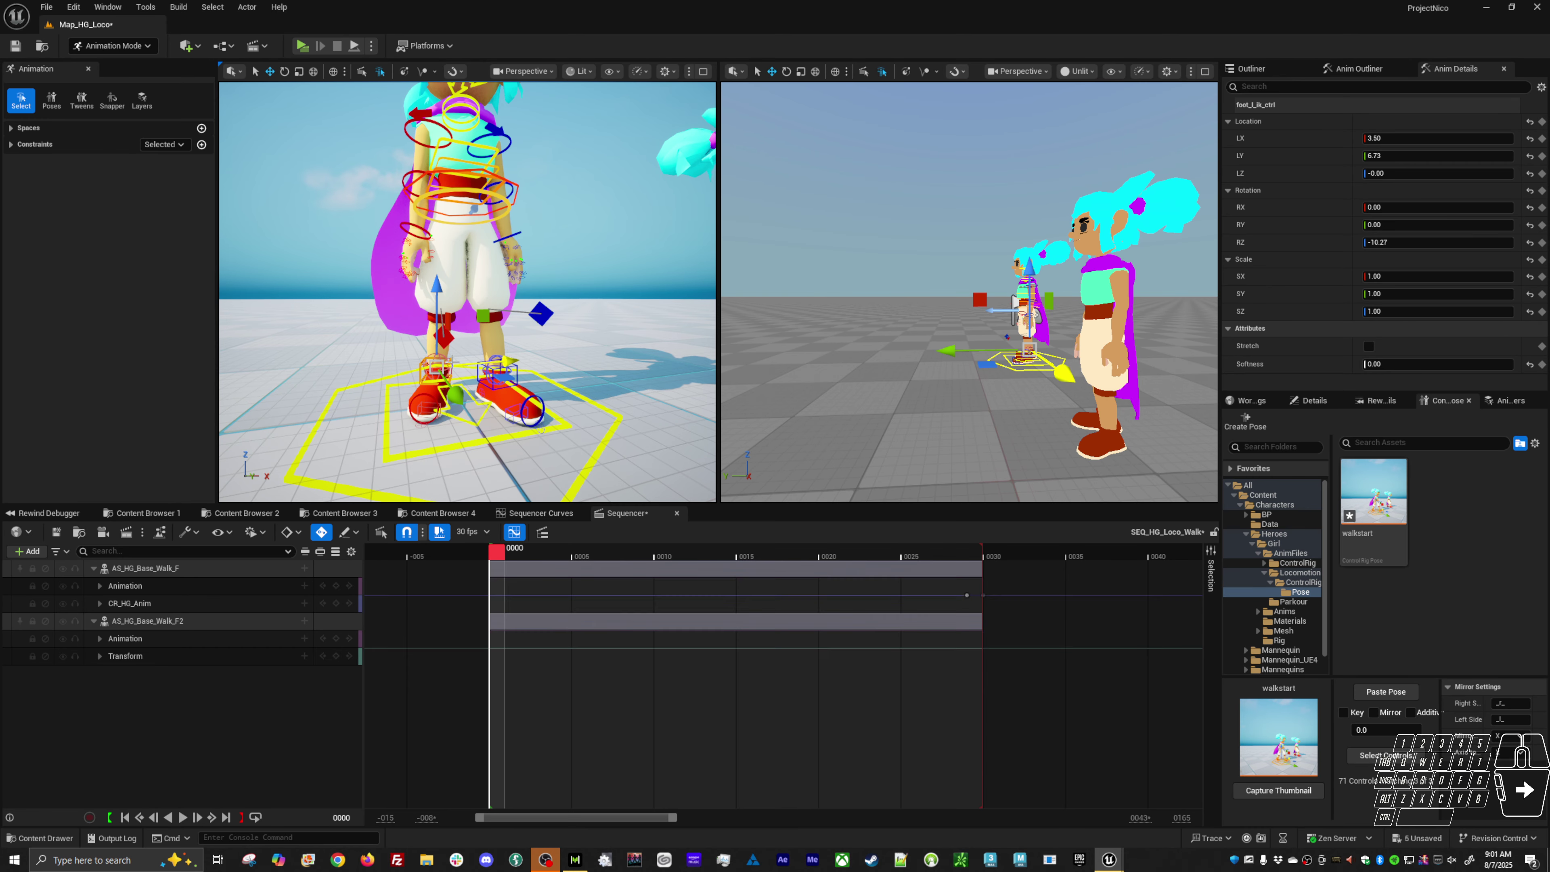
pyautogui.click(1369, 347)
pyautogui.click(1373, 362)
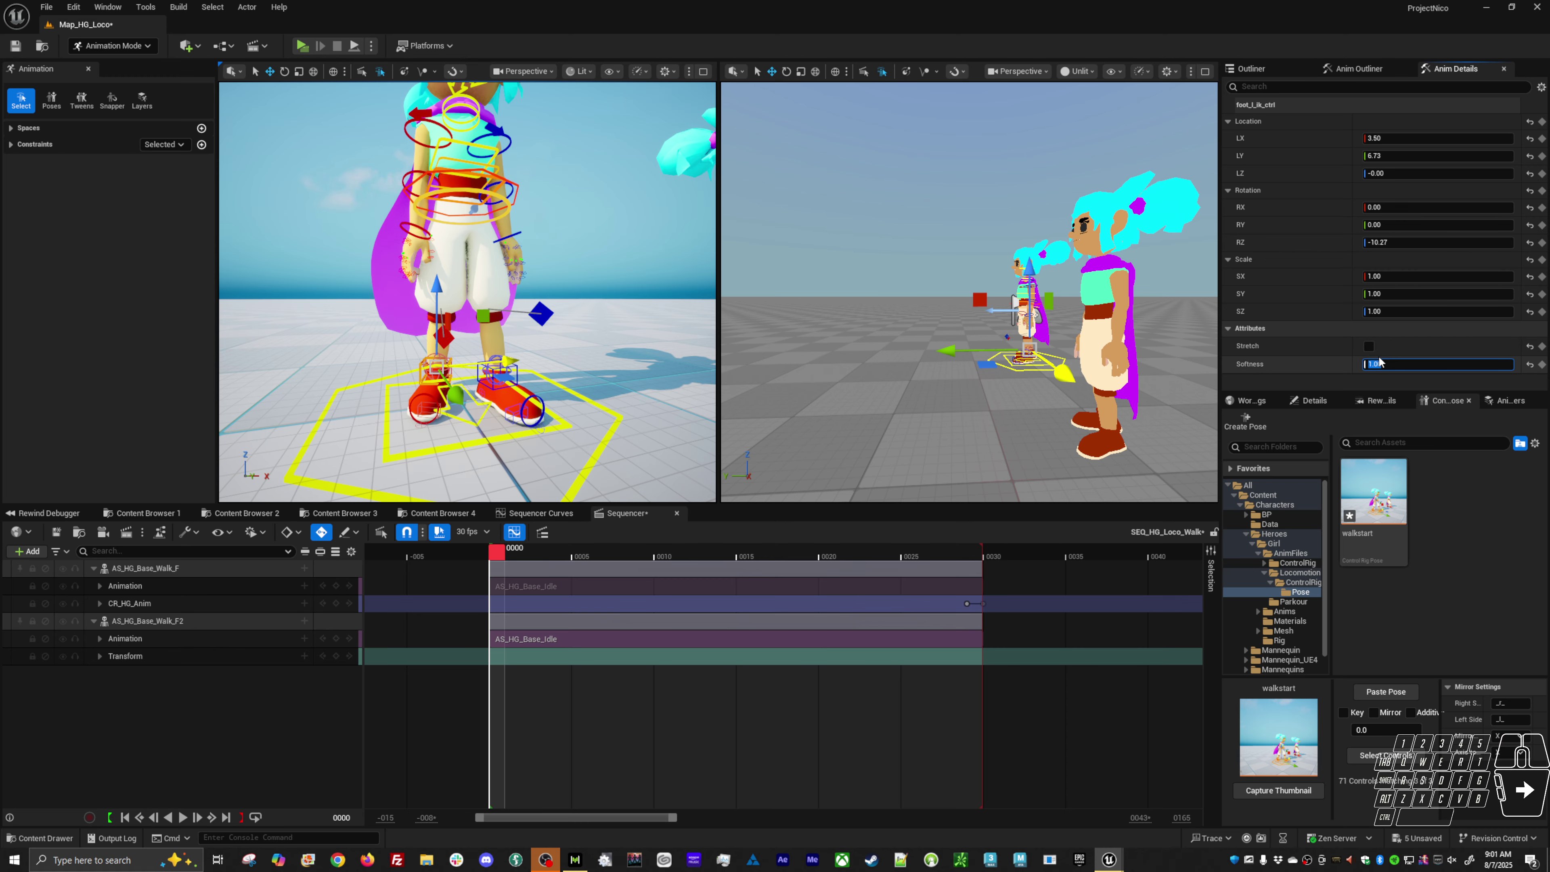
pyautogui.click(594, 461)
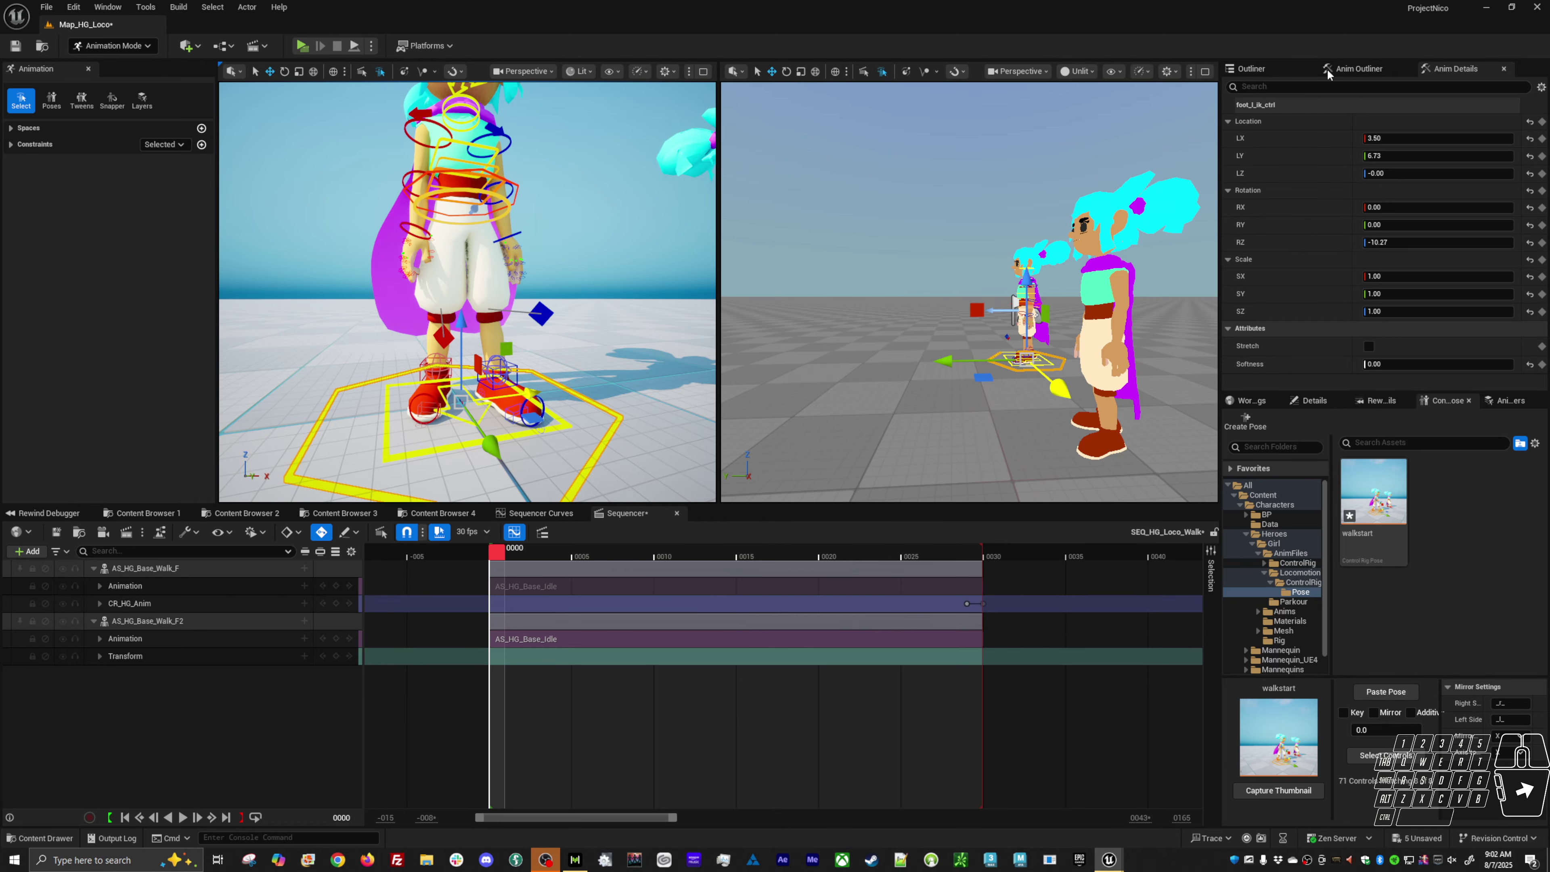
# Step: Look over the level's actor list, the CR_HG_Anim control hierarchy and the control's transform details in turn
pyautogui.click(1366, 68)
pyautogui.click(1267, 68)
pyautogui.click(1367, 68)
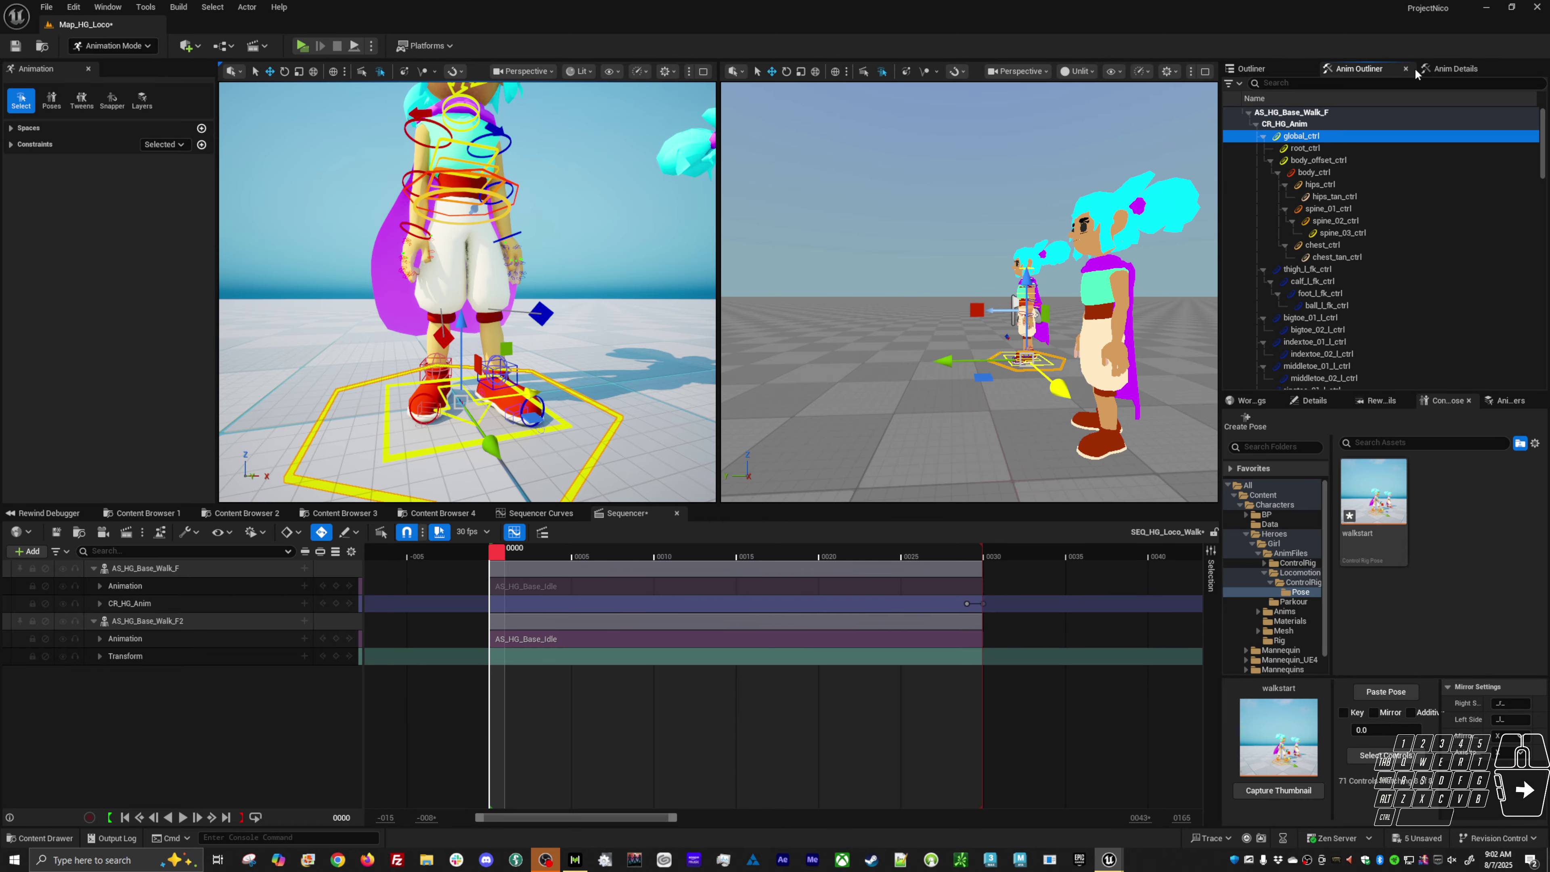
pyautogui.click(1448, 68)
pyautogui.click(1374, 69)
pyautogui.click(1254, 70)
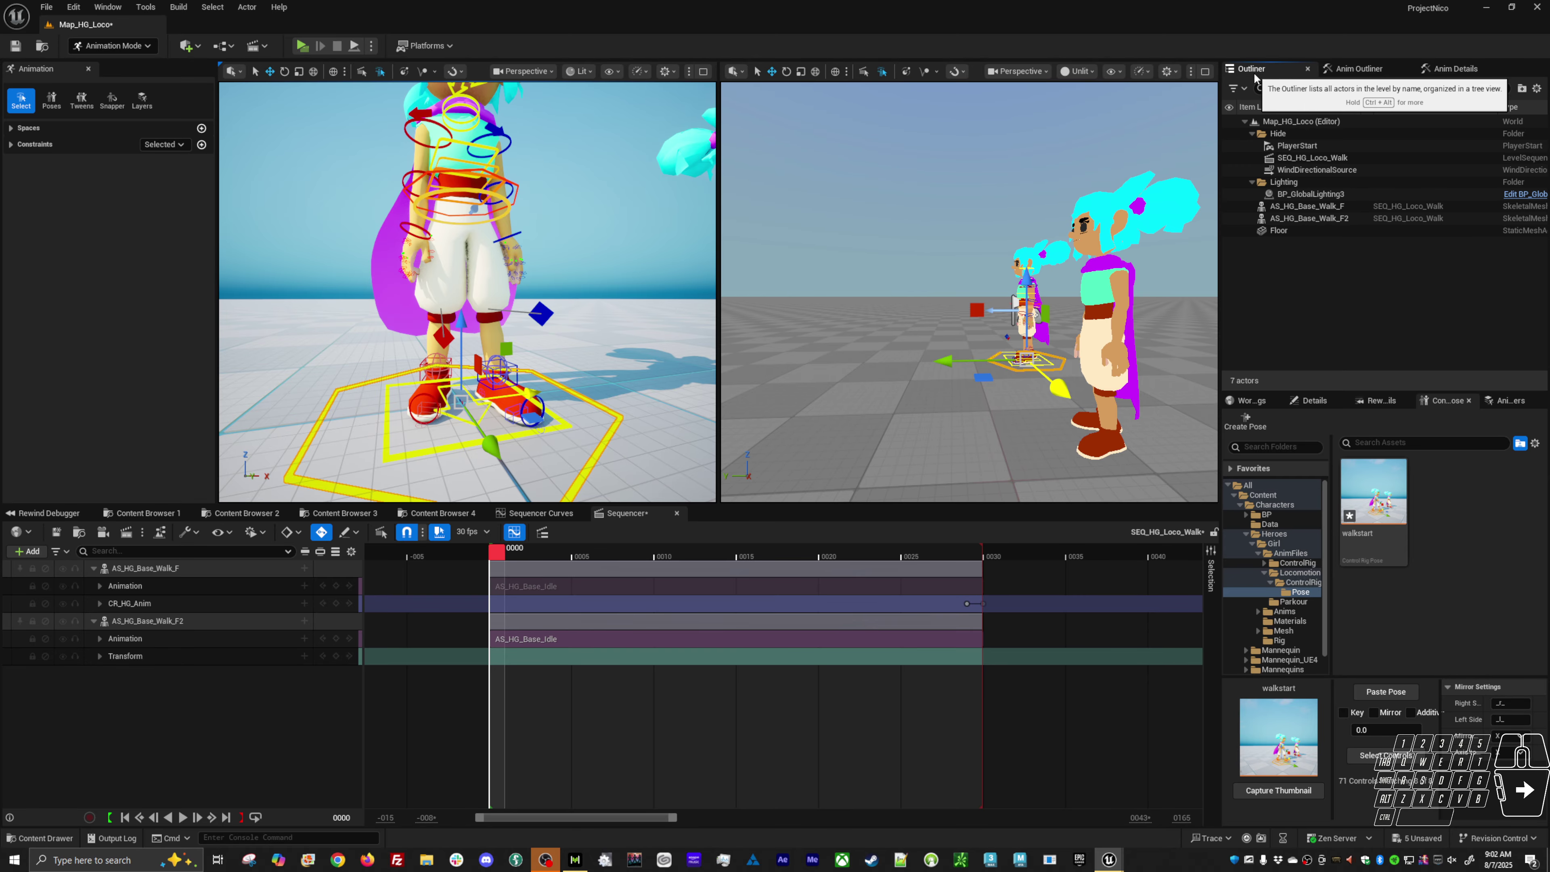
pyautogui.click(1368, 69)
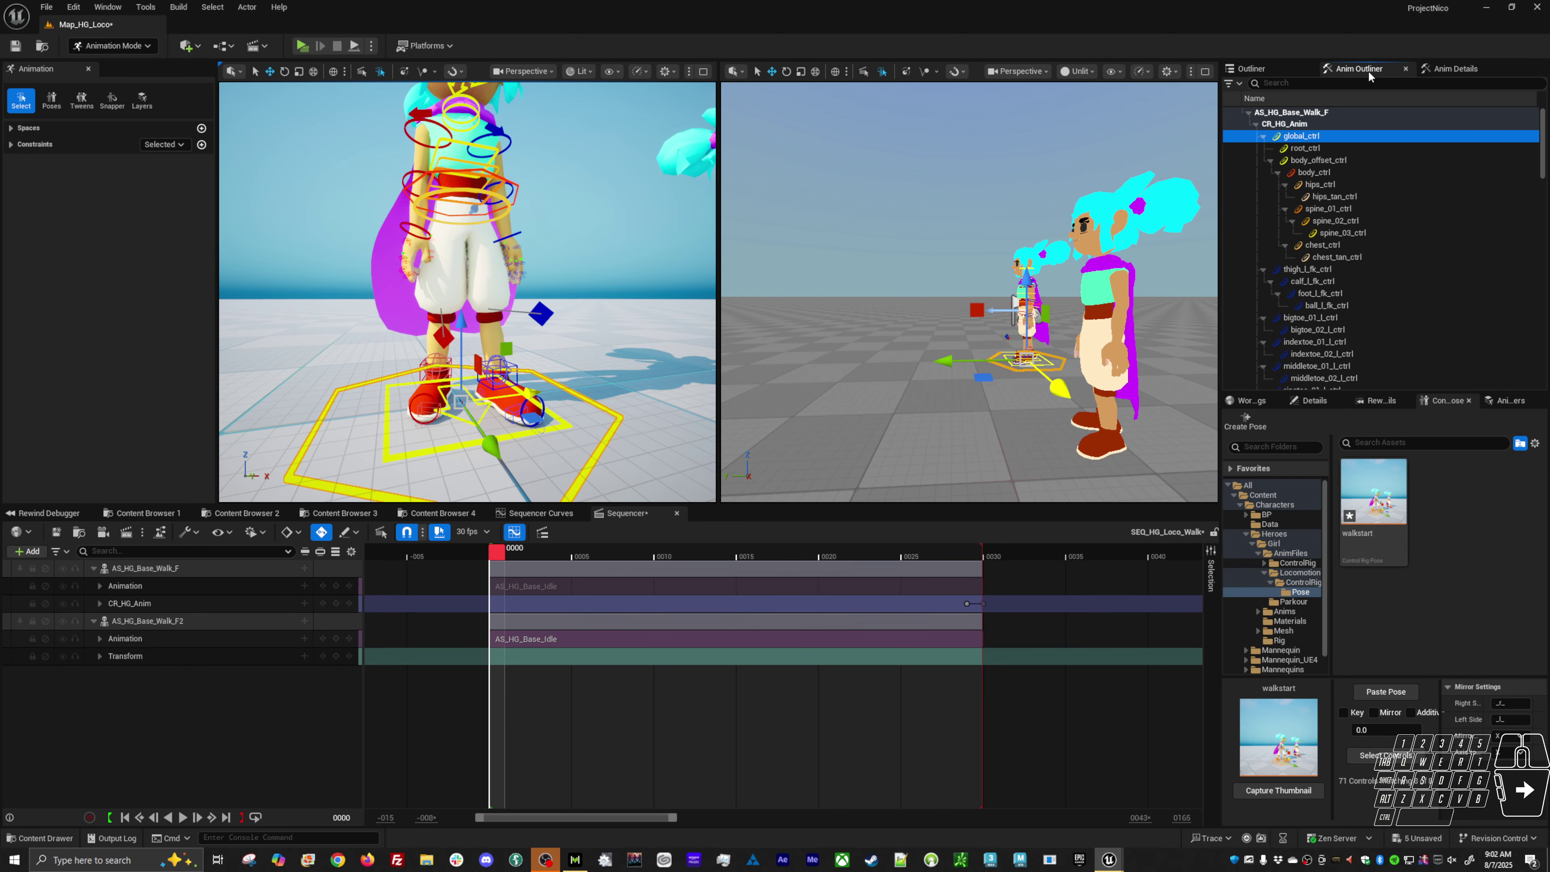
pyautogui.click(1433, 74)
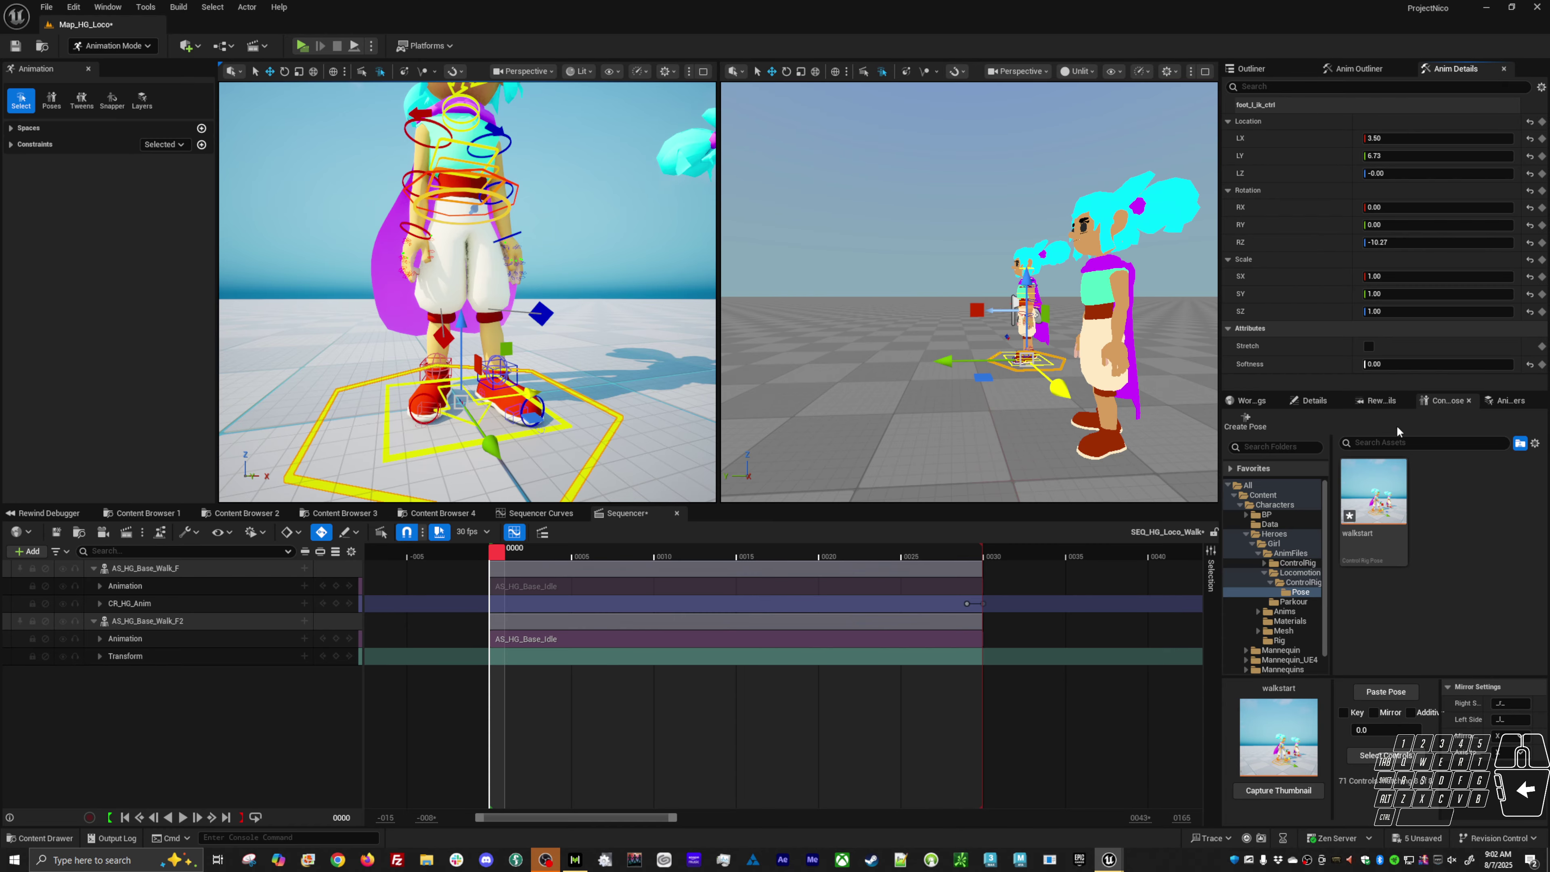
# Step: Show the animation layers and switch the active layer to root and back to Base Layer
pyautogui.click(1310, 400)
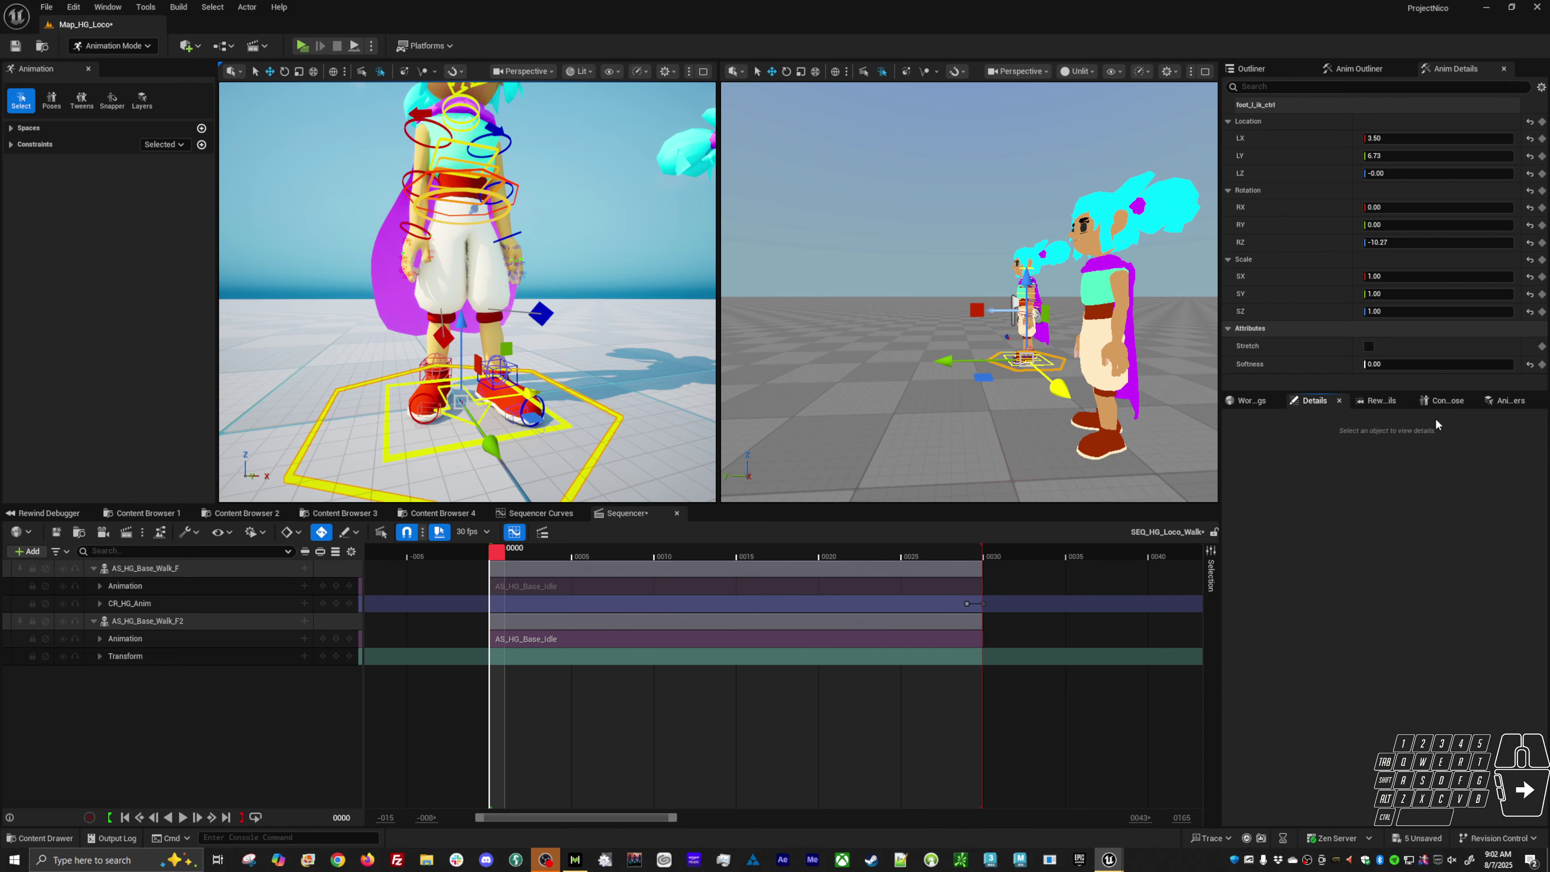
pyautogui.click(1446, 401)
pyautogui.click(1489, 404)
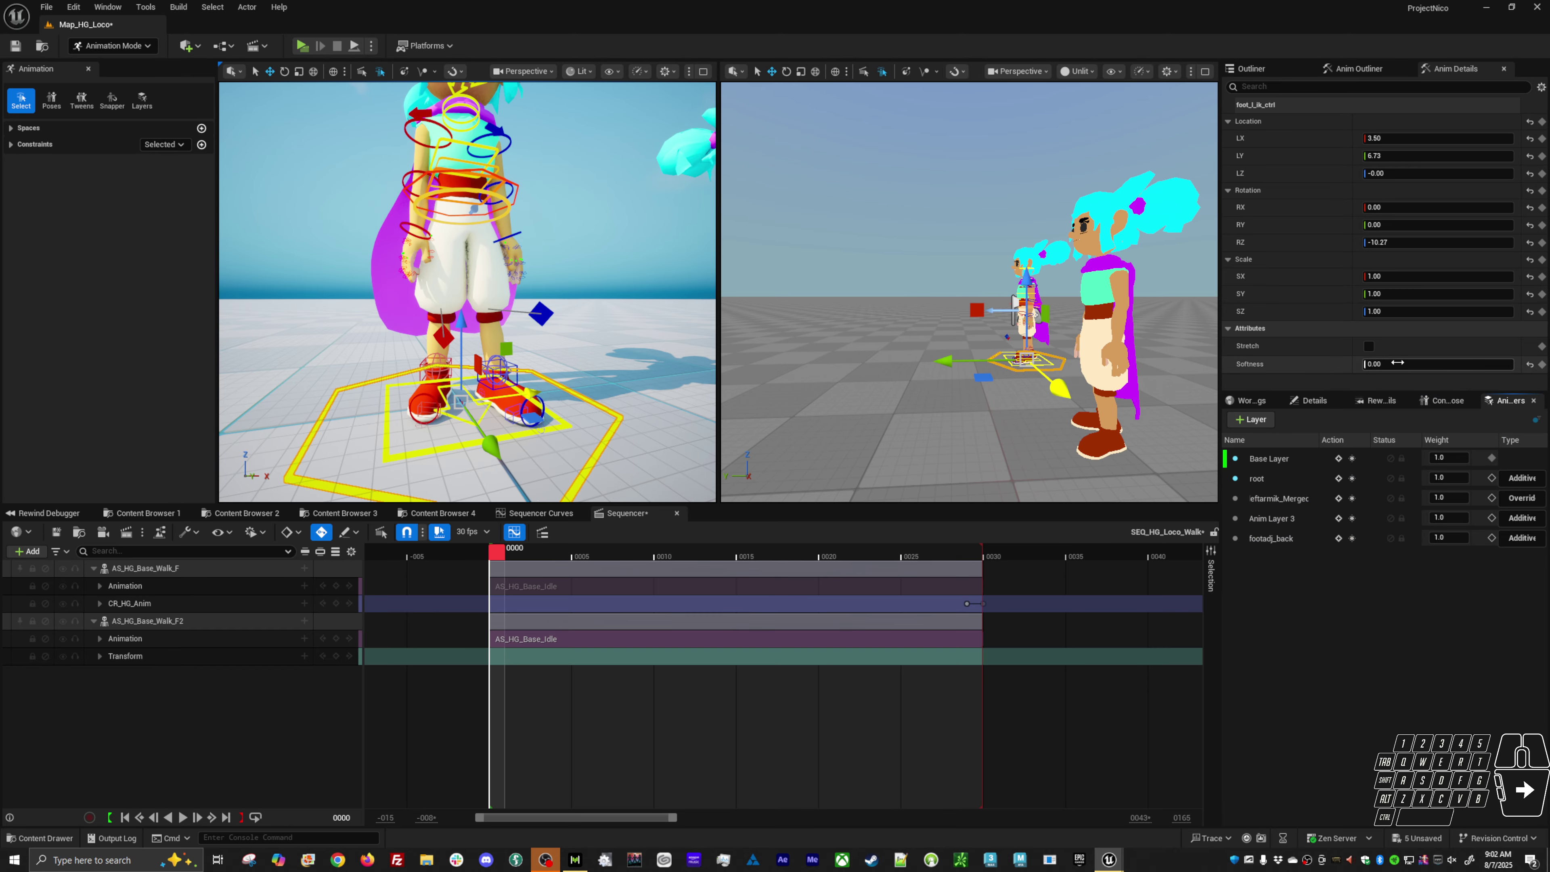
pyautogui.click(1295, 457)
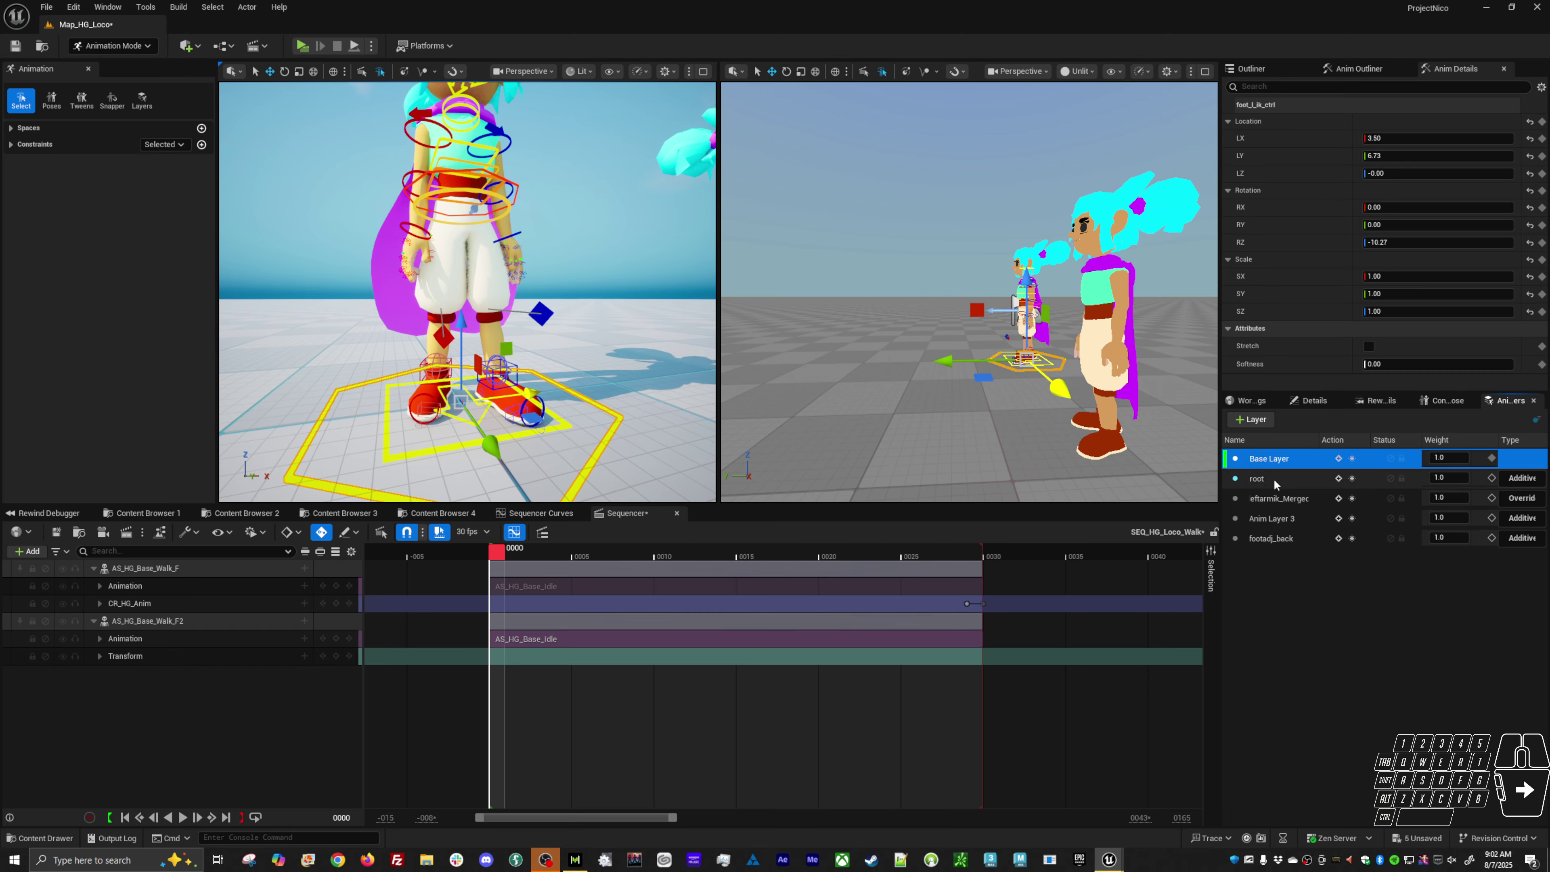
pyautogui.click(1275, 479)
pyautogui.click(1278, 461)
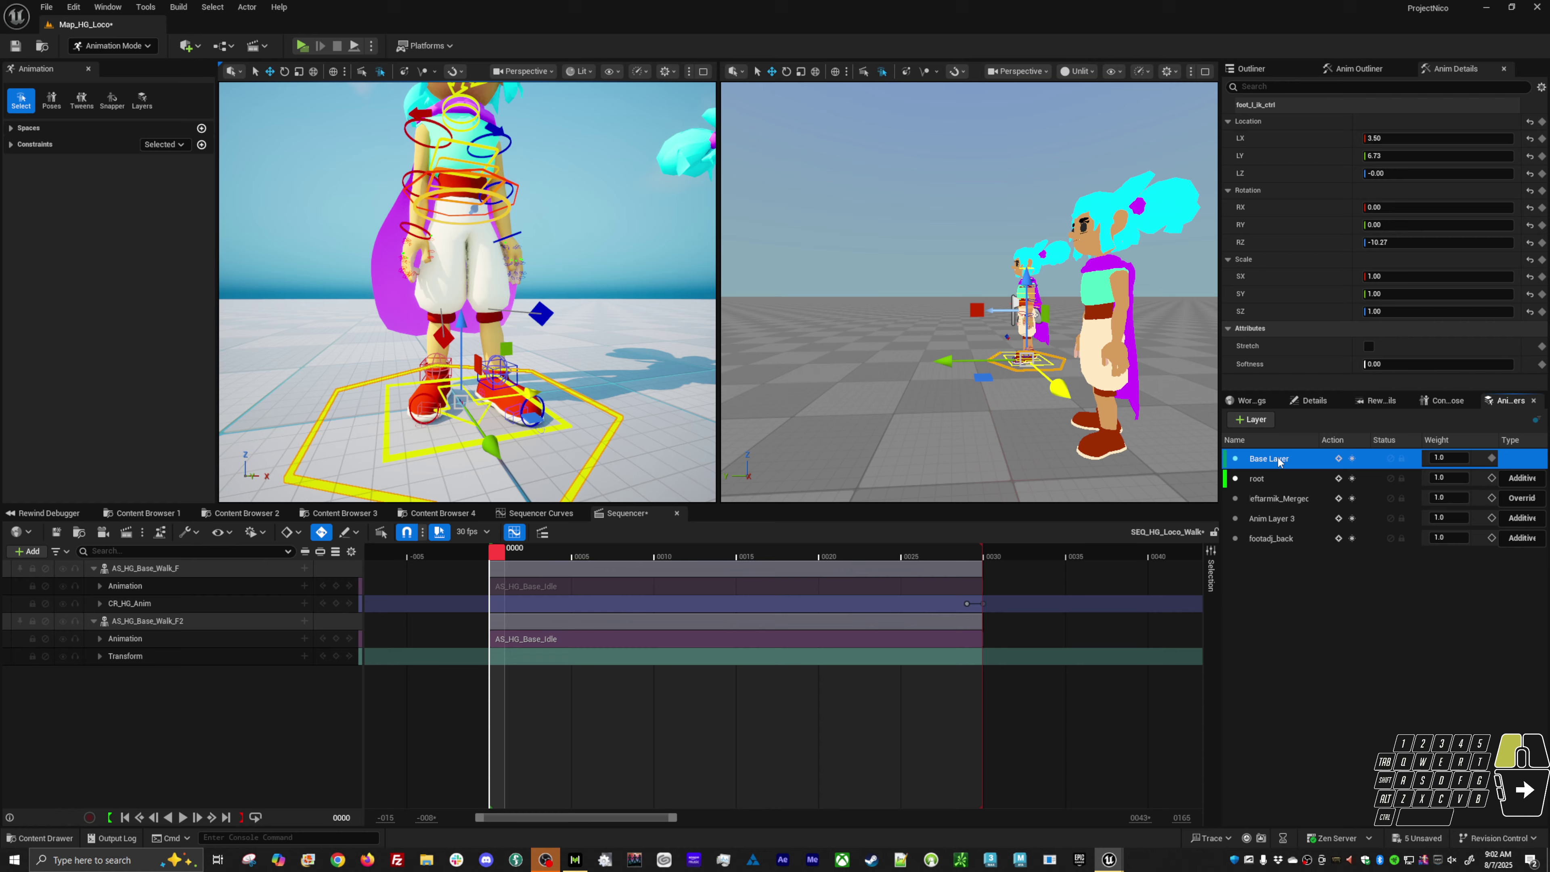
pyautogui.click(196, 604)
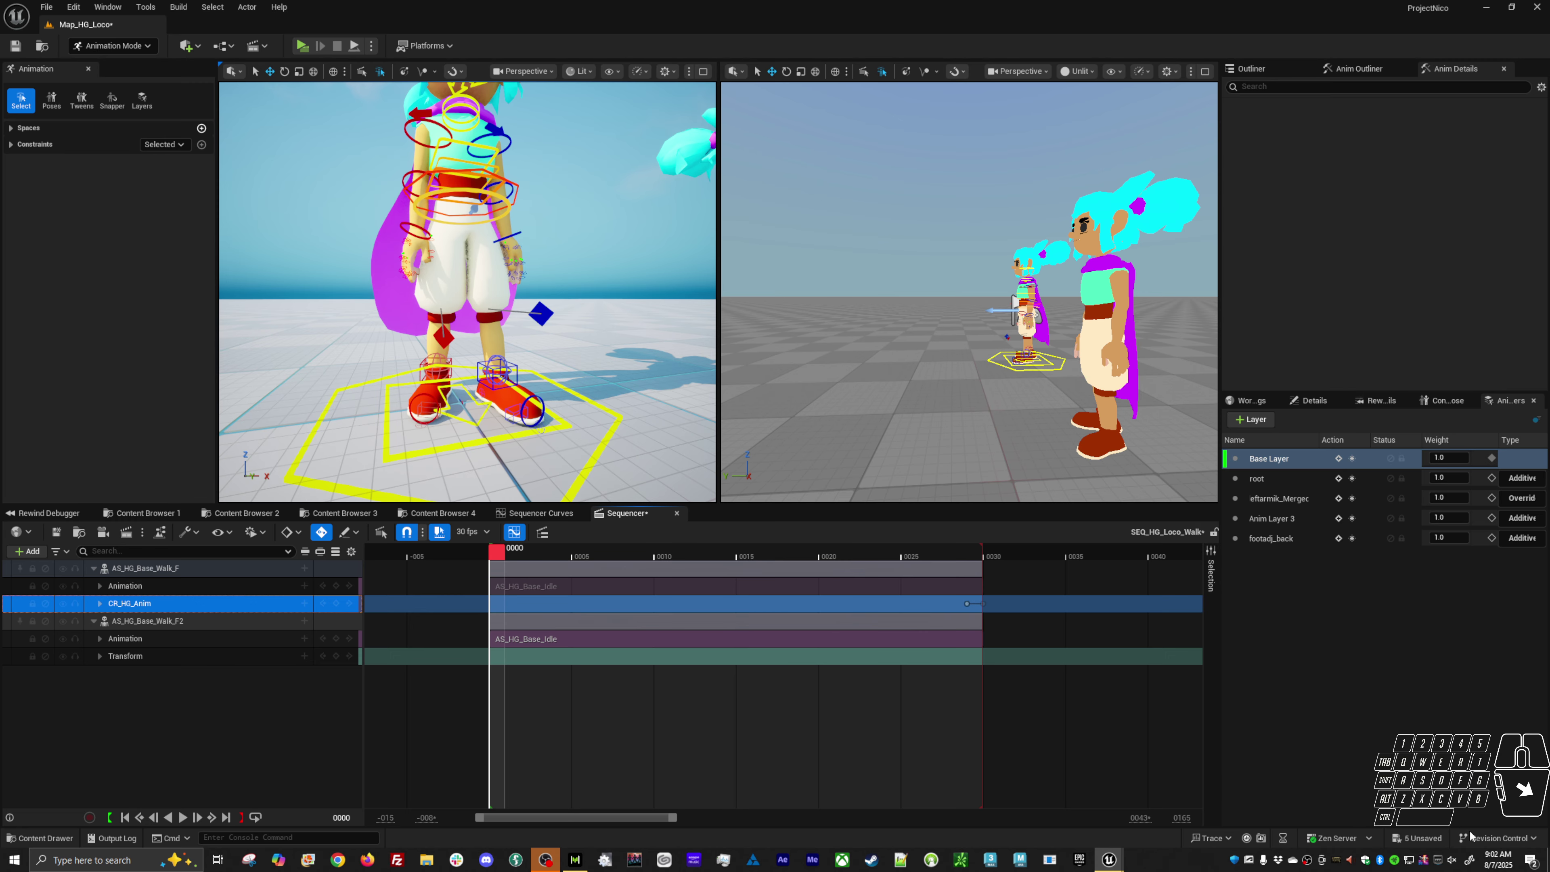
pyautogui.click(1498, 839)
pyautogui.click(272, 684)
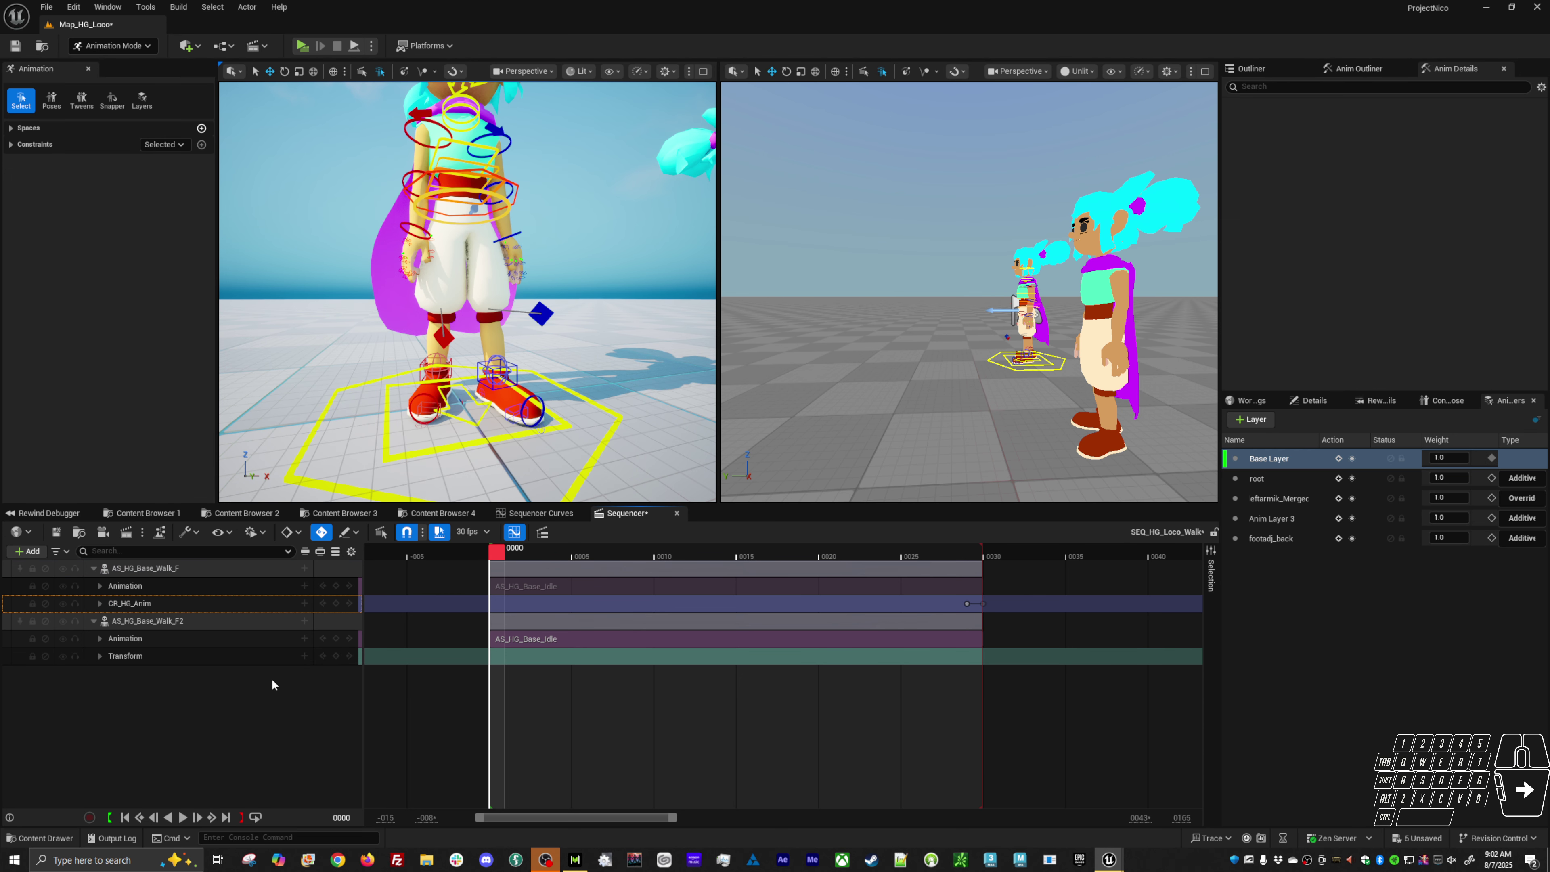
pyautogui.keyDown('alt'); pyautogui.moveTo(531, 417); pyautogui.dragTo(482, 409); pyautogui.keyUp('alt')
pyautogui.keyDown('alt'); pyautogui.moveTo(482, 409); pyautogui.dragTo(452, 386, button='right'); pyautogui.keyUp('alt')
pyautogui.keyDown('alt'); pyautogui.moveTo(452, 386); pyautogui.dragTo(511, 388); pyautogui.keyUp('alt')
pyautogui.rightClick(216, 639)
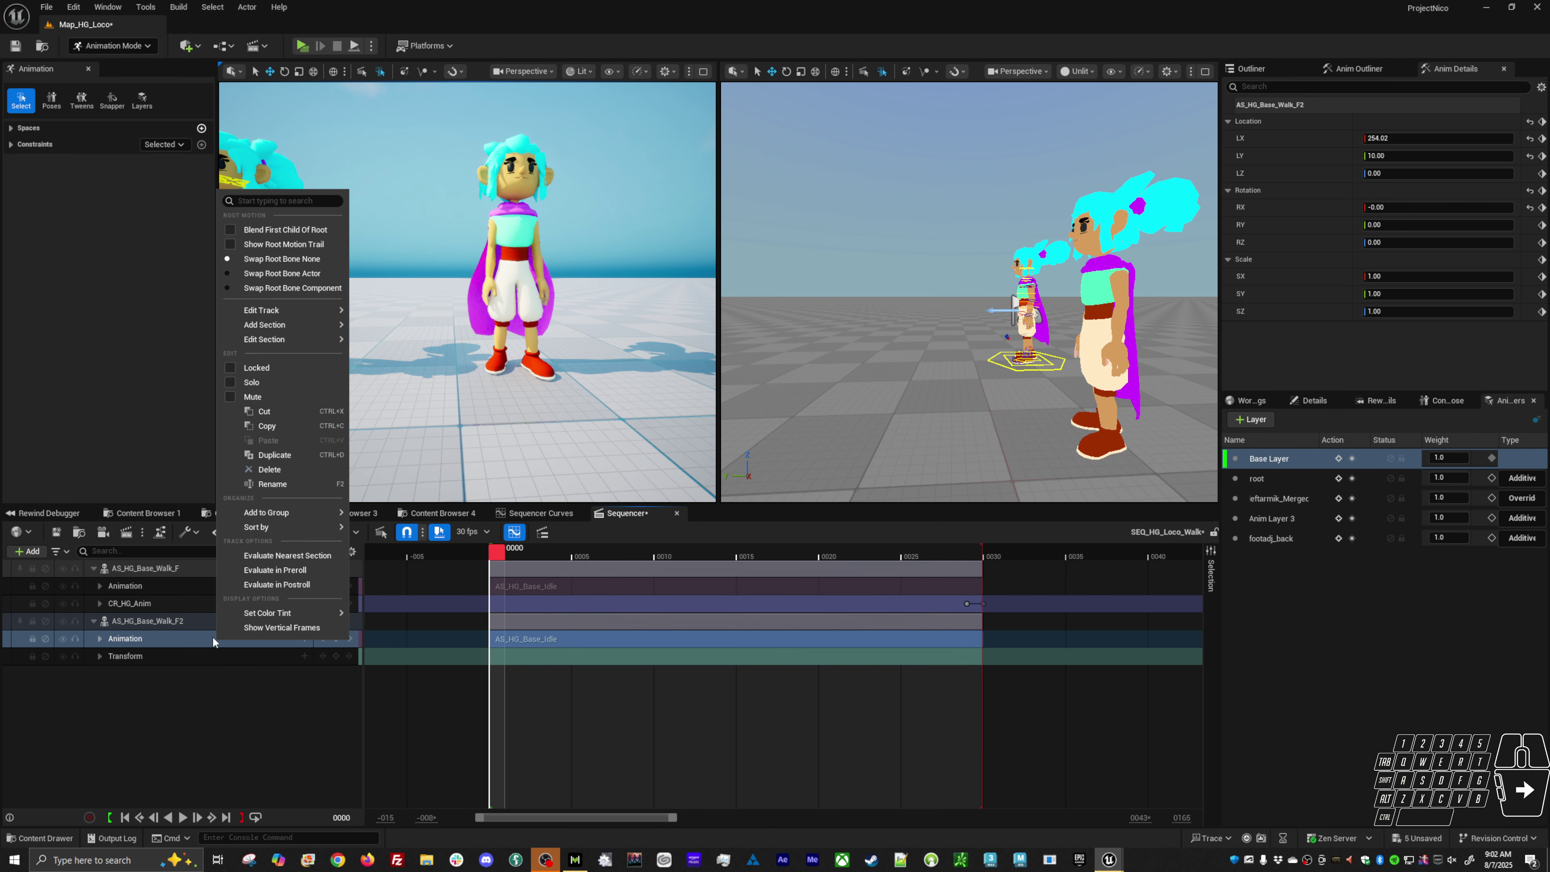
pyautogui.rightClick(151, 621)
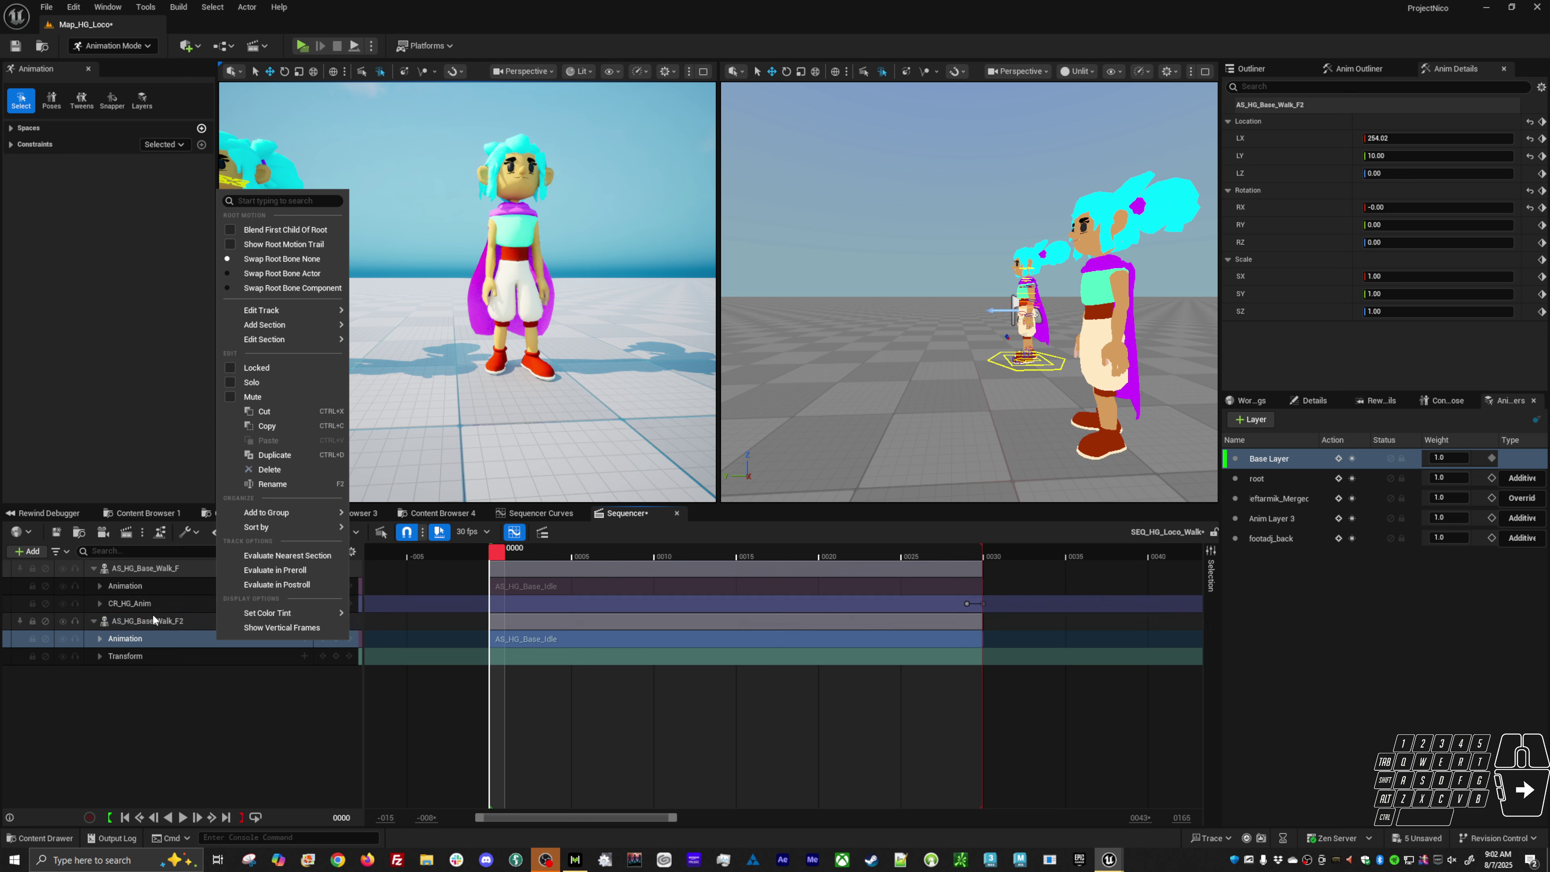
pyautogui.moveTo(287, 342)
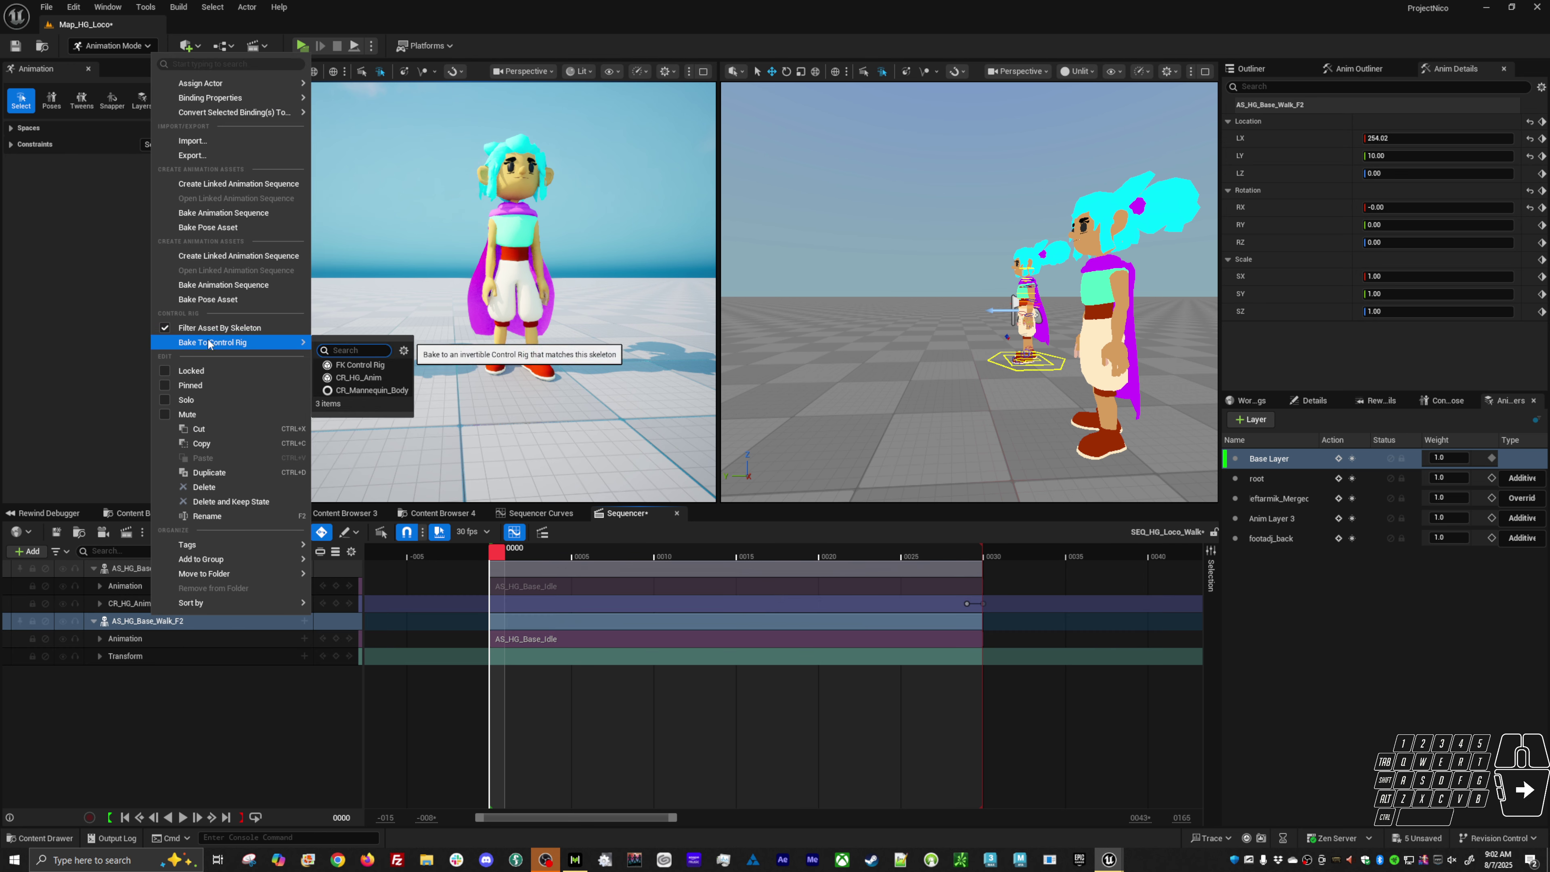
pyautogui.click(360, 390)
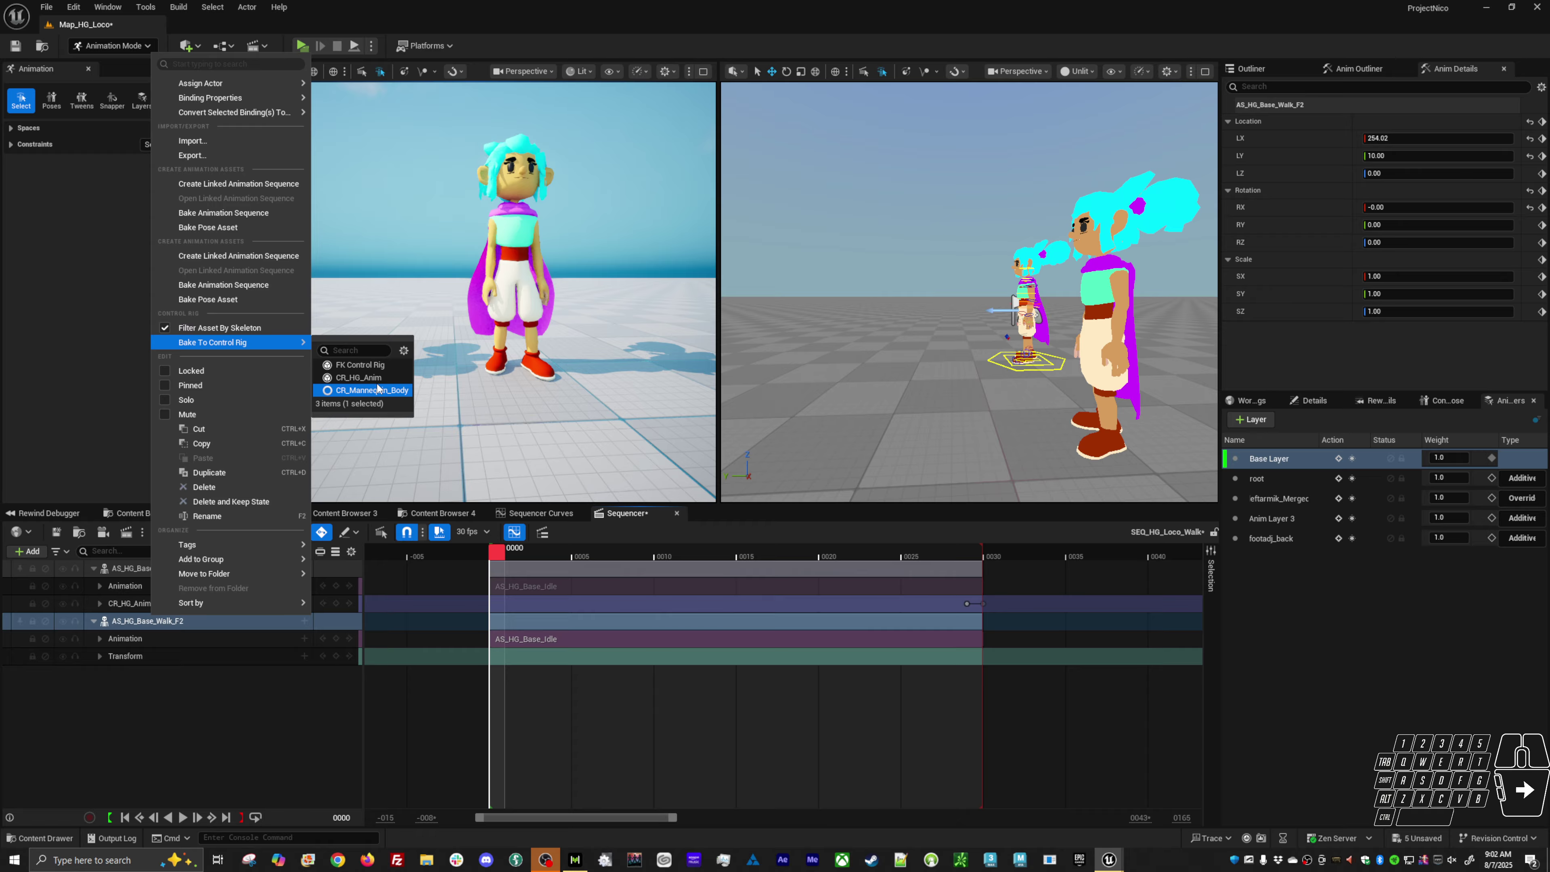
pyautogui.click(377, 388)
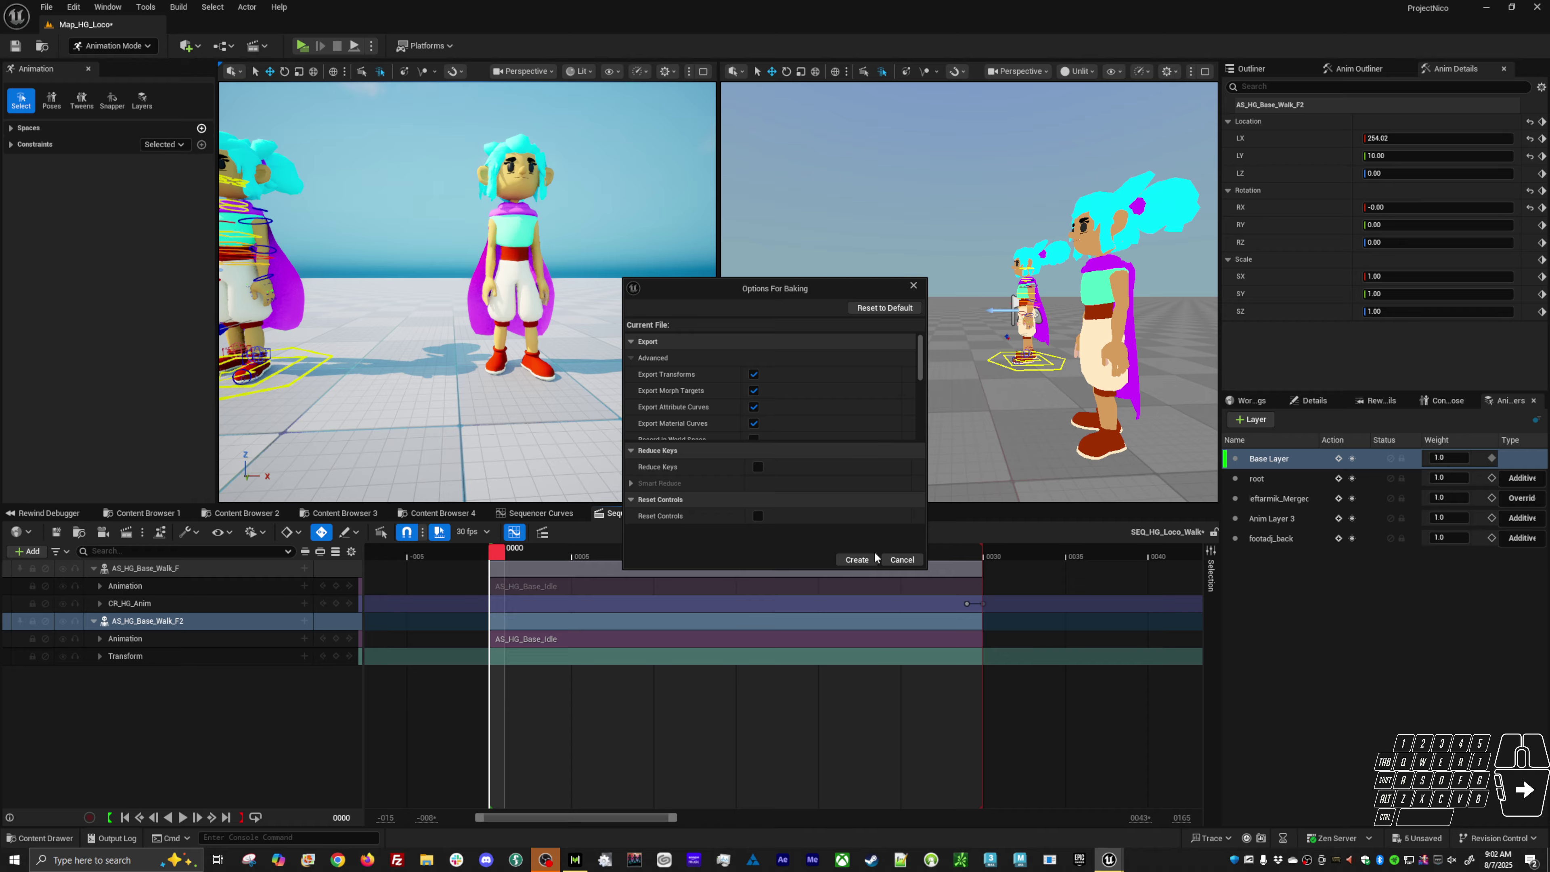
pyautogui.click(895, 561)
# Step: Bake the AS_HG_Base_Walk_F2 idle animation to the CR_HG_Anim control rig with Reset Controls enabled
pyautogui.rightClick(130, 641)
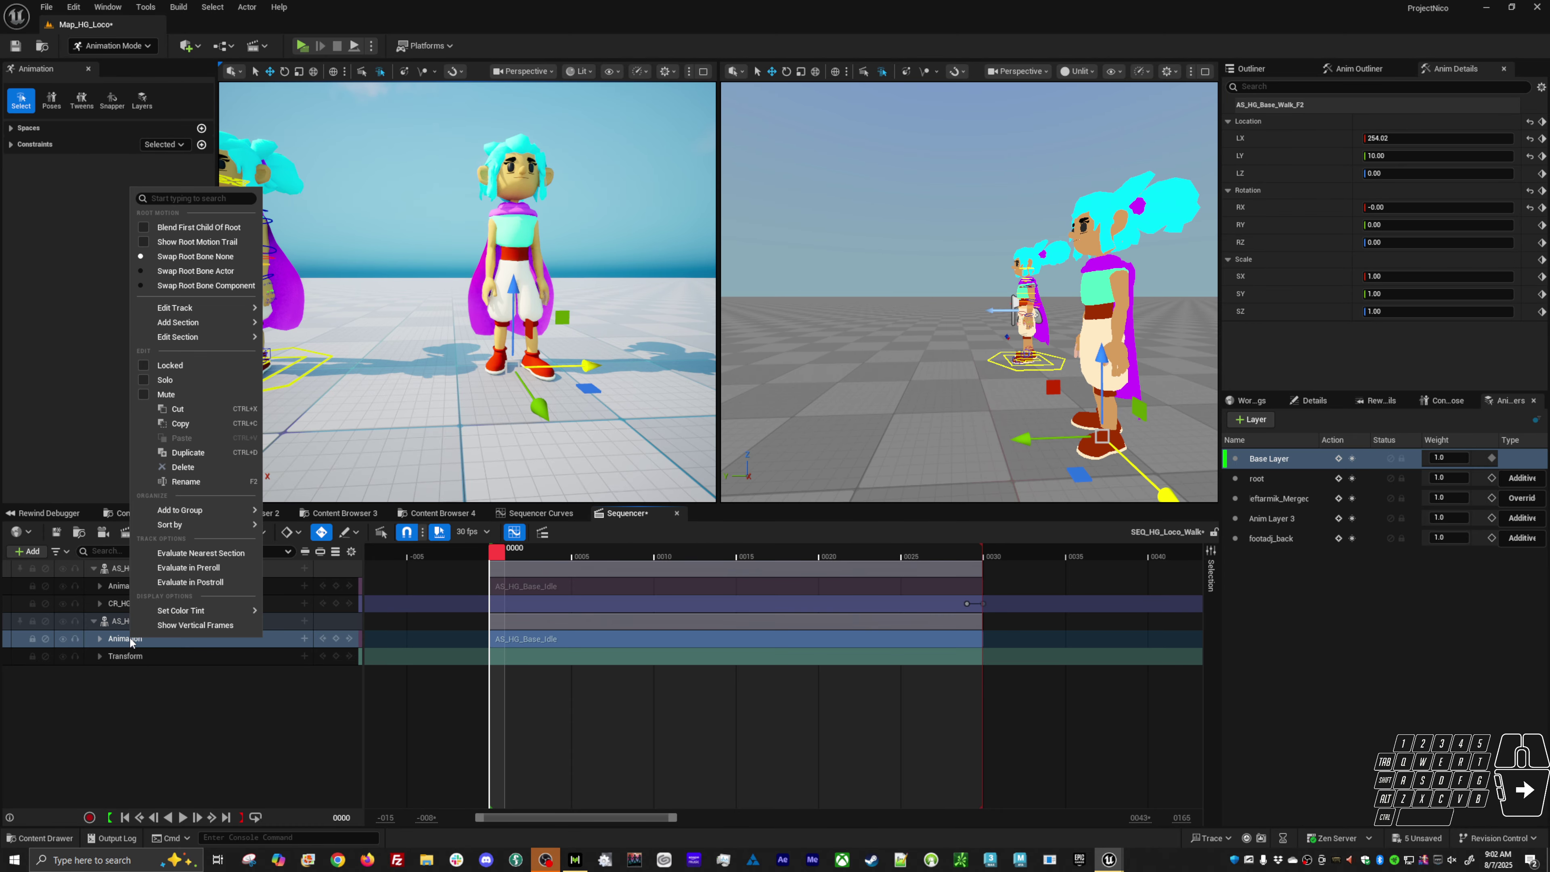
pyautogui.rightClick(116, 621)
pyautogui.moveTo(257, 346)
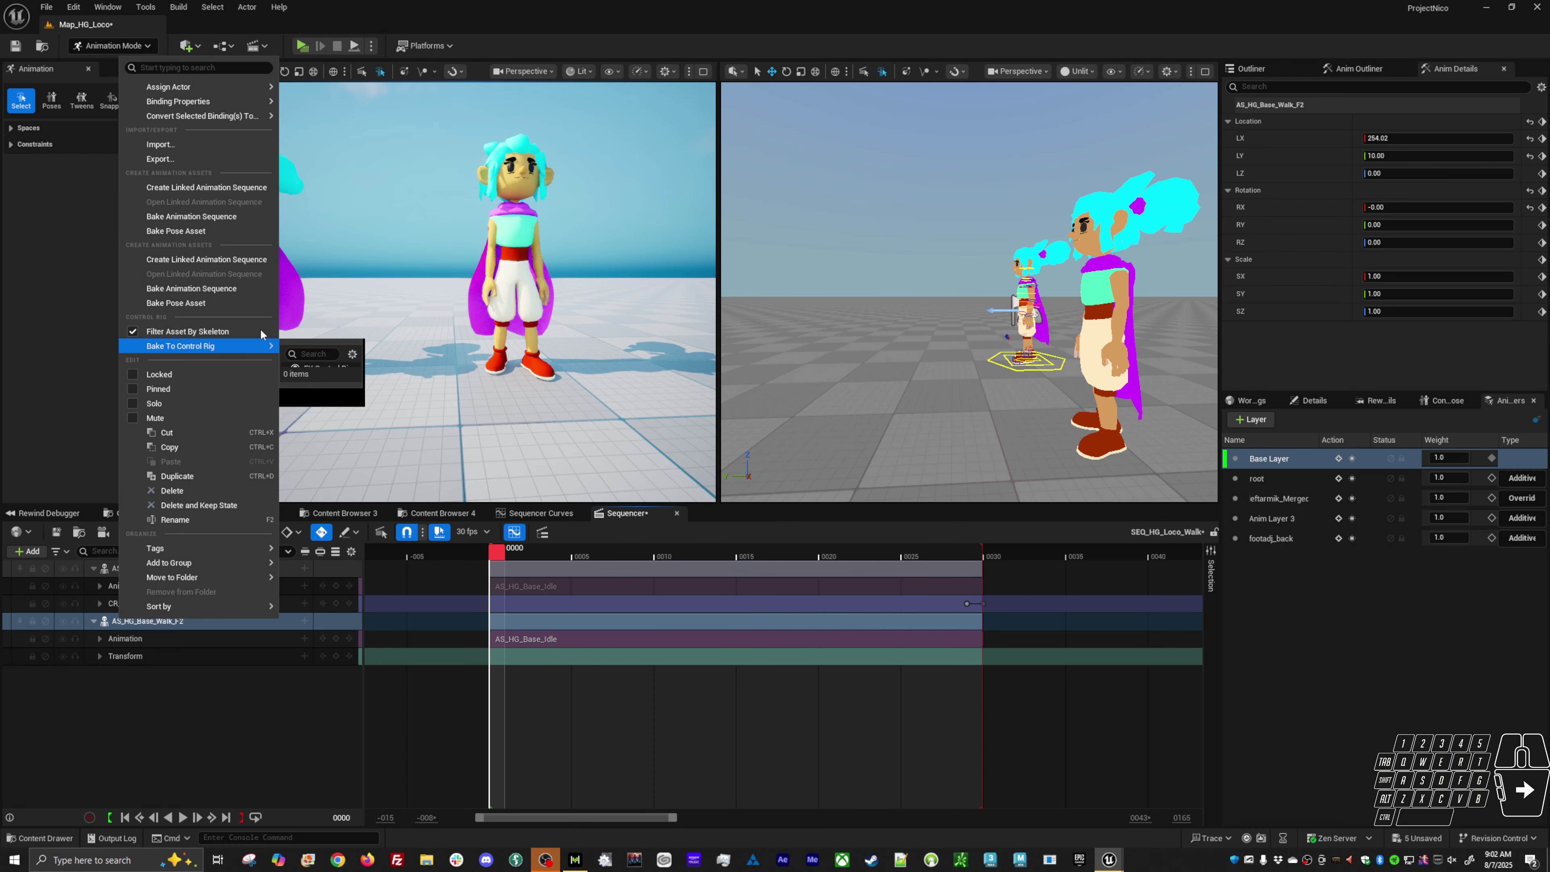
pyautogui.click(329, 380)
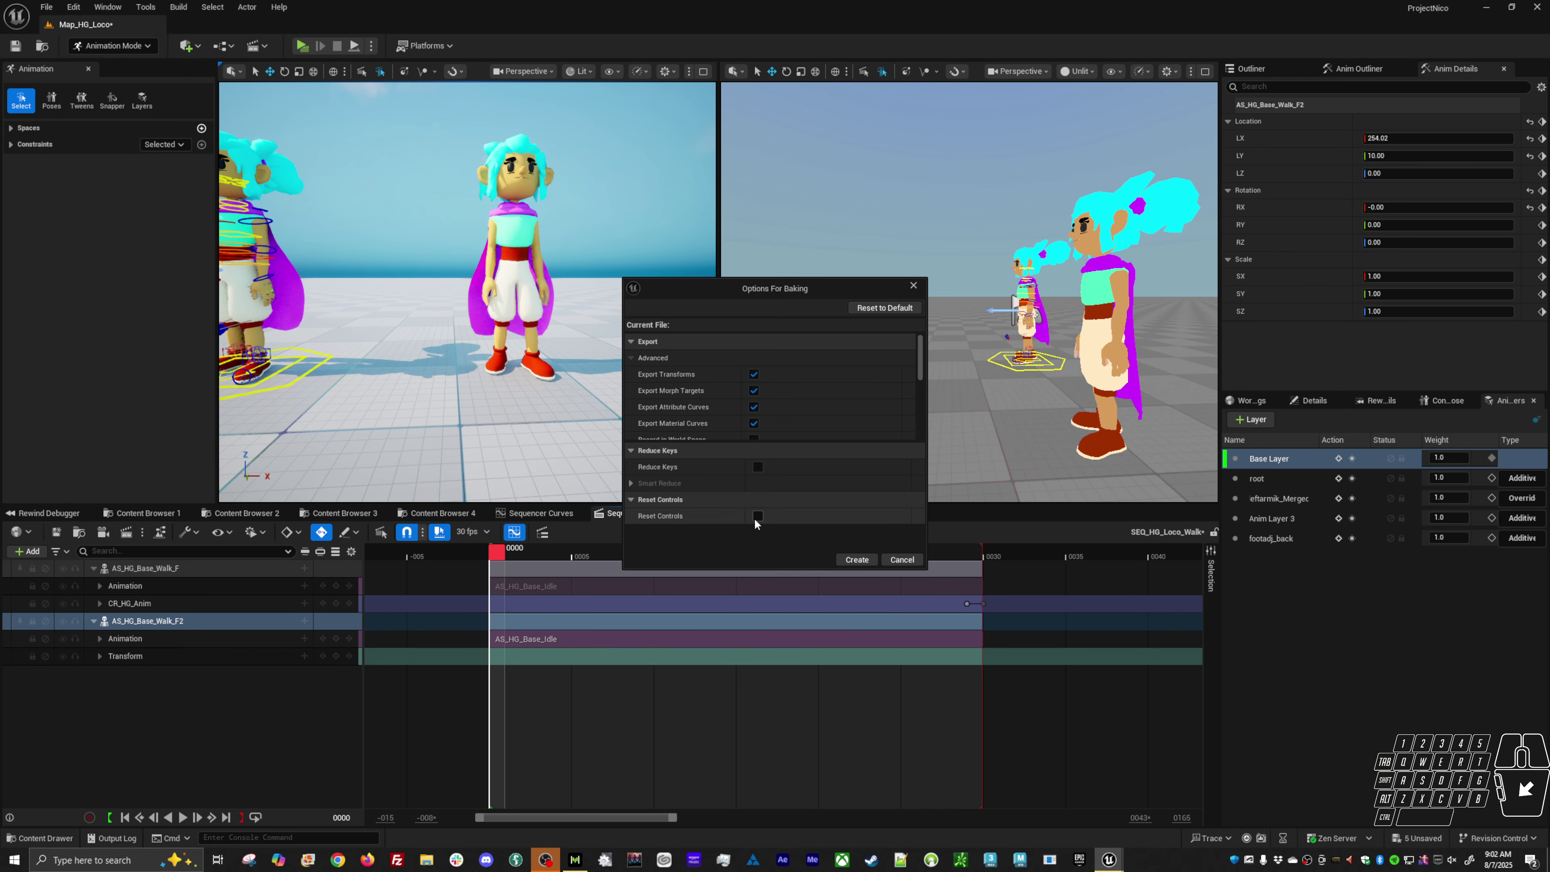
pyautogui.click(858, 560)
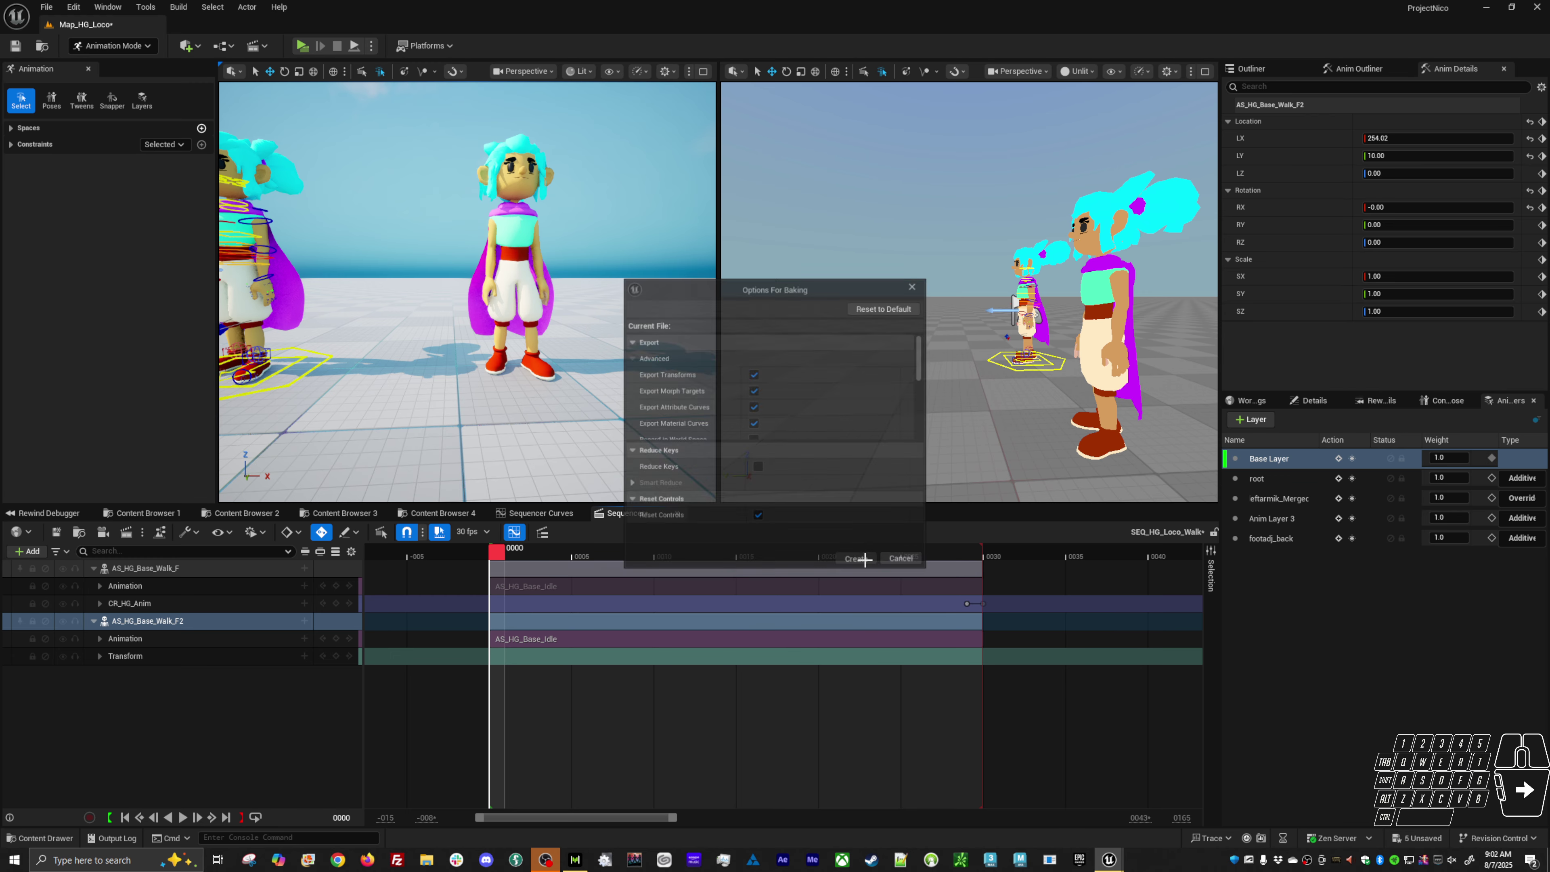
# Step: Select the baked rig's global control, try the left and right arm FK/IK switches on and off, and clear the selection
pyautogui.moveTo(464, 376)
pyautogui.keyDown('alt'); pyautogui.mouseDown()
pyautogui.moveTo(427, 367)
pyautogui.moveTo(464, 377)
pyautogui.mouseUp(); pyautogui.keyUp('alt')
pyautogui.click(464, 377)
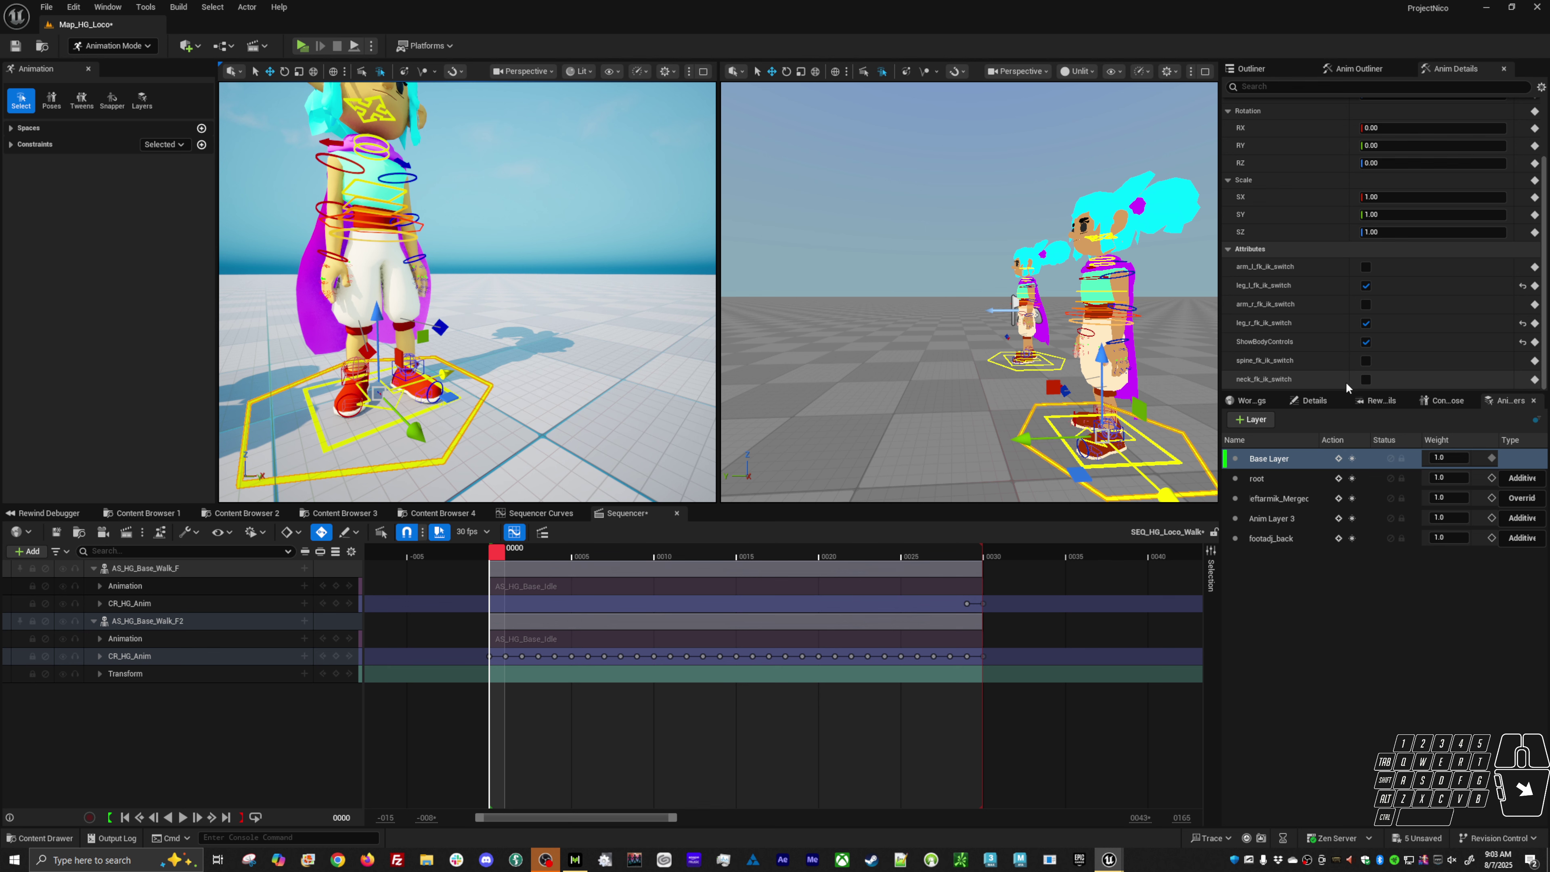
pyautogui.click(1366, 270)
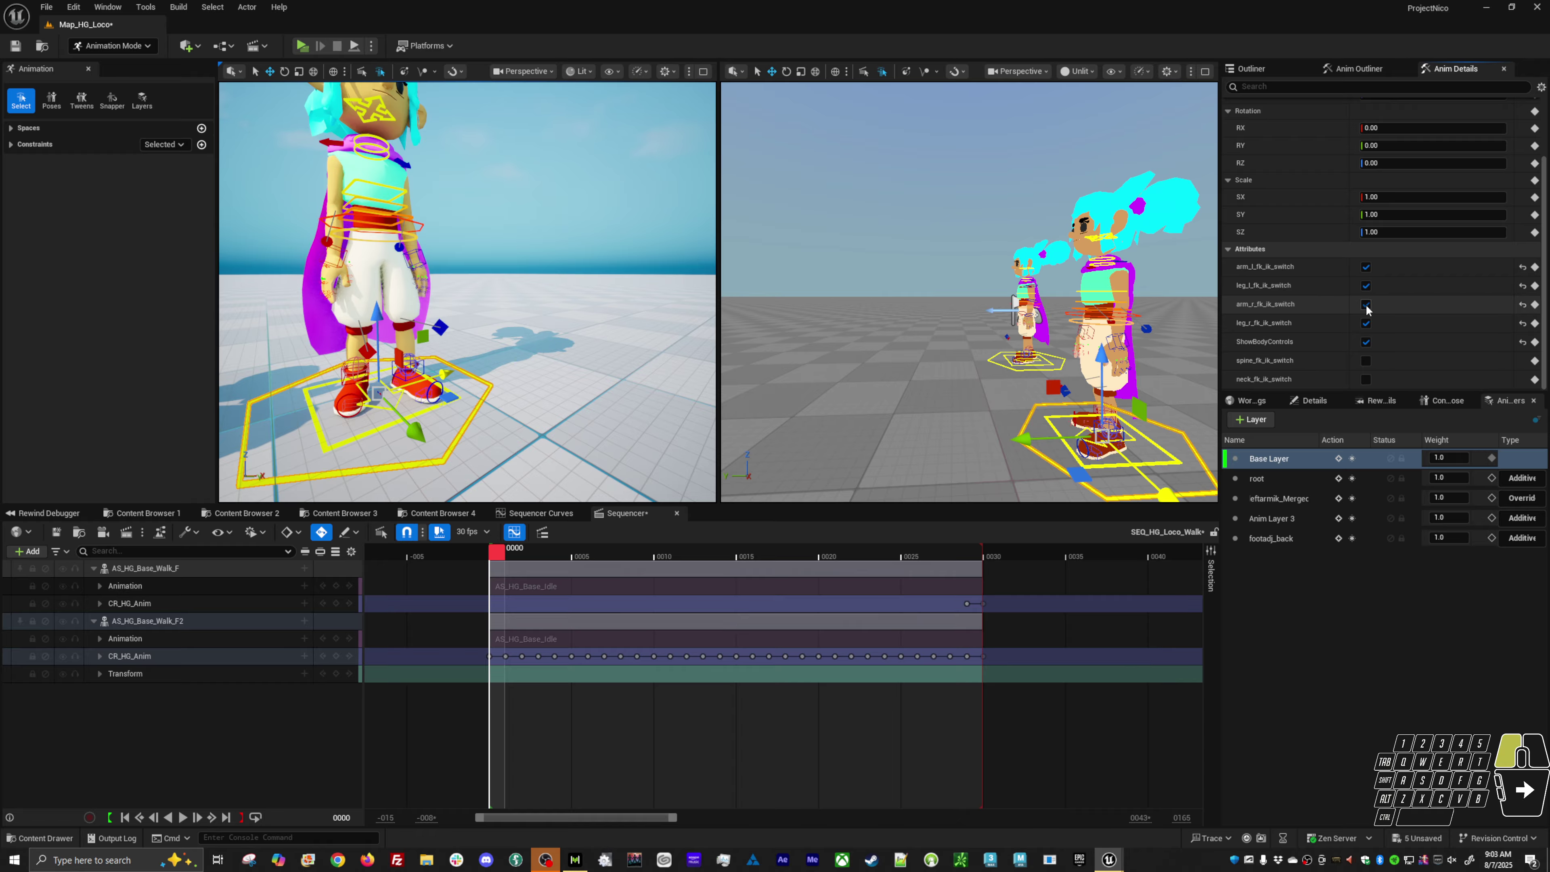
pyautogui.click(1366, 267)
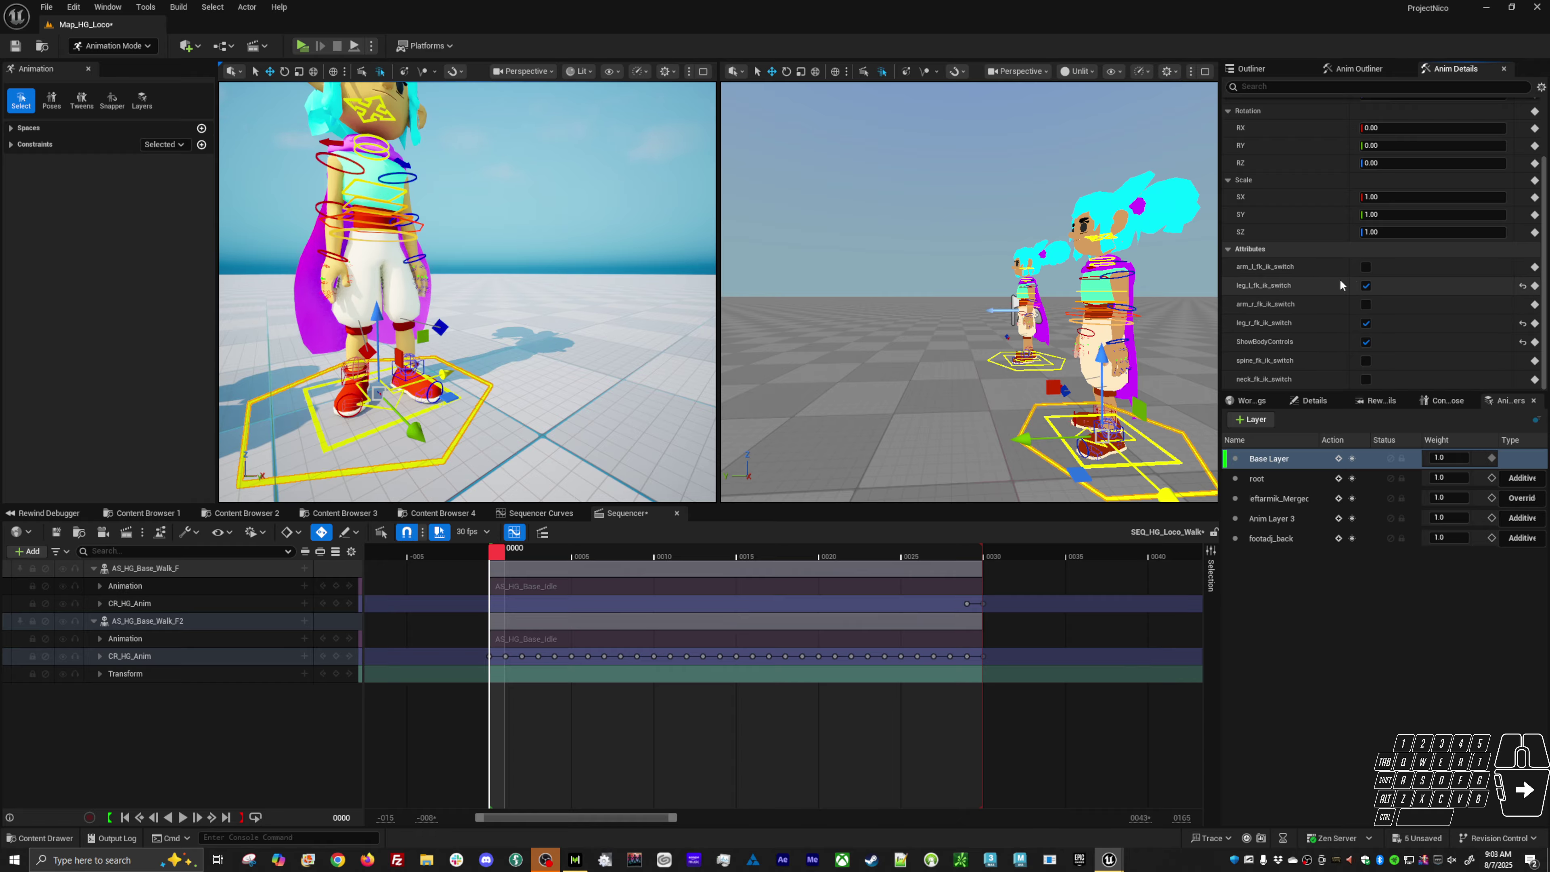
pyautogui.press('Escape')
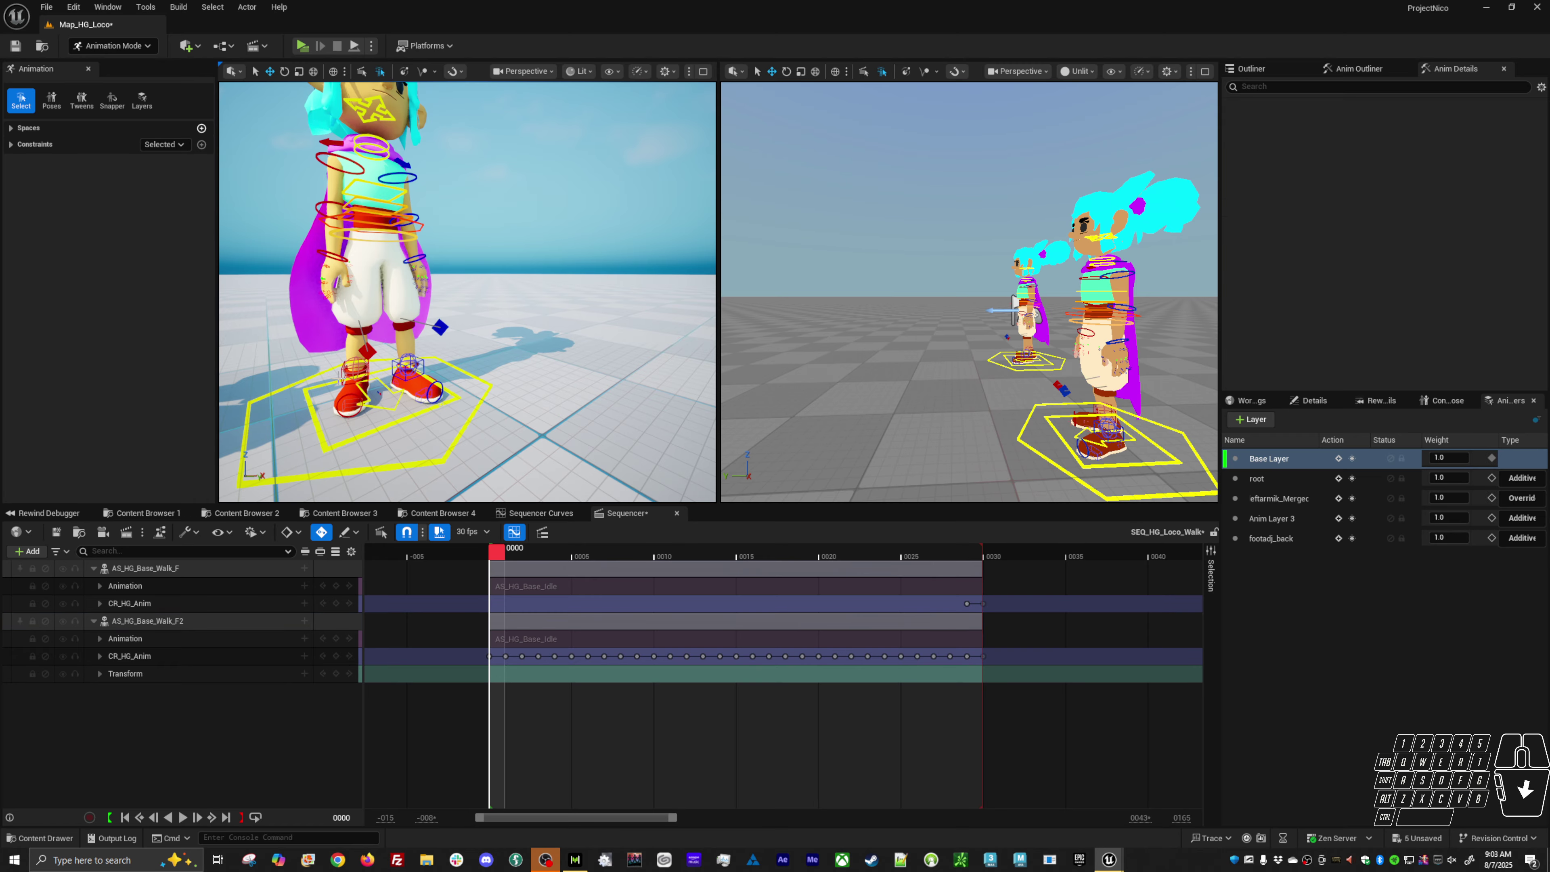
# Step: Enable Stretch and set Softness to 1.00 on the right and left foot IK controls
pyautogui.click(340, 379)
pyautogui.click(1381, 364)
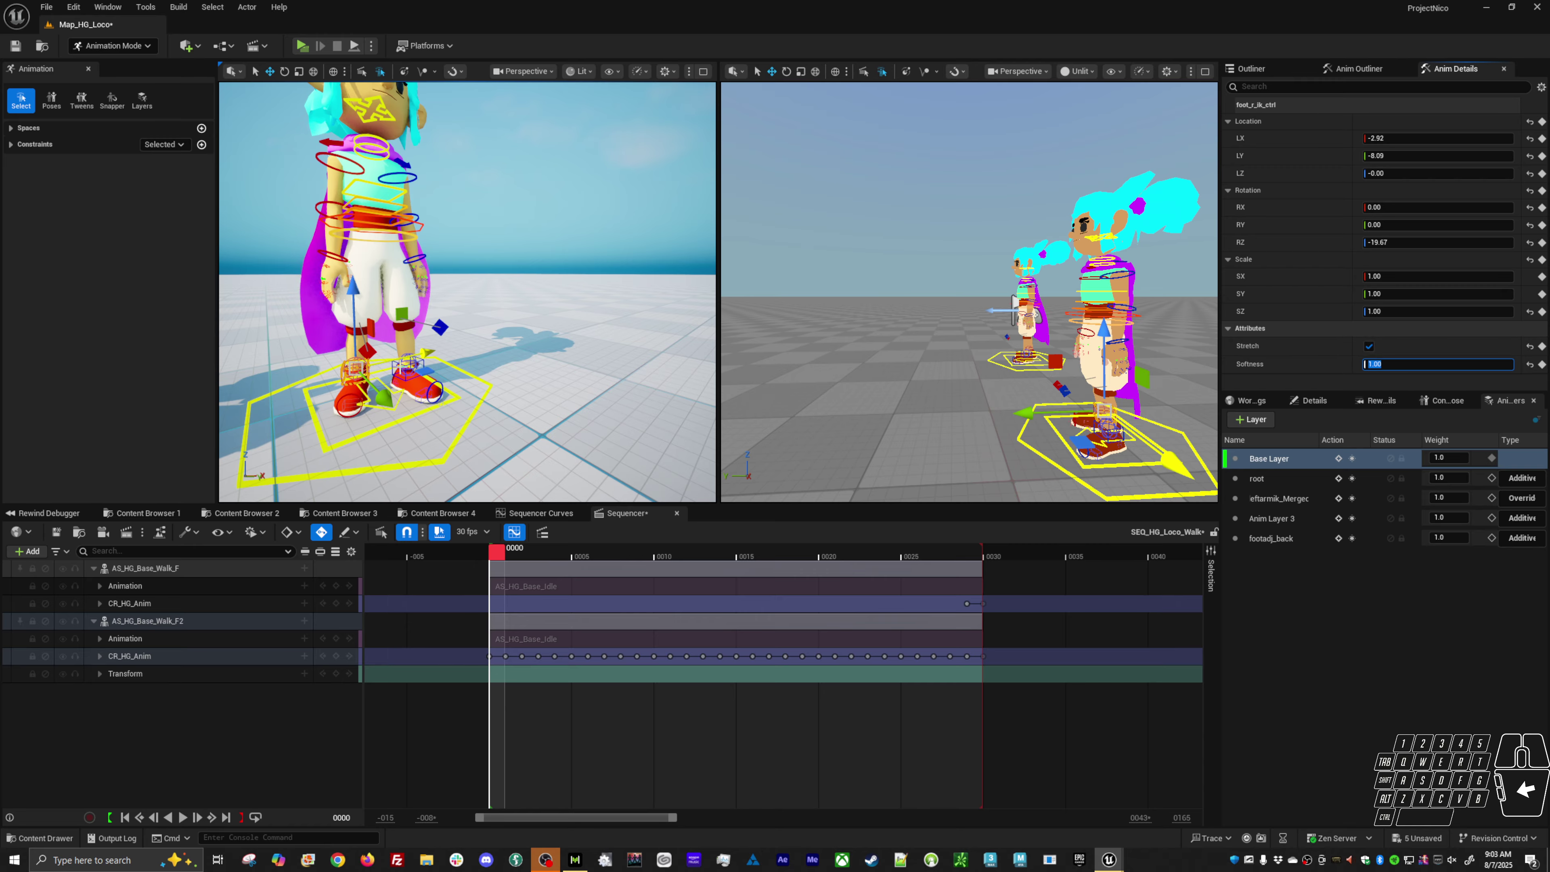
pyautogui.click(396, 373)
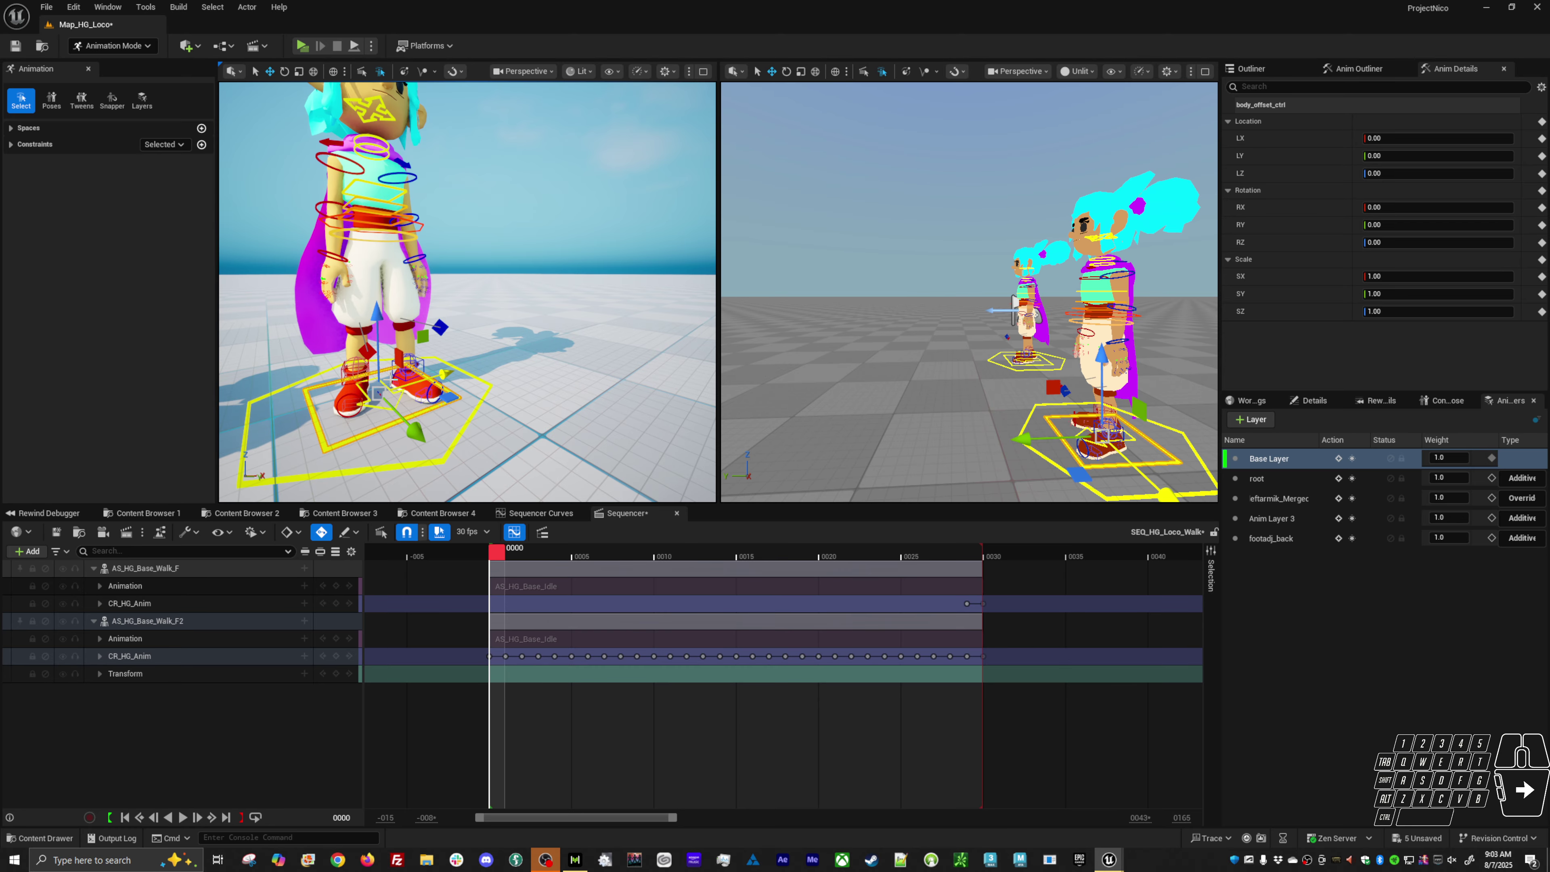
pyautogui.click(1369, 345)
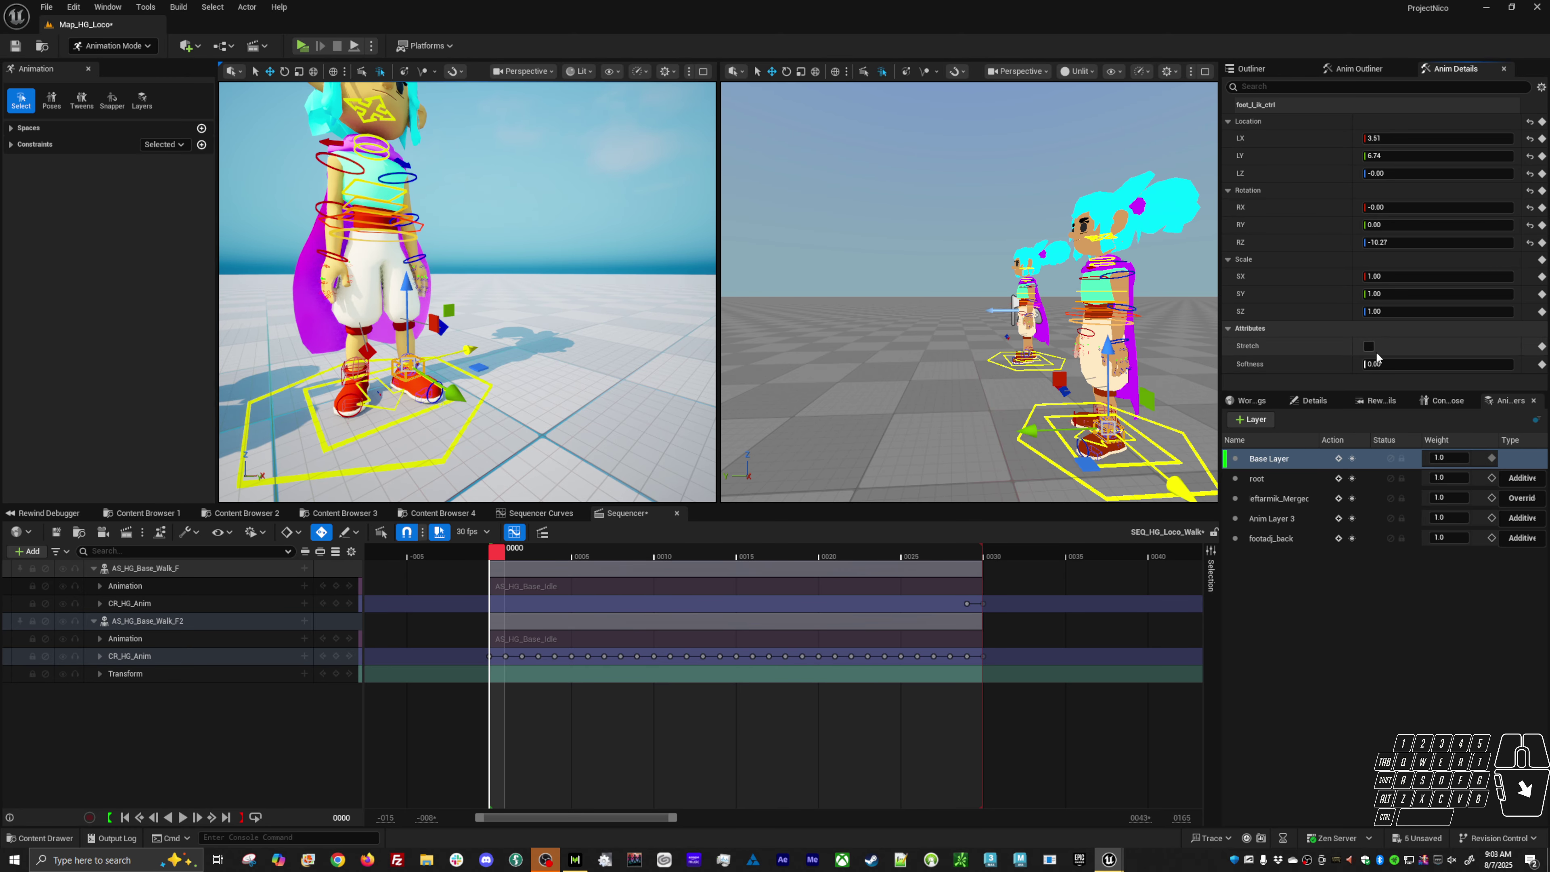
pyautogui.click(1380, 365)
# Step: Select all controls of the baked rig and save their pose in the Pose folder as idlepose
pyautogui.scroll(-6, 394, 174)
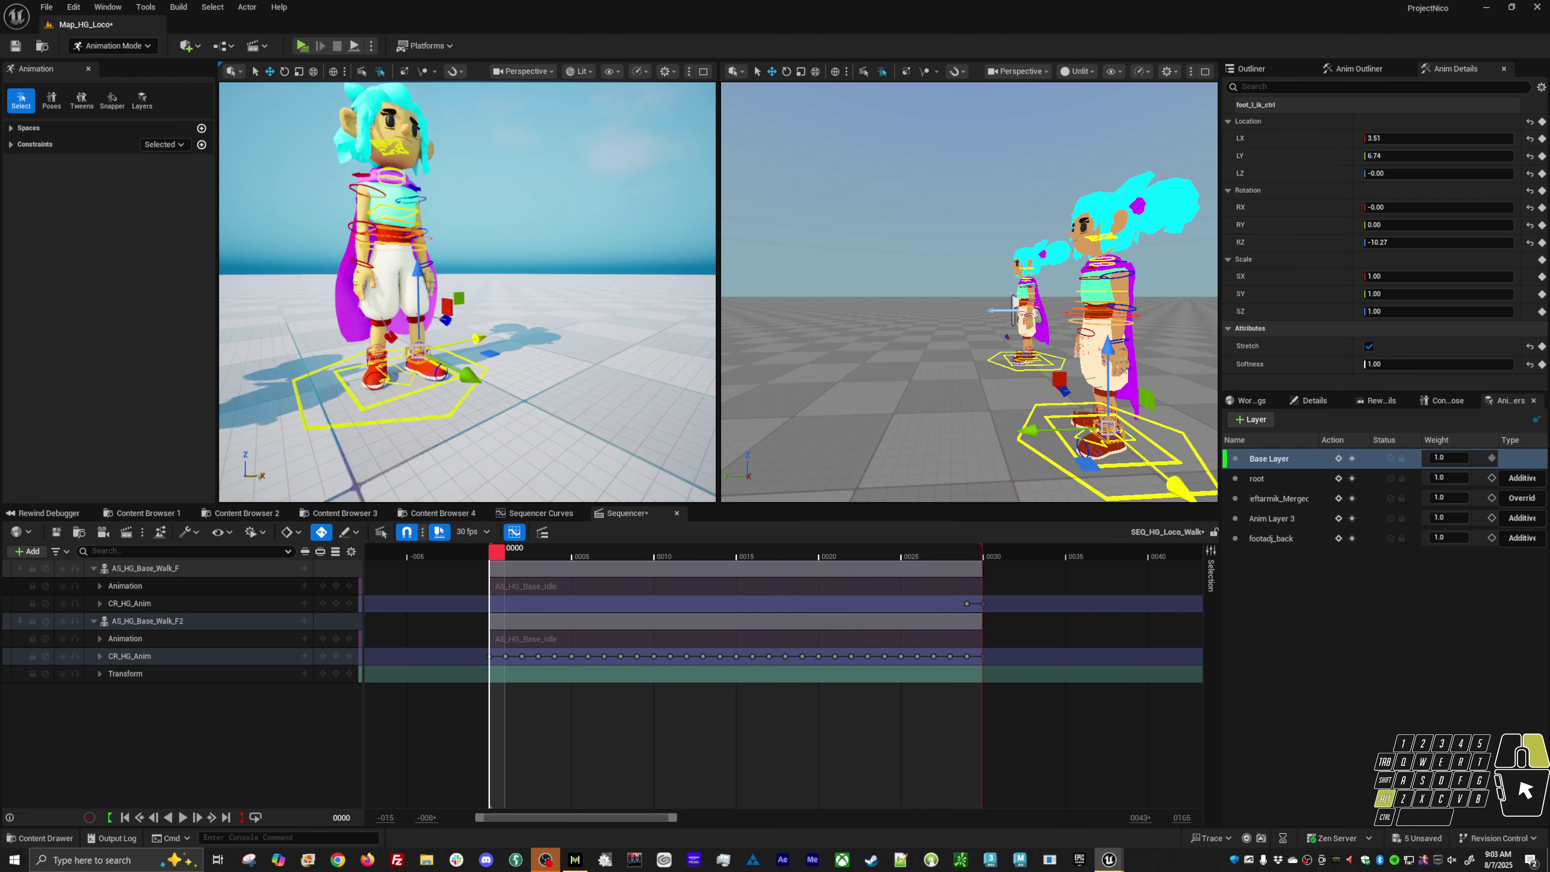
pyautogui.moveTo(342, 158); pyautogui.dragTo(591, 441)
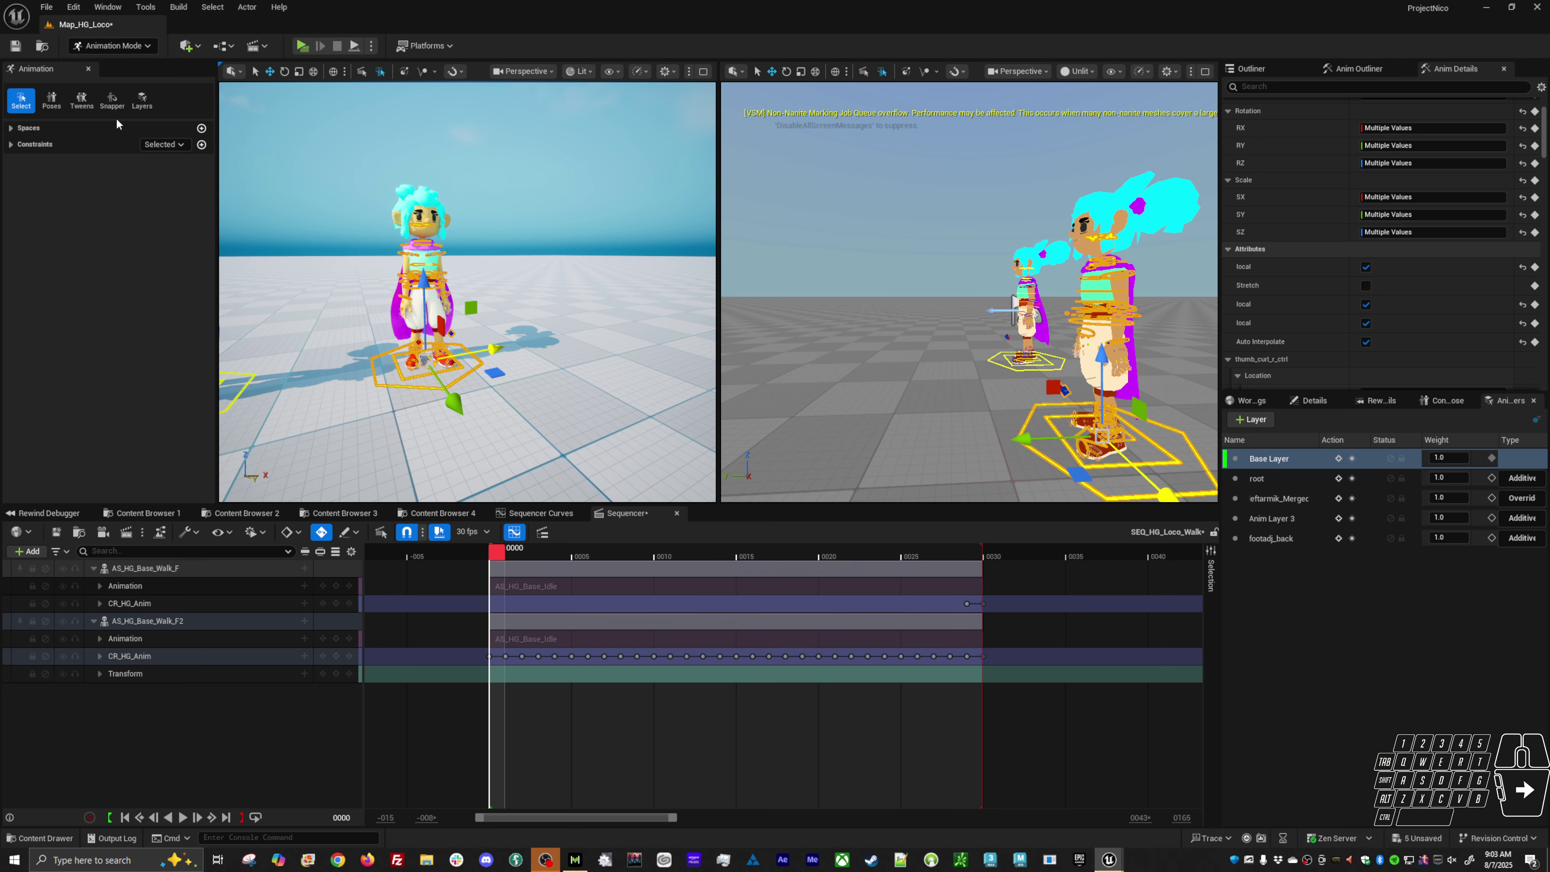
pyautogui.click(51, 100)
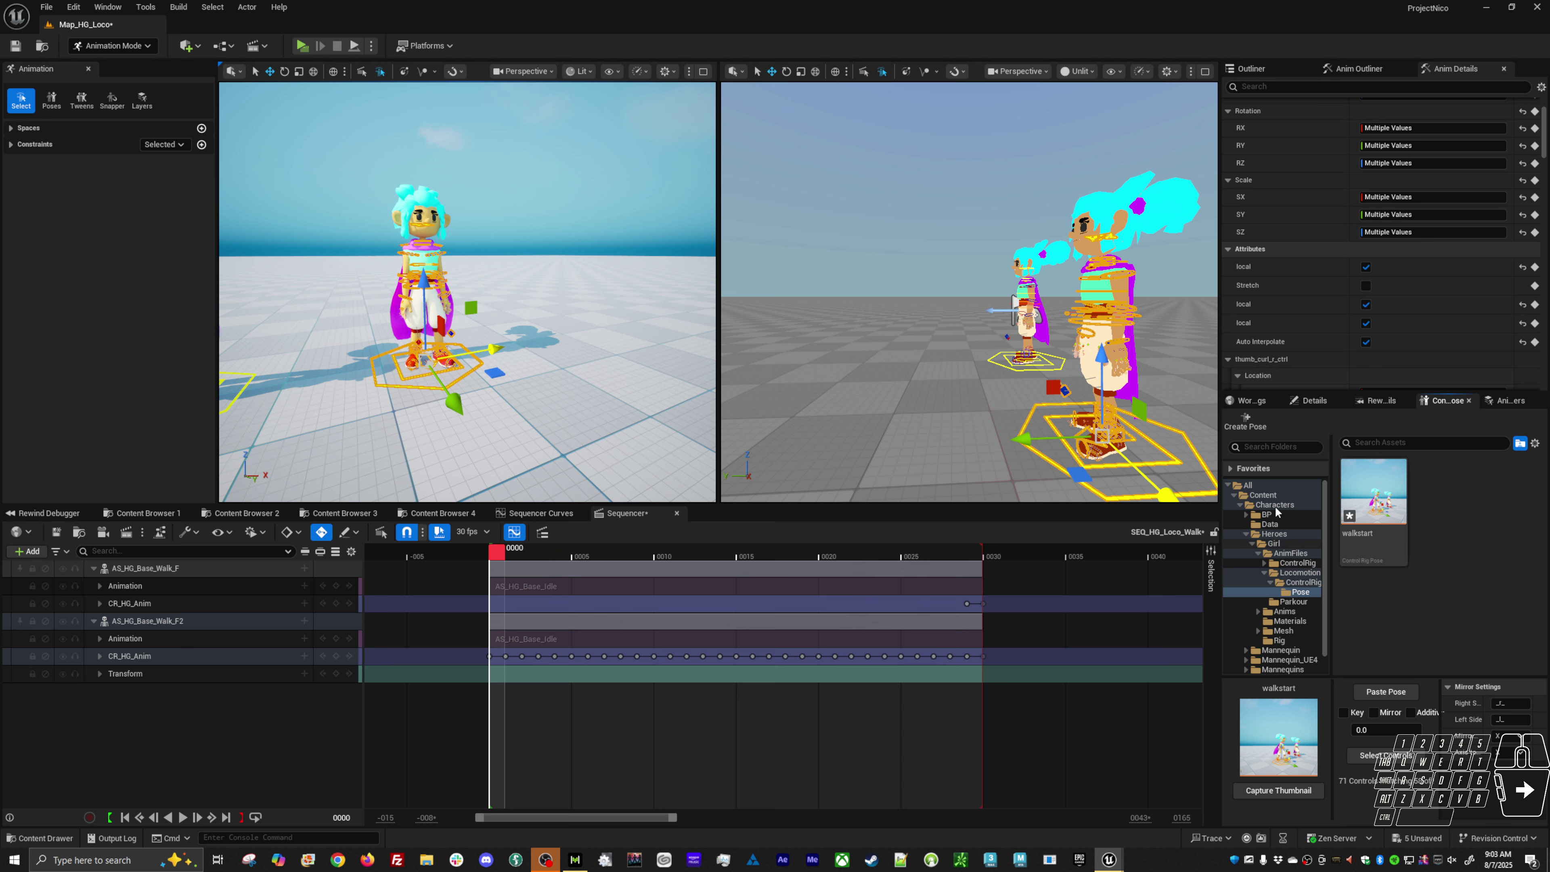
pyautogui.click(1245, 421)
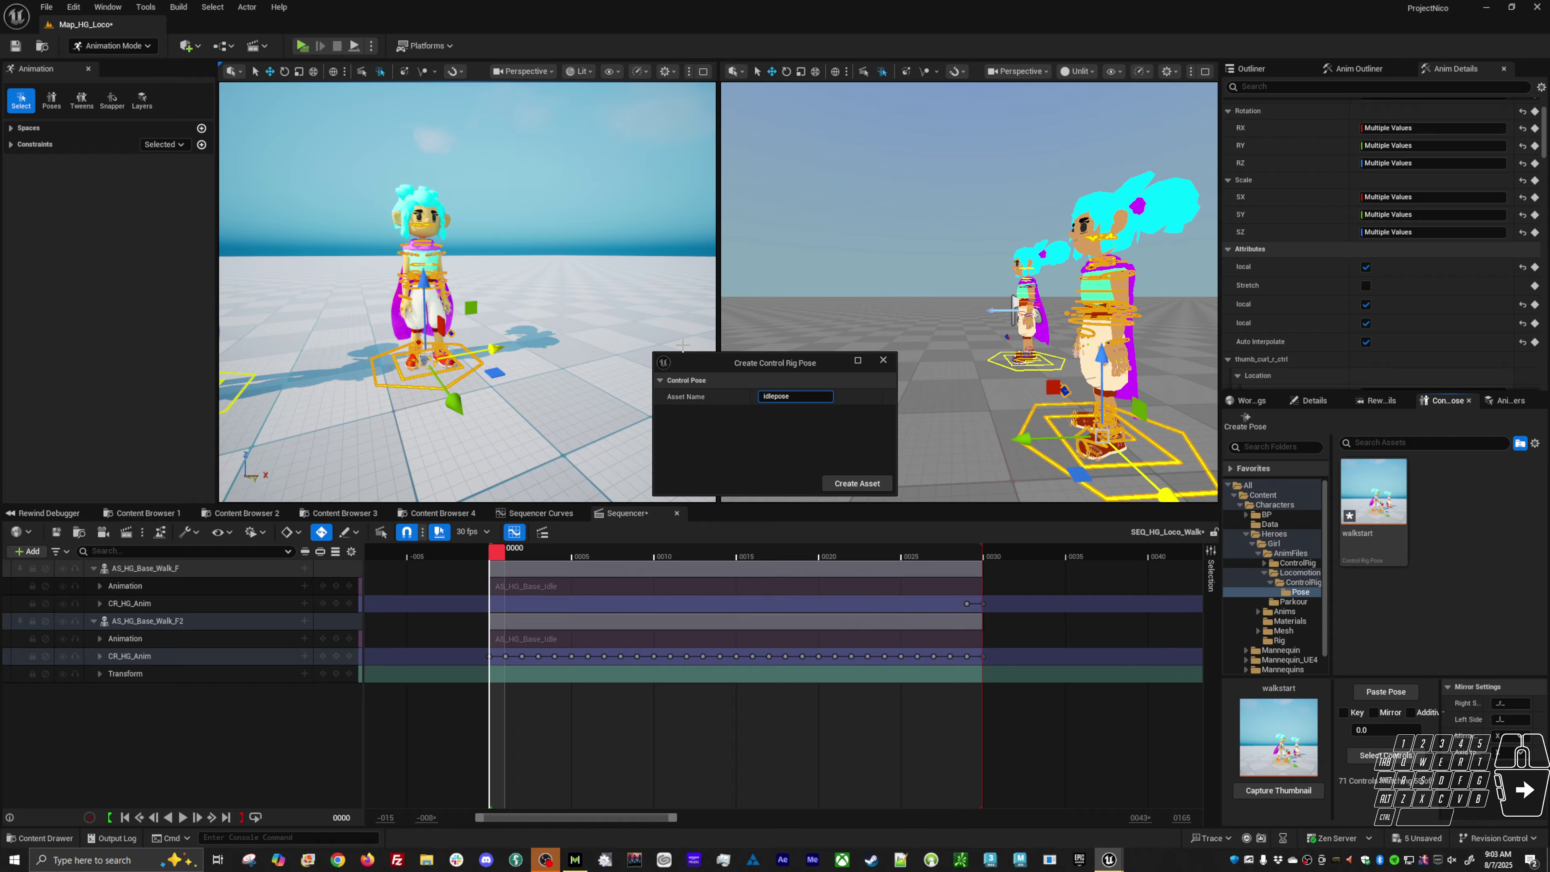
pyautogui.click(857, 483)
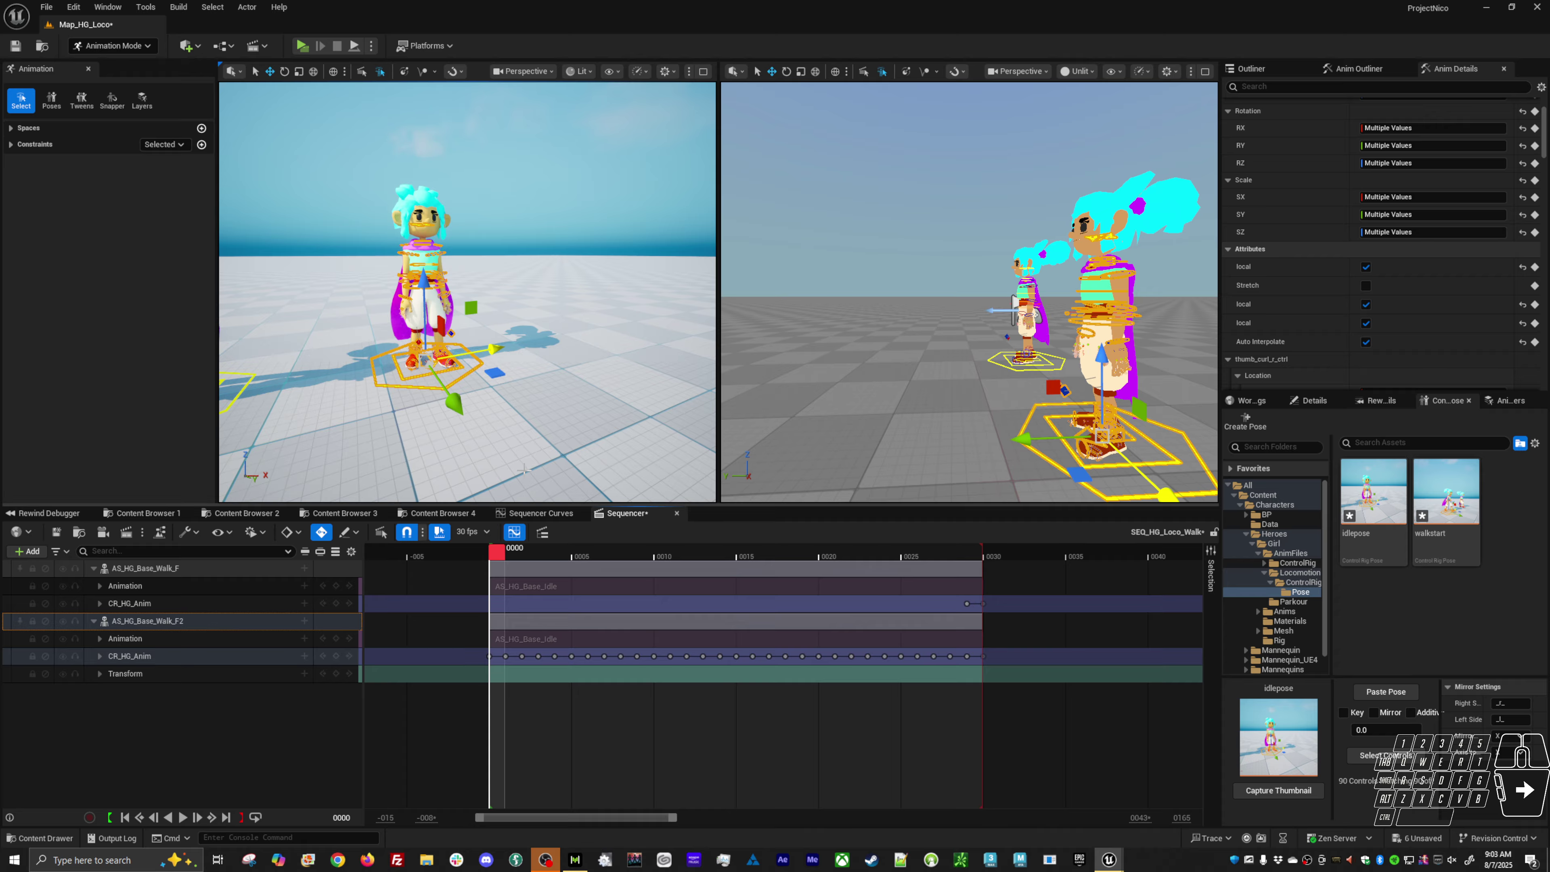
# Step: Review the unsaved assets and discard the unsaved changes to the SEQ_HG_Loco_Walk level sequence
pyautogui.click(1500, 839)
pyautogui.click(1487, 796)
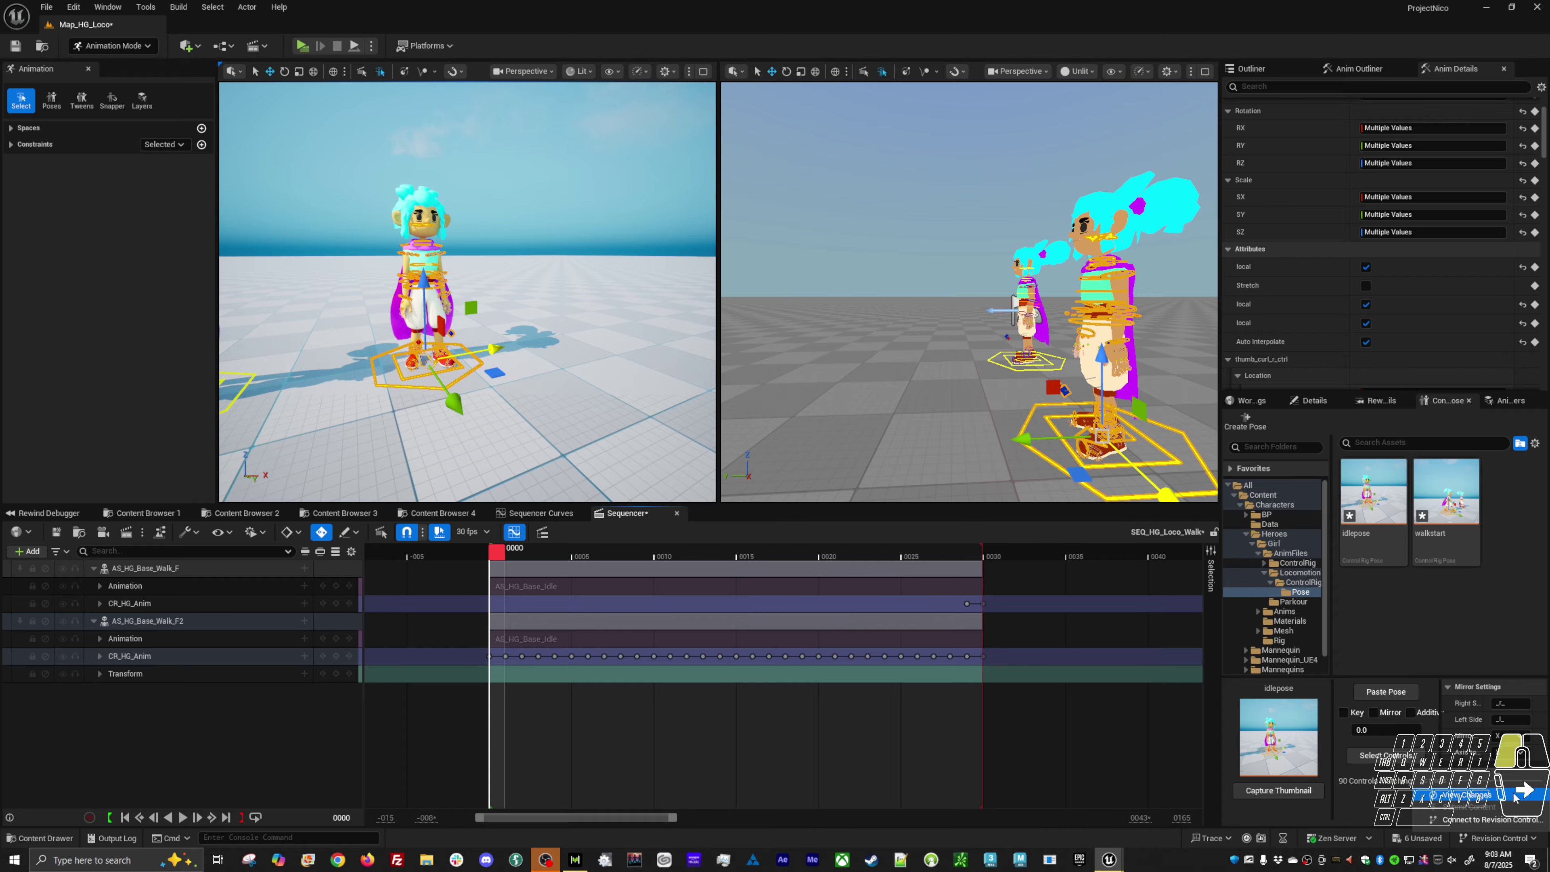
pyautogui.click(437, 482)
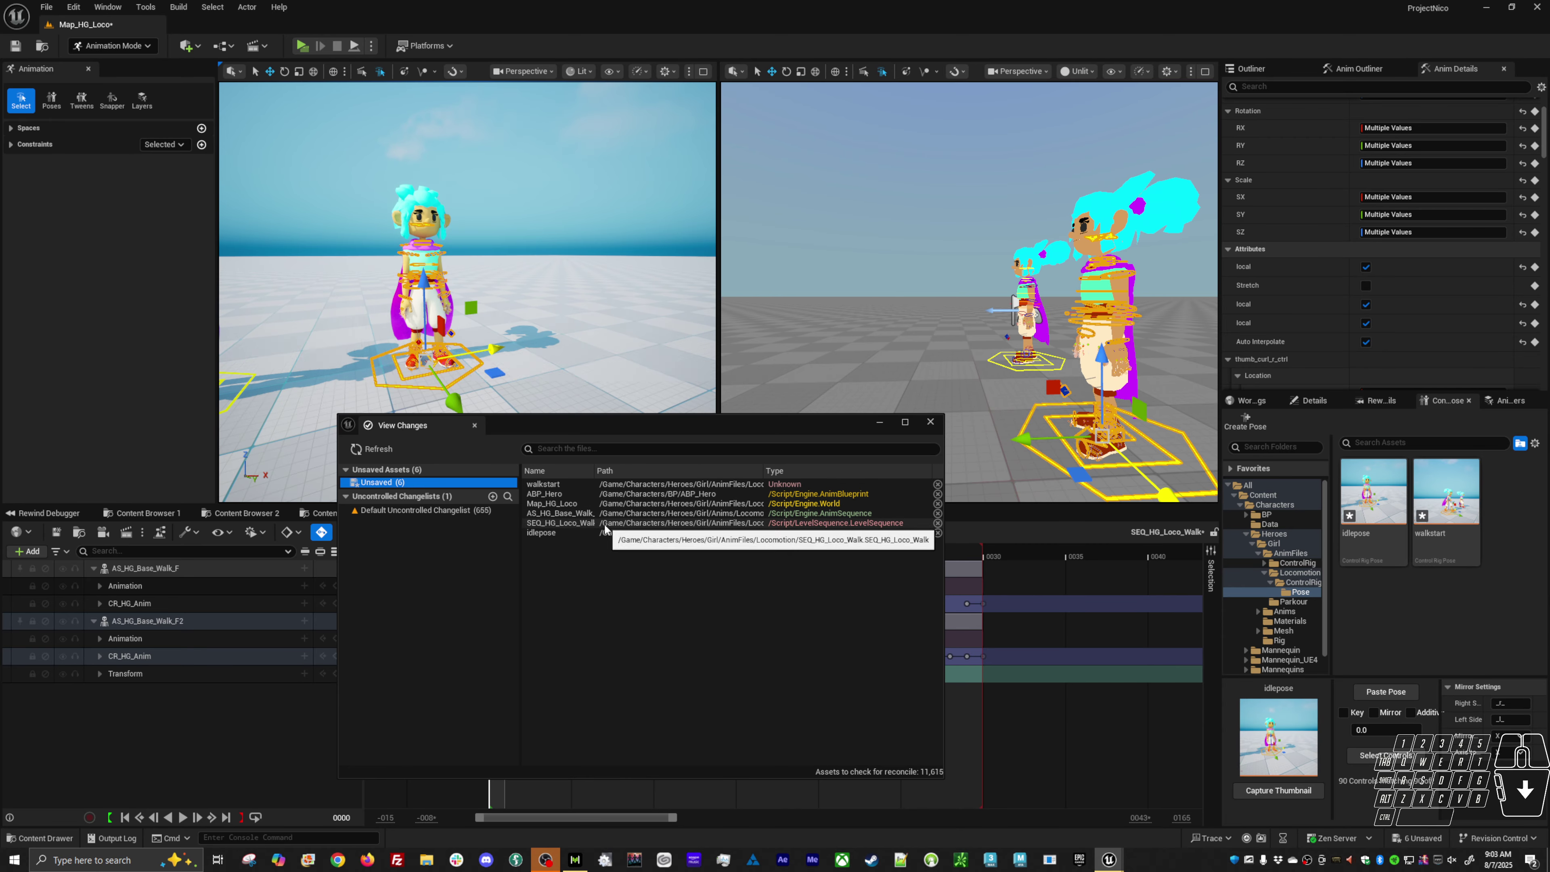
pyautogui.click(583, 524)
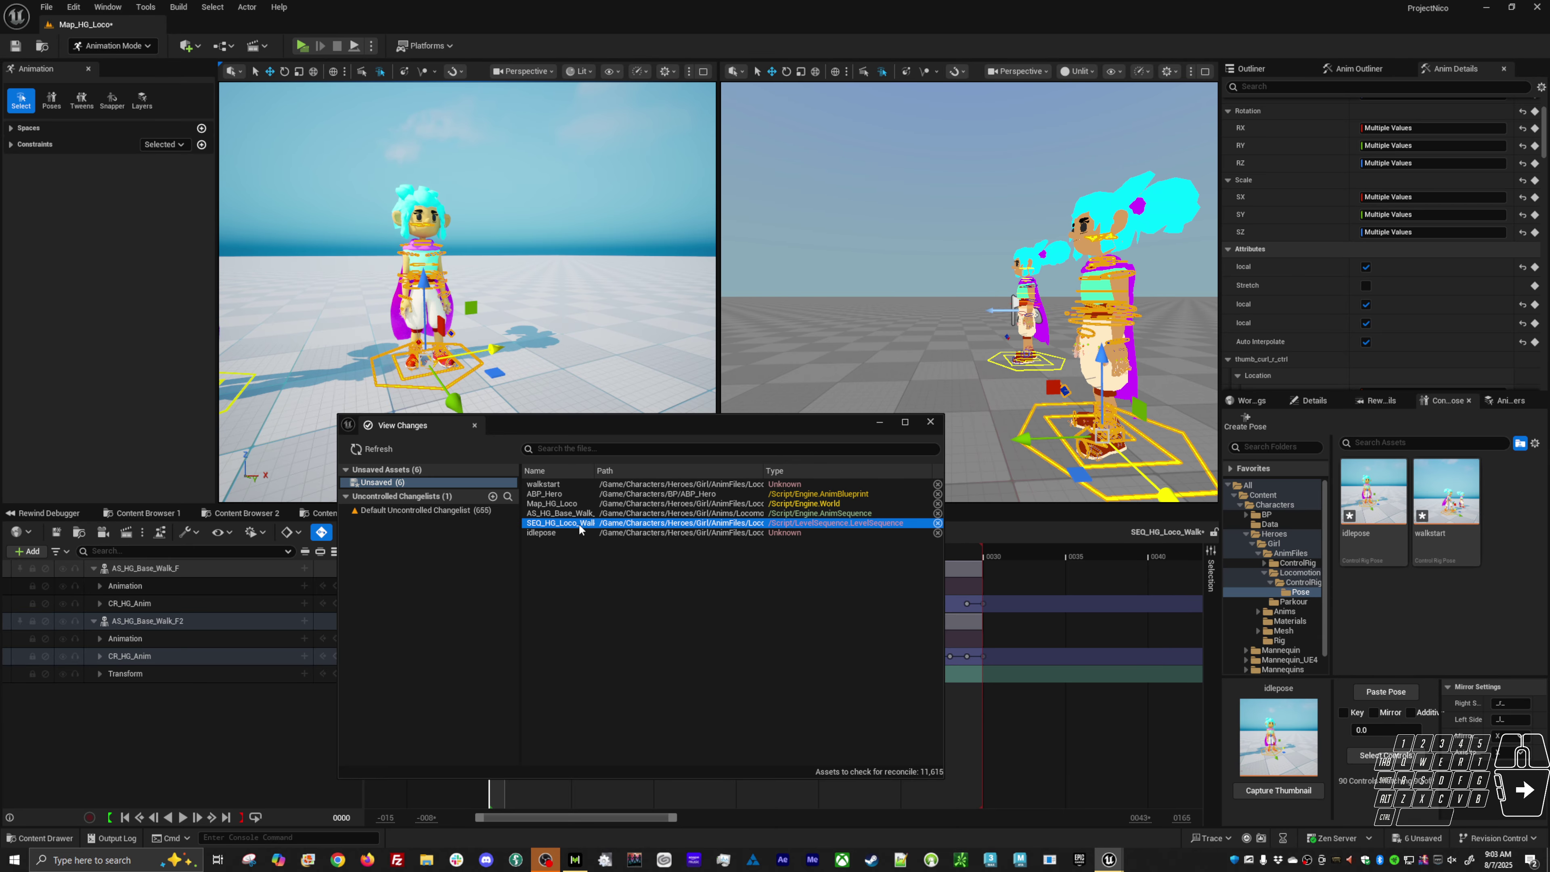
pyautogui.click(940, 524)
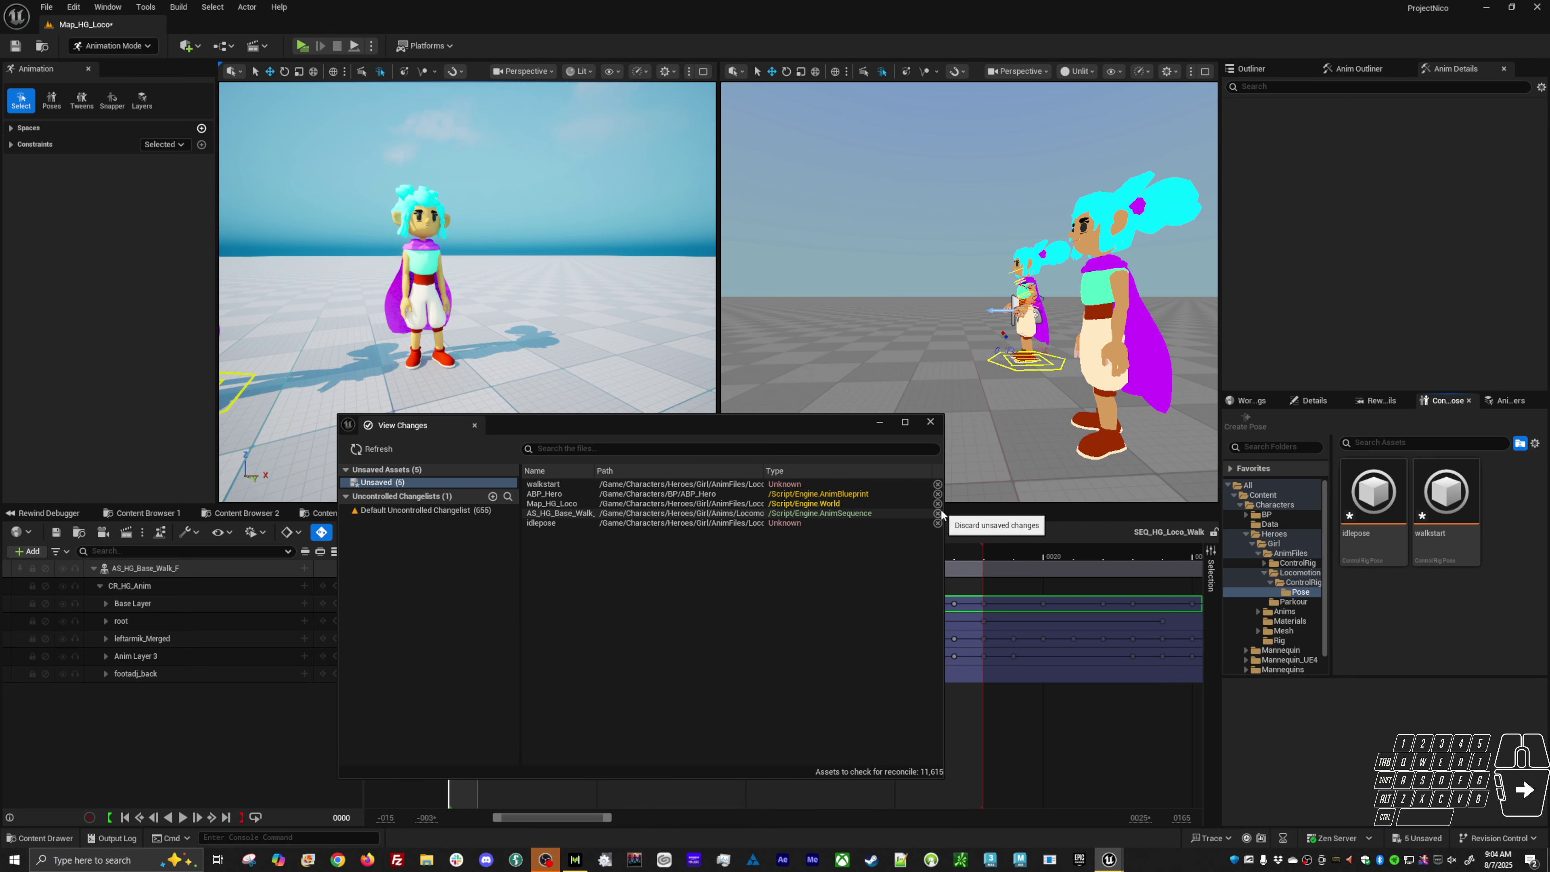
# Step: Play back the reverted walk sequence and move the list of unsaved changes aside
pyautogui.click(930, 423)
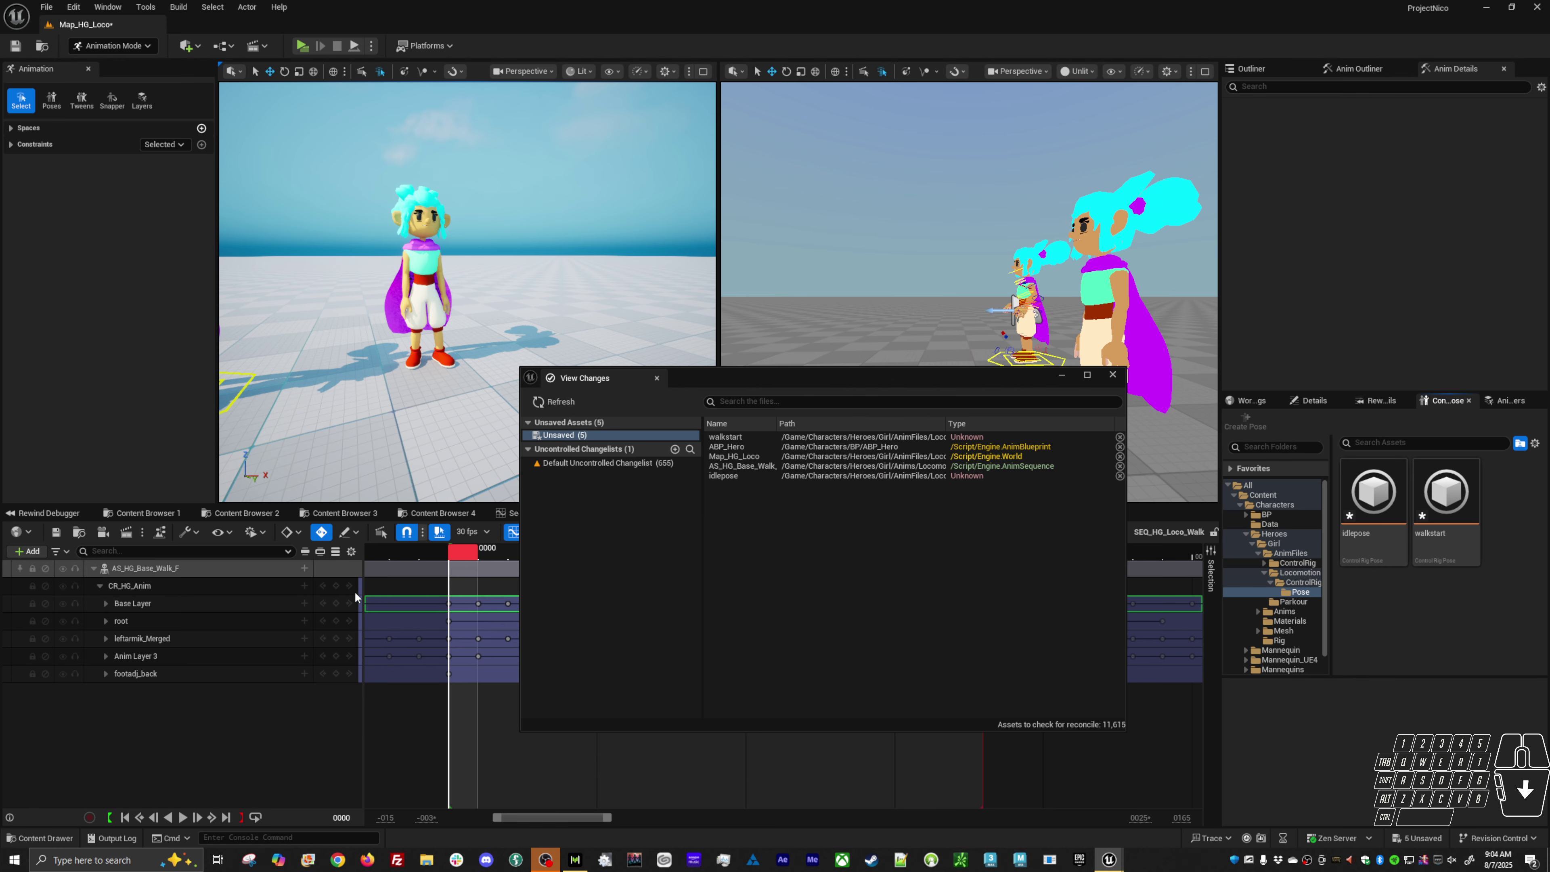
pyautogui.press('space')
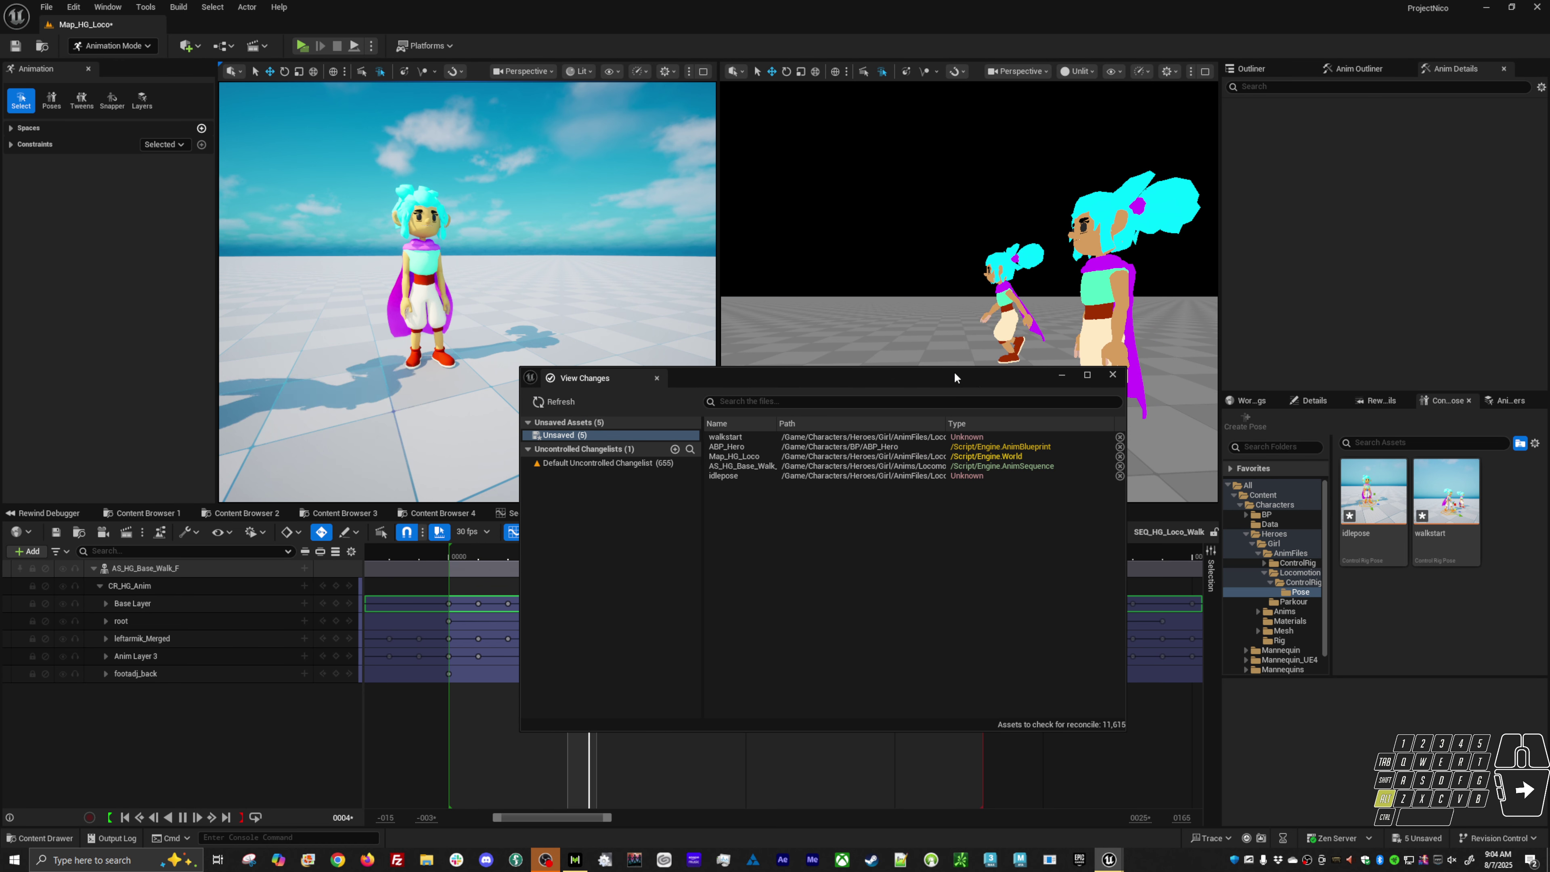
pyautogui.click(970, 356)
pyautogui.moveTo(995, 380); pyautogui.dragTo(768, 387)
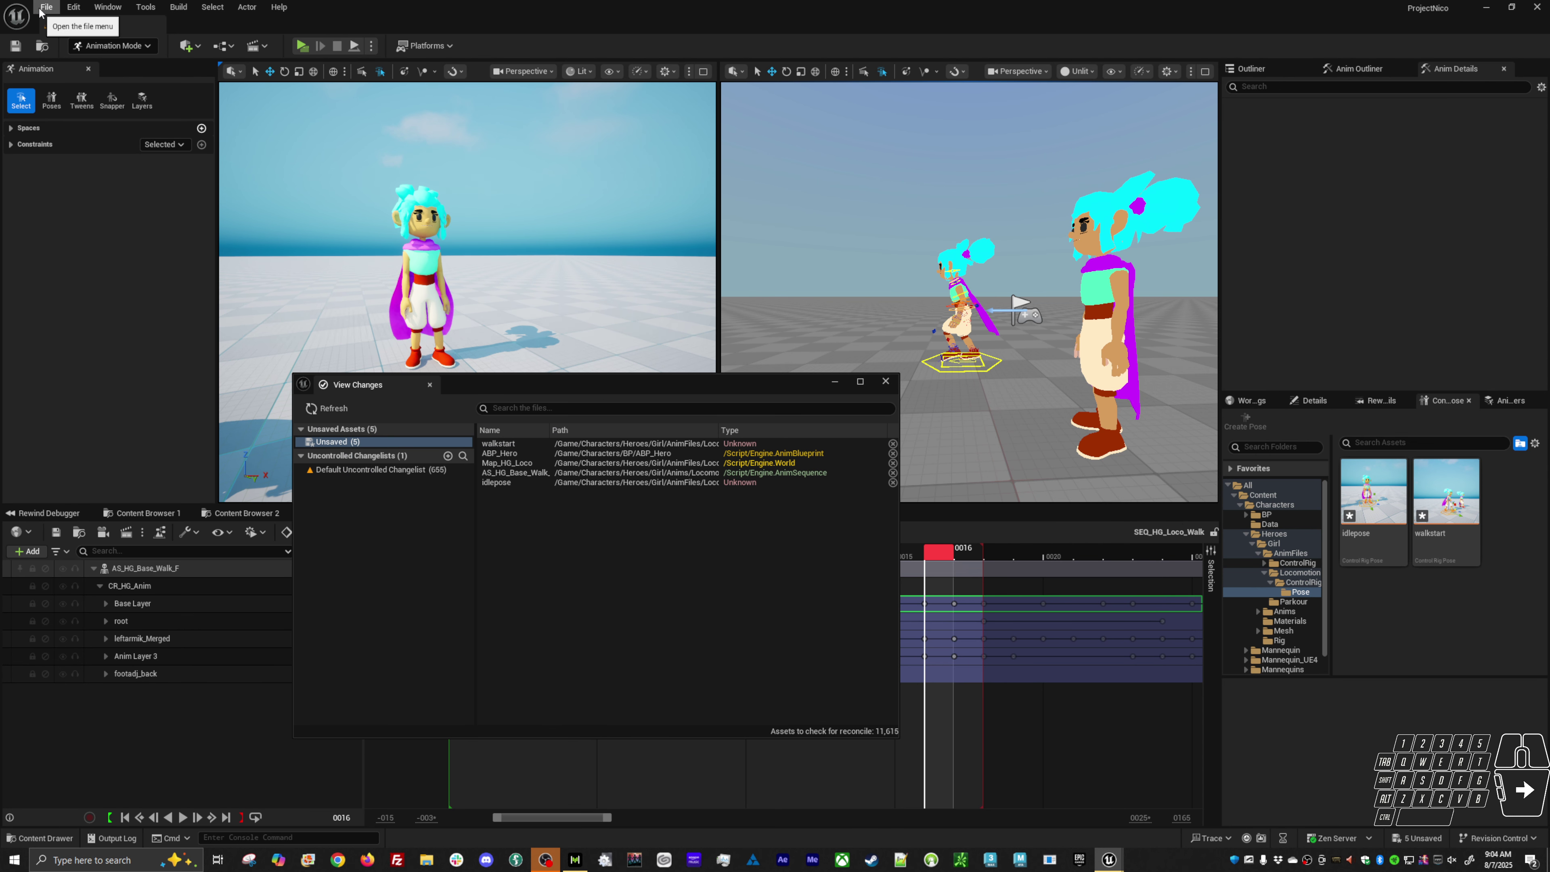
# Step: Add a new level sequence and choose Characters/Heroes/Girl/AnimFiles/Locomotion as its save folder
pyautogui.click(255, 46)
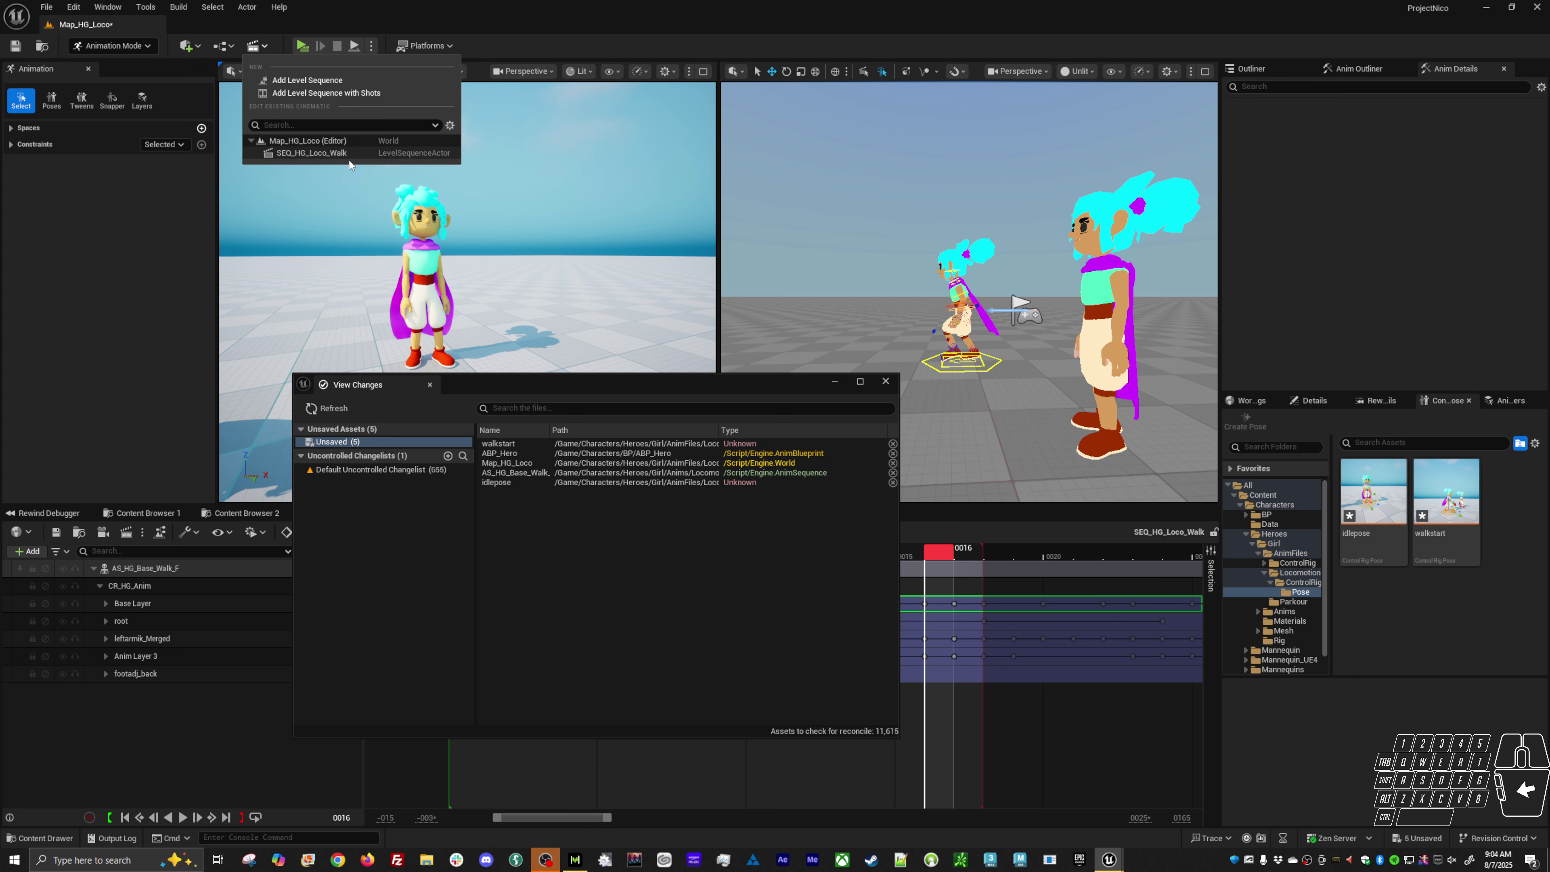
pyautogui.click(294, 92)
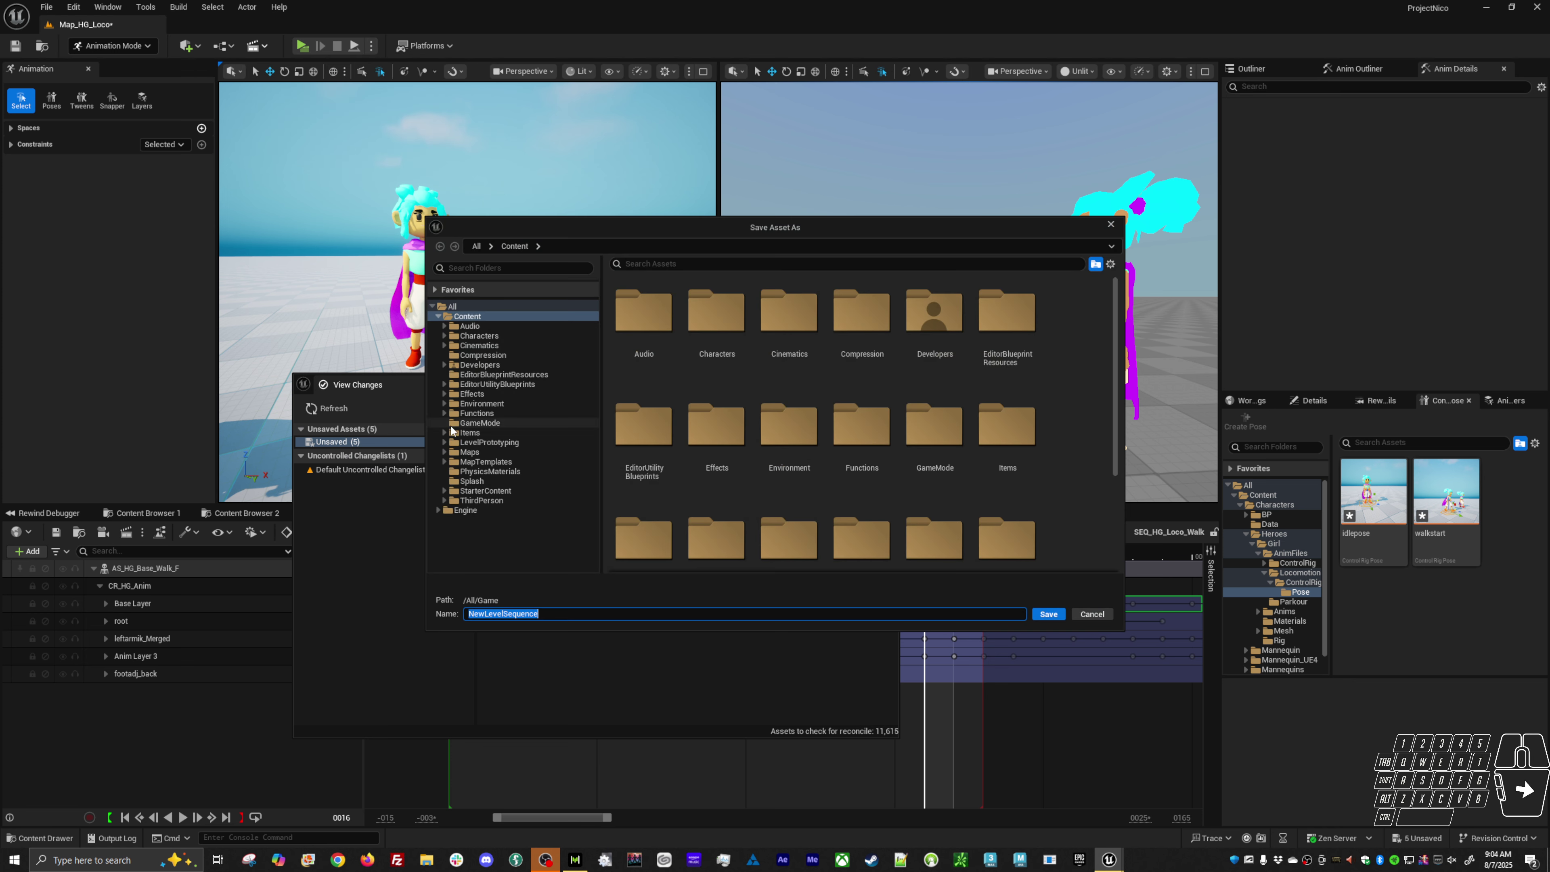
pyautogui.click(445, 335)
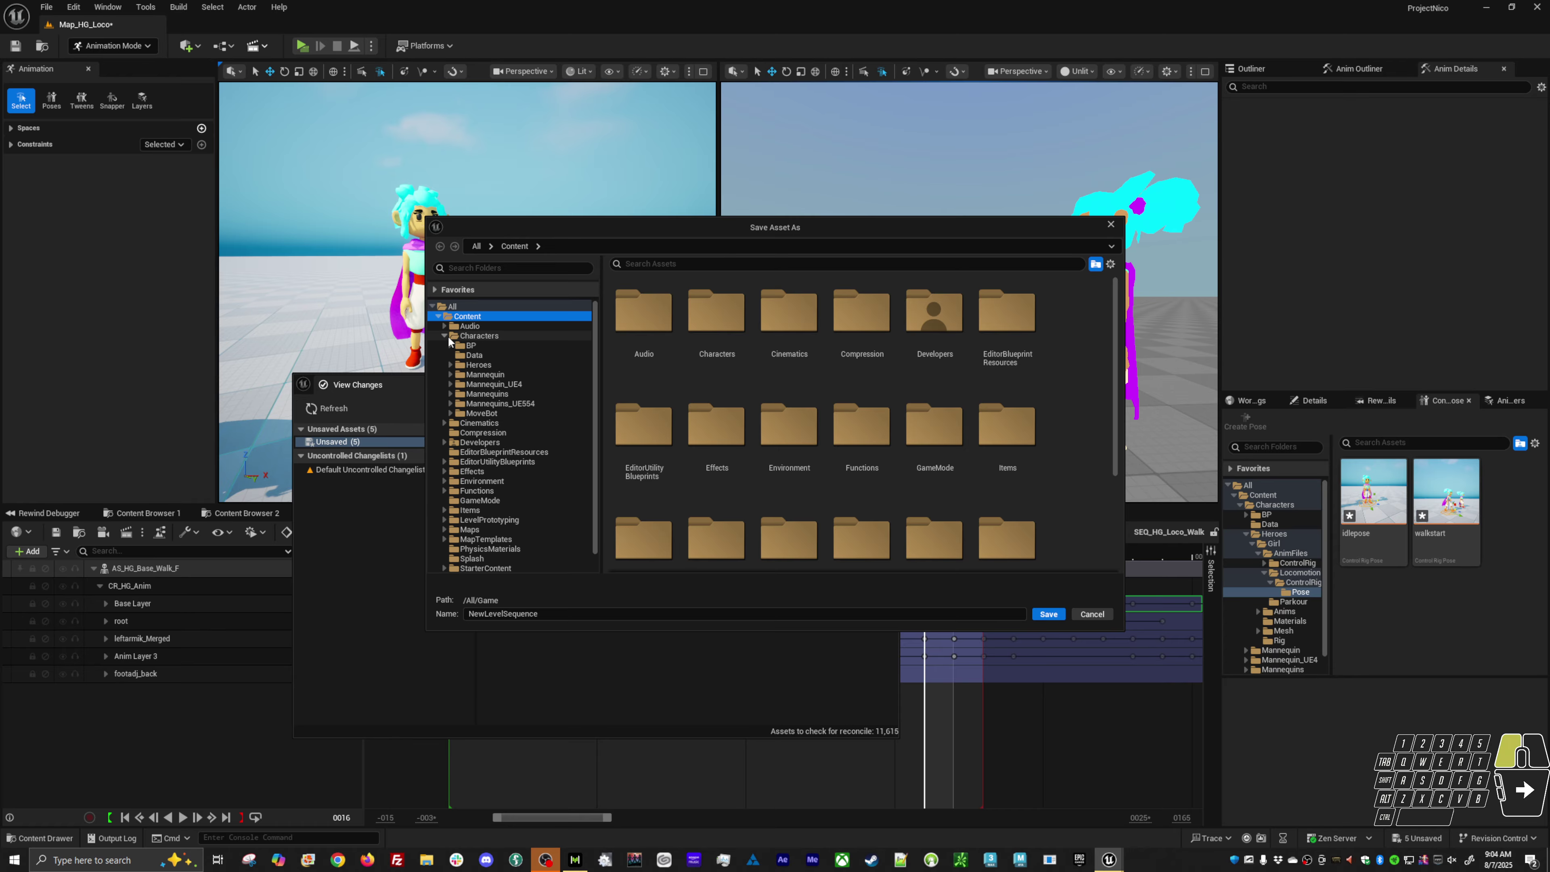
pyautogui.click(450, 365)
pyautogui.click(457, 374)
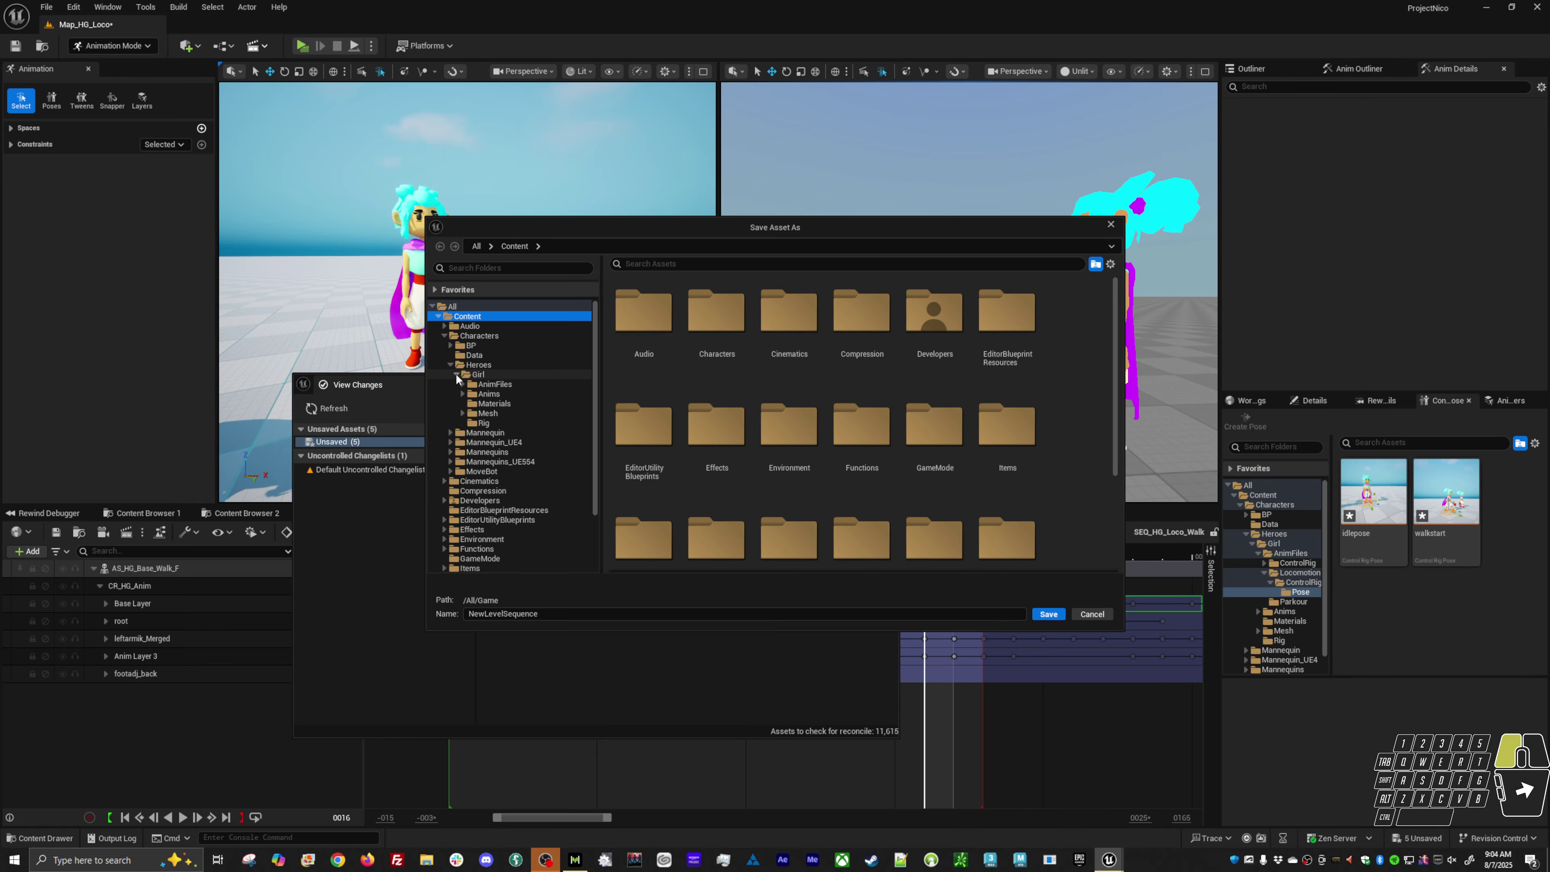
pyautogui.click(463, 384)
pyautogui.click(469, 404)
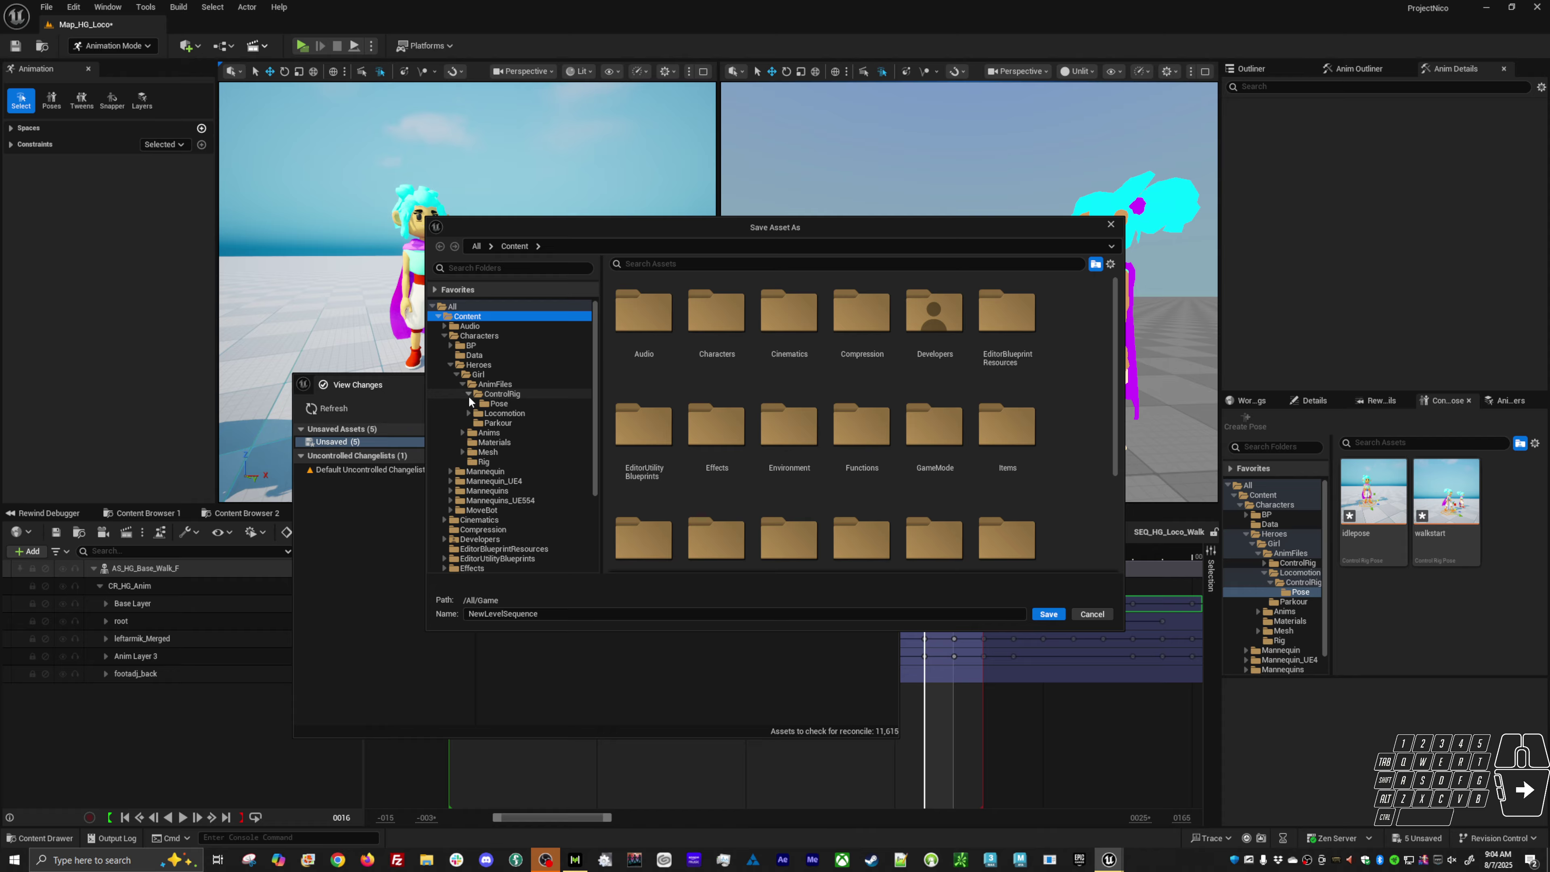
pyautogui.click(474, 414)
pyautogui.click(504, 404)
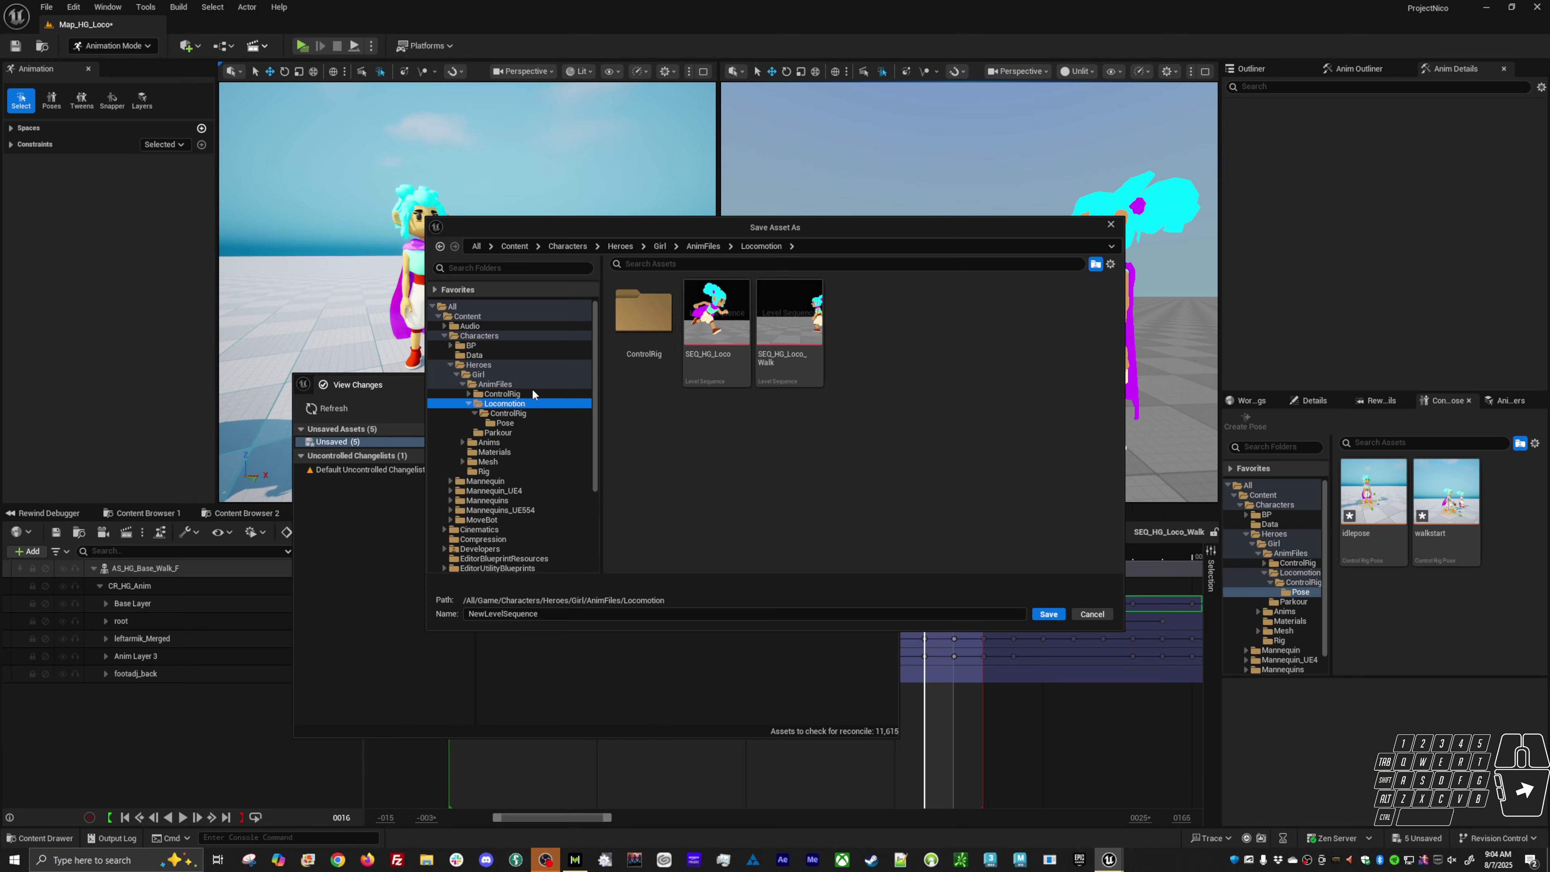
# Step: Save the new level sequence as SEQ_HG_Loco_WalkStart and close the list of unsaved changes
pyautogui.click(789, 332)
pyautogui.click(570, 613)
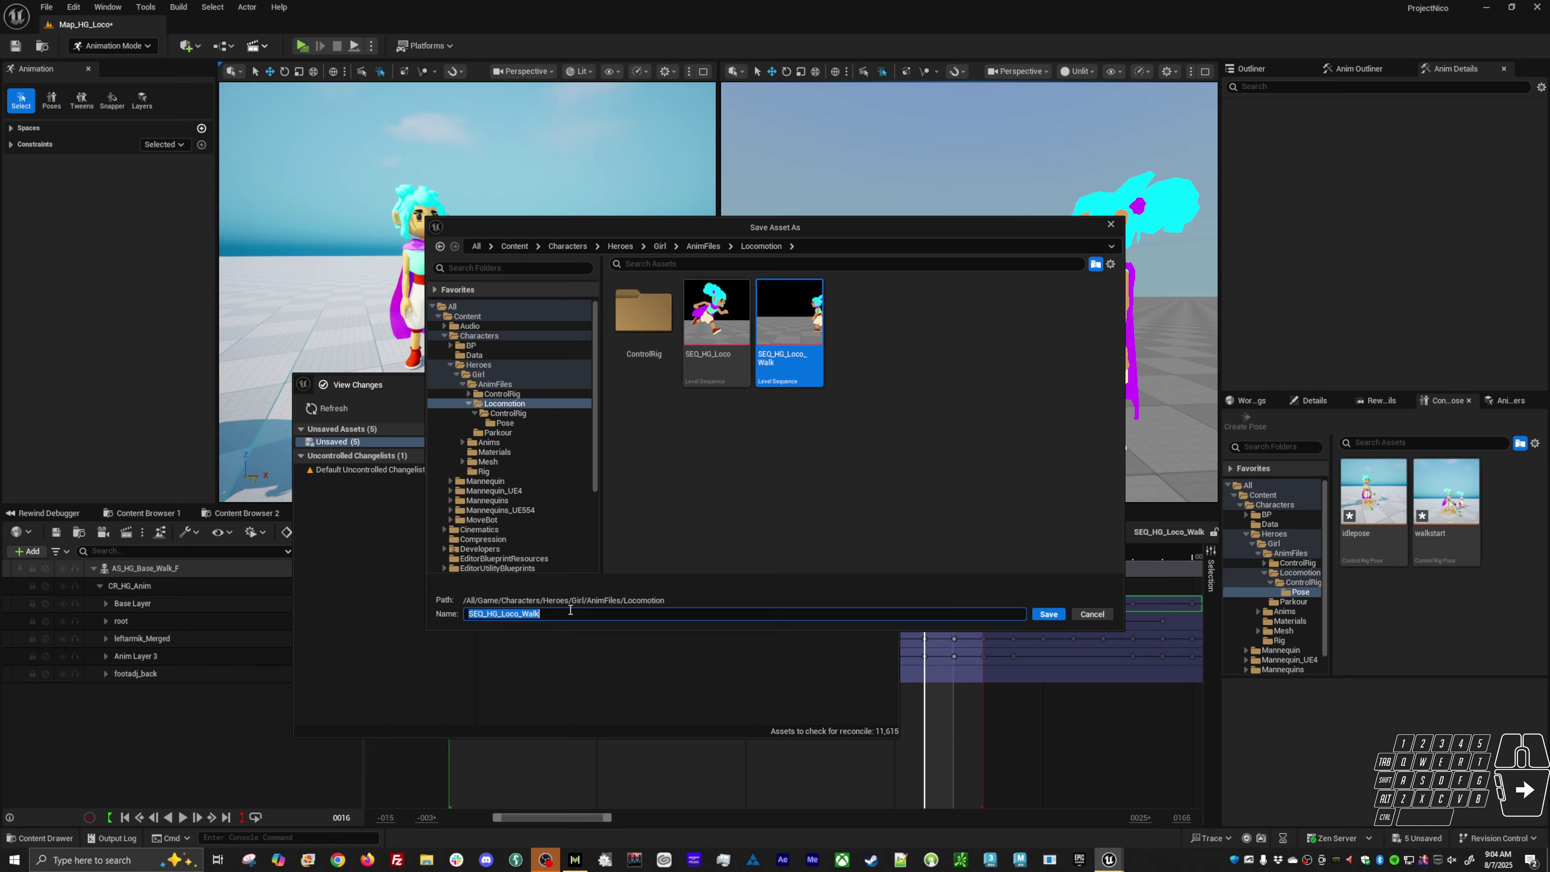
pyautogui.write('Start')
pyautogui.click(688, 558)
pyautogui.click(1040, 617)
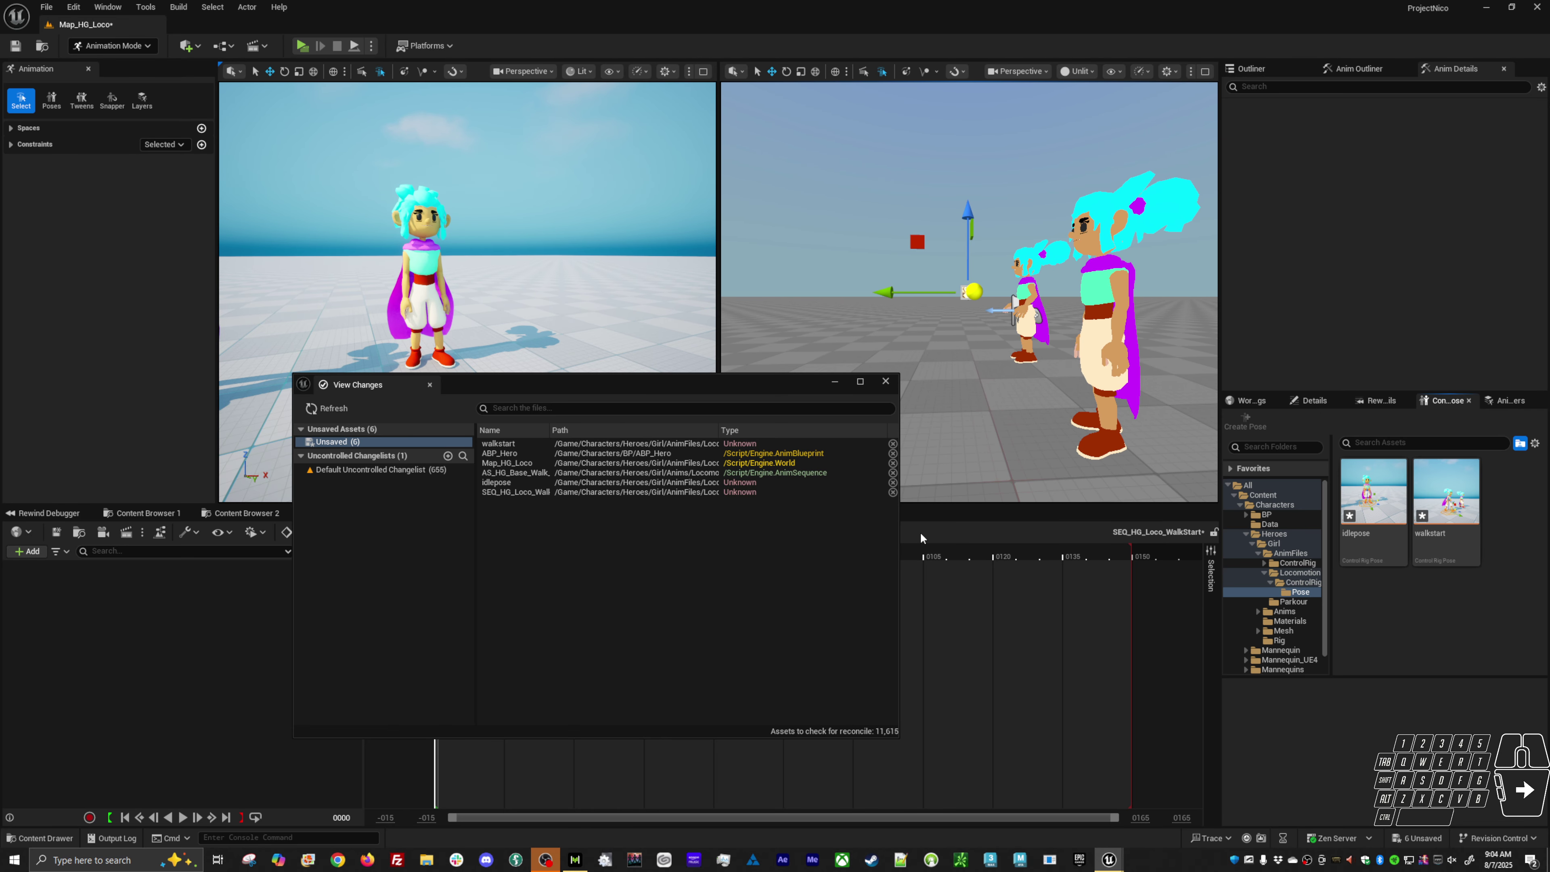
pyautogui.click(886, 381)
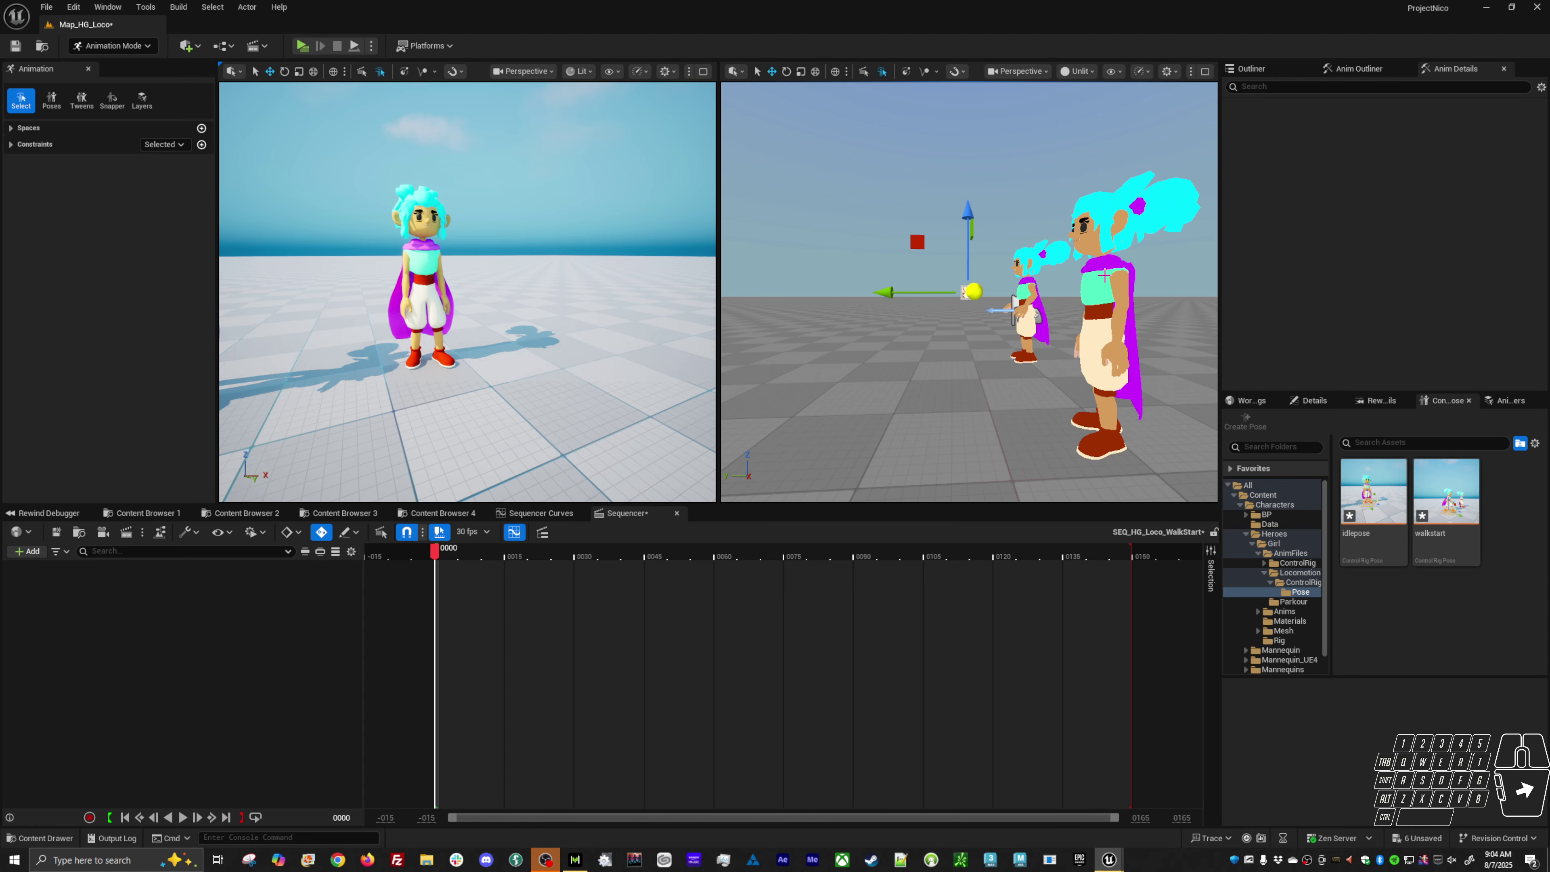
# Step: Delete the duplicate AS_HG_Base_Walk_F2 character from the level
pyautogui.click(1281, 72)
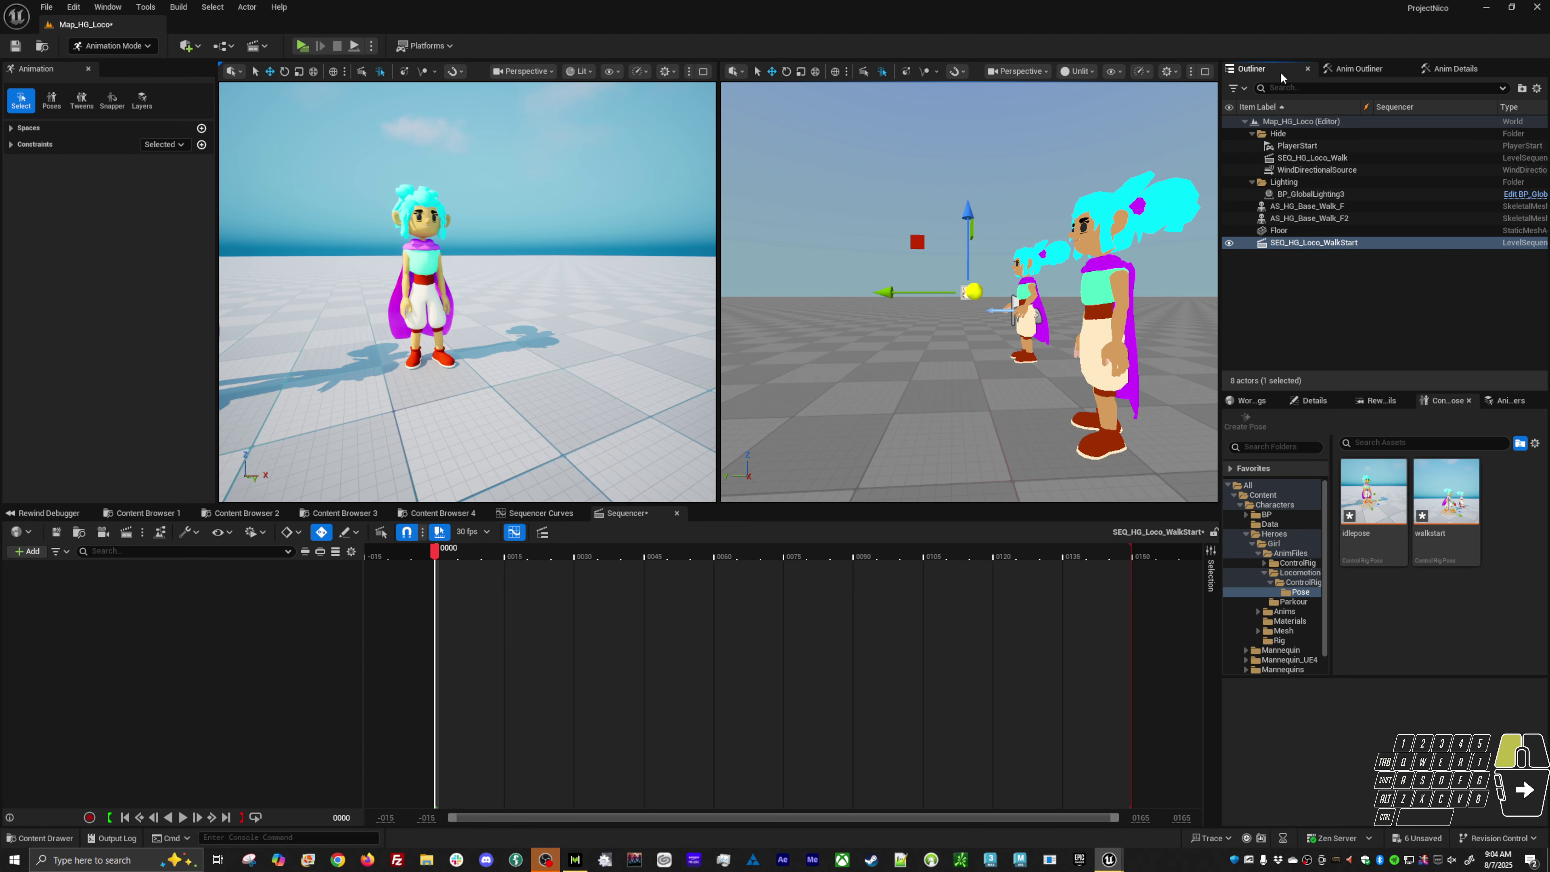
pyautogui.click(1306, 219)
pyautogui.press('Delete')
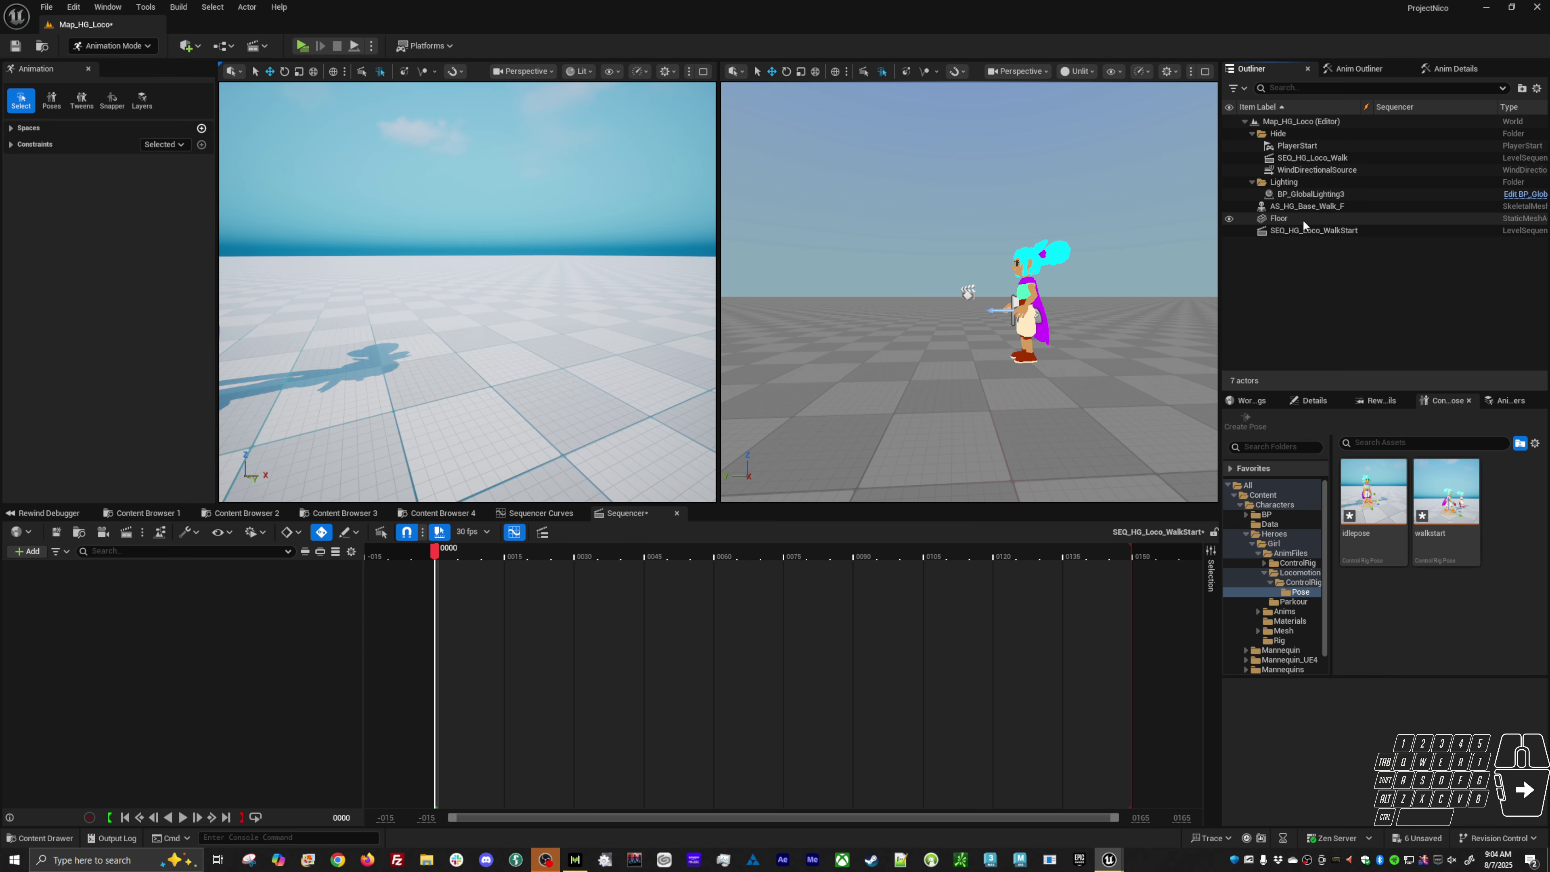
# Step: Add the AS_HG_Base_Walk_F actor to the sequence and remove its default Animation and Transform tracks
pyautogui.click(1303, 207)
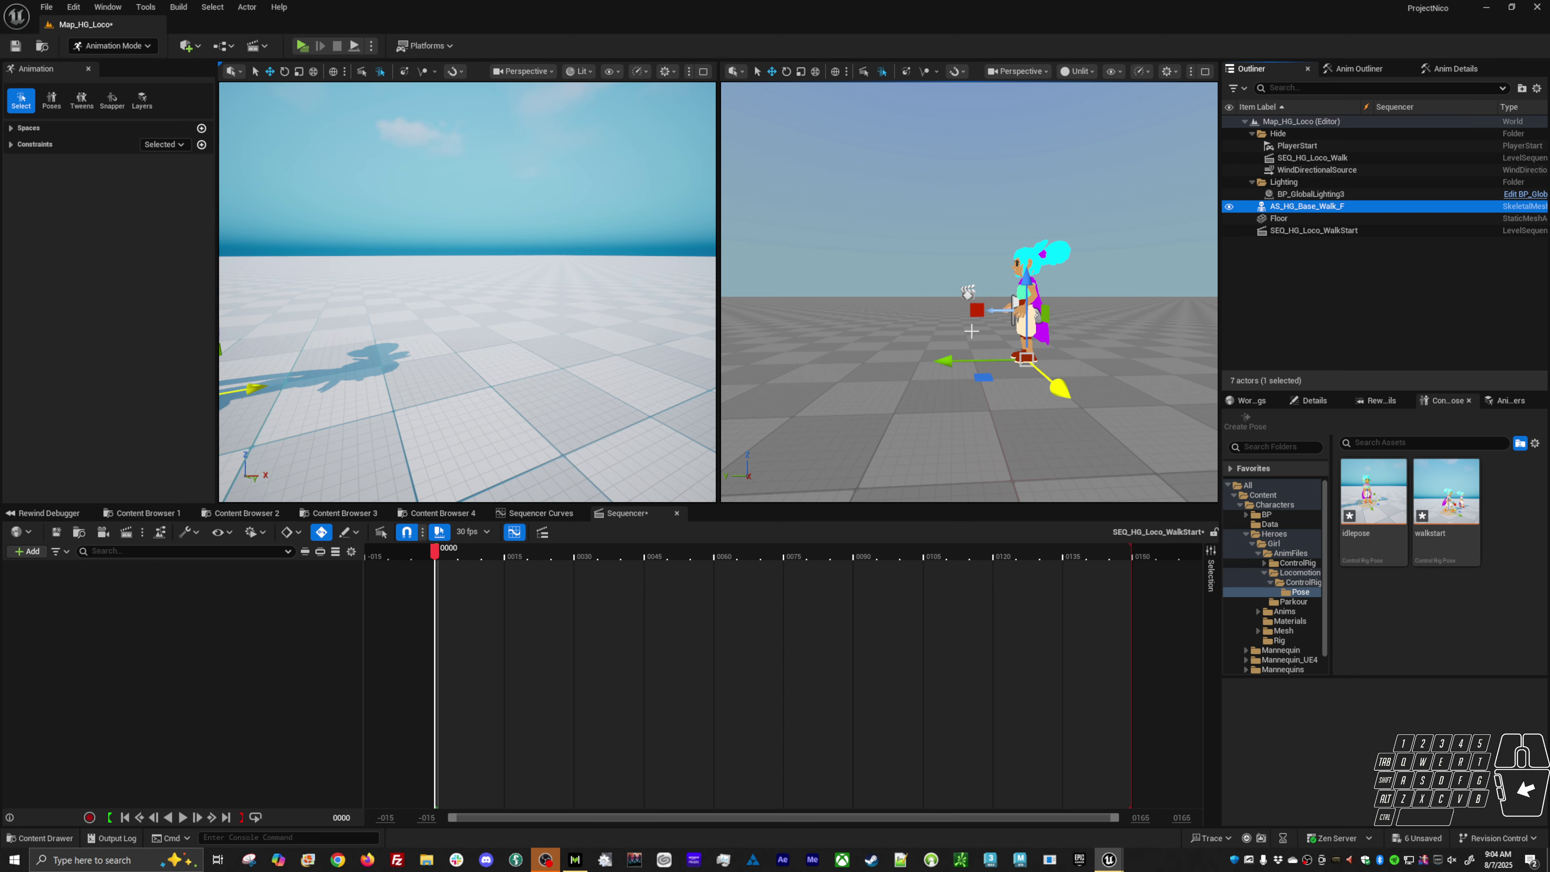
pyautogui.moveTo(1296, 212); pyautogui.dragTo(272, 601)
pyautogui.click(224, 588)
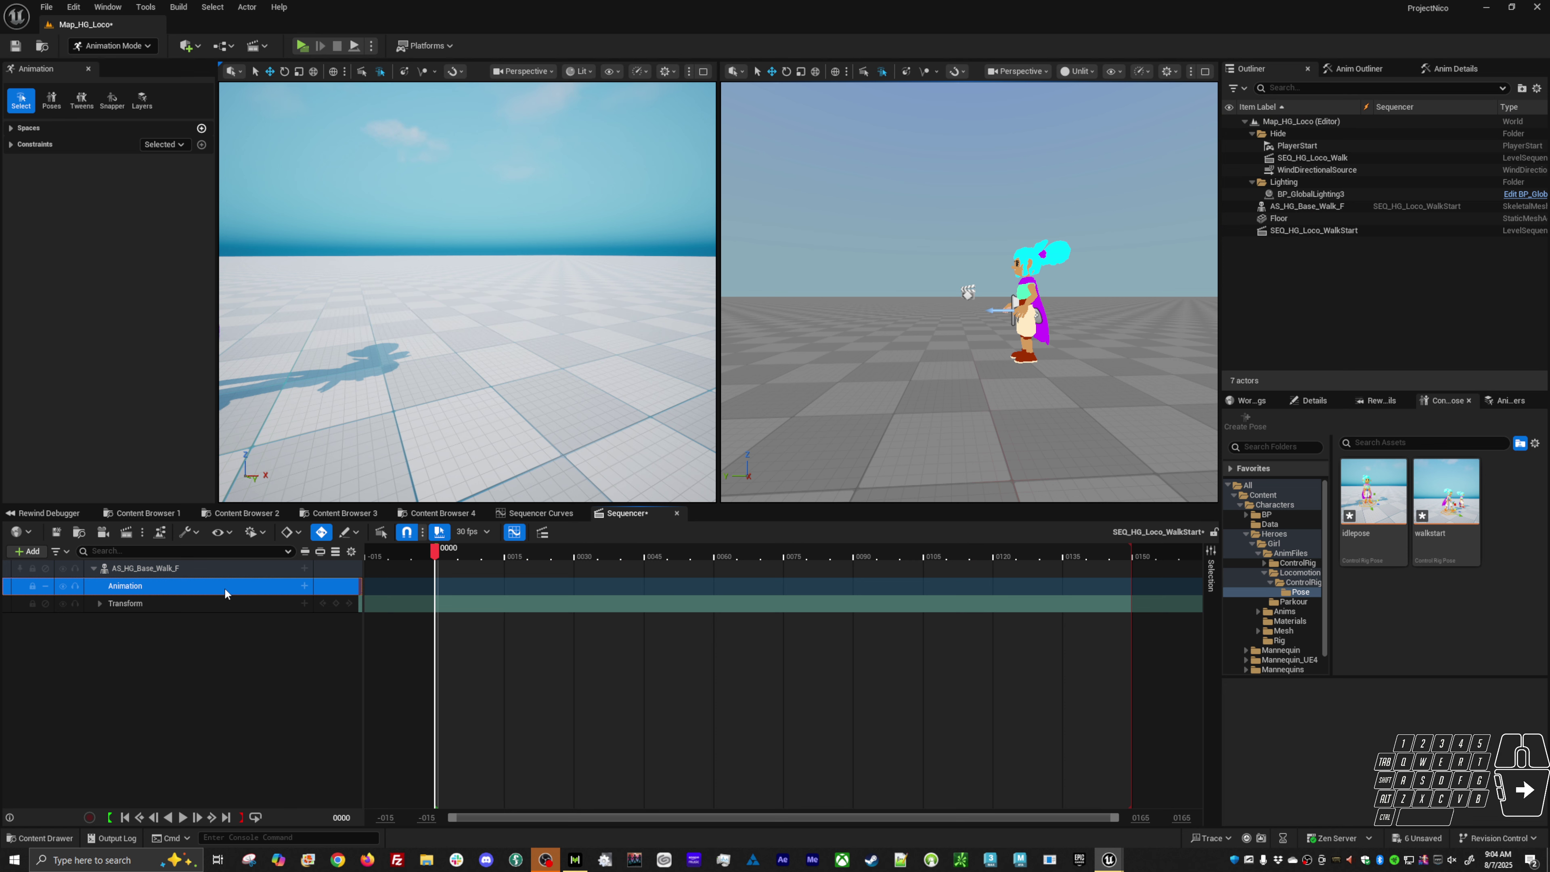
pyautogui.press('Delete')
pyautogui.click(196, 586)
pyautogui.press('Delete')
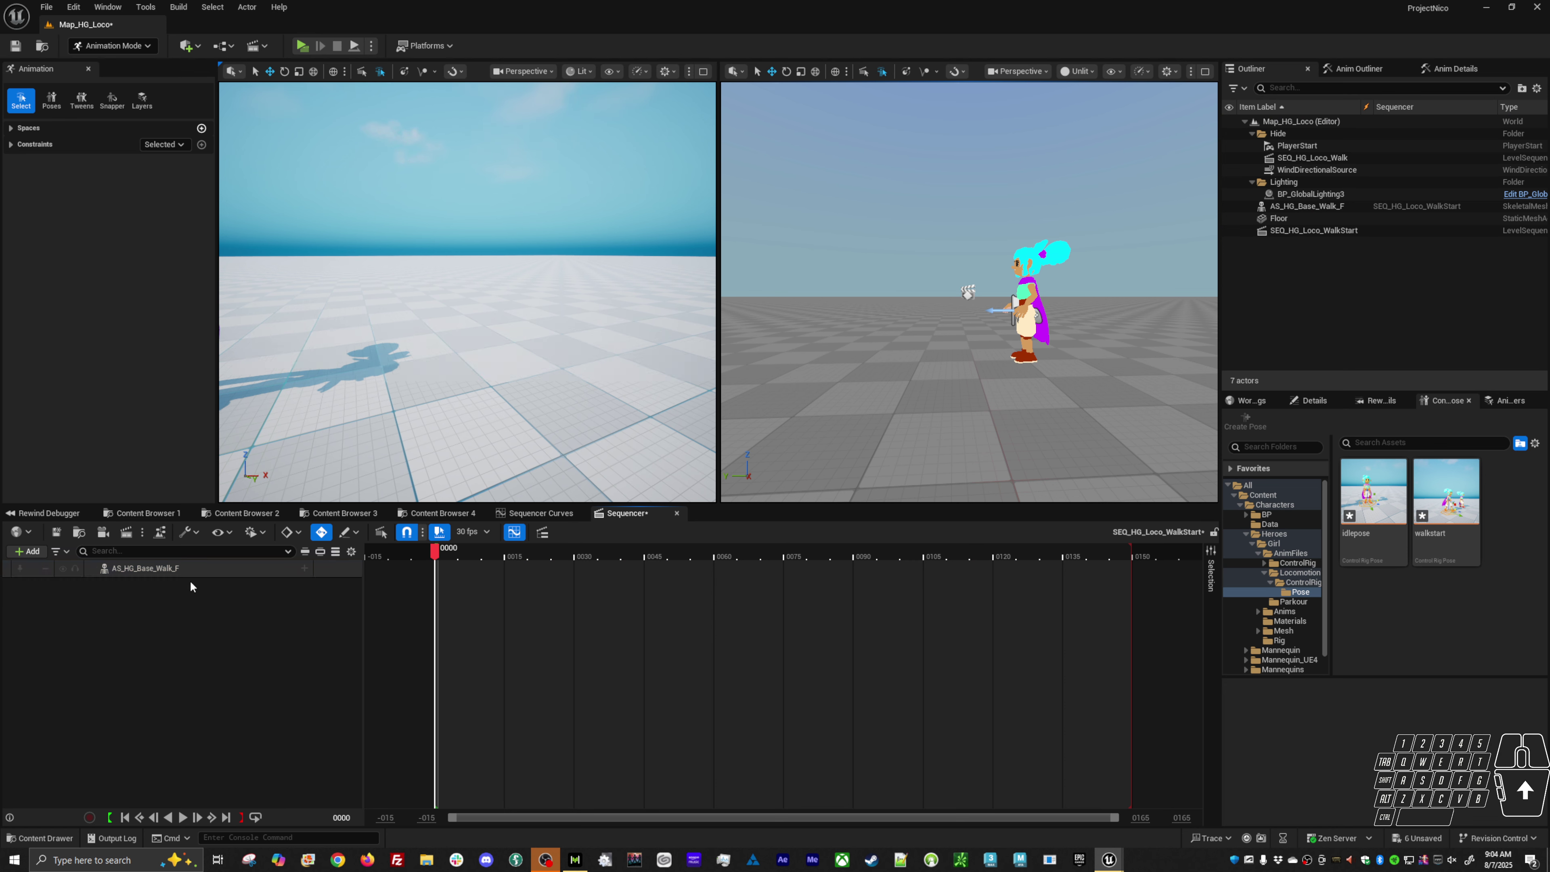
# Step: Add the AS_HG_Base_Walk_F_Start animation to the AS_HG_Base_Walk_F track at frame 0
pyautogui.click(196, 571)
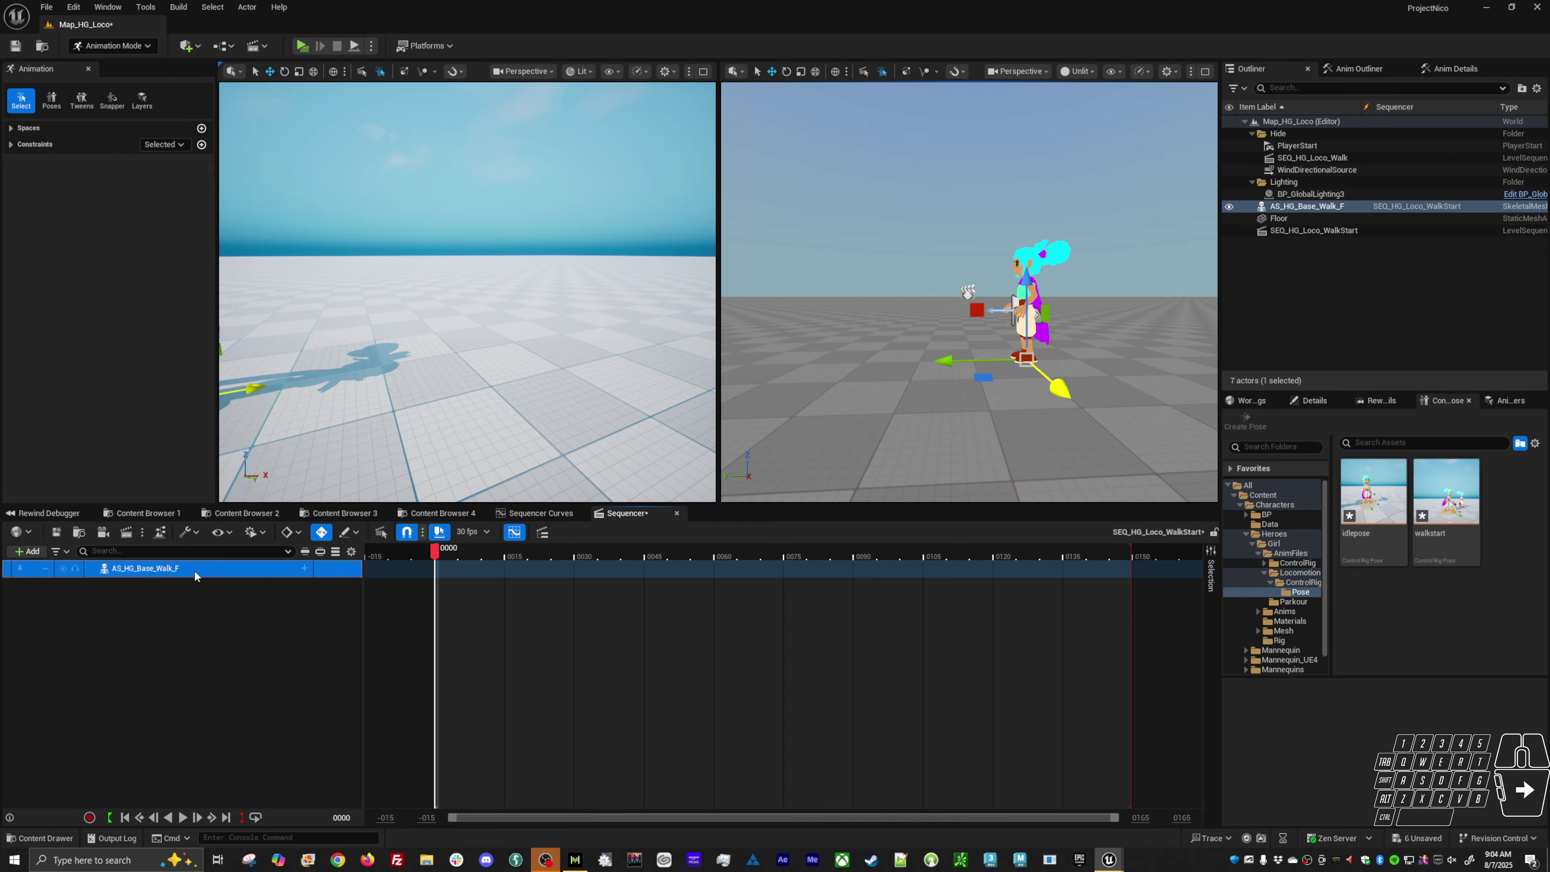
pyautogui.rightClick(195, 574)
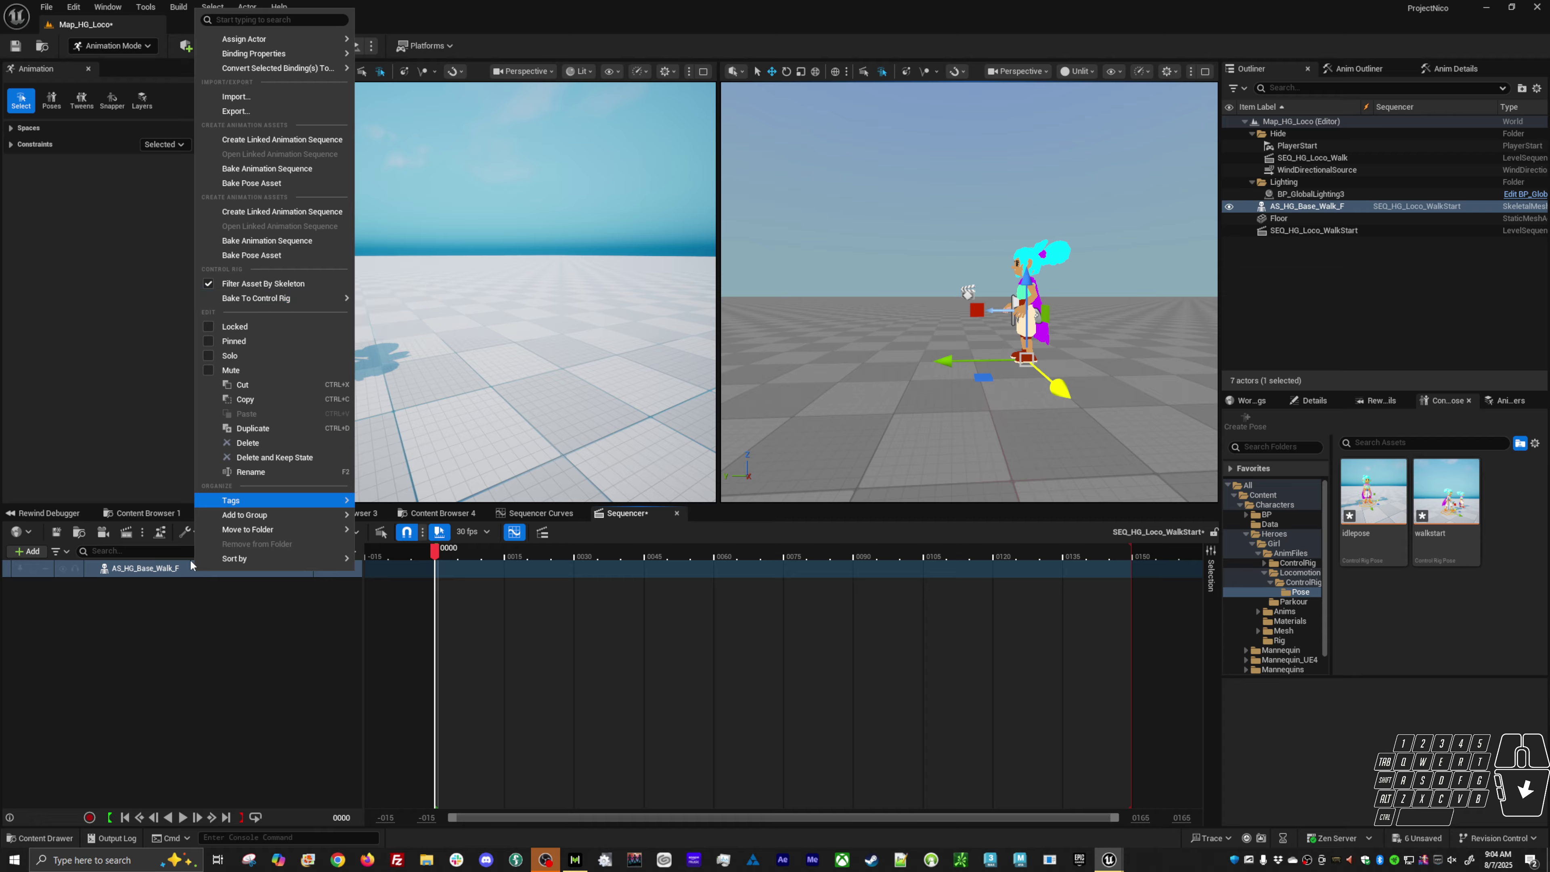
pyautogui.click(165, 574)
pyautogui.click(304, 570)
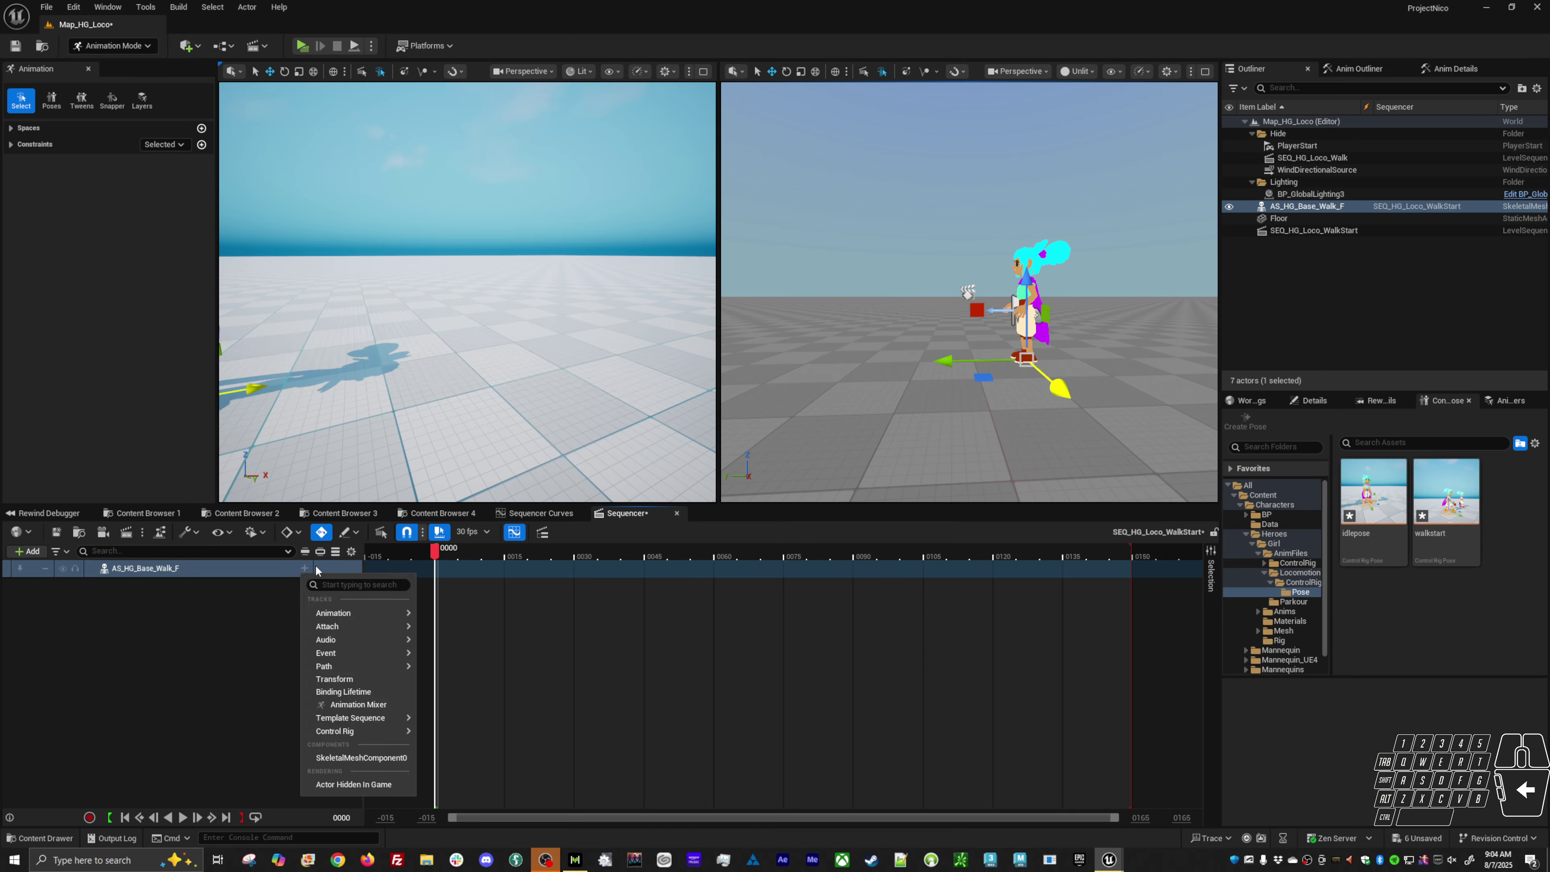
pyautogui.moveTo(348, 613)
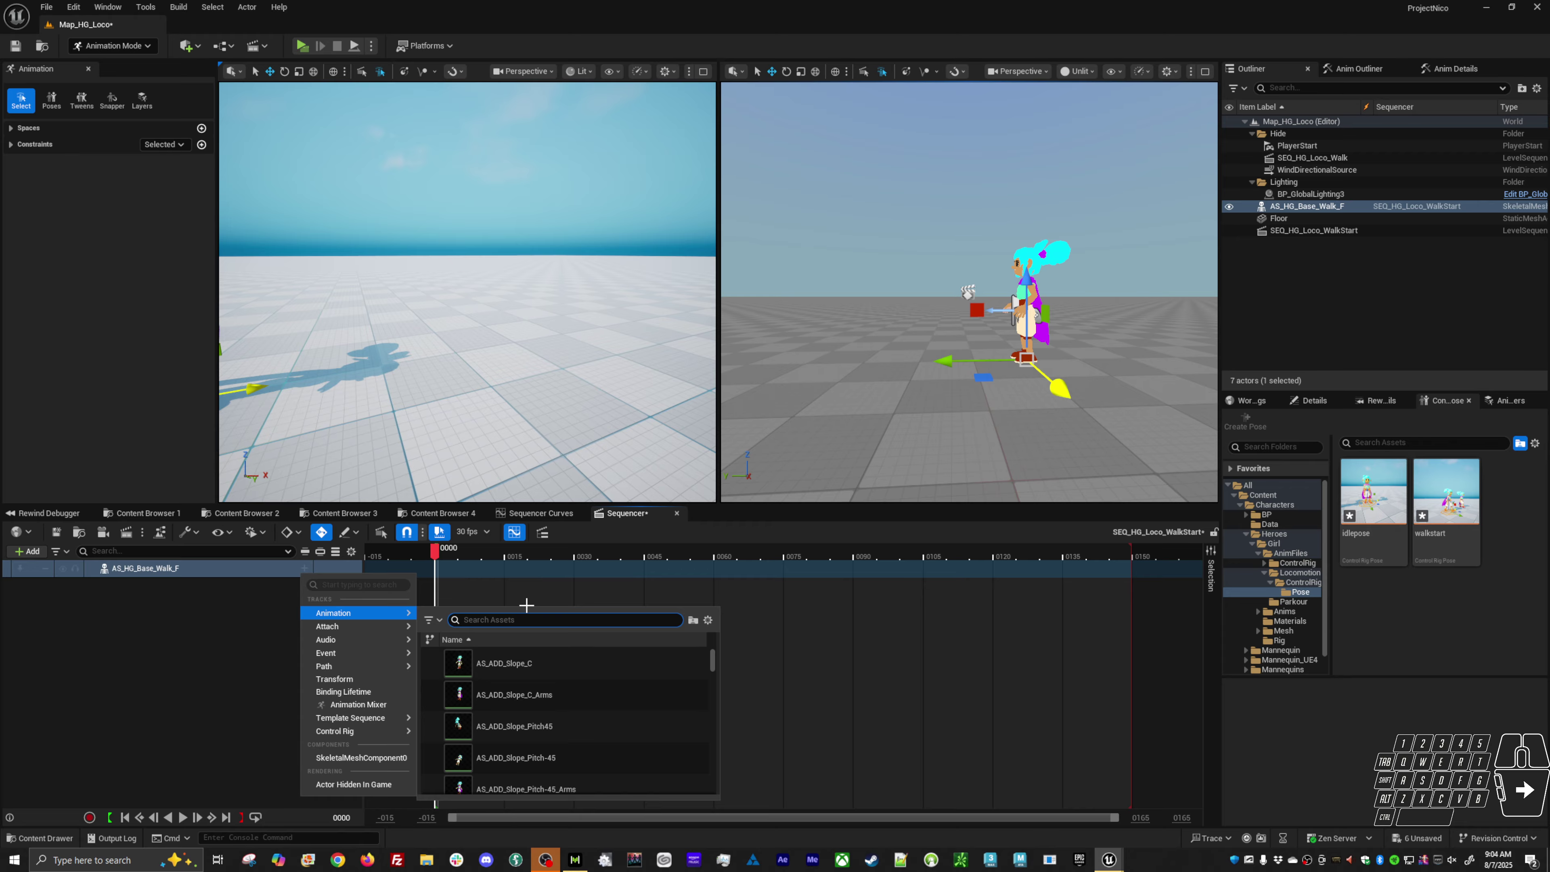
pyautogui.write('walk start')
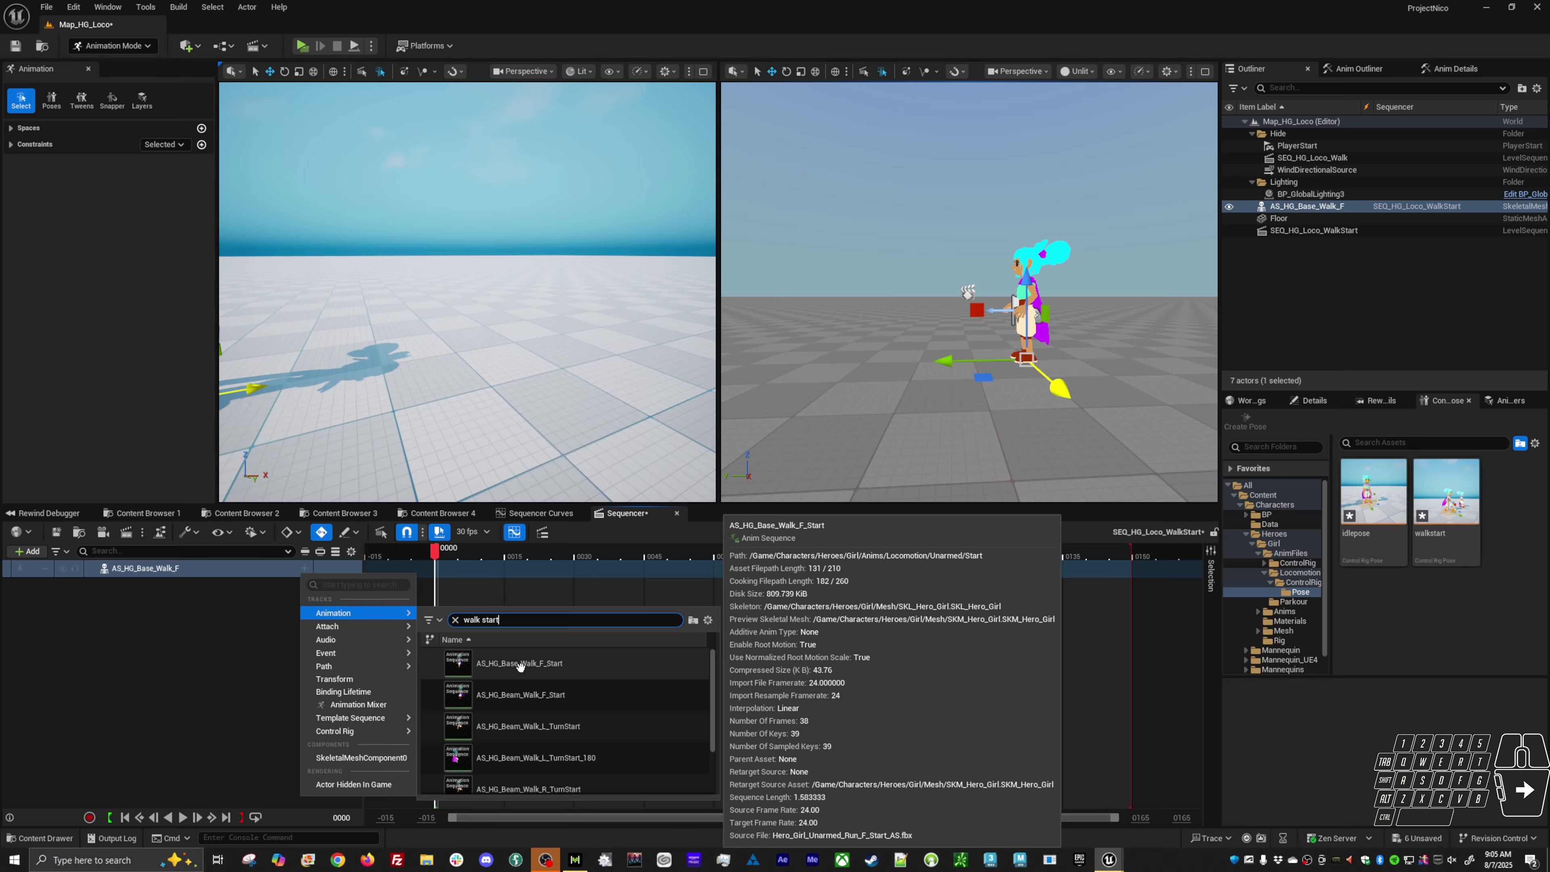
pyautogui.click(519, 664)
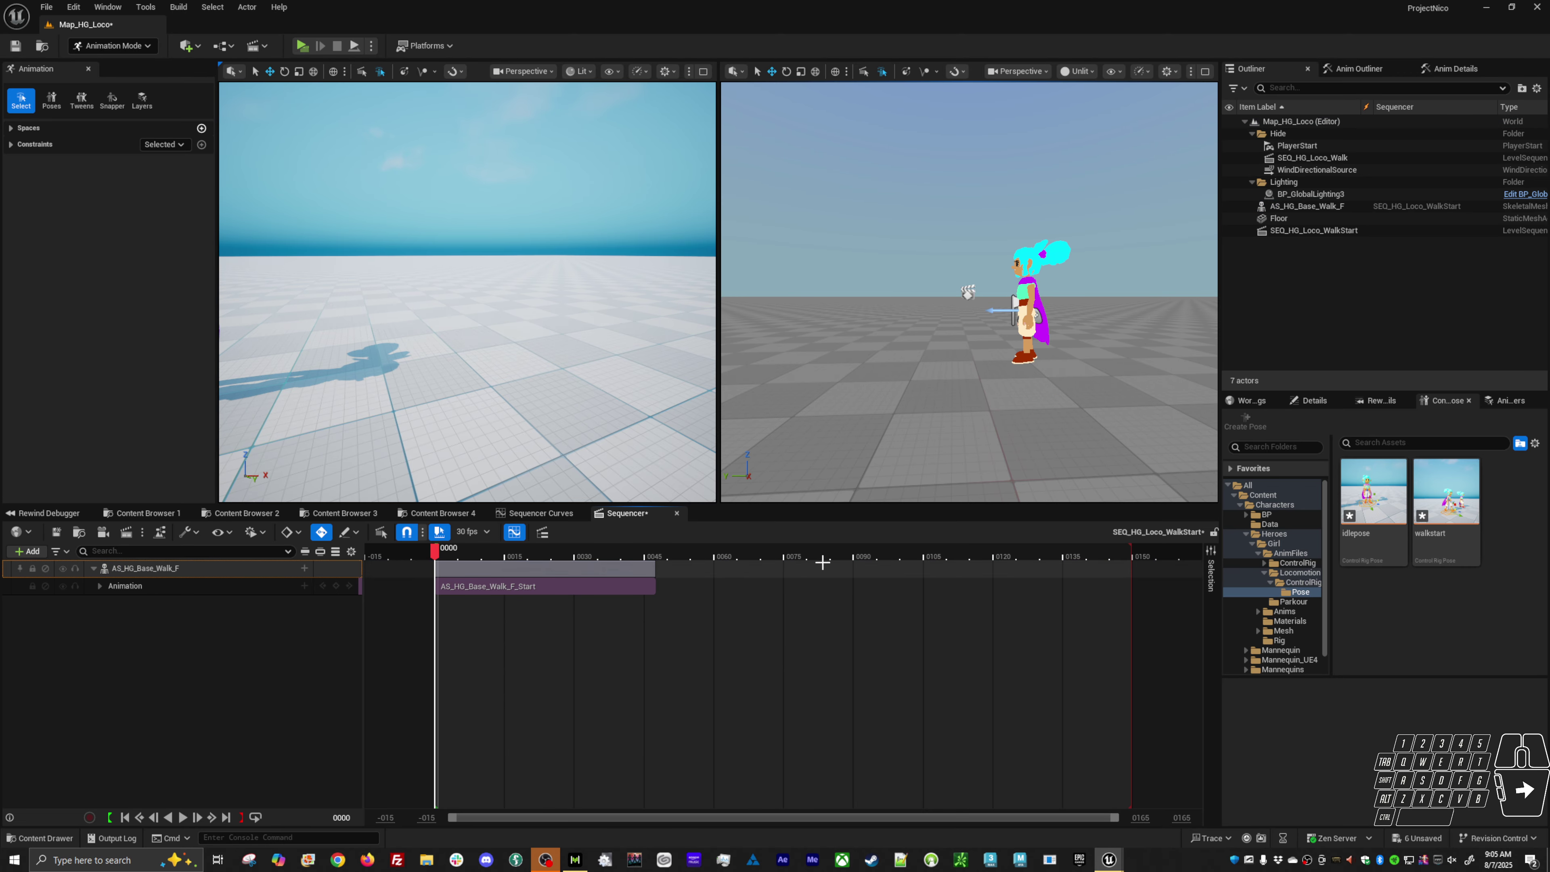
# Step: Set the sequence display rate to 24 fps and trim the playback range to the end of the animation clip
pyautogui.click(482, 533)
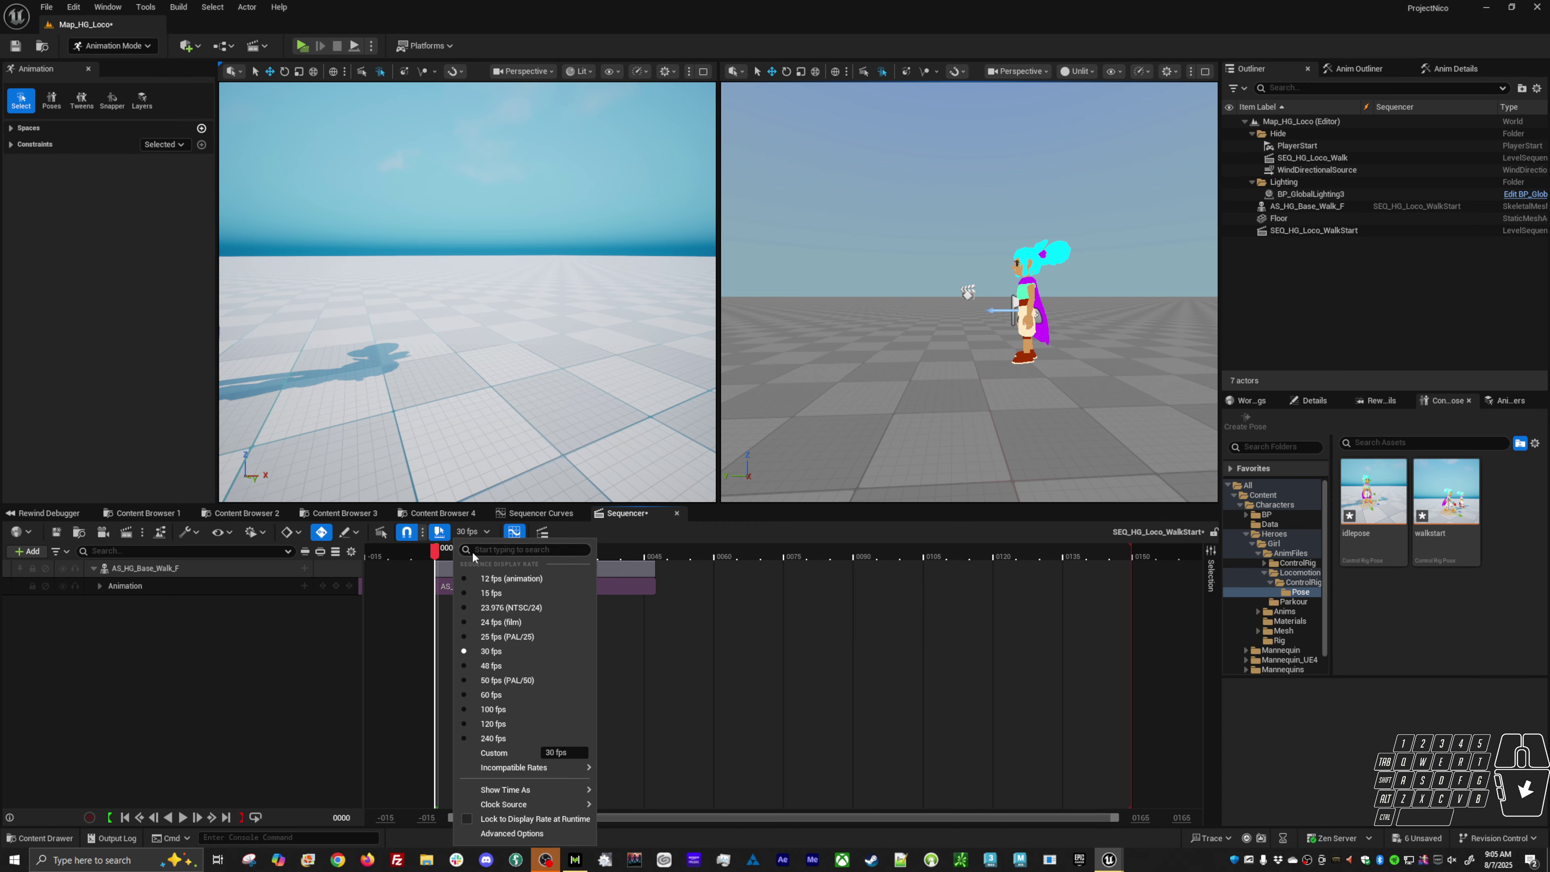
pyautogui.click(494, 619)
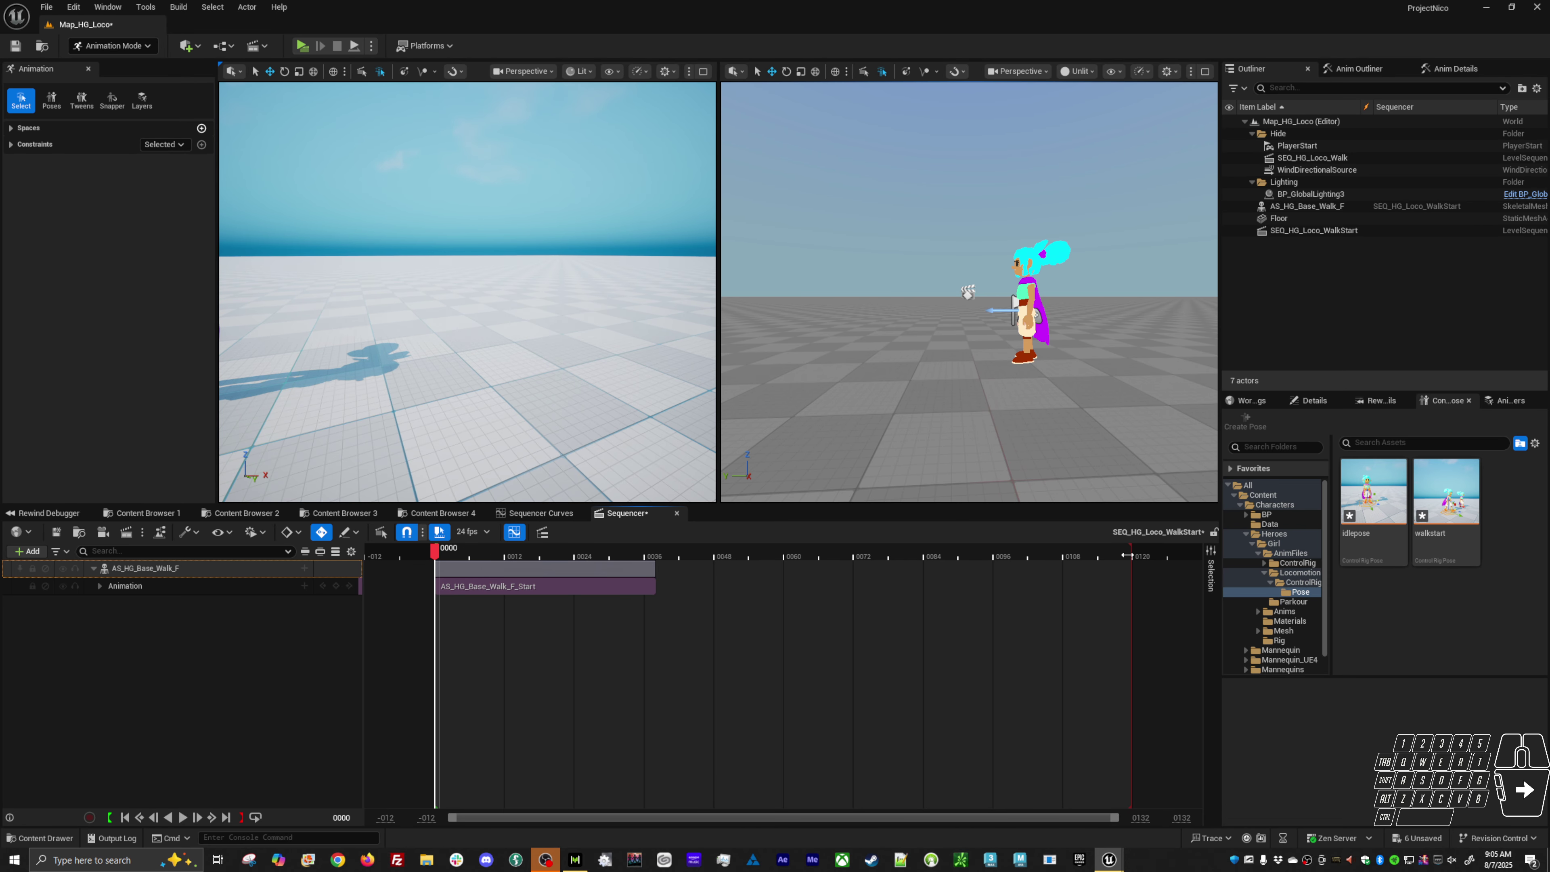
pyautogui.moveTo(1132, 558)
pyautogui.mouseDown()
pyautogui.moveTo(649, 596)
pyautogui.moveTo(661, 594)
pyautogui.mouseUp()
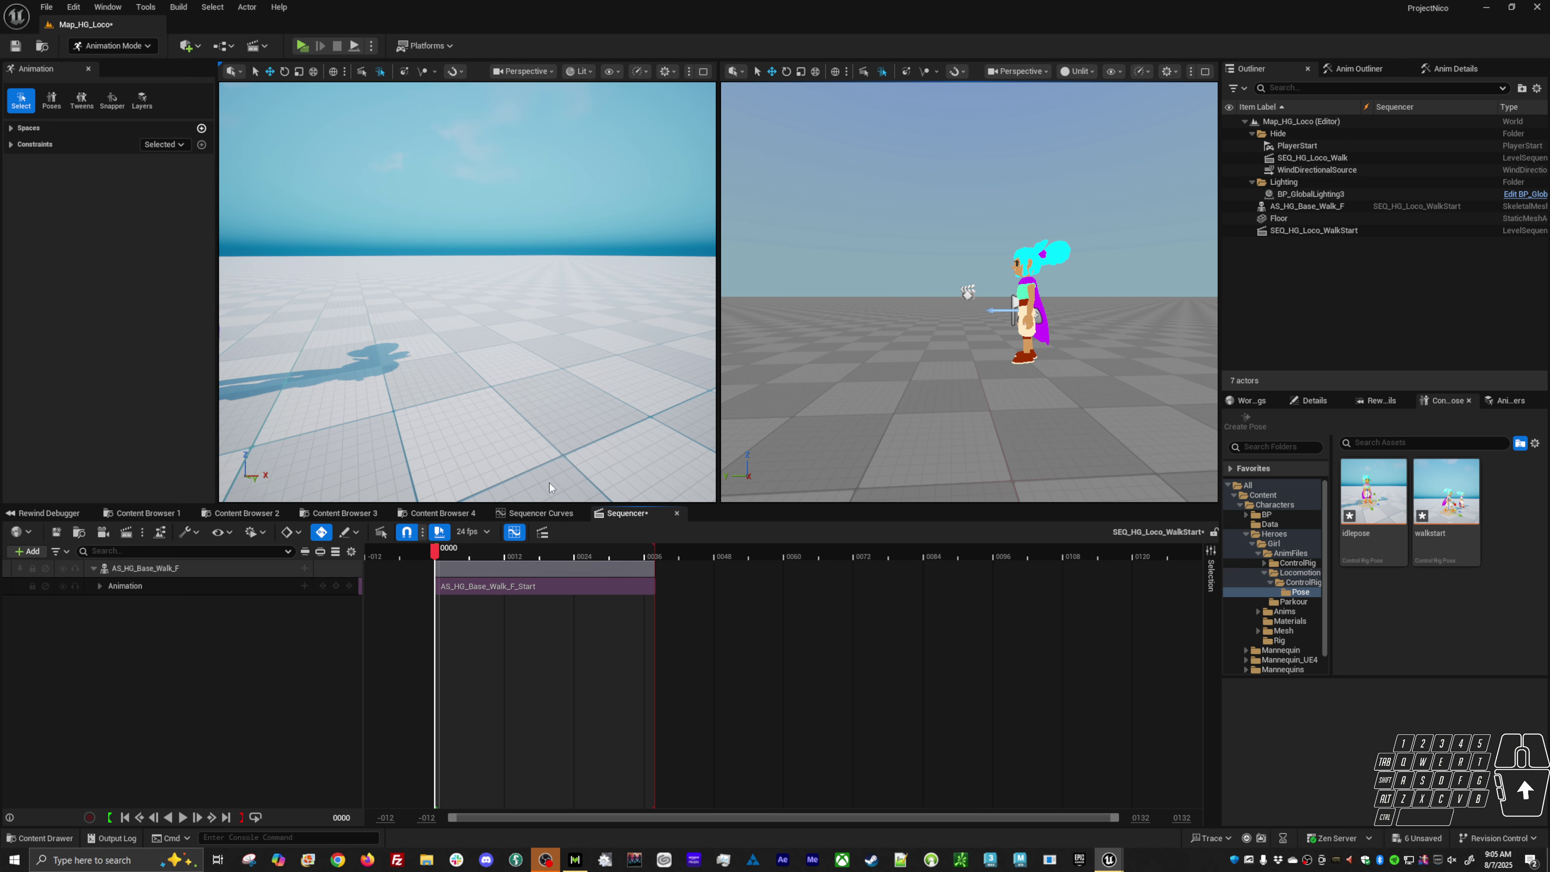
# Step: Hide the actors in the Hide folder and play back the walk start from the character's side
pyautogui.keyDown('alt'); pyautogui.moveTo(439, 399); pyautogui.dragTo(647, 398, button='middle'); pyautogui.keyUp('alt')
pyautogui.keyDown('alt'); pyautogui.moveTo(437, 401); pyautogui.dragTo(953, 353); pyautogui.keyUp('alt')
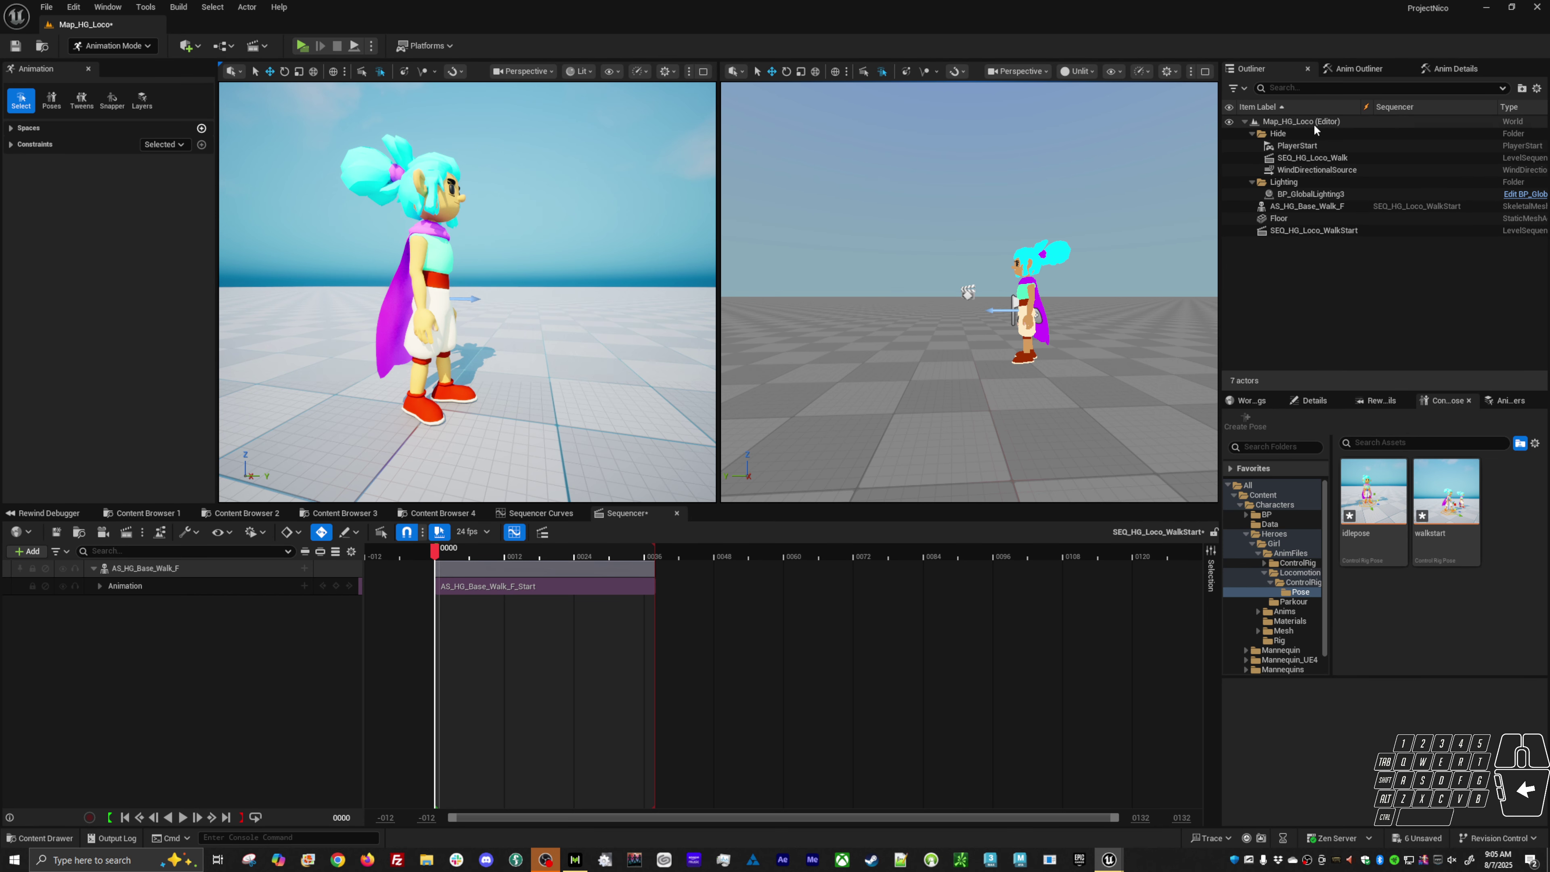
pyautogui.click(1229, 134)
pyautogui.press('space')
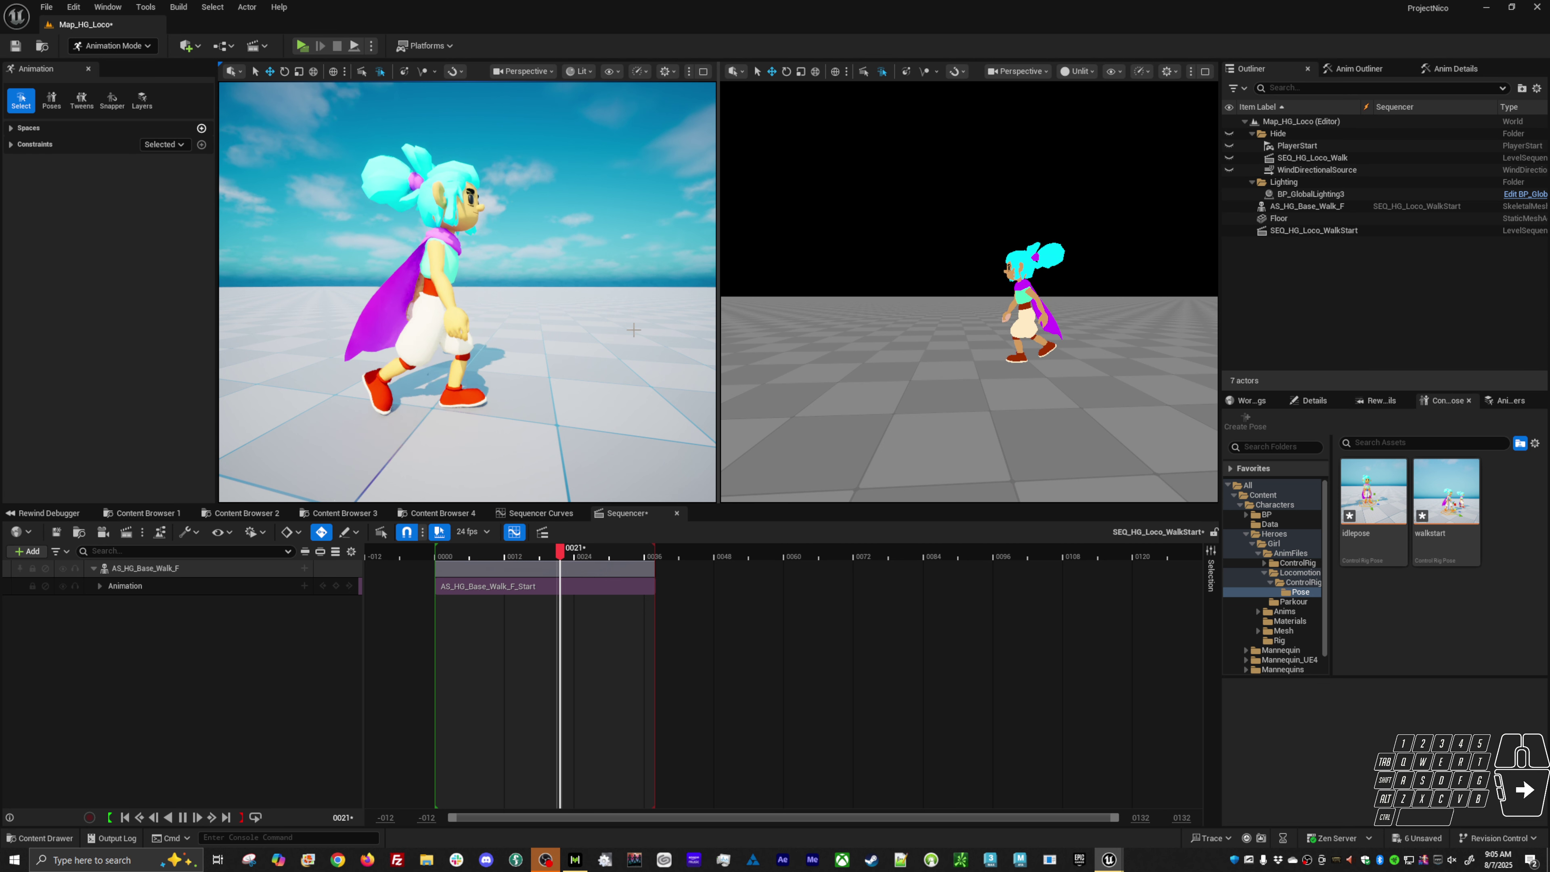
pyautogui.press('space')
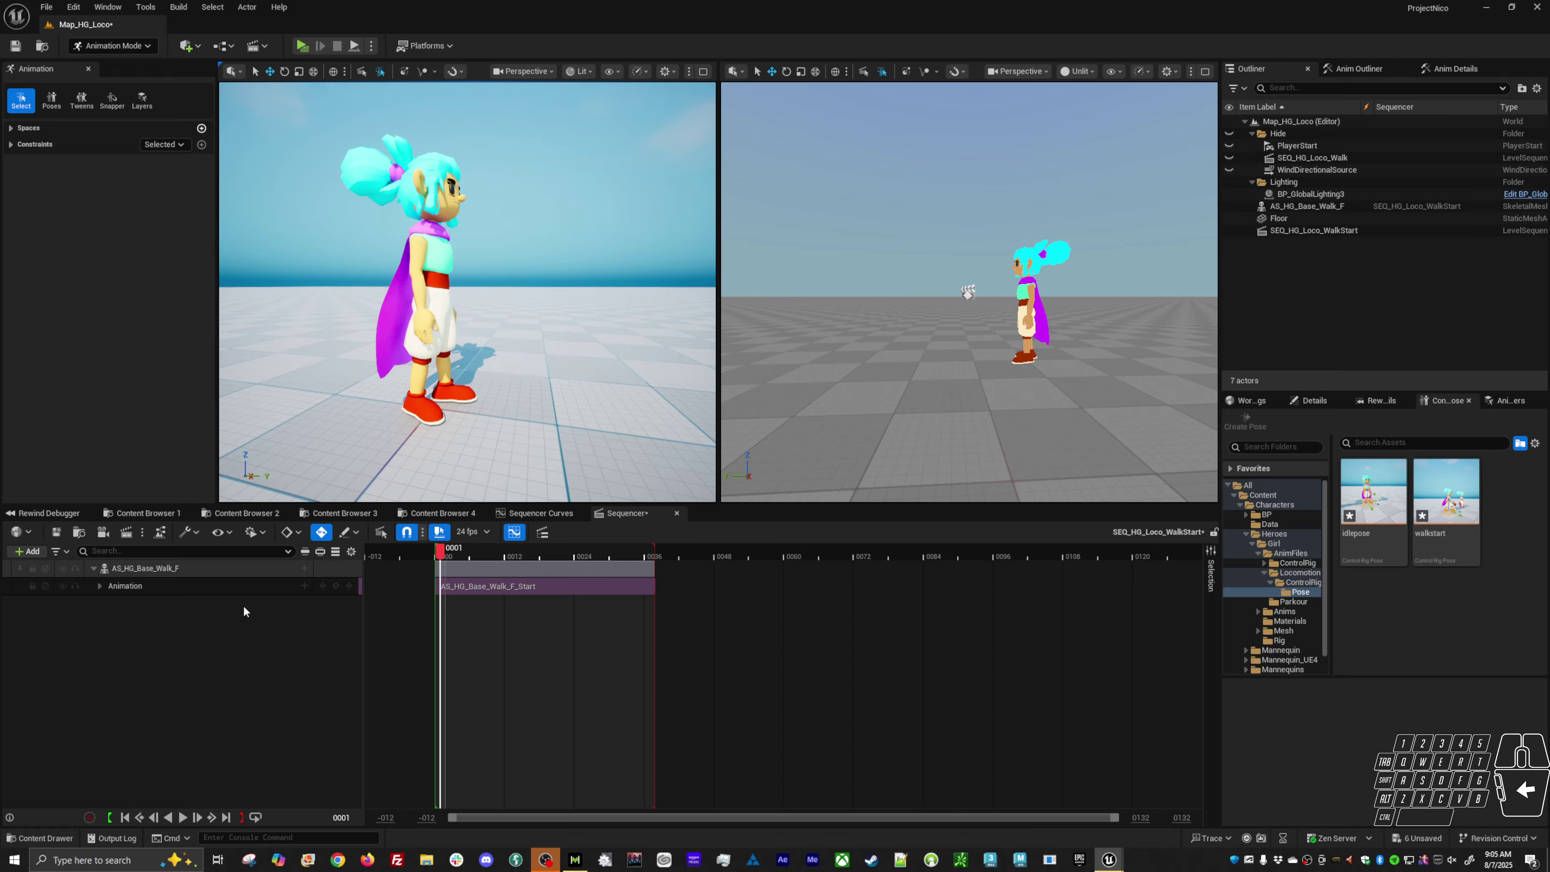
# Step: Open the AS_HG_Base_Walk_F_Start animation asset, turn off Enable Root Motion, check the preview from the side, and minimize the asset editor
pyautogui.rightClick(462, 585)
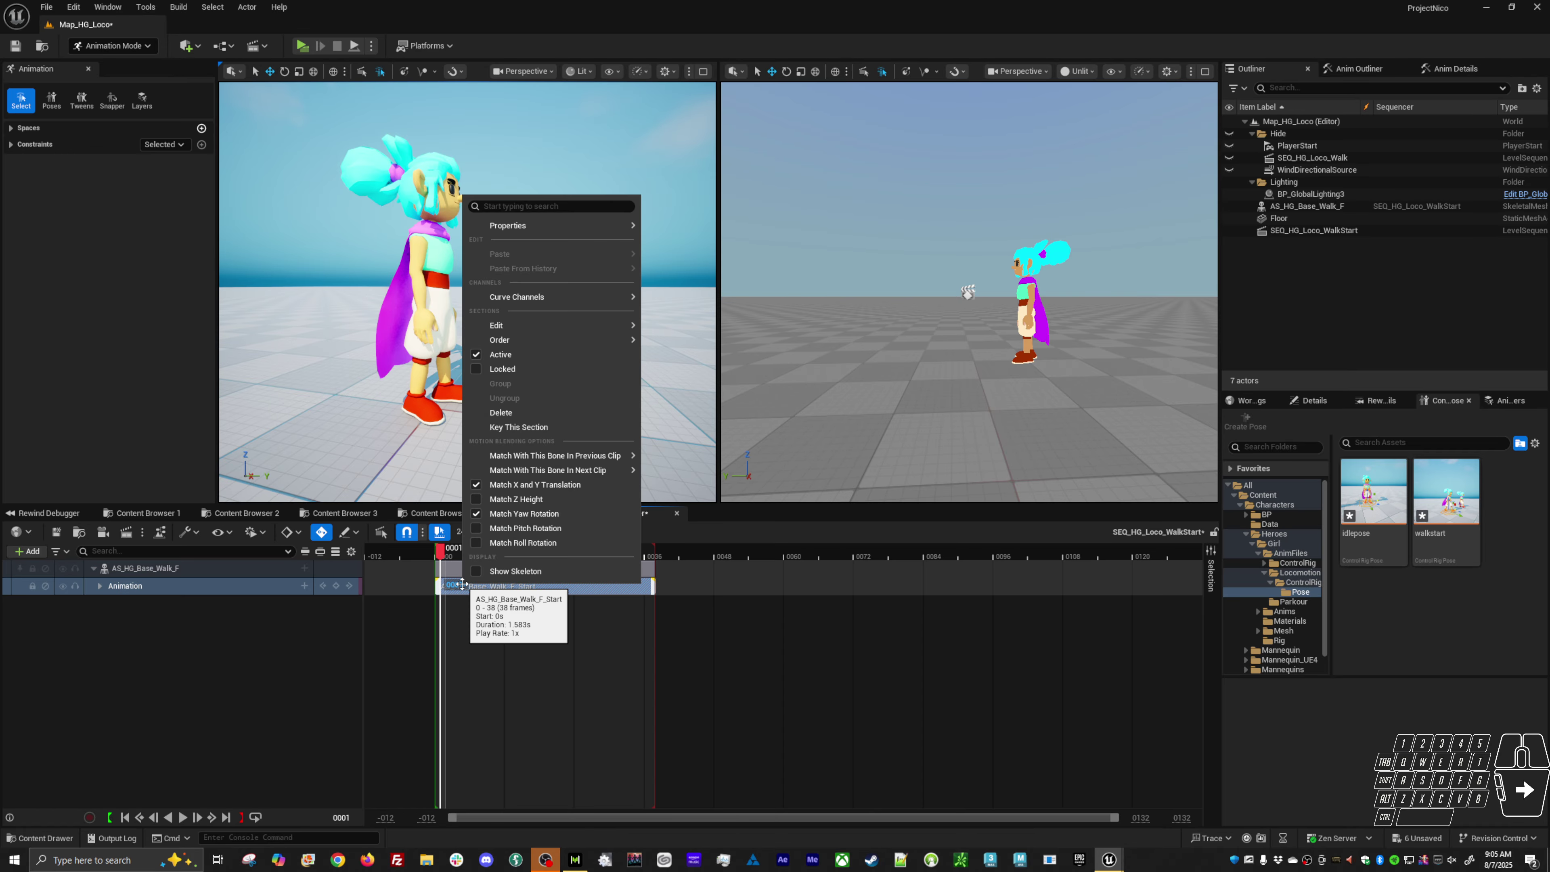
pyautogui.click(143, 515)
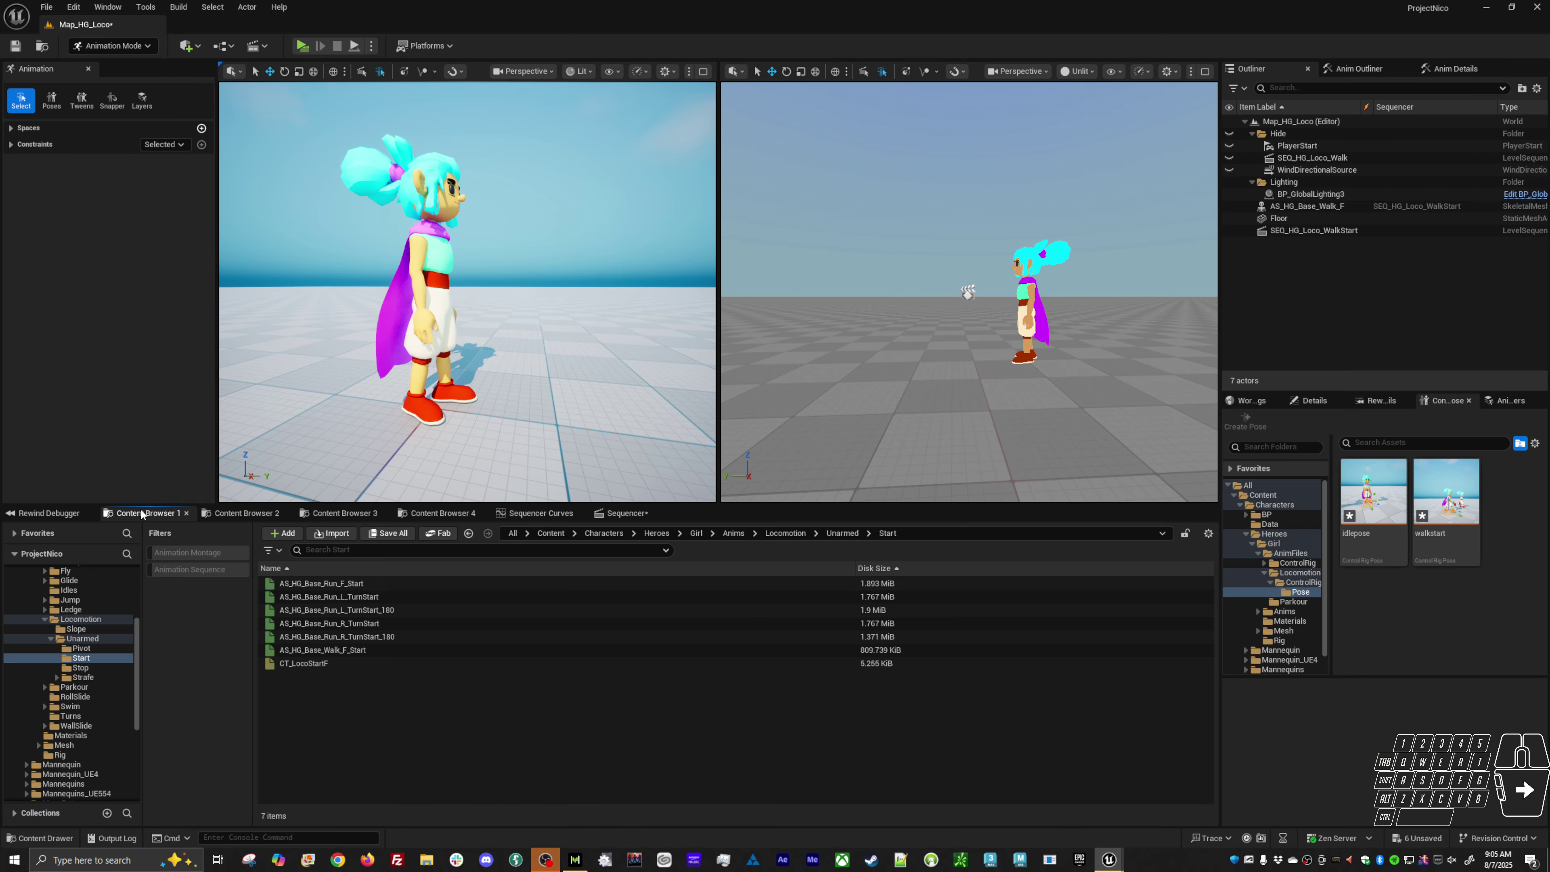
pyautogui.doubleClick(385, 648)
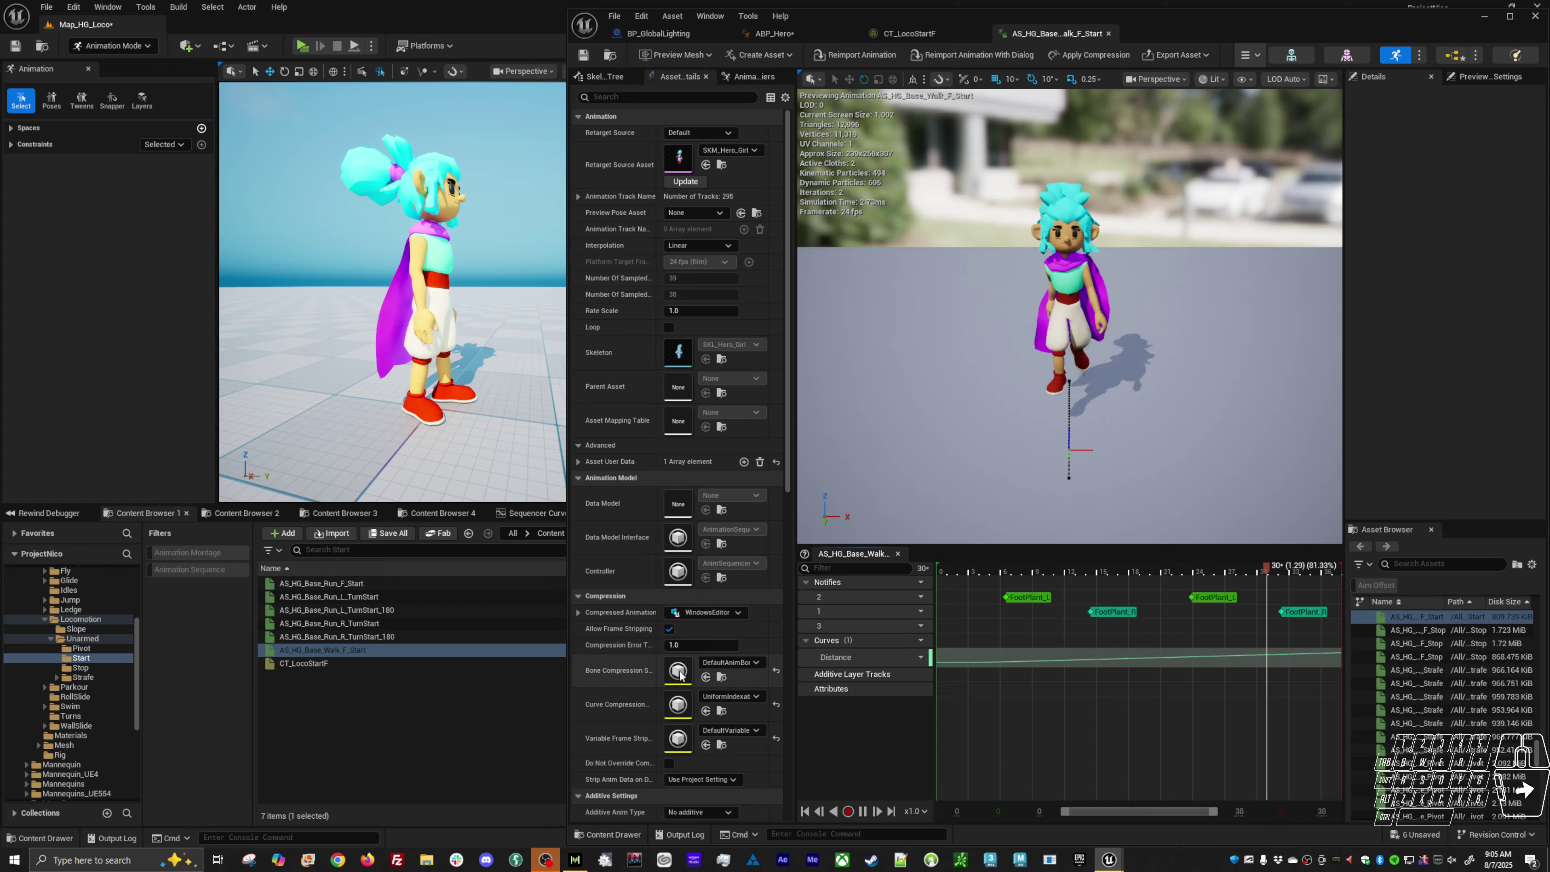
pyautogui.scroll(-5, 681, 672)
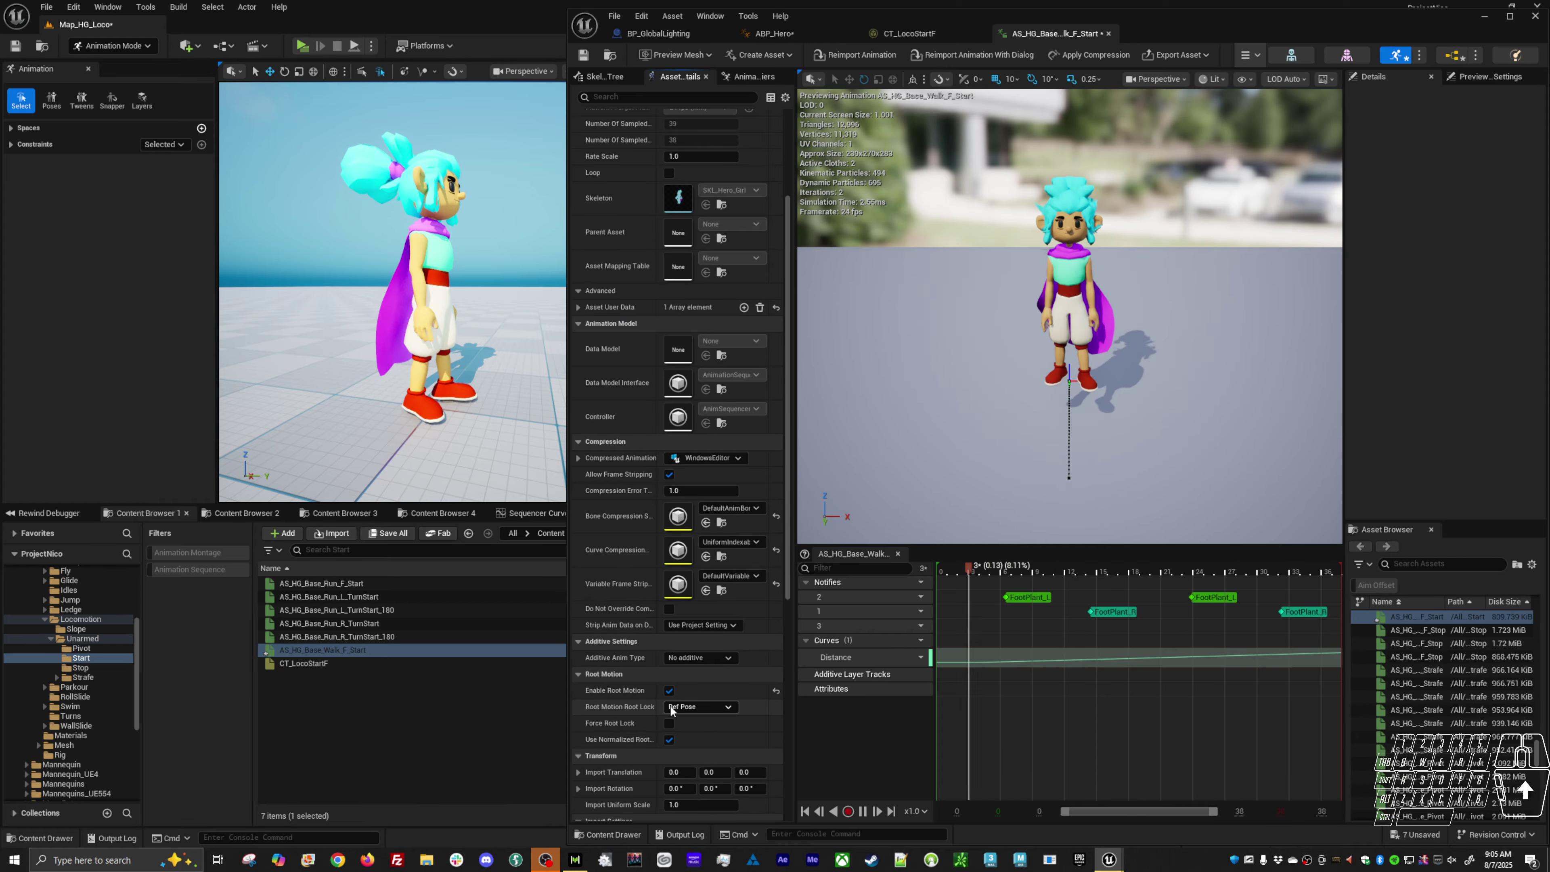
pyautogui.click(669, 690)
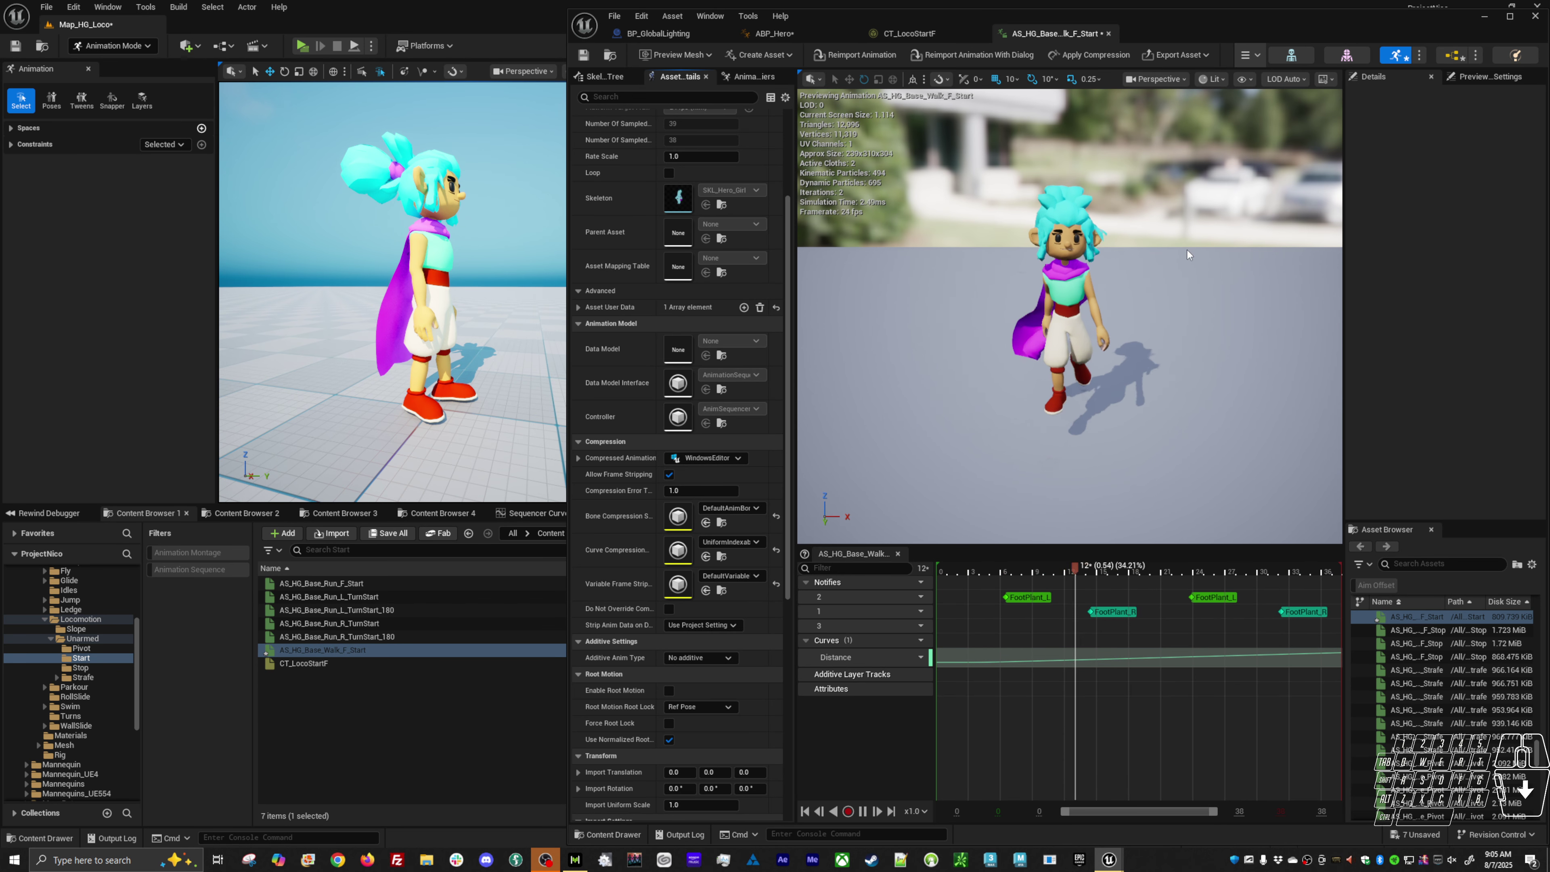
pyautogui.keyDown('alt'); pyautogui.moveTo(1148, 372); pyautogui.dragTo(1331, 303); pyautogui.keyUp('alt')
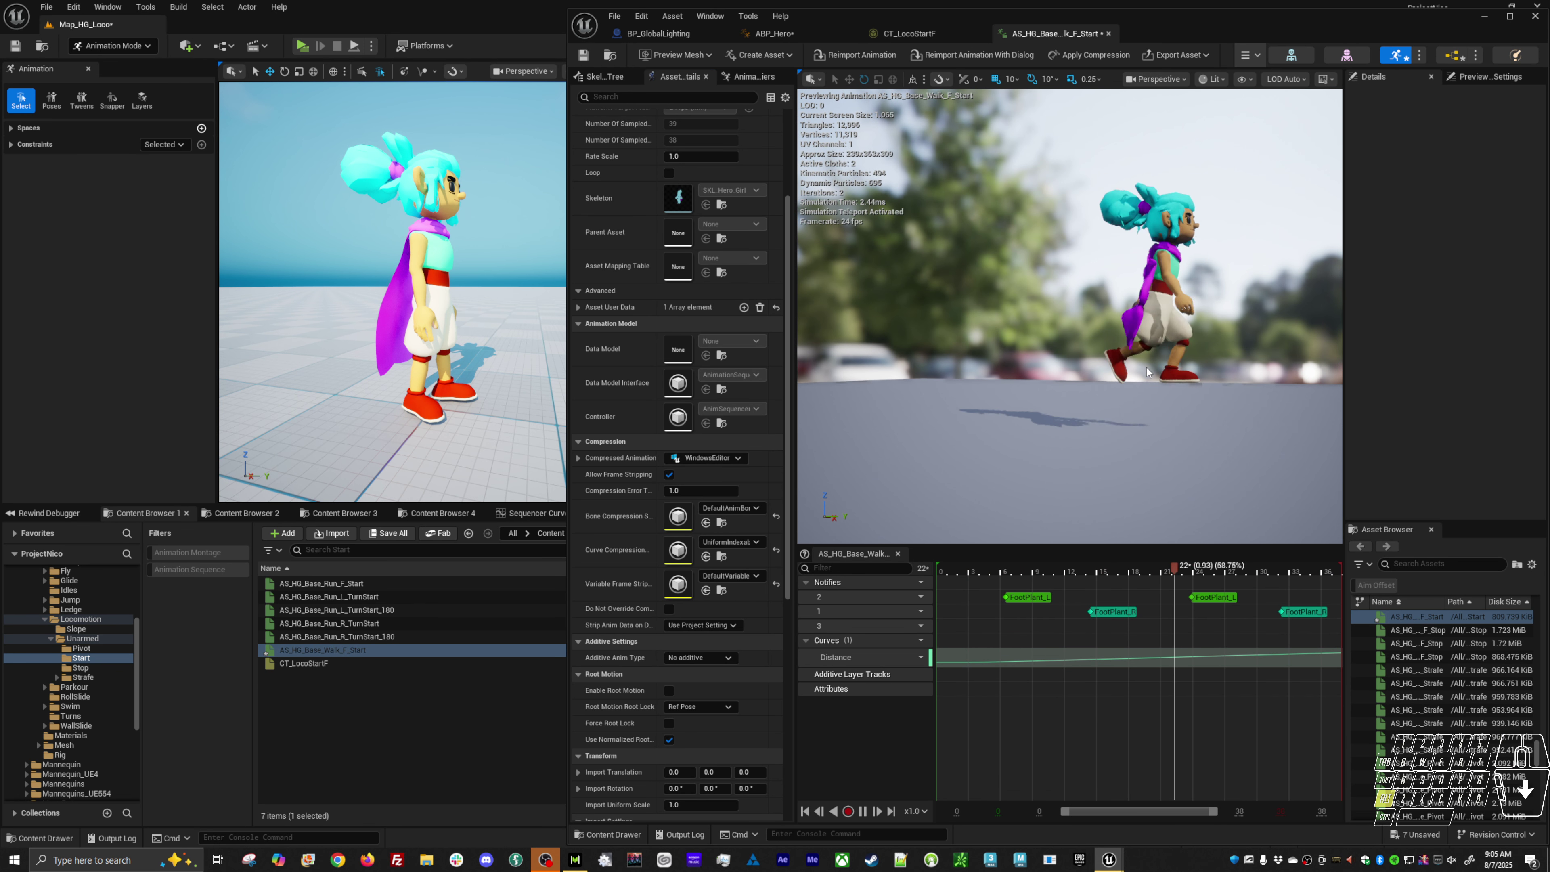
pyautogui.click(1486, 17)
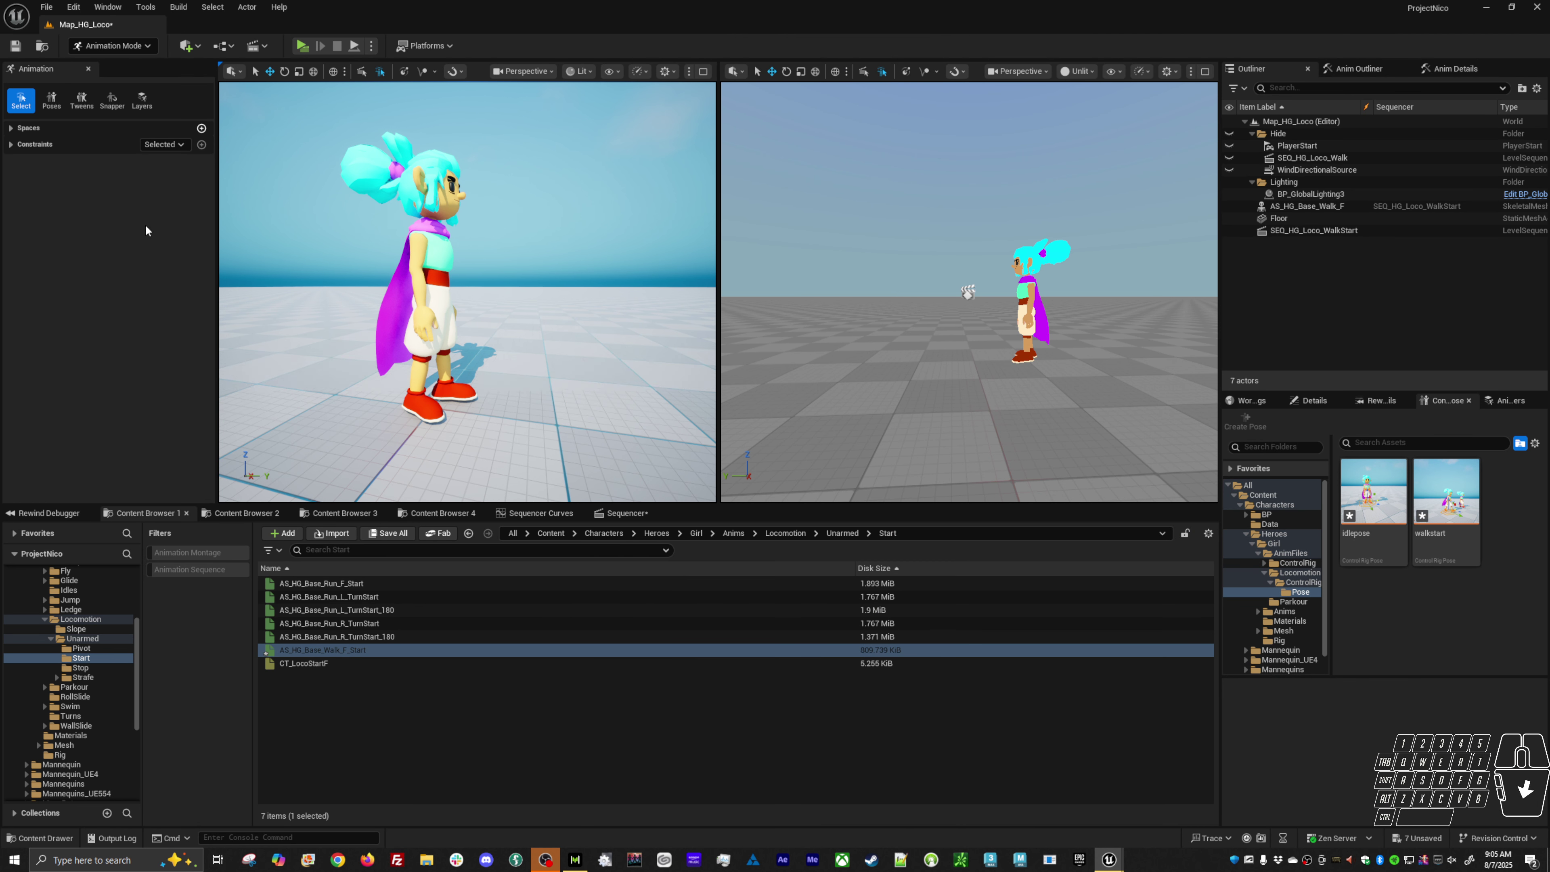
# Step: Delete the Animation track from AS_HG_Base_Walk_F in the level sequence
pyautogui.click(624, 513)
pyautogui.click(202, 586)
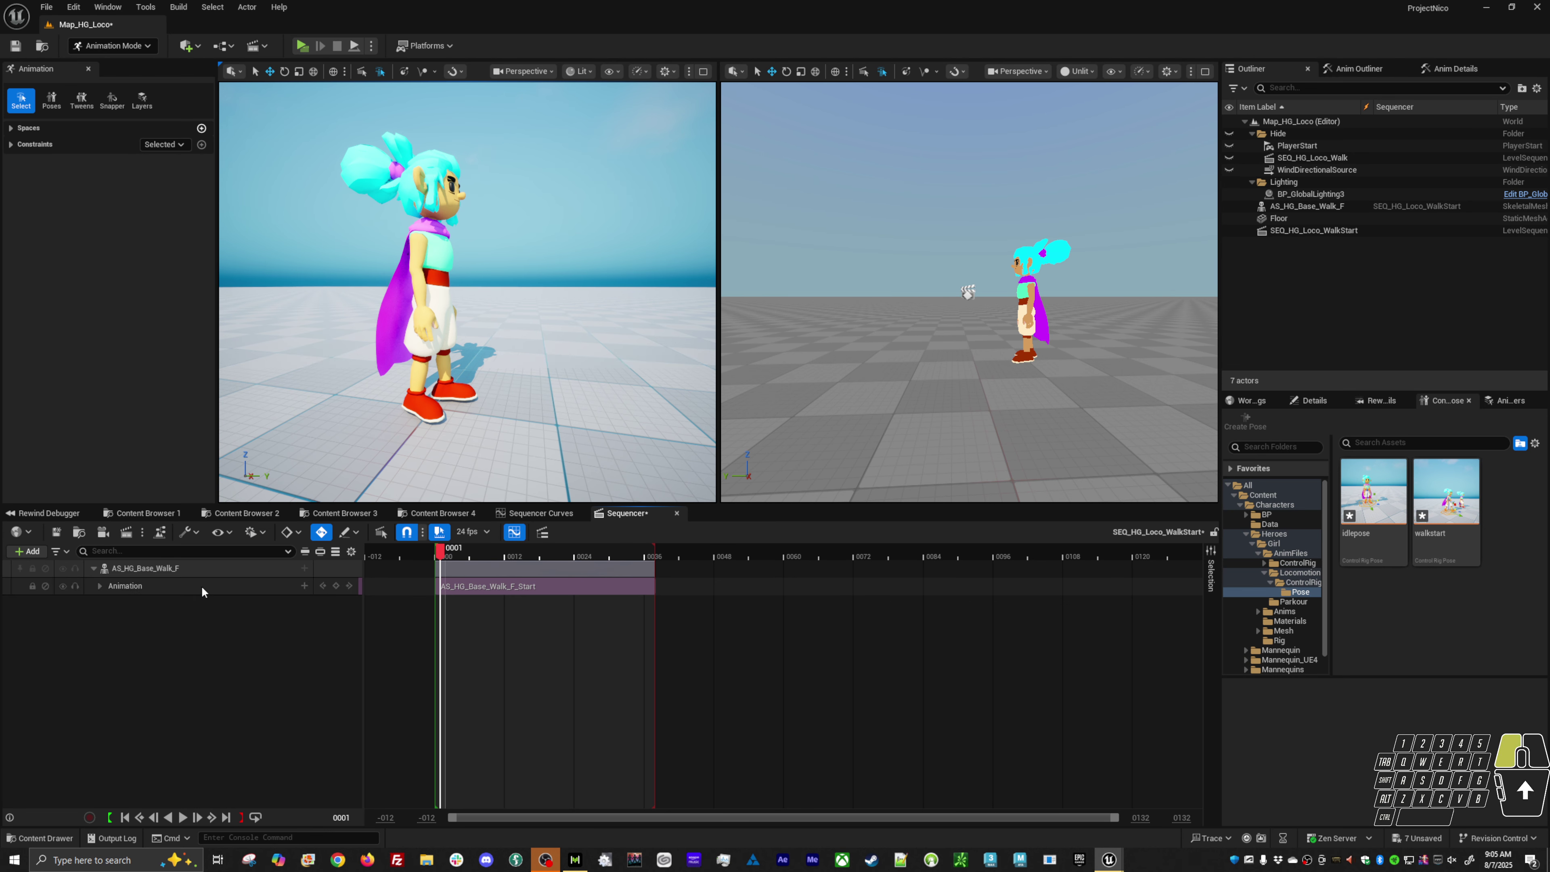
pyautogui.click(229, 589)
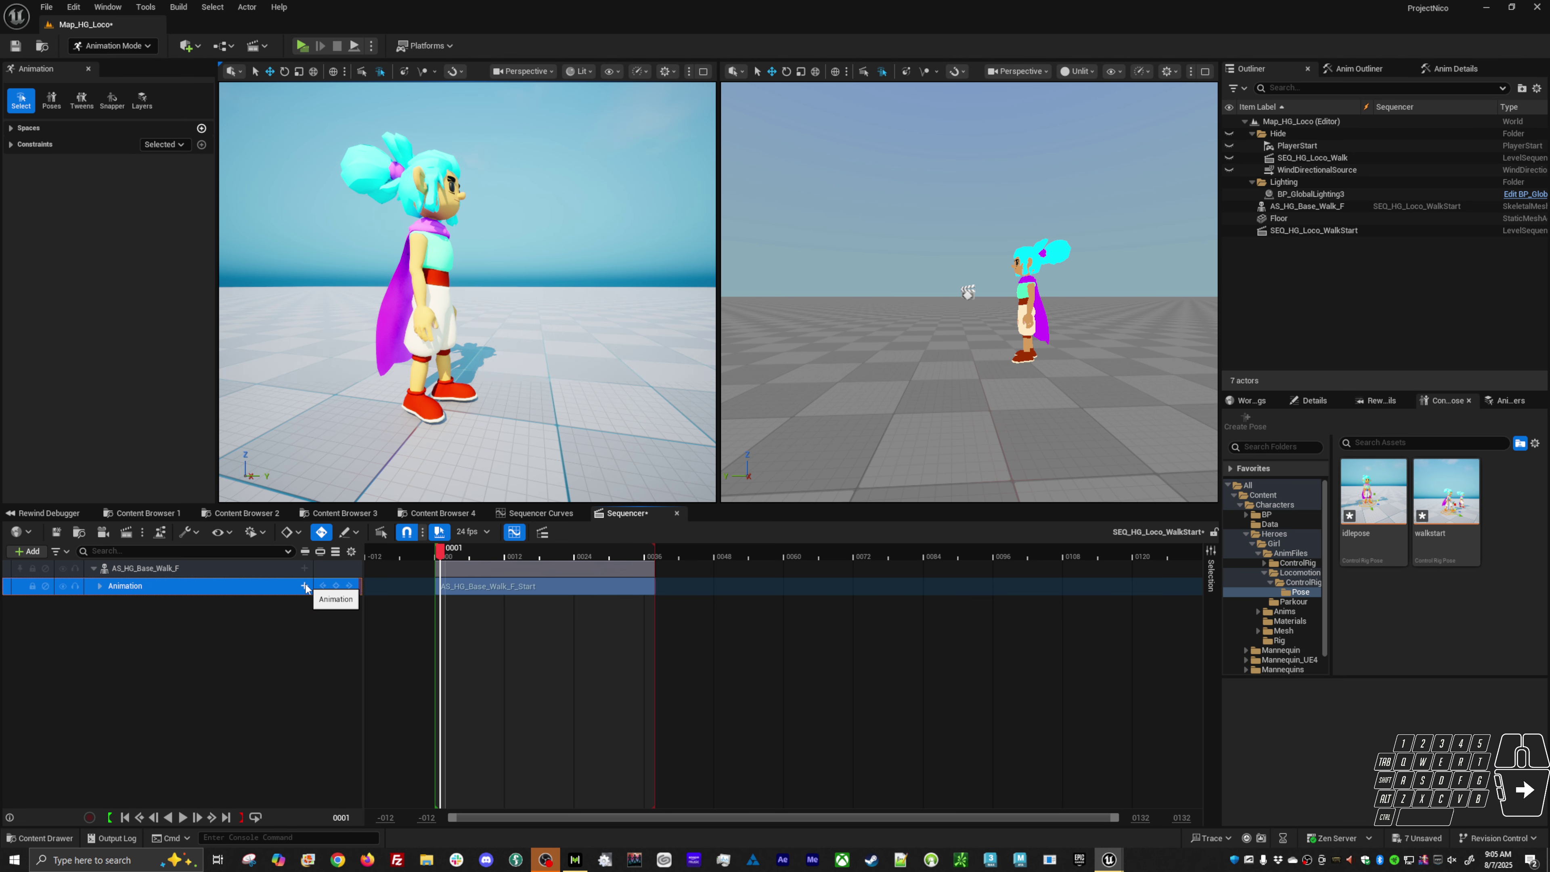
pyautogui.press('Delete')
pyautogui.click(296, 565)
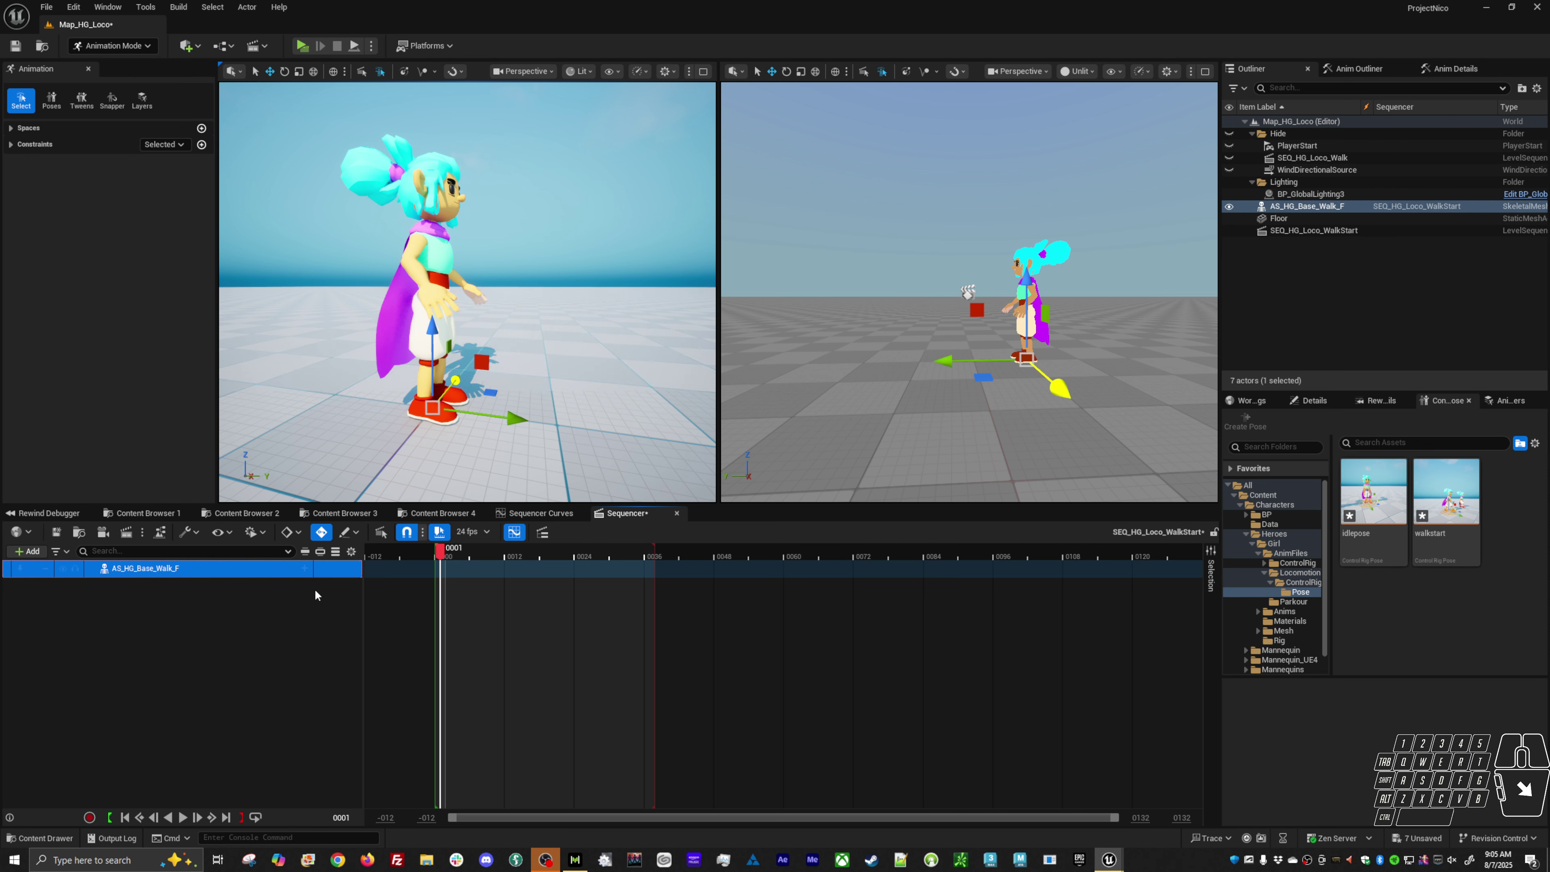
# Step: Add the AS_HG_Base_Walk_F_Start animation to the AS_HG_Base_Walk_F track again and align its clip with frame 0
pyautogui.click(305, 568)
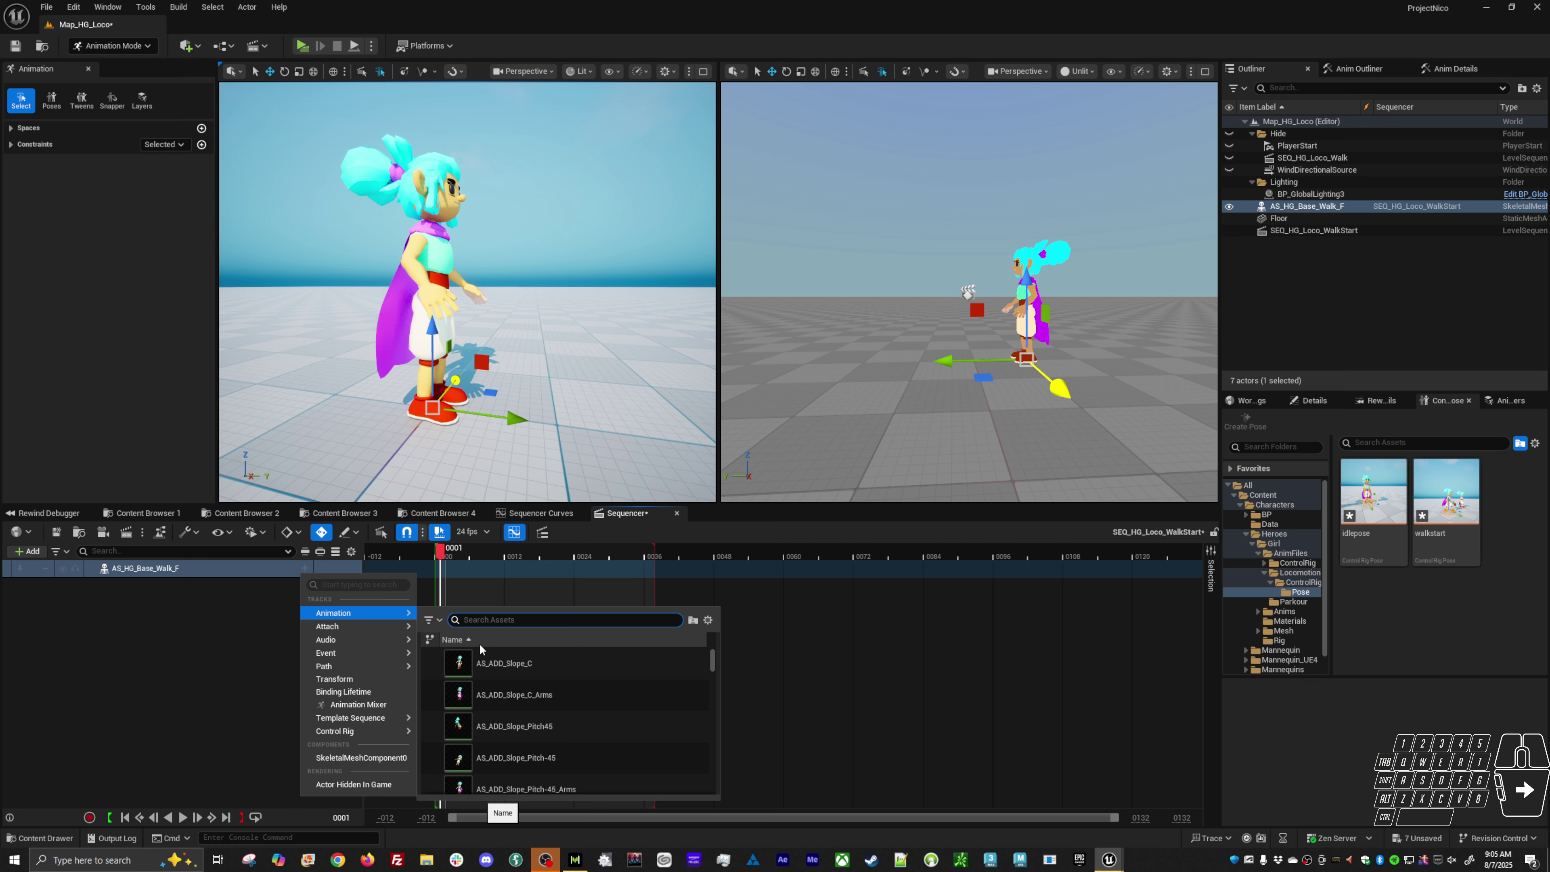
pyautogui.write('walk start')
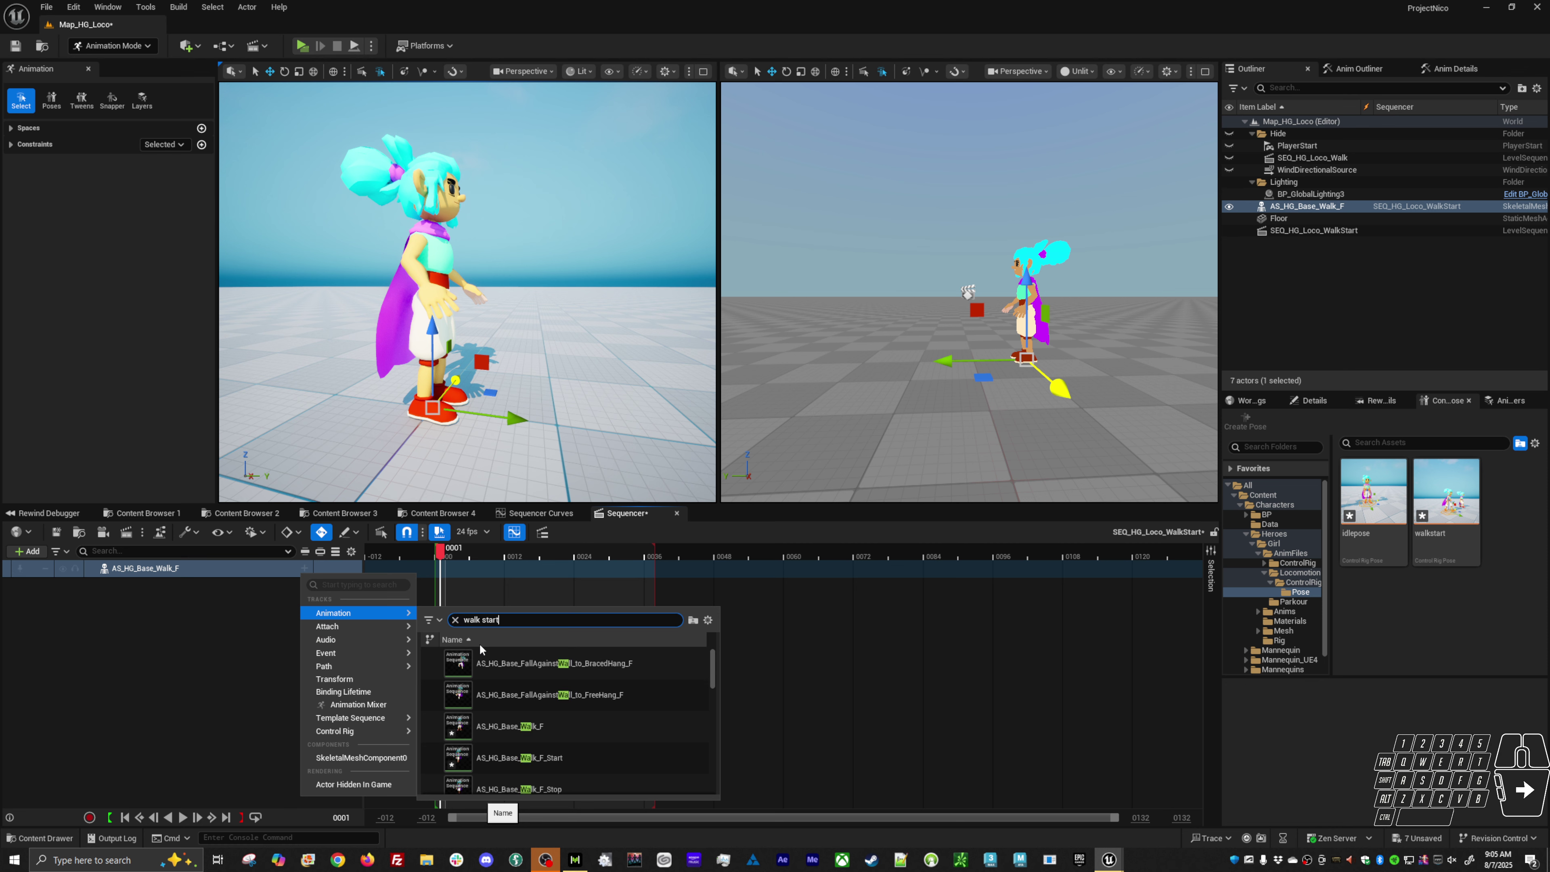
pyautogui.click(504, 676)
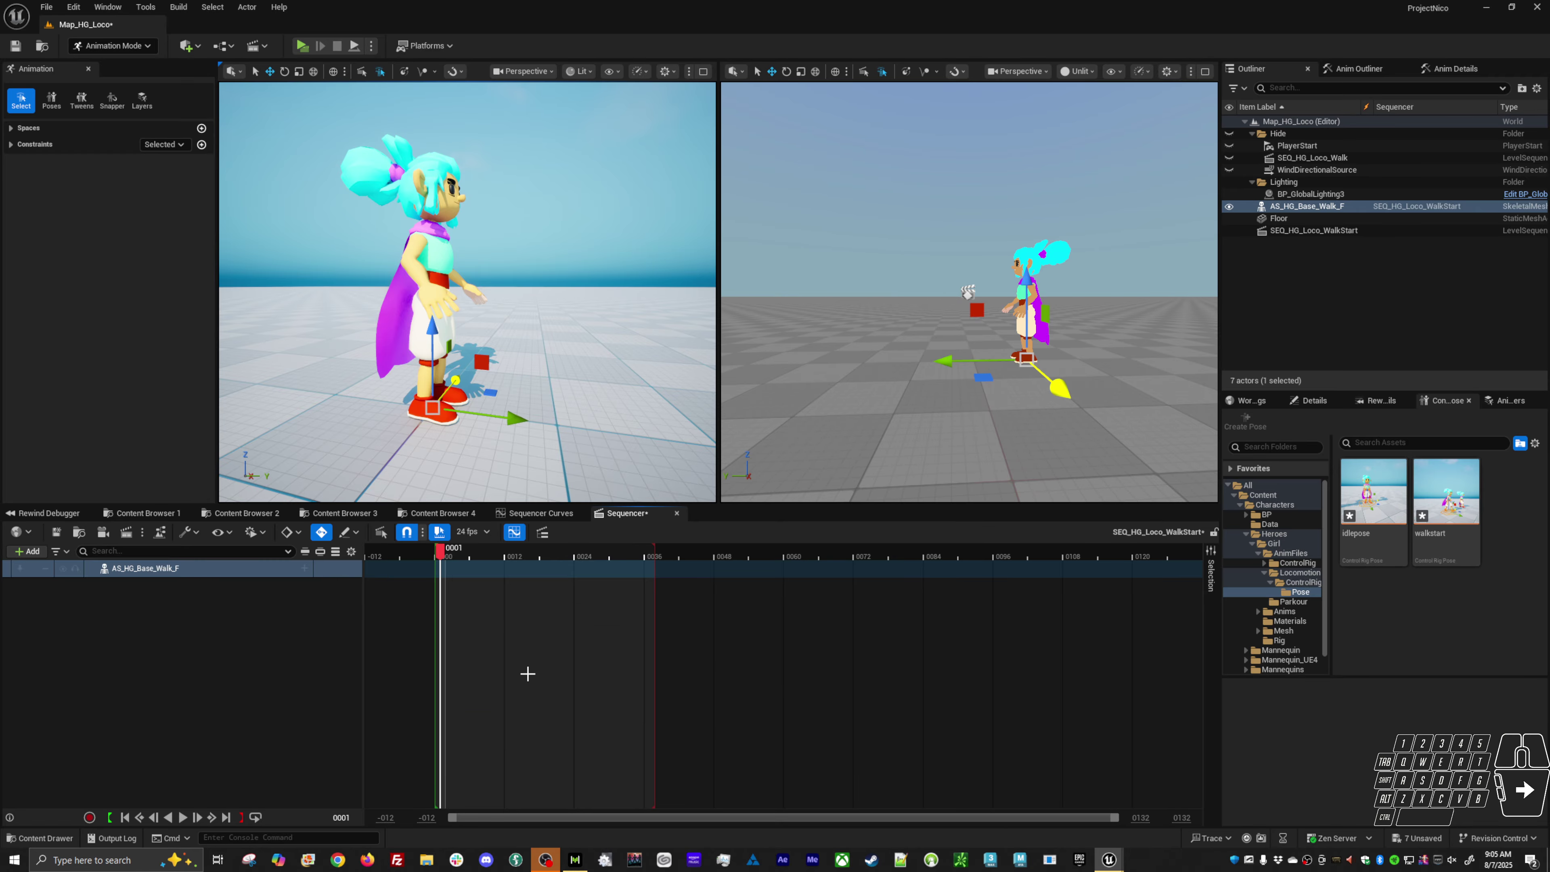
pyautogui.moveTo(476, 571); pyautogui.dragTo(438, 553)
pyautogui.click(182, 566)
pyautogui.rightClick(160, 575)
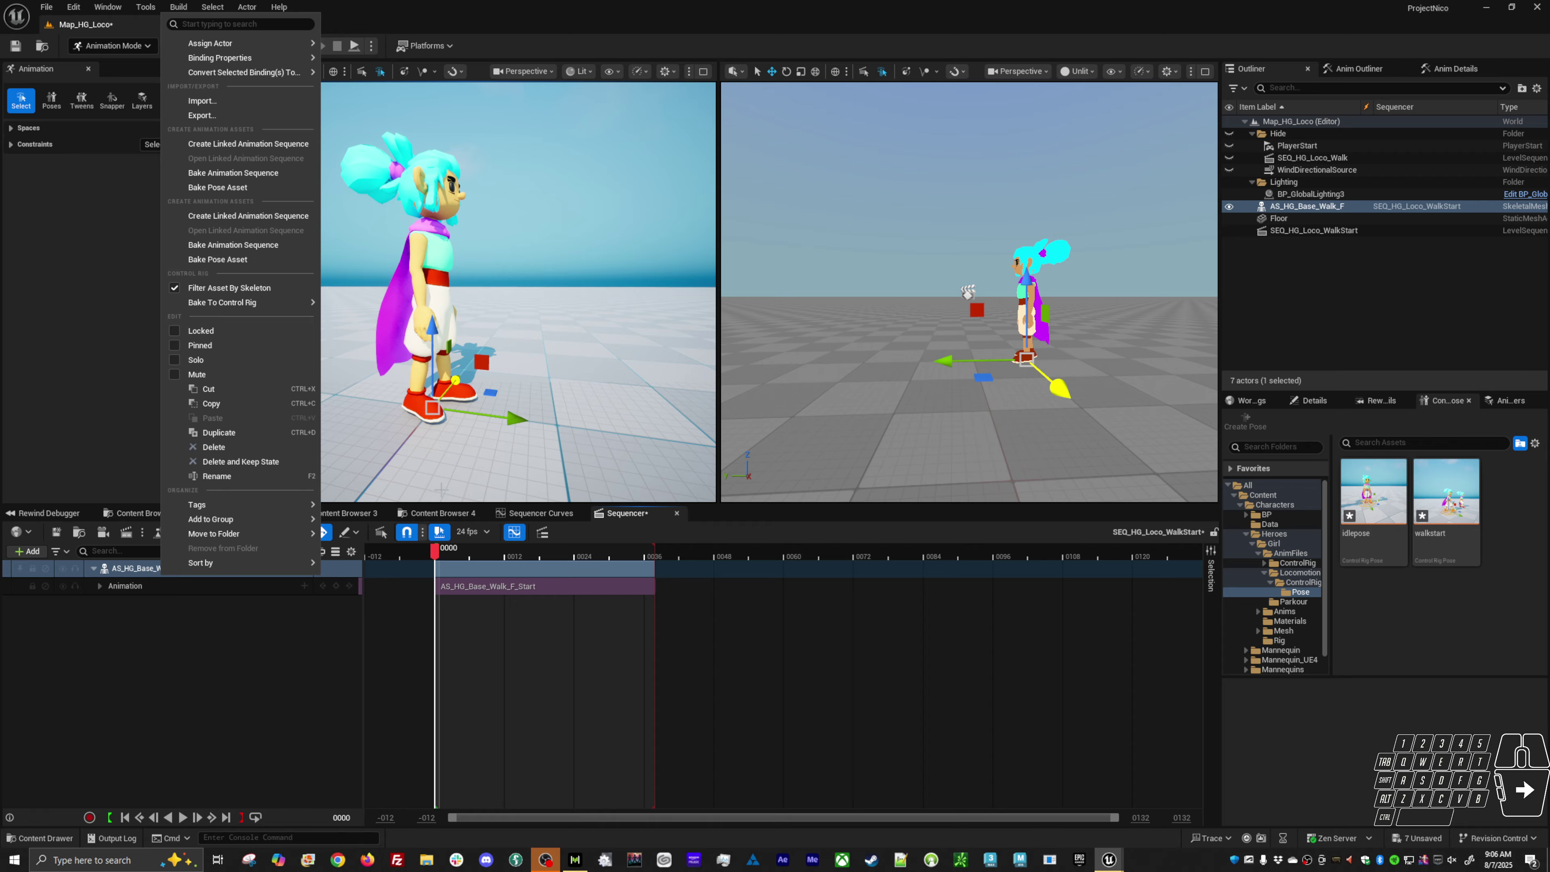
pyautogui.moveTo(434, 554); pyautogui.dragTo(435, 556)
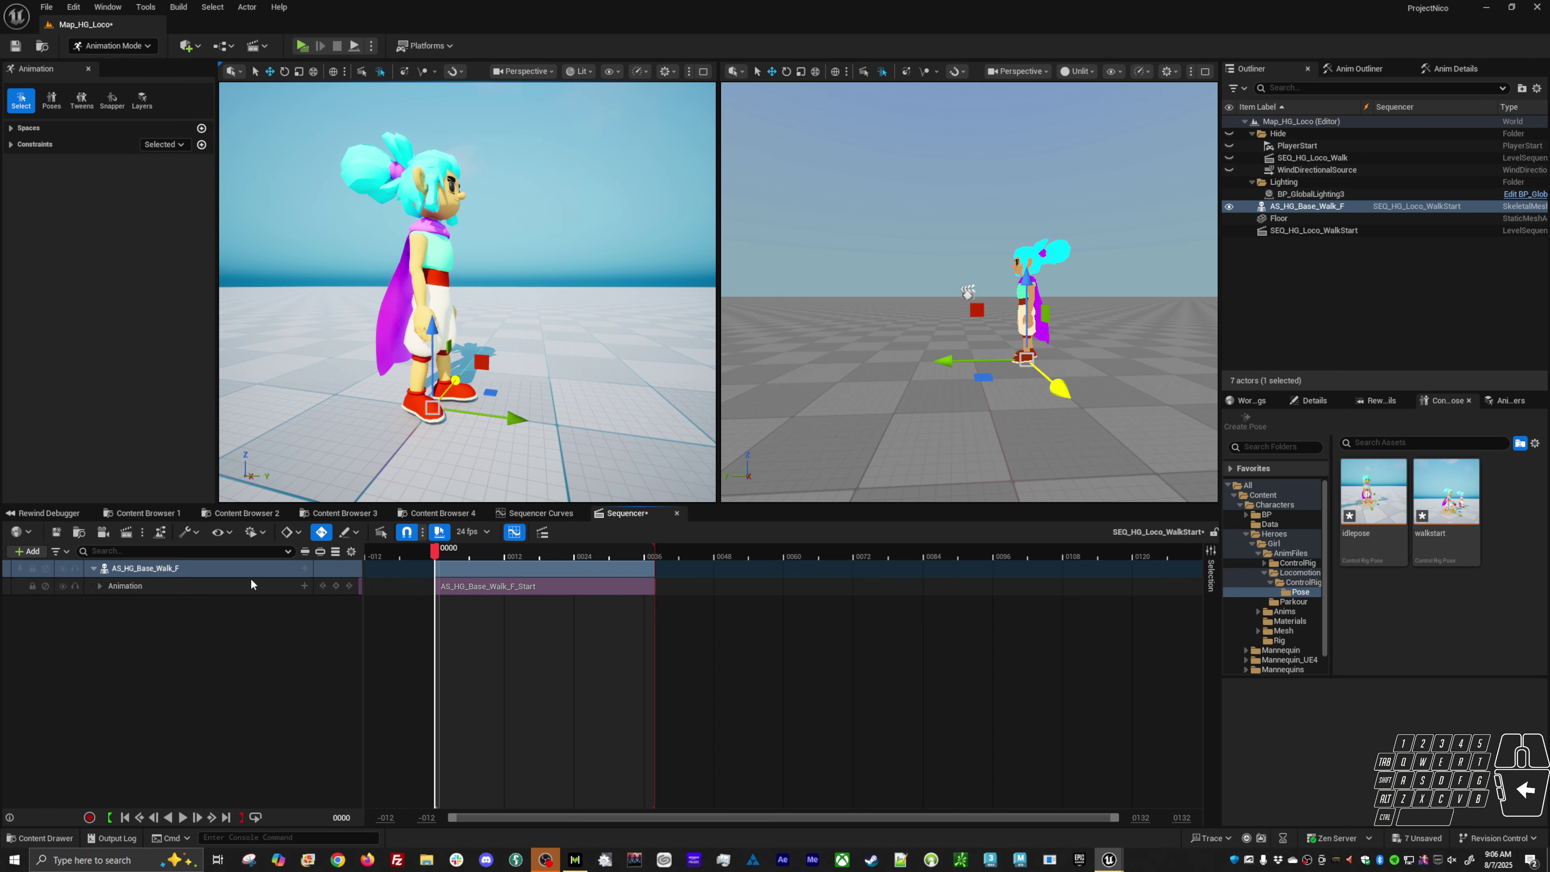
pyautogui.rightClick(203, 572)
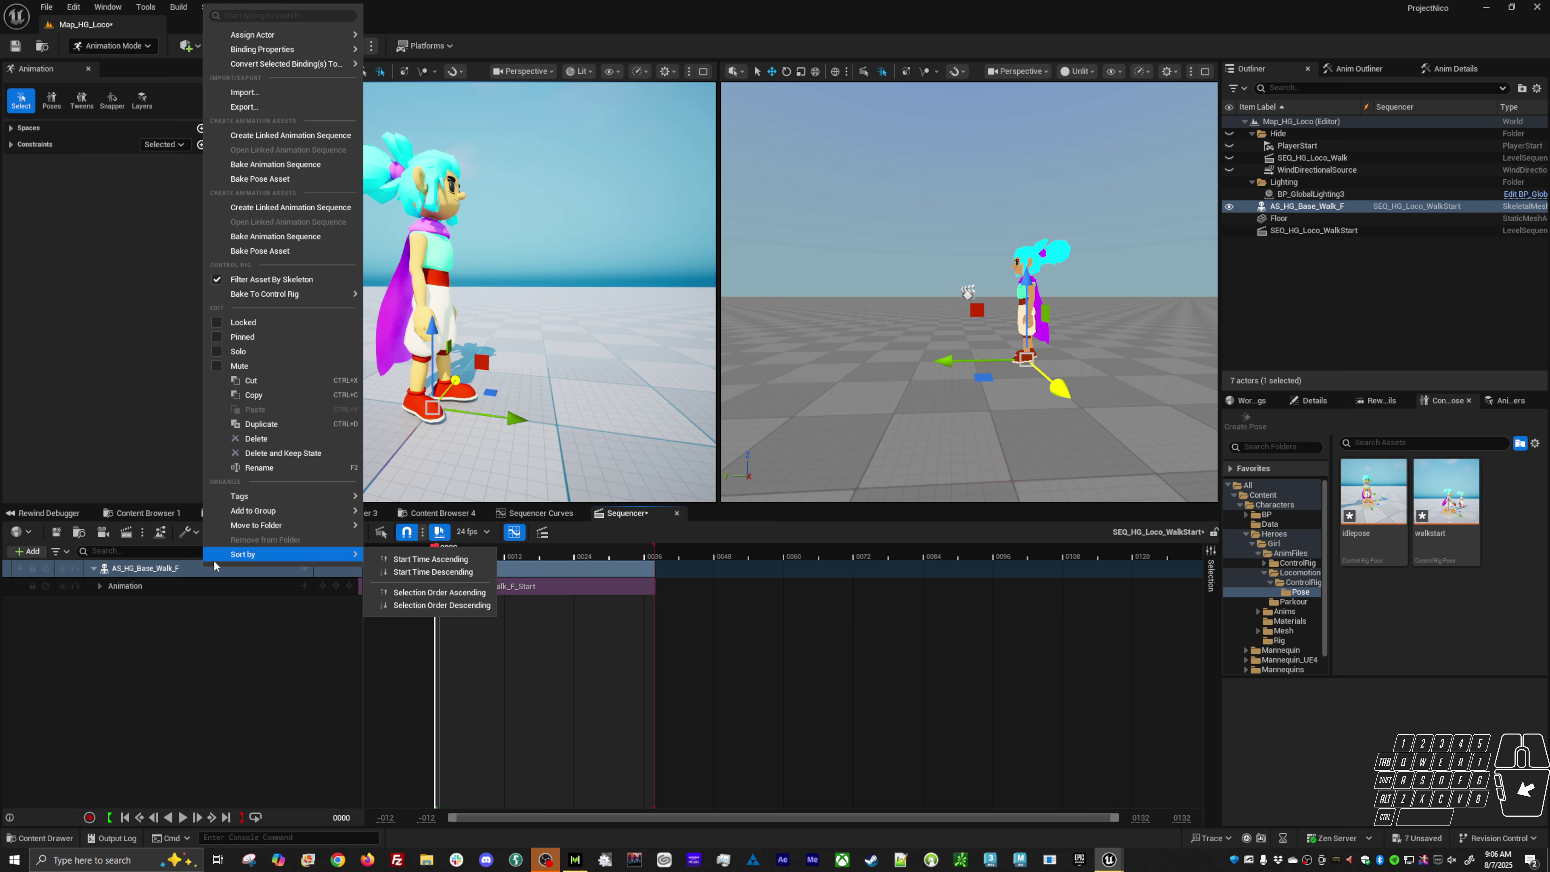
pyautogui.rightClick(198, 588)
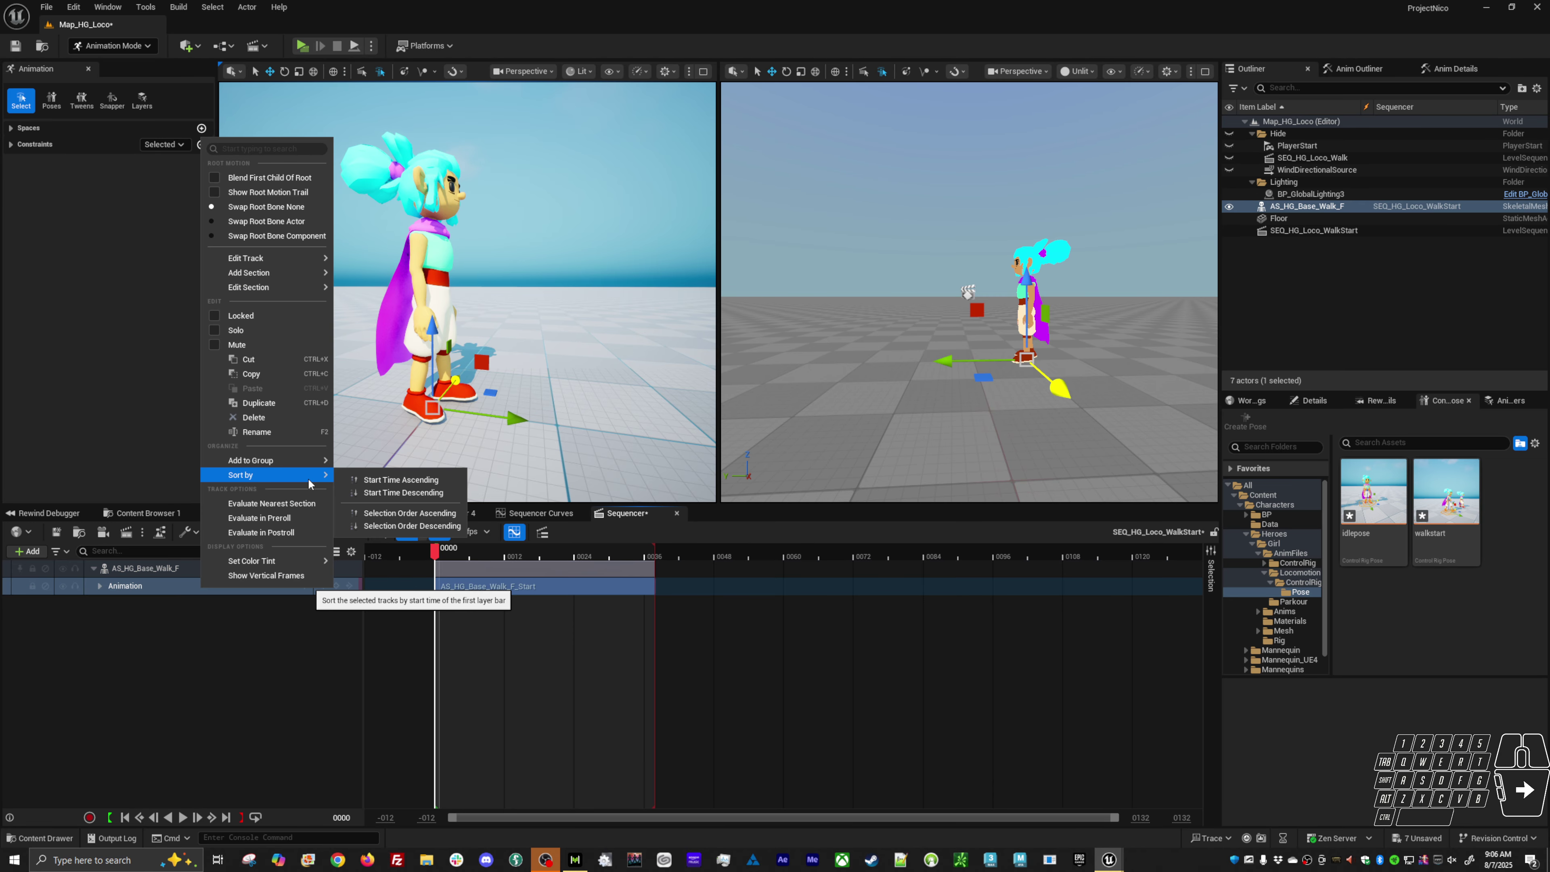
pyautogui.rightClick(155, 567)
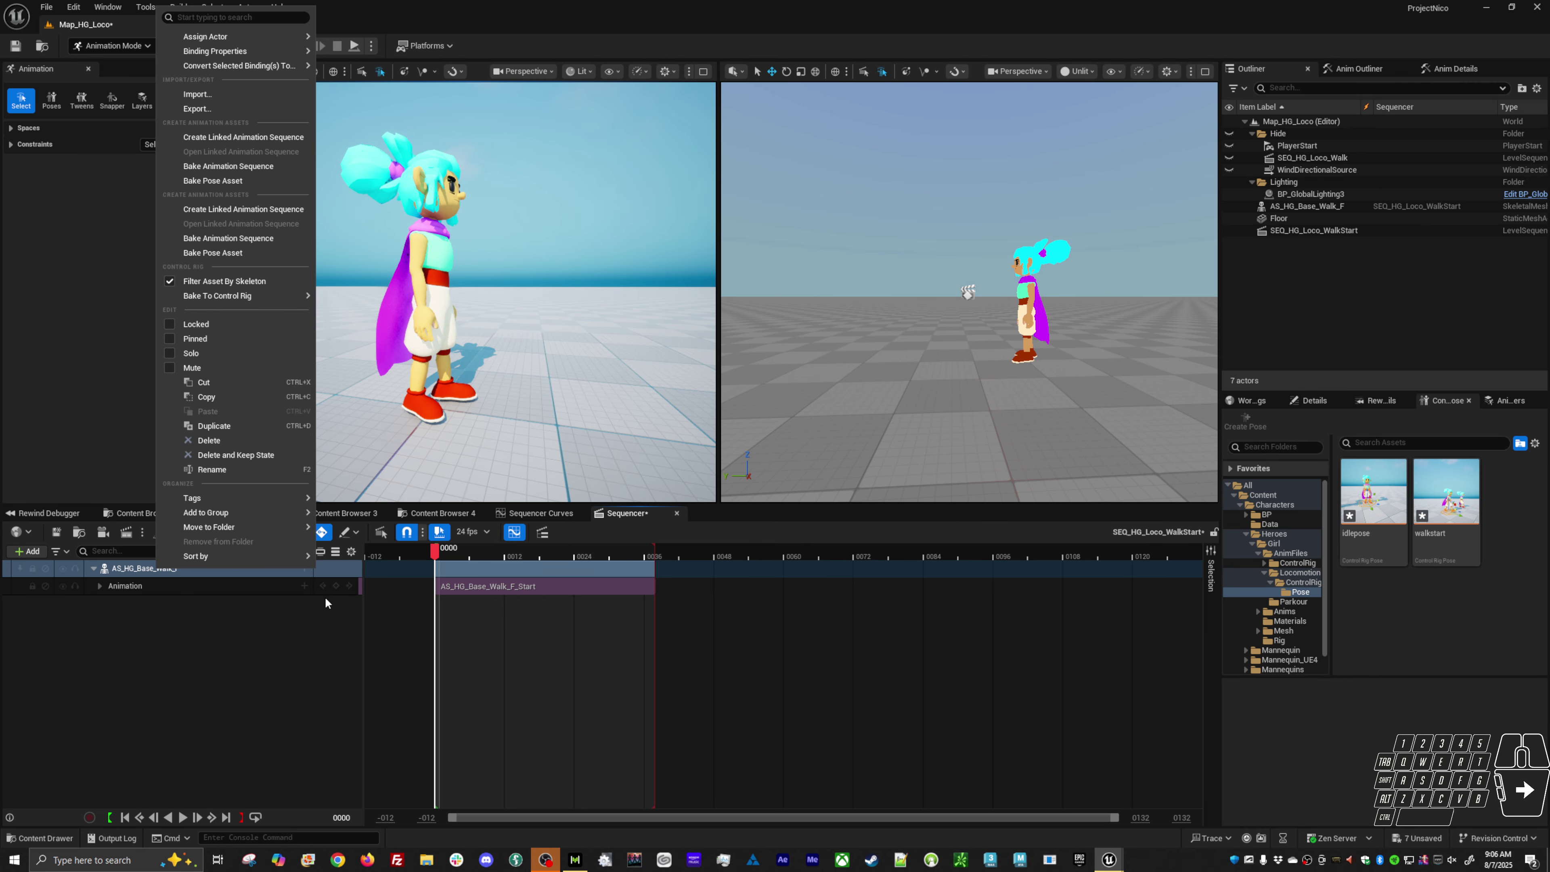
pyautogui.click(471, 579)
pyautogui.rightClick(472, 581)
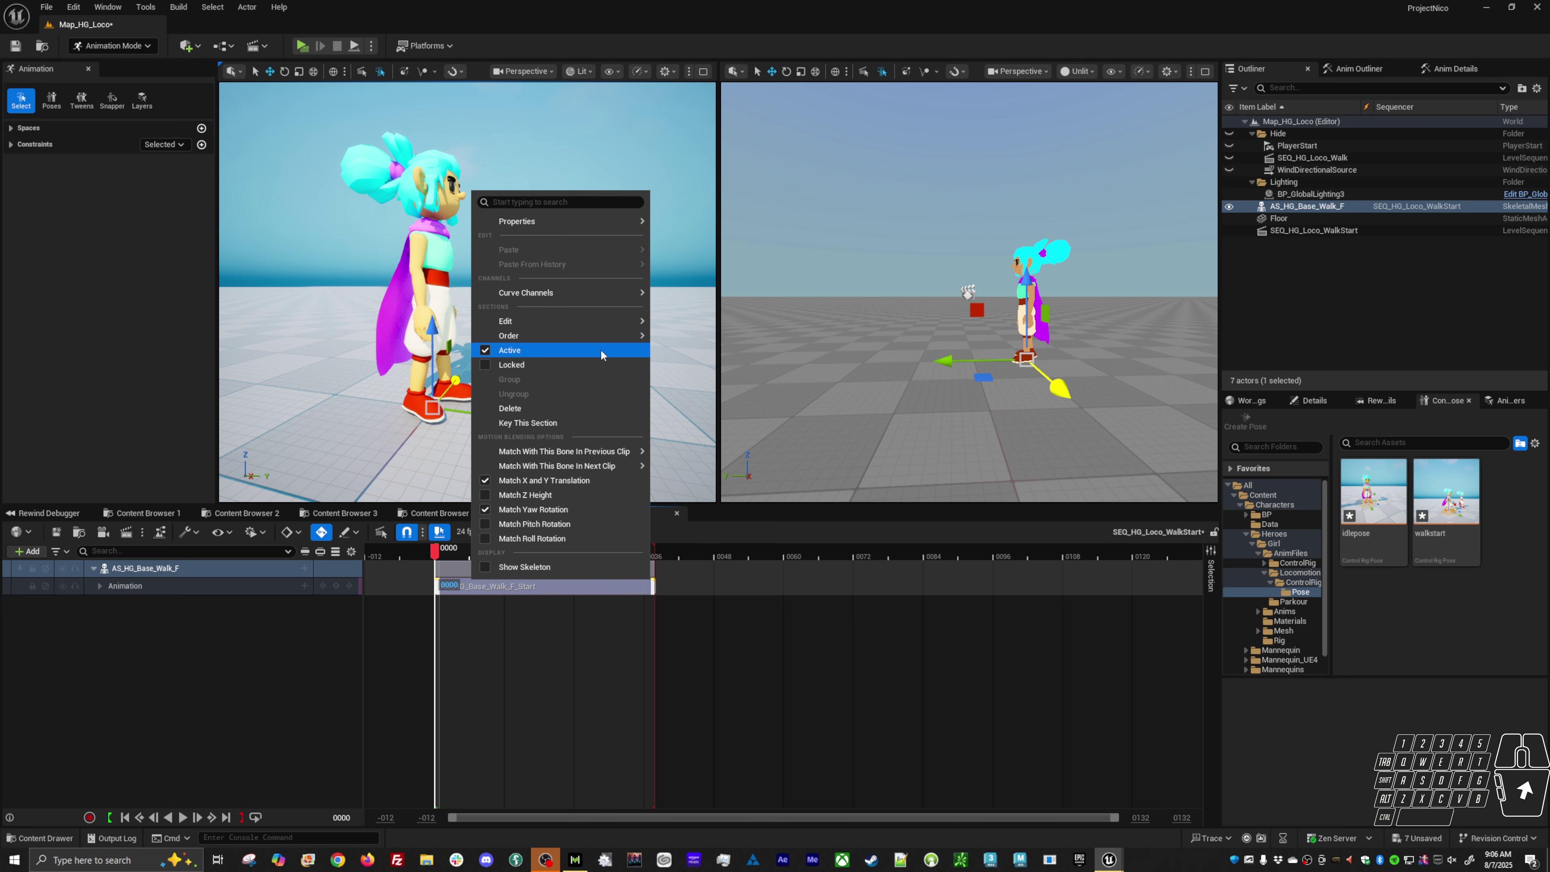
pyautogui.click(304, 586)
pyautogui.click(312, 579)
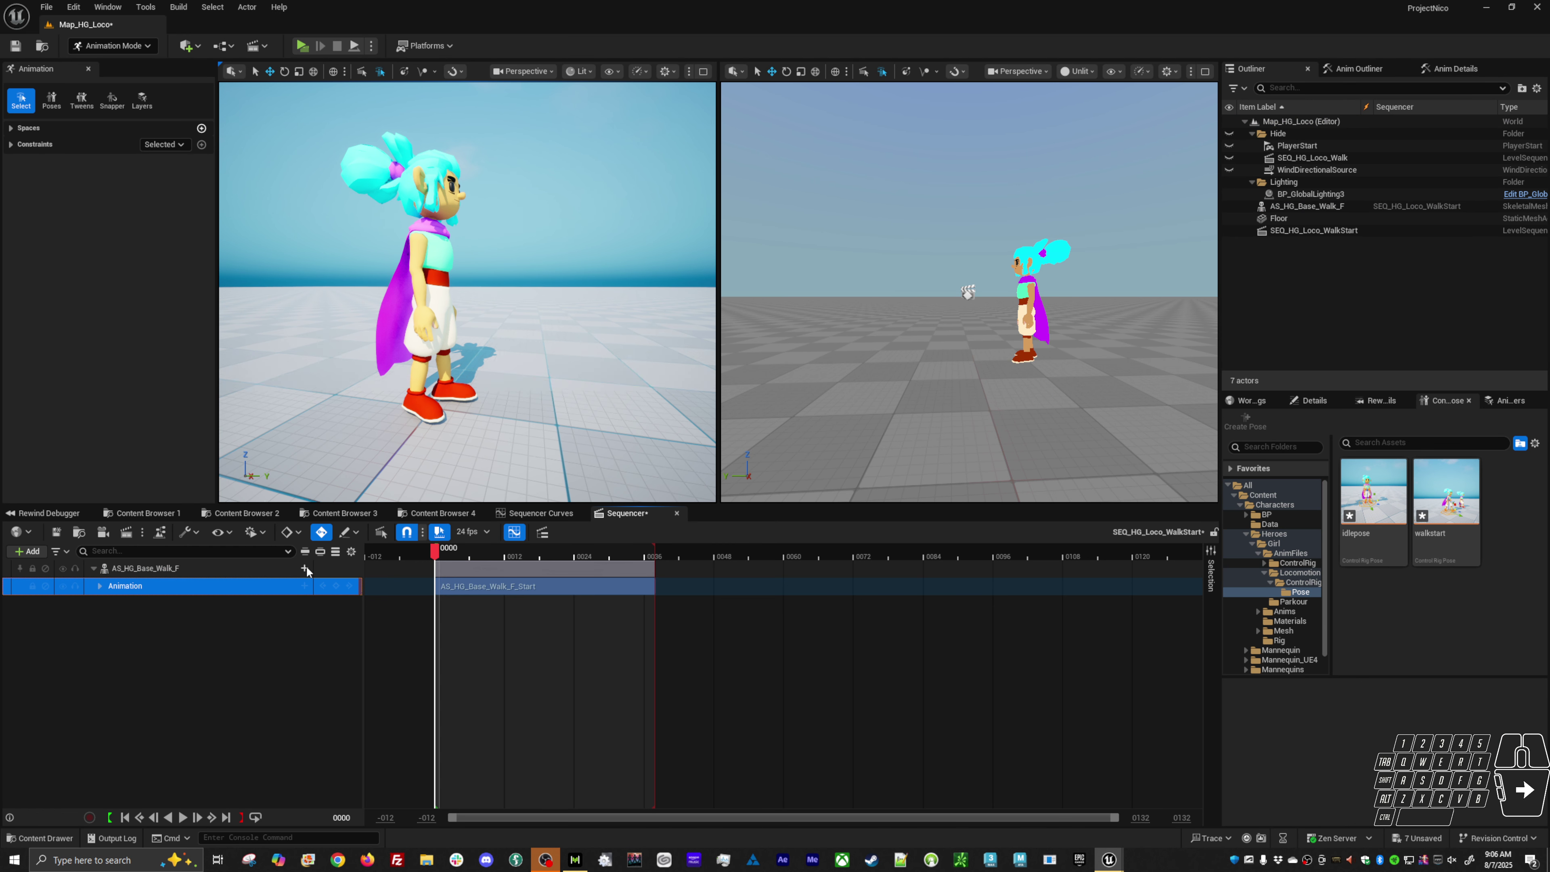
# Step: Turn on the Layered option for control rigs added to AS_HG_Base_Walk_F
pyautogui.click(305, 568)
pyautogui.moveTo(376, 731)
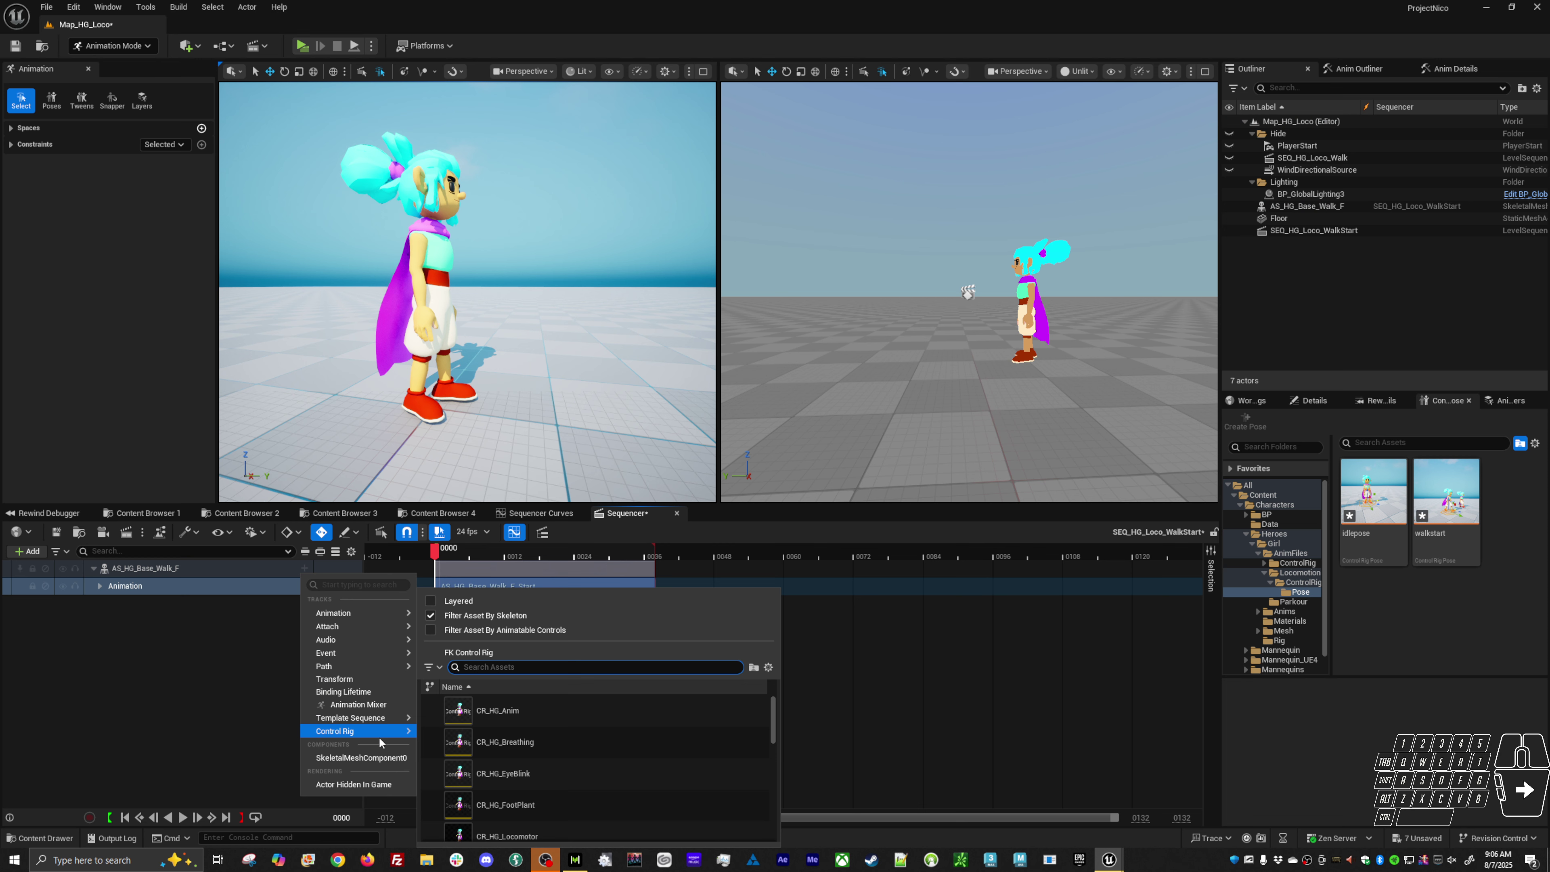
pyautogui.click(454, 650)
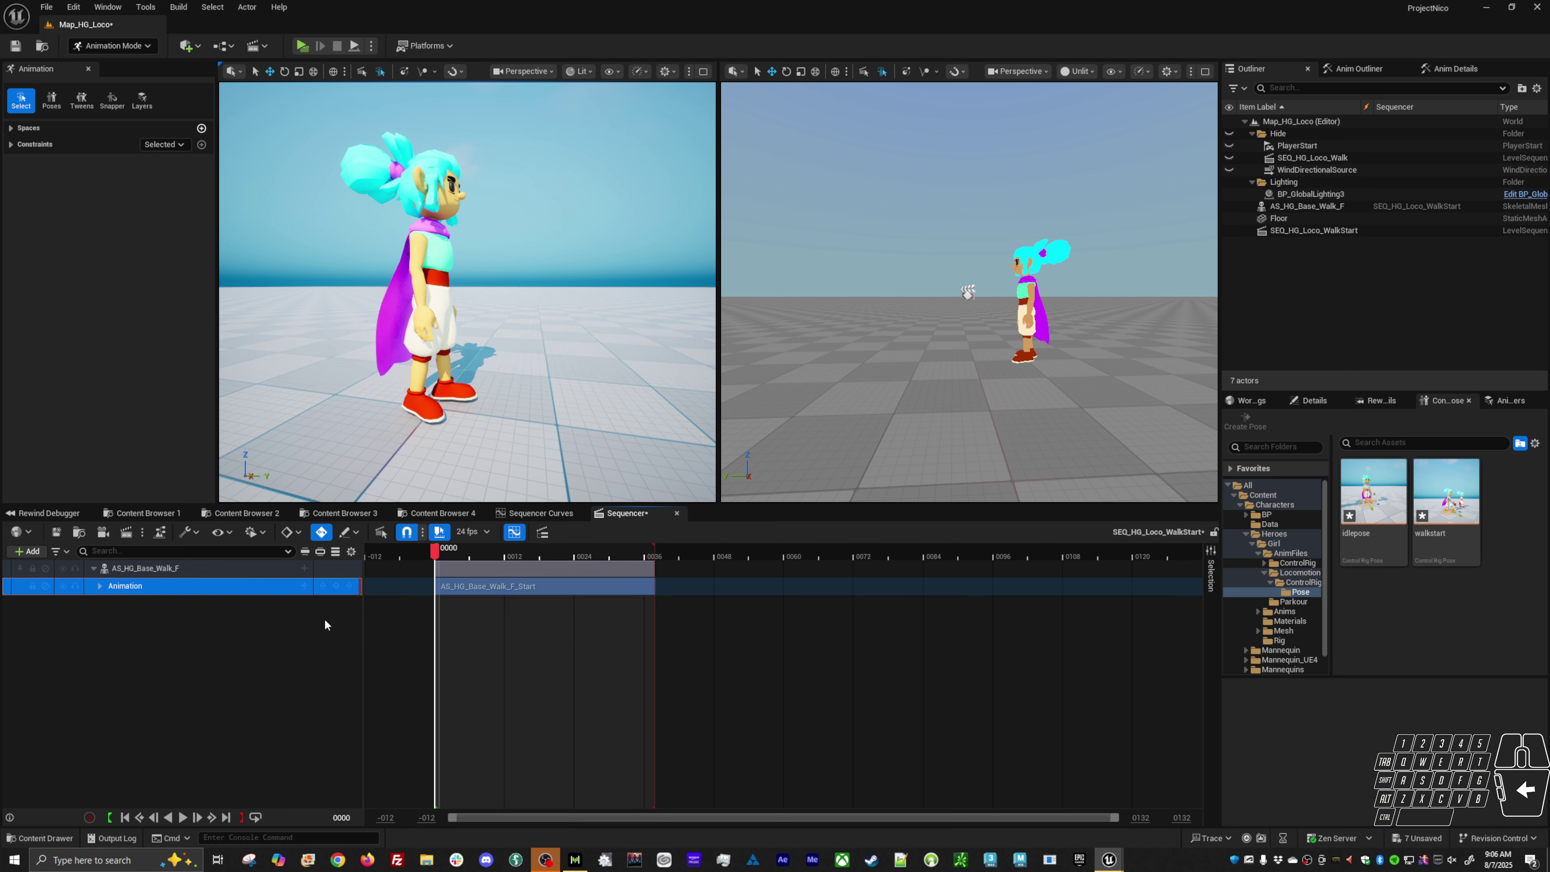
# Step: Add CR_HG_Anim as a layered control rig on AS_HG_Base_Walk_F
pyautogui.click(305, 568)
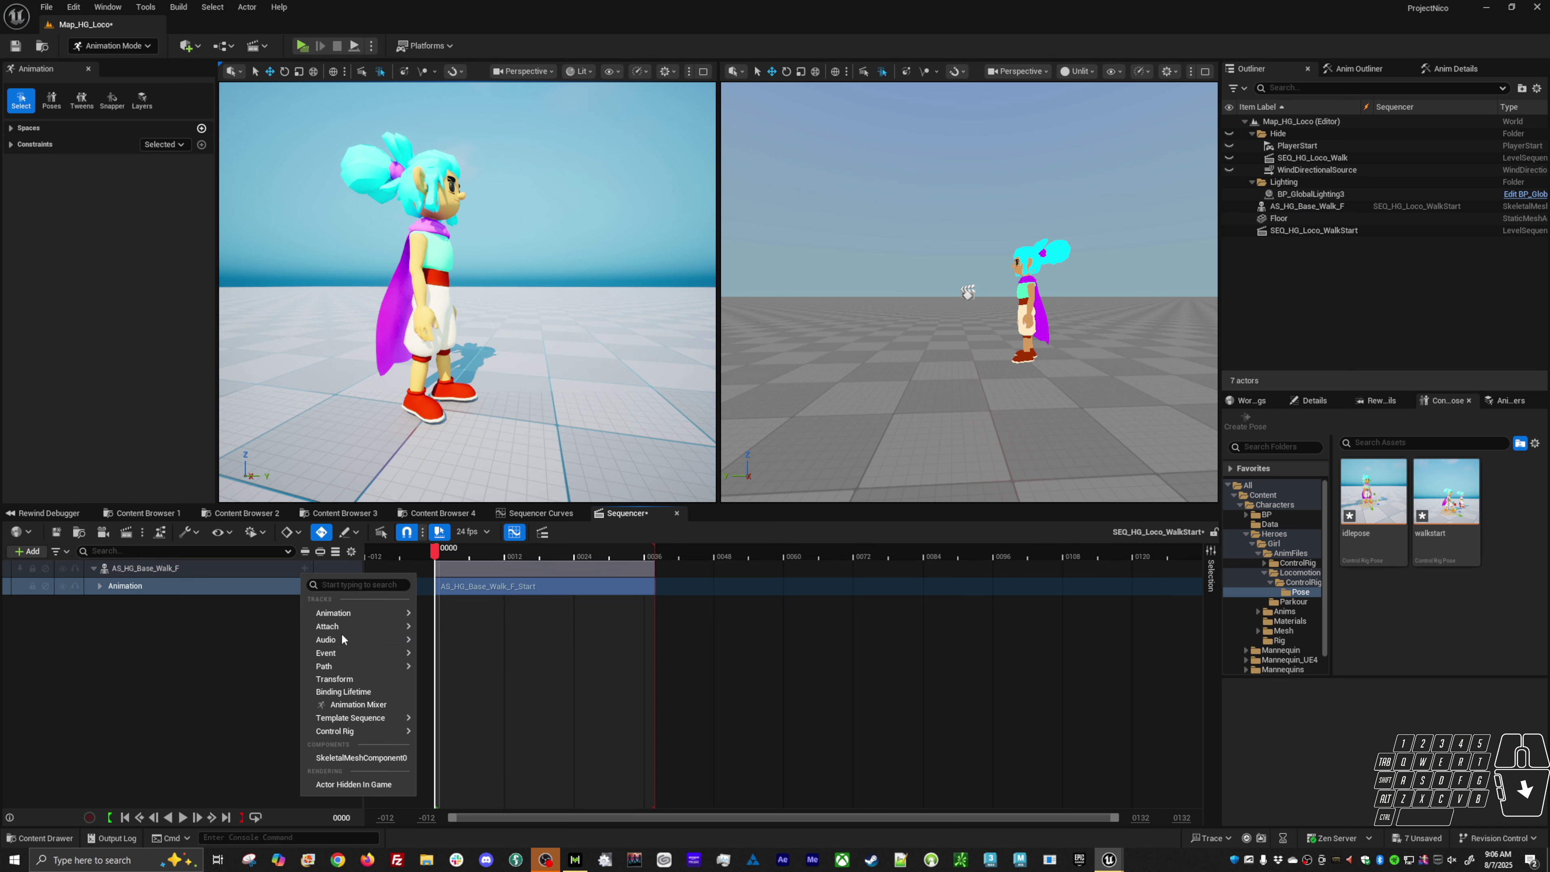
pyautogui.moveTo(353, 736)
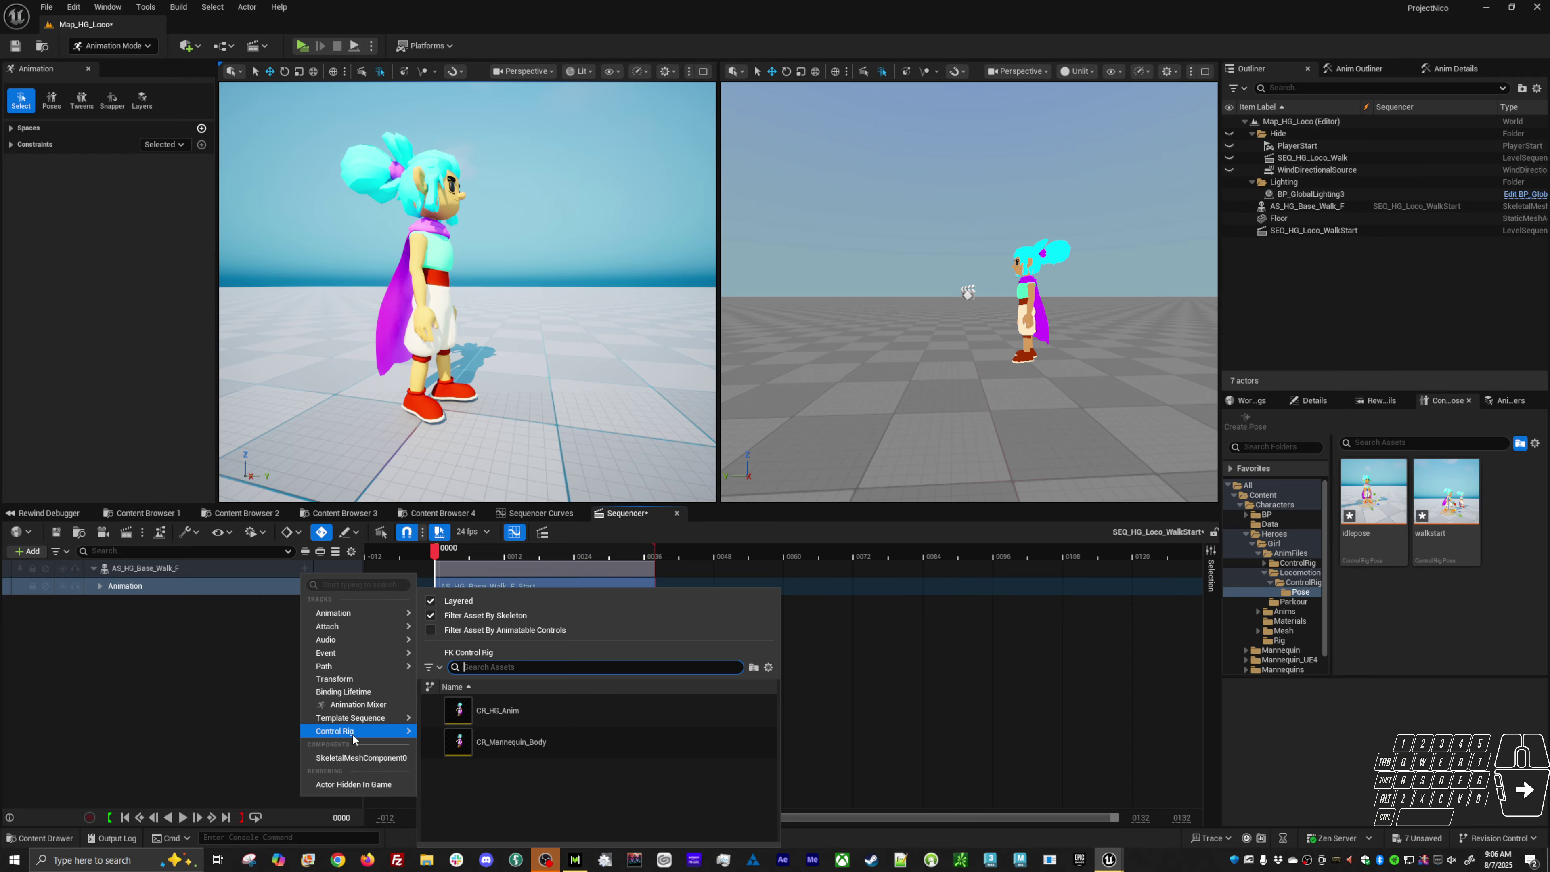
pyautogui.click(506, 712)
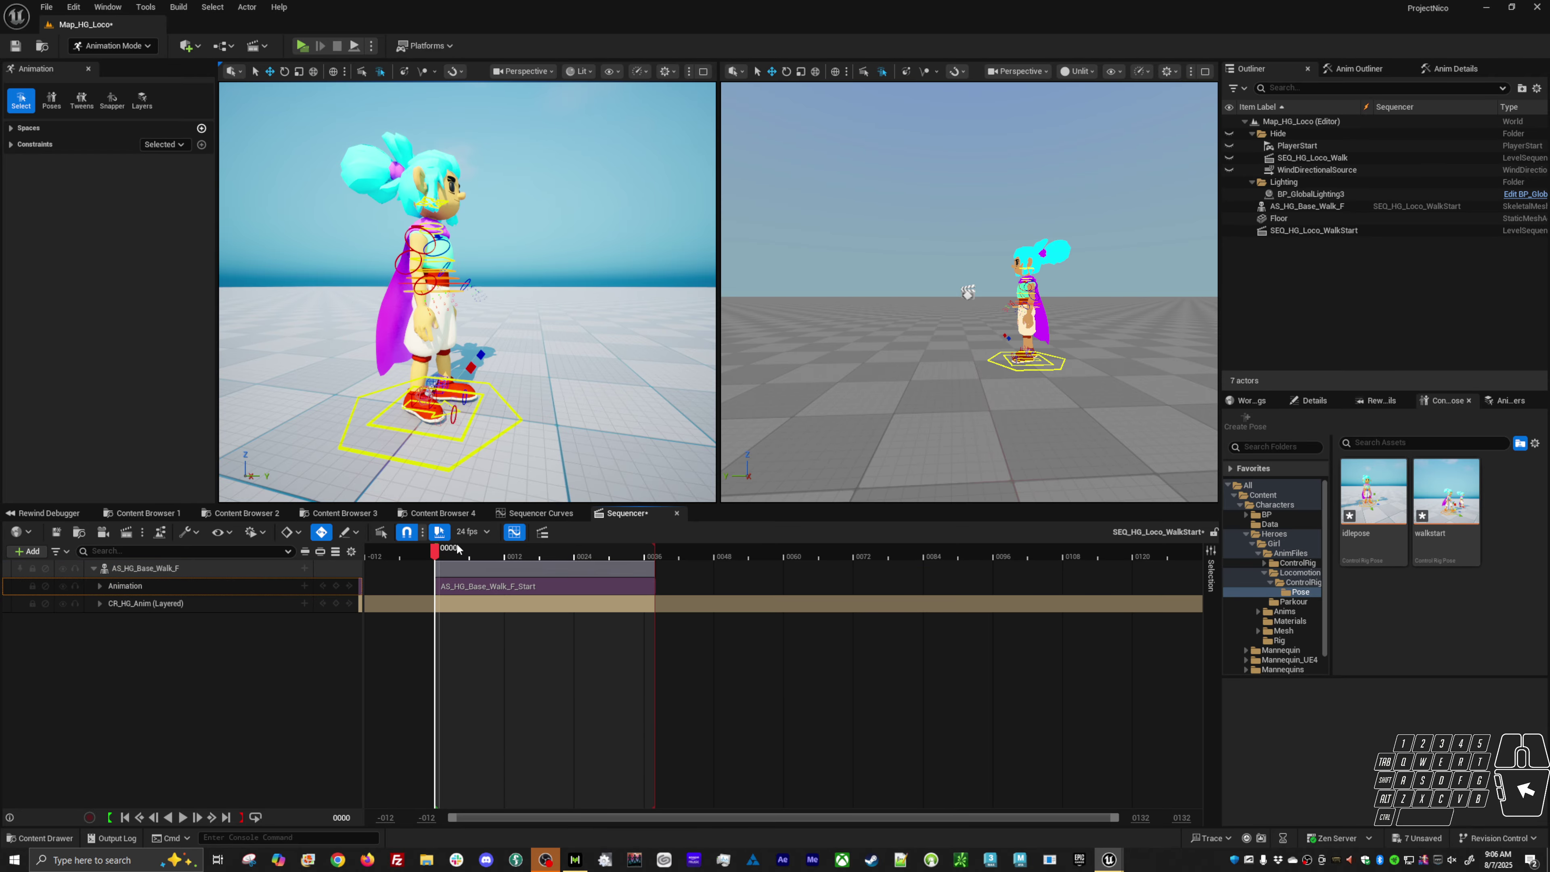
# Step: Scrub to frame 24 and compare the rig's root control with the walking character's position
pyautogui.moveTo(460, 550); pyautogui.dragTo(578, 556)
pyautogui.moveTo(616, 197)
pyautogui.keyDown('alt'); pyautogui.mouseDown()
pyautogui.moveTo(579, 195)
pyautogui.moveTo(602, 195)
pyautogui.mouseUp(); pyautogui.keyUp('alt')
pyautogui.scroll(3, 518, 443)
pyautogui.keyDown('alt'); pyautogui.moveTo(502, 442); pyautogui.dragTo(473, 401); pyautogui.keyUp('alt')
pyautogui.click(519, 452)
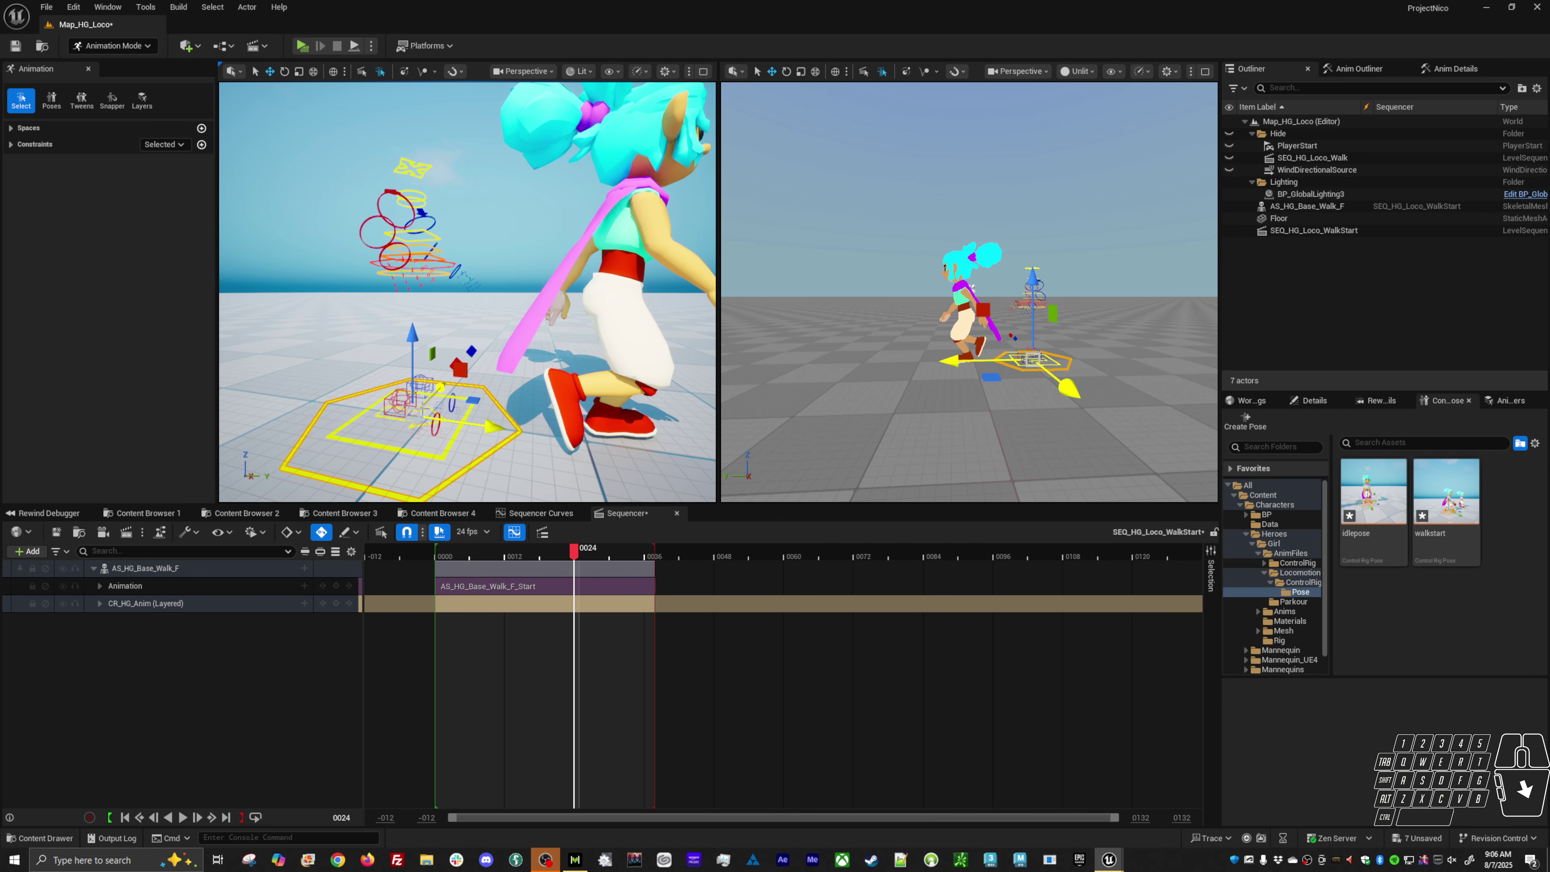
# Step: Scrub back near the start of the sequence and delete the layered CR_HG_Anim track
pyautogui.moveTo(616, 557); pyautogui.dragTo(452, 556)
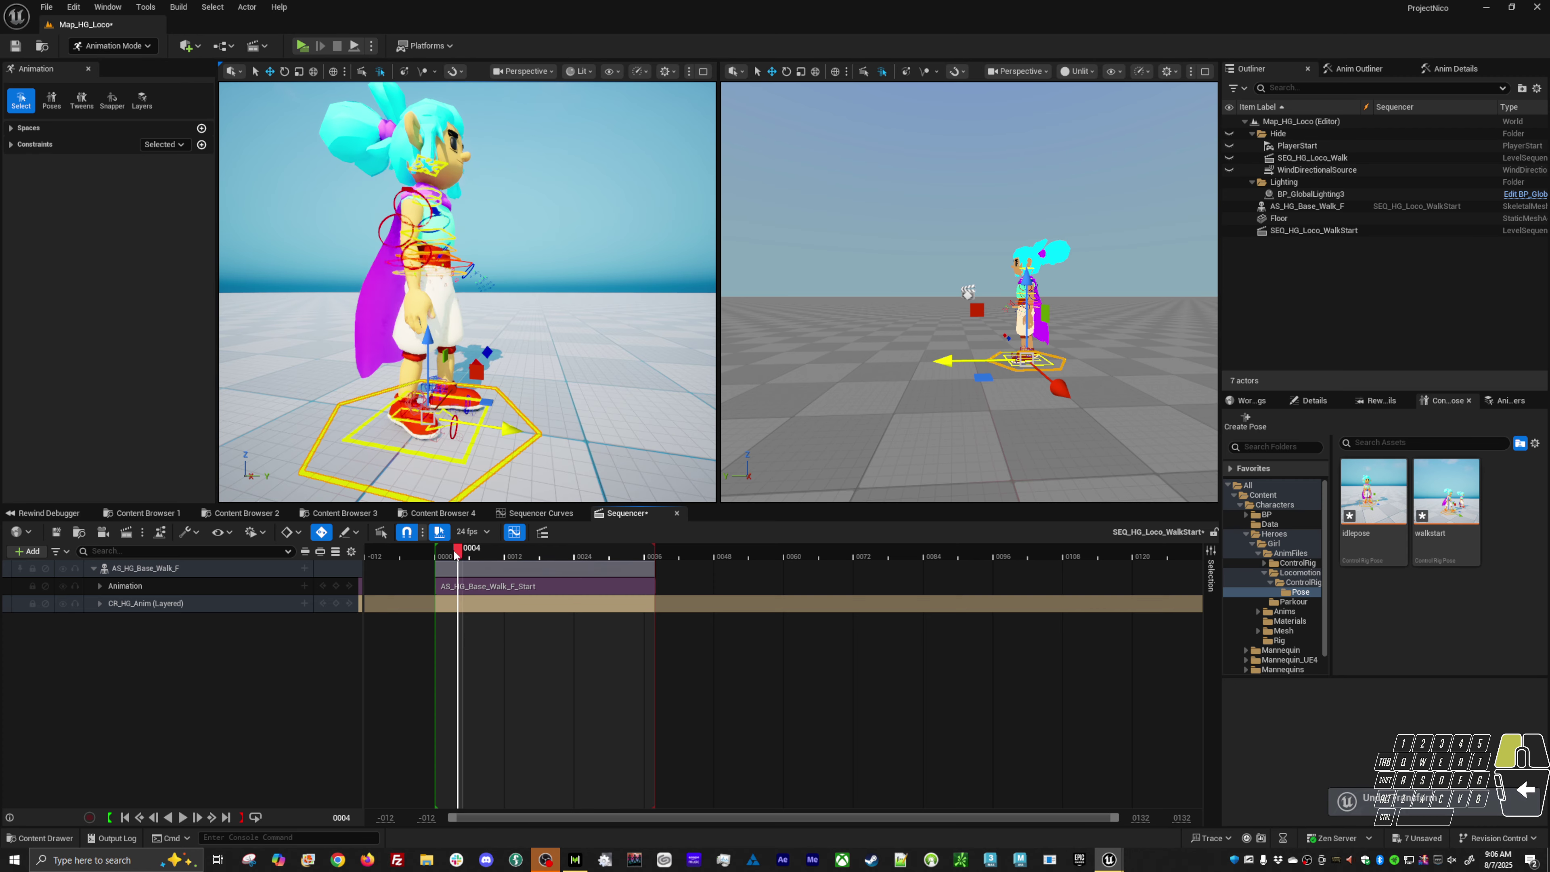
pyautogui.click(241, 602)
pyautogui.press('Delete')
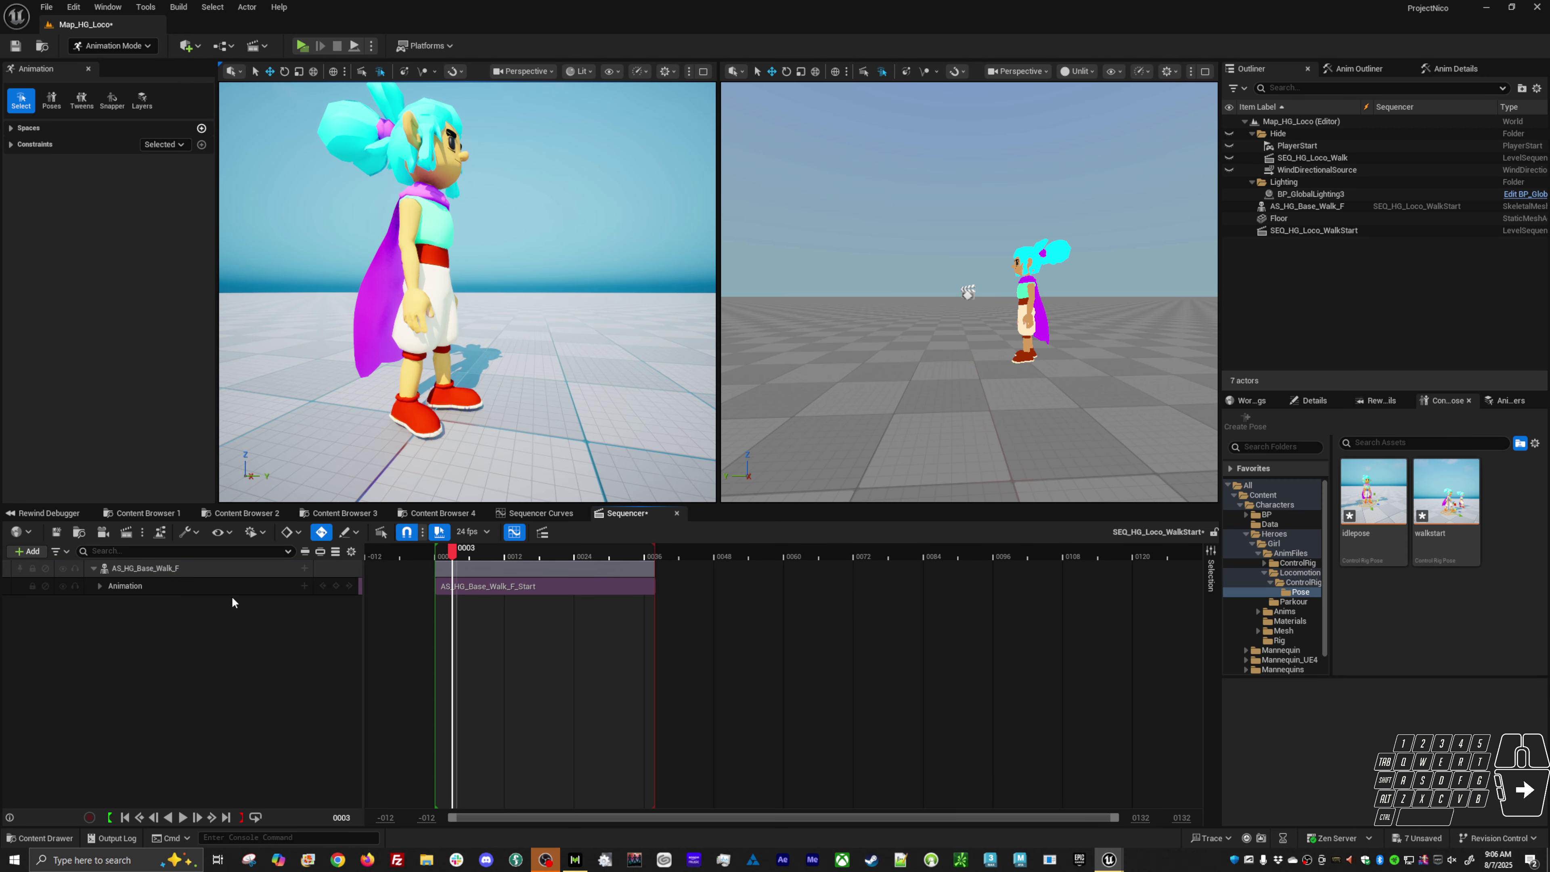
# Step: Add CR_Mannequin_Body as a layered control rig on AS_HG_Base_Walk_F
pyautogui.click(244, 585)
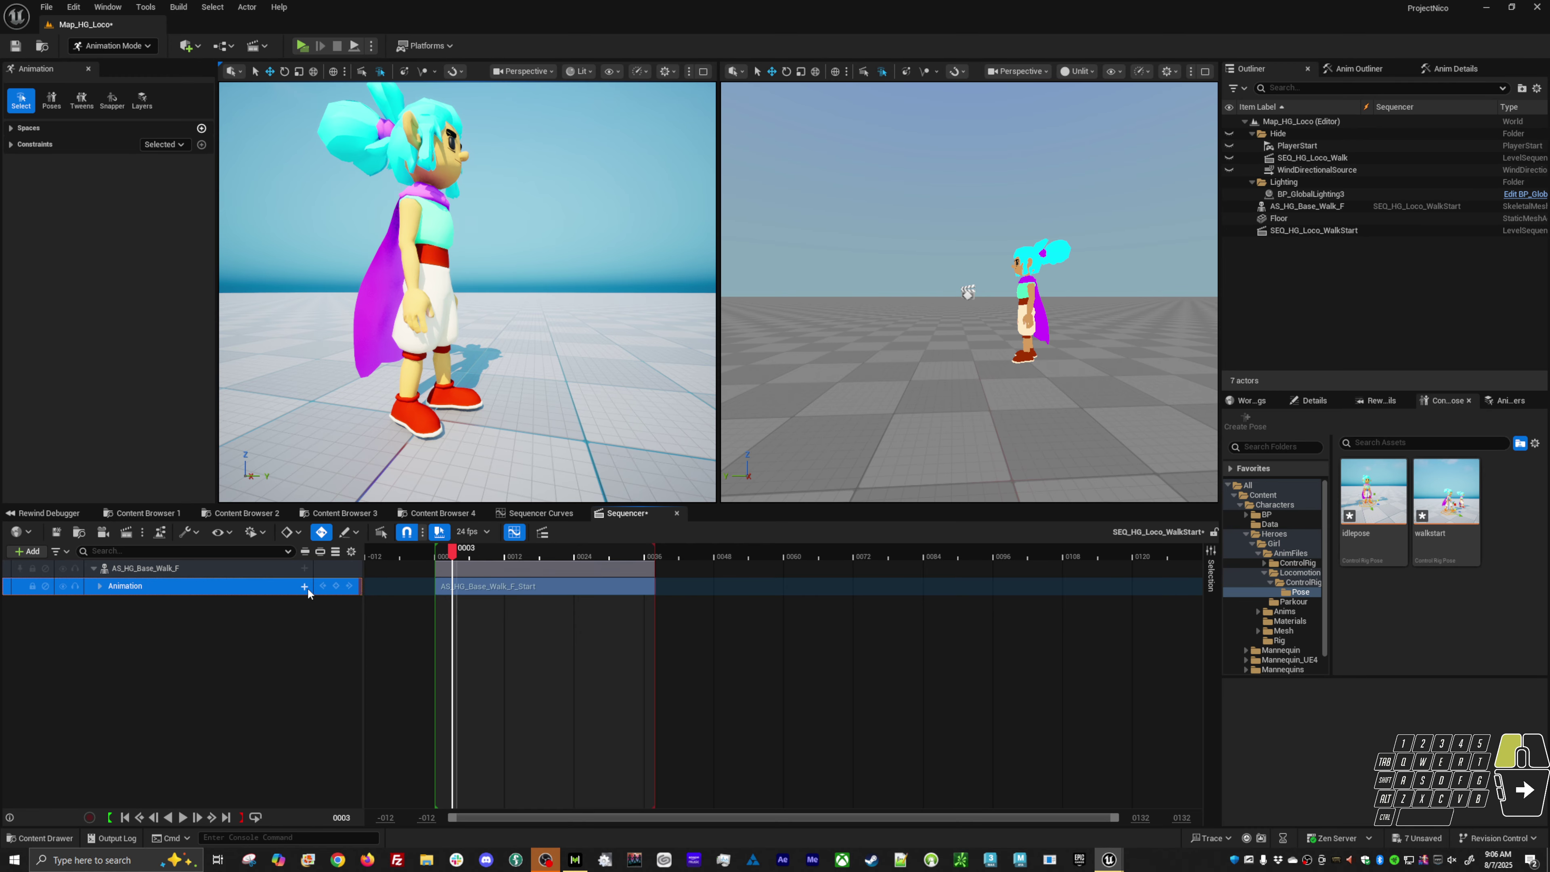
pyautogui.click(304, 586)
pyautogui.click(252, 589)
pyautogui.click(304, 568)
pyautogui.moveTo(357, 724)
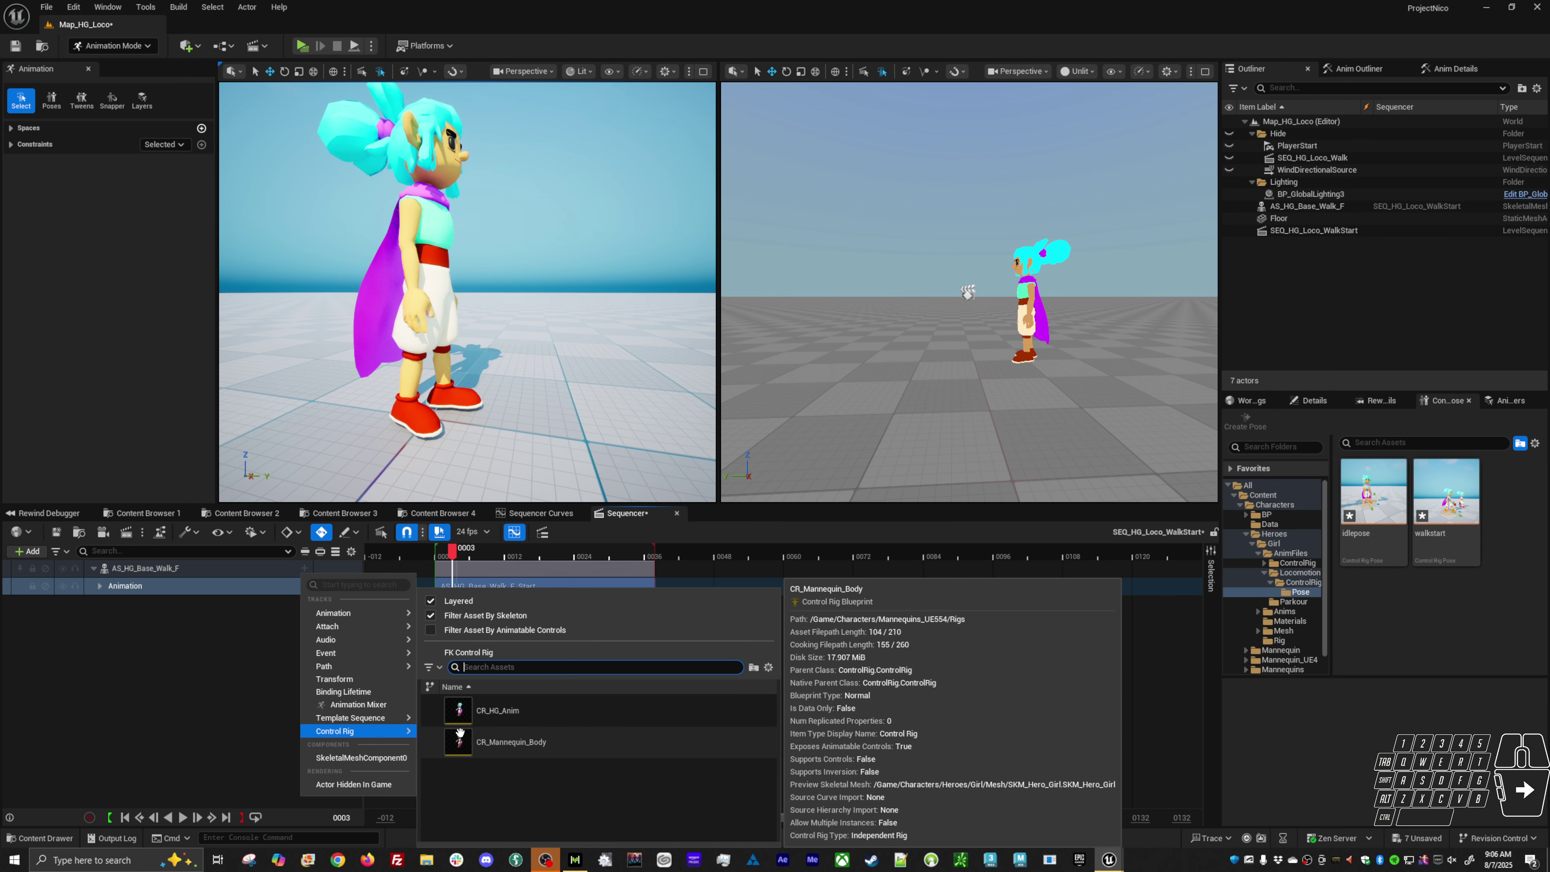
pyautogui.click(487, 741)
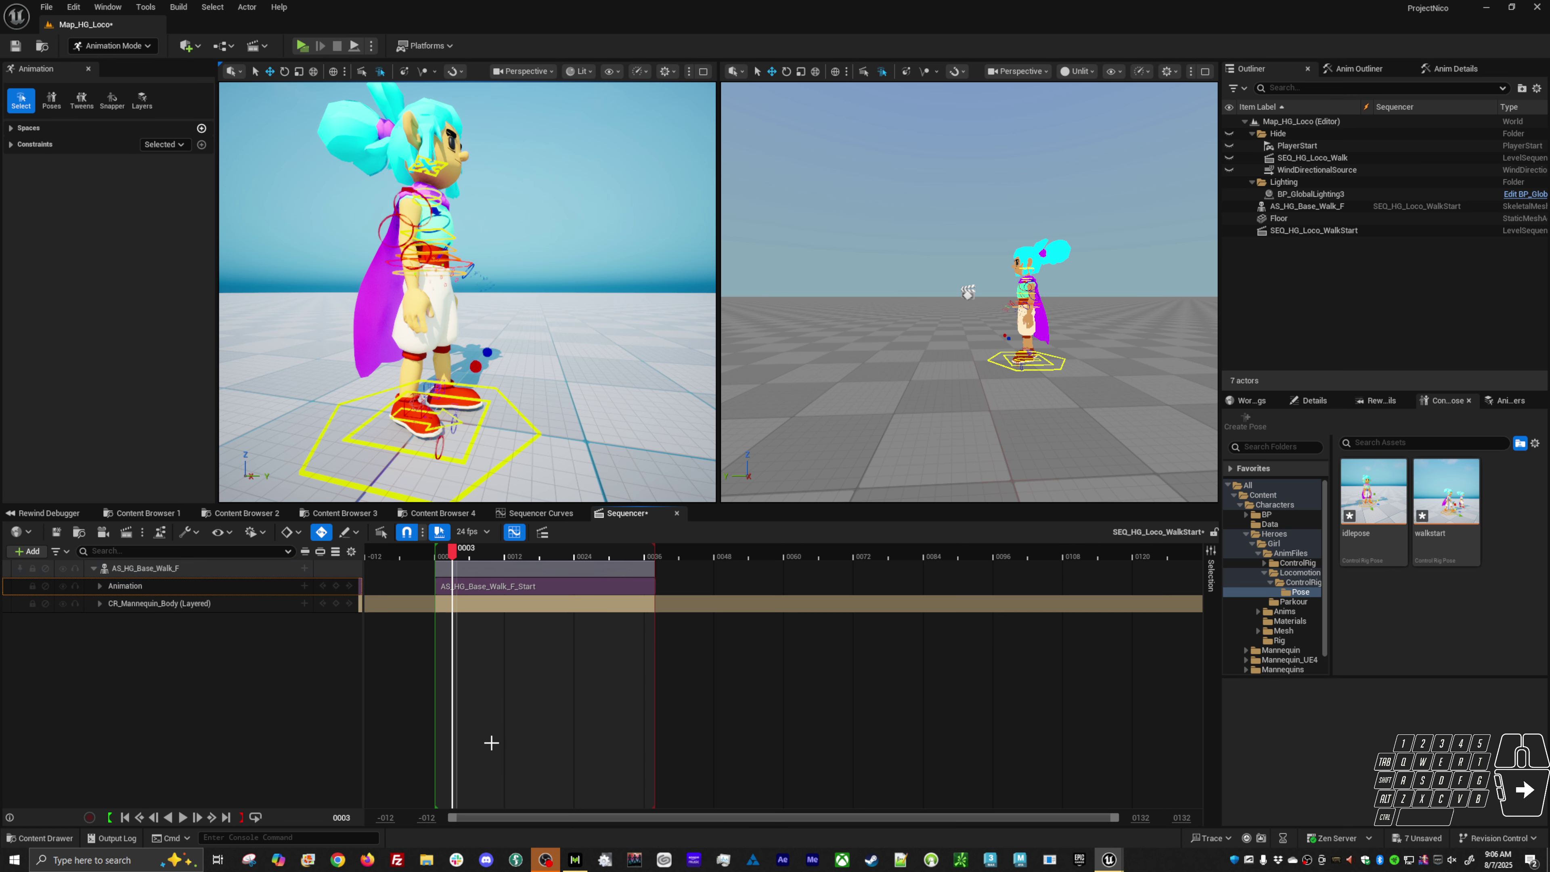
# Step: Check the rig's controls around frame 0 and delete the layered CR_Mannequin_Body track
pyautogui.moveTo(454, 555)
pyautogui.mouseDown()
pyautogui.moveTo(607, 557)
pyautogui.moveTo(439, 563)
pyautogui.mouseUp()
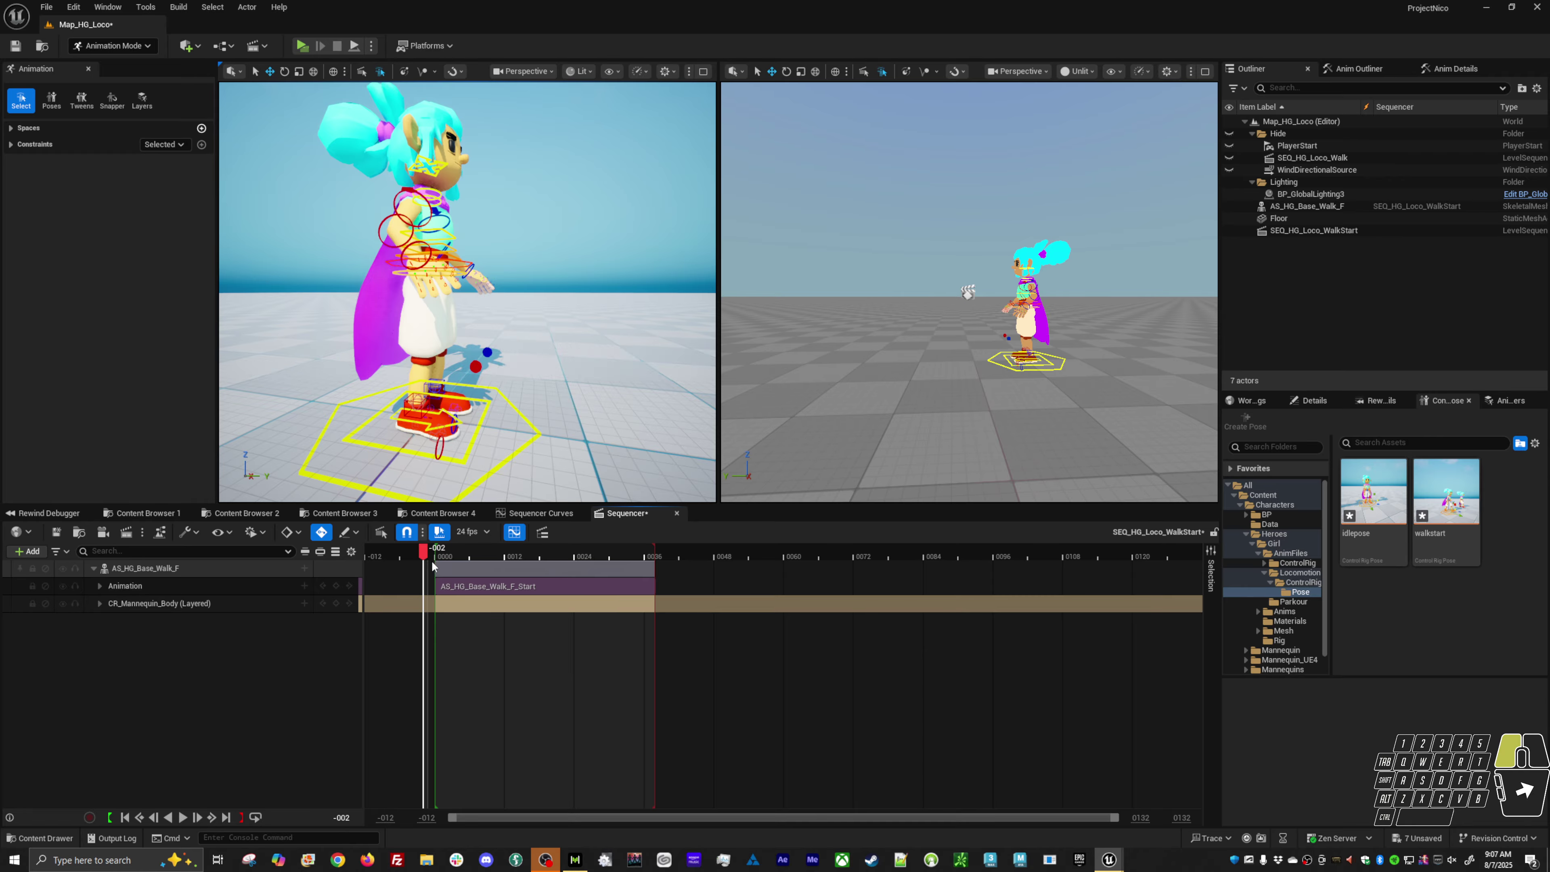
pyautogui.click(244, 603)
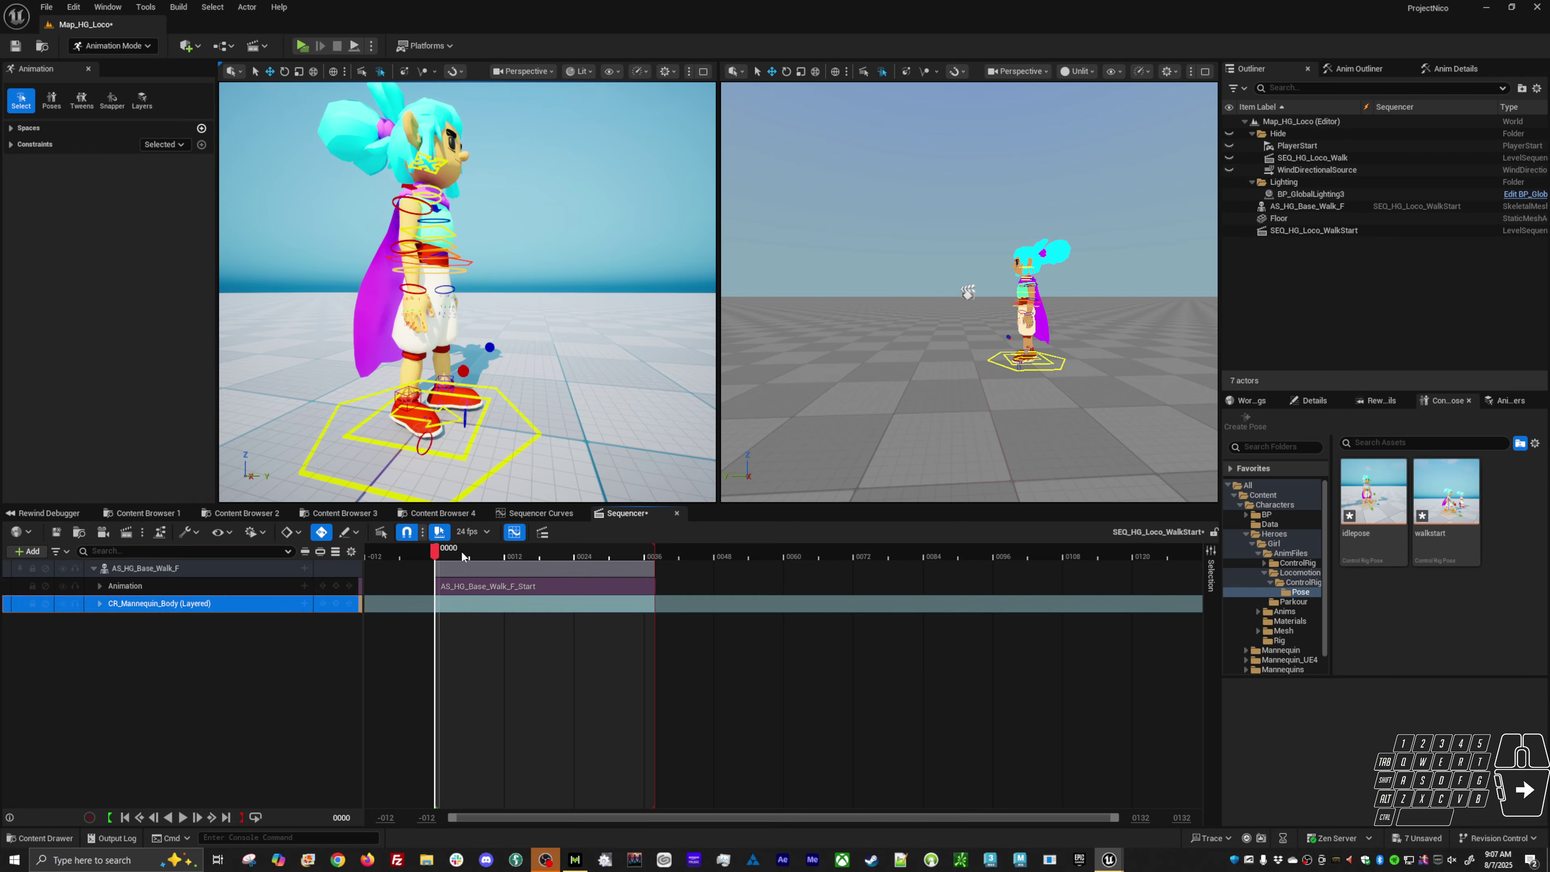
pyautogui.moveTo(436, 551)
pyautogui.mouseDown()
pyautogui.moveTo(537, 542)
pyautogui.moveTo(434, 555)
pyautogui.mouseUp()
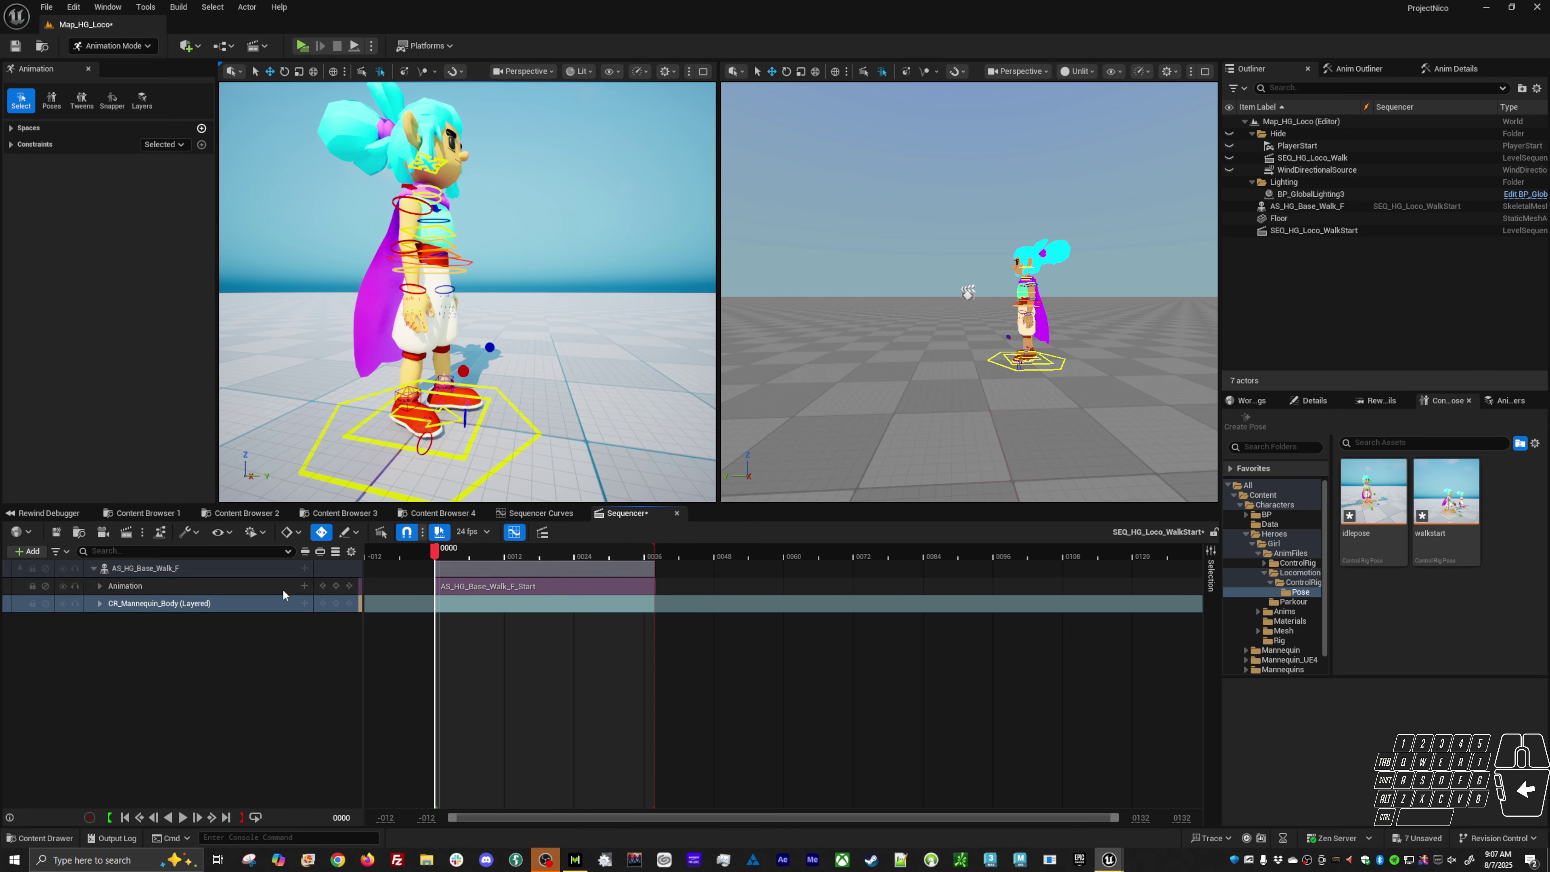
pyautogui.press('Delete')
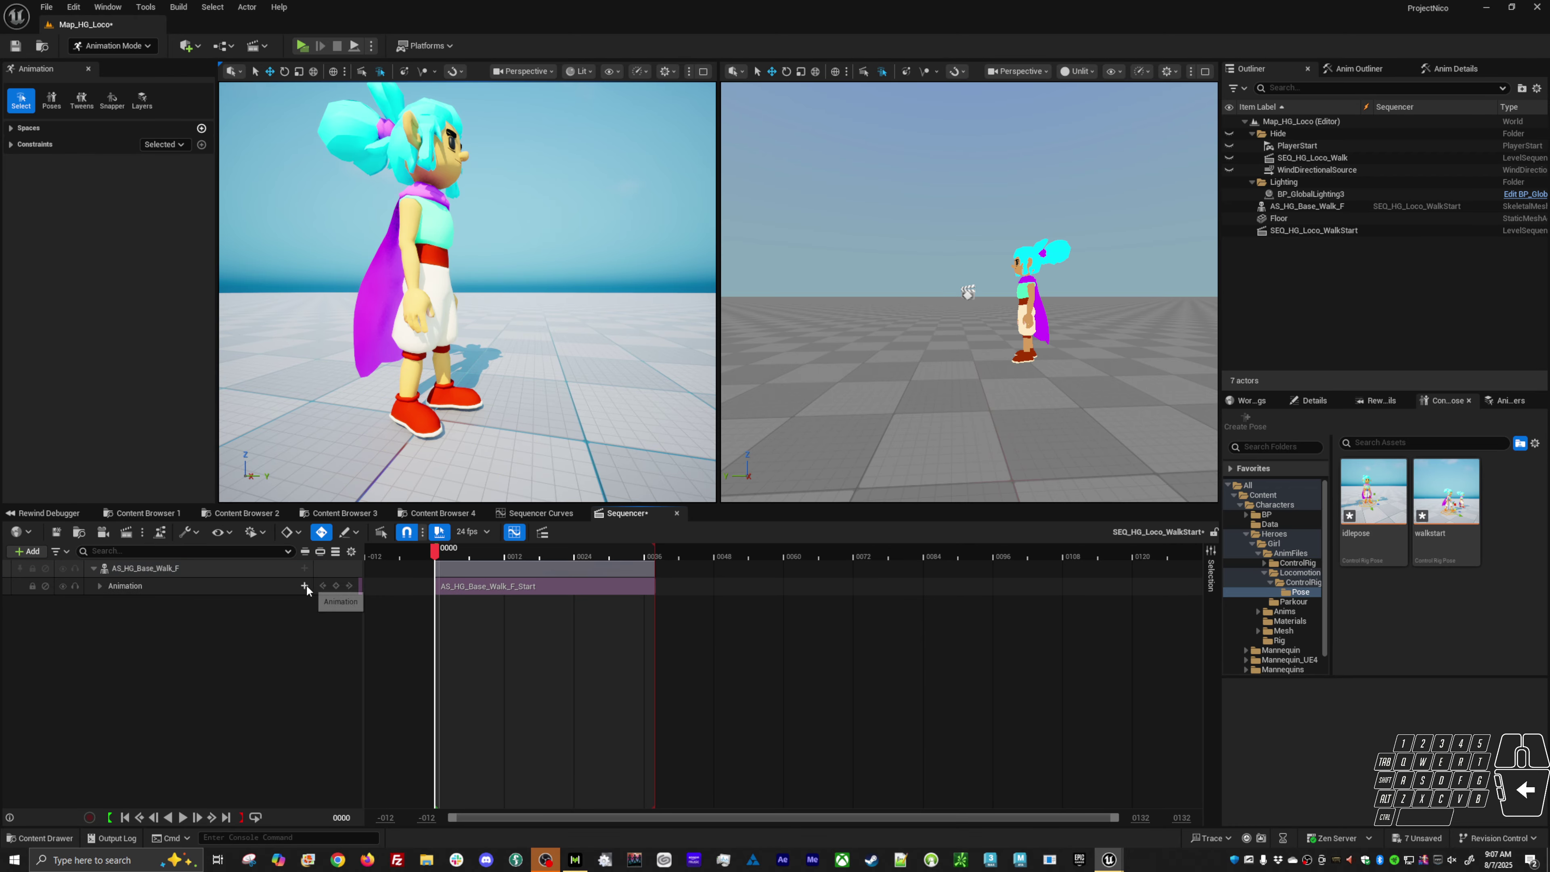
# Step: Add the CR_HG_Anim control rig to AS_HG_Base_Walk_F again as a layered track
pyautogui.click(305, 586)
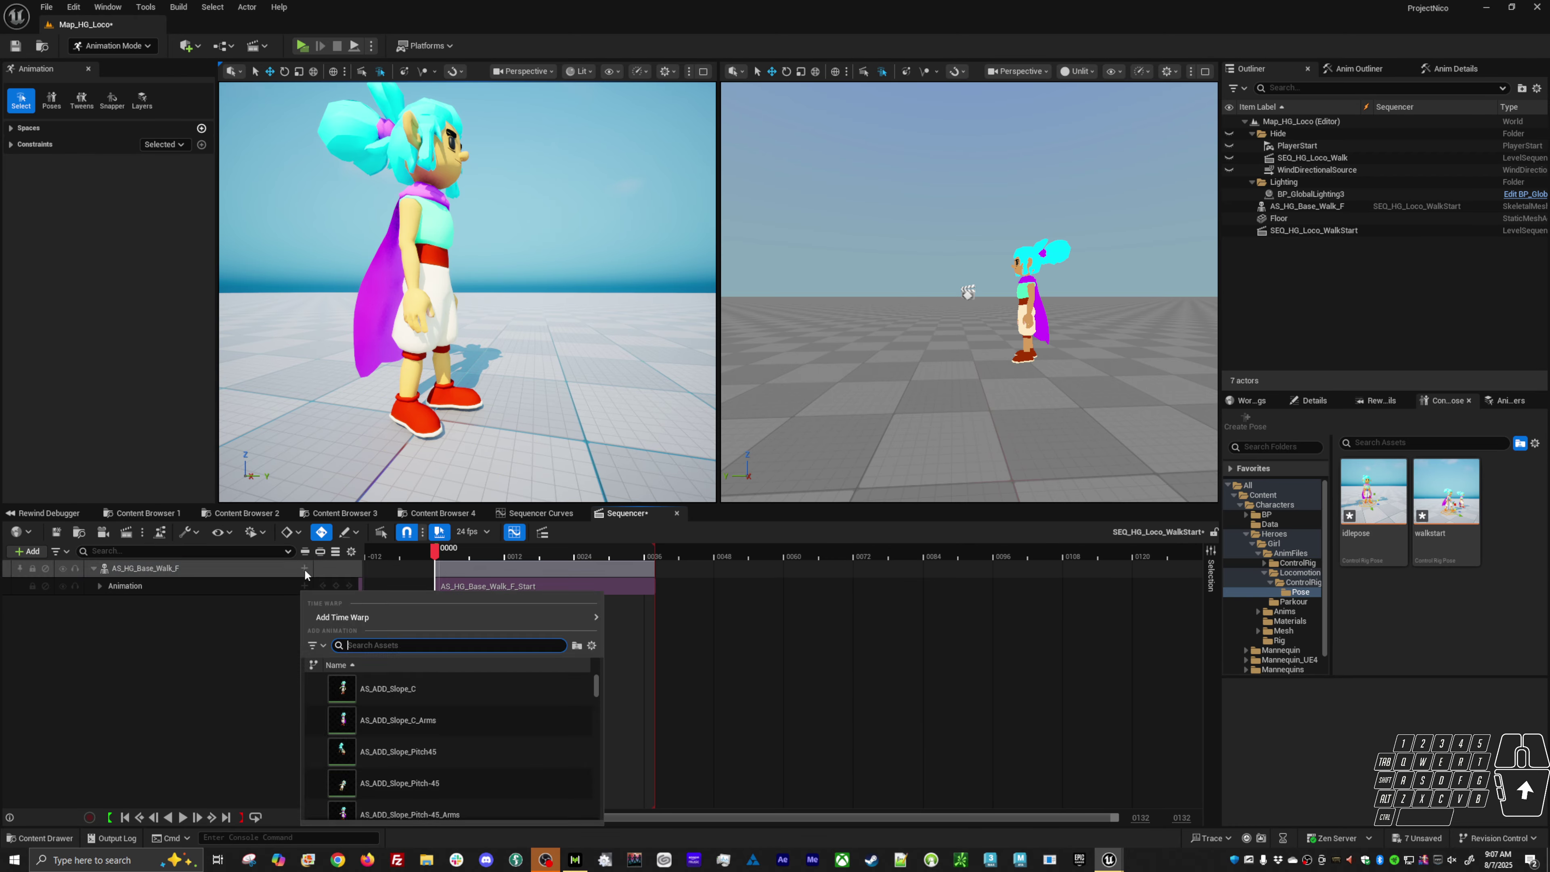
pyautogui.click(304, 568)
pyautogui.click(304, 568)
pyautogui.moveTo(342, 732)
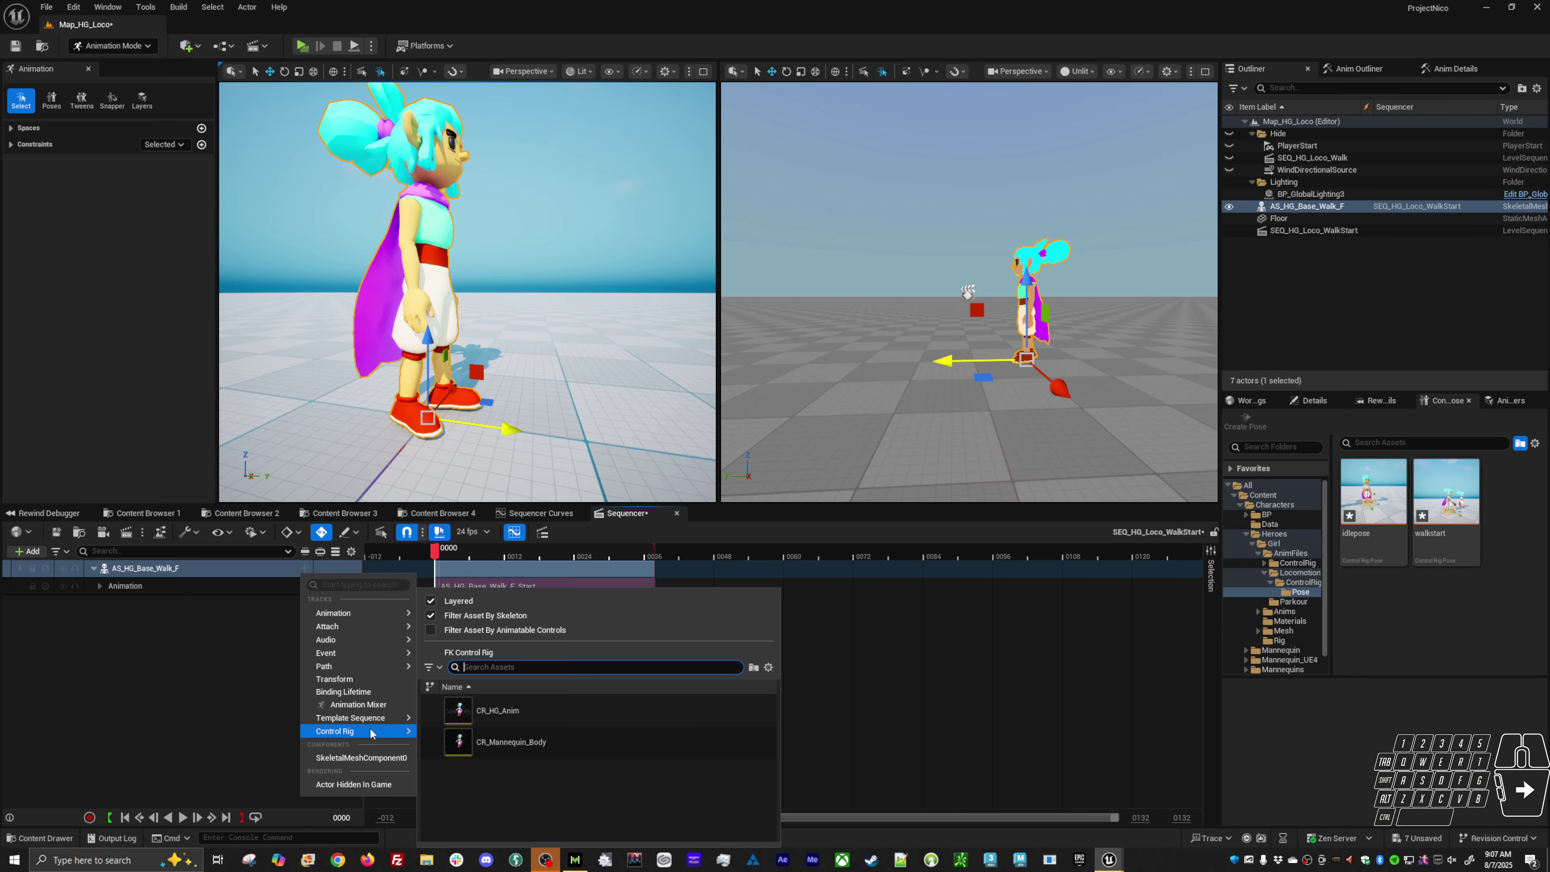
pyautogui.click(480, 723)
# Step: Select the controls stored in the idlepose asset and paste the pose at frame 0 with Key enabled
pyautogui.moveTo(435, 550)
pyautogui.mouseDown()
pyautogui.moveTo(396, 545)
pyautogui.moveTo(588, 551)
pyautogui.moveTo(438, 561)
pyautogui.mouseUp()
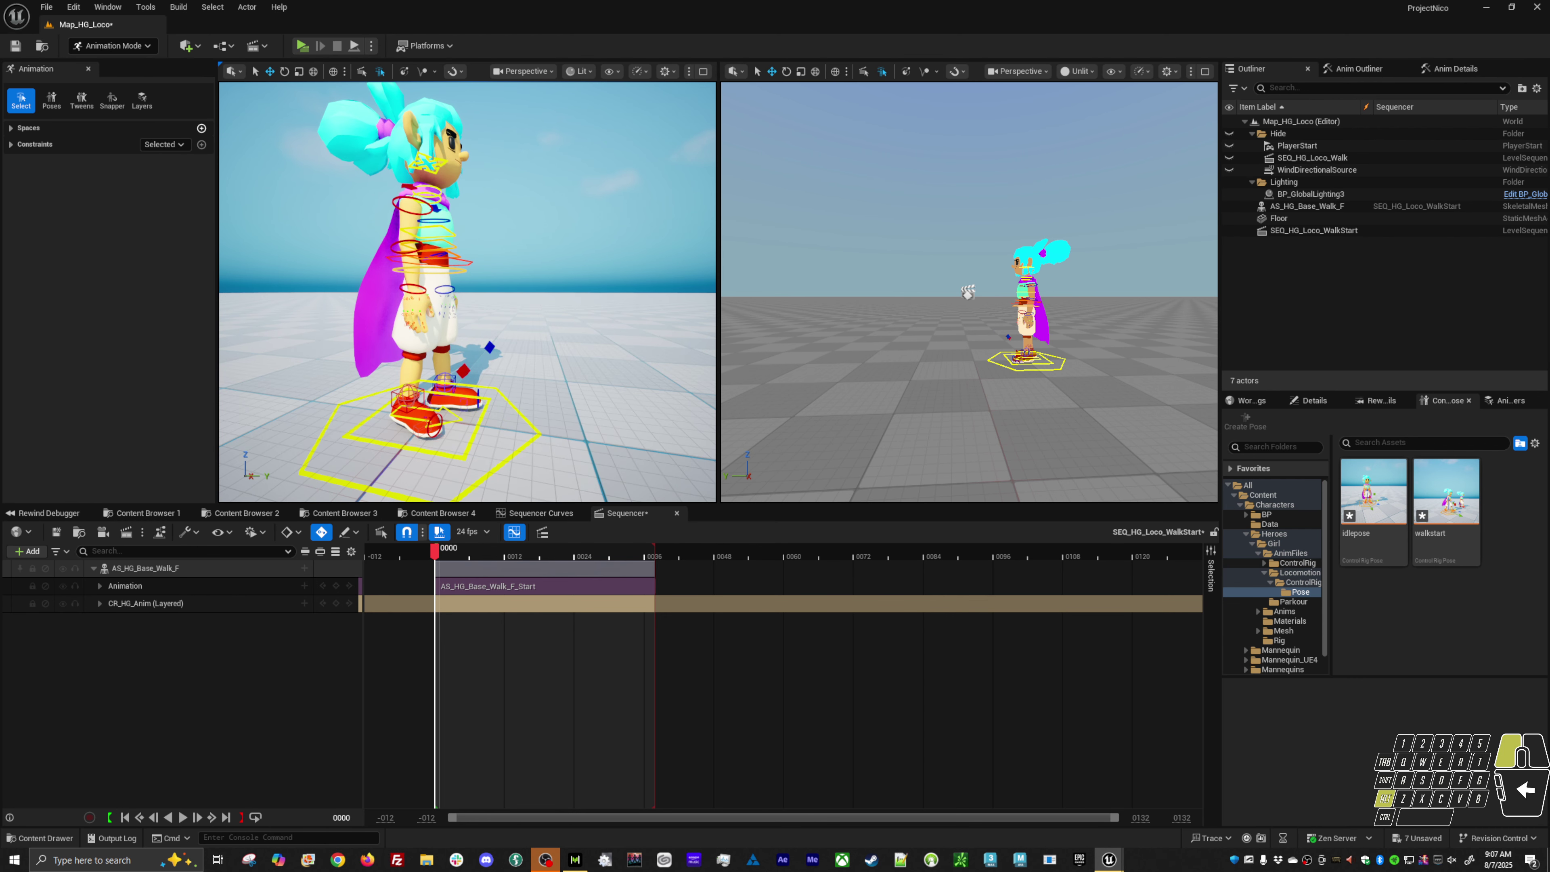
pyautogui.keyDown('alt'); pyautogui.moveTo(468, 292); pyautogui.dragTo(384, 296); pyautogui.keyUp('alt')
pyautogui.keyDown('alt'); pyautogui.moveTo(384, 296); pyautogui.dragTo(488, 305, button='right'); pyautogui.keyUp('alt')
pyautogui.keyDown('alt'); pyautogui.moveTo(468, 305); pyautogui.dragTo(512, 244, button='middle'); pyautogui.keyUp('alt')
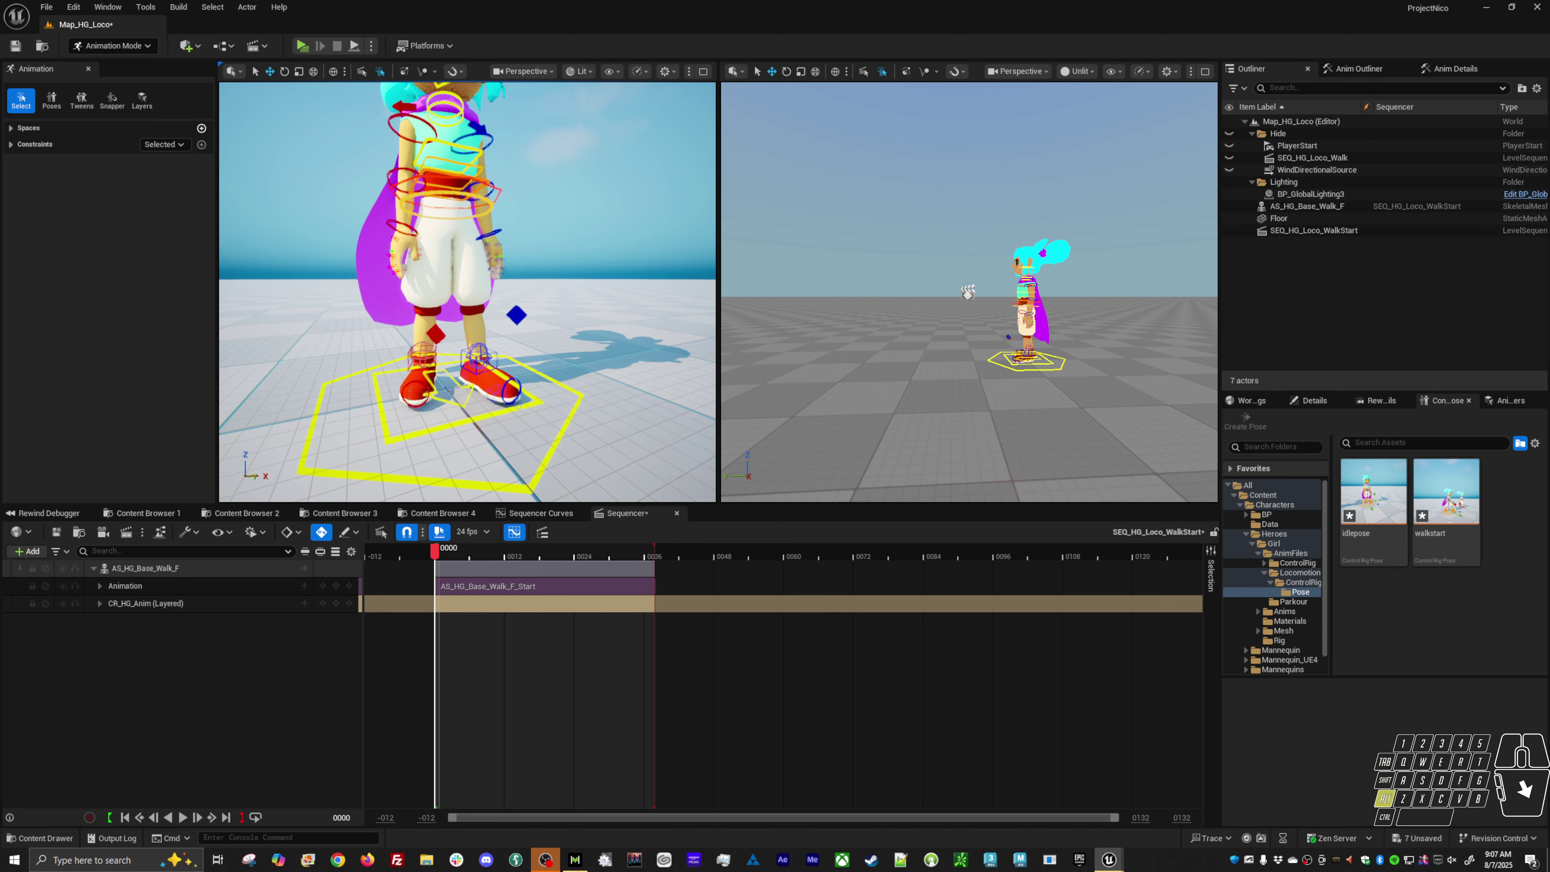
pyautogui.keyDown('alt'); pyautogui.moveTo(416, 342); pyautogui.dragTo(477, 379); pyautogui.keyUp('alt')
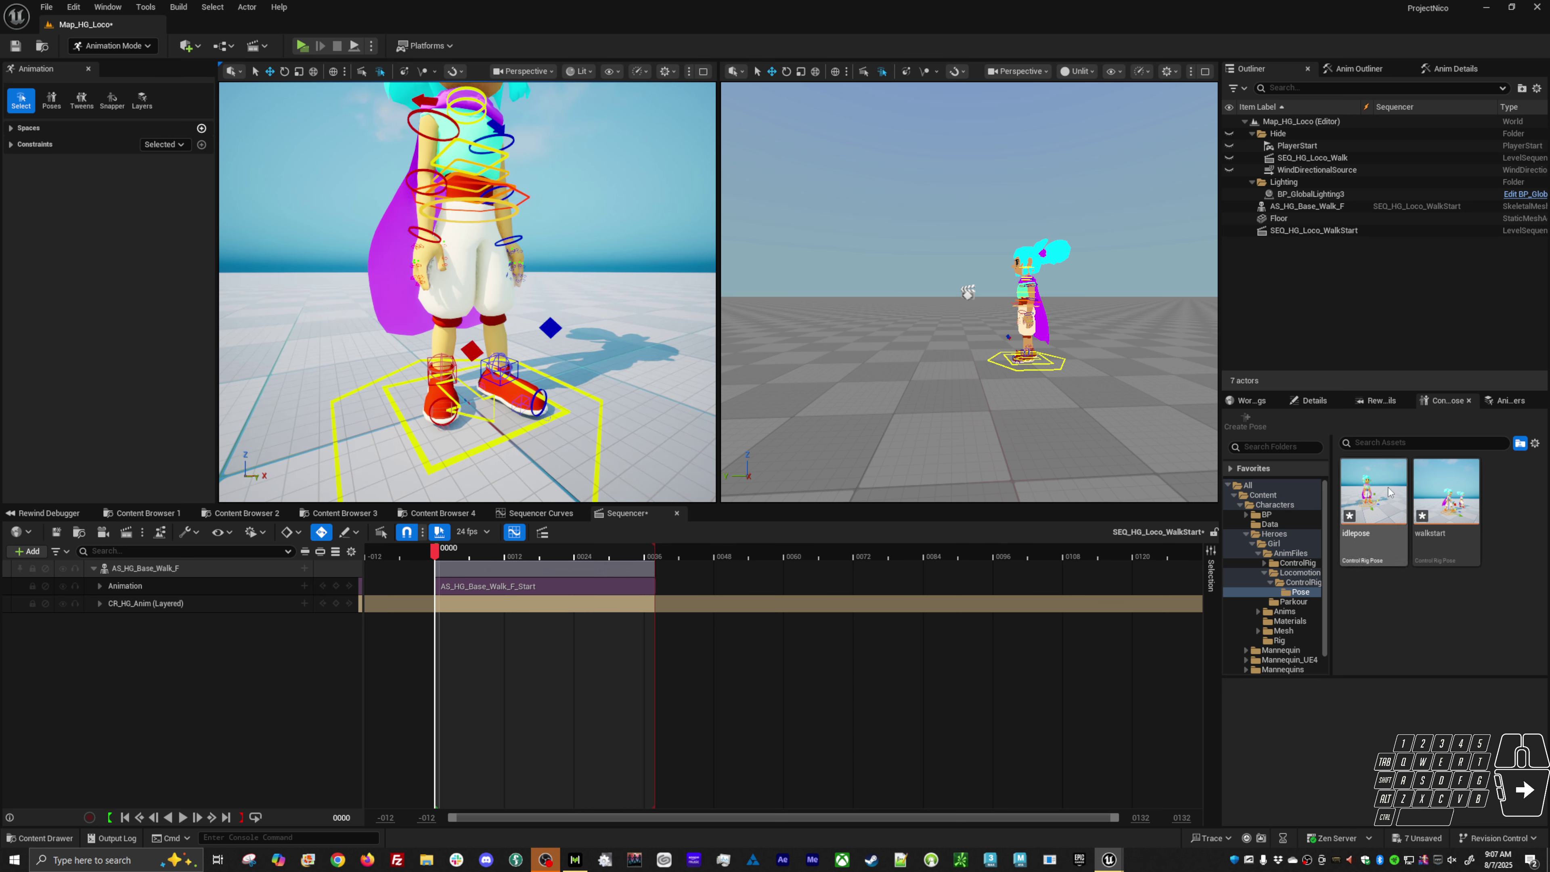
pyautogui.click(1374, 495)
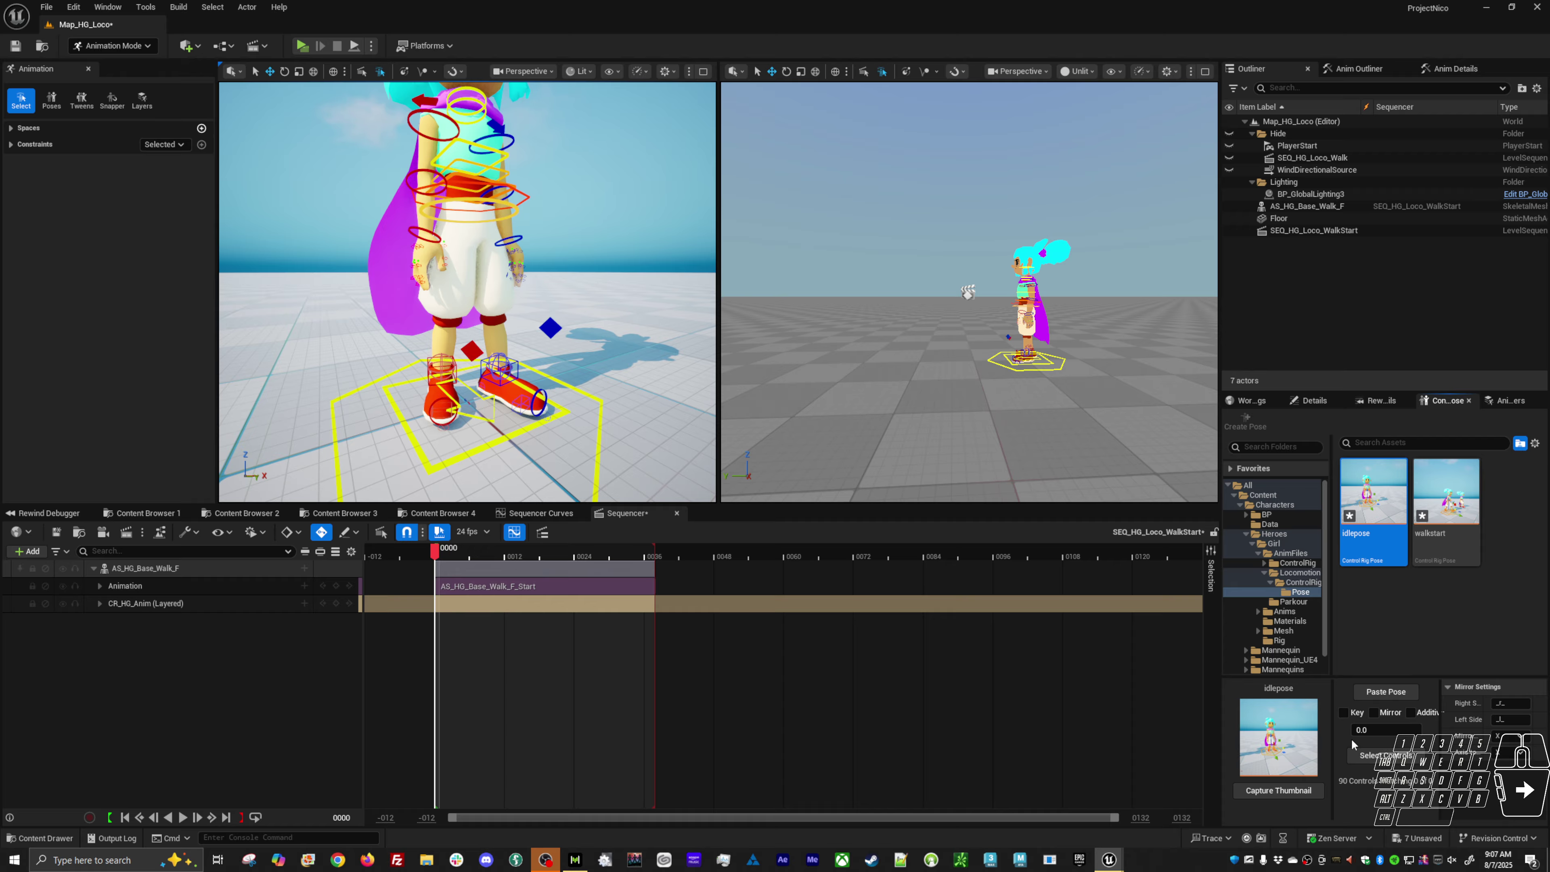
pyautogui.click(1389, 755)
pyautogui.click(1391, 693)
pyautogui.click(1391, 694)
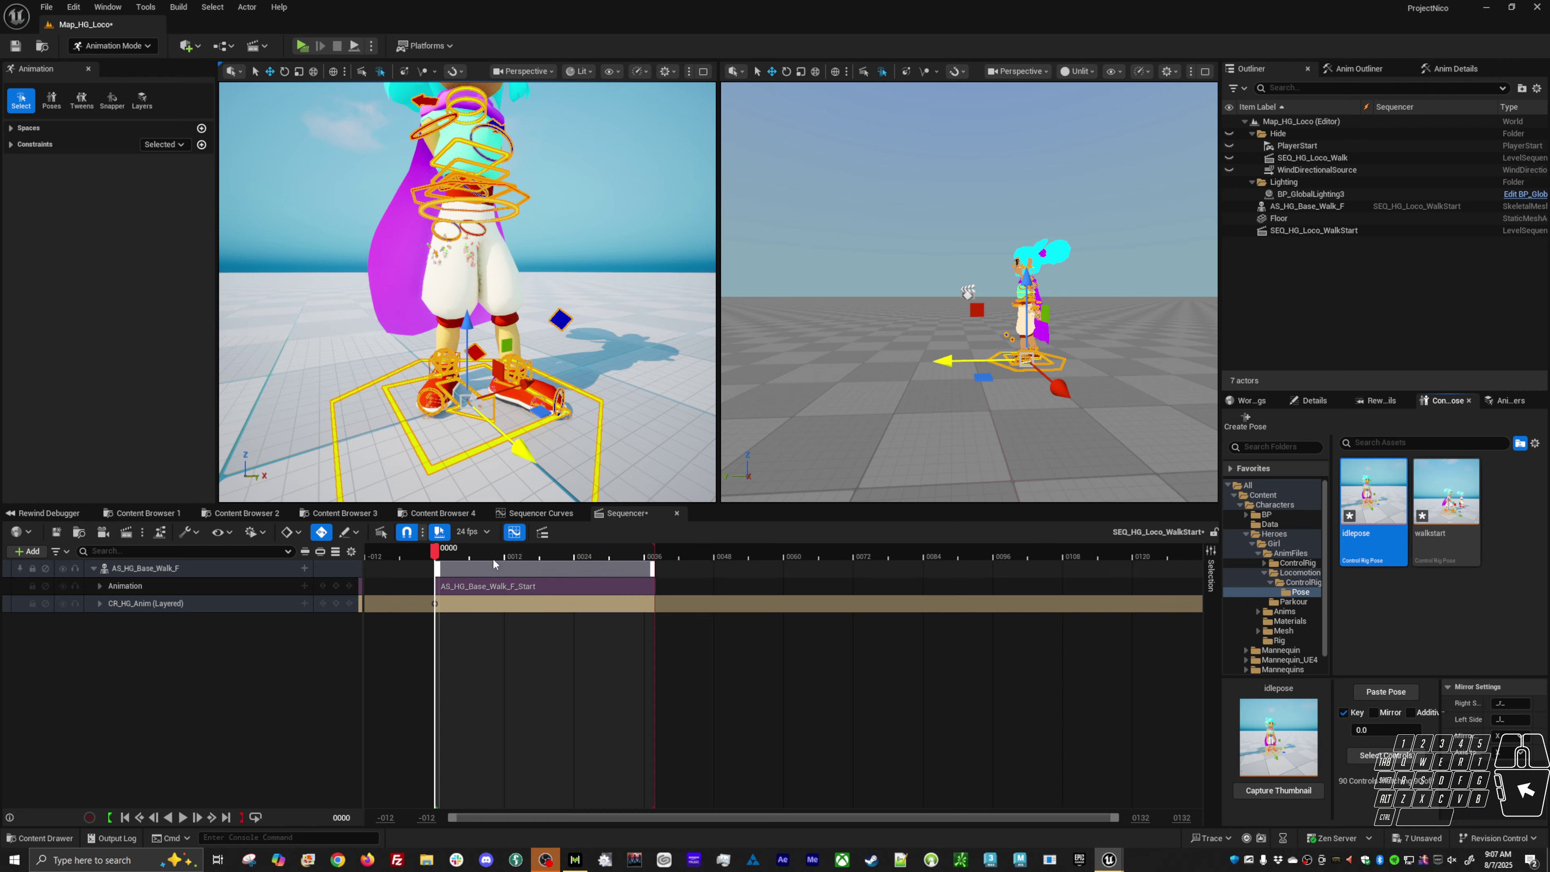
# Step: Check the girl hero at frame 0 with the layered rig off and on, and paste the idlepose again with Key enabled
pyautogui.moveTo(537, 367)
pyautogui.keyDown('alt'); pyautogui.mouseDown(button='right')
pyautogui.moveTo(513, 415)
pyautogui.moveTo(553, 392)
pyautogui.mouseUp(button='right'); pyautogui.keyUp('alt')
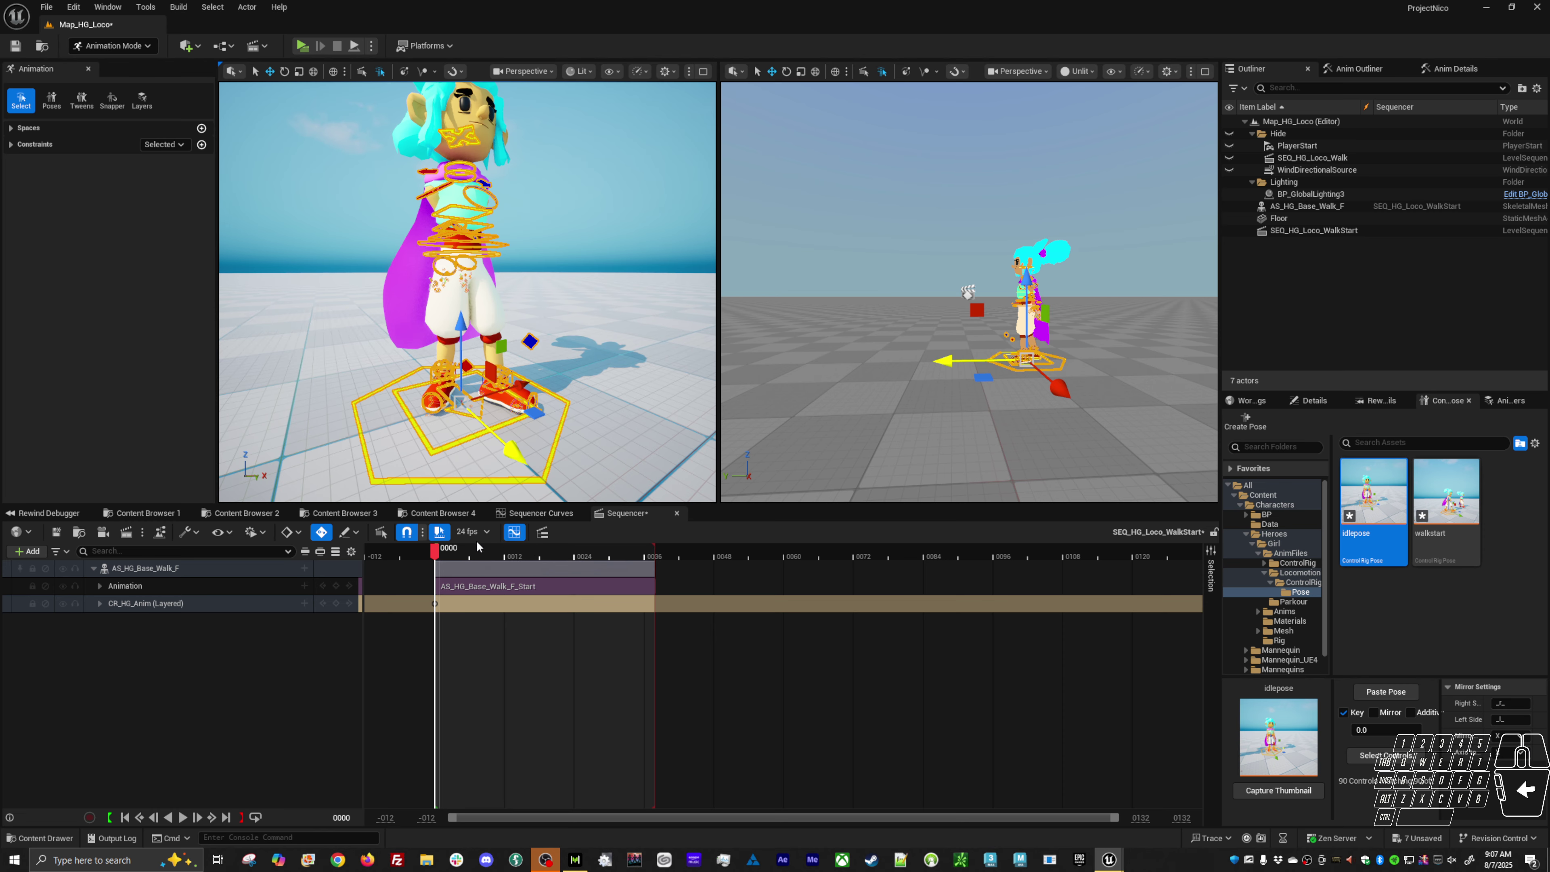
pyautogui.moveTo(443, 559)
pyautogui.mouseDown()
pyautogui.moveTo(564, 553)
pyautogui.moveTo(415, 553)
pyautogui.moveTo(435, 548)
pyautogui.mouseUp()
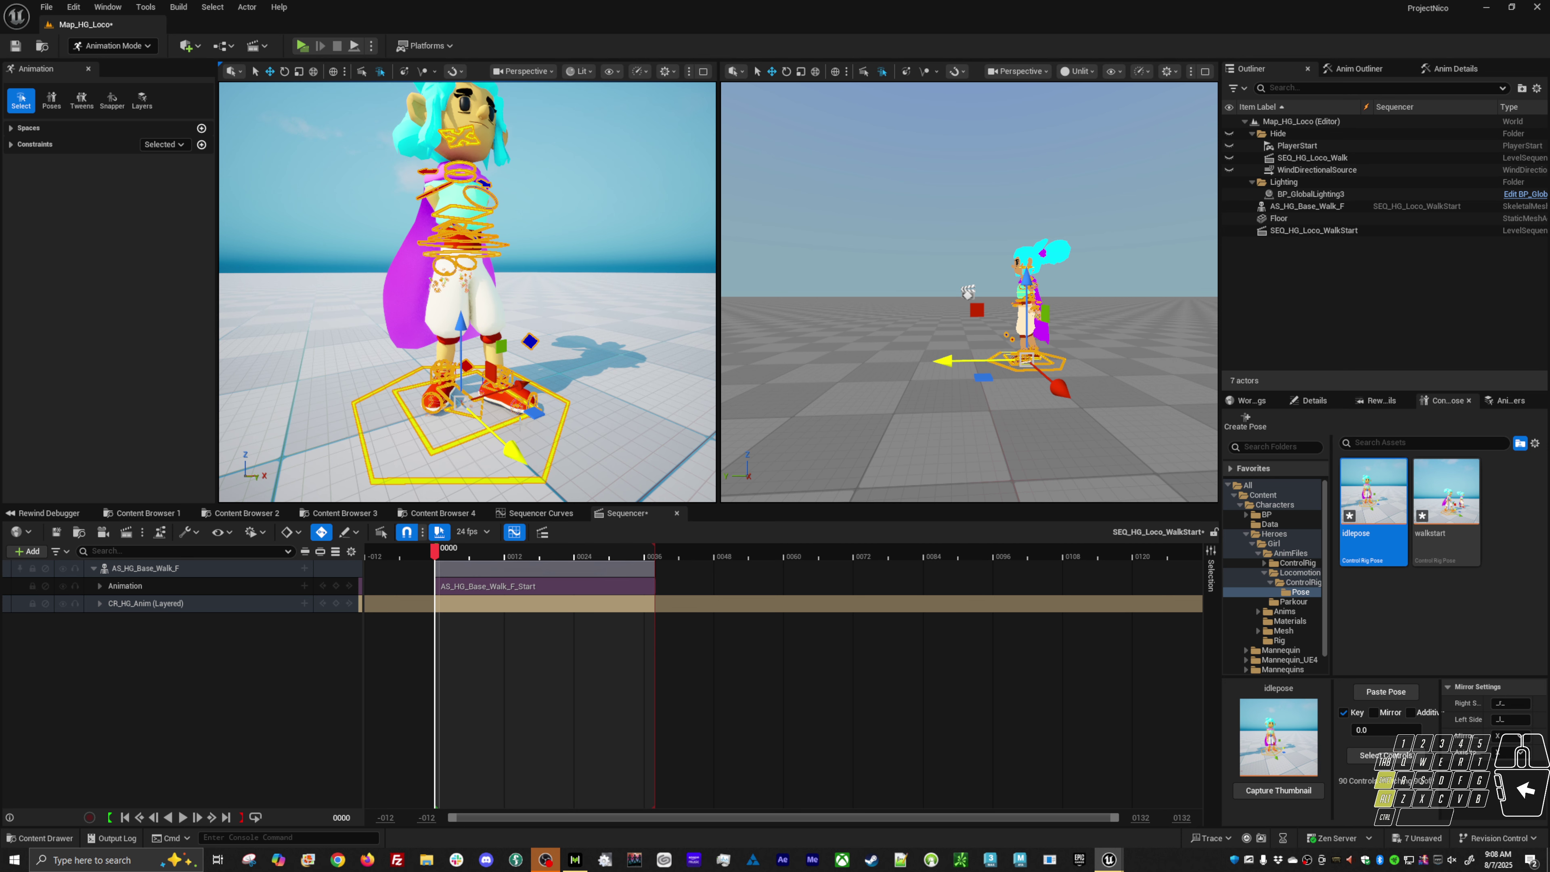
pyautogui.keyDown('alt'); pyautogui.moveTo(482, 379); pyautogui.dragTo(541, 392); pyautogui.keyUp('alt')
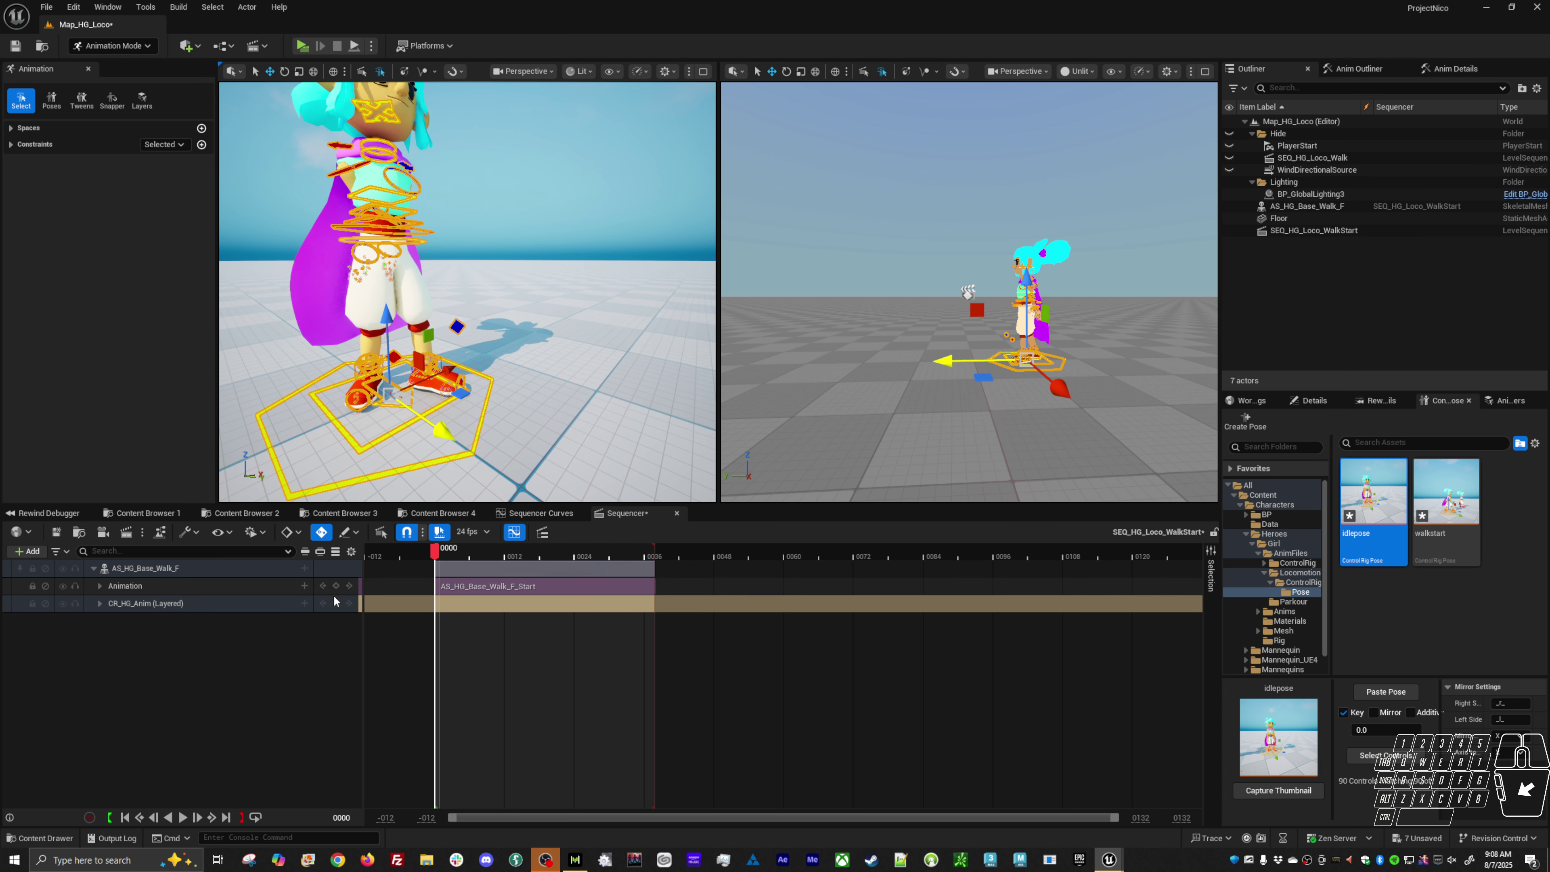
pyautogui.click(43, 603)
pyautogui.click(43, 603)
pyautogui.moveTo(439, 557)
pyautogui.mouseDown()
pyautogui.moveTo(472, 556)
pyautogui.moveTo(407, 556)
pyautogui.moveTo(438, 555)
pyautogui.mouseUp()
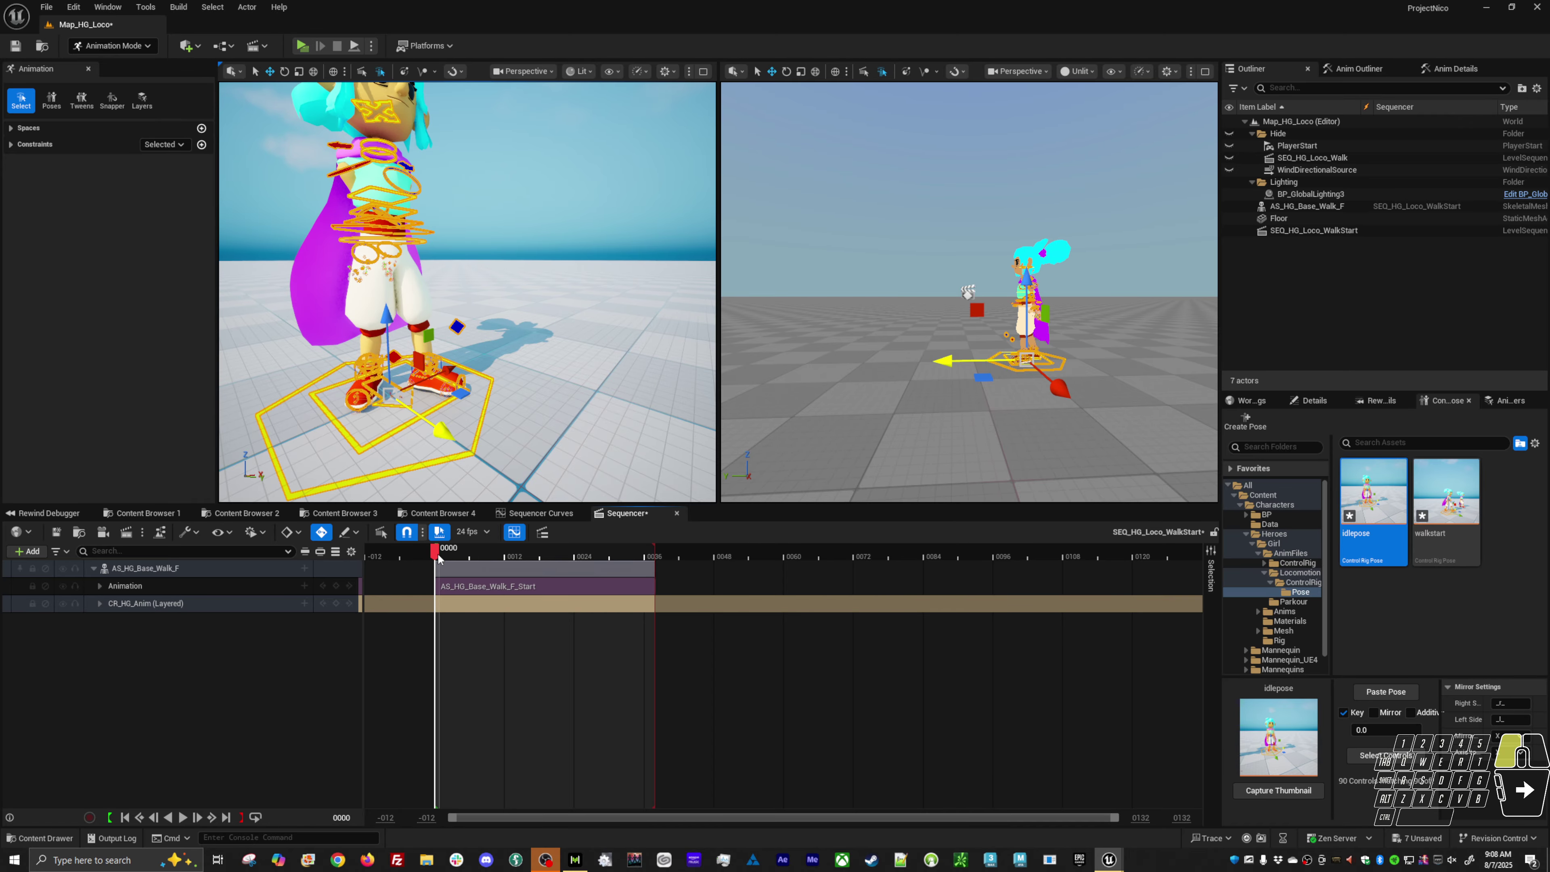
pyautogui.keyDown('alt'); pyautogui.moveTo(463, 306); pyautogui.dragTo(556, 305); pyautogui.keyUp('alt')
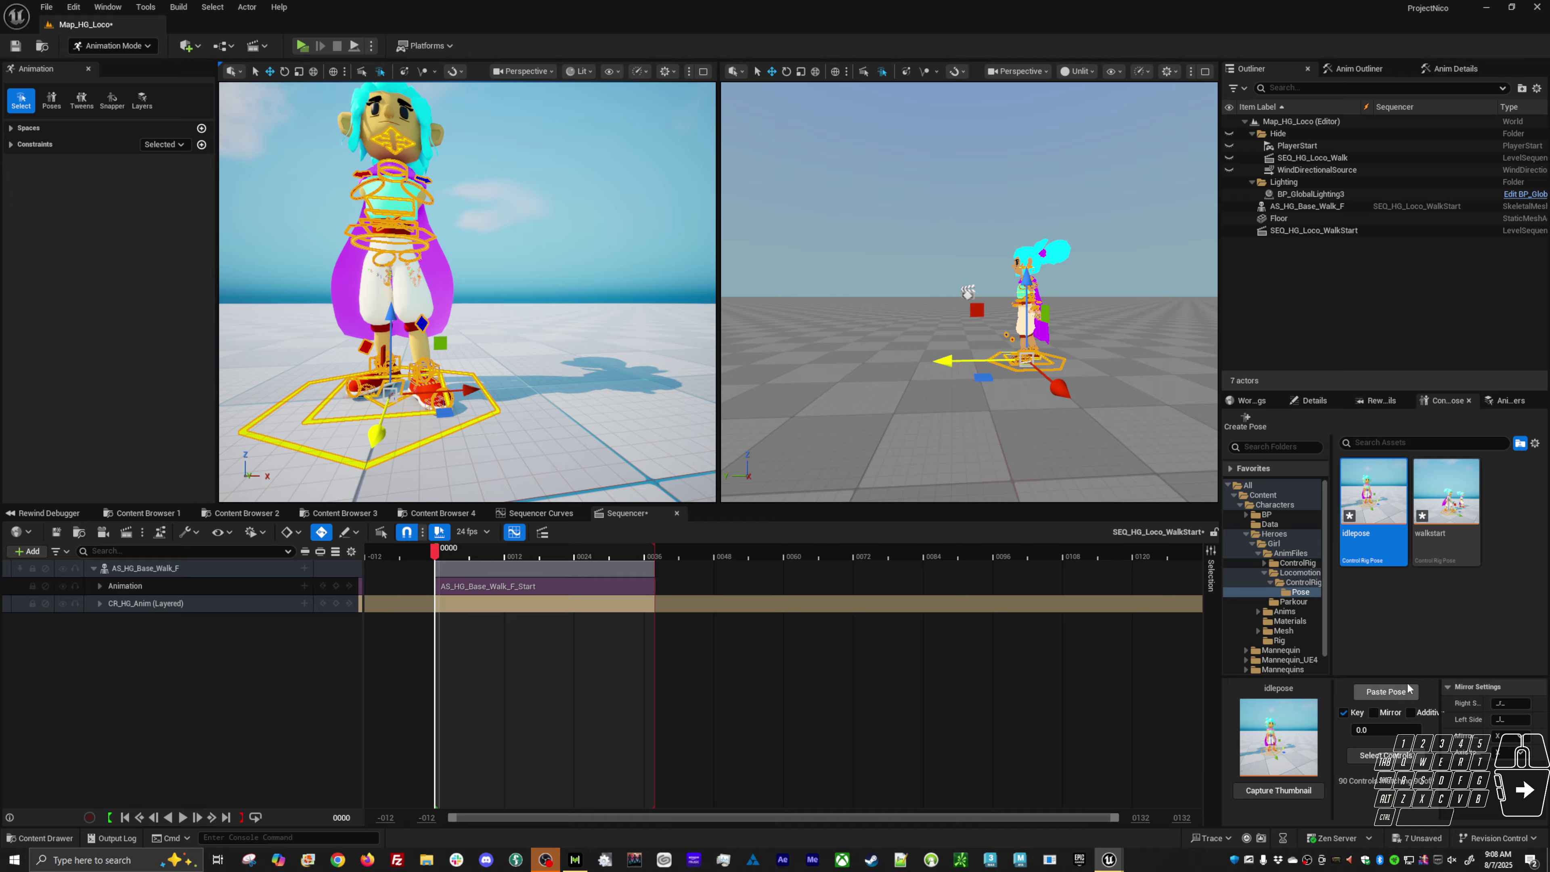
pyautogui.click(1393, 697)
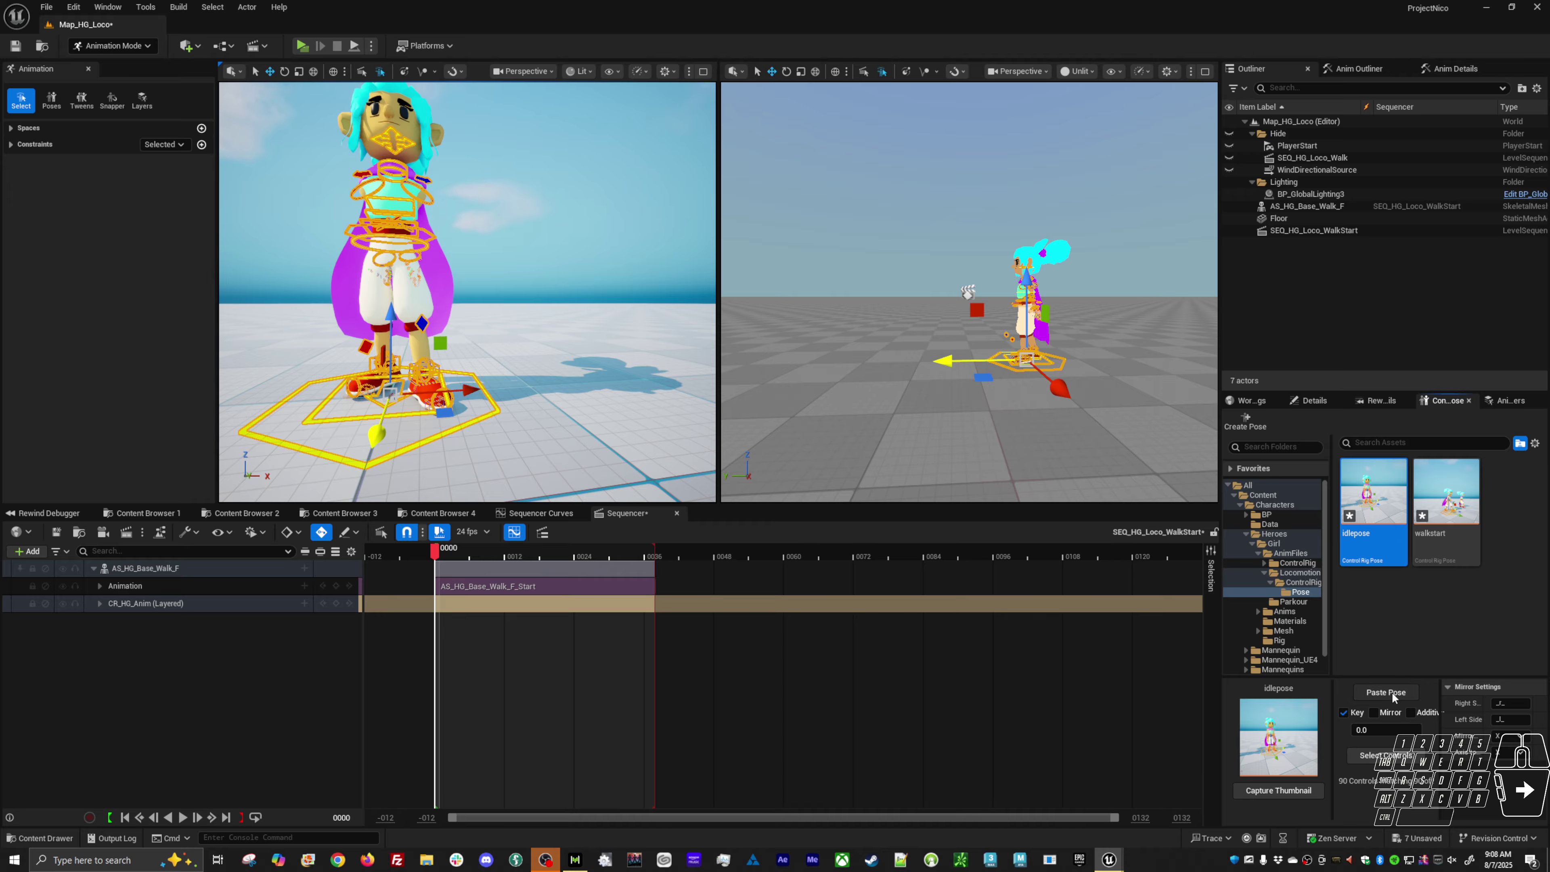
# Step: Paste the walkstart pose with Key enabled at frame 38 on the layered CR_HG_Anim track and inspect the character from the side
pyautogui.moveTo(435, 549); pyautogui.dragTo(658, 549)
pyautogui.keyDown('alt'); pyautogui.moveTo(567, 360); pyautogui.dragTo(730, 357); pyautogui.keyUp('alt')
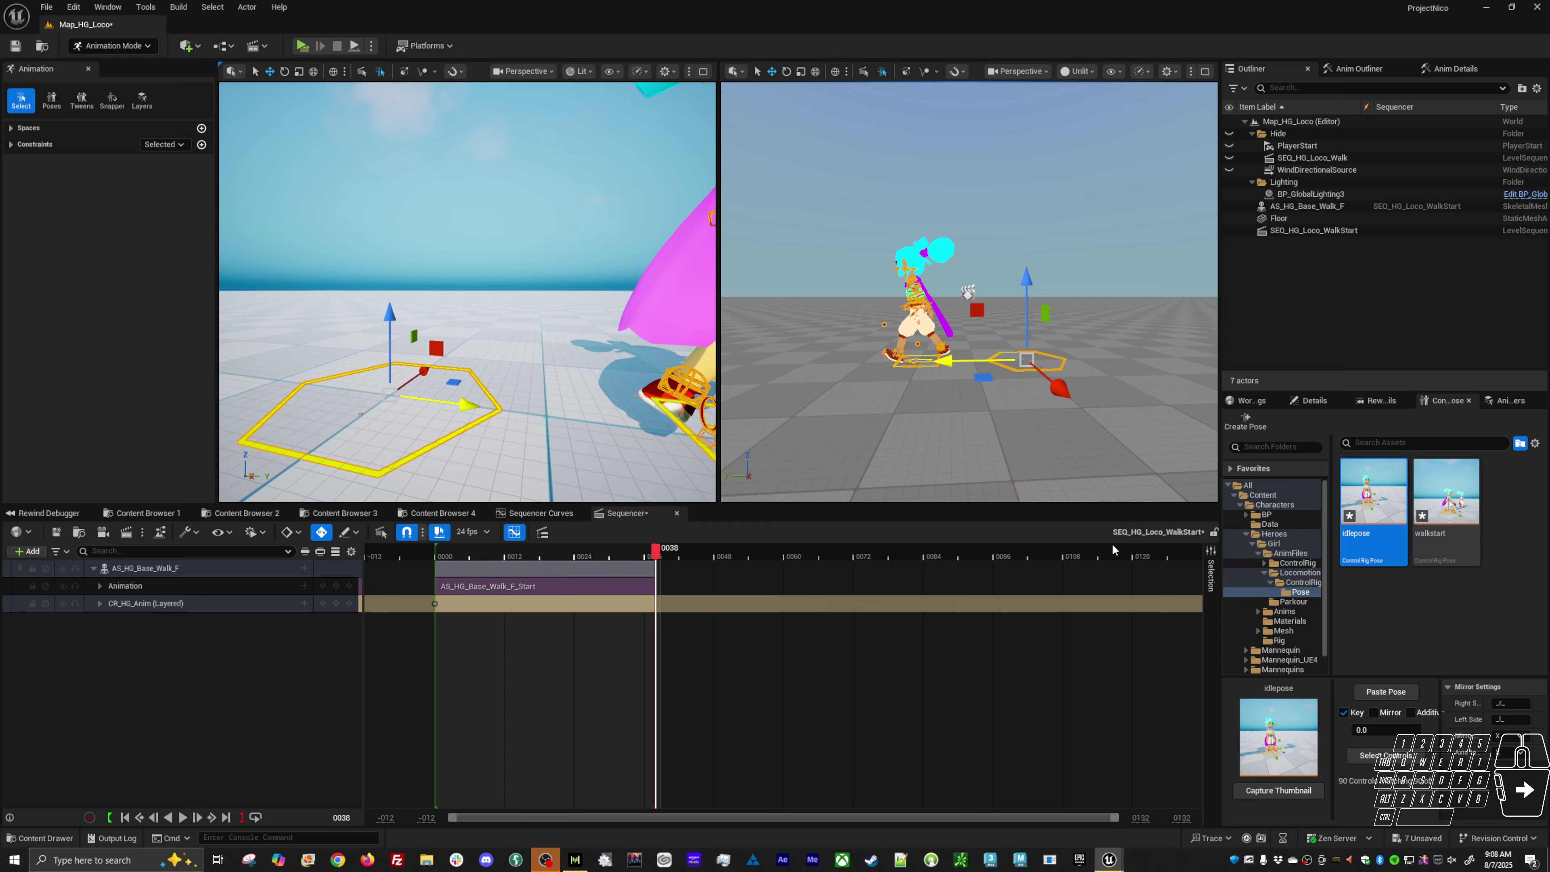
pyautogui.click(1452, 496)
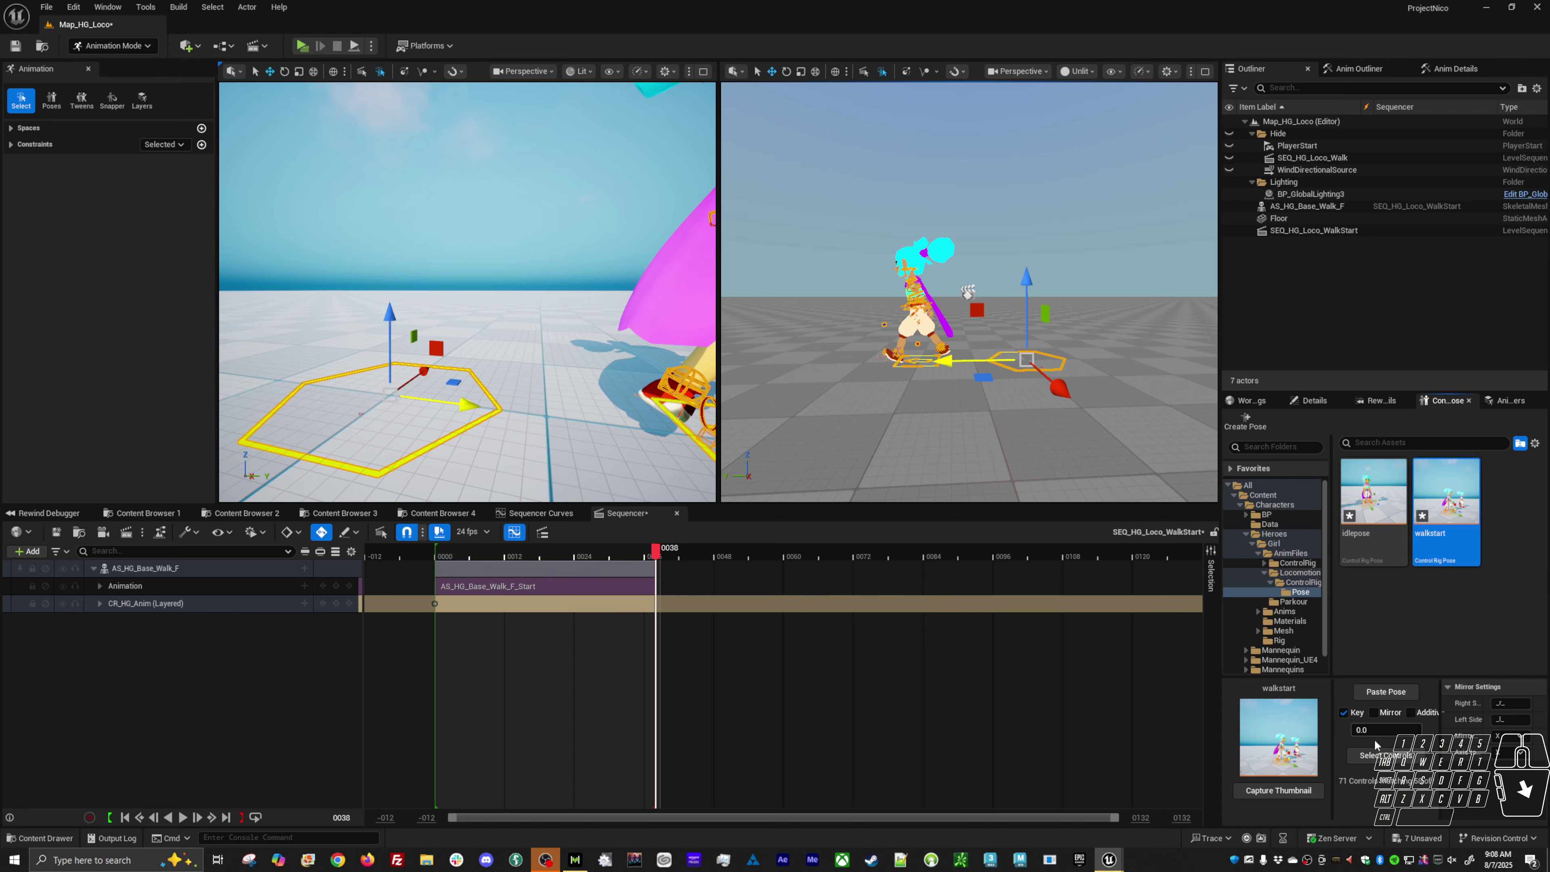
pyautogui.click(1386, 692)
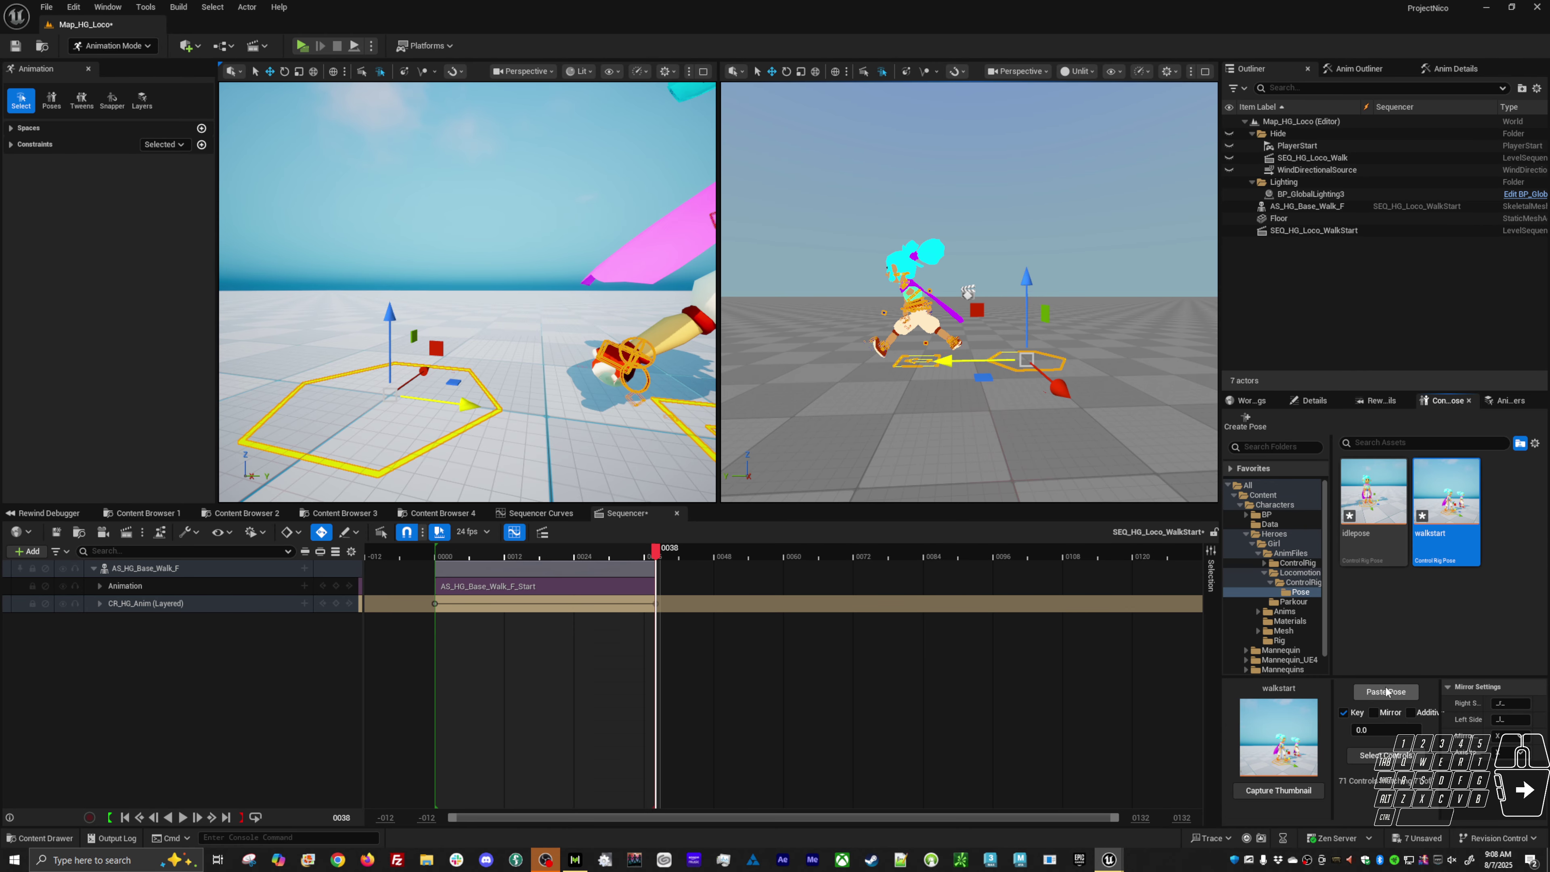
pyautogui.keyDown('alt'); pyautogui.moveTo(574, 306); pyautogui.dragTo(342, 324, button='middle'); pyautogui.keyUp('alt')
pyautogui.moveTo(427, 318)
pyautogui.keyDown('alt'); pyautogui.mouseDown()
pyautogui.moveTo(488, 311)
pyautogui.moveTo(440, 330)
pyautogui.moveTo(456, 321)
pyautogui.mouseUp(); pyautogui.keyUp('alt')
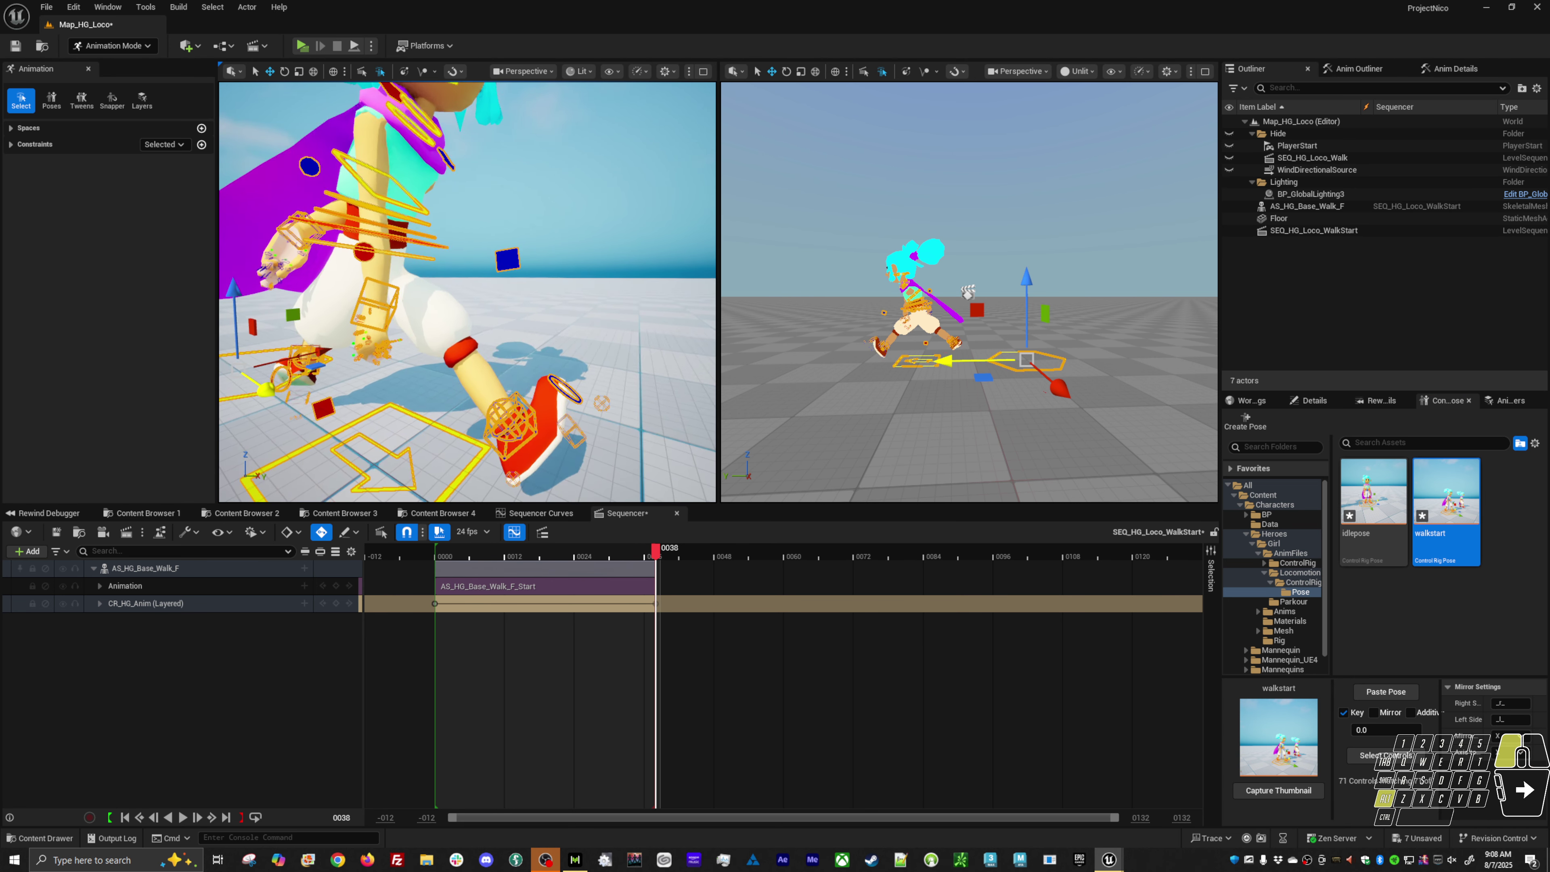
pyautogui.moveTo(657, 558)
pyautogui.mouseDown()
pyautogui.moveTo(631, 558)
pyautogui.moveTo(658, 556)
pyautogui.mouseUp()
pyautogui.keyDown('alt'); pyautogui.moveTo(525, 379); pyautogui.dragTo(439, 366, button='right'); pyautogui.keyUp('alt')
pyautogui.keyDown('alt'); pyautogui.moveTo(440, 367); pyautogui.dragTo(537, 342); pyautogui.keyUp('alt')
# Step: Delete the layered CR_HG_Anim track and return to frame 0
pyautogui.click(254, 604)
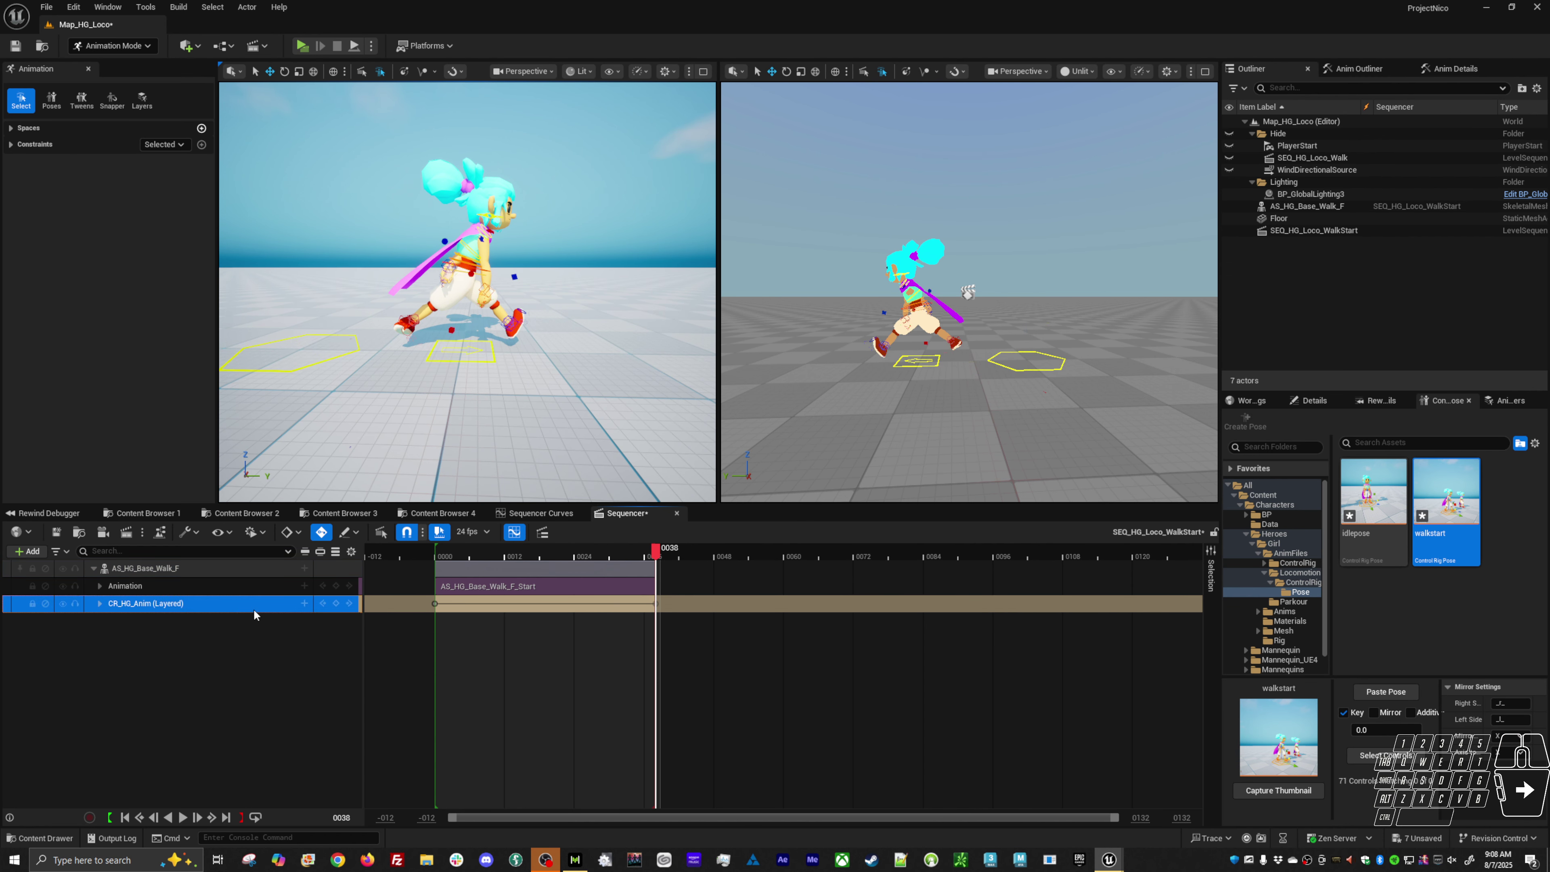
pyautogui.press('Delete')
pyautogui.press('Up')
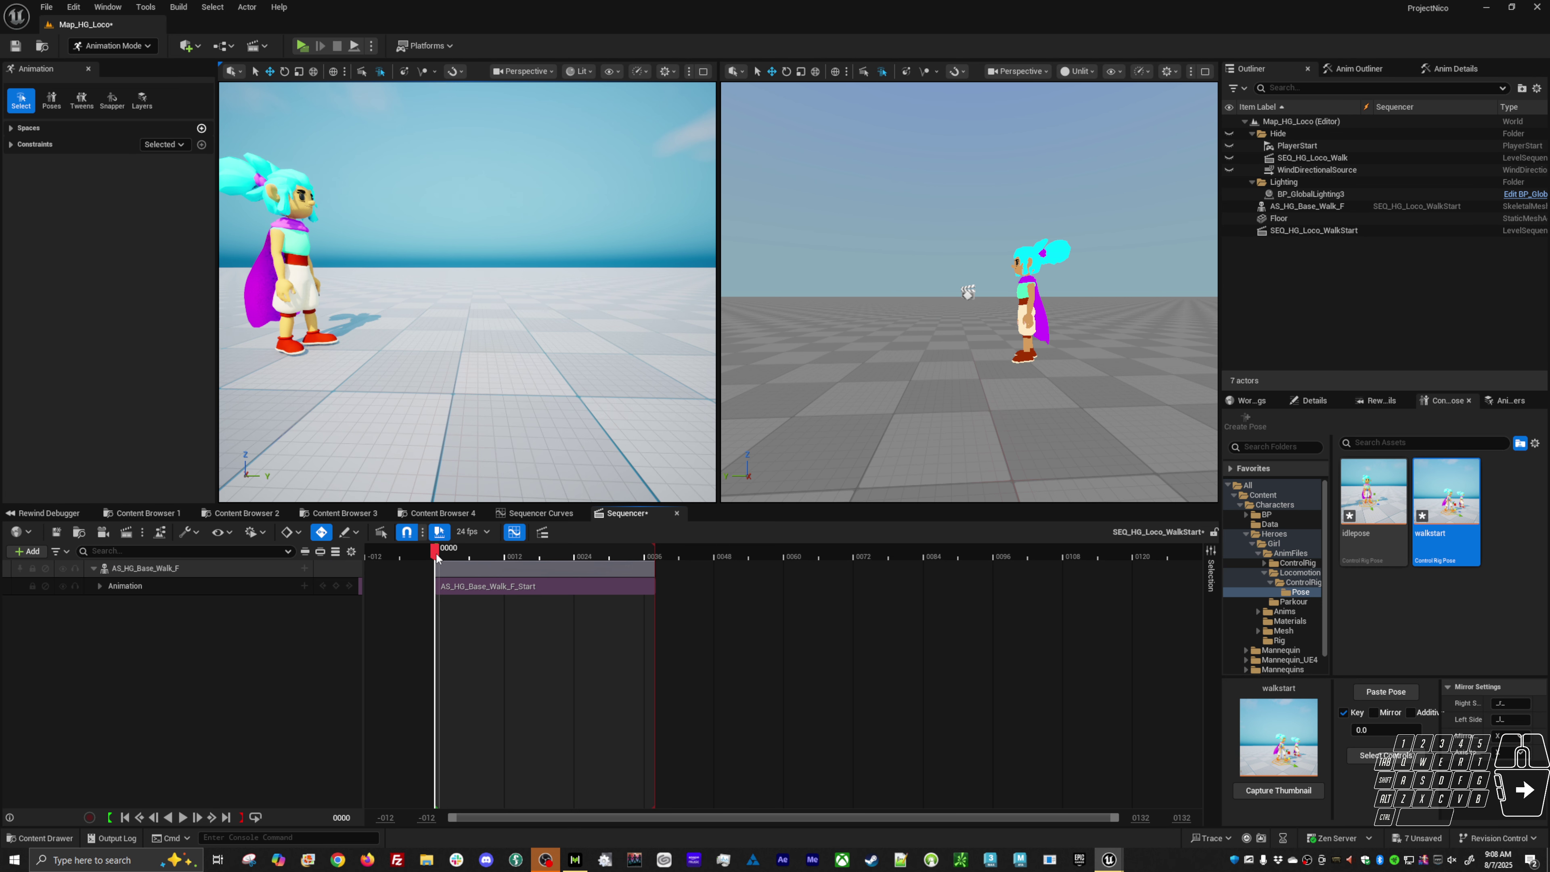
# Step: Bake AS_HG_Base_Walk_F to the CR_HG_Anim control rig with Reset Controls enabled and Reduce Keys off, and delete the original Animation track
pyautogui.rightClick(235, 567)
pyautogui.moveTo(317, 291)
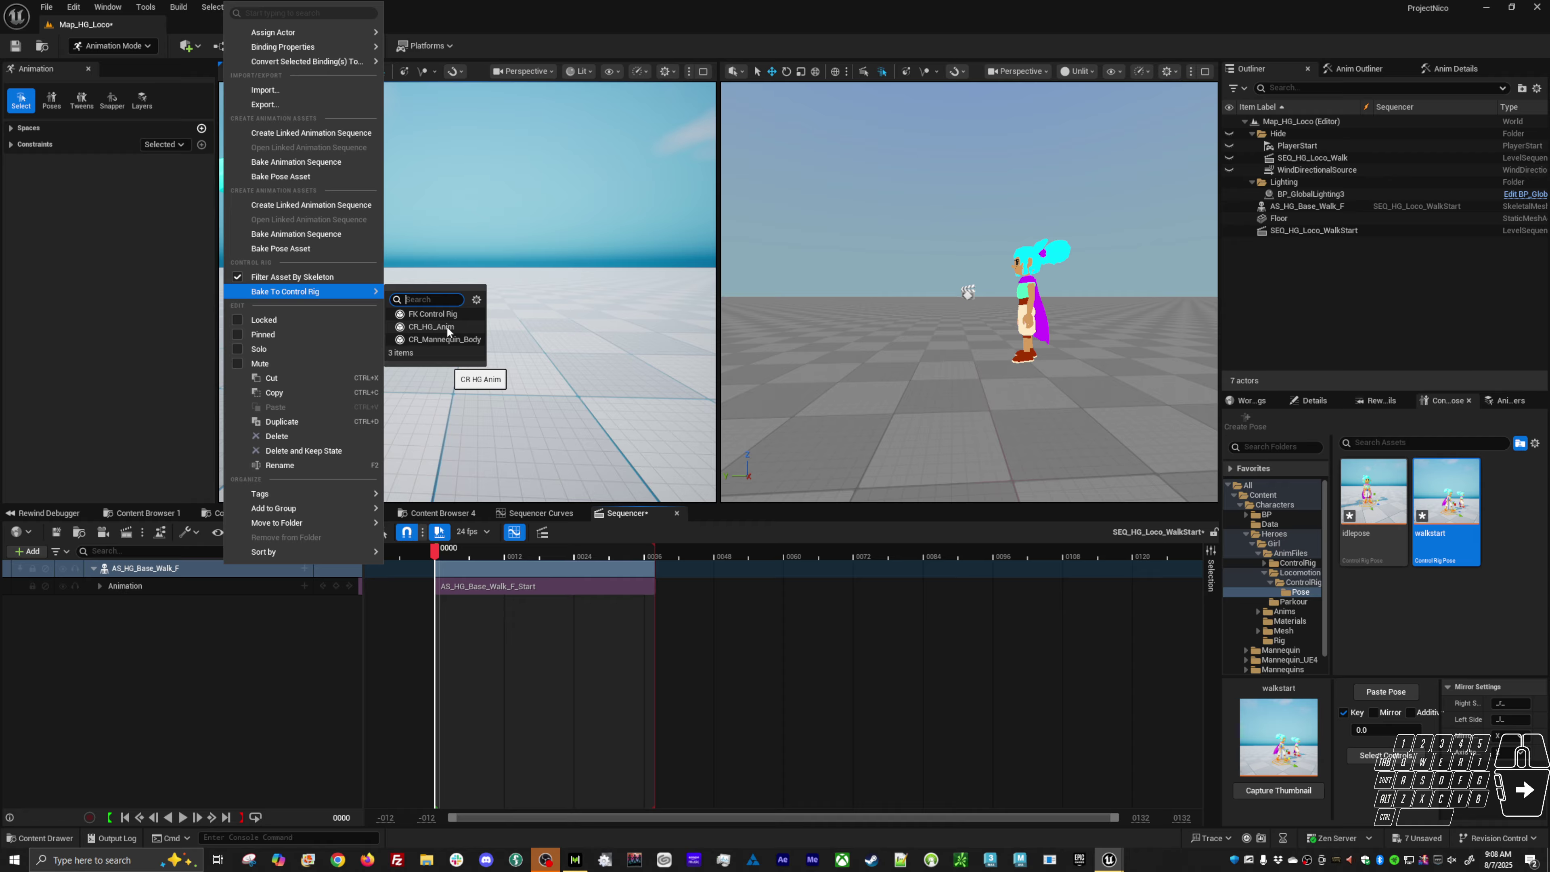
pyautogui.click(448, 328)
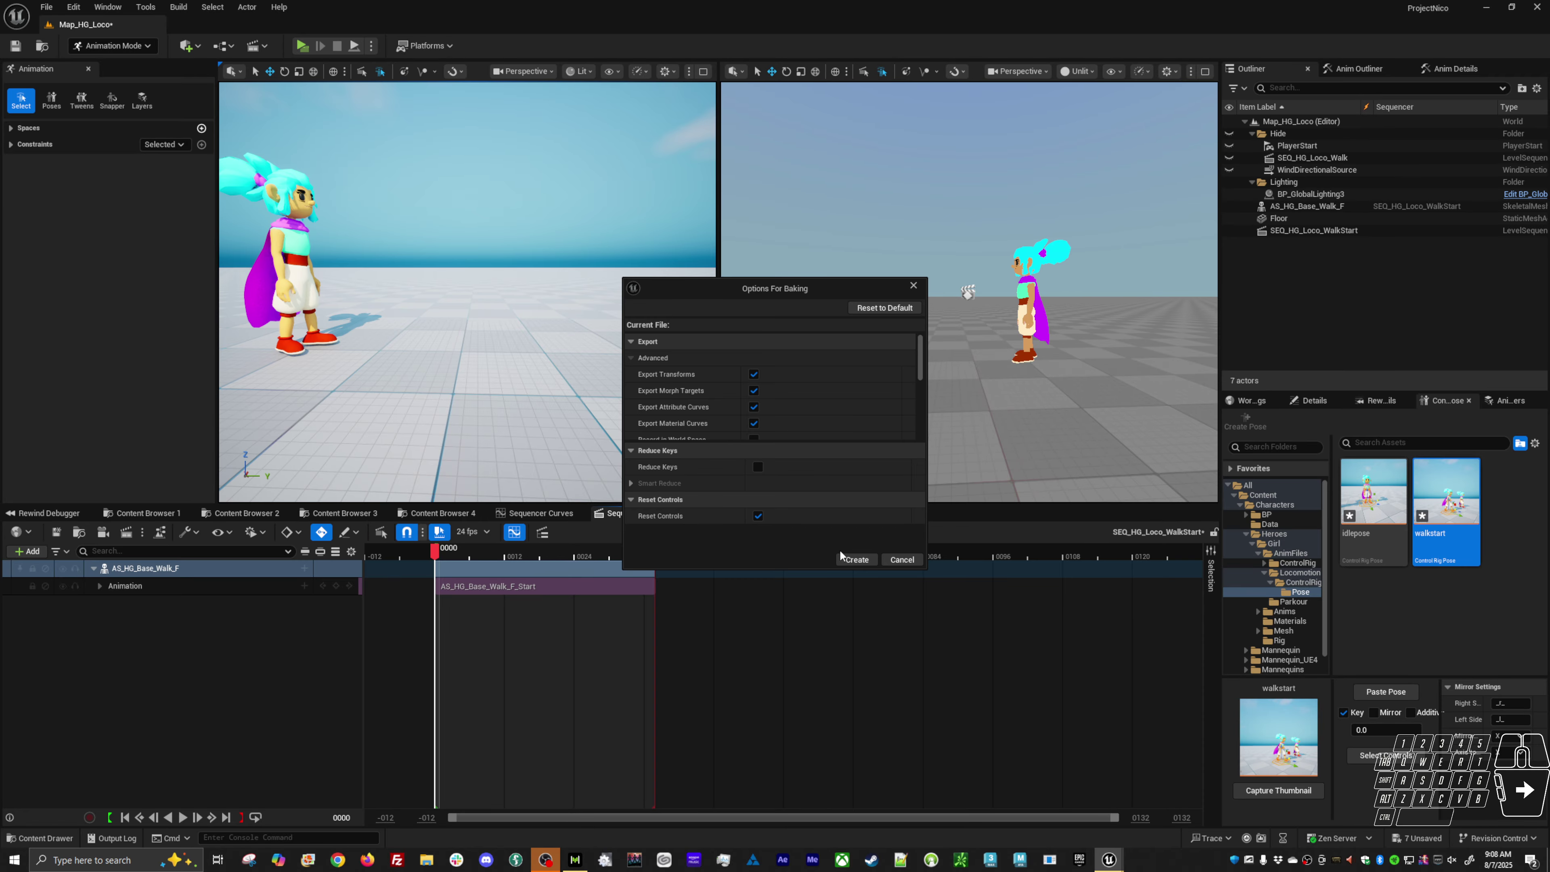
pyautogui.click(857, 560)
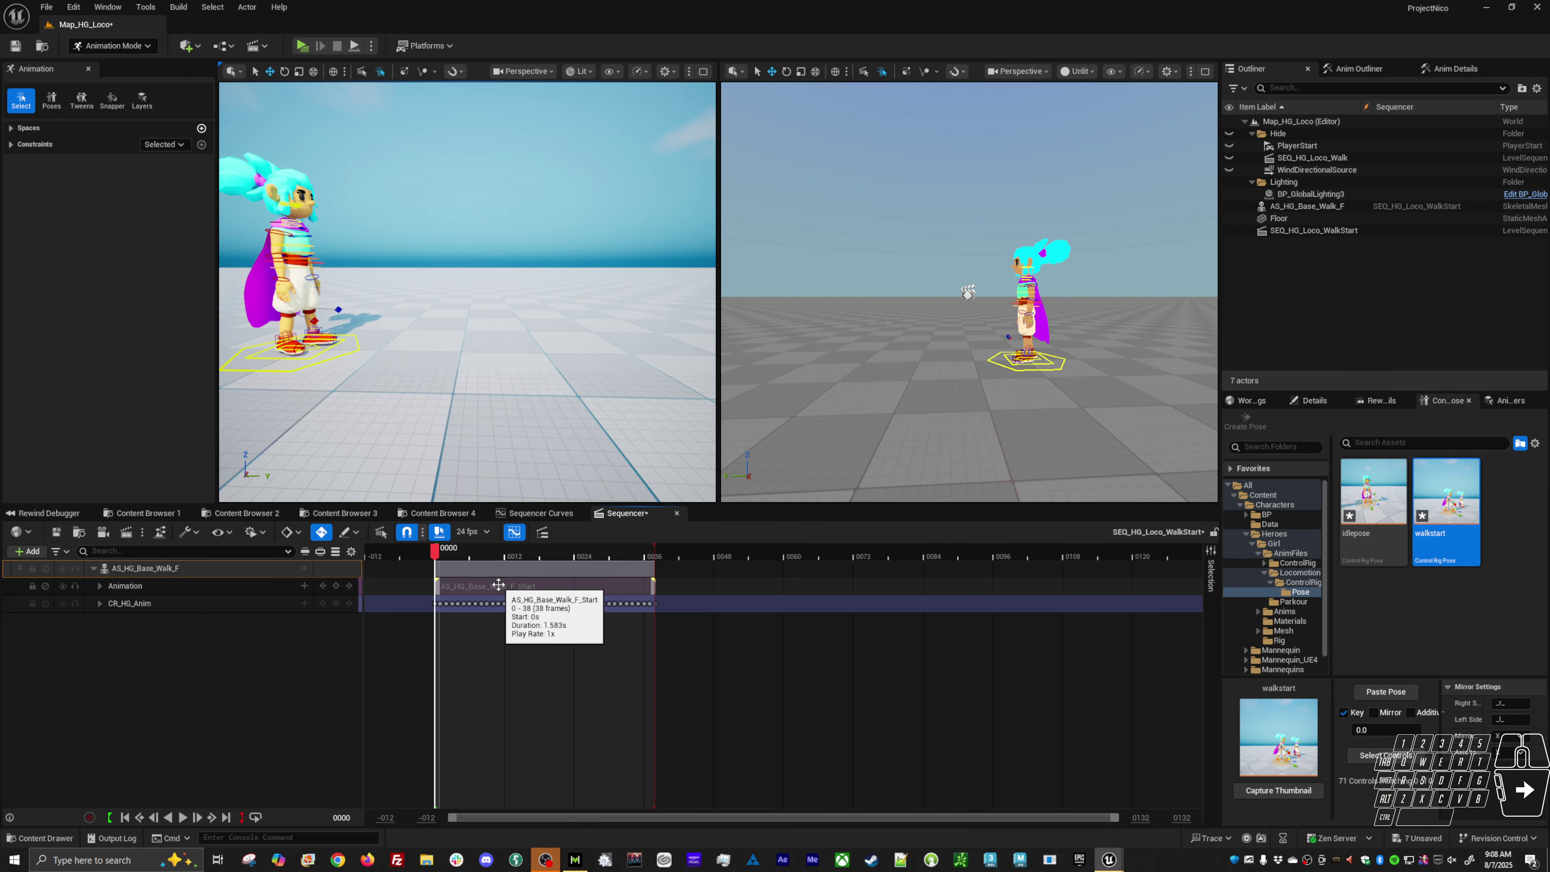
pyautogui.click(235, 588)
pyautogui.press('Delete')
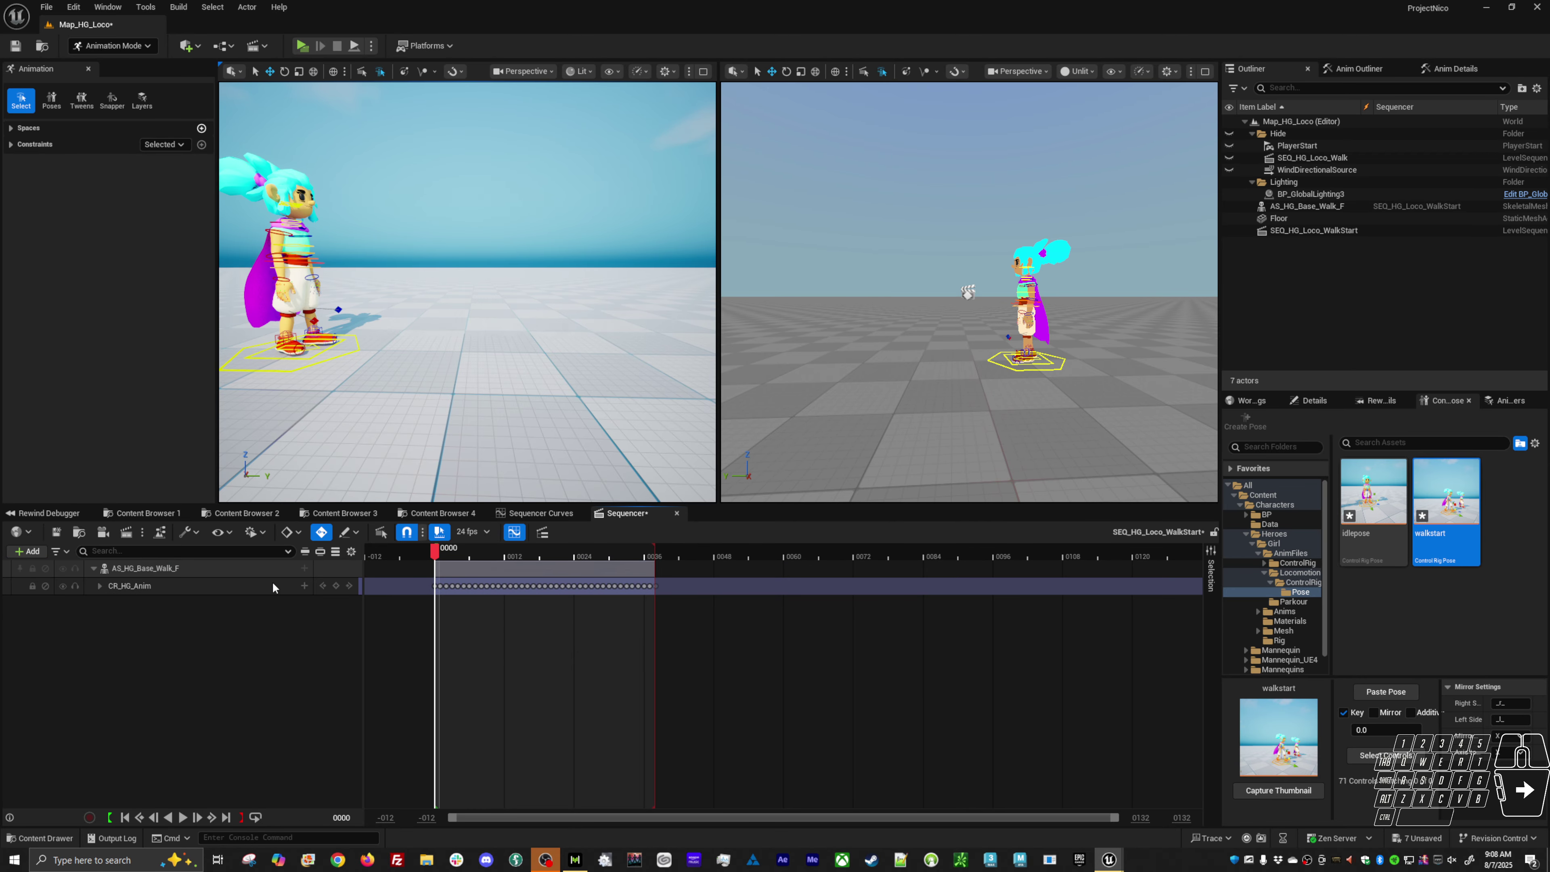
# Step: Add an additive section to the baked CR_HG_Anim track and paste idlepose with Key enabled on its stored controls at frame 0
pyautogui.click(305, 585)
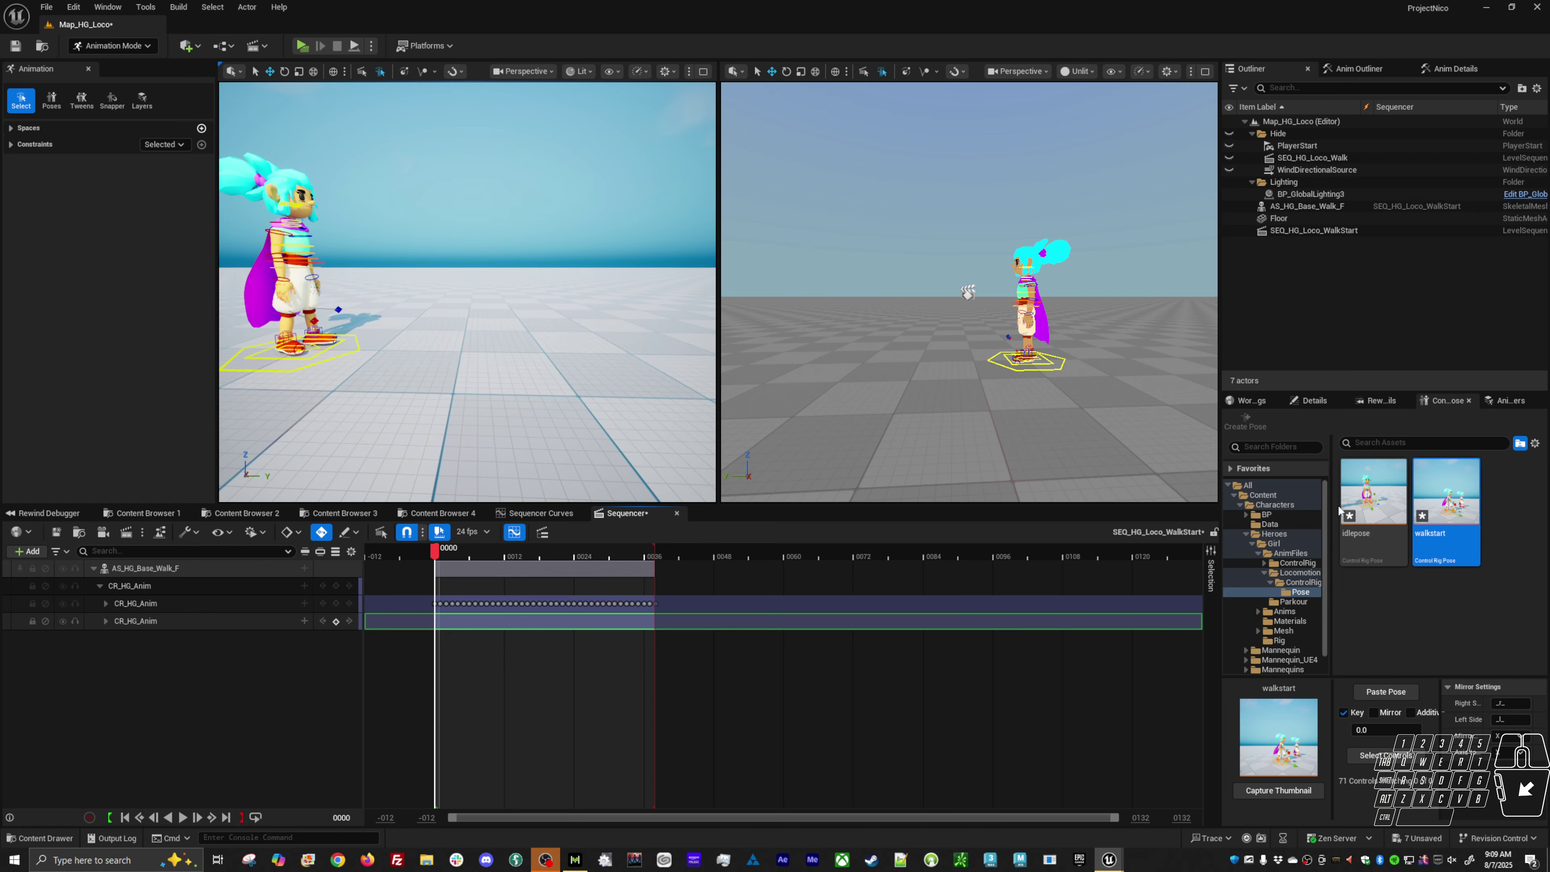
pyautogui.click(1375, 531)
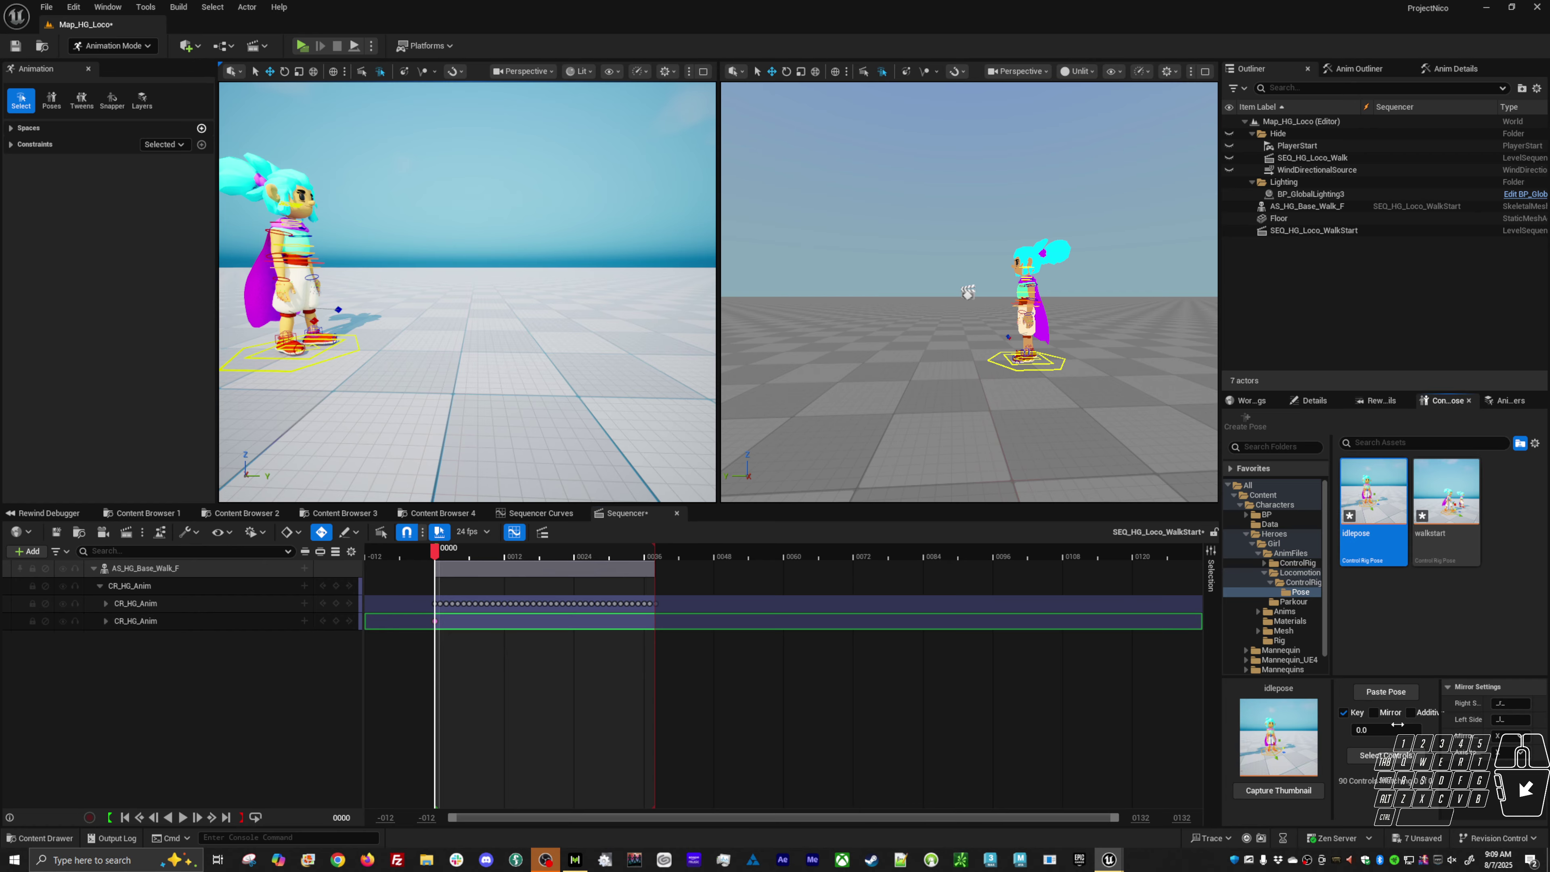
pyautogui.click(1385, 757)
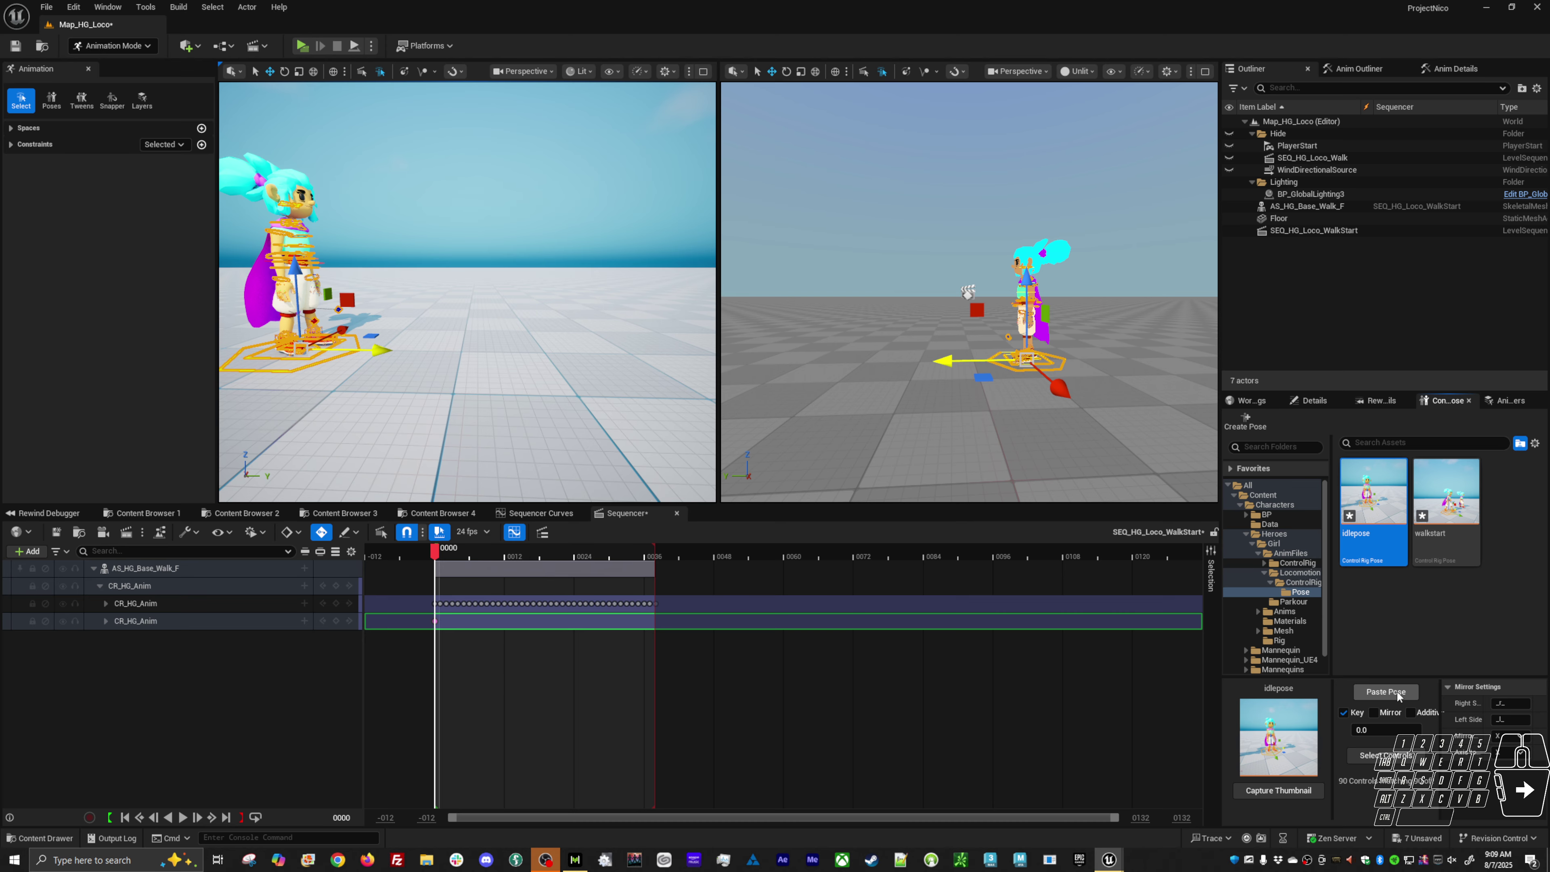
pyautogui.click(1397, 696)
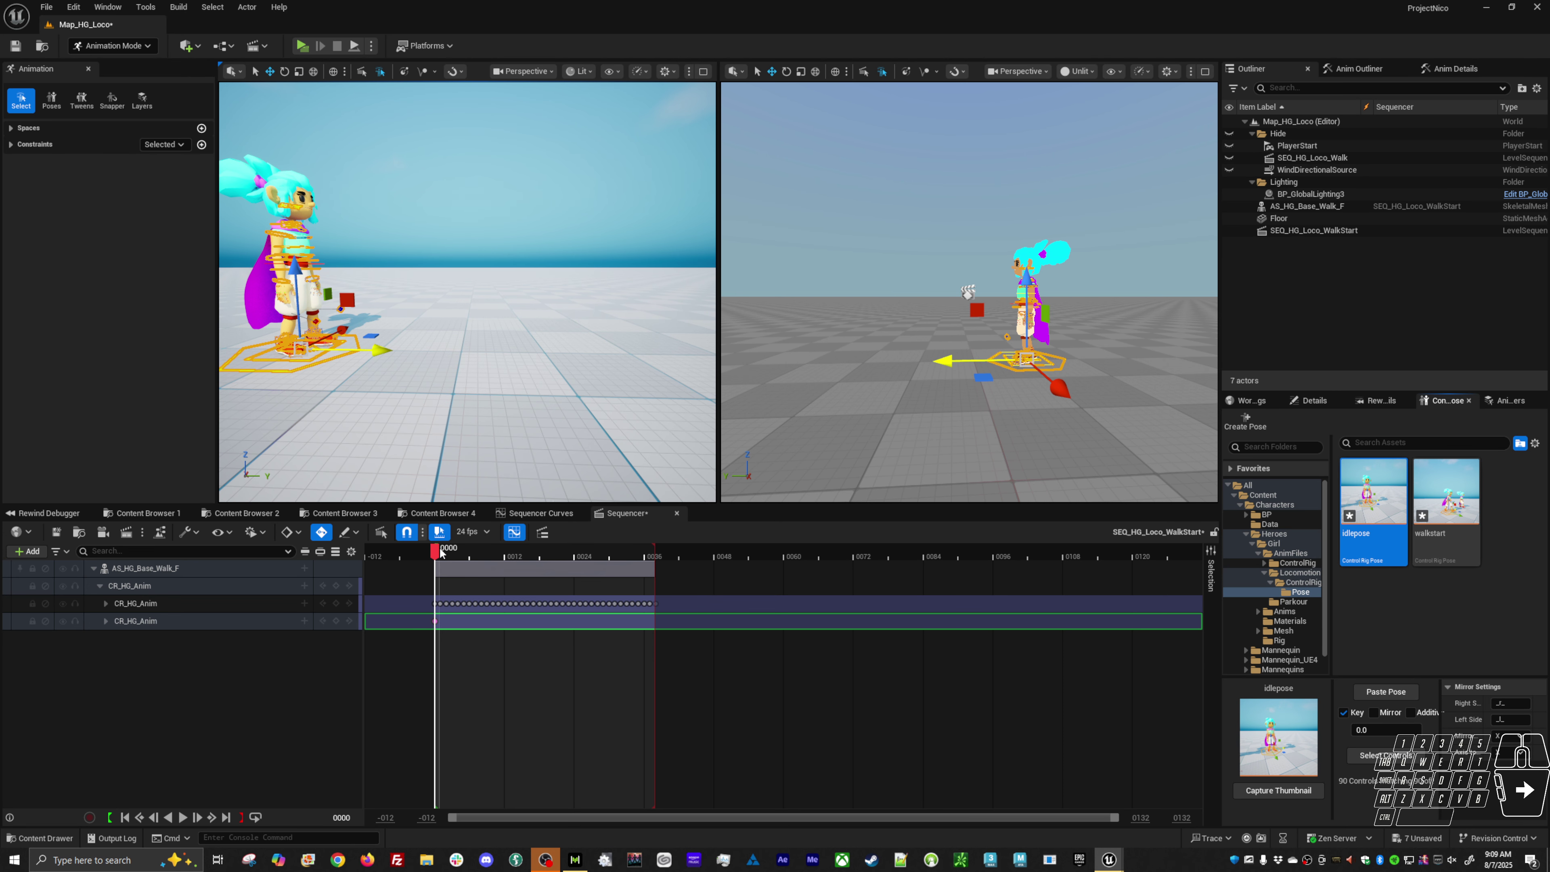
# Step: Select the controls stored in the walkstart asset and paste that pose at frame 38 with Key enabled
pyautogui.moveTo(440, 552); pyautogui.dragTo(658, 569)
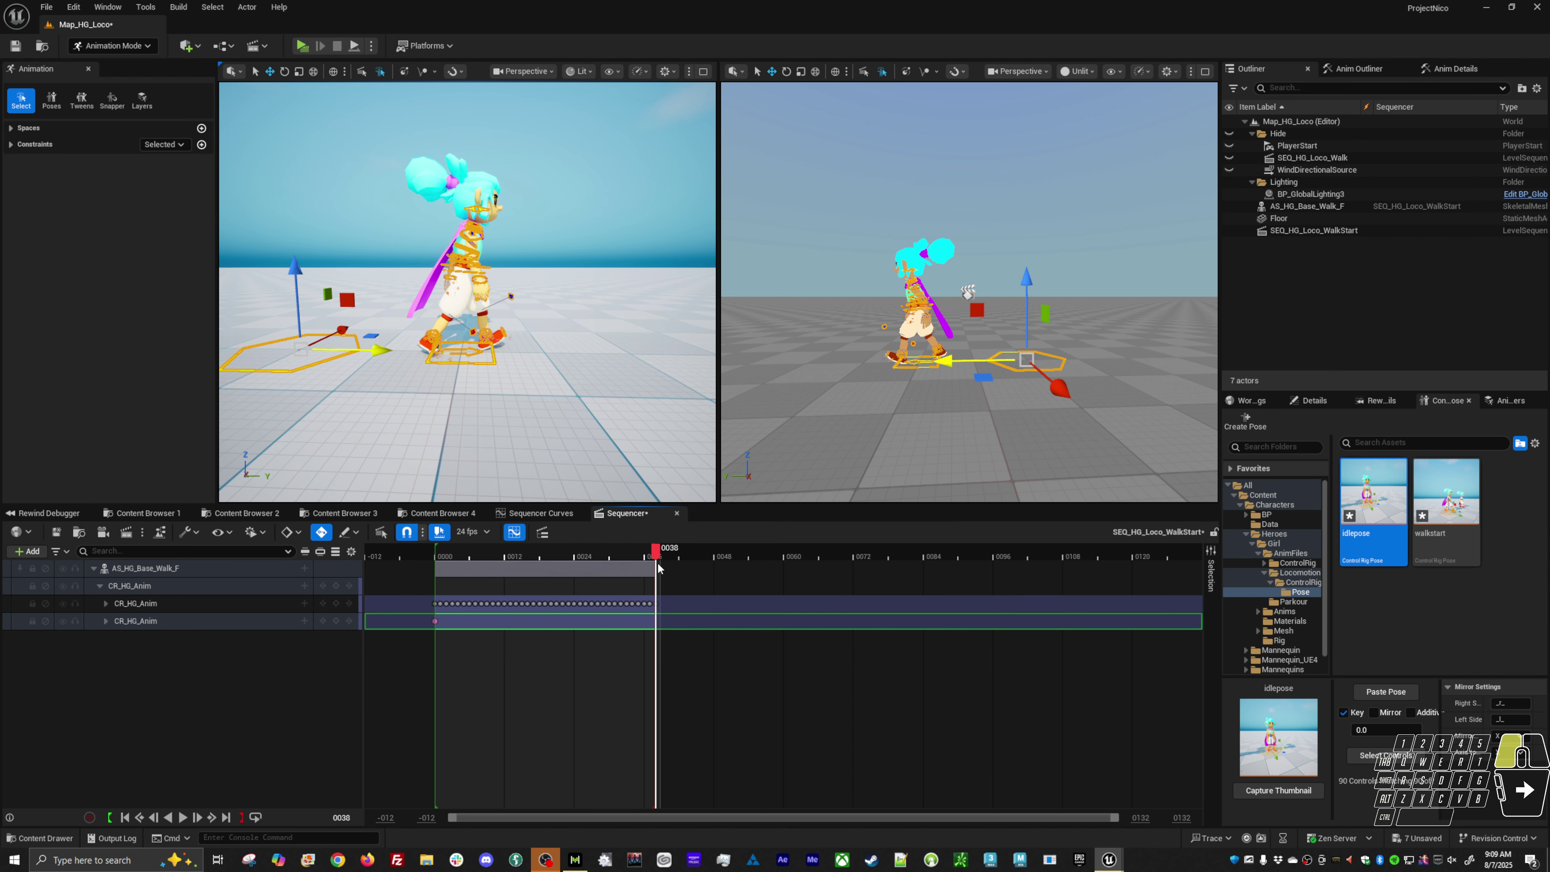
pyautogui.click(1451, 508)
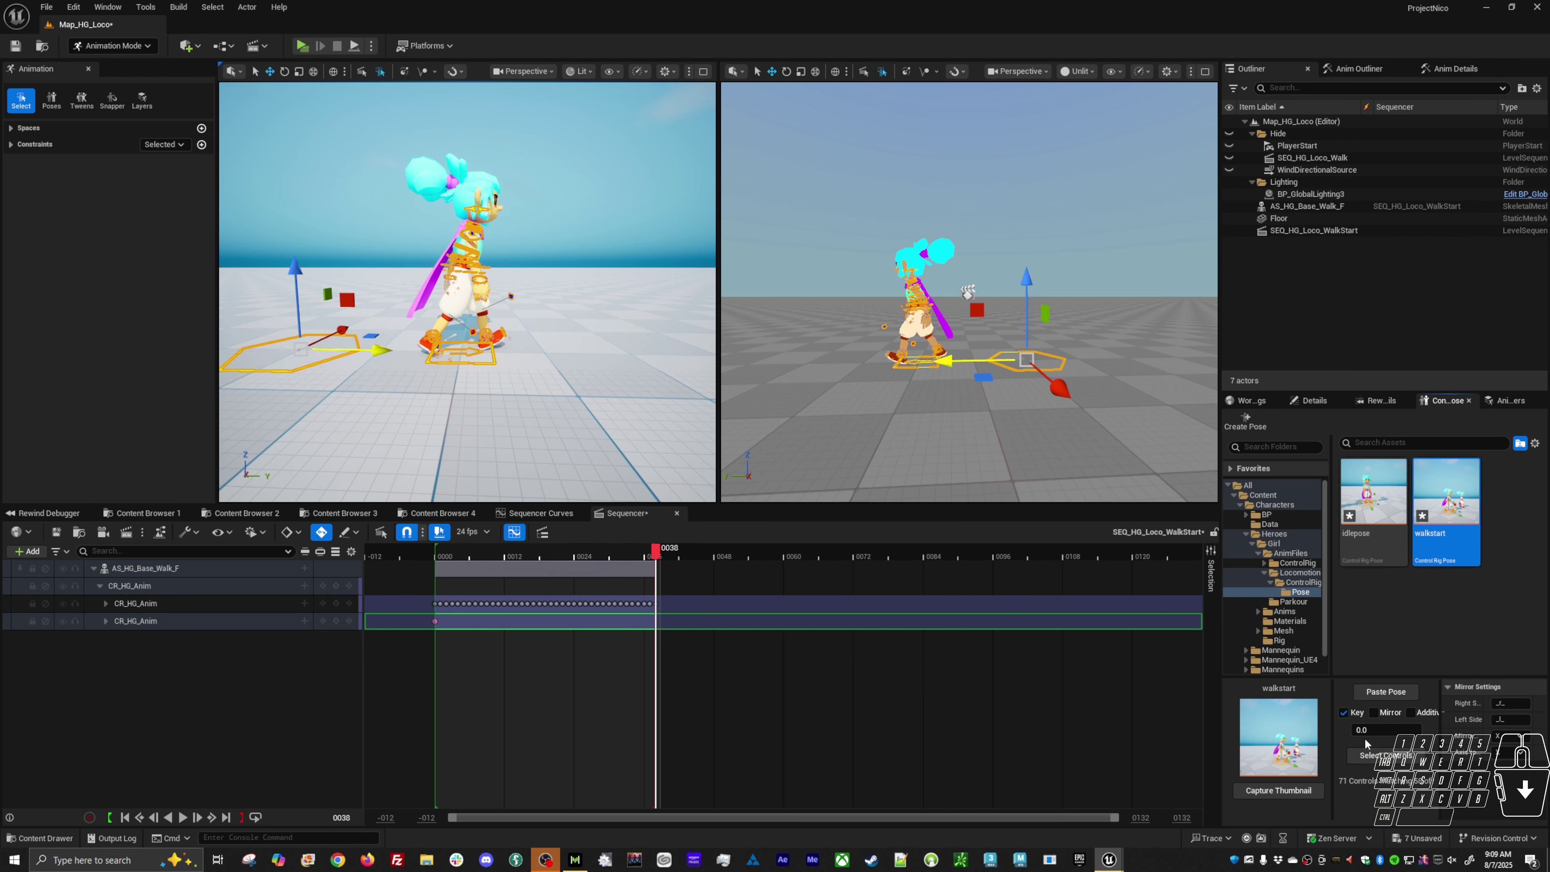
pyautogui.click(1378, 755)
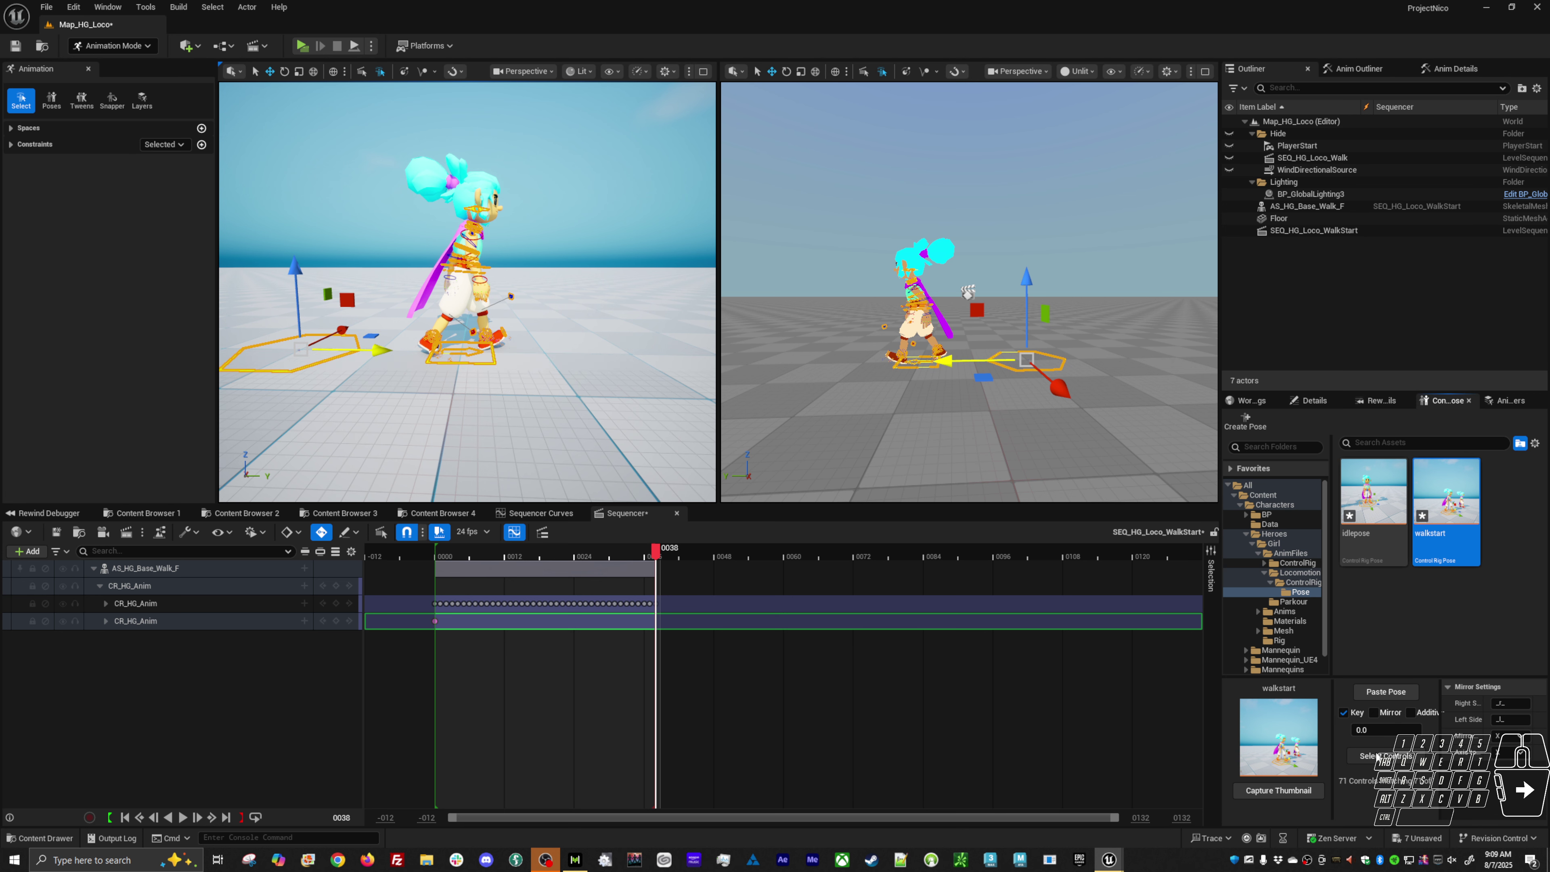
pyautogui.click(1372, 693)
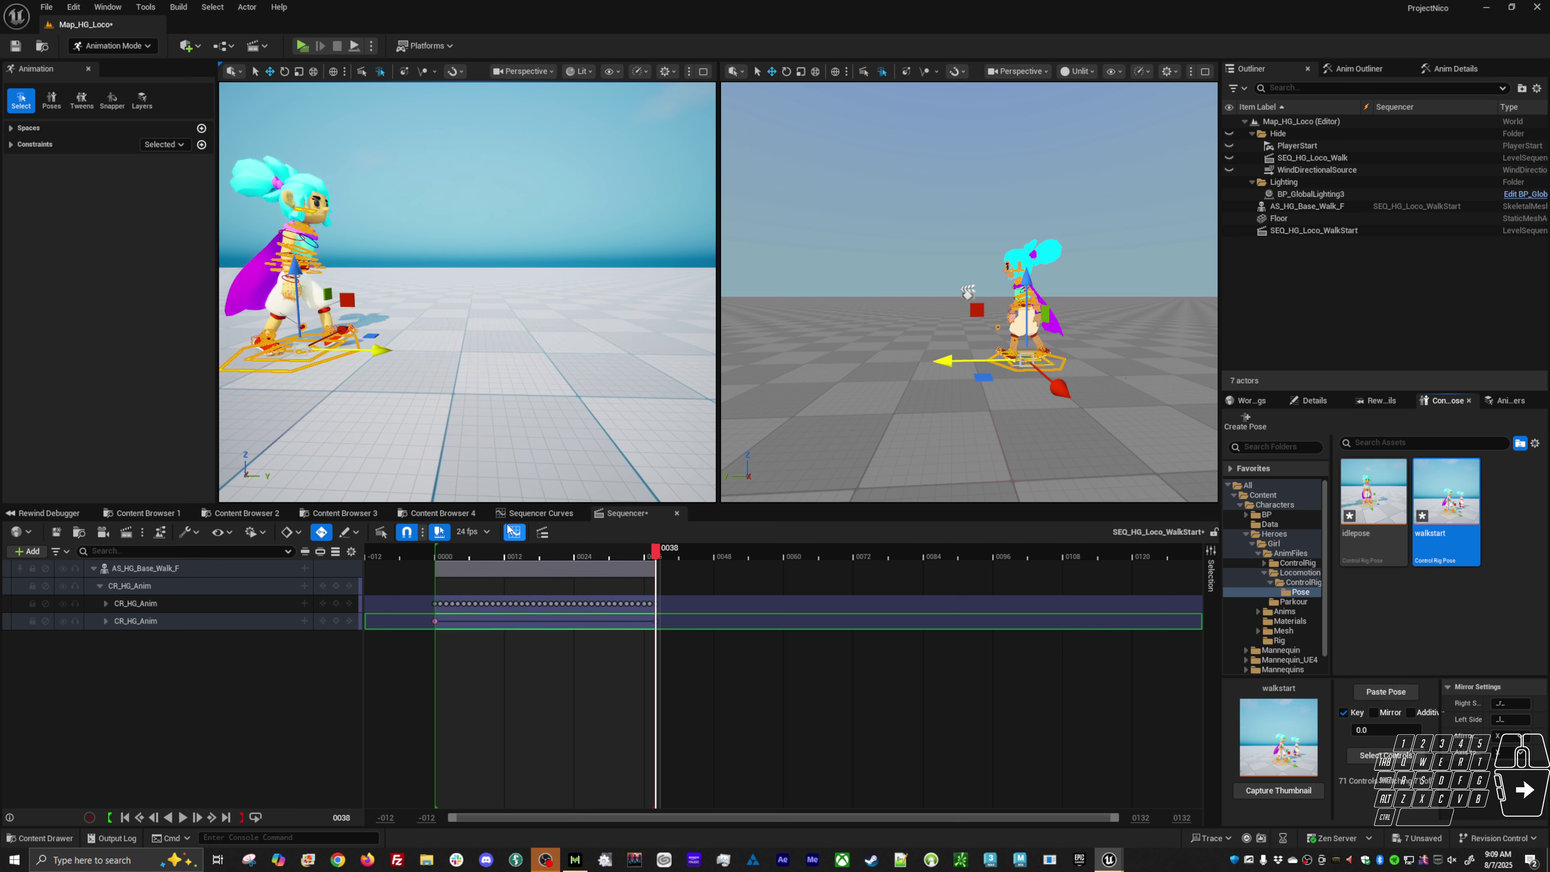
# Step: Compare the character's position at frame 38 with the second CR_HG_Anim section muted and unmuted, and look at its curves
pyautogui.scroll(5, 445, 366)
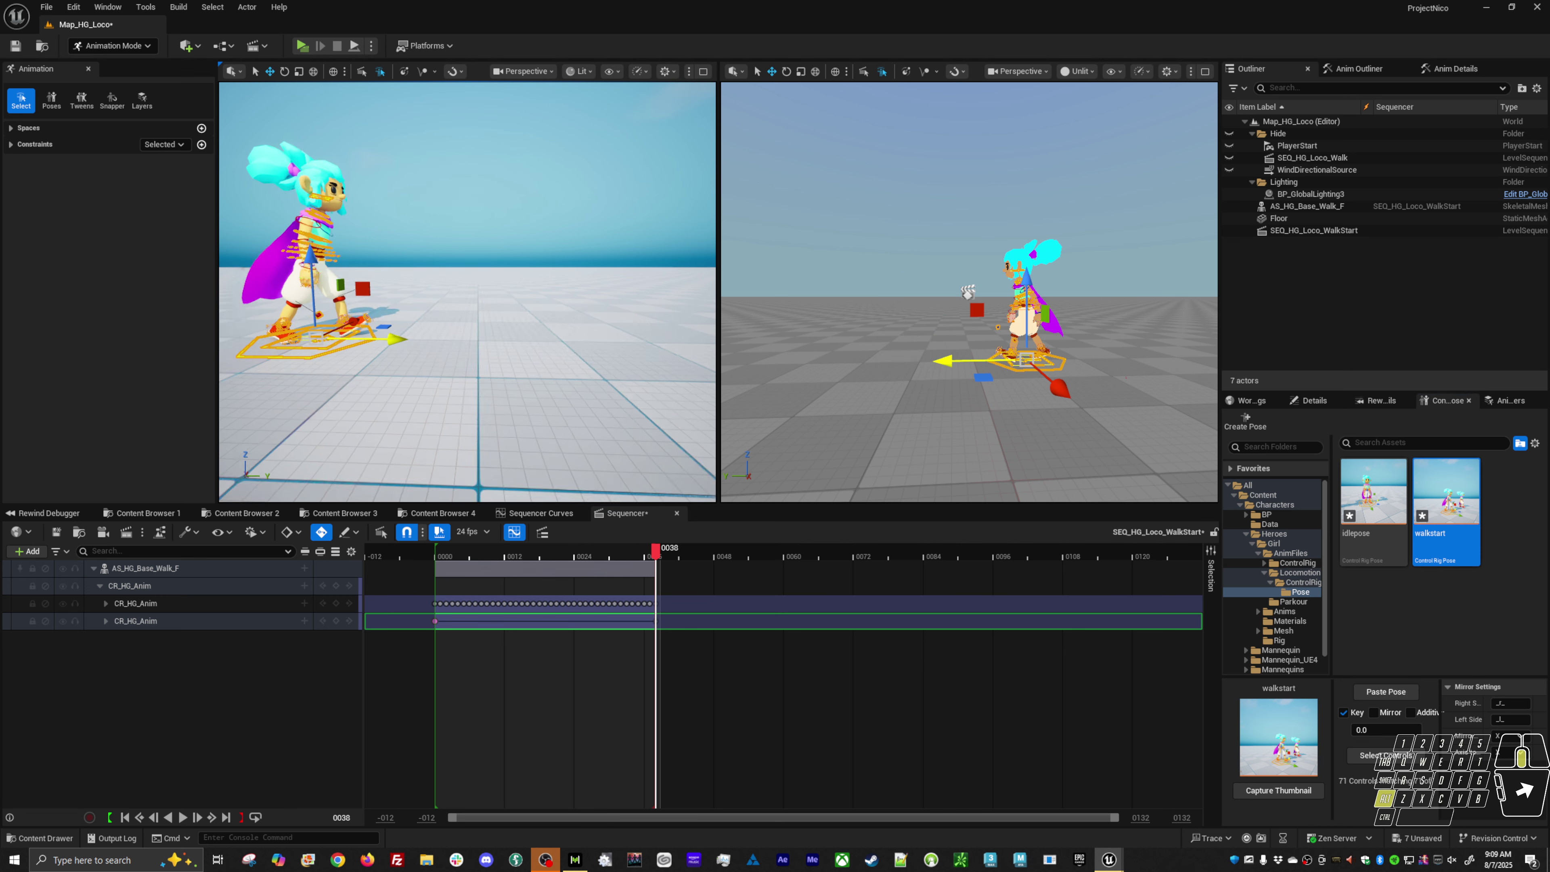
pyautogui.click(268, 360)
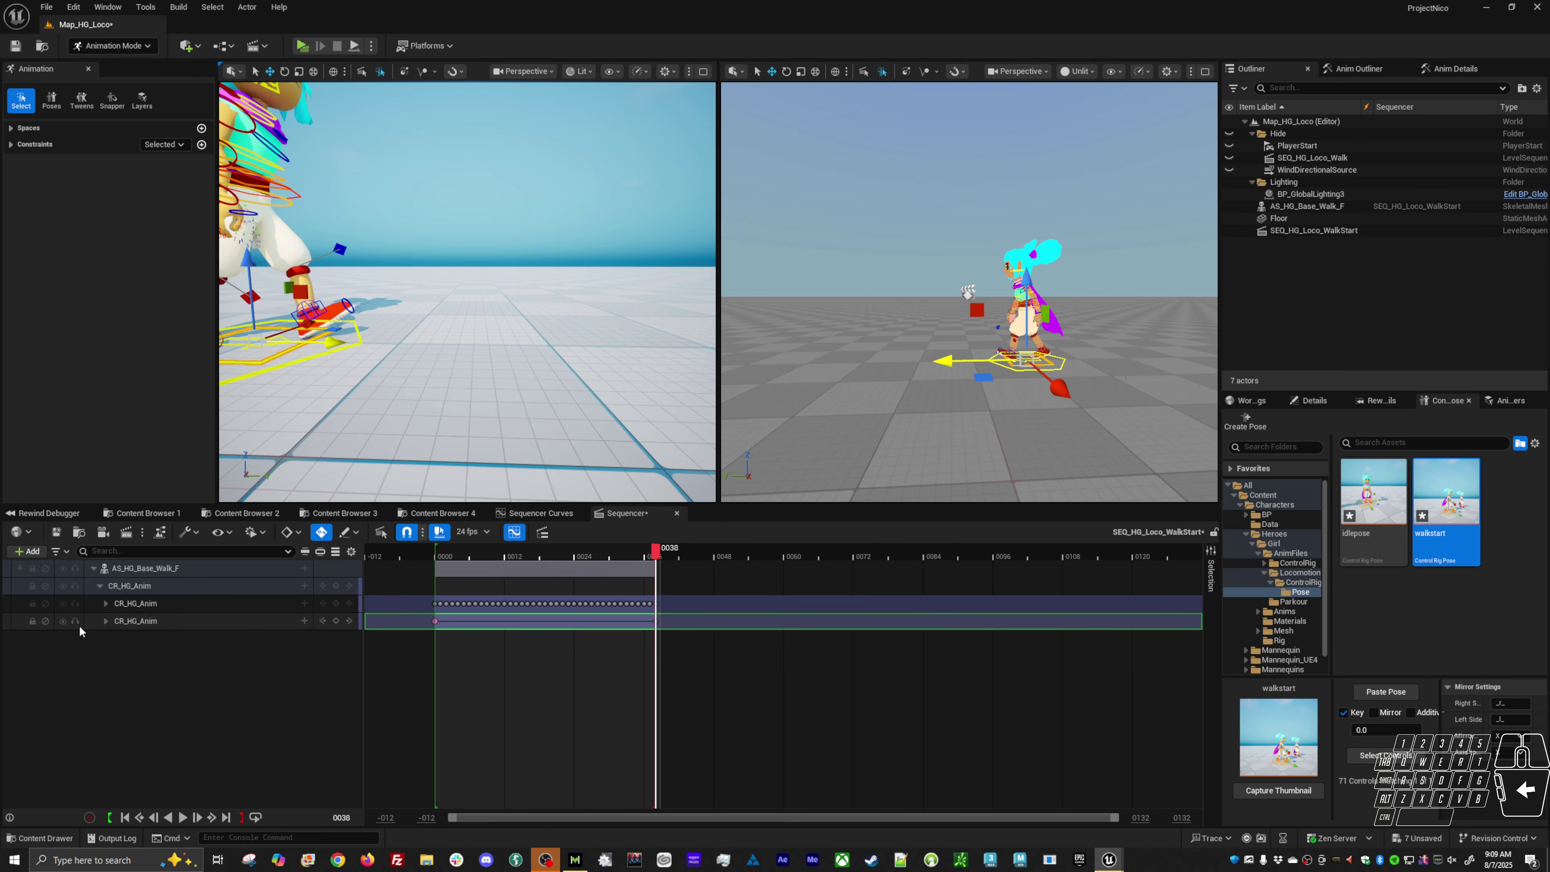
pyautogui.click(45, 620)
pyautogui.click(45, 621)
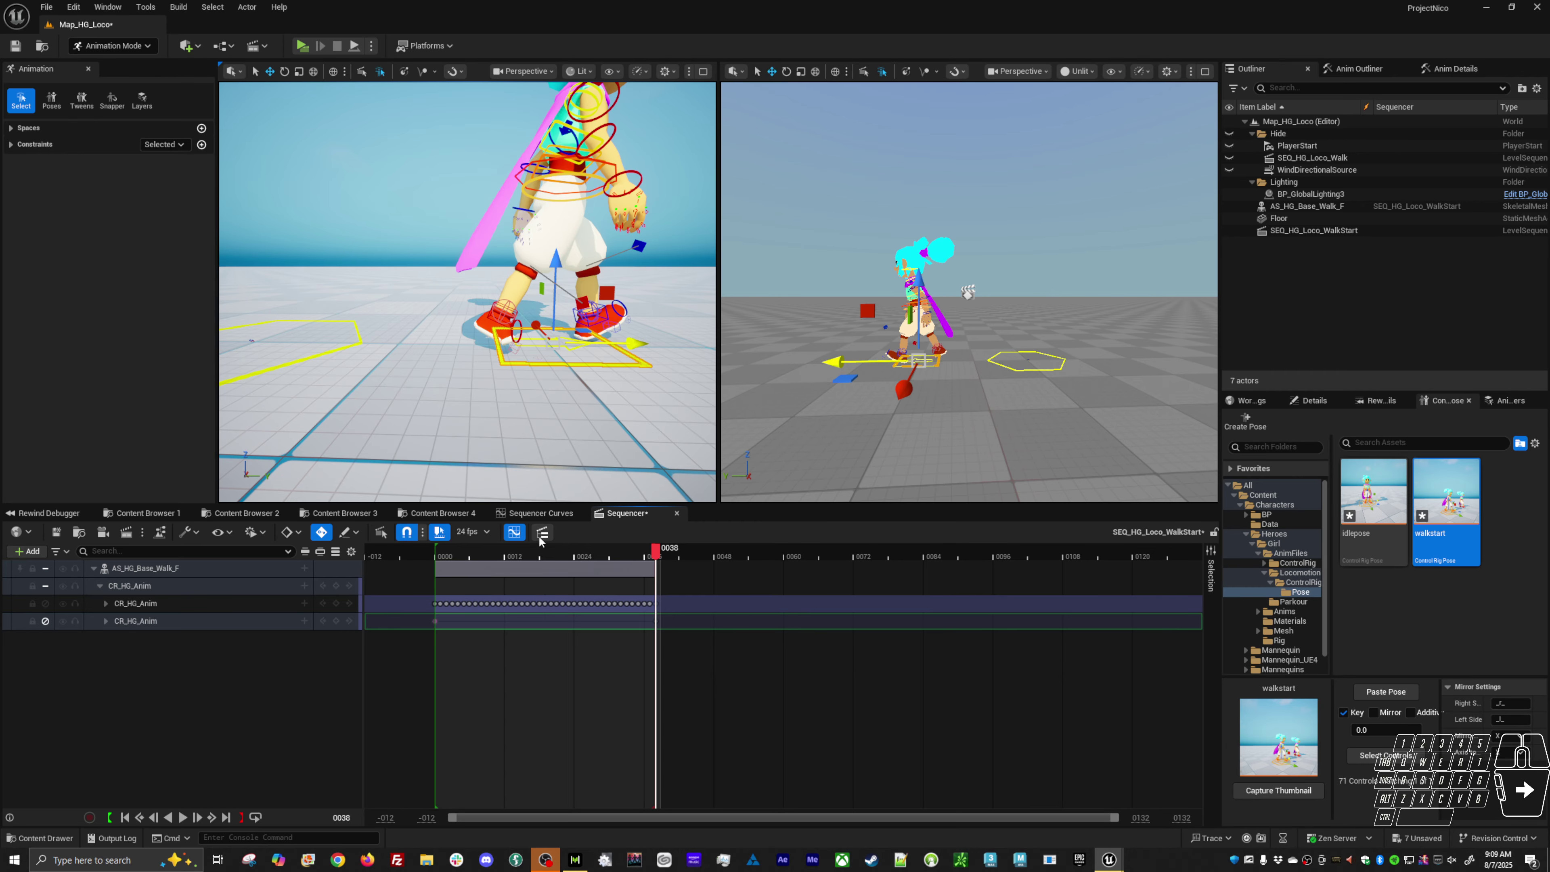
pyautogui.click(559, 513)
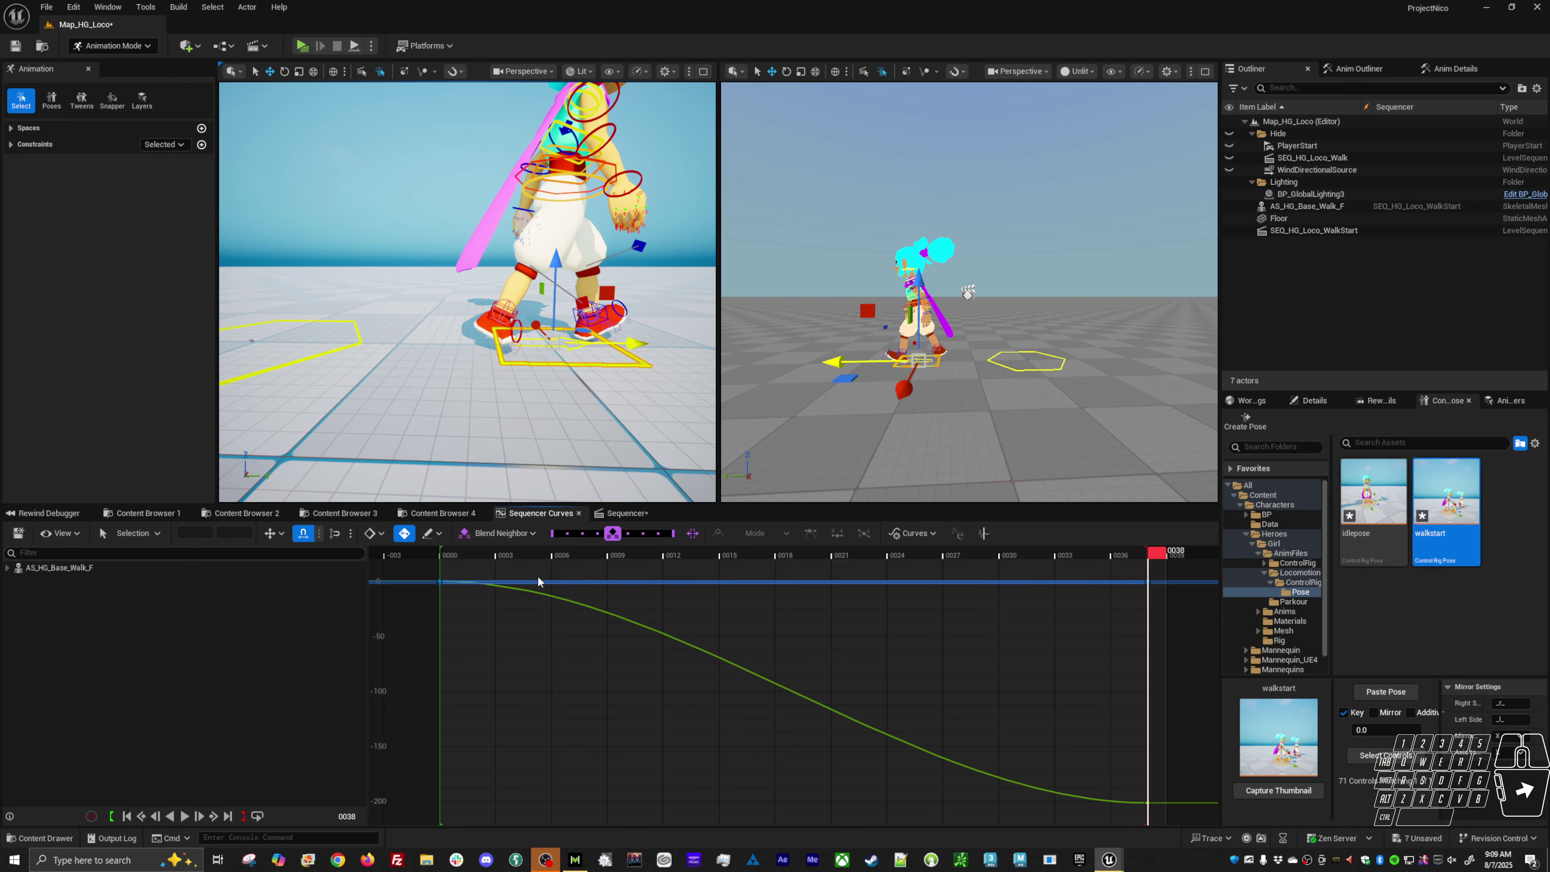
pyautogui.click(647, 514)
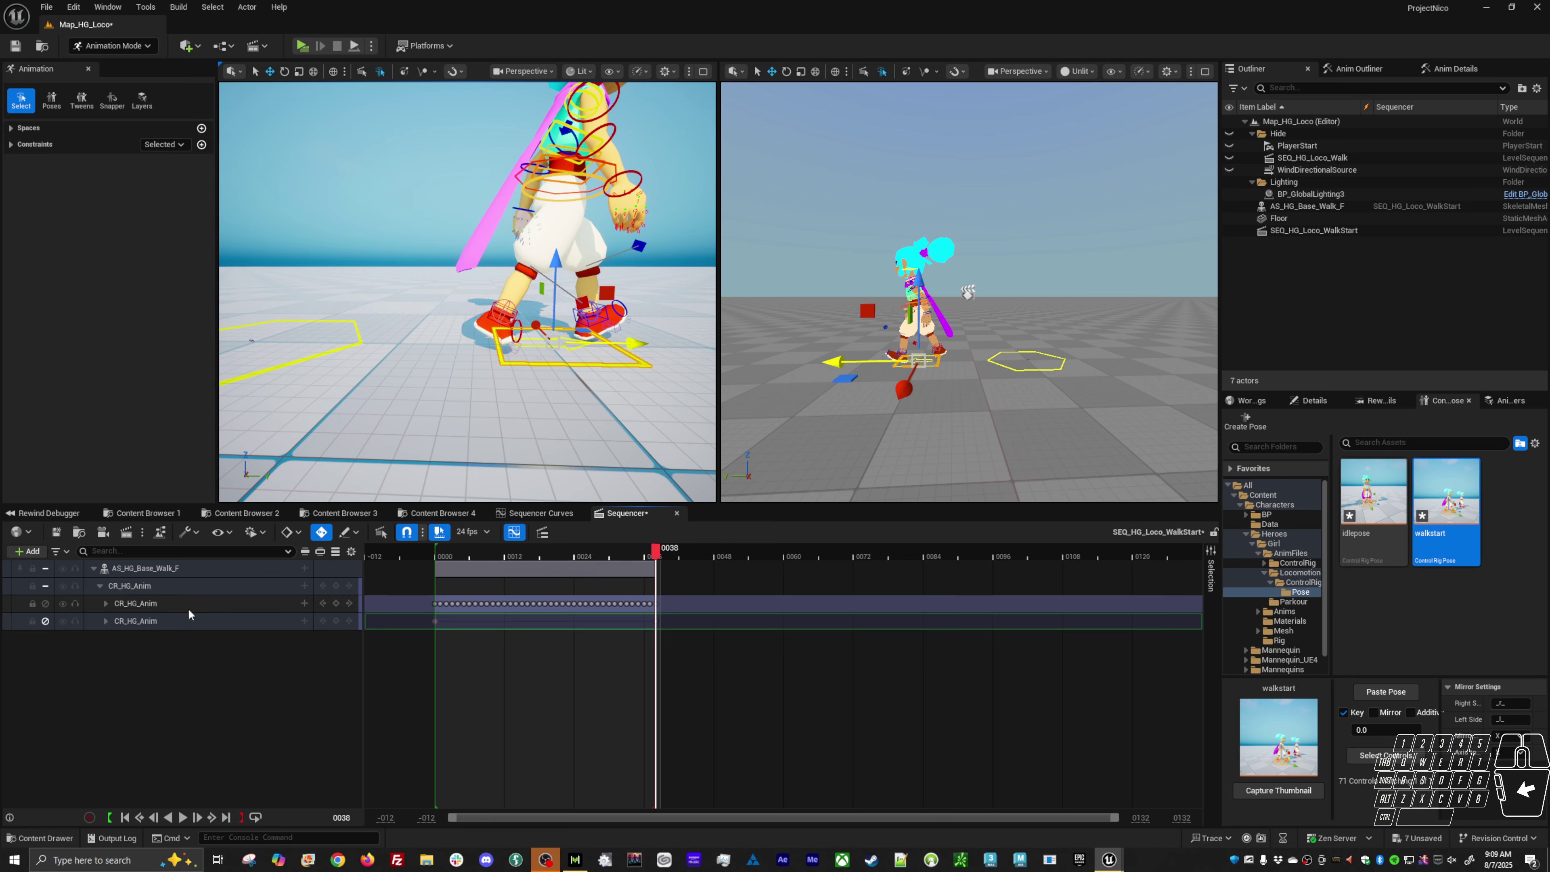
pyautogui.click(171, 621)
pyautogui.click(44, 621)
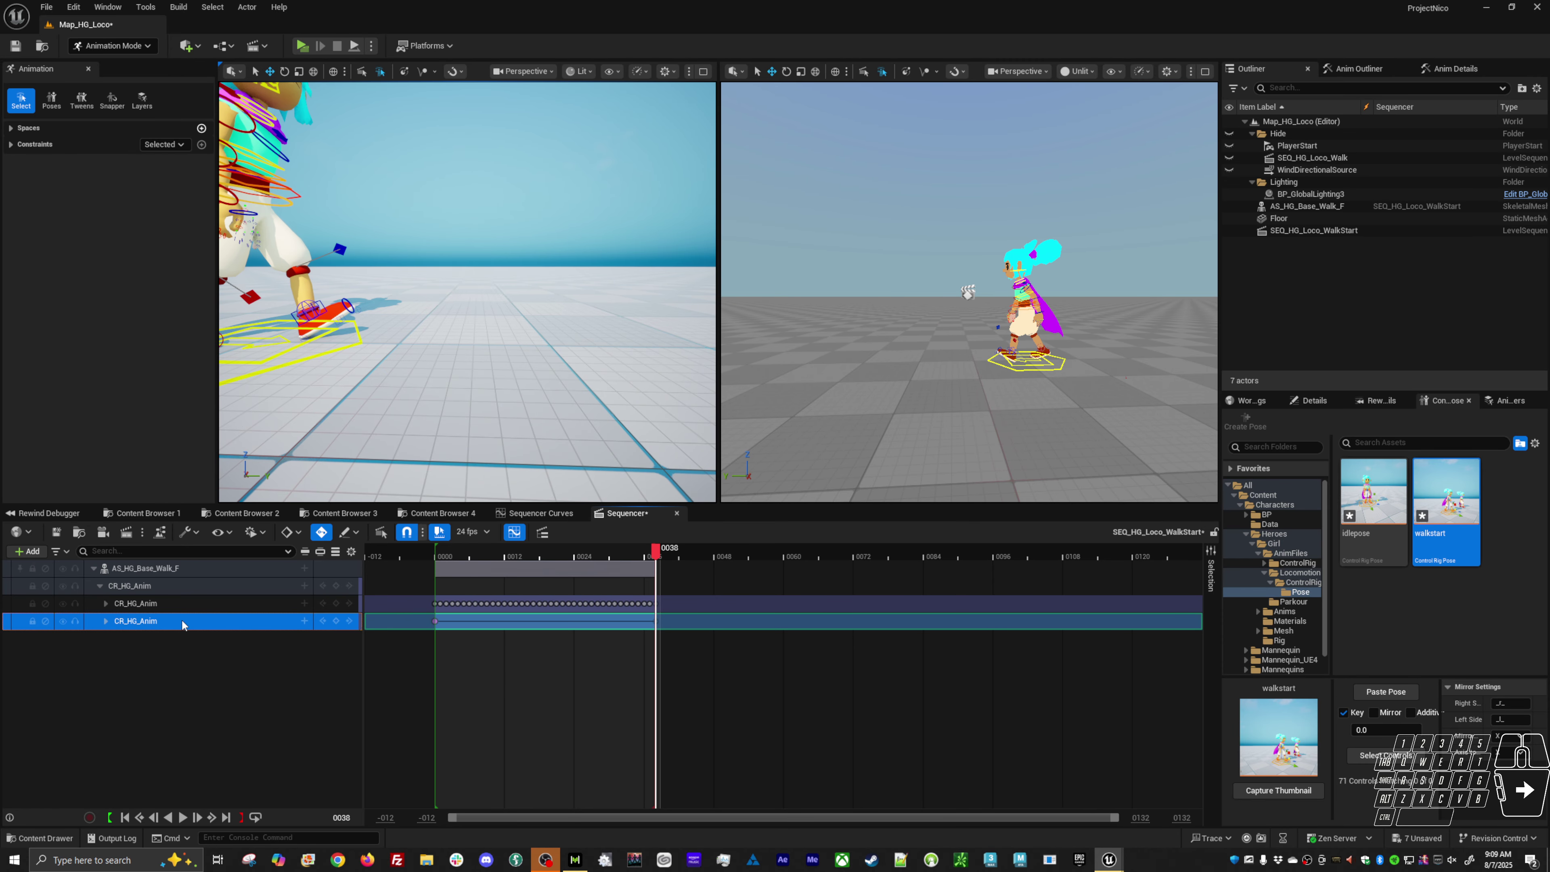
# Step: Set the frame 38 key of the second section's steeply descending green curve to 0 in the curve editor
pyautogui.click(515, 531)
pyautogui.moveTo(1086, 758); pyautogui.dragTo(1086, 758)
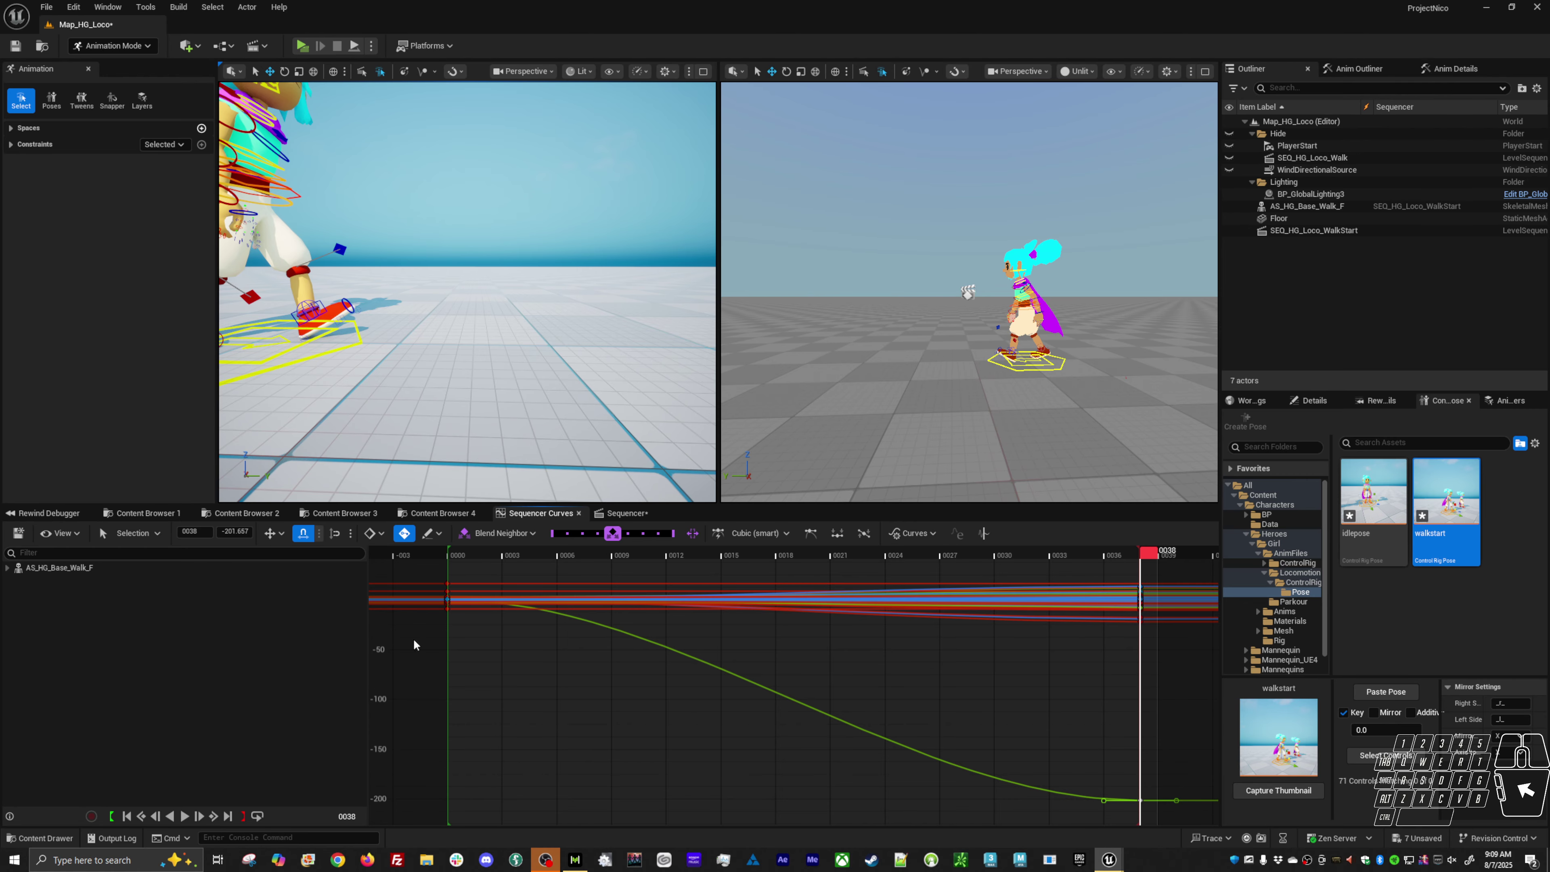
pyautogui.click(242, 535)
pyautogui.write('0')
pyautogui.press('Return')
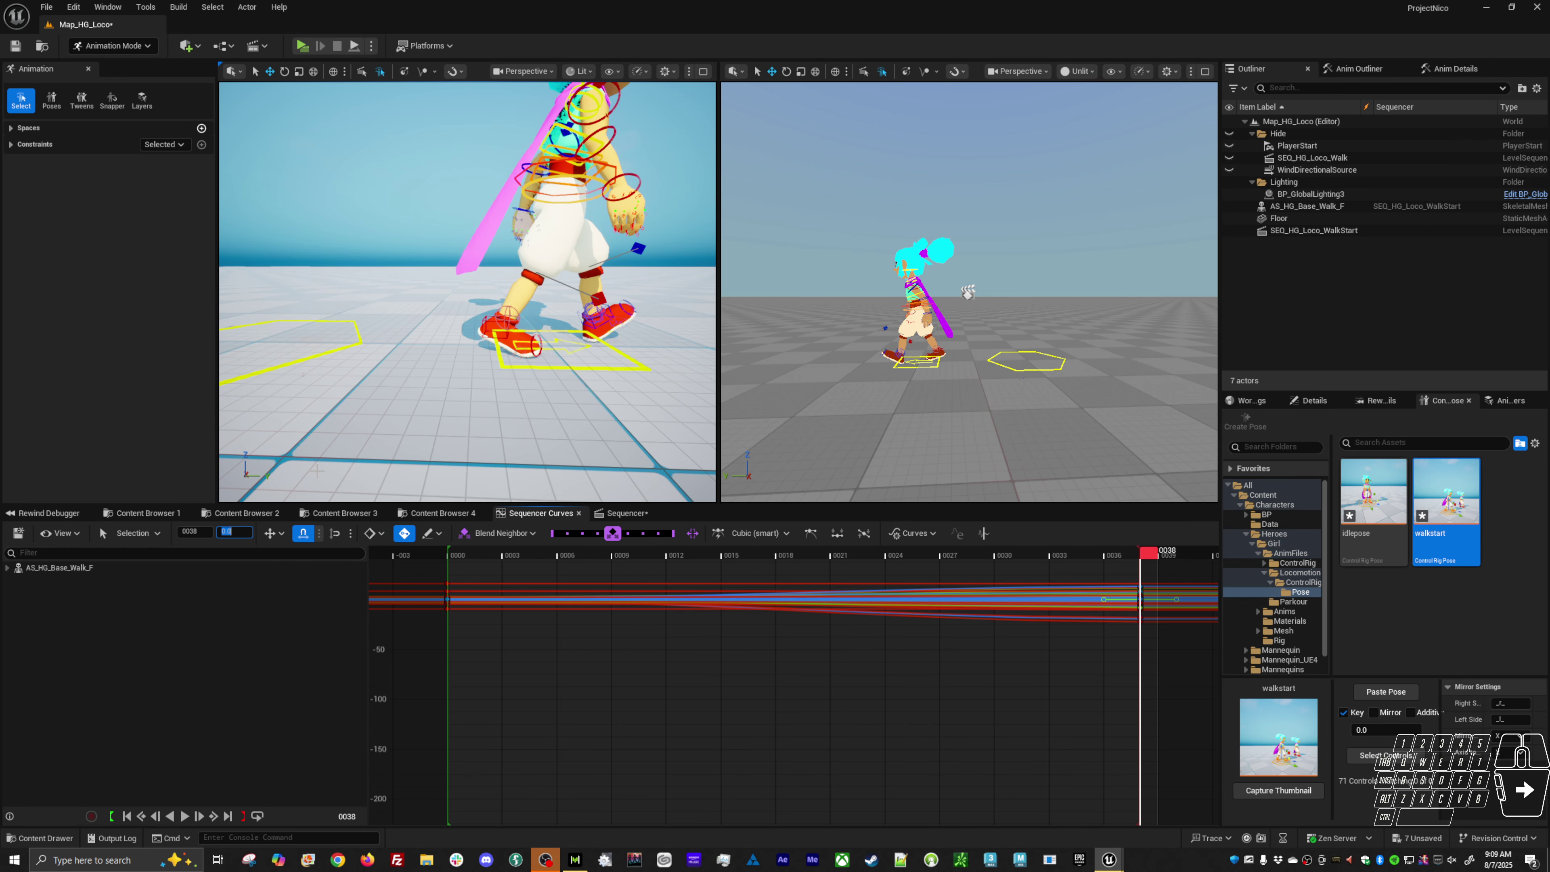
# Step: Play back the walk start from the side view and return to frame 0
pyautogui.keyDown('alt'); pyautogui.moveTo(435, 298); pyautogui.dragTo(585, 350); pyautogui.keyUp('alt')
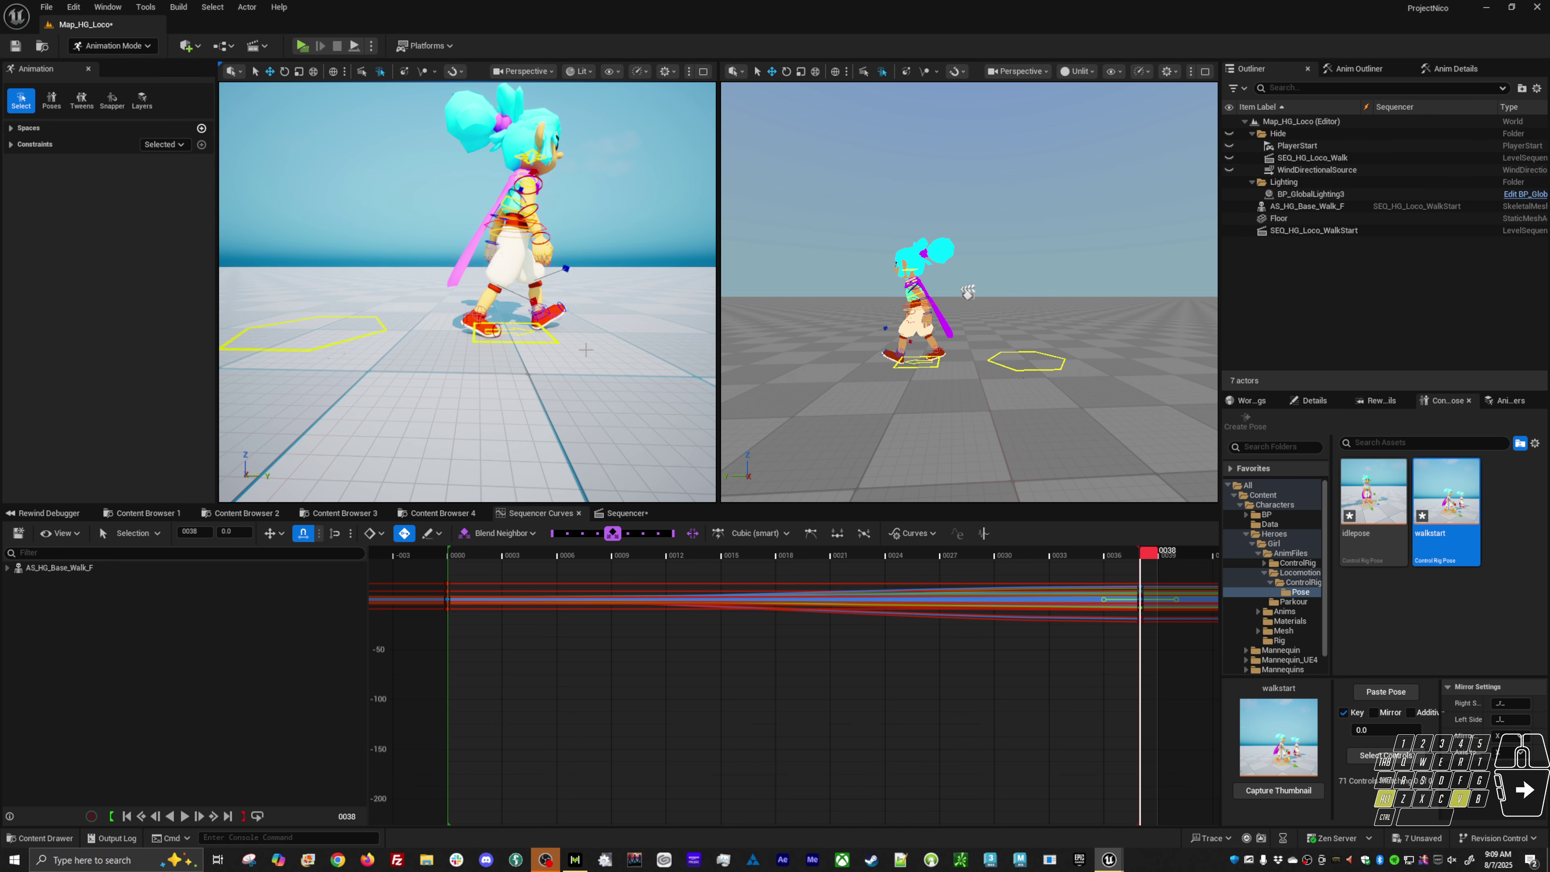
pyautogui.press('space')
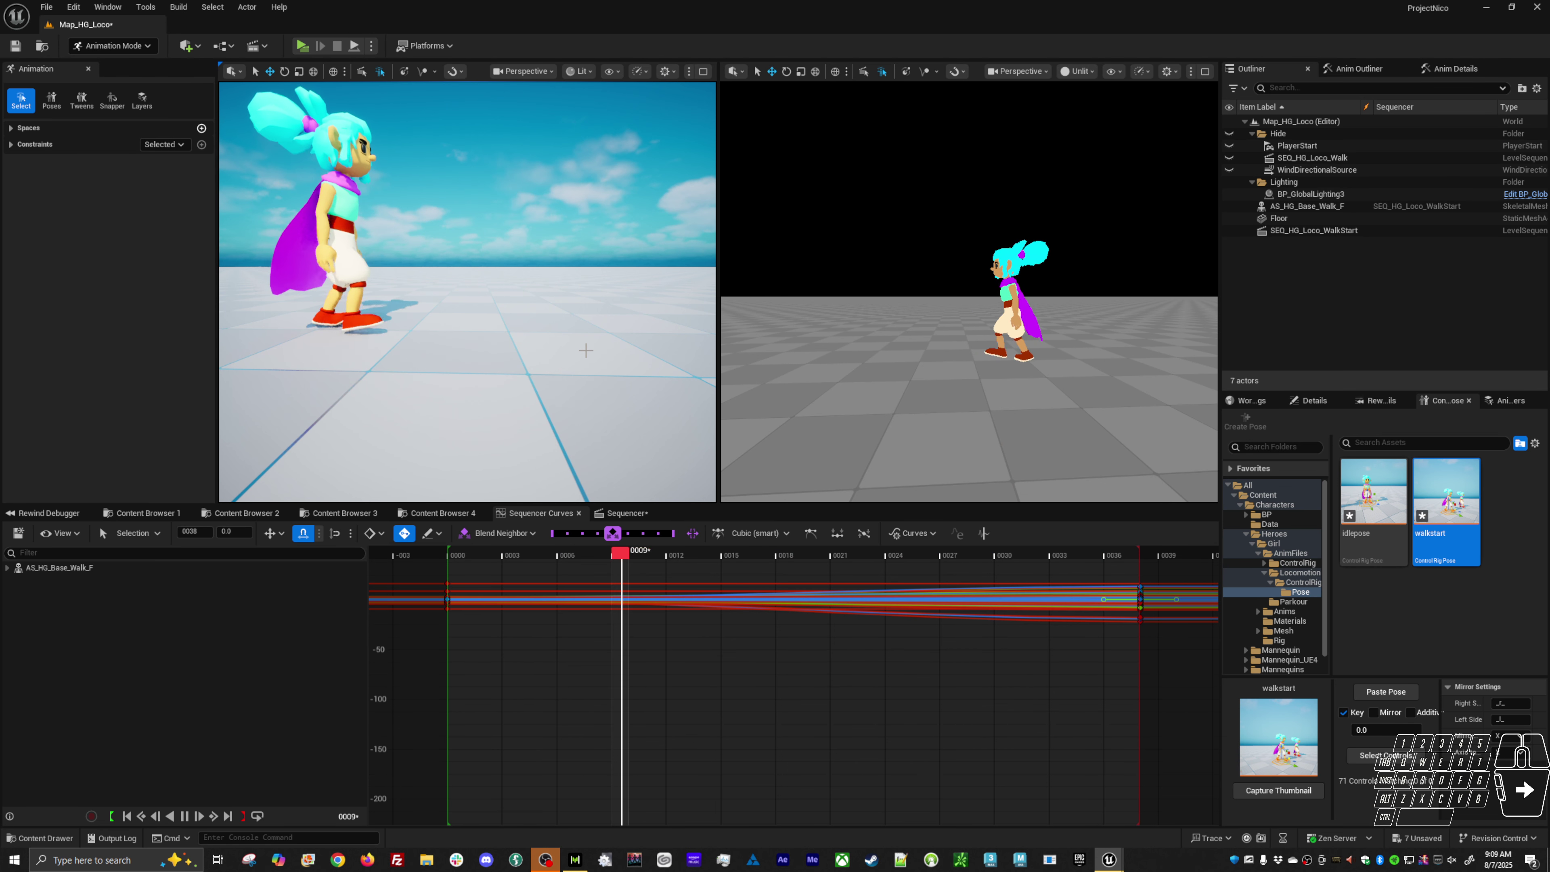
pyautogui.press('space')
pyautogui.click(461, 558)
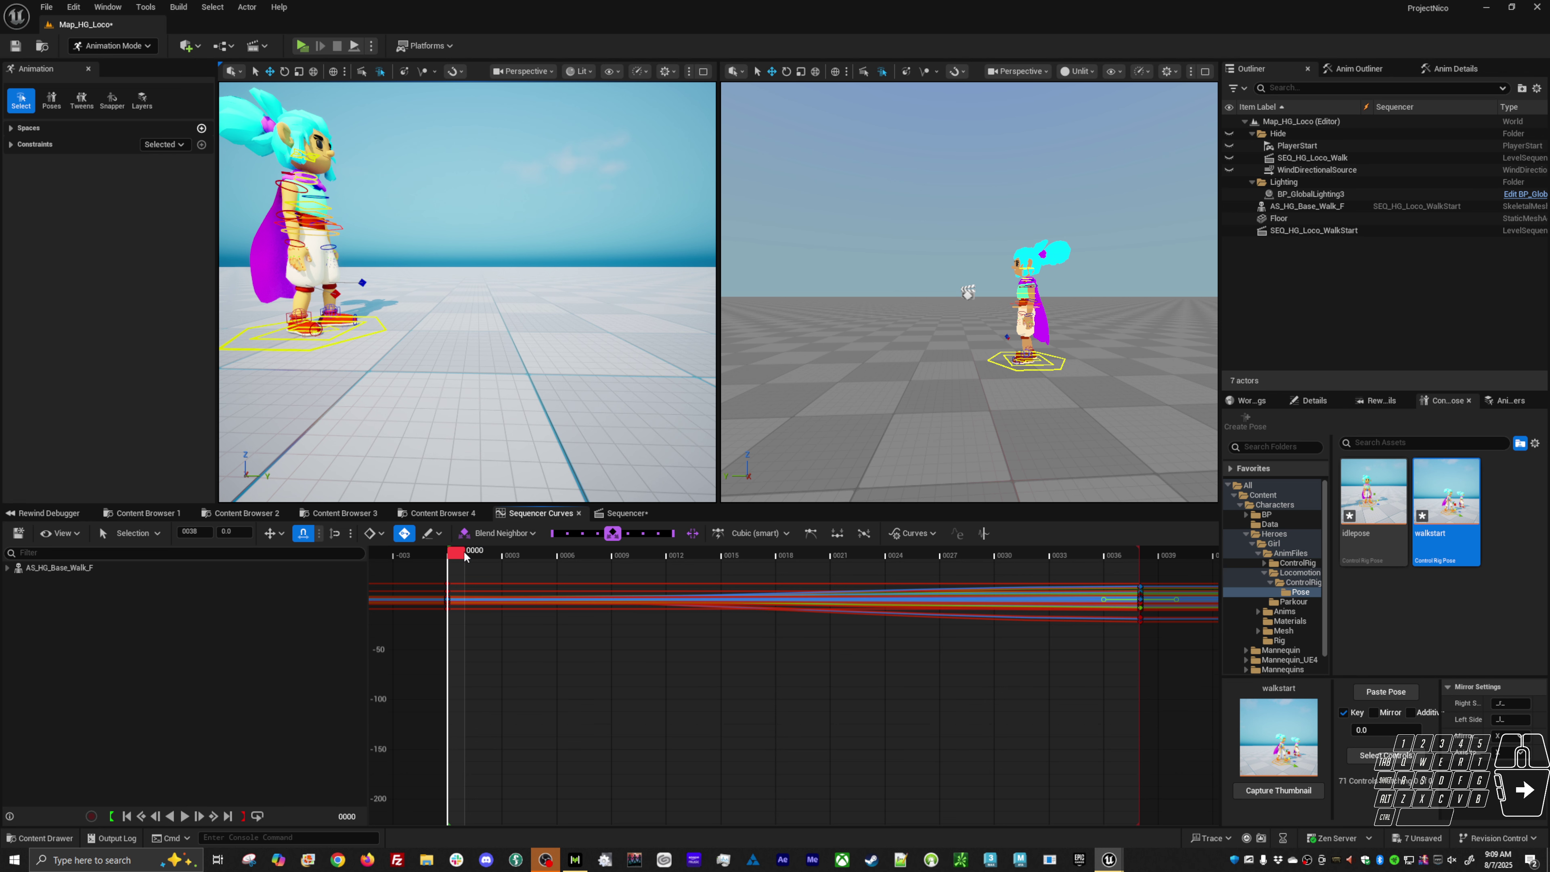
# Step: Review the walk start between frames 0 and 38 from the side and low angles, scrubbing and playing it back
pyautogui.moveTo(479, 559)
pyautogui.mouseDown()
pyautogui.moveTo(444, 560)
pyautogui.moveTo(456, 559)
pyautogui.mouseUp()
pyautogui.keyDown('alt'); pyautogui.moveTo(464, 391); pyautogui.dragTo(311, 409); pyautogui.keyUp('alt')
pyautogui.moveTo(458, 557); pyautogui.dragTo(1152, 577)
pyautogui.keyDown('alt'); pyautogui.moveTo(463, 305); pyautogui.dragTo(440, 409, button='right'); pyautogui.keyUp('alt')
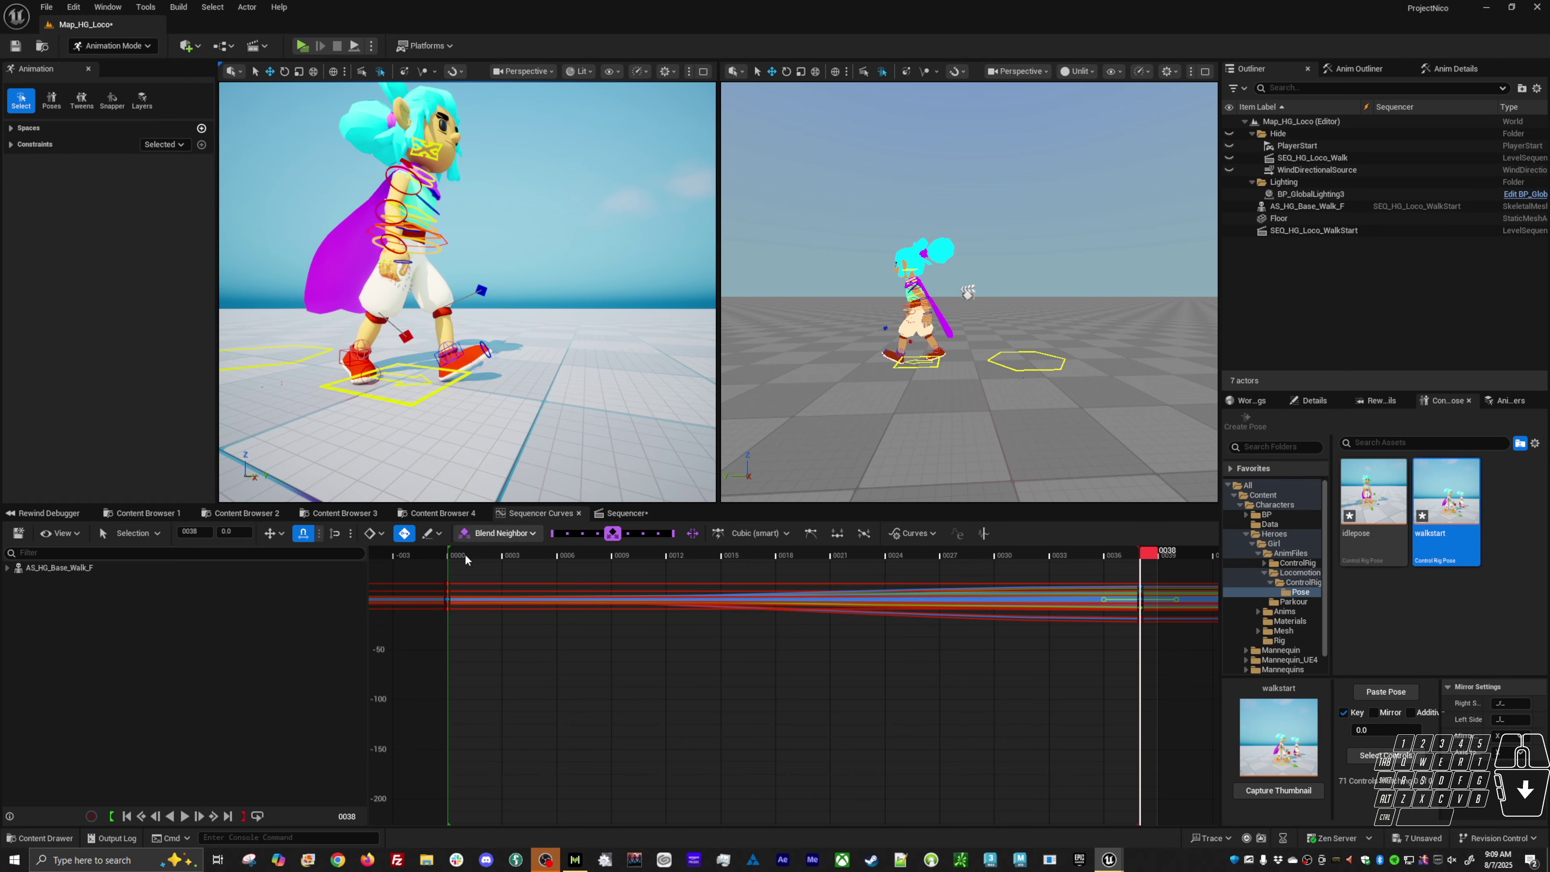
pyautogui.moveTo(470, 556)
pyautogui.mouseDown()
pyautogui.moveTo(1122, 594)
pyautogui.moveTo(1165, 578)
pyautogui.moveTo(461, 577)
pyautogui.mouseUp()
pyautogui.keyDown('alt'); pyautogui.moveTo(421, 342); pyautogui.dragTo(391, 306); pyautogui.keyUp('alt')
pyautogui.keyDown('alt'); pyautogui.moveTo(391, 305); pyautogui.dragTo(220, 291, button='middle'); pyautogui.keyUp('alt')
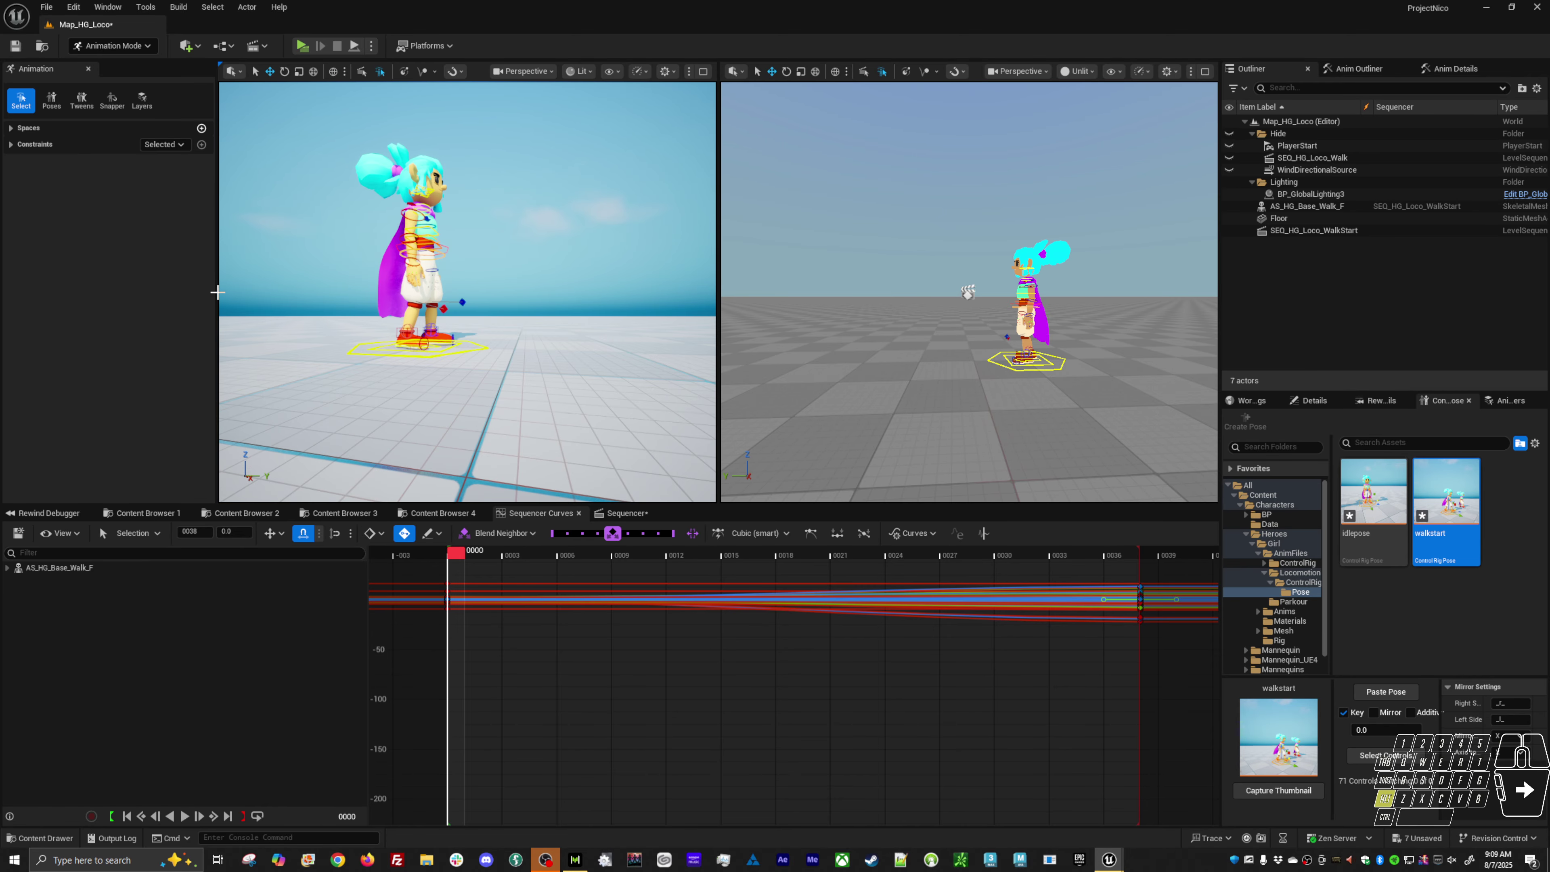
pyautogui.keyDown('alt'); pyautogui.moveTo(219, 290); pyautogui.dragTo(306, 333, button='right'); pyautogui.keyUp('alt')
pyautogui.keyDown('alt'); pyautogui.moveTo(305, 333); pyautogui.dragTo(305, 260); pyautogui.keyUp('alt')
pyautogui.hotkey('alt', 'v')
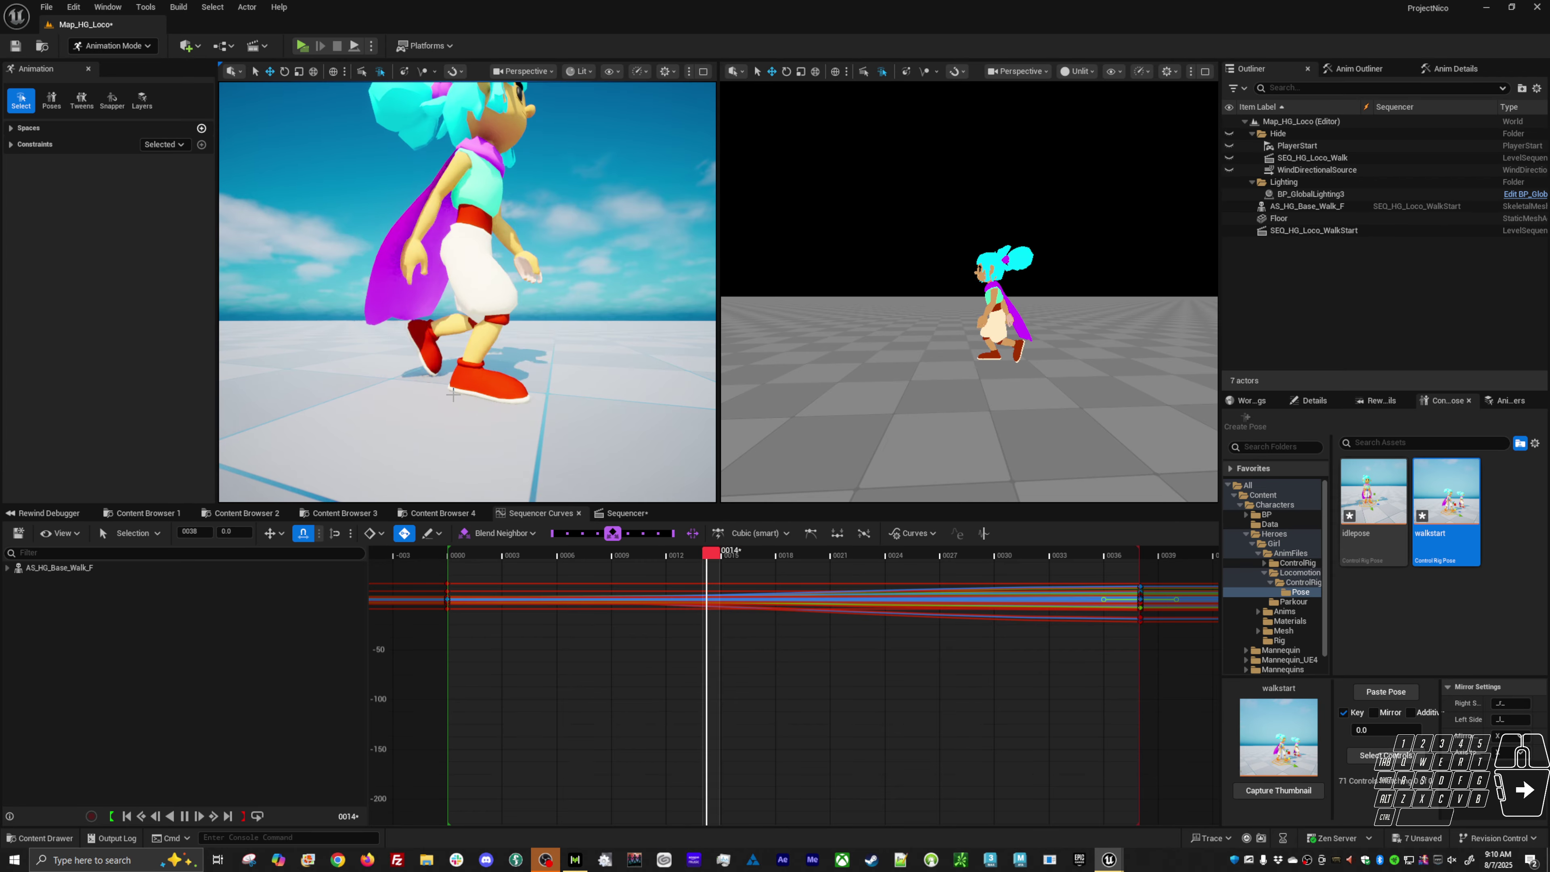
# Step: Go to frame 22 and select the right foot's ball control, ball_r_ik_ctrl, under the rear foot
pyautogui.moveTo(468, 557); pyautogui.dragTo(855, 516)
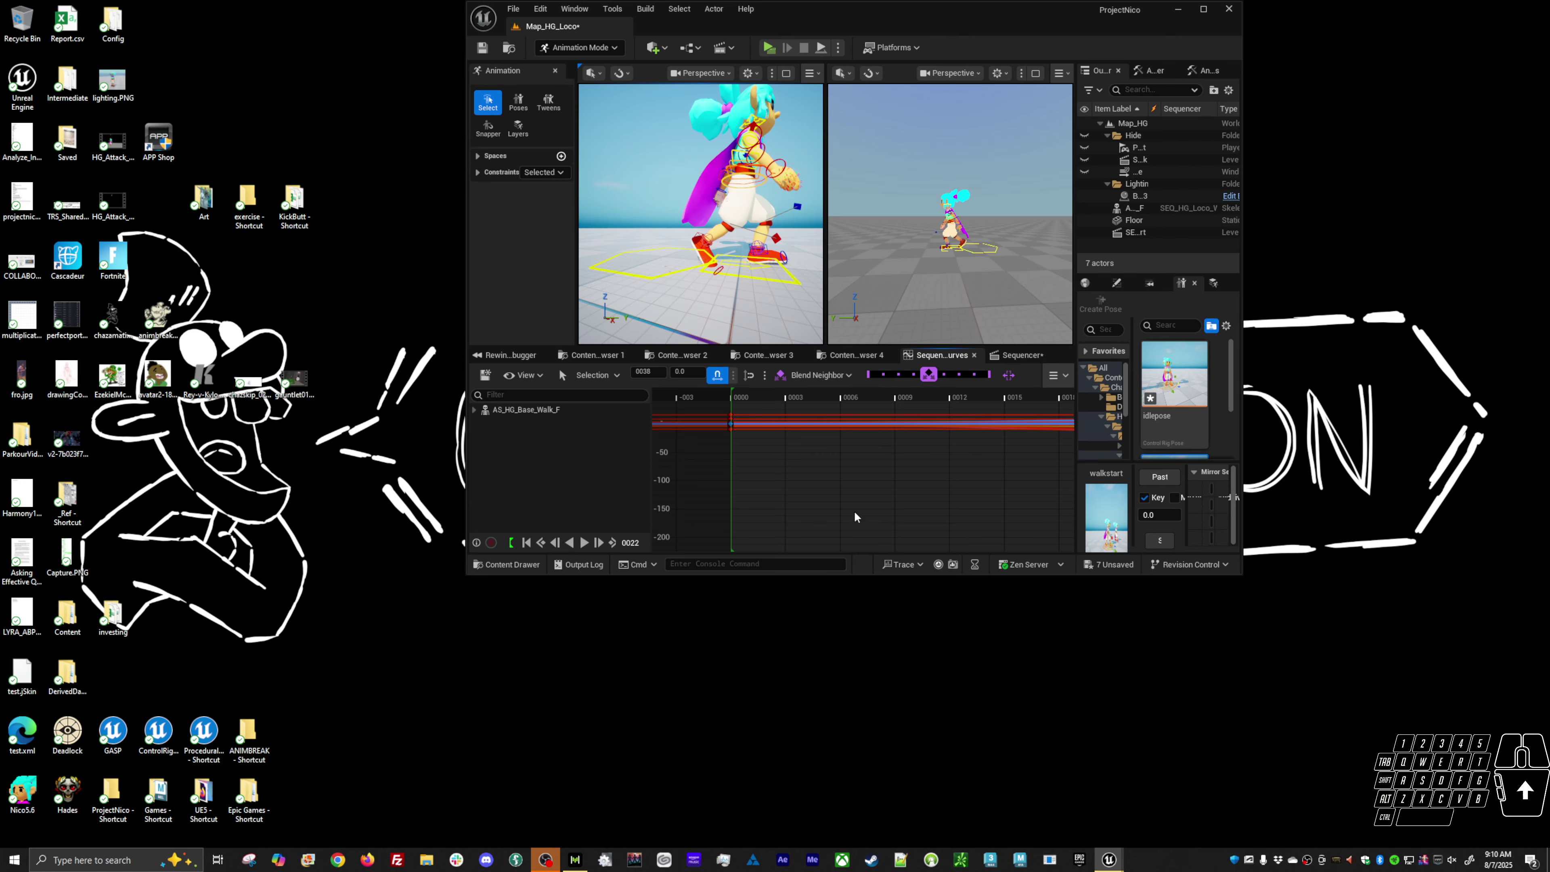
pyautogui.doubleClick(938, 15)
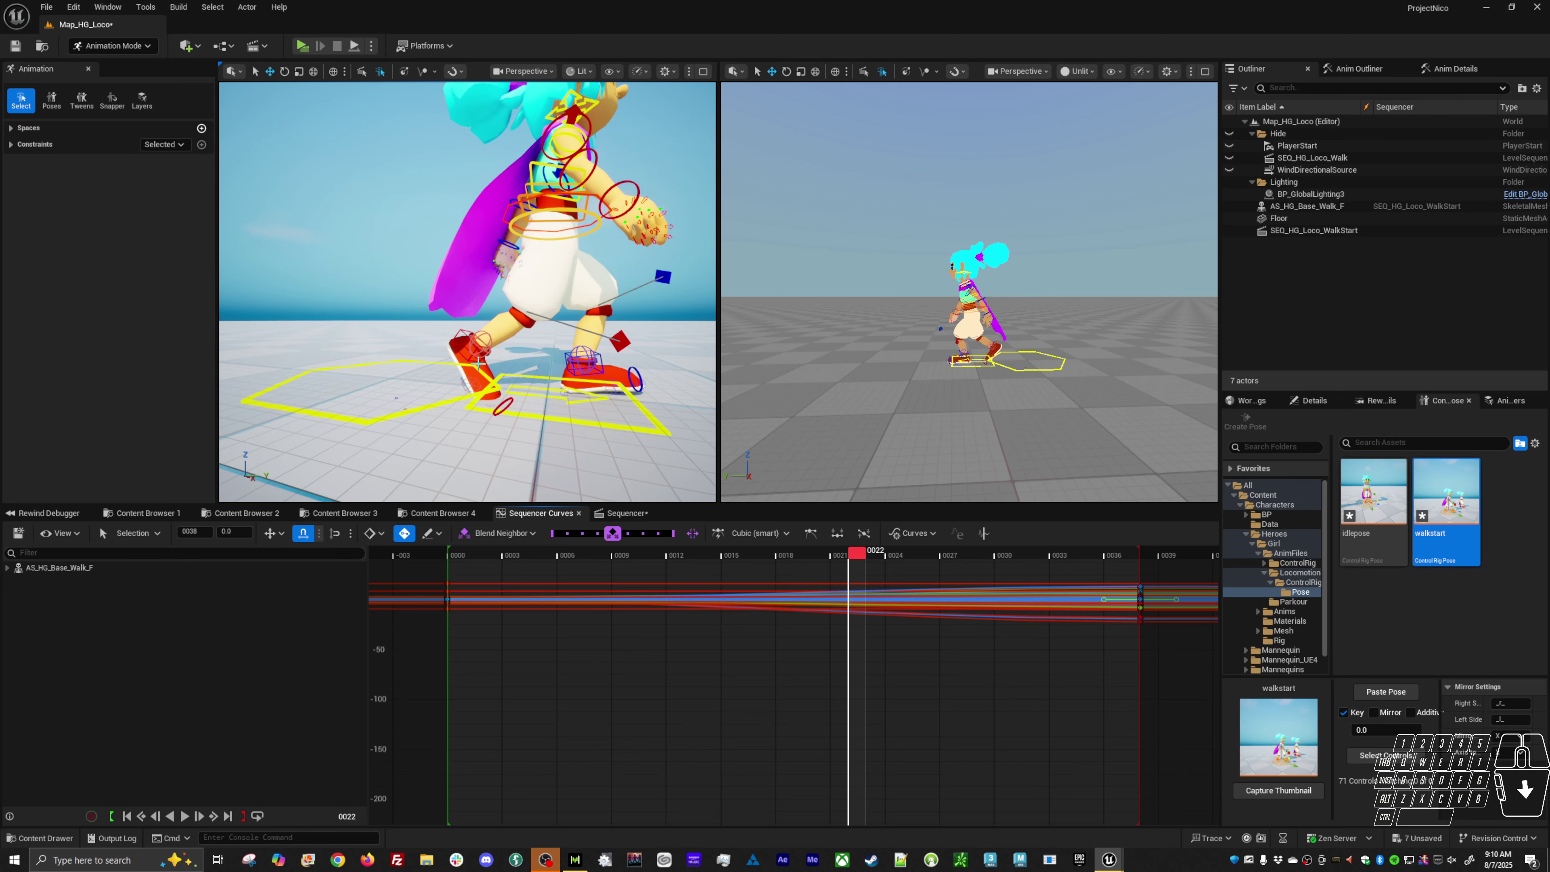
pyautogui.click(514, 398)
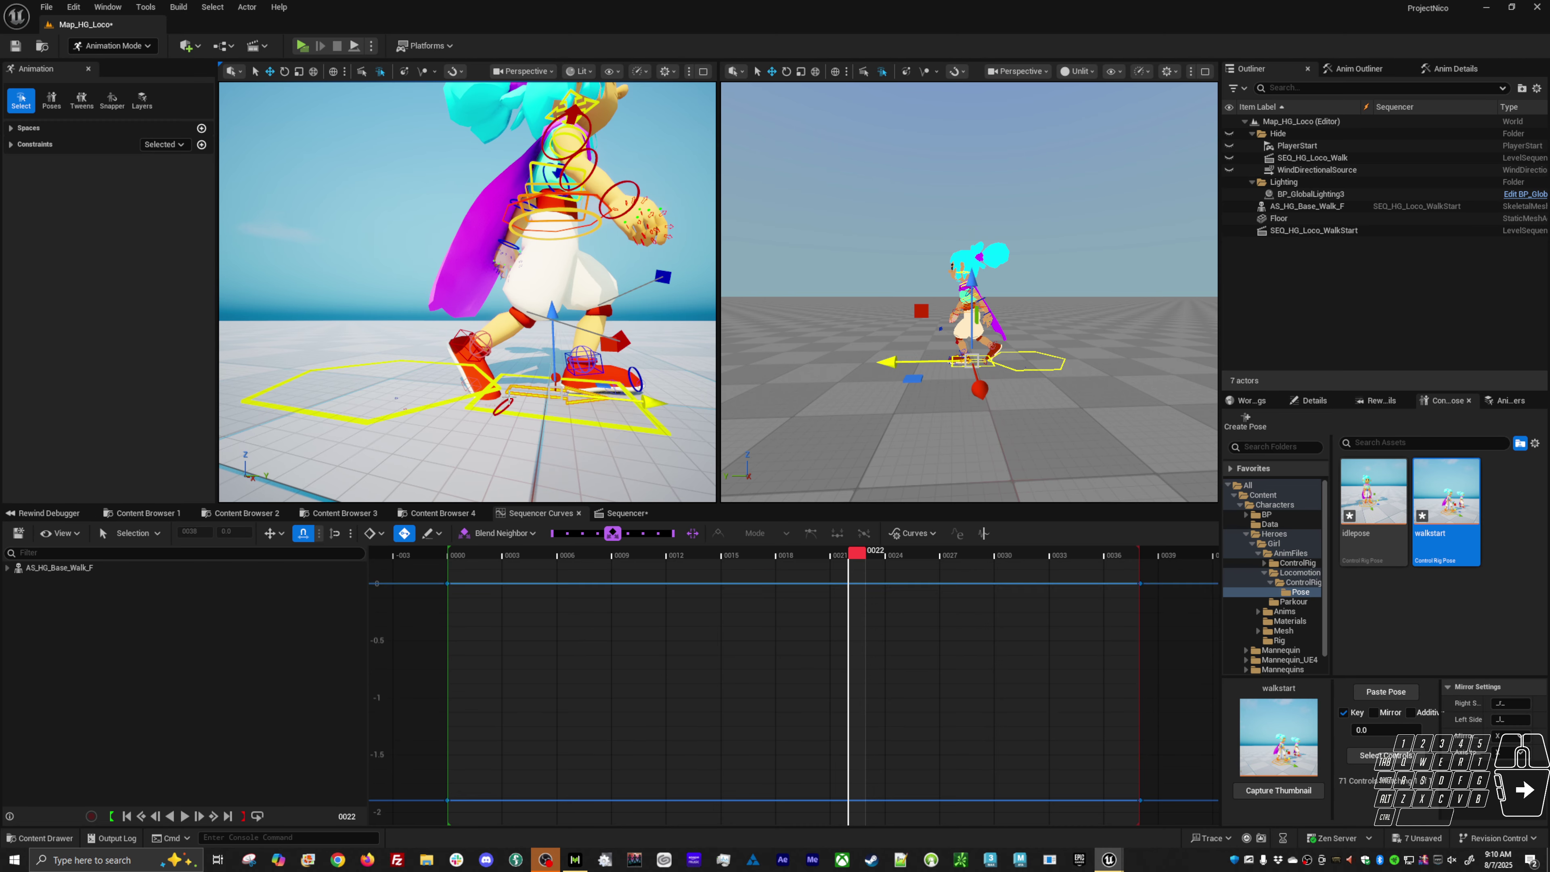
pyautogui.click(505, 404)
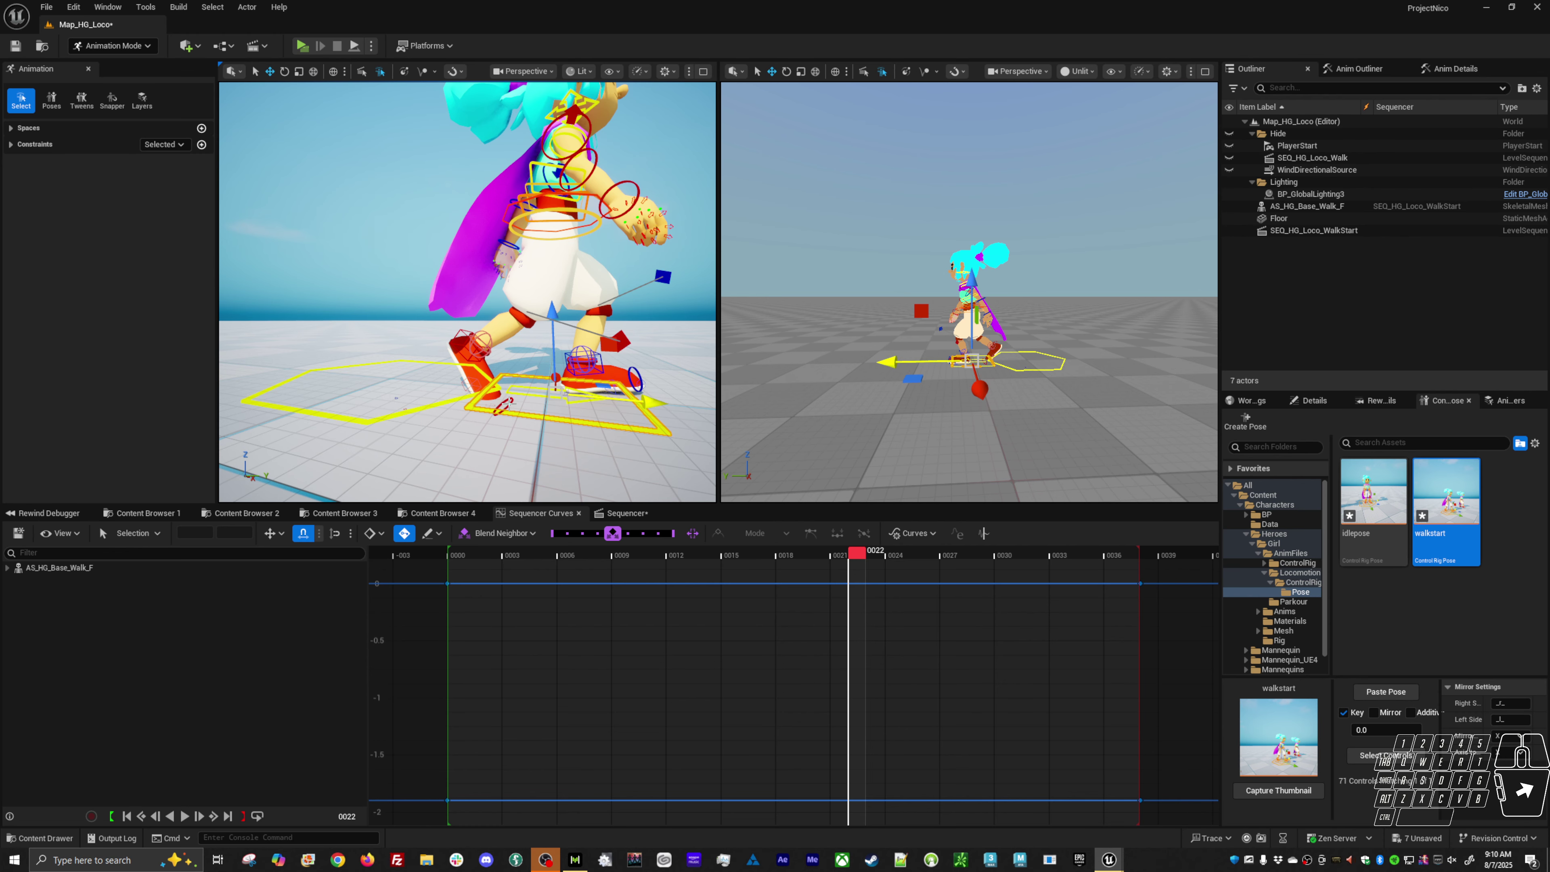
pyautogui.click(666, 348)
pyautogui.keyDown('alt'); pyautogui.moveTo(665, 348); pyautogui.dragTo(635, 262); pyautogui.keyUp('alt')
pyautogui.keyDown('alt'); pyautogui.moveTo(635, 262); pyautogui.dragTo(683, 262, button='right'); pyautogui.keyUp('alt')
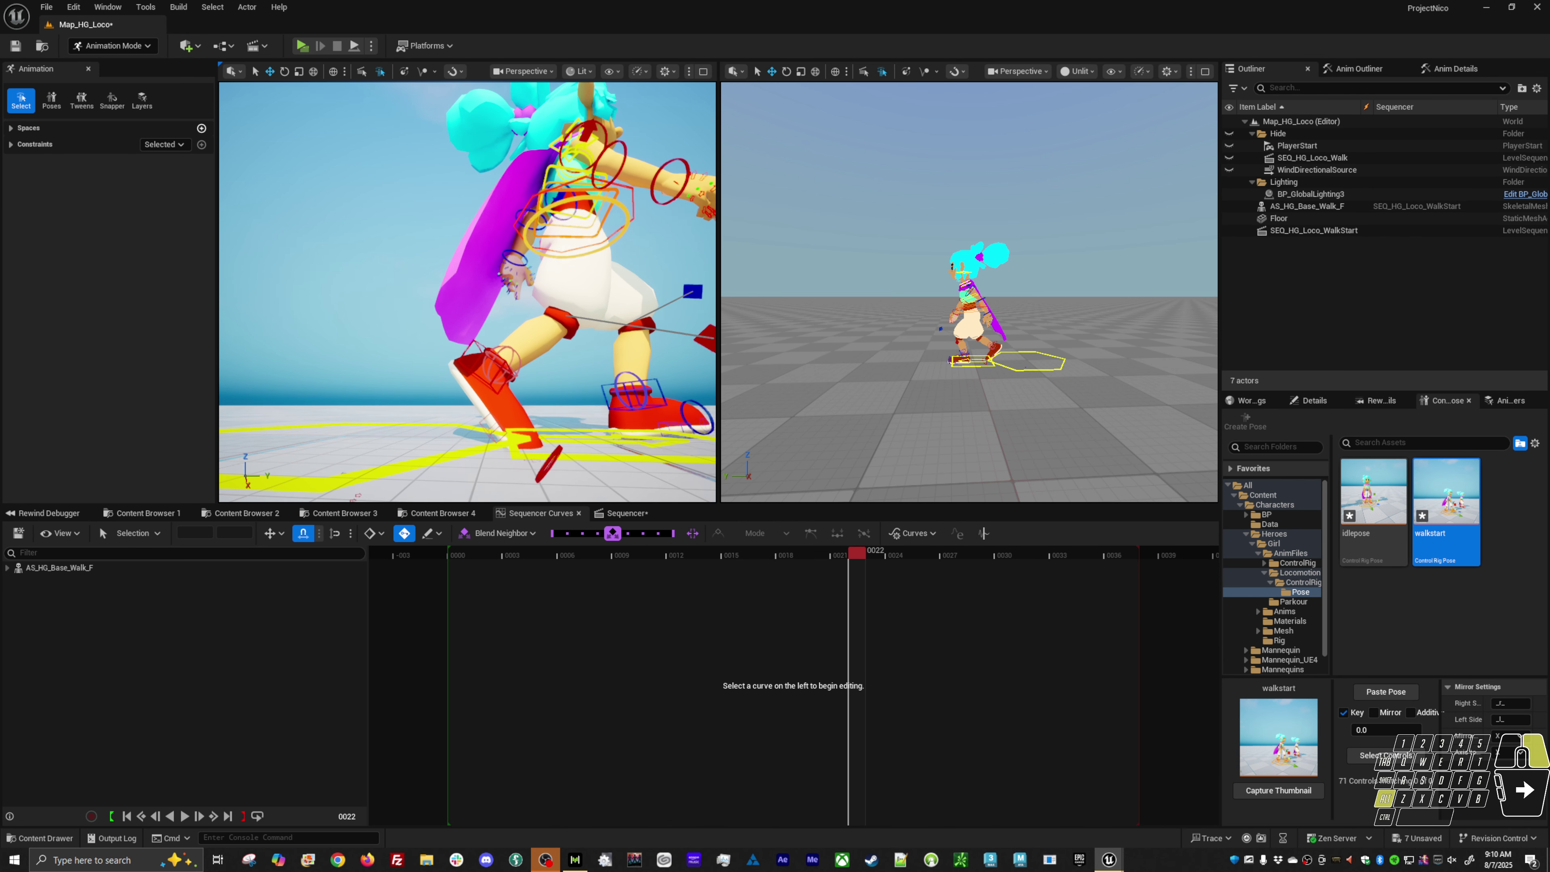
pyautogui.keyDown('alt'); pyautogui.moveTo(556, 455); pyautogui.dragTo(549, 471); pyautogui.keyUp('alt')
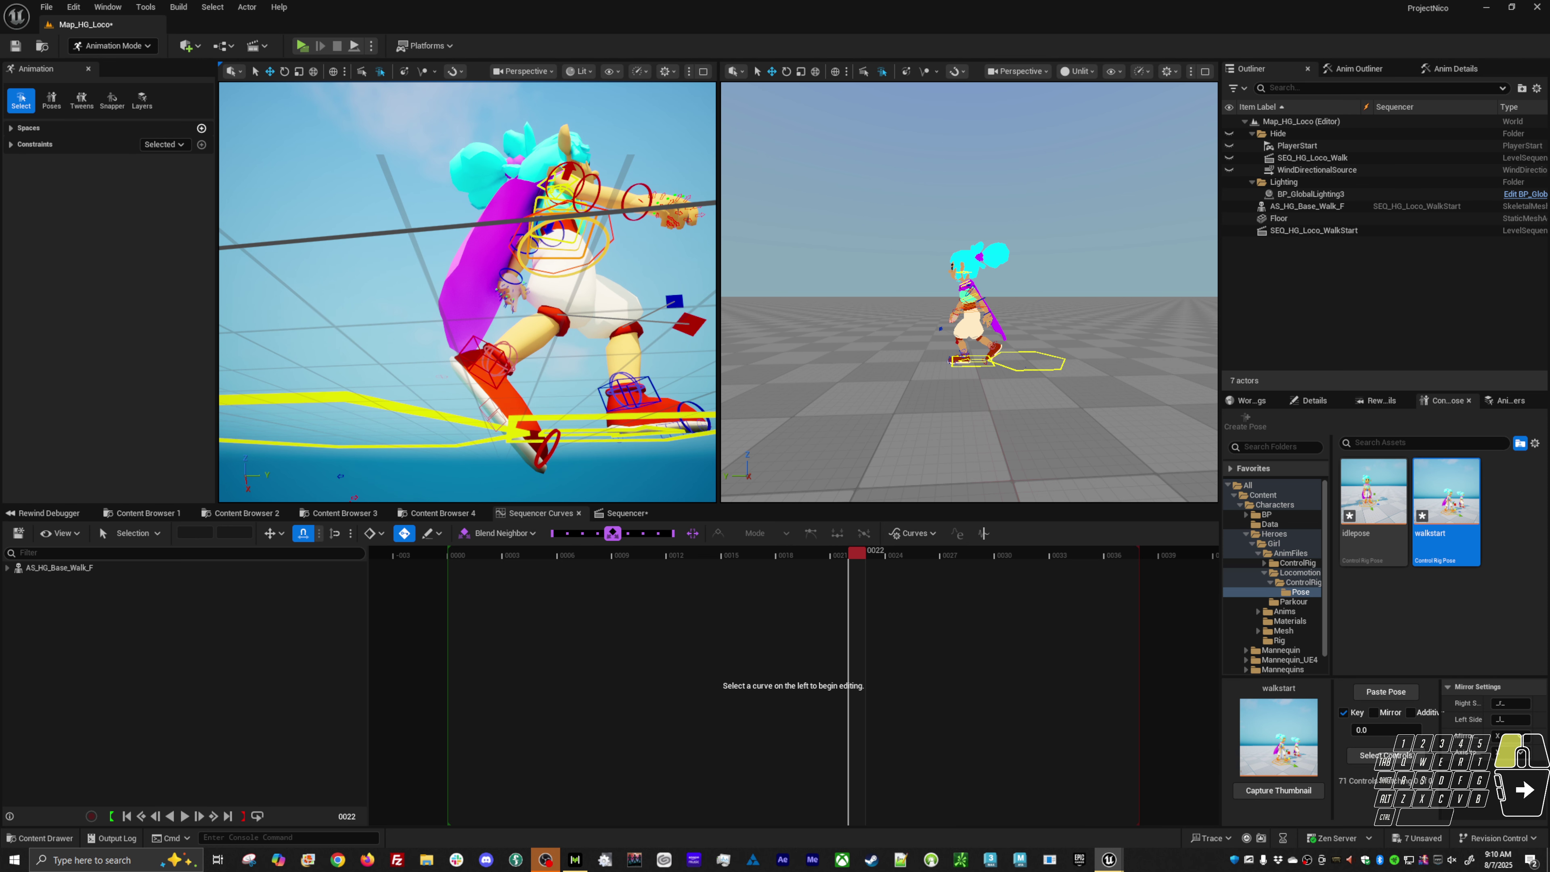
pyautogui.click(548, 471)
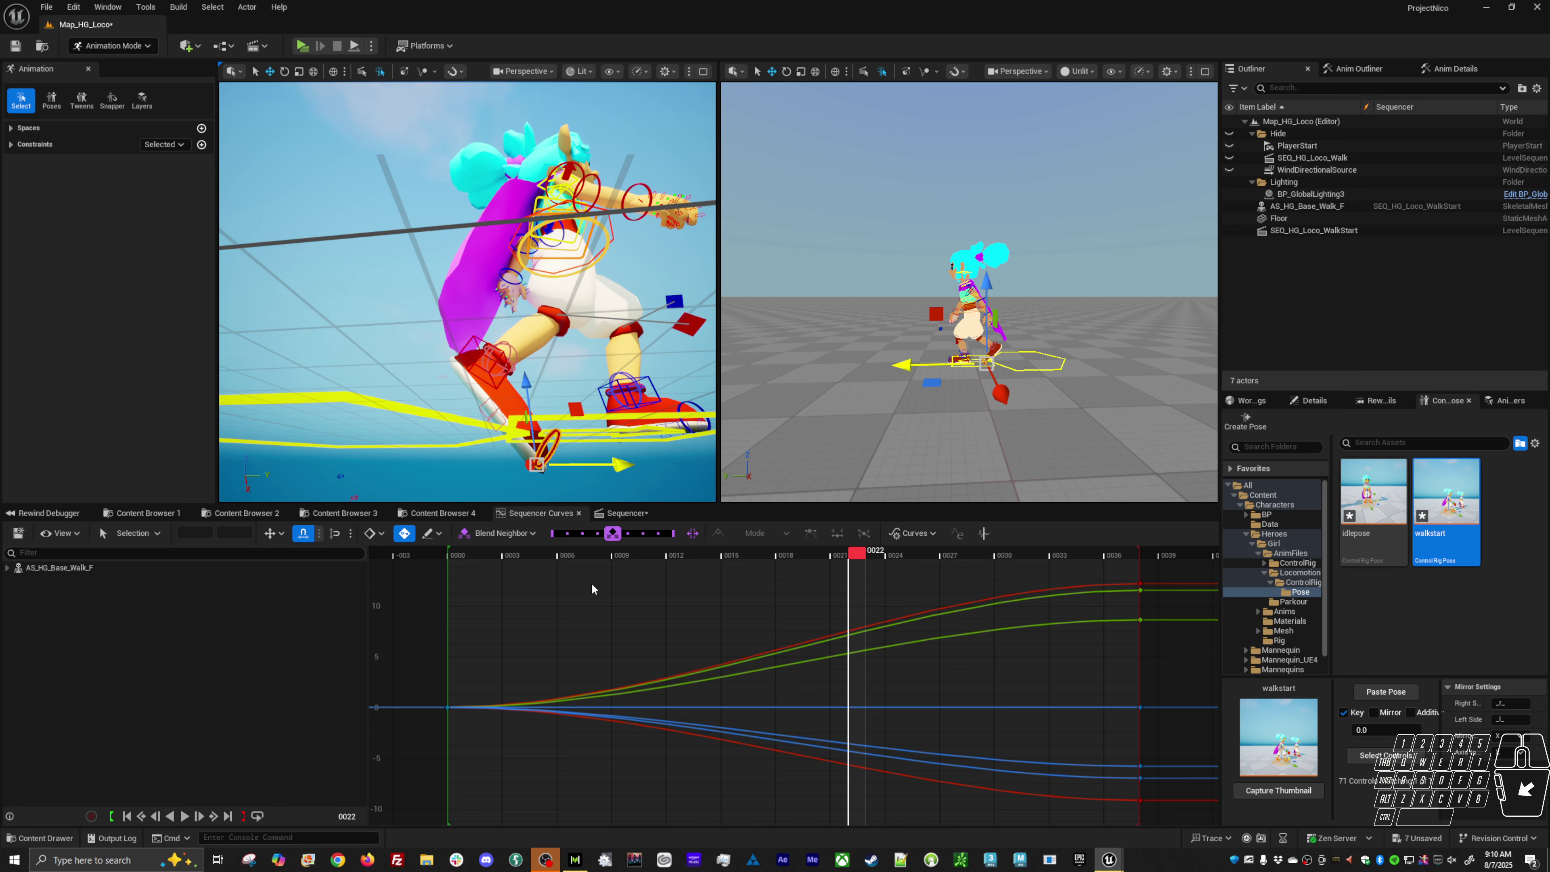
# Step: Show the ball_r_ik_ctrl curves of the first, baked CR_HG_Anim section in the curve editor
pyautogui.click(628, 513)
pyautogui.click(277, 604)
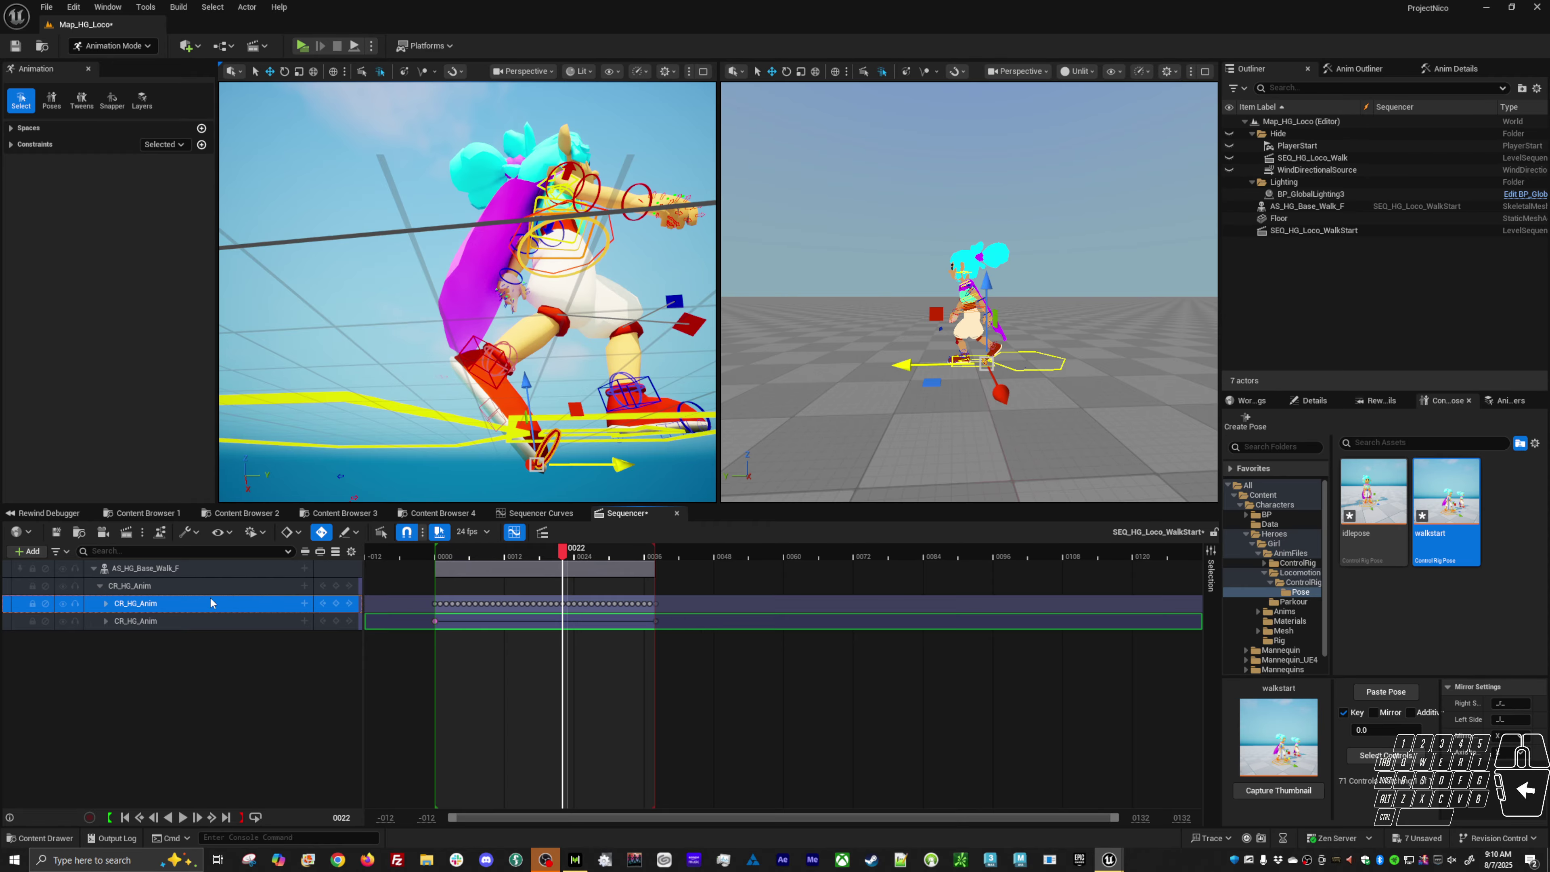
pyautogui.click(550, 463)
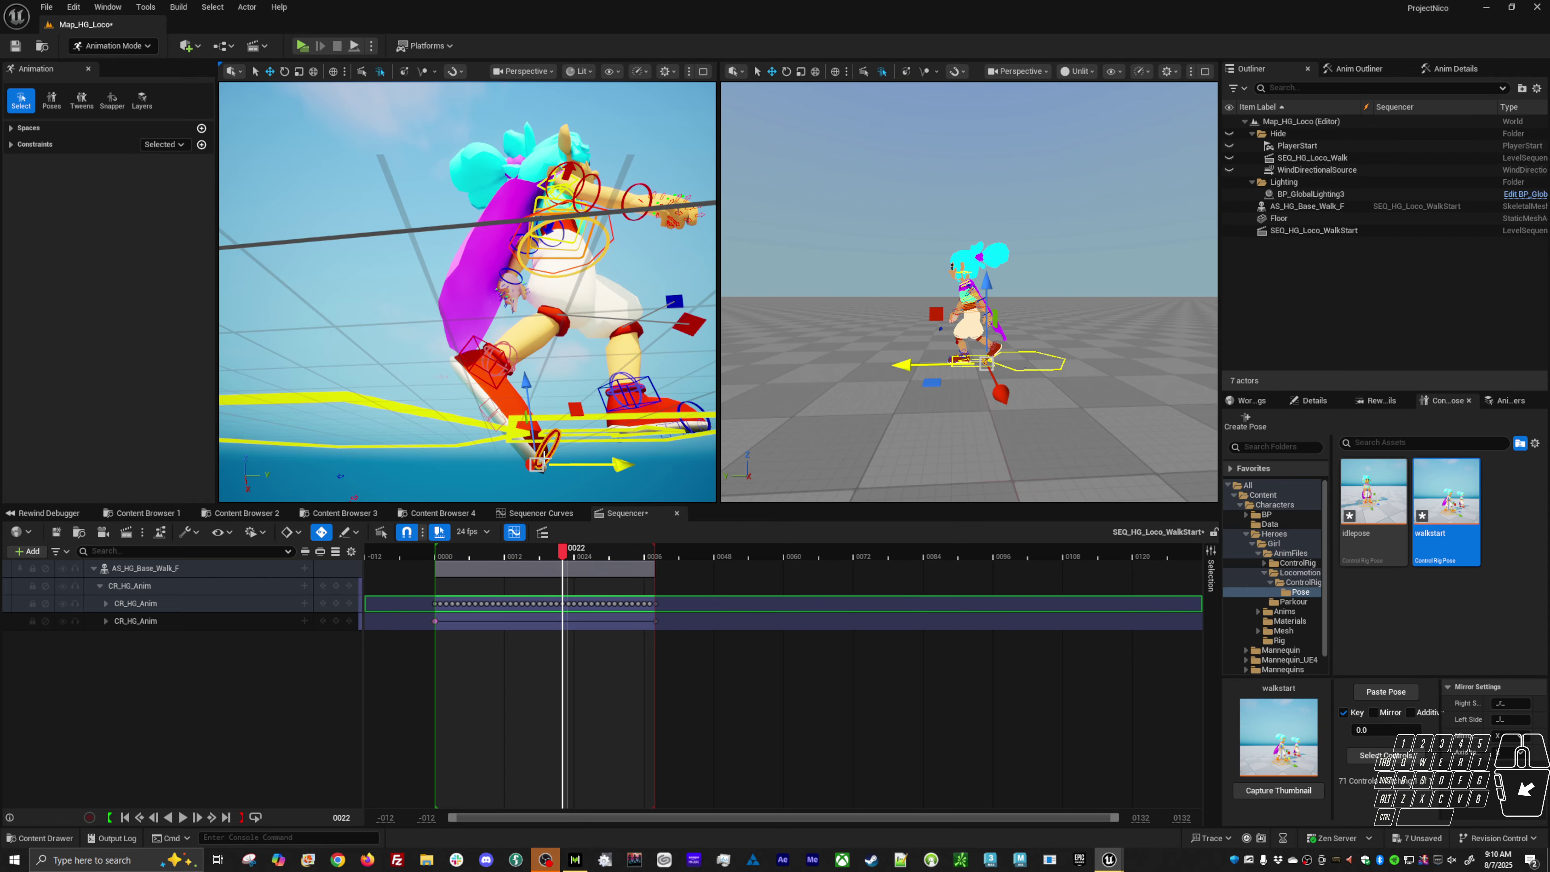
pyautogui.click(541, 515)
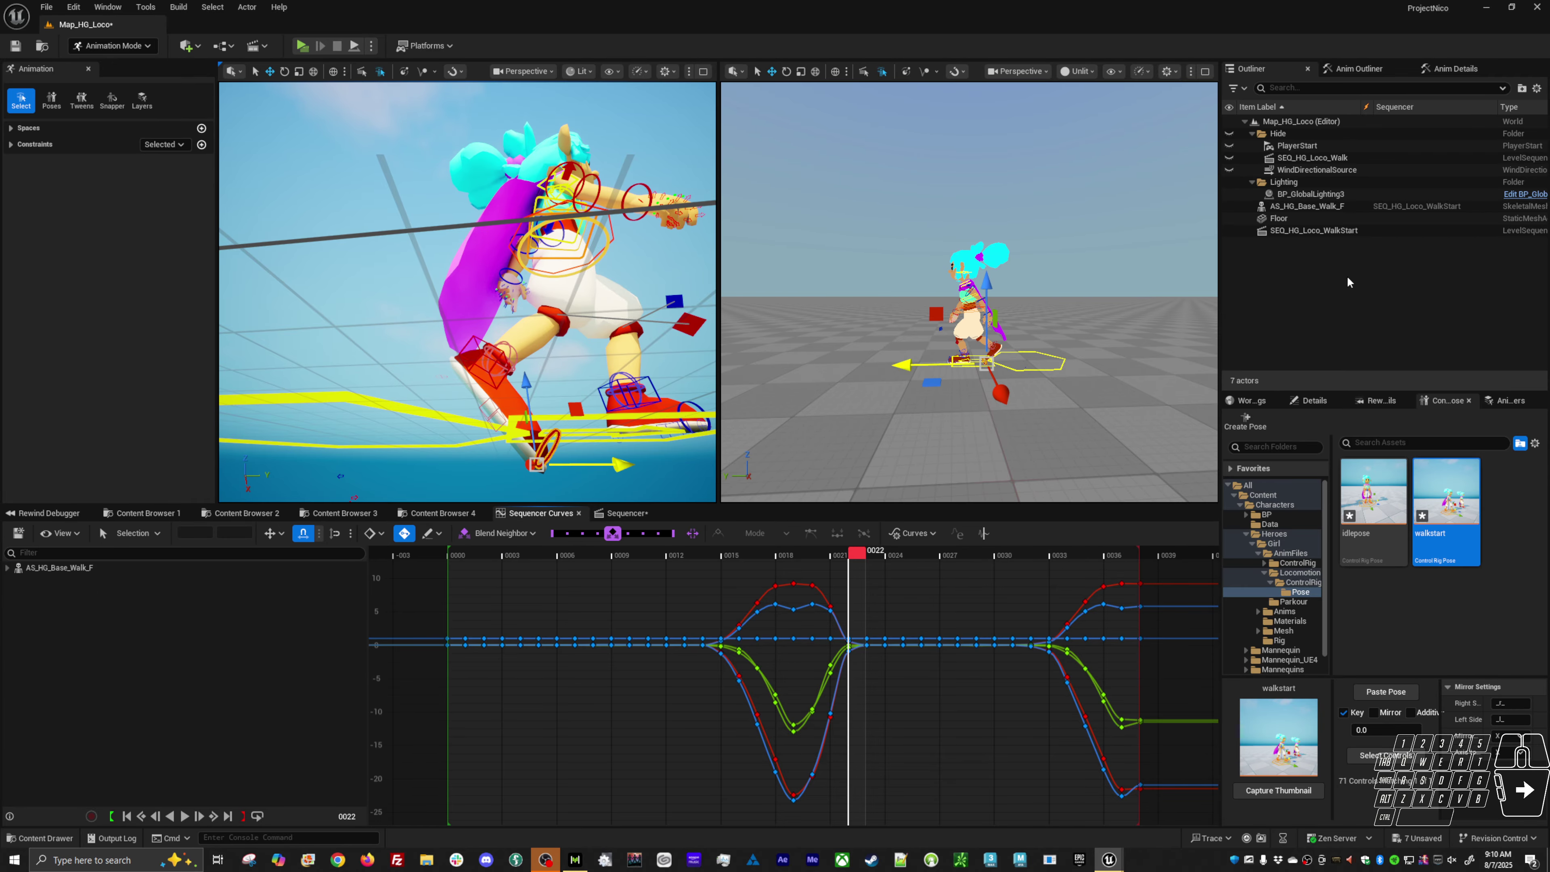
# Step: Set every location X, Y and Z key of ball_r_ik_ctrl in the baked section to 0
pyautogui.click(1453, 72)
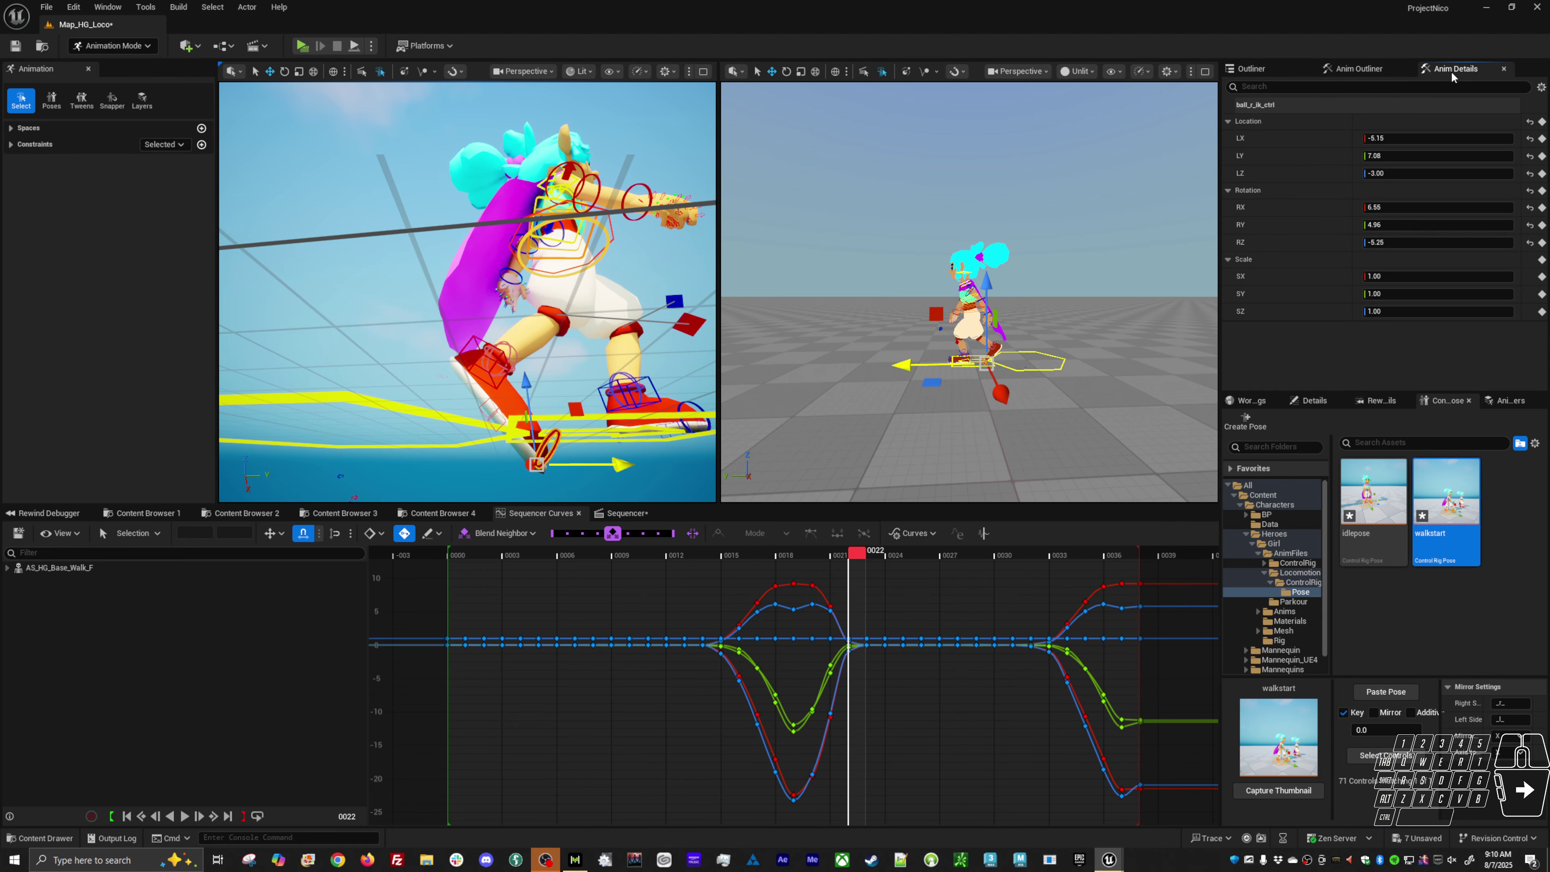
pyautogui.click(1297, 138)
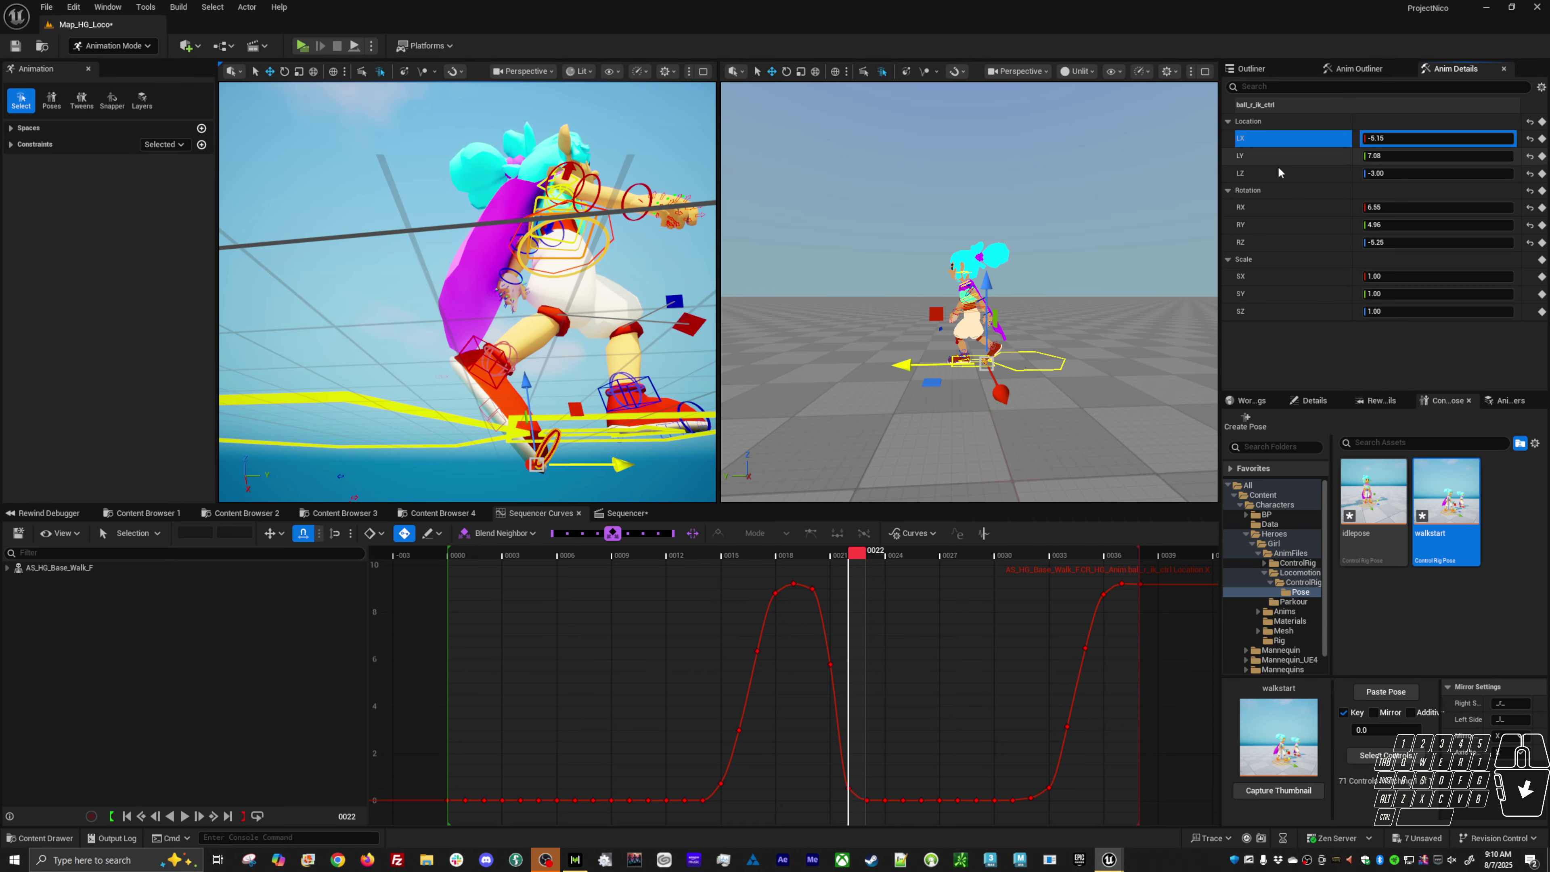
pyautogui.keyDown('shift'); pyautogui.click(1279, 173); pyautogui.keyUp('shift')
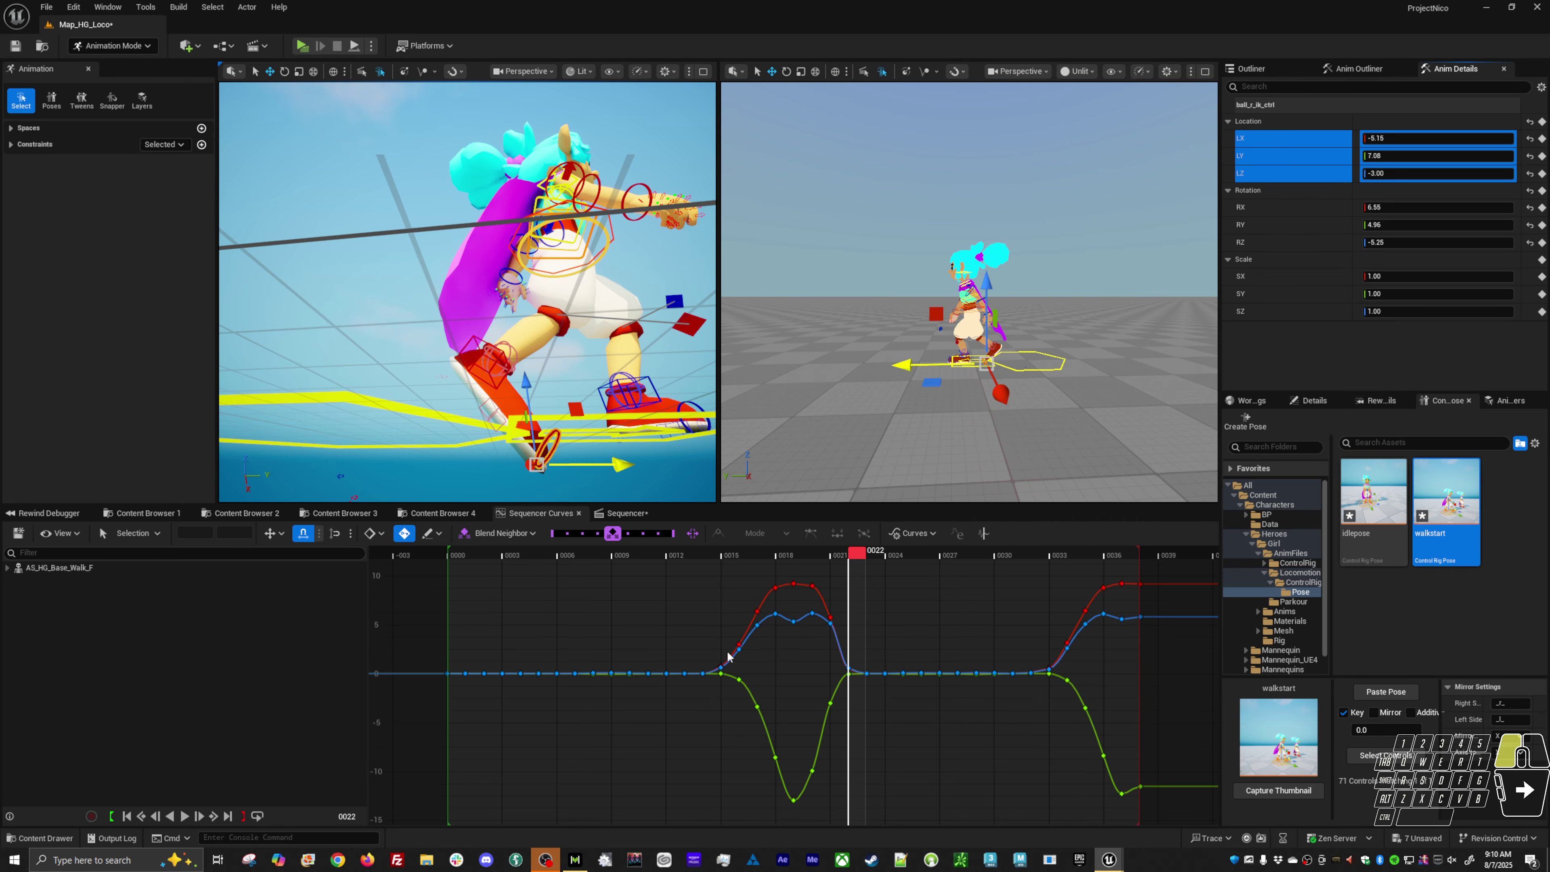
pyautogui.hotkey('ctrl', 'a')
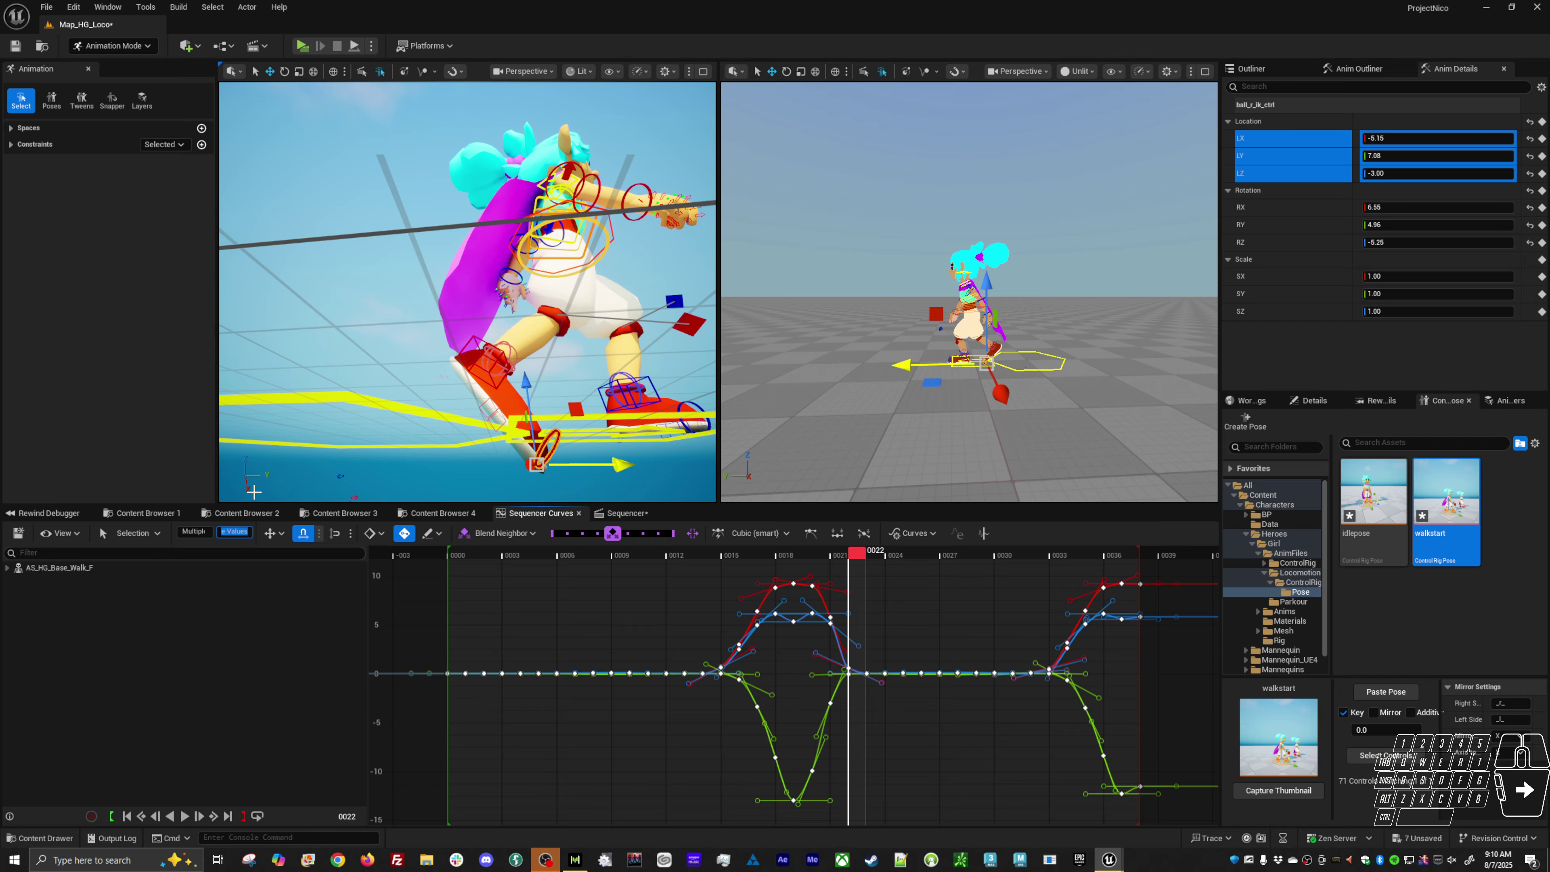
pyautogui.click(234, 532)
pyautogui.write('0')
pyautogui.press('Return')
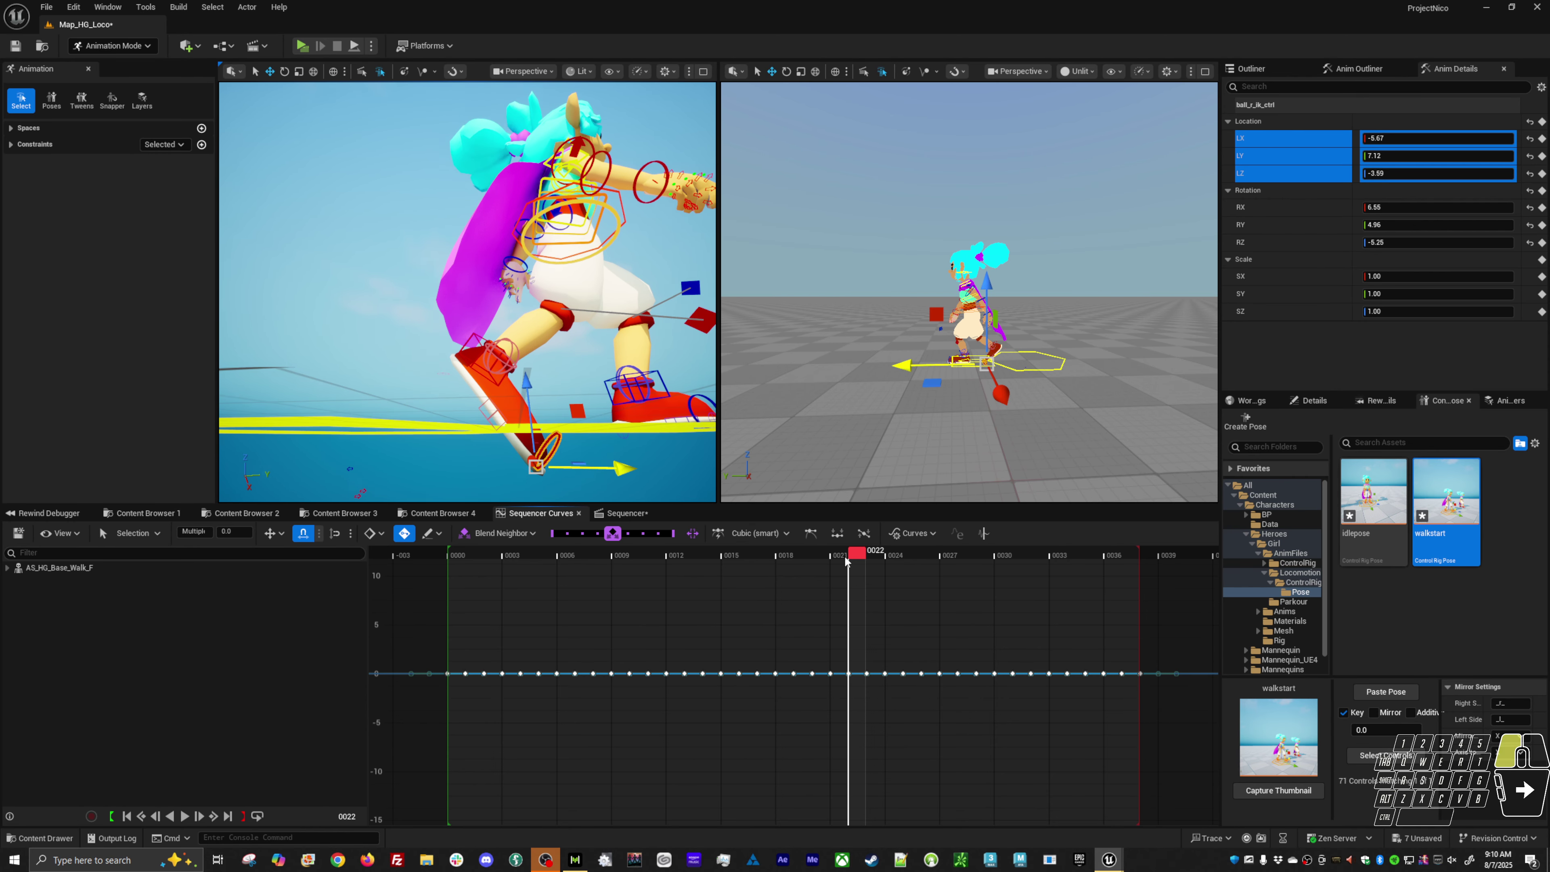
# Step: Examine the right foot at frame 21 and recheck the location curves of ball_r_ik_ctrl
pyautogui.moveTo(846, 560); pyautogui.dragTo(832, 557)
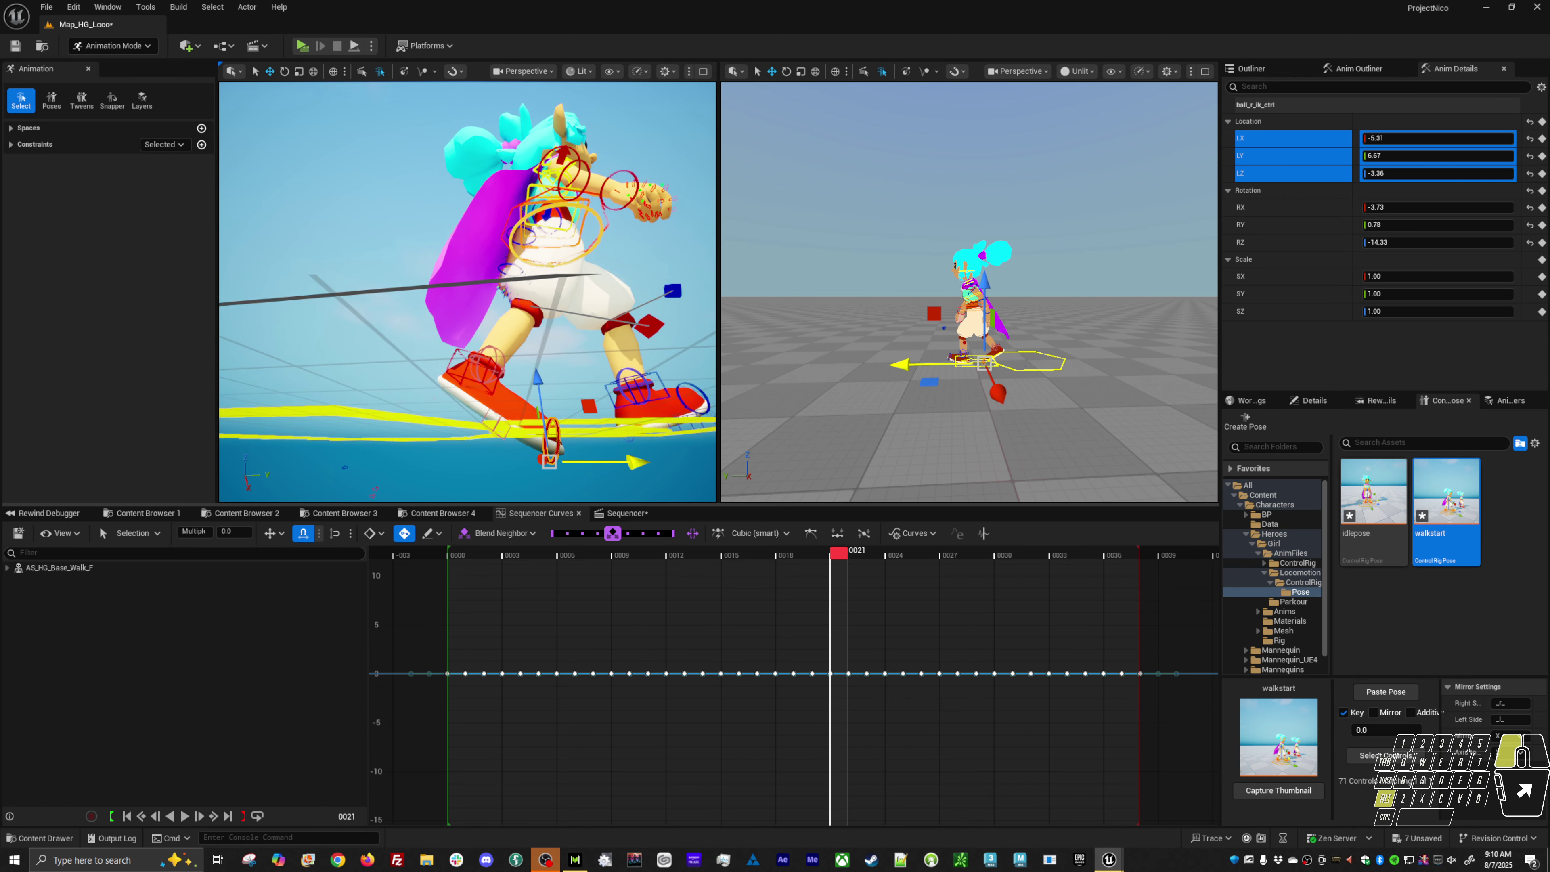
pyautogui.click(503, 439)
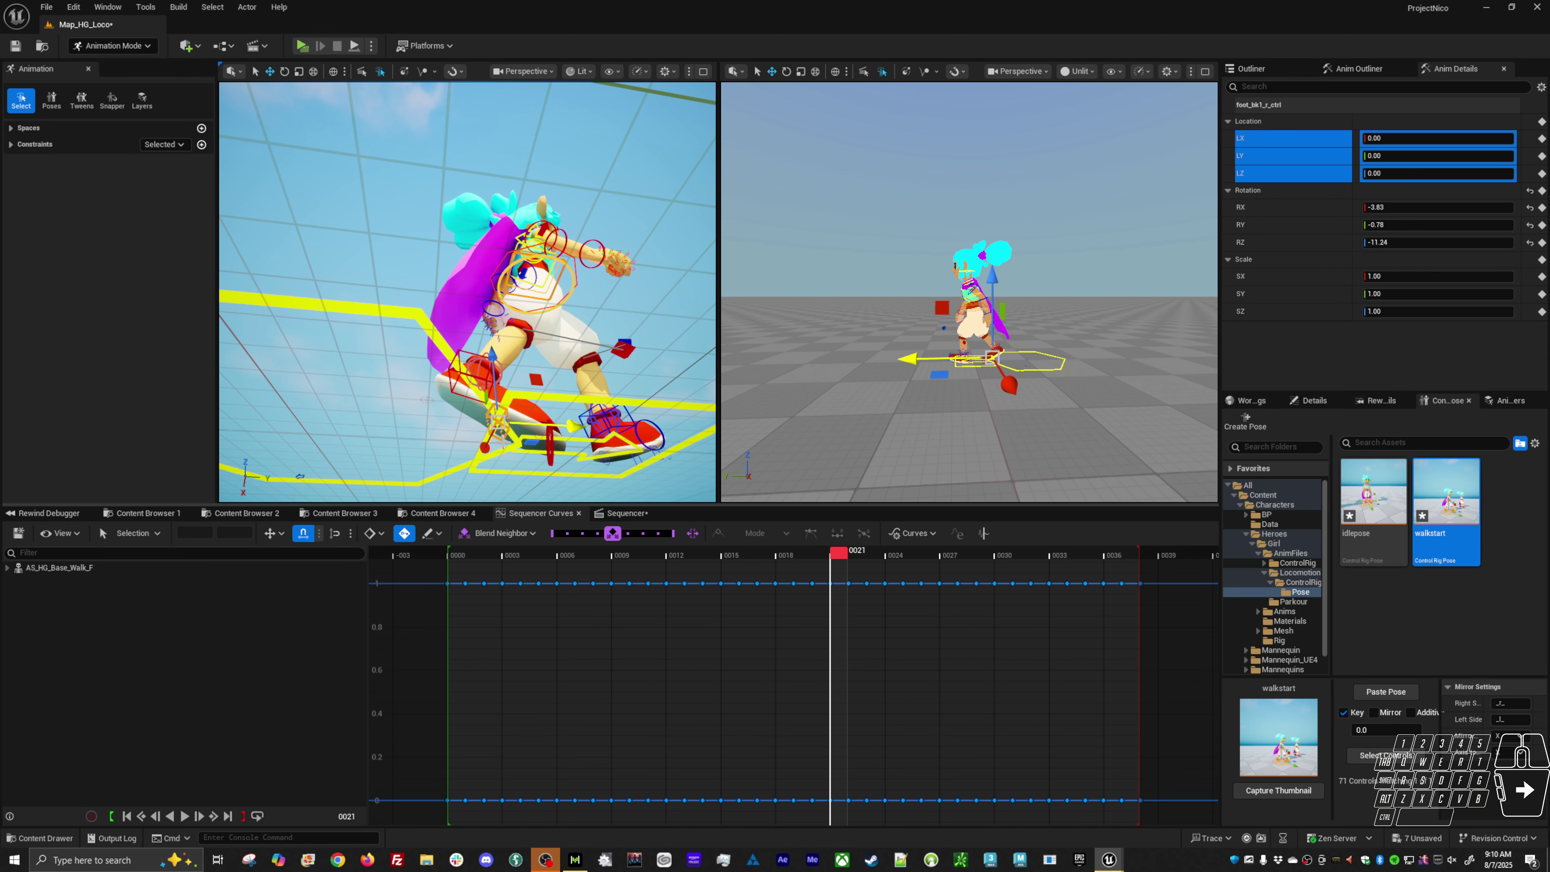
pyautogui.click(550, 449)
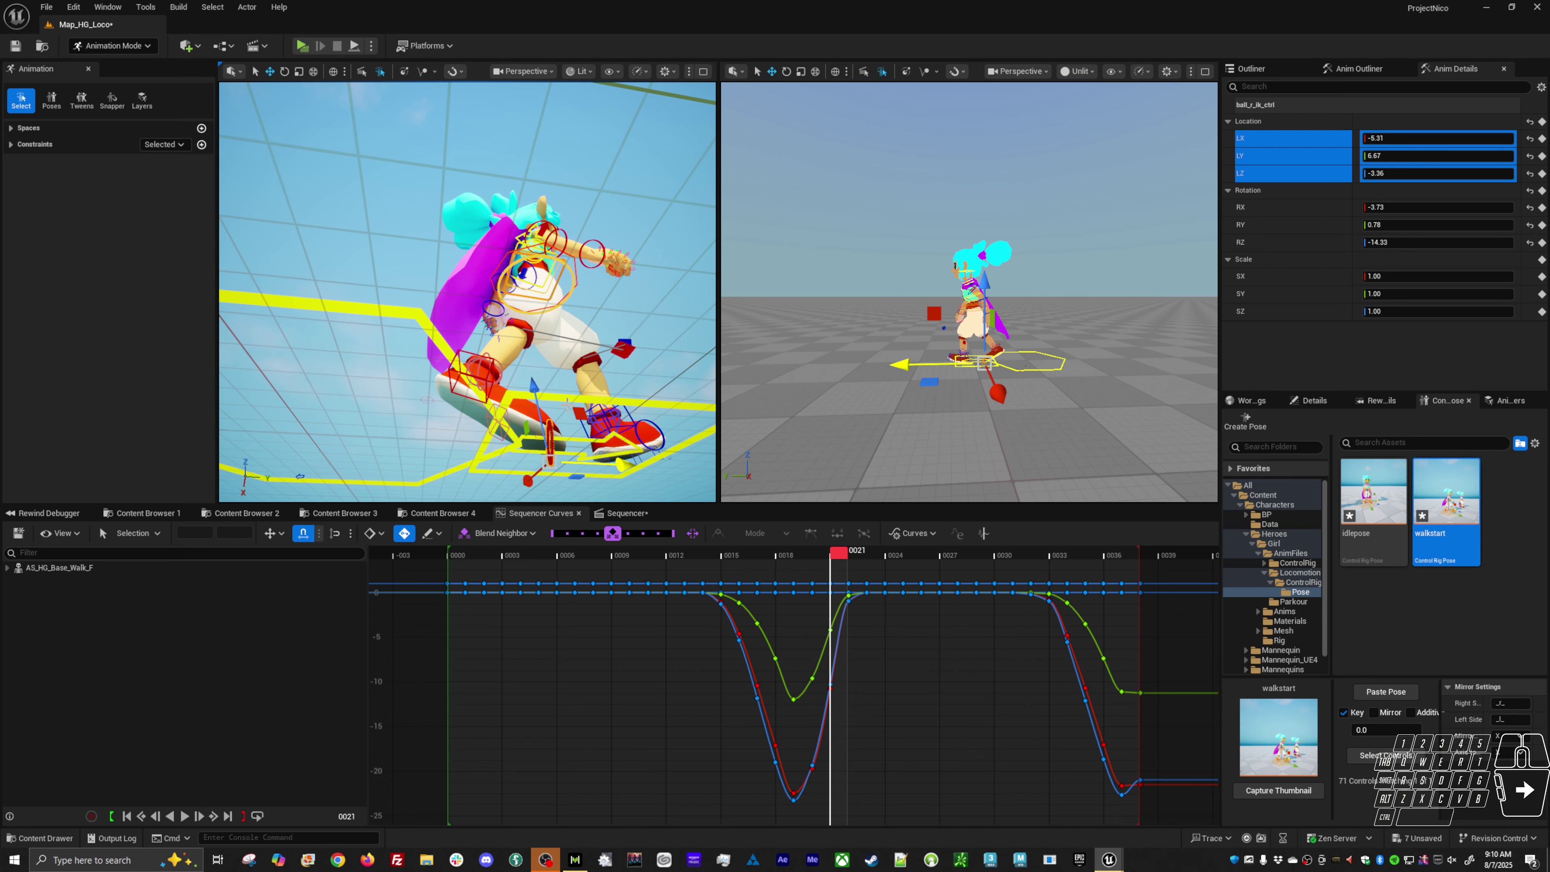
pyautogui.click(1275, 173)
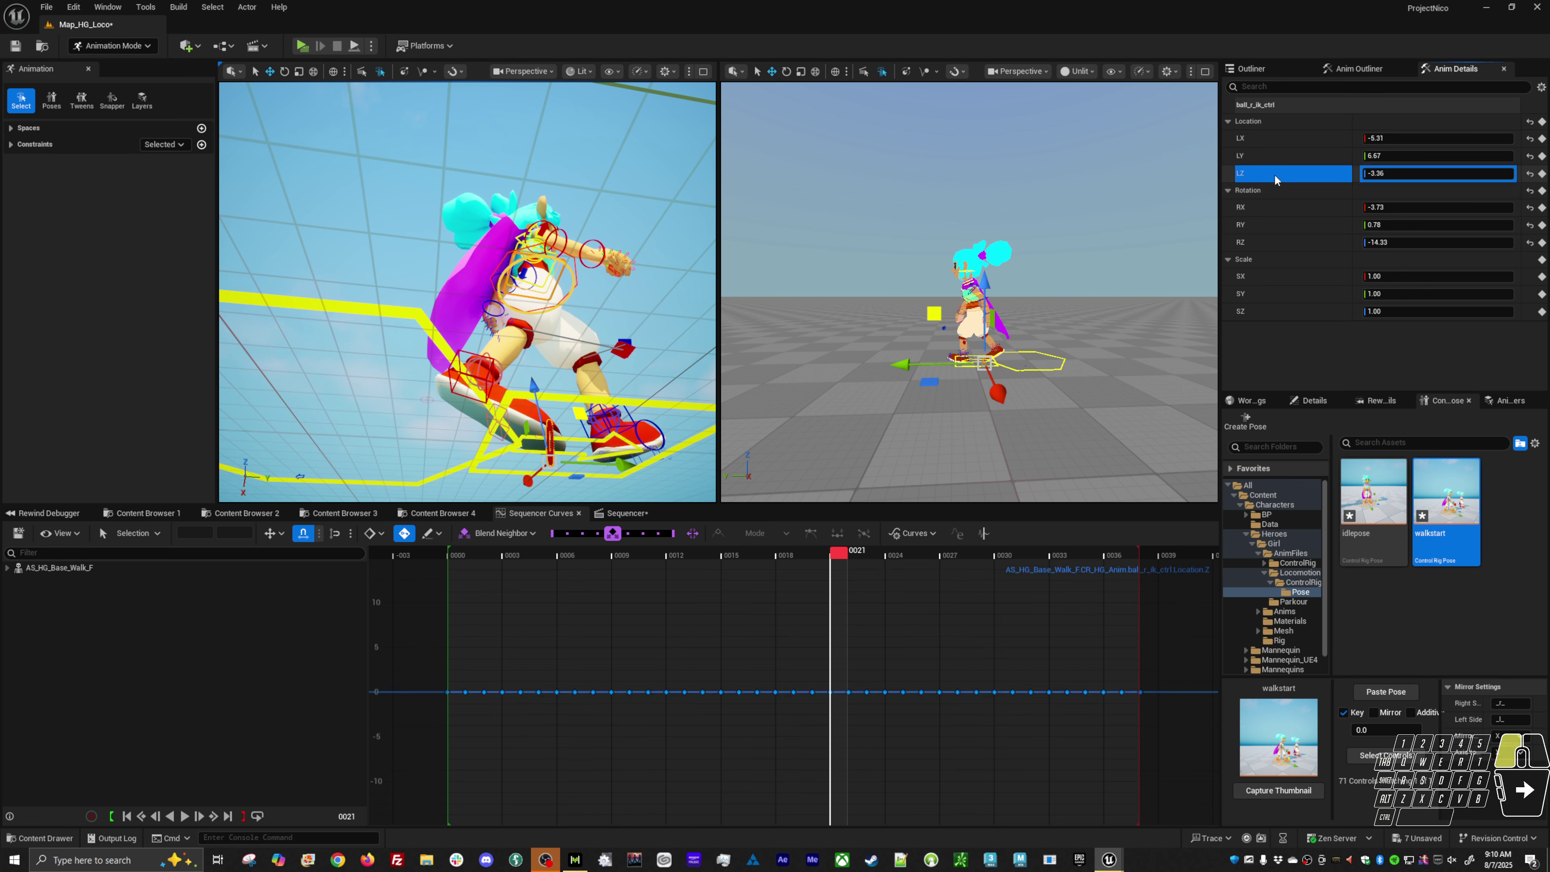
pyautogui.keyDown('ctrl'); pyautogui.click(1287, 150); pyautogui.keyUp('ctrl')
pyautogui.keyDown('ctrl'); pyautogui.click(1295, 135); pyautogui.keyUp('ctrl')
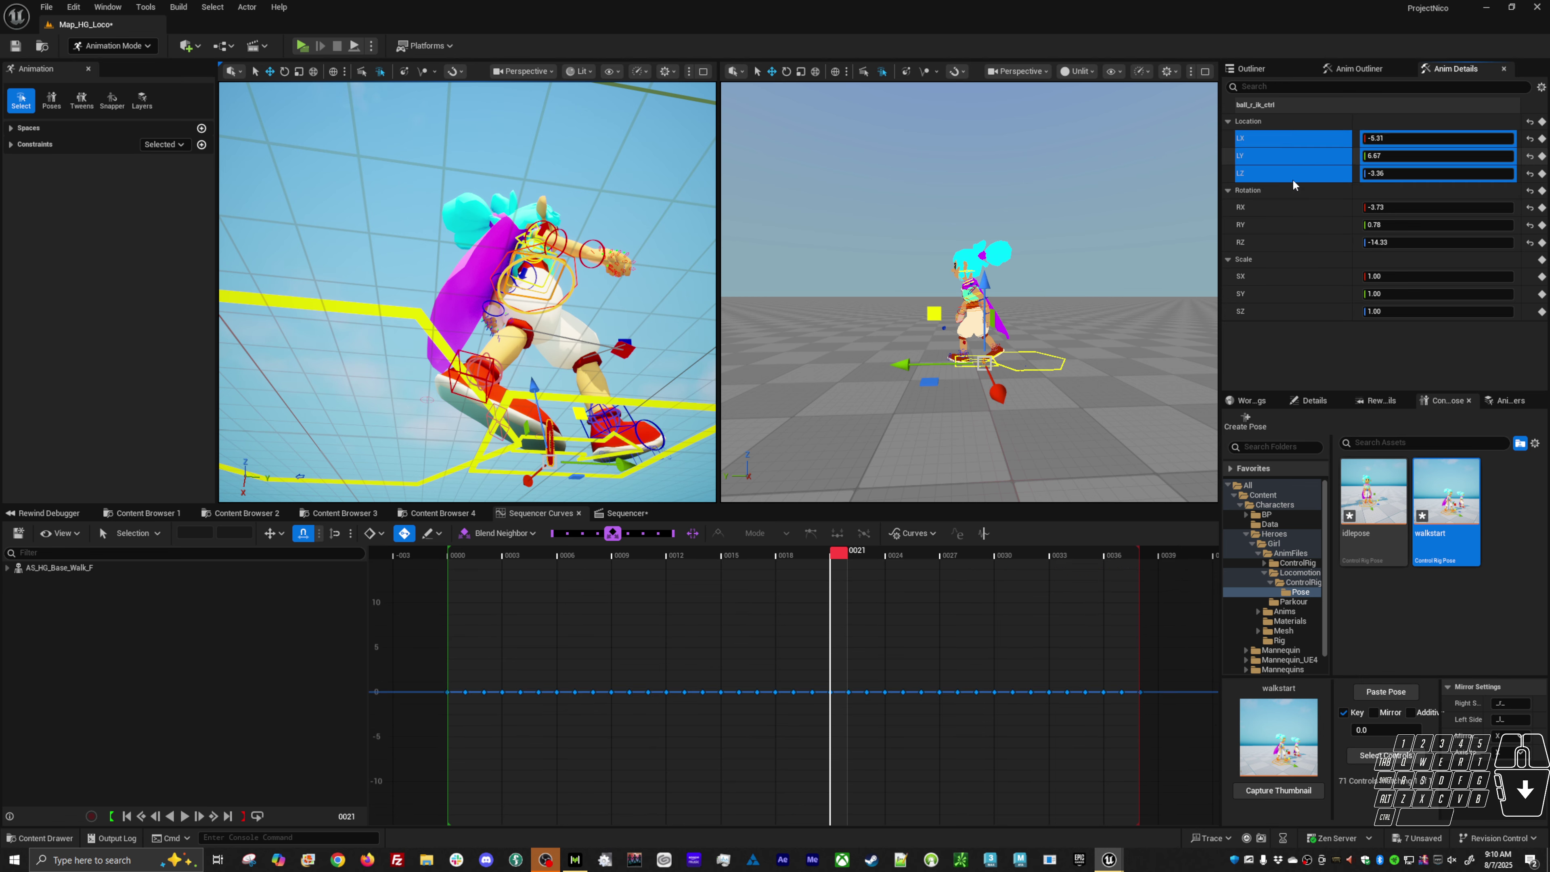
# Step: Set every rotation X, Y and Z key of ball_r_ik_ctrl in the baked section to 0
pyautogui.click(1291, 207)
pyautogui.keyDown('ctrl'); pyautogui.click(1289, 230); pyautogui.keyUp('ctrl')
pyautogui.keyDown('ctrl'); pyautogui.click(1288, 243); pyautogui.keyUp('ctrl')
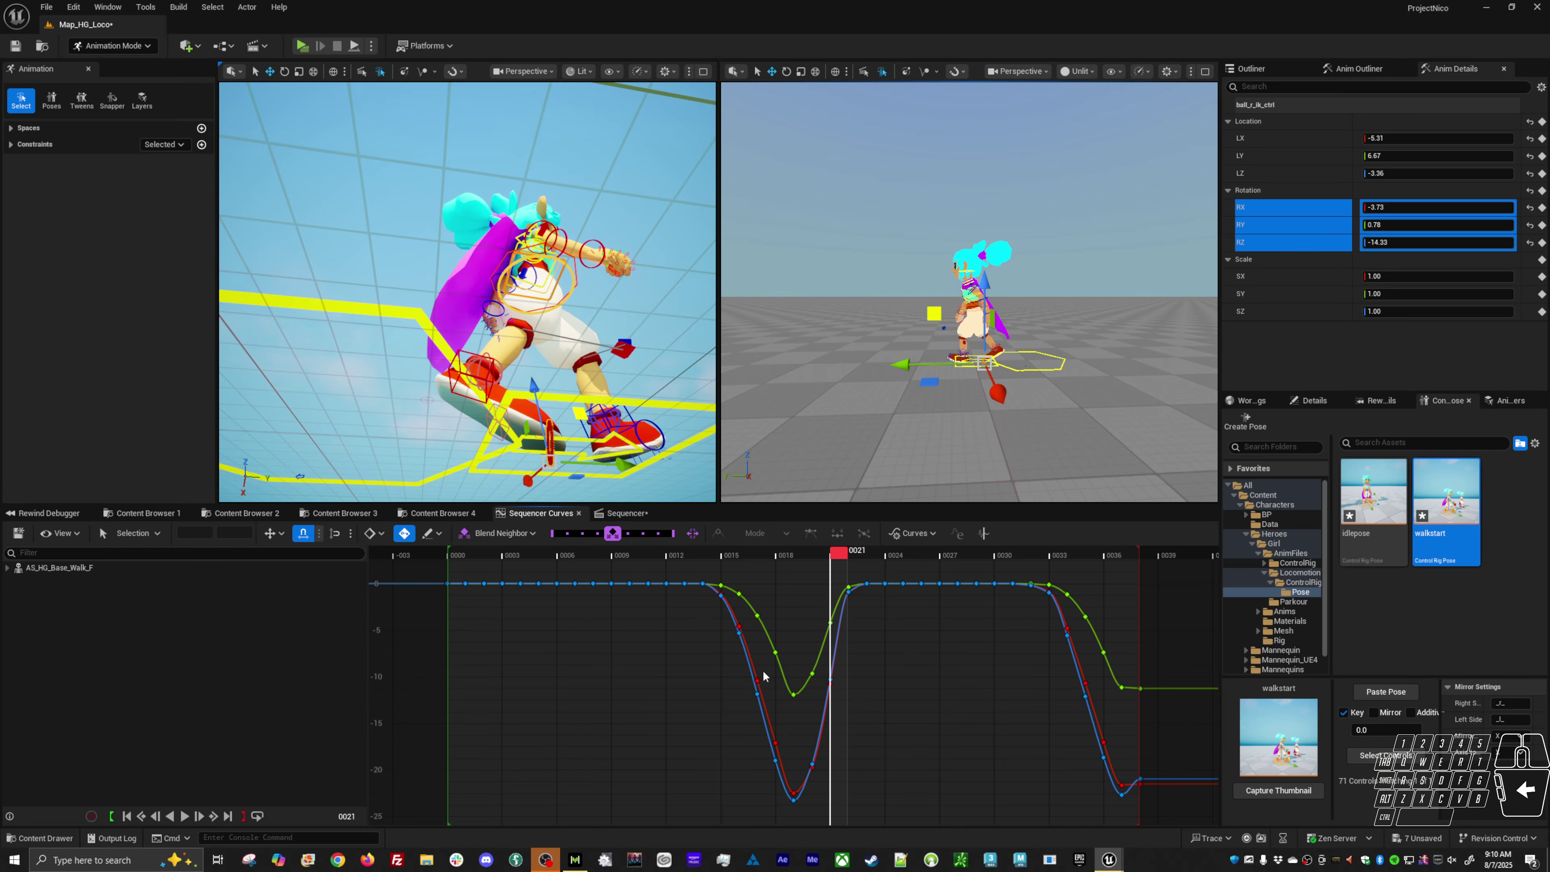
pyautogui.moveTo(806, 680); pyautogui.dragTo(824, 735)
pyautogui.hotkey('ctrl', 'a')
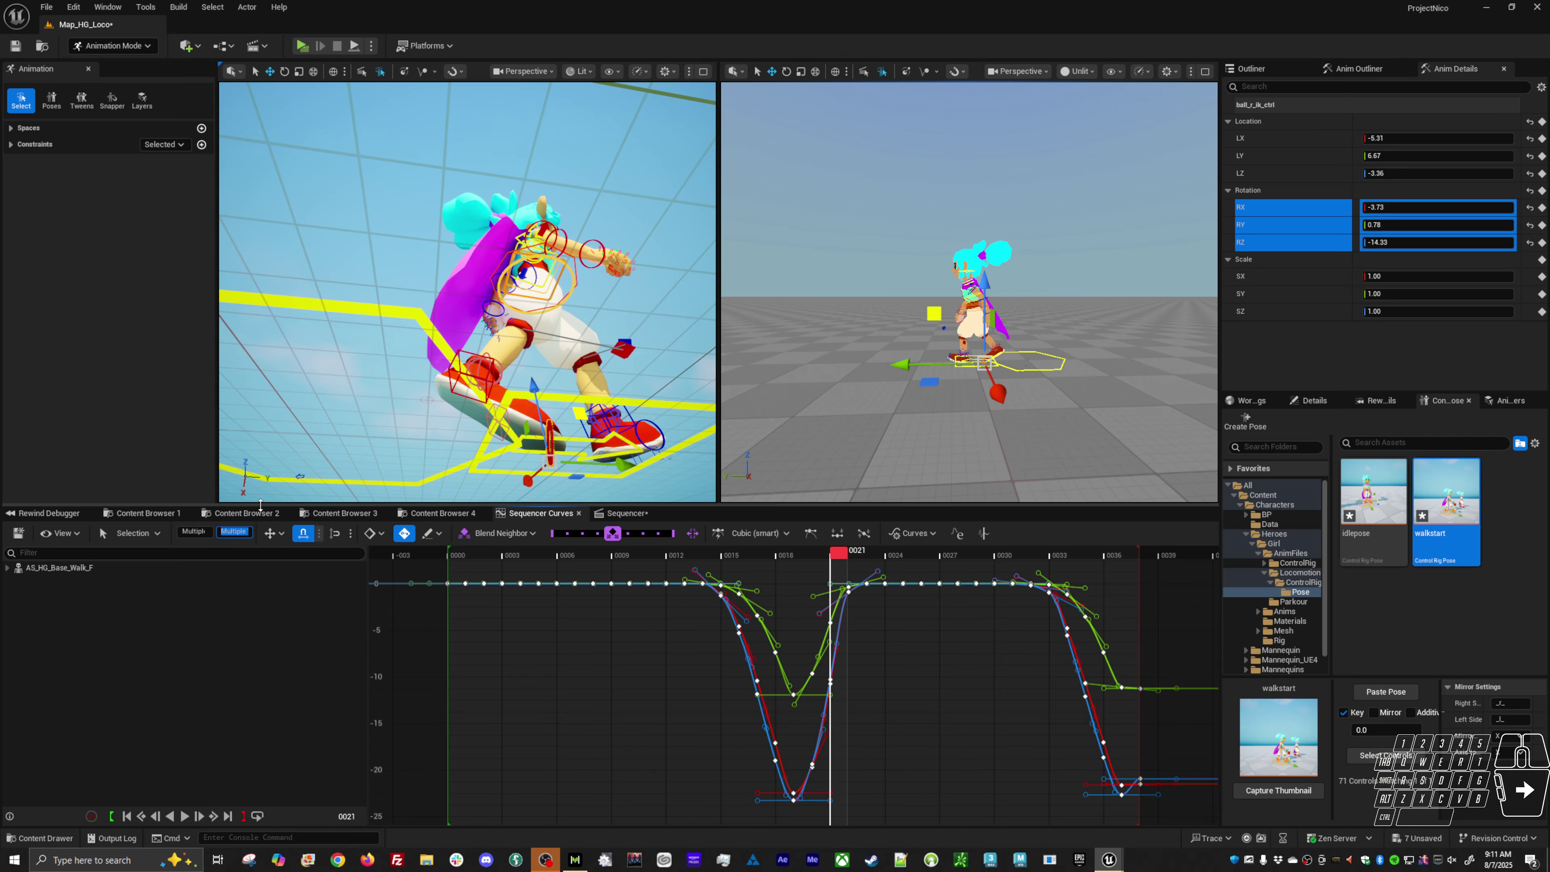
pyautogui.write('0')
pyautogui.press('Return')
# Step: Scrub and play back the walk start with a close view of the feet, and return to frame 0
pyautogui.keyDown('alt'); pyautogui.moveTo(464, 293); pyautogui.dragTo(504, 281); pyautogui.keyUp('alt')
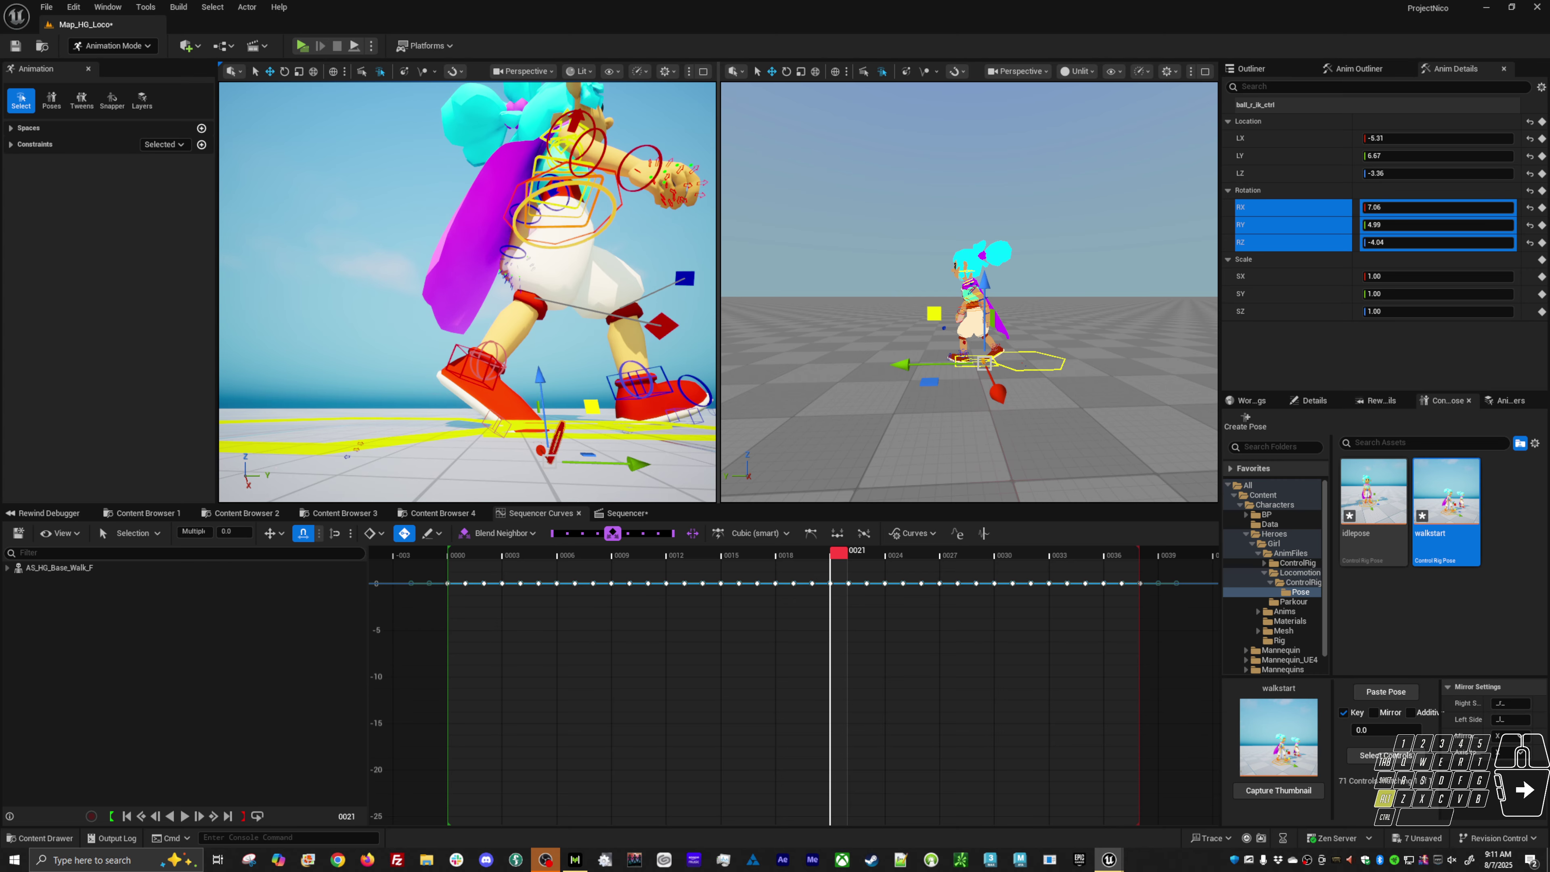
pyautogui.moveTo(838, 551); pyautogui.dragTo(692, 546)
pyautogui.keyDown('alt'); pyautogui.moveTo(640, 427); pyautogui.dragTo(489, 367); pyautogui.keyUp('alt')
pyautogui.moveTo(371, 367); pyautogui.dragTo(401, 365)
pyautogui.press('space')
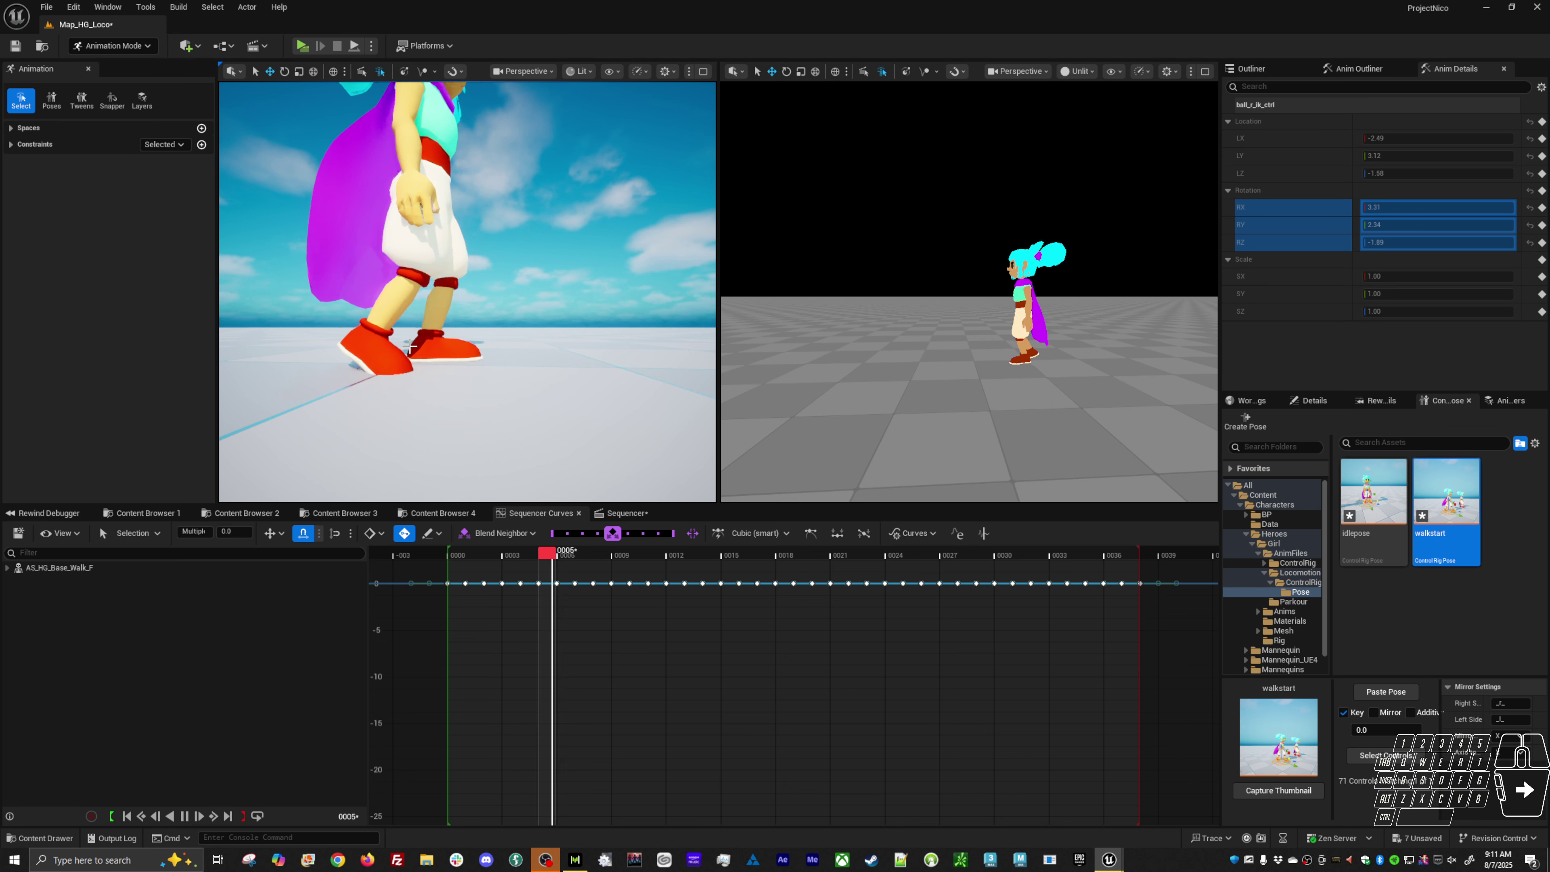
pyautogui.press('space')
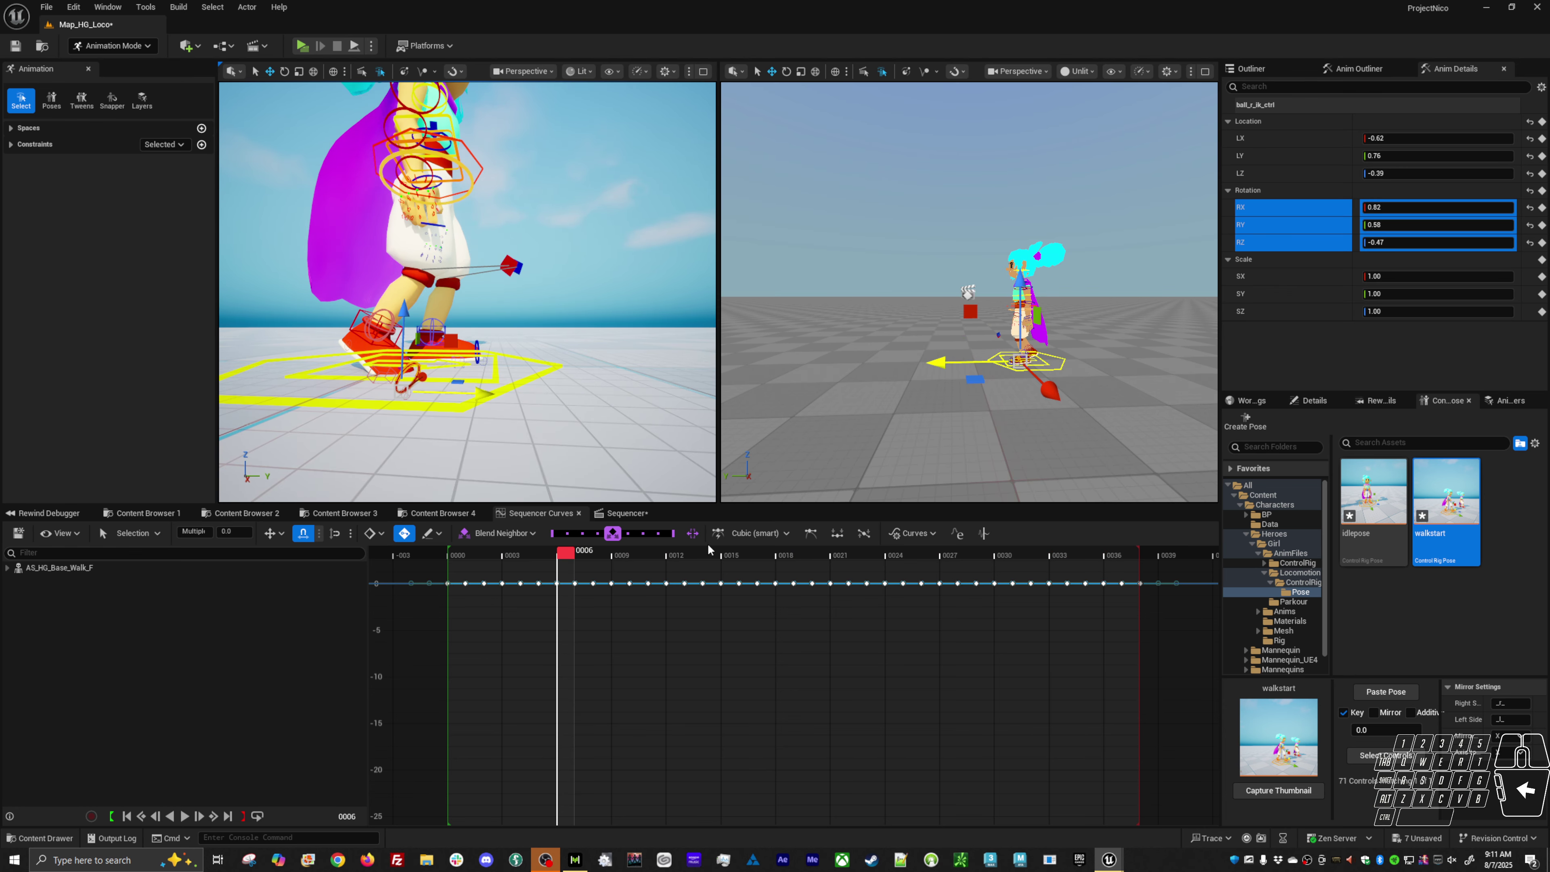
pyautogui.moveTo(502, 555); pyautogui.dragTo(456, 553)
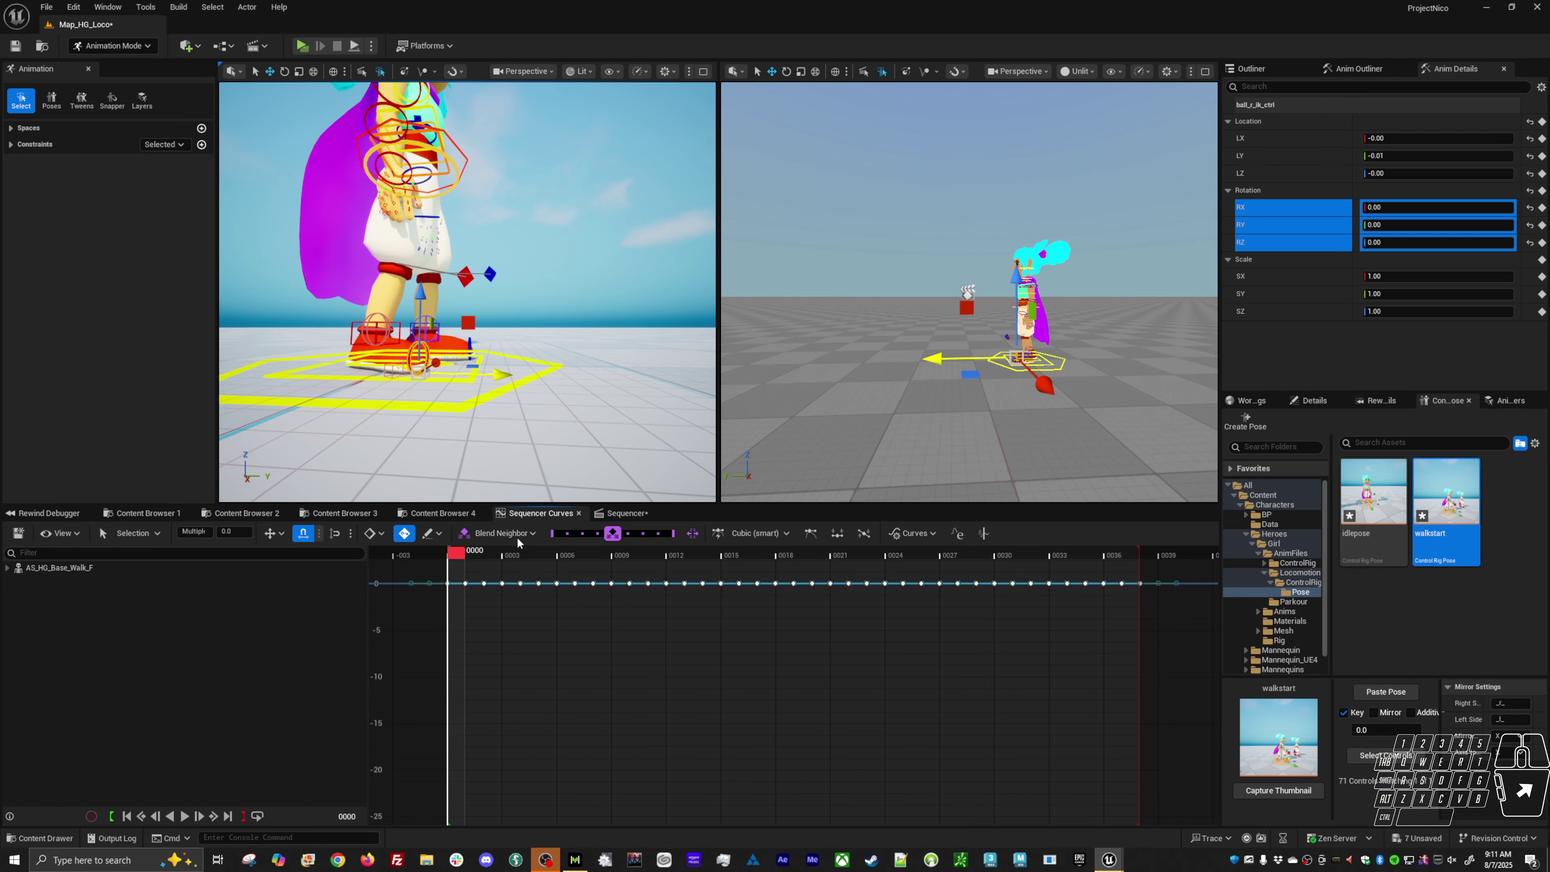
# Step: Switch to the additive second CR_HG_Anim section and show its curves for ball_r_ik_ctrl in the curve editor
pyautogui.click(633, 516)
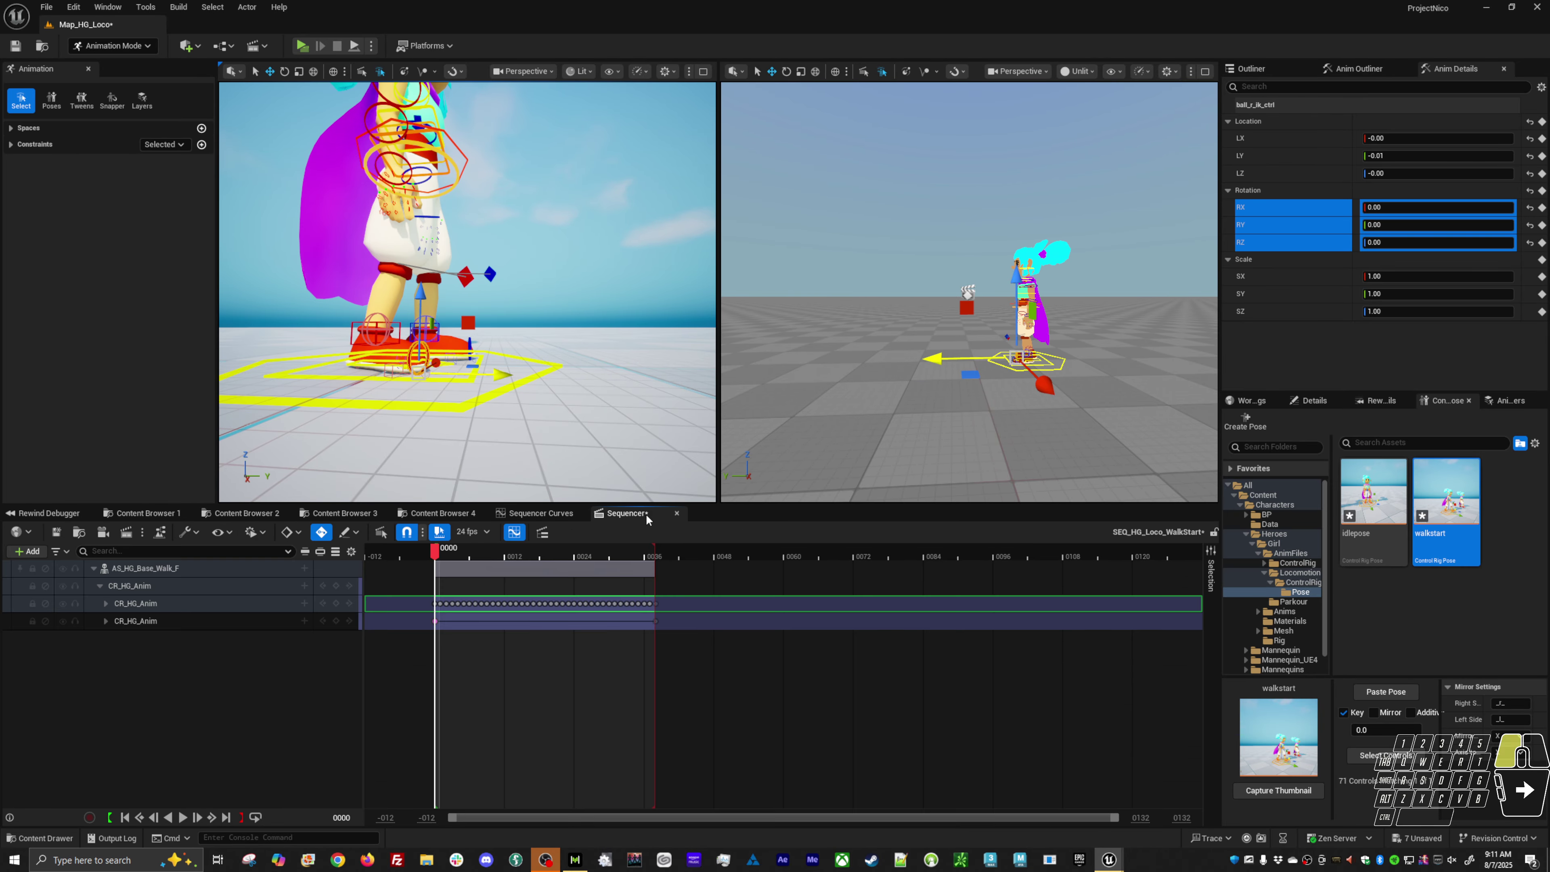
pyautogui.click(562, 628)
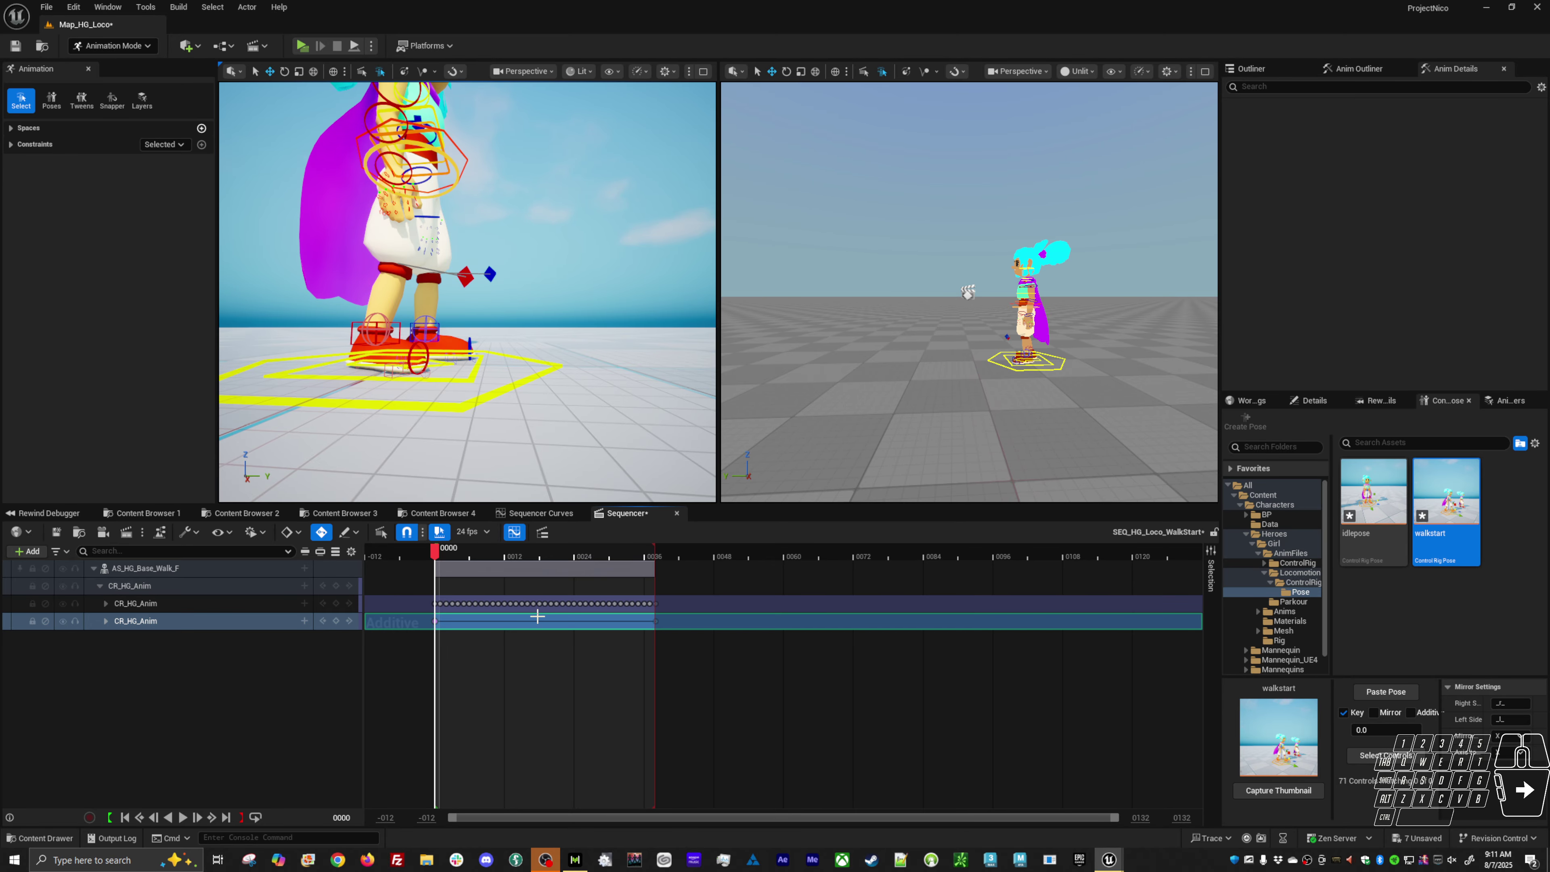
pyautogui.click(541, 513)
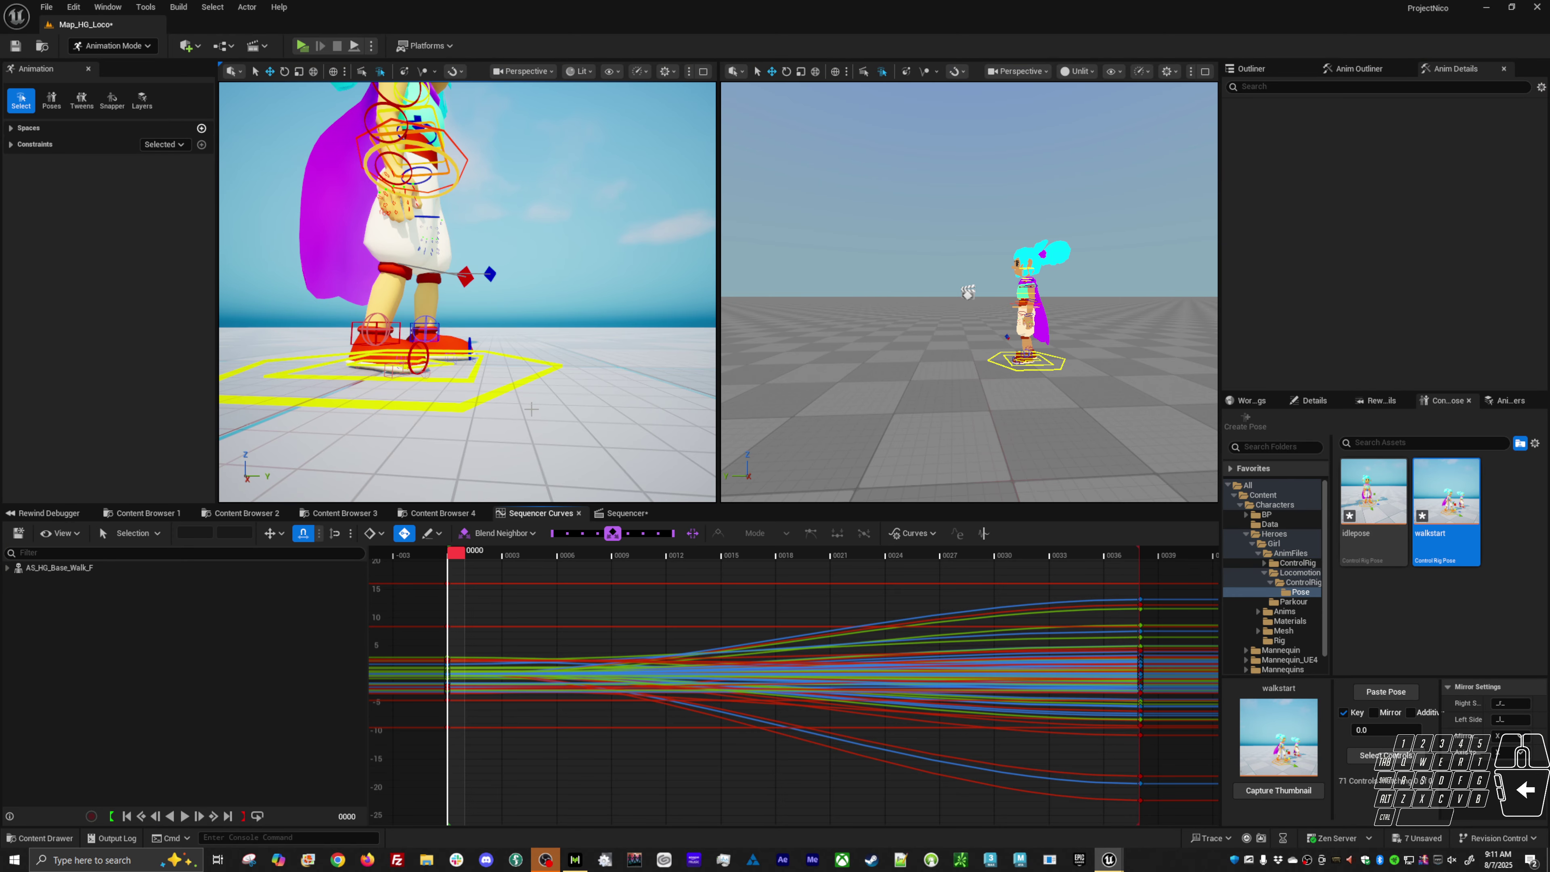
pyautogui.click(427, 347)
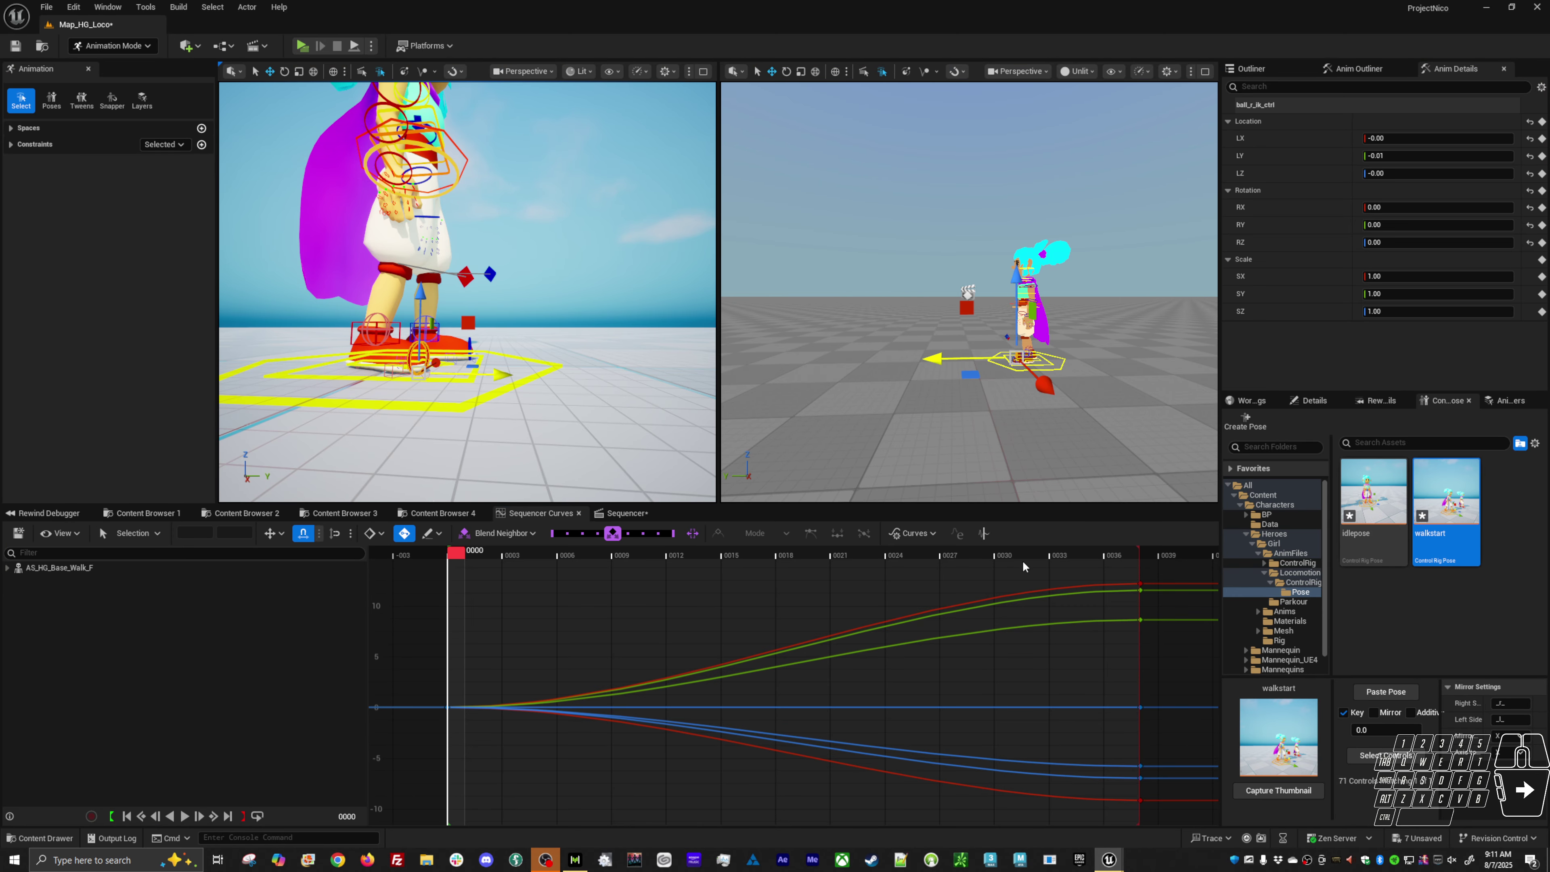
# Step: Set all of the additive section's ball_r_ik_ctrl keys at frame 38 to 0
pyautogui.click(1143, 557)
pyautogui.moveTo(1149, 570); pyautogui.dragTo(1061, 824)
pyautogui.click(234, 531)
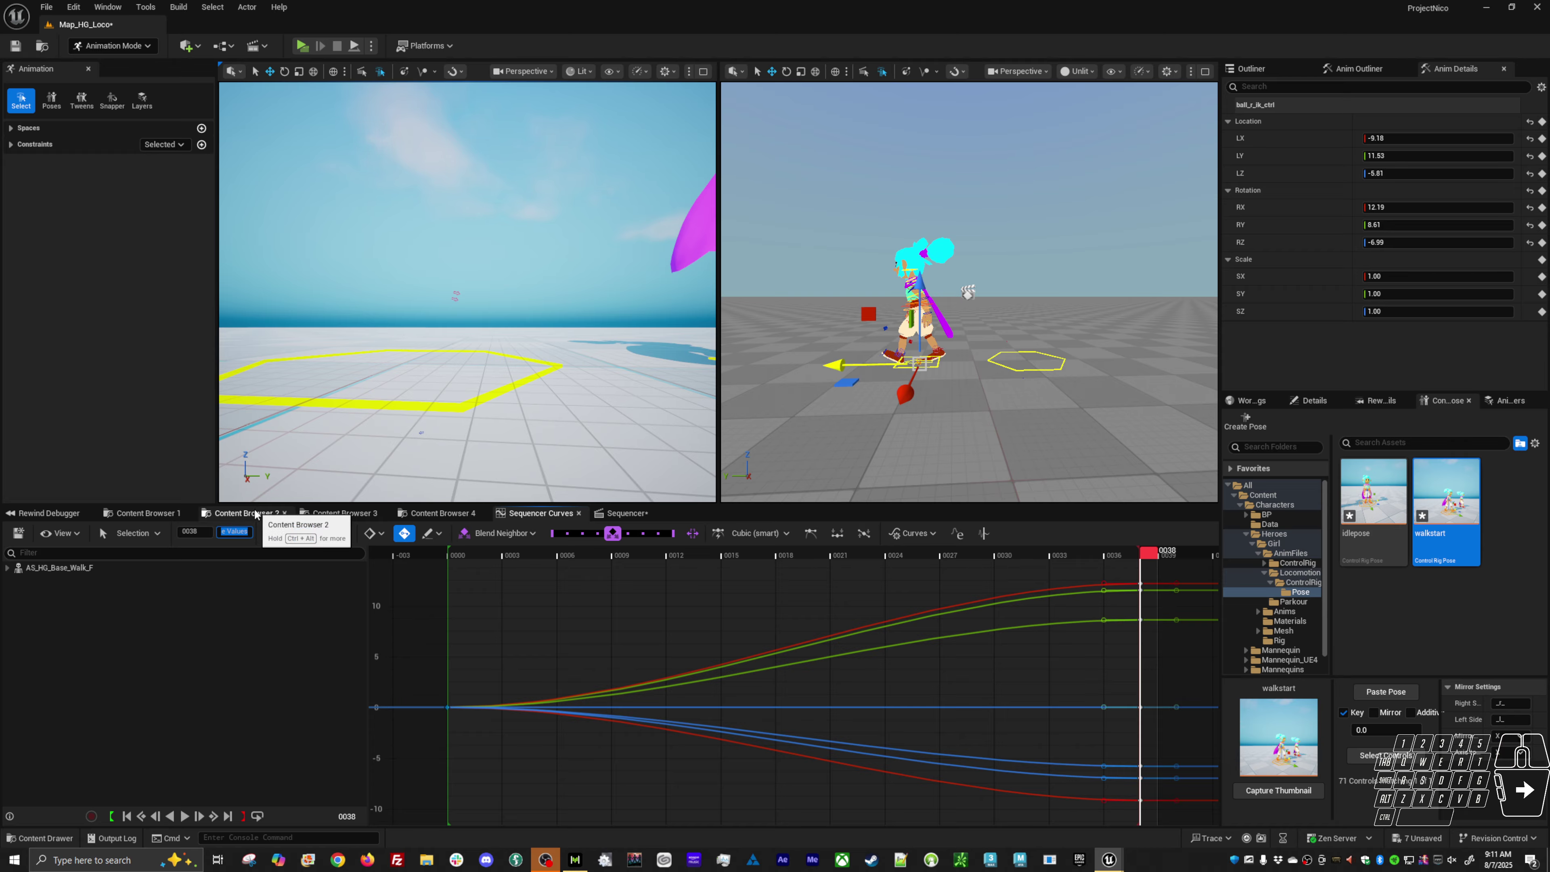
pyautogui.write('0')
pyautogui.press('Return')
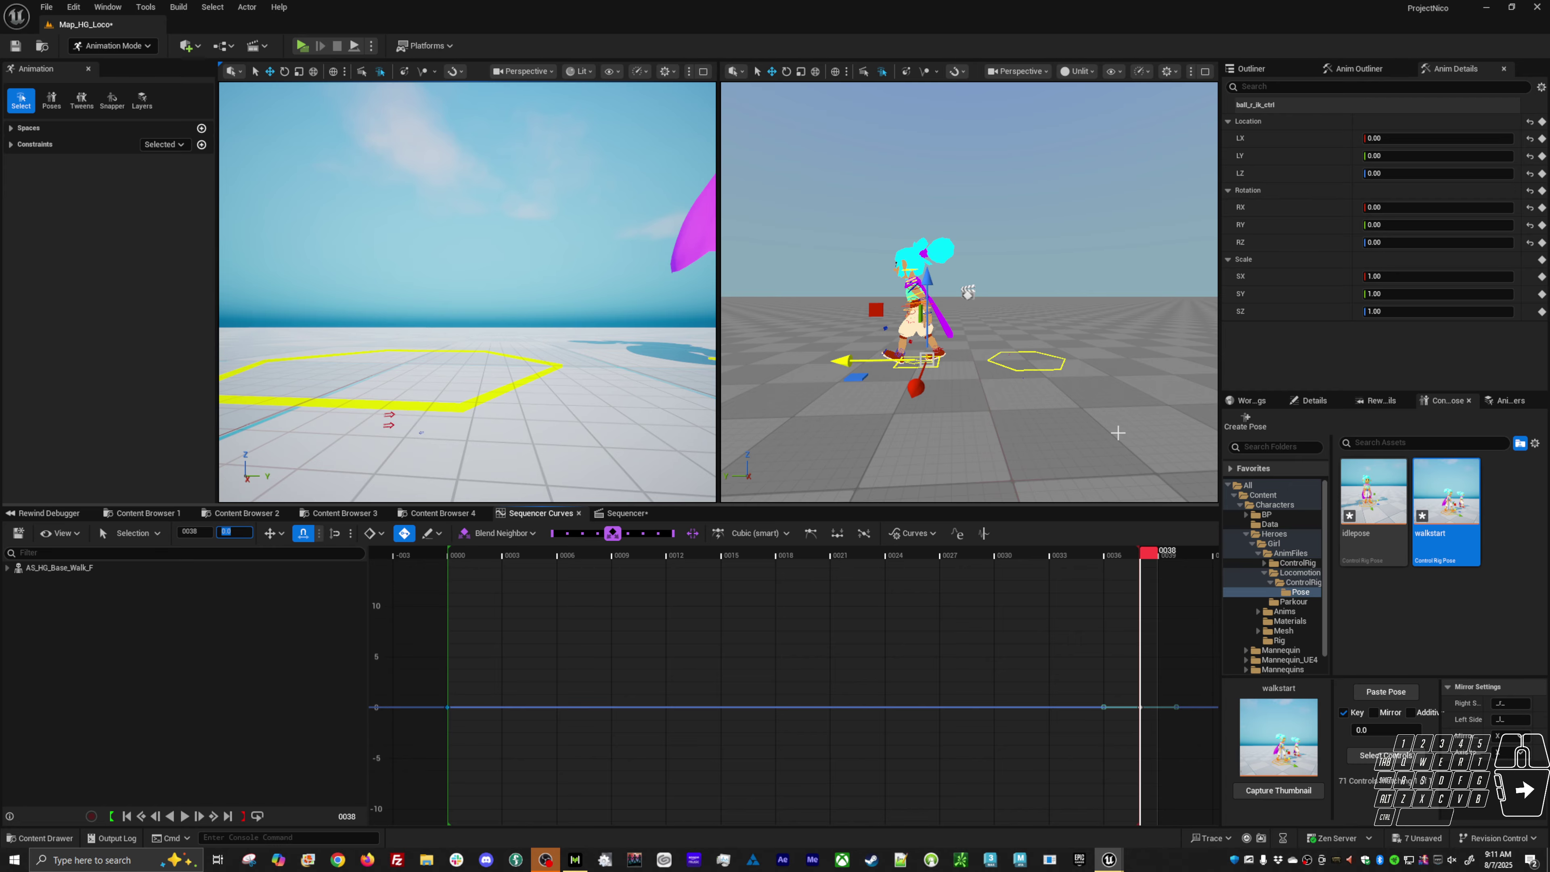
# Step: Scrub the walk start from frame 38 back to frame 0 while checking the feet, and select body_offset_ctrl
pyautogui.rightClick(400, 397)
pyautogui.press('f')
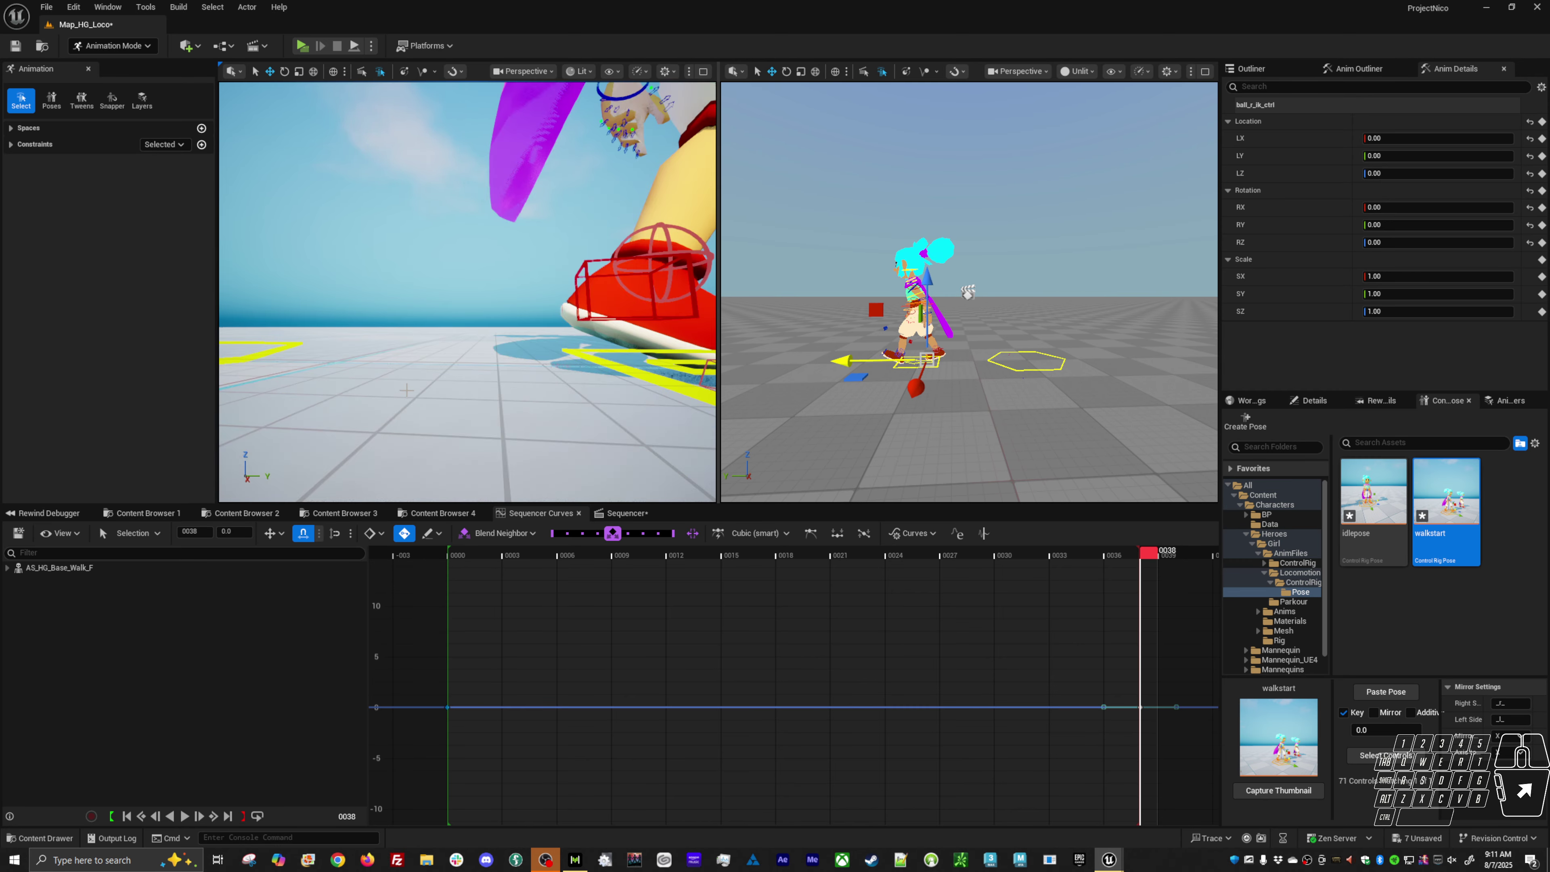
pyautogui.keyDown('alt'); pyautogui.moveTo(400, 397); pyautogui.dragTo(330, 373, button='right'); pyautogui.keyUp('alt')
pyautogui.keyDown('alt'); pyautogui.moveTo(401, 397); pyautogui.dragTo(402, 434); pyautogui.keyUp('alt')
pyautogui.keyDown('alt'); pyautogui.moveTo(403, 434); pyautogui.dragTo(449, 461, button='right'); pyautogui.keyUp('alt')
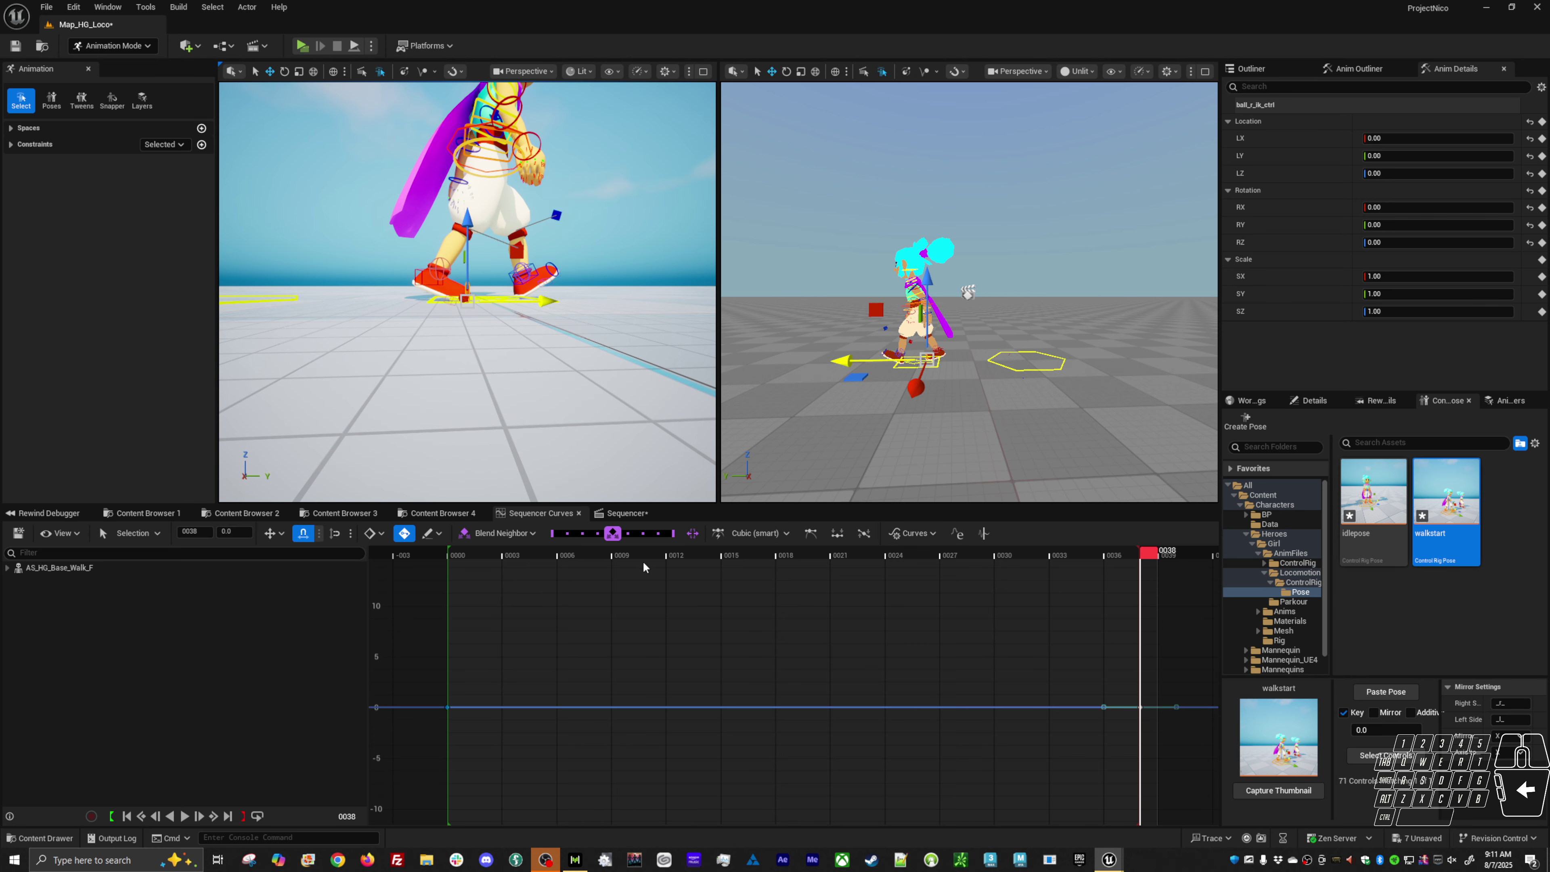
pyautogui.moveTo(645, 555); pyautogui.dragTo(400, 554)
pyautogui.keyDown('alt'); pyautogui.moveTo(391, 403); pyautogui.dragTo(455, 404, button='middle'); pyautogui.keyUp('alt')
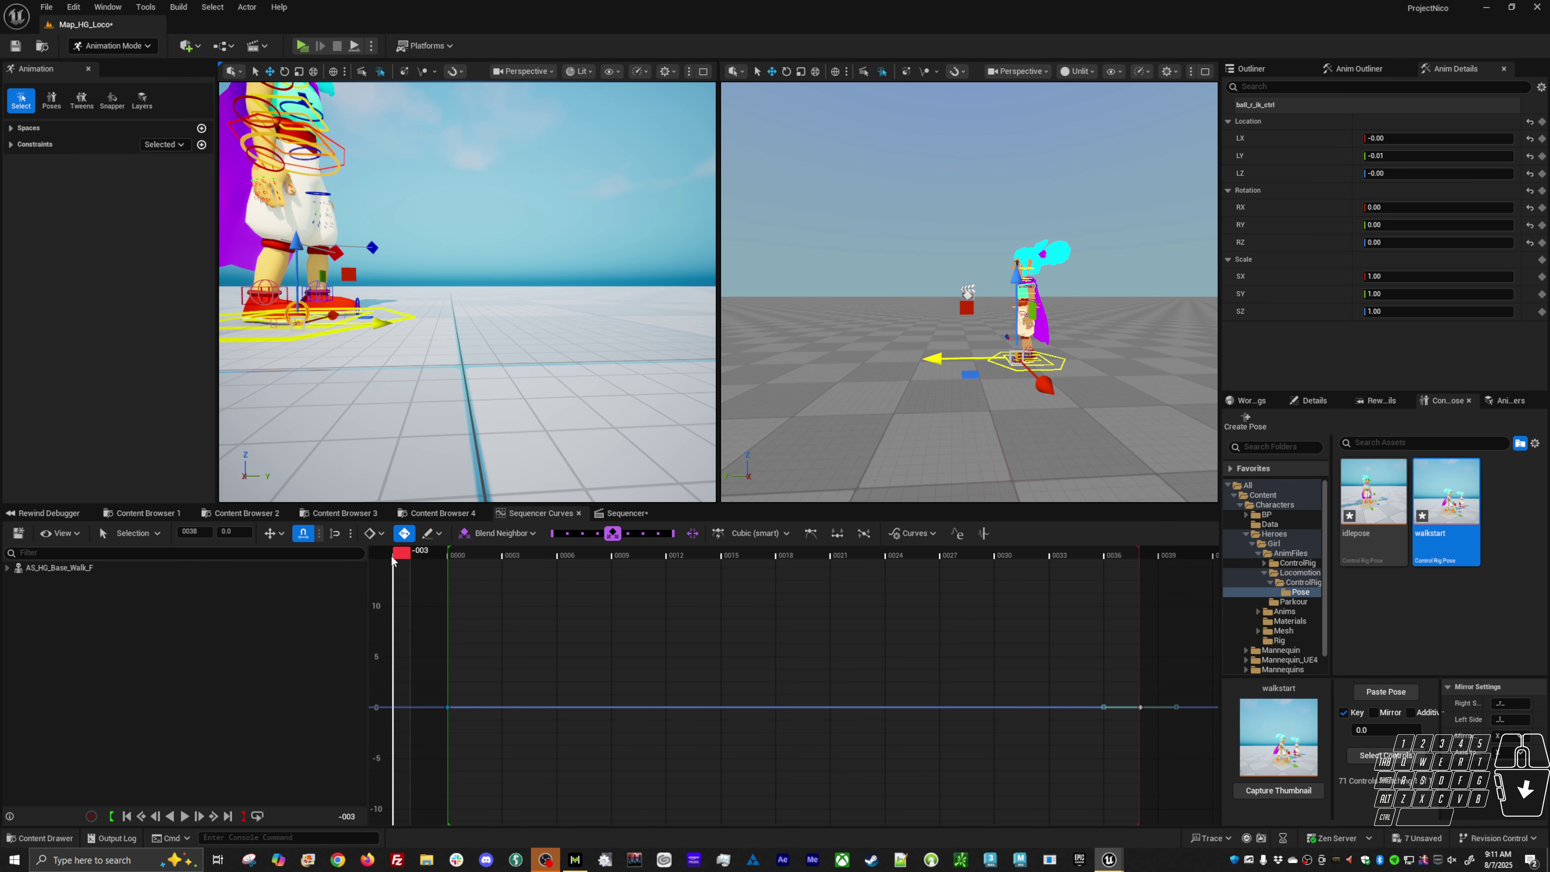
pyautogui.moveTo(403, 554); pyautogui.dragTo(457, 551)
pyautogui.keyDown('alt'); pyautogui.moveTo(398, 338); pyautogui.dragTo(567, 338, button='middle'); pyautogui.keyUp('alt')
pyautogui.keyDown('alt'); pyautogui.moveTo(398, 338); pyautogui.dragTo(339, 357); pyautogui.keyUp('alt')
pyautogui.click(398, 335)
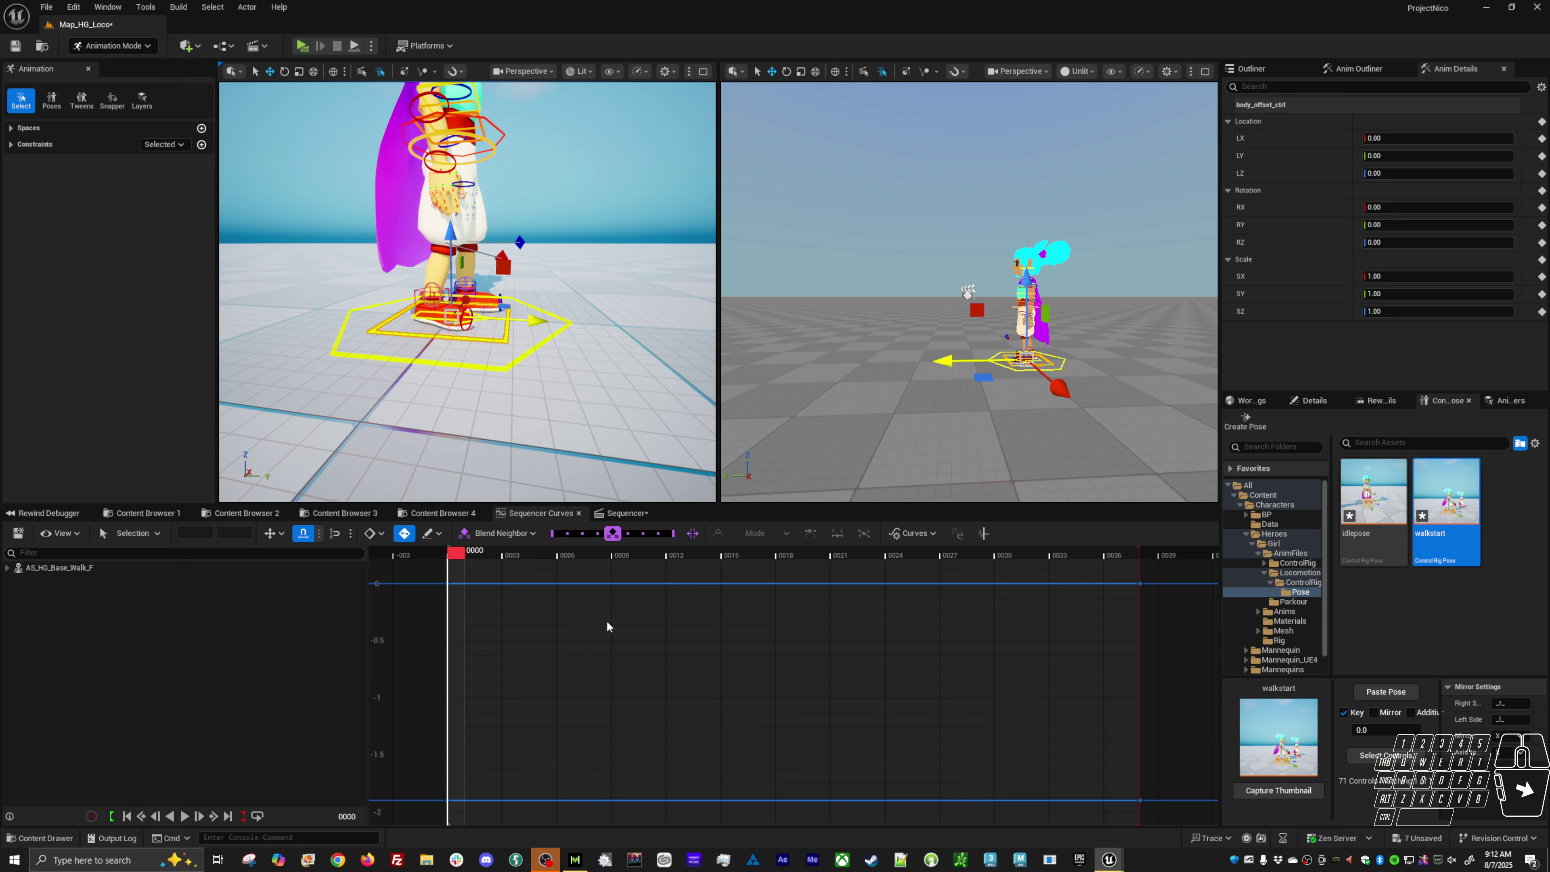
# Step: Add a third CR_HG_Anim section to the control rig track in the sequence and select it
pyautogui.click(626, 515)
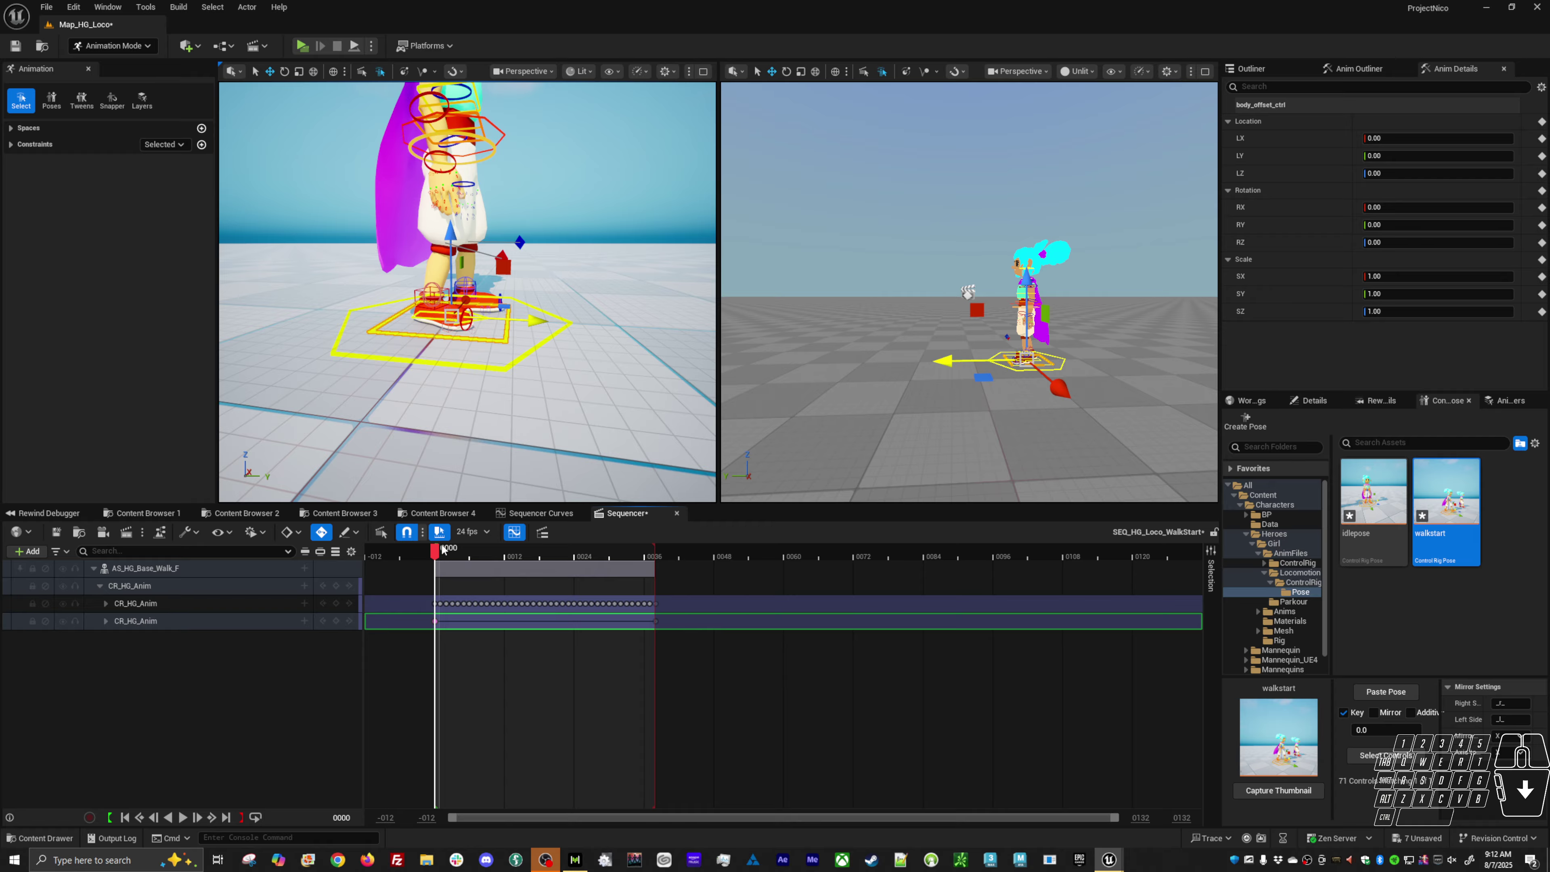
pyautogui.moveTo(435, 551)
pyautogui.mouseDown()
pyautogui.moveTo(510, 574)
pyautogui.moveTo(436, 581)
pyautogui.mouseUp()
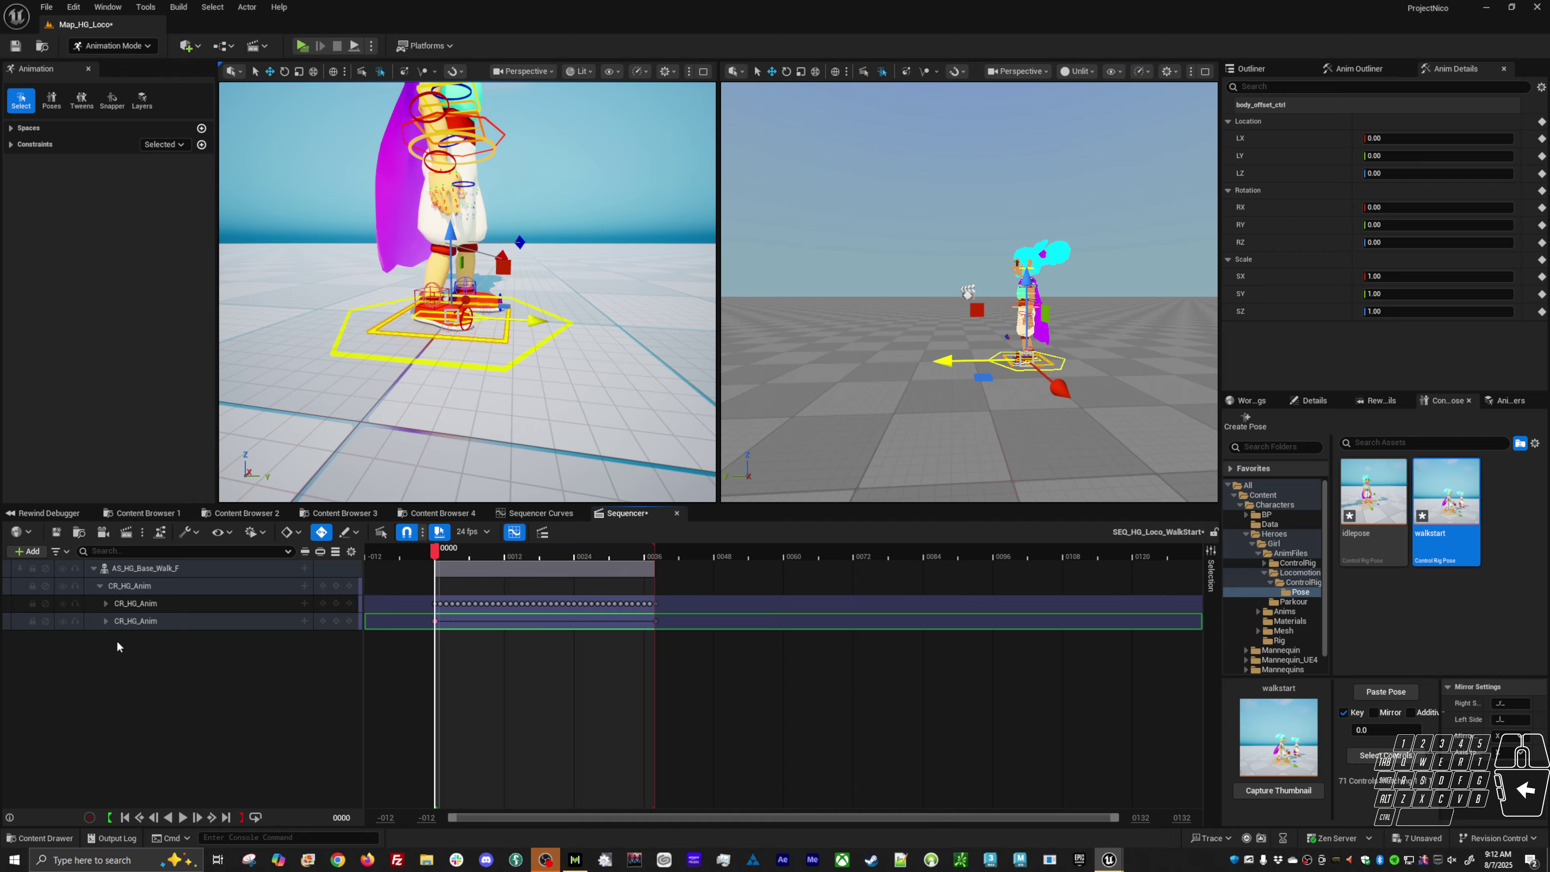
pyautogui.click(304, 586)
pyautogui.click(337, 621)
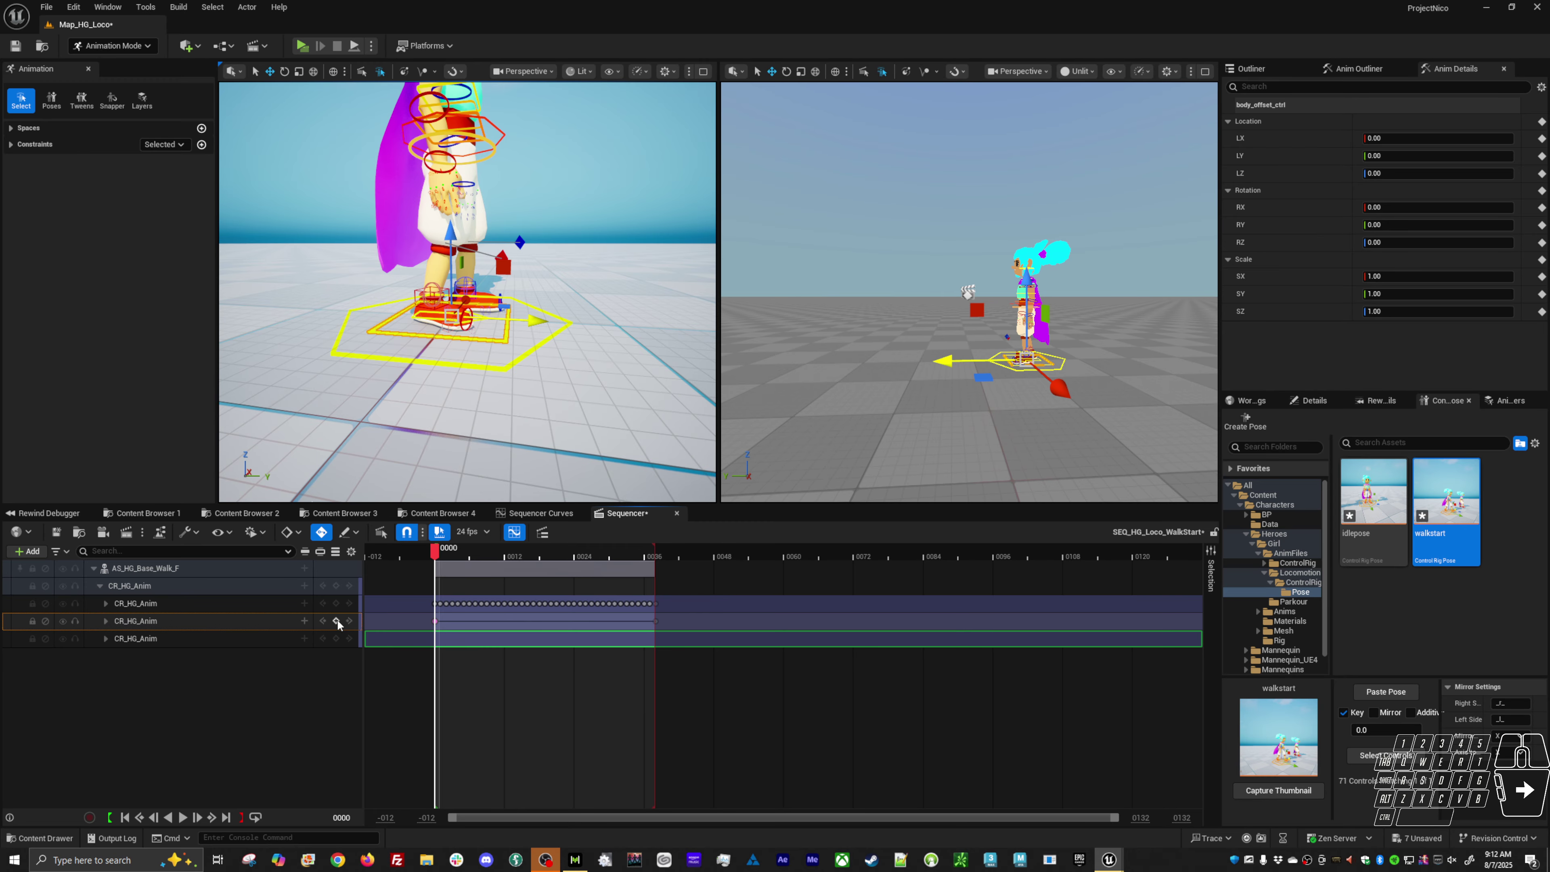
pyautogui.click(153, 641)
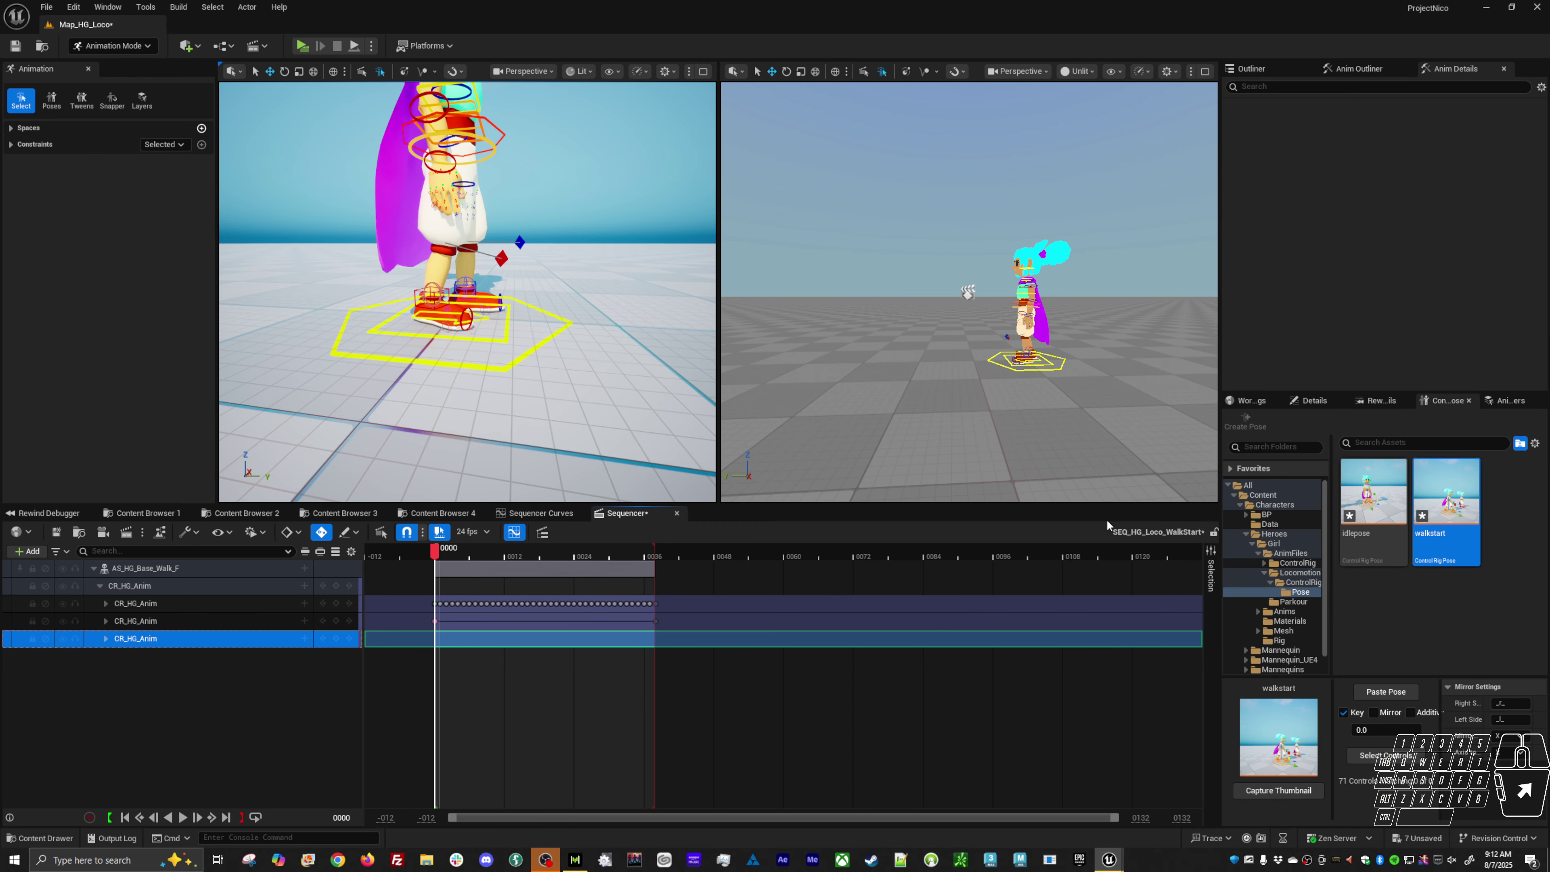
# Step: Create an empty additive animation layer and delete it again
pyautogui.click(142, 101)
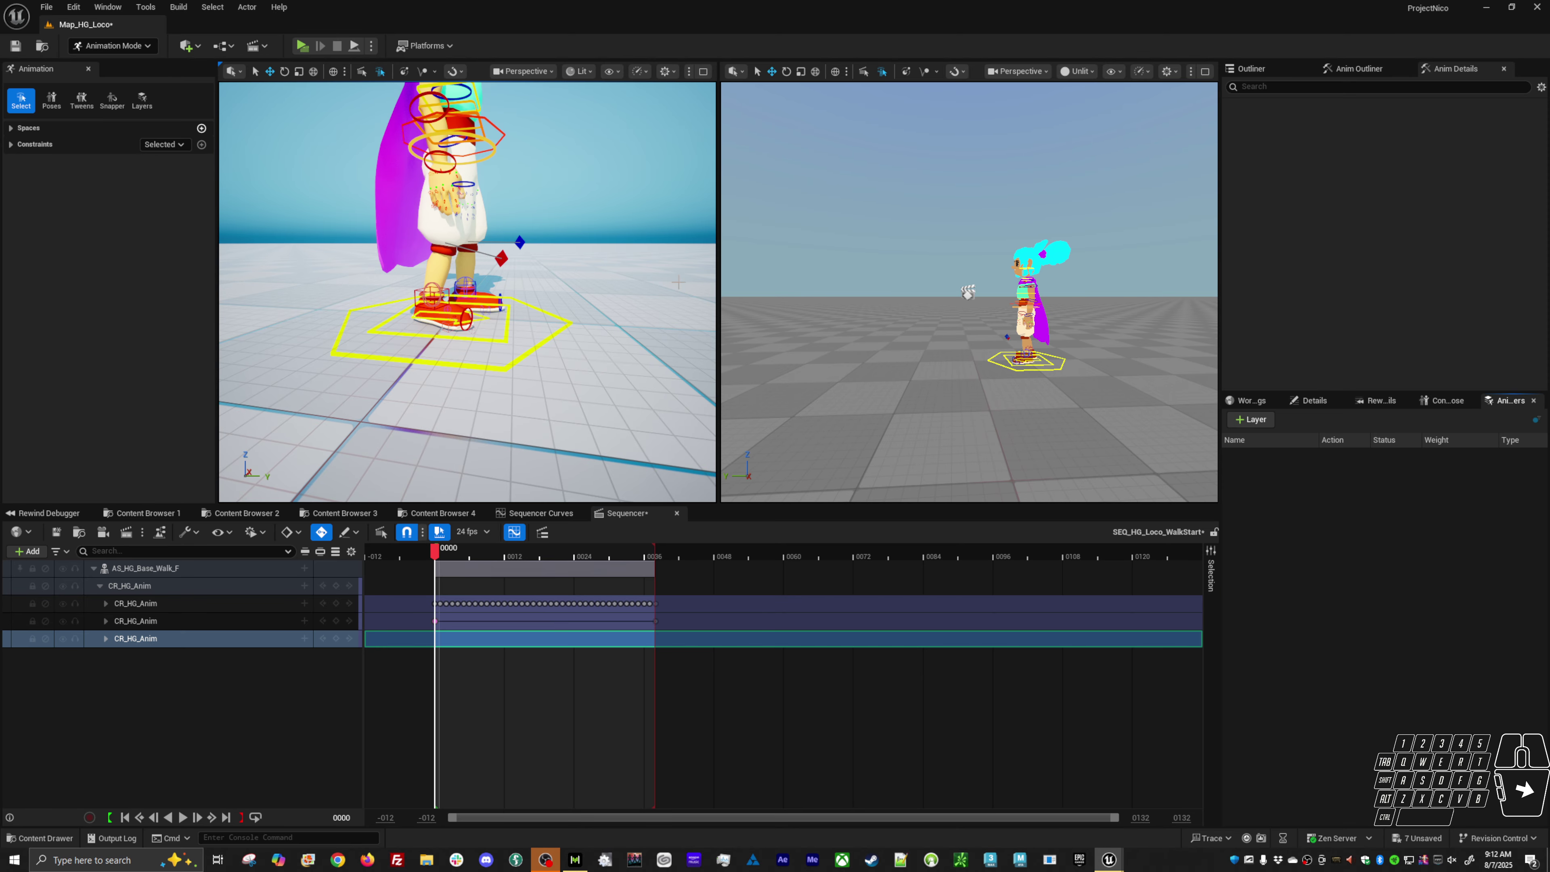
pyautogui.click(1252, 419)
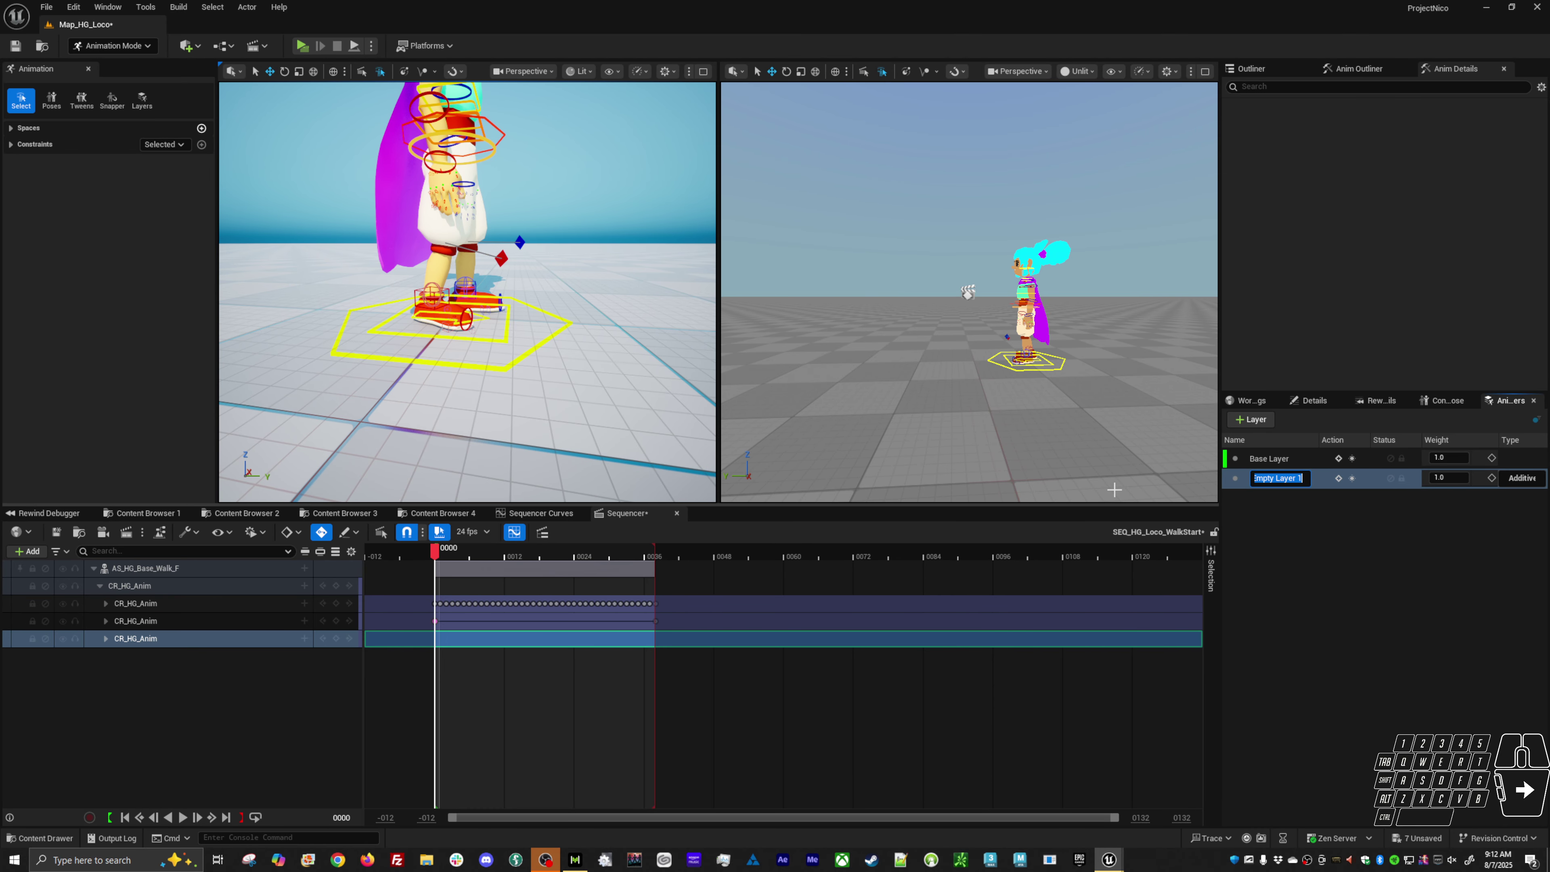
pyautogui.click(1272, 479)
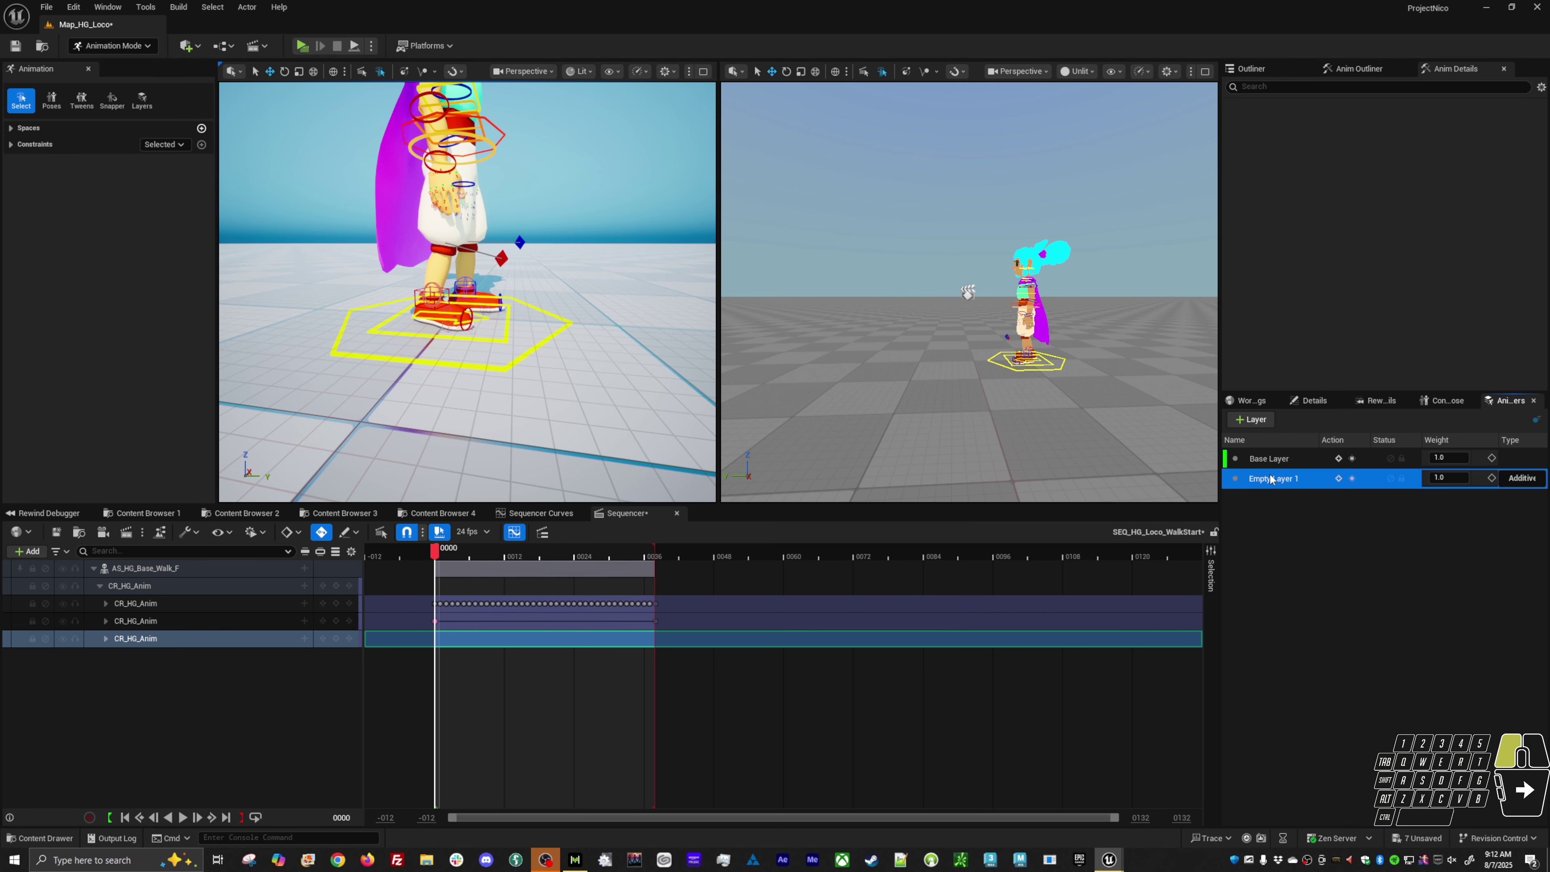
pyautogui.rightClick(1320, 482)
pyautogui.click(1343, 596)
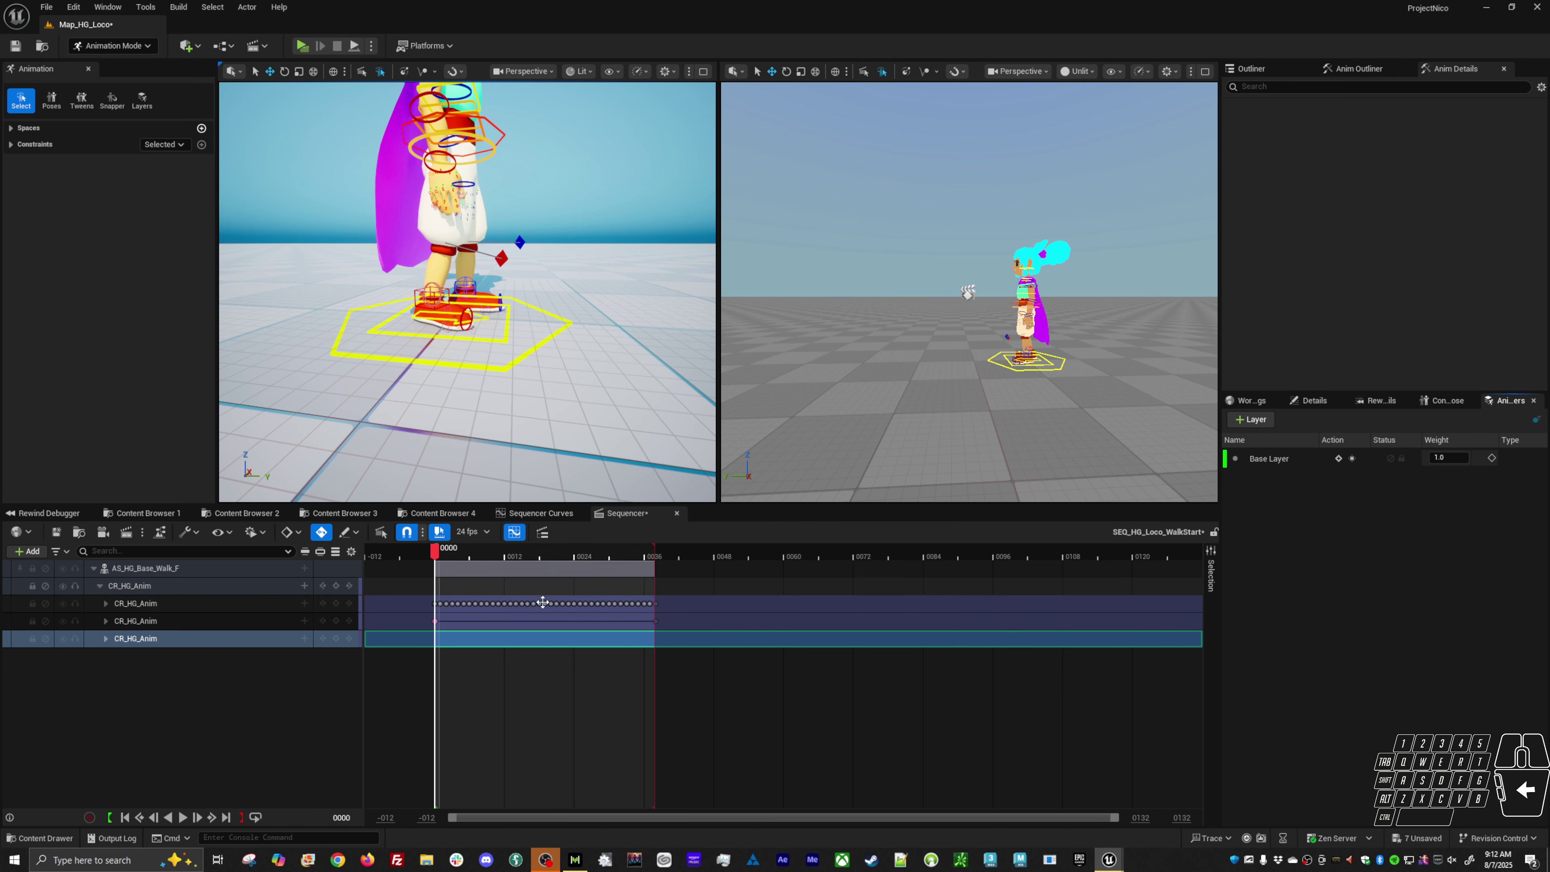
# Step: Select the second CR_HG_Anim section in the sequence
pyautogui.keyDown('shift'); pyautogui.click(238, 621); pyautogui.keyUp('shift')
pyautogui.click(238, 623)
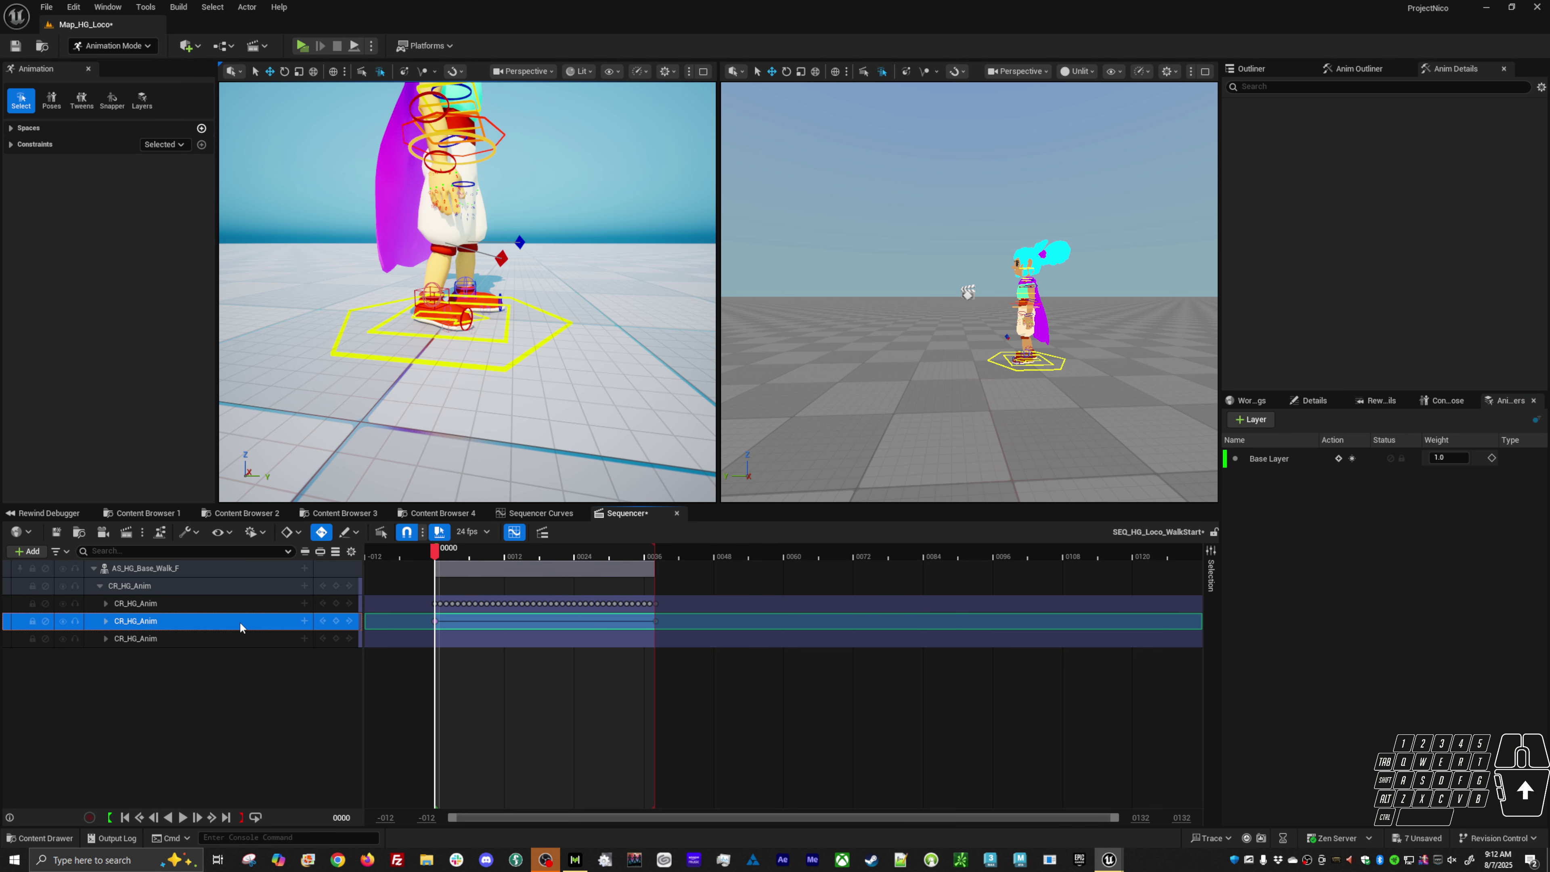
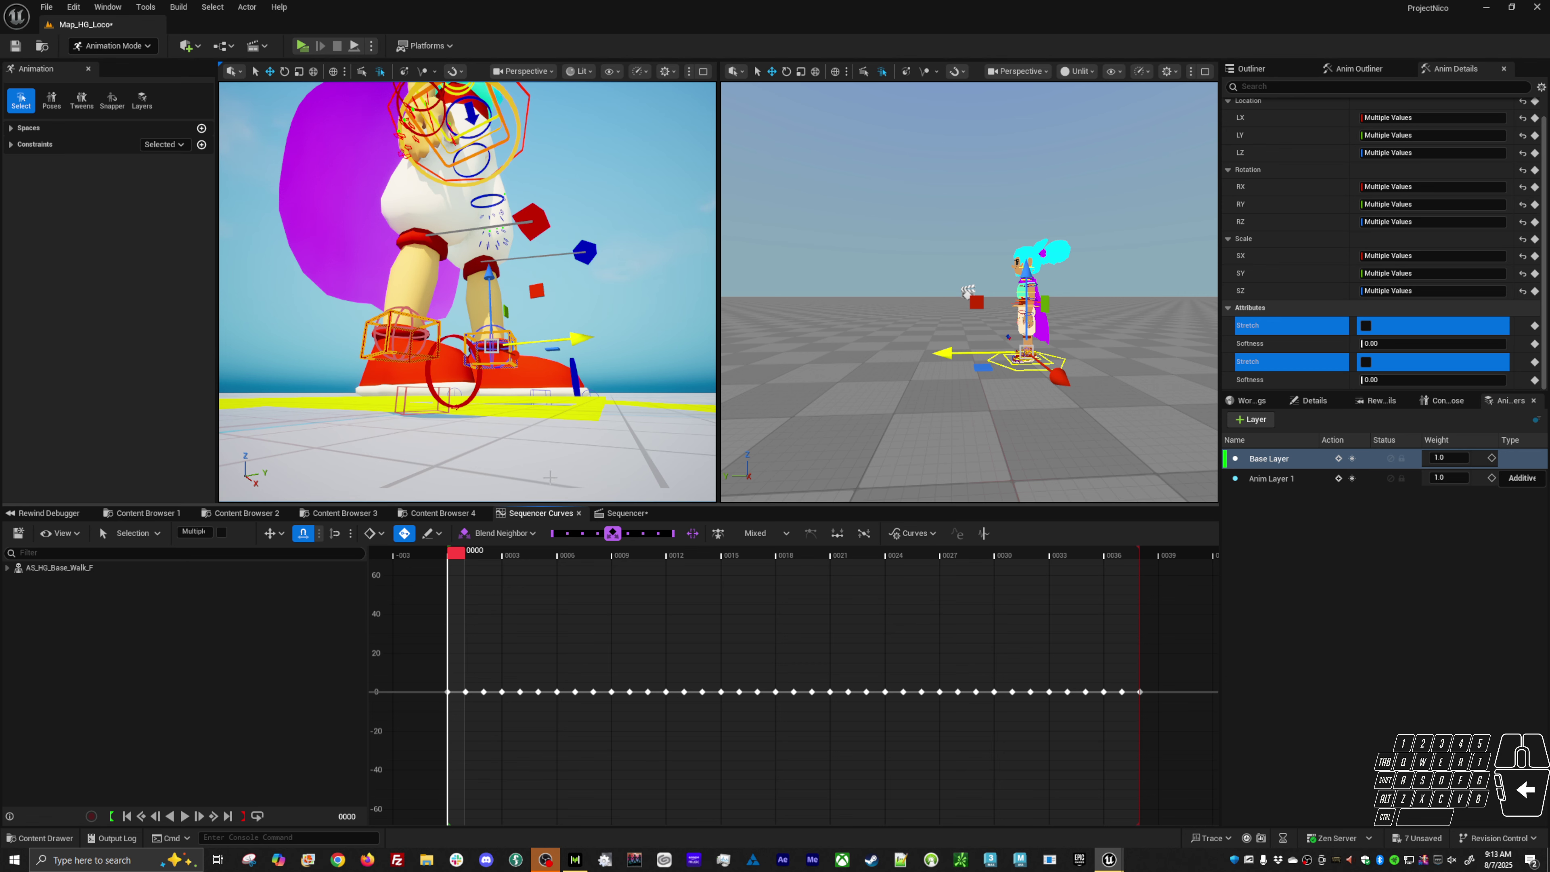
# Step: Enable Stretch on all keys of both foot IK controls in the base layer
pyautogui.keyDown('alt'); pyautogui.moveTo(550, 318); pyautogui.dragTo(474, 405); pyautogui.keyUp('alt')
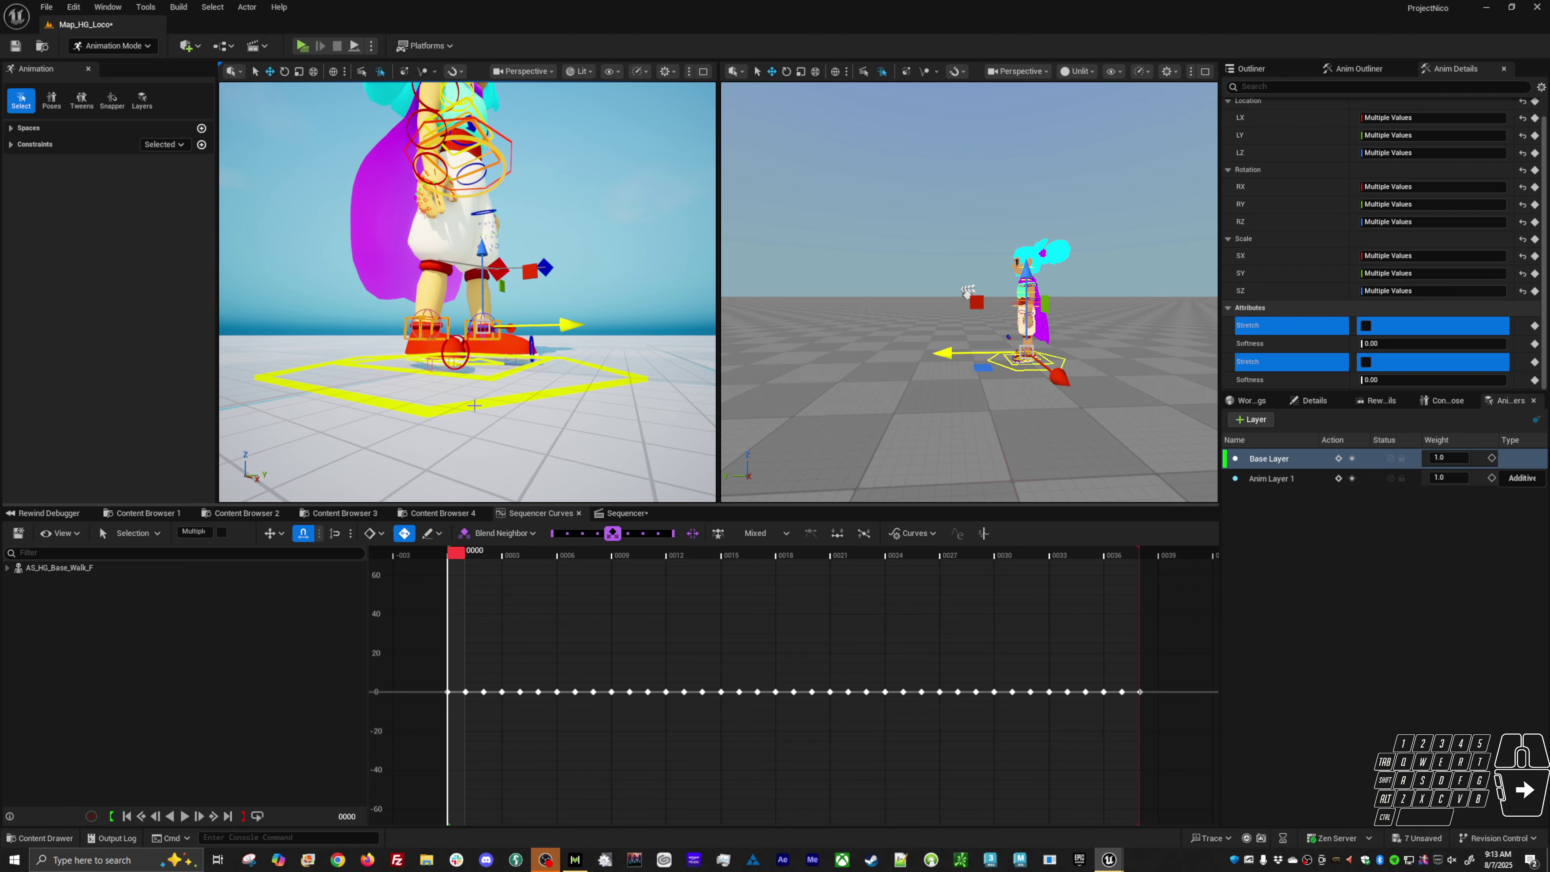
pyautogui.click(626, 513)
pyautogui.click(535, 515)
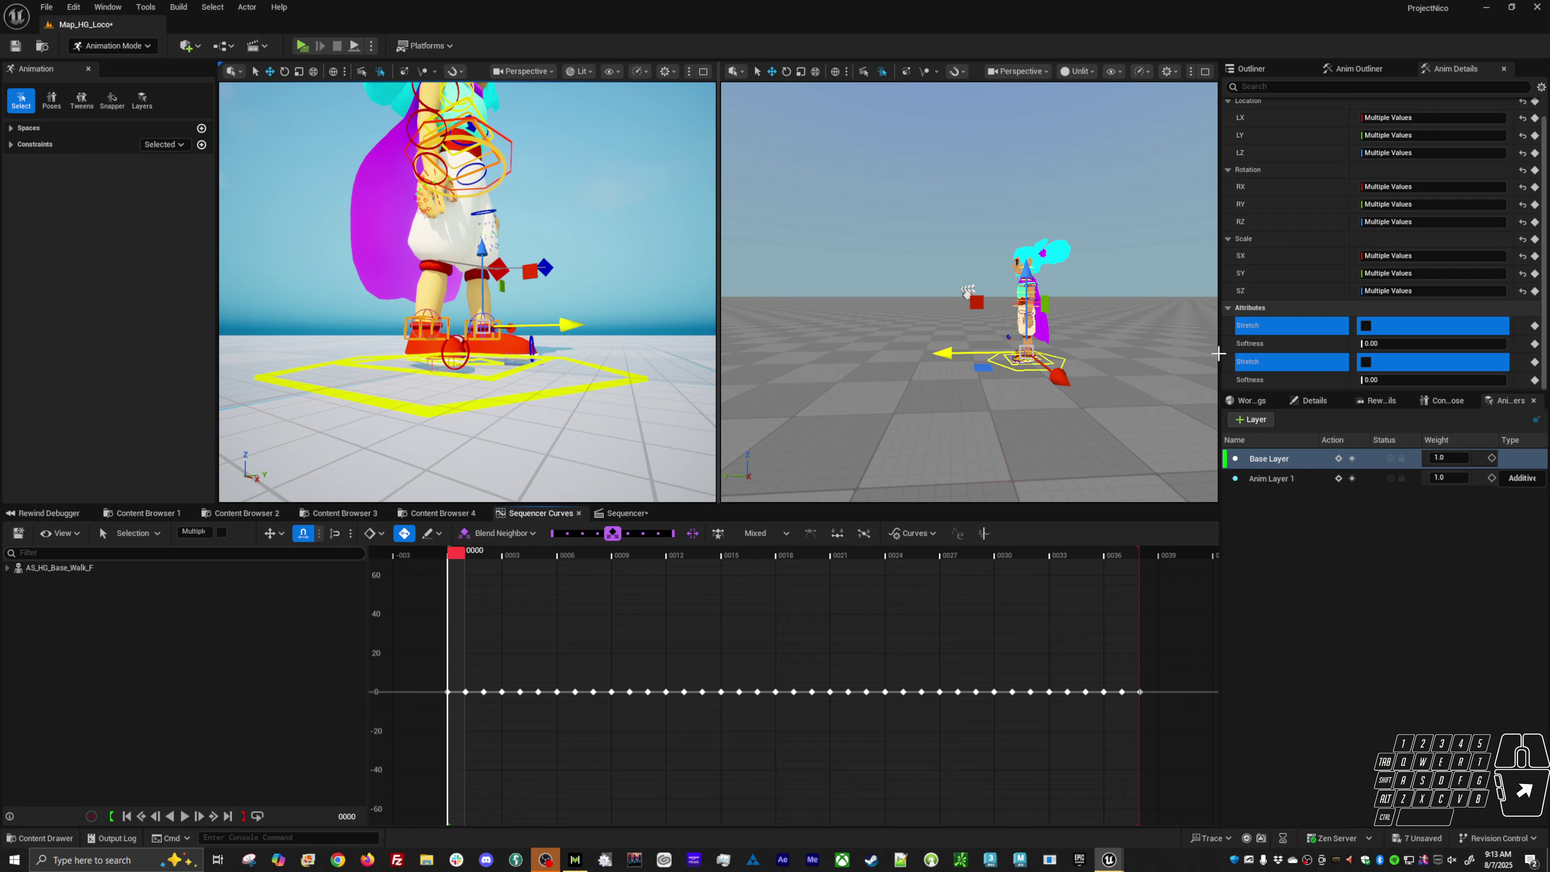
pyautogui.click(222, 532)
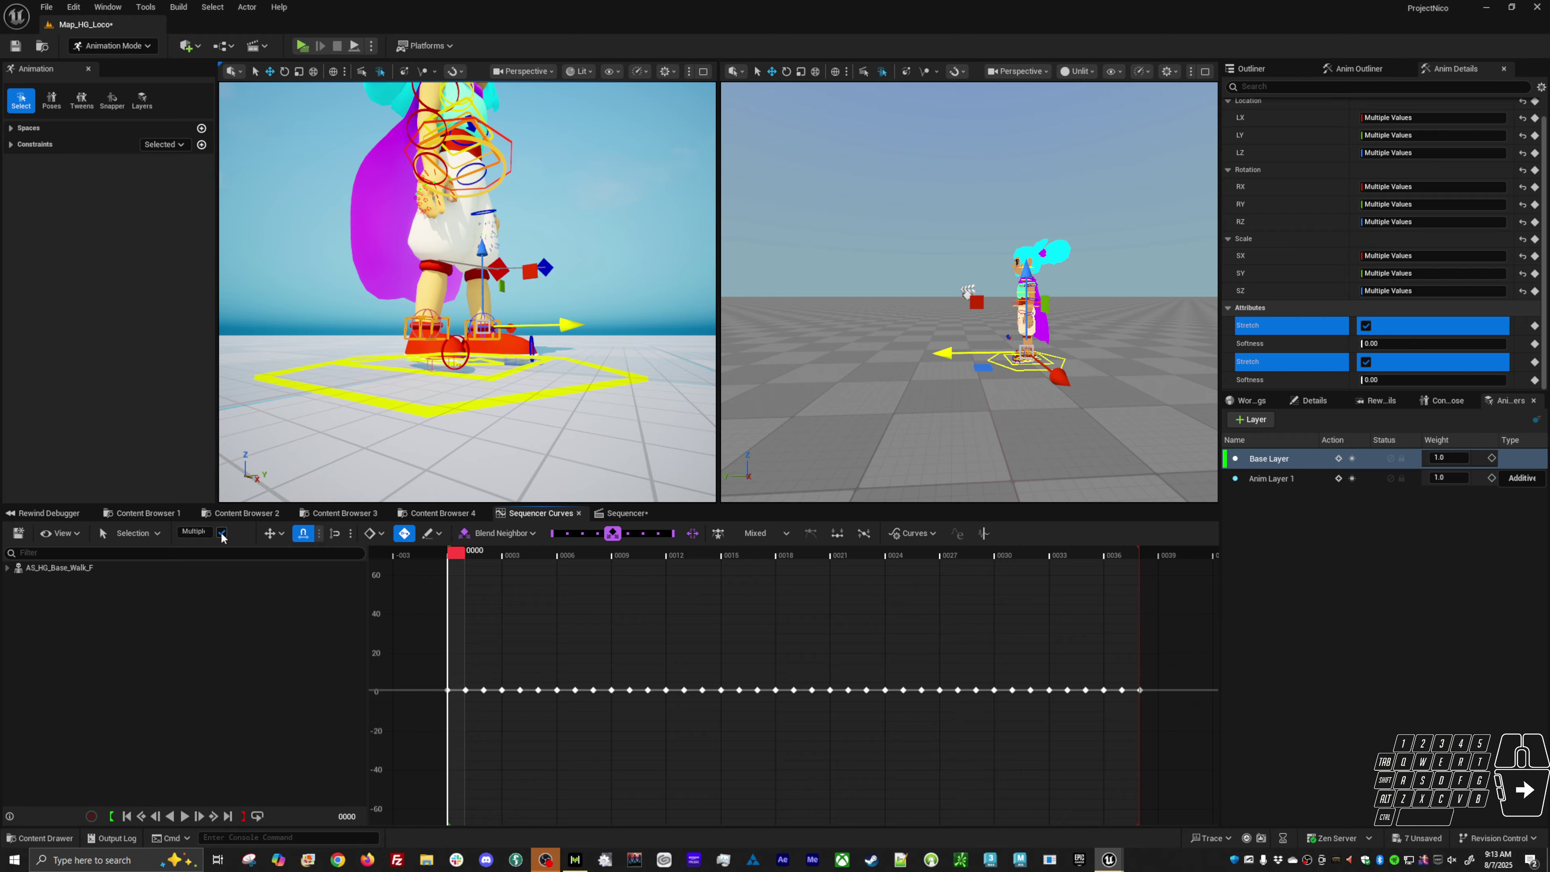
# Step: Set Softness to 1.0 on all base layer keys of both foot IK controls
pyautogui.click(1288, 343)
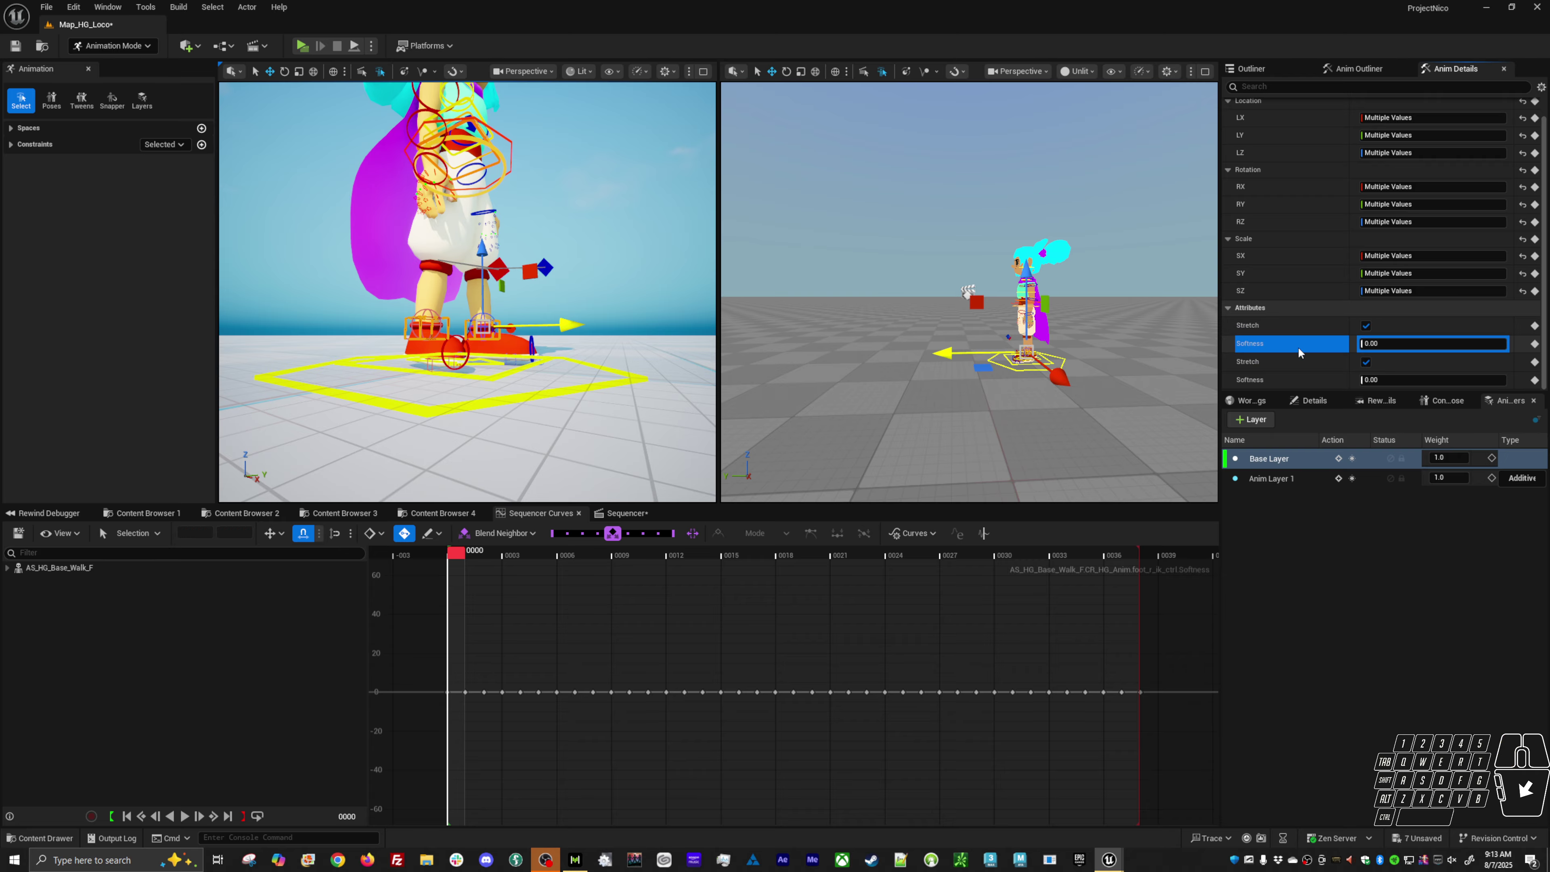
pyautogui.keyDown('ctrl'); pyautogui.click(1288, 379); pyautogui.keyUp('ctrl')
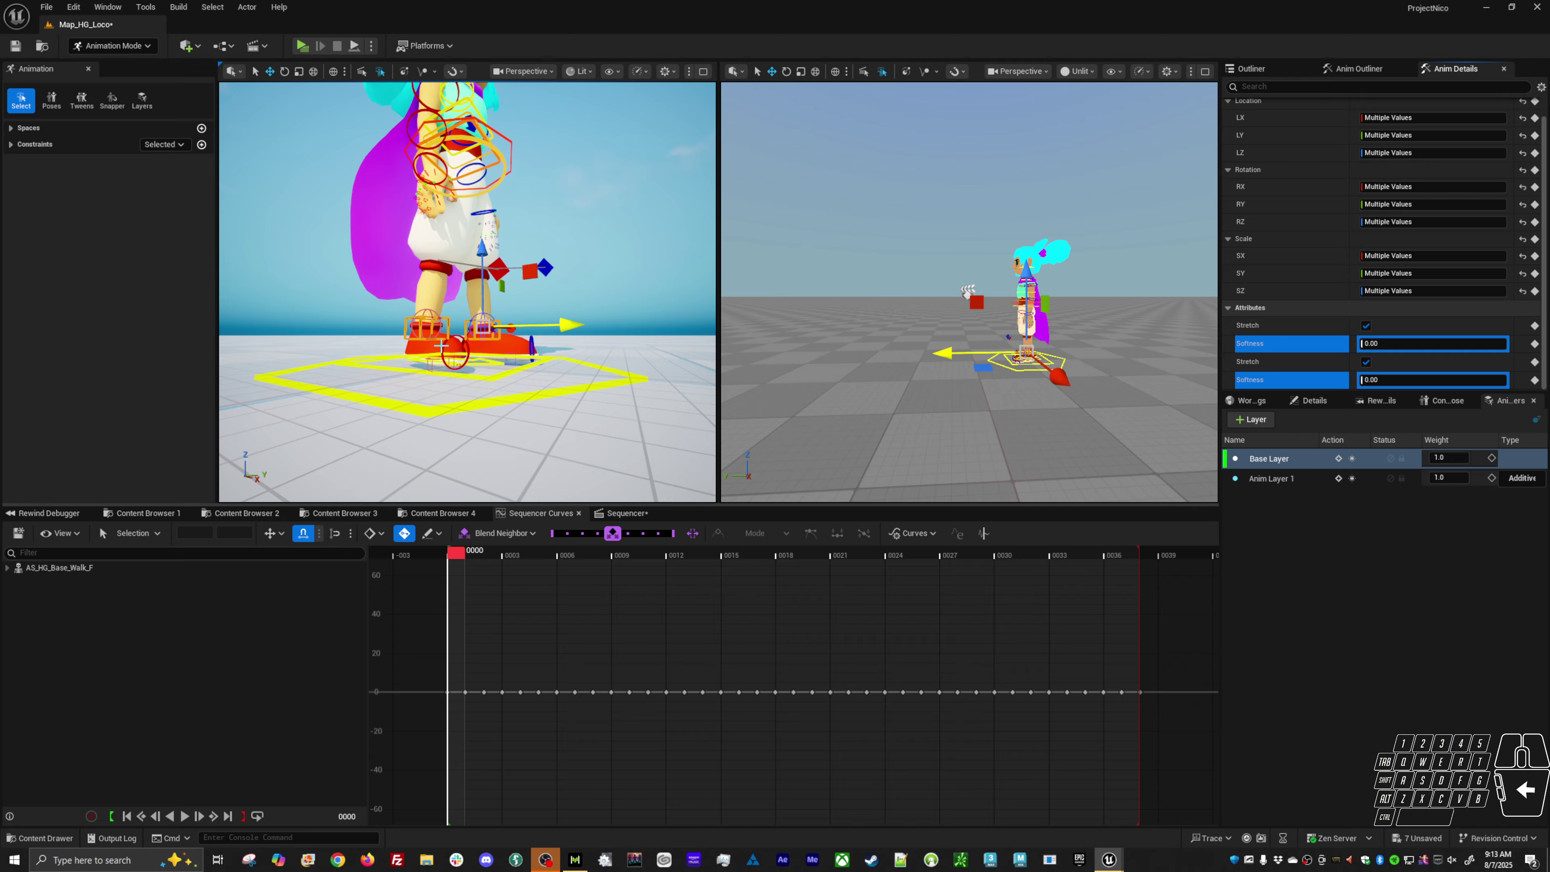
pyautogui.click(452, 689)
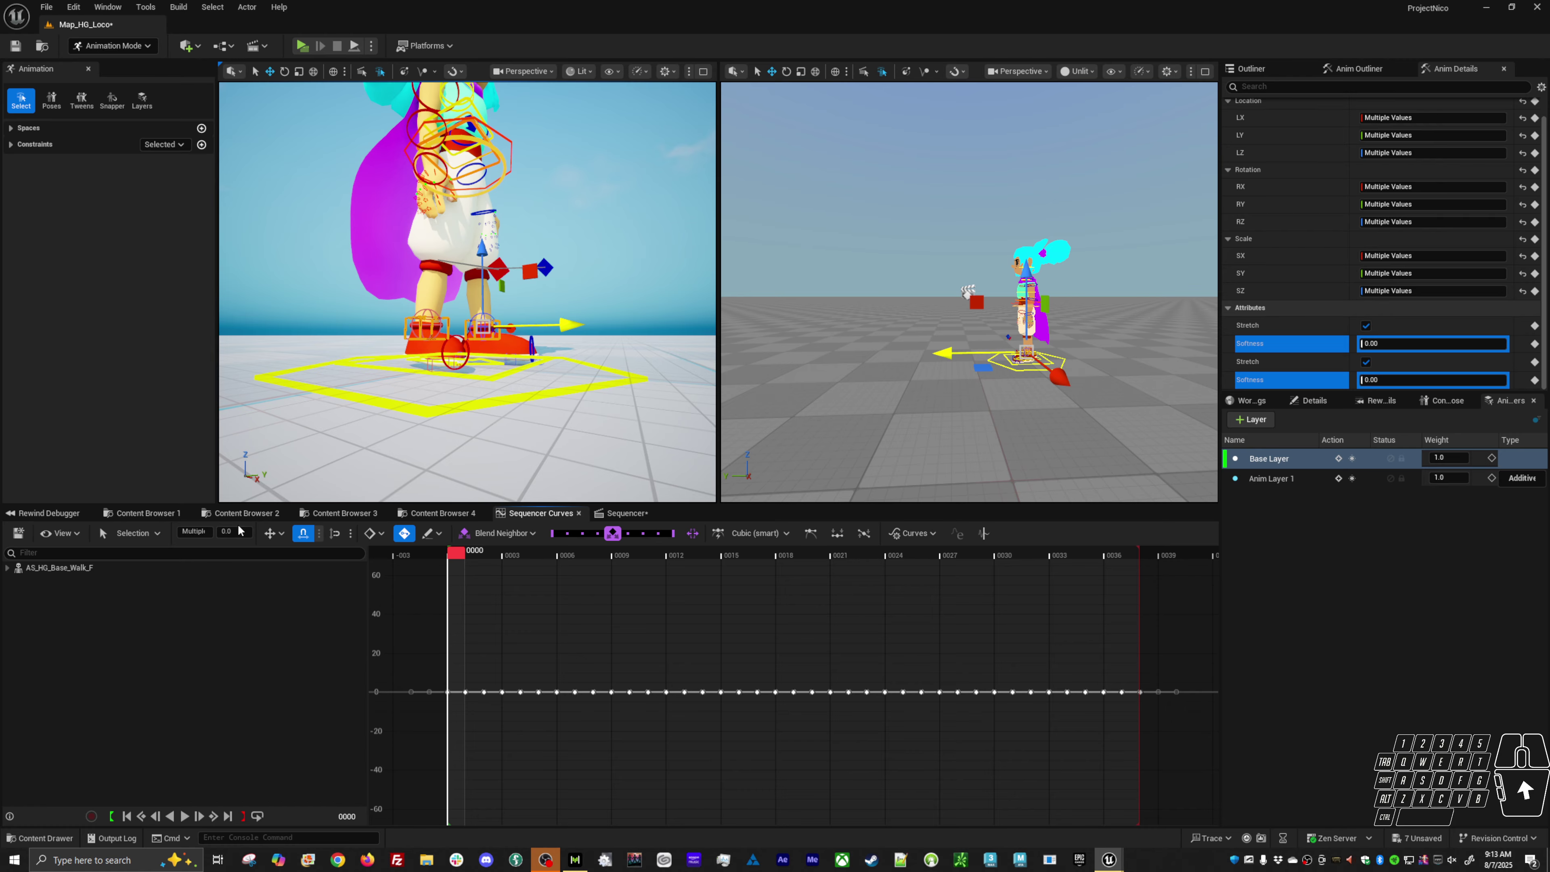
pyautogui.moveTo(240, 530); pyautogui.dragTo(251, 530)
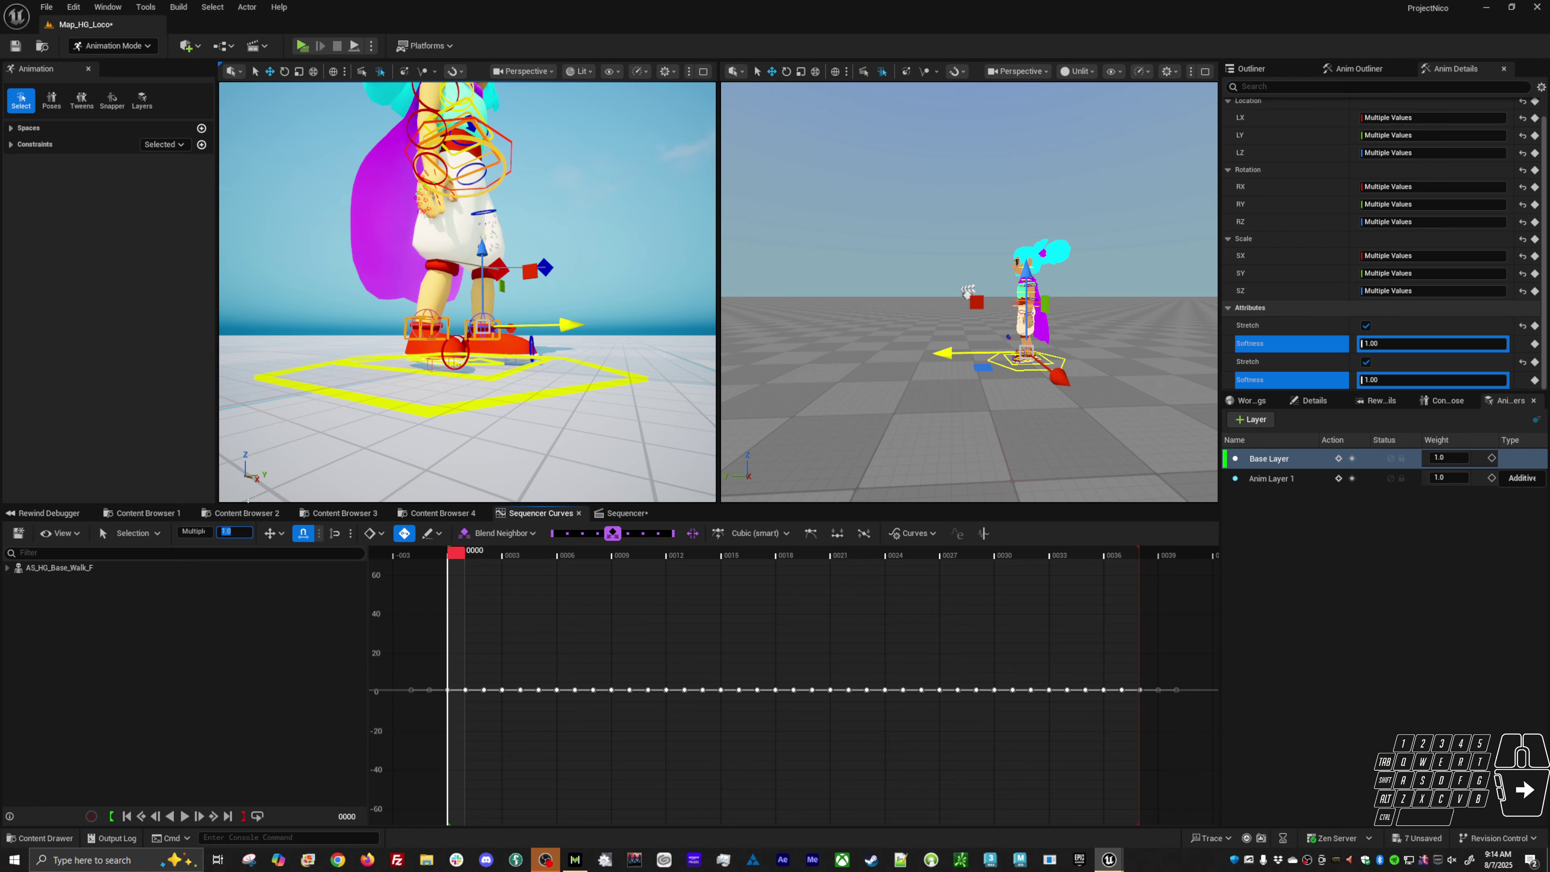
# Step: Compare the curves of the right foot's foot_bk1_r_ctrl and ball_r_ik_ctrl with those of ball_l_ik_ctrl
pyautogui.keyDown('alt'); pyautogui.moveTo(484, 400); pyautogui.dragTo(459, 347); pyautogui.keyUp('alt')
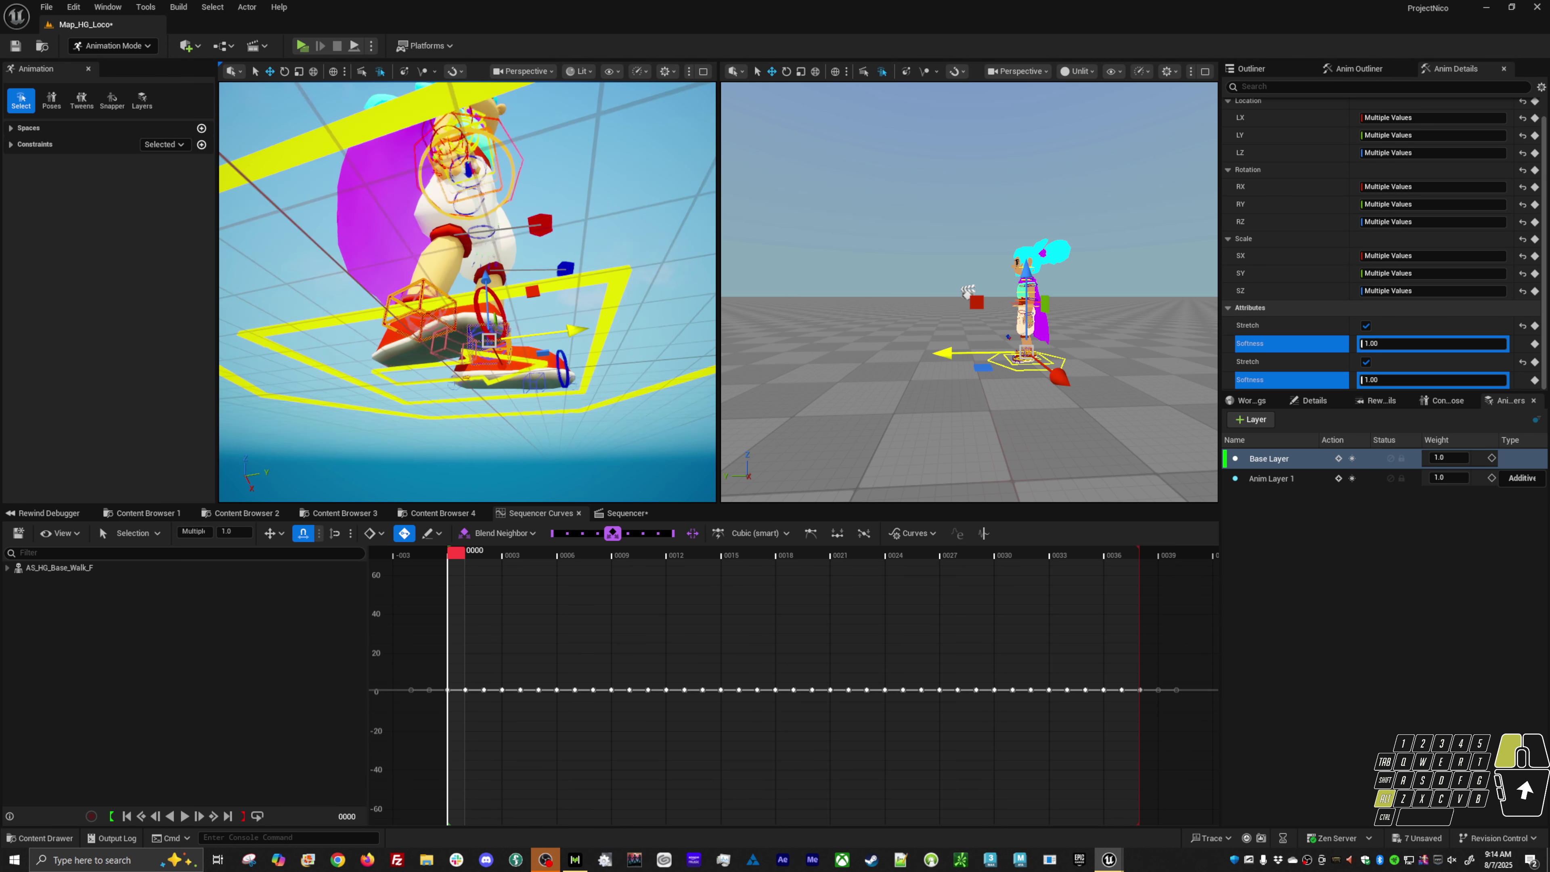
pyautogui.click(460, 347)
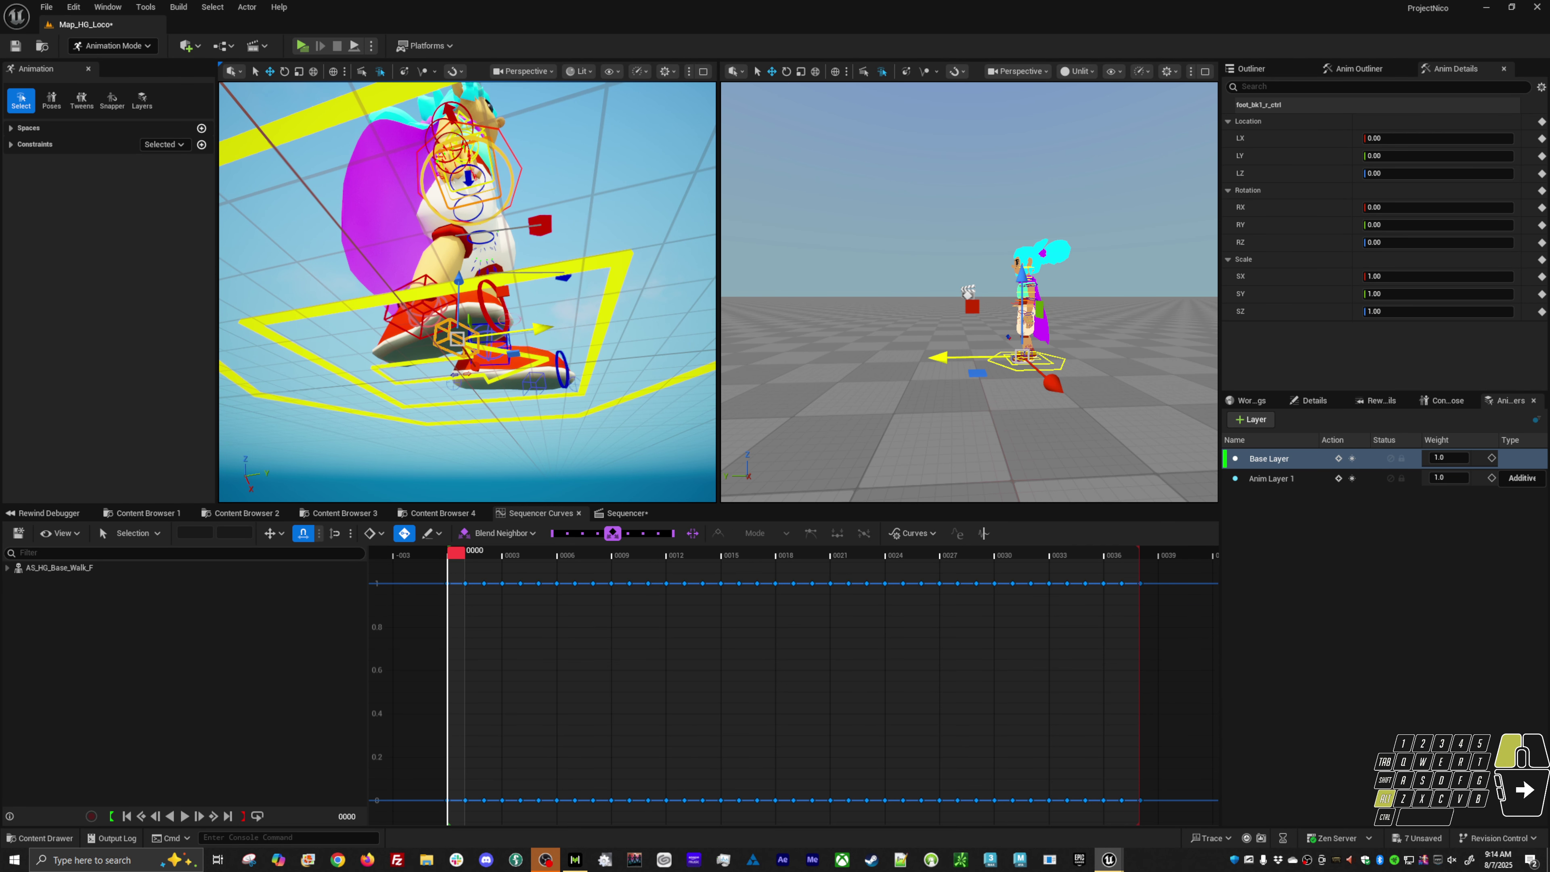
pyautogui.click(497, 327)
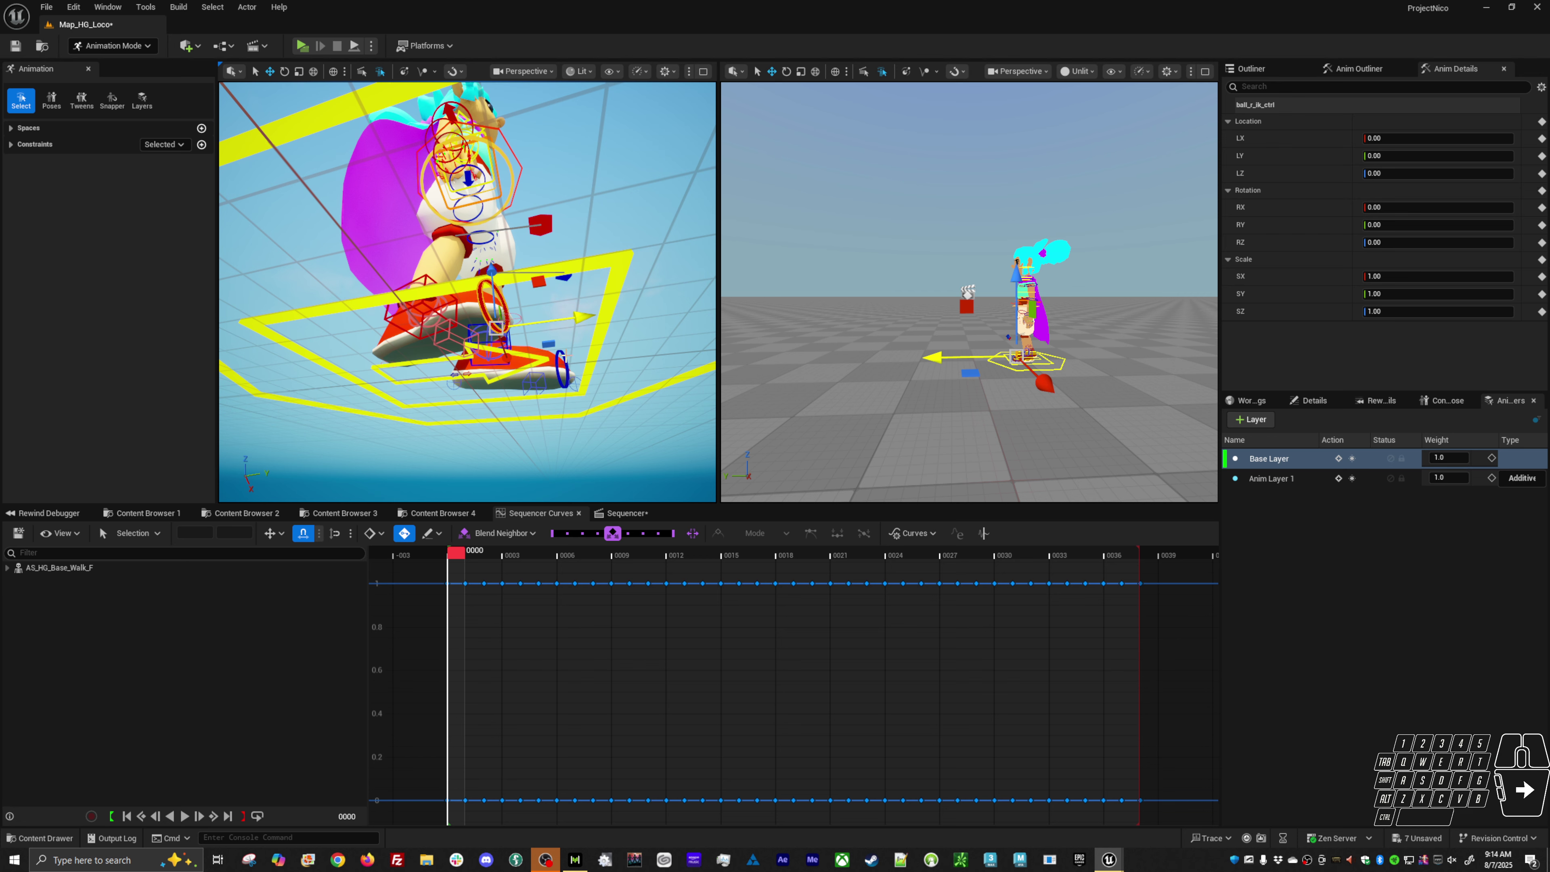
pyautogui.click(562, 370)
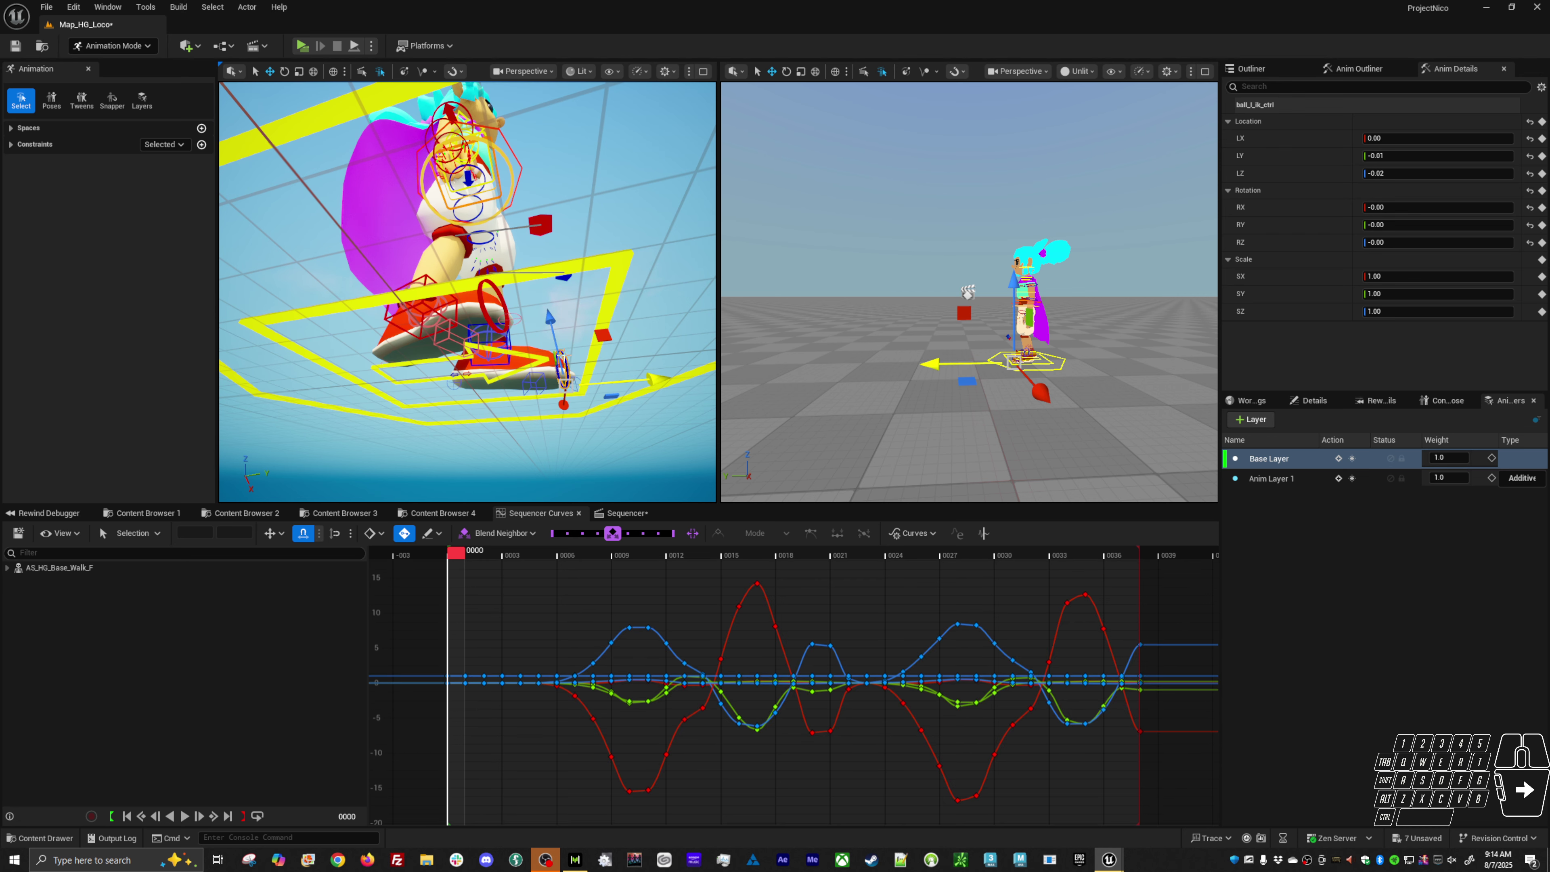
pyautogui.click(497, 326)
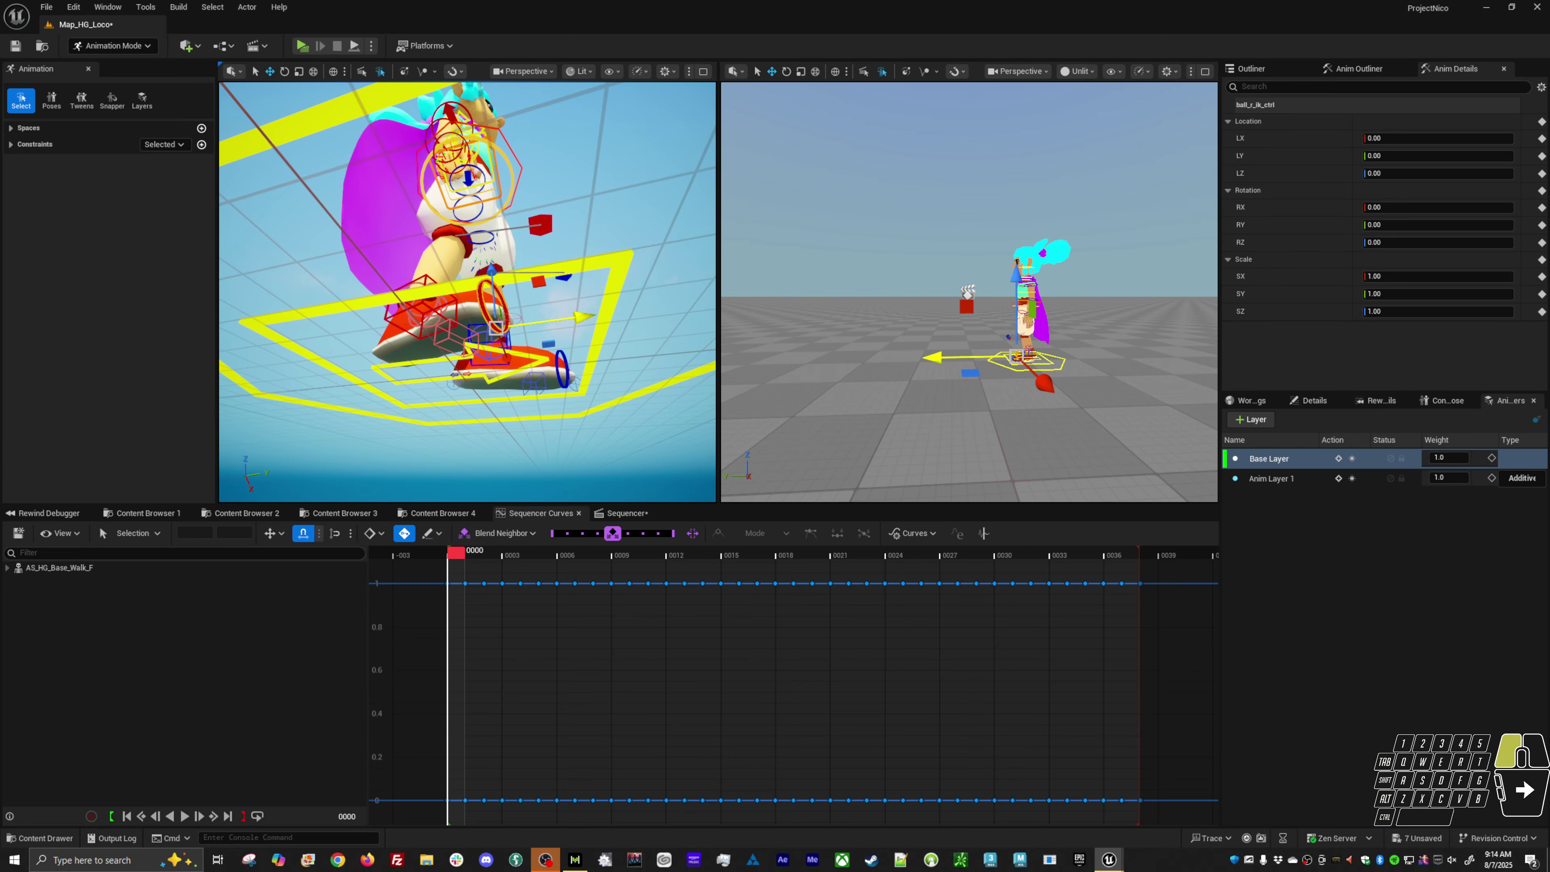
# Step: Set every rotation X, Y and Z key of ball_l_ik_ctrl in the base layer to 0
pyautogui.click(562, 369)
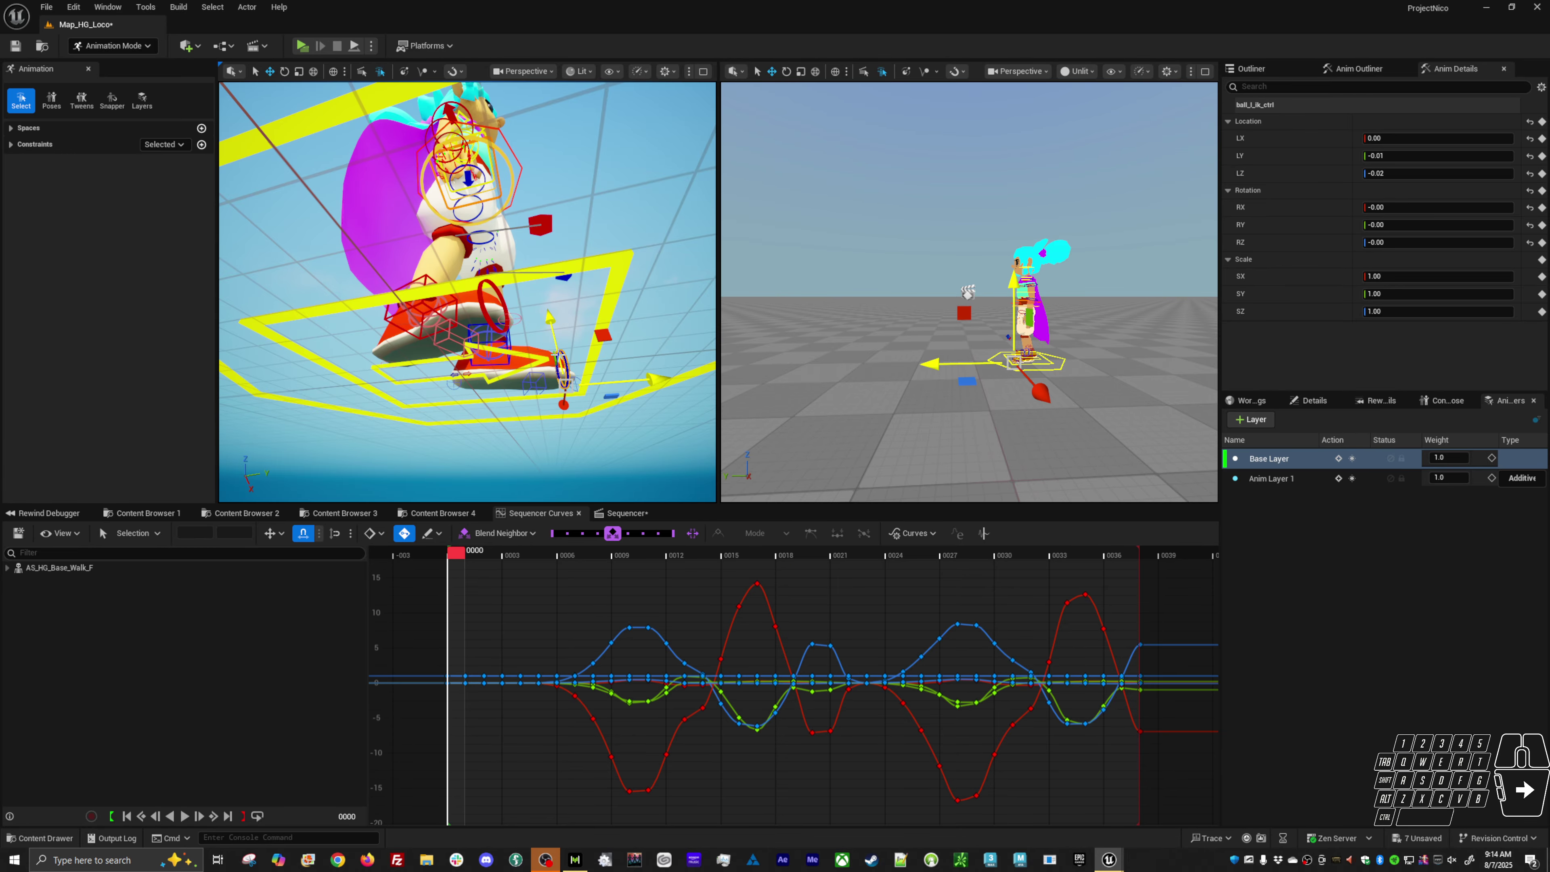
pyautogui.click(1268, 207)
pyautogui.keyDown('shift'); pyautogui.click(1268, 245); pyautogui.keyUp('shift')
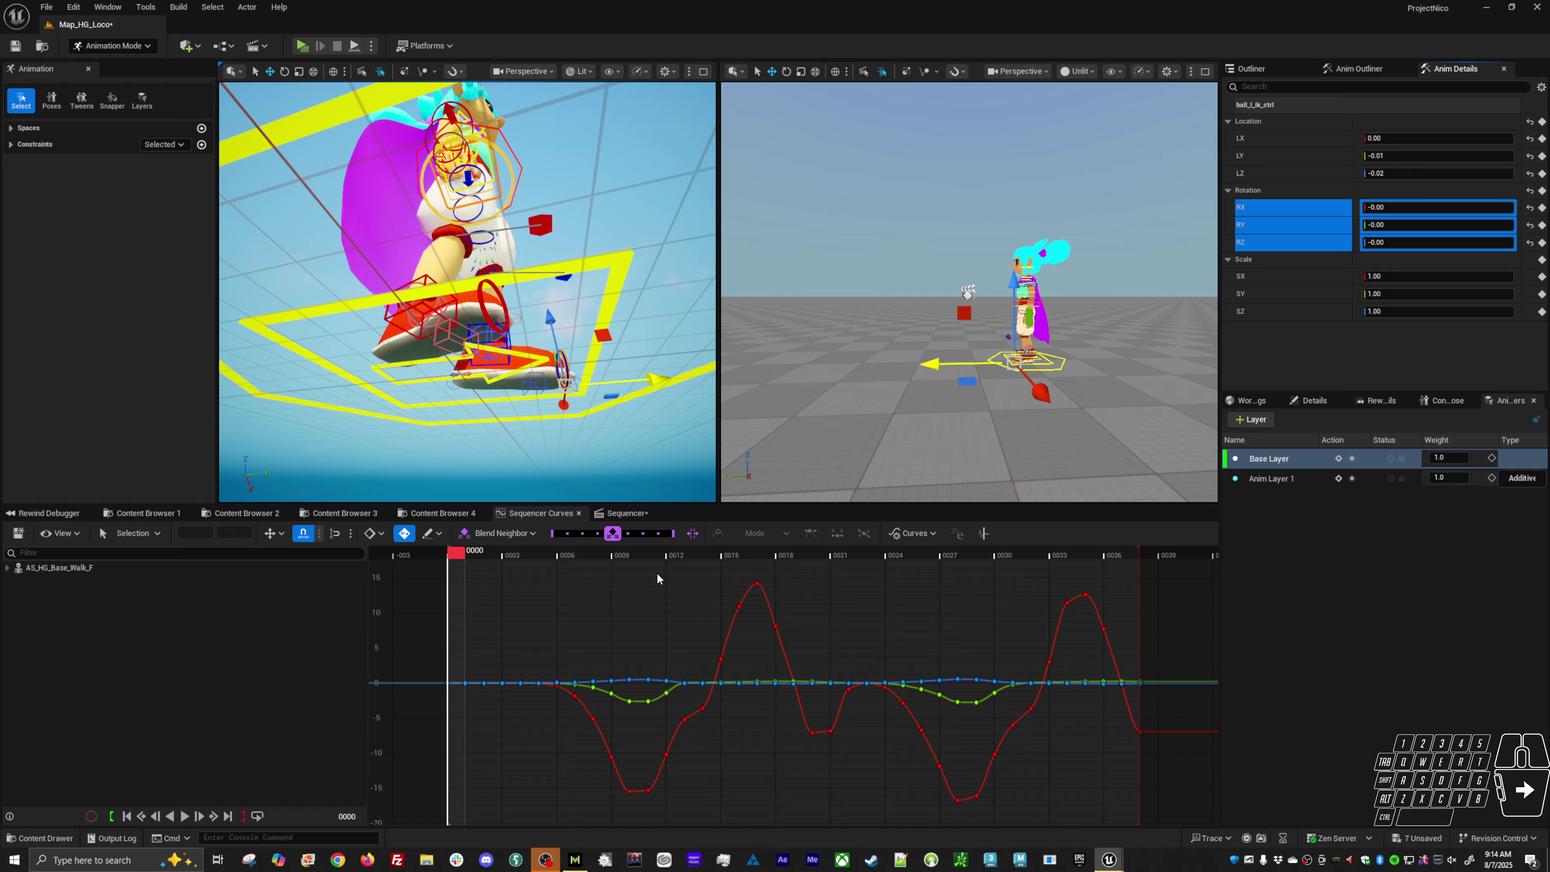
pyautogui.moveTo(604, 552); pyautogui.dragTo(640, 773)
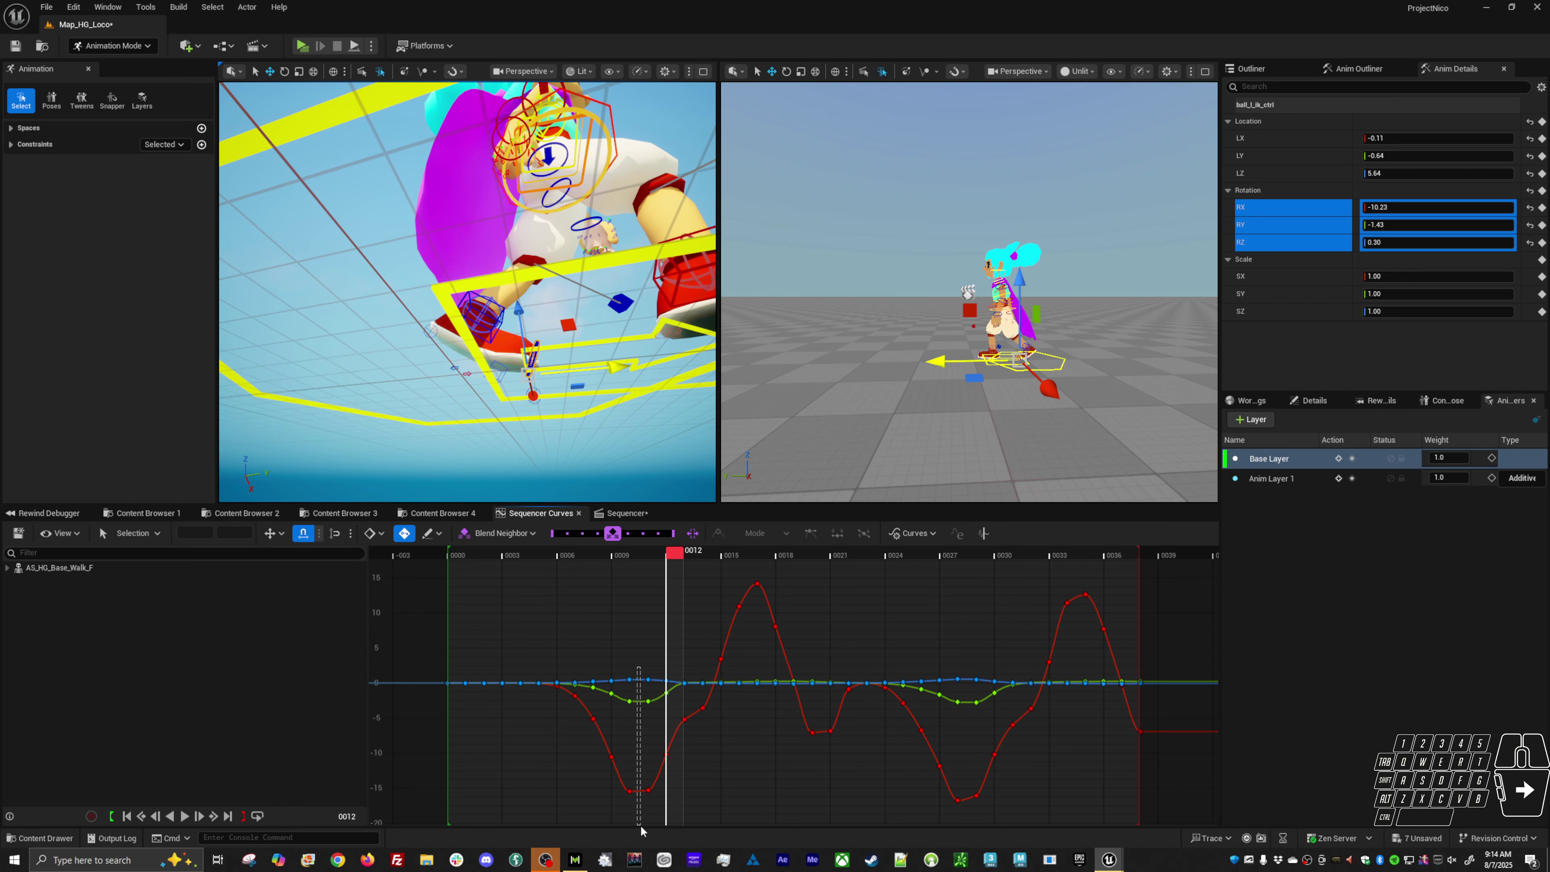
pyautogui.moveTo(641, 825); pyautogui.dragTo(641, 827)
pyautogui.hotkey('ctrl', 'a')
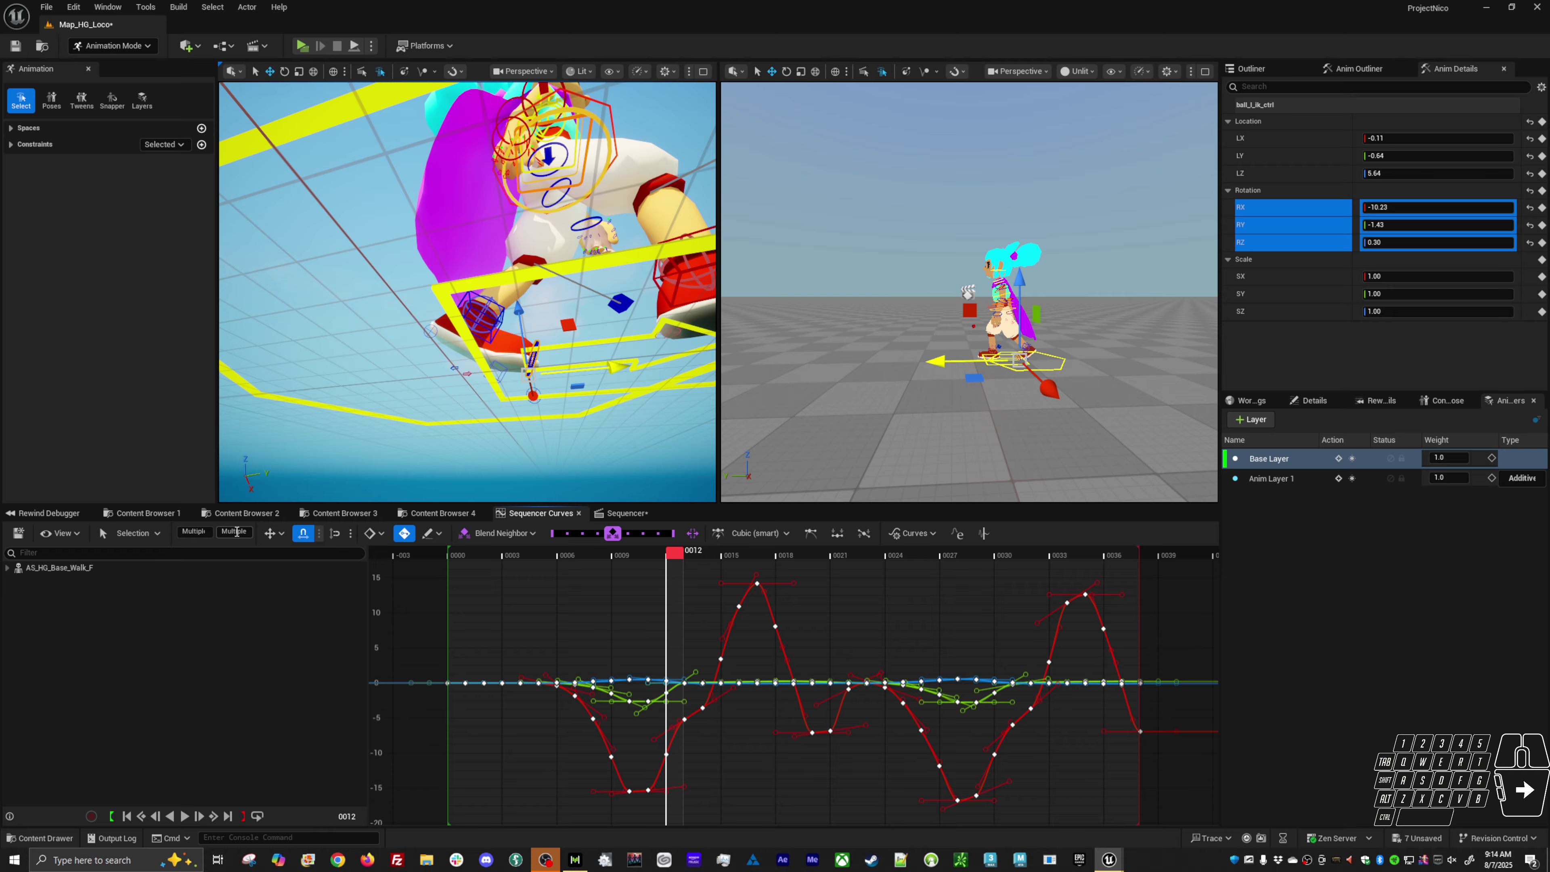
pyautogui.write('0')
pyautogui.press('Return')
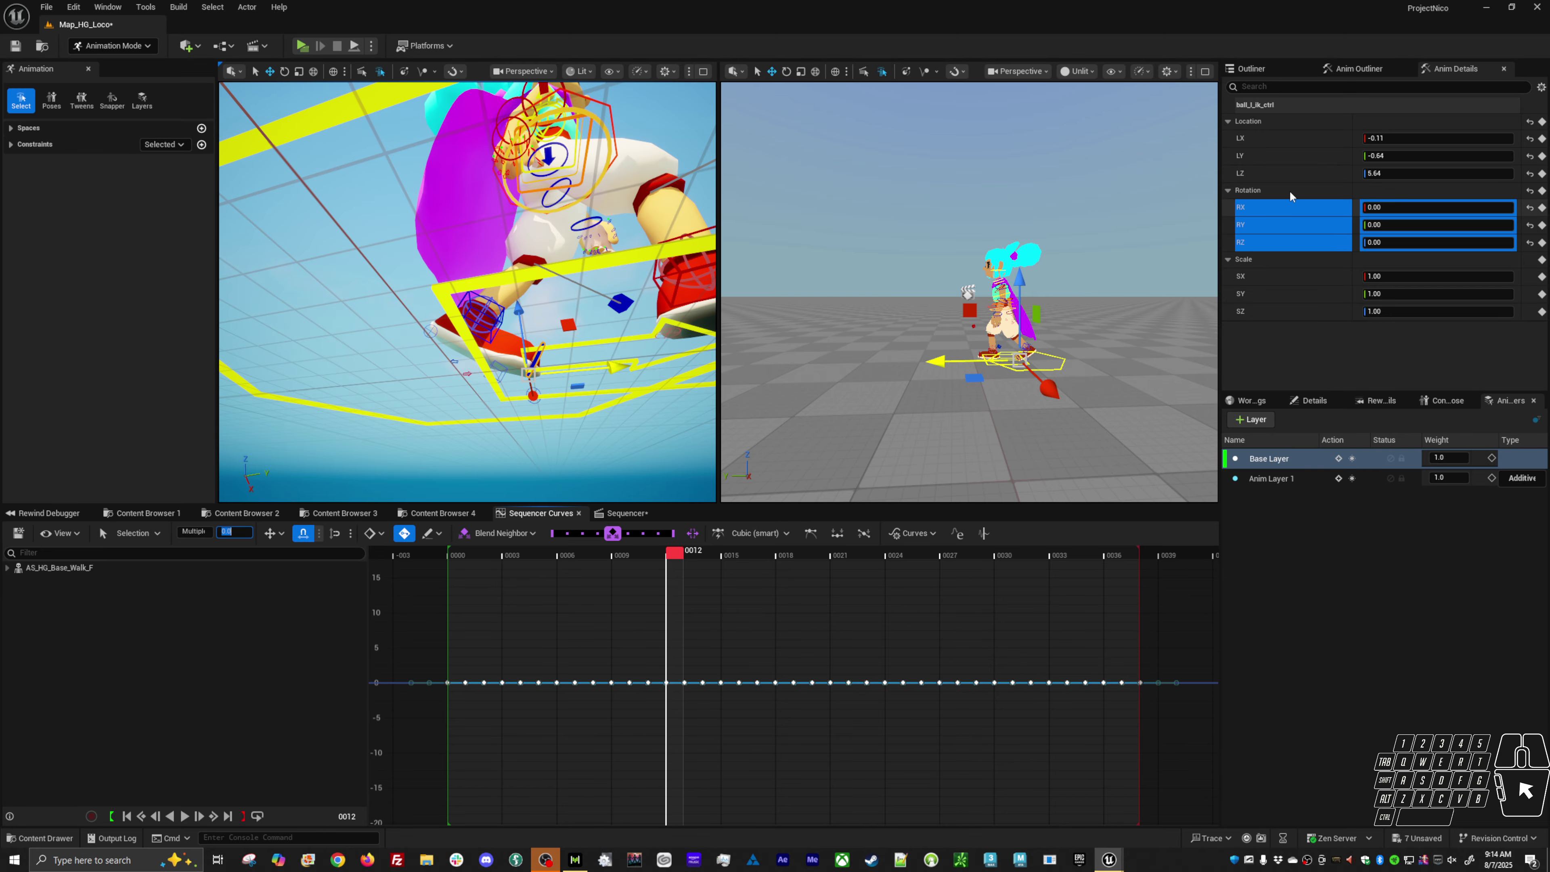
# Step: Set every location X, Y and Z key of ball_l_ik_ctrl in the base layer to 0
pyautogui.click(1281, 174)
pyautogui.keyDown('shift'); pyautogui.click(1278, 137); pyautogui.keyUp('shift')
pyautogui.click(636, 589)
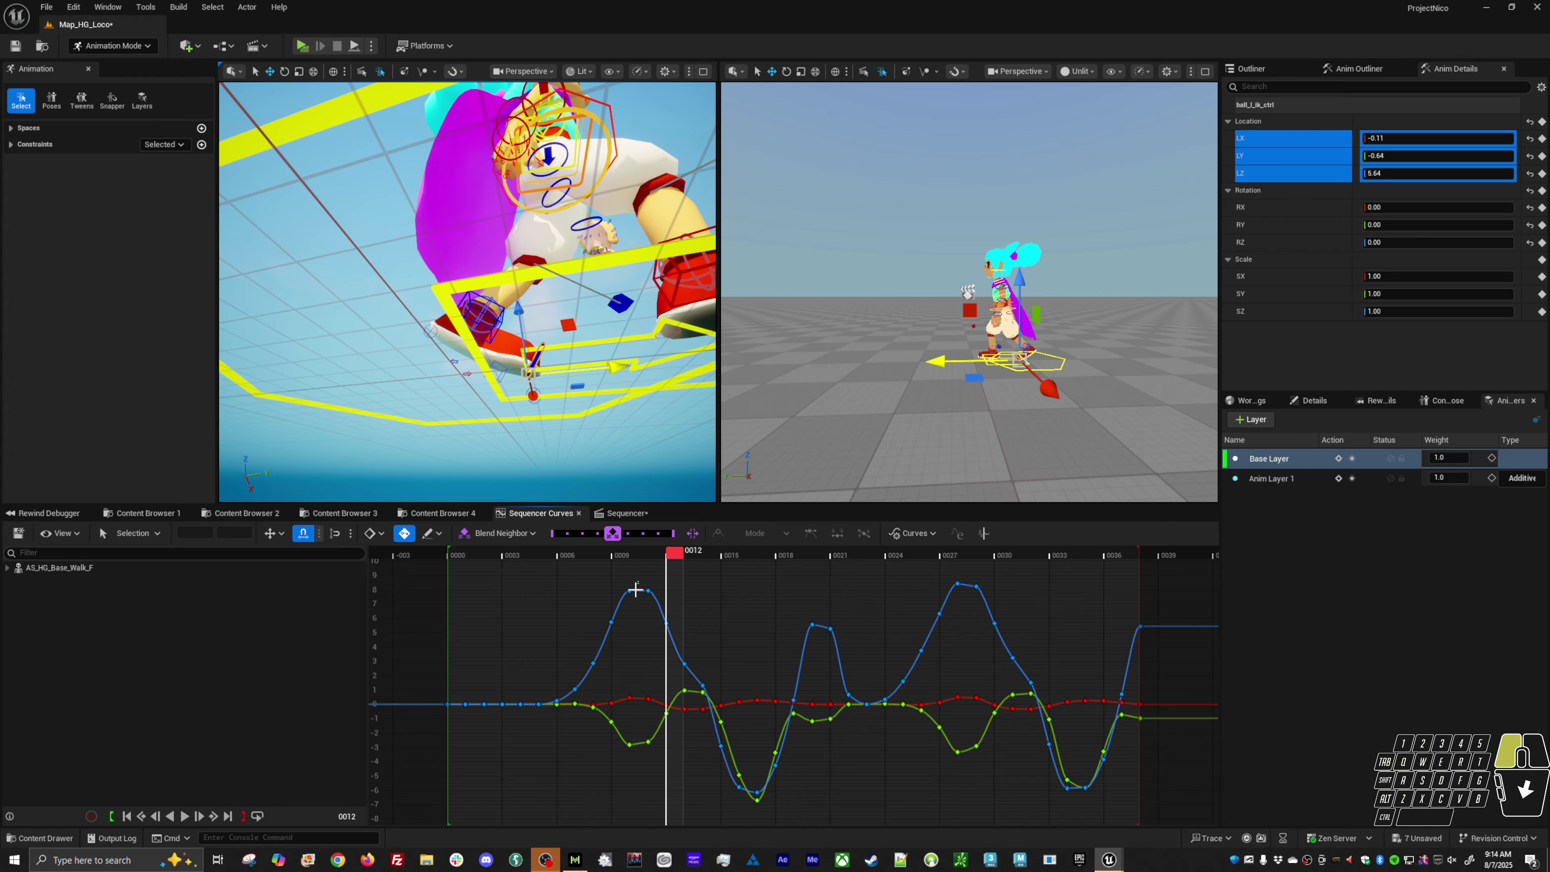
pyautogui.moveTo(629, 800); pyautogui.dragTo(630, 802)
pyautogui.hotkey('ctrl', 'a')
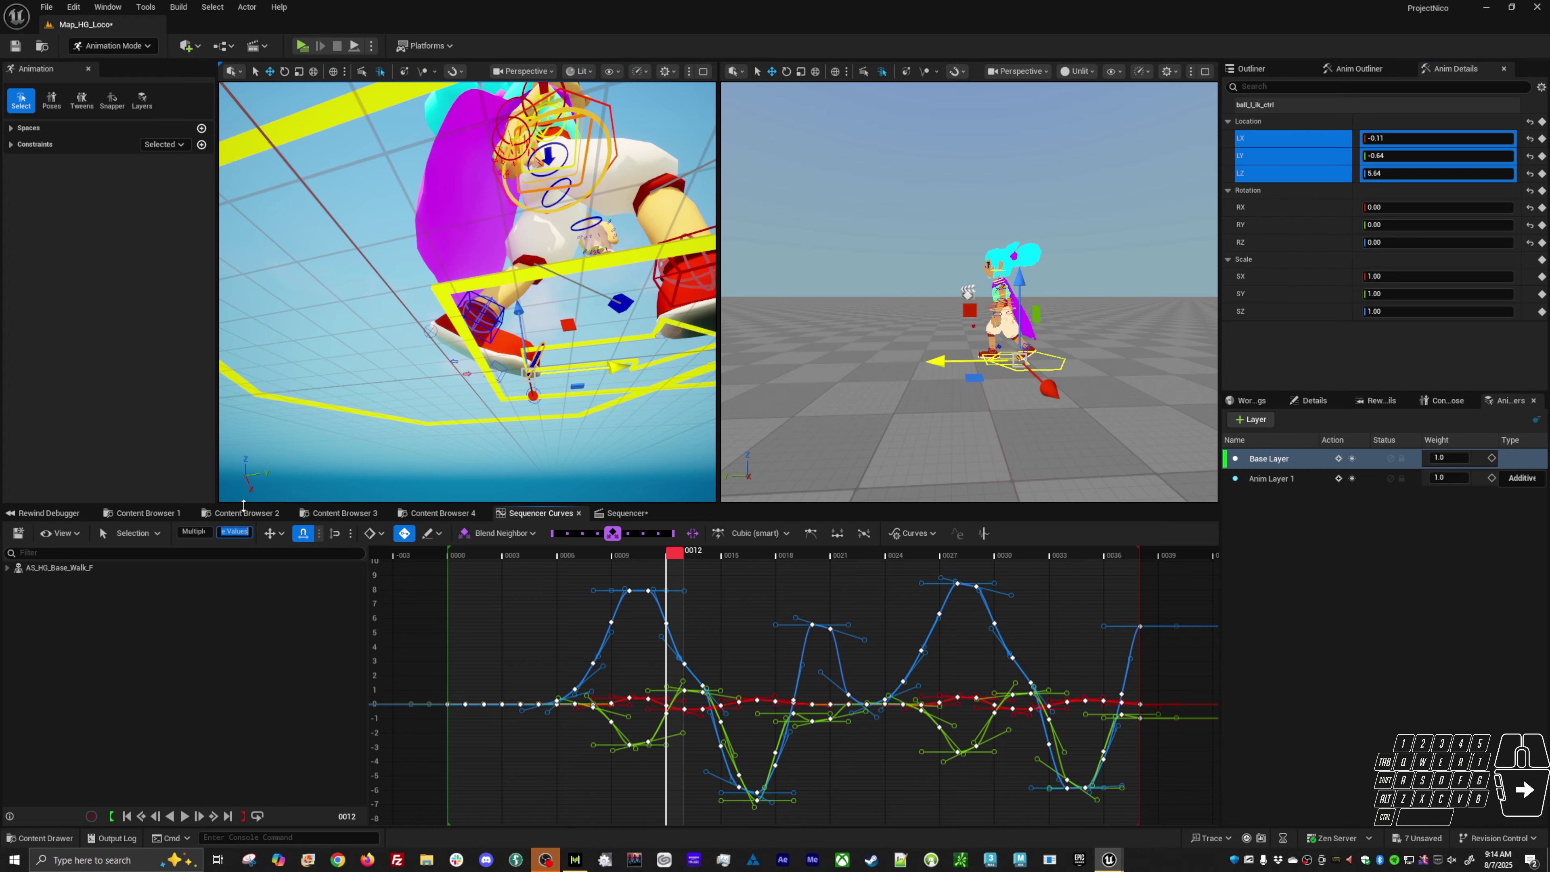
pyautogui.write('0')
pyautogui.press('Return')
# Step: Return to frame 0 and examine the character's foot placement from the front
pyautogui.keyDown('alt'); pyautogui.moveTo(467, 362); pyautogui.dragTo(262, 215); pyautogui.keyUp('alt')
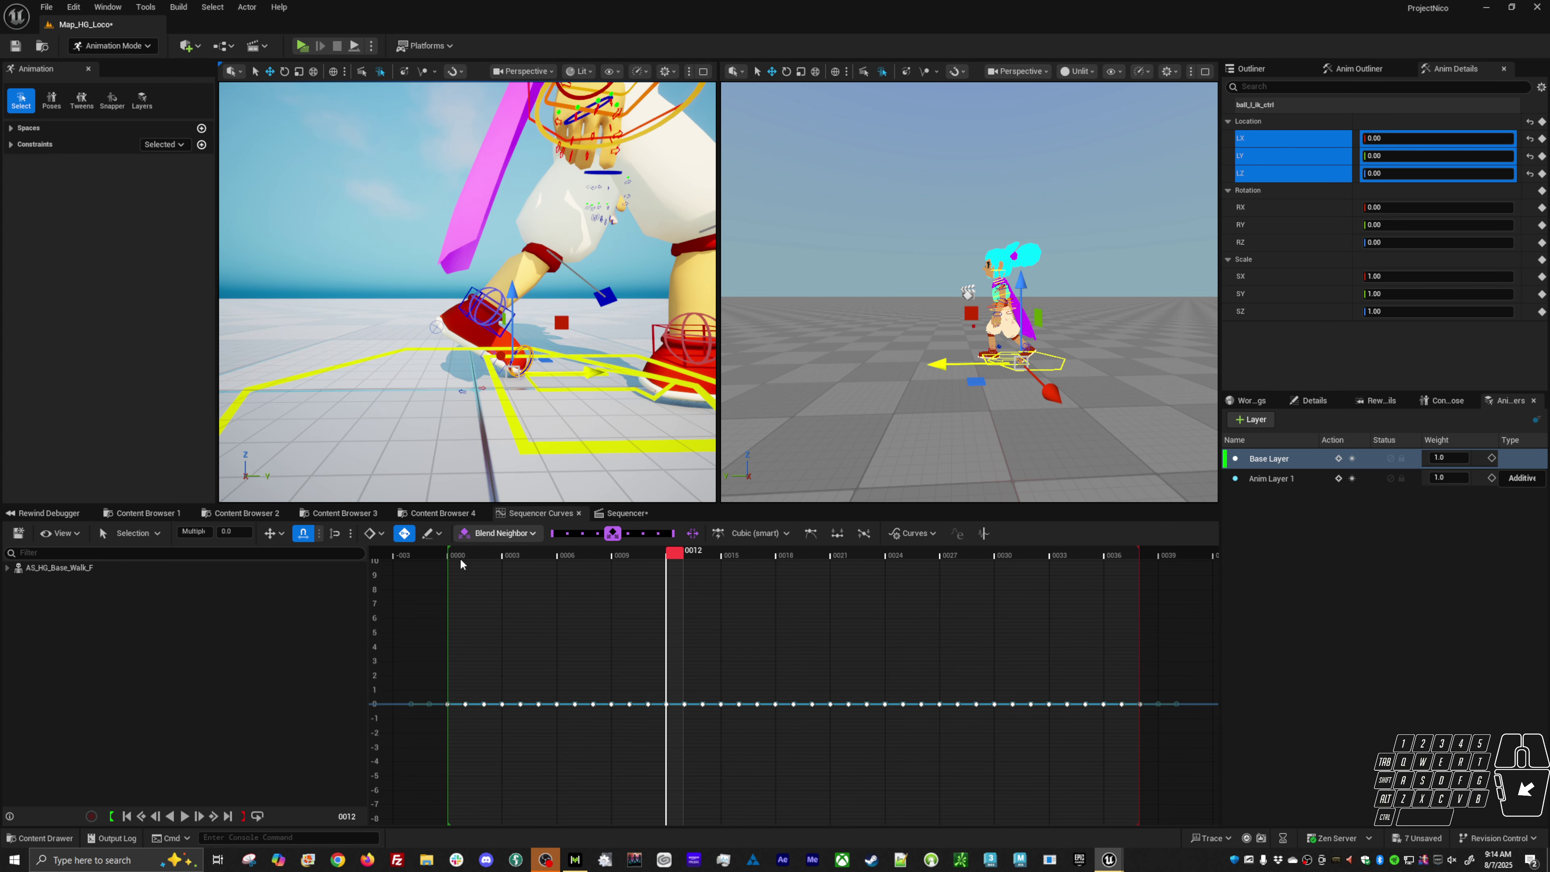
pyautogui.press('Up')
pyautogui.keyDown('alt'); pyautogui.moveTo(597, 377); pyautogui.dragTo(501, 385); pyautogui.keyUp('alt')
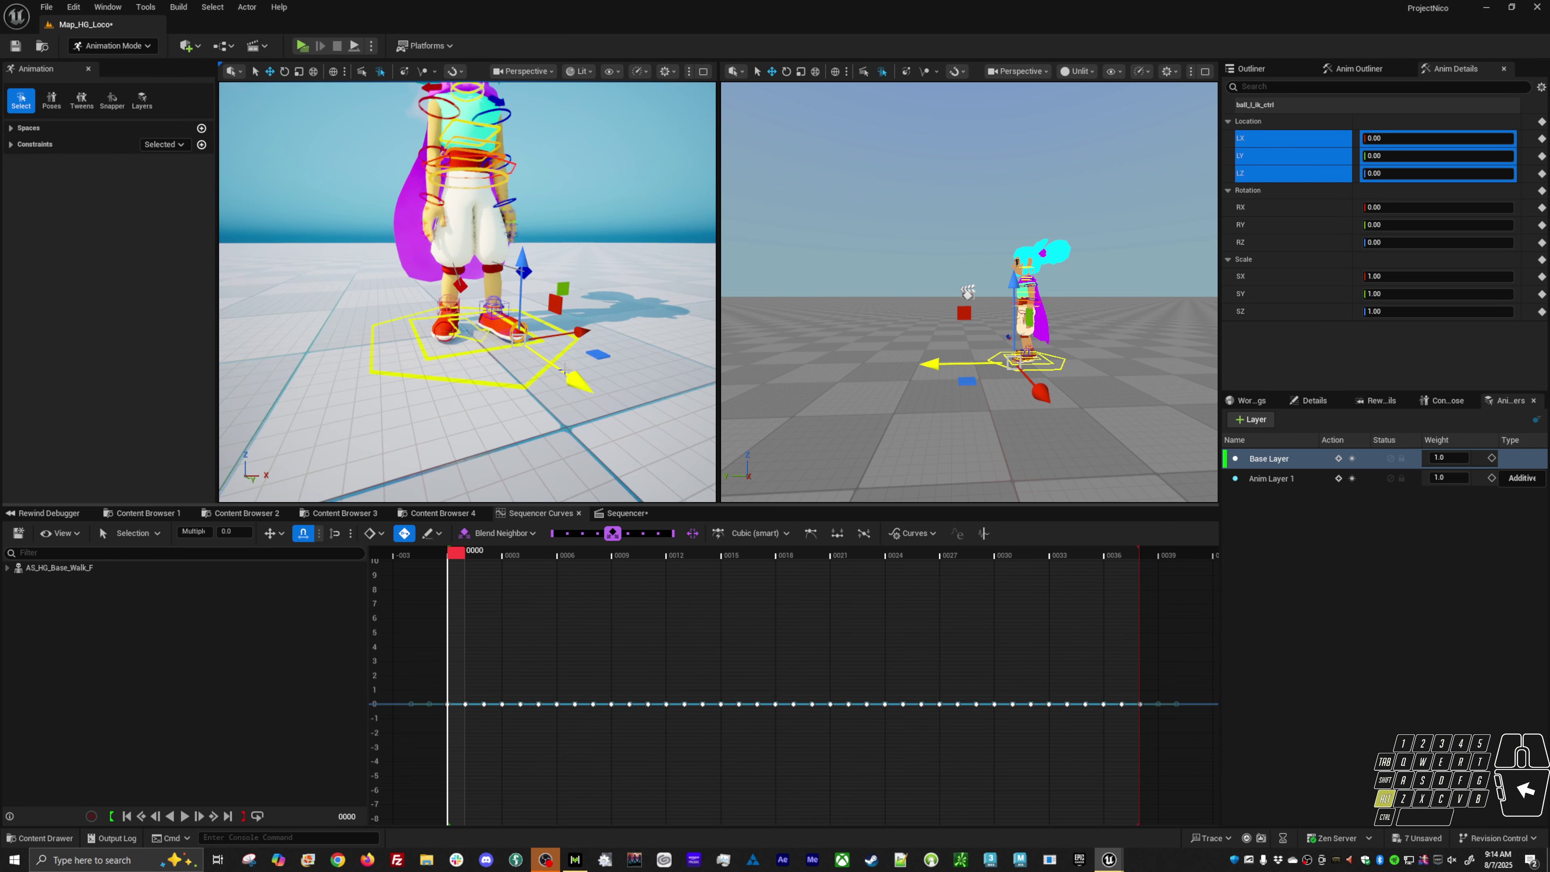
# Step: Examine both foot controls up close and compare their base-layer curves with those of ball_l_ik_ctrl
pyautogui.keyDown('alt'); pyautogui.moveTo(501, 384); pyautogui.dragTo(498, 421, button='middle'); pyautogui.keyUp('alt')
pyautogui.keyDown('alt'); pyautogui.moveTo(427, 367); pyautogui.dragTo(489, 348, button='right'); pyautogui.keyUp('alt')
pyautogui.keyDown('alt'); pyautogui.moveTo(427, 346); pyautogui.dragTo(493, 342); pyautogui.keyUp('alt')
pyautogui.keyDown('alt'); pyautogui.moveTo(493, 342); pyautogui.dragTo(422, 244, button='middle'); pyautogui.keyUp('alt')
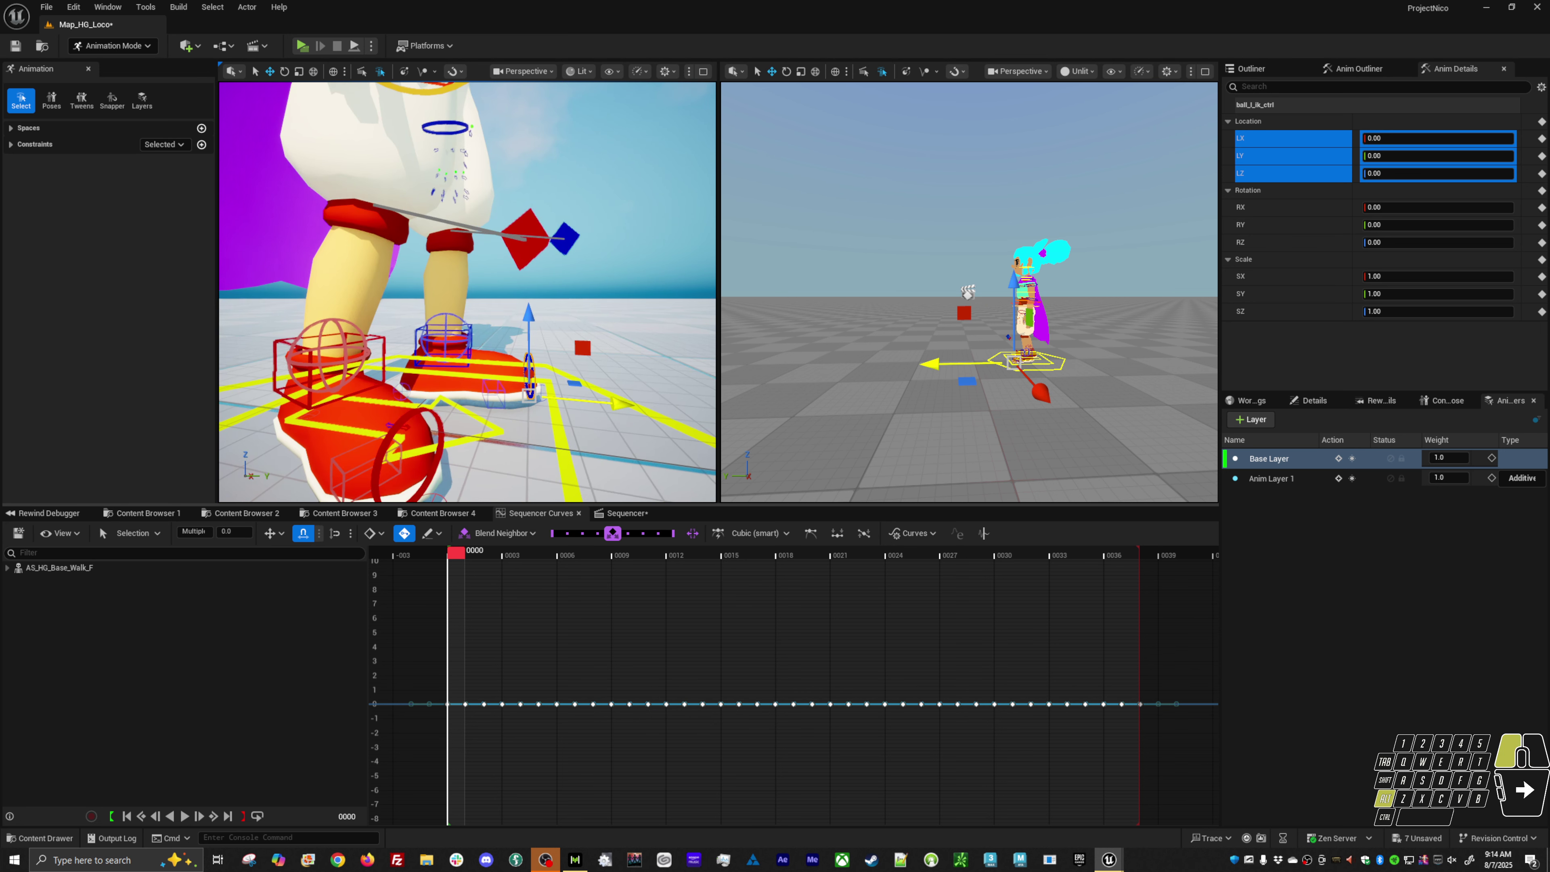
pyautogui.keyDown('alt'); pyautogui.moveTo(421, 245); pyautogui.dragTo(448, 247); pyautogui.keyUp('alt')
pyautogui.click(275, 343)
pyautogui.keyDown('shift'); pyautogui.click(448, 341); pyautogui.keyUp('shift')
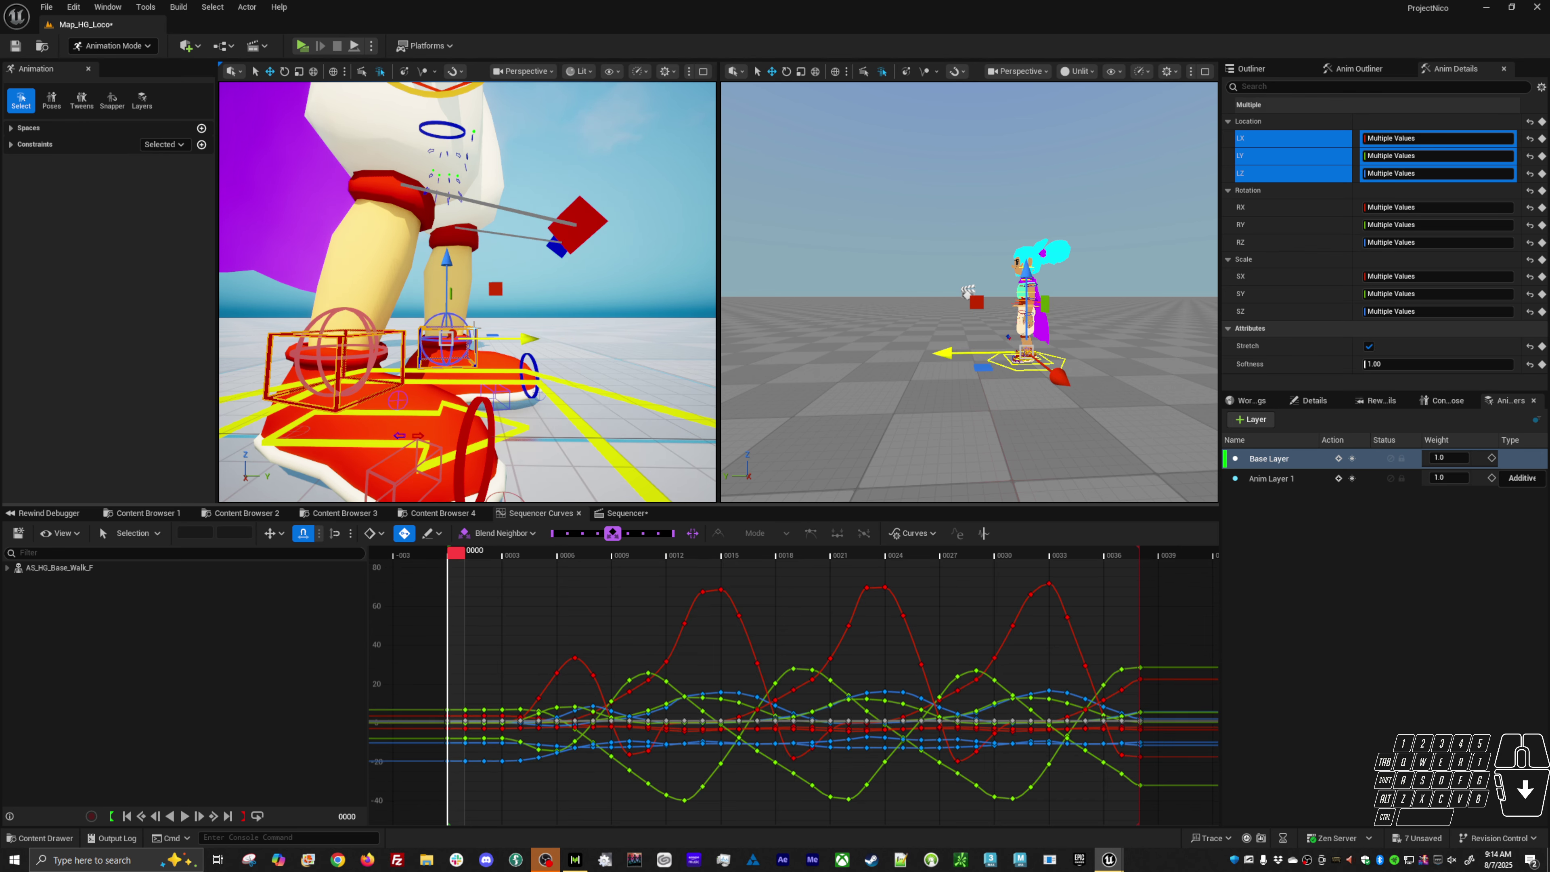
pyautogui.click(529, 372)
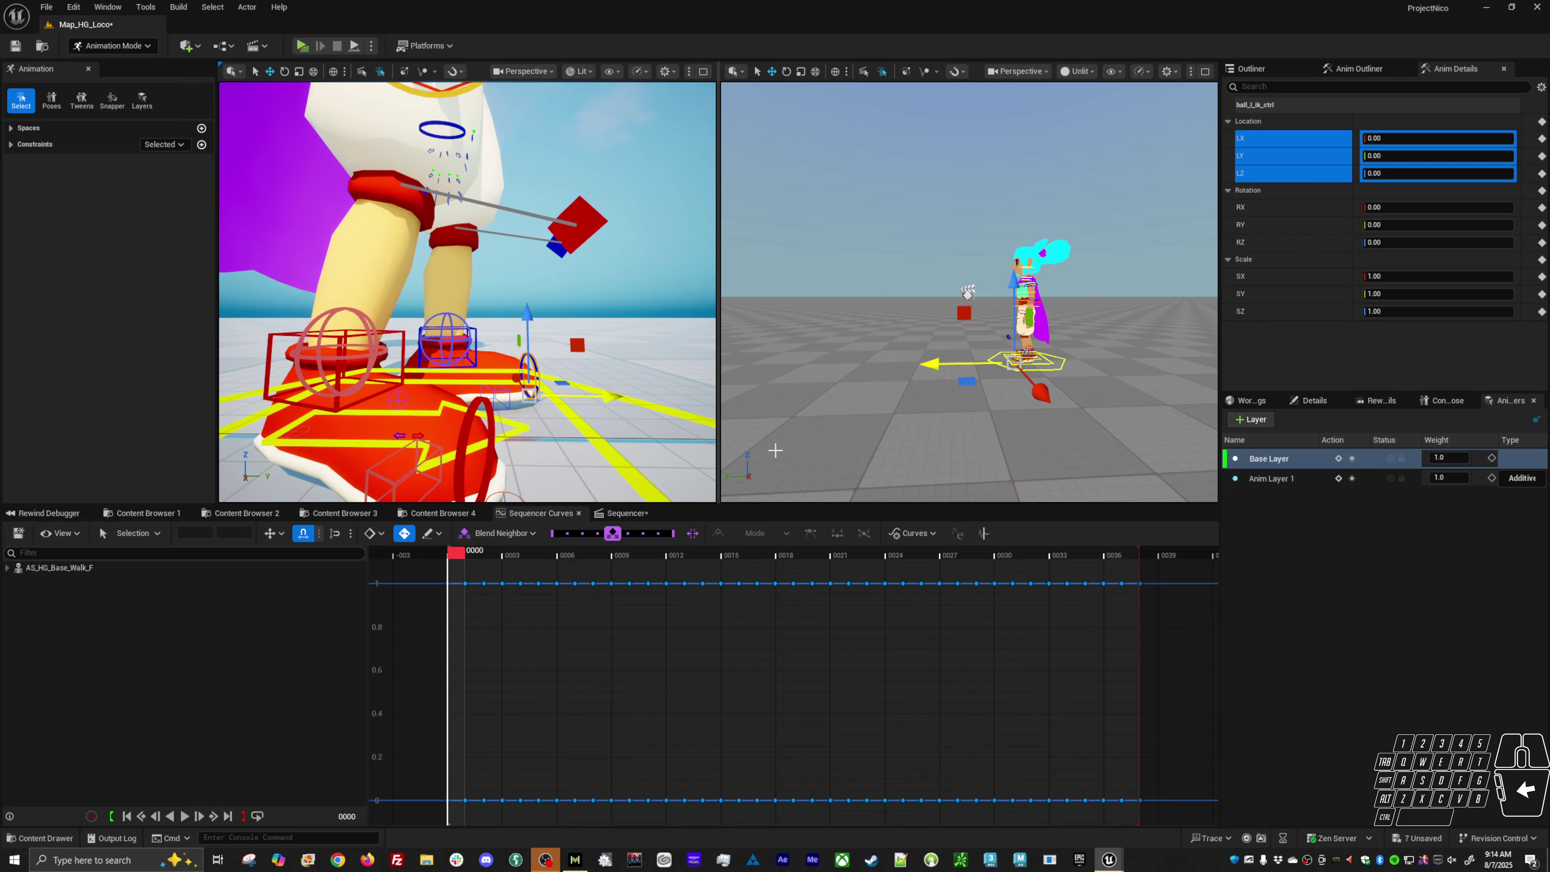
# Step: Play the walk-start animation, review the character from the side with no controls selected, and return to frame 0
pyautogui.press('space')
pyautogui.scroll(-5, 550, 439)
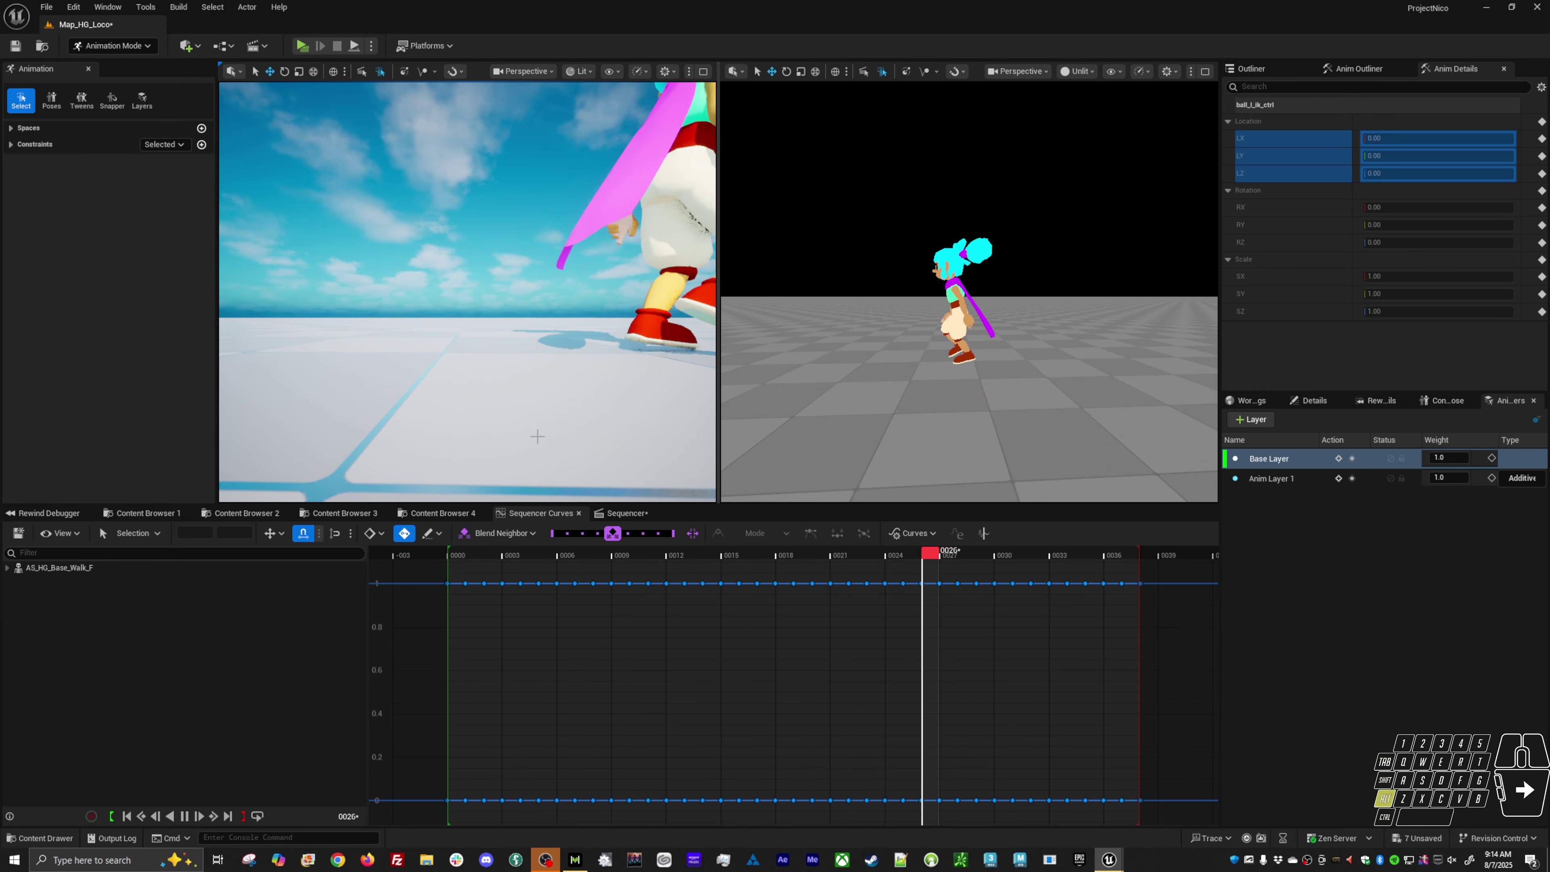
pyautogui.scroll(-3, 569, 384)
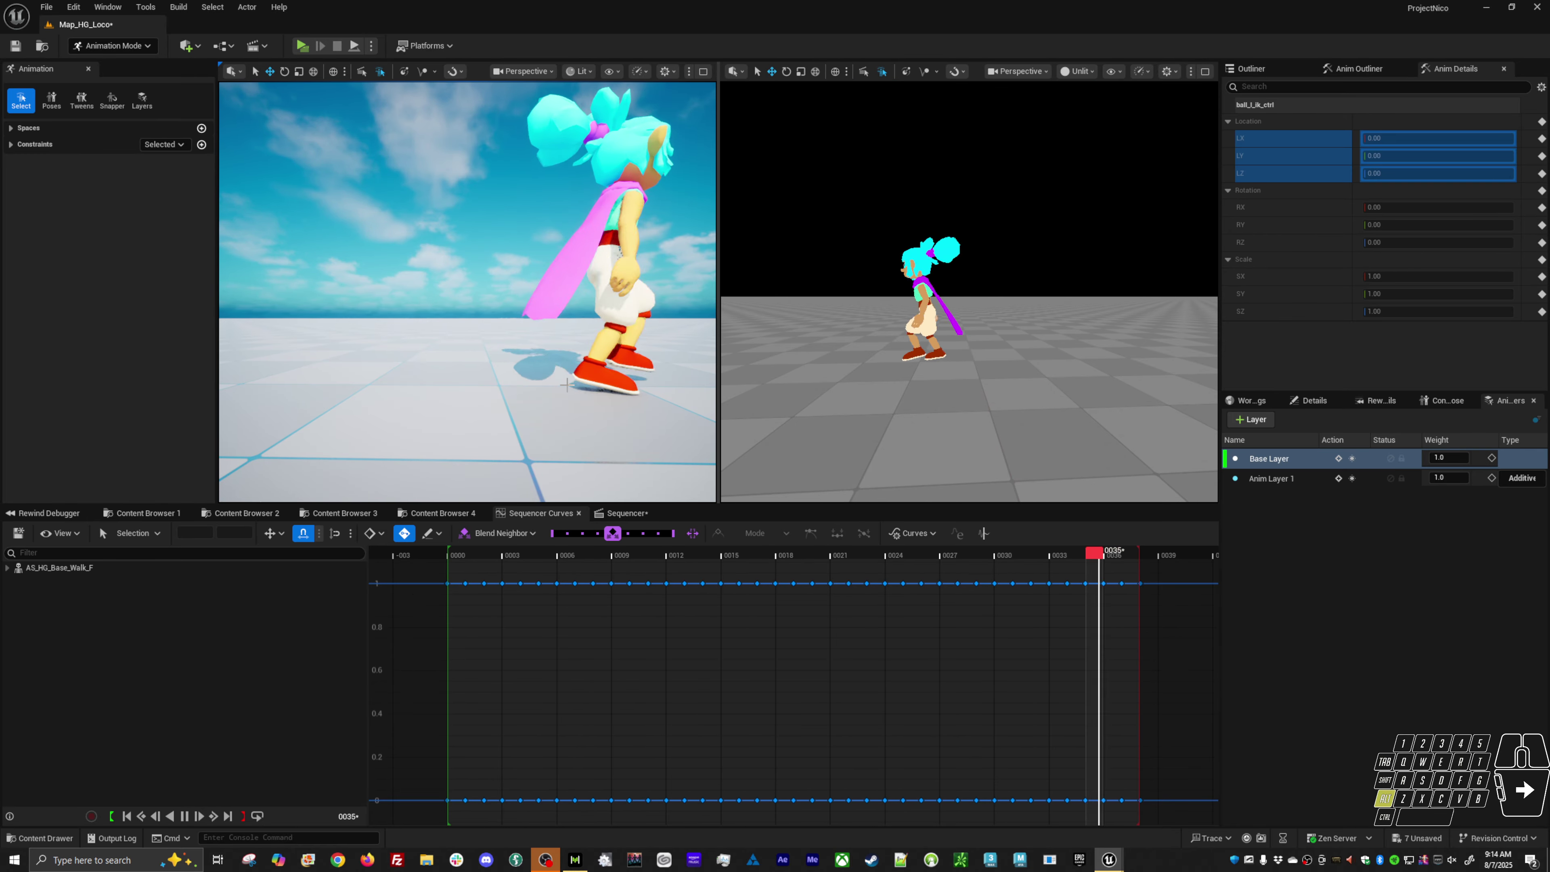
pyautogui.keyDown('alt'); pyautogui.moveTo(569, 384); pyautogui.dragTo(493, 366); pyautogui.keyUp('alt')
pyautogui.keyDown('alt'); pyautogui.scroll(-4, 546, 379); pyautogui.keyUp('alt')
pyautogui.press('space')
pyautogui.click(360, 393)
pyautogui.keyDown('alt'); pyautogui.moveTo(361, 391); pyautogui.dragTo(378, 367); pyautogui.keyUp('alt')
pyautogui.keyDown('alt'); pyautogui.moveTo(378, 366); pyautogui.dragTo(391, 355, button='right'); pyautogui.keyUp('alt')
pyautogui.click(448, 556)
pyautogui.press('space')
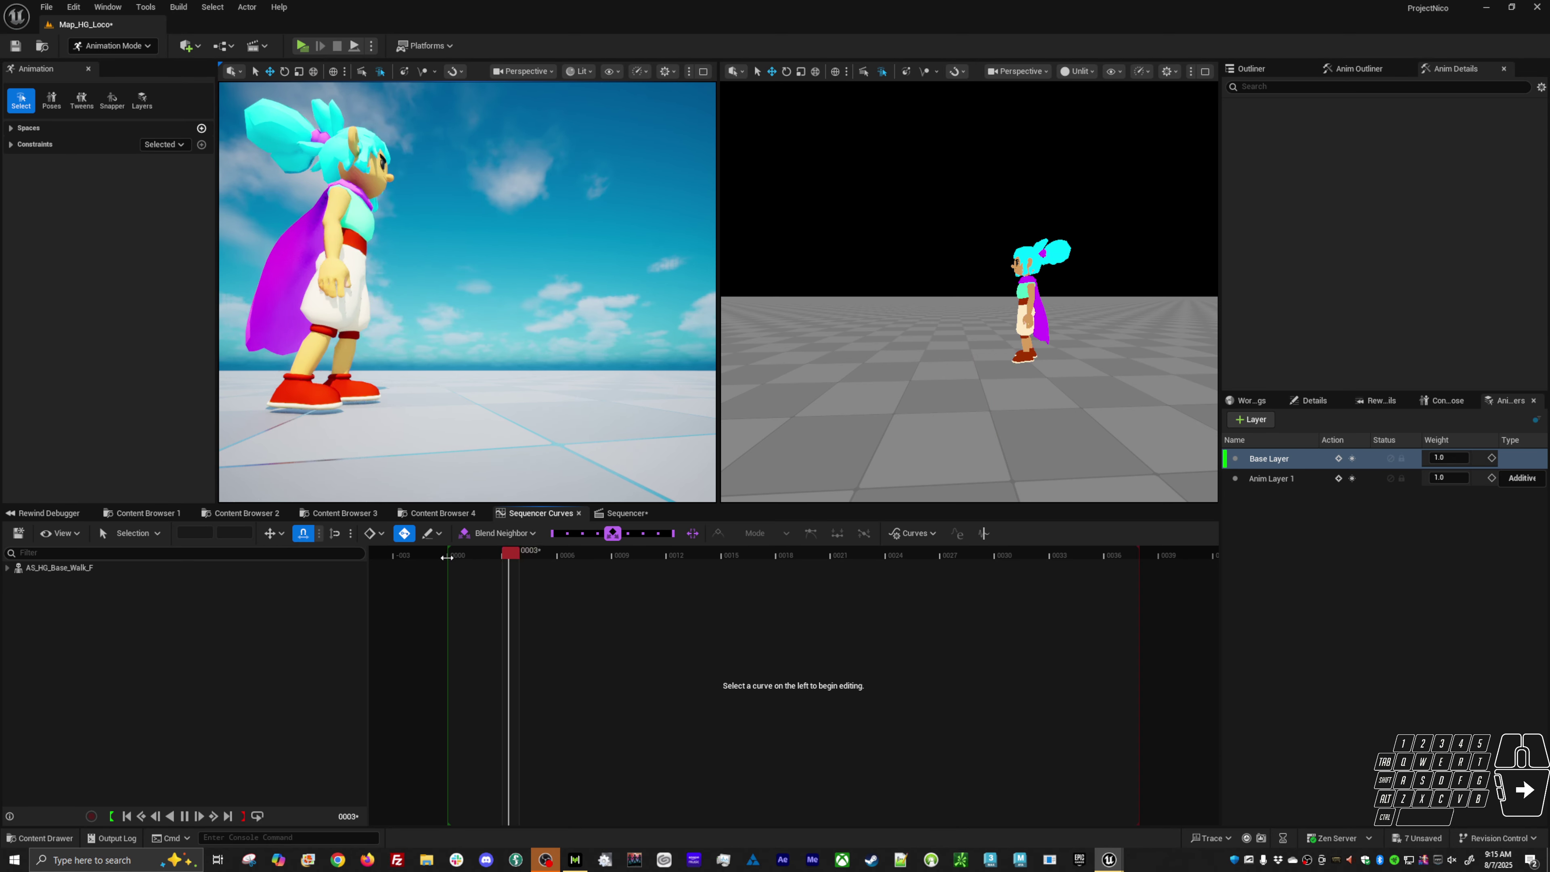
pyautogui.click(449, 555)
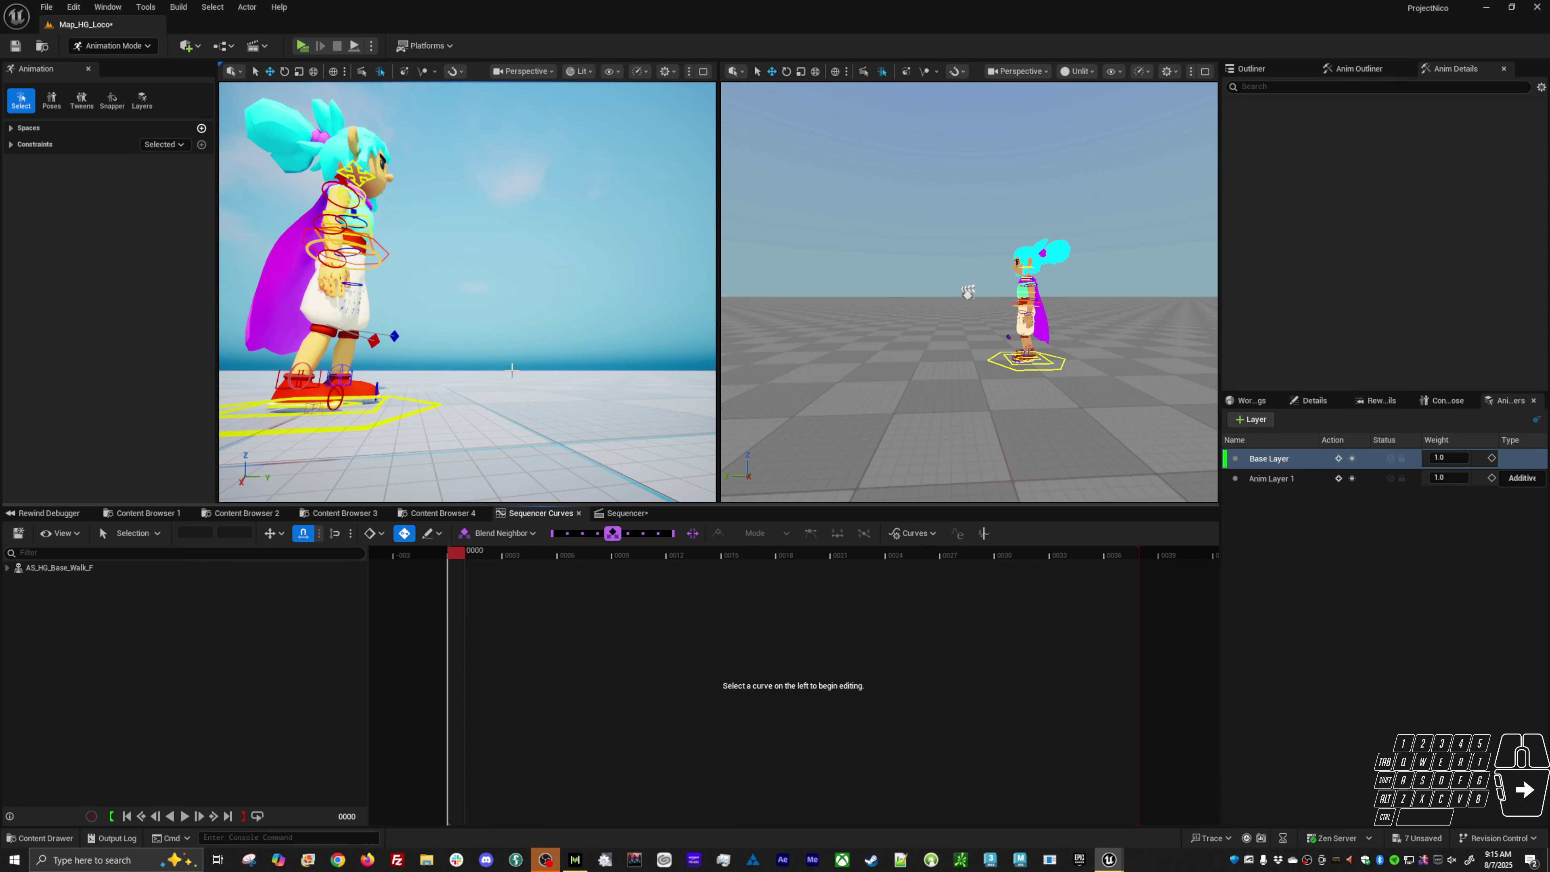
# Step: Maximize the unlit perspective viewport and frame the whole character in it
pyautogui.click(1206, 71)
pyautogui.keyDown('alt'); pyautogui.moveTo(904, 342); pyautogui.dragTo(830, 342, button='right'); pyautogui.keyUp('alt')
pyautogui.keyDown('alt'); pyautogui.moveTo(830, 342); pyautogui.dragTo(726, 345, button='middle'); pyautogui.keyUp('alt')
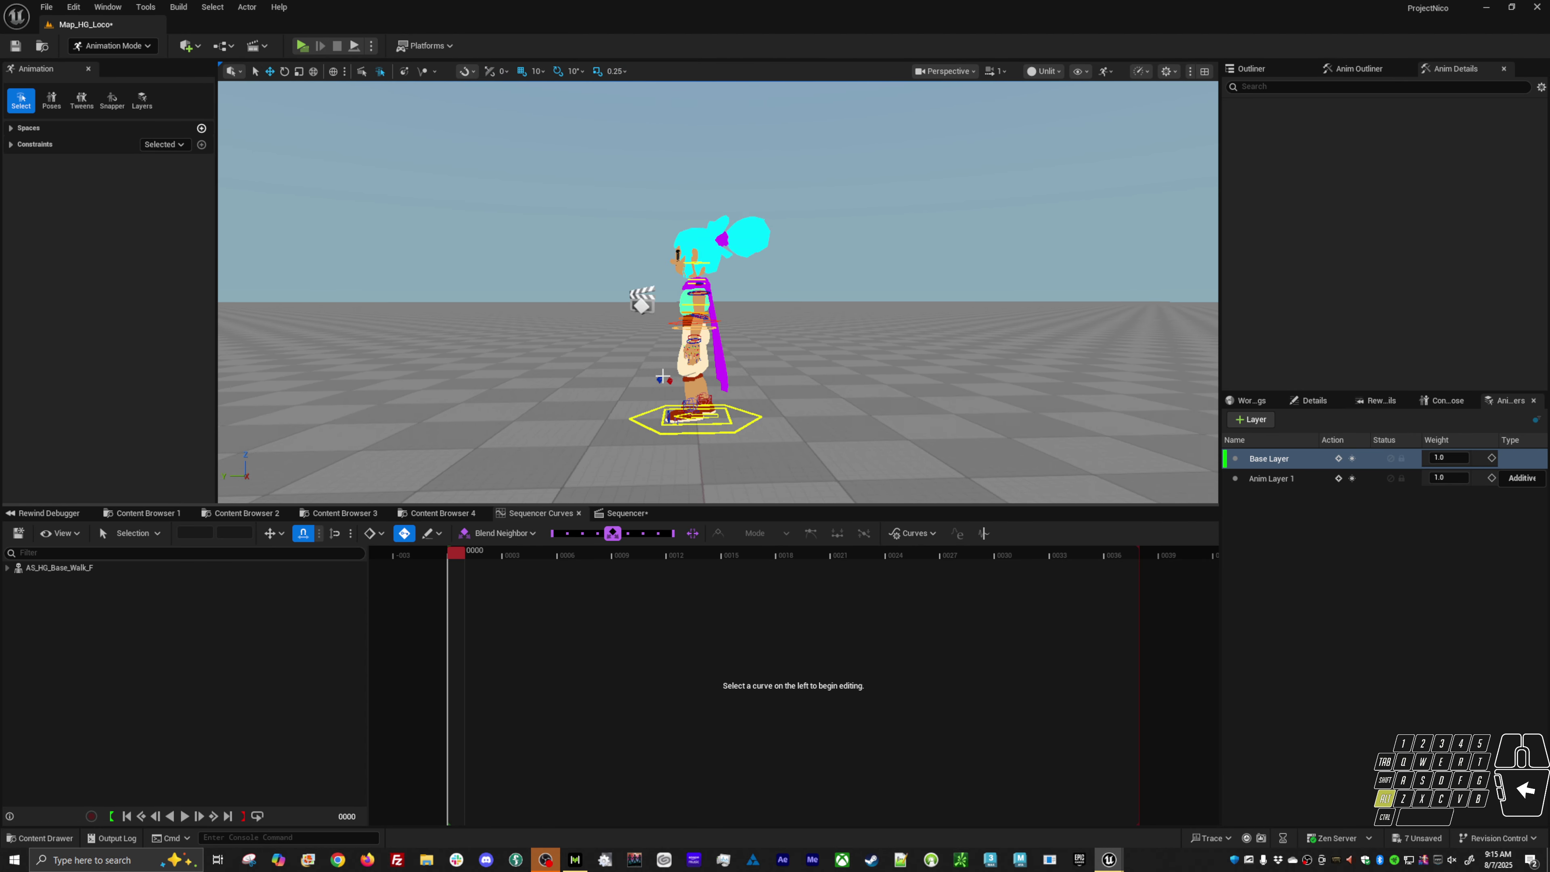
pyautogui.keyDown('alt'); pyautogui.moveTo(726, 345); pyautogui.dragTo(763, 360); pyautogui.keyUp('alt')
# Step: Select the SEQ_HG_Loco_WalkStart actor in the level and lower it vertically toward the floor, out of the character's view
pyautogui.click(1374, 75)
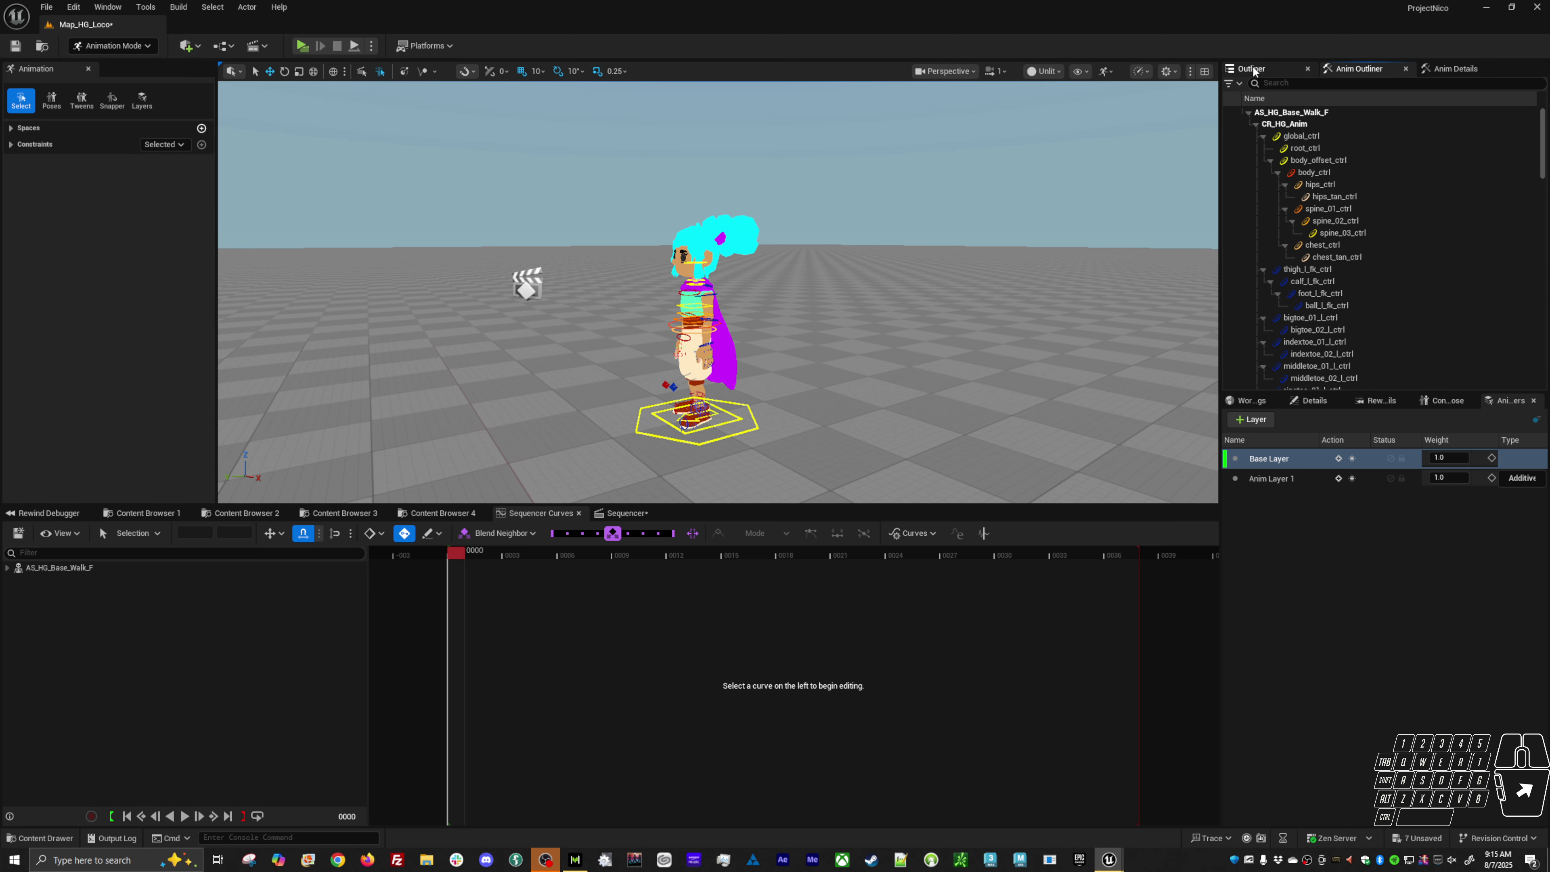
pyautogui.click(1254, 69)
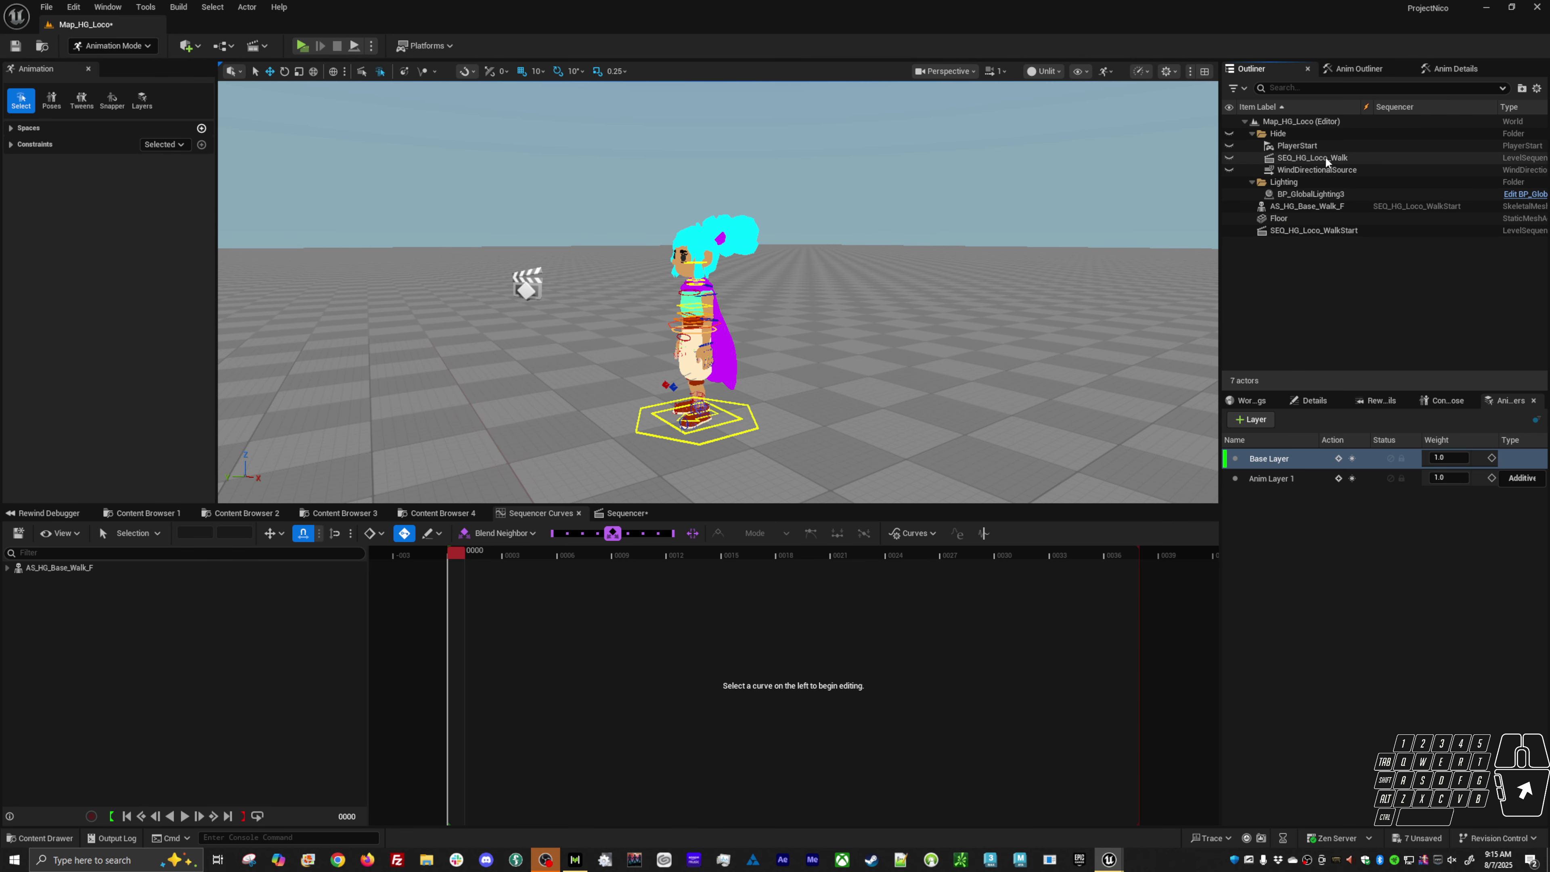
pyautogui.click(1312, 231)
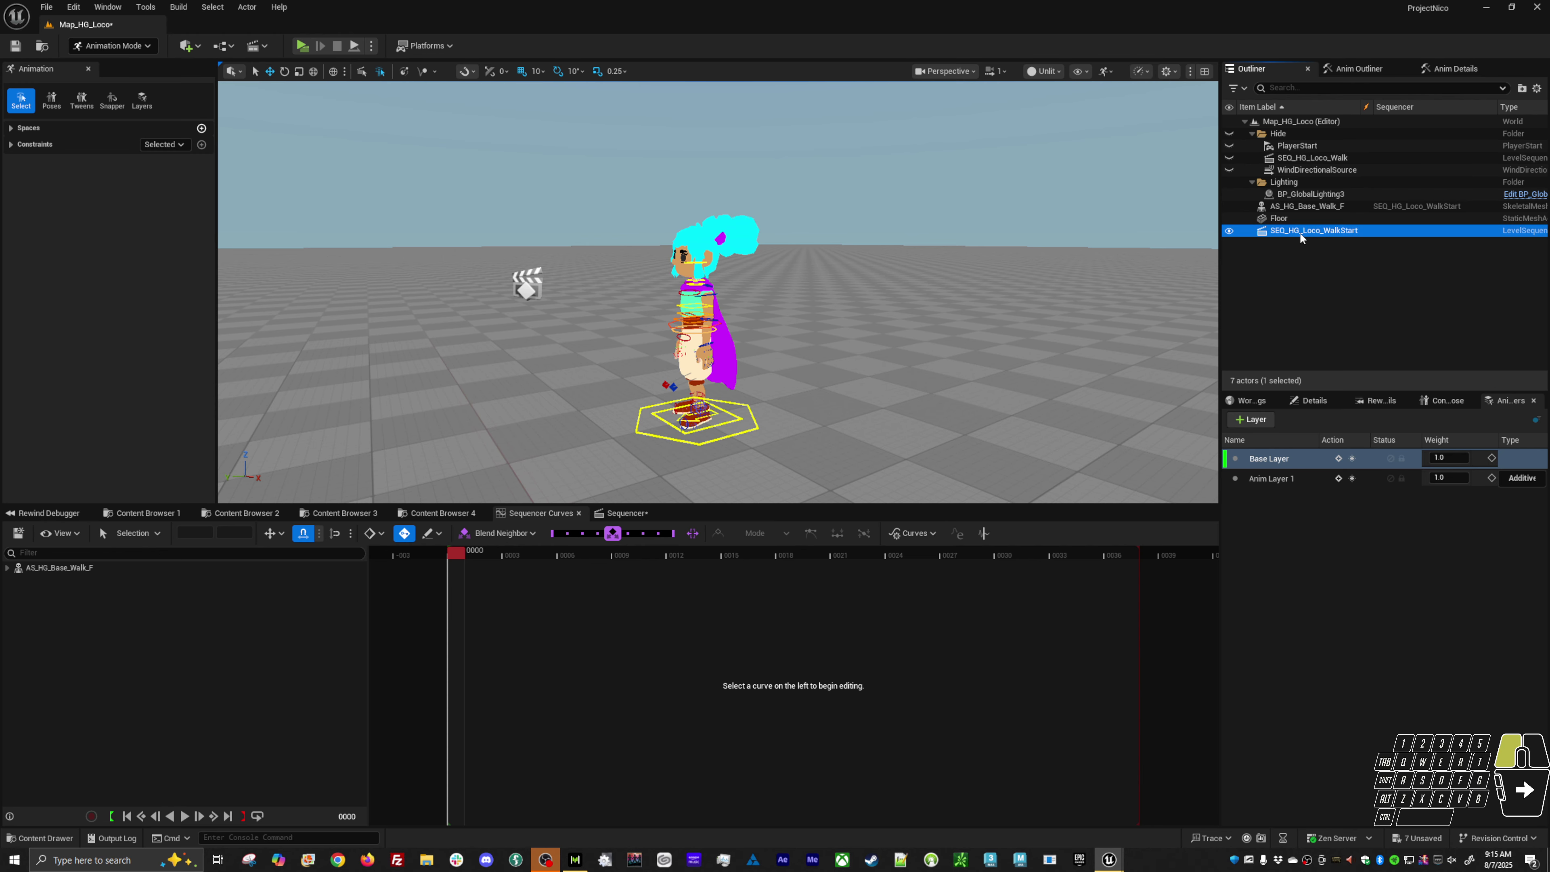
pyautogui.click(1326, 159)
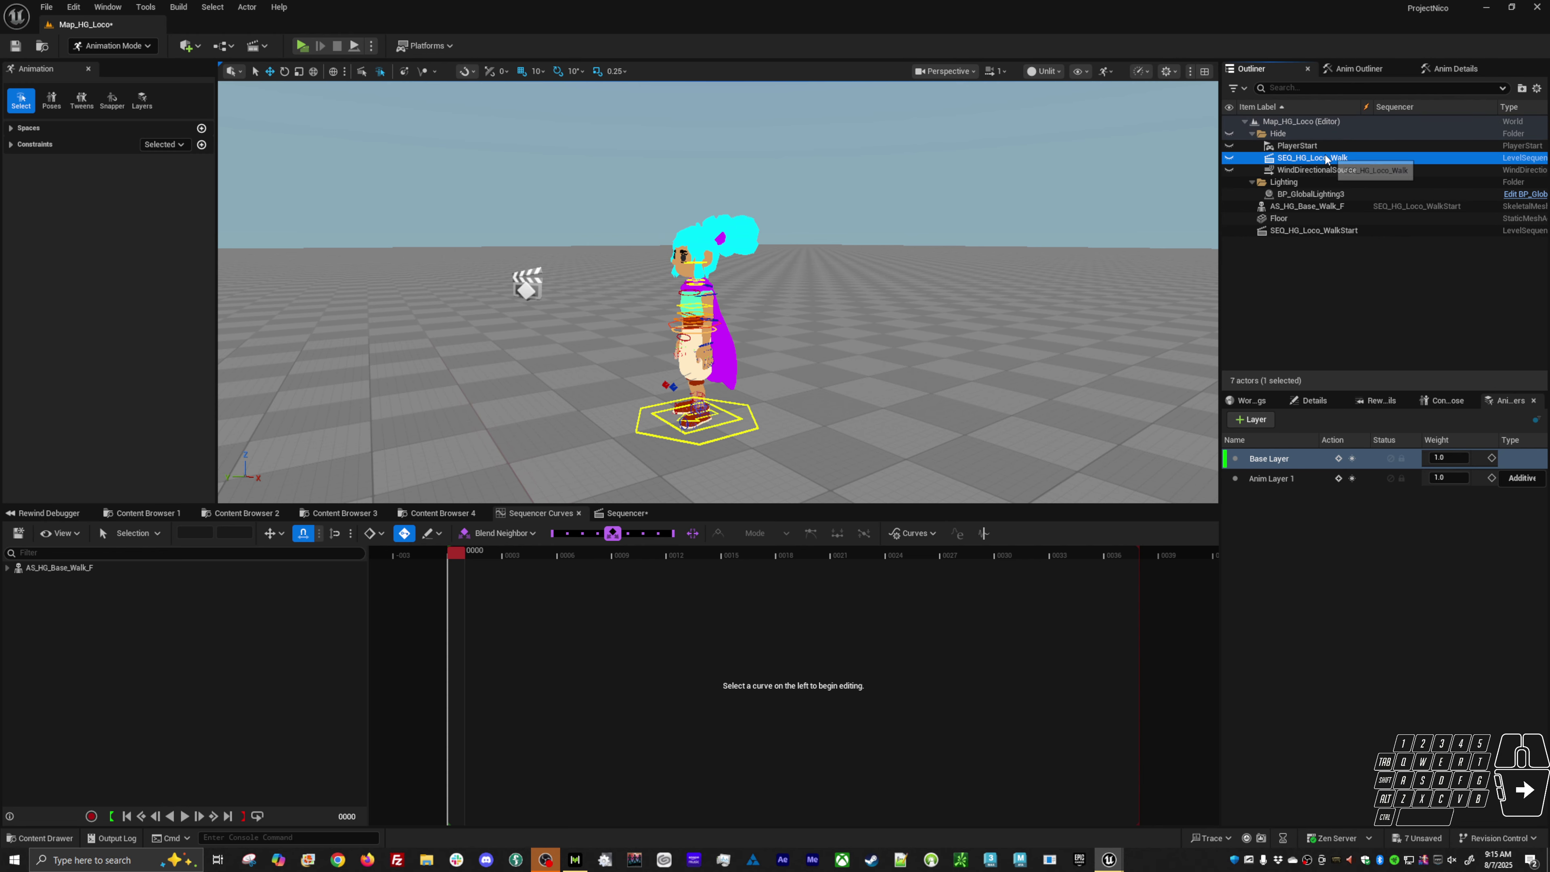
pyautogui.click(1291, 234)
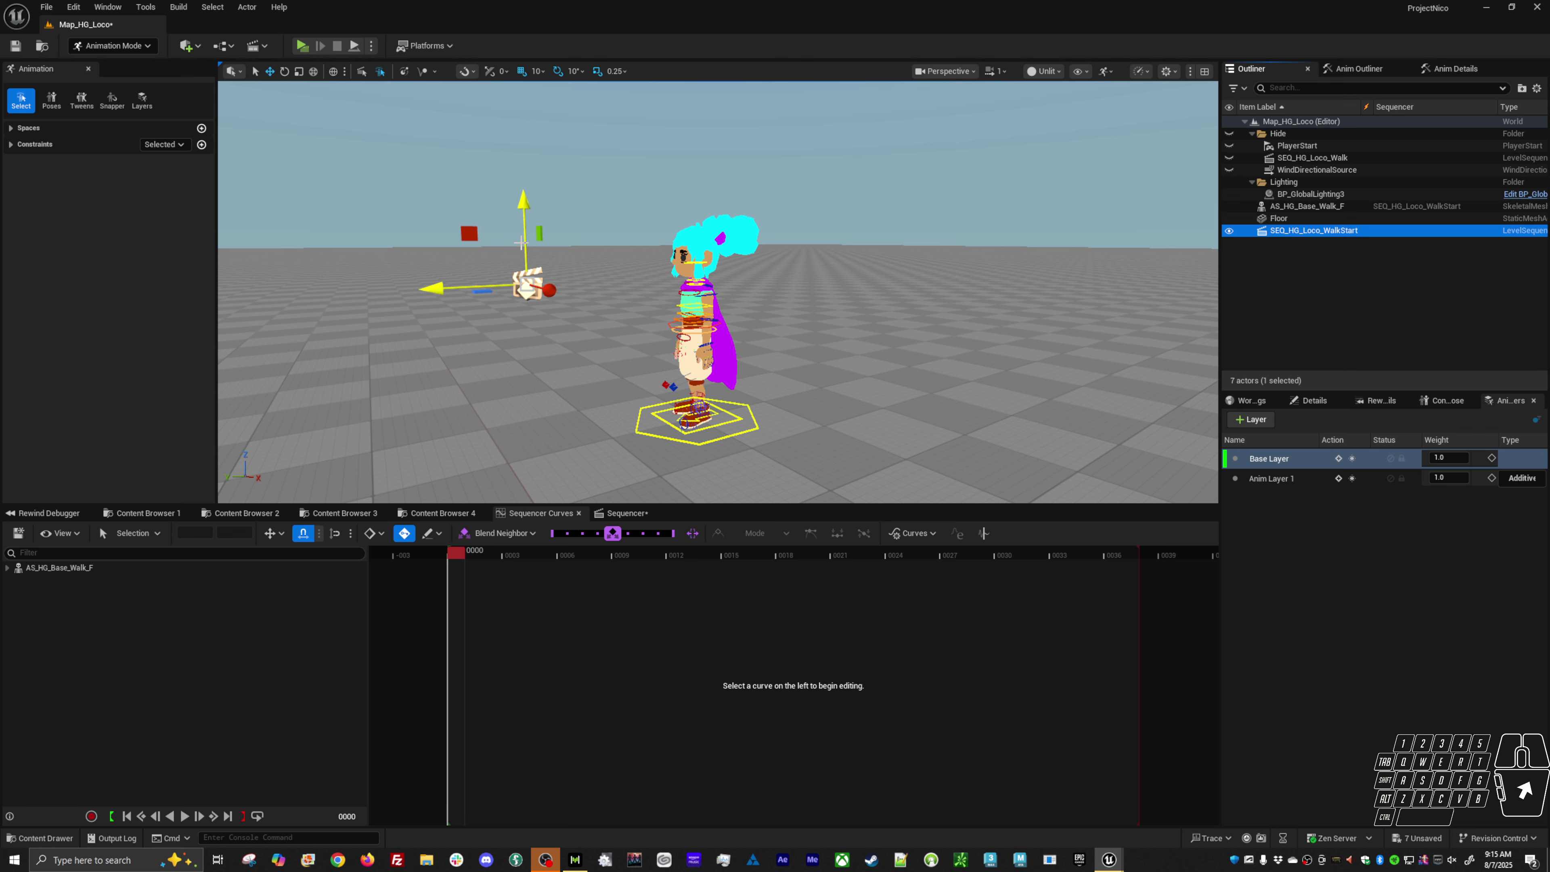
pyautogui.moveTo(521, 243); pyautogui.dragTo(522, 354)
pyautogui.keyDown('alt'); pyautogui.moveTo(522, 354); pyautogui.dragTo(580, 403, button='middle'); pyautogui.keyUp('alt')
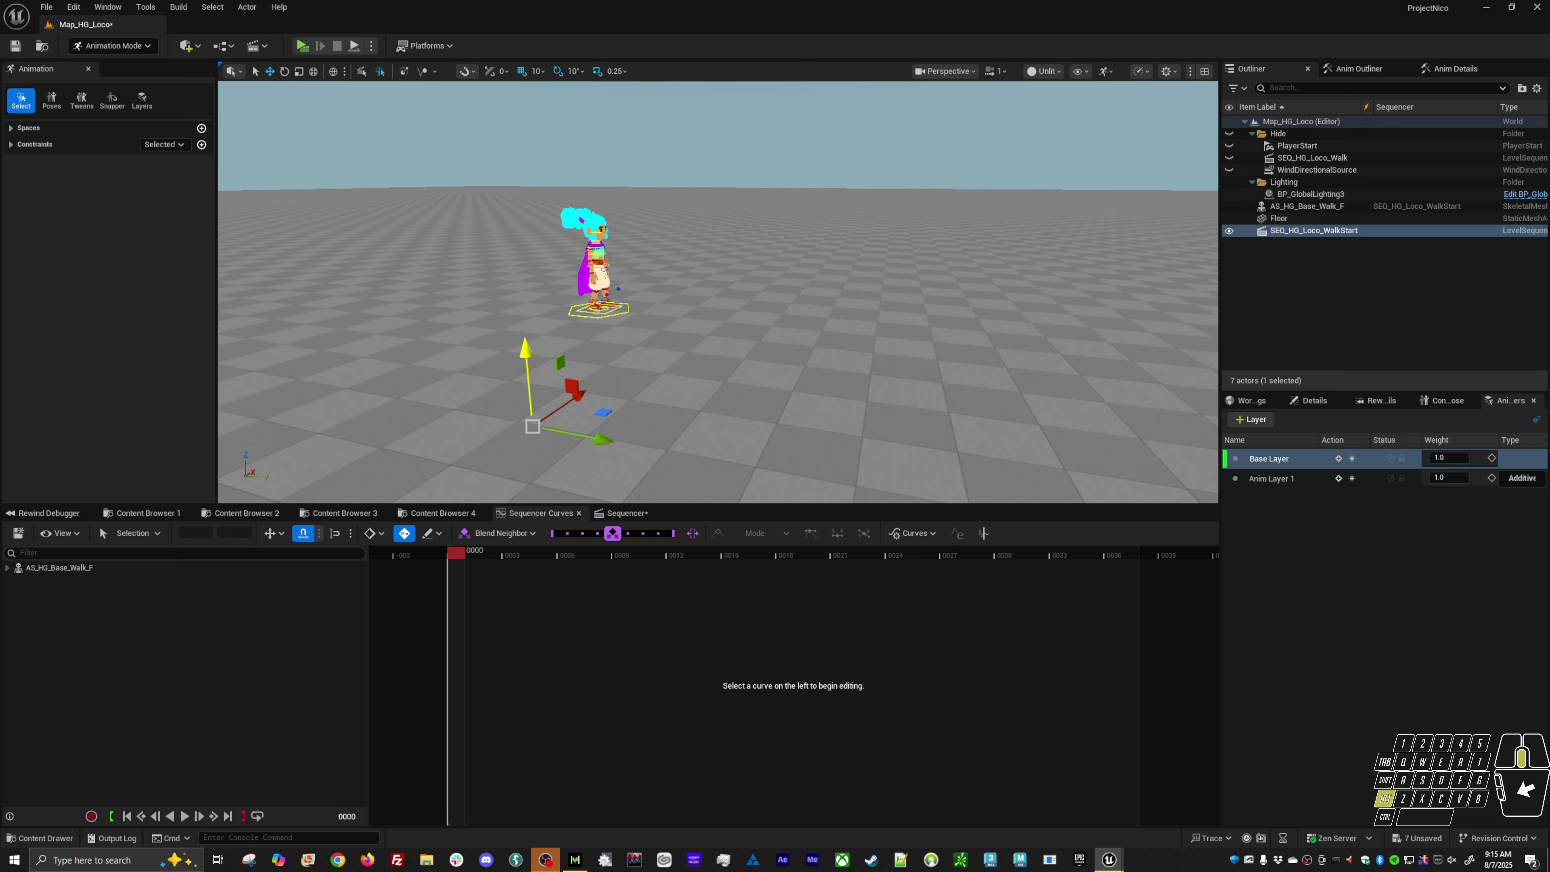
pyautogui.keyDown('alt'); pyautogui.moveTo(681, 288); pyautogui.dragTo(630, 329, button='middle'); pyautogui.keyUp('alt')
pyautogui.keyDown('alt'); pyautogui.moveTo(629, 329); pyautogui.dragTo(681, 289, button='right'); pyautogui.keyUp('alt')
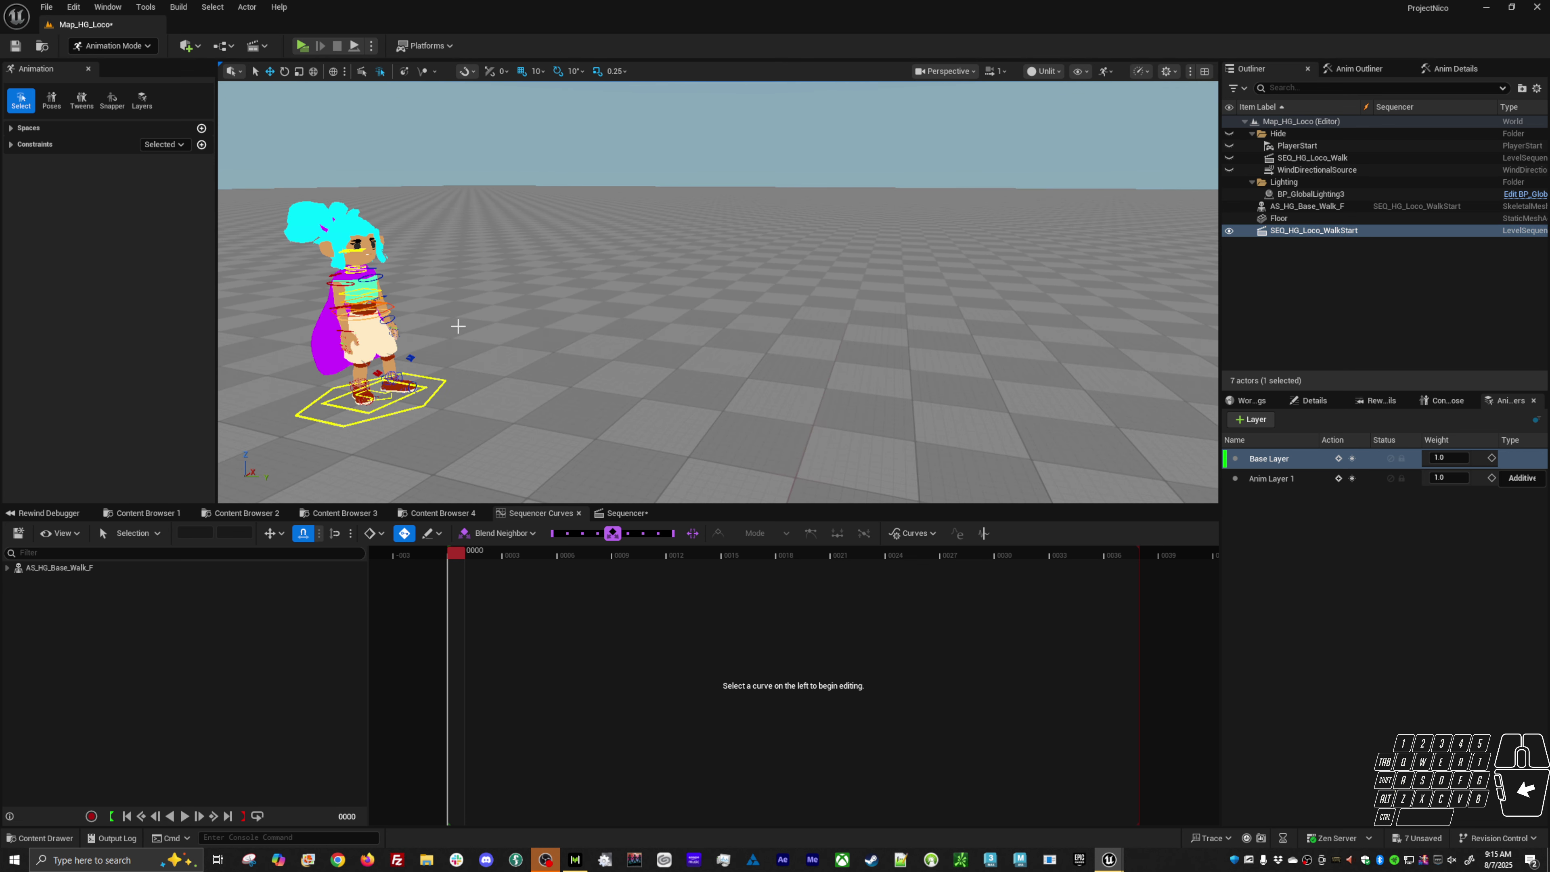
# Step: Play the walk start with a torso control selected to review its motion and curves, and return to frame 0
pyautogui.click(426, 379)
pyautogui.keyDown('alt'); pyautogui.moveTo(426, 378); pyautogui.dragTo(551, 241, button='right'); pyautogui.keyUp('alt')
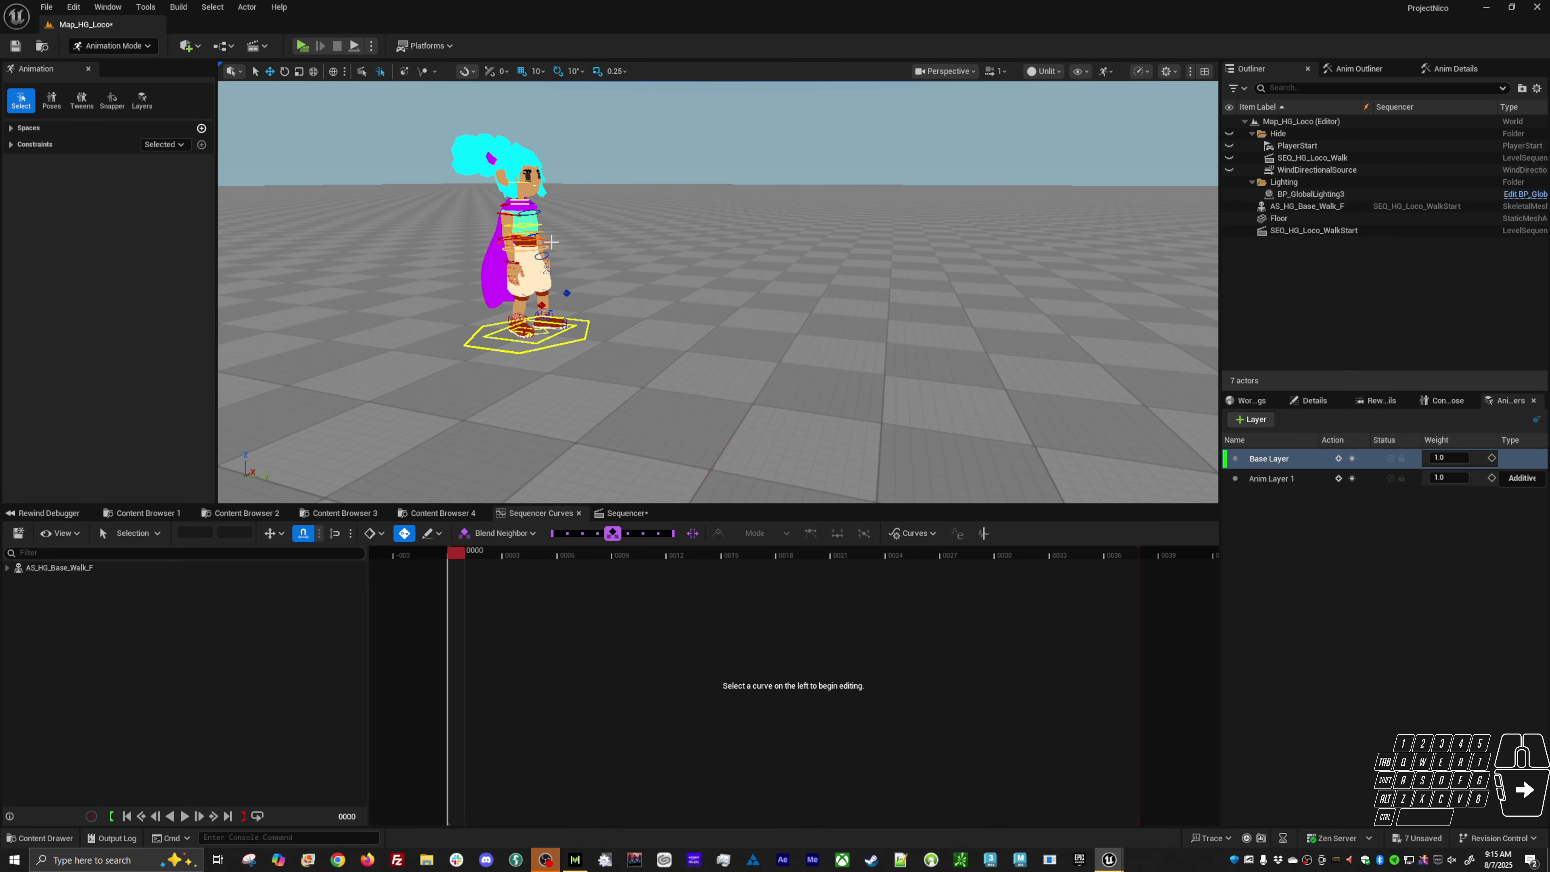
pyautogui.click(551, 242)
pyautogui.press('space')
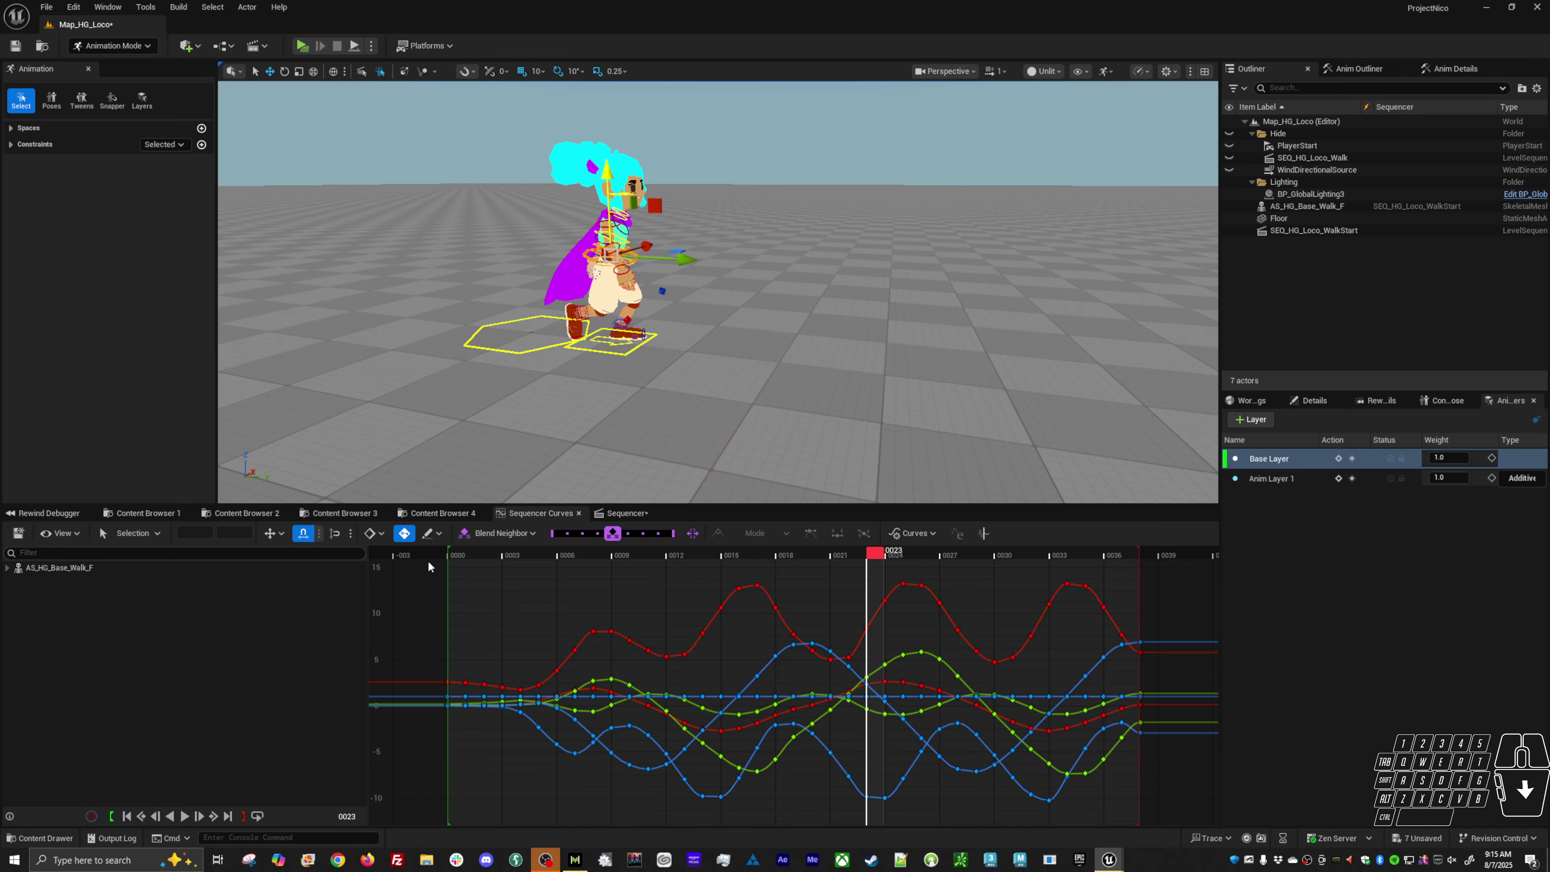
pyautogui.click(458, 554)
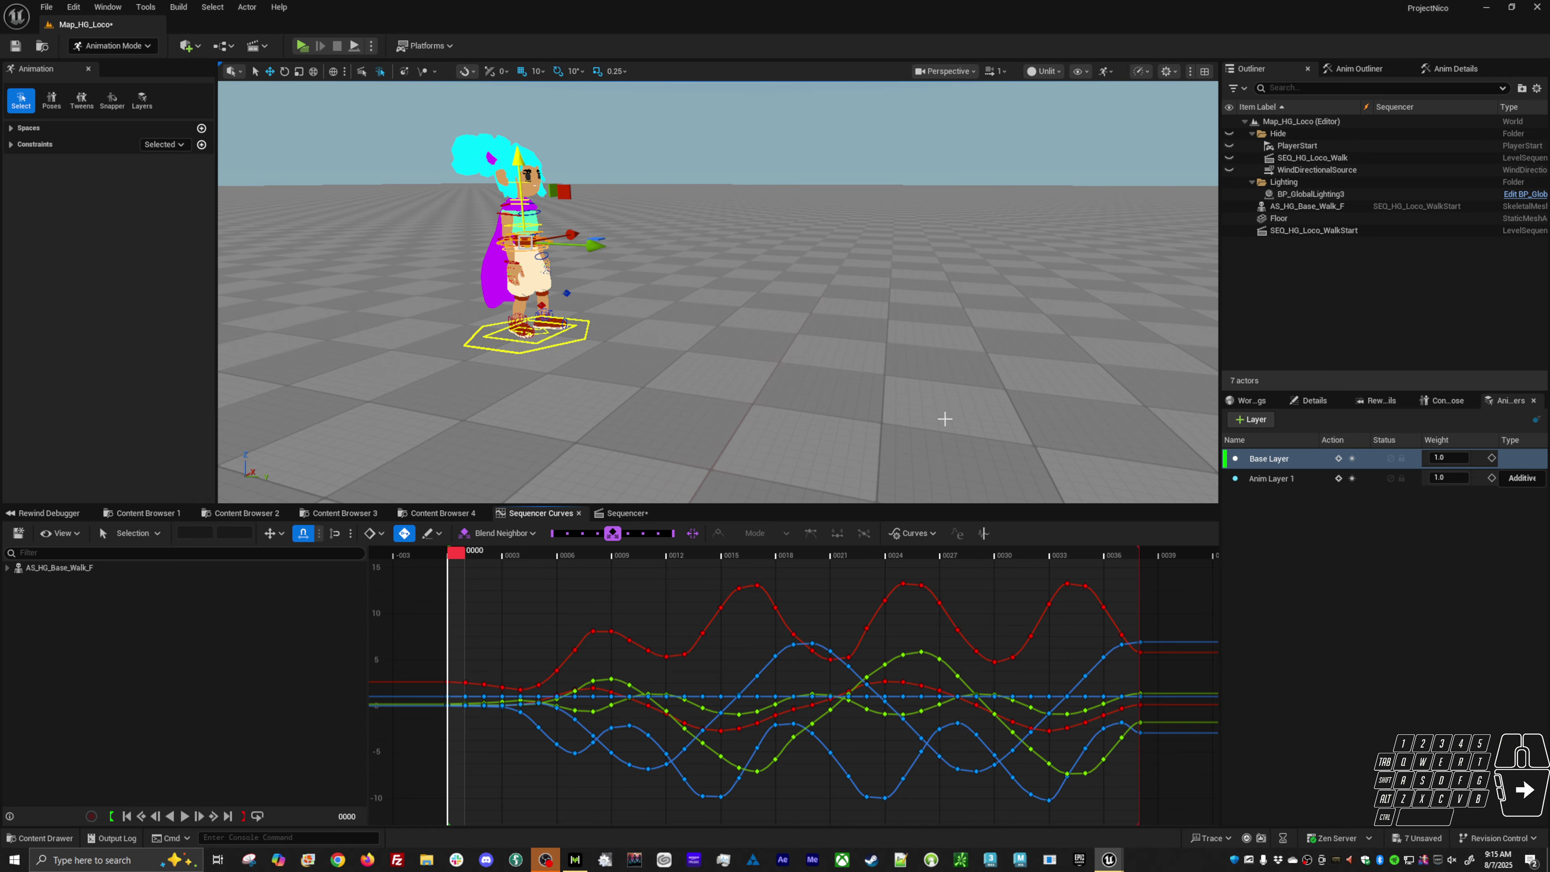
# Step: Paste the idlepose pose with keys onto all its controls in Anim Layer 1 at frame 0
pyautogui.click(625, 513)
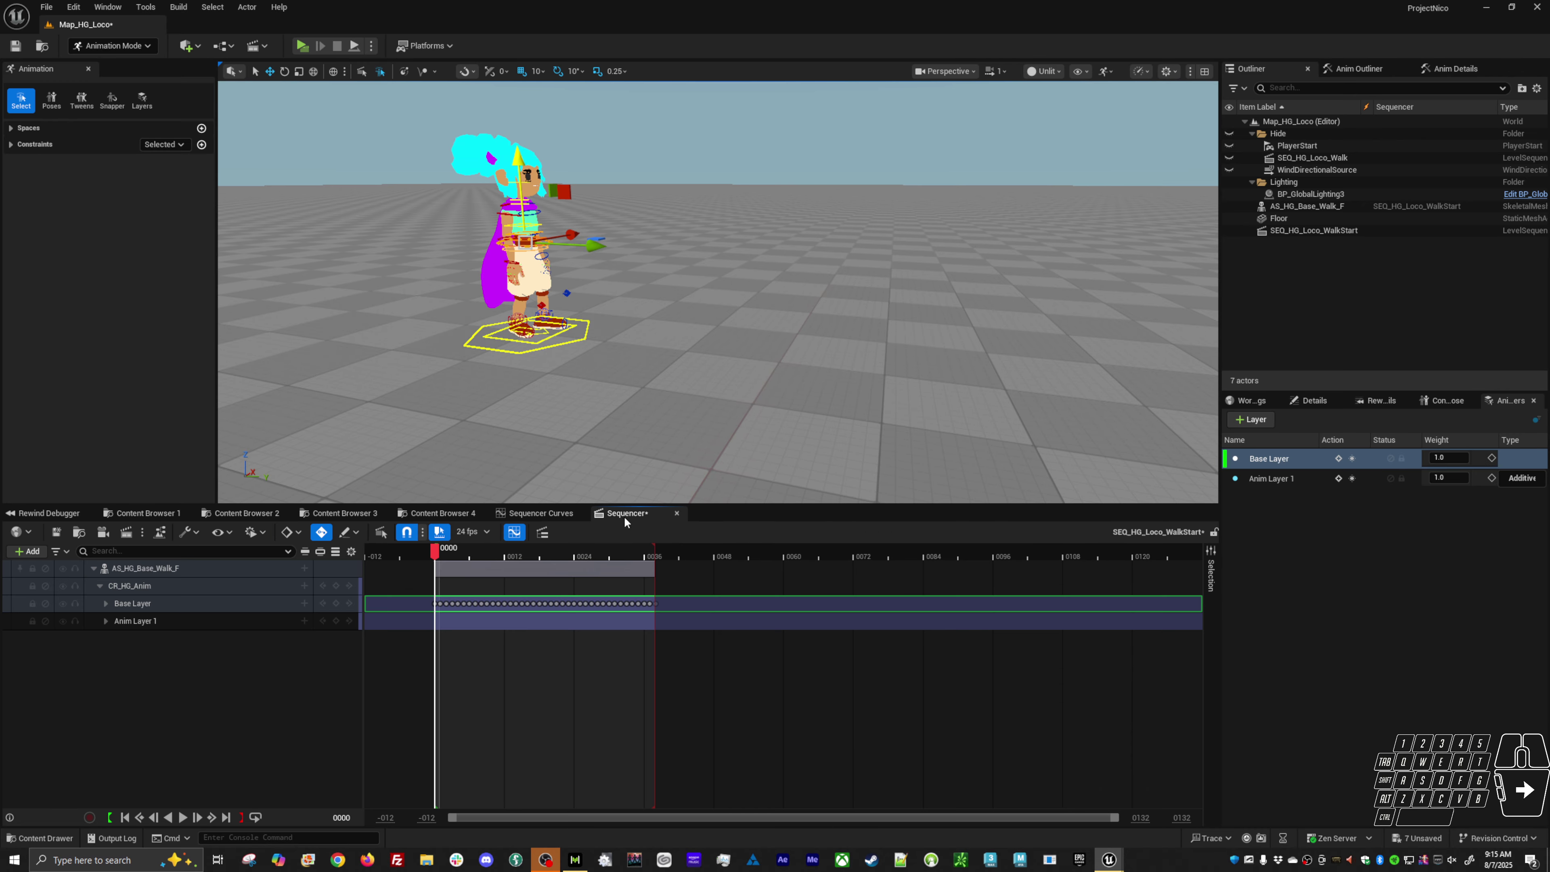
pyautogui.click(1223, 482)
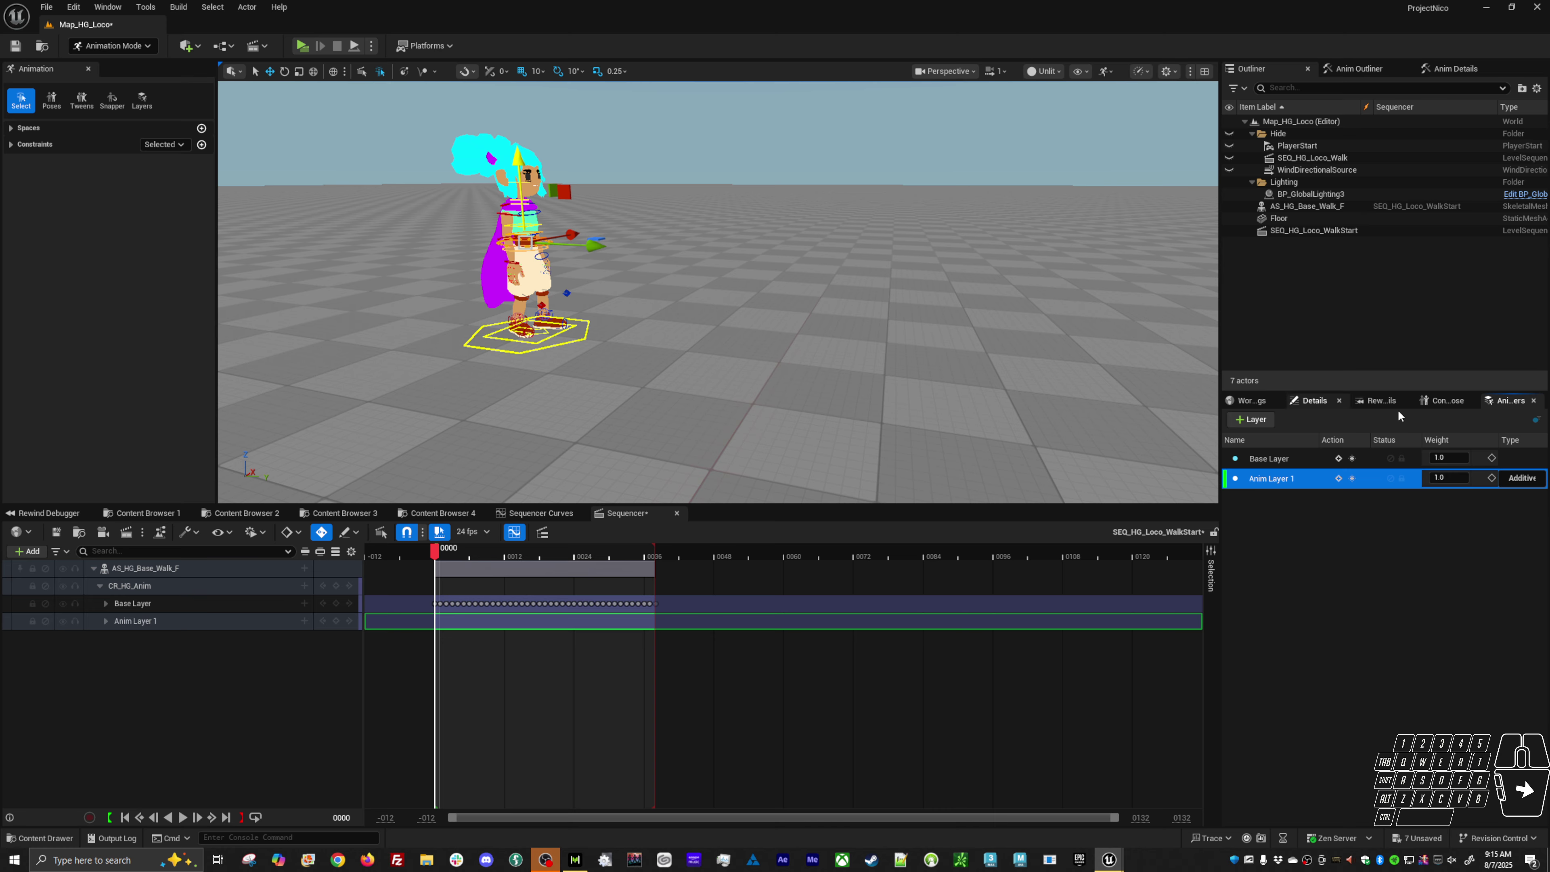
pyautogui.click(1448, 400)
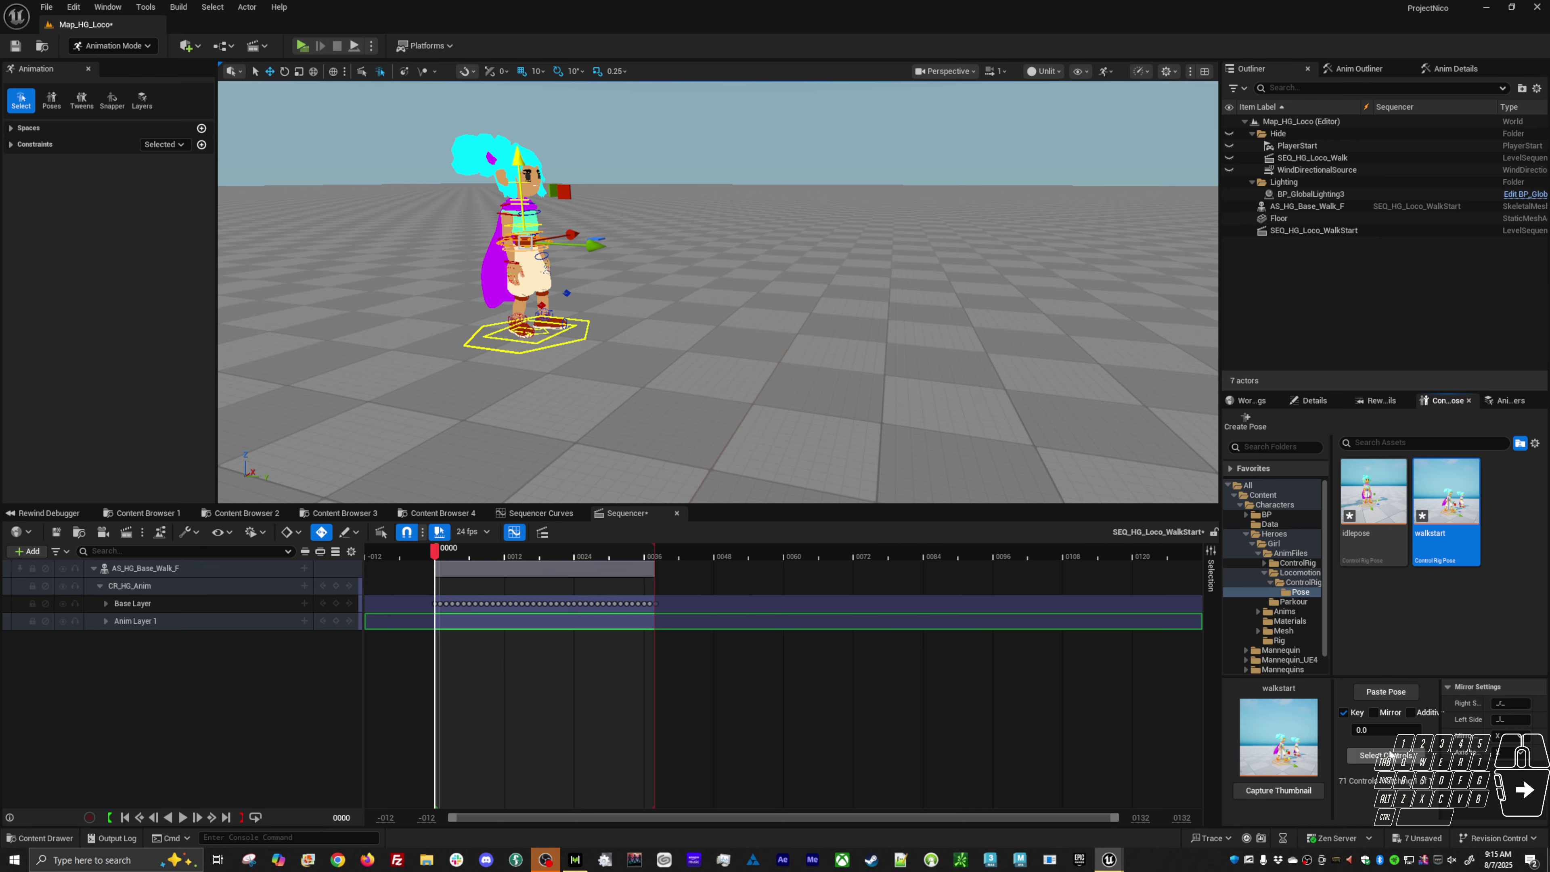
pyautogui.click(1375, 506)
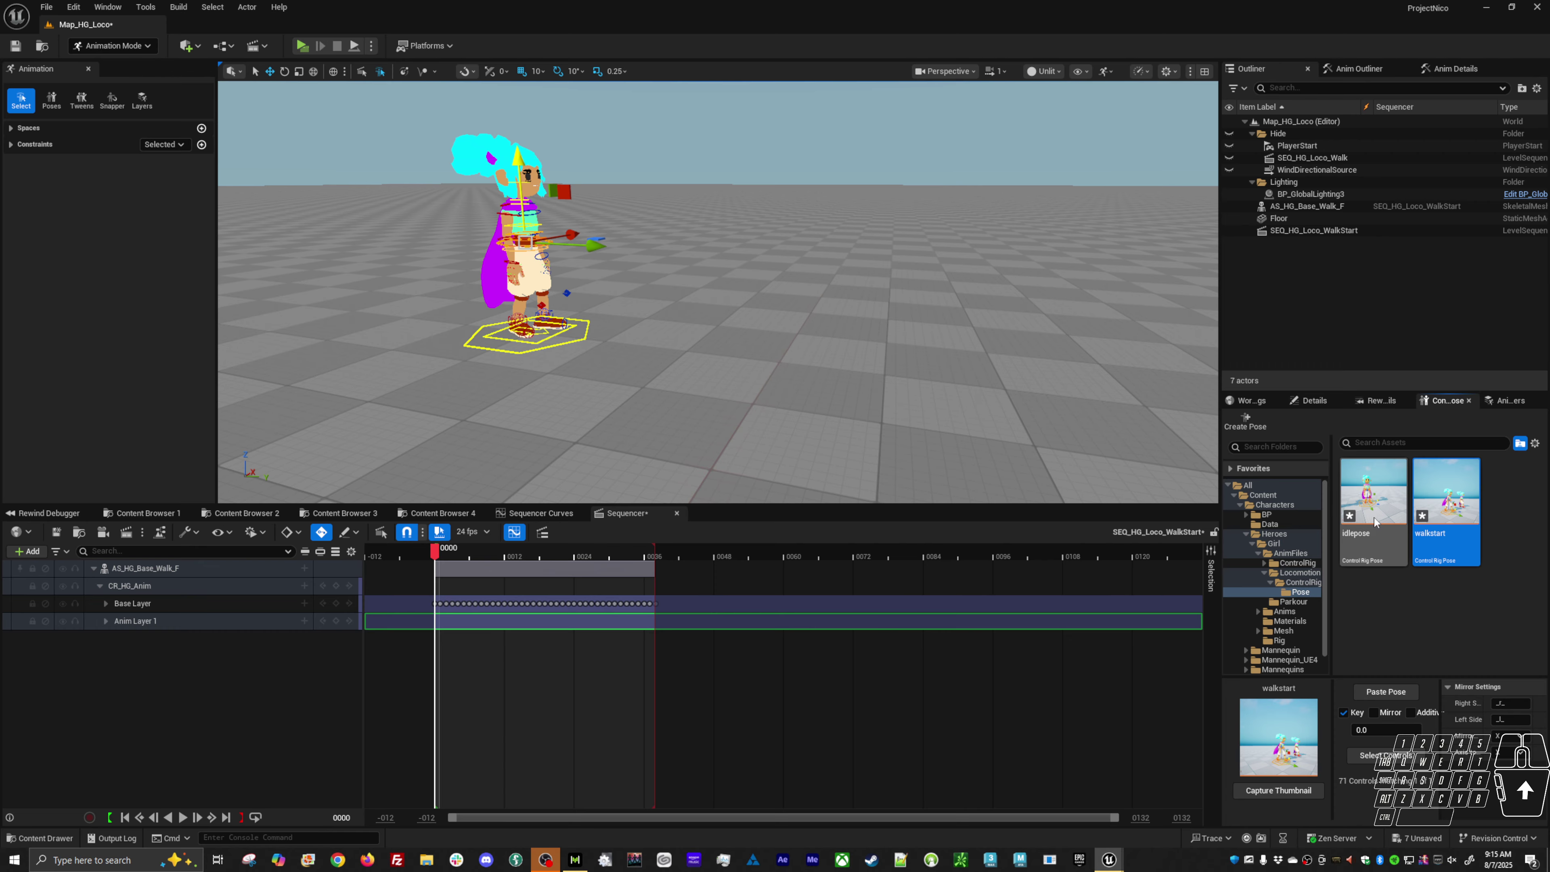
pyautogui.click(1363, 762)
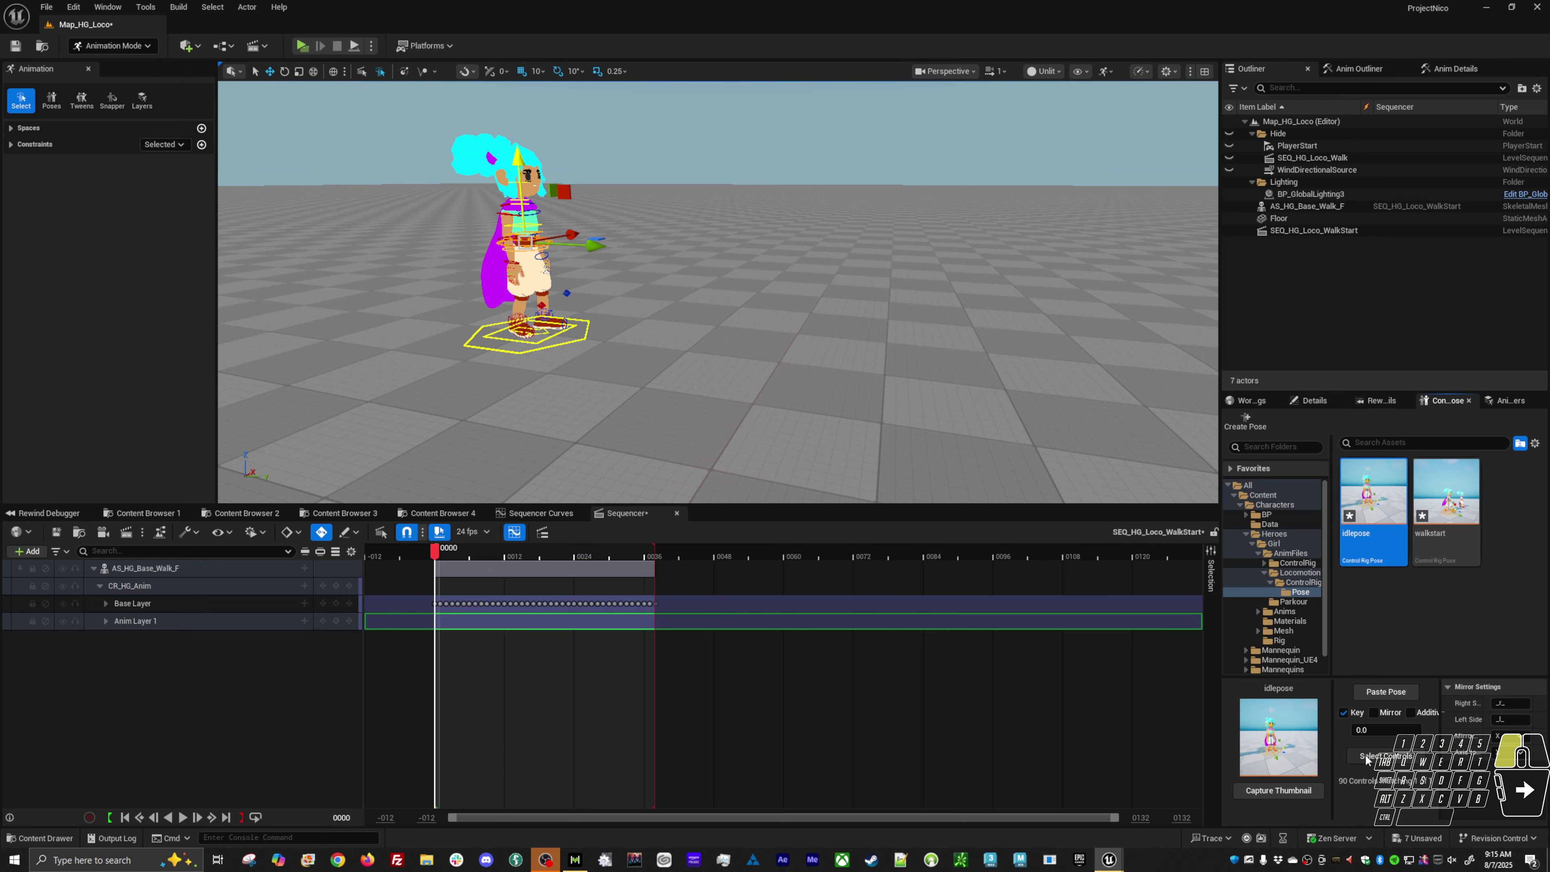
pyautogui.click(1388, 696)
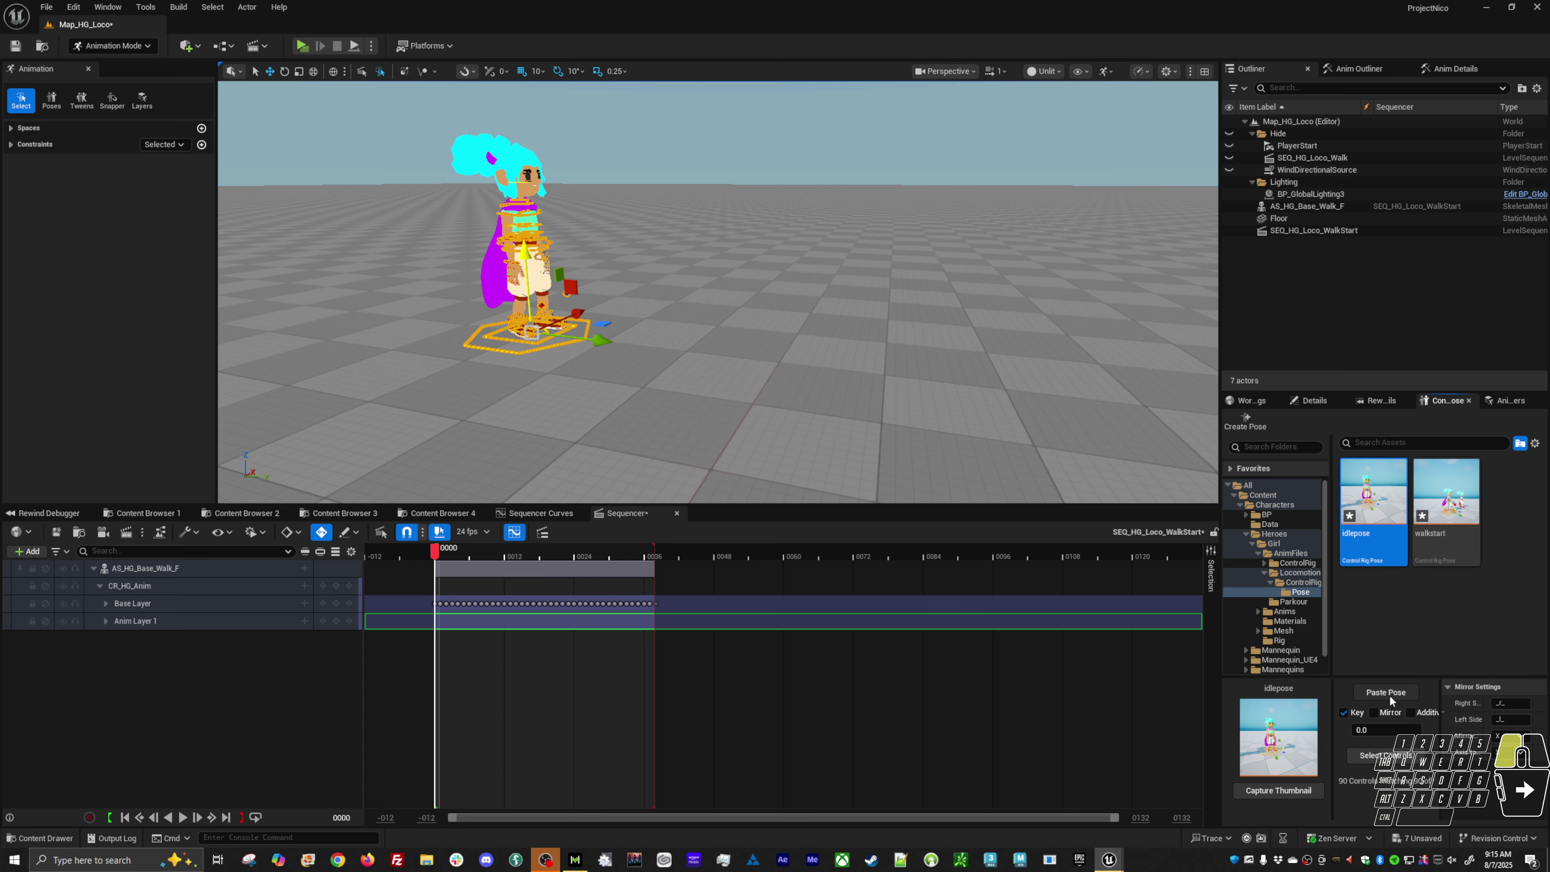
# Step: Paste the walkstart pose with keys into Anim Layer 1 at frame 38
pyautogui.click(660, 552)
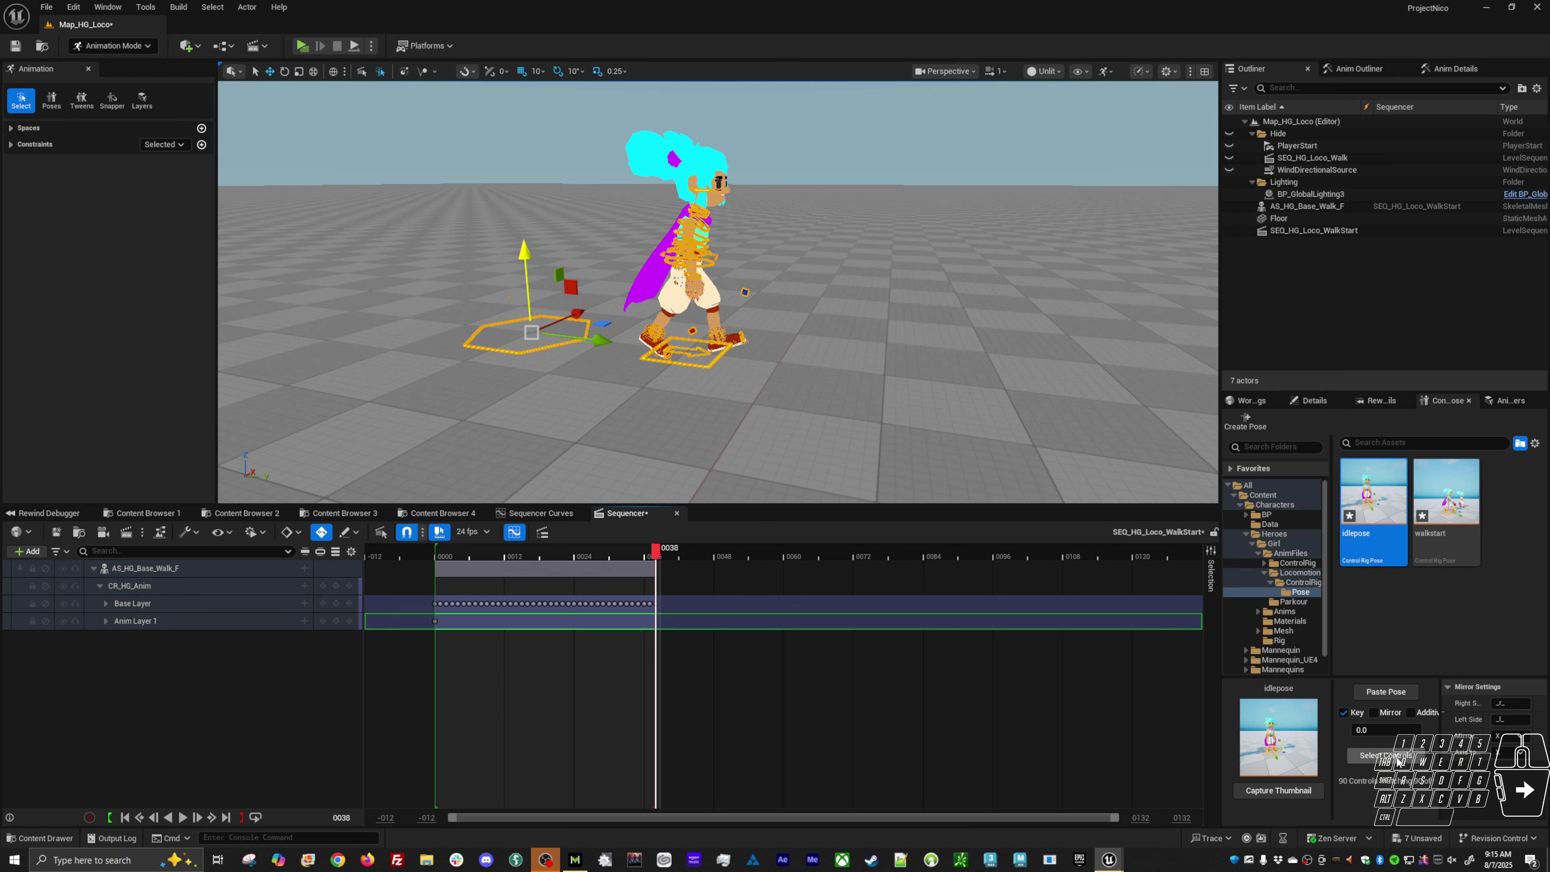
pyautogui.click(1447, 507)
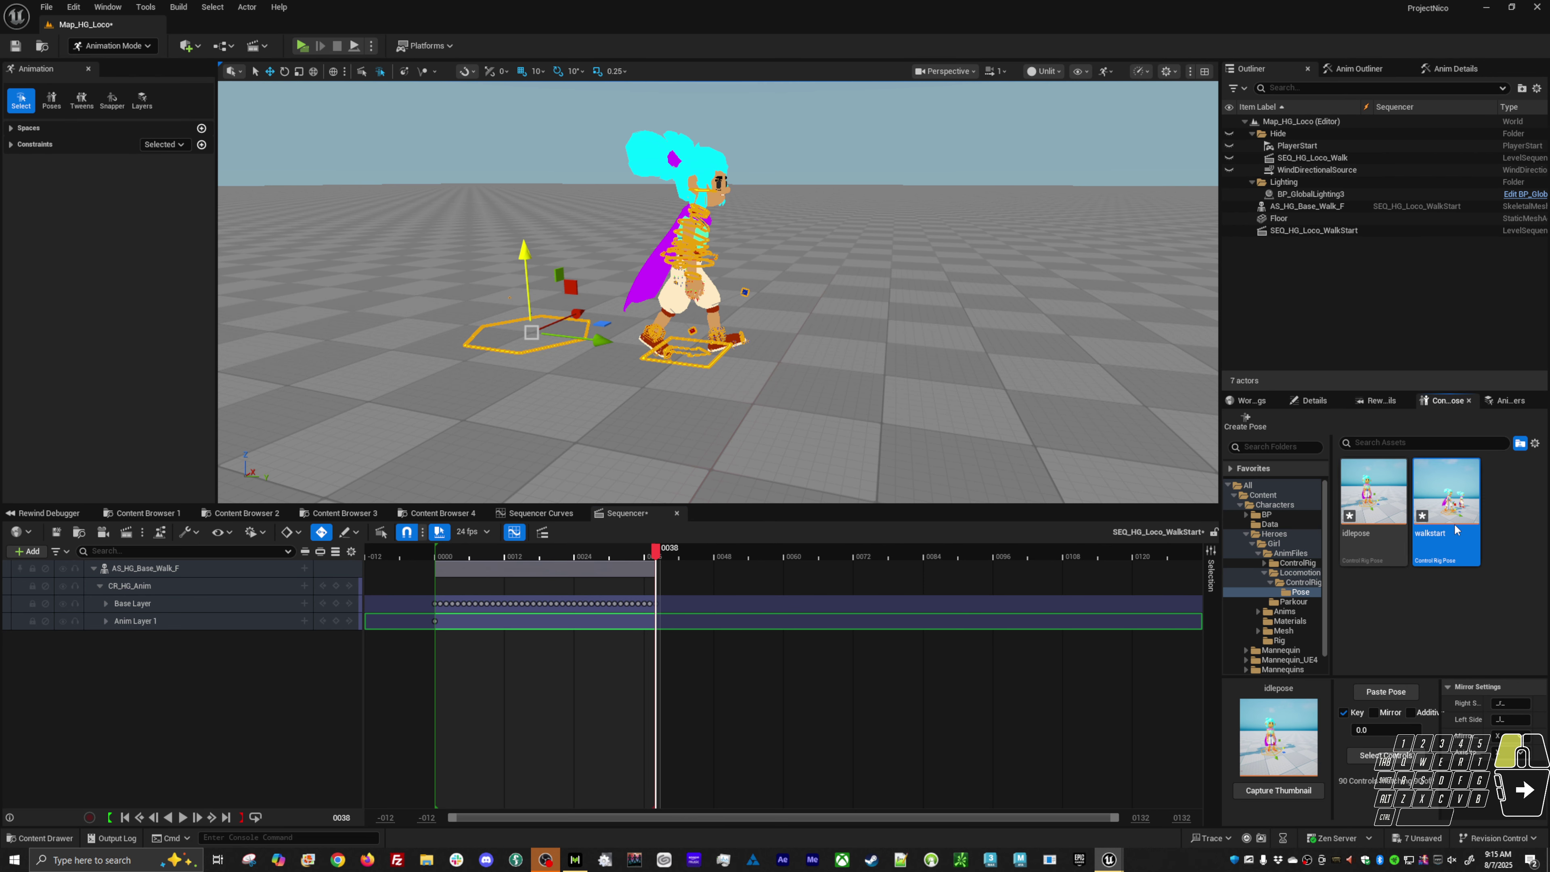
pyautogui.click(1369, 695)
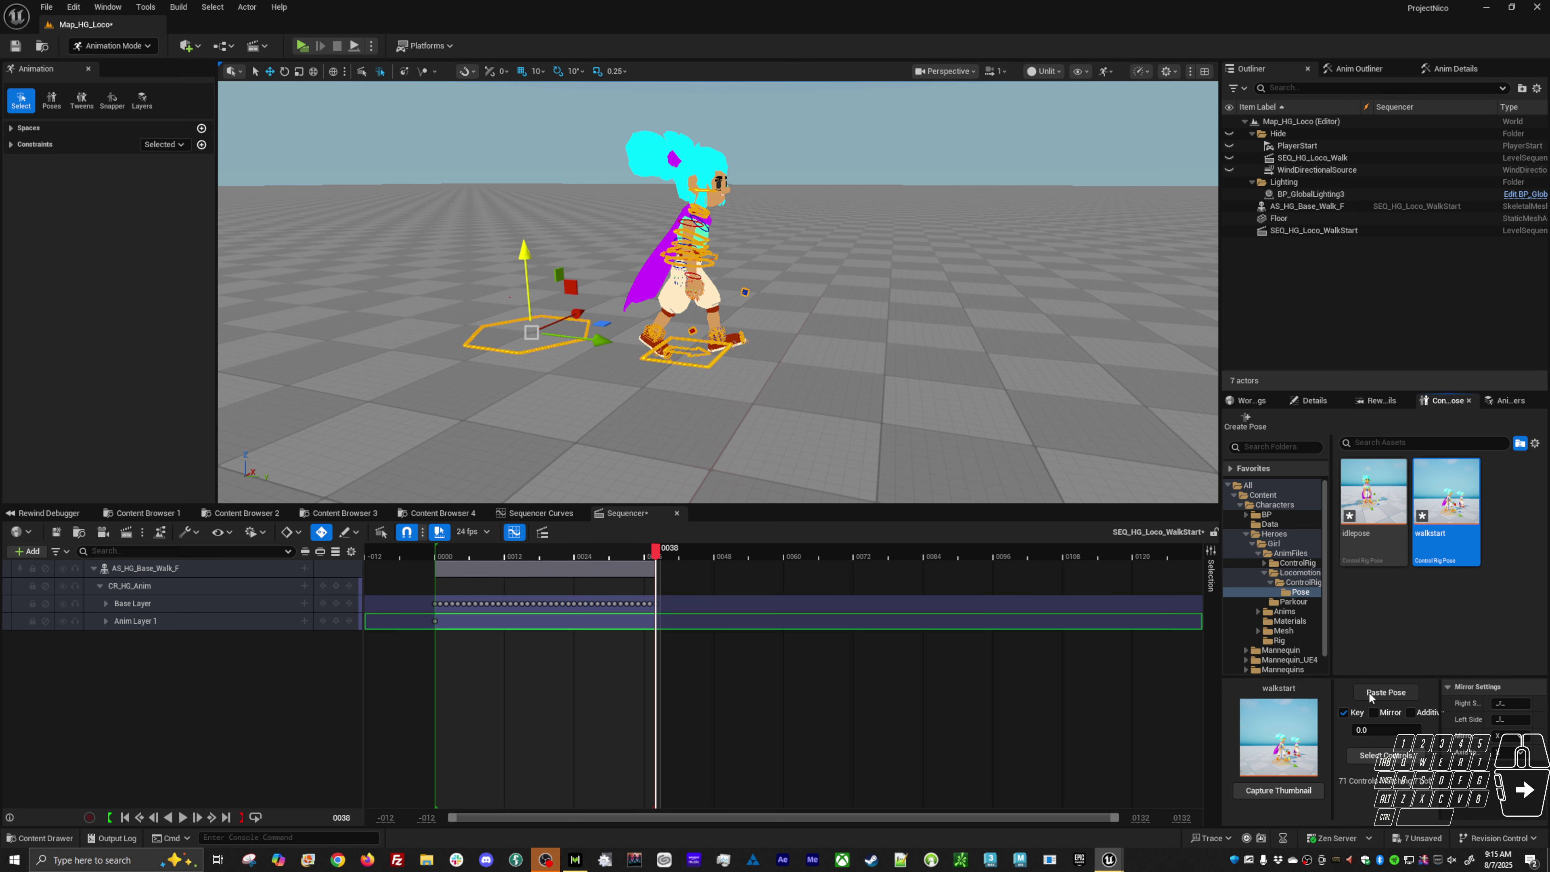
# Step: Set the root control's forward location key at frame 38 in Anim Layer 1 to 0
pyautogui.click(517, 342)
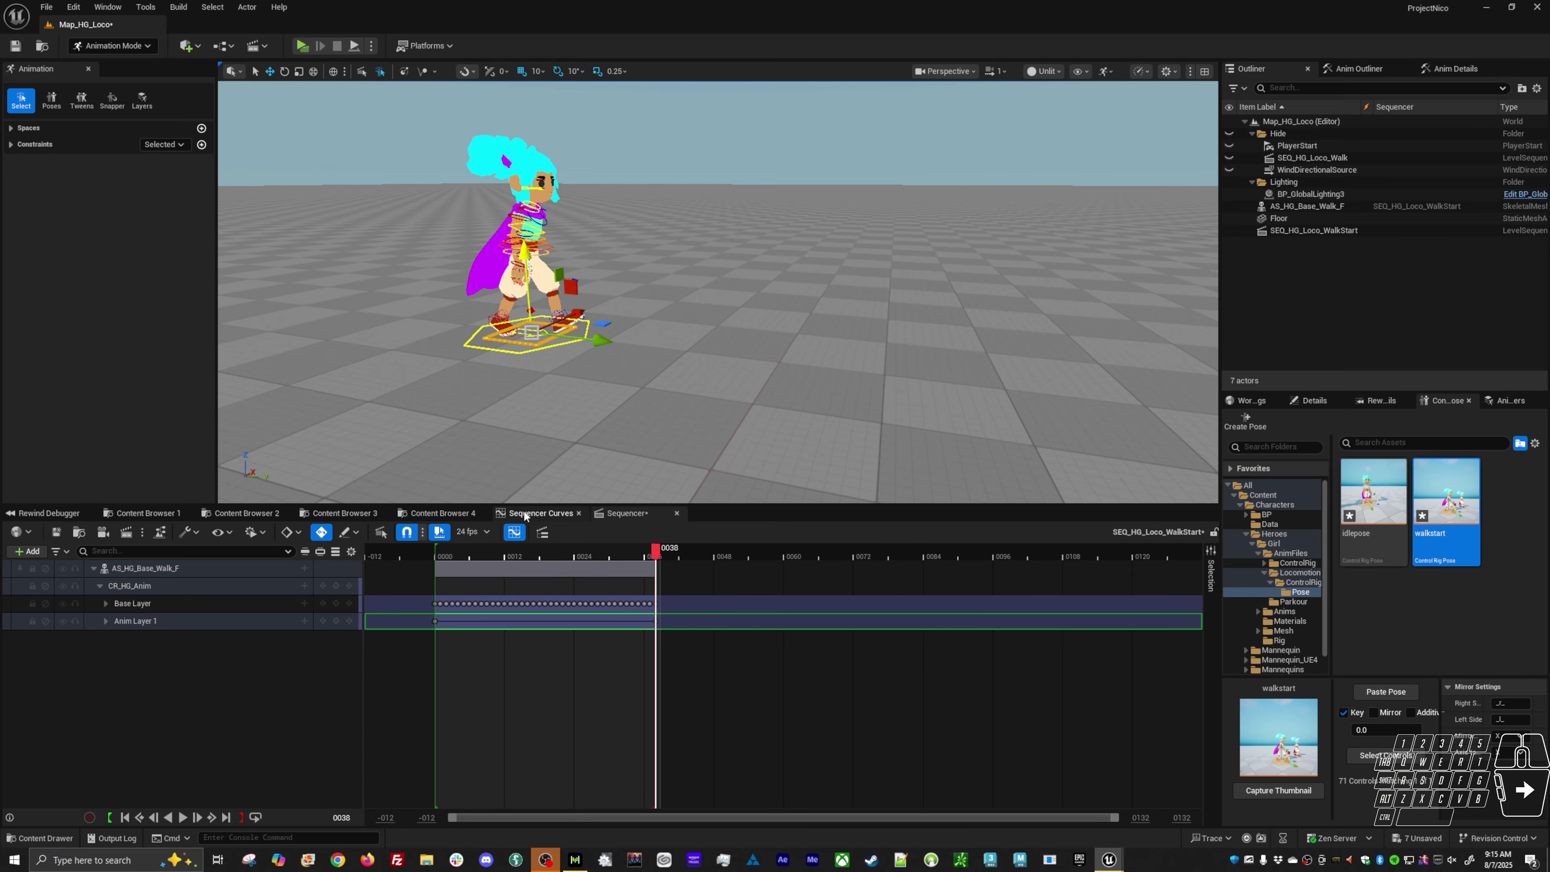
pyautogui.click(540, 513)
pyautogui.moveTo(1047, 739); pyautogui.dragTo(1175, 826)
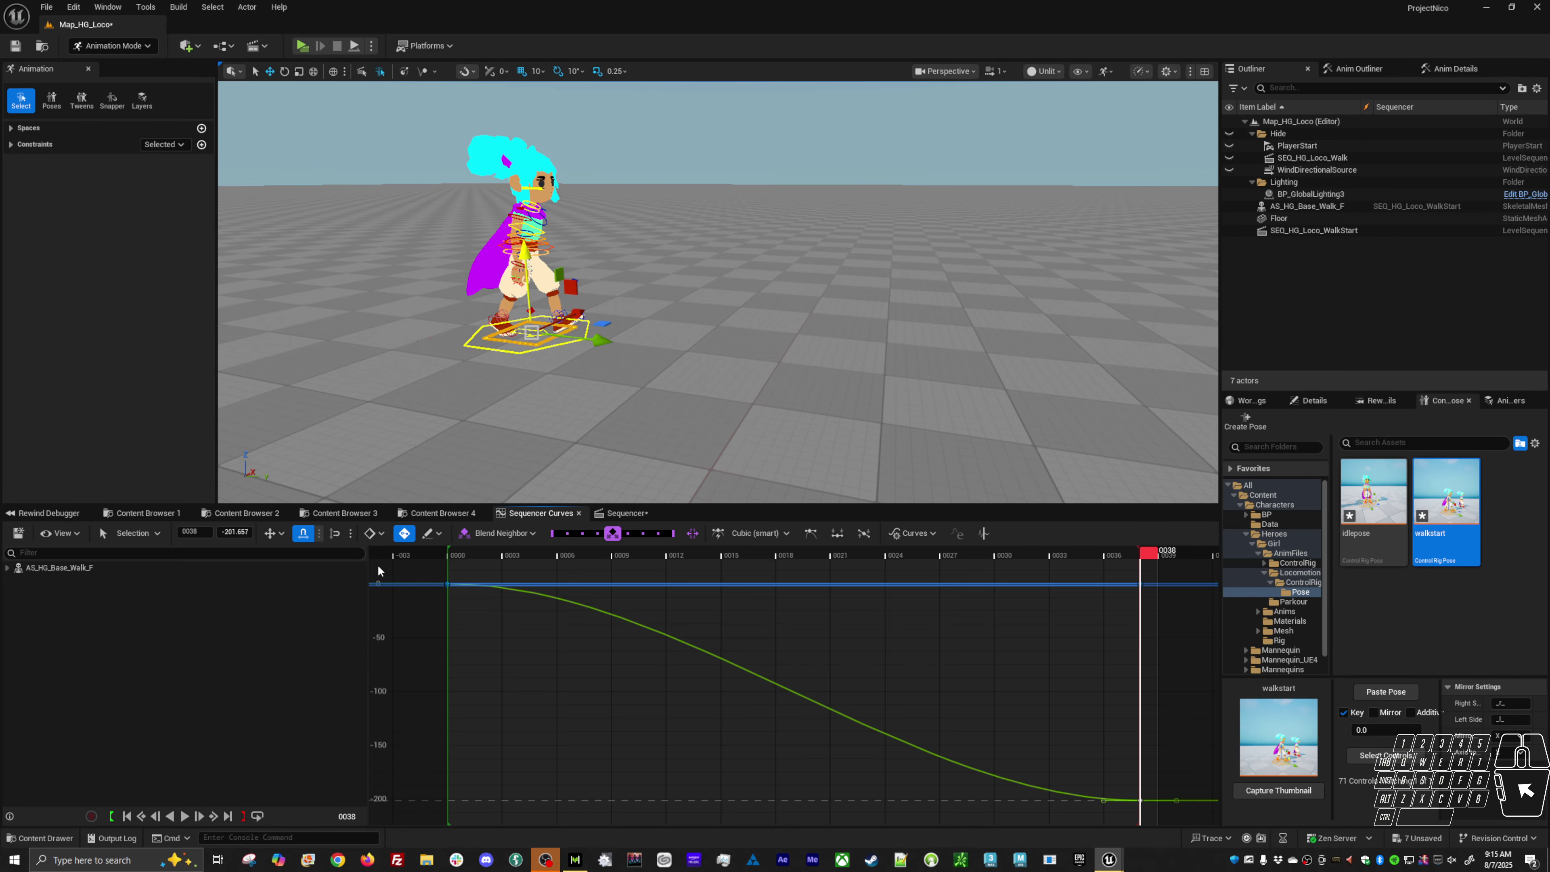
pyautogui.click(223, 531)
pyautogui.write('0')
pyautogui.press('Return')
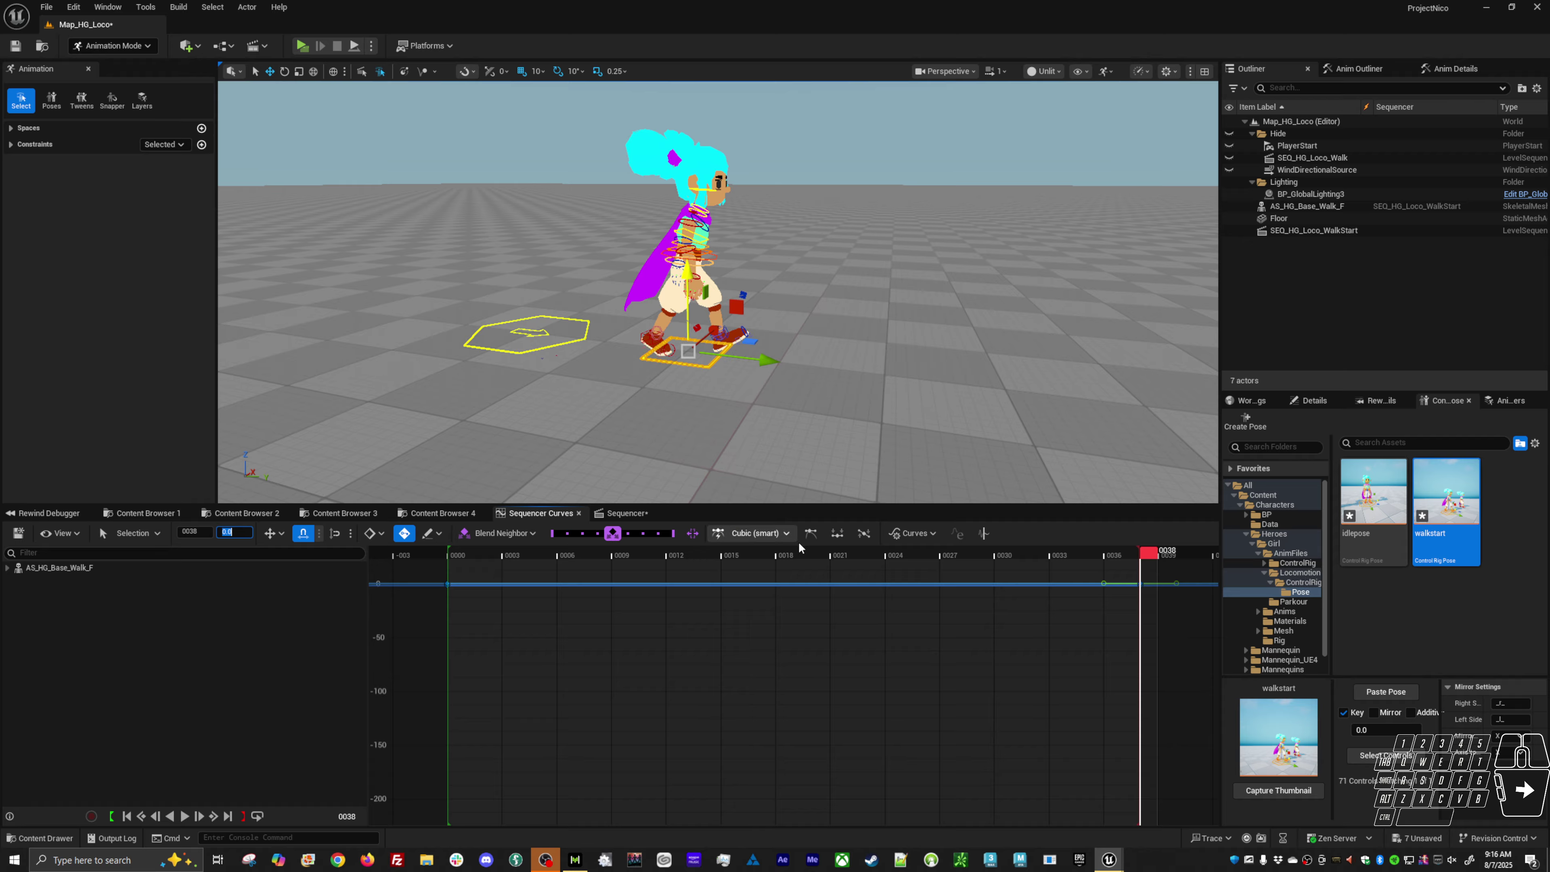
# Step: Compare the root control's curves in Anim Layer 1 with its curves in the base layer
pyautogui.click(629, 514)
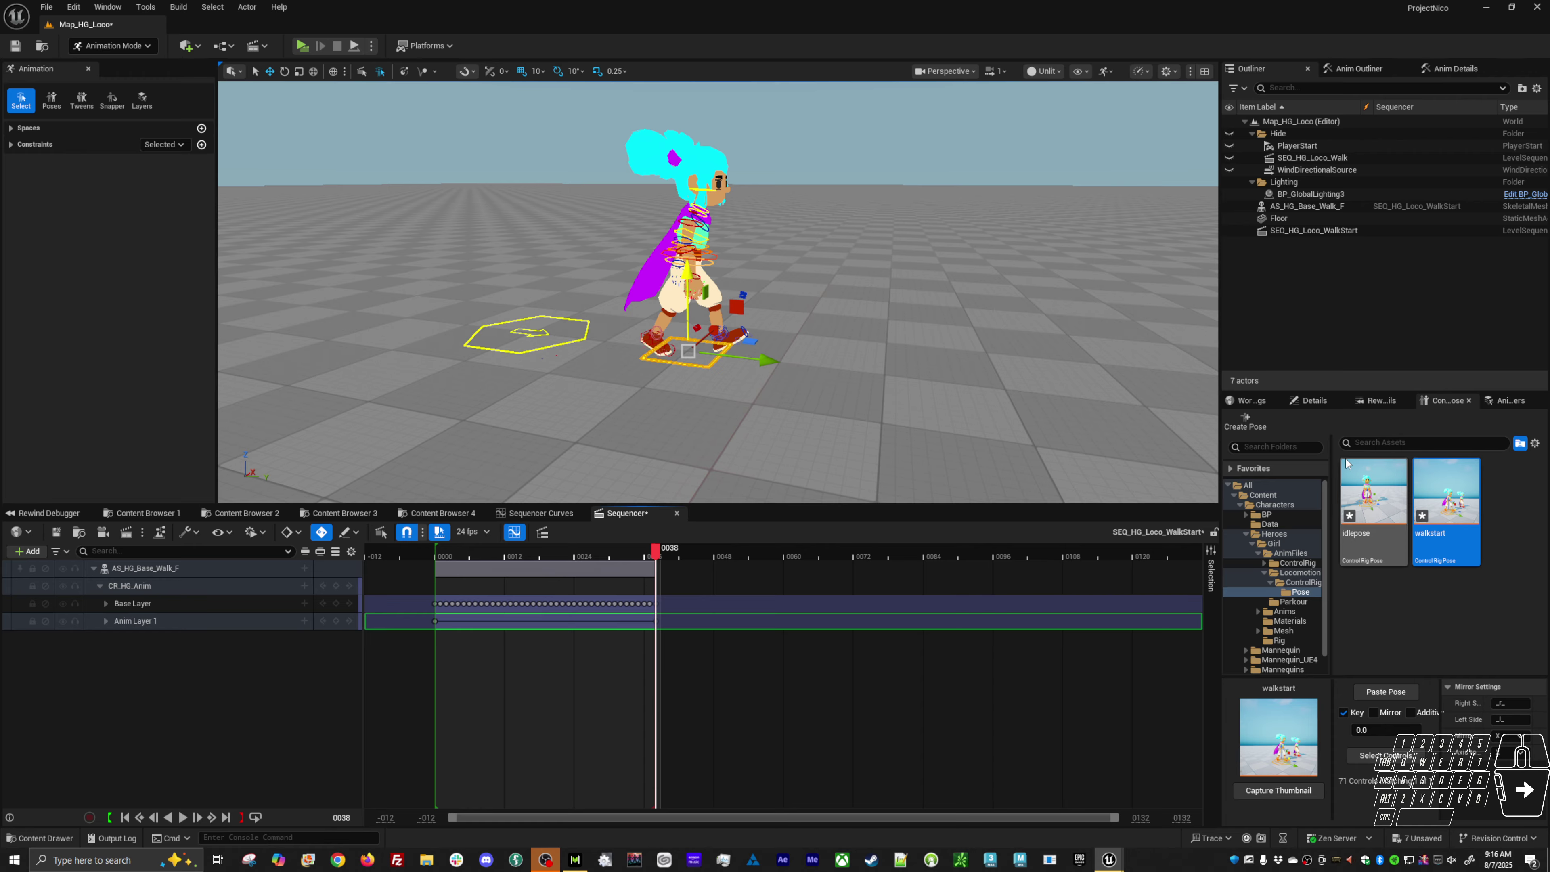
pyautogui.click(1506, 400)
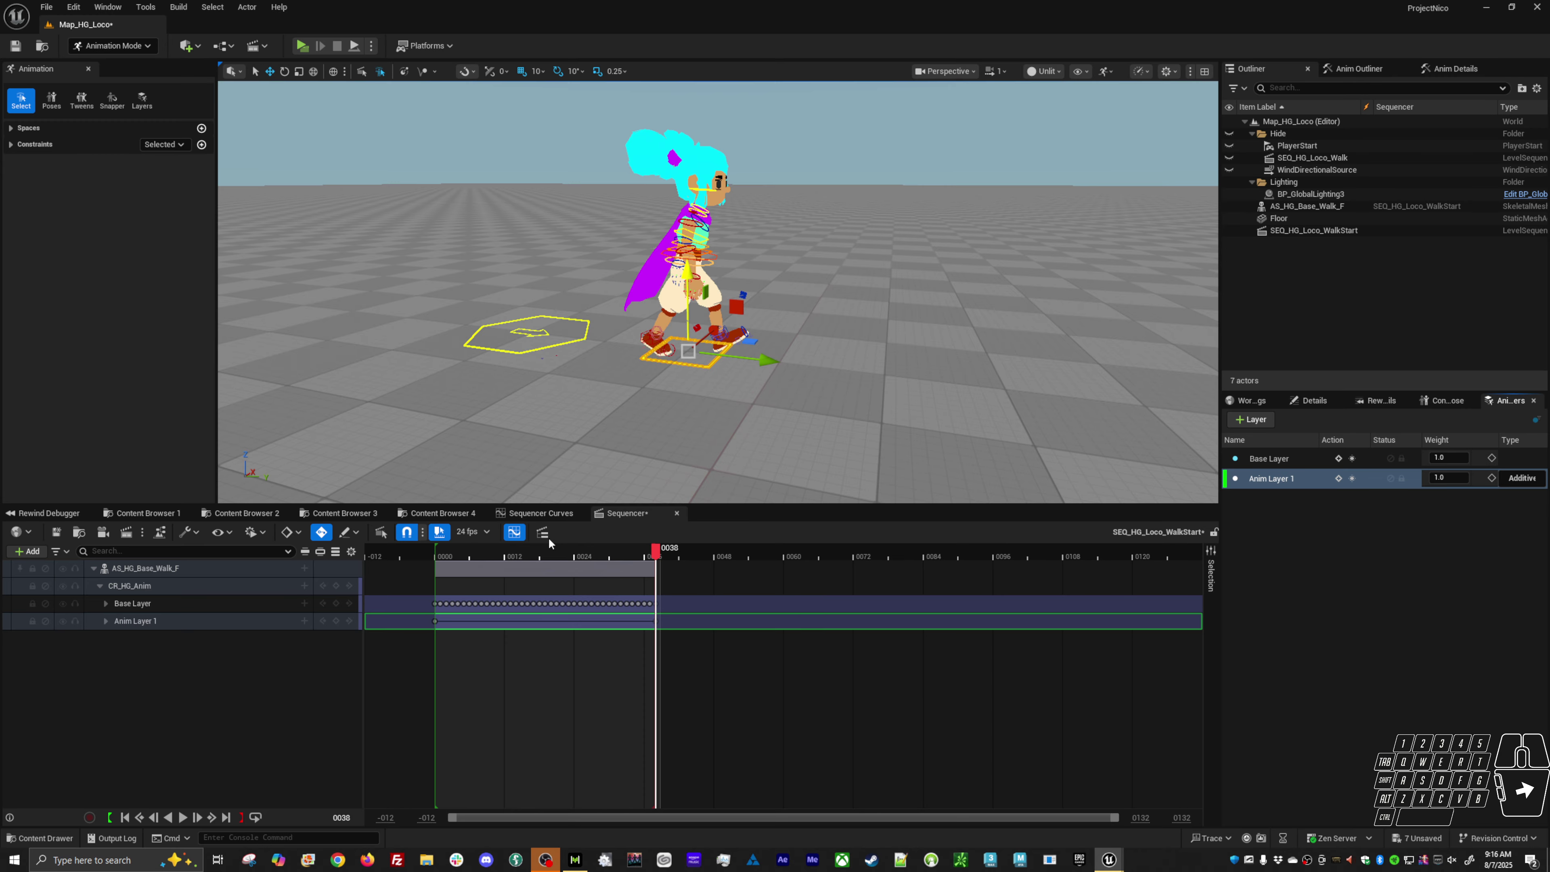
pyautogui.keyDown('alt'); pyautogui.moveTo(516, 460); pyautogui.dragTo(513, 424); pyautogui.keyUp('alt')
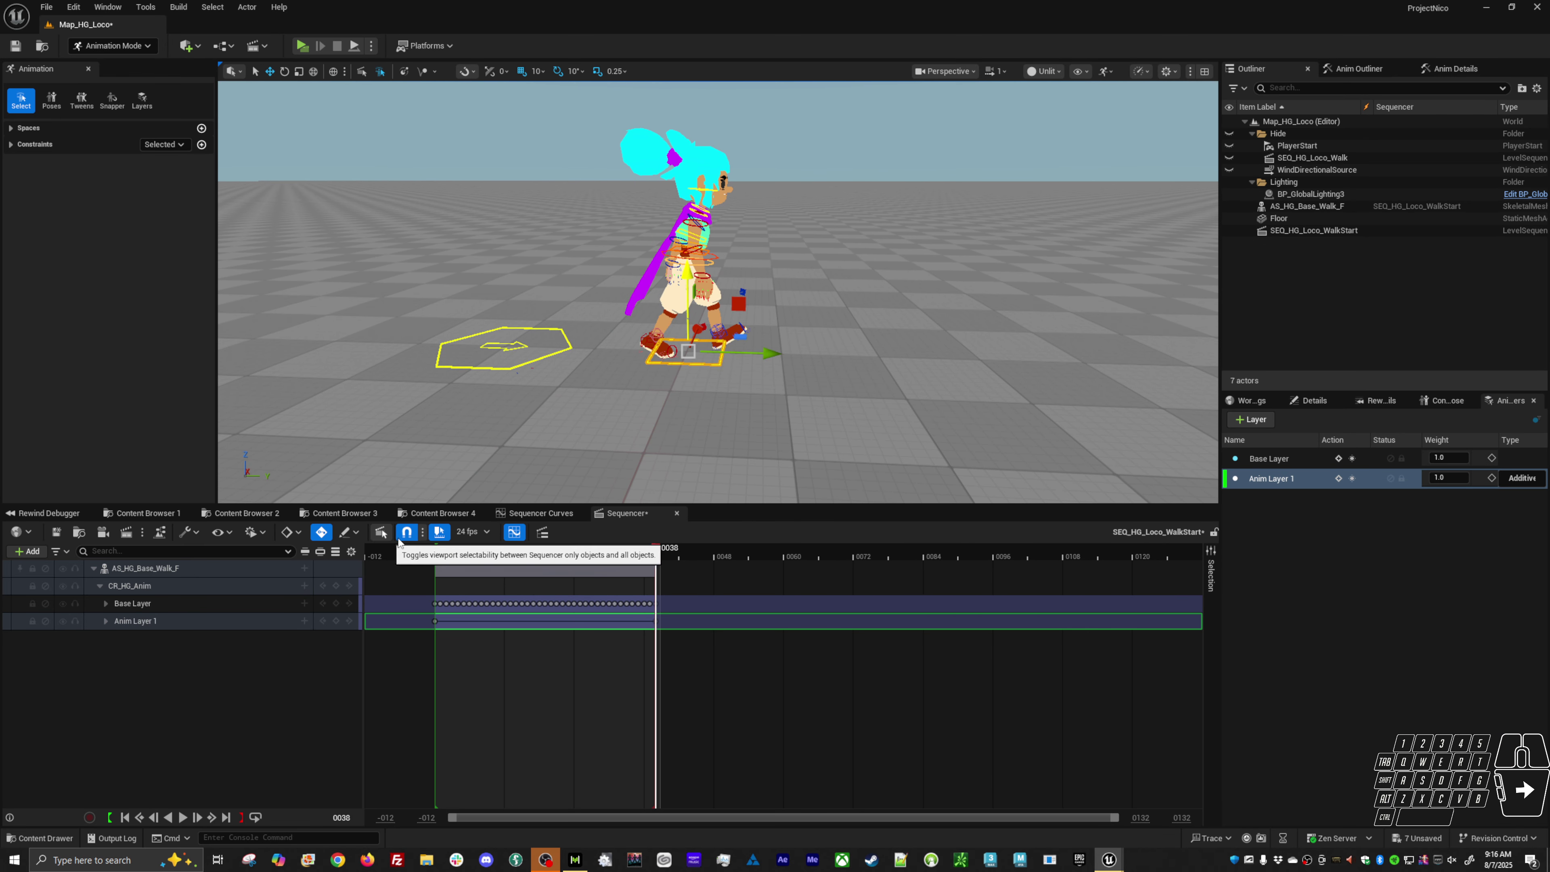
pyautogui.click(545, 513)
pyautogui.click(622, 513)
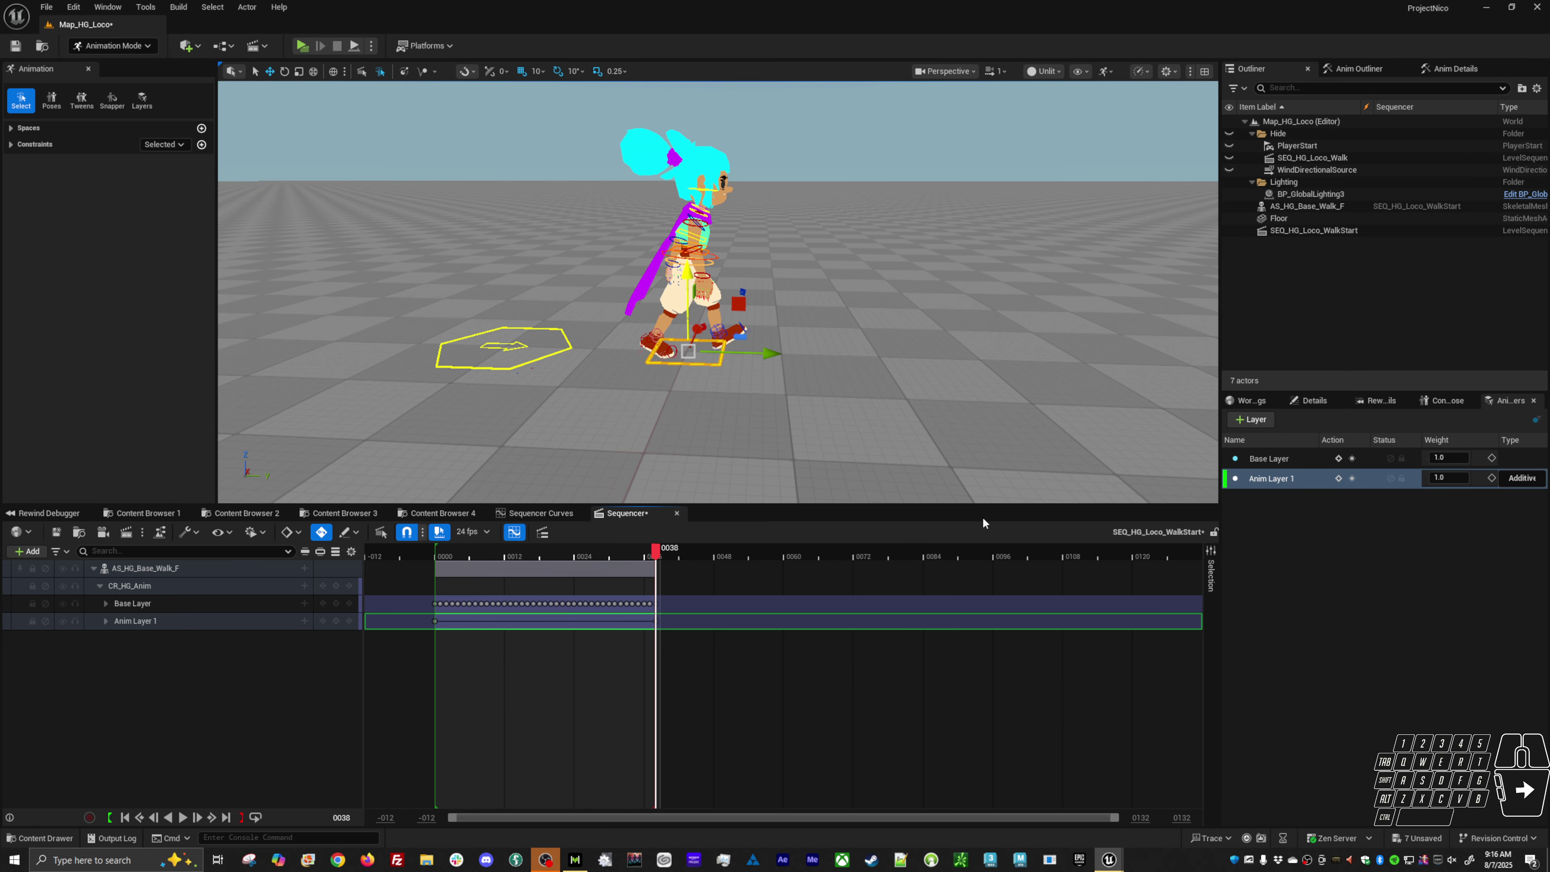
pyautogui.click(1270, 459)
pyautogui.click(545, 514)
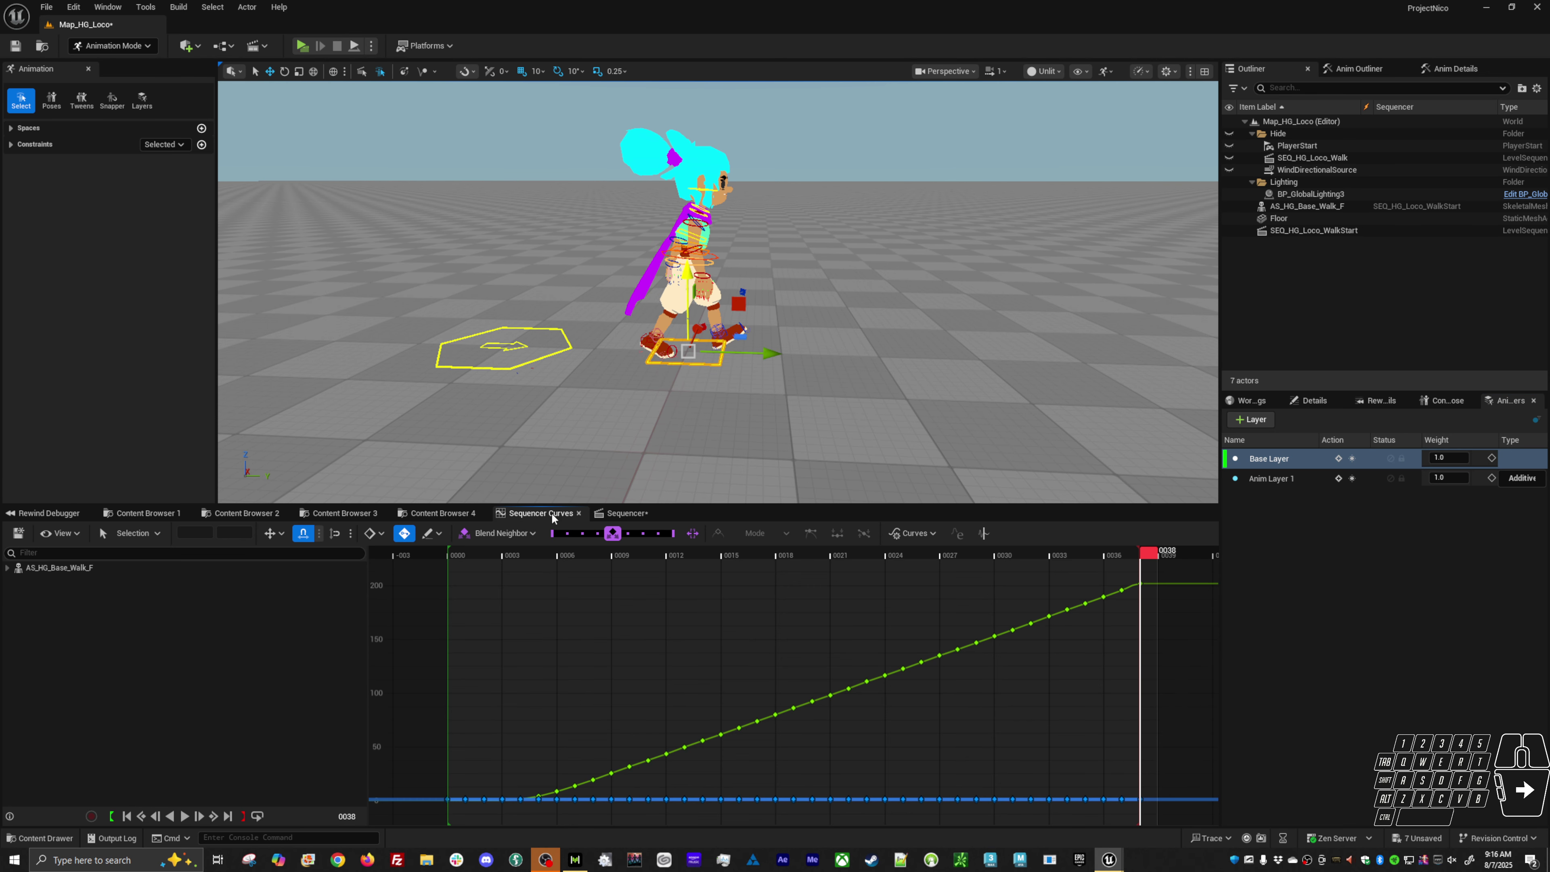
# Step: Isolate the body offset control's Location Y curve in the base layer and select all its keys
pyautogui.click(1038, 625)
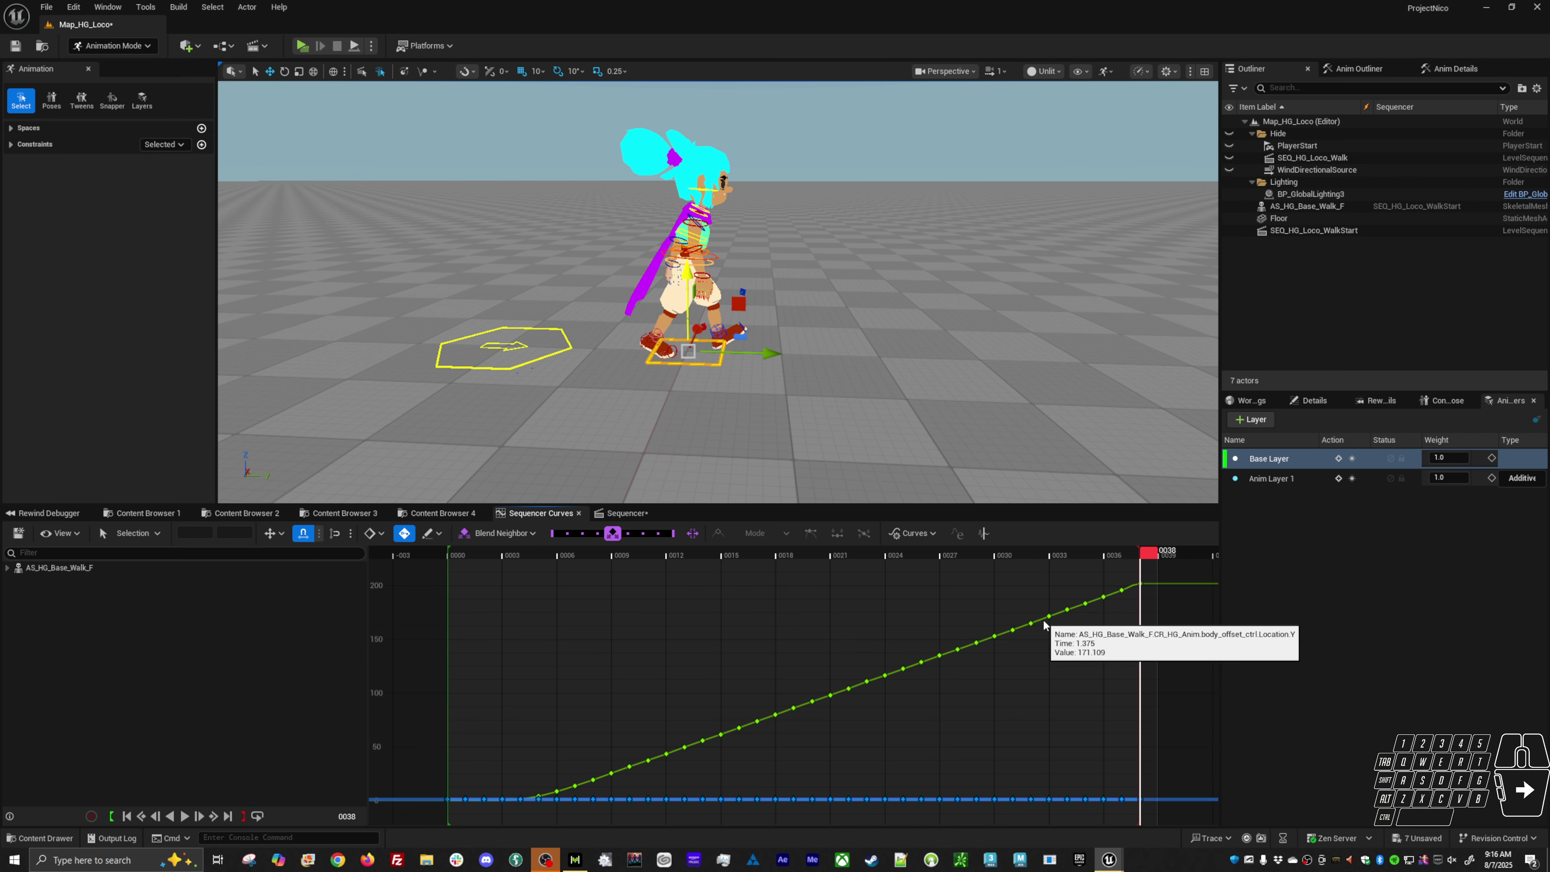
pyautogui.doubleClick(1038, 625)
pyautogui.click(1455, 68)
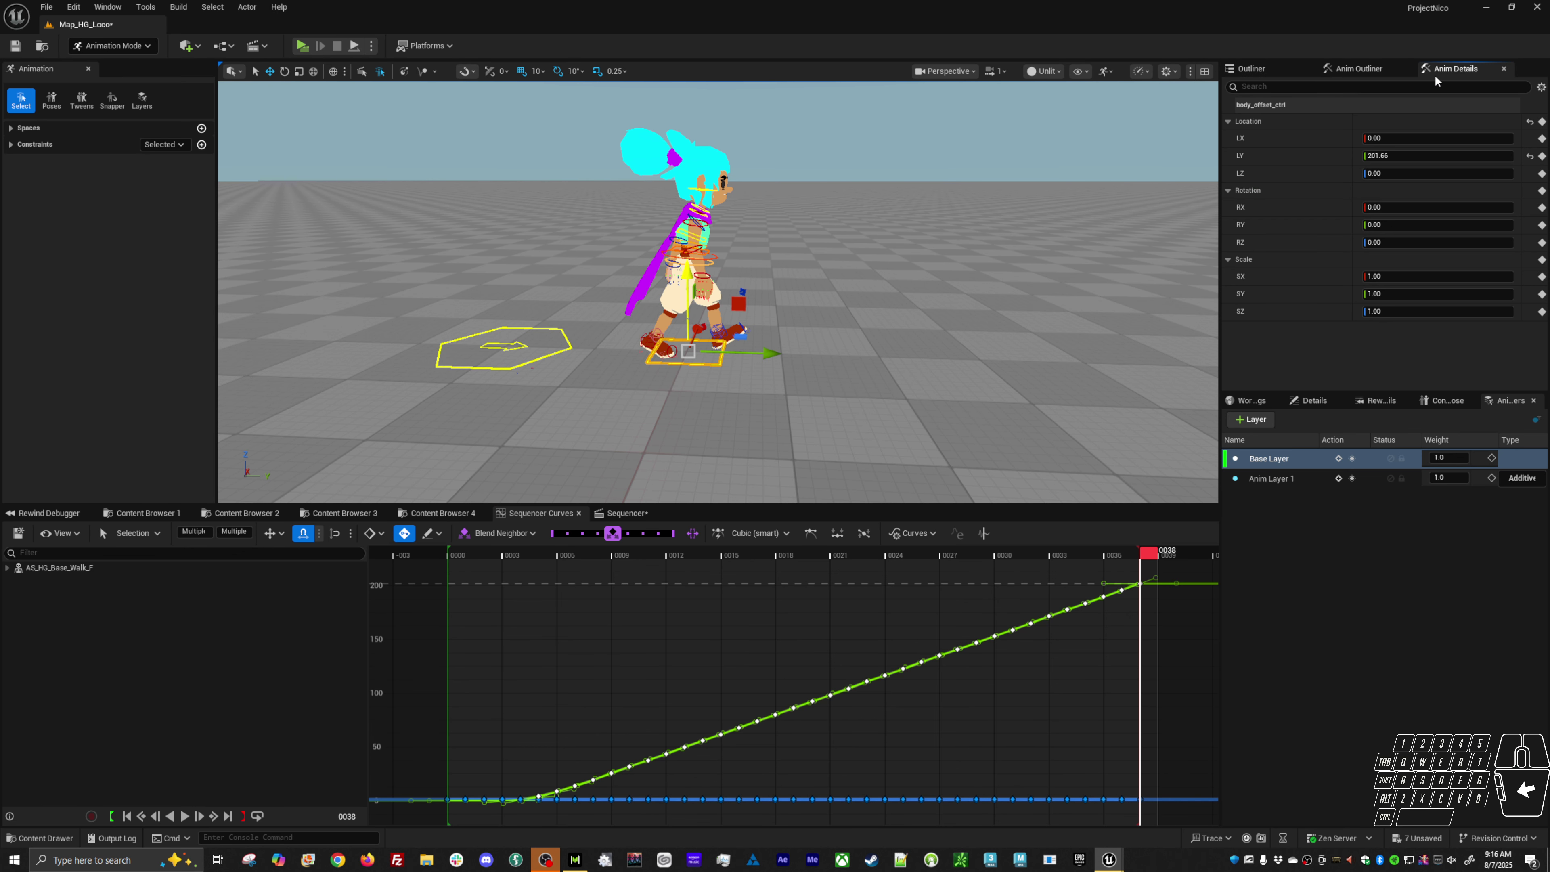
pyautogui.click(1282, 156)
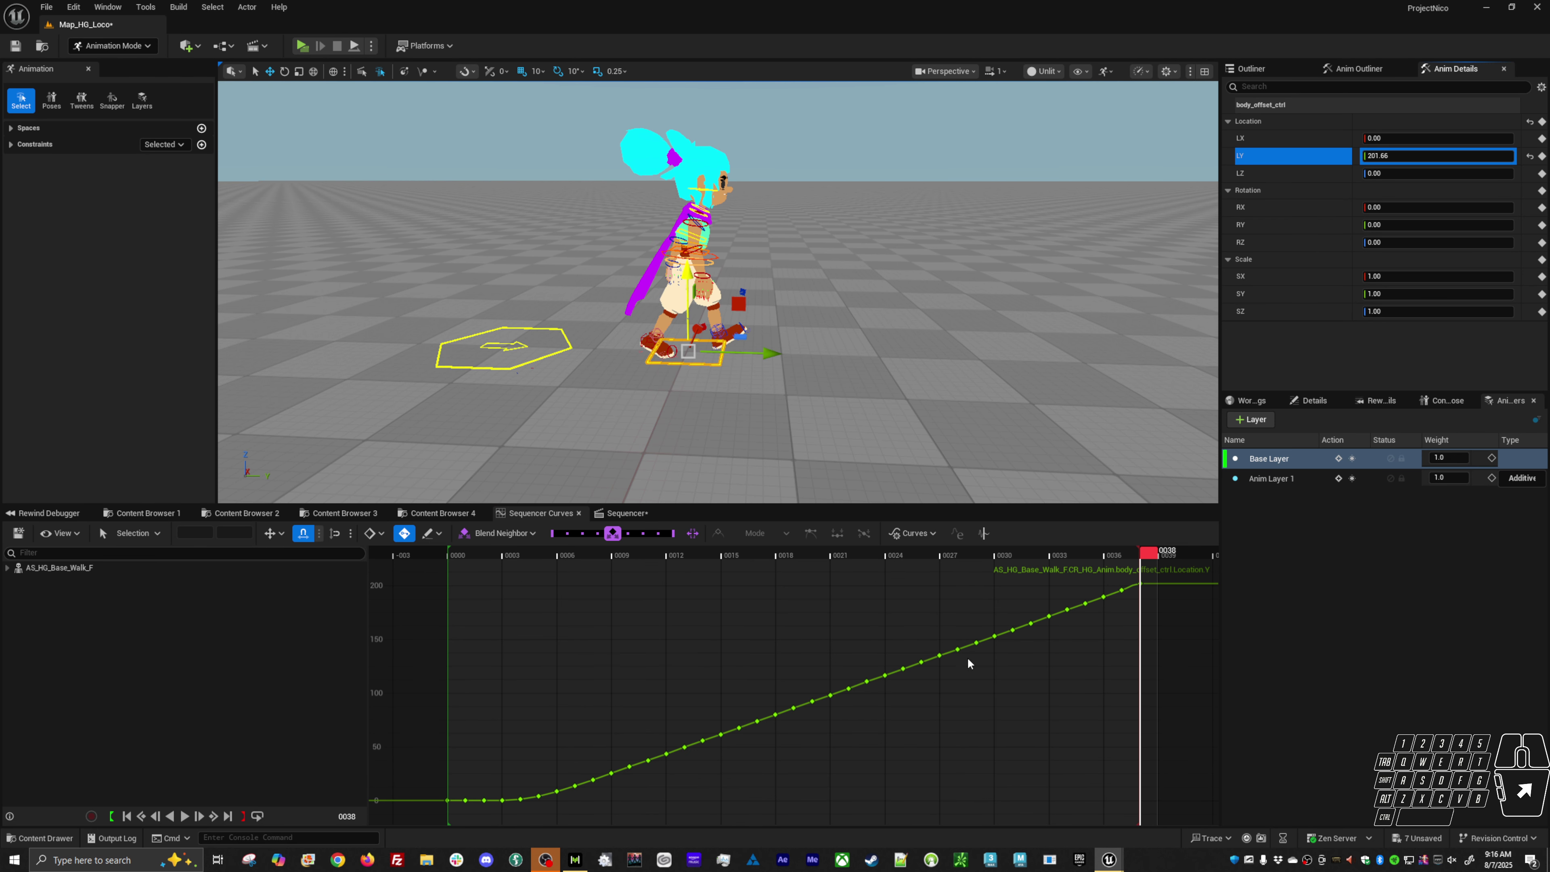
pyautogui.doubleClick(967, 646)
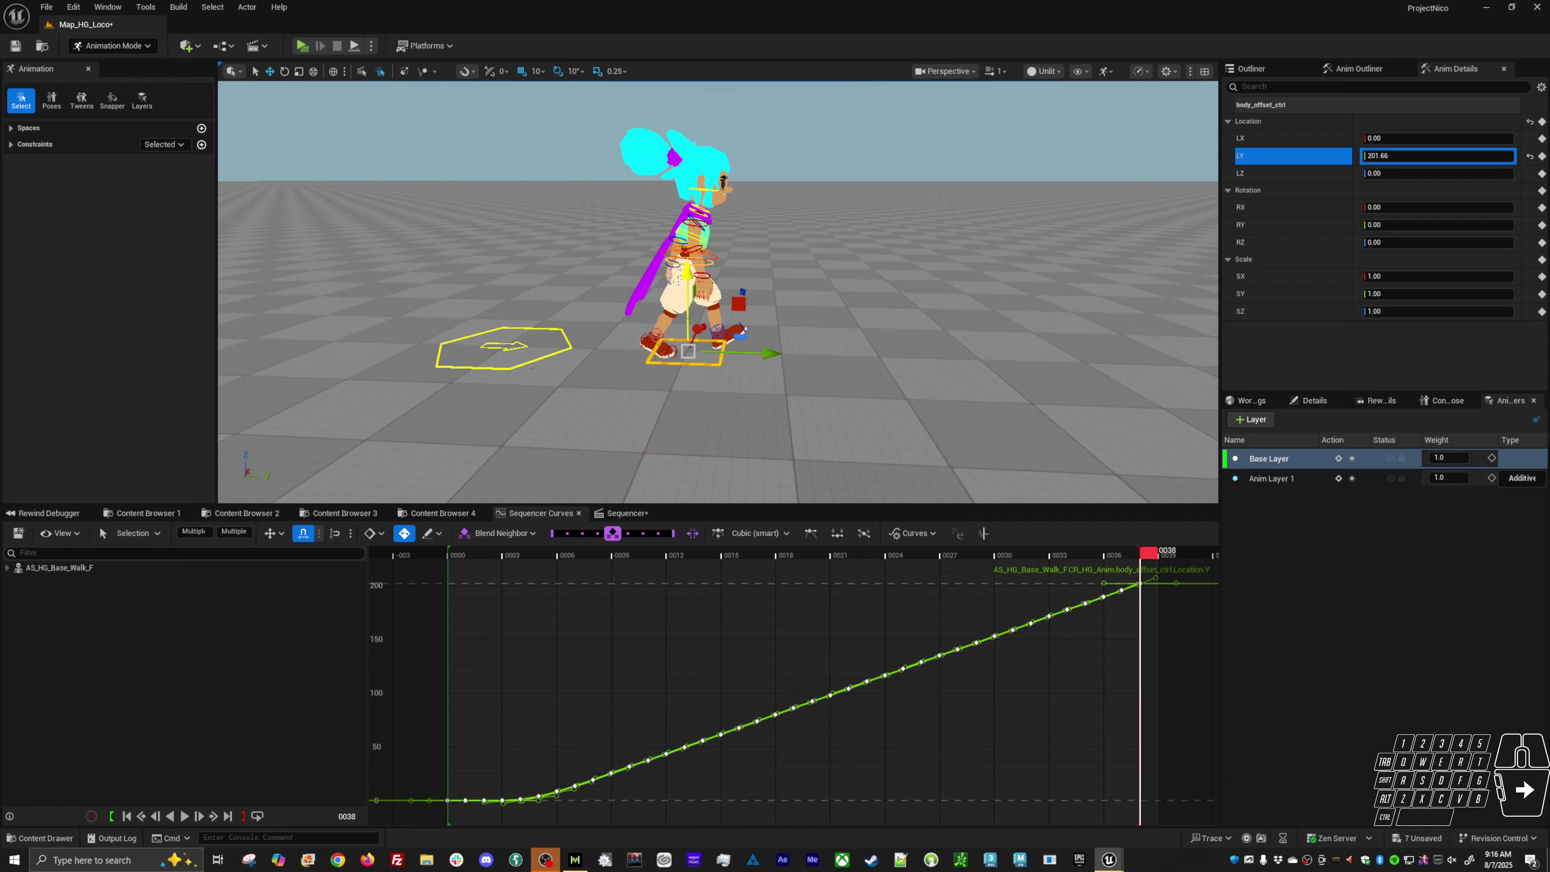
# Step: Create an additive animation layer named root for the global control at frame 0
pyautogui.click(571, 348)
pyautogui.click(1273, 480)
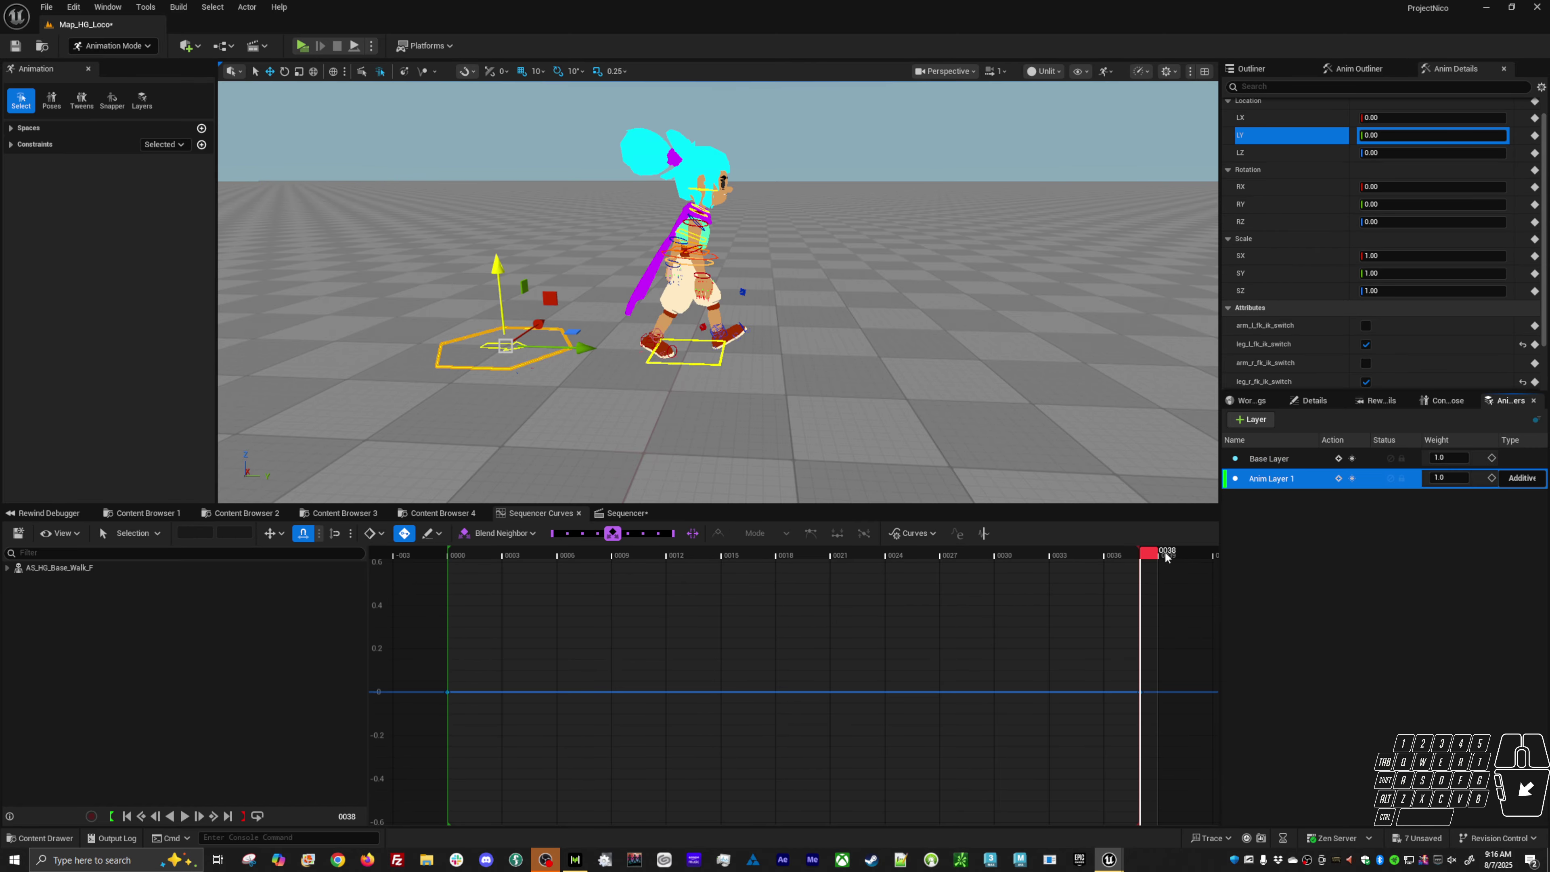
pyautogui.click(459, 556)
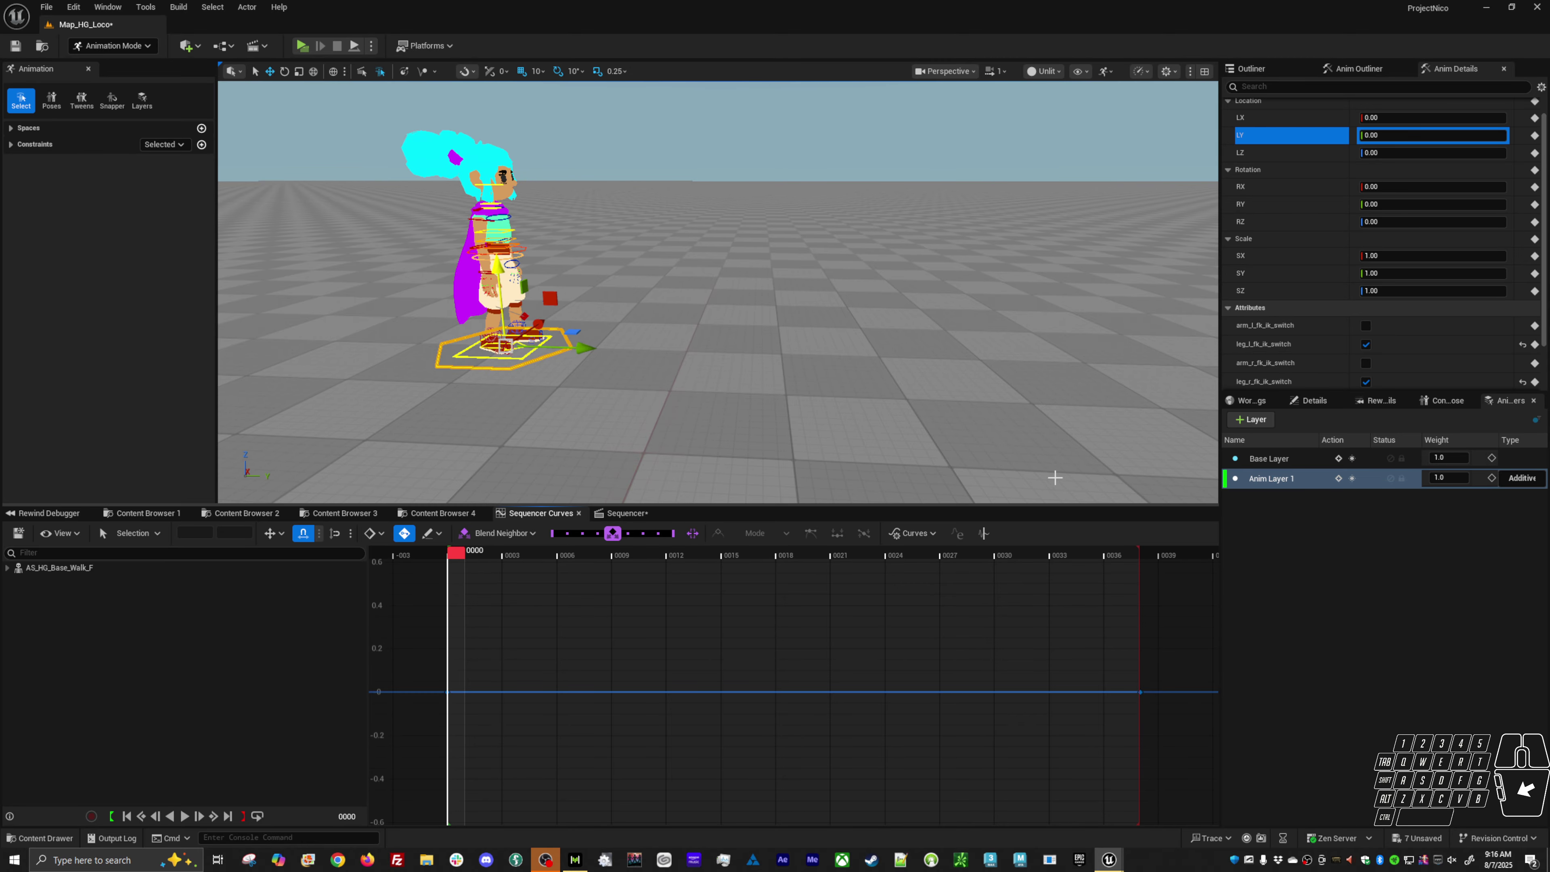
pyautogui.click(1251, 419)
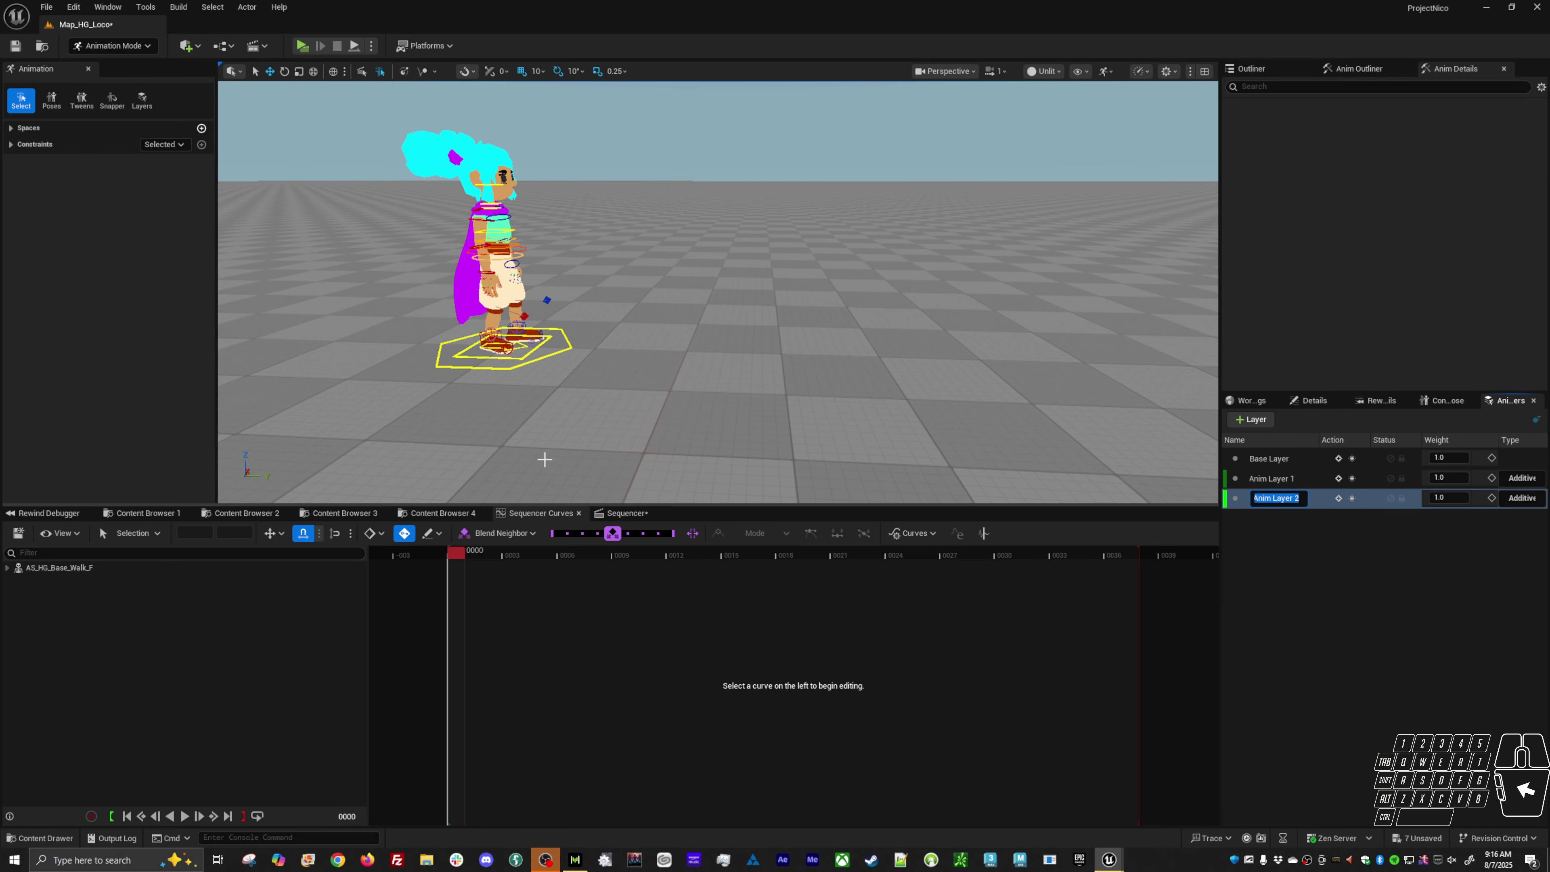
pyautogui.write('root')
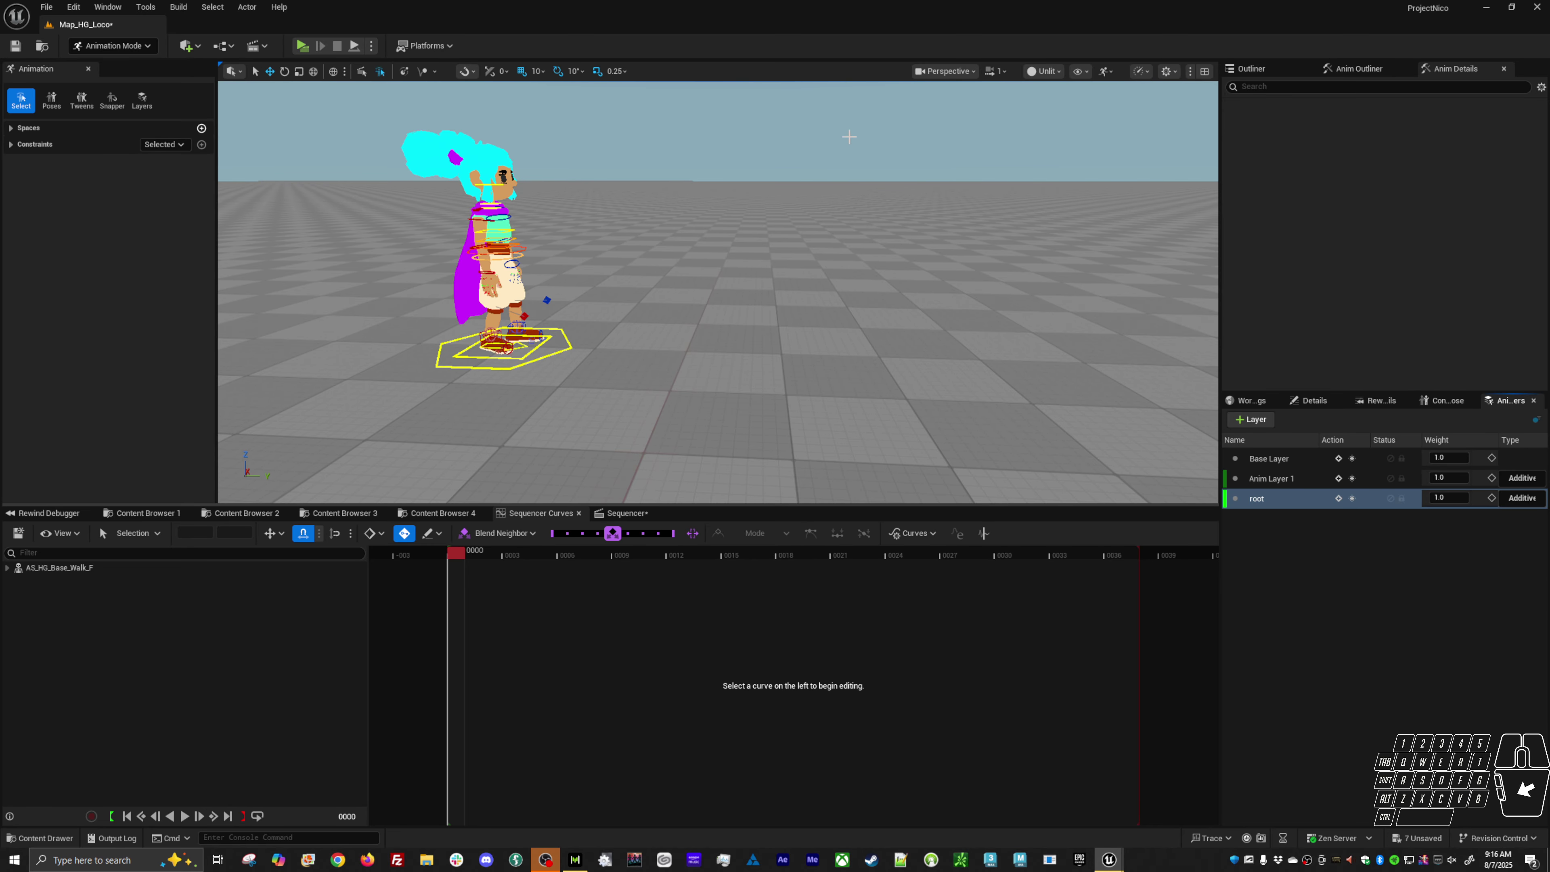
# Step: Copy all the body offset control's Location Y keys from the base layer
pyautogui.click(582, 337)
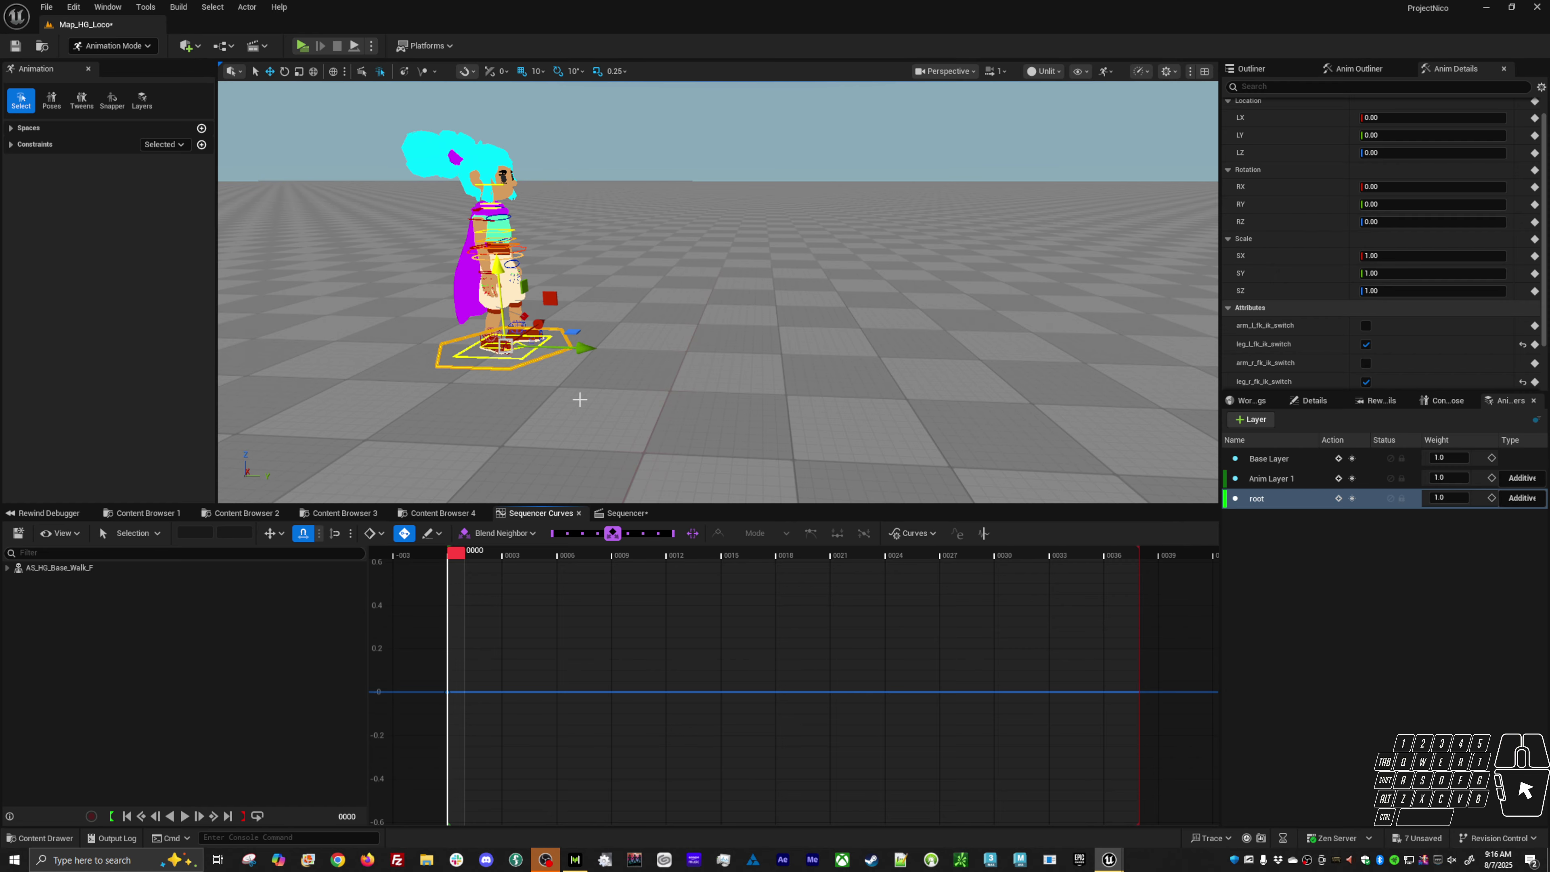
pyautogui.click(461, 356)
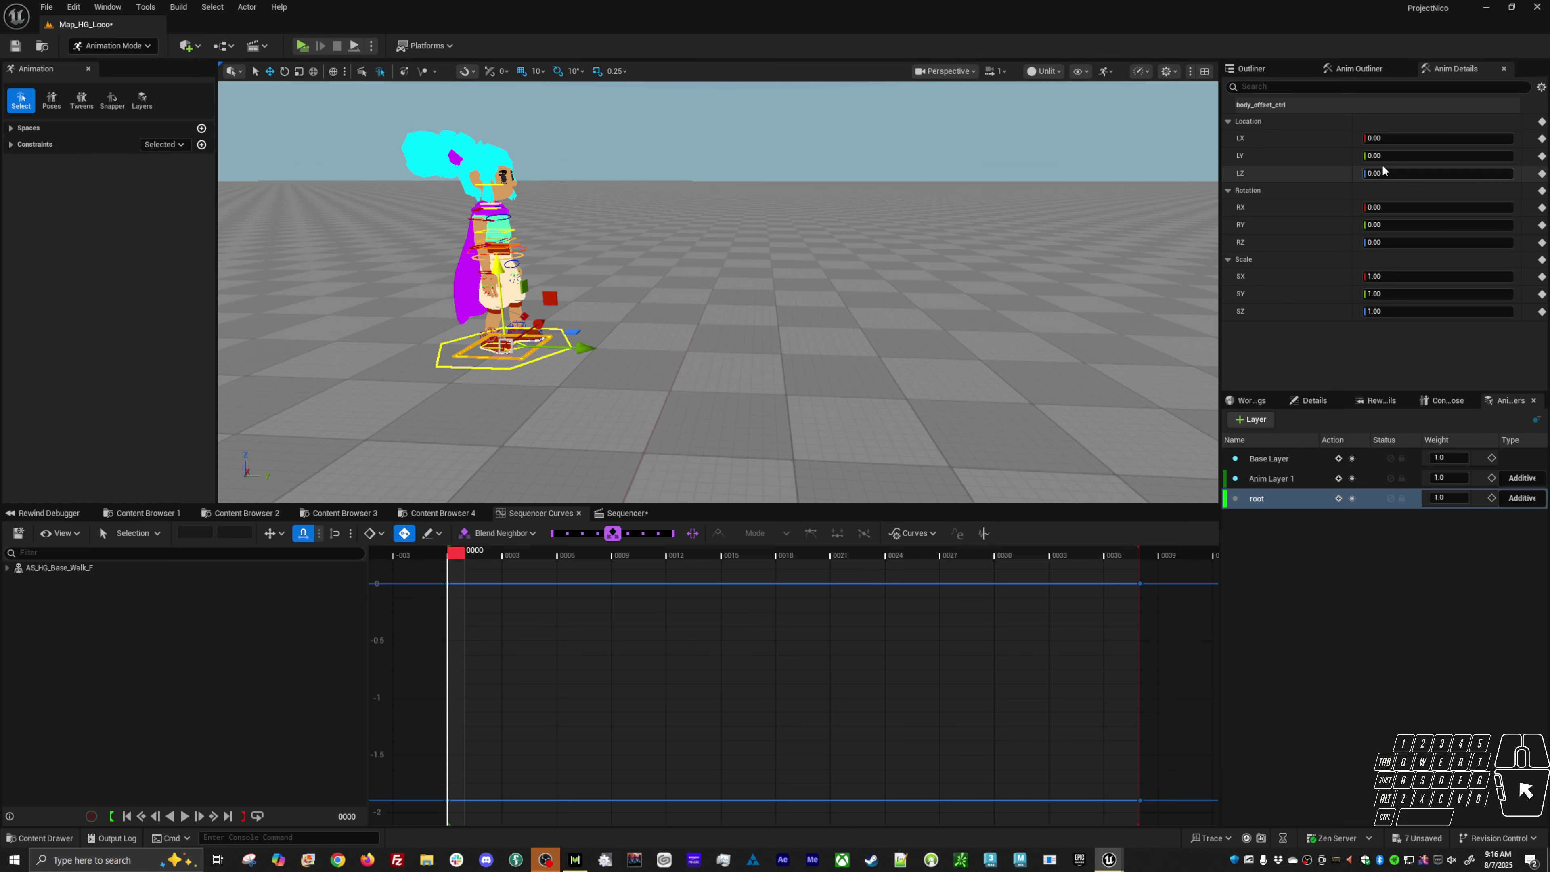
pyautogui.click(1285, 467)
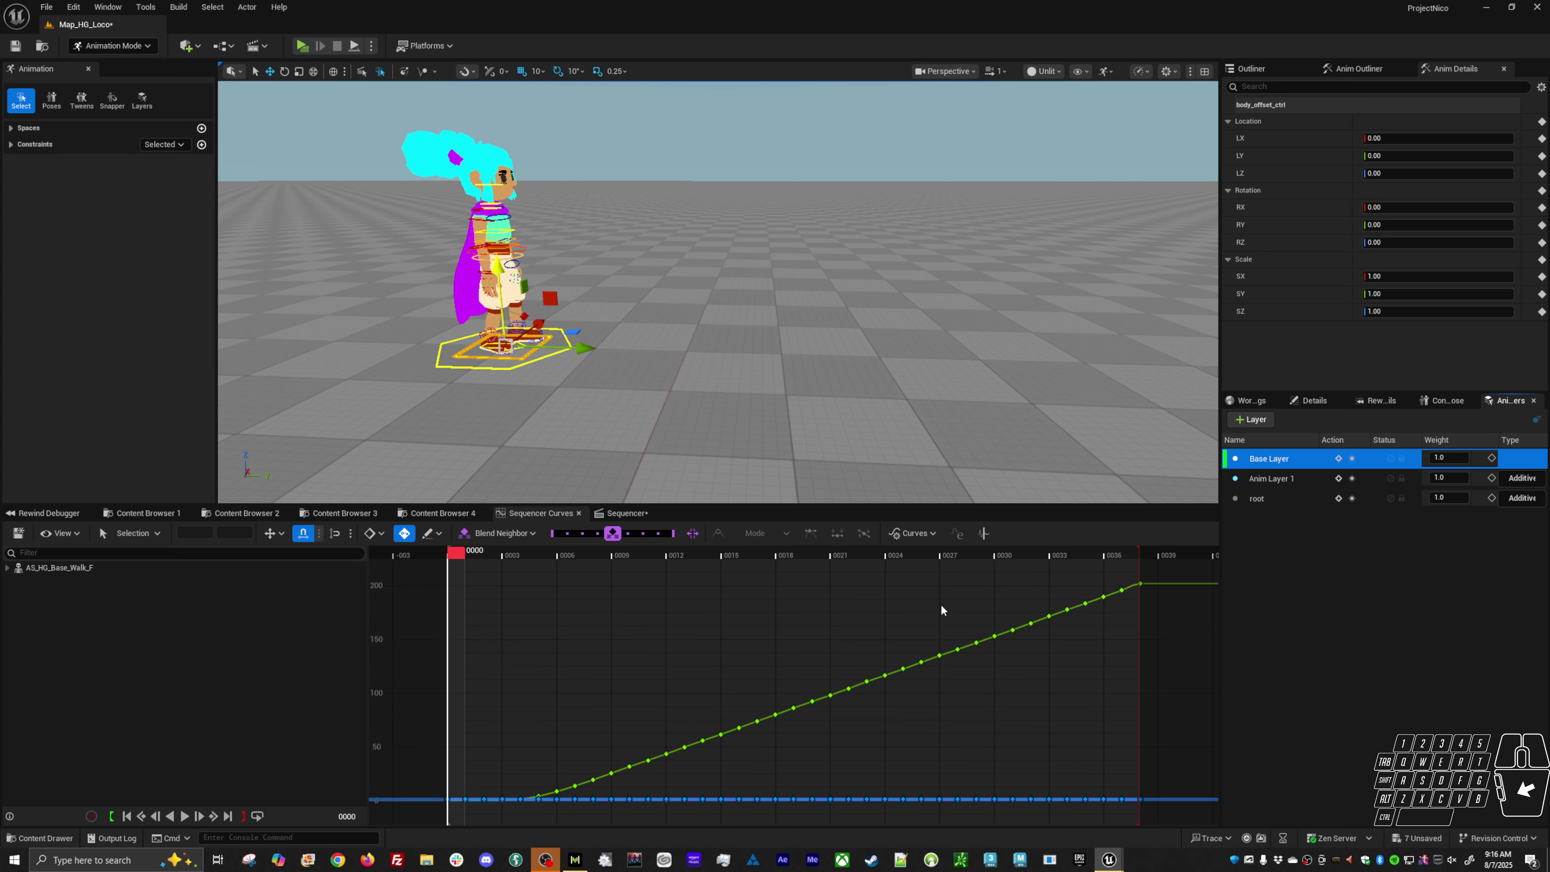
pyautogui.doubleClick(859, 688)
pyautogui.hotkey('ctrl', 'c')
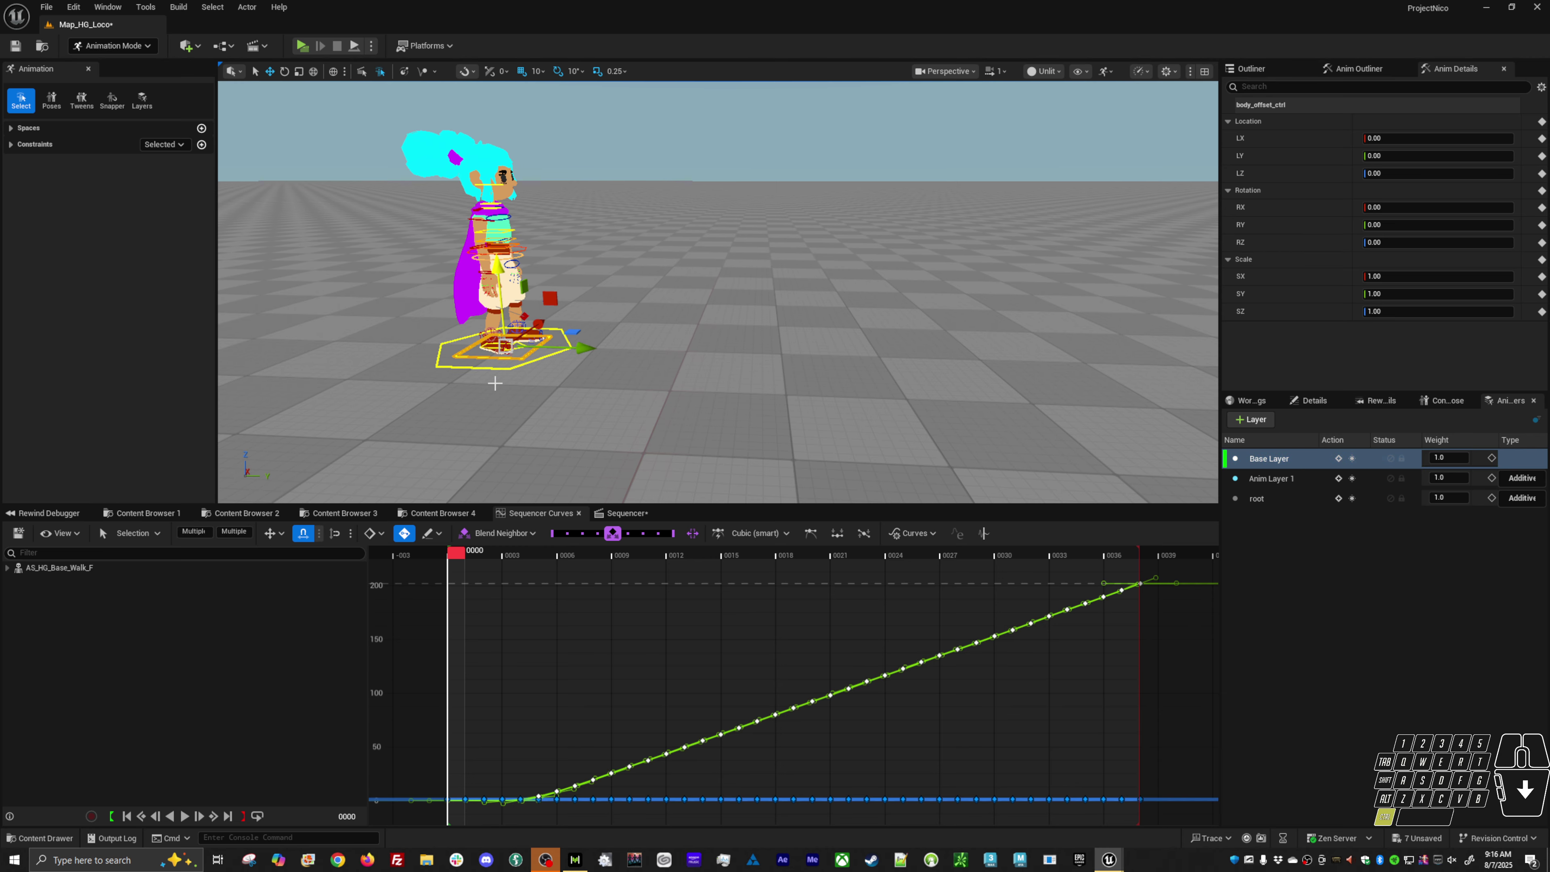
# Step: Paste the copied keys onto the global control's Location Y in the root layer at frame 0, and scrub to frame 34
pyautogui.click(460, 368)
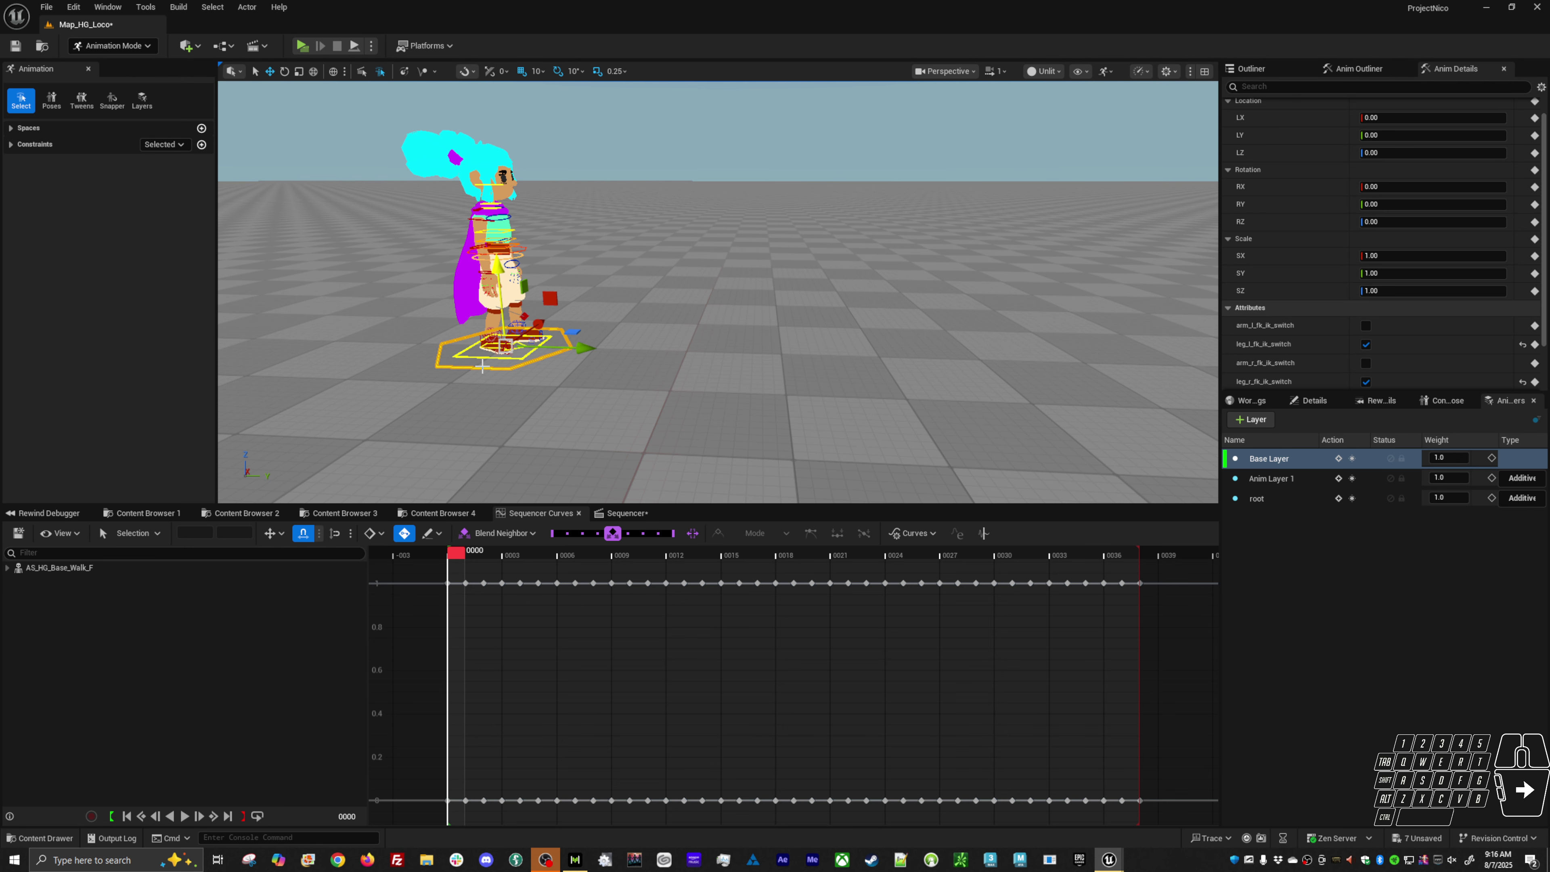
pyautogui.click(1261, 505)
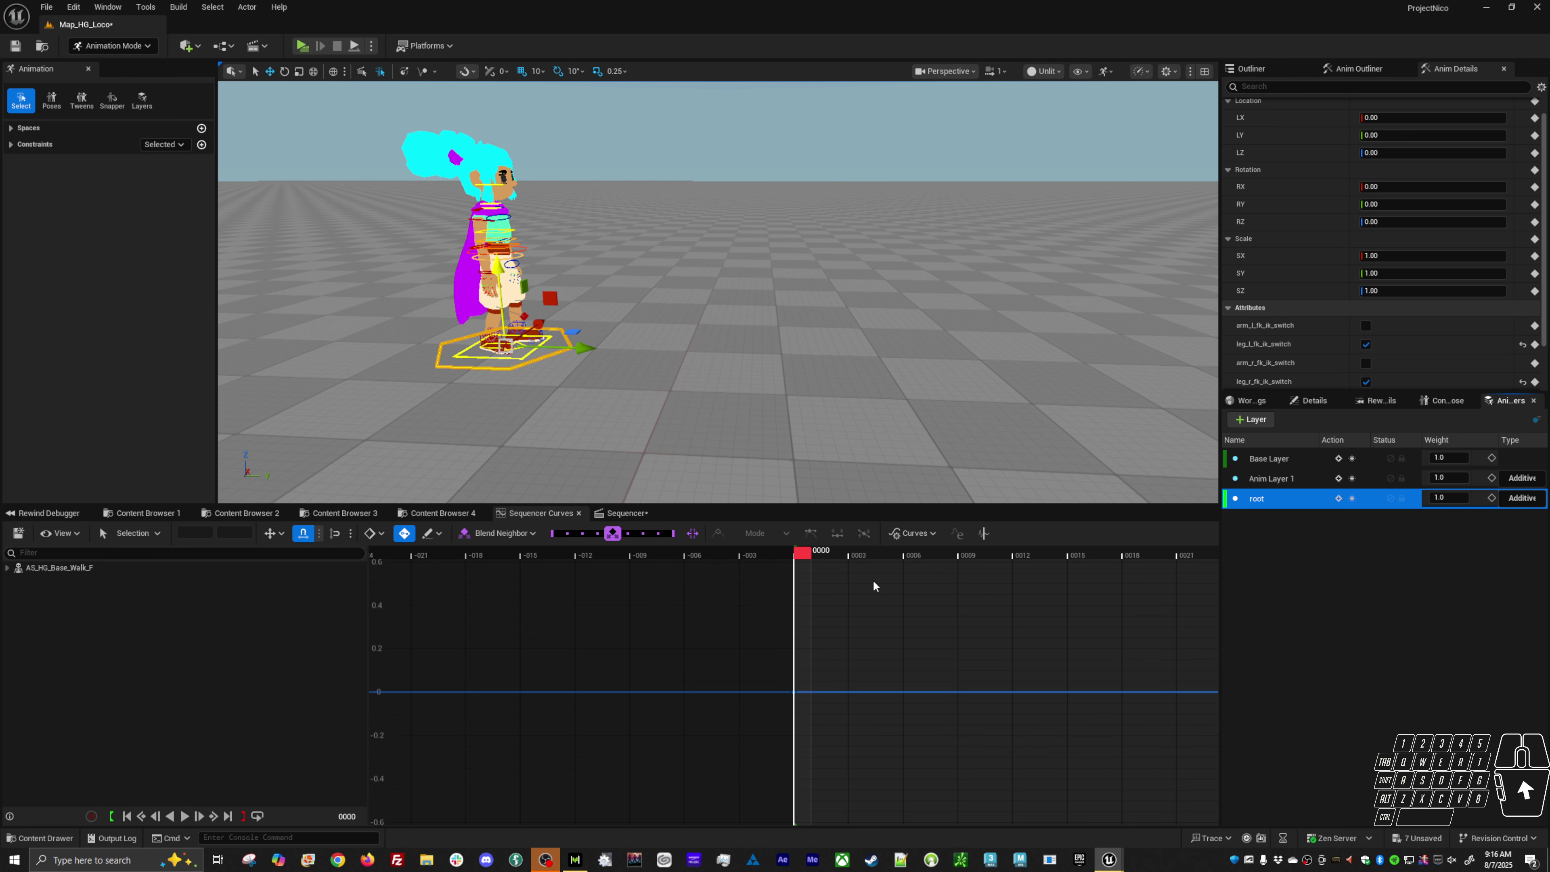
pyautogui.click(806, 554)
pyautogui.click(1258, 139)
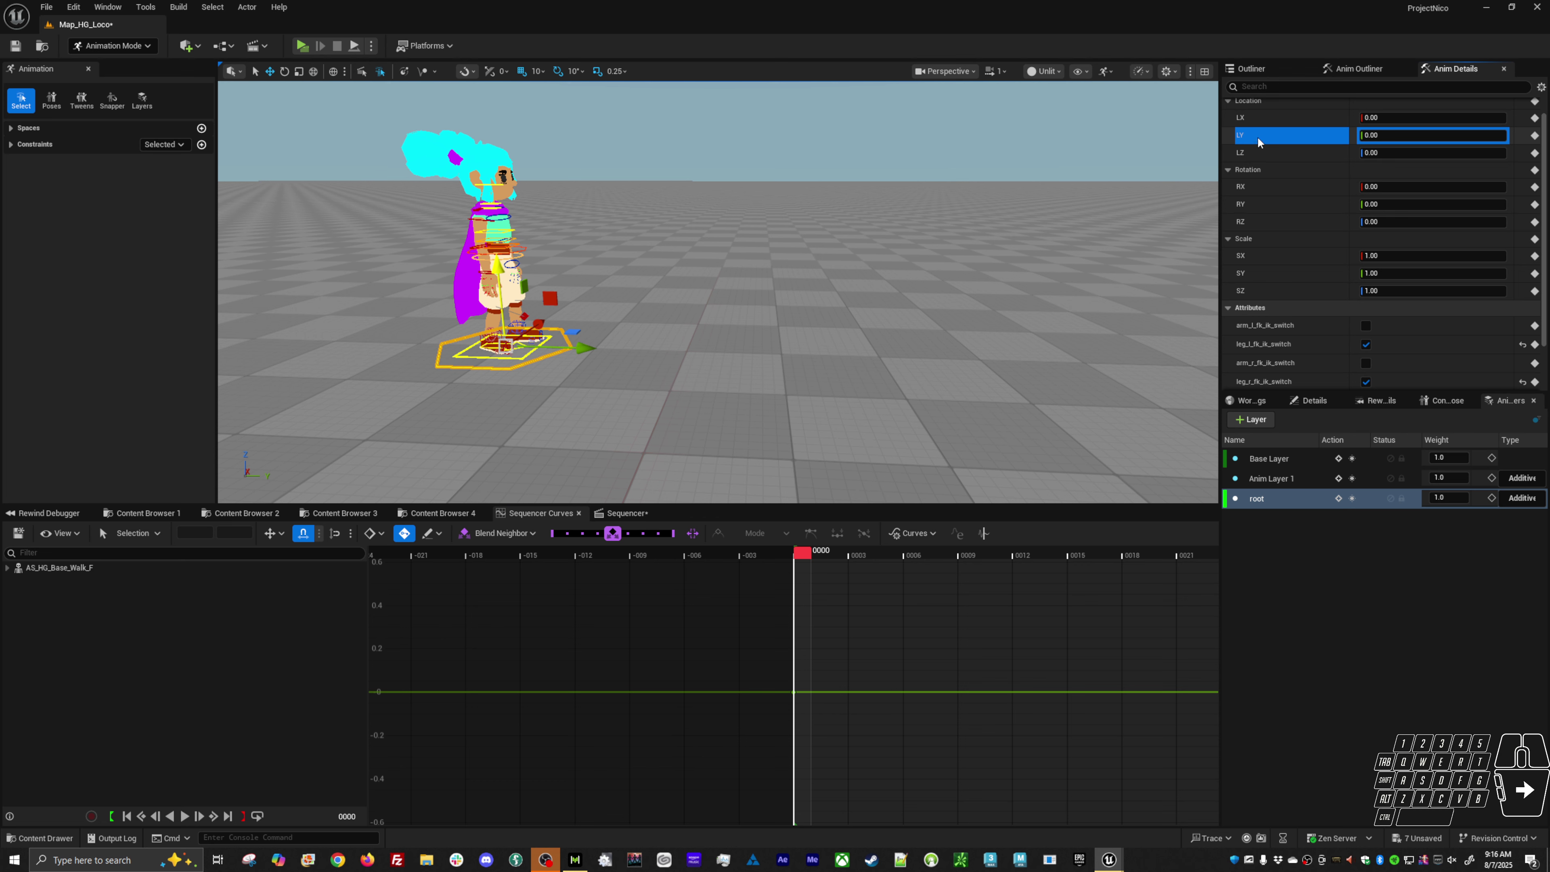
pyautogui.moveTo(838, 635); pyautogui.dragTo(745, 708)
pyautogui.hotkey('ctrl', 'v')
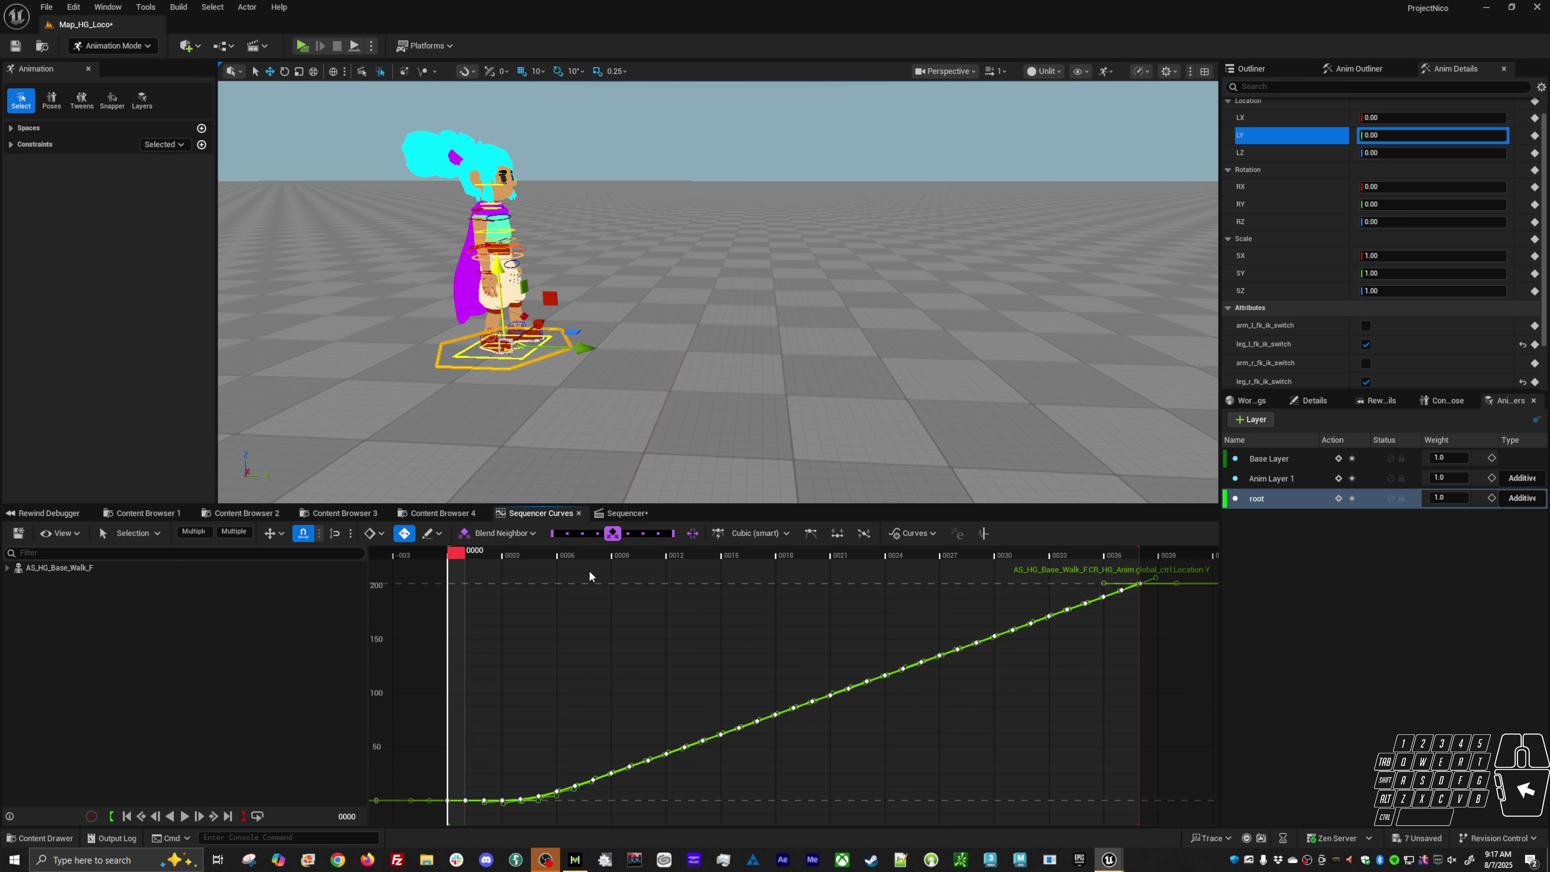
pyautogui.moveTo(464, 553); pyautogui.dragTo(1078, 570)
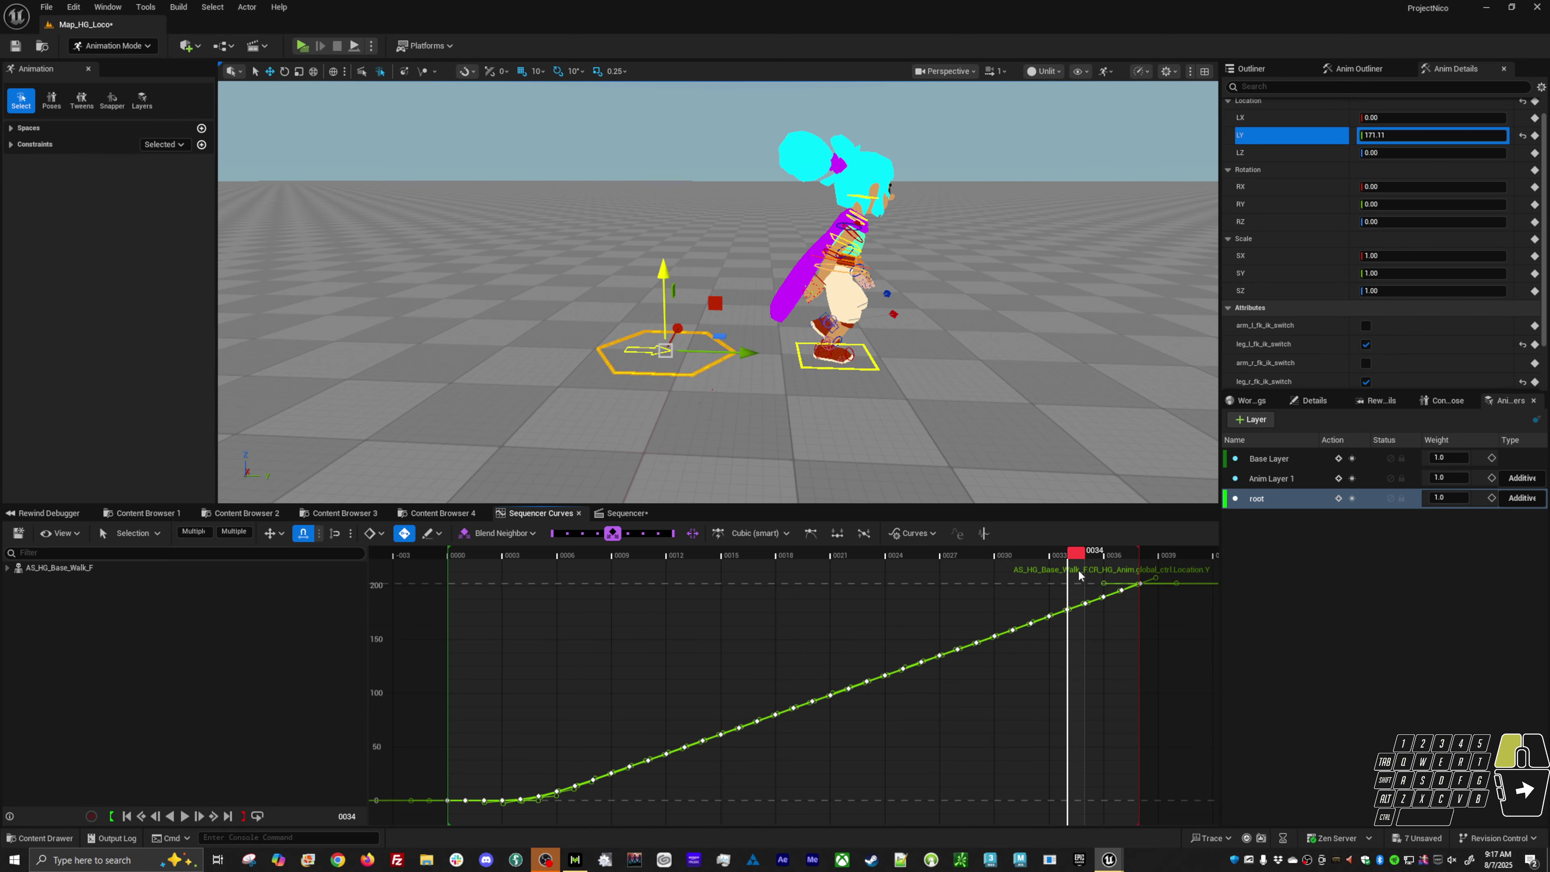
# Step: Set the Location Y keys of the root and body offset controls in the base layer to 0
pyautogui.click(649, 353)
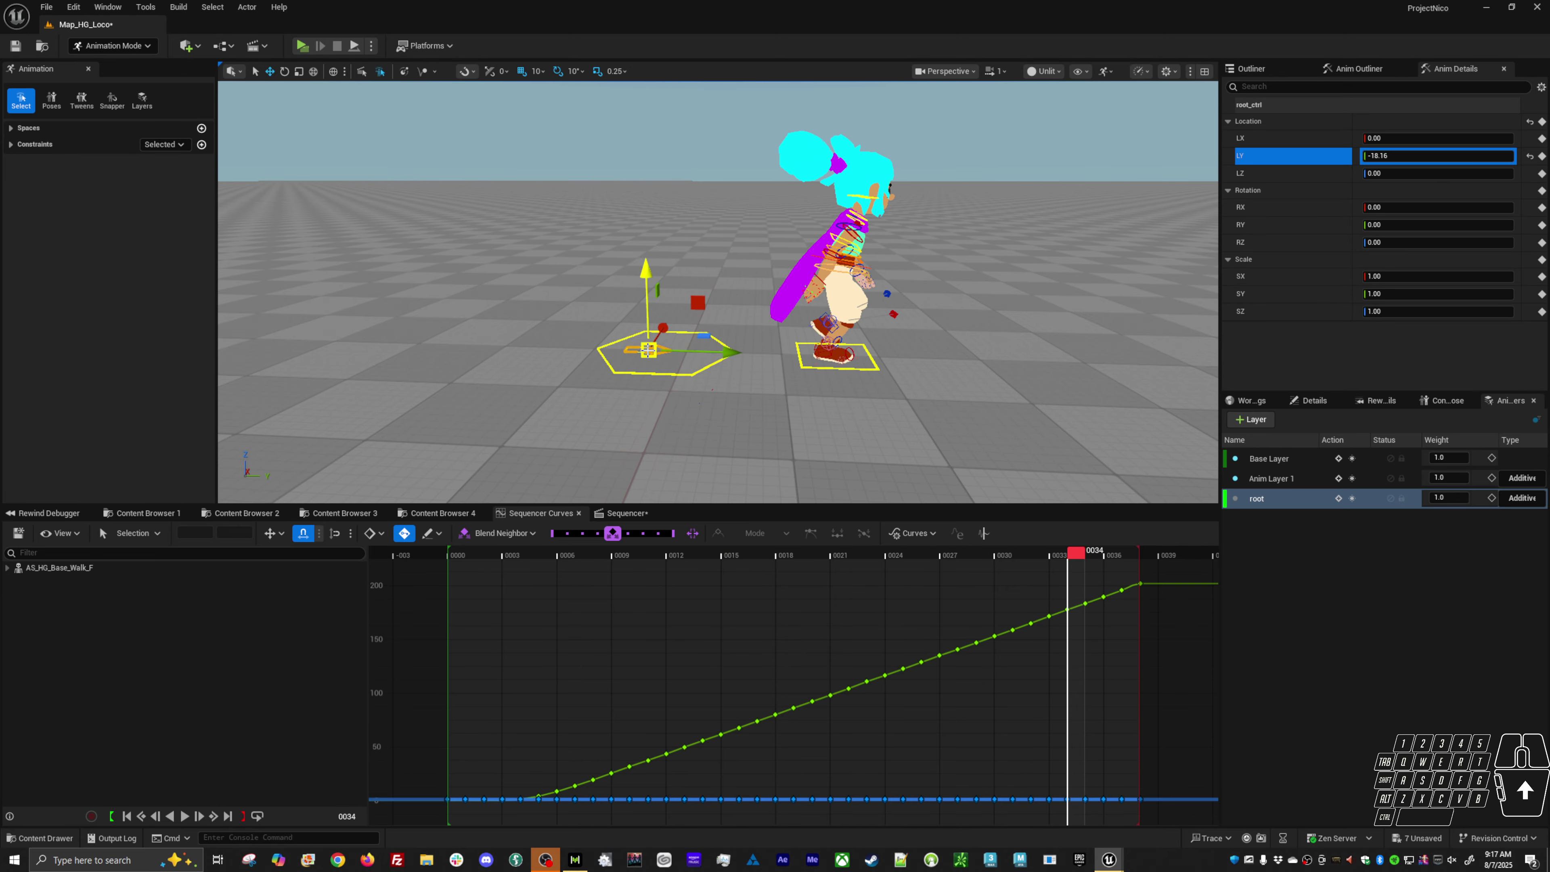
pyautogui.keyDown('shift'); pyautogui.click(853, 367); pyautogui.keyUp('shift')
pyautogui.click(1271, 459)
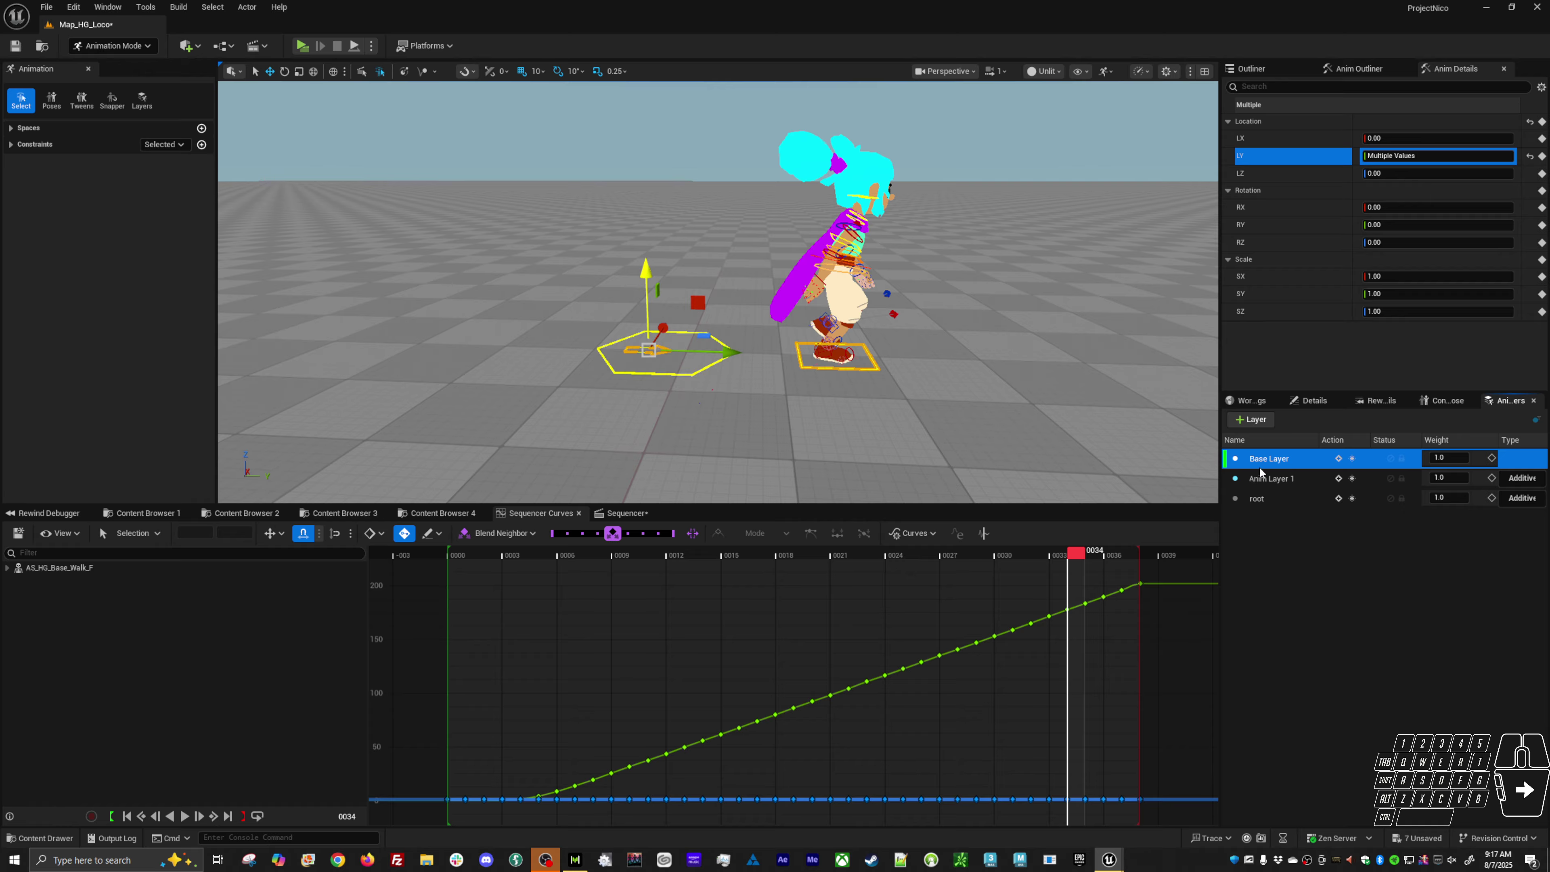
pyautogui.doubleClick(957, 653)
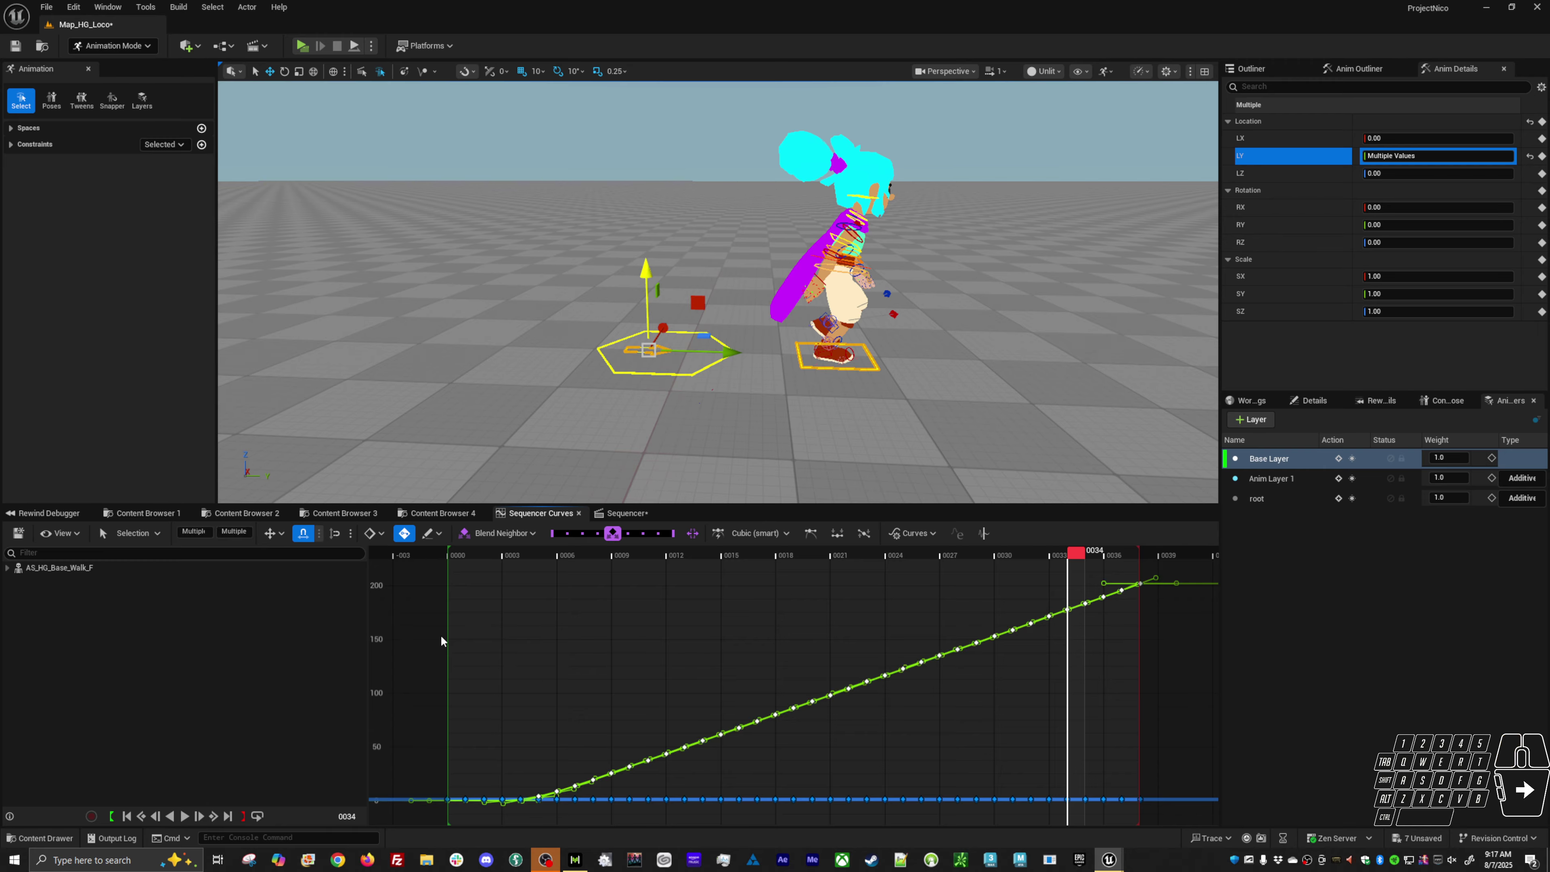
pyautogui.click(237, 535)
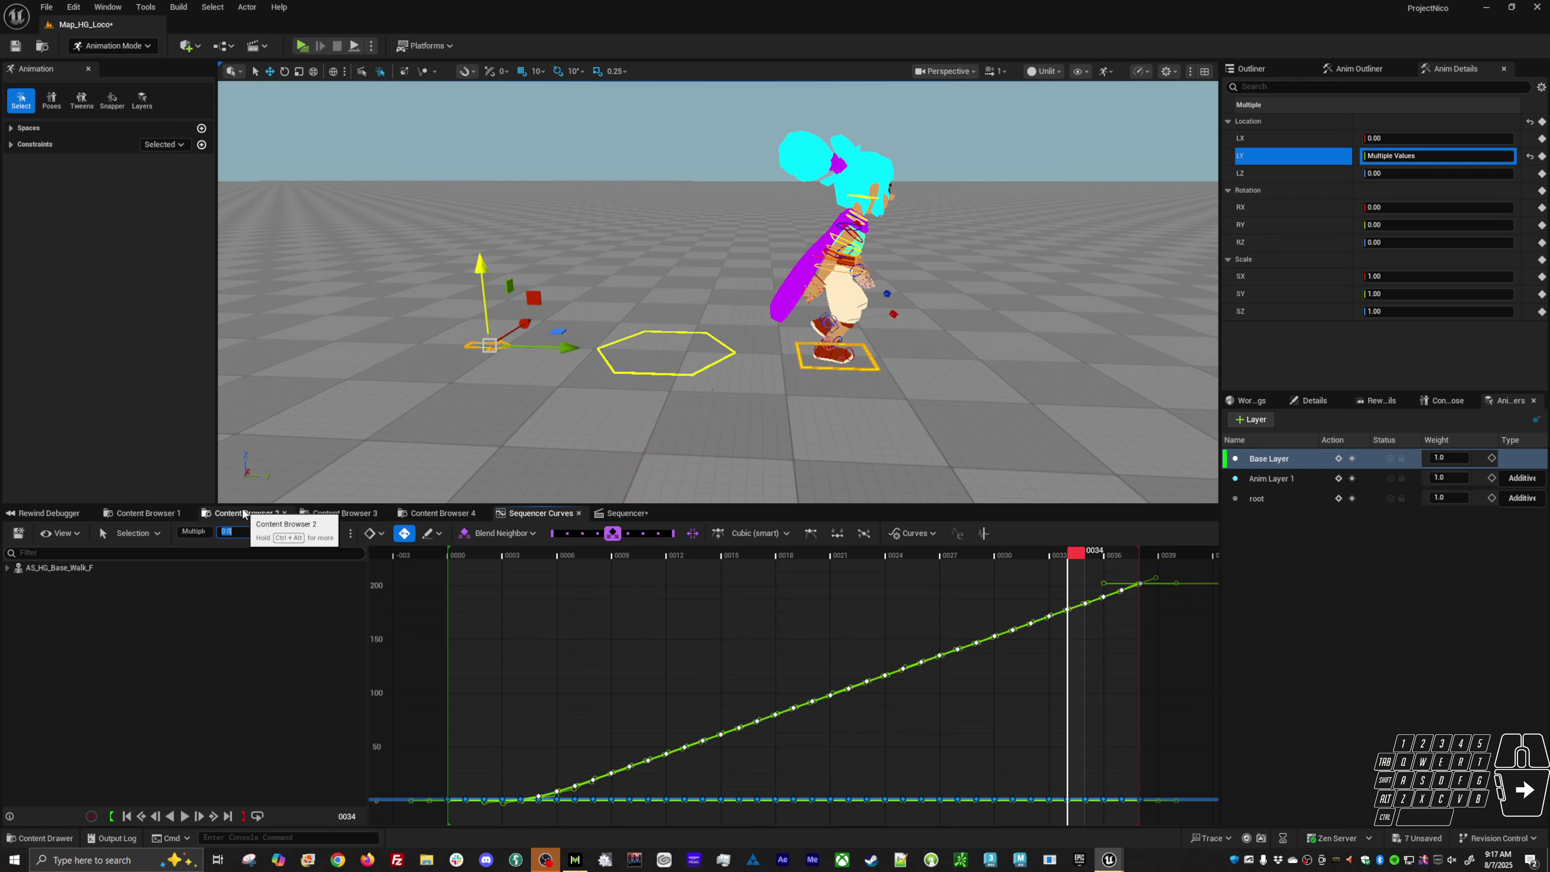
# Step: Try to set all the body offset control's Location Y keys in the base layer to 0 on their own
pyautogui.click(803, 365)
pyautogui.click(797, 358)
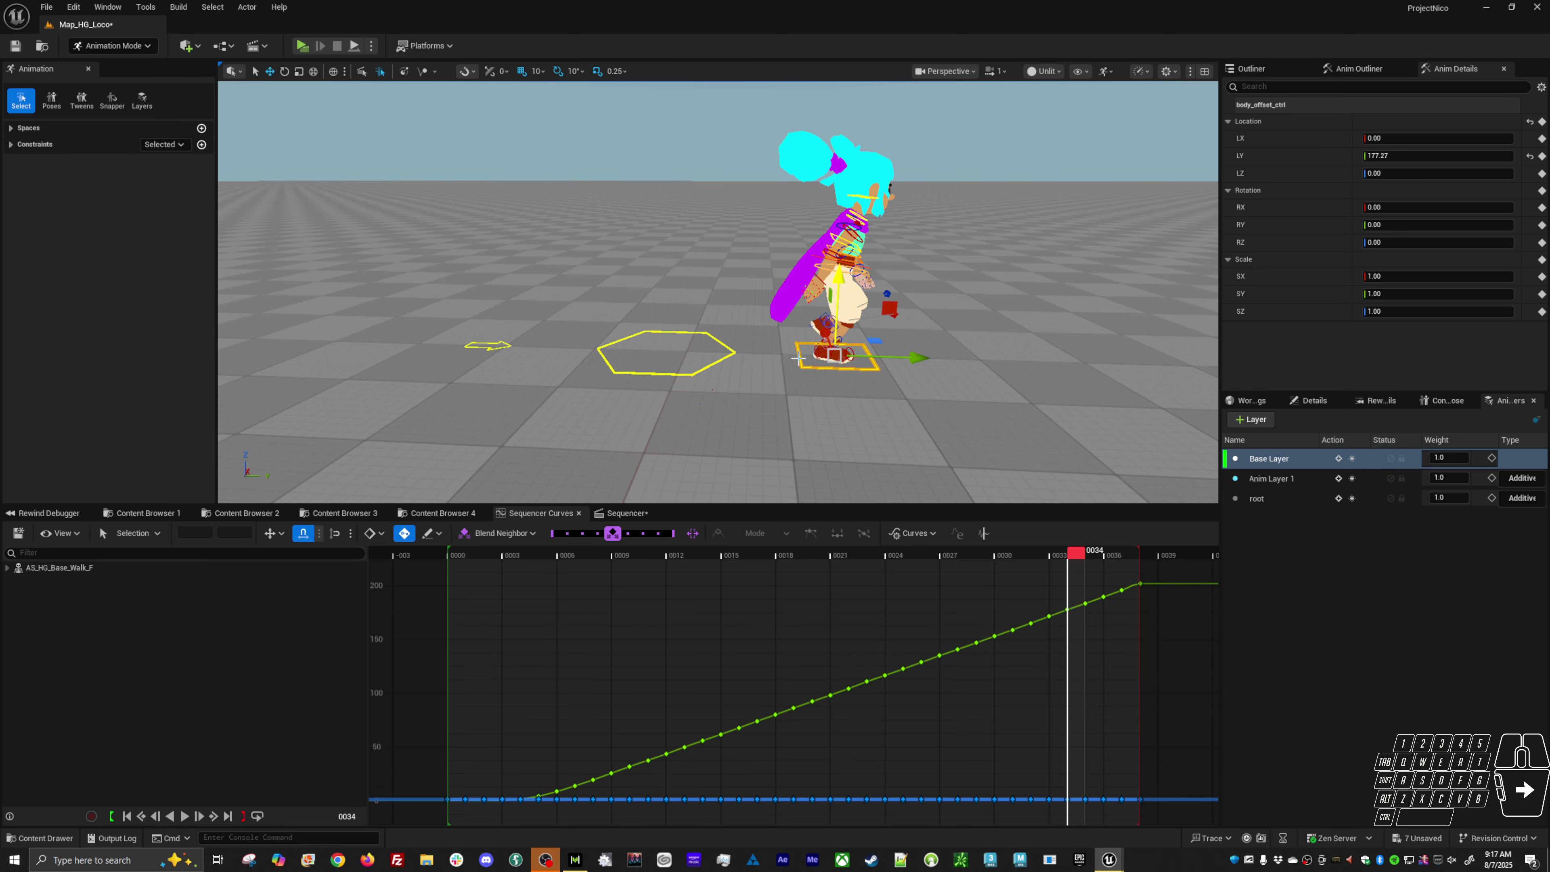
pyautogui.doubleClick(894, 669)
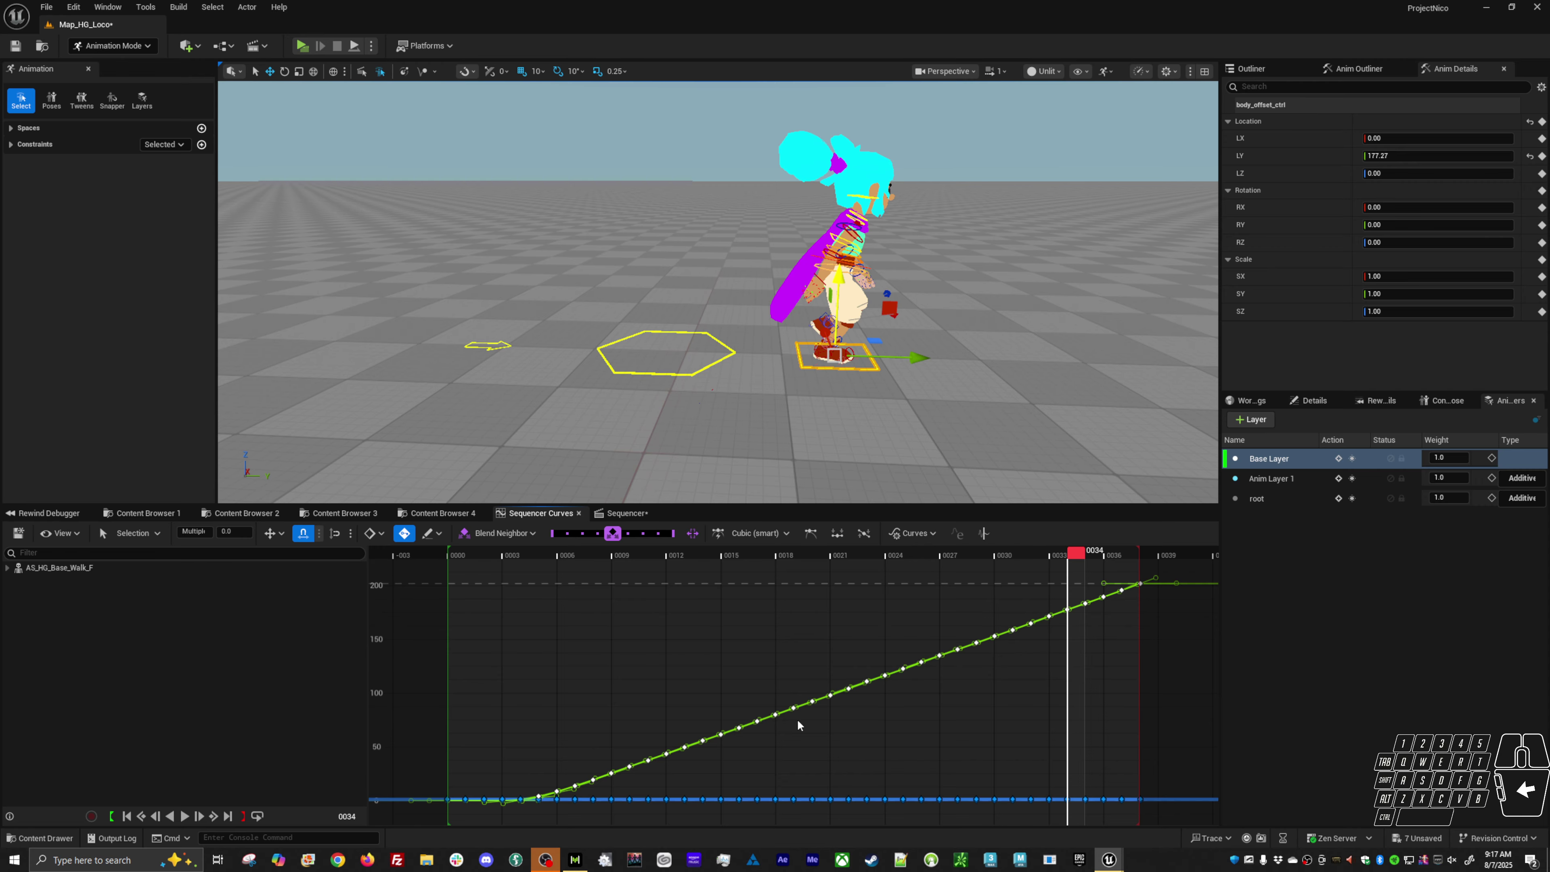
pyautogui.click(1282, 458)
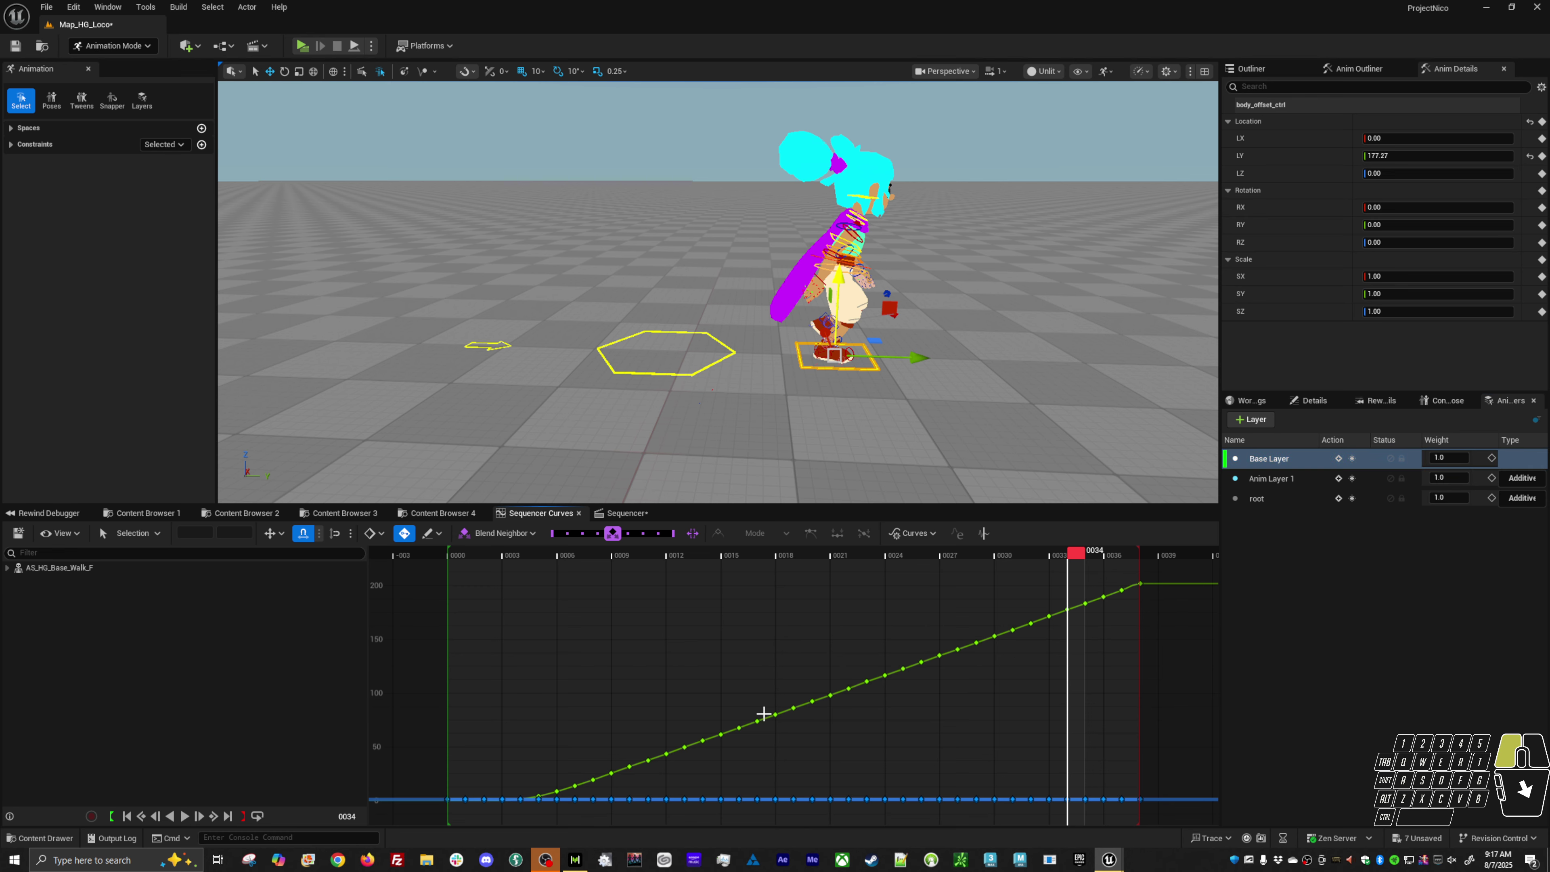
pyautogui.doubleClick(763, 711)
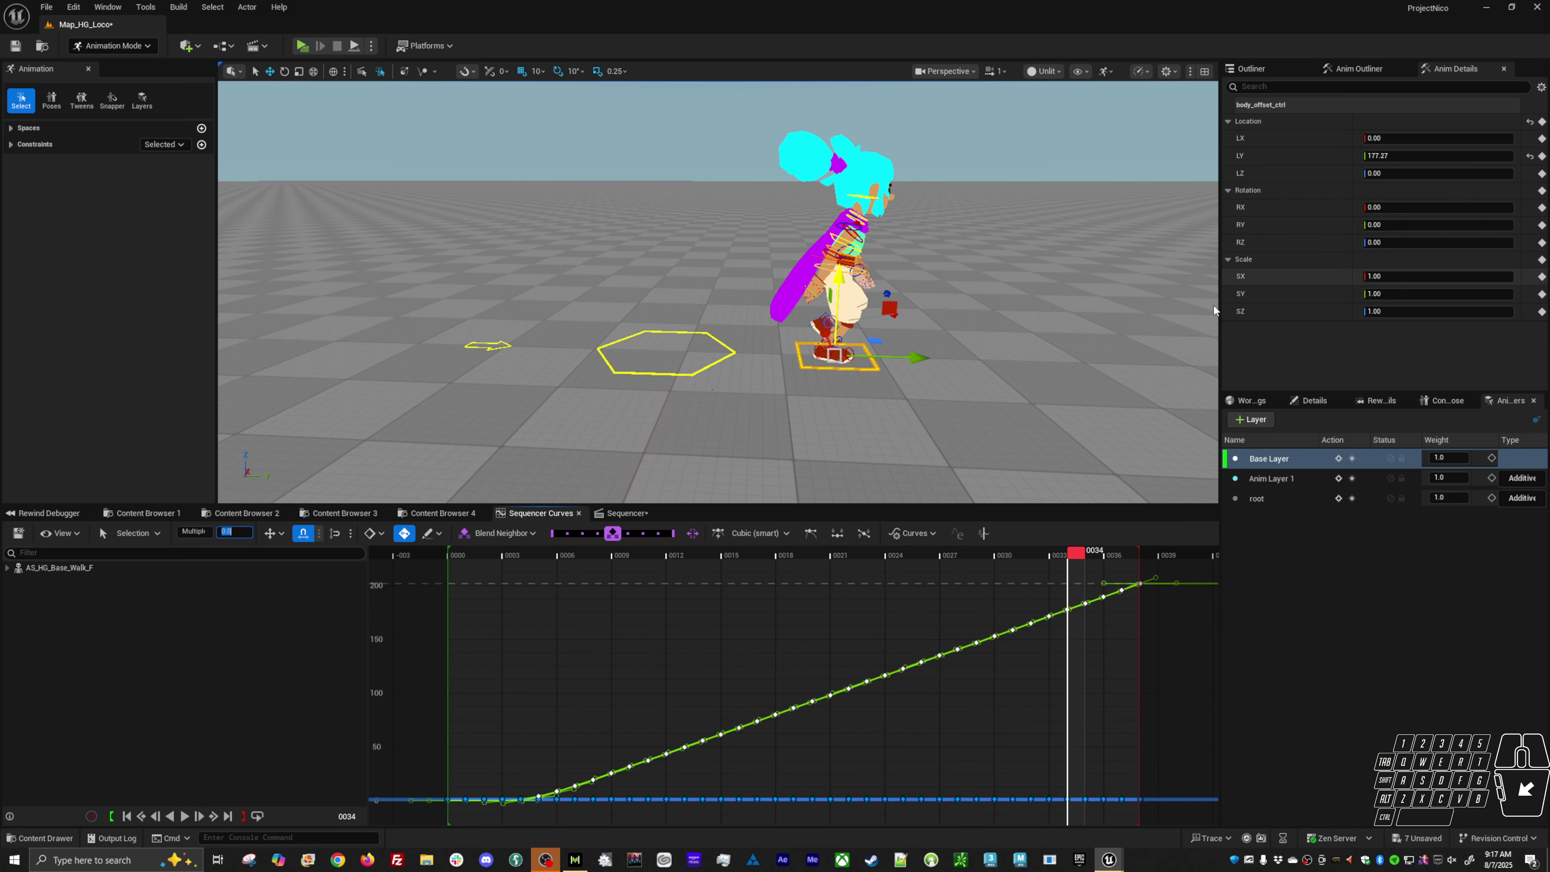
pyautogui.click(818, 650)
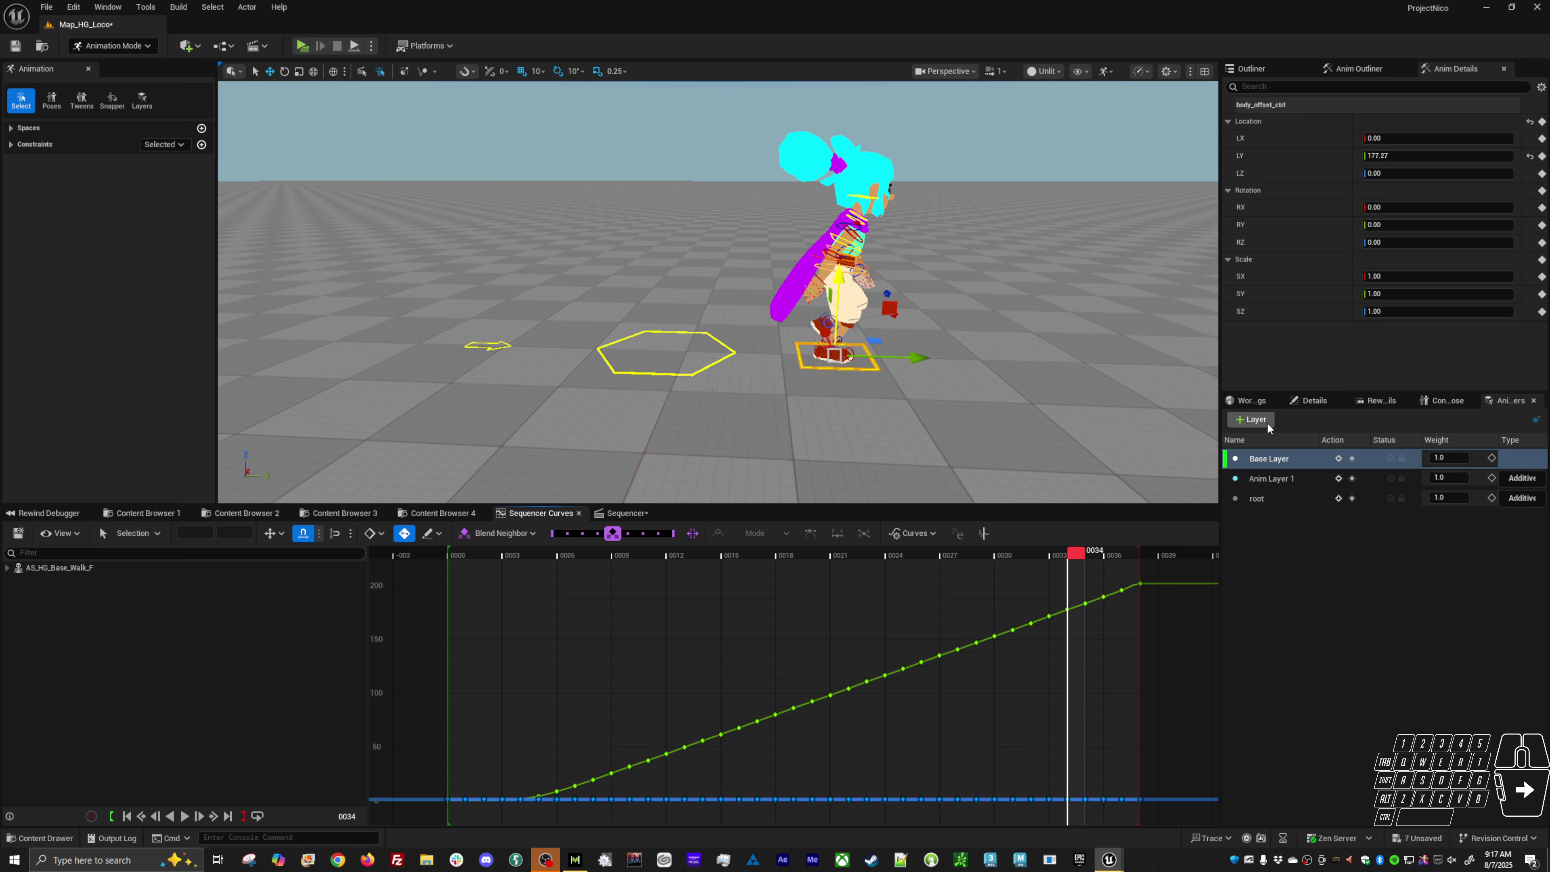
# Step: Select the Base Layer track and the body offset control, and isolate the control's Location Y curve
pyautogui.click(624, 514)
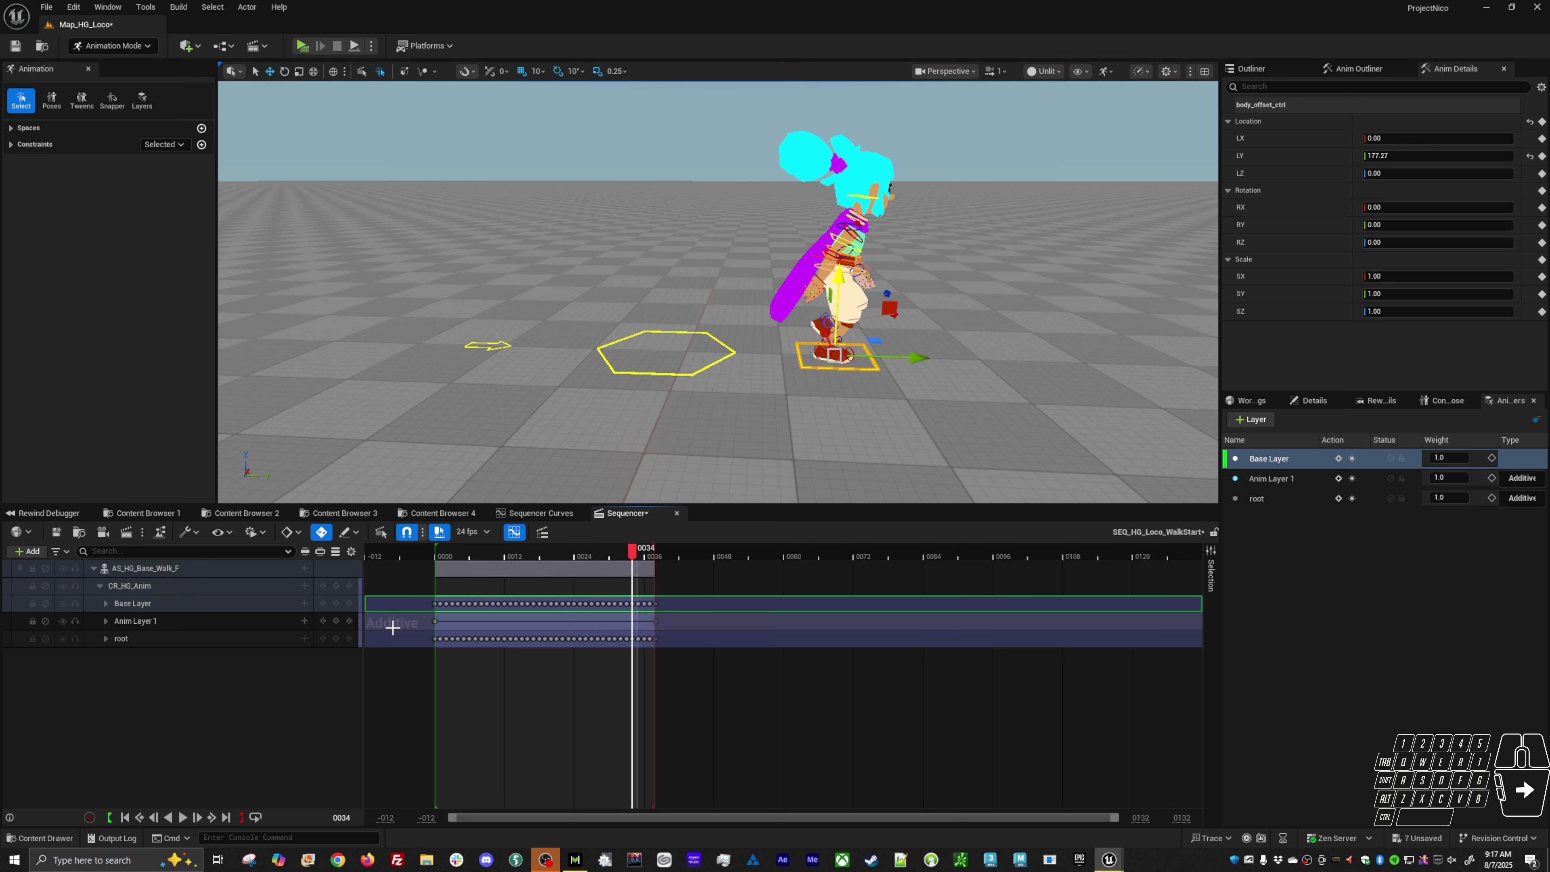
pyautogui.click(257, 603)
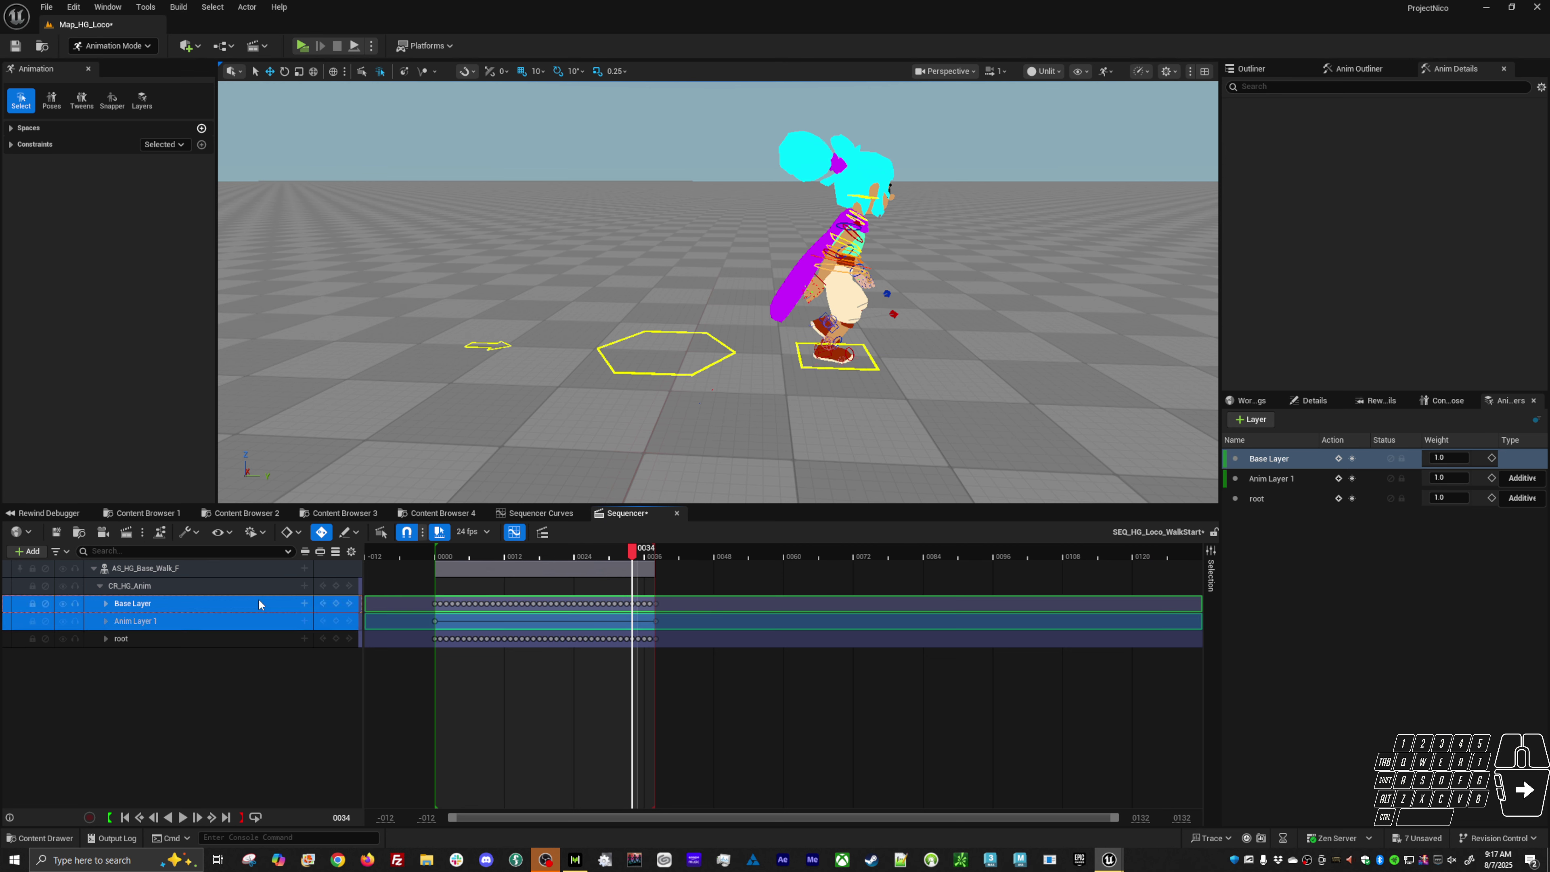
pyautogui.click(799, 365)
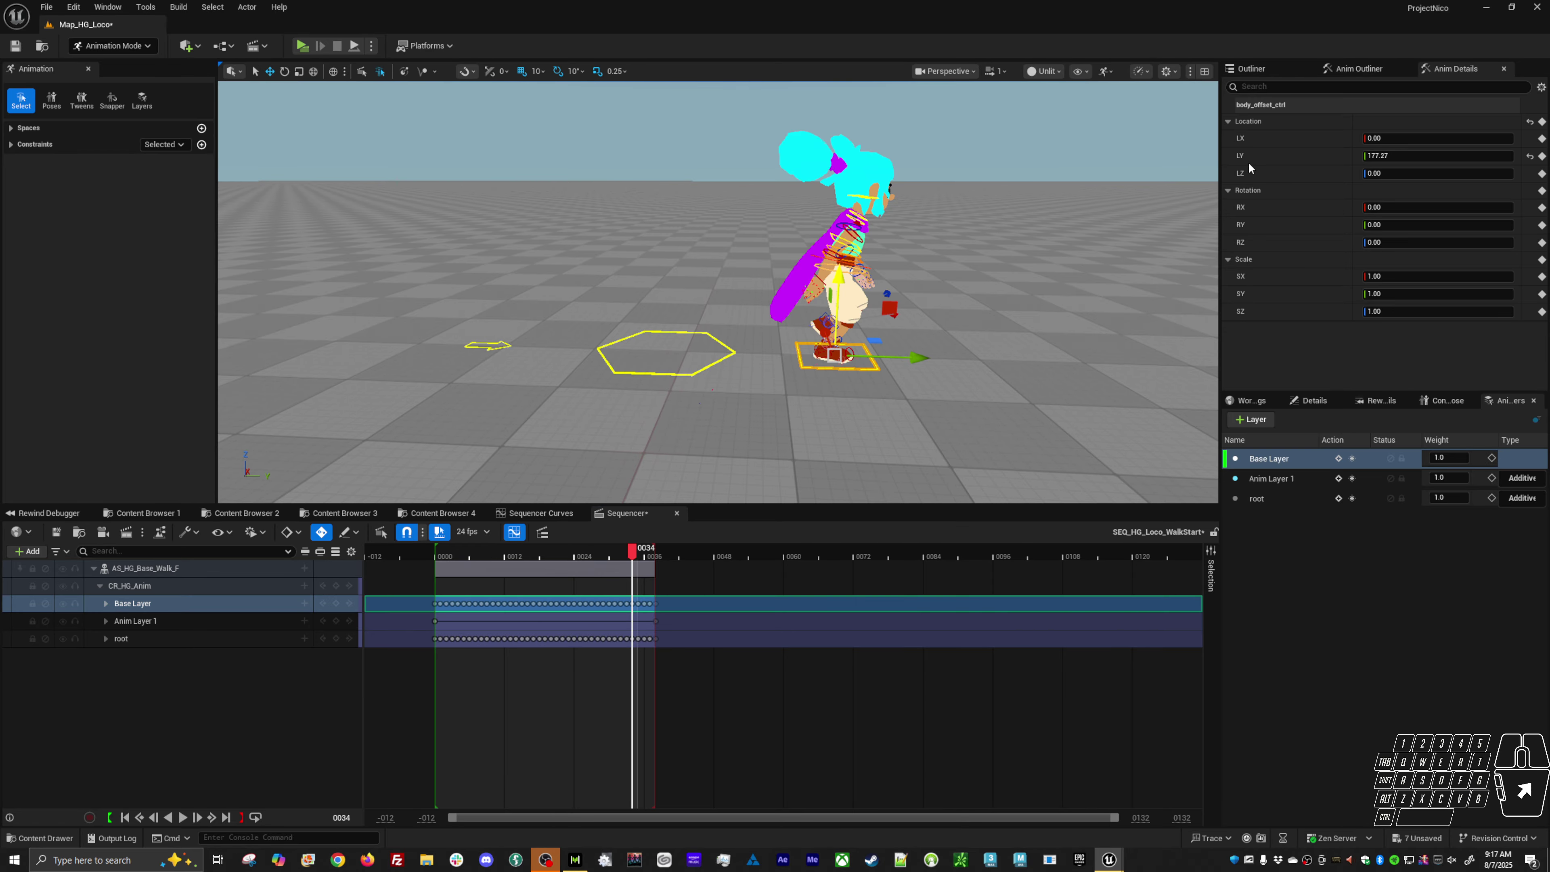
pyautogui.click(524, 513)
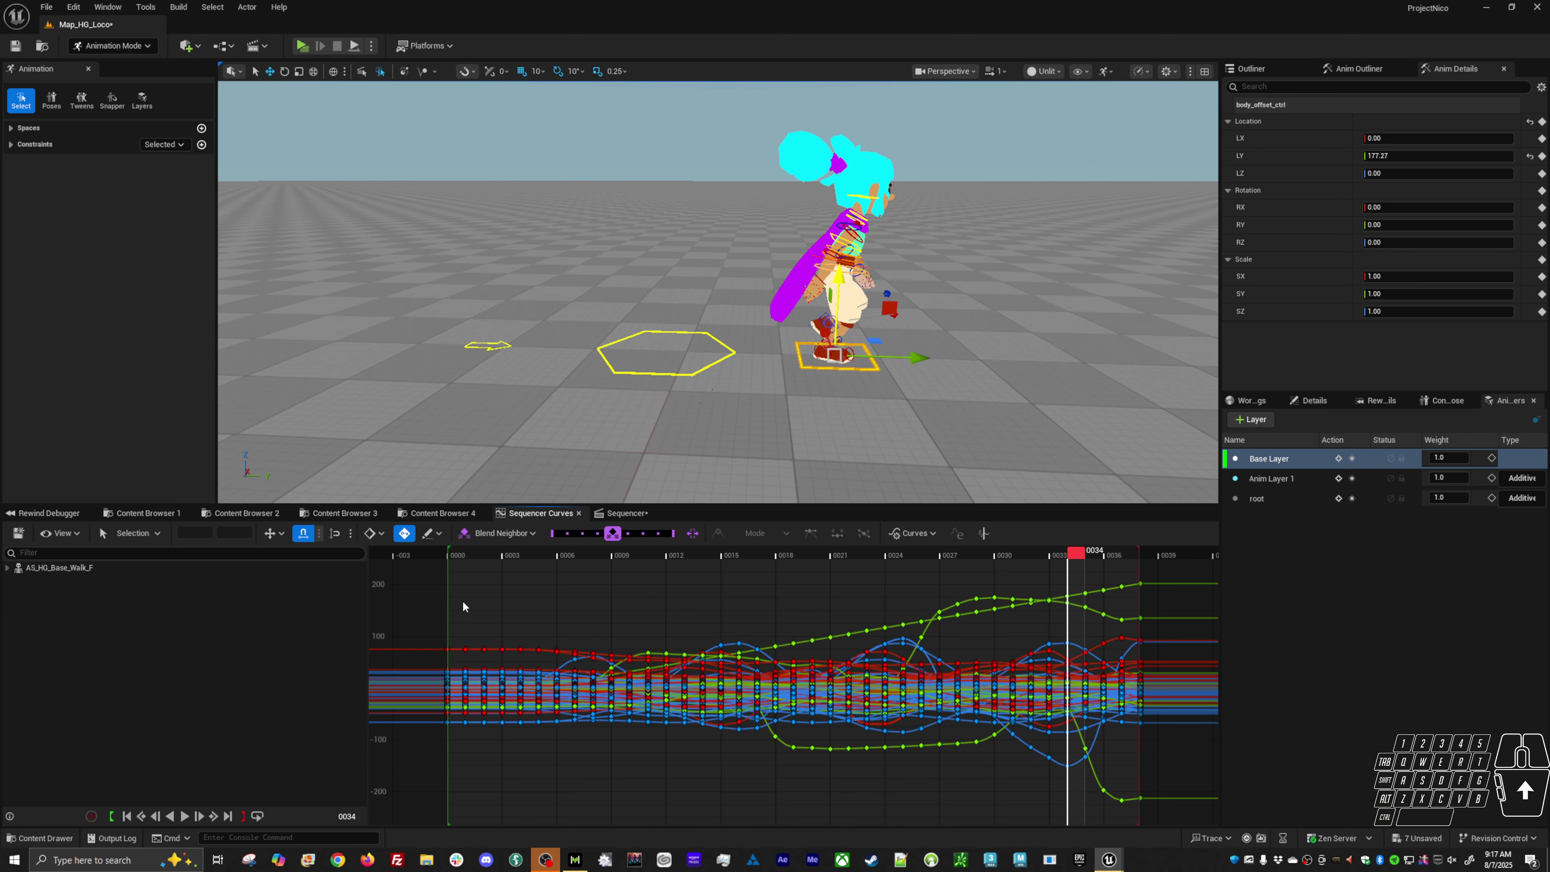
pyautogui.click(1253, 157)
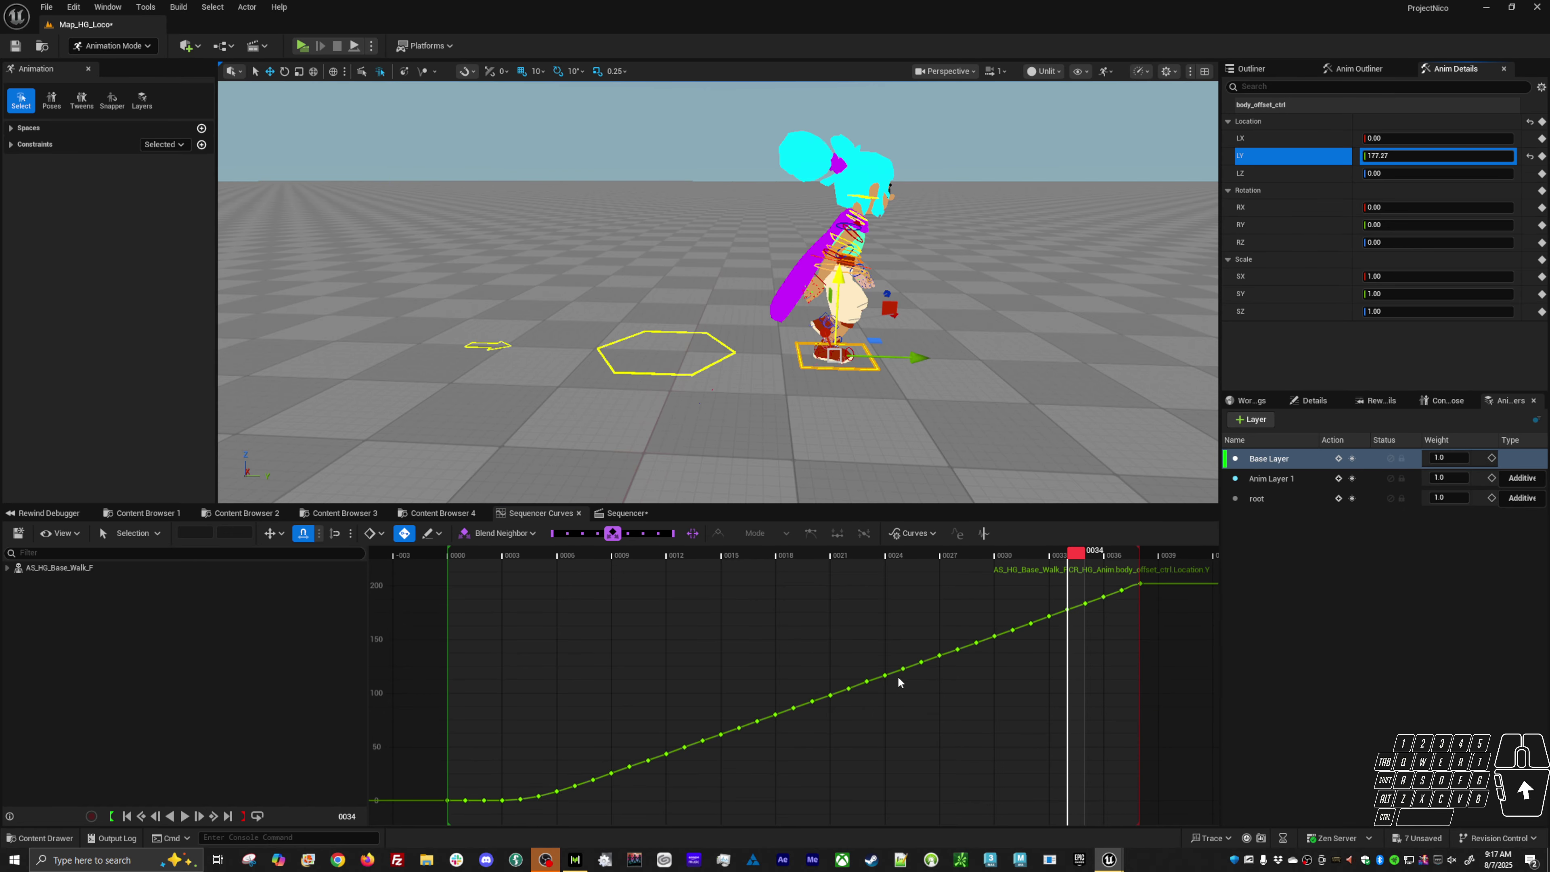
# Step: Select all Location Y keys of body_offset_ctrl and scrub the walk to frame 39
pyautogui.hotkey('ctrl', 'a')
pyautogui.click(231, 534)
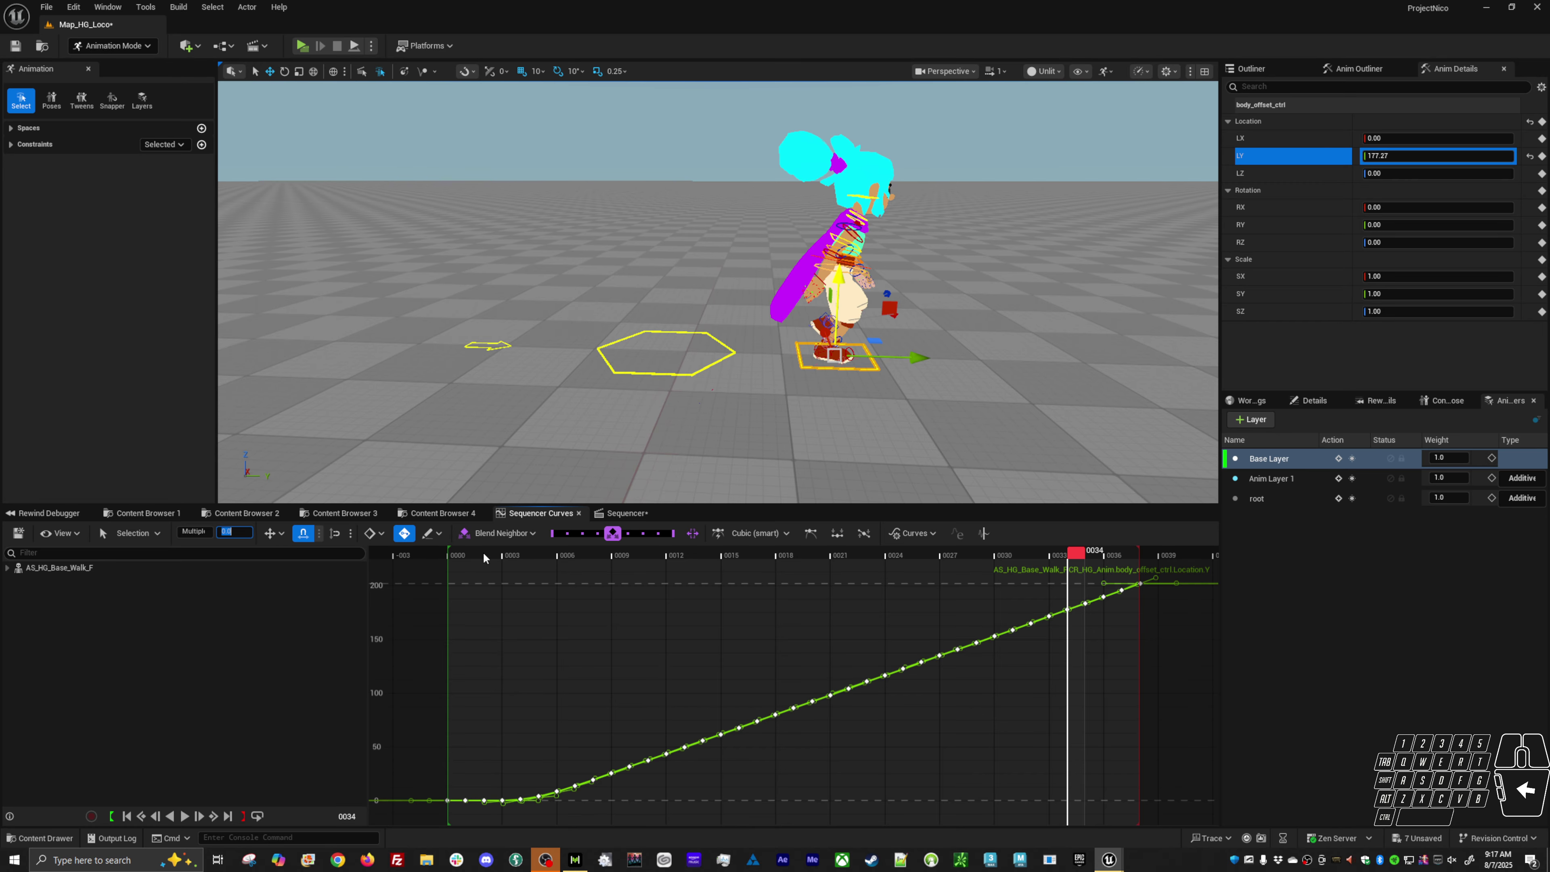
pyautogui.moveTo(483, 551); pyautogui.dragTo(1165, 667)
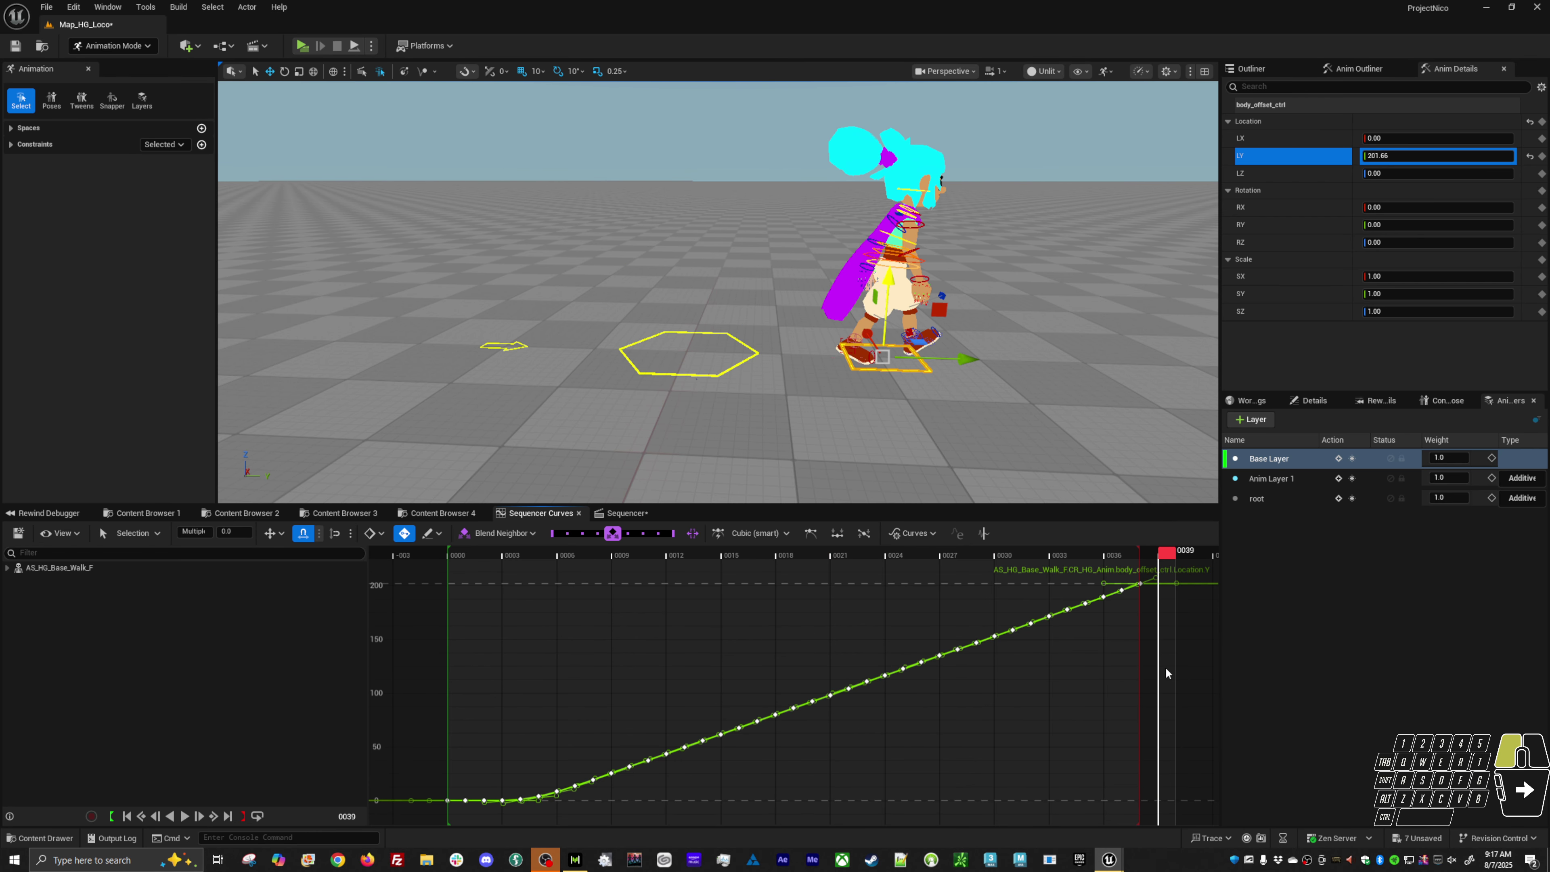
# Step: Check the hexagonal ground control's curves on each layer, and mute Anim Layer 1 and the root layer
pyautogui.click(754, 351)
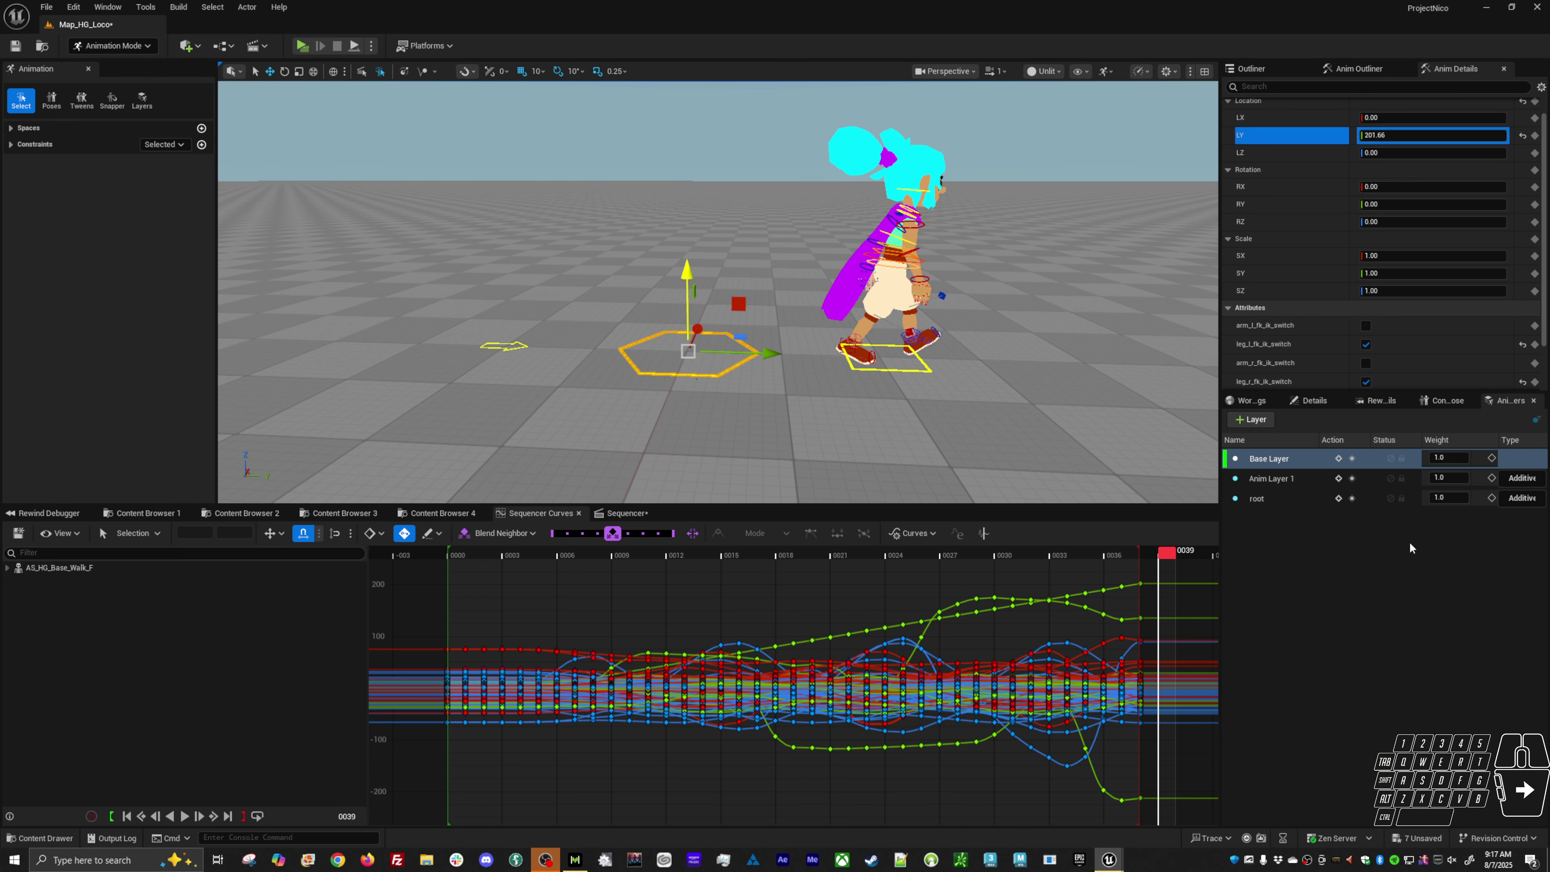
pyautogui.click(1290, 496)
pyautogui.click(1305, 478)
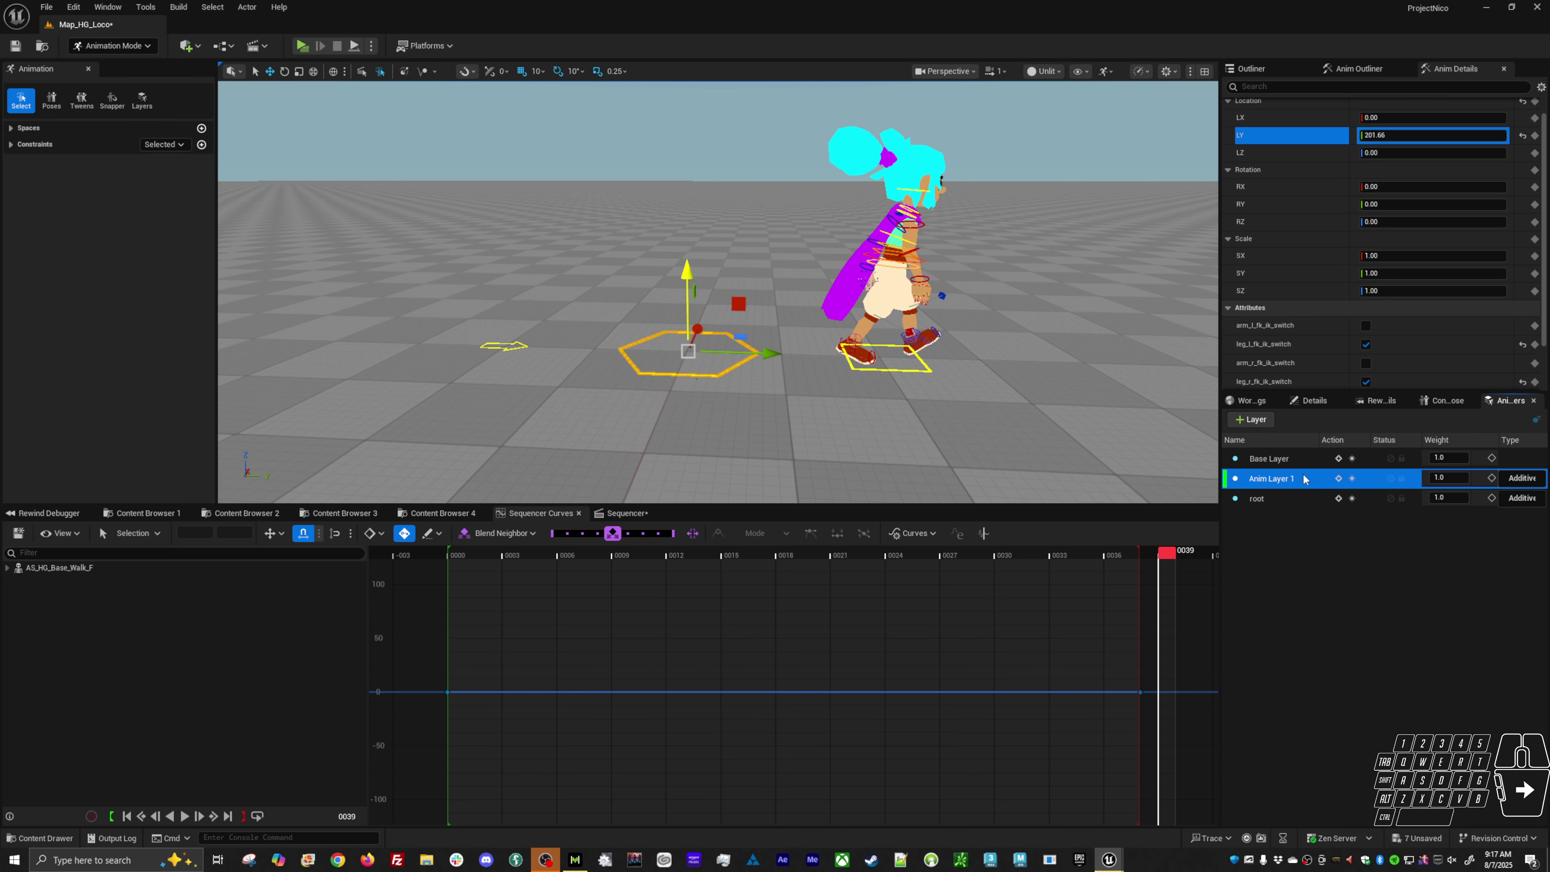
pyautogui.click(1312, 459)
pyautogui.click(1313, 480)
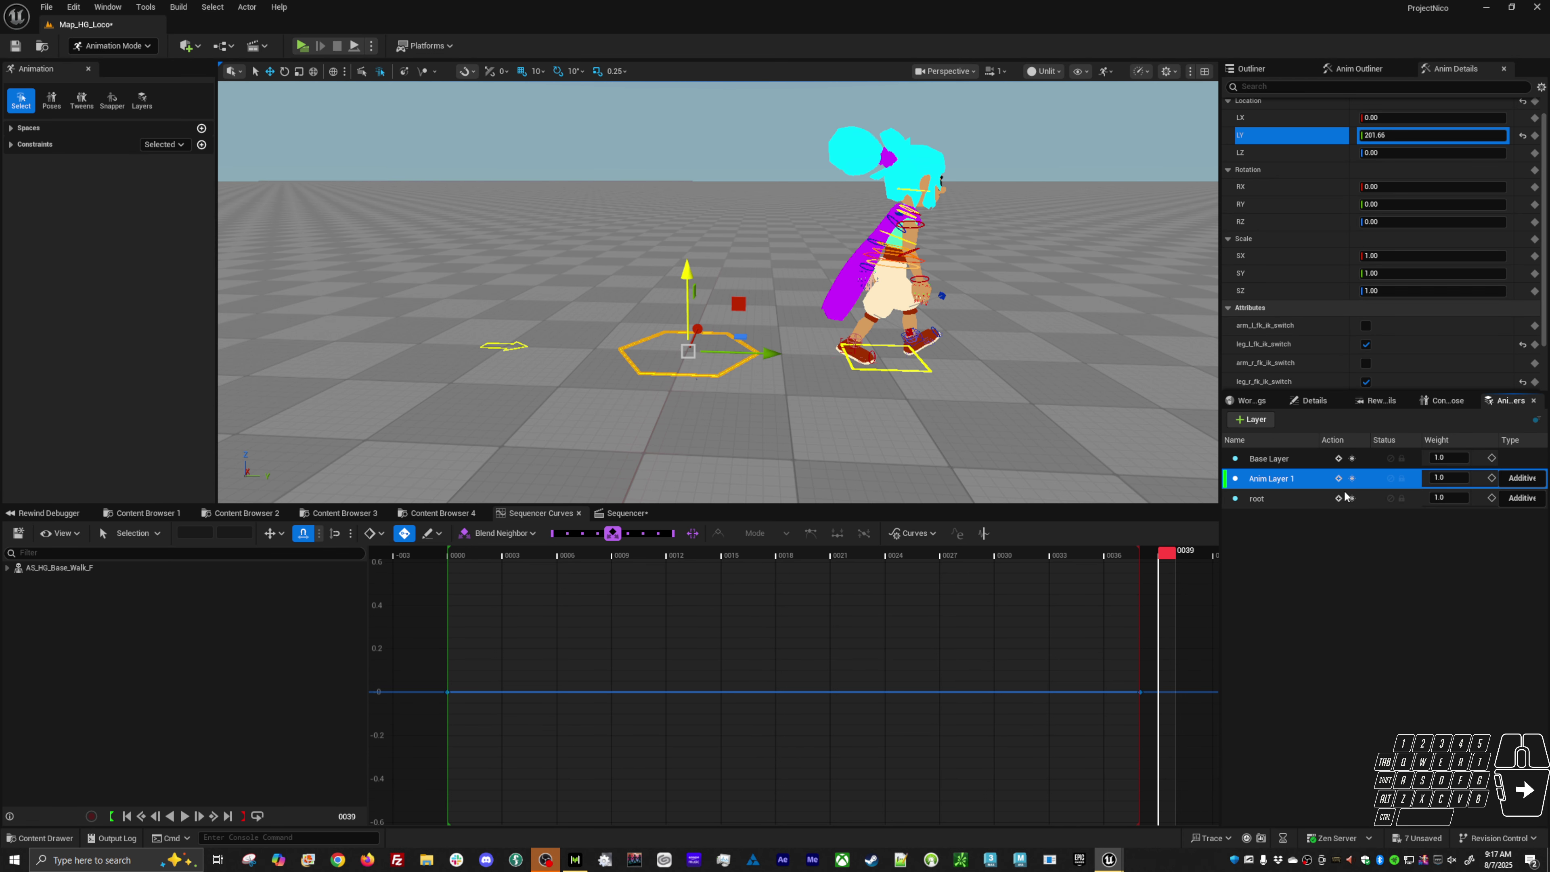
pyautogui.click(1391, 478)
# Step: Delete all of body_offset_ctrl's Location Y keys on the Base Layer with the playhead at frame 0
pyautogui.click(745, 387)
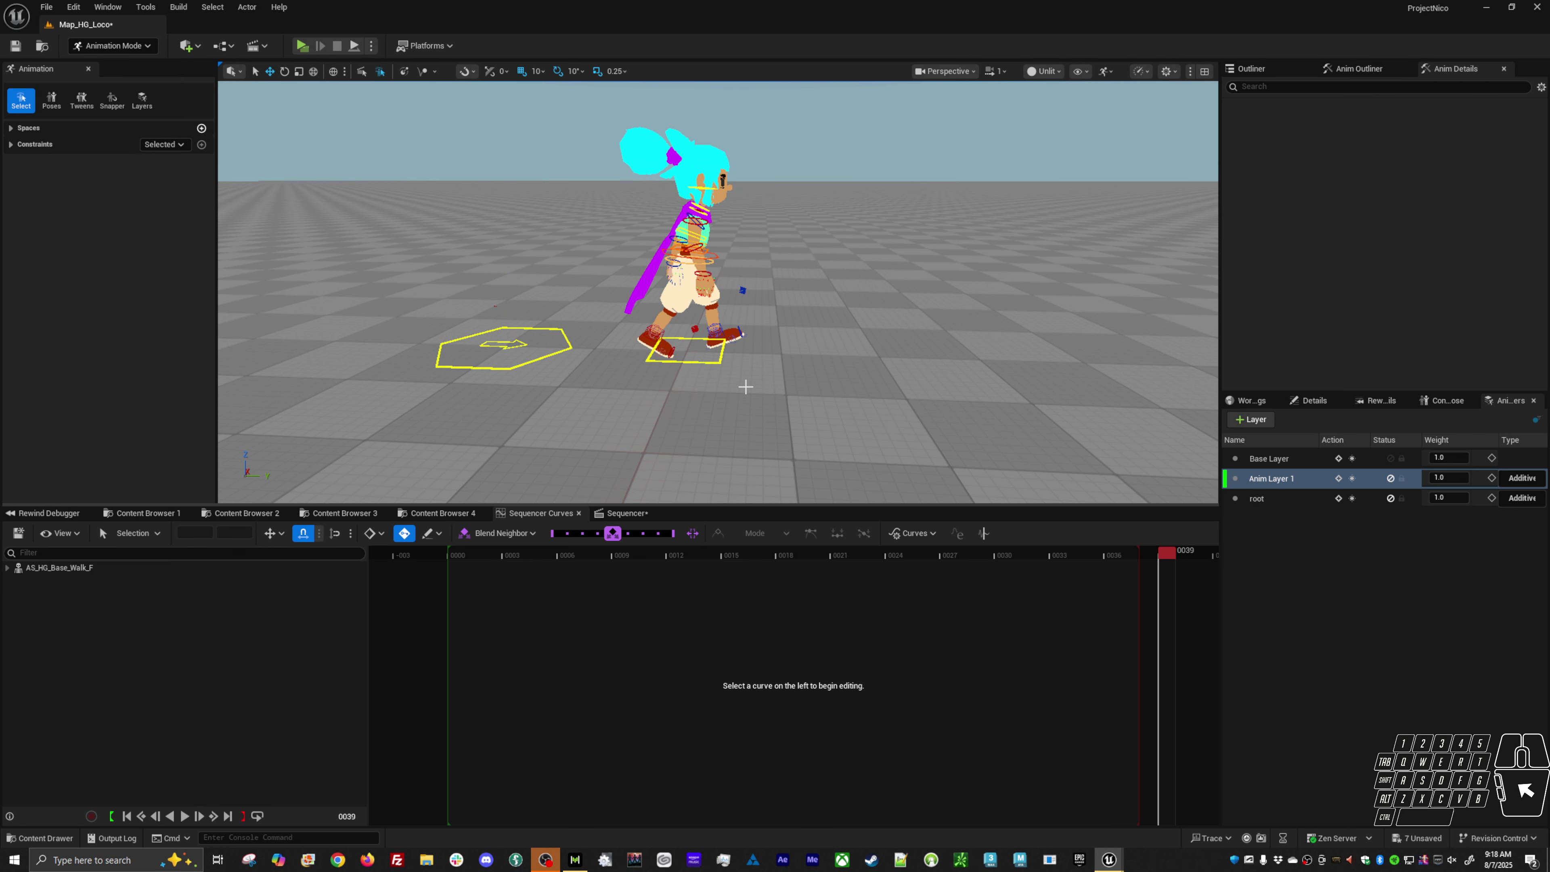
pyautogui.click(704, 354)
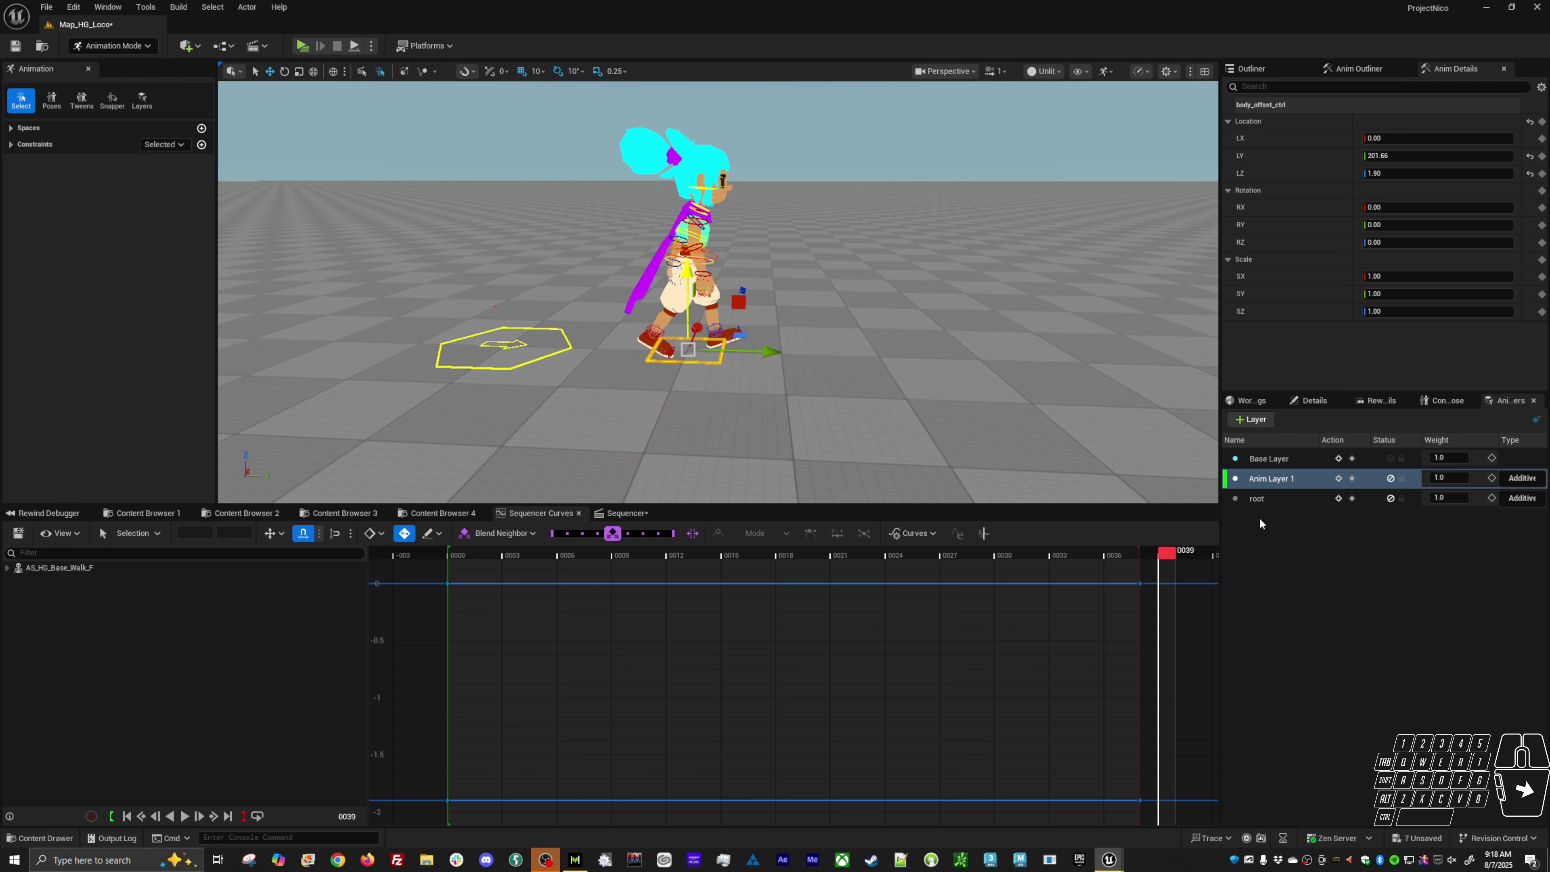
pyautogui.click(1299, 460)
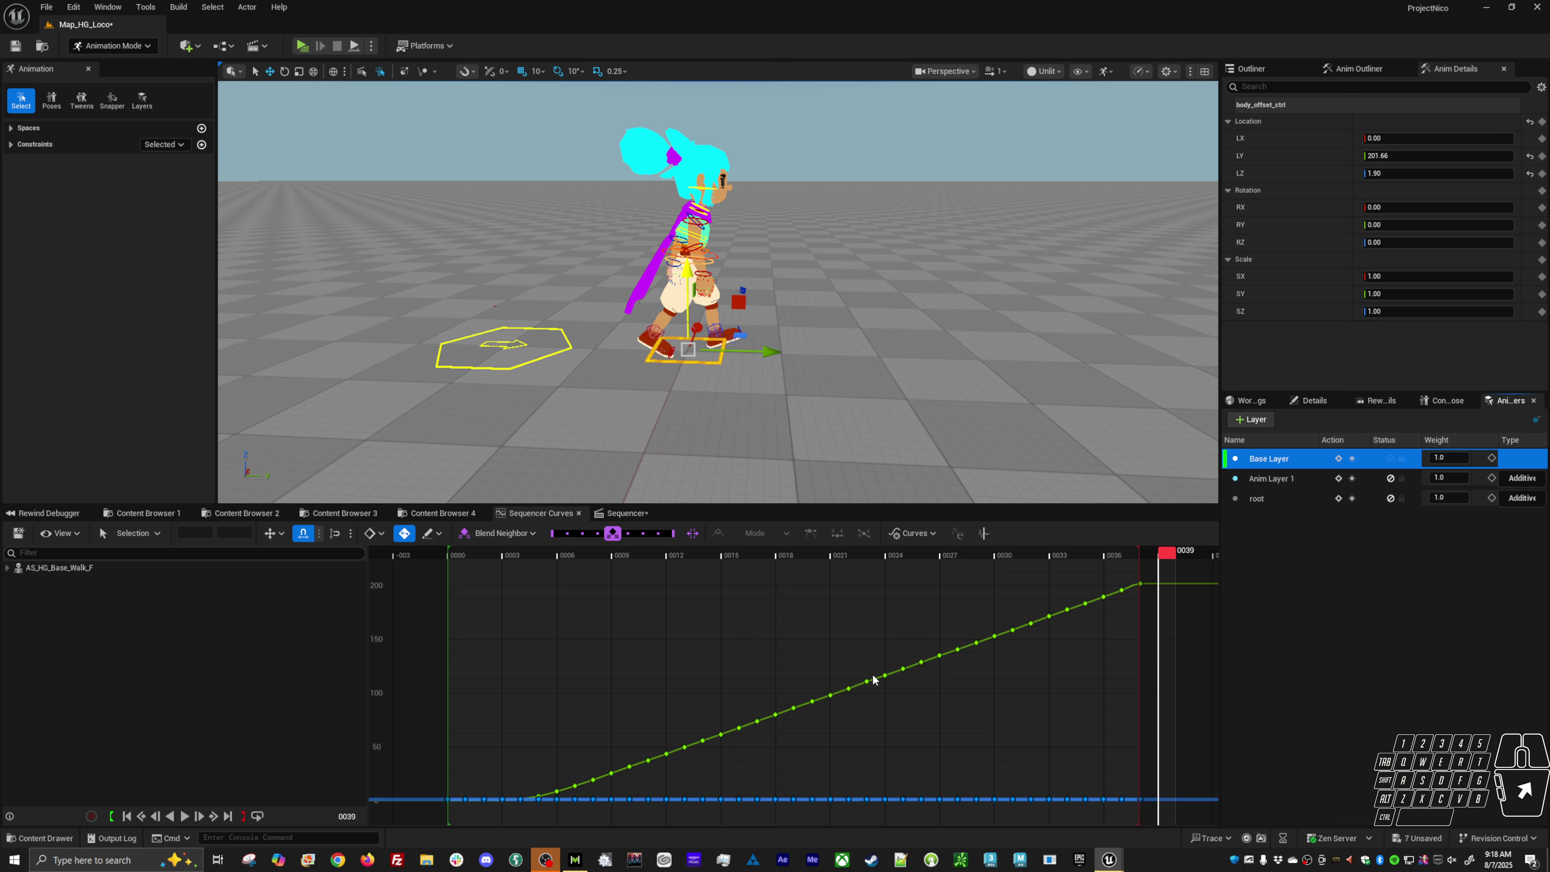
pyautogui.click(873, 679)
pyautogui.click(238, 532)
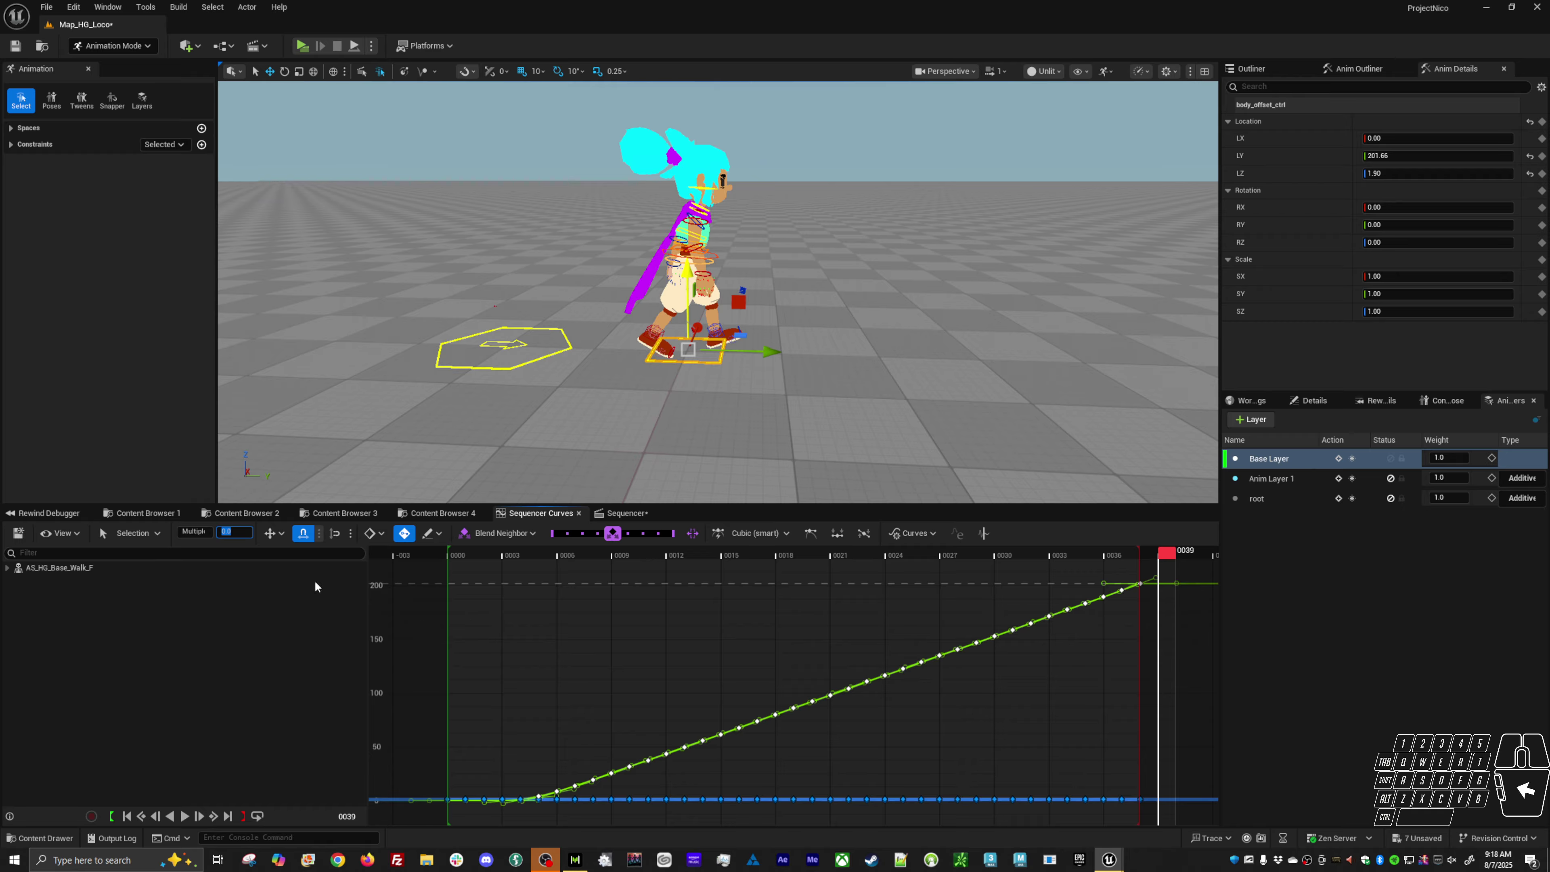
pyautogui.click(454, 555)
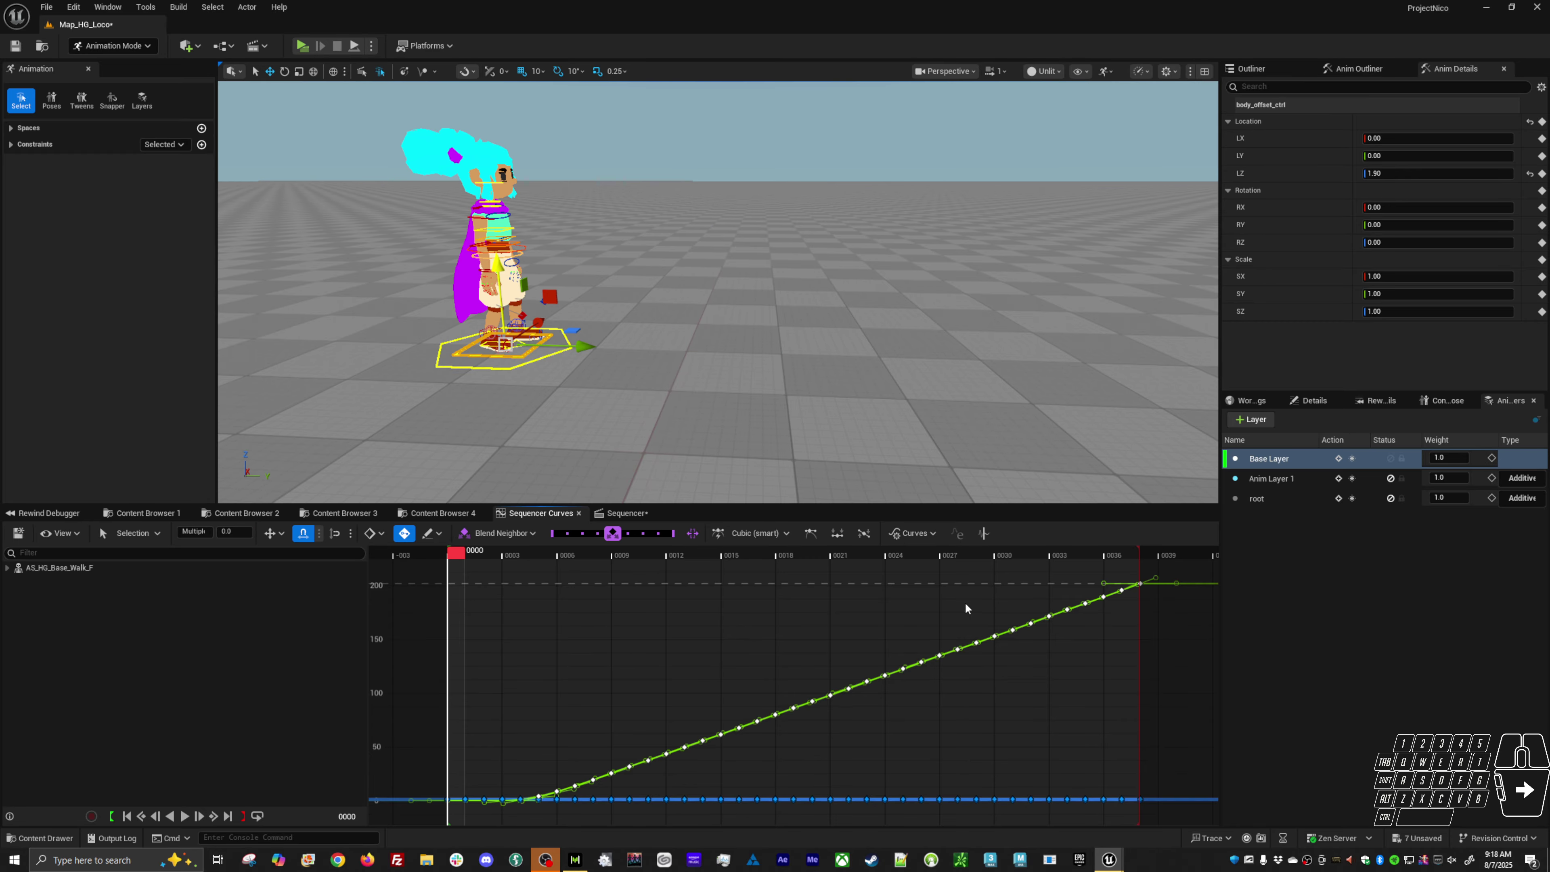
pyautogui.click(1168, 573)
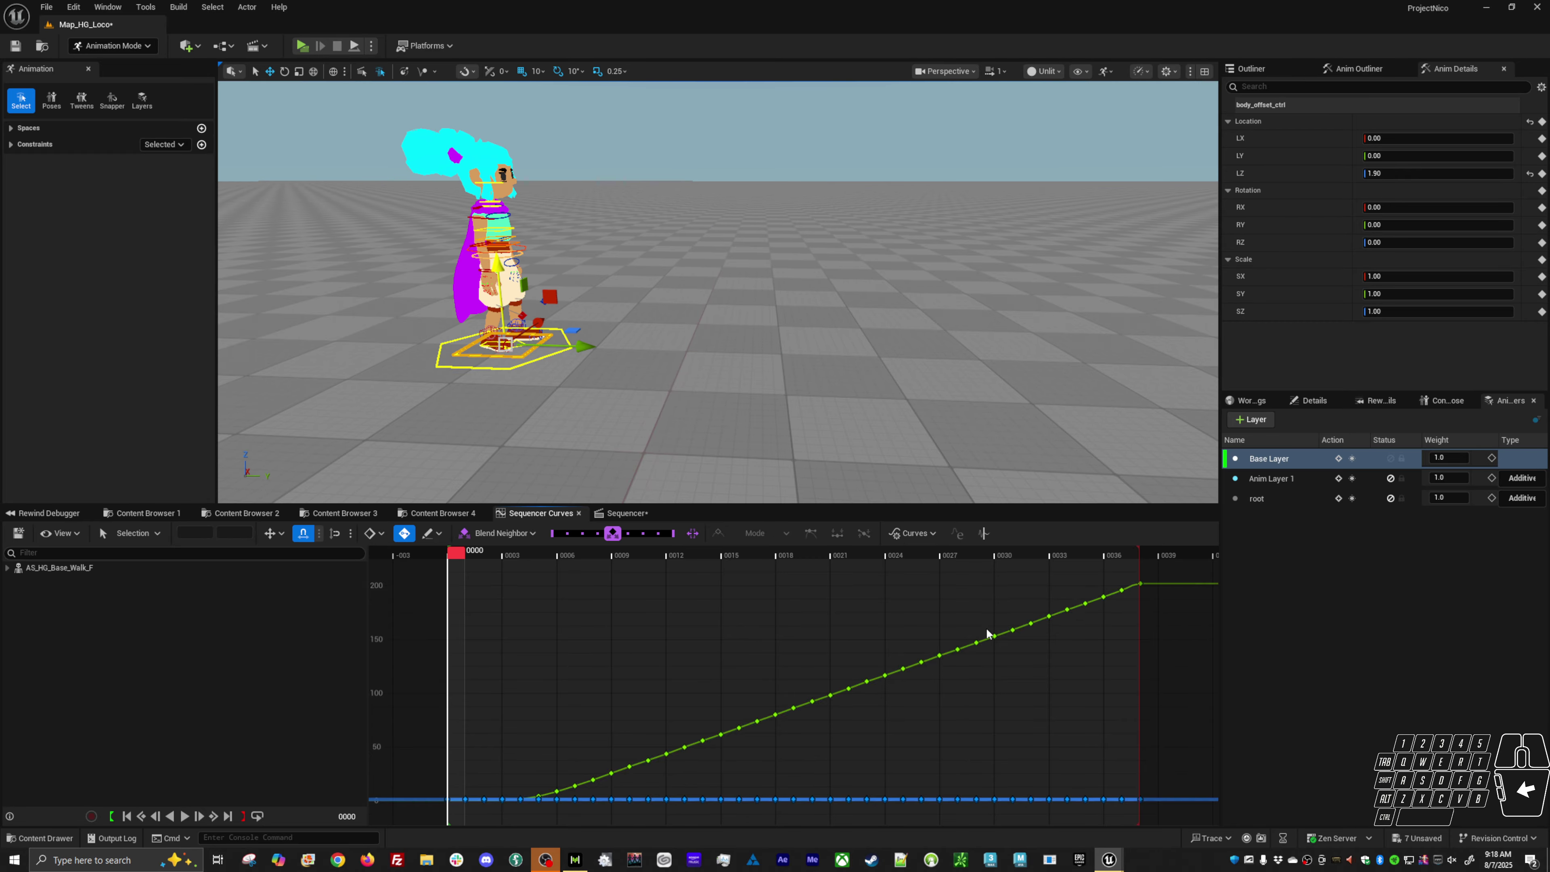
pyautogui.click(1303, 160)
pyautogui.moveTo(1187, 570); pyautogui.dragTo(460, 808)
pyautogui.press('Delete')
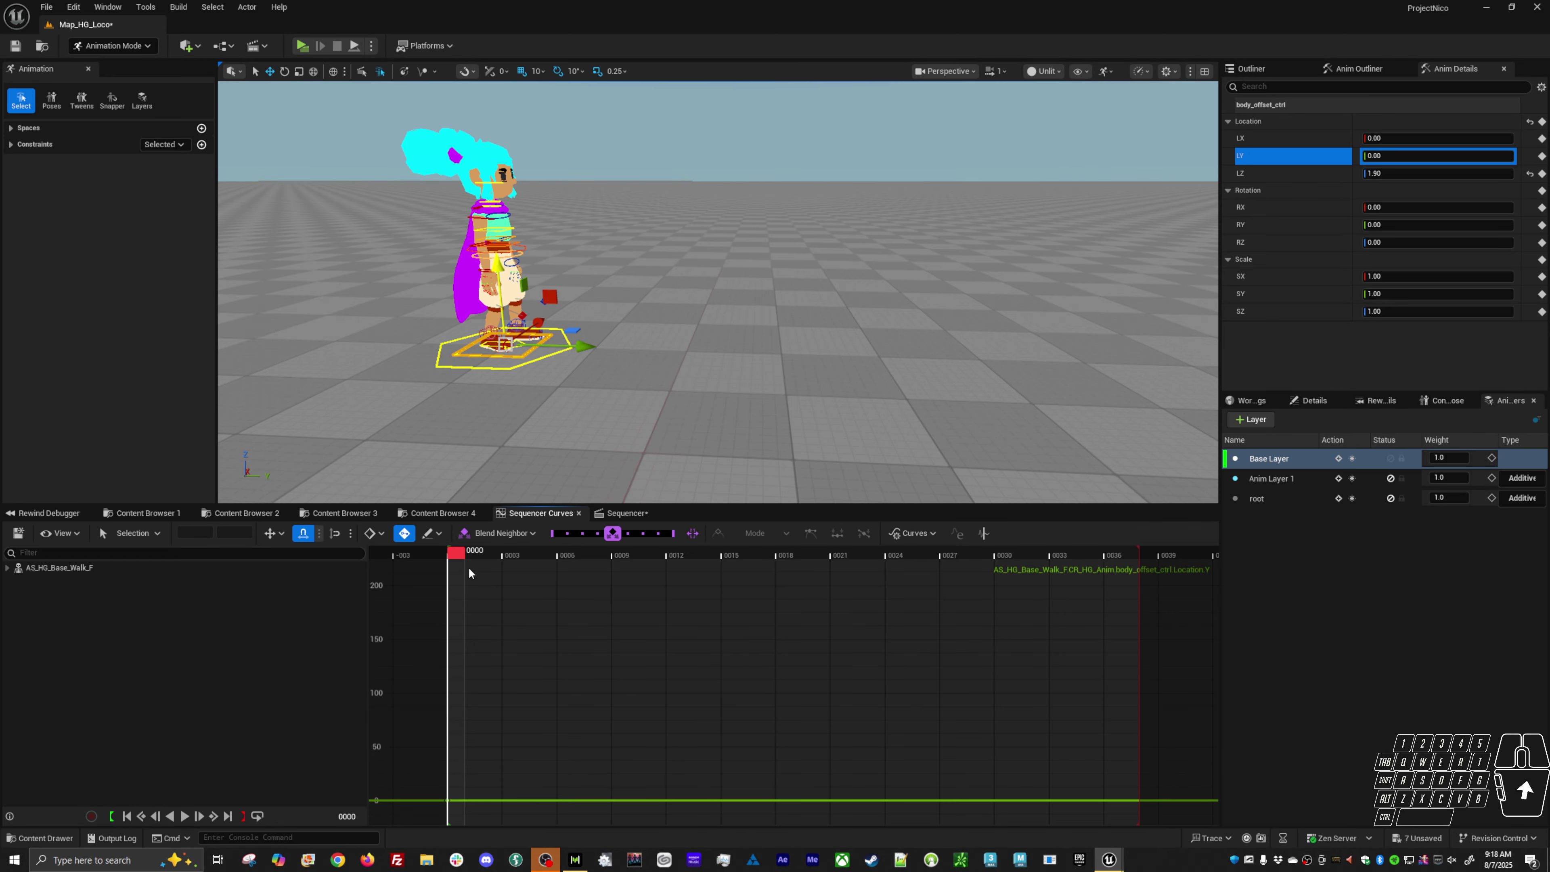
# Step: Unmute the root layer and select the hexagonal control around the character's feet
pyautogui.moveTo(468, 567)
pyautogui.mouseDown()
pyautogui.moveTo(1016, 571)
pyautogui.moveTo(455, 582)
pyautogui.mouseUp()
pyautogui.click(1389, 498)
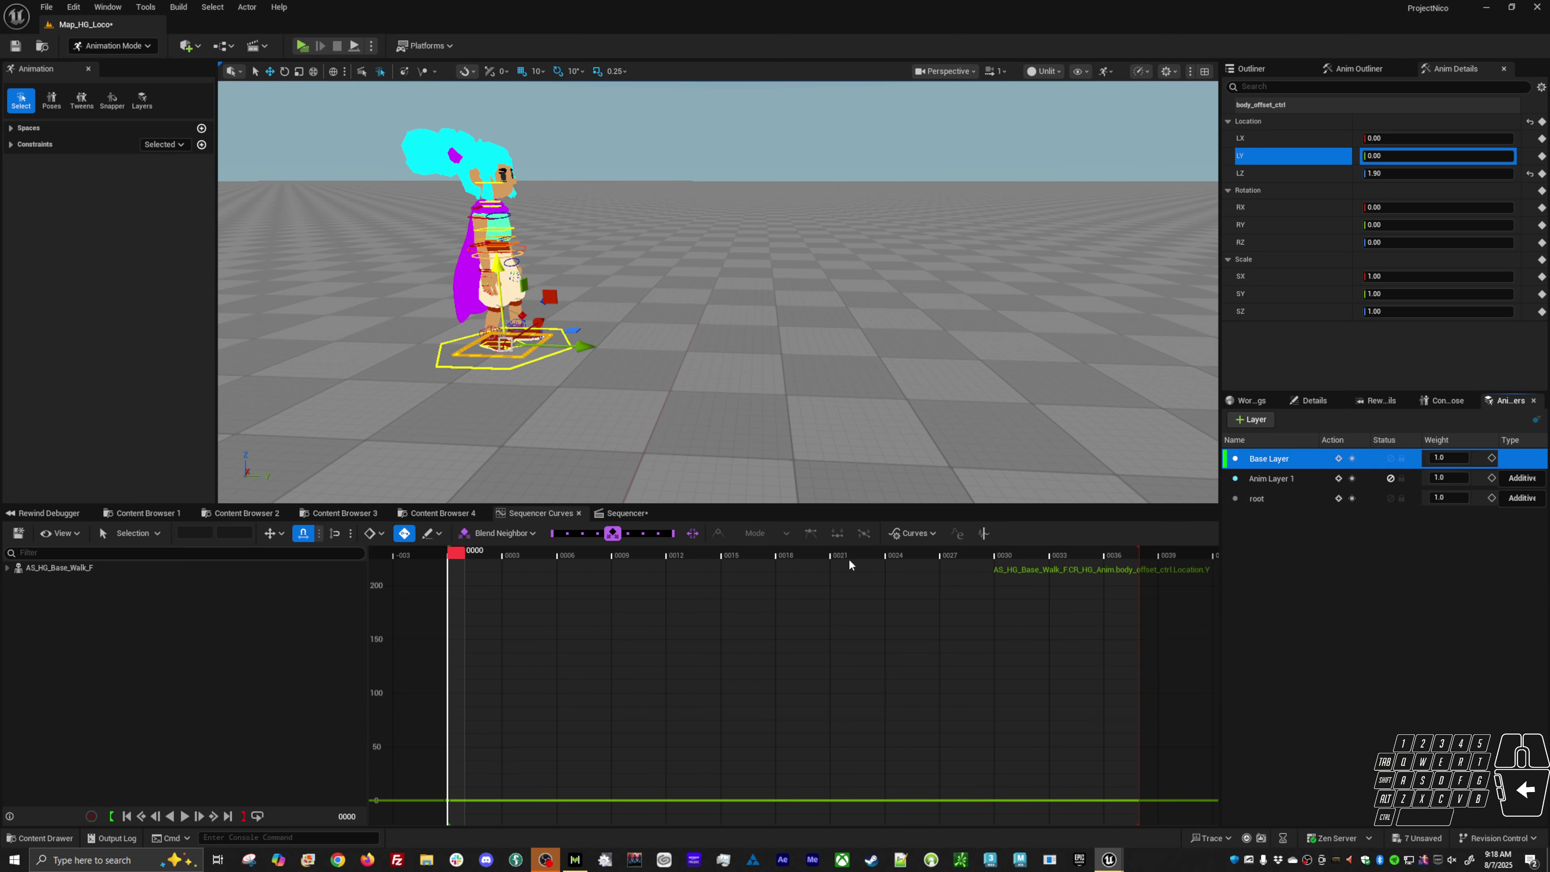
pyautogui.moveTo(513, 554); pyautogui.dragTo(447, 597)
pyautogui.click(453, 367)
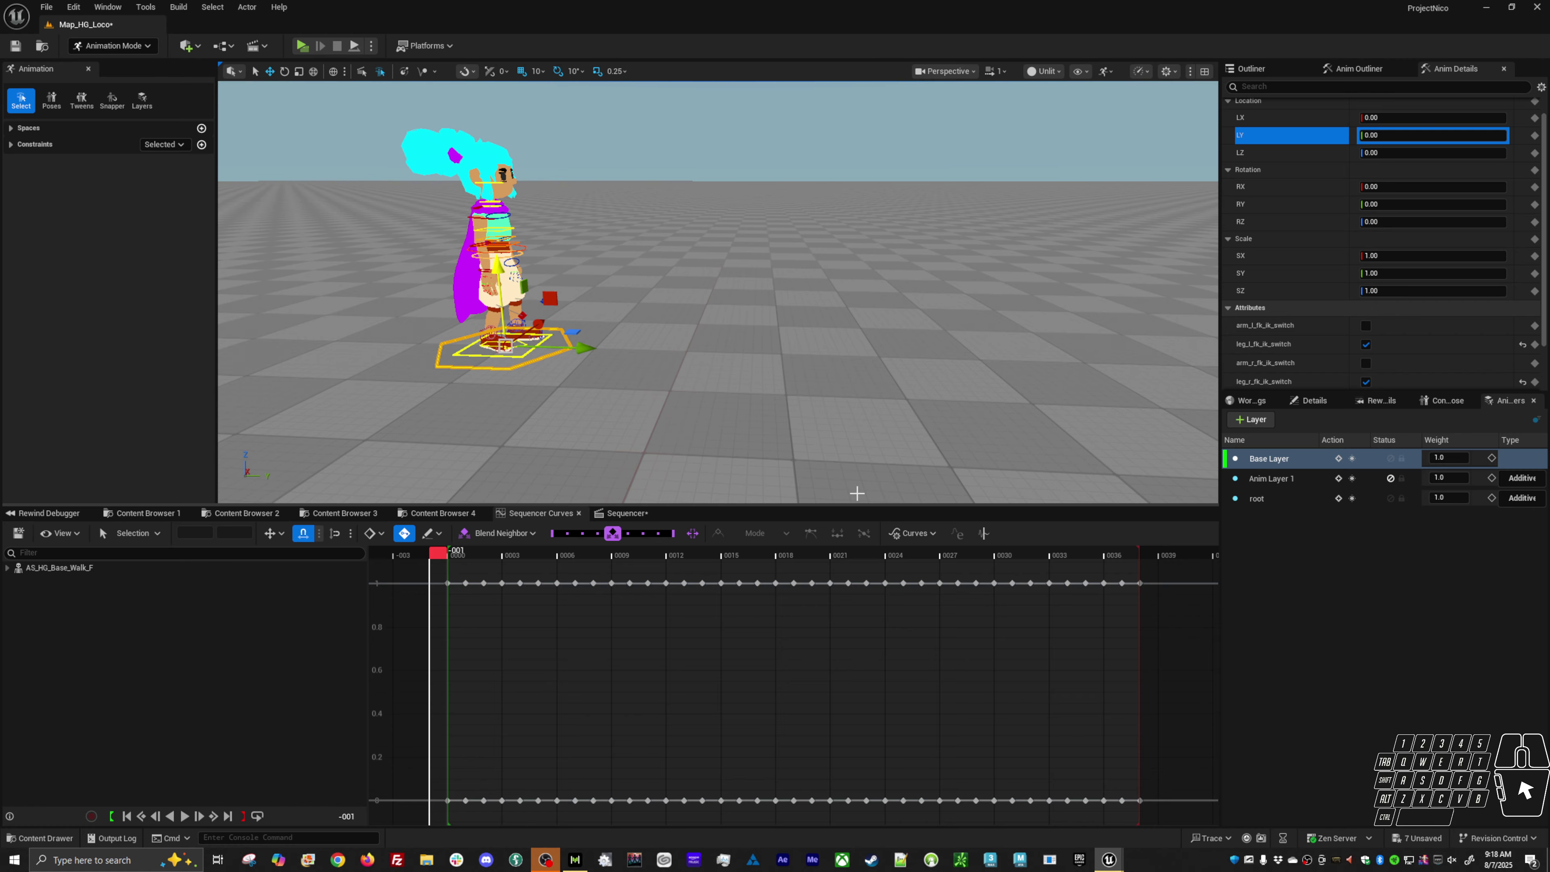
# Step: Play the walk from frame 0 in a low side view and scrub its start up to frame 9
pyautogui.click(459, 553)
pyautogui.hotkey('alt', 'v')
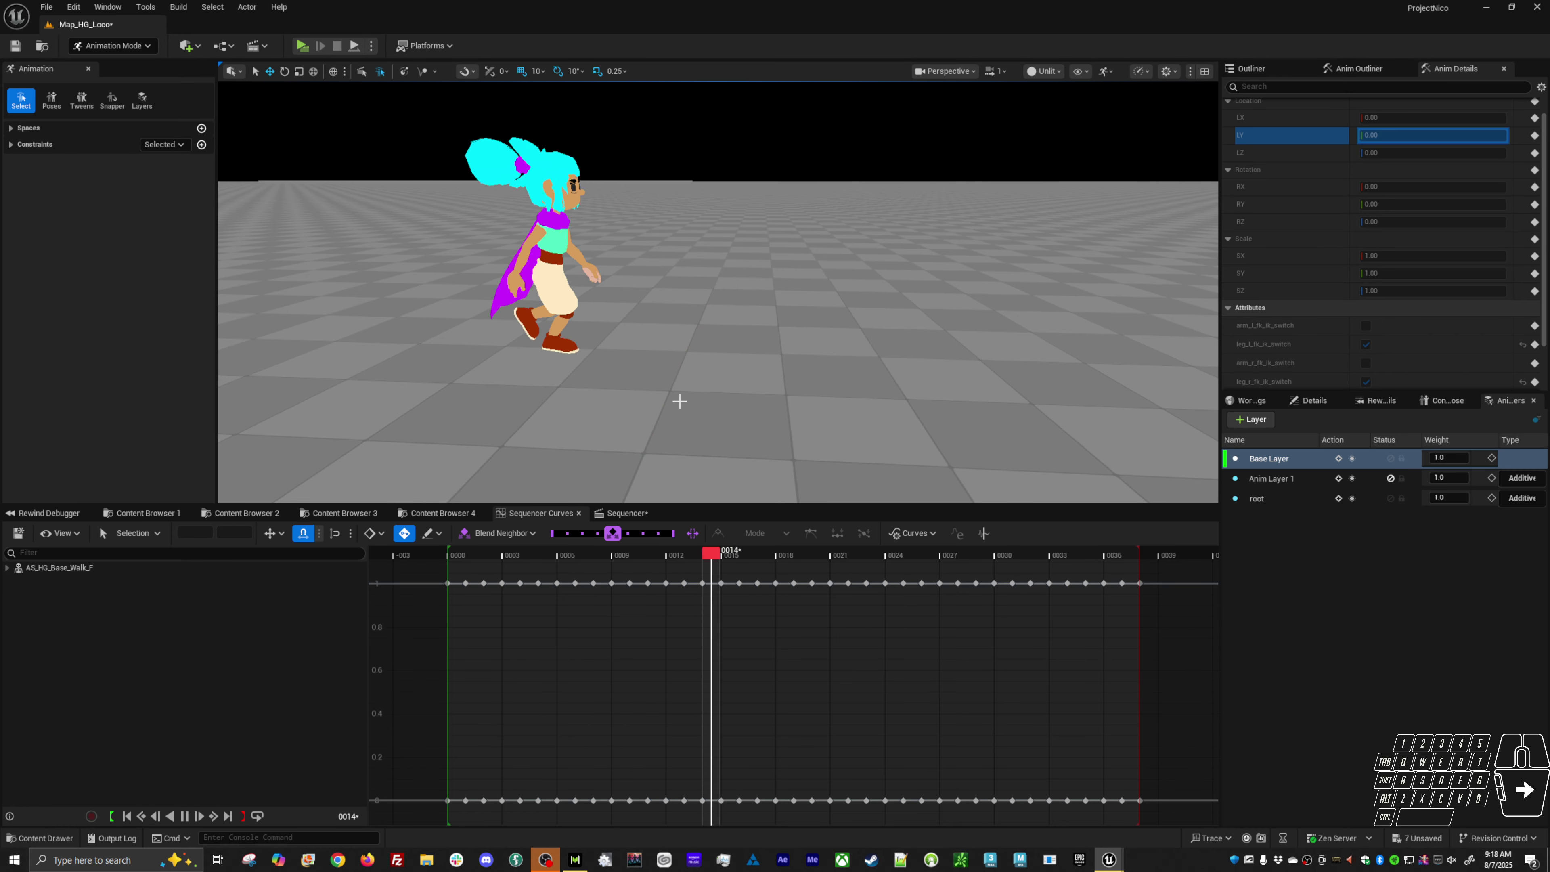
pyautogui.keyDown('alt'); pyautogui.moveTo(680, 402); pyautogui.dragTo(727, 394, button='middle'); pyautogui.keyUp('alt')
pyautogui.scroll(3, 772, 405)
pyautogui.keyDown('alt'); pyautogui.moveTo(771, 405); pyautogui.dragTo(774, 360); pyautogui.keyUp('alt')
pyautogui.hotkey('alt', 'v')
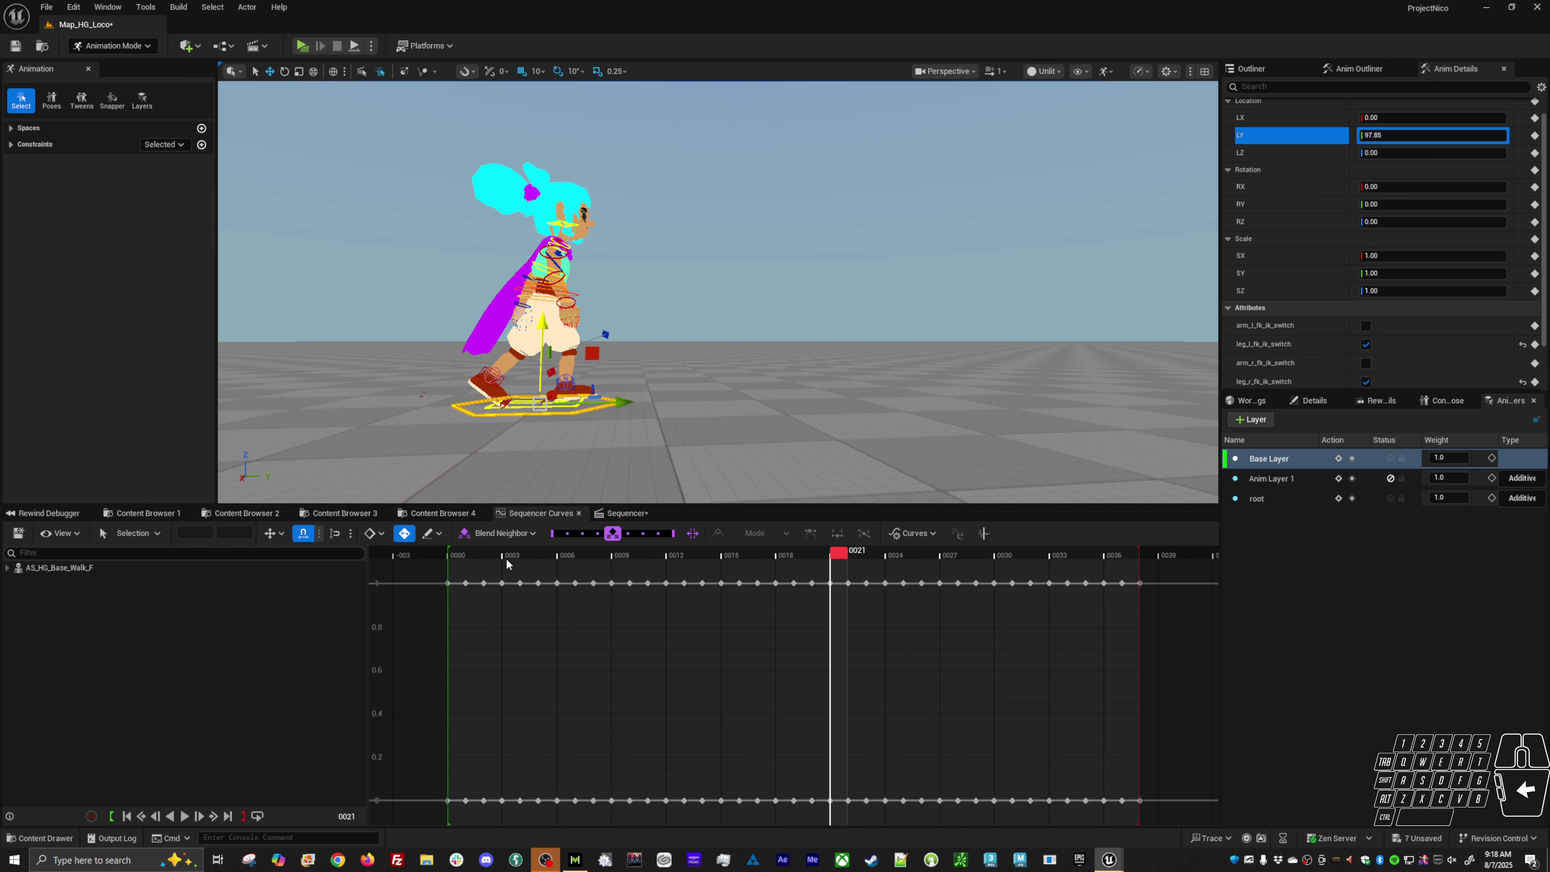
pyautogui.click(461, 560)
pyautogui.moveTo(464, 560); pyautogui.dragTo(614, 568)
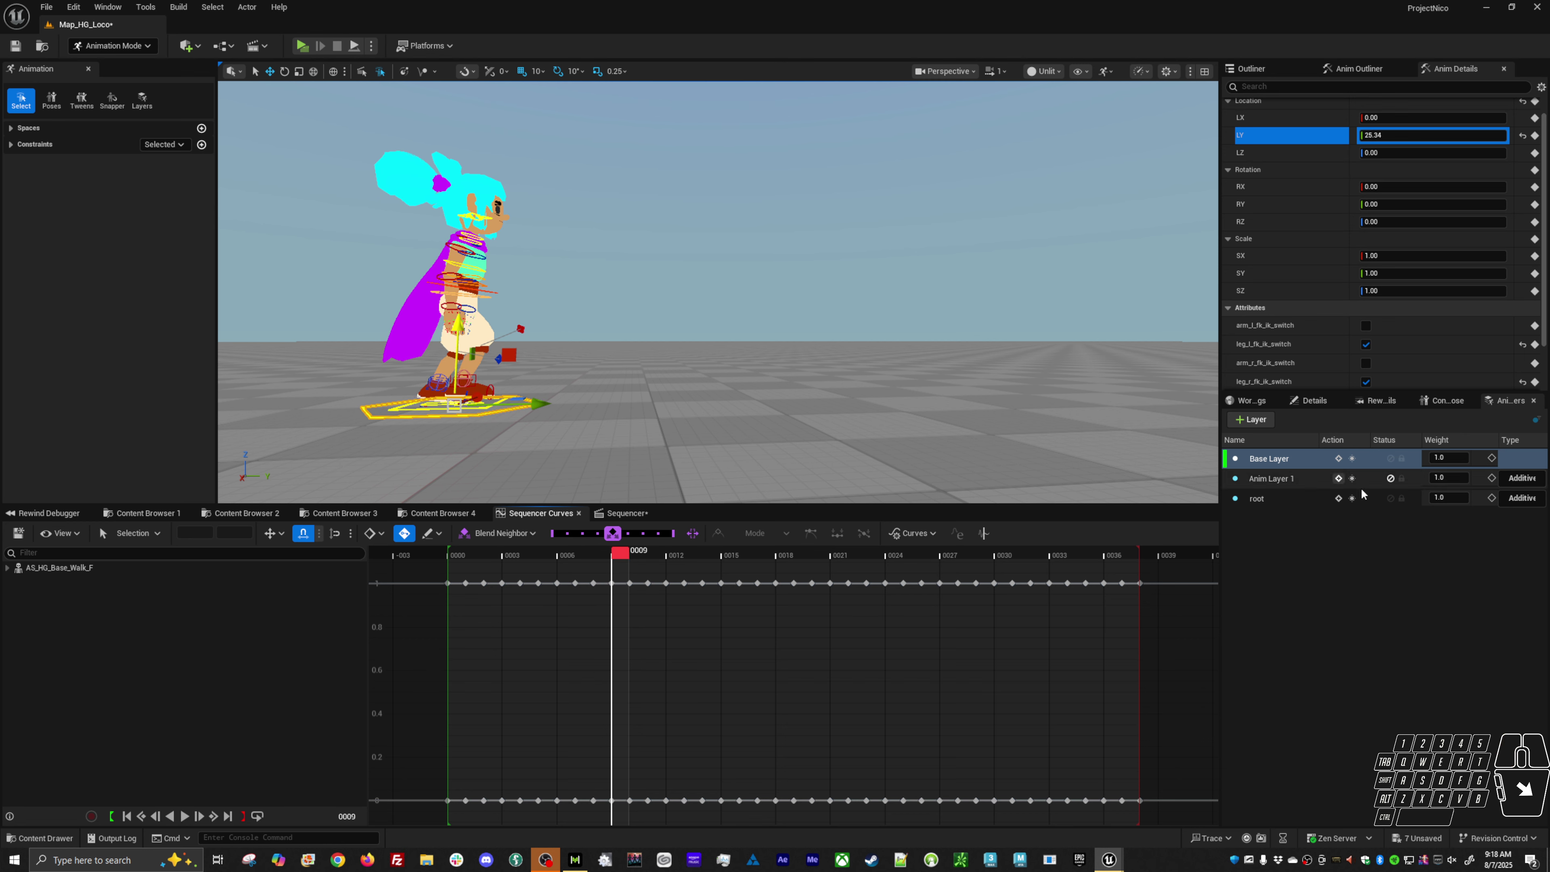
# Step: Add a new animation layer containing all of the character's controls and return to frame 0
pyautogui.click(1293, 489)
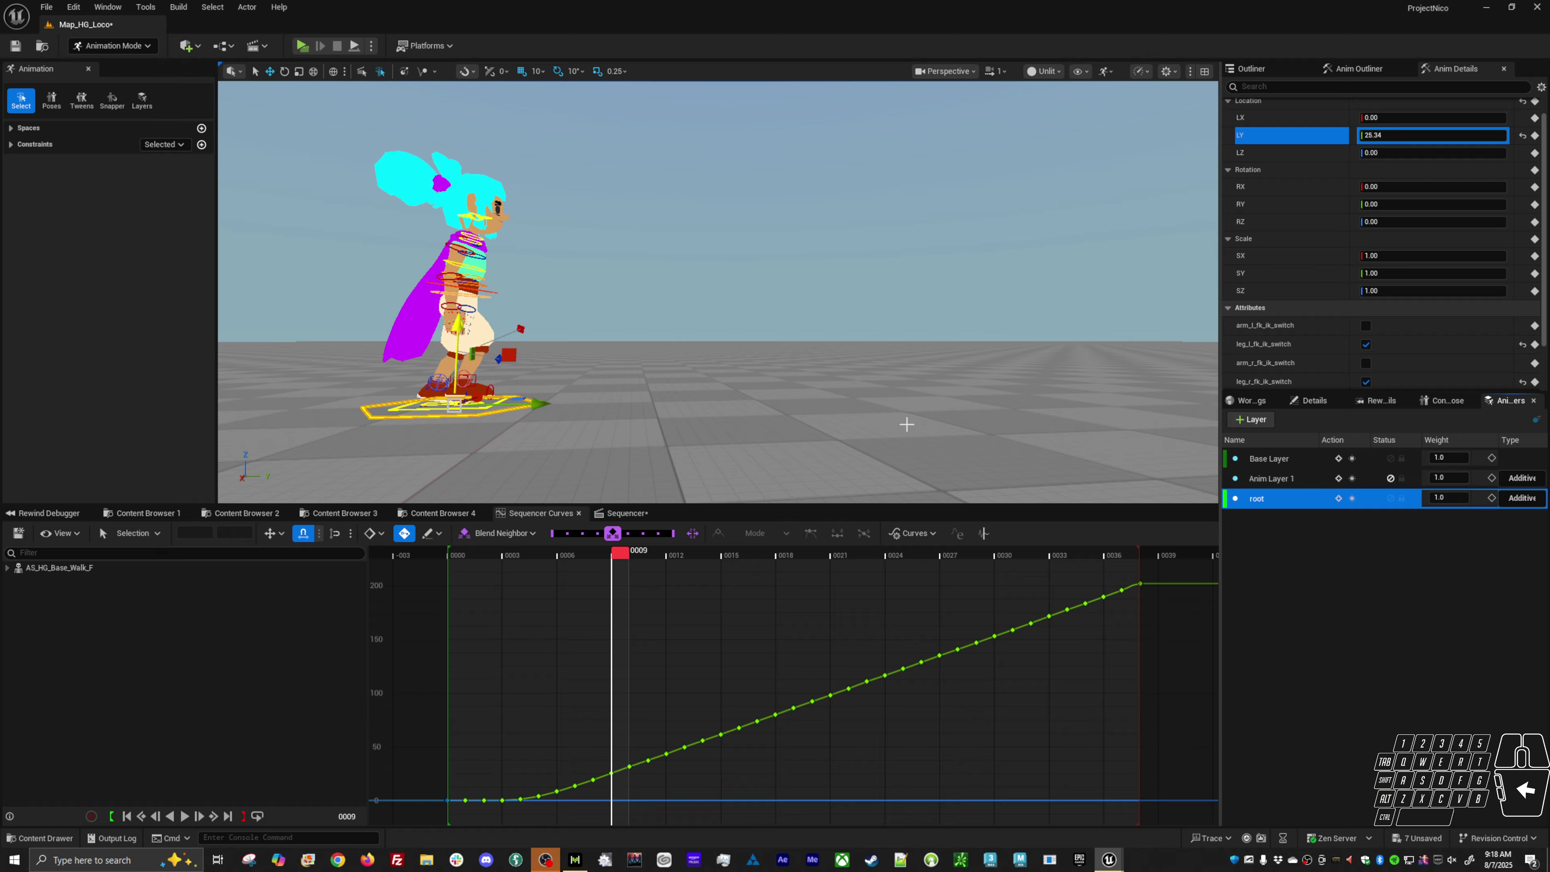
pyautogui.moveTo(598, 157); pyautogui.dragTo(324, 412)
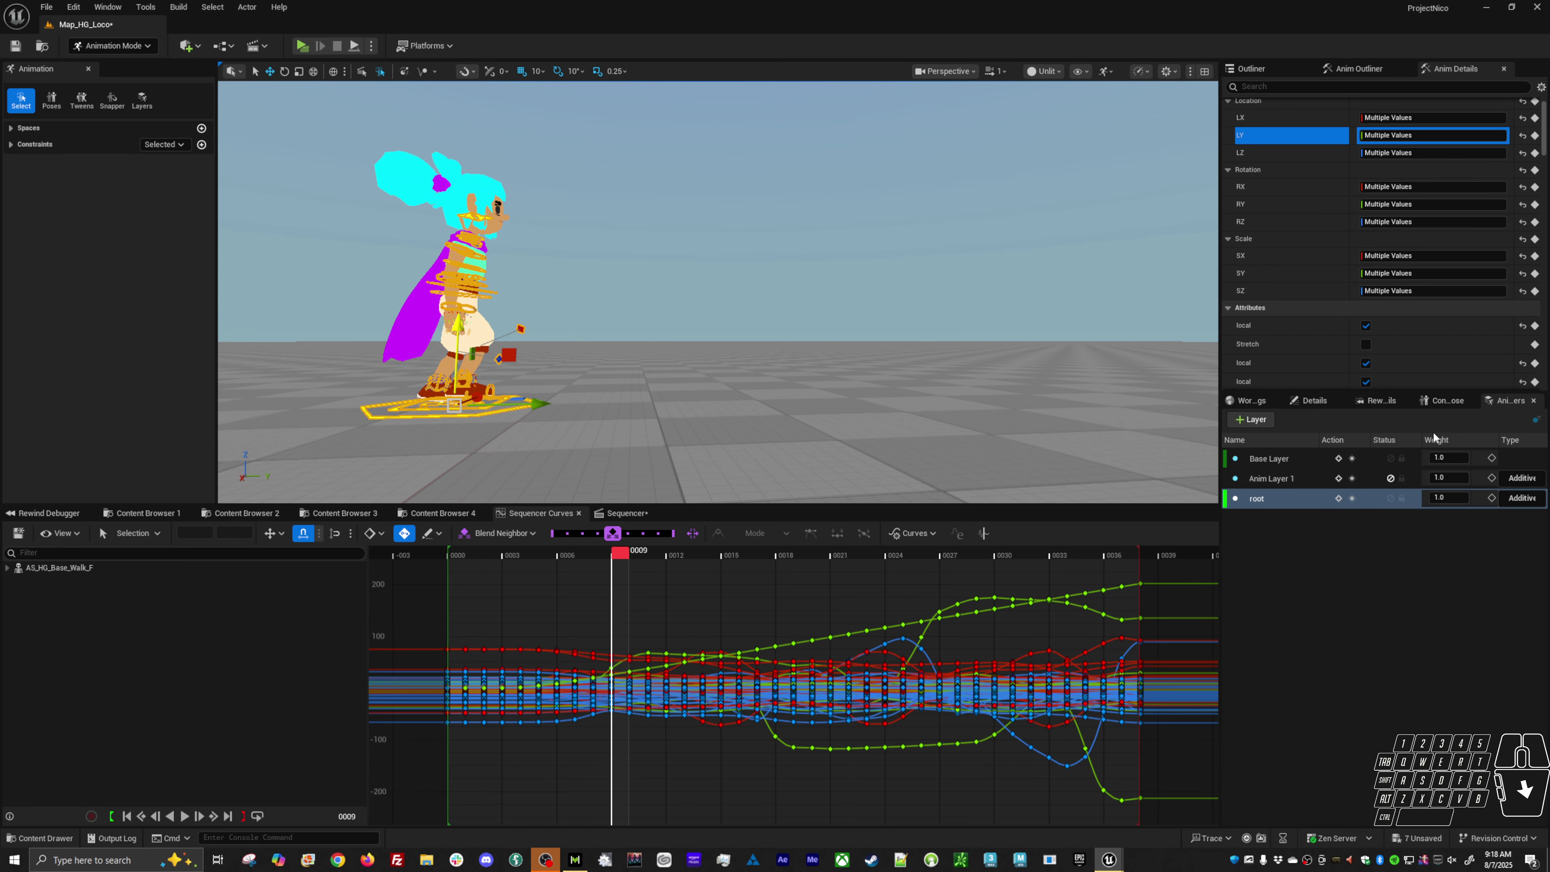
pyautogui.click(1253, 419)
pyautogui.doubleClick(1273, 518)
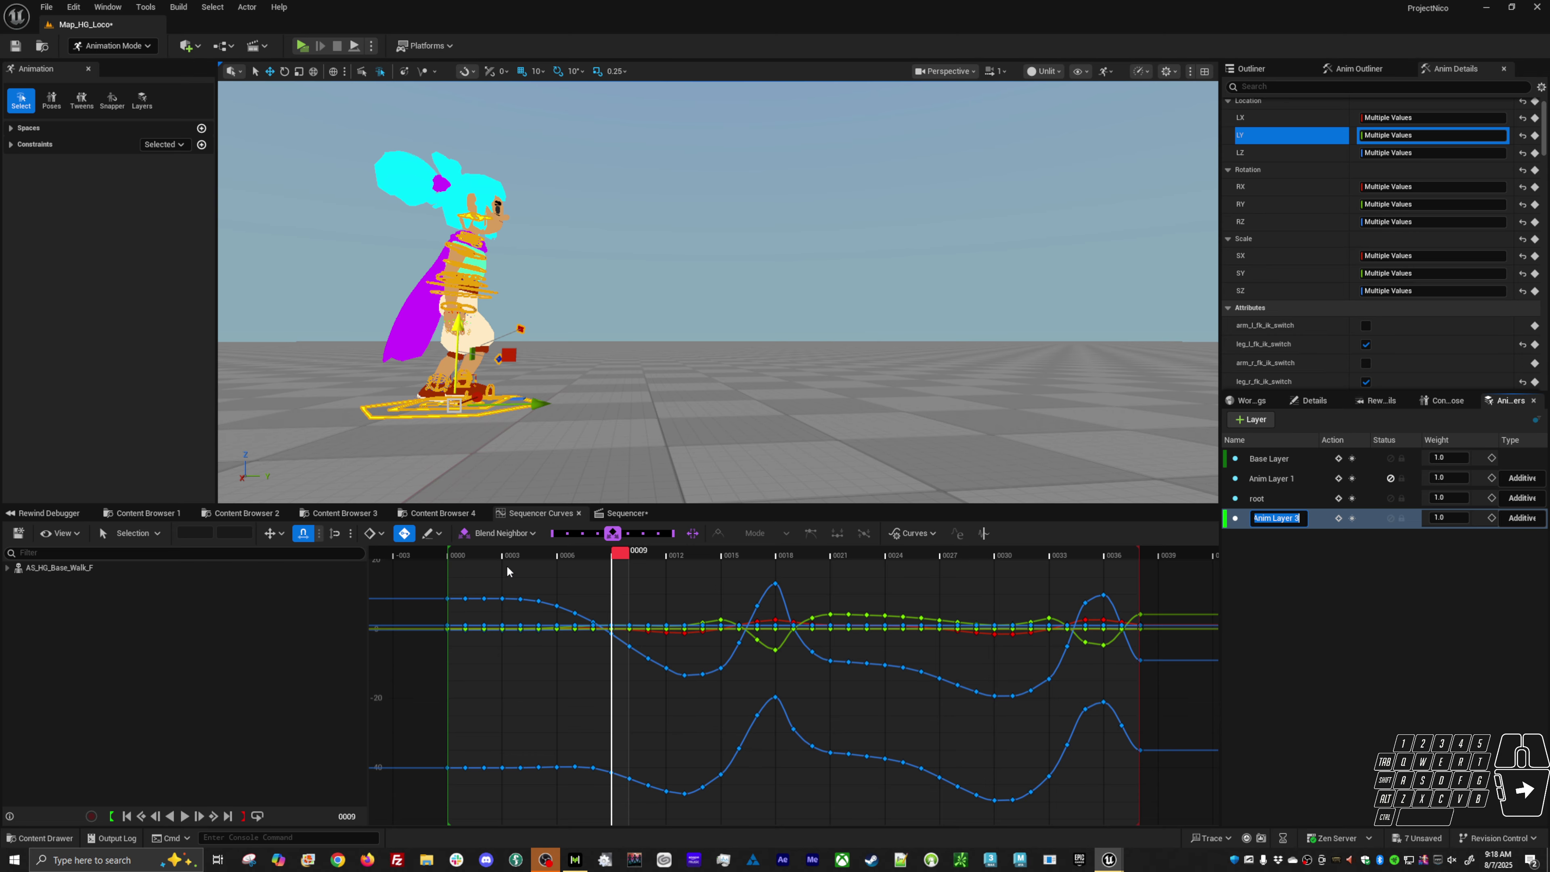
pyautogui.click(484, 564)
pyautogui.click(455, 556)
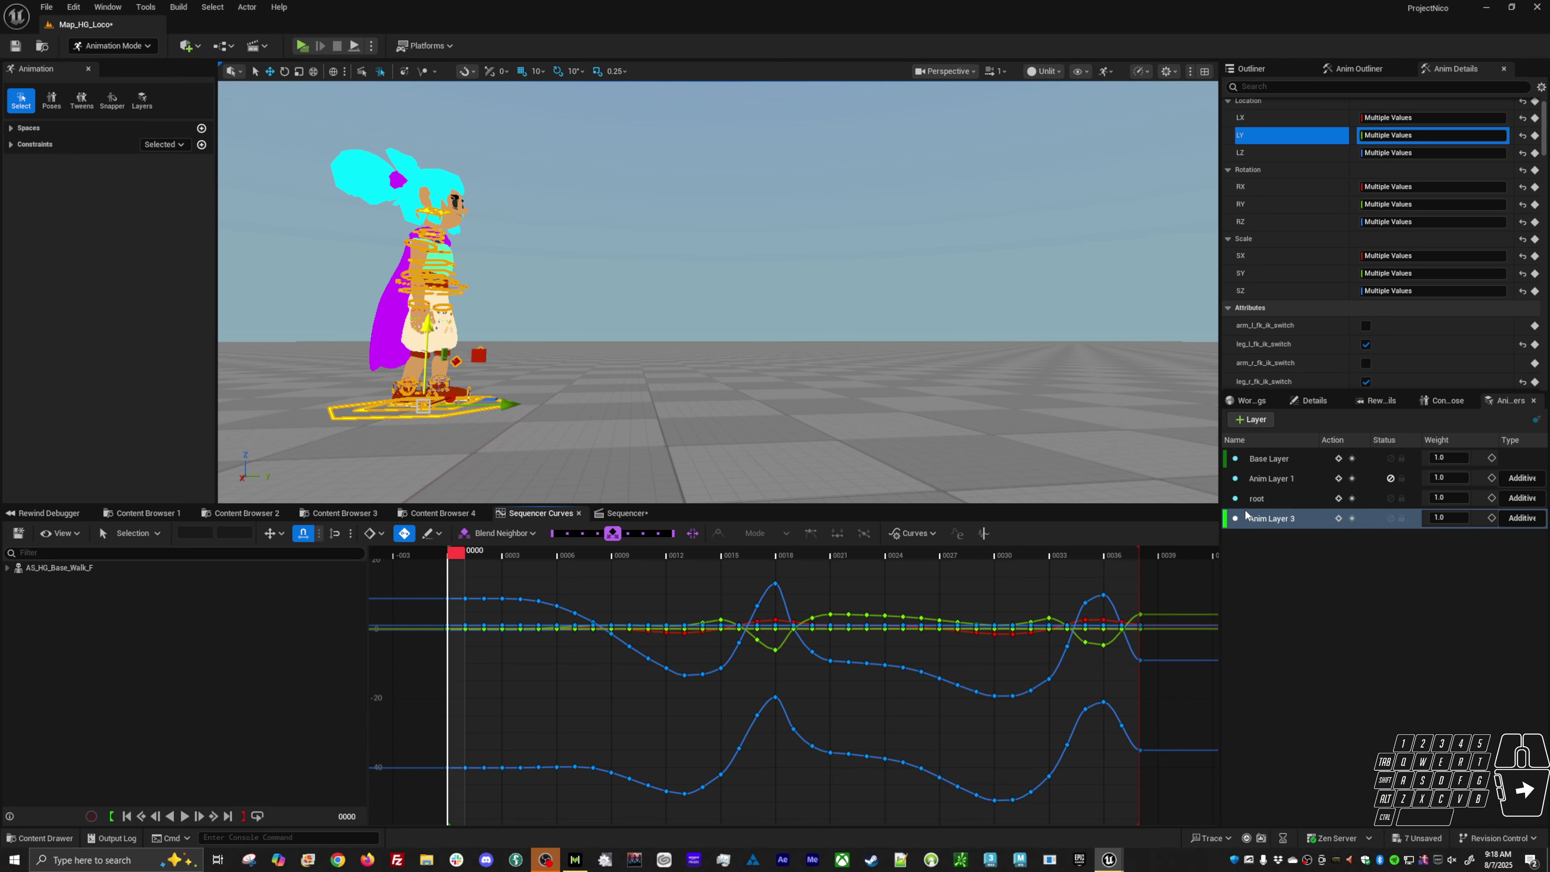
# Step: Select all the control objects that belong to Anim Layer 3
pyautogui.click(1269, 518)
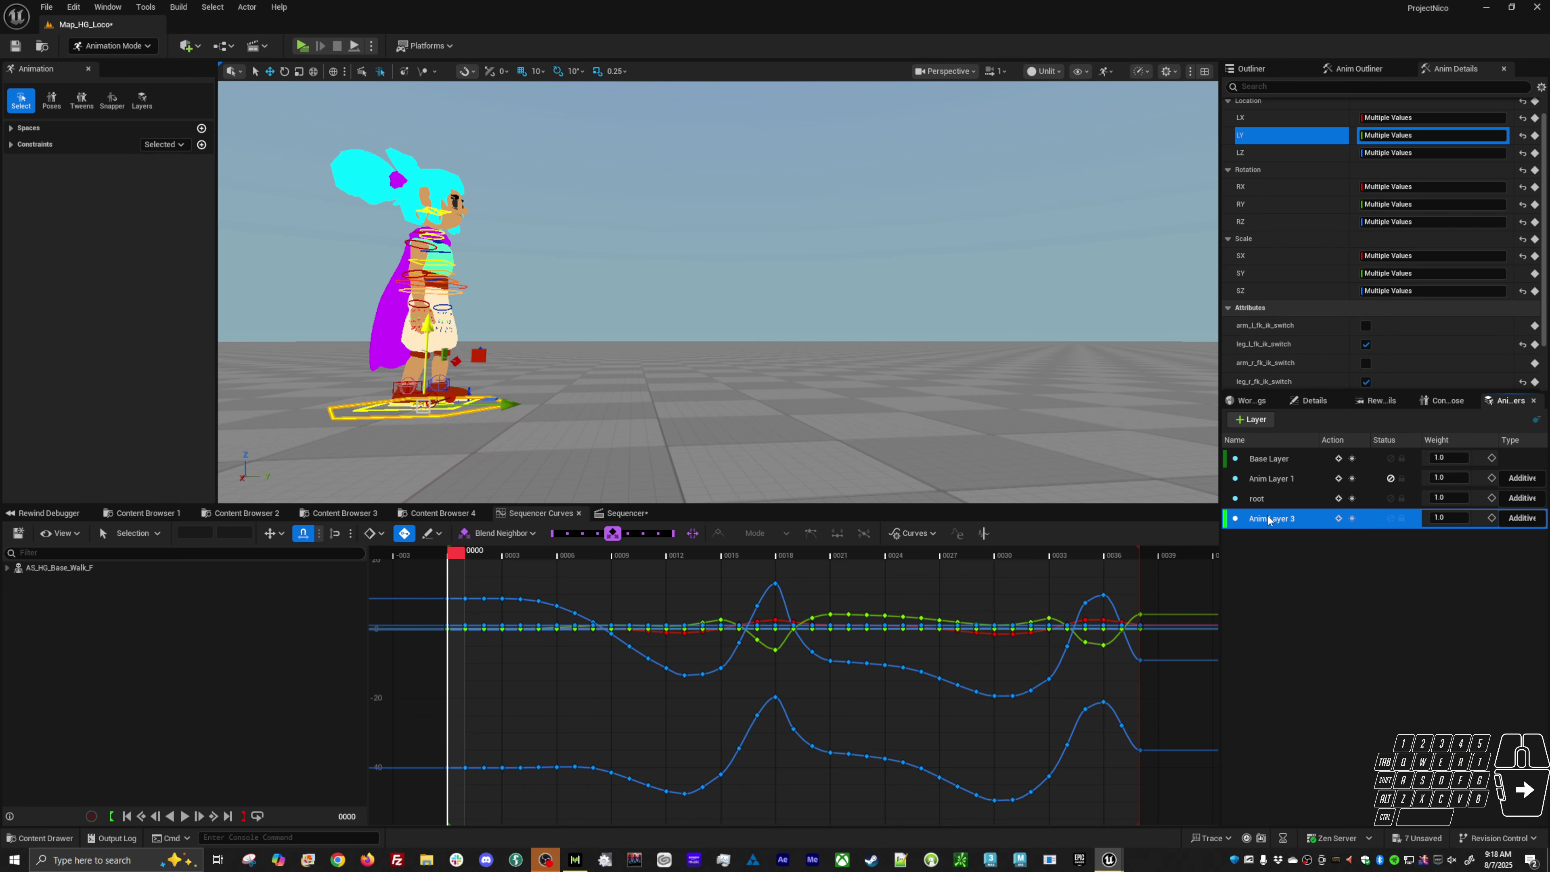
pyautogui.keyDown('alt'); pyautogui.moveTo(598, 270); pyautogui.dragTo(574, 308); pyautogui.keyUp('alt')
pyautogui.moveTo(596, 164); pyautogui.dragTo(312, 465)
pyautogui.rightClick(1262, 518)
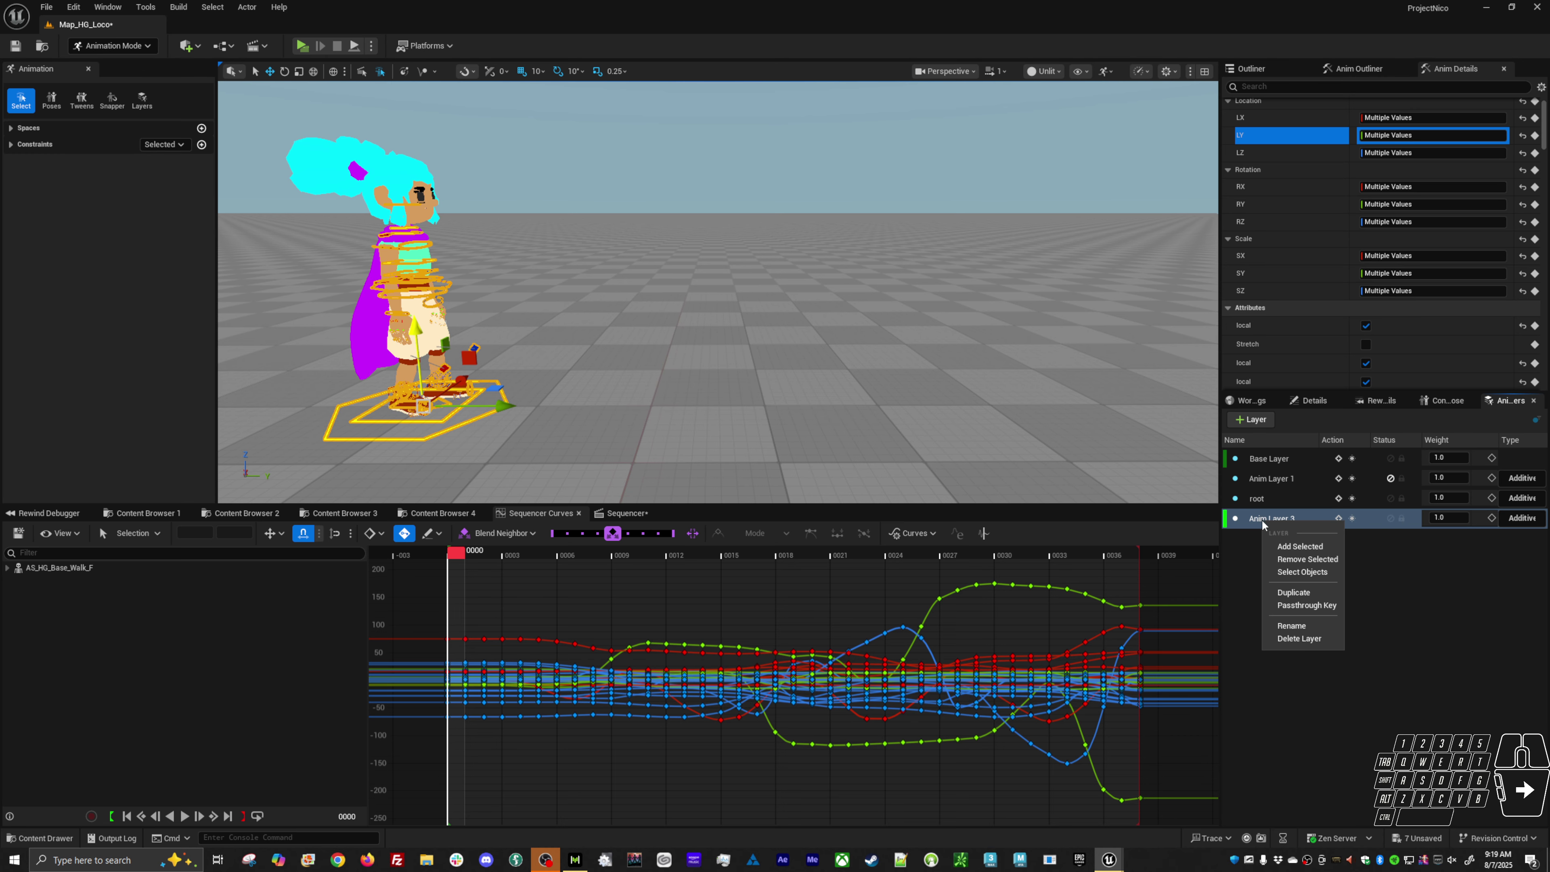
pyautogui.click(1303, 572)
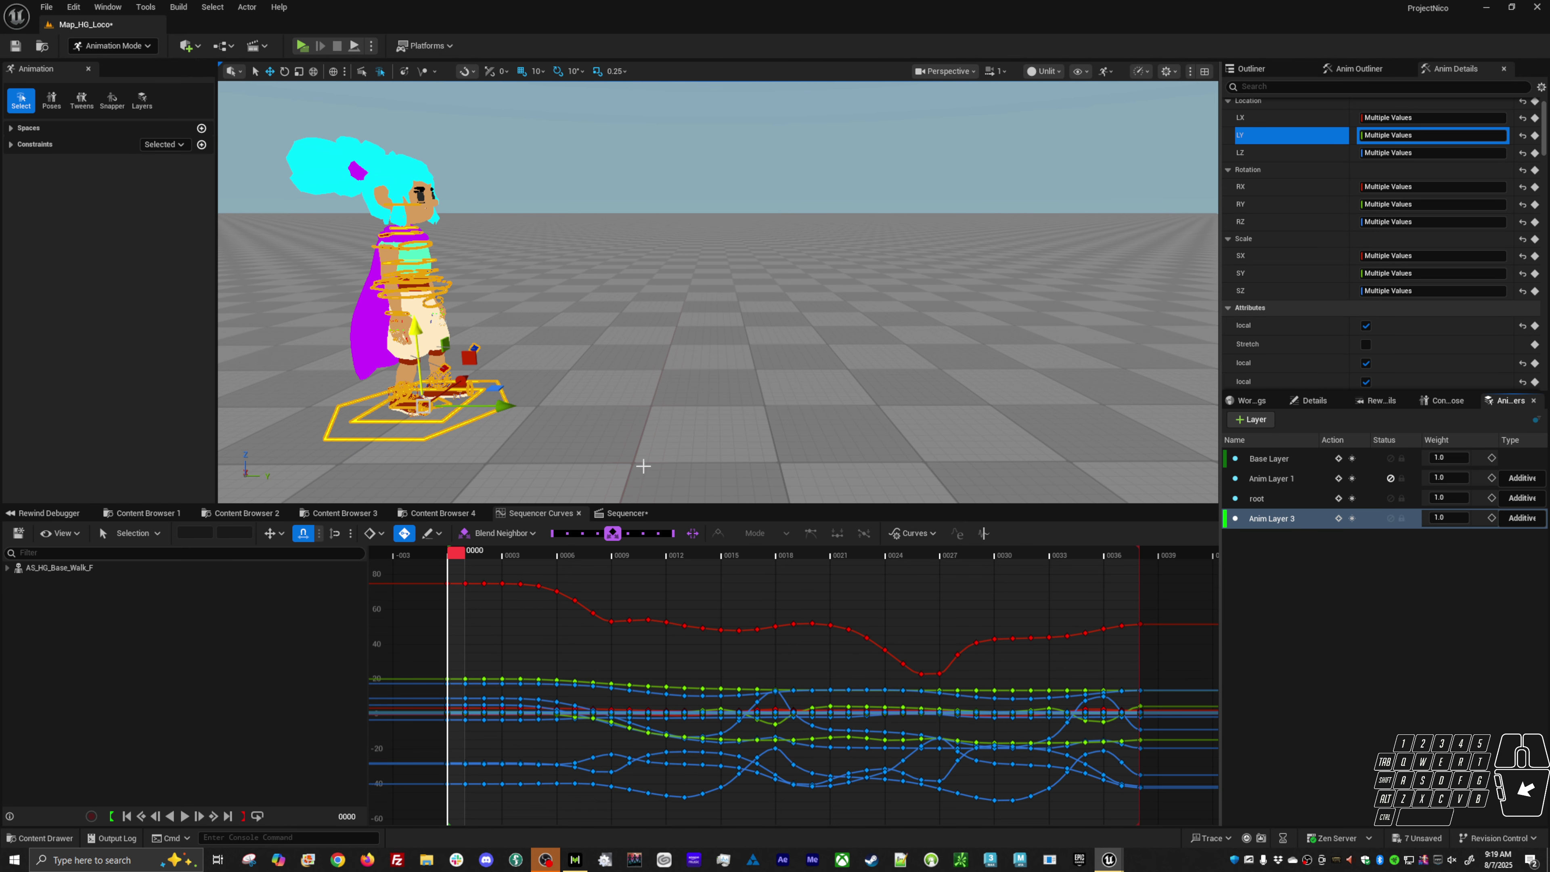
# Step: Try to add a passthrough key to Anim Layer 3 at frame 0 with the Sequencer timeline displayed
pyautogui.click(617, 513)
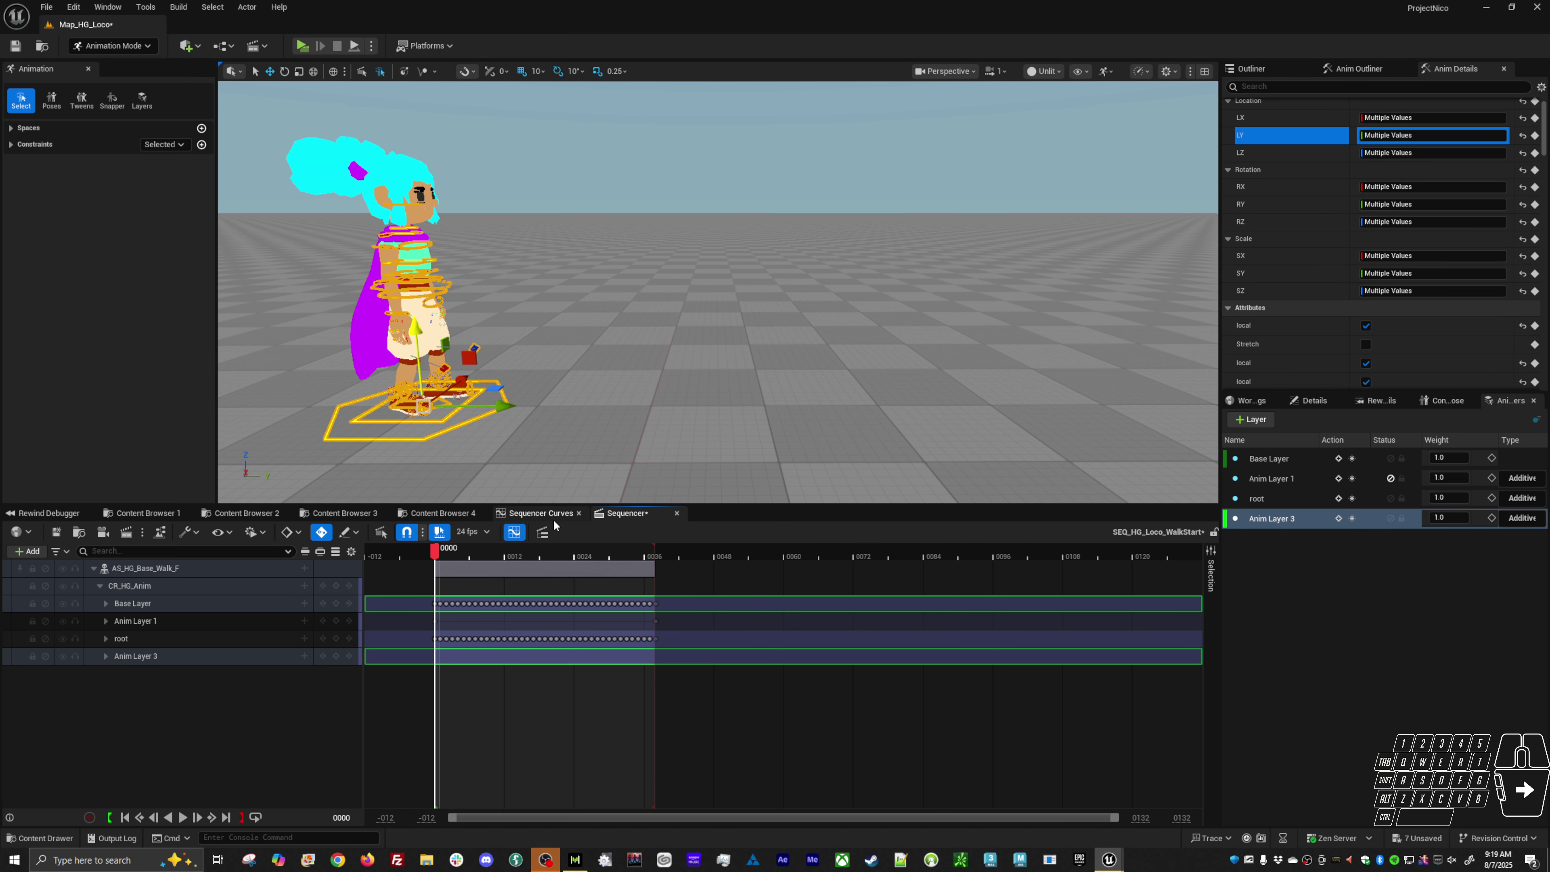
pyautogui.click(1270, 458)
pyautogui.click(1253, 519)
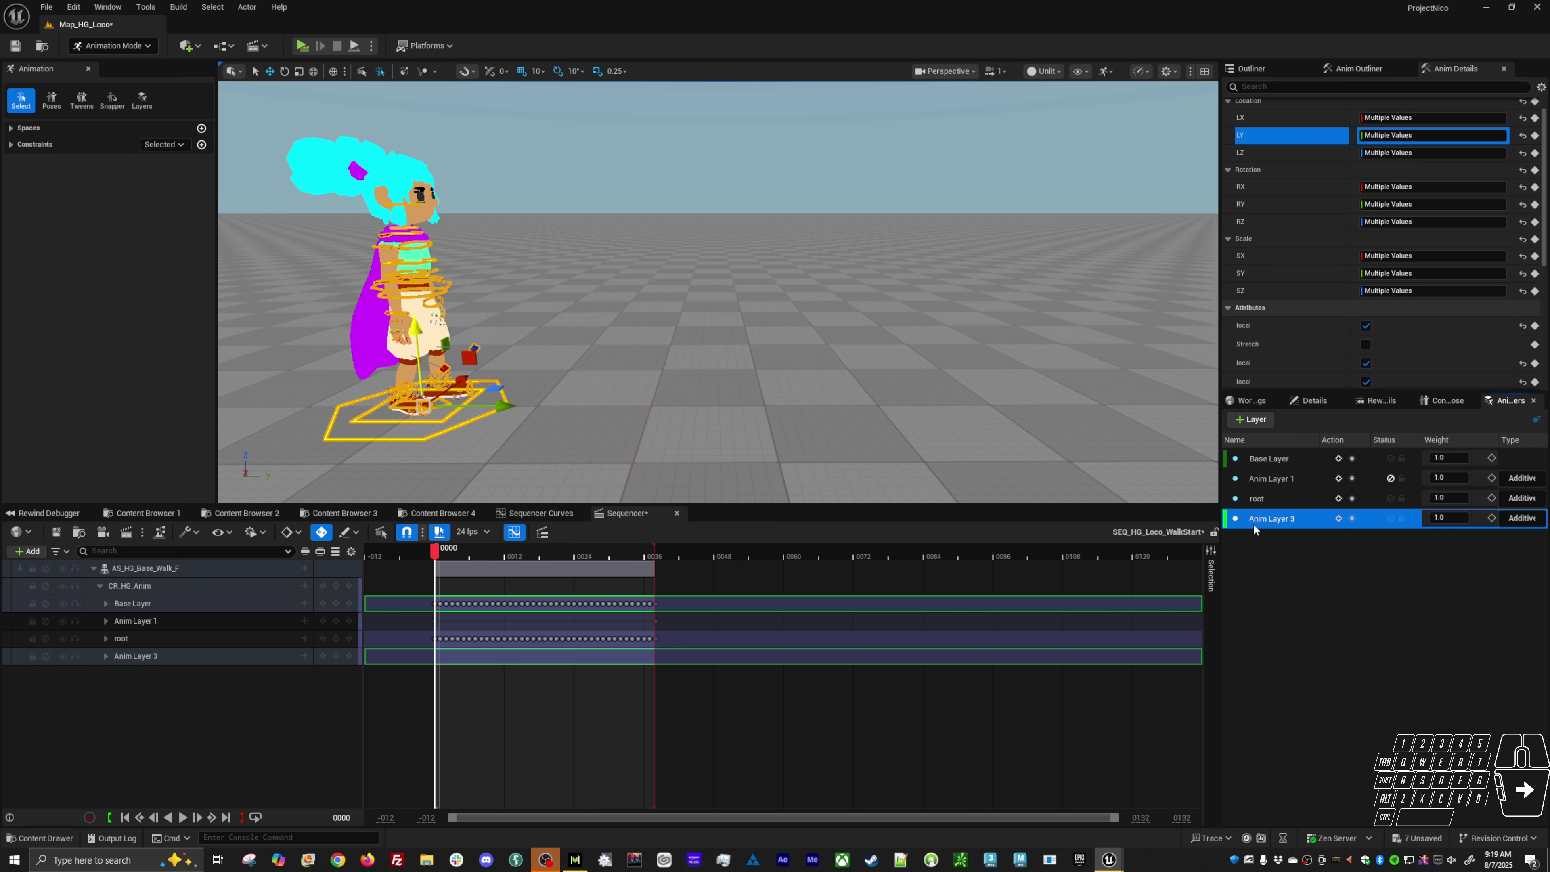
pyautogui.rightClick(1253, 523)
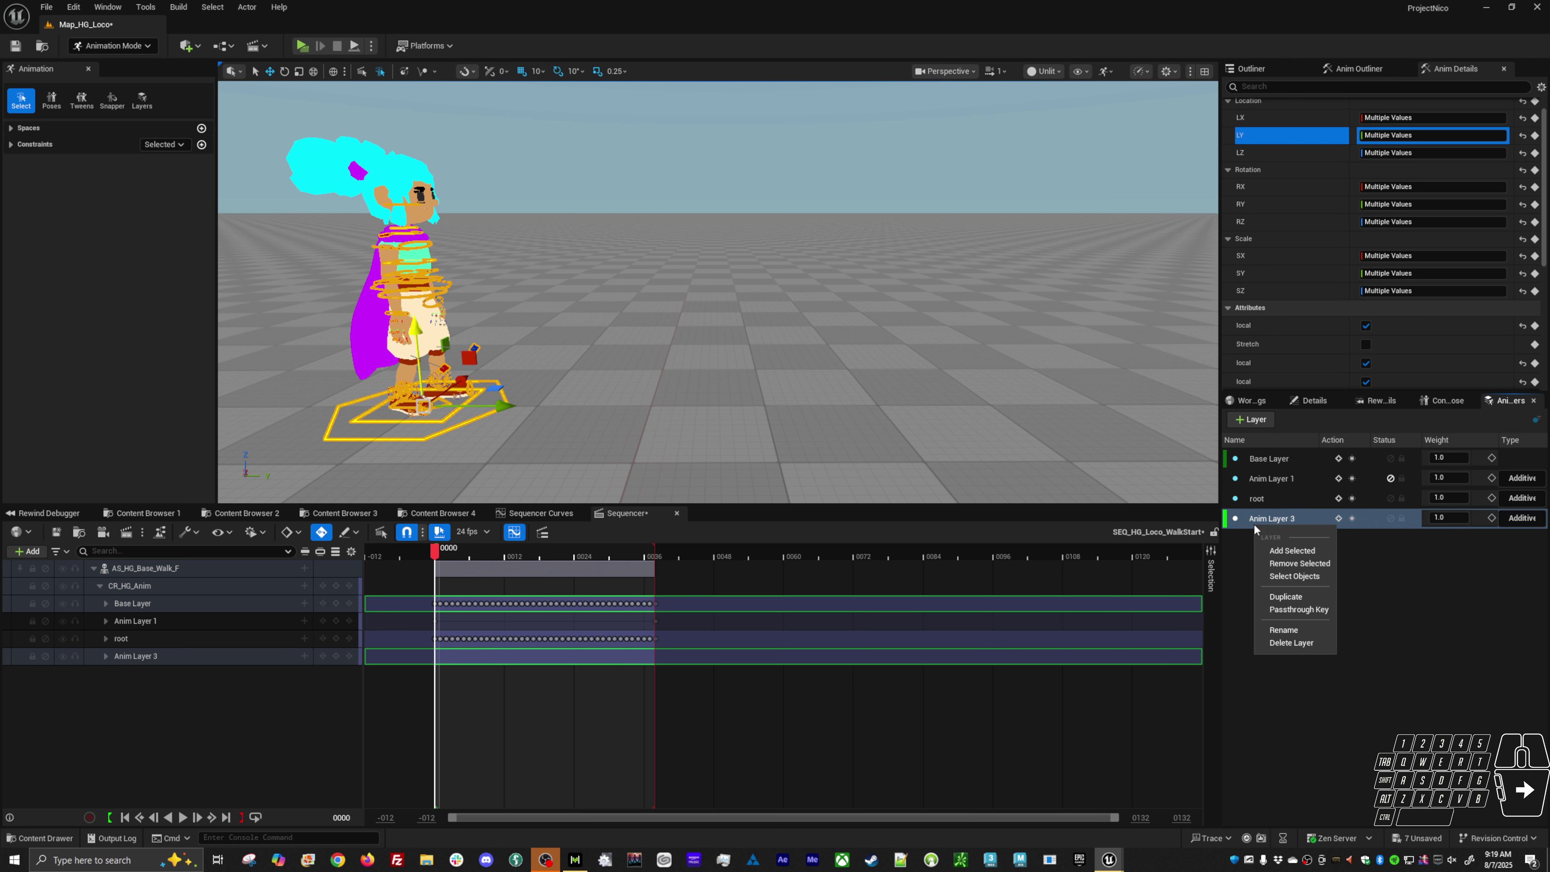
pyautogui.click(1292, 609)
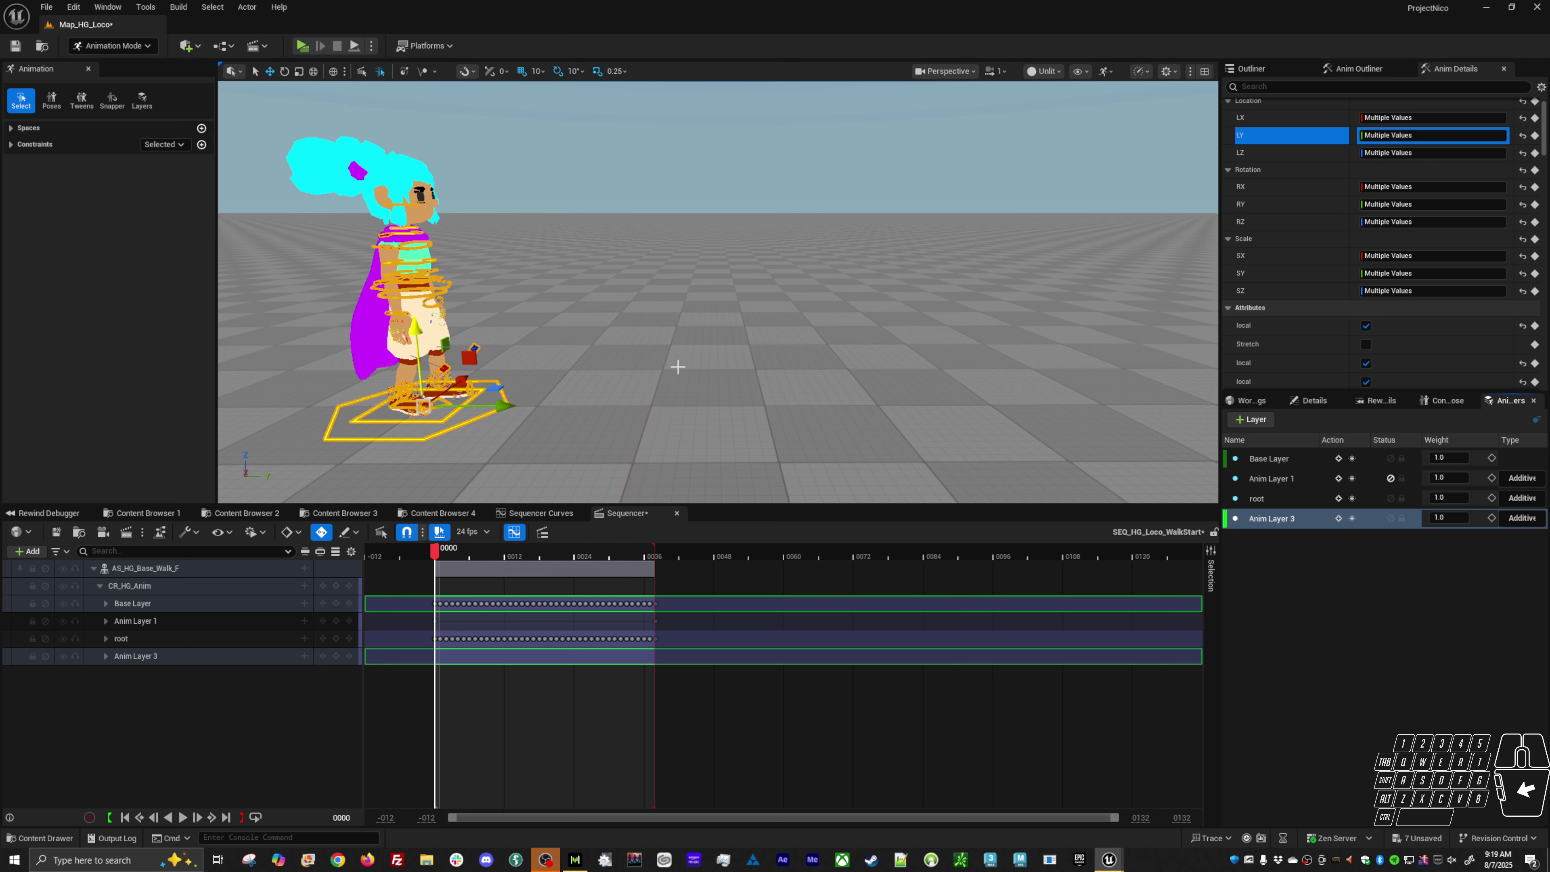
# Step: Play the walk and stop it at frame 15 to review the motion in side view
pyautogui.moveTo(808, 367)
pyautogui.keyDown('alt'); pyautogui.mouseDown()
pyautogui.moveTo(813, 381)
pyautogui.moveTo(726, 380)
pyautogui.moveTo(800, 379)
pyautogui.moveTo(807, 354)
pyautogui.mouseUp(); pyautogui.keyUp('alt')
pyautogui.hotkey('alt', 'v')
pyautogui.hotkey('alt', 'v')
# Step: Reopen the Sequencer curve editor and select the displayed curve keys with Anim Layer 3 active
pyautogui.click(575, 512)
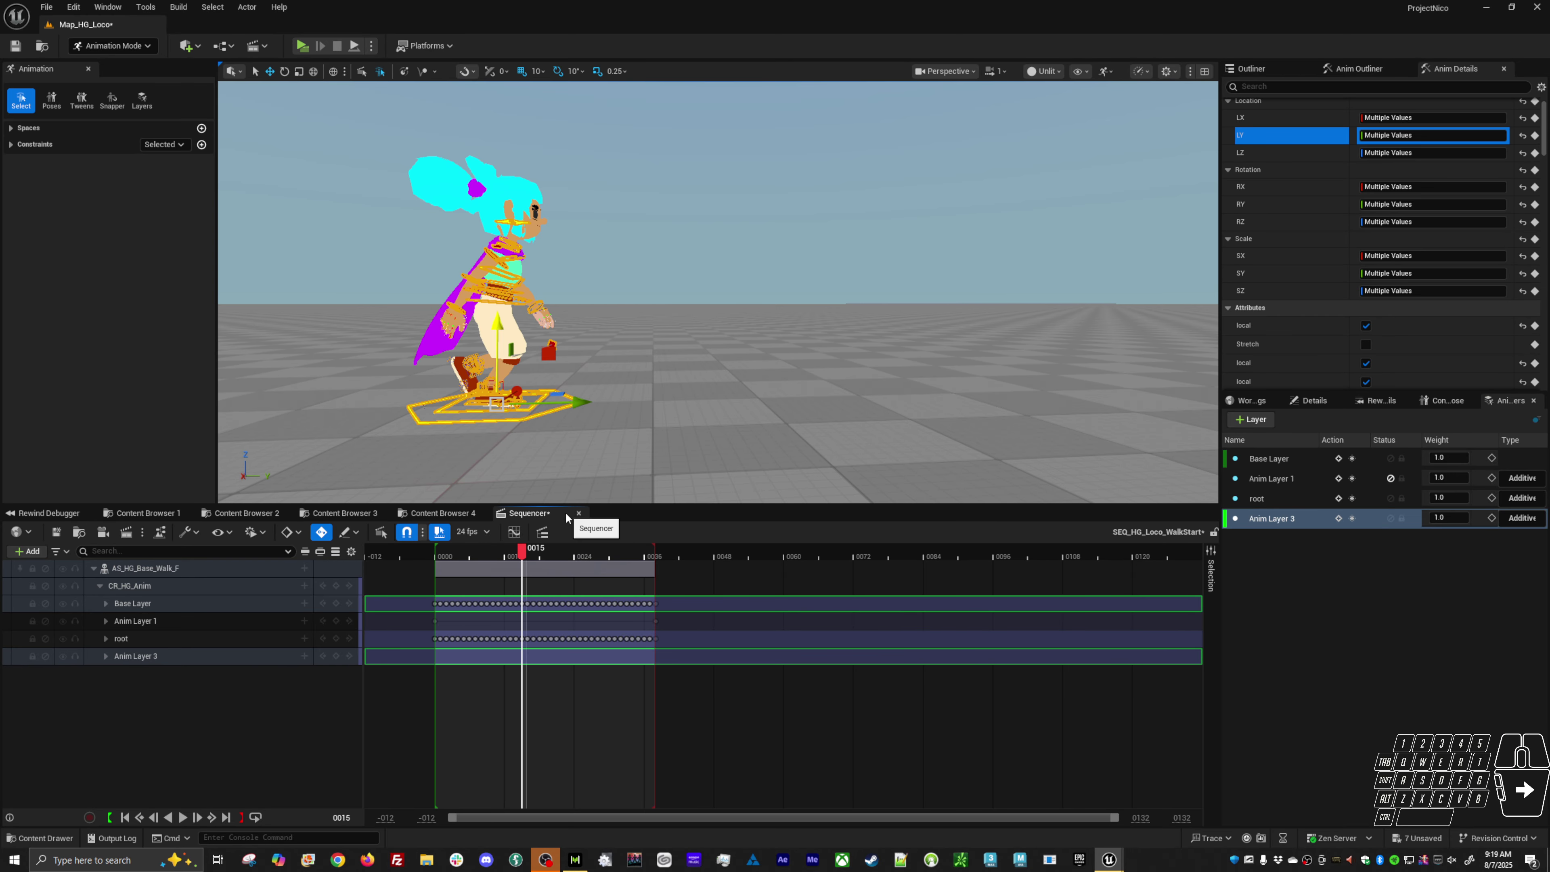
pyautogui.click(514, 532)
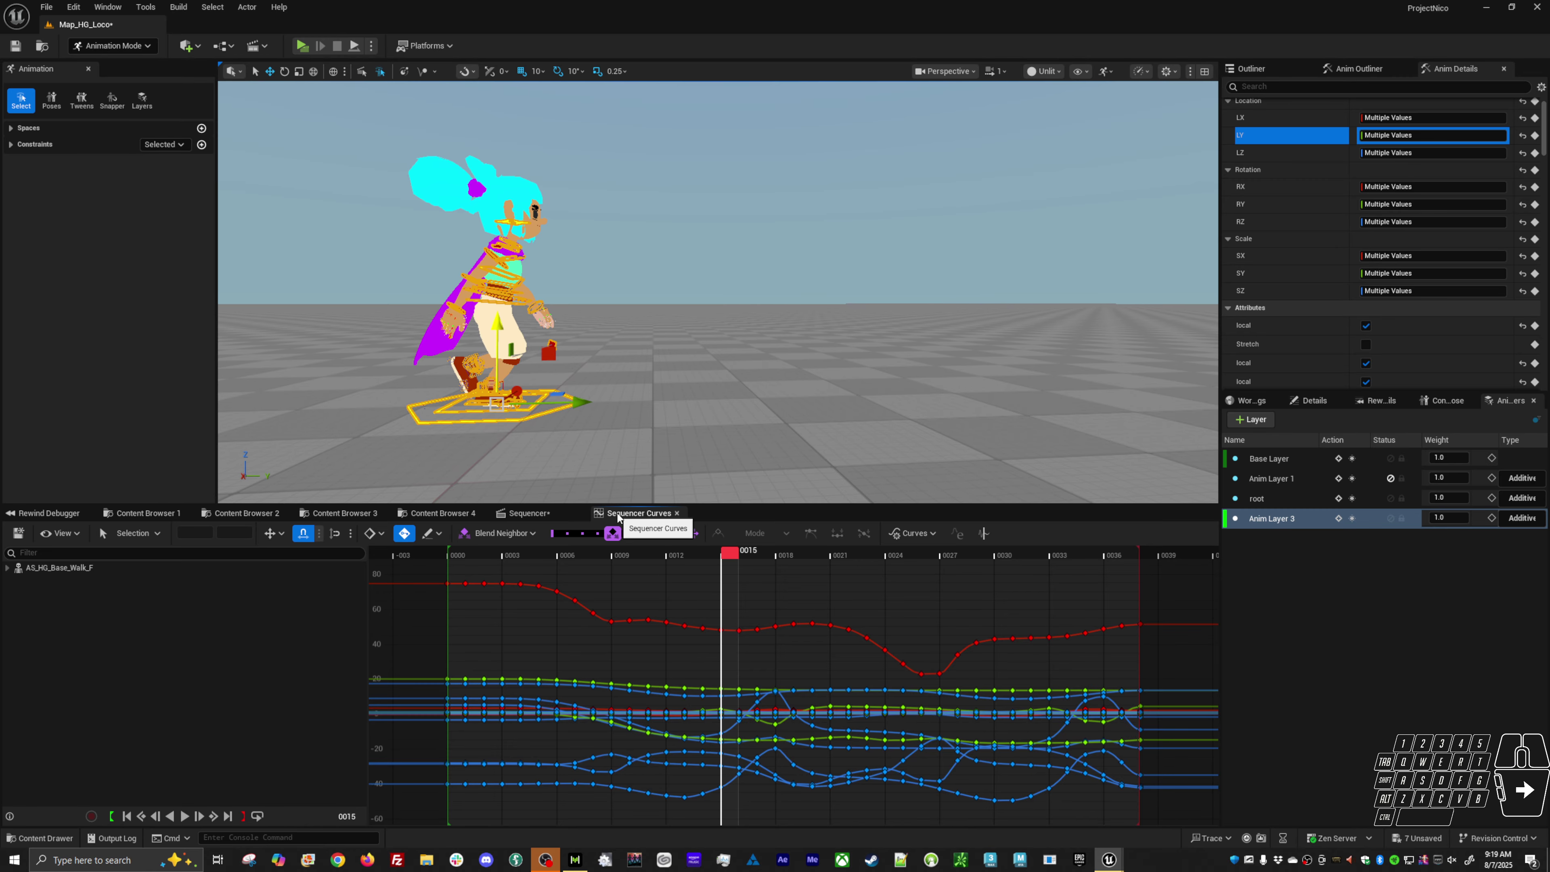
pyautogui.click(1263, 501)
pyautogui.click(1273, 517)
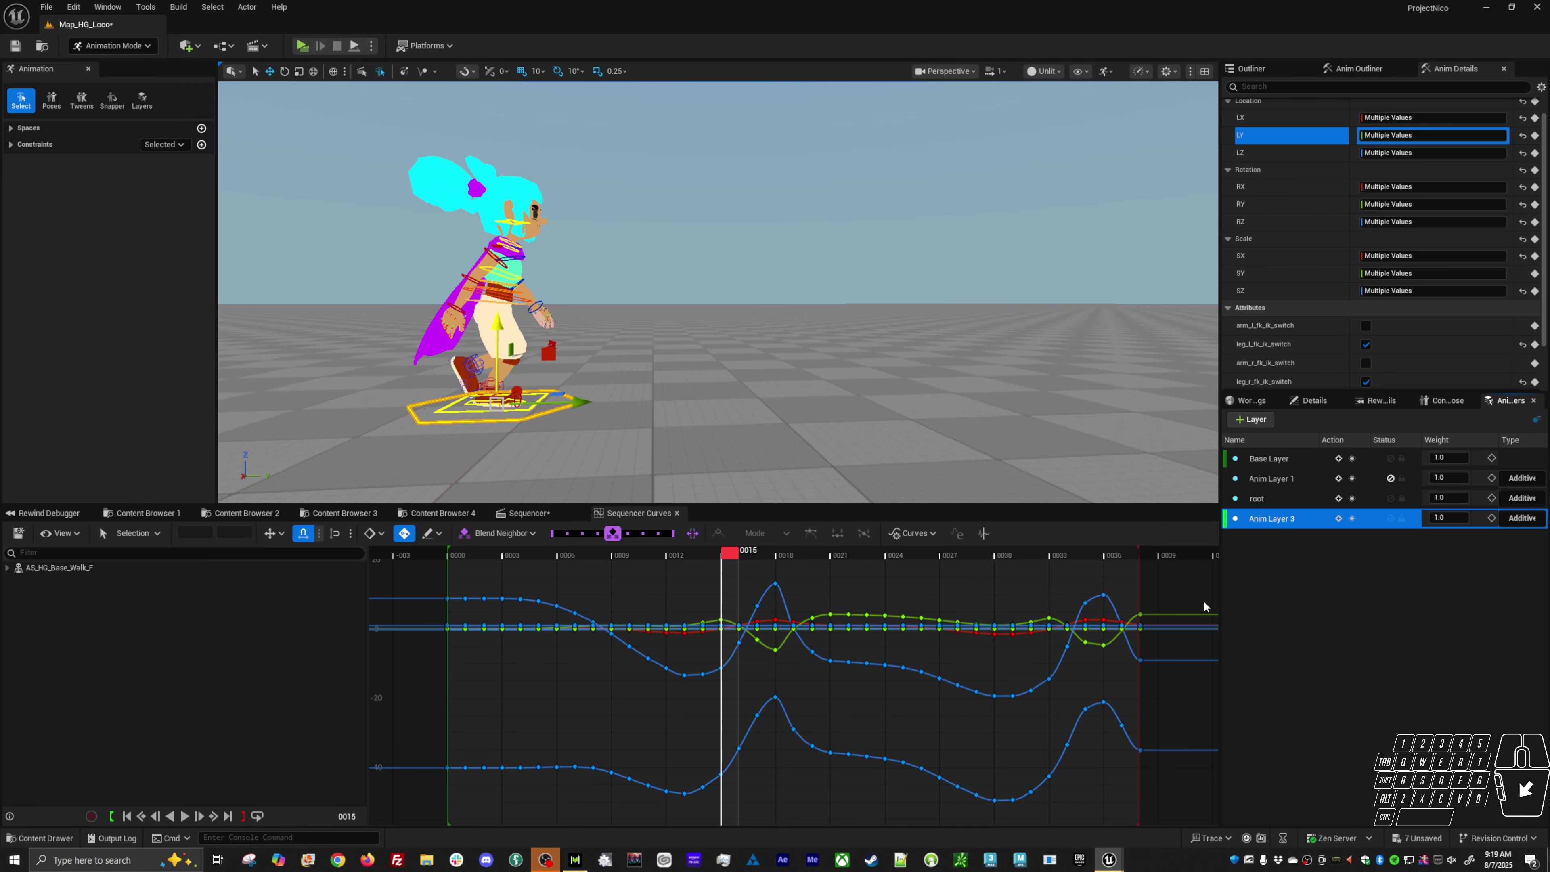
pyautogui.click(819, 698)
pyautogui.hotkey('ctrl', 'a')
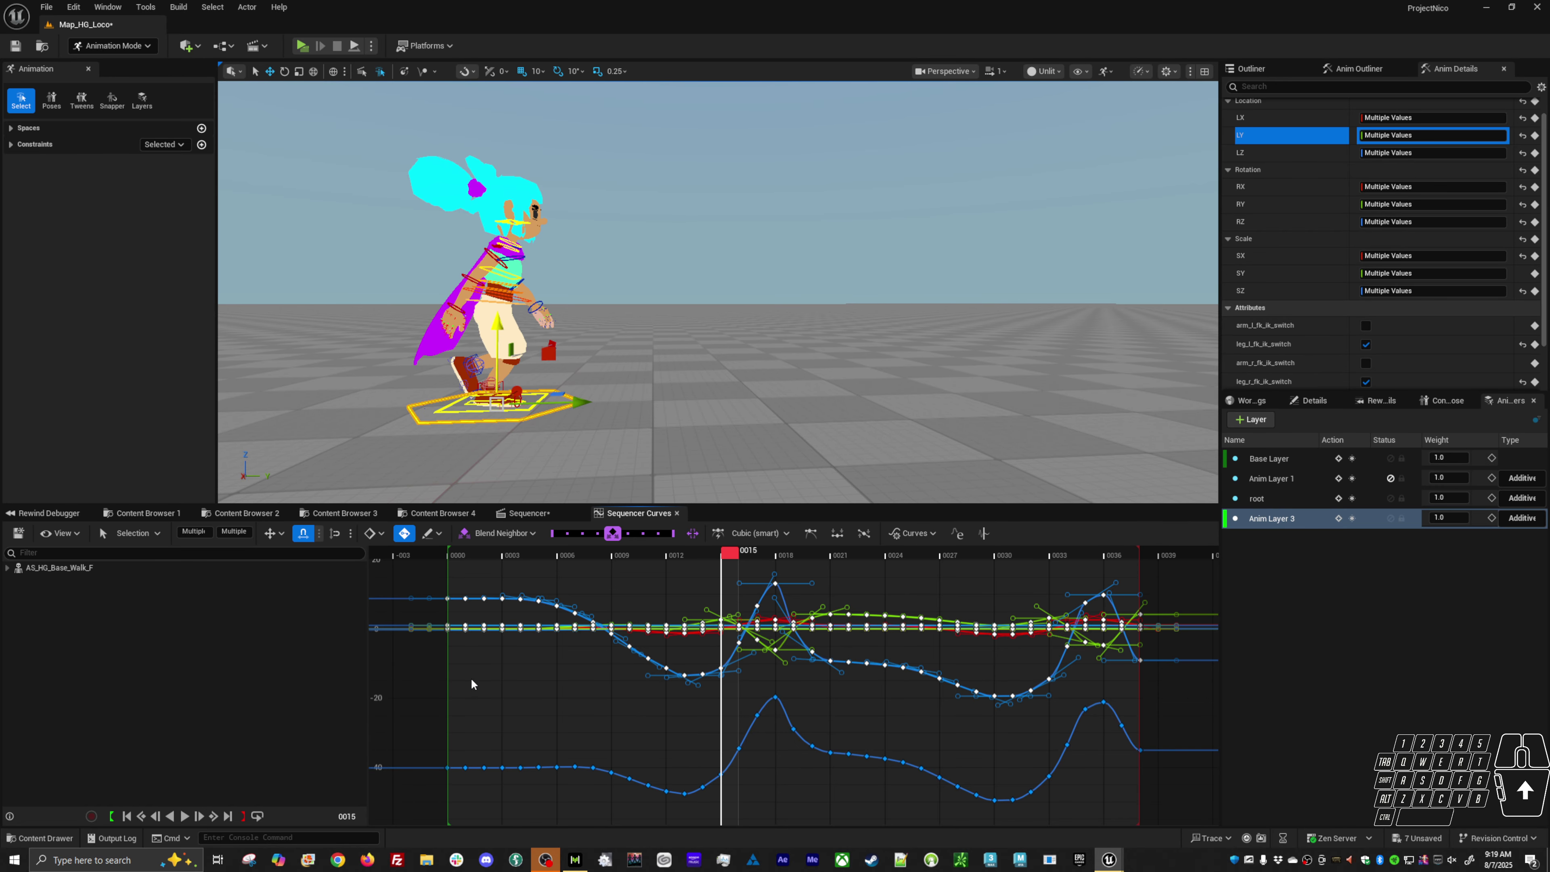
# Step: Expand AS_HG_Base_Walk_F in the curve tree and isolate the curves of Anim Layer 3
pyautogui.click(7, 568)
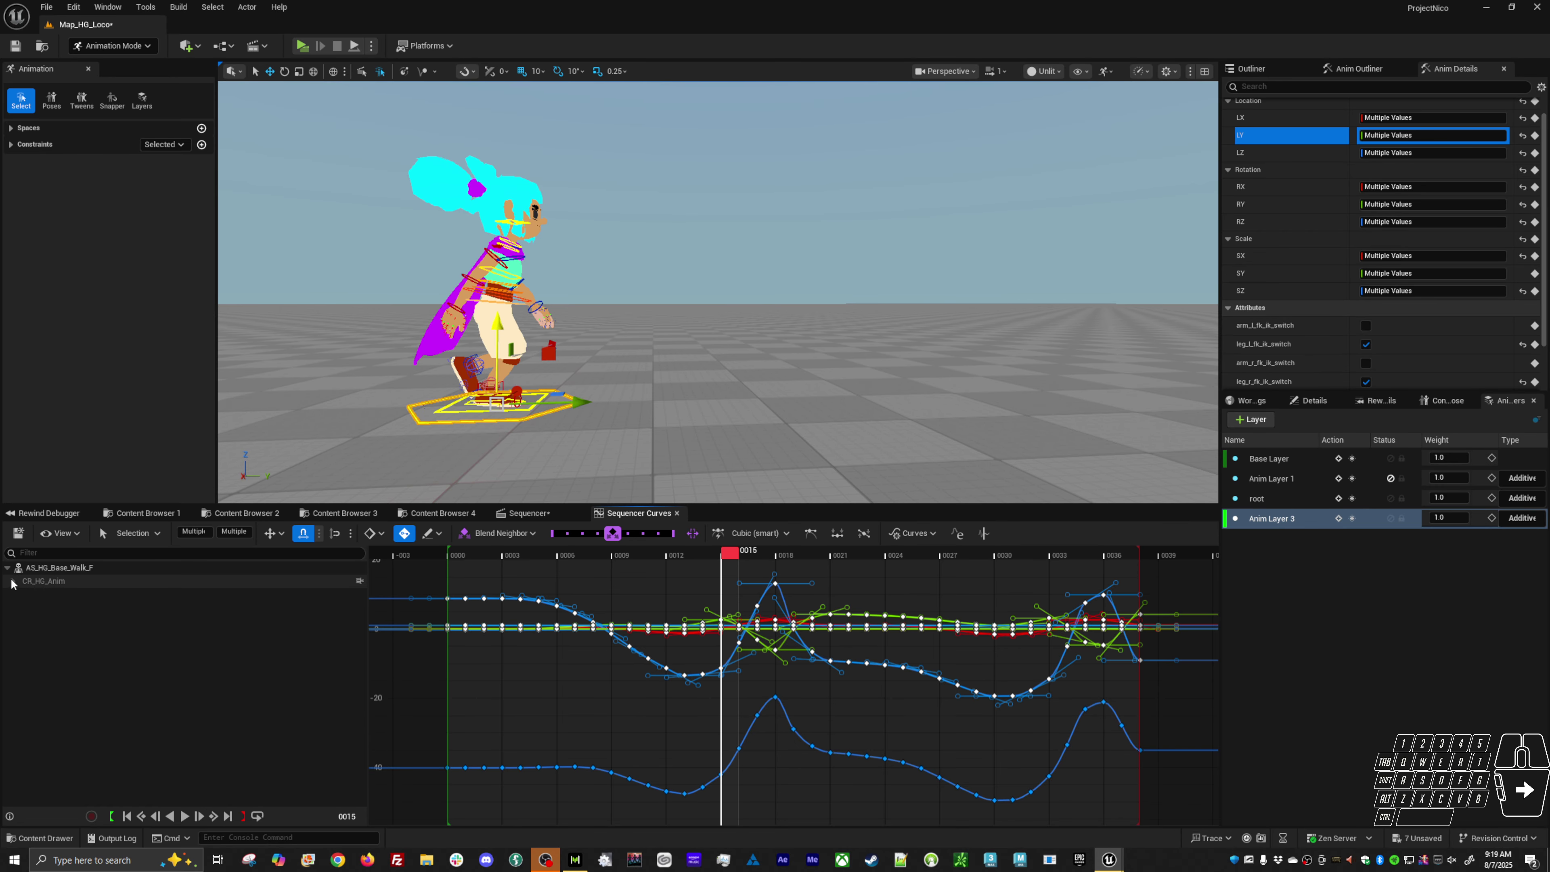
pyautogui.click(40, 635)
pyautogui.click(62, 623)
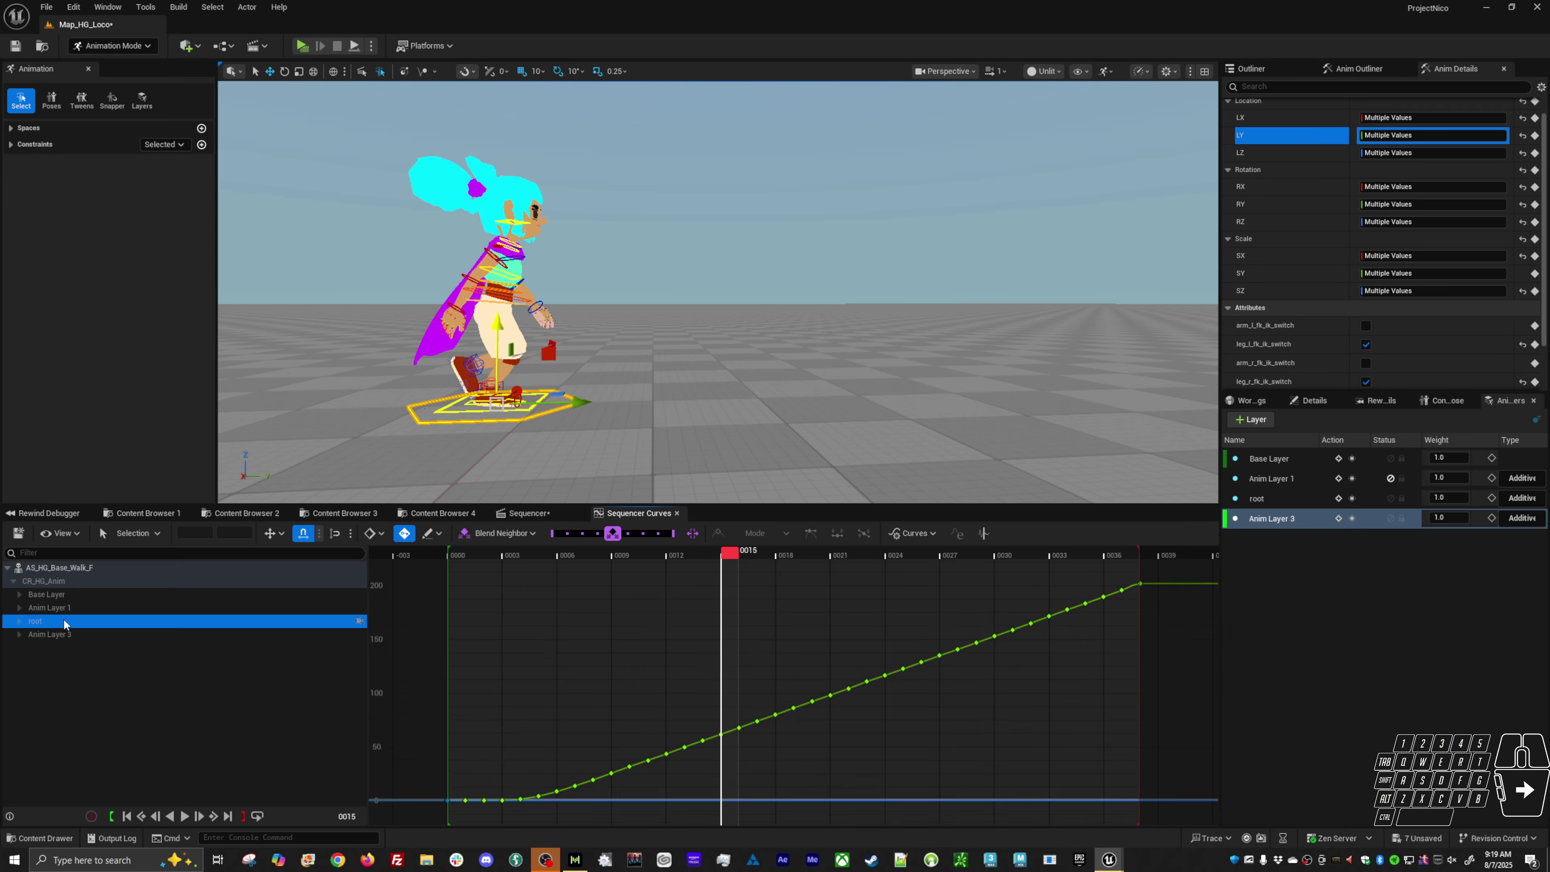
pyautogui.click(62, 638)
pyautogui.click(657, 723)
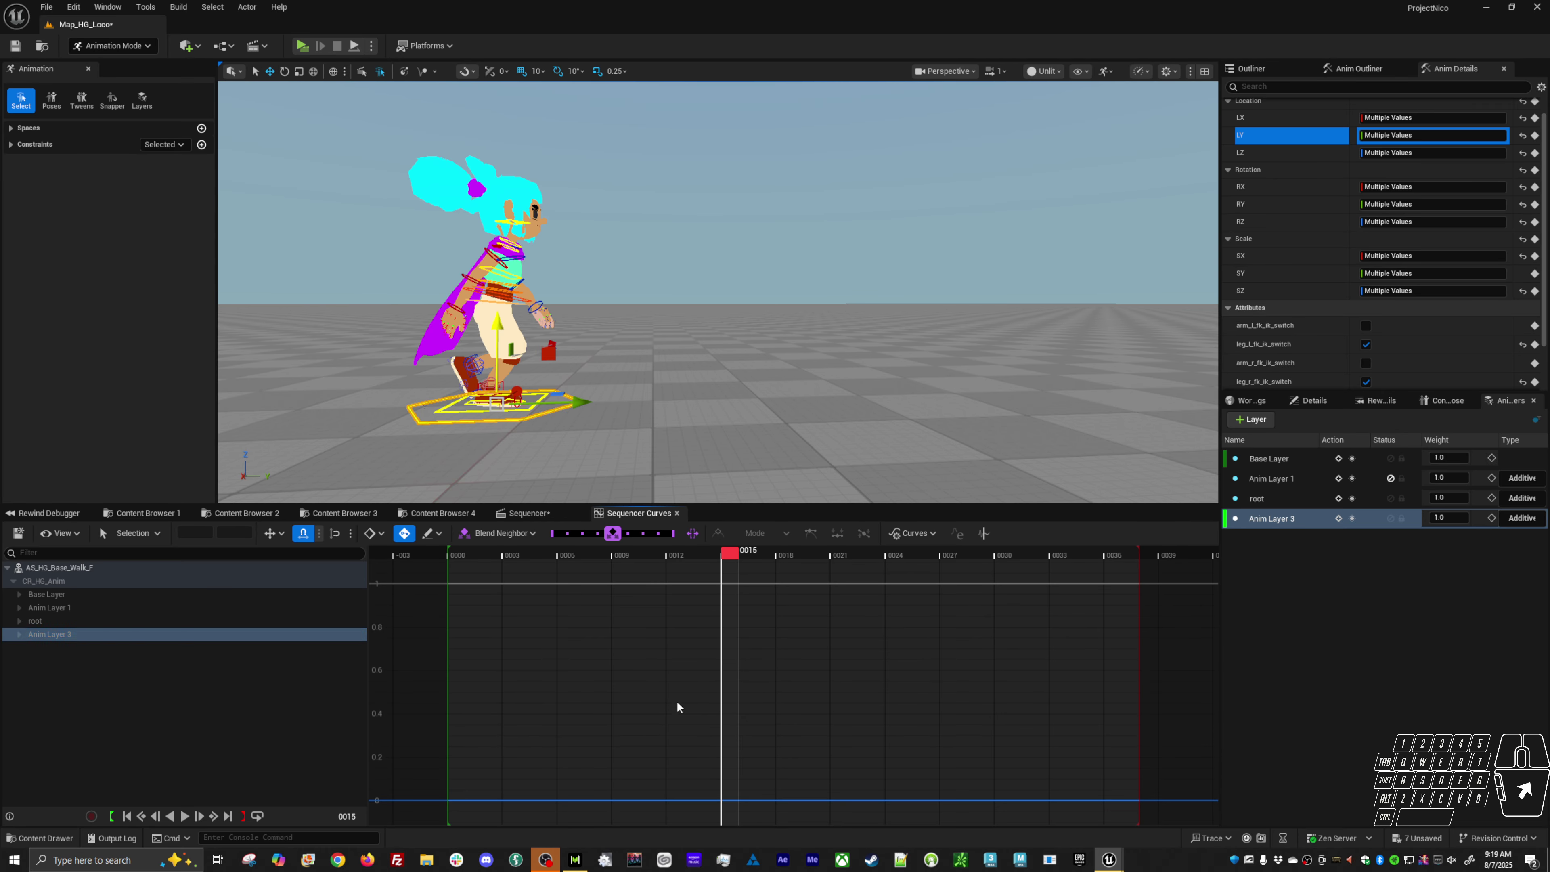
# Step: Select the objects of Anim Layer 3 to check its contents, delete that layer, and clear the control selection
pyautogui.rightClick(1257, 519)
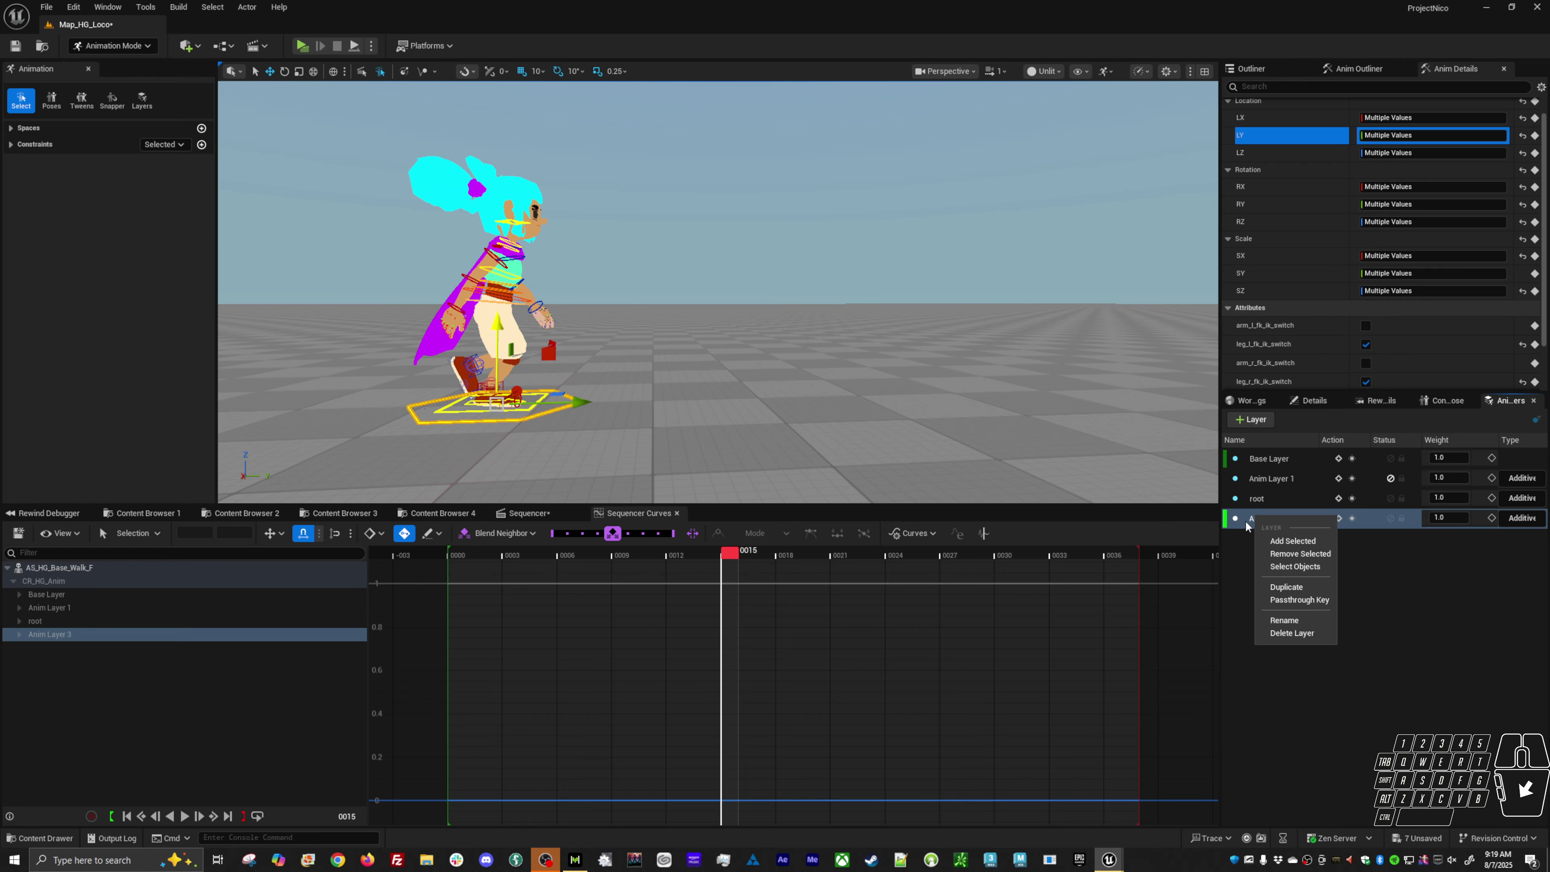
pyautogui.click(1294, 567)
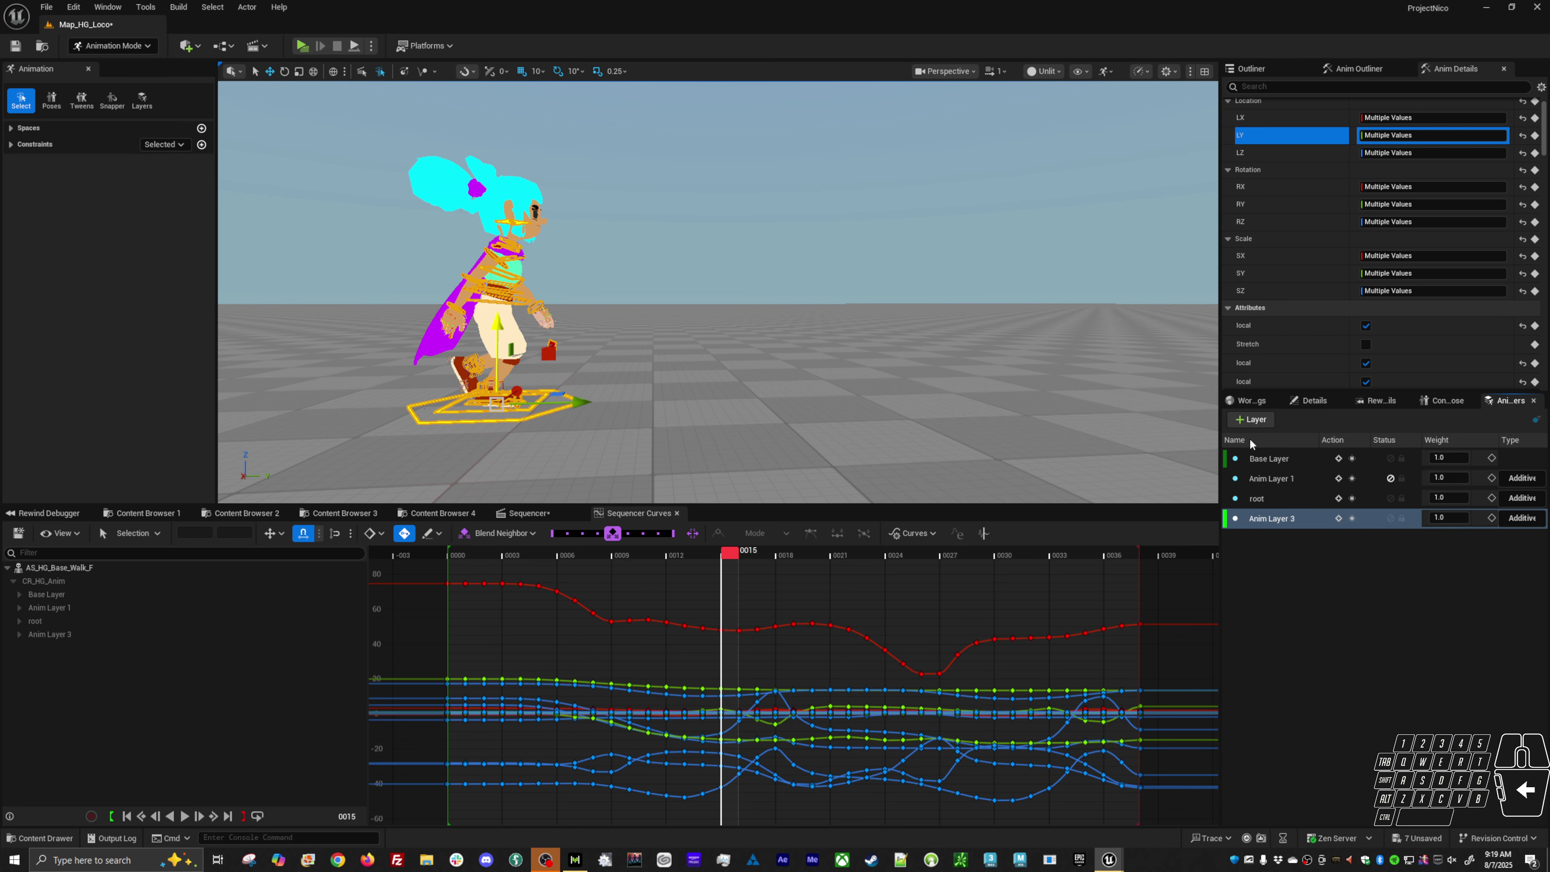
pyautogui.rightClick(1313, 521)
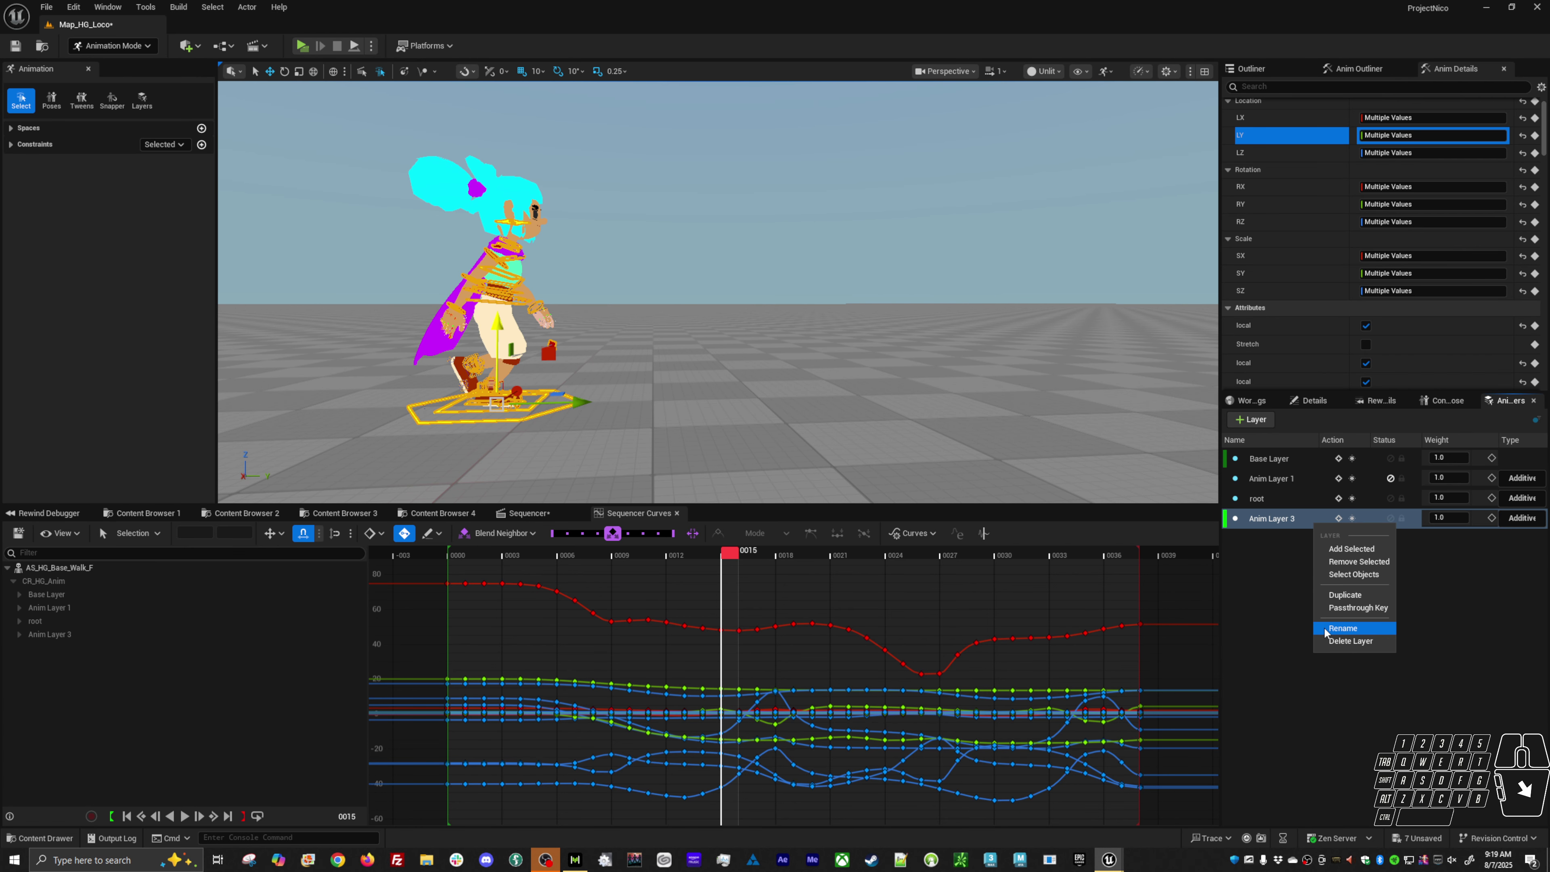
pyautogui.click(1336, 642)
pyautogui.click(670, 366)
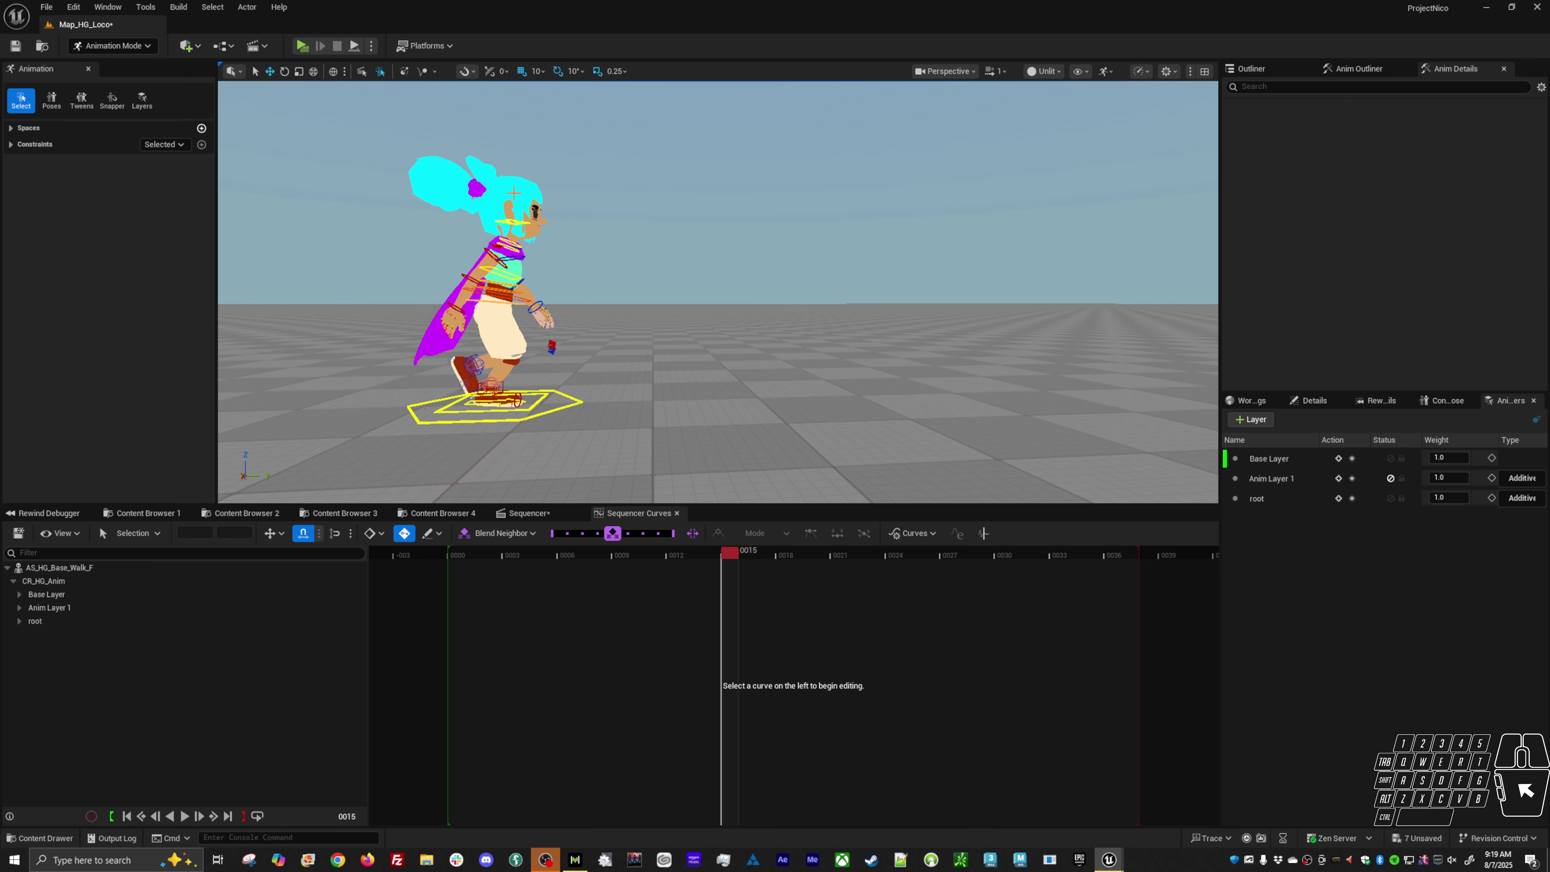
# Step: Select all of the character's rig controls and add a new additive animation layer for them, keeping the default name
pyautogui.moveTo(340, 133); pyautogui.dragTo(738, 490)
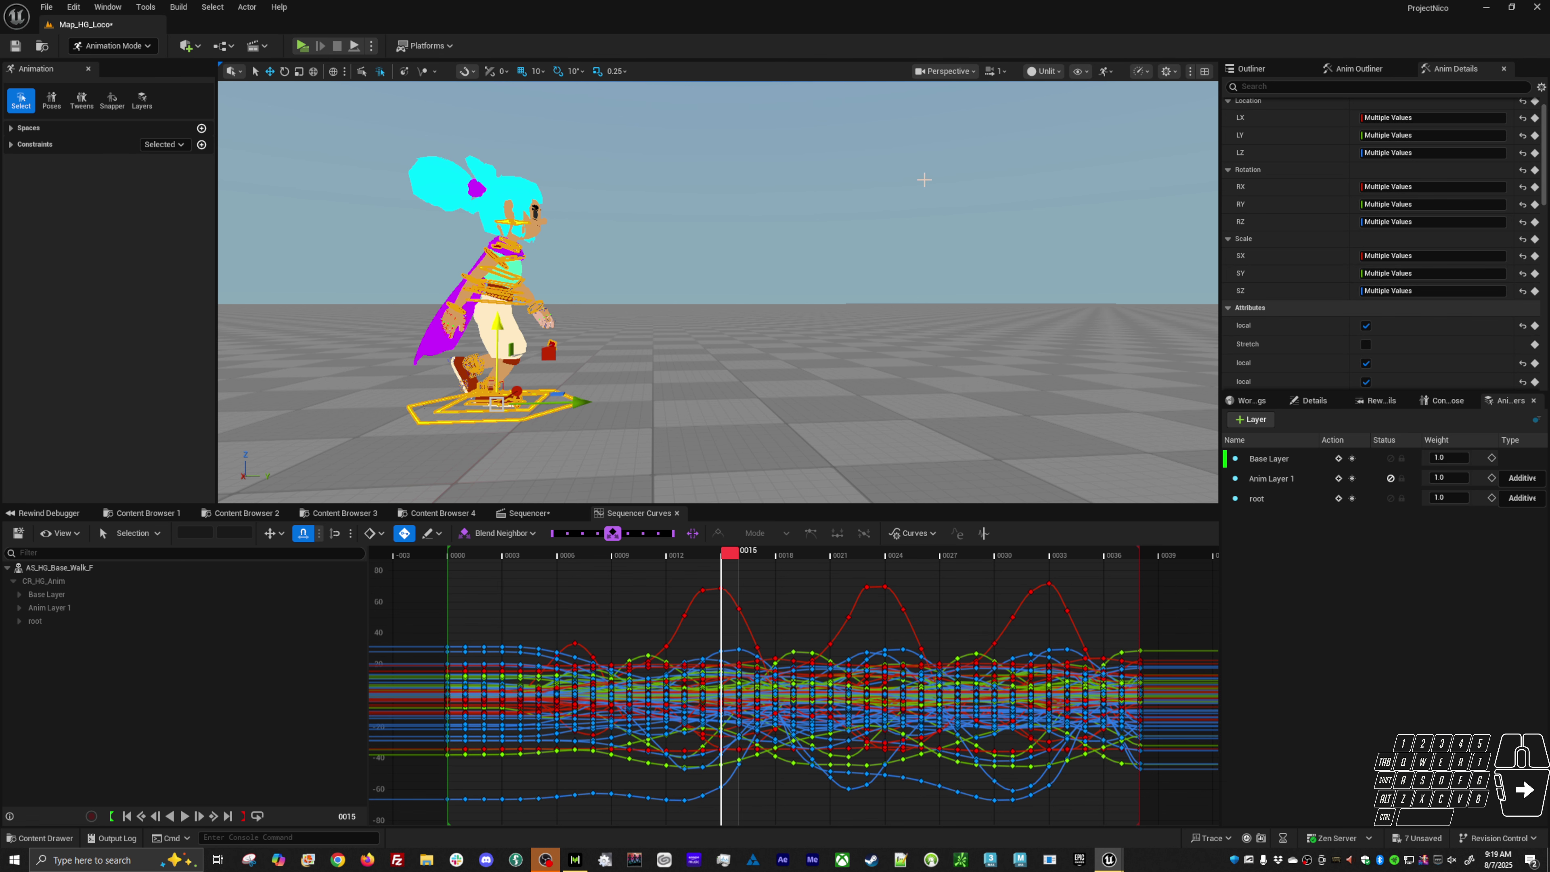
pyautogui.click(1248, 419)
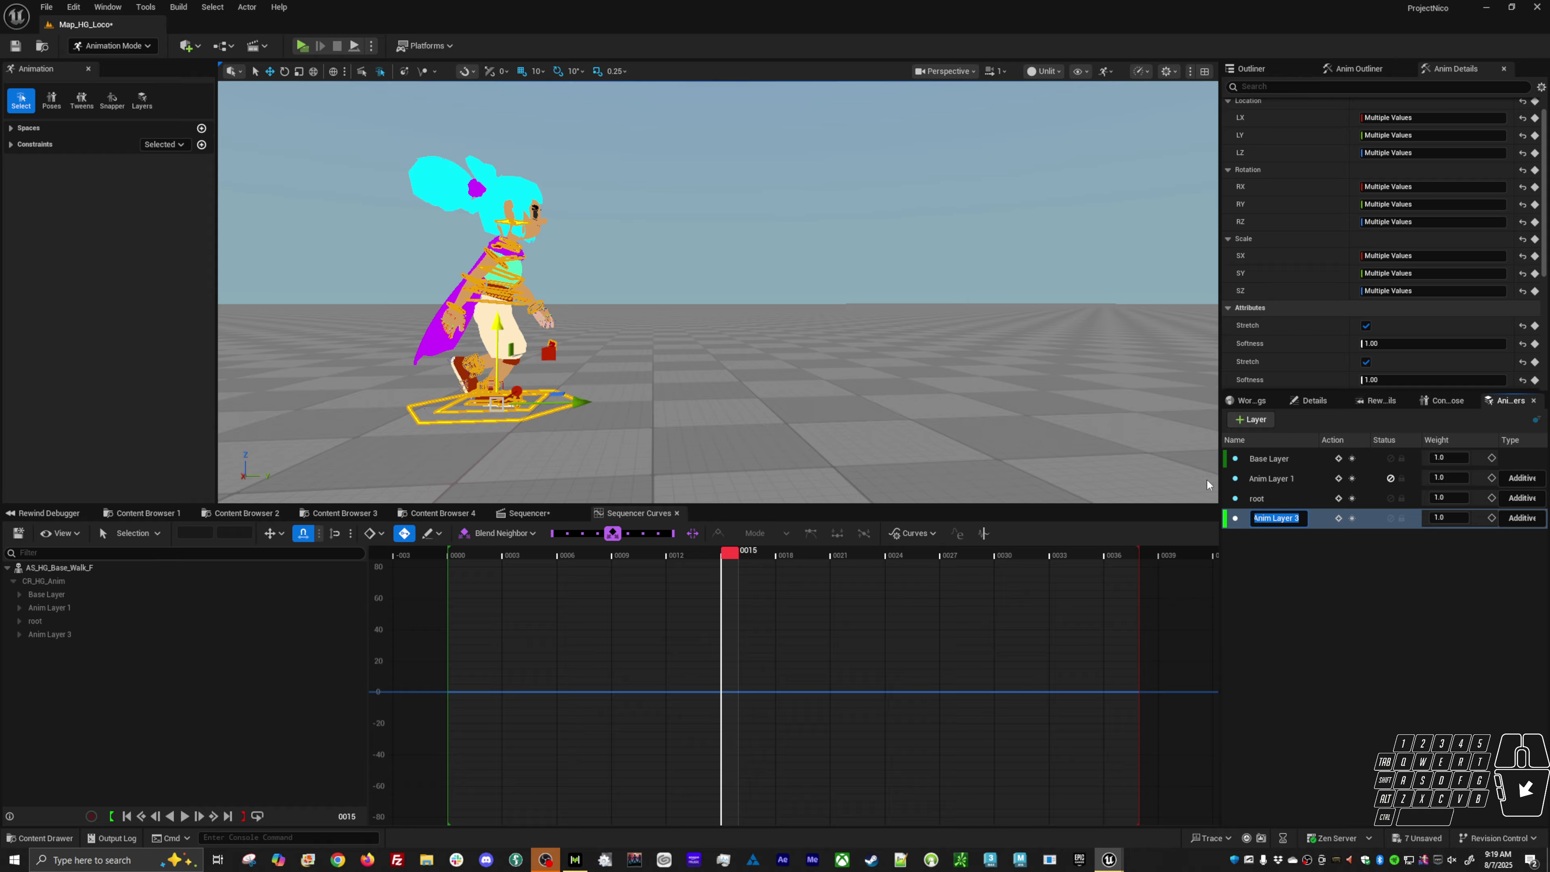
pyautogui.click(837, 631)
# Step: Go to frame 0 and select the objects of Anim Layer 3 and the character's controls to examine their curves
pyautogui.click(462, 554)
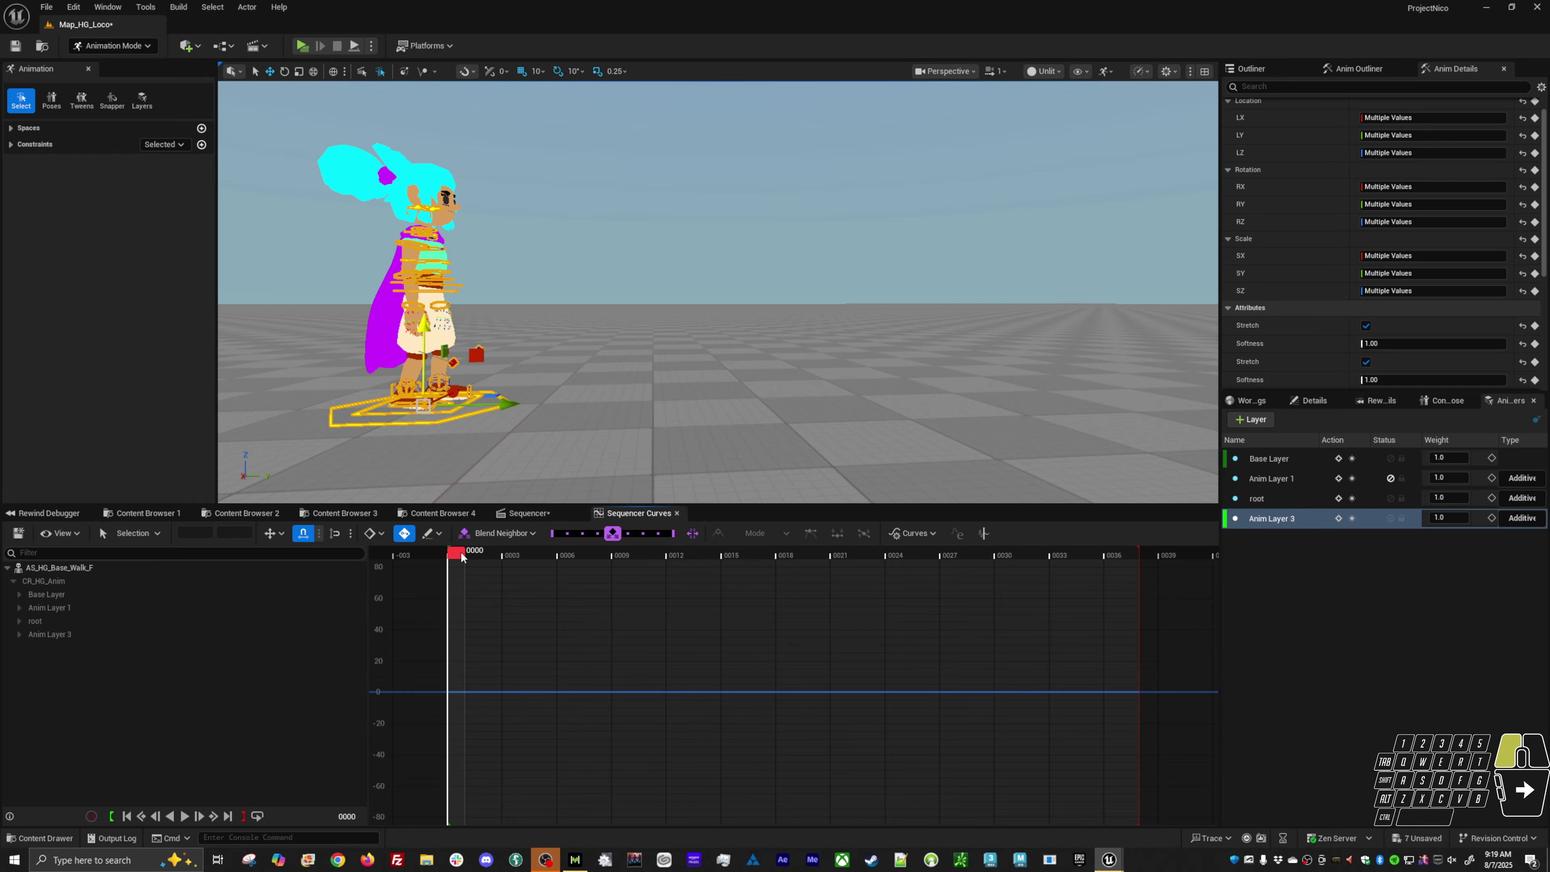
pyautogui.rightClick(1276, 519)
pyautogui.click(1309, 574)
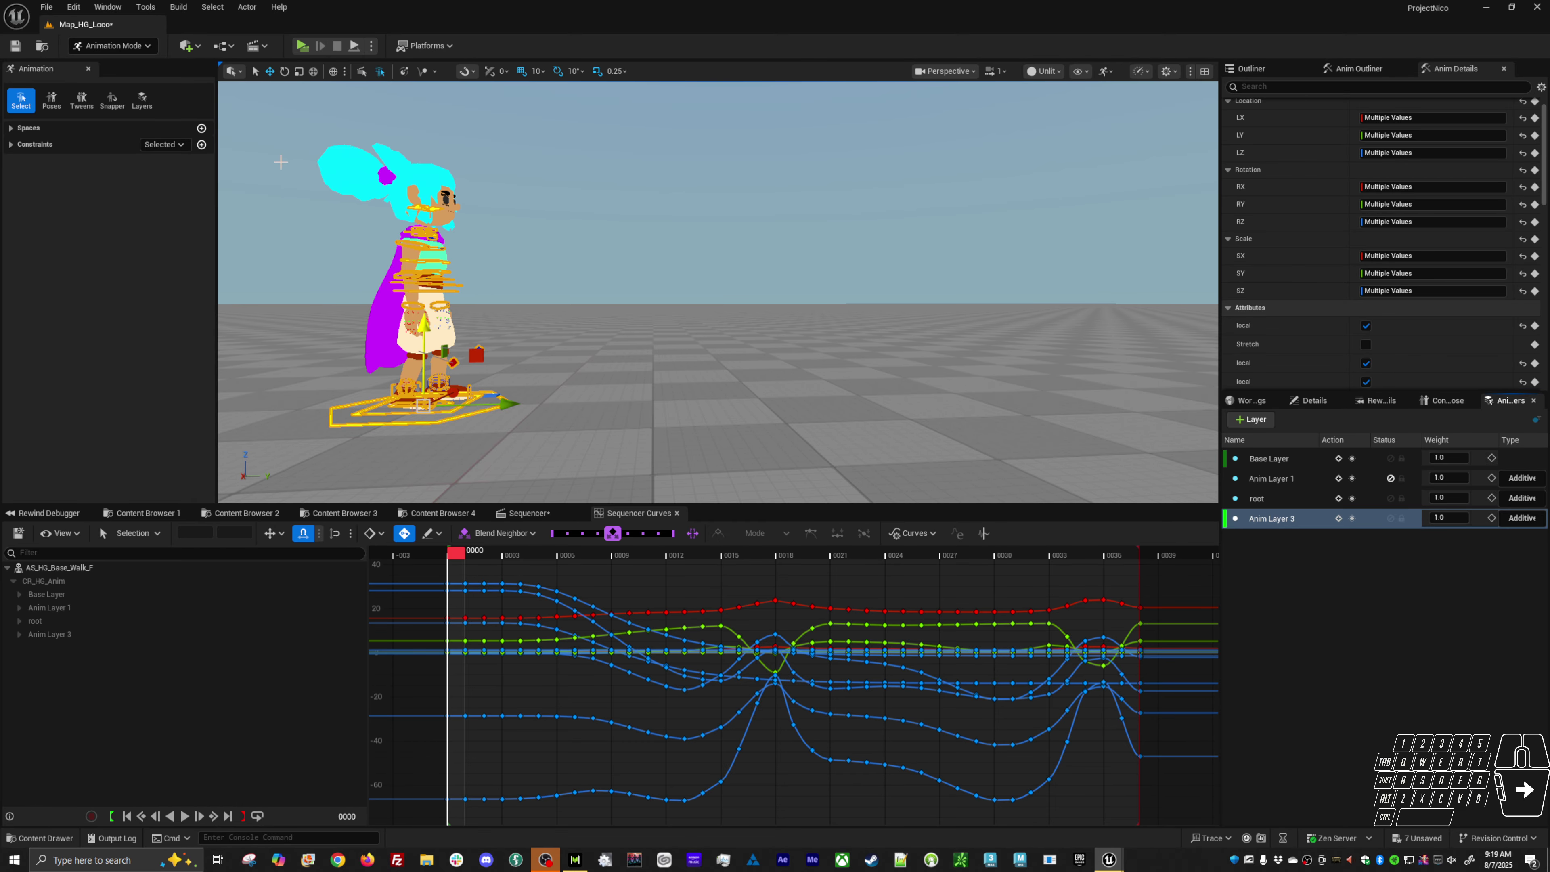
pyautogui.moveTo(281, 162); pyautogui.dragTo(622, 488)
pyautogui.keyDown('alt'); pyautogui.moveTo(287, 152); pyautogui.dragTo(854, 201); pyautogui.keyUp('alt')
# Step: Make Anim Layer 3 the active layer with its curves displayed and the playhead at frame 0
pyautogui.click(1294, 512)
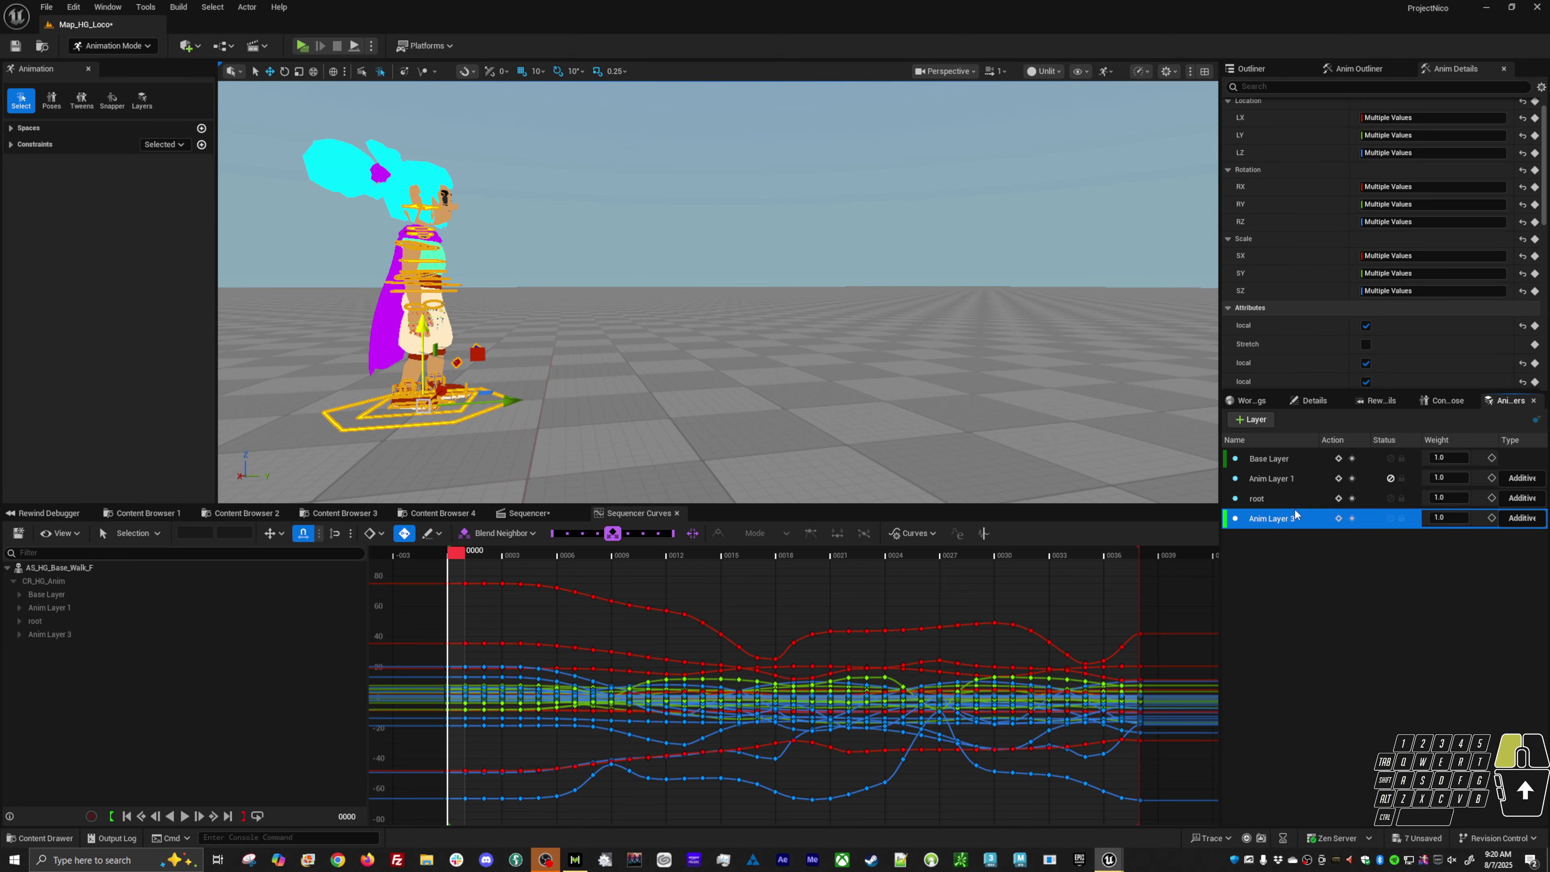
pyautogui.click(1291, 504)
pyautogui.click(1289, 518)
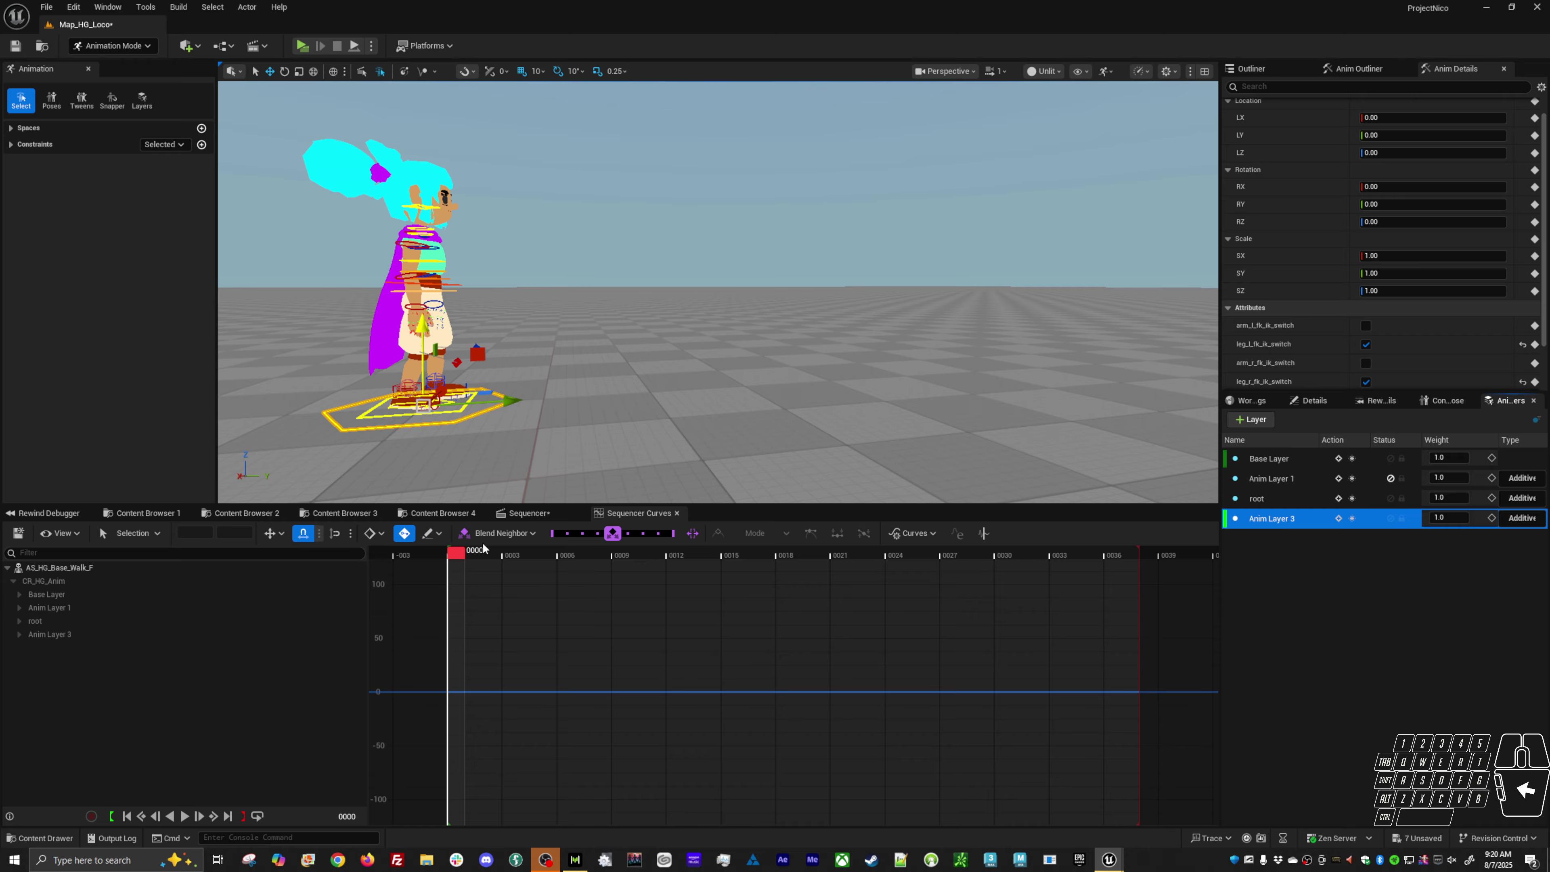
pyautogui.click(455, 569)
pyautogui.moveTo(459, 568)
pyautogui.mouseDown()
pyautogui.moveTo(1177, 593)
pyautogui.moveTo(1074, 574)
pyautogui.moveTo(434, 556)
pyautogui.moveTo(821, 559)
pyautogui.moveTo(455, 556)
pyautogui.moveTo(654, 553)
pyautogui.moveTo(465, 545)
pyautogui.mouseUp()
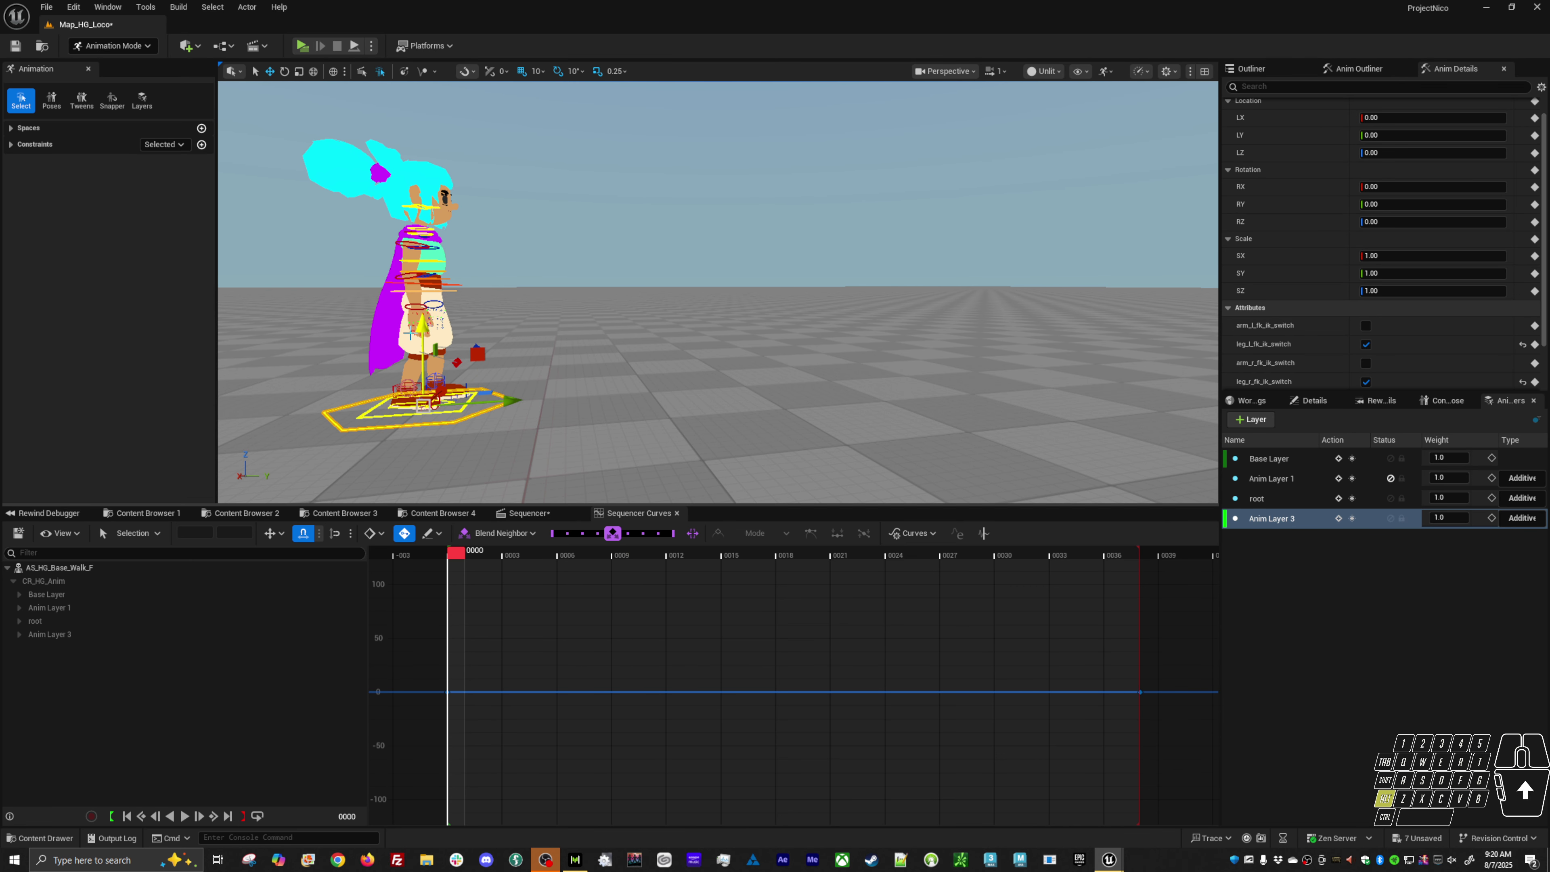
# Step: Key body_ctrl on Anim Layer 3 at frame 12 and lower it about 20 units at frame 6
pyautogui.keyDown('alt'); pyautogui.moveTo(519, 421); pyautogui.dragTo(885, 419); pyautogui.keyUp('alt')
pyautogui.click(449, 243)
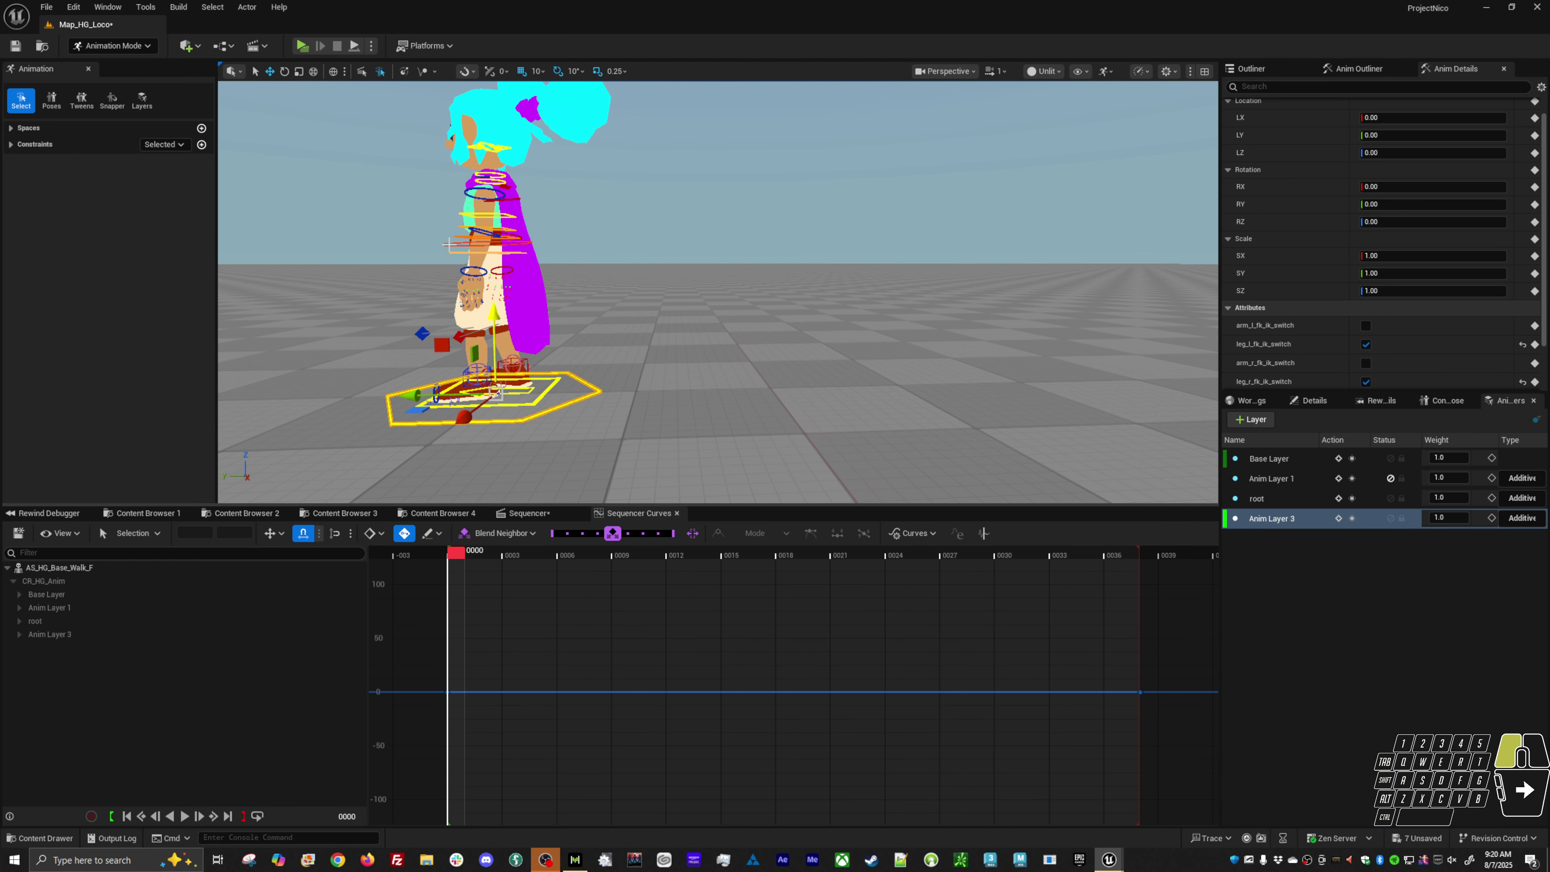
pyautogui.keyDown('alt'); pyautogui.moveTo(451, 245); pyautogui.dragTo(596, 250, button='middle'); pyautogui.keyUp('alt')
pyautogui.scroll(1, 488, 290)
pyautogui.keyDown('alt'); pyautogui.moveTo(488, 291); pyautogui.dragTo(496, 333); pyautogui.keyUp('alt')
pyautogui.keyDown('alt'); pyautogui.moveTo(549, 294); pyautogui.dragTo(552, 342, button='middle'); pyautogui.keyUp('alt')
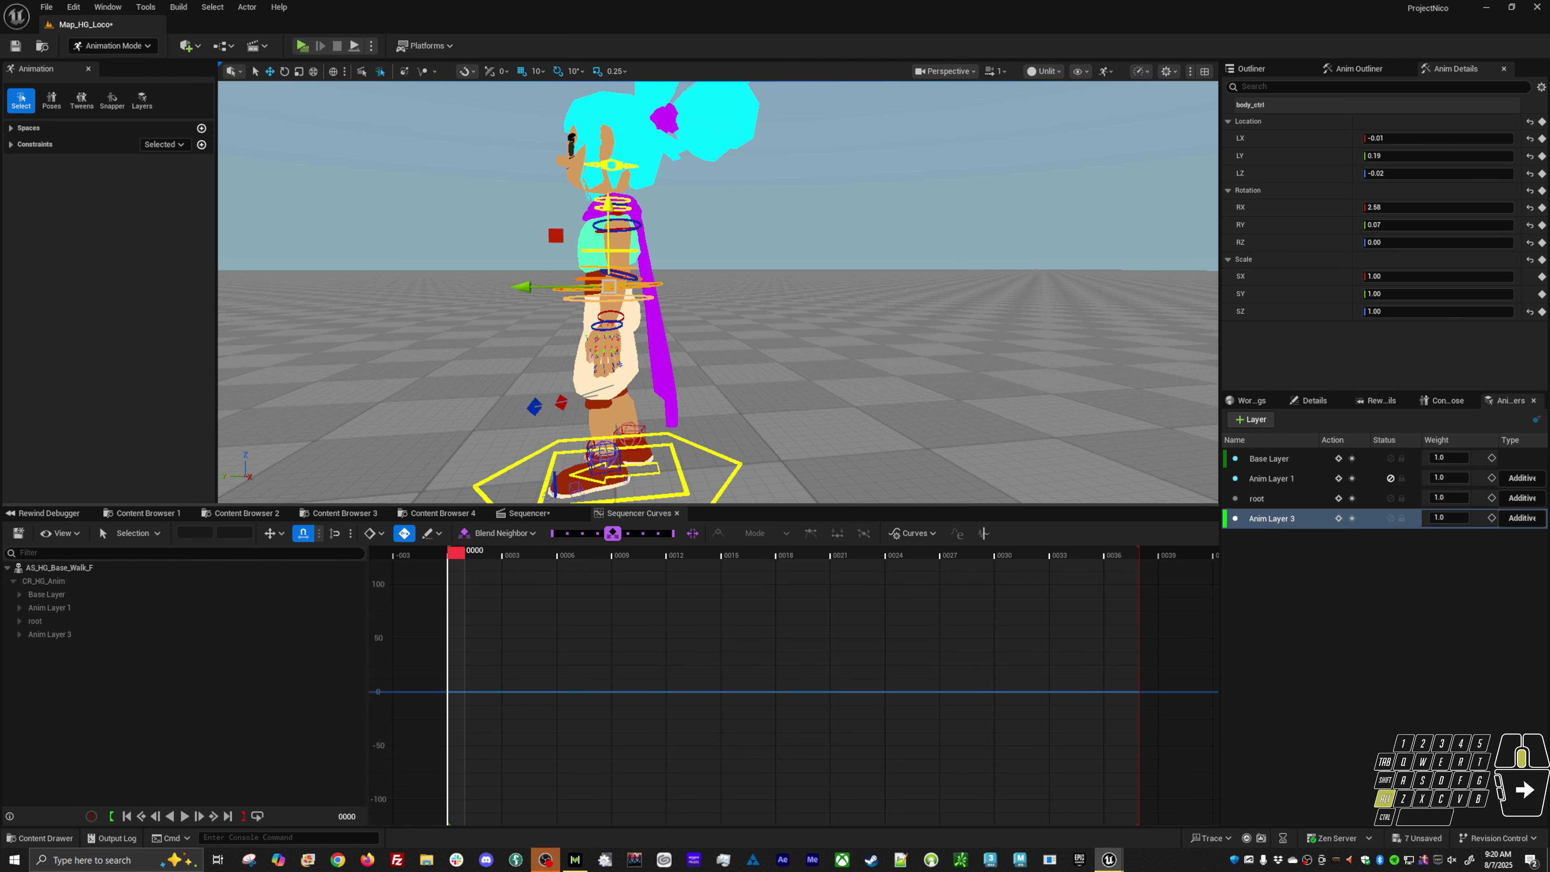
pyautogui.scroll(-1, 605, 301)
pyautogui.keyDown('alt'); pyautogui.moveTo(605, 302); pyautogui.dragTo(604, 324); pyautogui.keyUp('alt')
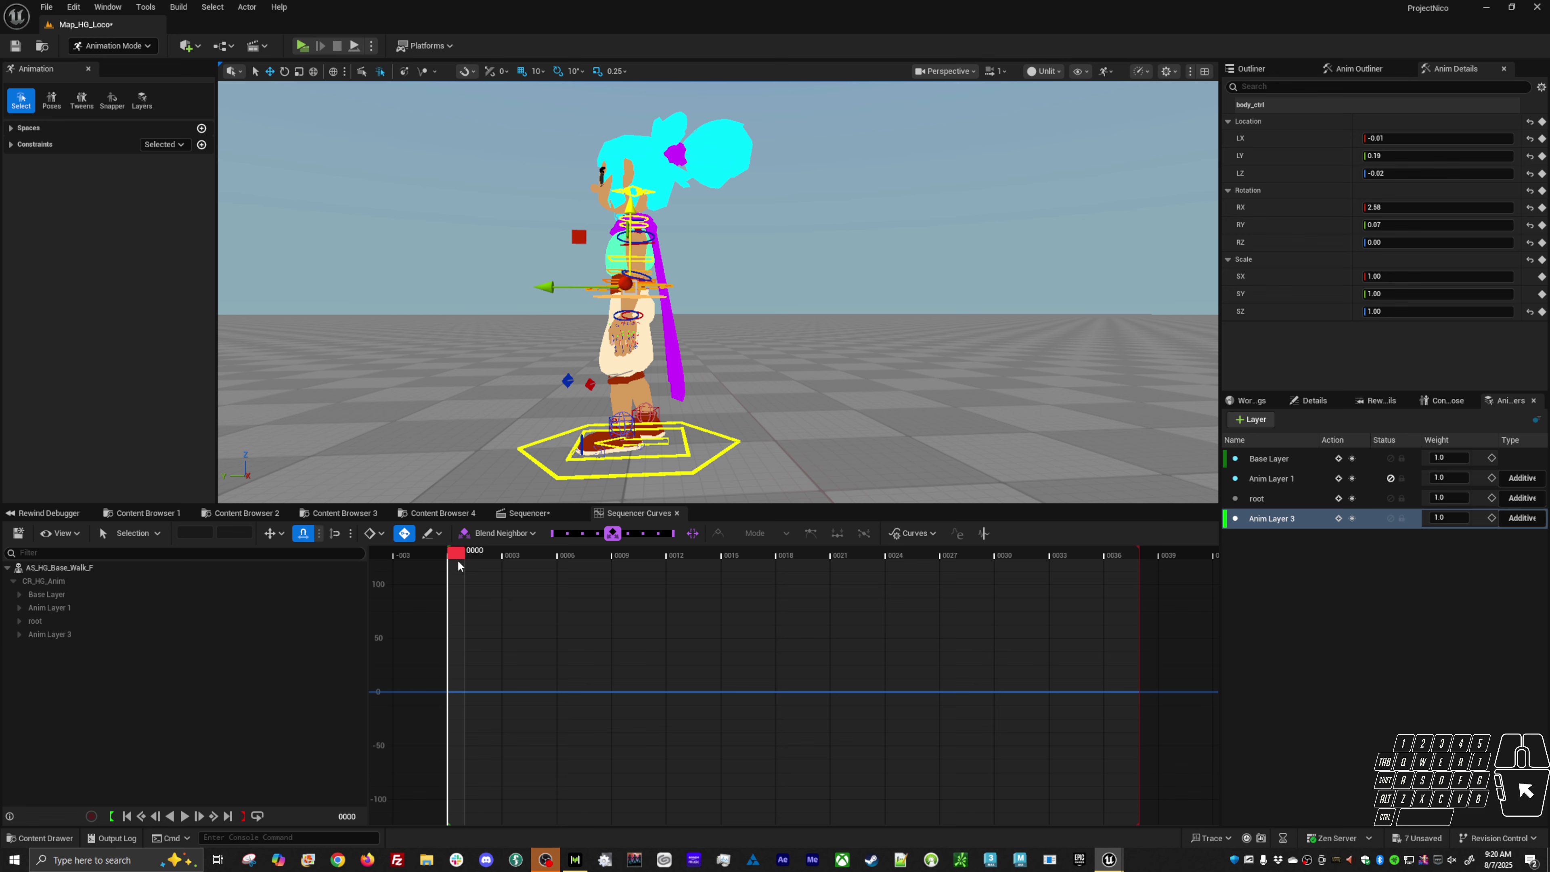
pyautogui.moveTo(458, 565); pyautogui.dragTo(675, 563)
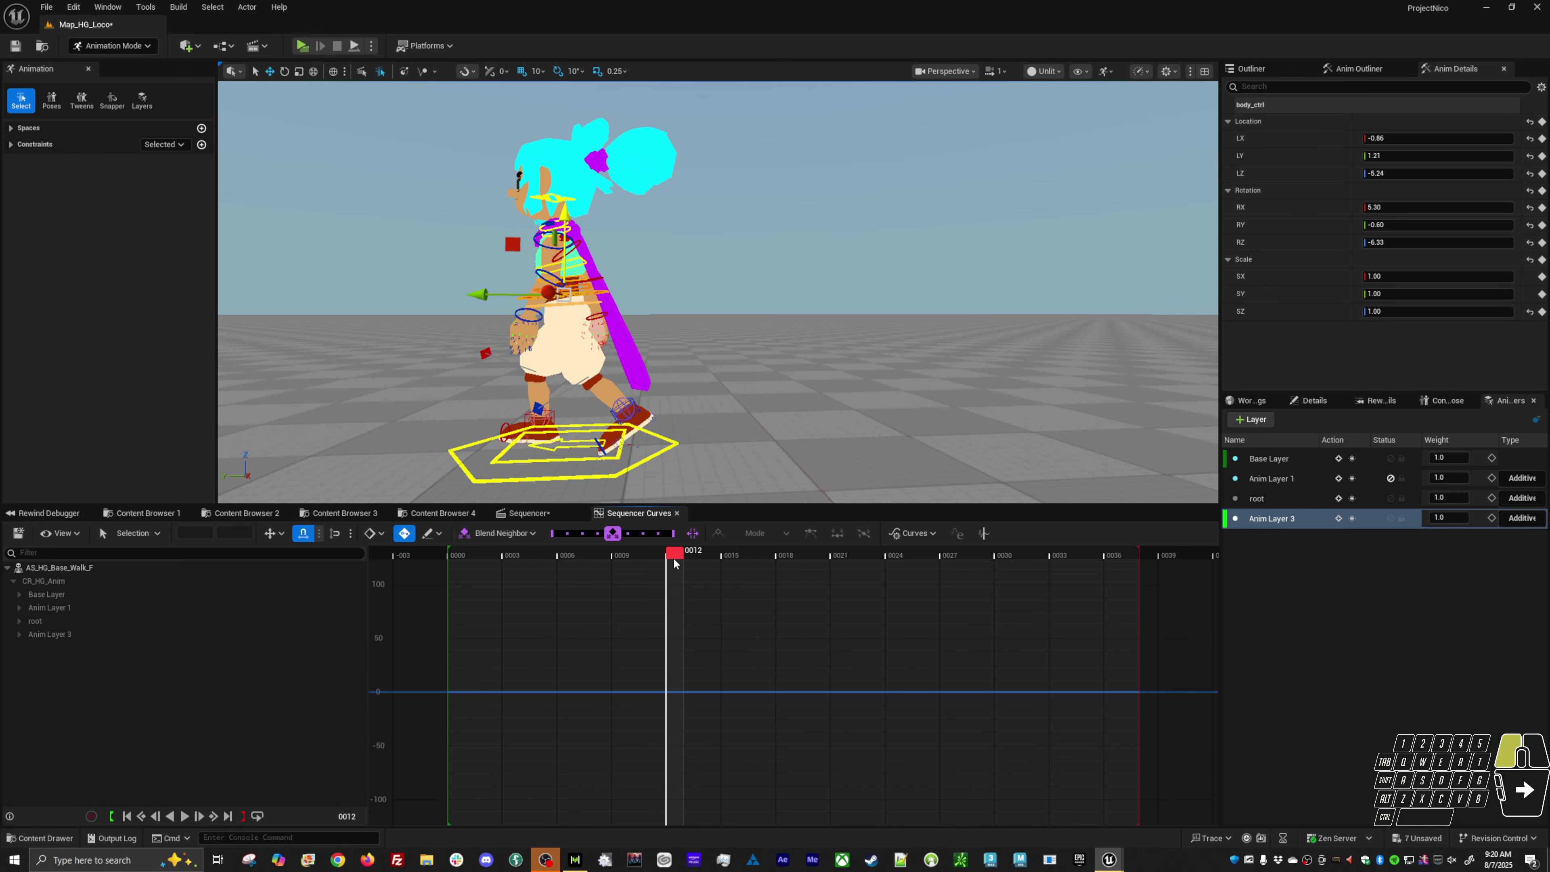
pyautogui.click(567, 554)
pyautogui.moveTo(573, 233); pyautogui.dragTo(523, 494)
# Step: Set body_ctrl's vertical location key at frame 0 to 0 on Anim Layer 3
pyautogui.click(451, 559)
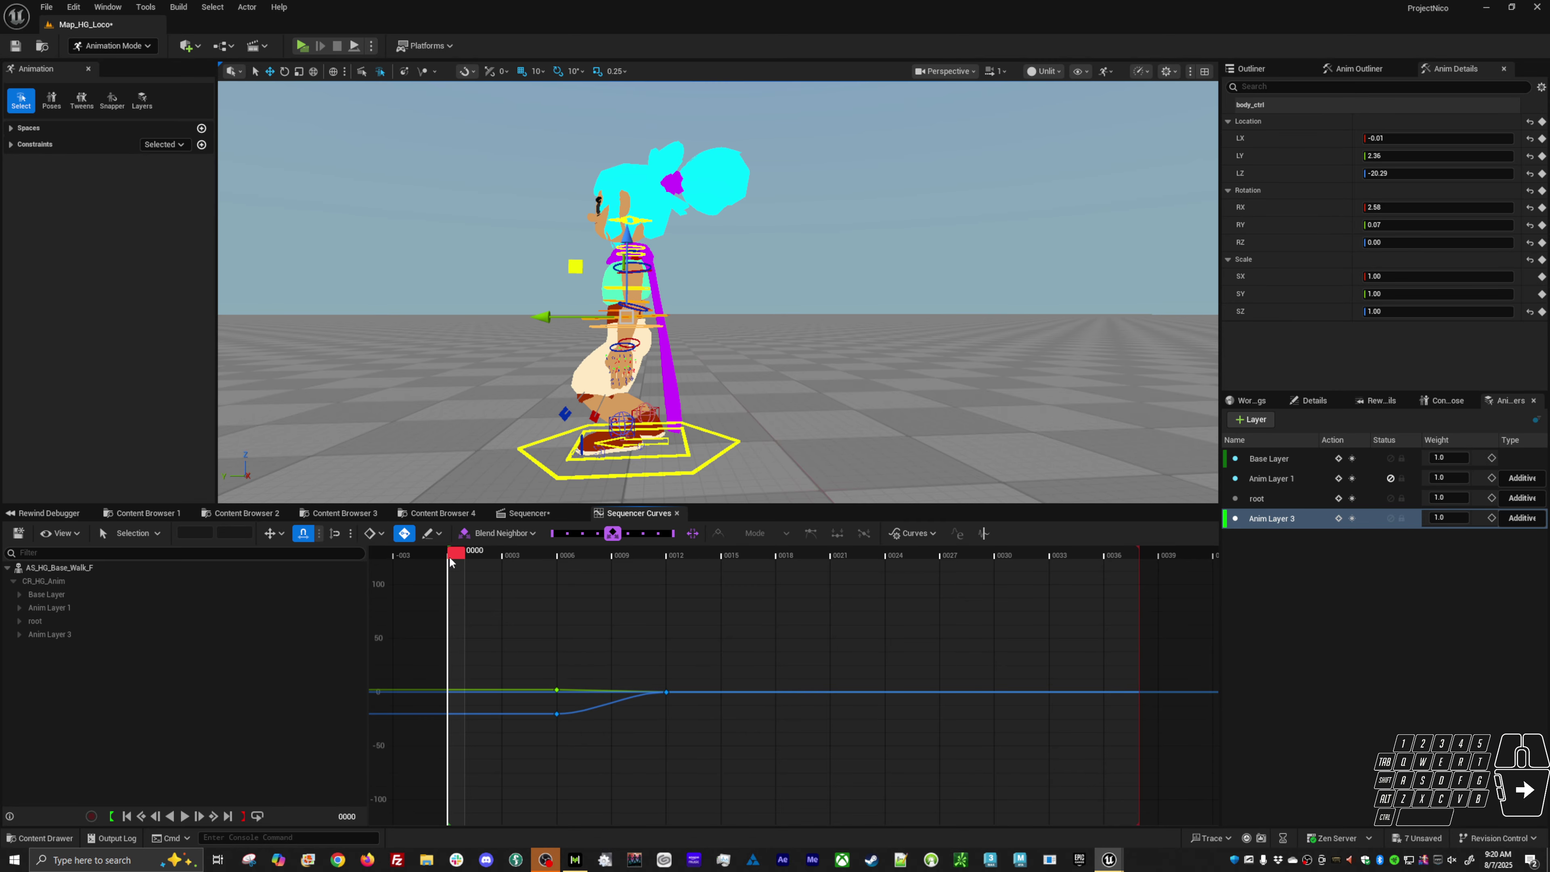
pyautogui.moveTo(469, 703); pyautogui.dragTo(429, 732)
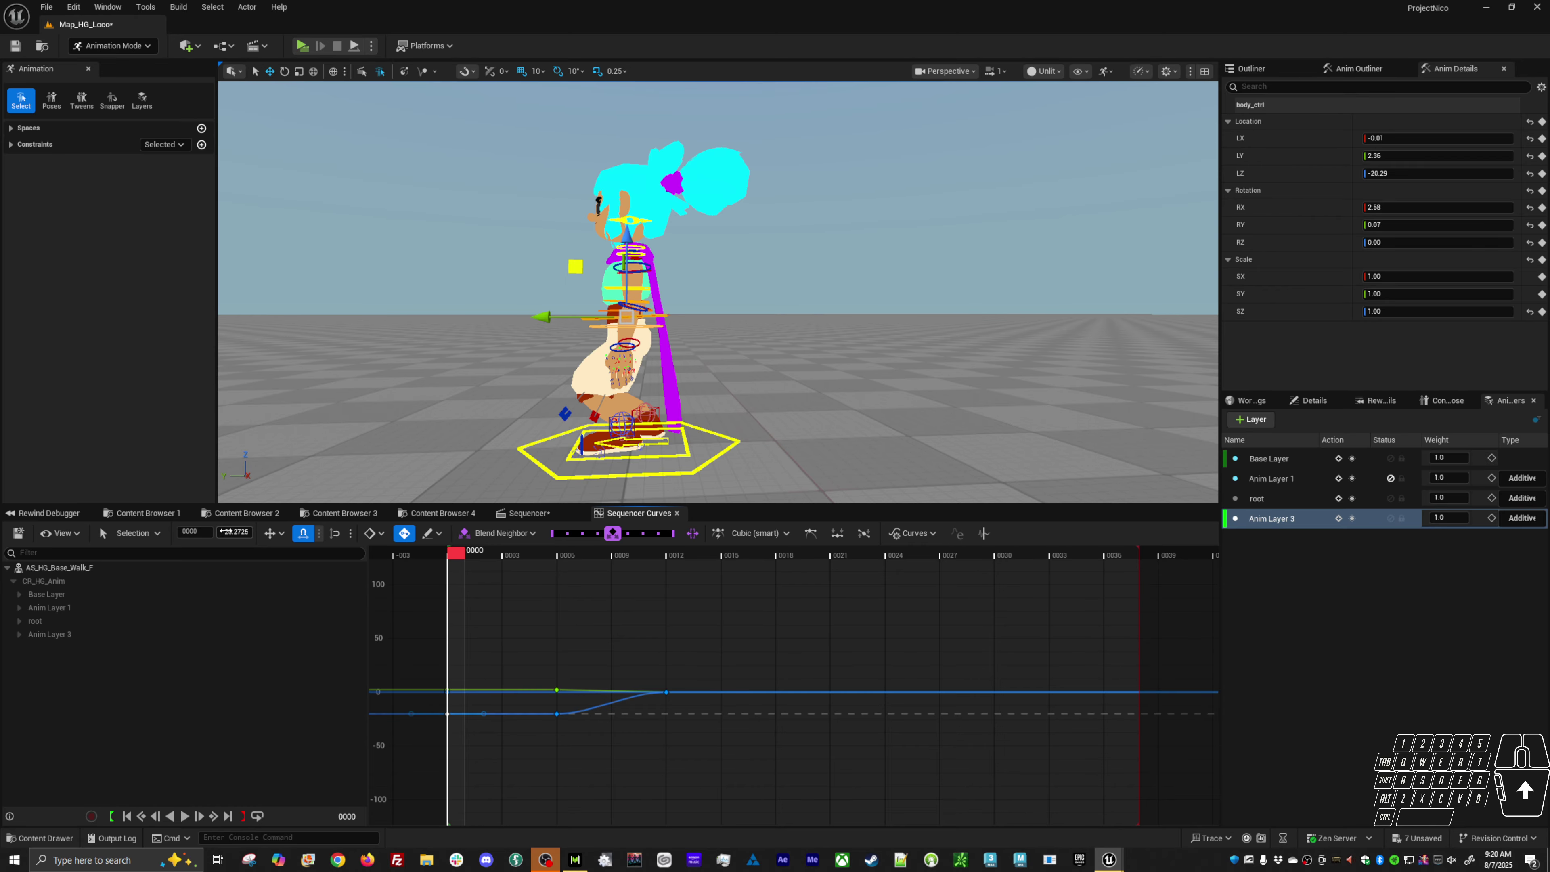
pyautogui.write('0')
pyautogui.press('Return')
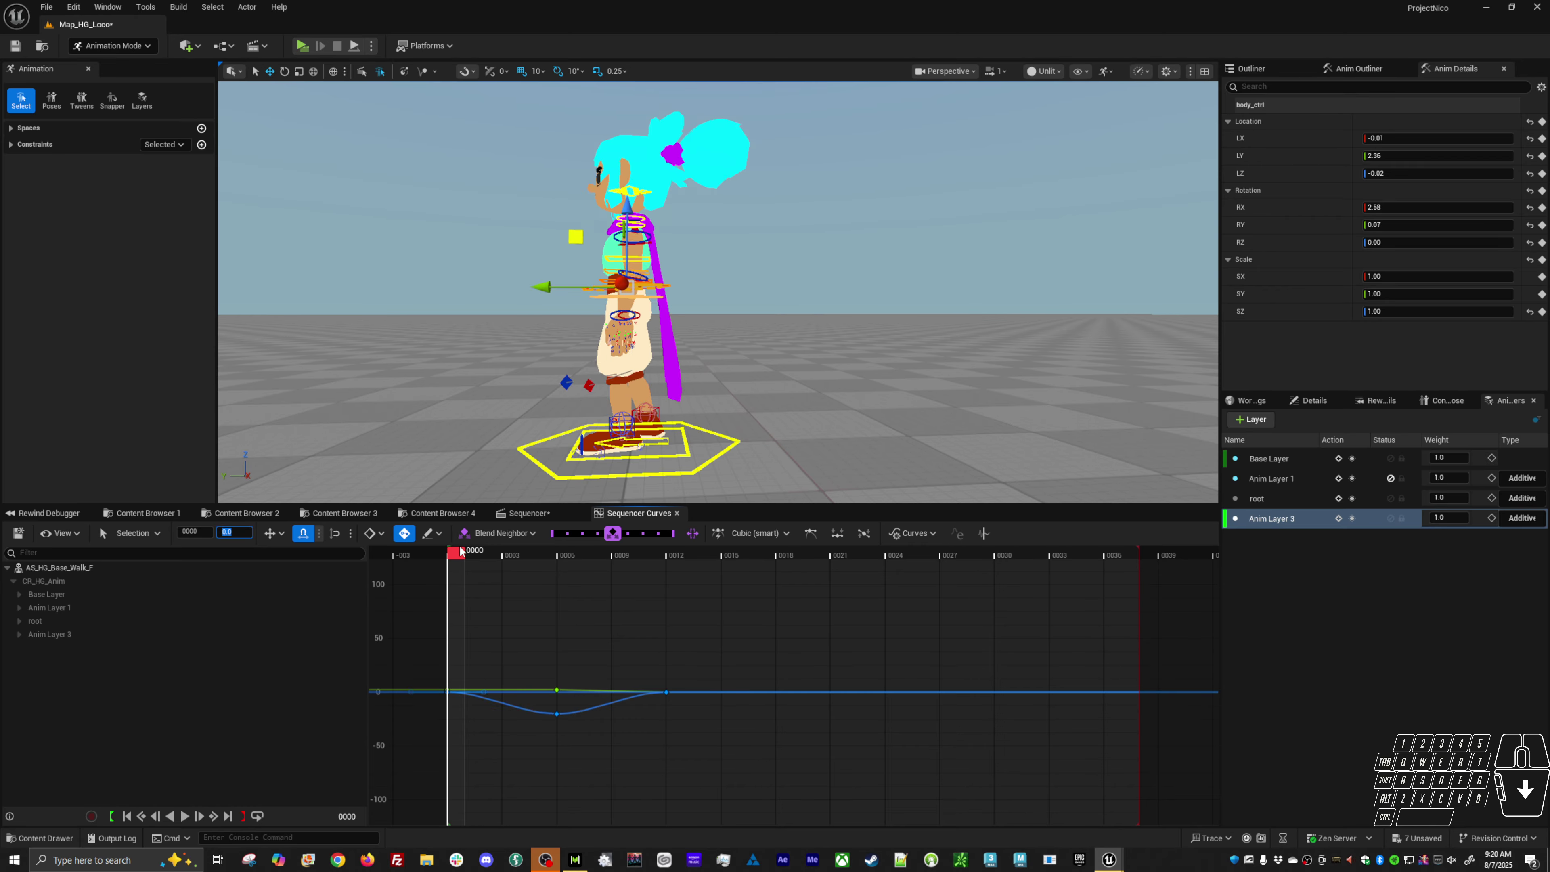
# Step: Scrub through the walk and add a neutral key for body_ctrl at frame 20
pyautogui.moveTo(460, 551); pyautogui.dragTo(785, 653)
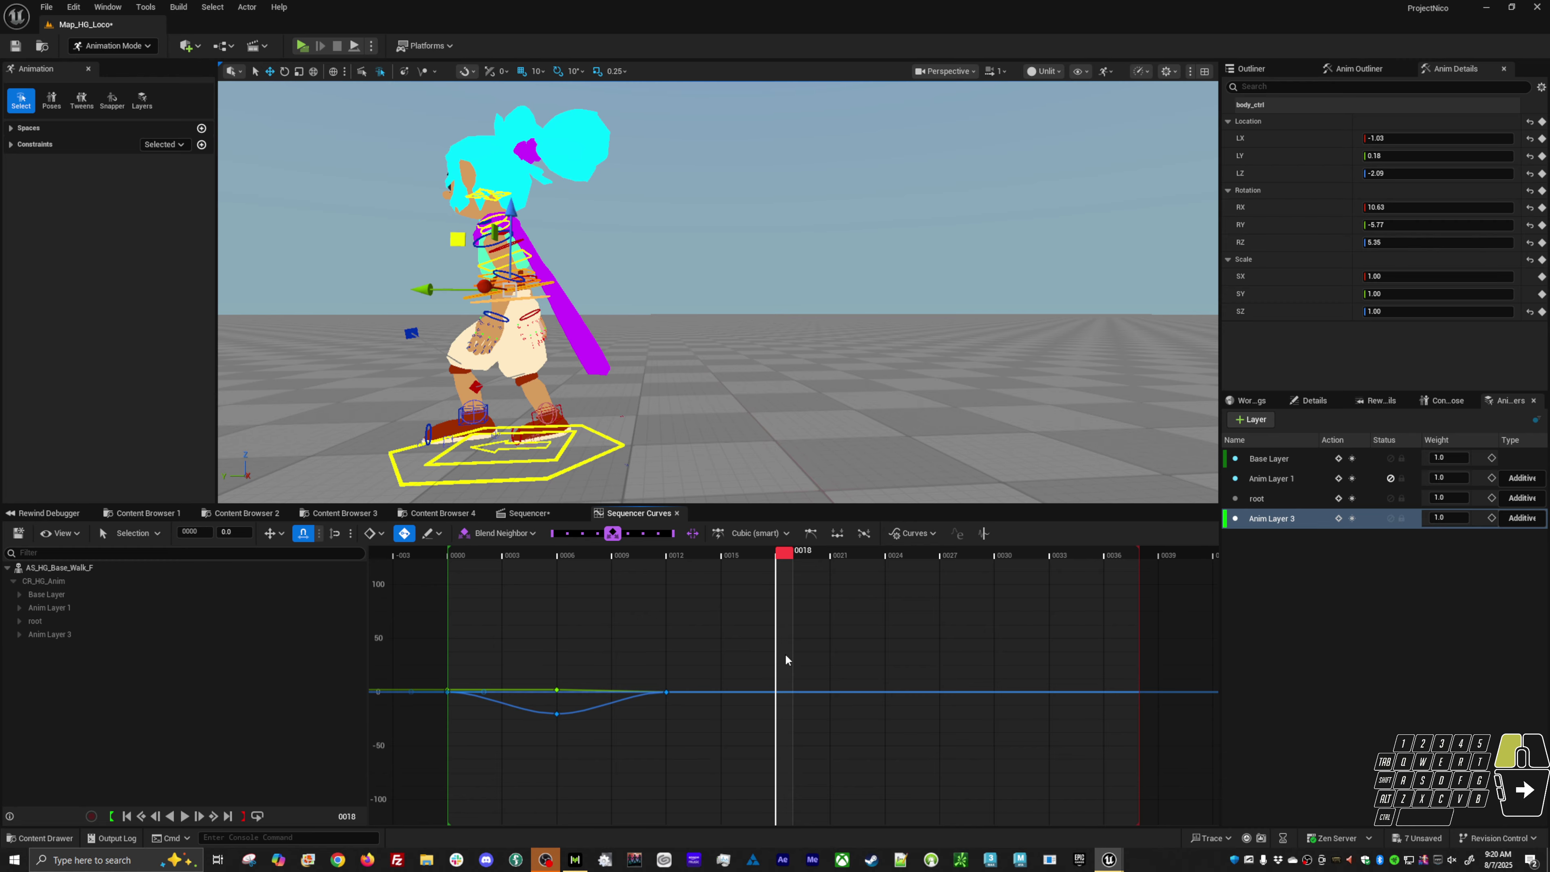
pyautogui.moveTo(787, 562); pyautogui.dragTo(824, 561)
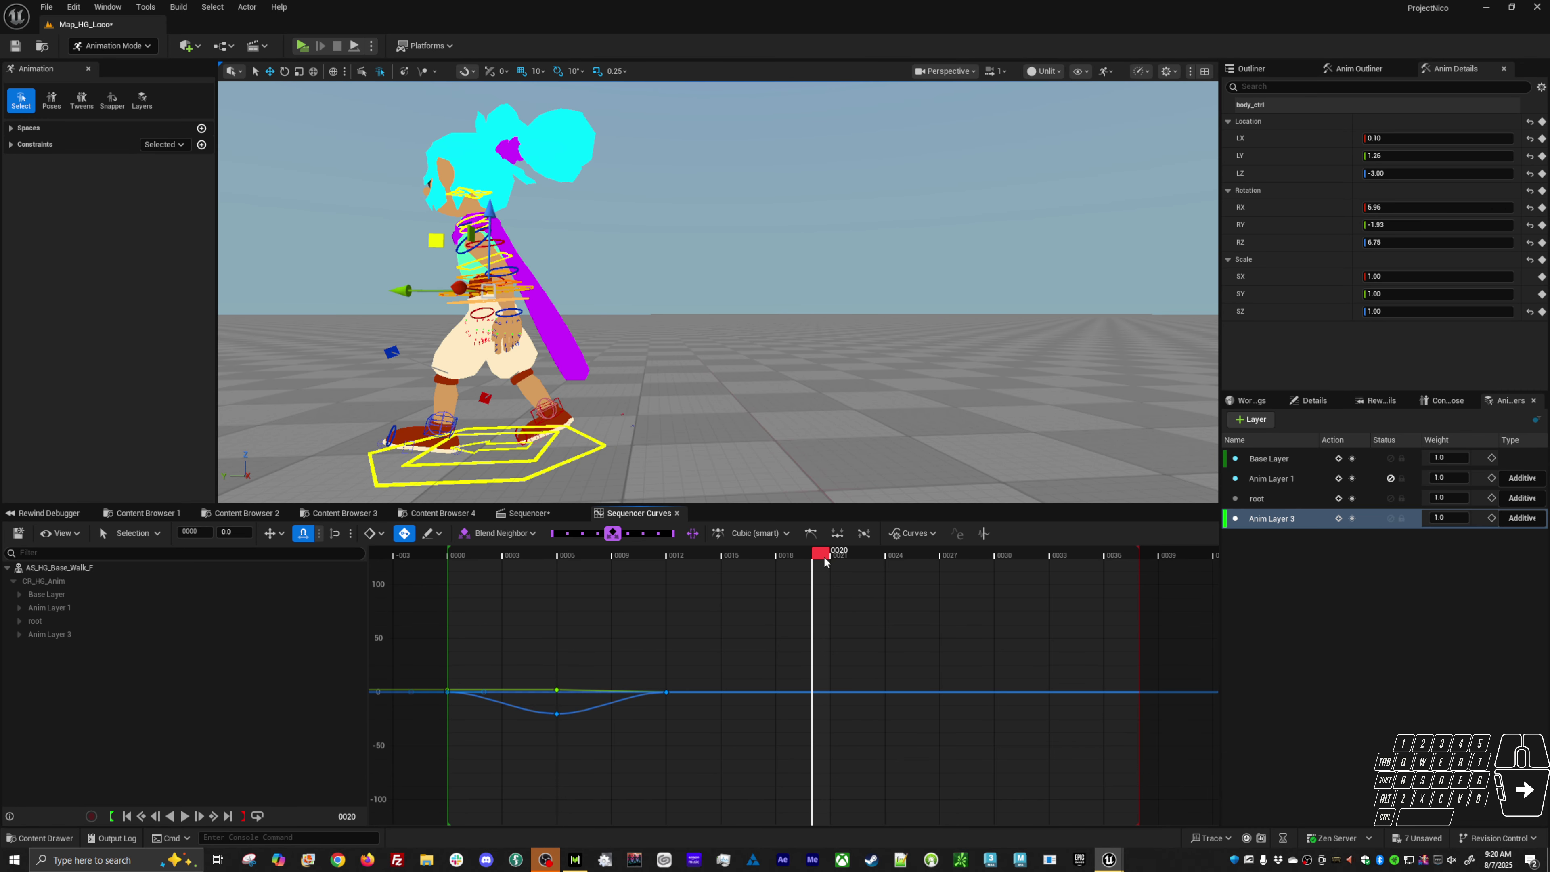
pyautogui.click(679, 560)
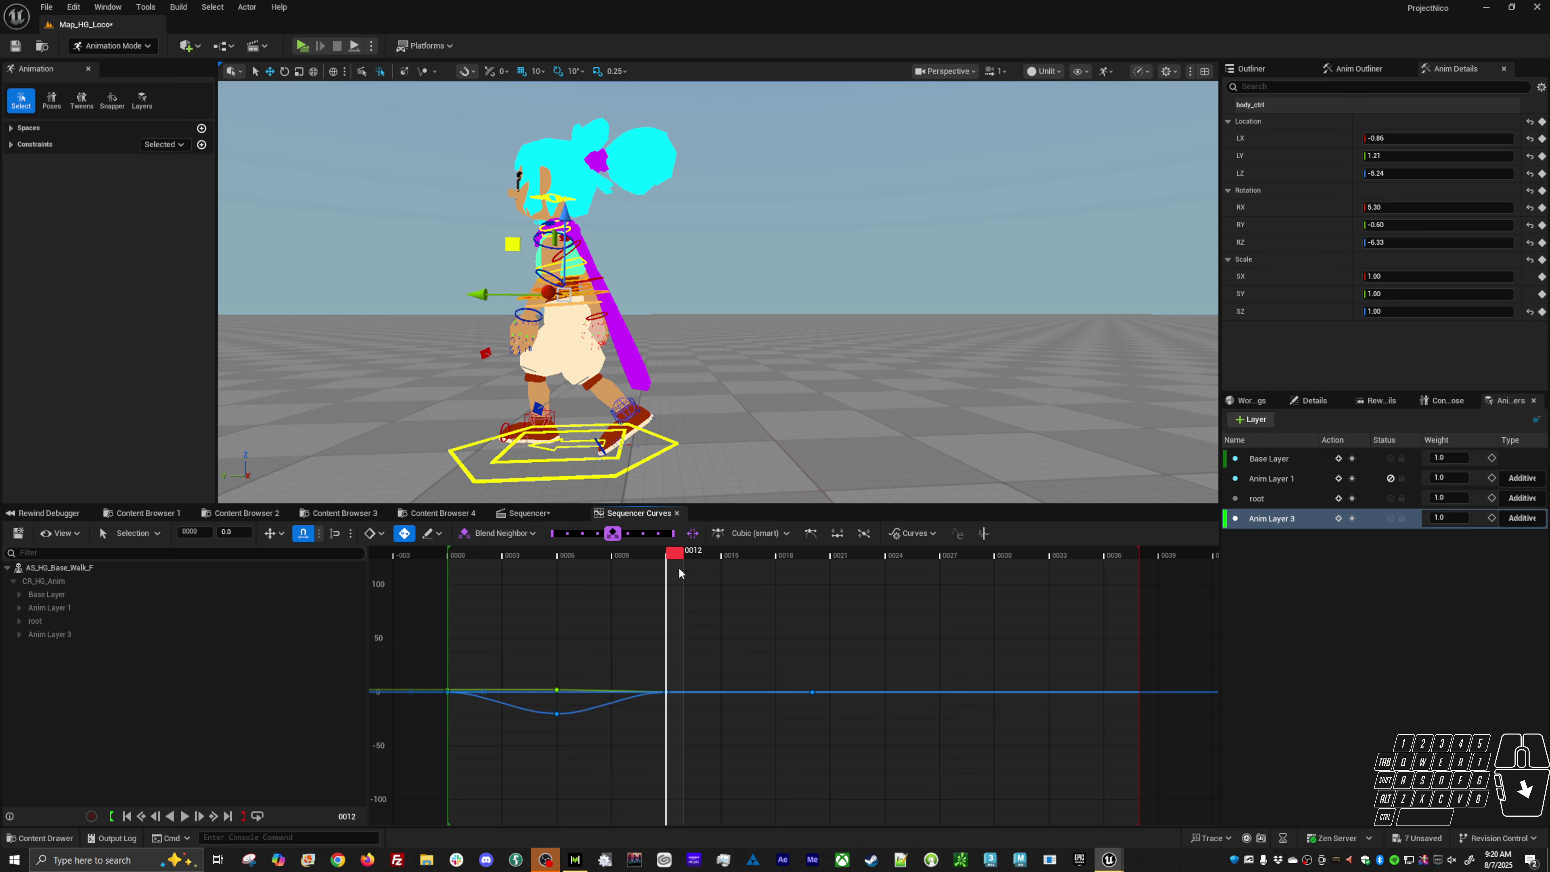
# Step: Raise body_ctrl 5 units at frame 15 and lower it about 10 units at frame 12
pyautogui.click(734, 557)
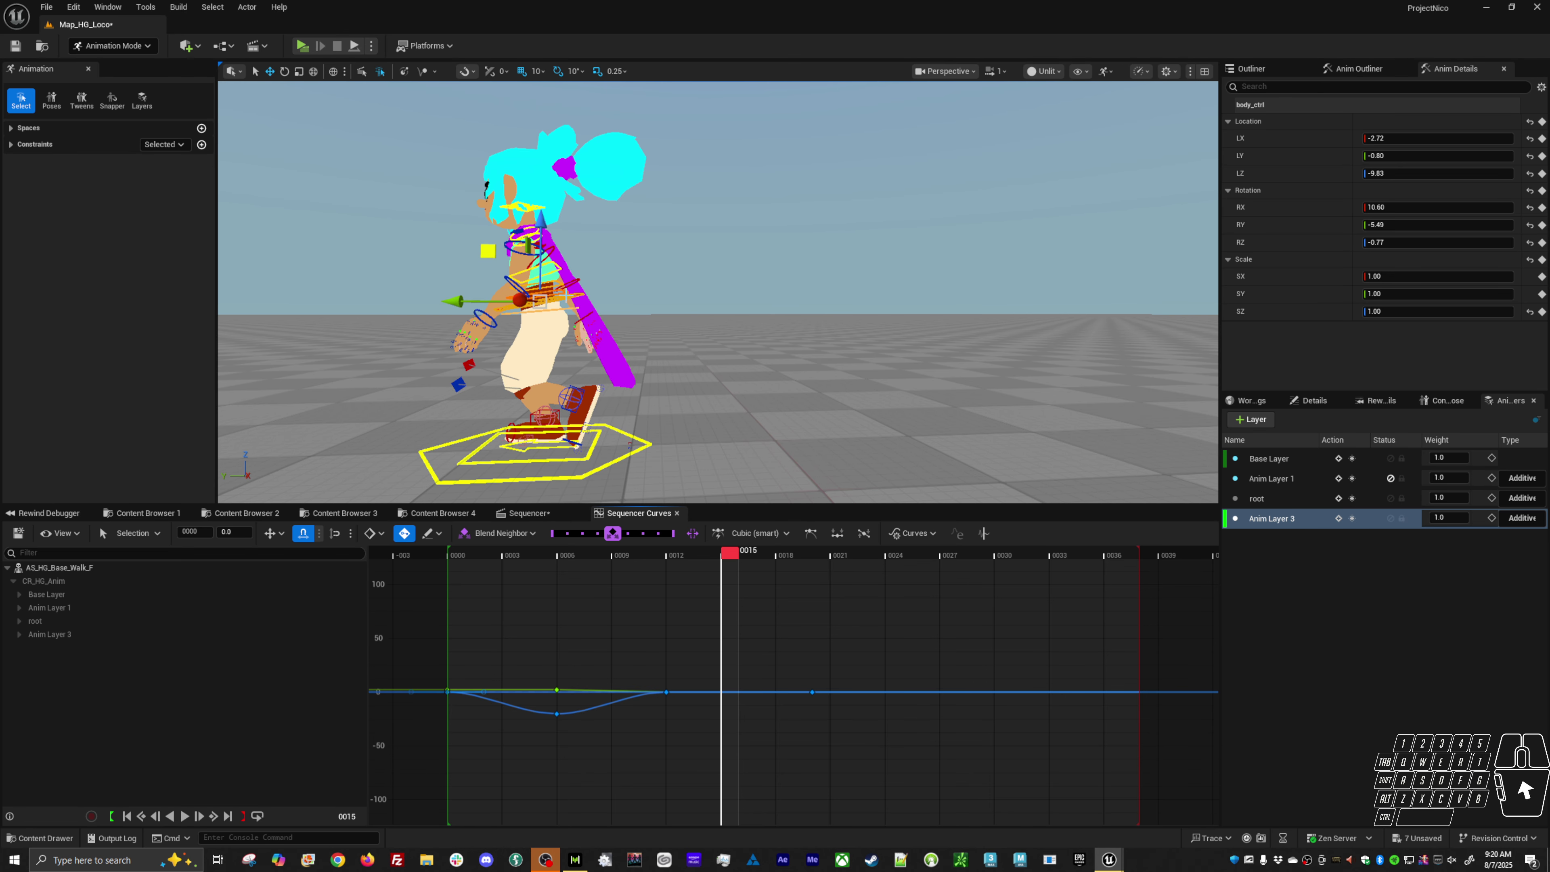
pyautogui.moveTo(541, 244); pyautogui.dragTo(540, 236)
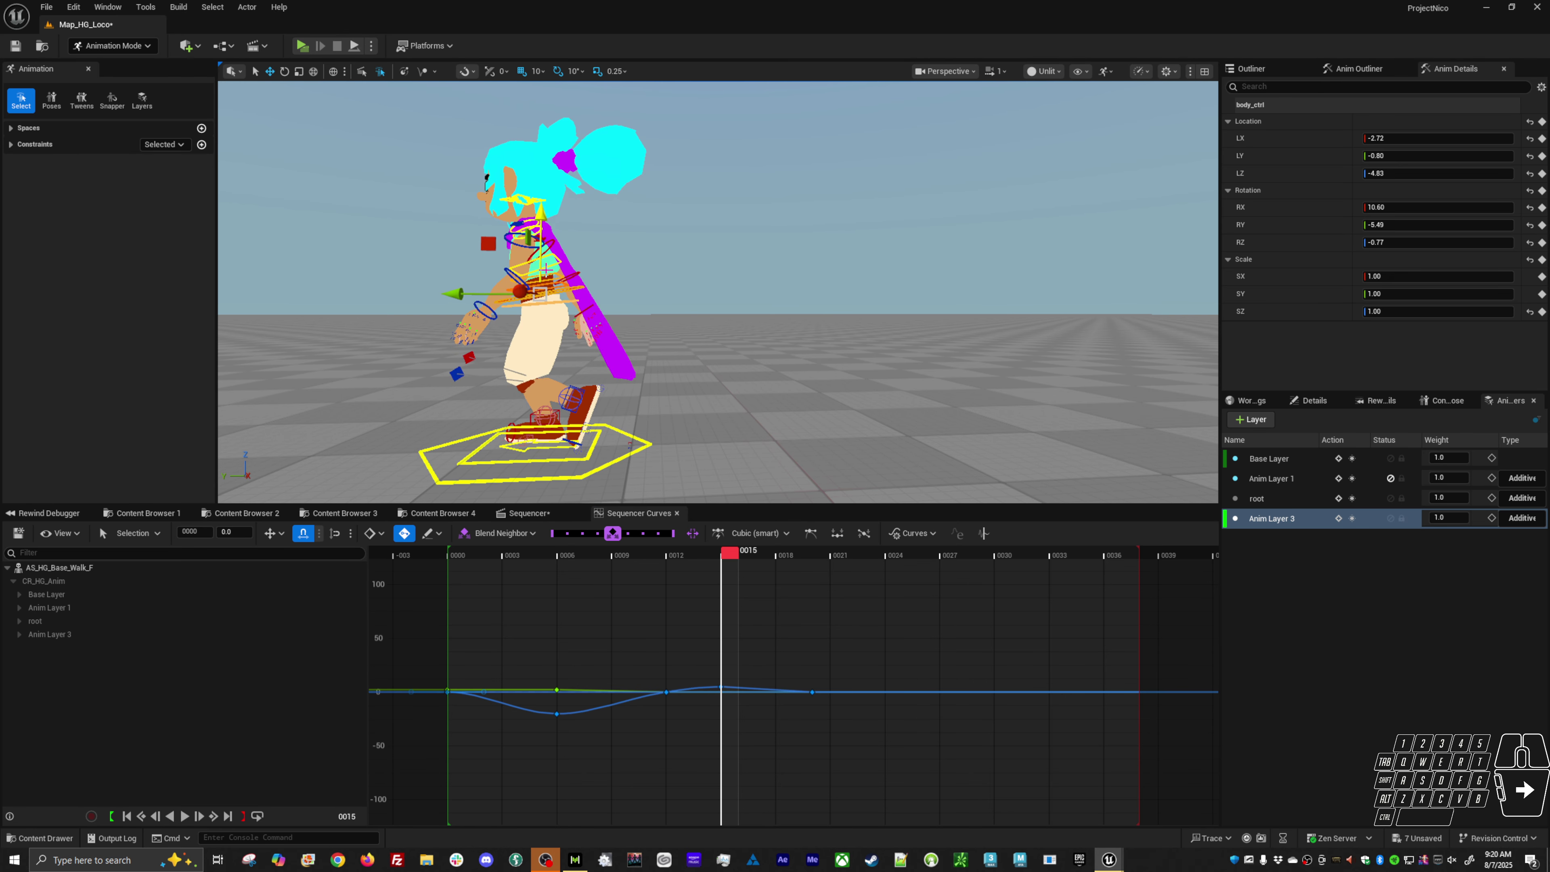
pyautogui.press(',')
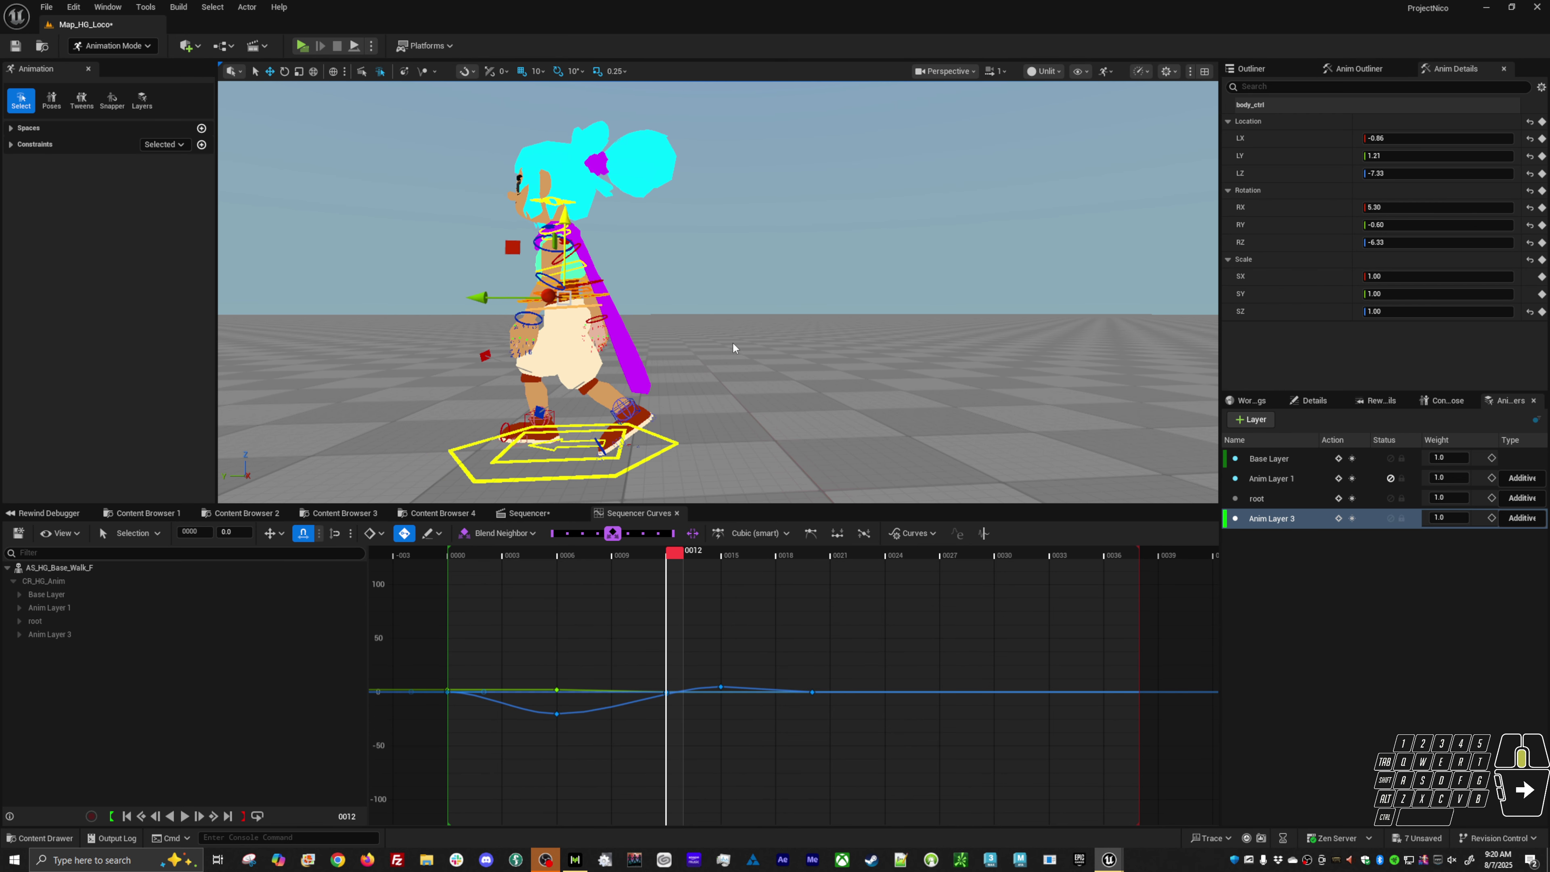
pyautogui.press('.')
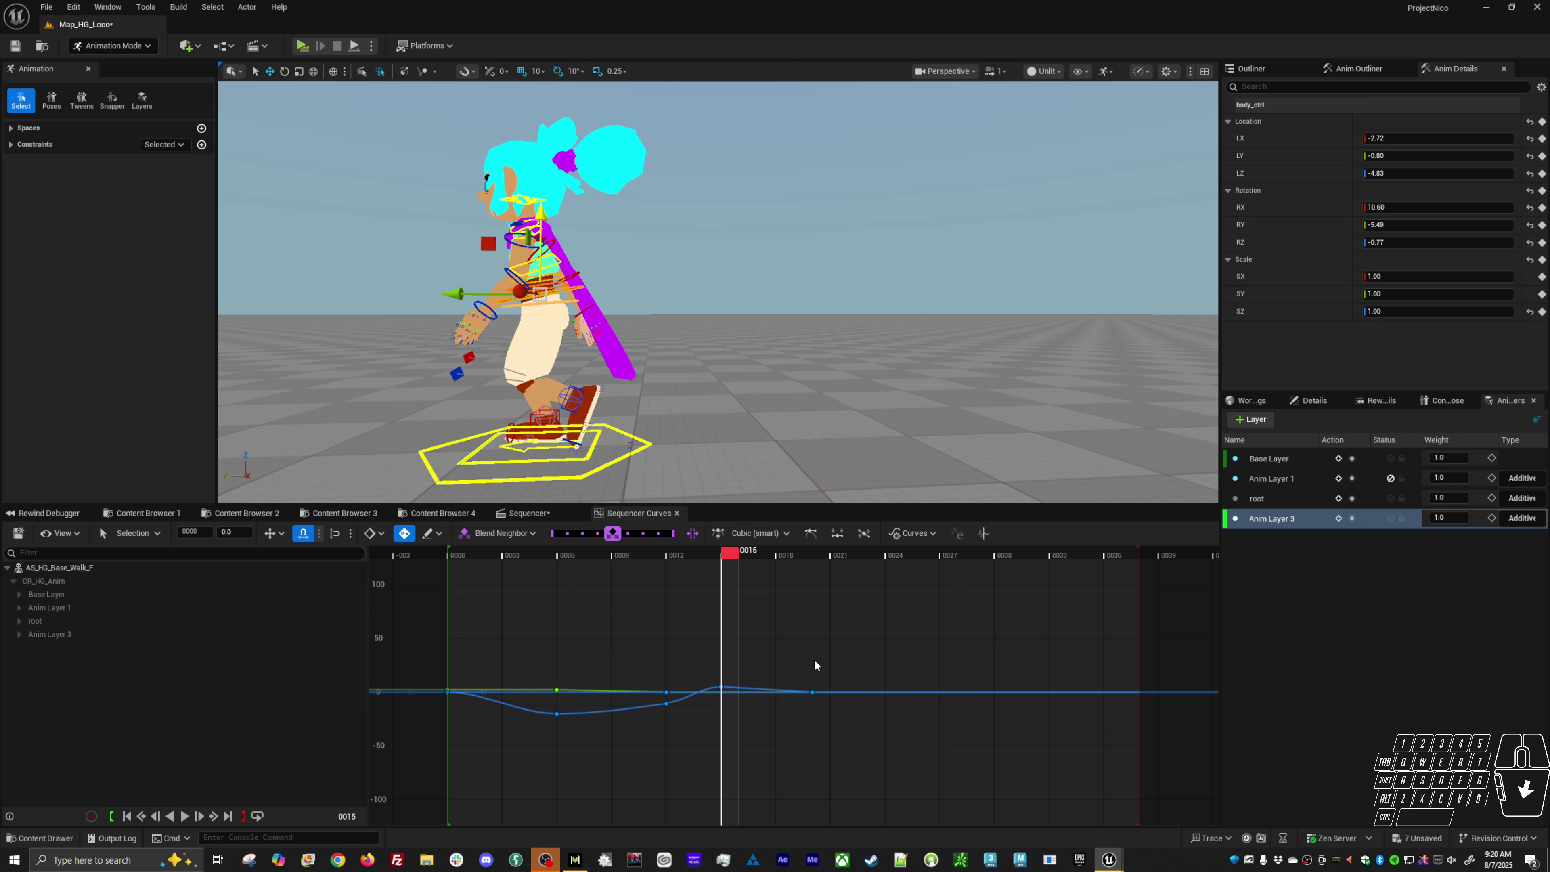
# Step: Key body_ctrl at frame 24 and raise it about 5.3 units at frame 20
pyautogui.moveTo(828, 553); pyautogui.dragTo(894, 554)
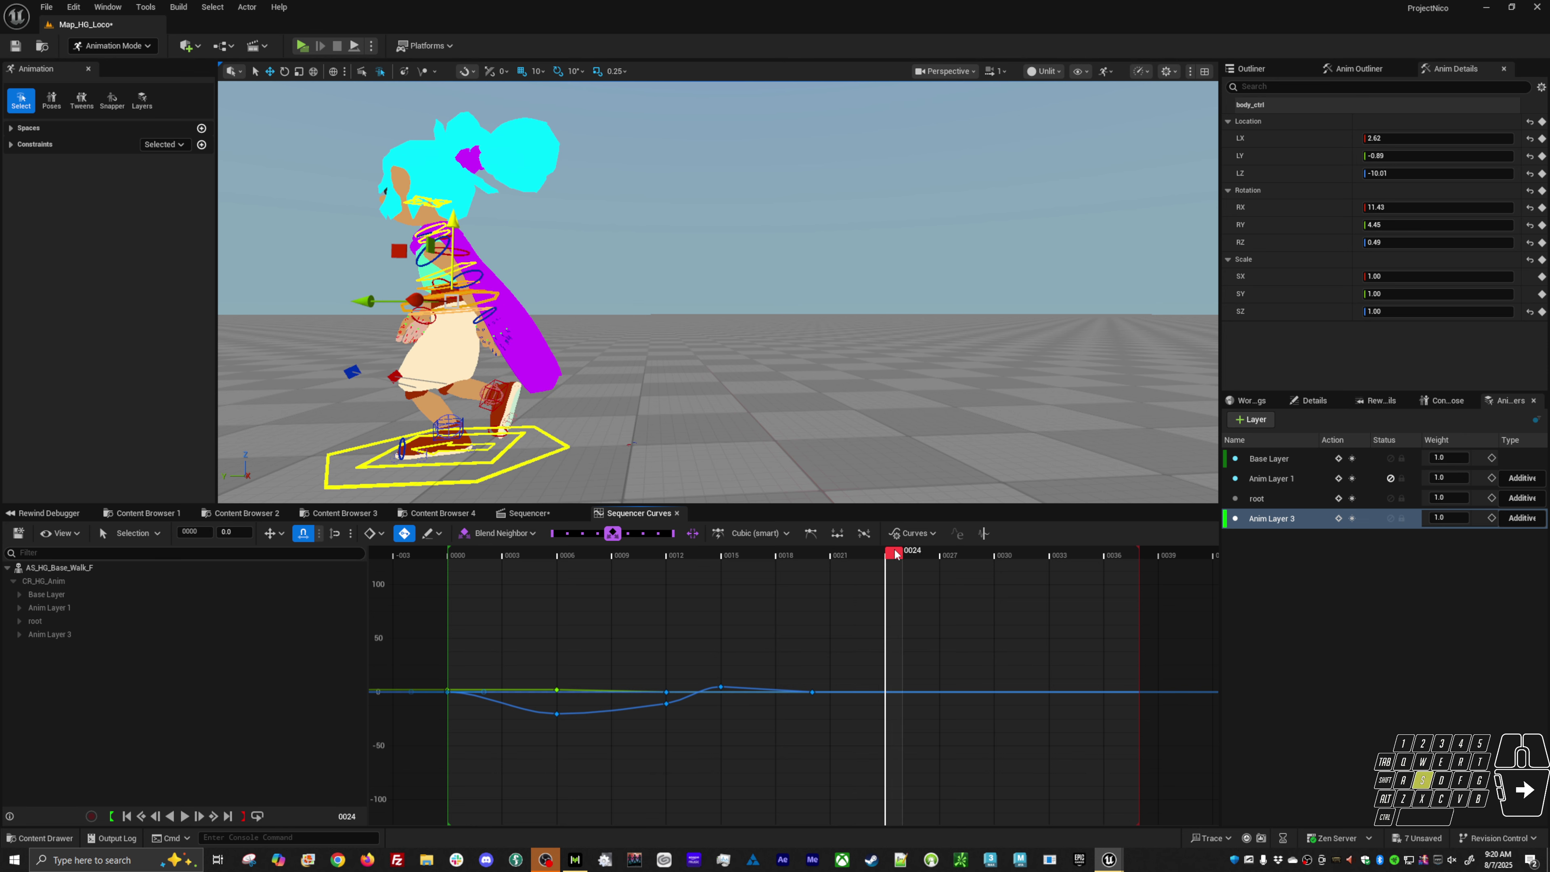
pyautogui.press(',')
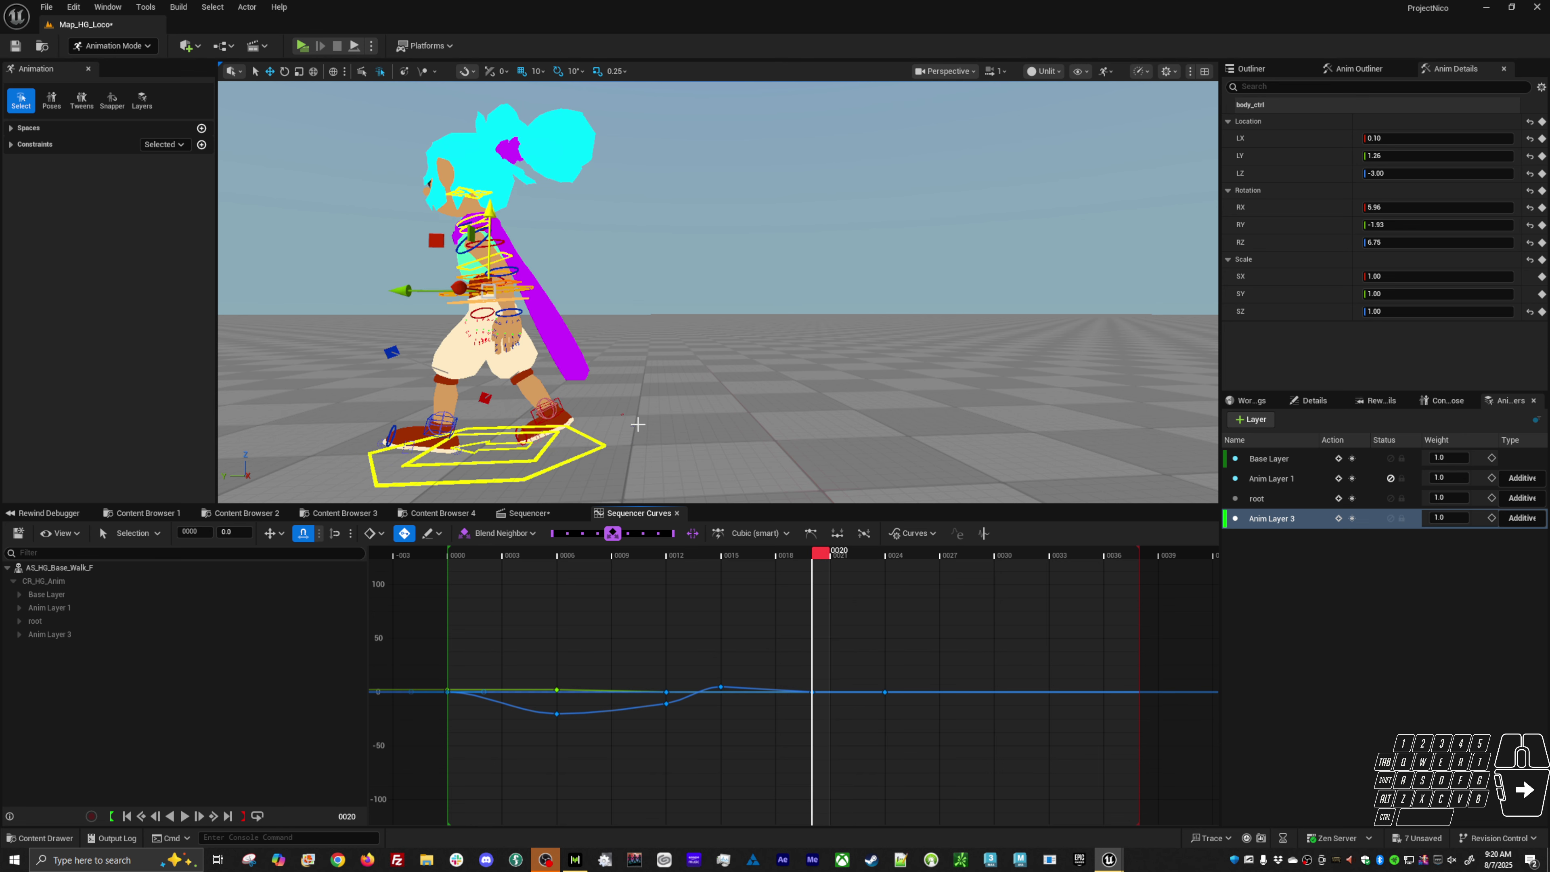
pyautogui.moveTo(638, 425); pyautogui.dragTo(642, 416)
# Step: Lower body_ctrl slightly at its frame 15 key to smooth the rise toward frame 20
pyautogui.press(',')
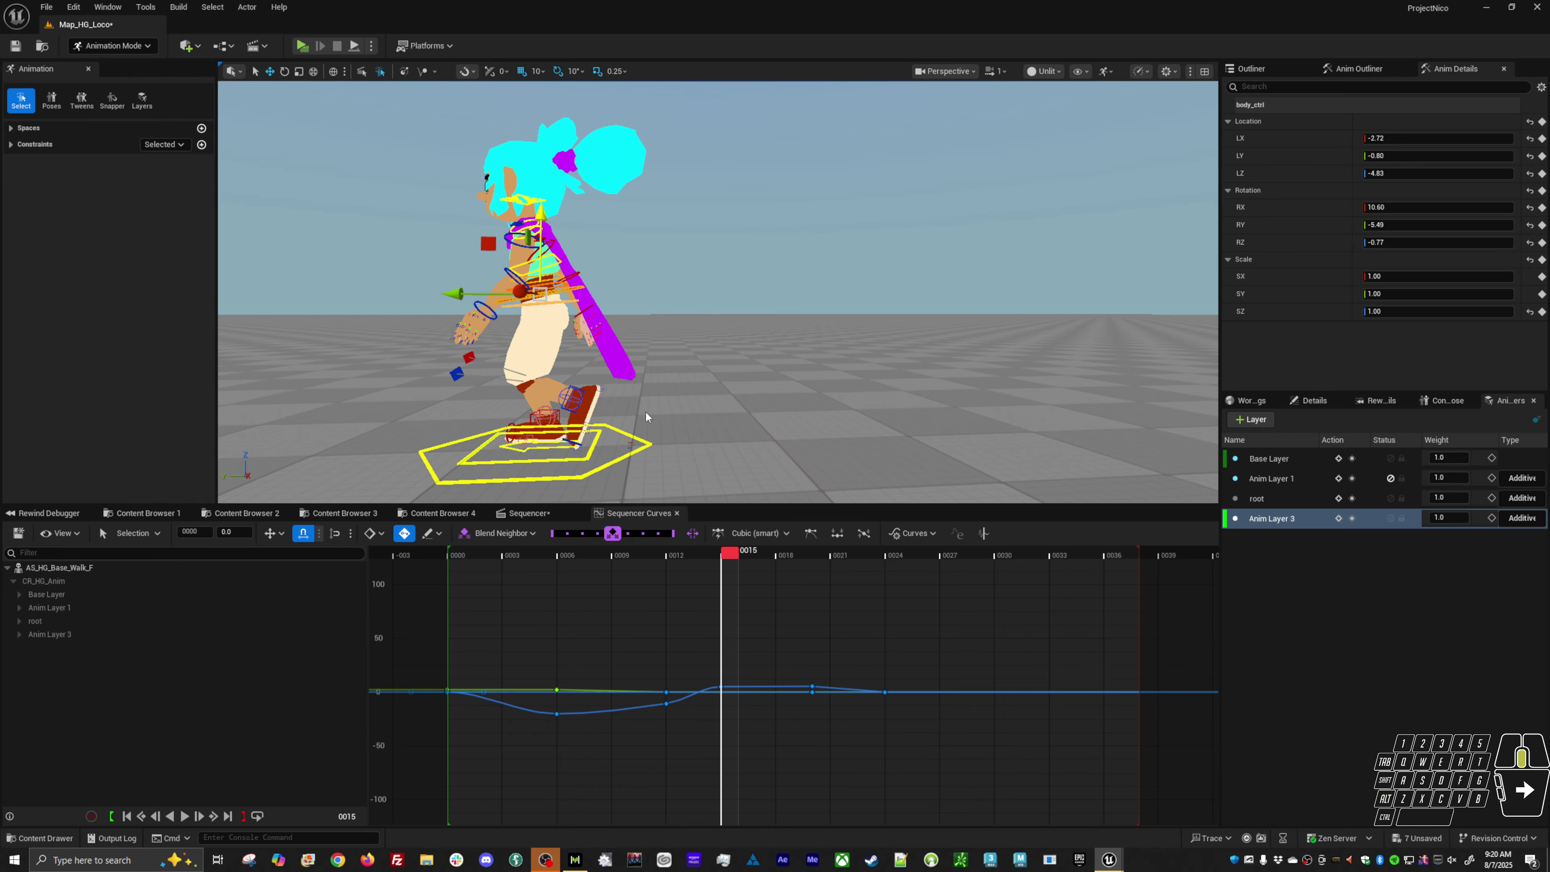
pyautogui.press('.')
pyautogui.press('.')
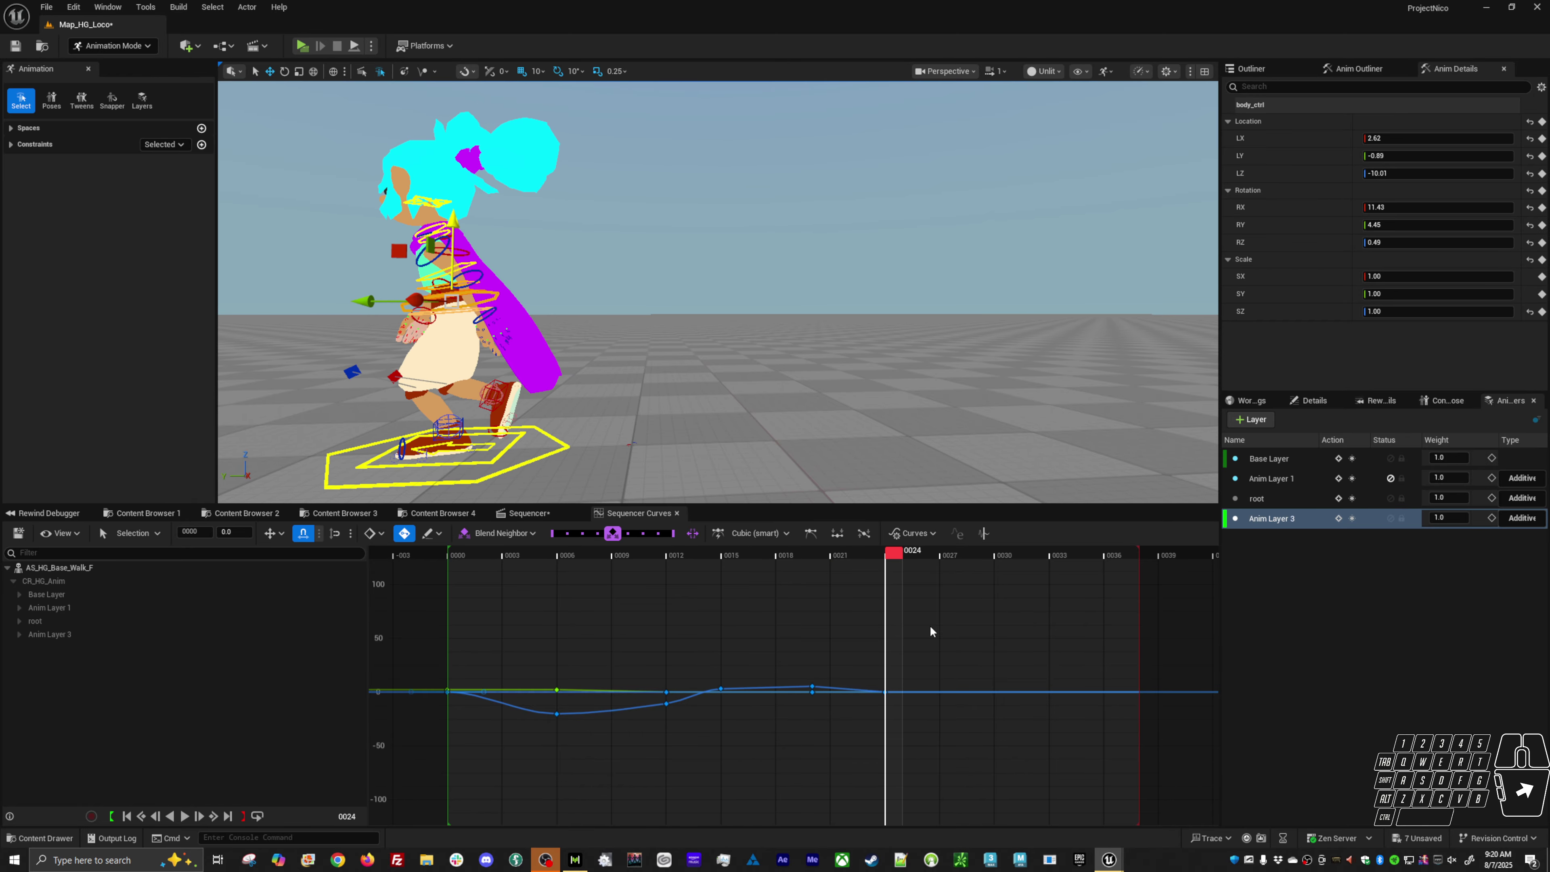
# Step: Move body_ctrl's frame 24 key to frame 27 and raise its vertical key at frame 20 to about 7.54
pyautogui.moveTo(970, 565); pyautogui.dragTo(943, 561)
pyautogui.click(885, 692)
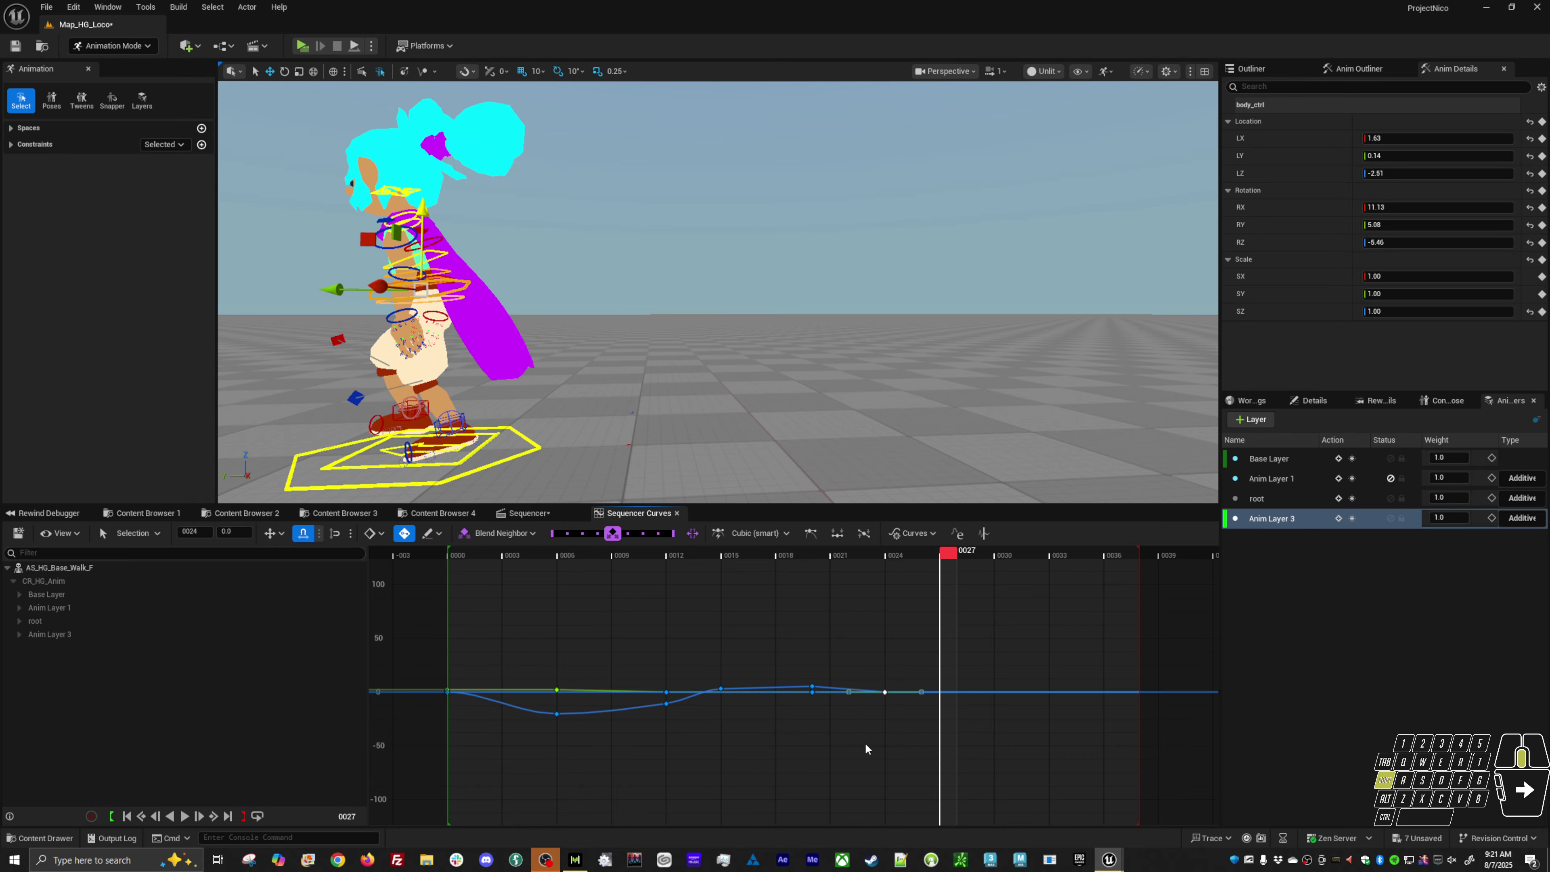
pyautogui.keyDown('shift'); pyautogui.moveTo(865, 749); pyautogui.dragTo(903, 718, button='middle'); pyautogui.keyUp('shift')
pyautogui.click(811, 686)
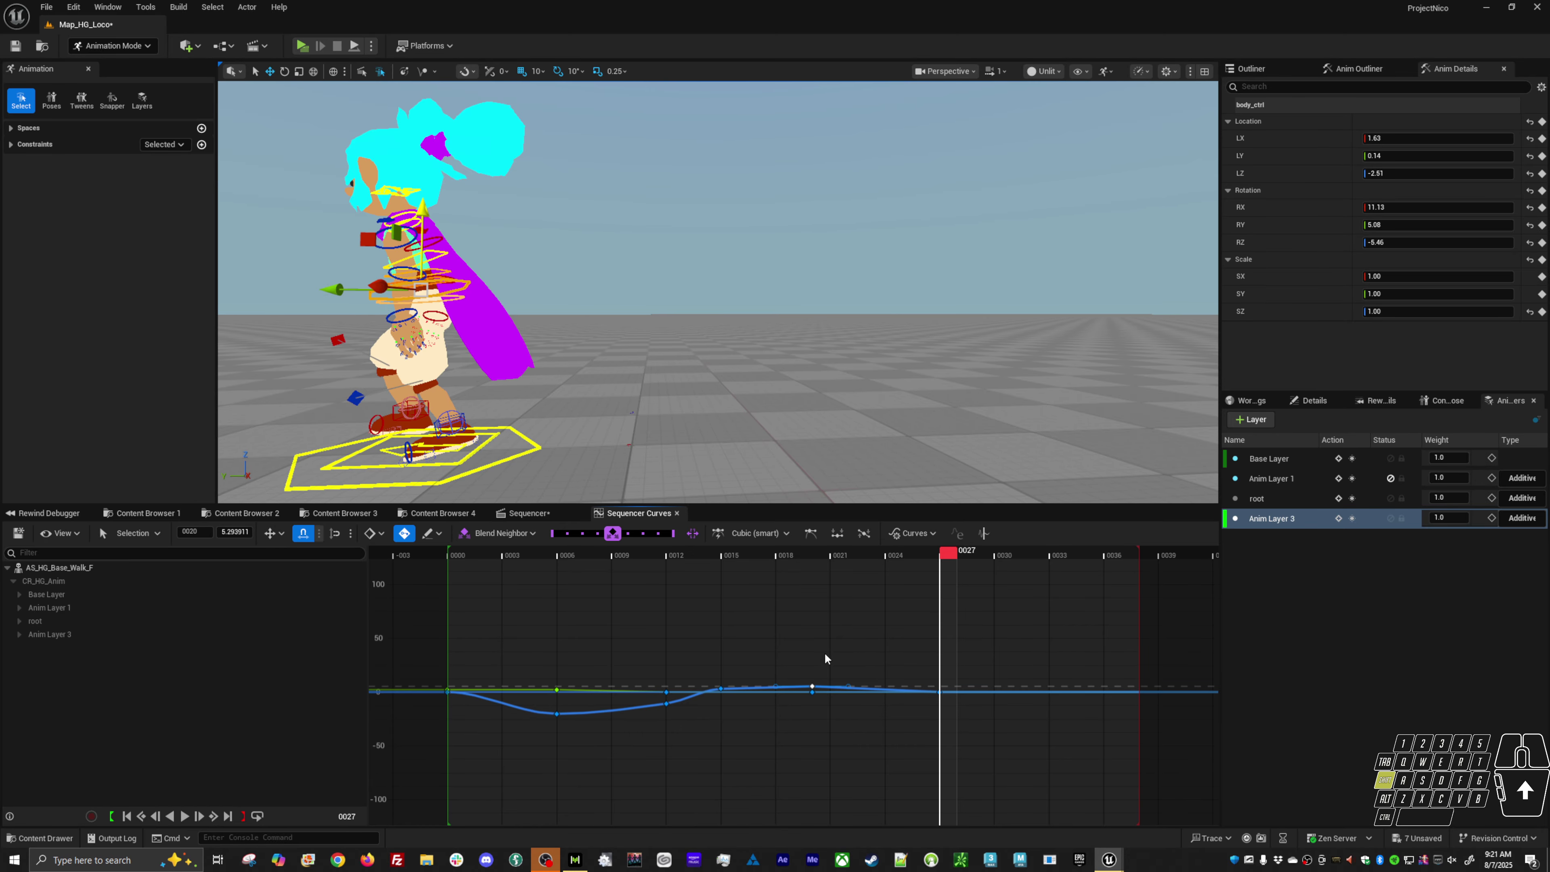
# Step: Play back the walk and raise body_ctrl slightly above its neutral height at frame 3, checking the neighbouring keys
pyautogui.press('space')
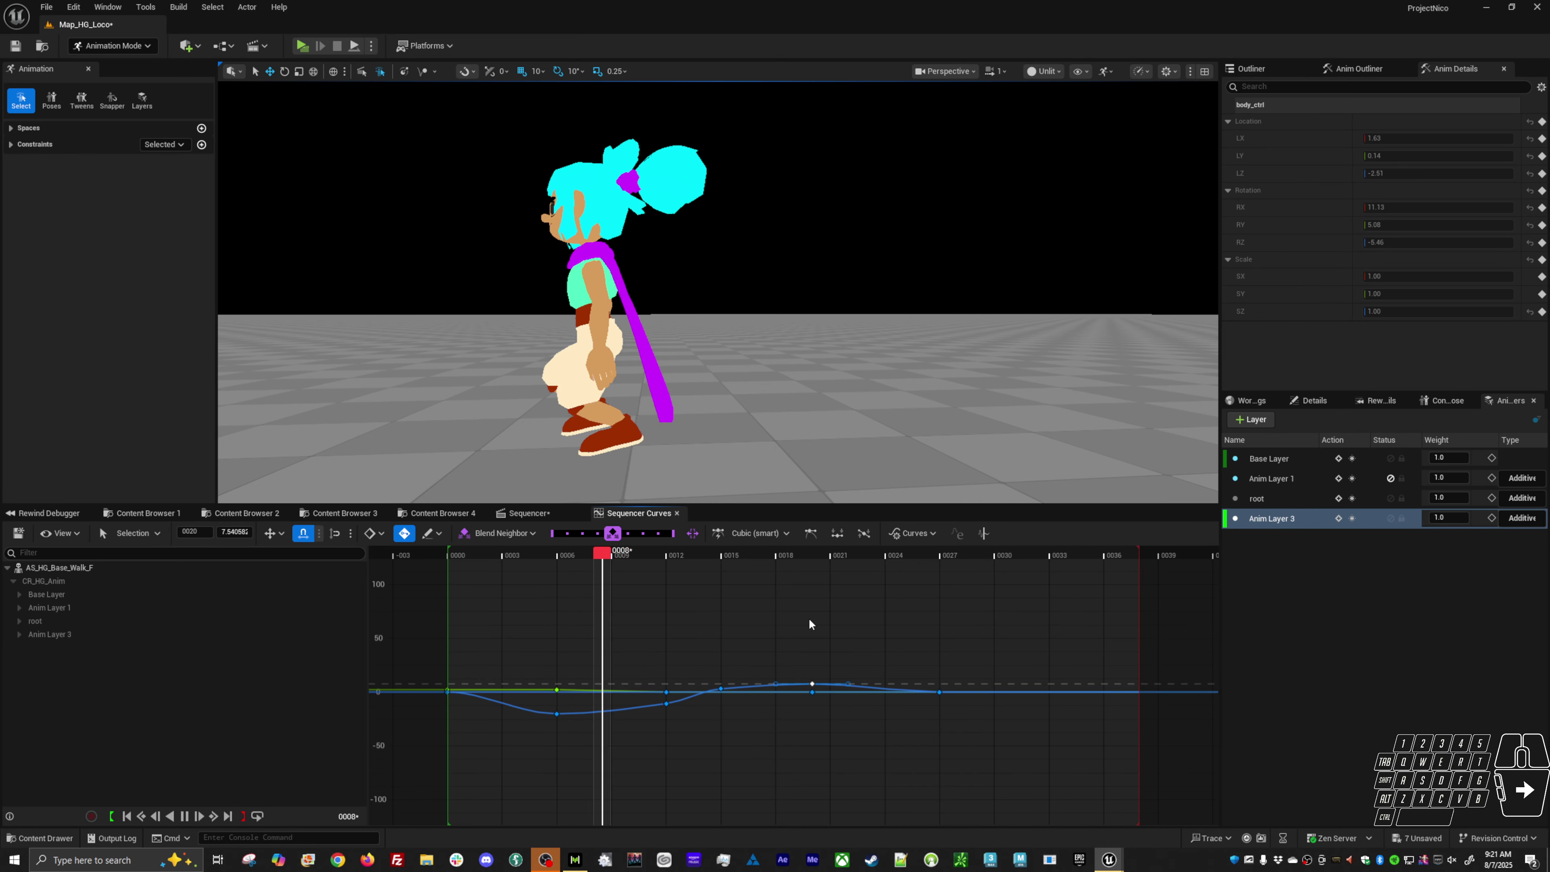
pyautogui.hotkey('alt', 'v')
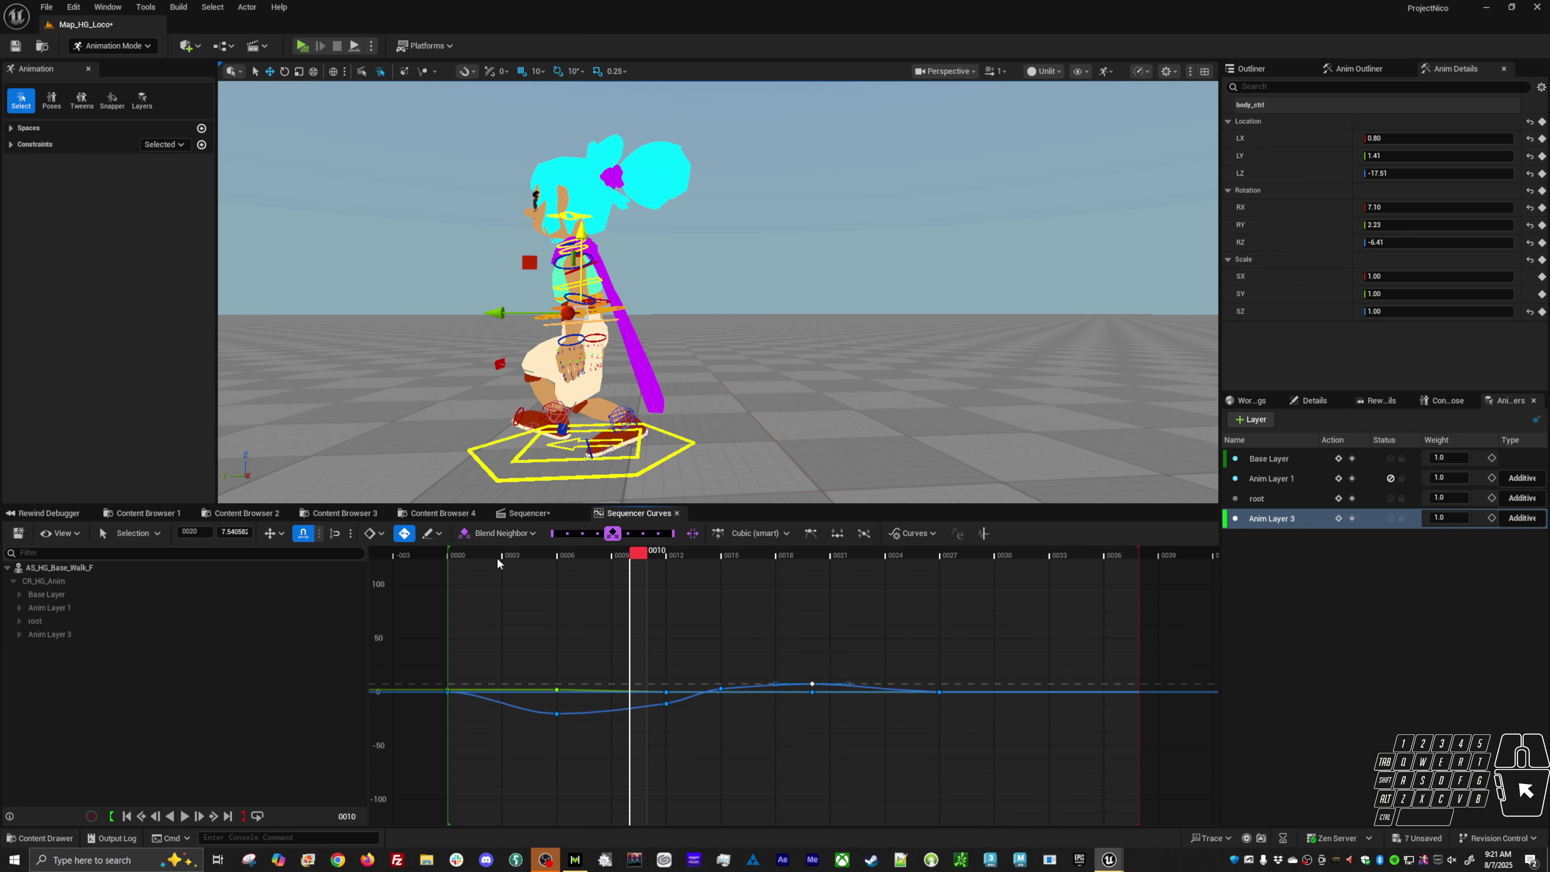
pyautogui.moveTo(459, 556); pyautogui.dragTo(507, 553)
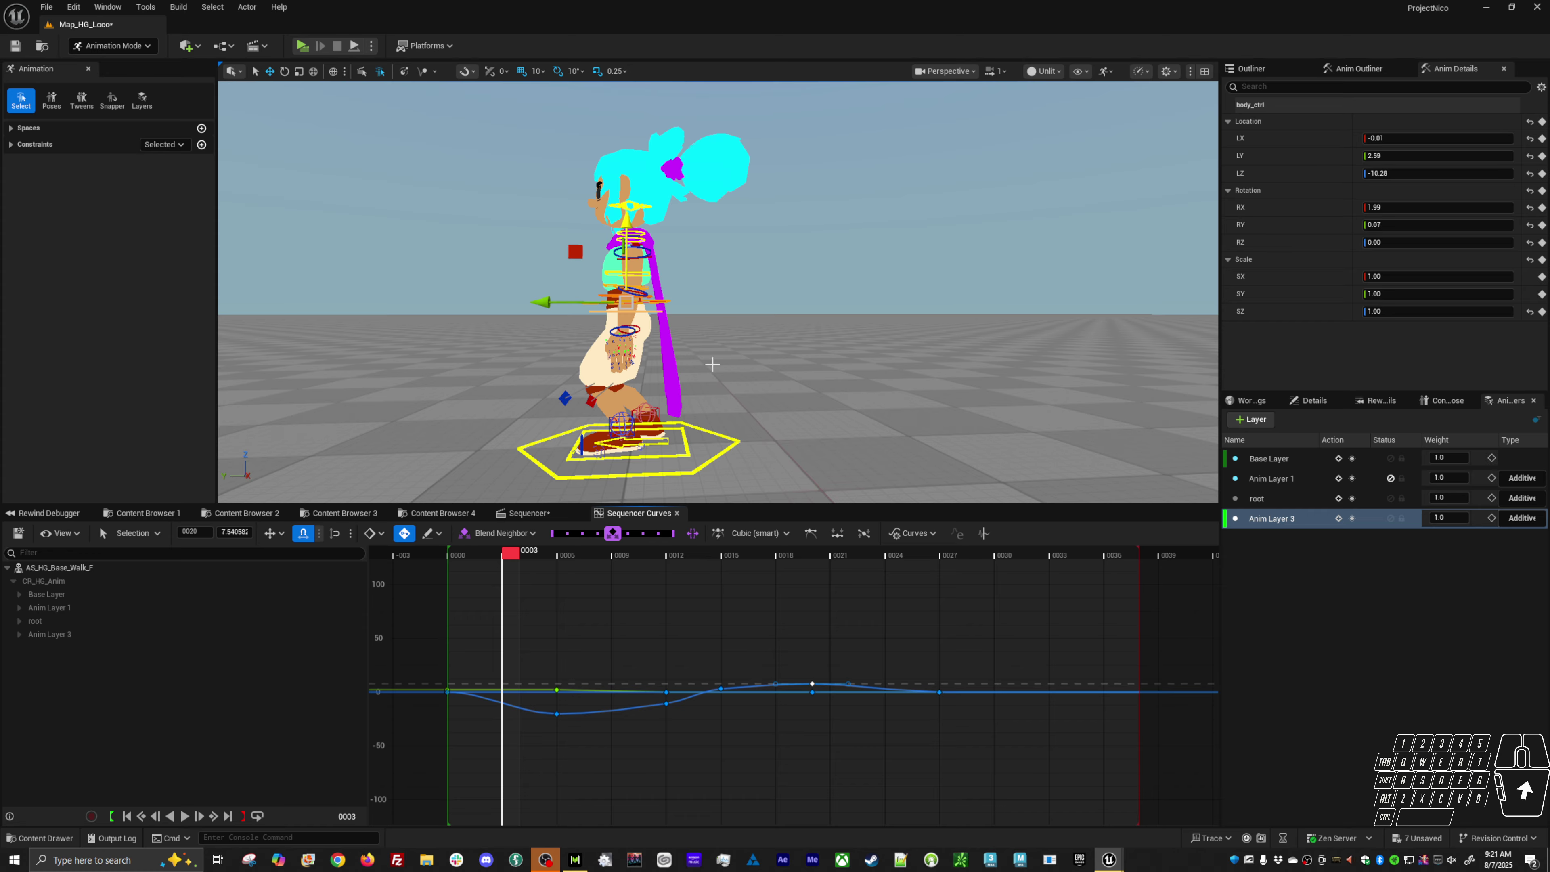
pyautogui.moveTo(712, 365); pyautogui.dragTo(722, 339, button='middle')
pyautogui.press(',')
pyautogui.press('.')
pyautogui.press('.')
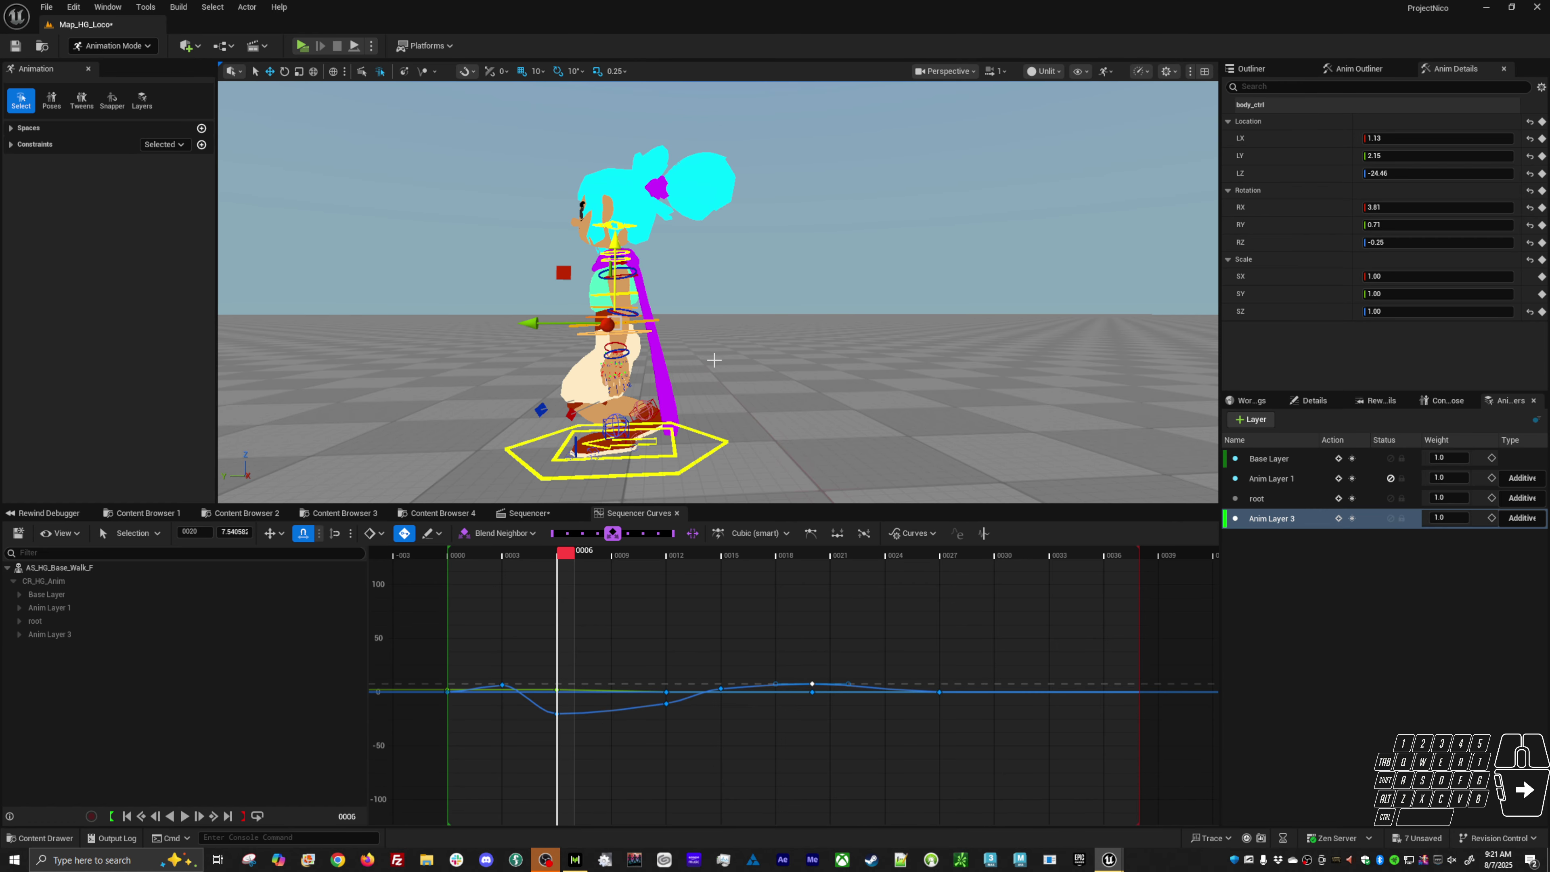
# Step: Level body_ctrl's vertical key at frame 3 and lower the control to LZ about -10.34 at frame 6
pyautogui.press(',')
pyautogui.press('.')
pyautogui.moveTo(718, 406); pyautogui.dragTo(723, 381, button='middle')
pyautogui.press(',')
pyautogui.press(',')
pyautogui.press('.')
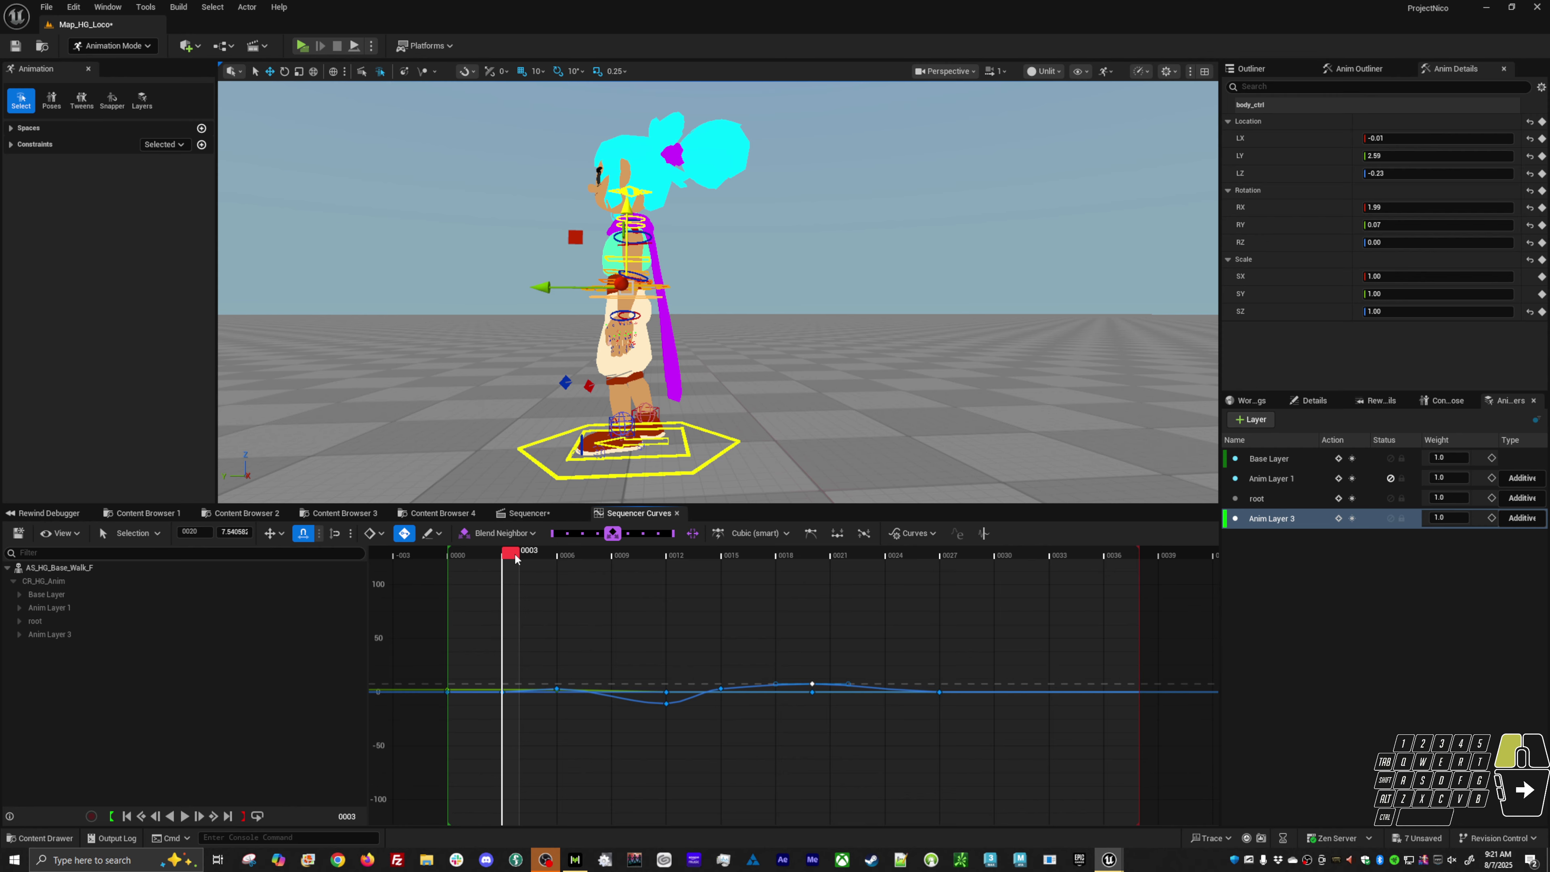
pyautogui.moveTo(515, 559); pyautogui.dragTo(563, 583)
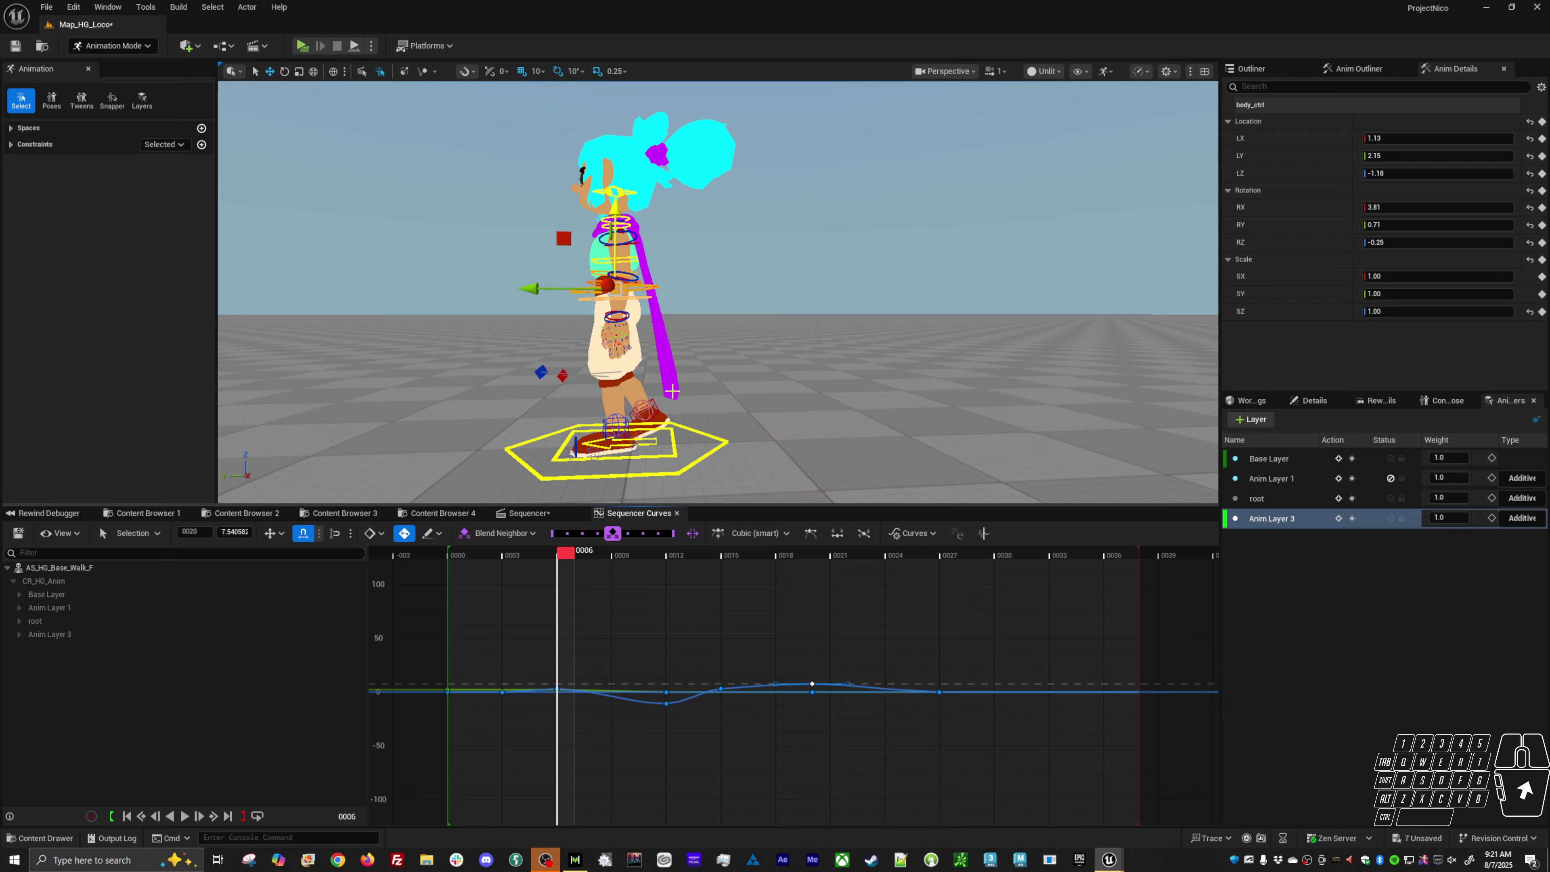
pyautogui.moveTo(672, 391); pyautogui.dragTo(669, 408)
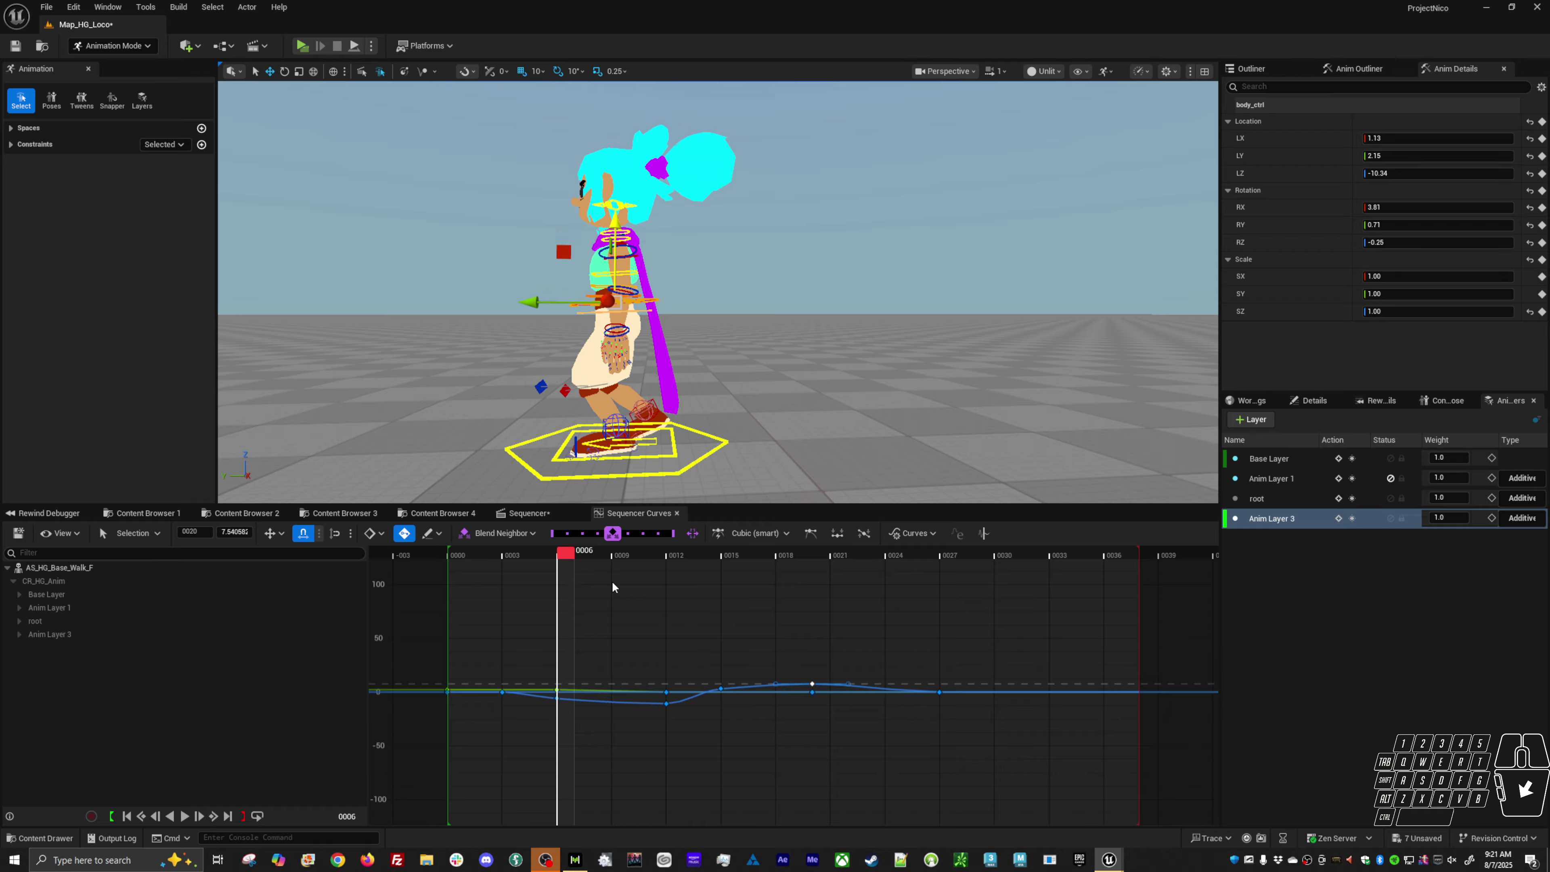
# Step: Raise body_ctrl to LZ about 2.72 at frame 9 and lift its vertical key at frame 12 to about 2.7
pyautogui.moveTo(570, 557); pyautogui.dragTo(615, 559)
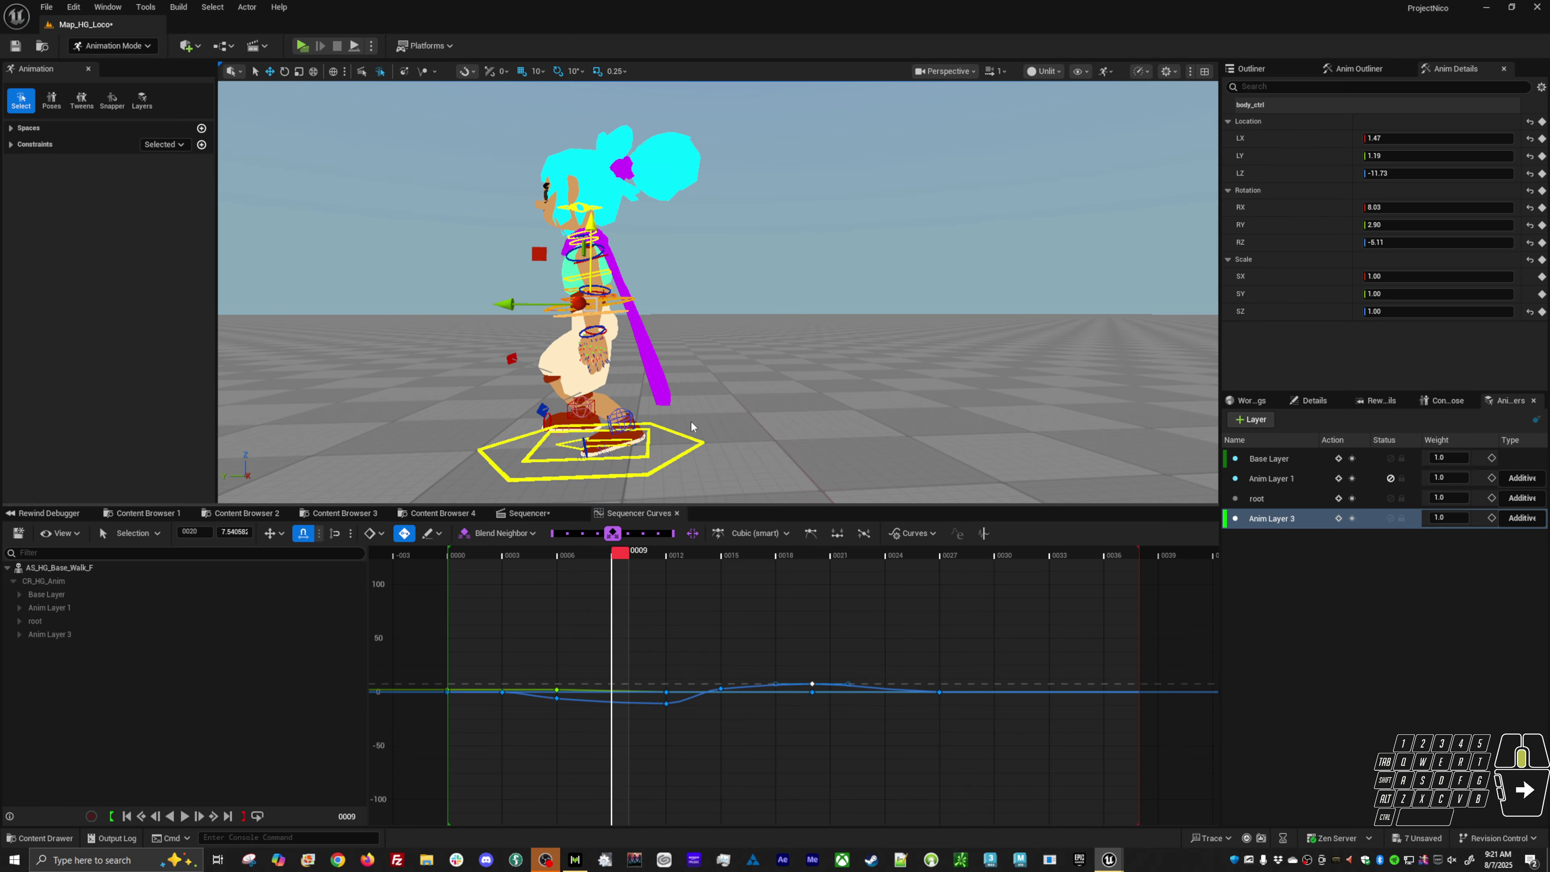
pyautogui.moveTo(690, 411); pyautogui.dragTo(693, 401, button='middle')
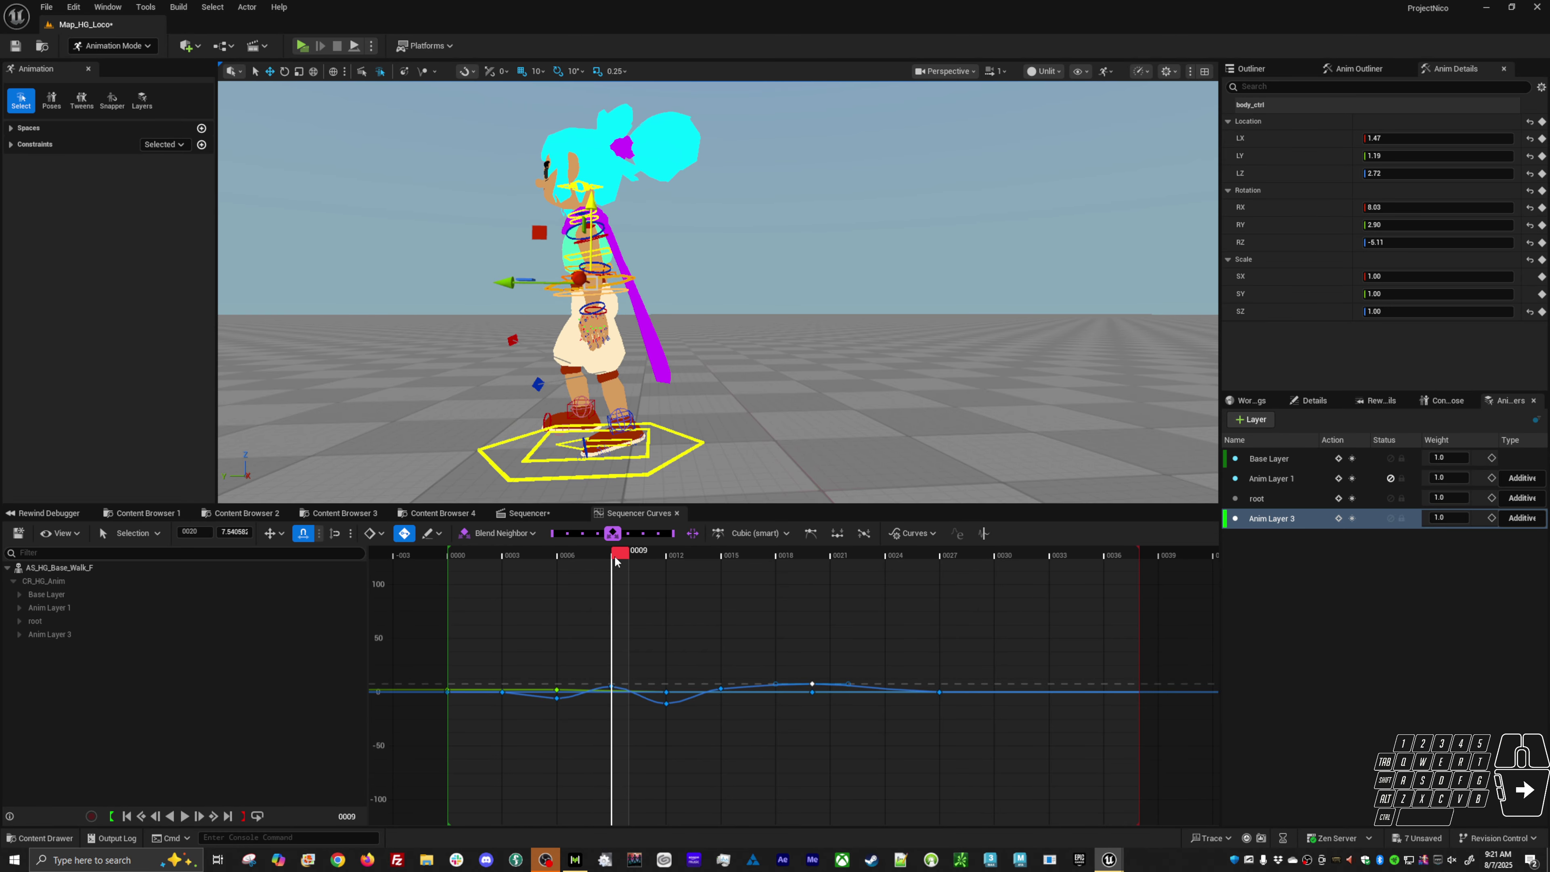
pyautogui.moveTo(618, 555); pyautogui.dragTo(728, 538)
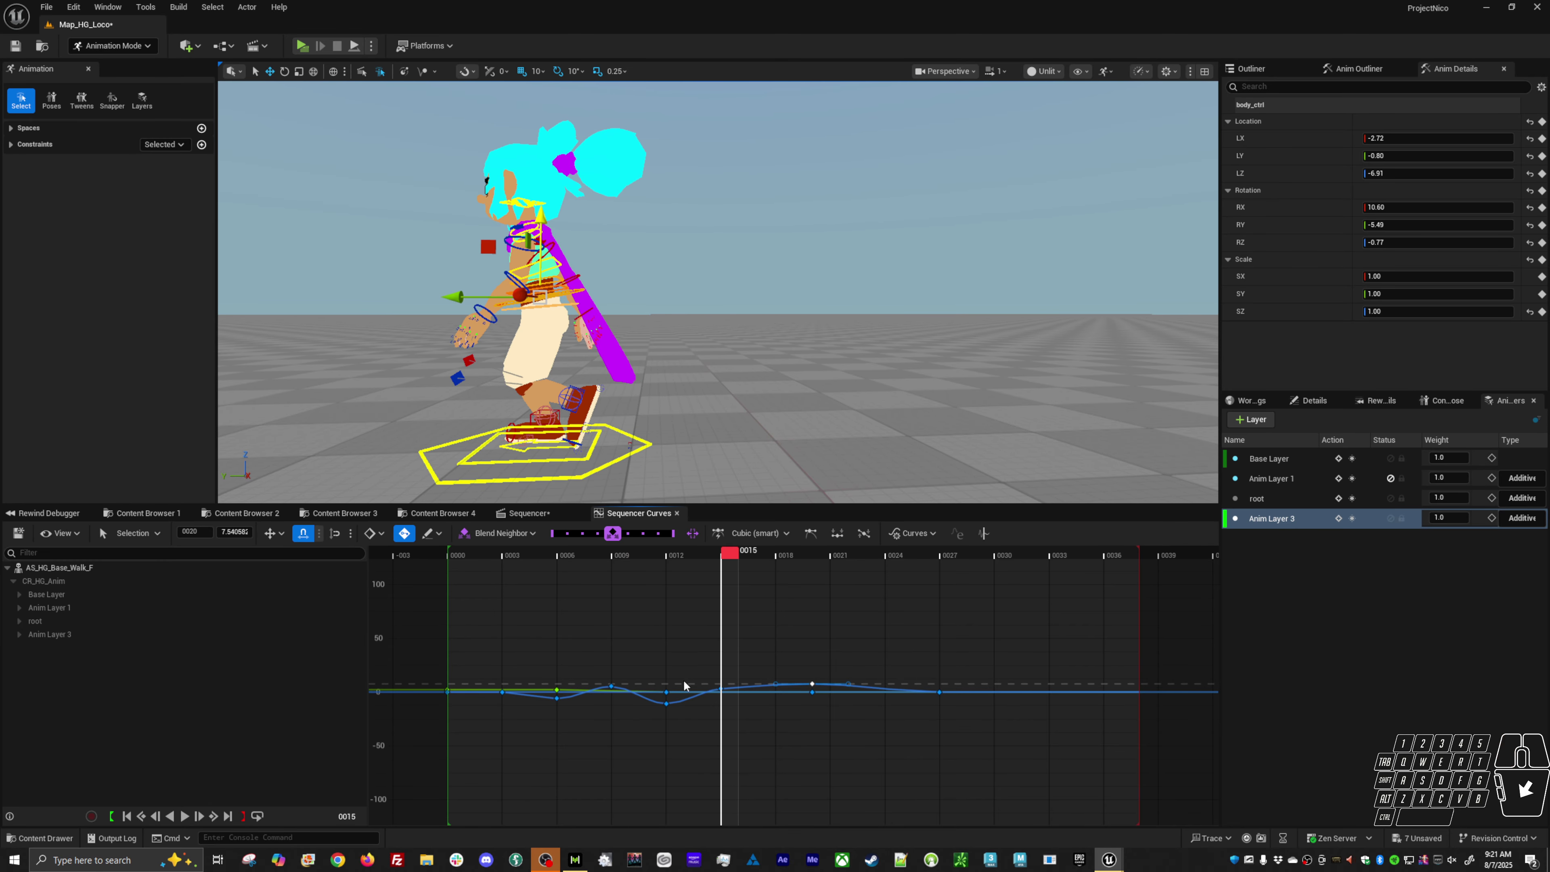
pyautogui.click(669, 702)
pyautogui.keyDown('shift'); pyautogui.moveTo(679, 729); pyautogui.dragTo(691, 709, button='middle'); pyautogui.keyUp('shift')
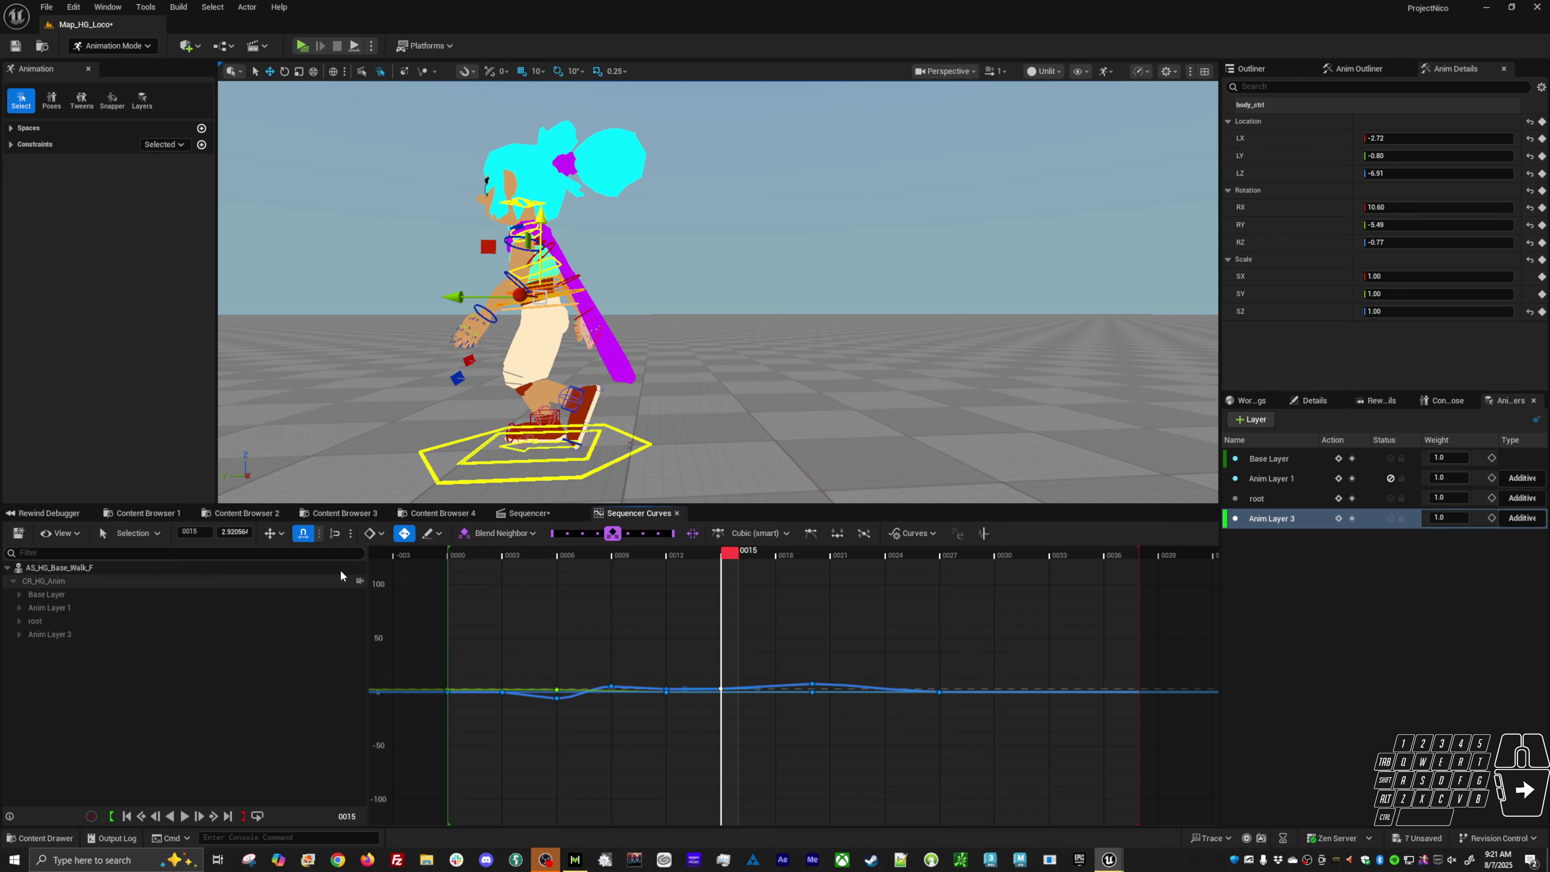
# Step: Isolate body_ctrl's LZ curve and lower its keys to about -2.88 at frame 15 and about -0.93 at frame 20, checking playback
pyautogui.click(1270, 173)
pyautogui.click(833, 657)
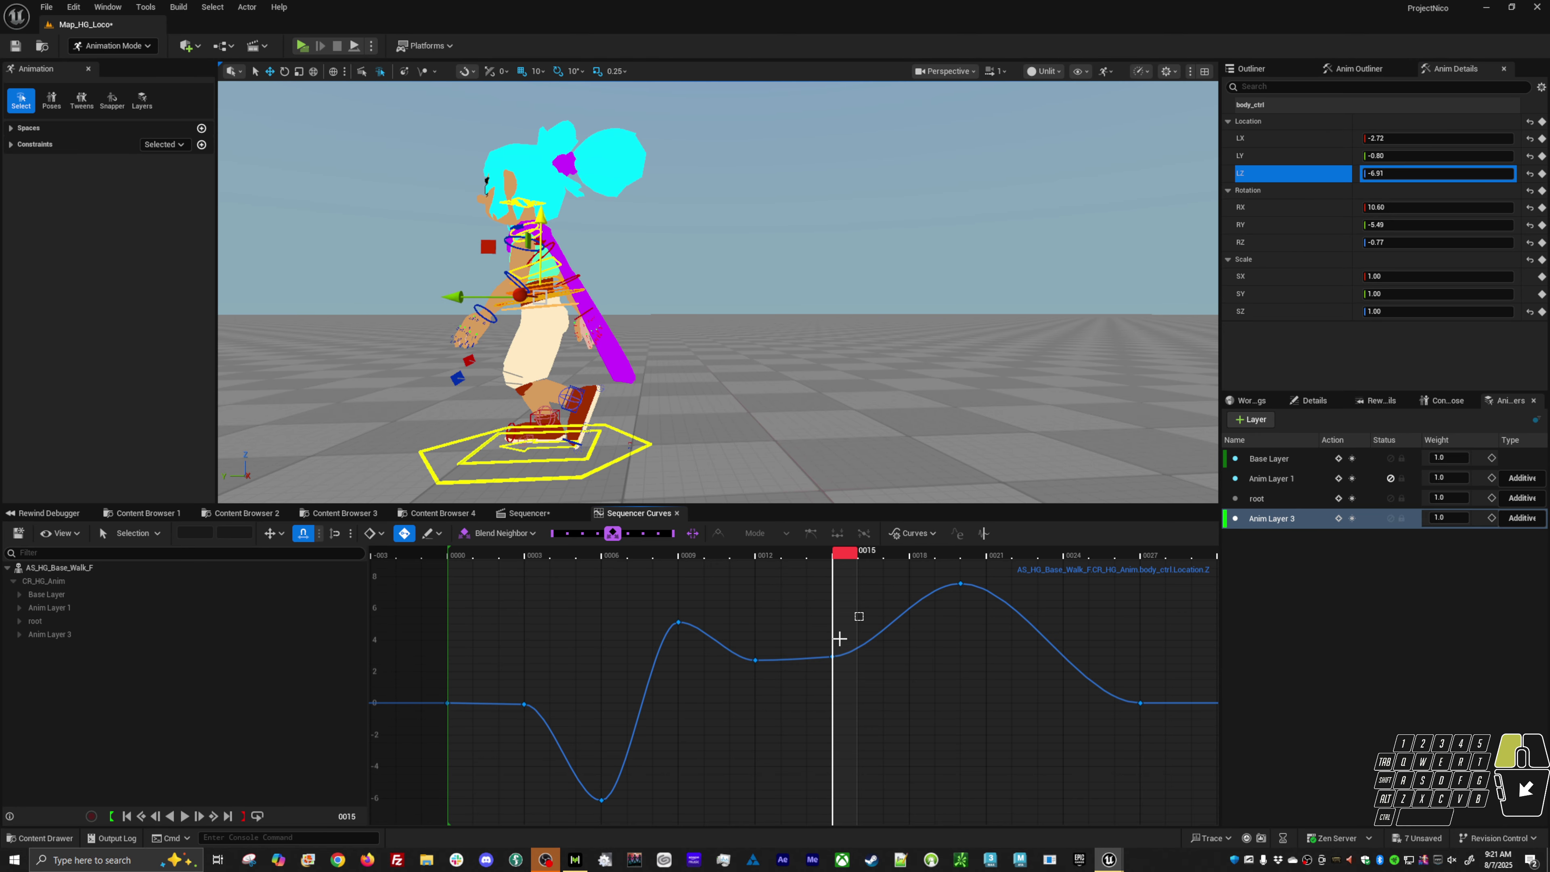
pyautogui.keyDown('shift'); pyautogui.moveTo(903, 632); pyautogui.dragTo(917, 692, button='middle'); pyautogui.keyUp('shift')
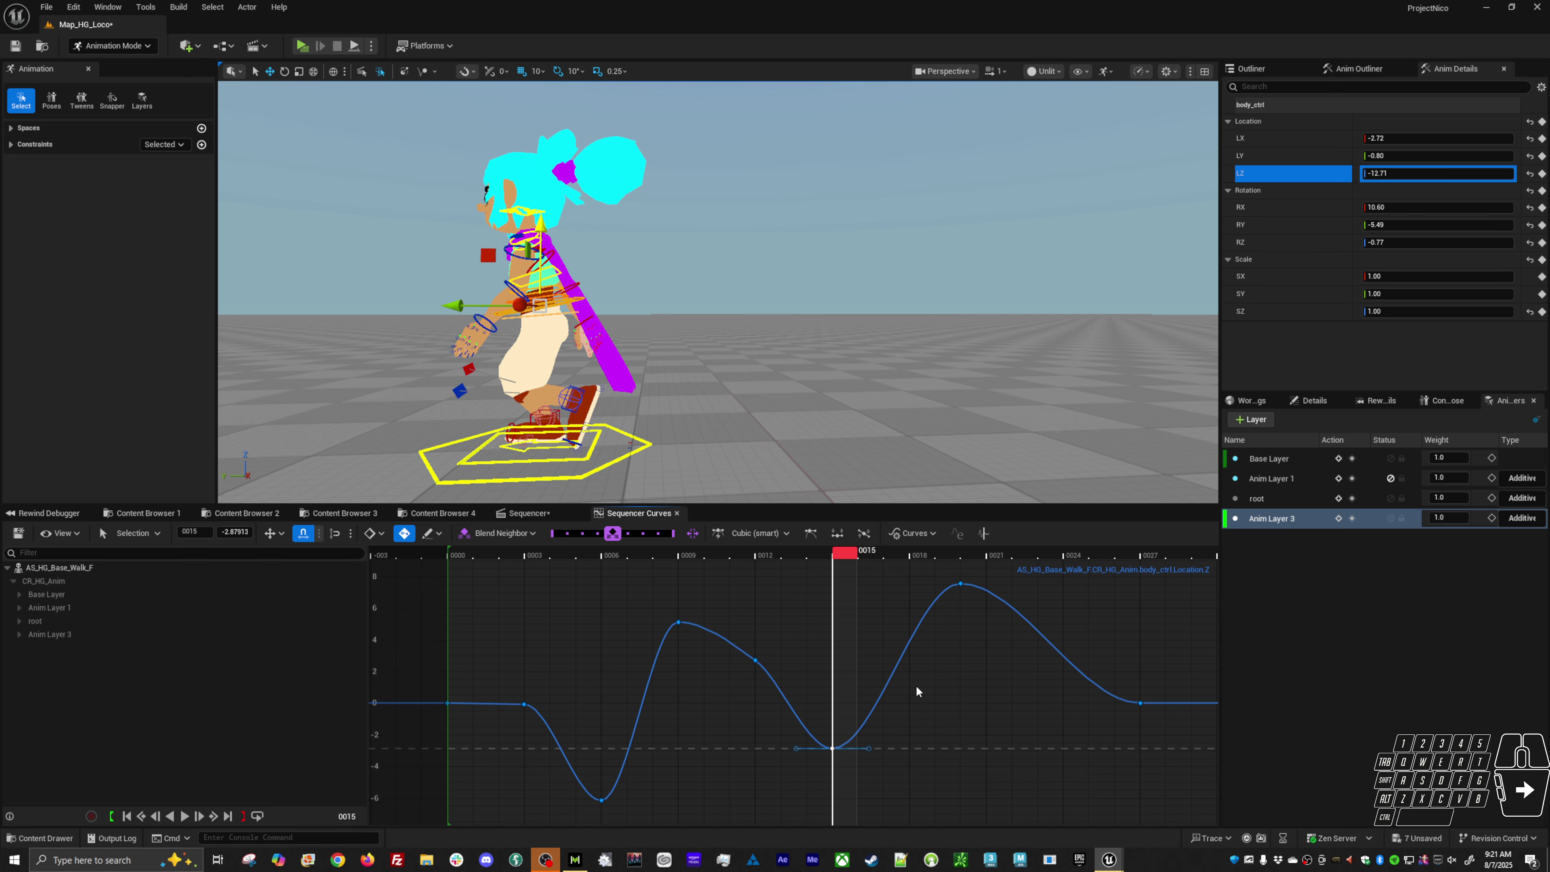
pyautogui.press('.')
pyautogui.keyDown('shift'); pyautogui.moveTo(1010, 575); pyautogui.dragTo(993, 676, button='middle'); pyautogui.keyUp('shift')
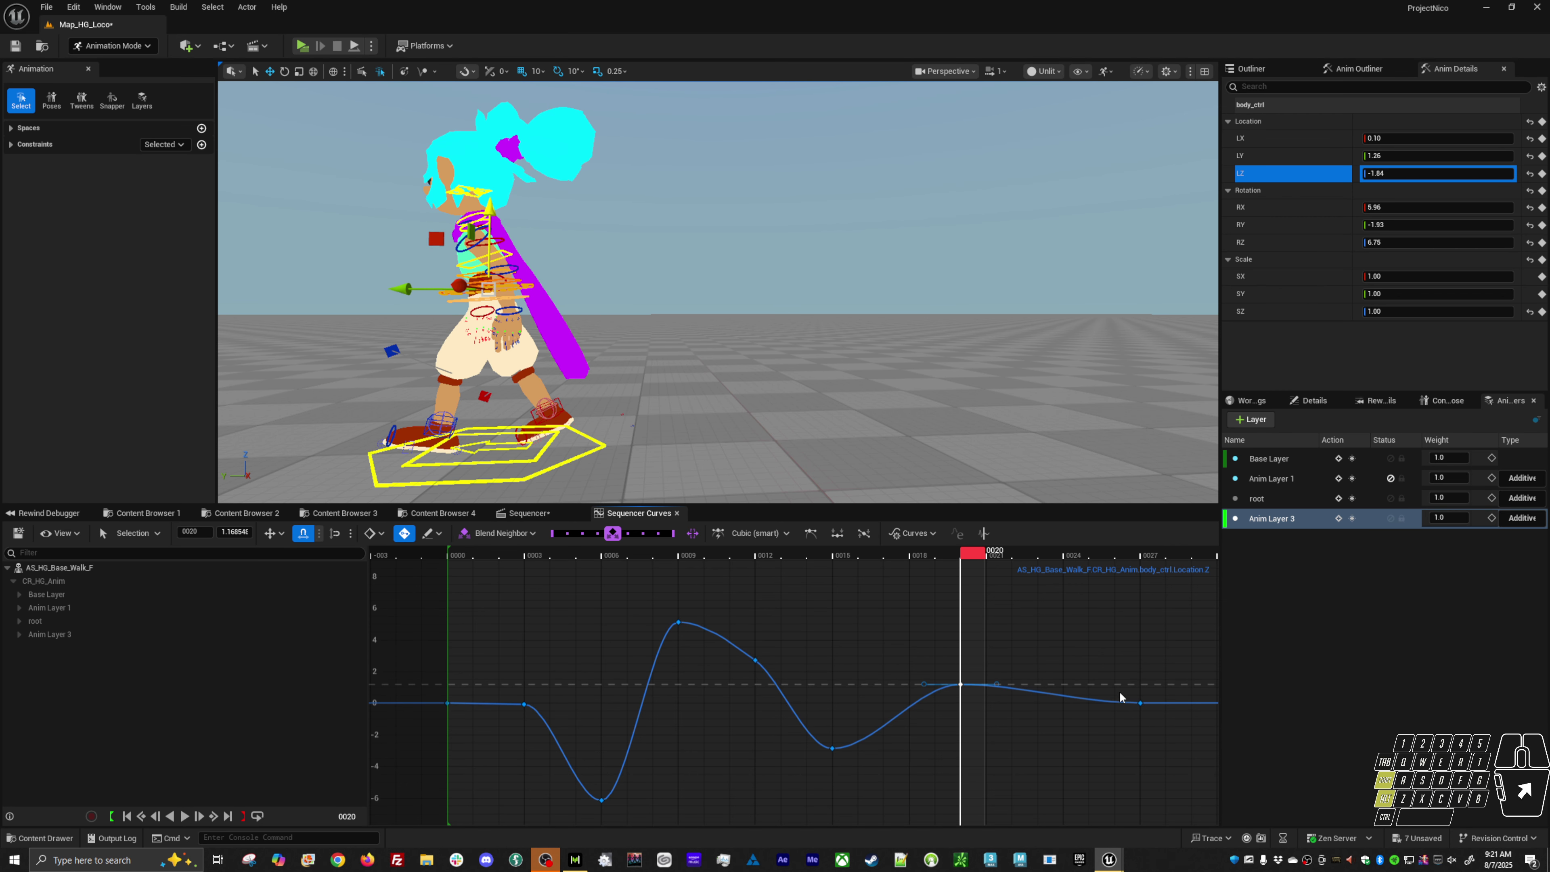
pyautogui.keyDown('alt'); pyautogui.keyDown('shift'); pyautogui.moveTo(1120, 693); pyautogui.dragTo(1090, 661, button='right'); pyautogui.keyUp('shift'); pyautogui.keyUp('alt')
pyautogui.keyDown('alt'); pyautogui.moveTo(1074, 660); pyautogui.dragTo(877, 670, button='middle'); pyautogui.keyUp('alt')
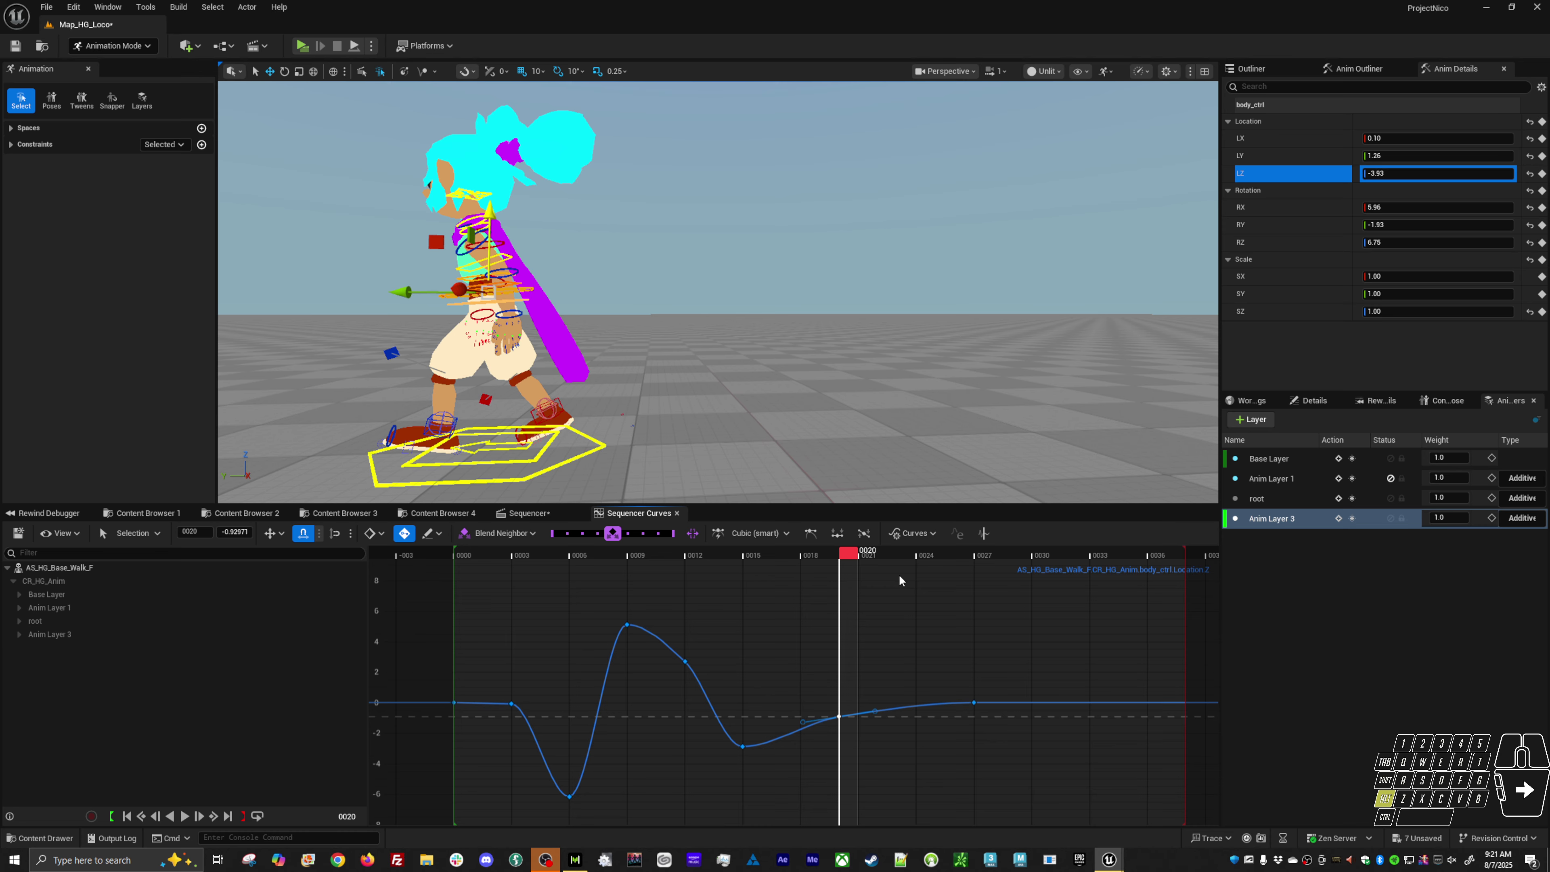
pyautogui.press('space')
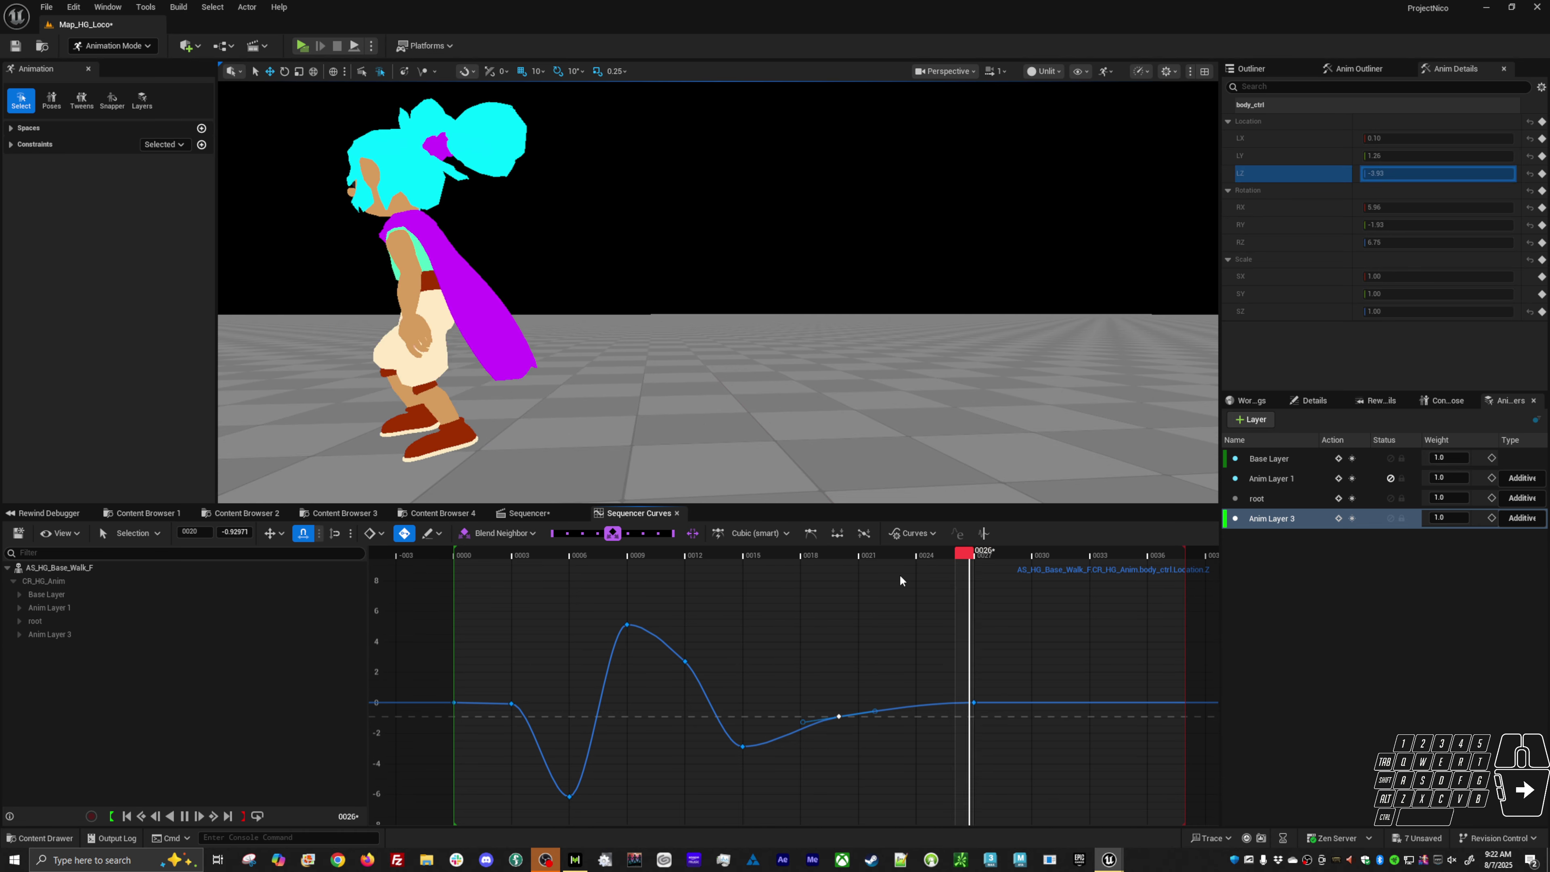
pyautogui.press('space')
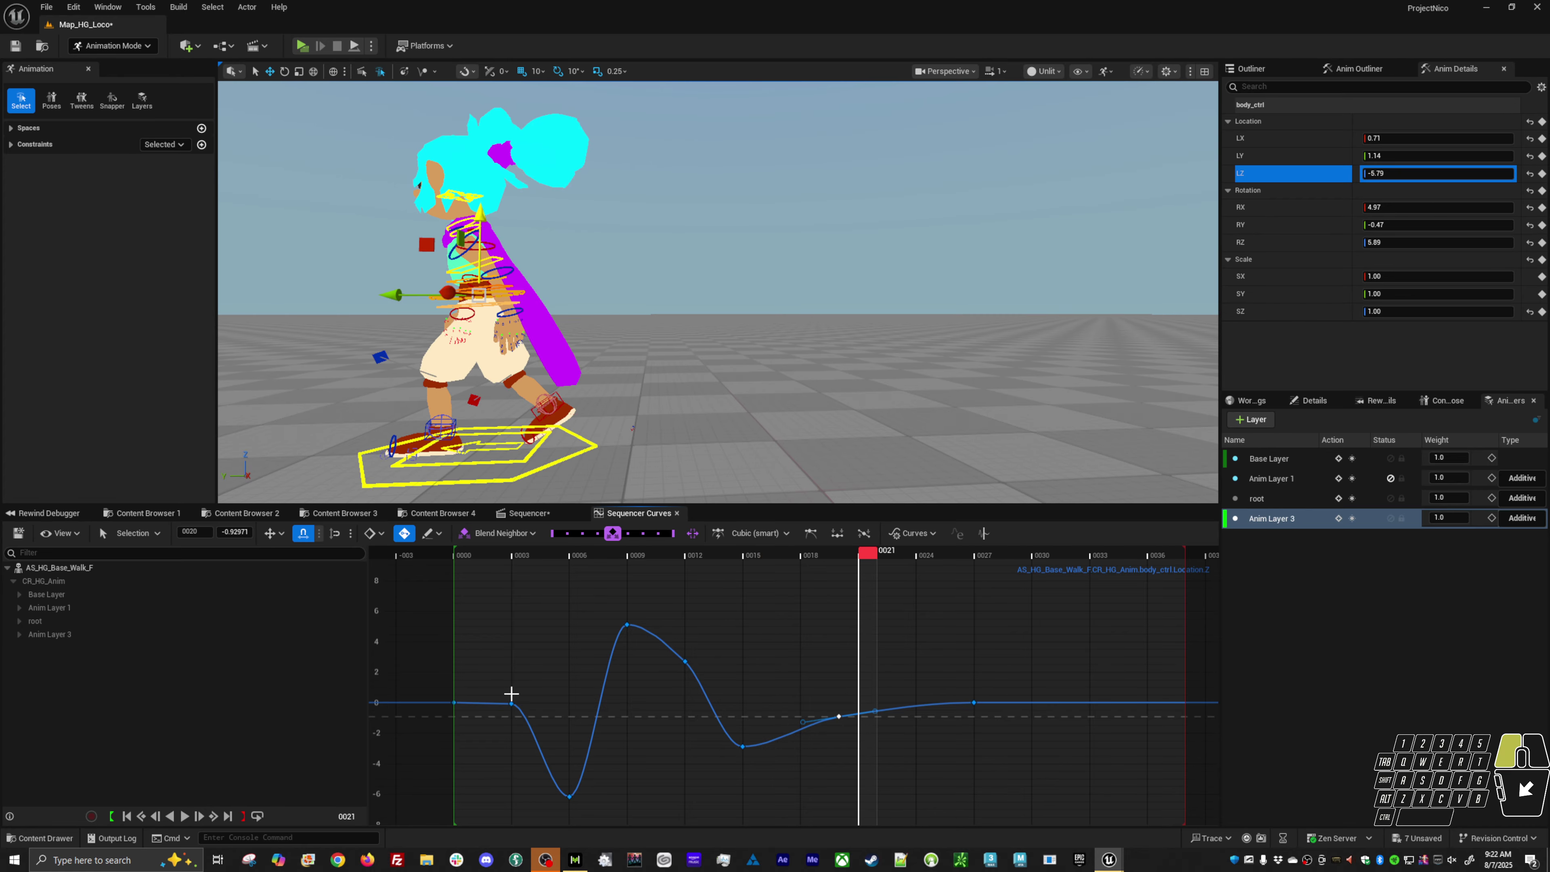
# Step: Lower the LZ curve's frame 3 key to about -0.68, adjust frames 12 and 9, and add a frame 7 key at about -4.97
pyautogui.keyDown('shift'); pyautogui.moveTo(548, 656); pyautogui.dragTo(550, 665, button='middle'); pyautogui.keyUp('shift')
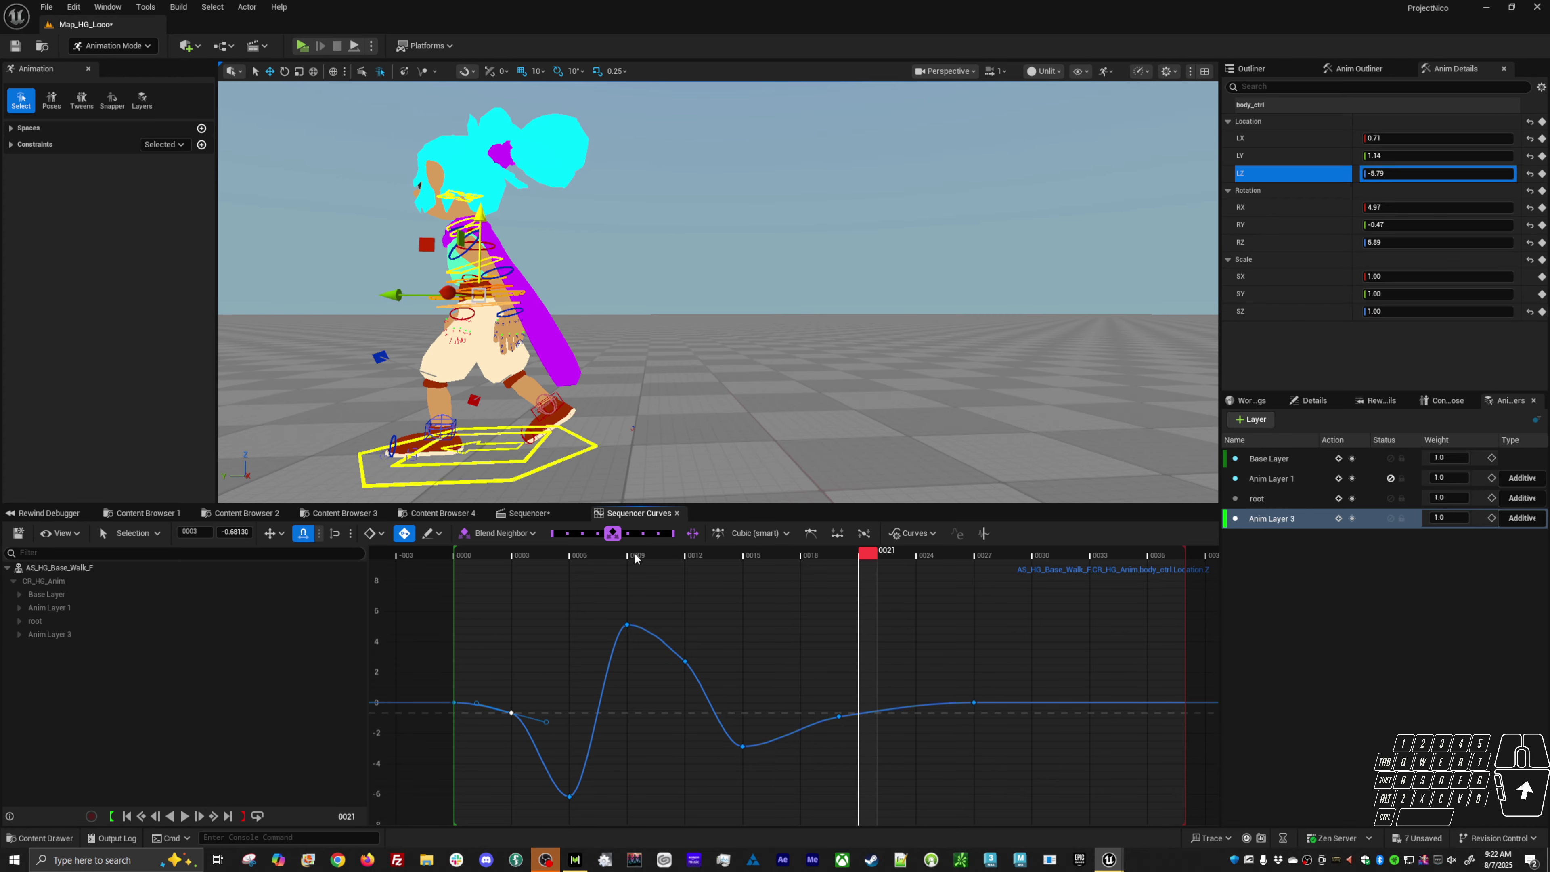
pyautogui.moveTo(634, 558); pyautogui.dragTo(647, 553)
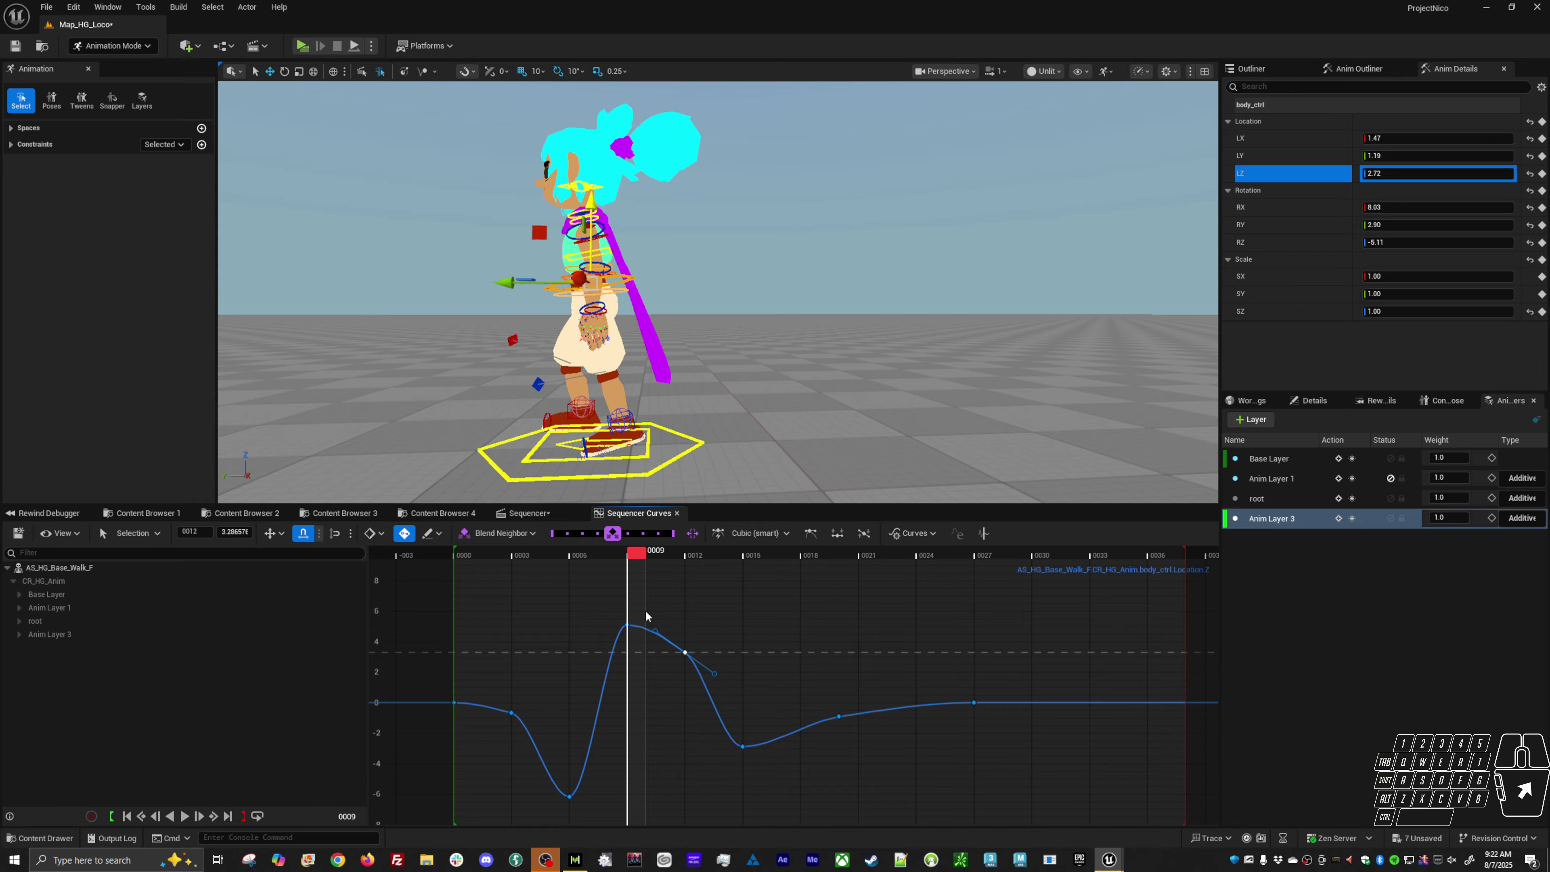
pyautogui.moveTo(625, 569); pyautogui.dragTo(591, 555)
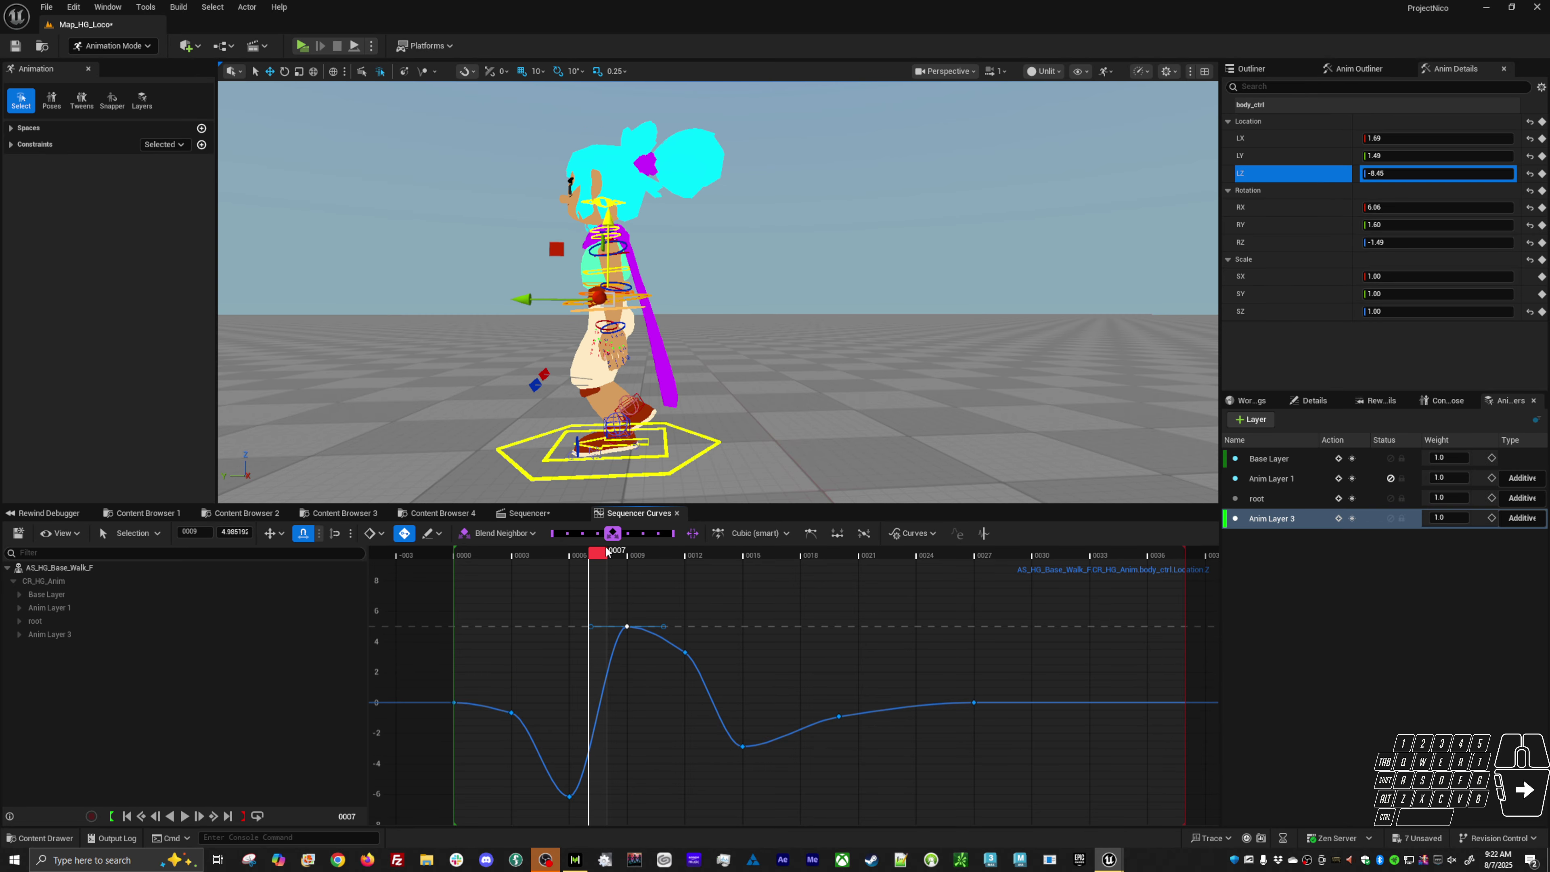
pyautogui.keyDown('shift'); pyautogui.moveTo(636, 686); pyautogui.dragTo(639, 713, button='middle'); pyautogui.keyUp('shift')
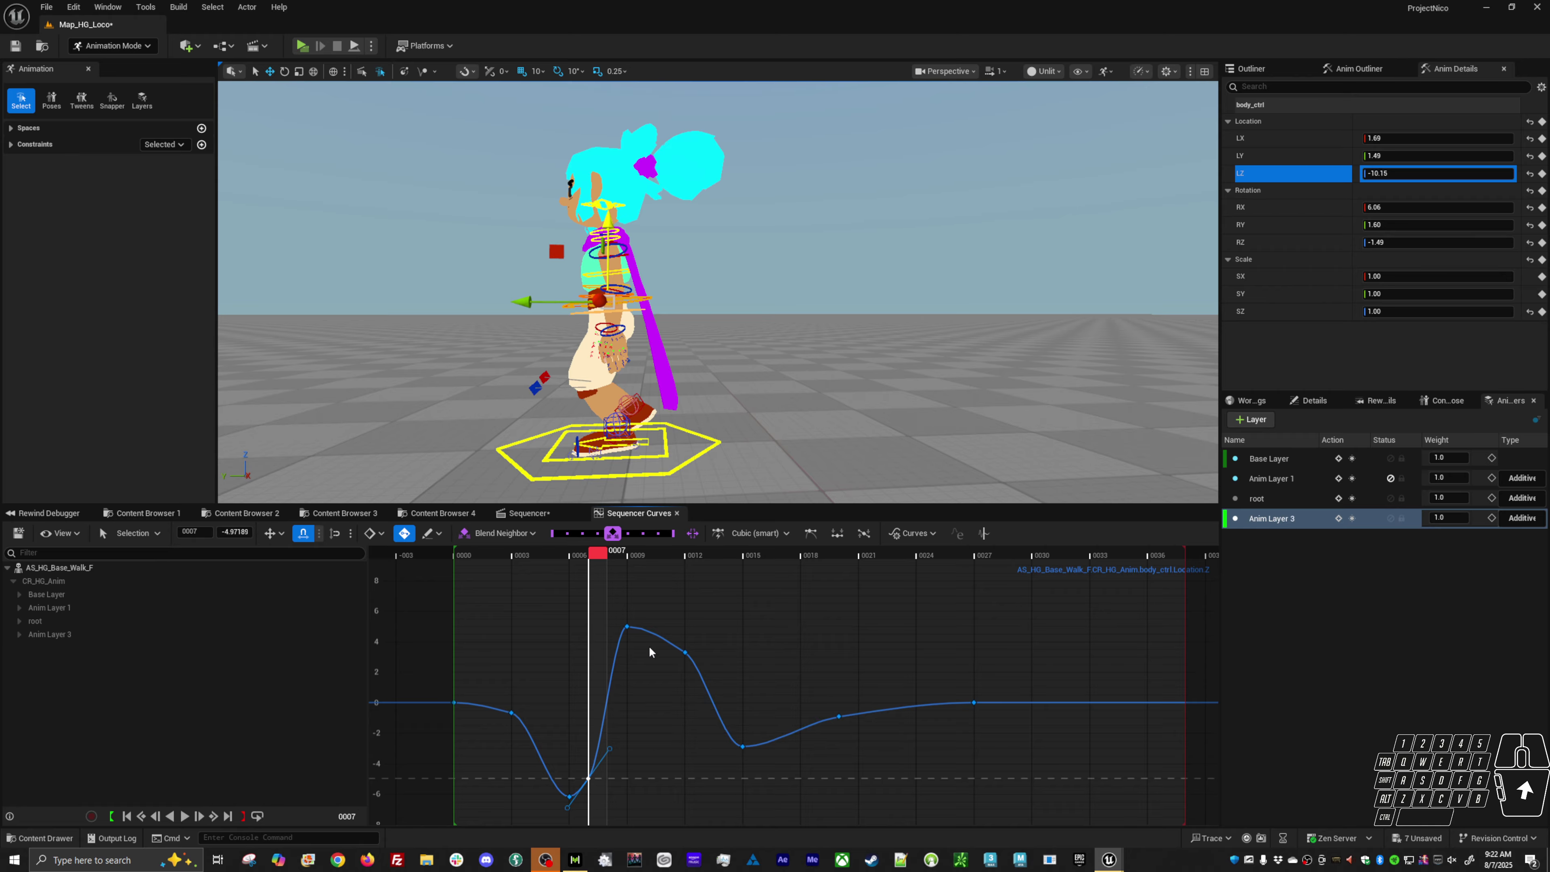
# Step: Add an LZ peak of about 6 at frame 11, lowering frame 9 to about 4.3 and raising frame 12 to about 5.03
pyautogui.moveTo(595, 549); pyautogui.dragTo(672, 549)
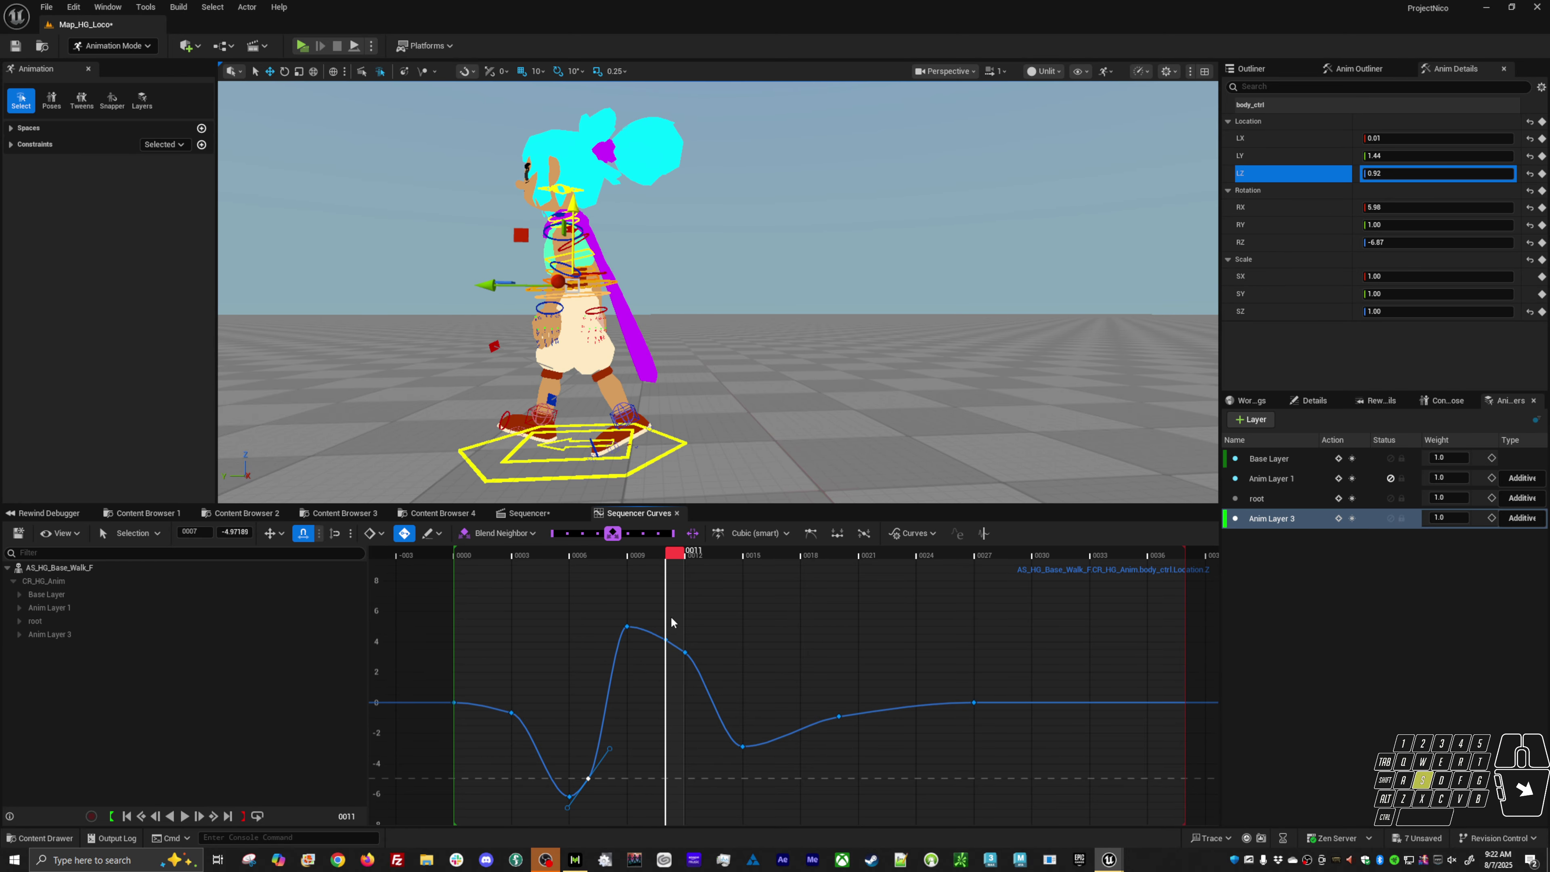
pyautogui.keyDown('shift'); pyautogui.moveTo(677, 669); pyautogui.dragTo(707, 694, button='middle'); pyautogui.keyUp('shift')
pyautogui.moveTo(649, 614); pyautogui.dragTo(621, 667)
pyautogui.keyDown('shift'); pyautogui.moveTo(622, 671); pyautogui.dragTo(694, 666, button='middle'); pyautogui.keyUp('shift')
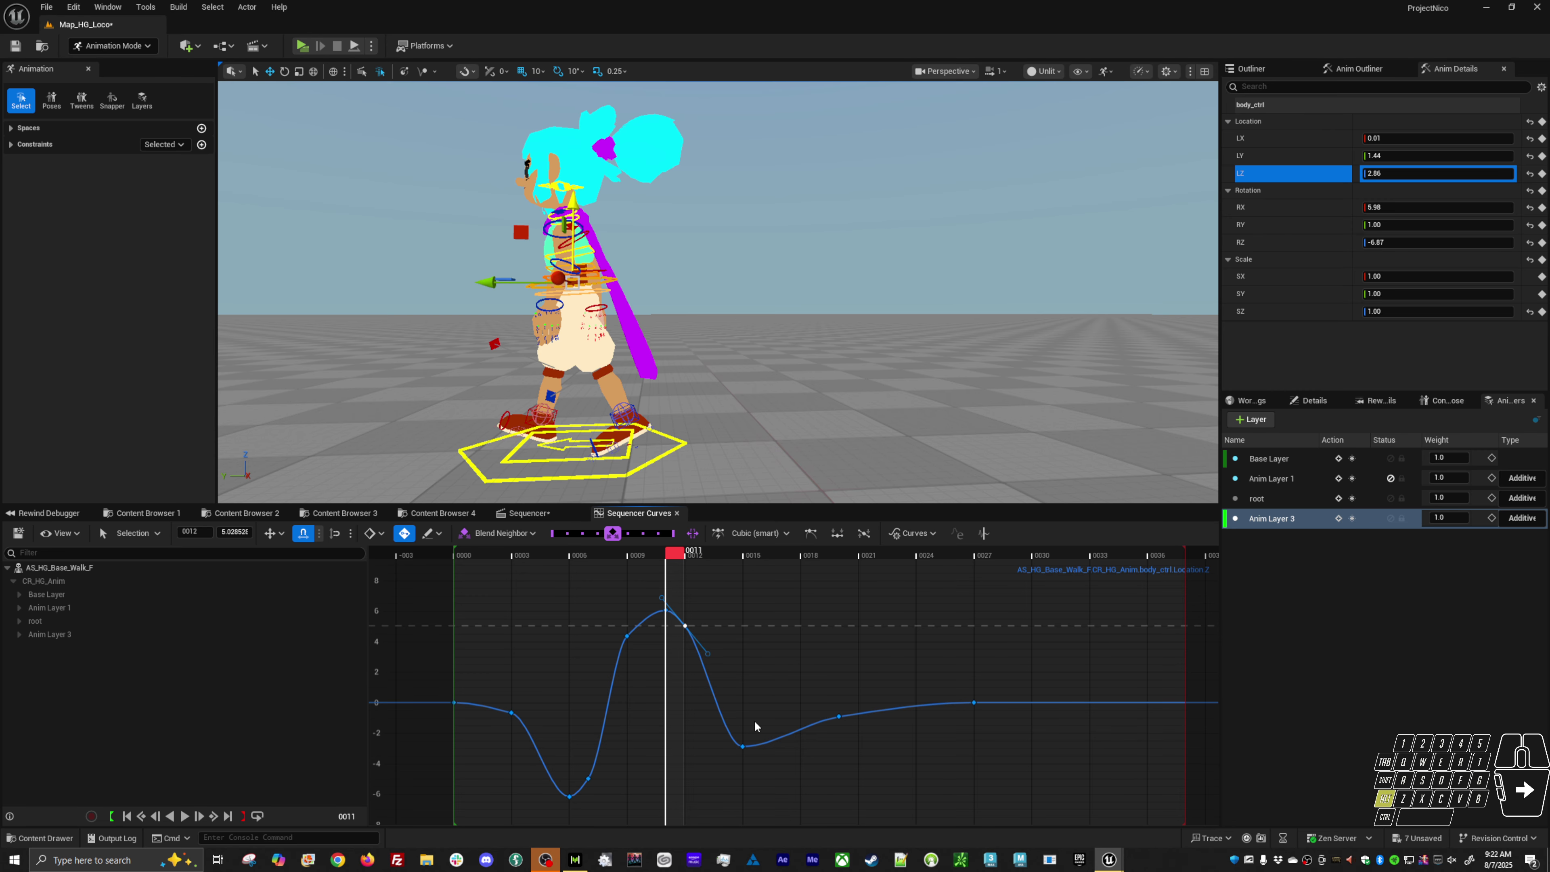
# Step: Play back the walk and examine the body's dip around frame 6 from the opposite side and the front
pyautogui.press('space')
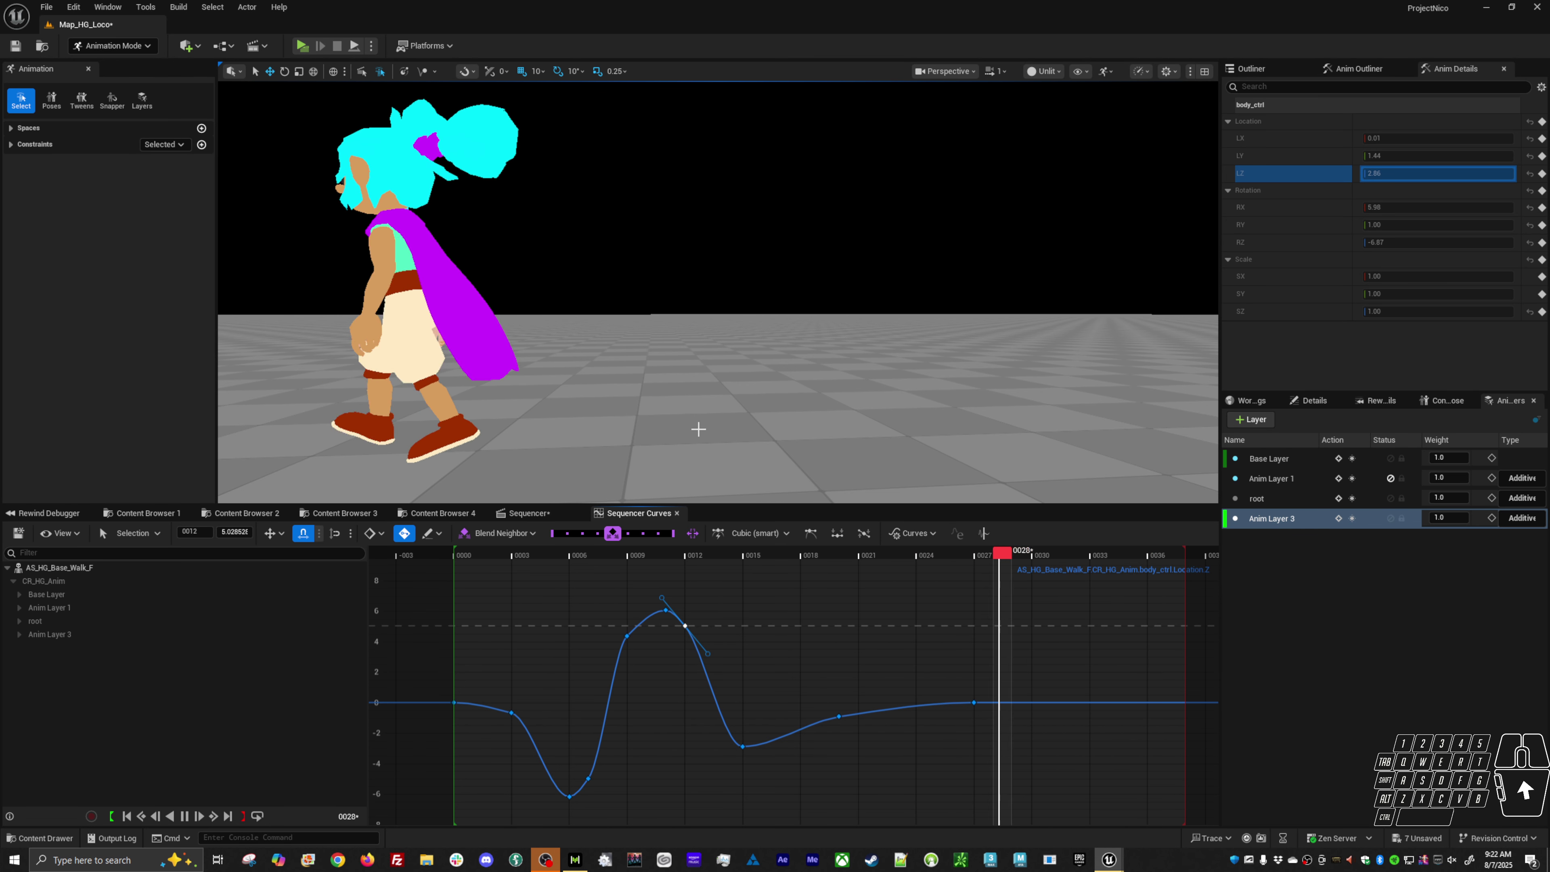
pyautogui.keyDown('alt'); pyautogui.moveTo(612, 256); pyautogui.dragTo(523, 295); pyautogui.keyUp('alt')
pyautogui.click(460, 555)
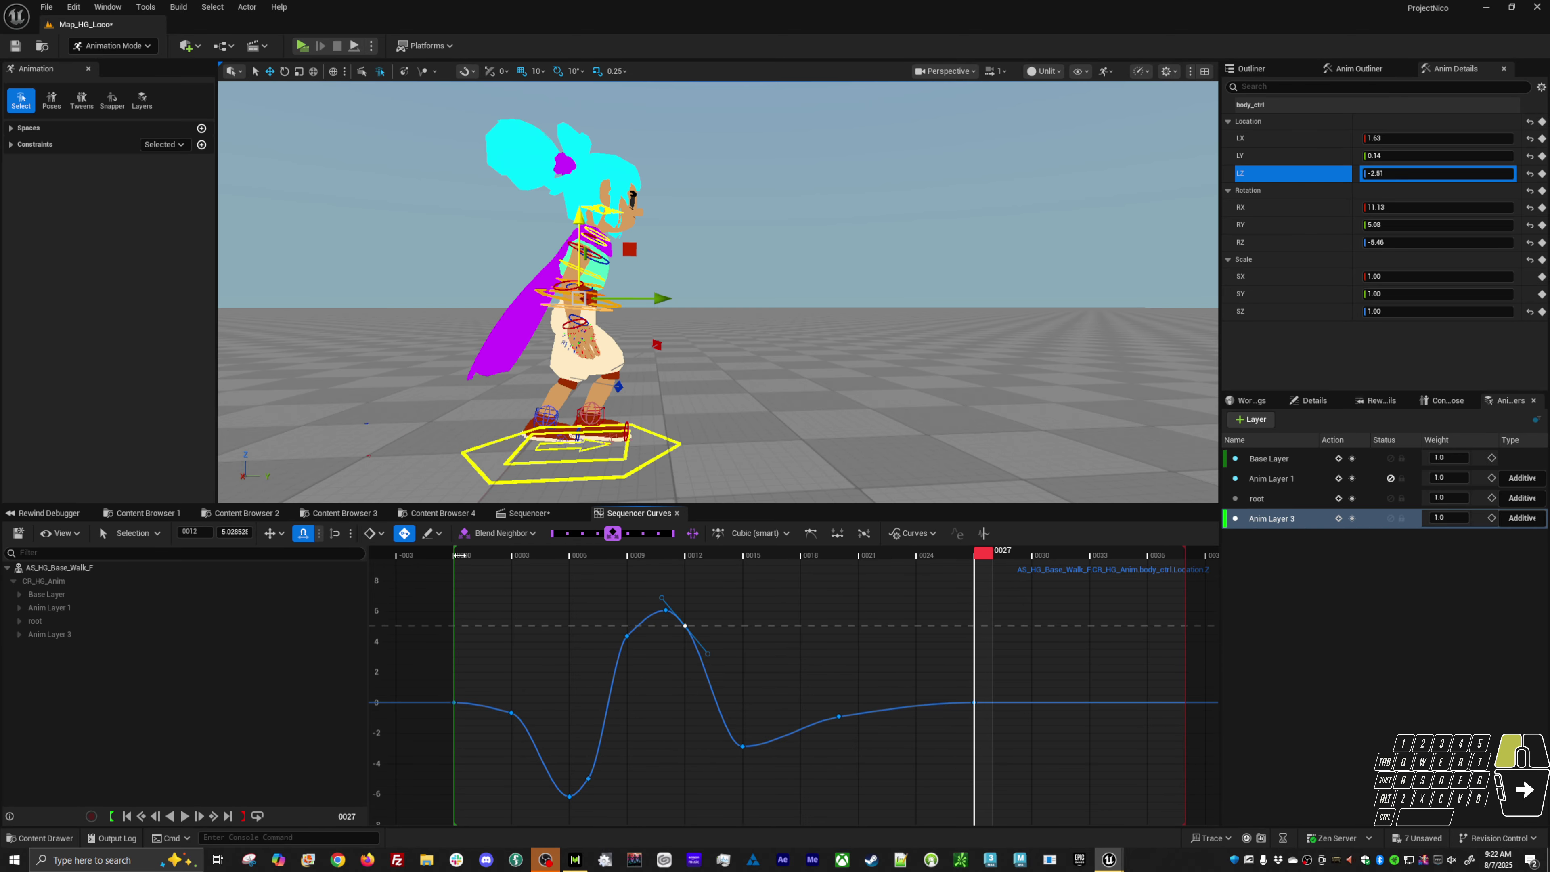
pyautogui.moveTo(470, 556); pyautogui.dragTo(571, 551)
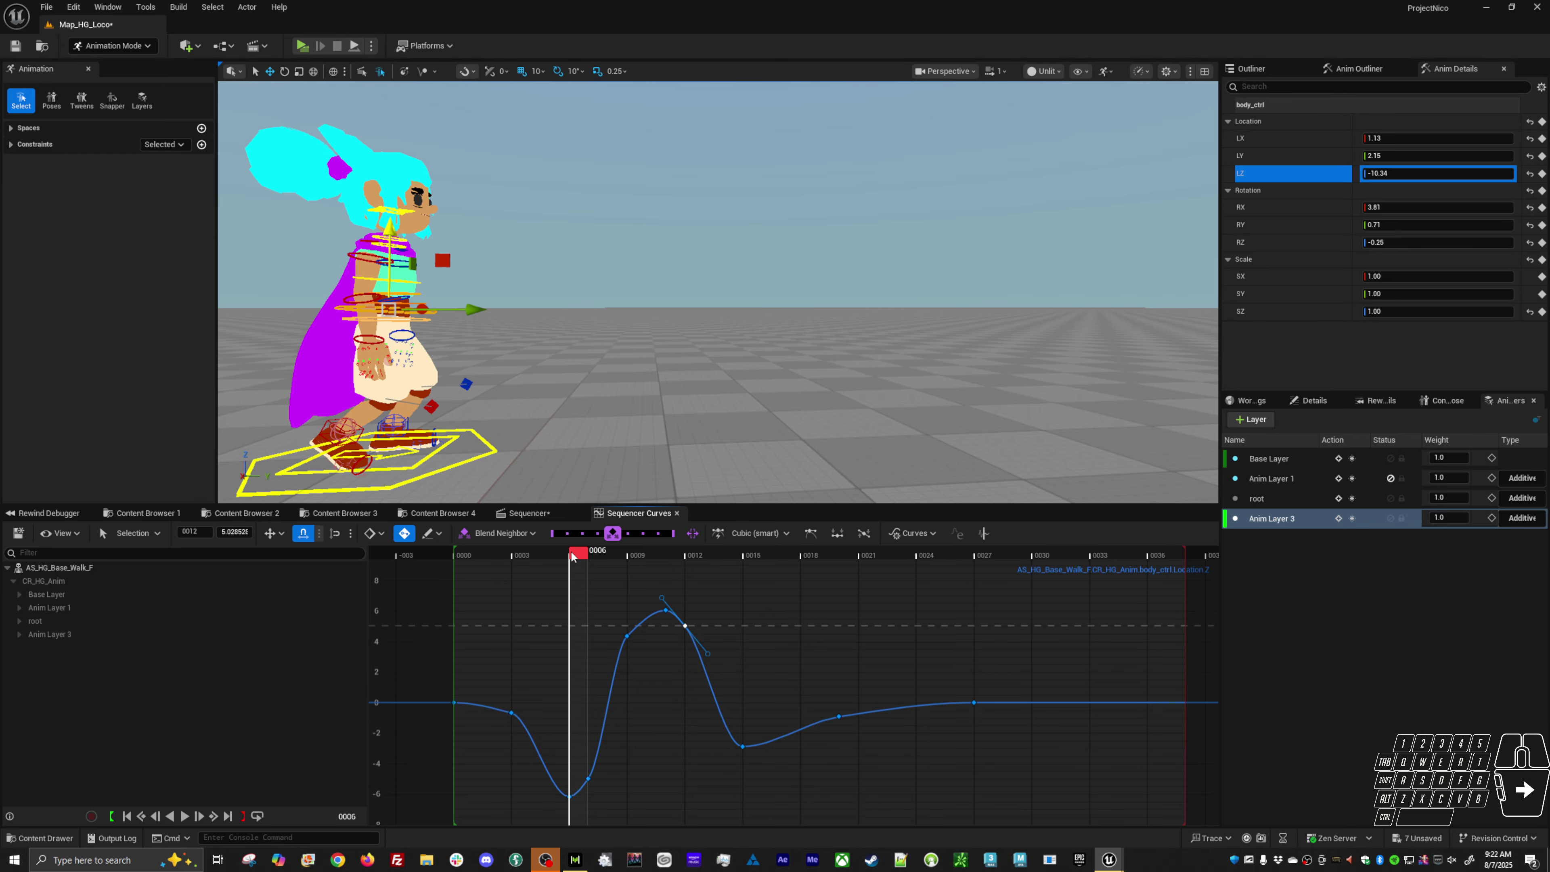
pyautogui.keyDown('alt'); pyautogui.moveTo(429, 284); pyautogui.dragTo(537, 286); pyautogui.keyUp('alt')
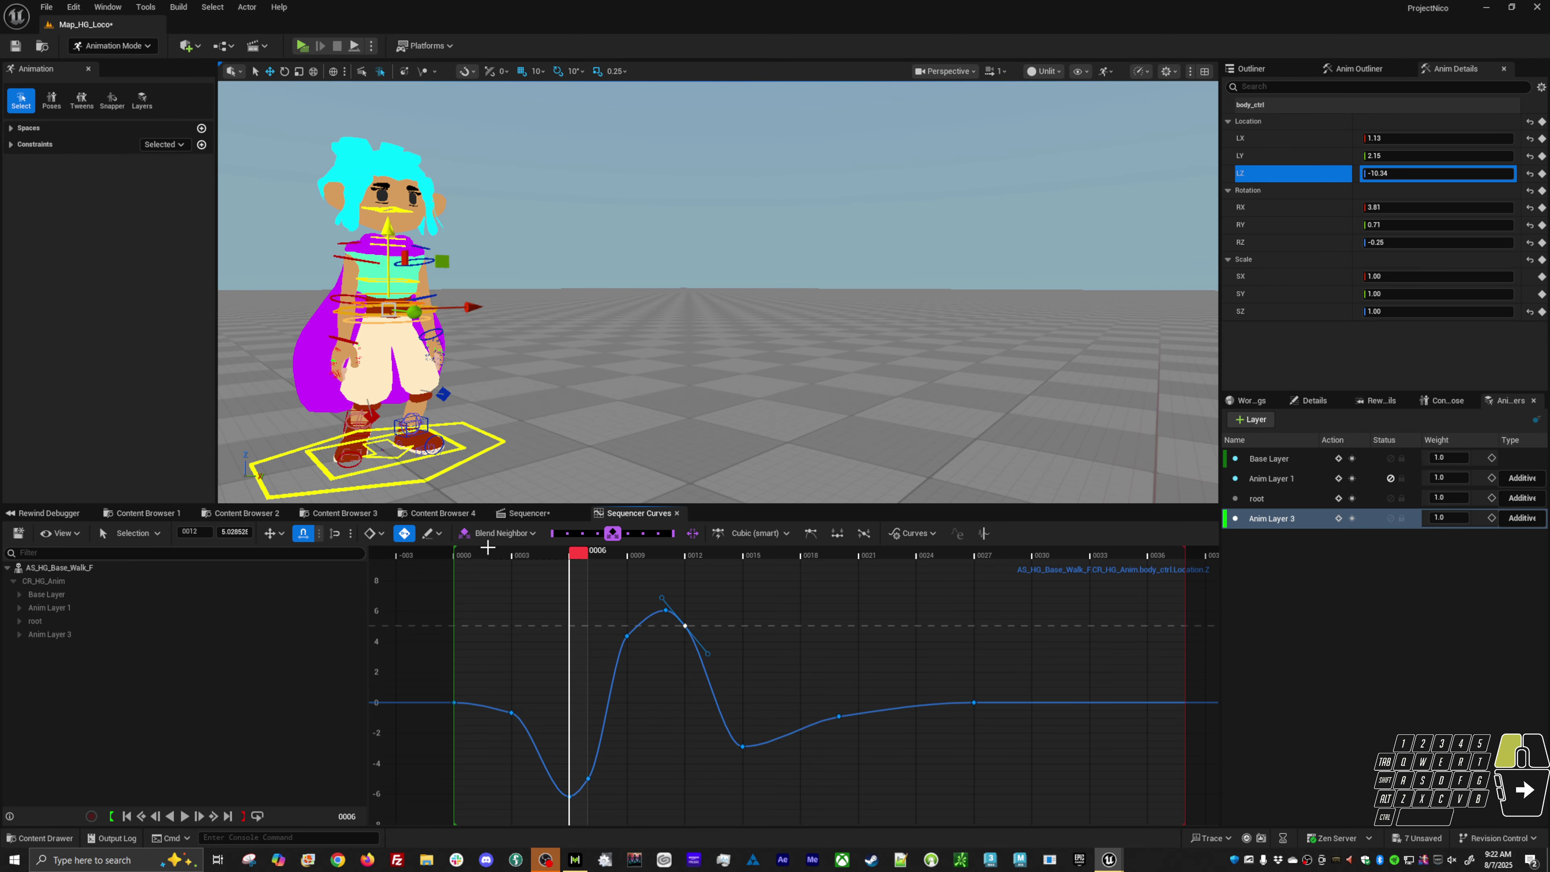
pyautogui.moveTo(487, 548); pyautogui.dragTo(585, 571)
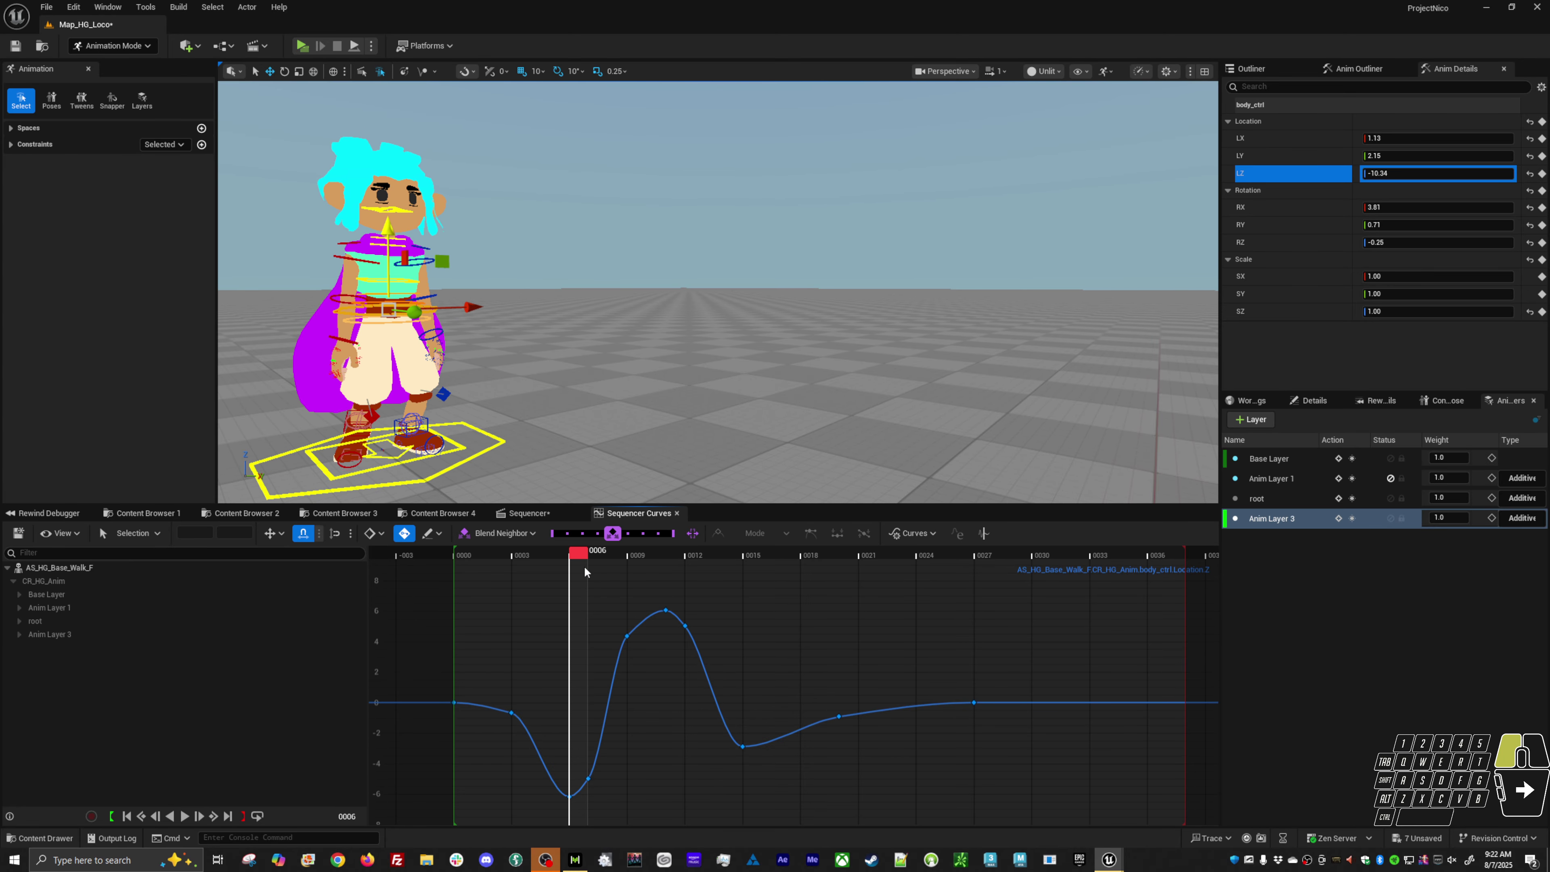
pyautogui.press('e')
pyautogui.moveTo(431, 300); pyautogui.dragTo(429, 394)
pyautogui.moveTo(582, 555); pyautogui.dragTo(570, 585)
pyautogui.hotkey('ctrl', 'z')
pyautogui.keyDown('alt'); pyautogui.moveTo(466, 371); pyautogui.dragTo(407, 375); pyautogui.keyUp('alt')
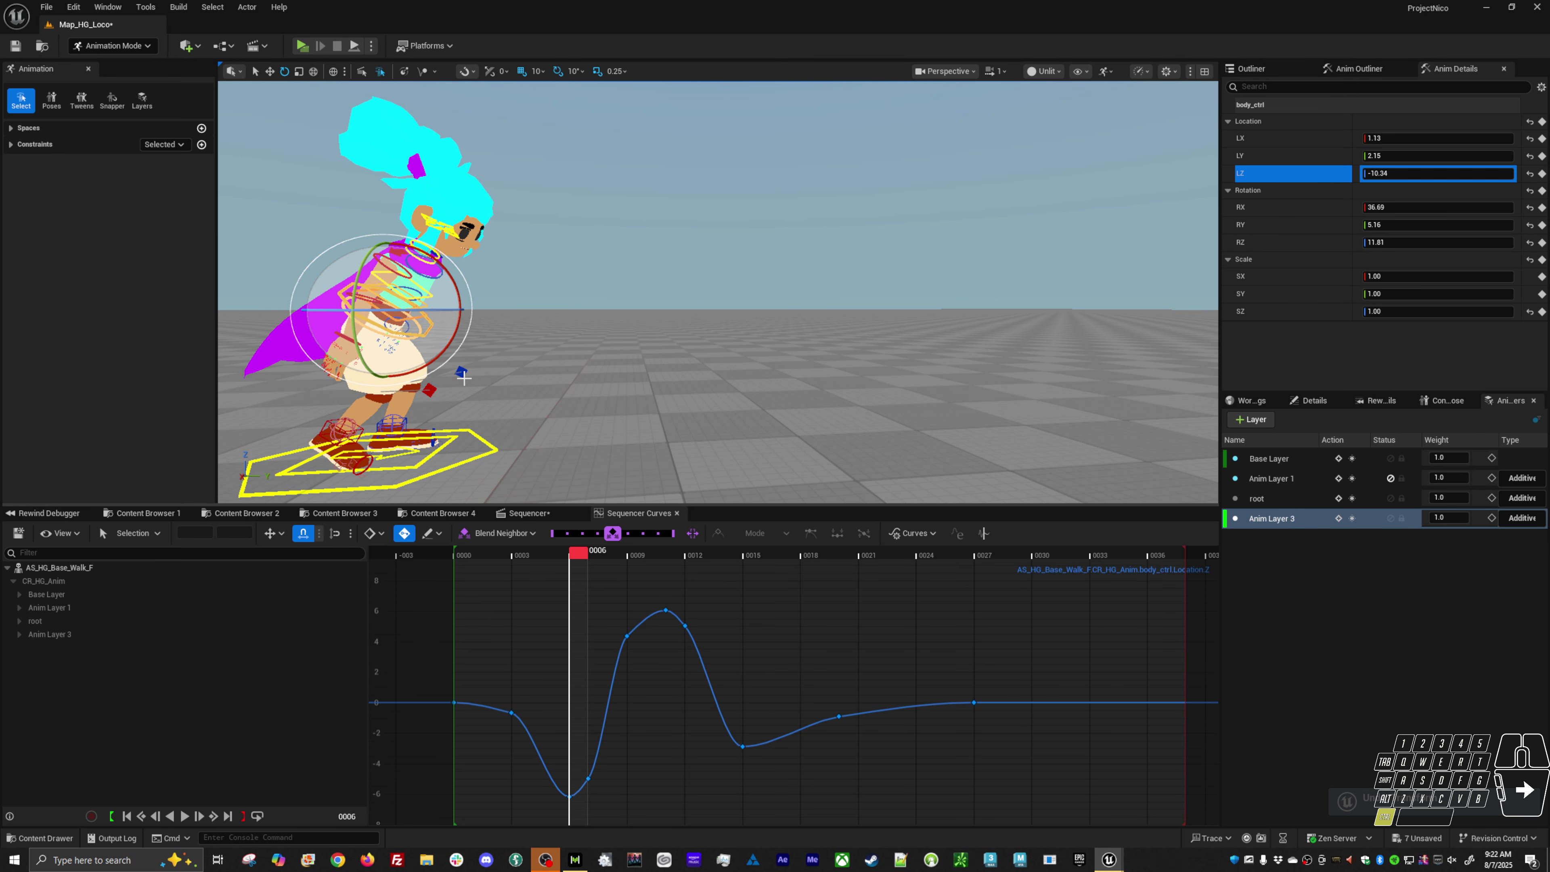
pyautogui.hotkey('ctrl', 'z')
# Step: Show body_ctrl's location and rotation curves together and check its keys at frame 3
pyautogui.click(1258, 244)
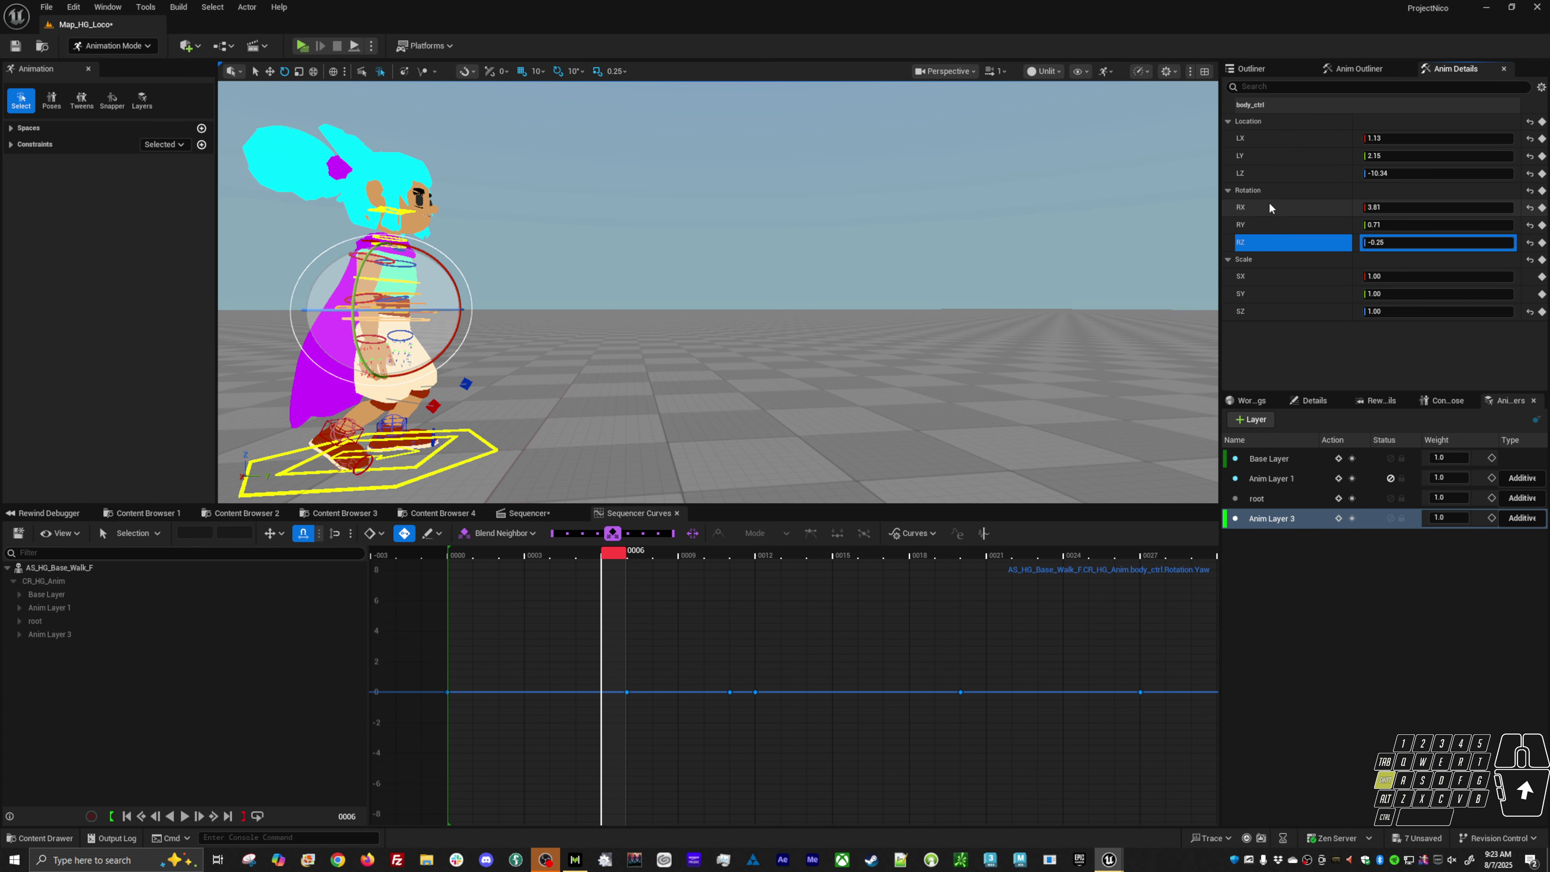
pyautogui.keyDown('shift'); pyautogui.click(1269, 205); pyautogui.keyUp('shift')
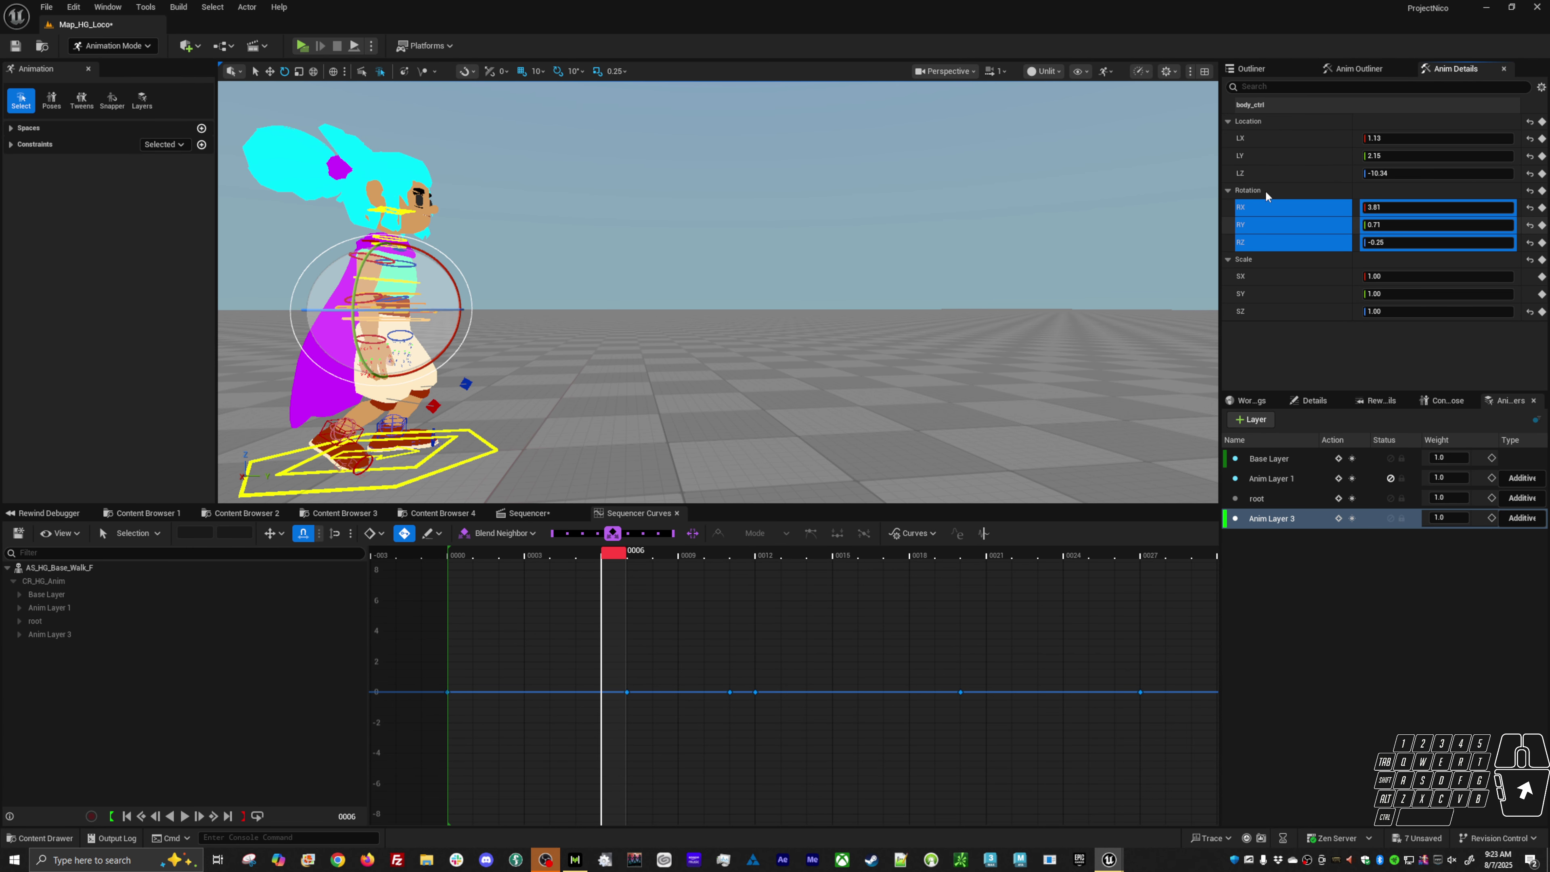
pyautogui.keyDown('ctrl'); pyautogui.click(1262, 169); pyautogui.keyUp('ctrl')
pyautogui.keyDown('ctrl'); pyautogui.click(1262, 155); pyautogui.keyUp('ctrl')
pyautogui.keyDown('ctrl'); pyautogui.click(1261, 140); pyautogui.keyUp('ctrl')
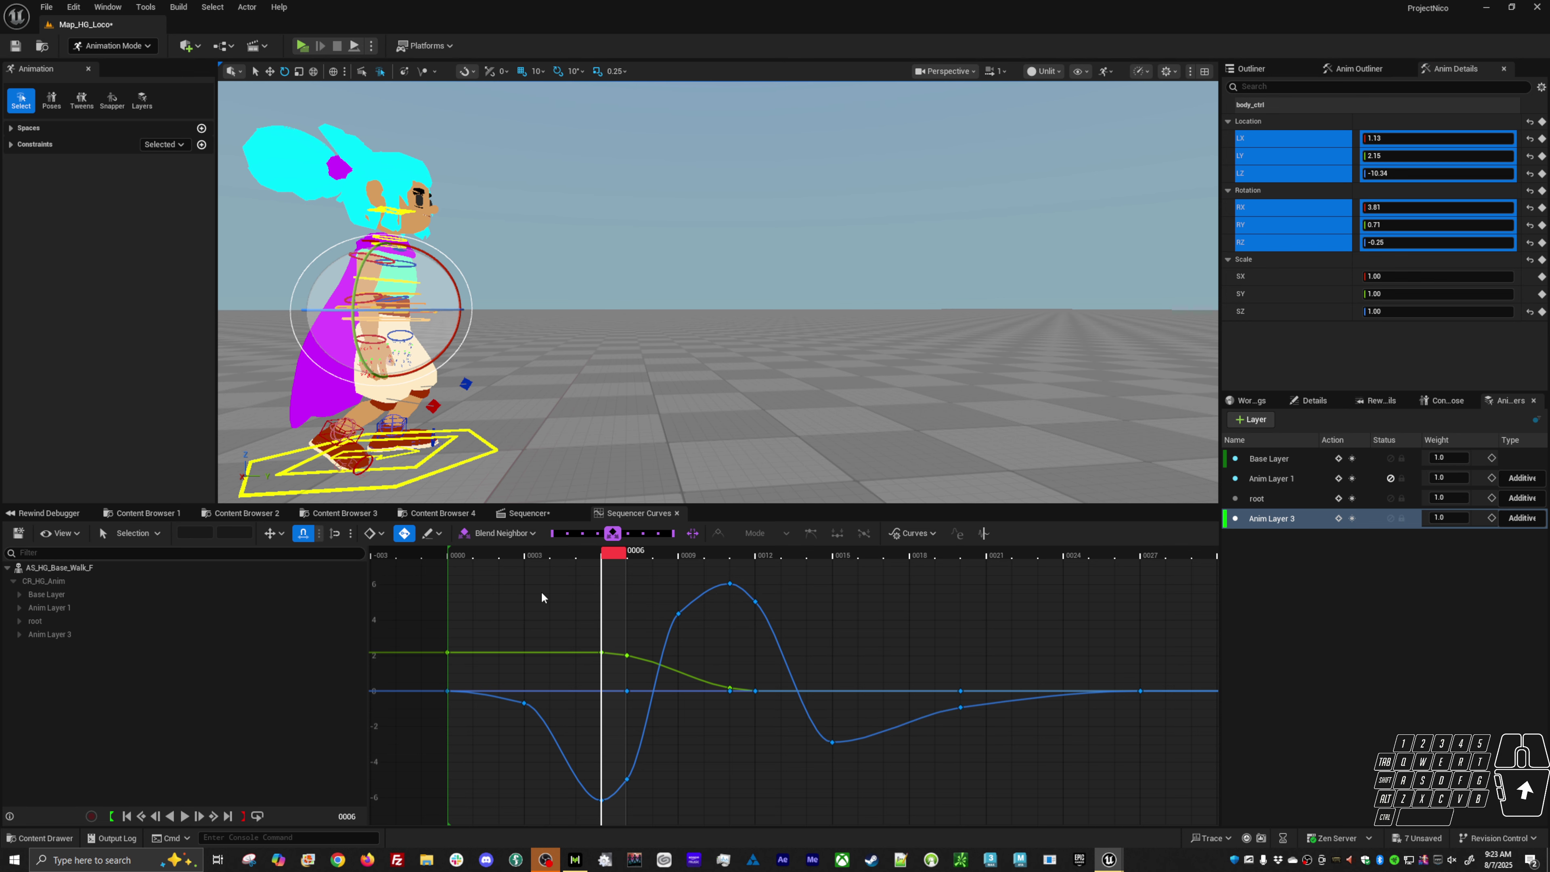
pyautogui.click(545, 554)
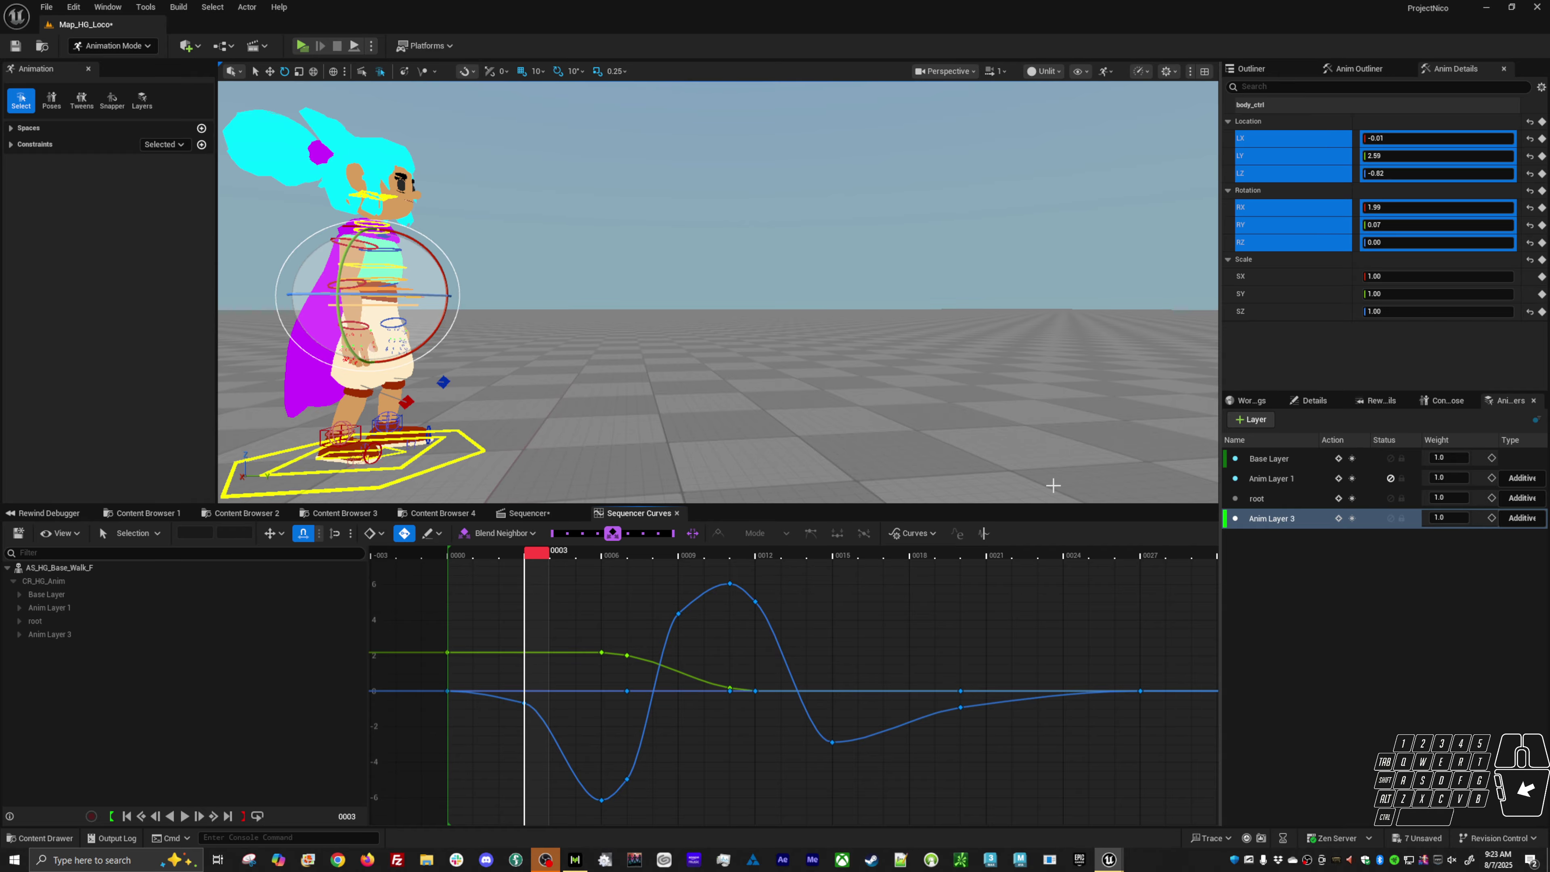
pyautogui.press('s')
# Step: Isolate body_ctrl's rotation curves and turn the body in negative yaw at frame 3, replacing the first positive twist
pyautogui.click(1320, 203)
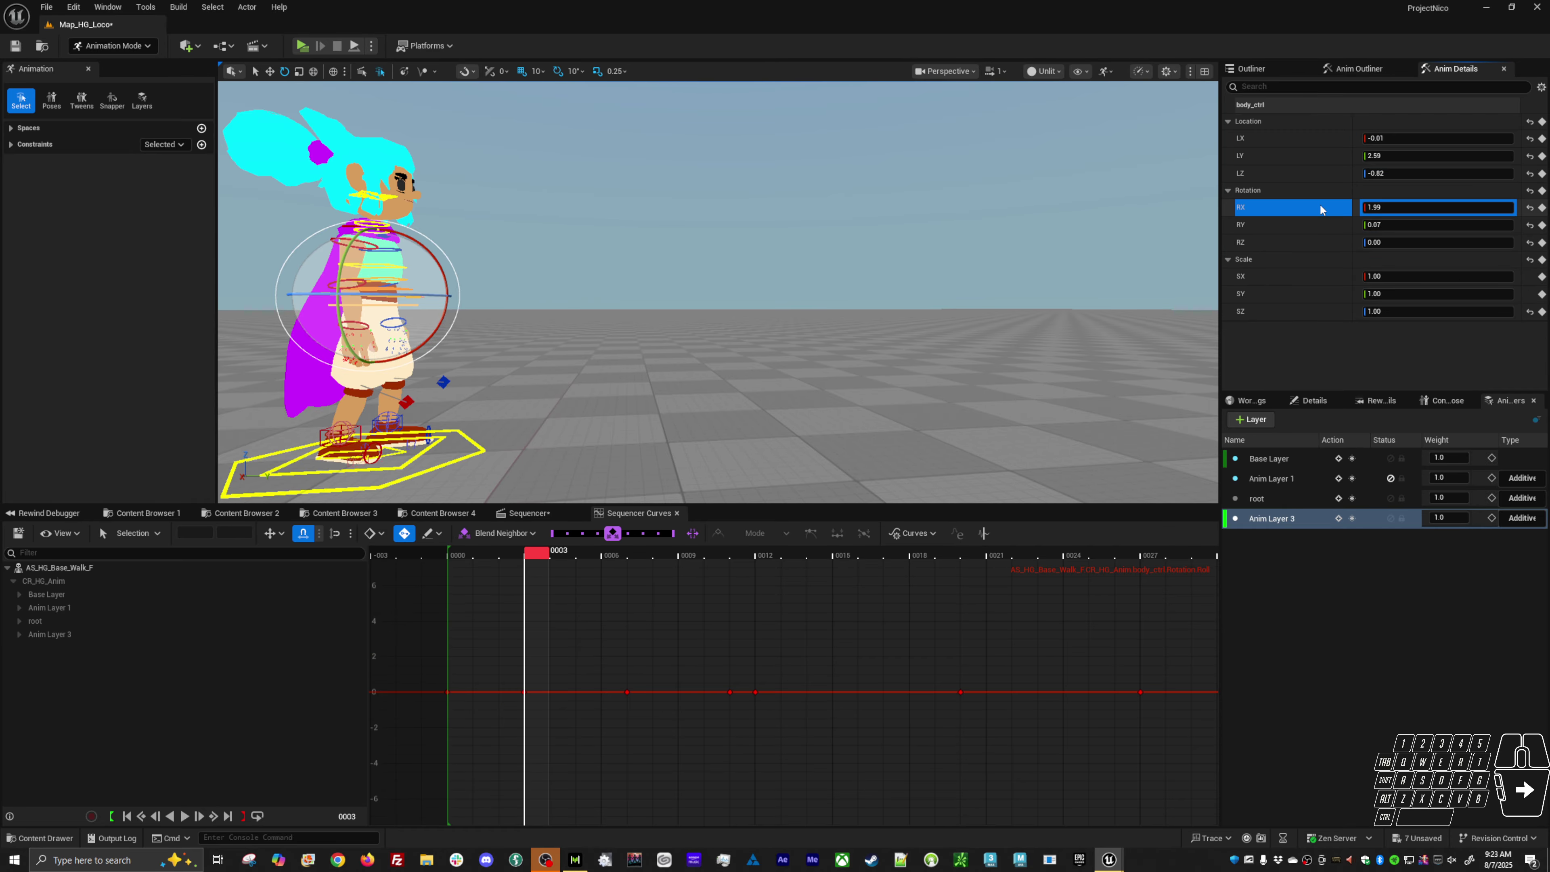
pyautogui.keyDown('shift'); pyautogui.click(1293, 243); pyautogui.keyUp('shift')
pyautogui.keyDown('alt'); pyautogui.moveTo(480, 357); pyautogui.dragTo(417, 310); pyautogui.keyUp('alt')
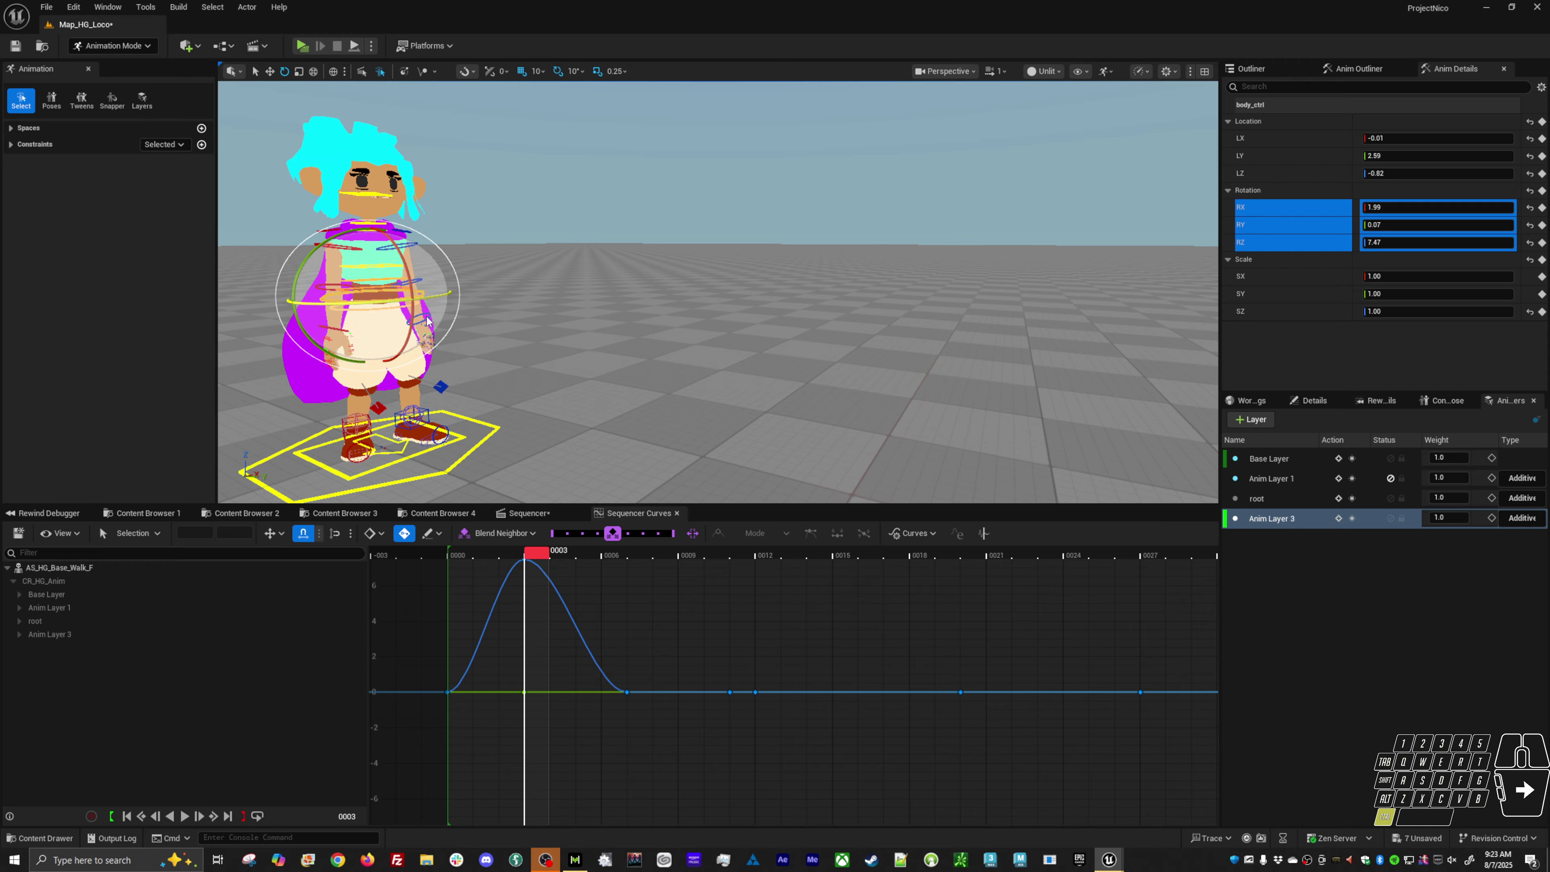
pyautogui.hotkey('ctrl', 'z')
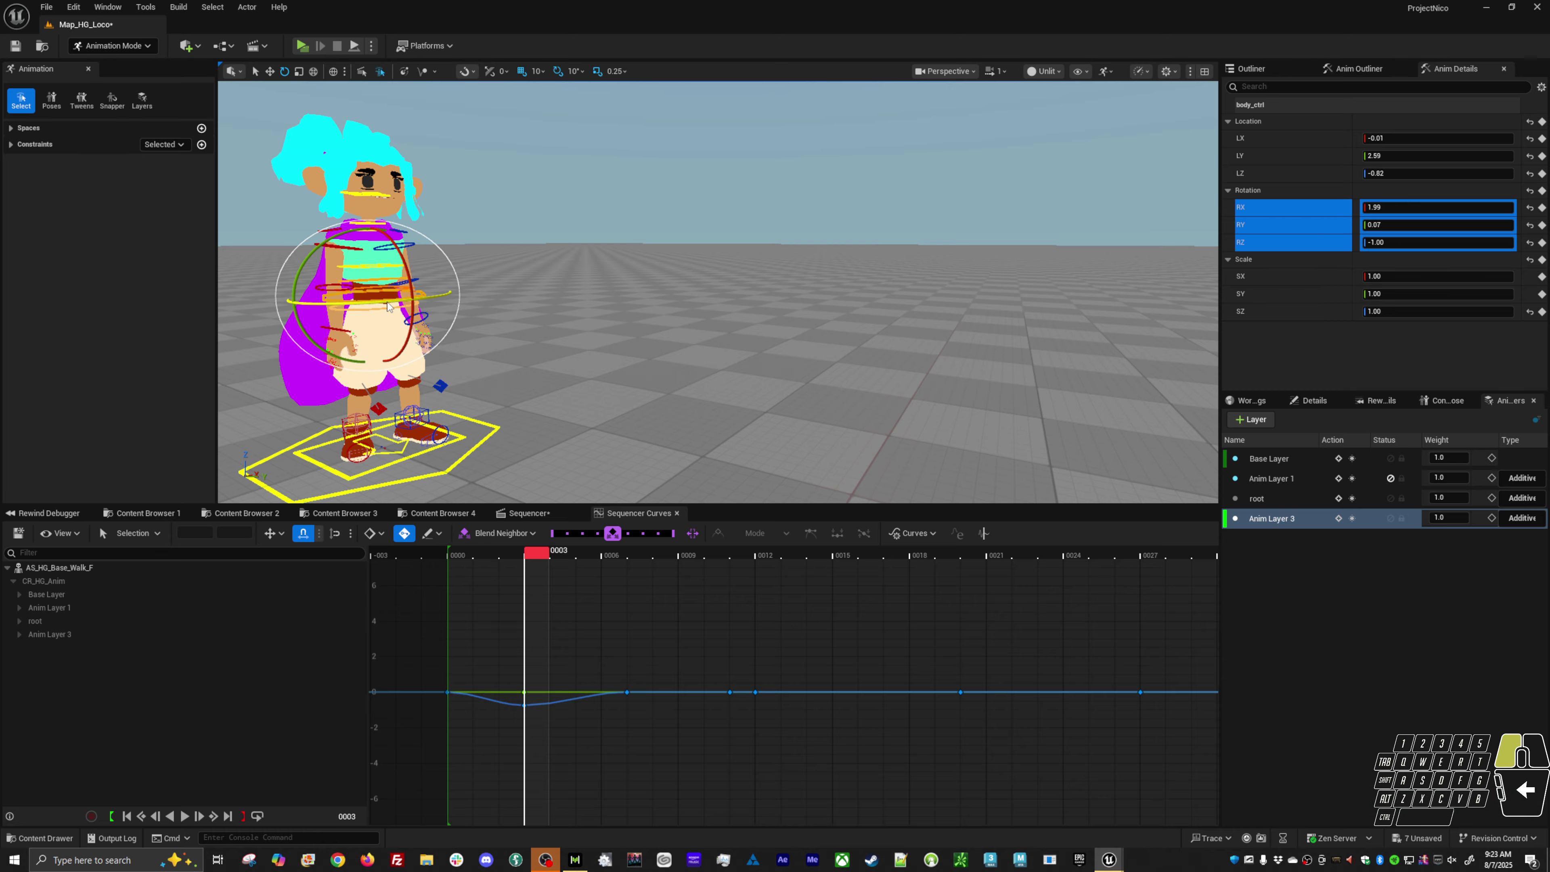
pyautogui.moveTo(391, 307); pyautogui.dragTo(423, 303)
# Step: Rotate body_ctrl to about RX 10.36, RY 0.33, RZ 6.62 at frame 12 and delete its rotation keys at frame 11
pyautogui.moveTo(537, 551); pyautogui.dragTo(772, 560)
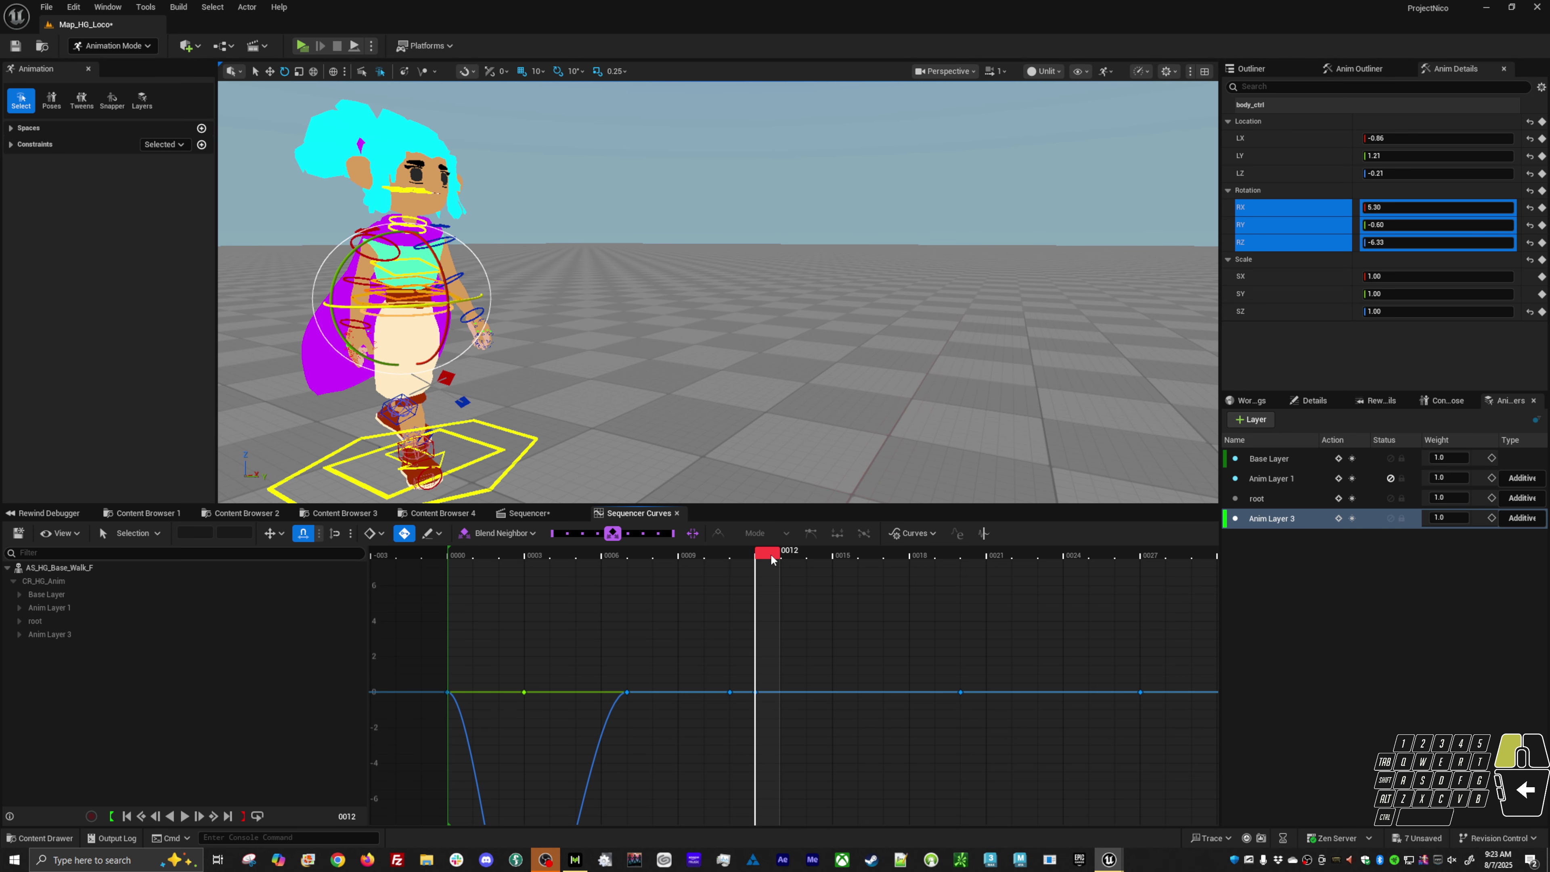
pyautogui.moveTo(462, 307); pyautogui.dragTo(454, 298)
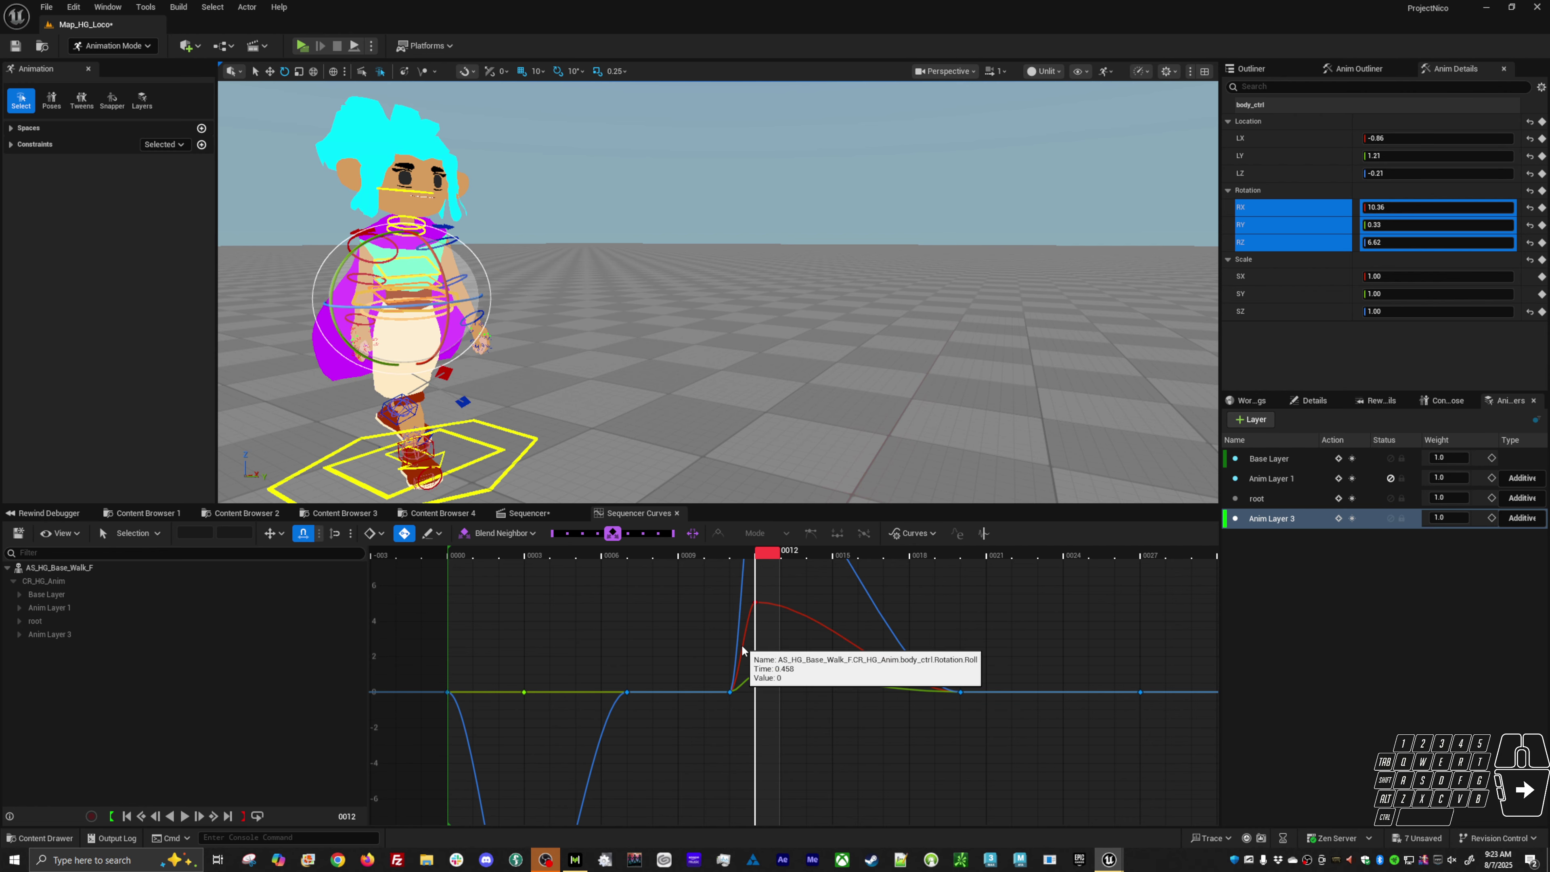
pyautogui.press('Left')
pyautogui.press('Delete')
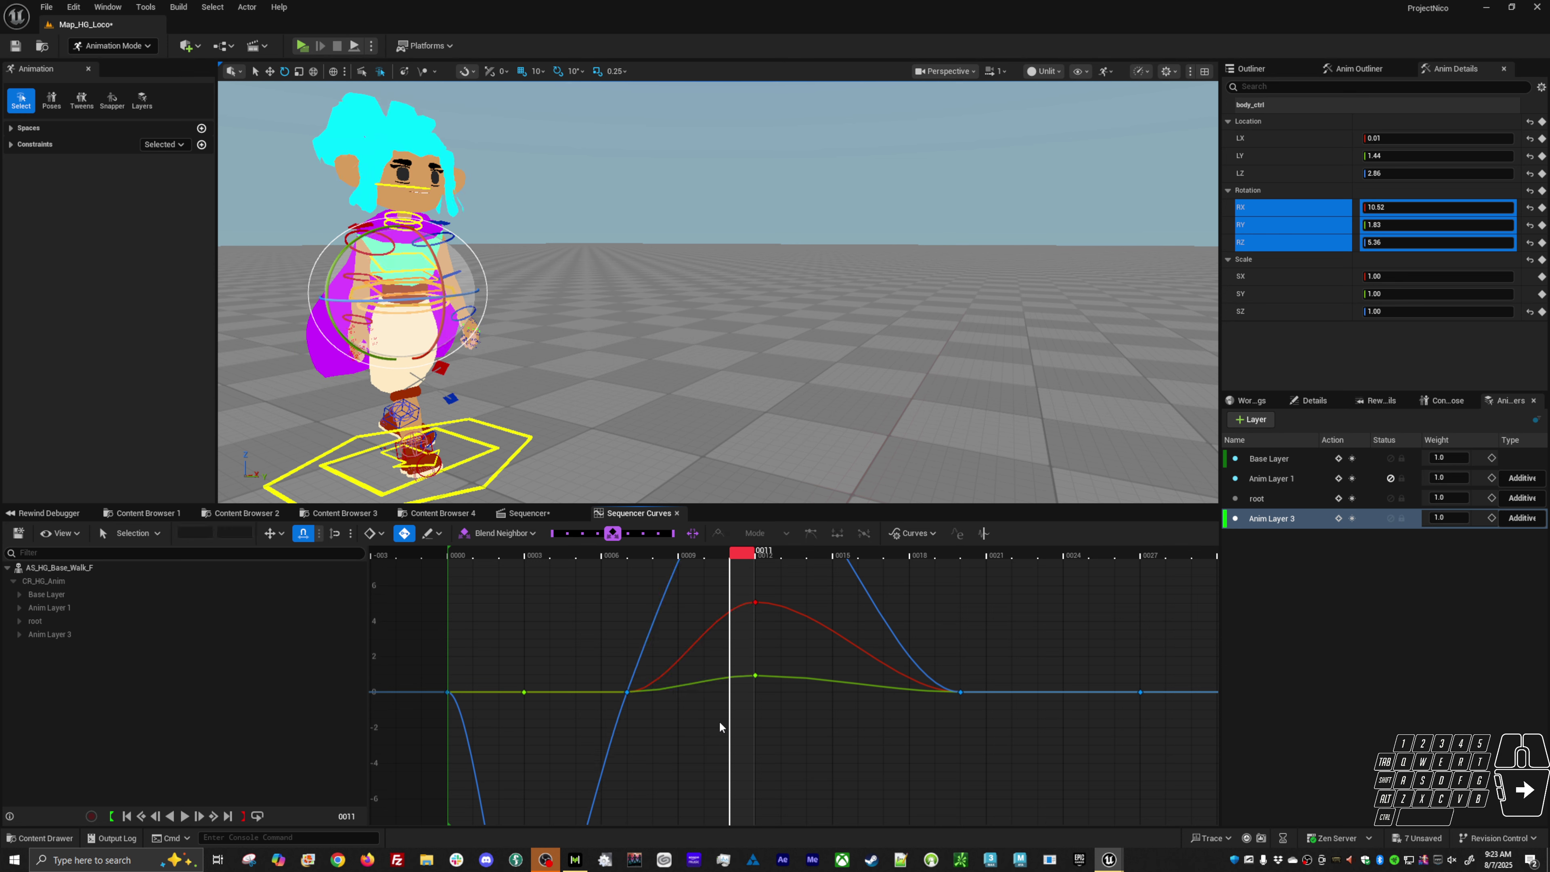
# Step: Play back the walk and turn body_ctrl in negative yaw at frame 7, to about RX 6.06, RY 1.60, RZ -12.33
pyautogui.press('f')
pyautogui.moveTo(604, 552); pyautogui.dragTo(468, 553)
pyautogui.press('space')
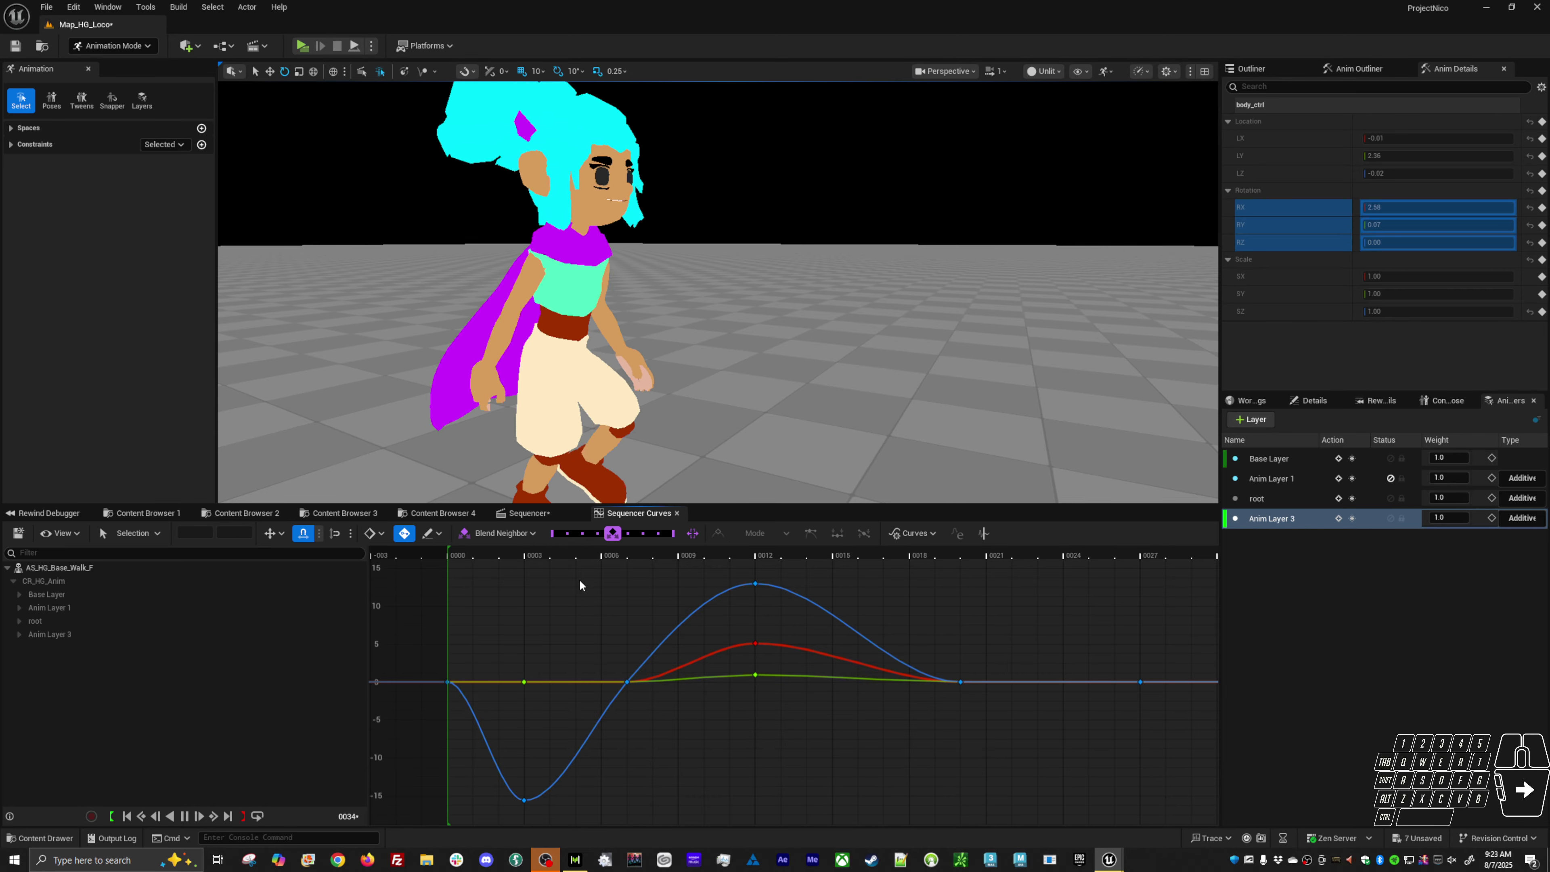
pyautogui.press('space')
pyautogui.moveTo(600, 555); pyautogui.dragTo(643, 573)
pyautogui.moveTo(403, 324); pyautogui.dragTo(429, 319)
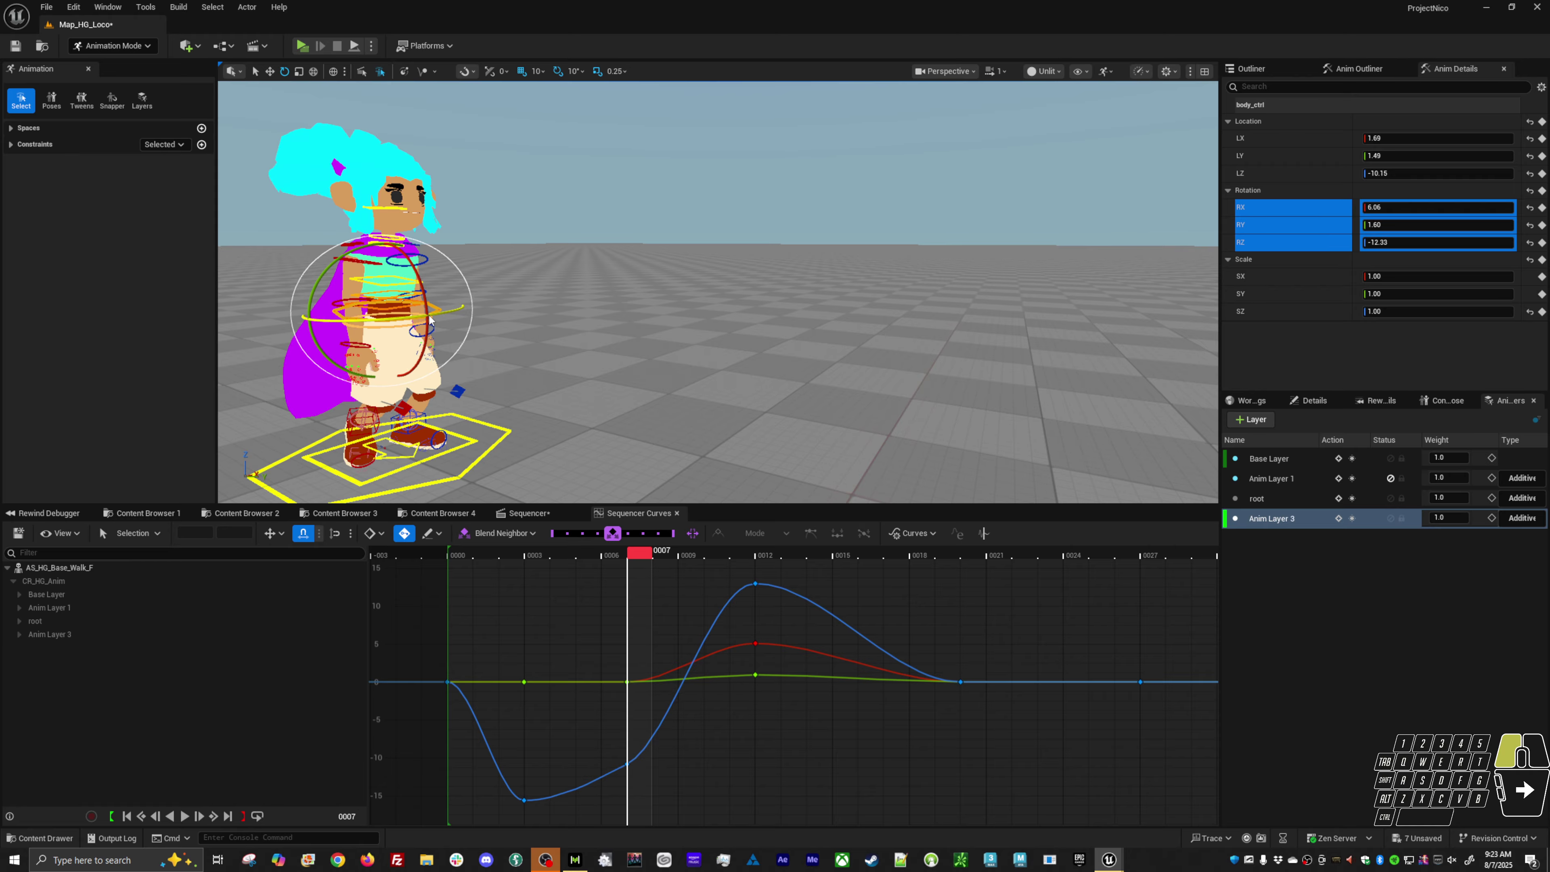
# Step: Rotate body_ctrl to about RX 7.99, RY 0.83, RZ -18.72 at frame 5 and tilt it further at frame 7
pyautogui.moveTo(538, 576); pyautogui.dragTo(599, 597)
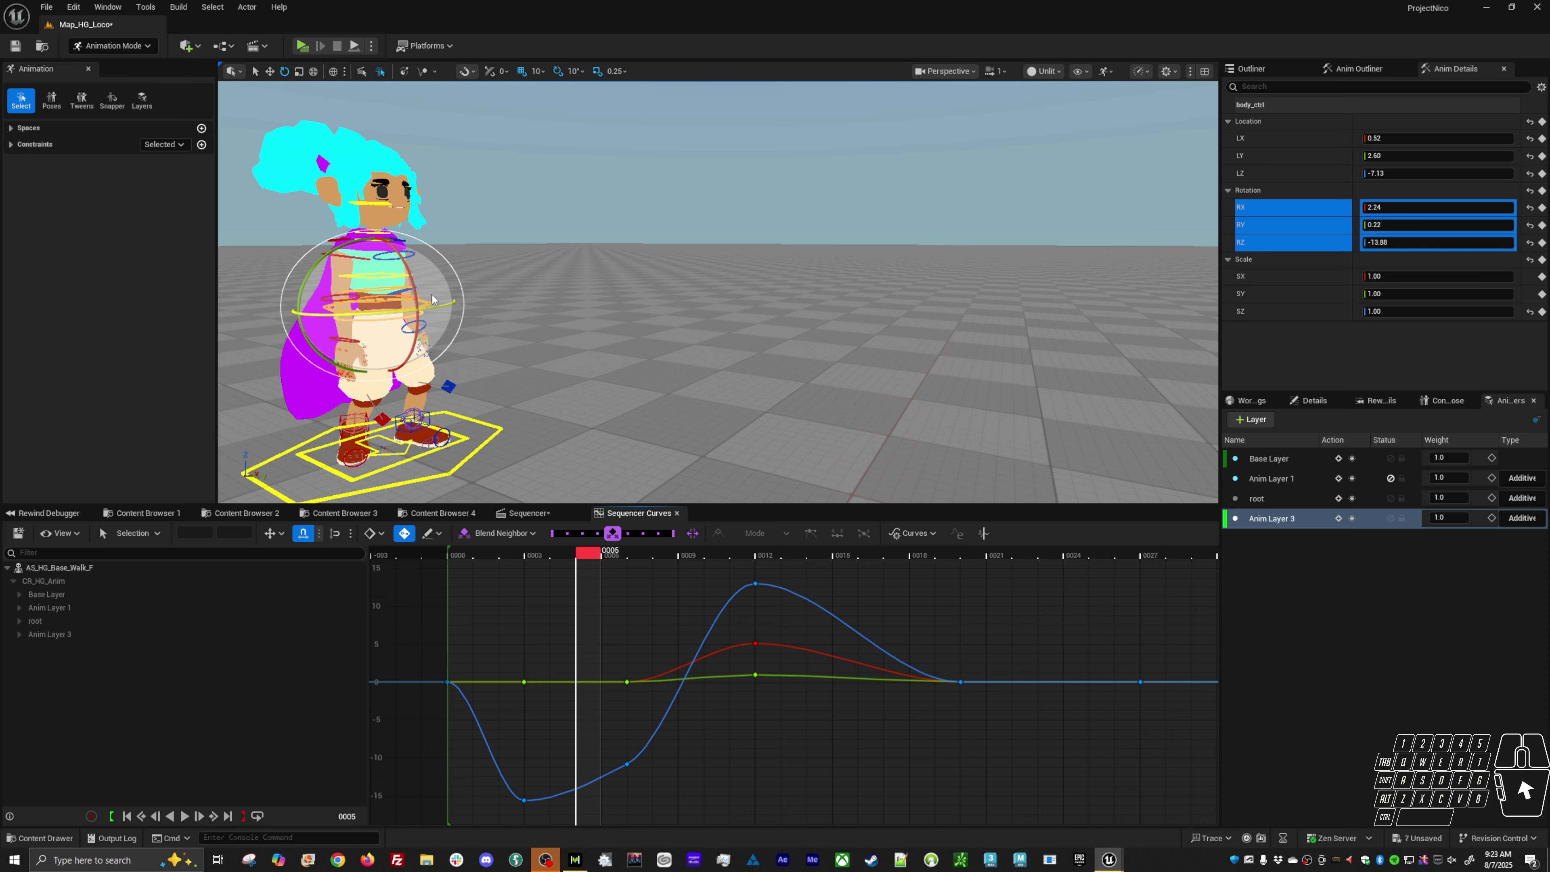
pyautogui.moveTo(444, 310); pyautogui.dragTo(439, 300)
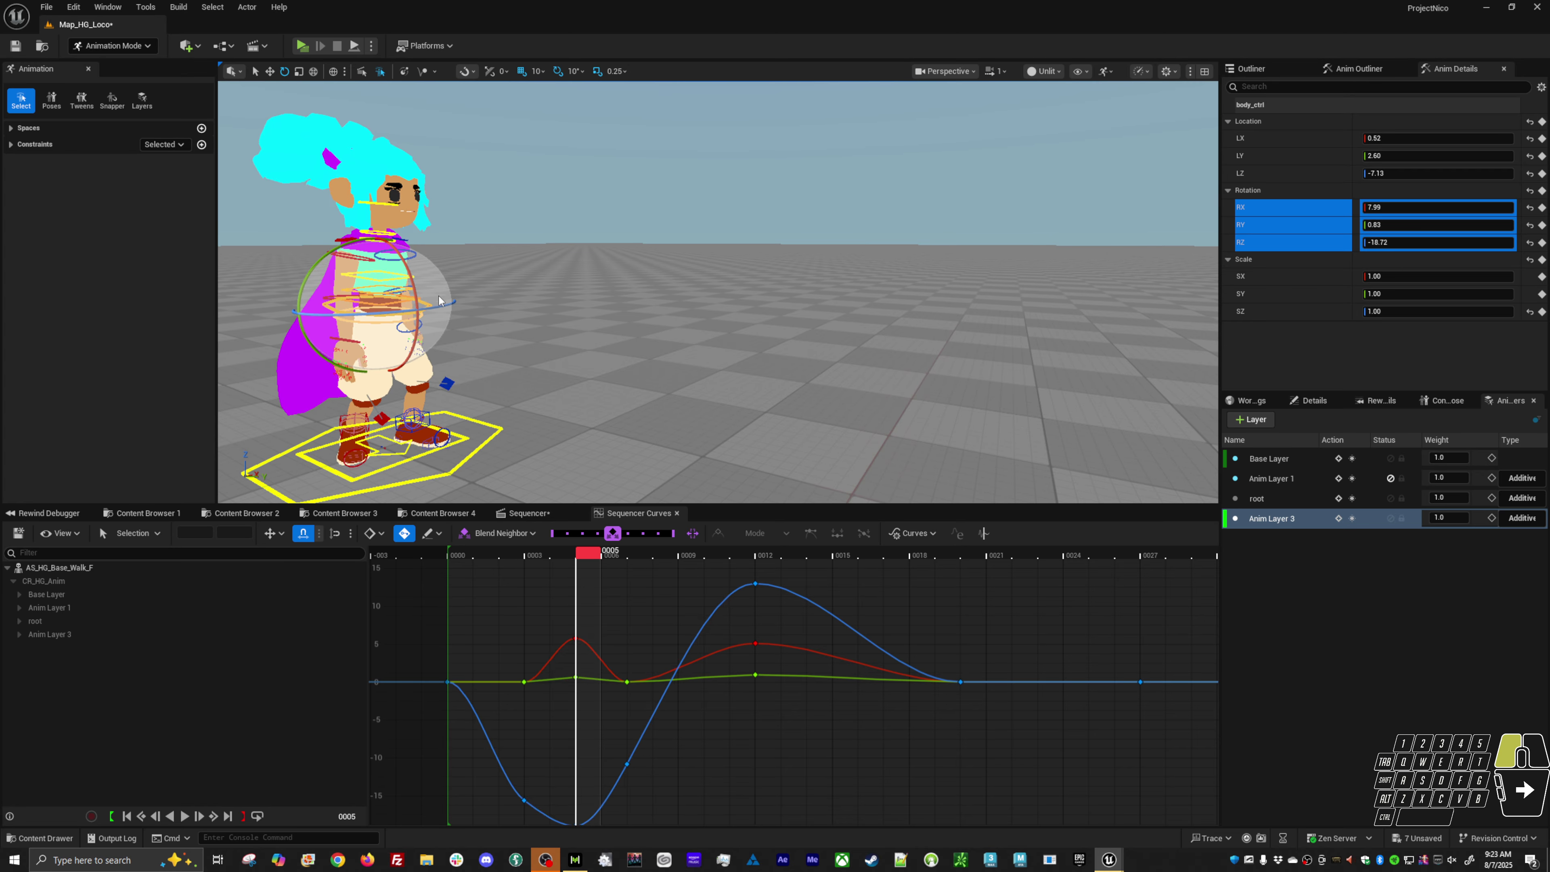
pyautogui.press('Right')
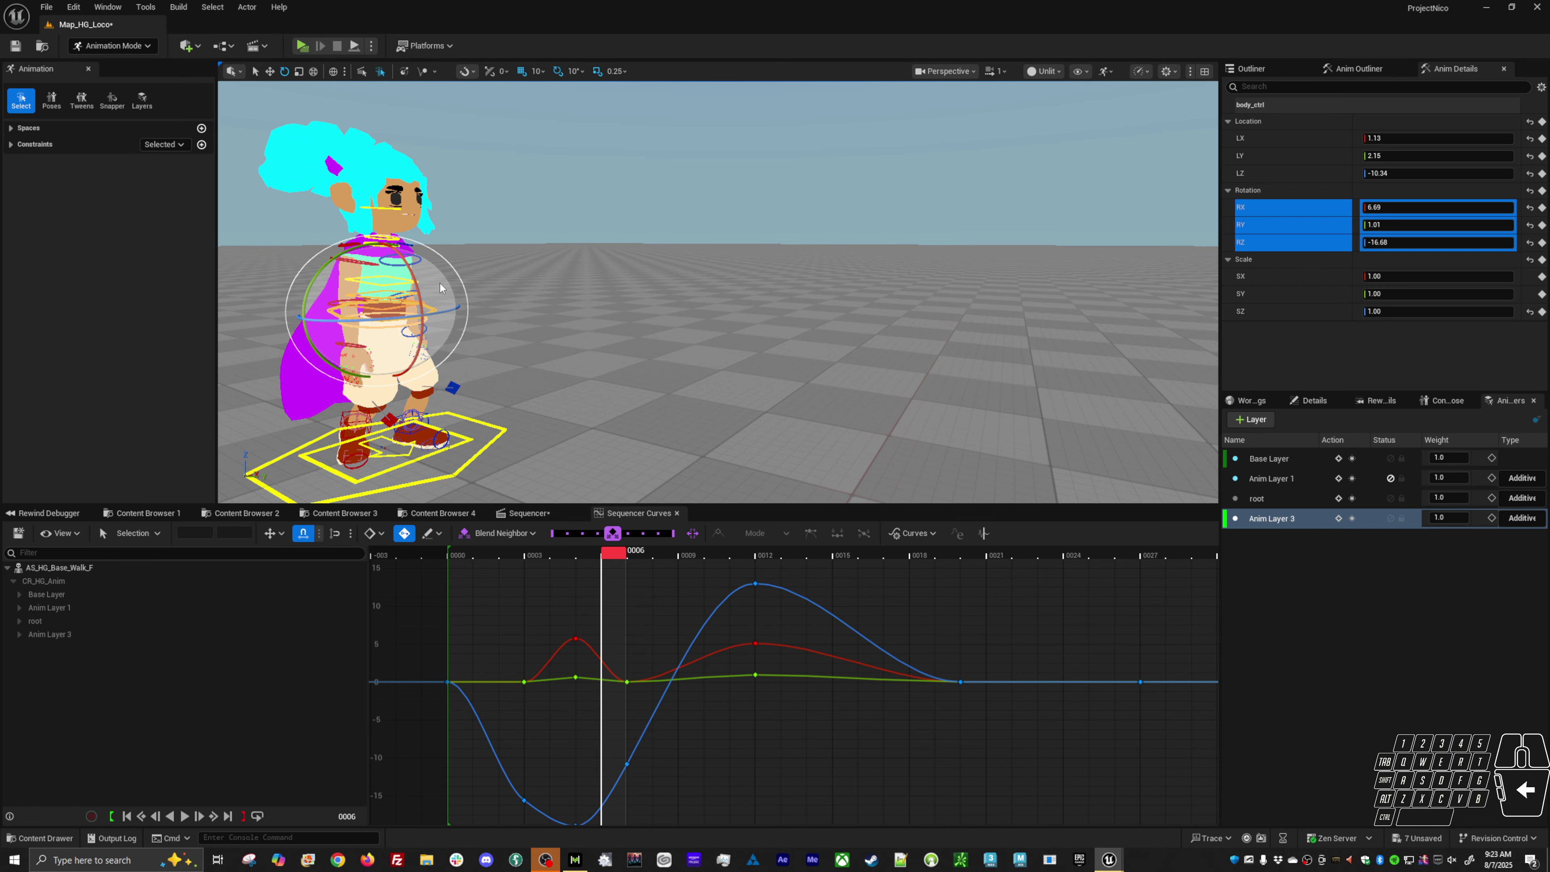
pyautogui.press('Right')
pyautogui.moveTo(437, 293)
pyautogui.mouseDown()
pyautogui.moveTo(442, 339)
pyautogui.moveTo(441, 289)
pyautogui.mouseUp()
# Step: Step through the first frames and play back the walk from the side, examining the body's tilt and twist
pyautogui.press('Left')
pyautogui.press('Left')
pyautogui.press('Left')
pyautogui.press('Left')
pyautogui.press('Left')
pyautogui.press('Left')
pyautogui.press('Left')
pyautogui.press('Left')
pyautogui.press('Right')
pyautogui.press('Right')
pyautogui.press('Right')
pyautogui.press('Right')
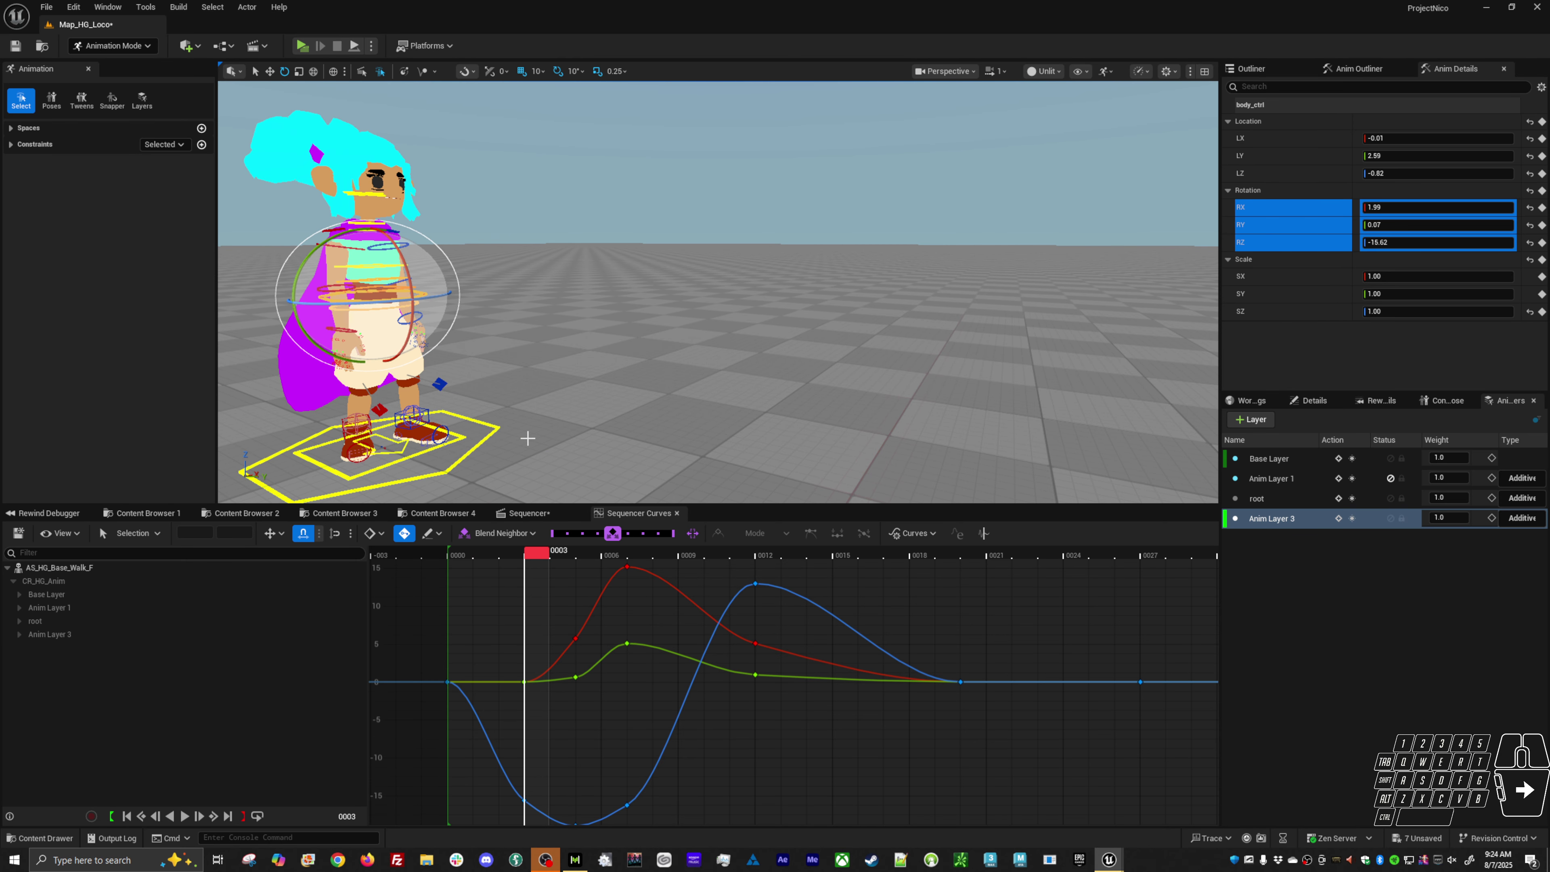
pyautogui.press('space')
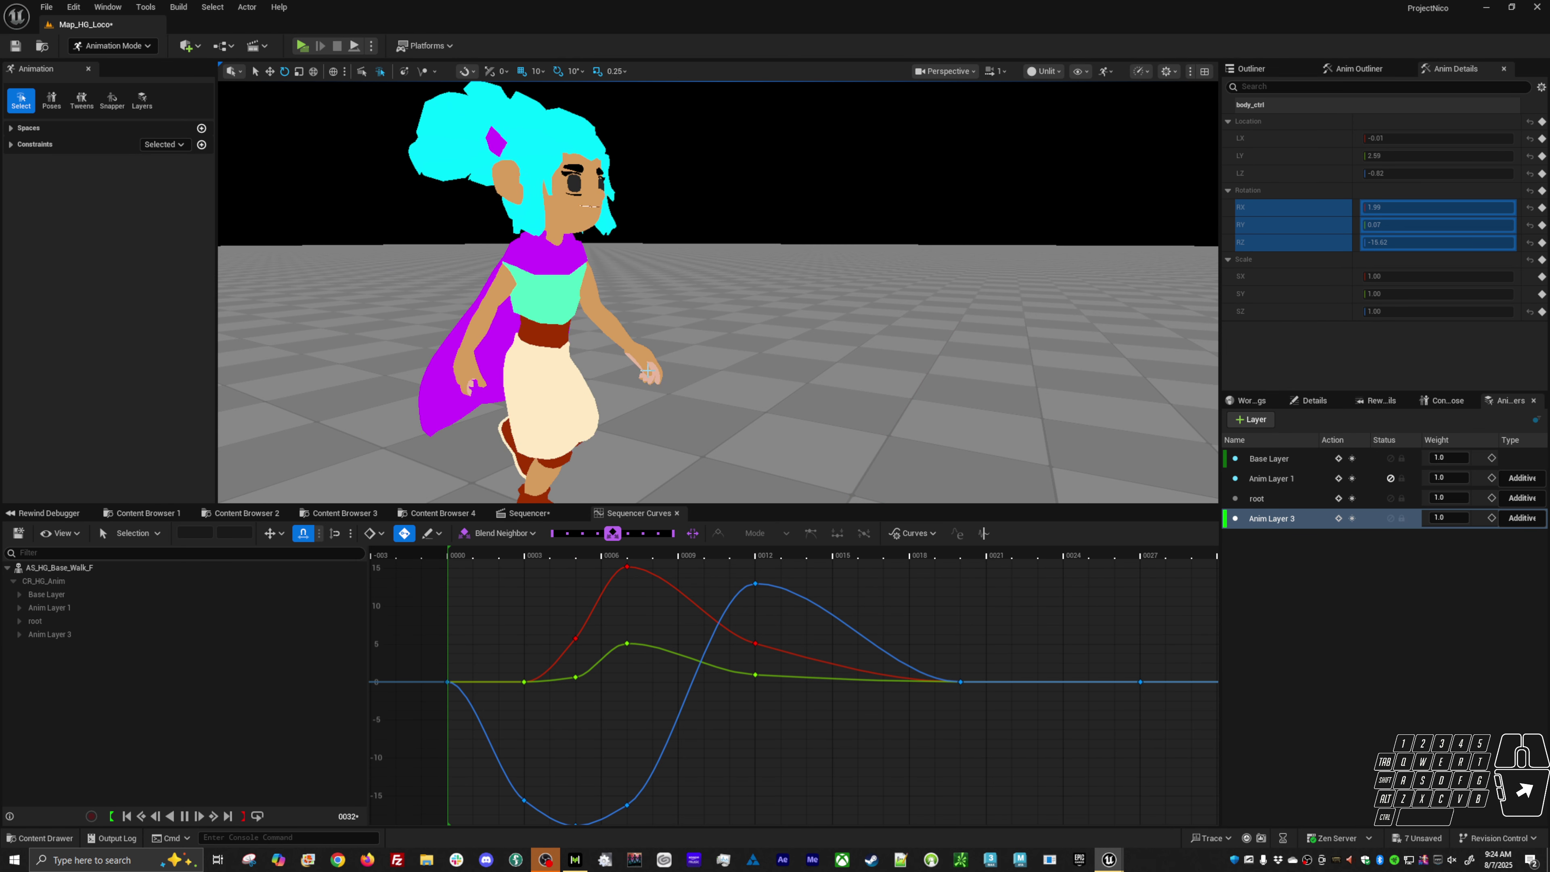
pyautogui.keyDown('alt'); pyautogui.moveTo(543, 423); pyautogui.dragTo(732, 478); pyautogui.keyUp('alt')
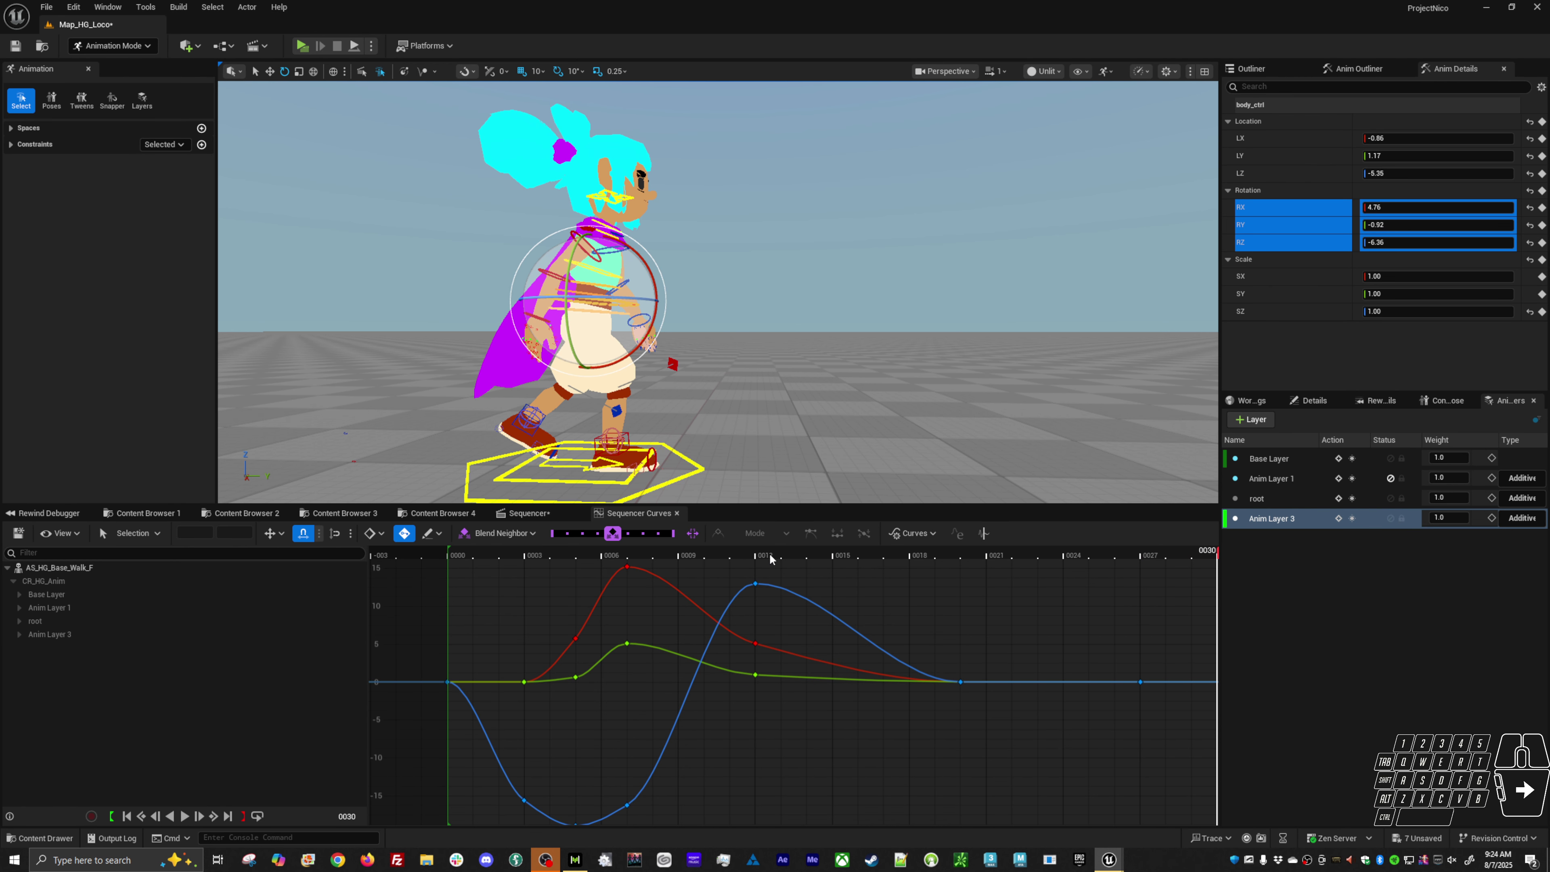
pyautogui.moveTo(771, 559); pyautogui.dragTo(467, 555)
pyautogui.press('space')
pyautogui.press('space')
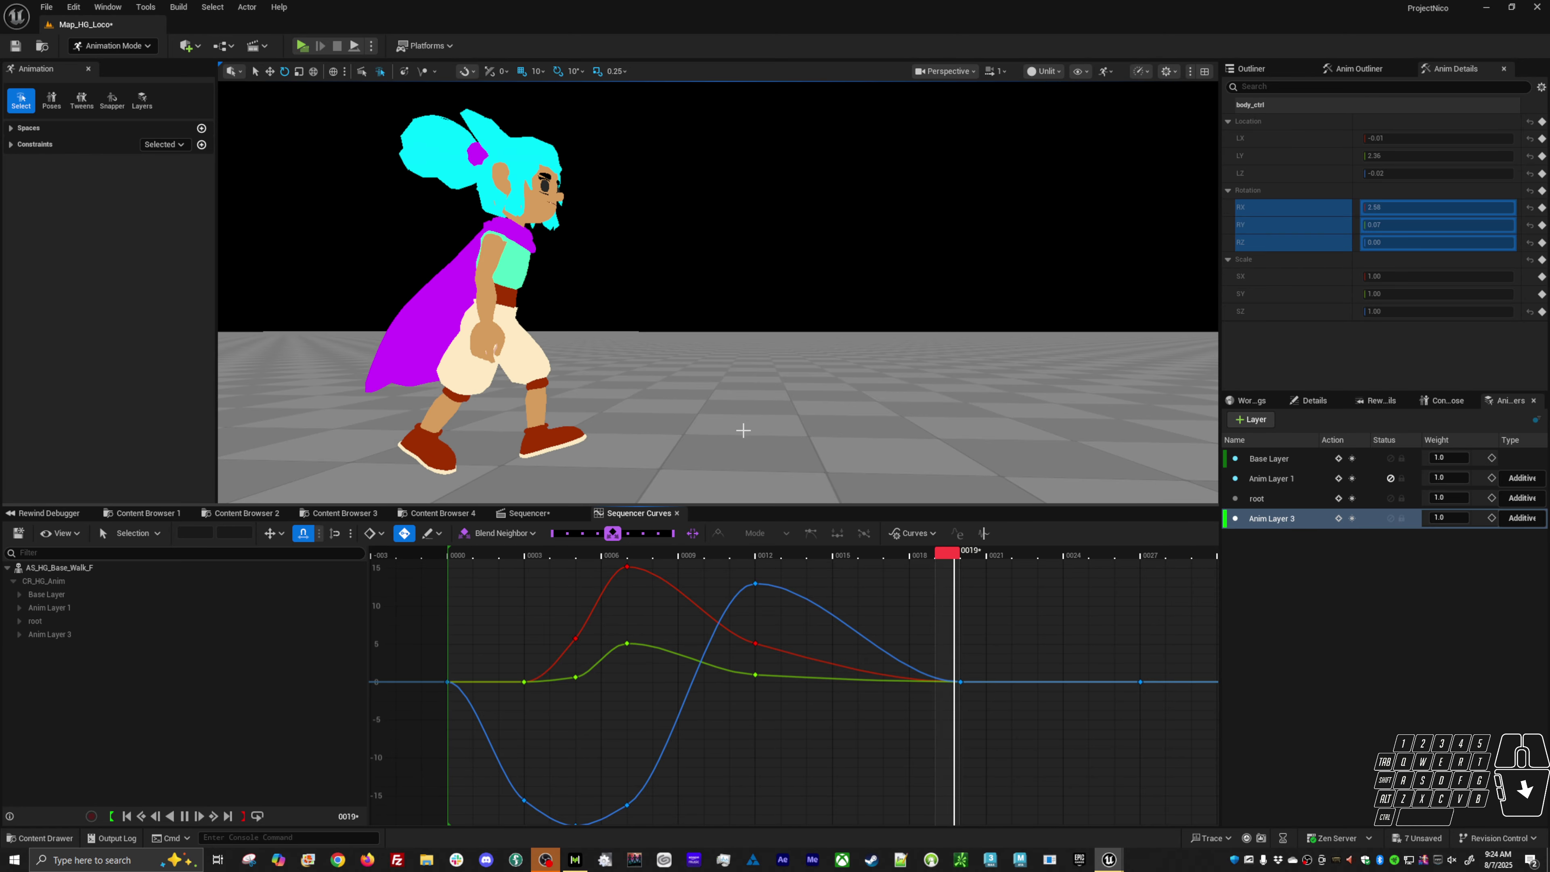
# Step: Rotate body_ctrl to about RX 18.03, RY 4.23, RZ 2.87 at frame 10 and RX 8.78, RY -2.32, RZ 1.04 at frame 20
pyautogui.press('space')
pyautogui.moveTo(461, 557); pyautogui.dragTo(721, 609)
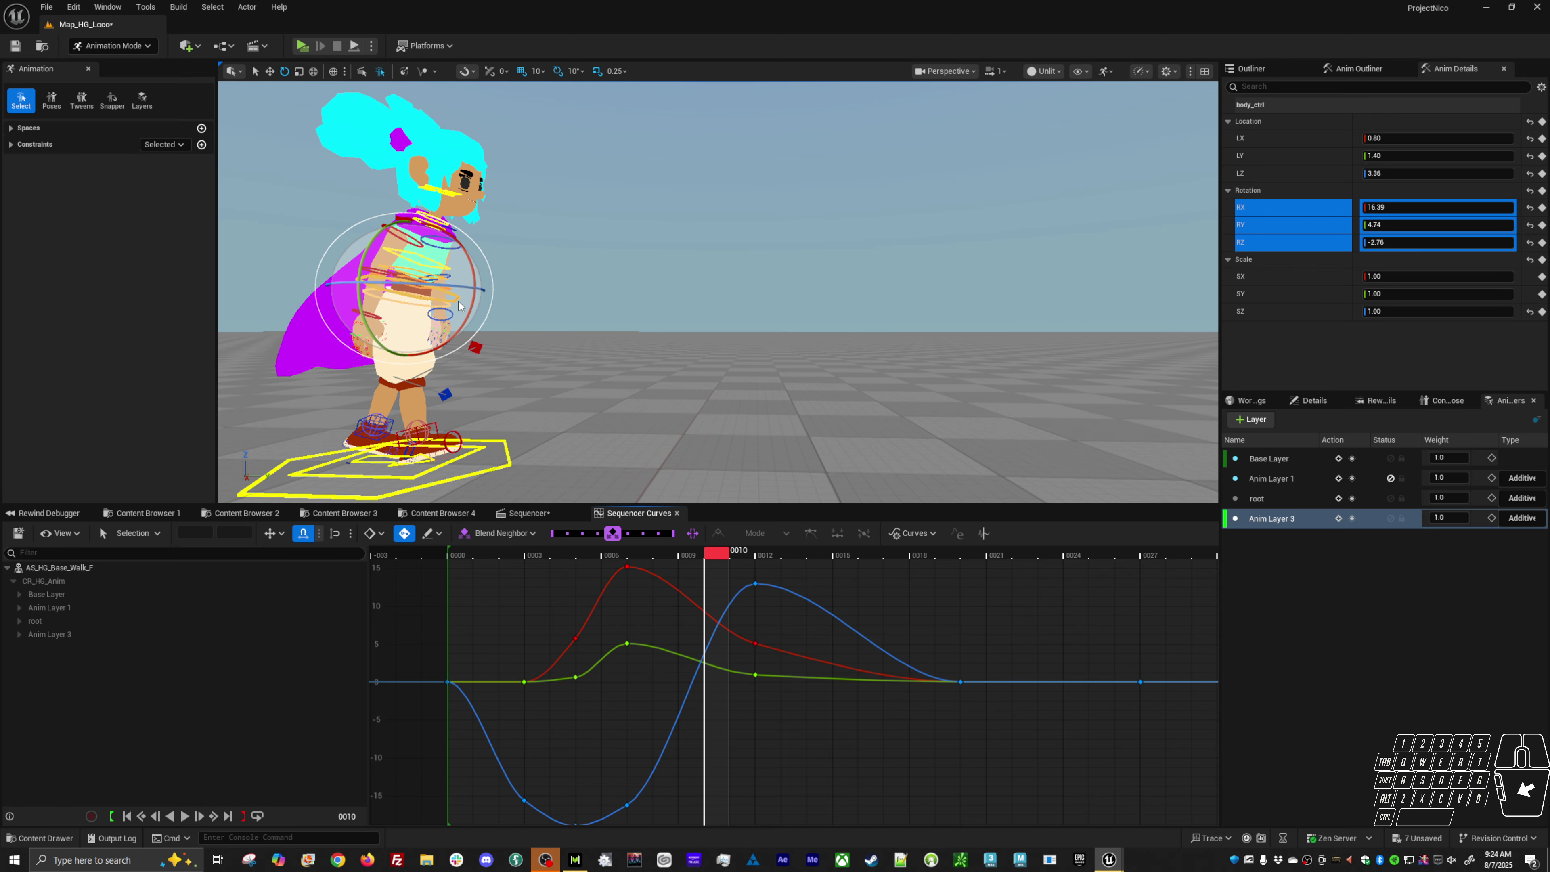
pyautogui.moveTo(459, 305); pyautogui.dragTo(456, 306)
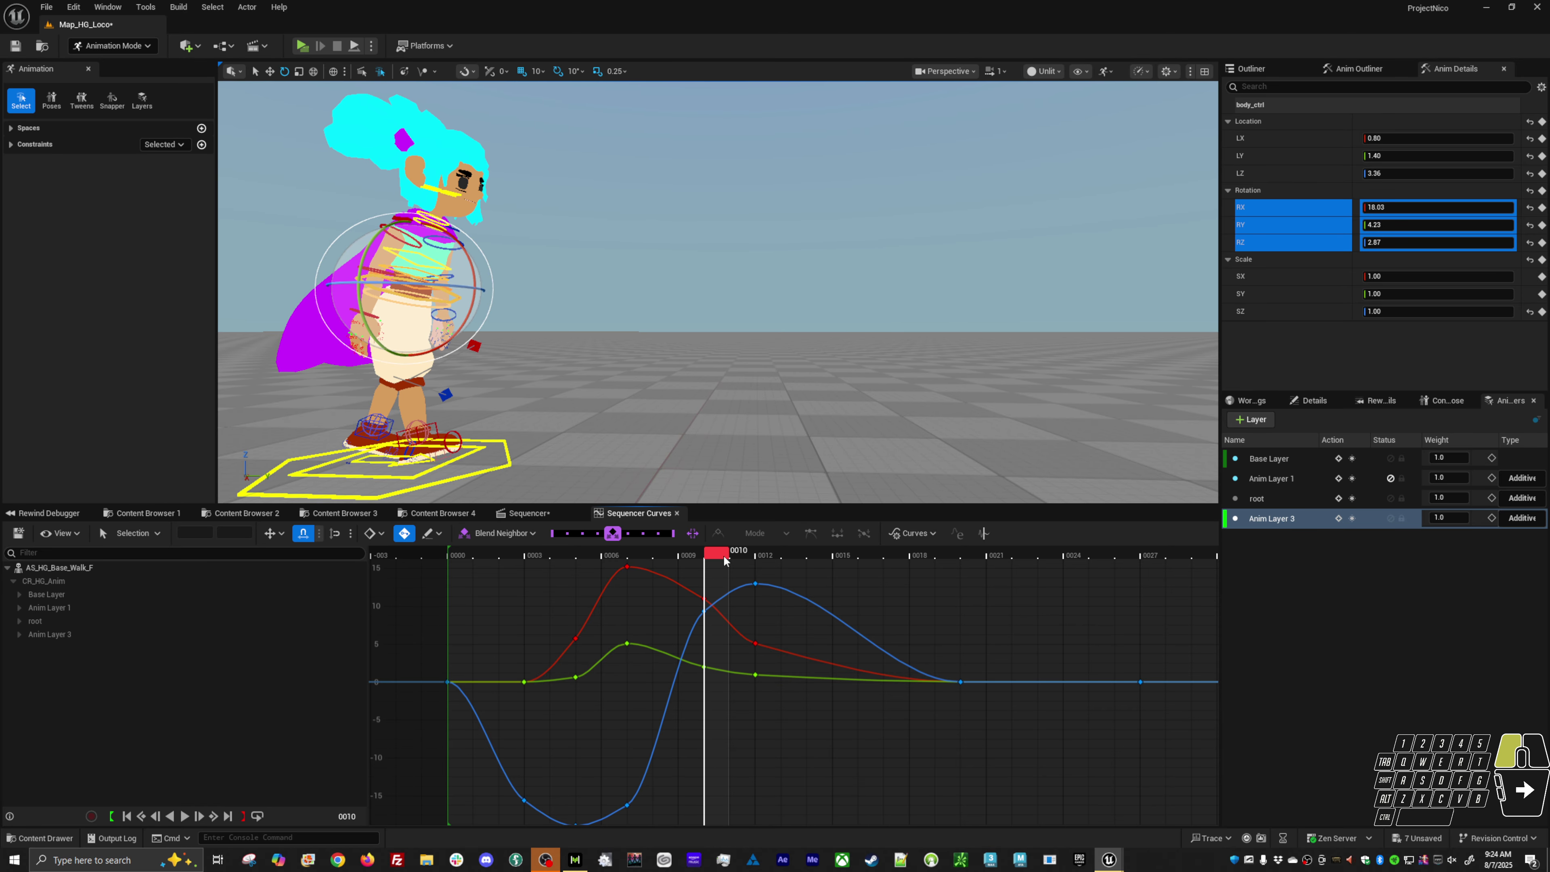
pyautogui.moveTo(725, 561); pyautogui.dragTo(980, 602)
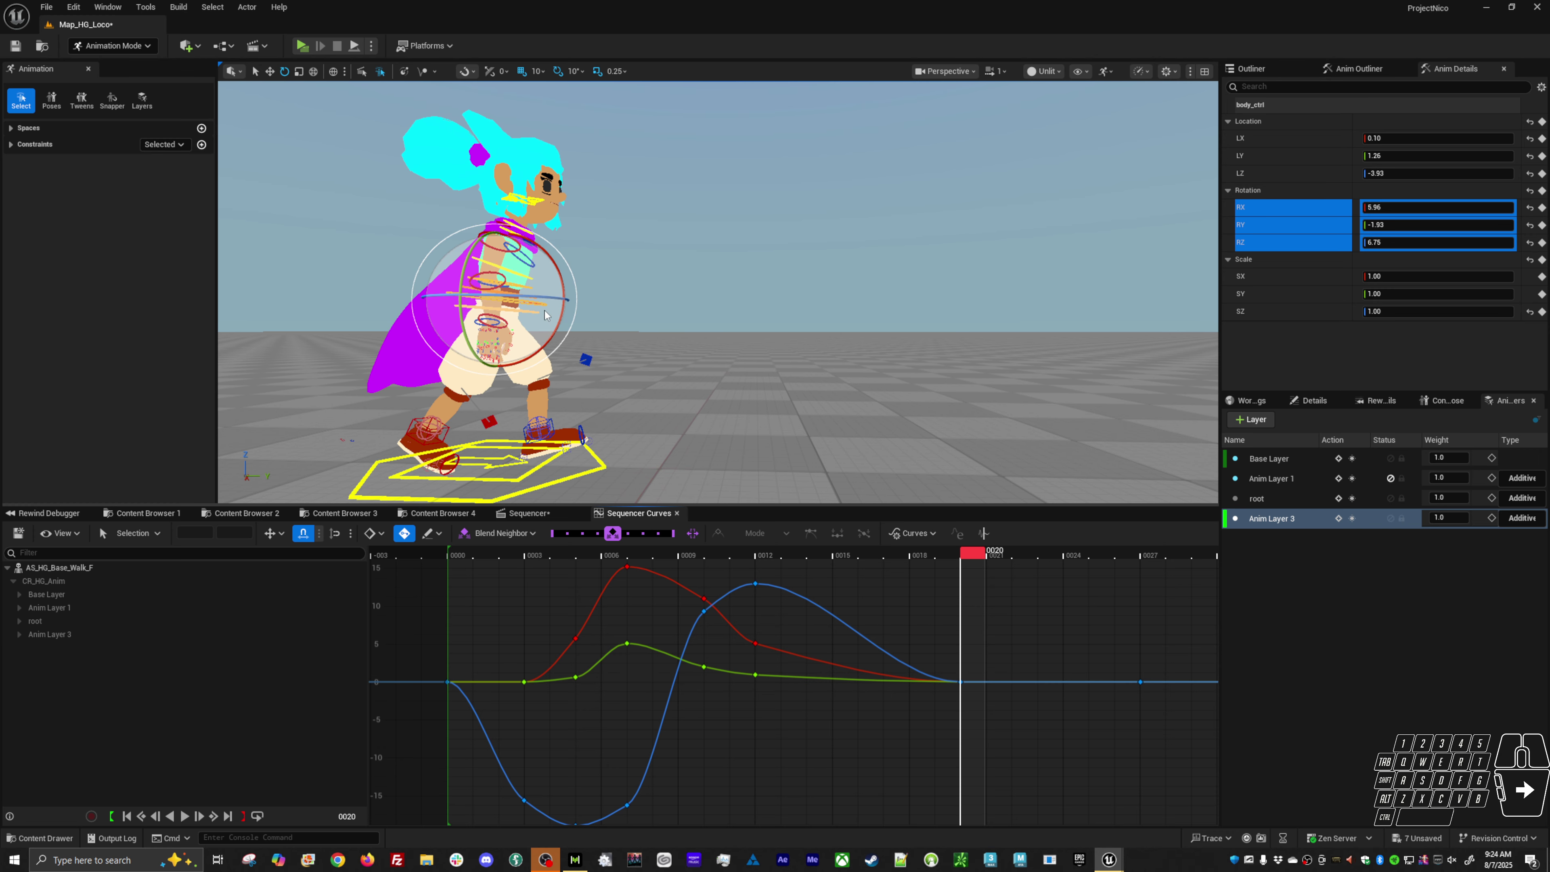
pyautogui.moveTo(554, 296); pyautogui.dragTo(550, 301)
pyautogui.moveTo(550, 300); pyautogui.dragTo(557, 303)
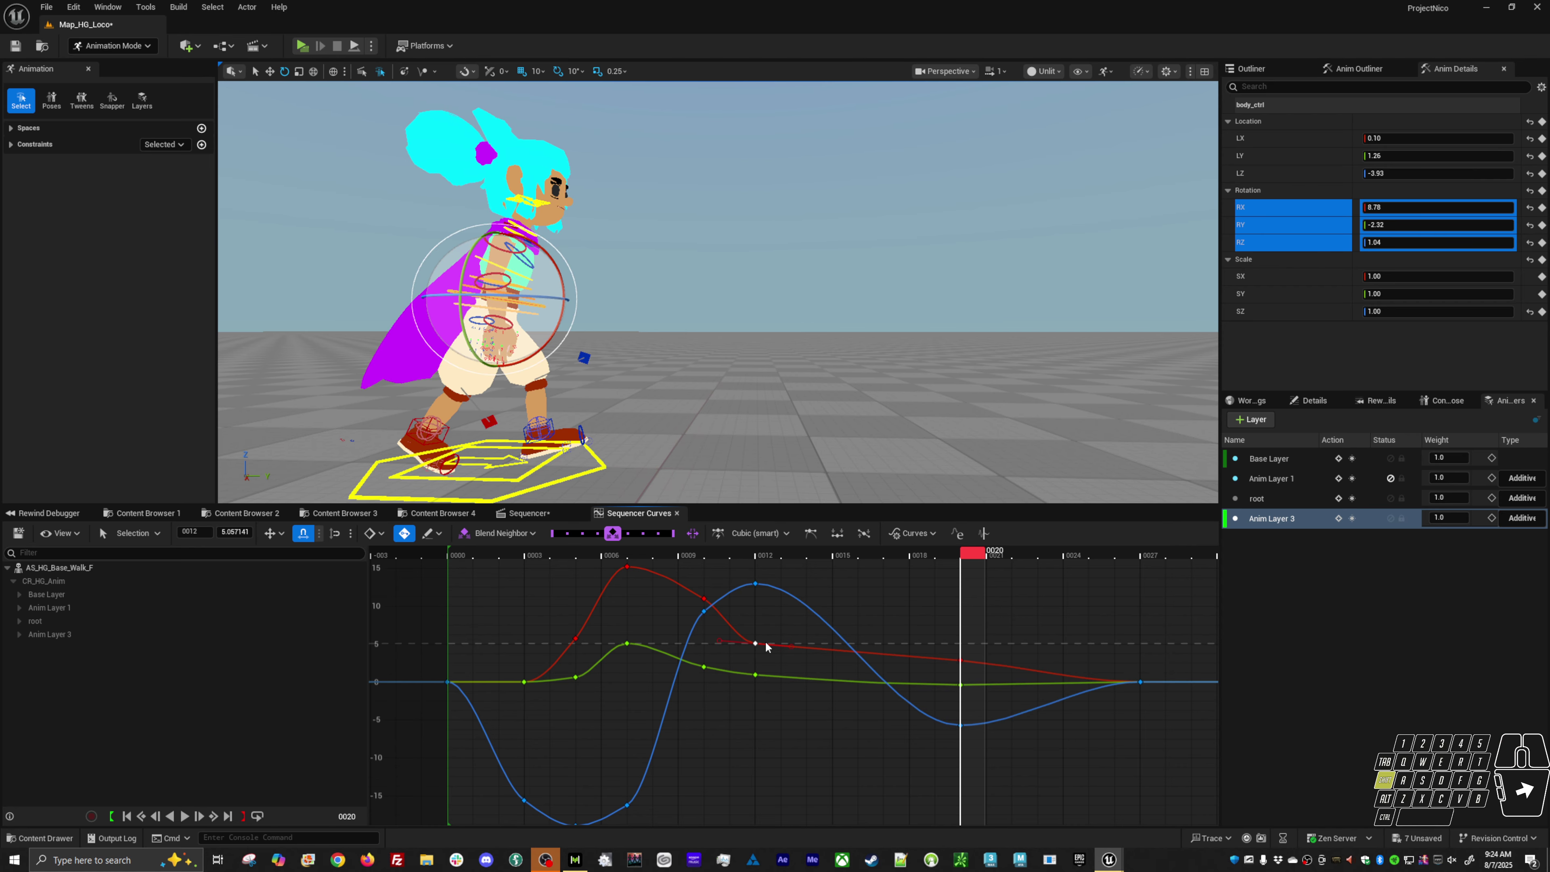
# Step: Smooth the descent of body_ctrl's RX curve by raising its keys at frame 12 to about 10 and at frame 10 to about 12.5
pyautogui.keyDown('shift'); pyautogui.moveTo(756, 643); pyautogui.dragTo(783, 614); pyautogui.keyUp('shift')
pyautogui.keyDown('shift'); pyautogui.moveTo(783, 610); pyautogui.dragTo(782, 609, button='middle'); pyautogui.keyUp('shift')
pyautogui.keyDown('shift'); pyautogui.moveTo(718, 587); pyautogui.dragTo(688, 602); pyautogui.keyUp('shift')
pyautogui.keyDown('shift'); pyautogui.moveTo(730, 590); pyautogui.dragTo(733, 577, button='middle'); pyautogui.keyUp('shift')
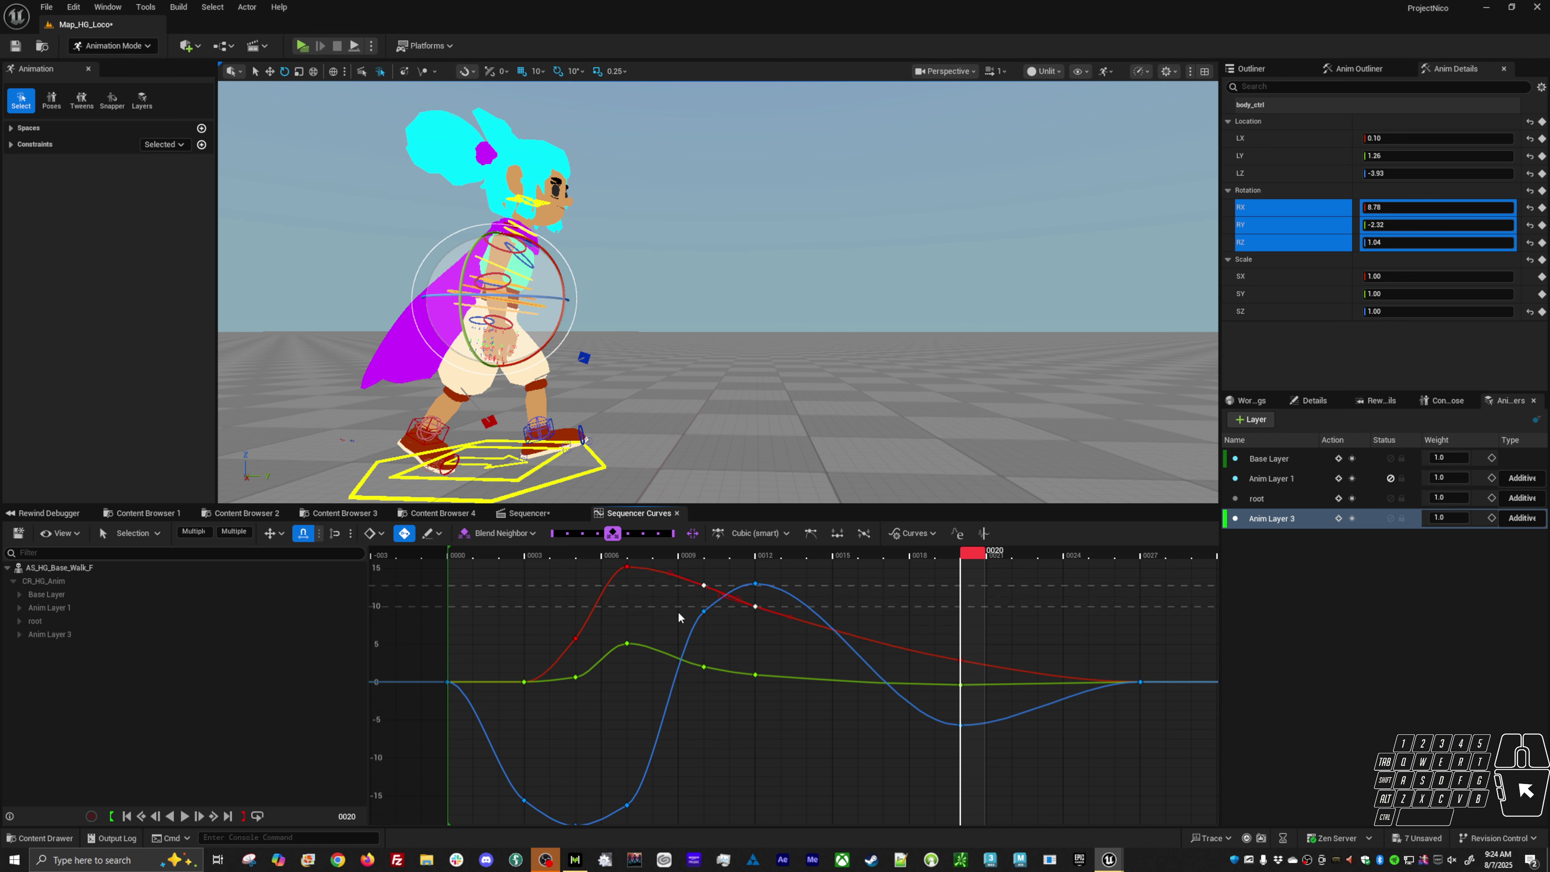
# Step: Tilt body_ctrl to about RX 5.38 at frame 3 and smooth its curve keys to RX 7.9 at frame 5 and RY 0.15 at frame 3
pyautogui.moveTo(511, 553); pyautogui.dragTo(537, 552)
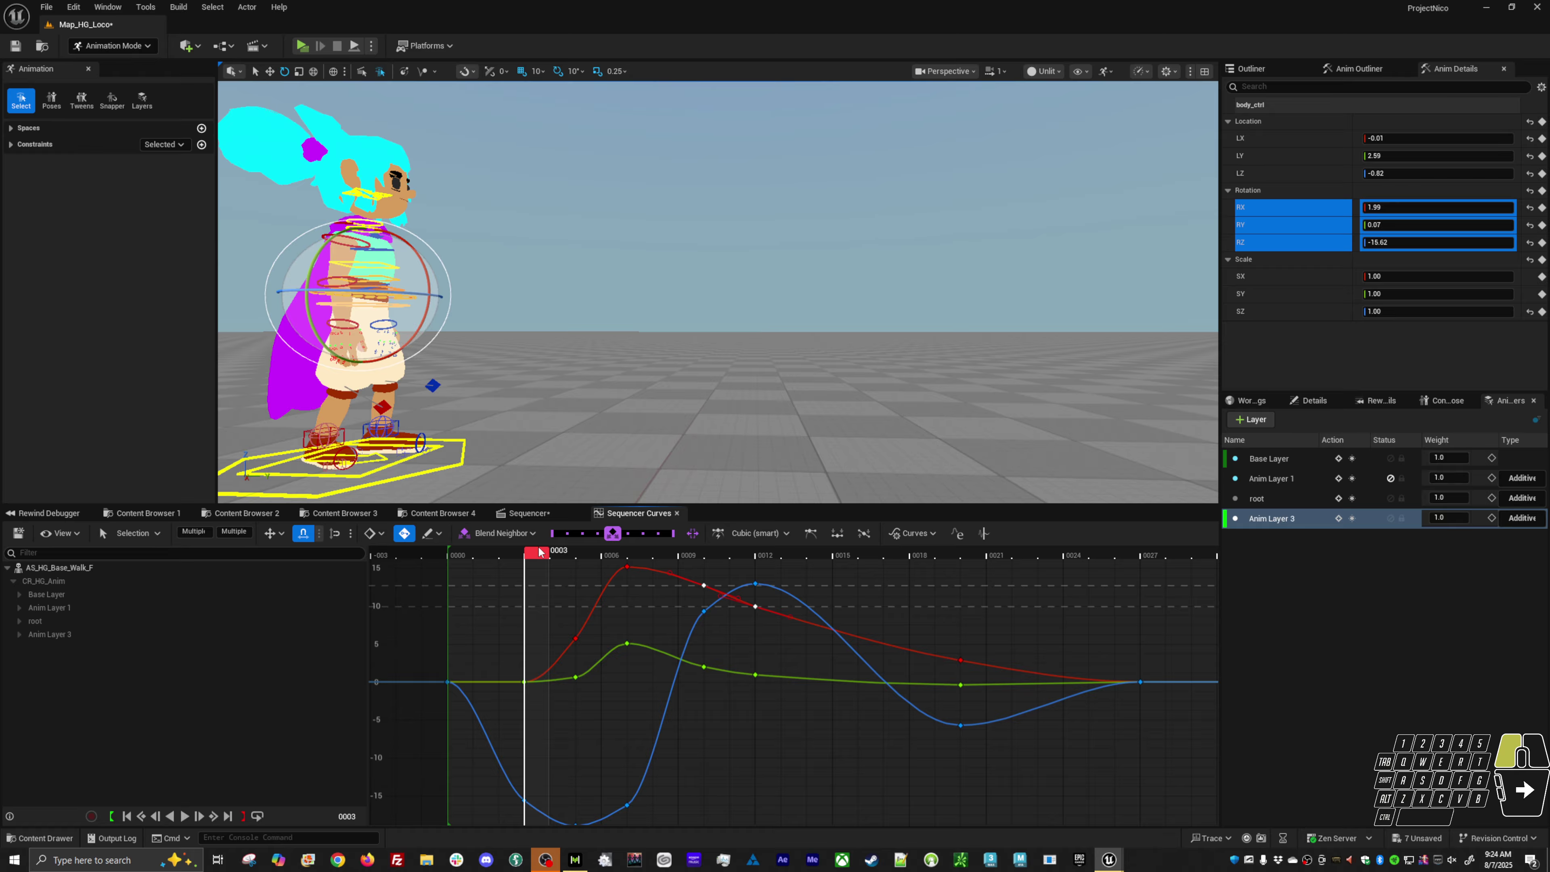
pyautogui.moveTo(436, 303); pyautogui.dragTo(426, 317)
pyautogui.moveTo(575, 638); pyautogui.dragTo(575, 621)
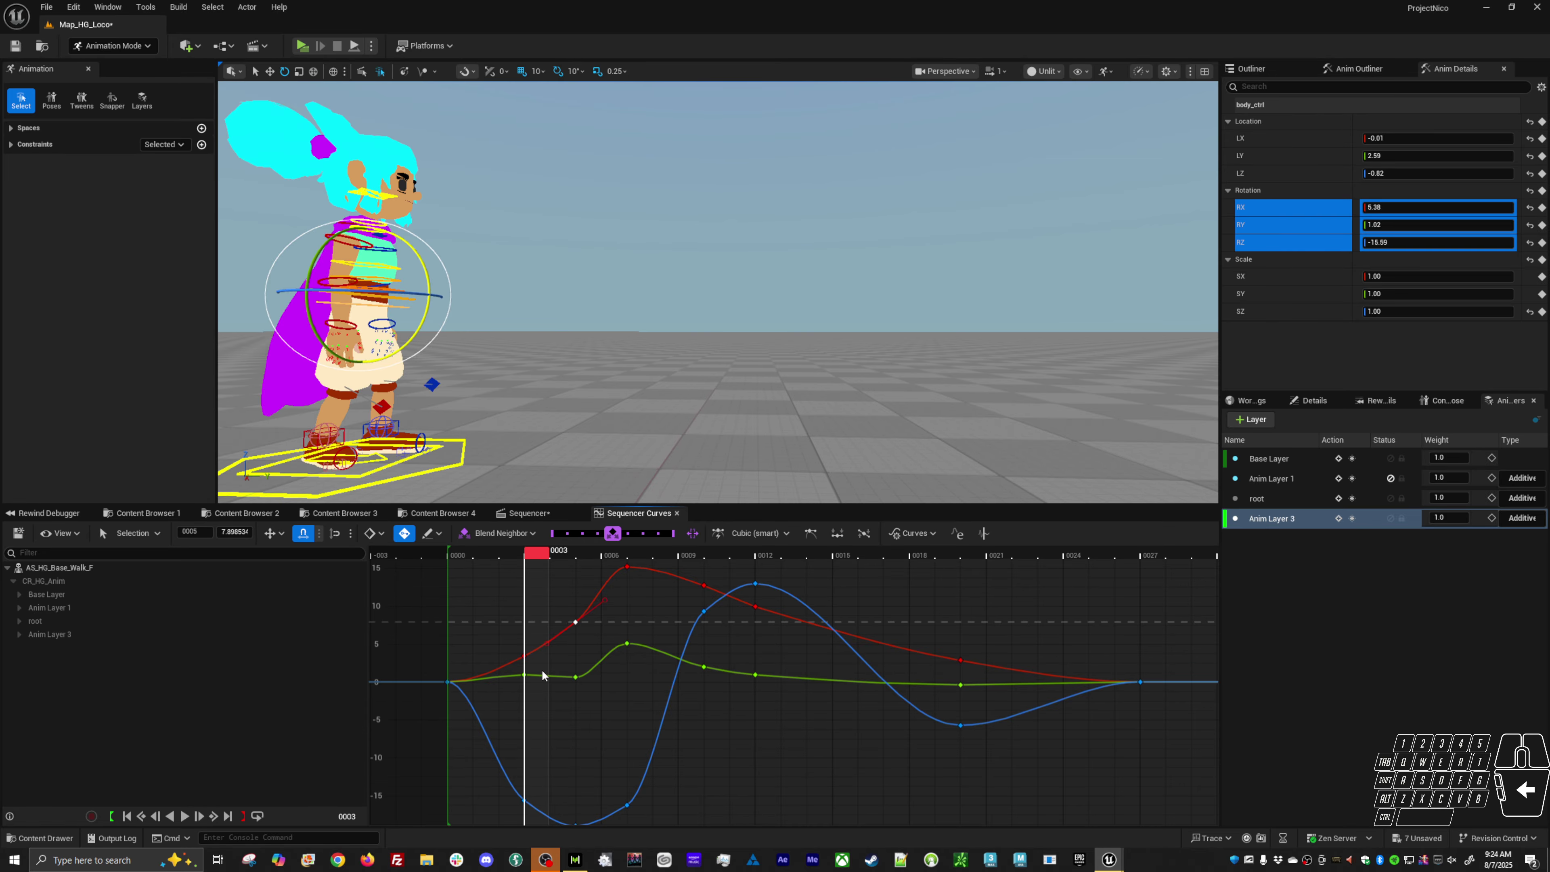
pyautogui.keyDown('shift'); pyautogui.moveTo(566, 654); pyautogui.dragTo(565, 660, button='middle'); pyautogui.keyUp('shift')
# Step: Play back the walk while orbiting to the front to examine the adjusted body motion
pyautogui.press('space')
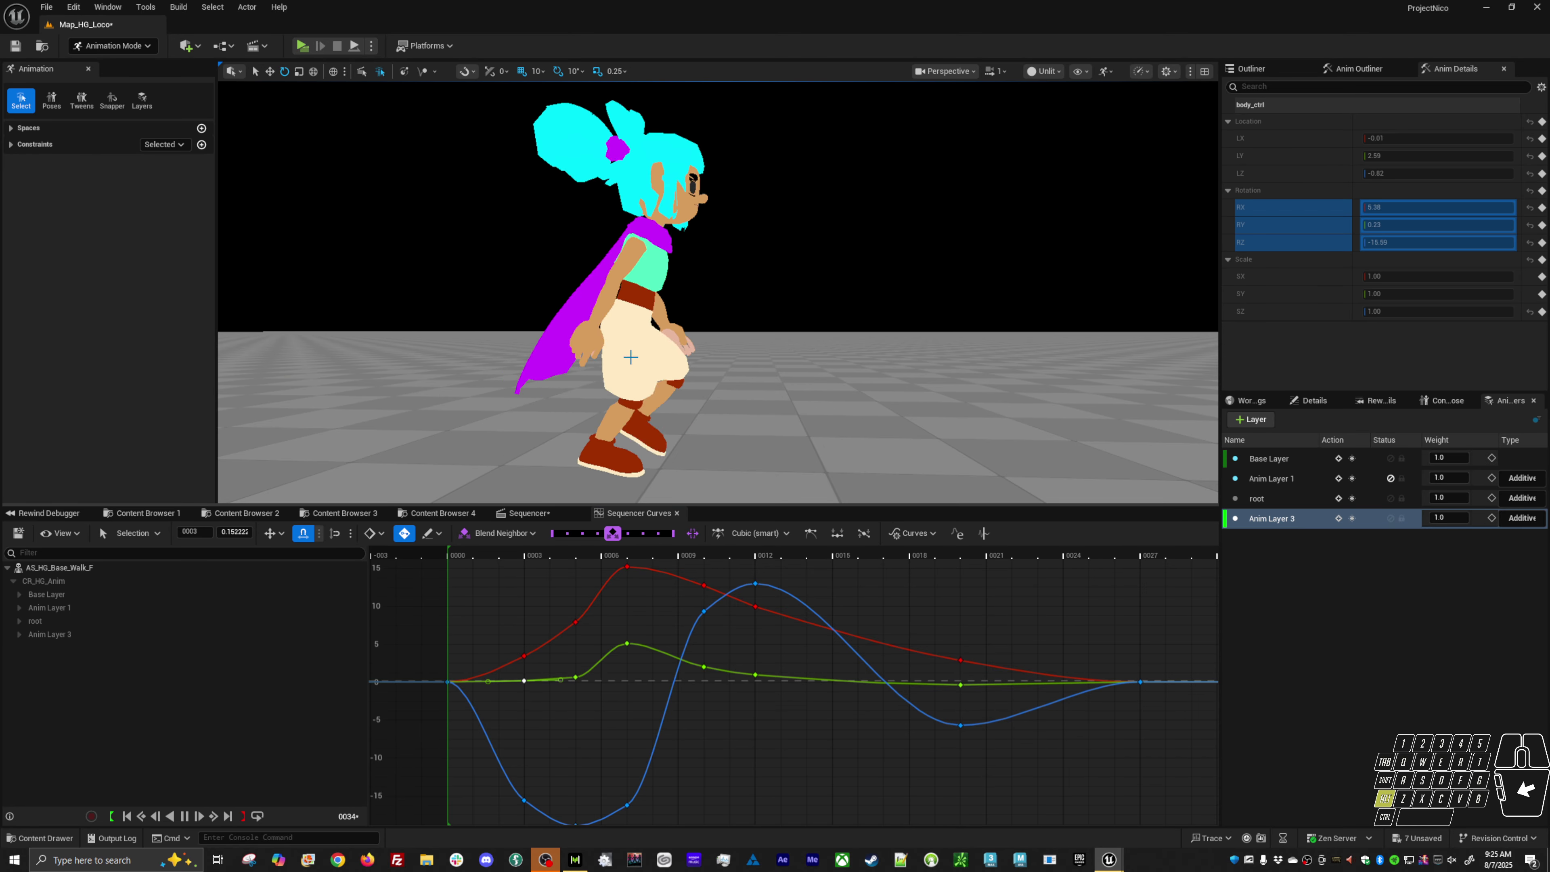
pyautogui.keyDown('alt'); pyautogui.moveTo(633, 356); pyautogui.dragTo(950, 350); pyautogui.keyUp('alt')
pyautogui.keyDown('alt'); pyautogui.moveTo(511, 370); pyautogui.dragTo(428, 367); pyautogui.keyUp('alt')
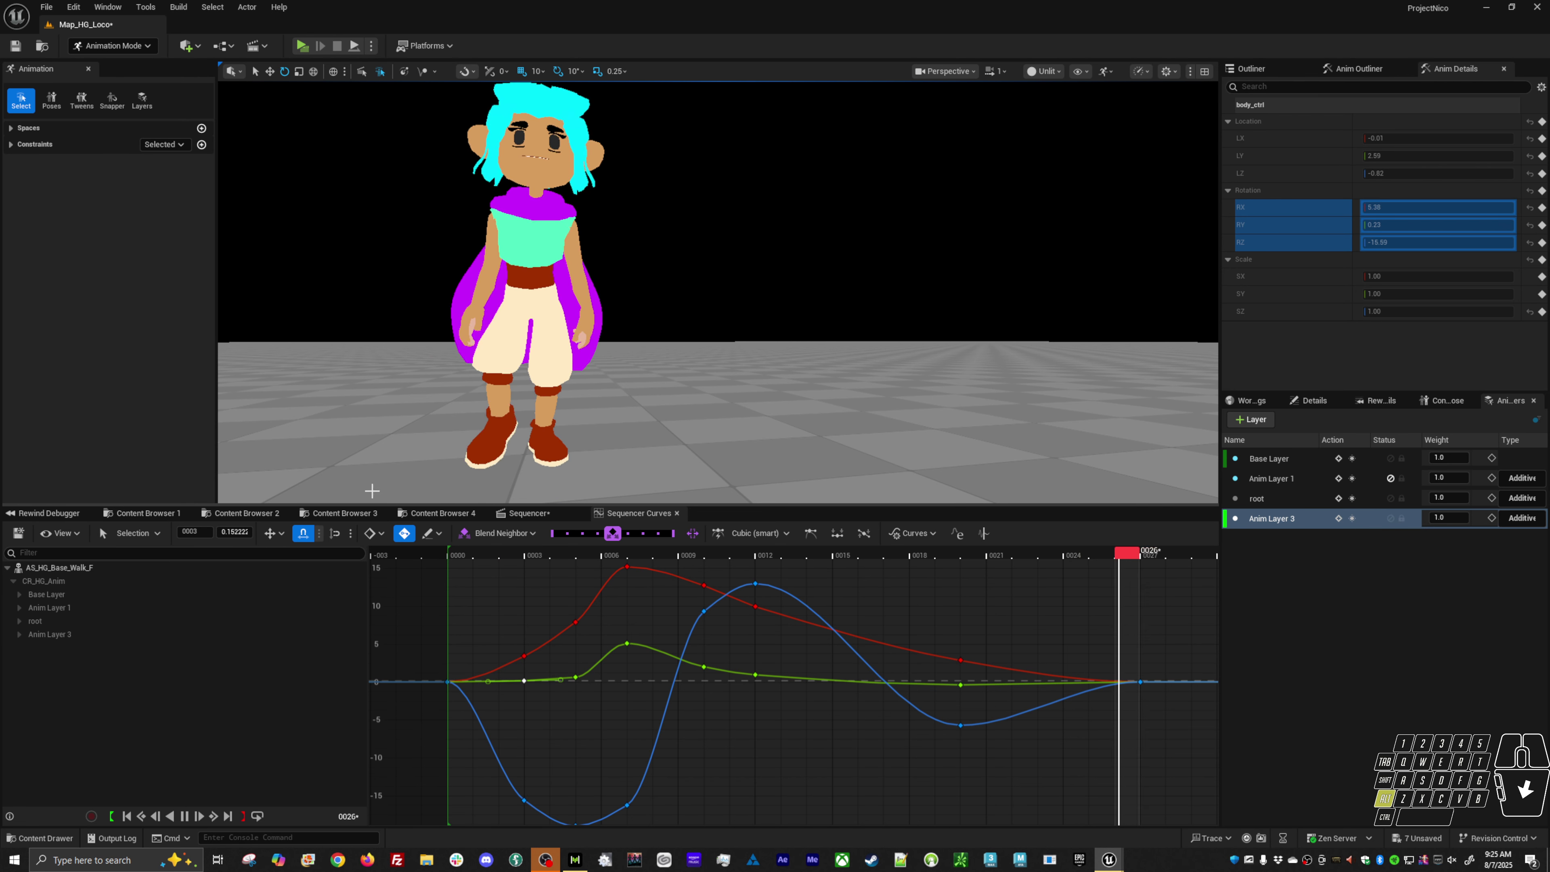
pyautogui.hotkey('alt', 'v')
pyautogui.moveTo(461, 554); pyautogui.dragTo(588, 568)
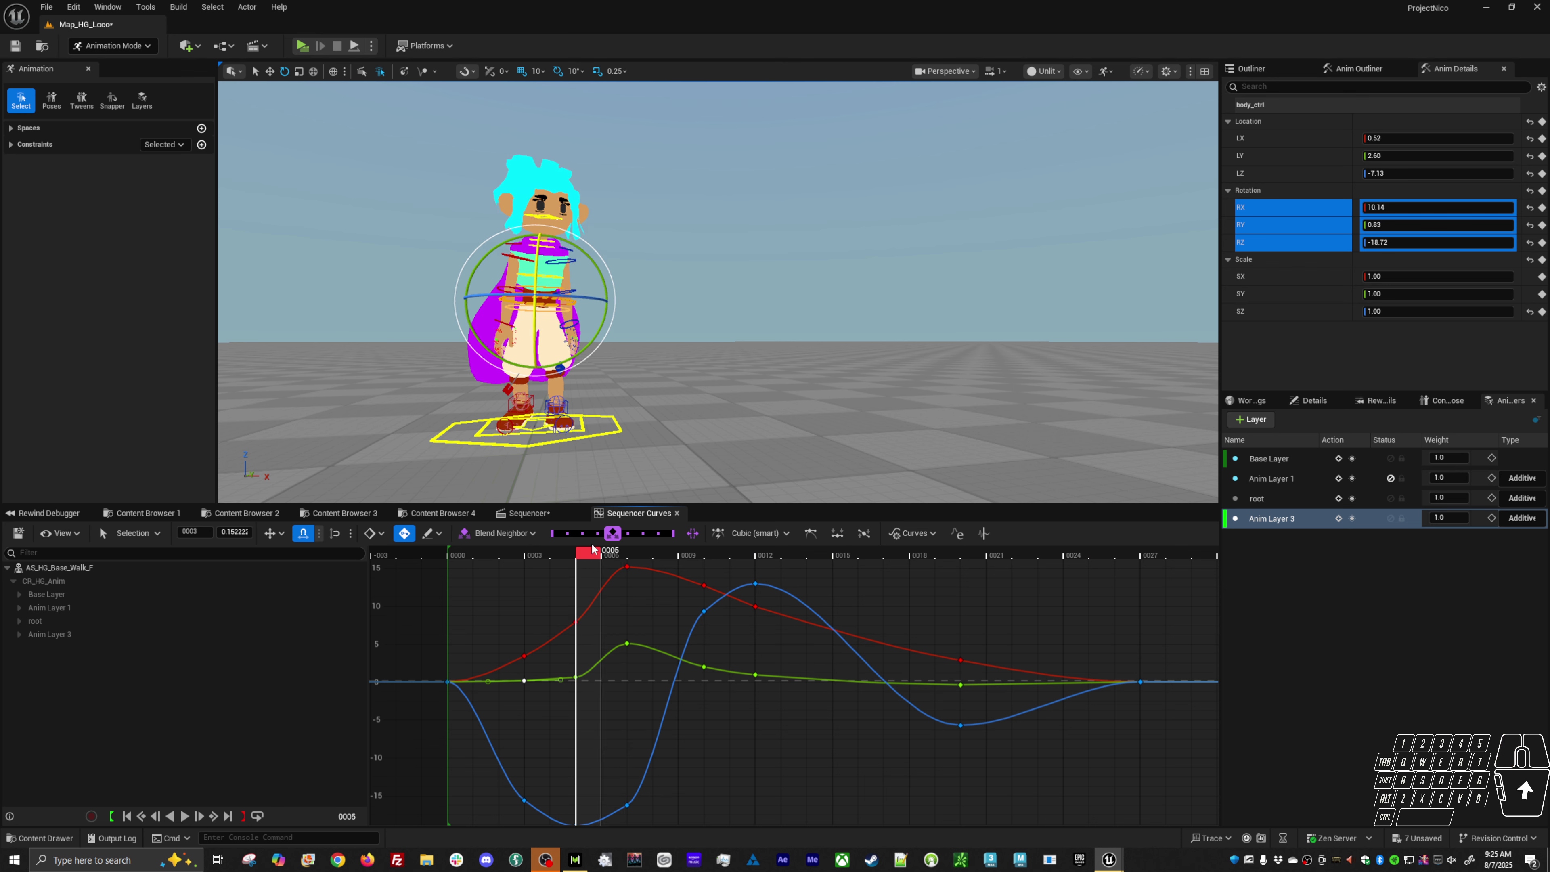
pyautogui.press('w')
pyautogui.click(552, 299)
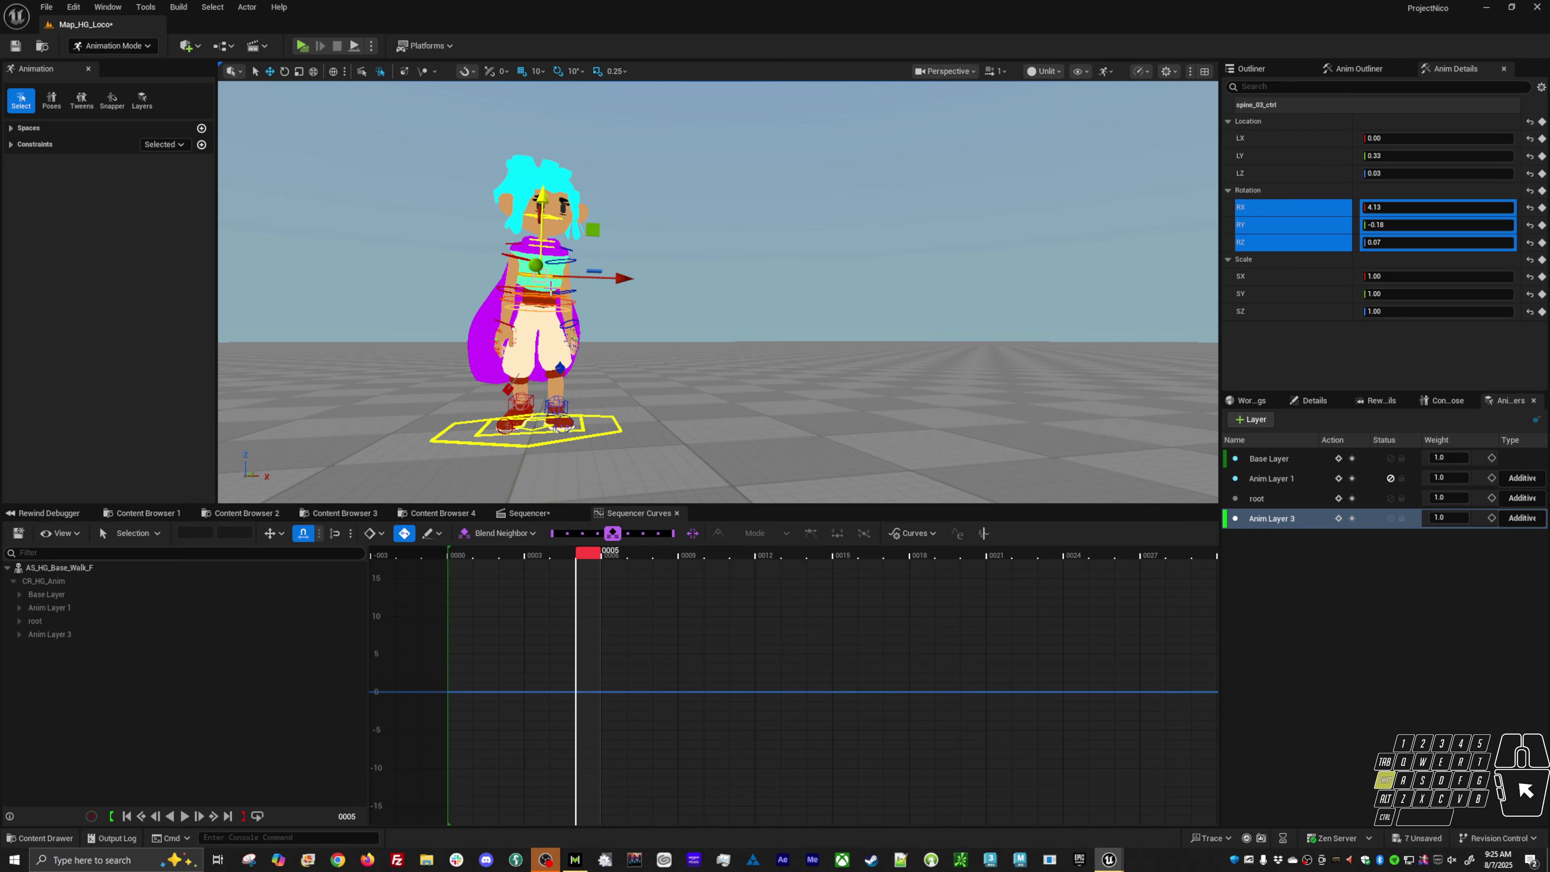
pyautogui.click(543, 295)
pyautogui.hotkey('ctrl', 'z')
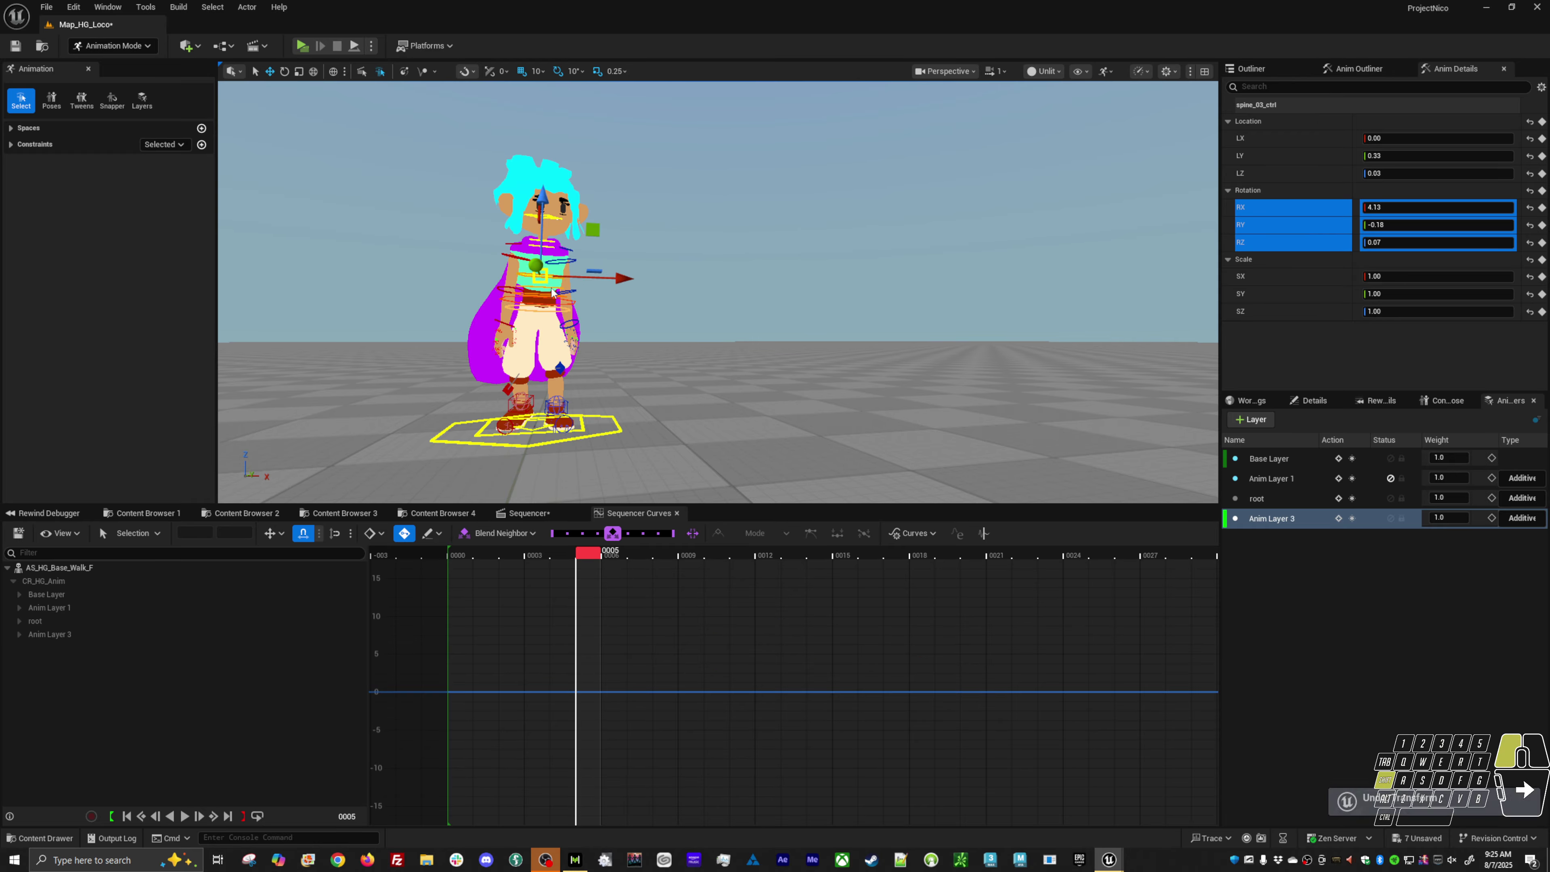
pyautogui.hotkey('ctrl', 'z')
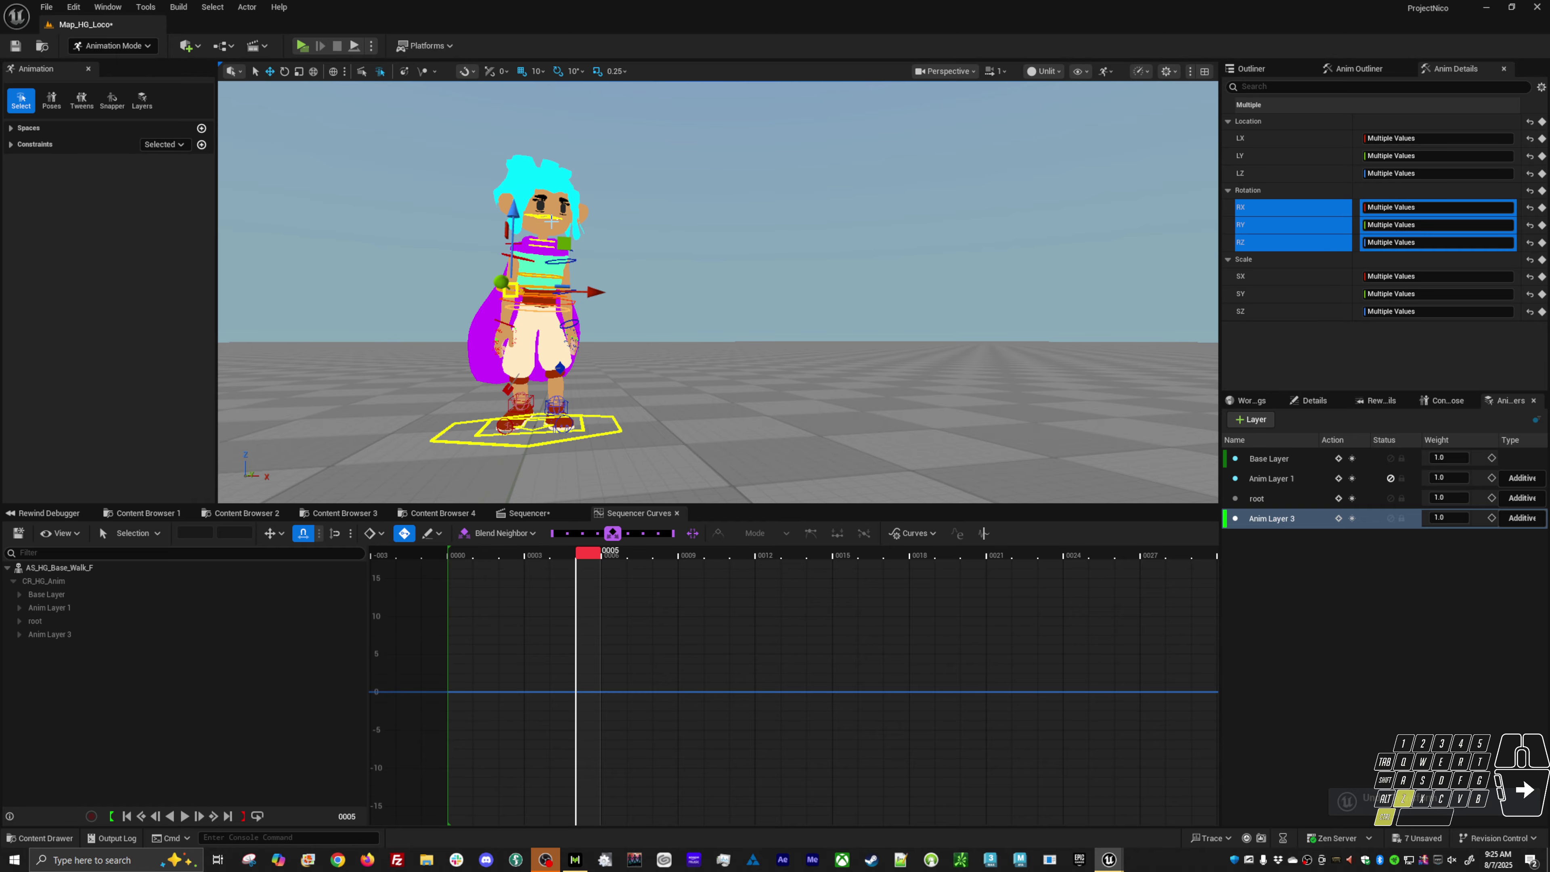
# Step: Return to the Sequencer timeline and add keys on Anim Layer 3 at frames 0, 3 and 6
pyautogui.click(453, 555)
pyautogui.click(528, 513)
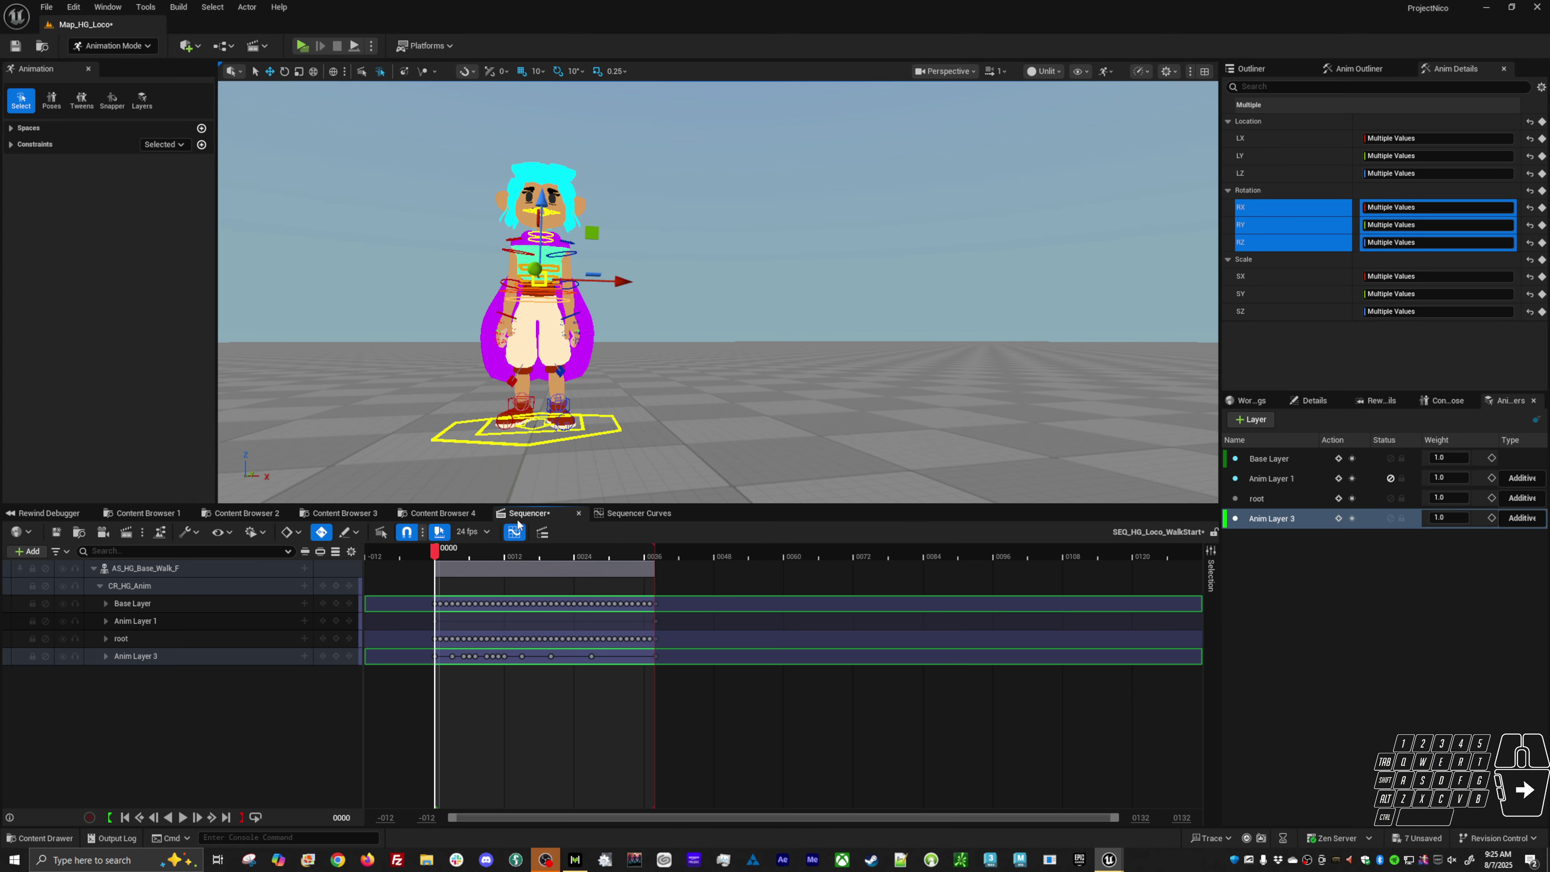
pyautogui.keyDown('alt'); pyautogui.keyDown('shift'); pyautogui.moveTo(499, 666); pyautogui.dragTo(540, 672, button='right'); pyautogui.keyUp('shift'); pyautogui.keyUp('alt')
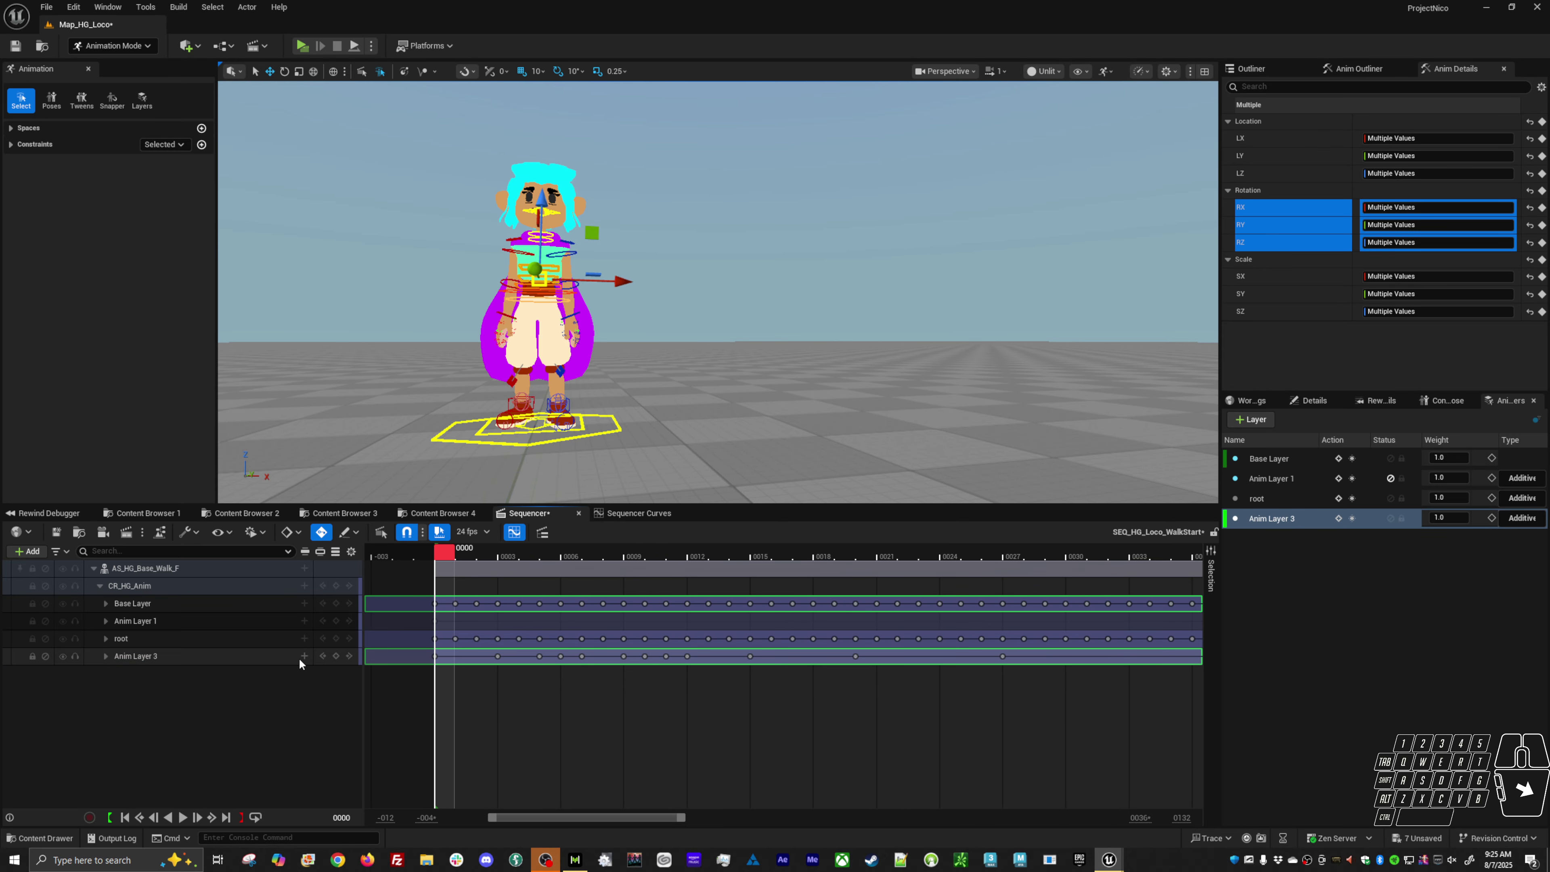
pyautogui.click(337, 656)
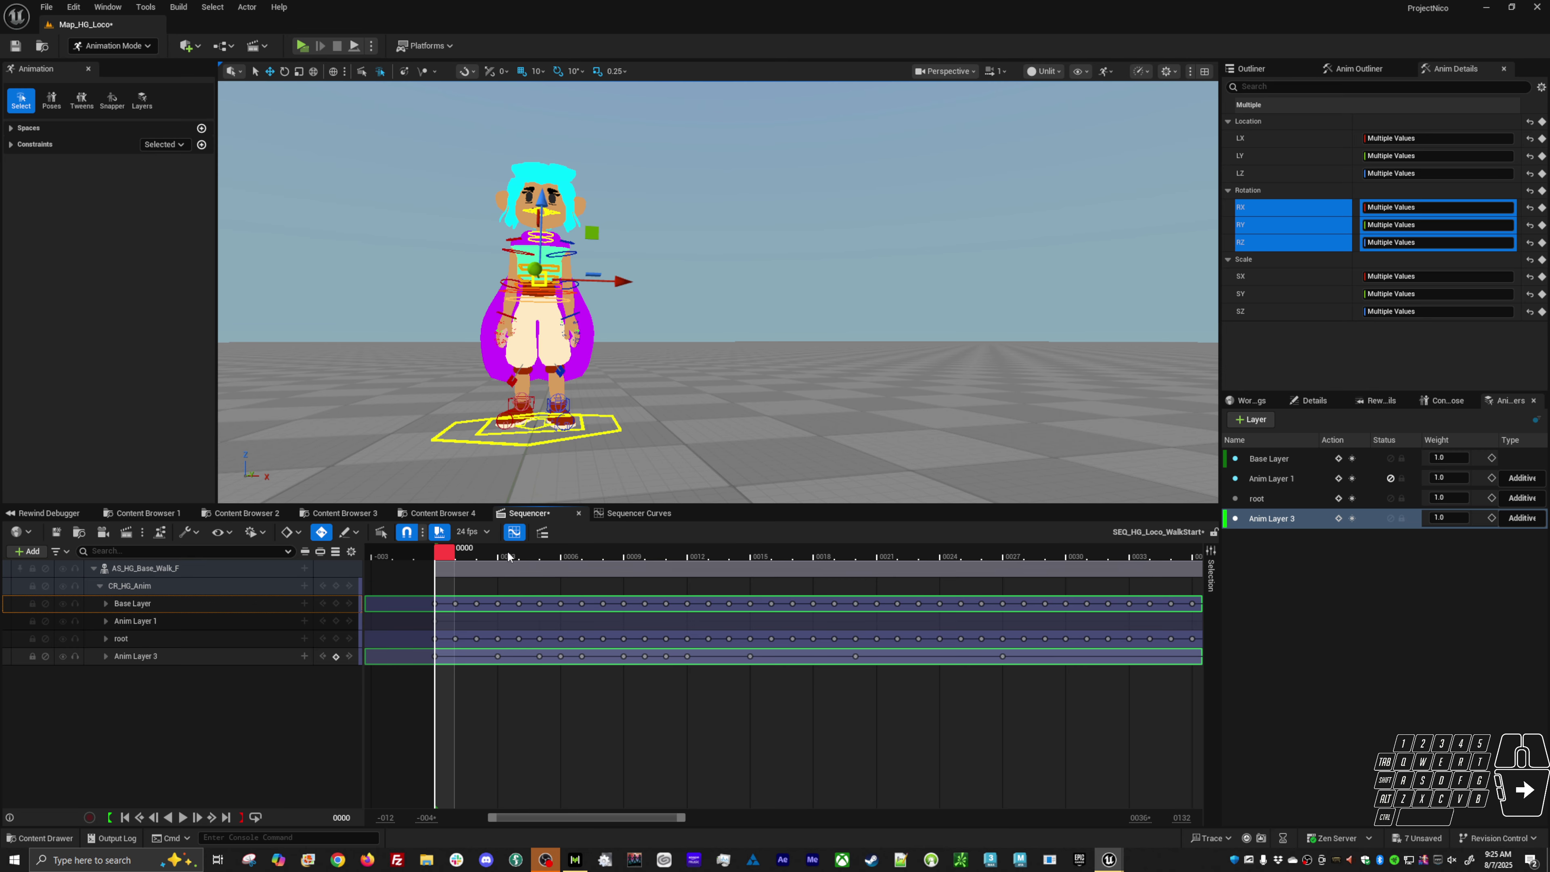
pyautogui.click(507, 550)
pyautogui.click(335, 657)
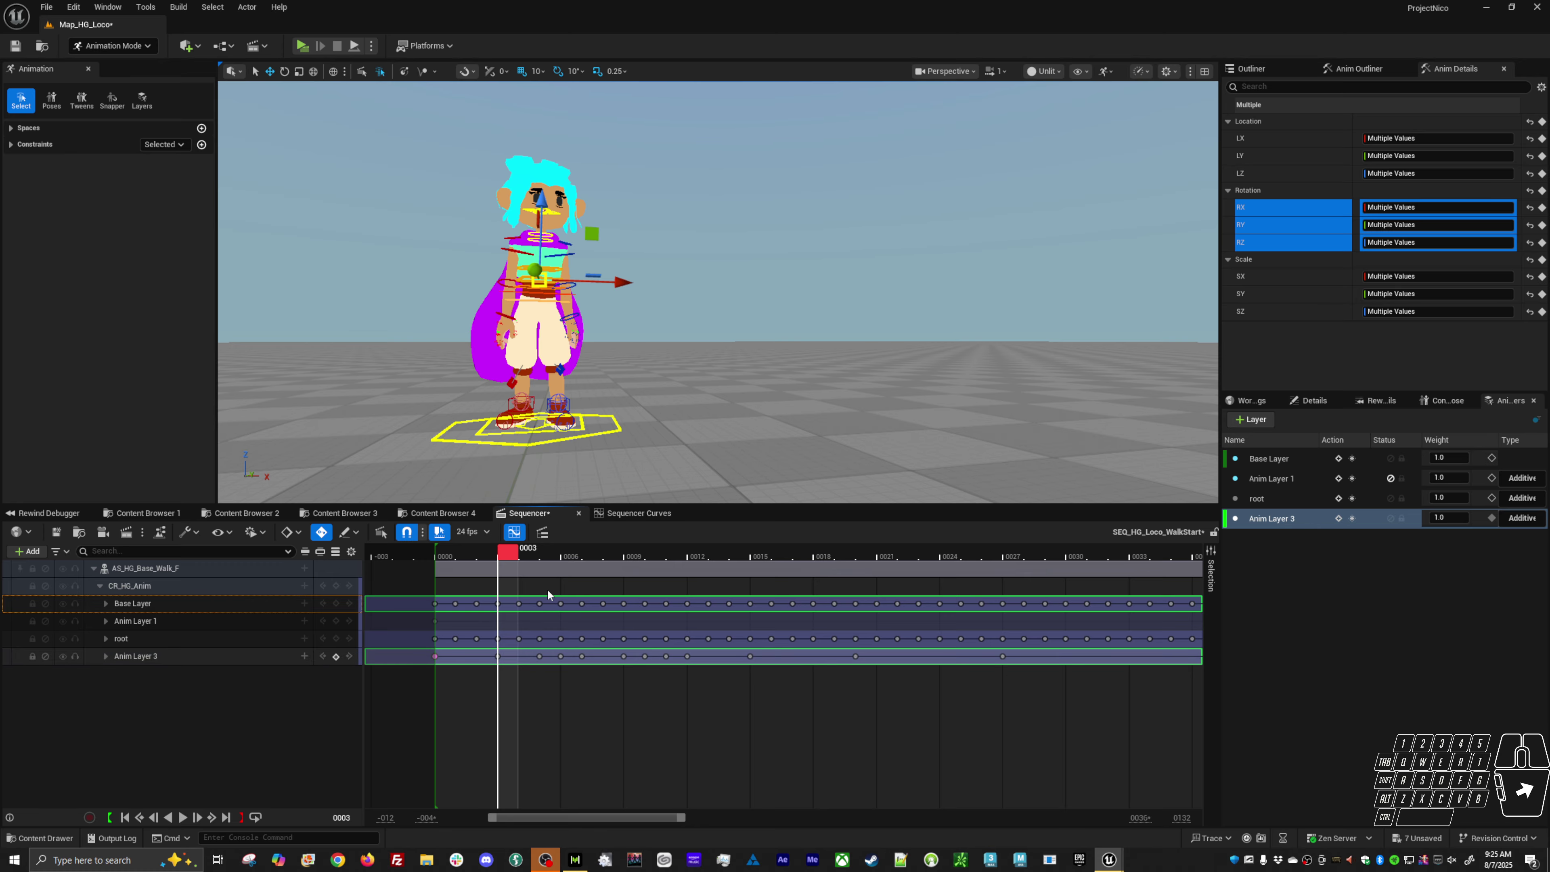
pyautogui.click(571, 552)
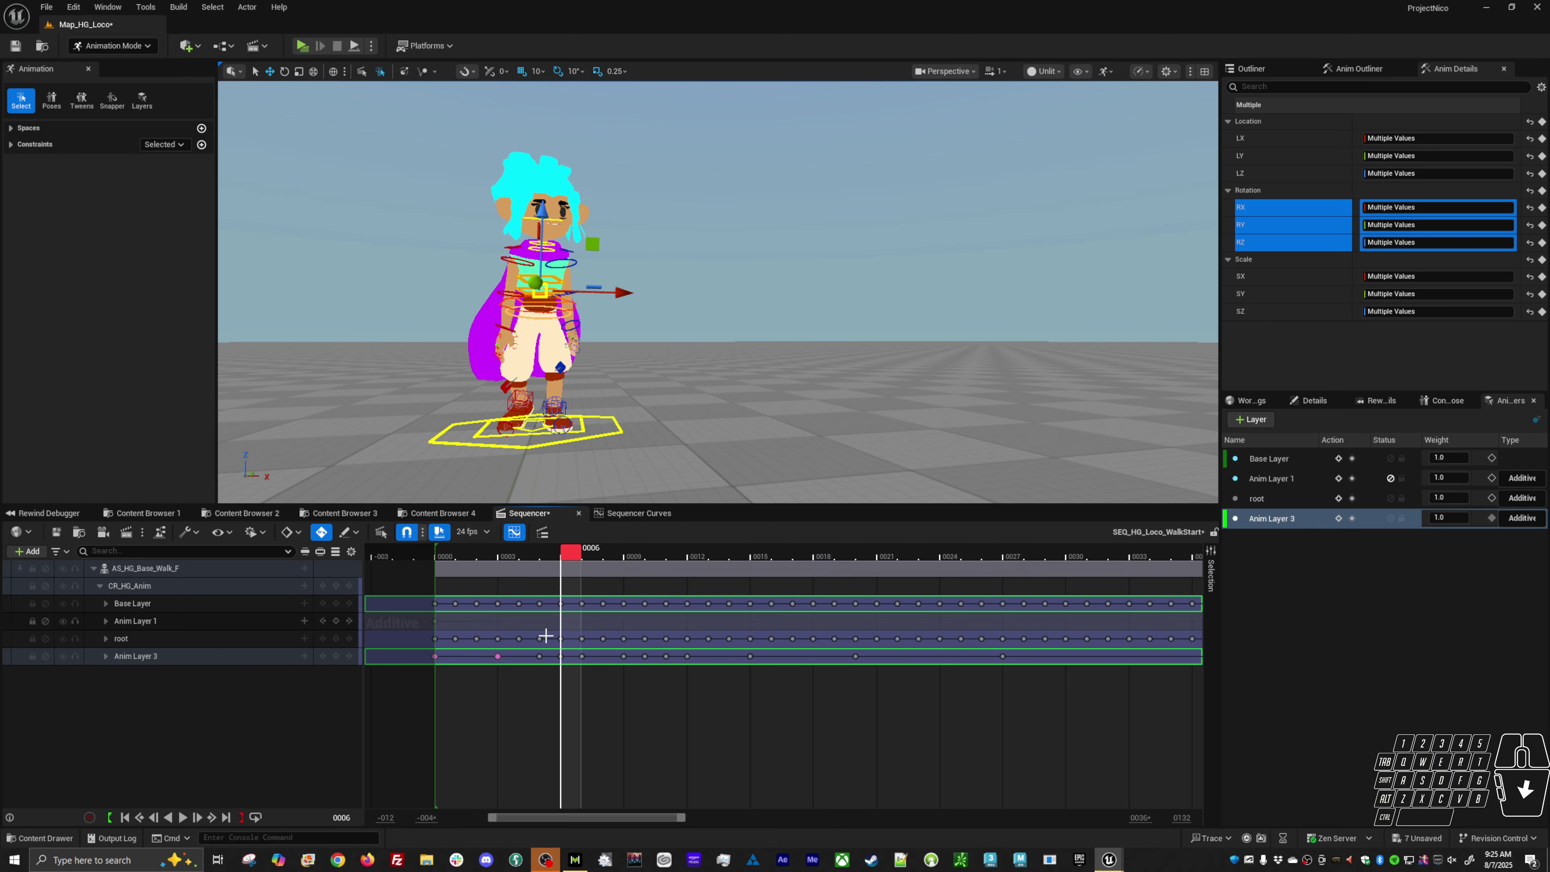
pyautogui.click(336, 656)
# Step: Continue keying Anim Layer 3 at frames 9, 12, 15, 20 and 27
pyautogui.moveTo(652, 550)
pyautogui.mouseDown()
pyautogui.moveTo(675, 553)
pyautogui.moveTo(625, 559)
pyautogui.mouseUp()
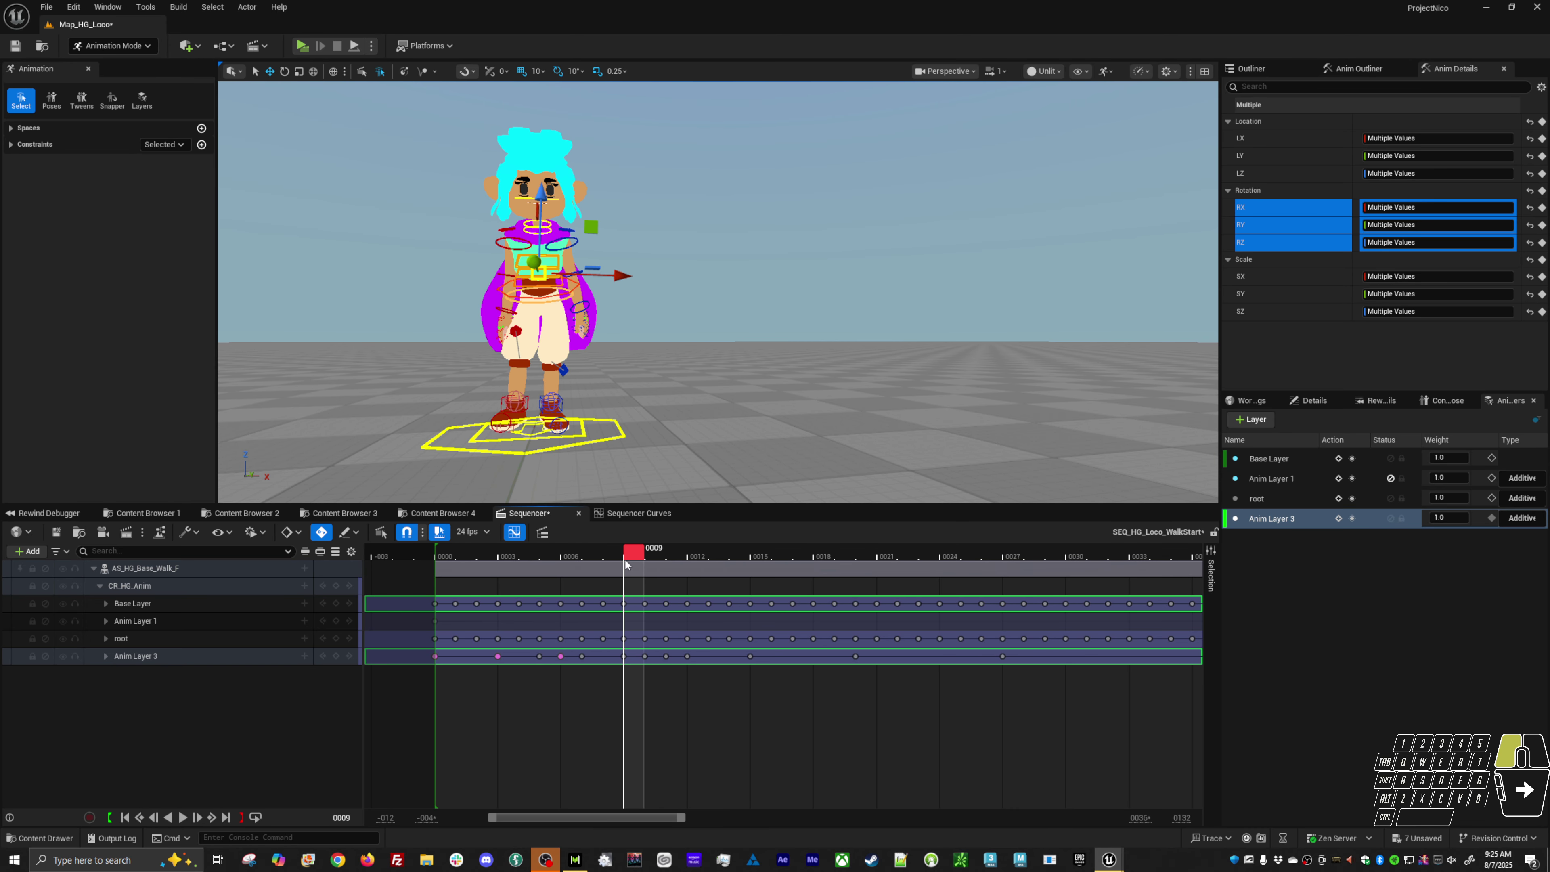
pyautogui.click(340, 657)
pyautogui.click(698, 556)
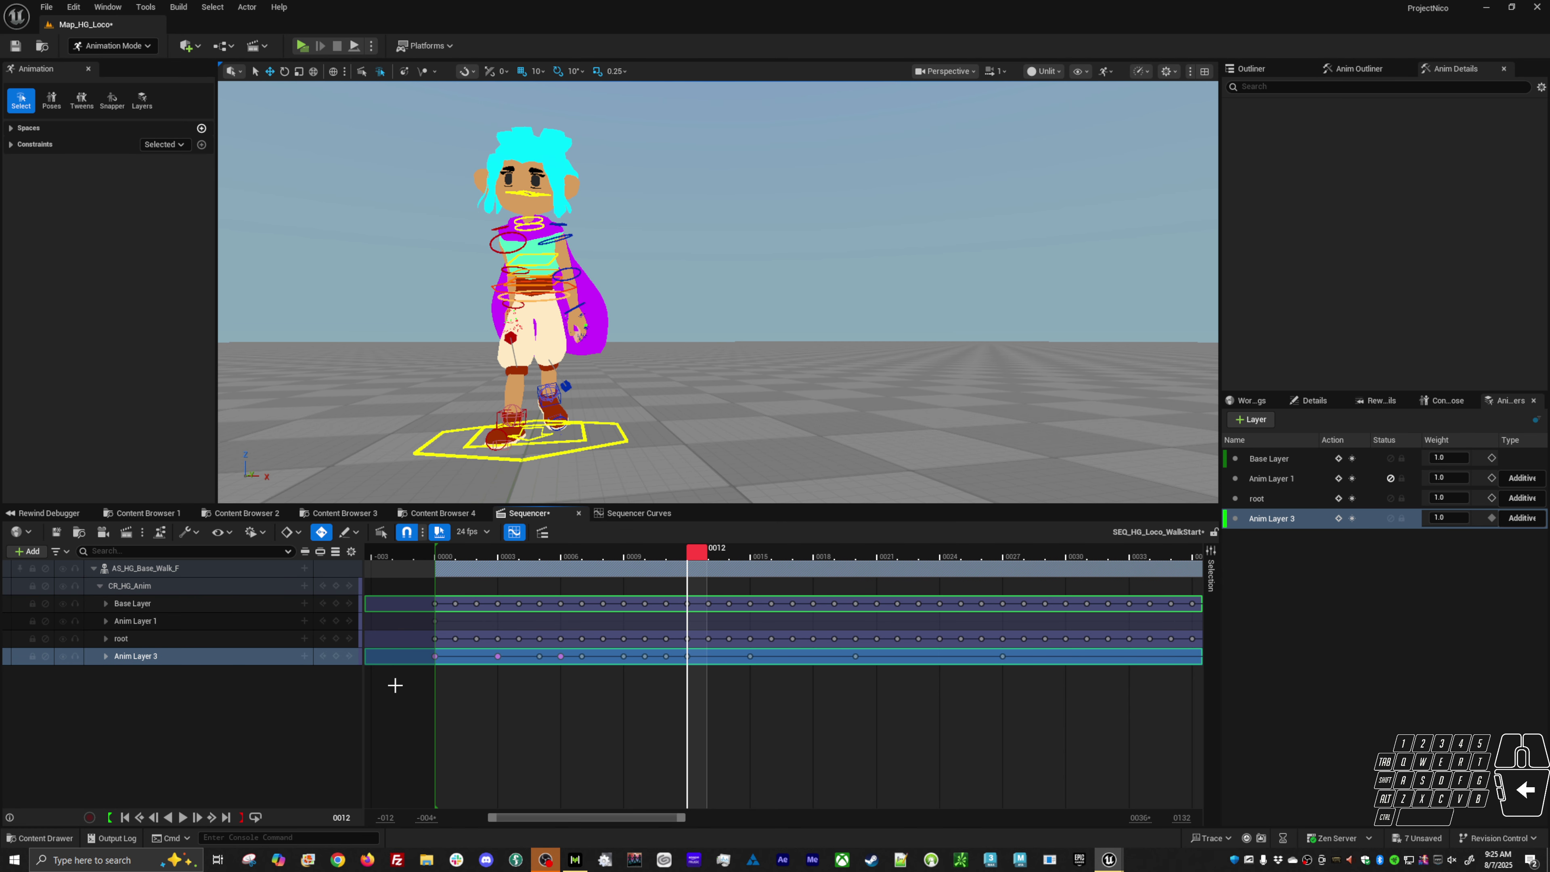
pyautogui.click(343, 662)
pyautogui.click(758, 557)
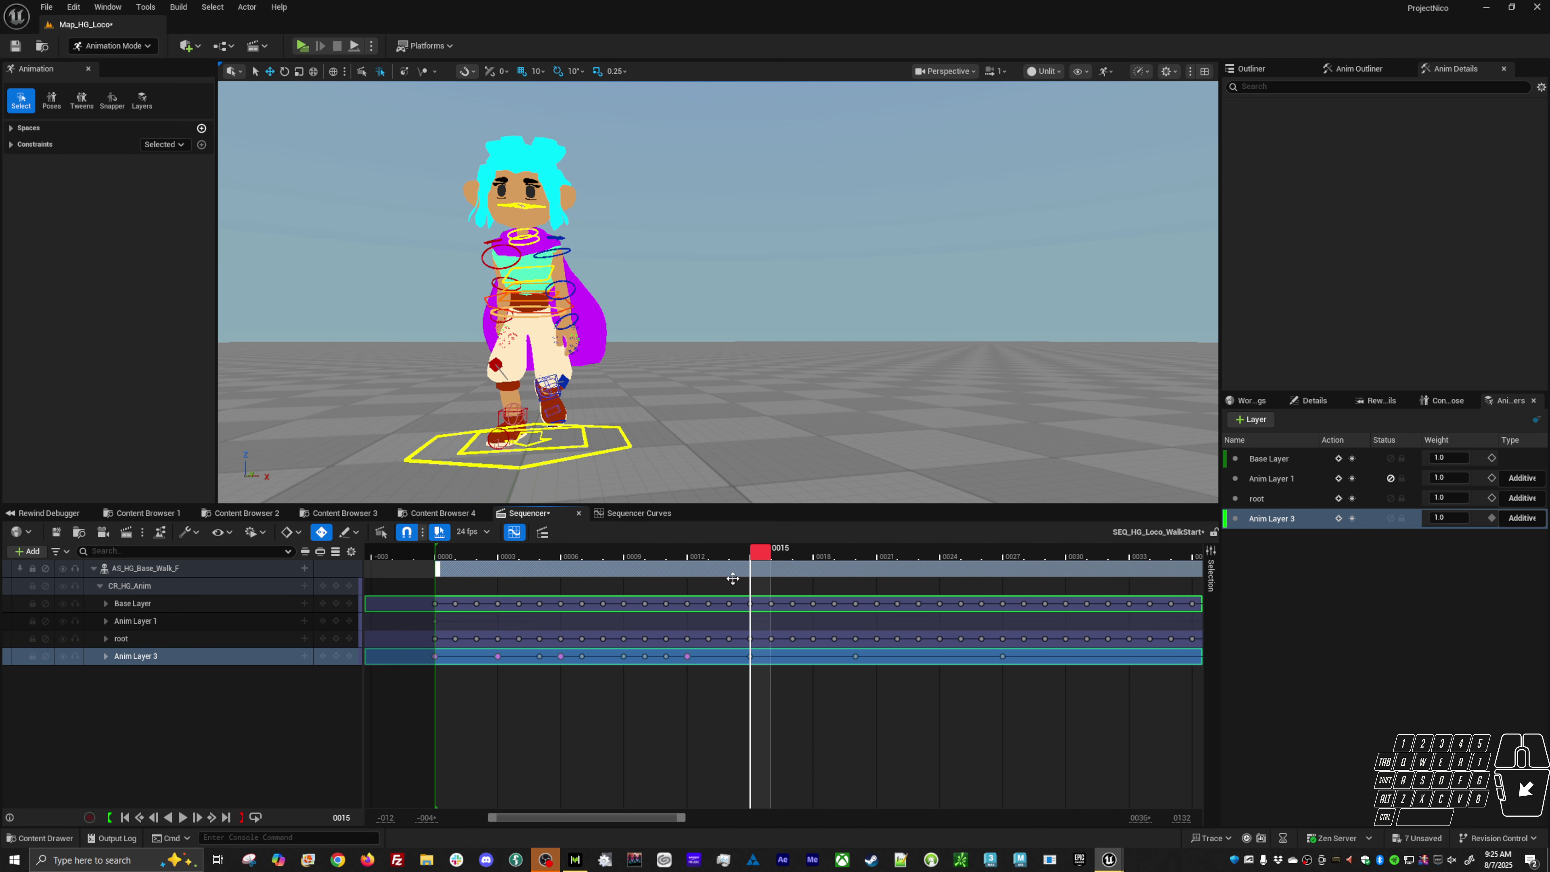
pyautogui.click(335, 657)
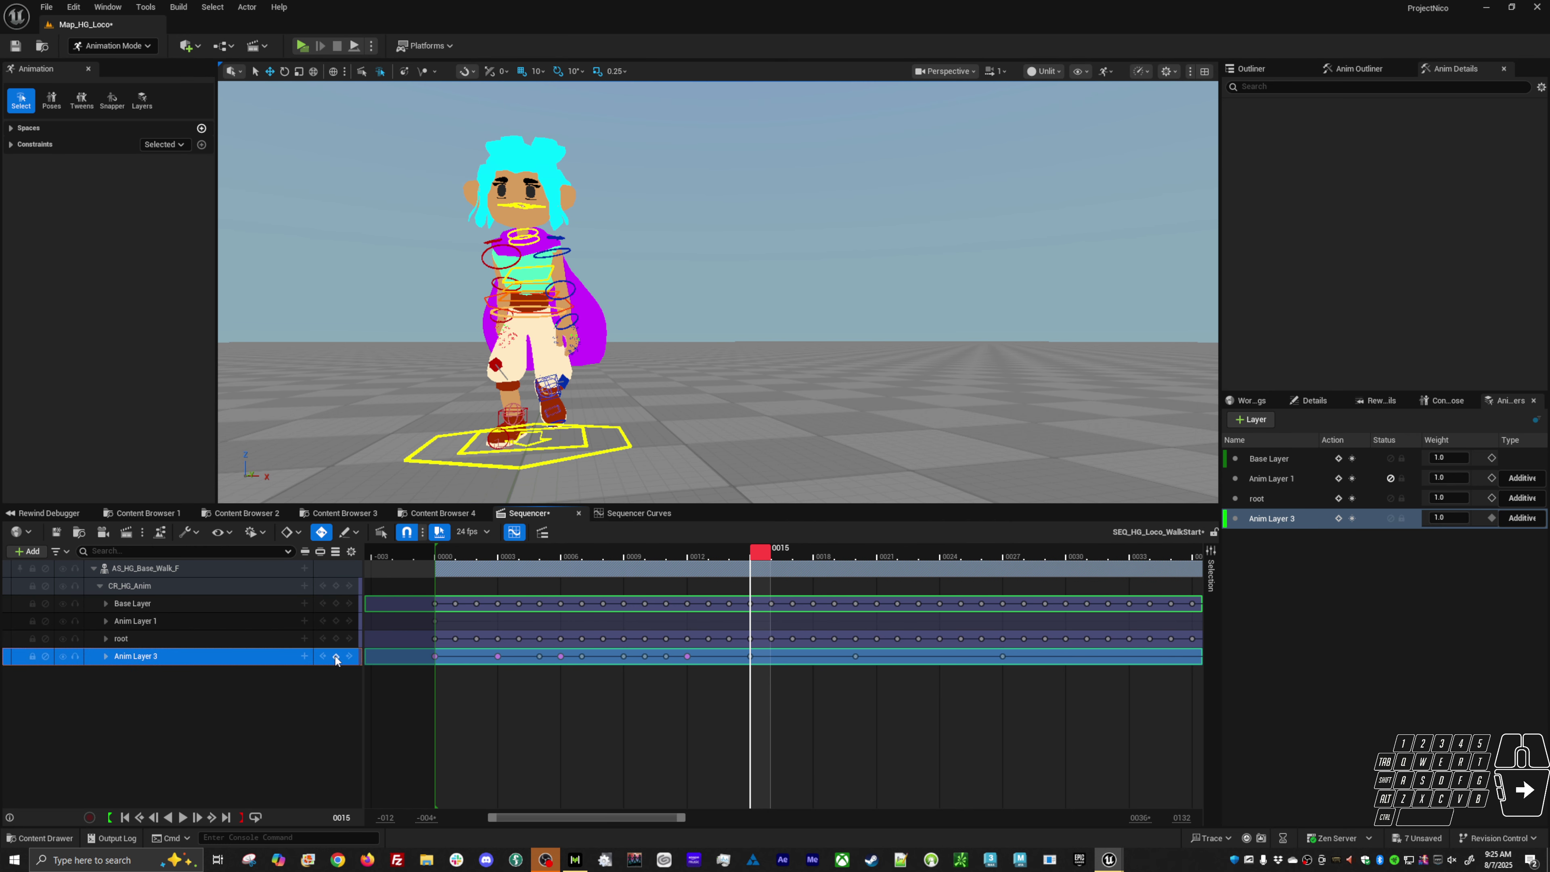
pyautogui.press('.')
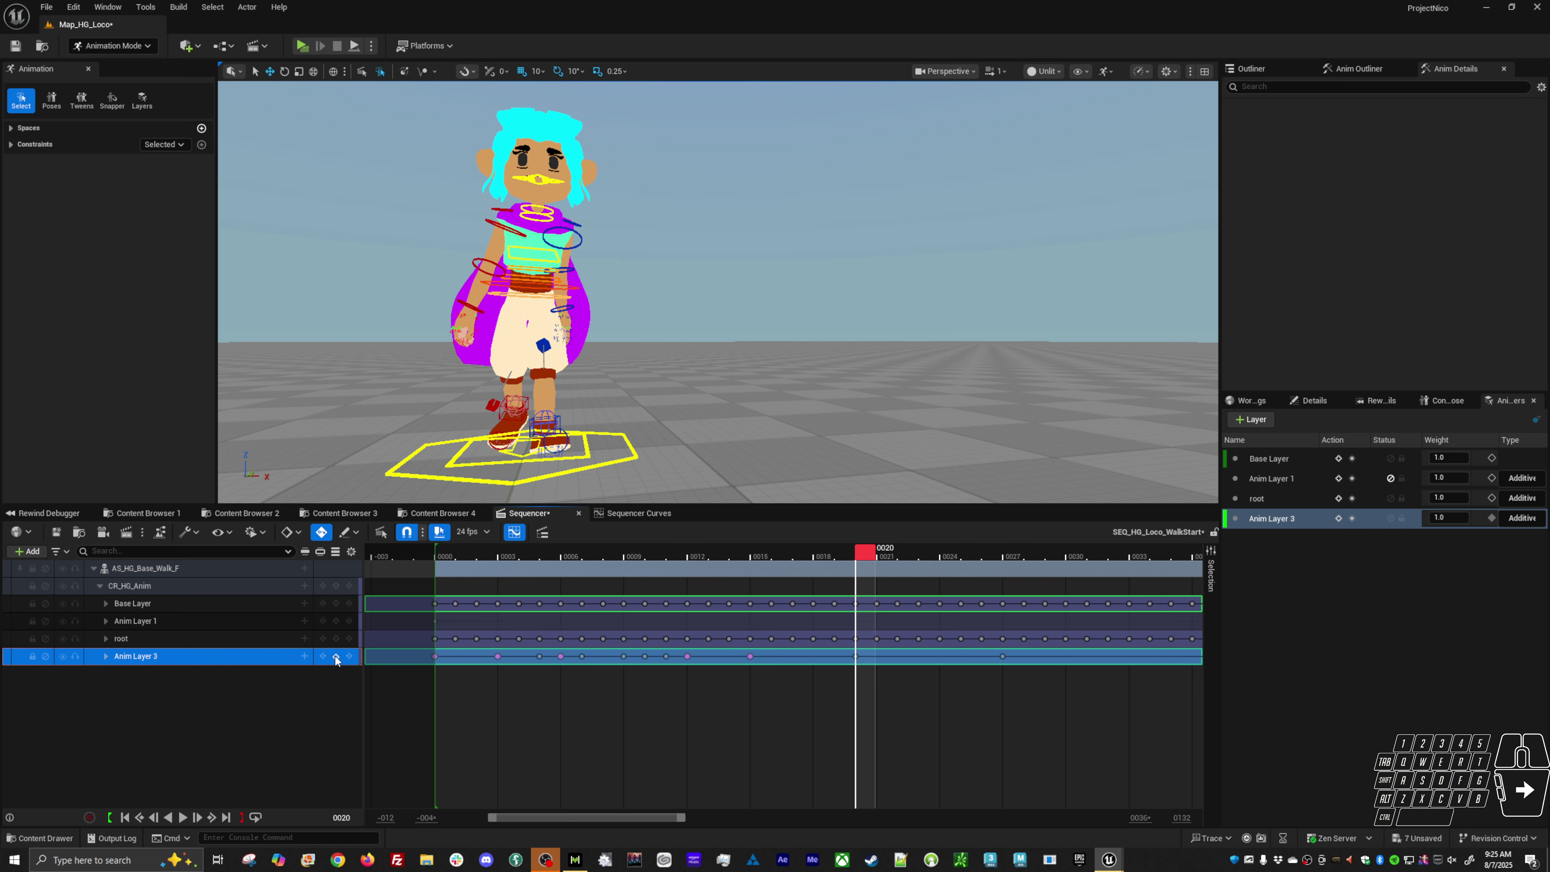
pyautogui.press('.')
pyautogui.click(335, 657)
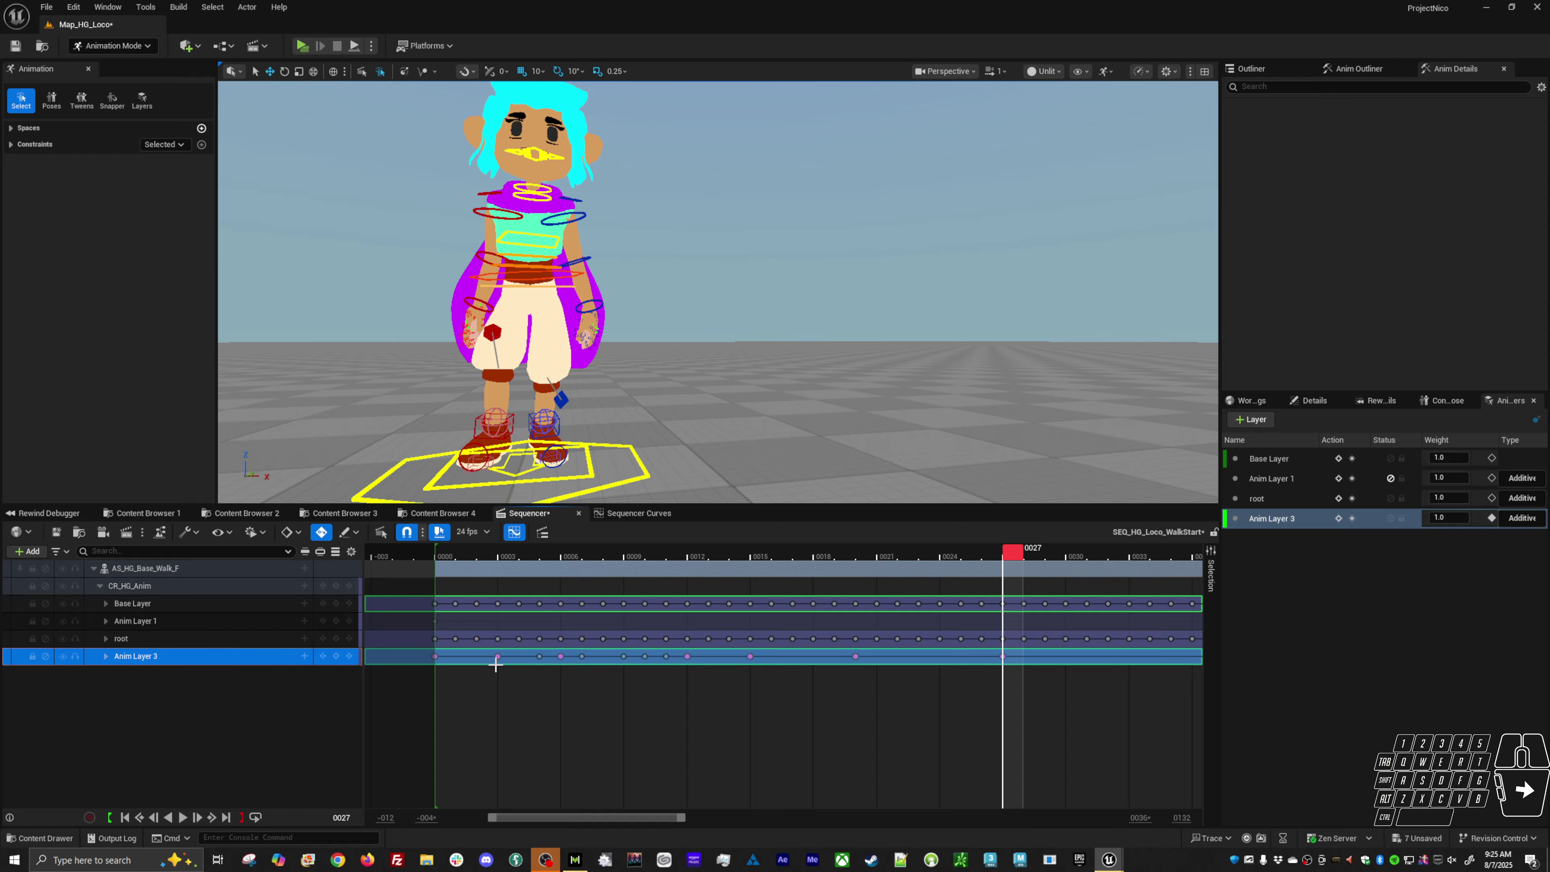
# Step: Save the walk-start level sequence and play it back from the front with the rig controls hidden
pyautogui.click(56, 532)
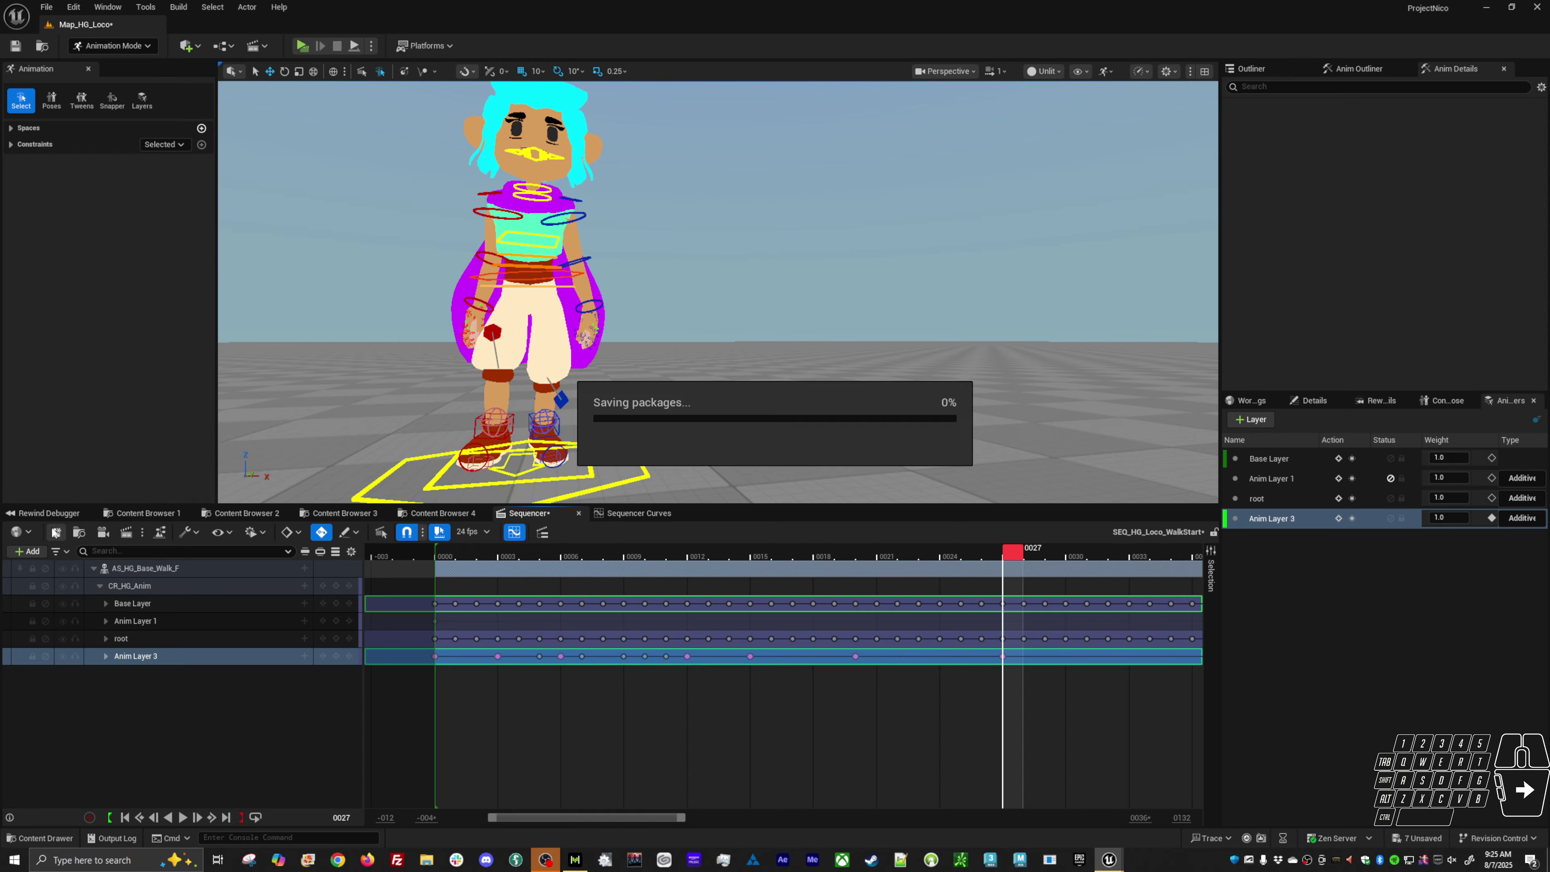
pyautogui.keyDown('alt'); pyautogui.moveTo(603, 474); pyautogui.dragTo(616, 470, button='right'); pyautogui.keyUp('alt')
pyautogui.keyDown('alt'); pyautogui.moveTo(707, 425); pyautogui.dragTo(680, 422, button='right'); pyautogui.keyUp('alt')
pyautogui.press('g')
pyautogui.press('space')
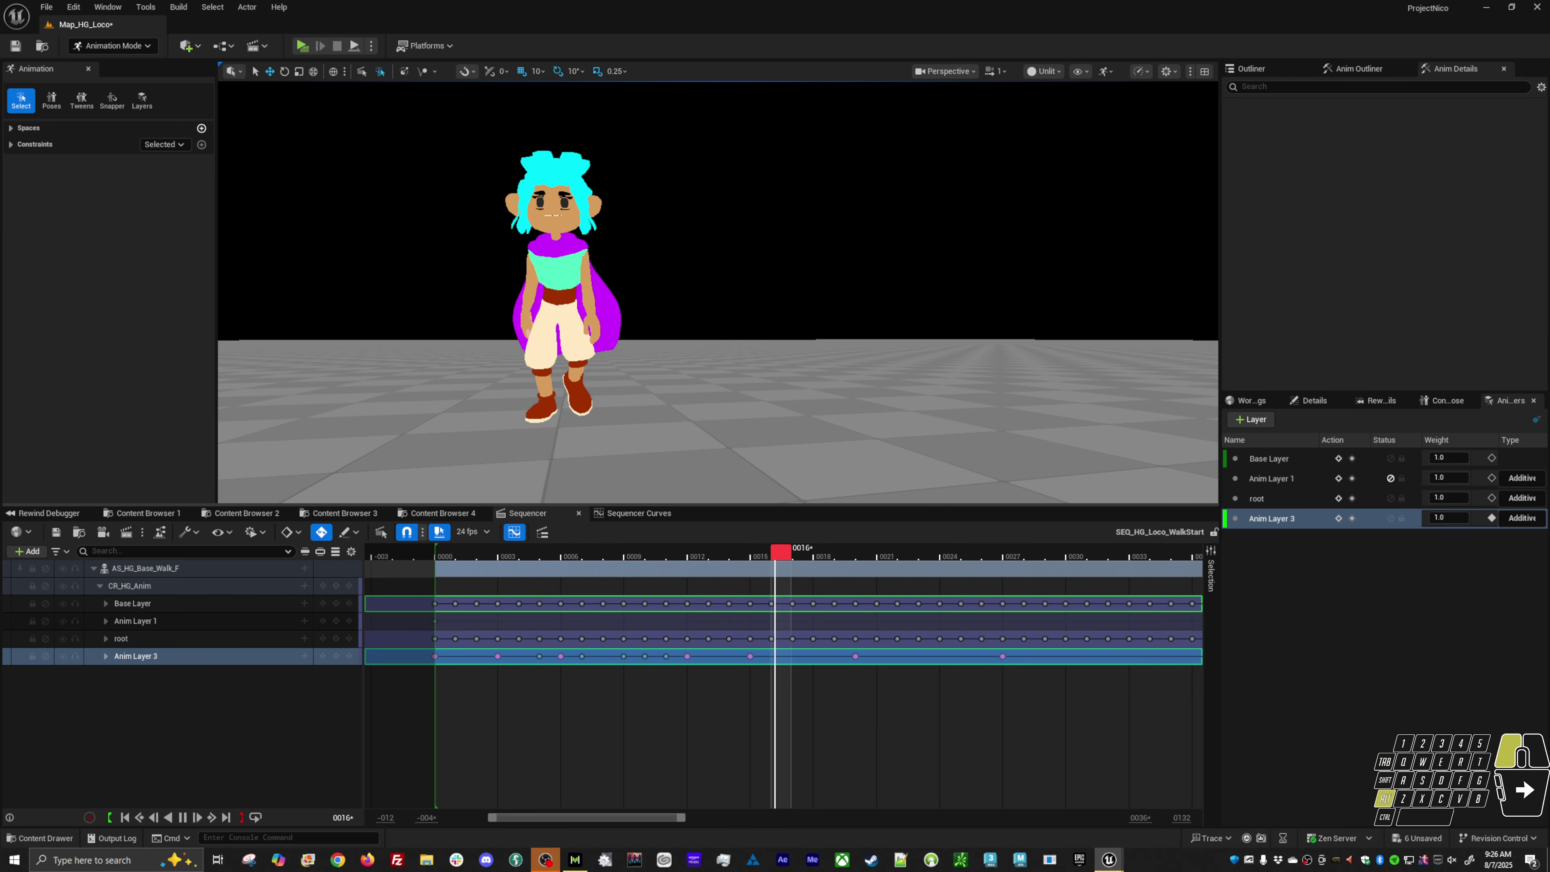
# Step: Stop playback, show the rig controls, select the body control and open its animation curves
pyautogui.press('space')
pyautogui.press('g')
pyautogui.click(599, 279)
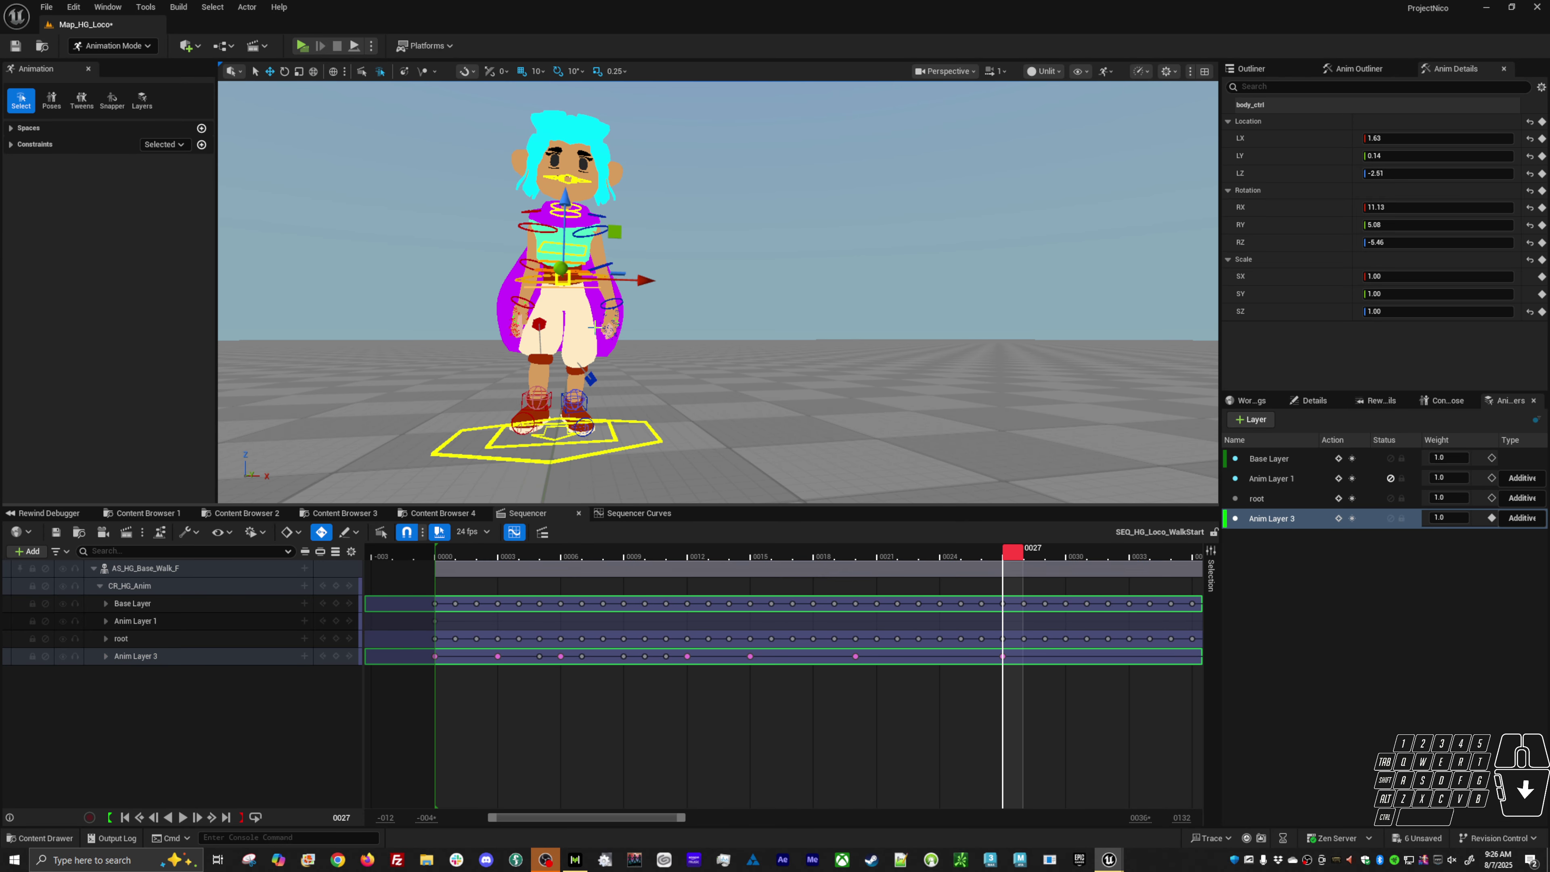
pyautogui.click(623, 513)
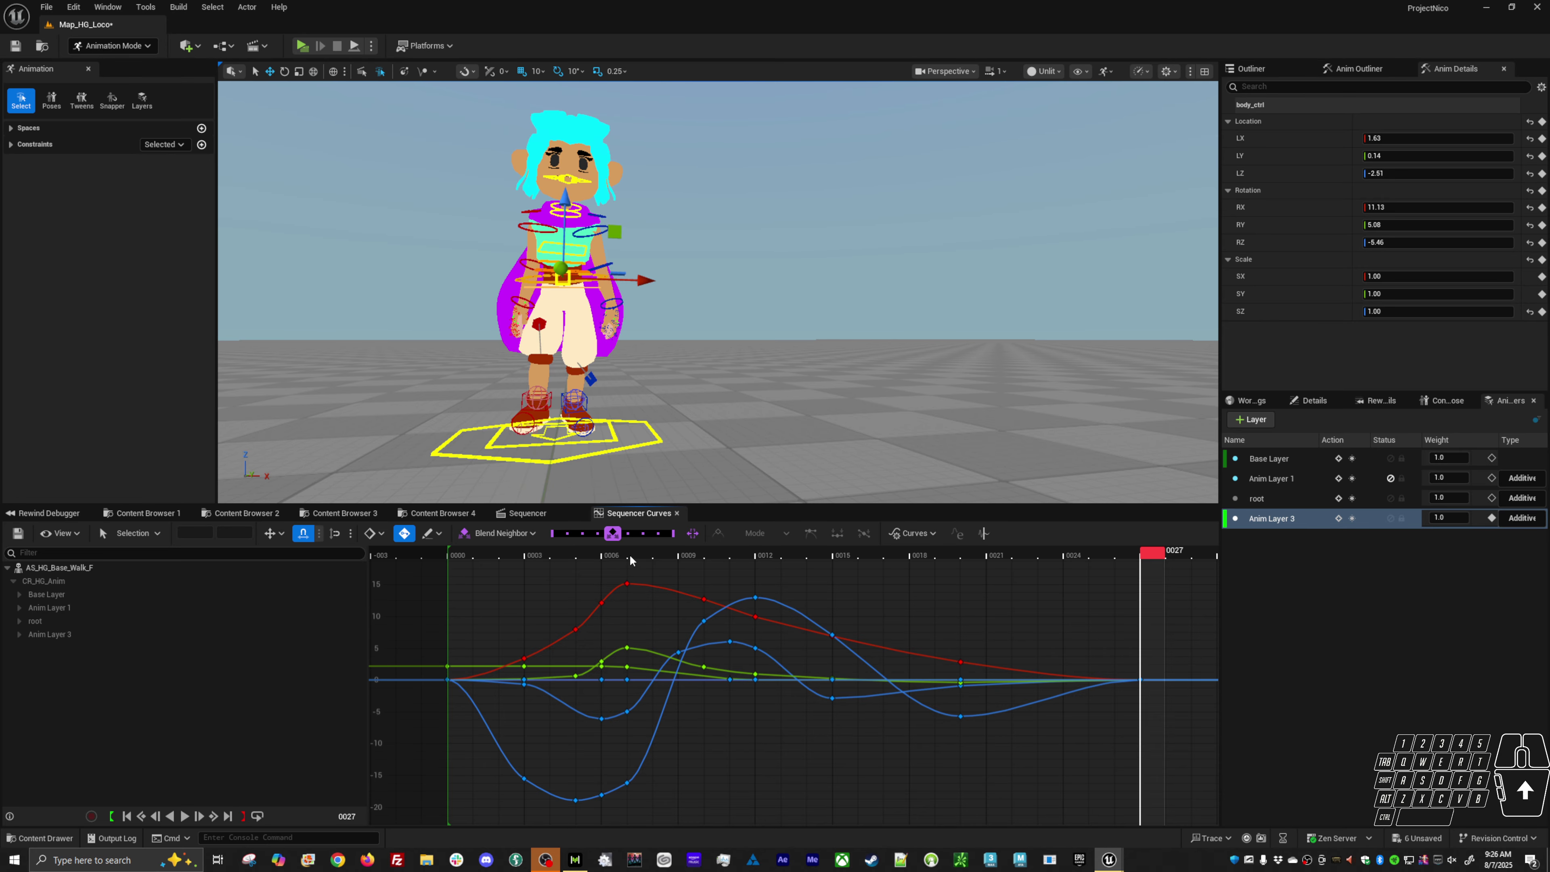
pyautogui.moveTo(630, 554); pyautogui.dragTo(719, 534)
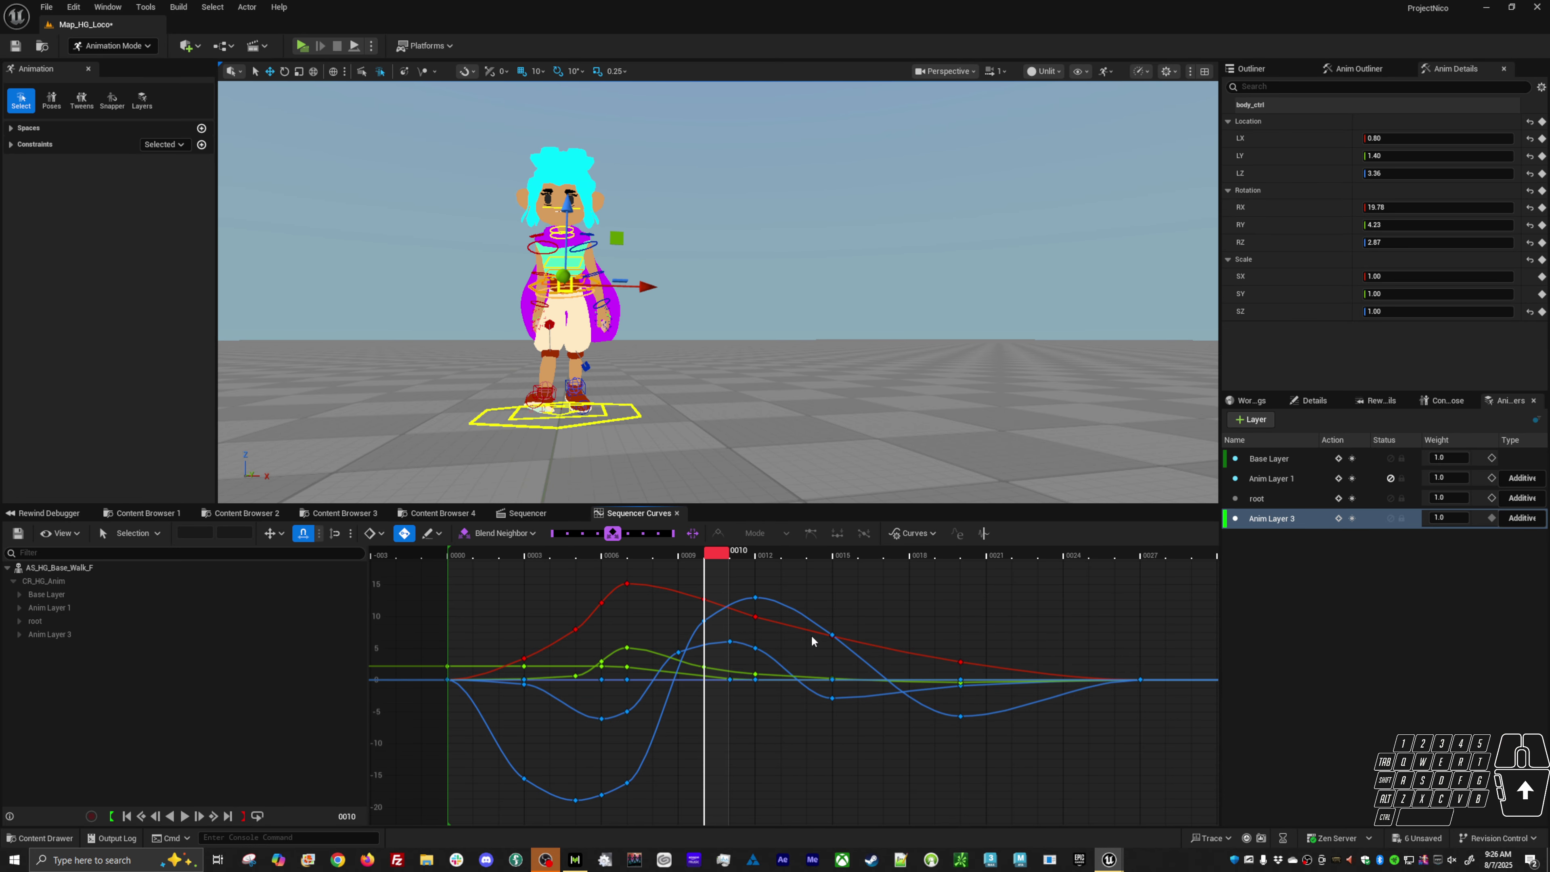
# Step: Isolate the body's RZ curve and lower its keys at frames 10 and 12 to about 2 and 8, then check playback
pyautogui.moveTo(752, 593); pyautogui.dragTo(737, 611)
pyautogui.moveTo(783, 554); pyautogui.dragTo(845, 554)
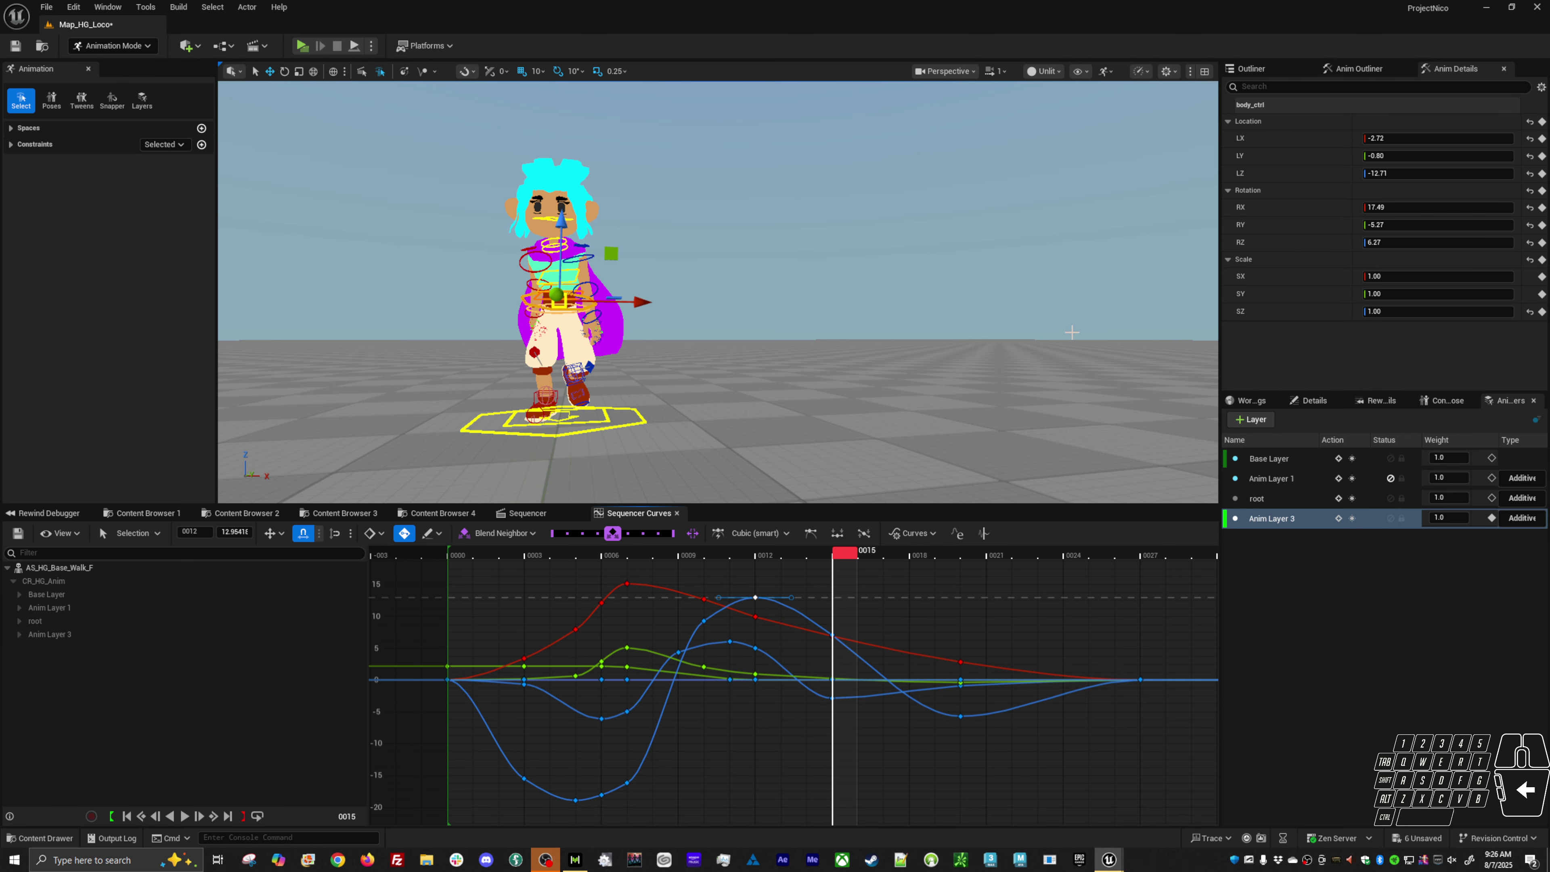
pyautogui.click(1282, 243)
pyautogui.moveTo(807, 580); pyautogui.dragTo(688, 635)
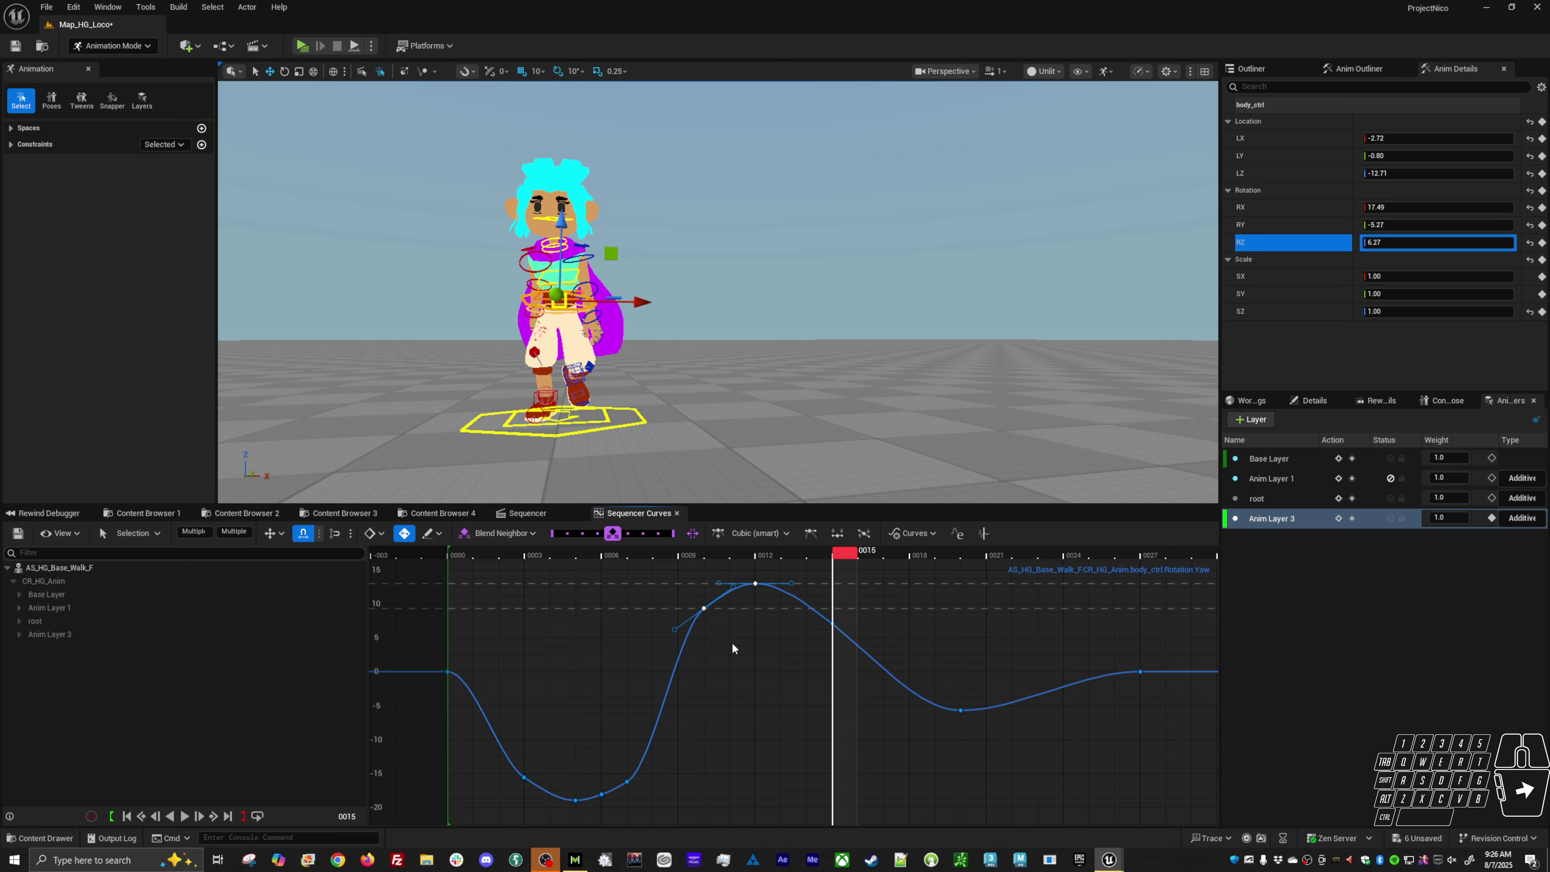
pyautogui.moveTo(781, 663)
pyautogui.keyDown('shift'); pyautogui.mouseDown(button='middle')
pyautogui.moveTo(788, 696)
pyautogui.moveTo(803, 688)
pyautogui.moveTo(810, 667)
pyautogui.moveTo(761, 693)
pyautogui.moveTo(786, 668)
pyautogui.mouseUp(button='middle'); pyautogui.keyUp('shift')
pyautogui.click(706, 651)
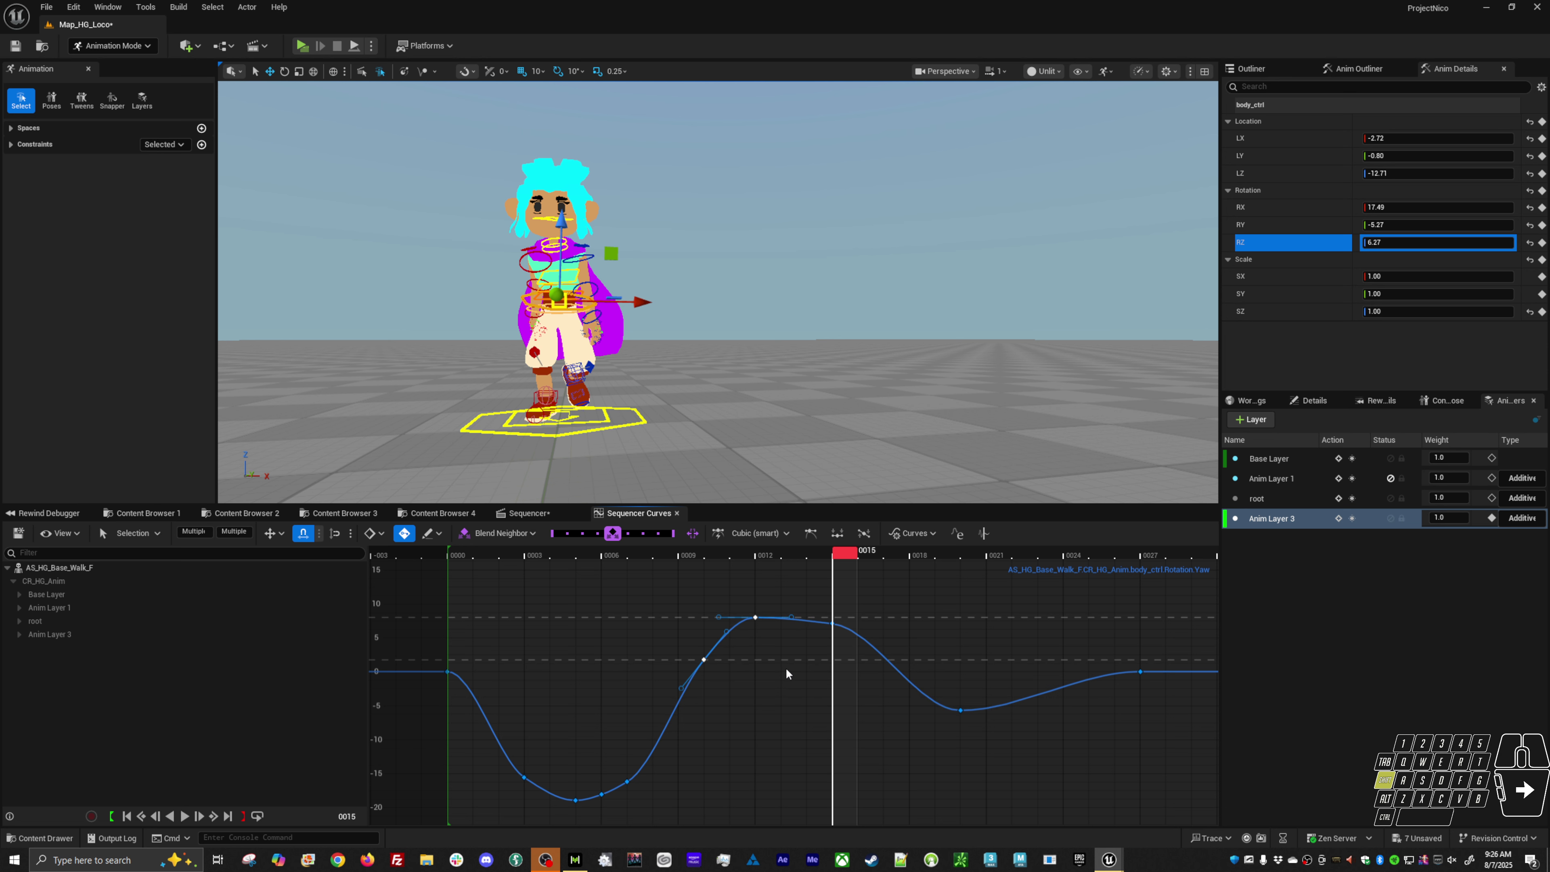
pyautogui.press('space')
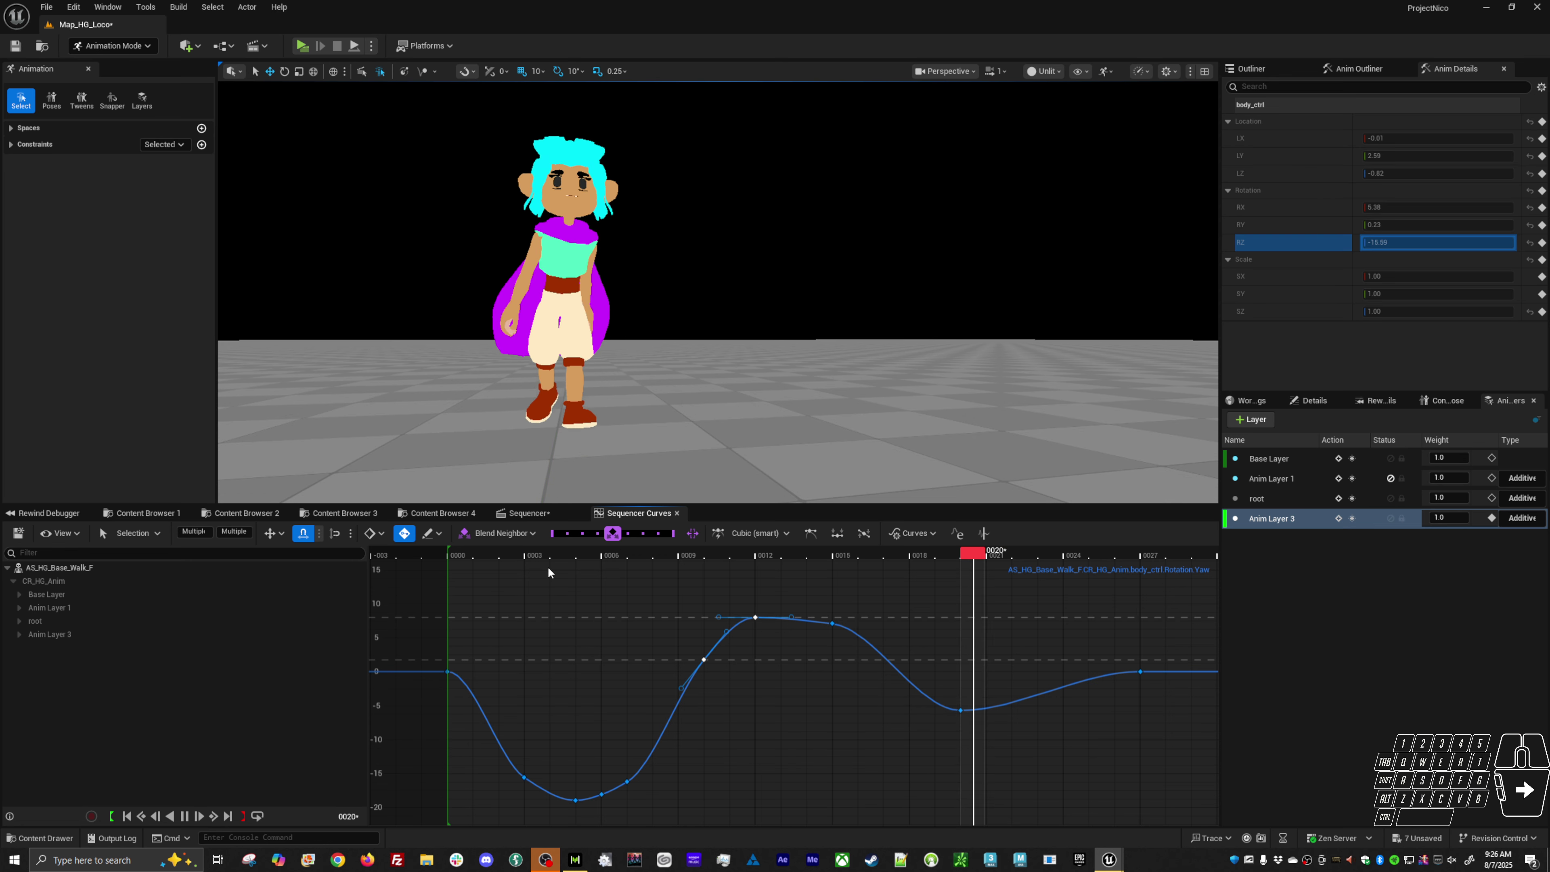
pyautogui.press('space')
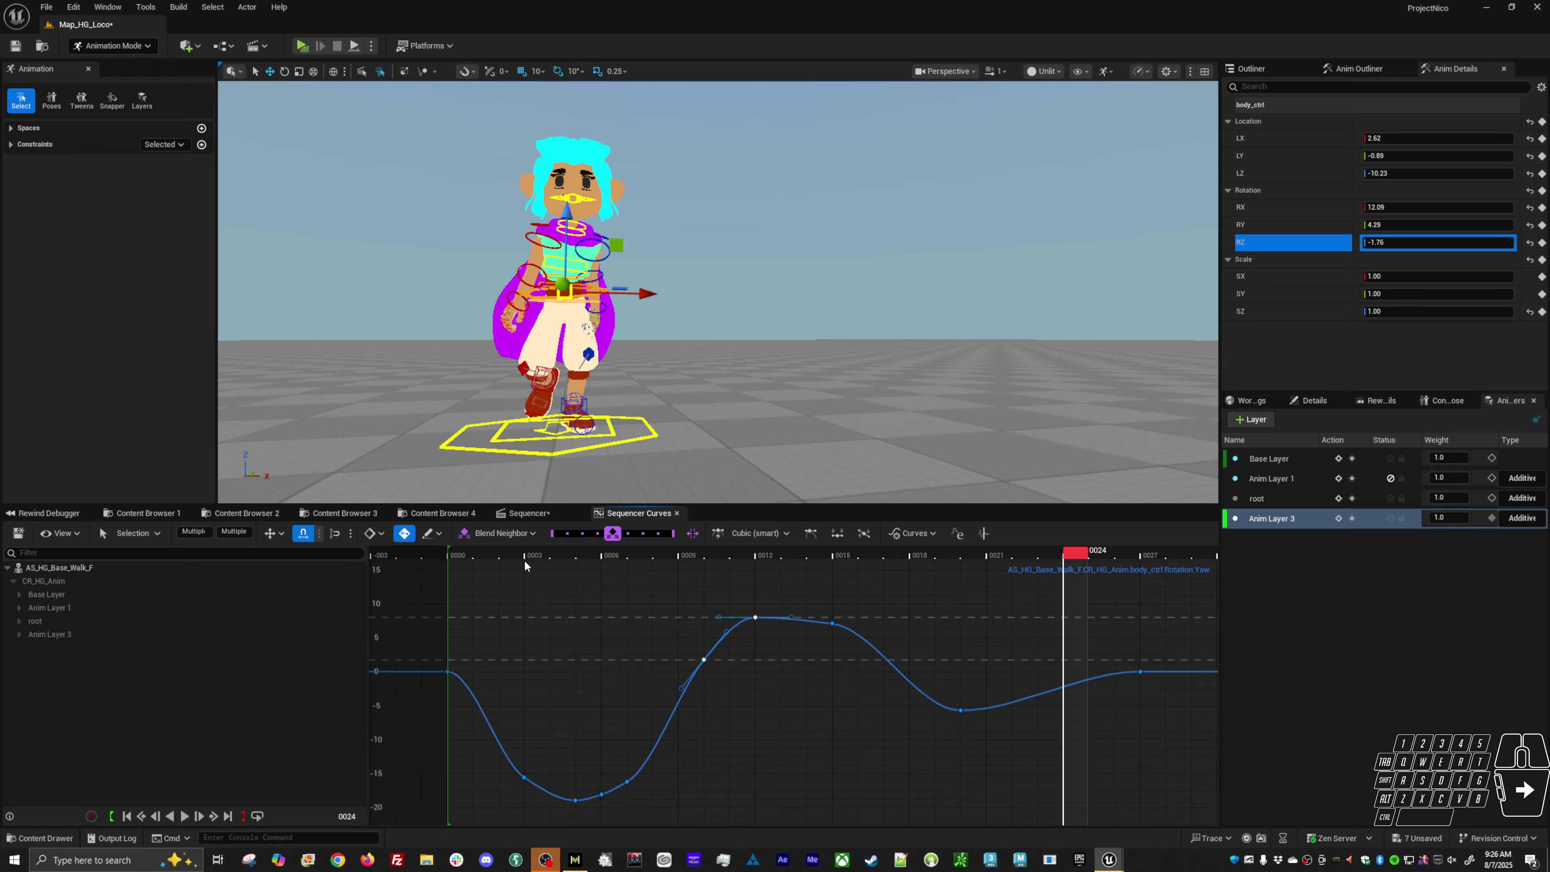
pyautogui.moveTo(524, 560); pyautogui.dragTo(637, 557)
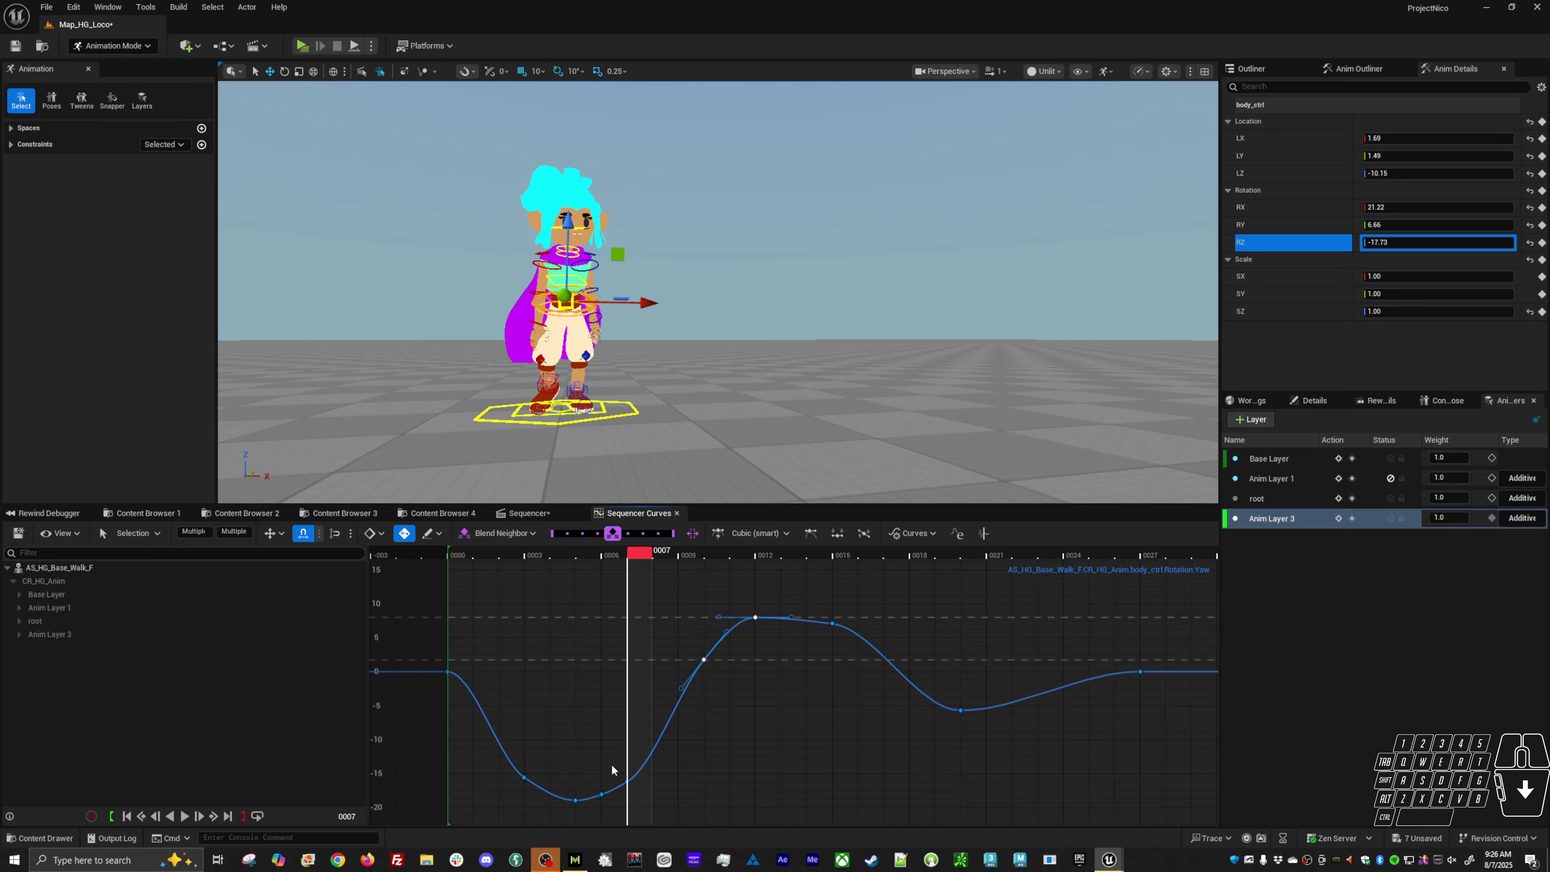
pyautogui.moveTo(651, 799); pyautogui.dragTo(653, 800)
pyautogui.keyDown('shift'); pyautogui.moveTo(683, 772); pyautogui.dragTo(694, 734, button='middle'); pyautogui.keyUp('shift')
pyautogui.hotkey('ctrl', 'z')
pyautogui.moveTo(501, 721); pyautogui.dragTo(619, 788)
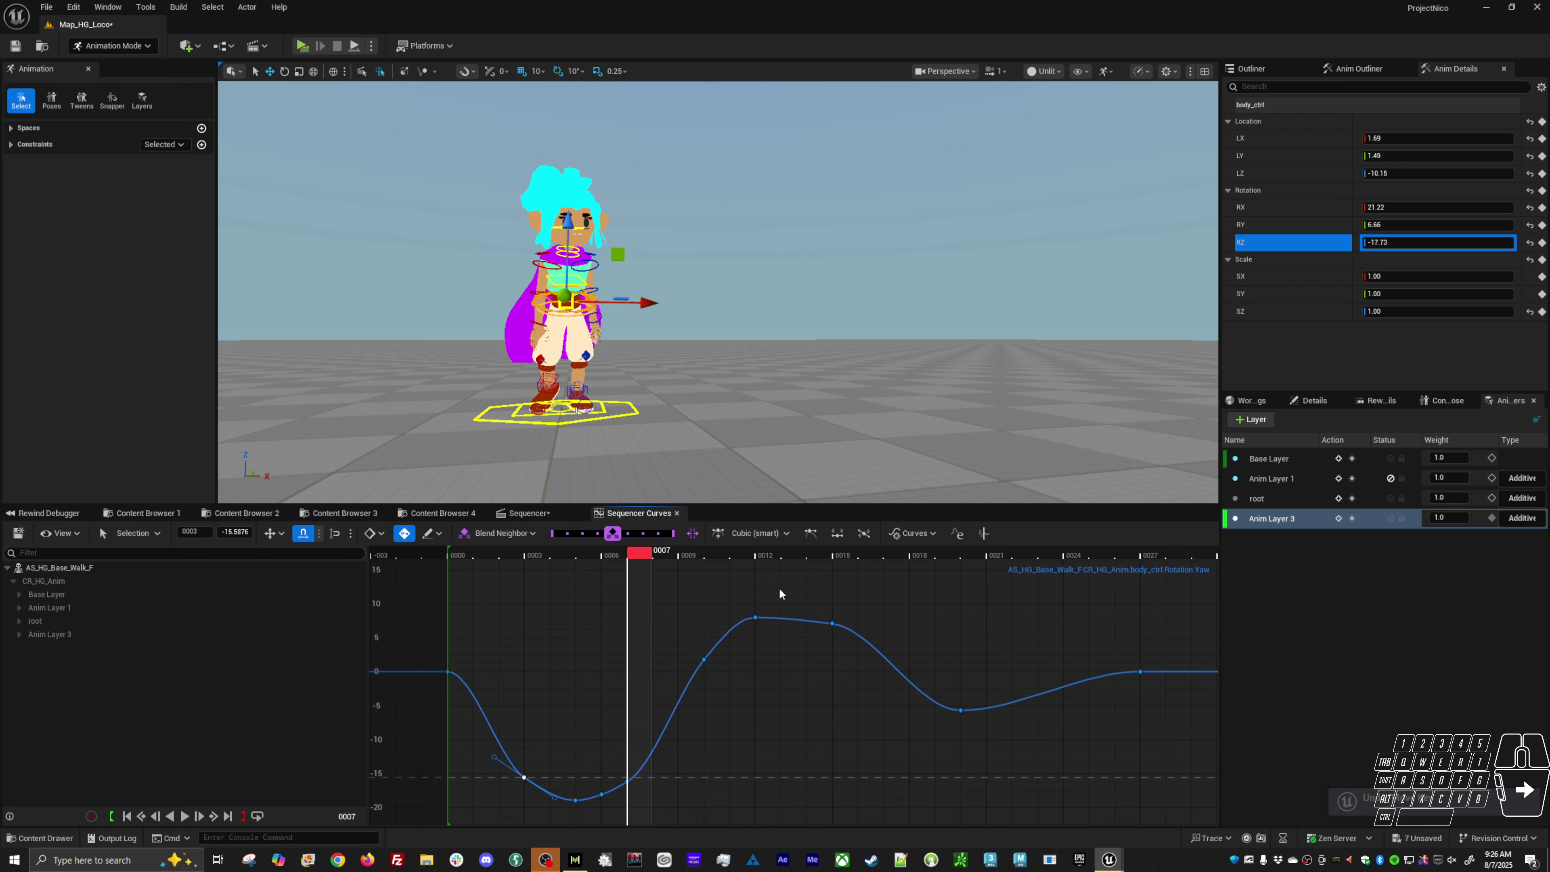
# Step: Scale the RZ keys from frames 0 to 7 vertically around 0, bringing the lower bound to about -7.77
pyautogui.moveTo(779, 587); pyautogui.dragTo(493, 813)
pyautogui.press('w')
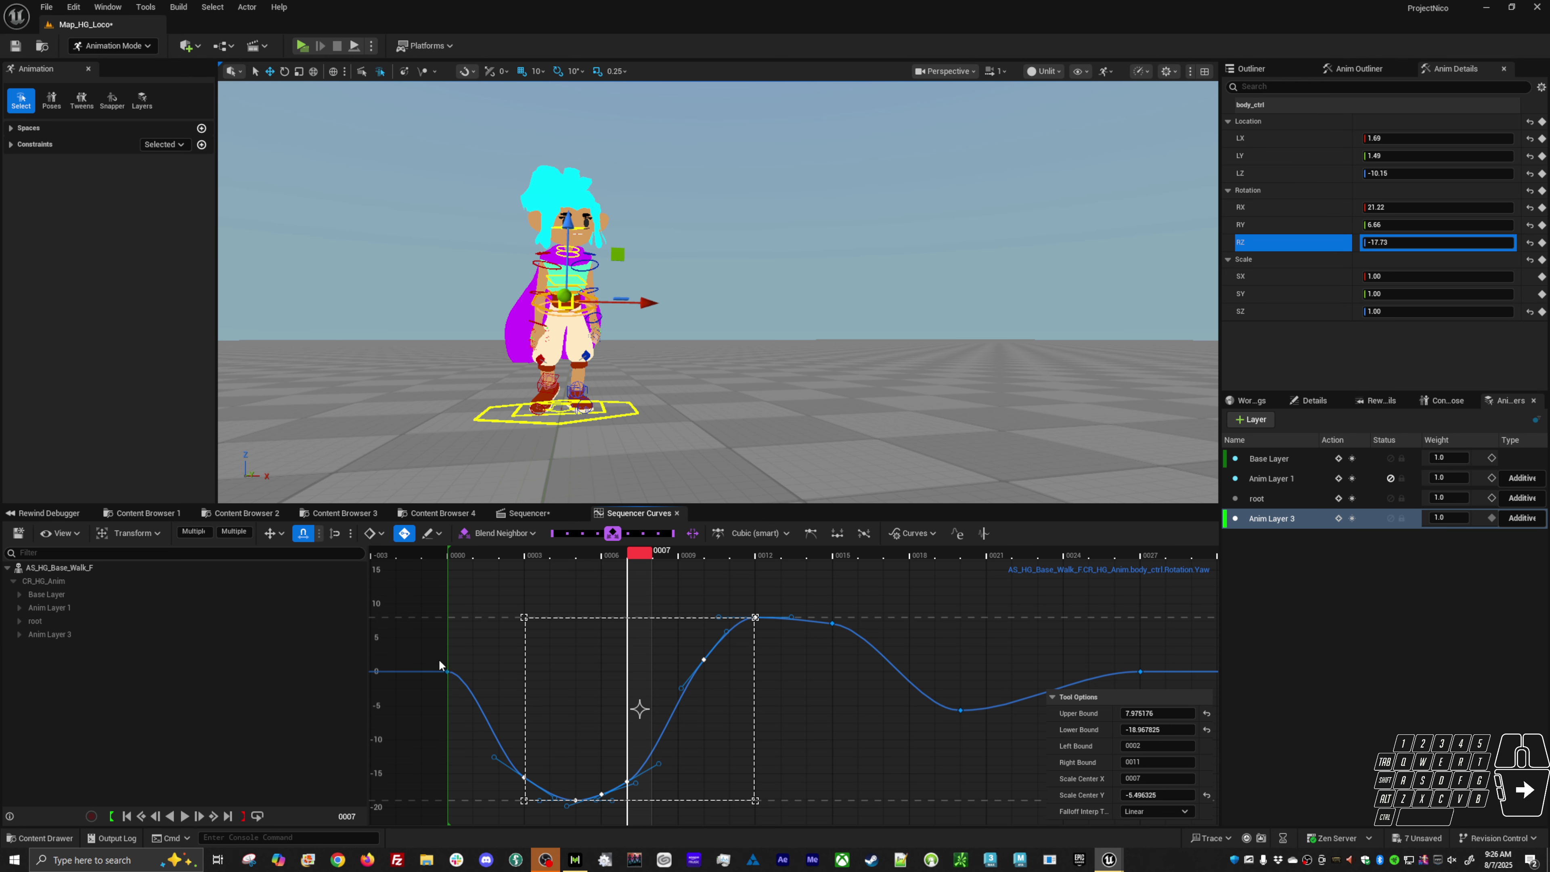
pyautogui.keyDown('shift'); pyautogui.moveTo(438, 660); pyautogui.dragTo(553, 684); pyautogui.keyUp('shift')
pyautogui.keyDown('alt'); pyautogui.moveTo(681, 600); pyautogui.dragTo(807, 662); pyautogui.keyUp('alt')
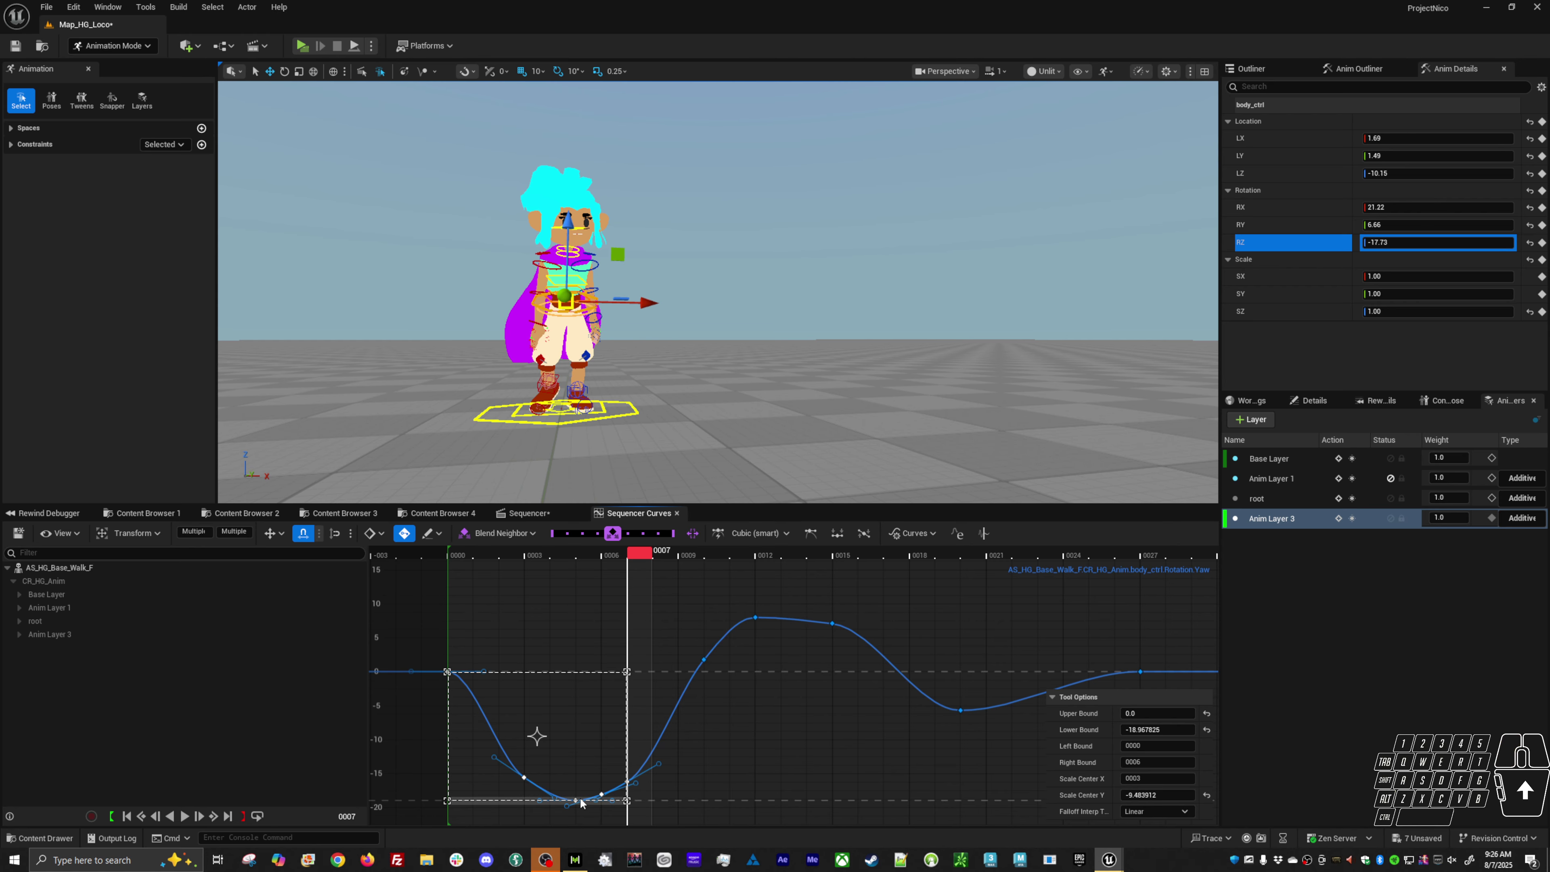
pyautogui.moveTo(546, 740); pyautogui.dragTo(539, 671)
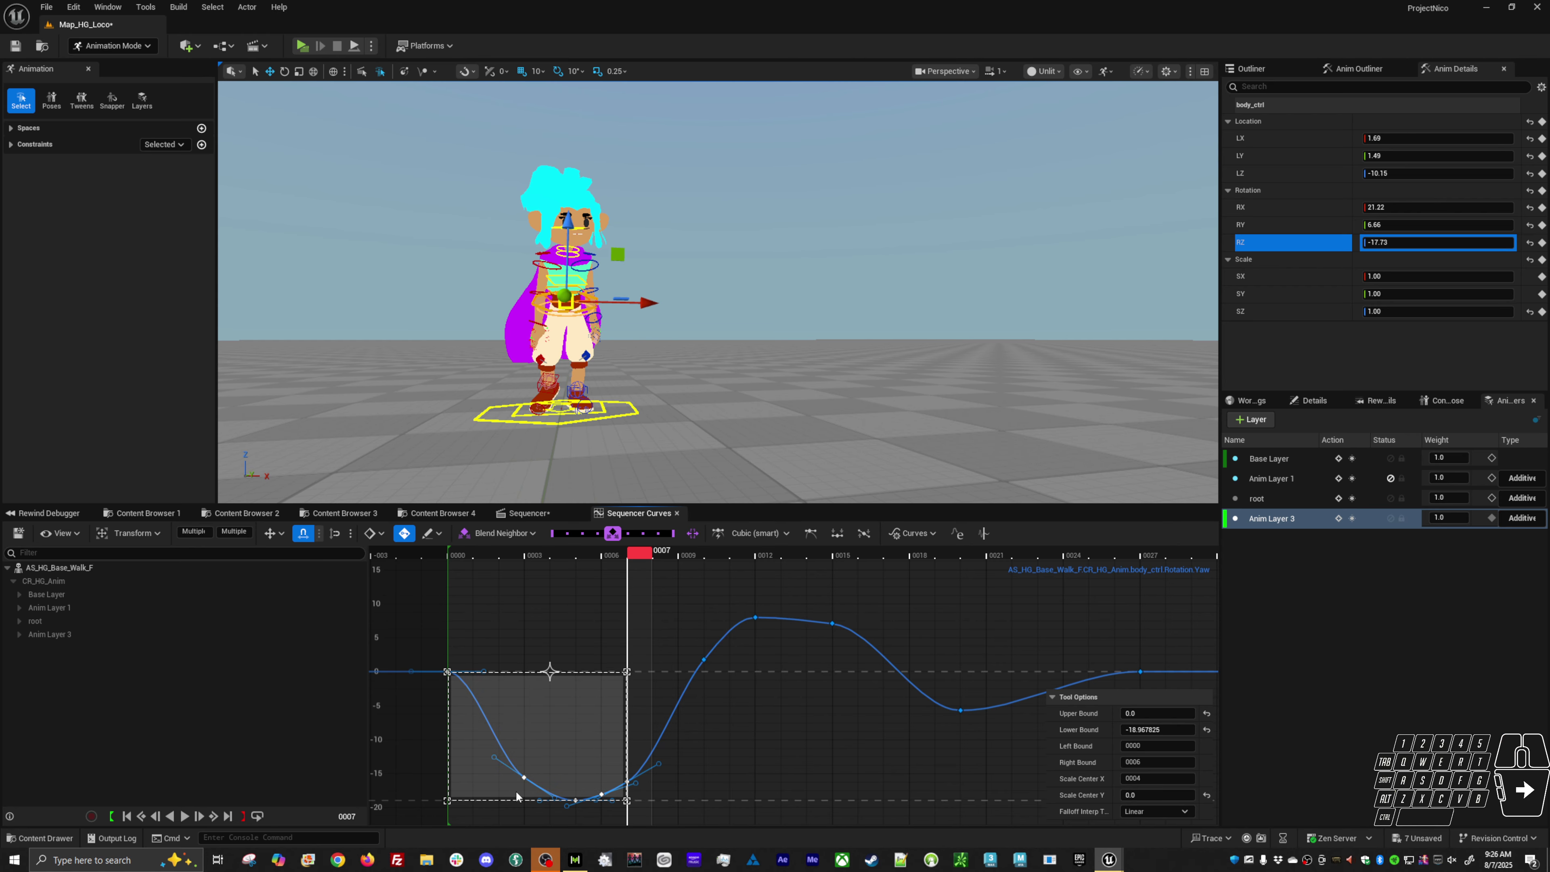
pyautogui.moveTo(523, 799); pyautogui.dragTo(539, 720)
# Step: Play back the walk start and scrub through frames 0 to 7 to examine the reduced body twist
pyautogui.click(459, 554)
pyautogui.hotkey('alt', 'v')
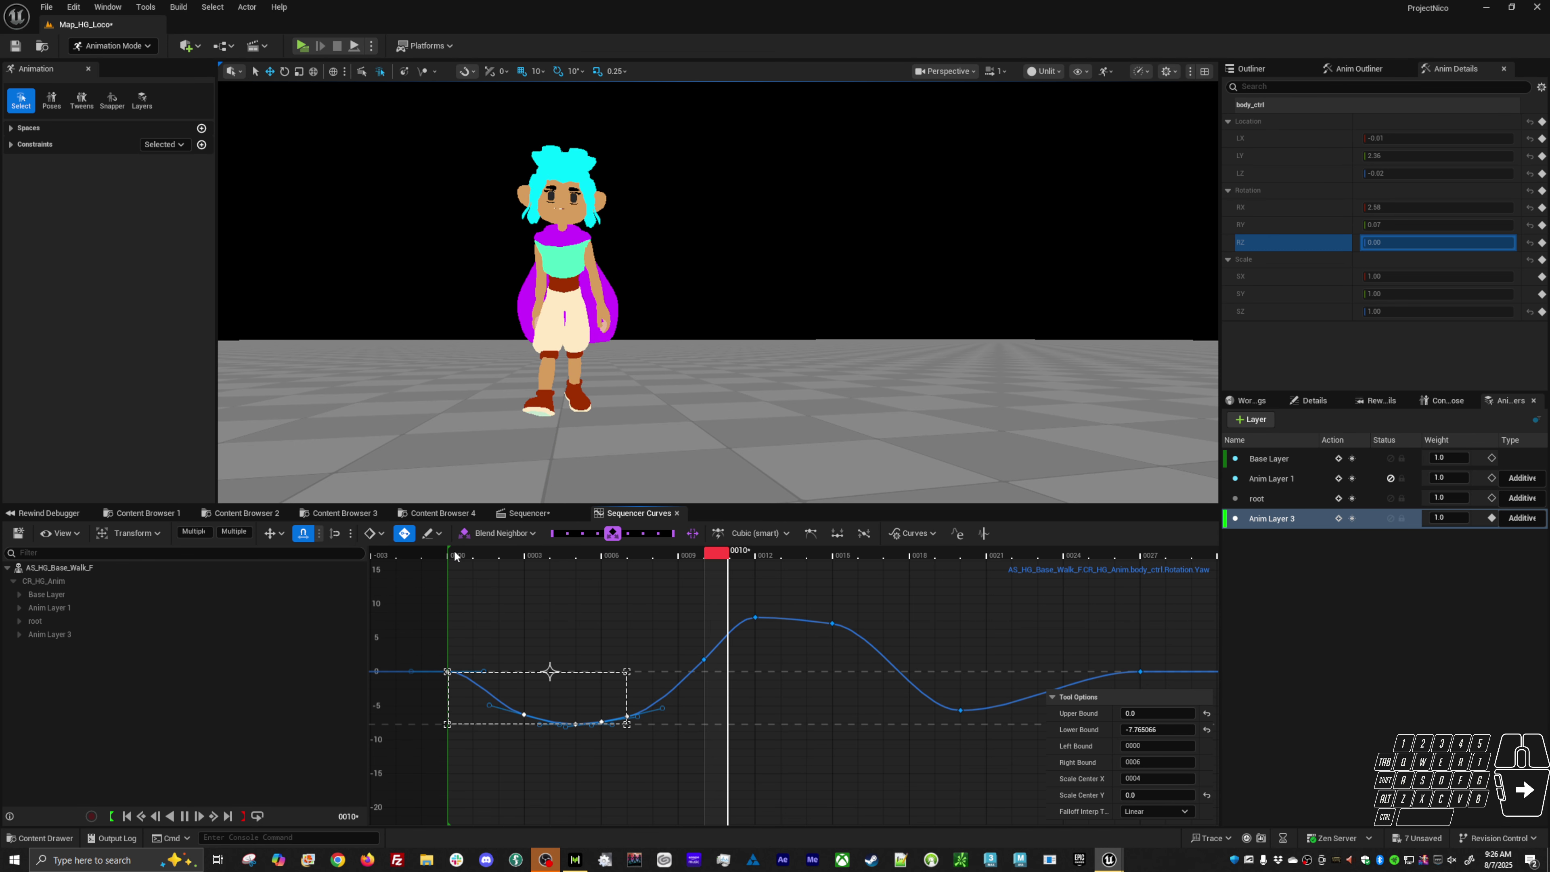
pyautogui.hotkey('alt', 'v')
pyautogui.moveTo(476, 560); pyautogui.dragTo(571, 559)
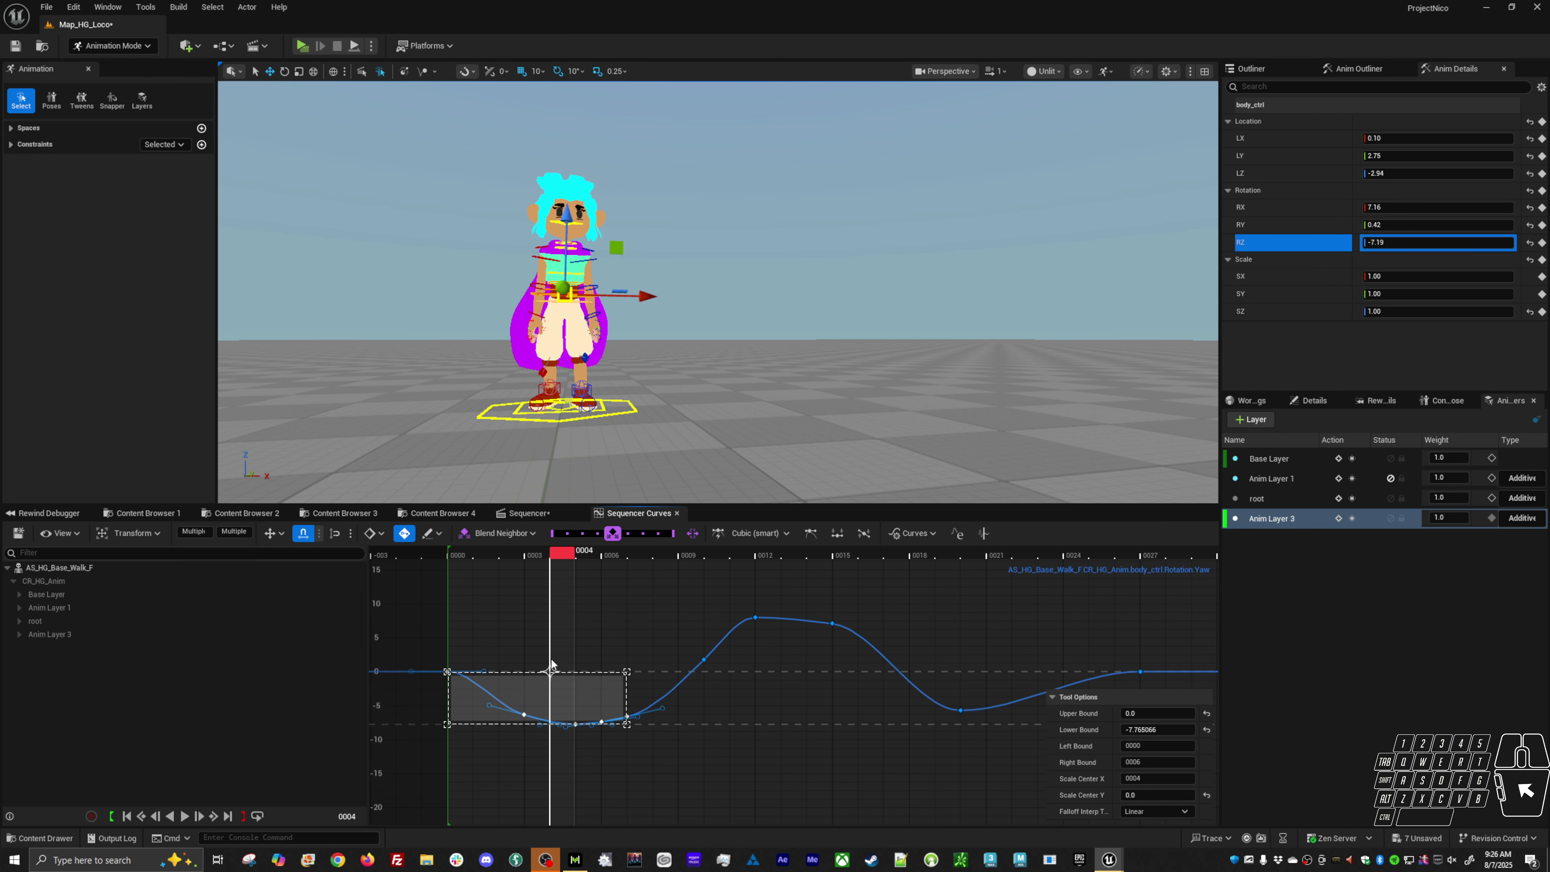
pyautogui.press('q')
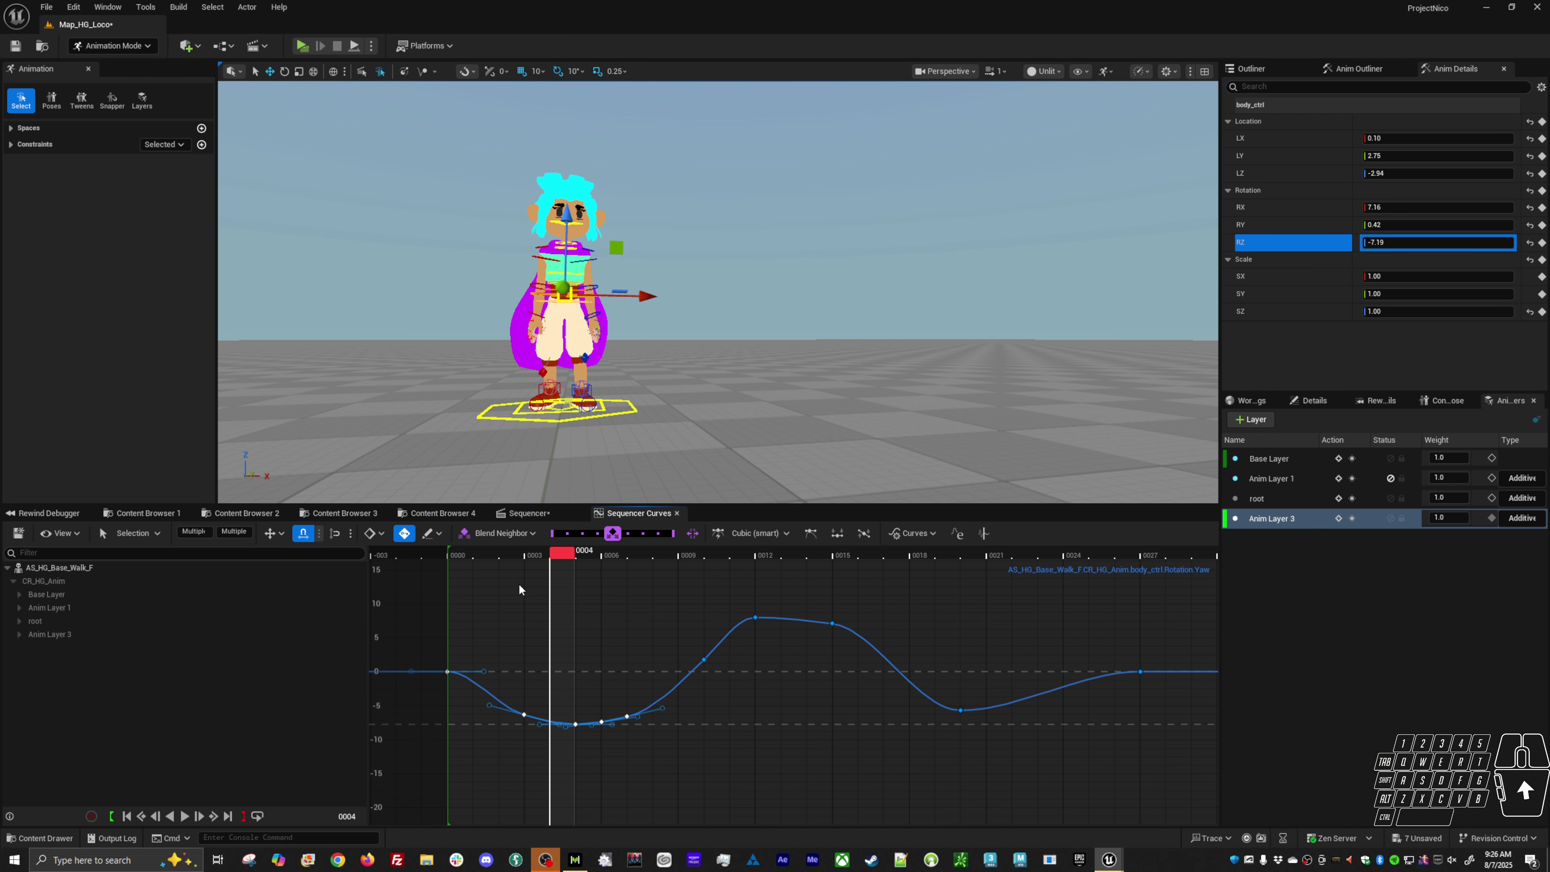
pyautogui.click(462, 554)
pyautogui.hotkey('alt', 'v')
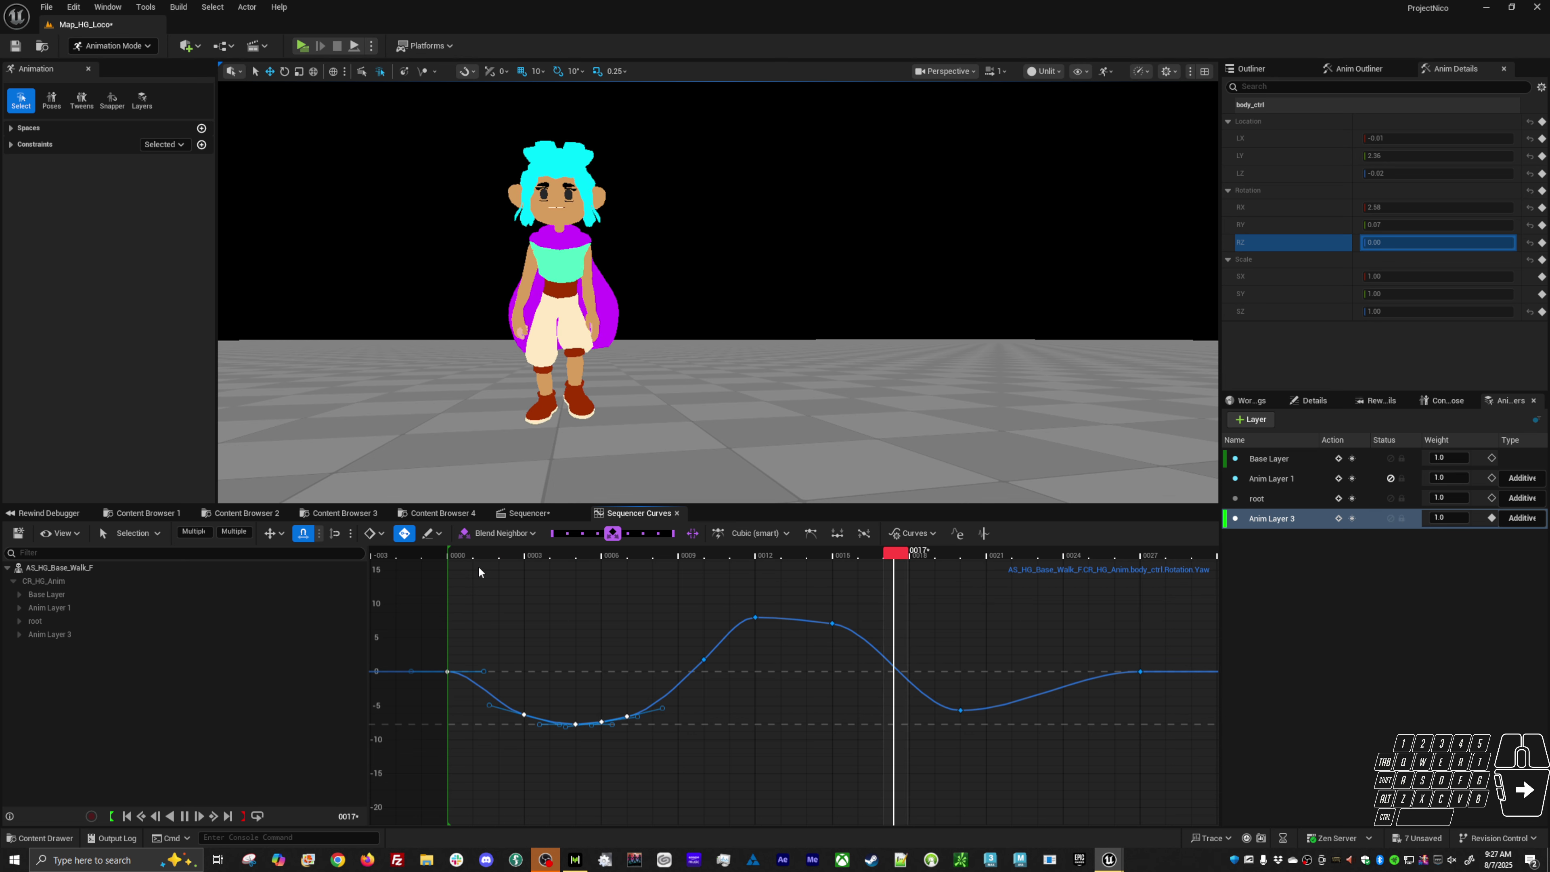
pyautogui.press('space')
pyautogui.moveTo(549, 555); pyautogui.dragTo(631, 558)
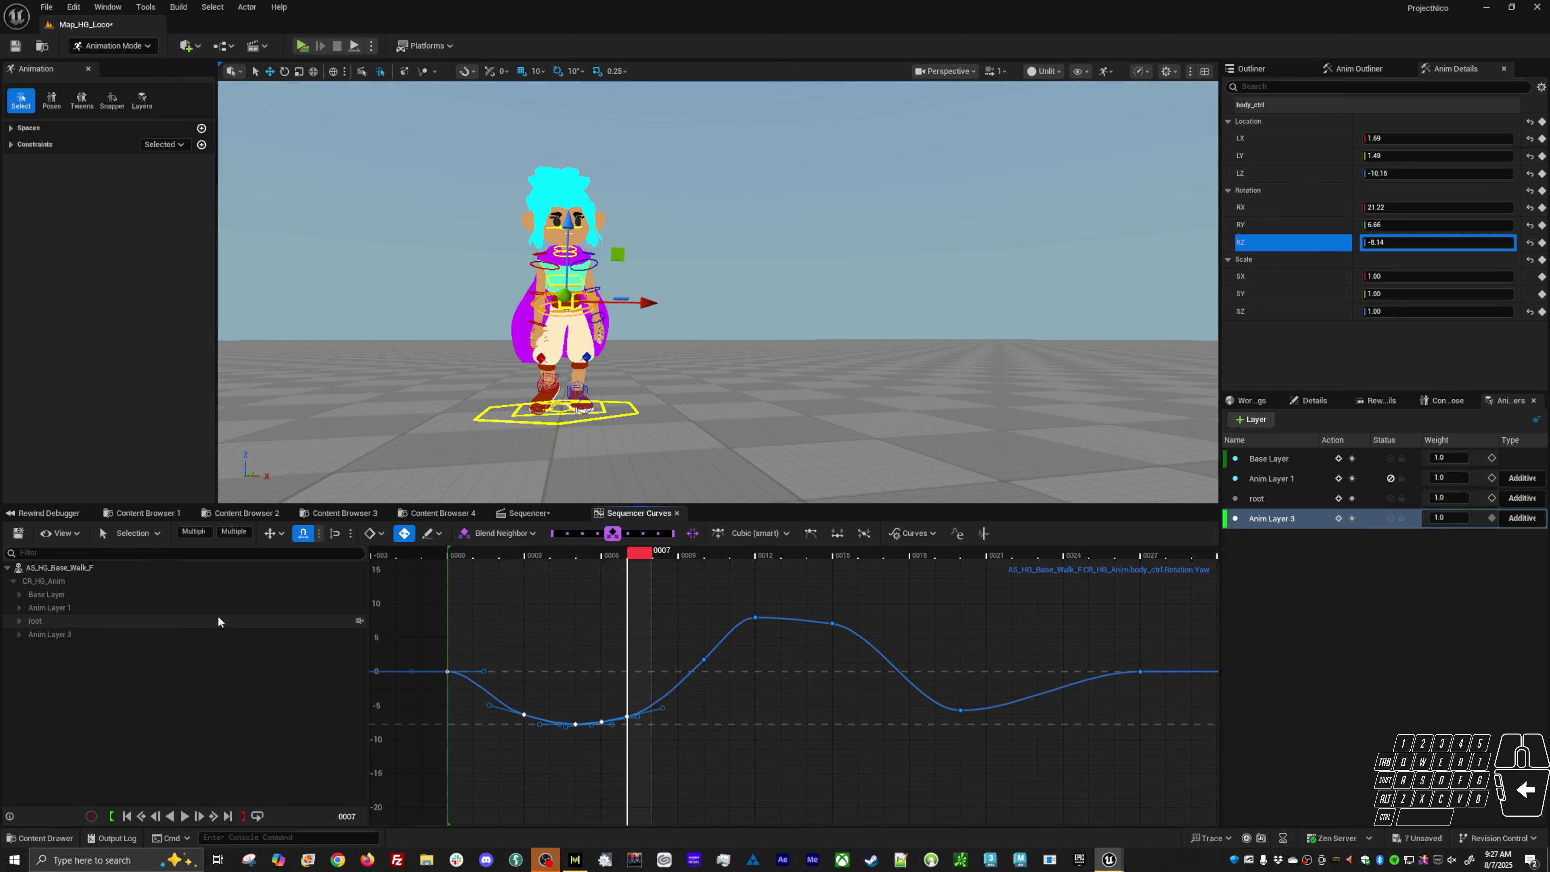
# Step: Isolate the body's RY curve and lower its keys at frames 6 and 7 to about 1 and 1.5
pyautogui.click(1260, 224)
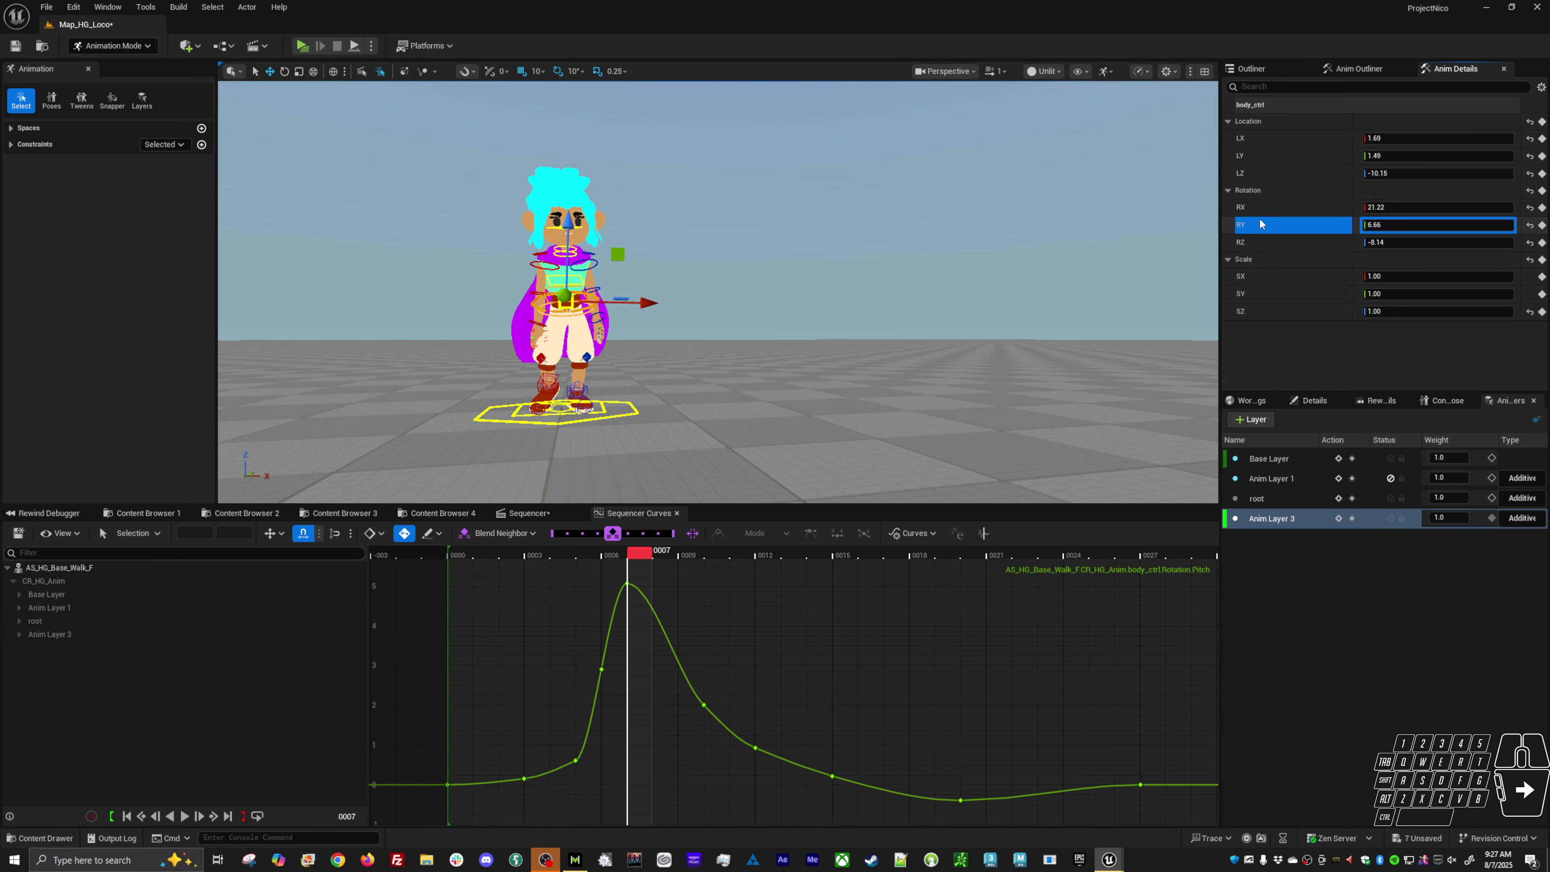
pyautogui.click(1269, 206)
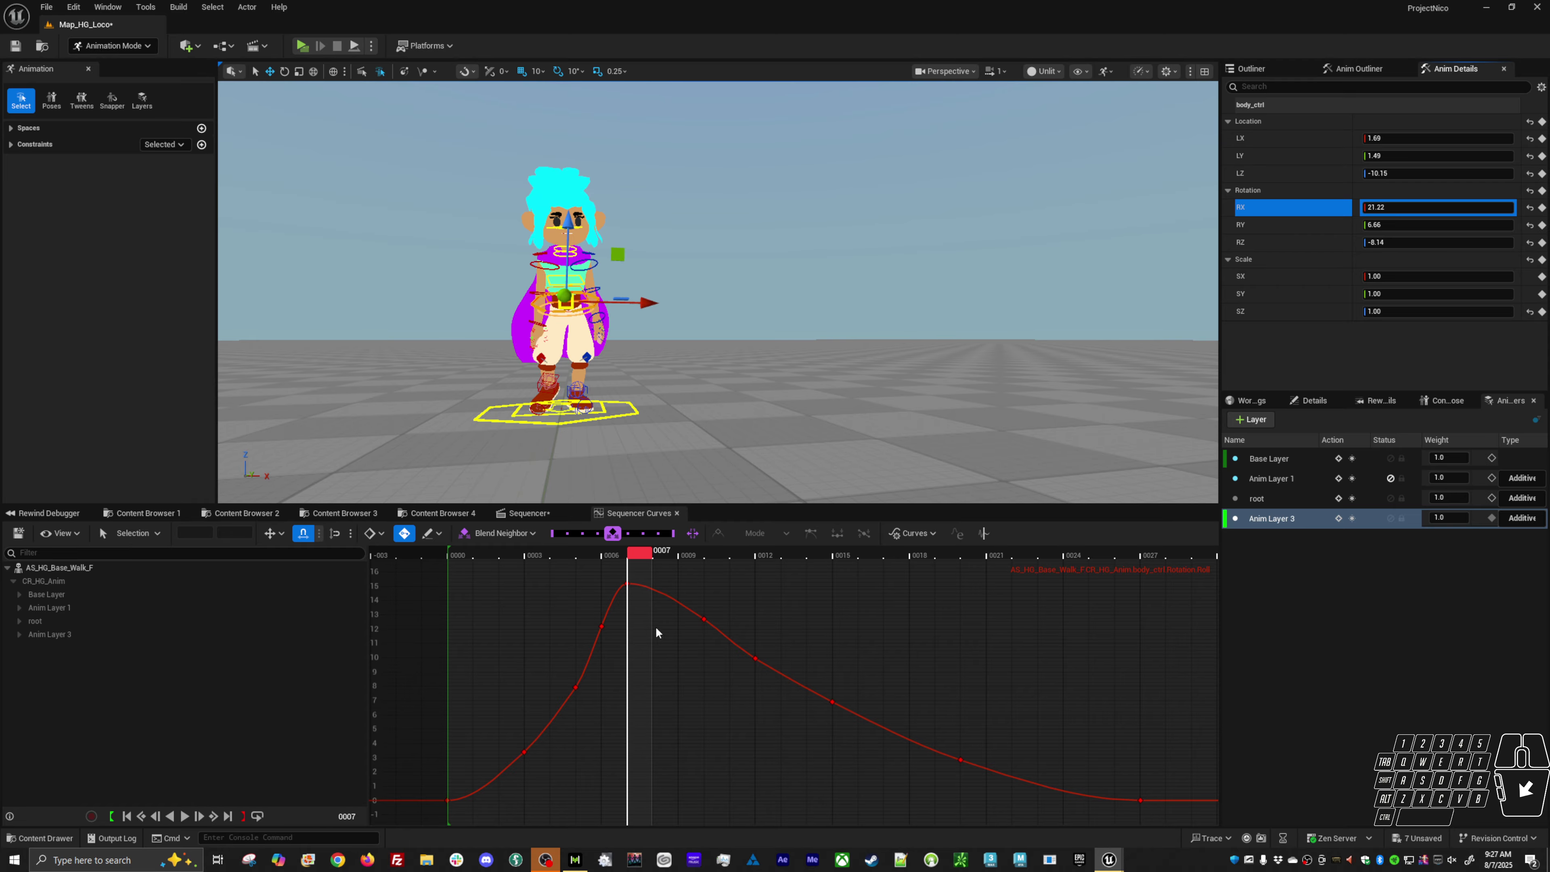
pyautogui.press('e')
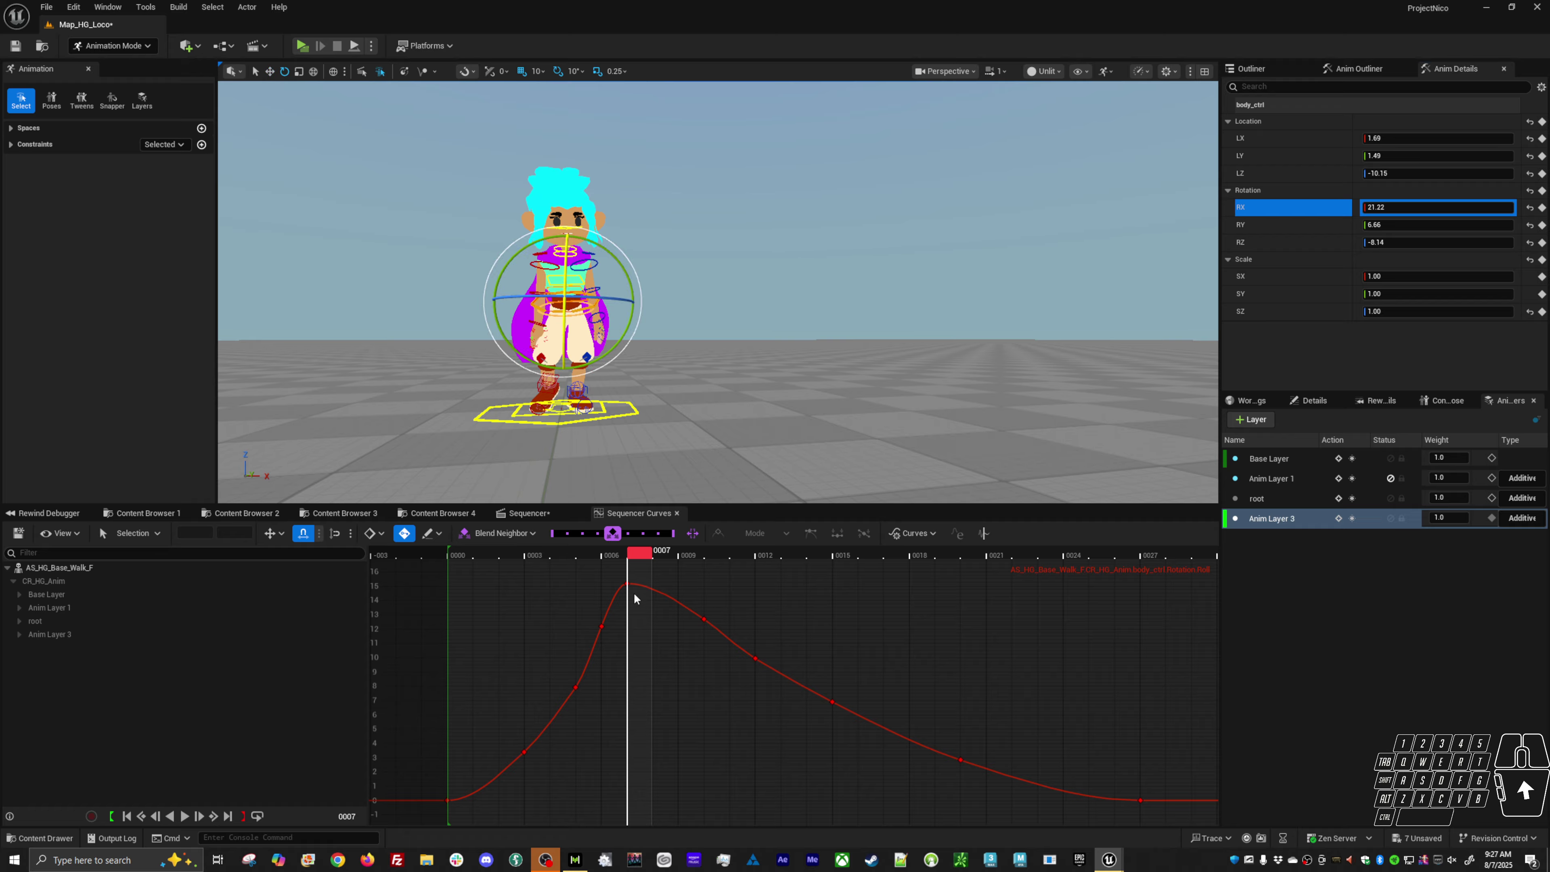
pyautogui.click(1280, 224)
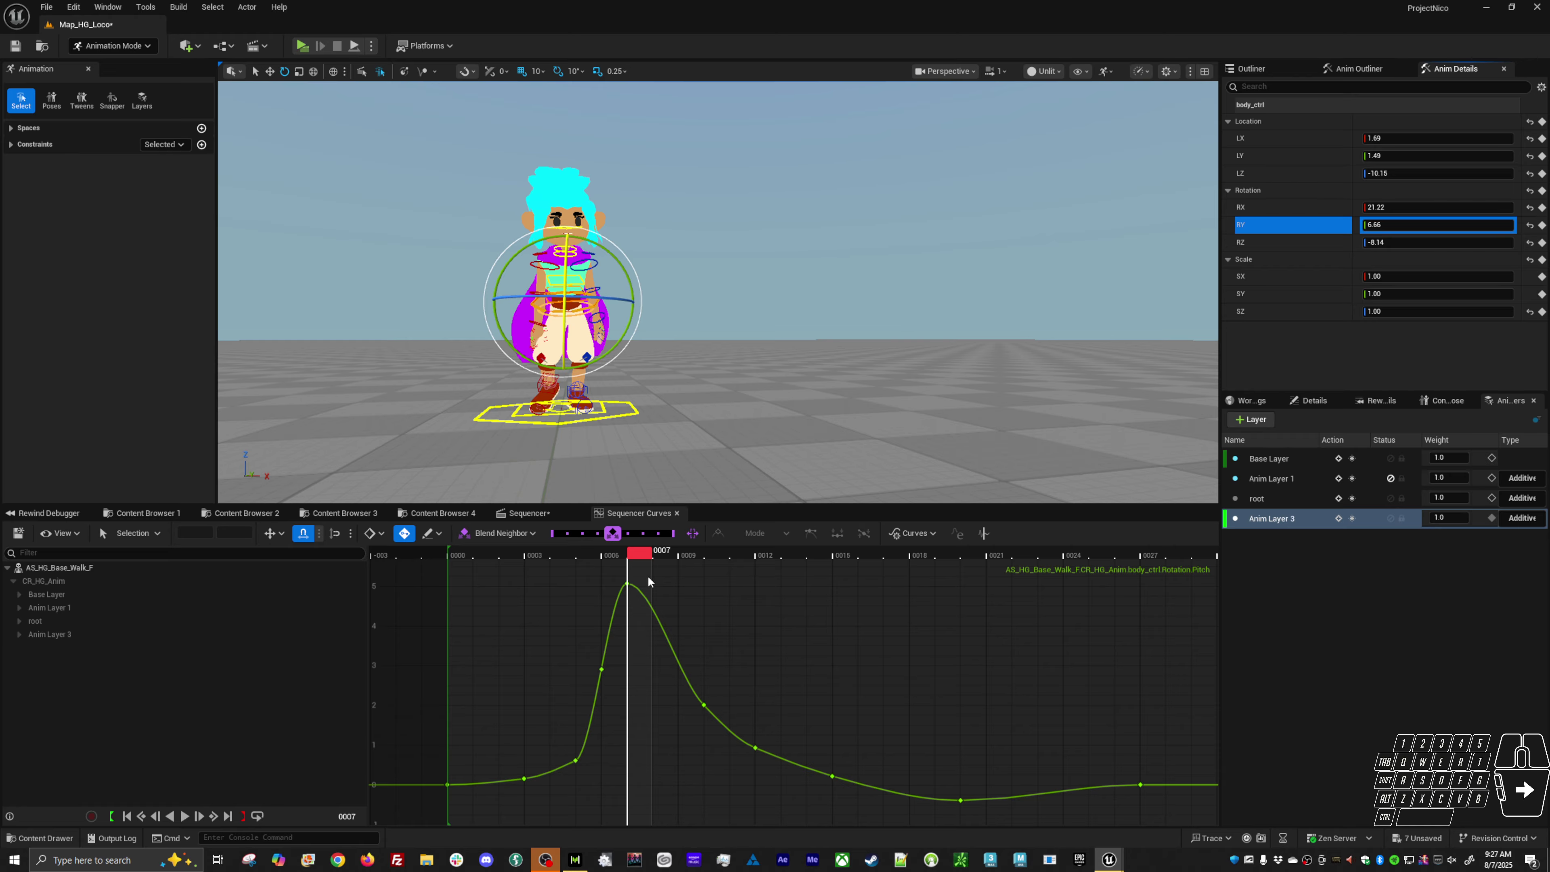
pyautogui.click(628, 584)
pyautogui.press('w')
pyautogui.keyDown('shift'); pyautogui.moveTo(675, 612); pyautogui.dragTo(675, 664, button='middle'); pyautogui.keyUp('shift')
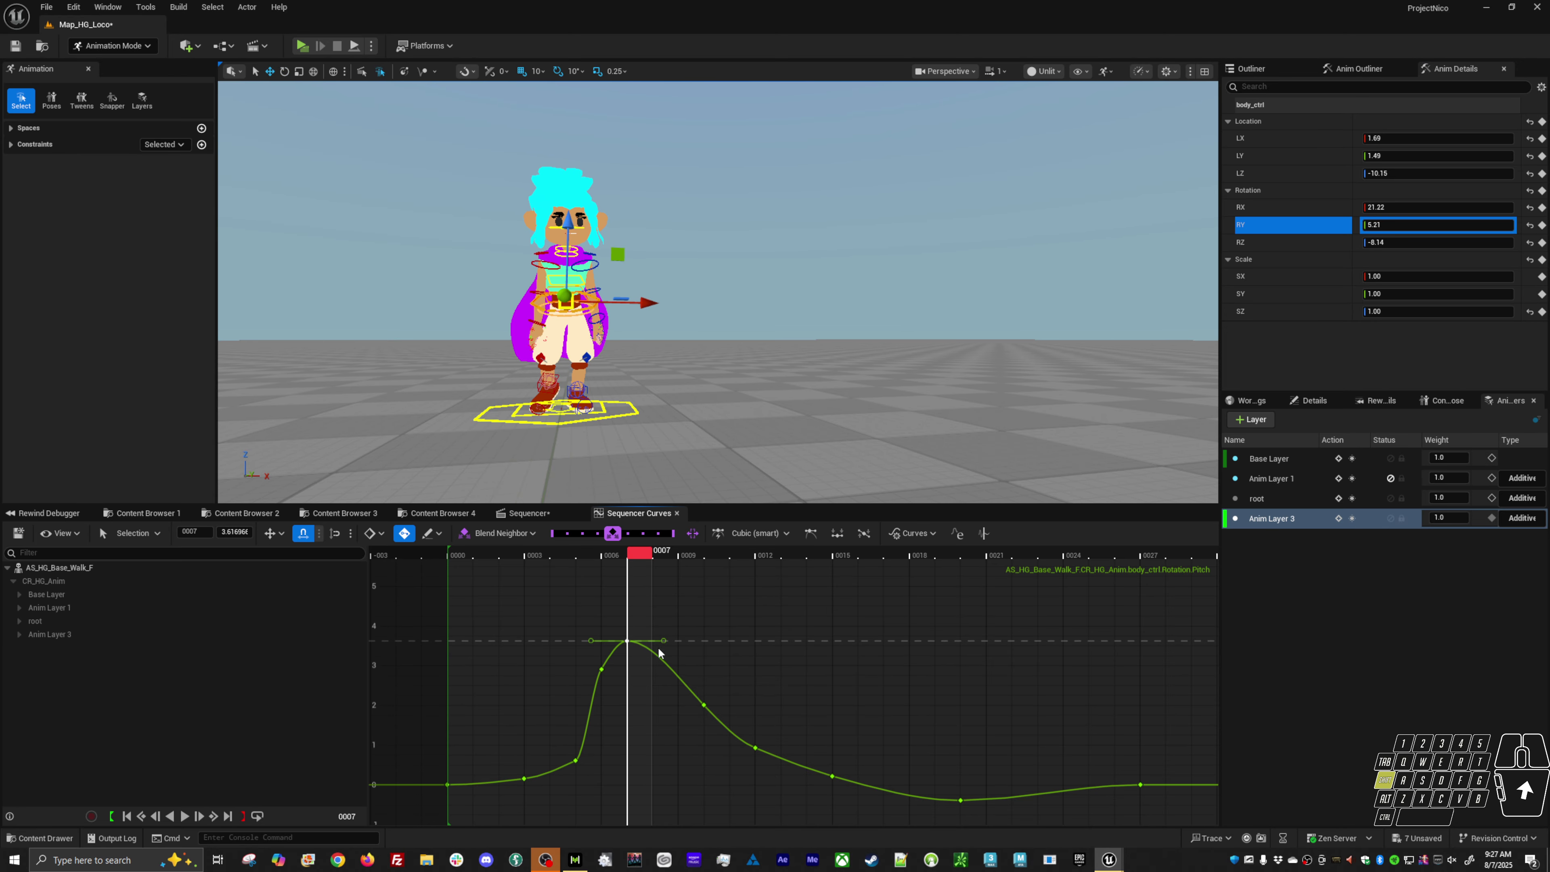
pyautogui.keyDown('shift'); pyautogui.moveTo(641, 611); pyautogui.dragTo(587, 687); pyautogui.keyUp('shift')
pyautogui.keyDown('shift'); pyautogui.moveTo(686, 597); pyautogui.dragTo(700, 679, button='middle'); pyautogui.keyUp('shift')
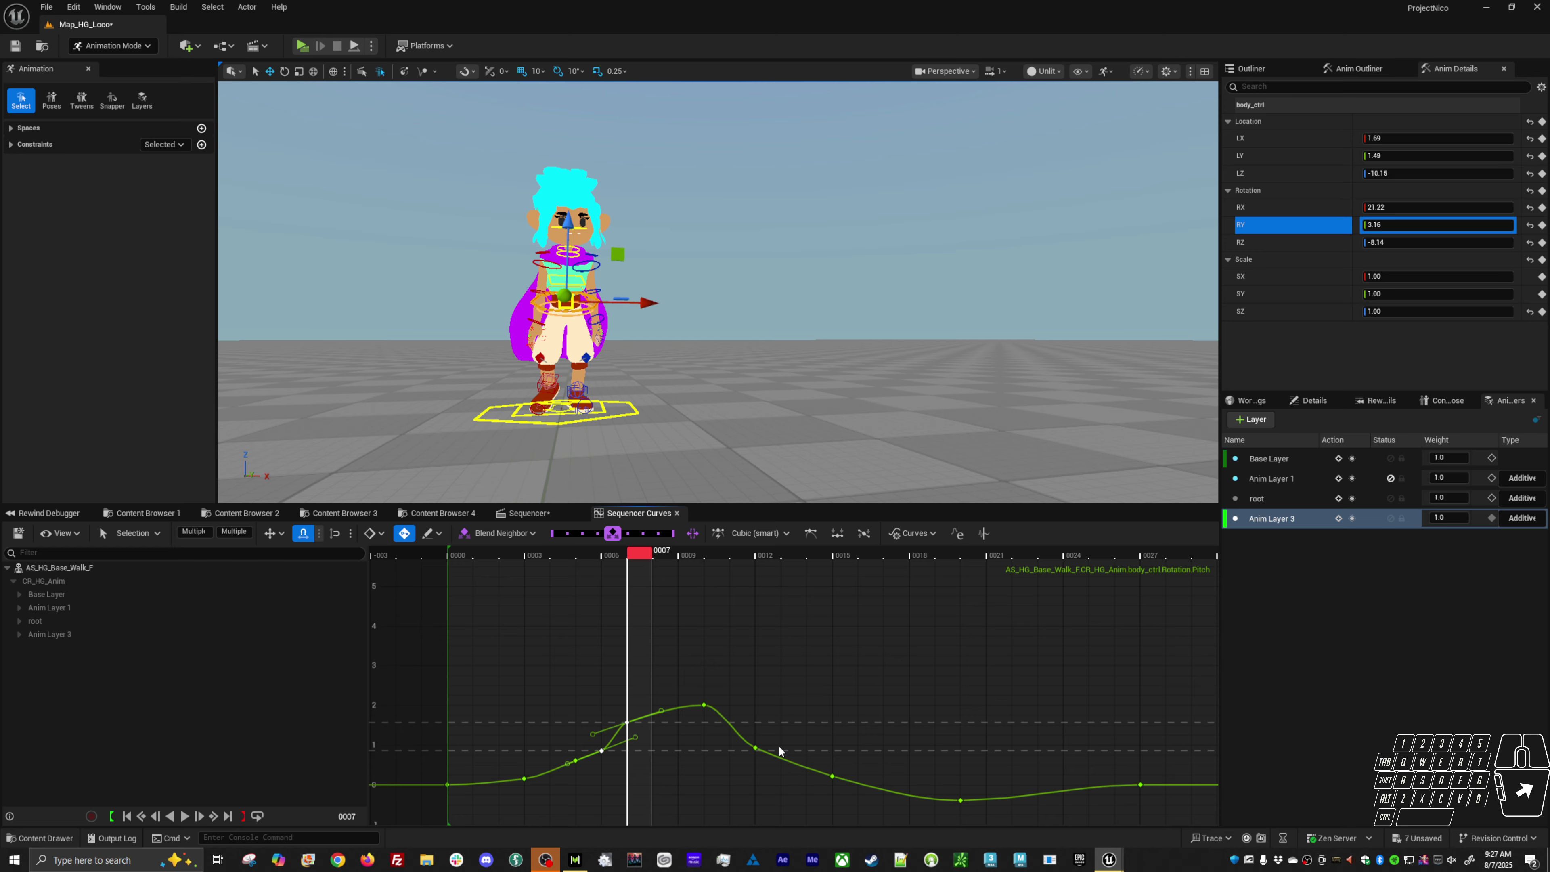
# Step: Smooth the RY curve by lowering its keys from frames 3 to 7, and bring the frame 10 key down to about 1.5
pyautogui.click(654, 758)
pyautogui.click(601, 751)
pyautogui.keyDown('shift'); pyautogui.moveTo(601, 718); pyautogui.dragTo(593, 732, button='middle'); pyautogui.keyUp('shift')
pyautogui.click(576, 760)
pyautogui.moveTo(585, 736); pyautogui.dragTo(470, 828)
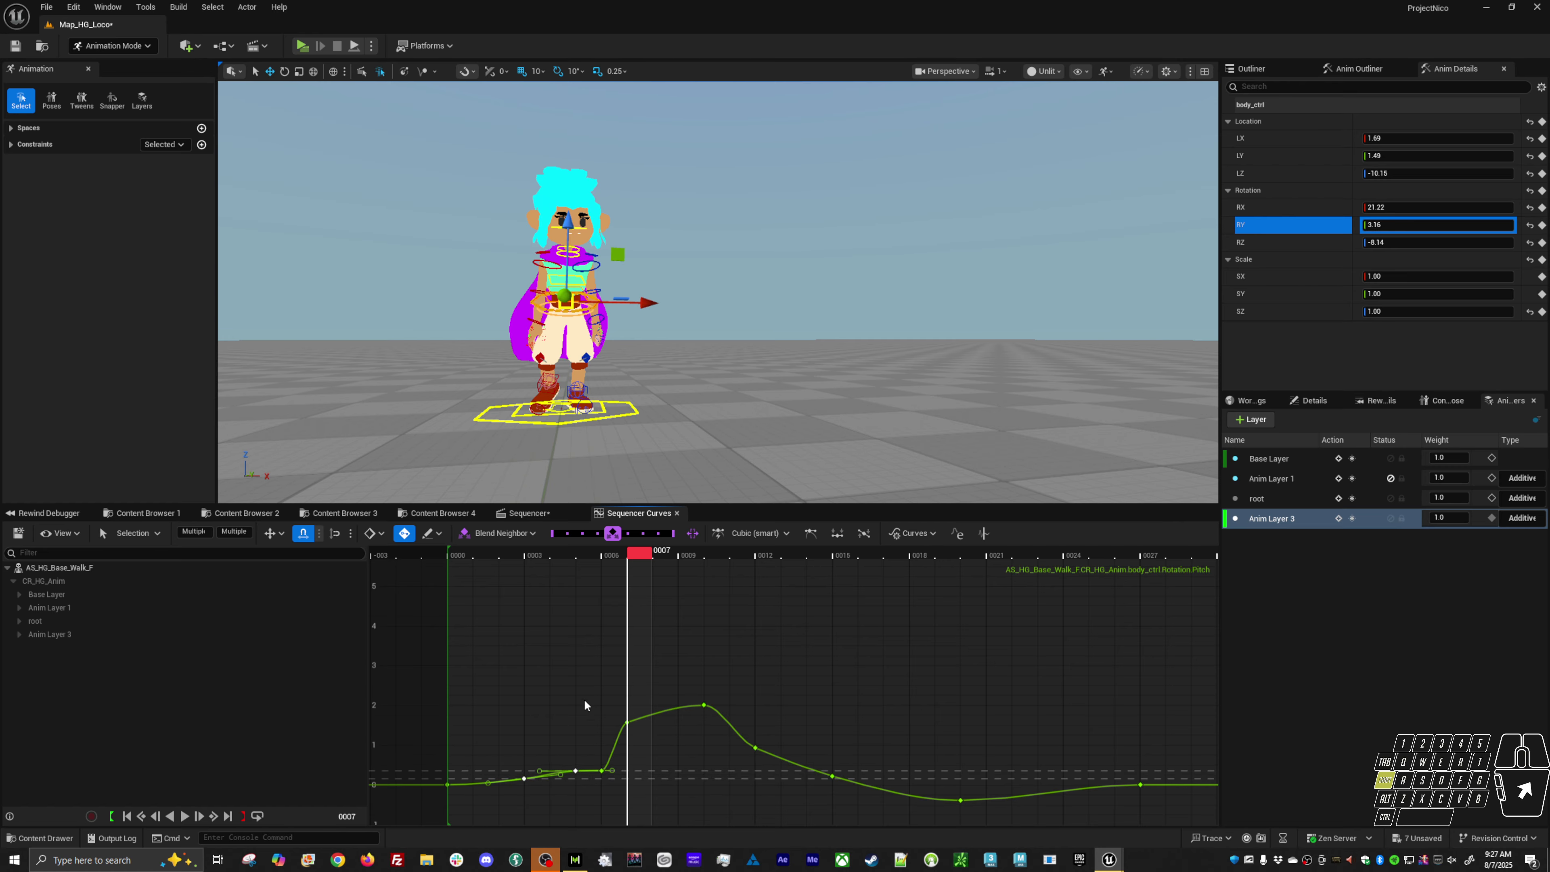
pyautogui.keyDown('shift'); pyautogui.moveTo(583, 699); pyautogui.dragTo(629, 742, button='middle'); pyautogui.keyUp('shift')
pyautogui.click(628, 723)
pyautogui.click(704, 705)
pyautogui.keyDown('shift'); pyautogui.moveTo(742, 670); pyautogui.dragTo(702, 687, button='middle'); pyautogui.keyUp('shift')
# Step: Play back the walk from frame 0 to examine the softened side tilt
pyautogui.click(460, 555)
pyautogui.press('space')
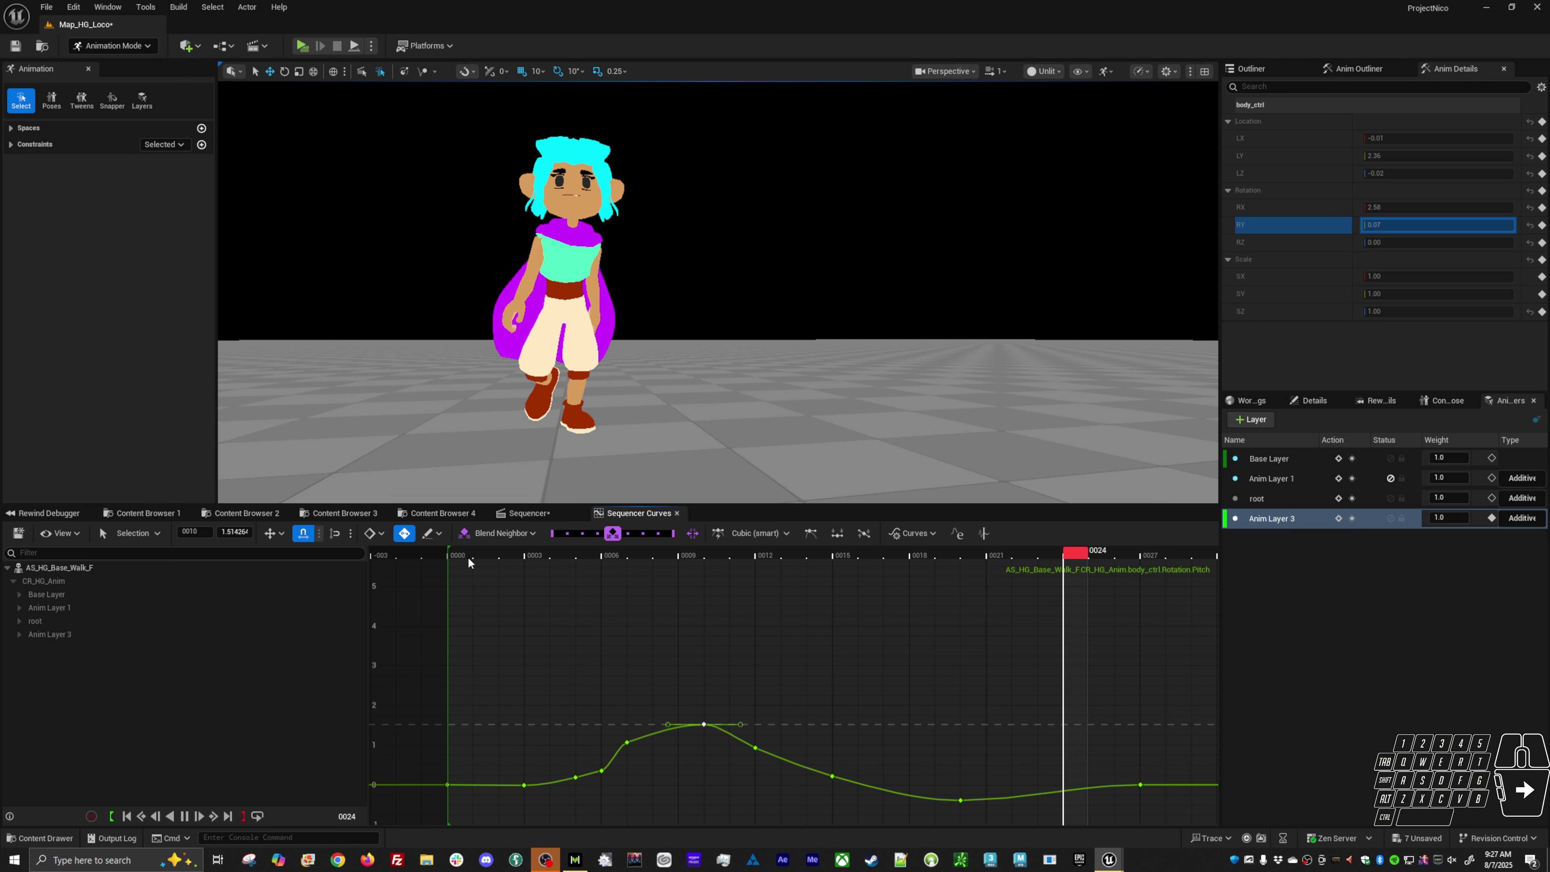
pyautogui.hotkey('alt', 'v')
# Step: At frame 6, shift the body sideways to an LX of 5.70 and tilt it to an RY of 2.26
pyautogui.moveTo(568, 556); pyautogui.dragTo(605, 553)
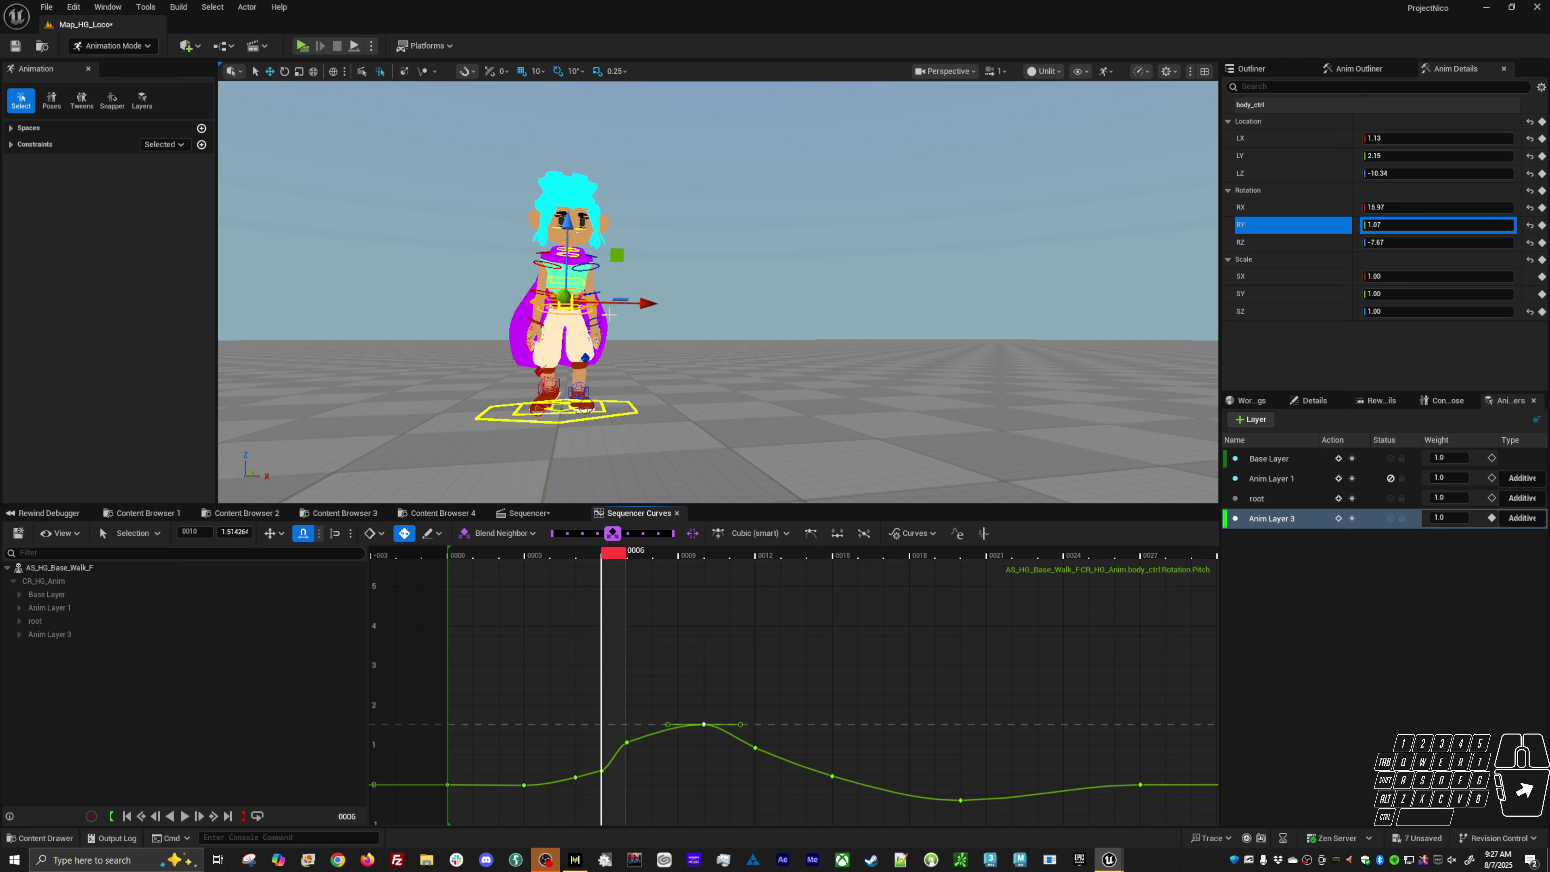
pyautogui.click(652, 317)
pyautogui.moveTo(638, 302); pyautogui.dragTo(642, 308)
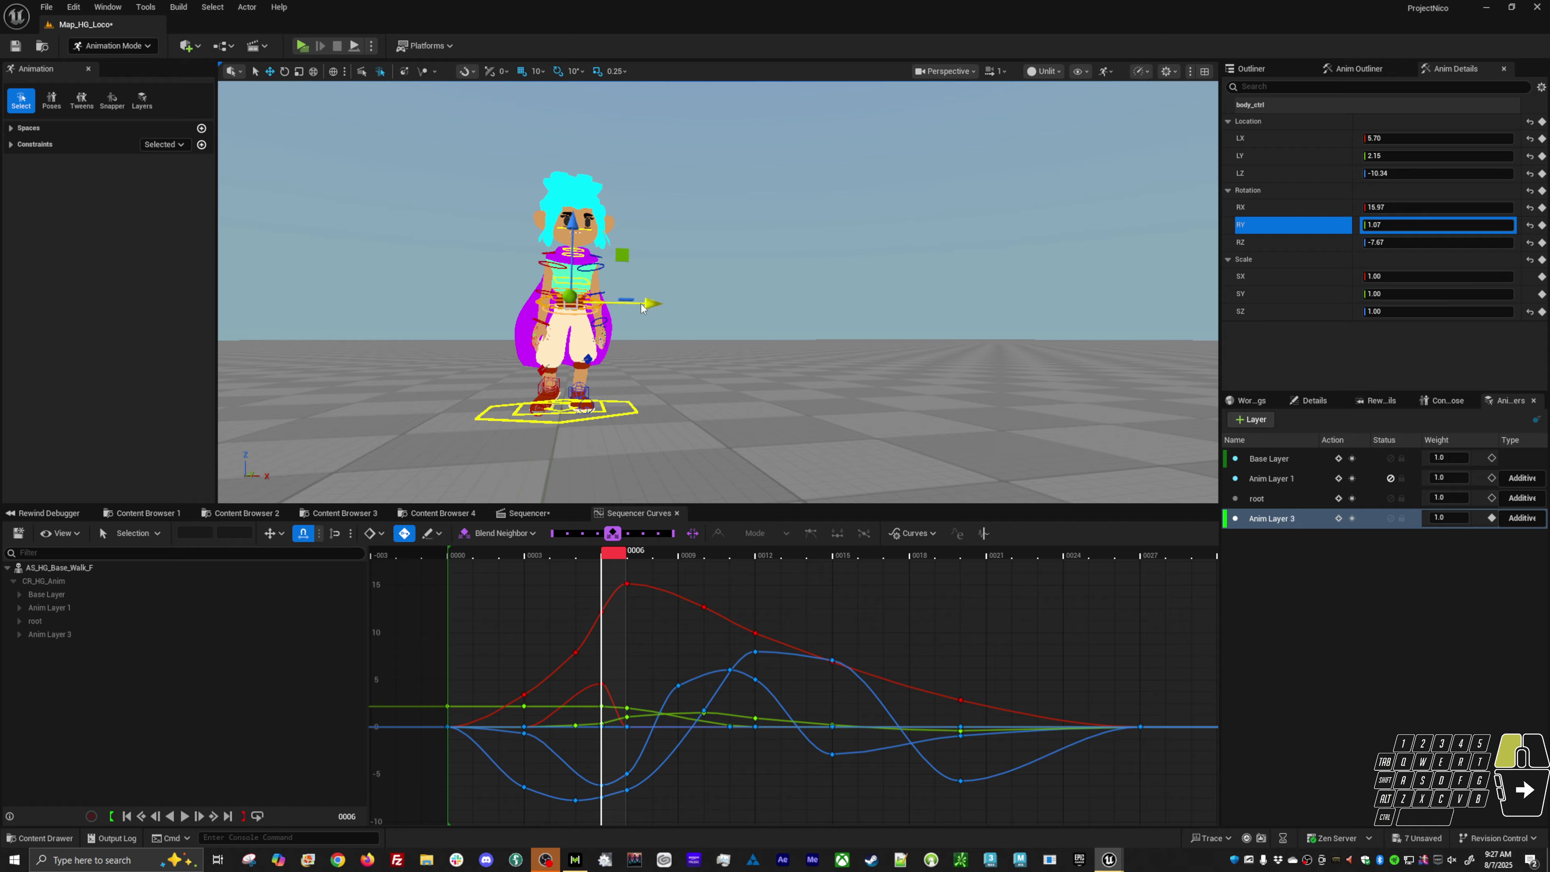
pyautogui.press('e')
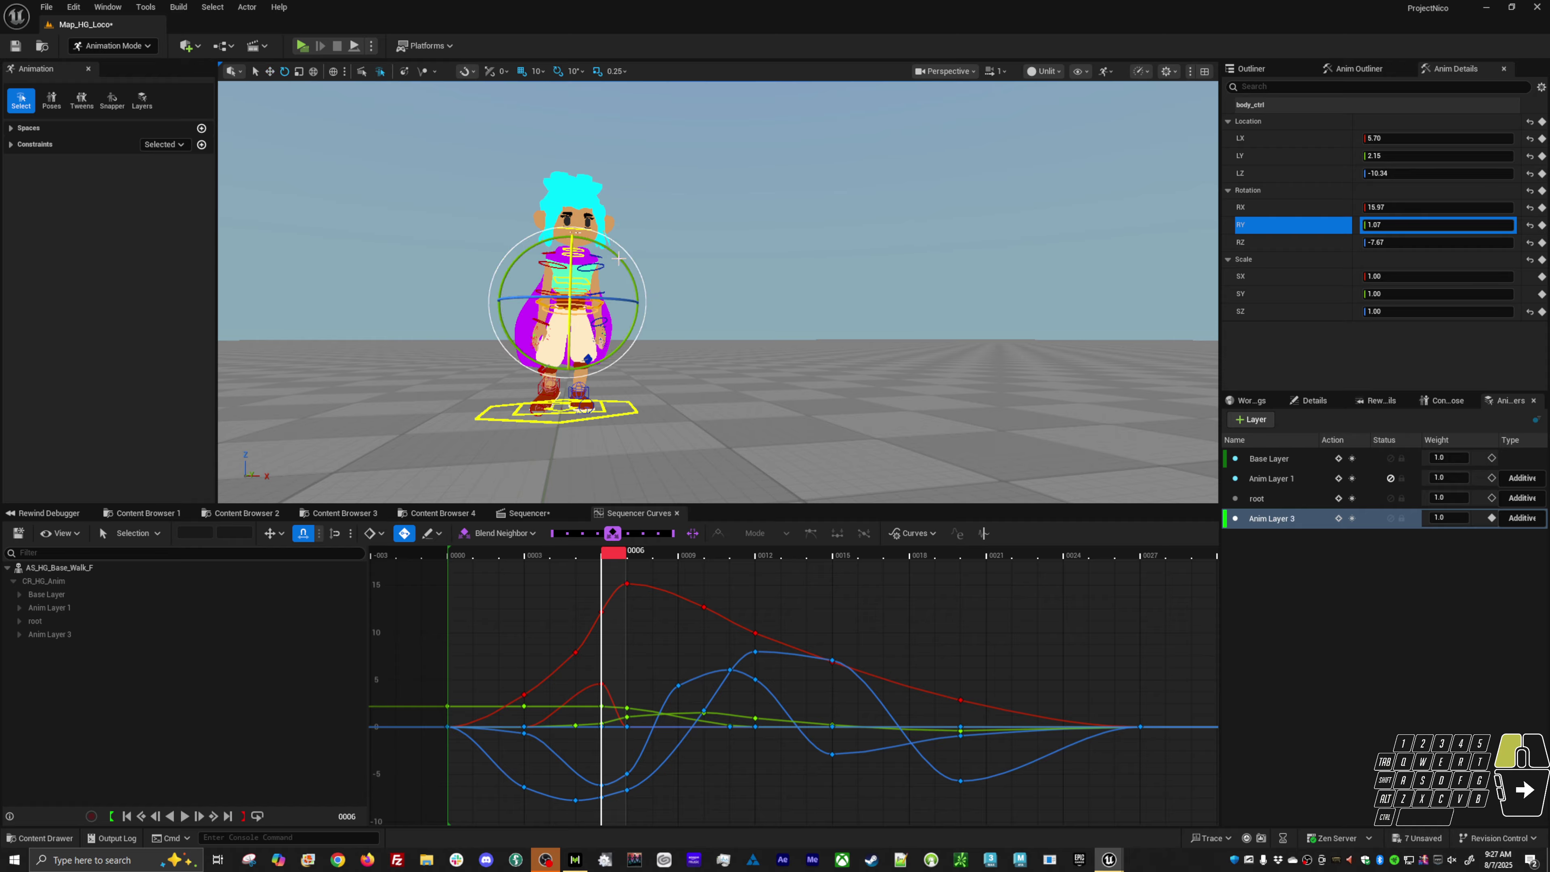
pyautogui.moveTo(621, 258); pyautogui.dragTo(618, 264)
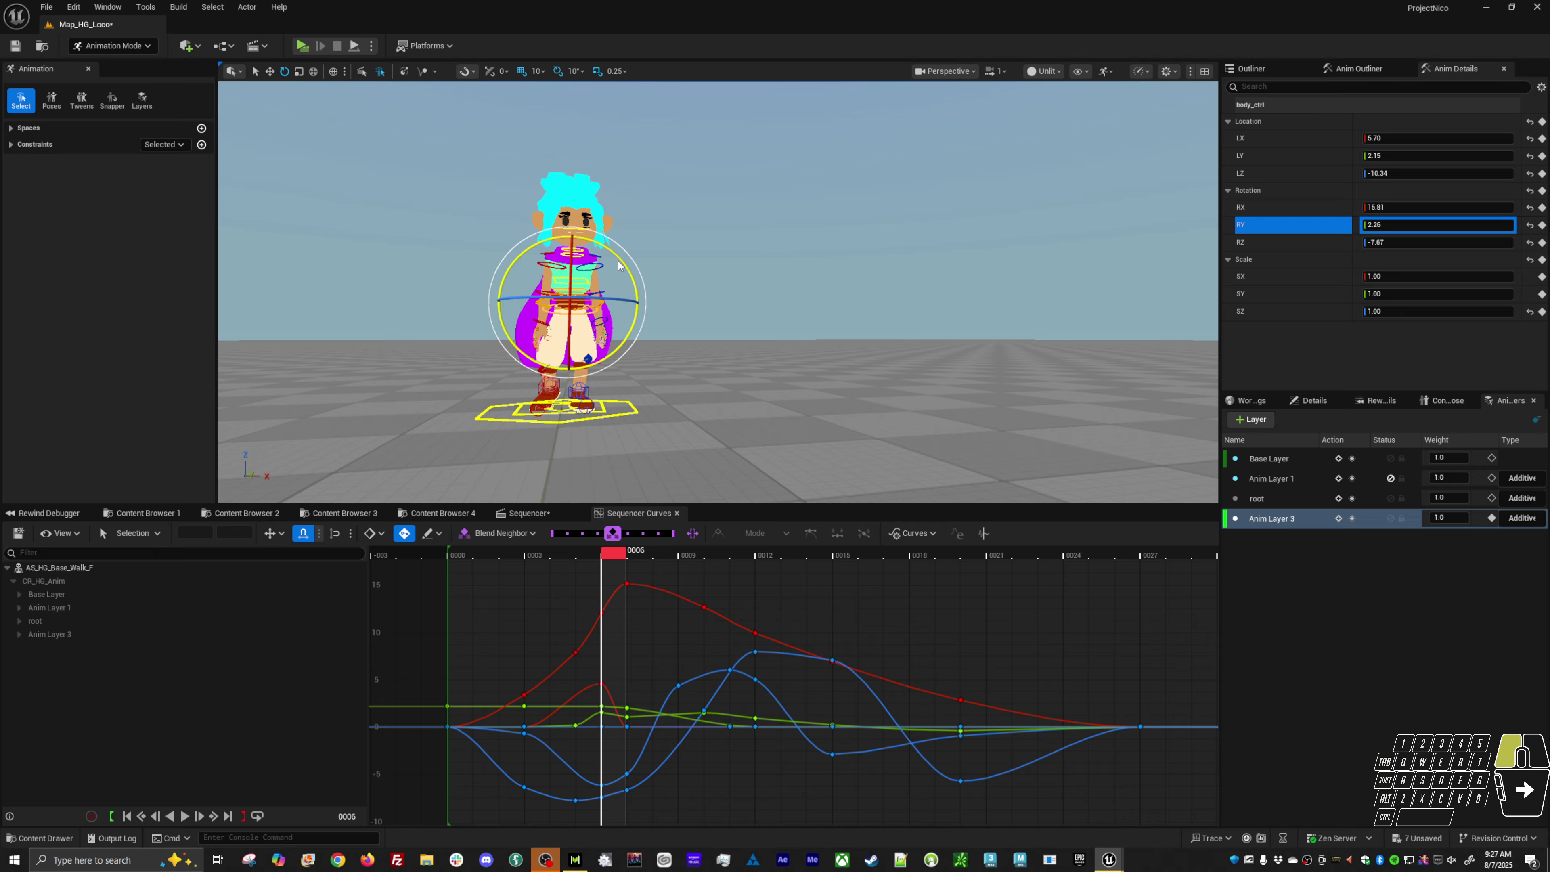
# Step: At frame 7, shift the body sideways along X, bringing its layer curve to about 5.5
pyautogui.press('Right')
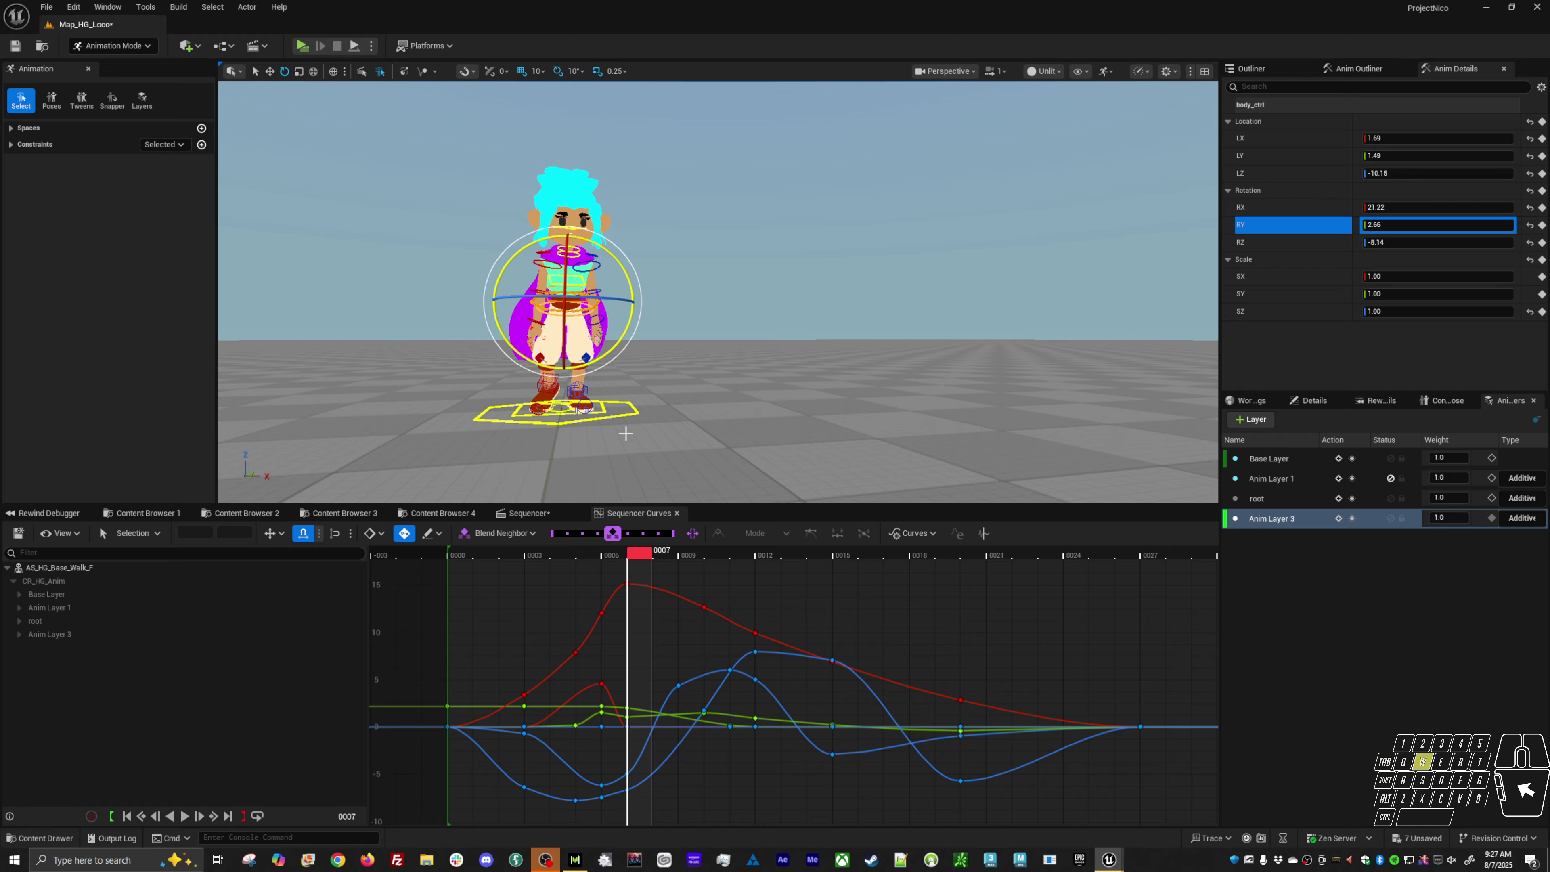
pyautogui.press('w')
pyautogui.moveTo(683, 333); pyautogui.dragTo(693, 330, button='middle')
# Step: At frame 15, shift the body to the opposite side along X, bringing its layer curve to about -4
pyautogui.press('Down')
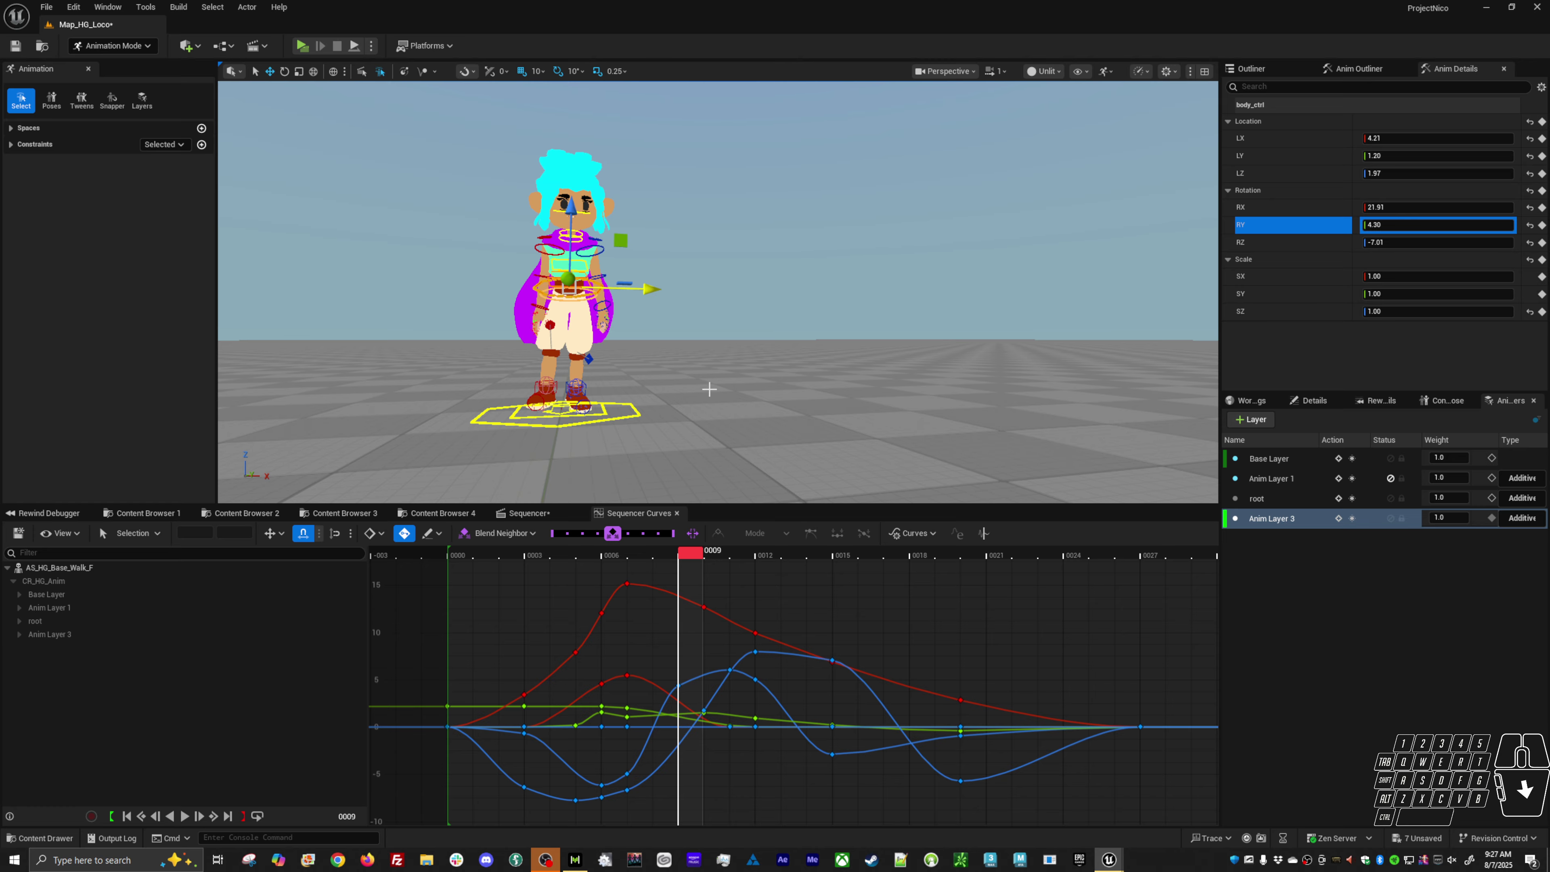
pyautogui.press('Right')
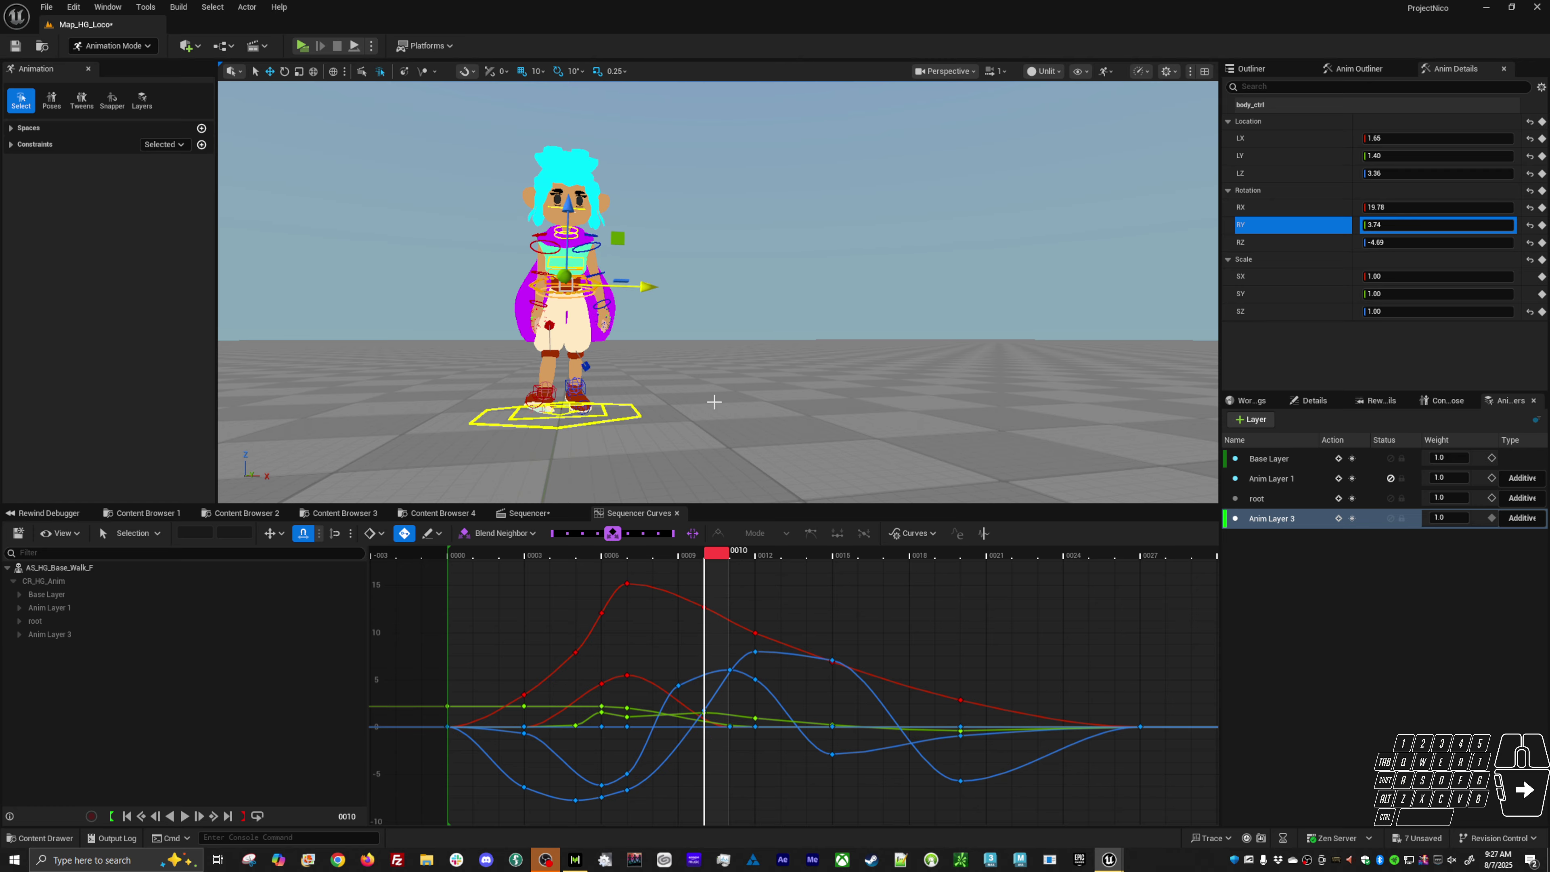
pyautogui.press('Right')
pyautogui.press('Right')
pyautogui.press('Right')
pyautogui.press('Right')
pyautogui.press('Right')
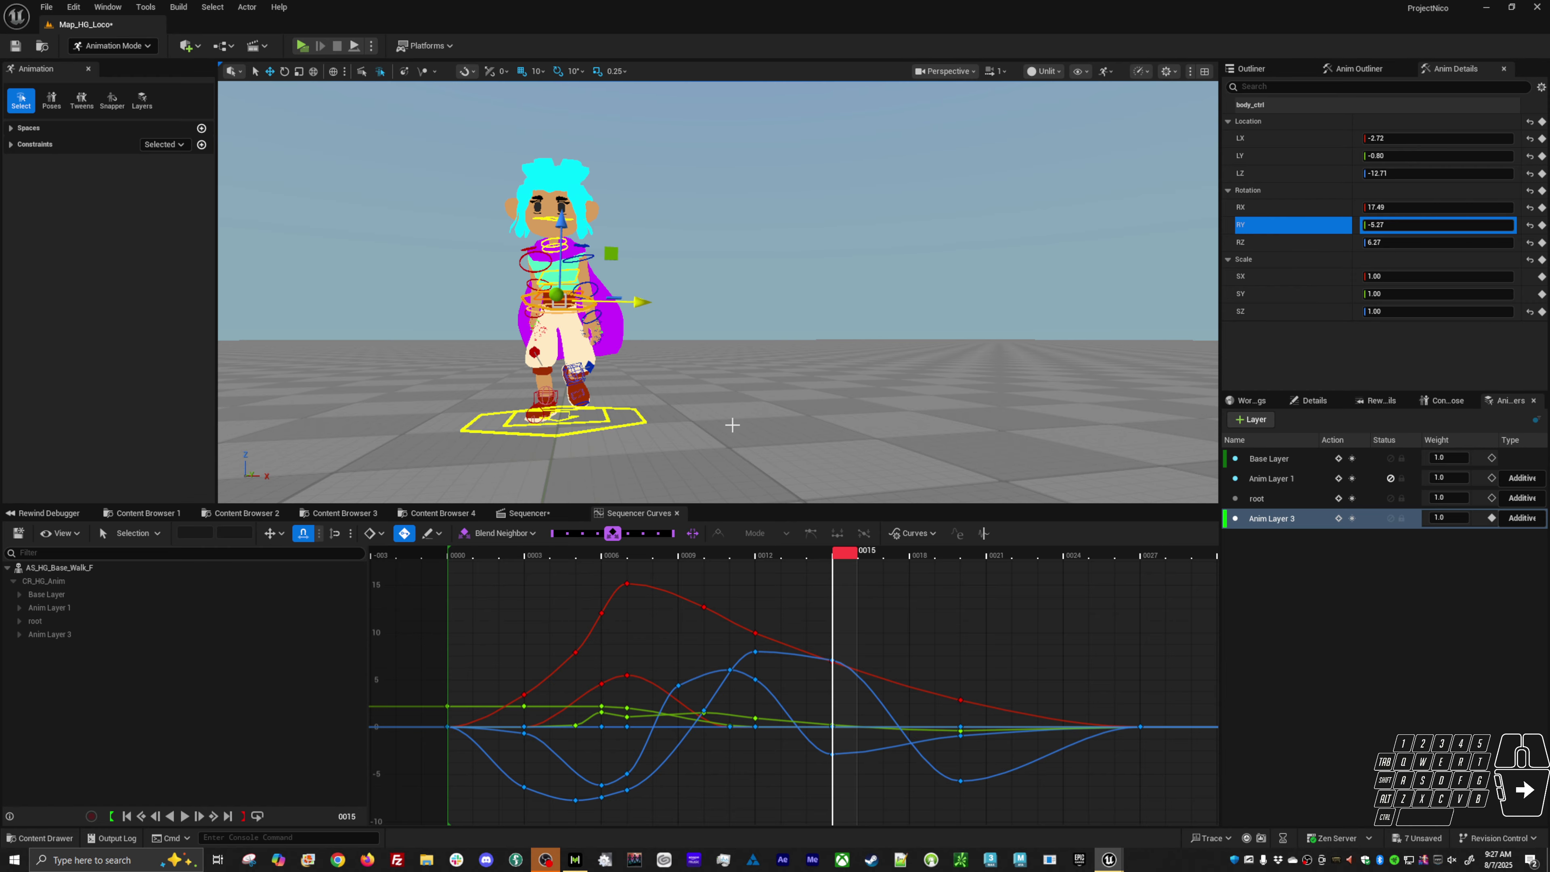
pyautogui.moveTo(732, 425); pyautogui.dragTo(734, 426, button='middle')
# Step: Step through the body control's keyed frames to examine the poses with the sideways weight shifts
pyautogui.press(',')
pyautogui.press('Left')
pyautogui.press('Left')
pyautogui.press('Right')
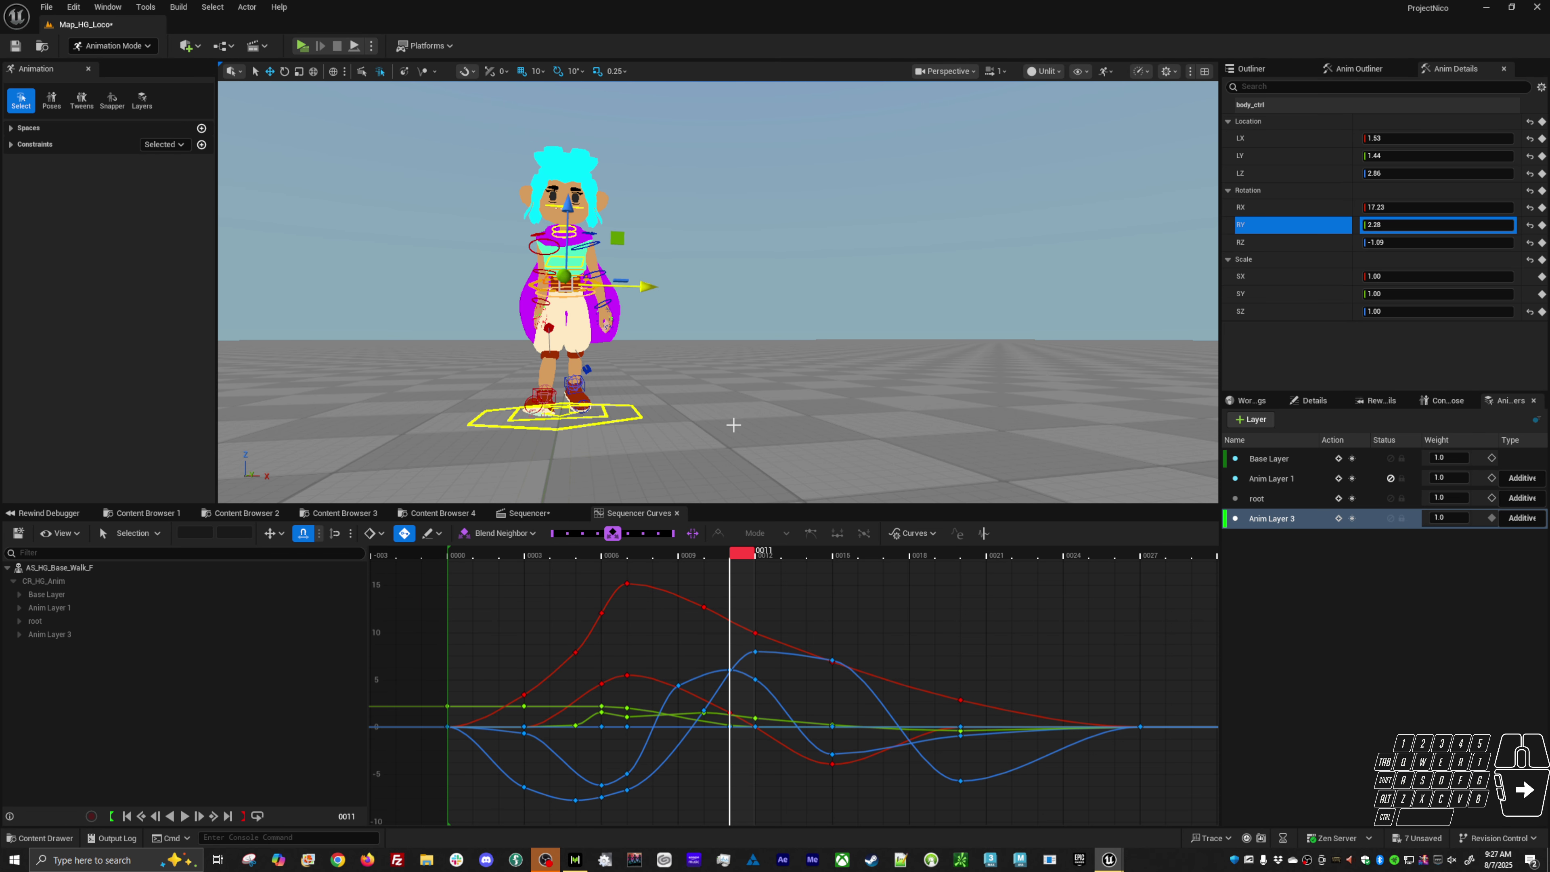
pyautogui.press('.')
pyautogui.press('.')
pyautogui.press('.')
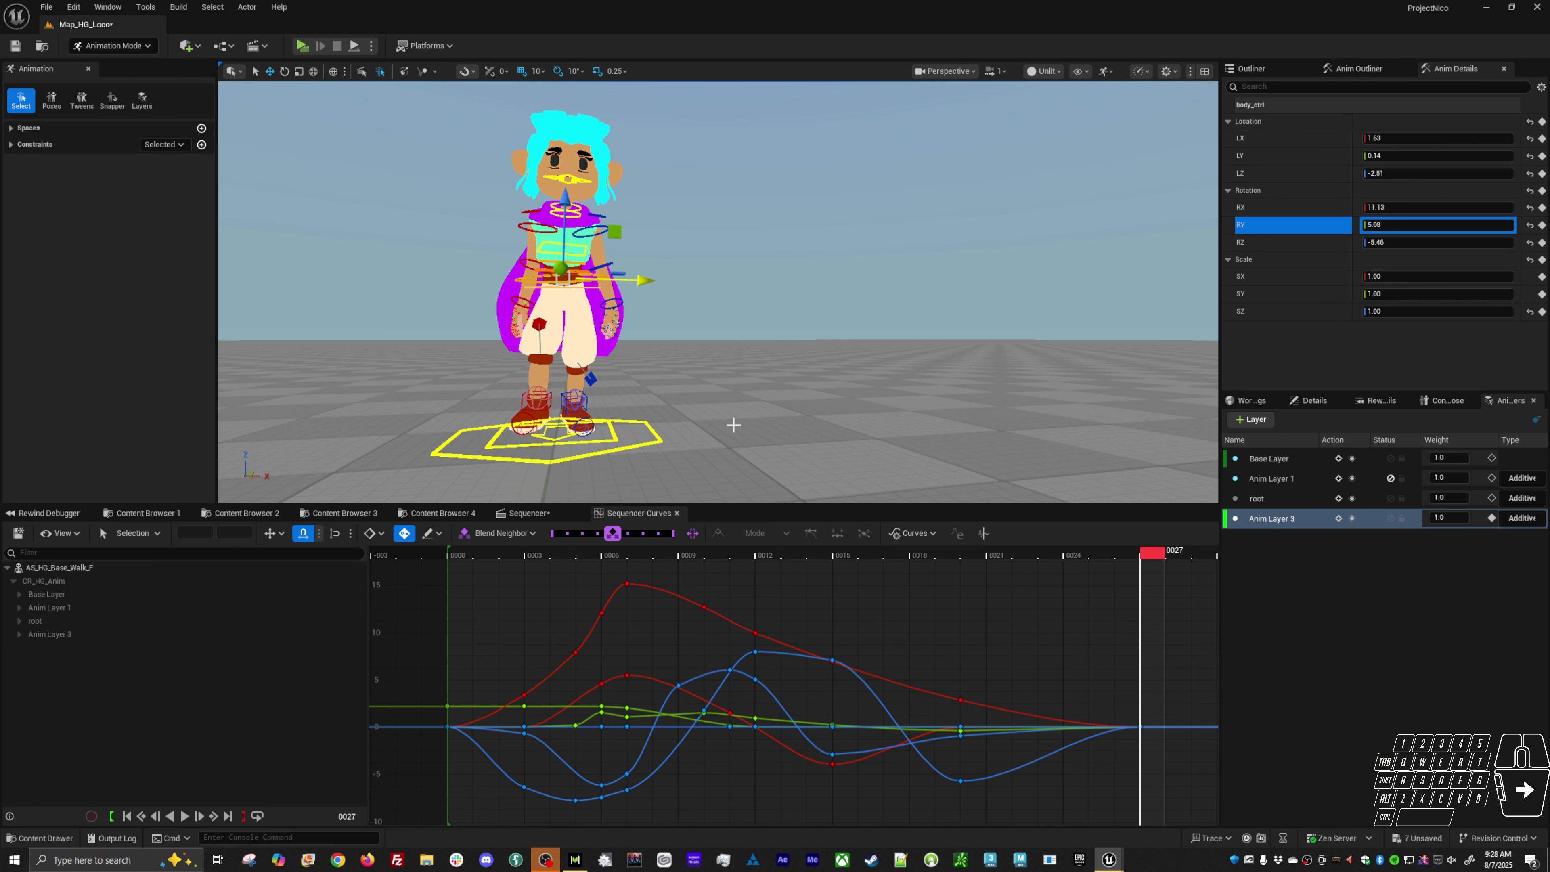
# Step: Play back the walk with the rig controls hidden and examine the body motion from several angles
pyautogui.press('g')
pyautogui.press('space')
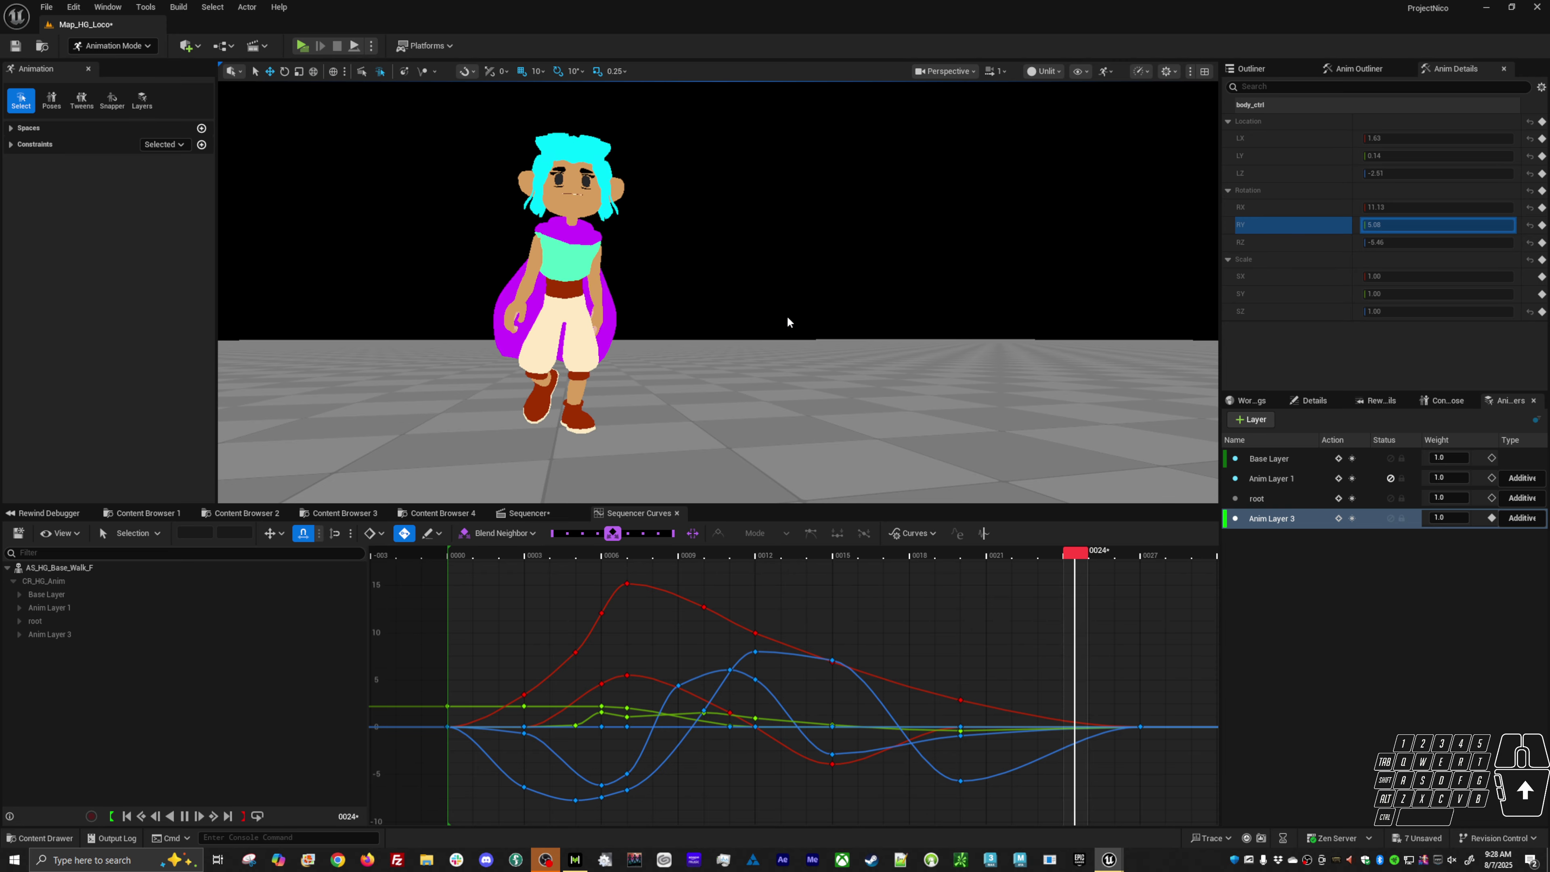
pyautogui.keyDown('alt'); pyautogui.moveTo(790, 313); pyautogui.dragTo(501, 303); pyautogui.keyUp('alt')
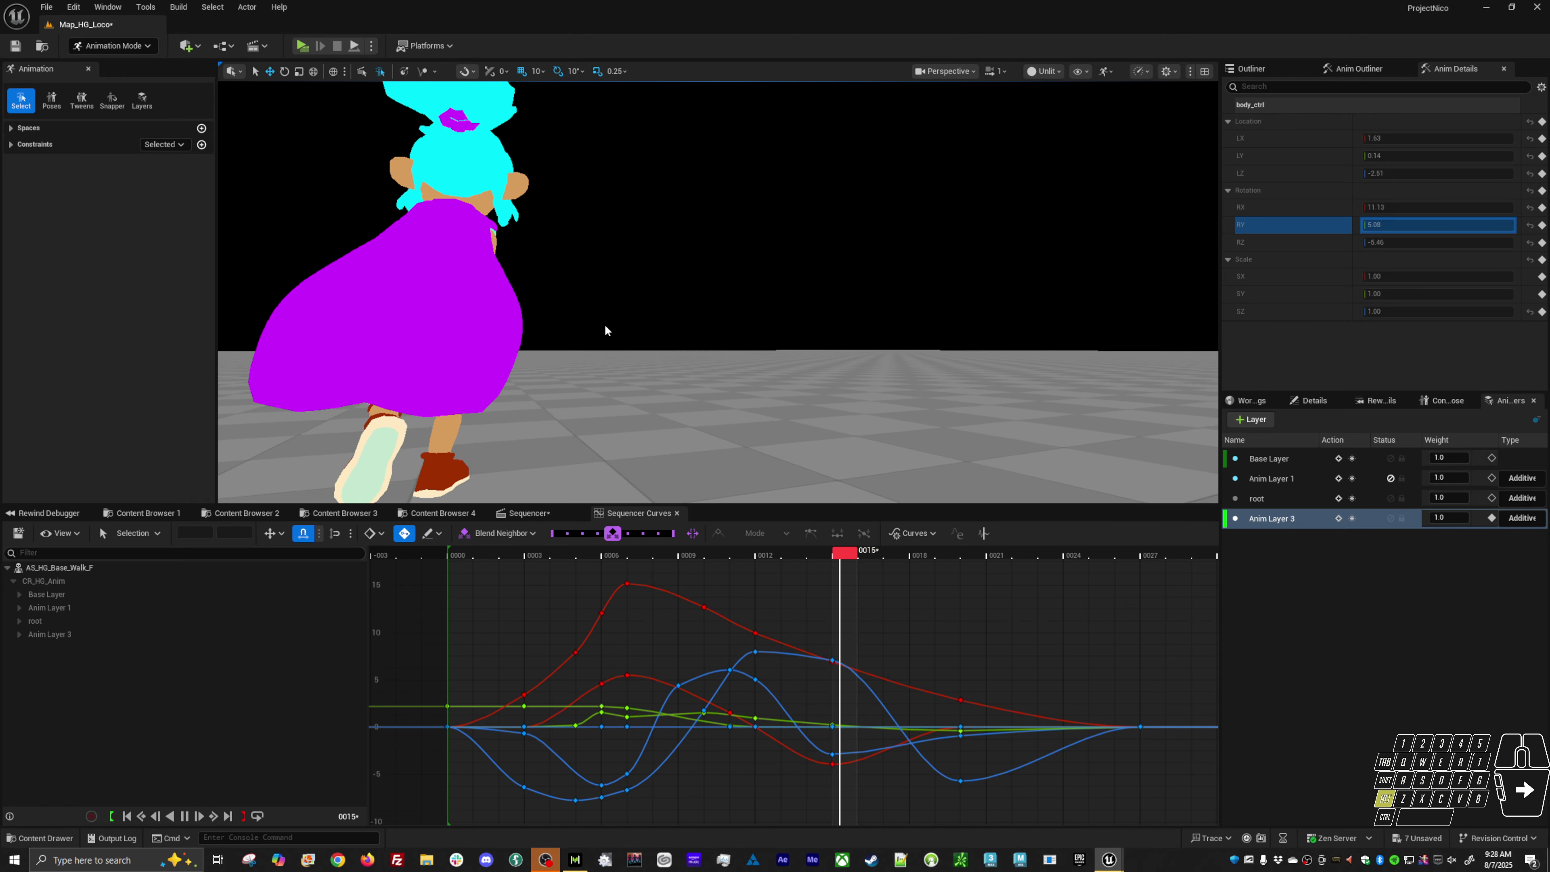
pyautogui.keyDown('alt'); pyautogui.moveTo(605, 332); pyautogui.dragTo(543, 300); pyautogui.keyUp('alt')
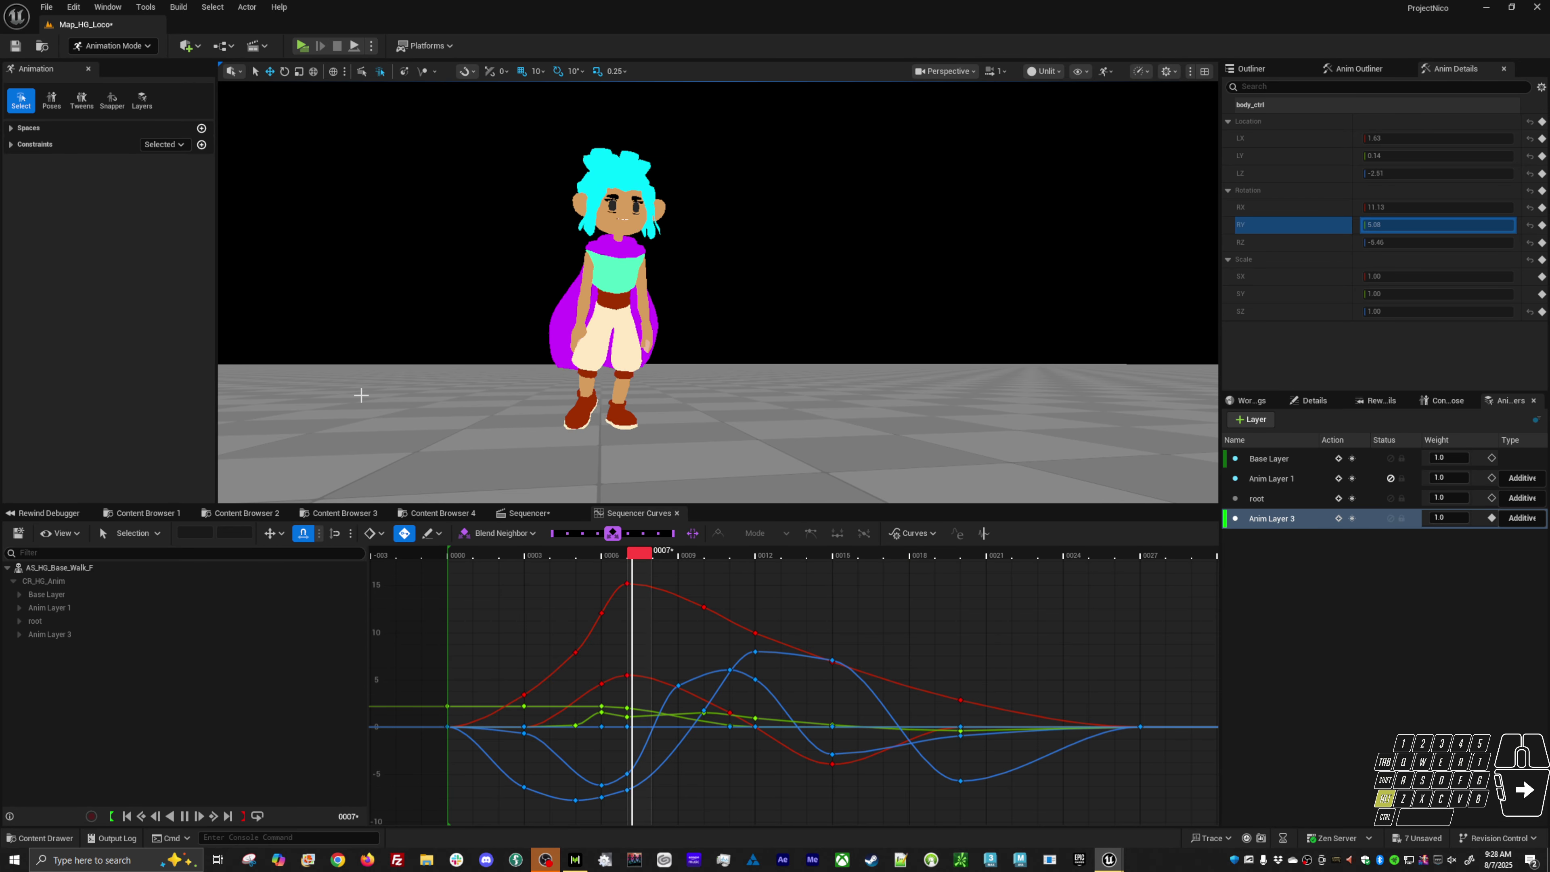
pyautogui.keyDown('alt'); pyautogui.moveTo(305, 374); pyautogui.dragTo(583, 361); pyautogui.keyUp('alt')
pyautogui.keyDown('alt'); pyautogui.moveTo(583, 363); pyautogui.dragTo(684, 391, button='middle'); pyautogui.keyUp('alt')
pyautogui.press('space')
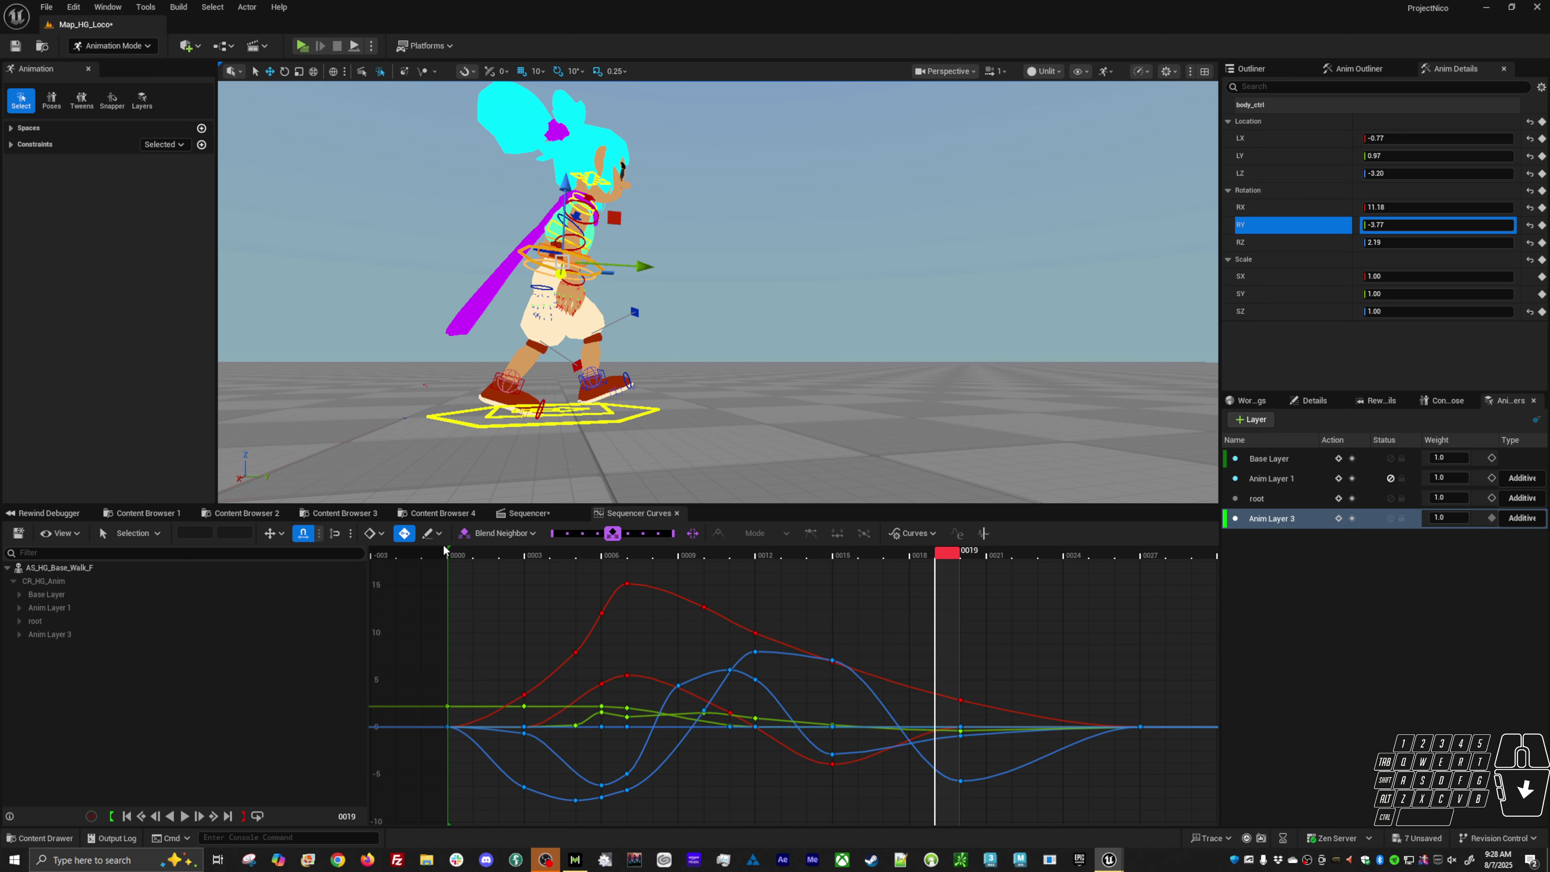
# Step: Return to frame 0 and select the left foot IK control
pyautogui.click(465, 556)
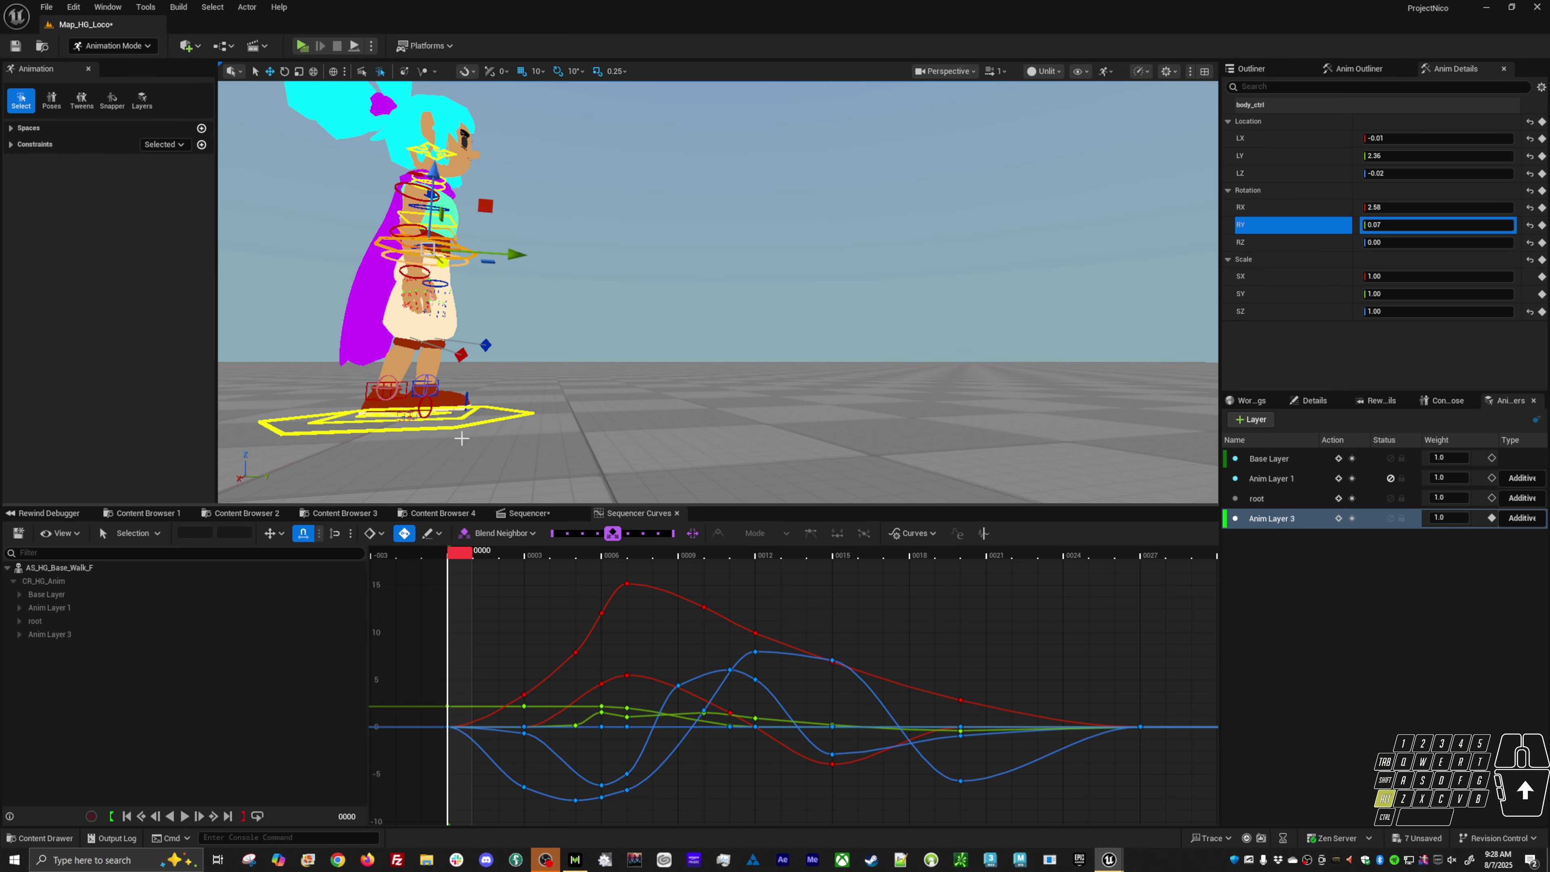
pyautogui.keyDown('alt'); pyautogui.moveTo(461, 439); pyautogui.dragTo(427, 445); pyautogui.keyUp('alt')
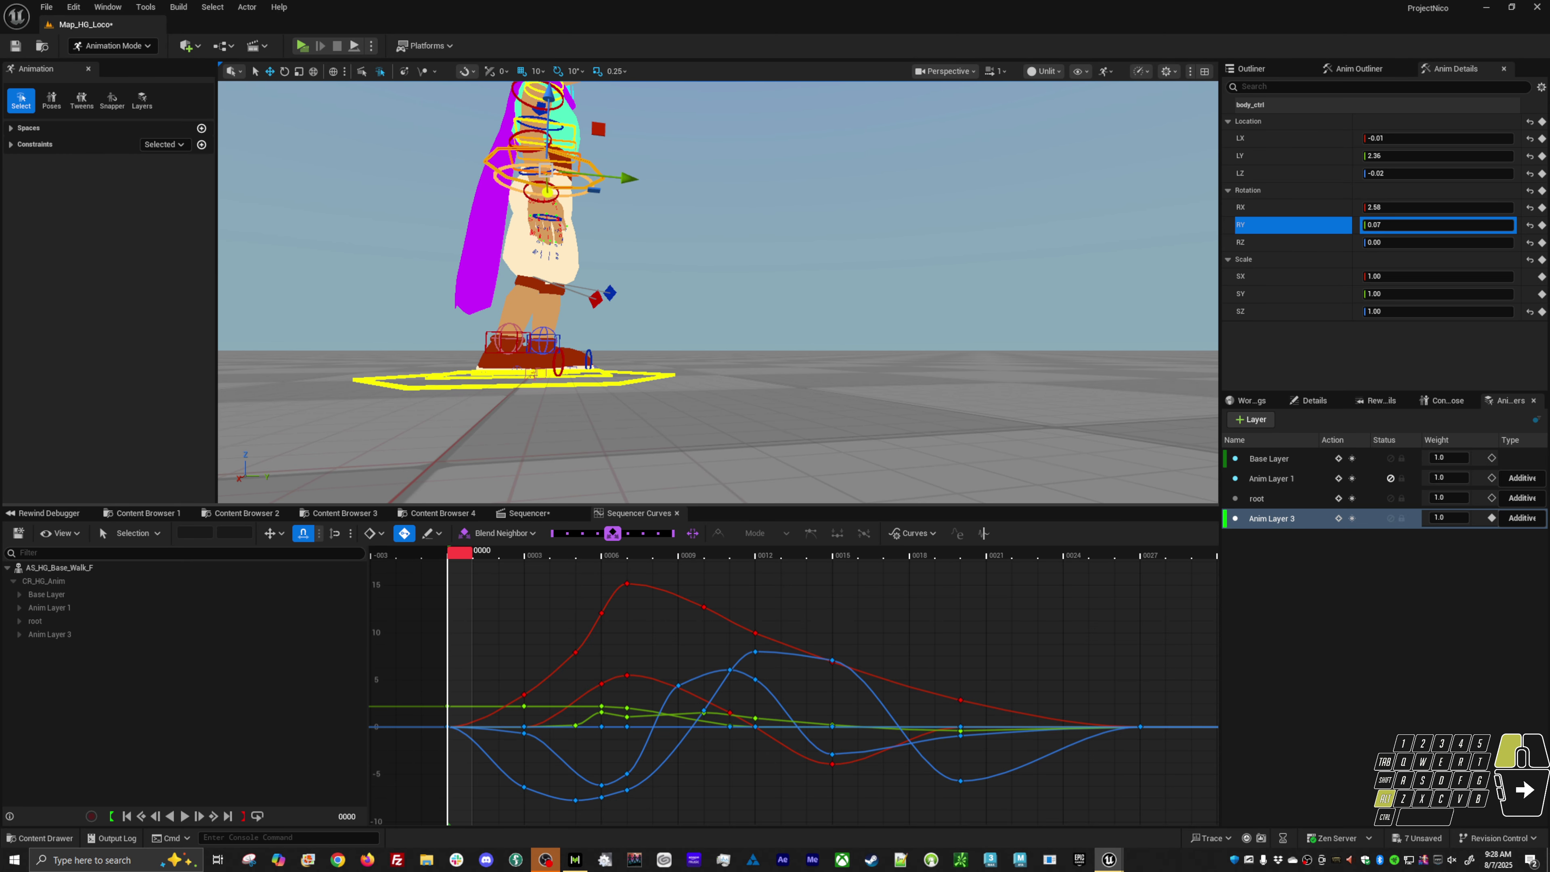
pyautogui.click(562, 336)
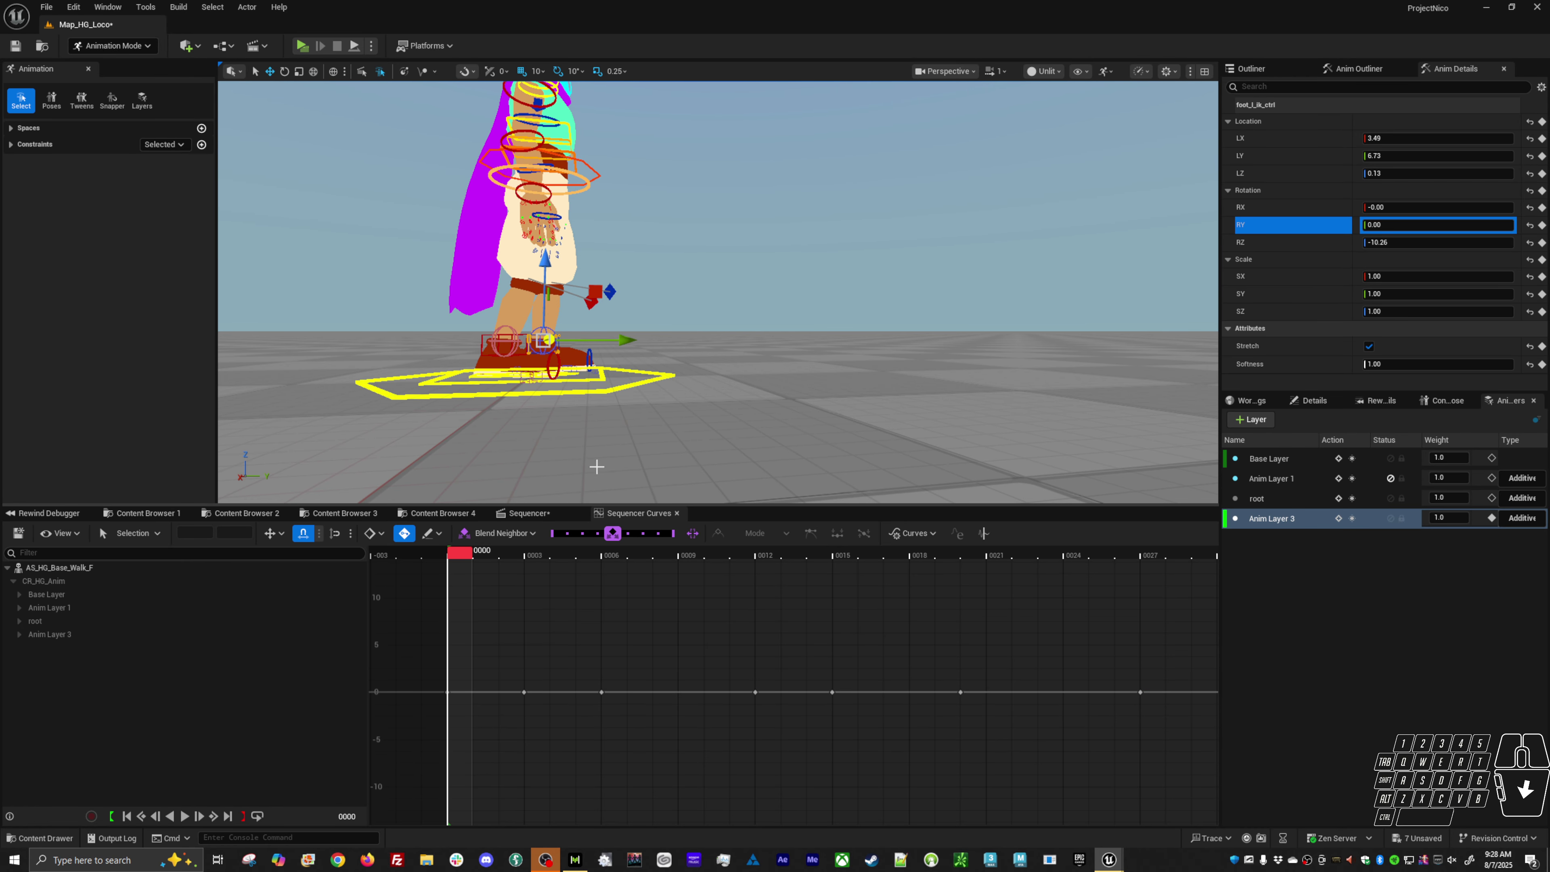
pyautogui.click(494, 561)
pyautogui.moveTo(494, 563); pyautogui.dragTo(461, 576)
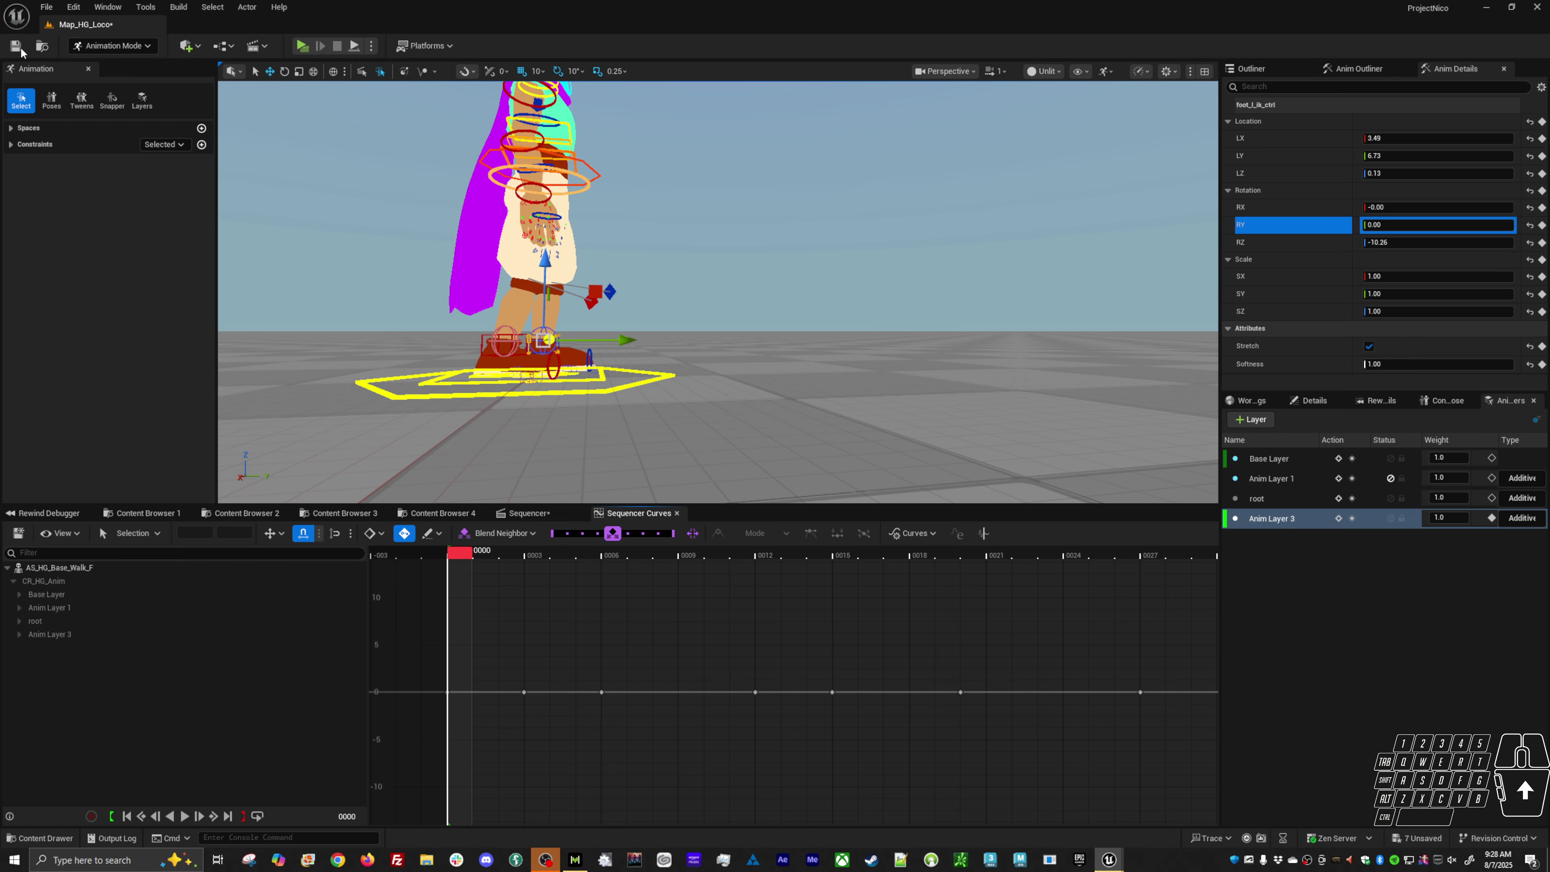
# Step: Add a cube shape to the level
pyautogui.click(186, 46)
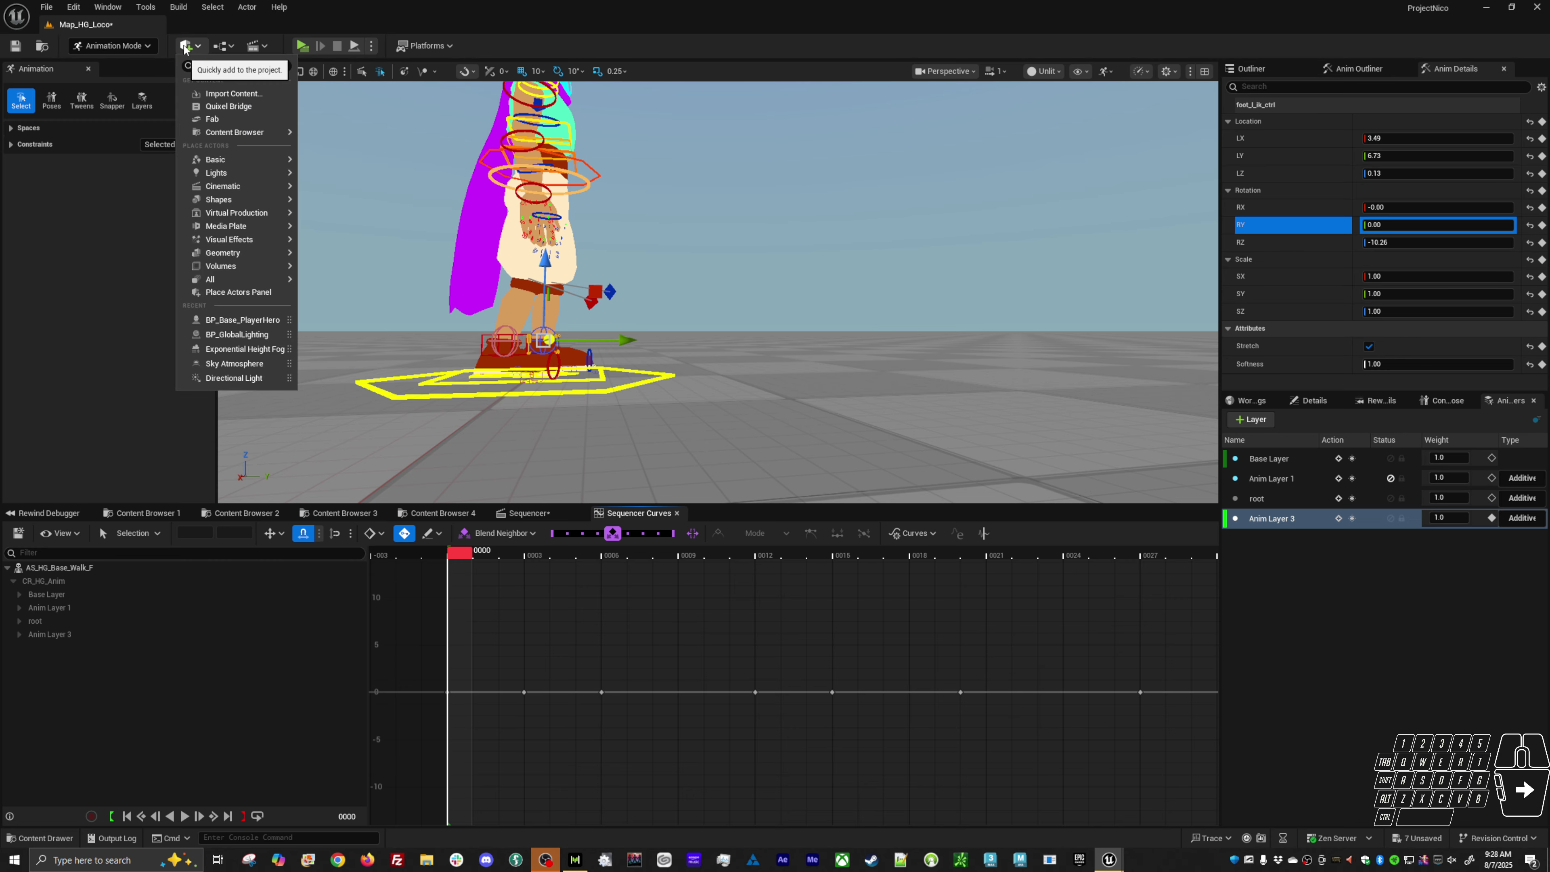
pyautogui.moveTo(210, 175)
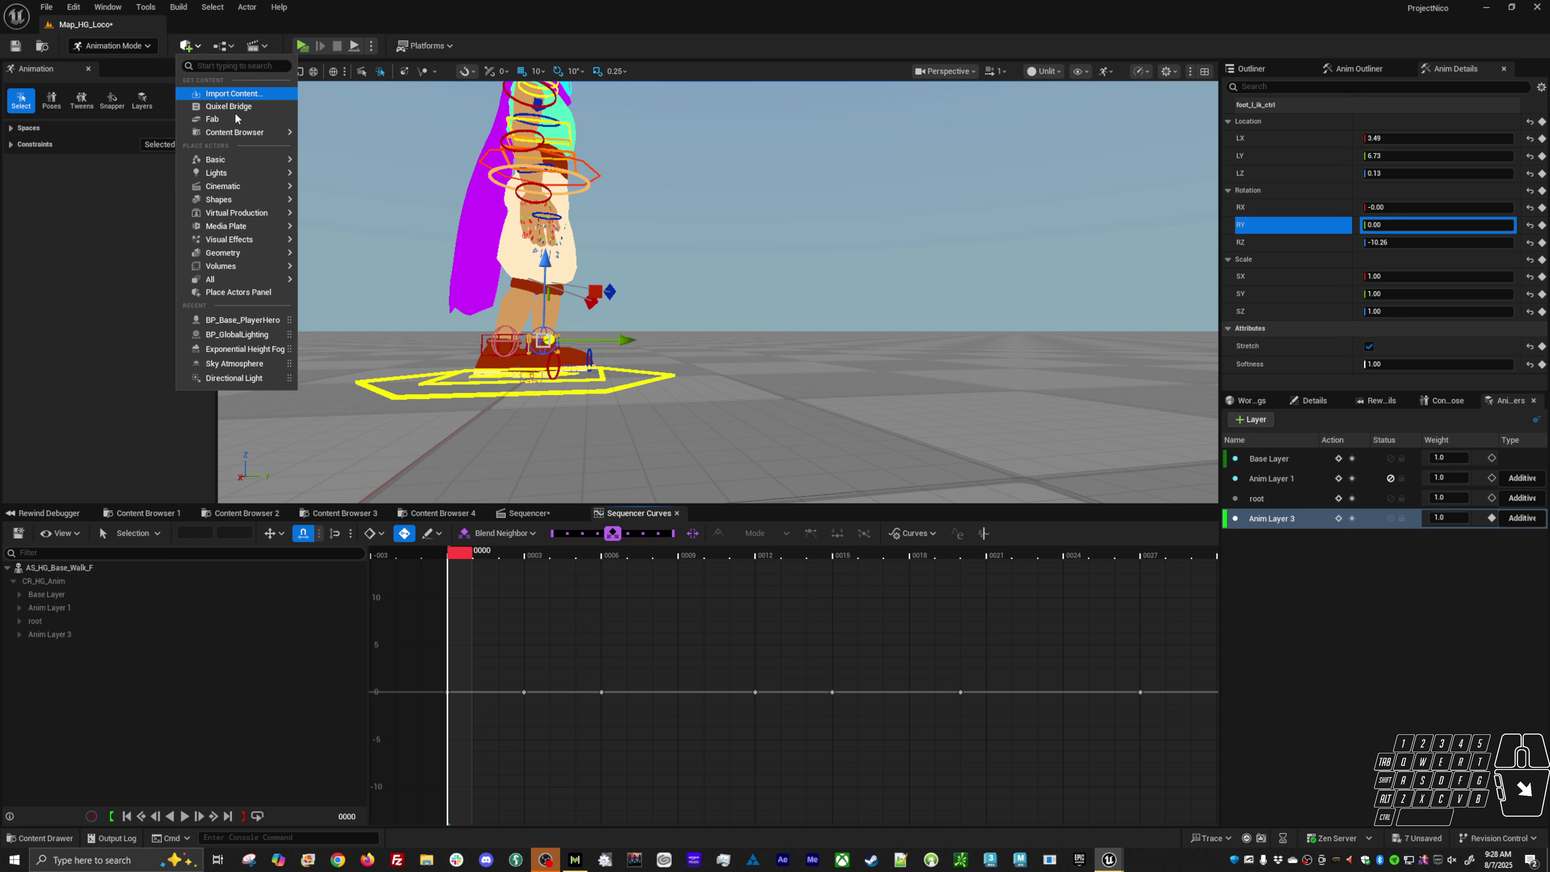
pyautogui.moveTo(229, 206)
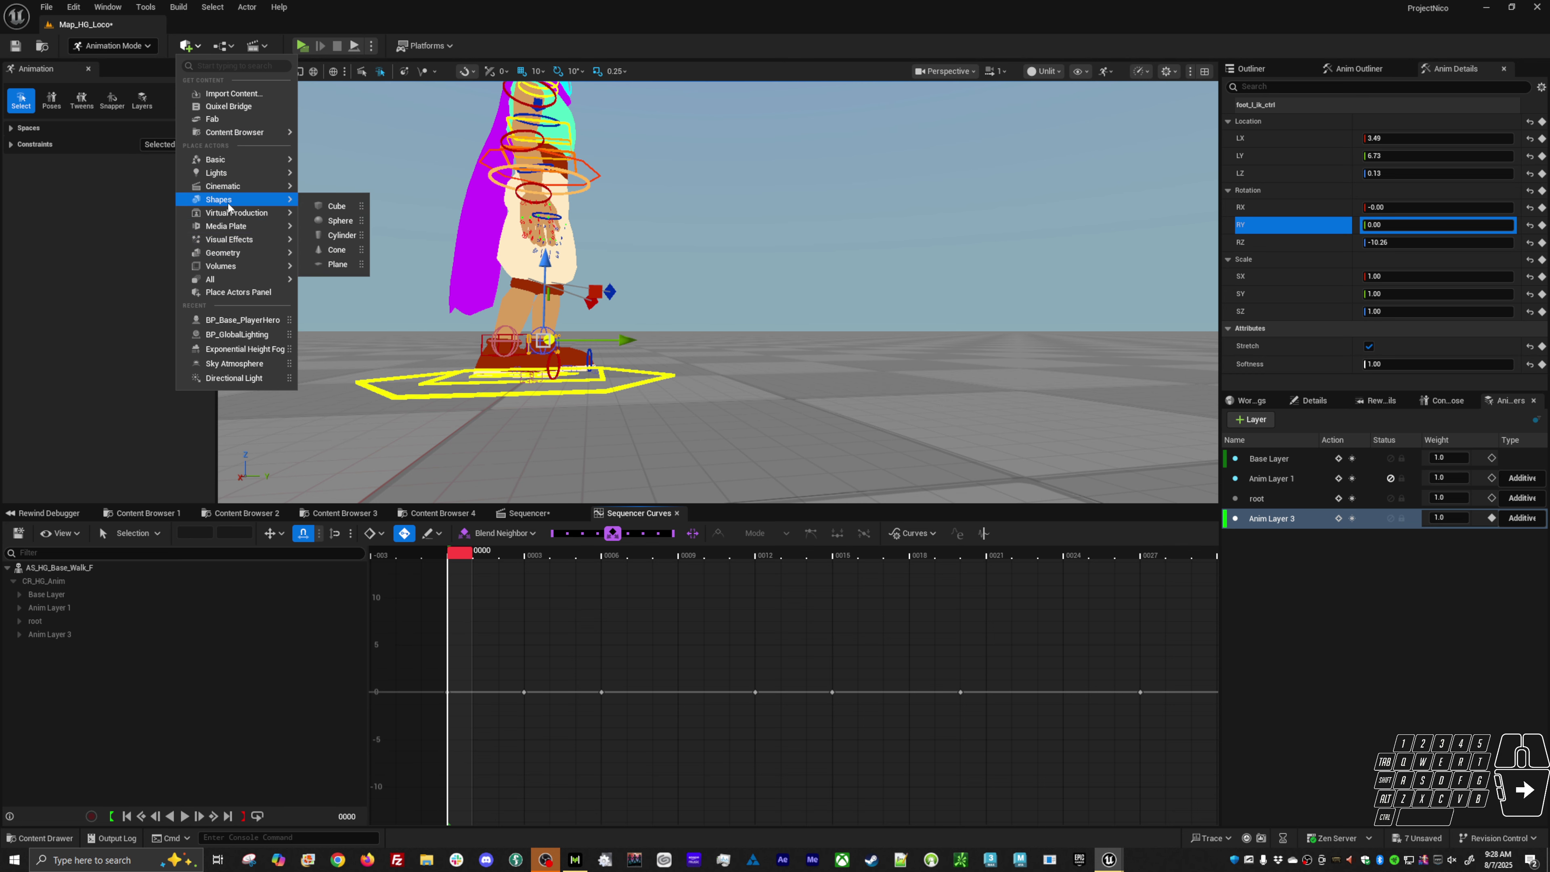
pyautogui.click(338, 206)
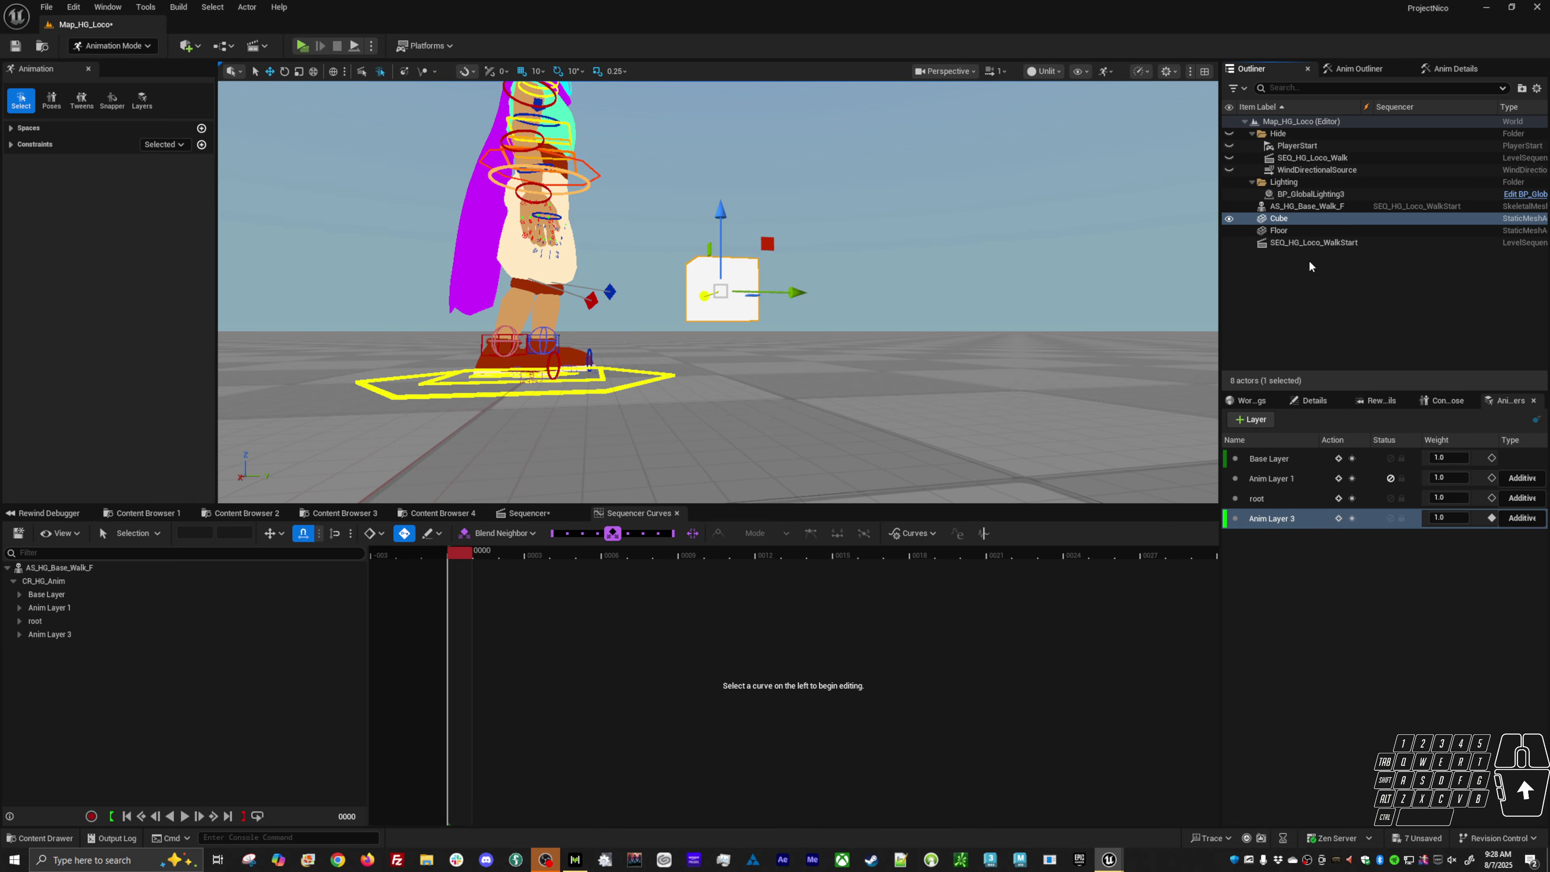
# Step: Rename the new cube as Cube_L
pyautogui.moveTo(1279, 219)
pyautogui.mouseDown()
pyautogui.moveTo(1228, 346)
pyautogui.moveTo(1316, 274)
pyautogui.moveTo(1295, 219)
pyautogui.mouseUp()
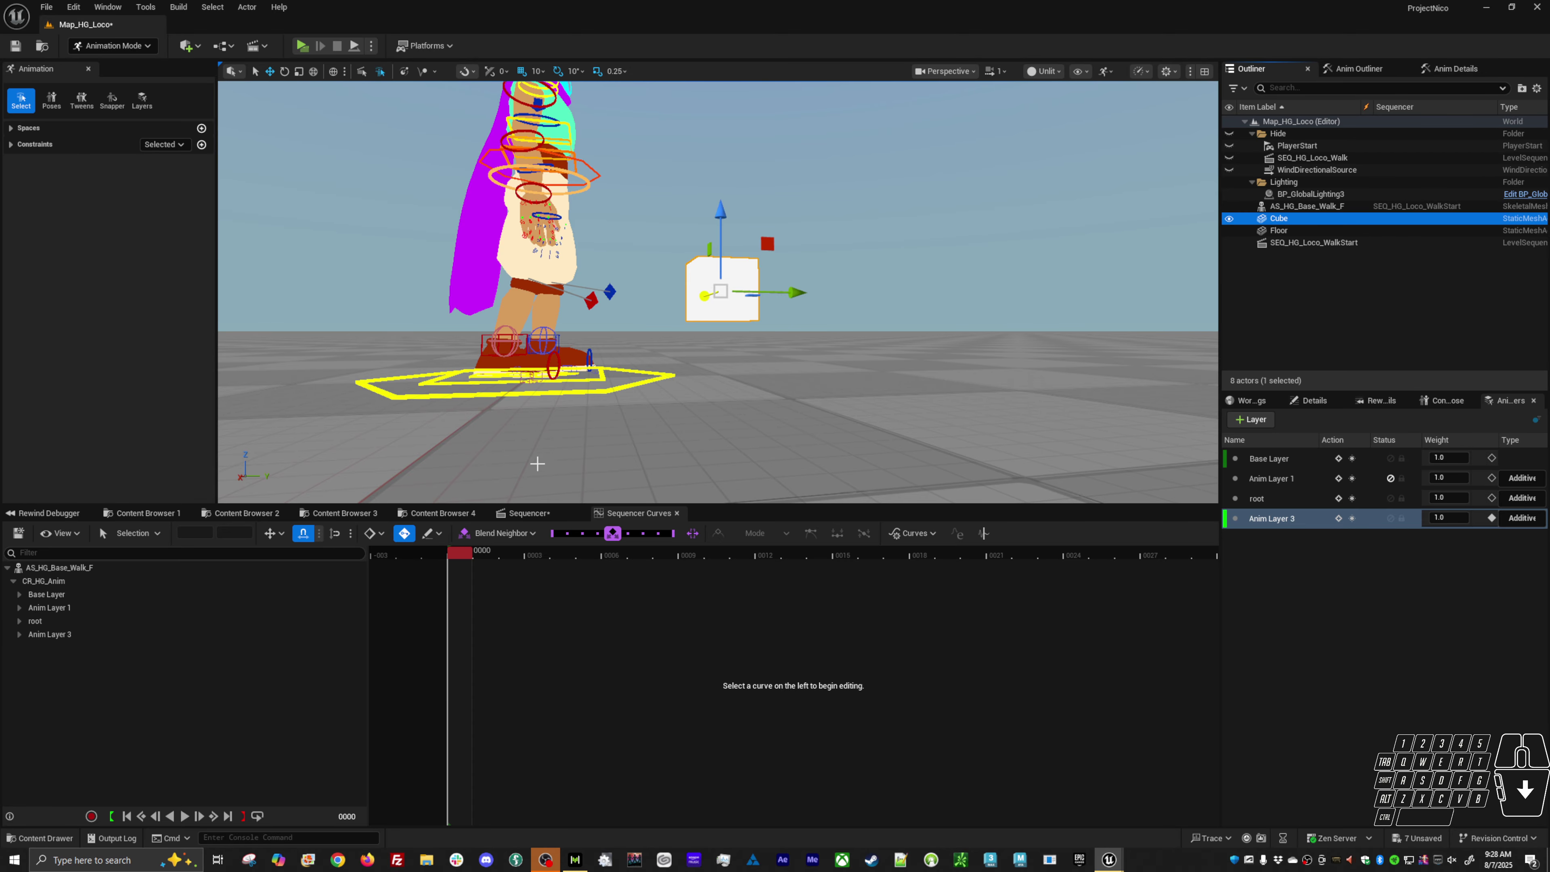
pyautogui.click(534, 516)
pyautogui.moveTo(944, 369)
pyautogui.keyDown('alt'); pyautogui.mouseDown(button='middle')
pyautogui.moveTo(904, 366)
pyautogui.moveTo(934, 369)
pyautogui.mouseUp(button='middle'); pyautogui.keyUp('alt')
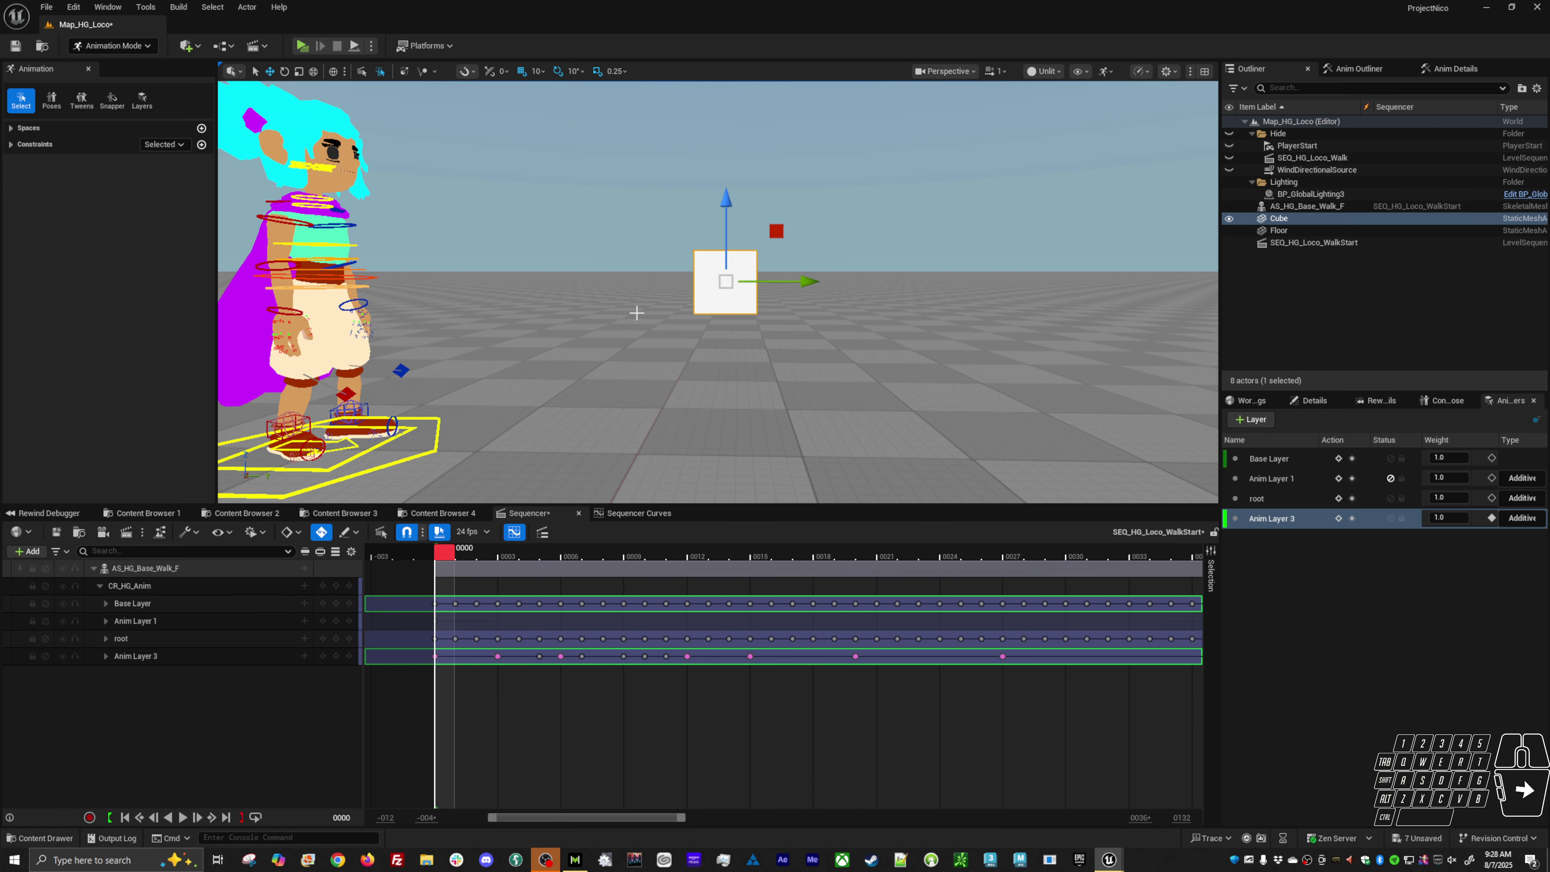
pyautogui.doubleClick(1289, 219)
pyautogui.click(1297, 219)
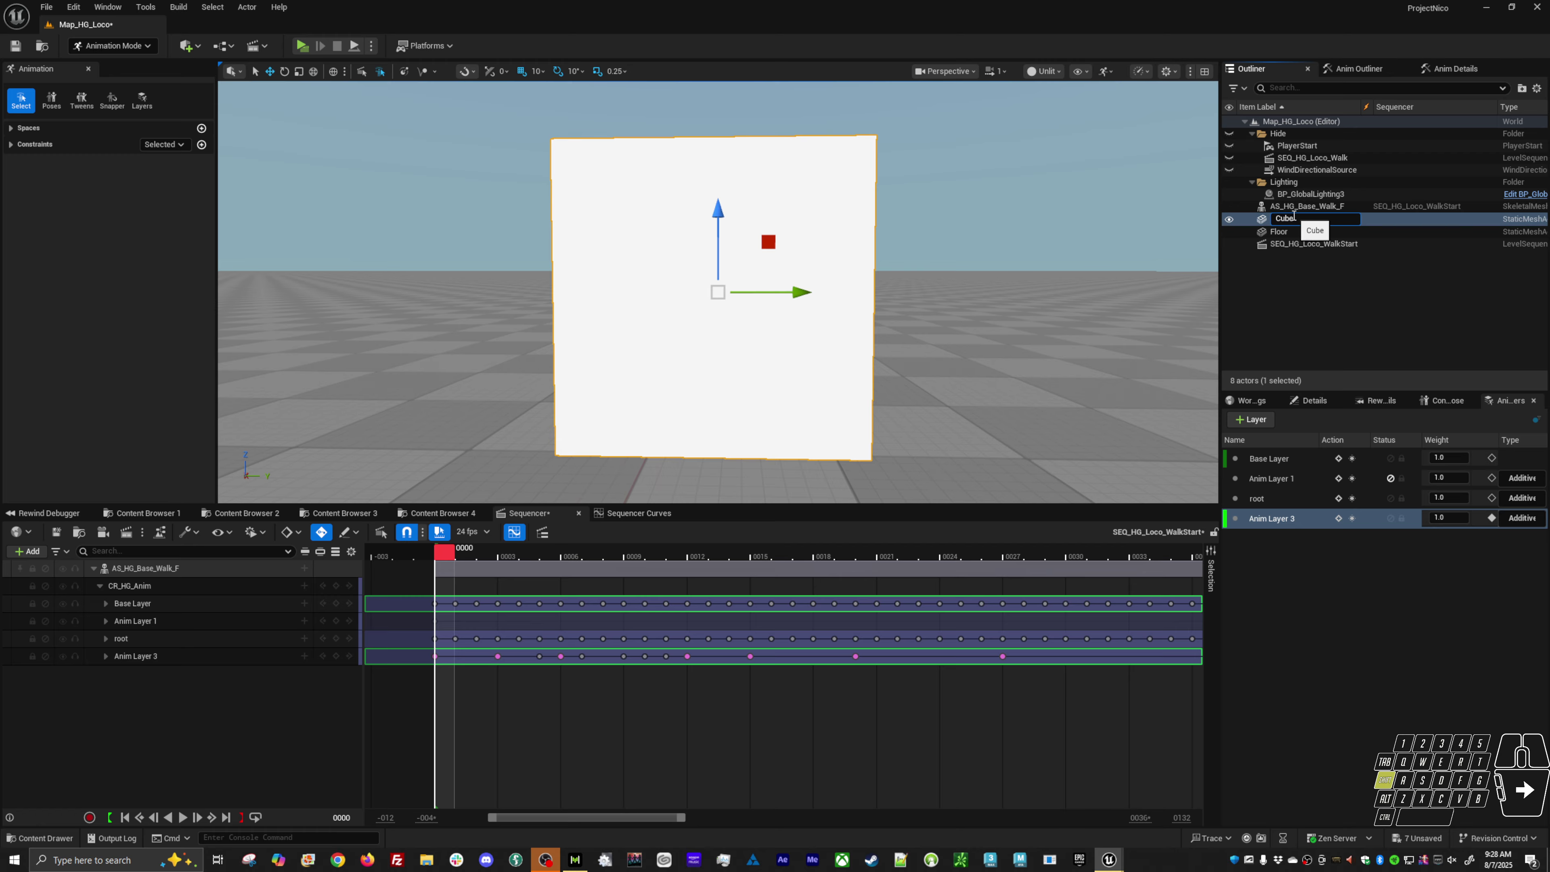
pyautogui.click(1302, 313)
# Step: Scale Cube_L to 0.2 on all three axes
pyautogui.click(1312, 400)
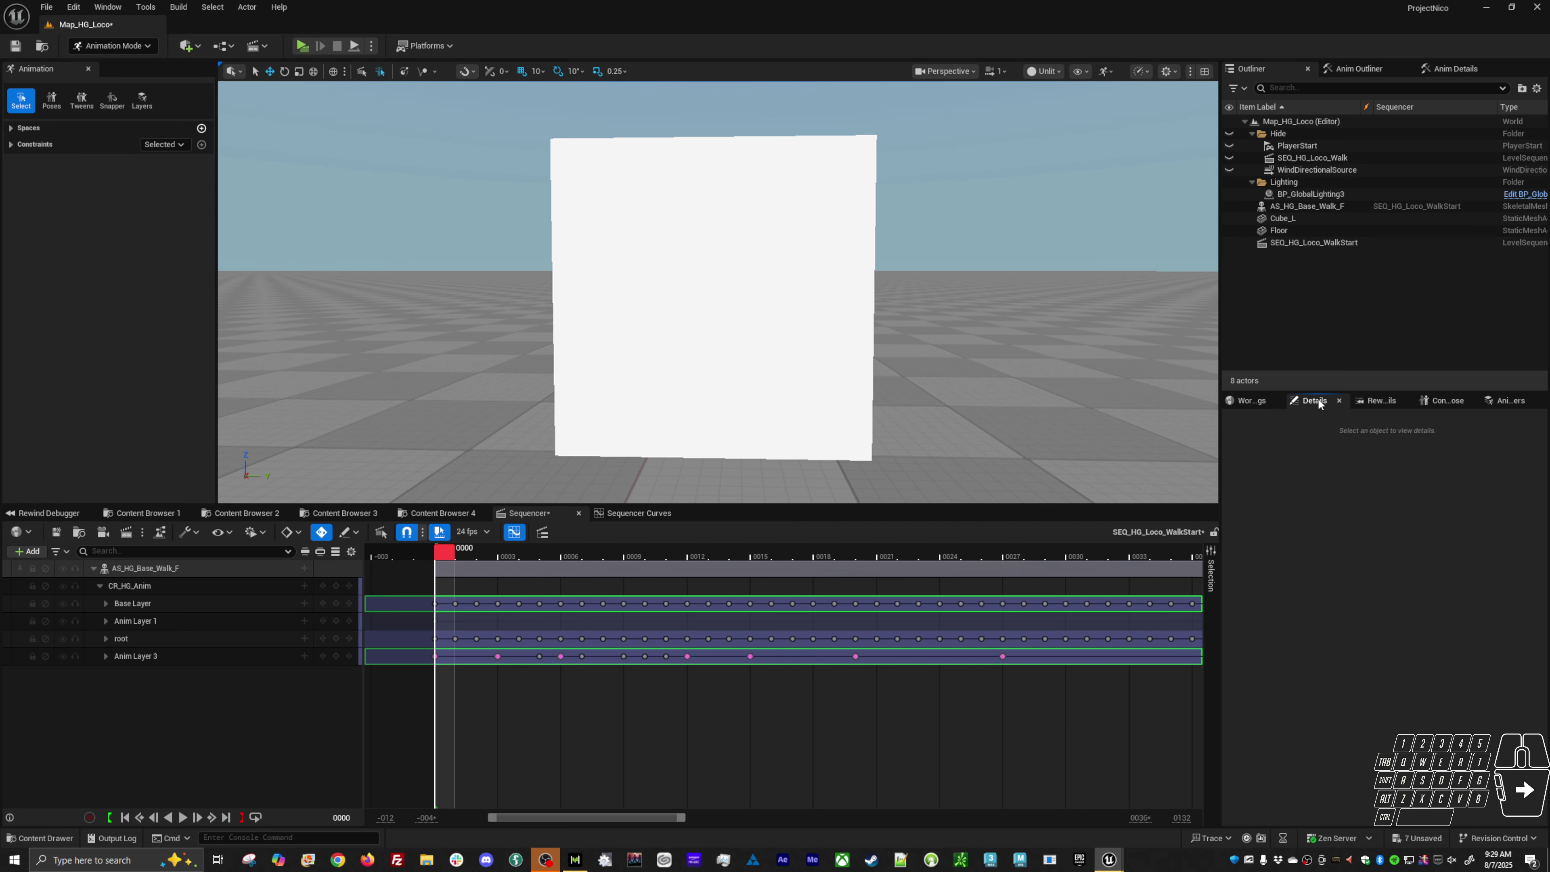
pyautogui.click(1251, 401)
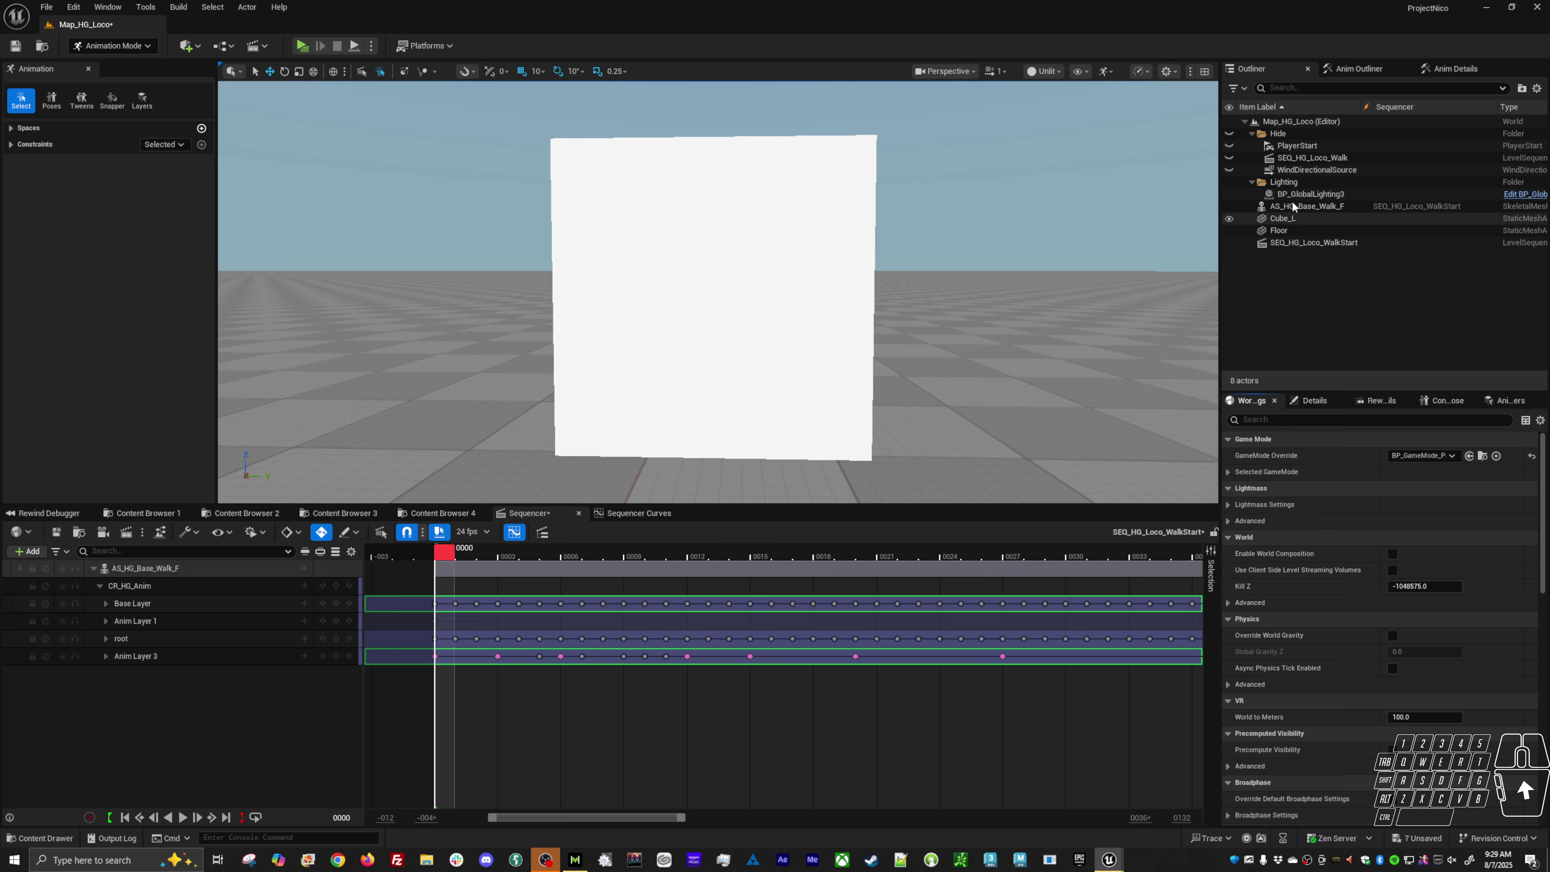
pyautogui.click(1286, 217)
pyautogui.click(1317, 405)
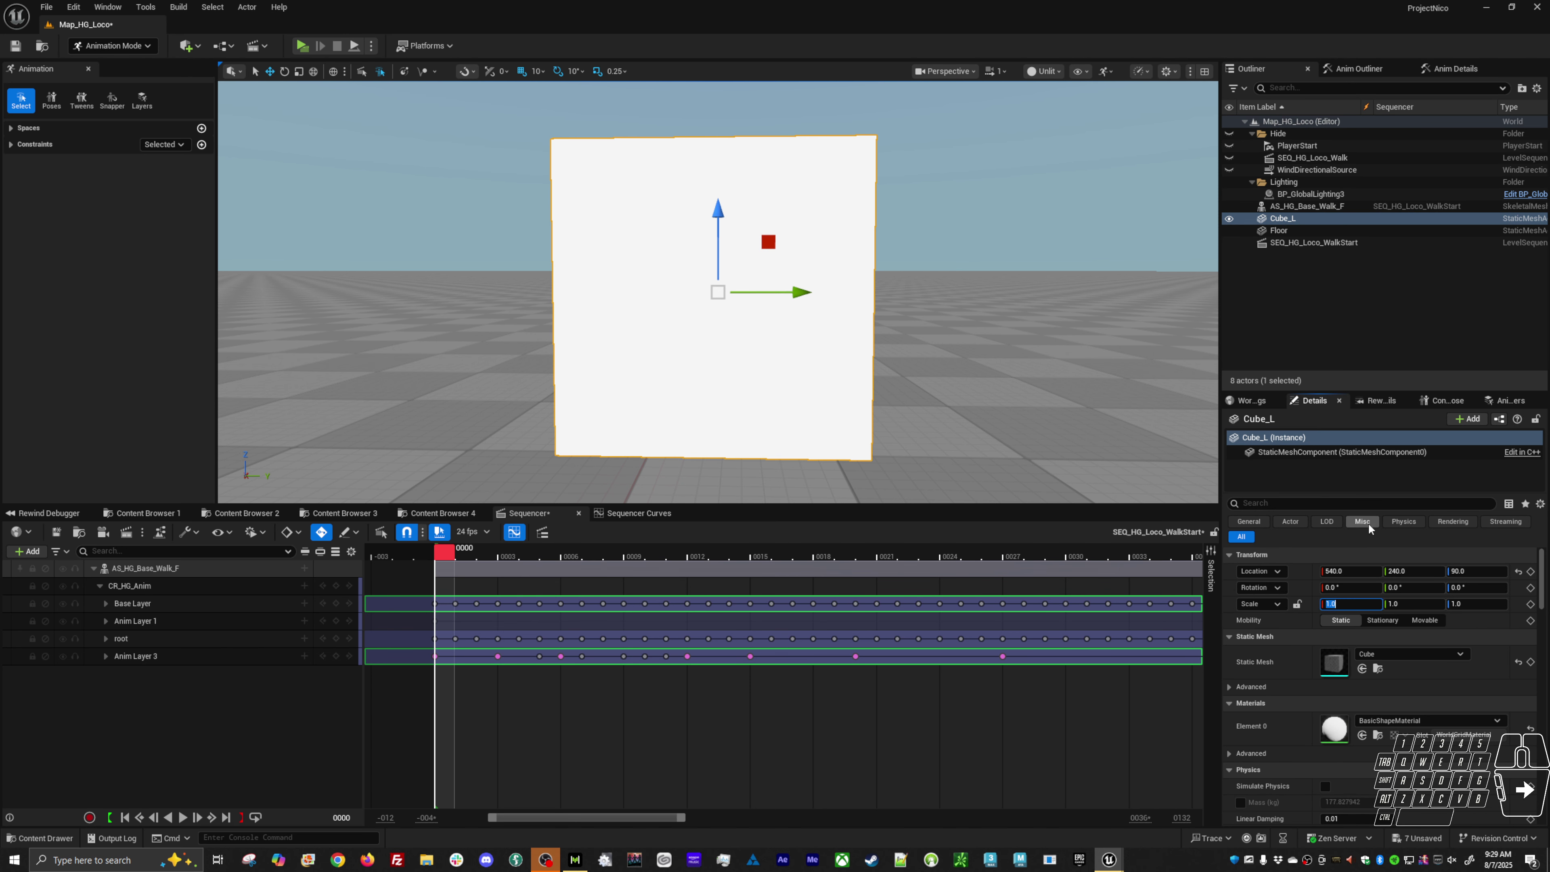
pyautogui.write('.2')
pyautogui.press('Tab')
pyautogui.write('.2')
pyautogui.press('Tab')
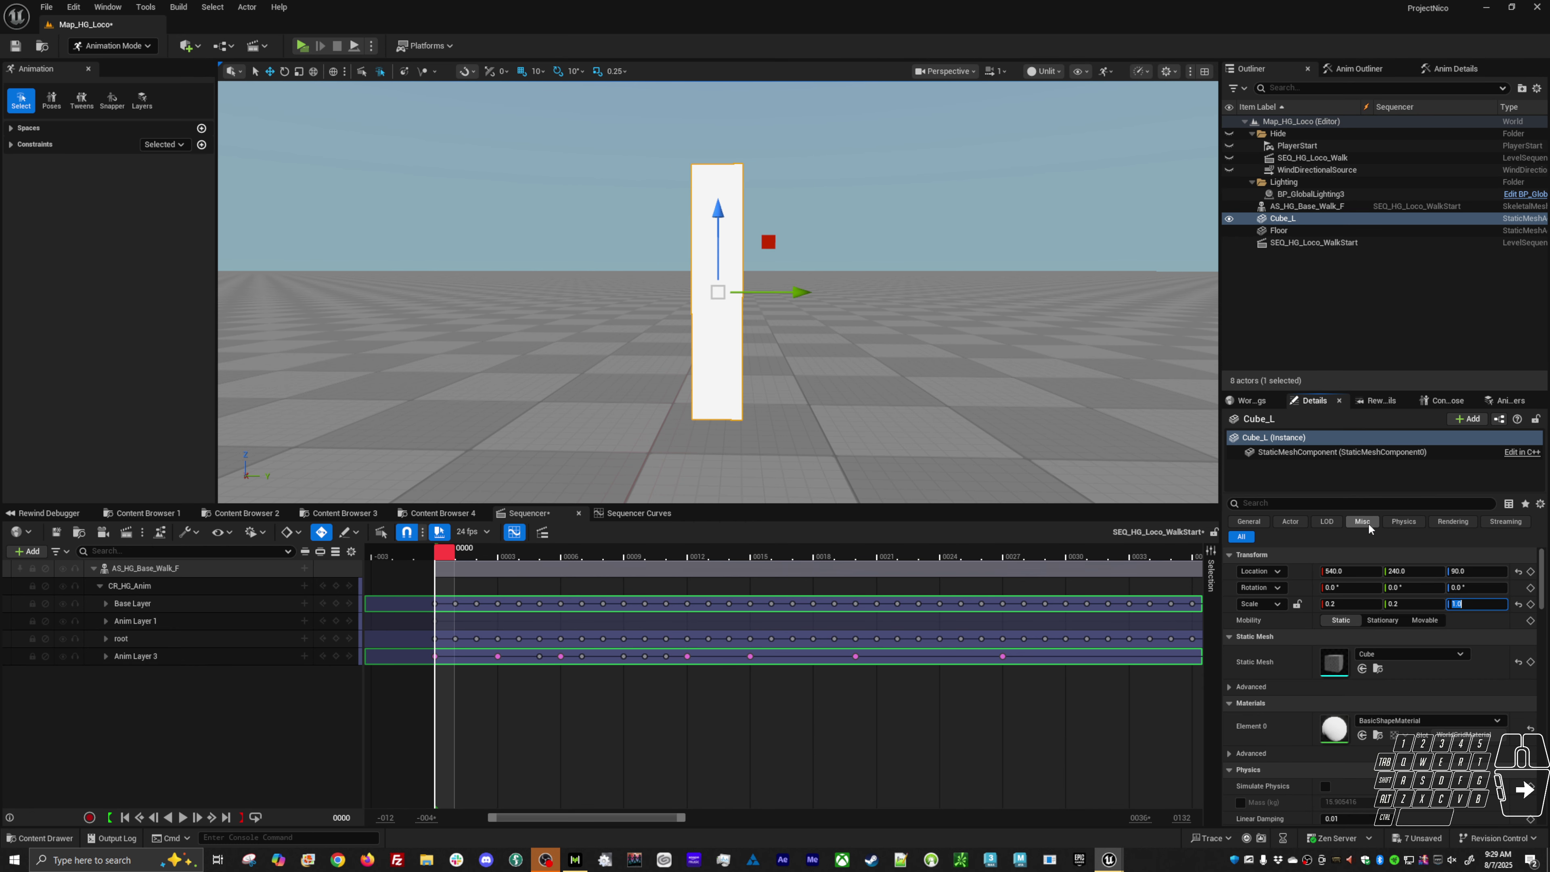
pyautogui.write('.2')
pyautogui.press('Return')
# Step: Duplicate Cube_L and rename the copy as Cube_R
pyautogui.hotkey('ctrl', 'd')
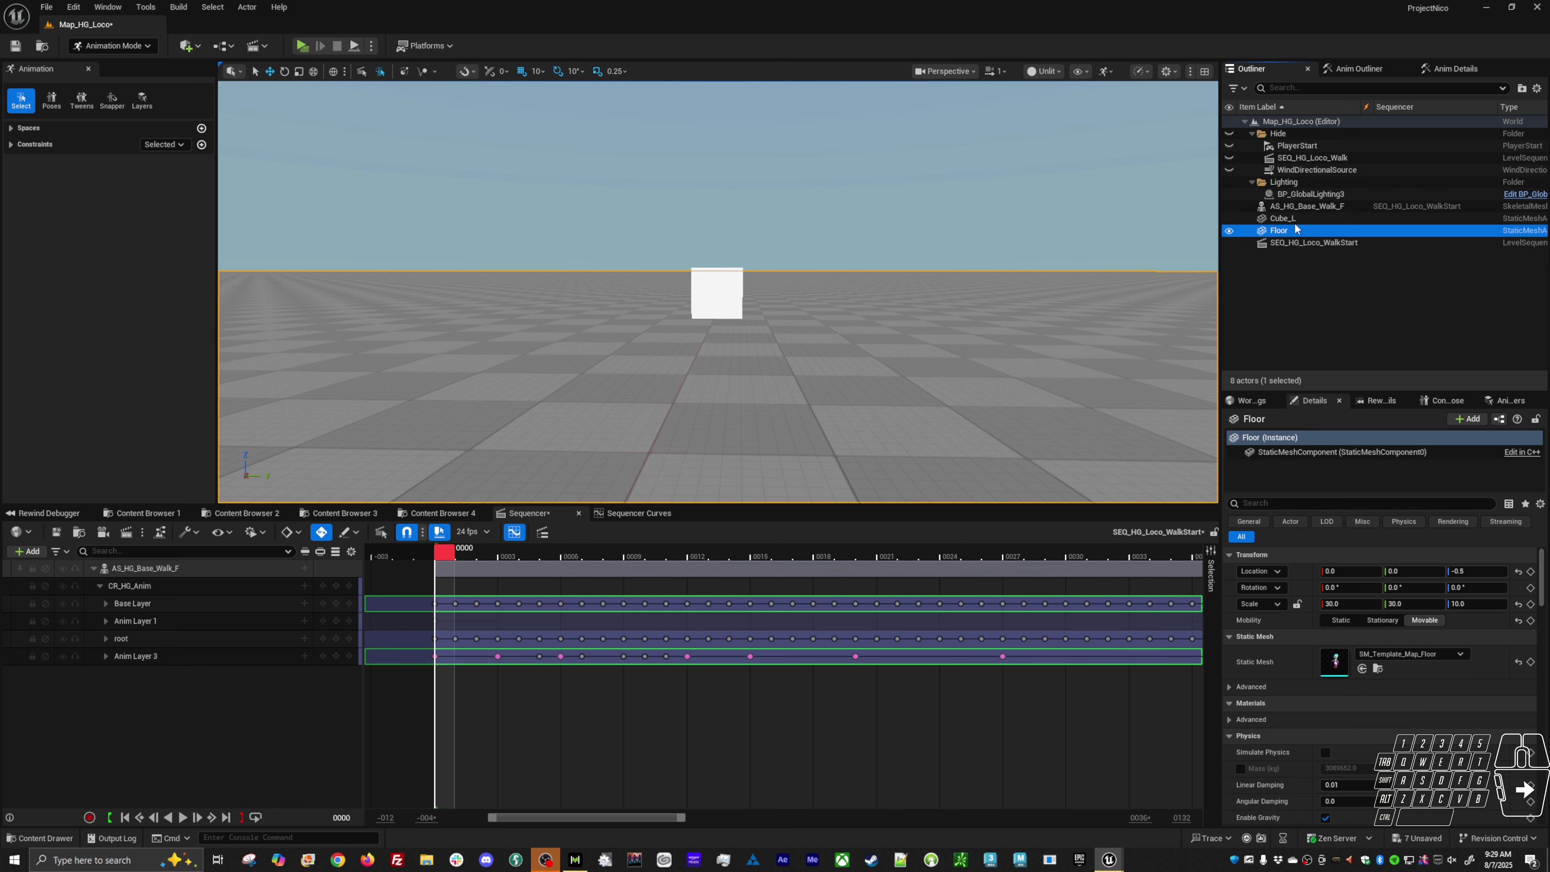
pyautogui.press('F2')
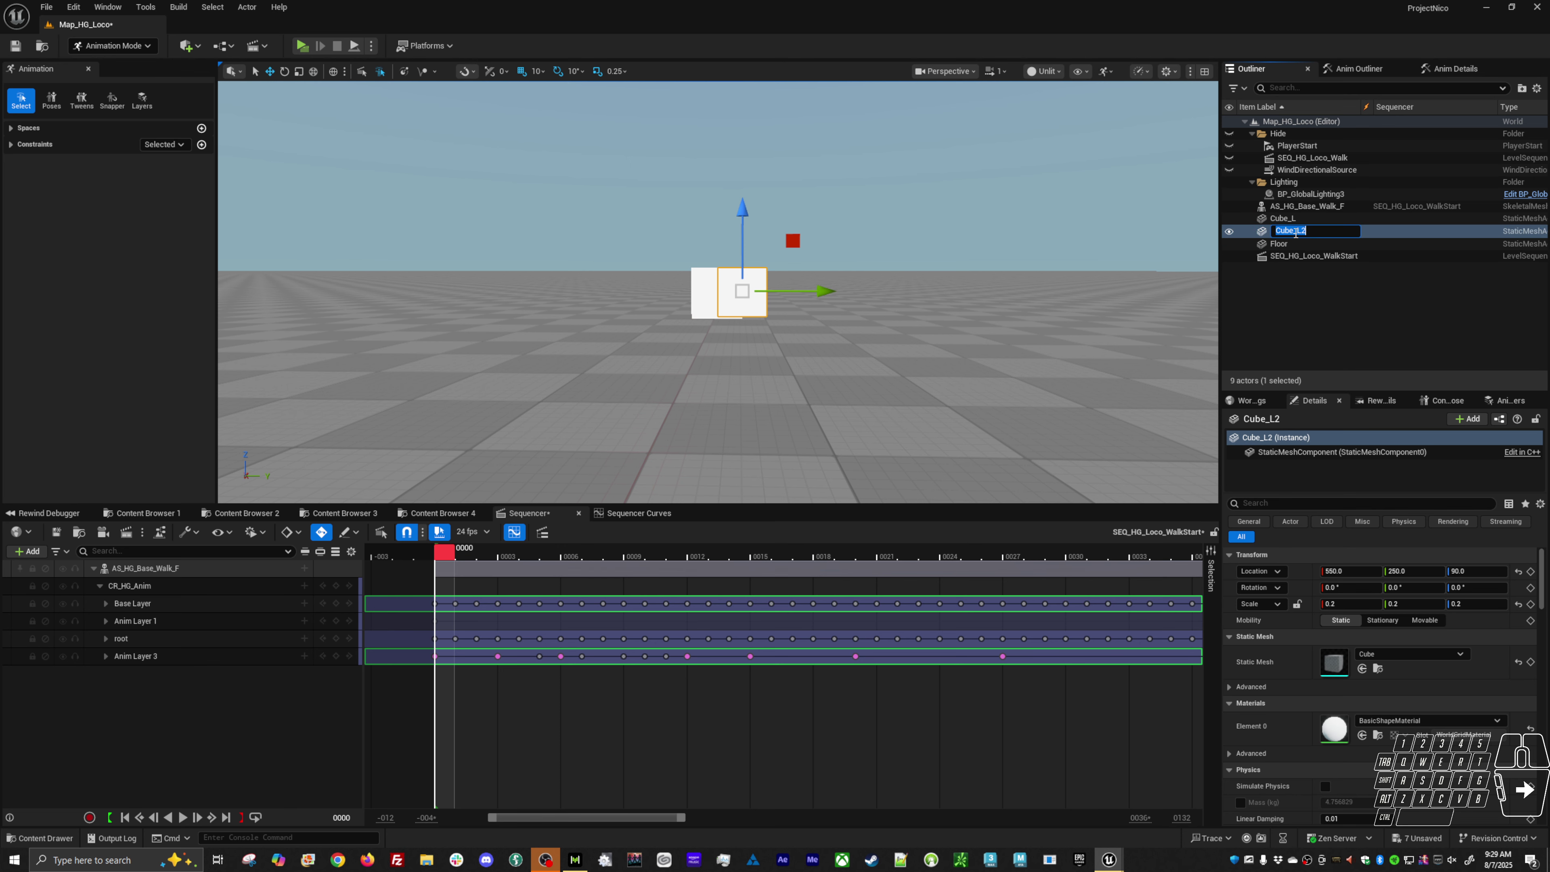
pyautogui.moveTo(1297, 231); pyautogui.dragTo(1320, 228)
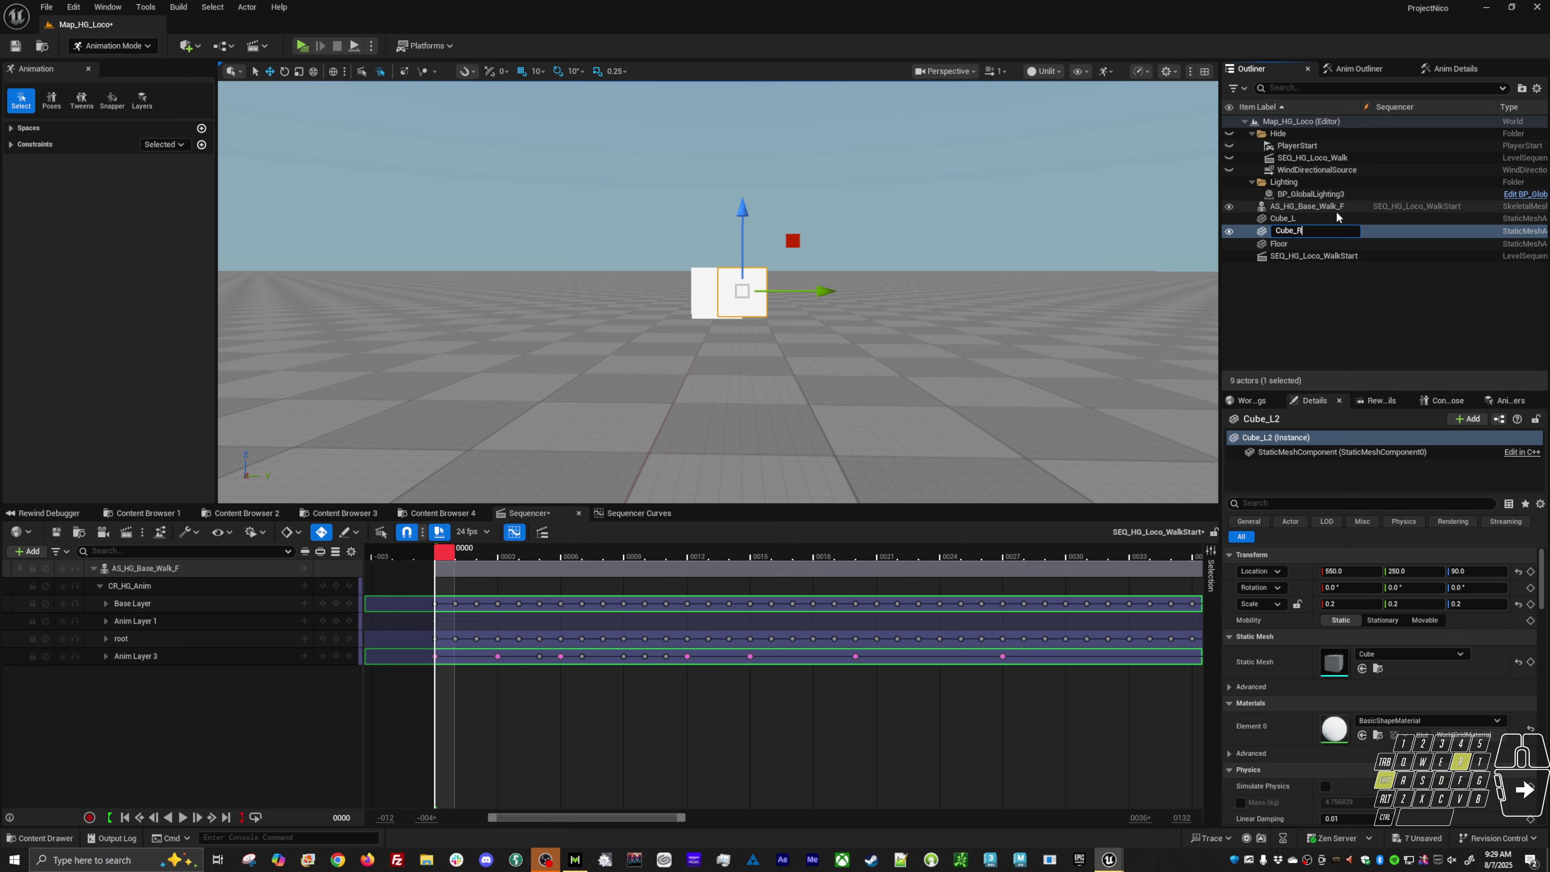
pyautogui.press('Return')
# Step: Add both Cube_L and Cube_R to the SEQ_HG_Loco_WalkStart sequence as tracks
pyautogui.keyDown('alt'); pyautogui.moveTo(750, 360); pyautogui.dragTo(652, 353, button='right'); pyautogui.keyUp('alt')
pyautogui.keyDown('alt'); pyautogui.moveTo(624, 394); pyautogui.dragTo(662, 397, button='middle'); pyautogui.keyUp('alt')
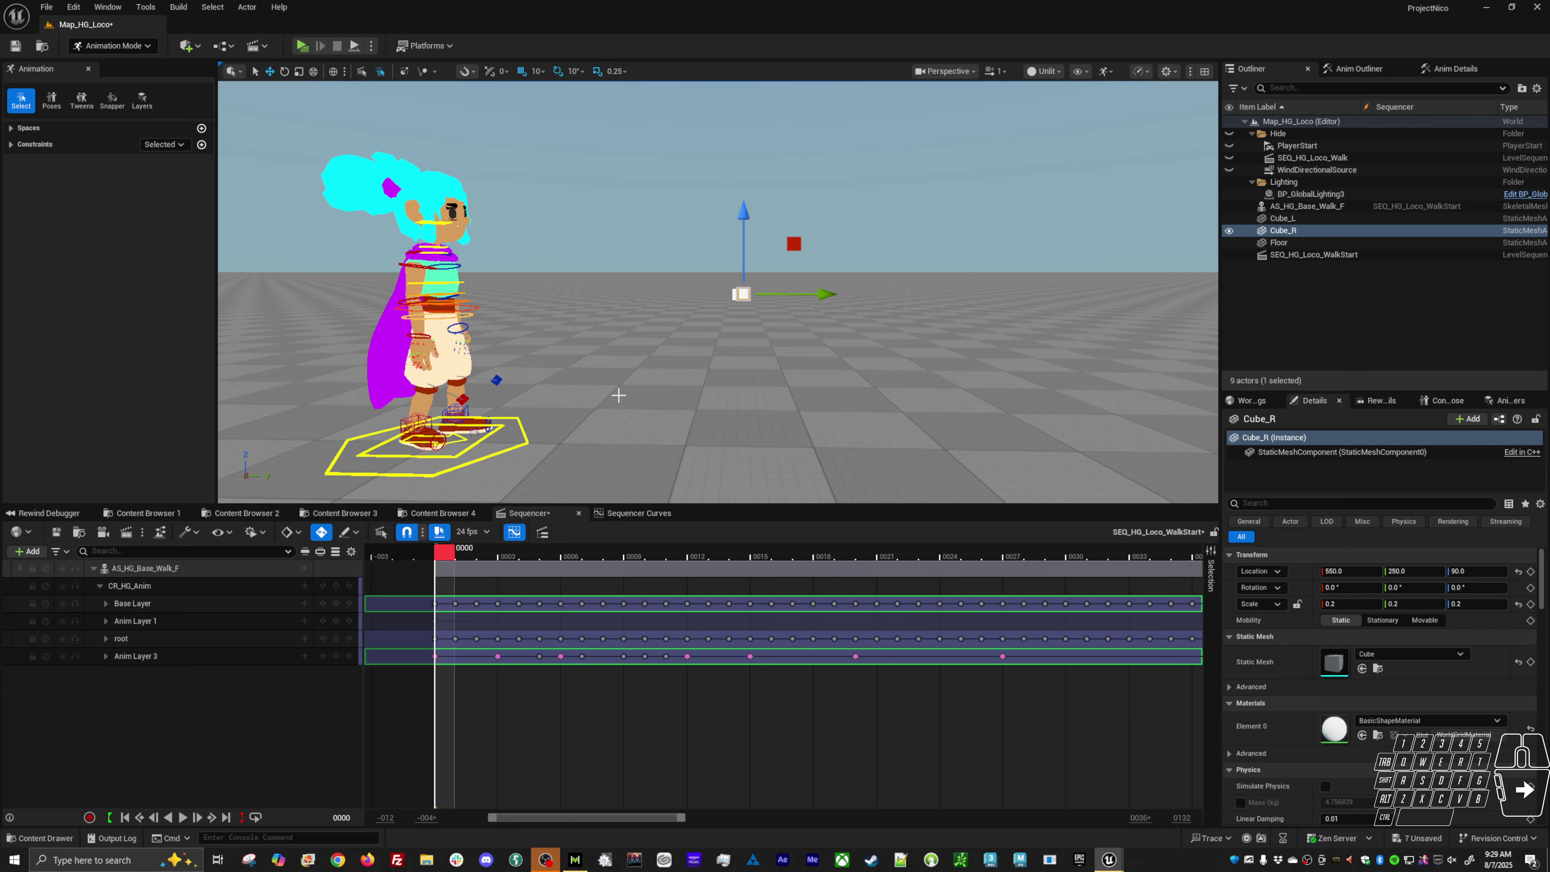
pyautogui.keyDown('alt'); pyautogui.moveTo(618, 396); pyautogui.dragTo(757, 404, button='right'); pyautogui.keyUp('alt')
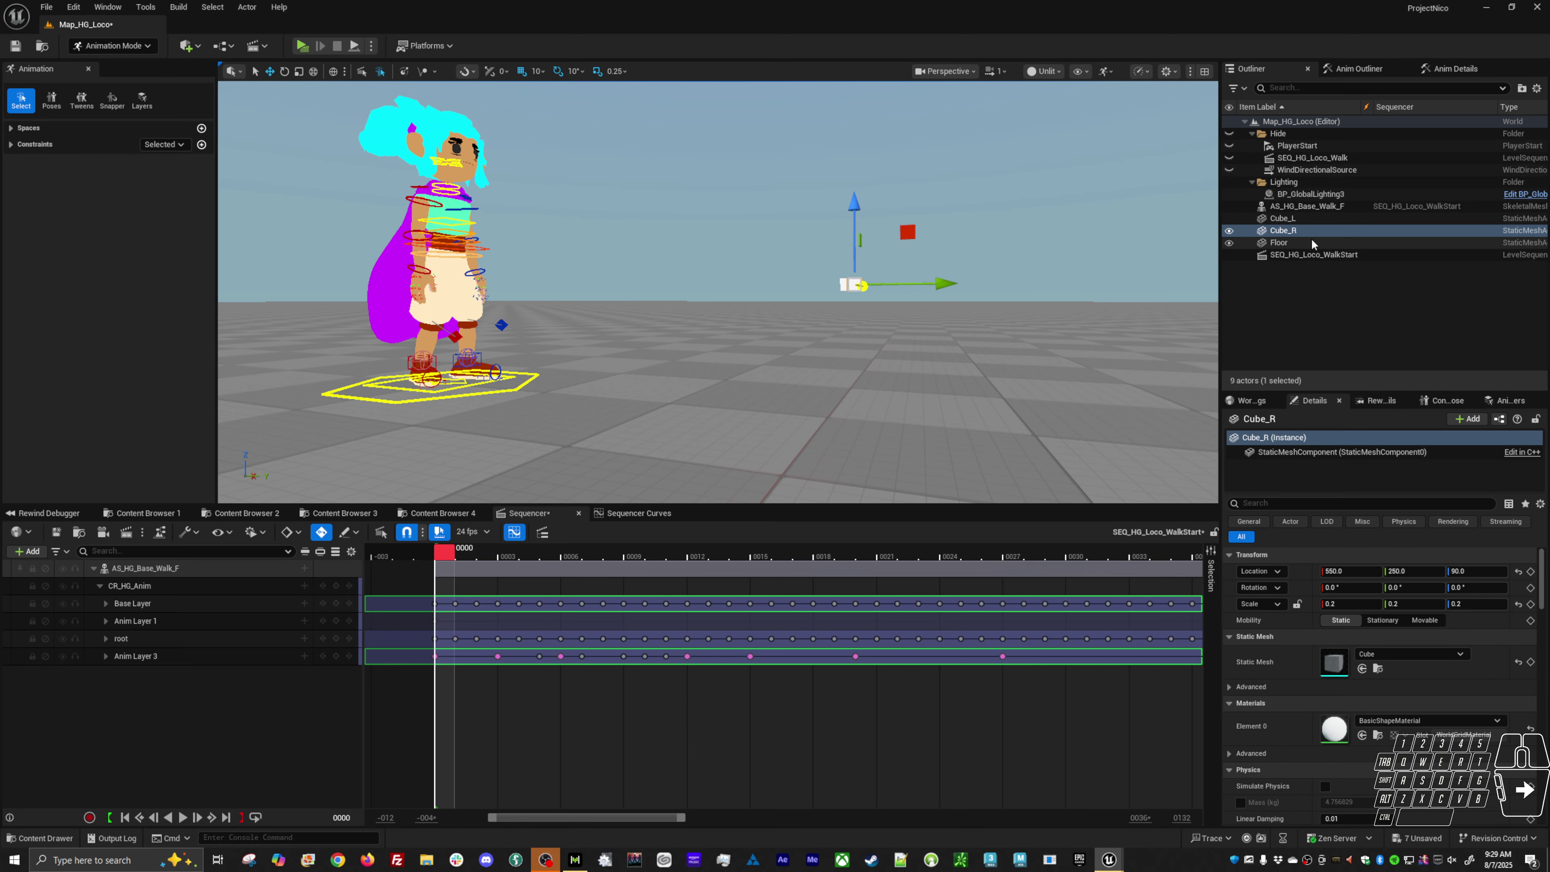
pyautogui.keyDown('ctrl'); pyautogui.click(1283, 218); pyautogui.keyUp('ctrl')
pyautogui.moveTo(1283, 218); pyautogui.dragTo(350, 634)
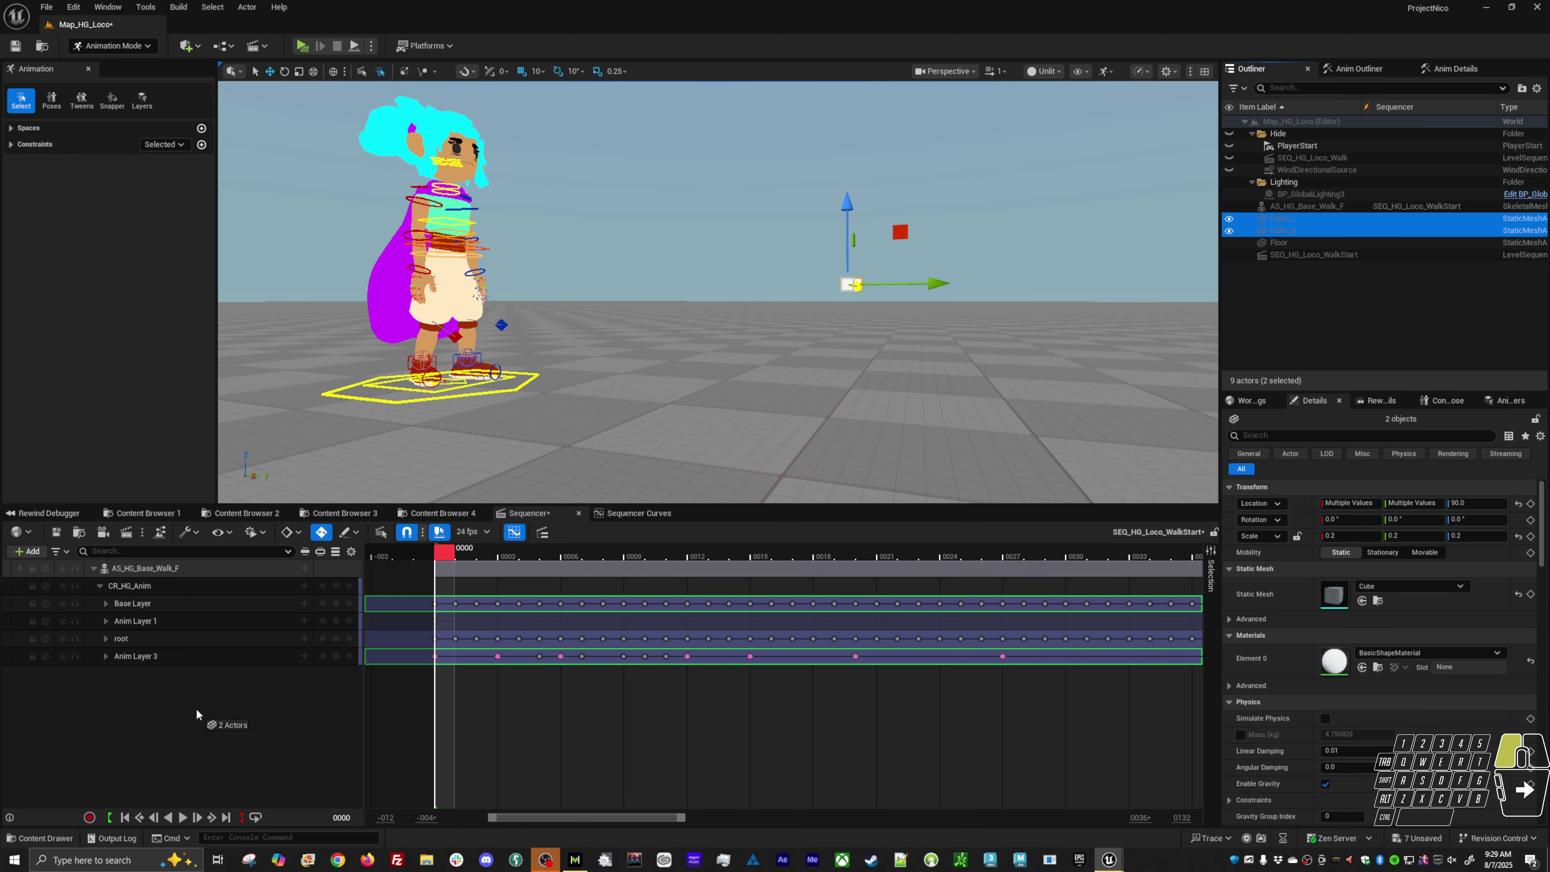
pyautogui.moveTo(196, 708); pyautogui.dragTo(195, 708)
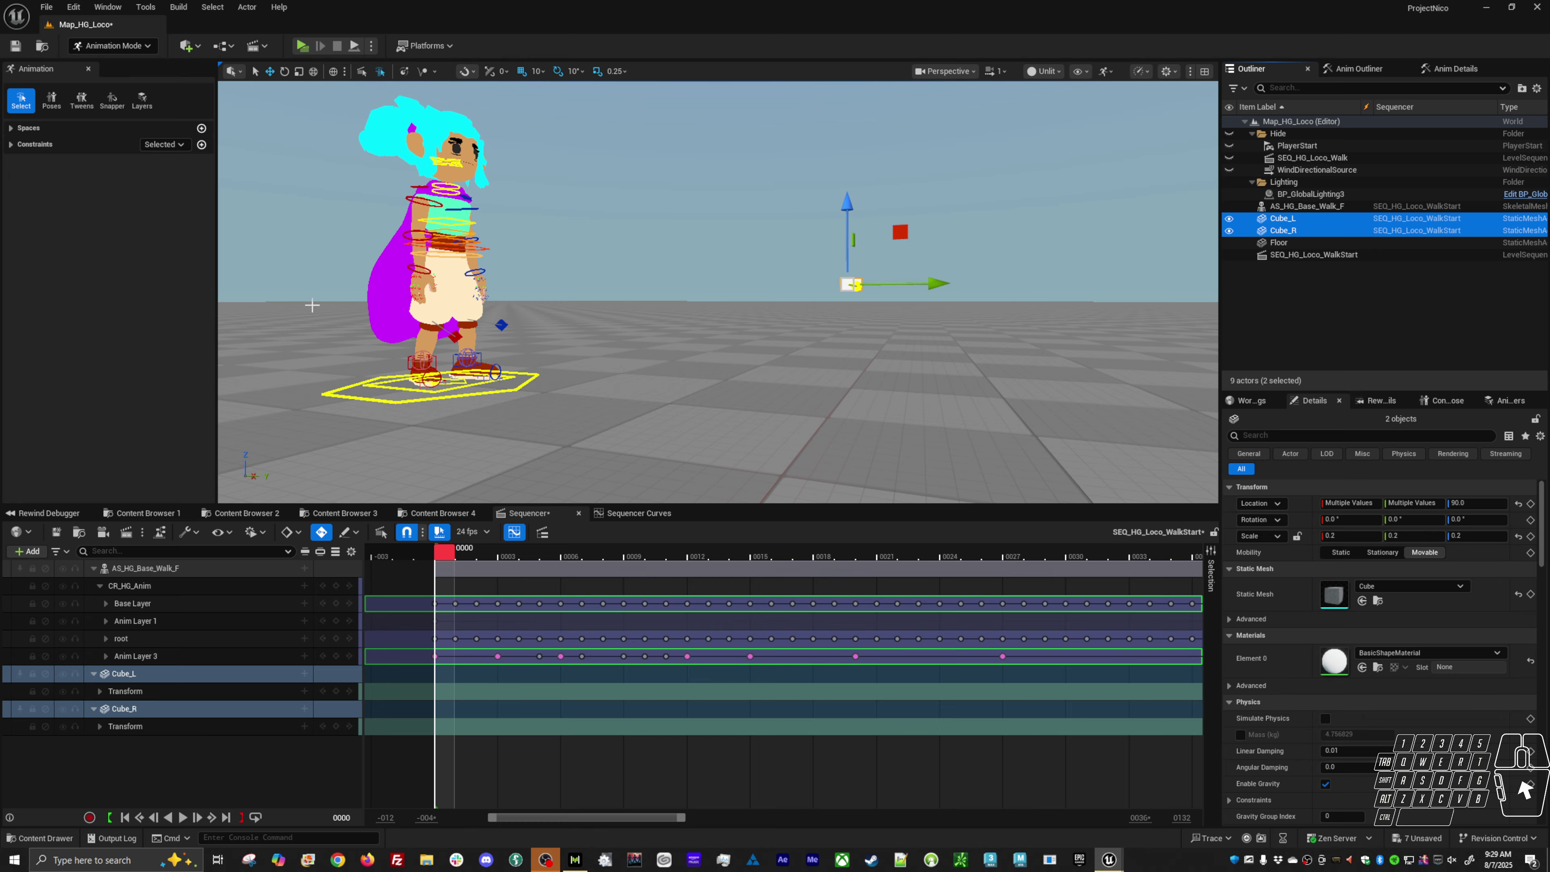
# Step: Open the Snapper and assign Cube_L as the child and the left foot IK control as the parent
pyautogui.click(113, 101)
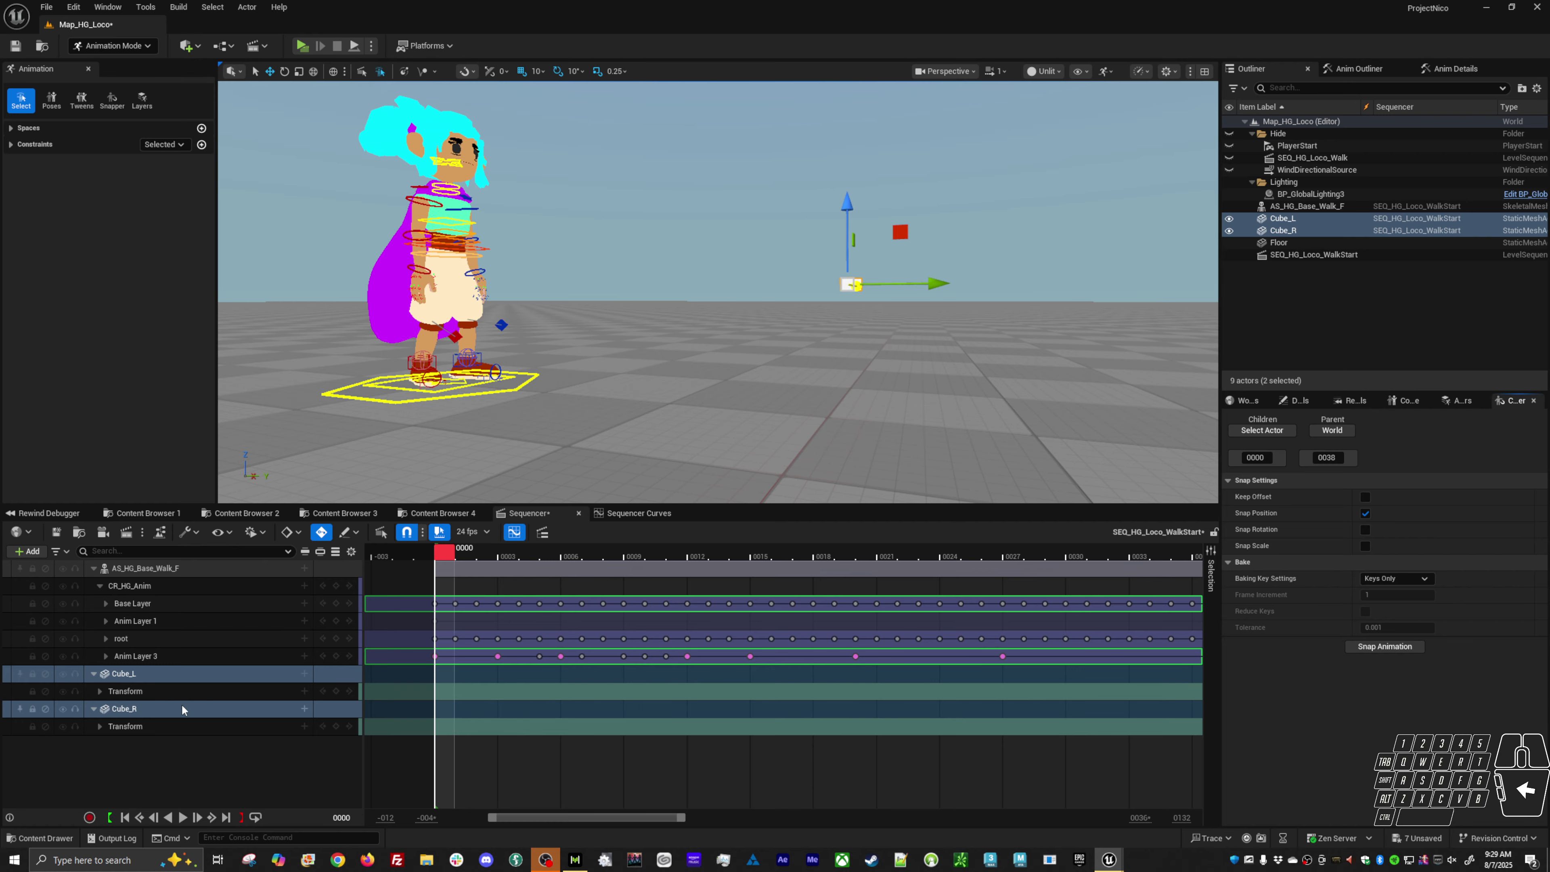
pyautogui.click(172, 671)
pyautogui.click(180, 790)
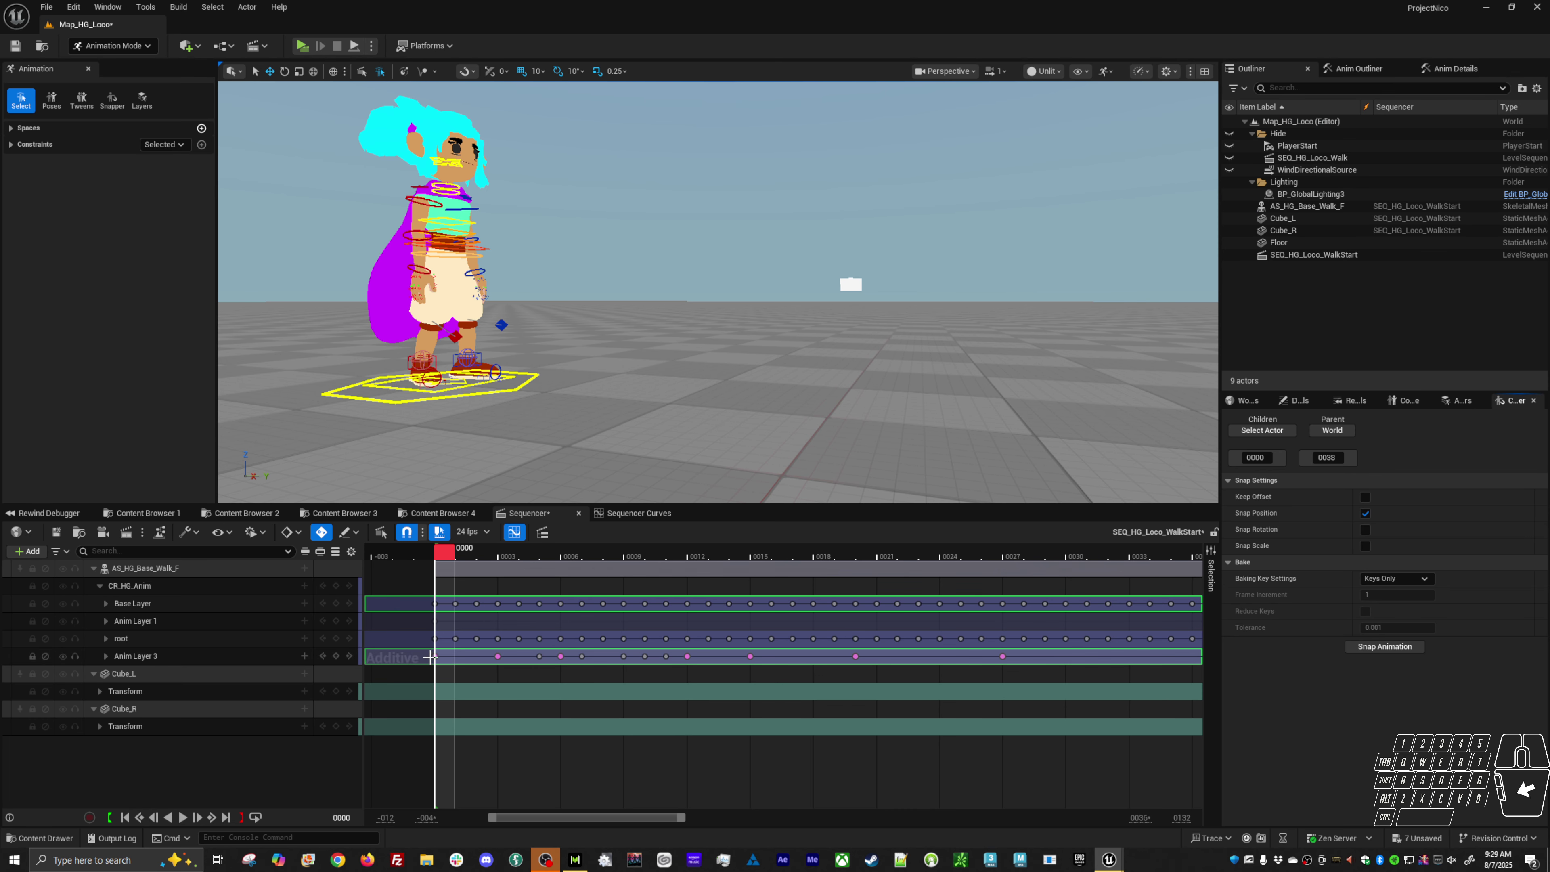
pyautogui.click(193, 674)
pyautogui.click(1279, 429)
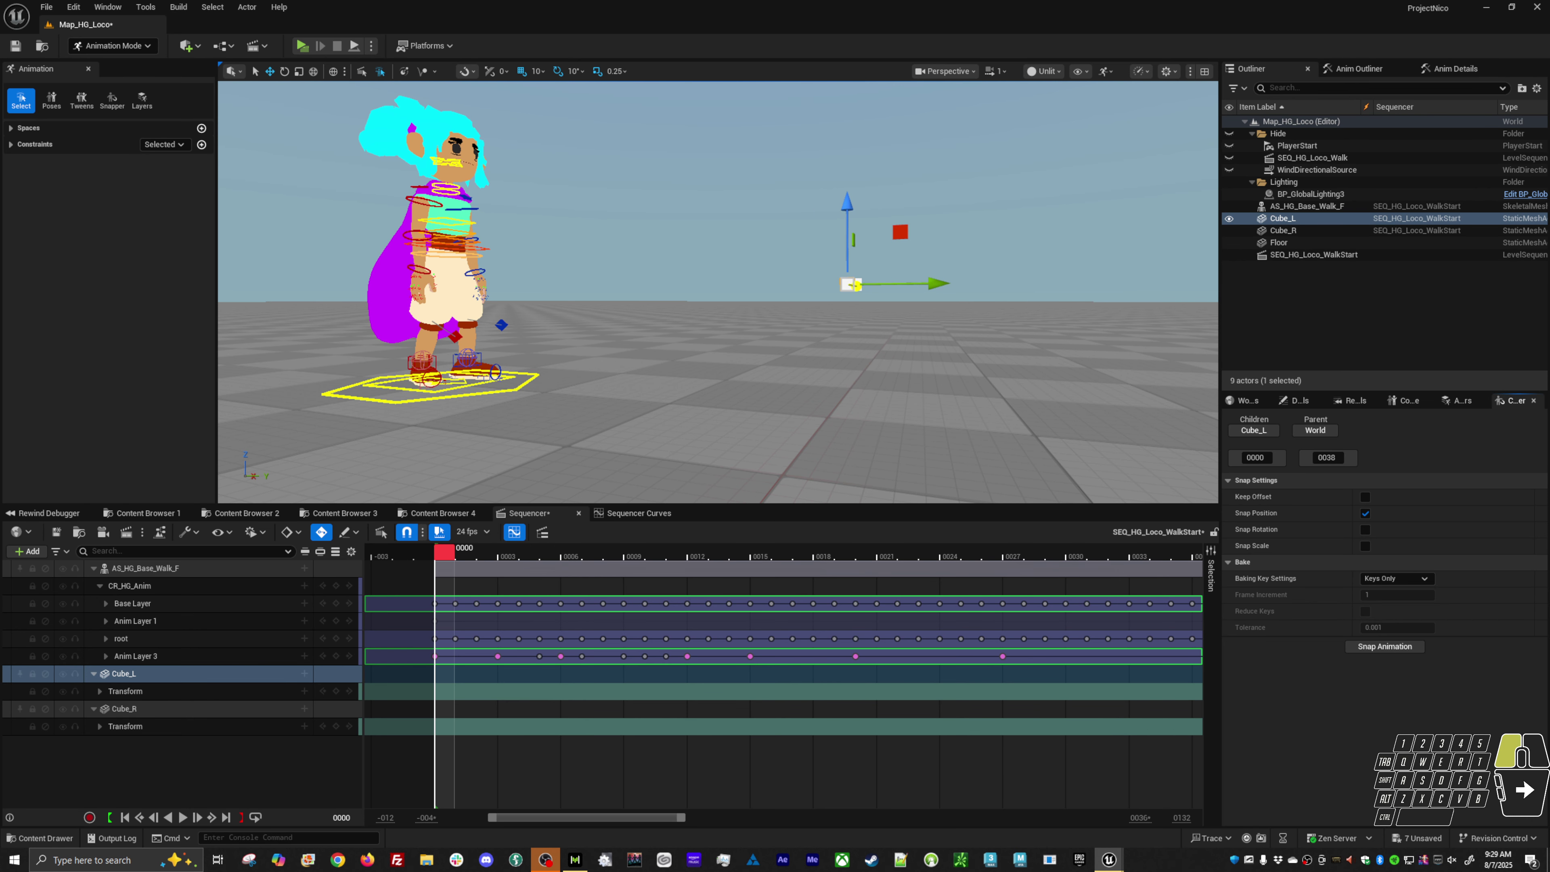
pyautogui.click(481, 356)
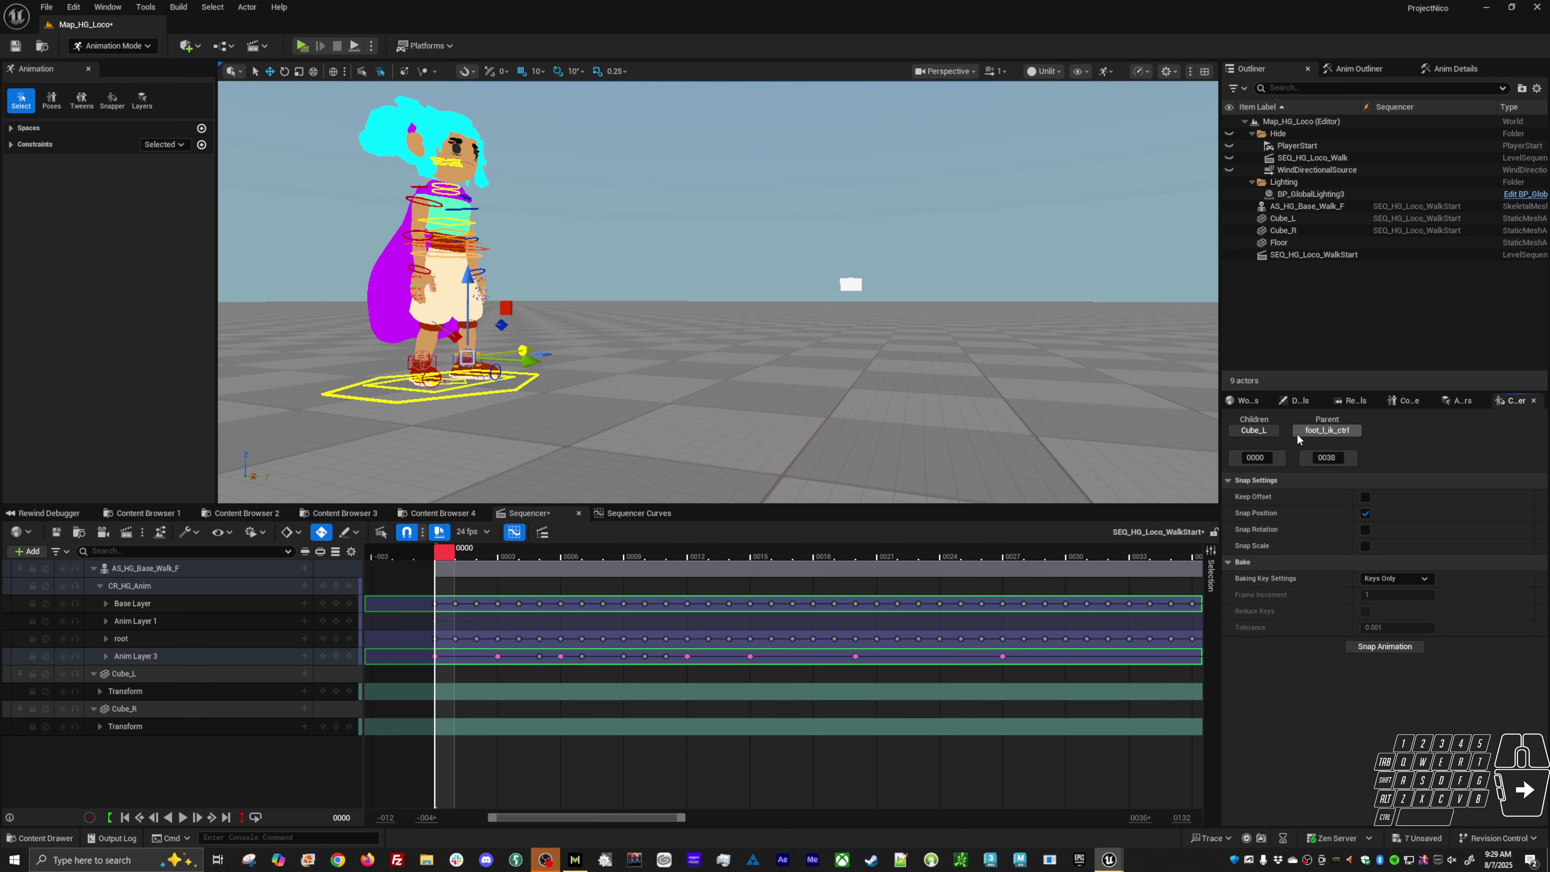
# Step: Enable rotation snapping, limit the range to frame 0, and snap Cube_L to the left foot control
pyautogui.click(1366, 528)
pyautogui.click(1371, 562)
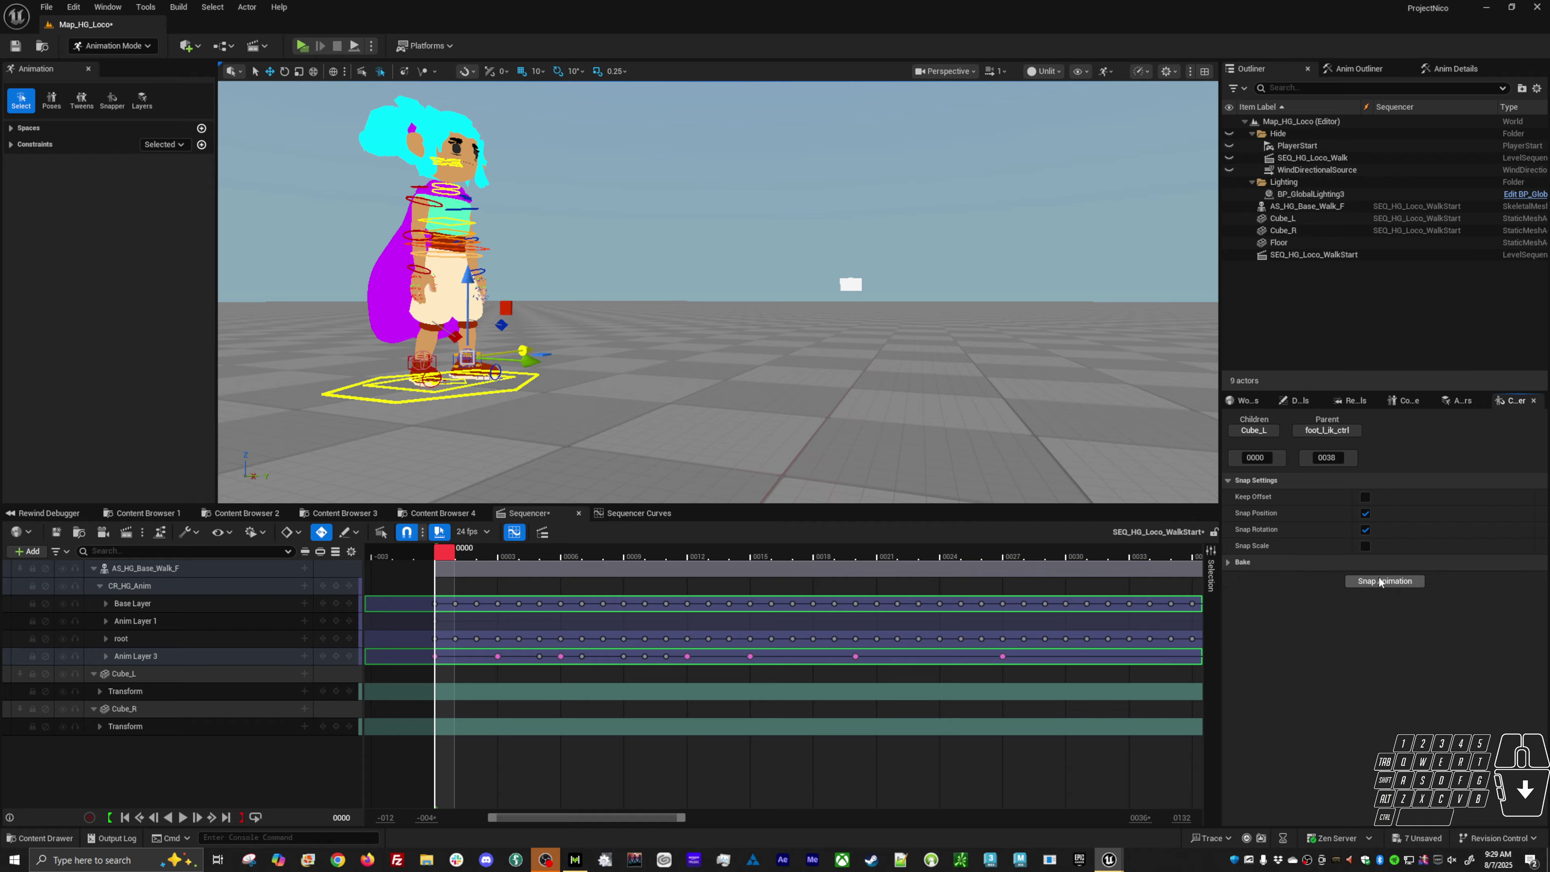
pyautogui.click(1367, 560)
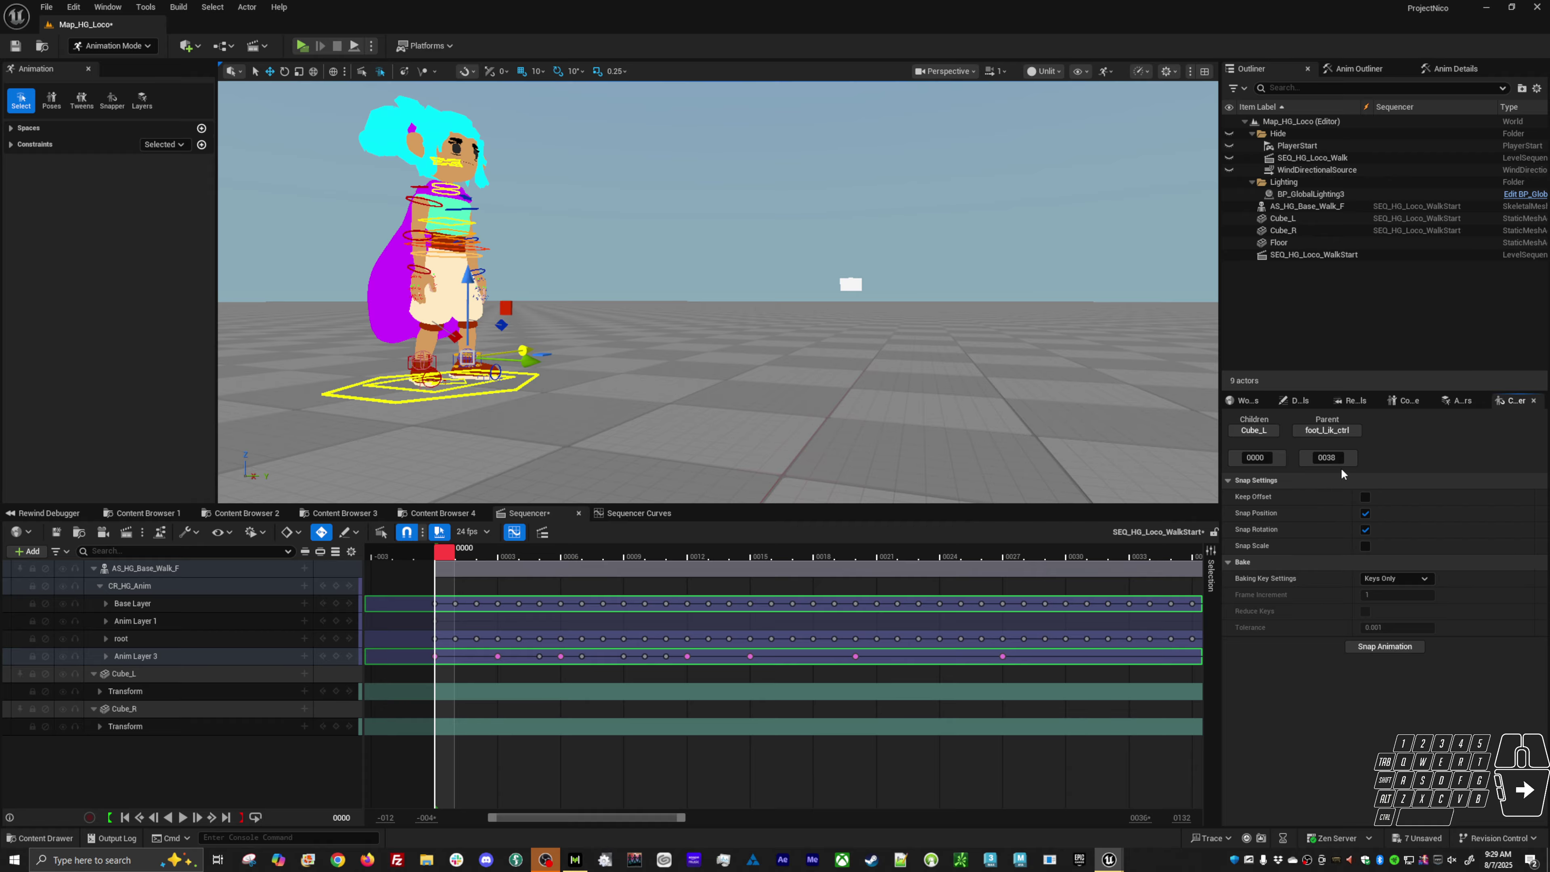
pyautogui.click(1391, 646)
pyautogui.moveTo(855, 464)
pyautogui.keyDown('alt'); pyautogui.mouseDown()
pyautogui.moveTo(976, 488)
pyautogui.moveTo(855, 476)
pyautogui.mouseUp(); pyautogui.keyUp('alt')
# Step: Snap Cube_R to the right foot IK control at frame 12 only, with Cube_R as child and the foot control as parent
pyautogui.click(187, 707)
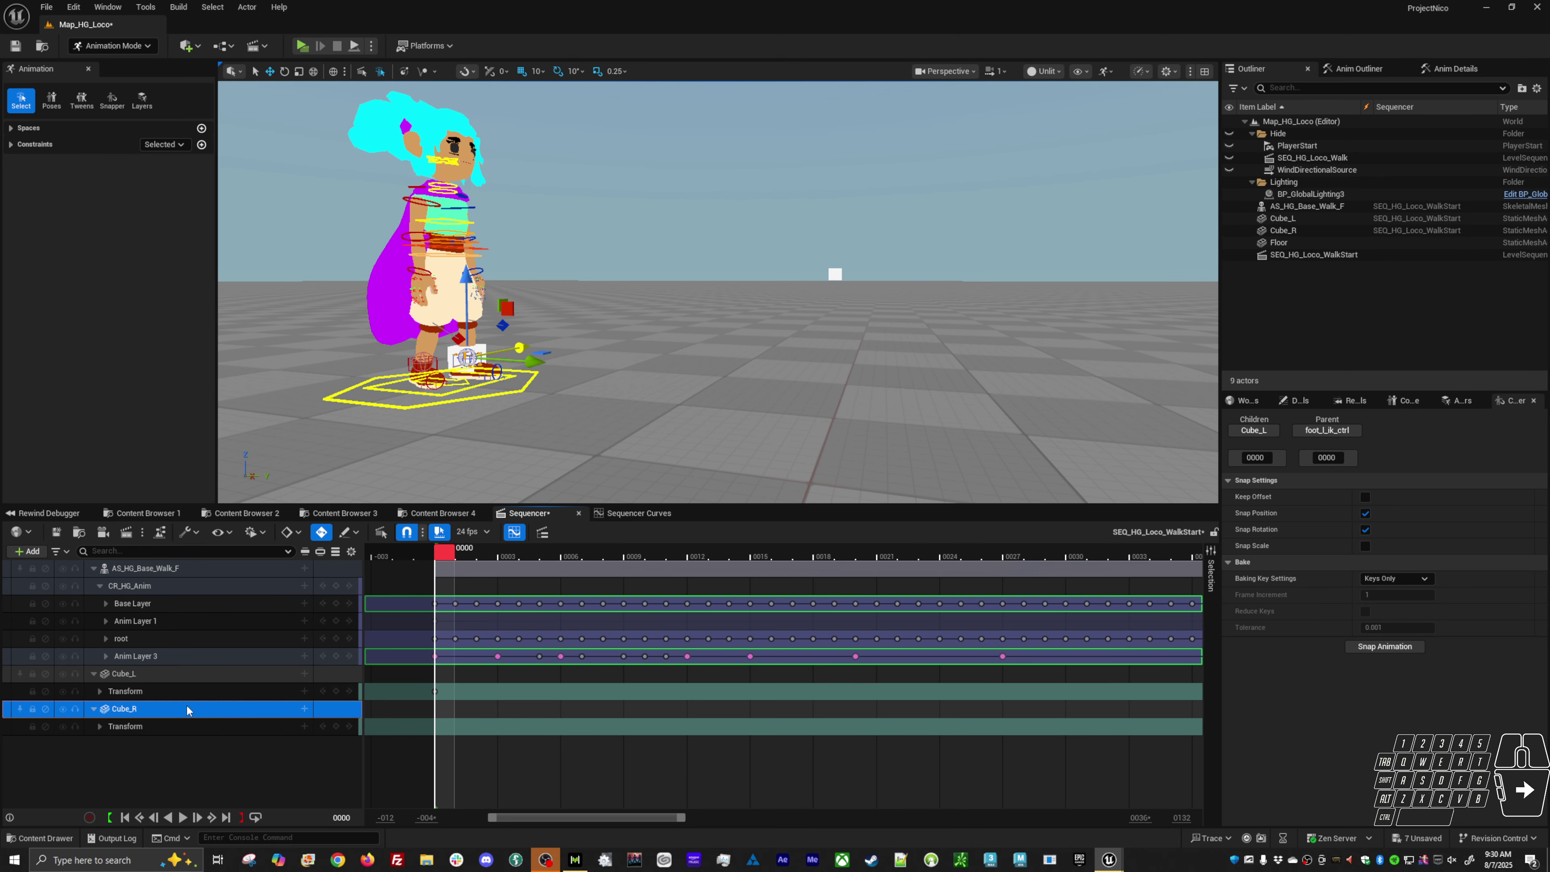
pyautogui.moveTo(455, 556); pyautogui.dragTo(696, 588)
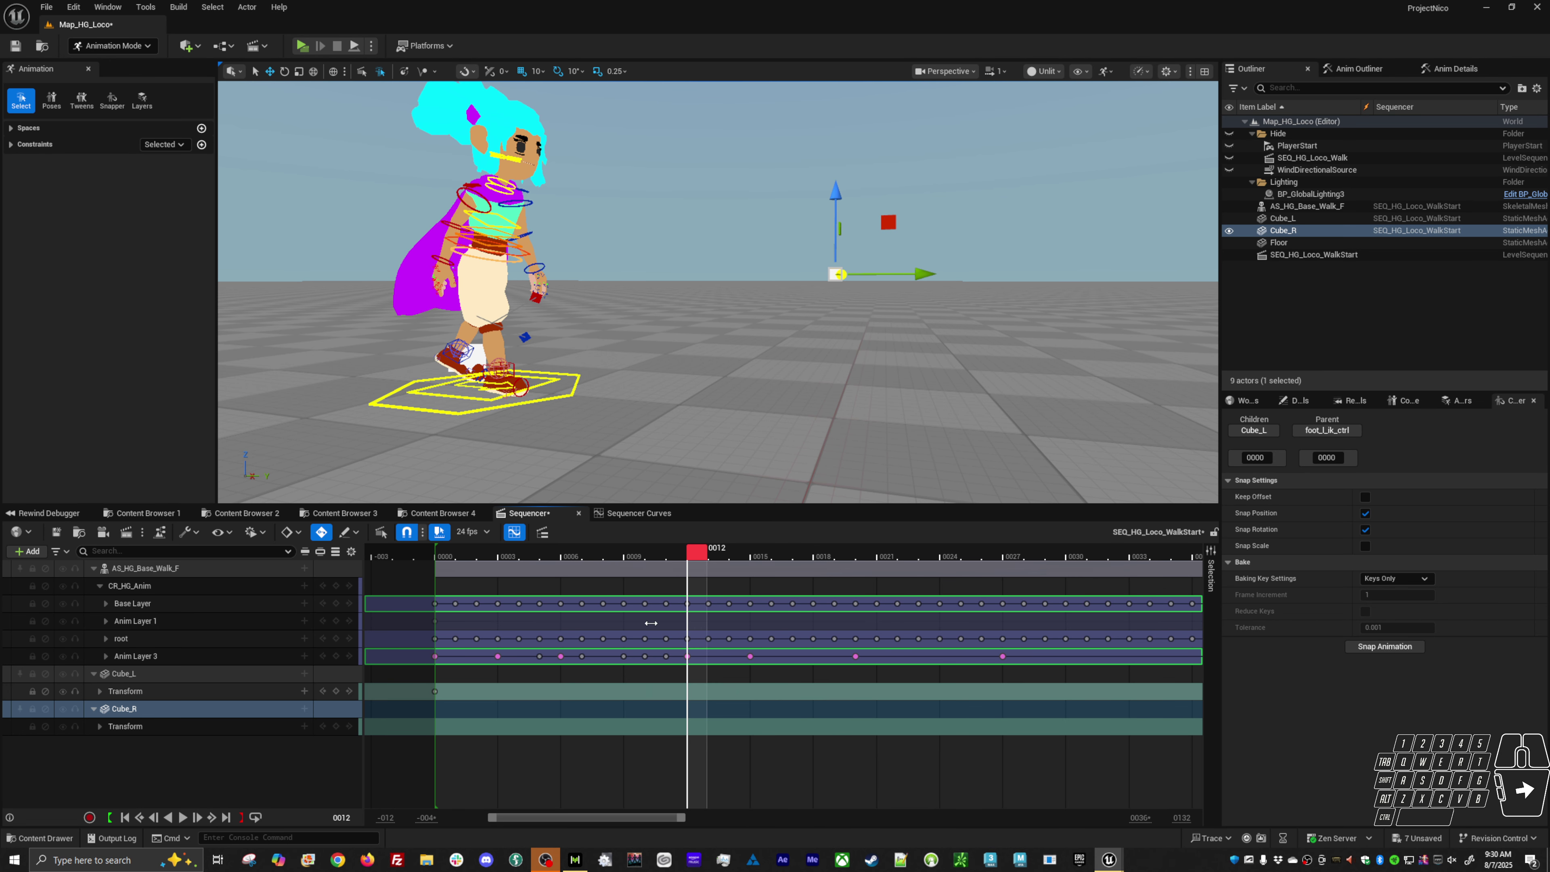
pyautogui.click(910, 469)
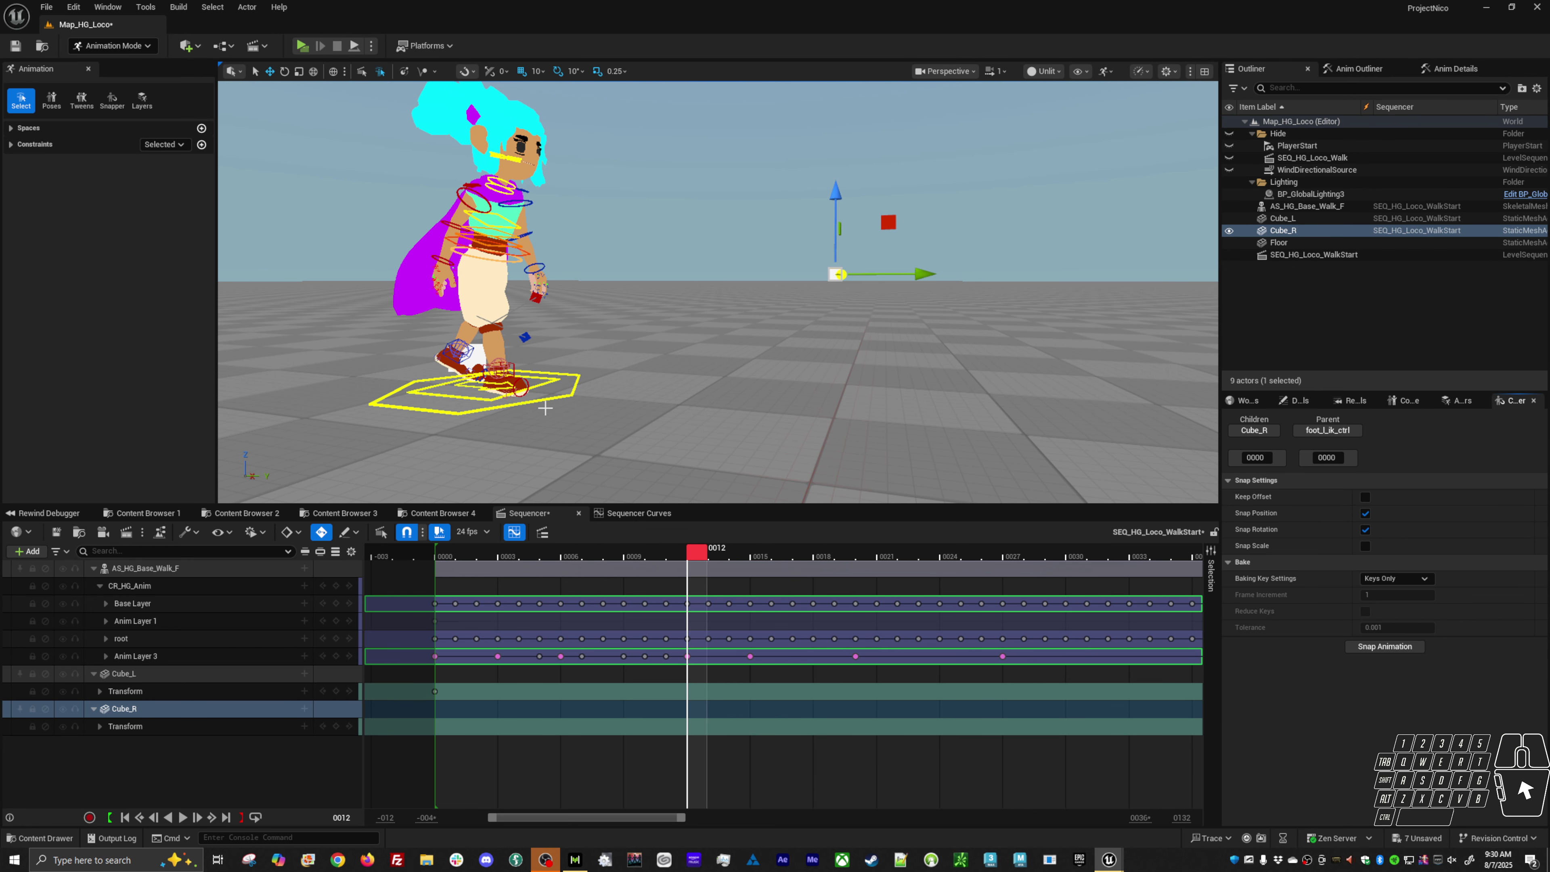
pyautogui.click(514, 362)
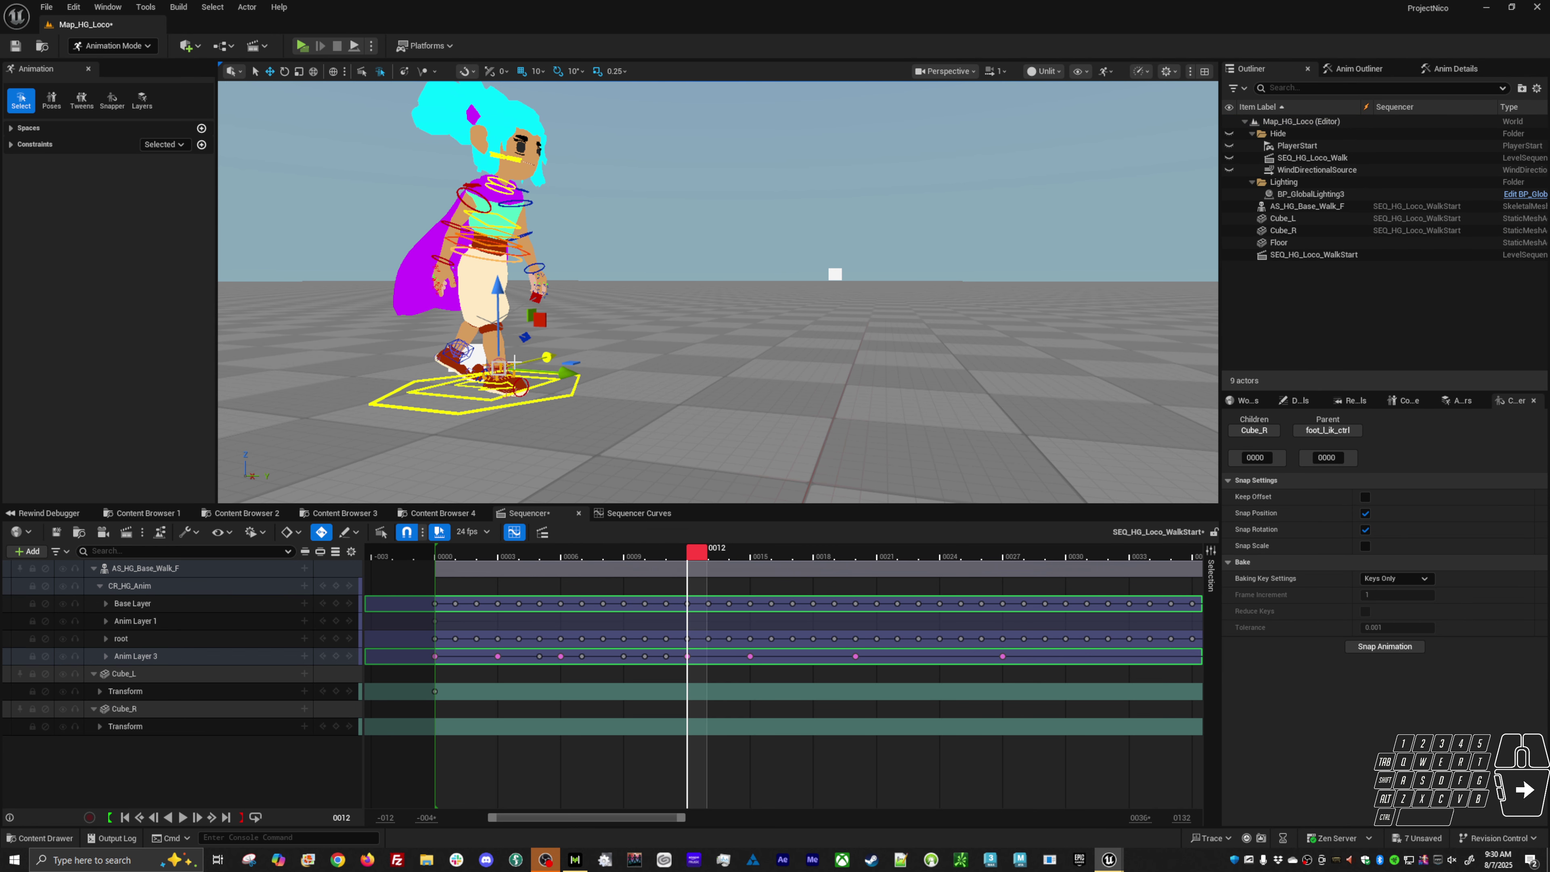
pyautogui.click(1329, 430)
pyautogui.click(1354, 454)
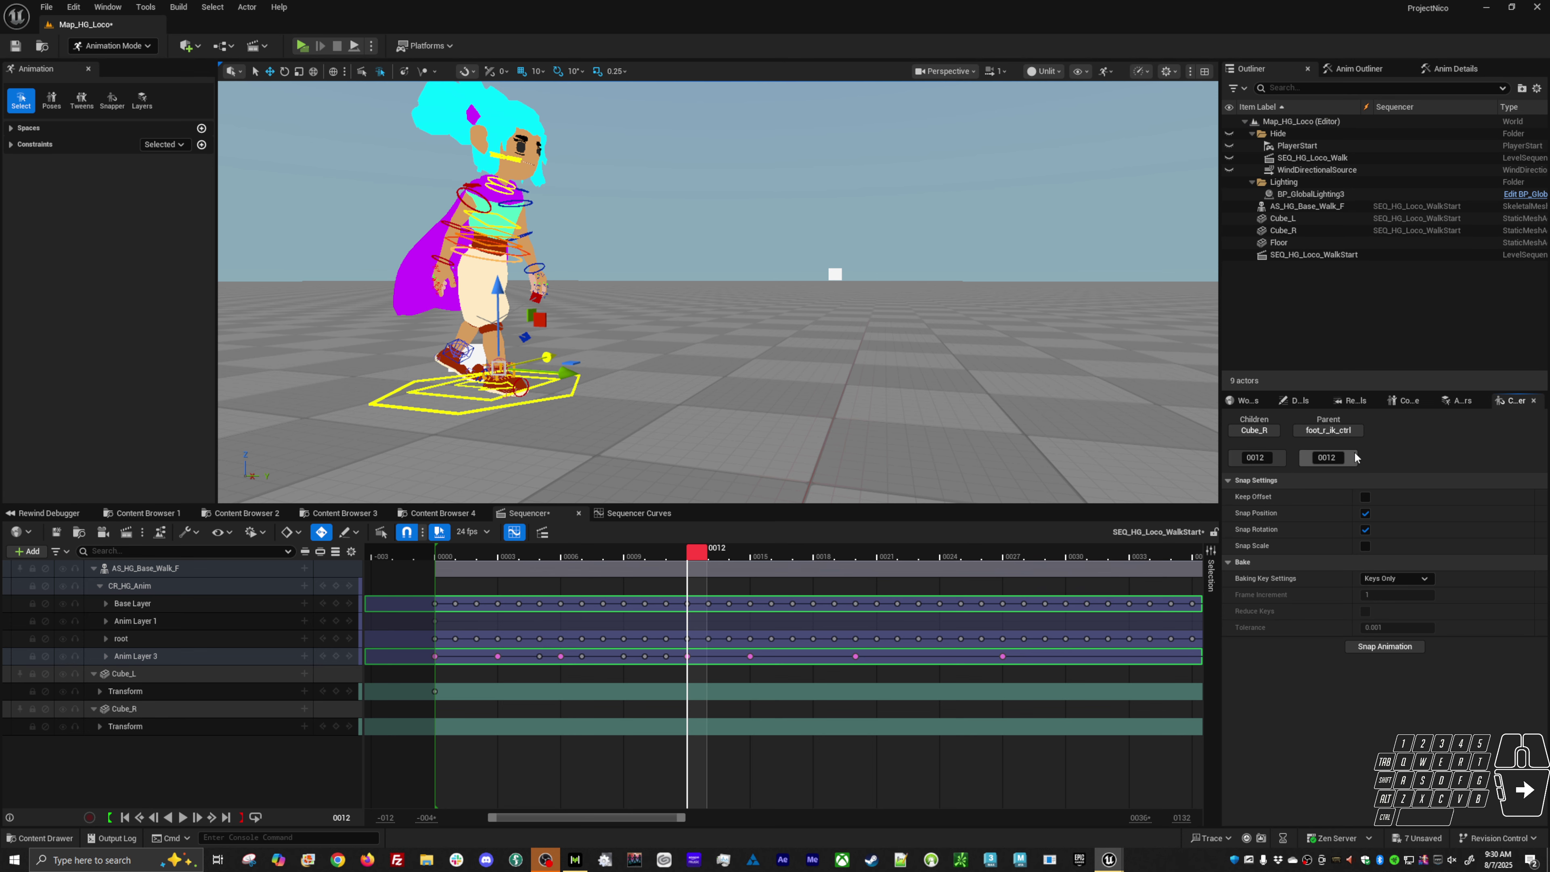
pyautogui.click(1384, 646)
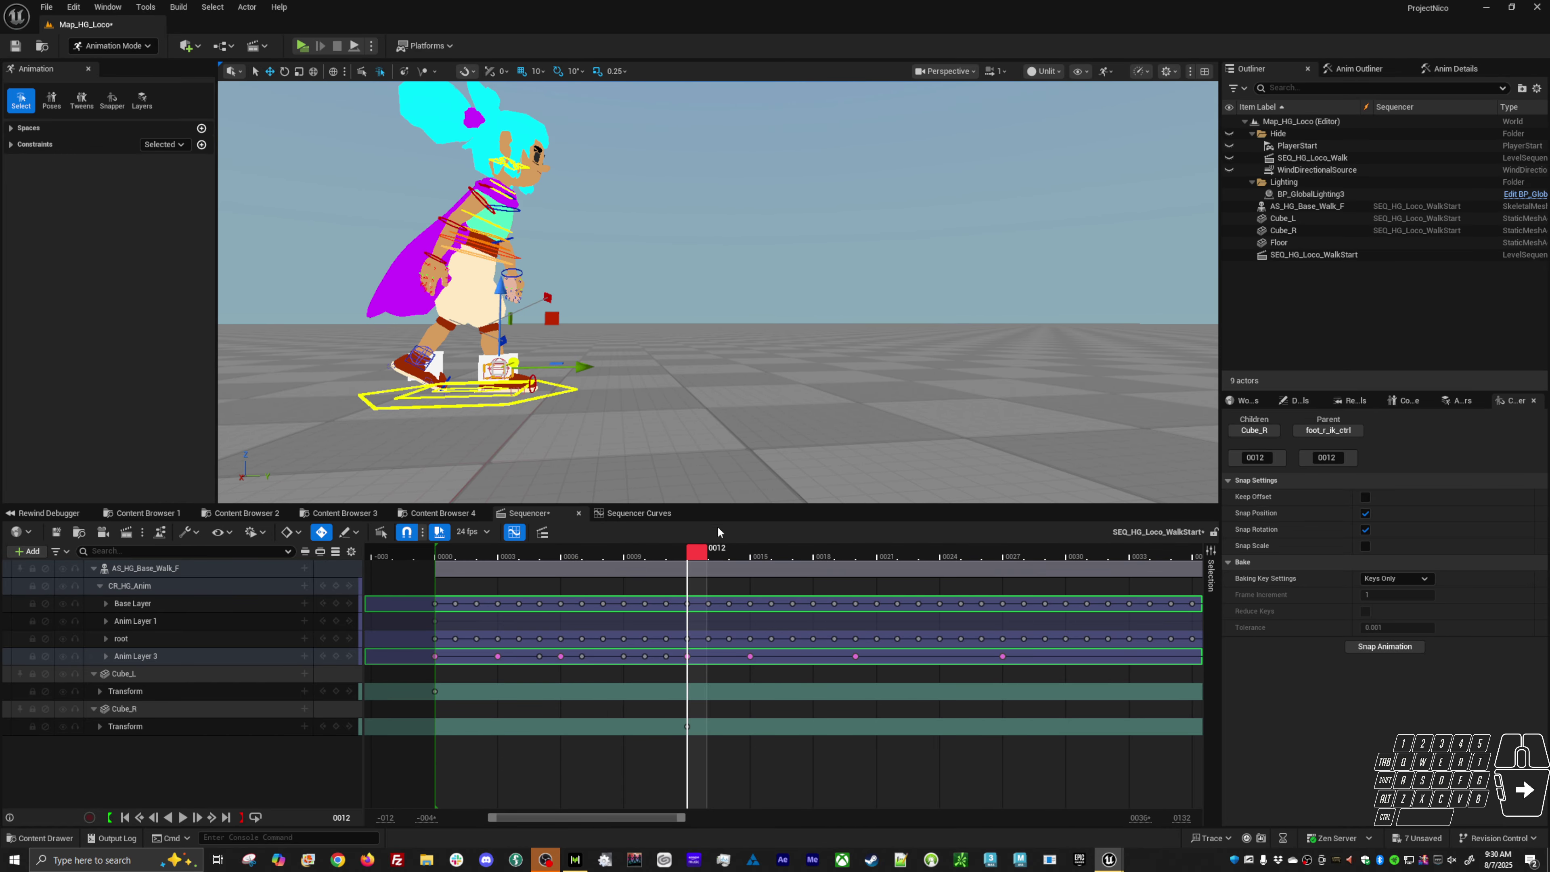
# Step: Set the scale of both Cube_L and Cube_R to 0.10 on X, Y and Z
pyautogui.moveTo(695, 554); pyautogui.dragTo(446, 622)
pyautogui.keyDown('alt'); pyautogui.moveTo(401, 364); pyautogui.dragTo(485, 311, button='middle'); pyautogui.keyUp('alt')
pyautogui.keyDown('alt'); pyautogui.moveTo(401, 365); pyautogui.dragTo(524, 364, button='right'); pyautogui.keyUp('alt')
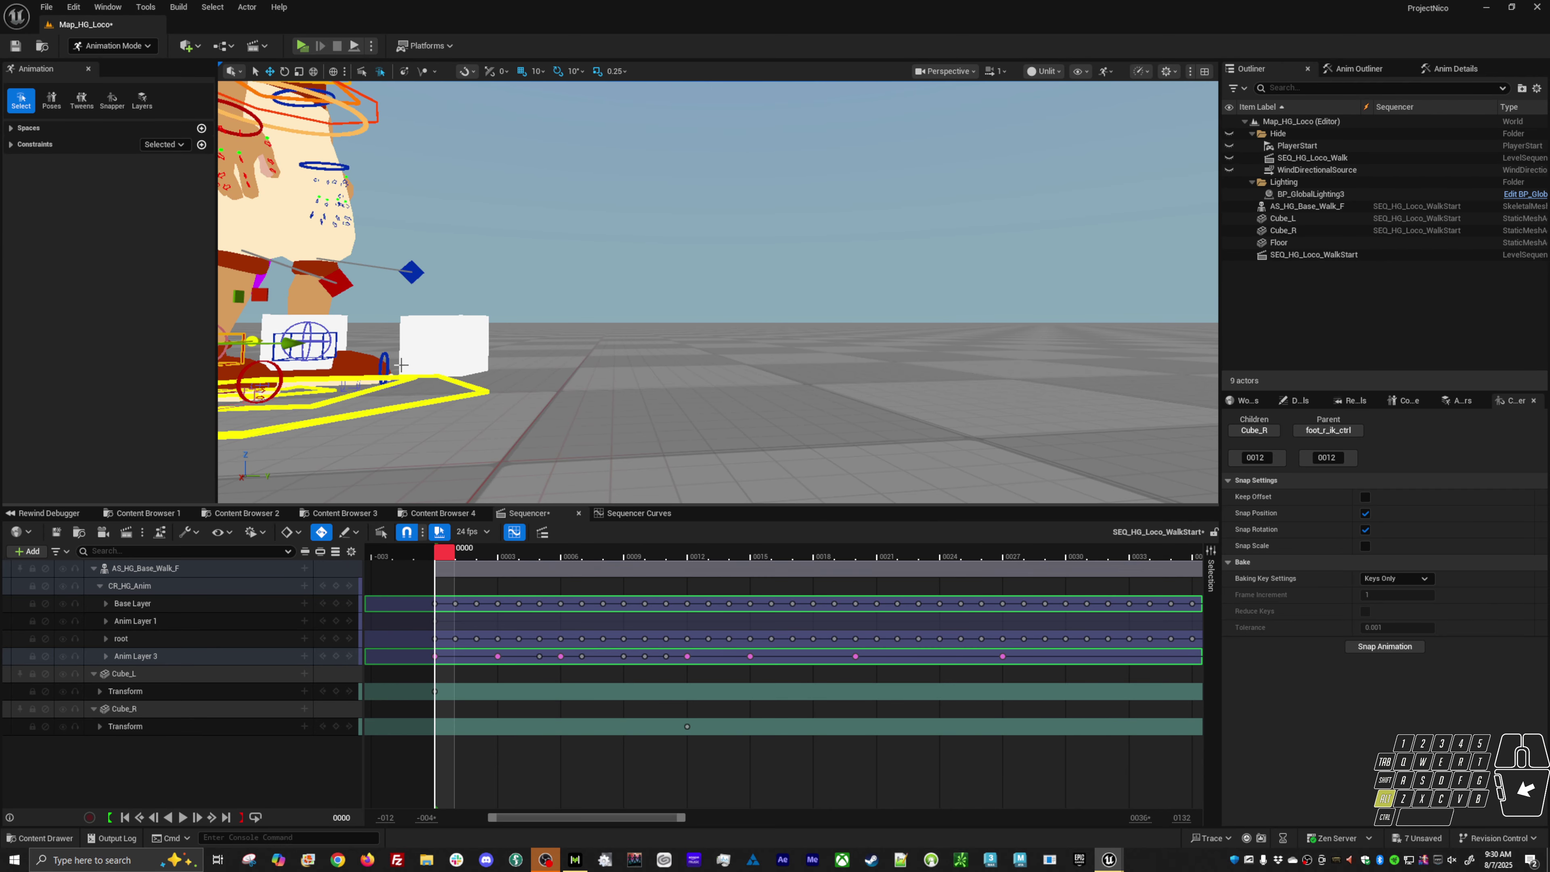
pyautogui.click(334, 335)
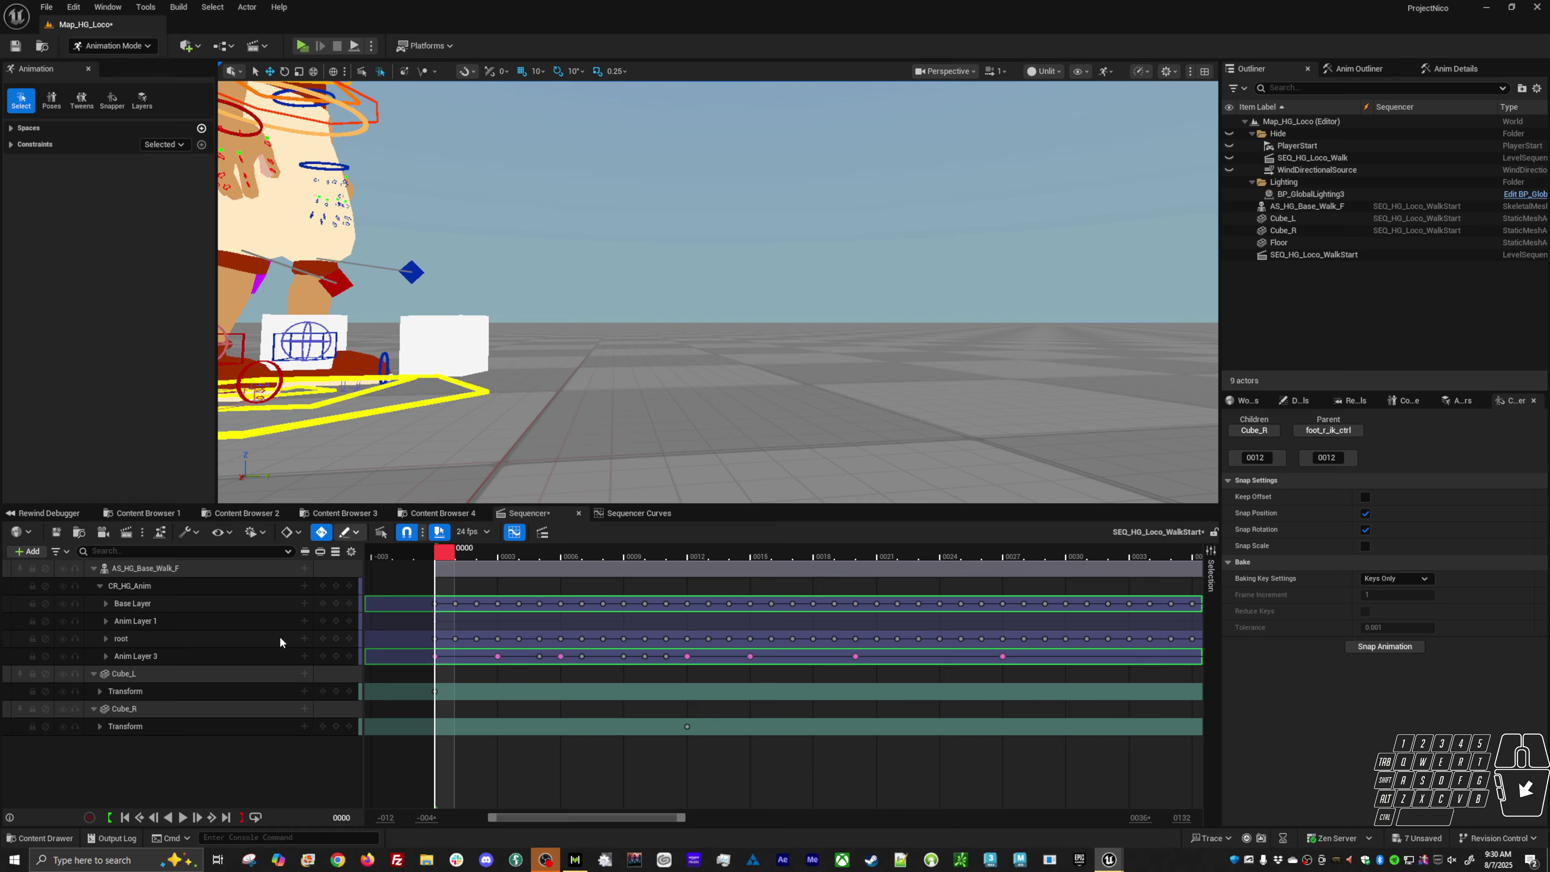
pyautogui.click(173, 709)
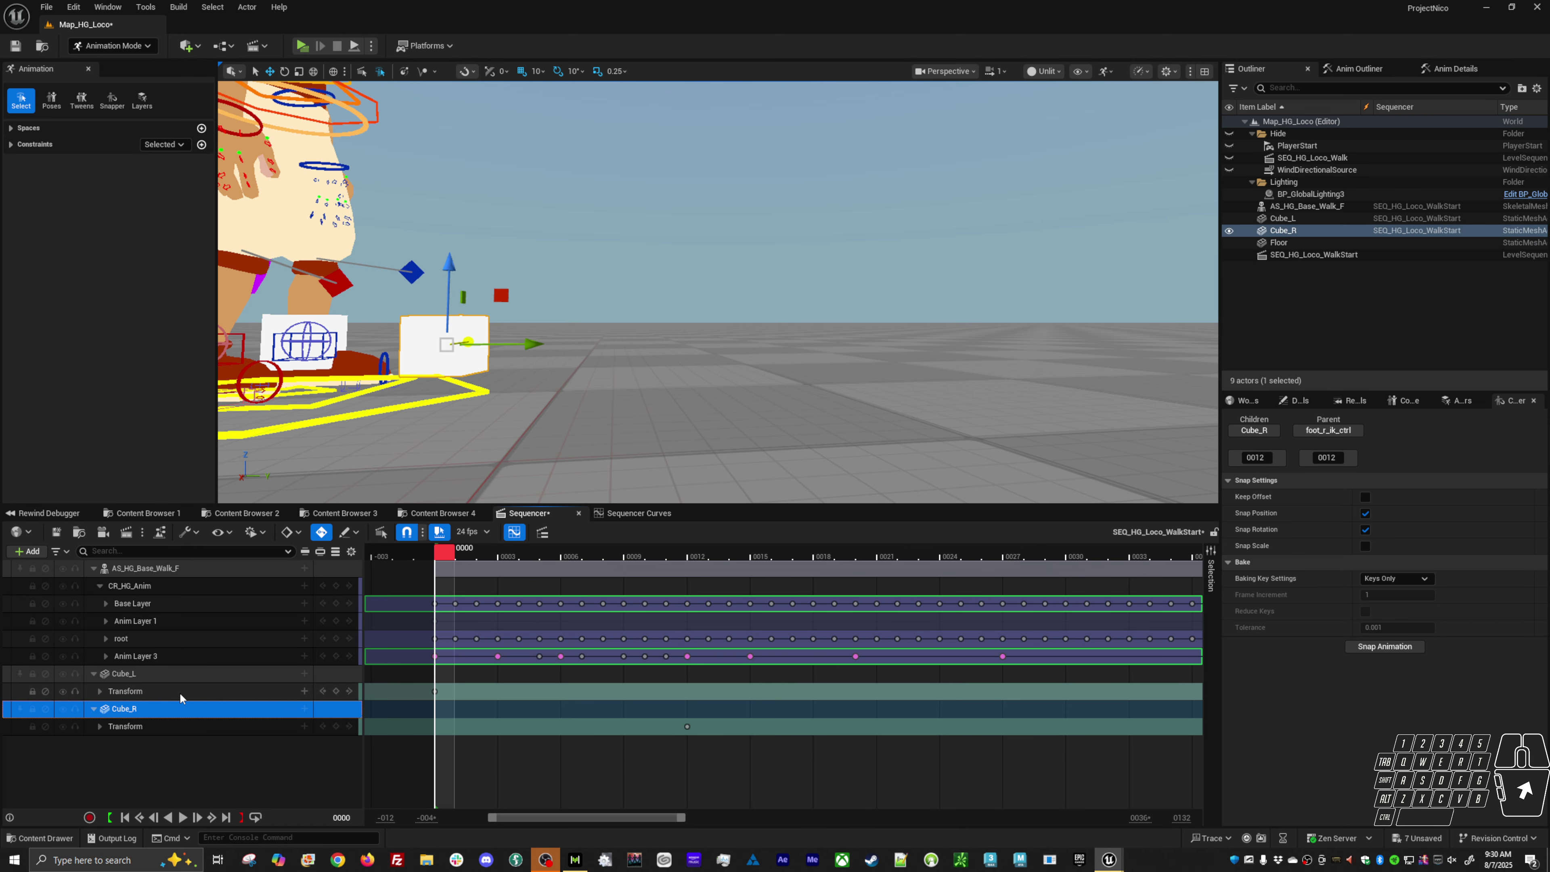
pyautogui.keyDown('ctrl'); pyautogui.click(198, 671); pyautogui.keyUp('ctrl')
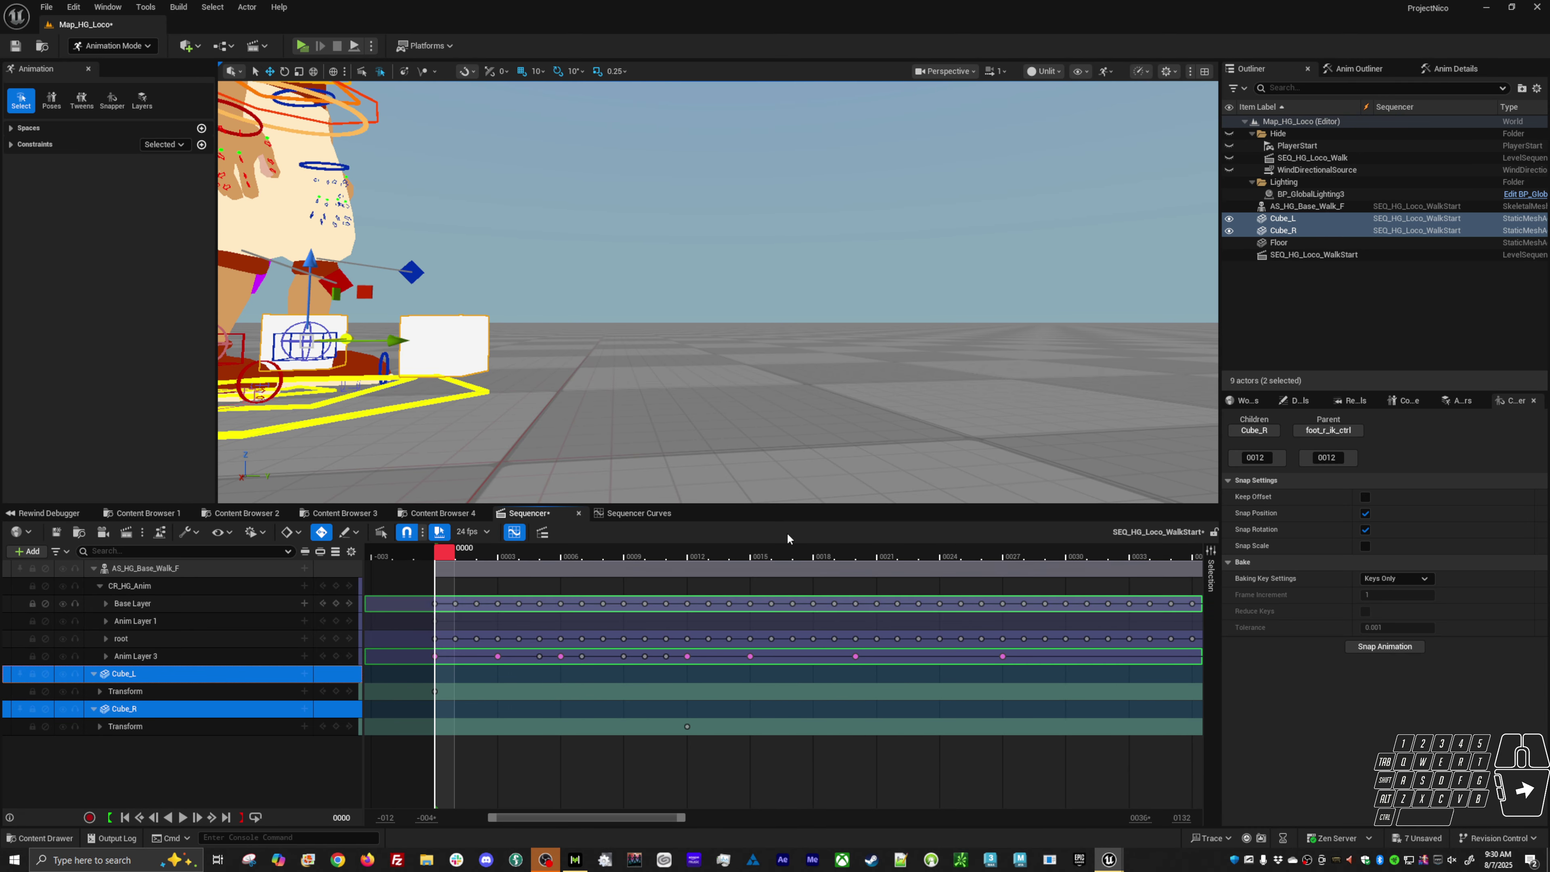
pyautogui.click(1453, 69)
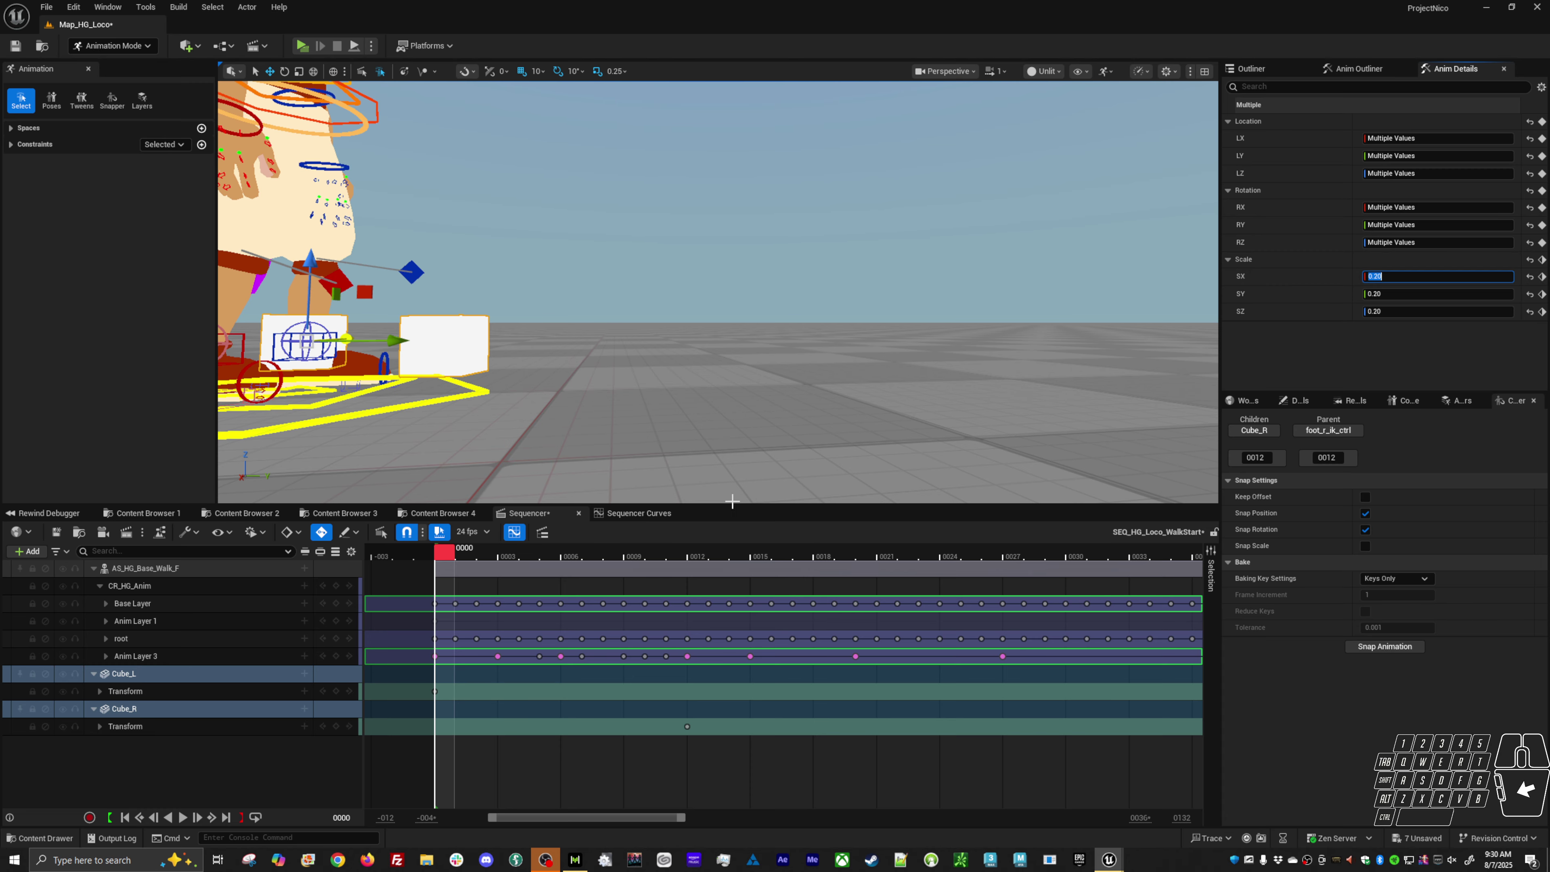
pyautogui.moveTo(502, 554); pyautogui.dragTo(435, 587)
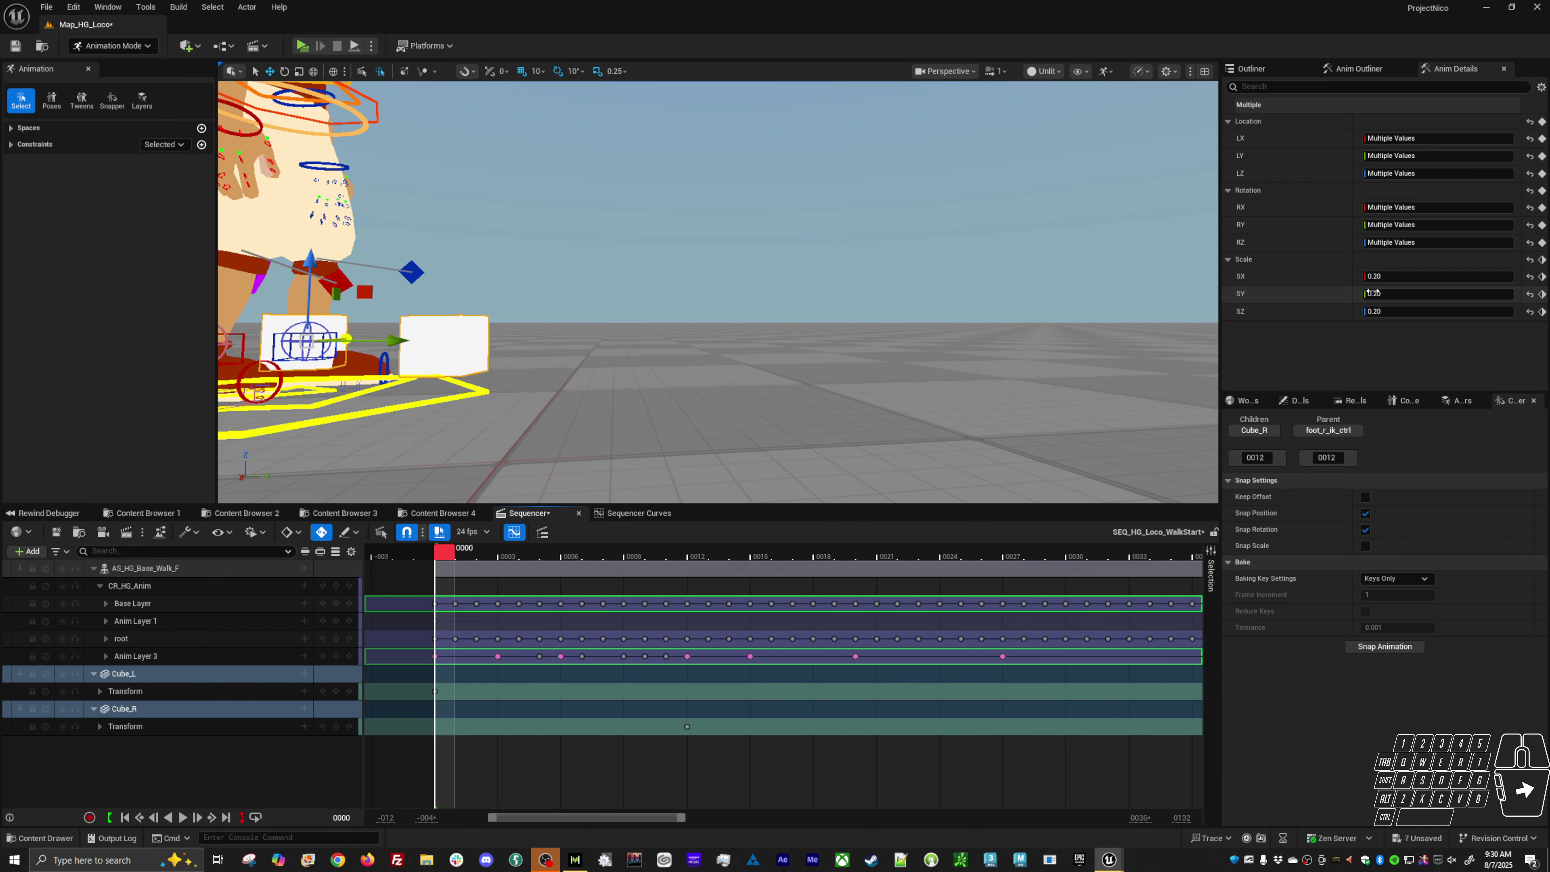
pyautogui.click(1395, 277)
pyautogui.write('.1')
pyautogui.press('Tab')
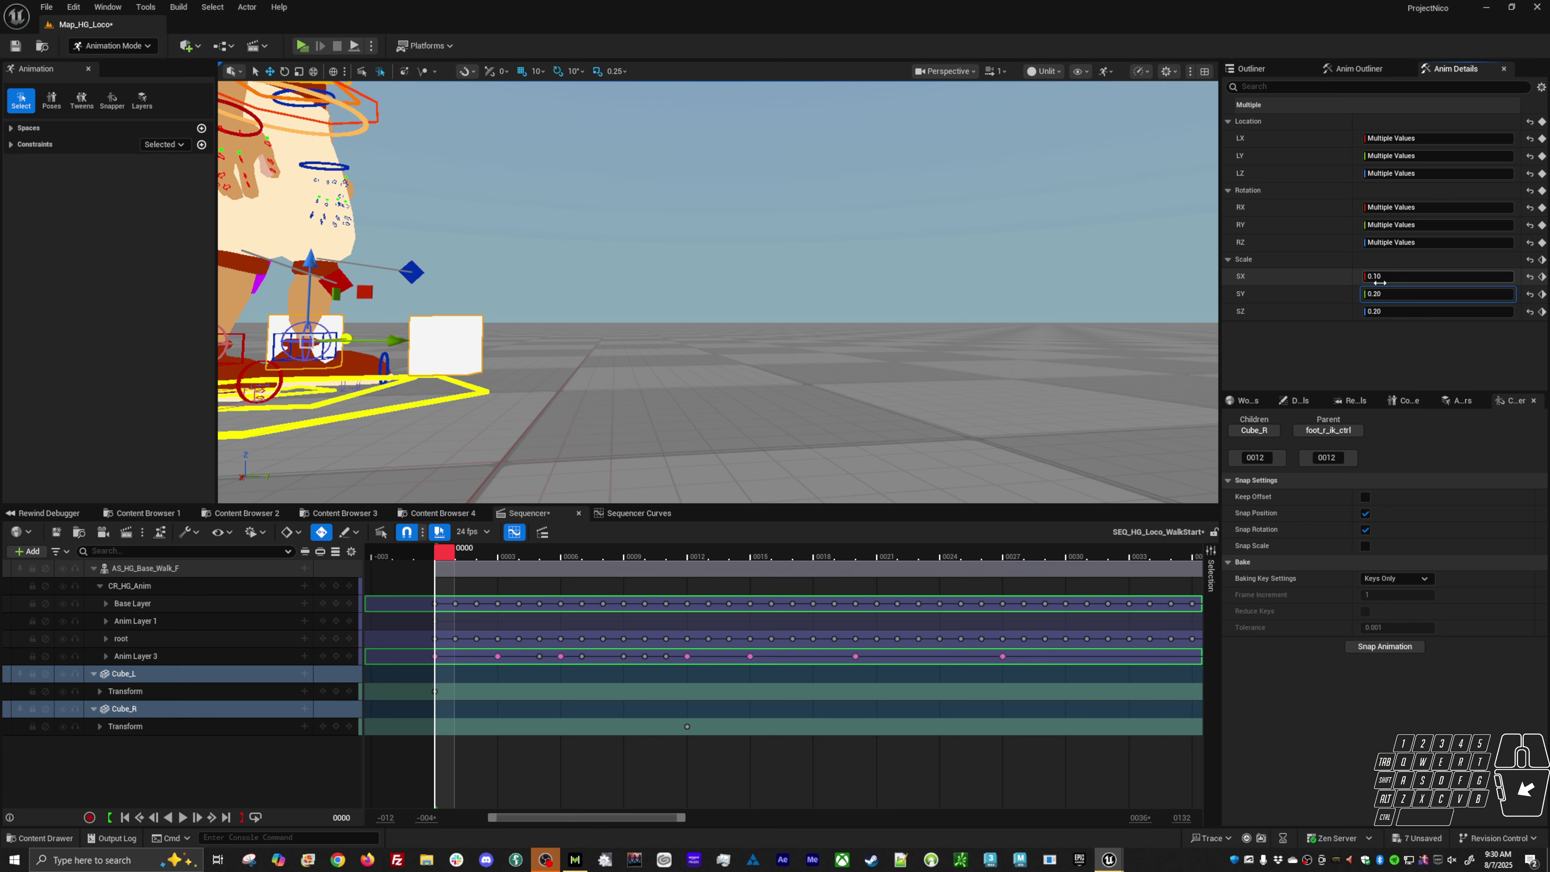
pyautogui.click(1395, 294)
pyautogui.write('.1')
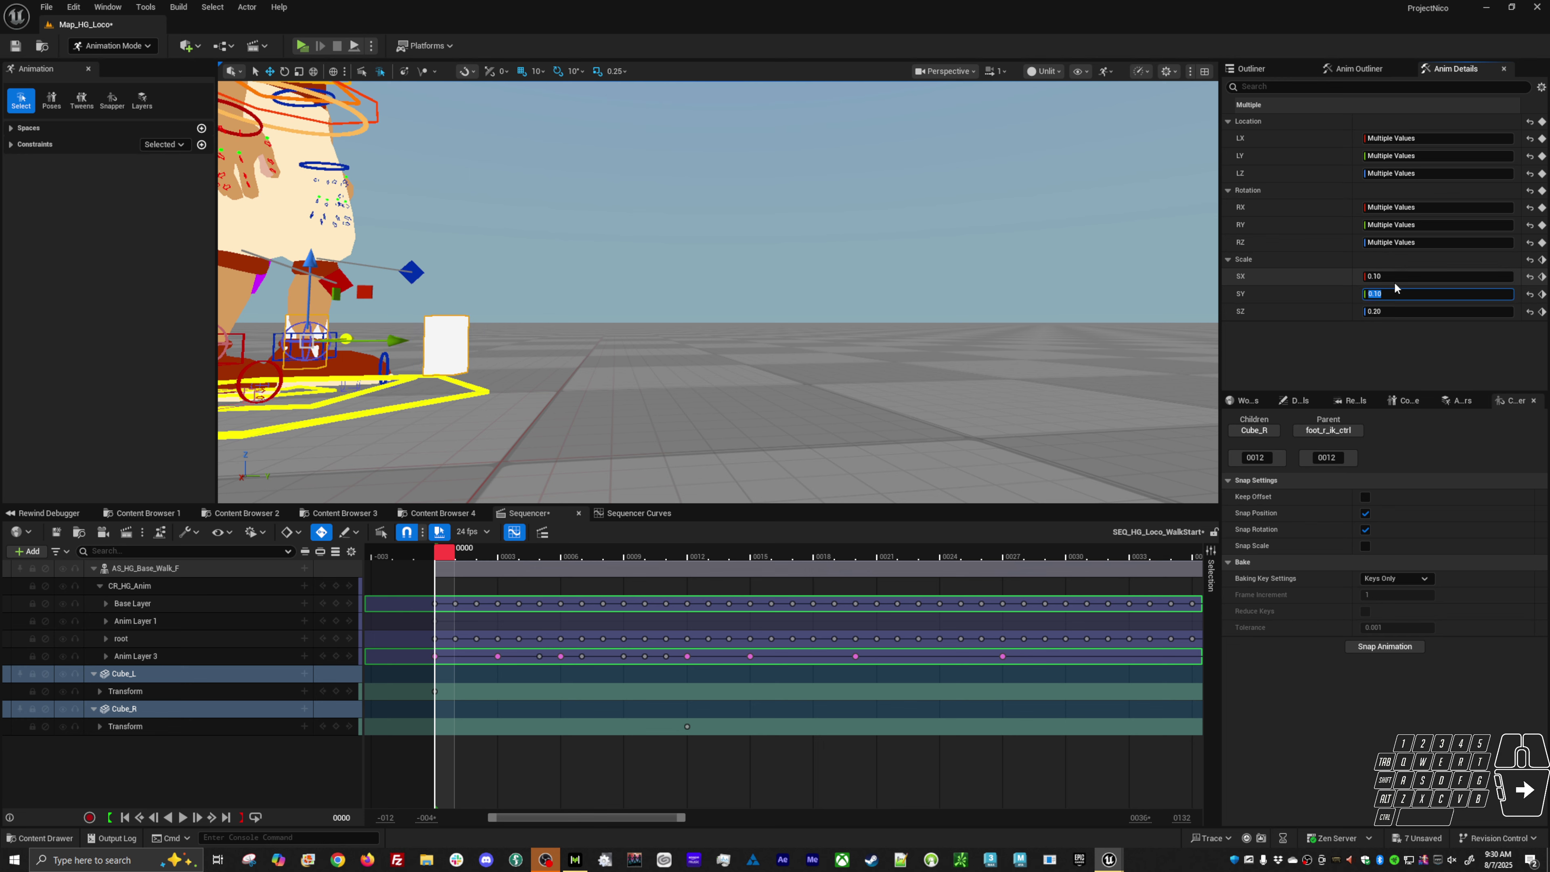
pyautogui.click(1395, 311)
pyautogui.write('.')
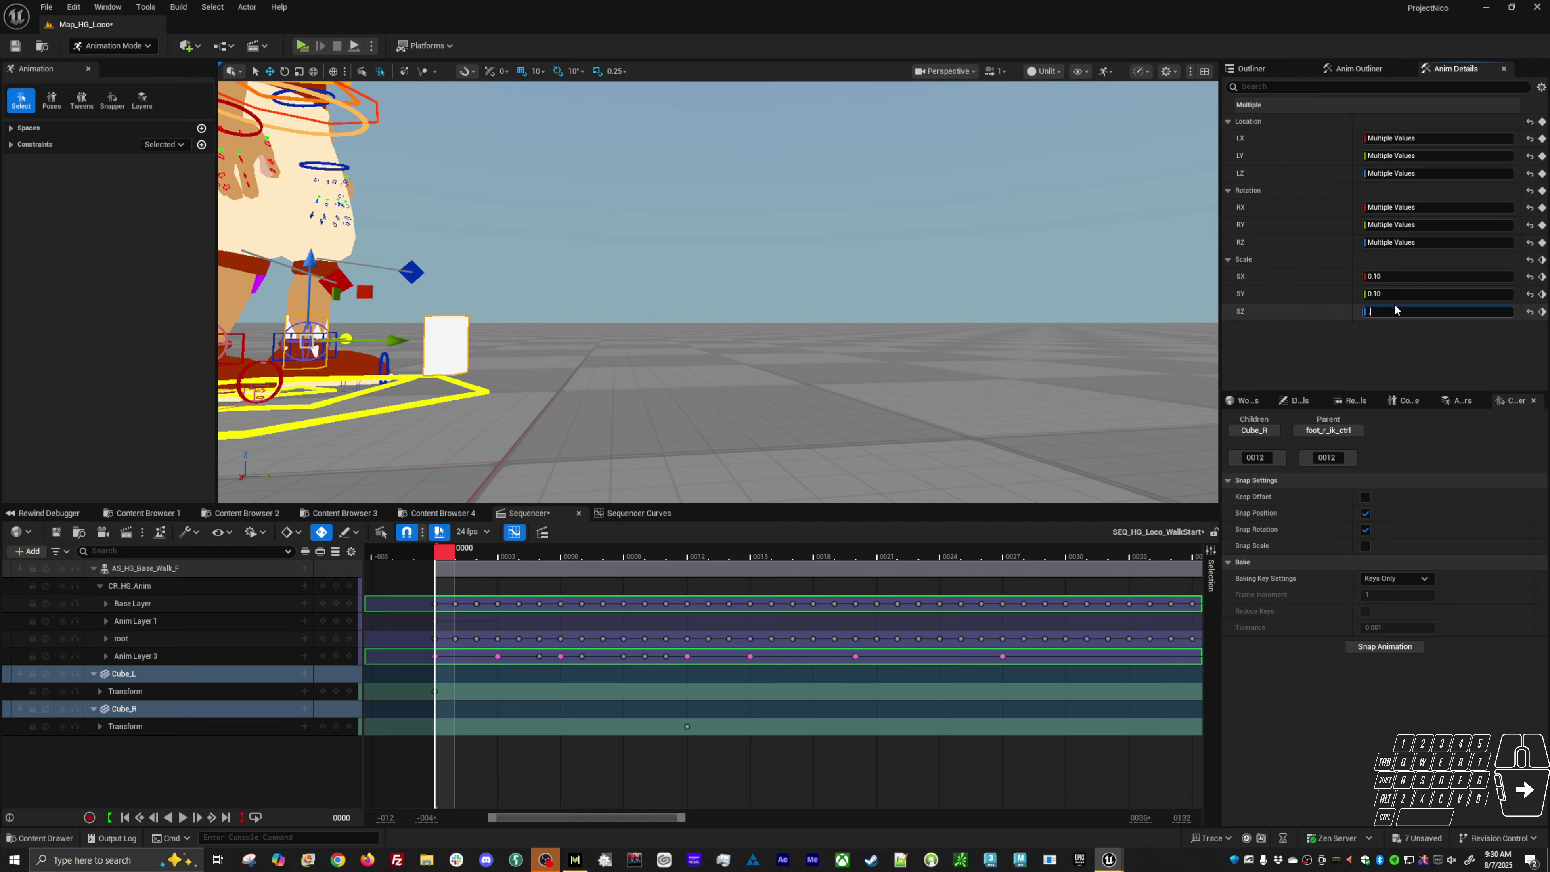
pyautogui.write('1')
pyautogui.press('Return')
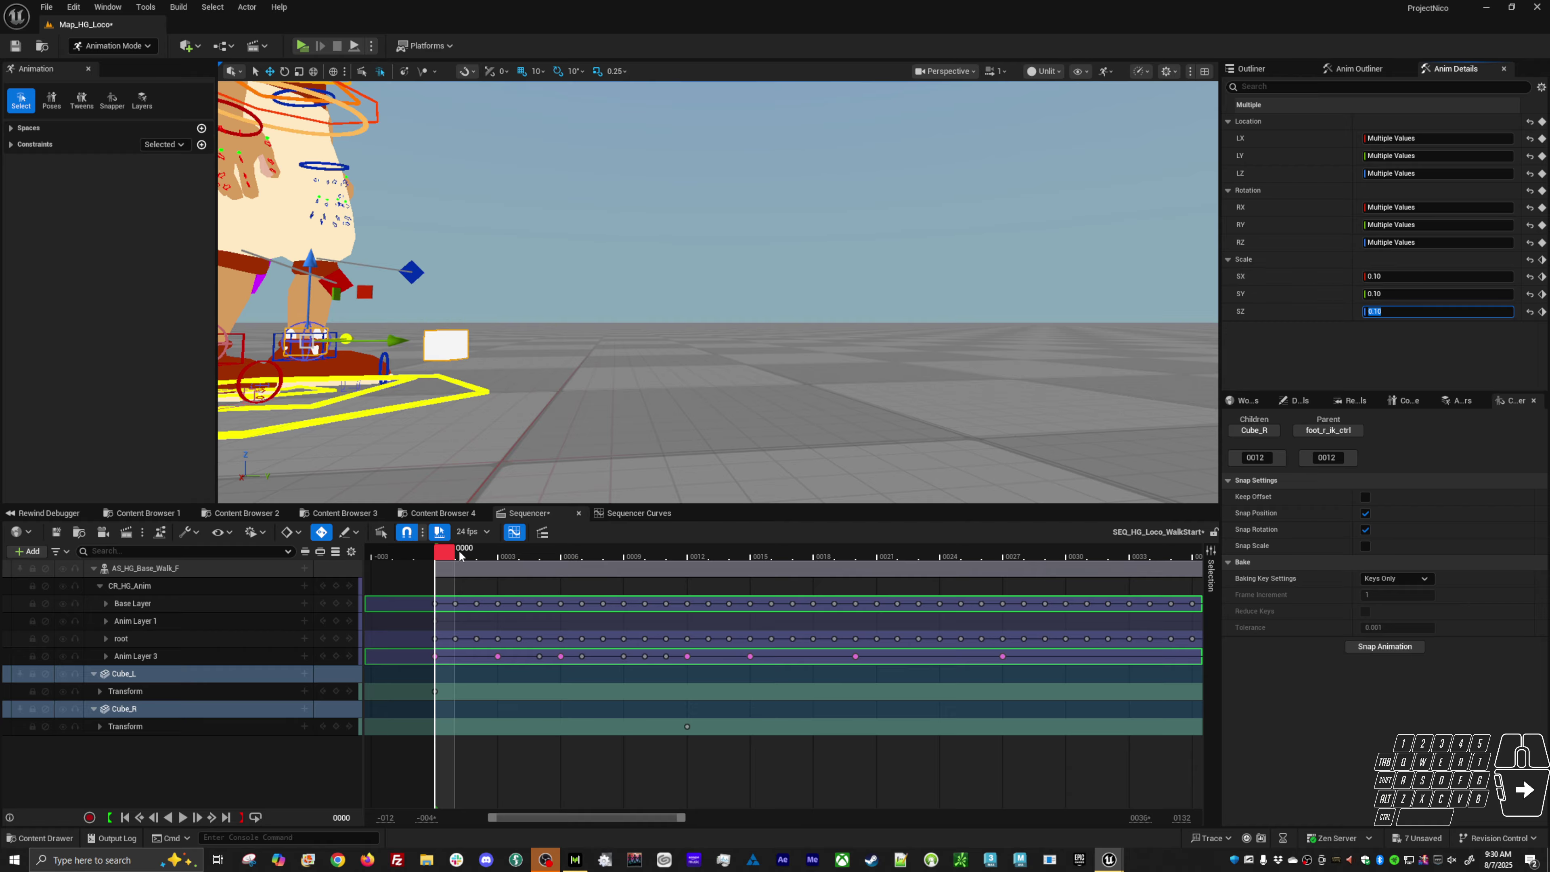
# Step: Set up the Snapper with the left foot IK control as child, Cube_L as parent, and a range of frames 0 to 7
pyautogui.moveTo(461, 554); pyautogui.dragTo(445, 617)
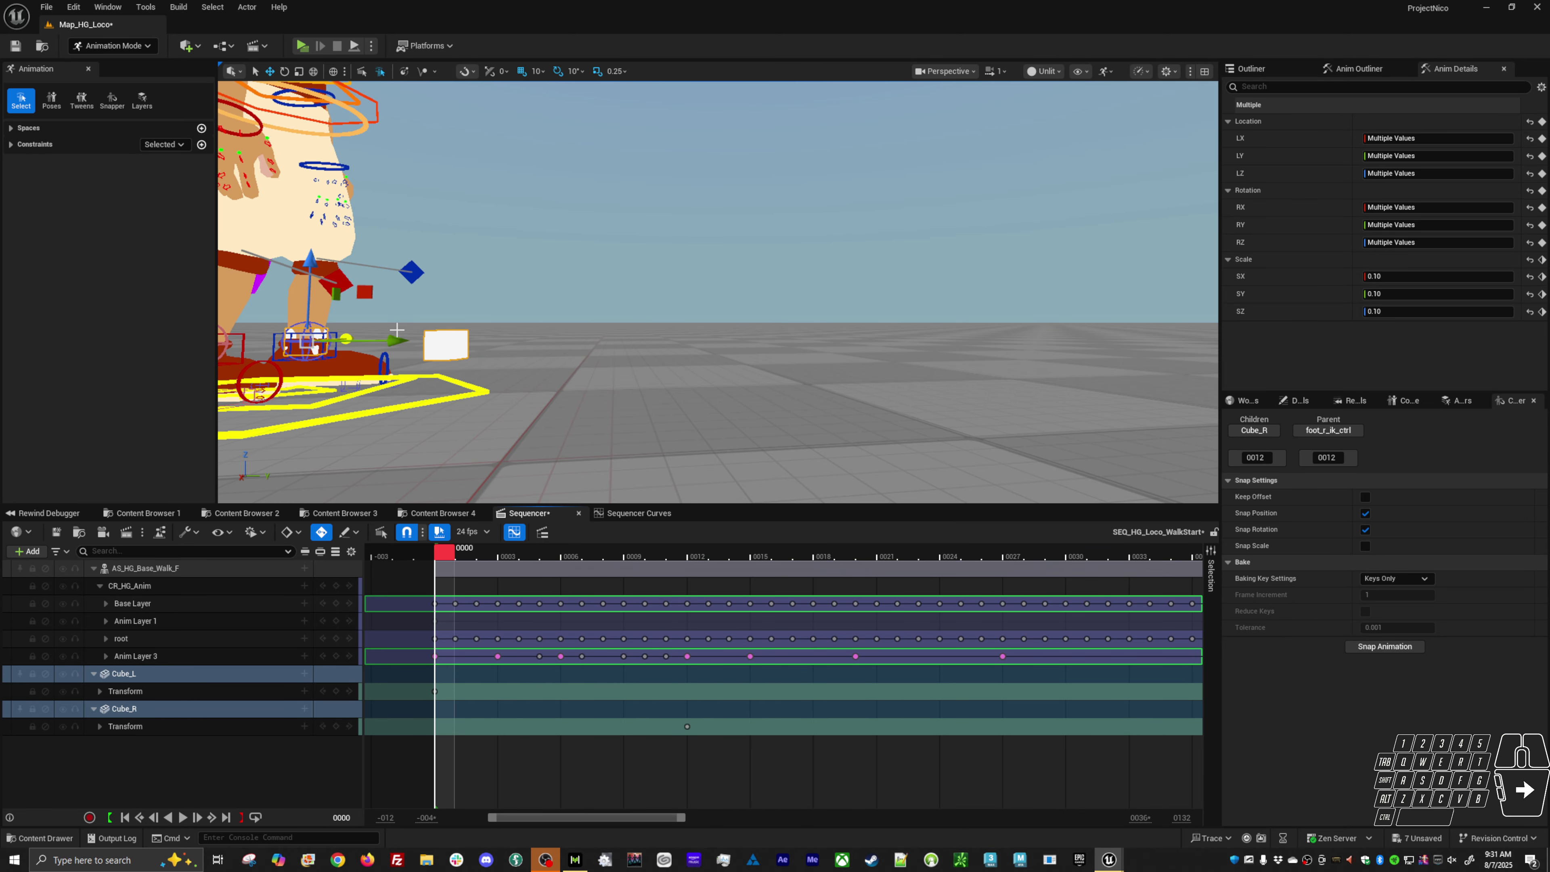
pyautogui.click(278, 334)
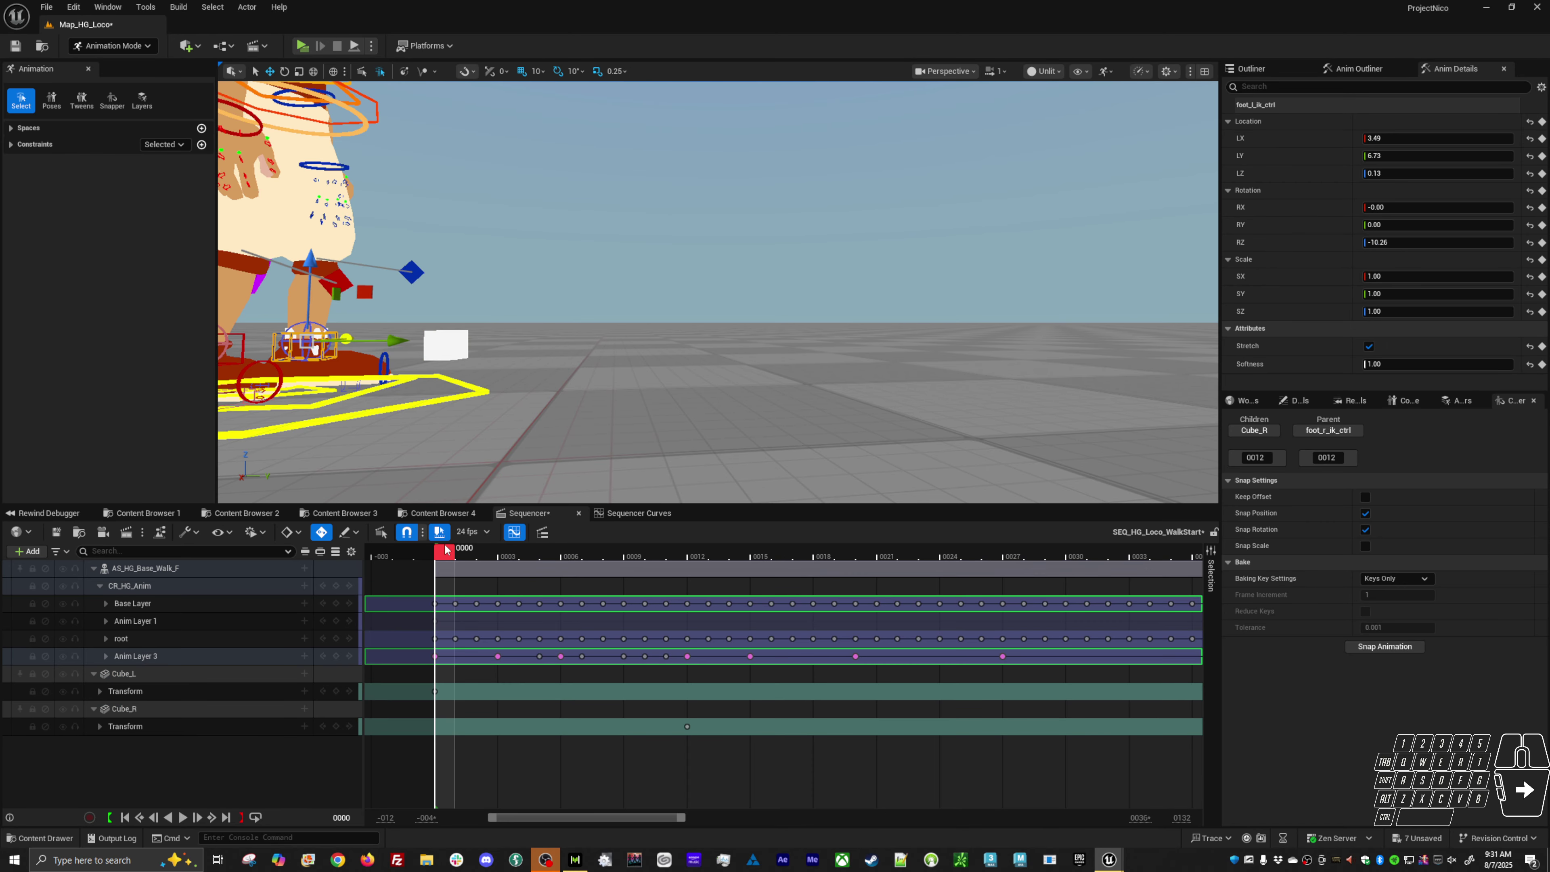
pyautogui.moveTo(449, 554); pyautogui.dragTo(590, 586)
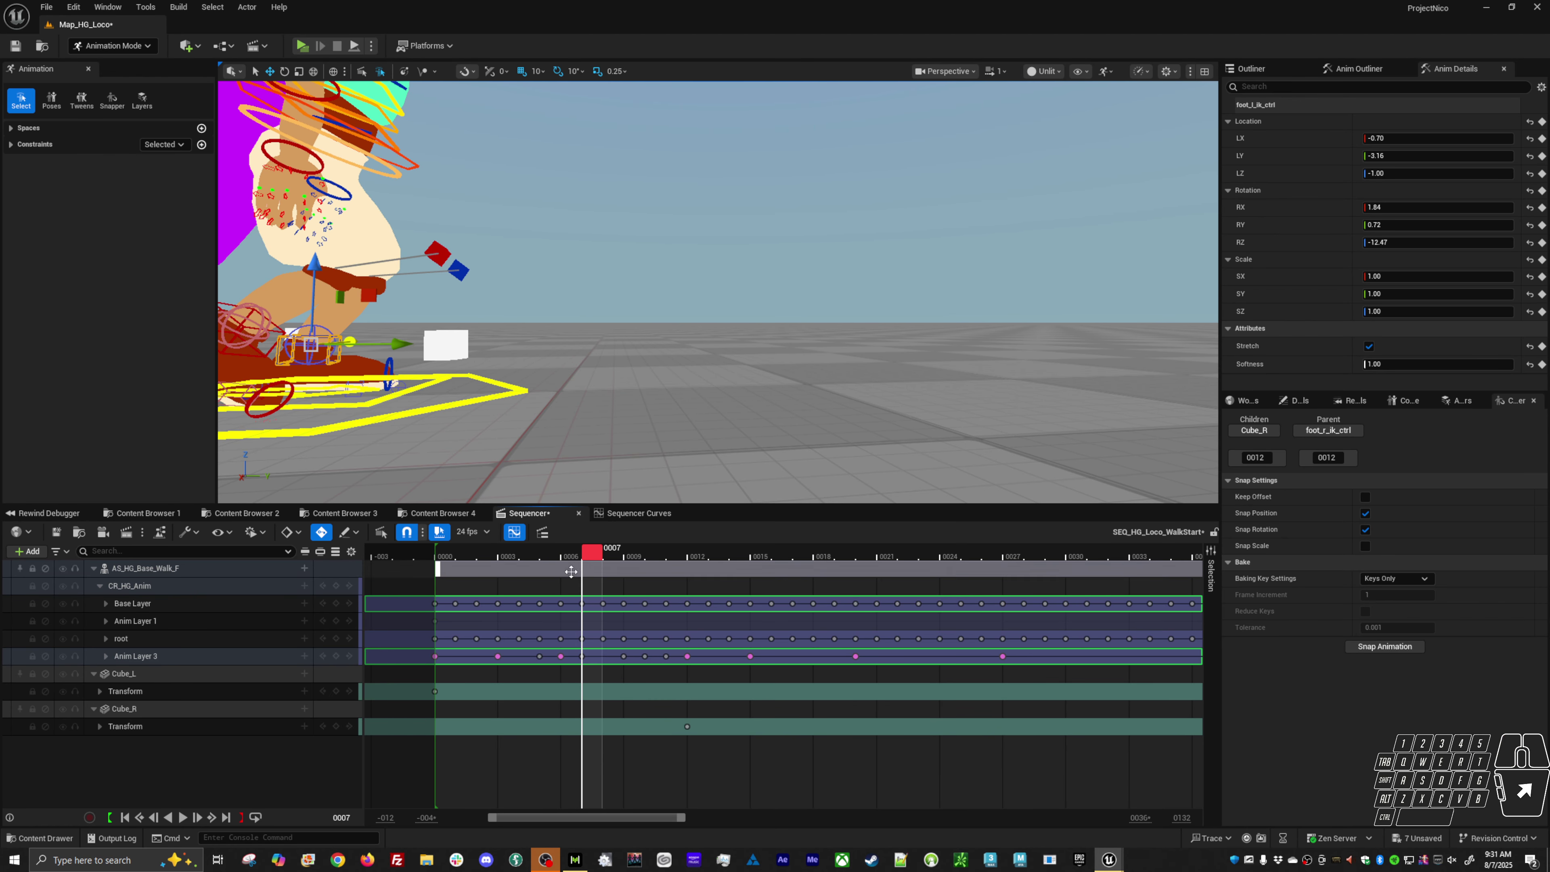
pyautogui.click(1353, 458)
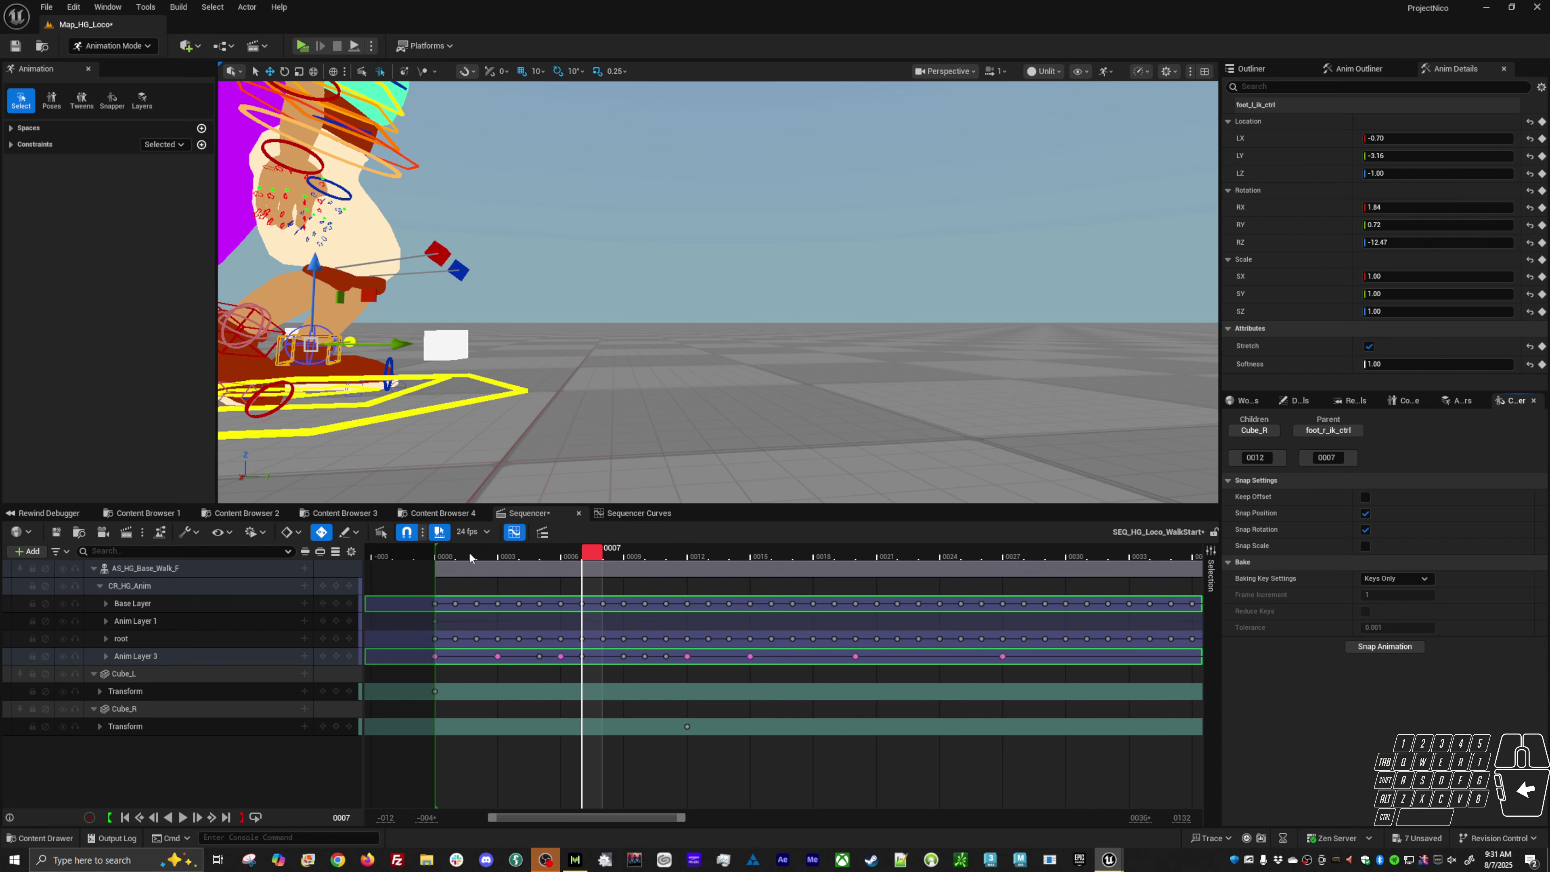
pyautogui.click(444, 556)
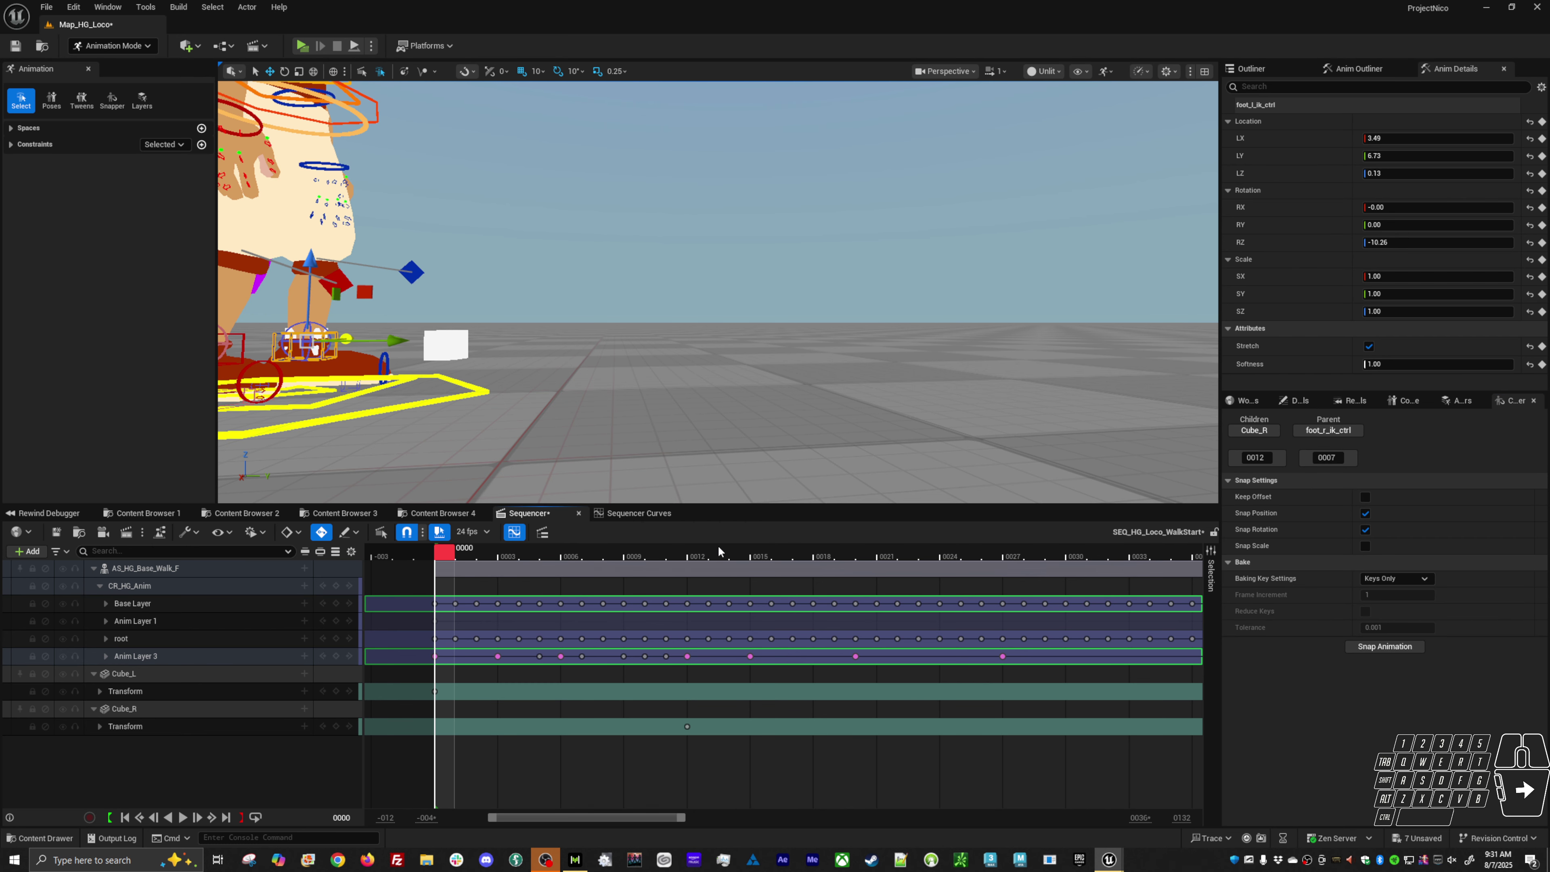
pyautogui.click(1267, 431)
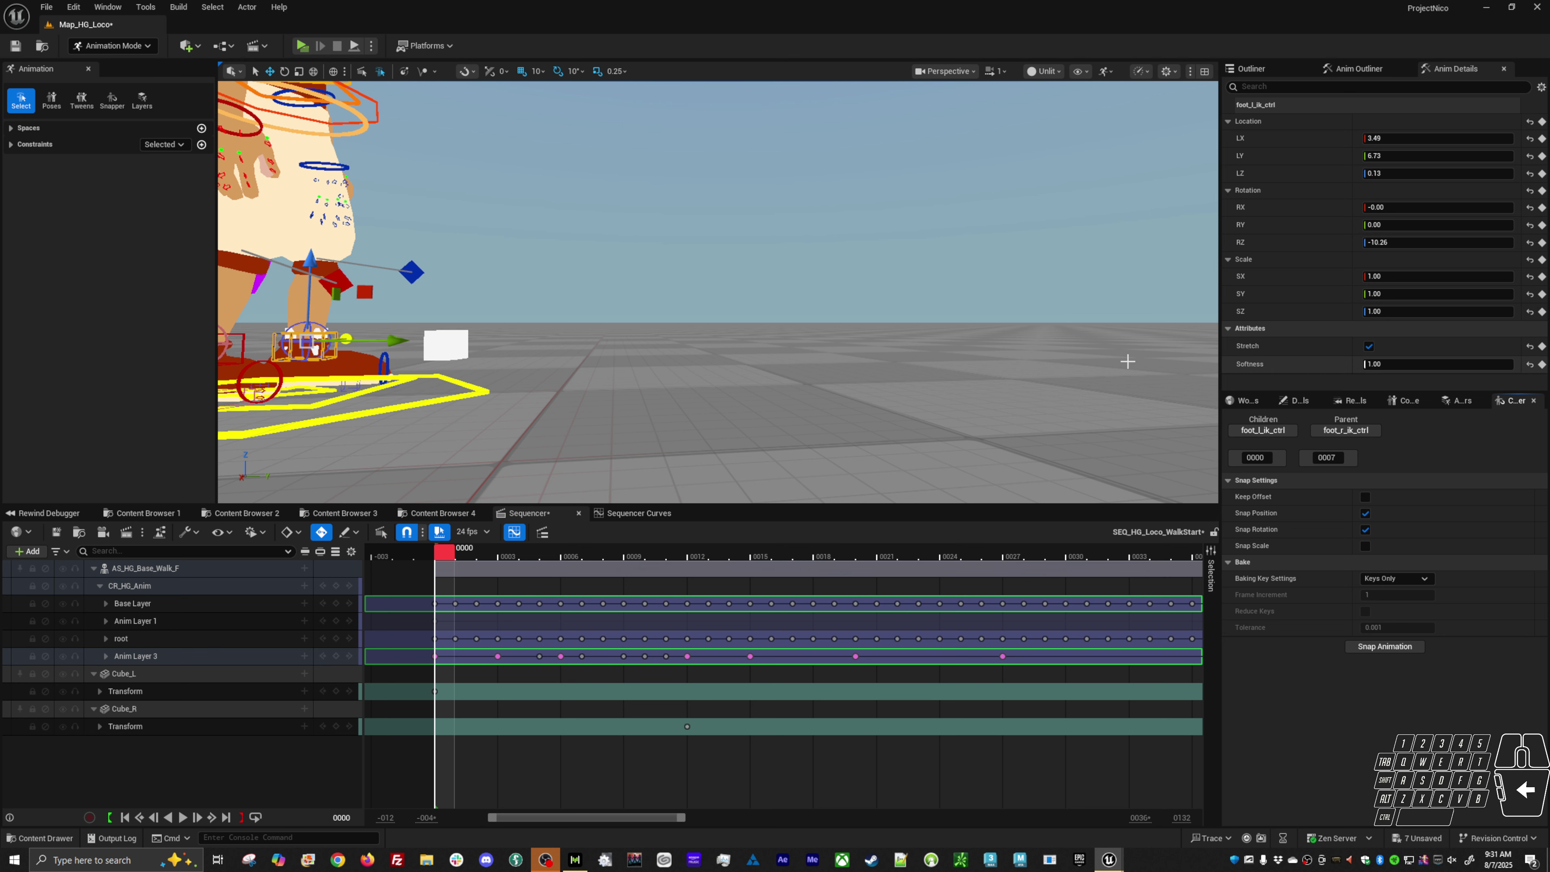
pyautogui.click(135, 675)
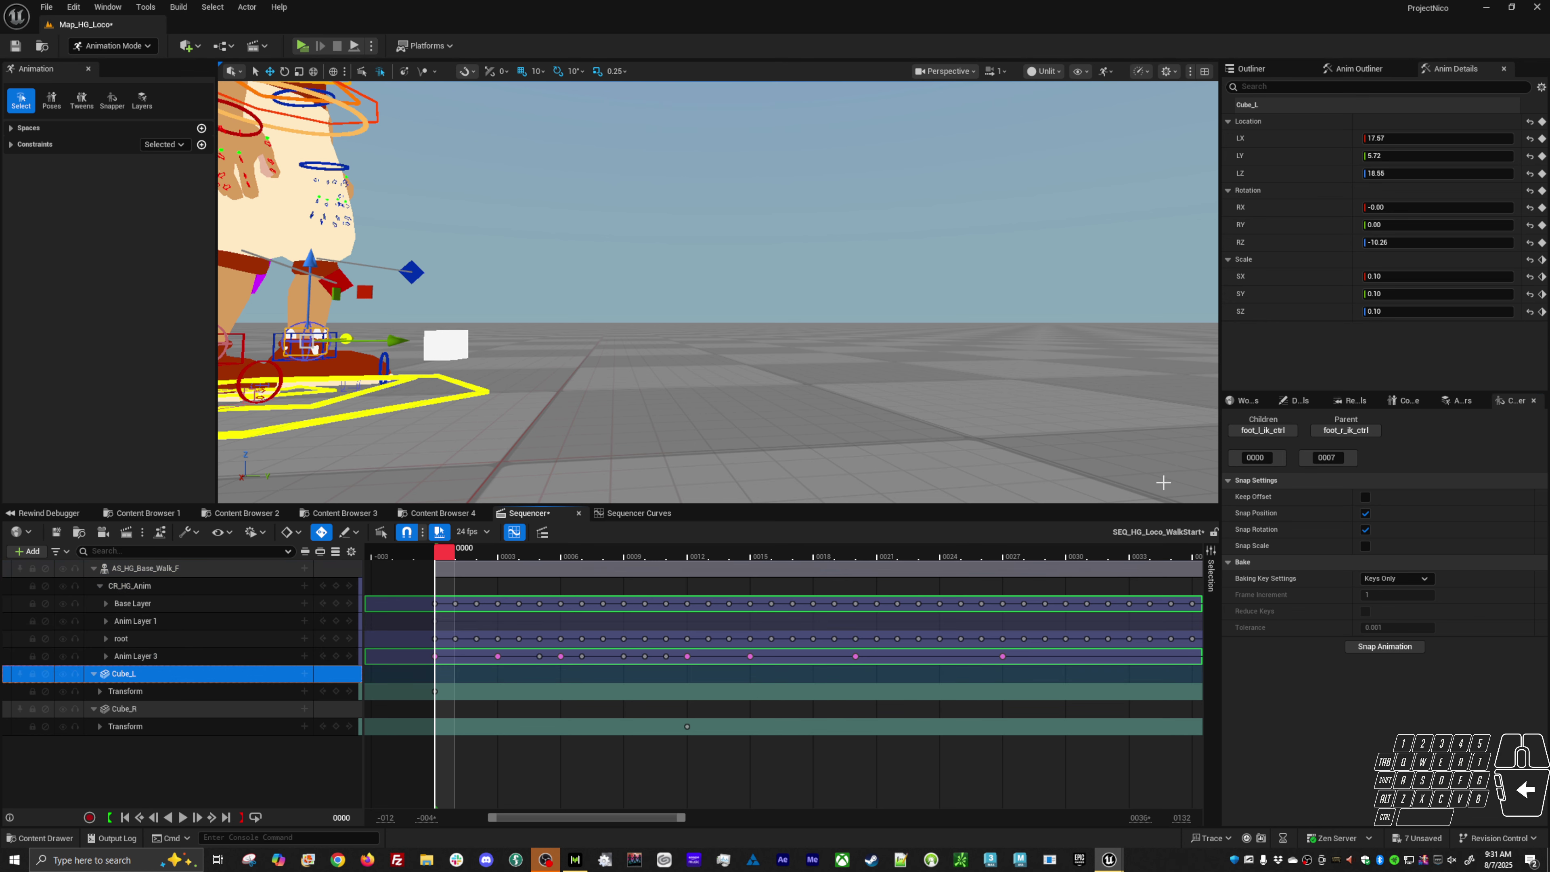
pyautogui.click(1362, 427)
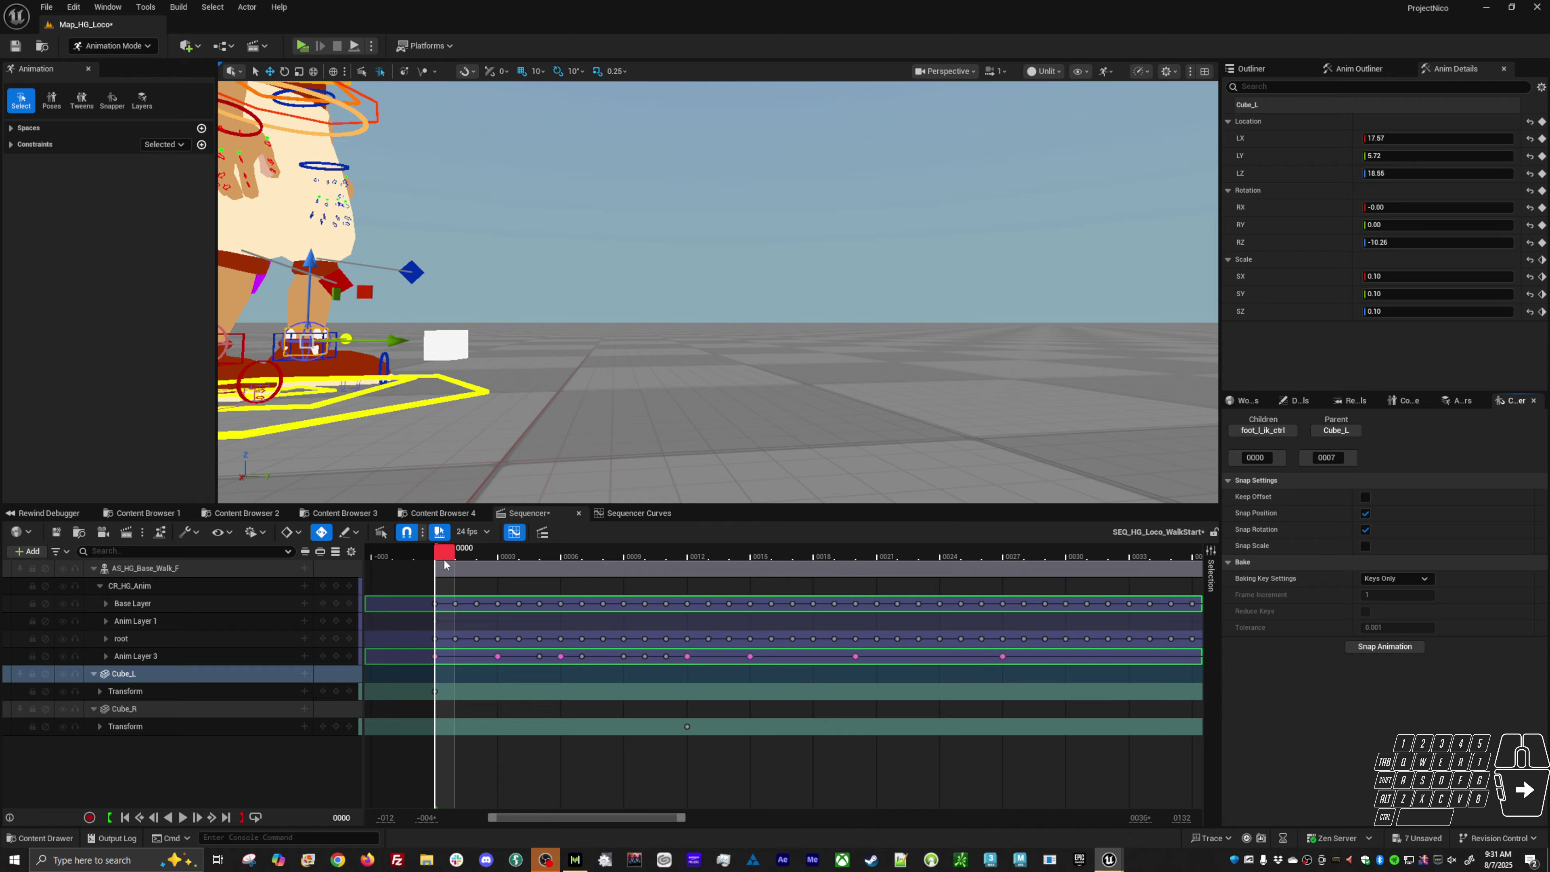
# Step: Create an animation layer for the left foot IK control and name it footlock
pyautogui.click(461, 562)
pyautogui.moveTo(452, 569)
pyautogui.mouseDown()
pyautogui.moveTo(481, 563)
pyautogui.moveTo(450, 581)
pyautogui.mouseUp()
pyautogui.click(334, 334)
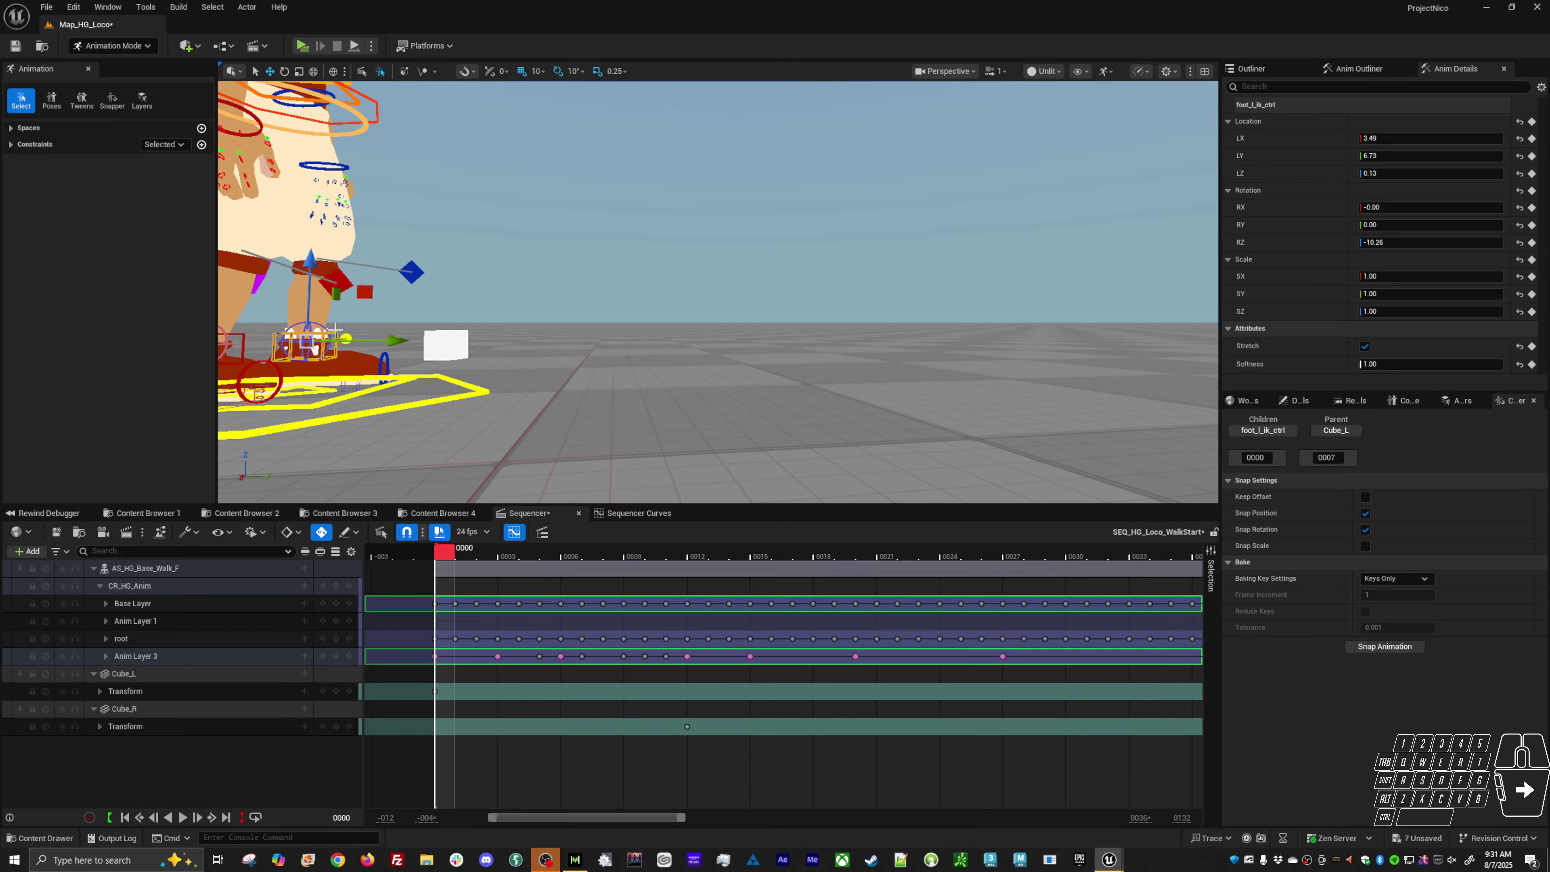
pyautogui.click(1465, 401)
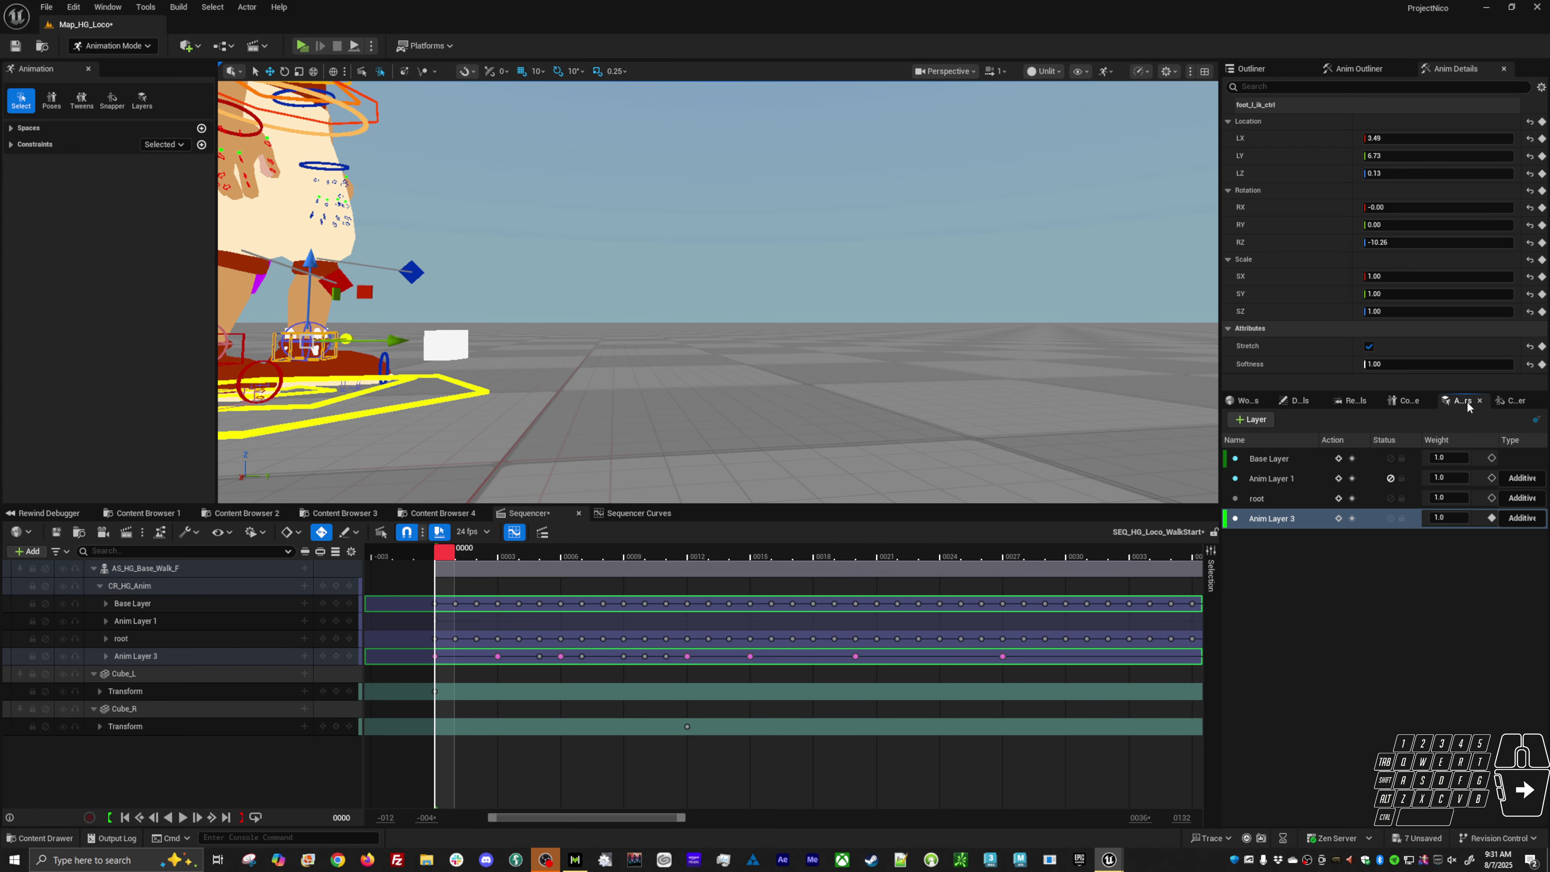
pyautogui.click(1245, 419)
pyautogui.write('f')
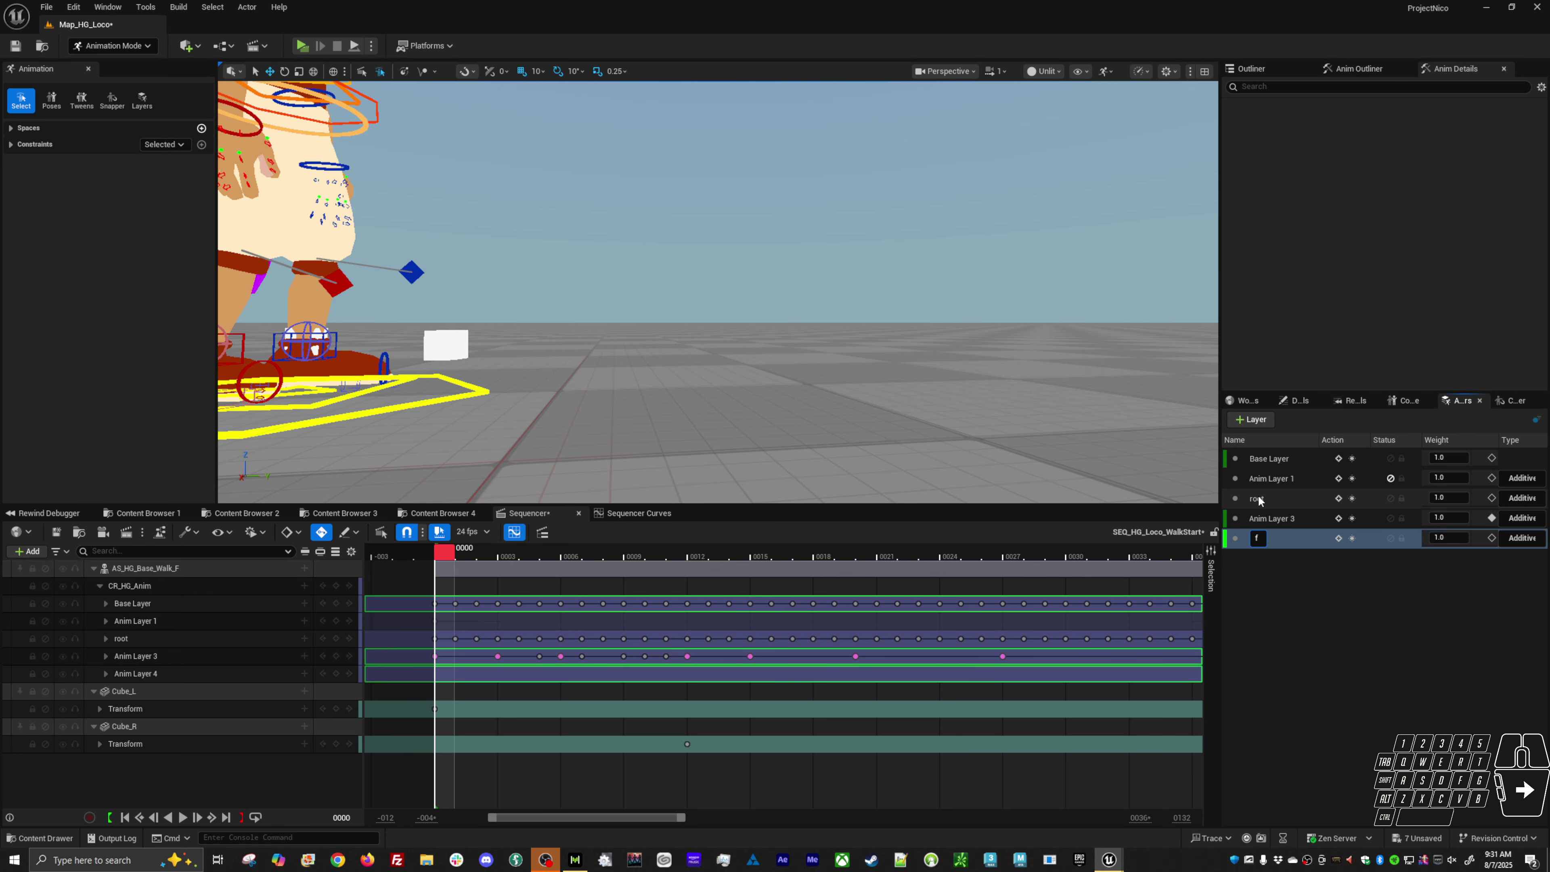
pyautogui.write('ootlock')
pyautogui.press('Return')
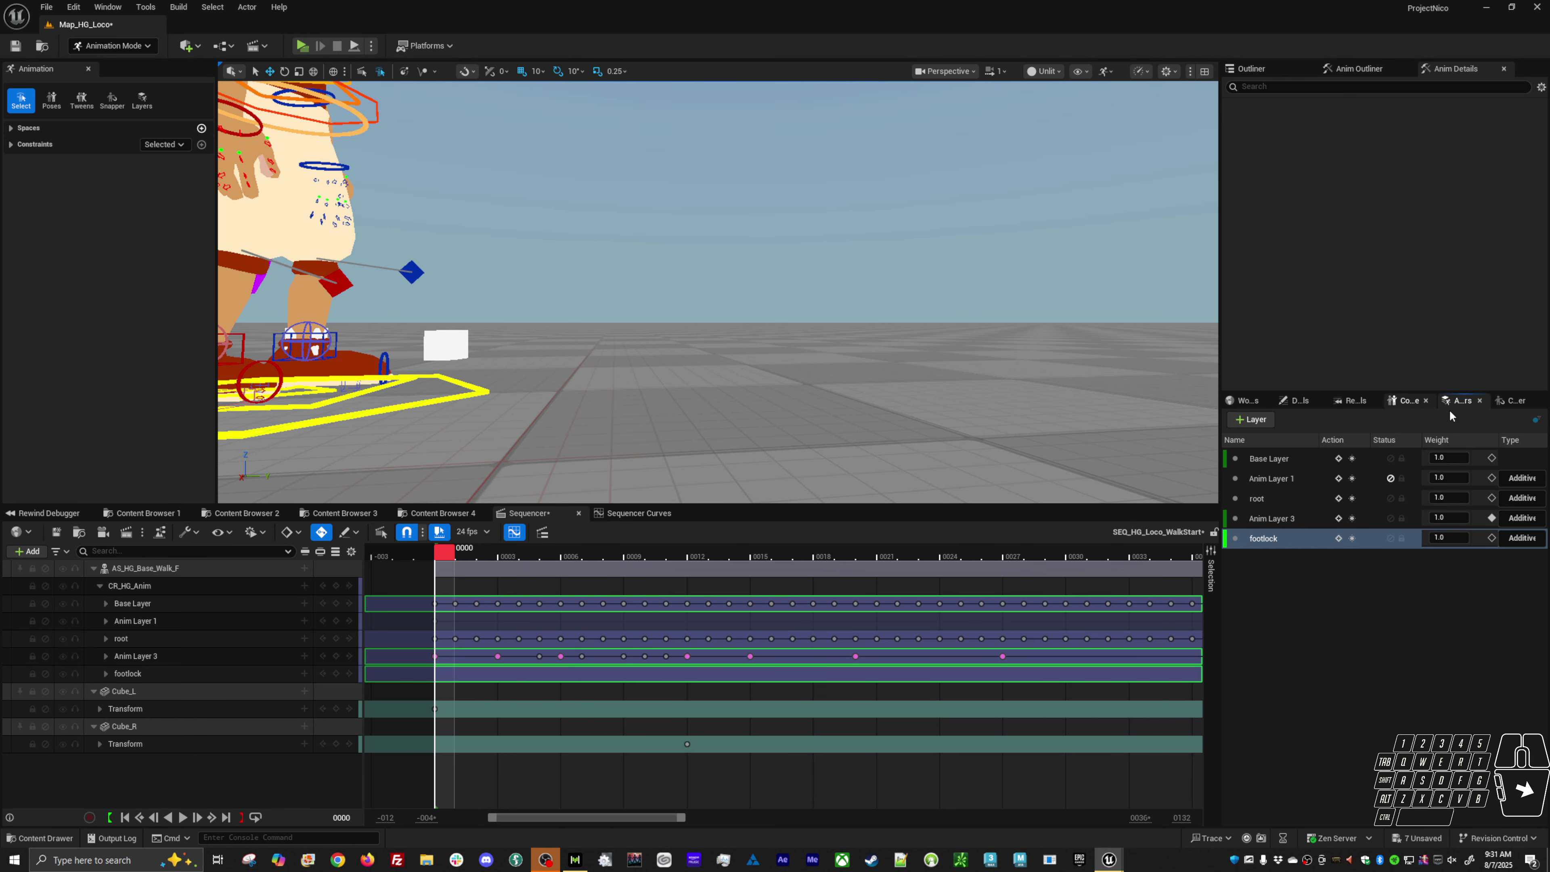
# Step: Snap the left foot IK control to Cube_L on the footlock layer, with the baking key setting on All Frames
pyautogui.click(1516, 402)
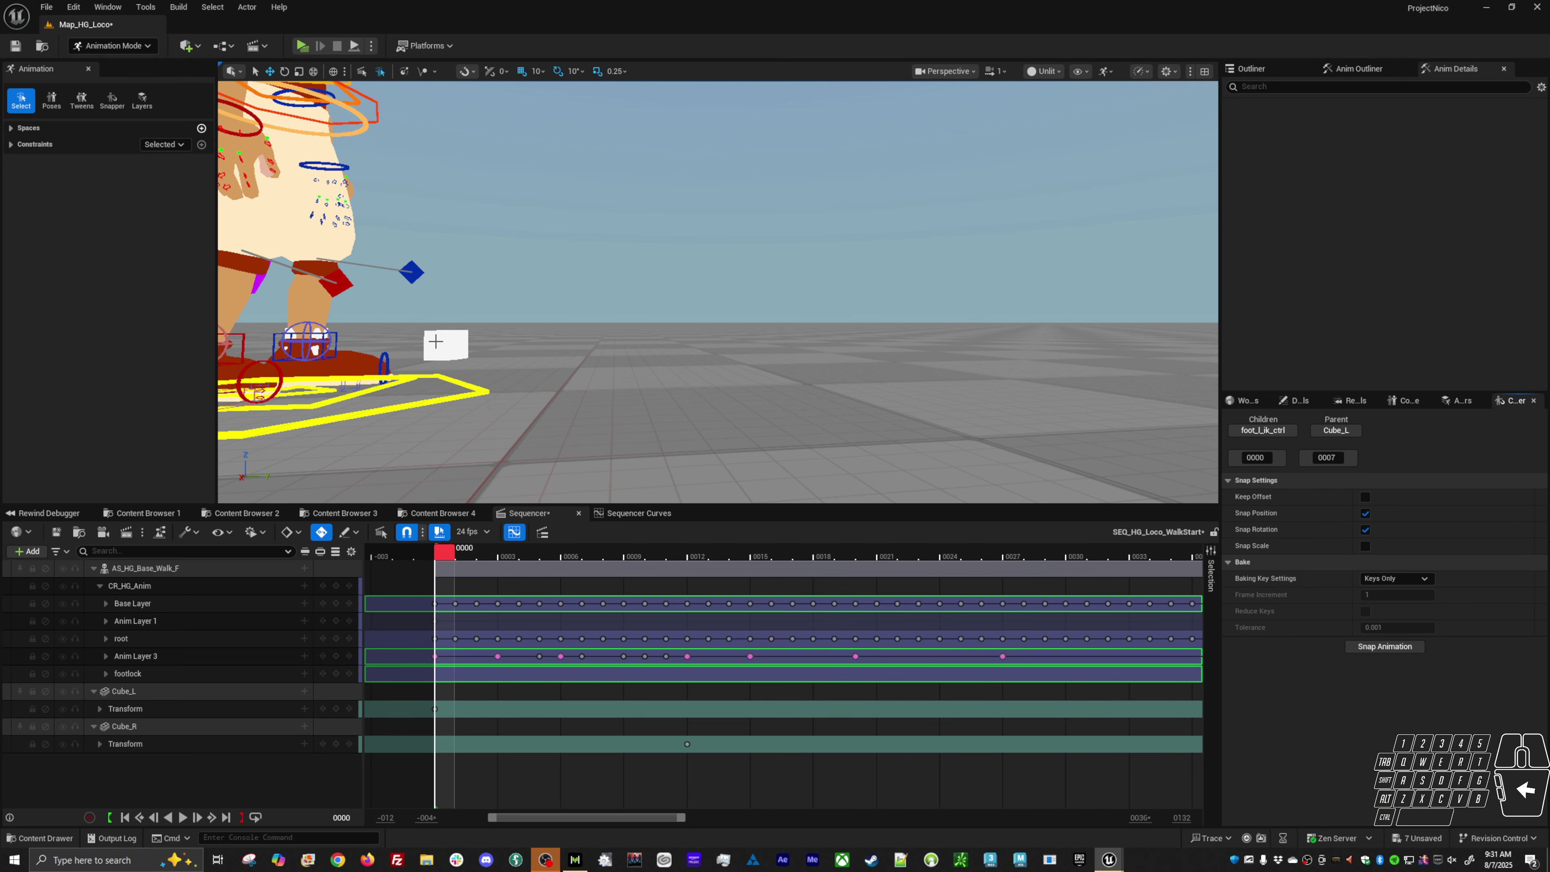
pyautogui.click(276, 332)
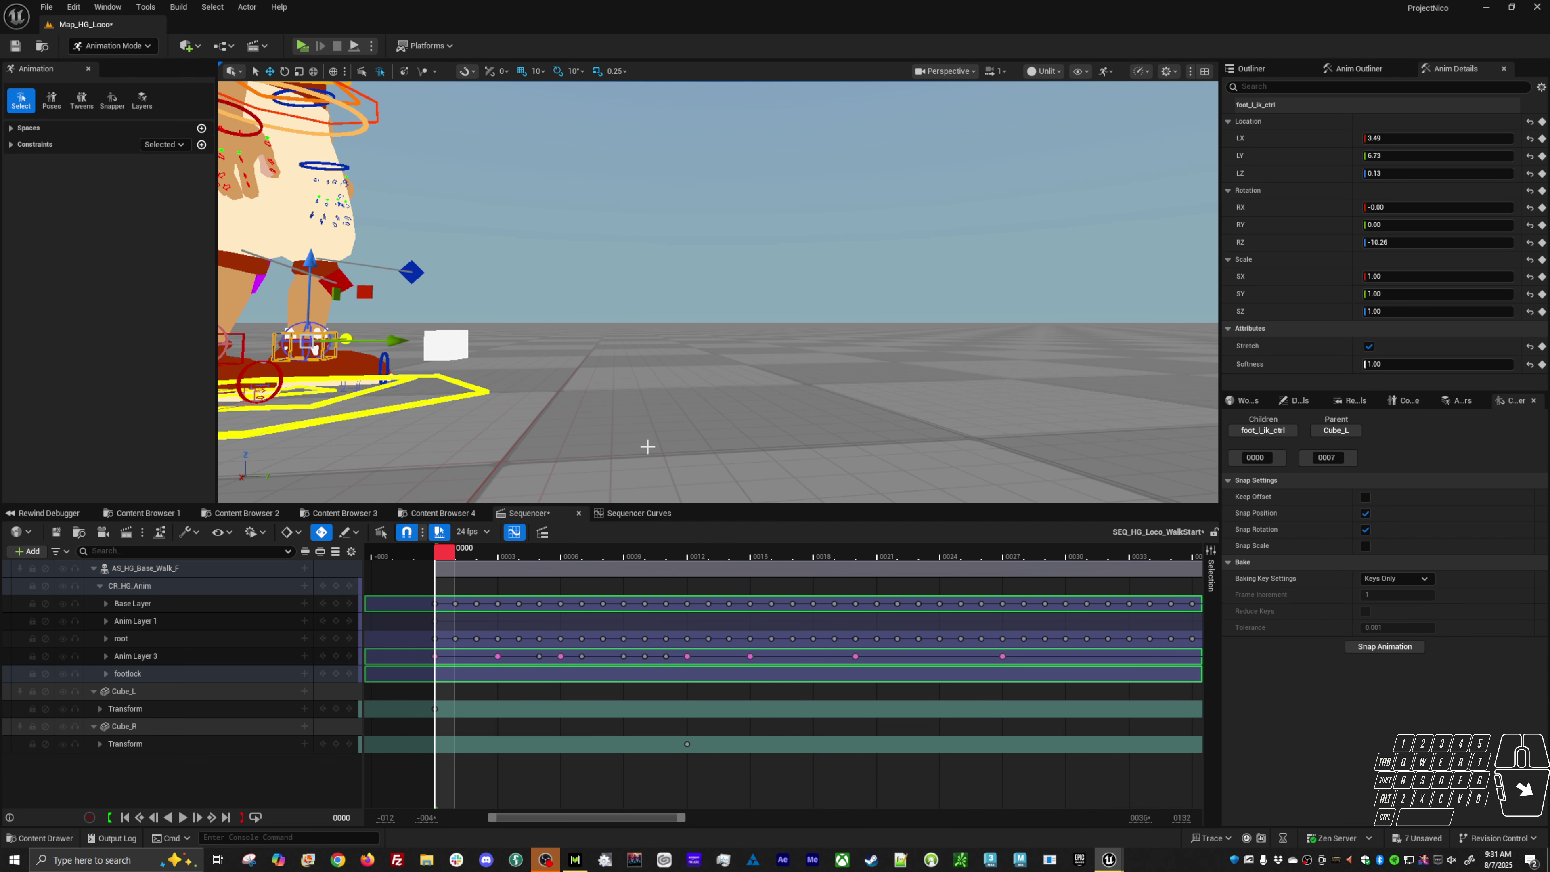
pyautogui.click(1473, 401)
pyautogui.click(1511, 403)
pyautogui.click(1365, 648)
pyautogui.click(1398, 580)
pyautogui.click(1394, 602)
pyautogui.click(1399, 646)
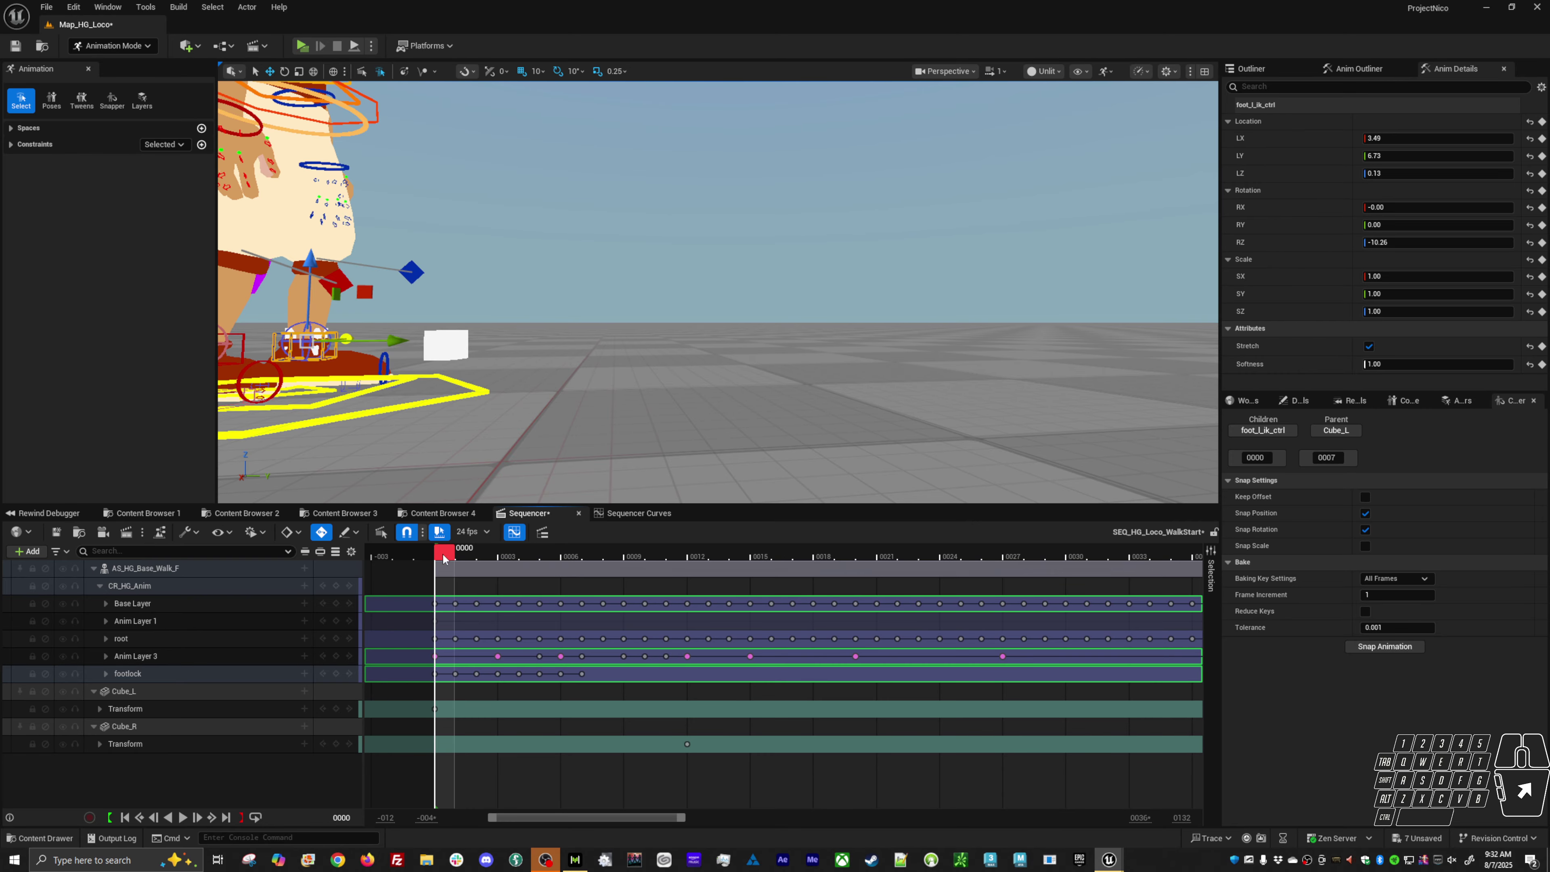
# Step: Scrub the walk start up to frame 14 and examine both feet against their reference cubes from the other side
pyautogui.moveTo(464, 548); pyautogui.dragTo(571, 553)
pyautogui.keyDown('alt'); pyautogui.moveTo(256, 309); pyautogui.dragTo(392, 329); pyautogui.keyUp('alt')
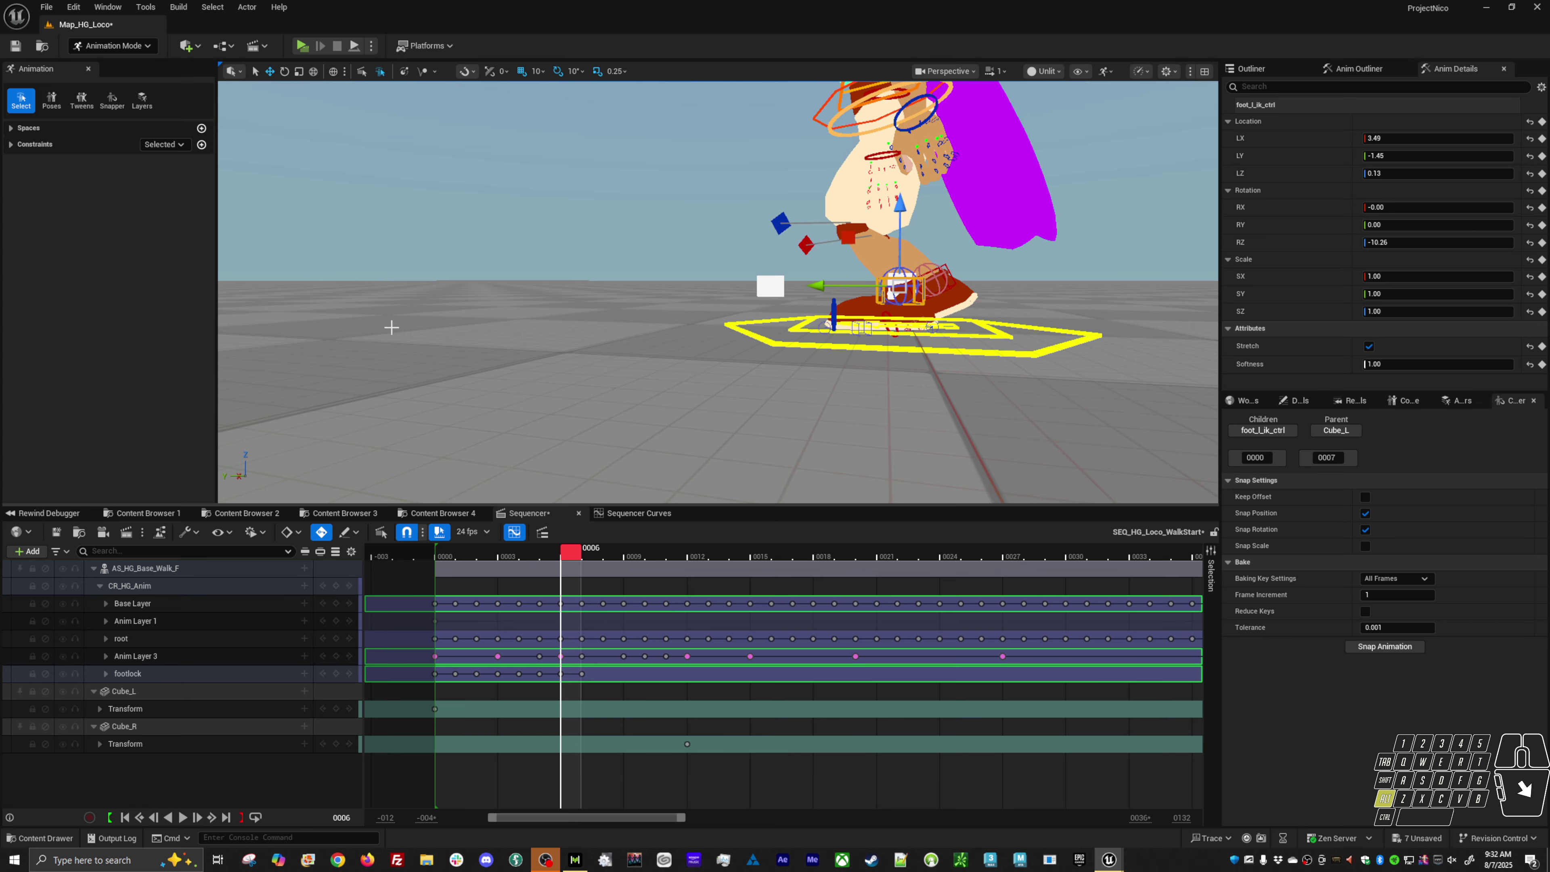
pyautogui.moveTo(571, 549); pyautogui.dragTo(736, 655)
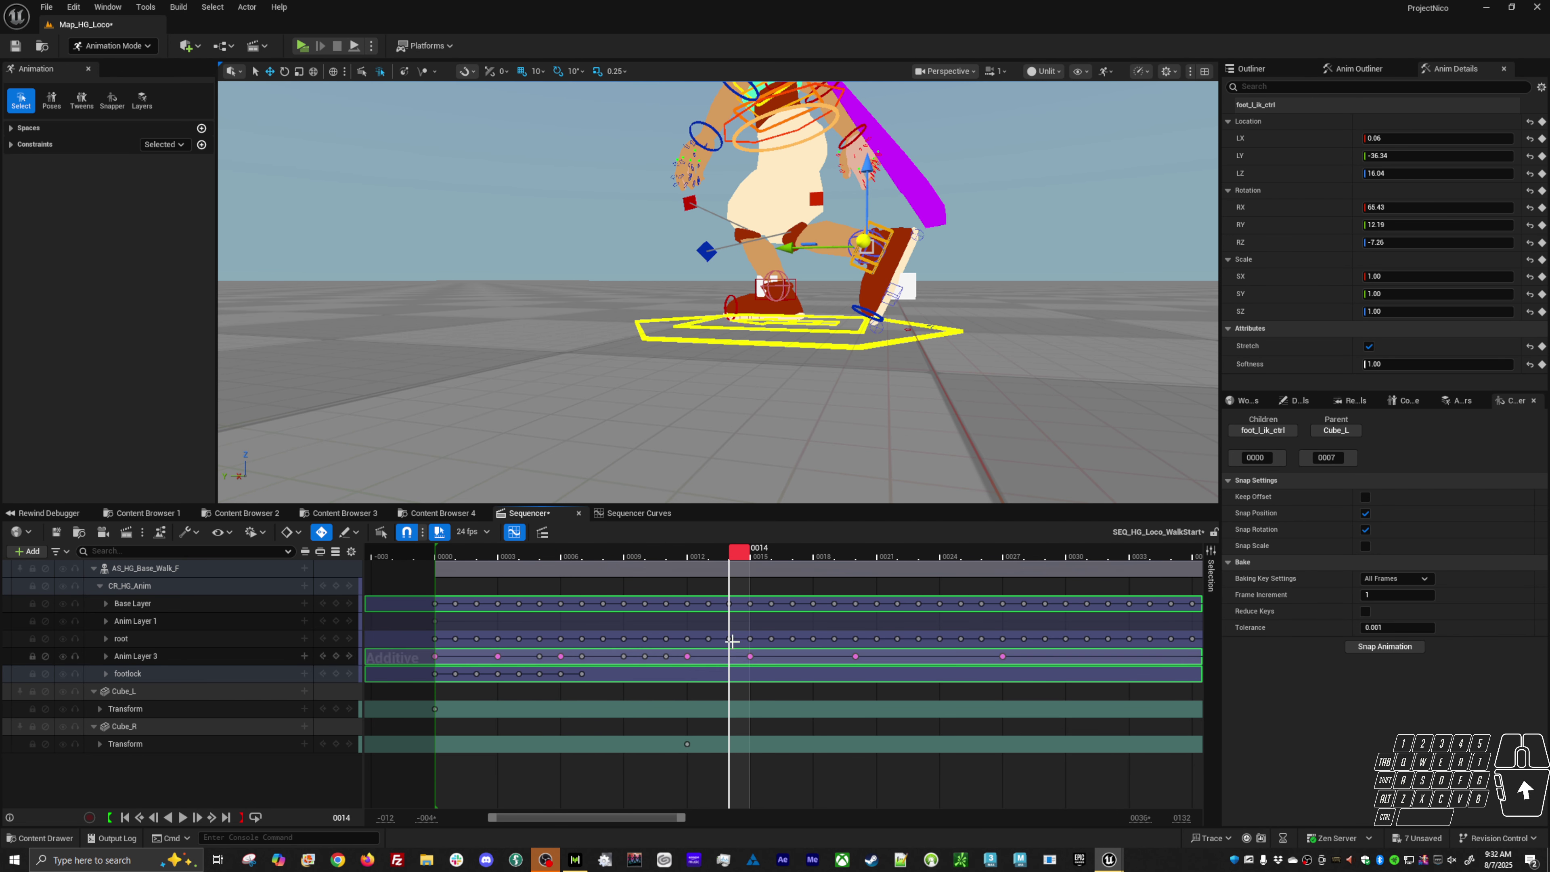
pyautogui.keyDown('alt'); pyautogui.moveTo(836, 373); pyautogui.dragTo(888, 343); pyautogui.keyUp('alt')
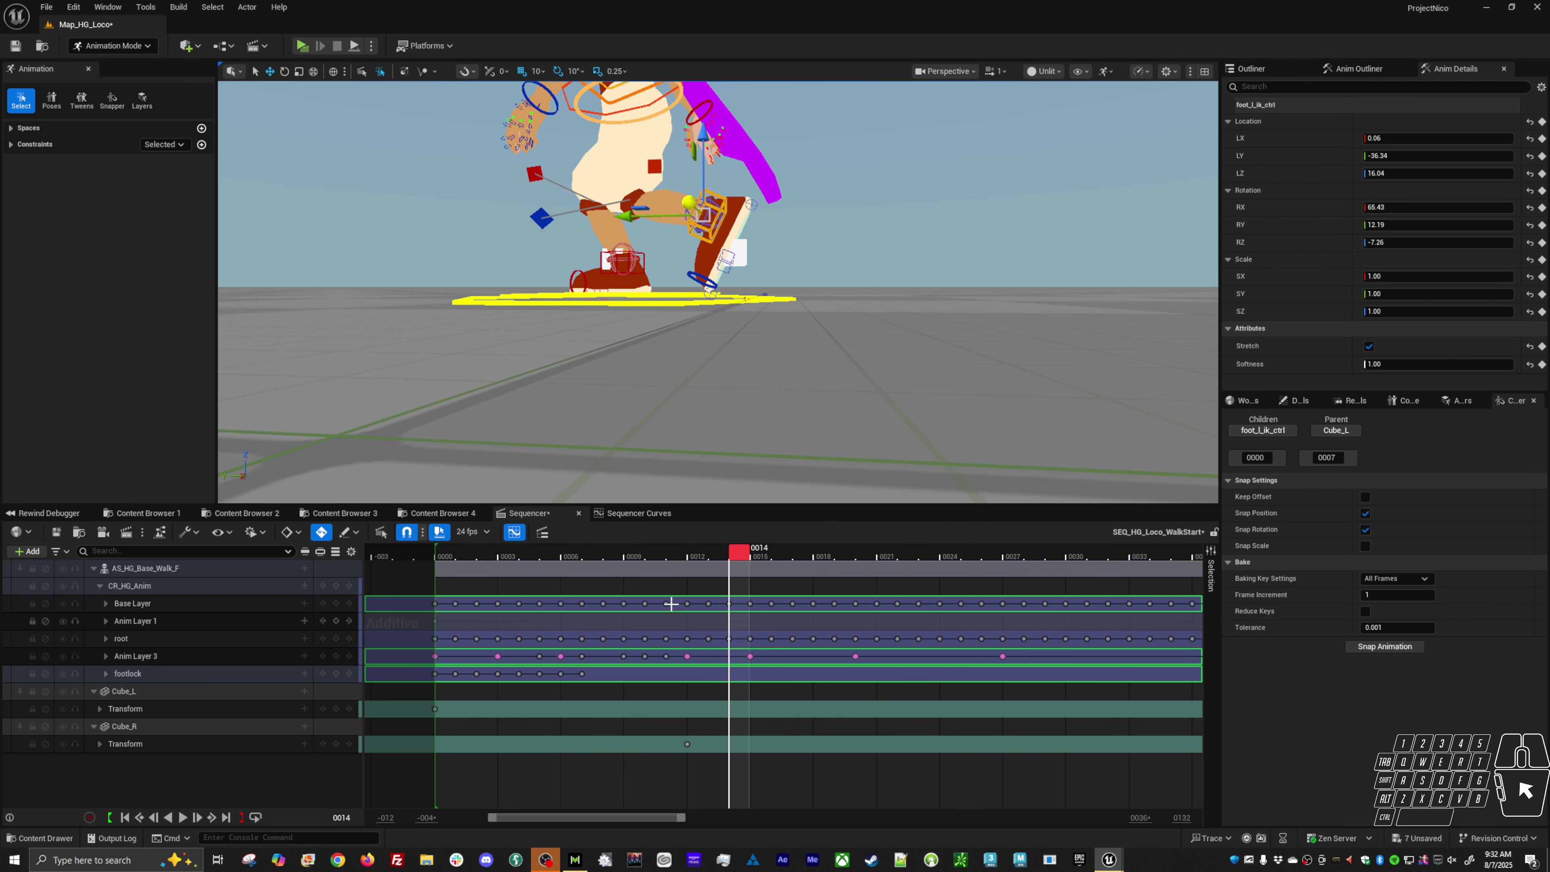
pyautogui.moveTo(740, 553)
pyautogui.mouseDown()
pyautogui.moveTo(590, 556)
pyautogui.moveTo(720, 566)
pyautogui.mouseUp()
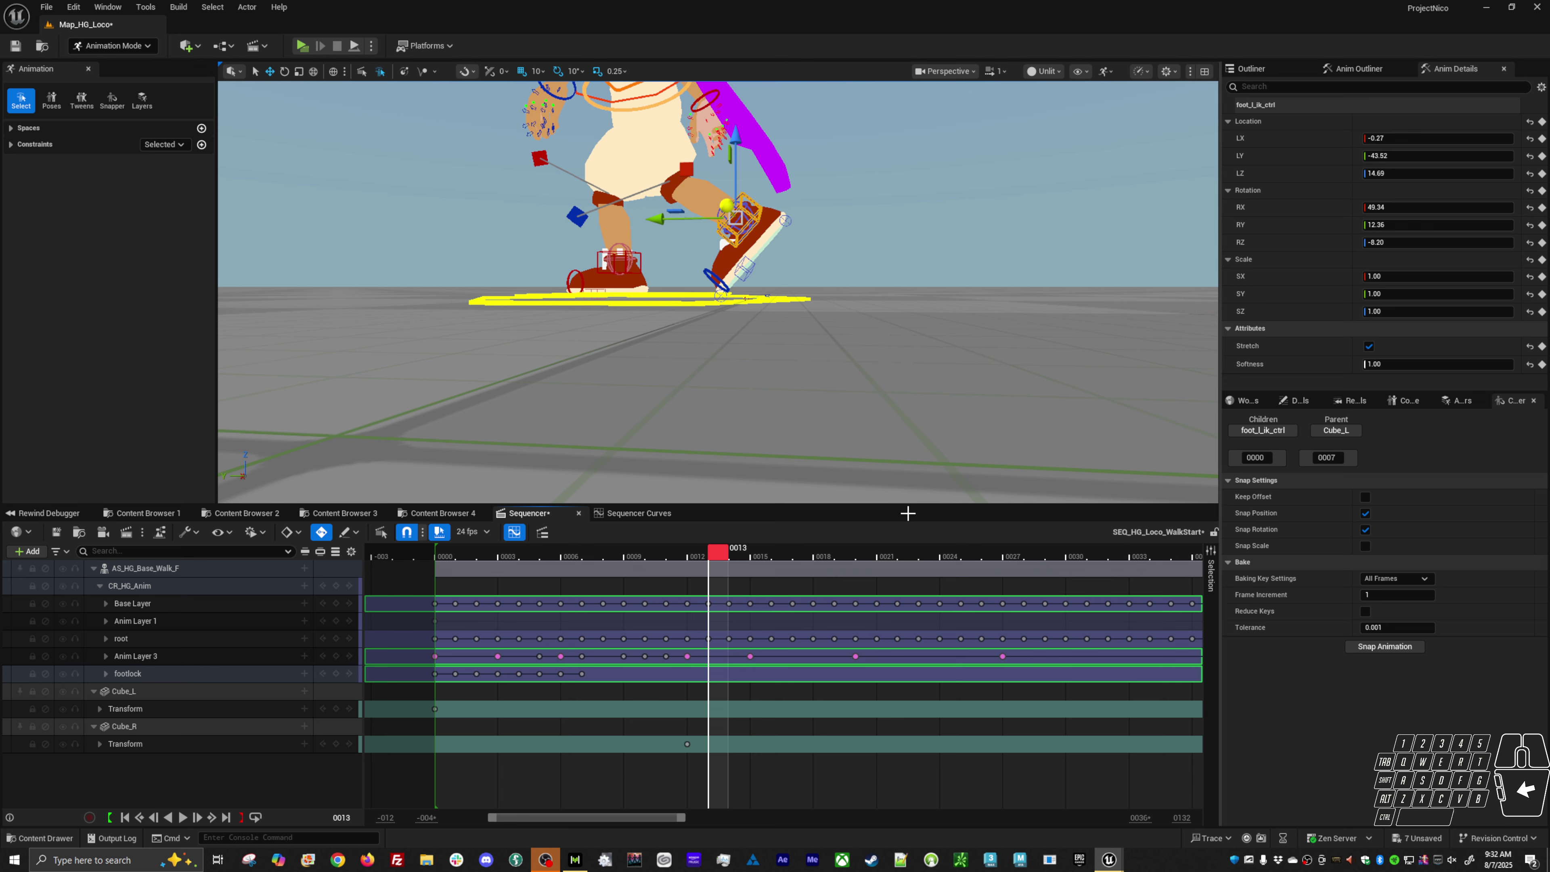
# Step: Make Base Layer the active animation layer and open the left foot IK control's animation curves
pyautogui.click(202, 607)
pyautogui.click(1461, 405)
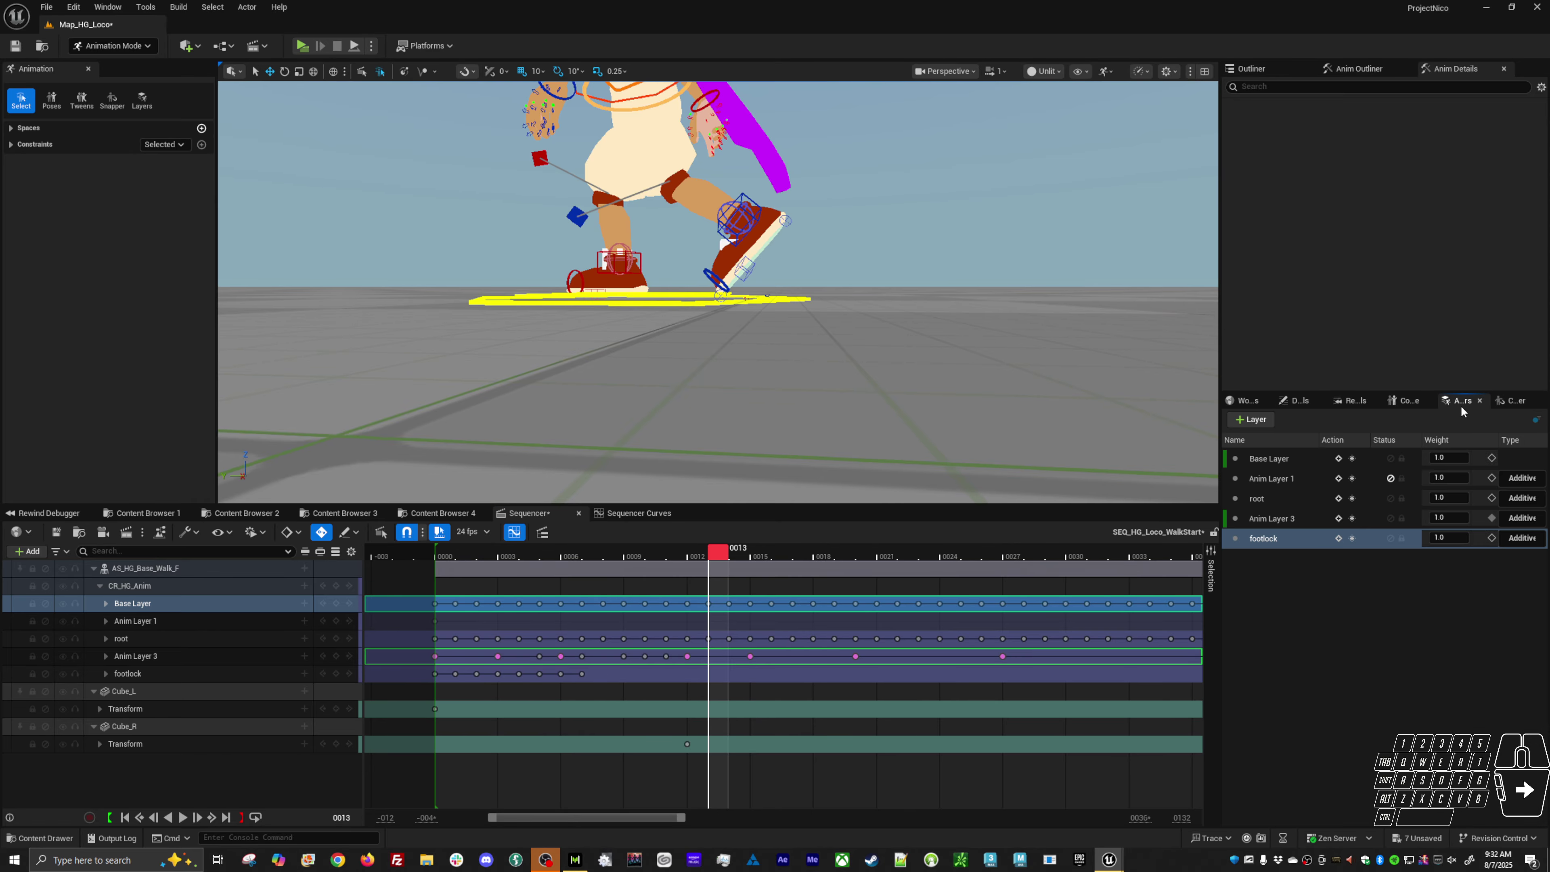
pyautogui.click(1282, 457)
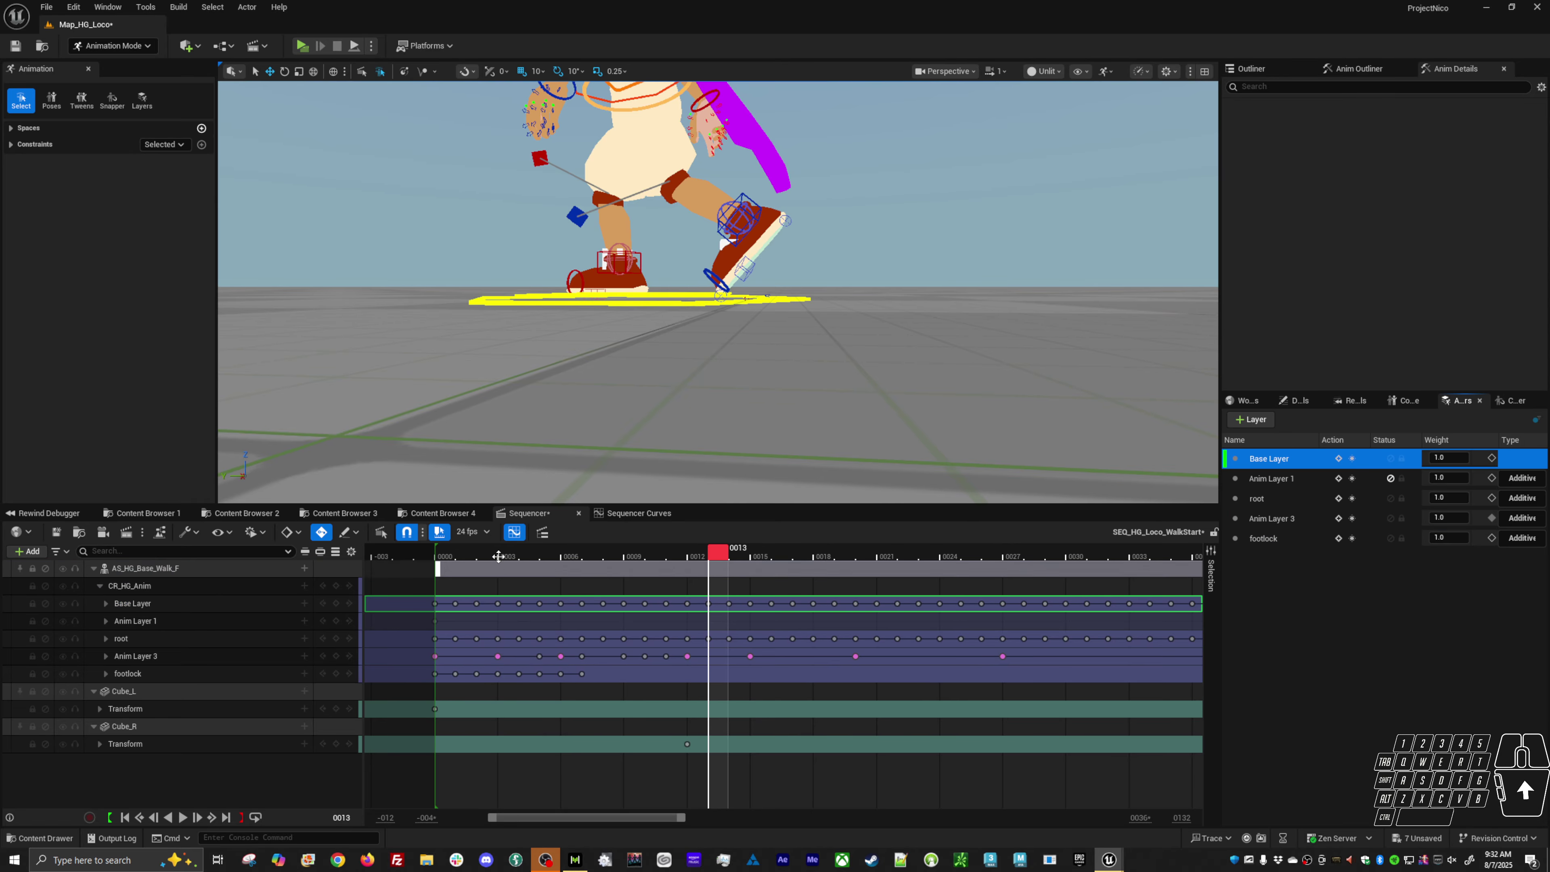
pyautogui.click(612, 511)
pyautogui.click(753, 209)
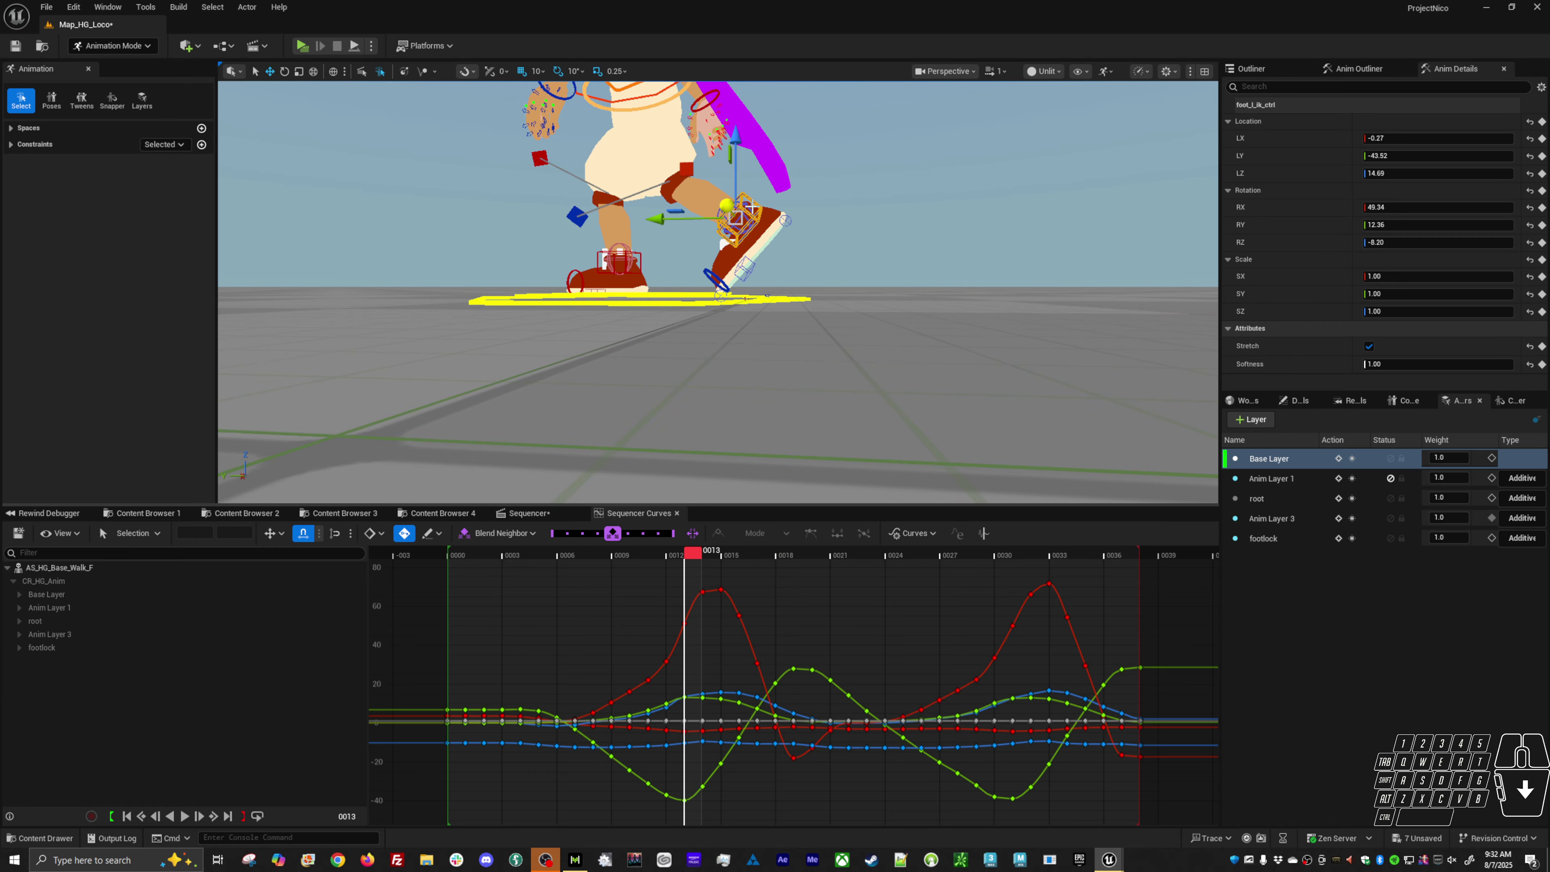
# Step: Examine the left foot's base layer curves and its contact with the reference cube between frames 0 and 13
pyautogui.moveTo(694, 560); pyautogui.dragTo(579, 610)
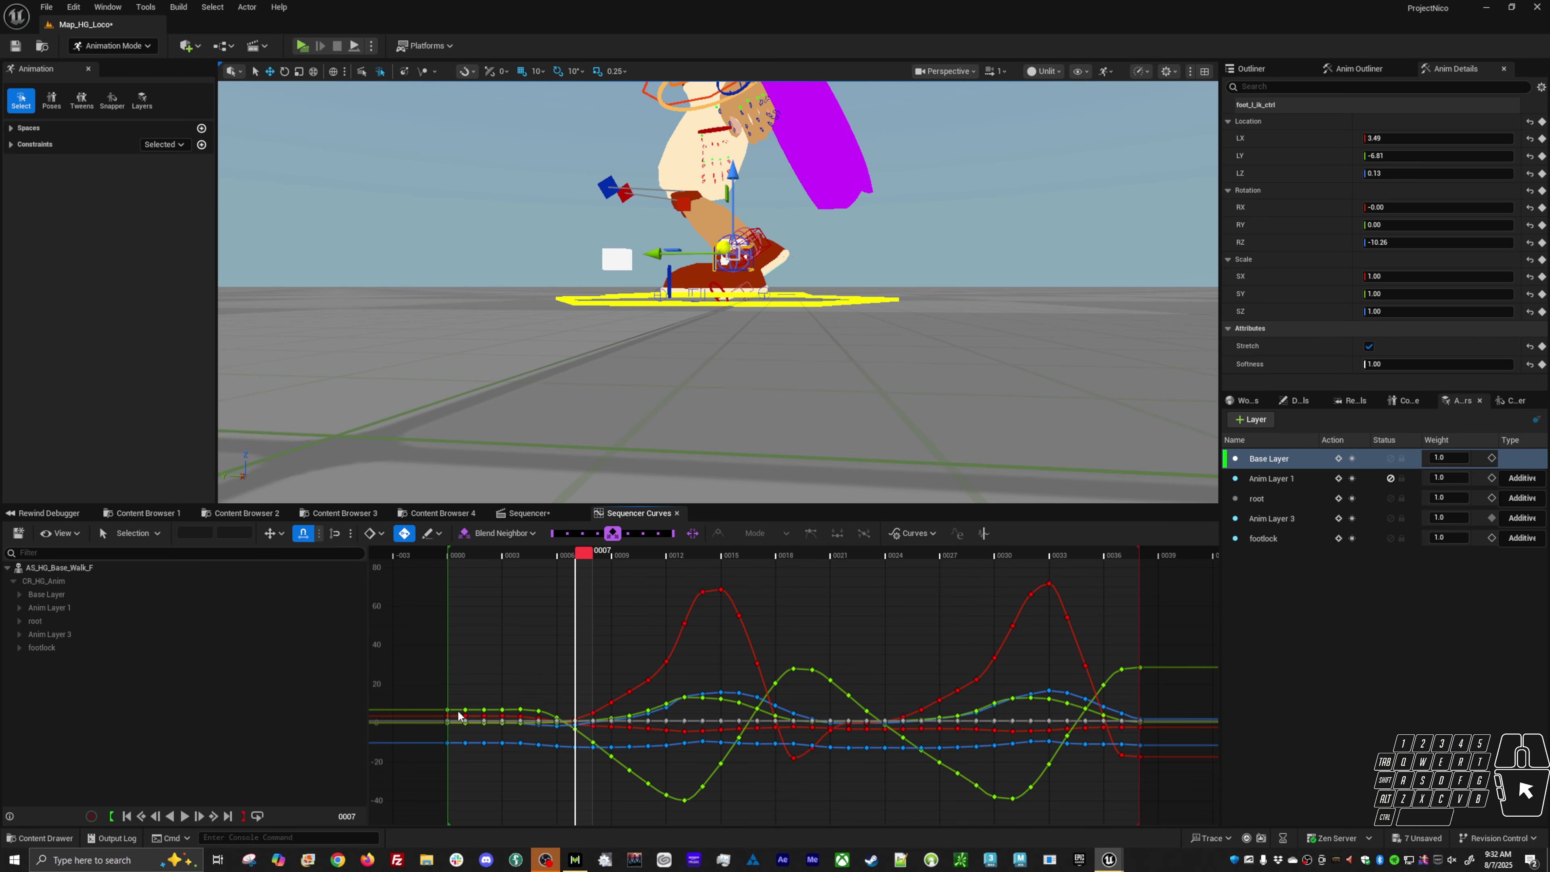
pyautogui.moveTo(465, 685); pyautogui.dragTo(571, 813)
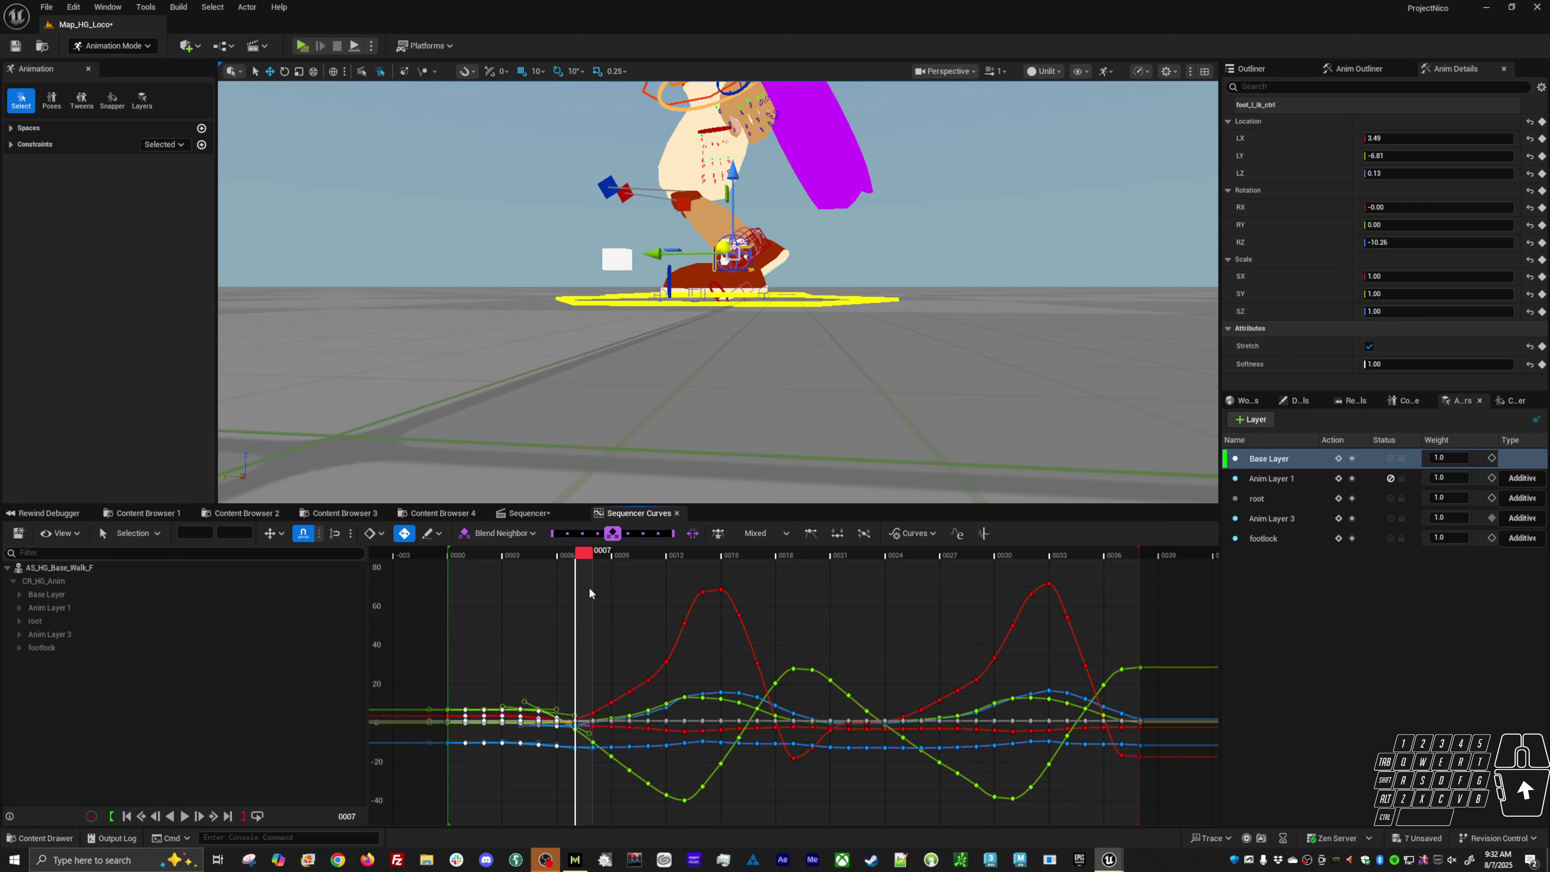
pyautogui.moveTo(585, 556)
pyautogui.mouseDown()
pyautogui.moveTo(542, 558)
pyautogui.moveTo(588, 559)
pyautogui.mouseUp()
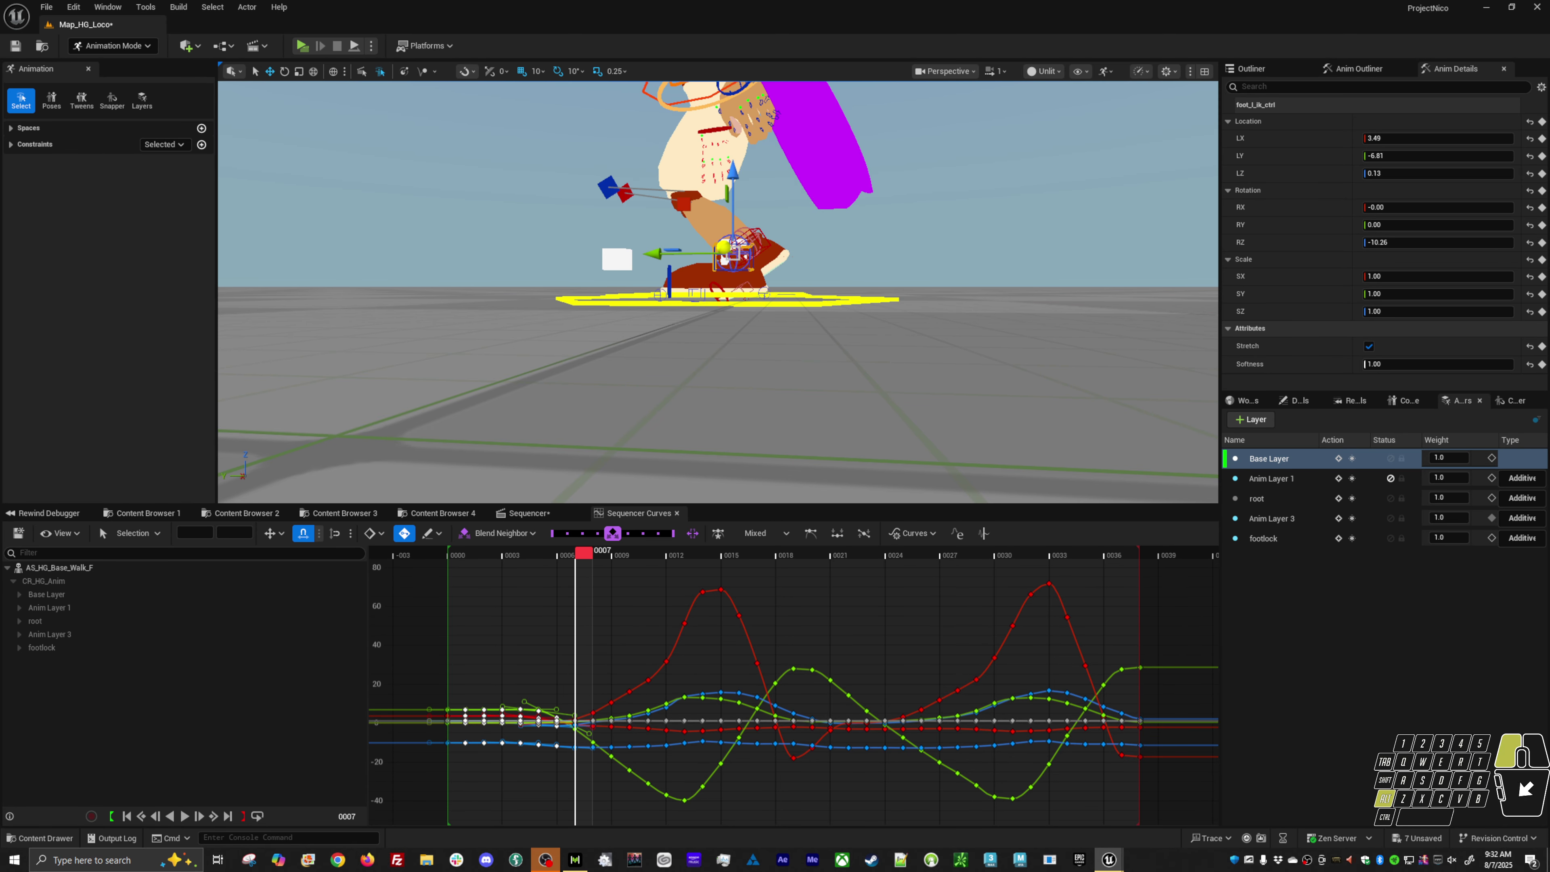
pyautogui.keyDown('alt'); pyautogui.moveTo(857, 297); pyautogui.dragTo(864, 319); pyautogui.keyUp('alt')
pyautogui.moveTo(890, 265); pyautogui.dragTo(861, 335)
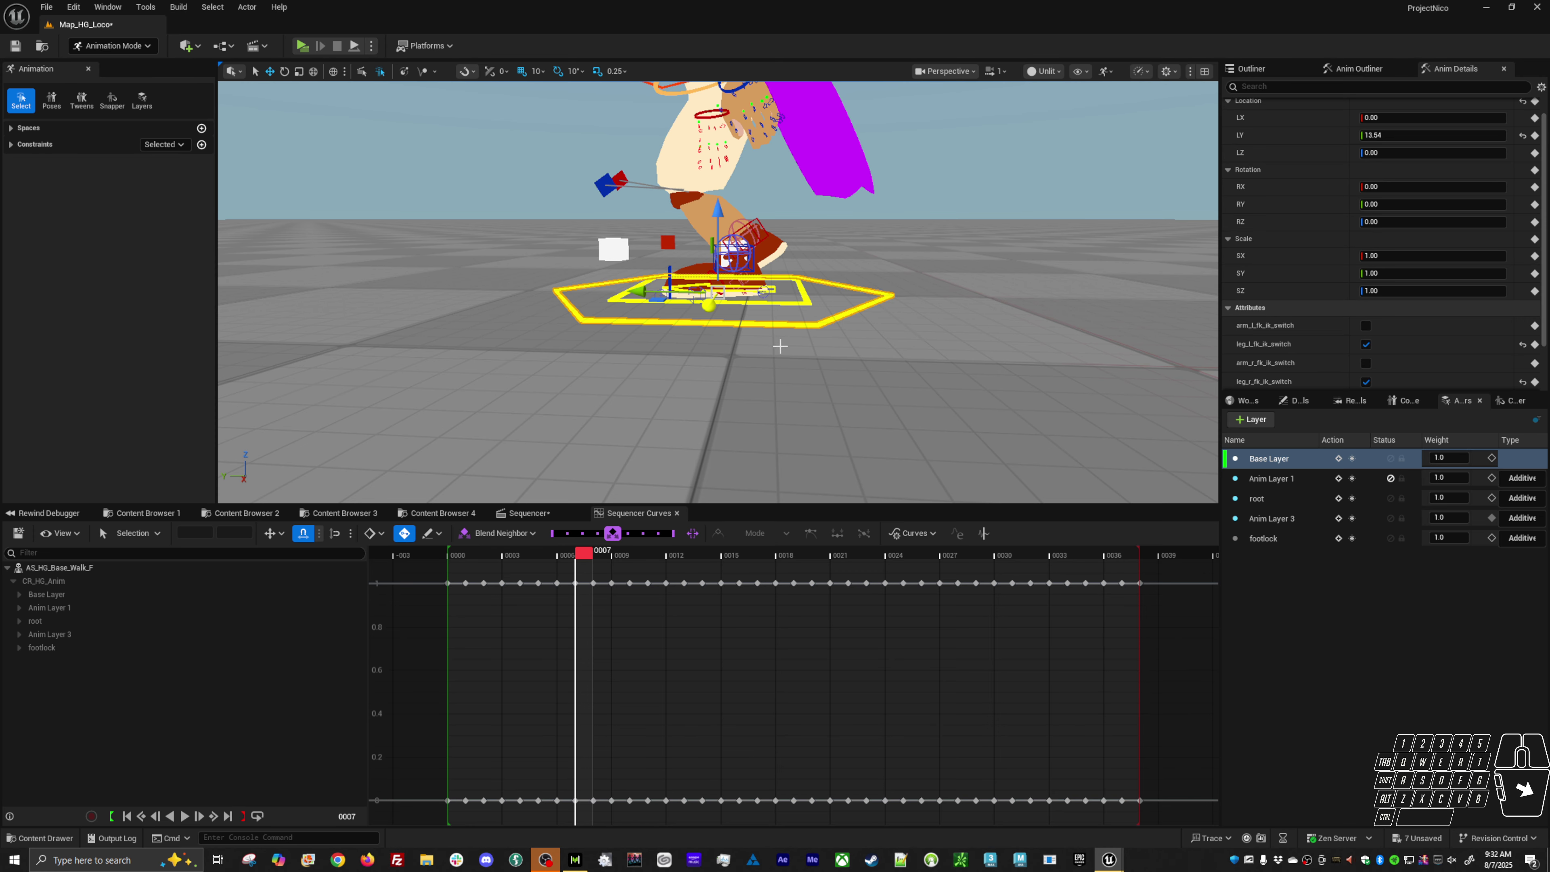
pyautogui.moveTo(585, 555); pyautogui.dragTo(617, 555)
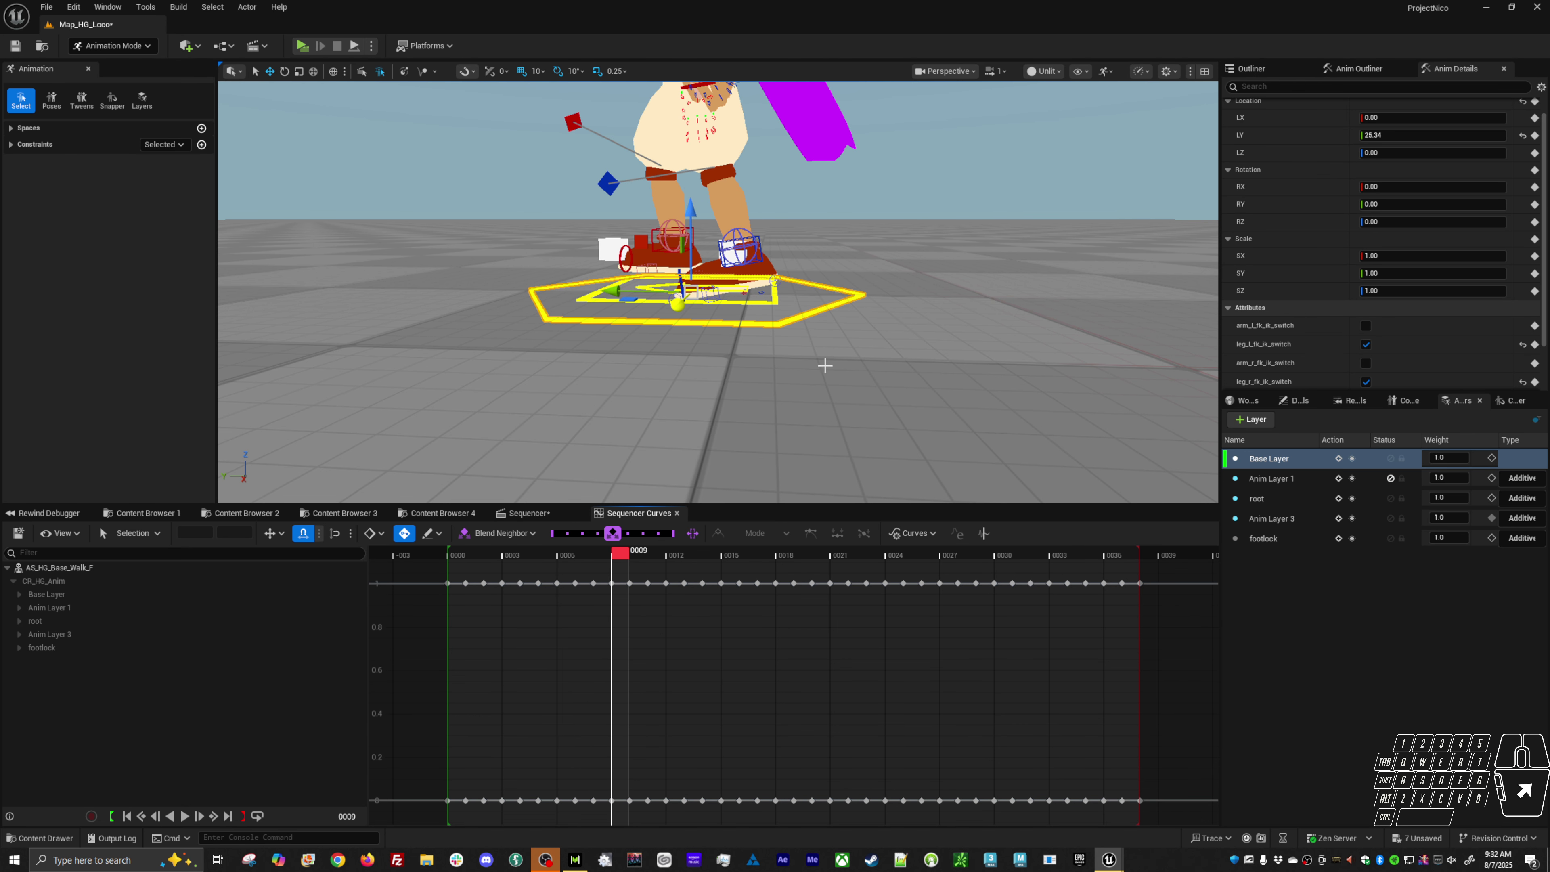
pyautogui.click(764, 263)
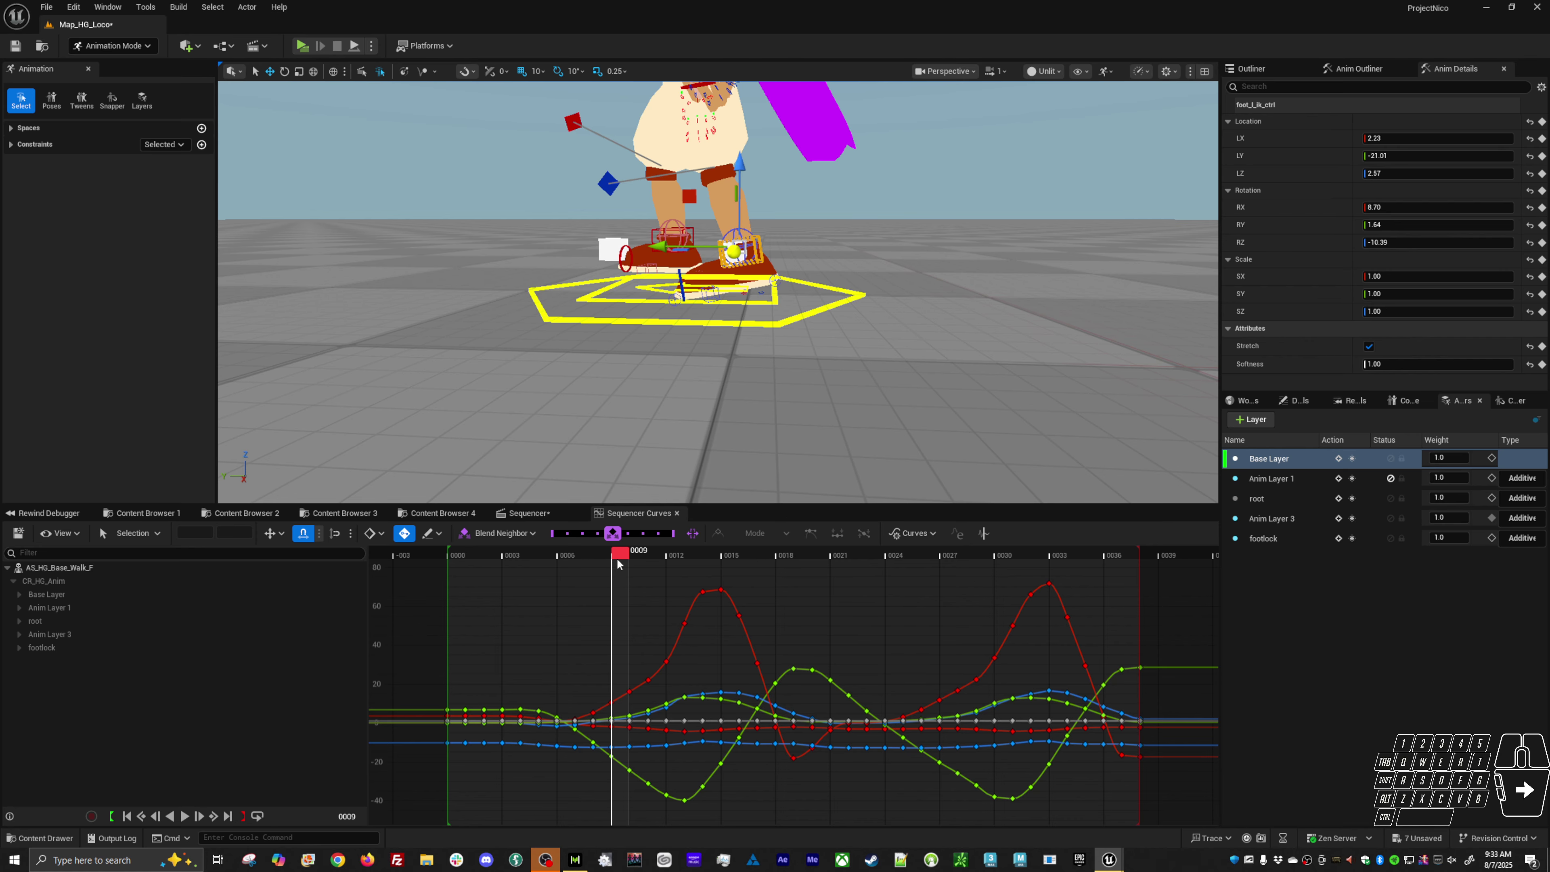
pyautogui.moveTo(616, 557); pyautogui.dragTo(700, 570)
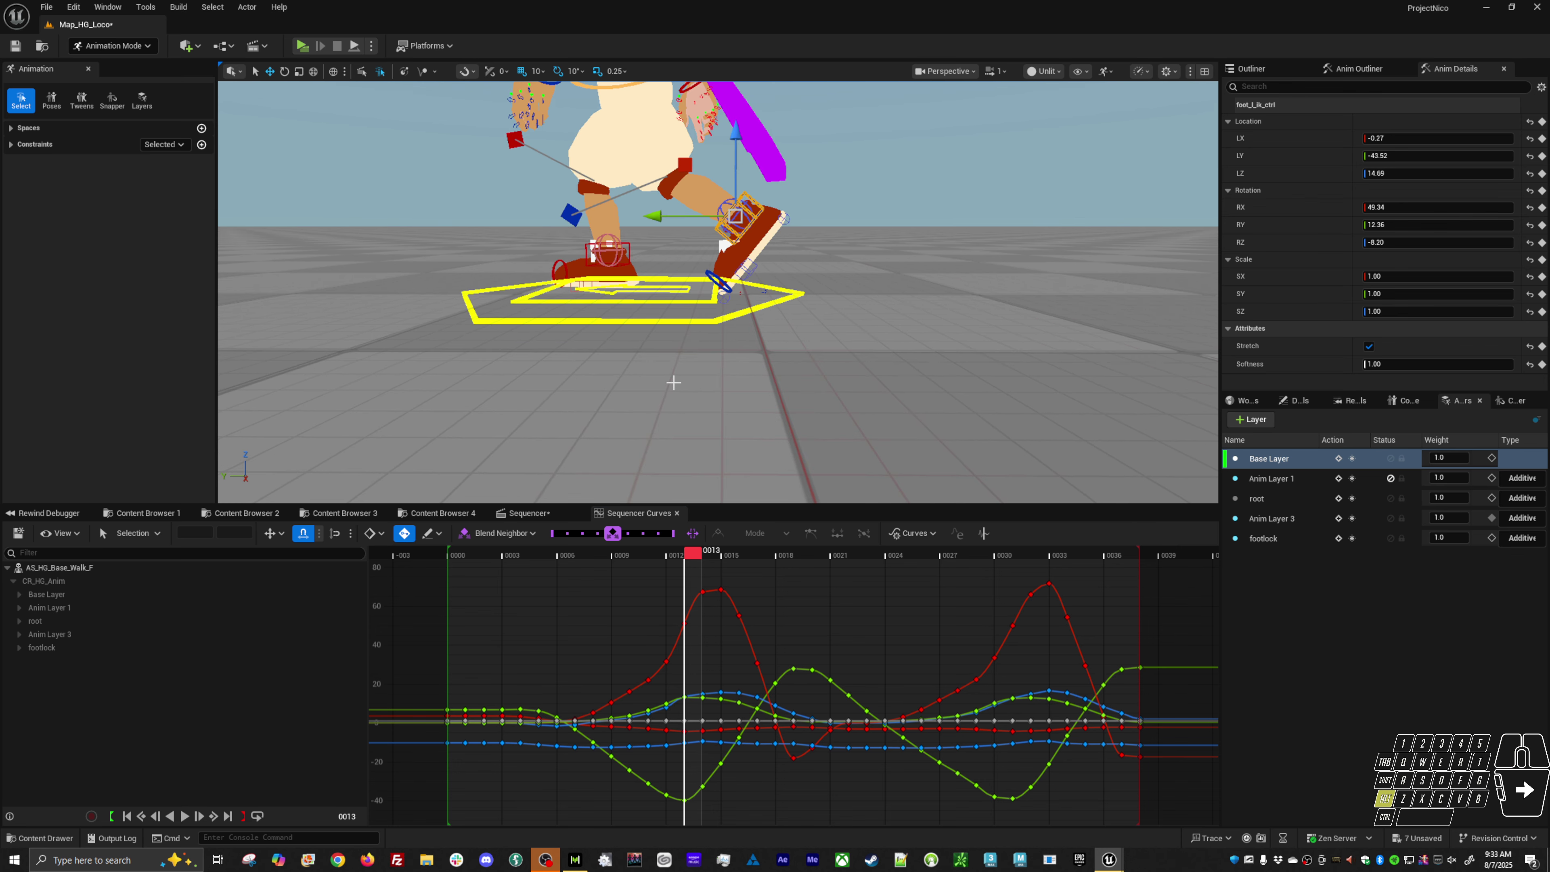
pyautogui.press('space')
pyautogui.press('space')
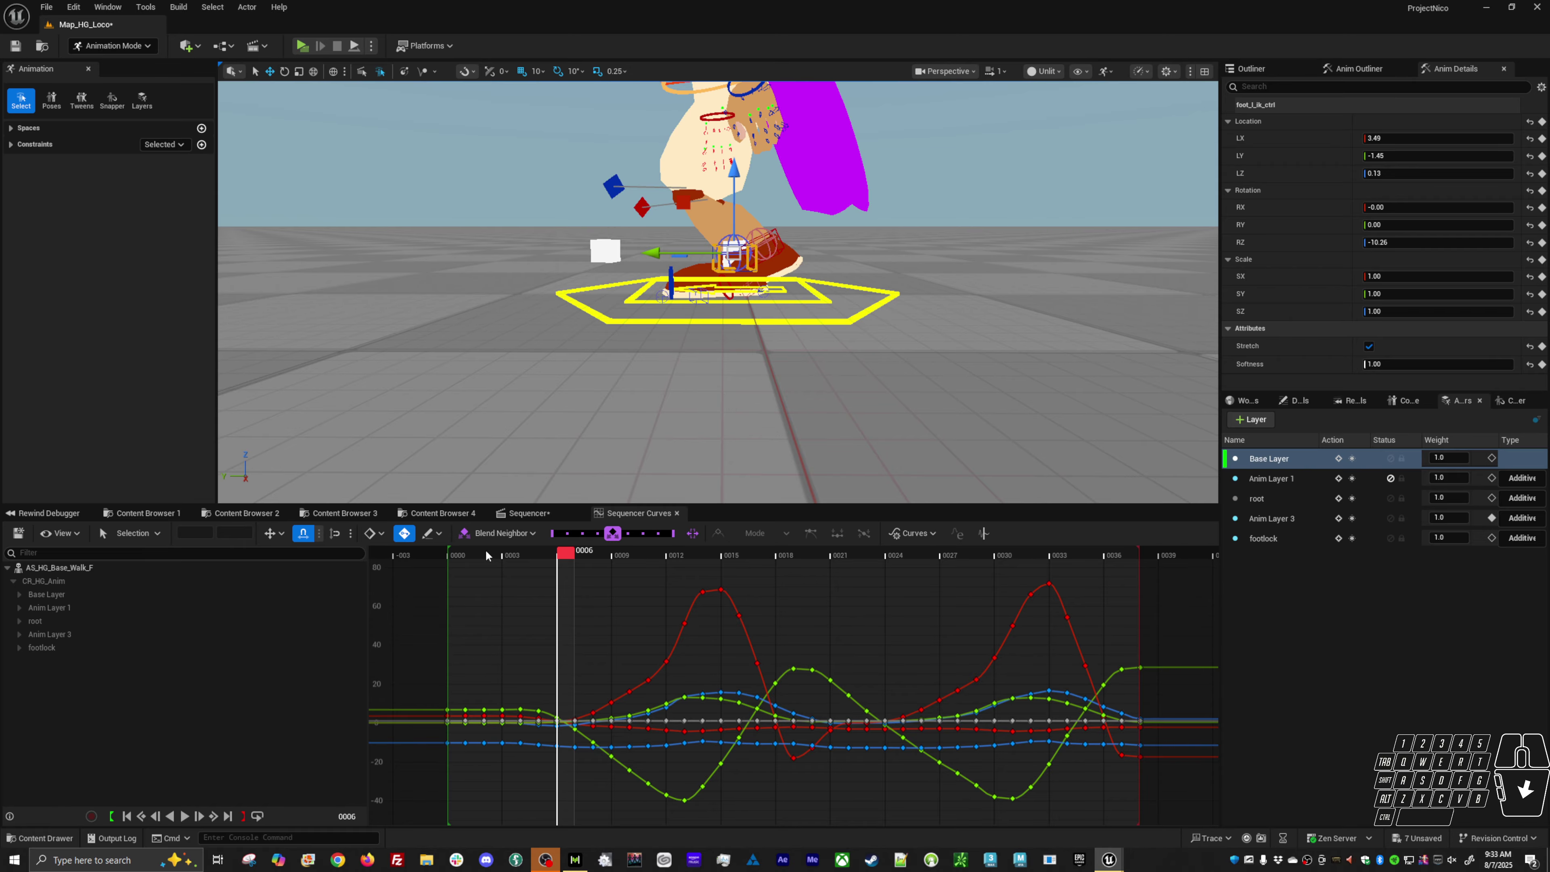
pyautogui.moveTo(470, 556); pyautogui.dragTo(568, 577)
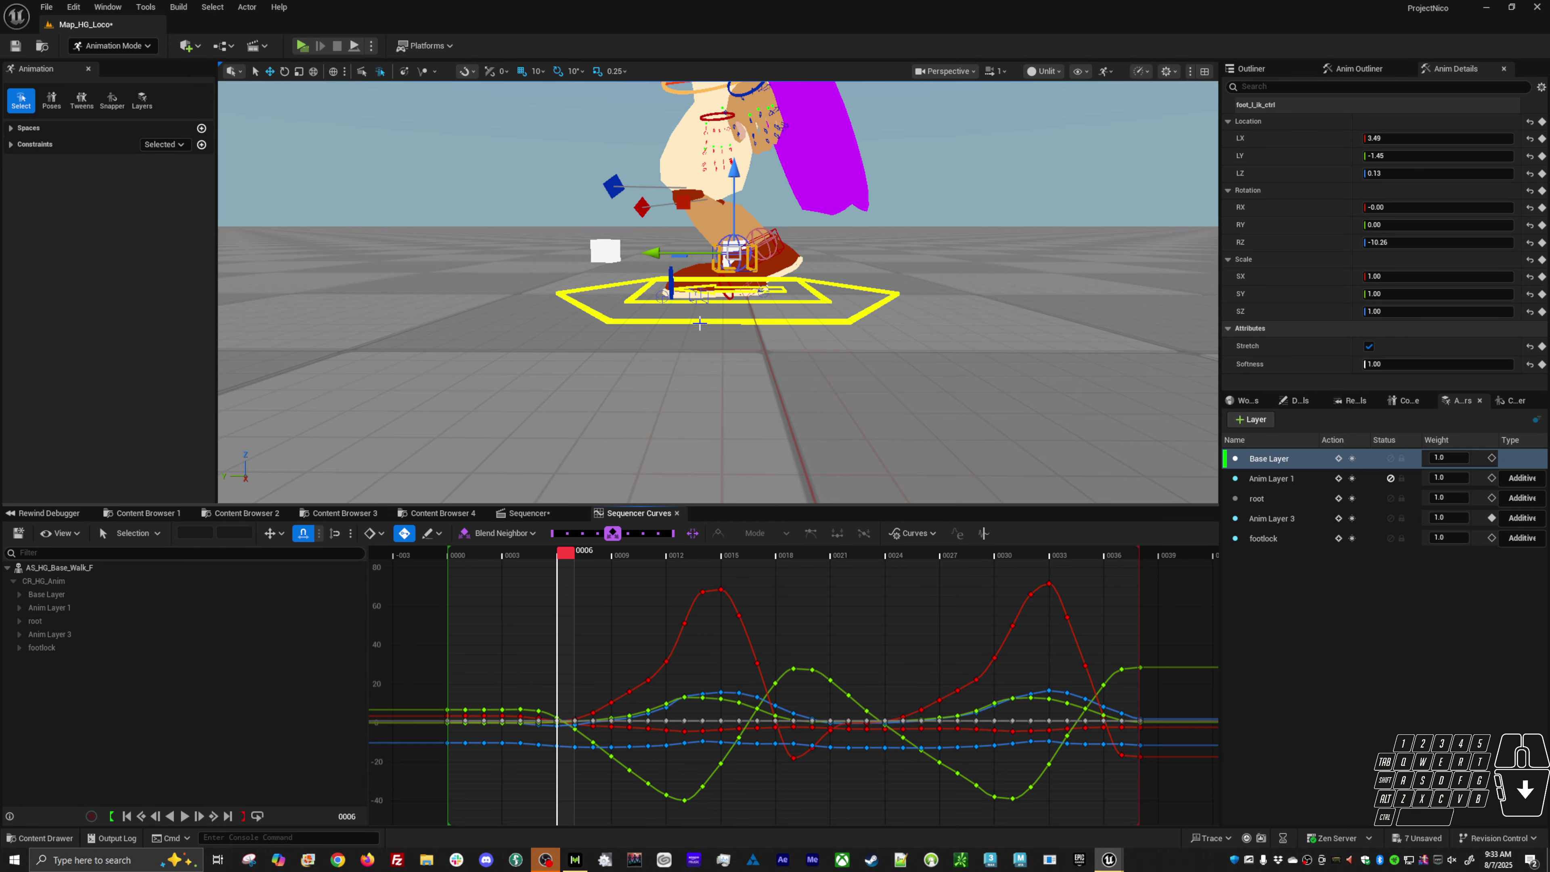
pyautogui.moveTo(699, 326)
pyautogui.keyDown('alt'); pyautogui.mouseDown(button='right')
pyautogui.moveTo(711, 343)
pyautogui.moveTo(709, 313)
pyautogui.mouseUp(button='right'); pyautogui.keyUp('alt')
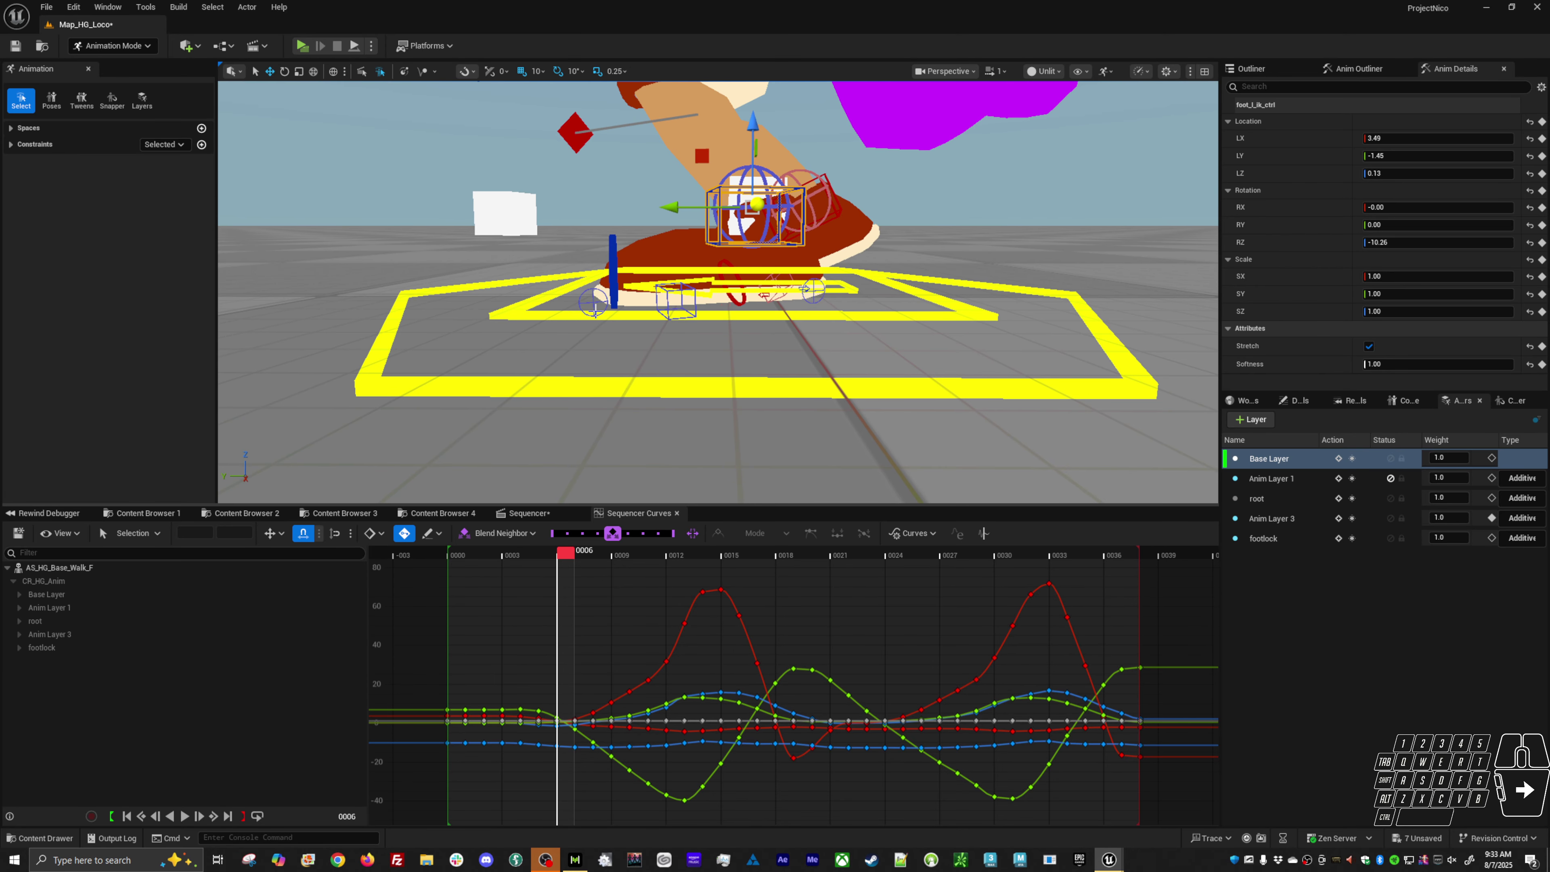
pyautogui.moveTo(601, 335)
pyautogui.keyDown('alt'); pyautogui.mouseDown()
pyautogui.moveTo(617, 380)
pyautogui.moveTo(600, 336)
pyautogui.mouseUp(); pyautogui.keyUp('alt')
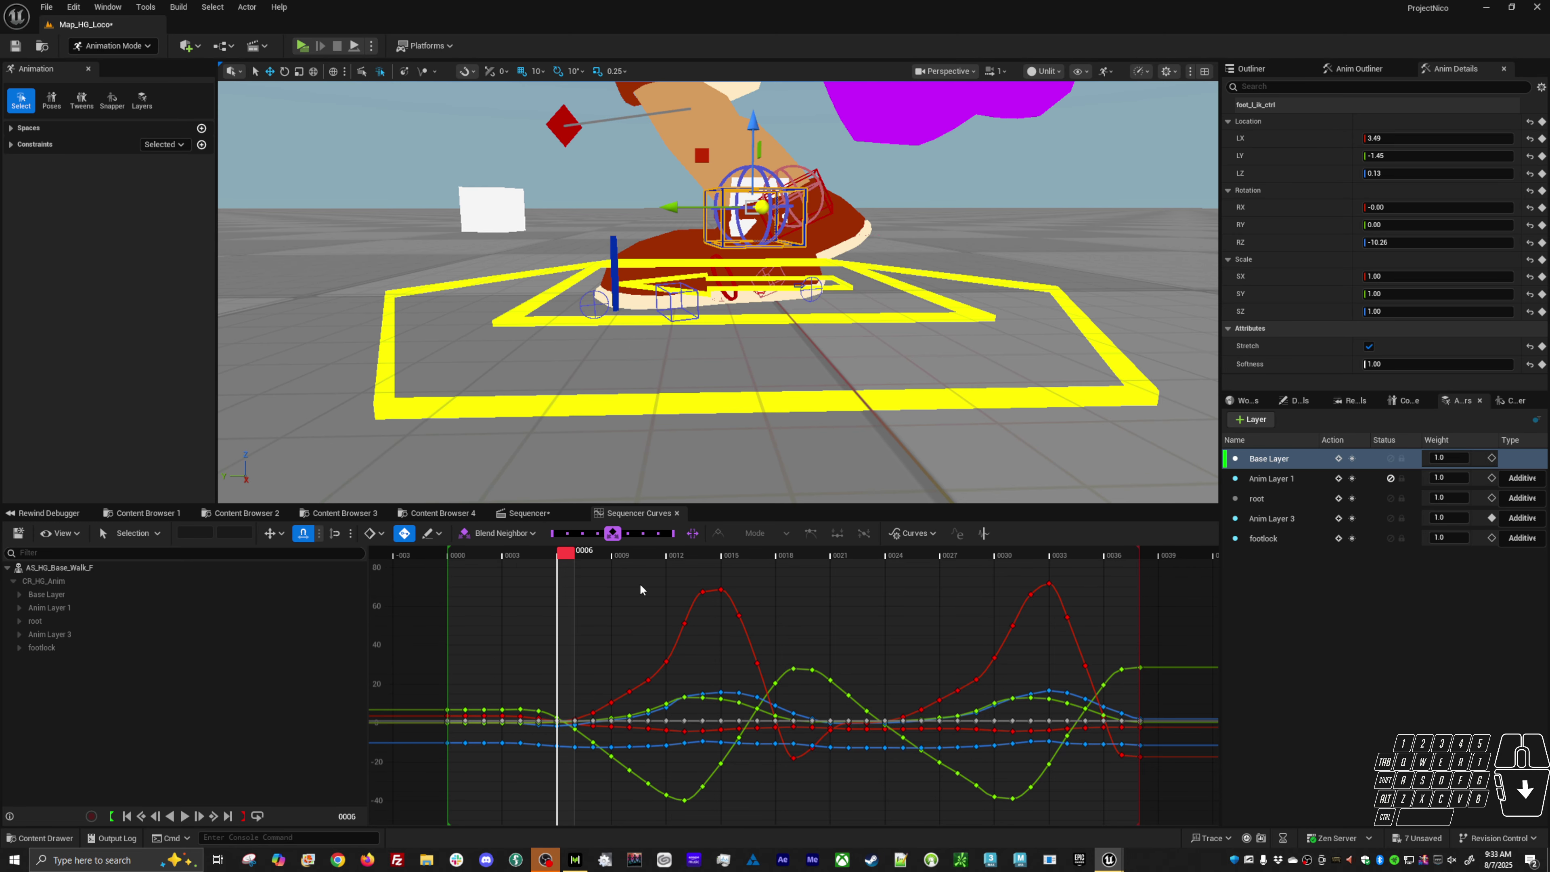
pyautogui.moveTo(586, 567); pyautogui.dragTo(705, 562)
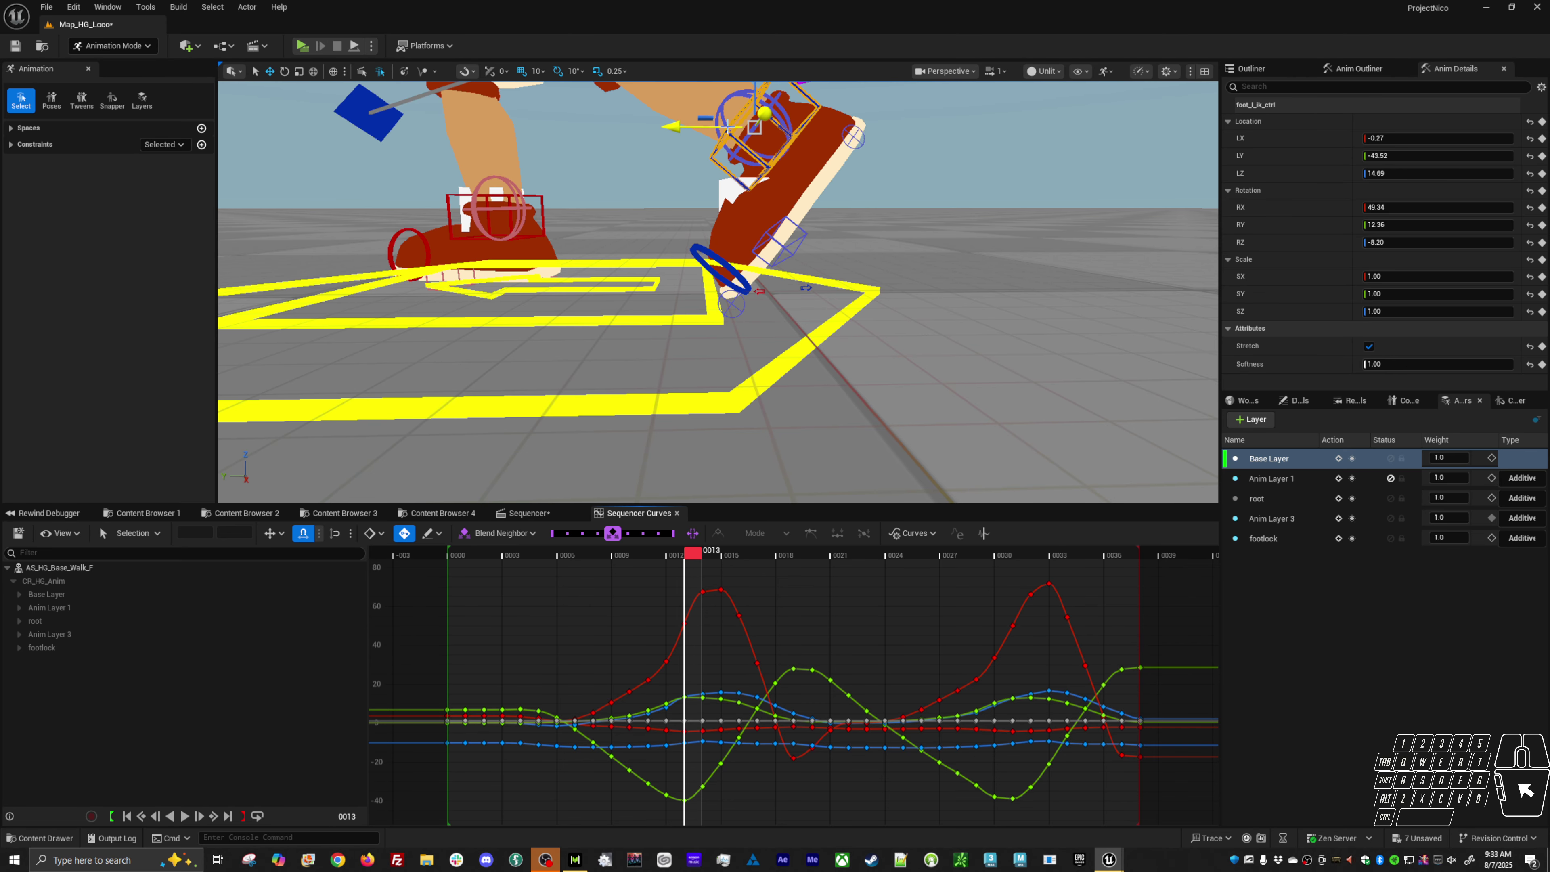
# Step: At frame 13, move the left foot IK control forward to LY -21.69 and rotate it to RX 7.07, RY 3.60, RZ -14.36
pyautogui.moveTo(711, 126); pyautogui.dragTo(545, 161)
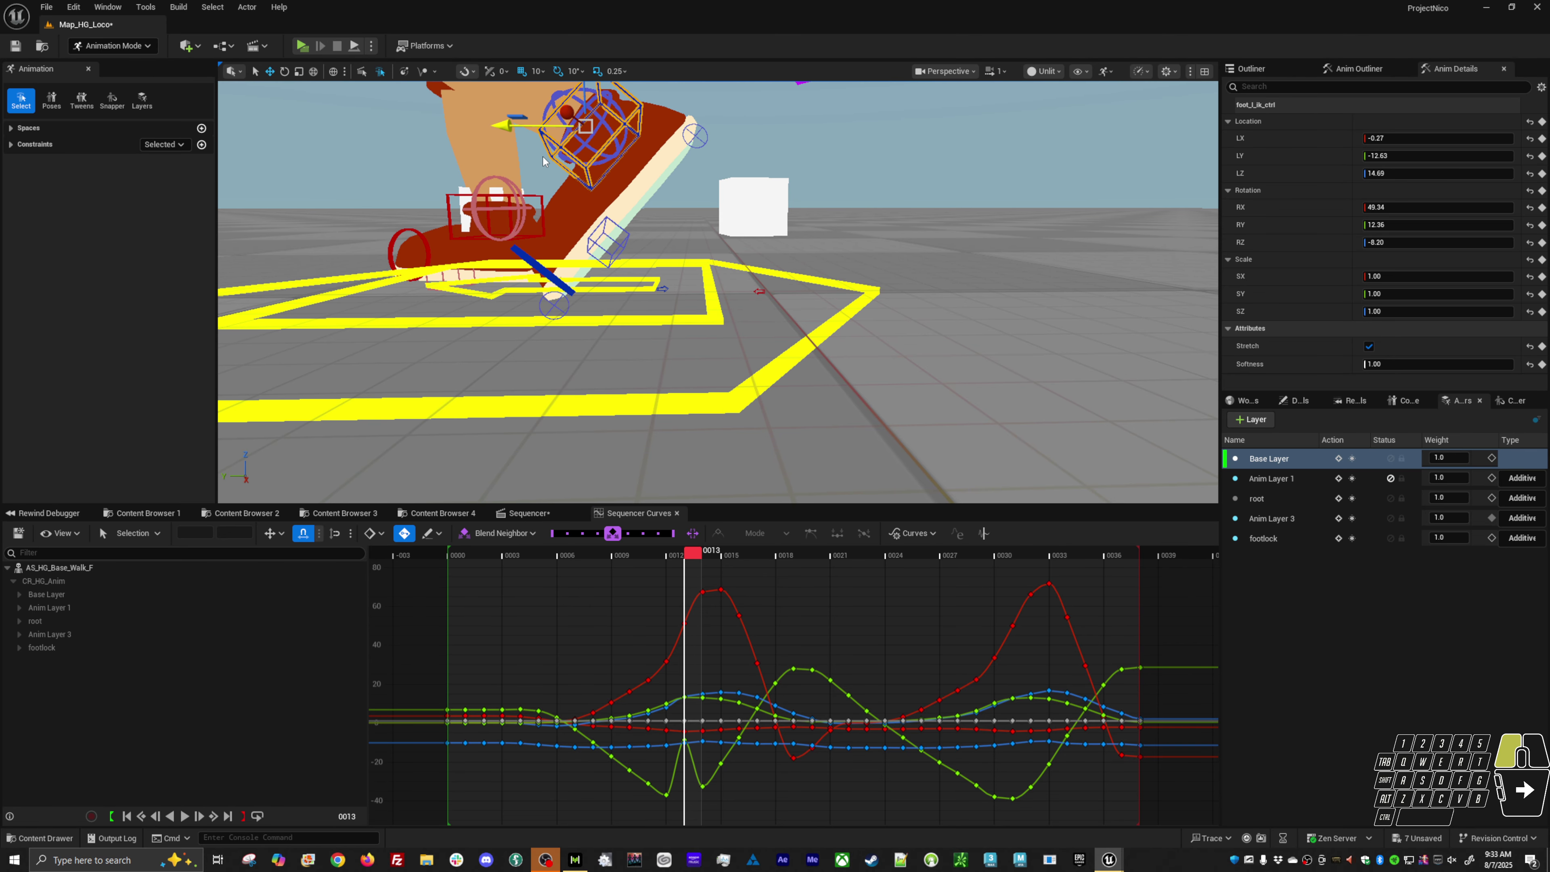
pyautogui.moveTo(673, 352); pyautogui.dragTo(724, 348, button='middle')
pyautogui.keyDown('alt'); pyautogui.moveTo(725, 347); pyautogui.dragTo(726, 324, button='right'); pyautogui.keyUp('alt')
pyautogui.keyDown('alt'); pyautogui.click(726, 323); pyautogui.keyUp('alt')
pyautogui.keyDown('alt'); pyautogui.moveTo(727, 324); pyautogui.dragTo(689, 216, button='middle'); pyautogui.keyUp('alt')
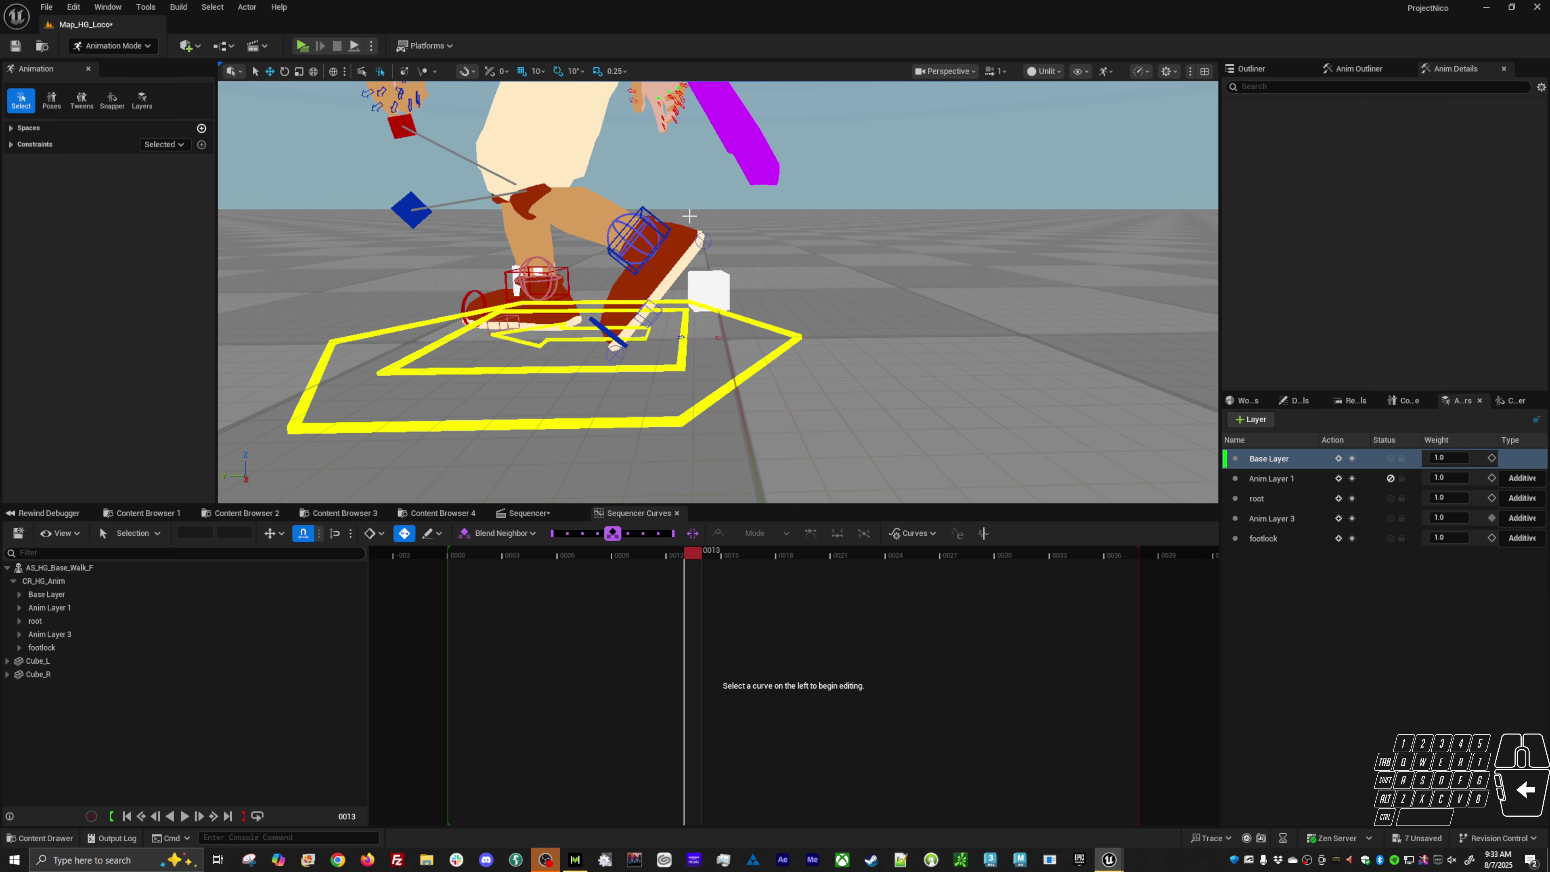
pyautogui.click(665, 224)
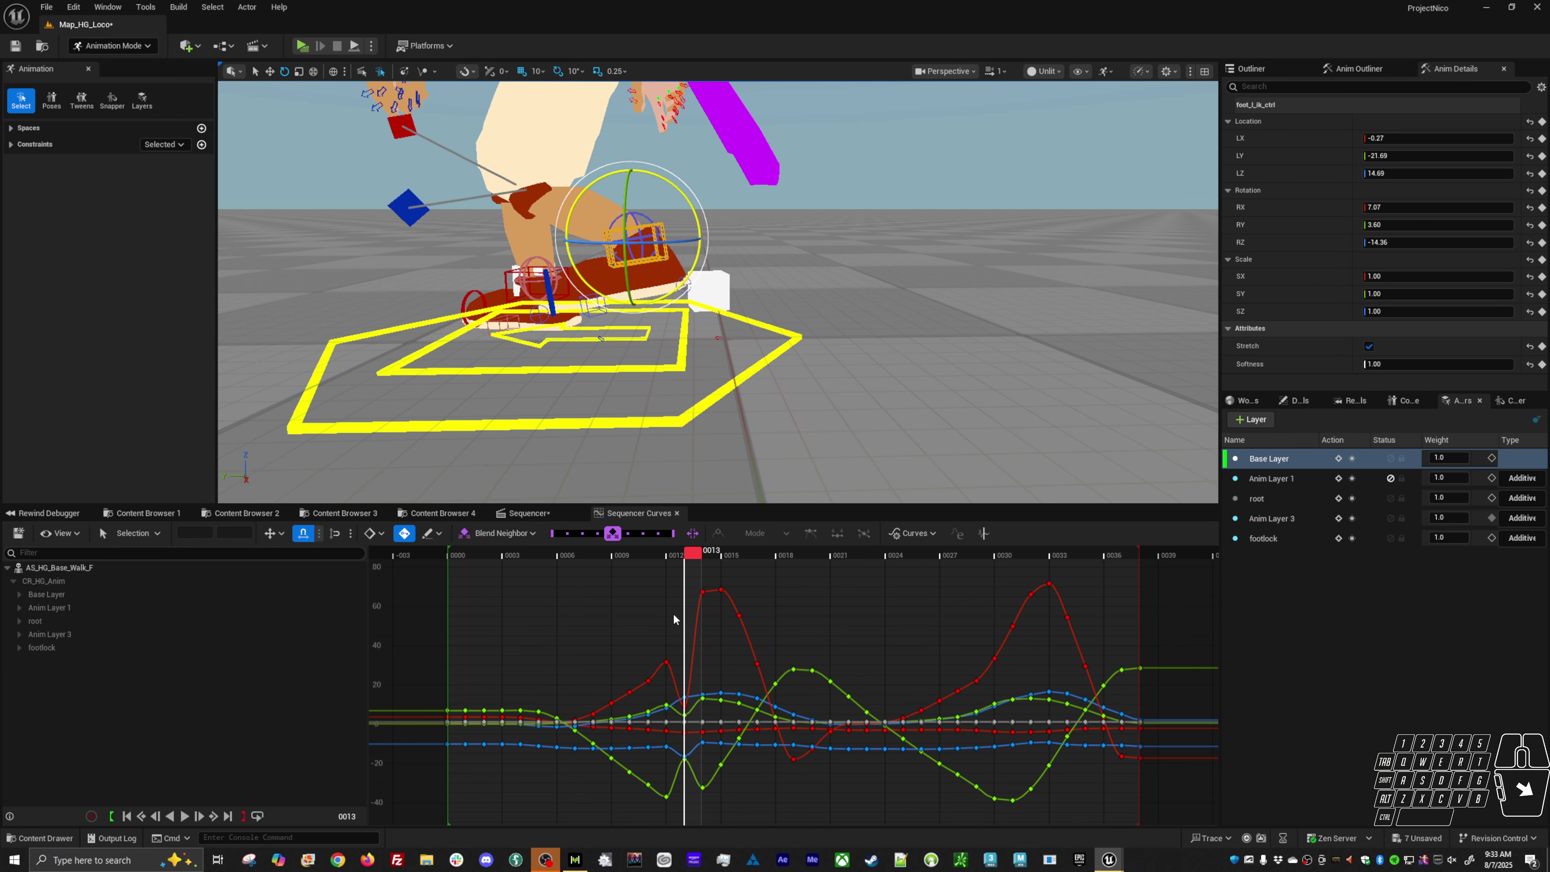
# Step: Delete the left foot IK control's base layer keys between frames 8 and 13
pyautogui.moveTo(678, 624); pyautogui.dragTo(592, 821)
pyautogui.press('Delete')
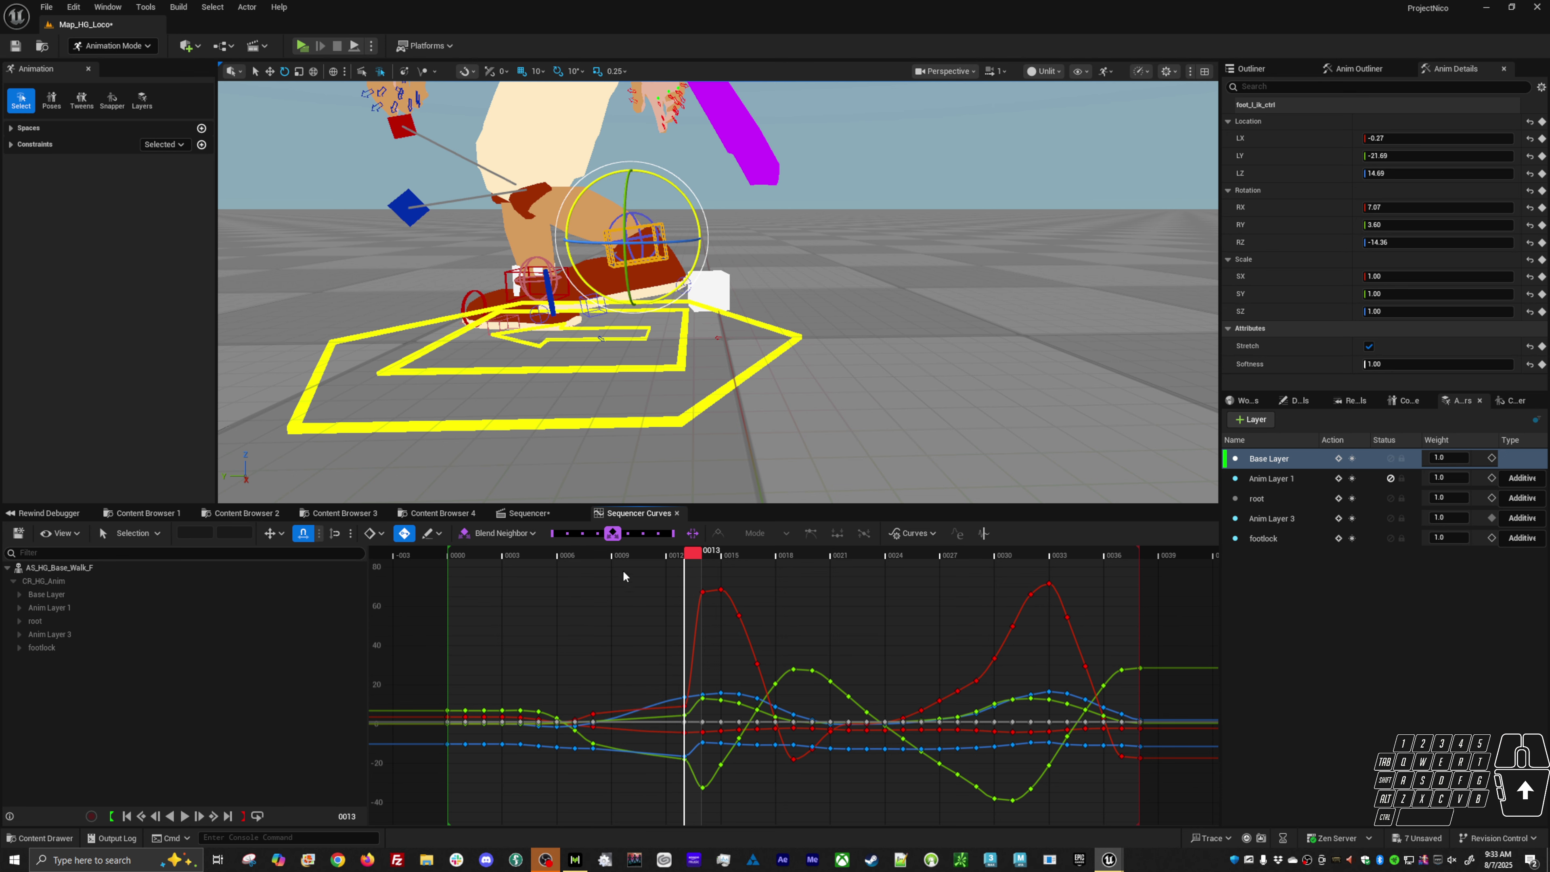
pyautogui.keyDown('alt'); pyautogui.moveTo(638, 407); pyautogui.dragTo(655, 388); pyautogui.keyUp('alt')
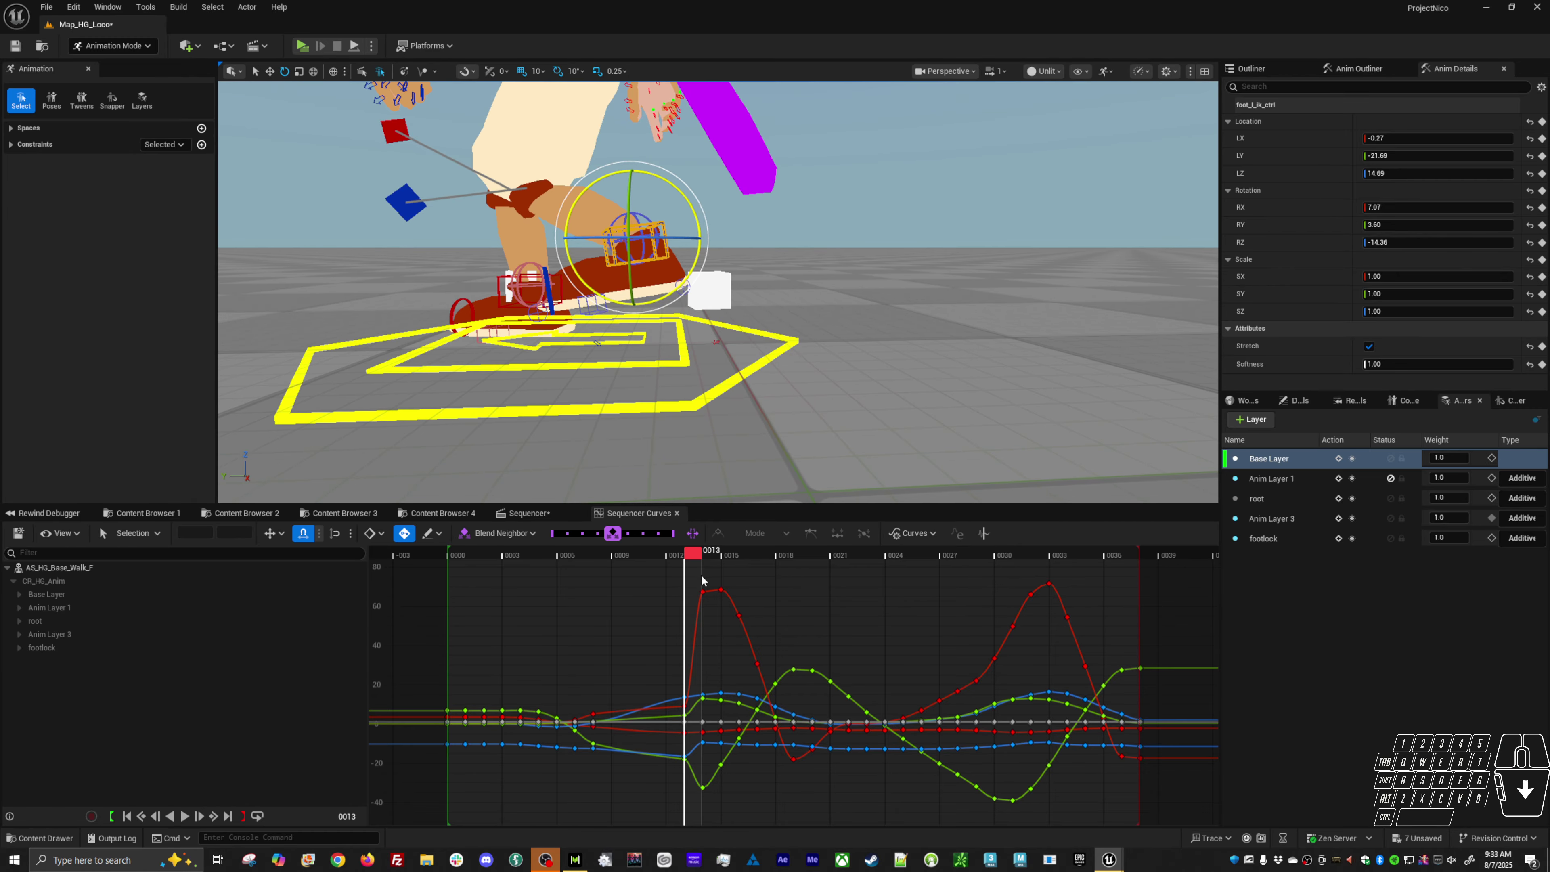
# Step: Copy the left foot IK control's frame 8 pose to frame 13 and move it back onto its reference cube at LY -41.84
pyautogui.click(599, 552)
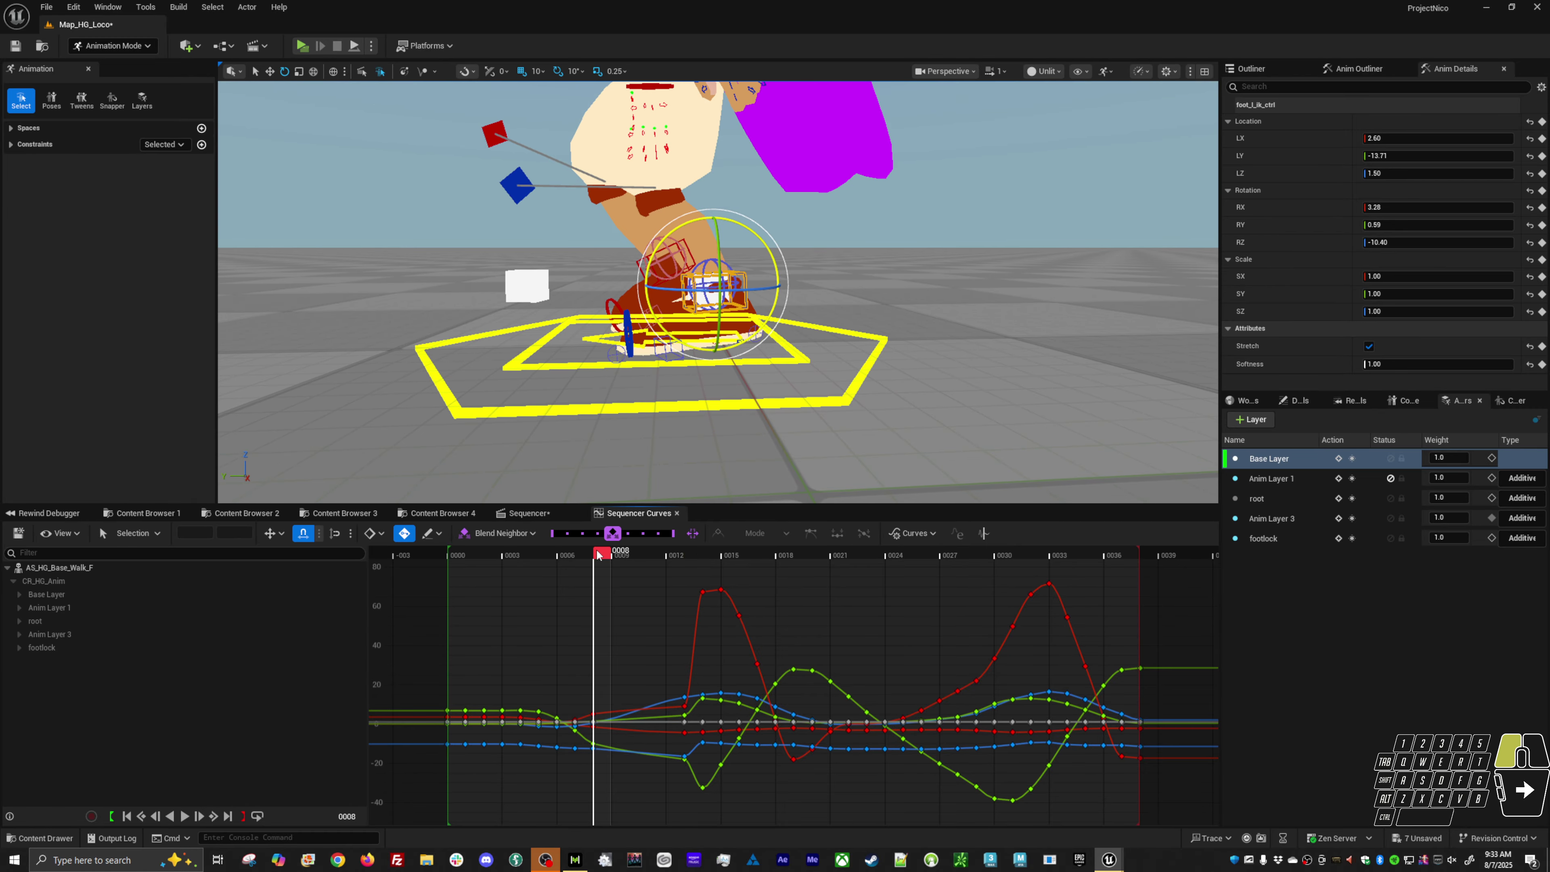
pyautogui.click(692, 554)
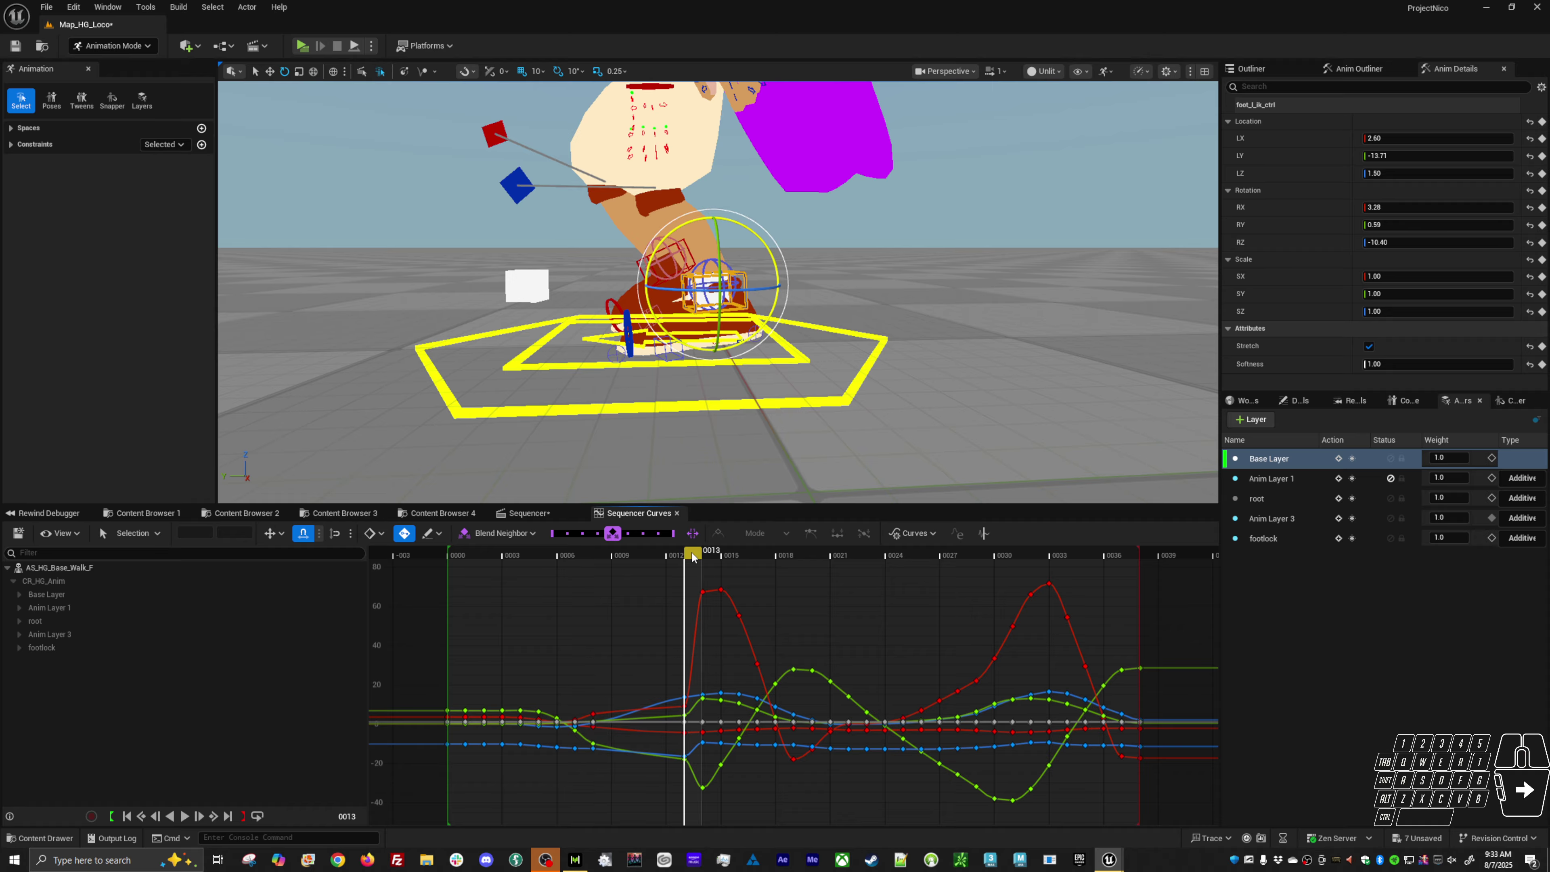
pyautogui.moveTo(692, 555)
pyautogui.mouseDown()
pyautogui.moveTo(527, 561)
pyautogui.moveTo(688, 571)
pyautogui.mouseUp()
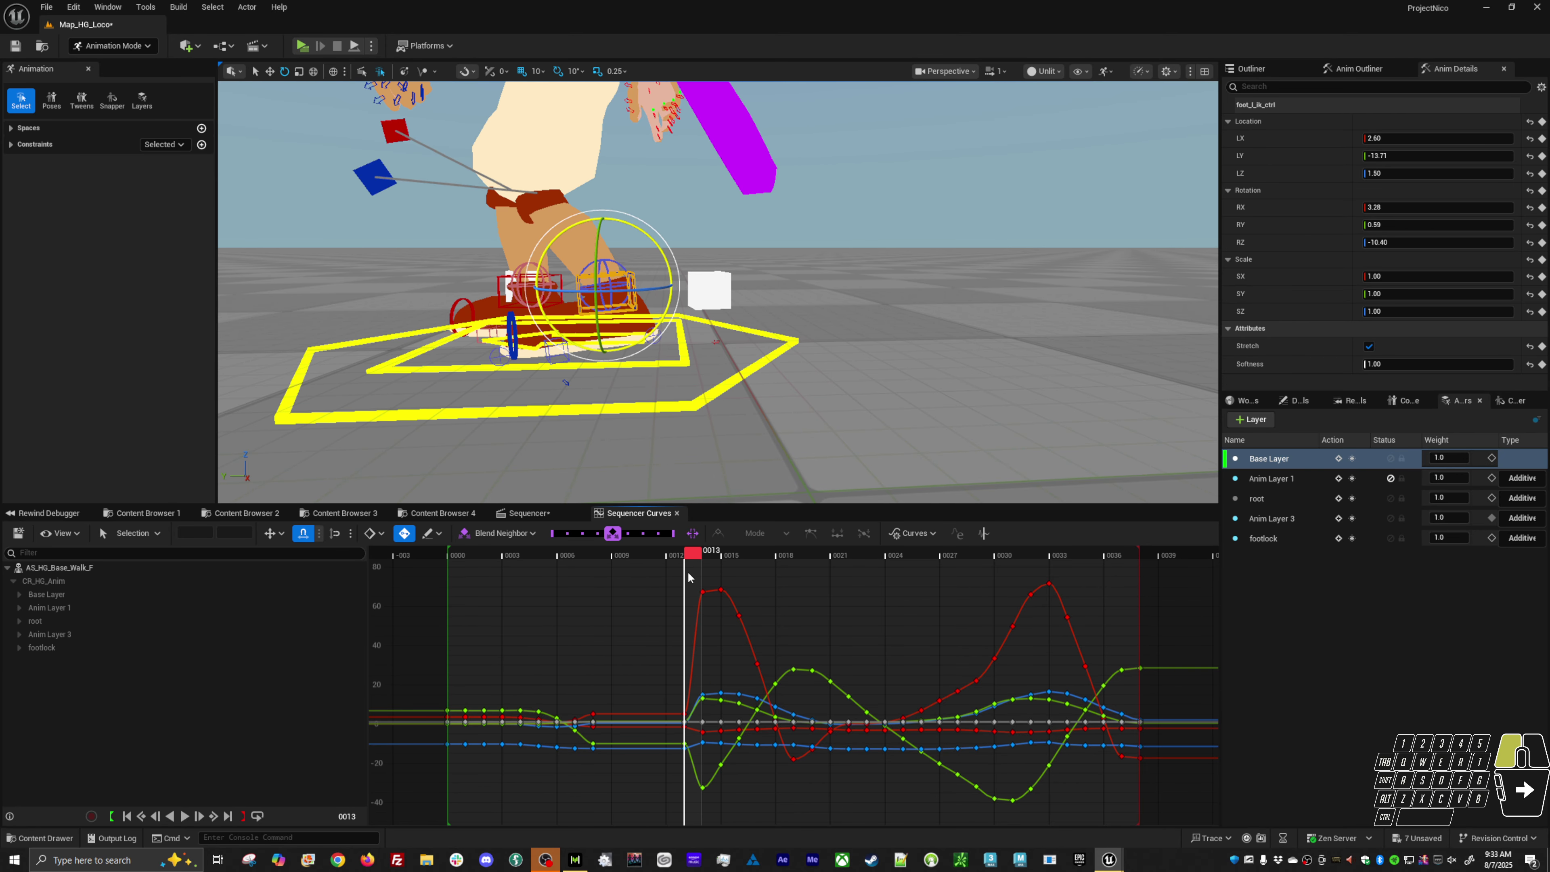
pyautogui.press('w')
pyautogui.moveTo(666, 420); pyautogui.dragTo(767, 407)
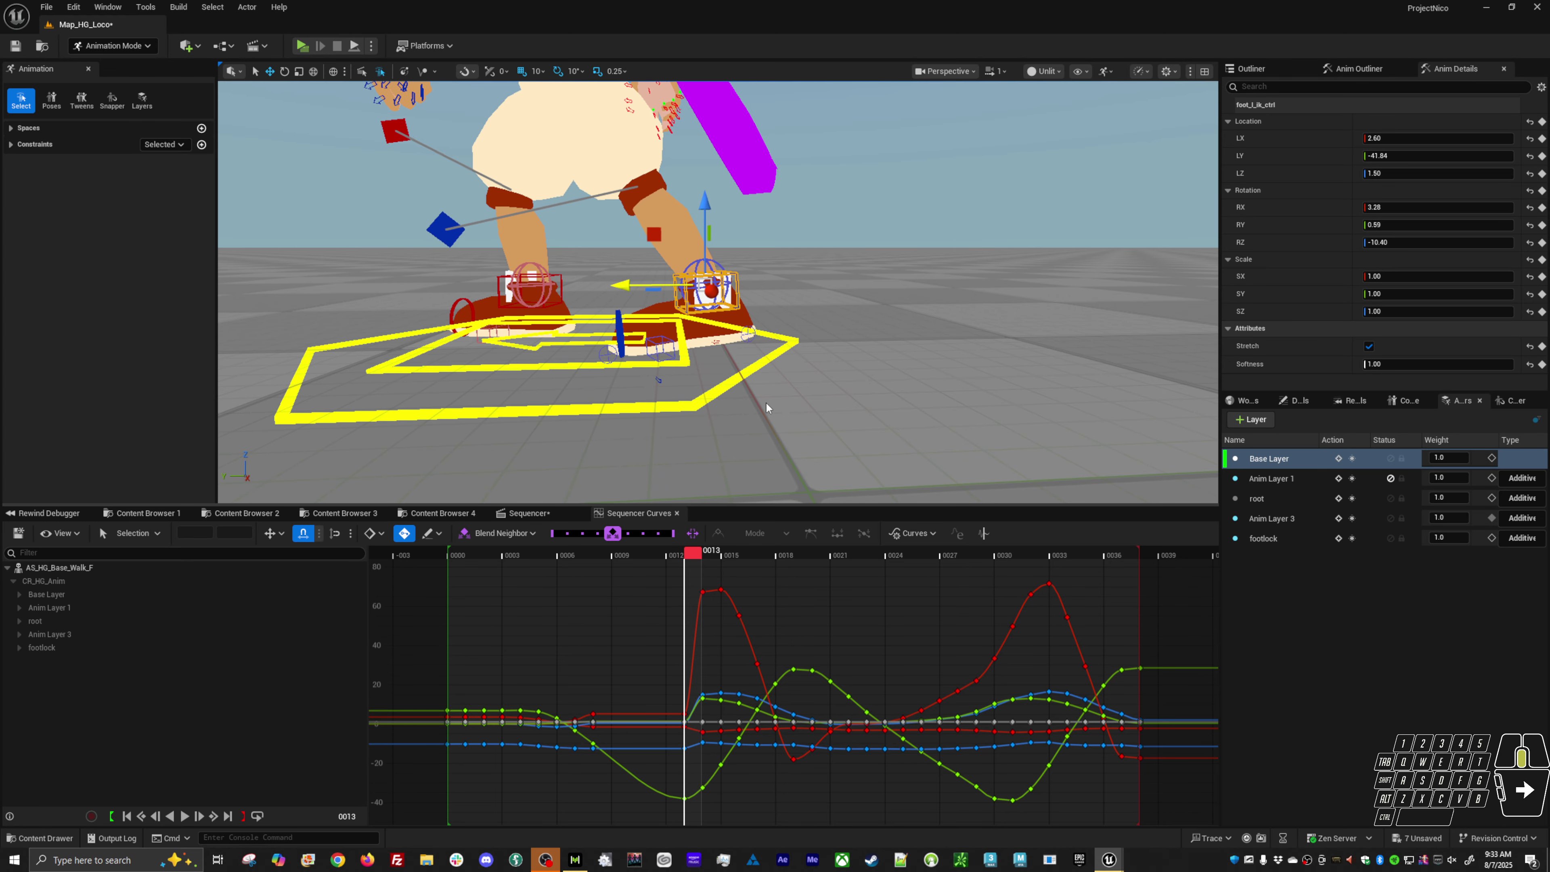
# Step: Rotate the foot_bk1_l_ctrl control at frame 13 to RX -7.98, RY -1.97, RZ -24.06 to lift the left heel
pyautogui.press('e')
pyautogui.keyDown('alt'); pyautogui.moveTo(702, 267); pyautogui.dragTo(702, 324); pyautogui.keyUp('alt')
pyautogui.click(568, 348)
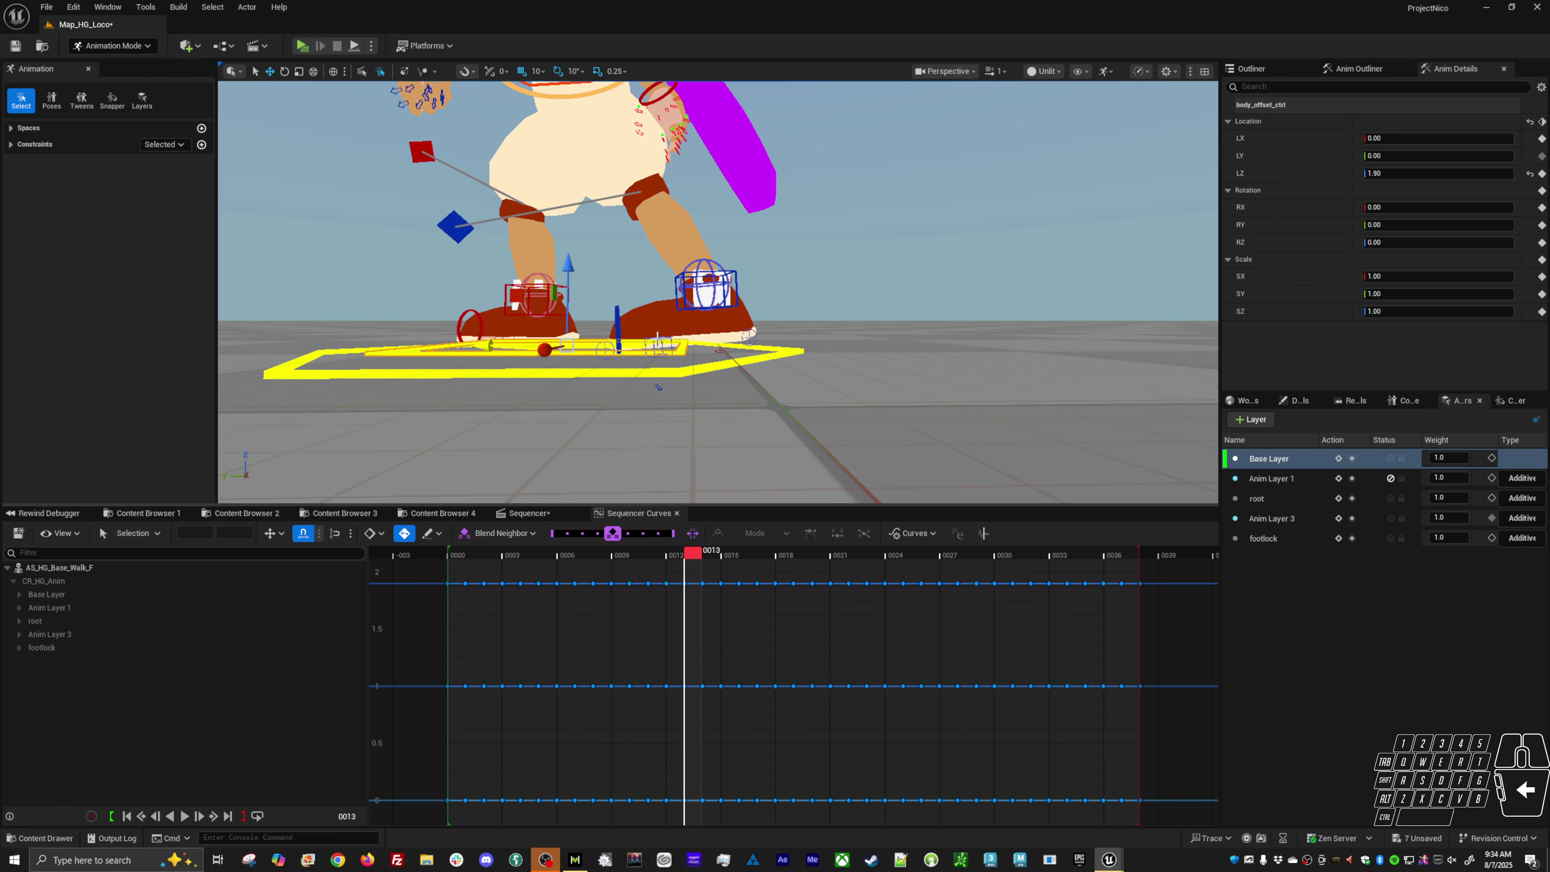
pyautogui.click(653, 348)
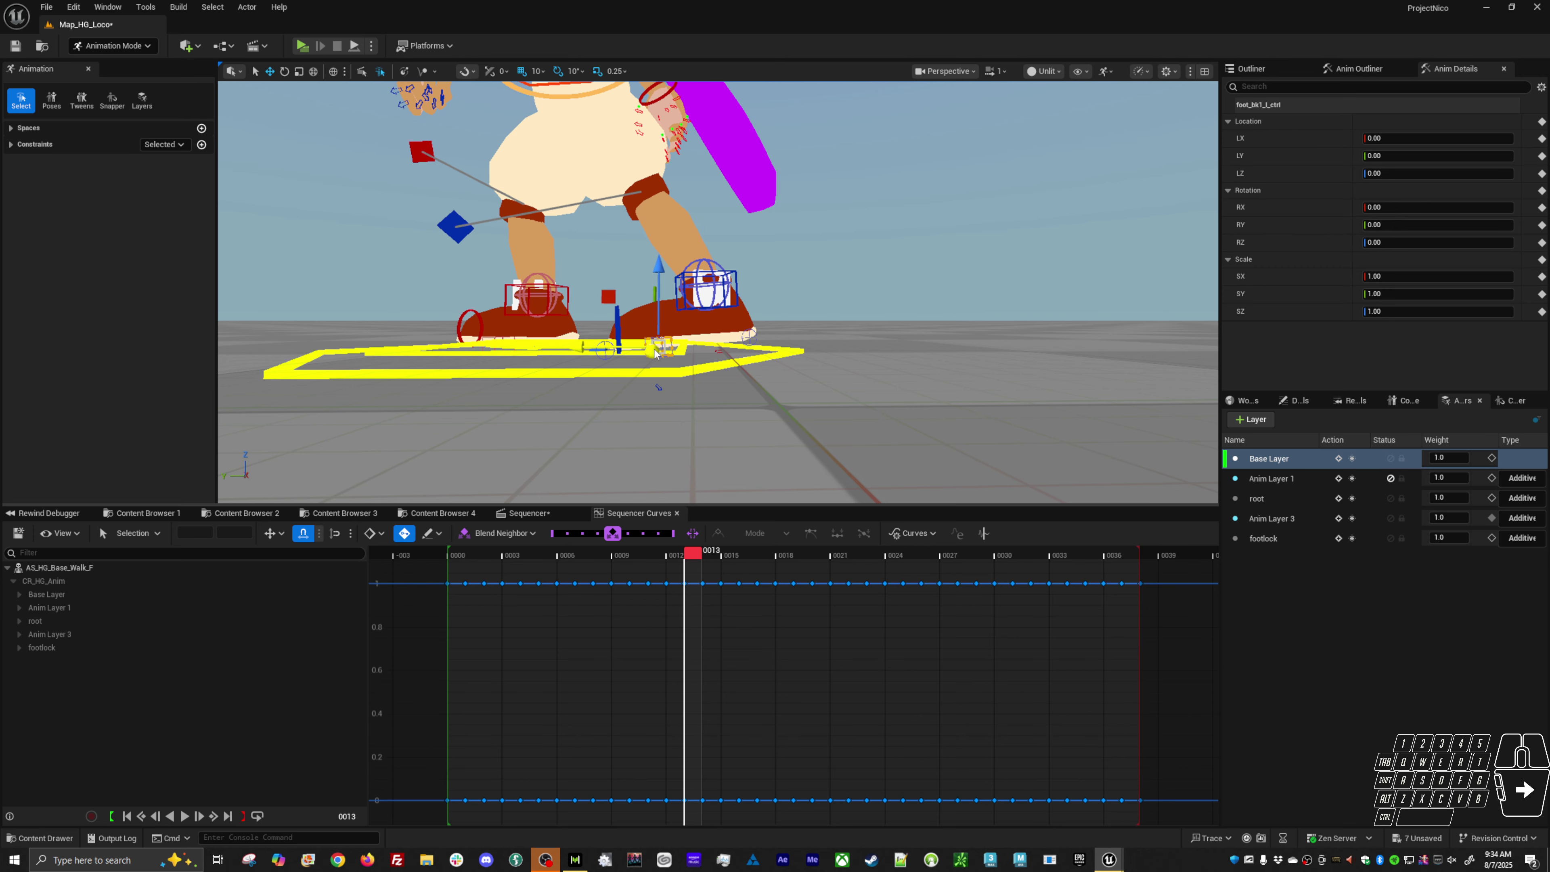
pyautogui.press('e')
pyautogui.moveTo(684, 291); pyautogui.dragTo(660, 276)
# Step: Clear the foot_bk1_l_ctrl keys between frames 7 and 13 so the heel lift blends in gradually
pyautogui.keyDown('alt'); pyautogui.keyDown('shift'); pyautogui.scroll(-2, 686, 713); pyautogui.keyUp('shift'); pyautogui.keyUp('alt')
pyautogui.keyDown('alt'); pyautogui.keyDown('shift'); pyautogui.scroll(-2, 687, 709); pyautogui.keyUp('shift'); pyautogui.keyUp('alt')
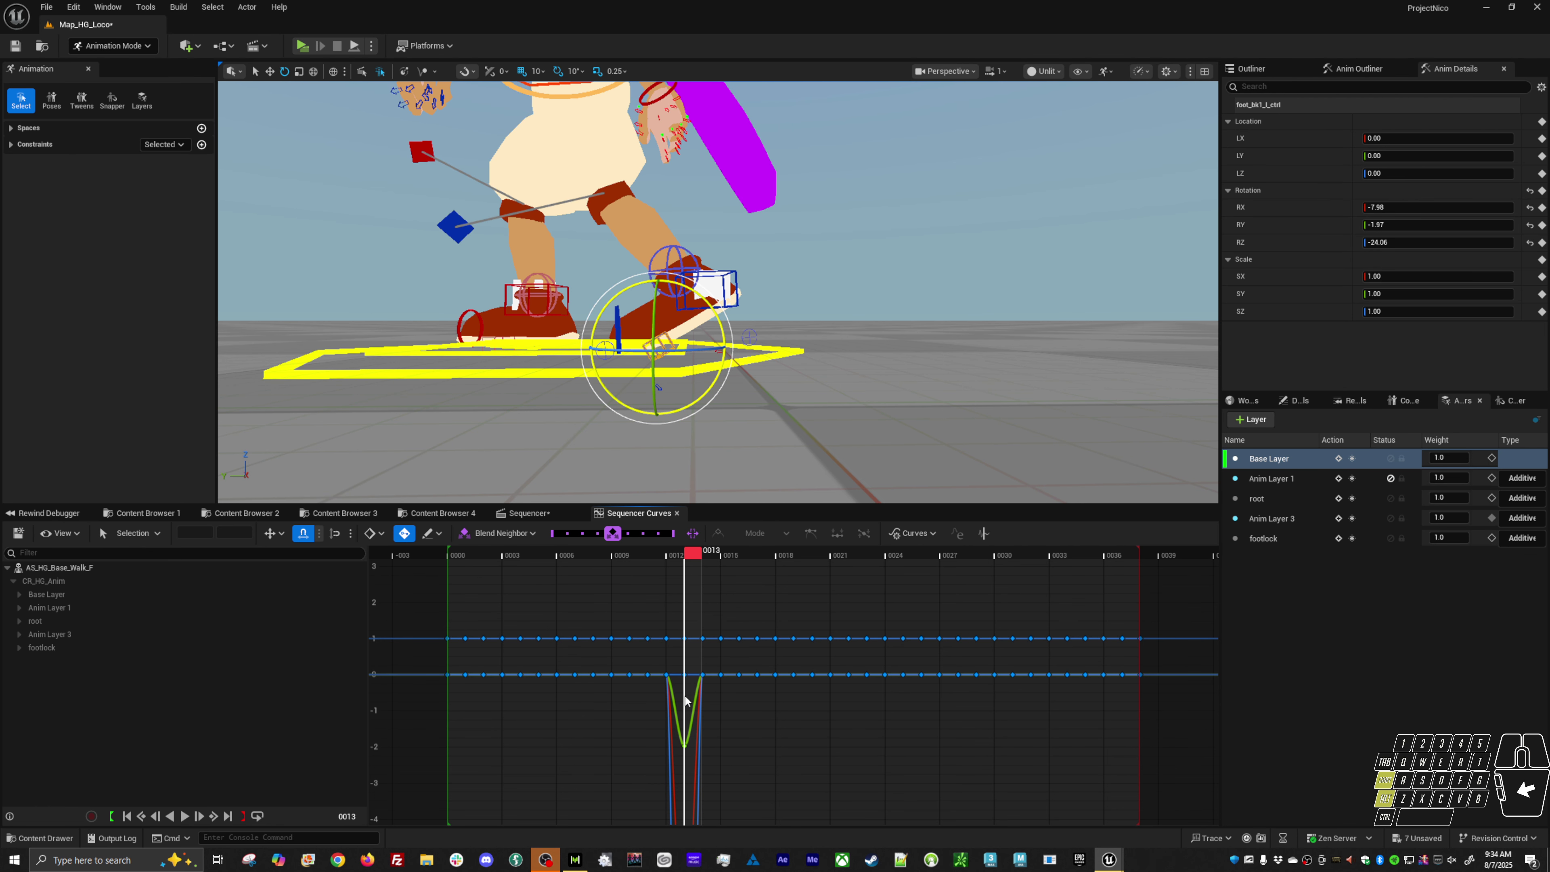
pyautogui.moveTo(673, 611); pyautogui.dragTo(604, 717)
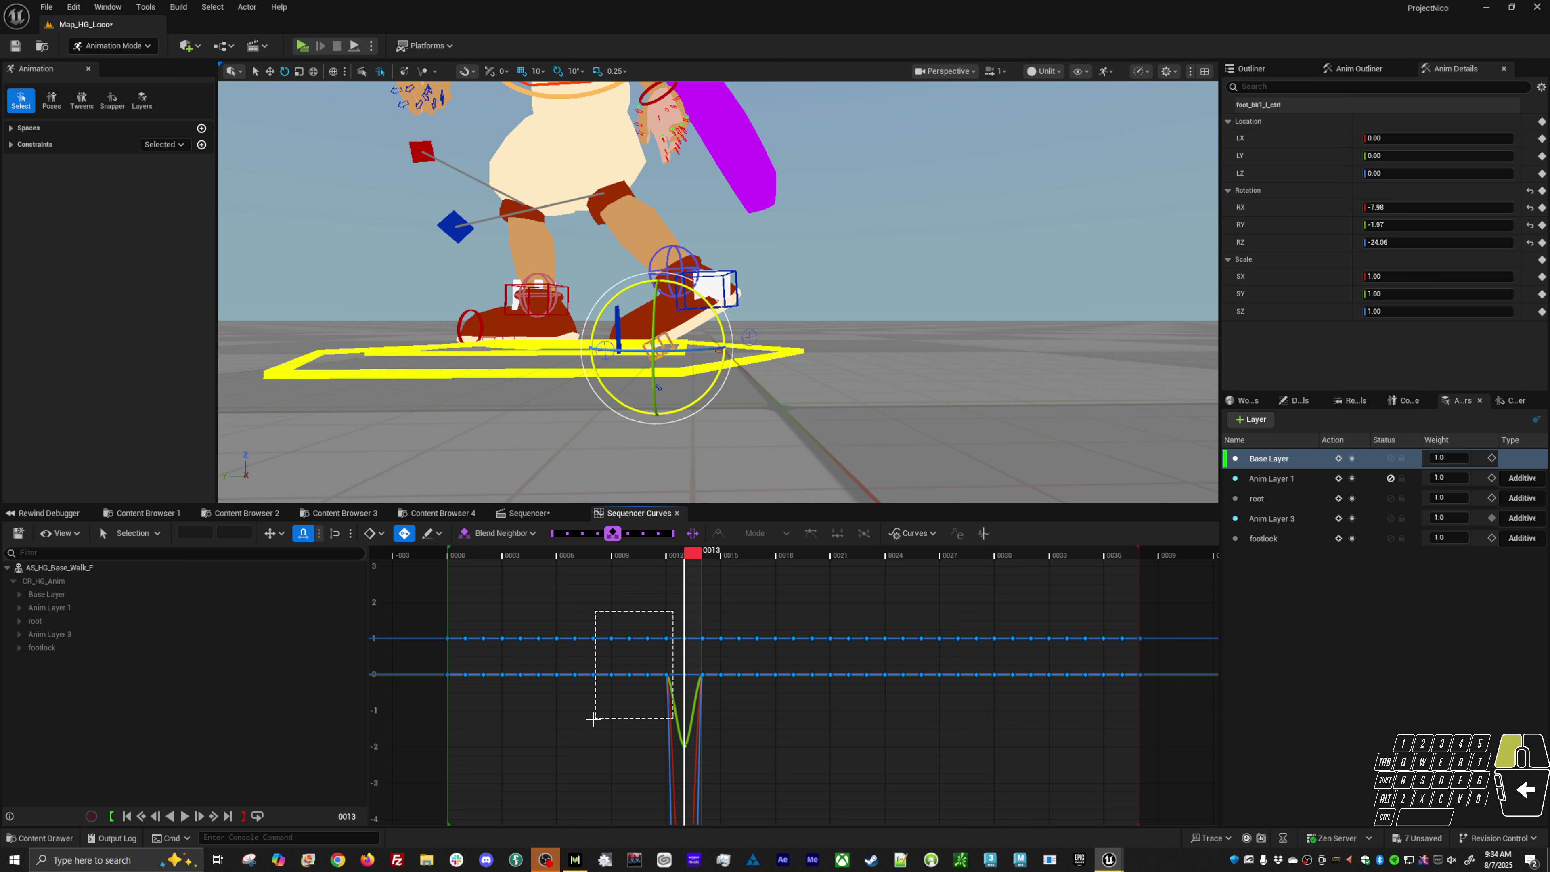
pyautogui.moveTo(667, 674); pyautogui.dragTo(577, 674)
pyautogui.moveTo(613, 552); pyautogui.dragTo(689, 589)
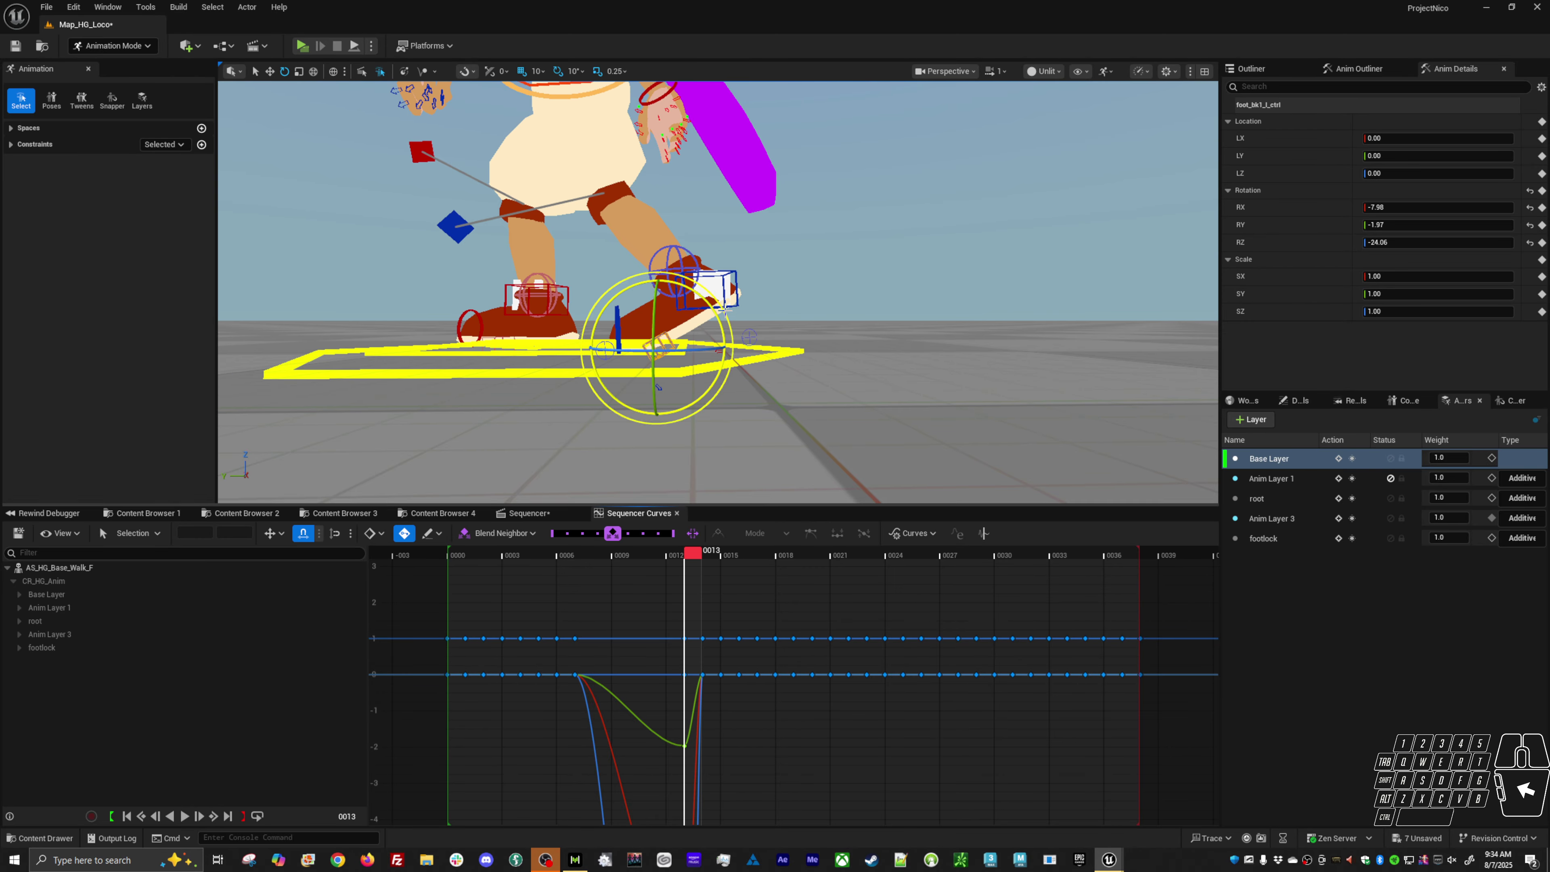
# Step: Delete the left foot IK control's base layer keys at frames 14 and 15
pyautogui.click(734, 274)
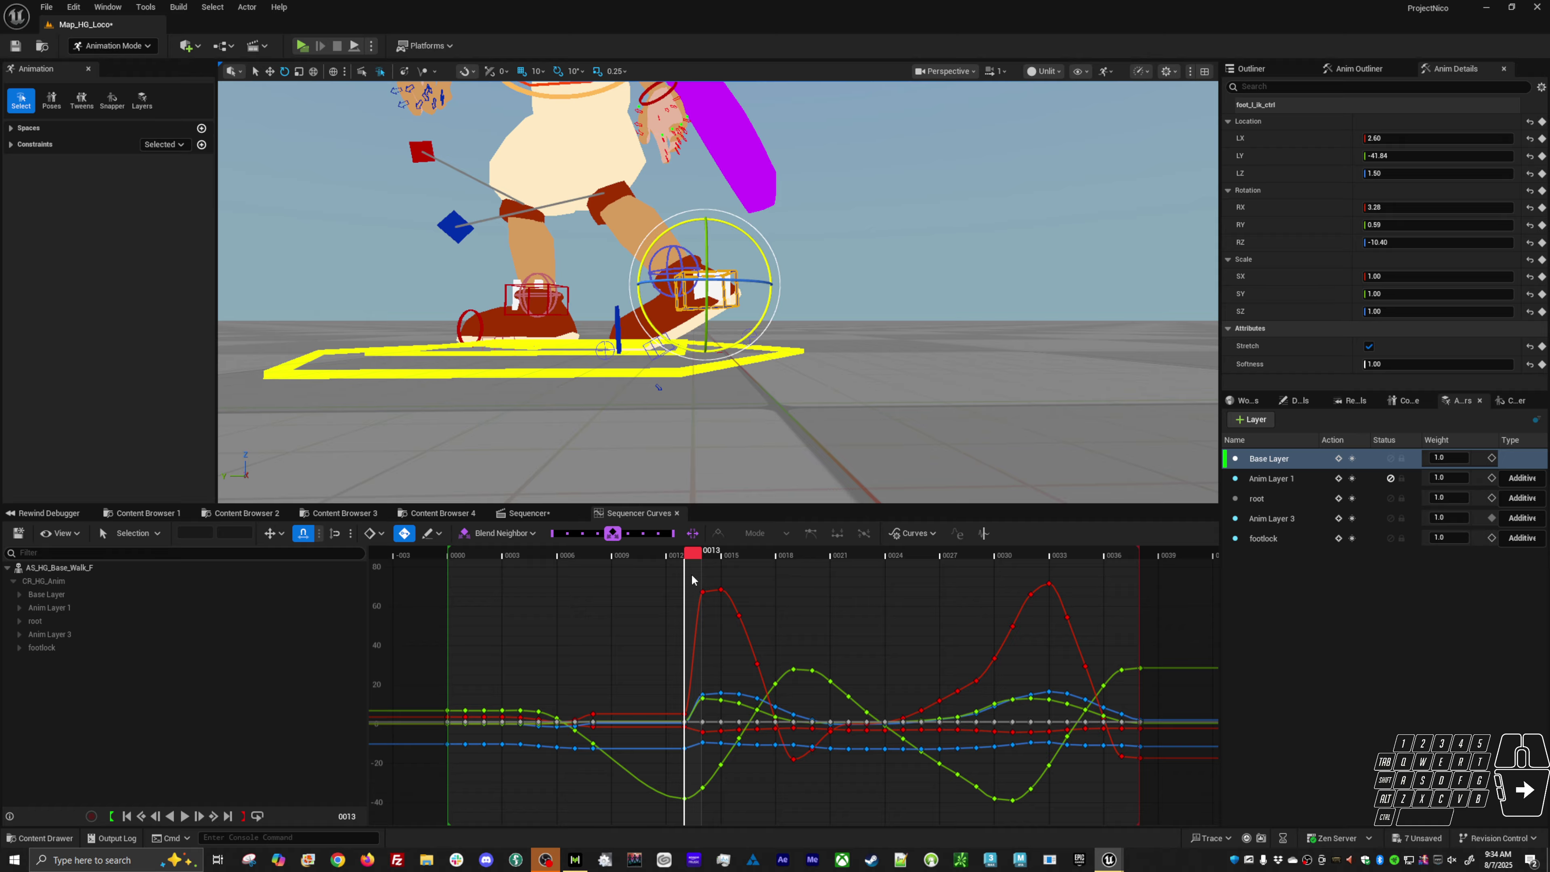
pyautogui.moveTo(700, 561); pyautogui.dragTo(712, 624)
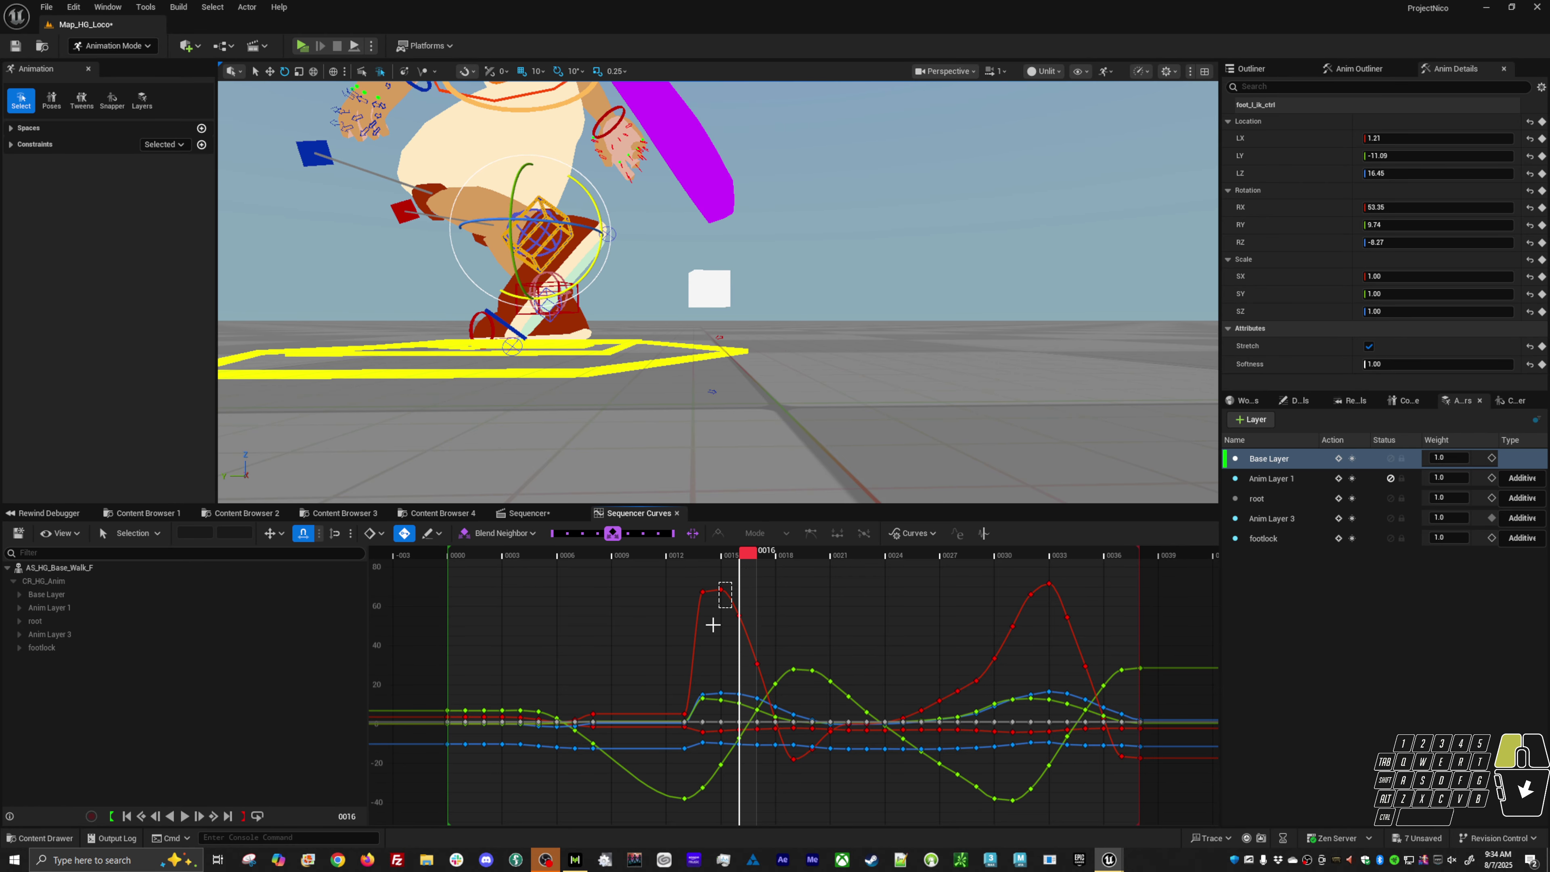
pyautogui.moveTo(695, 815); pyautogui.dragTo(695, 815)
pyautogui.press('Delete')
# Step: Pose the left foot IK control at frame 14 with RX 35.10, RY 6.00, RZ -8.36, LY -30.80 and LZ 10.76, and compare it with frame 13
pyautogui.moveTo(738, 557)
pyautogui.mouseDown()
pyautogui.moveTo(692, 558)
pyautogui.moveTo(727, 559)
pyautogui.moveTo(700, 559)
pyautogui.moveTo(713, 560)
pyautogui.mouseUp()
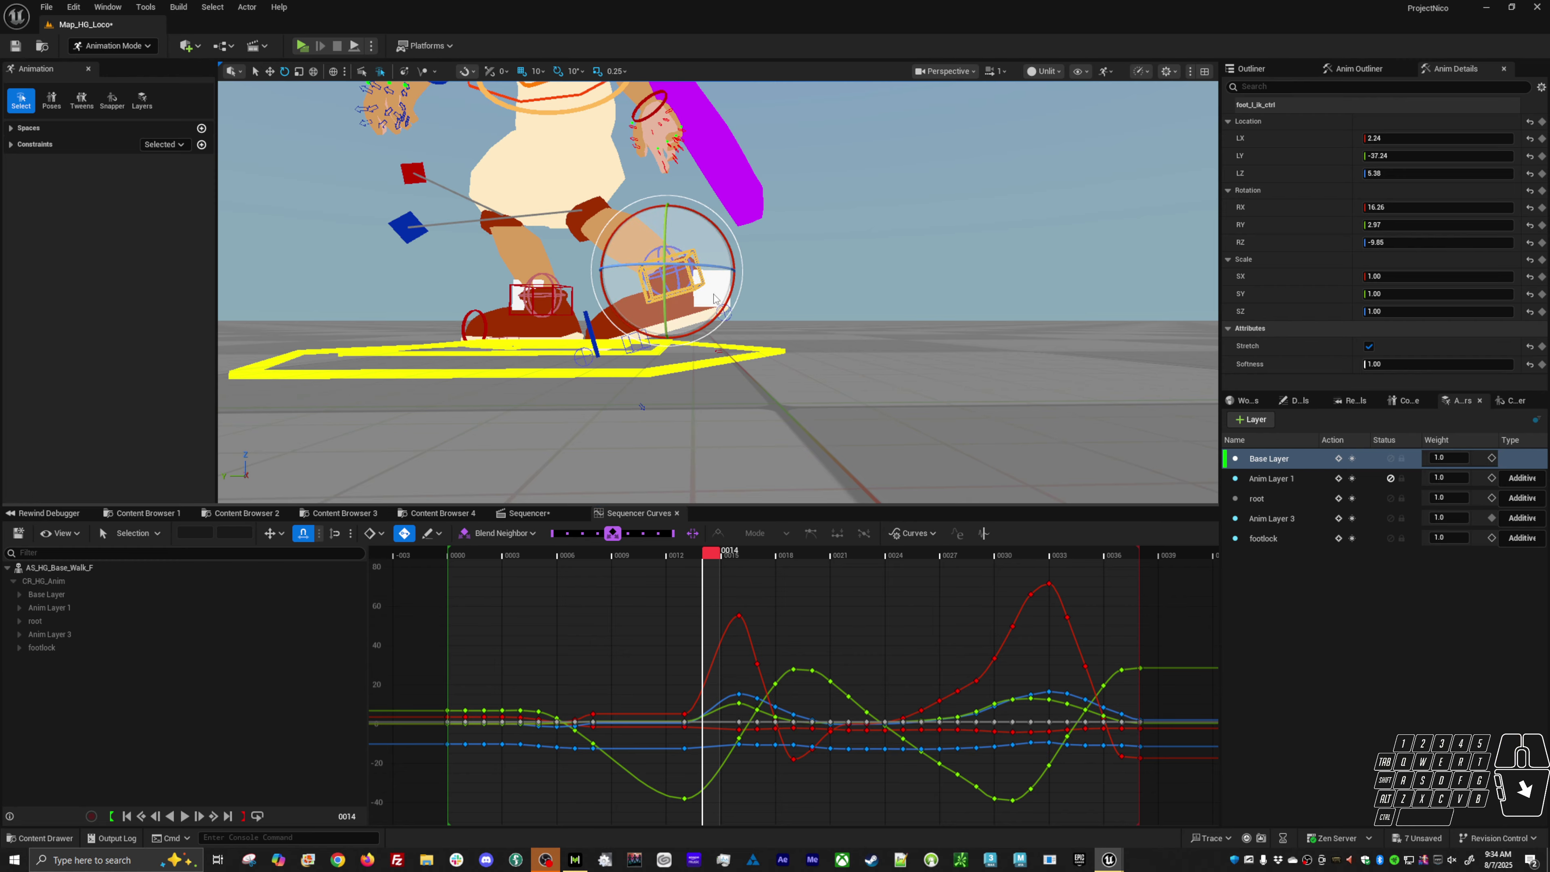
pyautogui.moveTo(720, 301); pyautogui.dragTo(783, 325)
pyautogui.press('w')
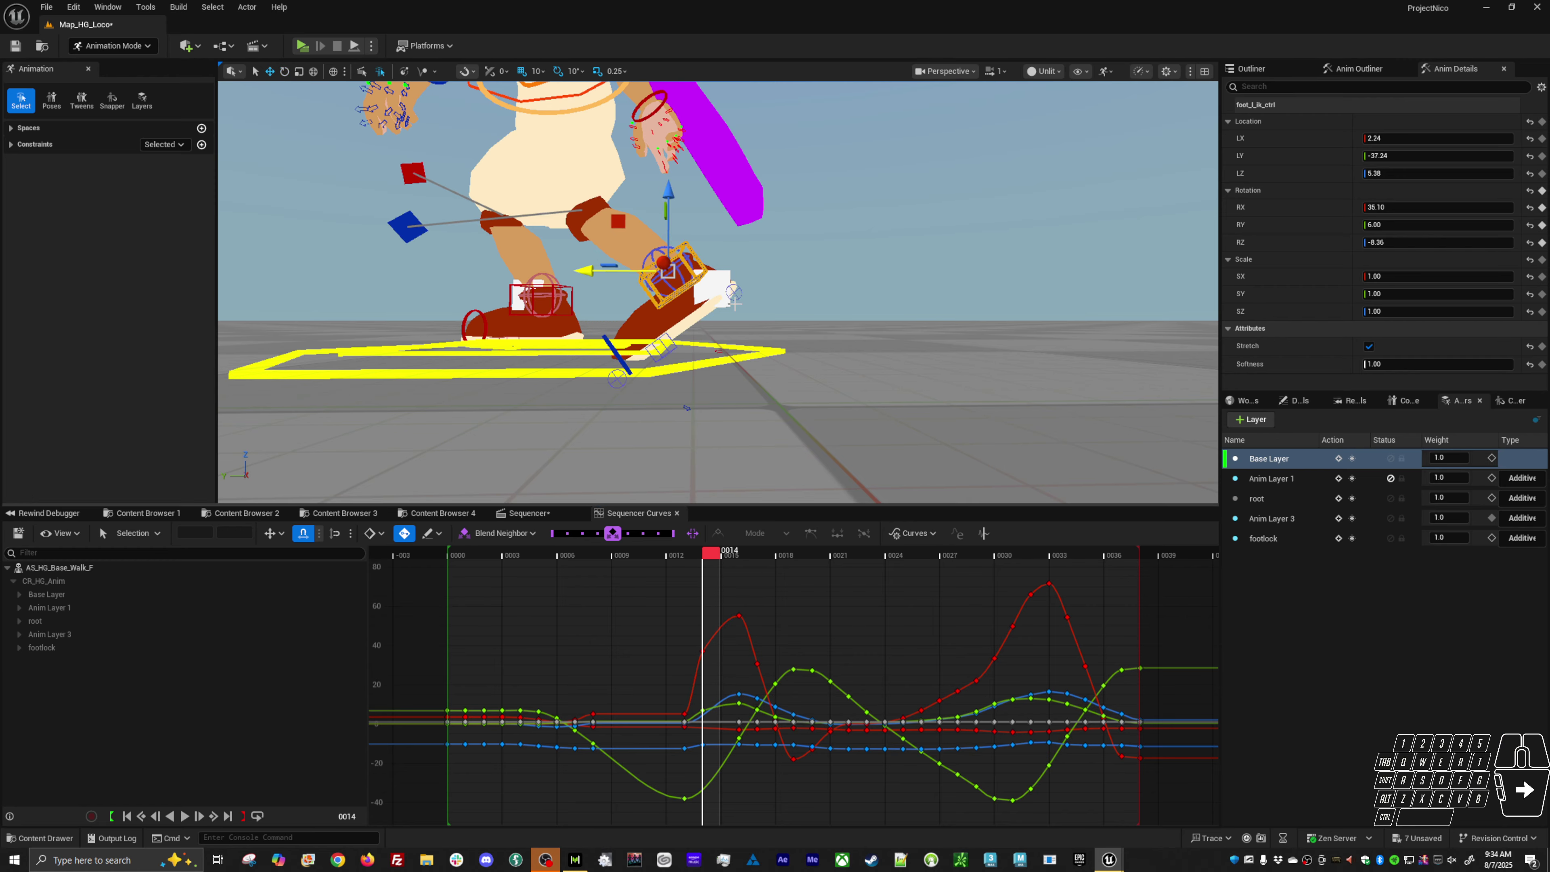
pyautogui.click(627, 224)
pyautogui.moveTo(804, 350); pyautogui.dragTo(782, 330, button='middle')
pyautogui.press(',')
pyautogui.press('.')
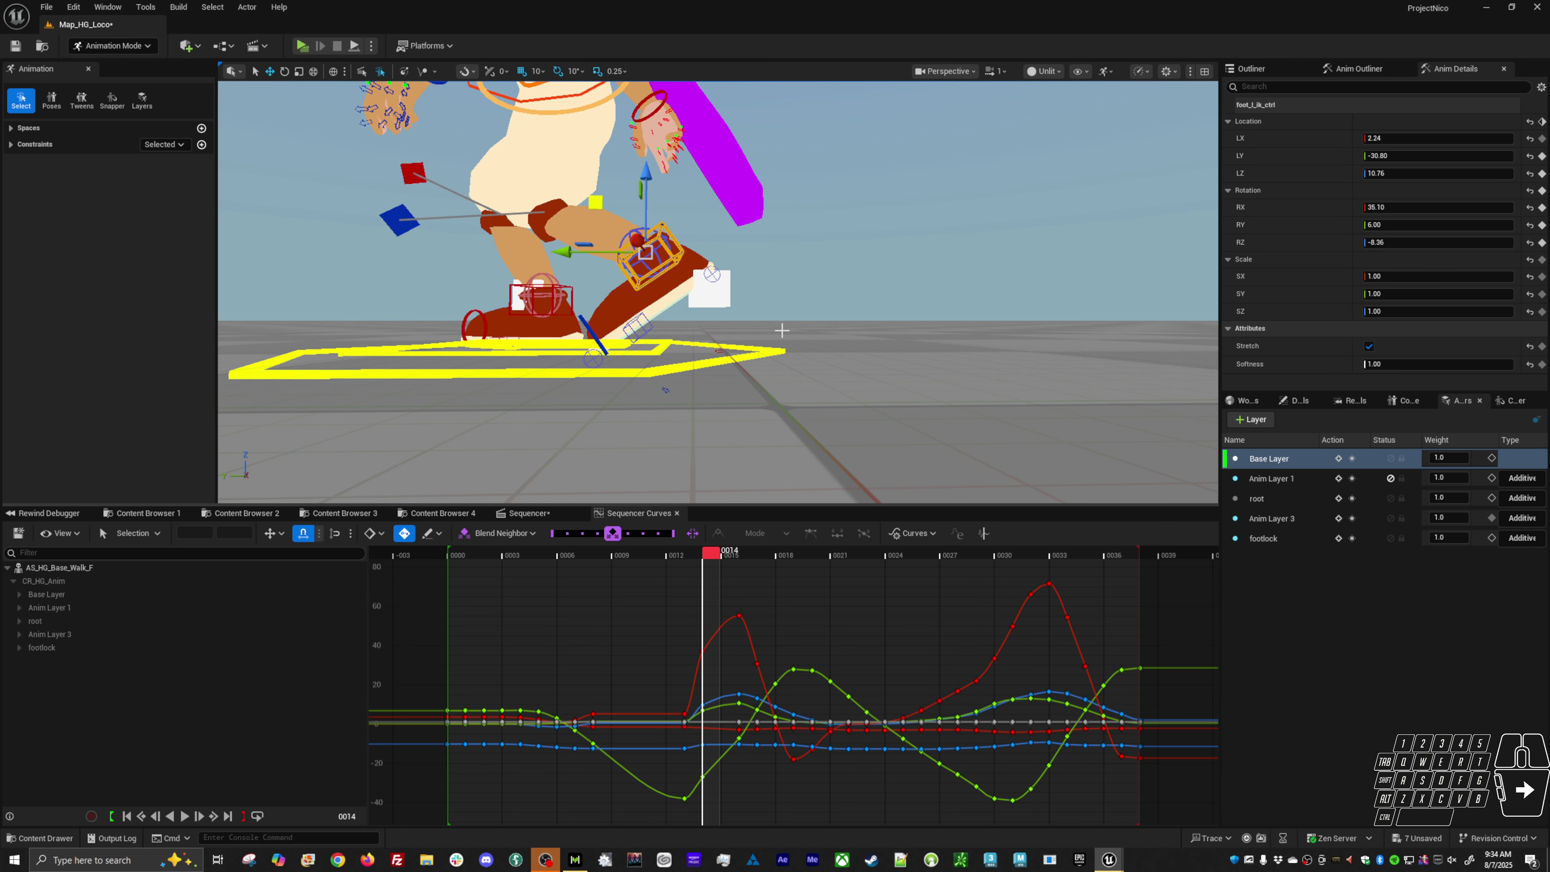
pyautogui.press(',')
pyautogui.press(',')
pyautogui.press('.')
pyautogui.press('Right')
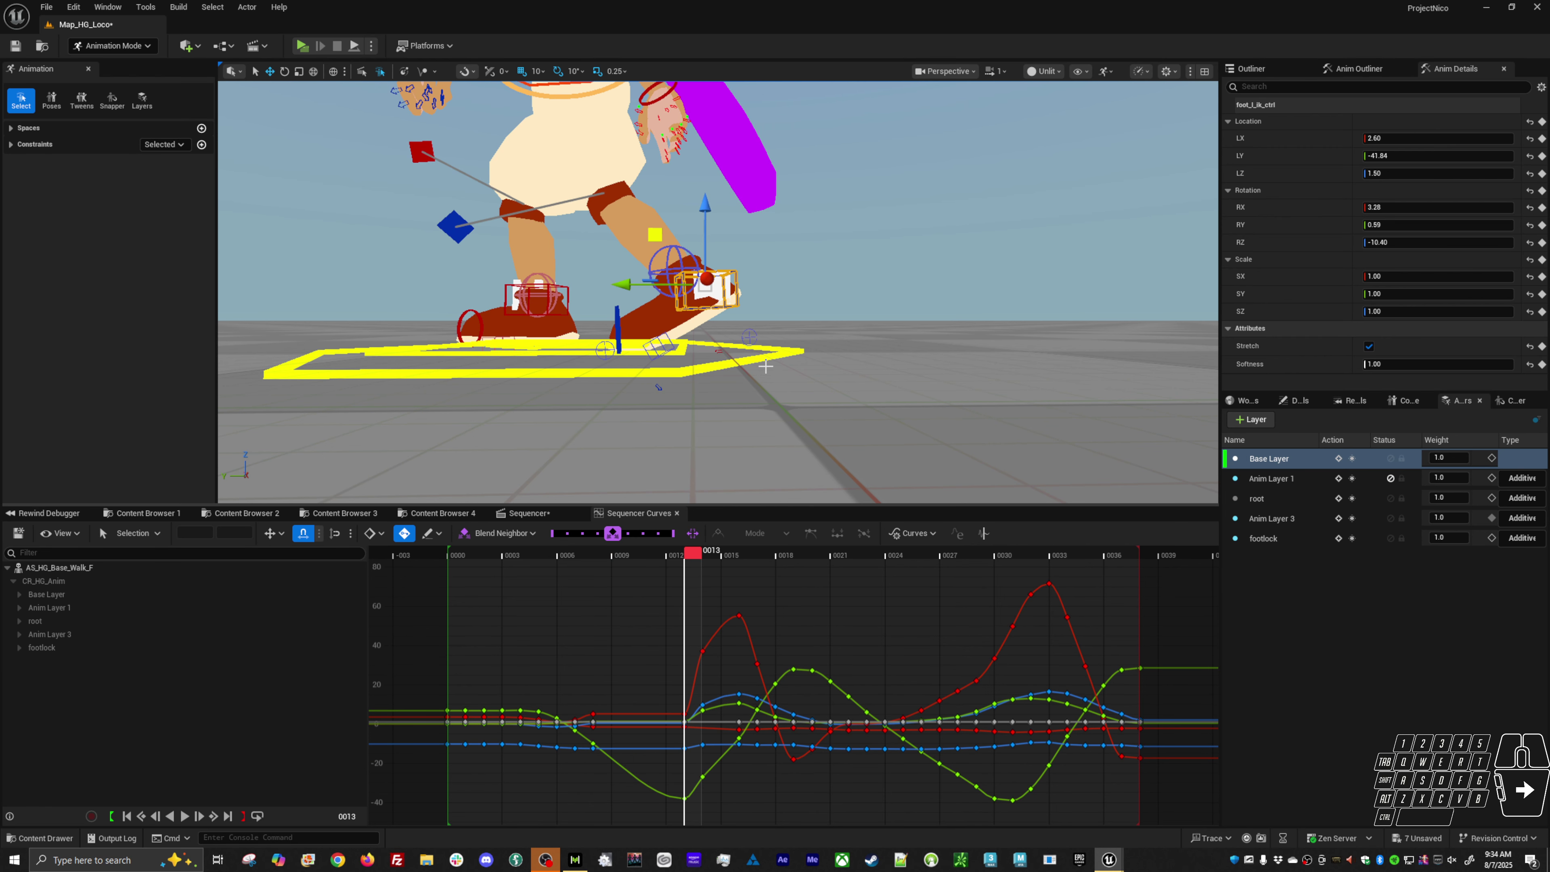
# Step: Make footlock the active animation layer and bring up the snapping settings for the left foot IK control and Cube_L
pyautogui.press('Down')
pyautogui.press('Right')
pyautogui.press(',')
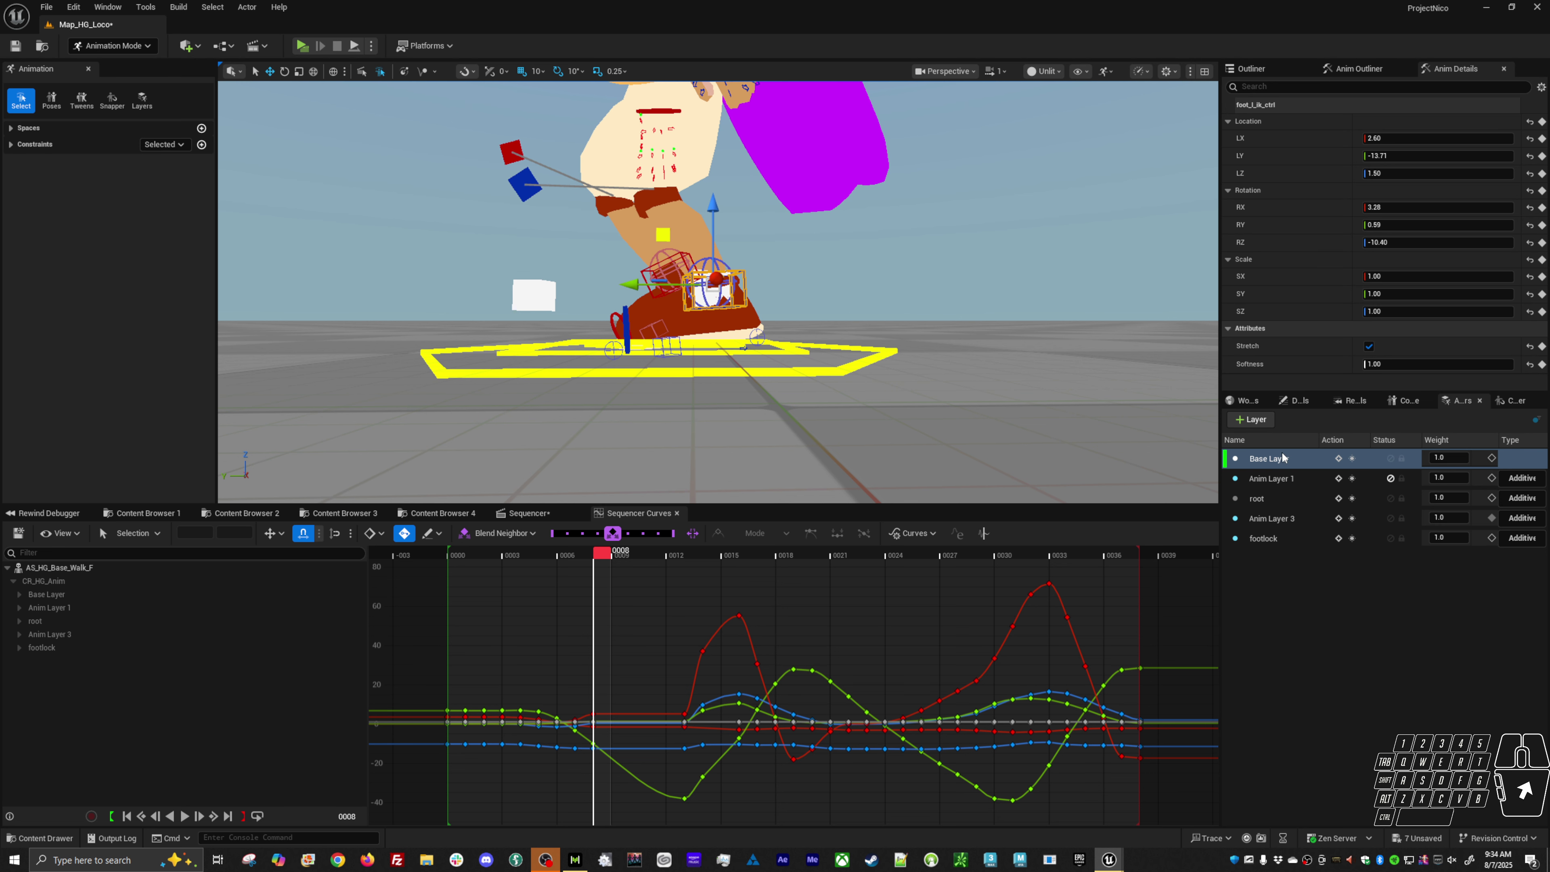
pyautogui.click(1513, 401)
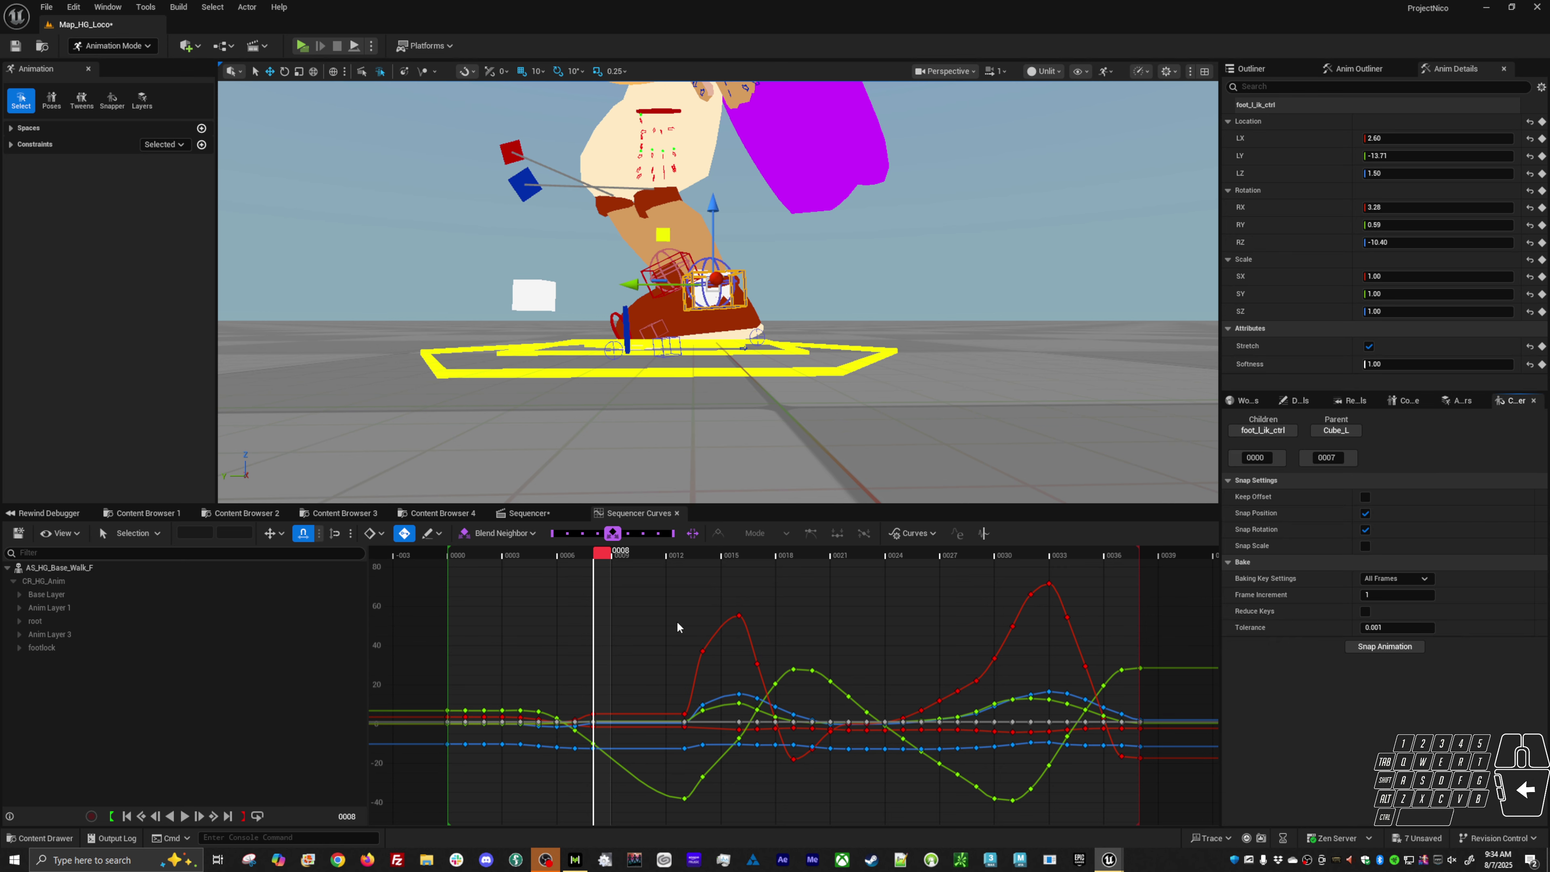
pyautogui.click(528, 513)
pyautogui.click(189, 673)
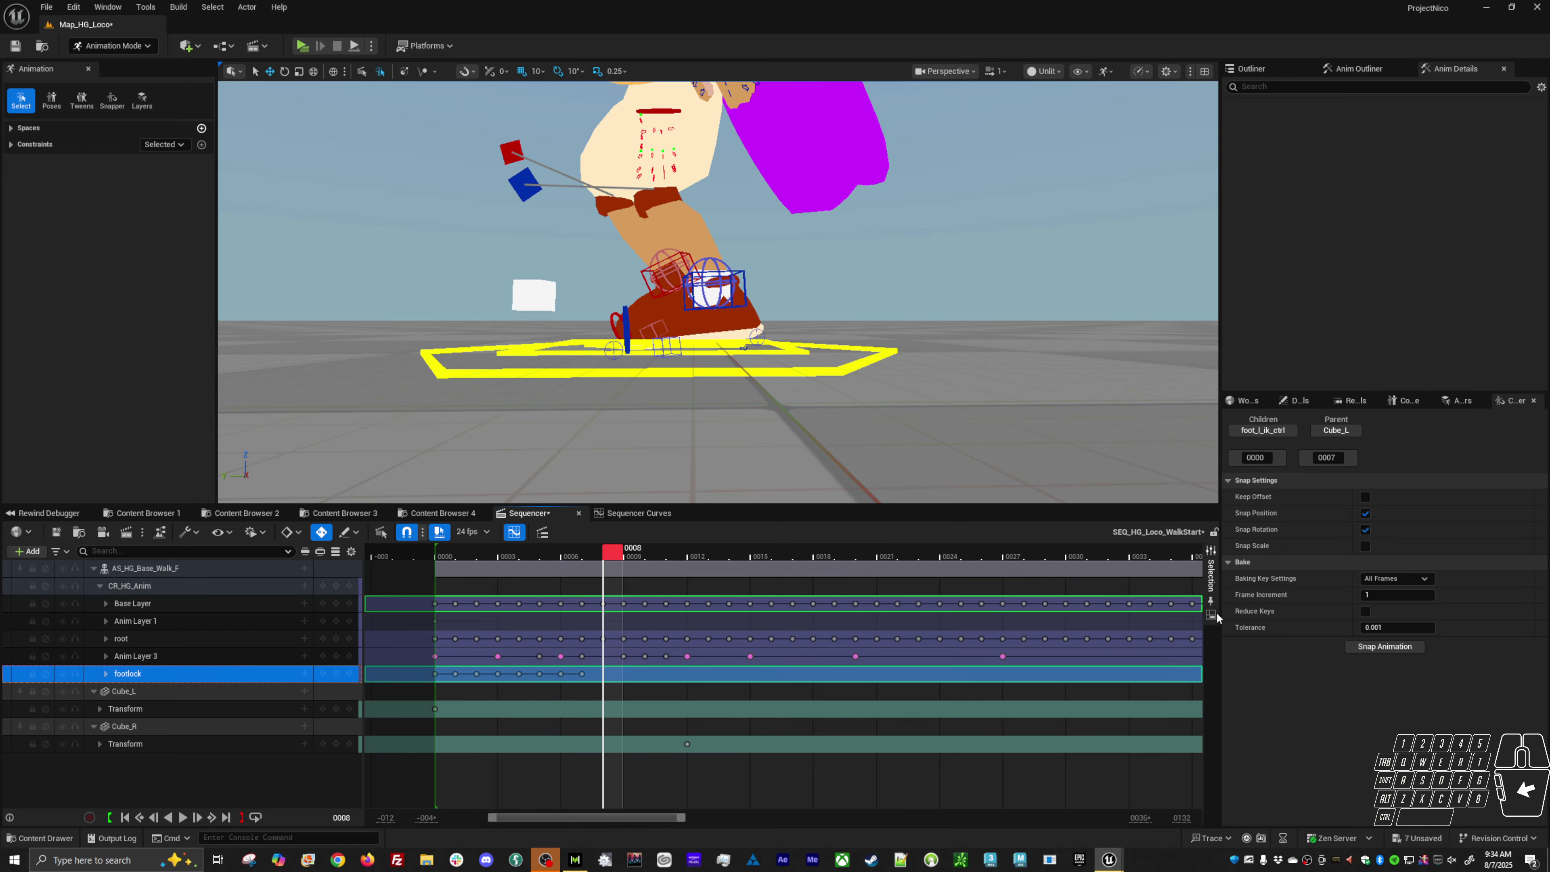
pyautogui.click(1468, 405)
pyautogui.click(1260, 550)
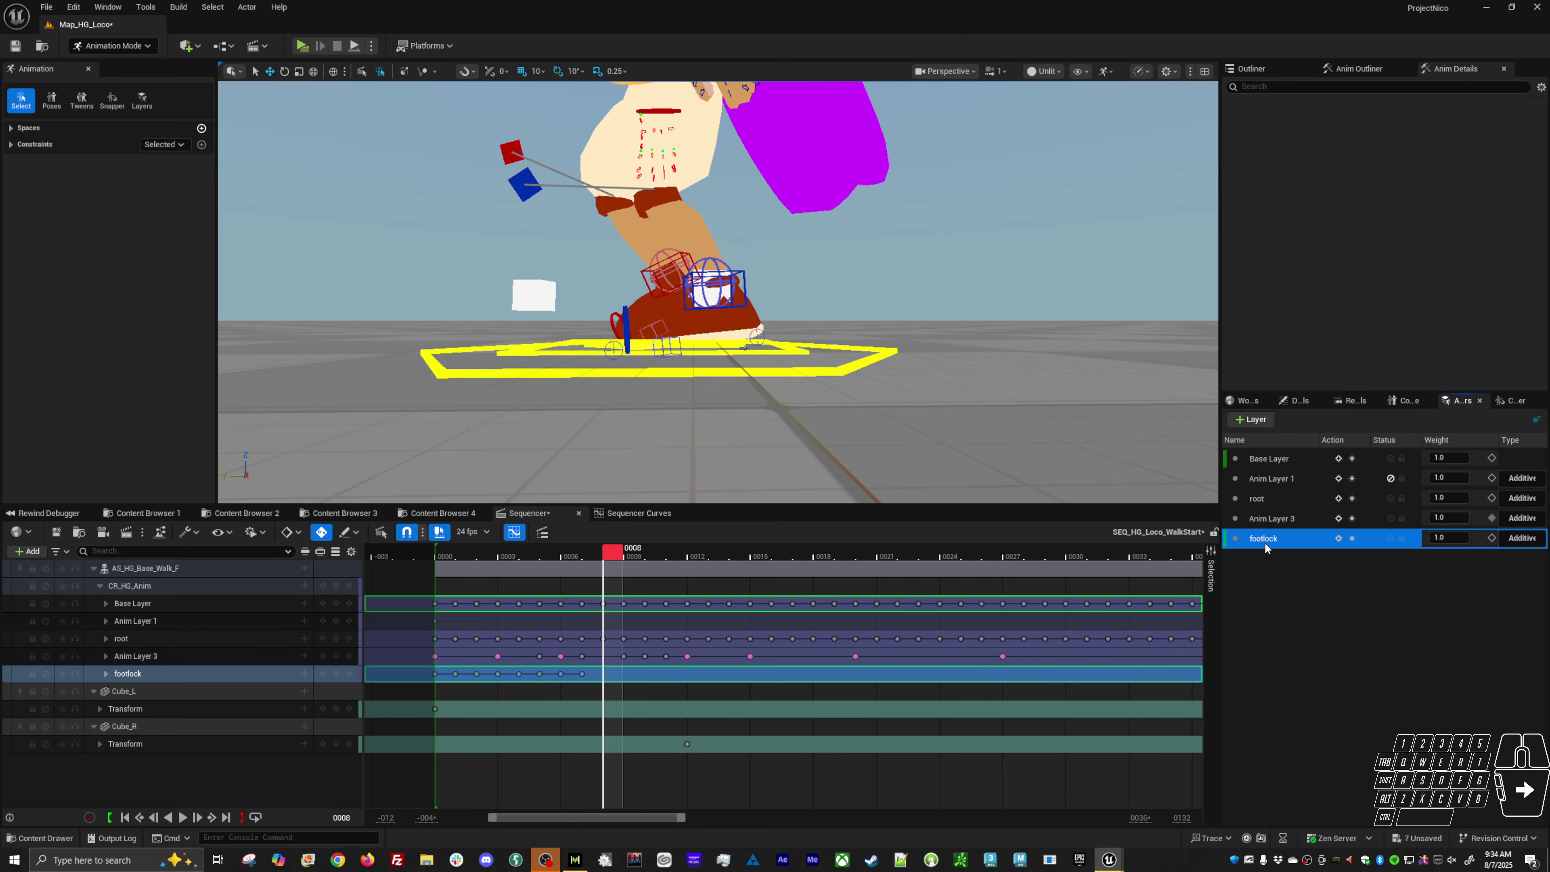
pyautogui.click(1519, 405)
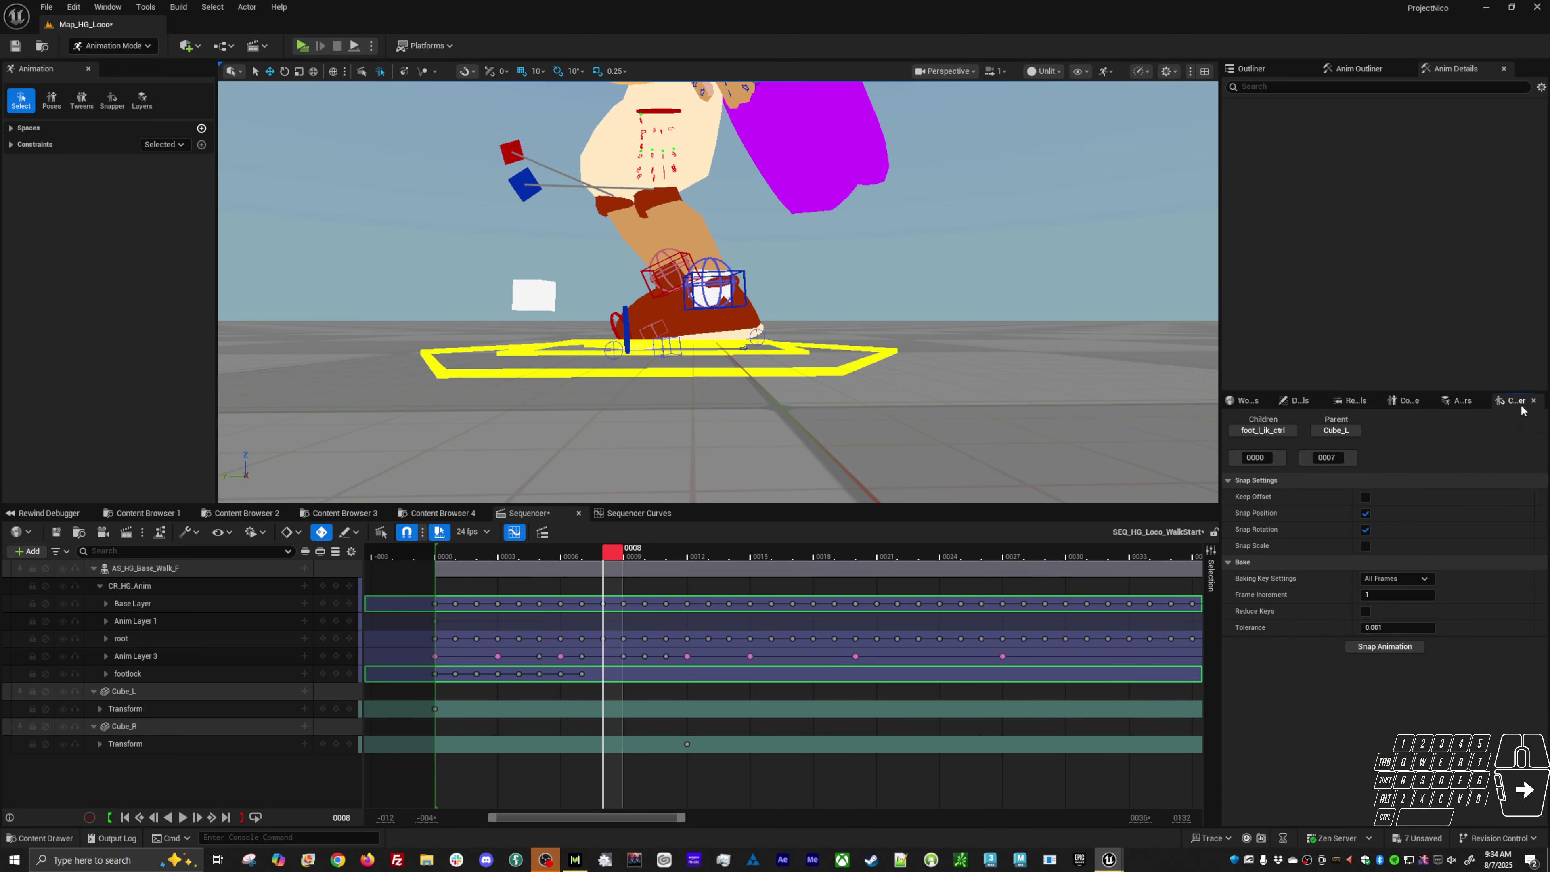
# Step: Snap foot_l_ik_ctrl to Cube_L from frame 0 to 13 on the footlock layer and scrub through the result
pyautogui.click(615, 562)
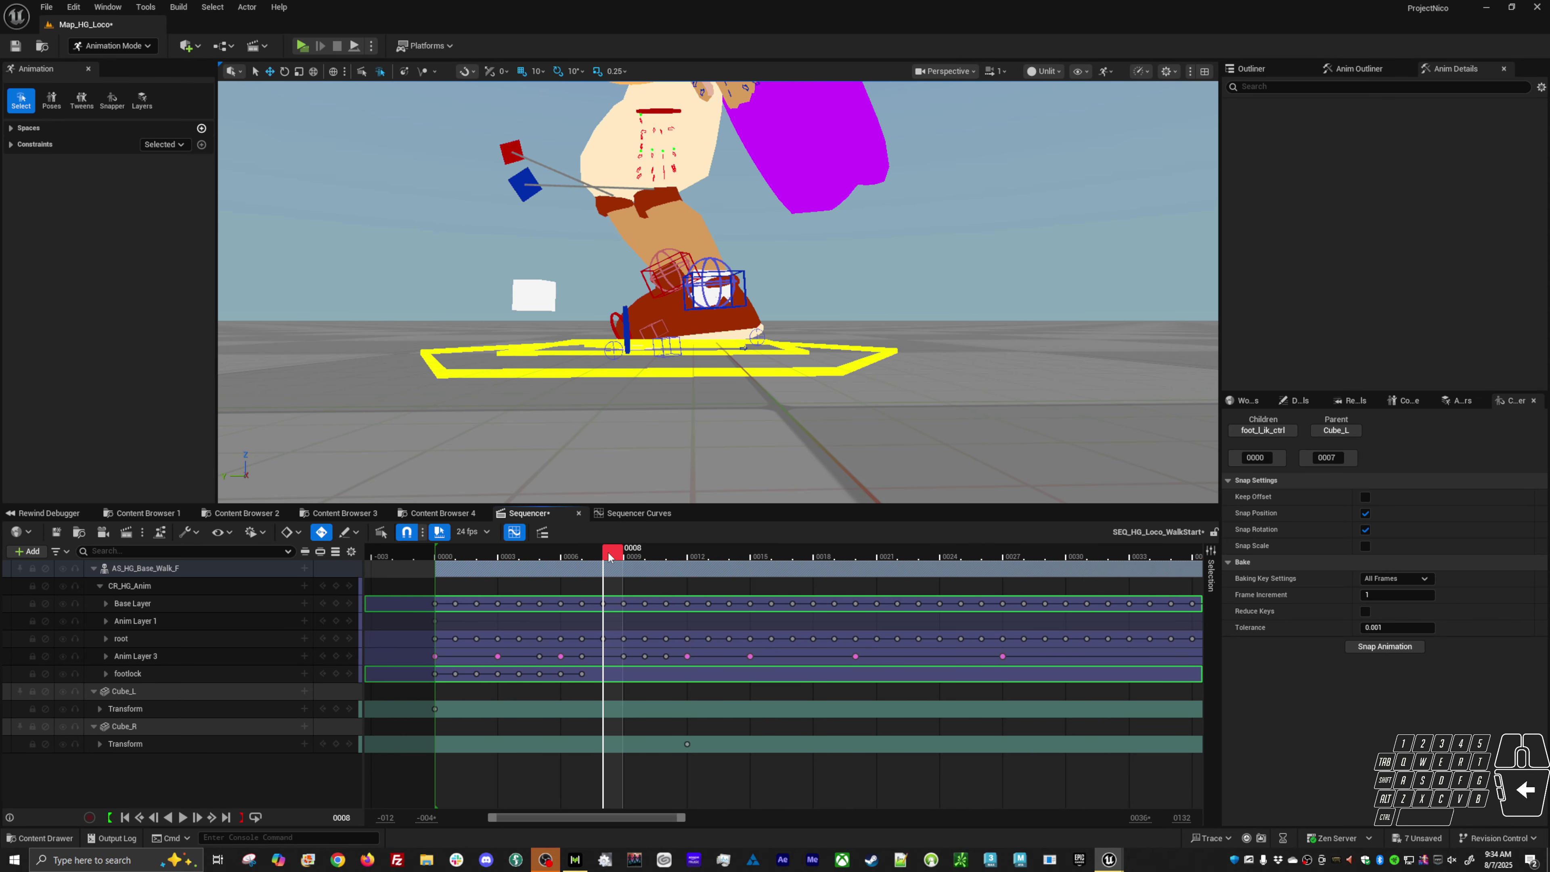
pyautogui.click(657, 553)
pyautogui.moveTo(657, 552); pyautogui.dragTo(688, 552)
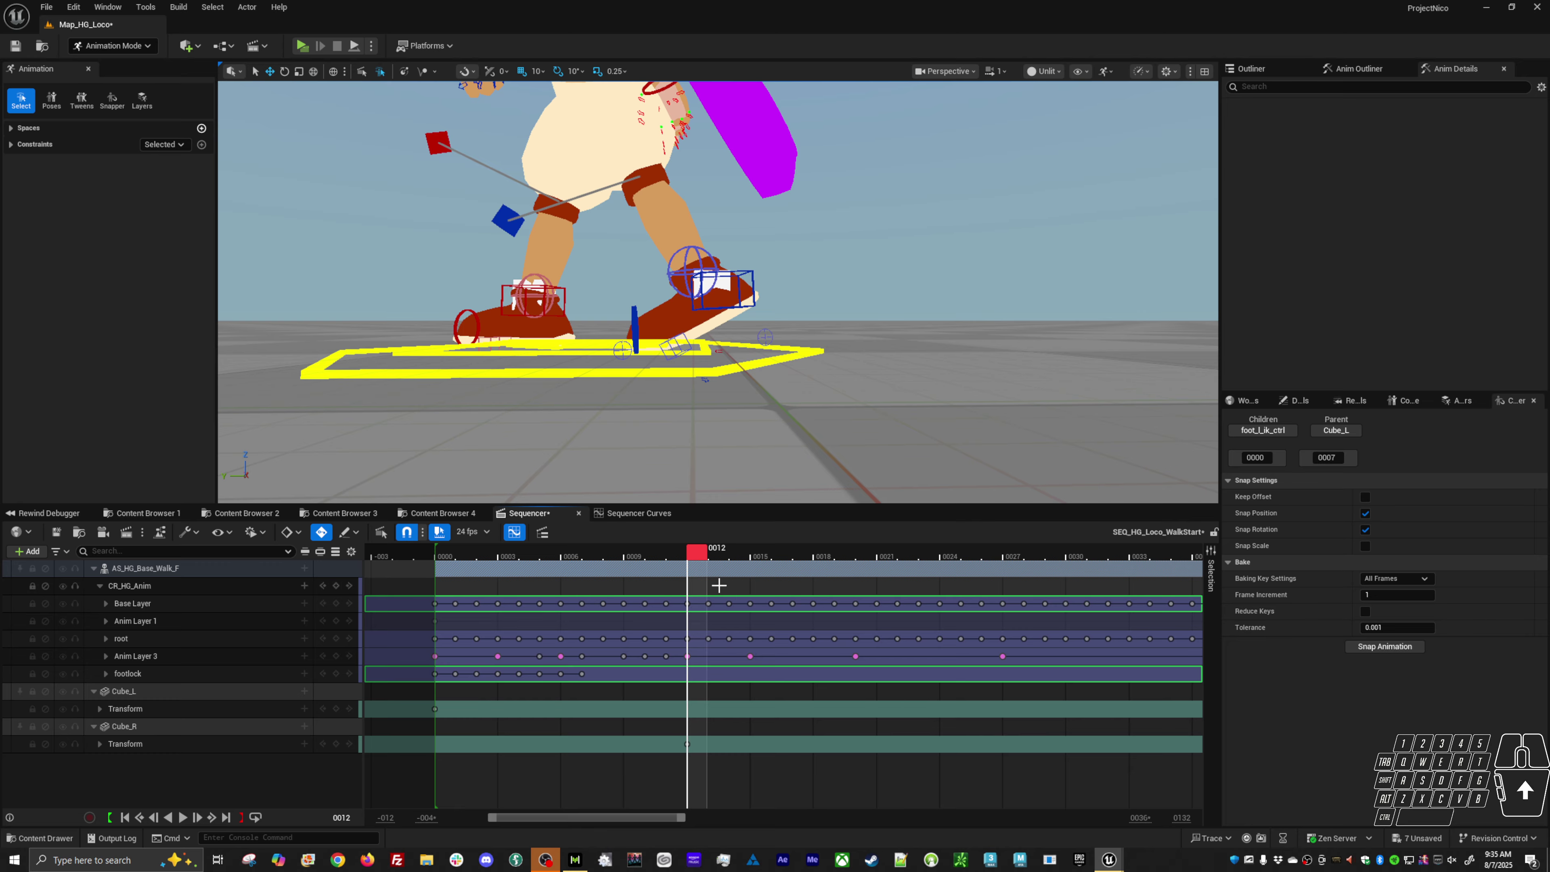
pyautogui.press('Right')
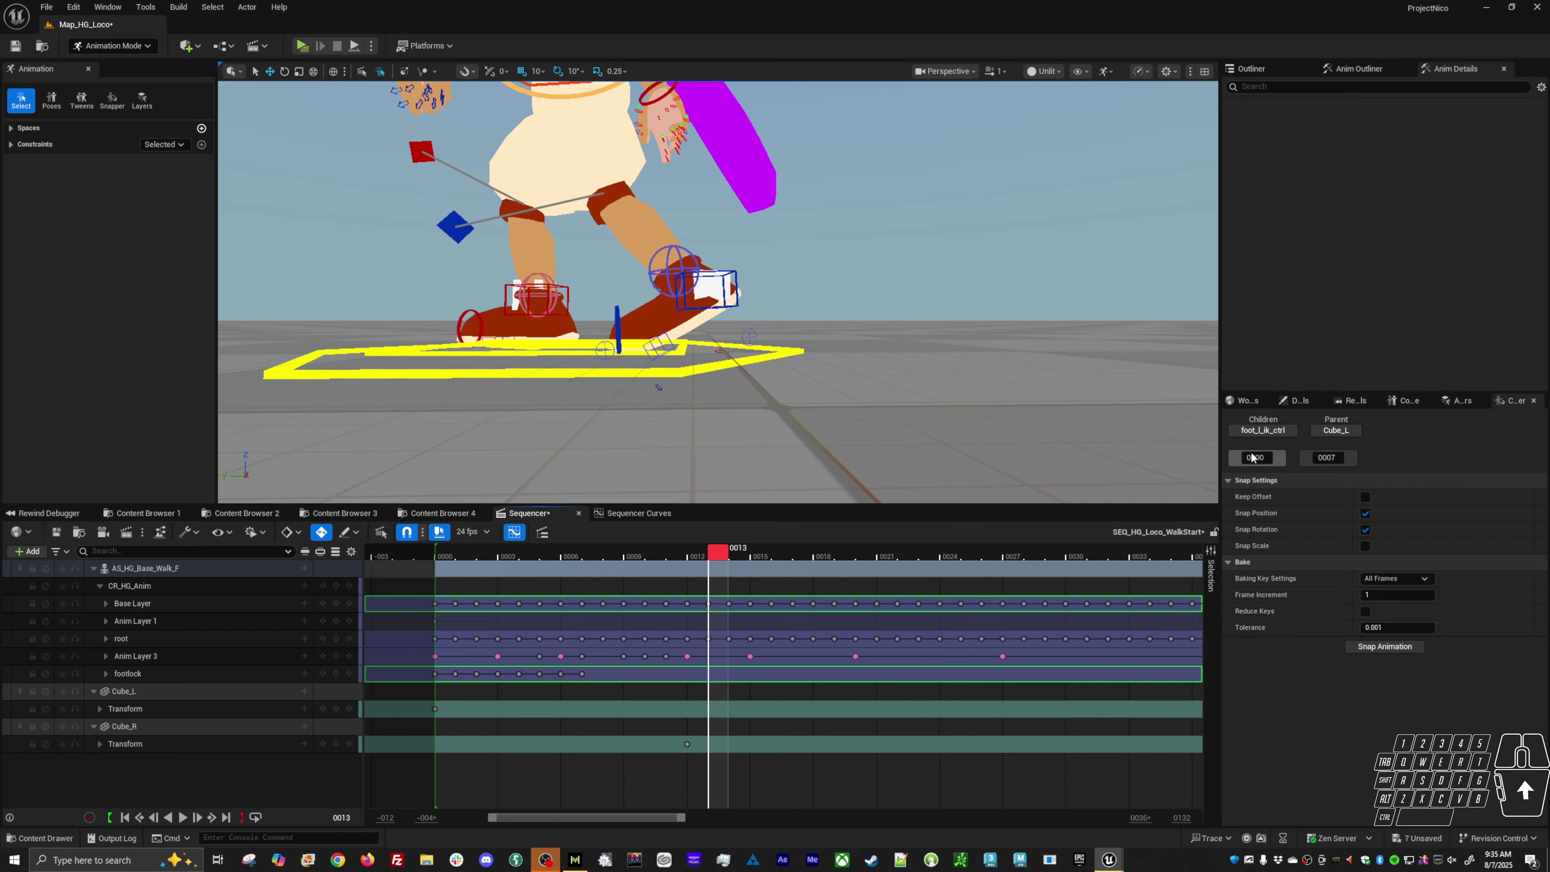
pyautogui.click(1284, 441)
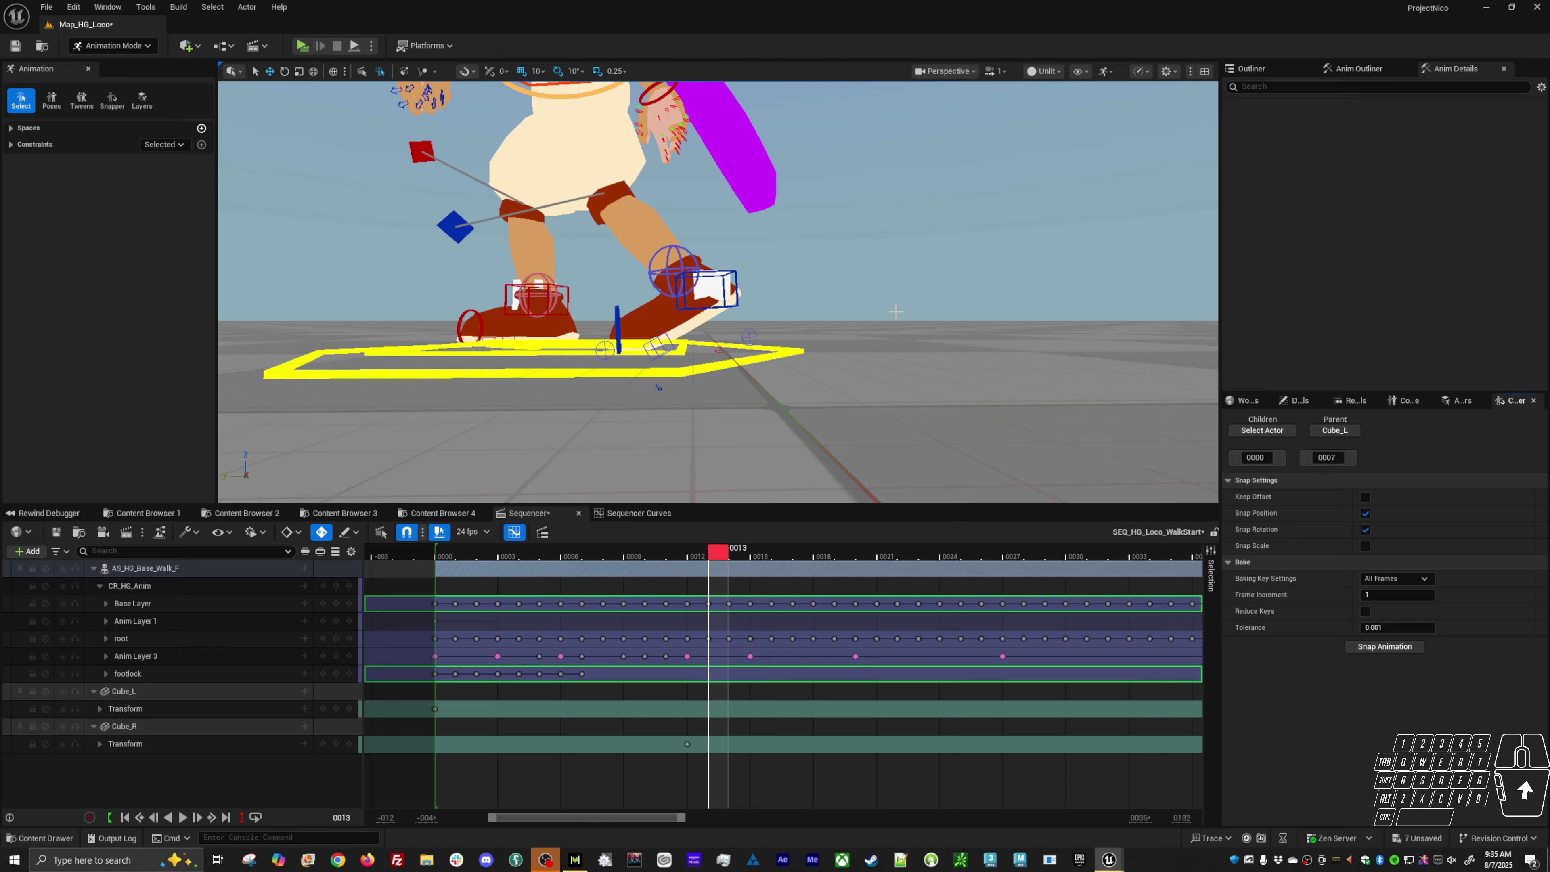
pyautogui.moveTo(757, 245); pyautogui.dragTo(735, 280)
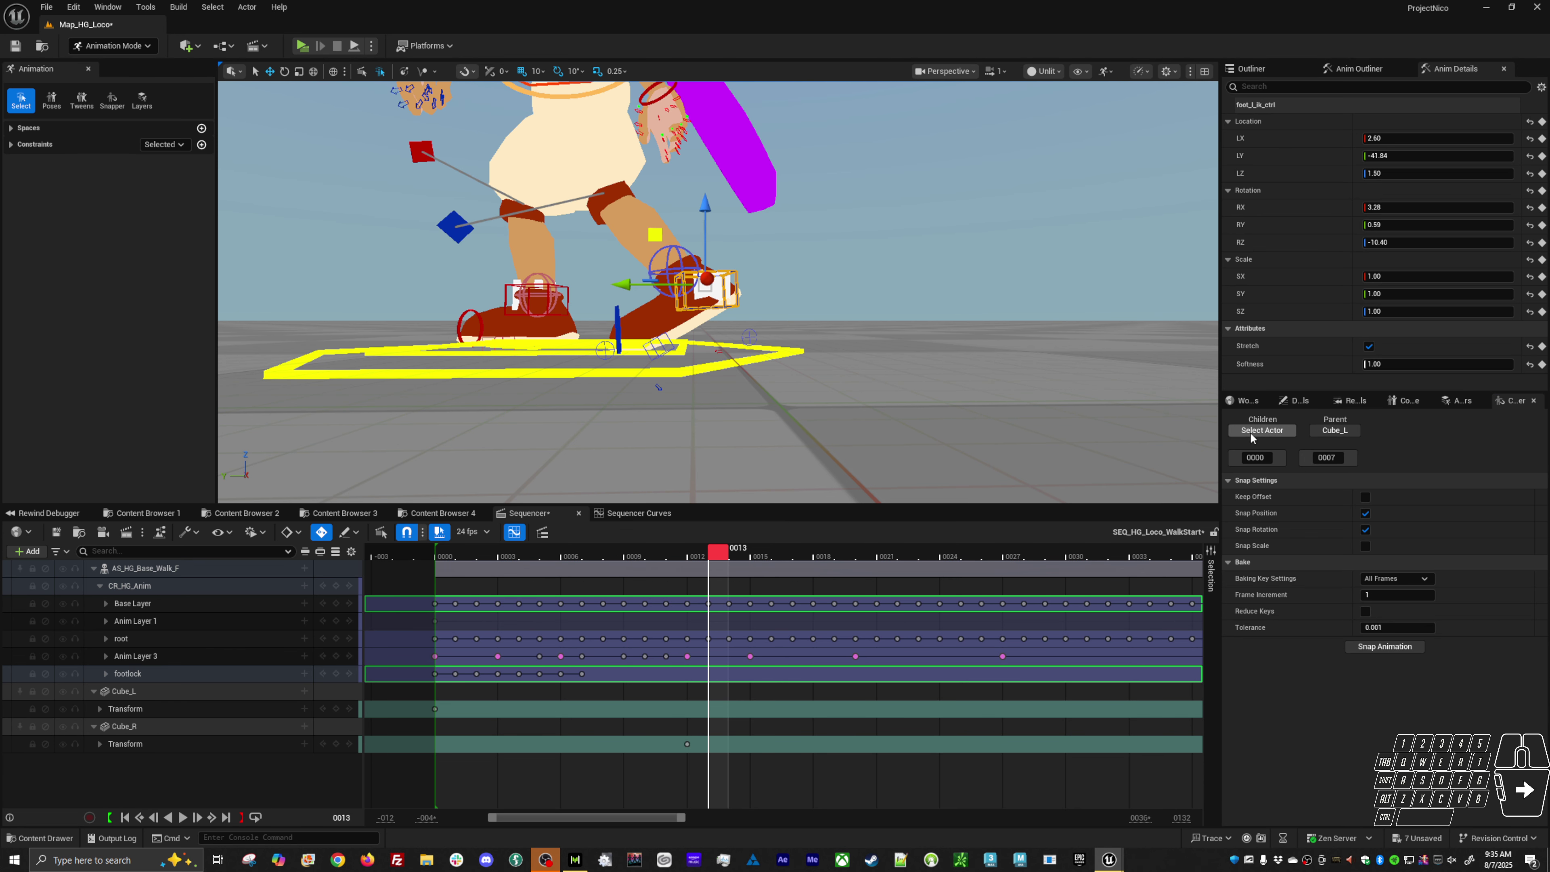
pyautogui.click(1349, 461)
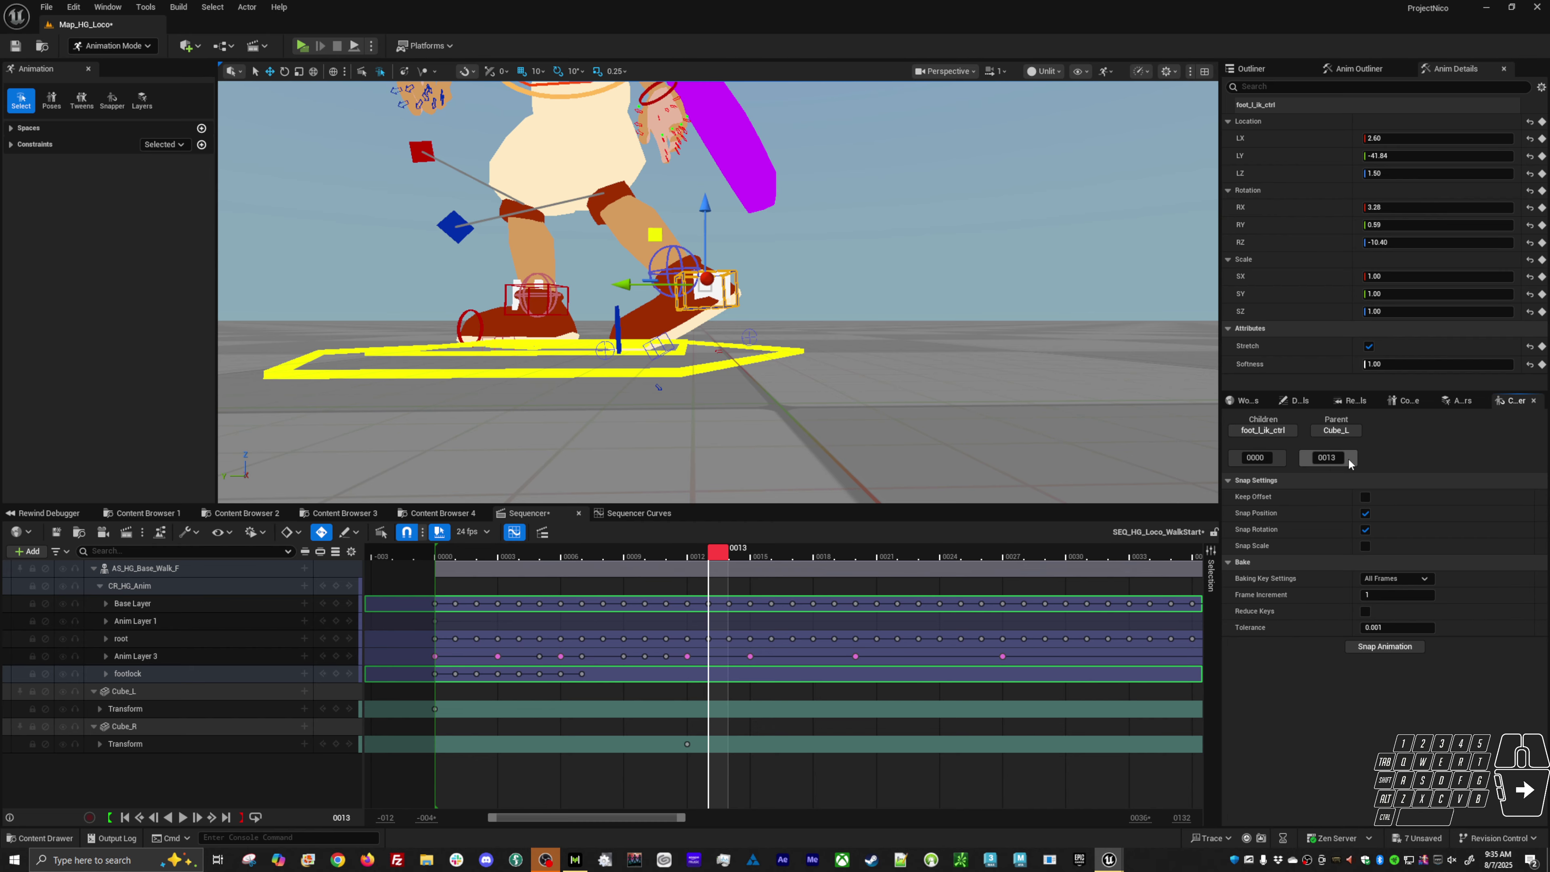
pyautogui.click(1385, 646)
pyautogui.moveTo(680, 557)
pyautogui.mouseDown()
pyautogui.moveTo(483, 557)
pyautogui.moveTo(751, 575)
pyautogui.moveTo(684, 572)
pyautogui.mouseUp()
# Step: Delete the base layer keys between frames 7 and 13 on the two left foot roll controls near the ball and toe
pyautogui.click(658, 349)
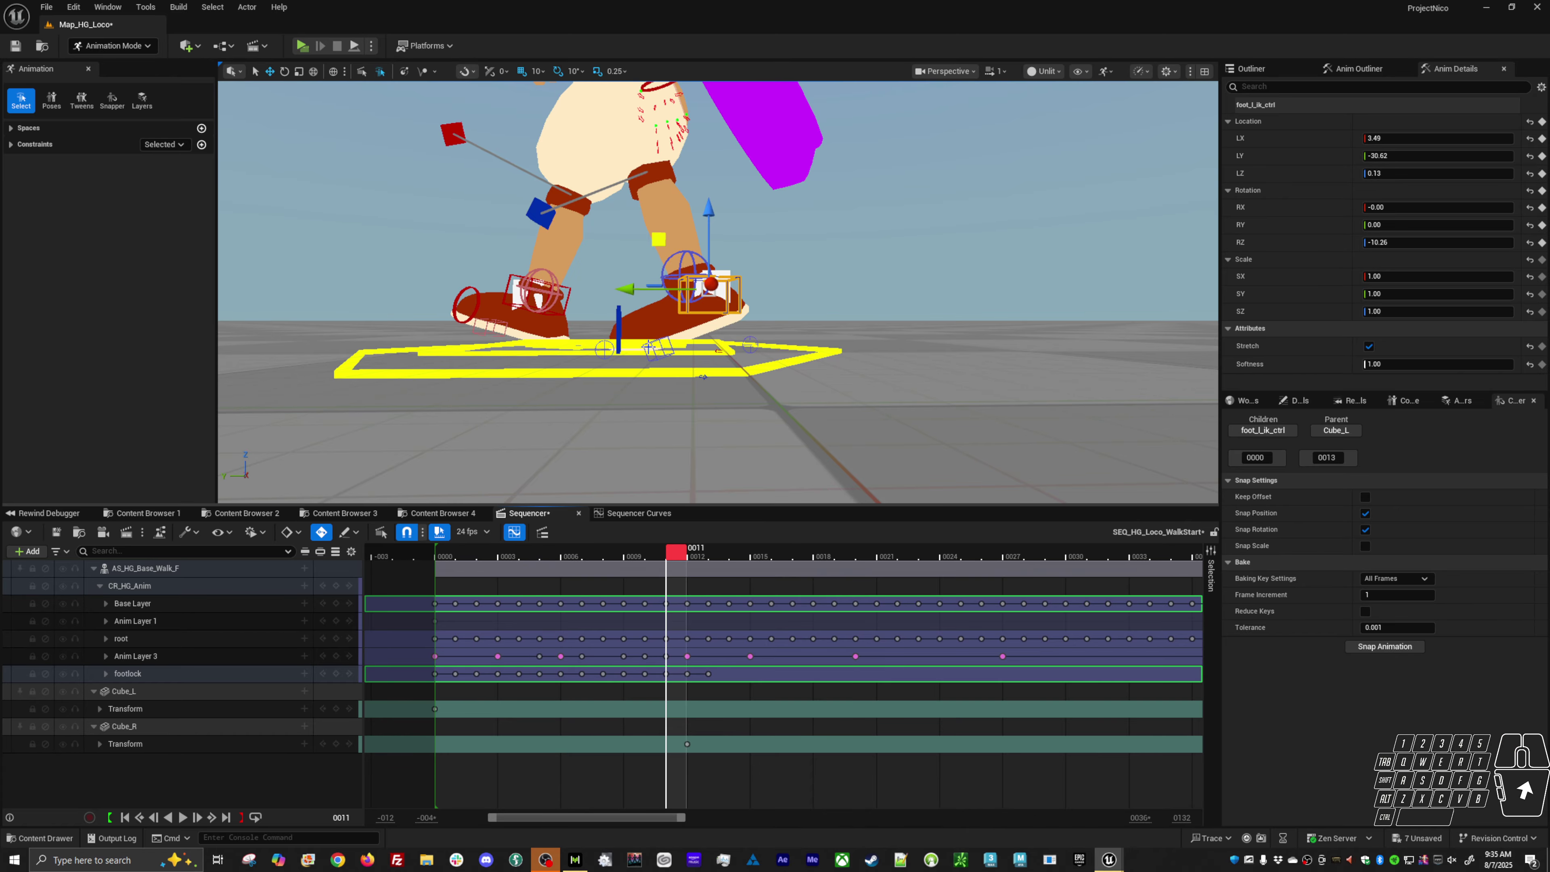
pyautogui.keyDown('shift'); pyautogui.click(604, 346); pyautogui.keyUp('shift')
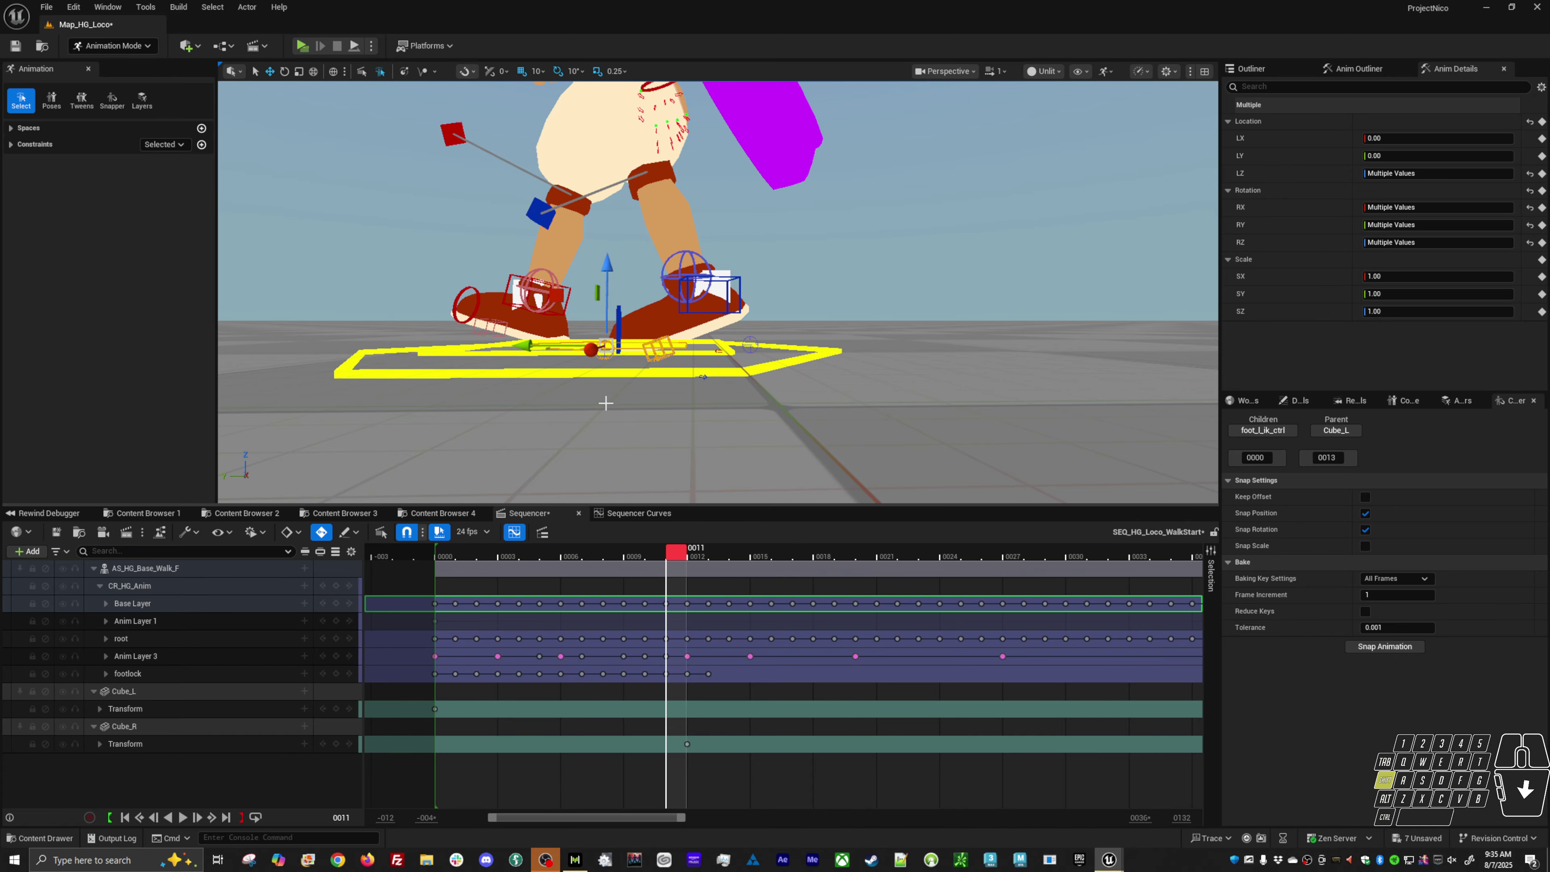
pyautogui.keyDown('alt'); pyautogui.moveTo(555, 378); pyautogui.dragTo(605, 428); pyautogui.keyUp('alt')
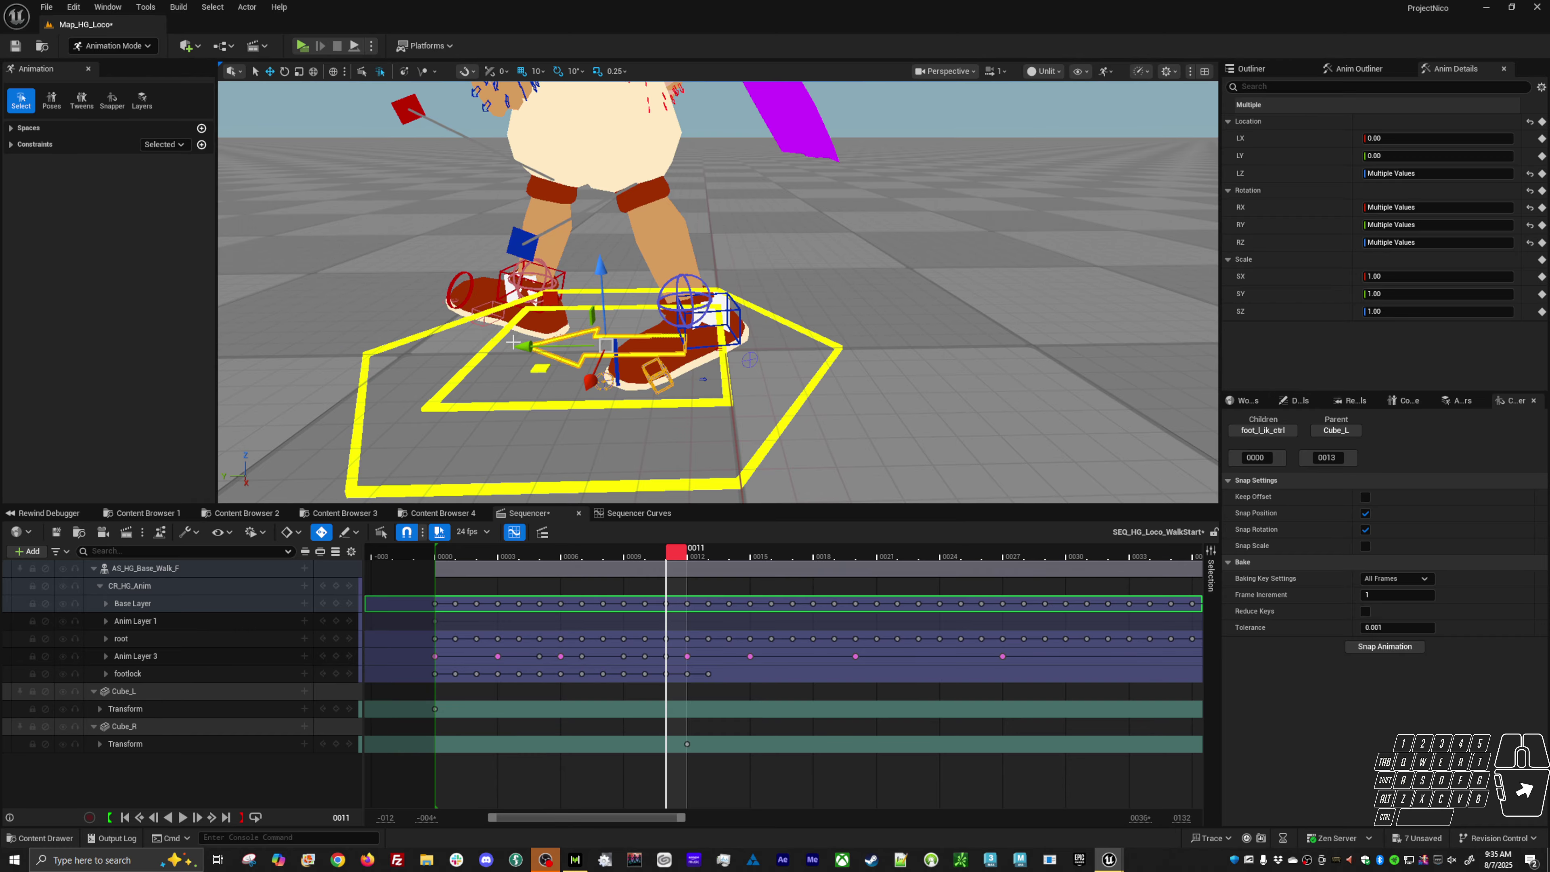
pyautogui.click(914, 392)
pyautogui.click(1459, 400)
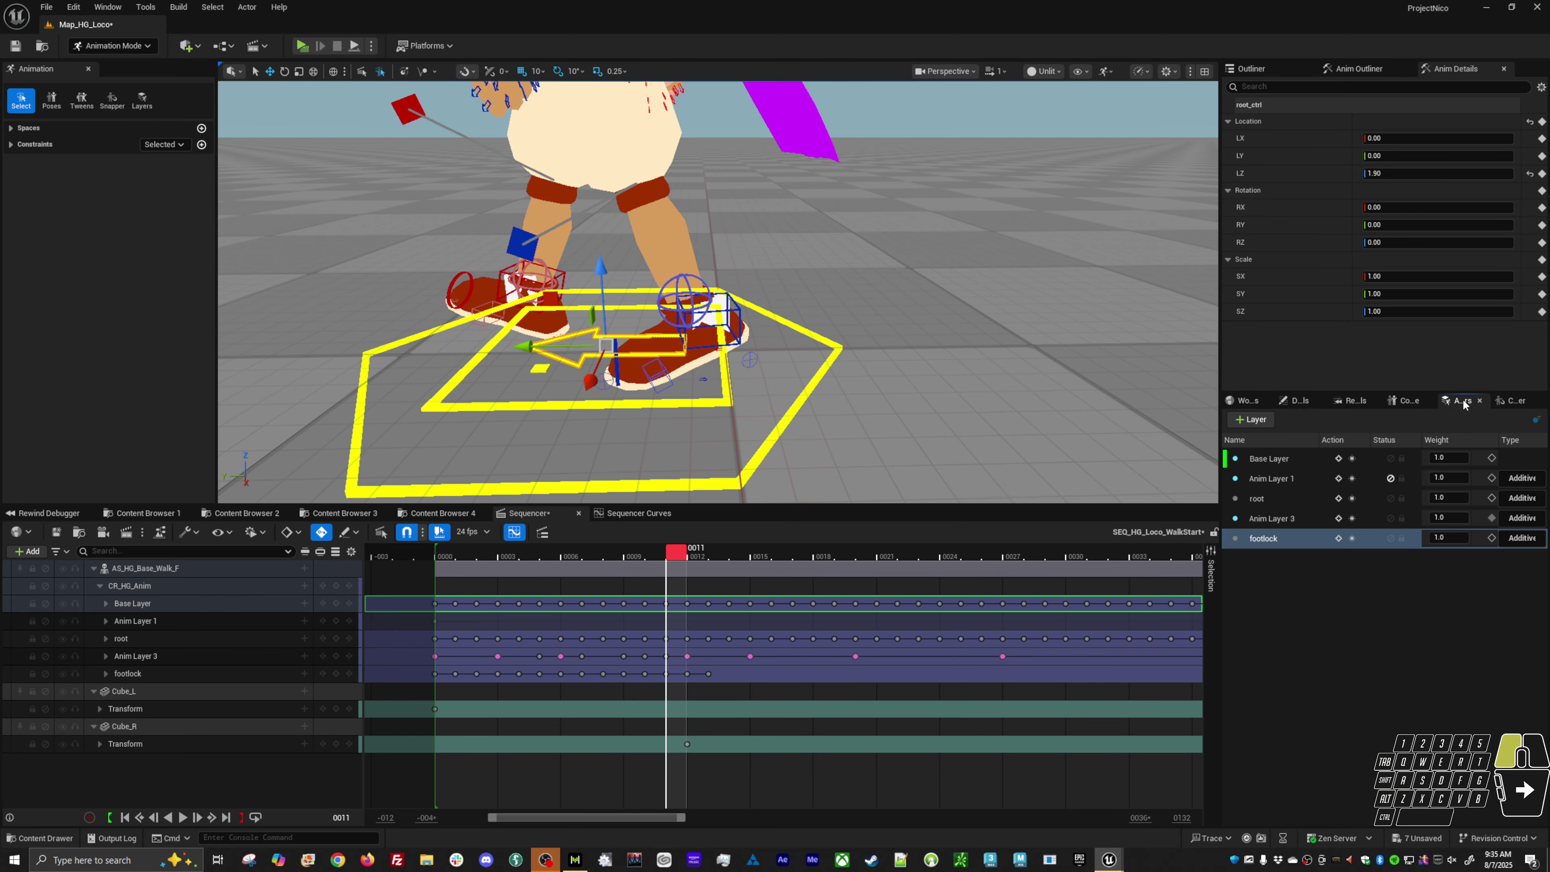
pyautogui.click(1282, 458)
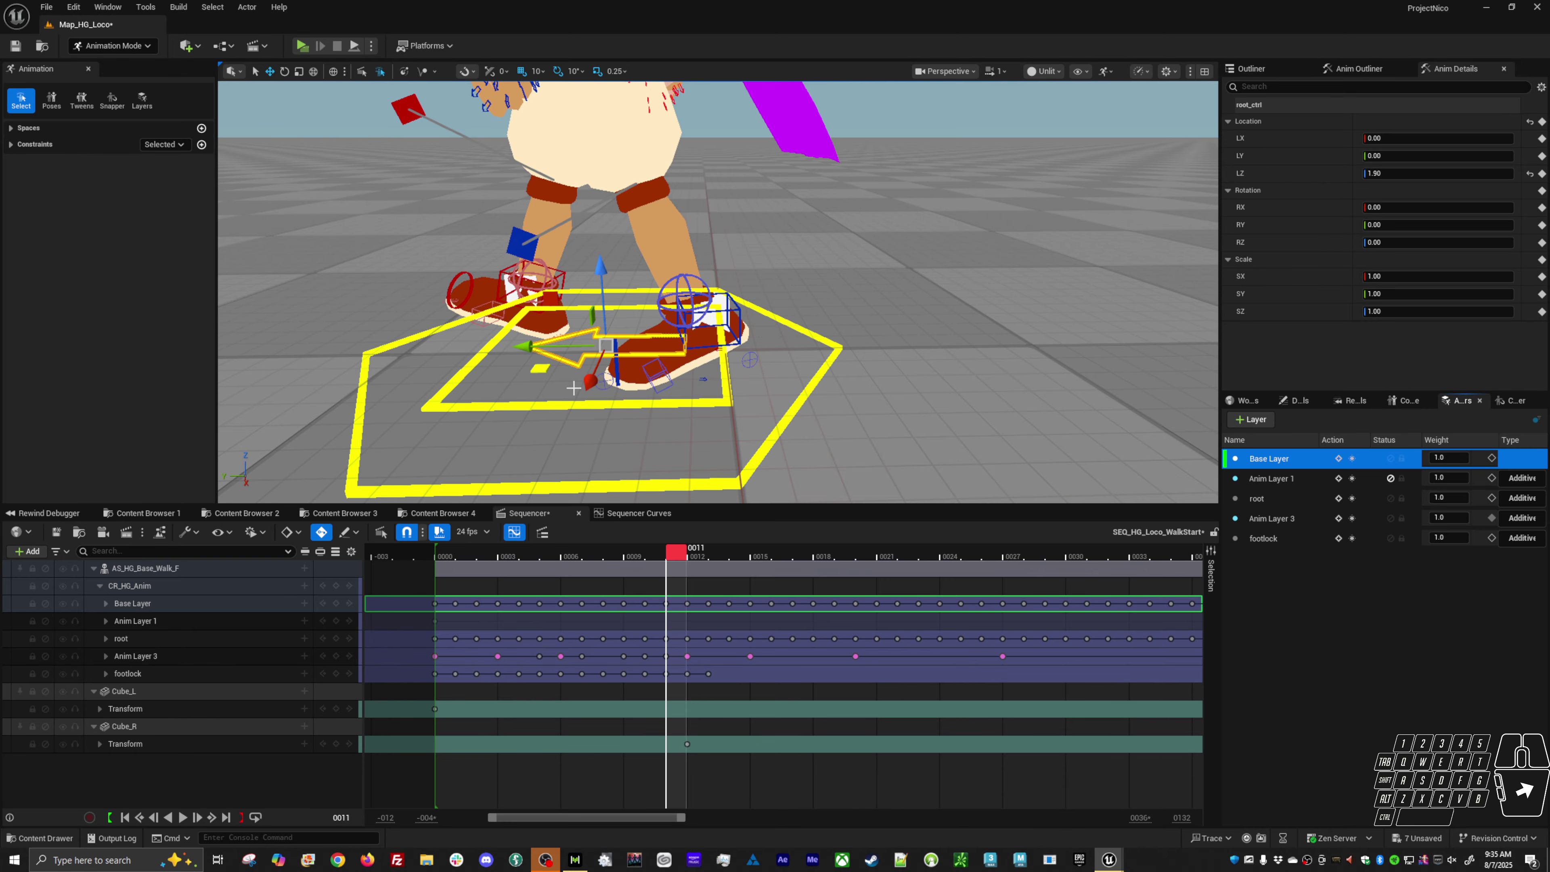
pyautogui.click(602, 380)
pyautogui.keyDown('shift'); pyautogui.click(663, 374); pyautogui.keyUp('shift')
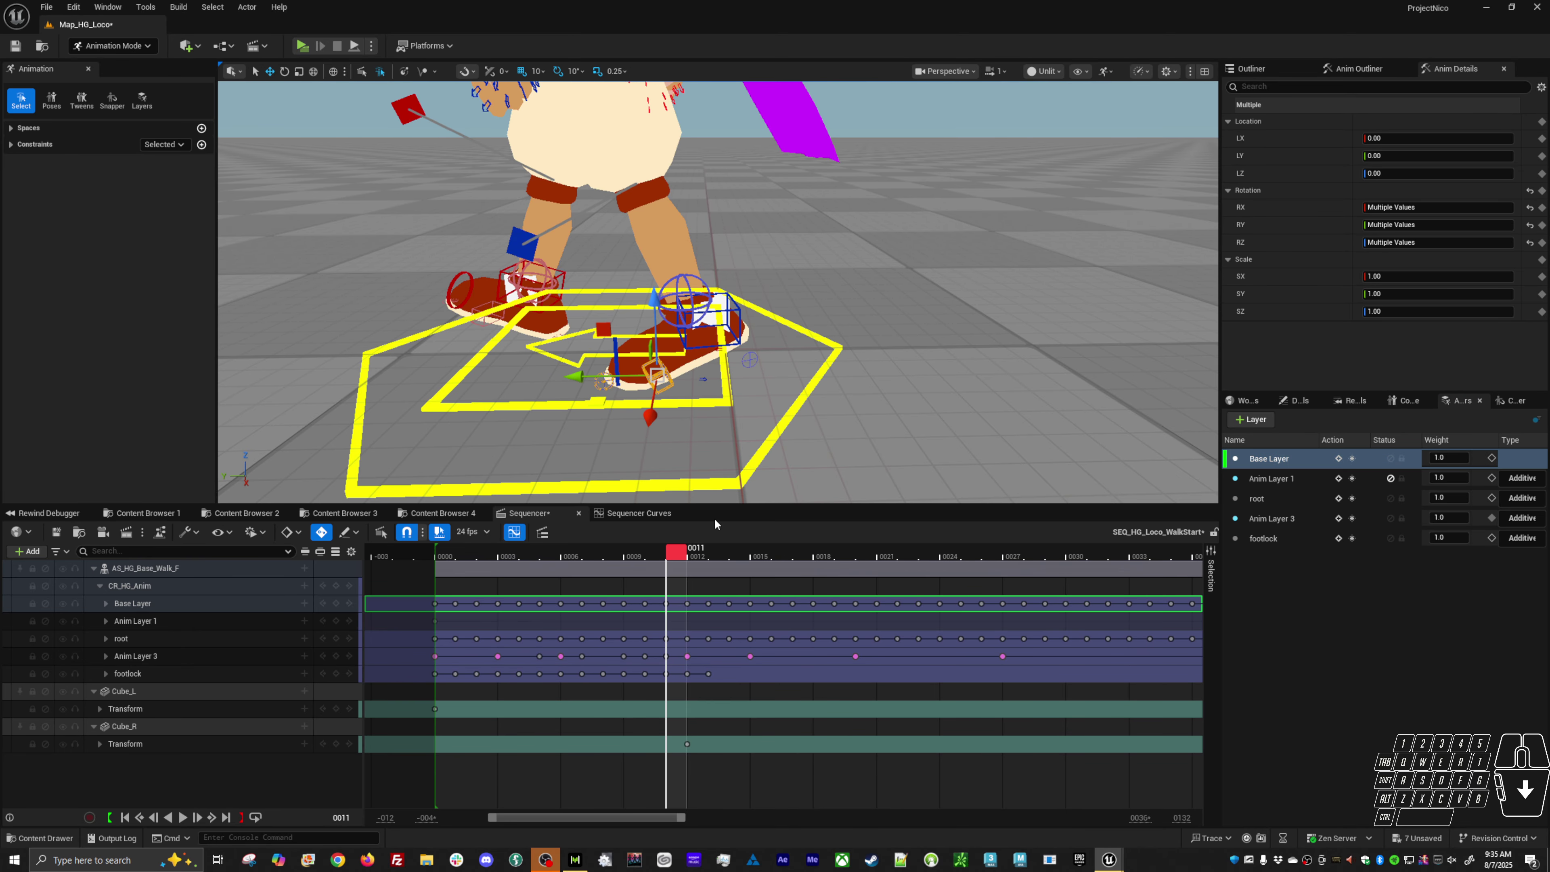
pyautogui.click(608, 515)
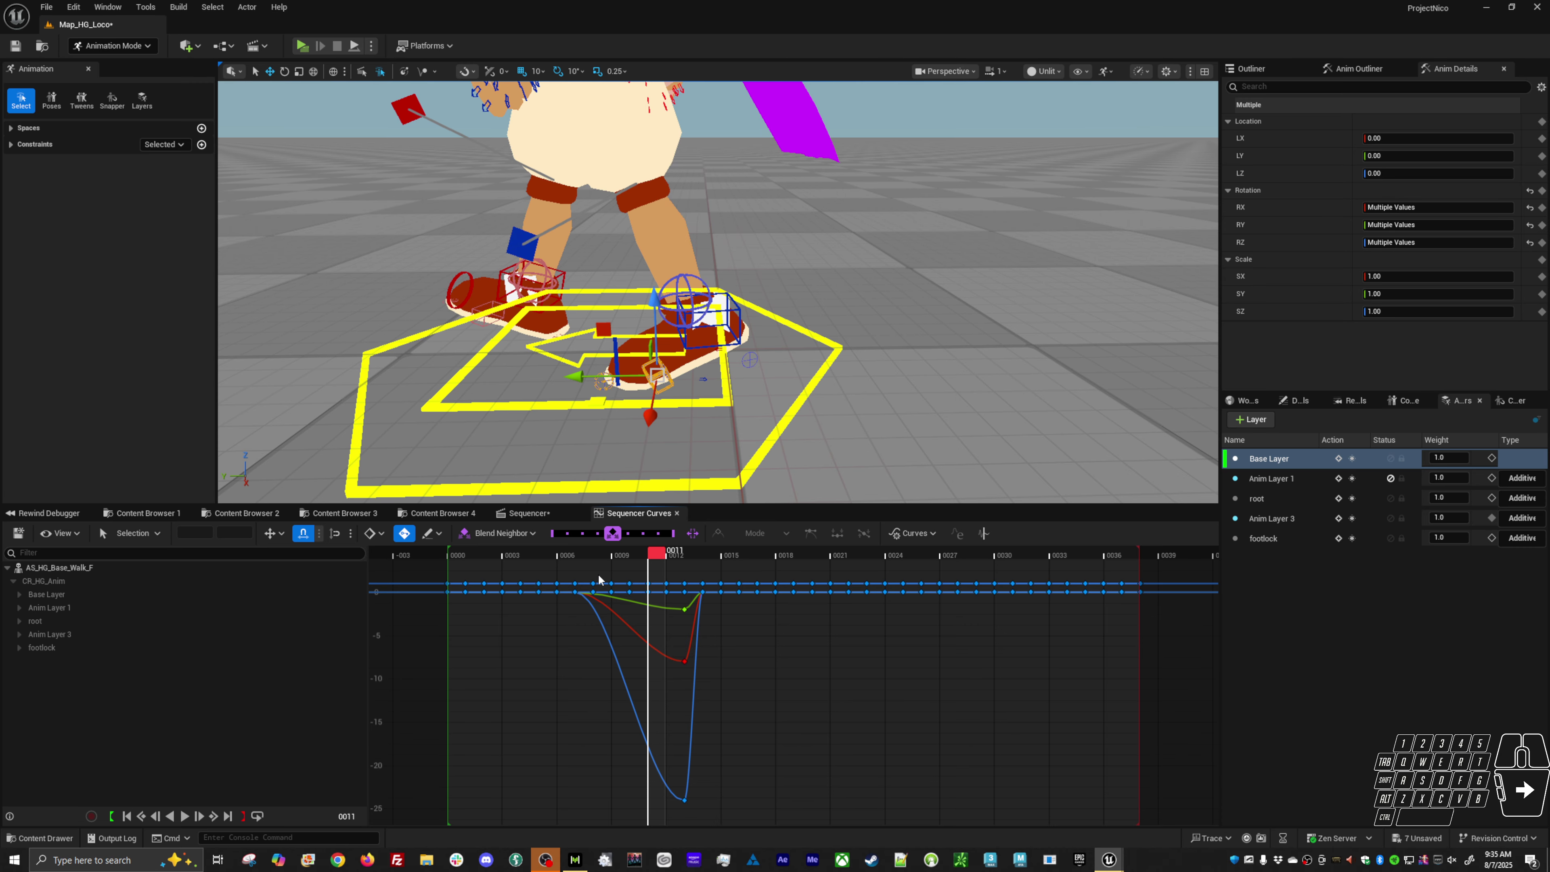
pyautogui.moveTo(592, 579); pyautogui.dragTo(683, 635)
pyautogui.press('Delete')
# Step: Check the left foot's ground contact and its alignment with Cube_L around frame 13
pyautogui.click(692, 557)
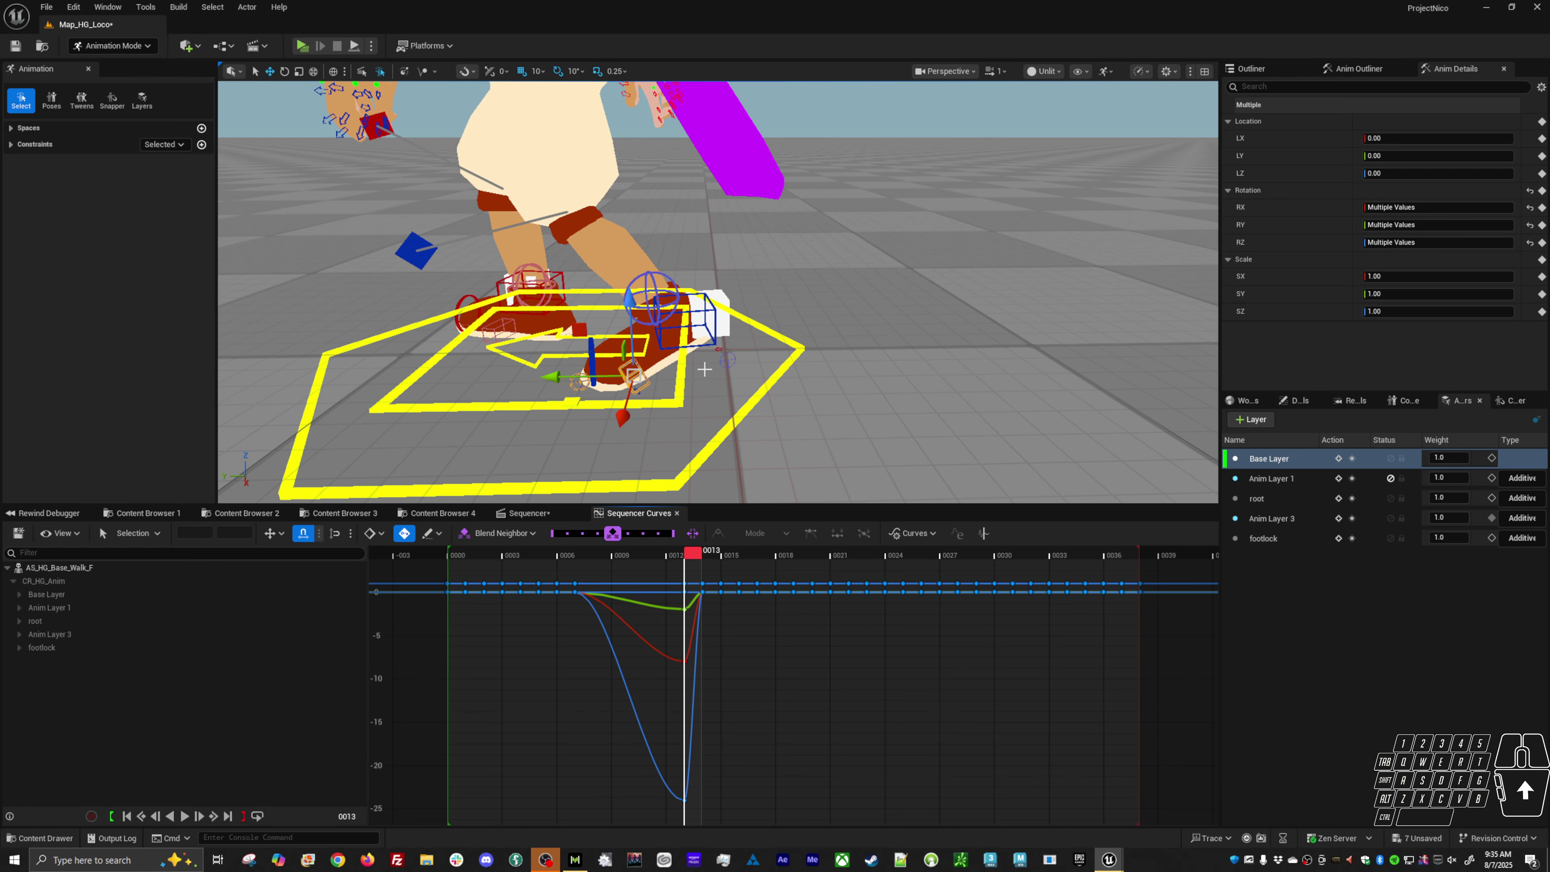
pyautogui.keyDown('alt'); pyautogui.moveTo(610, 306); pyautogui.dragTo(610, 244); pyautogui.keyUp('alt')
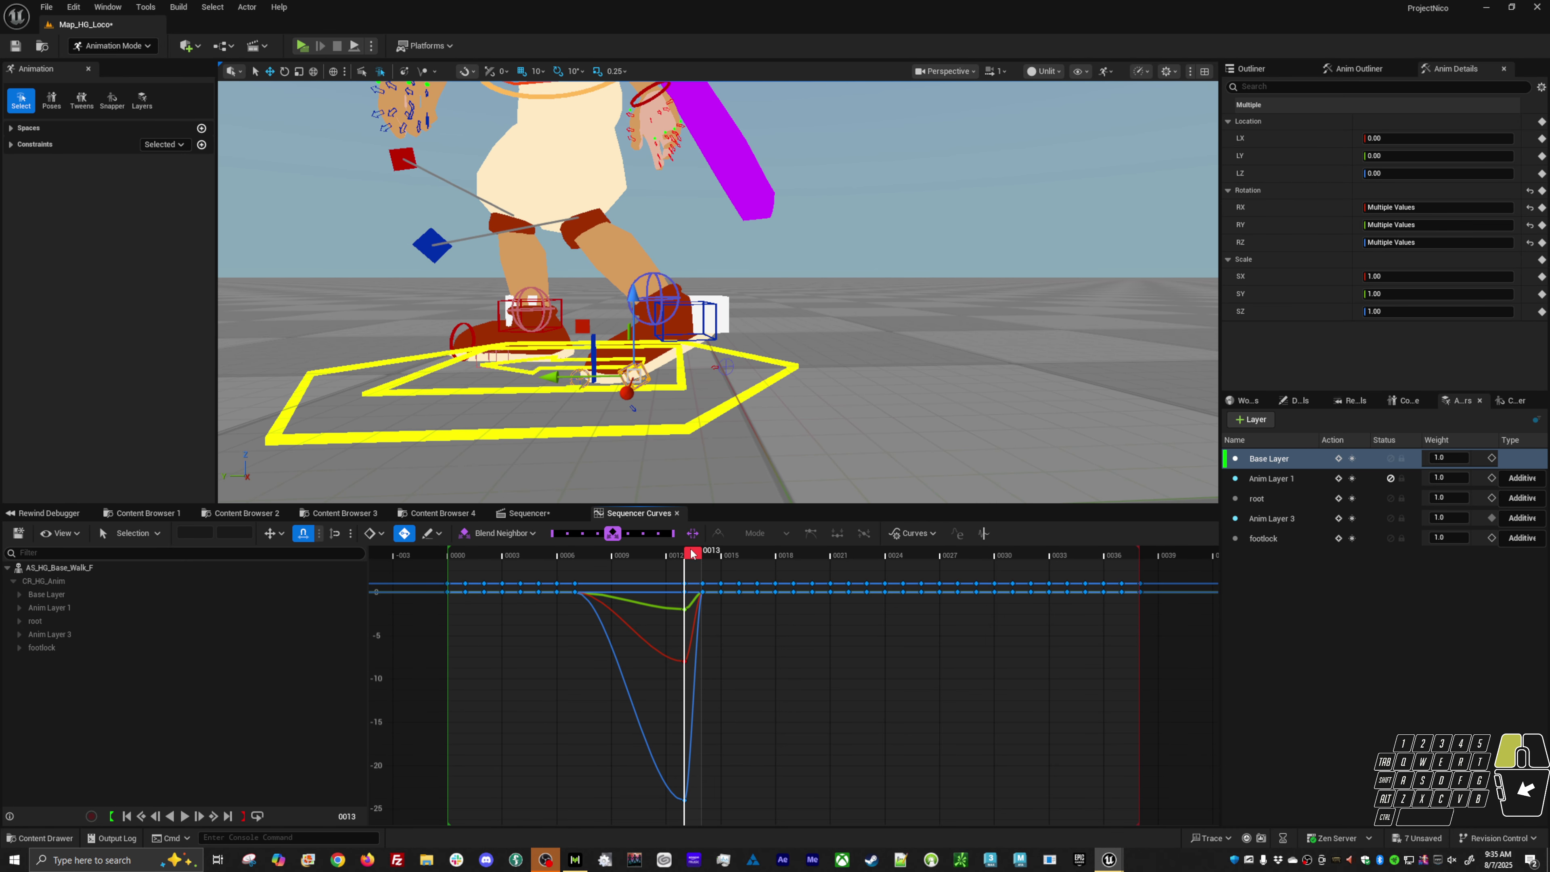
pyautogui.moveTo(693, 553)
pyautogui.mouseDown()
pyautogui.moveTo(672, 561)
pyautogui.moveTo(692, 560)
pyautogui.mouseUp()
pyautogui.click(718, 324)
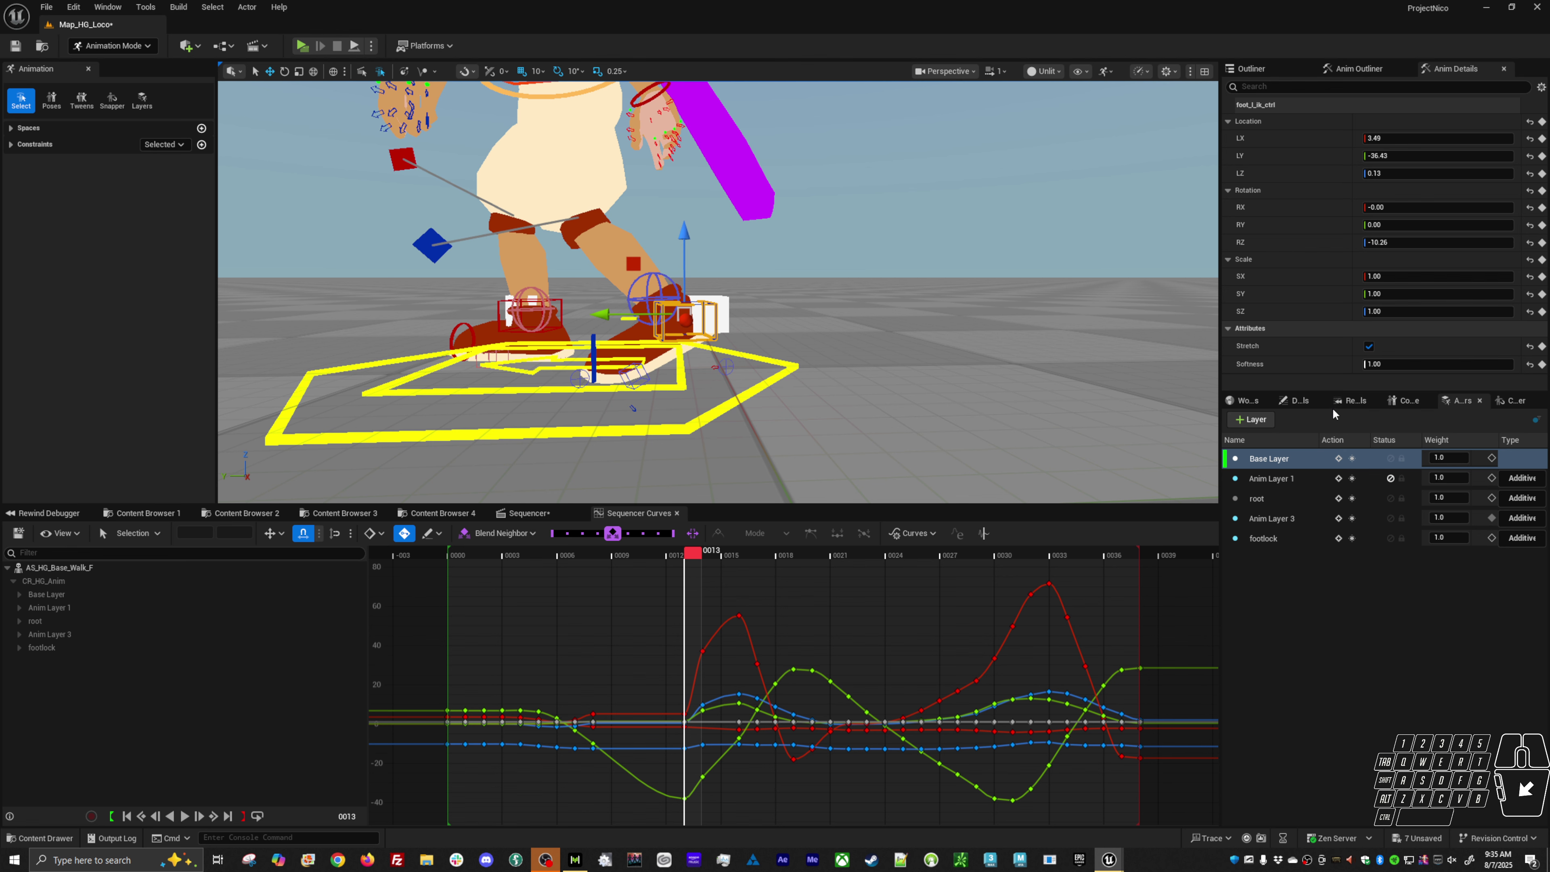
pyautogui.click(1507, 400)
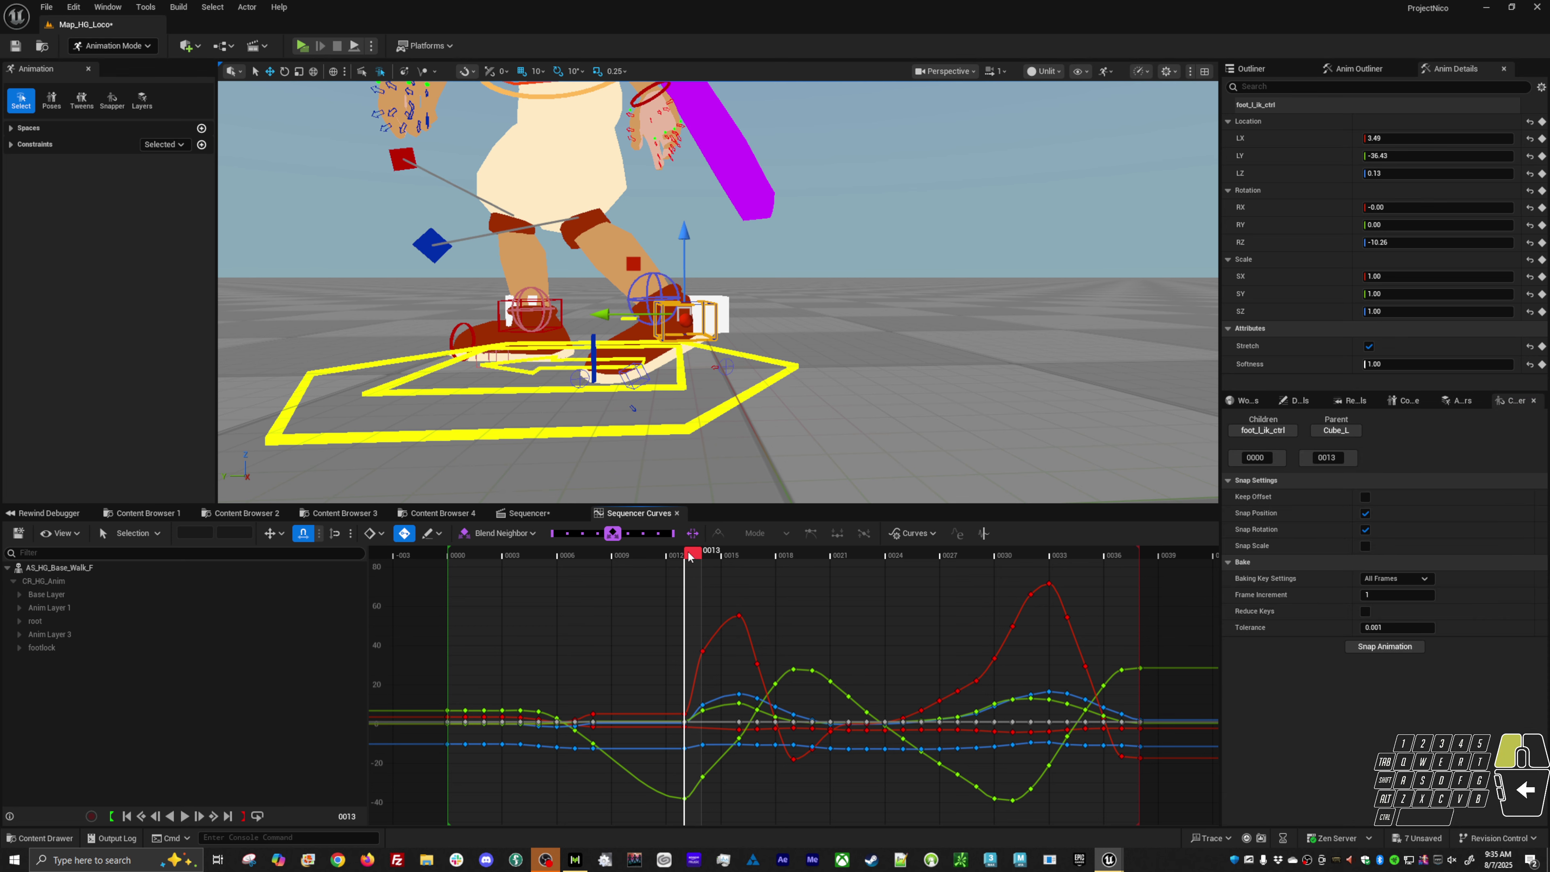
pyautogui.click(674, 559)
pyautogui.moveTo(676, 558); pyautogui.dragTo(687, 557)
# Step: Snap the left foot IK control to Cube_L again over frames 0 to 13 on the footlock layer
pyautogui.click(1462, 400)
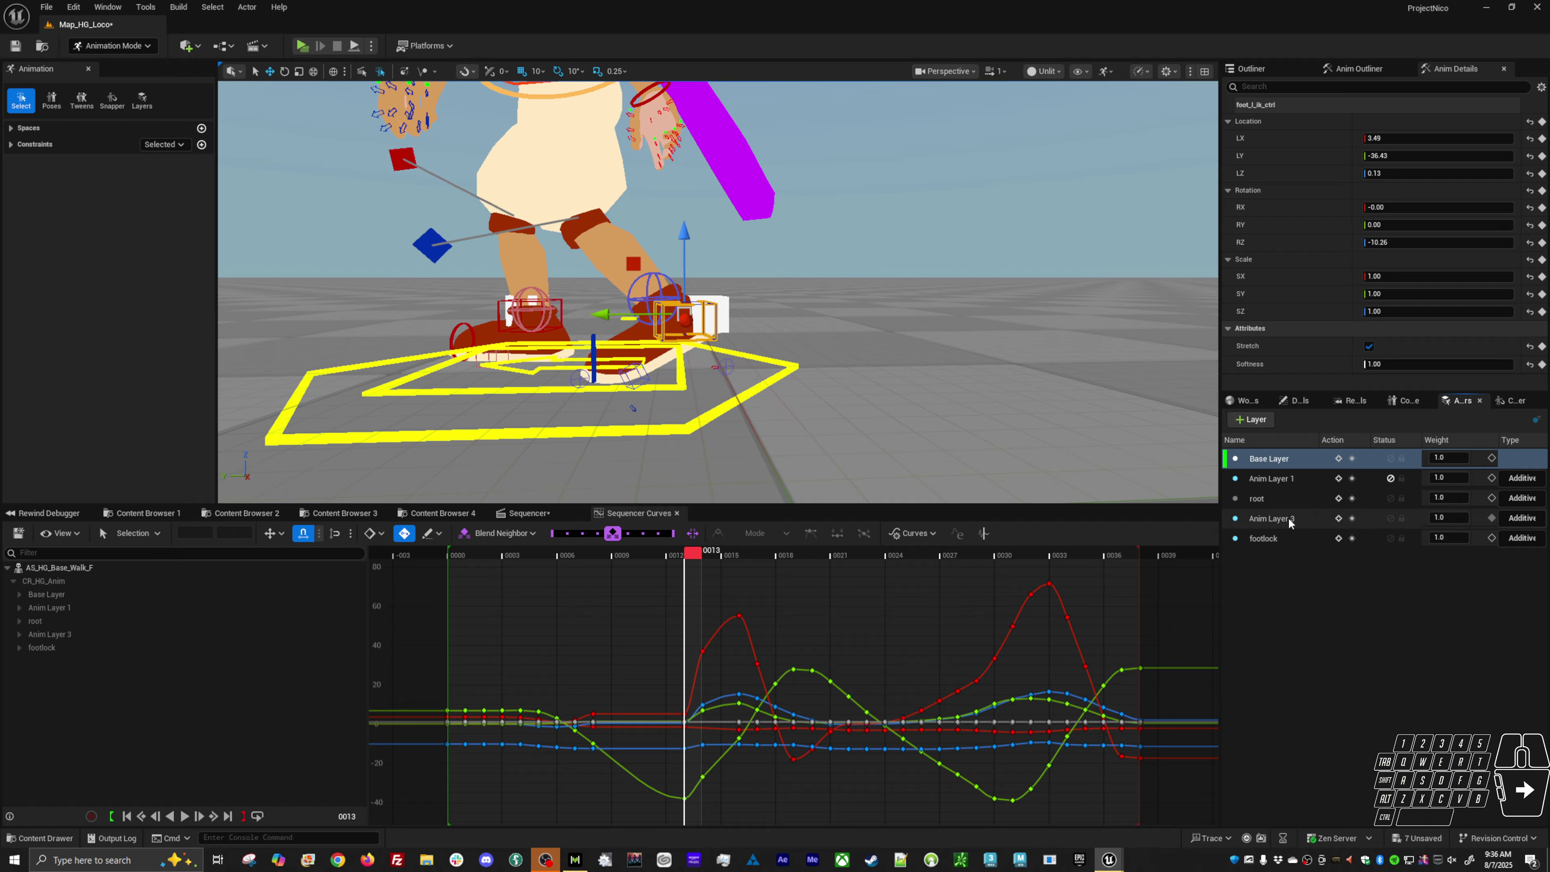
pyautogui.click(1276, 538)
pyautogui.keyDown('alt'); pyautogui.keyDown('shift'); pyautogui.moveTo(1089, 668); pyautogui.dragTo(727, 688, button='right'); pyautogui.keyUp('shift'); pyautogui.keyUp('alt')
pyautogui.moveTo(1163, 630); pyautogui.dragTo(974, 629, button='right')
pyautogui.click(1517, 400)
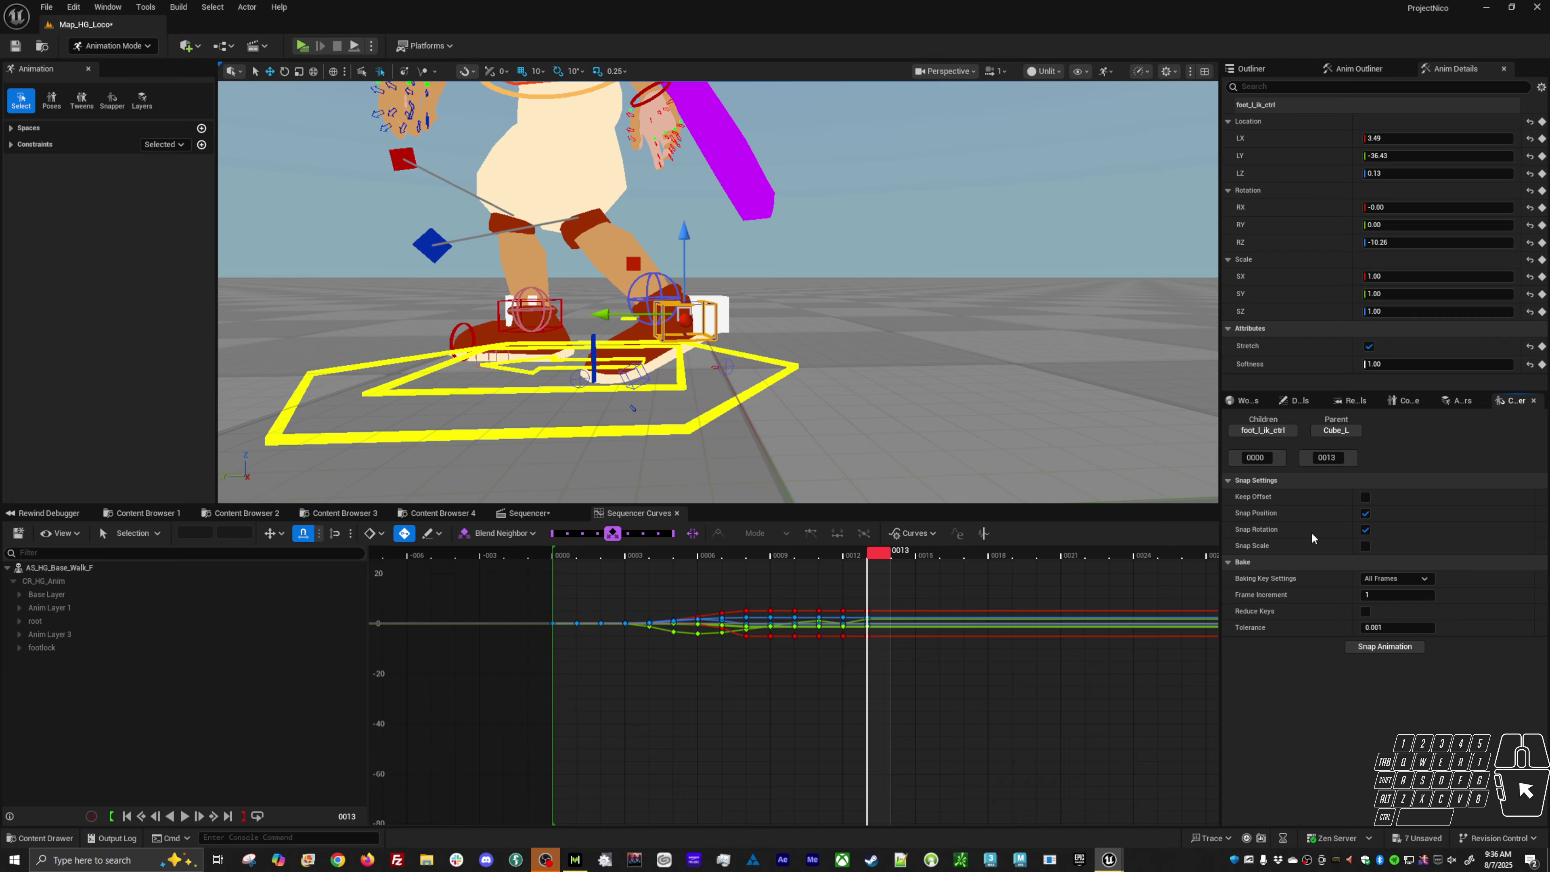
pyautogui.click(1394, 646)
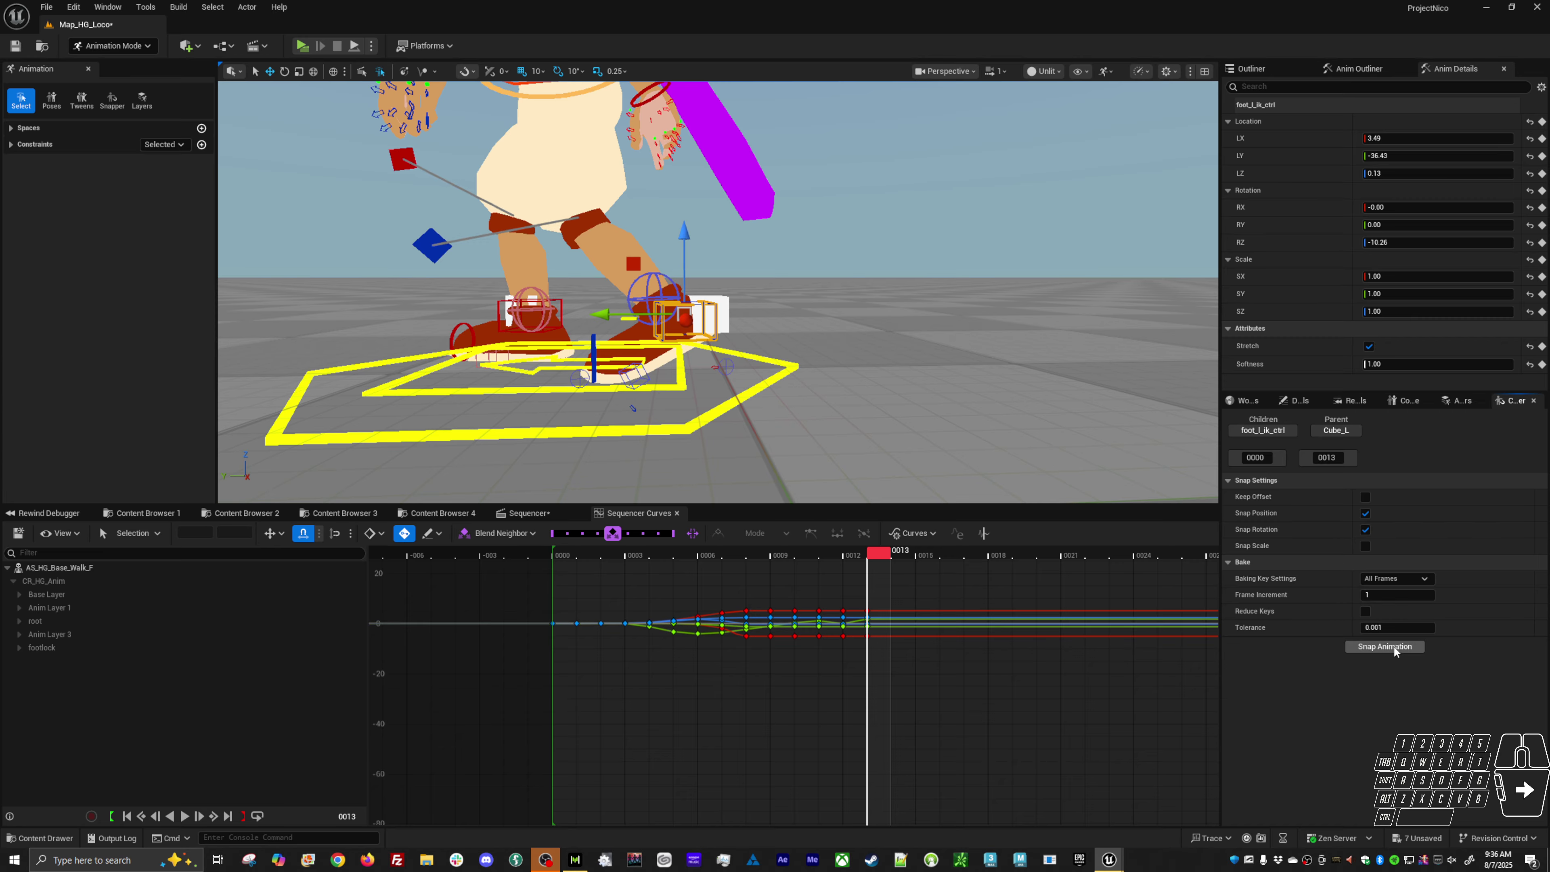
# Step: Try extending the left foot IK control's snap to Cube_L with the end frame set to 14
pyautogui.moveTo(865, 560); pyautogui.dragTo(902, 552)
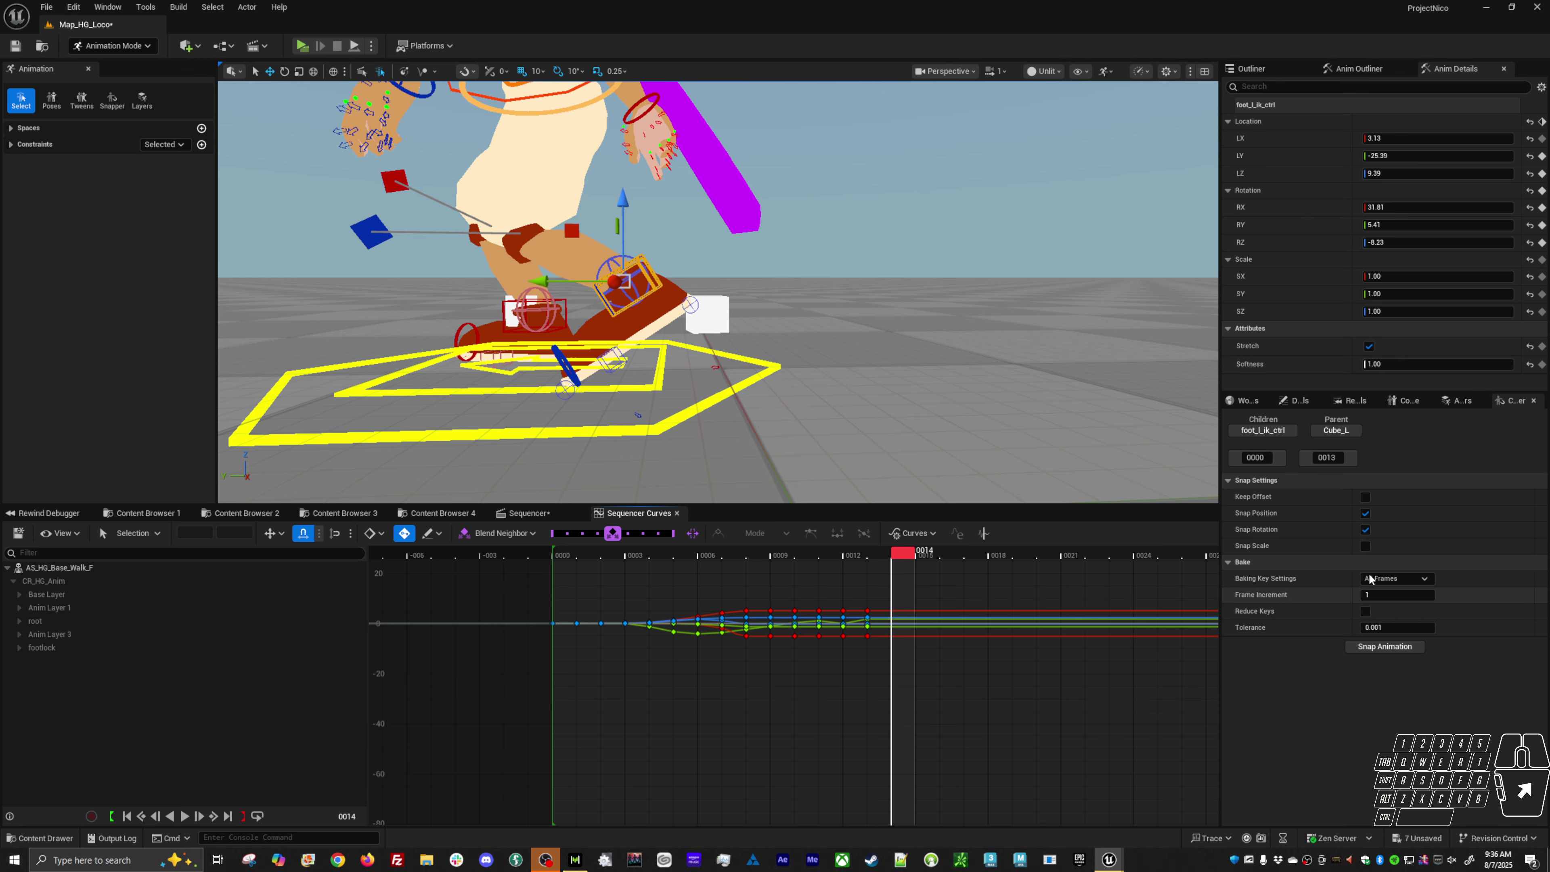
pyautogui.click(1351, 457)
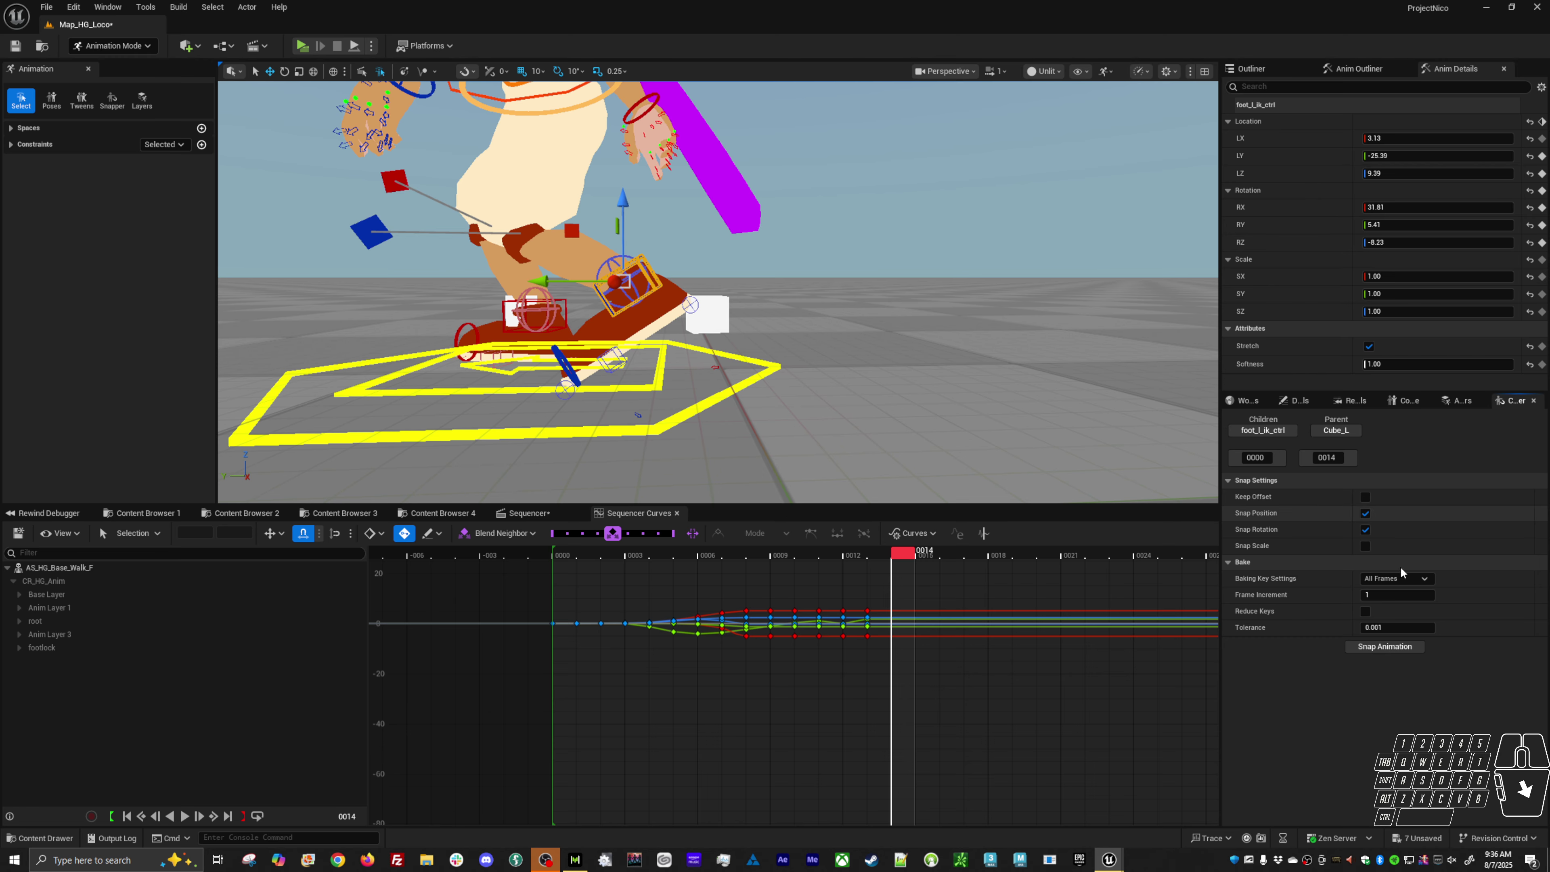
pyautogui.click(1391, 649)
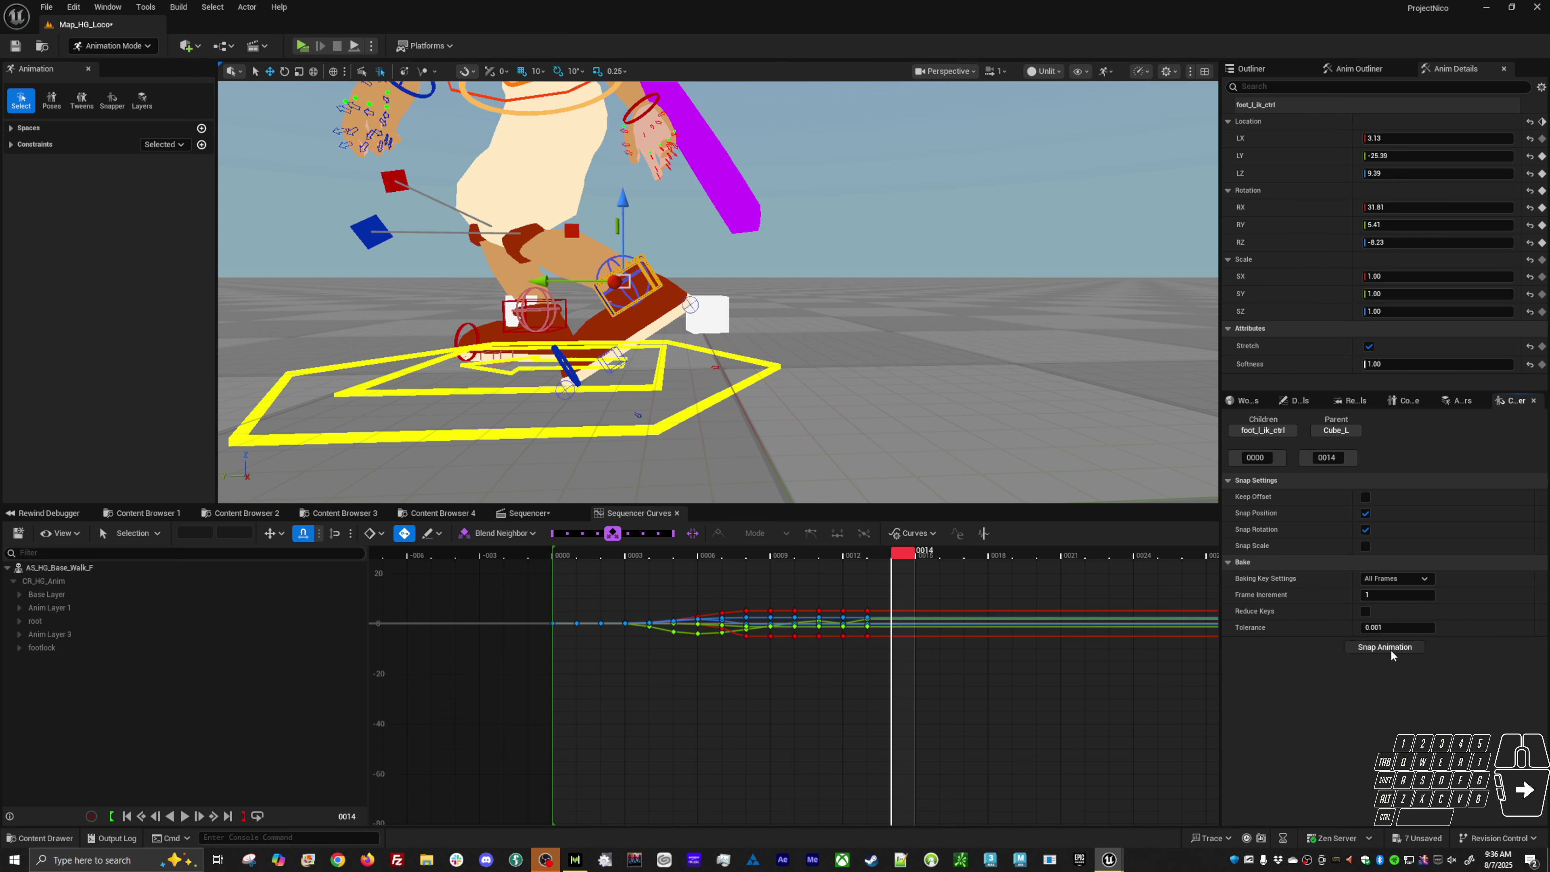
# Step: Delete the left foot IK control's footlock layer keys at frame 14
pyautogui.click(895, 560)
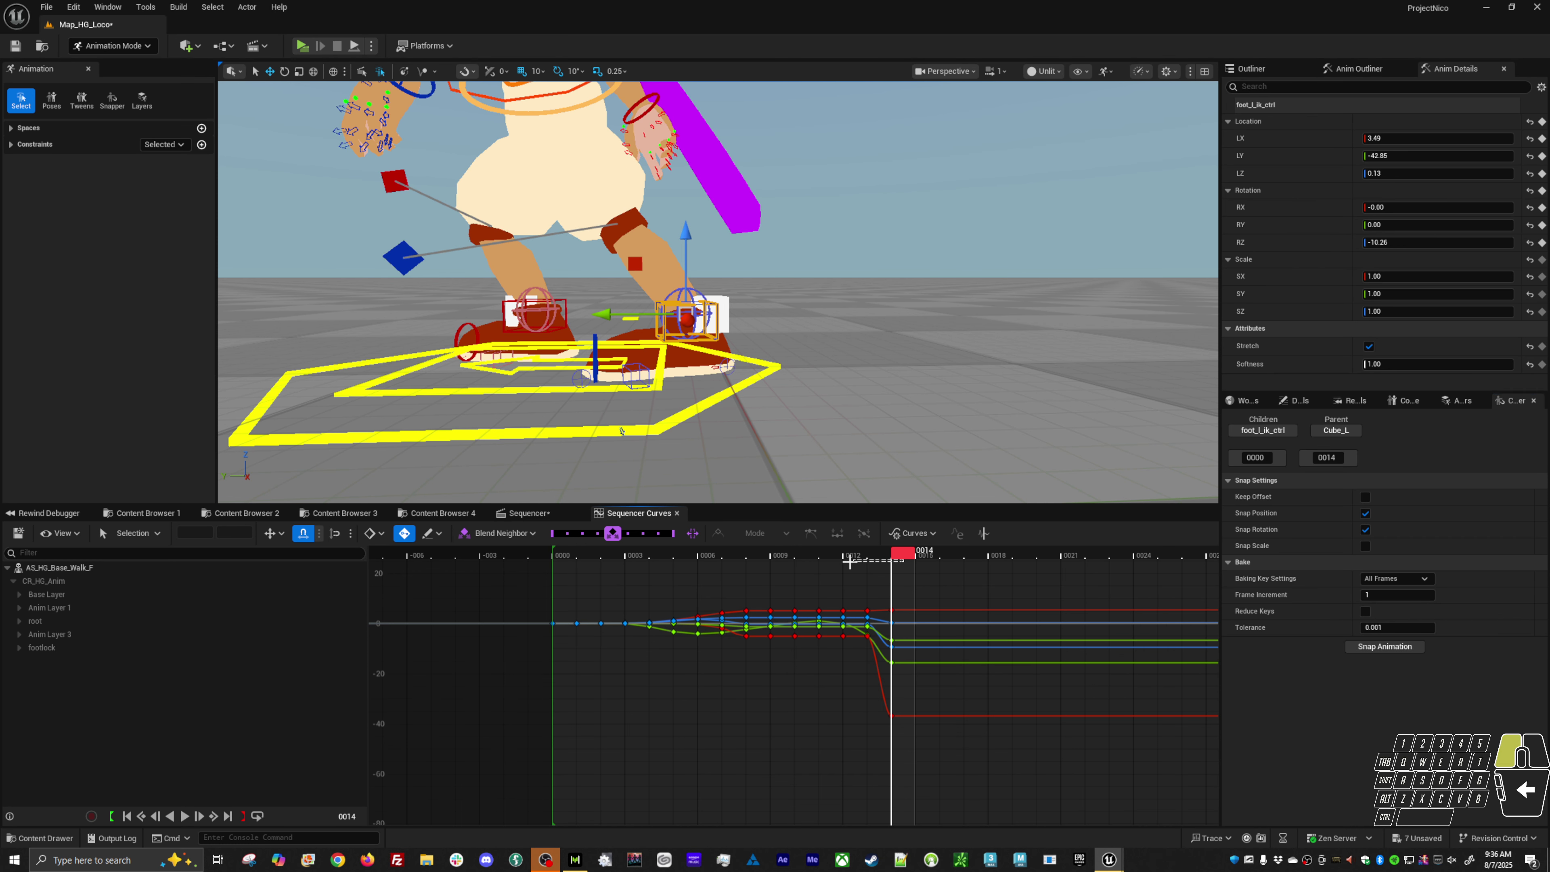
pyautogui.moveTo(842, 562); pyautogui.dragTo(906, 554)
pyautogui.moveTo(885, 753); pyautogui.dragTo(902, 561)
pyautogui.press('Delete')
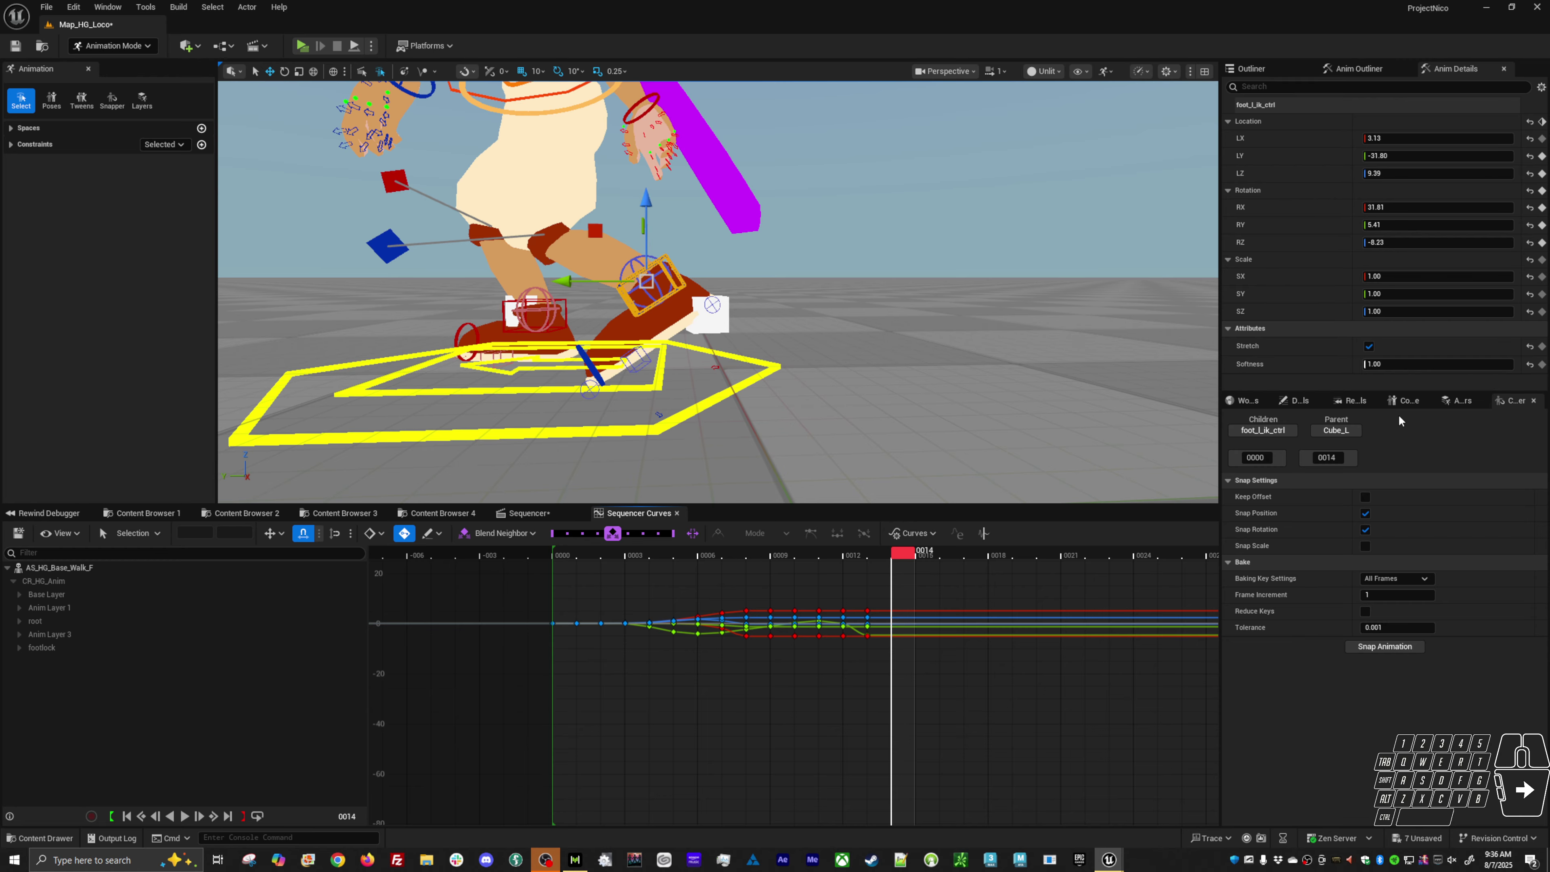
# Step: Rotate the left foot IK control on the base layer at frame 14 to RX 42.76, RY 6.88, RZ -7.05, comparing it with the preceding frames
pyautogui.click(1461, 401)
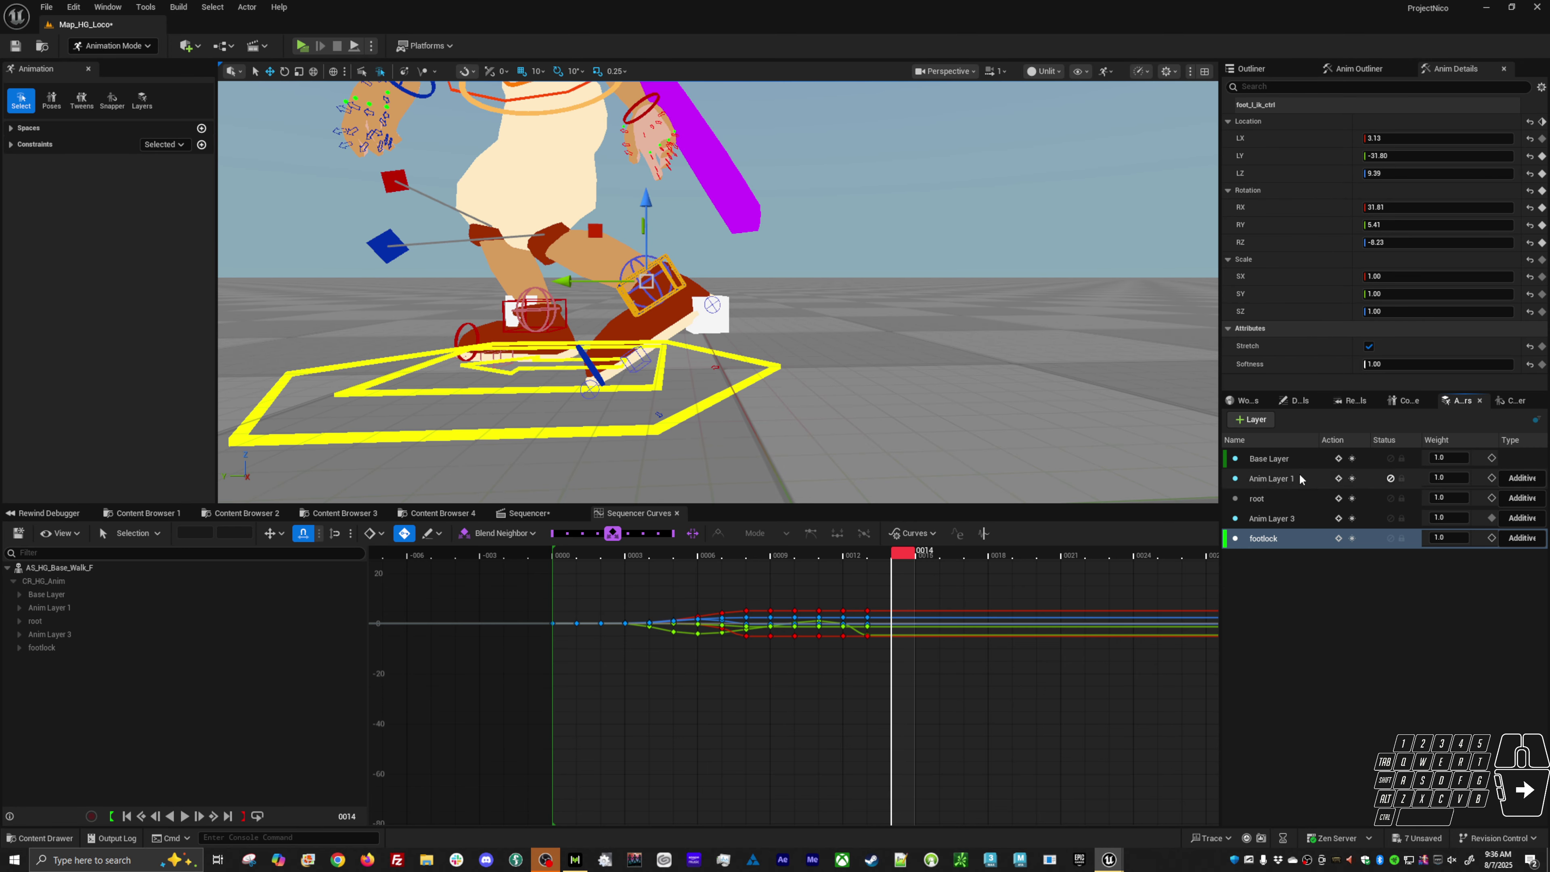
pyautogui.click(1288, 459)
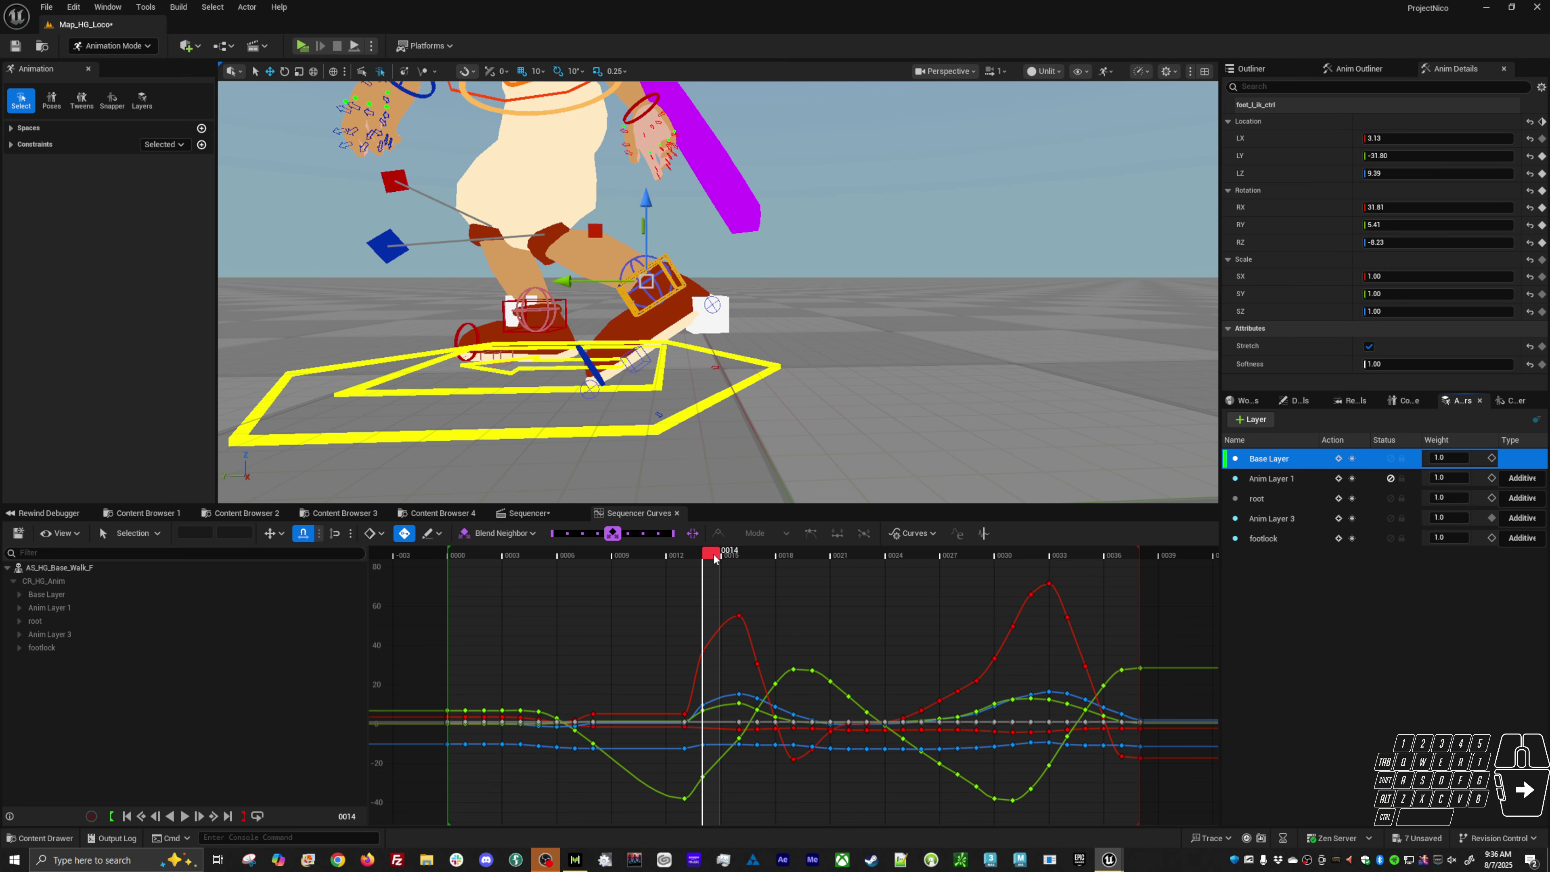
pyautogui.moveTo(715, 558)
pyautogui.mouseDown()
pyautogui.moveTo(678, 564)
pyautogui.moveTo(702, 559)
pyautogui.mouseUp()
pyautogui.keyDown('alt'); pyautogui.moveTo(722, 384); pyautogui.dragTo(722, 357); pyautogui.keyUp('alt')
pyautogui.press('e')
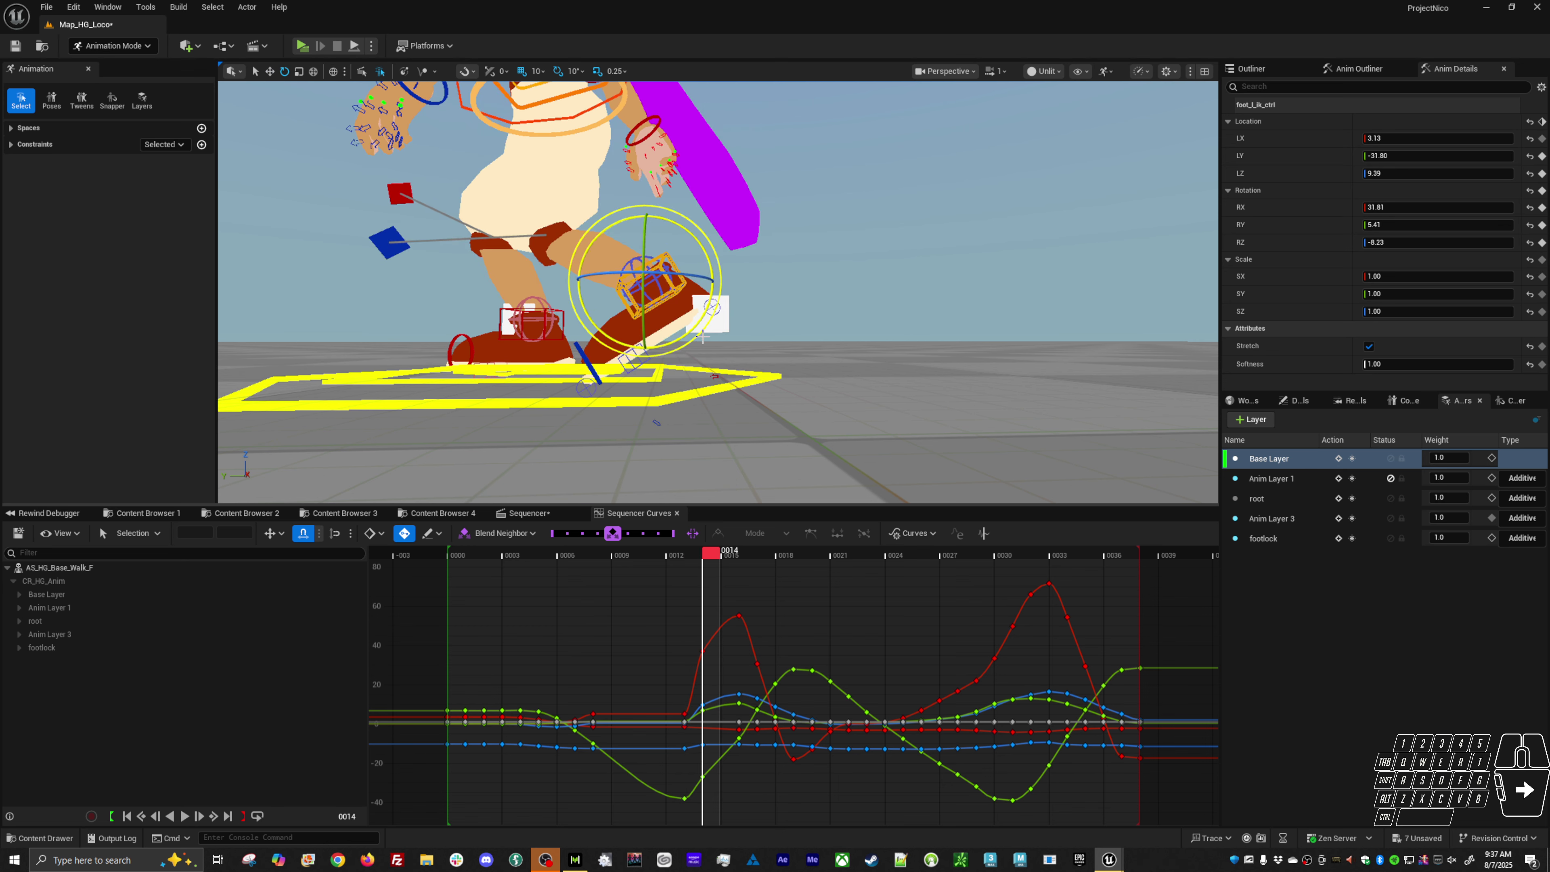
pyautogui.moveTo(716, 337); pyautogui.dragTo(700, 314)
pyautogui.press(',')
pyautogui.press('.')
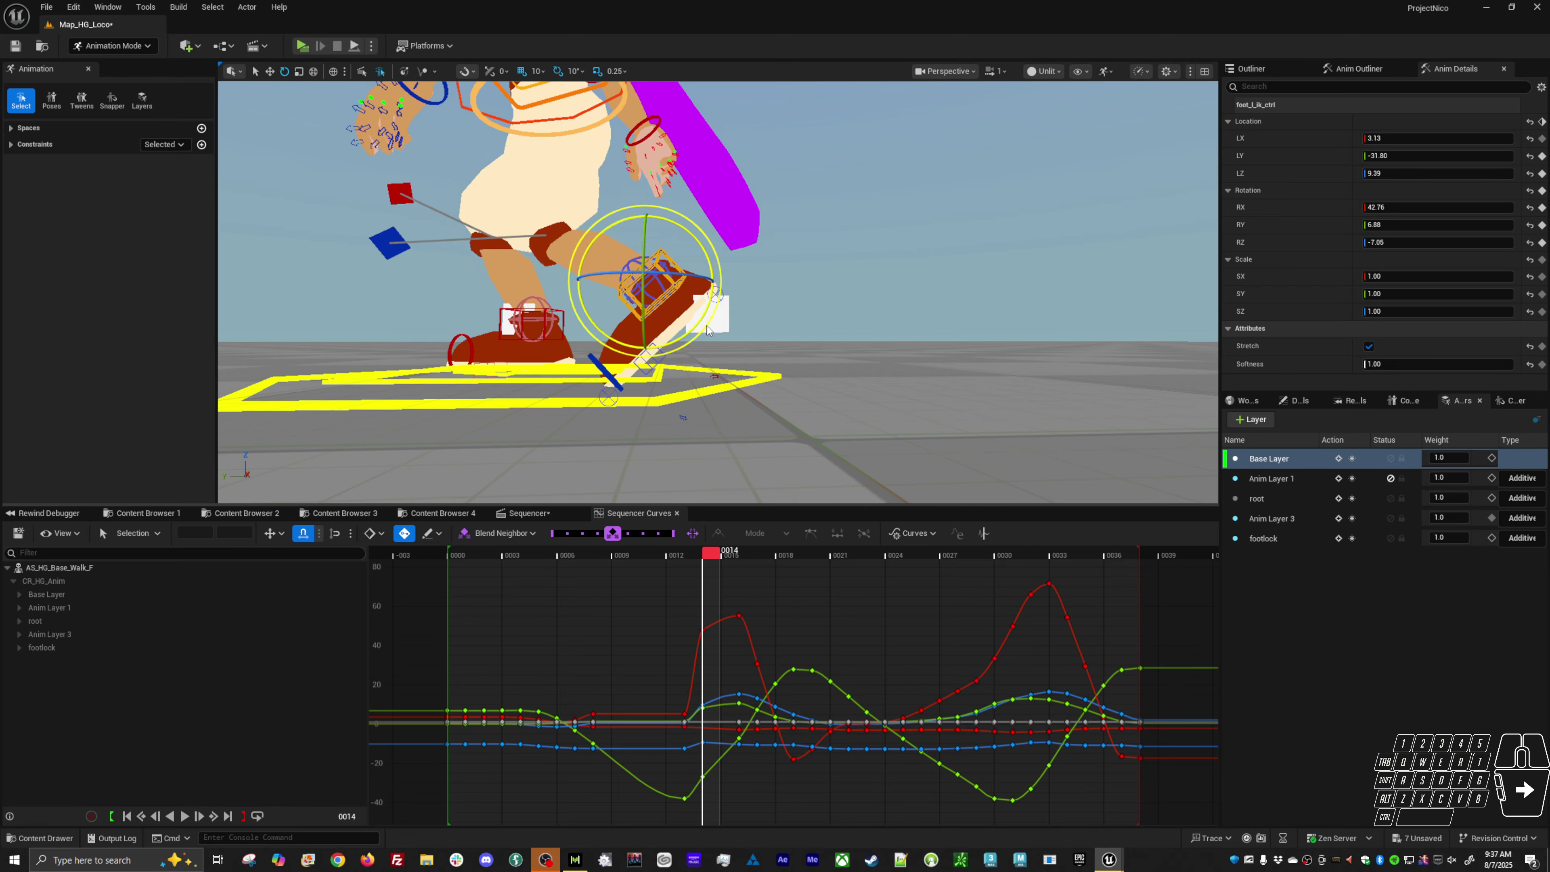
pyautogui.press(',')
pyautogui.press(',')
pyautogui.press('.')
pyautogui.press('.')
pyautogui.press('w')
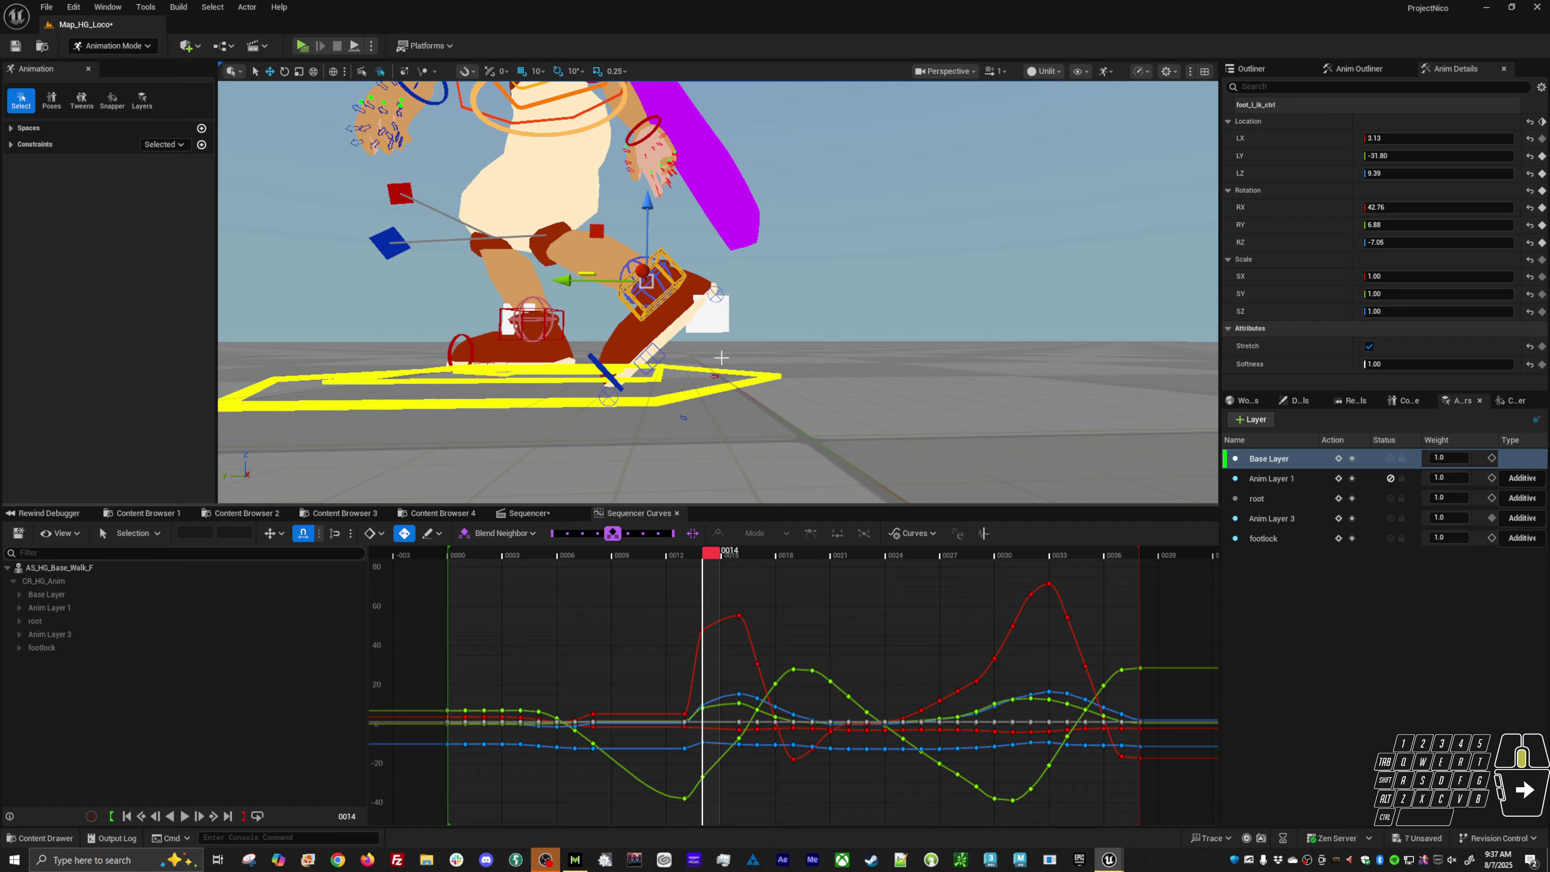
# Step: Raise the left foot IK control at frame 14 to LY -30.26, LZ 11.42 and compare it with the preceding frame
pyautogui.moveTo(599, 236); pyautogui.dragTo(593, 228)
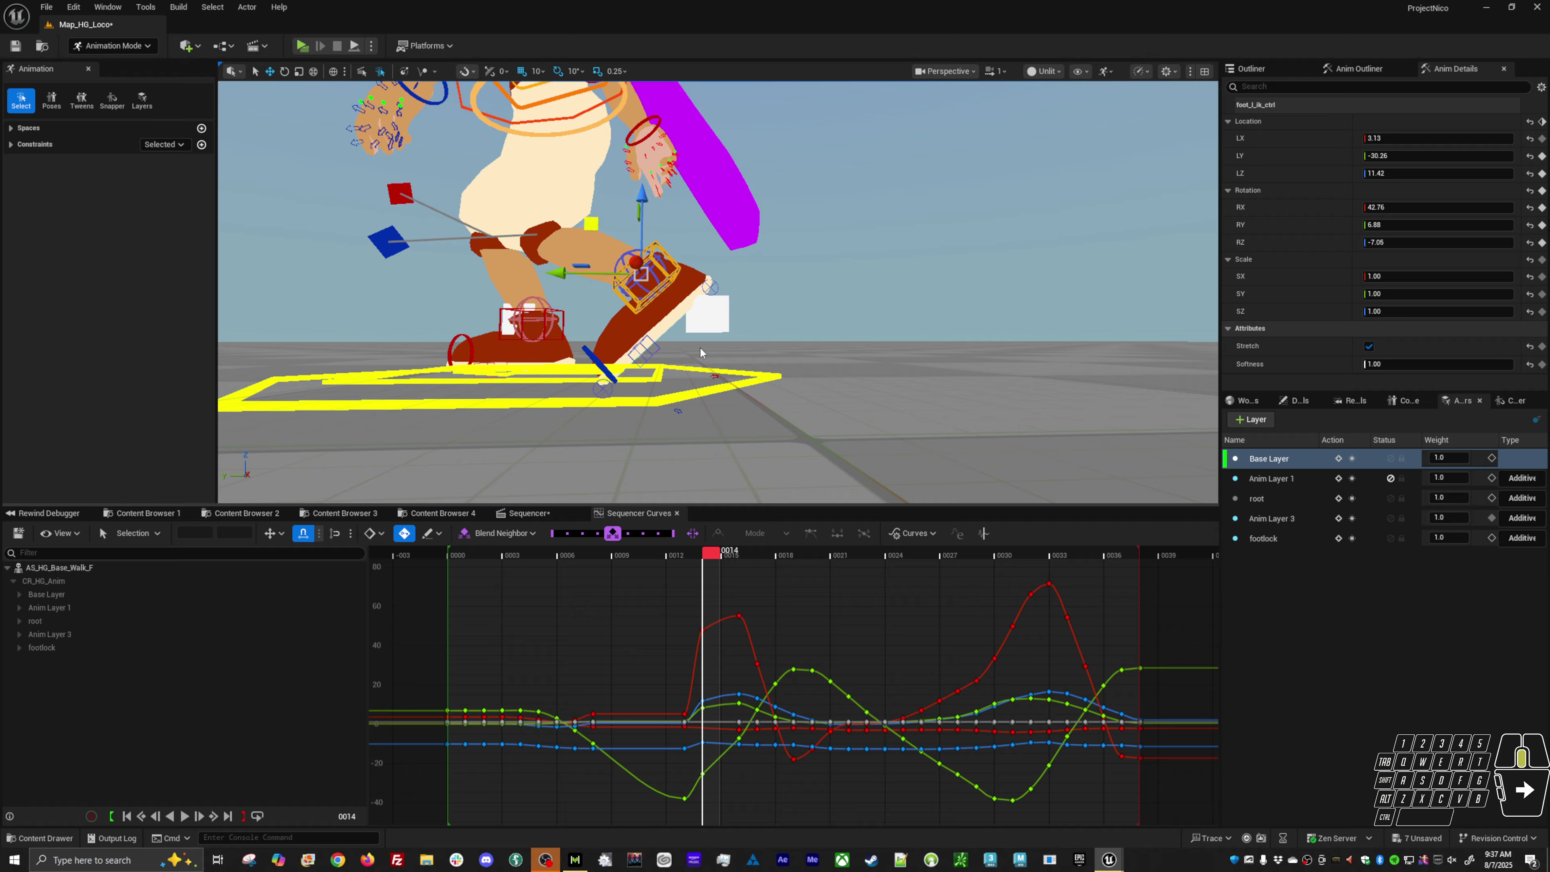
pyautogui.press(',')
pyautogui.press('.')
# Step: Delete the left foot's toe control keys from frames 14 to 16 so the bend eases out by frame 17
pyautogui.click(606, 391)
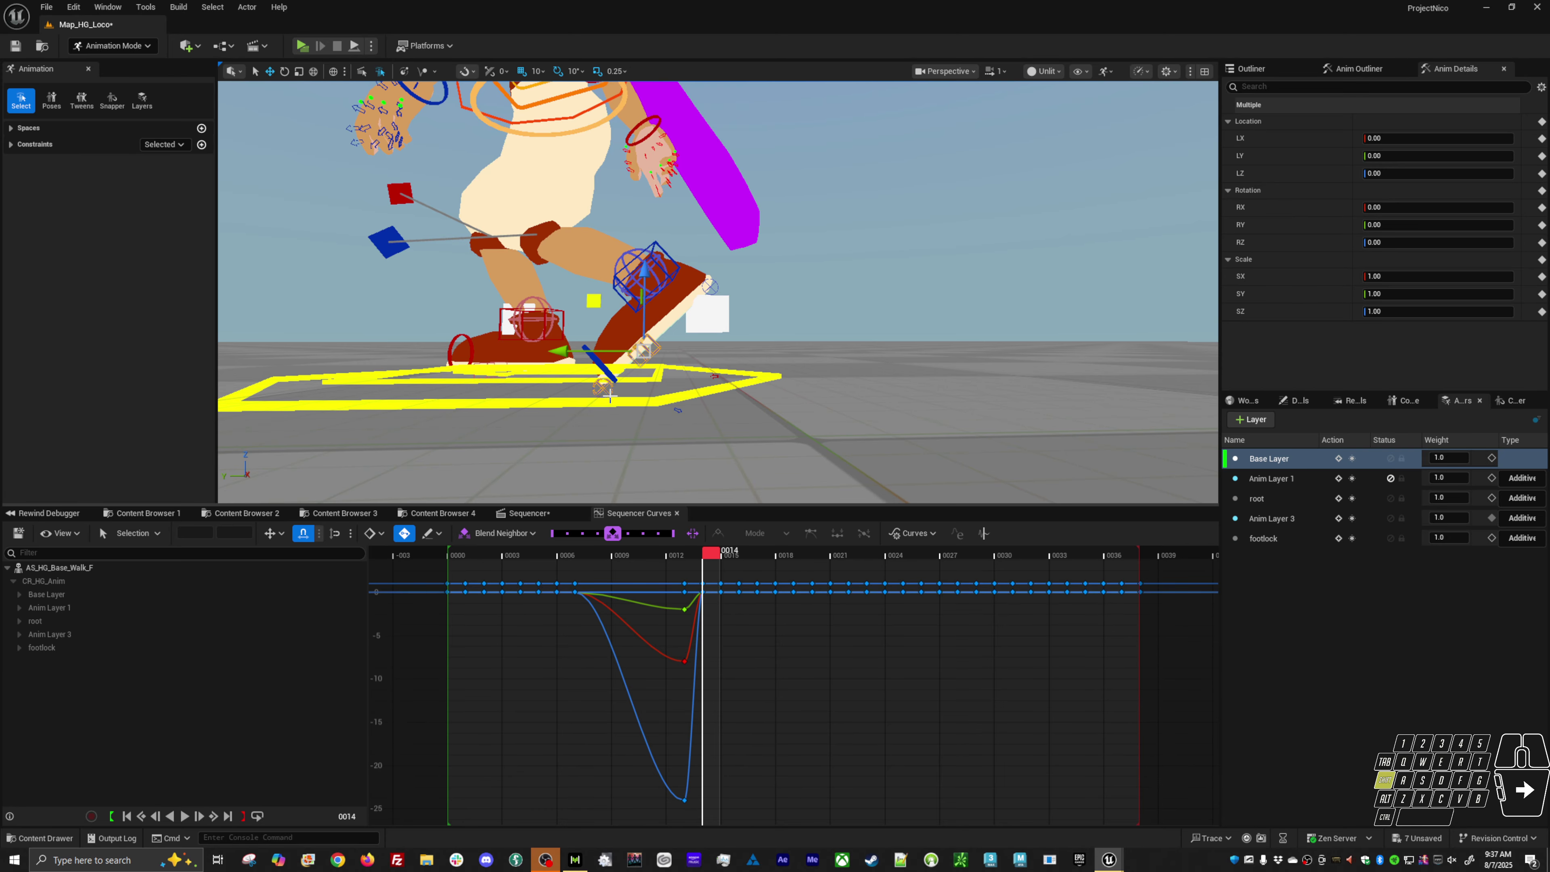
pyautogui.moveTo(711, 553); pyautogui.dragTo(768, 570)
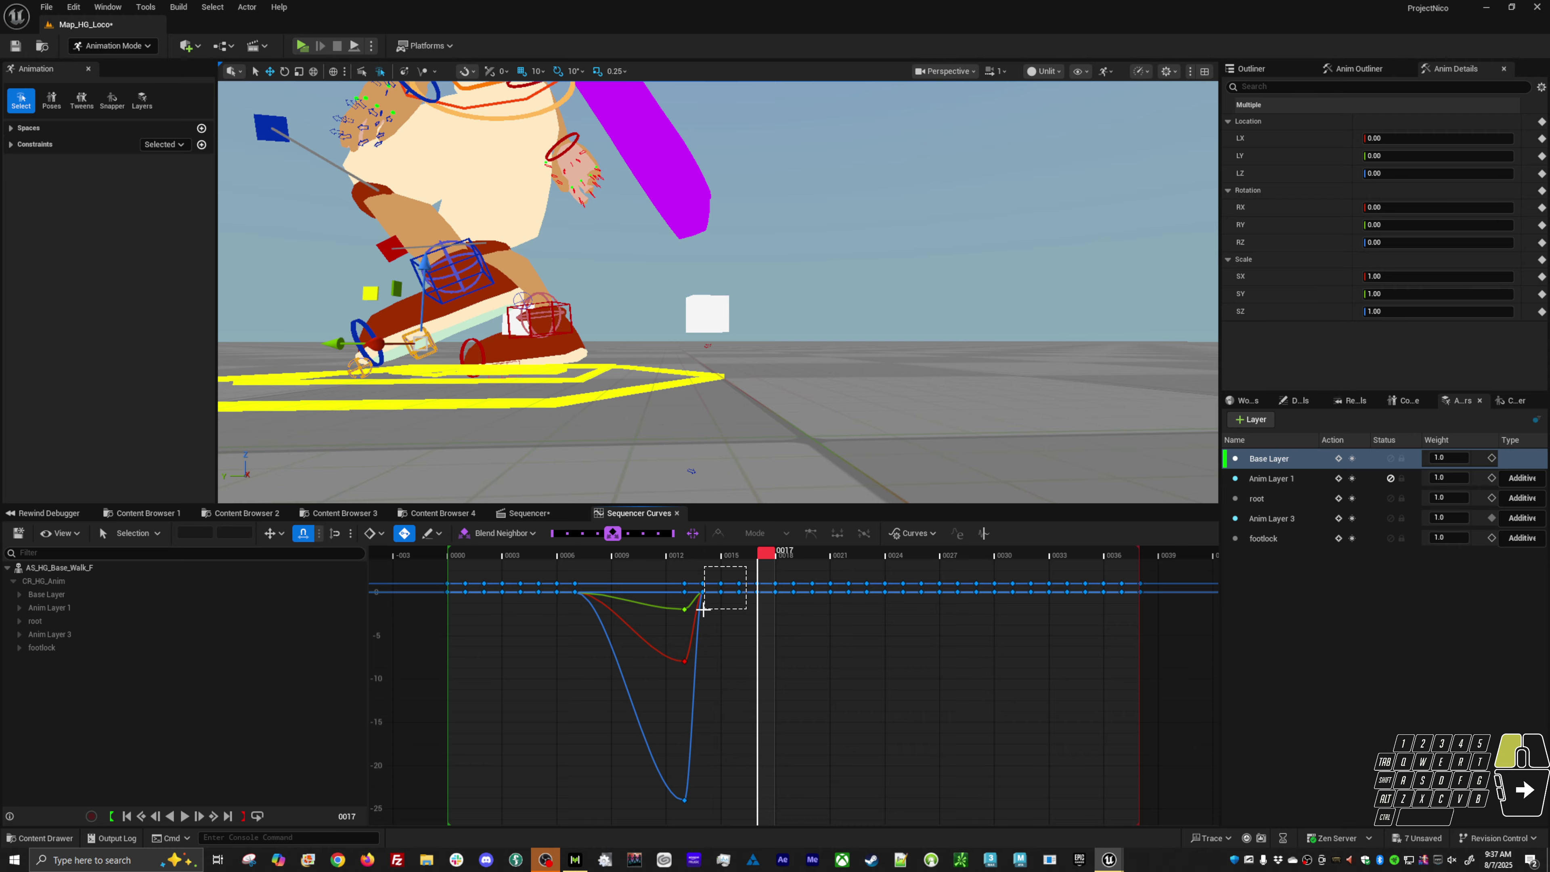
pyautogui.moveTo(704, 609); pyautogui.dragTo(757, 592)
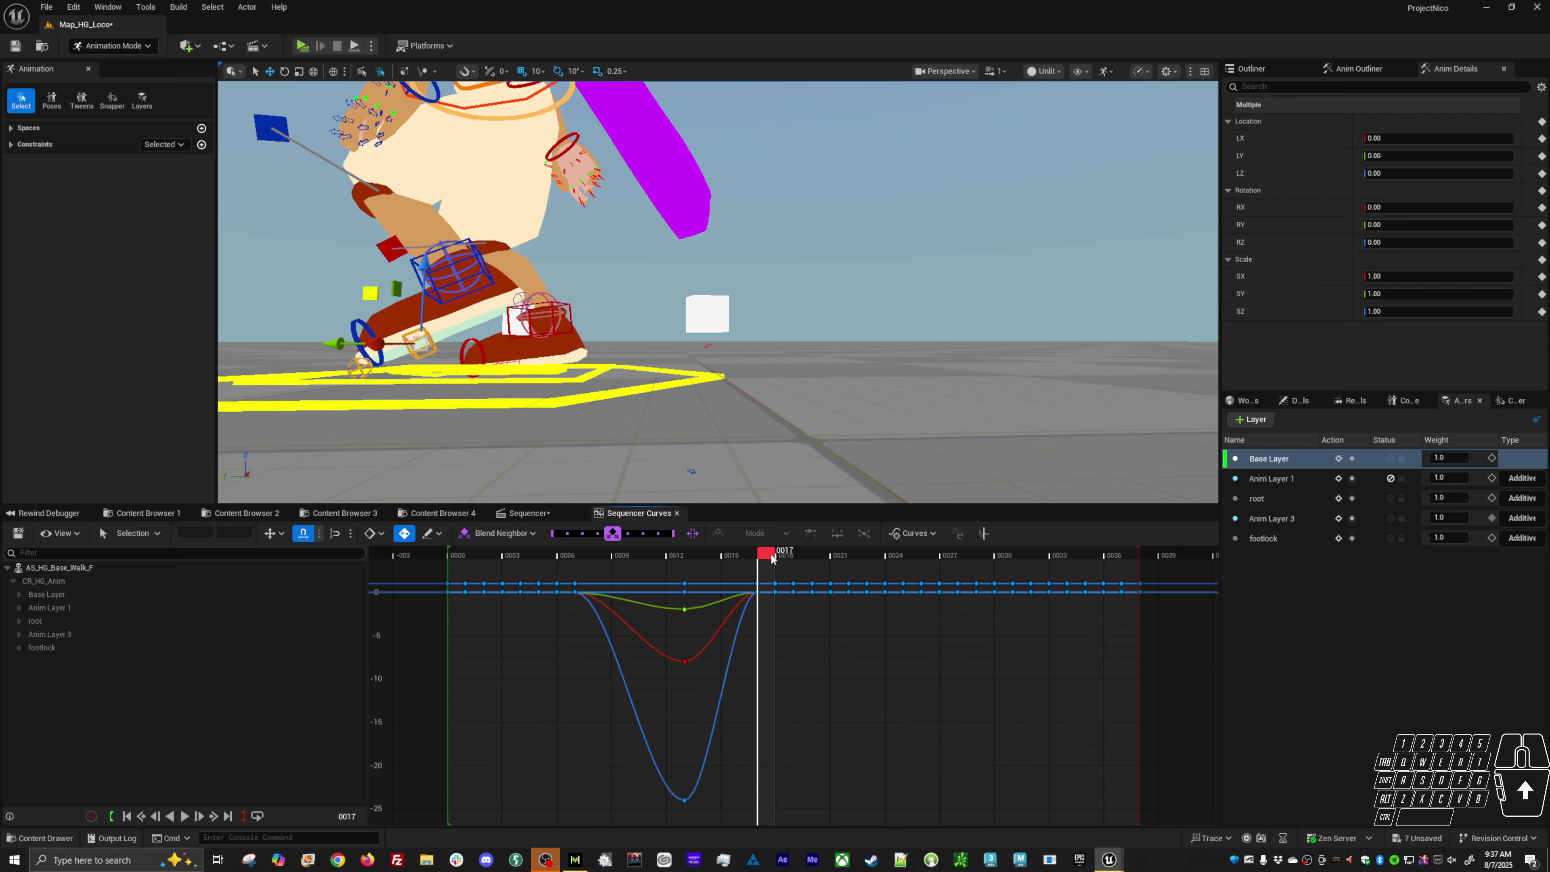
# Step: Rotate the left foot IK control at frame 17 to RX 34.01, RY 7.04, RZ -7.90
pyautogui.click(503, 287)
pyautogui.press('e')
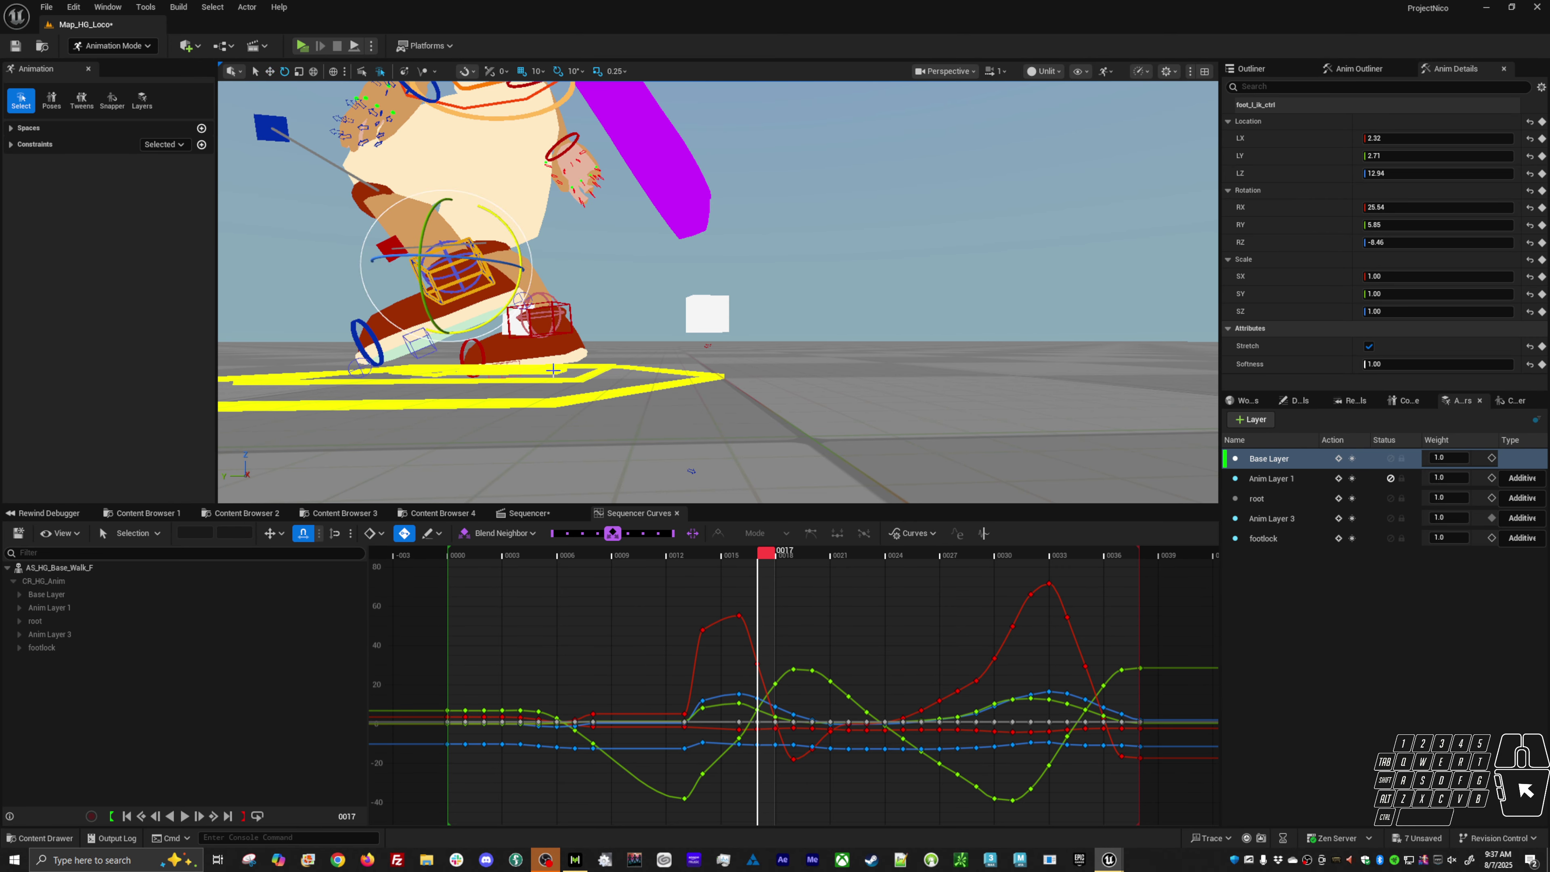
pyautogui.moveTo(500, 313); pyautogui.dragTo(528, 359)
# Step: Rotate the left foot's toe controls at frame 13 to adjust the toe bend during the push-off
pyautogui.moveTo(768, 555); pyautogui.dragTo(694, 570)
pyautogui.click(648, 385)
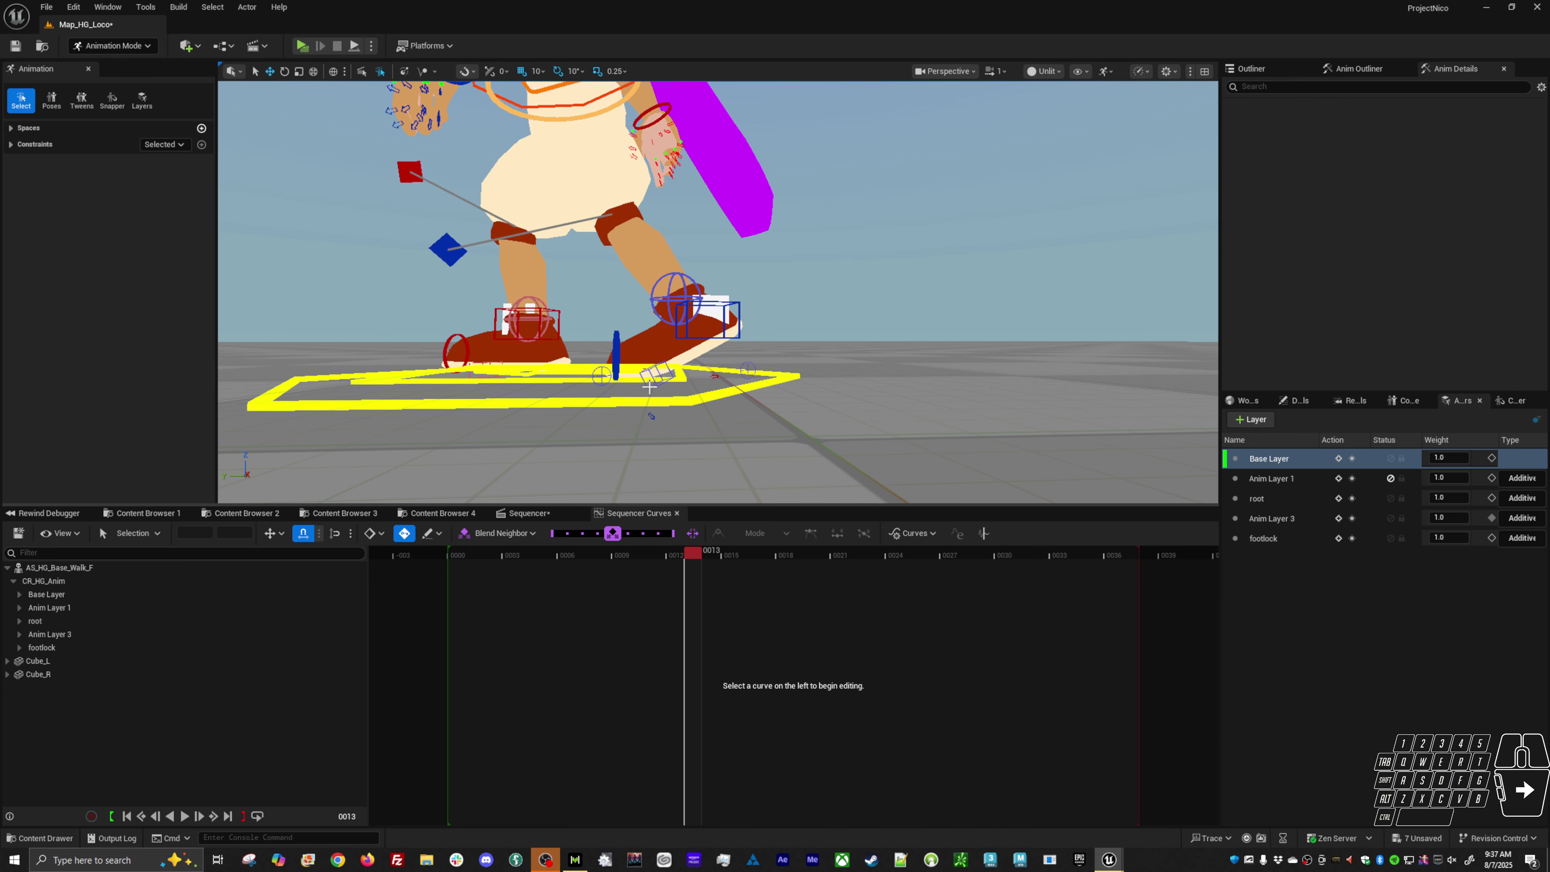
pyautogui.keyDown('alt'); pyautogui.moveTo(649, 386); pyautogui.dragTo(664, 361); pyautogui.keyUp('alt')
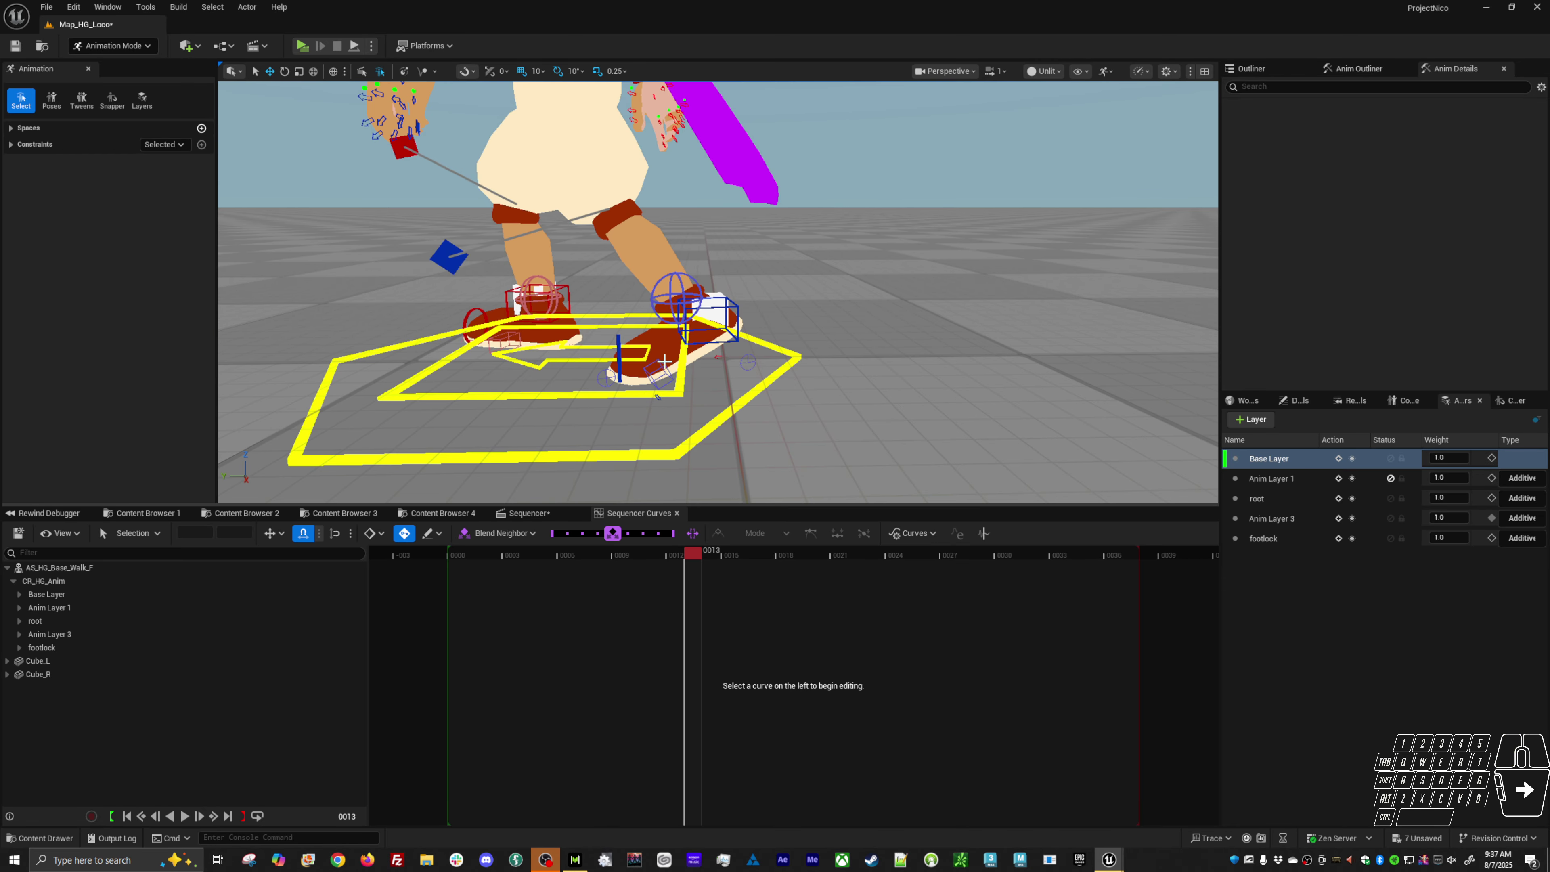
pyautogui.click(660, 368)
pyautogui.keyDown('shift'); pyautogui.click(597, 381); pyautogui.keyUp('shift')
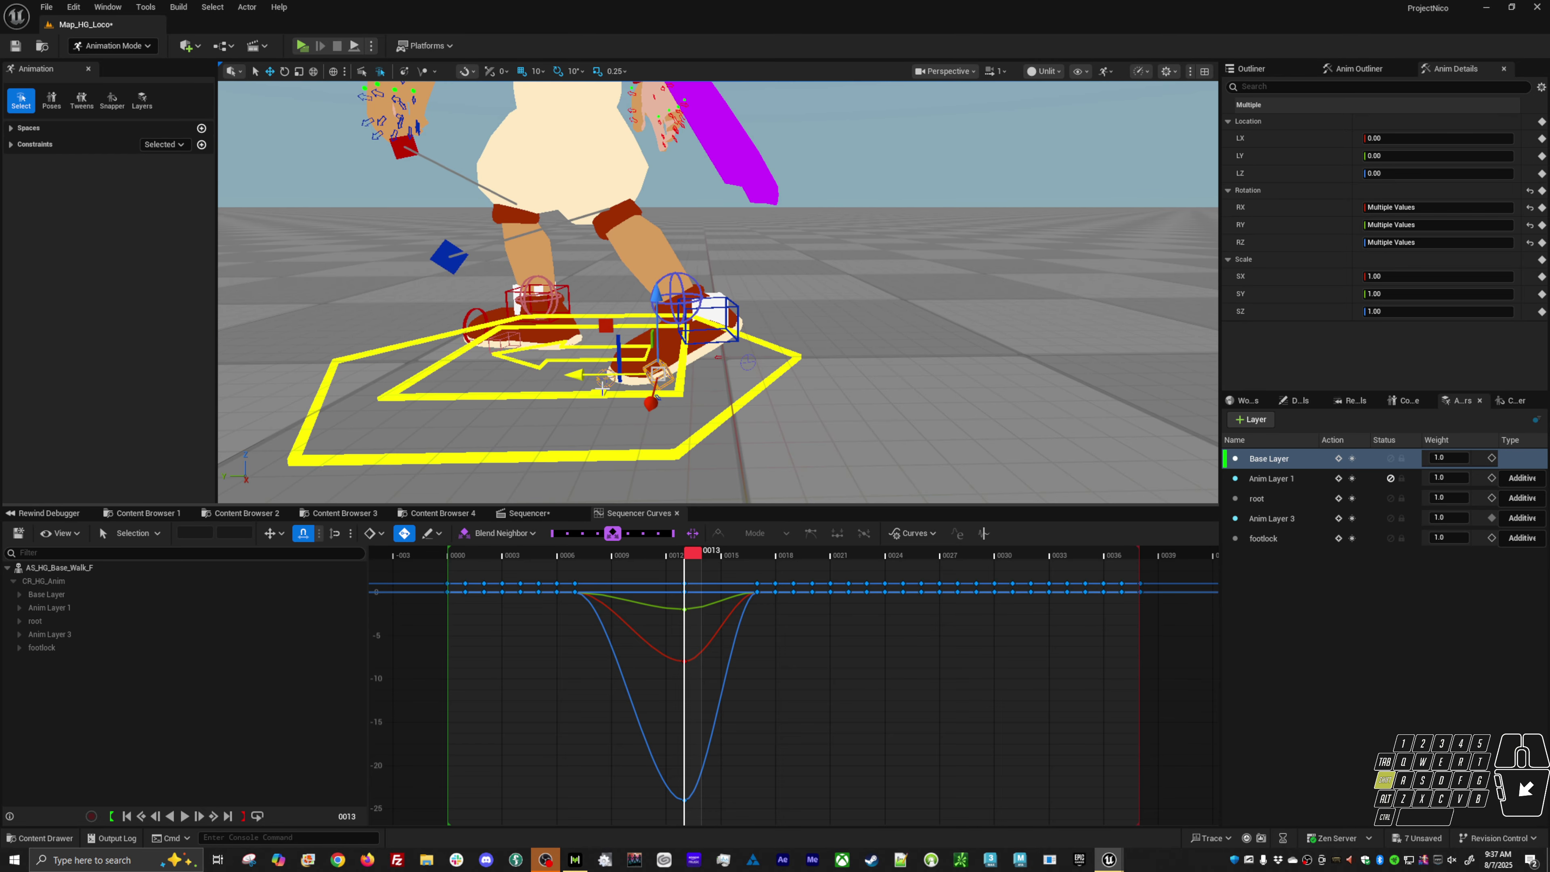
pyautogui.moveTo(692, 568)
pyautogui.mouseDown()
pyautogui.moveTo(651, 569)
pyautogui.moveTo(686, 568)
pyautogui.mouseUp()
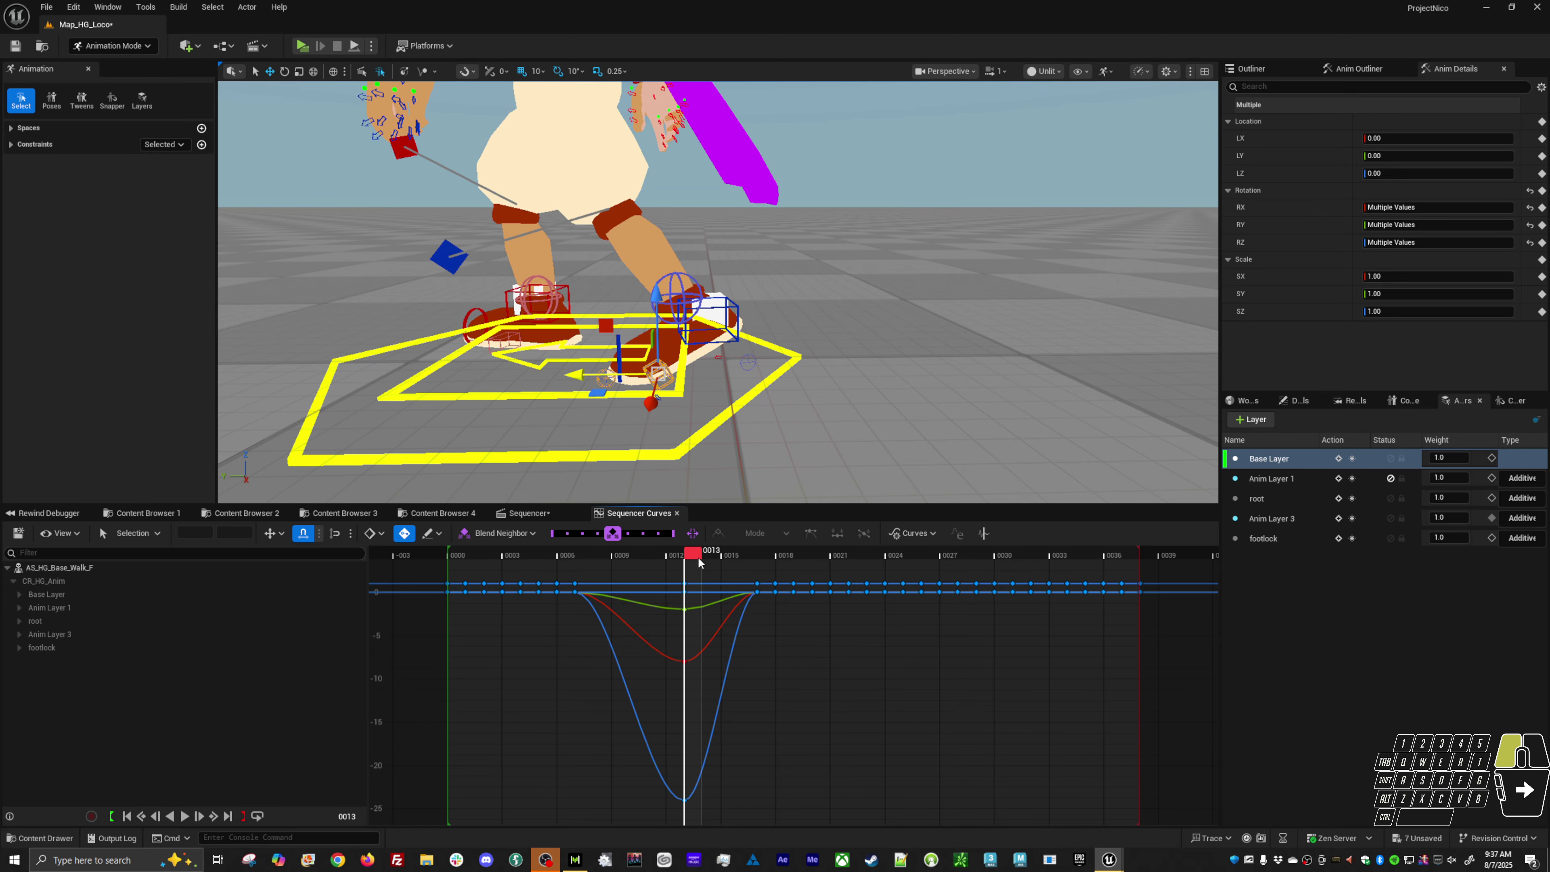
pyautogui.keyDown('alt'); pyautogui.moveTo(655, 385); pyautogui.dragTo(657, 415); pyautogui.keyUp('alt')
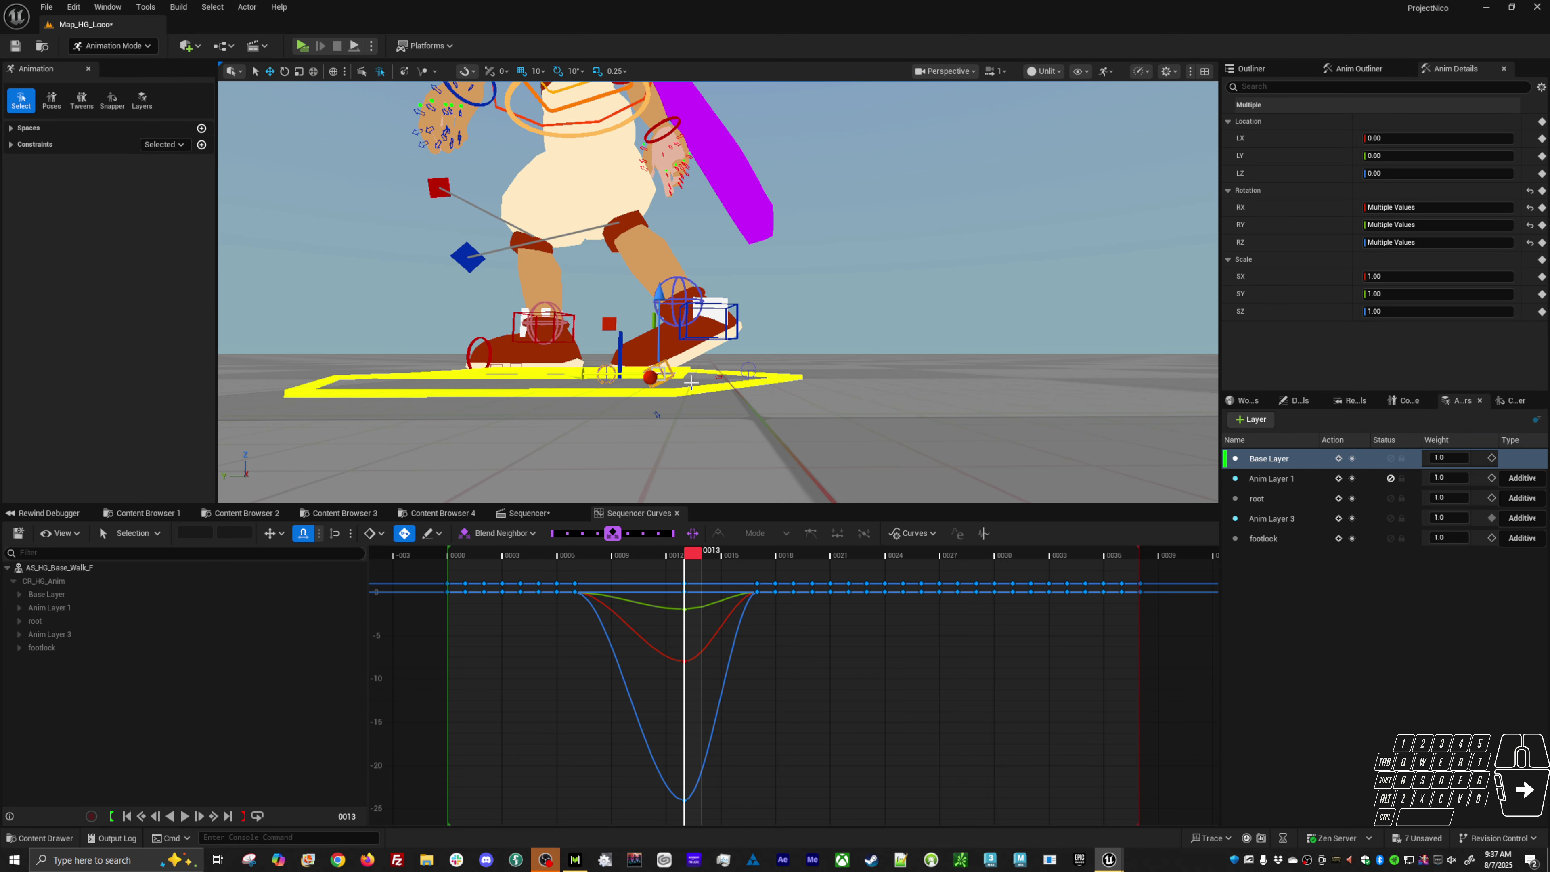
pyautogui.press('e')
pyautogui.moveTo(692, 324); pyautogui.dragTo(688, 318)
# Step: Try a different rotation of the left foot's toe controls at frame 14
pyautogui.moveTo(694, 556); pyautogui.dragTo(716, 559)
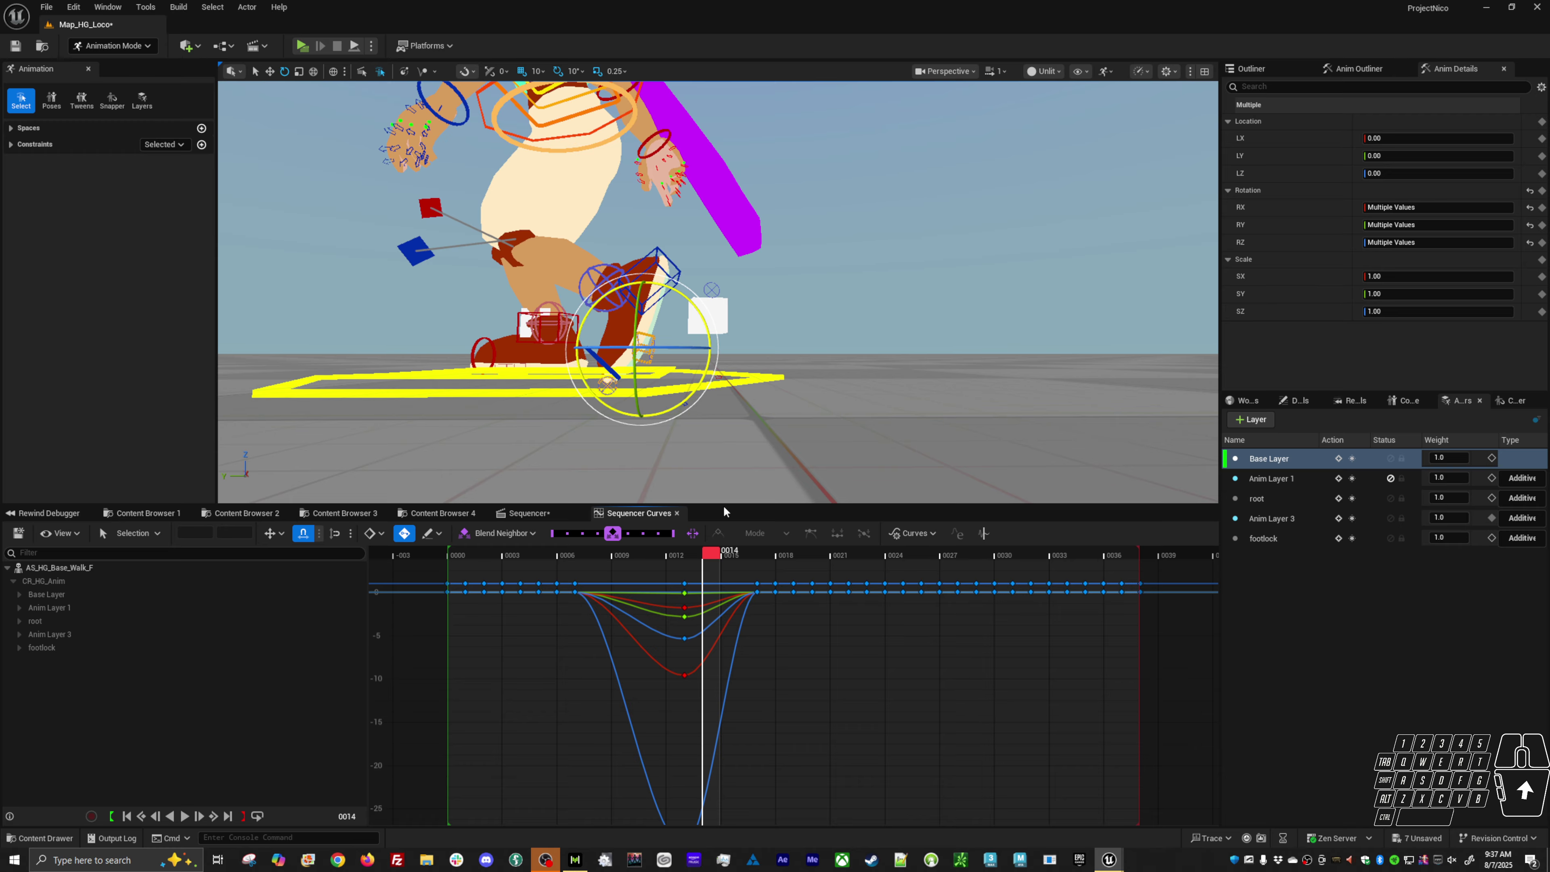
pyautogui.moveTo(769, 392); pyautogui.dragTo(767, 425, button='middle')
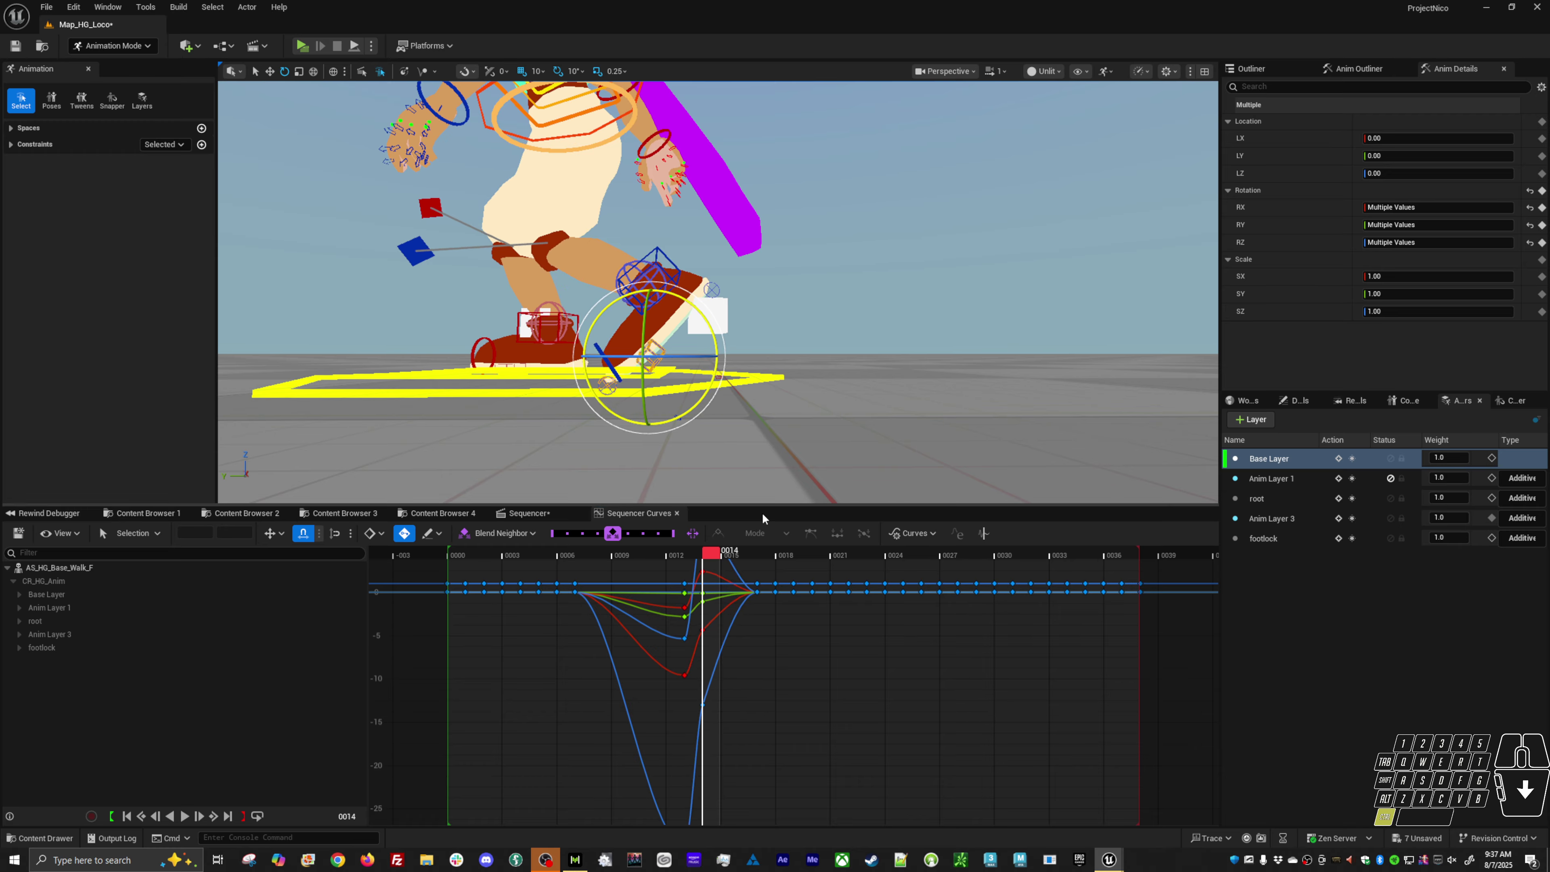
pyautogui.hotkey('ctrl', 'z')
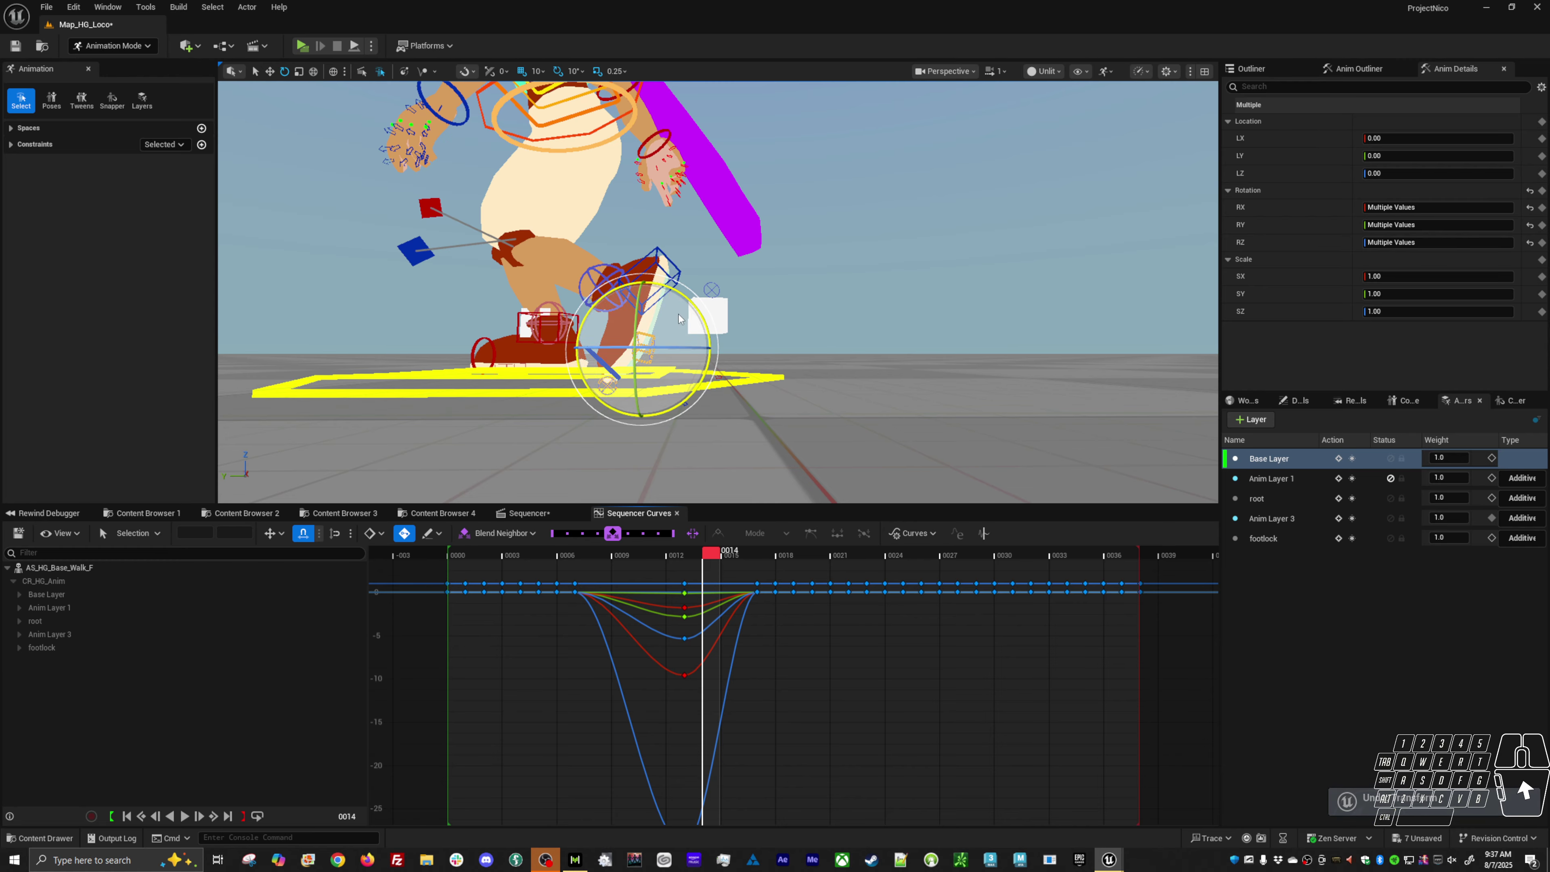
# Step: Re-pose the left foot IK control at frame 14 to LY -42.66, LZ 6.85, RX 17.74, RY 3.24, RZ -9.29, checking neighbouring frames
pyautogui.click(710, 345)
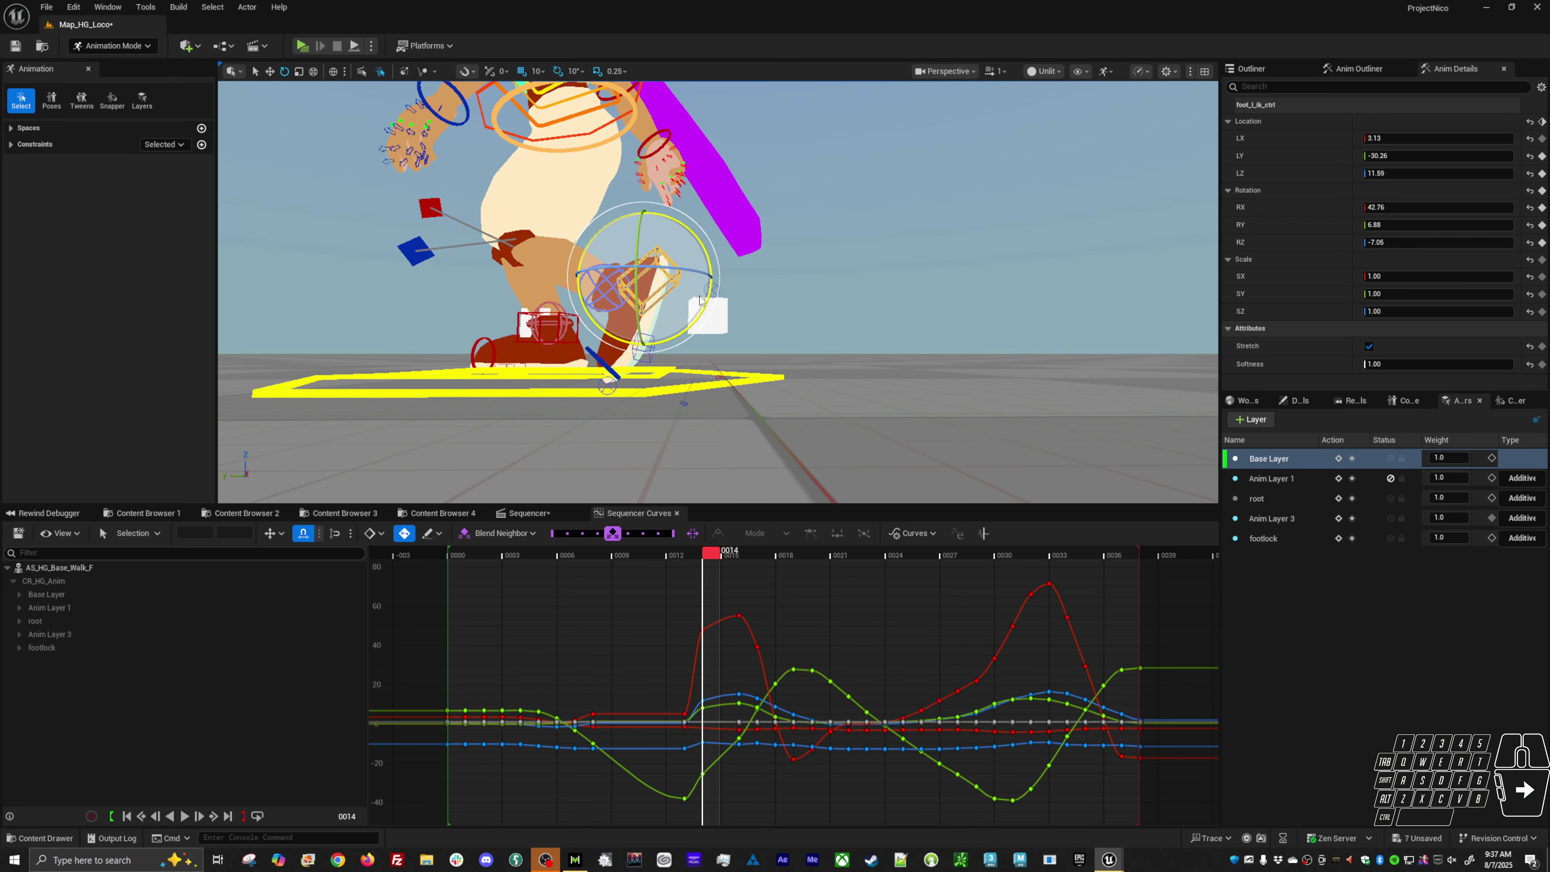
pyautogui.moveTo(708, 332); pyautogui.dragTo(702, 308)
pyautogui.hotkey('ctrl', 'z')
pyautogui.hotkey('ctrl', 'z')
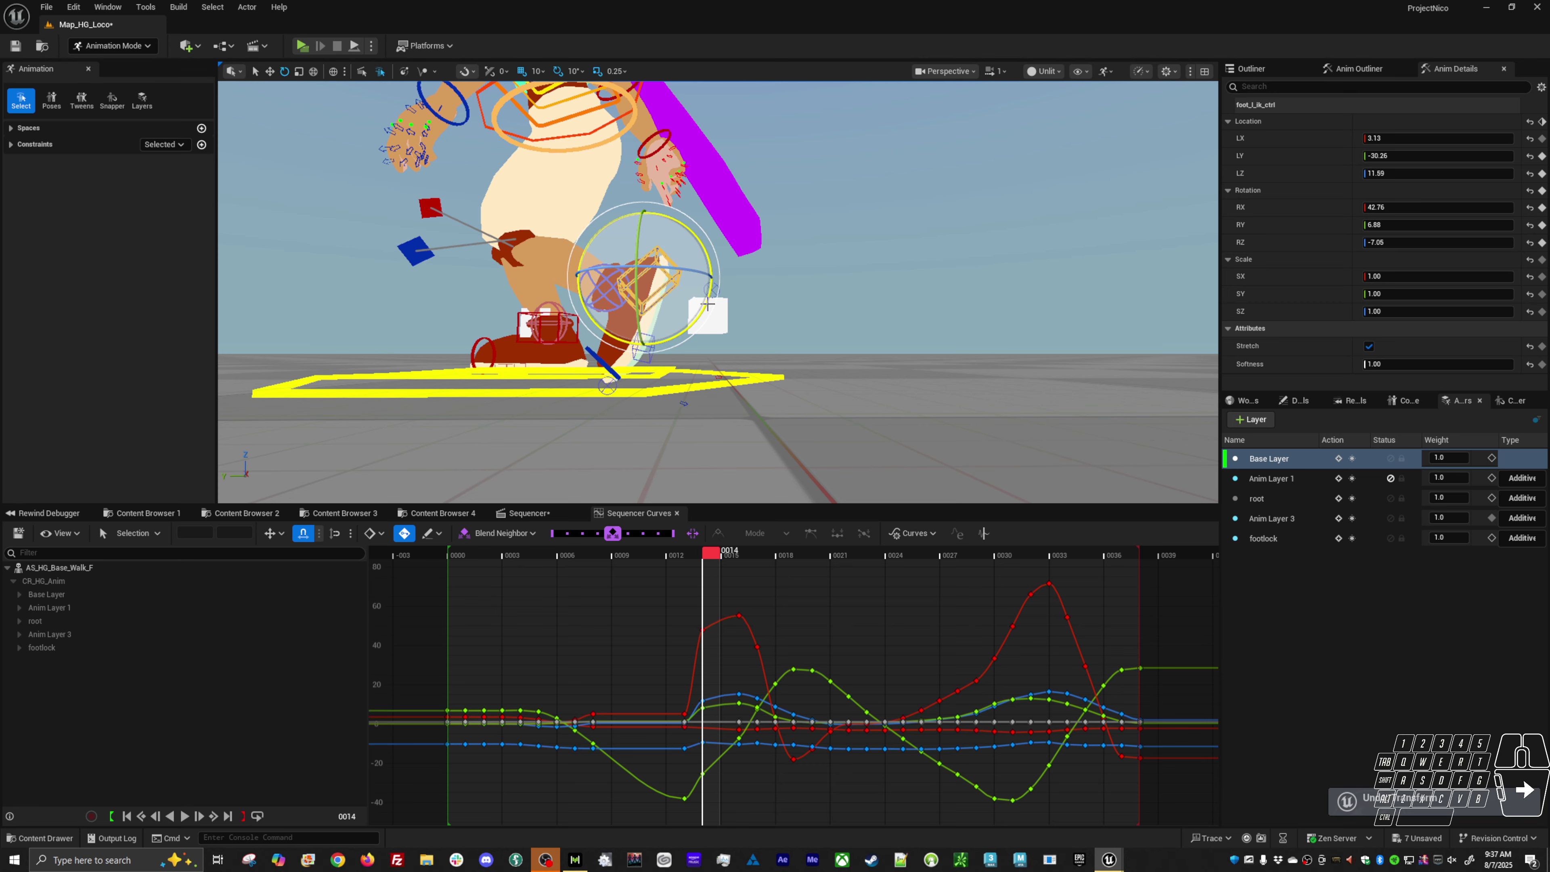
pyautogui.press('w')
pyautogui.moveTo(597, 229); pyautogui.dragTo(638, 249)
pyautogui.press('Right')
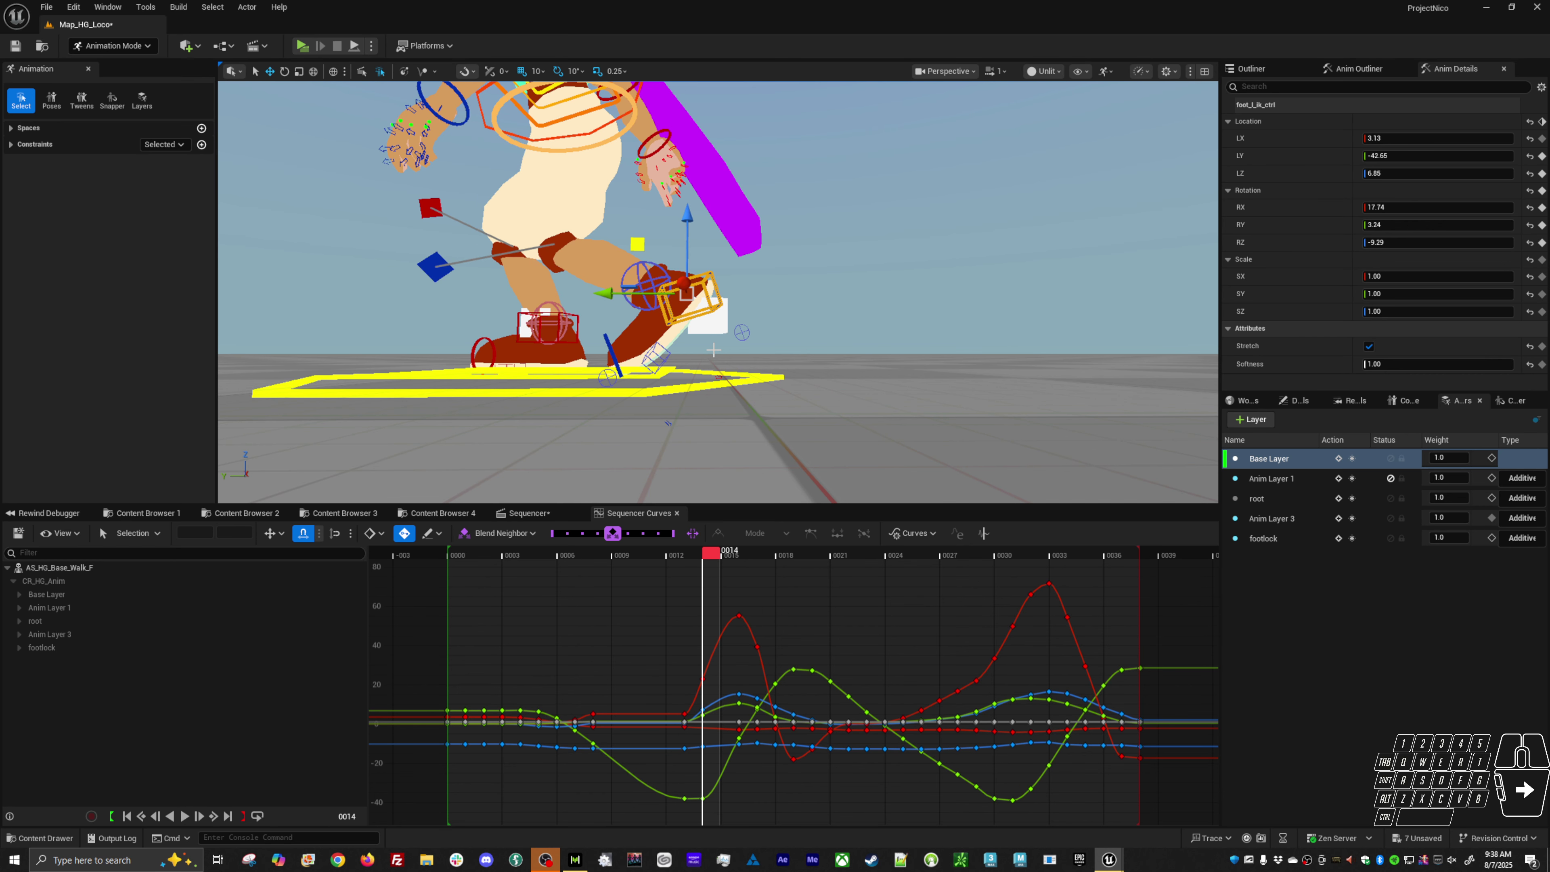
pyautogui.press('Left')
pyautogui.press('Right')
pyautogui.press('Right')
pyautogui.press('Right')
pyautogui.press('Down')
pyautogui.moveTo(711, 559); pyautogui.dragTo(765, 562)
# Step: Play back the walk start and examine the foot contacts from the back and both sides
pyautogui.keyDown('alt'); pyautogui.moveTo(721, 476); pyautogui.dragTo(658, 436, button='right'); pyautogui.keyUp('alt')
pyautogui.keyDown('alt'); pyautogui.moveTo(657, 436); pyautogui.dragTo(707, 368, button='middle'); pyautogui.keyUp('alt')
pyautogui.press('space')
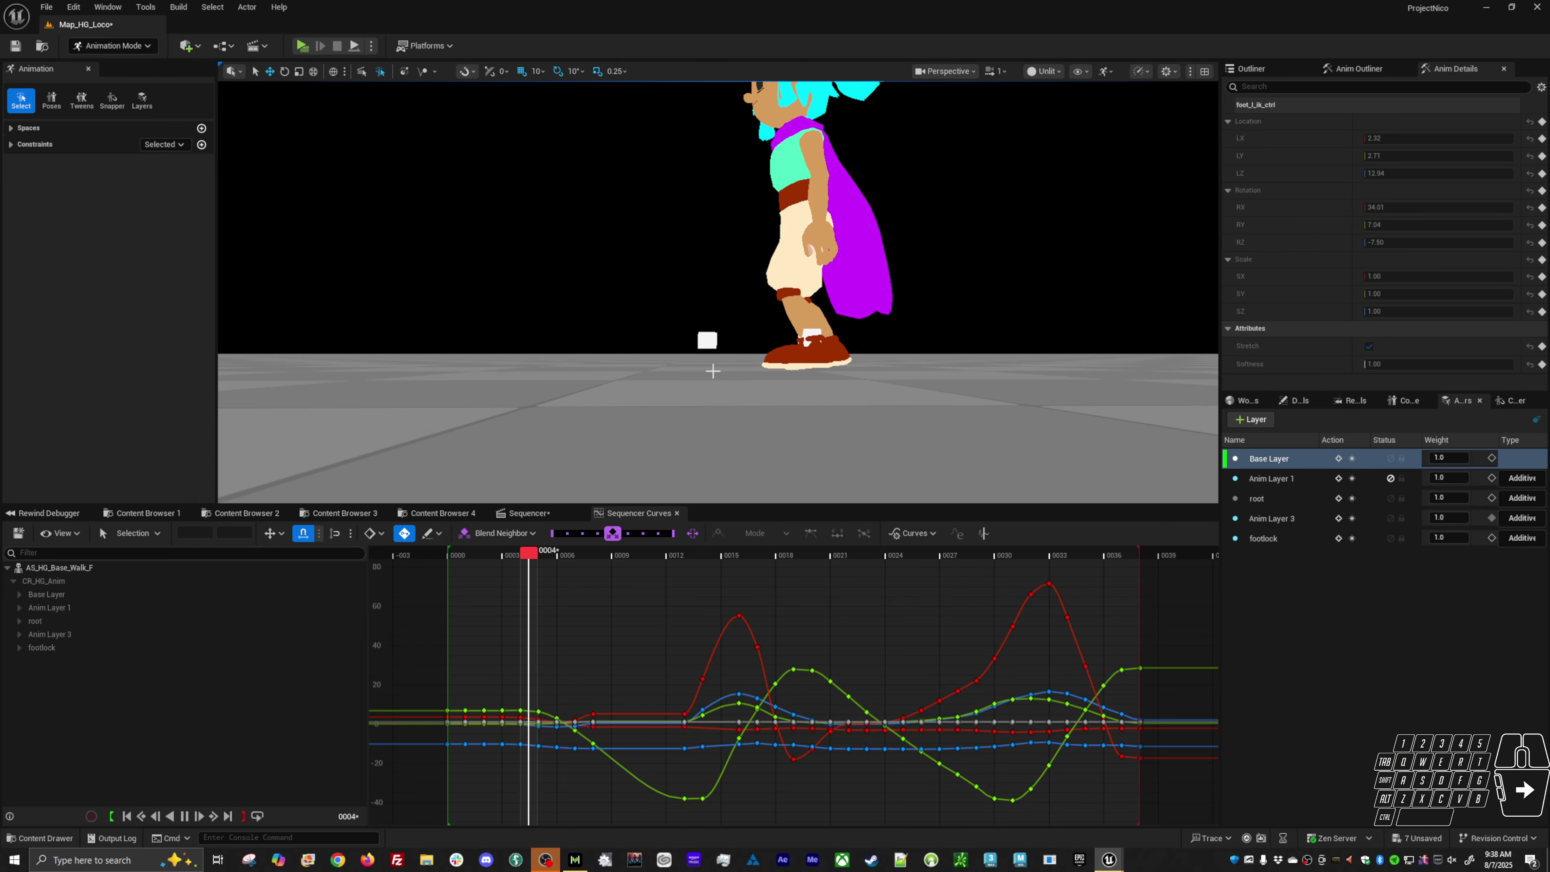
pyautogui.keyDown('alt'); pyautogui.moveTo(712, 371); pyautogui.dragTo(677, 323); pyautogui.keyUp('alt')
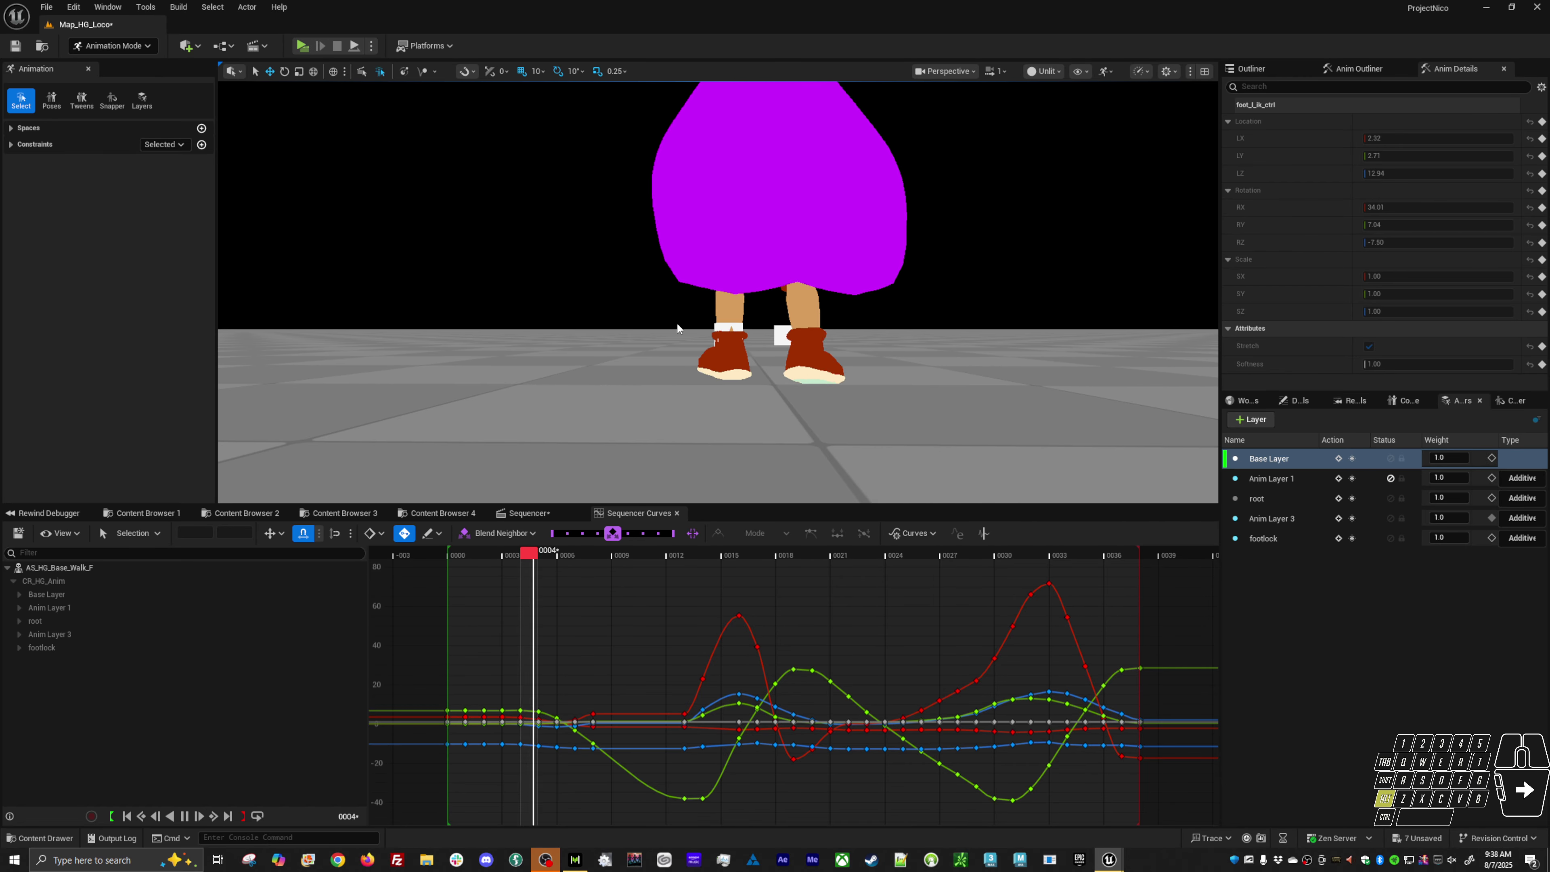
pyautogui.keyDown('alt'); pyautogui.moveTo(858, 317); pyautogui.dragTo(702, 327); pyautogui.keyUp('alt')
pyautogui.keyDown('alt'); pyautogui.moveTo(858, 318); pyautogui.dragTo(720, 354, button='middle'); pyautogui.keyUp('alt')
pyautogui.keyDown('alt'); pyautogui.moveTo(925, 332); pyautogui.dragTo(830, 332, button='right'); pyautogui.keyUp('alt')
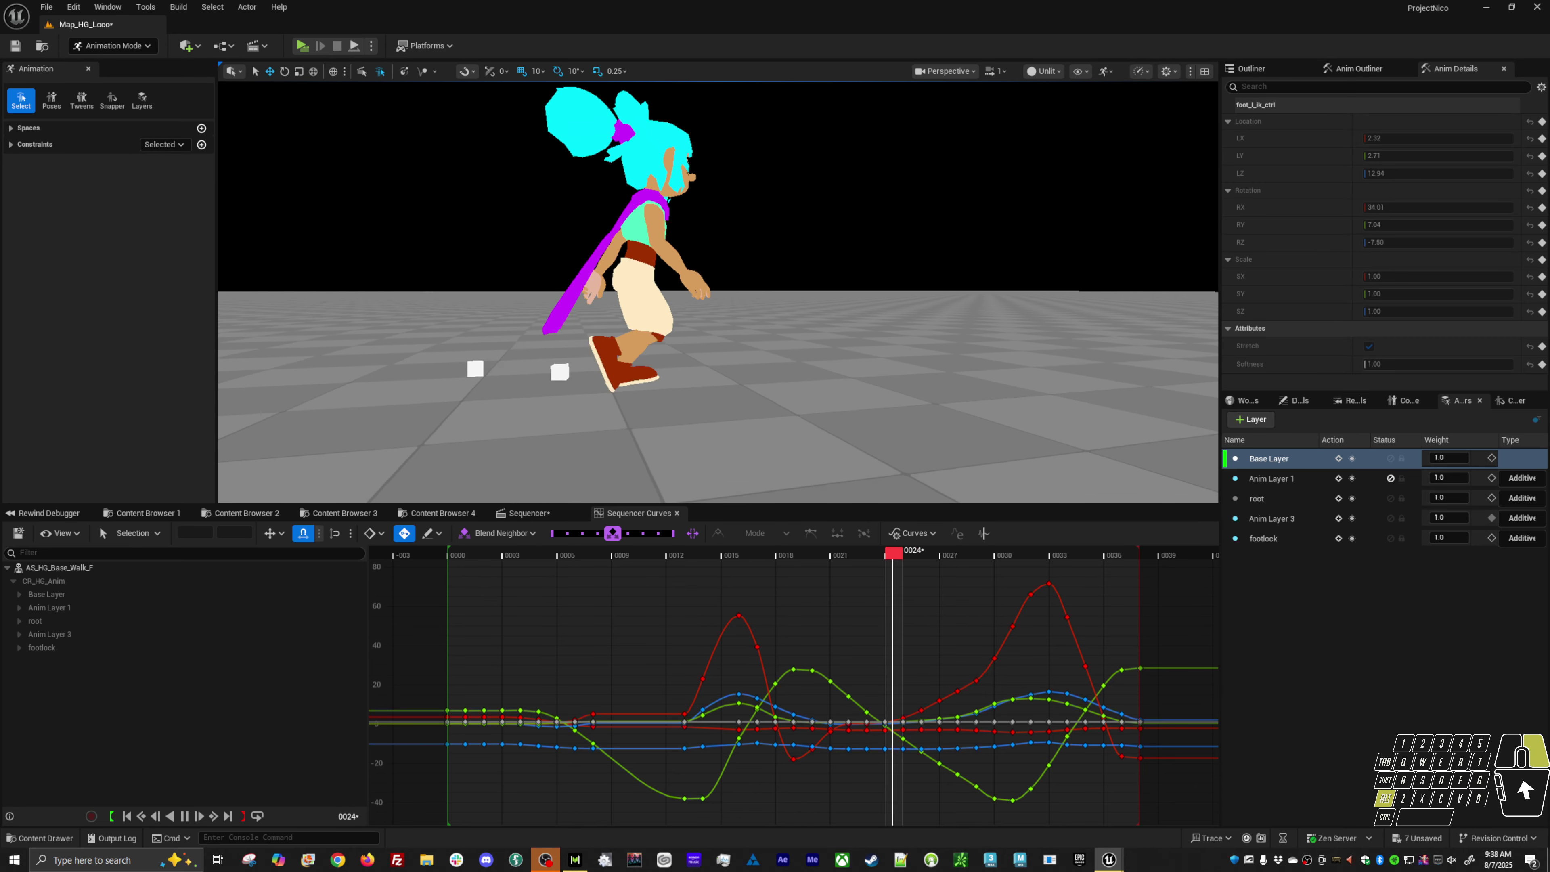
pyautogui.keyDown('alt'); pyautogui.moveTo(924, 332); pyautogui.dragTo(885, 318); pyautogui.keyUp('alt')
pyautogui.keyDown('alt'); pyautogui.moveTo(988, 330); pyautogui.dragTo(1001, 323); pyautogui.keyUp('alt')
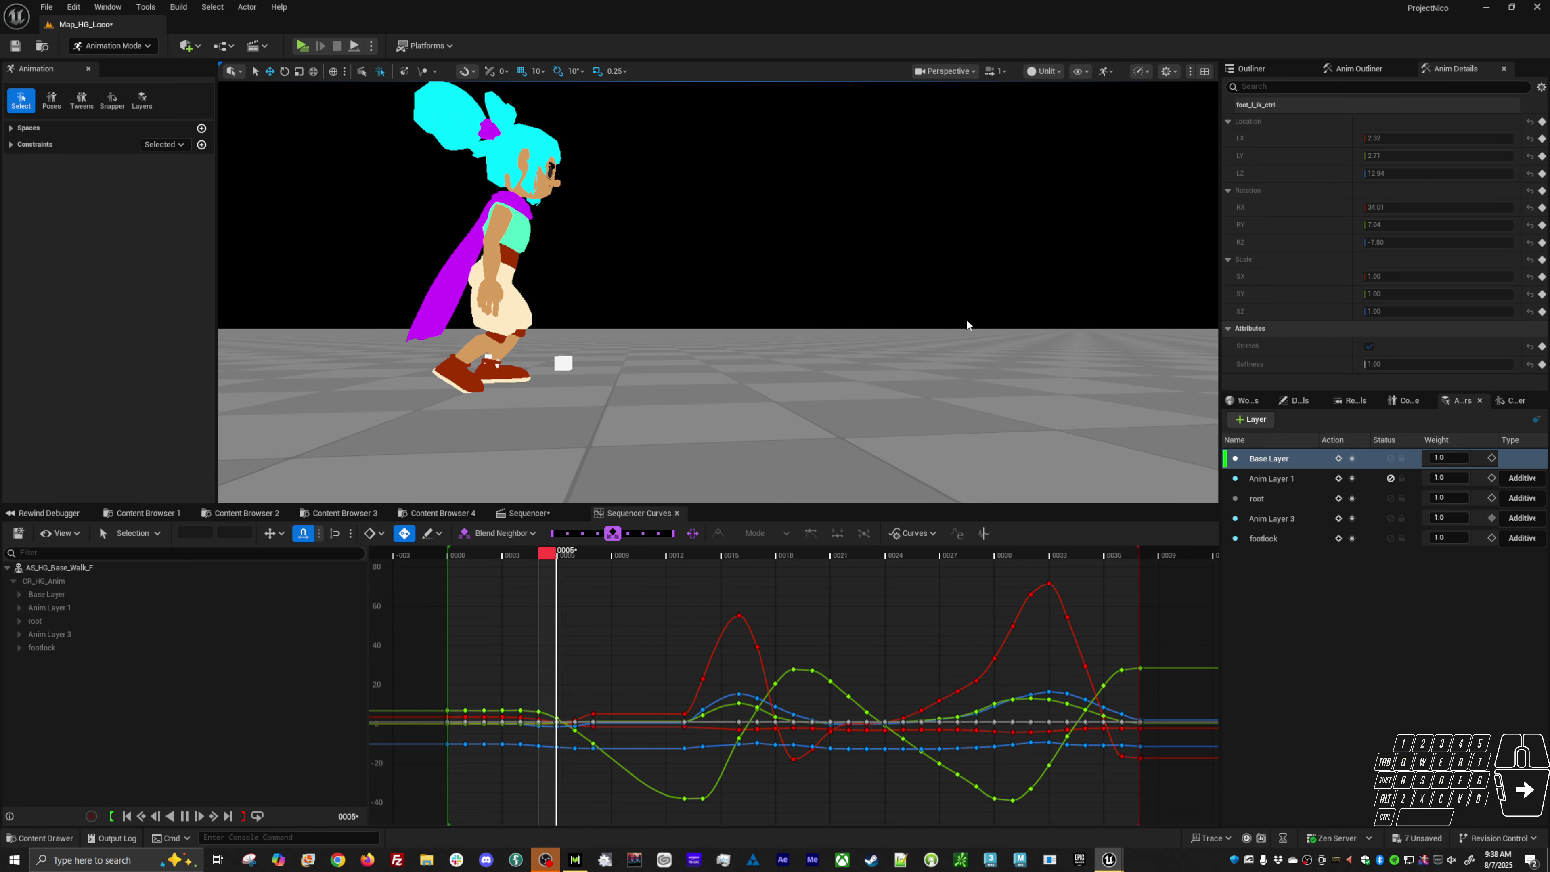
pyautogui.keyDown('alt'); pyautogui.moveTo(967, 321); pyautogui.dragTo(1190, 310); pyautogui.keyUp('alt')
pyautogui.keyDown('alt'); pyautogui.moveTo(967, 322); pyautogui.dragTo(1020, 318, button='right'); pyautogui.keyUp('alt')
pyautogui.keyDown('alt'); pyautogui.moveTo(967, 321); pyautogui.dragTo(1023, 320); pyautogui.keyUp('alt')
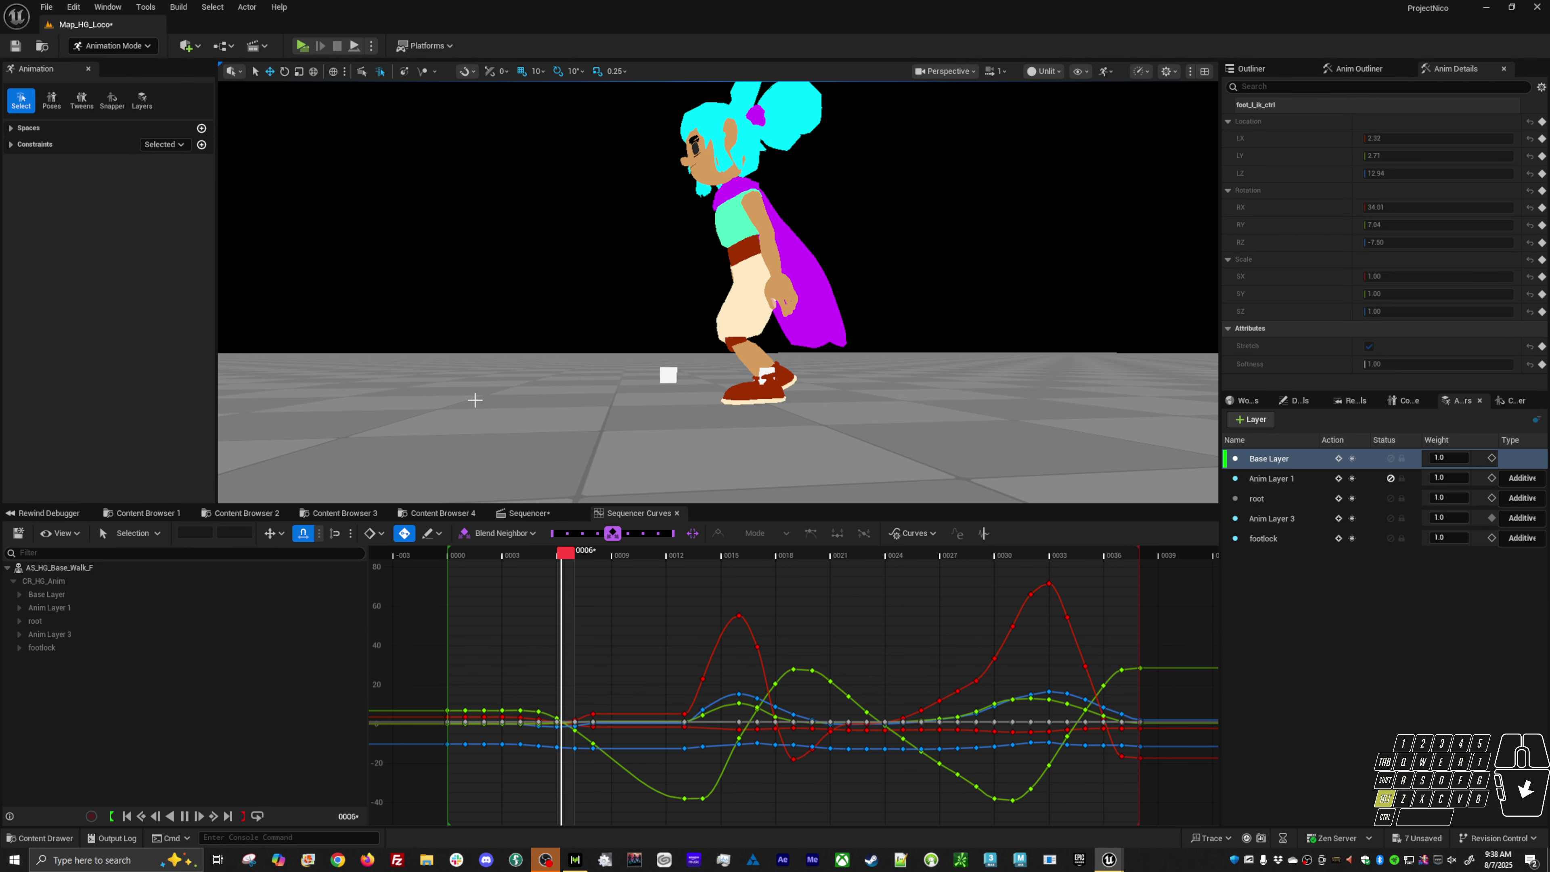
pyautogui.hotkey('alt', 'v')
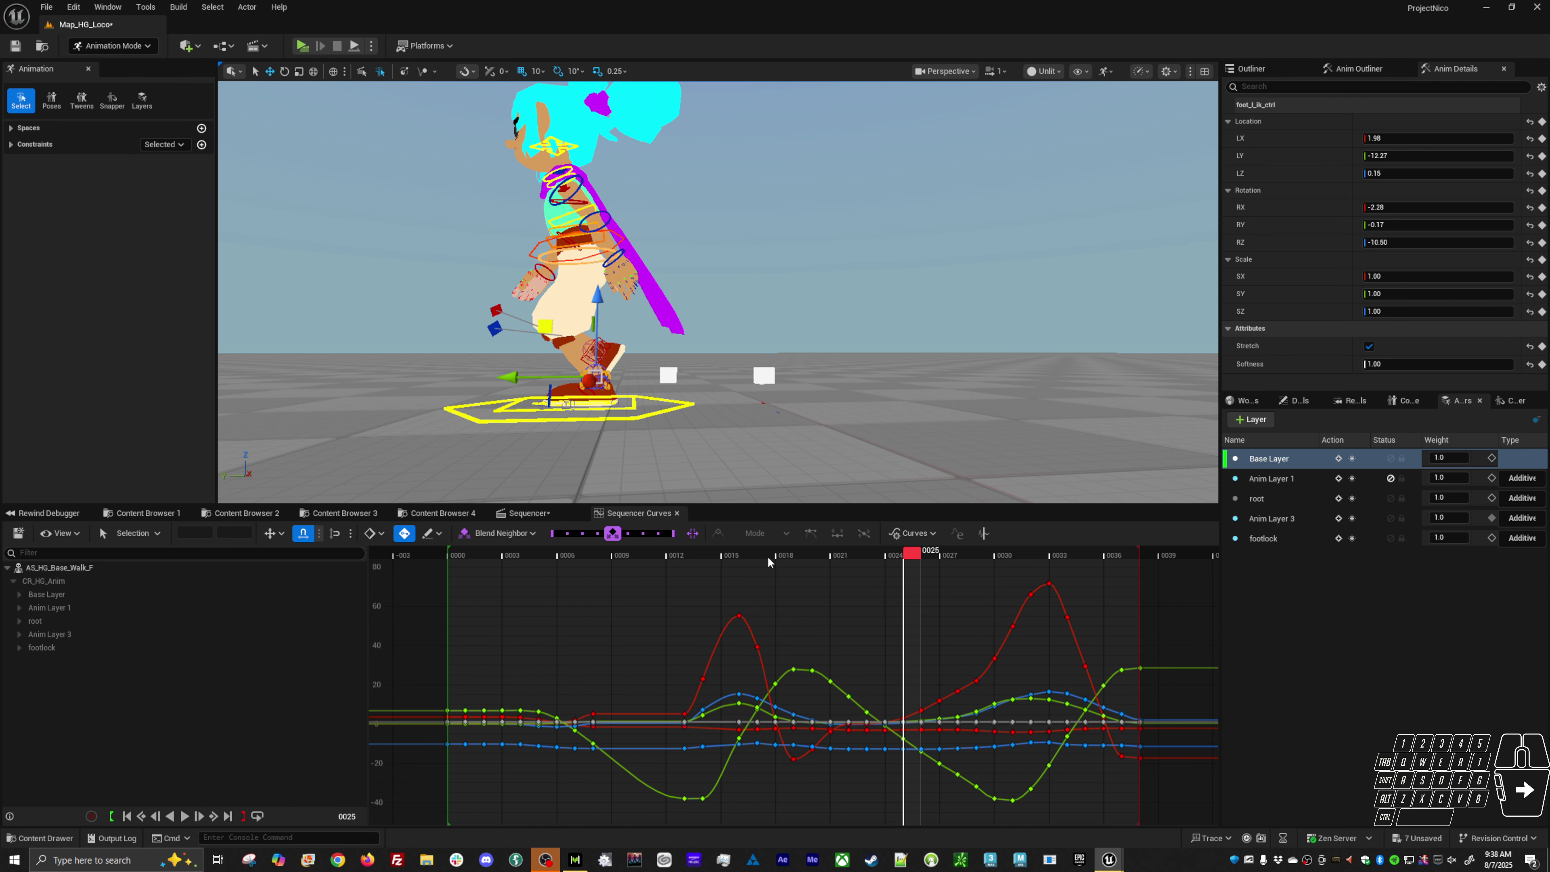
# Step: Move the timeline to frame 22, where the left foot is planted, and duplicate the Cube_L reference cube
pyautogui.moveTo(768, 562); pyautogui.dragTo(856, 510)
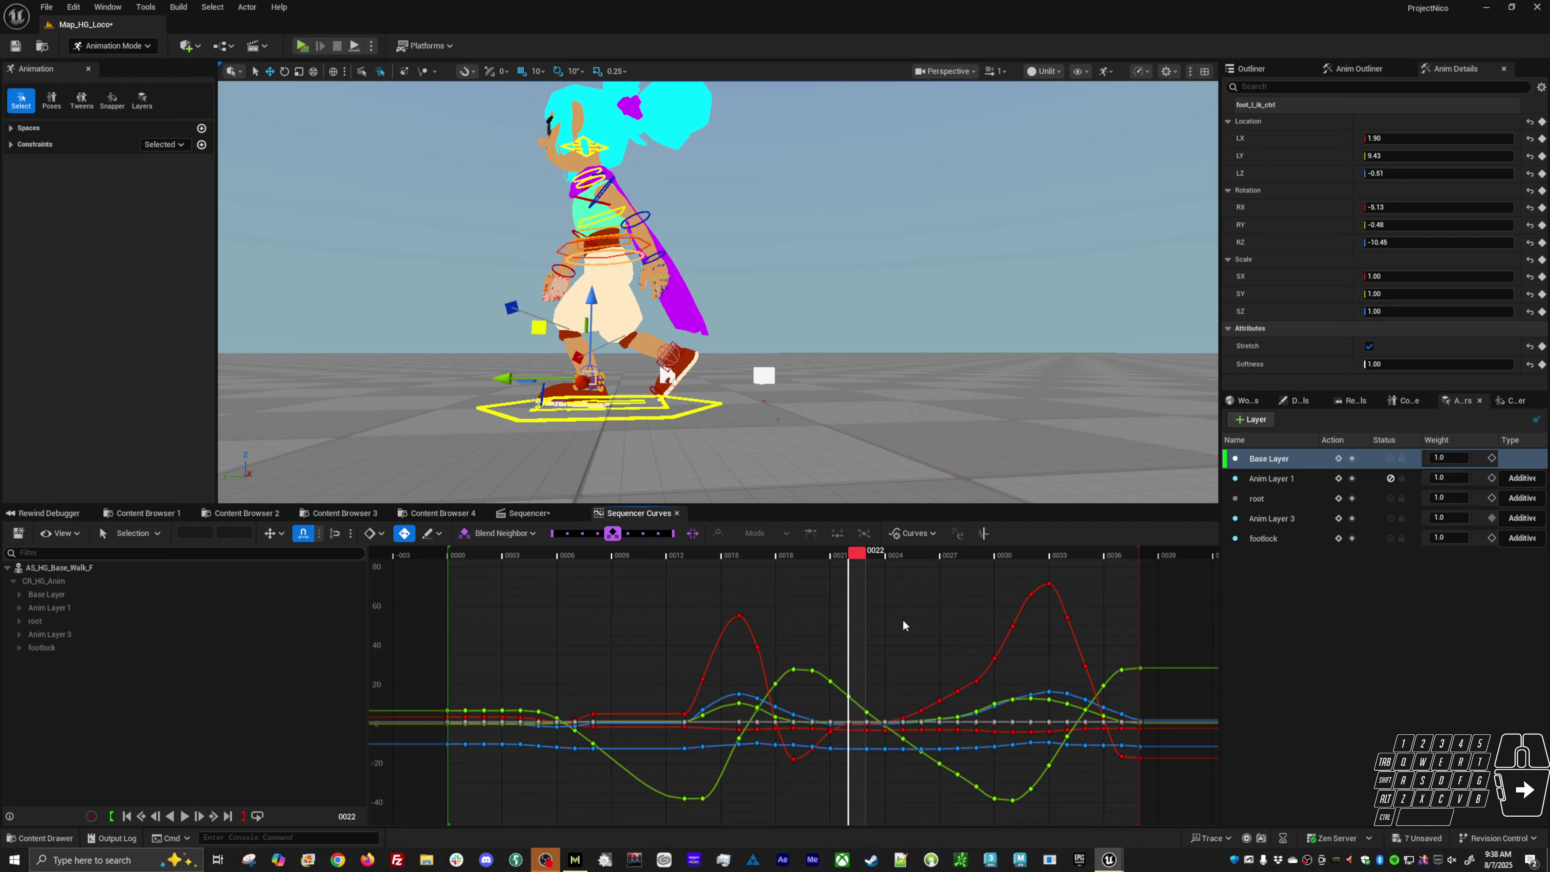
pyautogui.click(1263, 69)
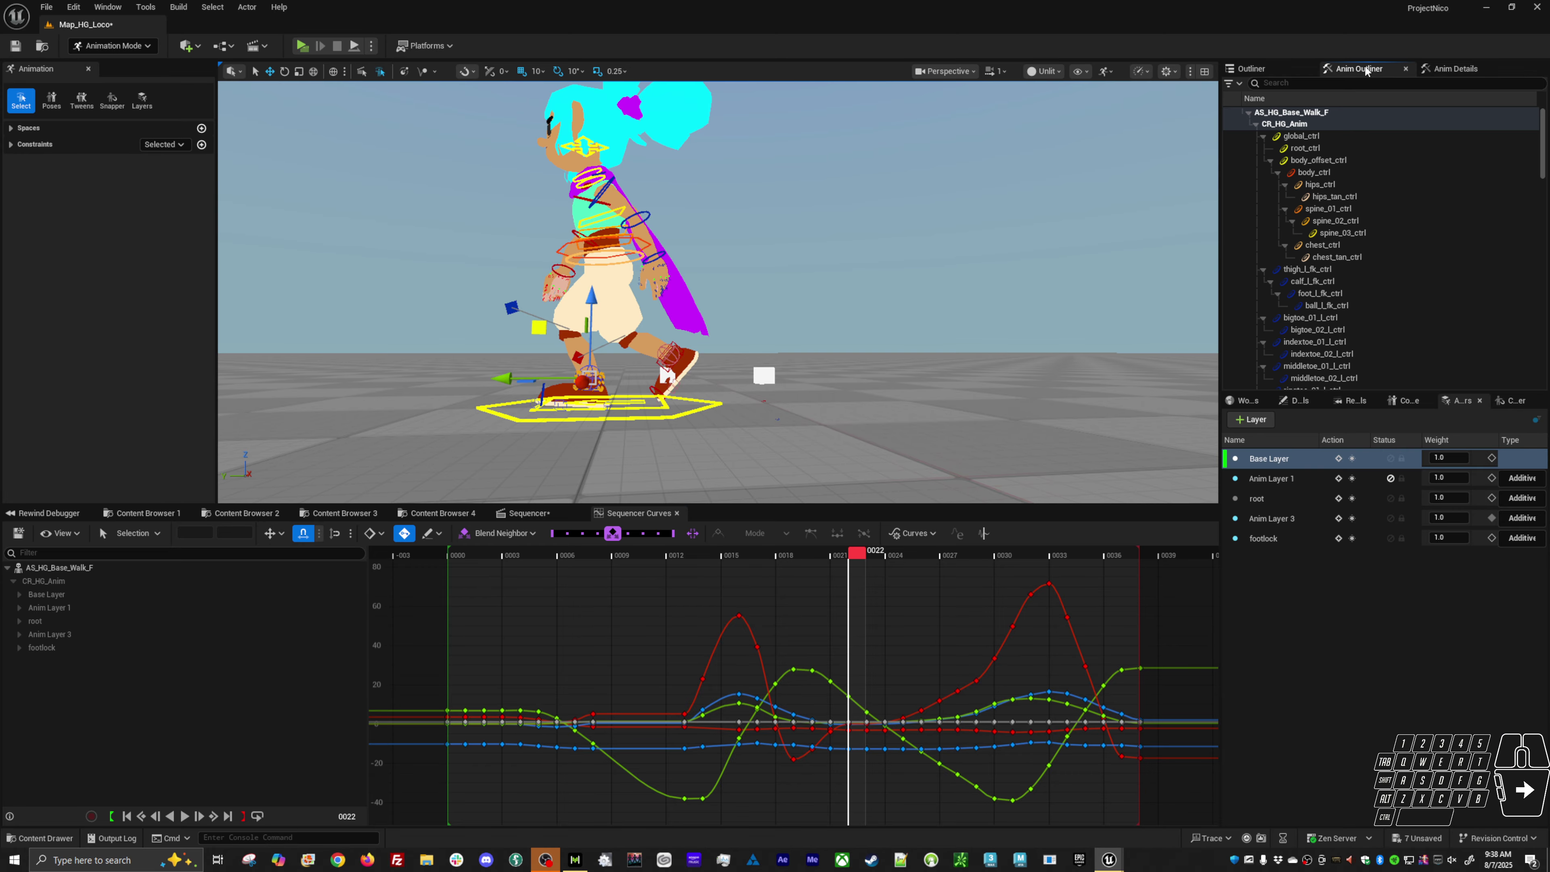
pyautogui.click(1441, 69)
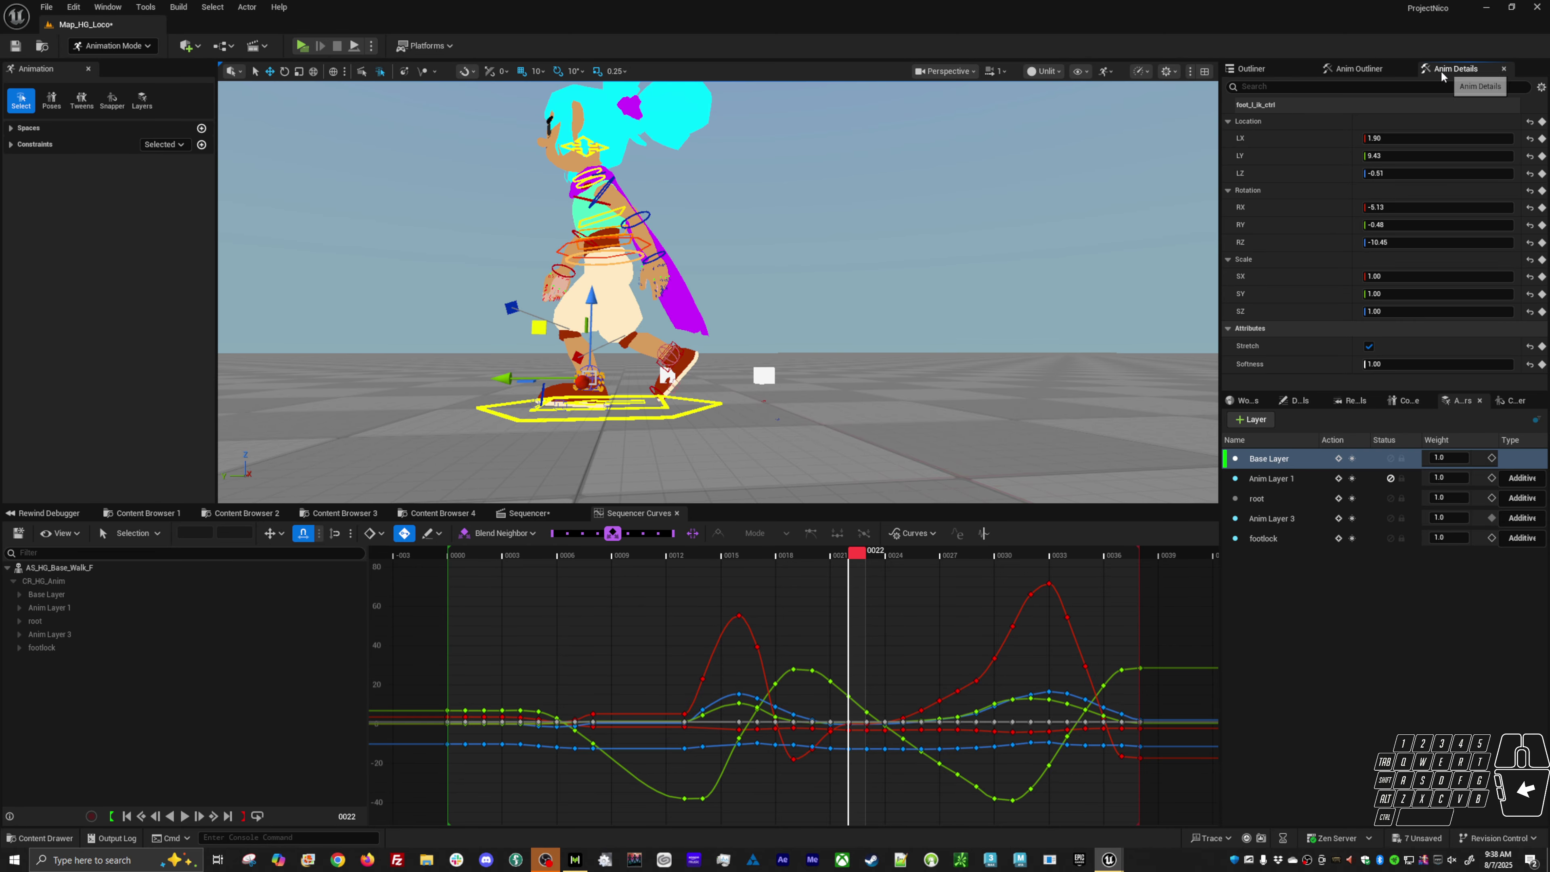
pyautogui.click(1269, 74)
pyautogui.click(1302, 218)
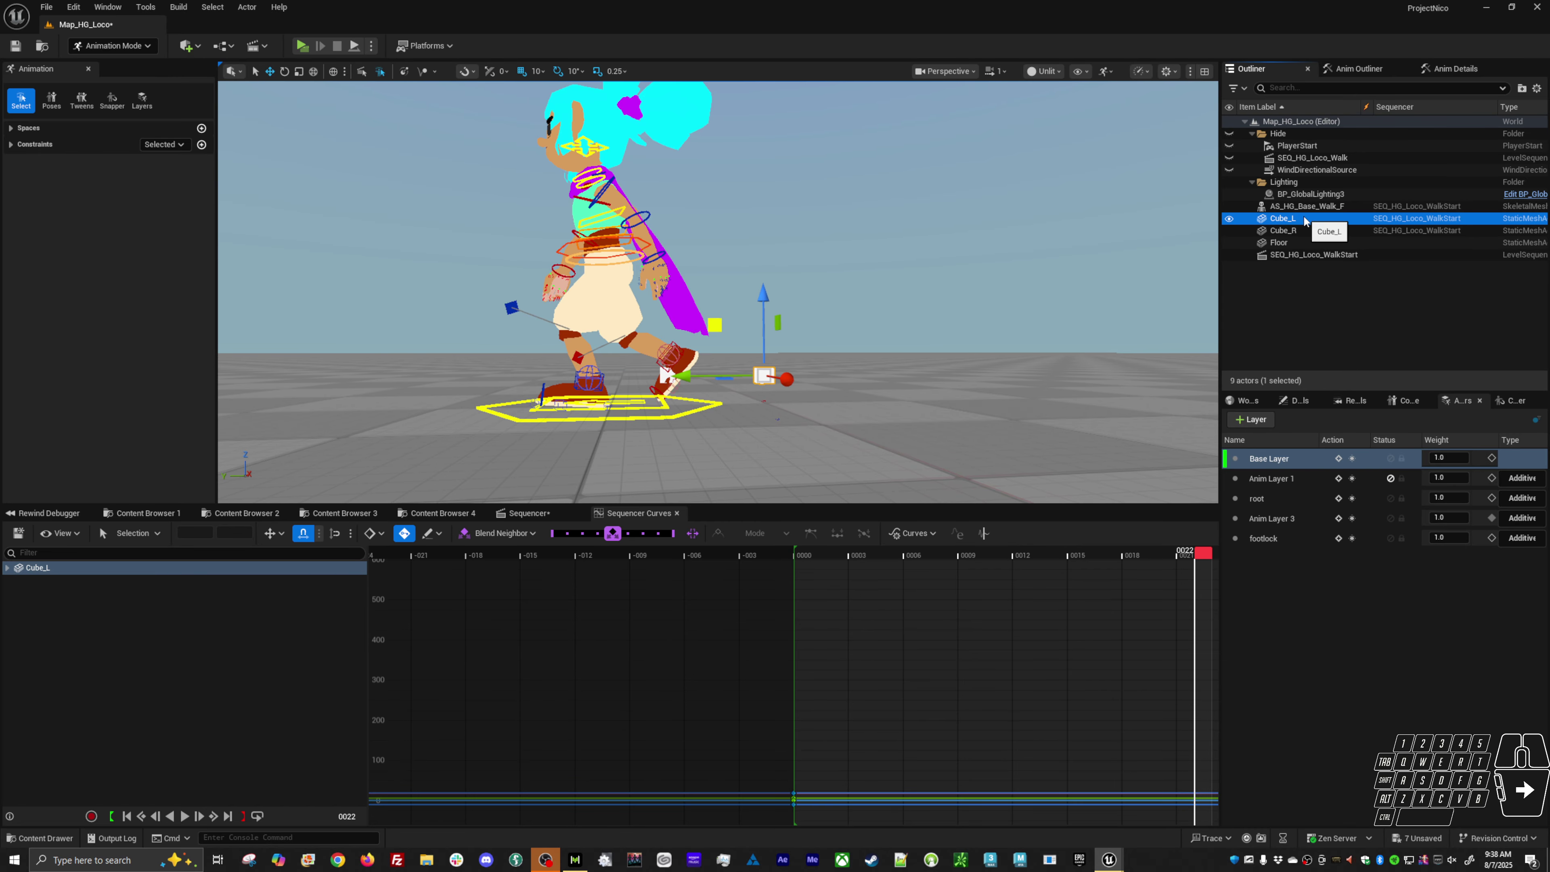
pyautogui.hotkey('ctrl', 'd')
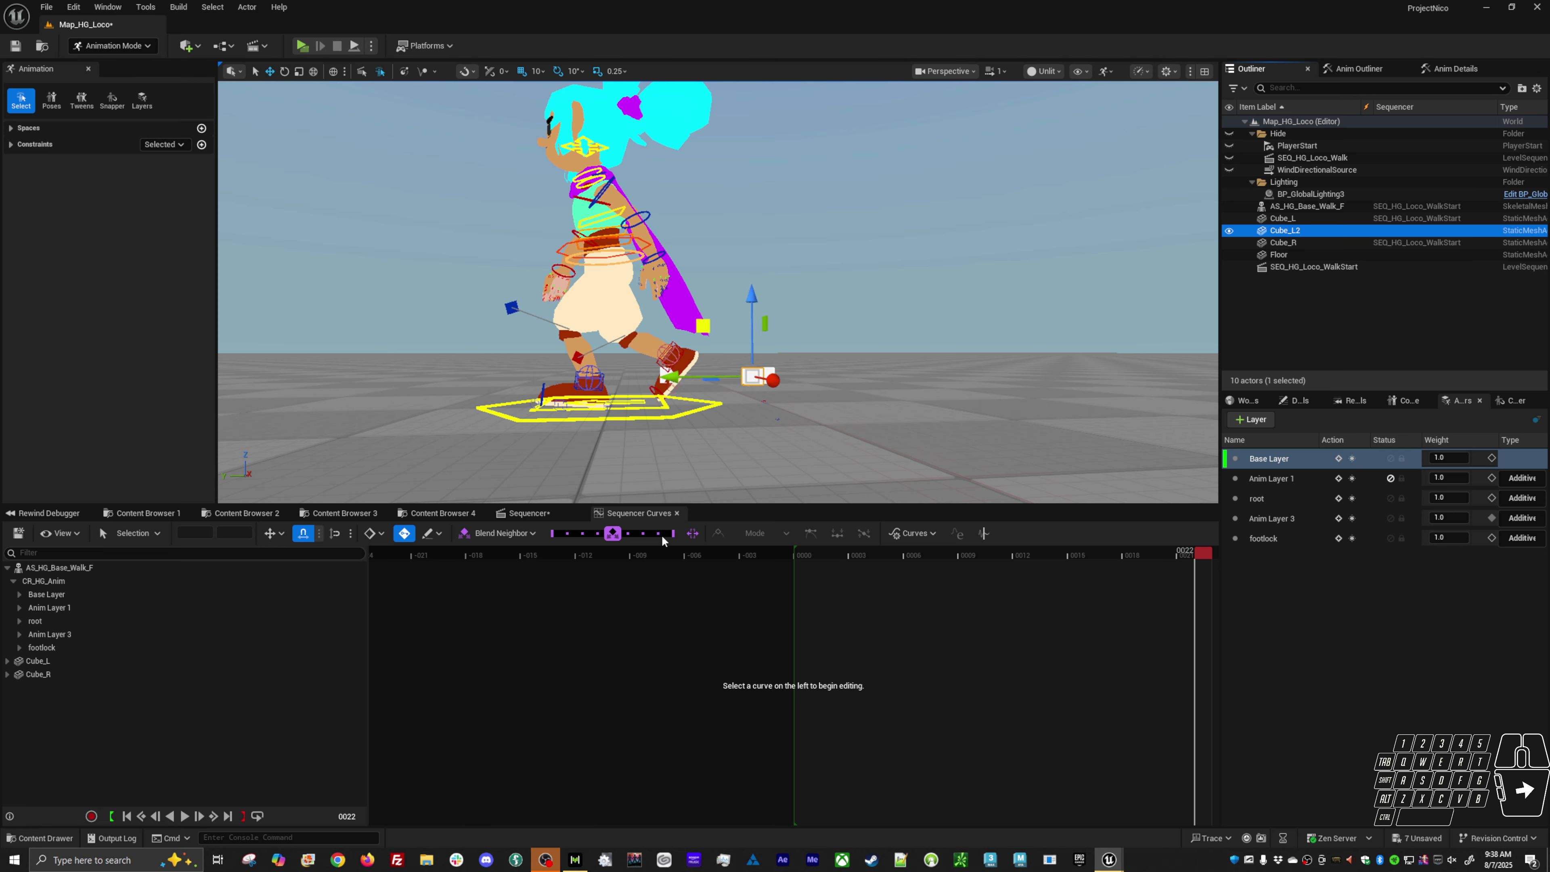
# Step: Add the duplicated cube Cube_L2 to the walk start sequence
pyautogui.moveTo(1317, 229); pyautogui.dragTo(271, 683)
pyautogui.click(572, 391)
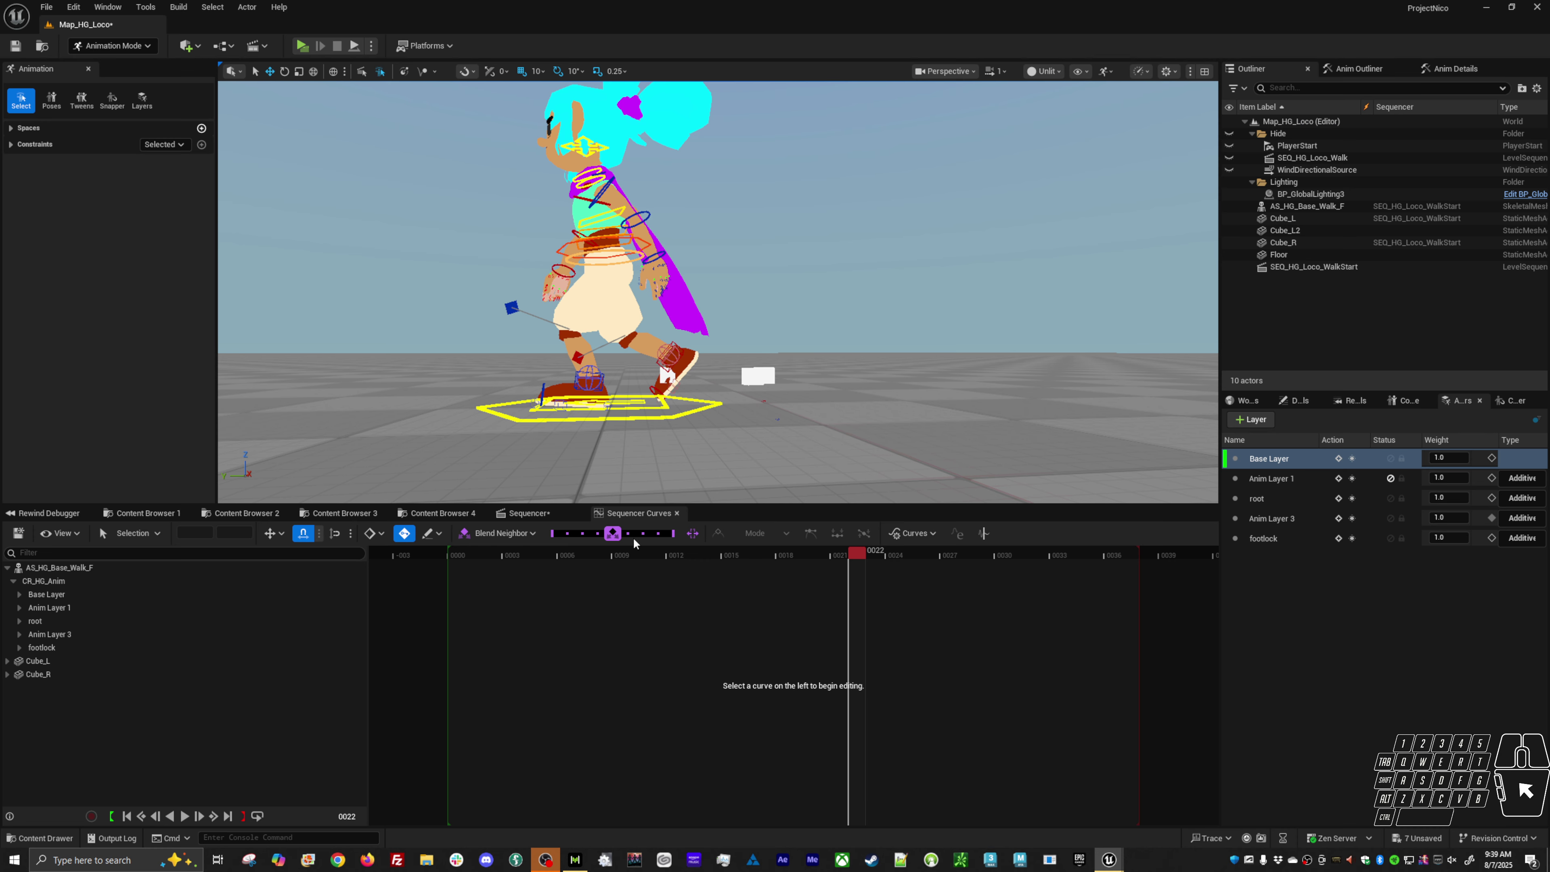
pyautogui.click(531, 515)
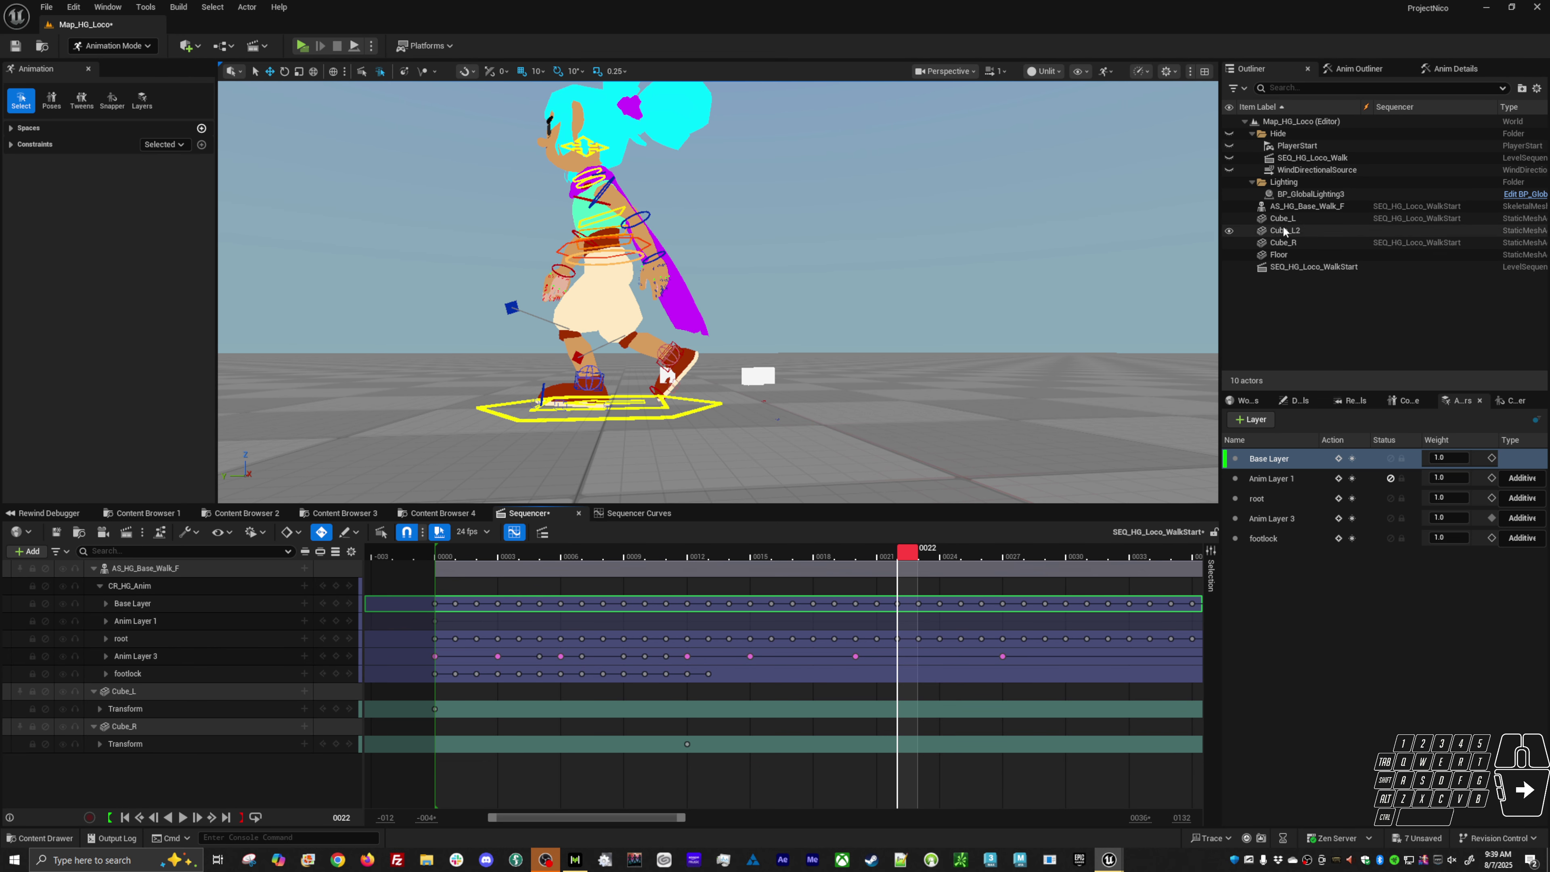
pyautogui.moveTo(1285, 230); pyautogui.dragTo(385, 699)
pyautogui.moveTo(159, 765); pyautogui.dragTo(159, 766)
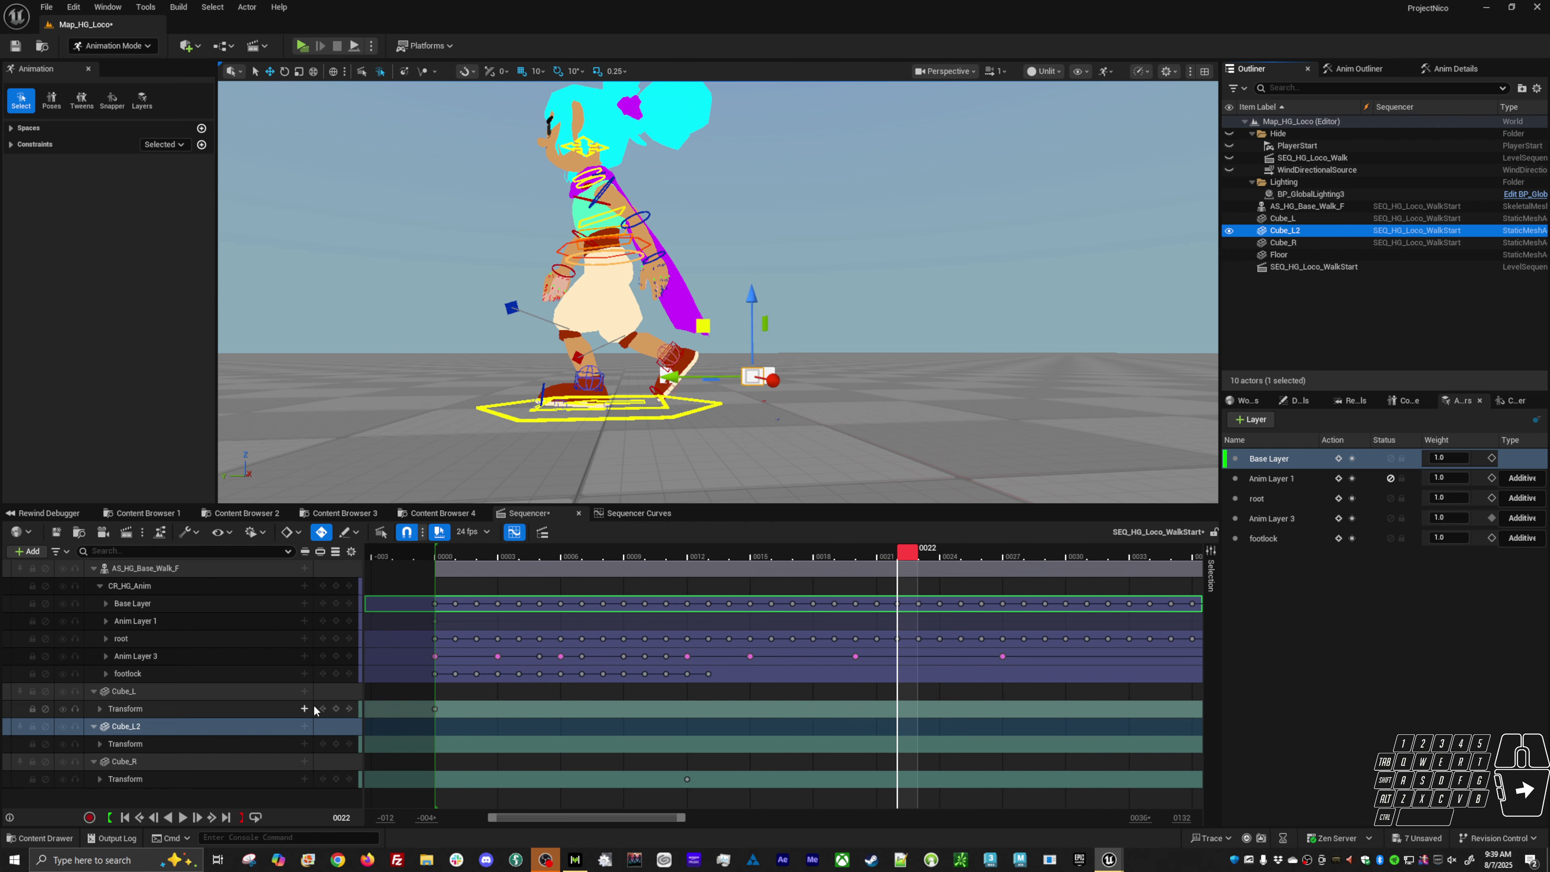
# Step: Assign Cube_L2 as the child object in the animation Snapper
pyautogui.click(1516, 400)
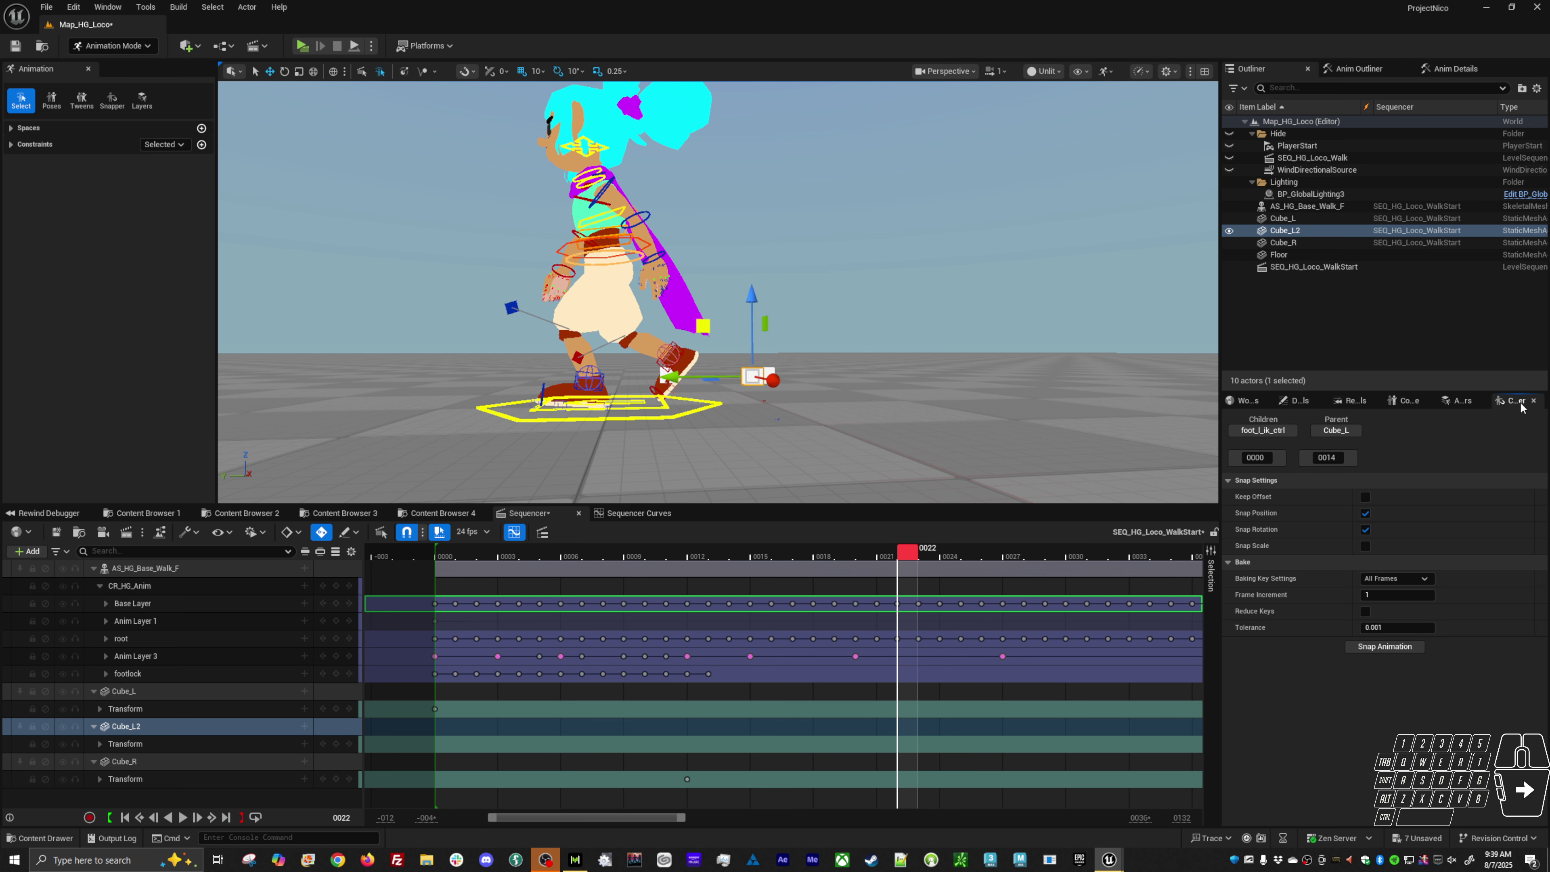
pyautogui.click(1277, 431)
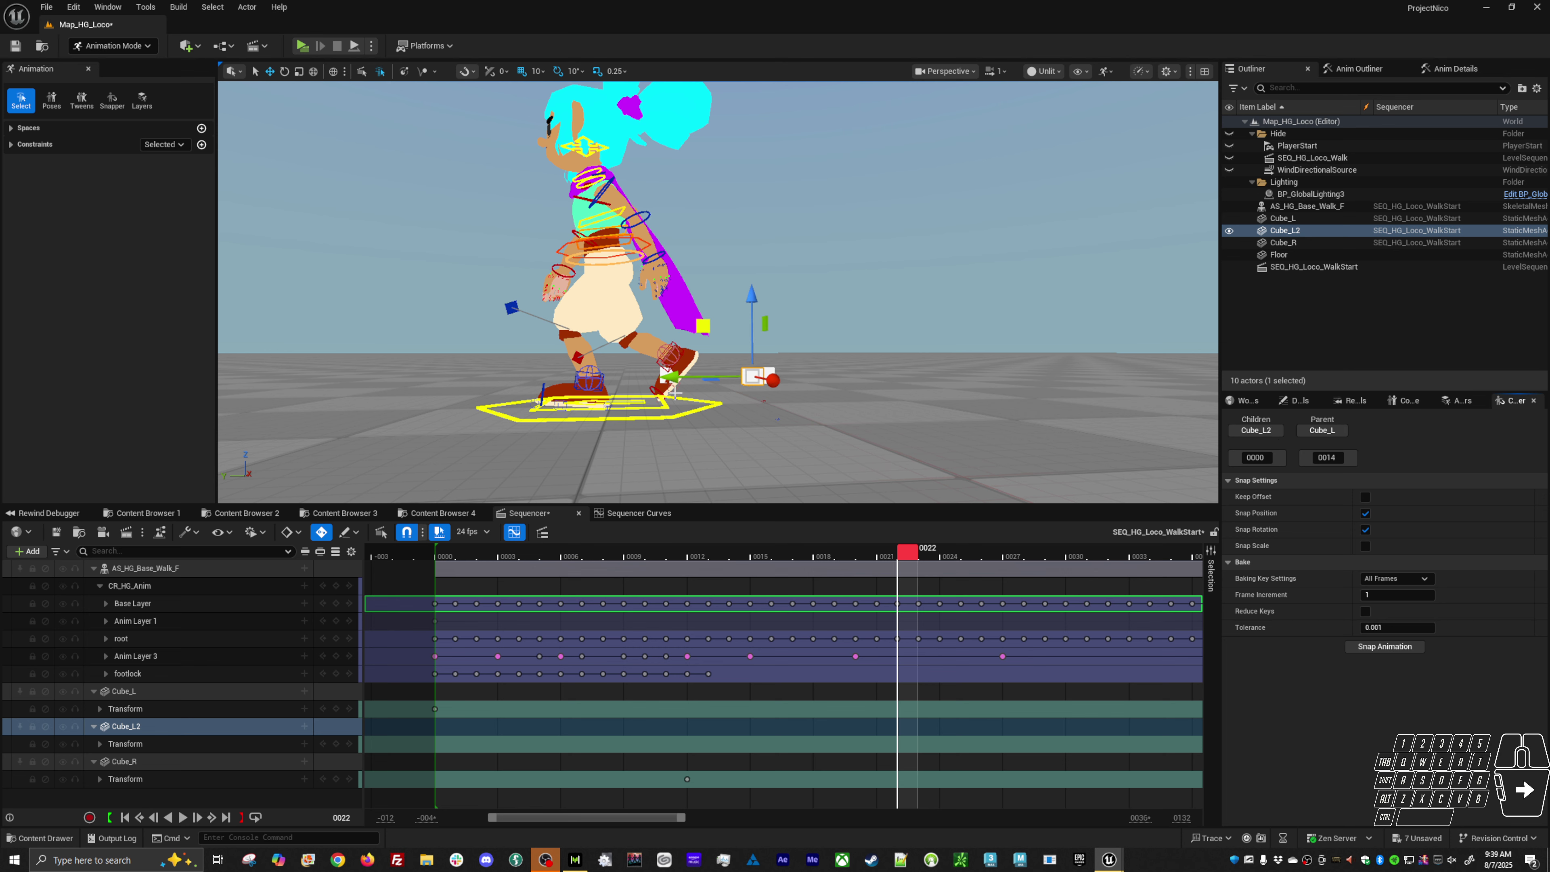
# Step: On the Base Layer at frame 22, reset the left foot IK control's RX, RY and LZ to 0
pyautogui.click(576, 382)
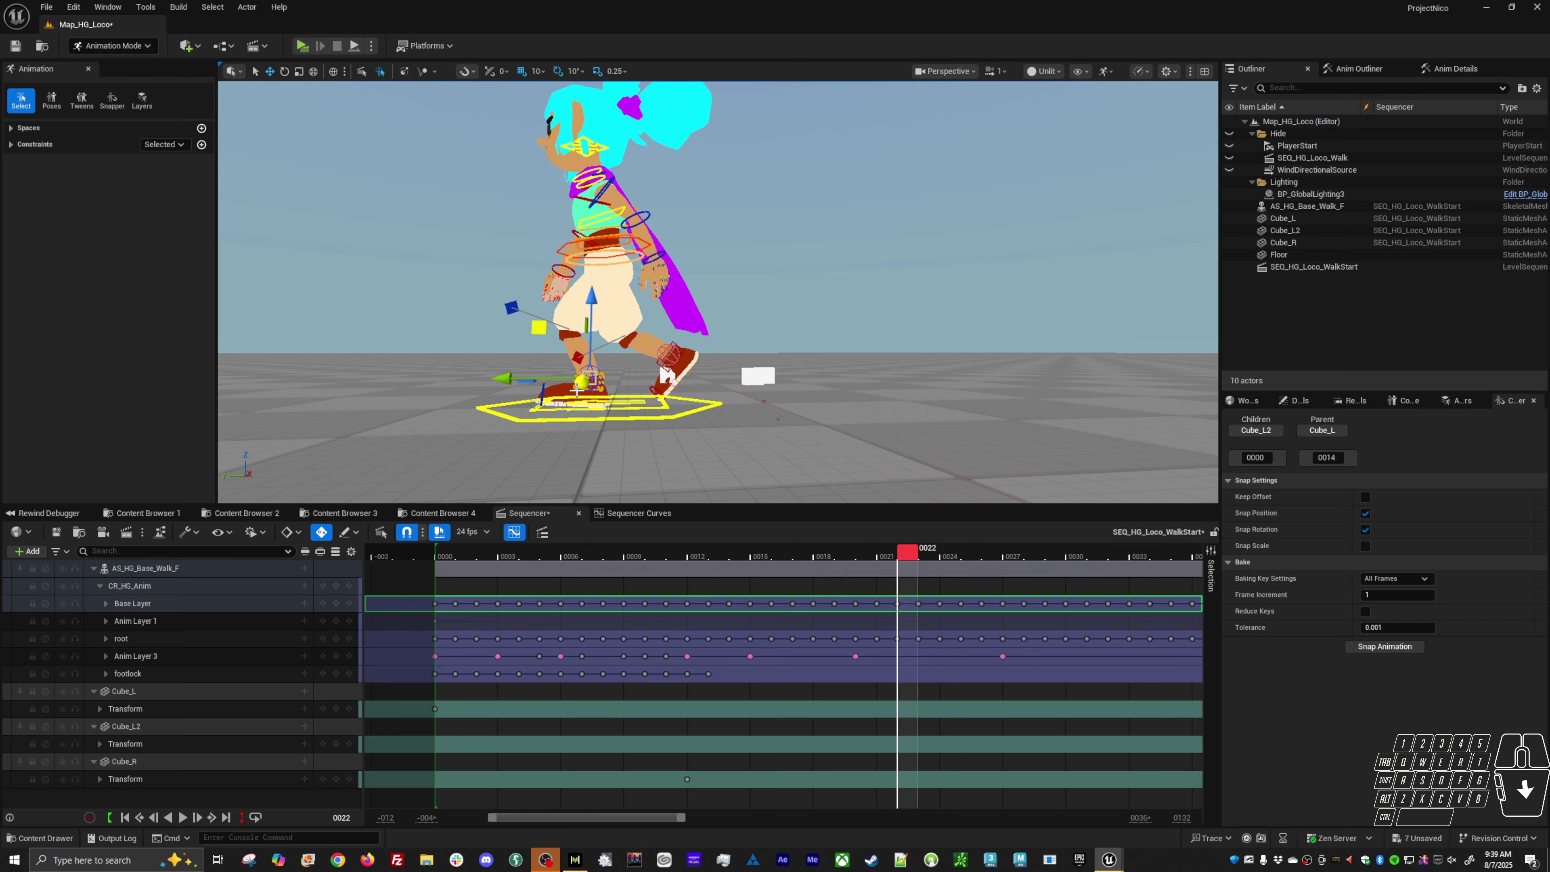
pyautogui.click(896, 556)
pyautogui.moveTo(896, 555)
pyautogui.mouseDown()
pyautogui.moveTo(922, 555)
pyautogui.moveTo(899, 554)
pyautogui.mouseUp()
pyautogui.click(1361, 68)
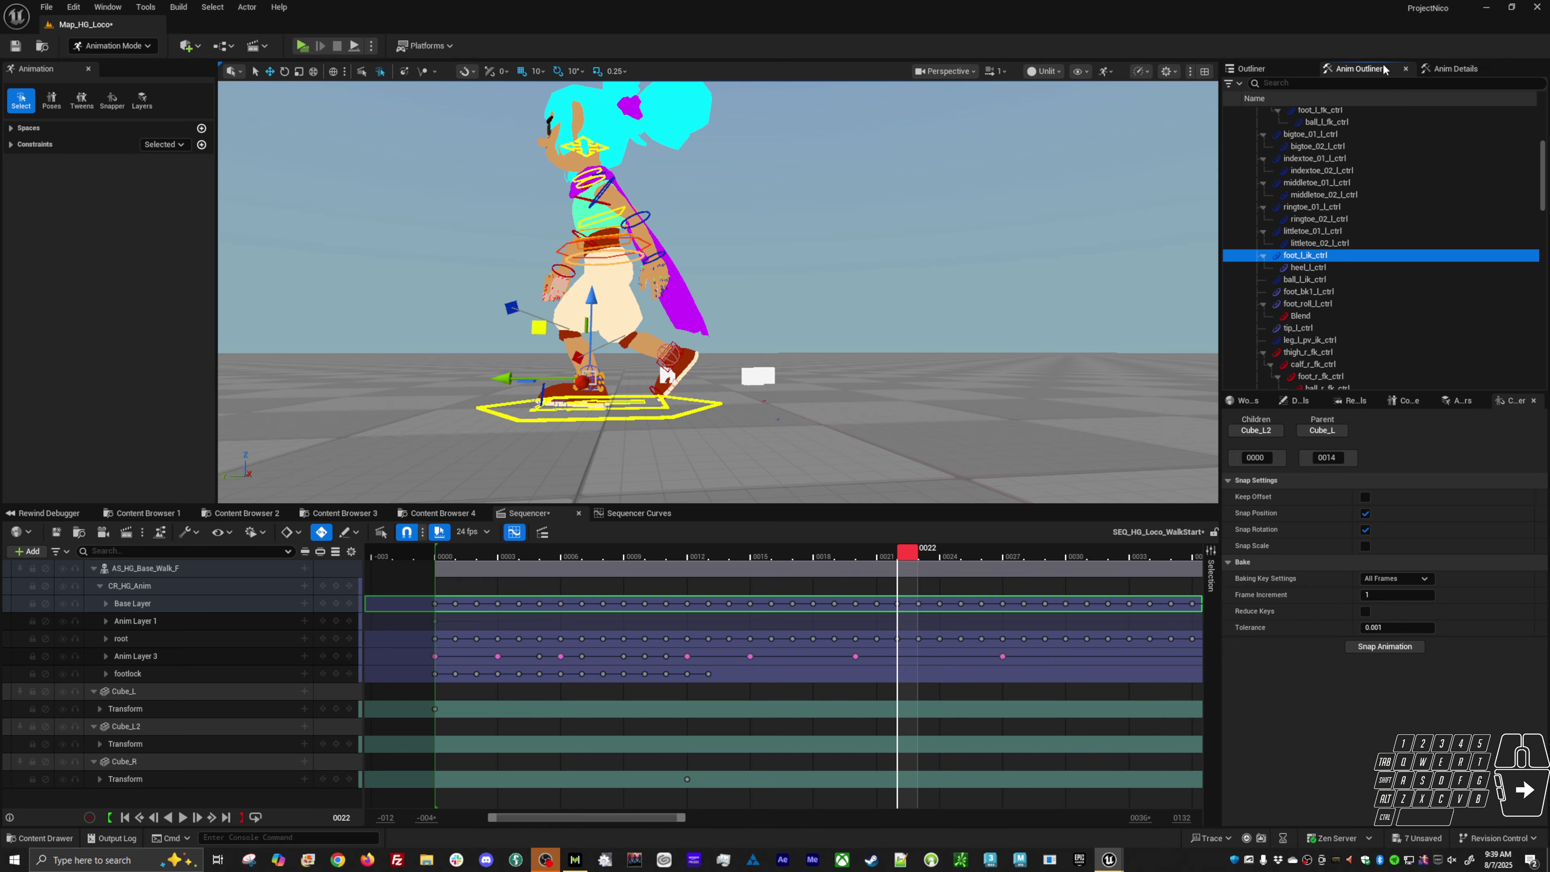
pyautogui.click(1456, 68)
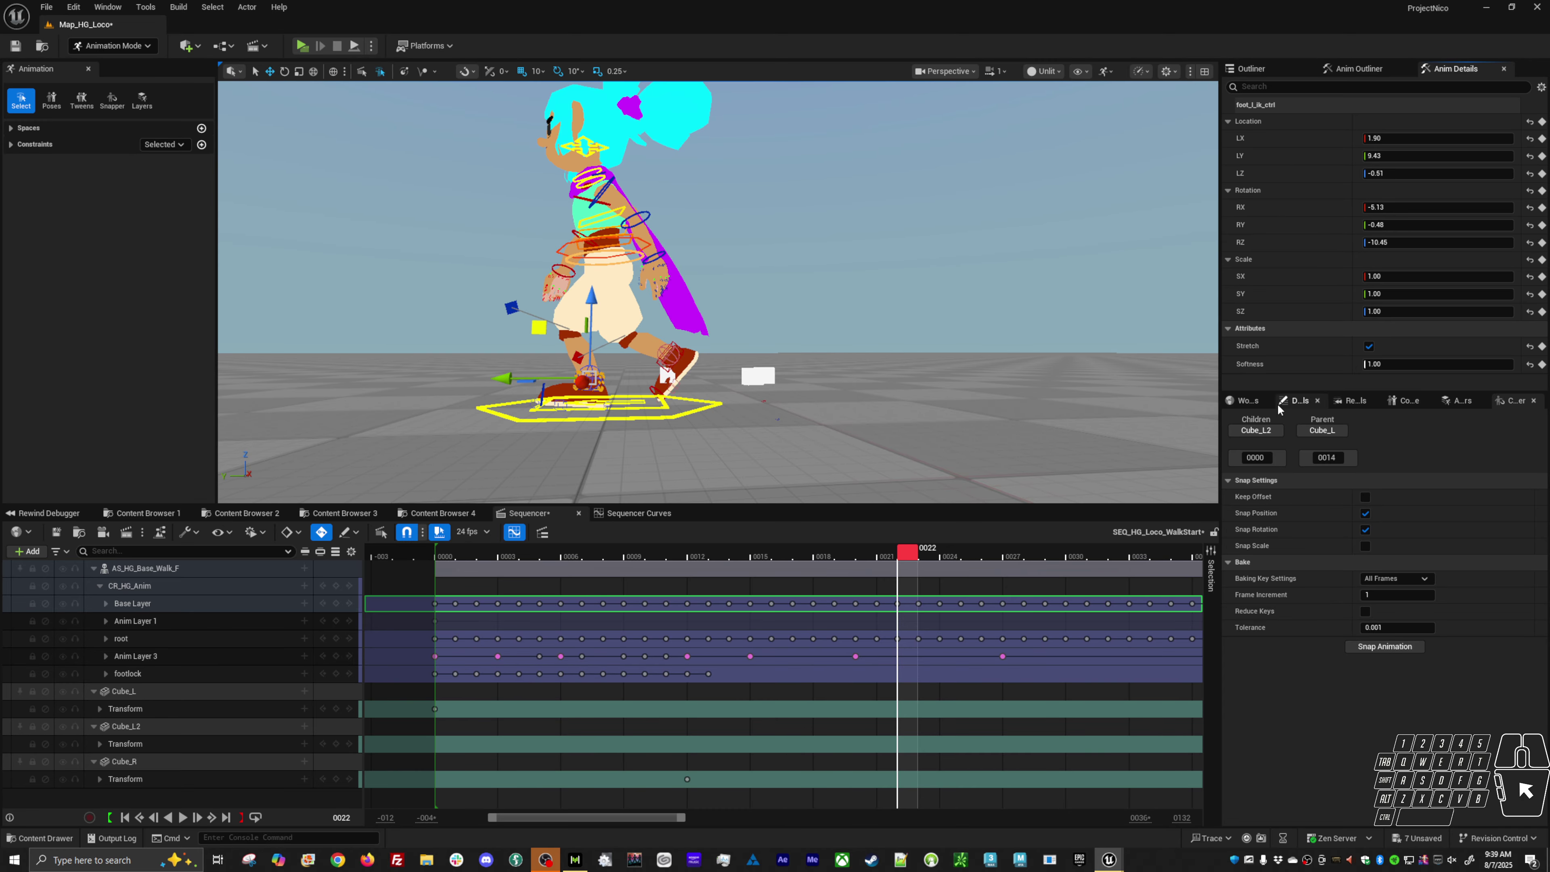
pyautogui.click(1463, 401)
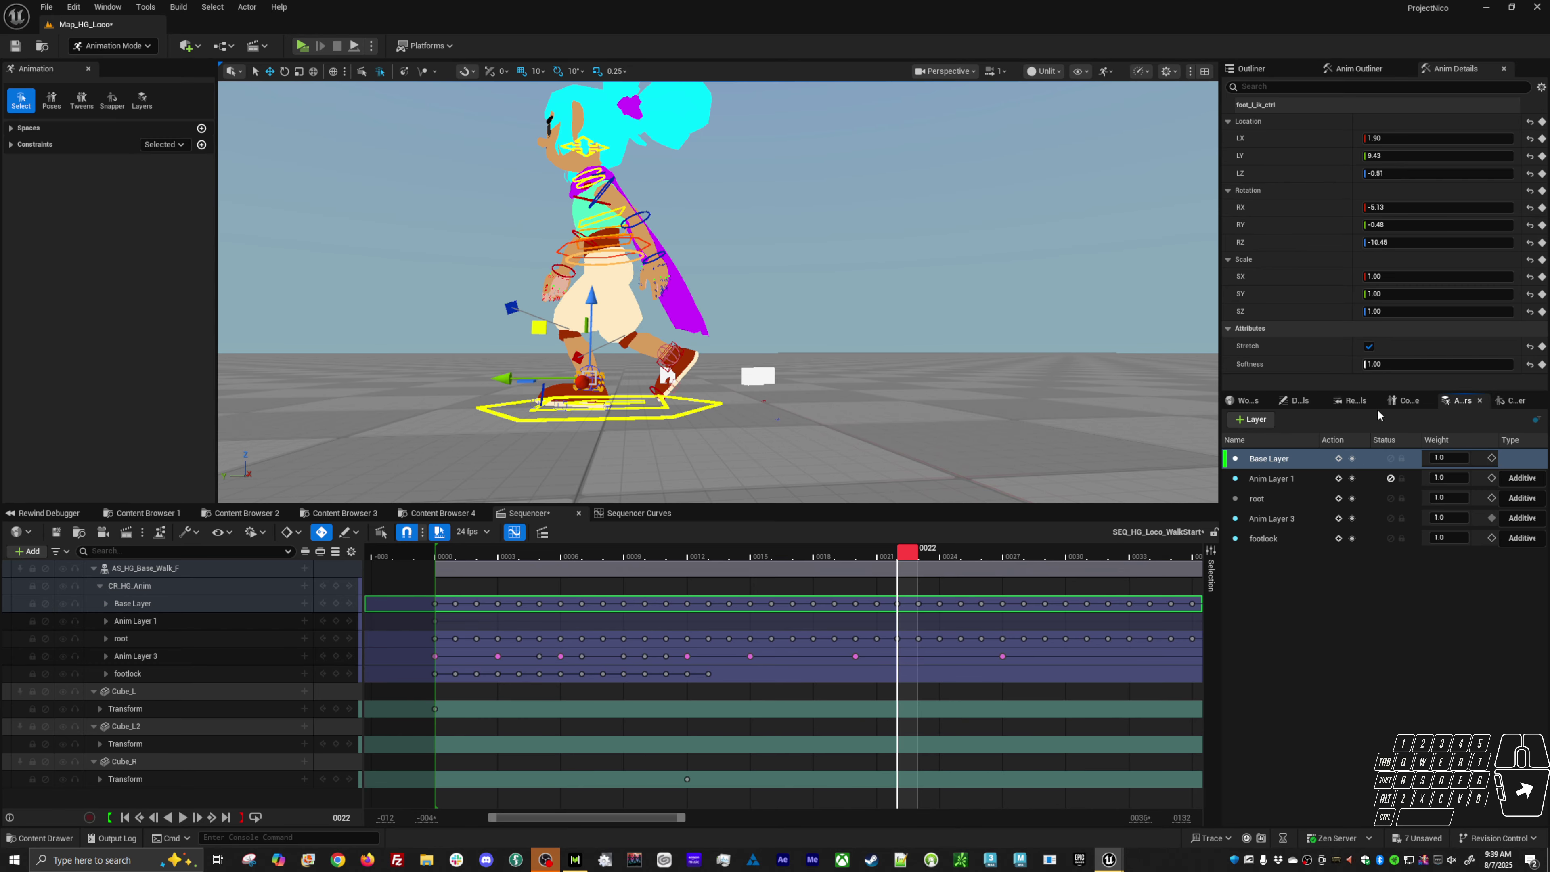
pyautogui.click(1276, 463)
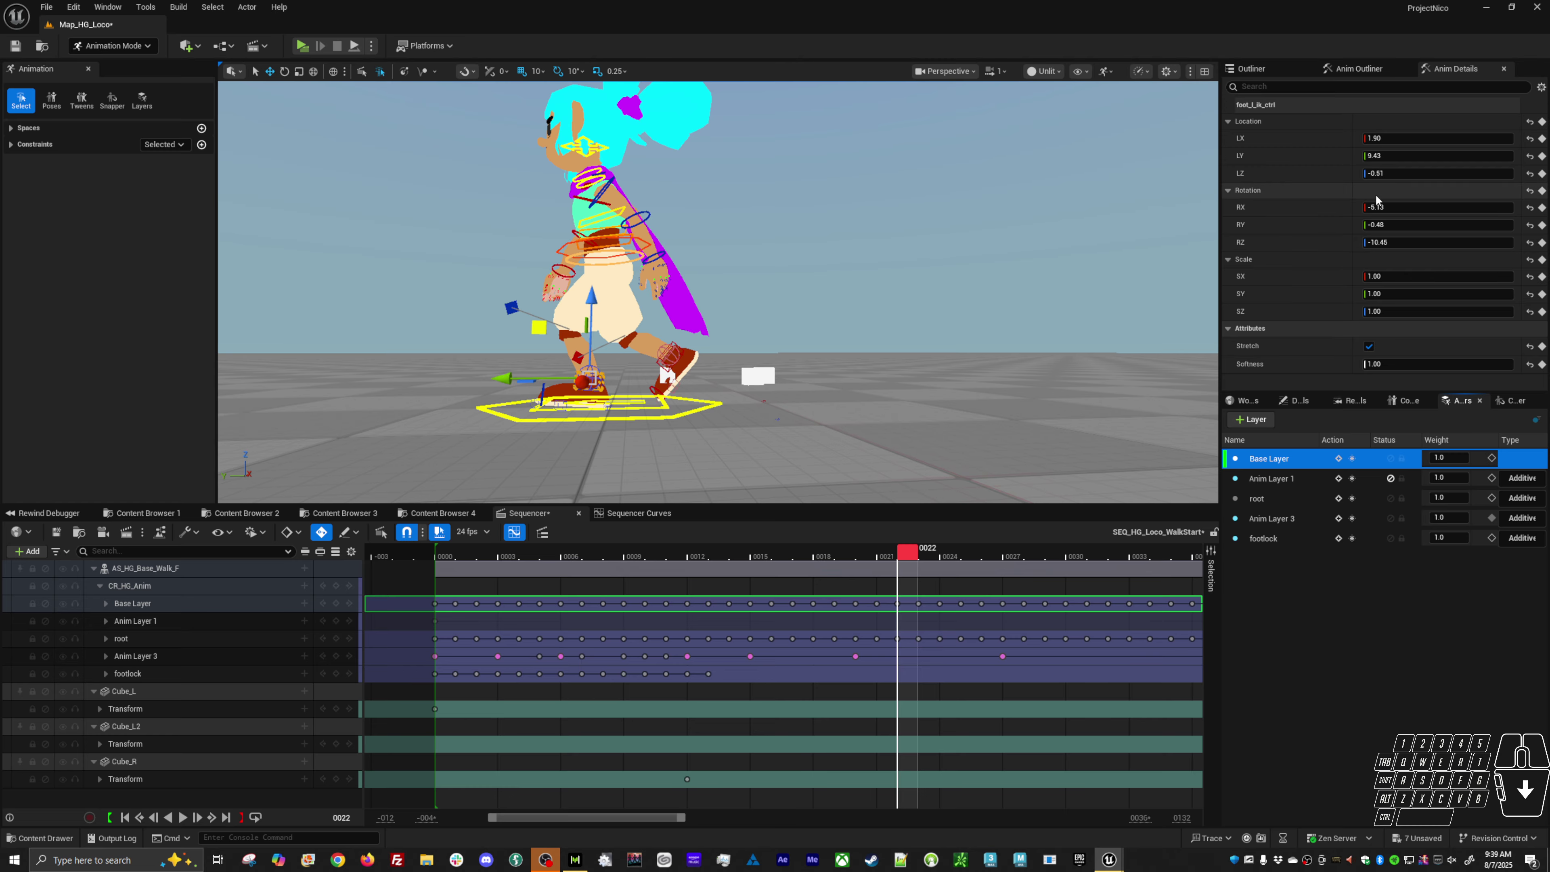
pyautogui.click(1530, 207)
pyautogui.click(1530, 226)
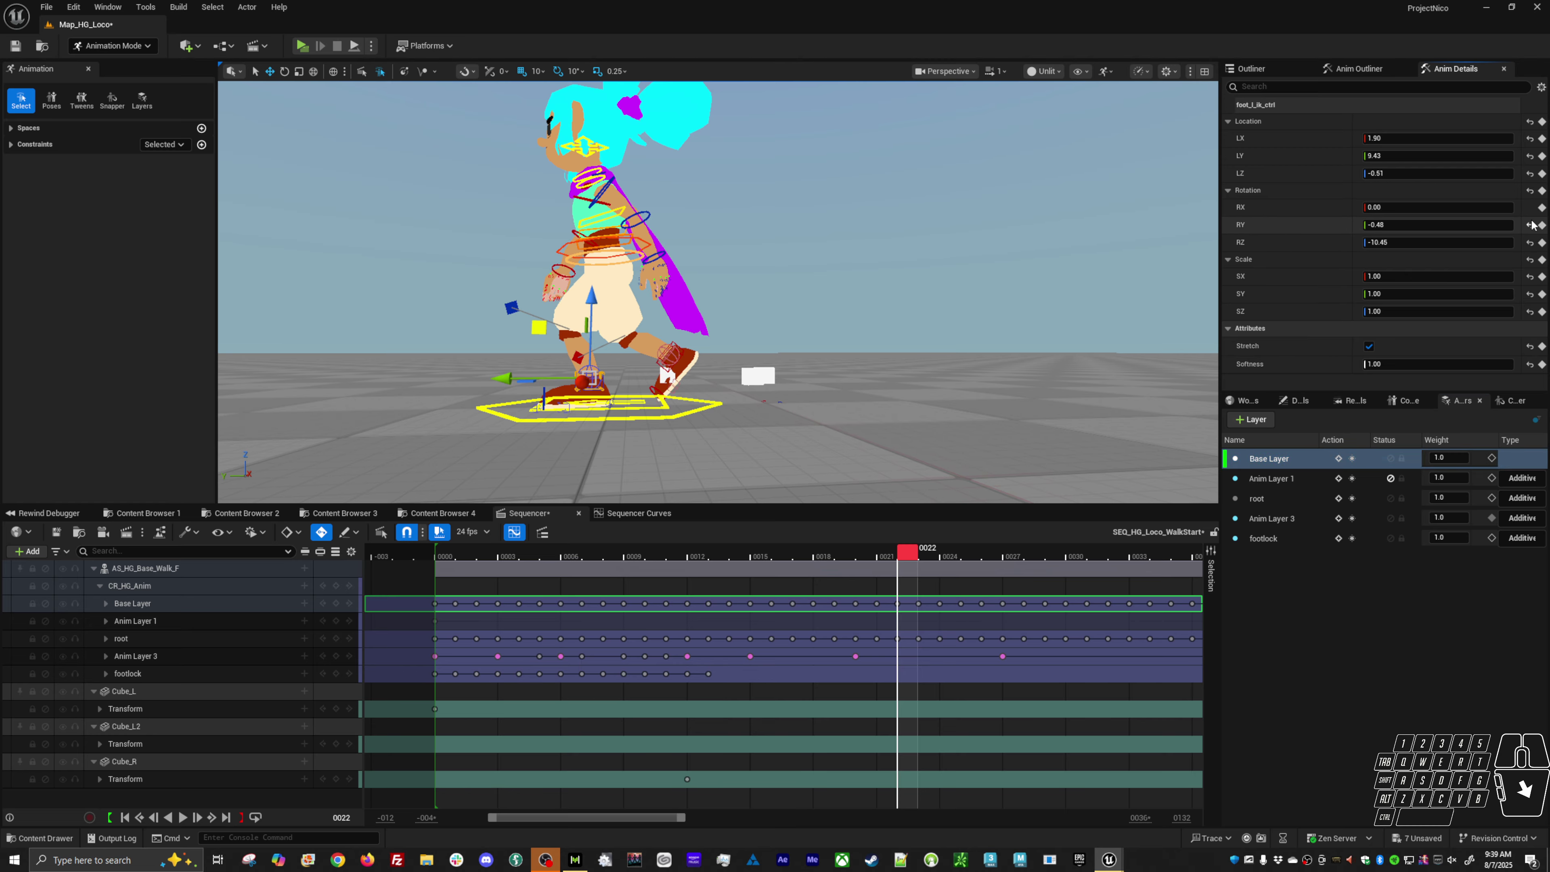
pyautogui.click(1530, 174)
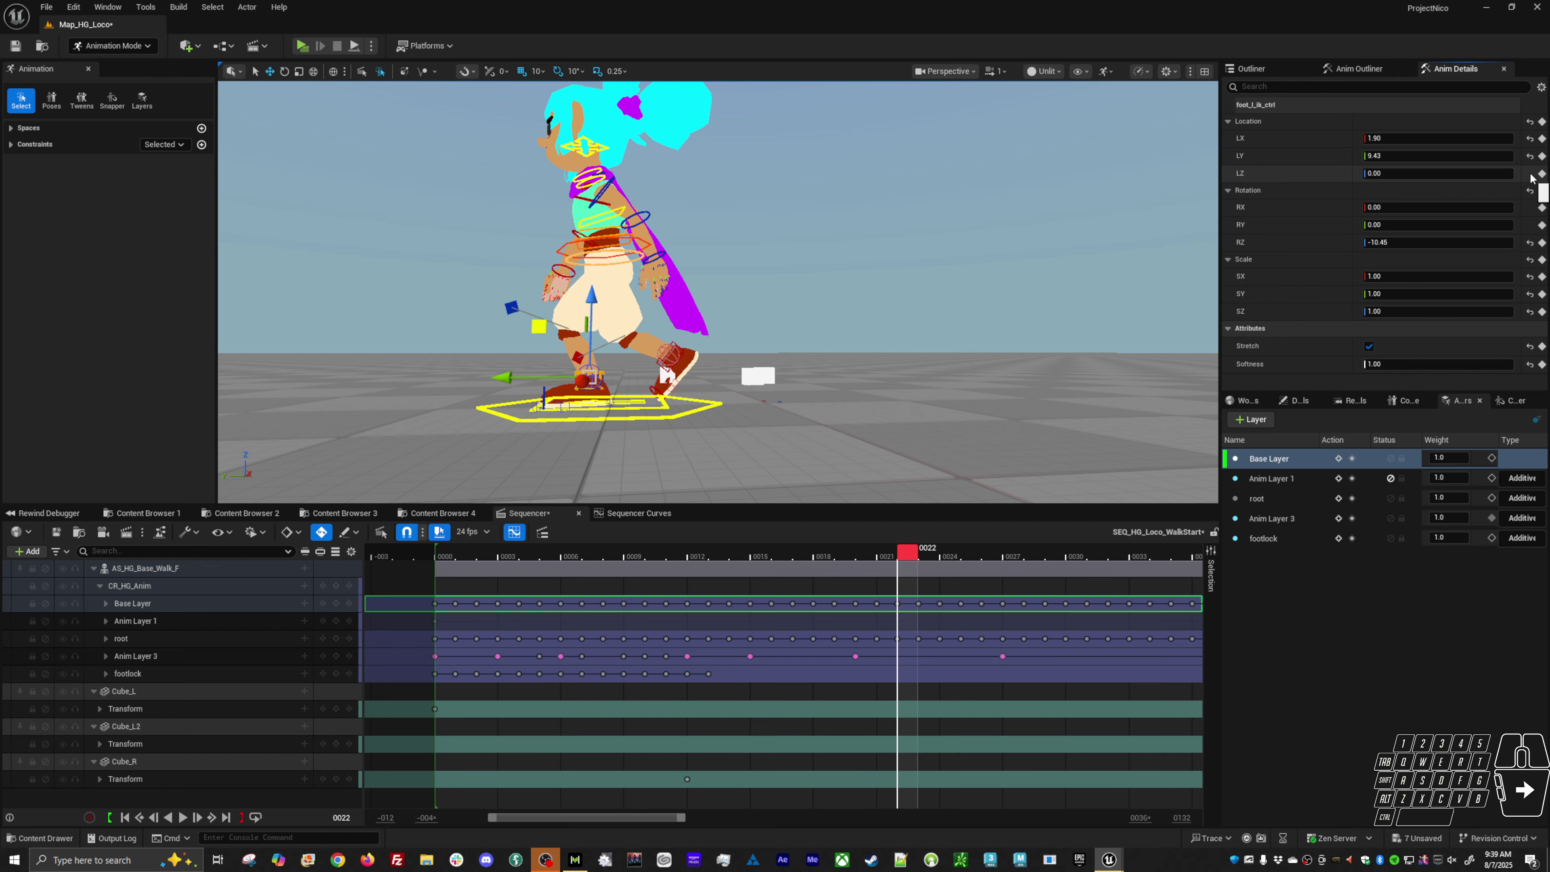
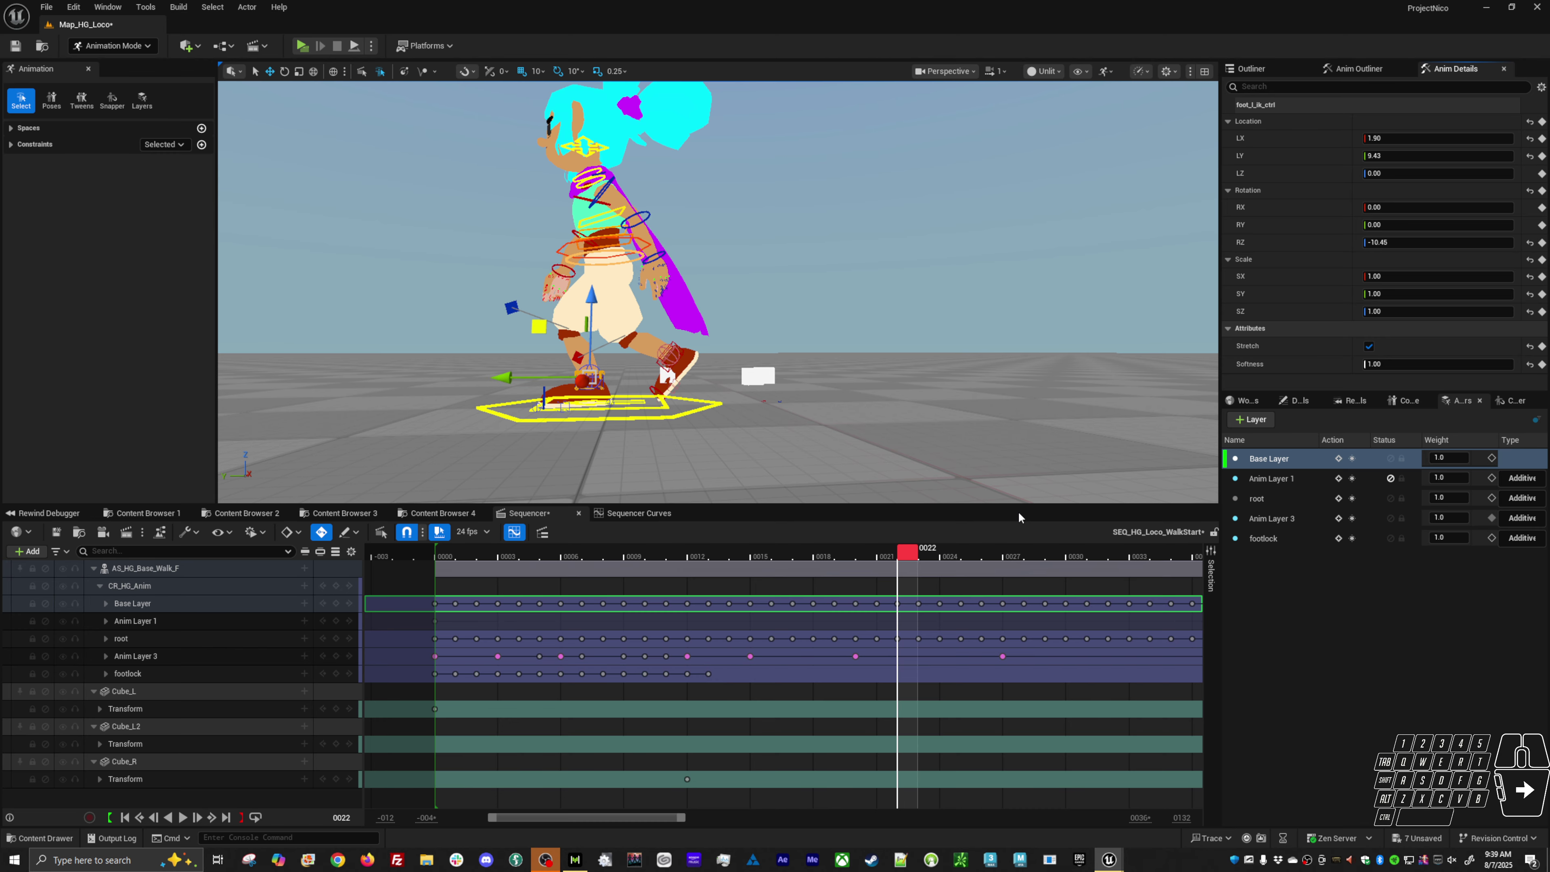
# Step: Snap Cube_L2 to the parent foot_l_ik_ctrl at frame 22 only, matching position and rotation
pyautogui.click(1505, 401)
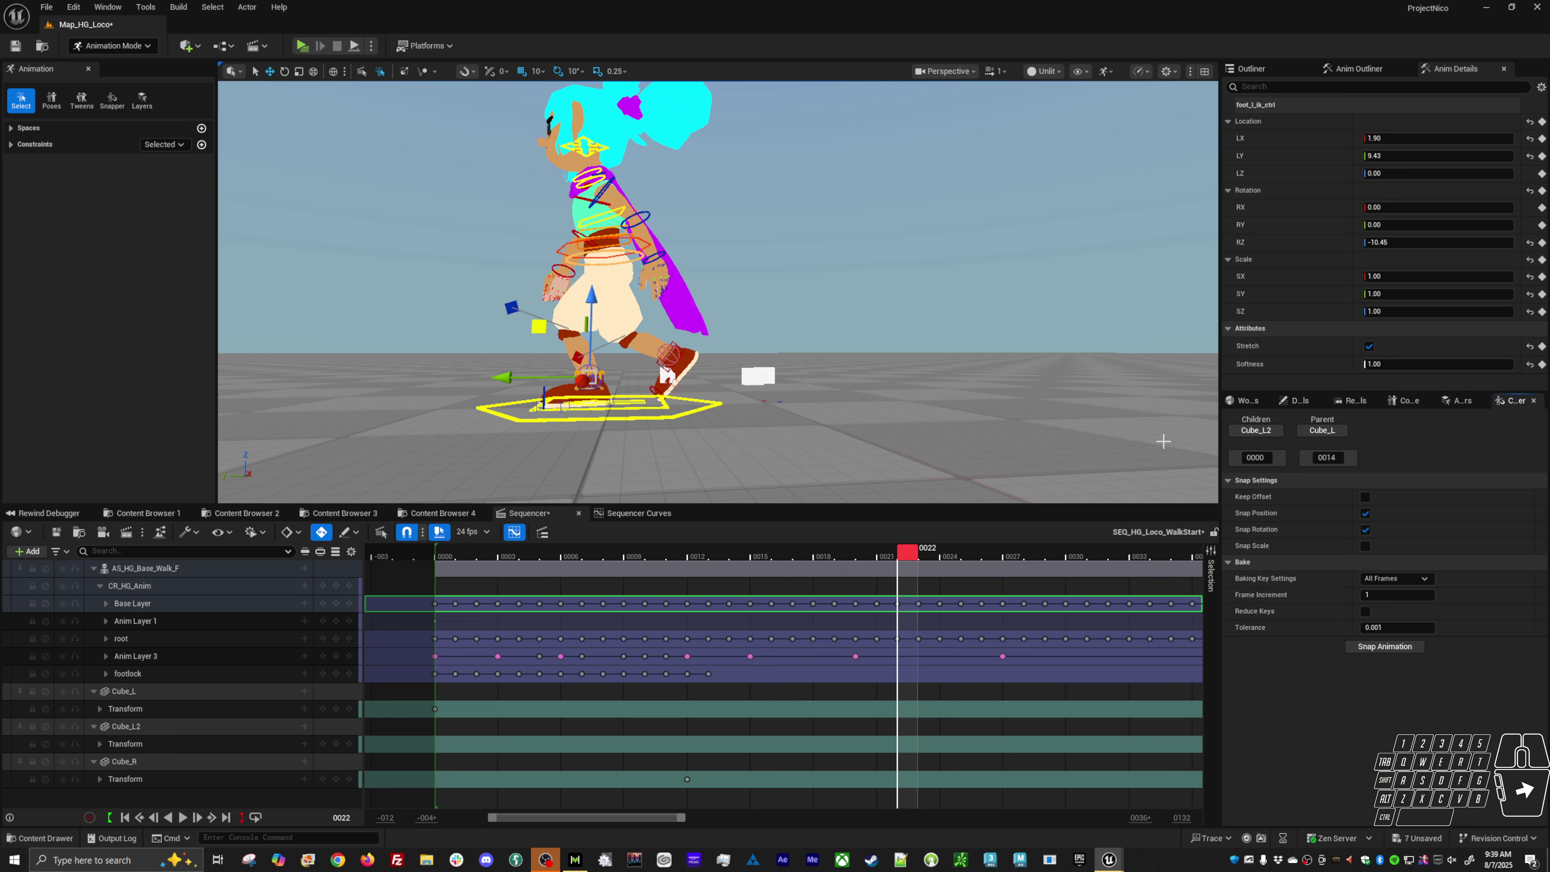
pyautogui.click(1339, 430)
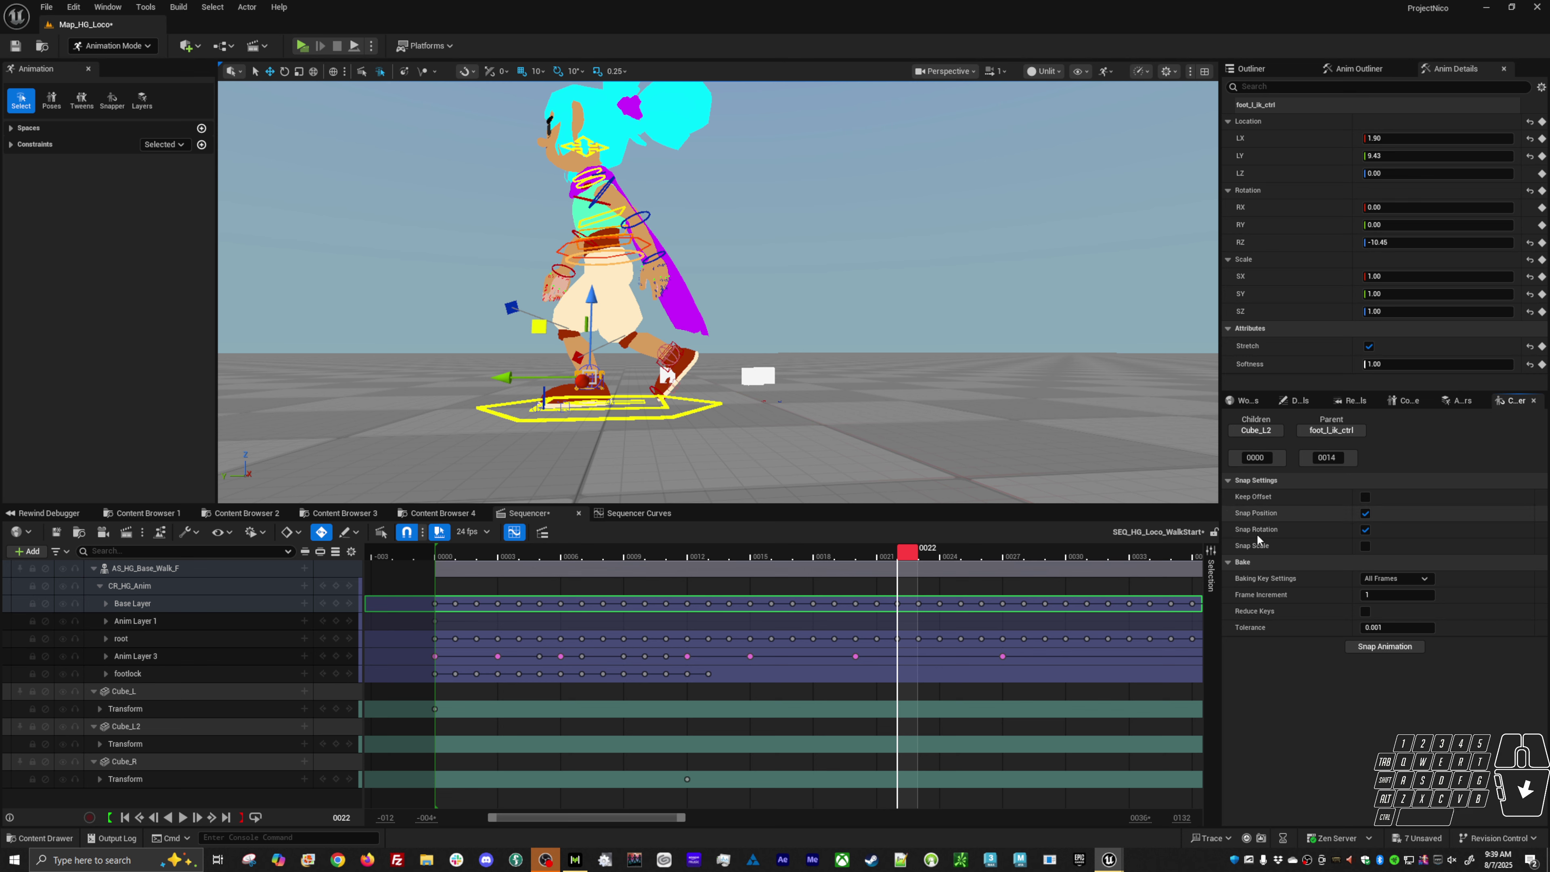
pyautogui.click(1281, 456)
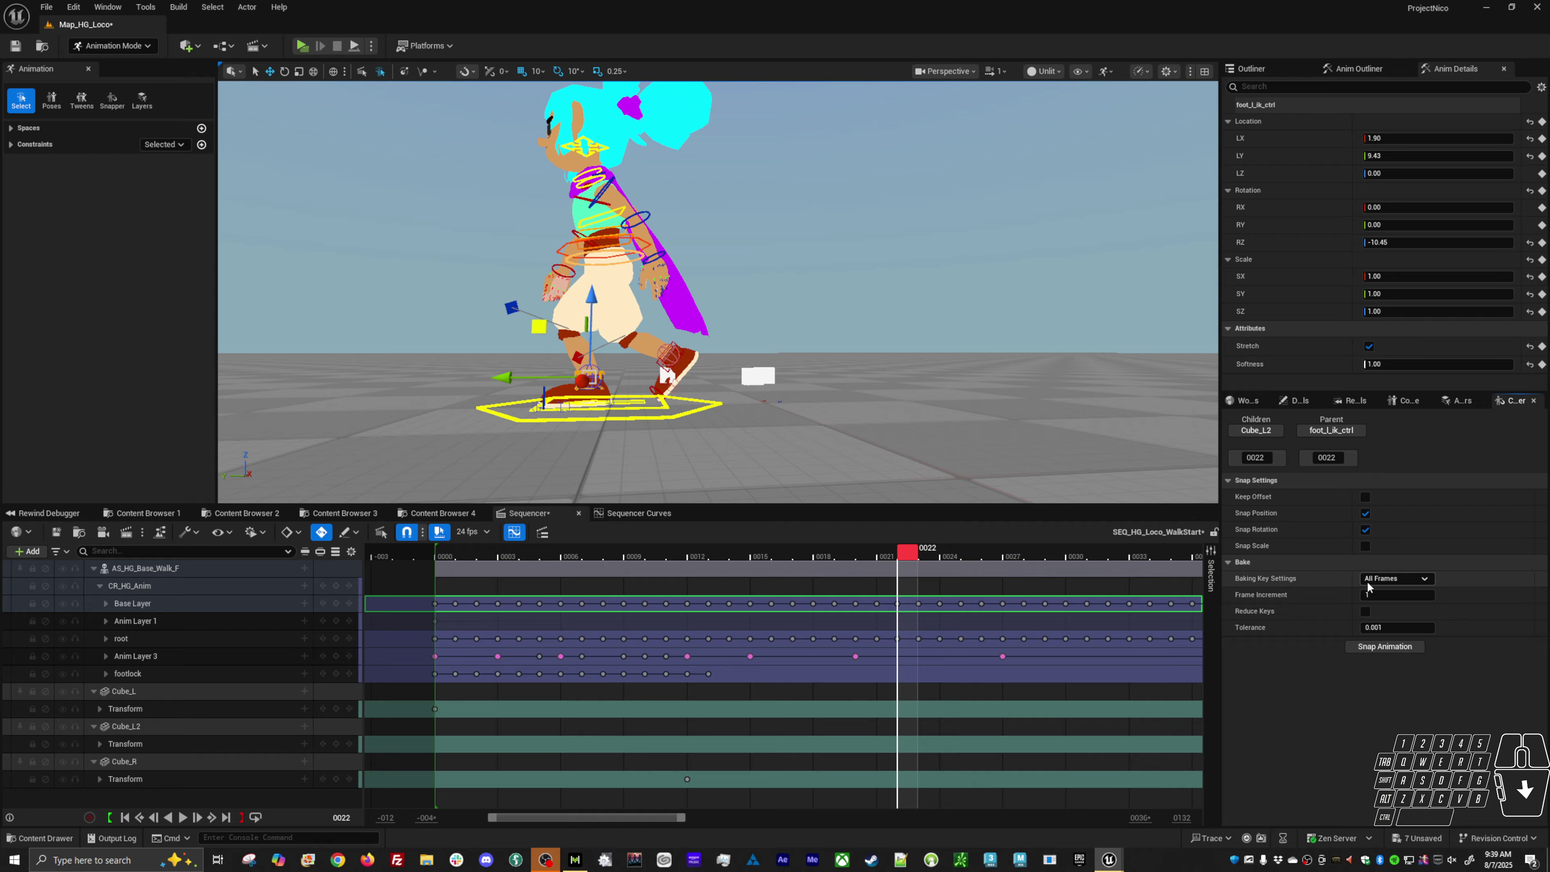
pyautogui.click(1395, 651)
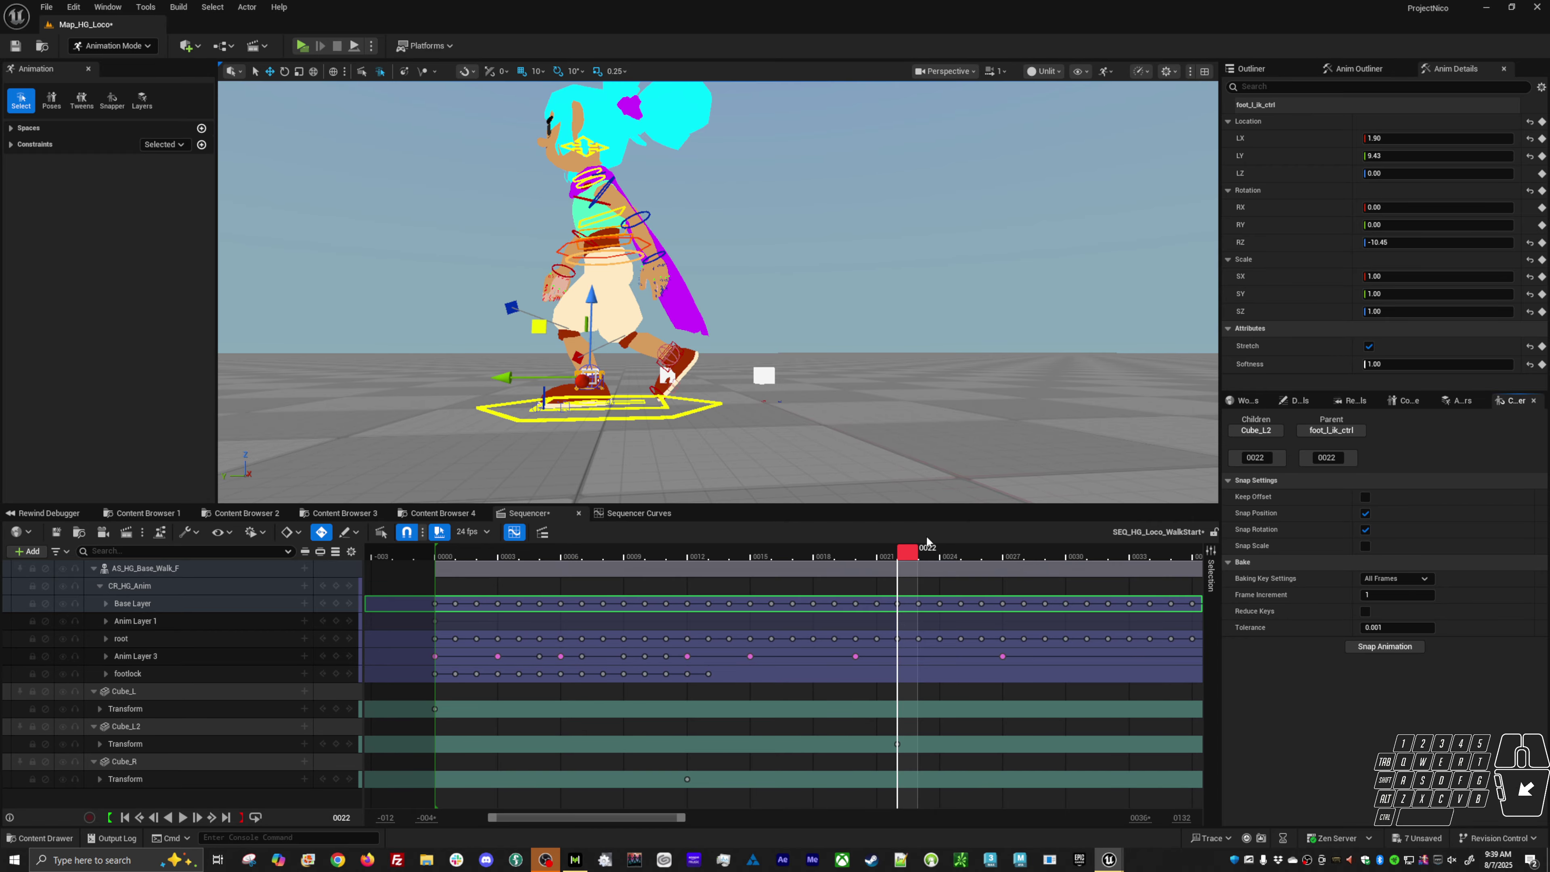
pyautogui.moveTo(927, 541); pyautogui.dragTo(902, 575)
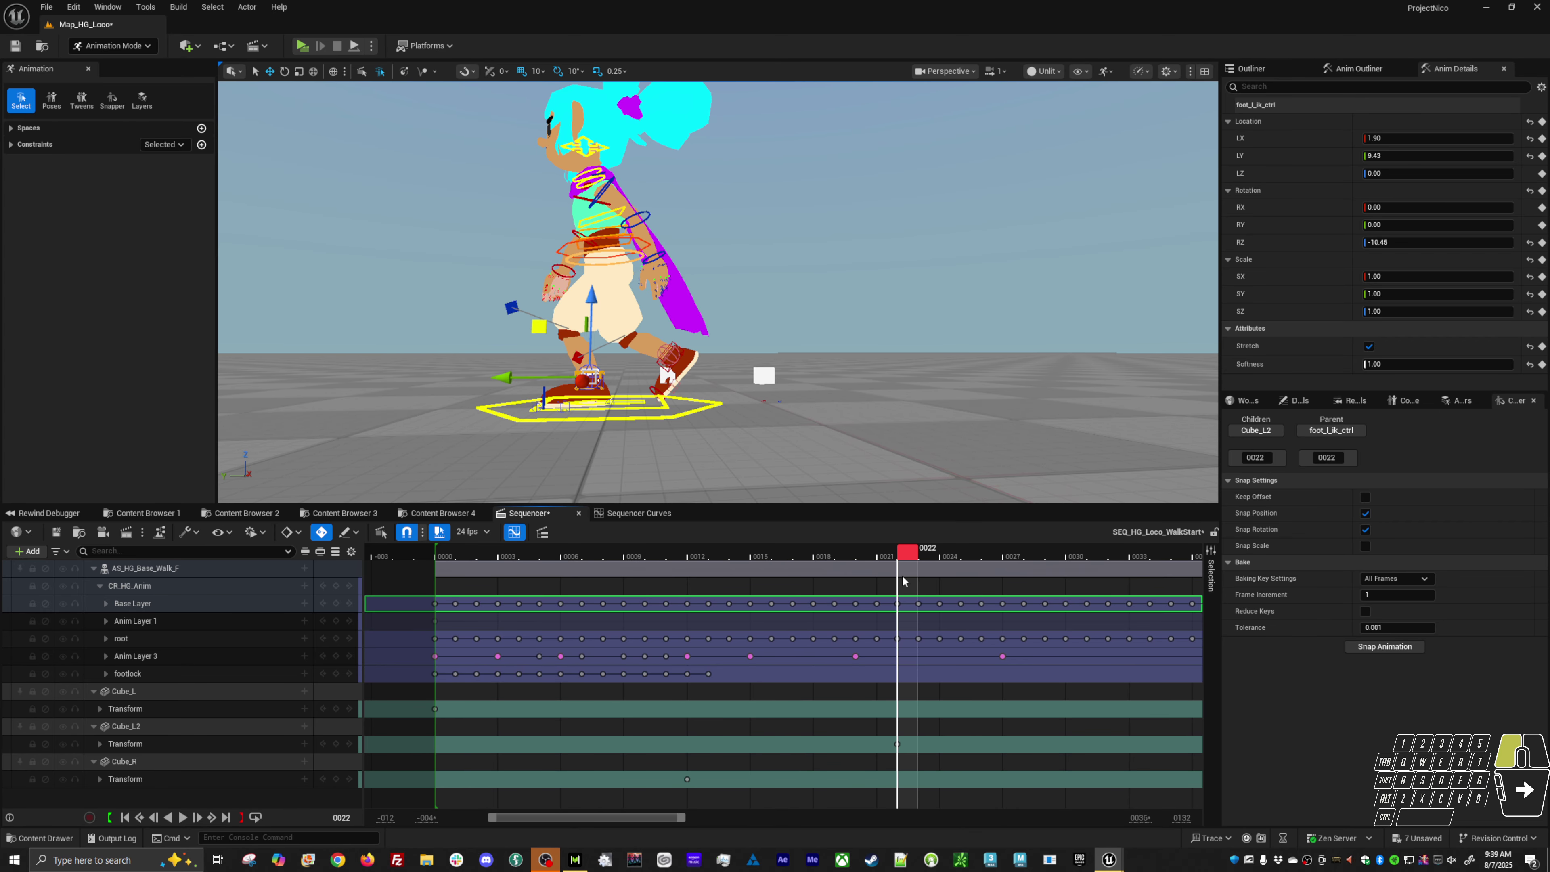
# Step: Try to shift the left foot IK control and Cube_L2 forward together, and undo the move
pyautogui.keyDown('alt'); pyautogui.moveTo(680, 407); pyautogui.dragTo(643, 418); pyautogui.keyUp('alt')
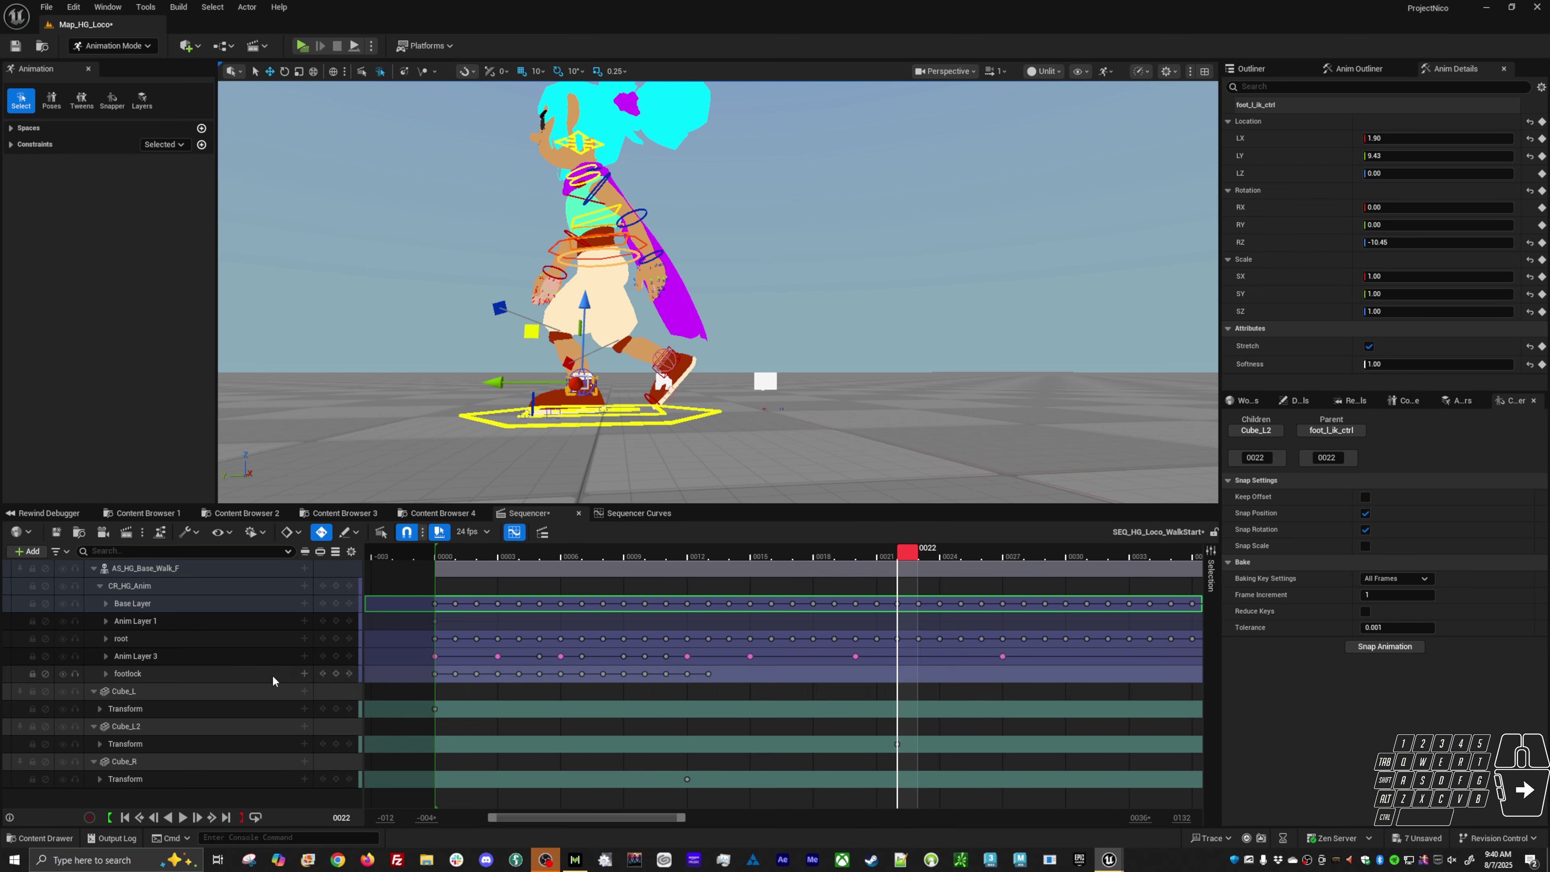
pyautogui.keyDown('ctrl'); pyautogui.click(174, 727); pyautogui.keyUp('ctrl')
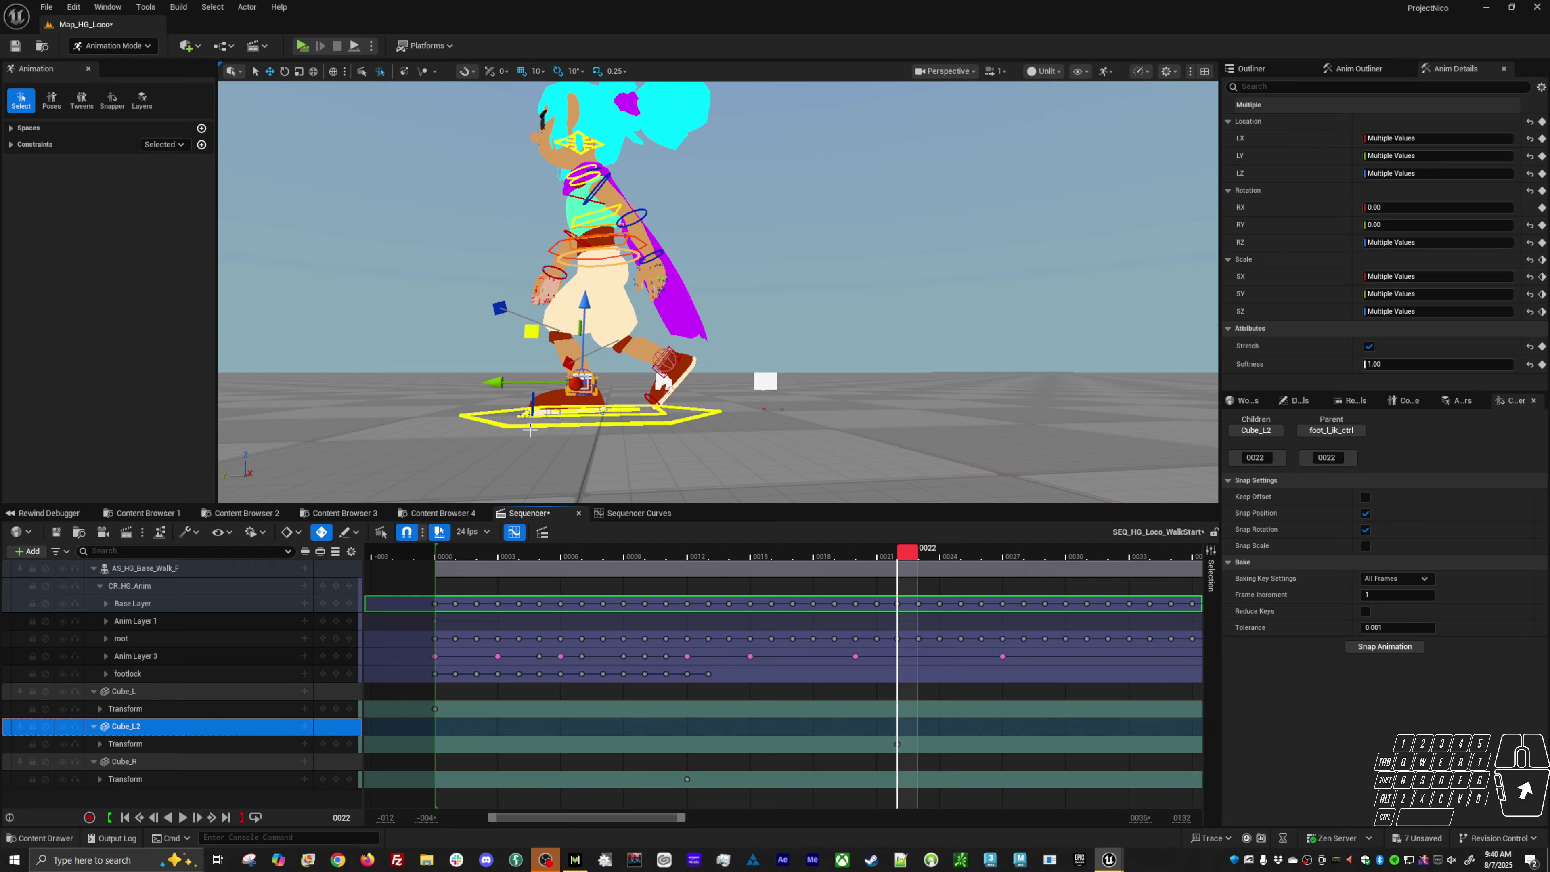
pyautogui.moveTo(526, 384)
pyautogui.mouseDown()
pyautogui.moveTo(501, 385)
pyautogui.moveTo(514, 385)
pyautogui.mouseUp()
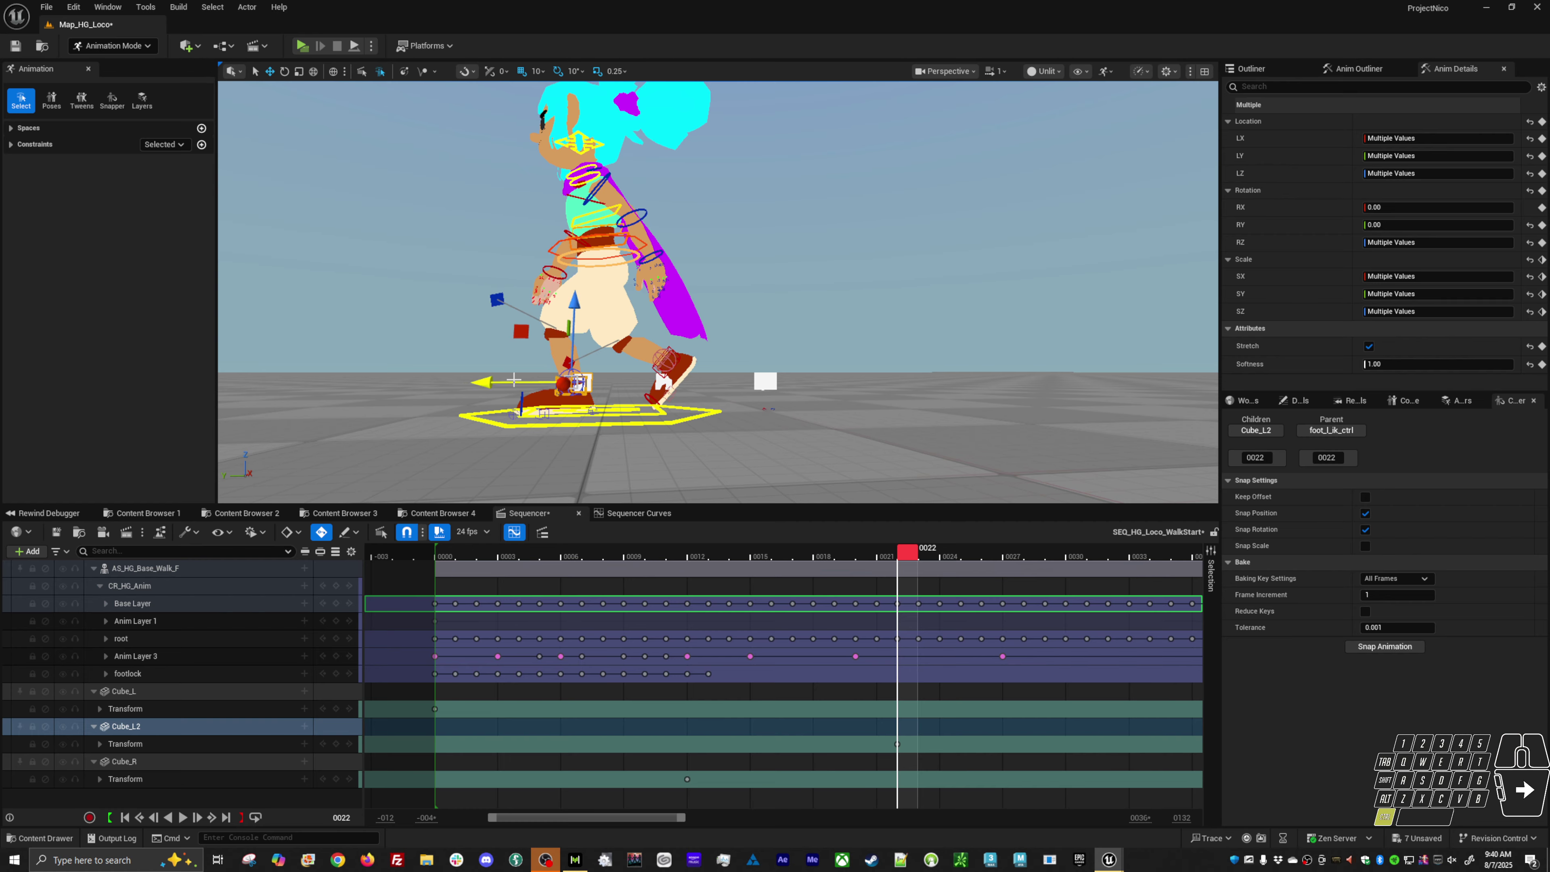
pyautogui.hotkey('ctrl', 'z')
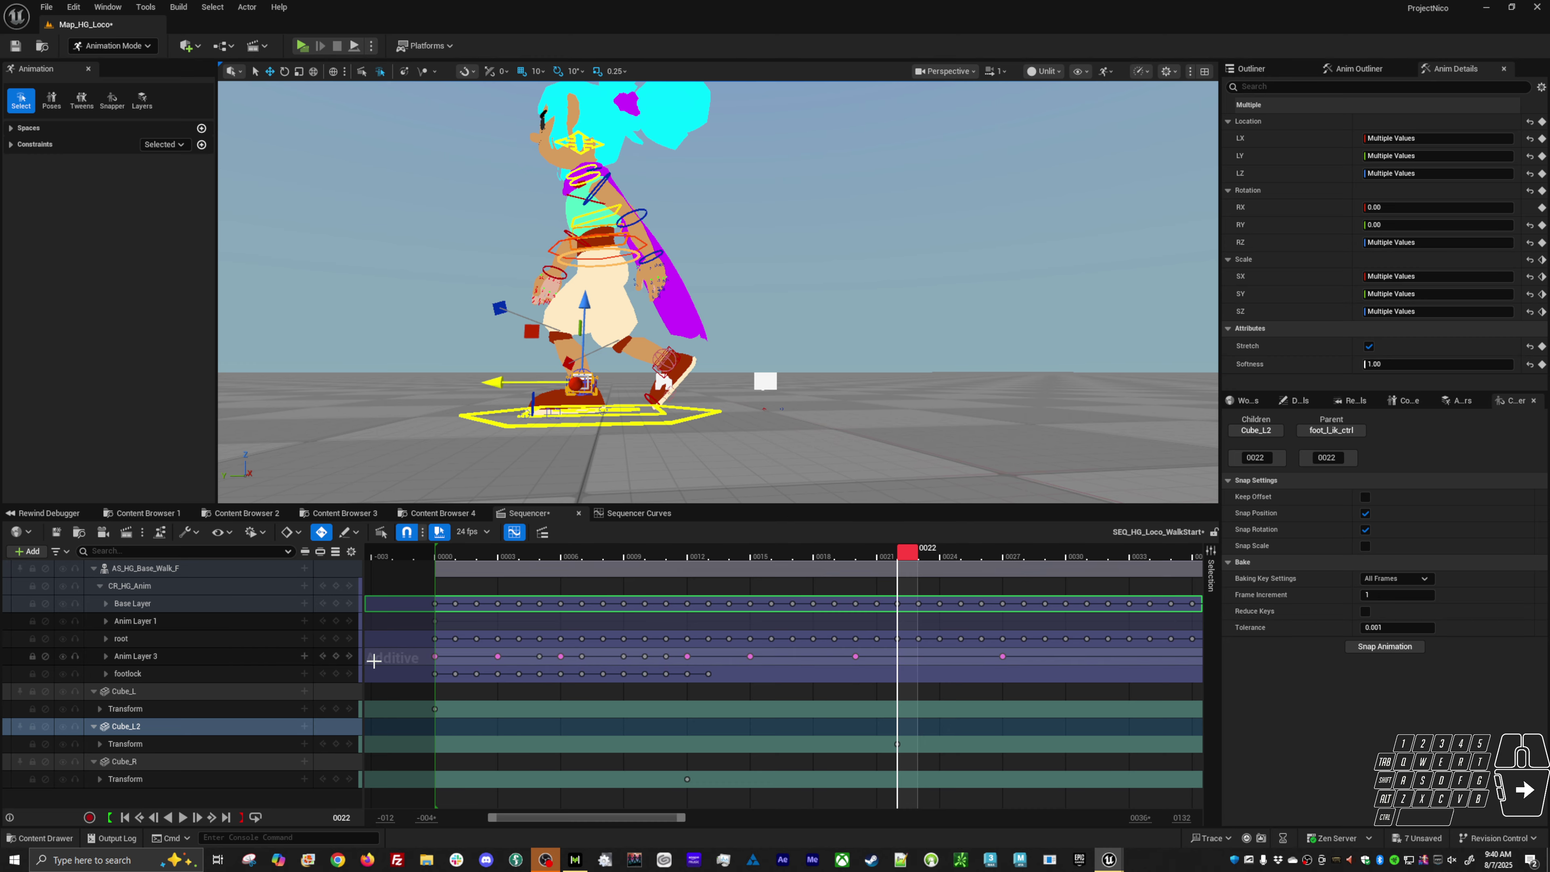
# Step: Select Cube_L2's Transform track together with the left foot IK control and shift the selection slightly forward at frame 22
pyautogui.click(188, 745)
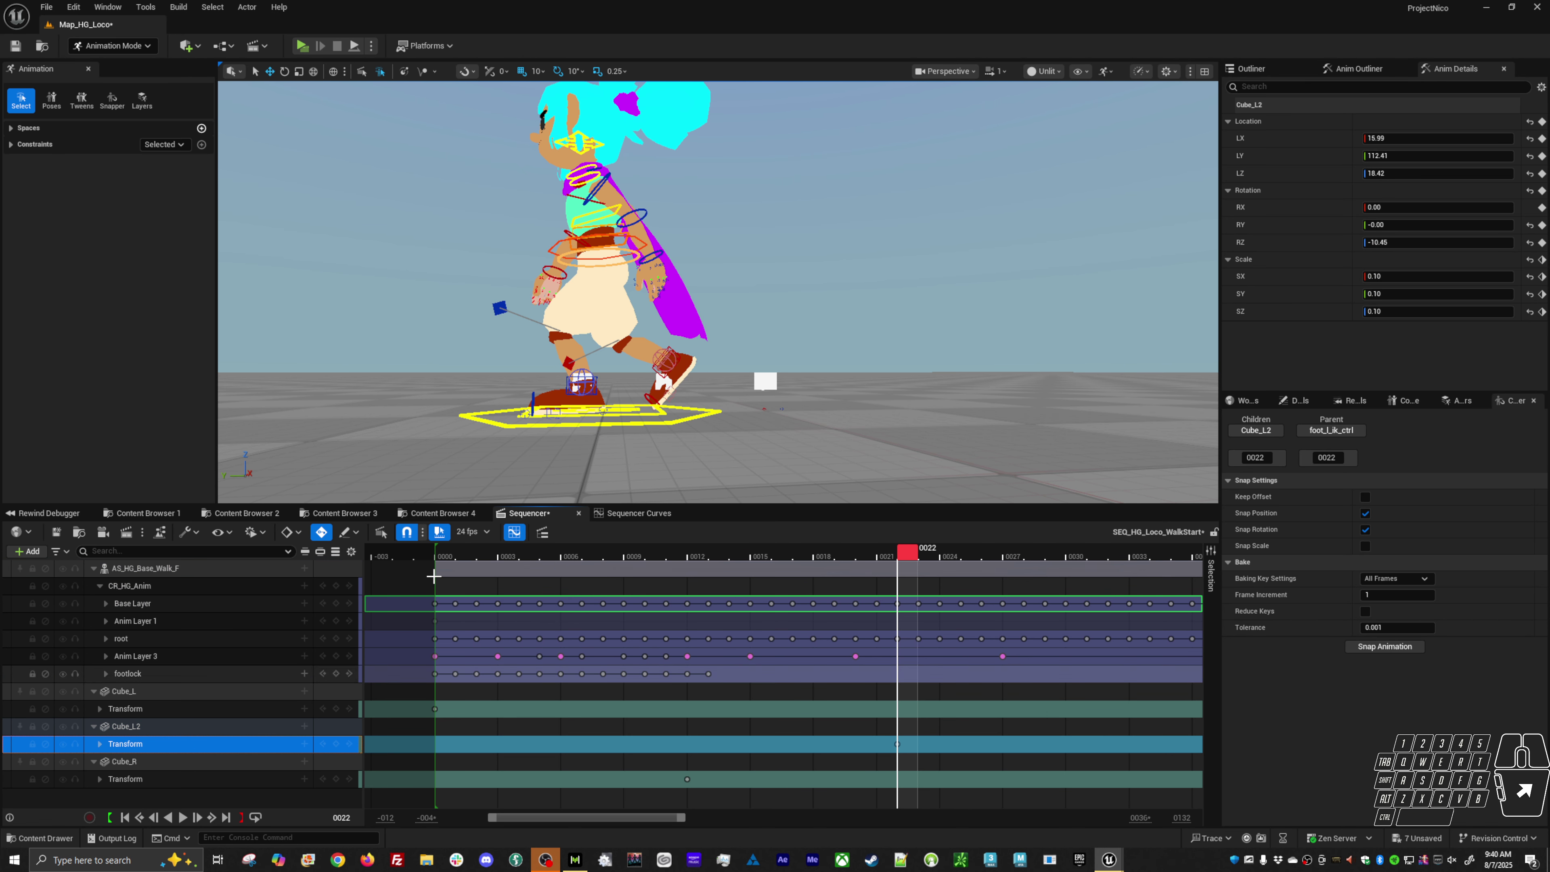
pyautogui.click(563, 390)
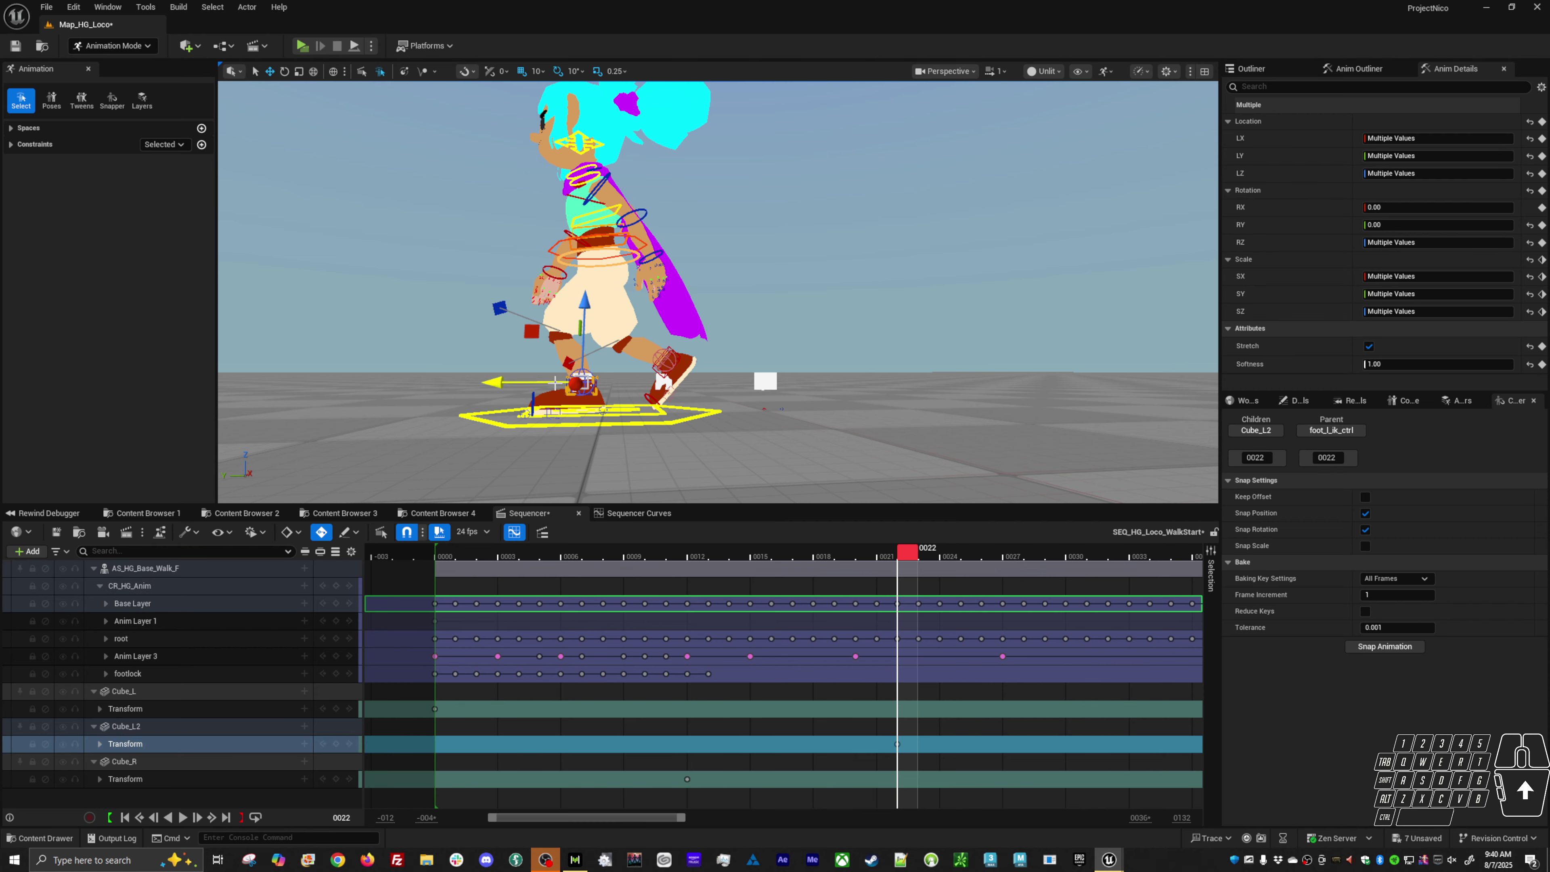
pyautogui.moveTo(556, 382); pyautogui.dragTo(539, 383)
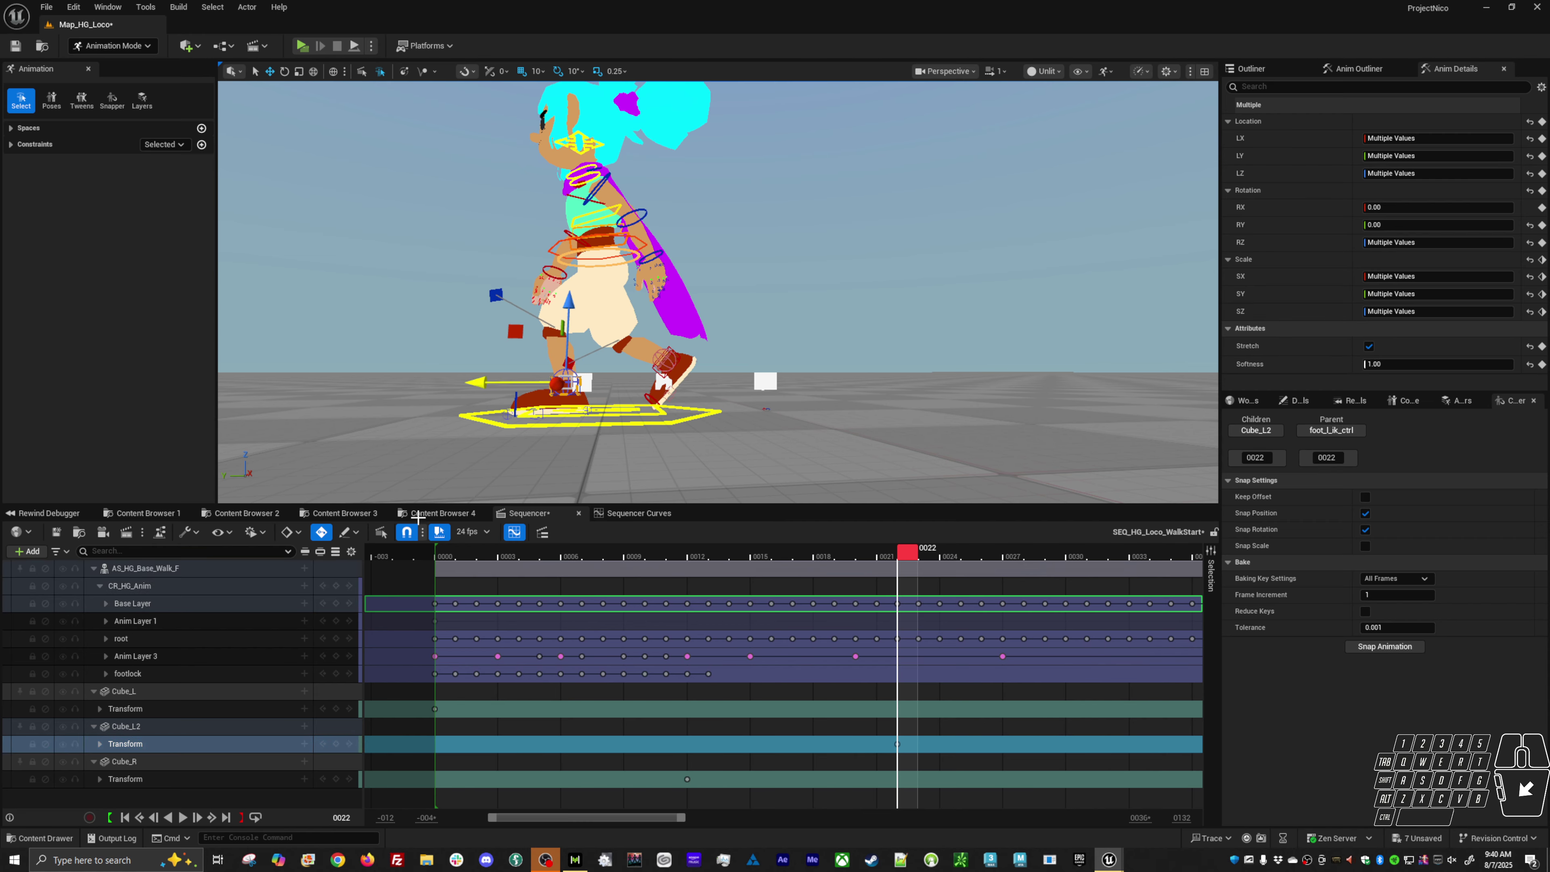
pyautogui.click(170, 729)
pyautogui.hotkey('ctrl', 'z')
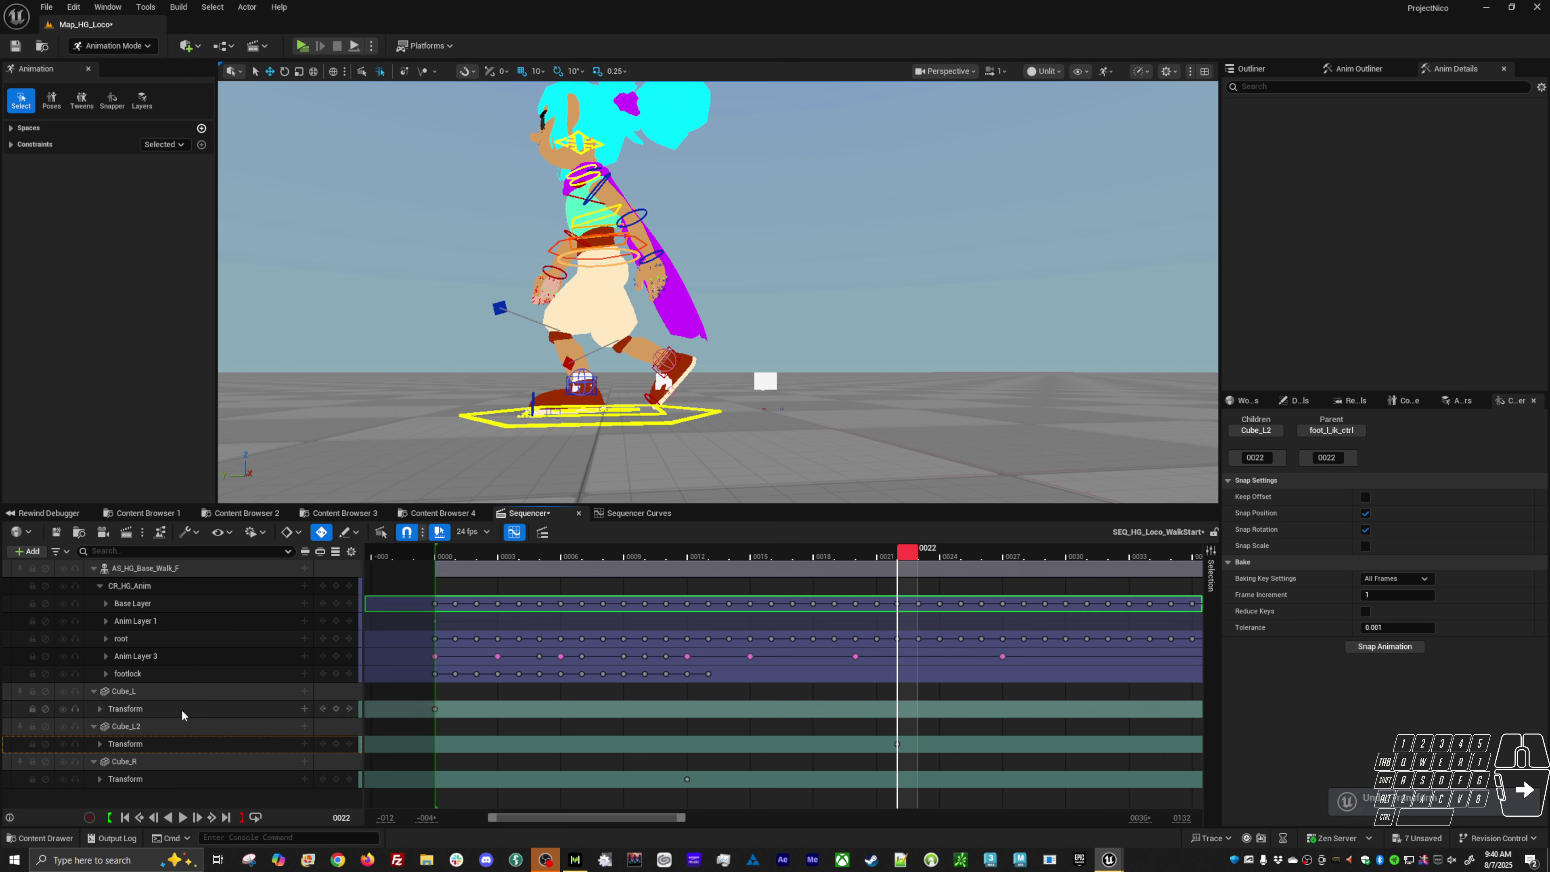
pyautogui.click(156, 732)
pyautogui.moveTo(530, 376); pyautogui.dragTo(494, 385)
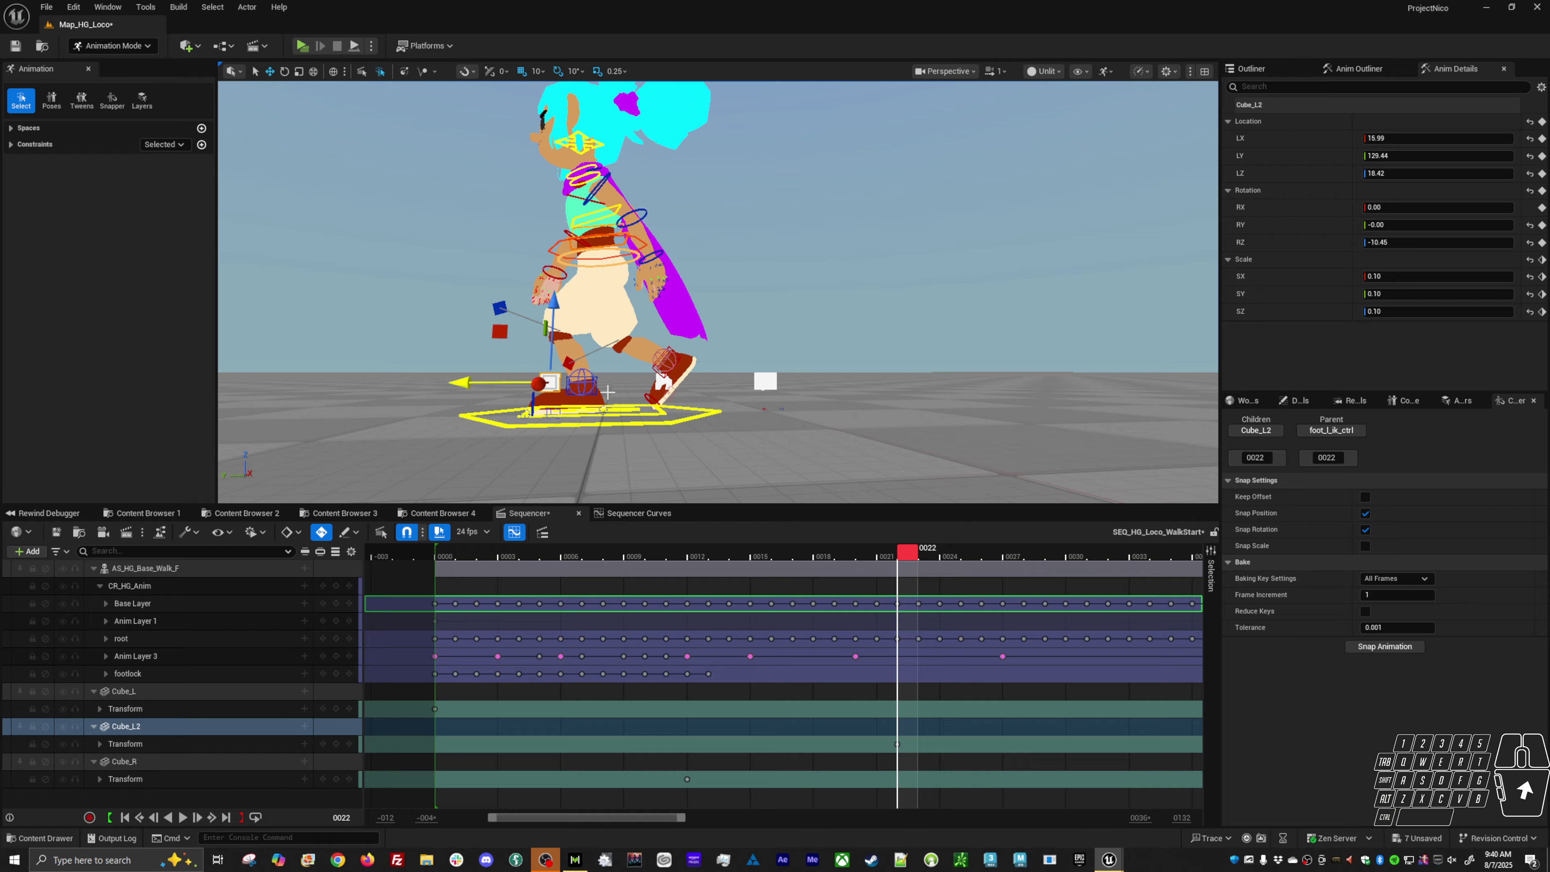
pyautogui.keyDown('shift'); pyautogui.click(596, 392); pyautogui.keyUp('shift')
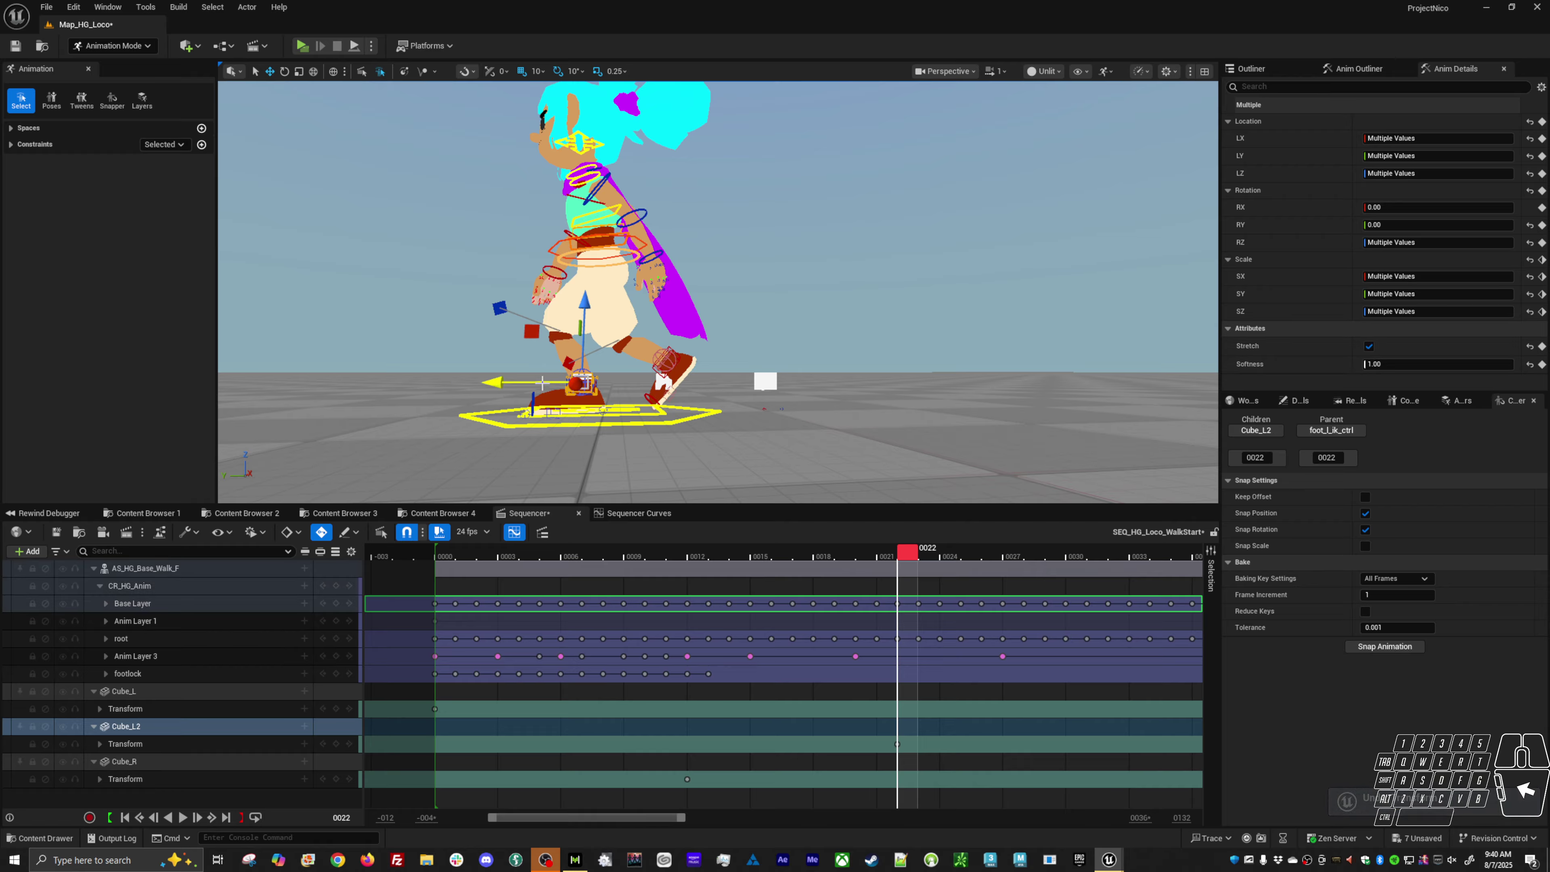
pyautogui.moveTo(542, 382); pyautogui.dragTo(473, 389)
pyautogui.hotkey('ctrl', 'z')
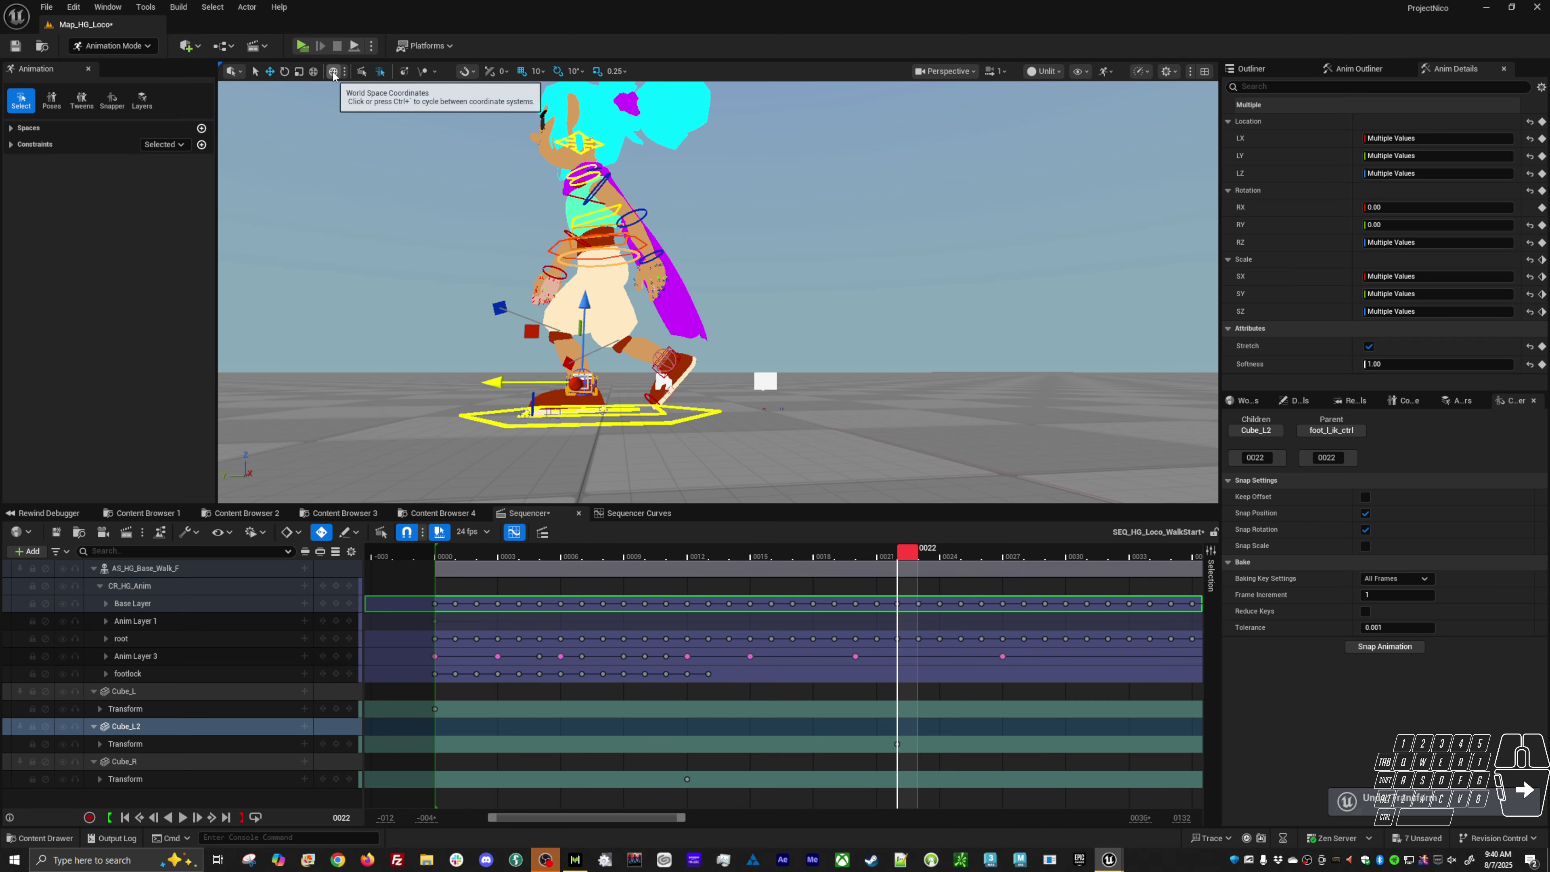
pyautogui.click(333, 72)
pyautogui.click(333, 72)
pyautogui.click(333, 72)
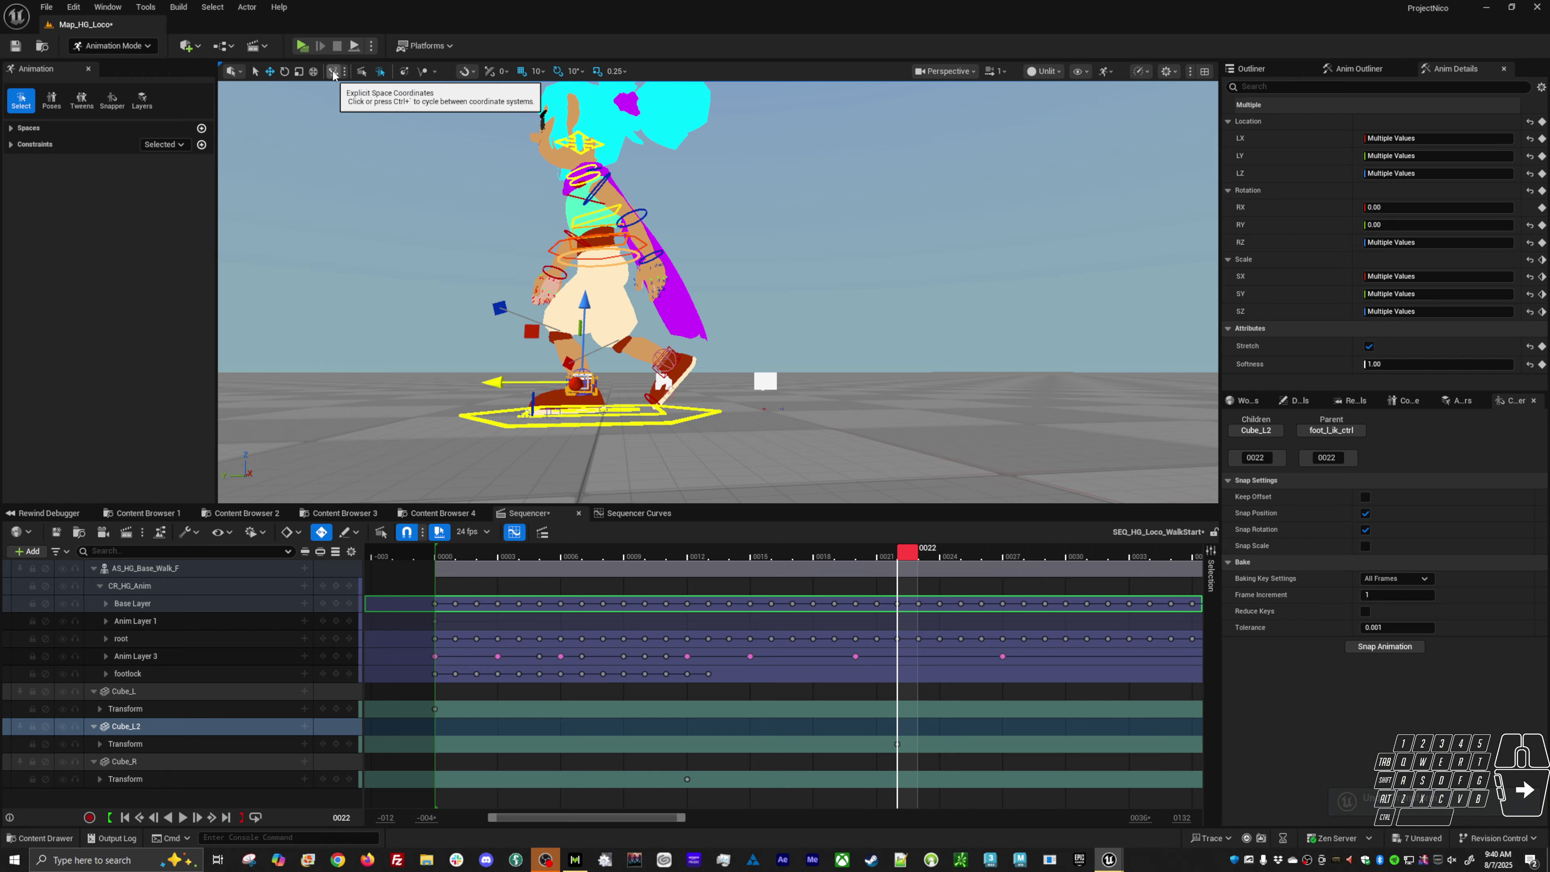
pyautogui.click(333, 72)
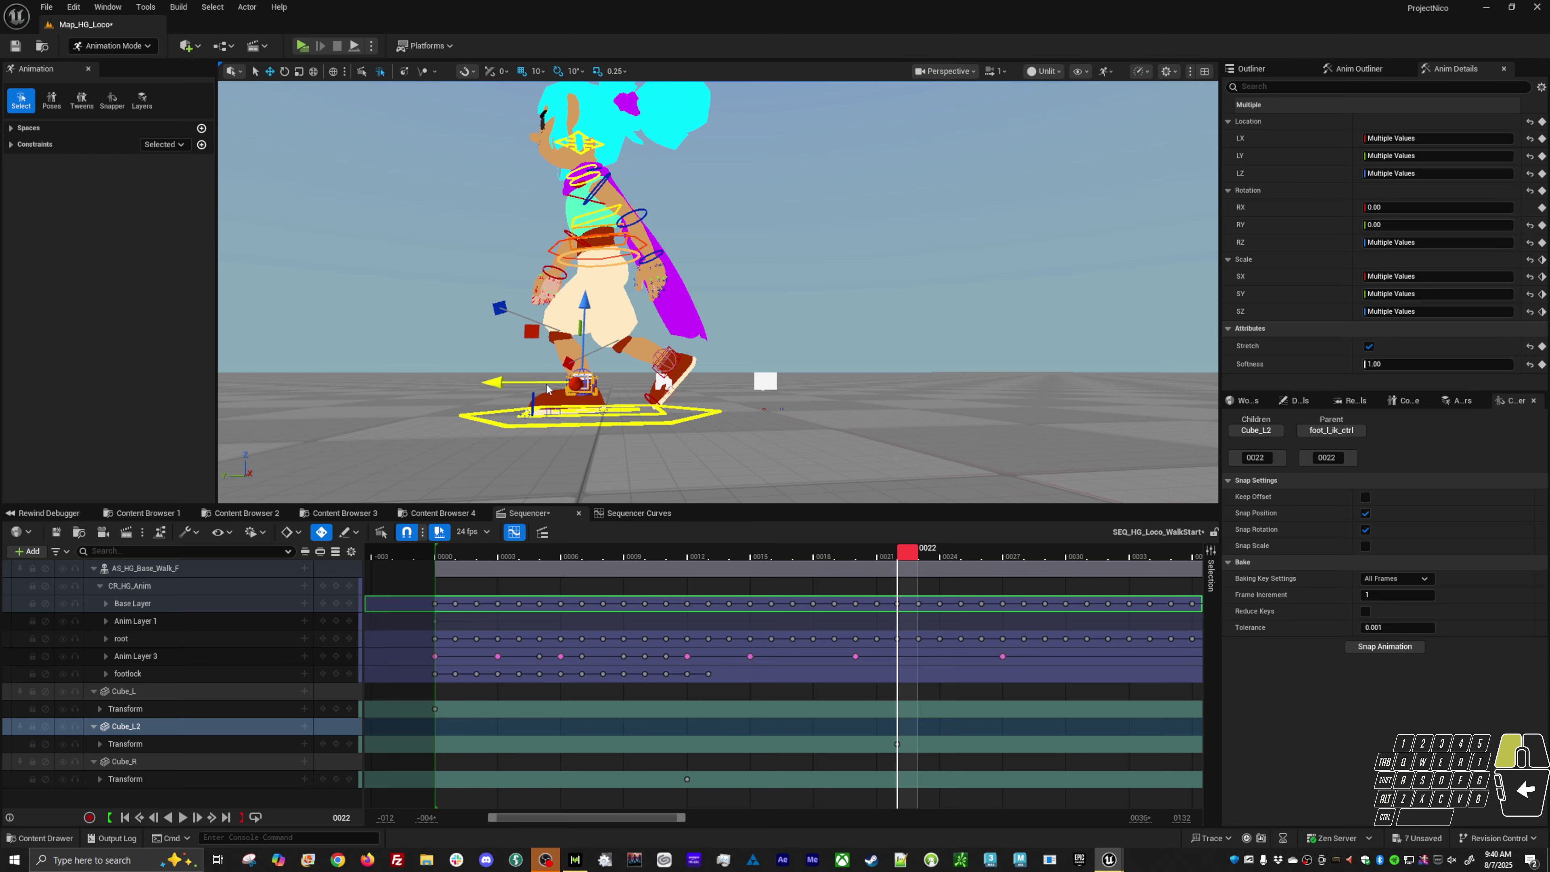
pyautogui.moveTo(547, 389); pyautogui.dragTo(502, 370)
pyautogui.hotkey('ctrl', 'z')
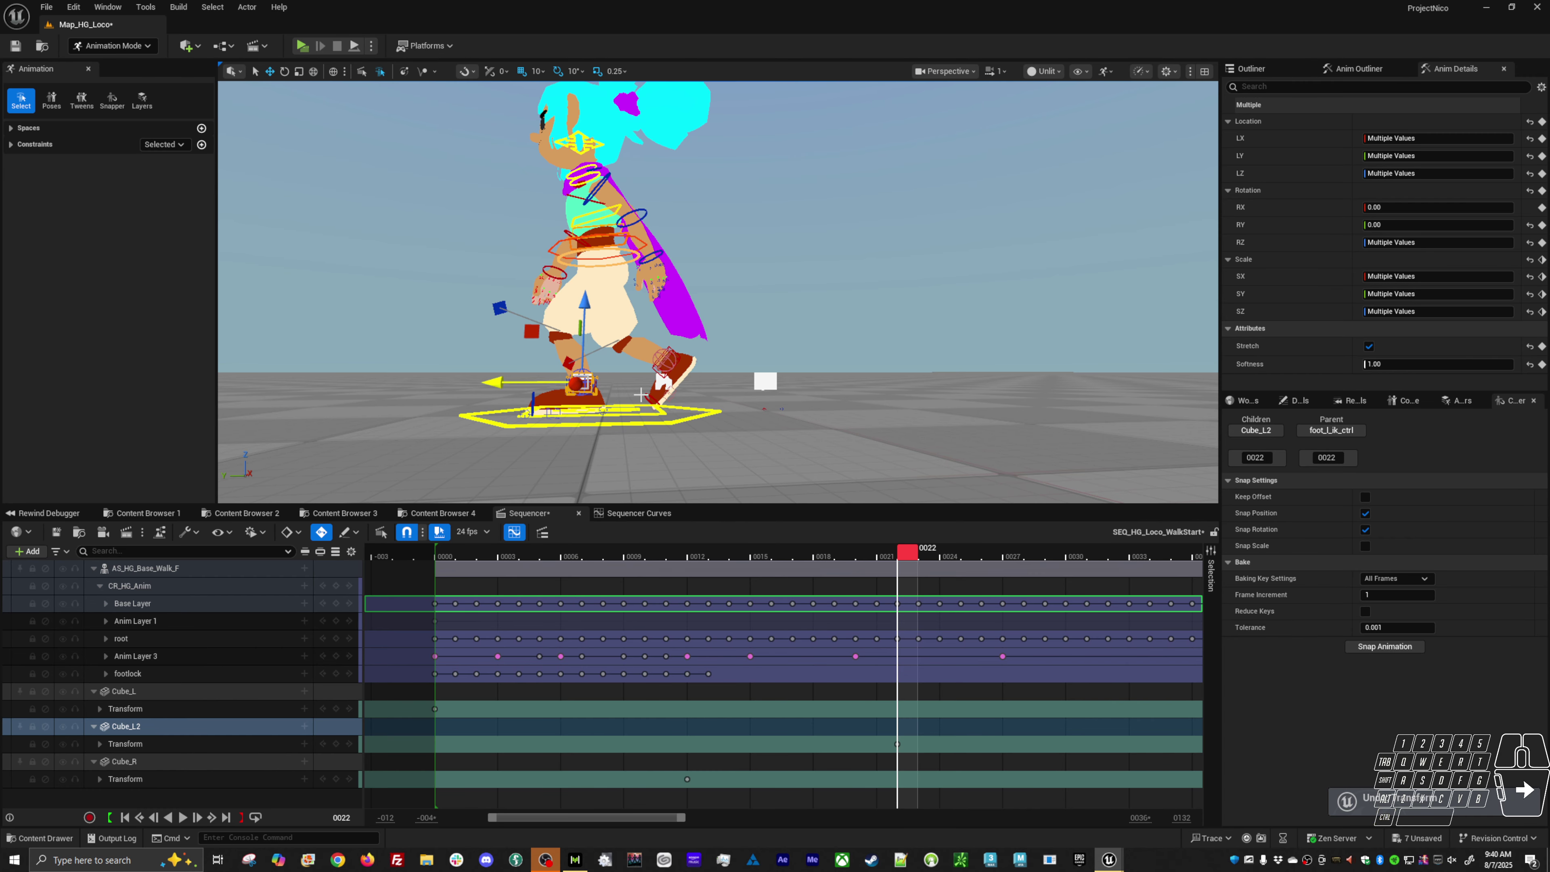
# Step: Move only the left foot IK control forward along the walk direction at frame 22, comparing its pose with frames 19 to 21
pyautogui.click(608, 389)
pyautogui.click(596, 394)
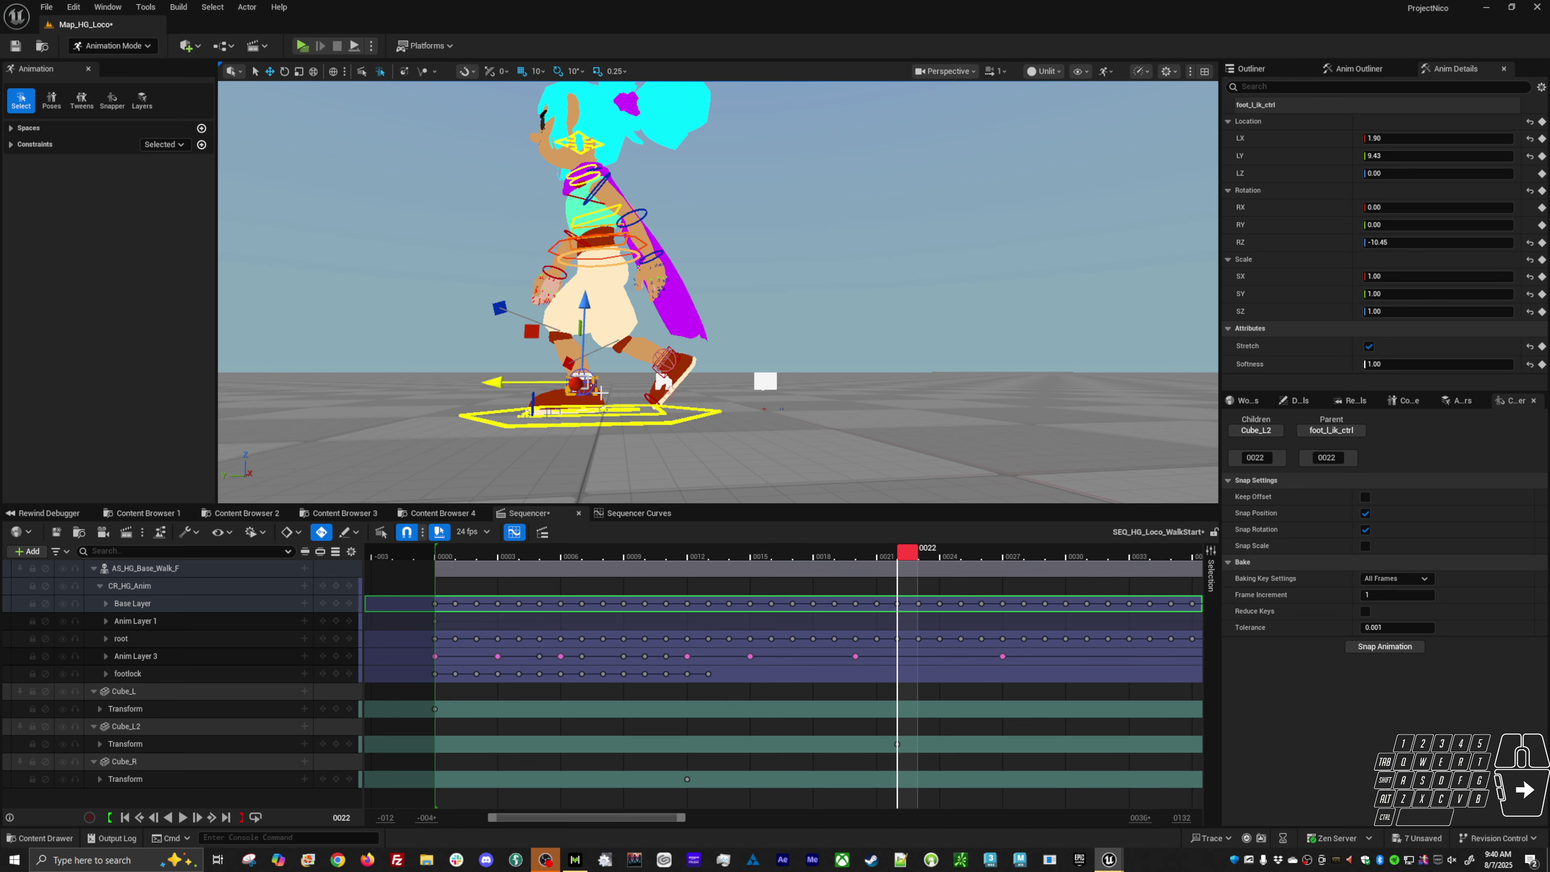
pyautogui.press('Left')
pyautogui.press('Left')
pyautogui.press('Left')
pyautogui.press('Right')
pyautogui.press('Right')
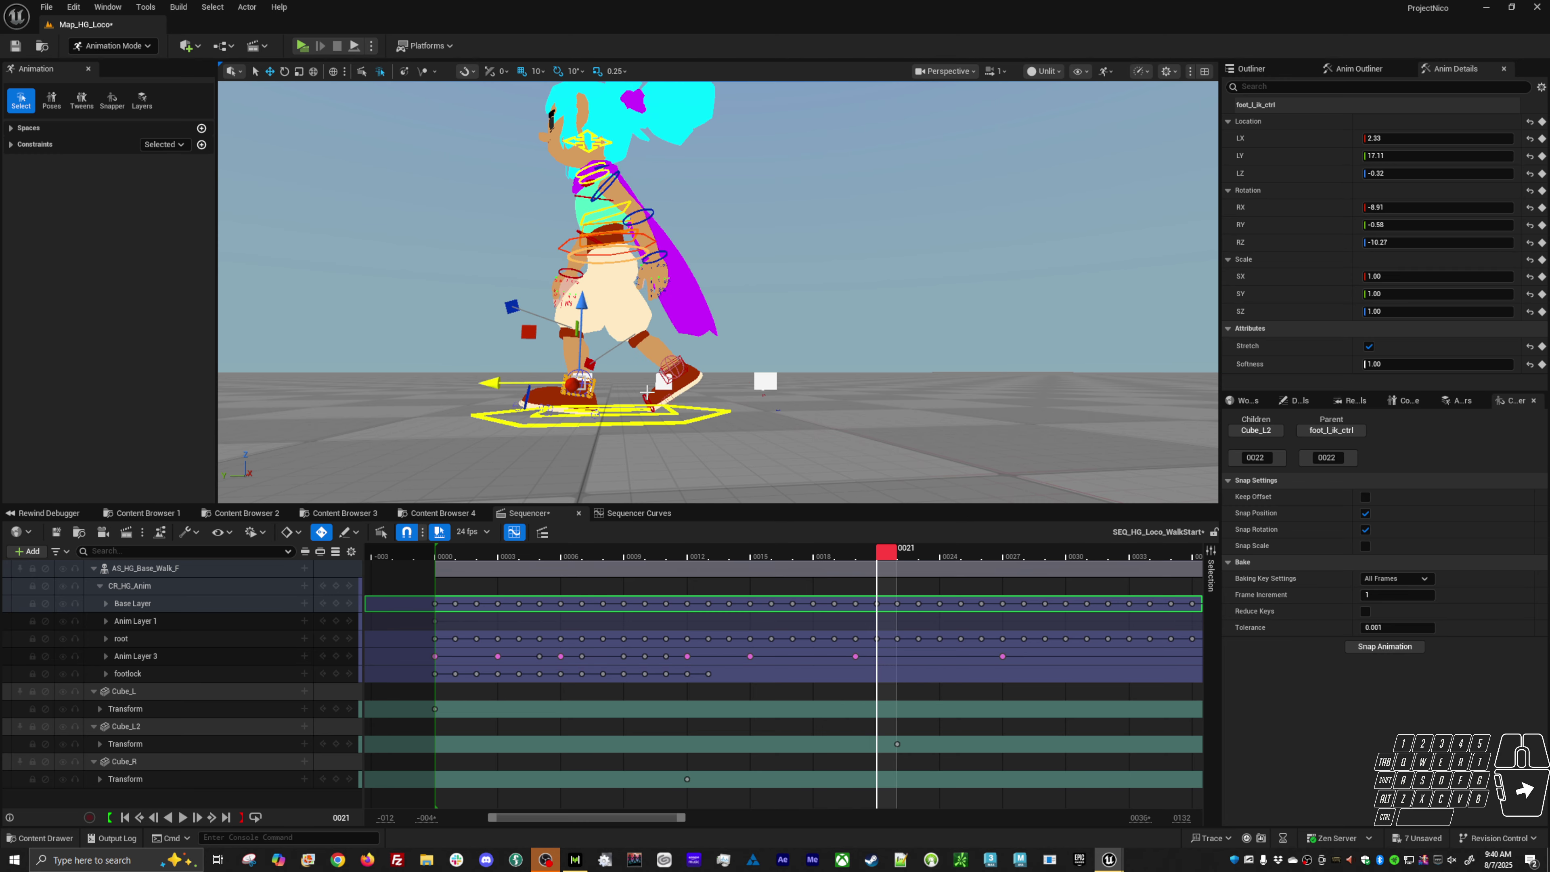
pyautogui.press('Right')
pyautogui.click(543, 383)
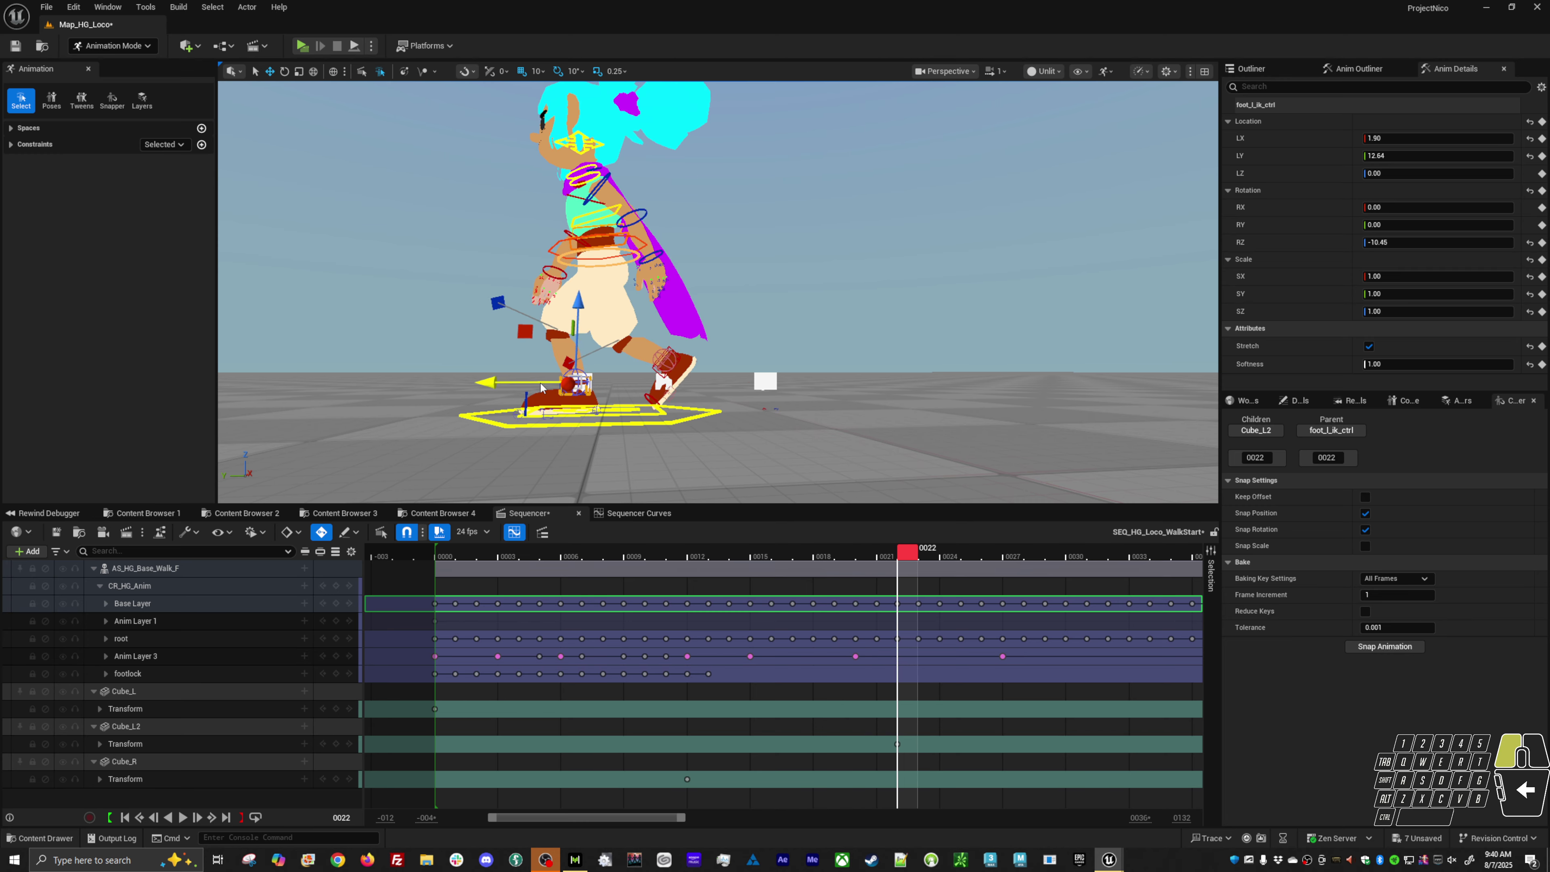
# Step: Refine the left foot IK control's forward position at frame 22 to an LY of about 16.3, checking its spacing against the preceding frames
pyautogui.press('Left')
pyautogui.press('Left')
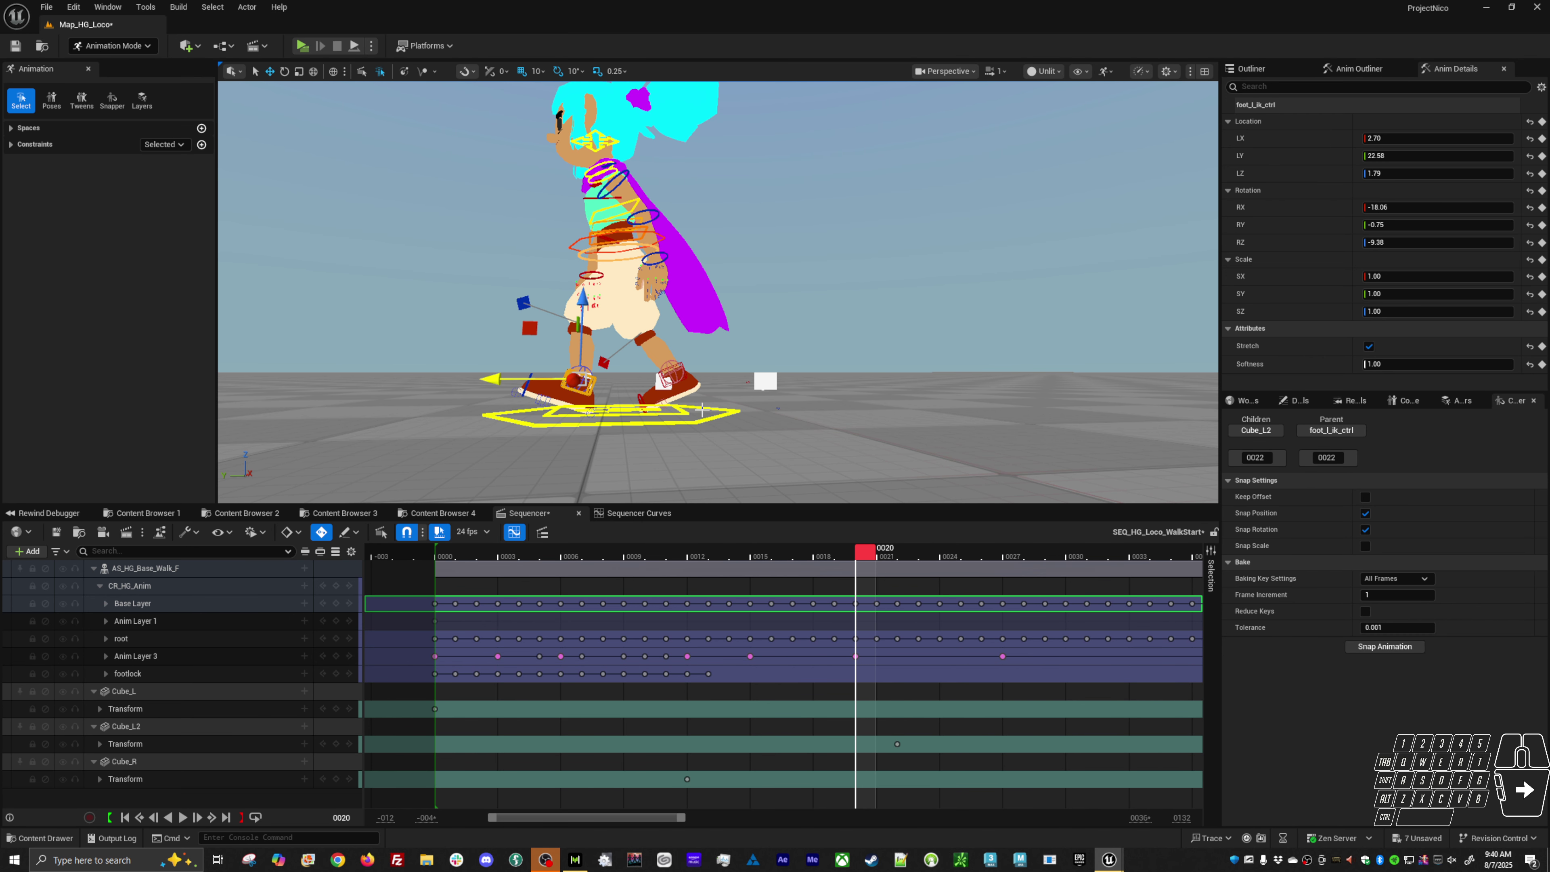
pyautogui.press('Left')
pyautogui.press('Right')
pyautogui.press('Right')
pyautogui.press('Right')
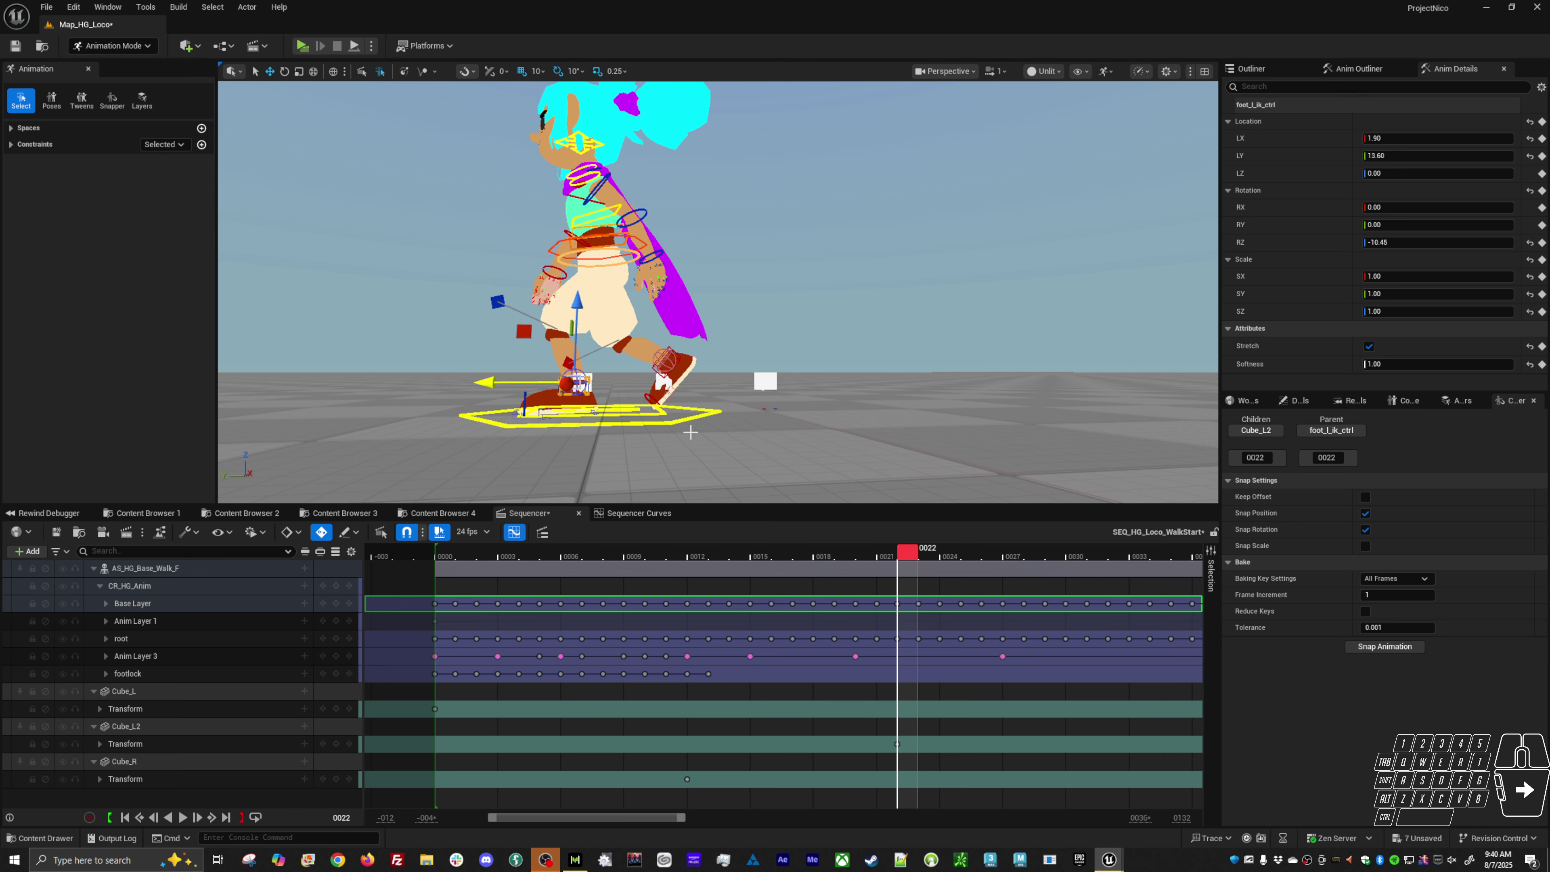
pyautogui.press('Left')
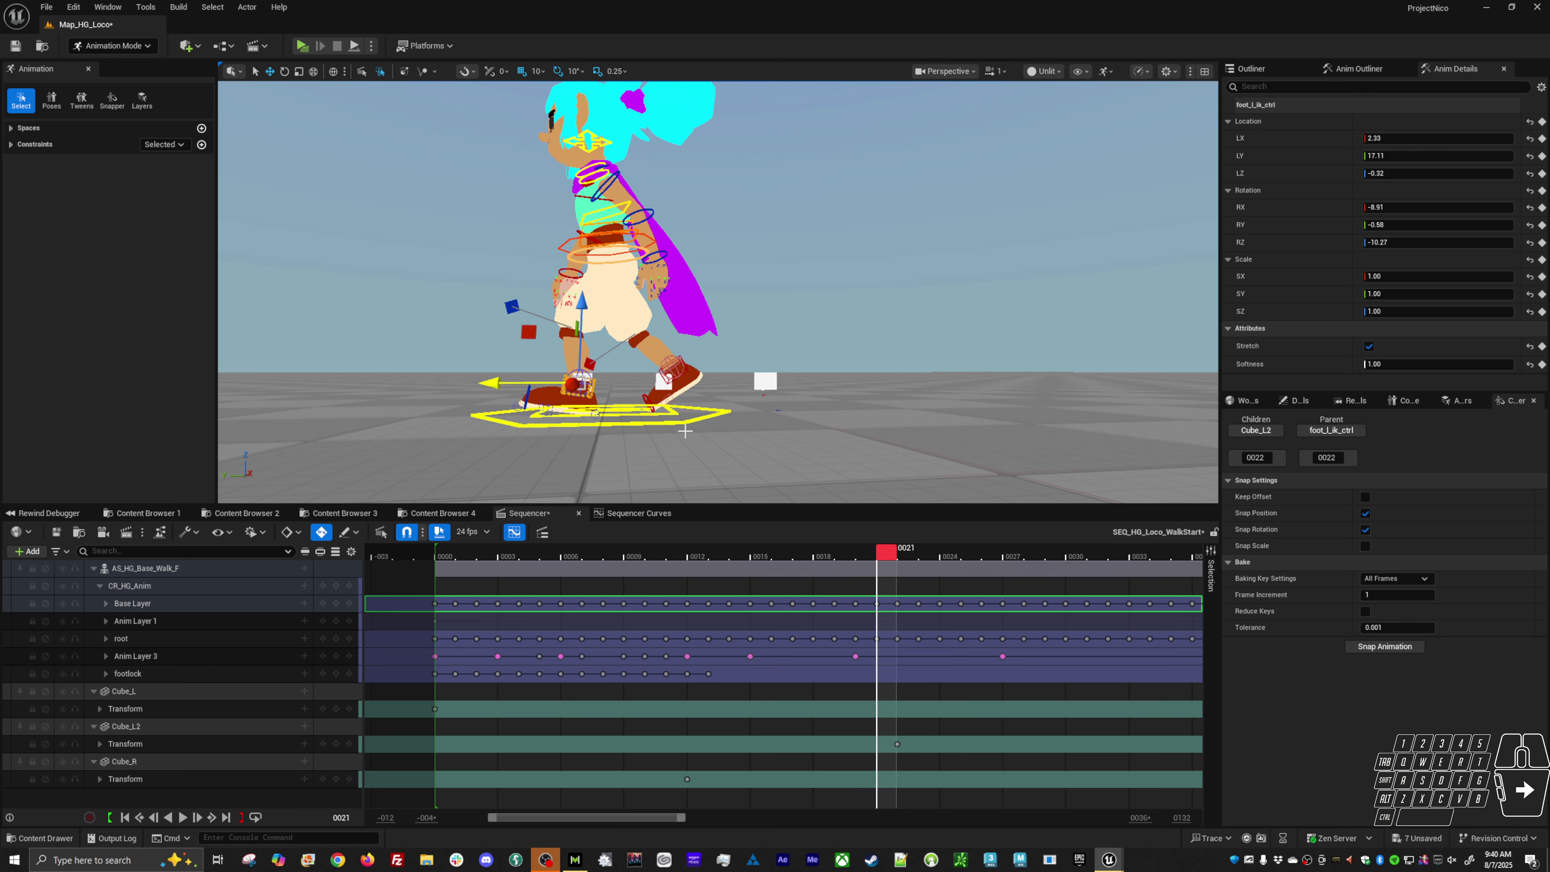
pyautogui.press('Right')
# Step: Snap Cube_L2 to foot_l_ik_ctrl at frame 22, using the snap position and rotation settings
pyautogui.rightClick(428, 513)
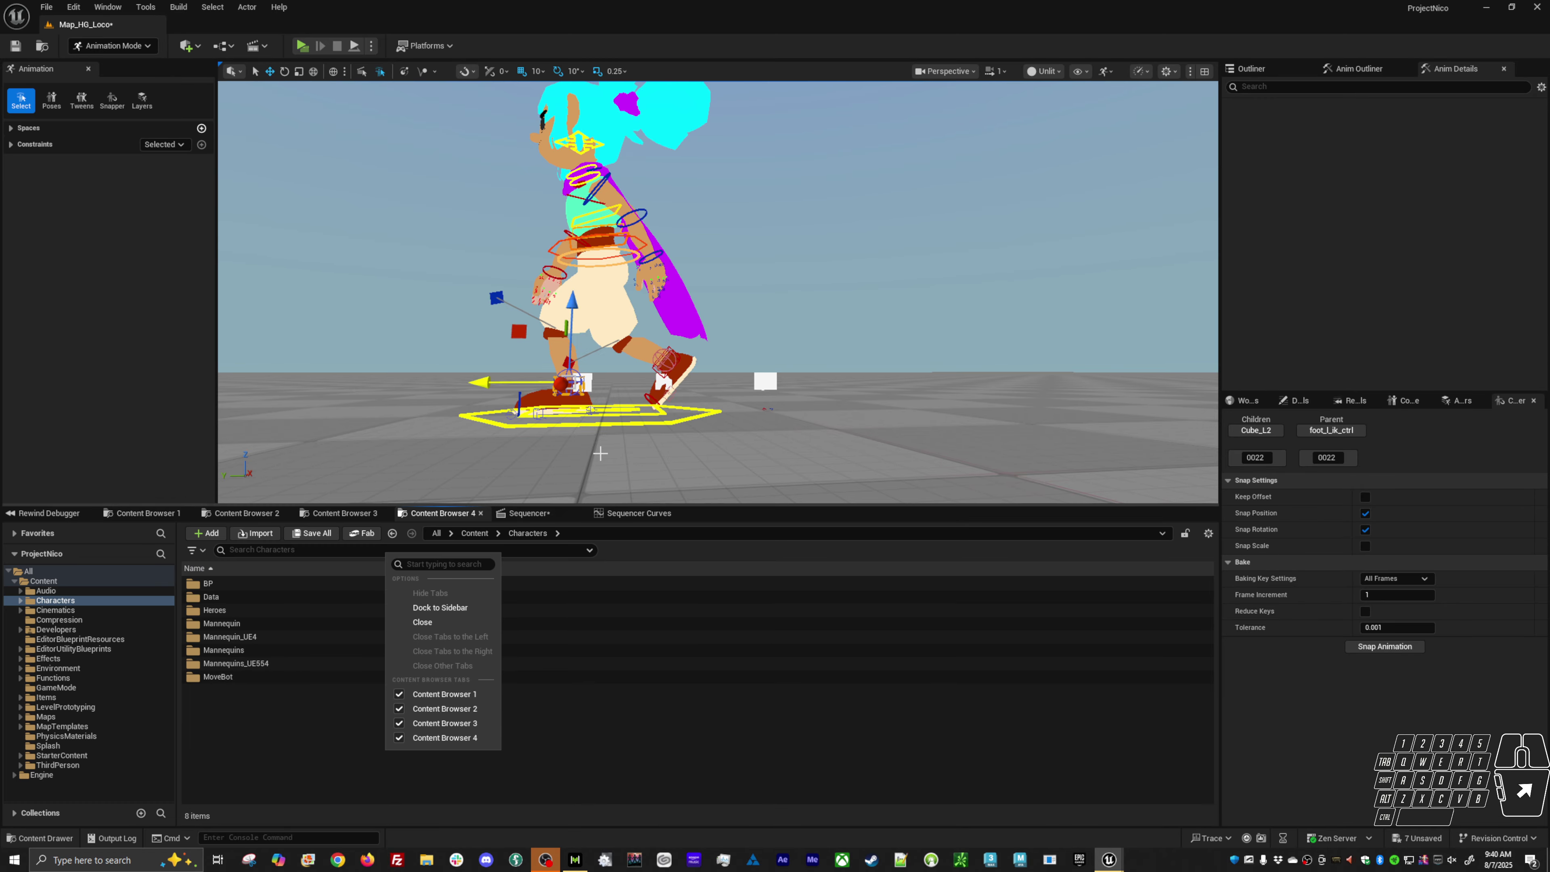
pyautogui.click(662, 506)
pyautogui.click(528, 513)
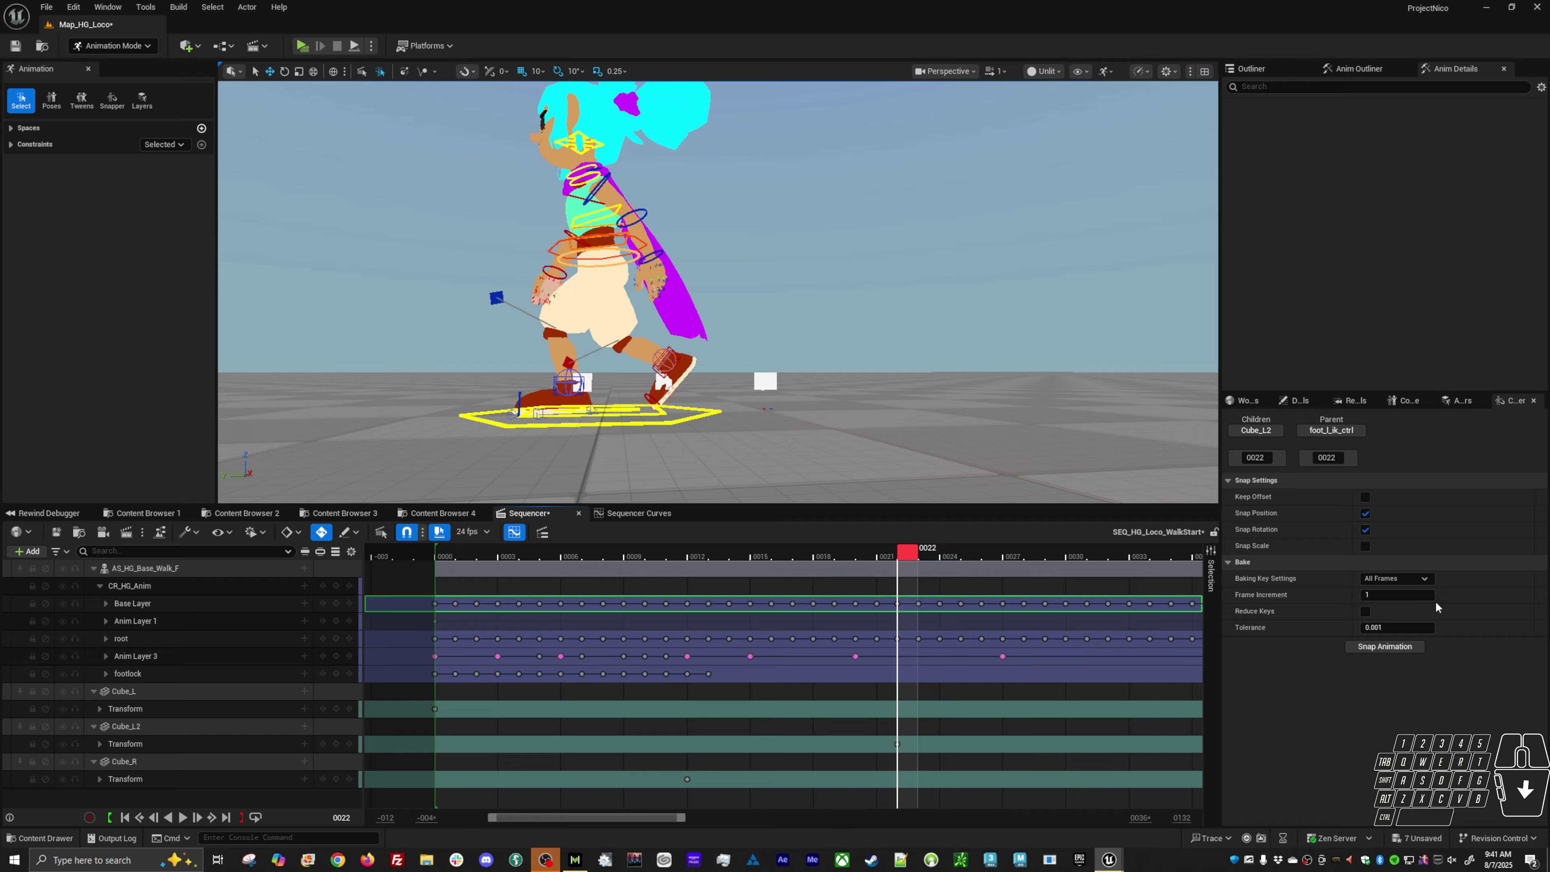
pyautogui.click(1385, 646)
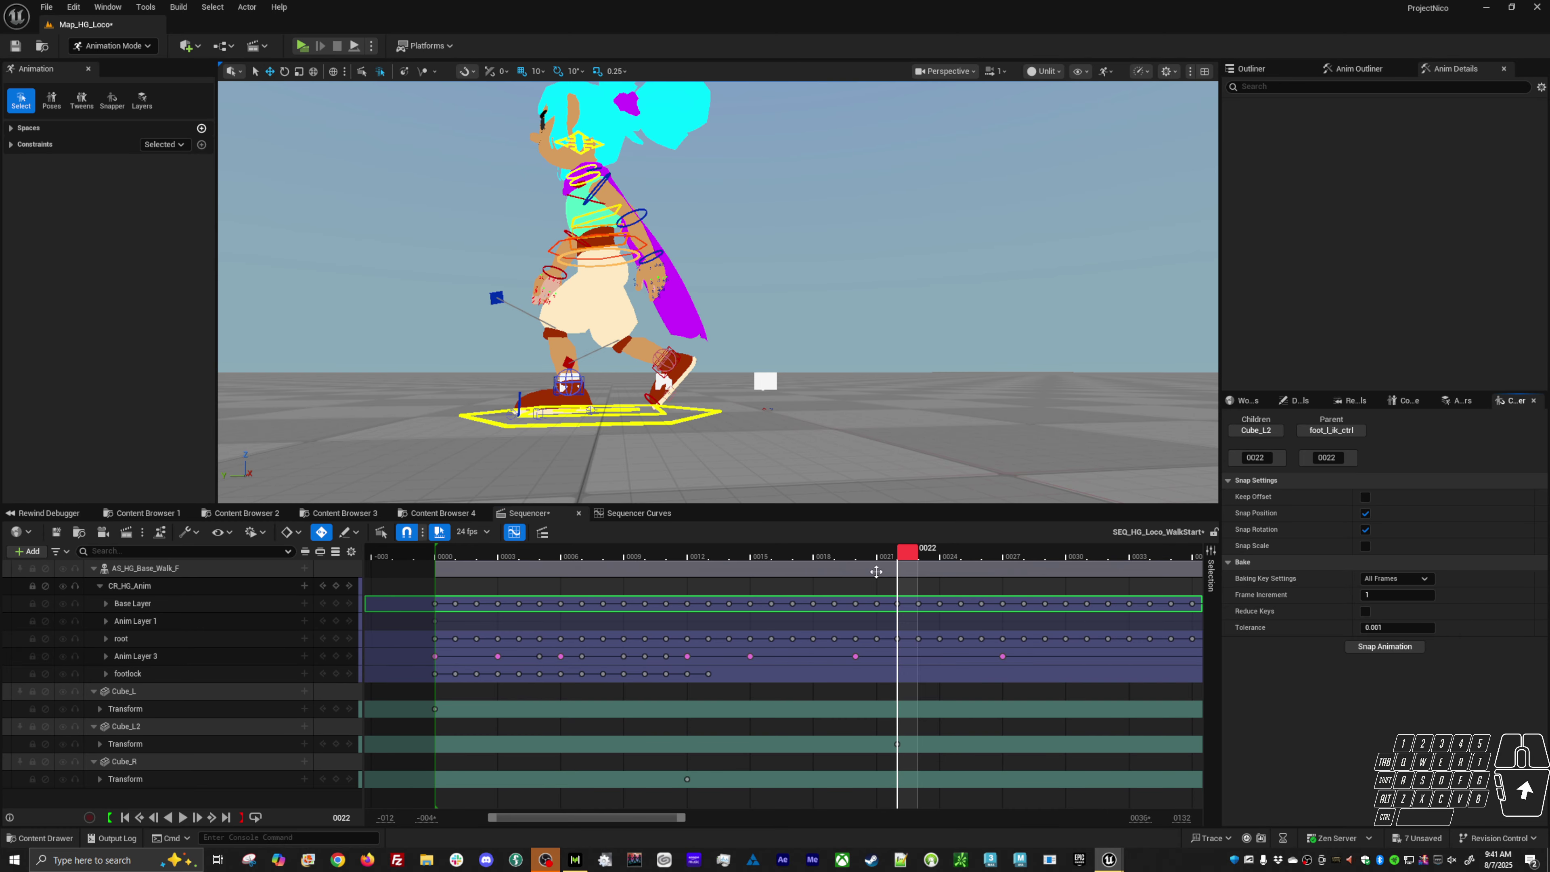
pyautogui.moveTo(916, 555)
pyautogui.mouseDown()
pyautogui.moveTo(861, 559)
pyautogui.moveTo(899, 558)
pyautogui.mouseUp()
# Step: Make footlock the active animation layer and select the left foot IK control for snapping
pyautogui.click(1459, 400)
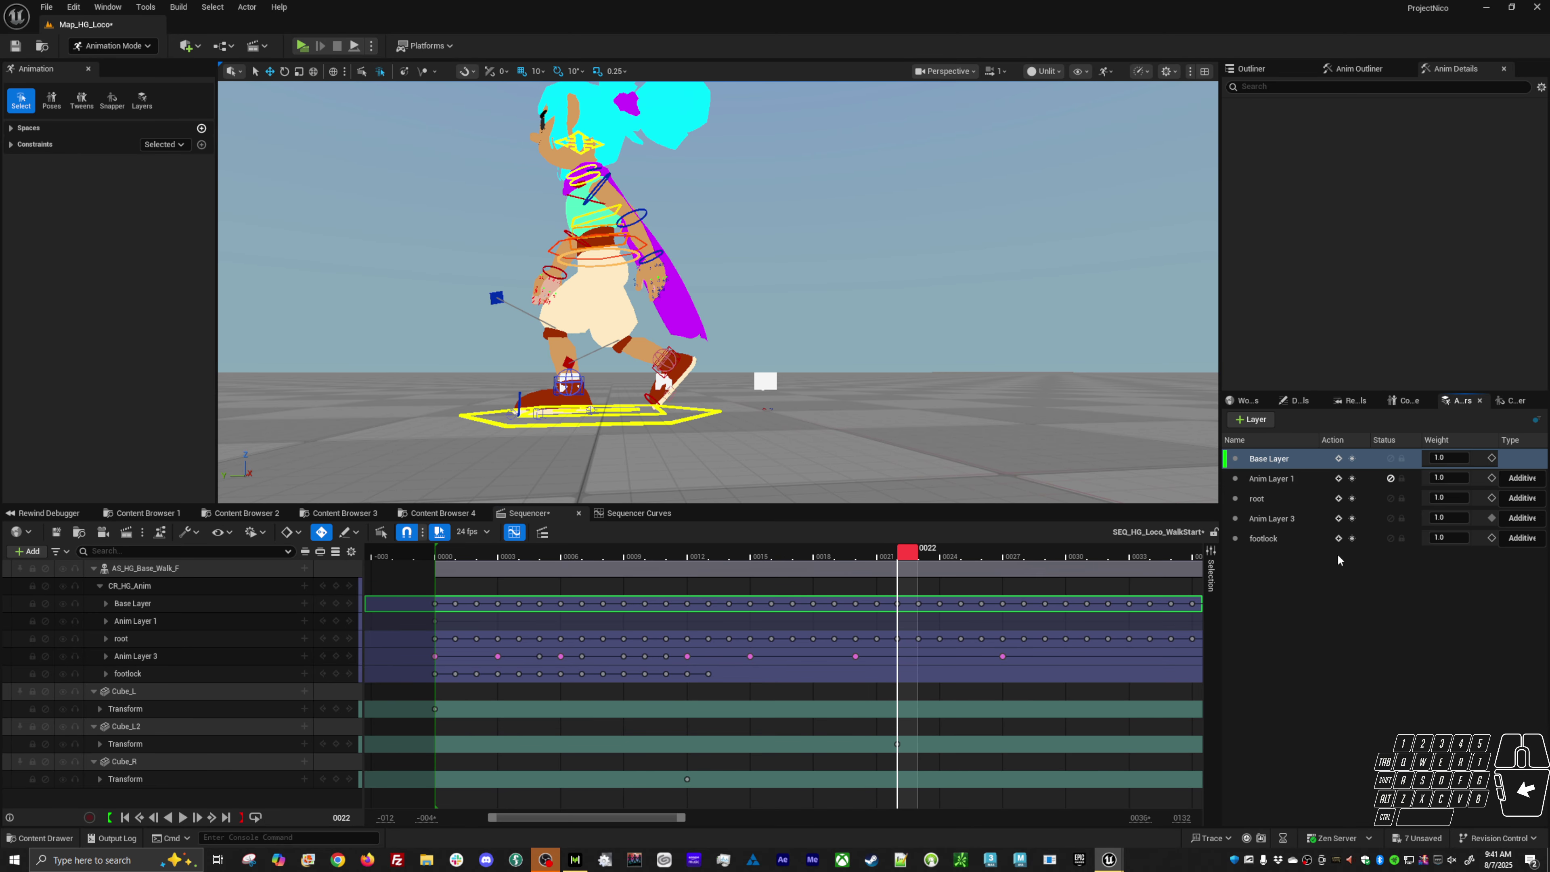
pyautogui.click(1264, 538)
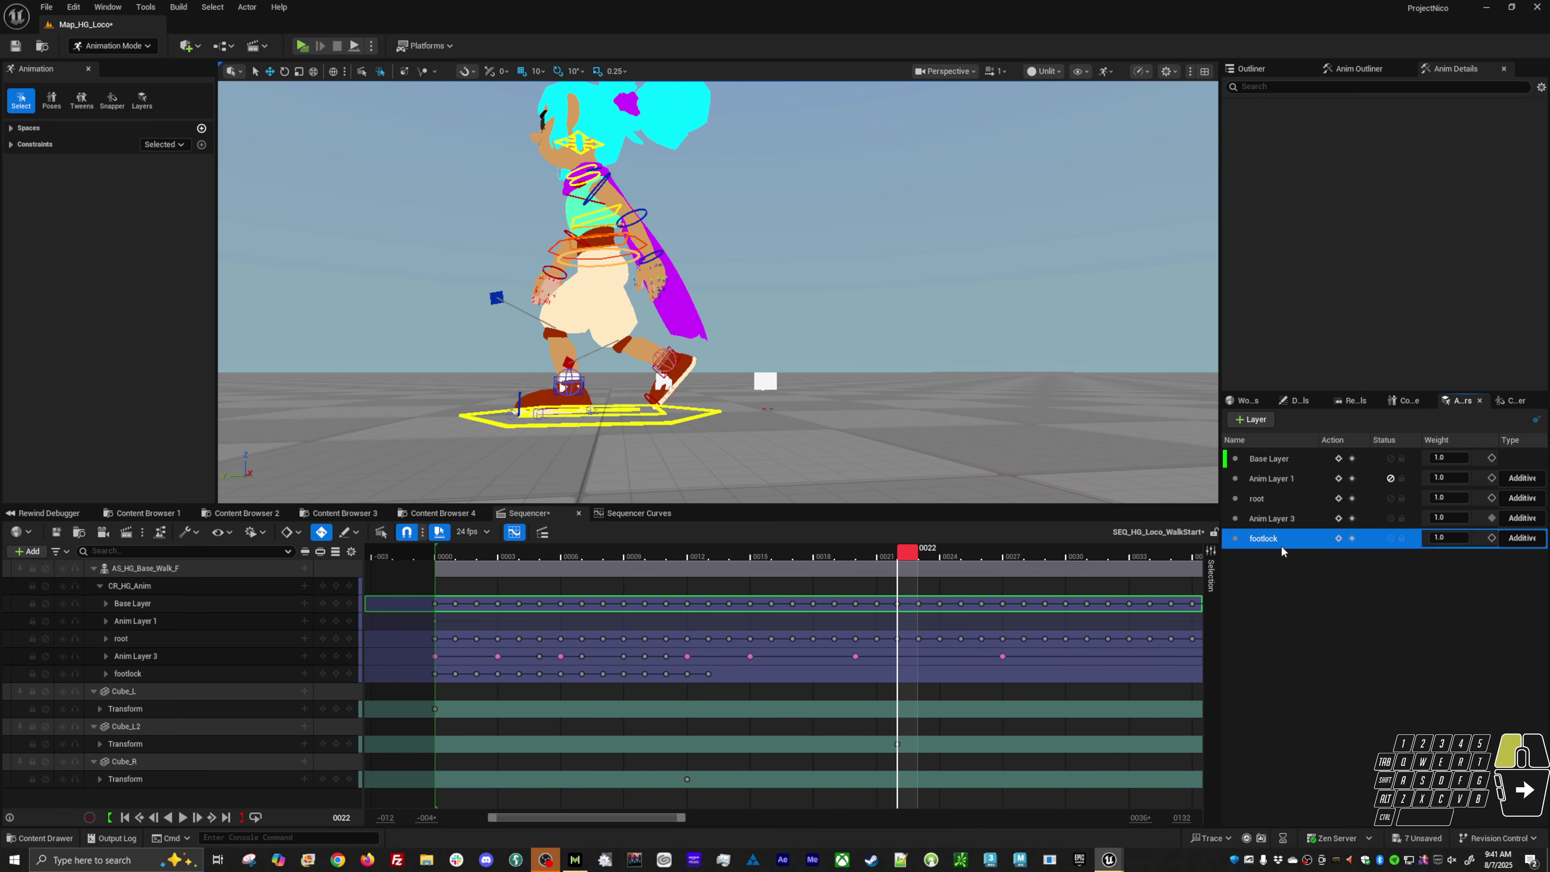
pyautogui.click(584, 391)
pyautogui.click(1523, 400)
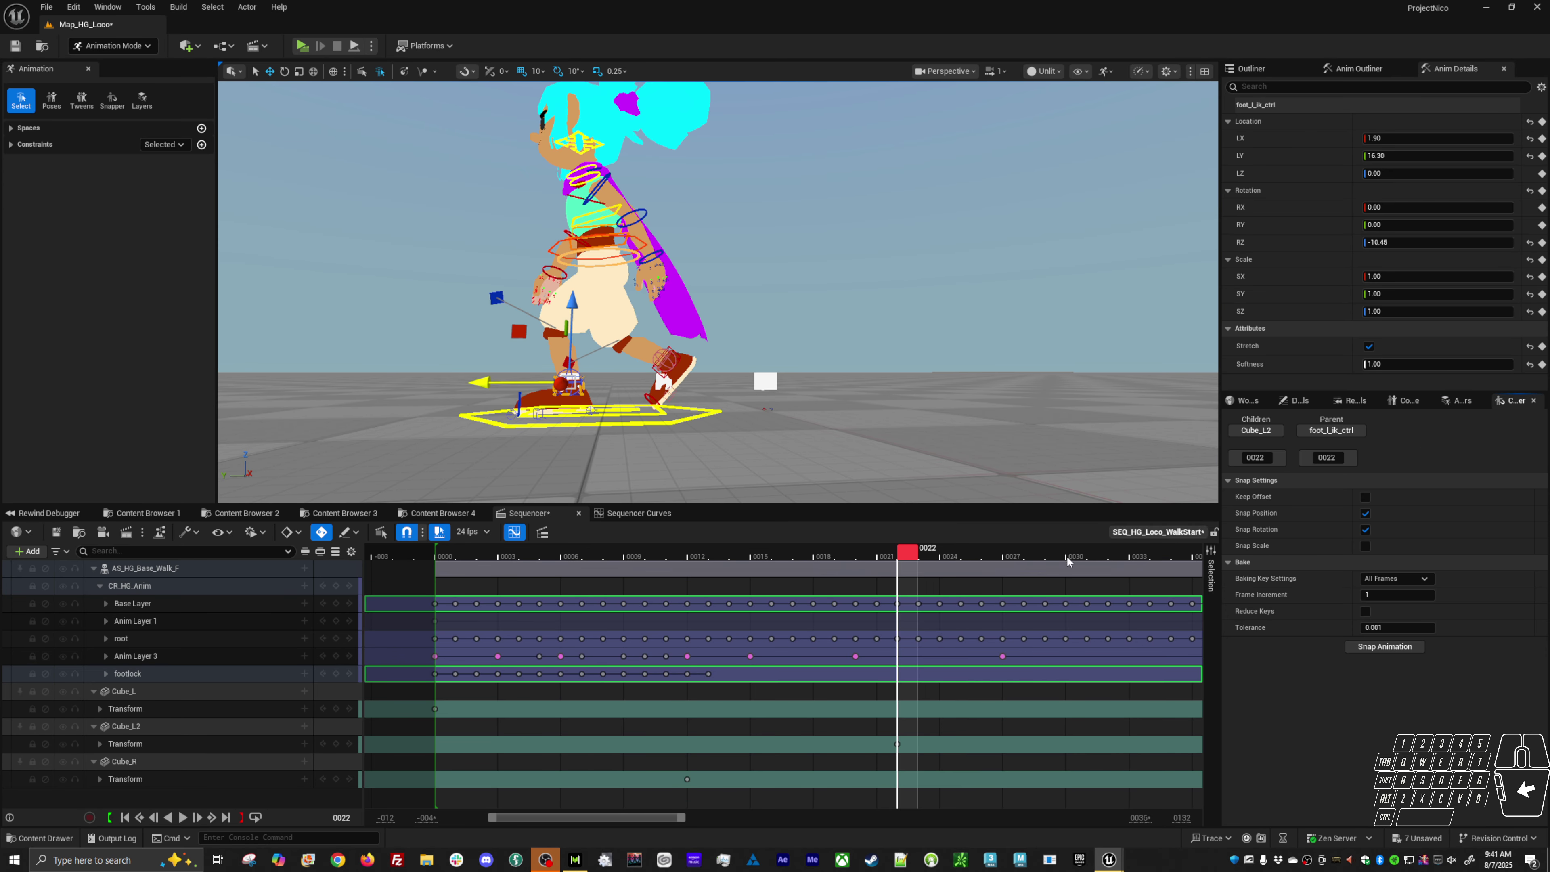
# Step: Set the snap range to frames 22 to 26, with foot_l_ik_ctrl as the child and Cube_L2 as the parent
pyautogui.moveTo(907, 554); pyautogui.dragTo(983, 595)
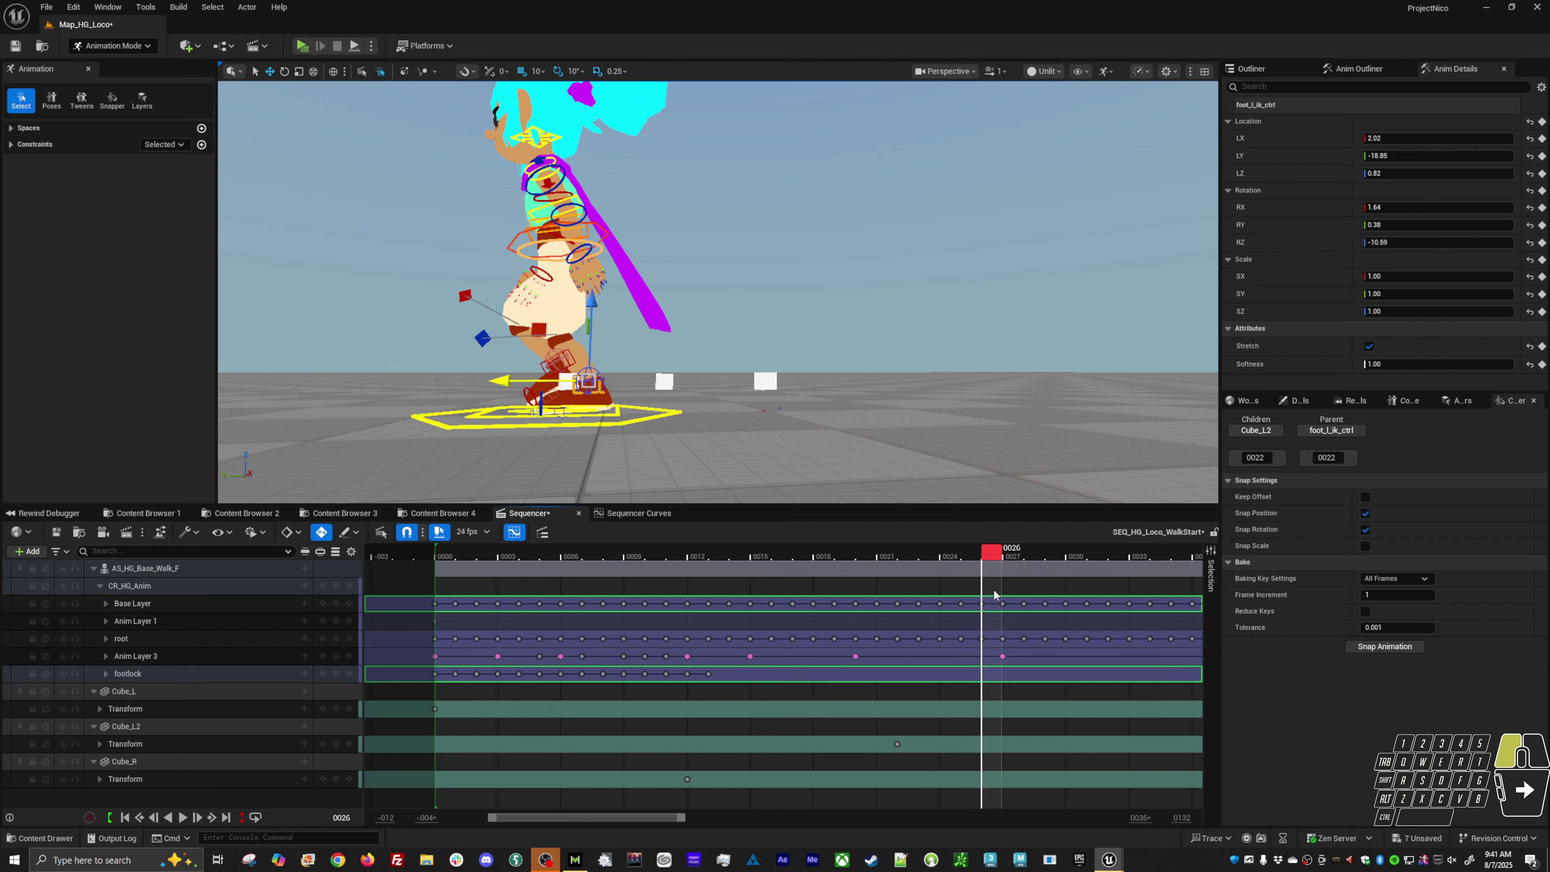
pyautogui.moveTo(982, 595)
pyautogui.mouseDown()
pyautogui.moveTo(1135, 592)
pyautogui.moveTo(989, 599)
pyautogui.mouseUp()
pyautogui.click(1351, 457)
pyautogui.click(1256, 430)
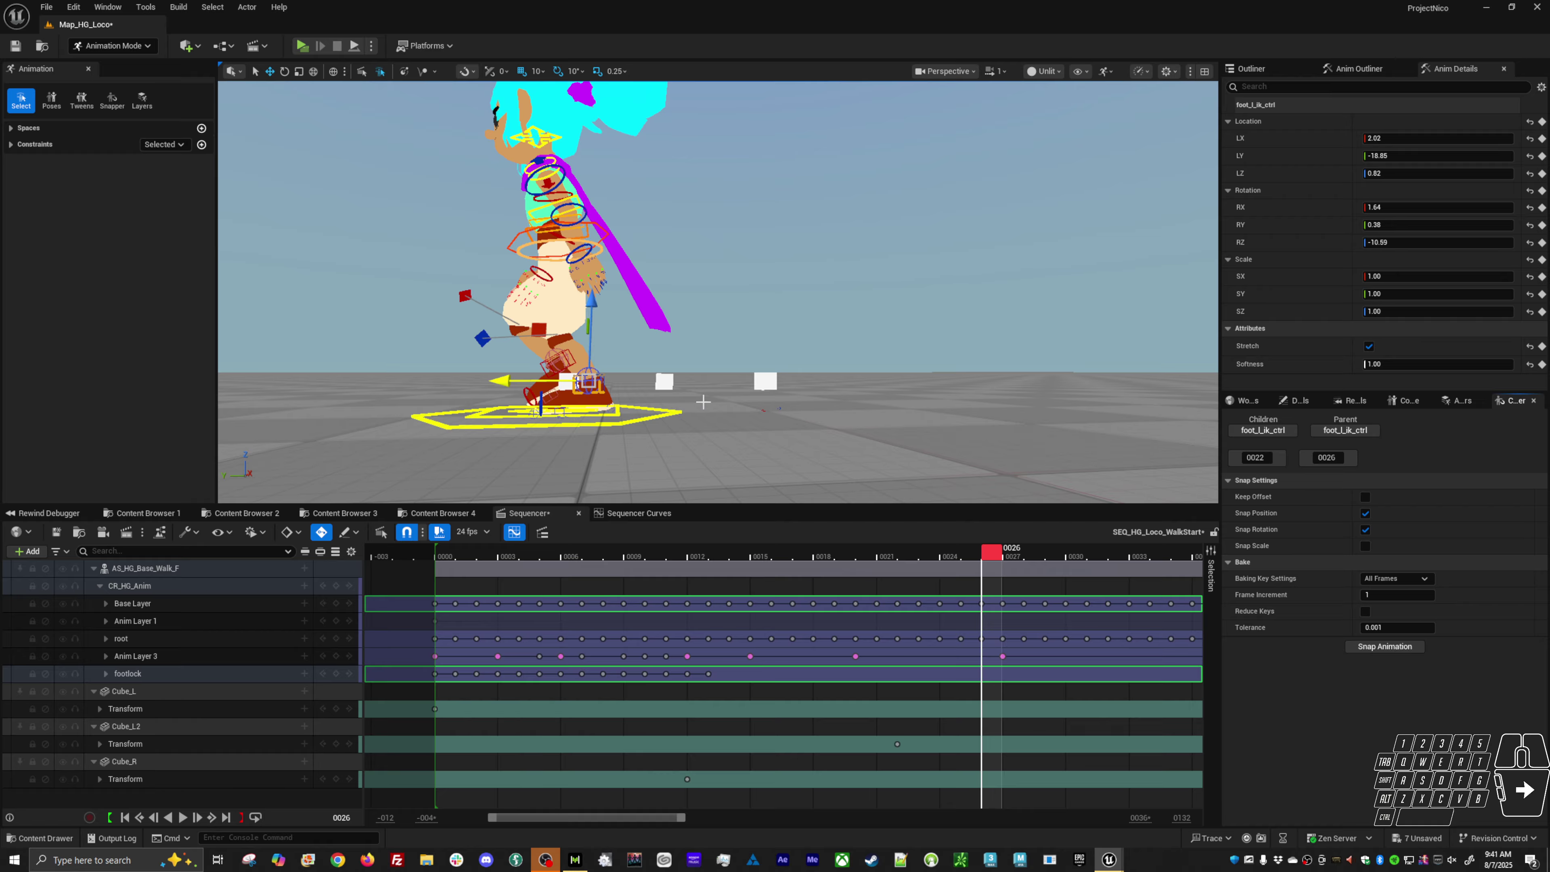
pyautogui.click(153, 727)
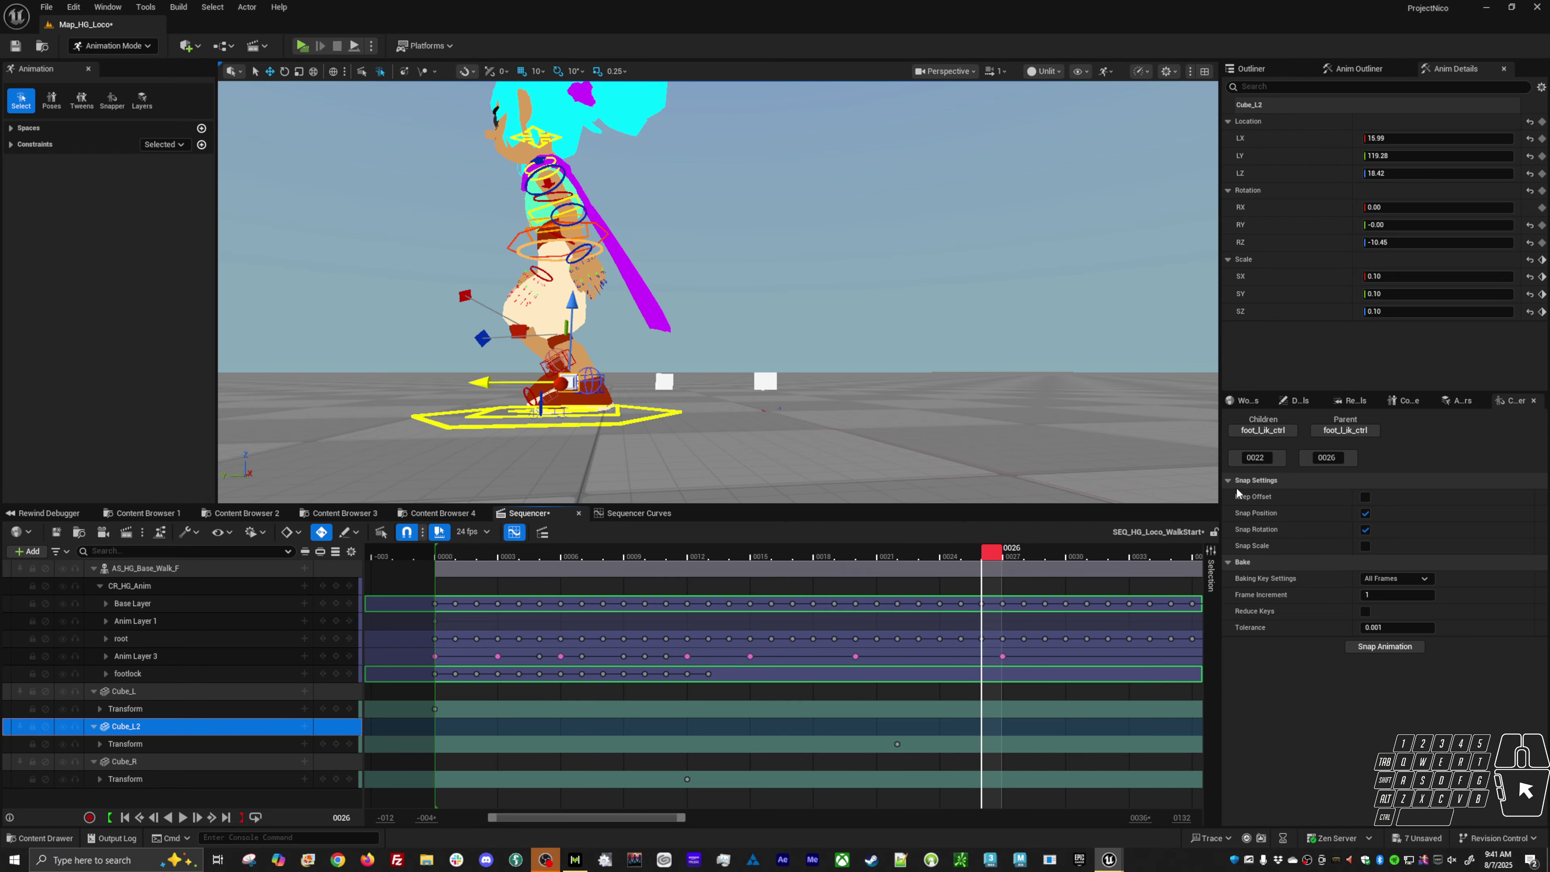
pyautogui.click(1343, 431)
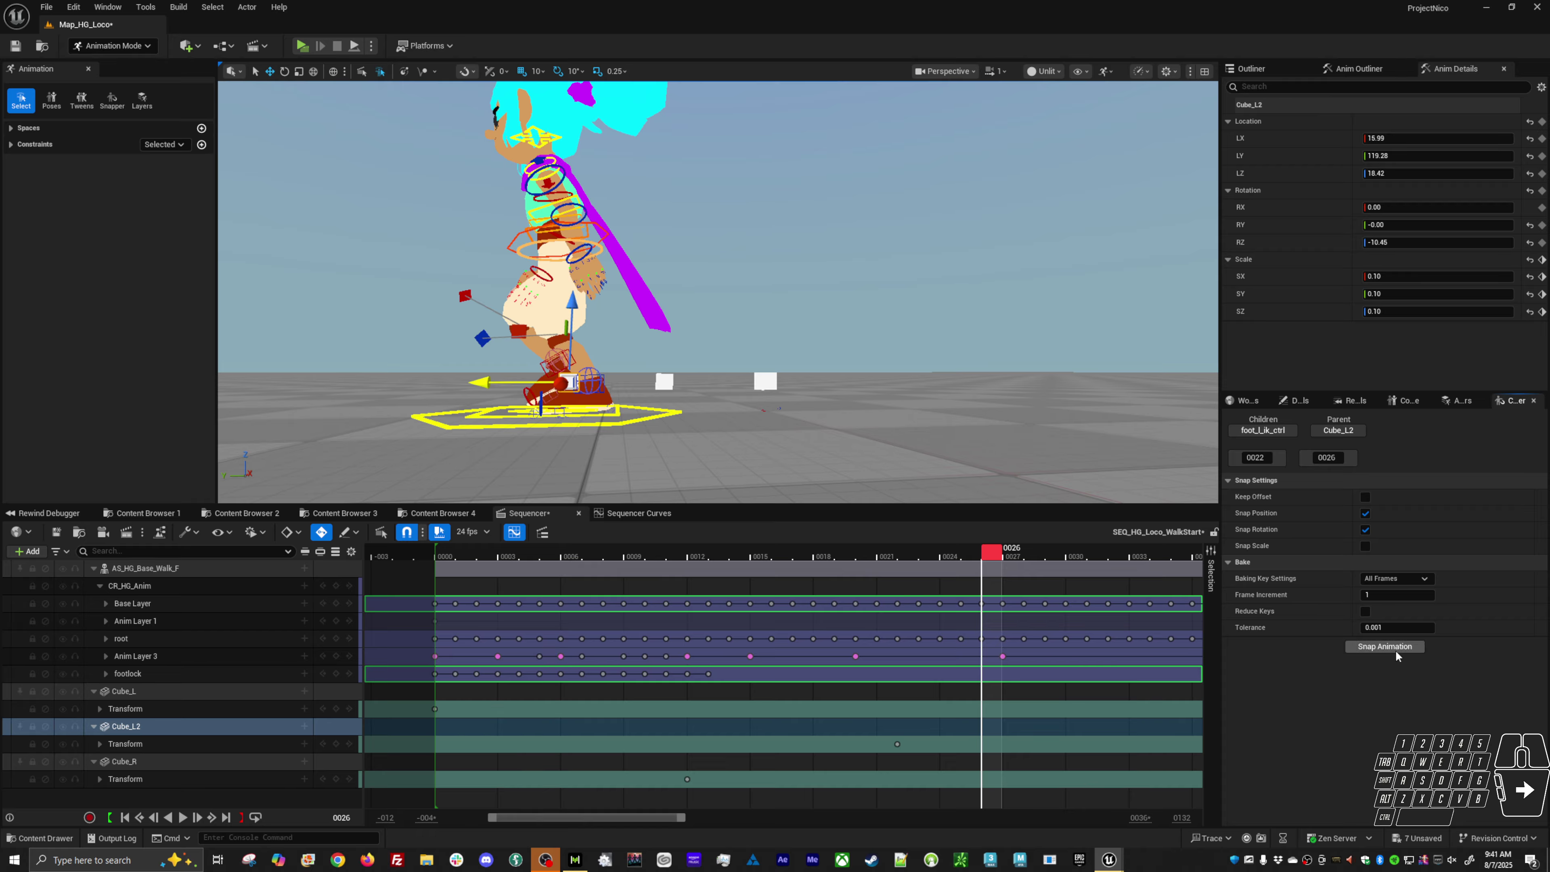
# Step: Bake the snap of foot_l_ik_ctrl to Cube_L2 on the footlock layer and scrub back to frame 21
pyautogui.click(1463, 401)
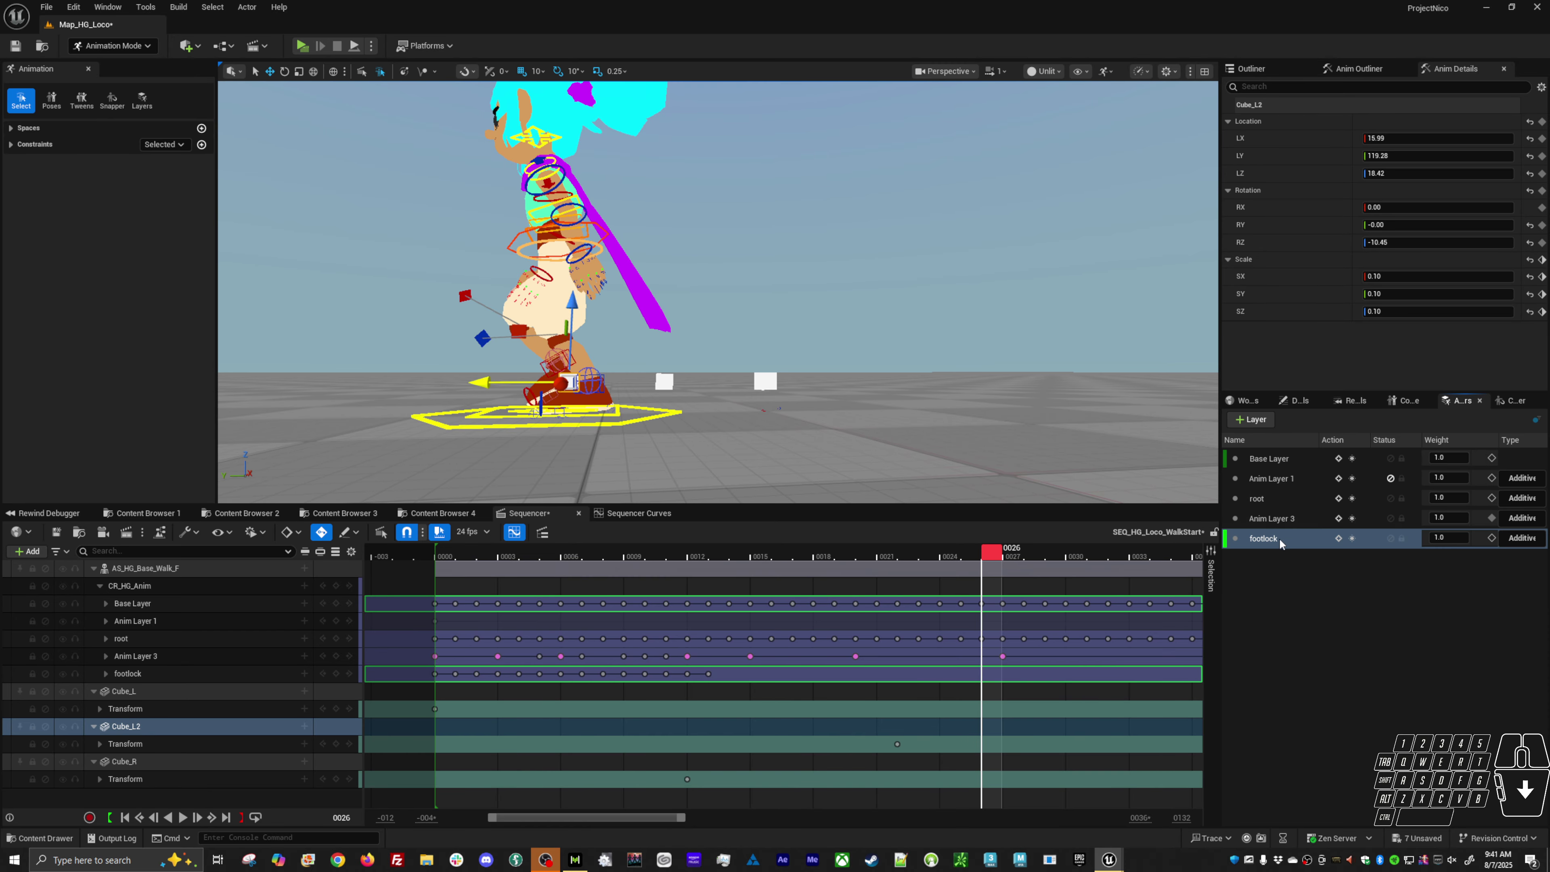
pyautogui.click(1516, 401)
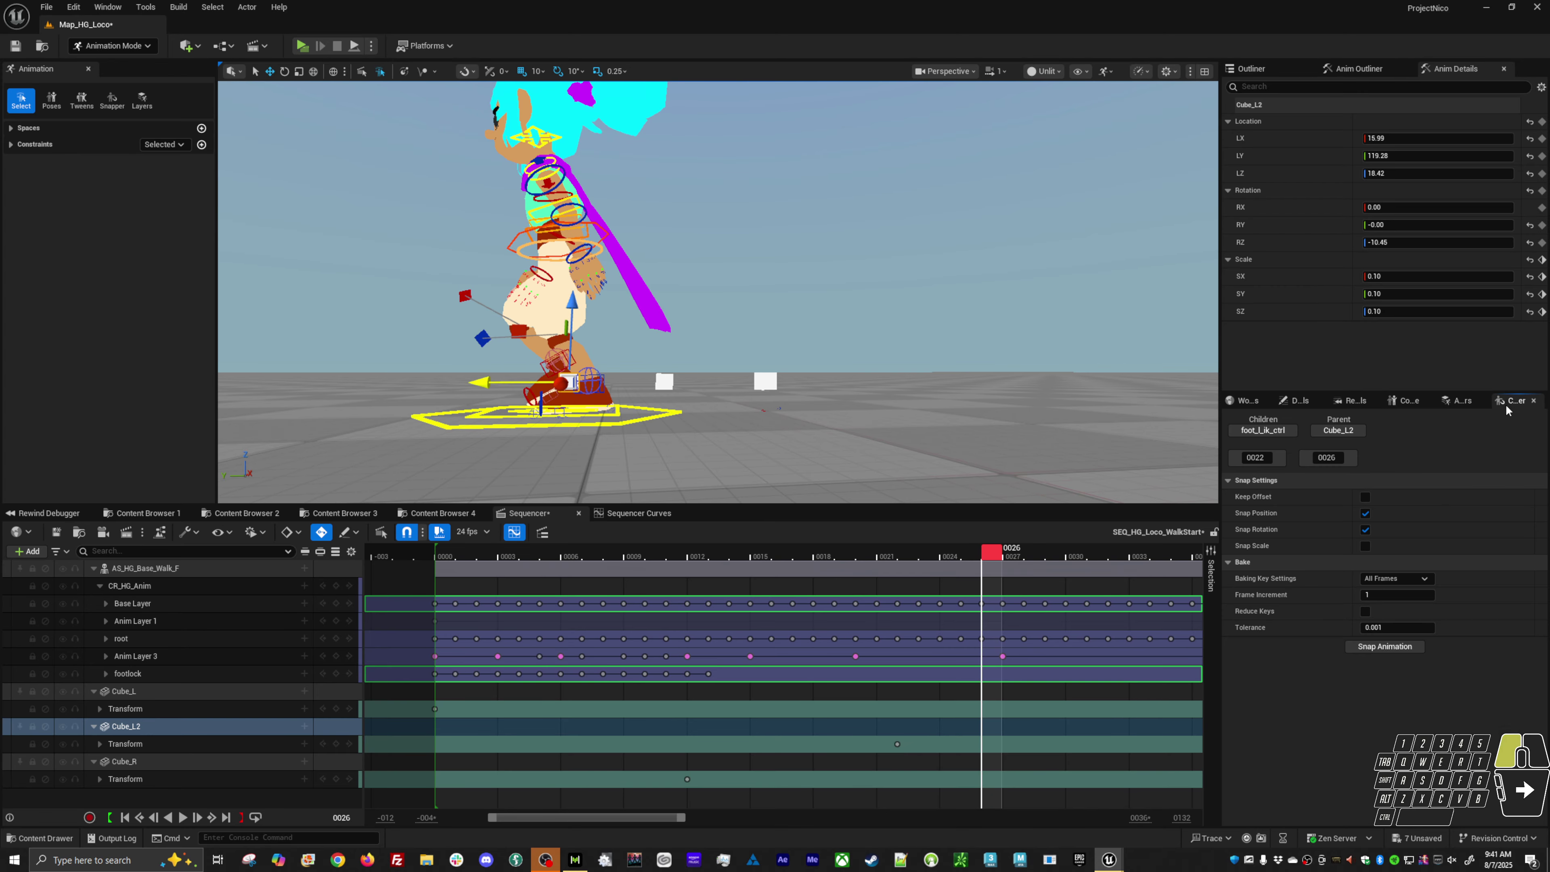
pyautogui.click(1384, 646)
pyautogui.moveTo(992, 552); pyautogui.dragTo(887, 605)
# Step: Select the left foot IK control and make Base Layer the active animation layer
pyautogui.click(589, 398)
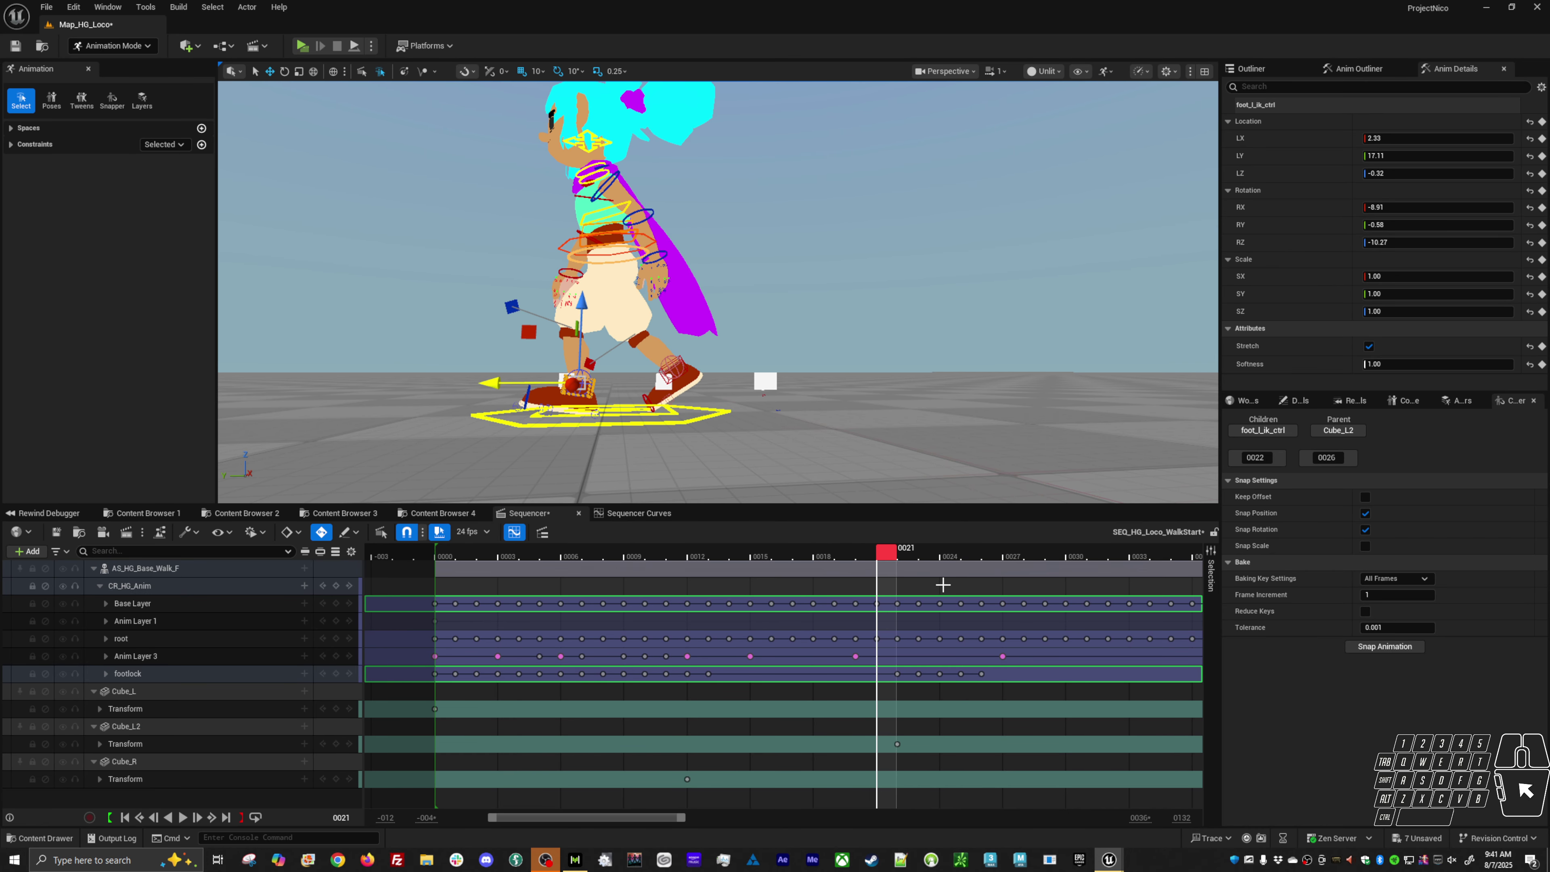
pyautogui.click(1462, 400)
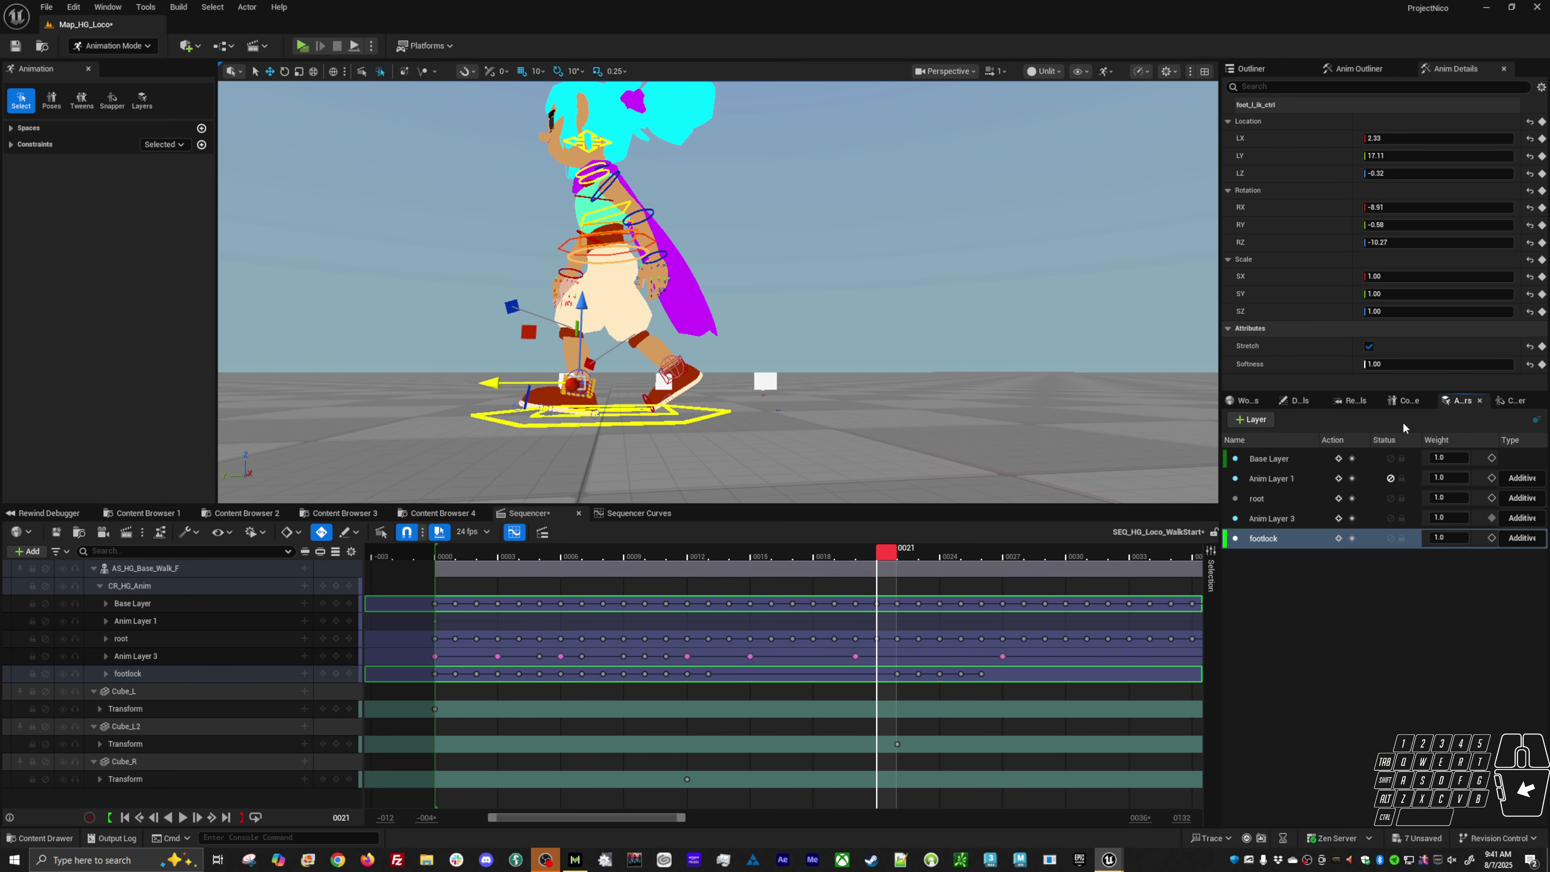
pyautogui.click(1270, 458)
pyautogui.keyDown('alt'); pyautogui.moveTo(702, 281); pyautogui.dragTo(634, 359); pyautogui.keyUp('alt')
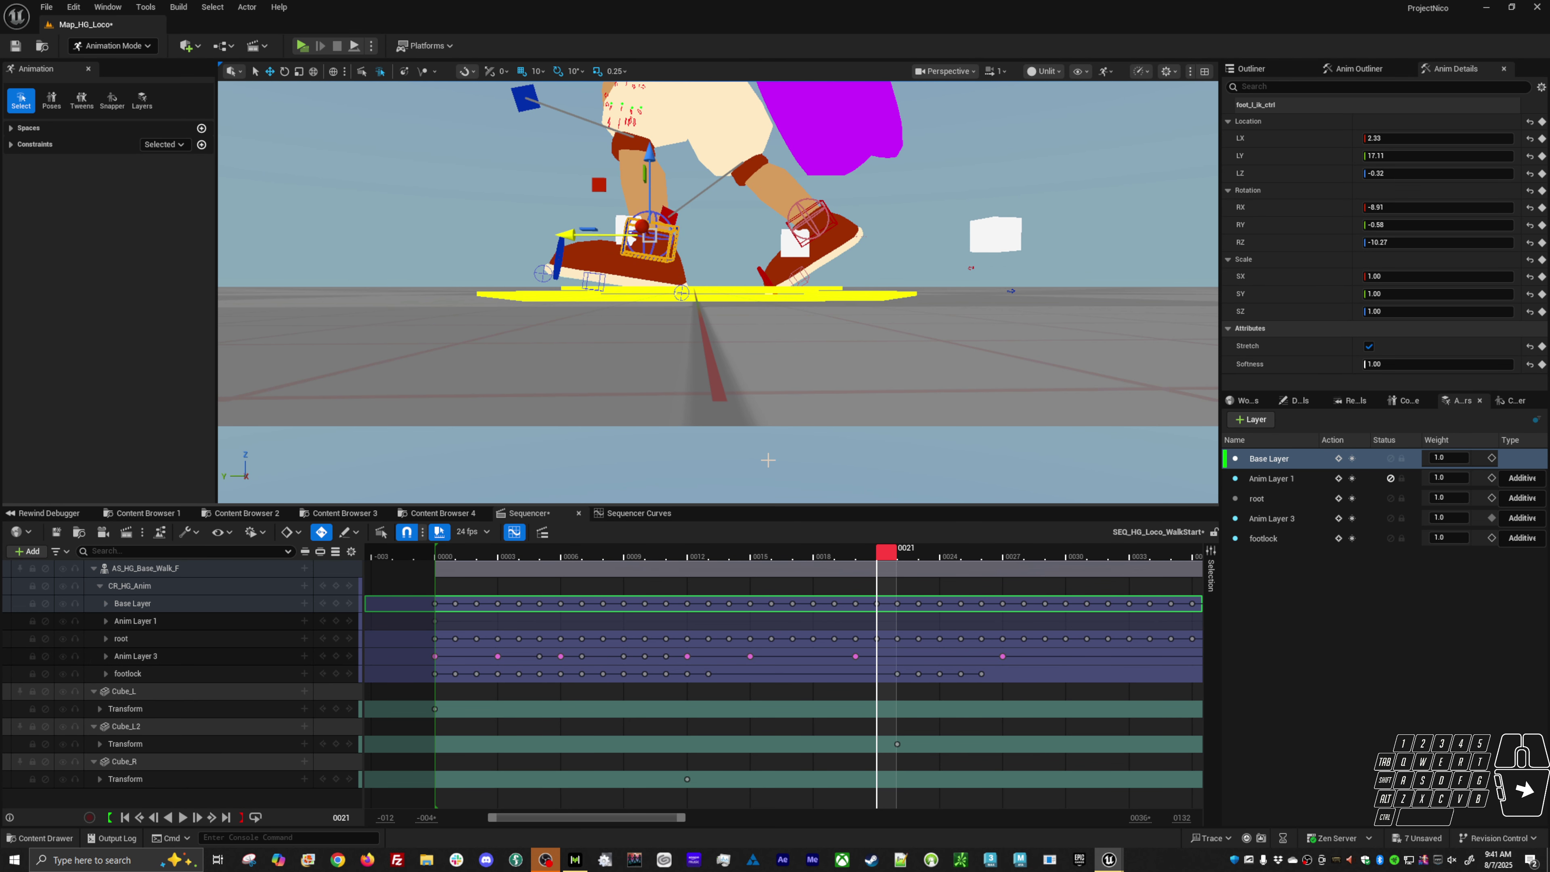
# Step: Examine the left foot's heel plant and ground contact frame by frame between frames 18 and 22
pyautogui.press('Left')
pyautogui.press('Left')
pyautogui.press('Left')
pyautogui.press('Right')
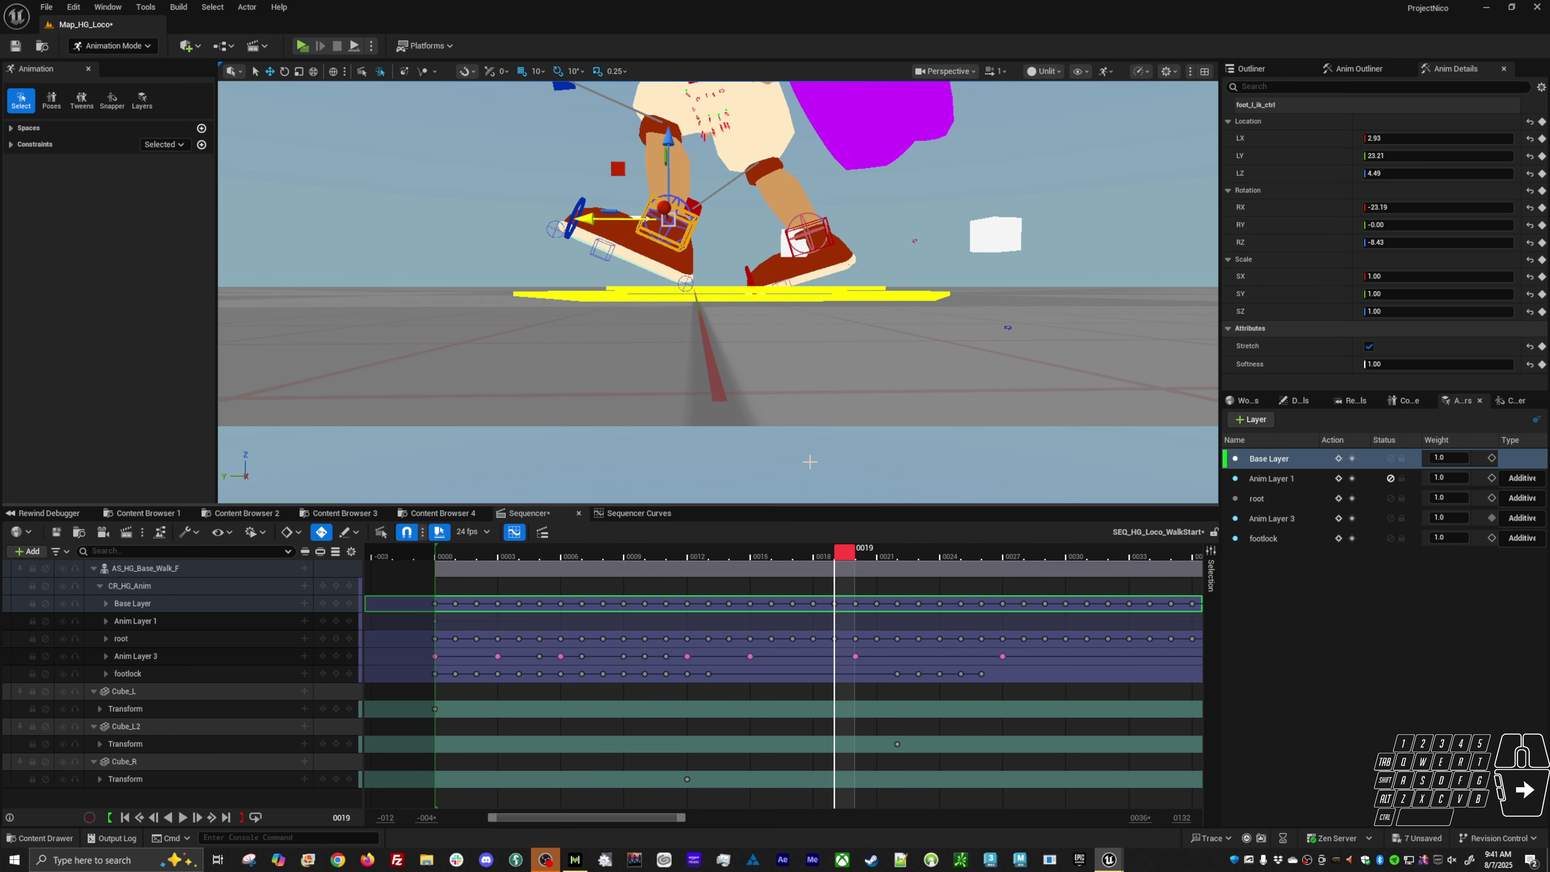
pyautogui.press('Right')
pyautogui.press('Right')
pyautogui.press('Left')
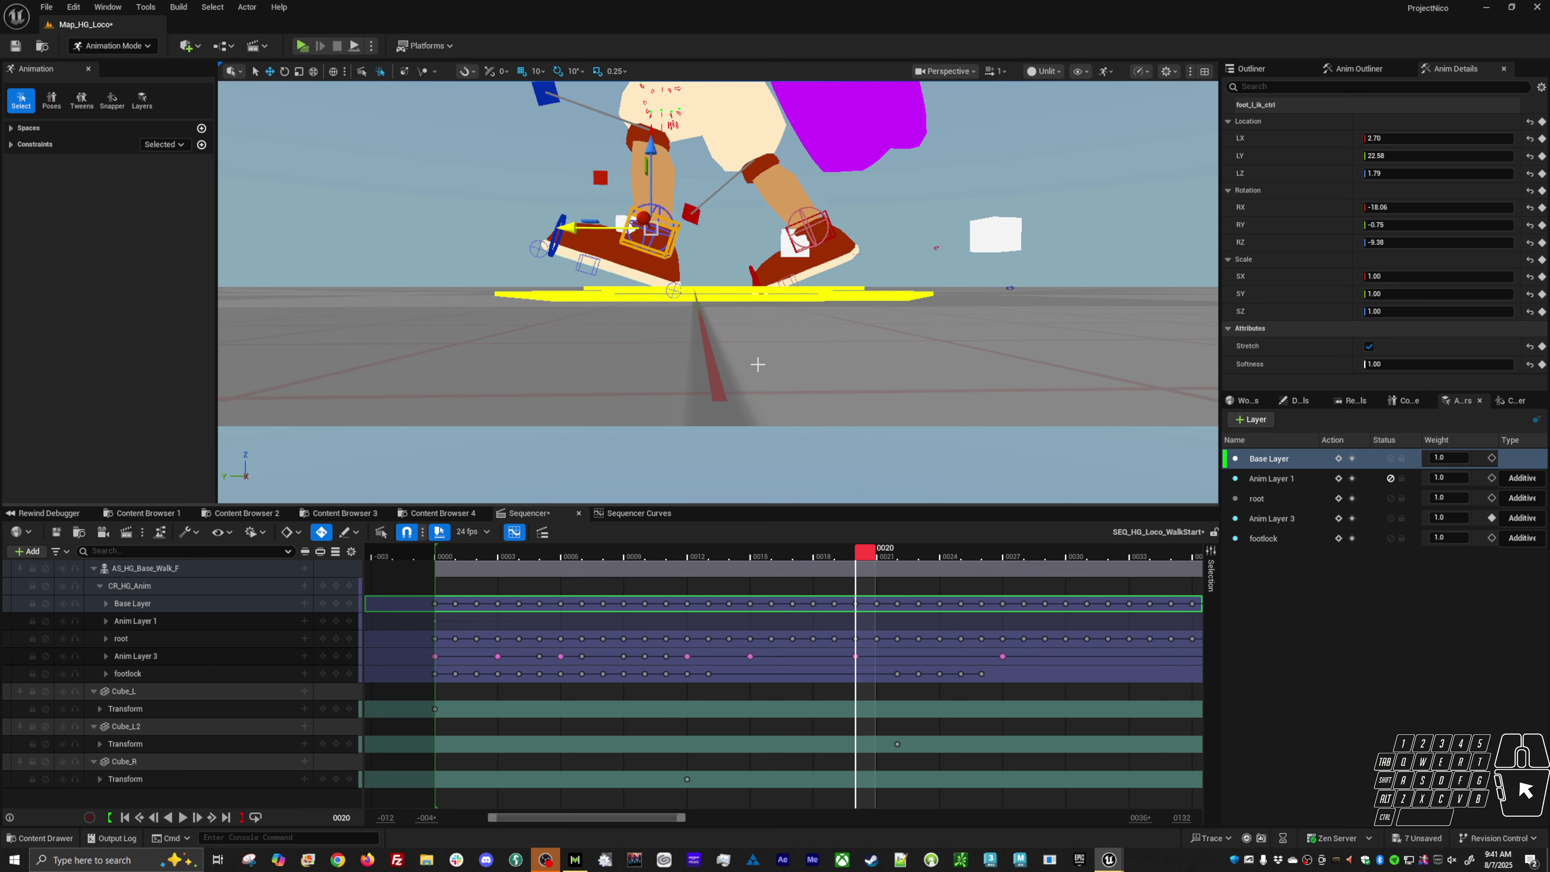
pyautogui.press('Right')
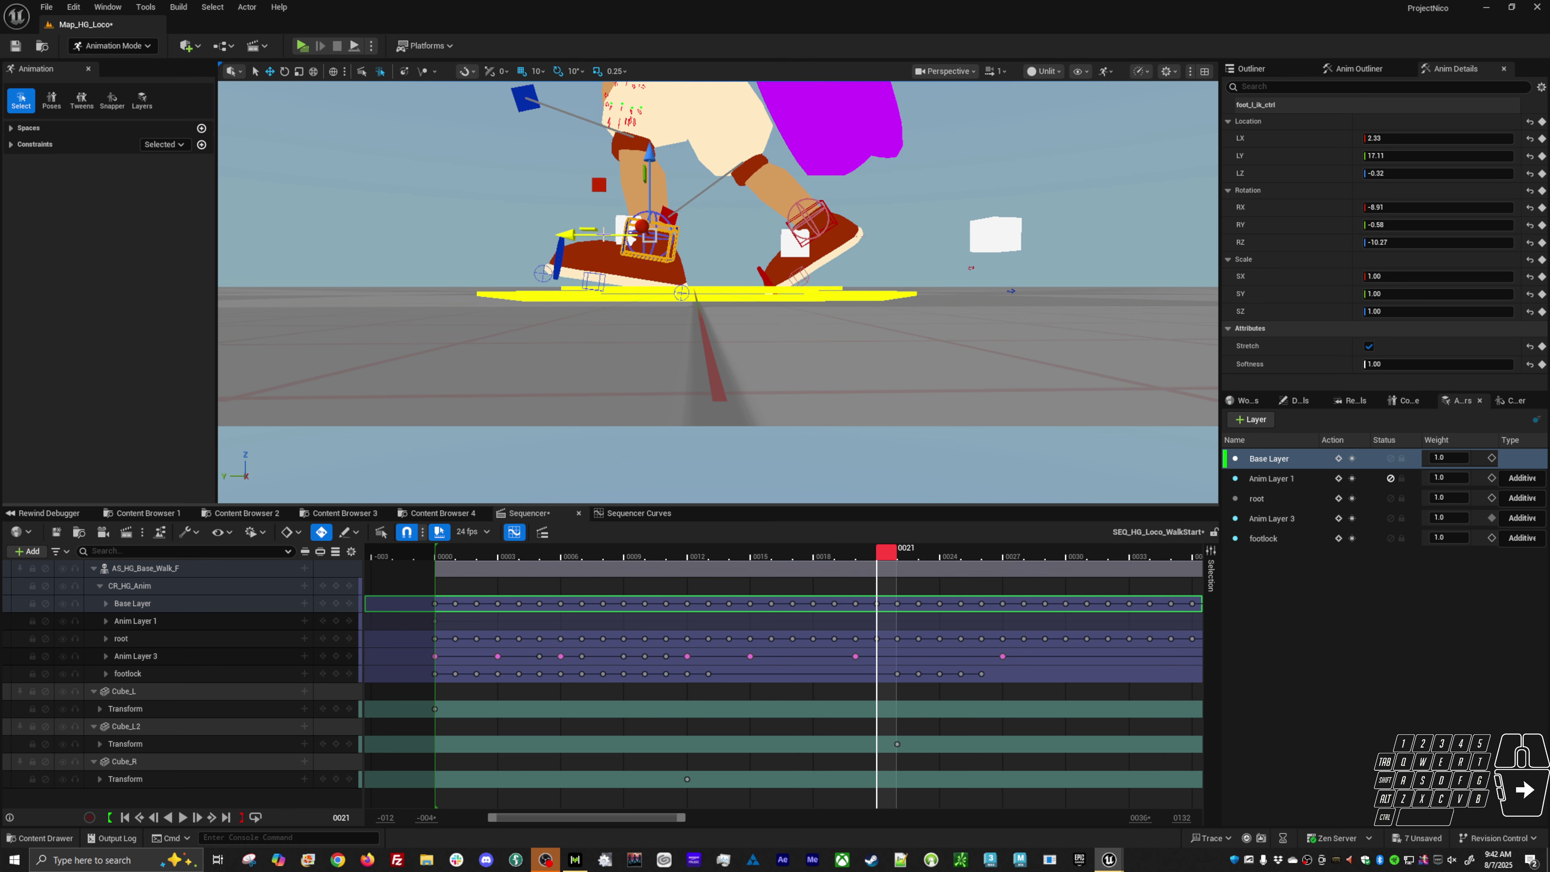
pyautogui.press('Right')
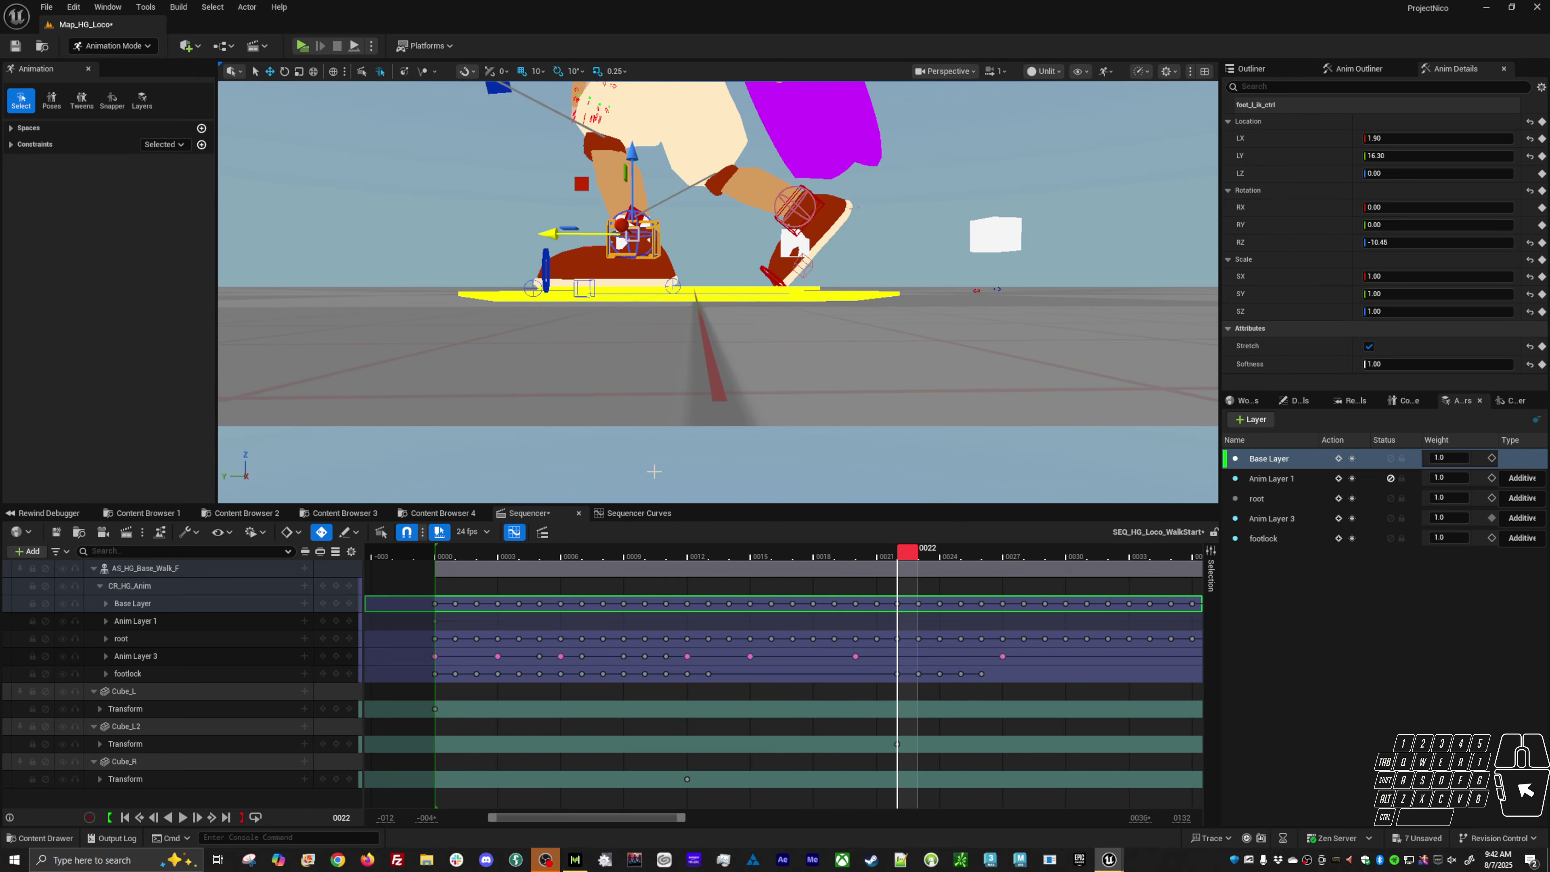
# Step: Delete the left foot IK control's curve keys around frame 21 in the curve editor to smooth the foot plant
pyautogui.click(631, 514)
pyautogui.press('Left')
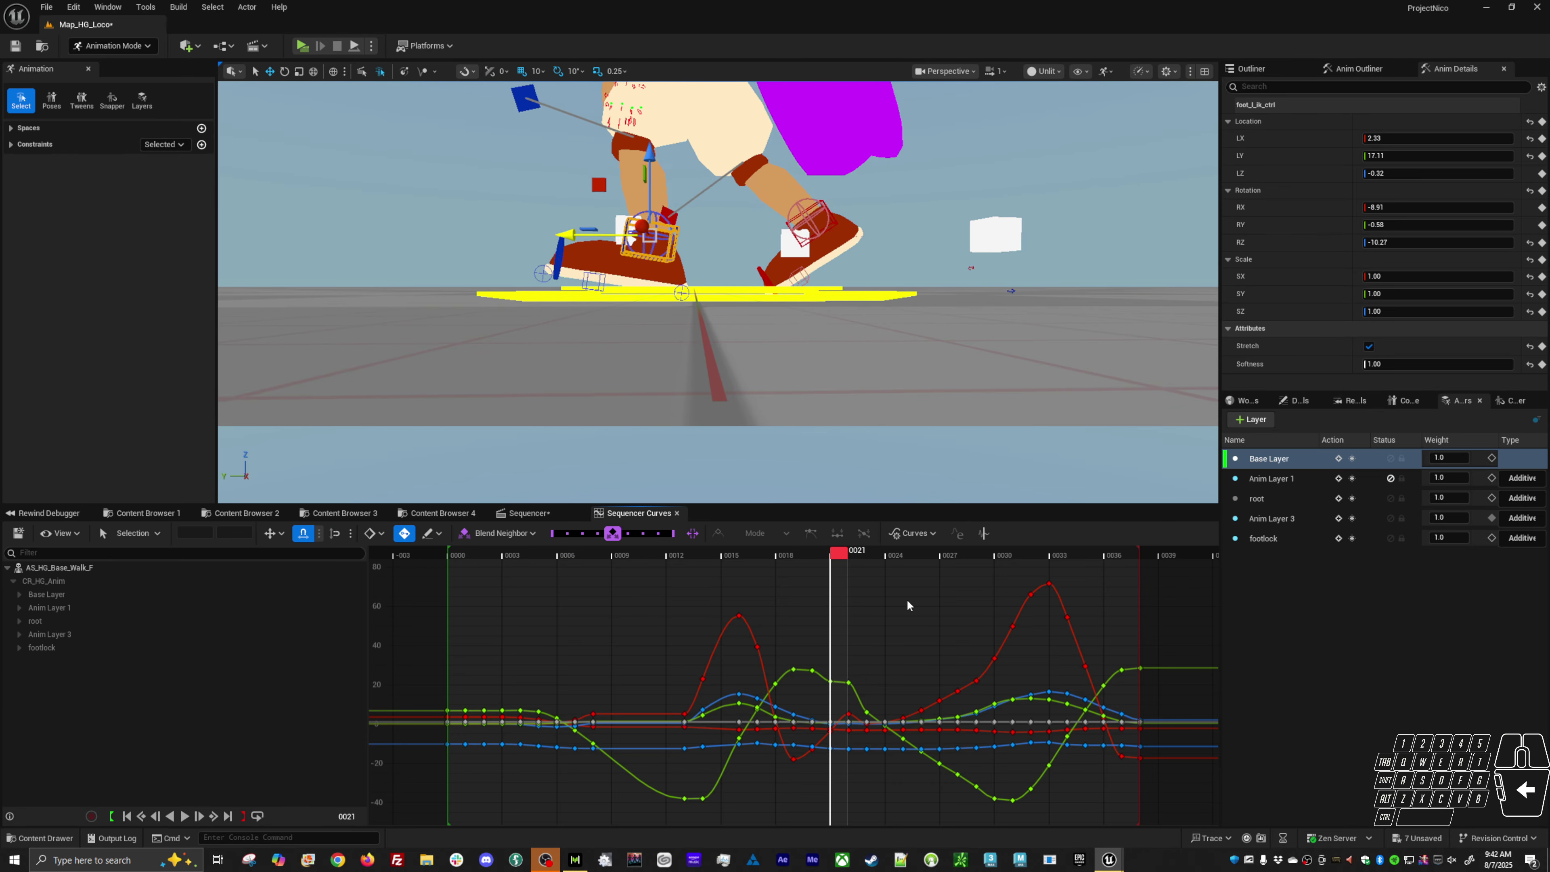
pyautogui.press('Left')
pyautogui.press('Right')
pyautogui.press('Right')
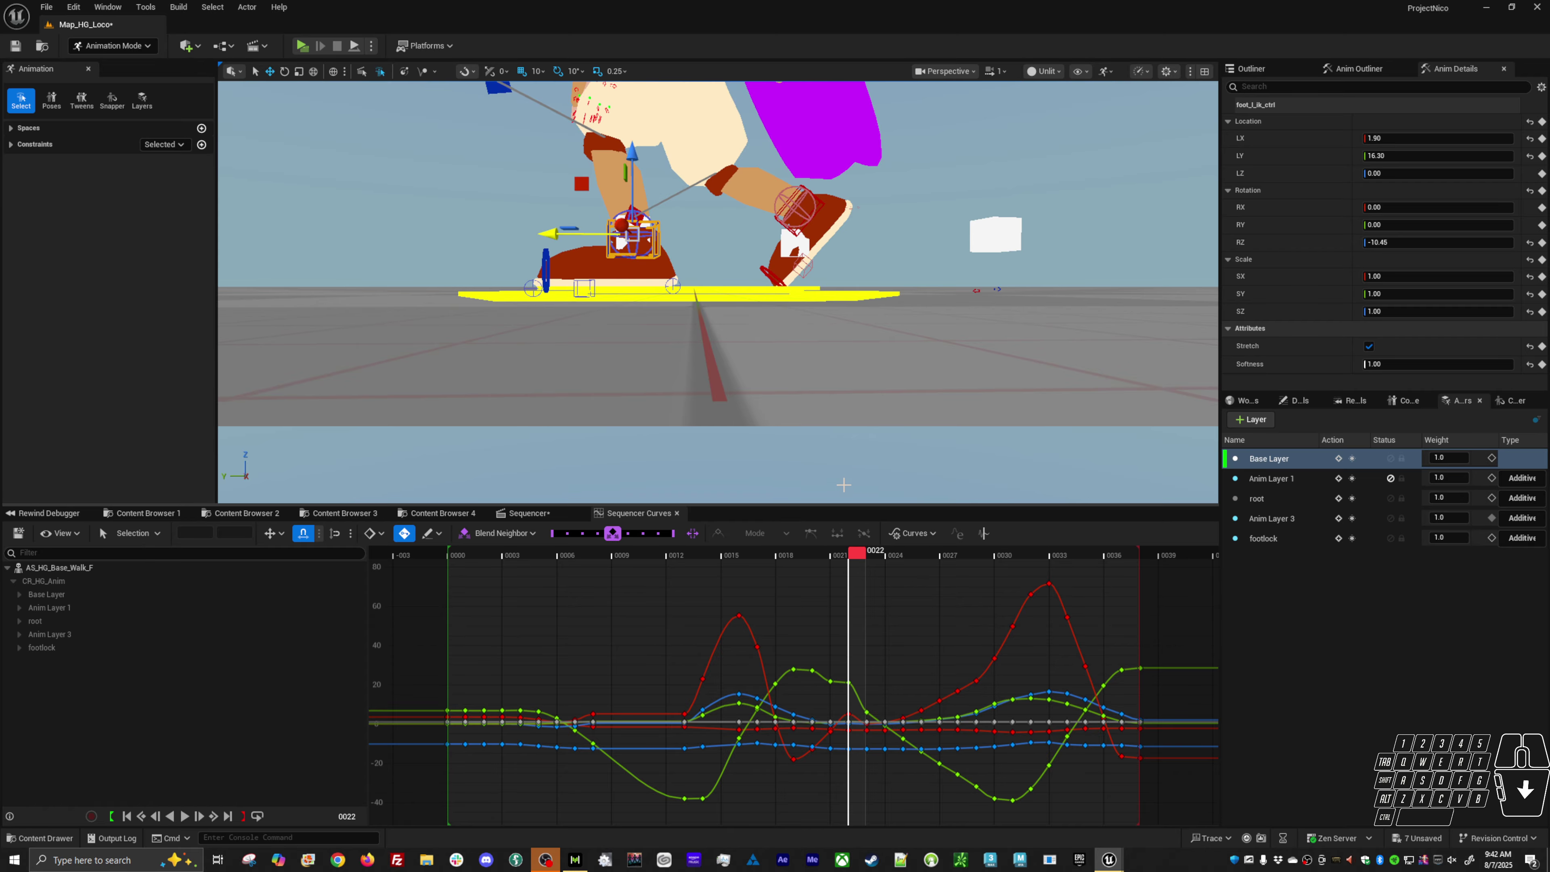
pyautogui.moveTo(841, 672); pyautogui.dragTo(815, 795)
pyautogui.press('Left')
pyautogui.press('Left')
pyautogui.moveTo(834, 651); pyautogui.dragTo(816, 787)
pyautogui.press('Delete')
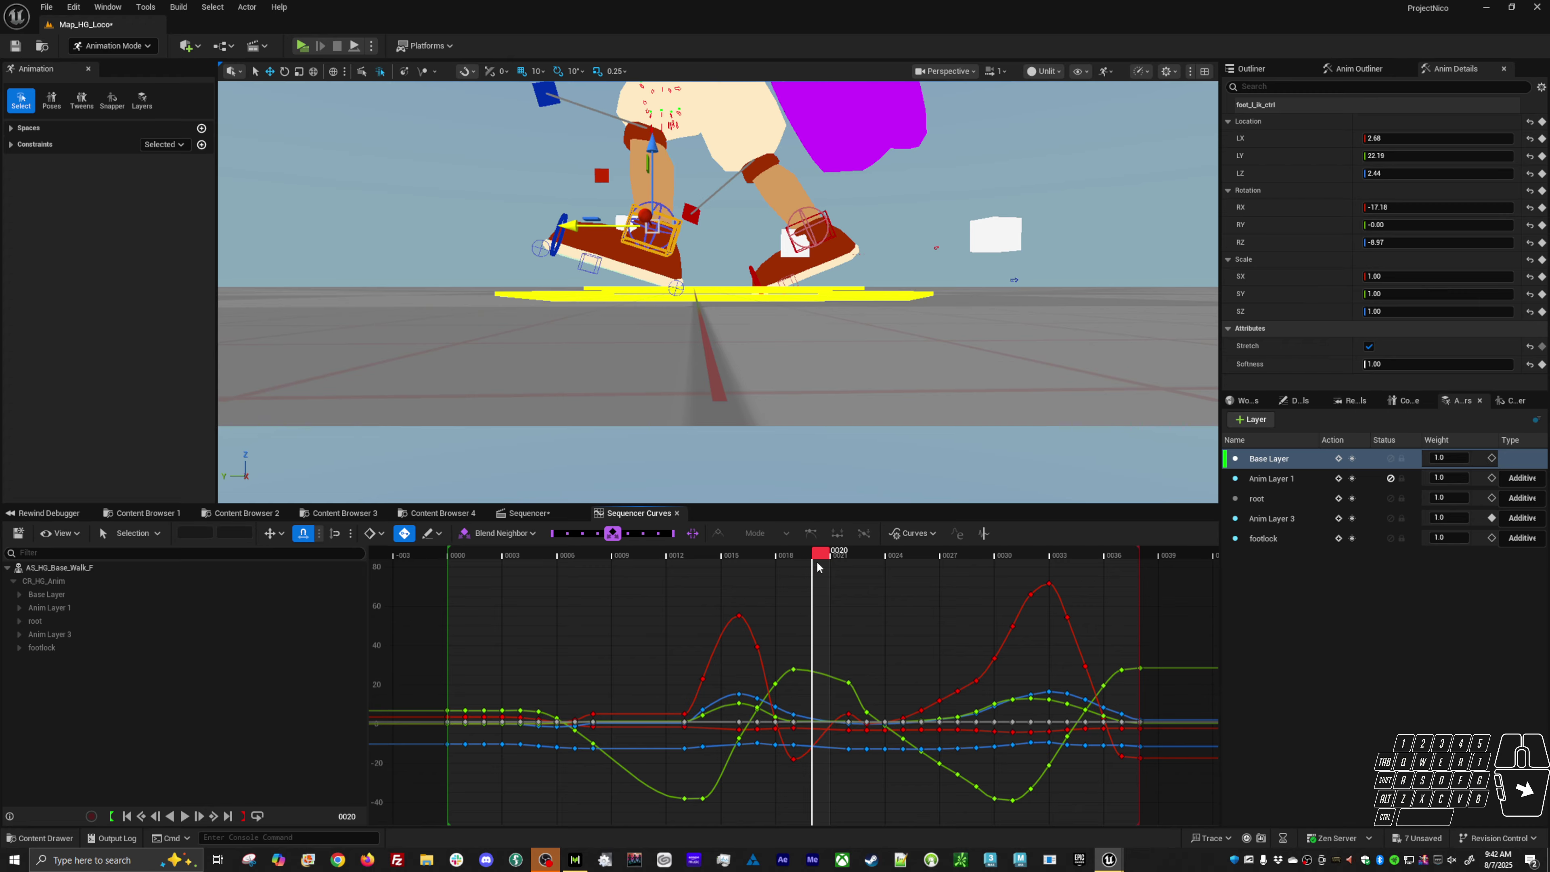
# Step: At frame 19, shift the left foot IK control forward and down to about LY 29.04, LZ 2.96
pyautogui.moveTo(824, 563); pyautogui.dragTo(802, 558)
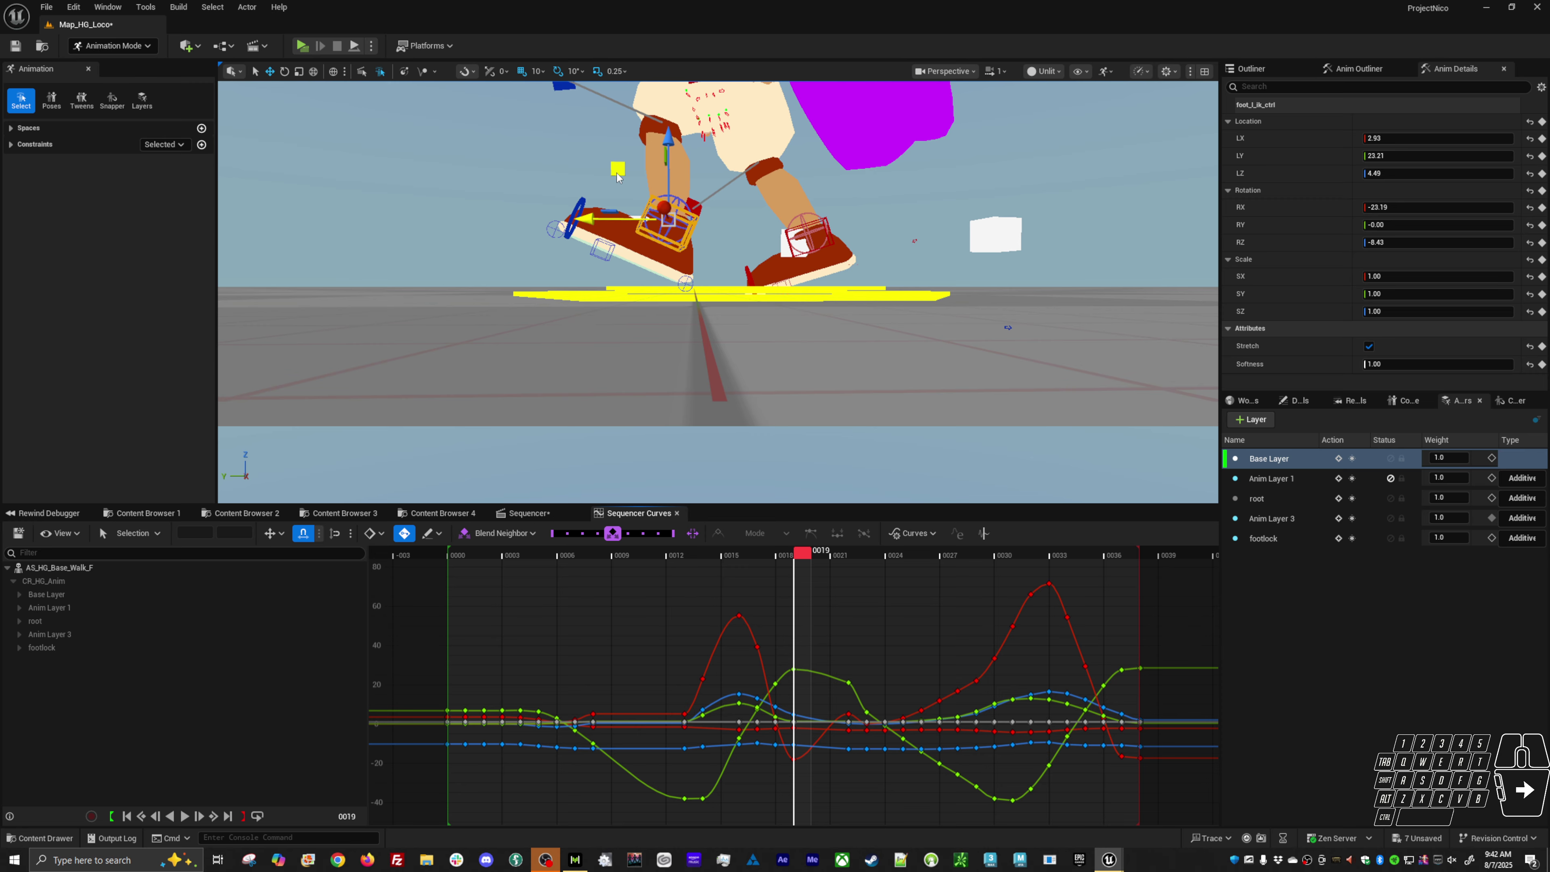
pyautogui.moveTo(618, 177); pyautogui.dragTo(598, 181)
pyautogui.press('.')
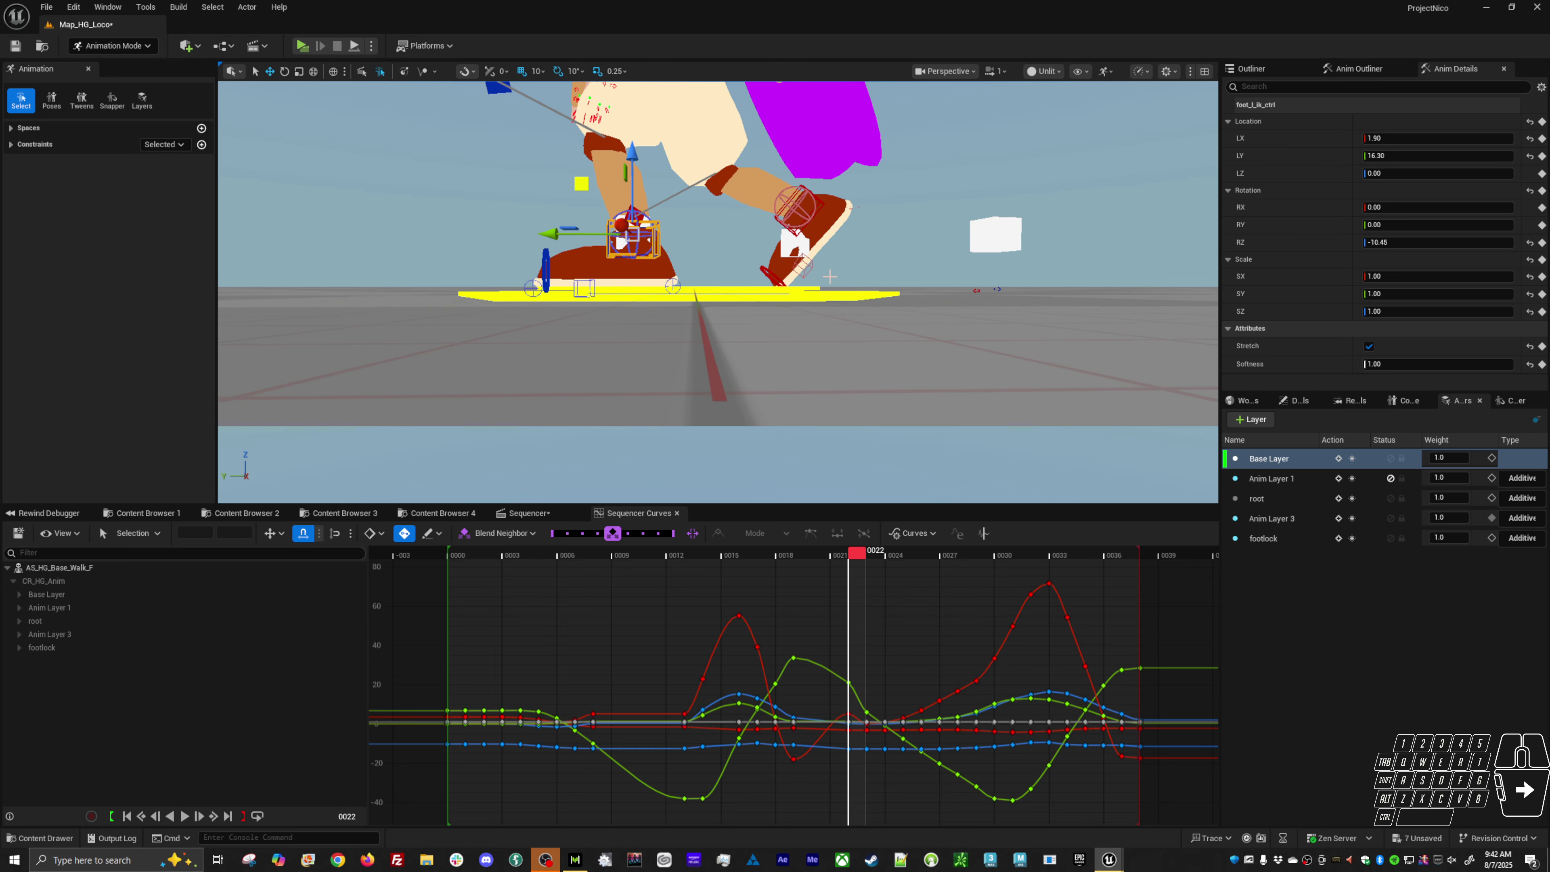
# Step: Examine the left foot's heel contact frame by frame between frames 17 and 22
pyautogui.press(',')
pyautogui.press(',')
pyautogui.press('.')
pyautogui.press('.')
pyautogui.press(',')
pyautogui.press('.')
pyautogui.press(',')
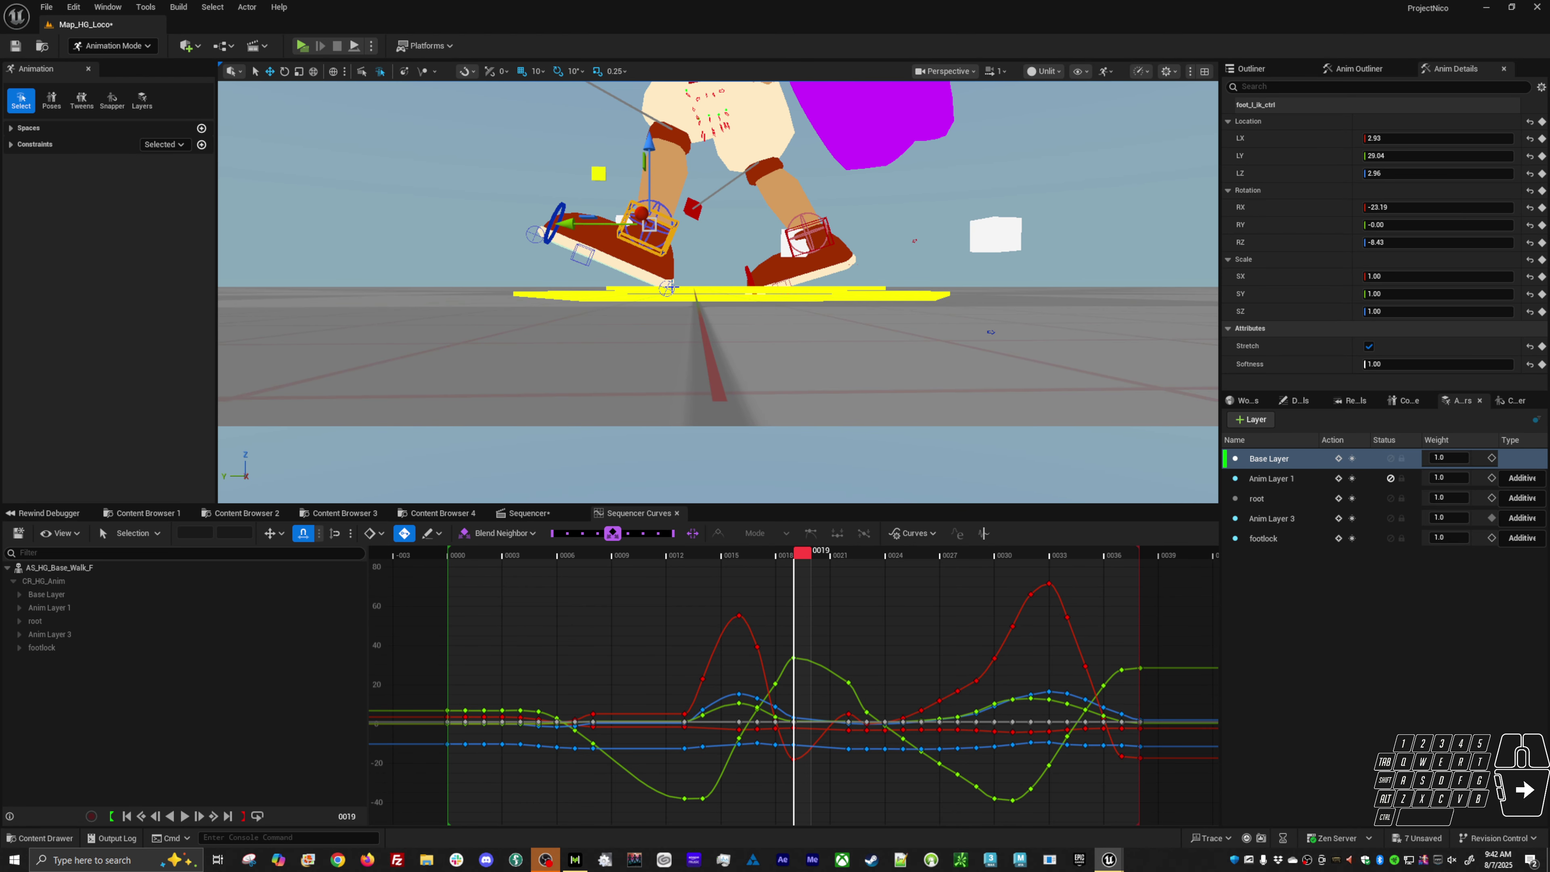
pyautogui.press(',')
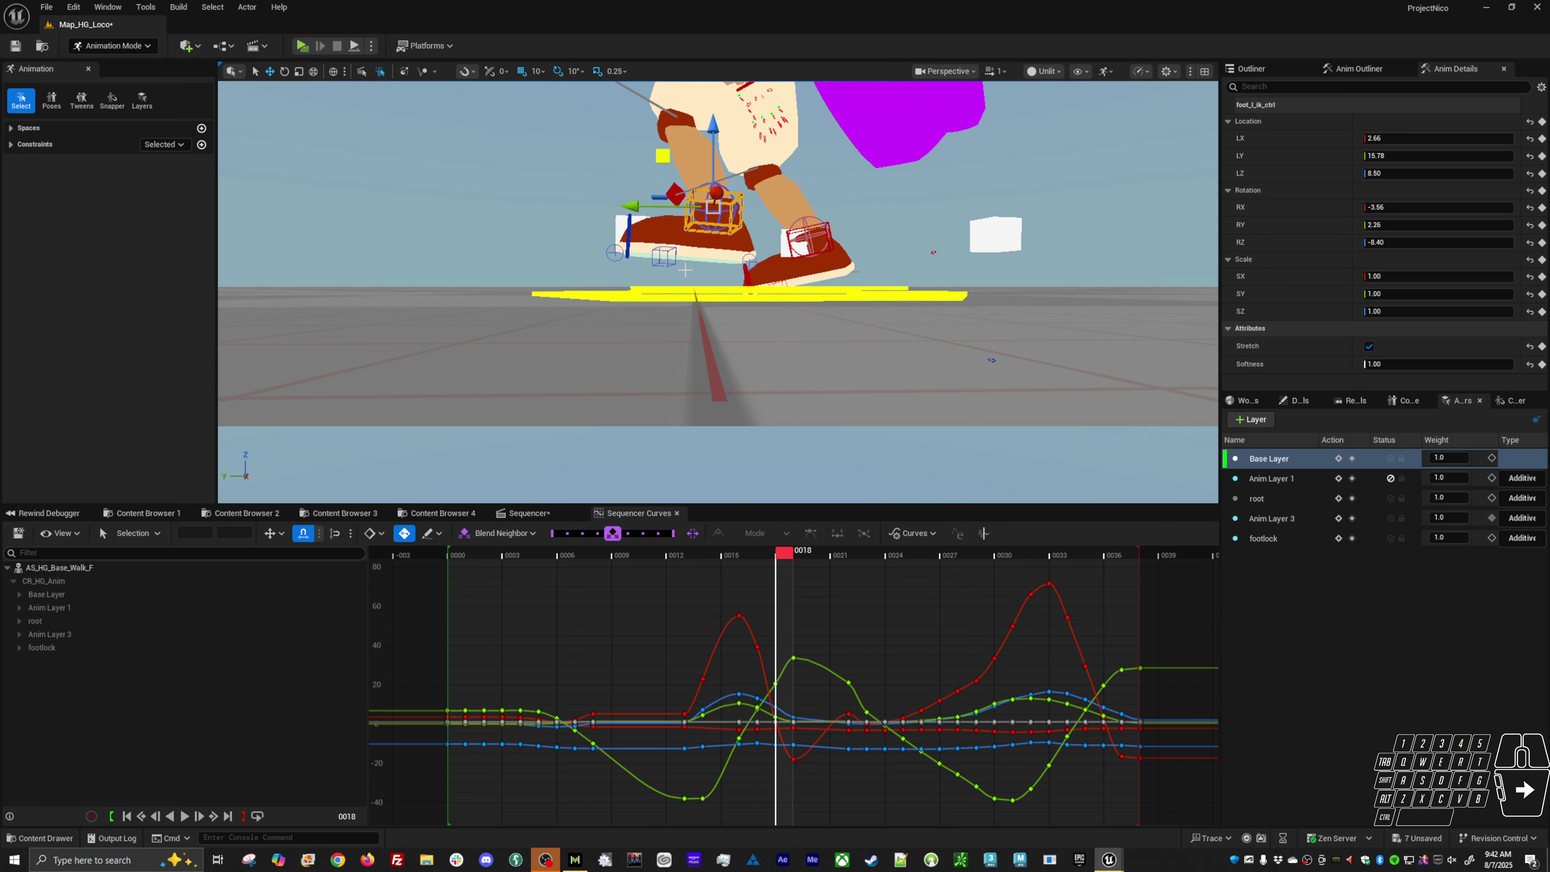
pyautogui.press(',')
pyautogui.press('.')
pyautogui.press('.')
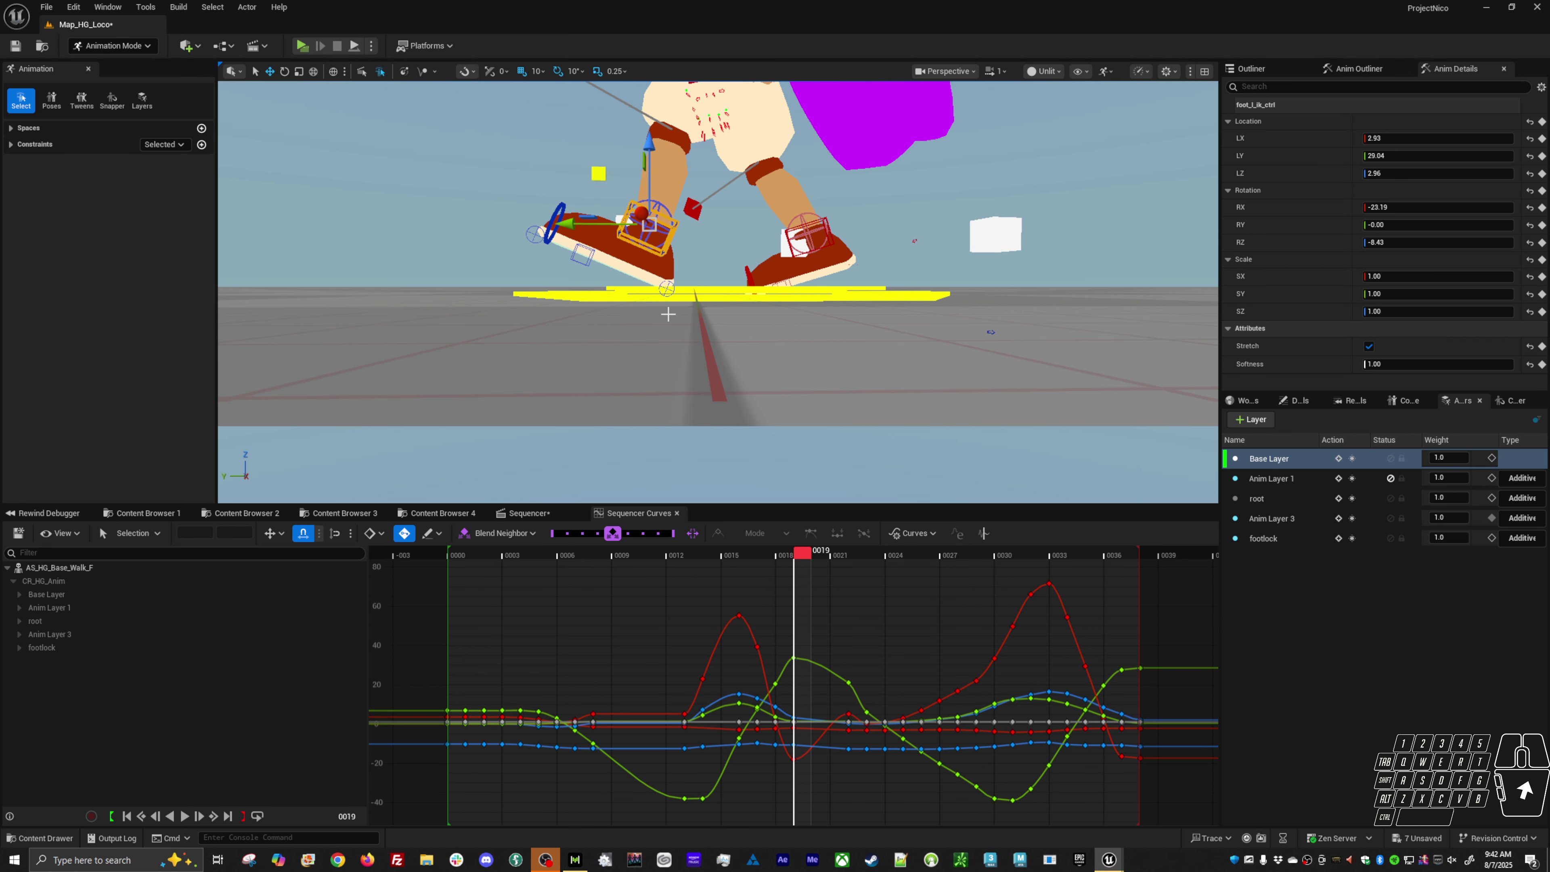
# Step: Nudge the left foot IK control back to about LY 27.77 at frame 19 and review the plant in playback
pyautogui.moveTo(592, 228); pyautogui.dragTo(597, 228)
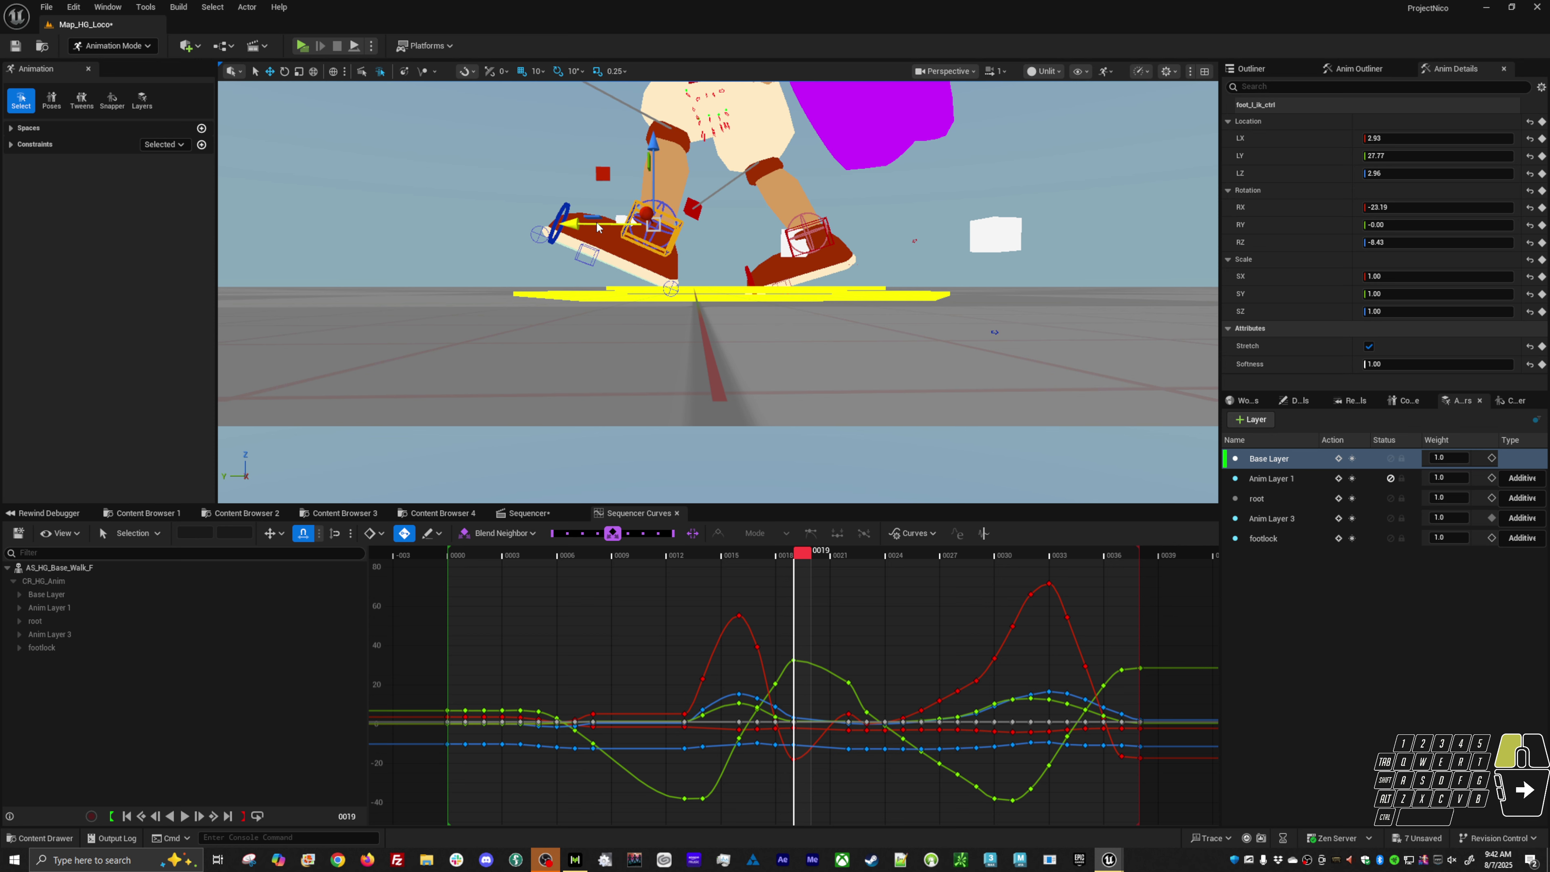
pyautogui.press('.')
pyautogui.press('.')
pyautogui.press('.')
pyautogui.press(',')
pyautogui.press(',')
pyautogui.press(',')
pyautogui.press(',')
pyautogui.press(',')
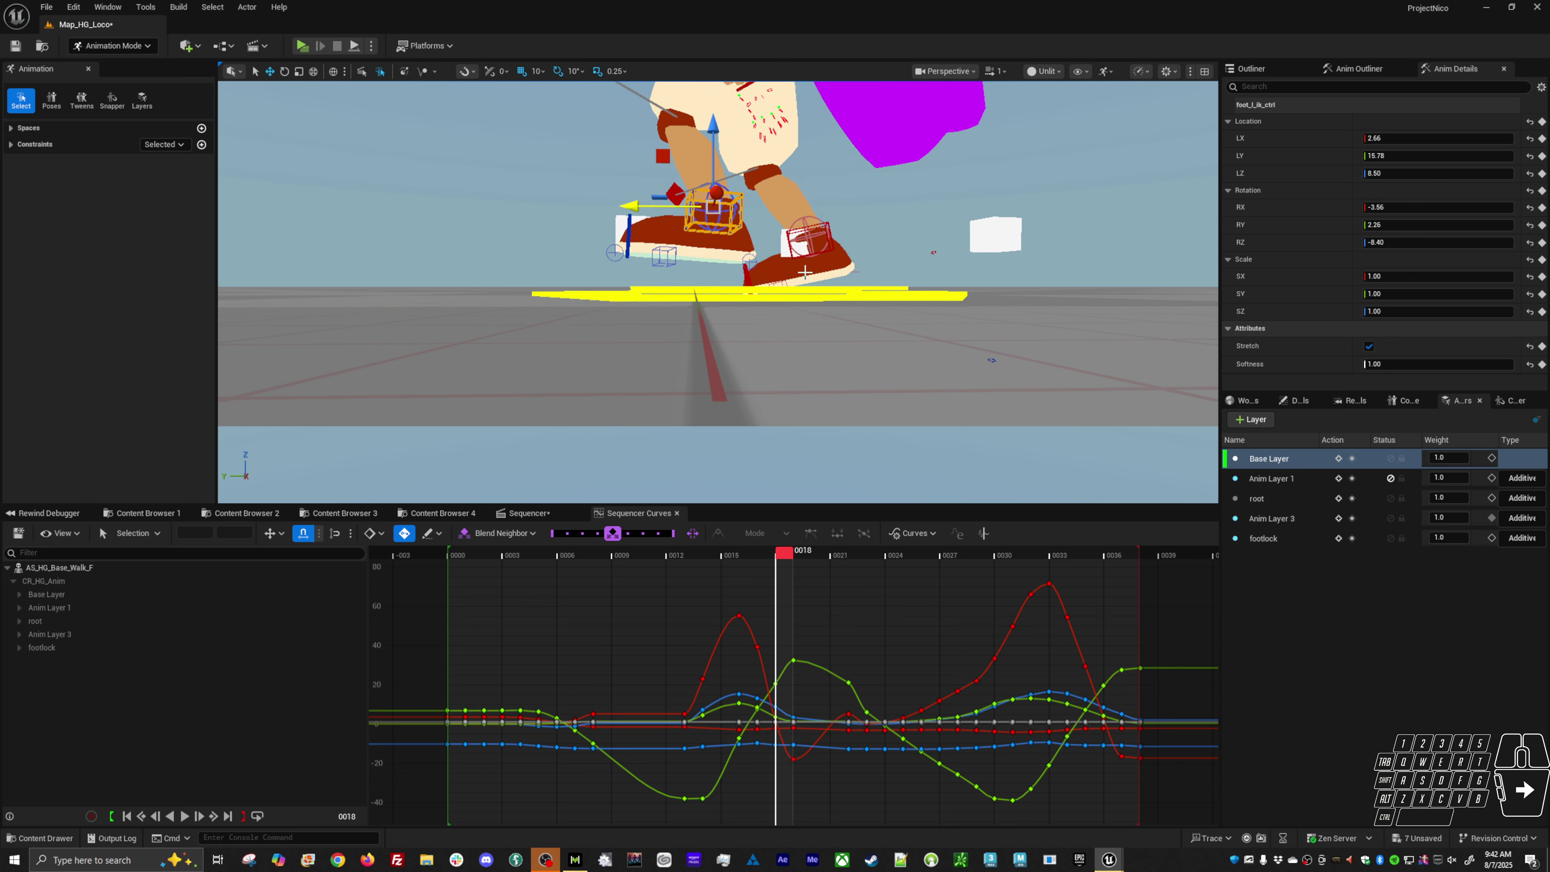
pyautogui.press('space')
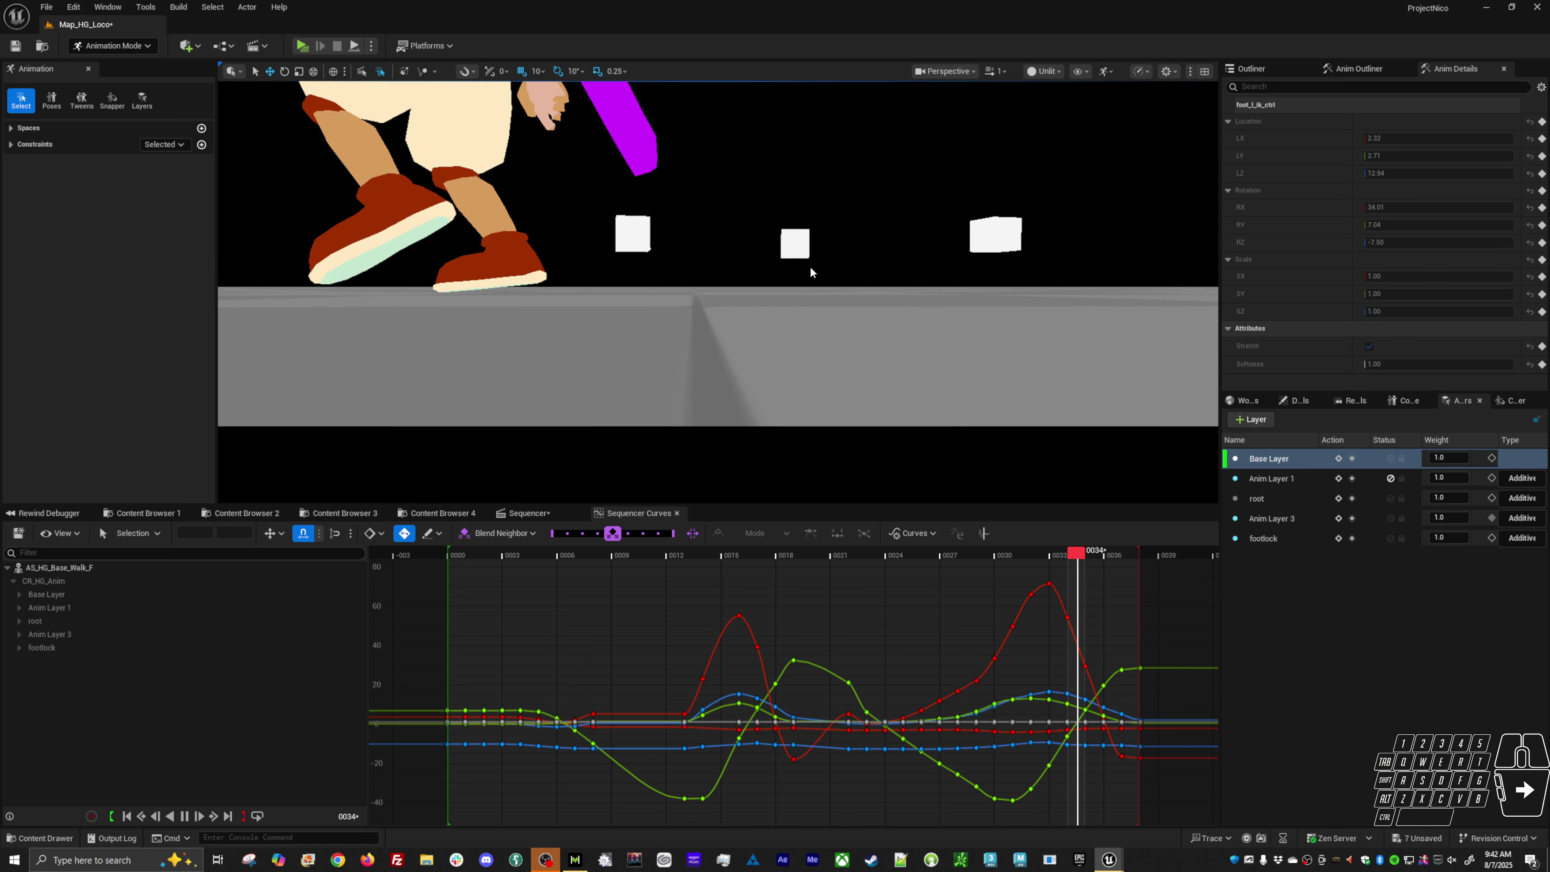
pyautogui.press('space')
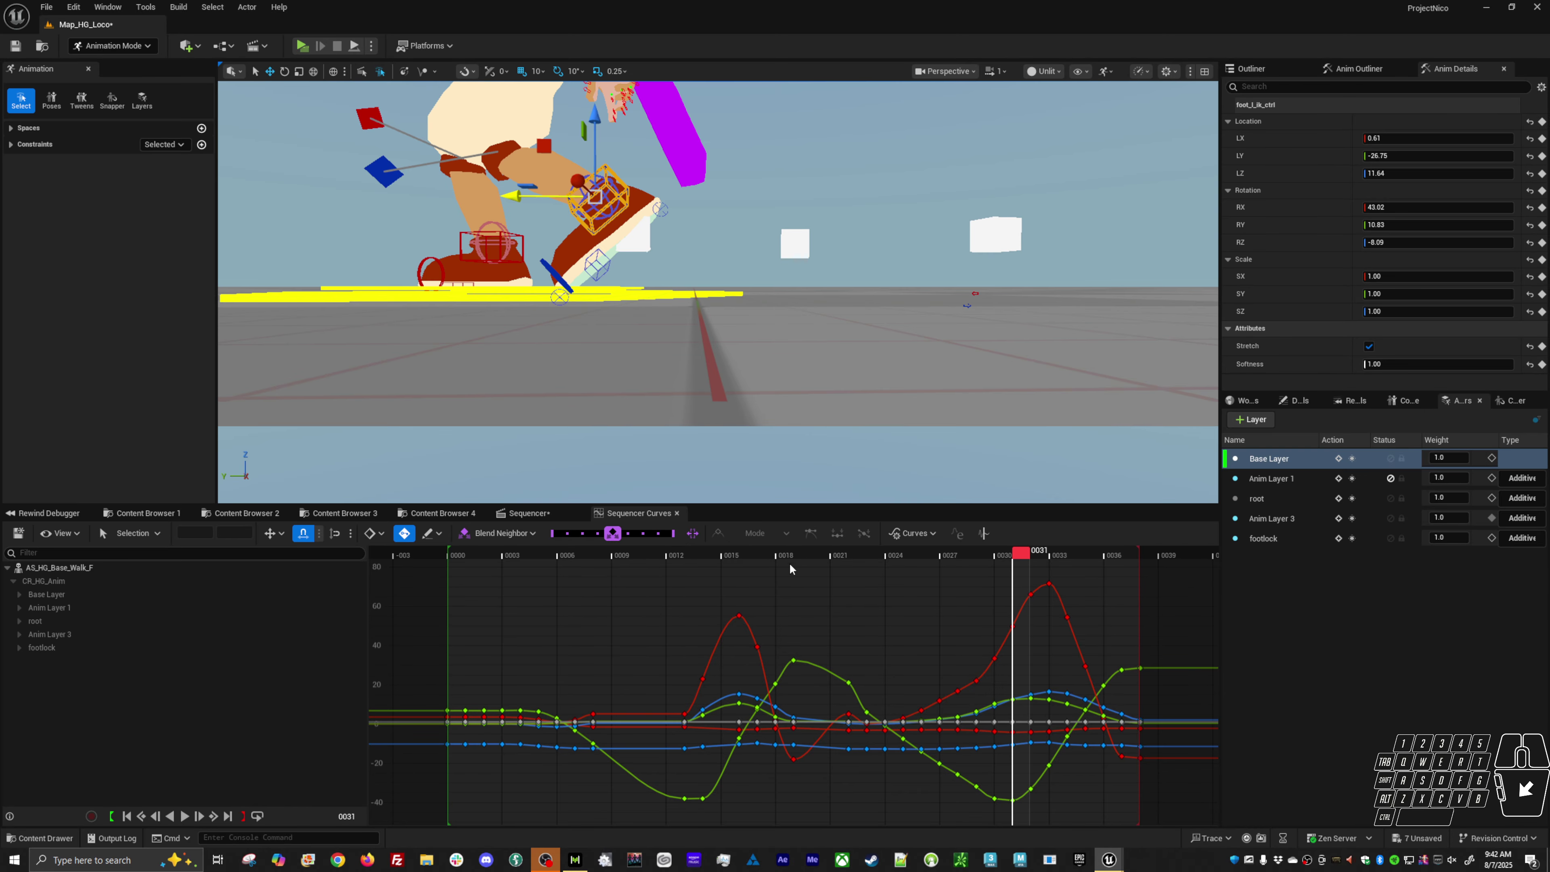
# Step: Rotate the left foot IK control at frame 21 so the toe tips up onto the heel
pyautogui.click(826, 552)
pyautogui.moveTo(825, 551); pyautogui.dragTo(837, 550)
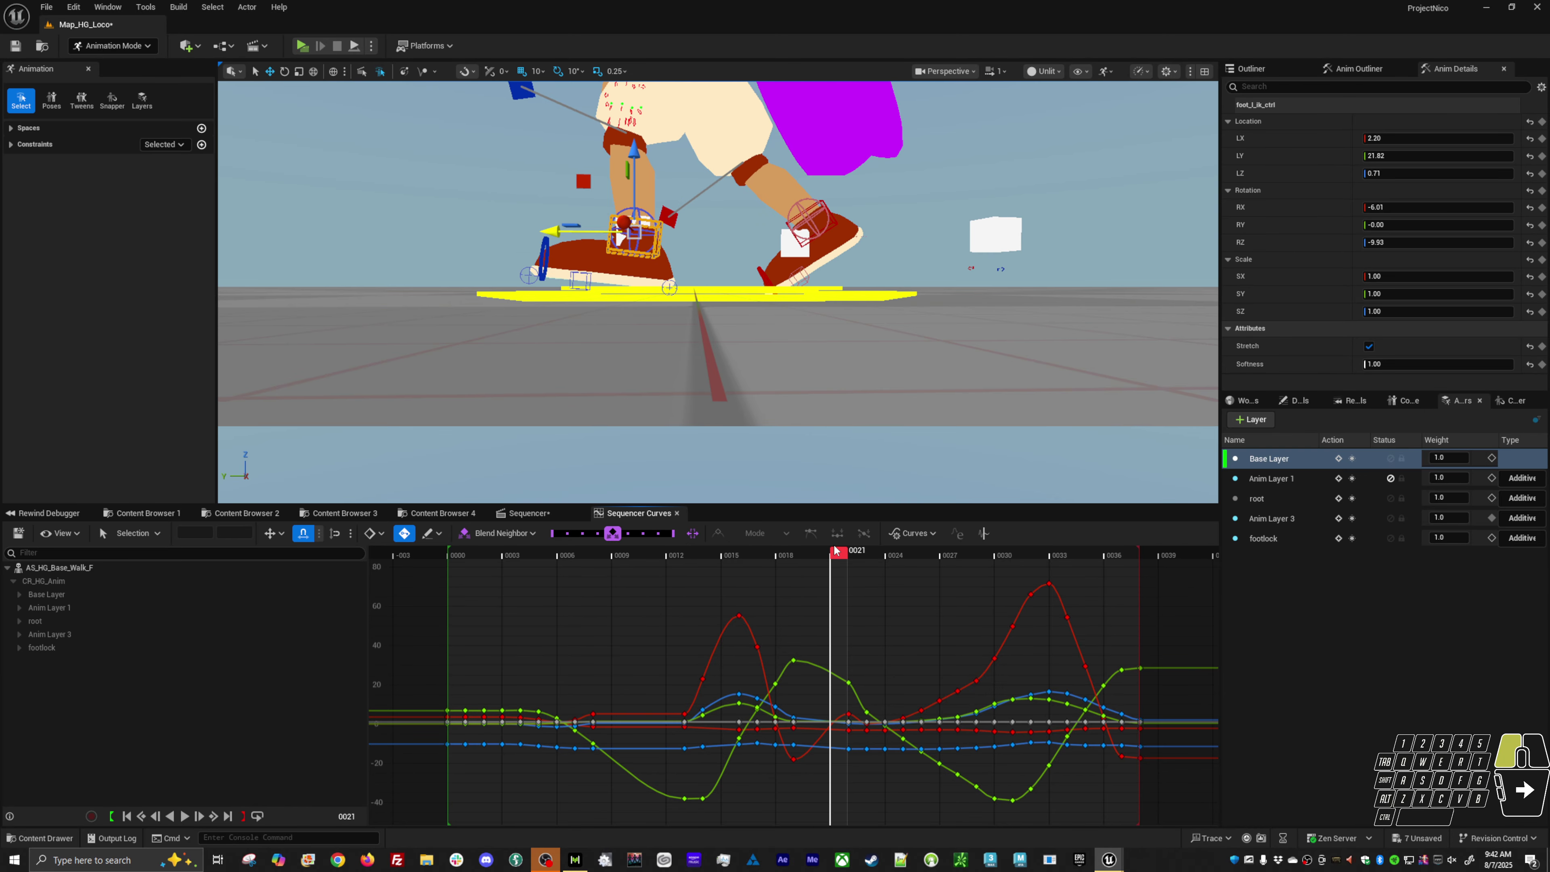
pyautogui.press('e')
pyautogui.moveTo(672, 178); pyautogui.dragTo(695, 198)
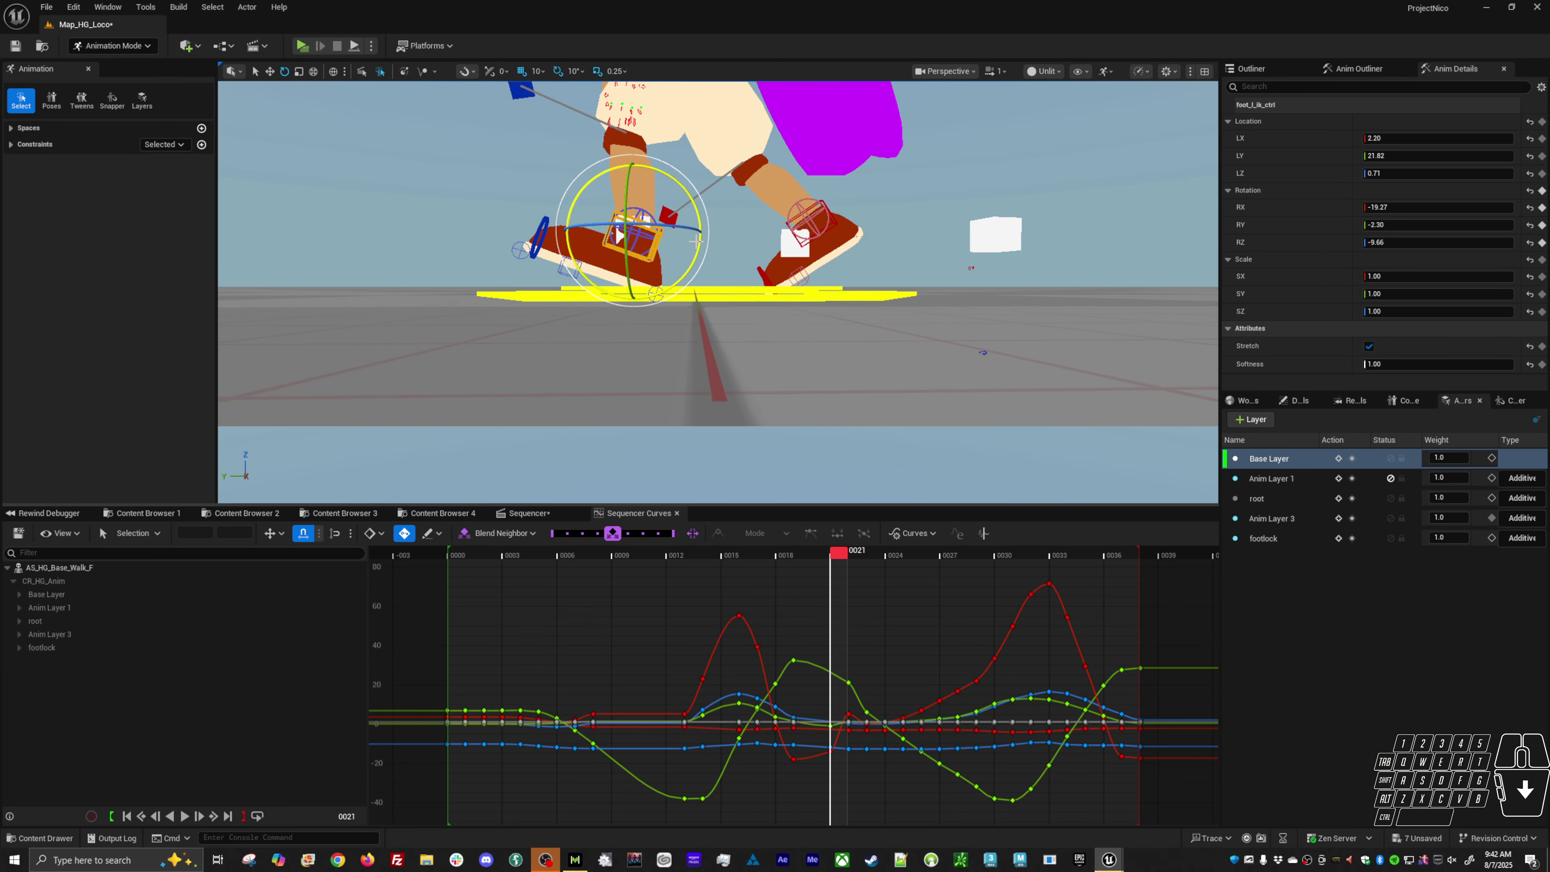
pyautogui.press('w')
# Step: At frame 19, pull the left foot IK control back and down to about LY 25.40, LZ 1.33
pyautogui.press('Left')
pyautogui.press('Left')
pyautogui.press('Left')
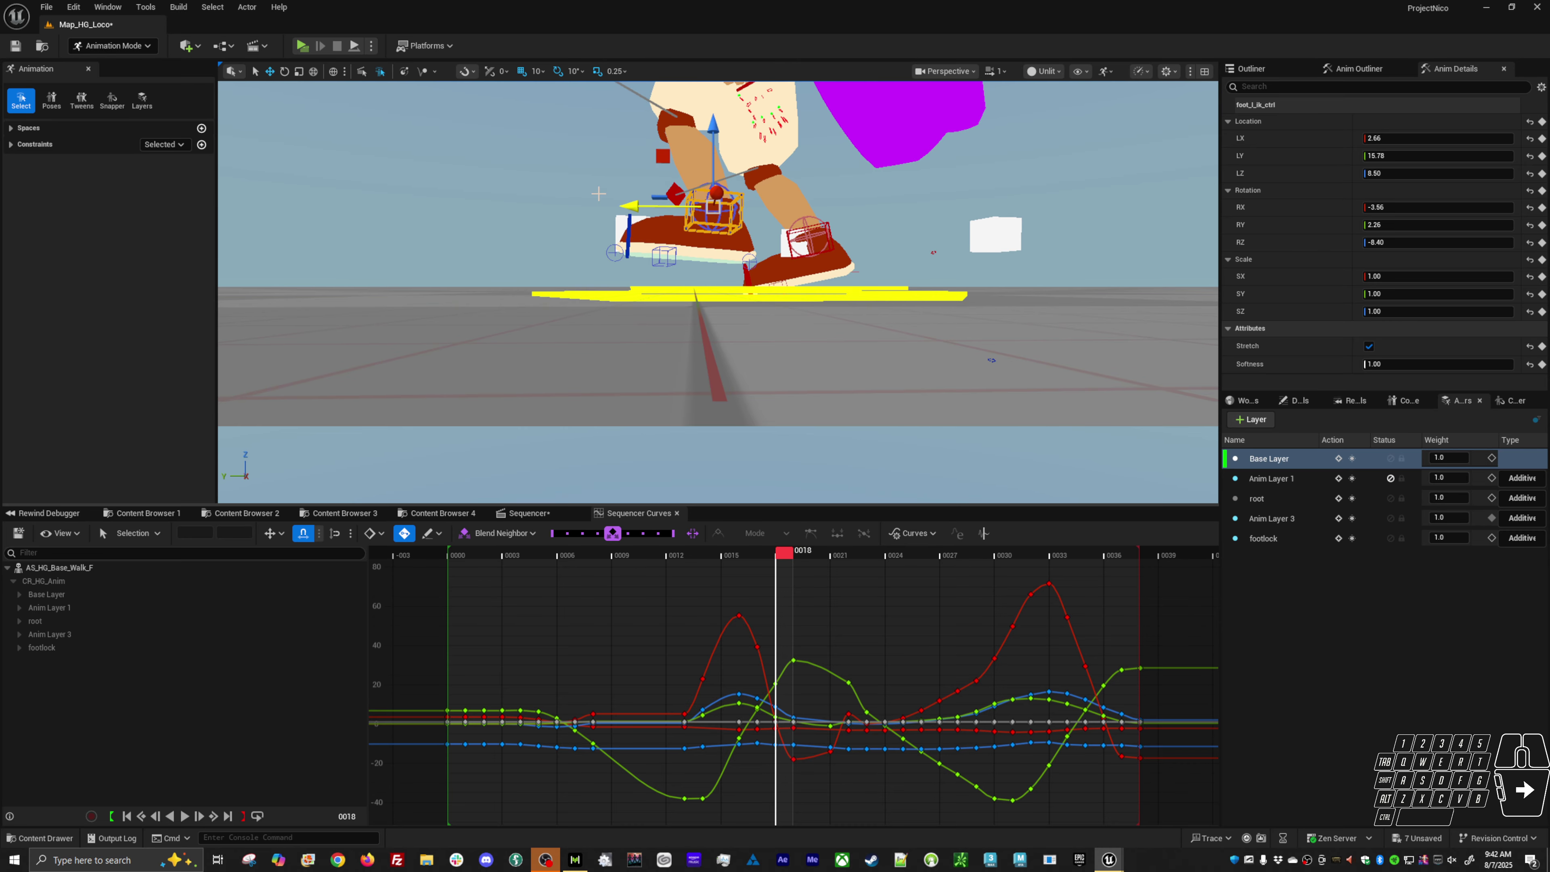
pyautogui.press('Right')
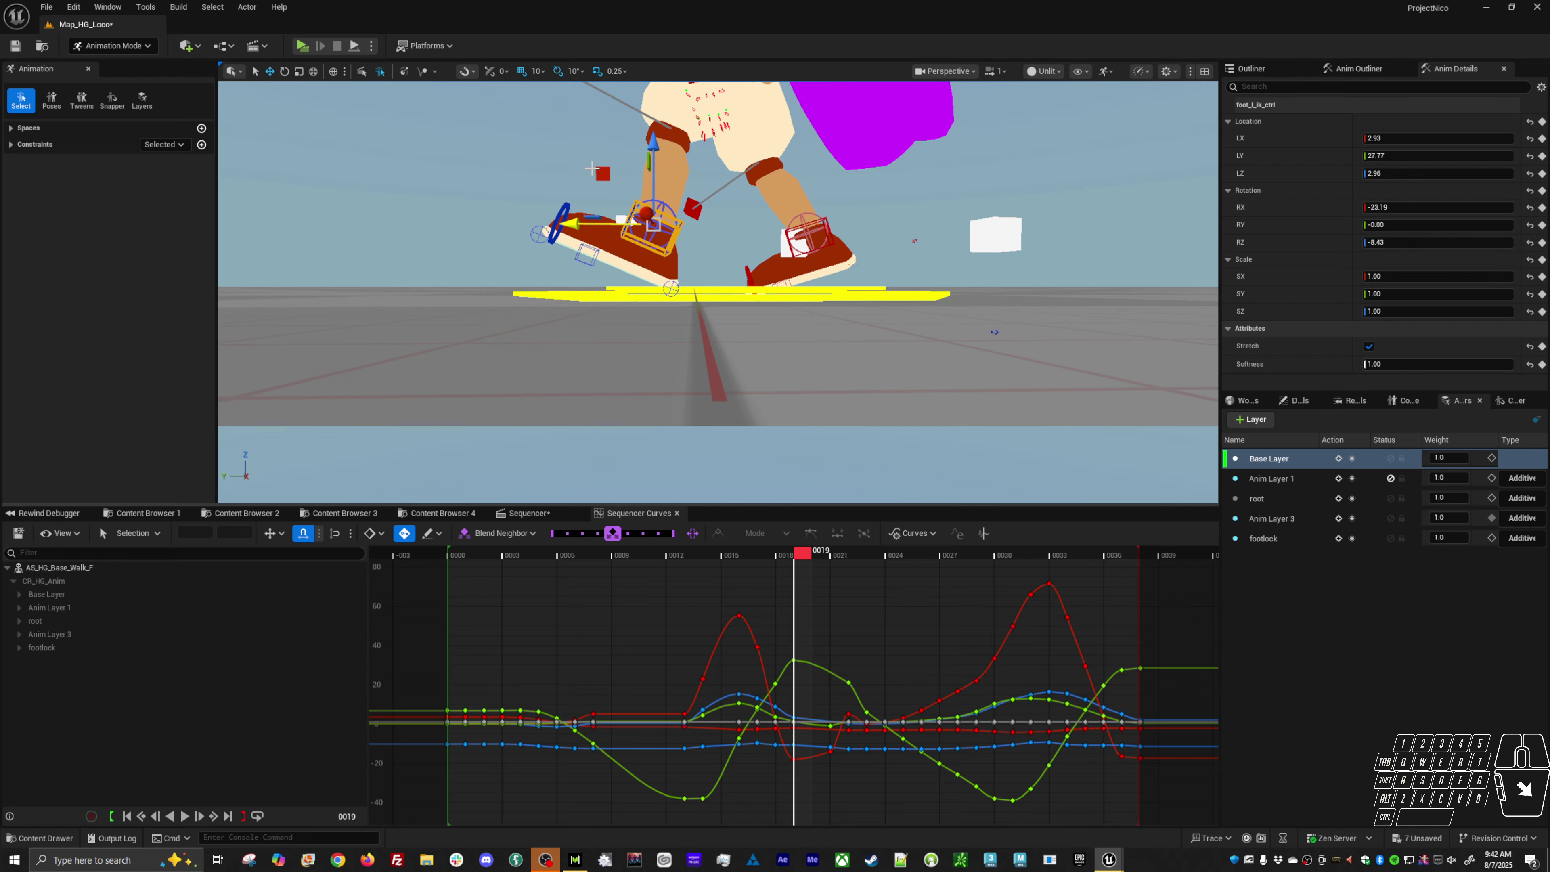
pyautogui.moveTo(806, 555)
pyautogui.mouseDown()
pyautogui.moveTo(788, 557)
pyautogui.moveTo(863, 562)
pyautogui.moveTo(794, 579)
pyautogui.mouseUp()
pyautogui.moveTo(604, 177); pyautogui.dragTo(612, 185)
# Step: Compare the left foot's heel position frame by frame between frames 18 and 21
pyautogui.press('Left')
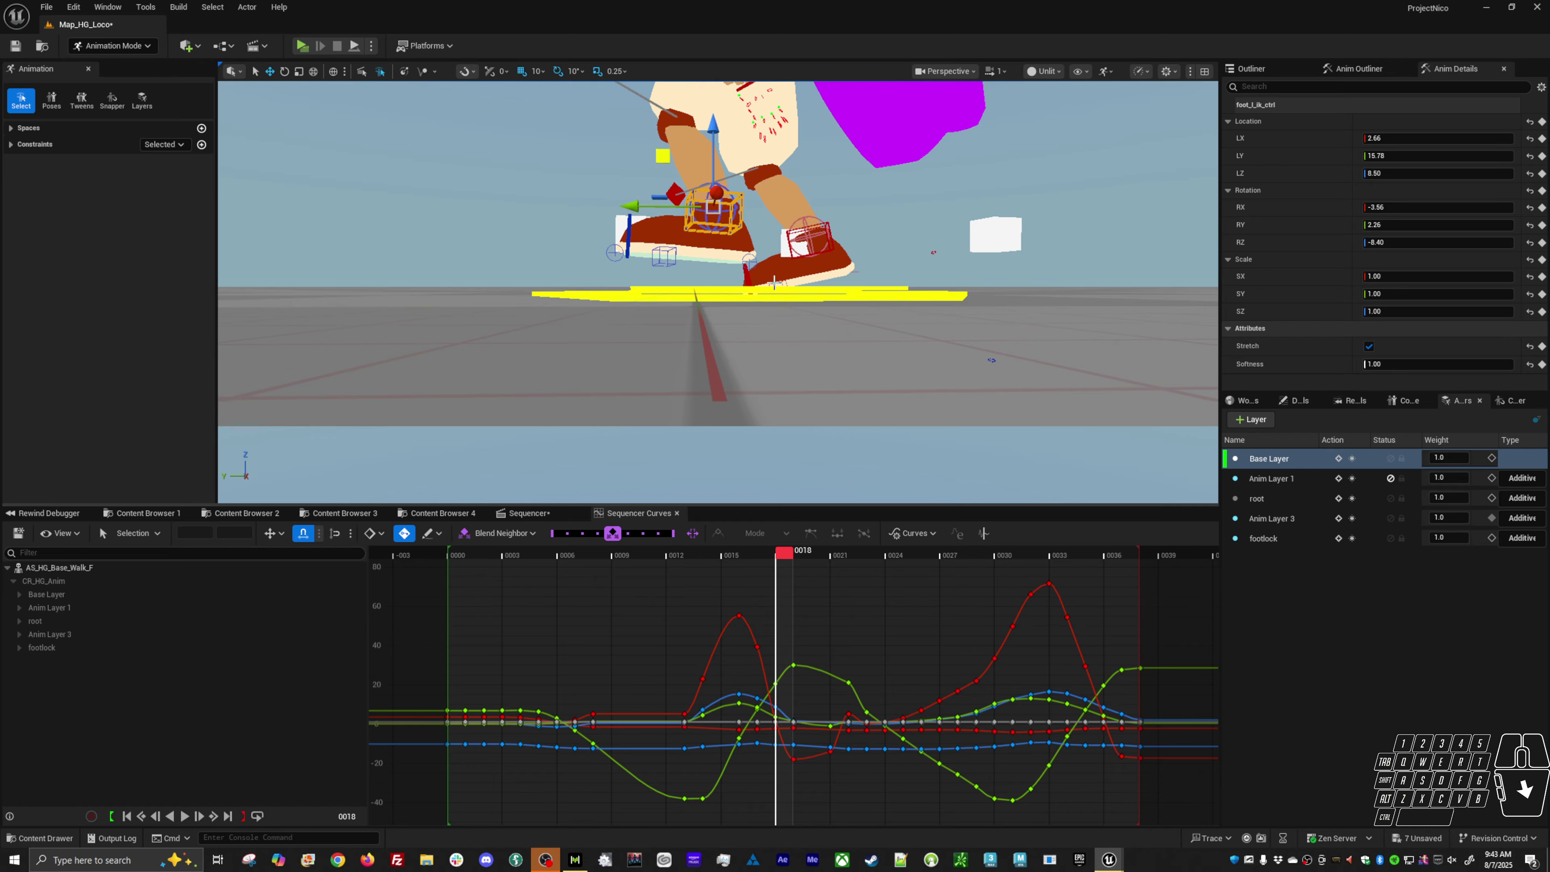
pyautogui.press('Right')
pyautogui.press('Right')
pyautogui.press('Right')
pyautogui.press('Left')
pyautogui.press('Left')
pyautogui.press('Left')
pyautogui.press('Right')
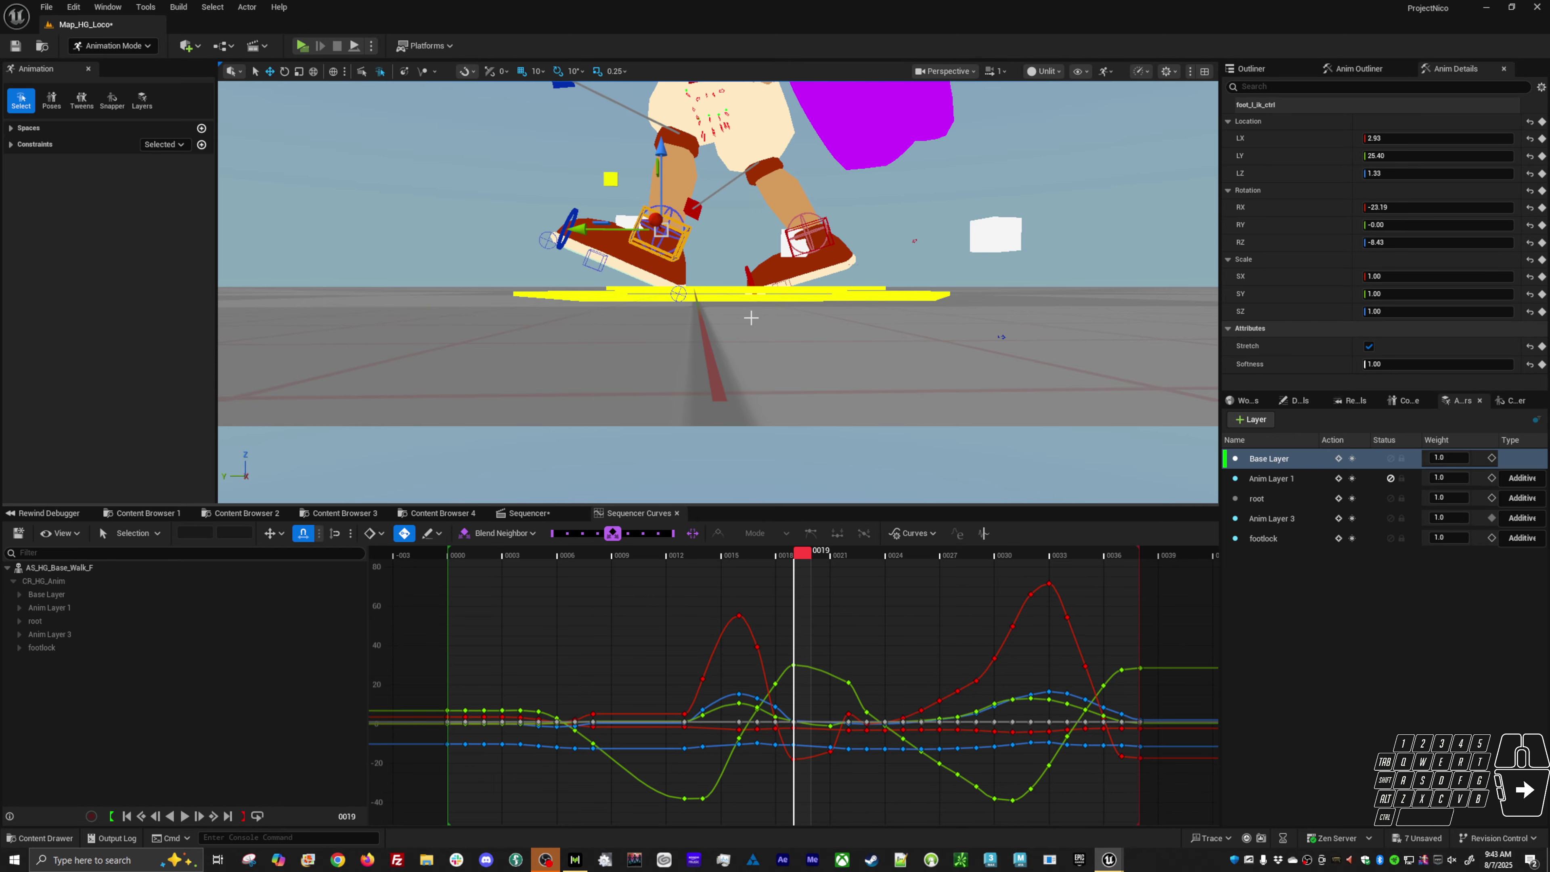
pyautogui.press('Left')
pyautogui.press('Right')
pyautogui.press('Right')
pyautogui.press('Right')
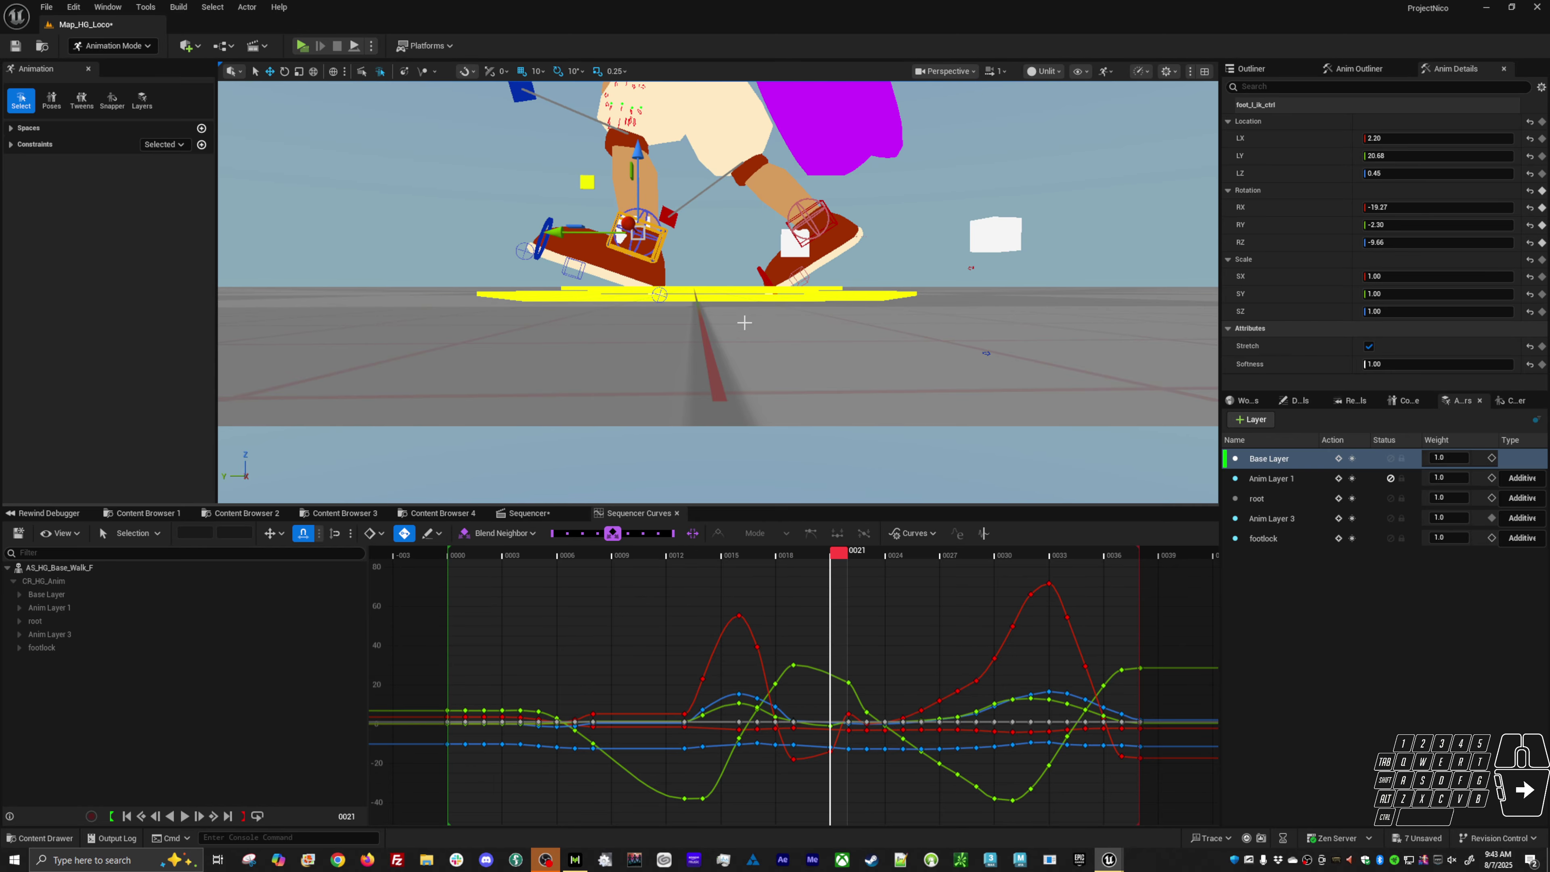
# Step: Nudge the left foot IK control slightly forward at frame 19 and check it against frames 20 and 21
pyautogui.press('Left')
pyautogui.press('Left')
pyautogui.moveTo(581, 229); pyautogui.dragTo(575, 230)
pyautogui.press('.')
pyautogui.press('.')
pyautogui.press(',')
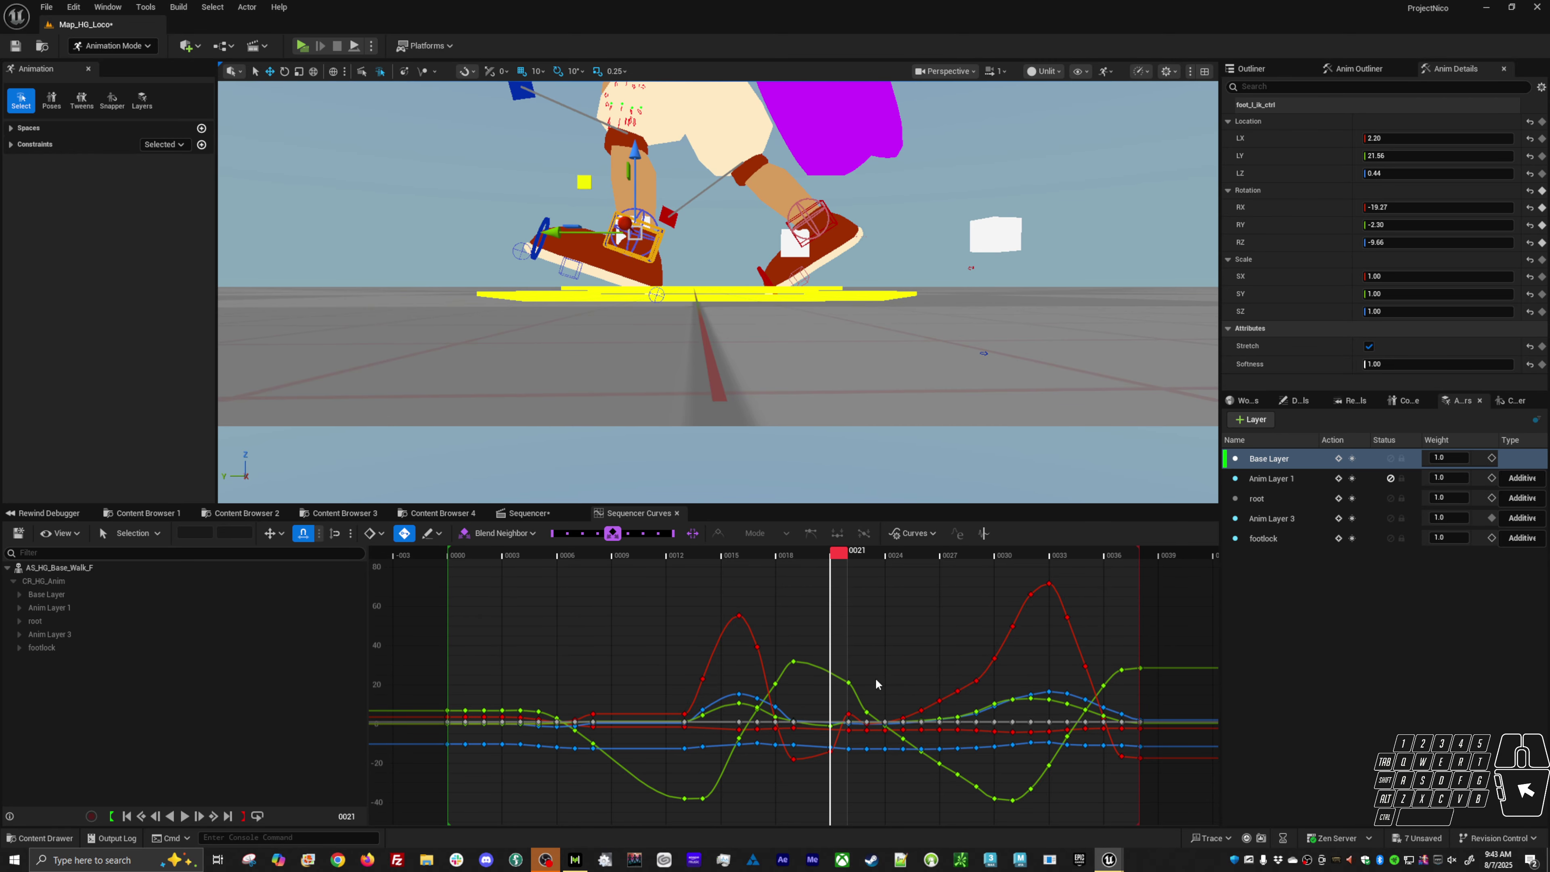
# Step: Delete the left foot IK control's Base Layer curve keys at frame 21 and compare frames 21 and 22
pyautogui.moveTo(835, 659); pyautogui.dragTo(818, 791)
pyautogui.press('Delete')
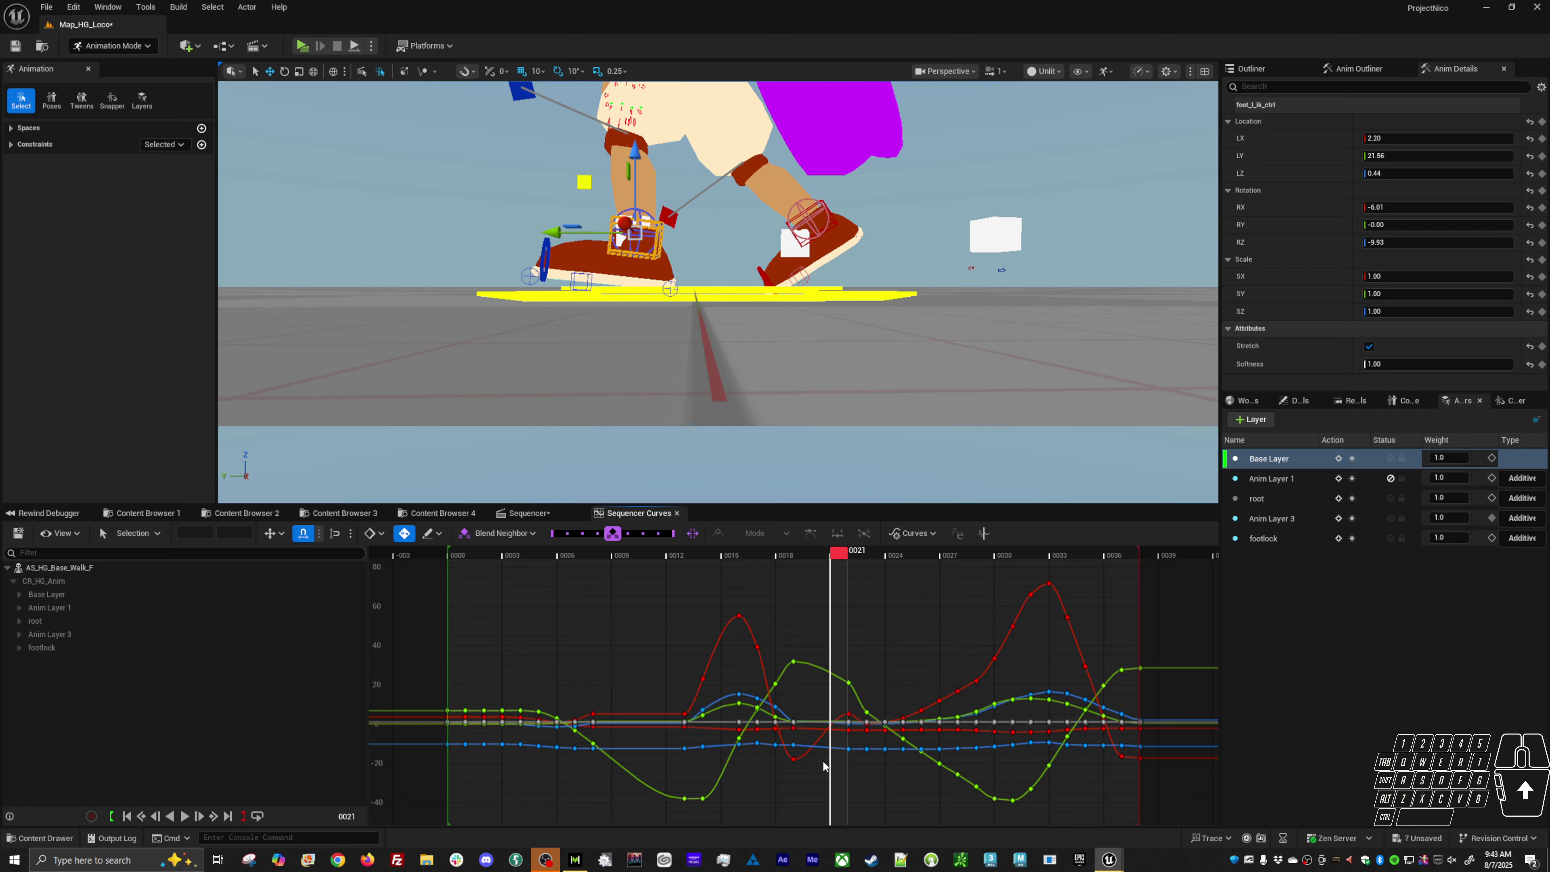
pyautogui.press('.')
pyautogui.press(',')
pyautogui.press('.')
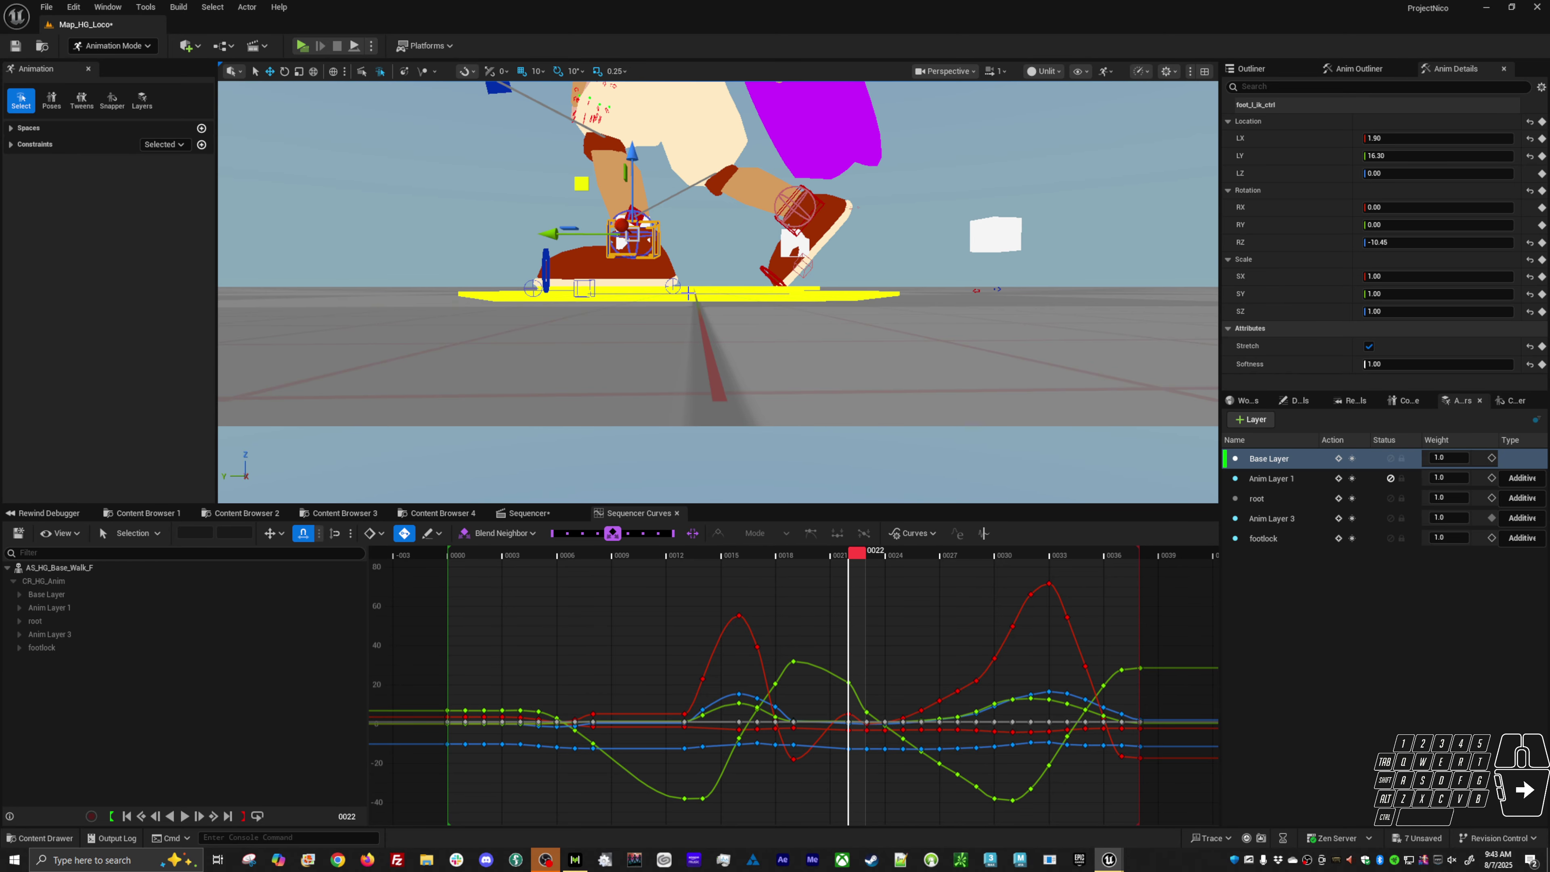
# Step: At frame 19, set the left foot IK control to about LY 26.31, LZ 1.81 and flatten its pitch to about RX -16.50
pyautogui.press(',')
pyautogui.moveTo(607, 183); pyautogui.dragTo(611, 180)
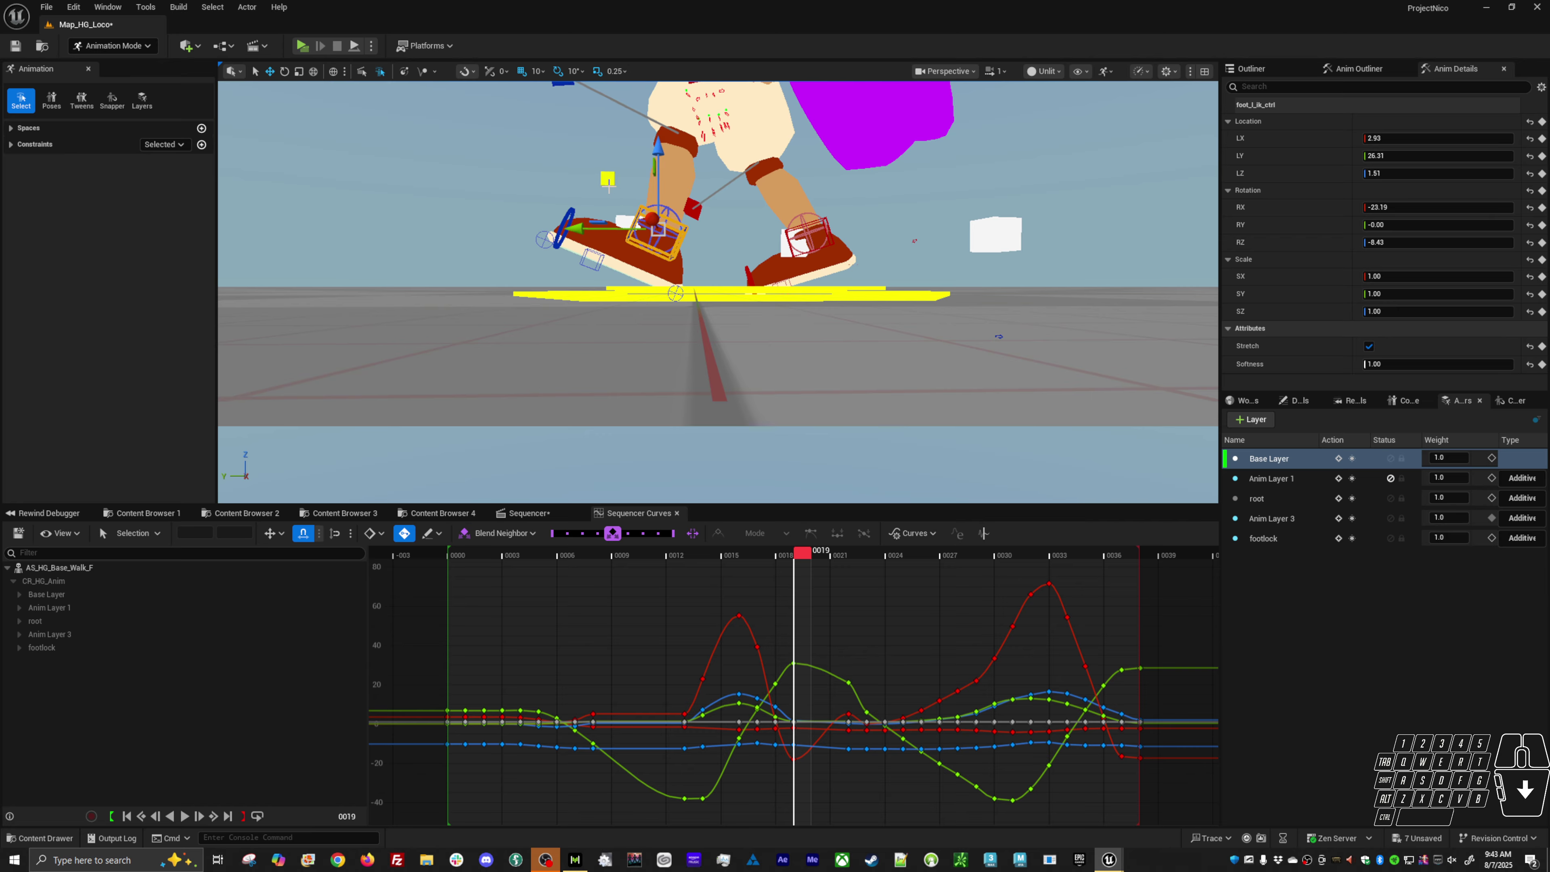
pyautogui.press('e')
pyautogui.moveTo(707, 261); pyautogui.dragTo(718, 253)
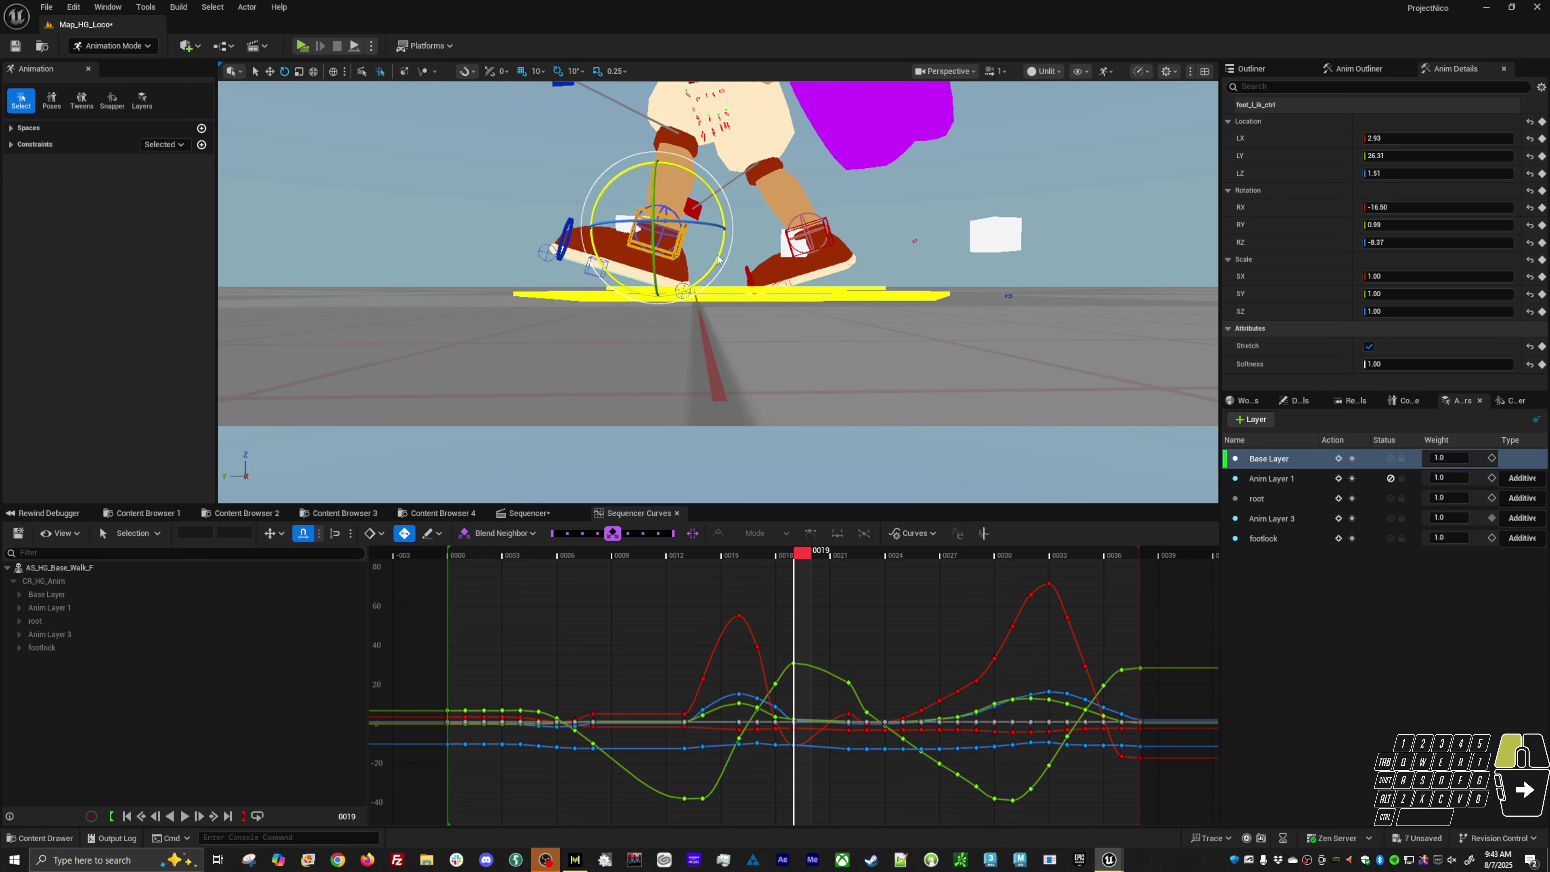
pyautogui.press(',')
pyautogui.press('.')
pyautogui.press('.')
pyautogui.press(',')
pyautogui.press('.')
# Step: On the footlock layer, set the snap range start to frame 20 and bake foot_l_ik_ctrl's snap to Cube_L2
pyautogui.click(817, 557)
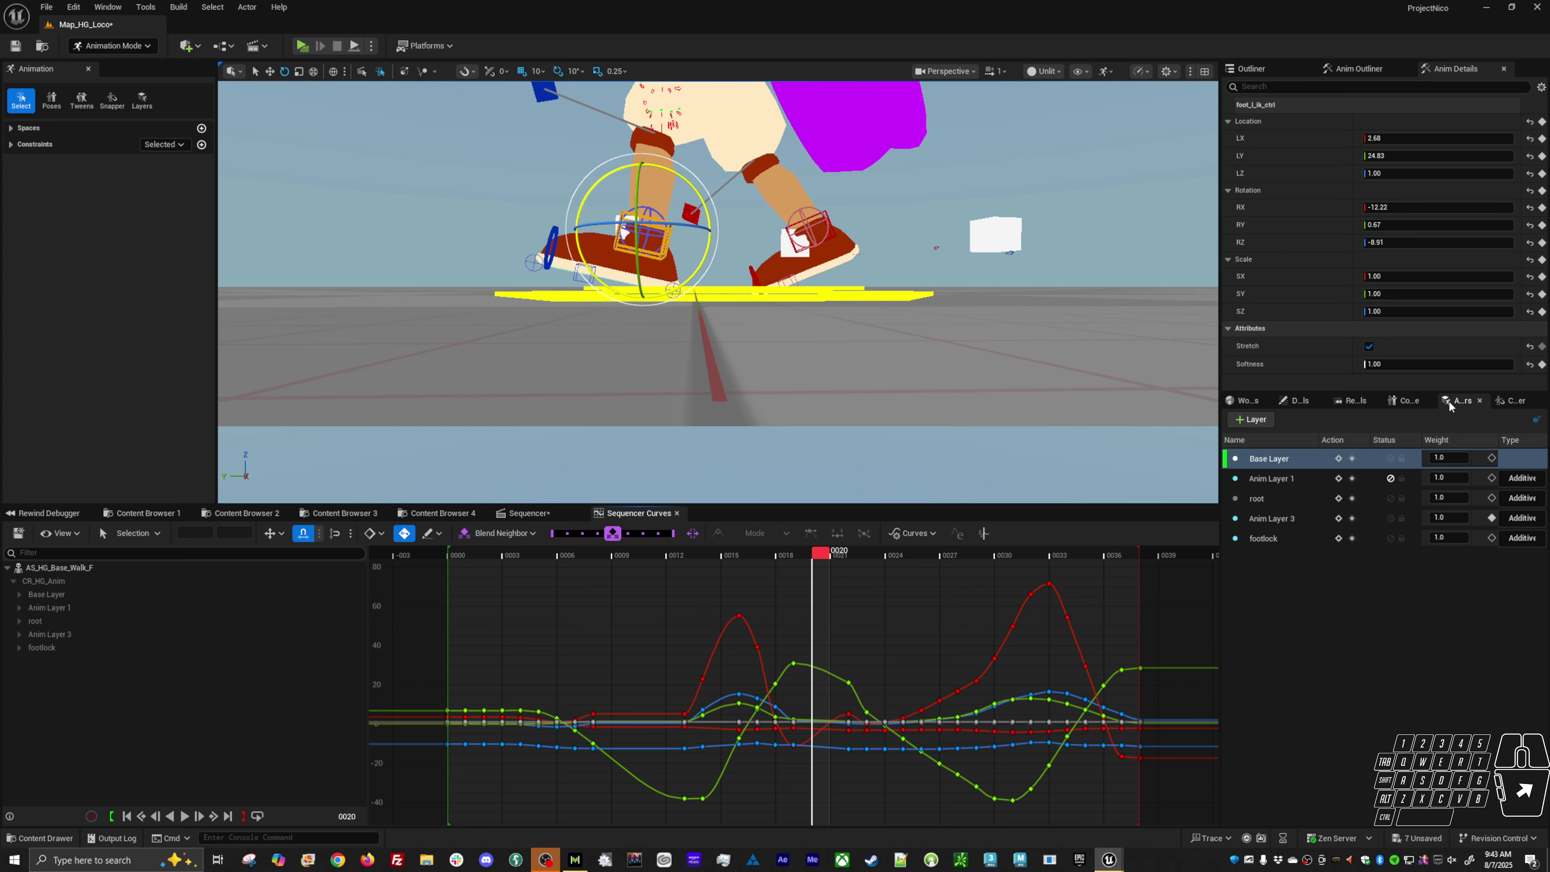
pyautogui.click(1284, 536)
pyautogui.click(1501, 403)
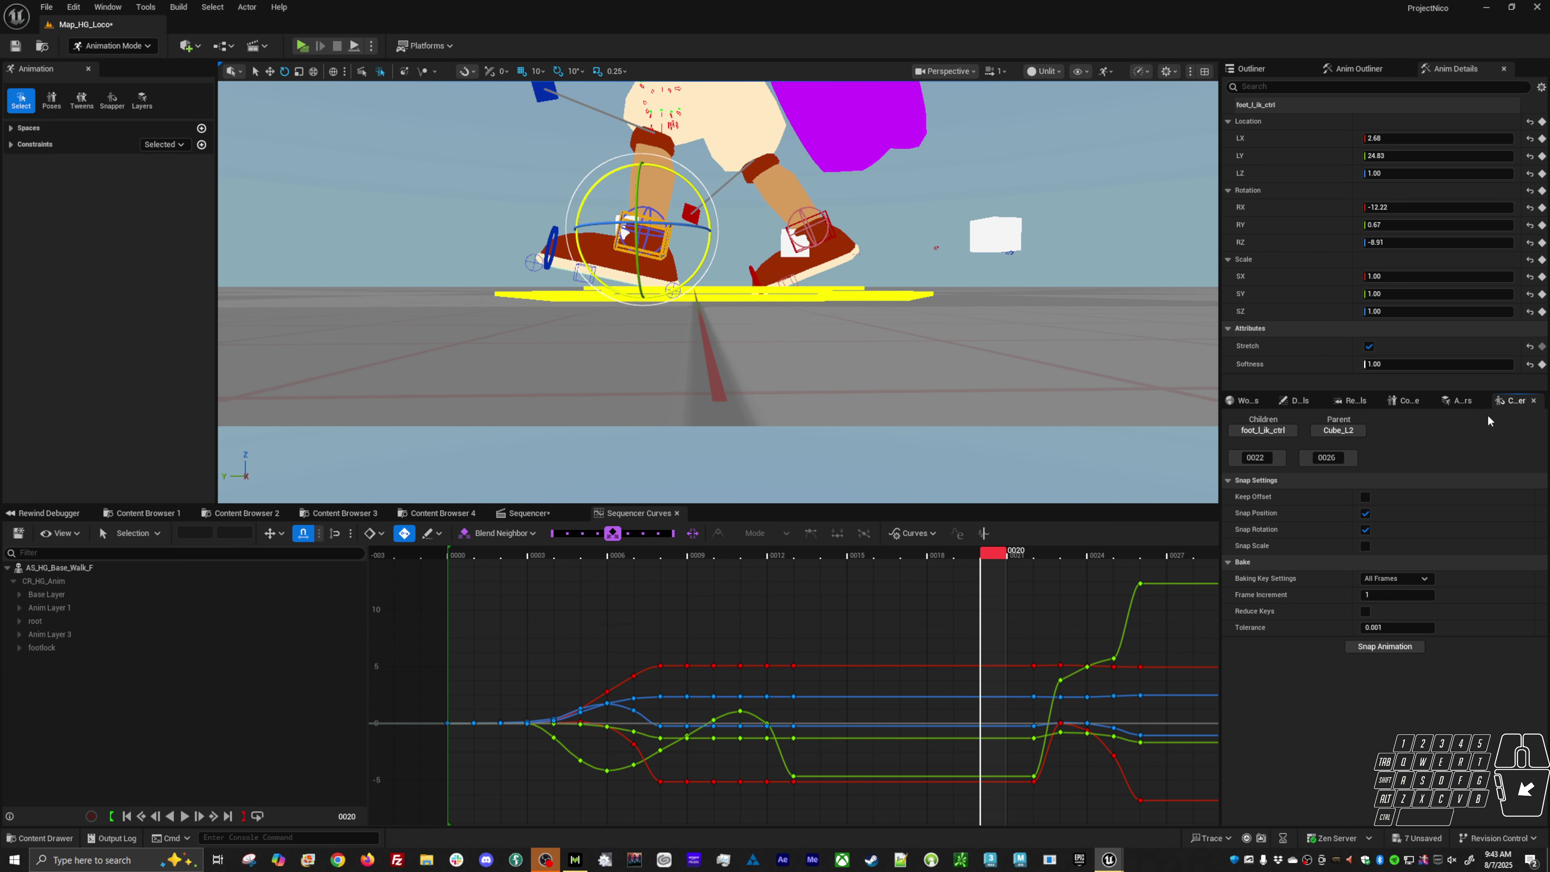
pyautogui.click(1275, 458)
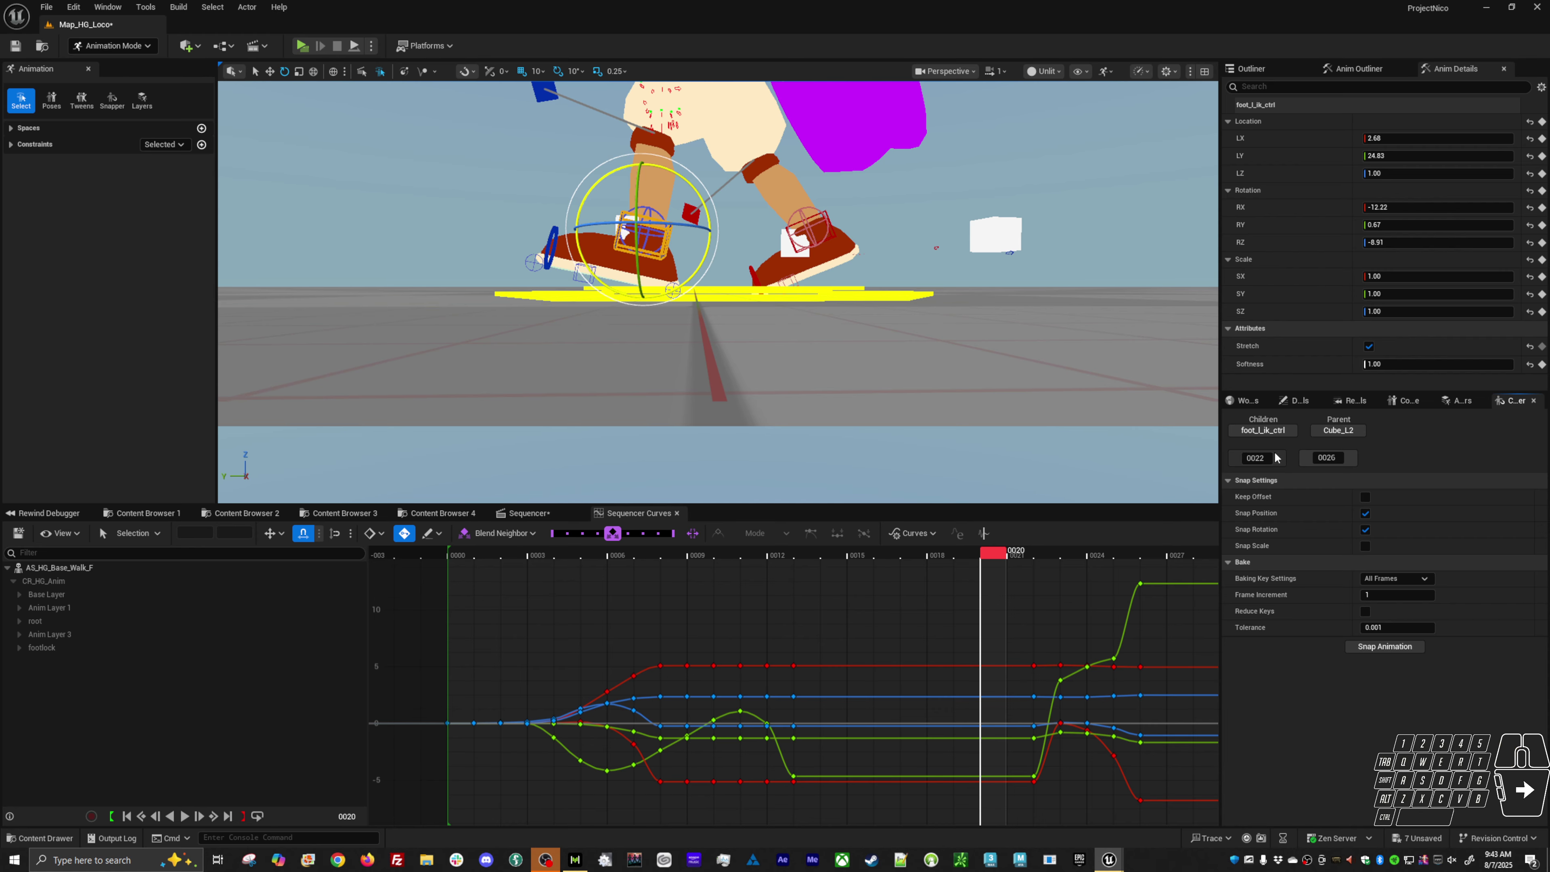
pyautogui.click(1403, 647)
# Step: Copy the footlock layer's frame 13 curve keys to frame 19, just before the new snap
pyautogui.moveTo(1001, 557)
pyautogui.mouseDown()
pyautogui.moveTo(949, 556)
pyautogui.moveTo(1035, 556)
pyautogui.moveTo(977, 563)
pyautogui.mouseUp()
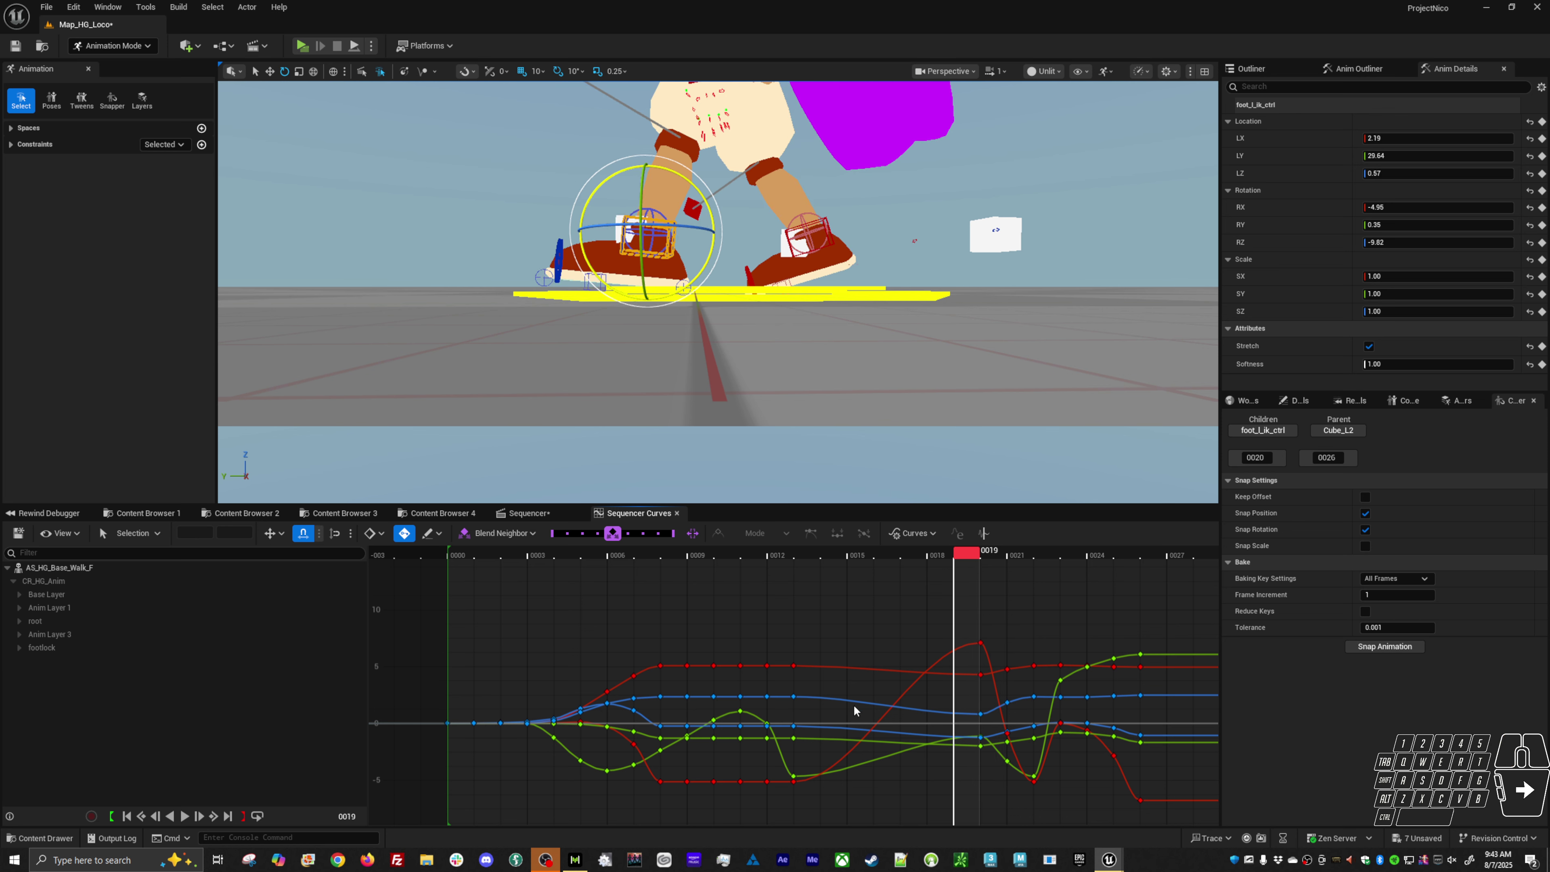
pyautogui.moveTo(824, 635); pyautogui.dragTo(779, 832)
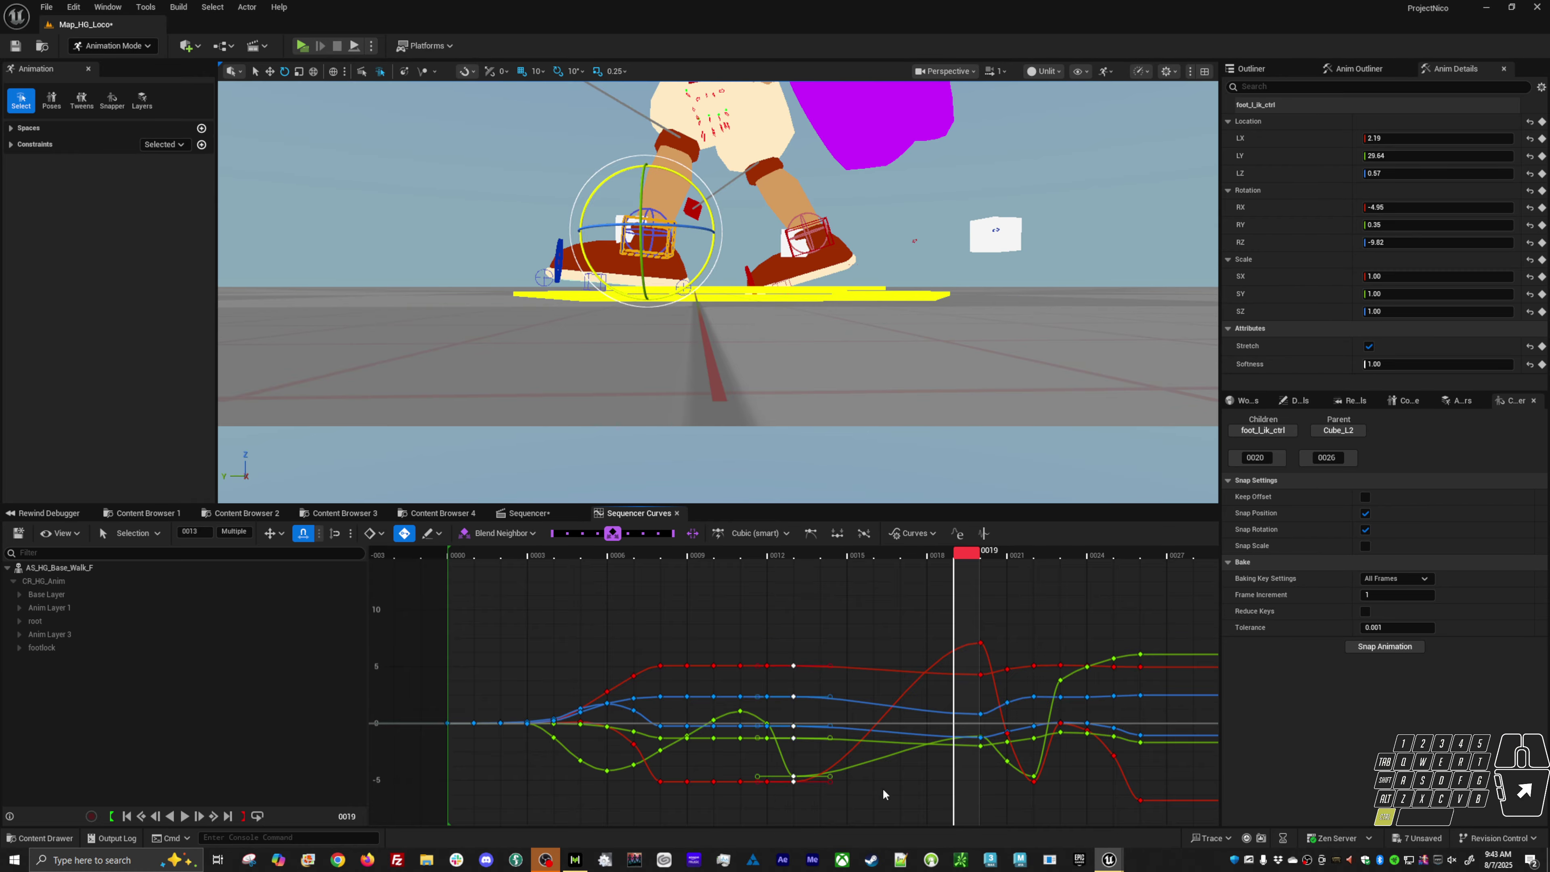
pyautogui.hotkey('ctrl', 'v')
pyautogui.press('f')
pyautogui.moveTo(813, 553); pyautogui.dragTo(827, 598)
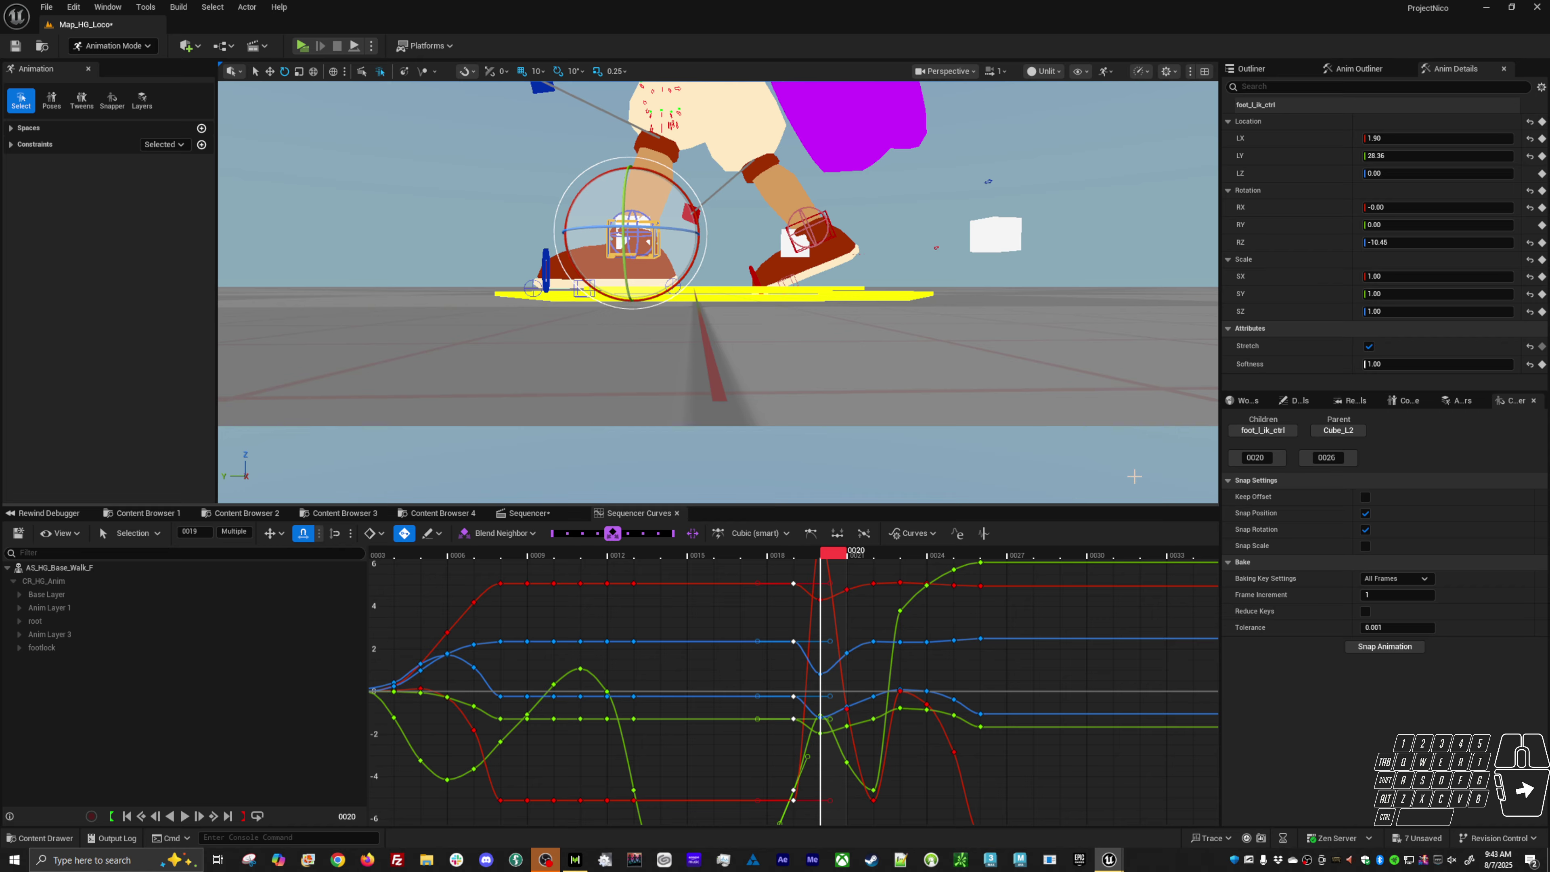
# Step: Make Base Layer active and key the left foot IK control at frame 20
pyautogui.click(1462, 401)
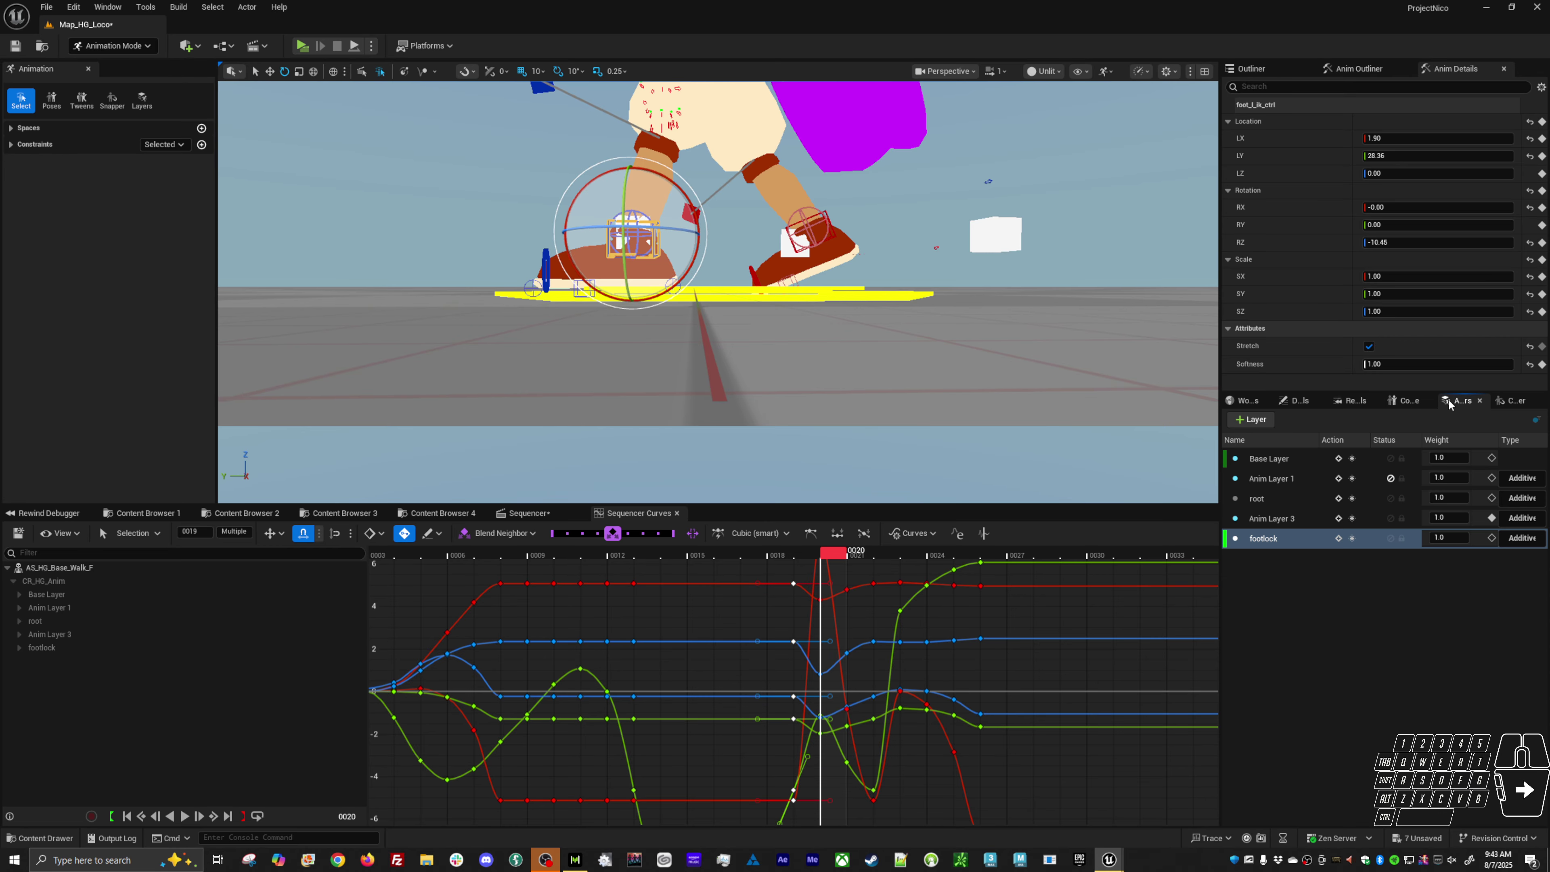
pyautogui.click(1298, 463)
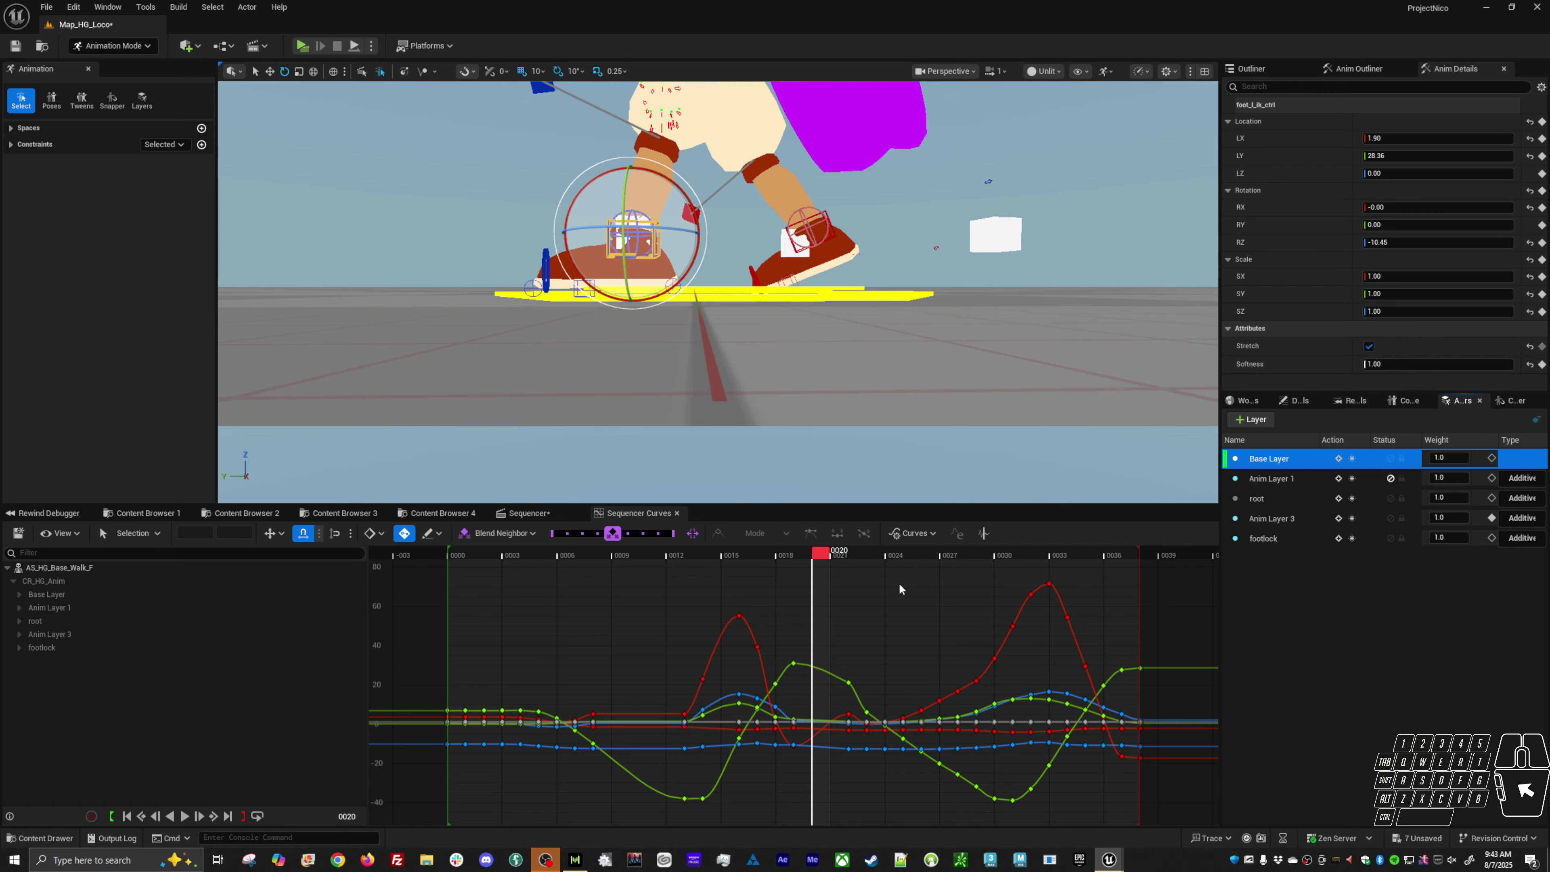
pyautogui.press('s')
pyautogui.moveTo(823, 561); pyautogui.dragTo(819, 569)
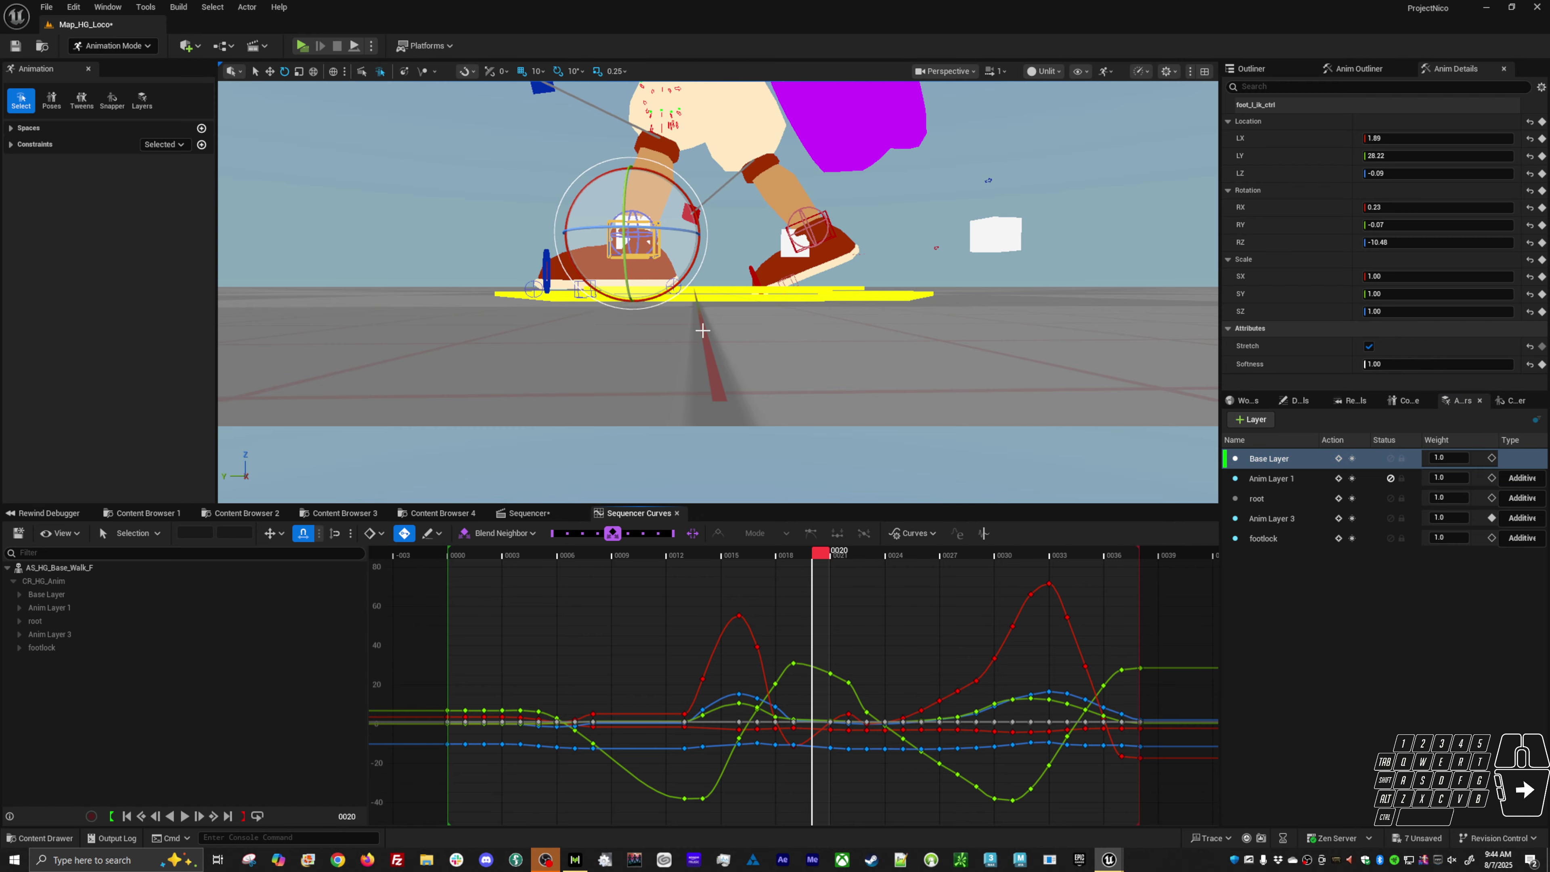
# Step: Rotate the left foot IK control toe-up at frame 20 and compare it with frame 19
pyautogui.moveTo(686, 260); pyautogui.dragTo(587, 191)
pyautogui.press('w')
pyautogui.press('Left')
pyautogui.press('Left')
pyautogui.press('Right')
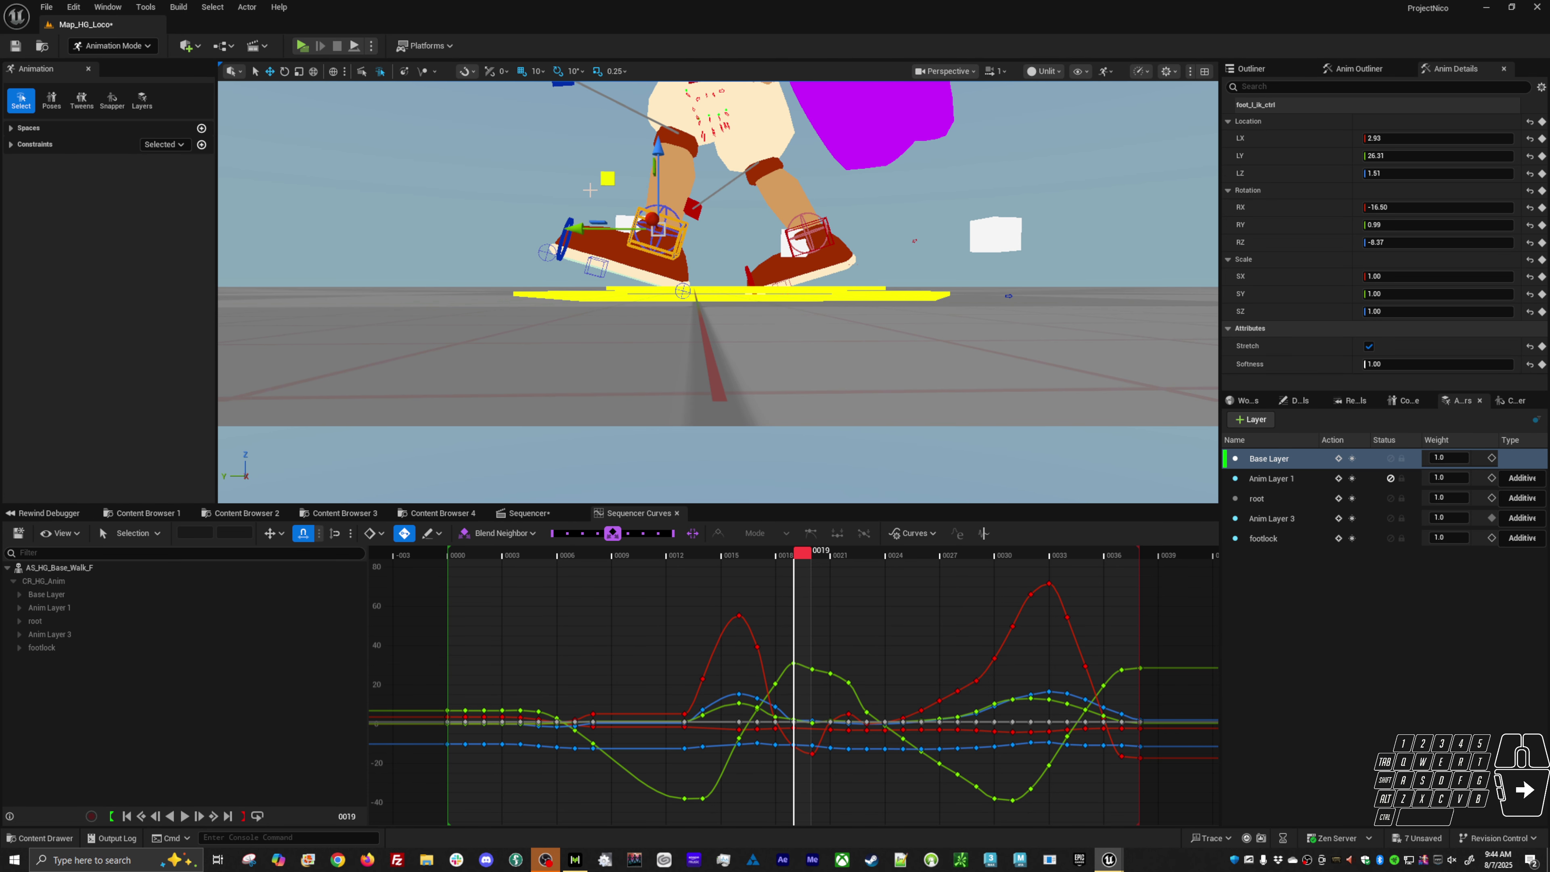
# Step: Examine the left foot's heel strike and roll frame by frame between frames 18 and 21
pyautogui.press('Right')
pyautogui.press('Right')
pyautogui.press('Left')
pyautogui.press('Left')
pyautogui.press('Right')
pyautogui.press('Left')
pyautogui.press('Left')
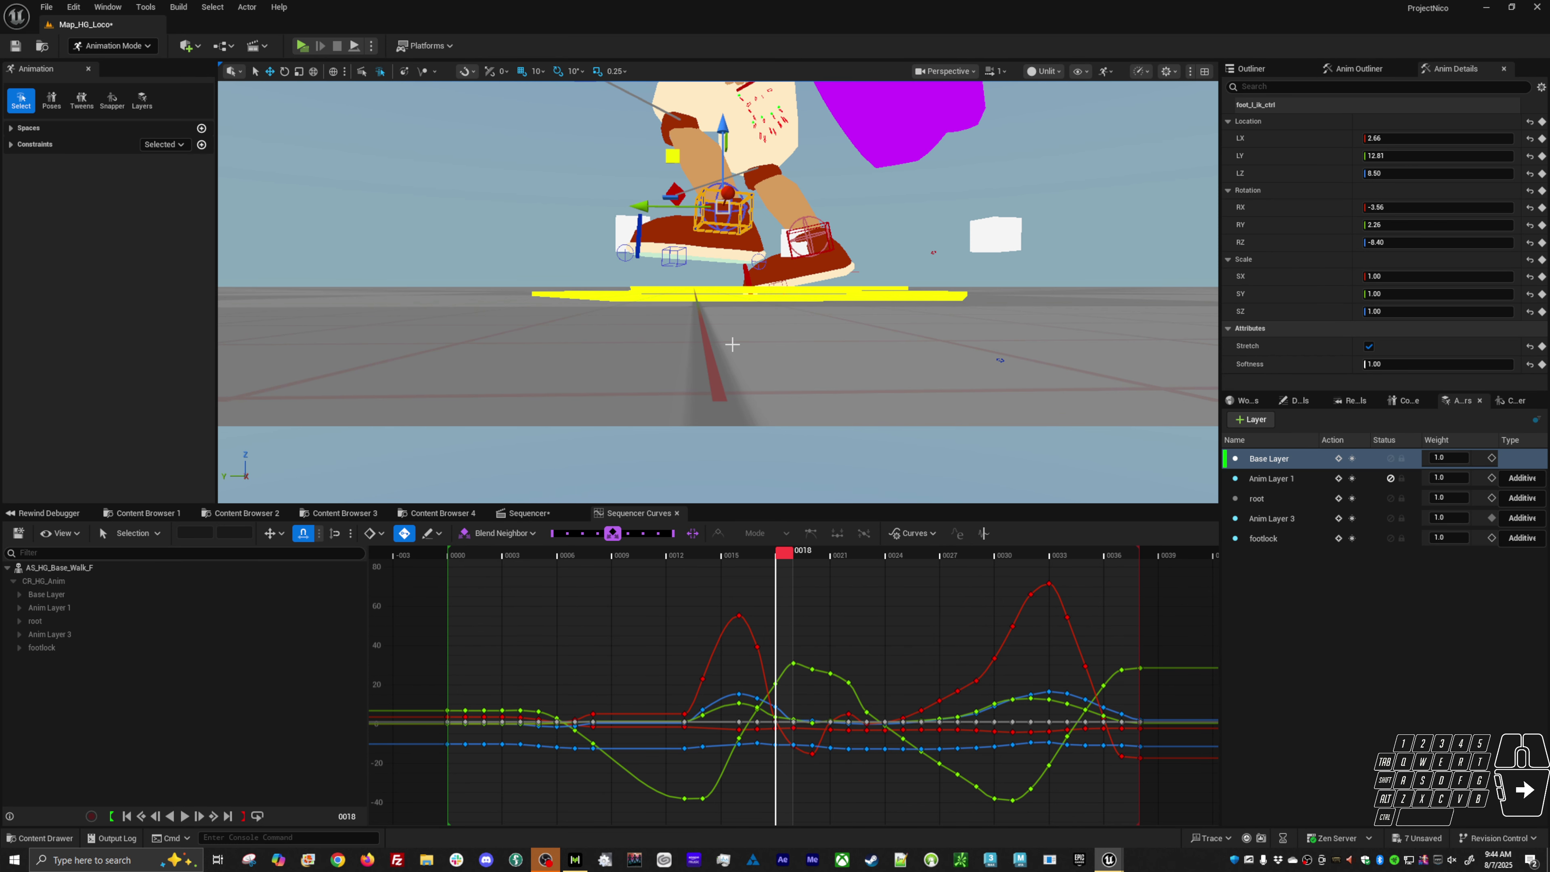
pyautogui.press('Right')
pyautogui.press('Right')
# Step: Move the left foot IK control at frame 20 to about LY 24.74 to align its heel contact
pyautogui.press('Left')
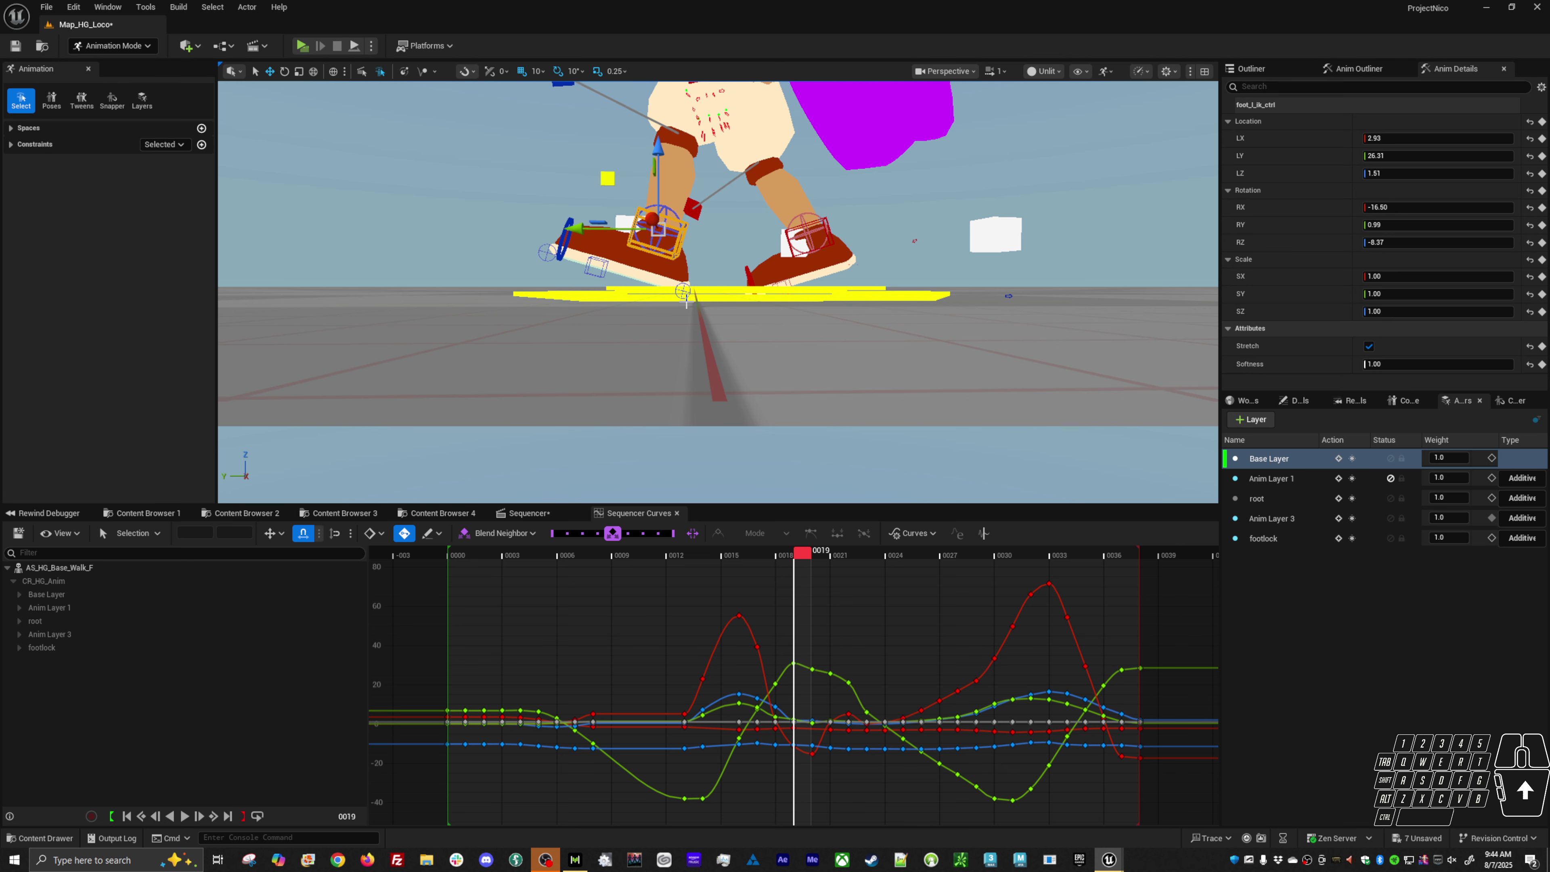
pyautogui.press('Right')
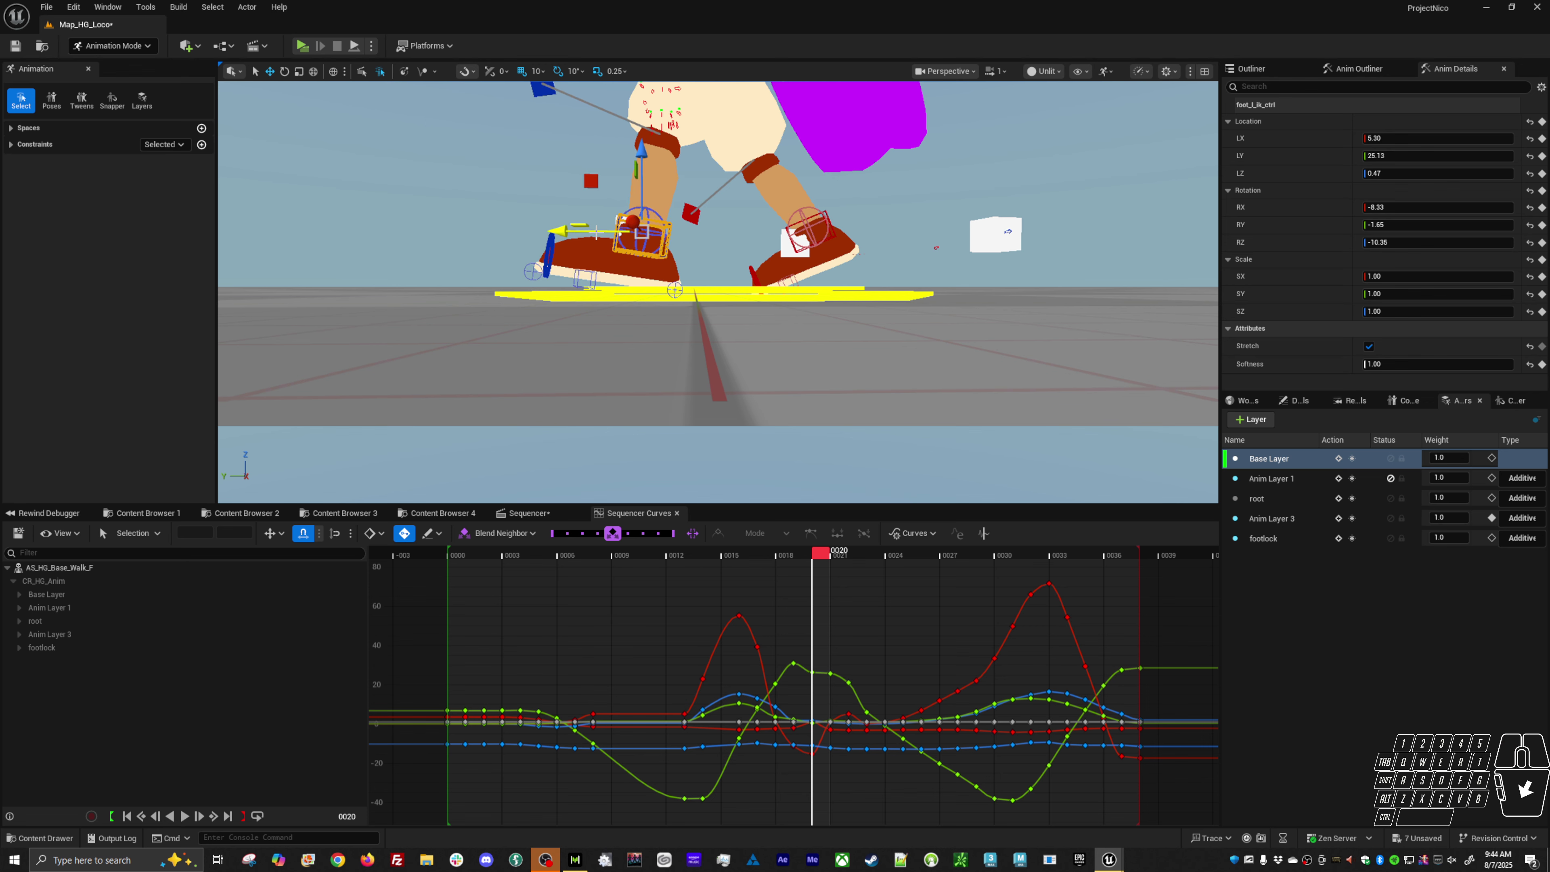
pyautogui.moveTo(597, 233); pyautogui.dragTo(603, 231)
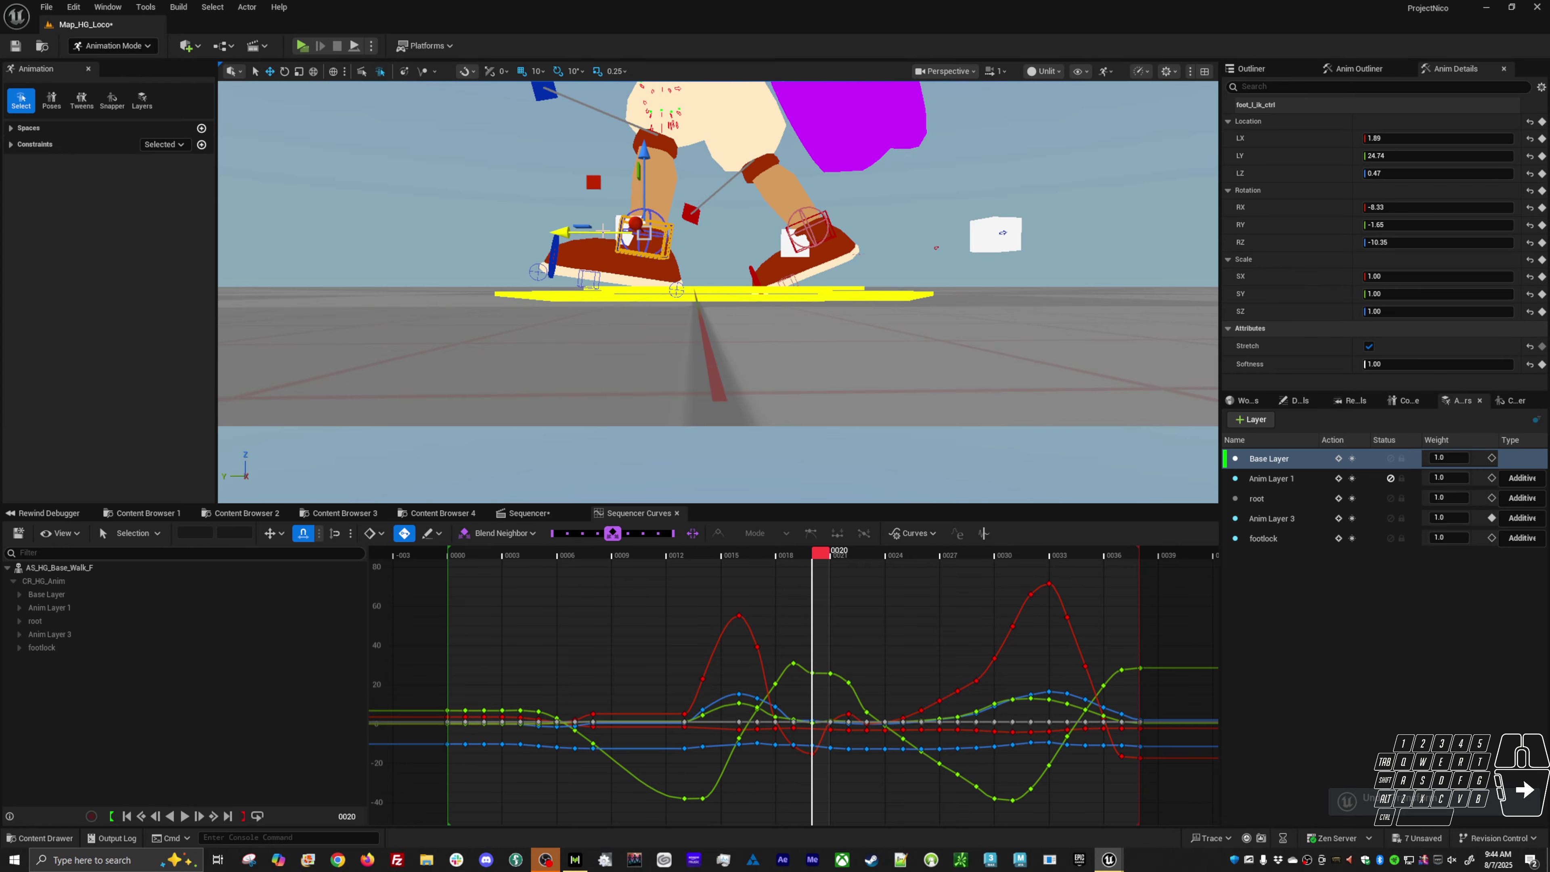
# Step: Examine the left foot's heel contact frame by frame between frames 17 and 21
pyautogui.press('Left')
pyautogui.press('Right')
pyautogui.press('Right')
pyautogui.press('Left')
pyautogui.press('Left')
pyautogui.press('Left')
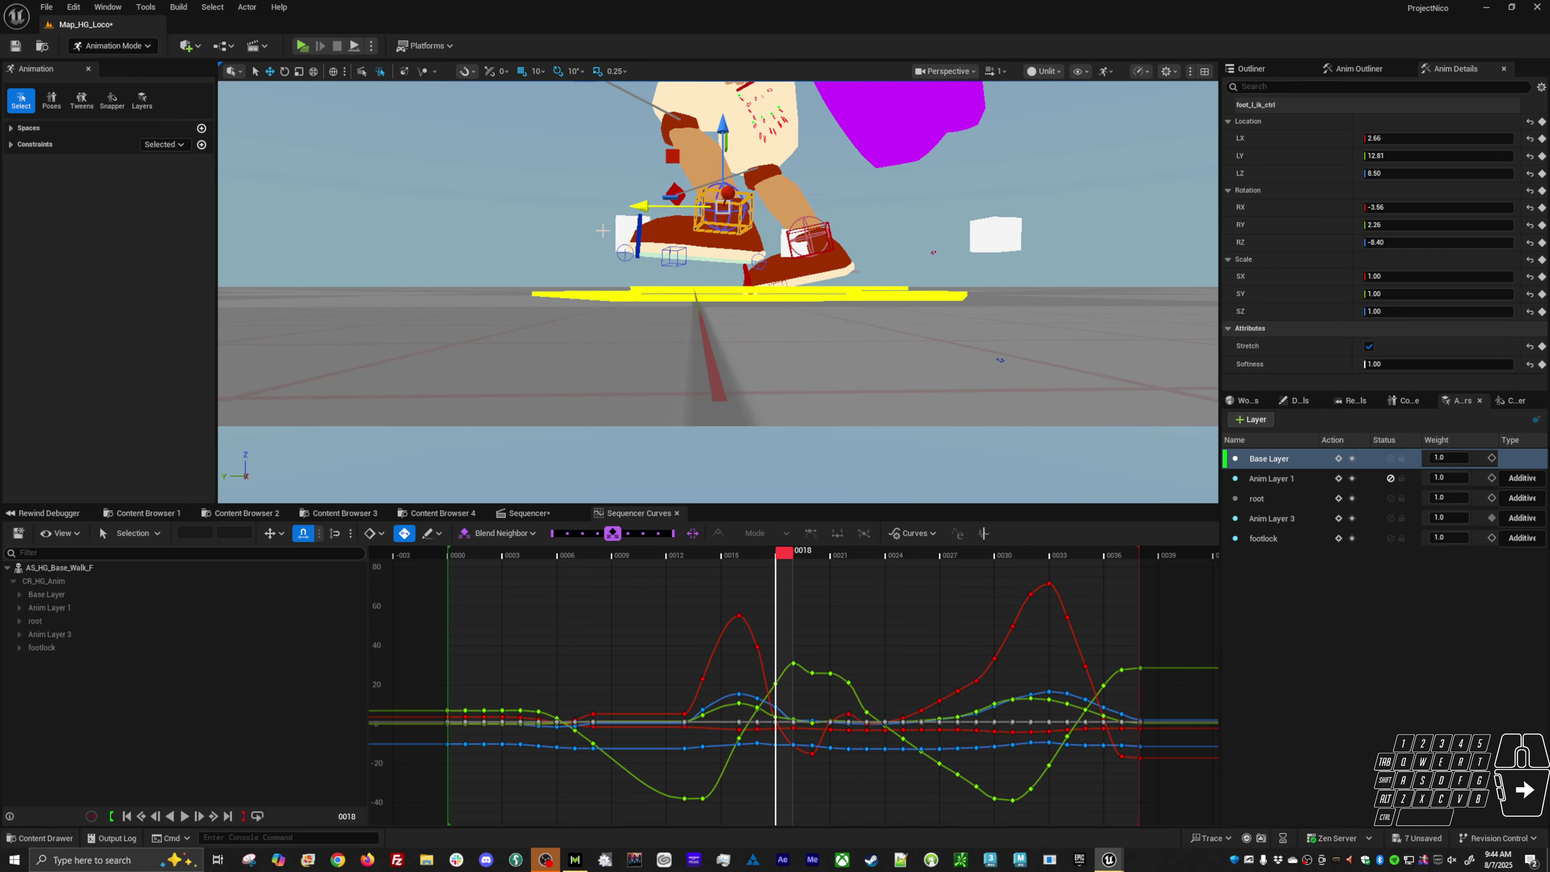
pyautogui.press('Left')
# Step: Play back the walk start animation and review the whole character from both sides
pyautogui.press('space')
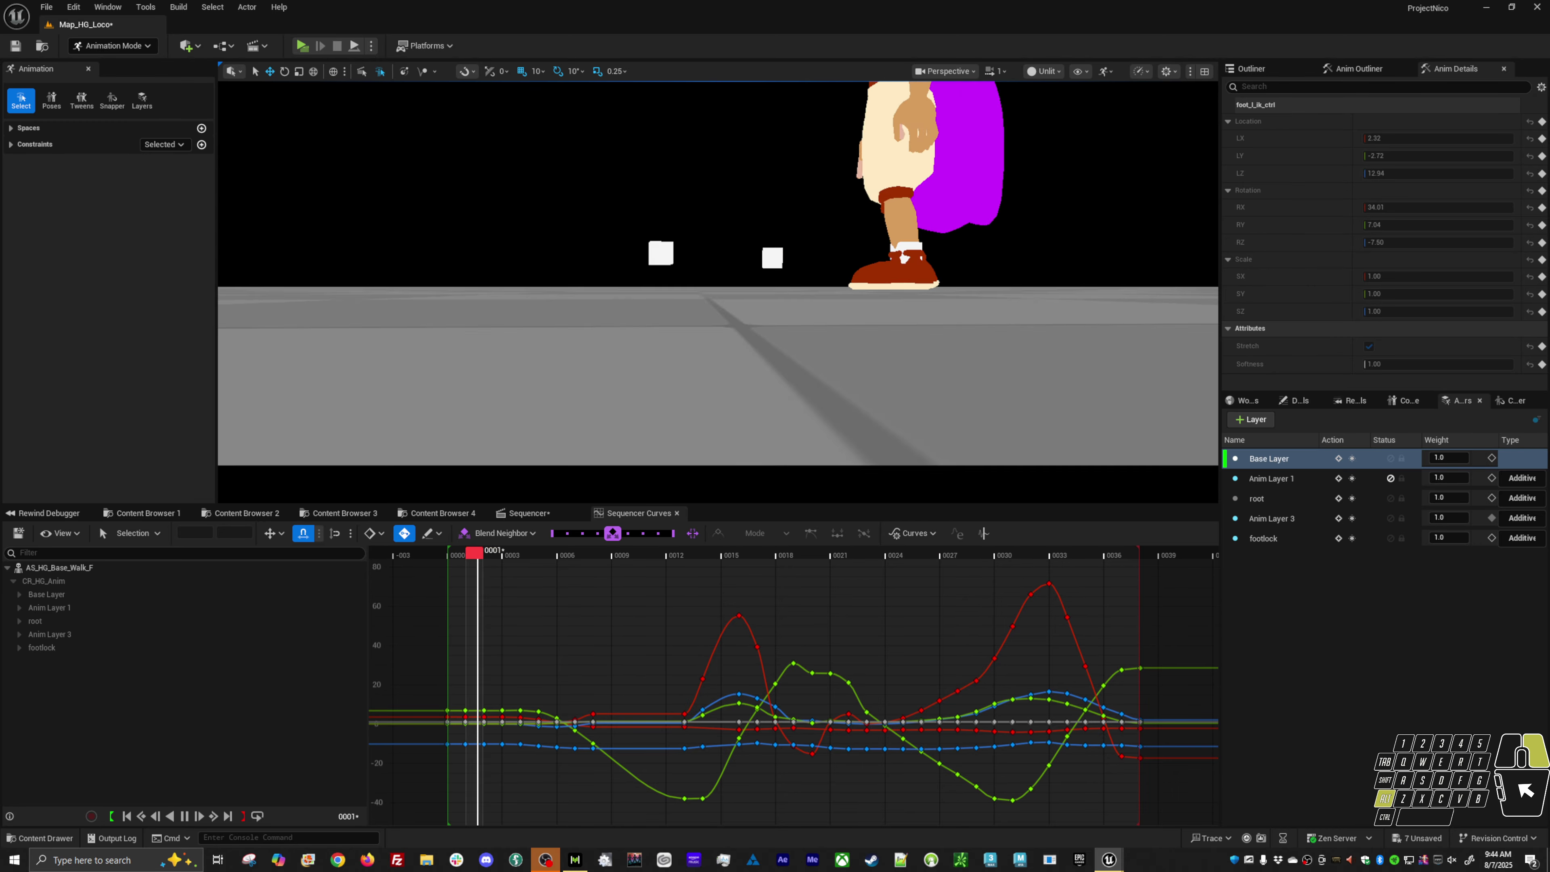
pyautogui.keyDown('alt'); pyautogui.moveTo(946, 340); pyautogui.dragTo(665, 371); pyautogui.keyUp('alt')
pyautogui.keyDown('alt'); pyautogui.moveTo(665, 371); pyautogui.dragTo(668, 333, button='right'); pyautogui.keyUp('alt')
pyautogui.keyDown('alt'); pyautogui.moveTo(668, 332); pyautogui.dragTo(667, 301); pyautogui.keyUp('alt')
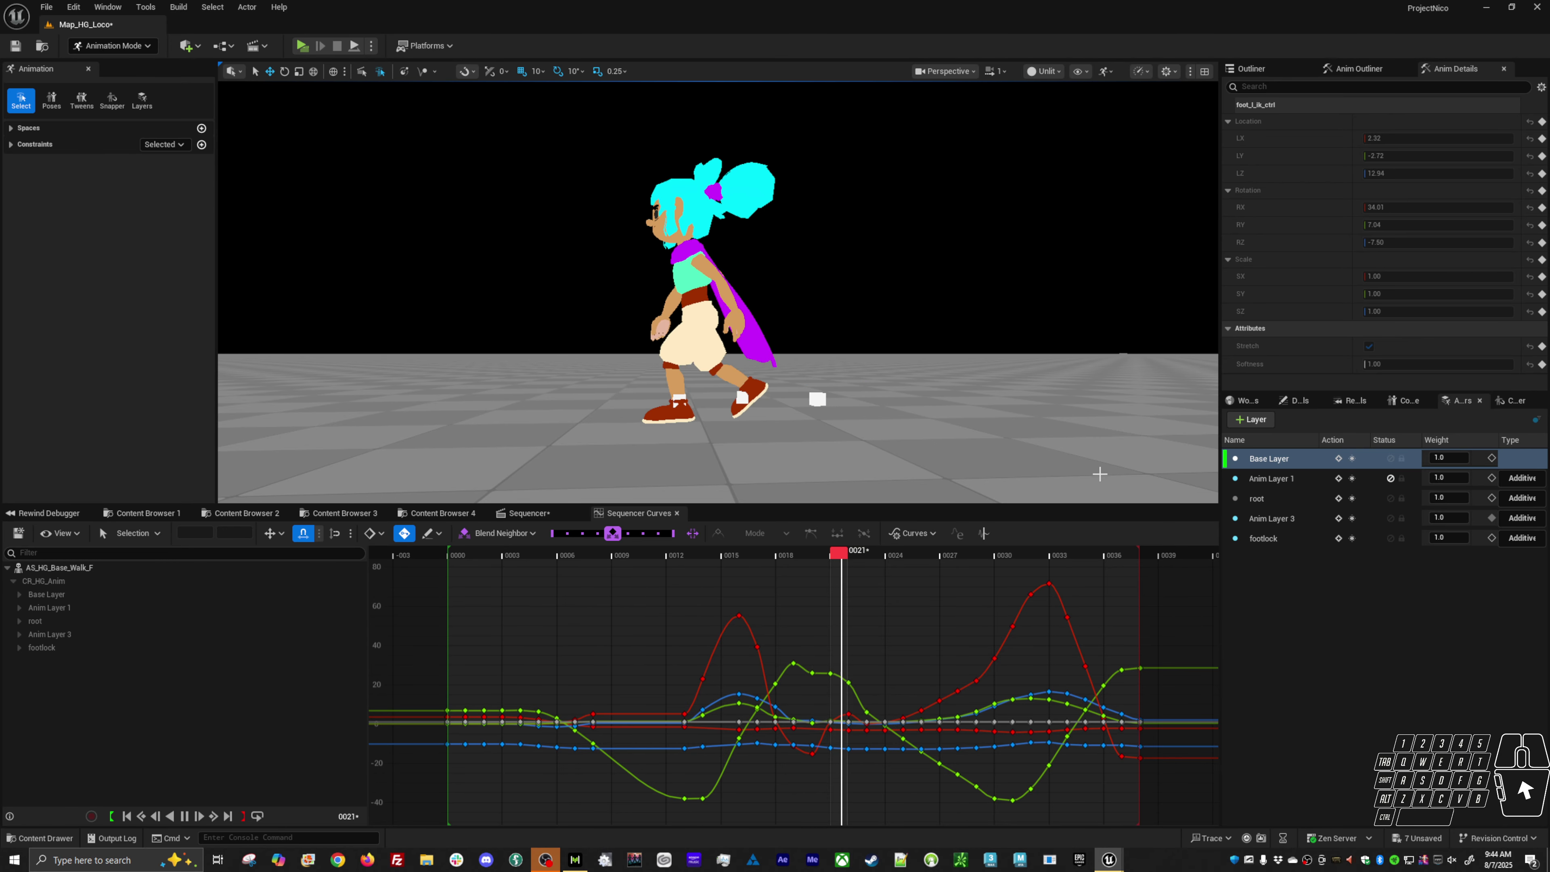
pyautogui.keyDown('alt'); pyautogui.moveTo(772, 407); pyautogui.dragTo(885, 394); pyautogui.keyUp('alt')
pyautogui.keyDown('alt'); pyautogui.moveTo(885, 395); pyautogui.dragTo(862, 393, button='right'); pyautogui.keyUp('alt')
pyautogui.keyDown('alt'); pyautogui.moveTo(862, 393); pyautogui.dragTo(895, 379); pyautogui.keyUp('alt')
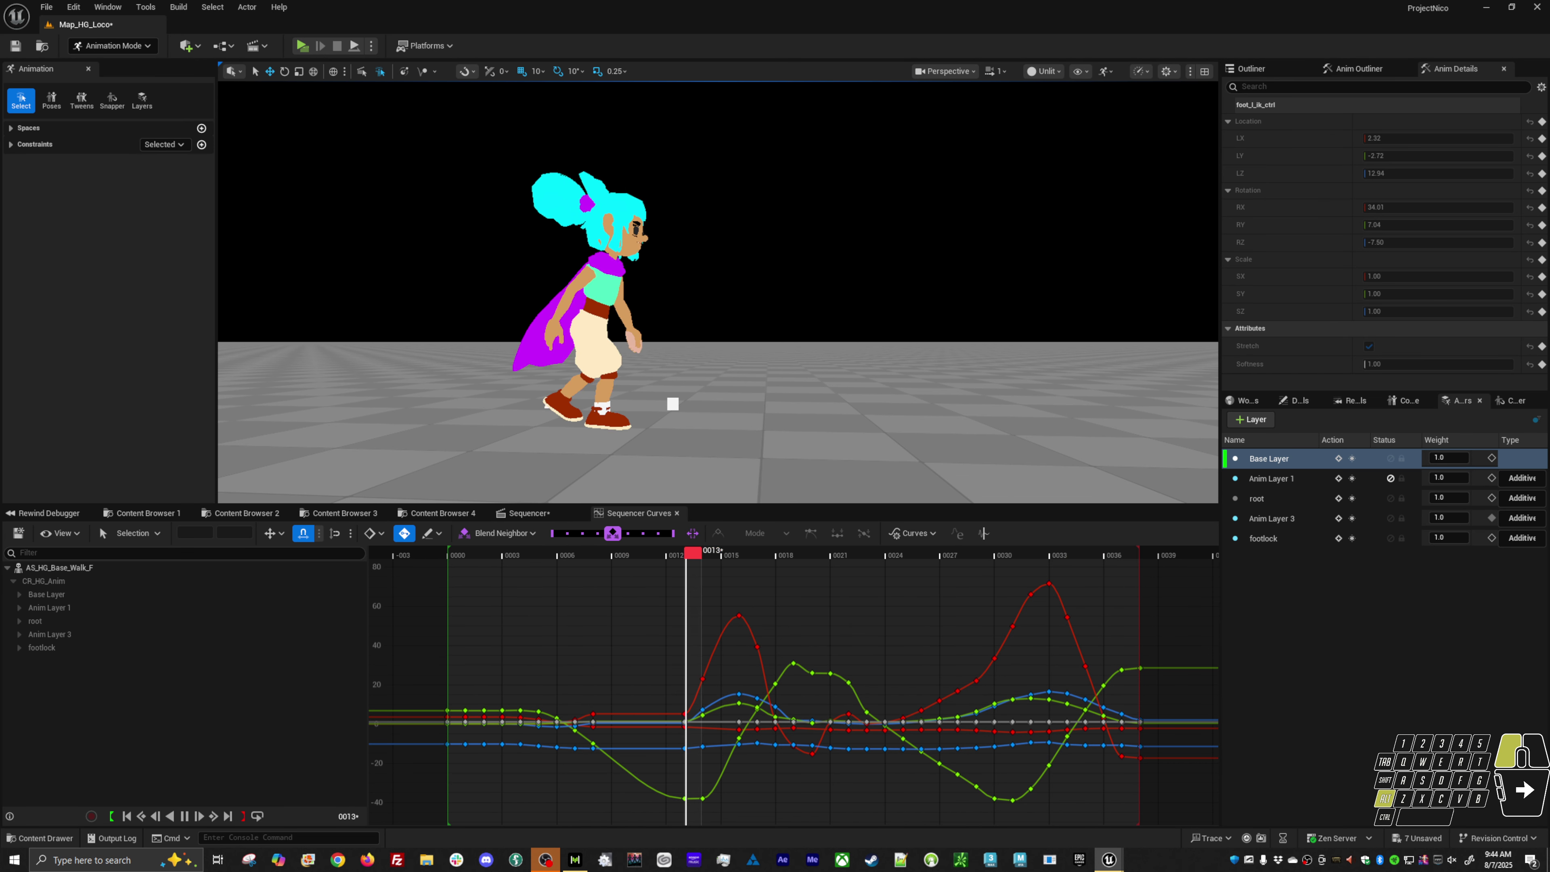
pyautogui.press('space')
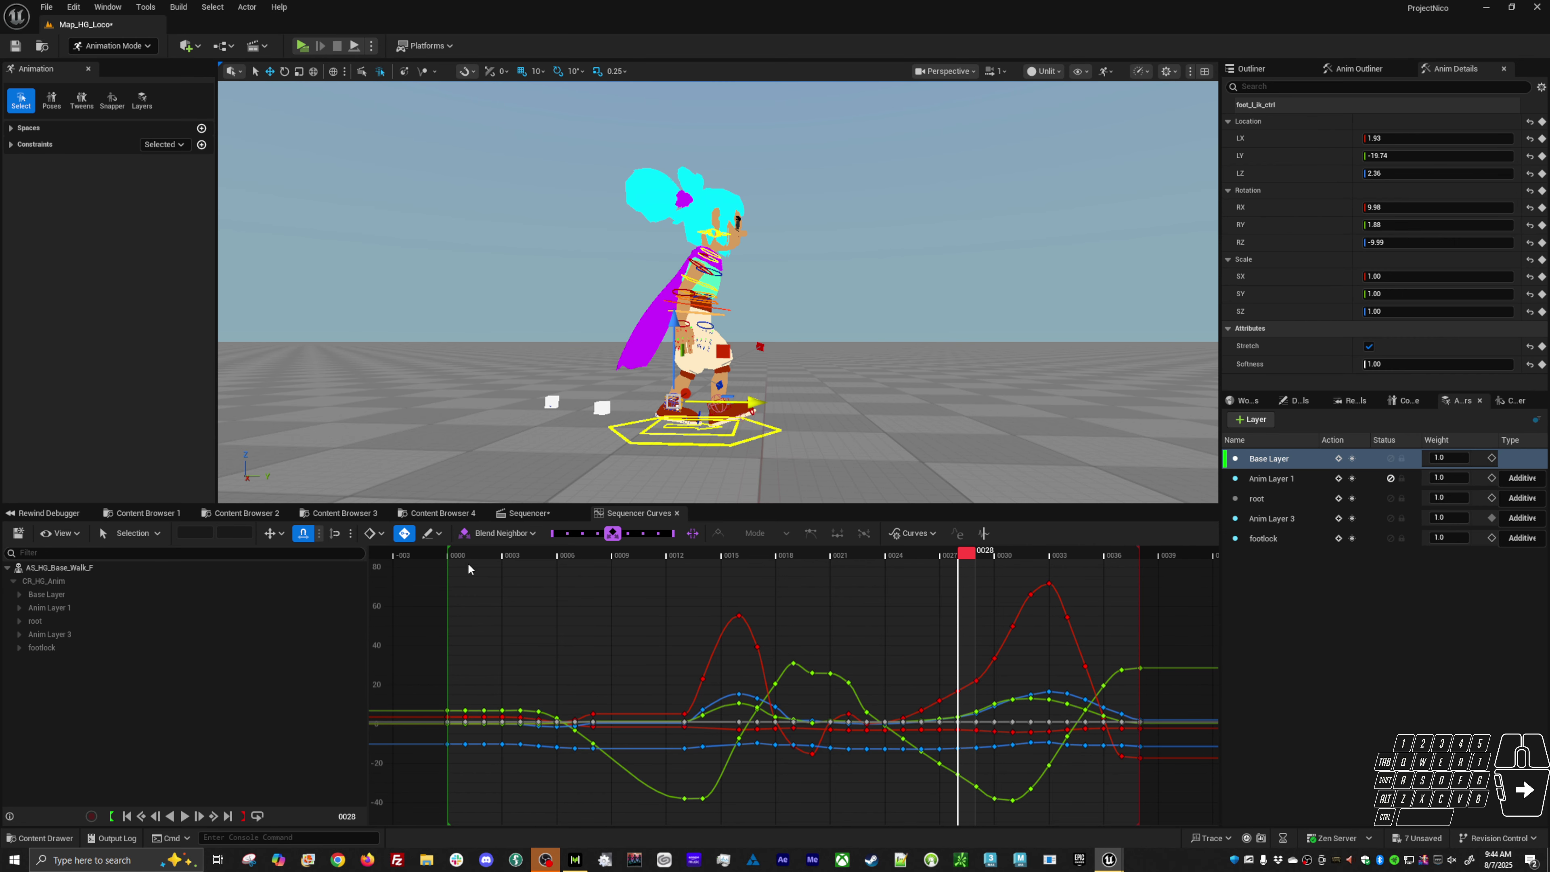
# Step: Copy the name of the AS_HG_Base_Walk_F character track in the Sequencer
pyautogui.click(554, 518)
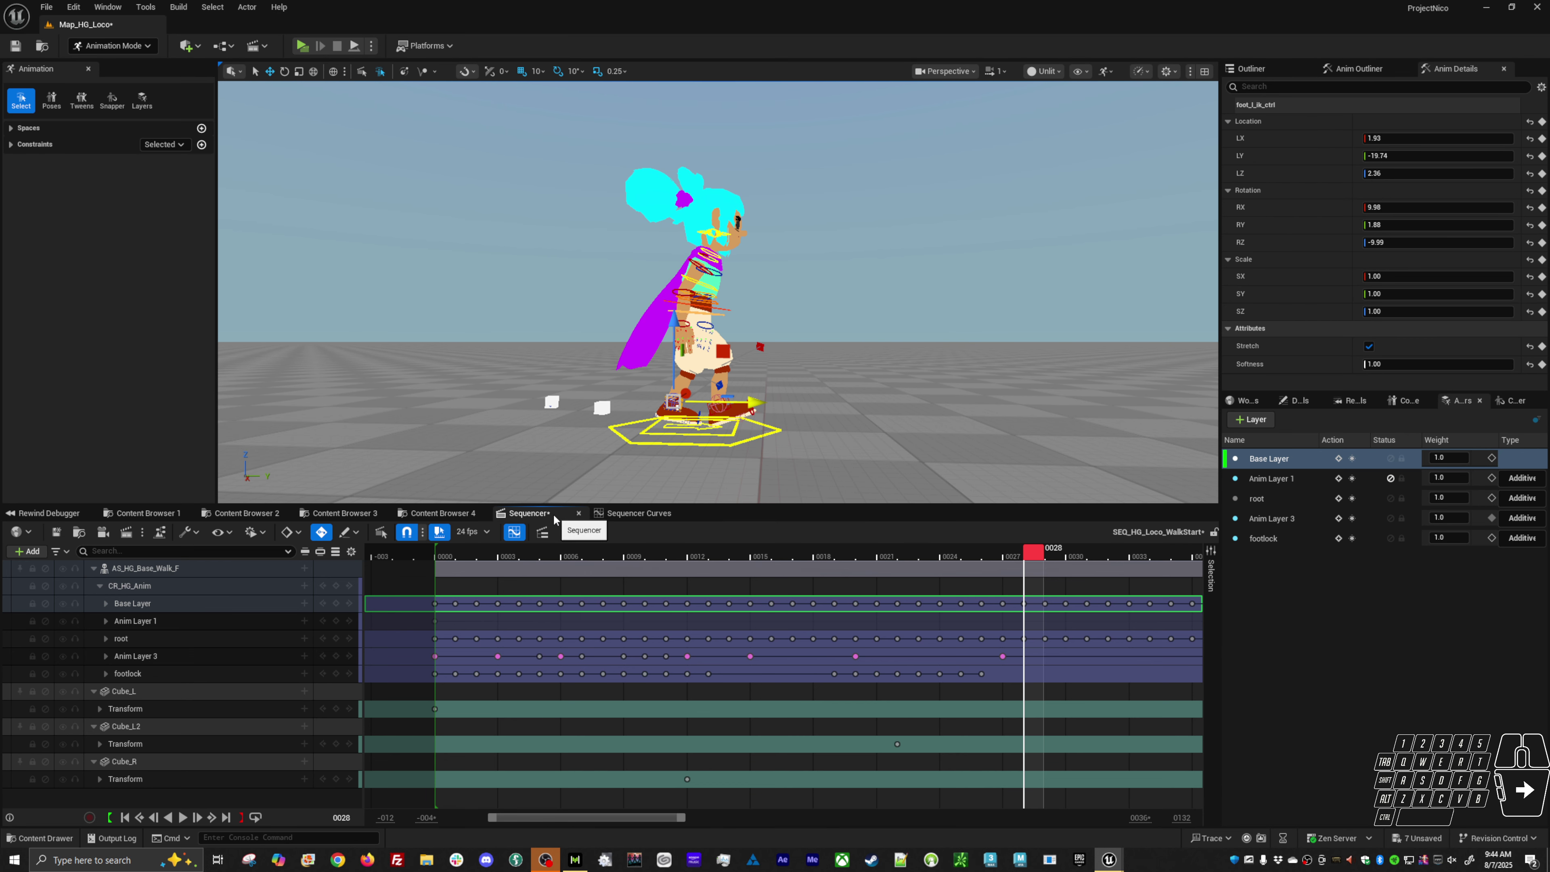
pyautogui.click(194, 571)
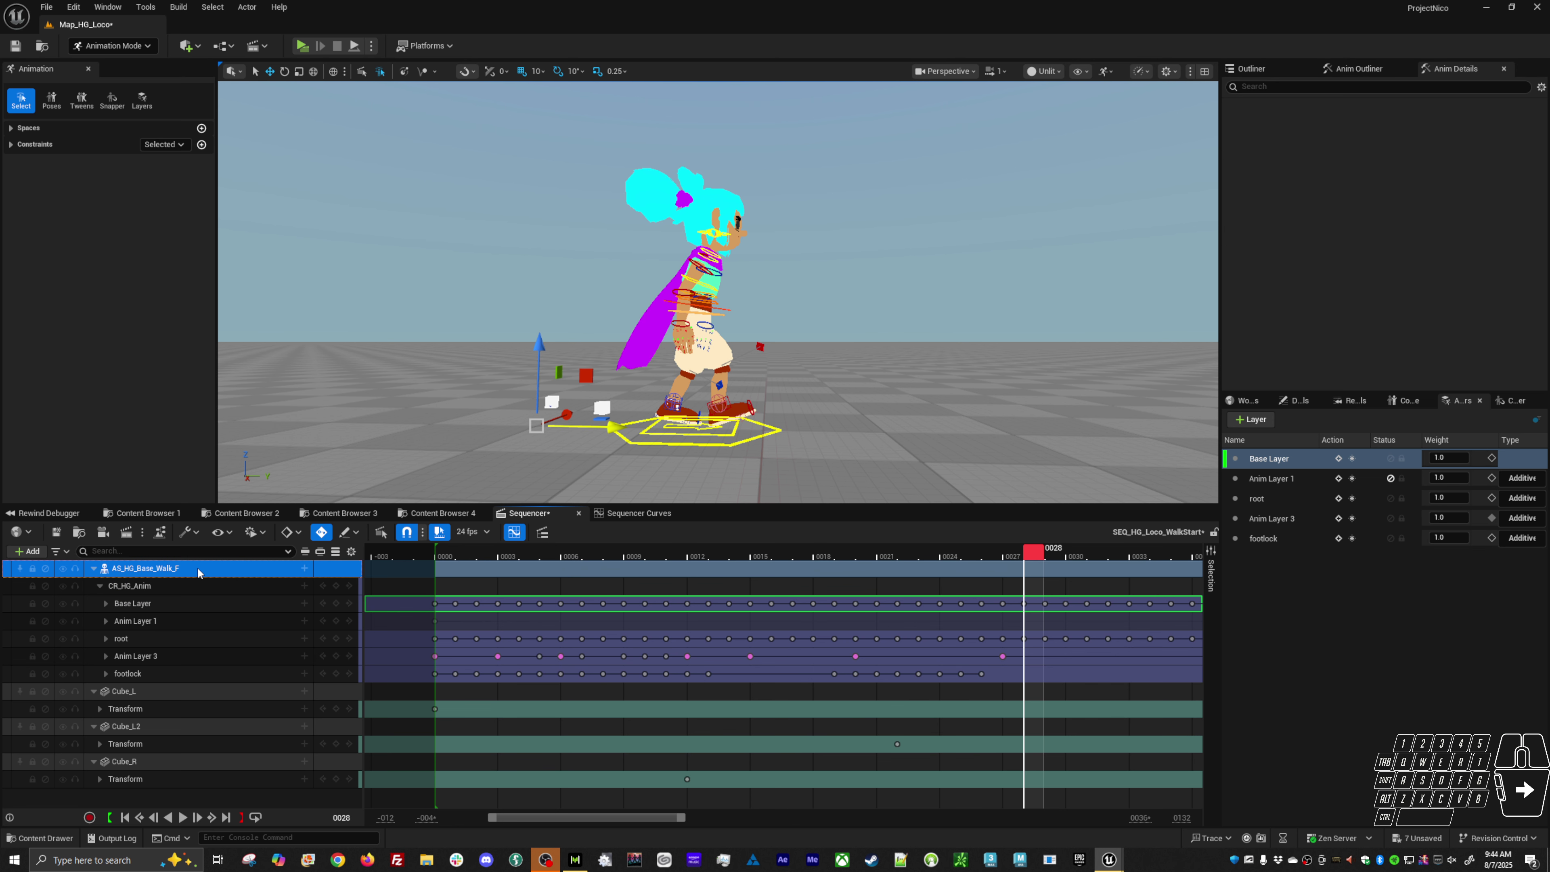
pyautogui.doubleClick(196, 571)
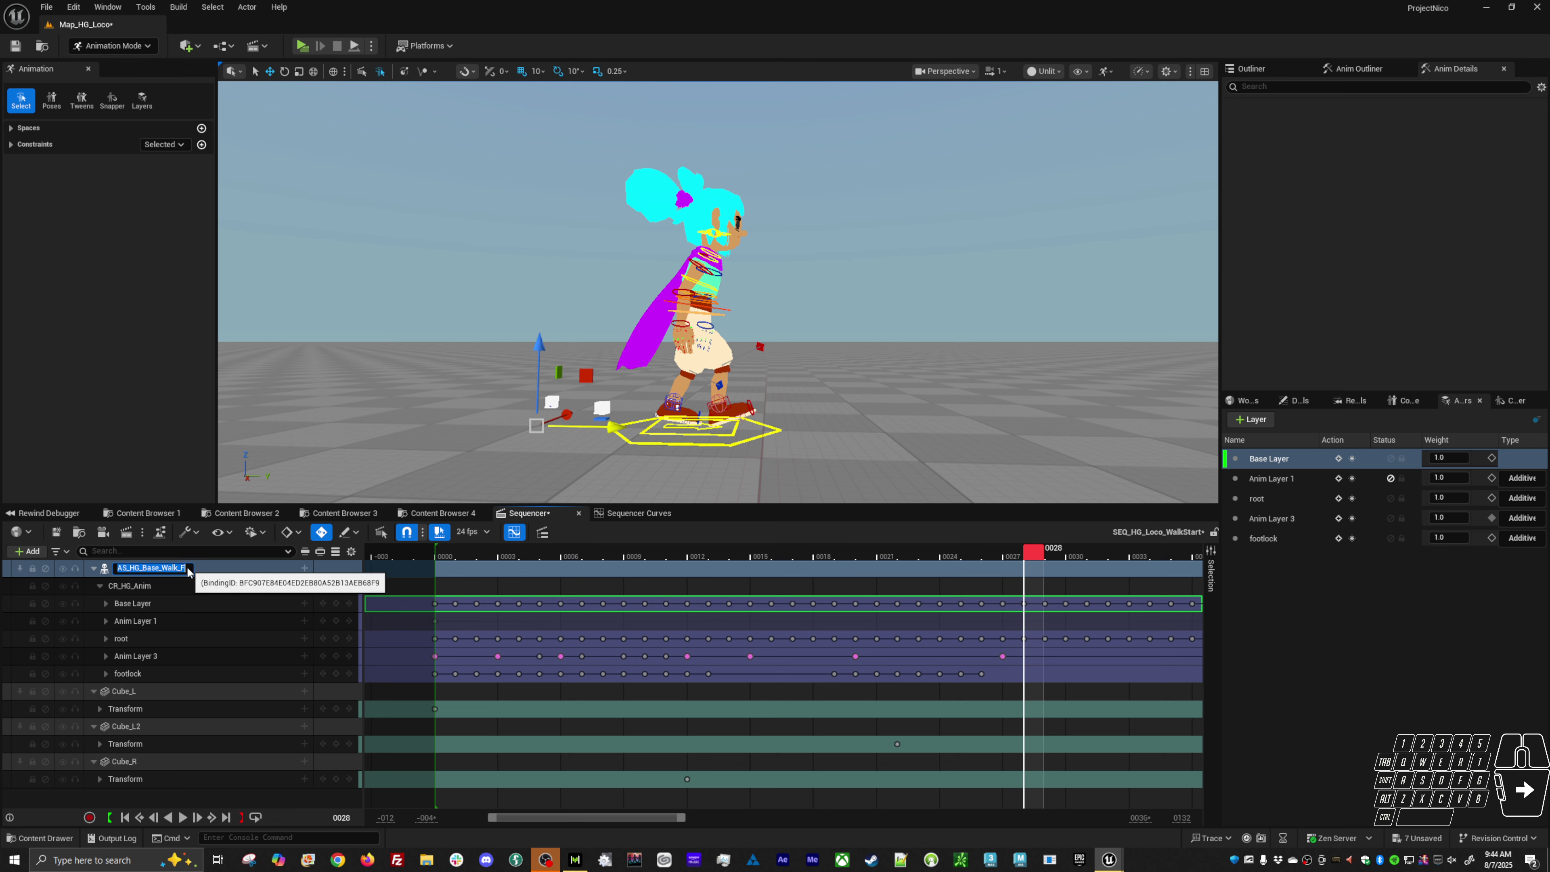
pyautogui.click(166, 584)
pyautogui.click(172, 572)
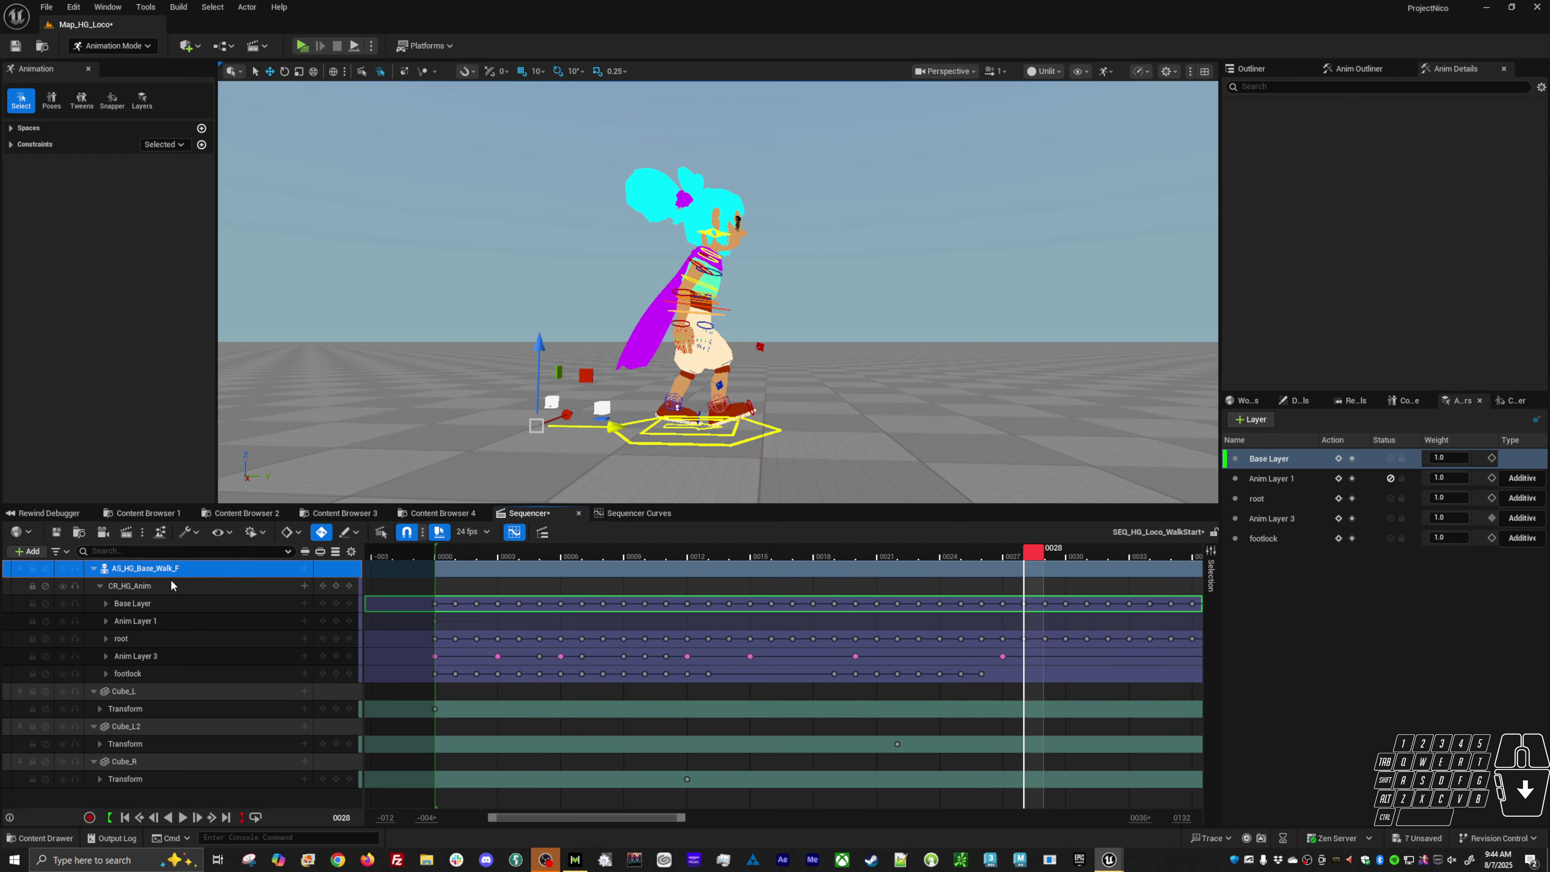
pyautogui.press('F2')
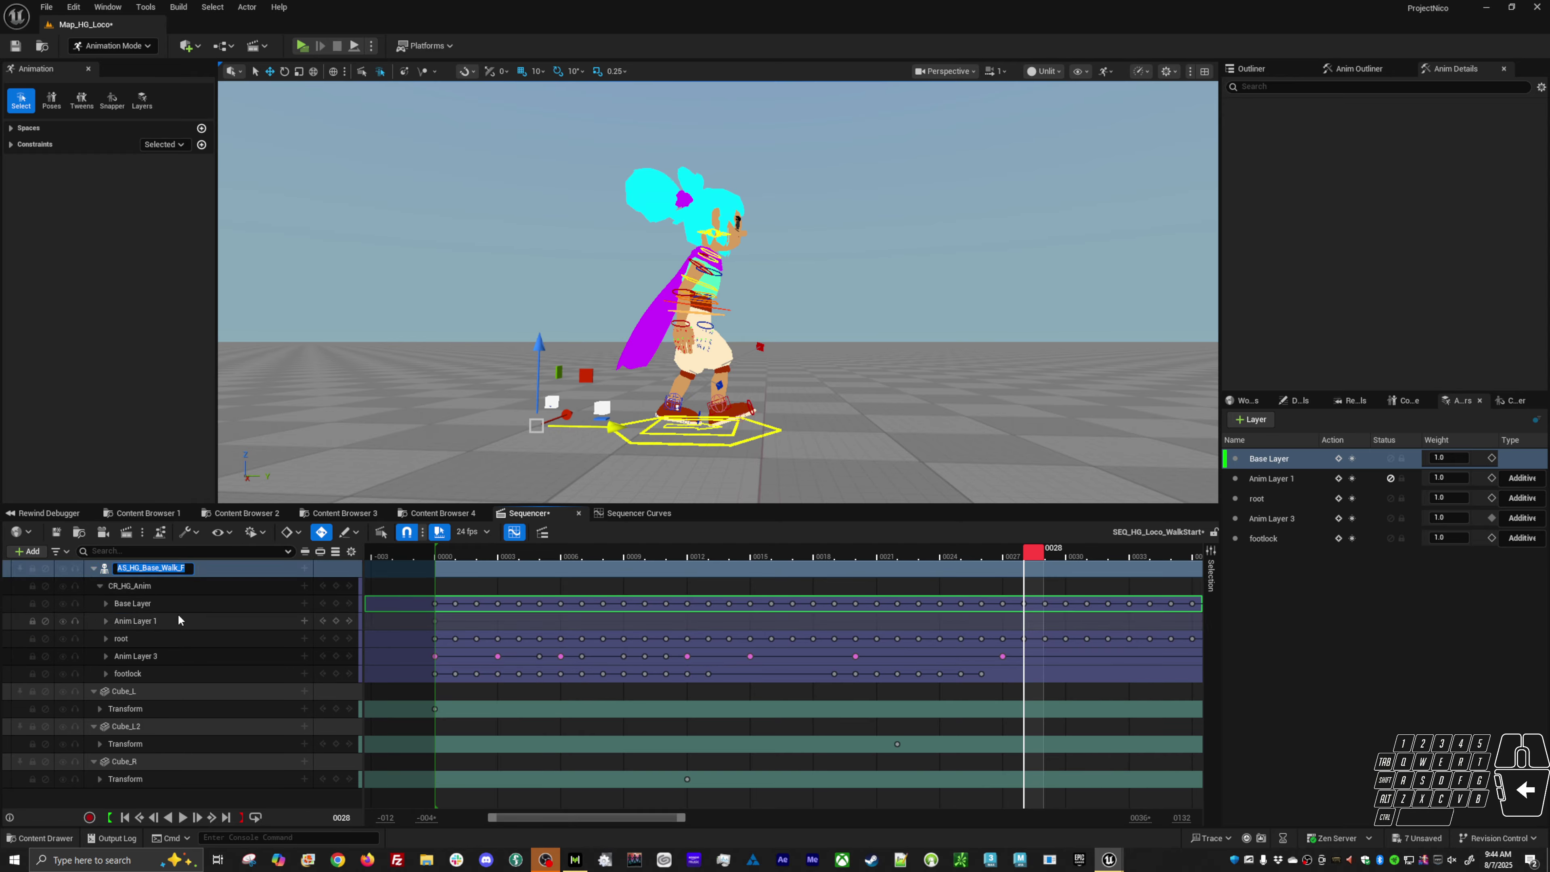
# Step: Rename the animation layer Anim Layer 3 as AS_HG_Base_Walk_F_Start
pyautogui.click(142, 657)
pyautogui.press('F2')
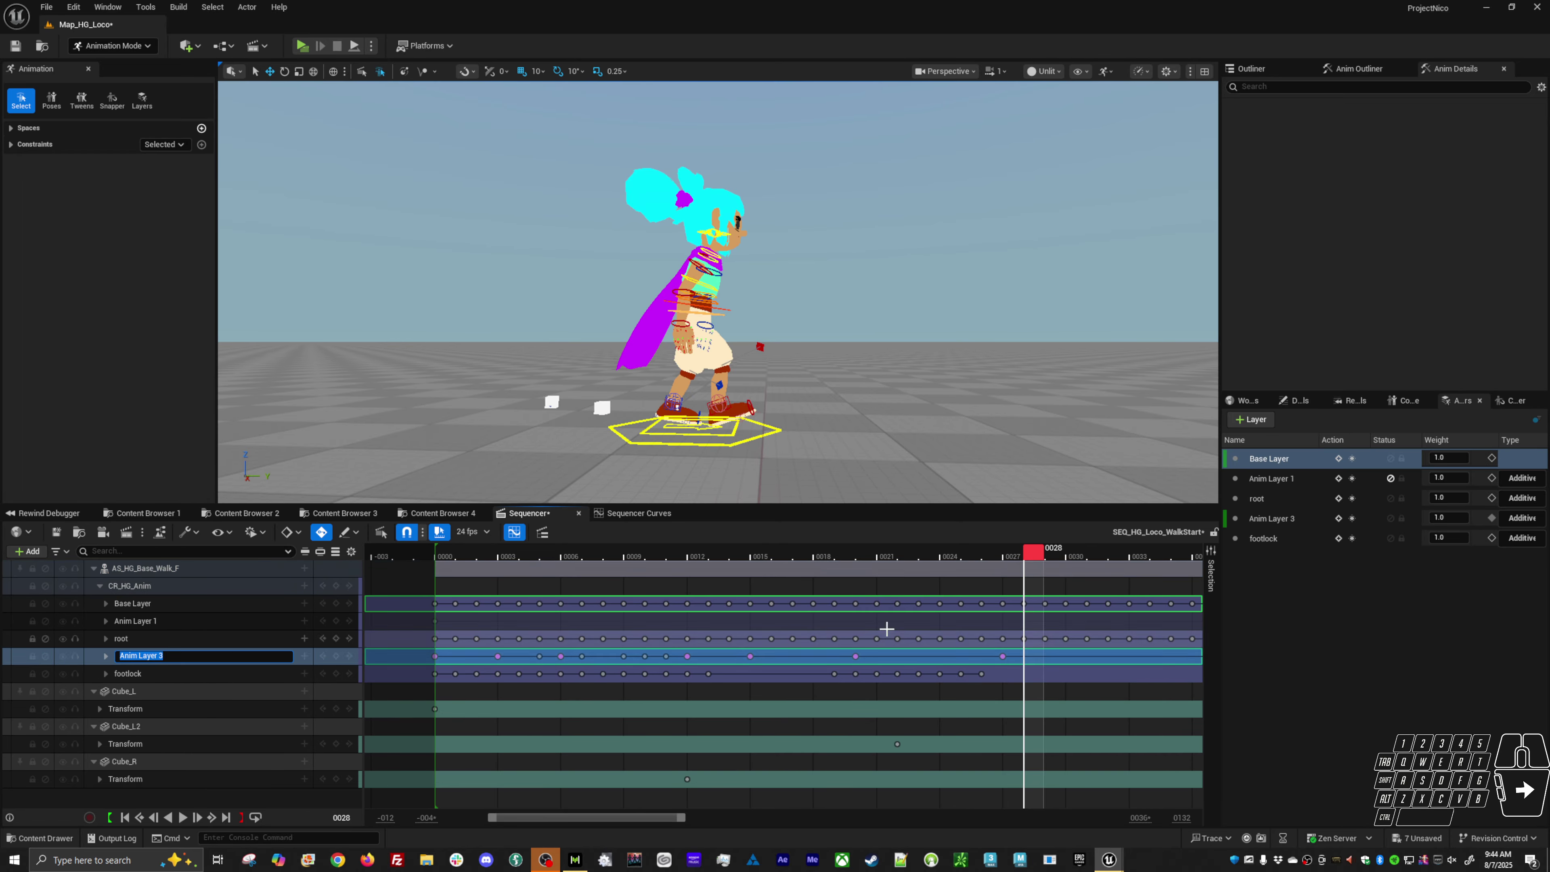
pyautogui.click(1276, 521)
pyautogui.rightClick(1278, 522)
pyautogui.click(1318, 621)
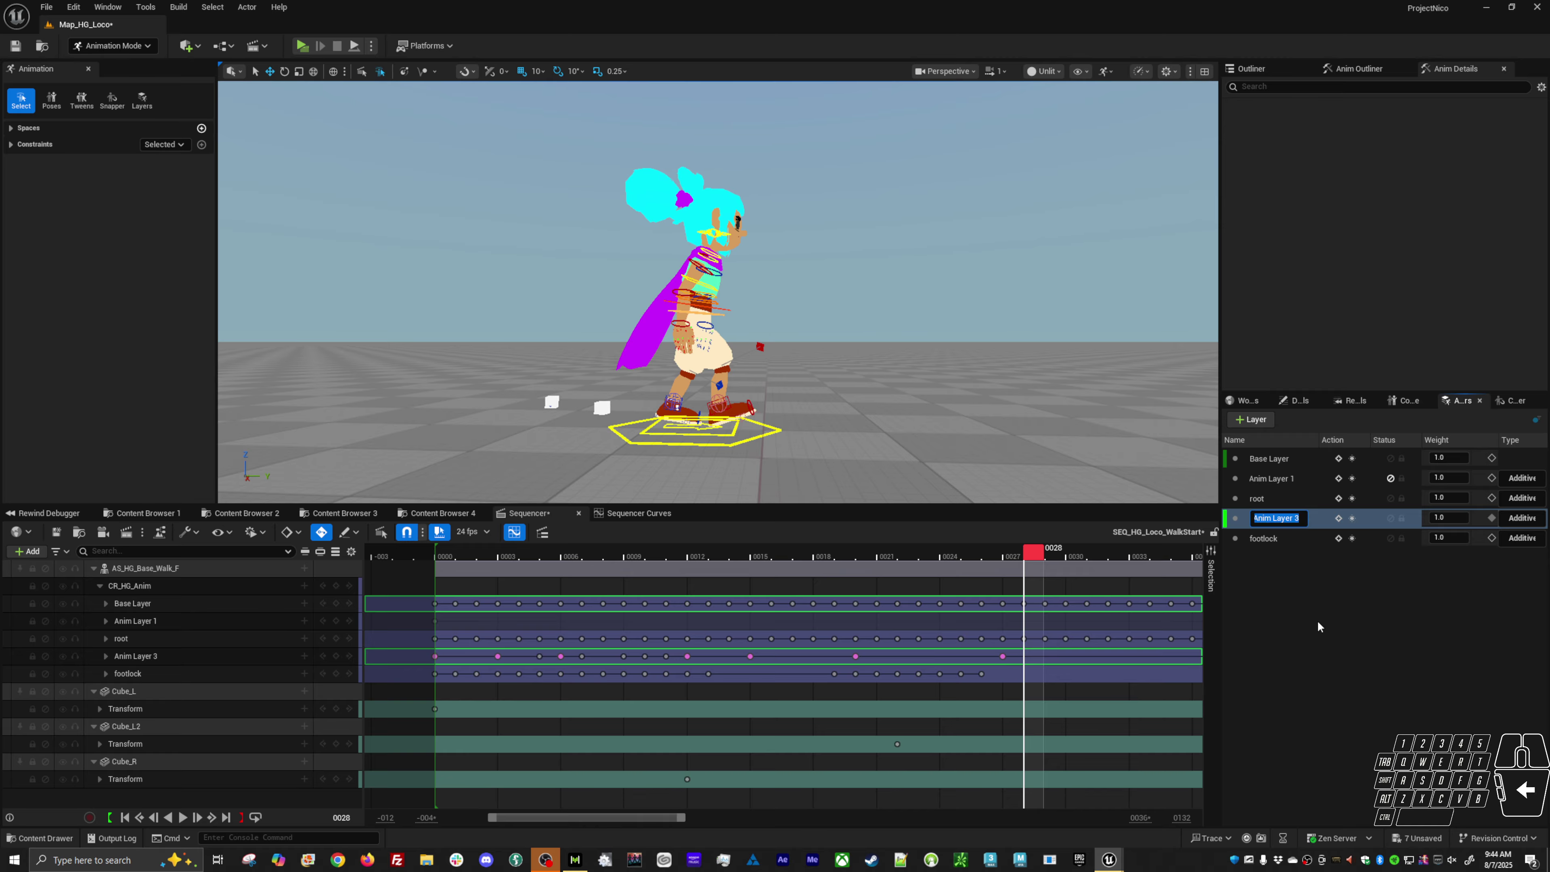
pyautogui.hotkey('ctrl', 'v')
pyautogui.write('_Start')
pyautogui.click(1273, 588)
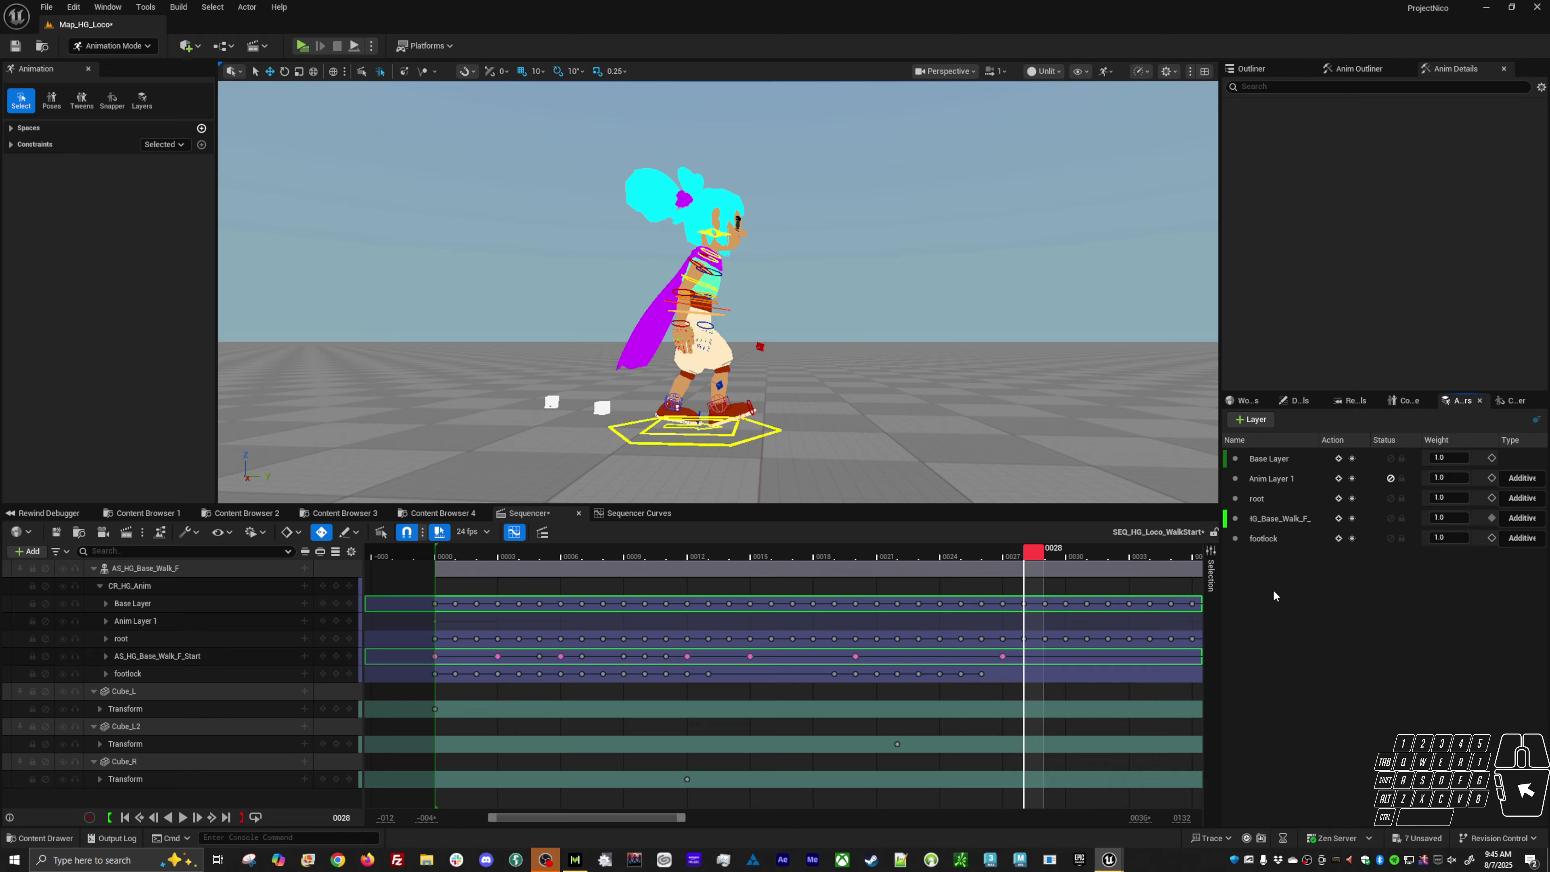
# Step: Start baking the AS_HG_Base_Walk_F track to an animation asset and choose the Girl/Anims/Locomotion/Unarmed/Start folder
pyautogui.rightClick(160, 568)
pyautogui.click(208, 449)
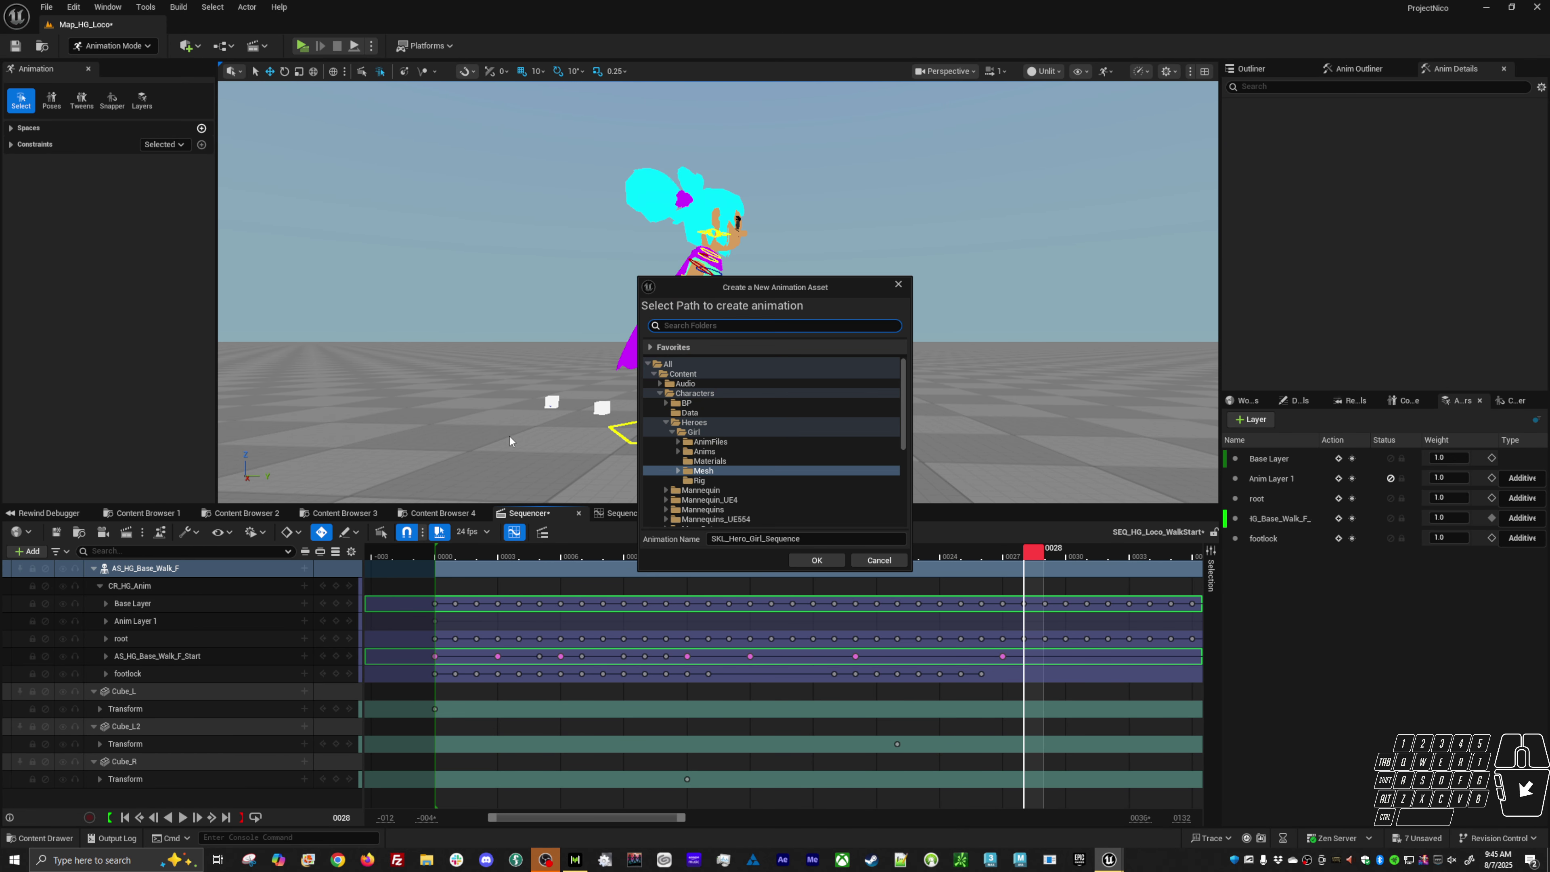
pyautogui.click(677, 452)
pyautogui.scroll(-2, 671, 456)
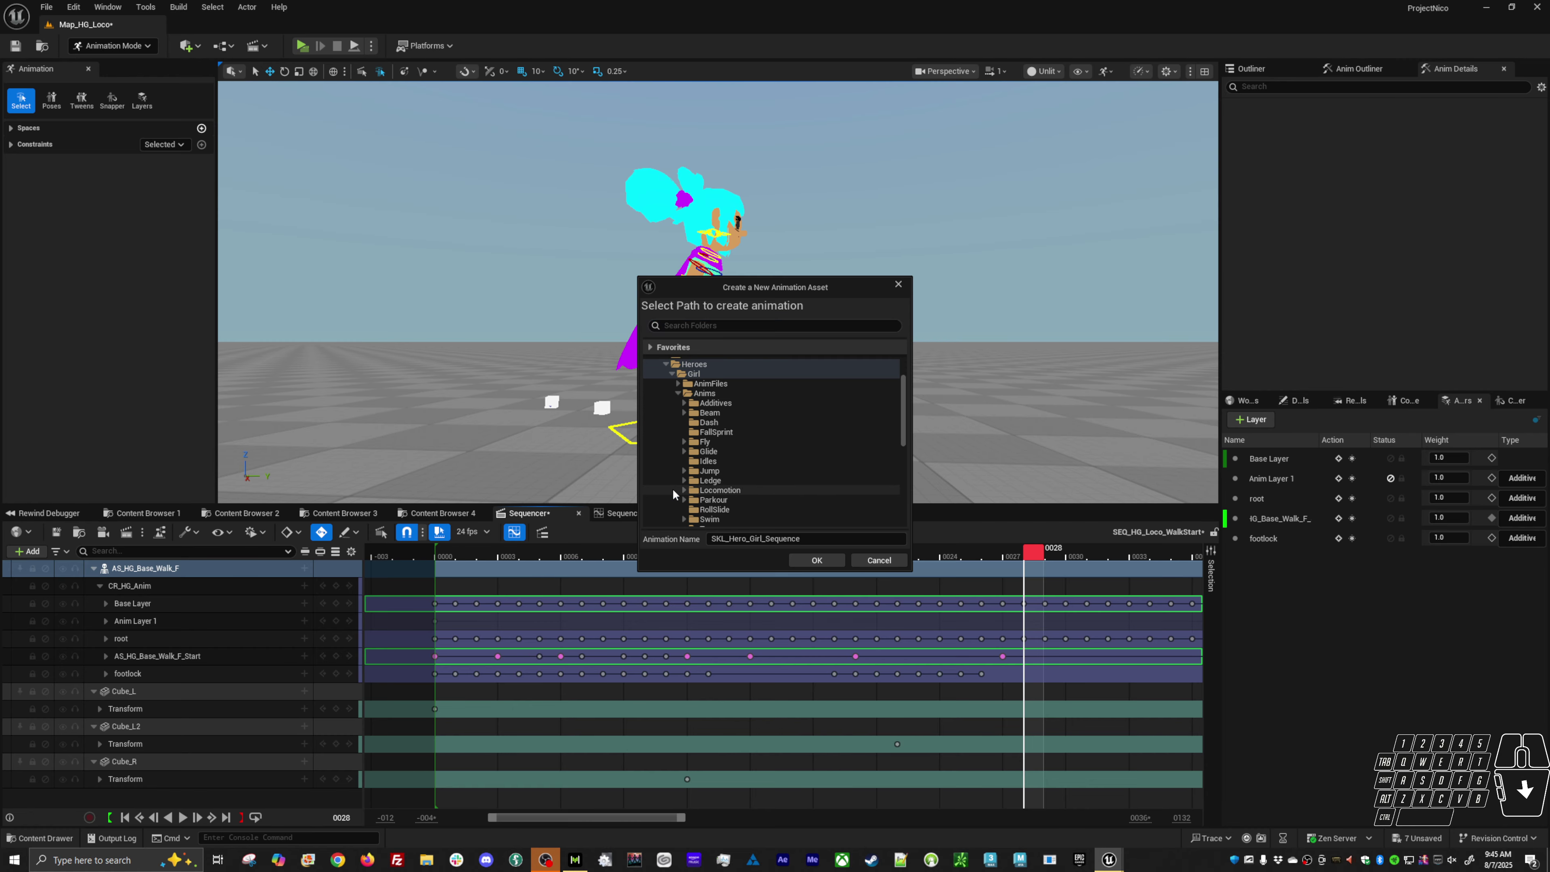
pyautogui.scroll(-4, 687, 491)
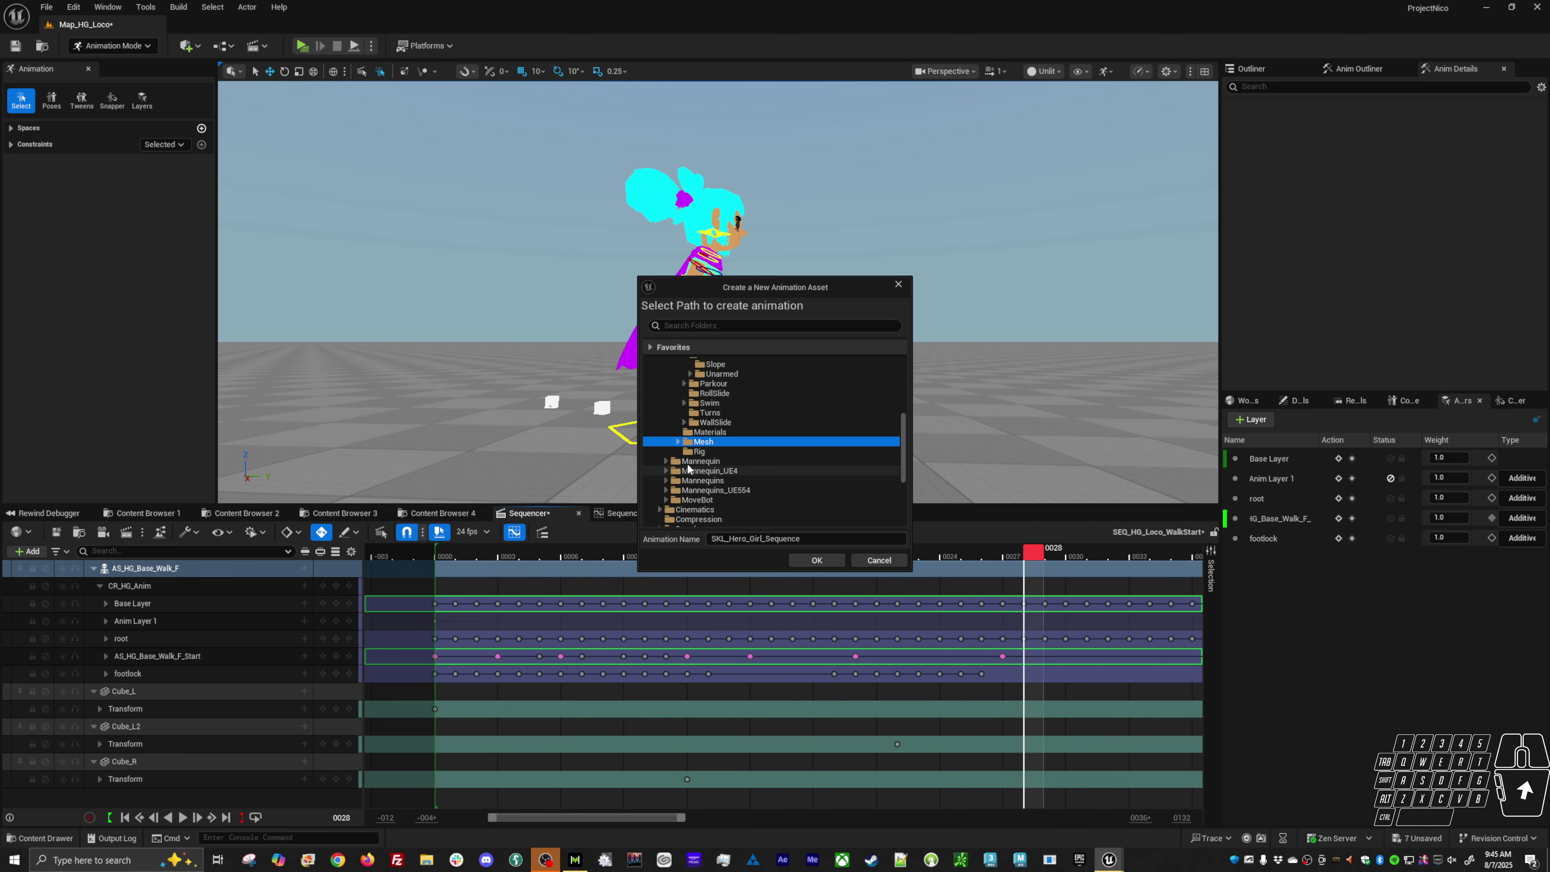
pyautogui.click(689, 374)
pyautogui.click(684, 403)
pyautogui.click(720, 393)
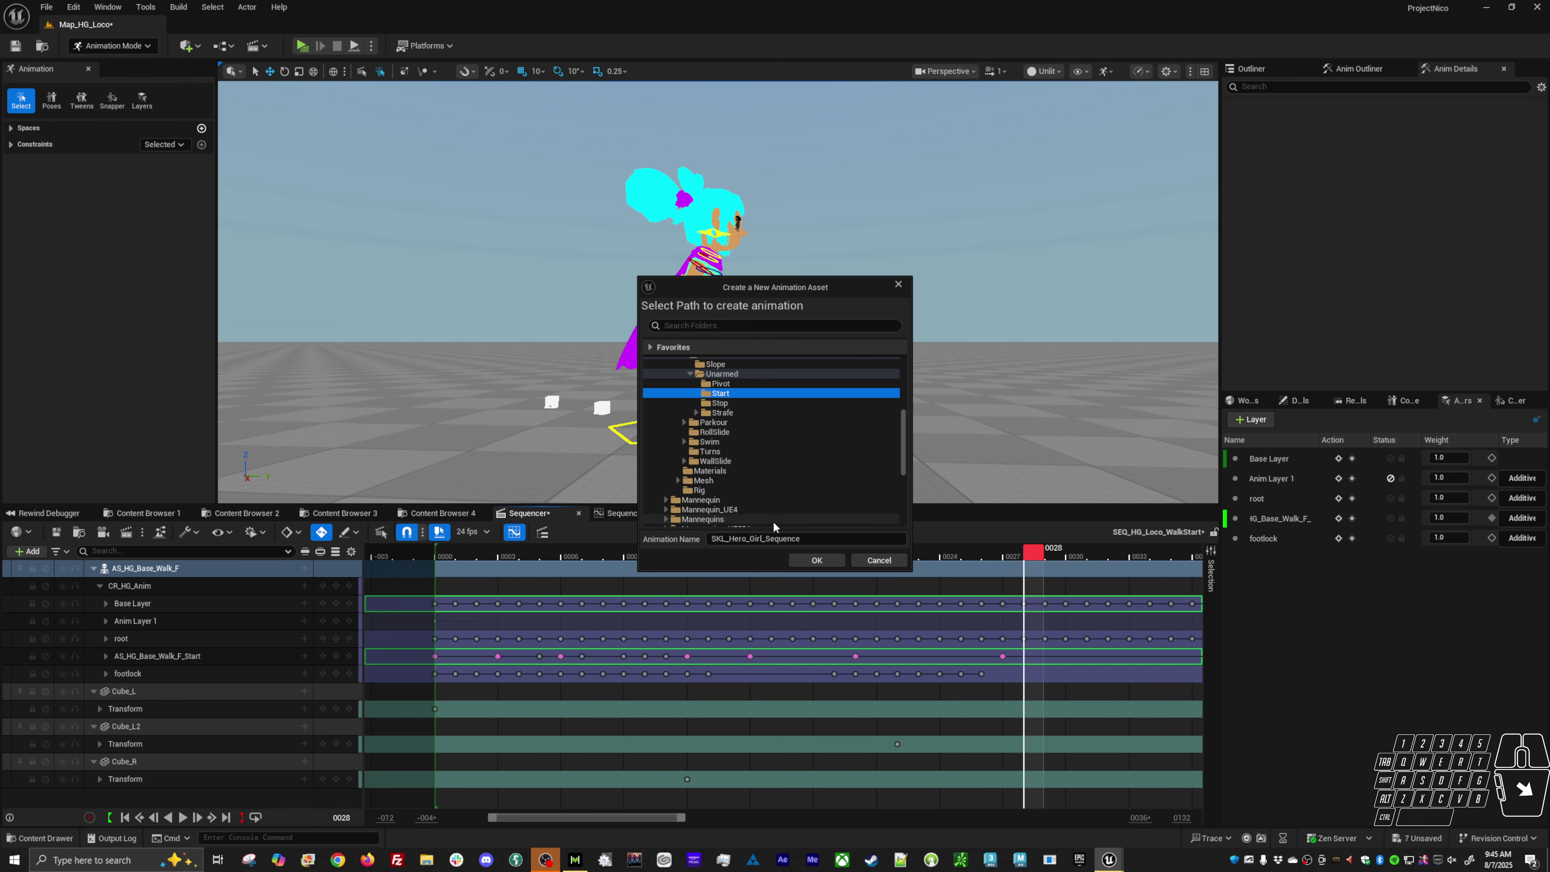
# Step: Name the baked animation AS_HG_Base_Walk_F_Start and export it, replacing the existing asset
pyautogui.click(812, 539)
pyautogui.write('AS_HG_Base_Walk_F_Start')
pyautogui.click(817, 560)
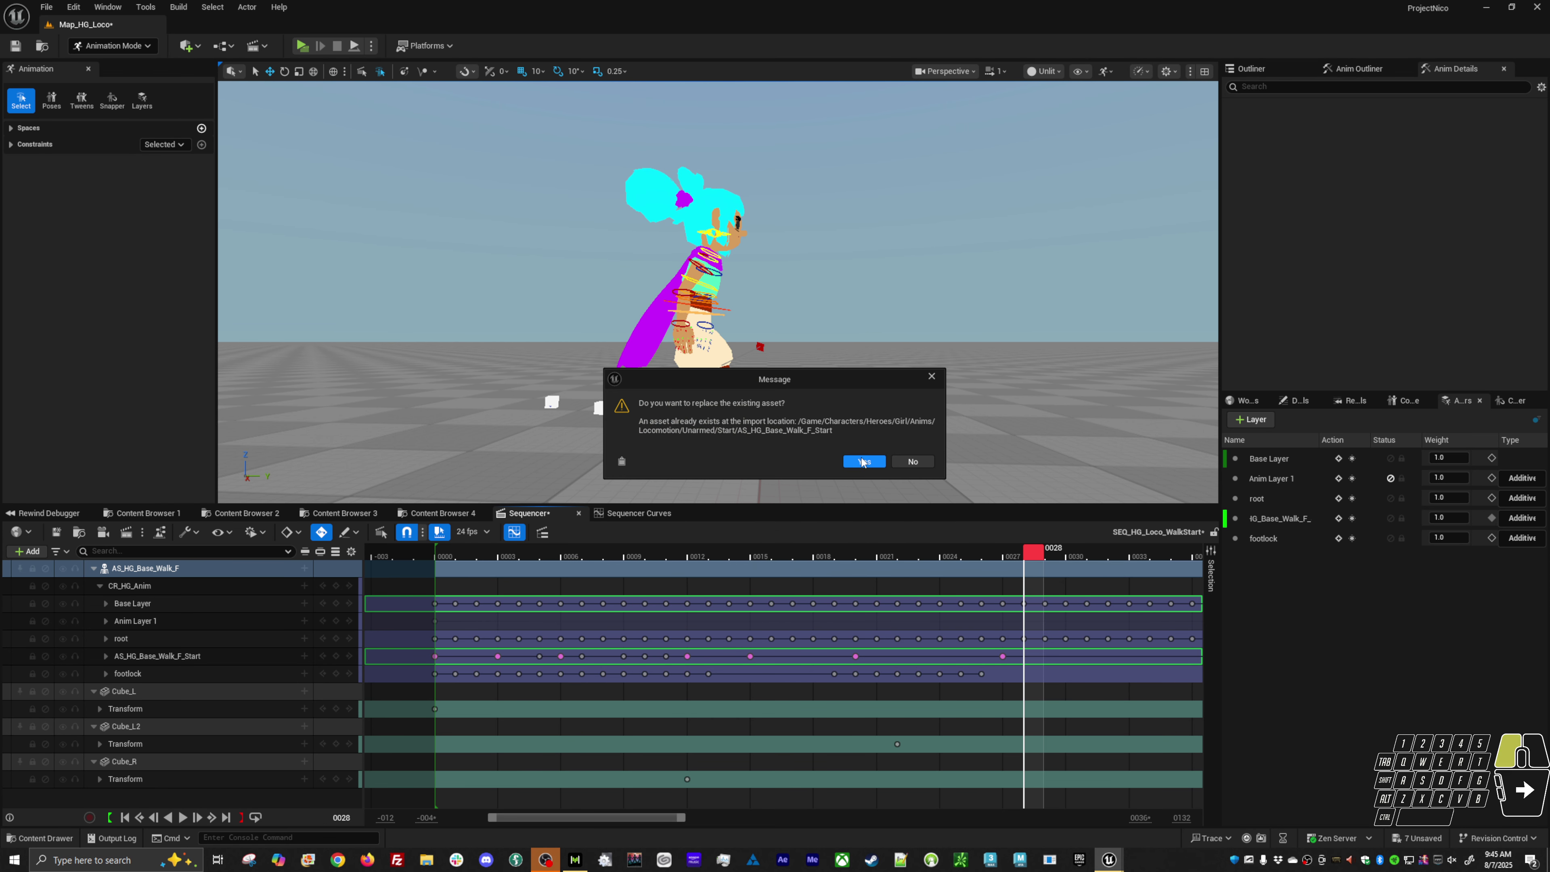
pyautogui.click(856, 459)
pyautogui.click(742, 560)
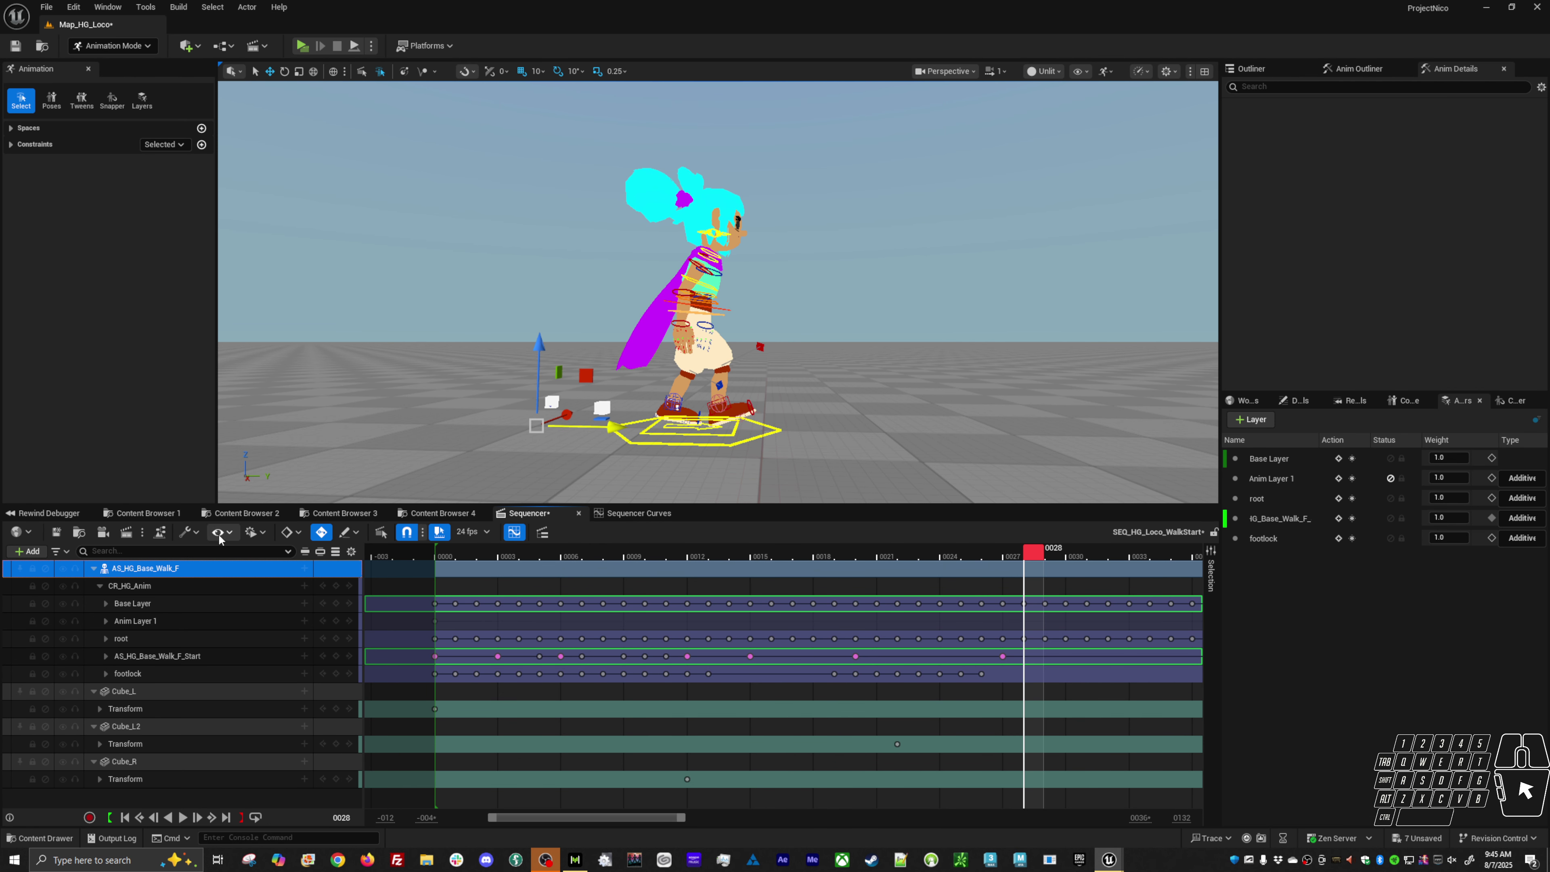
# Step: Open the AS_HG_Base_Walk_F_Start asset and enable Force Root Lock and Enable Root Motion
pyautogui.click(151, 515)
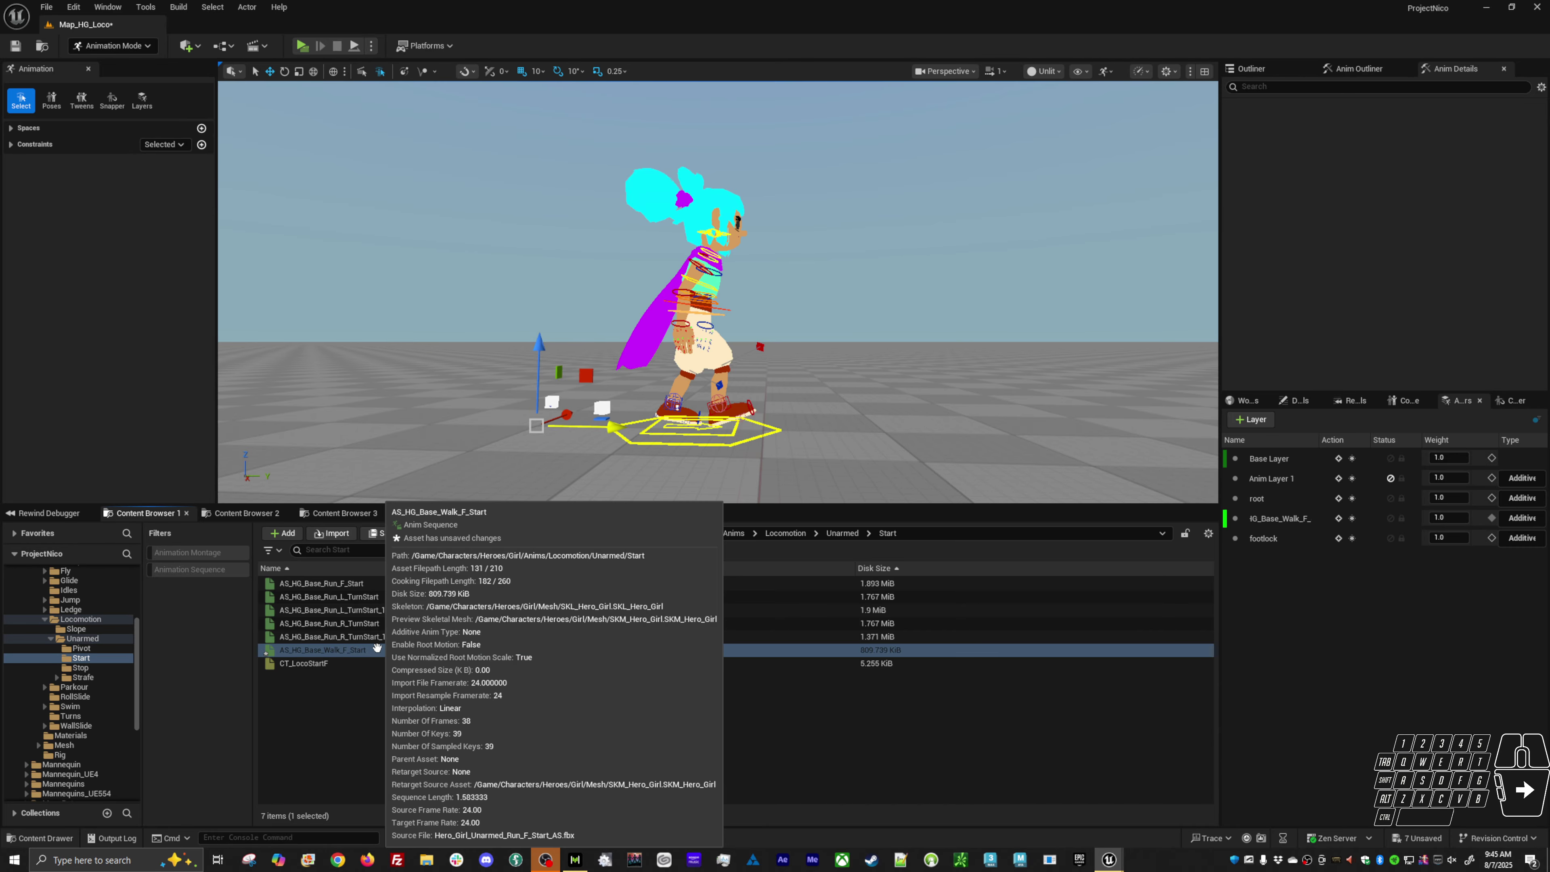
pyautogui.click(358, 650)
pyautogui.doubleClick(358, 651)
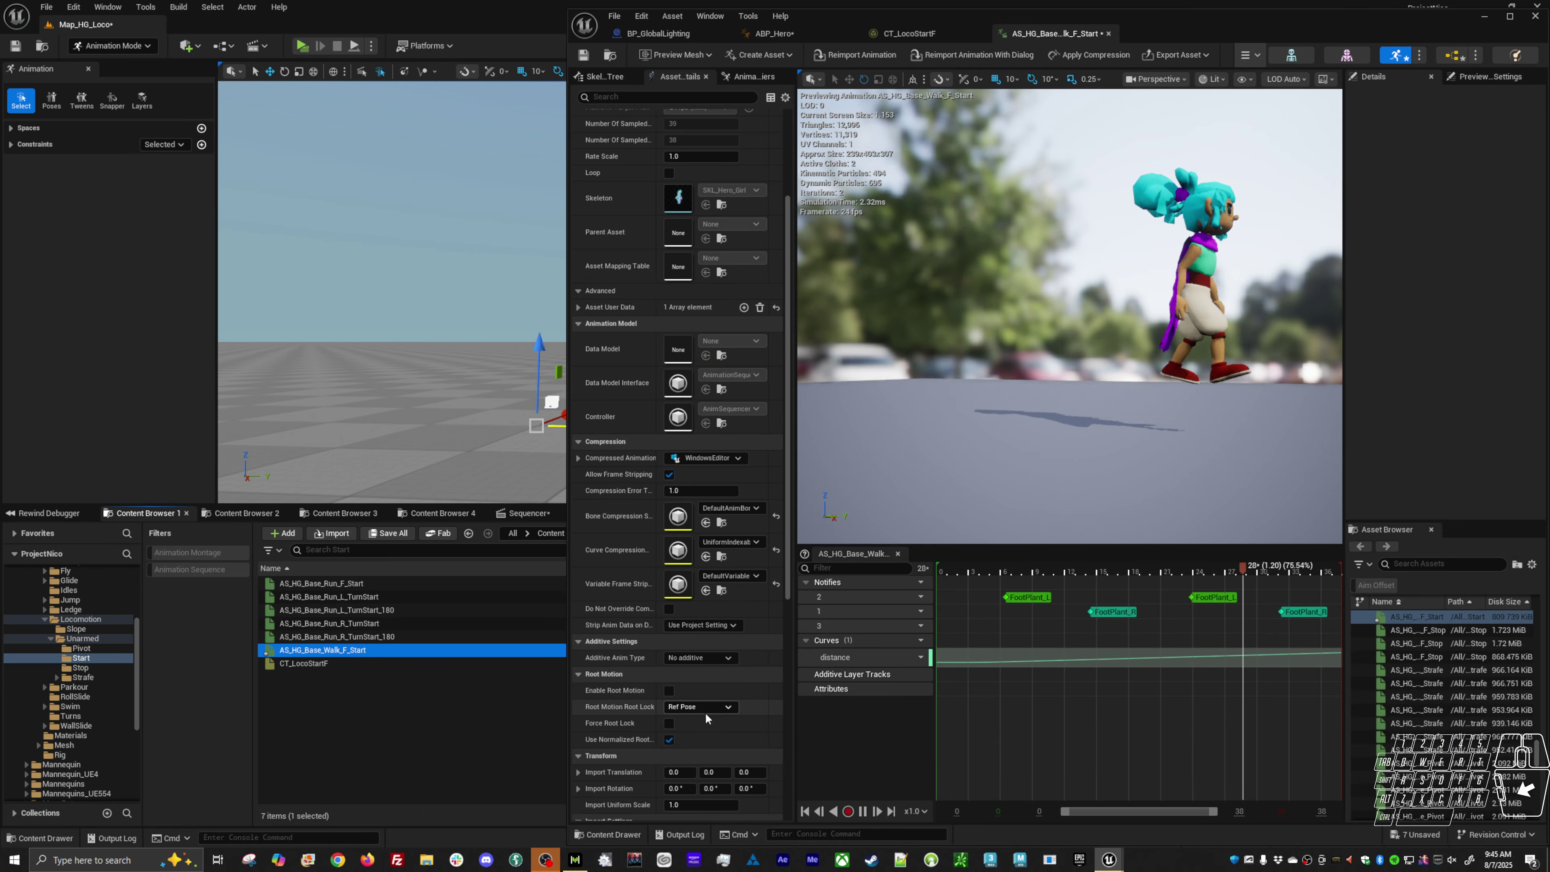
pyautogui.click(670, 723)
pyautogui.click(669, 690)
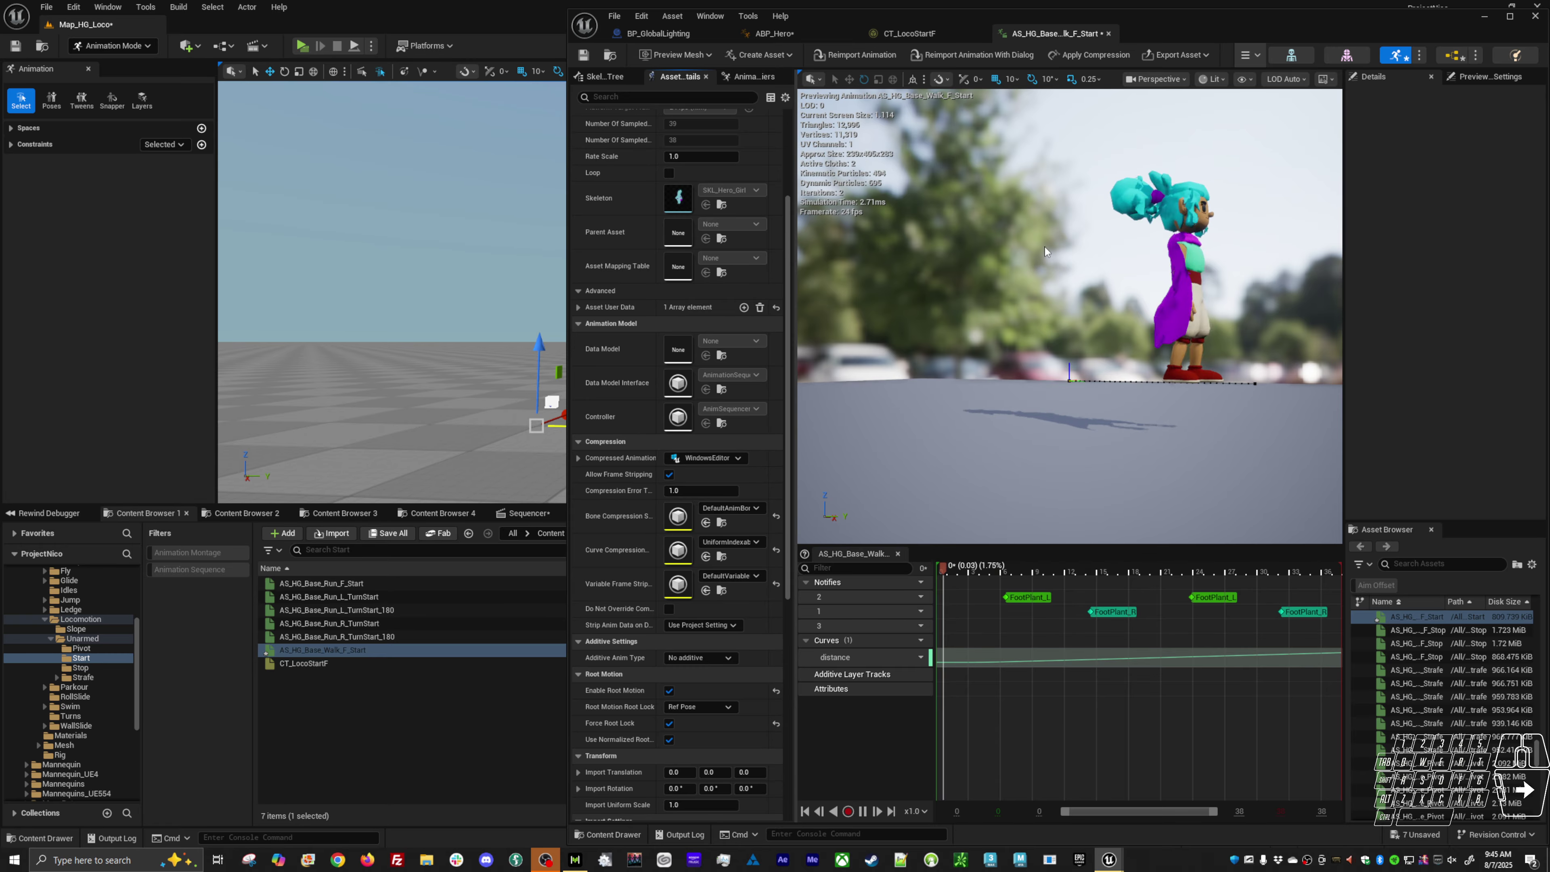
# Step: Return to the level editor and save the level and the AS_HG_Base_Walk_F_Start asset
pyautogui.click(1484, 17)
pyautogui.hotkey('ctrl', 's')
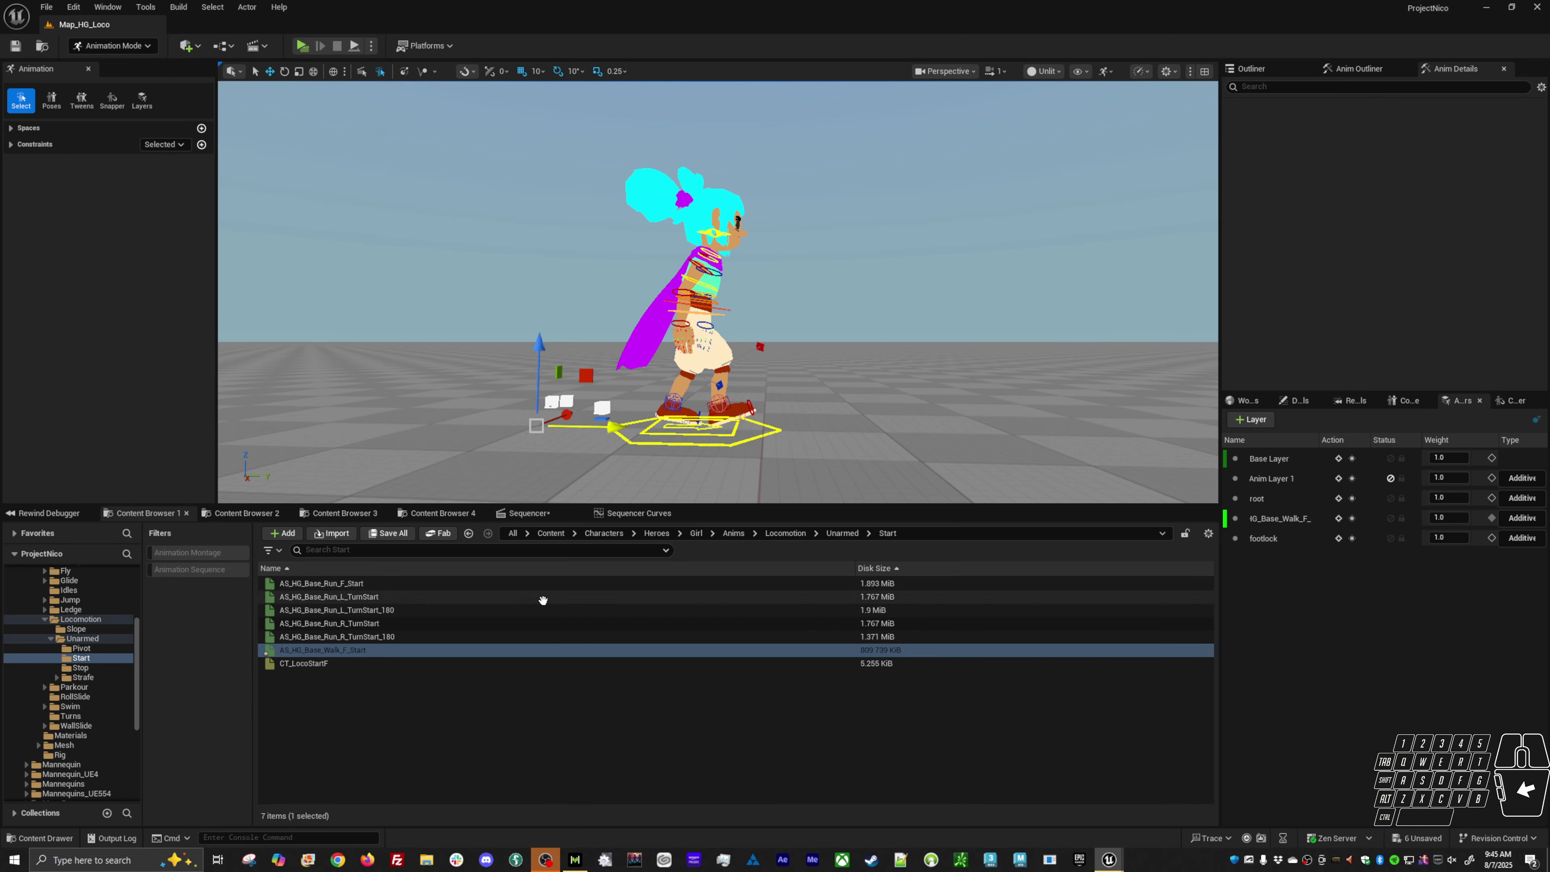
pyautogui.click(346, 651)
pyautogui.click(390, 699)
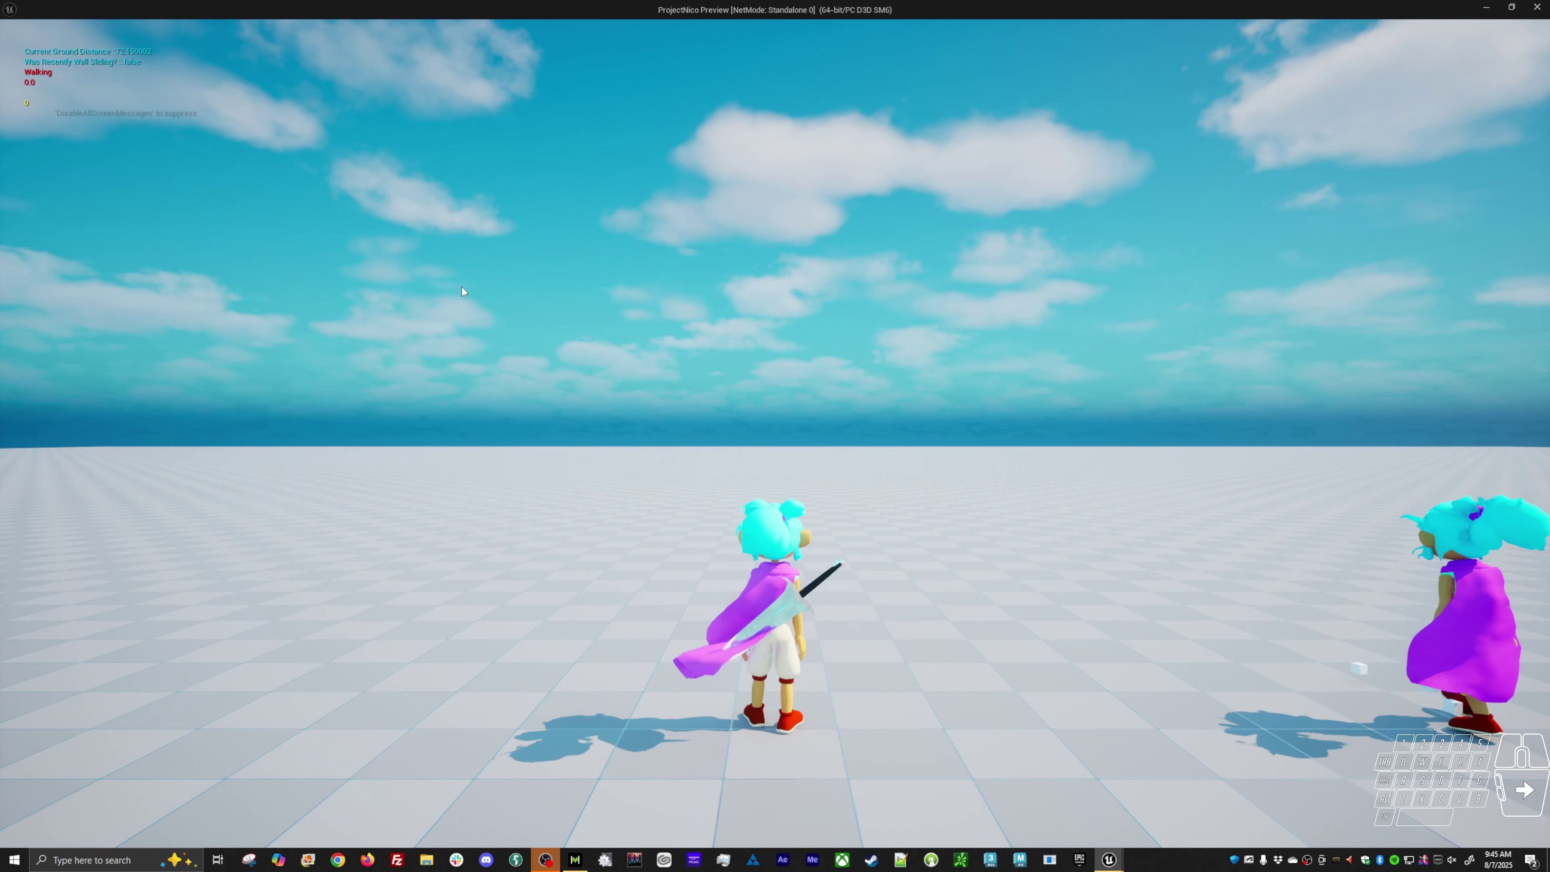
# Step: Walk the character forward in the standalone game preview to test the walk start
pyautogui.click(461, 291)
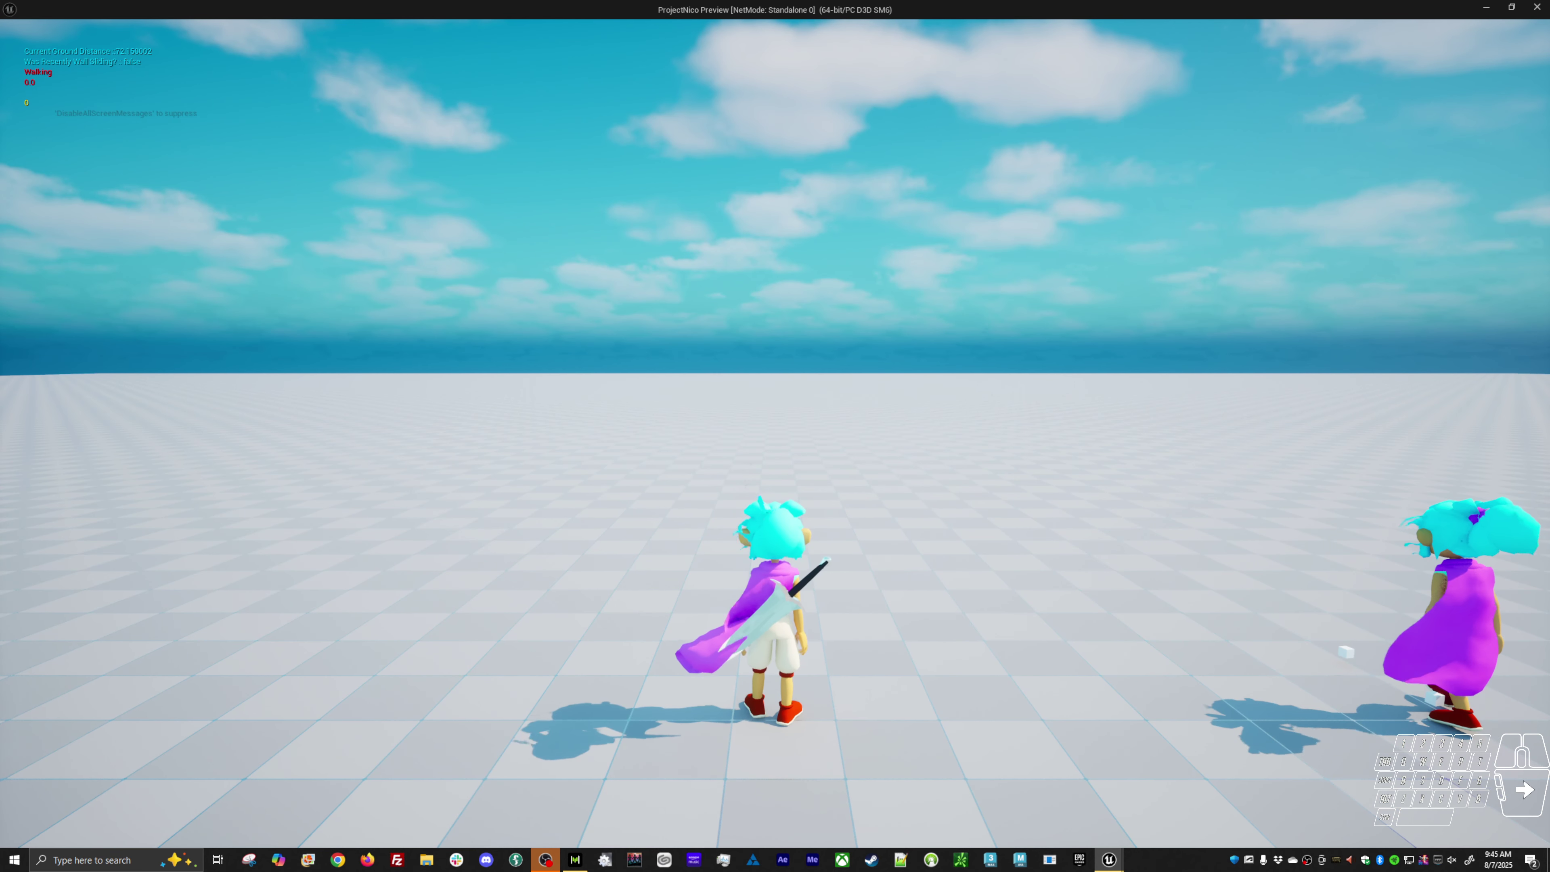
pyautogui.click(775, 433)
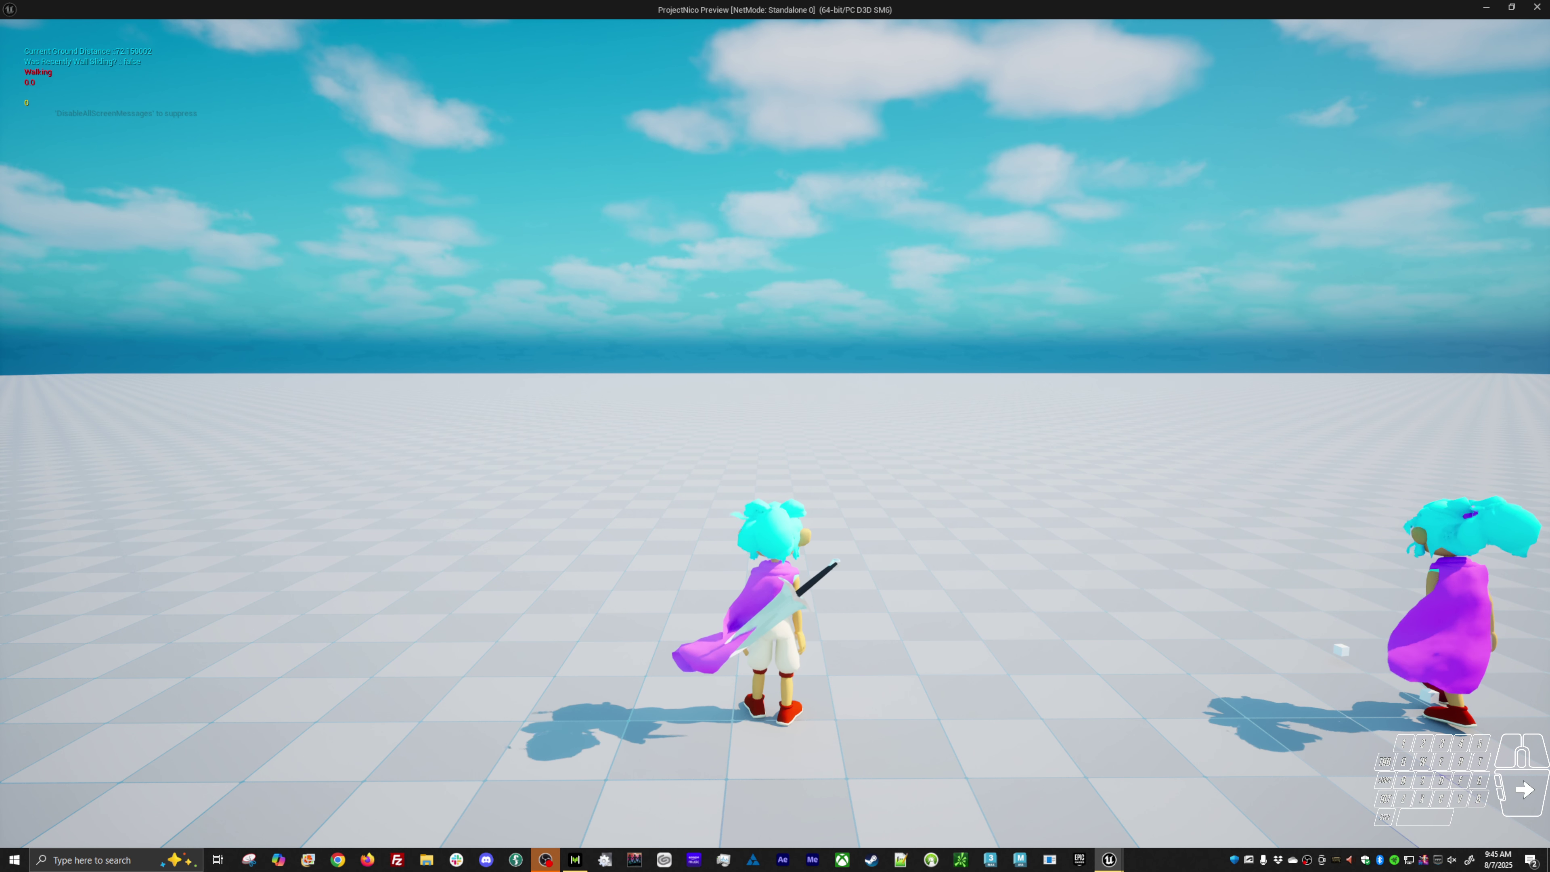
pyautogui.click(775, 433)
pyautogui.click(776, 433)
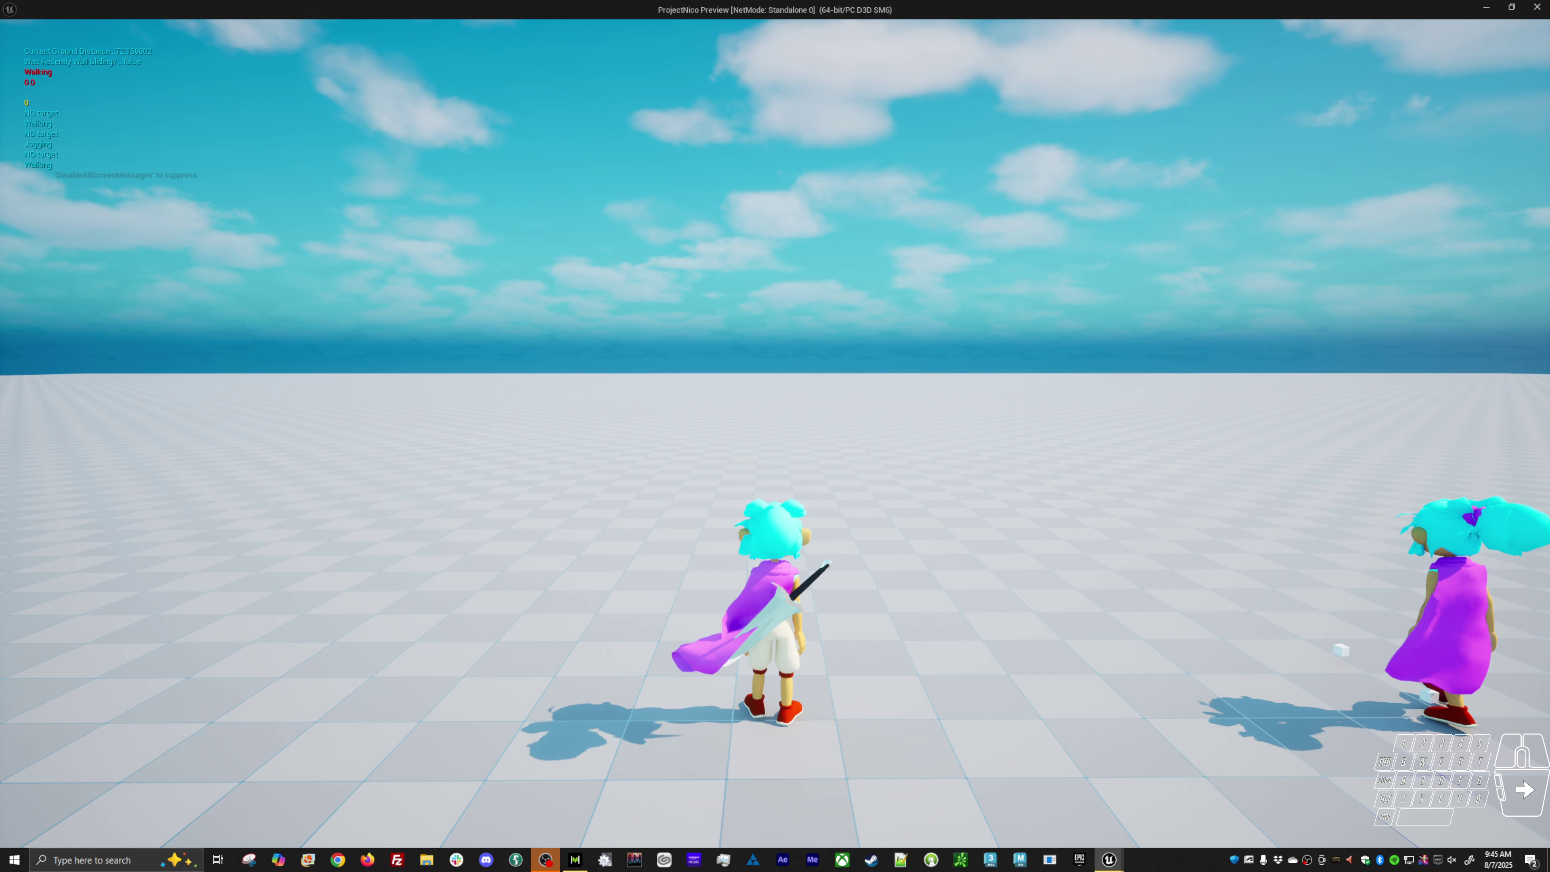
pyautogui.press('w')
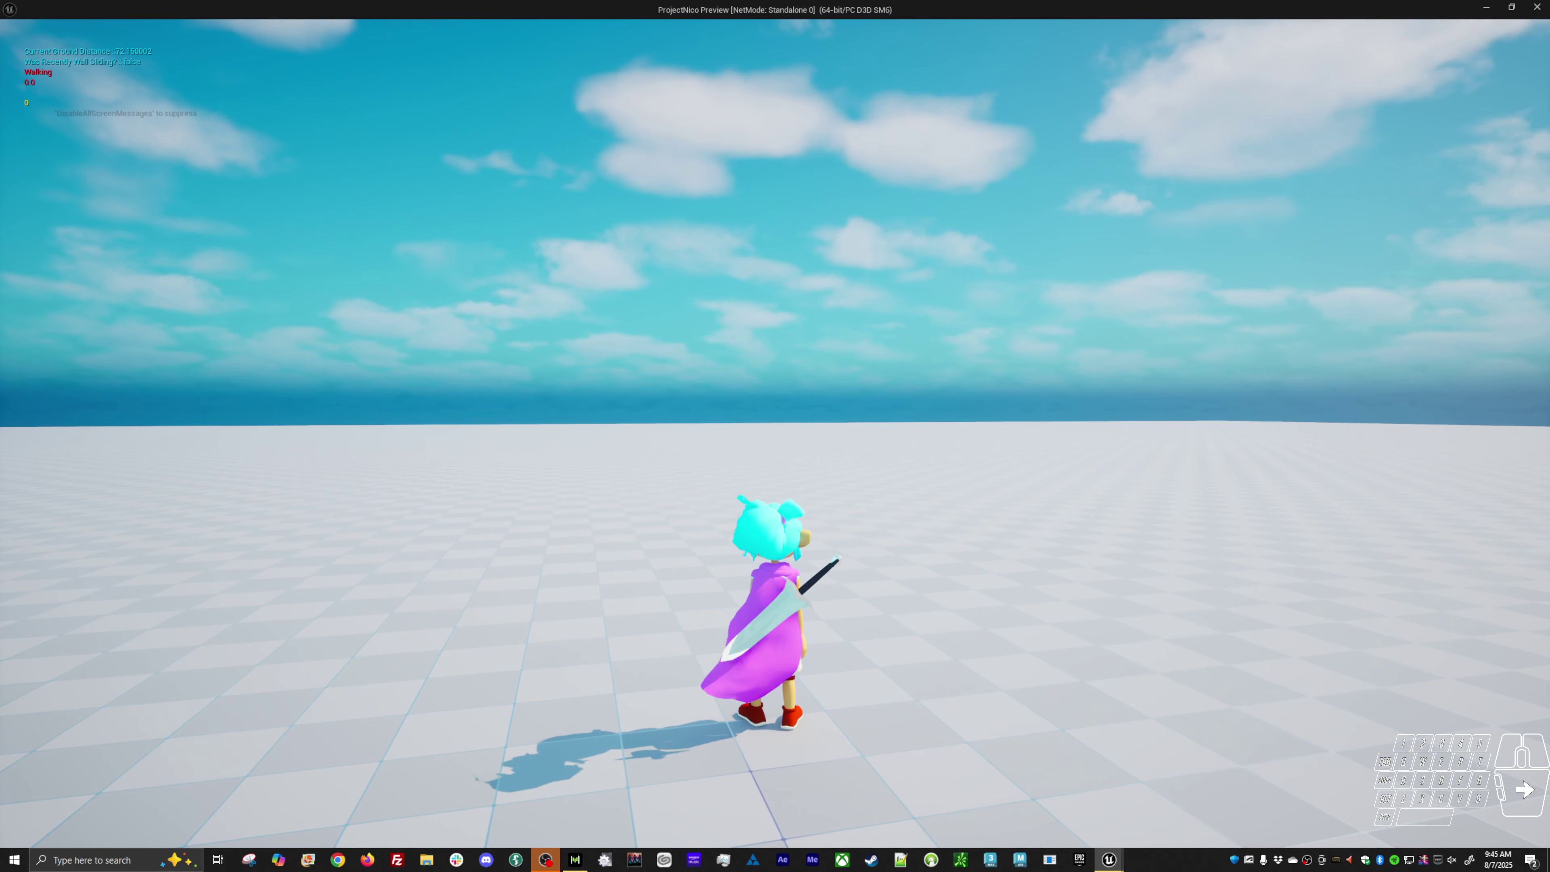
# Step: Turn the full-screen game preview into a floating window covering most of the level viewport and content browser
pyautogui.press('Escape')
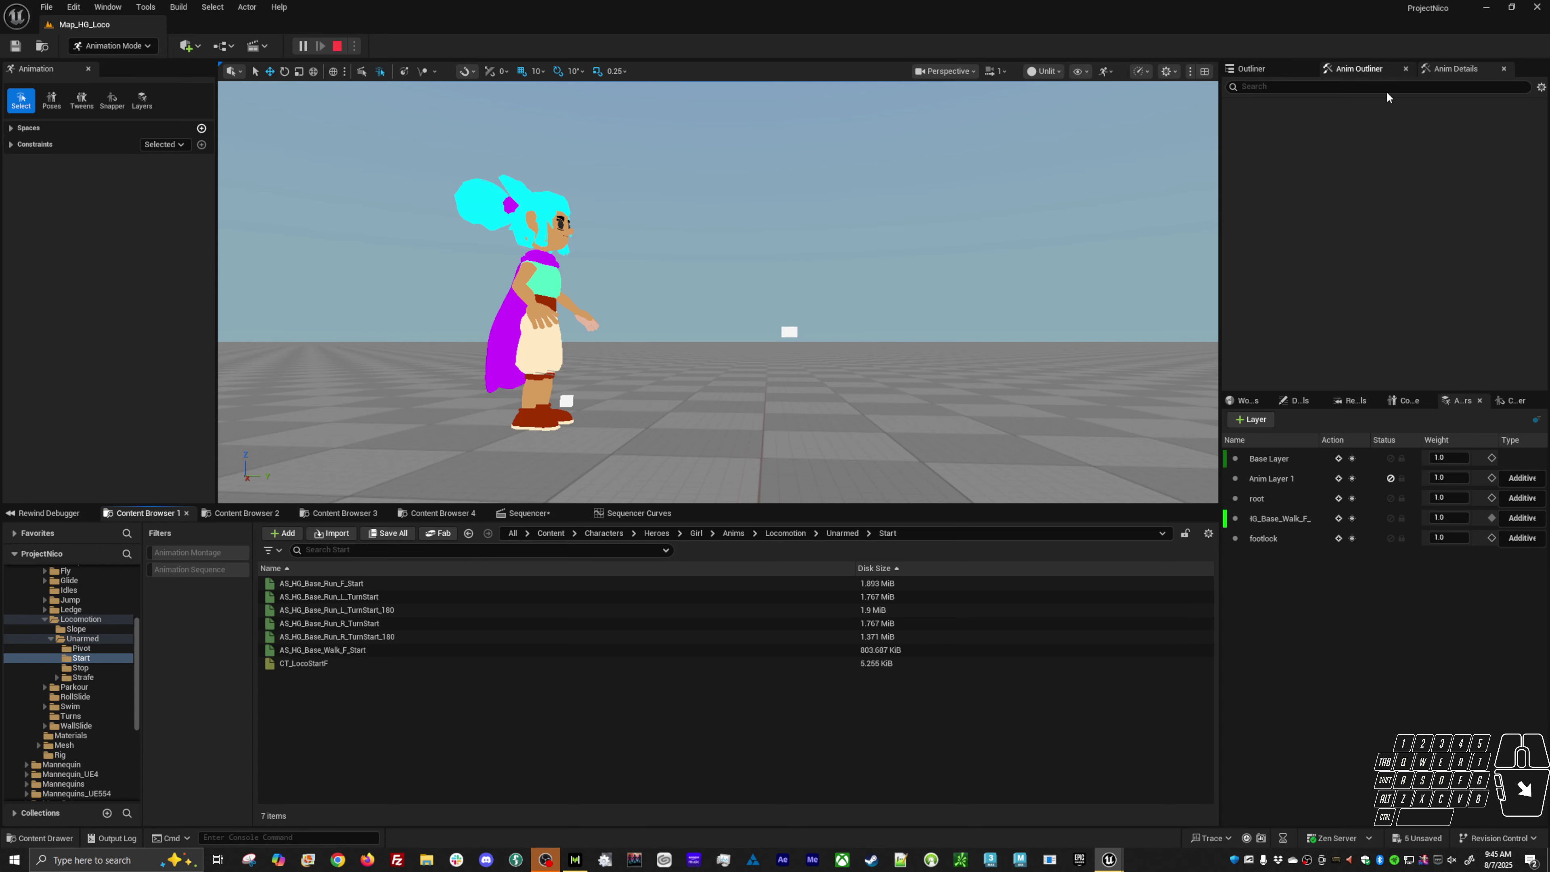
pyautogui.hotkey('alt', 'Tab')
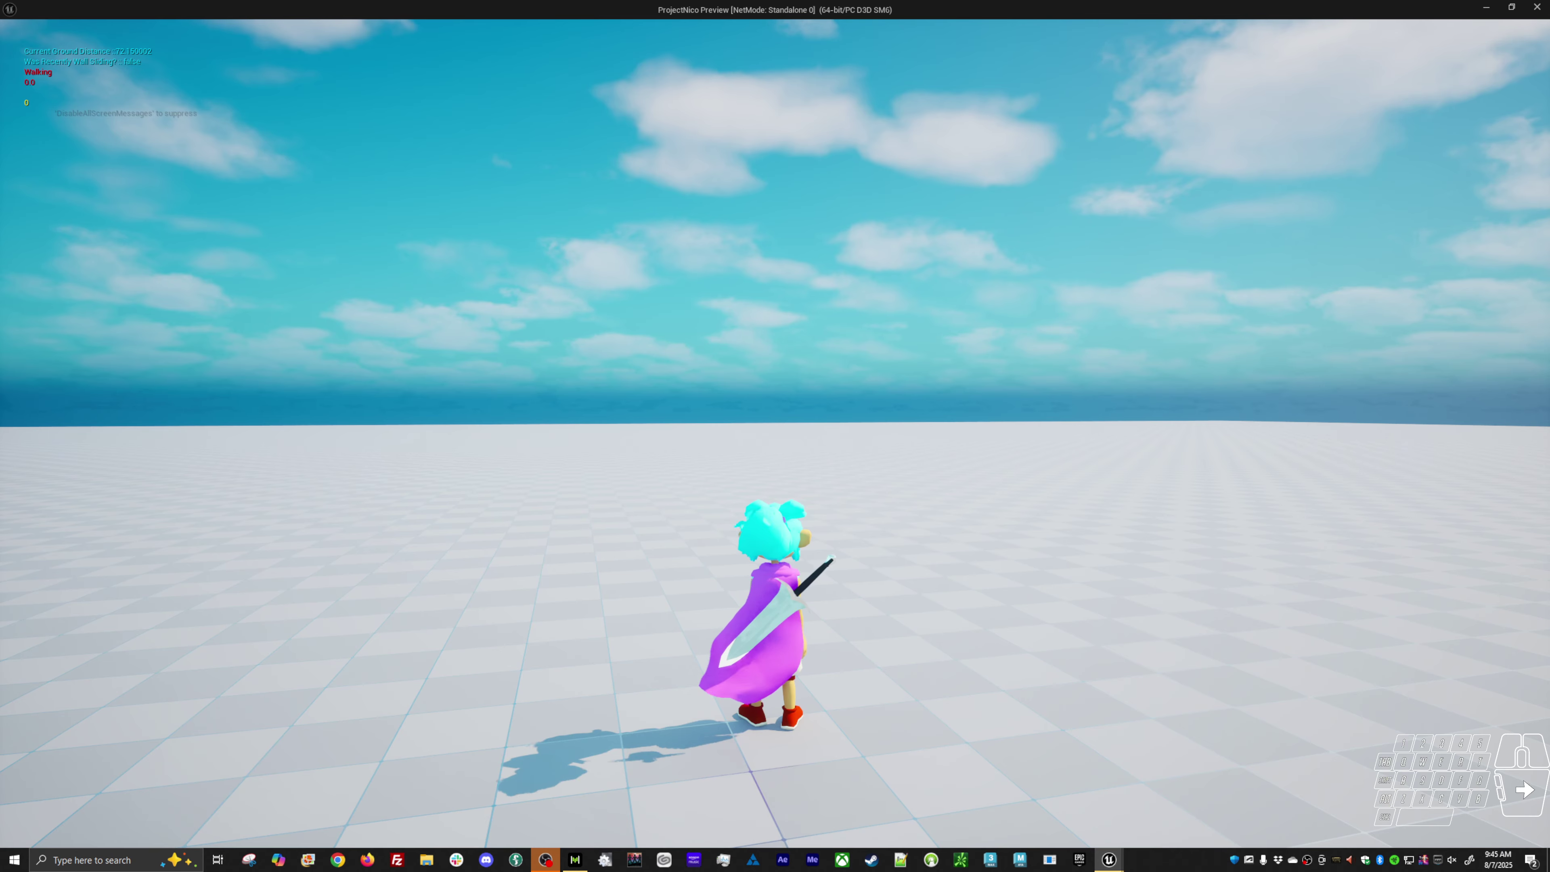
pyautogui.moveTo(1497, 16); pyautogui.dragTo(674, 152)
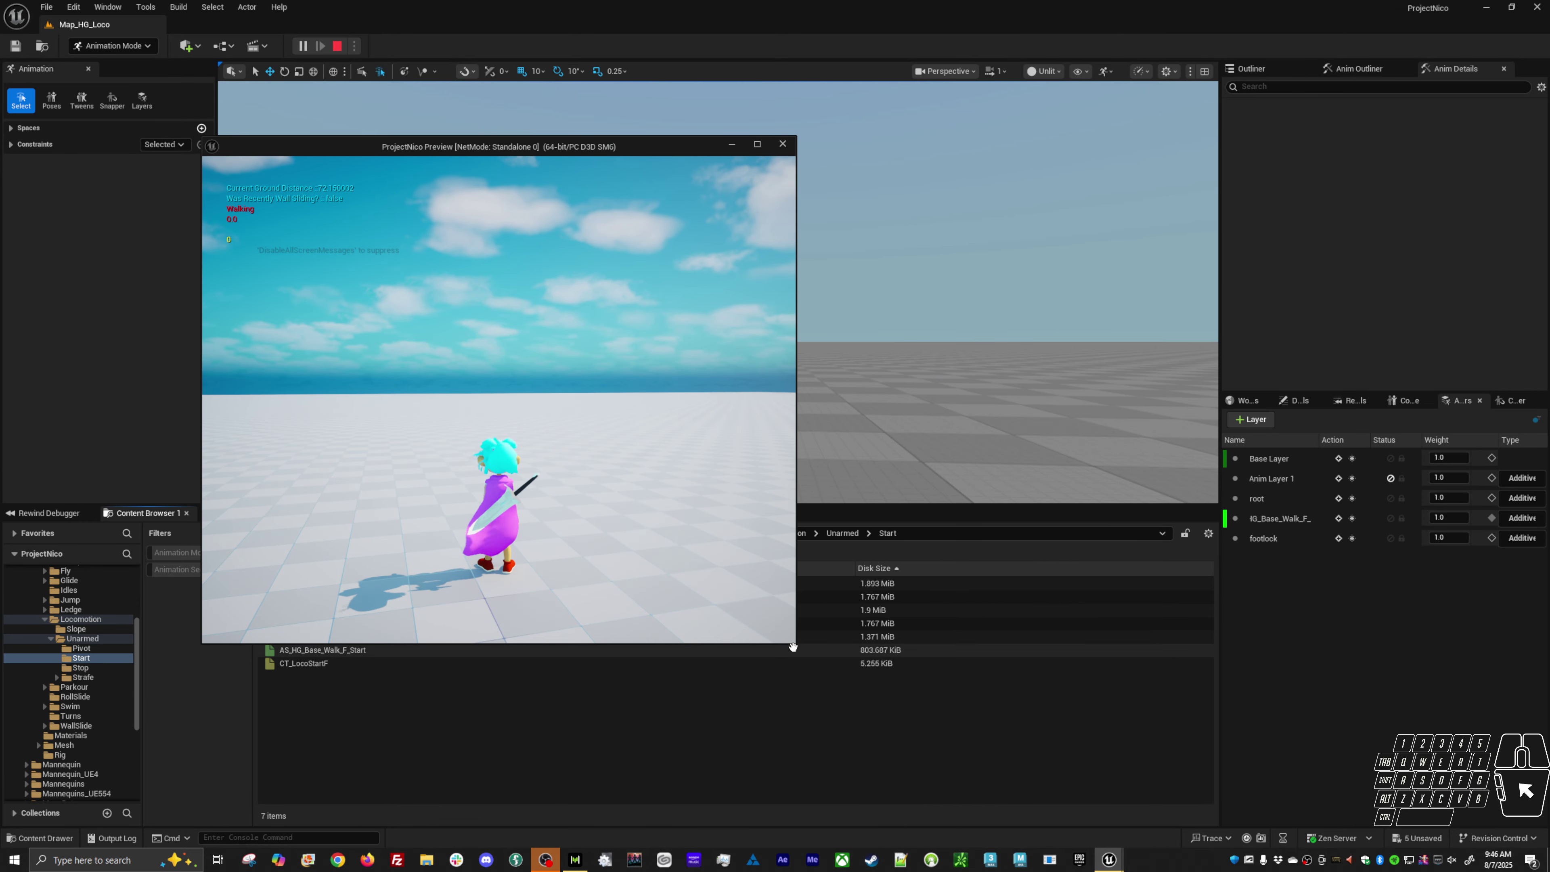
pyautogui.moveTo(796, 642); pyautogui.dragTo(1261, 815)
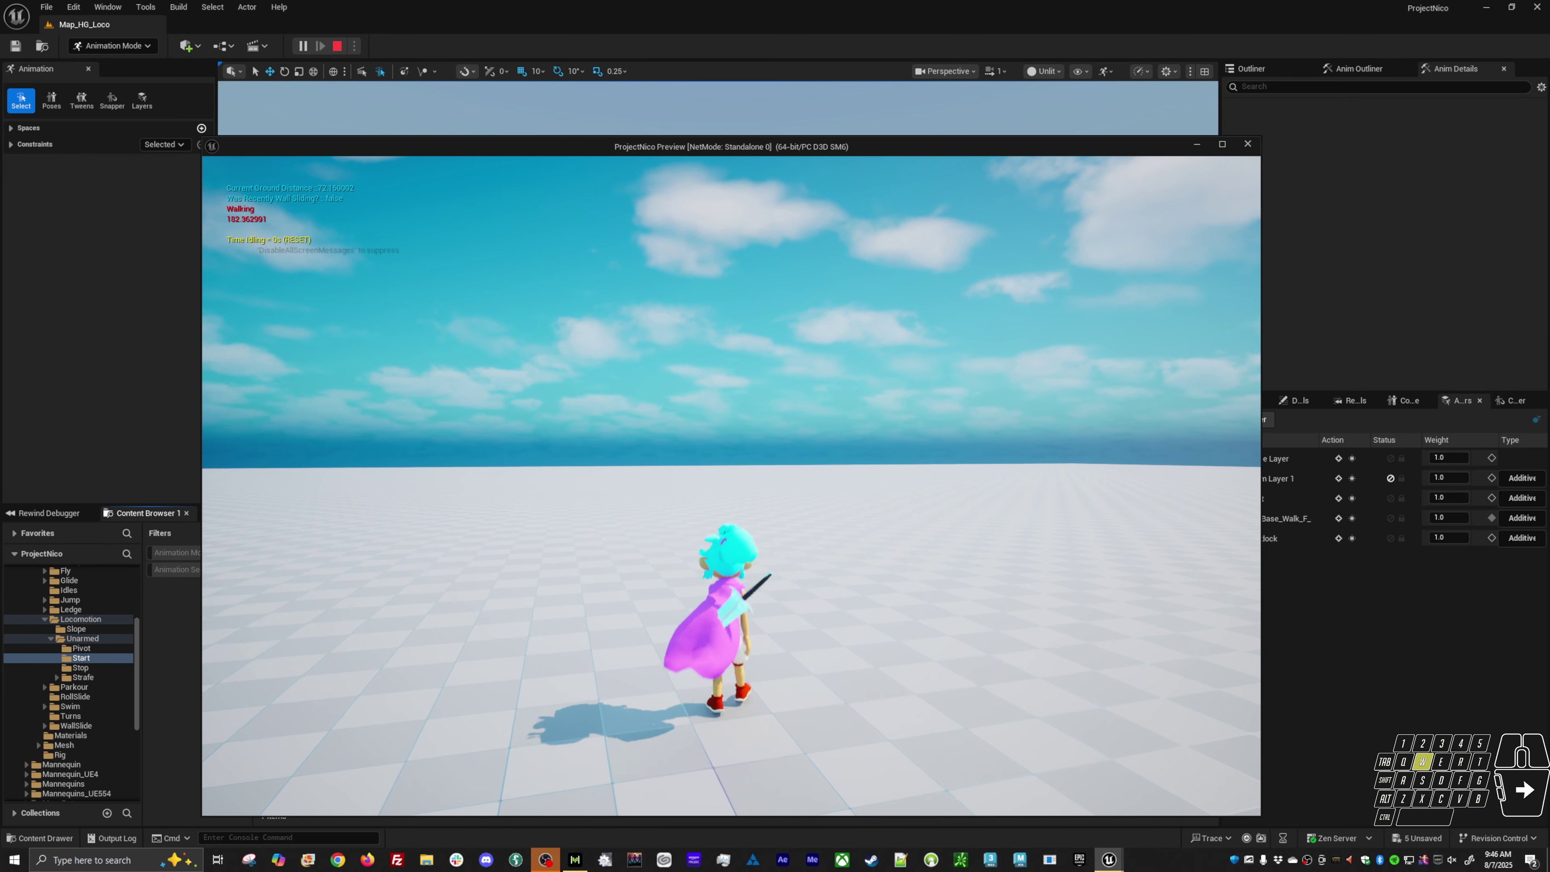
# Step: Walk the character forward and sideways with repeated stops in the game preview to check the walk start, then end the preview
pyautogui.press('w')
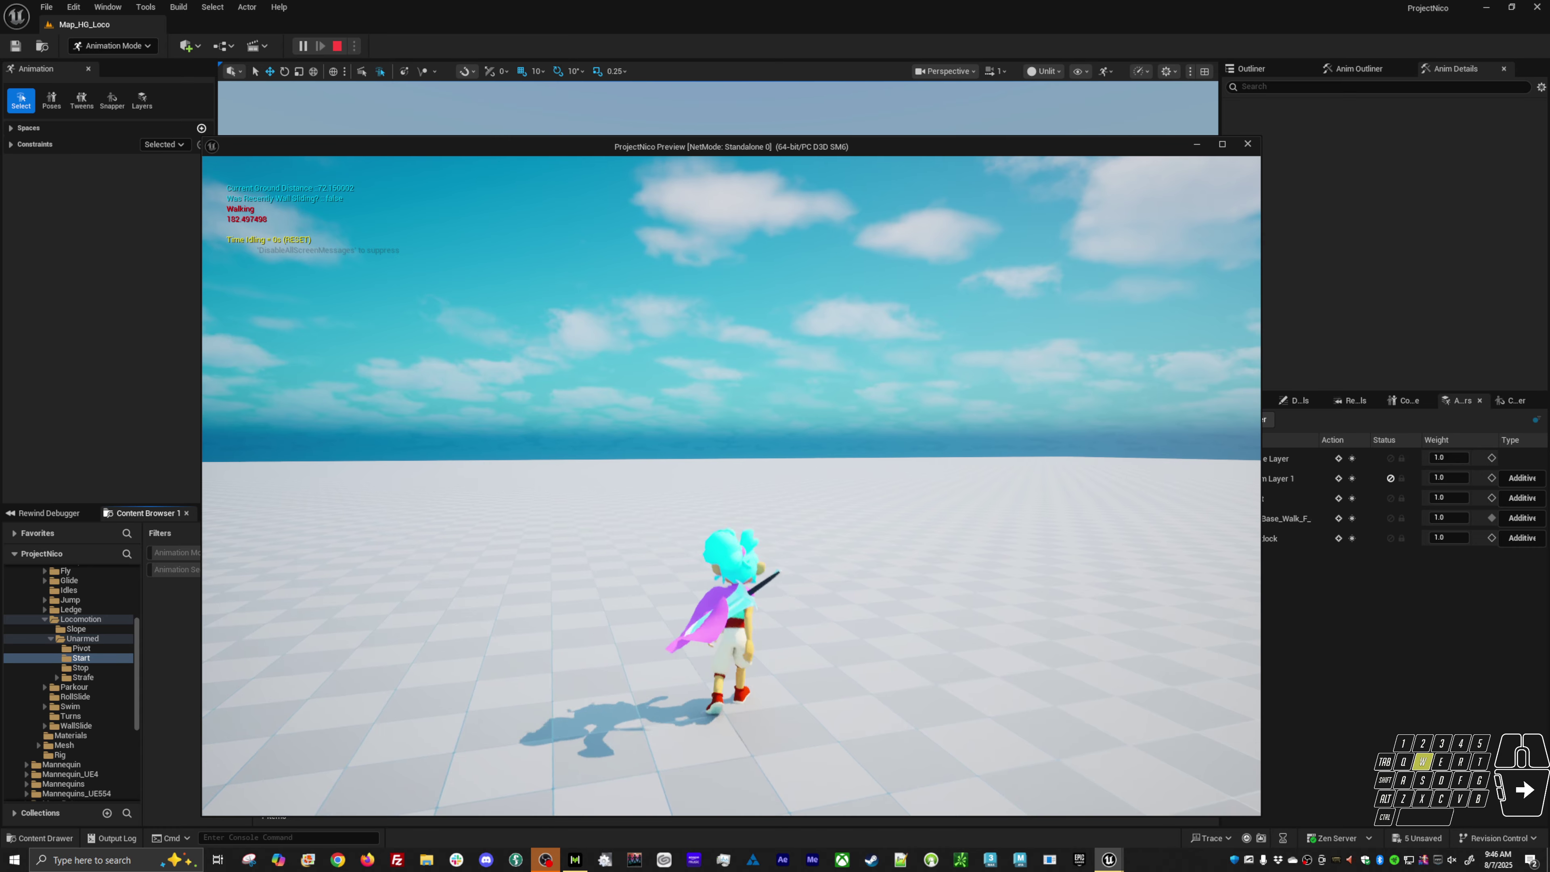
pyautogui.moveTo(731, 485); pyautogui.dragTo(977, 501)
pyautogui.press('a')
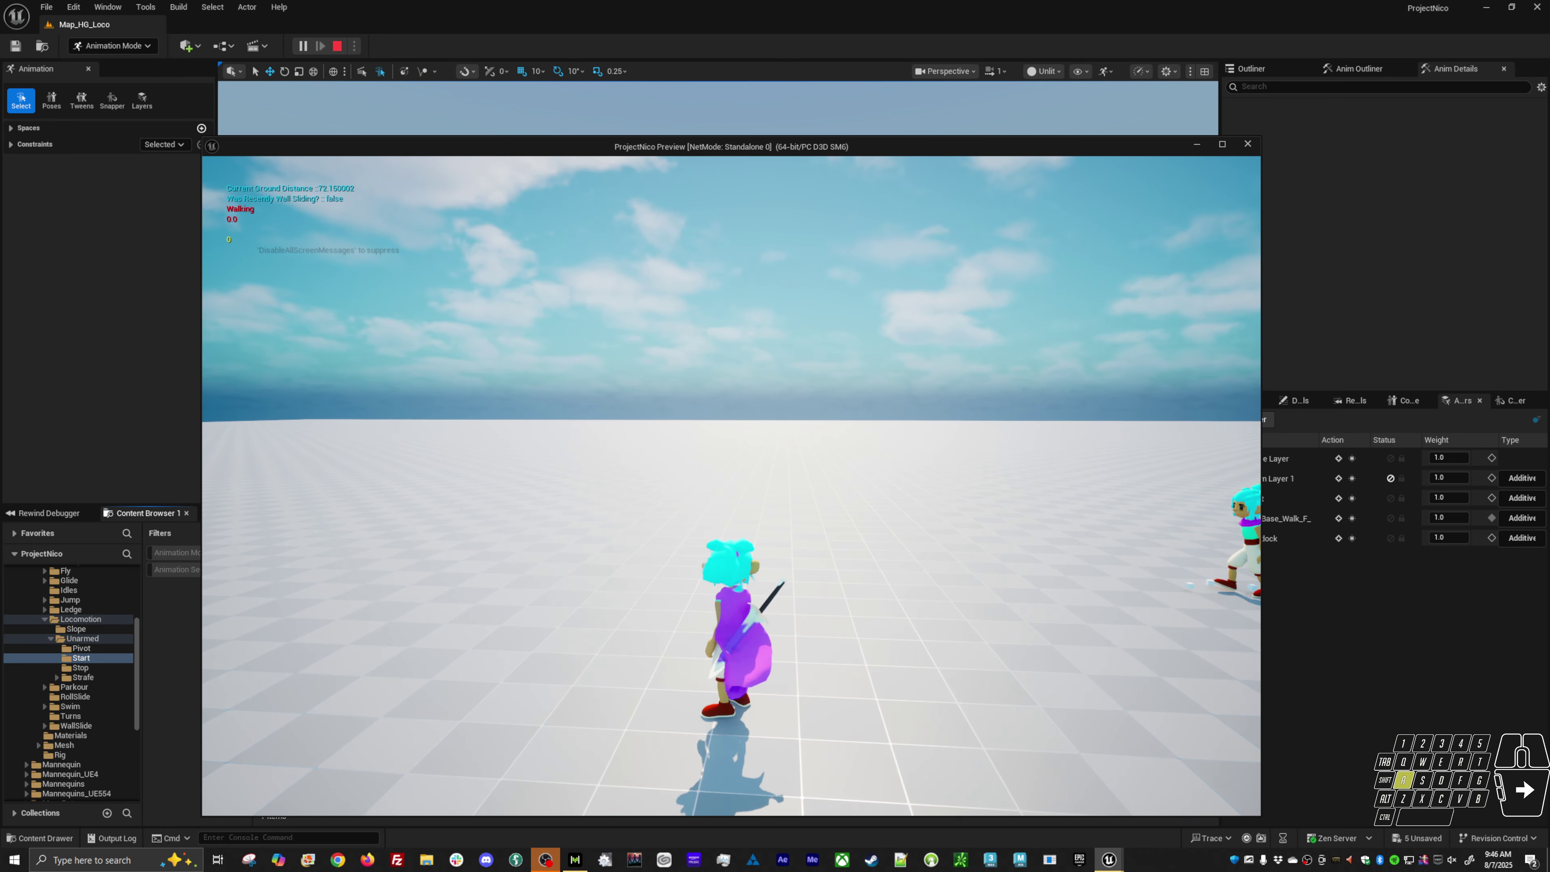
pyautogui.press('d')
pyautogui.press('a')
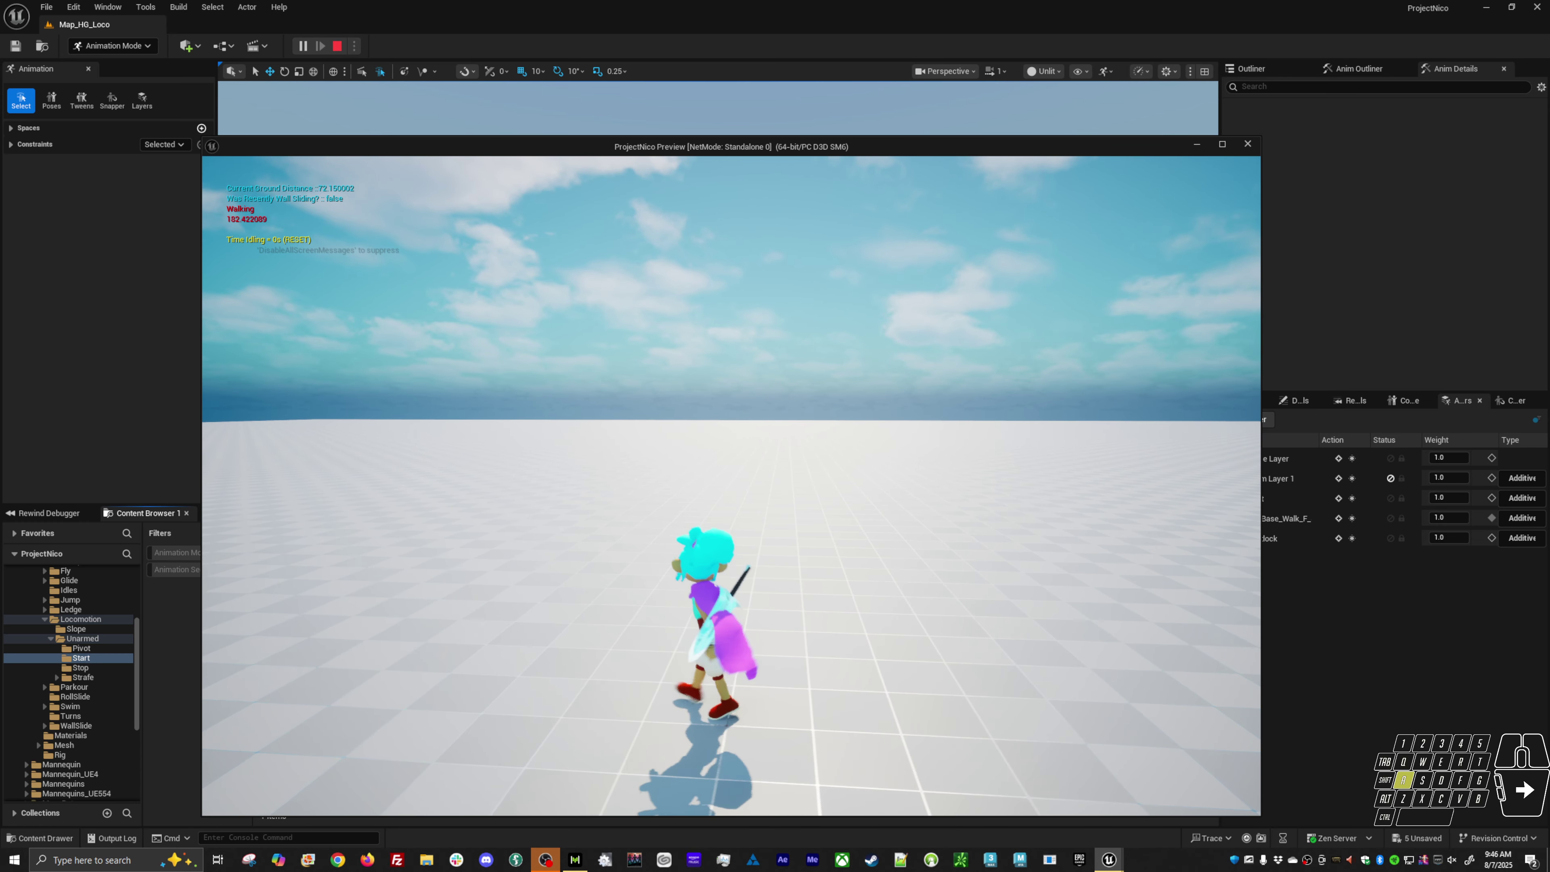
pyautogui.press('a')
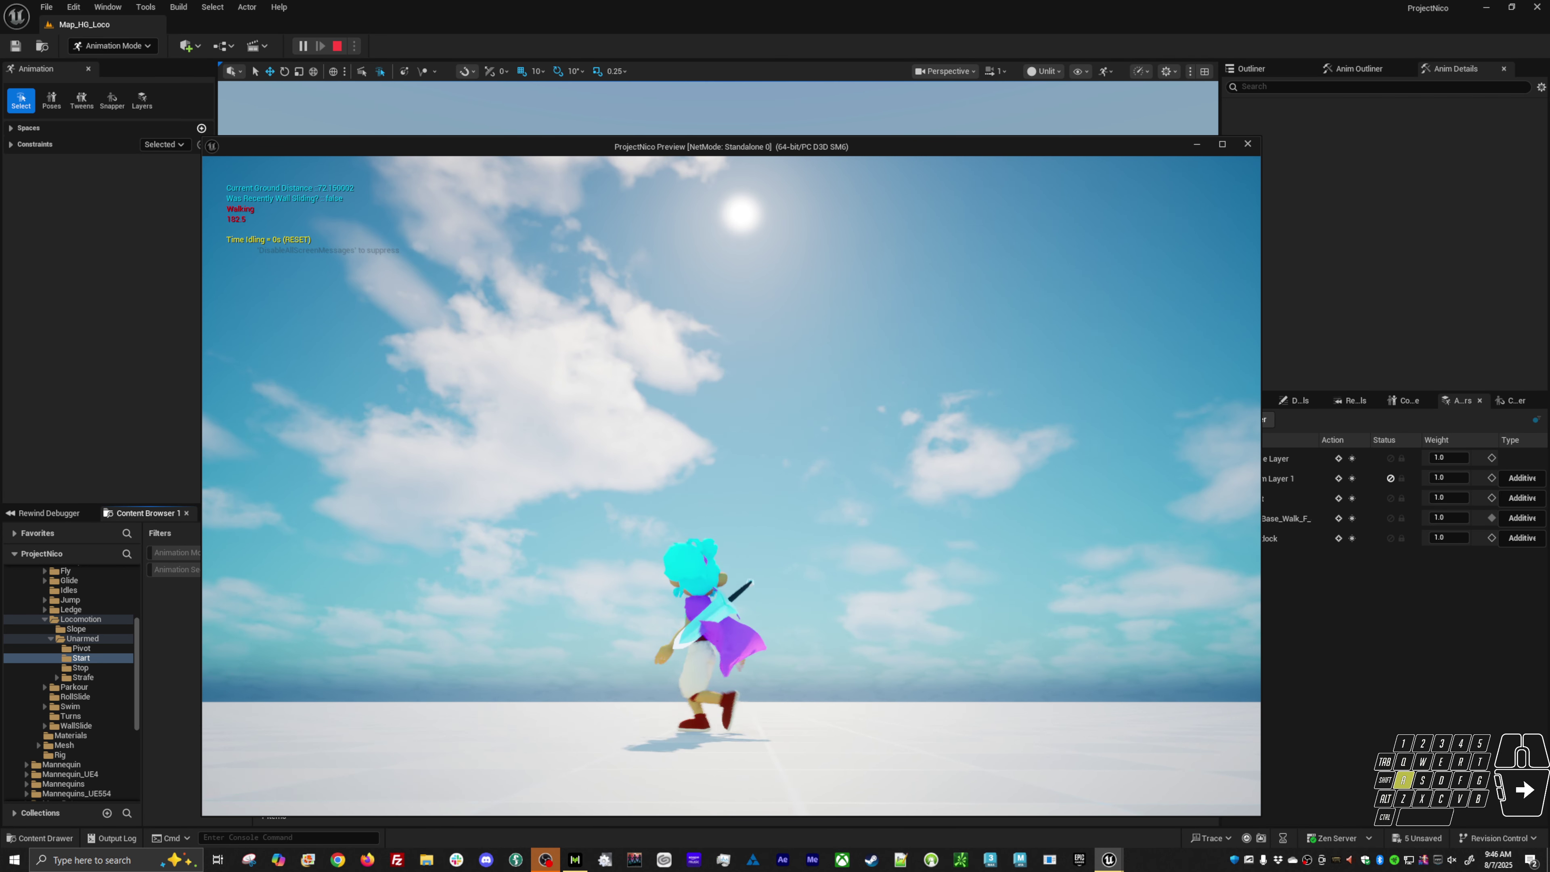
pyautogui.press('a')
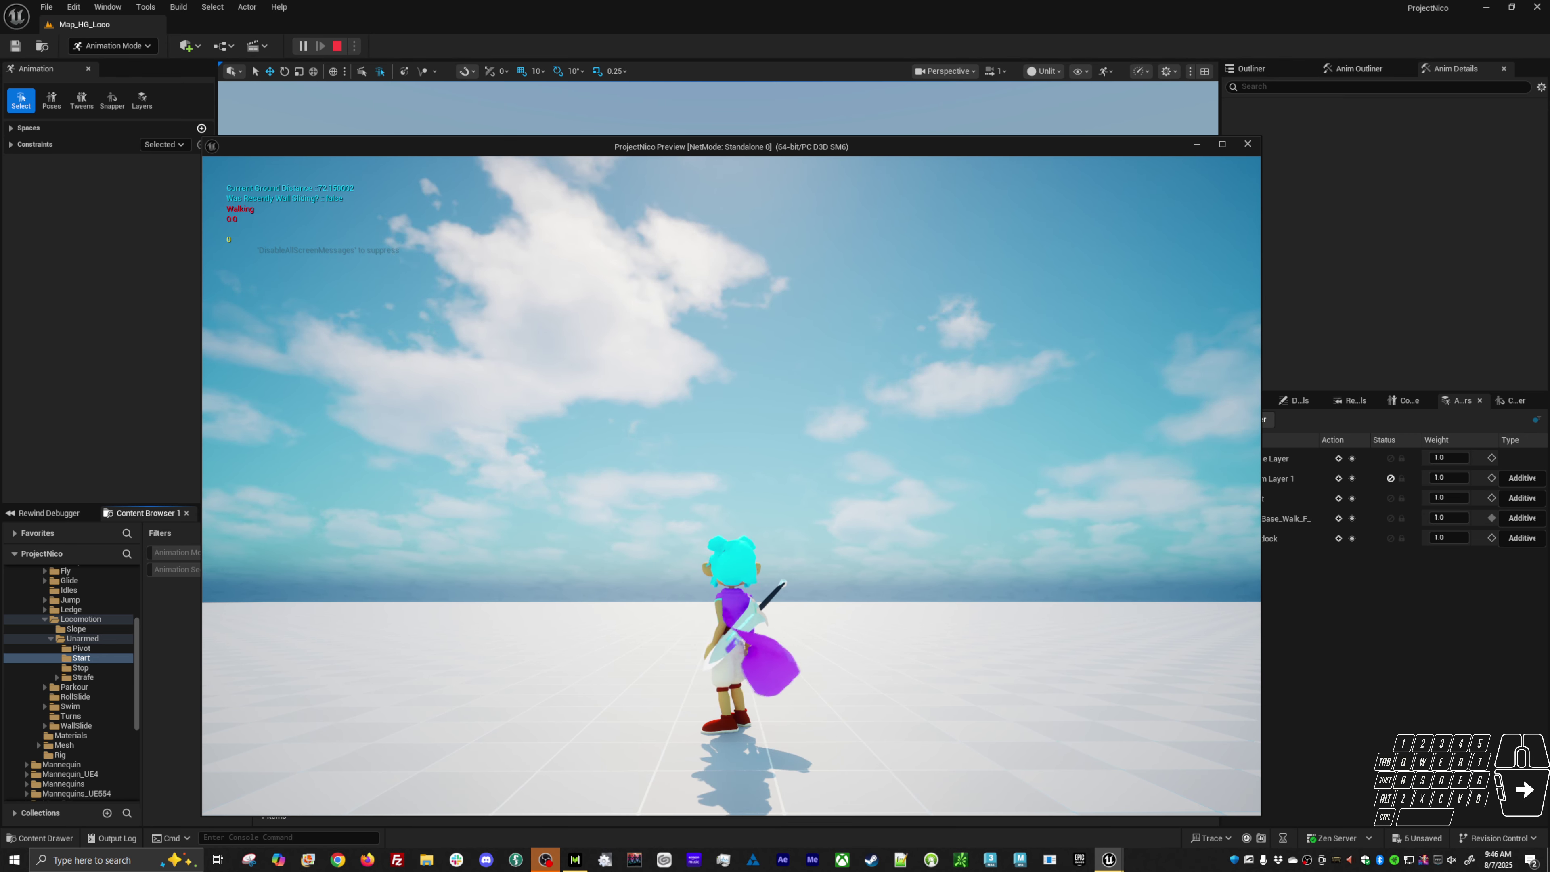
pyautogui.press('Escape')
# Step: Search the project assets for "bp player" and open the BP_Base_PlayerHero blueprint
pyautogui.hotkey('alt', 'shift', 'o')
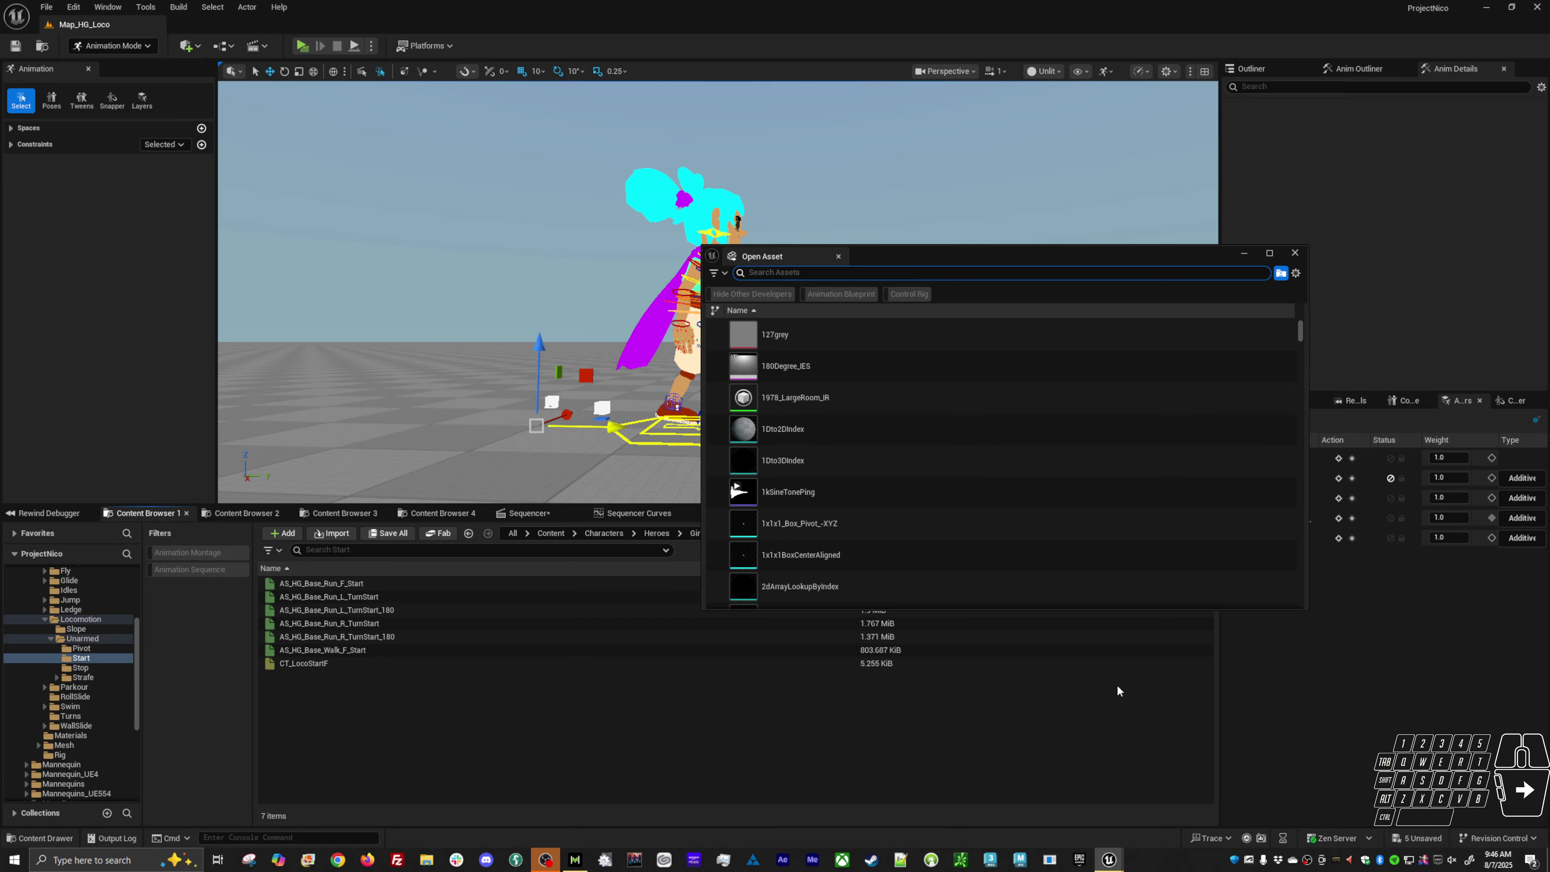
pyautogui.write('bp player')
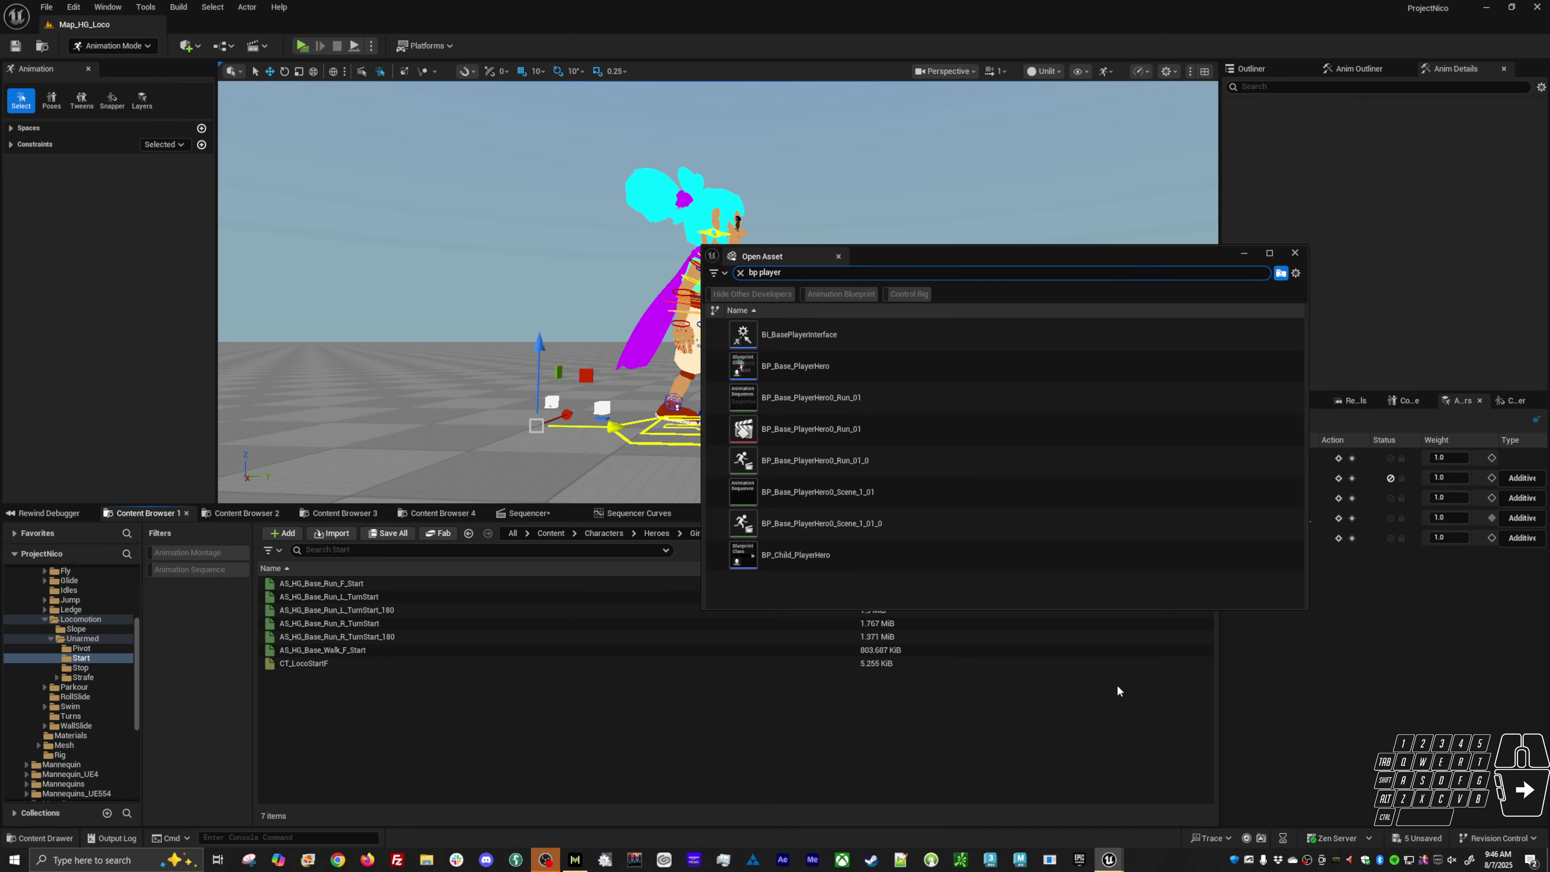
pyautogui.doubleClick(895, 368)
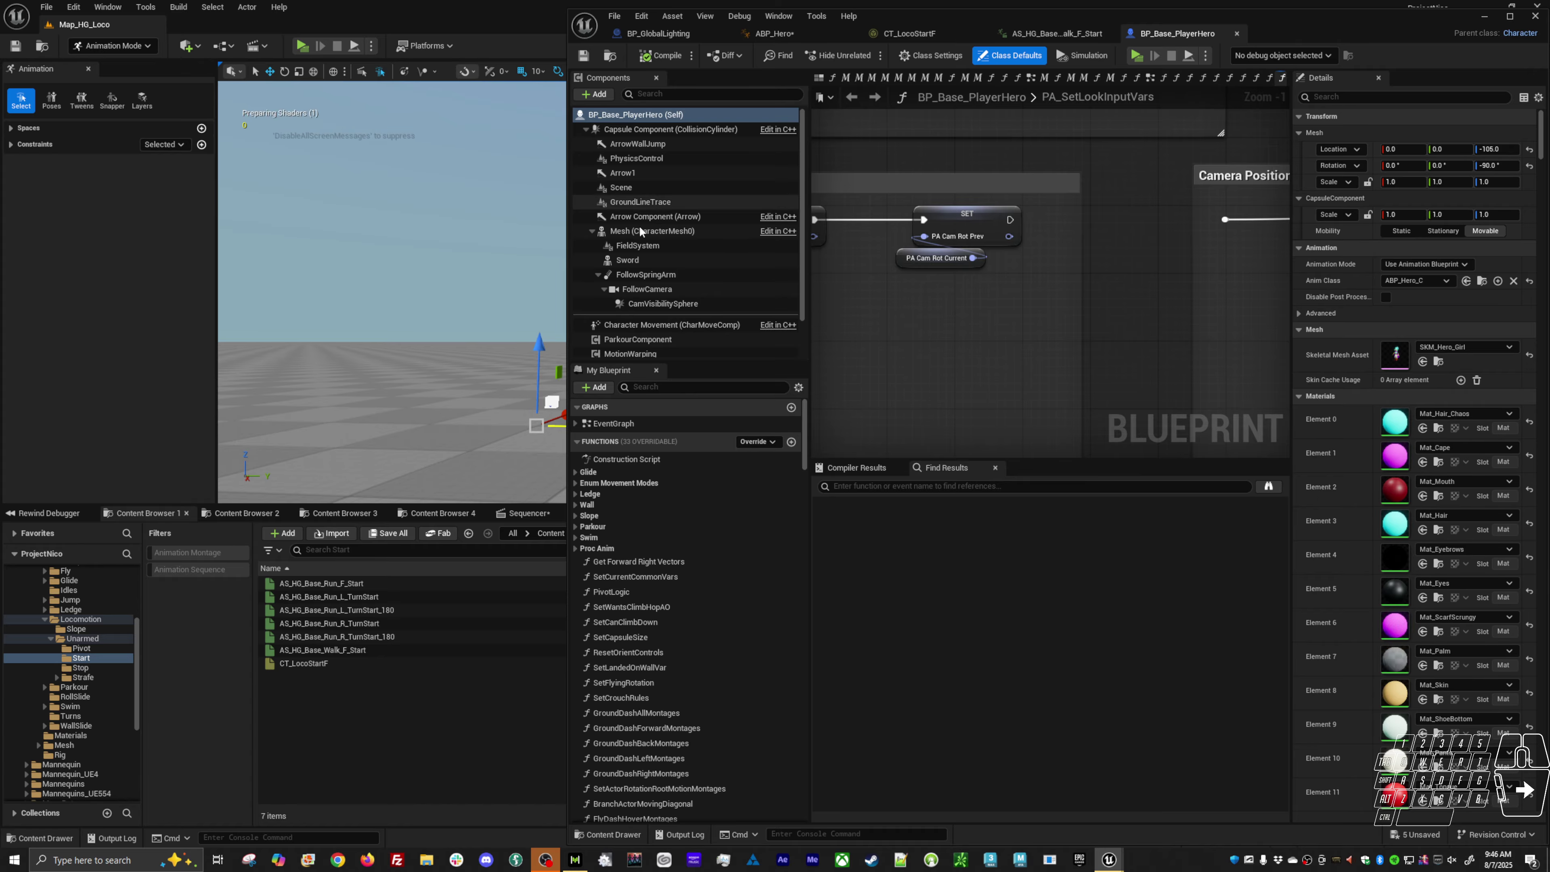
# Step: Turn off Hidden in Game for the Capsule Component, compile the blueprint, and start the standalone game preview
pyautogui.click(666, 128)
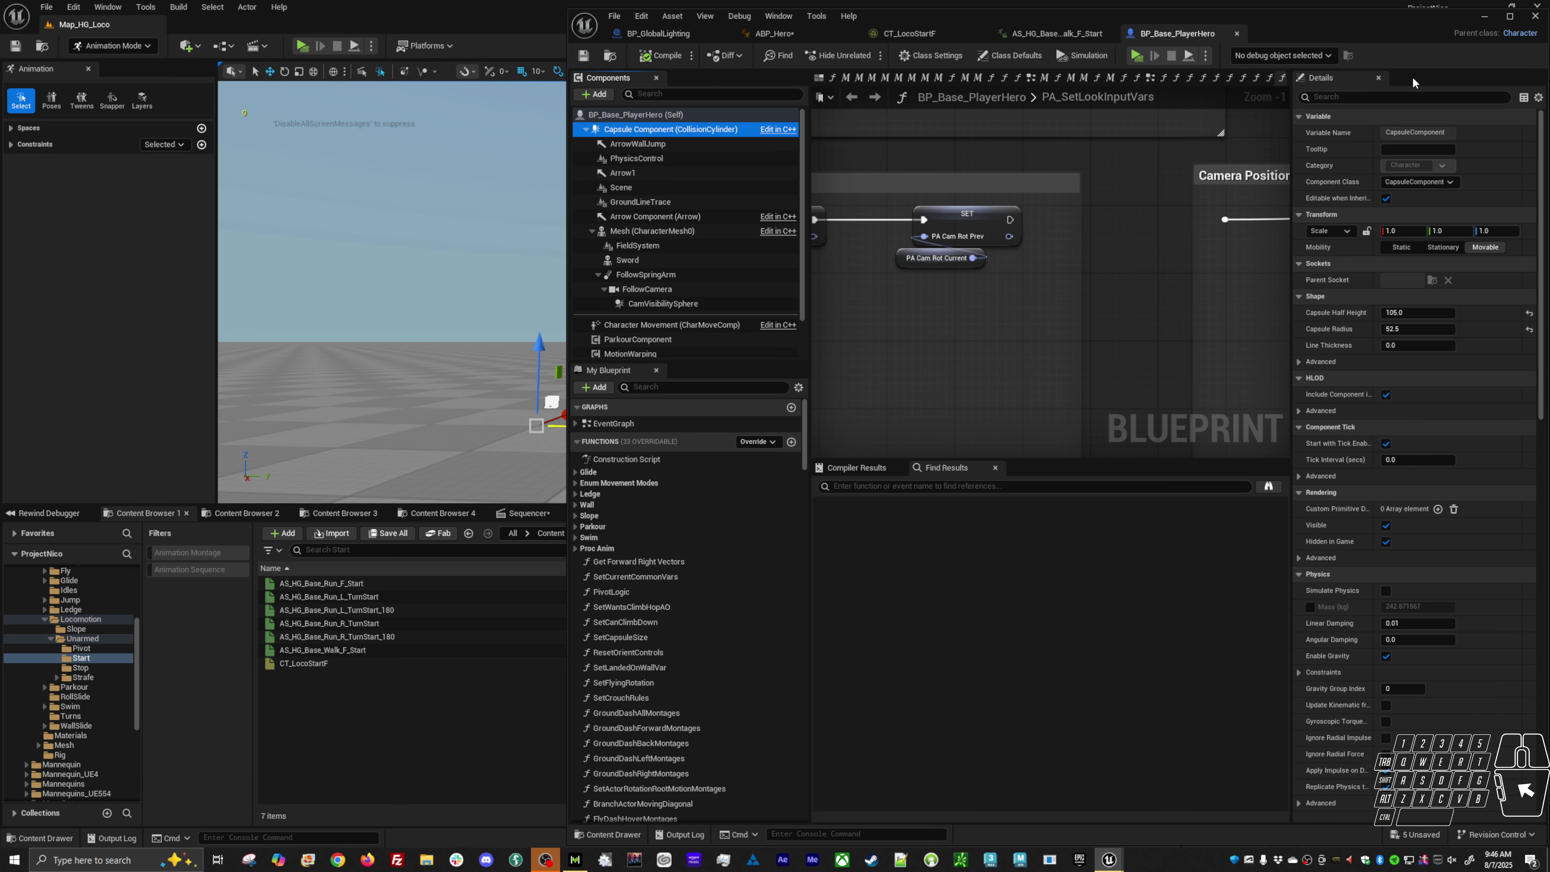
pyautogui.click(1371, 97)
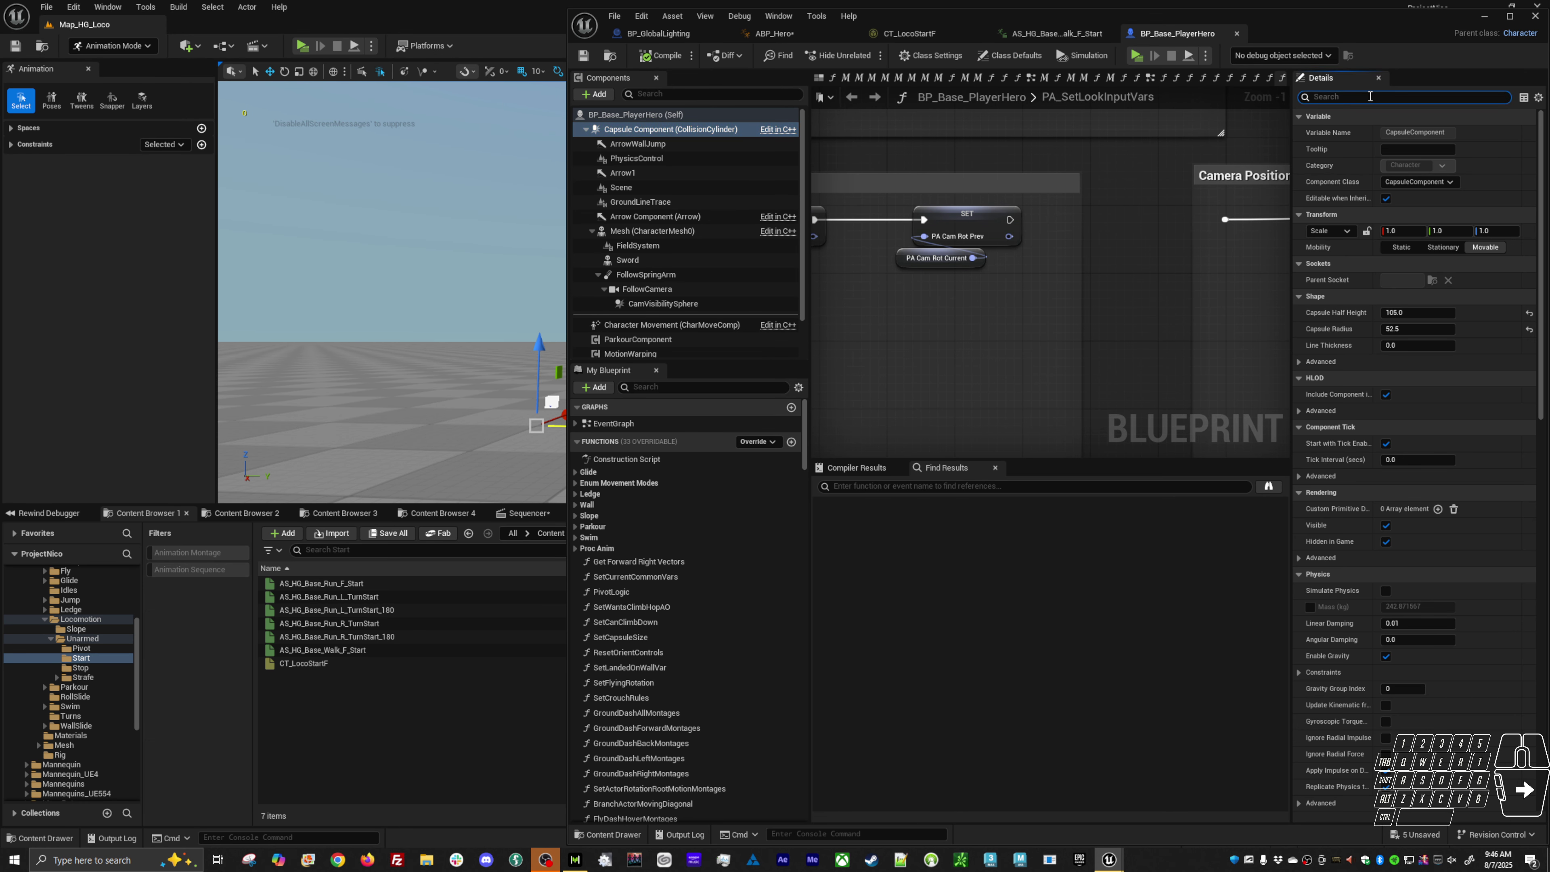
pyautogui.click(1387, 542)
pyautogui.press('F7')
pyautogui.hotkey('alt', 'p')
pyautogui.click(926, 485)
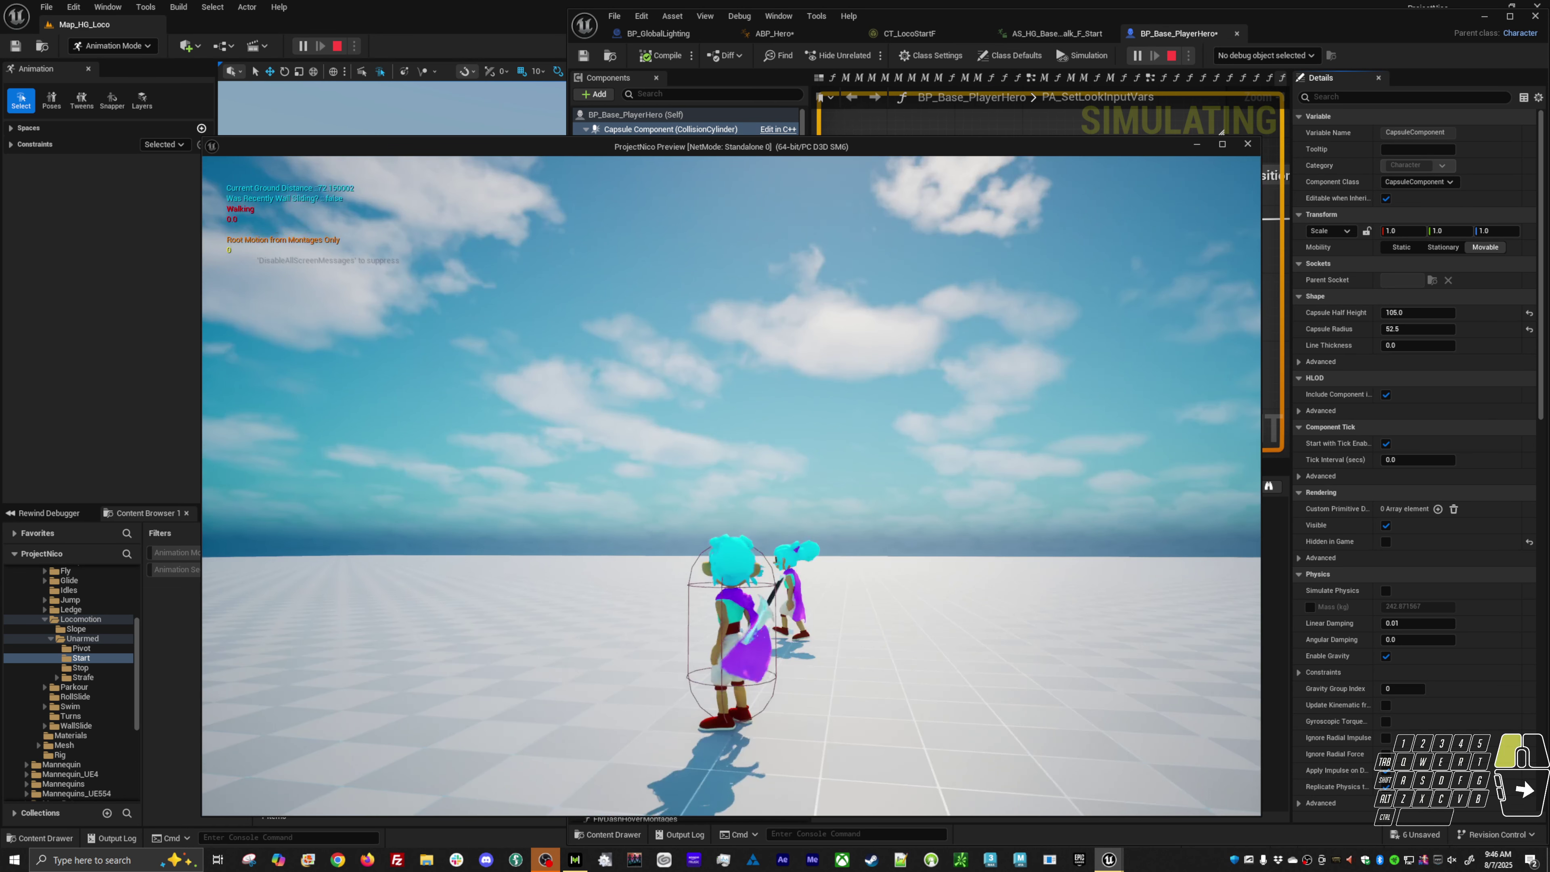
# Step: Run the console command slomo .1 in the game preview to inspect the walk start in slow motion
pyautogui.press('`')
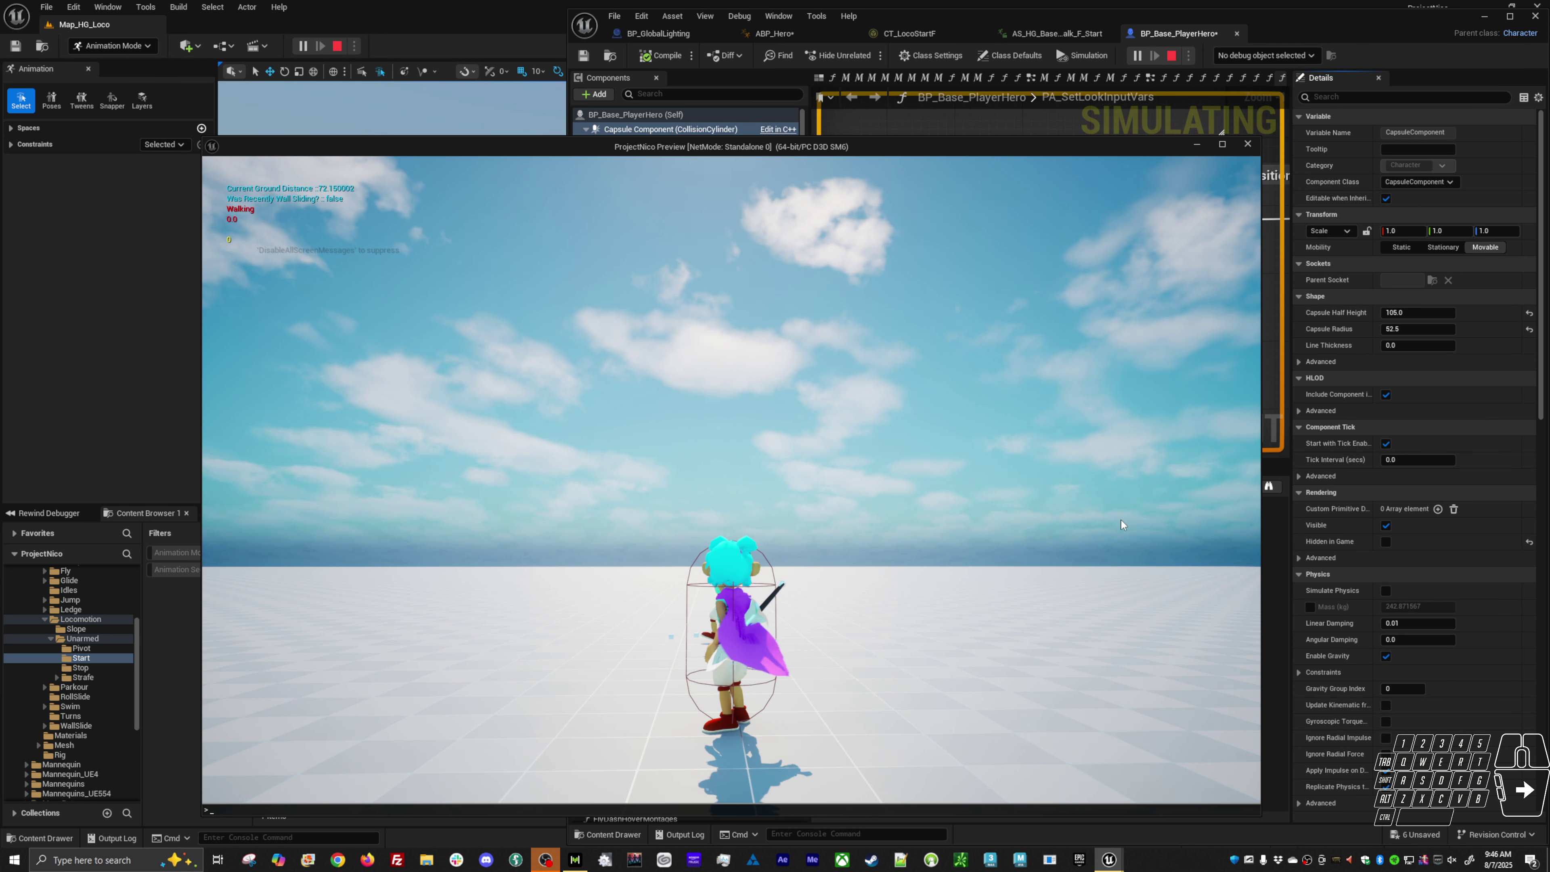
pyautogui.write('slomo')
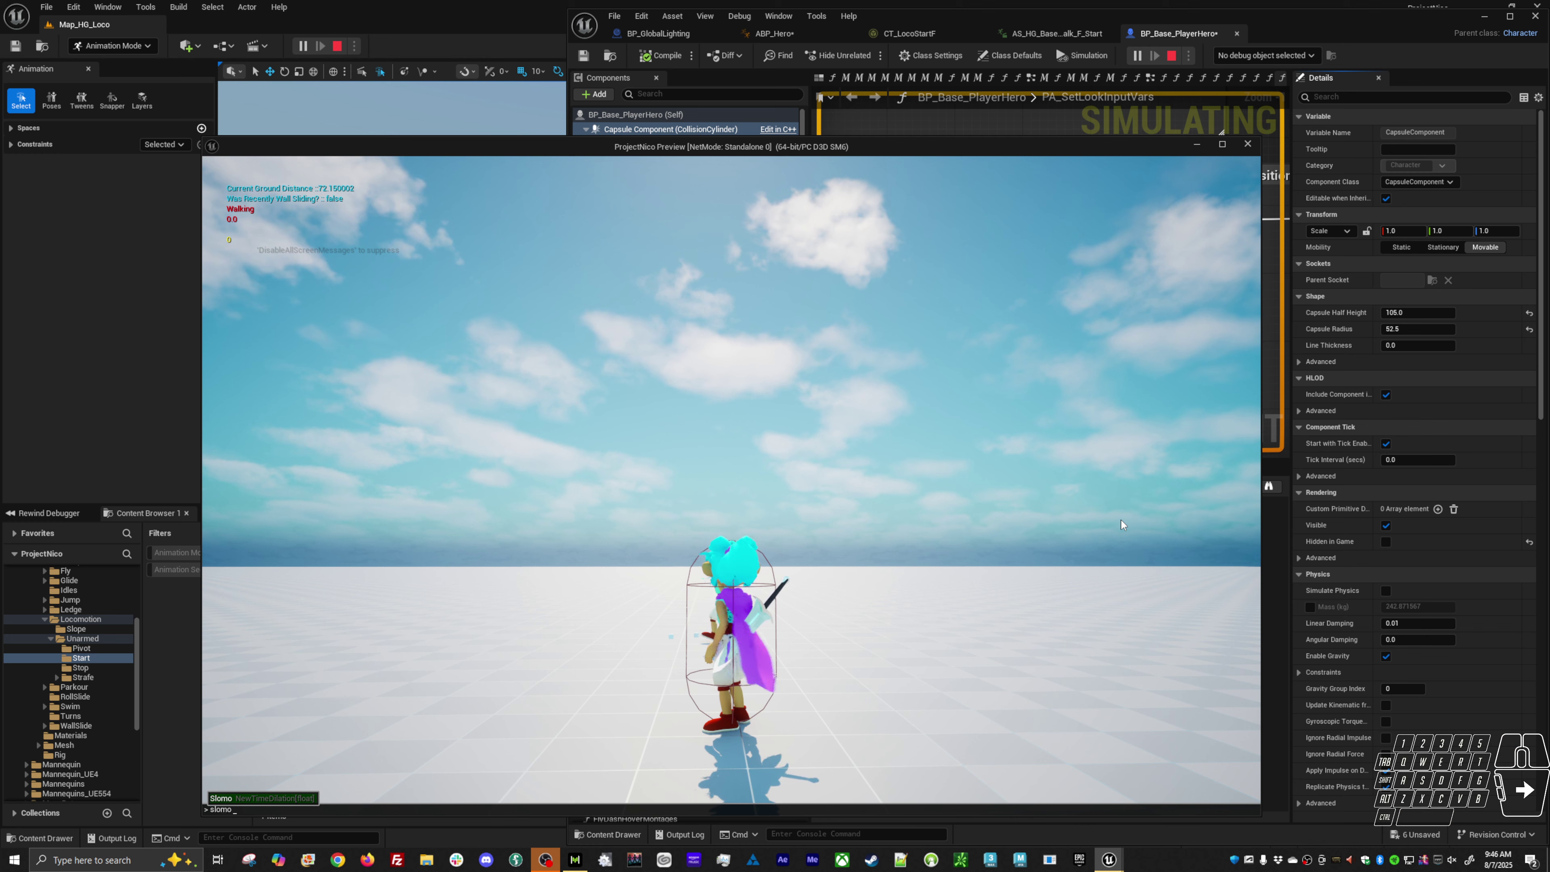
pyautogui.write(' 1')
pyautogui.press('Return')
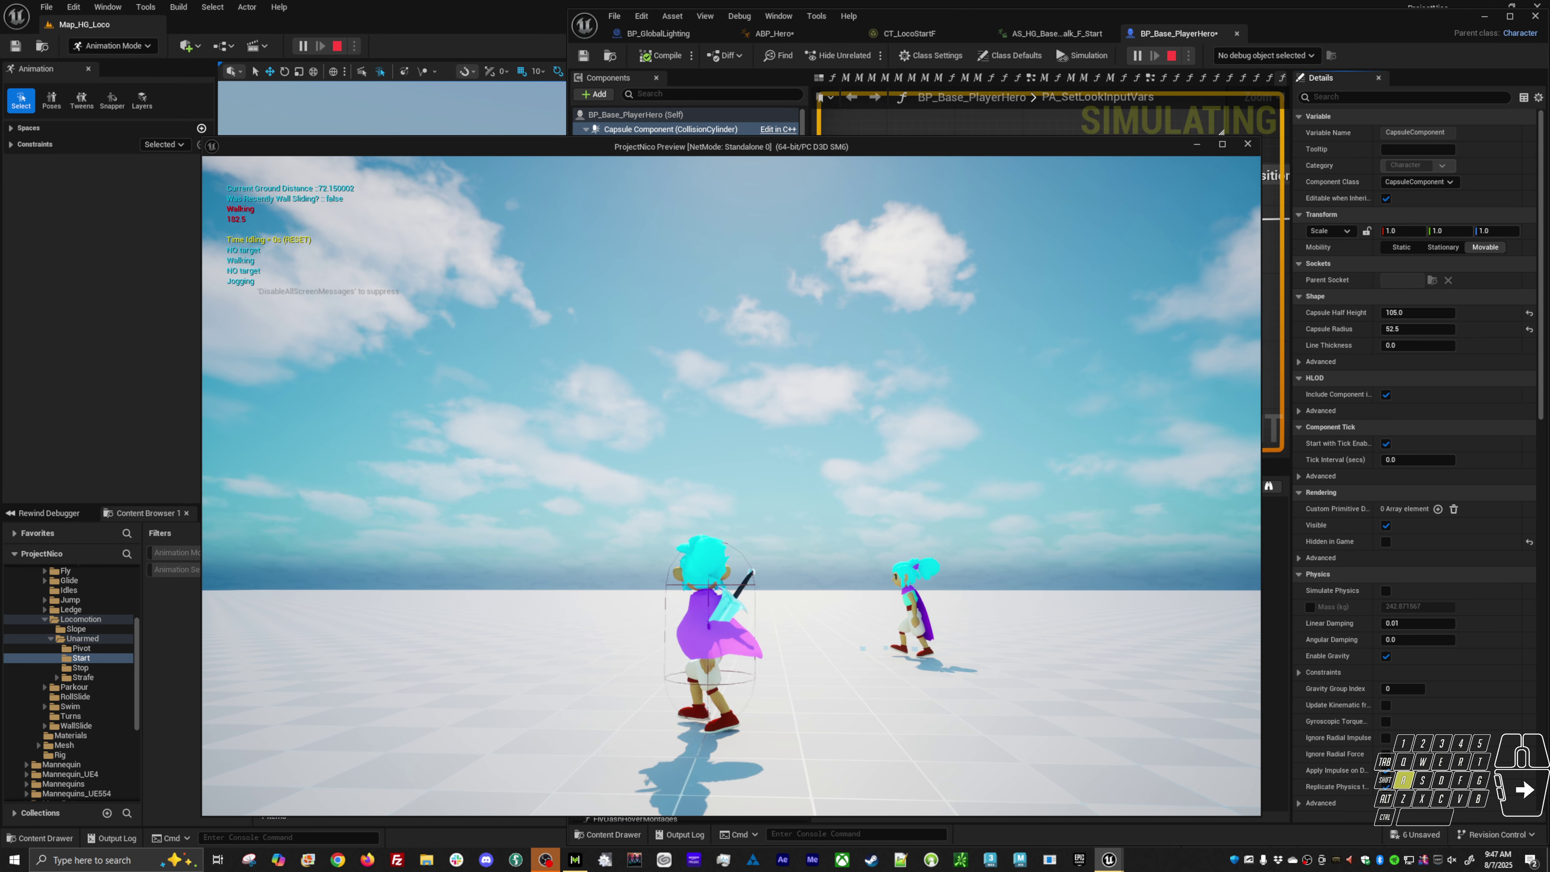
# Step: Restore normal game speed with the console command slomo 1 and walk the character sideways to test the walk start
pyautogui.press('`')
pyautogui.write('slomo ')
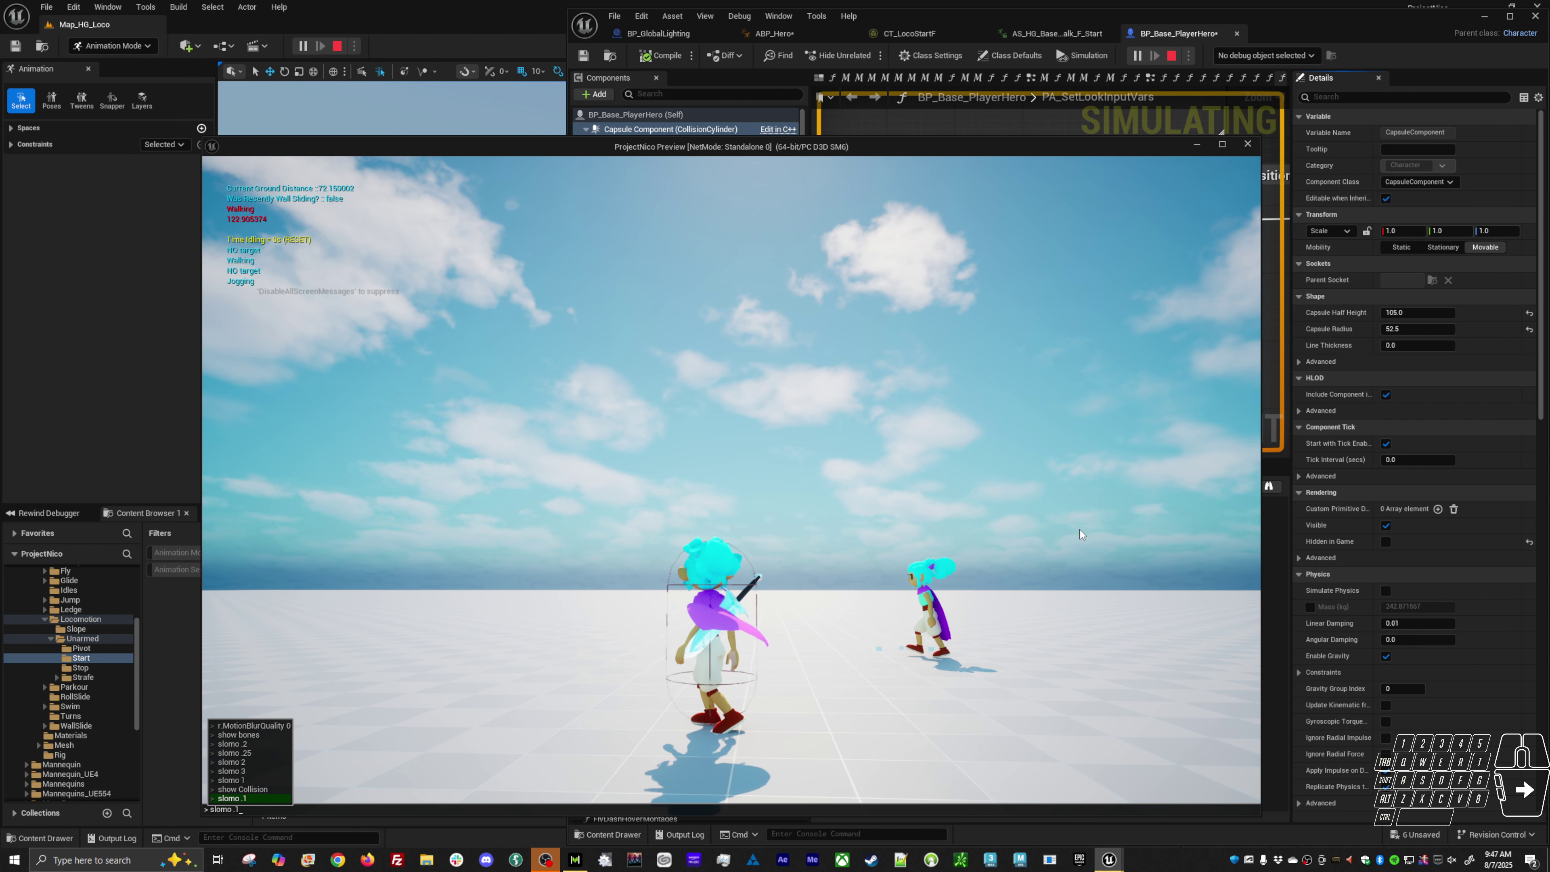
pyautogui.write('1')
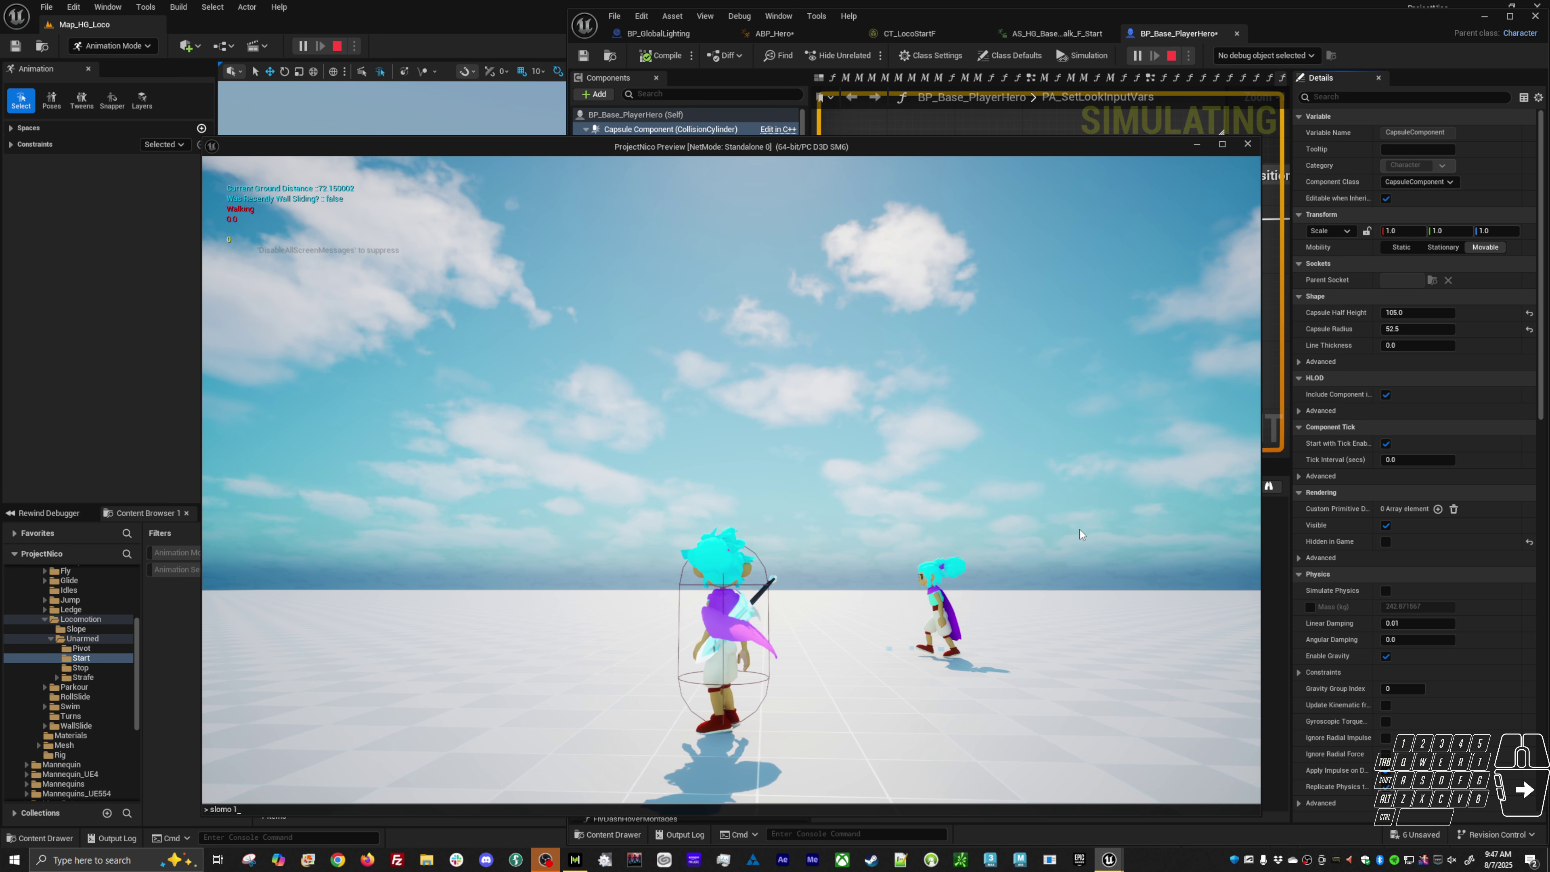
pyautogui.press('Return')
pyautogui.press('a')
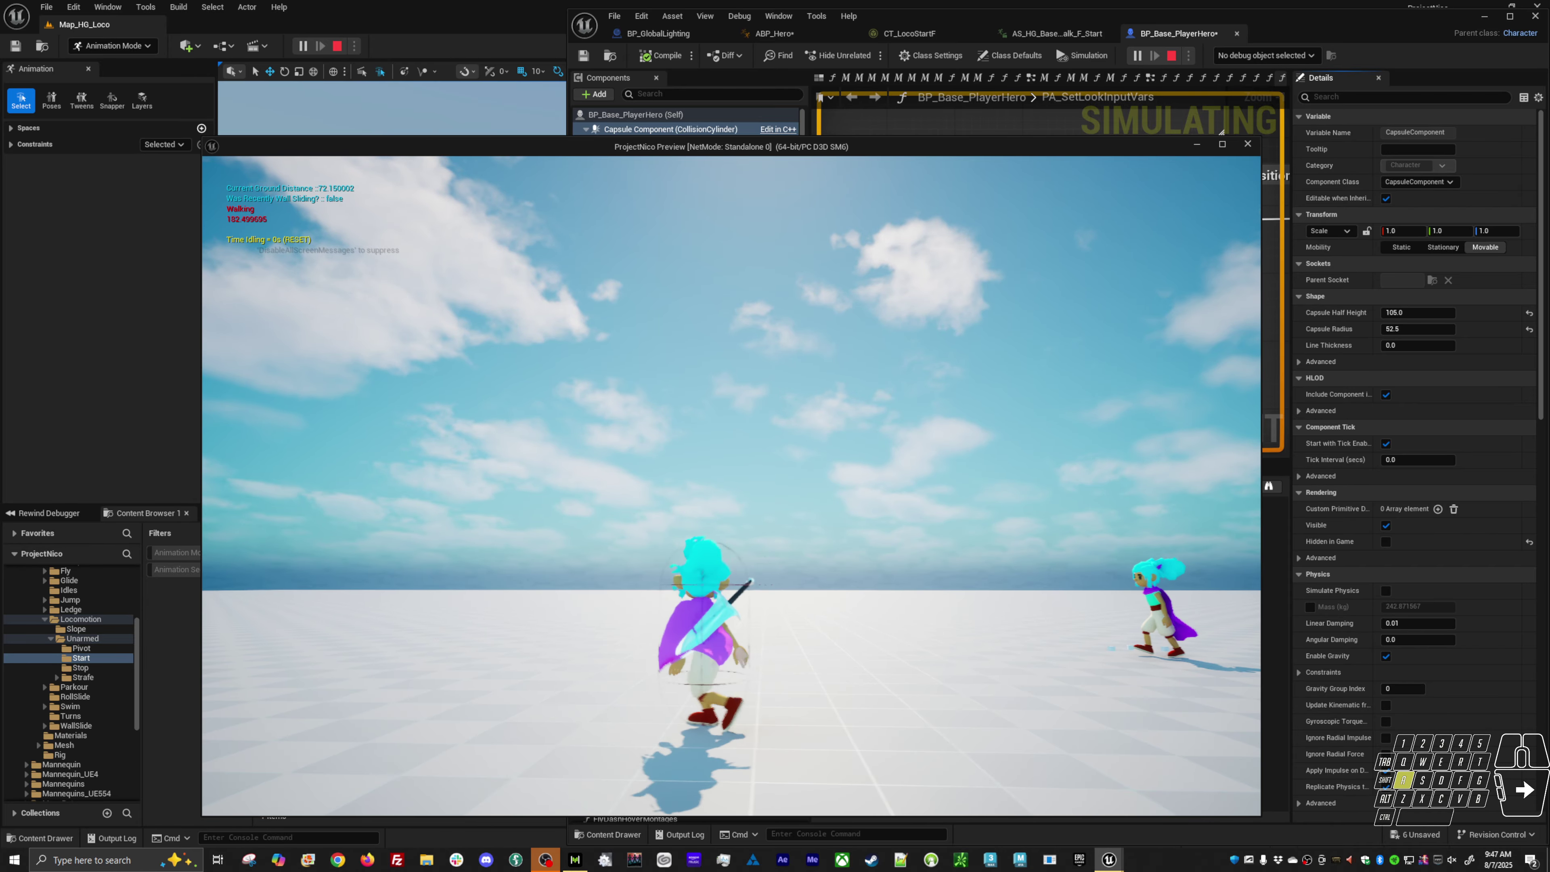
# Step: Return to ABP_Hero and select the AS_HG_Base_Walk_F_Start evaluator node in the Start F state
pyautogui.hotkey('alt', 'Tab')
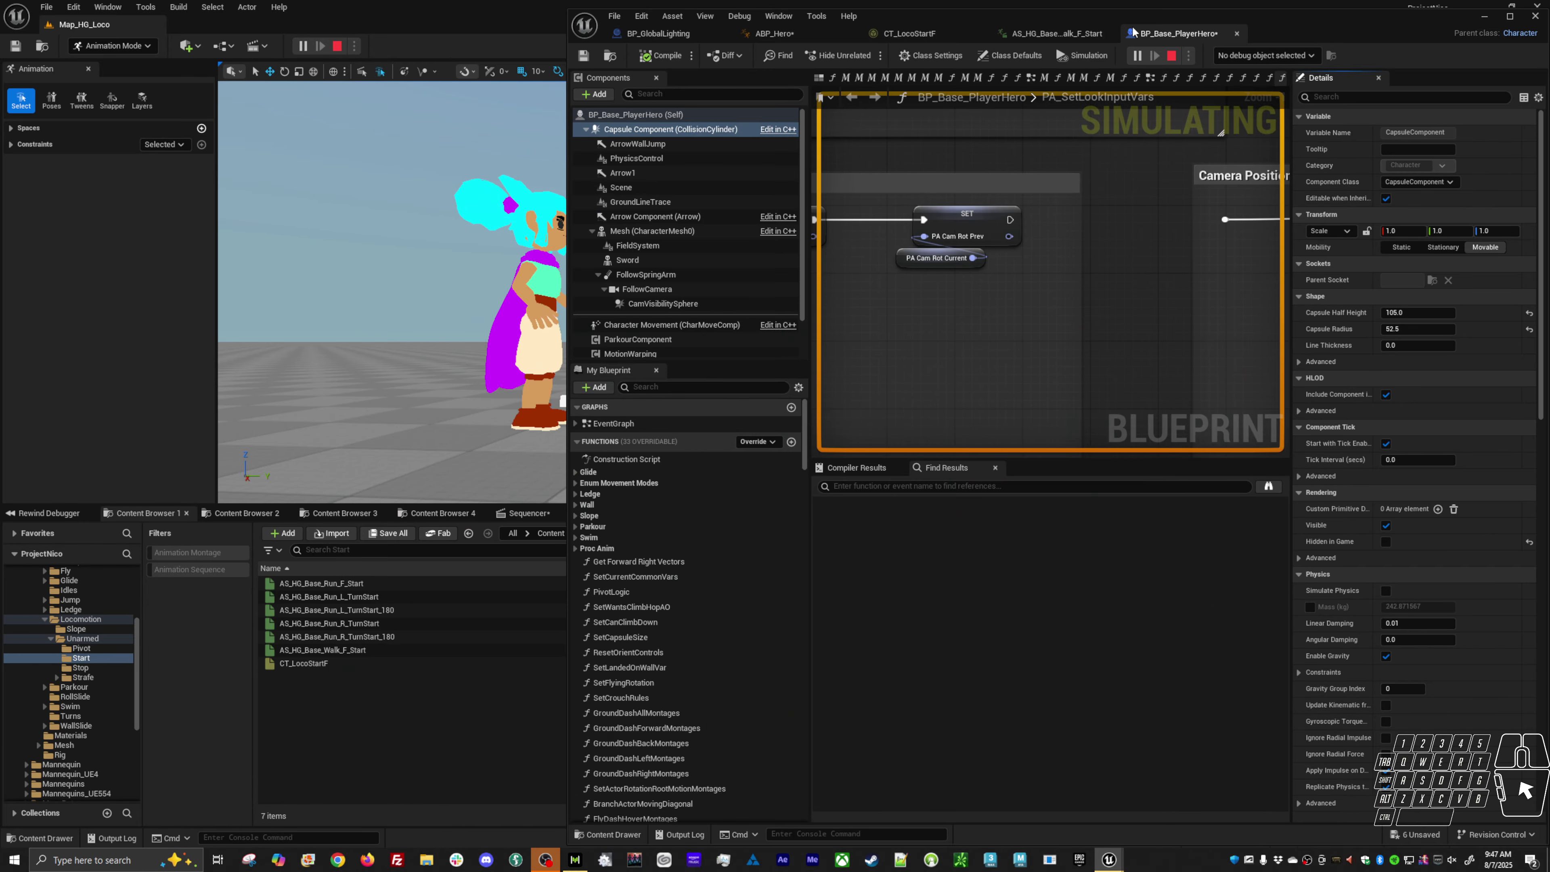
pyautogui.click(802, 35)
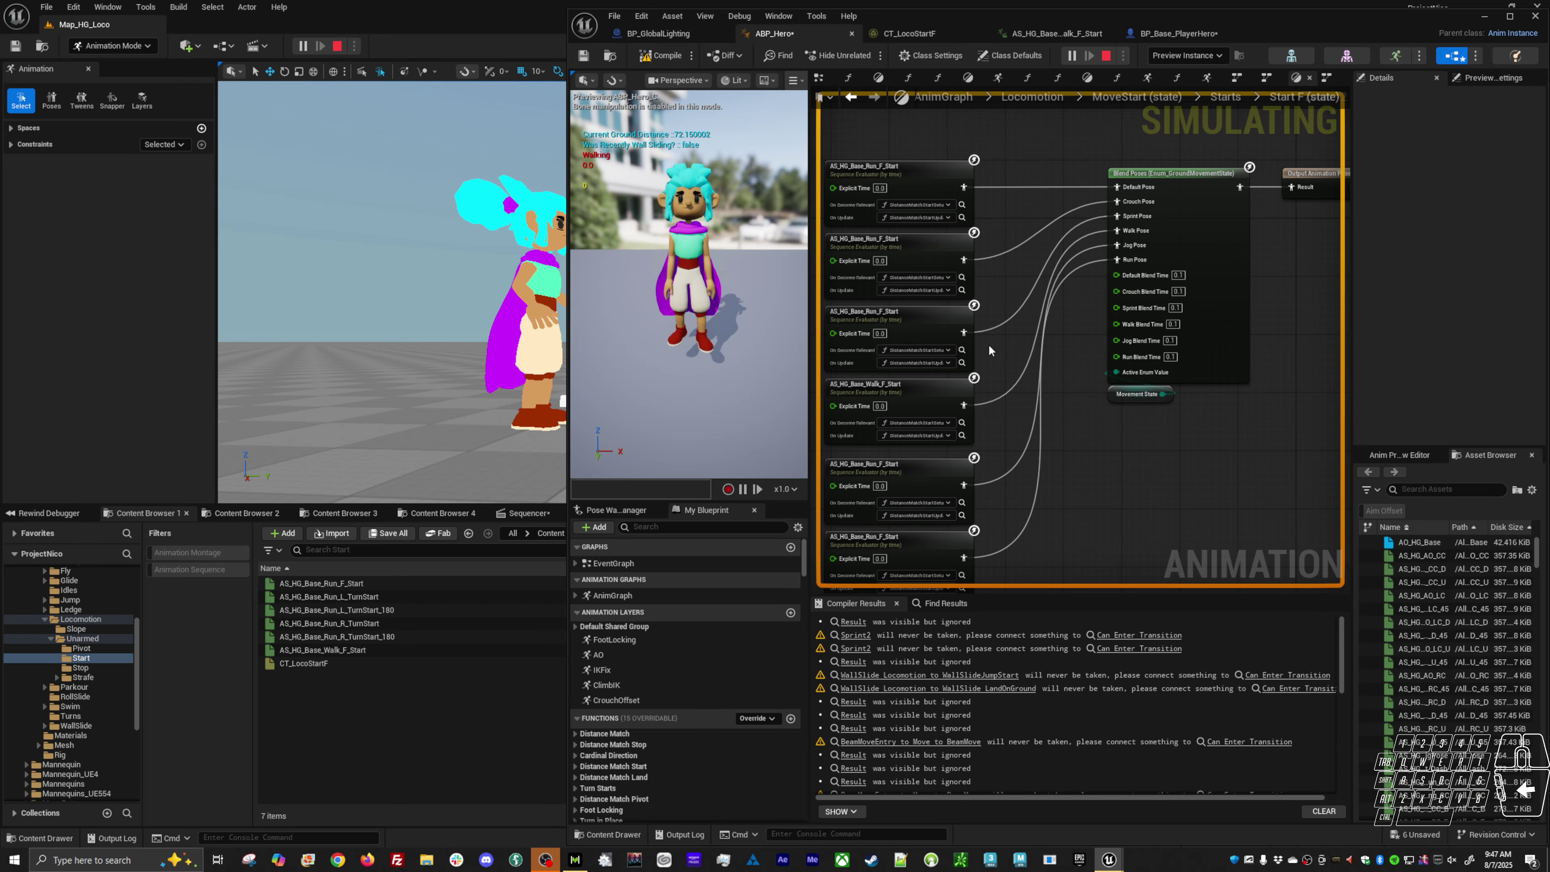
pyautogui.moveTo(1115, 465)
pyautogui.mouseDown(button='right')
pyautogui.moveTo(1103, 470)
pyautogui.moveTo(1122, 446)
pyautogui.mouseUp(button='right')
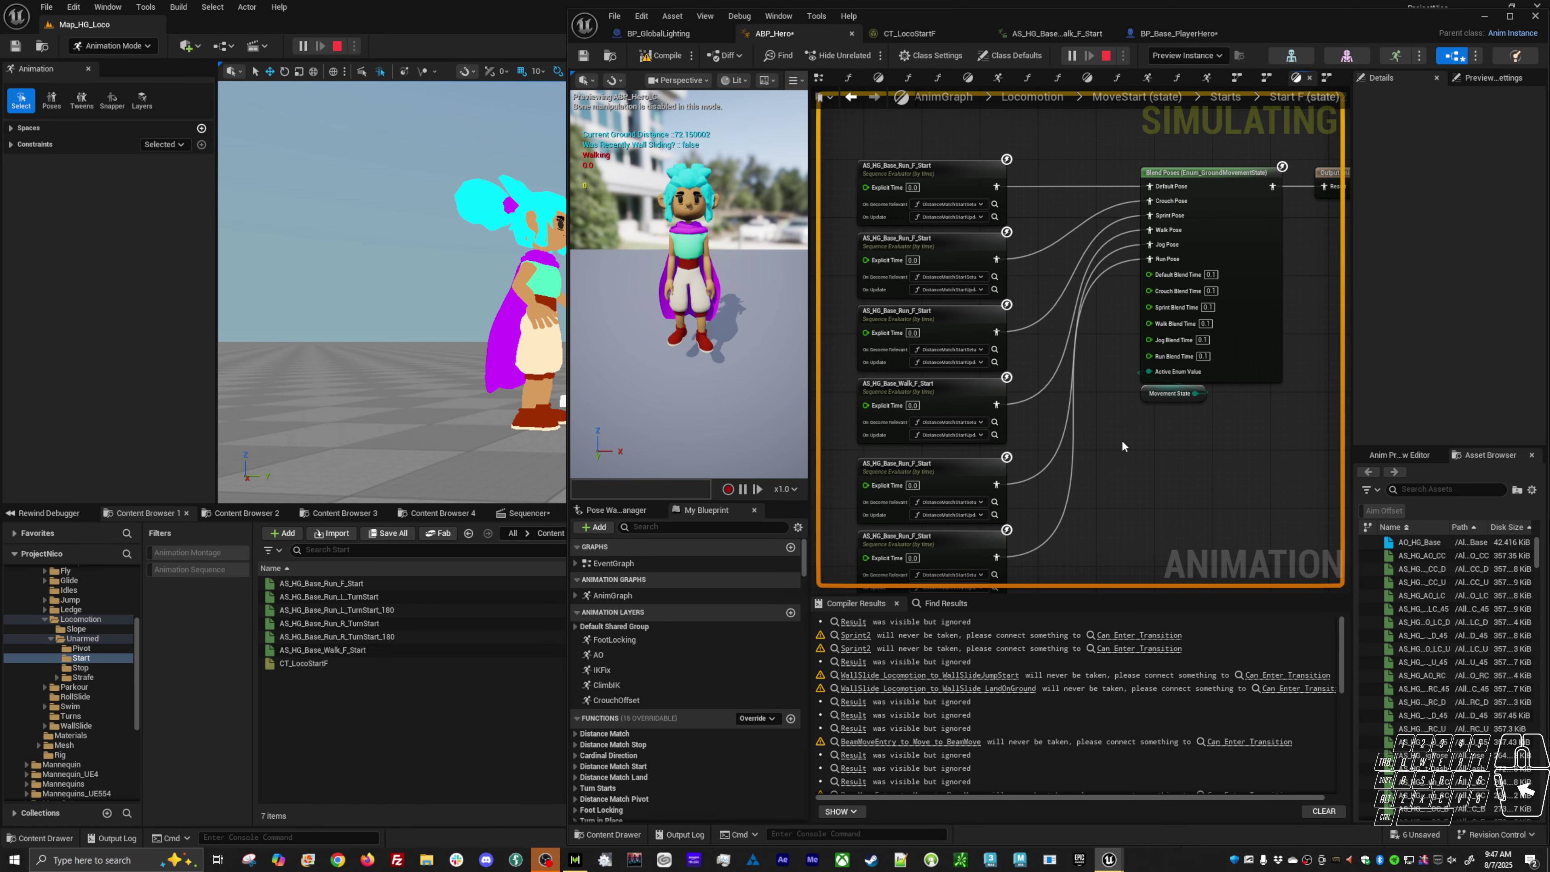
pyautogui.moveTo(1064, 378); pyautogui.dragTo(1059, 337, button='right')
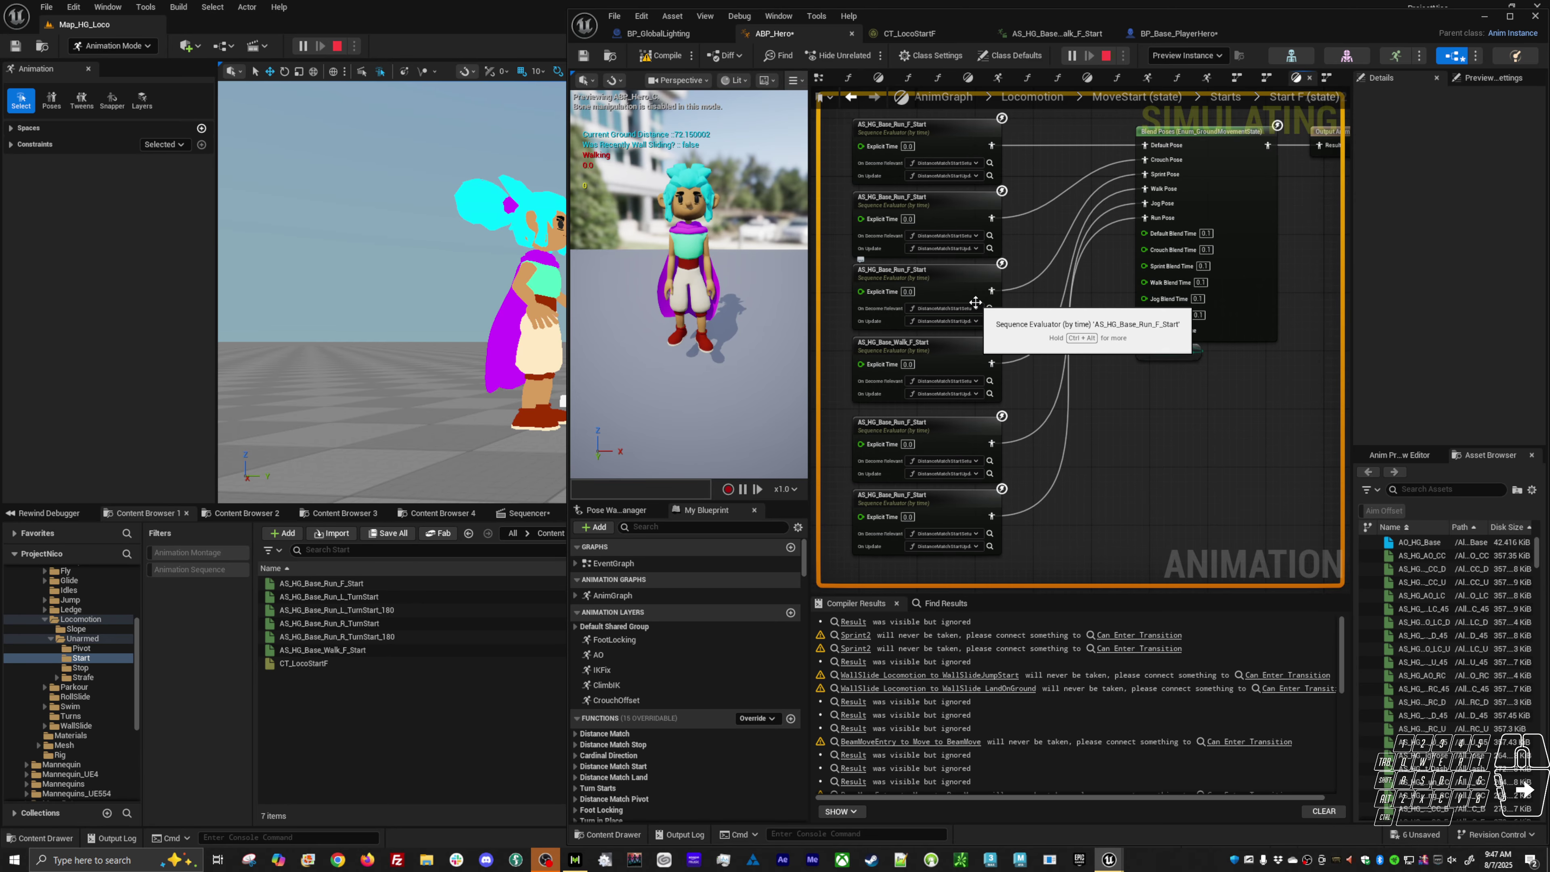
pyautogui.click(952, 349)
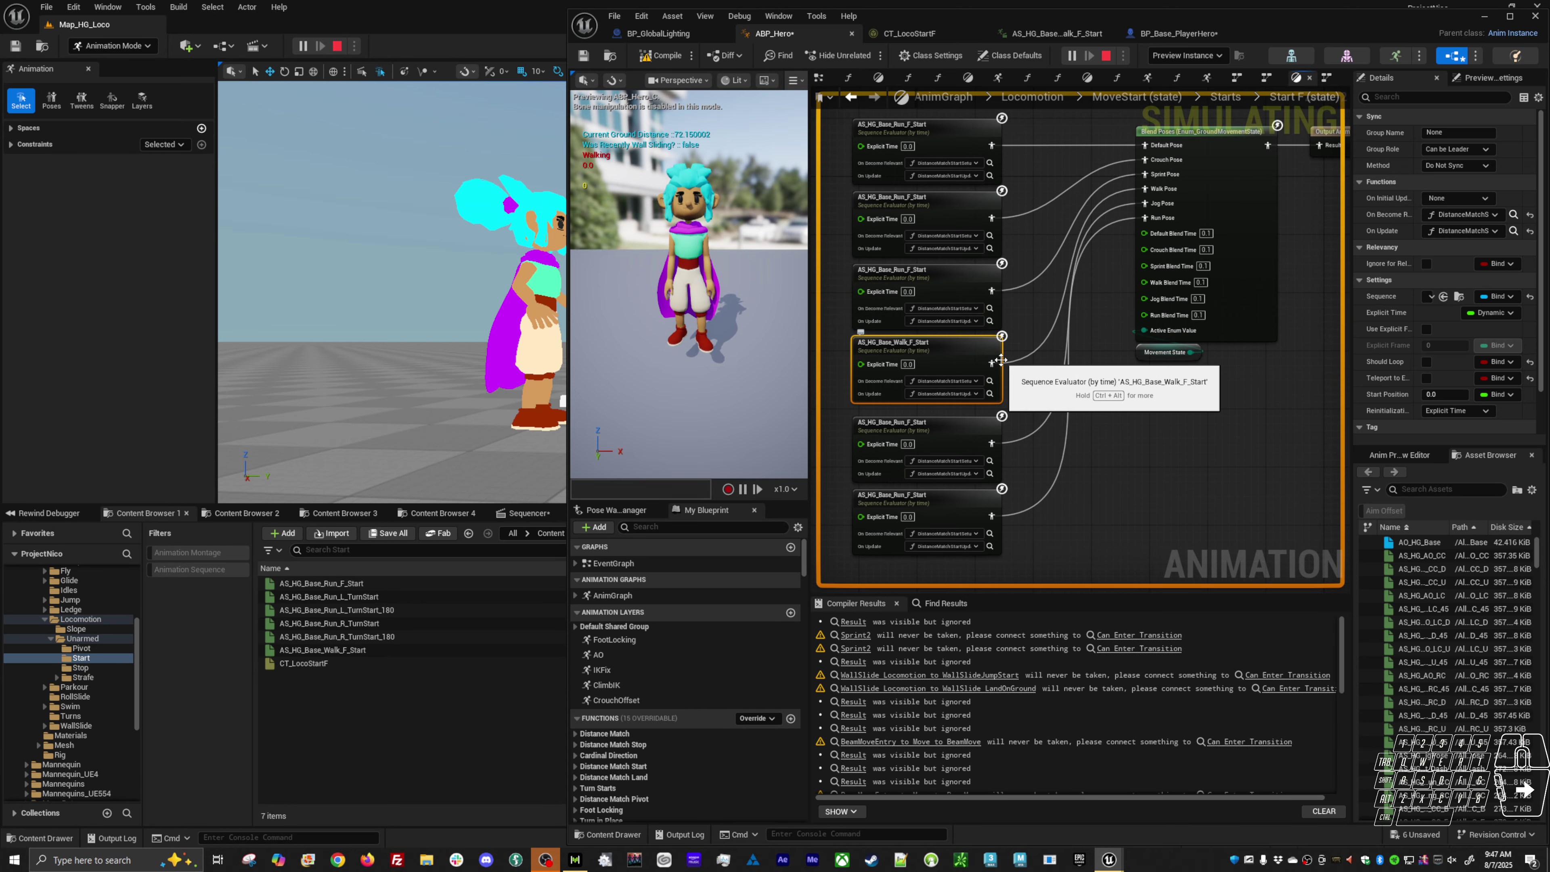
# Step: Restart the standalone game preview from BP_Base_PlayerHero and go back to the ABP_Hero graph
pyautogui.click(1160, 39)
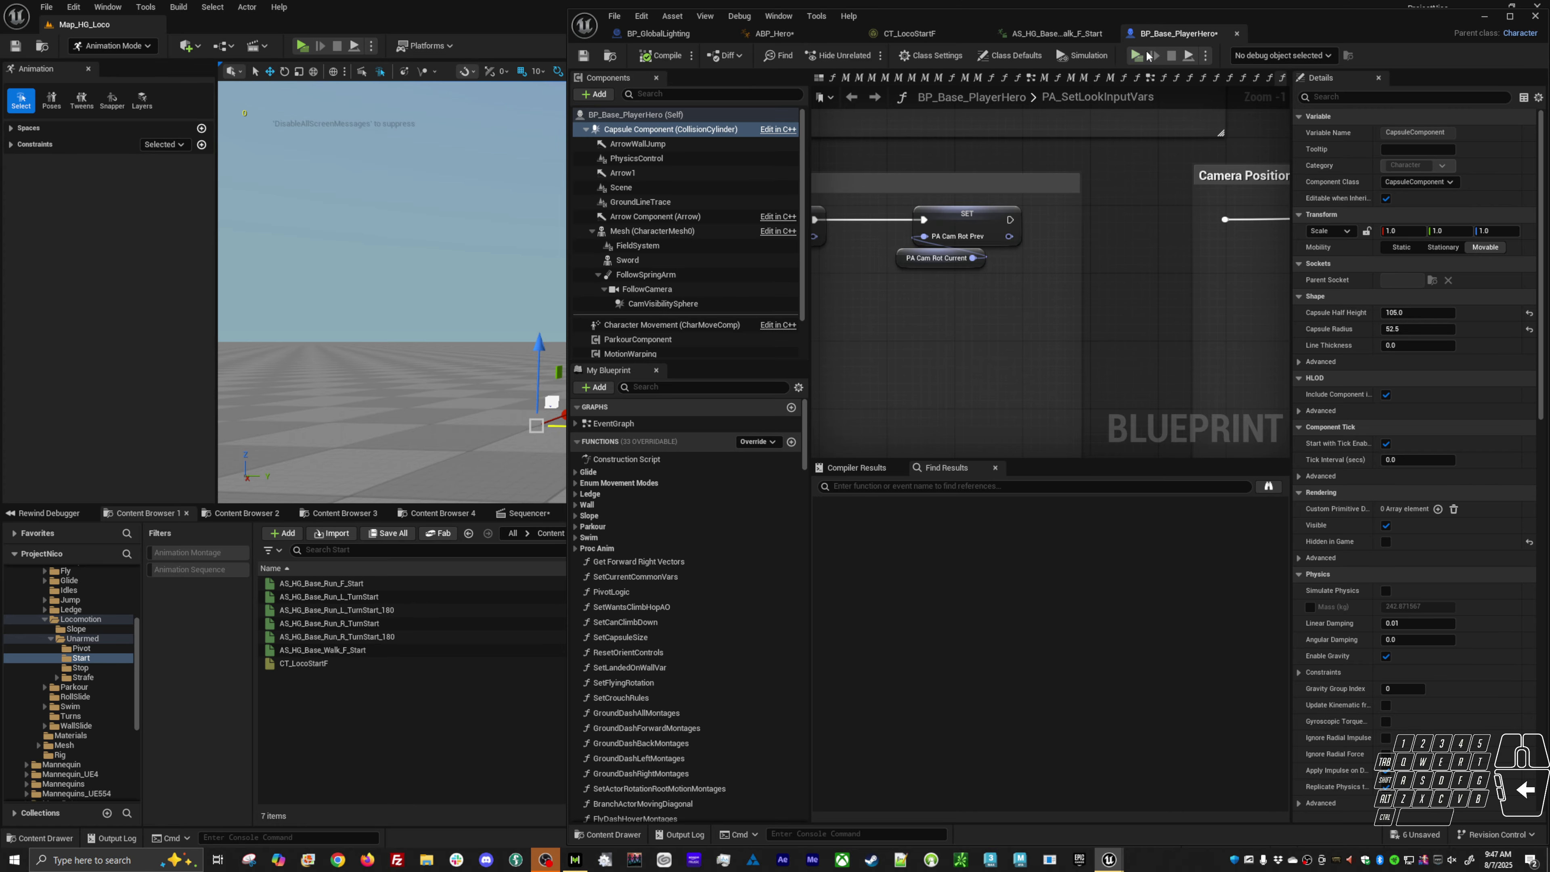
pyautogui.click(1137, 55)
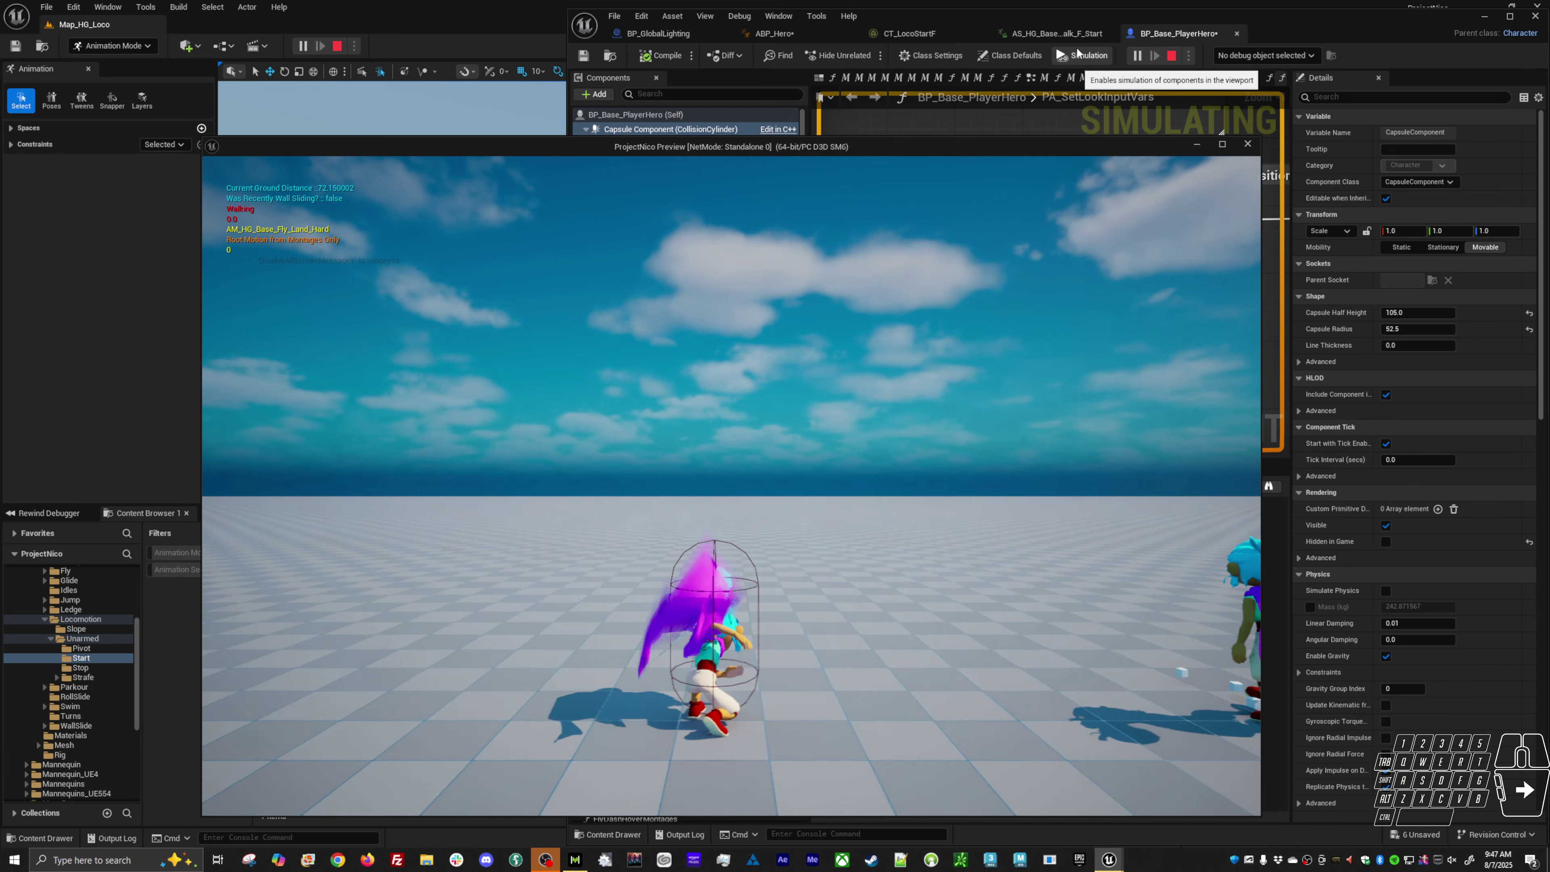
pyautogui.click(802, 31)
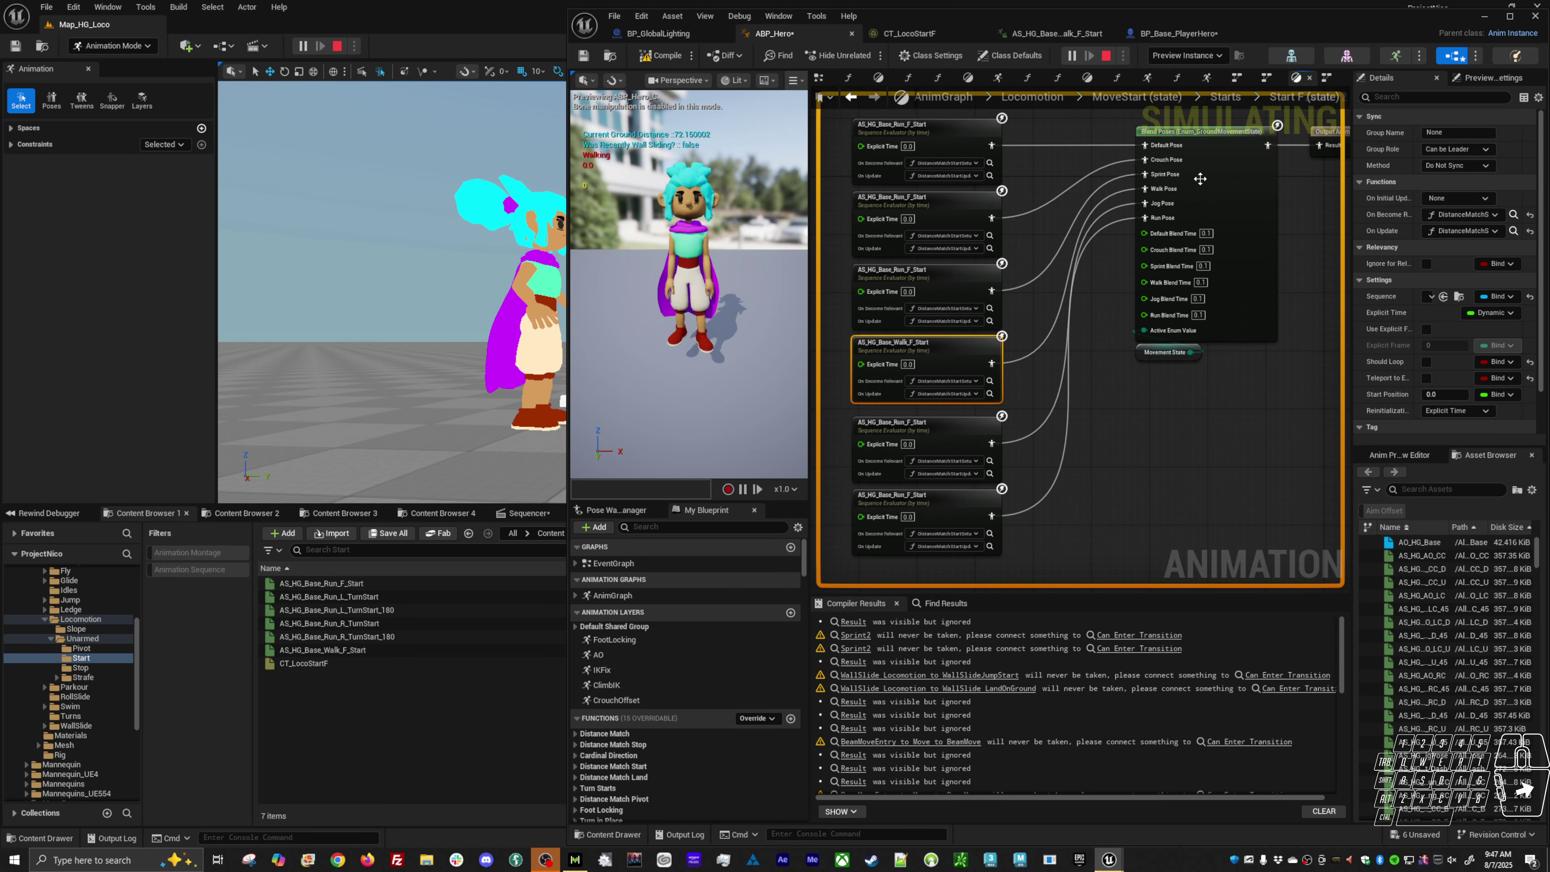
# Step: Move the AS_HG_Base_Walk_F_Start node below the Blend Poses node and set the debug instance to the running BP_Base_PlayerHero
pyautogui.click(1220, 154)
pyautogui.moveTo(1284, 350); pyautogui.dragTo(1272, 375, button='right')
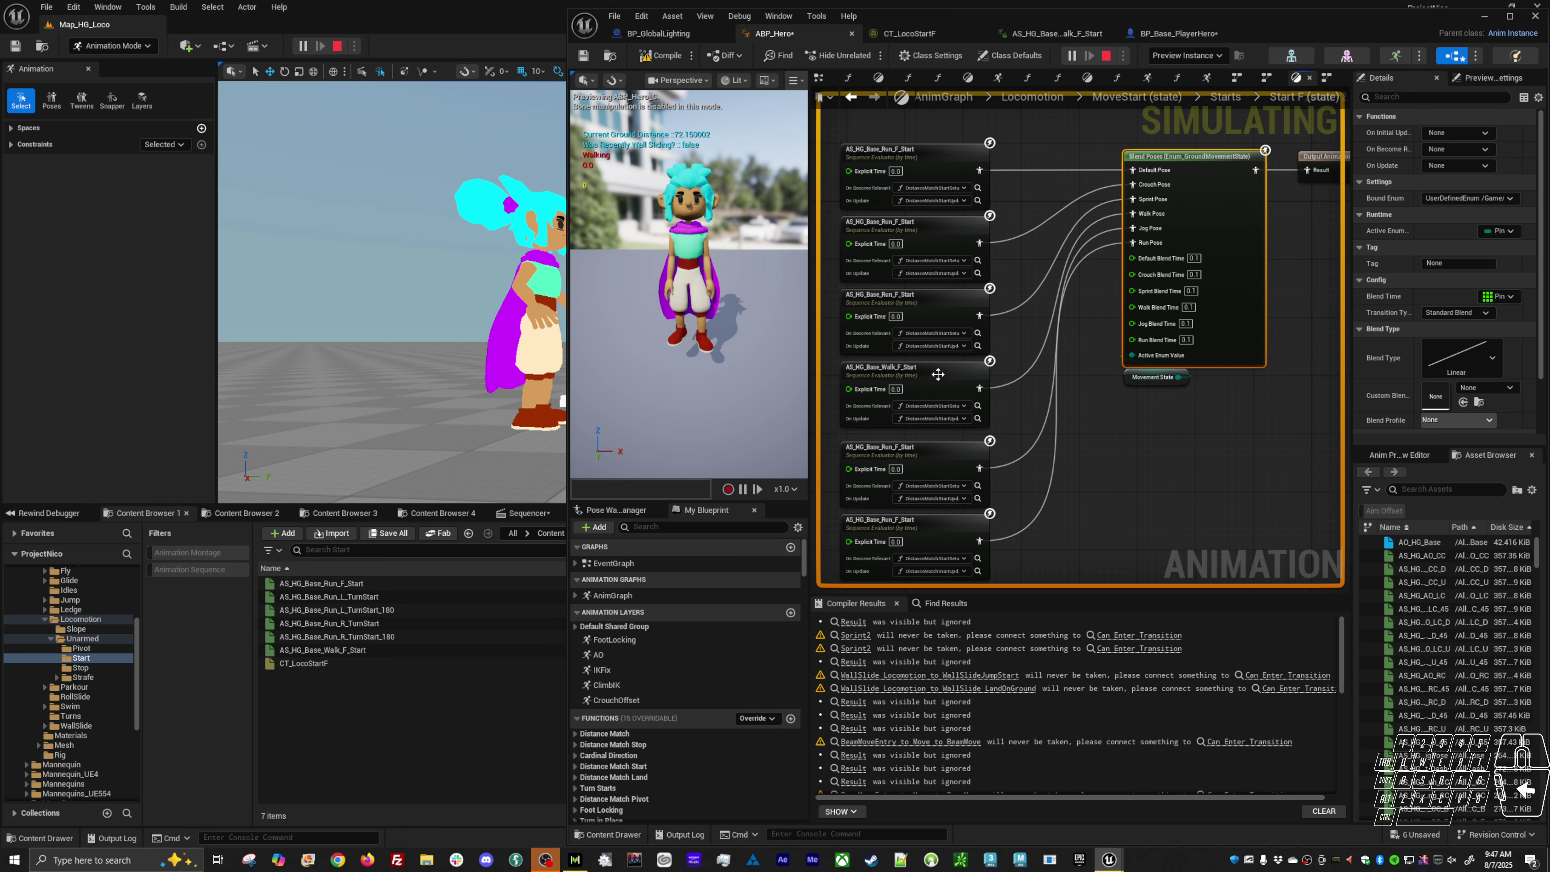
pyautogui.moveTo(928, 383); pyautogui.dragTo(1182, 470)
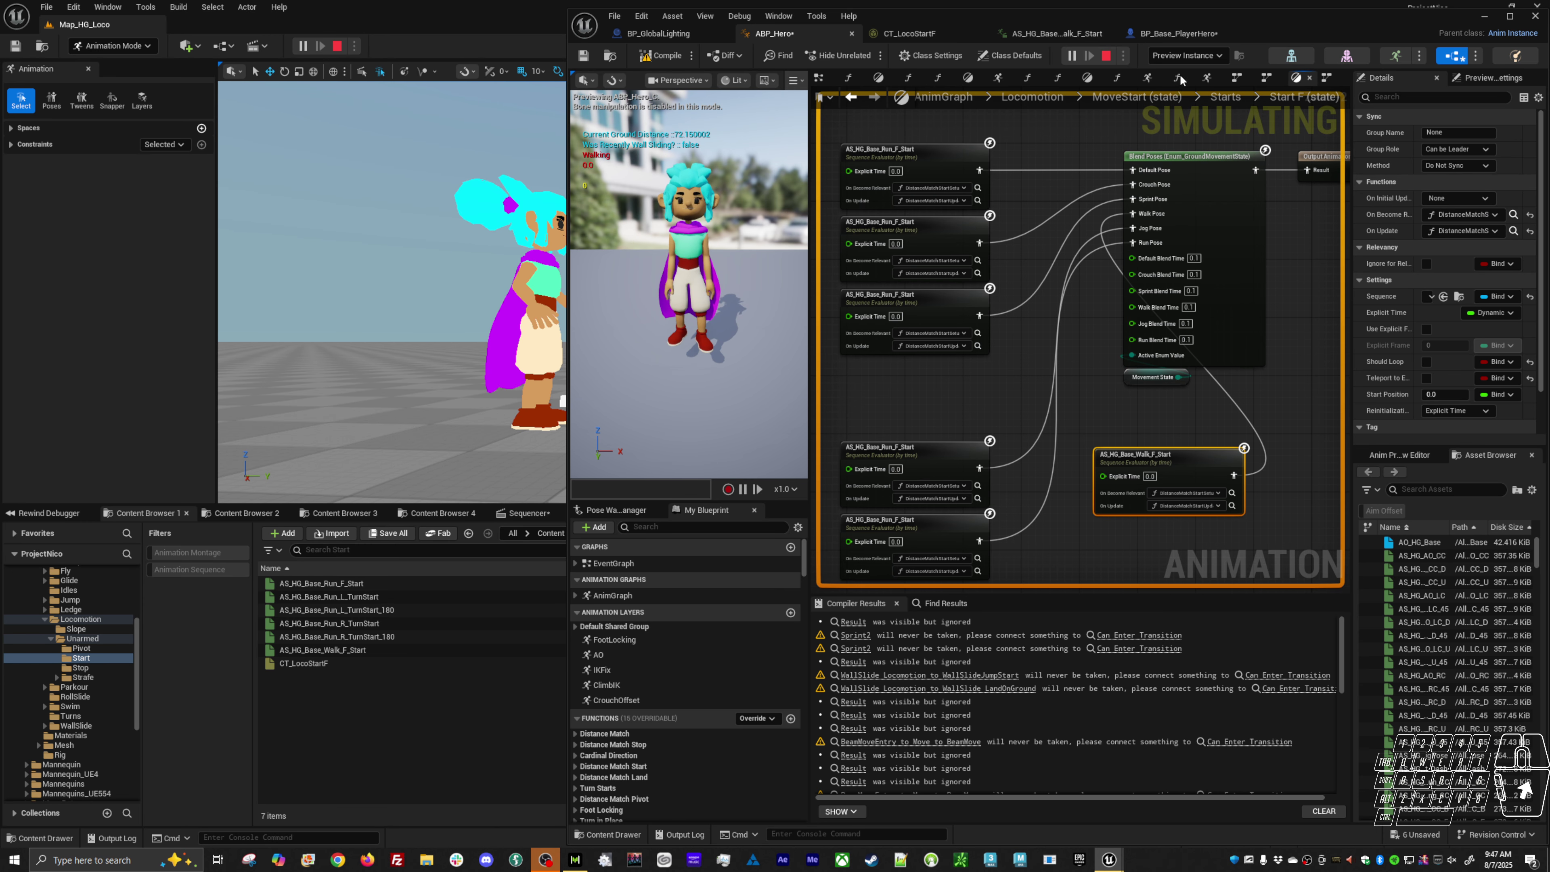
pyautogui.click(1187, 55)
# Step: Shrink the game preview window to about half its size and move it clear of the animation graph
pyautogui.hotkey('alt', 'Tab')
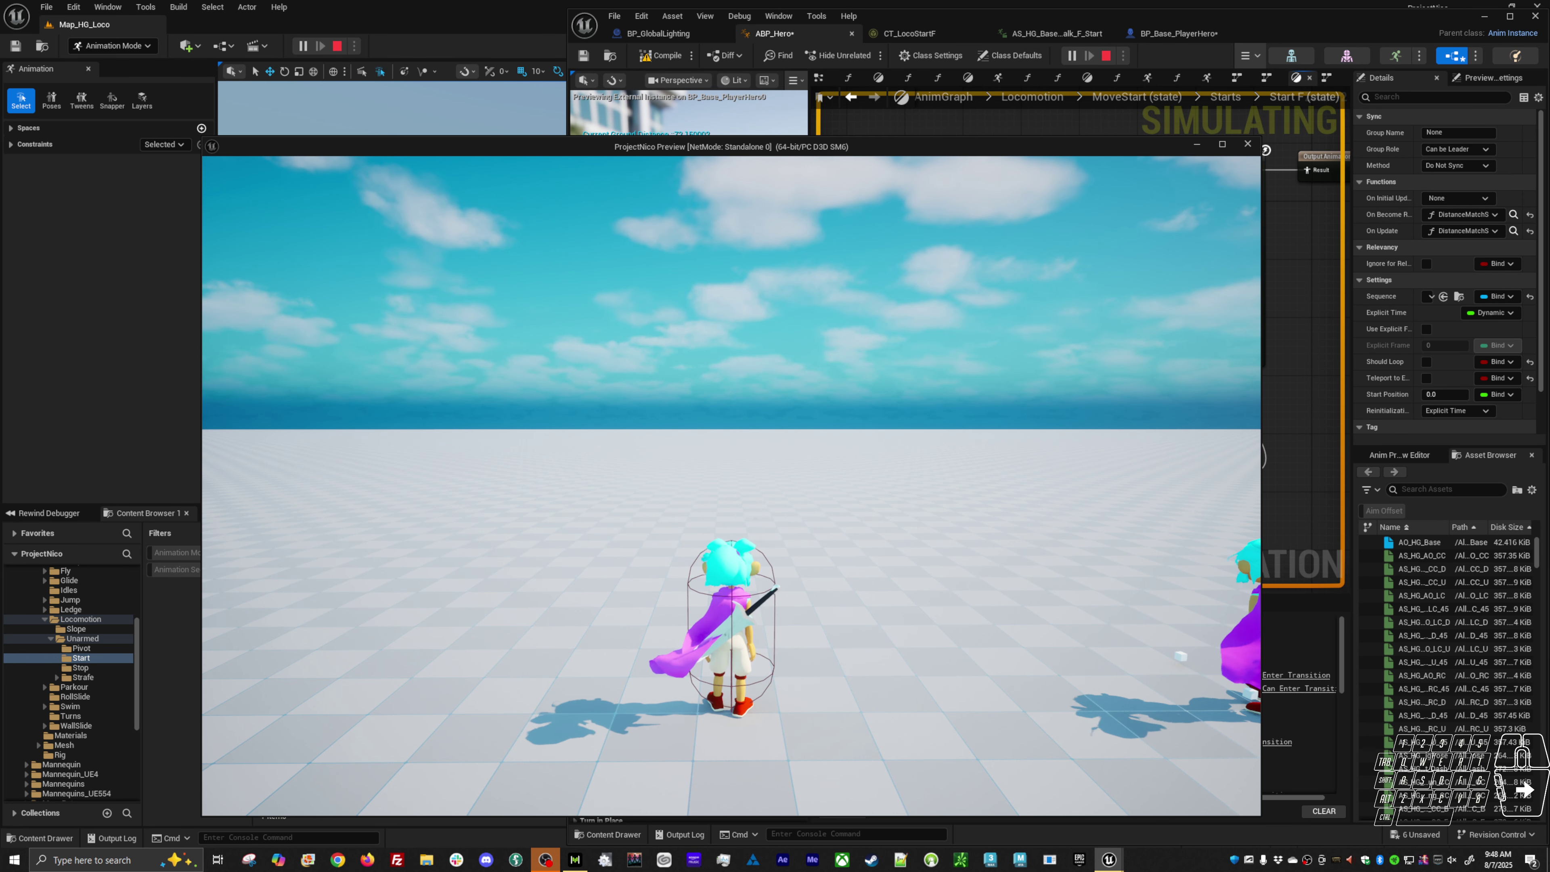
pyautogui.hotkey('alt', 'Tab')
pyautogui.hotkey('alt', 'Tab')
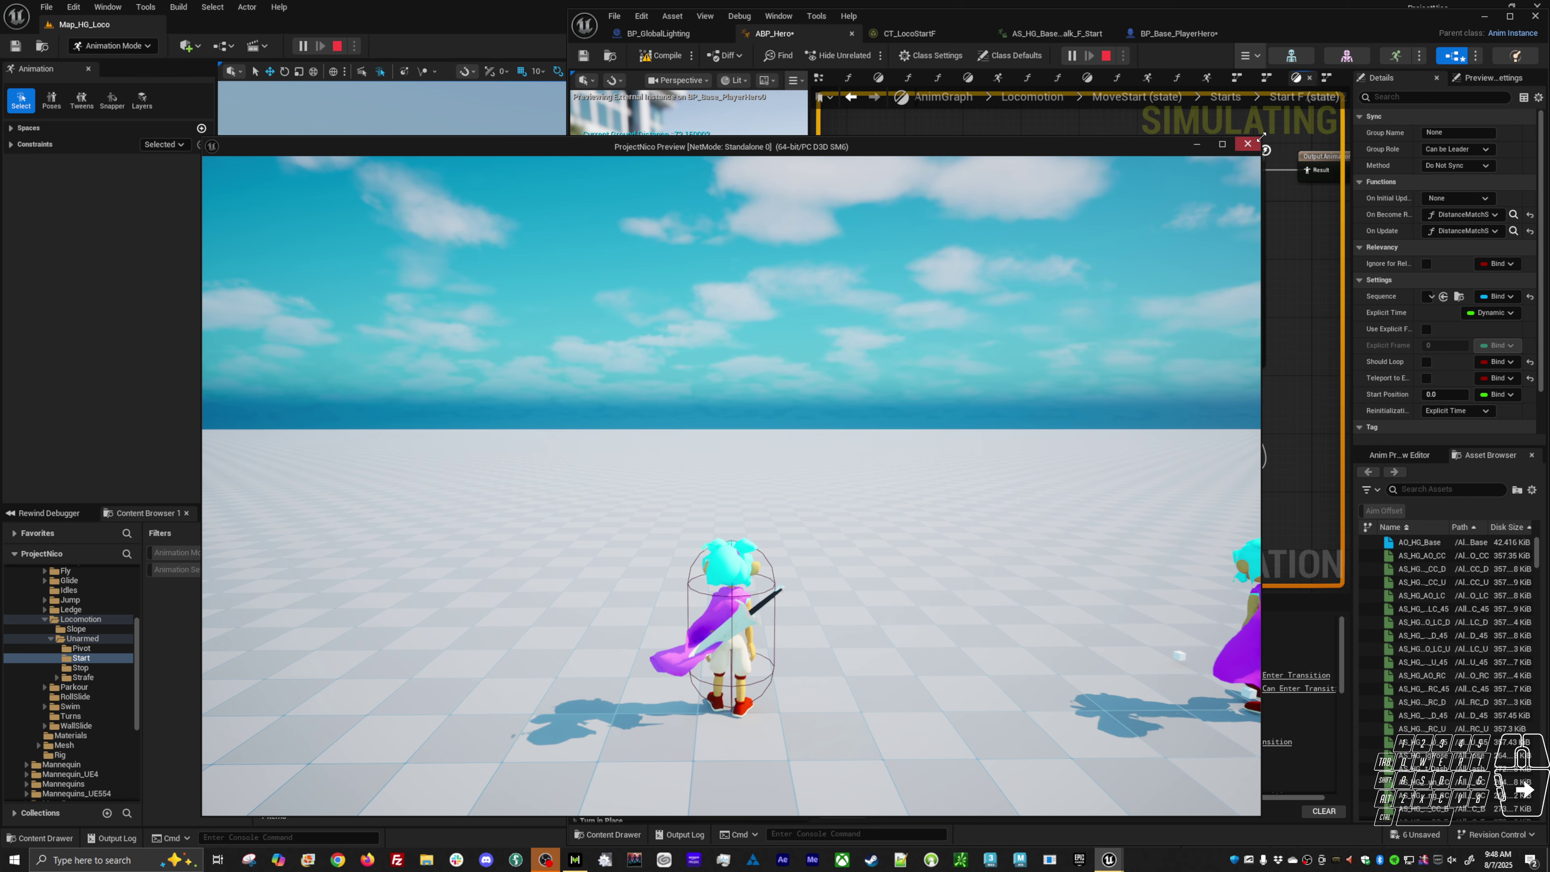
pyautogui.moveTo(1262, 146); pyautogui.dragTo(728, 360)
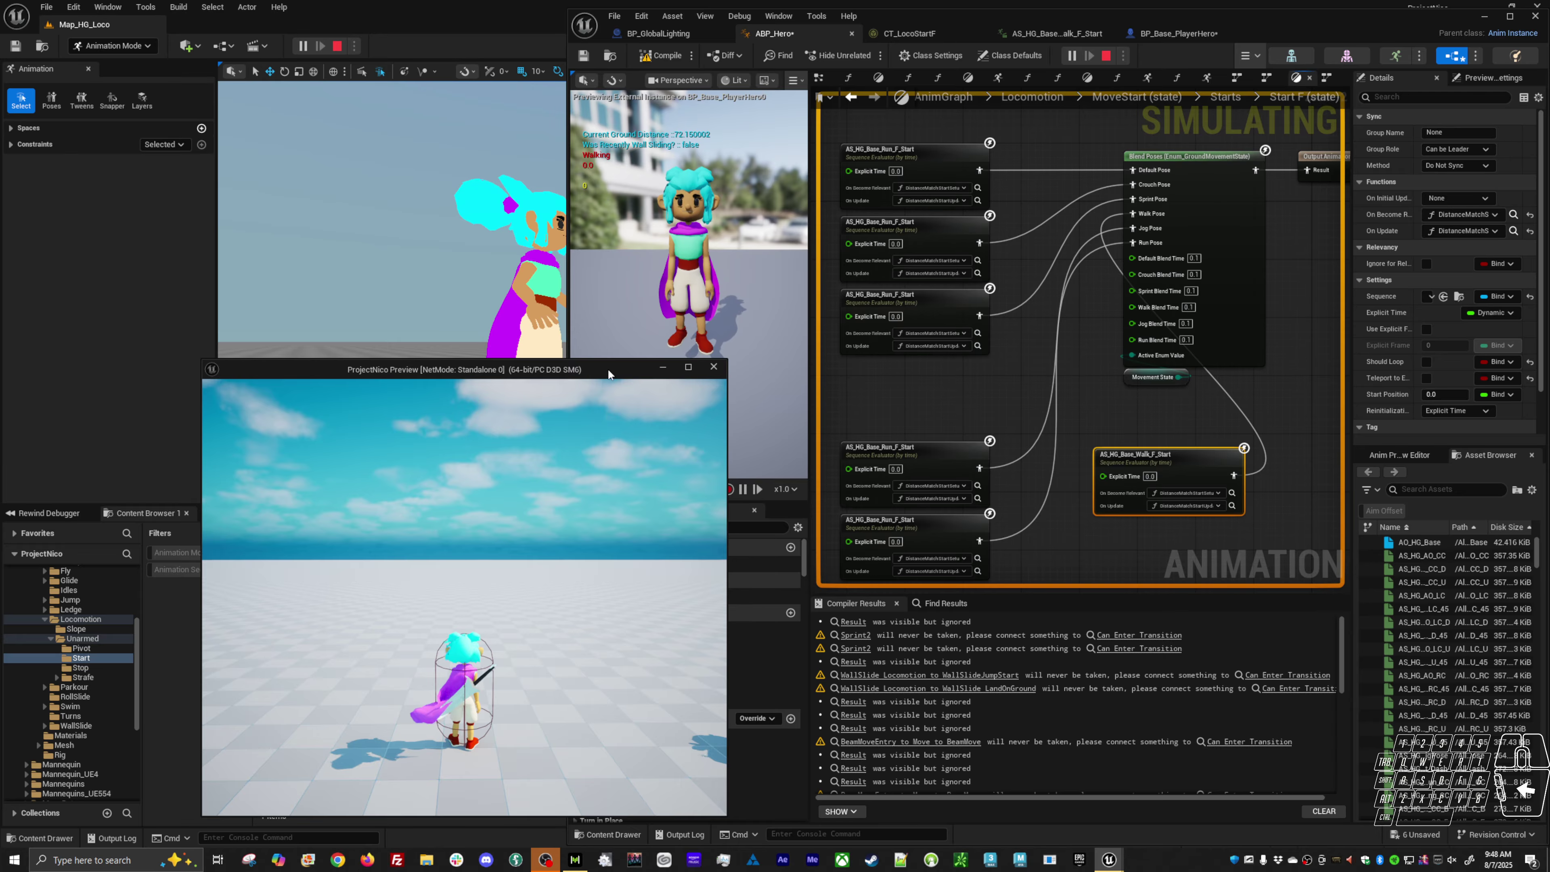
pyautogui.moveTo(610, 370); pyautogui.dragTo(434, 193)
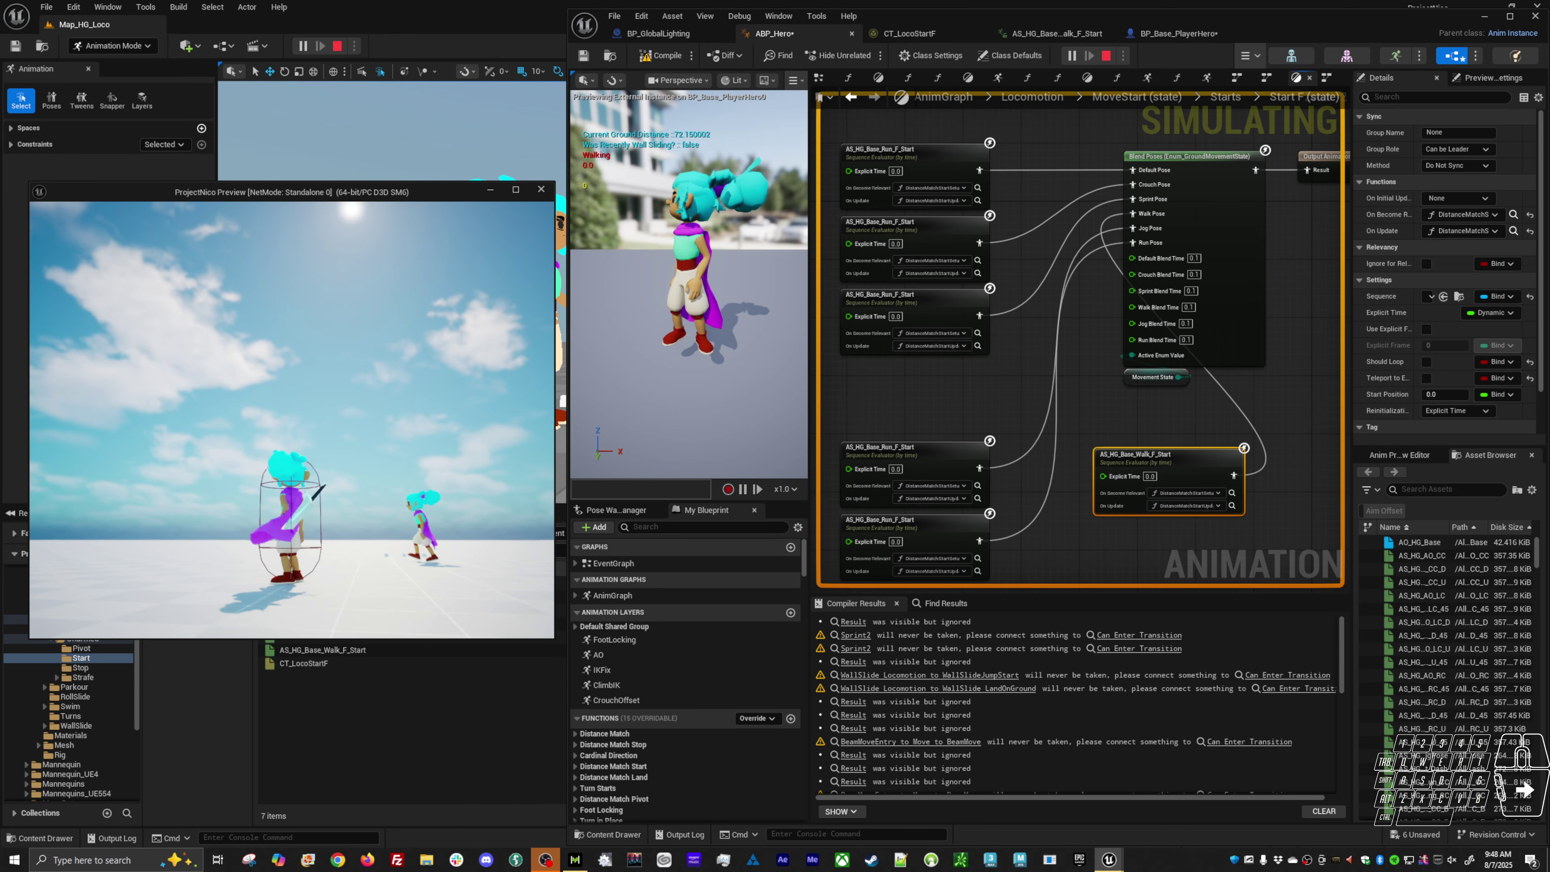
# Step: Walk the character sideways in short bursts while watching the Walk Pose connection in the graph, then end the preview
pyautogui.press('a')
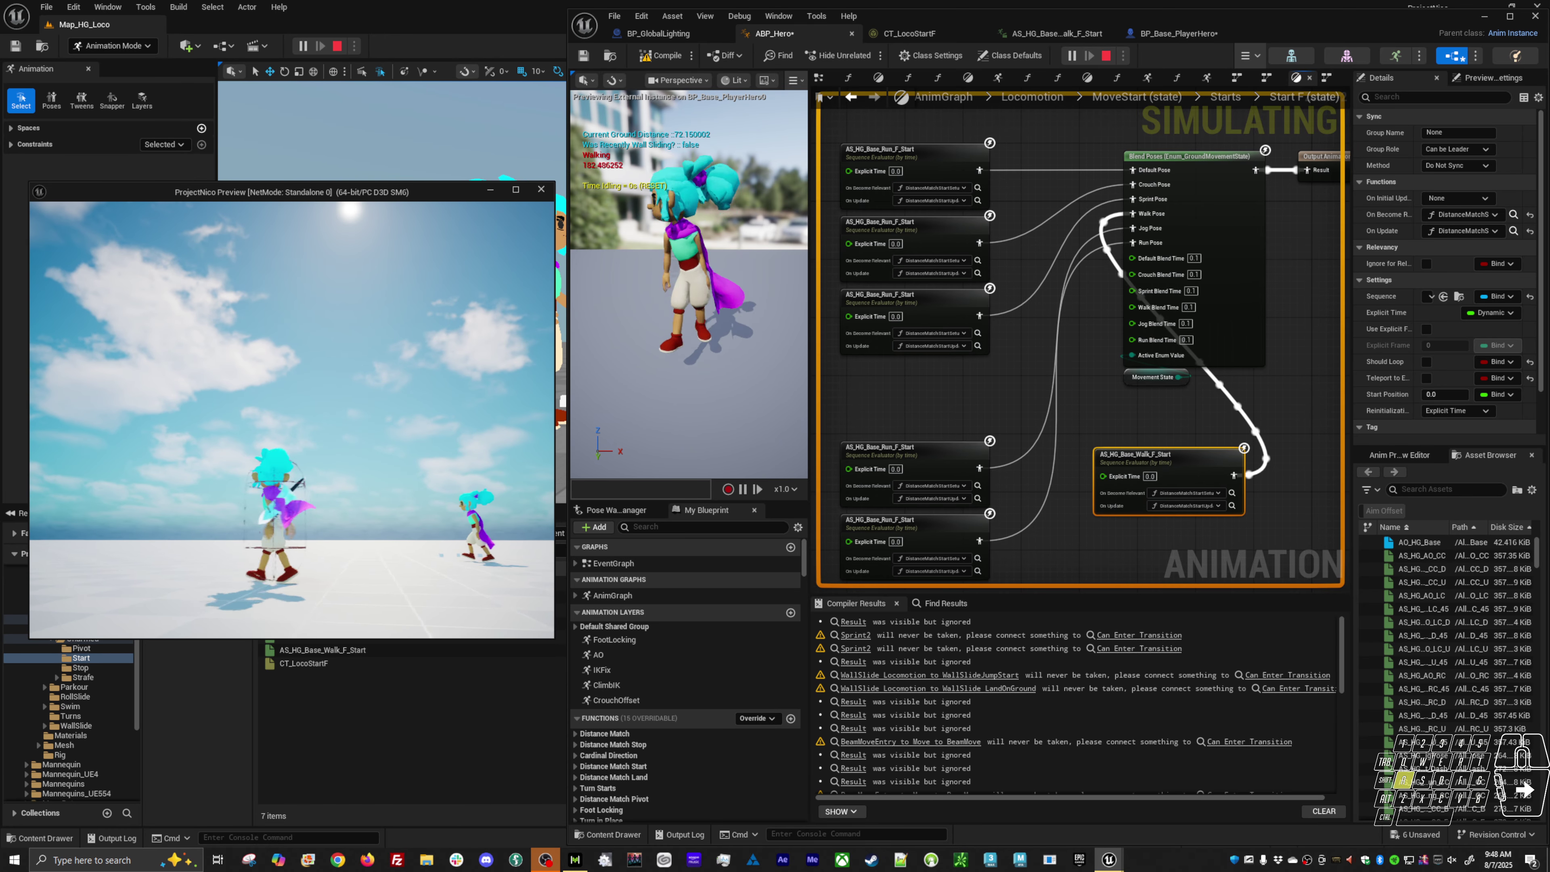
pyautogui.press('a')
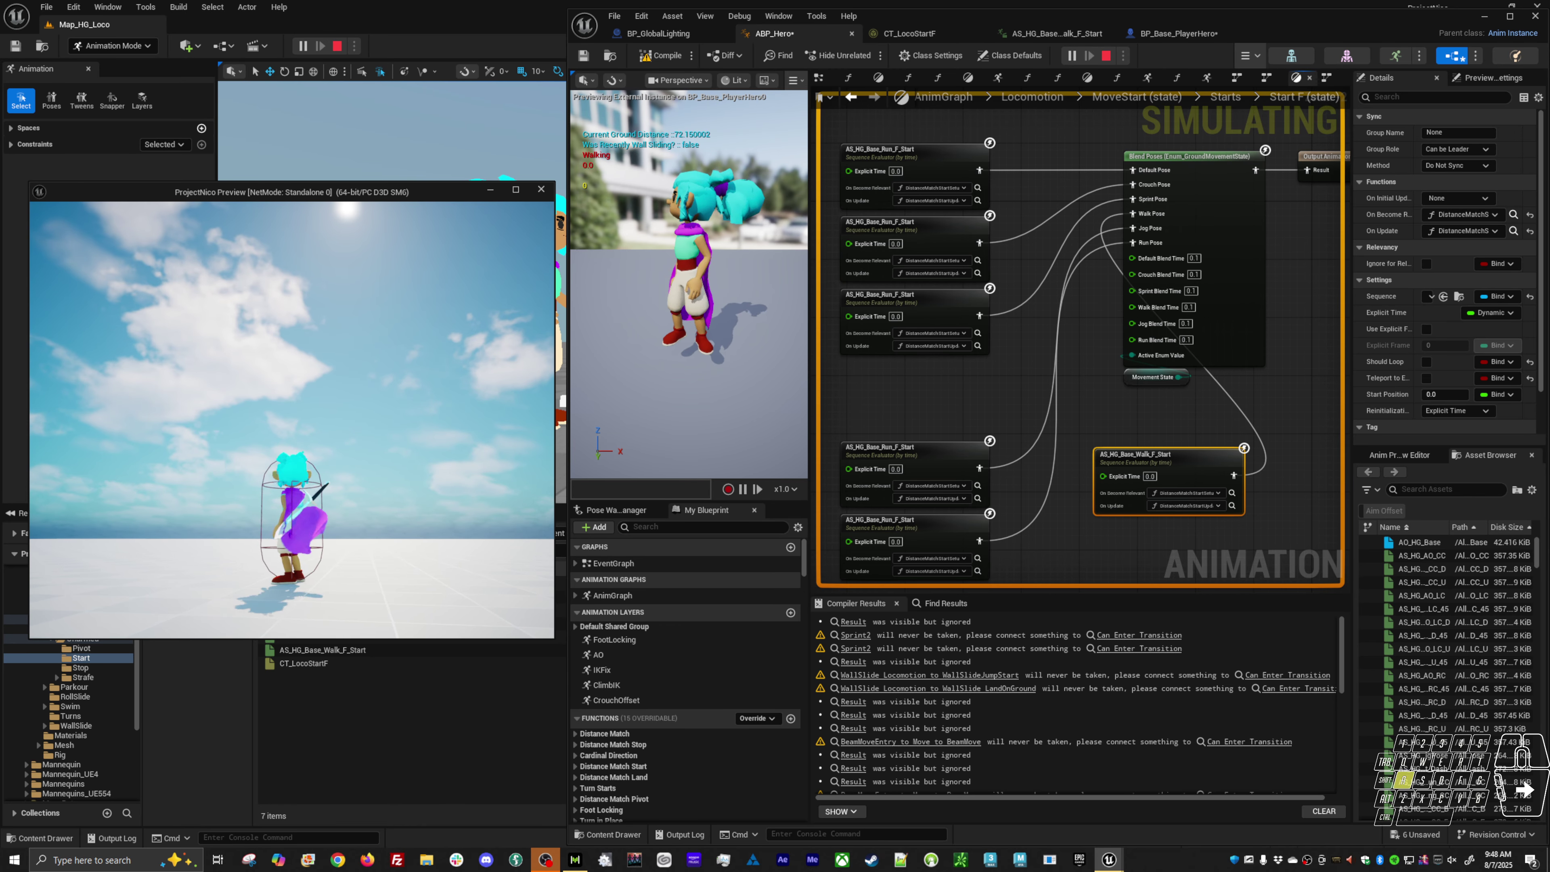
pyautogui.press('a')
pyautogui.press('Escape')
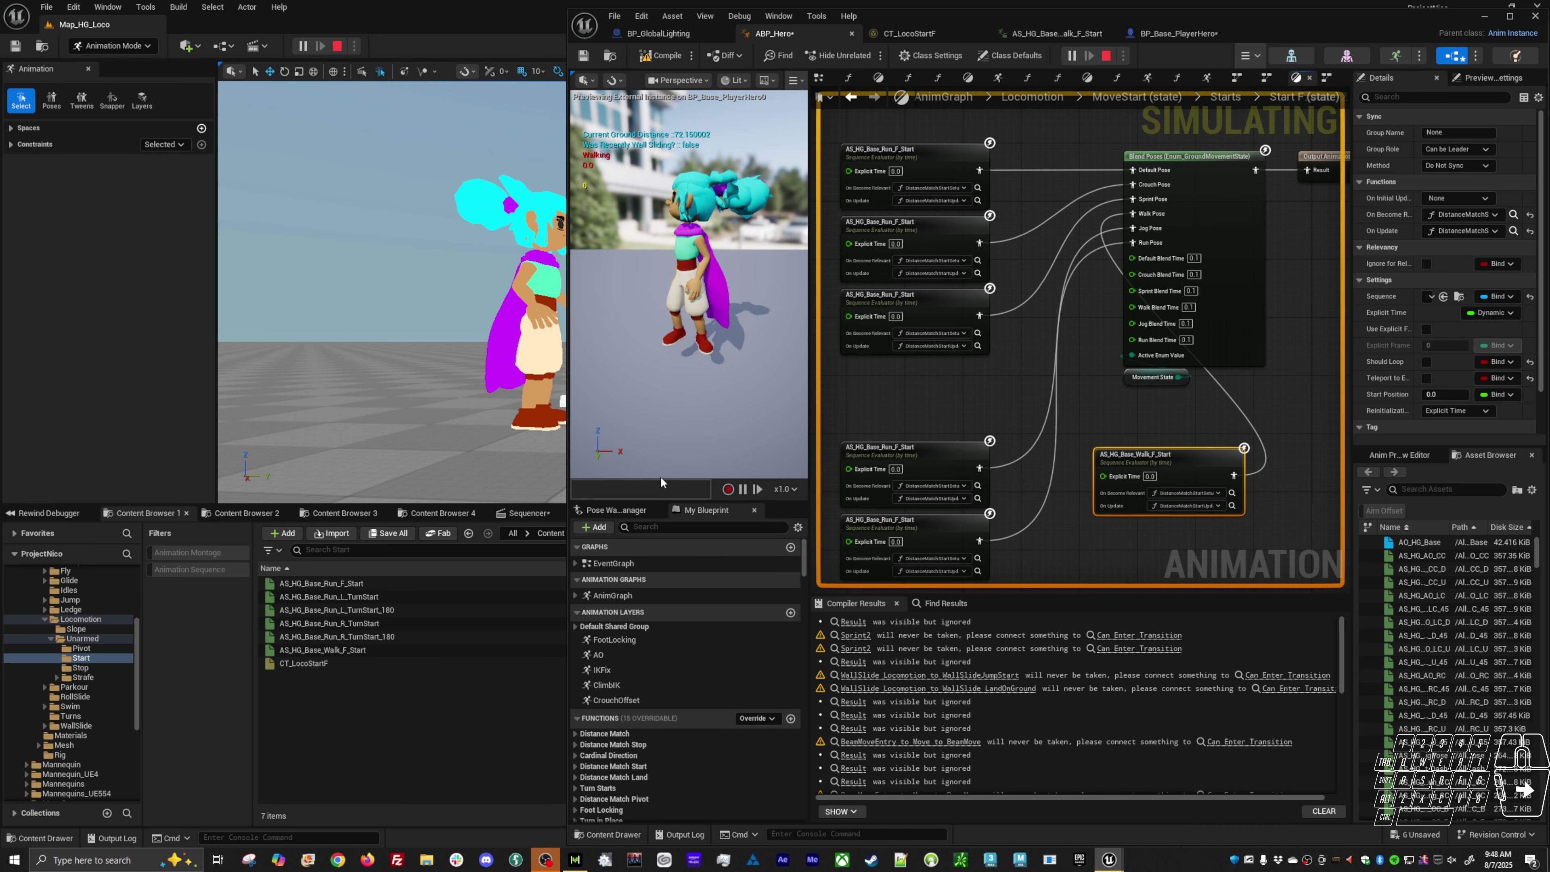
pyautogui.rightClick(1118, 474)
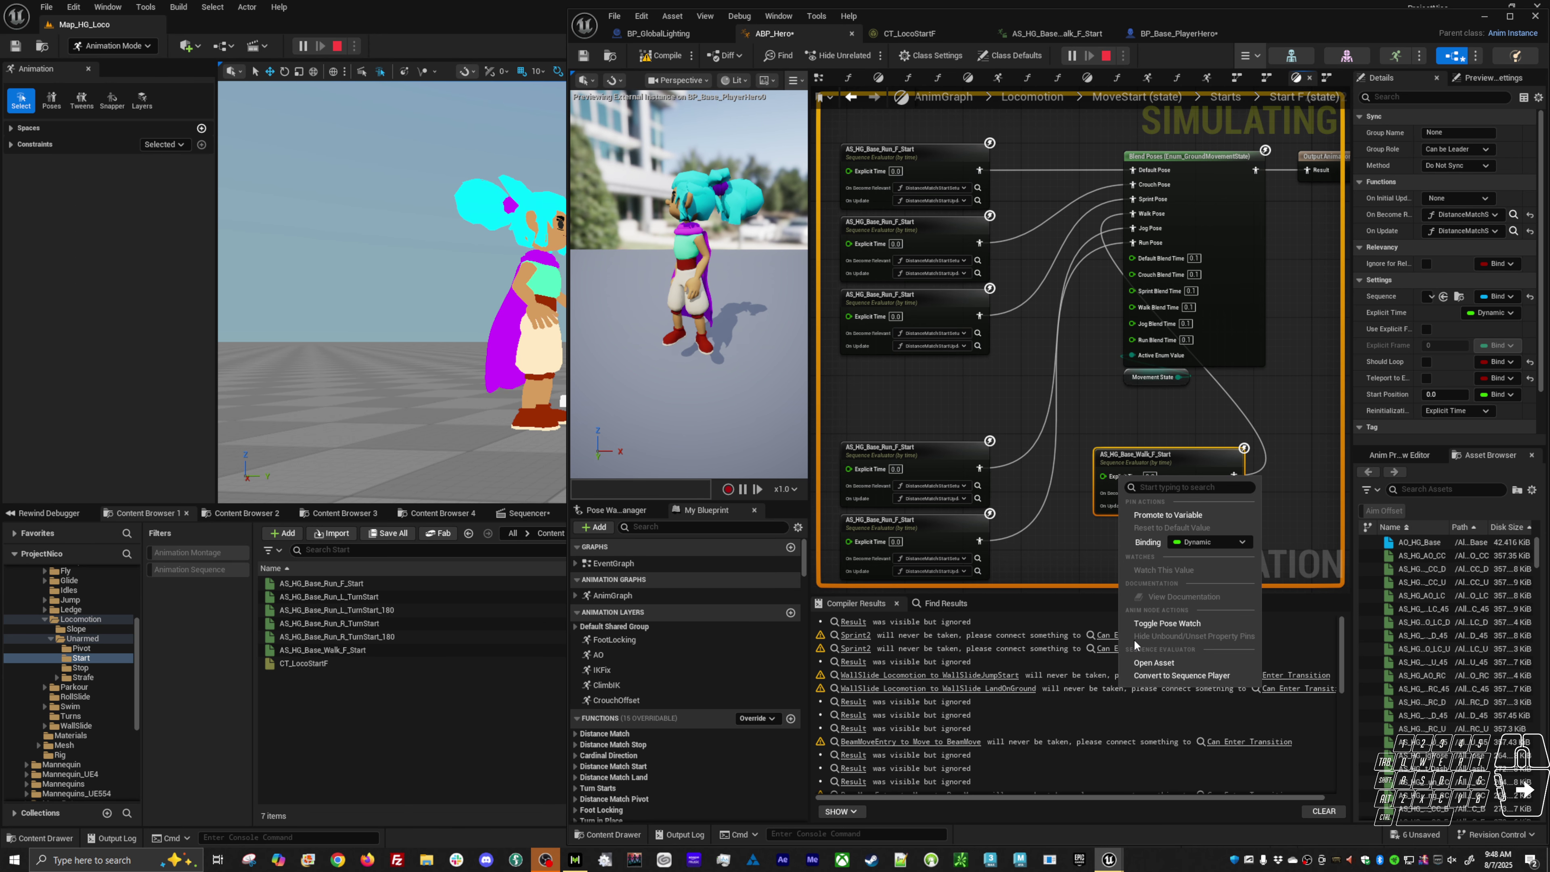
pyautogui.click(1155, 623)
pyautogui.rightClick(1114, 476)
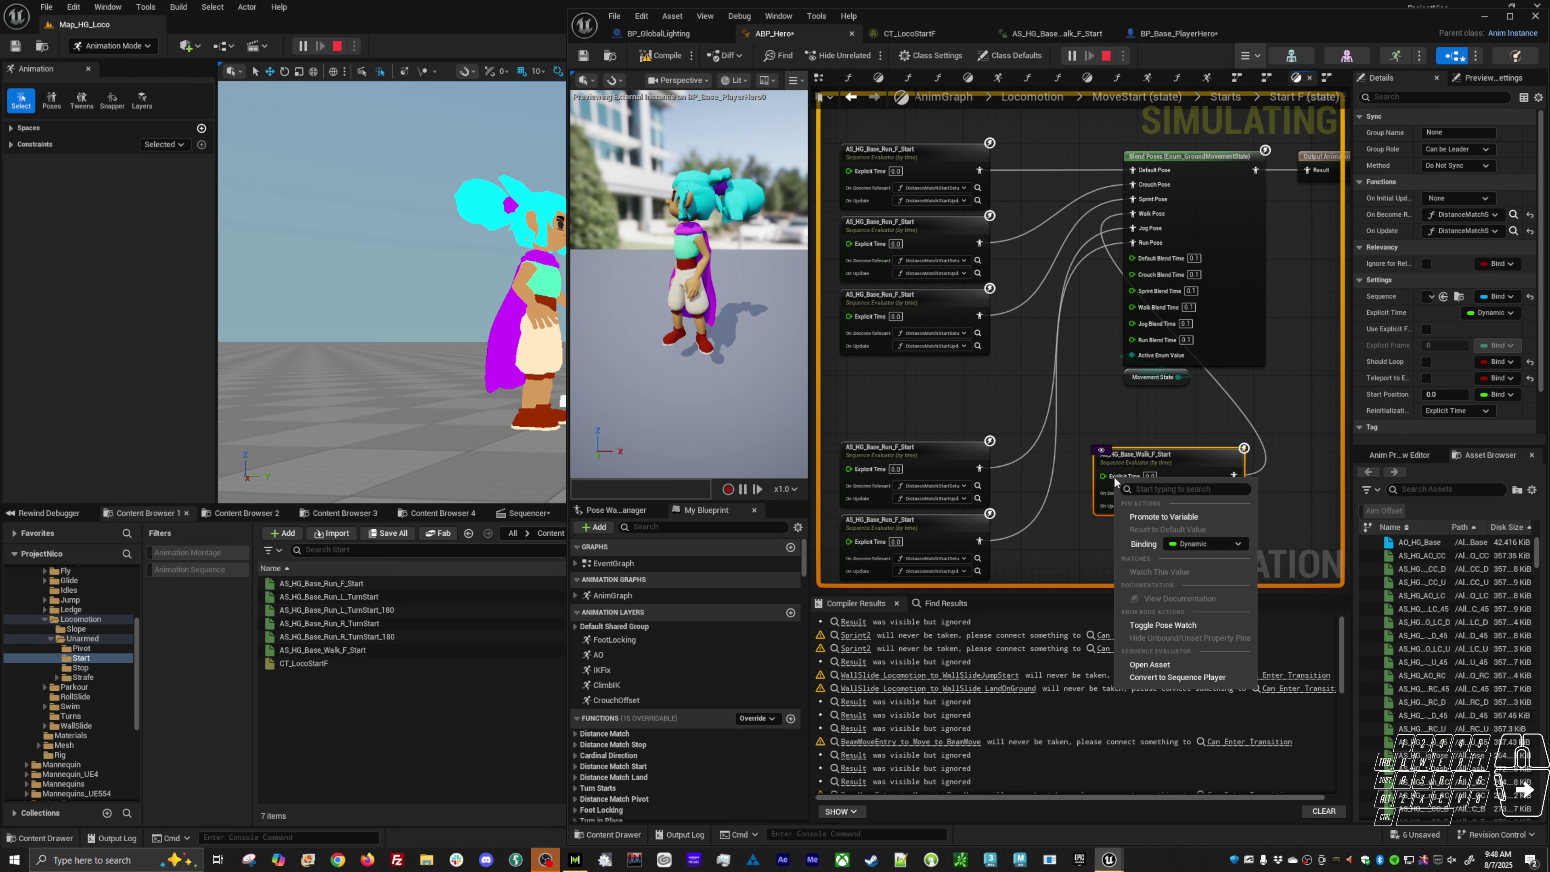
pyautogui.click(1145, 625)
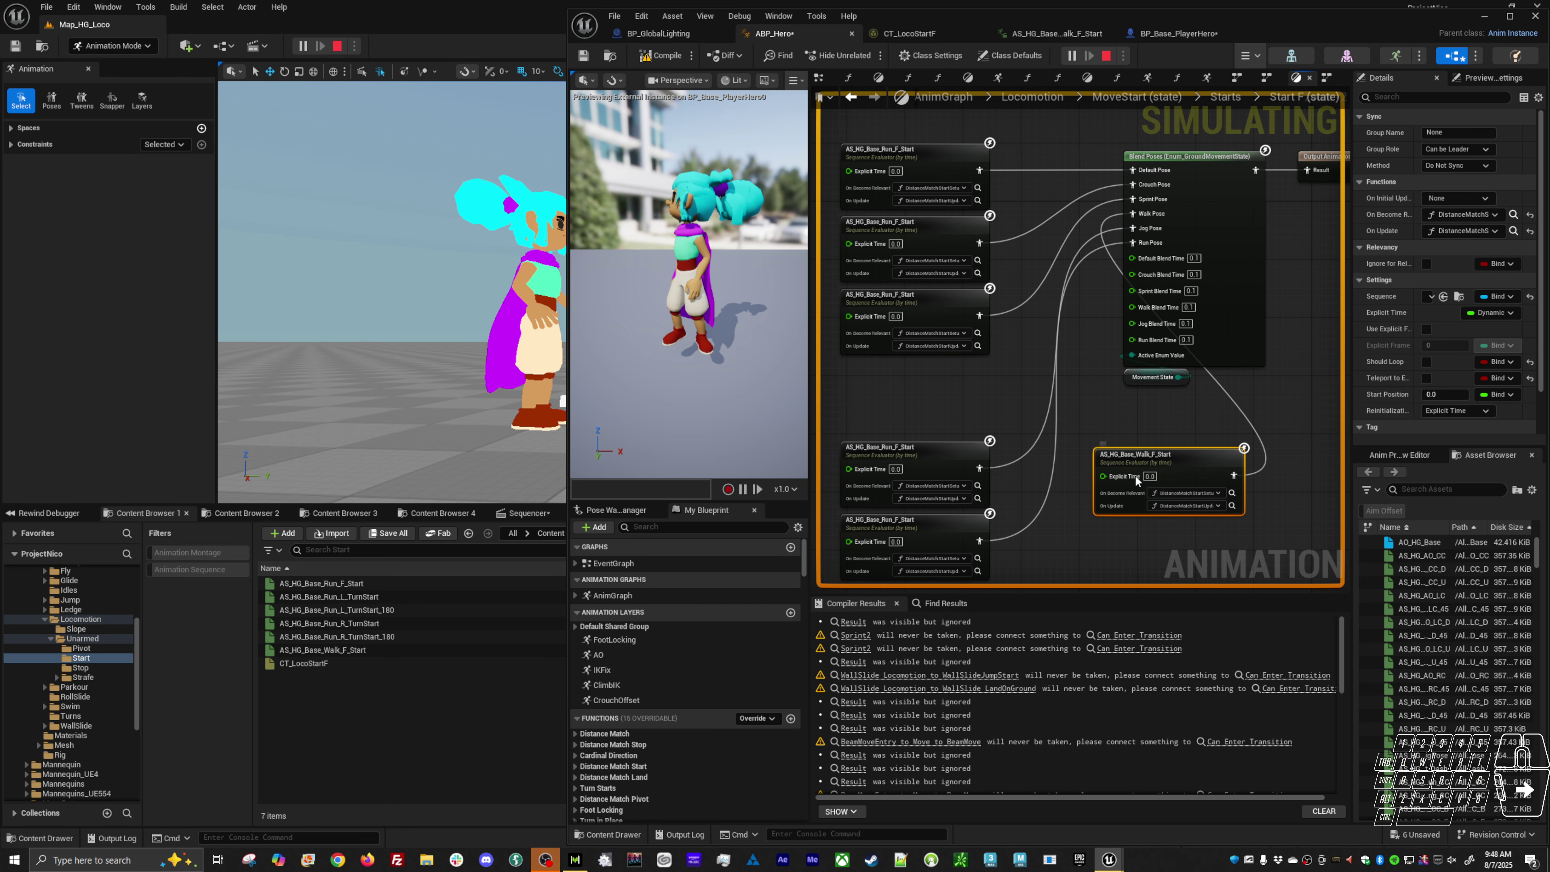
pyautogui.rightClick(1135, 476)
pyautogui.click(1202, 473)
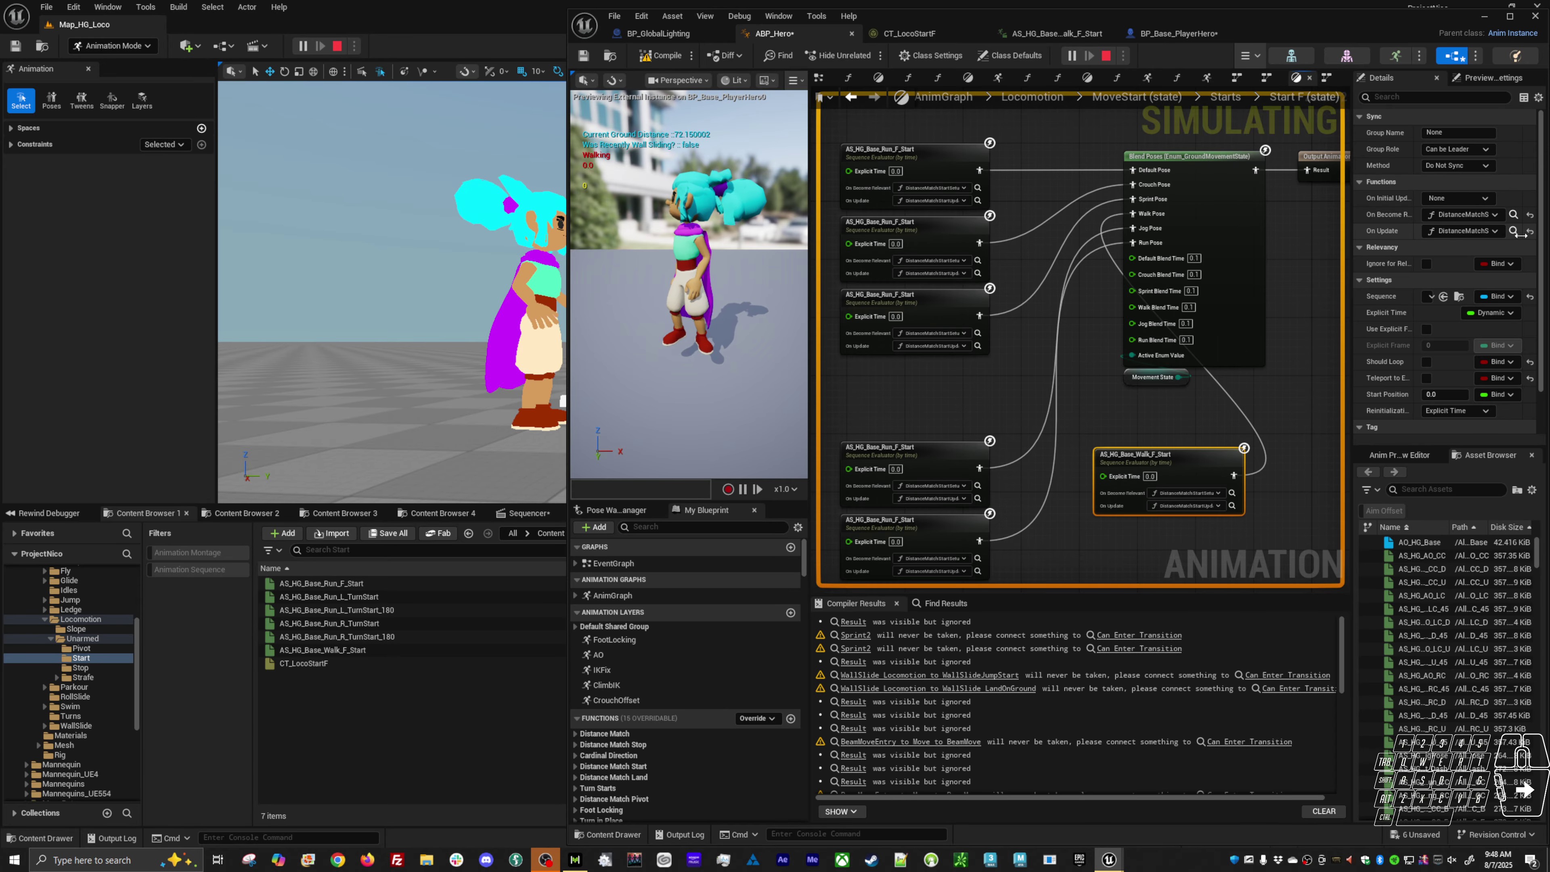
# Step: Inspect the DistanceMatchStartSetup function called by the AS_HG_Base_Walk_F_Start node, and return to the Start F state
pyautogui.click(1513, 215)
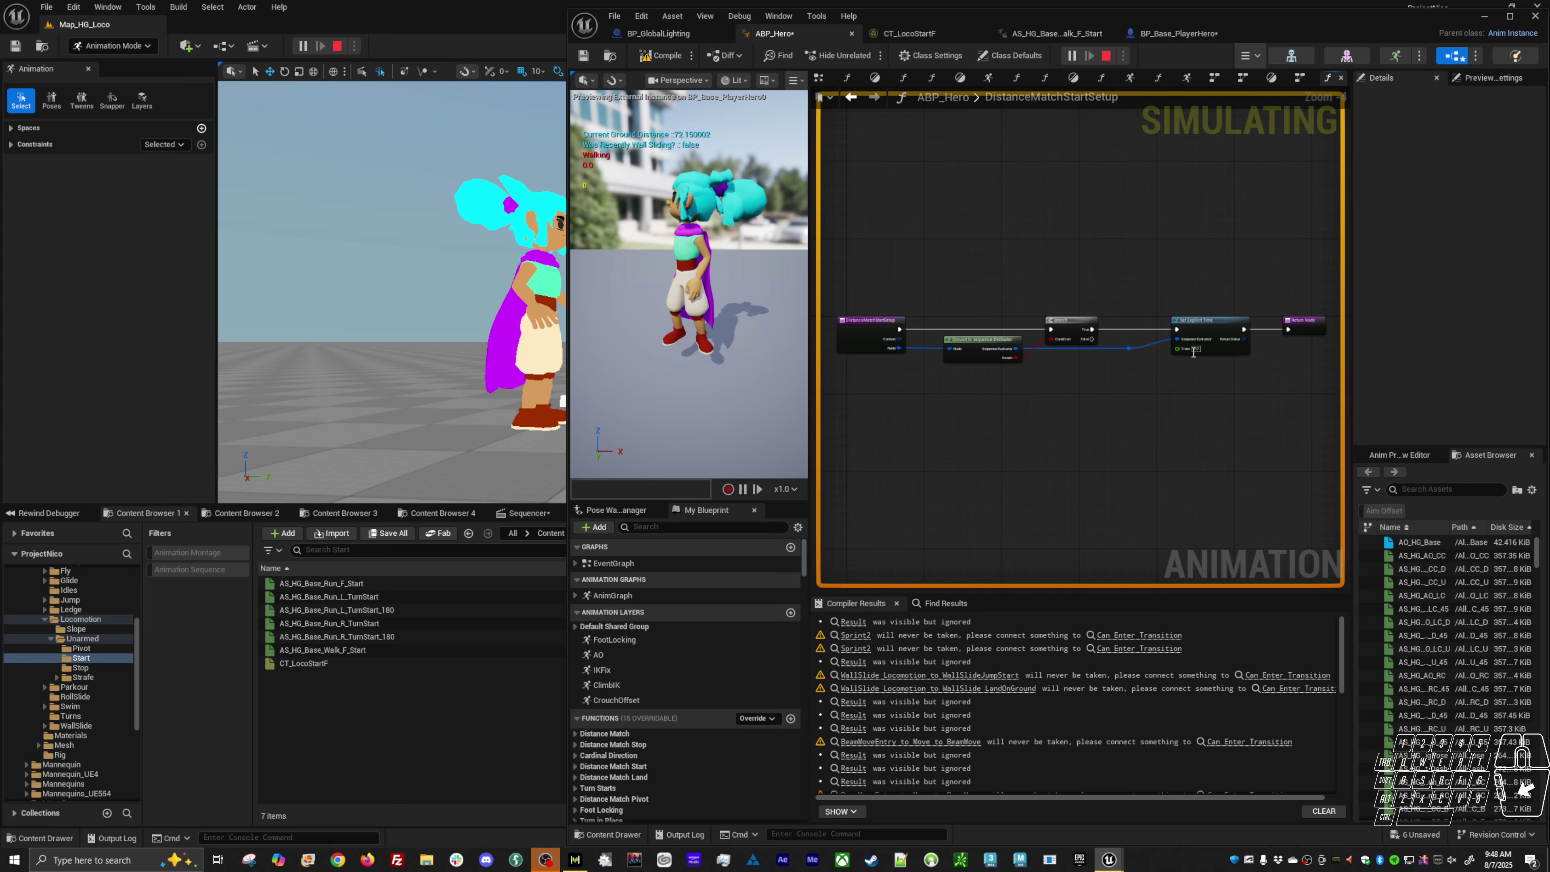
pyautogui.scroll(3, 1091, 413)
pyautogui.moveTo(1024, 405)
pyautogui.mouseDown(button='right')
pyautogui.moveTo(1225, 405)
pyautogui.moveTo(1061, 451)
pyautogui.moveTo(999, 396)
pyautogui.mouseUp(button='right')
pyautogui.hotkey('alt', 'Left')
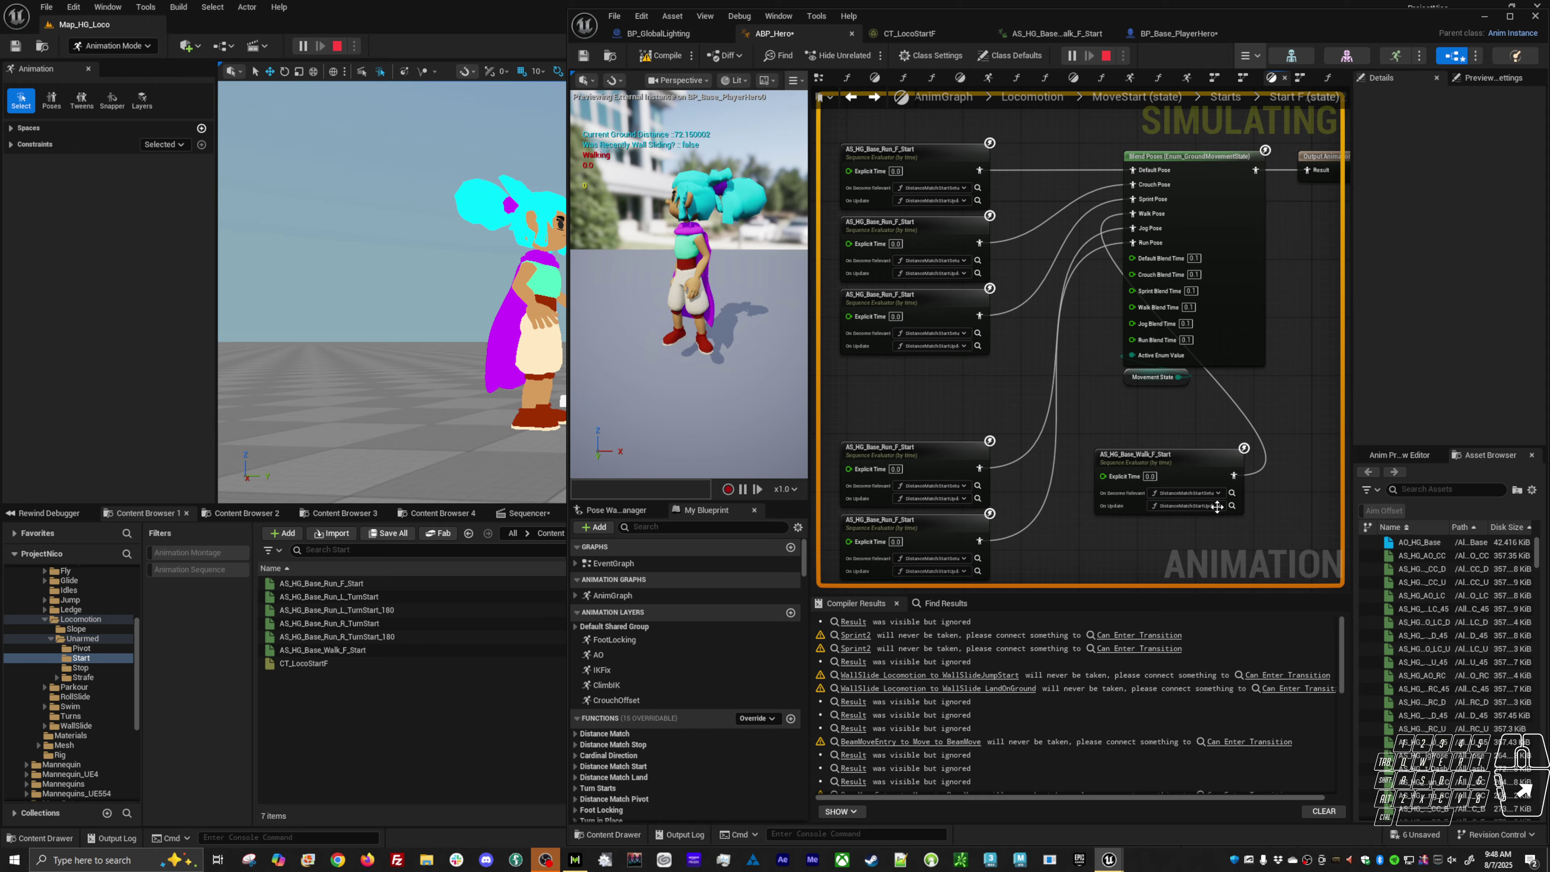
# Step: Open the walk start node's DistanceMatchStartUpdate function and examine the inputs and play rate clamps of its Advance Time by Distance Matching nodes
pyautogui.click(1232, 506)
pyautogui.scroll(4, 988, 350)
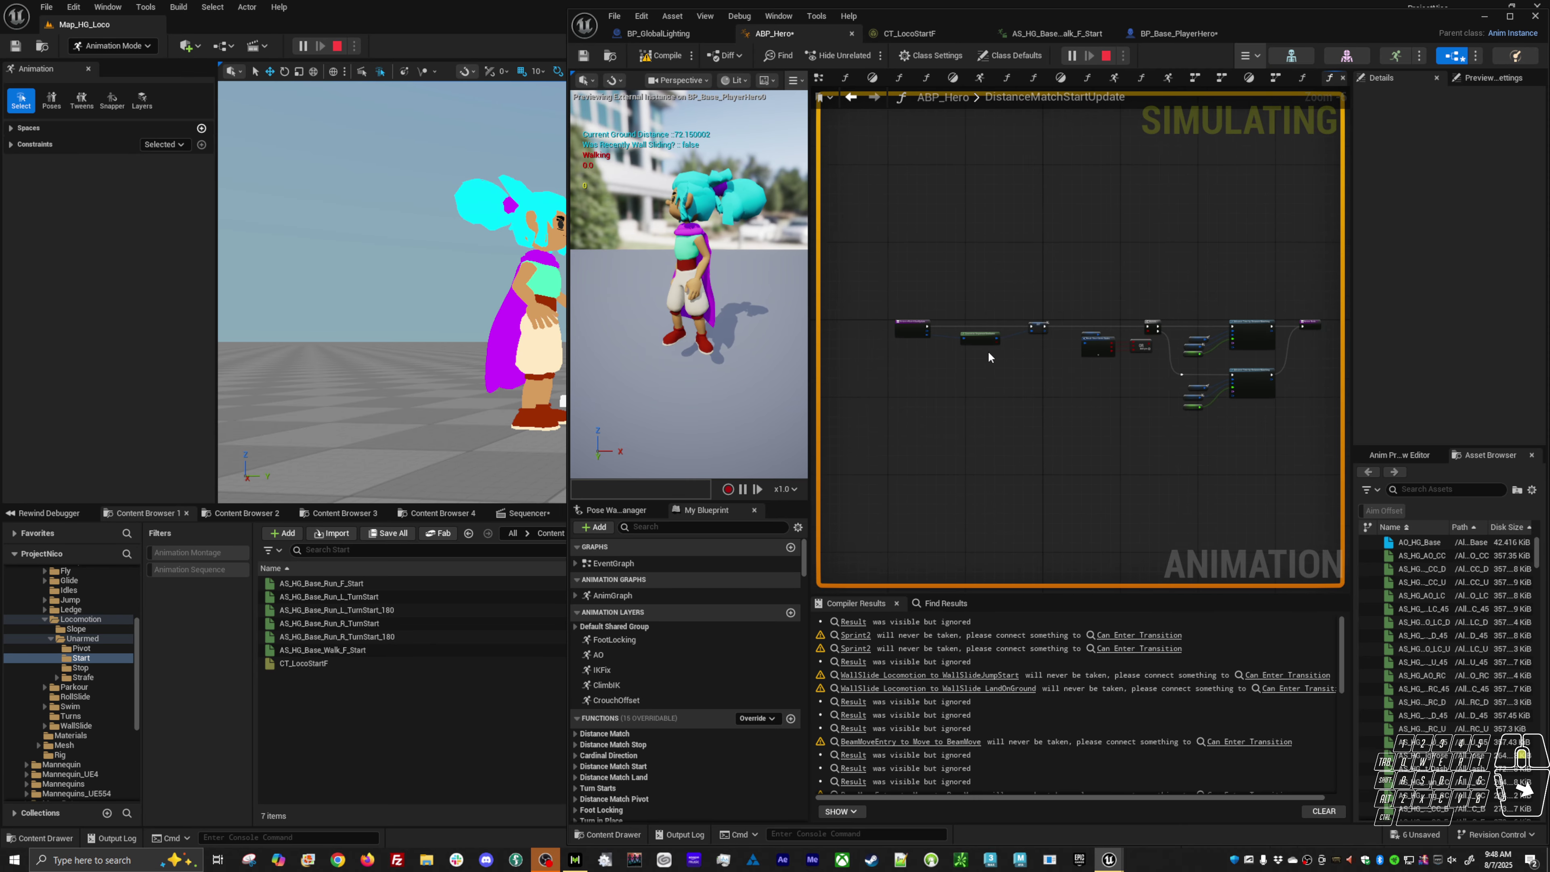
pyautogui.moveTo(1027, 348); pyautogui.dragTo(1018, 442, button='right')
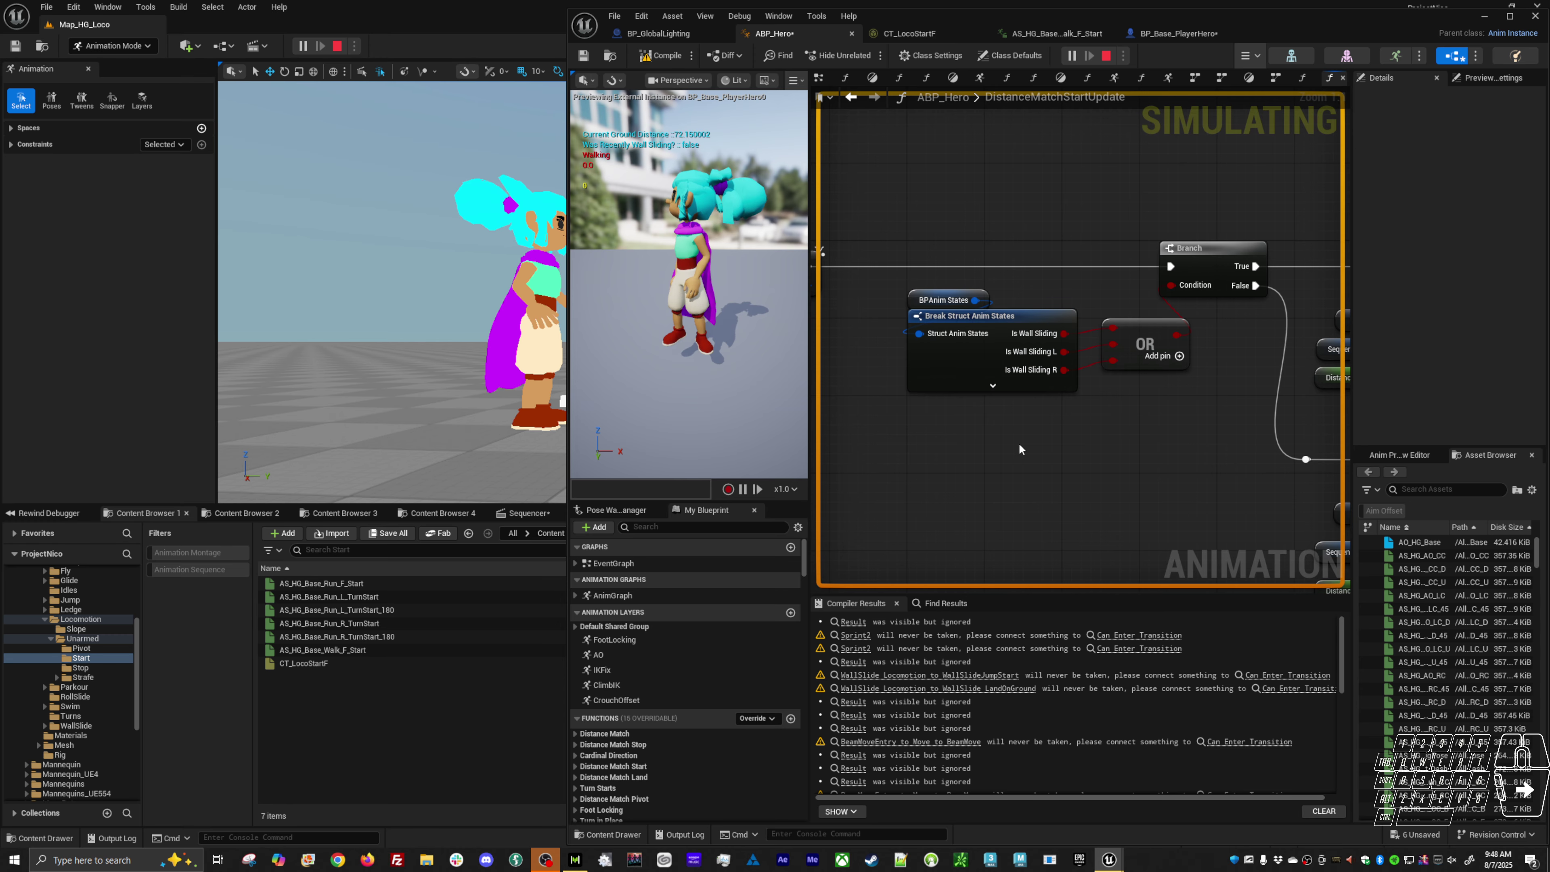
pyautogui.moveTo(1186, 461); pyautogui.dragTo(1015, 403, button='right')
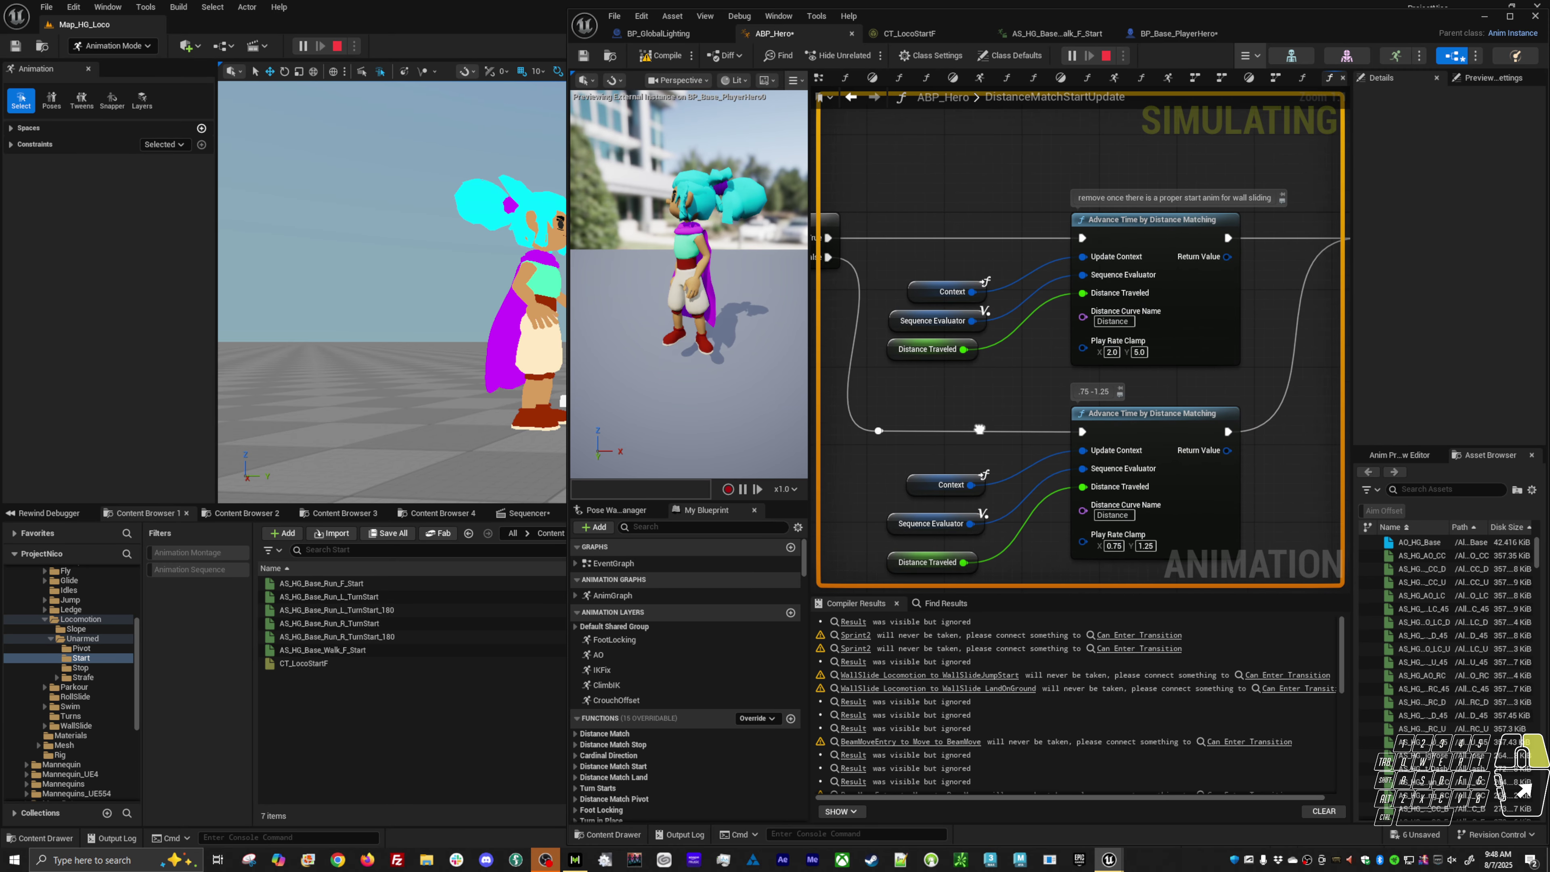
pyautogui.moveTo(990, 329)
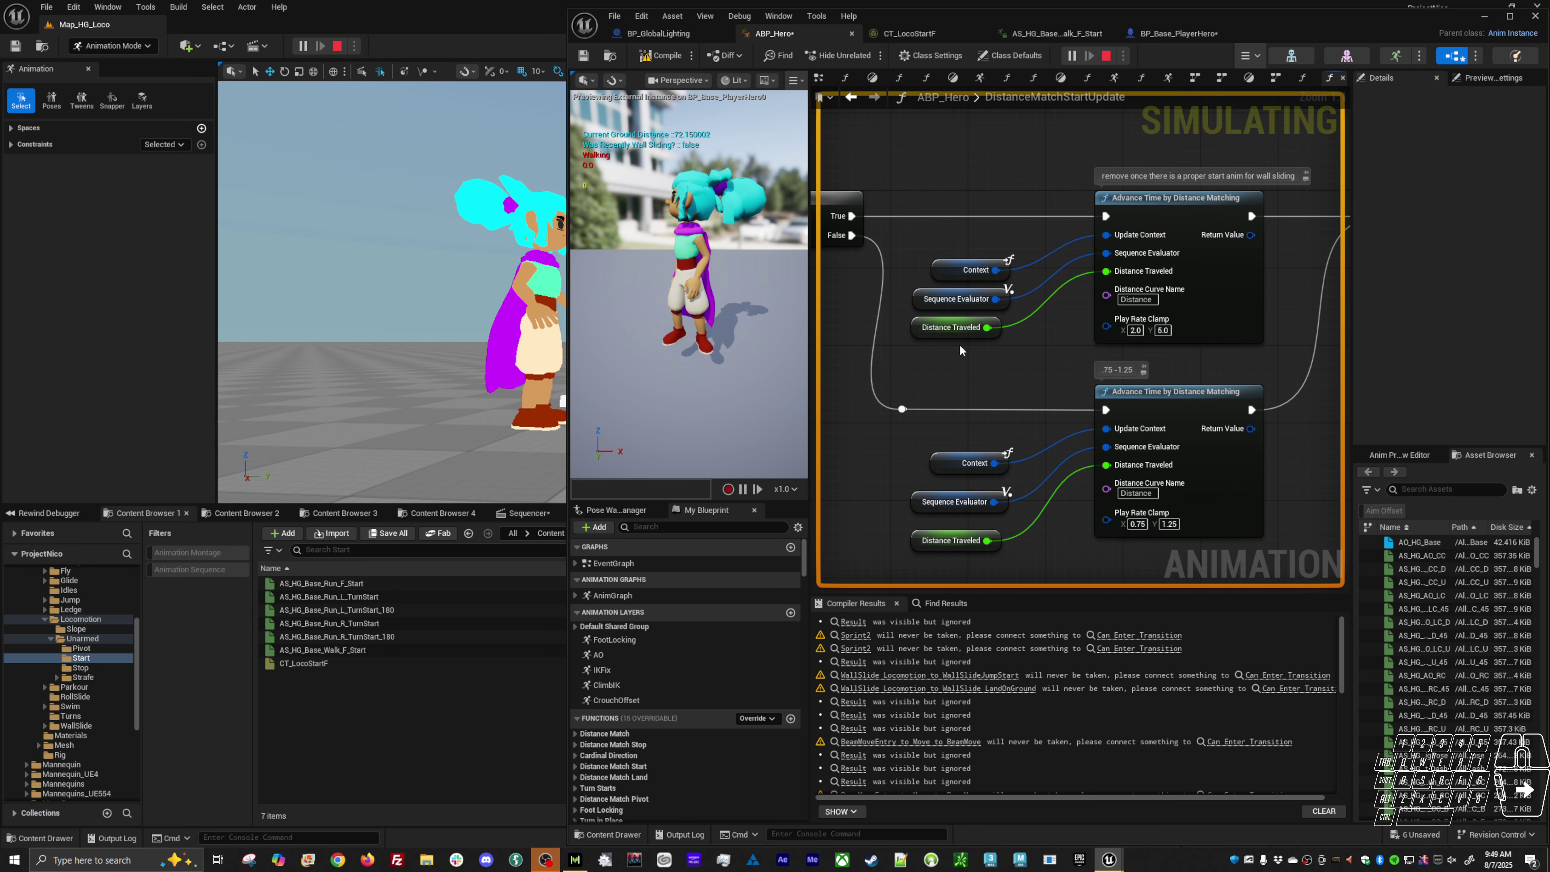
pyautogui.moveTo(960, 344); pyautogui.dragTo(1106, 351, button='right')
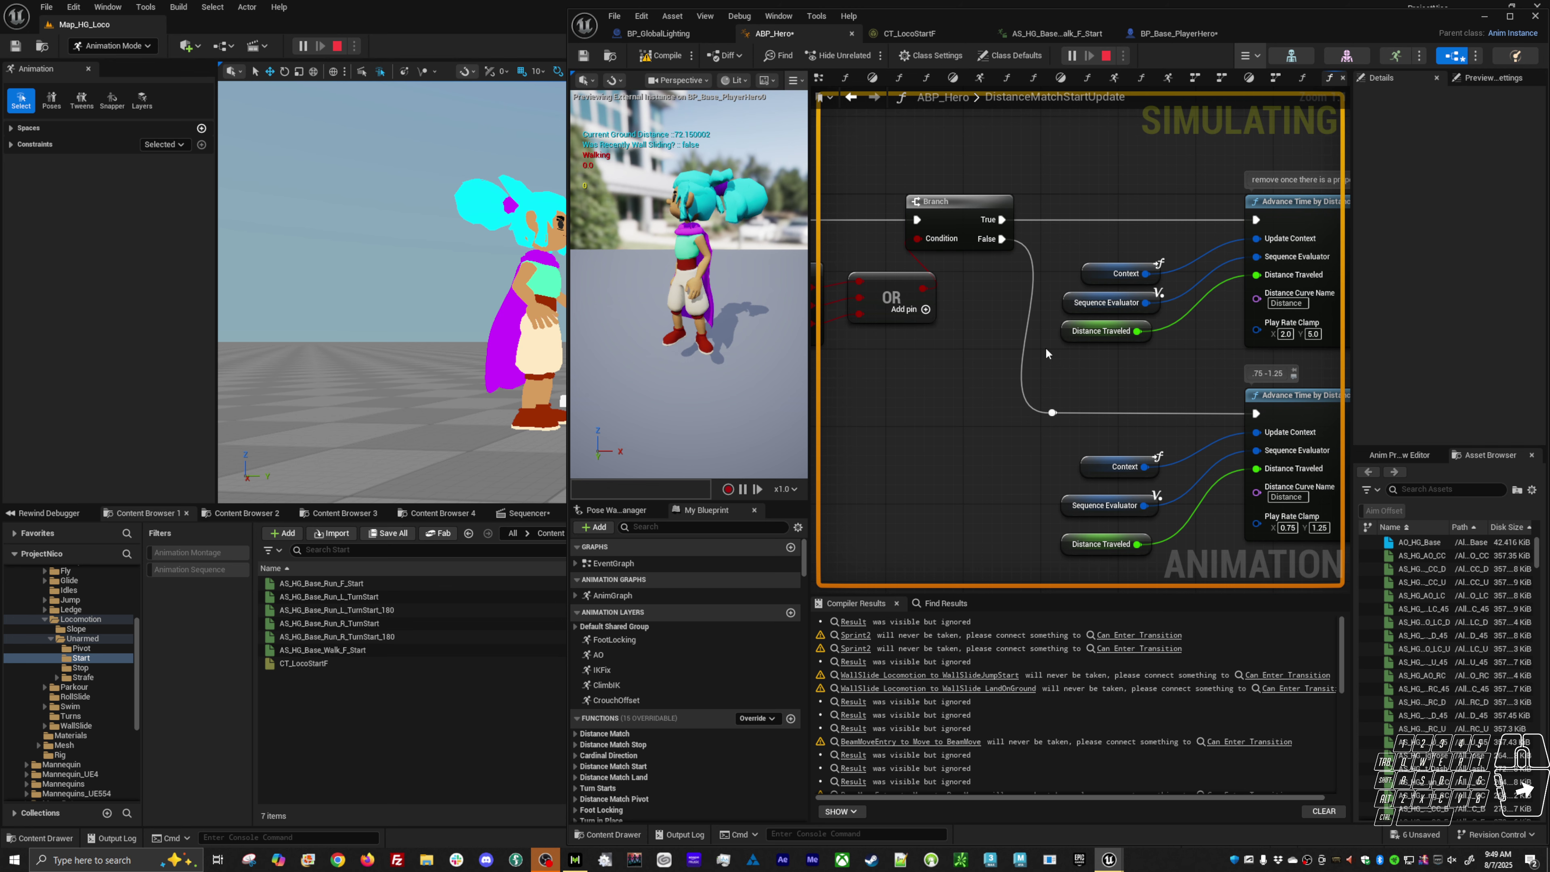
# Step: Copy the Distance Traveled variable node into the EventGraph, placing it next to the Print String node below Event Blueprint Update Animation
pyautogui.click(1068, 334)
pyautogui.hotkey('ctrl', 'c')
pyautogui.click(999, 347)
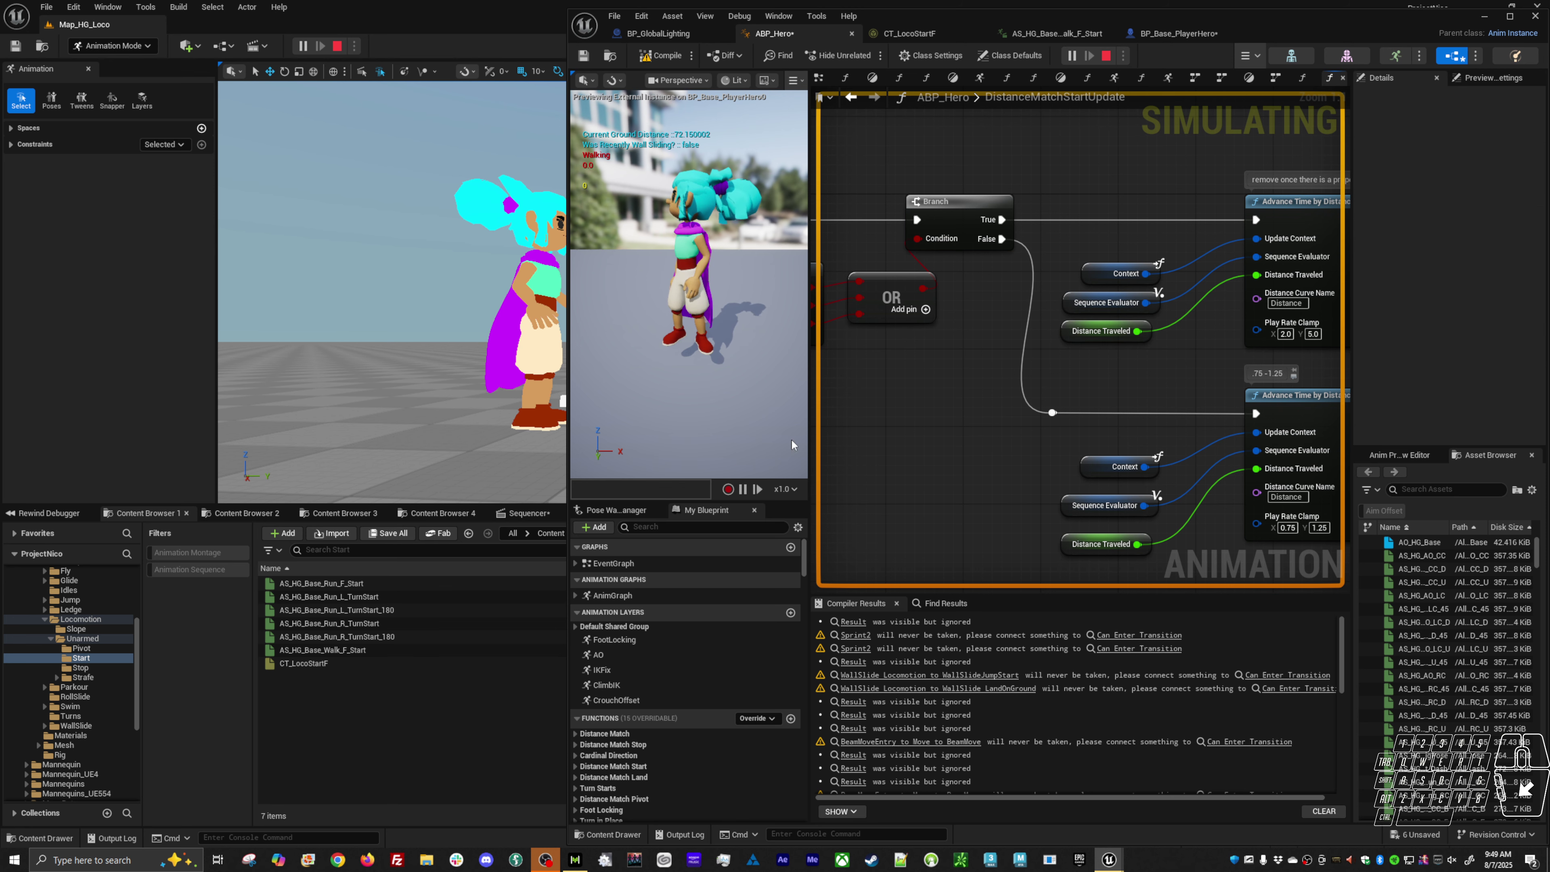
pyautogui.click(642, 559)
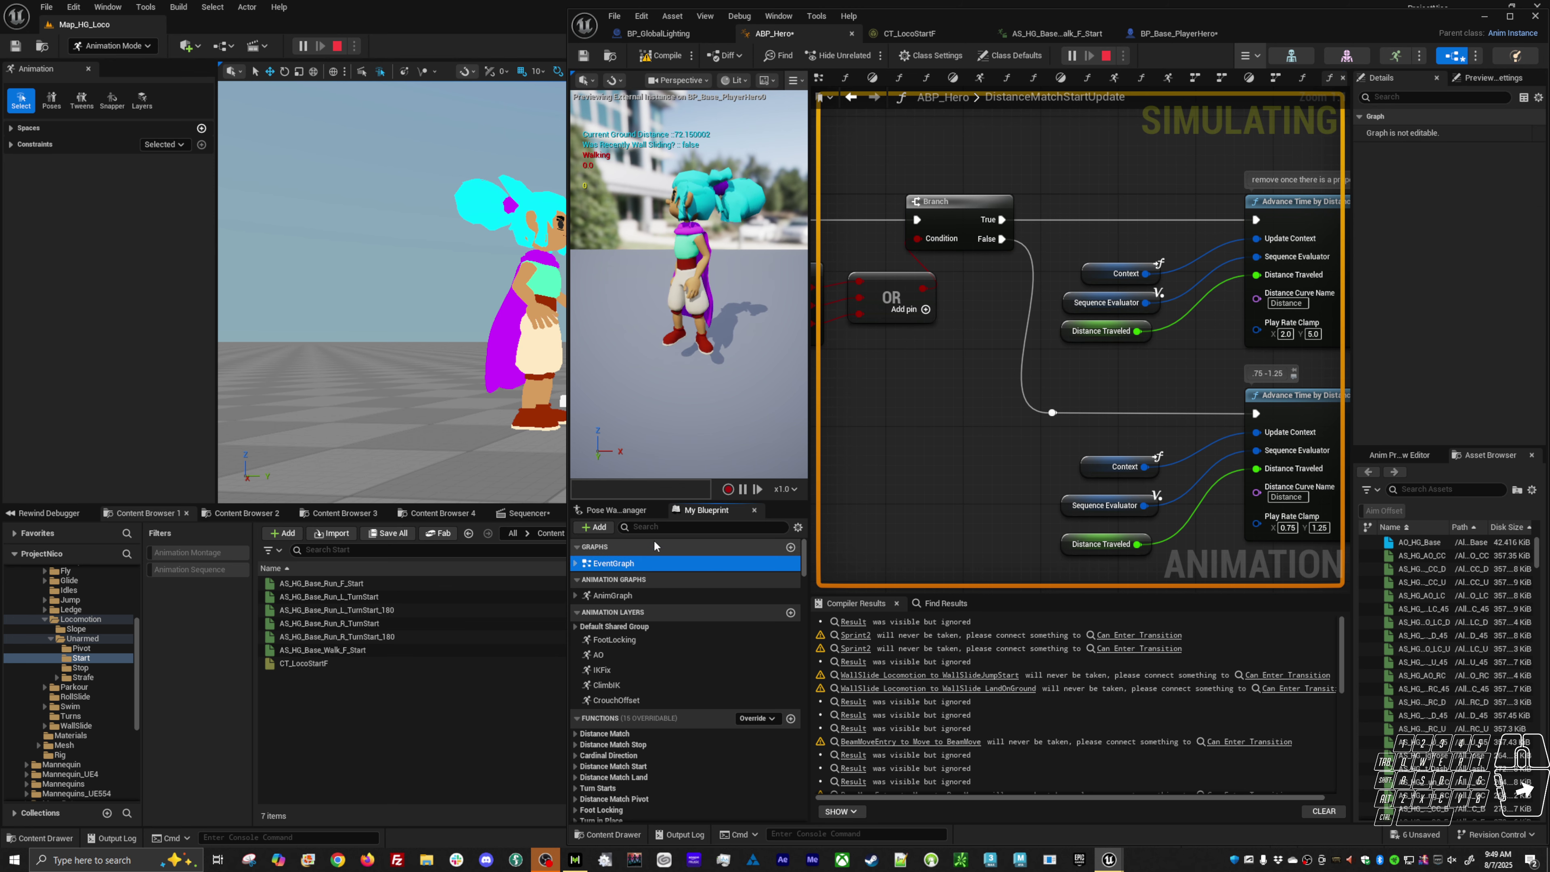
pyautogui.doubleClick(648, 562)
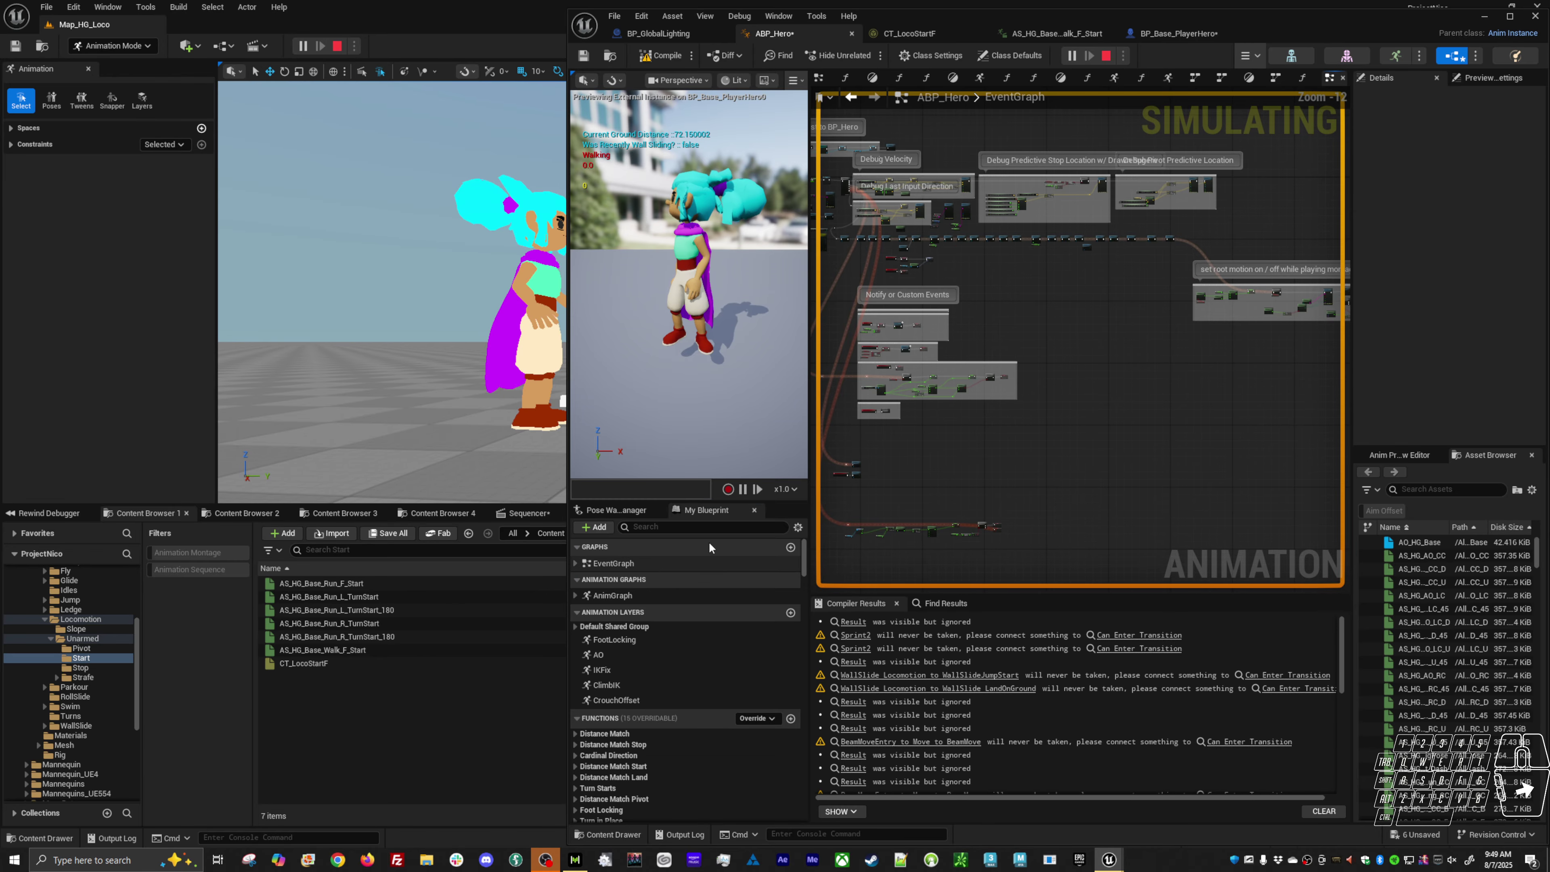
pyautogui.moveTo(979, 409); pyautogui.dragTo(1097, 424, button='right')
pyautogui.scroll(6, 927, 236)
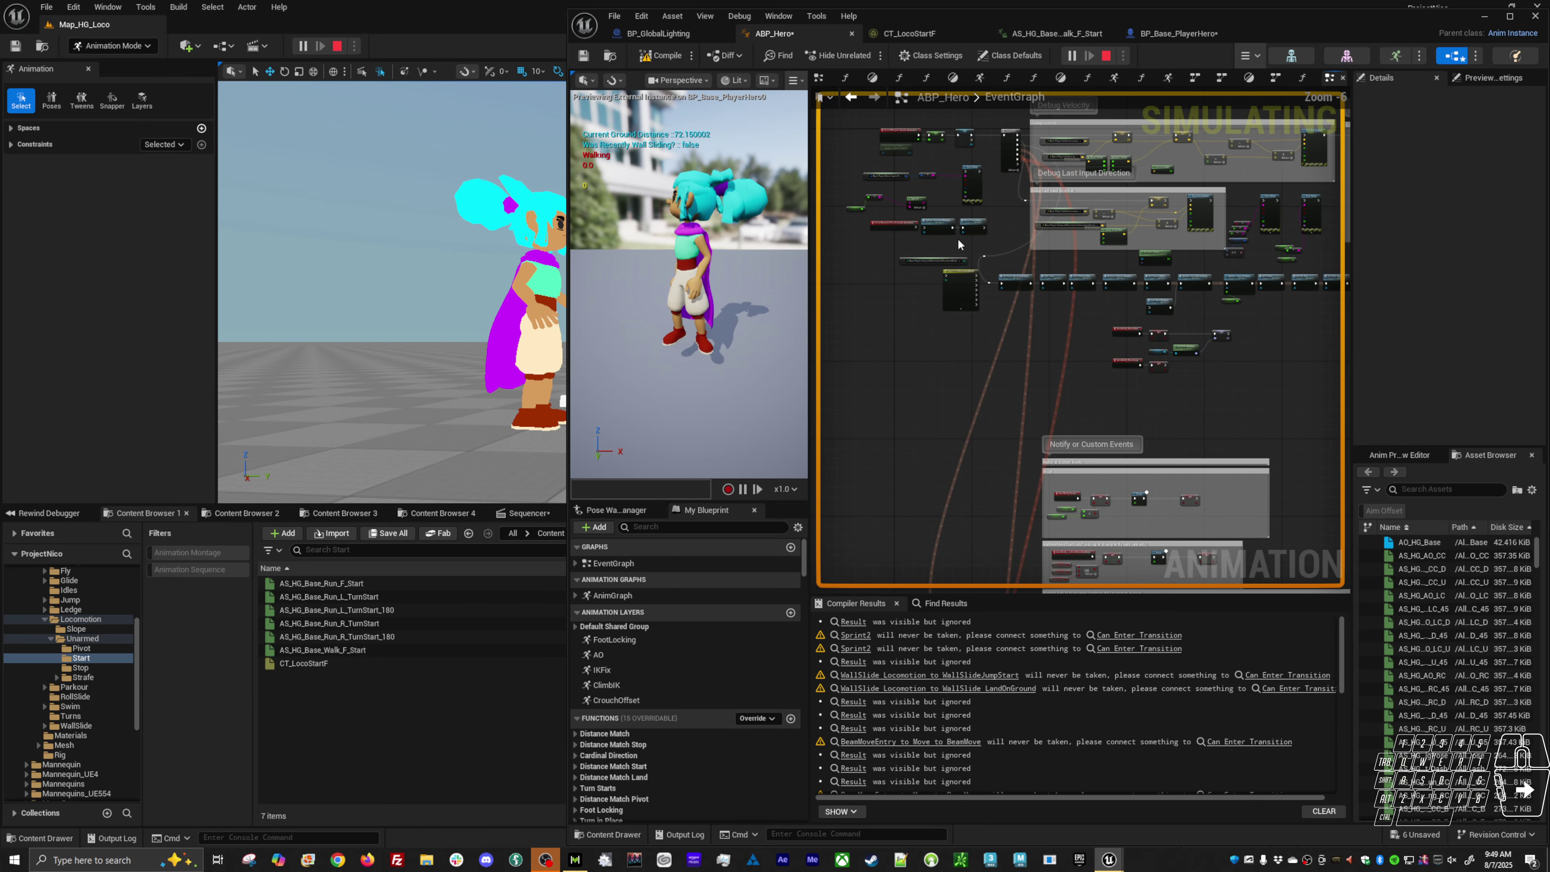
pyautogui.scroll(5, 959, 244)
pyautogui.moveTo(970, 245); pyautogui.dragTo(1096, 304, button='right')
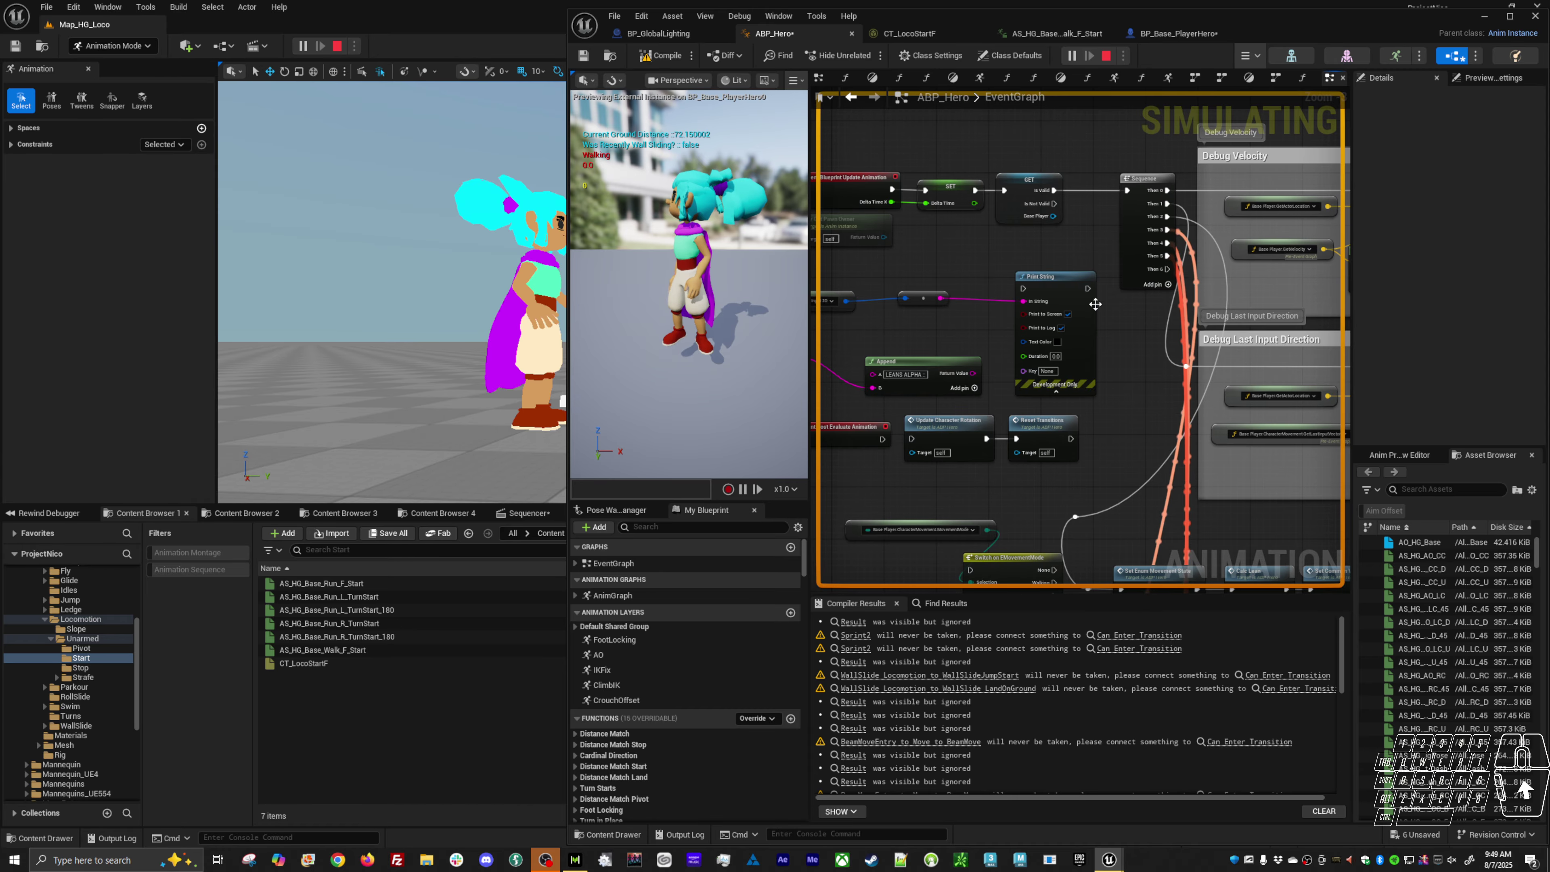
pyautogui.moveTo(977, 313); pyautogui.dragTo(975, 340, button='right')
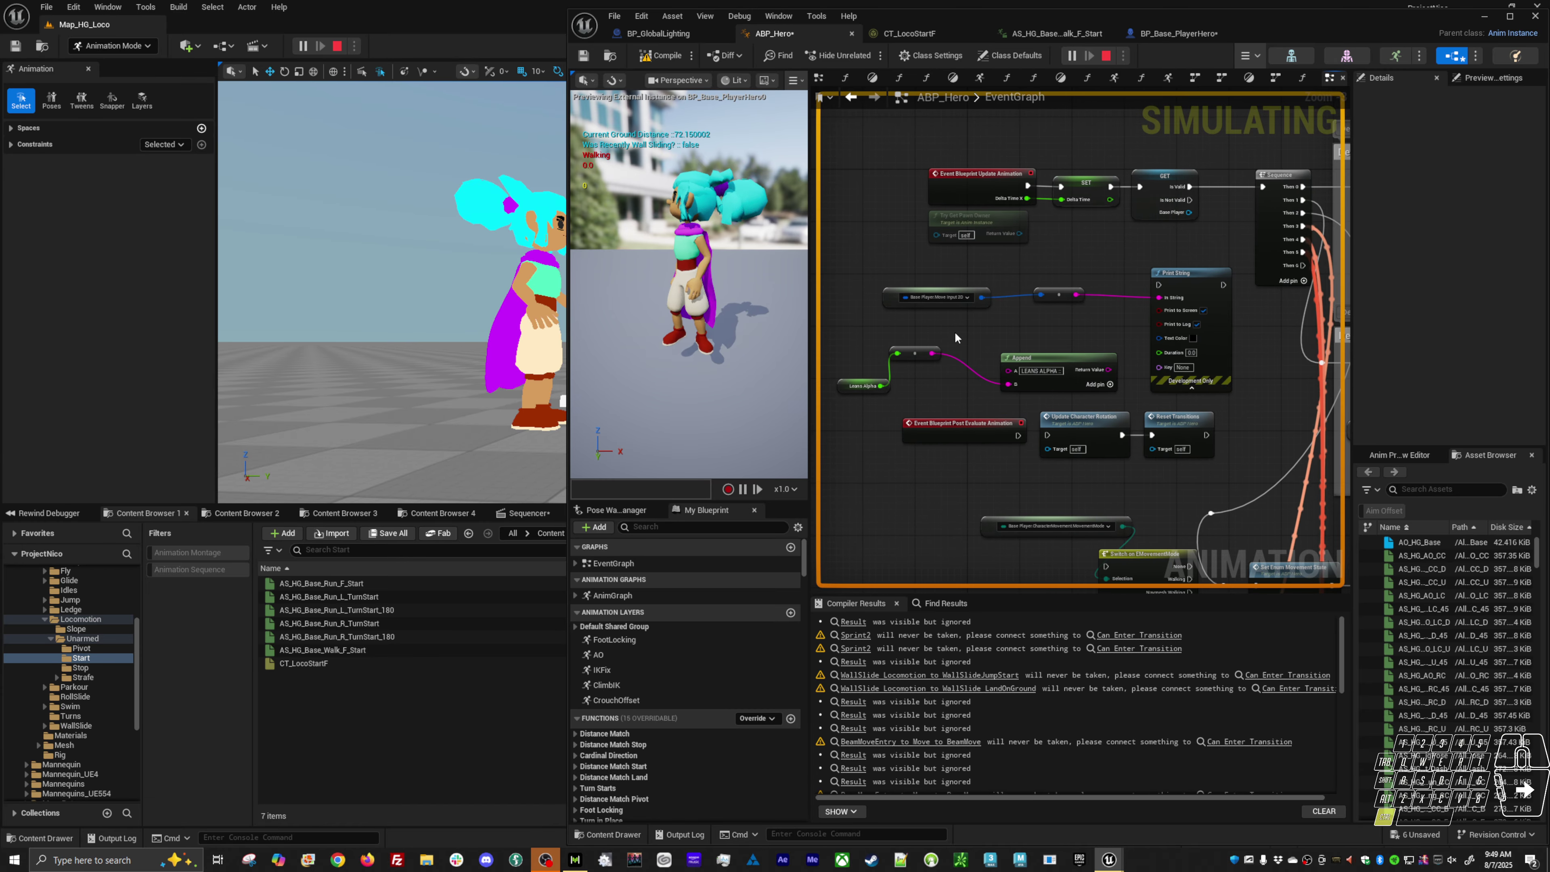
pyautogui.hotkey('ctrl', 'v')
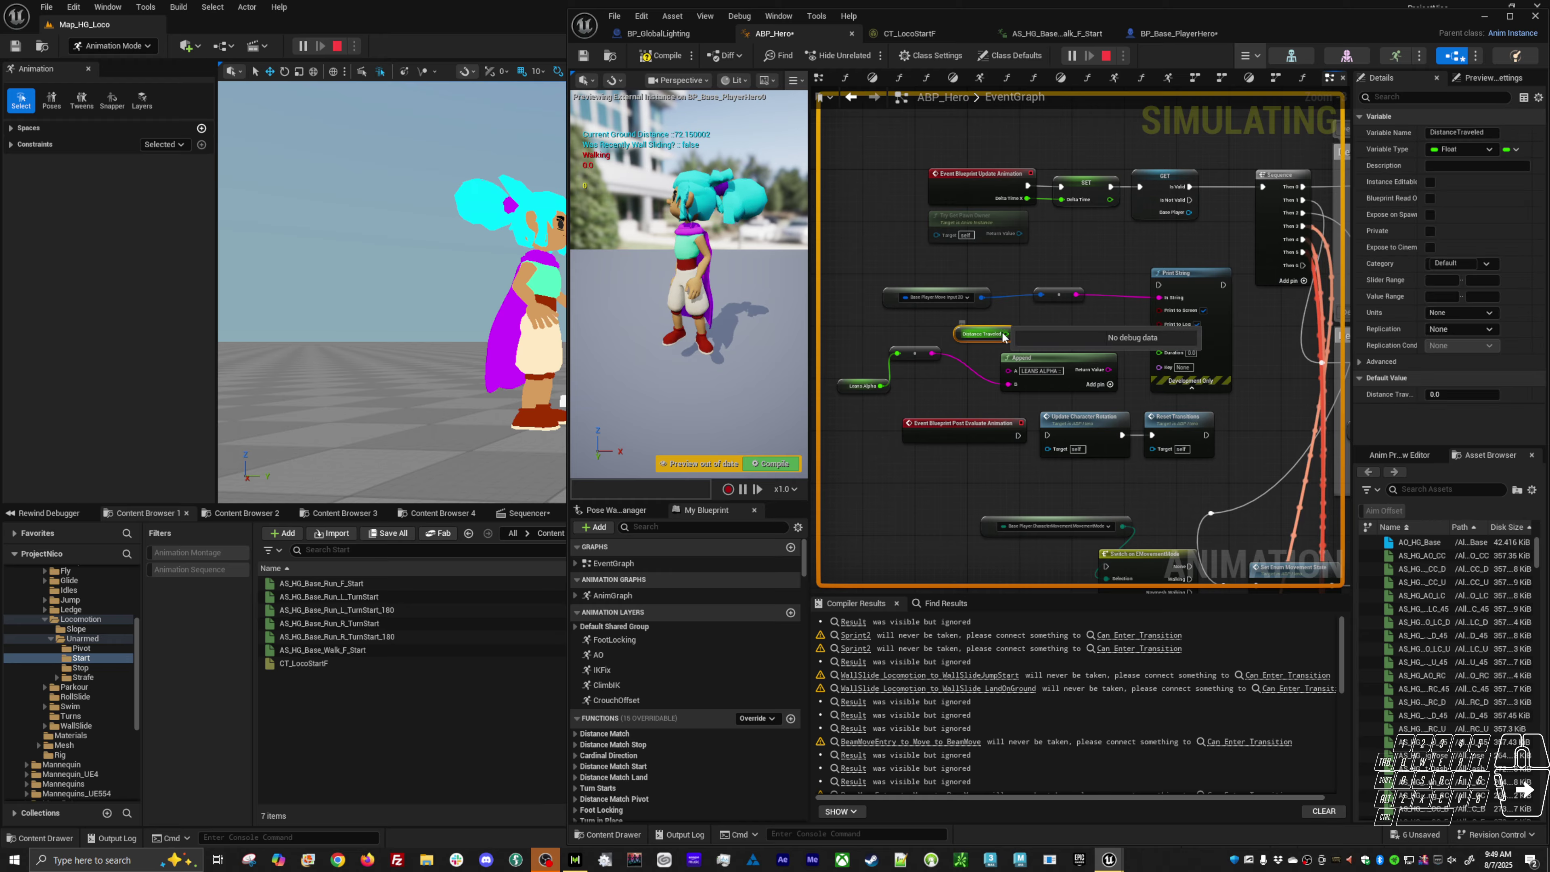
# Step: Wire Distance Traveled into the Print String's In String input and run the Print String from the Sequence node's Then 6 output
pyautogui.moveTo(1007, 334); pyautogui.dragTo(1154, 299)
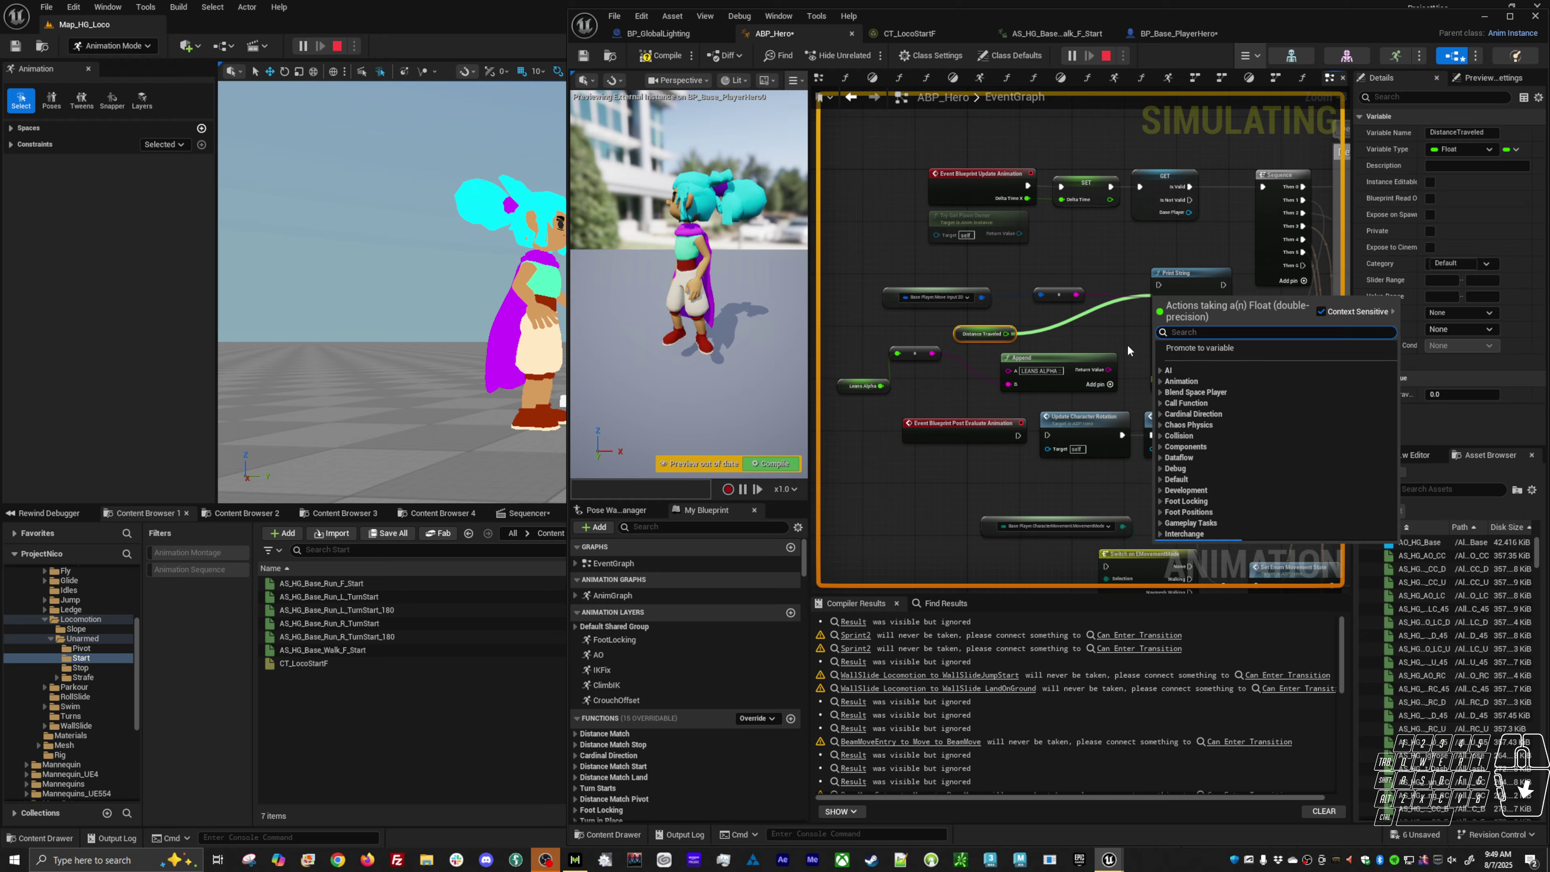
pyautogui.click(1123, 344)
pyautogui.scroll(3, 1009, 338)
pyautogui.moveTo(1009, 334); pyautogui.dragTo(1232, 279)
pyautogui.moveTo(1182, 307); pyautogui.dragTo(925, 446, button='right')
pyautogui.moveTo(972, 397); pyautogui.dragTo(1185, 367)
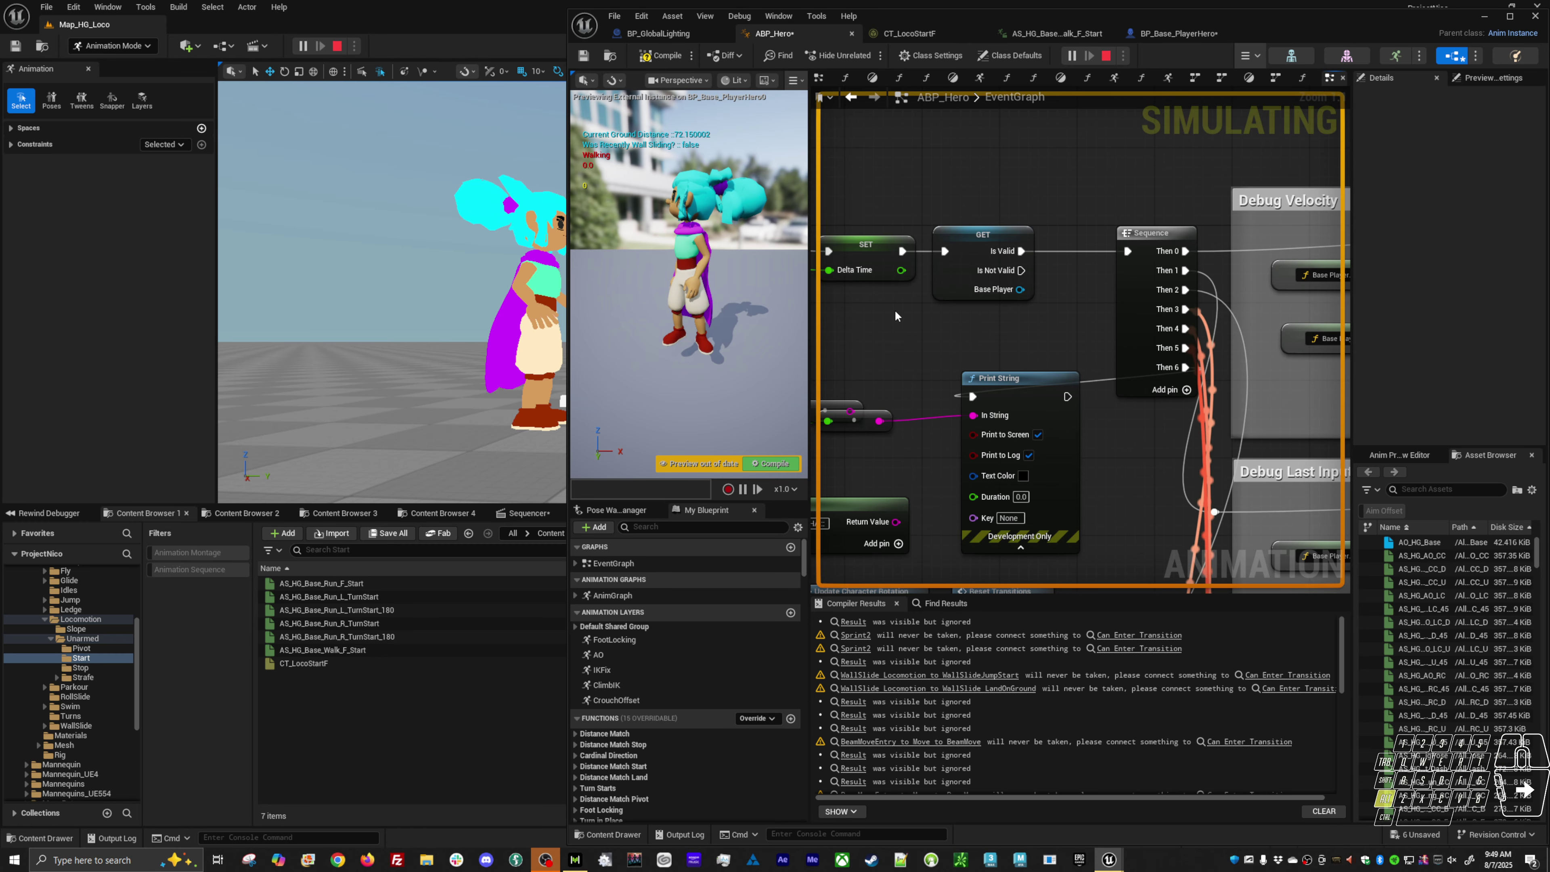
# Step: End the running preview, compile ABP_Hero and launch the standalone game preview again
pyautogui.press('Escape')
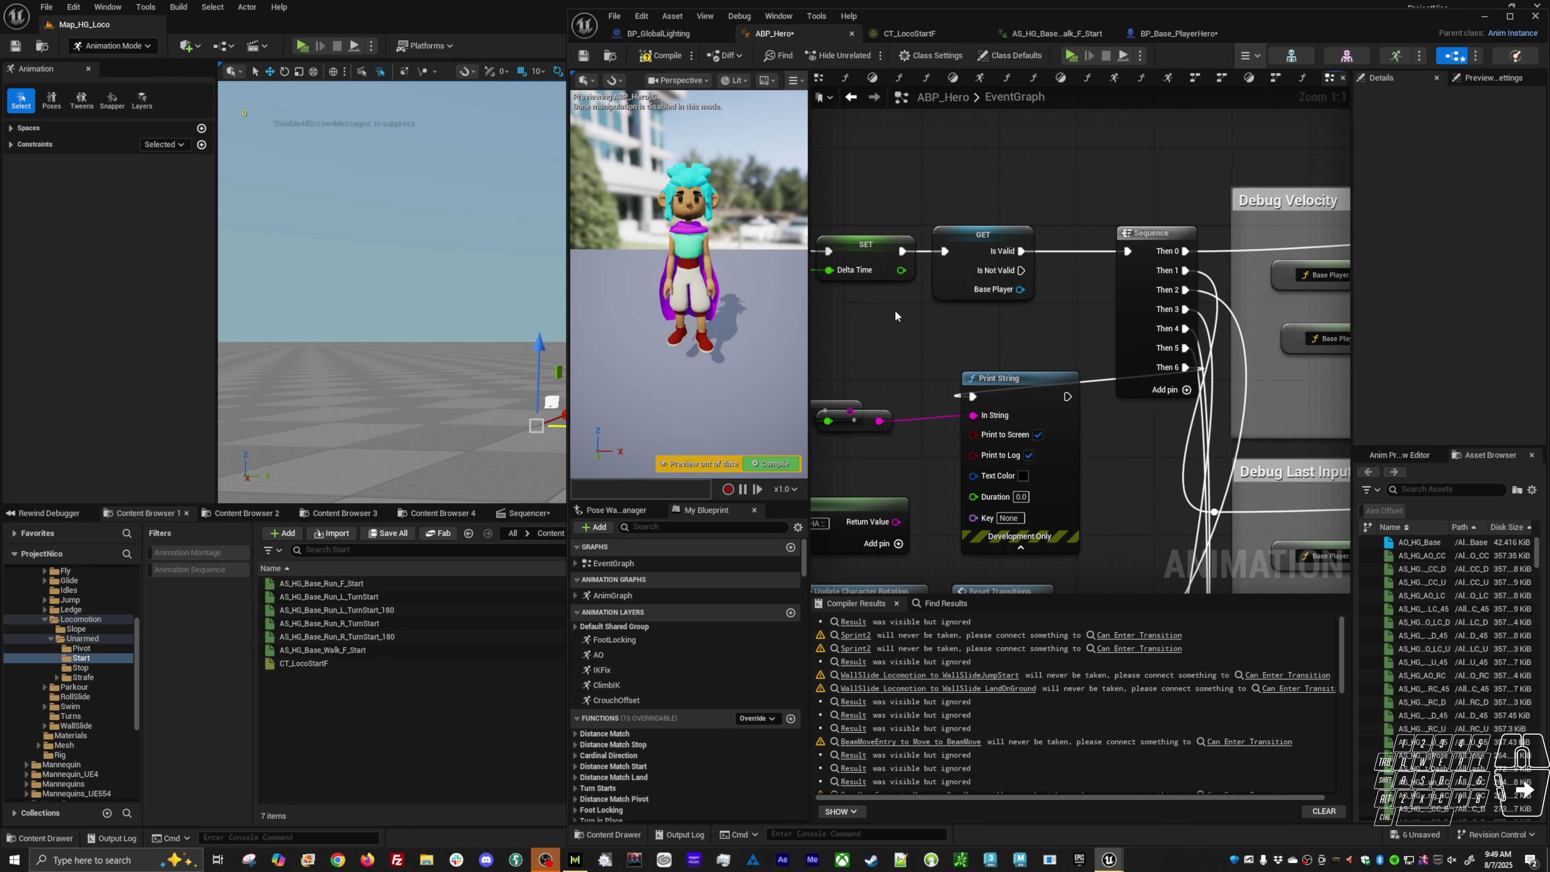
pyautogui.press('F7')
pyautogui.hotkey('alt', 'p')
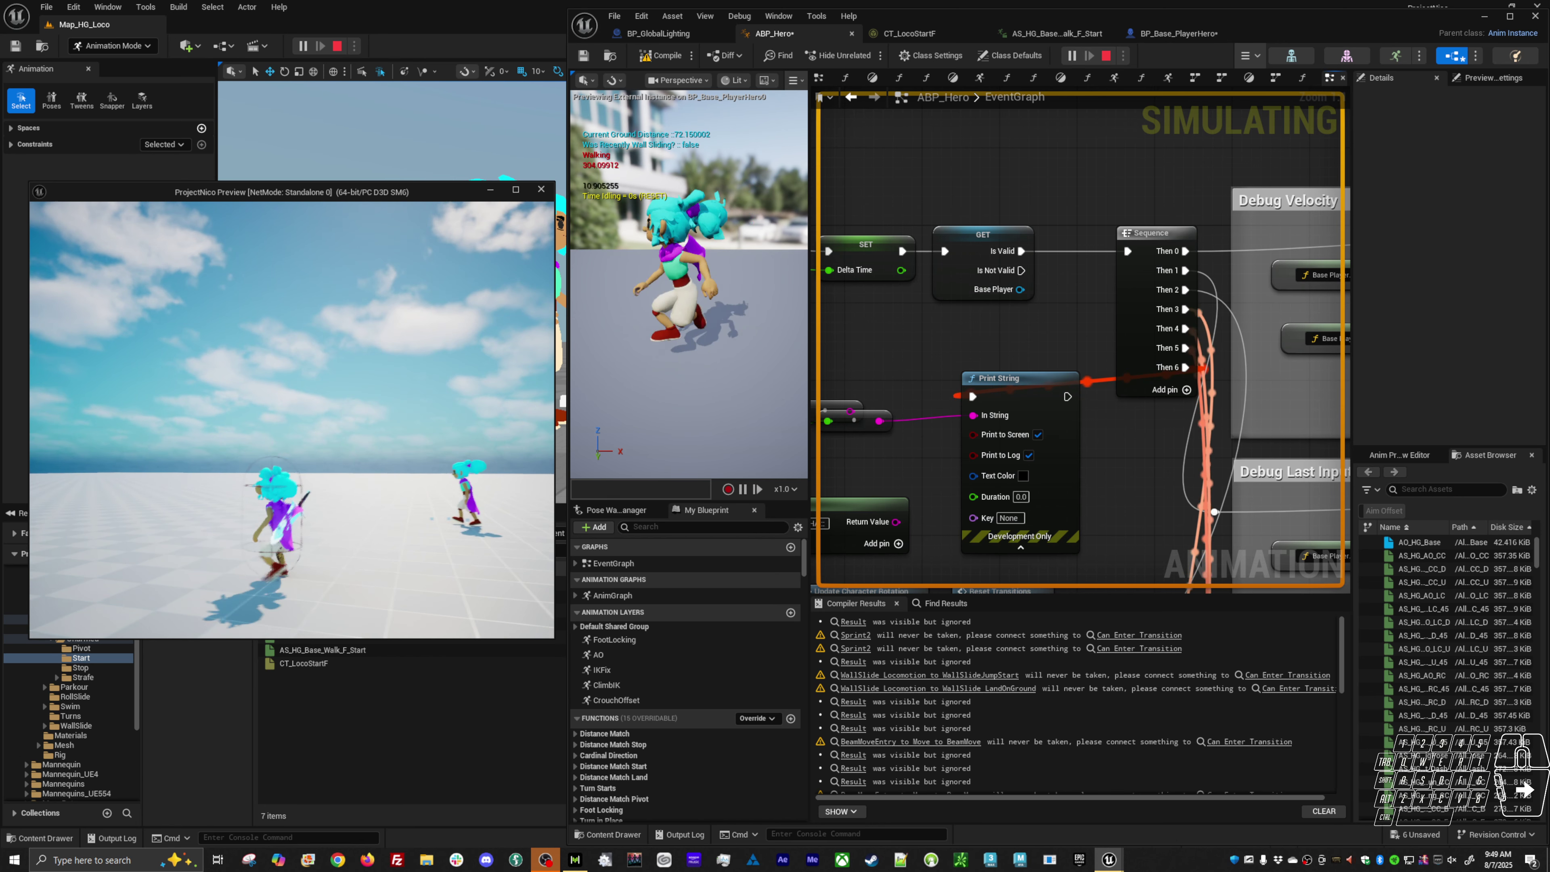
# Step: Slow down the game preview with the console command slomo .1
pyautogui.press('Tab')
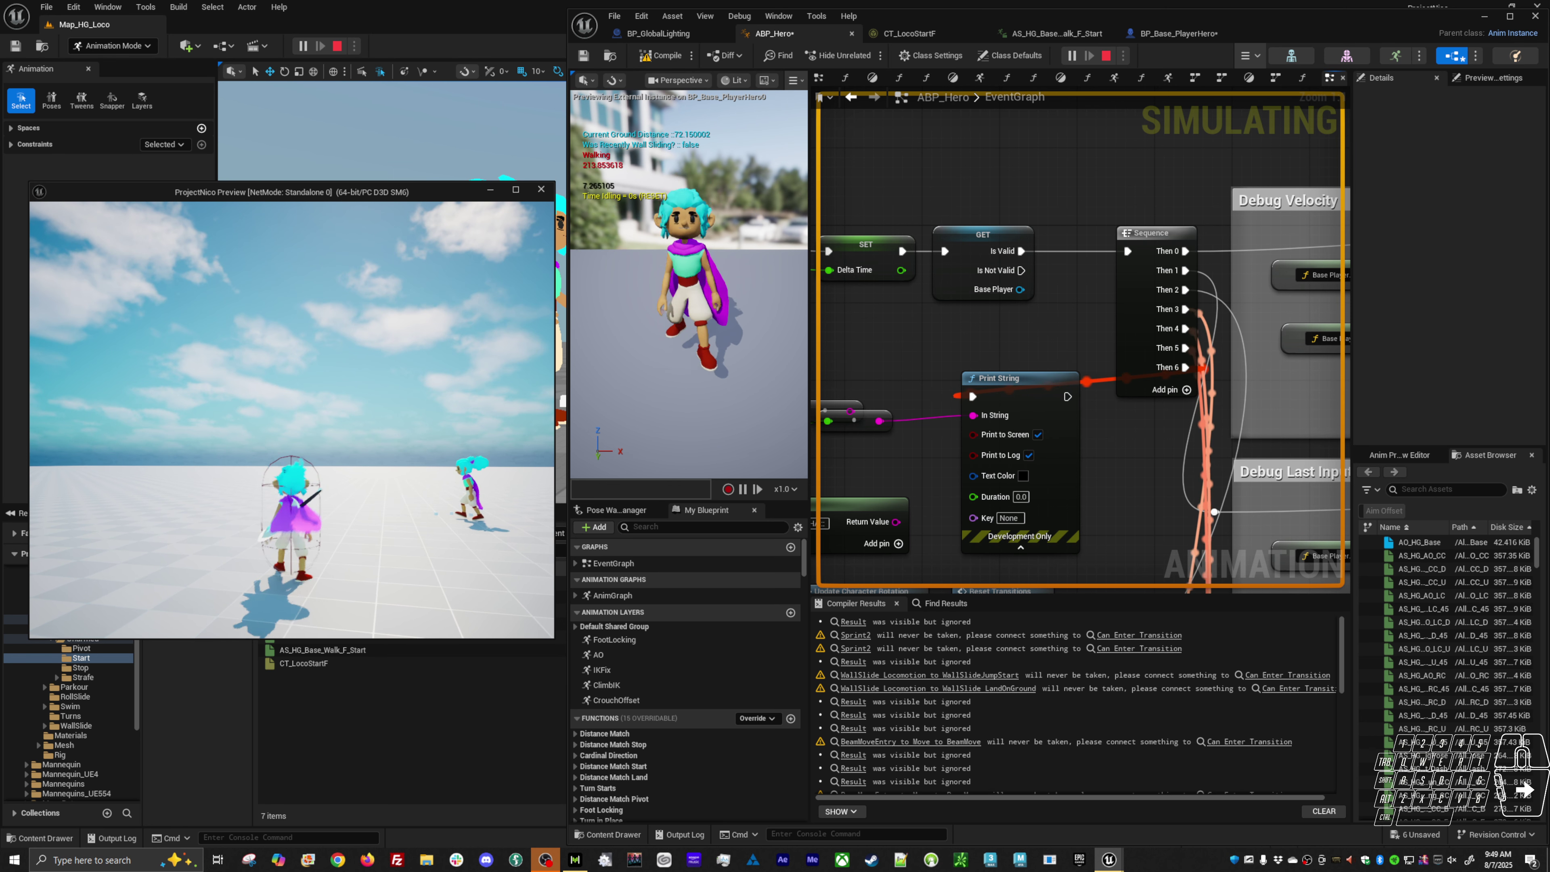
pyautogui.press('`')
pyautogui.press('Up')
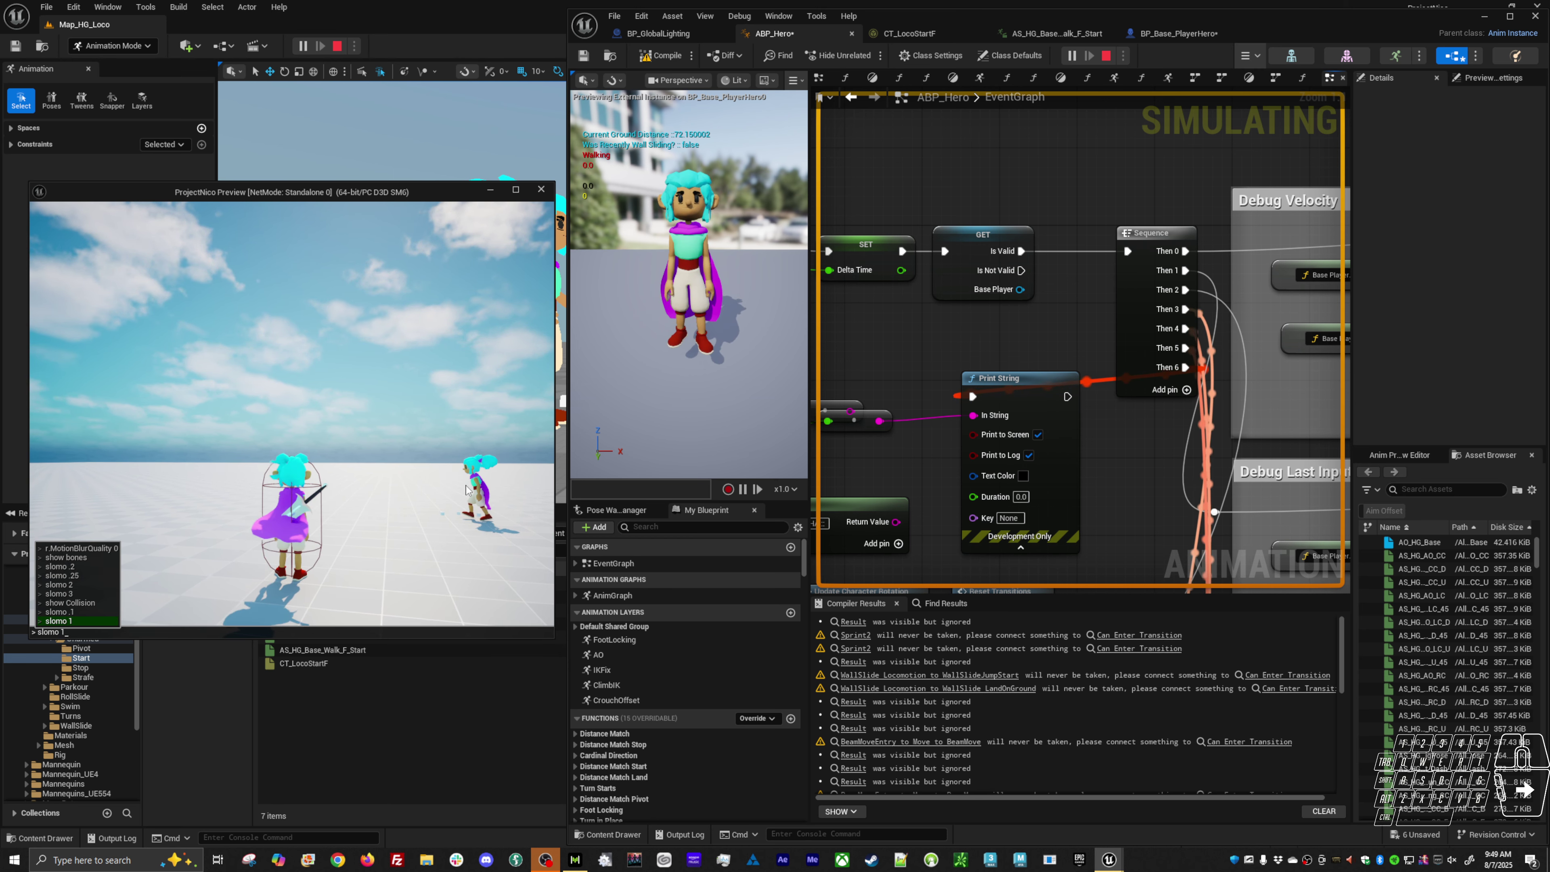
pyautogui.press('Return')
pyautogui.press('`')
pyautogui.press('Up')
pyautogui.press('Up')
pyautogui.press('Return')
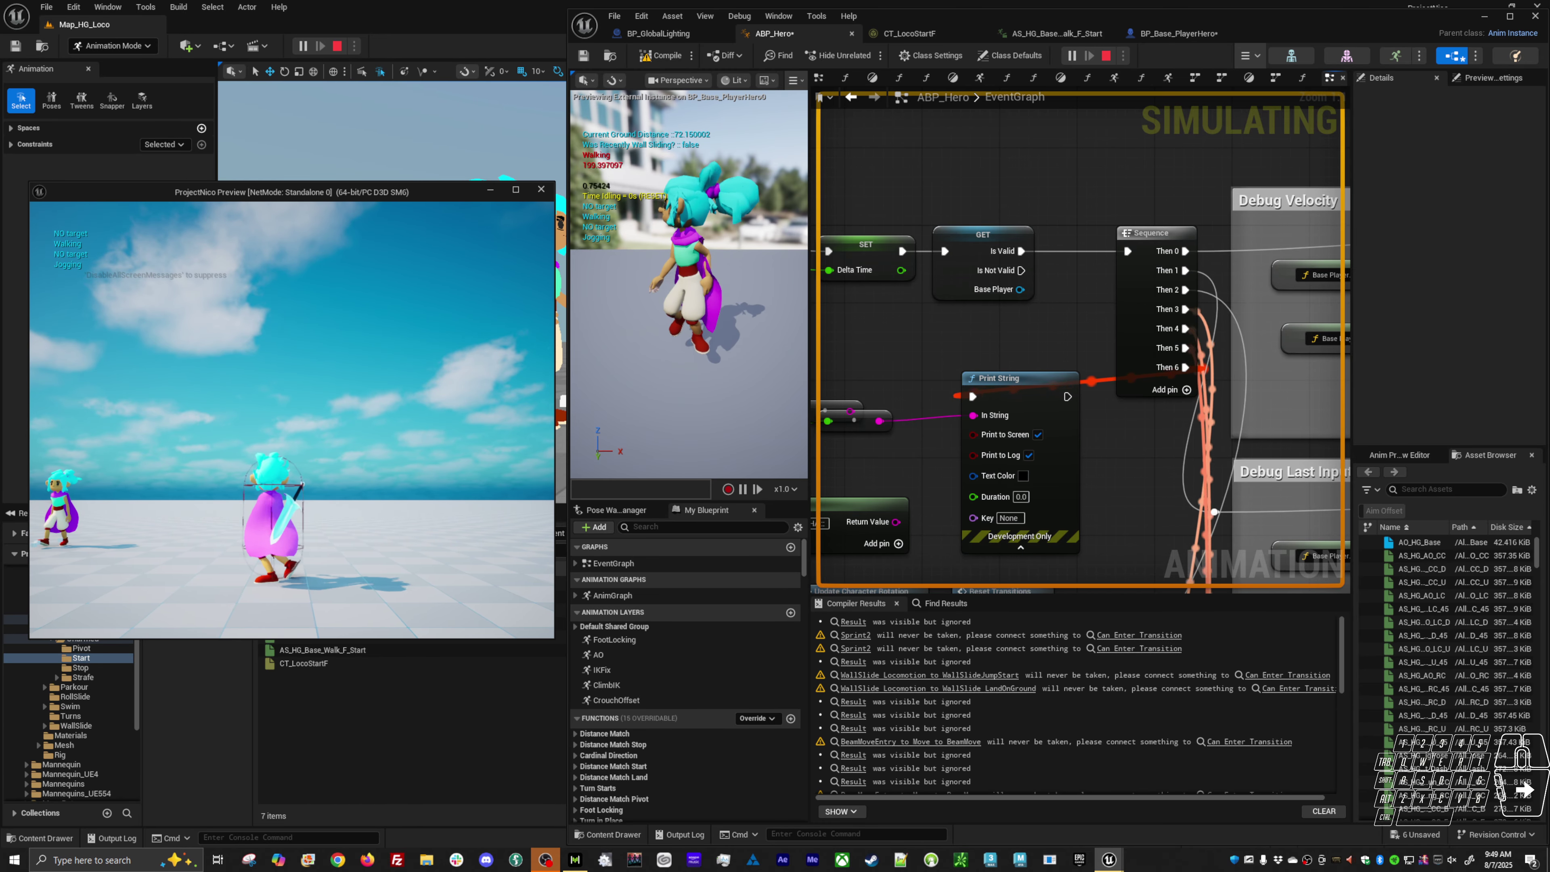
# Step: Walk the character sideways in short slow-motion bursts and watch the printed Distance Traveled value against the capsule's movement
pyautogui.press('a')
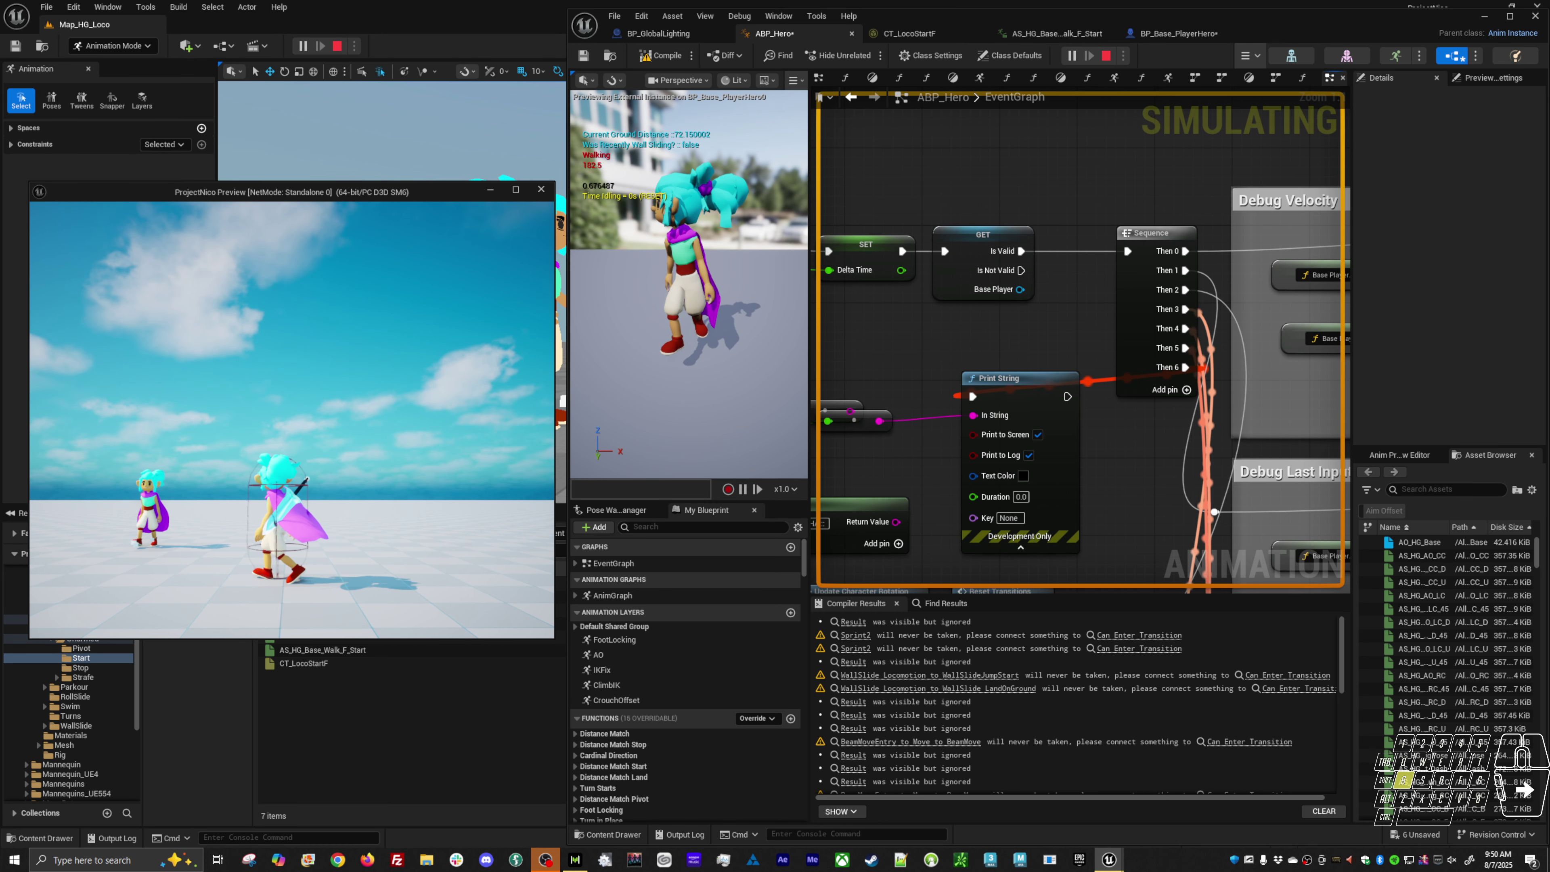
pyautogui.hotkey('alt', 'Tab')
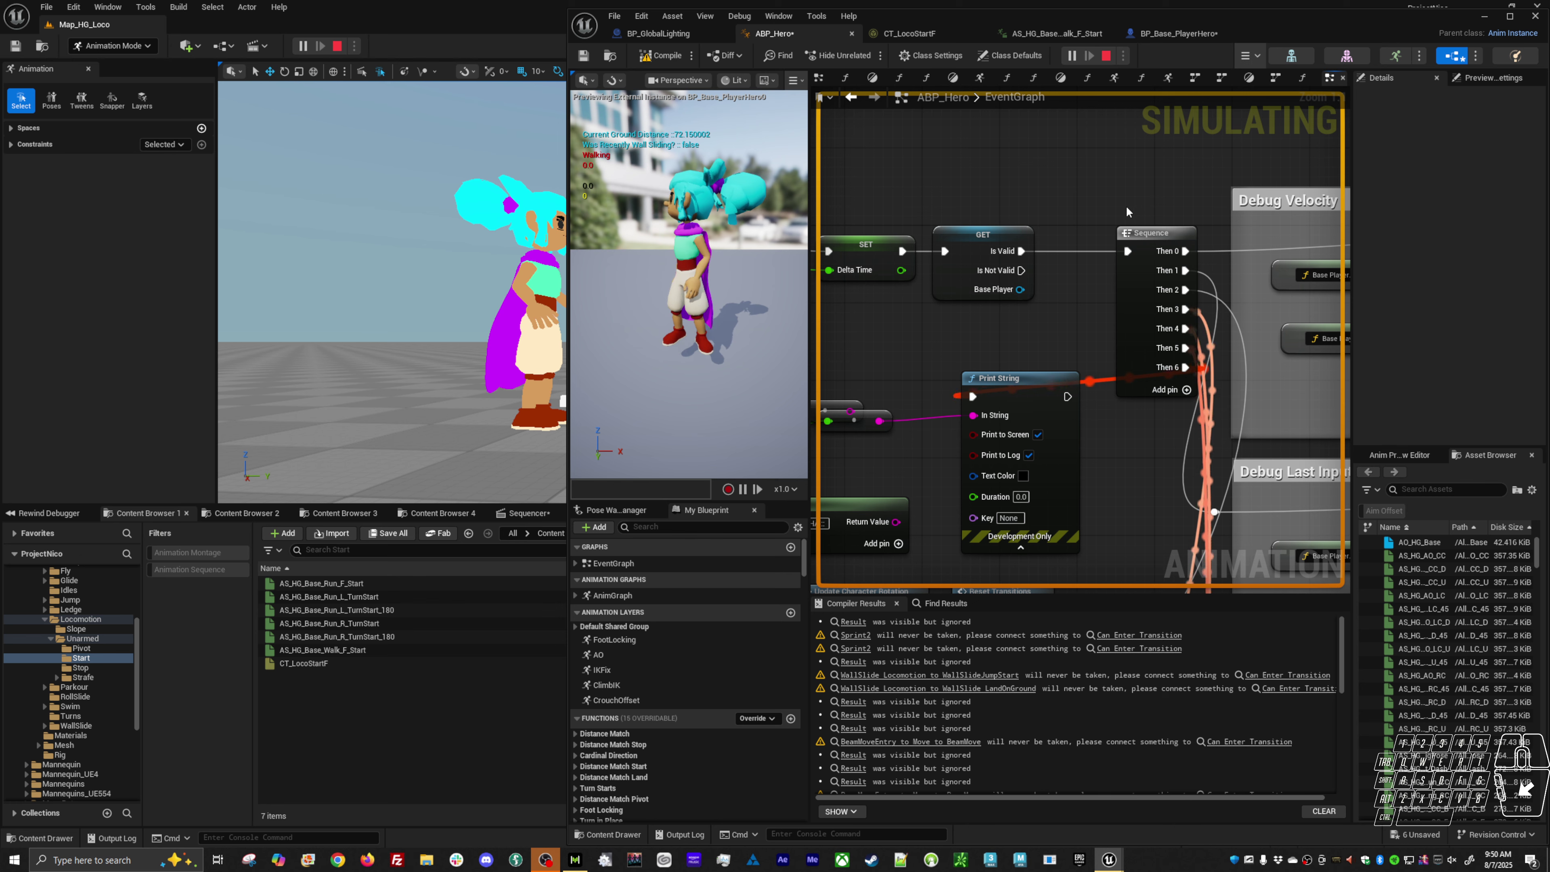
pyautogui.hotkey('alt', 'Tab')
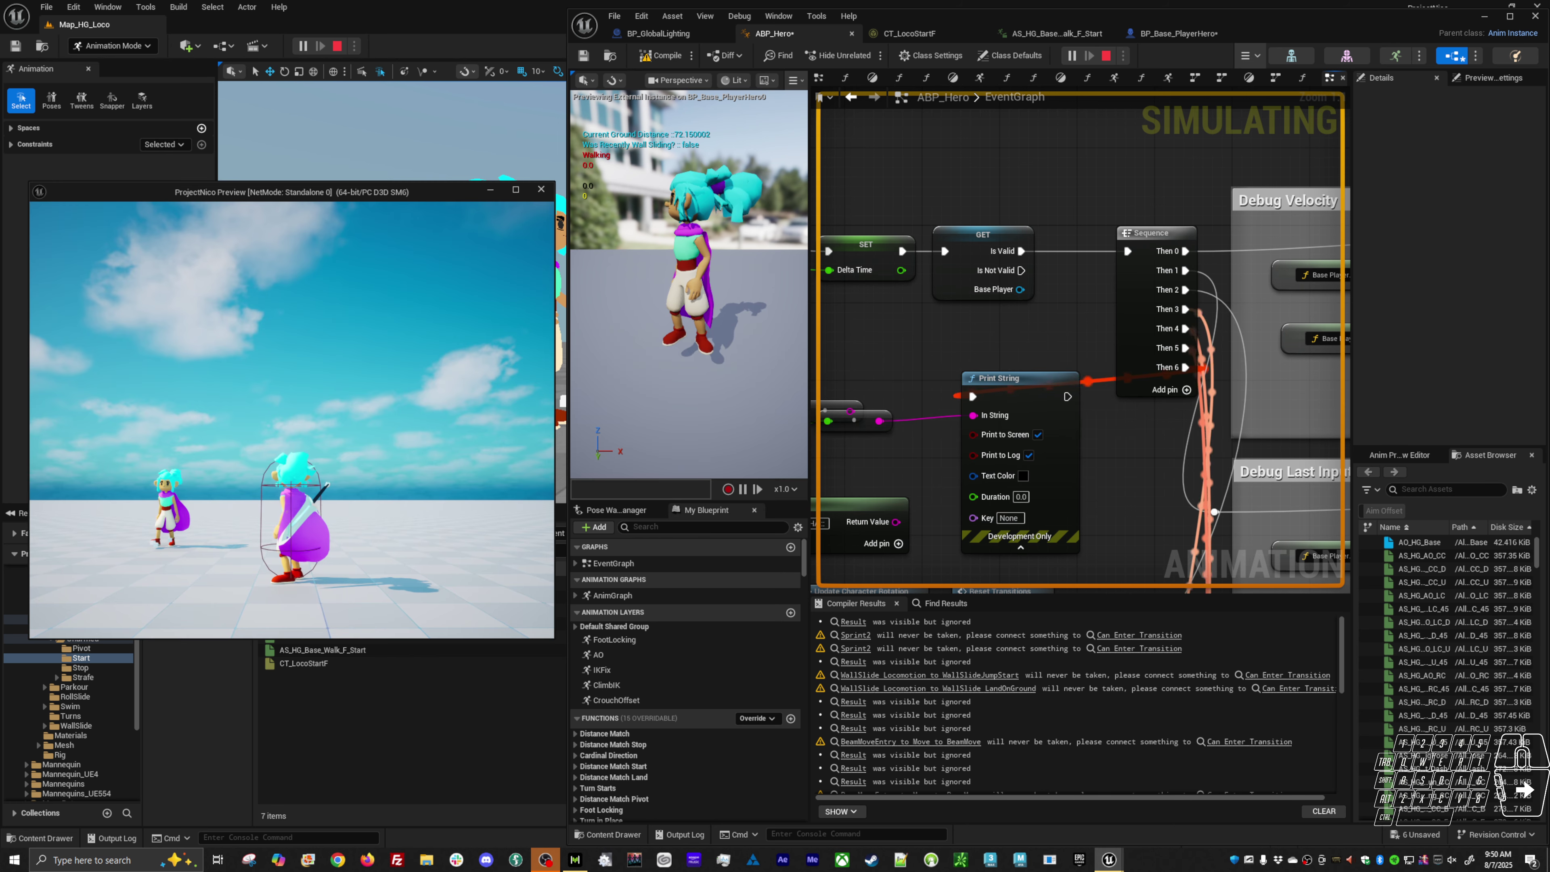
pyautogui.press('a')
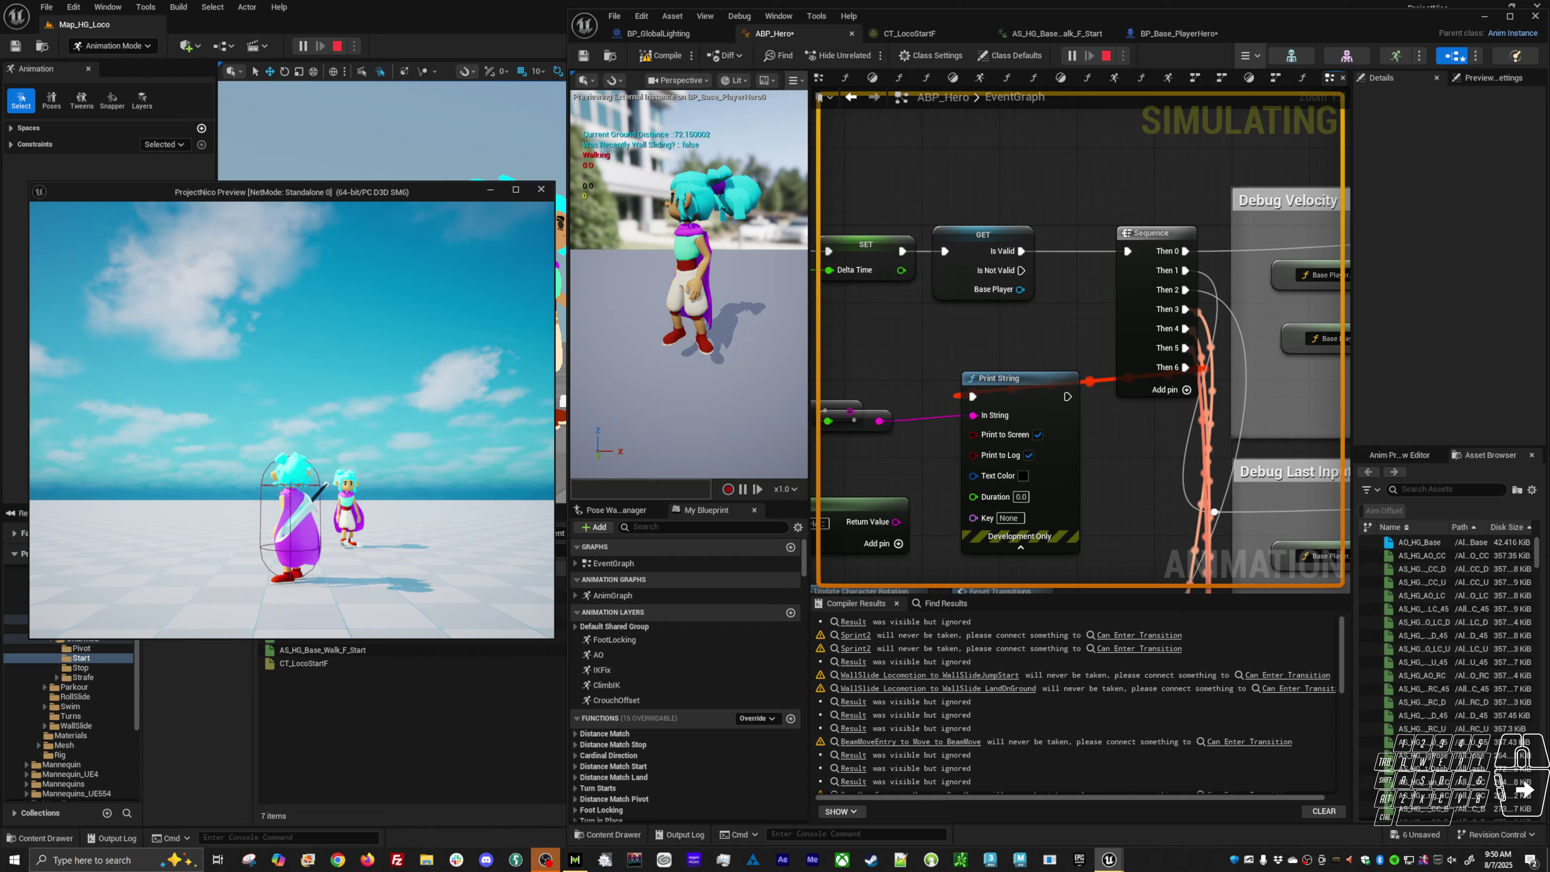
pyautogui.press('a')
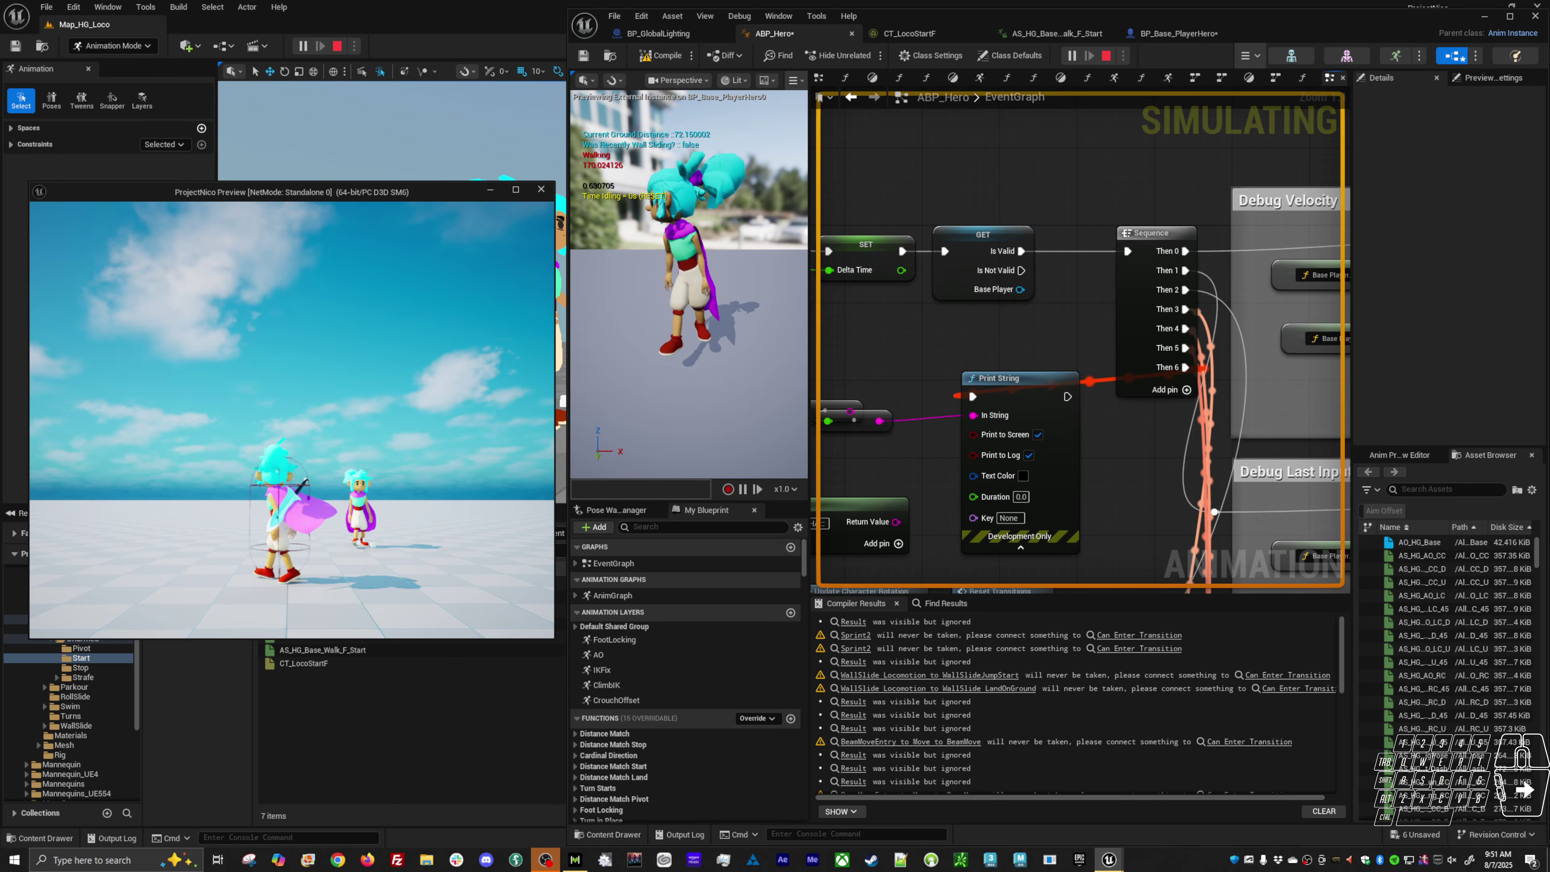
# Step: Return from the game preview to ABP_Hero's Starts state machine and select the transition from Start to Start F to view its settings
pyautogui.hotkey('alt', 'Tab')
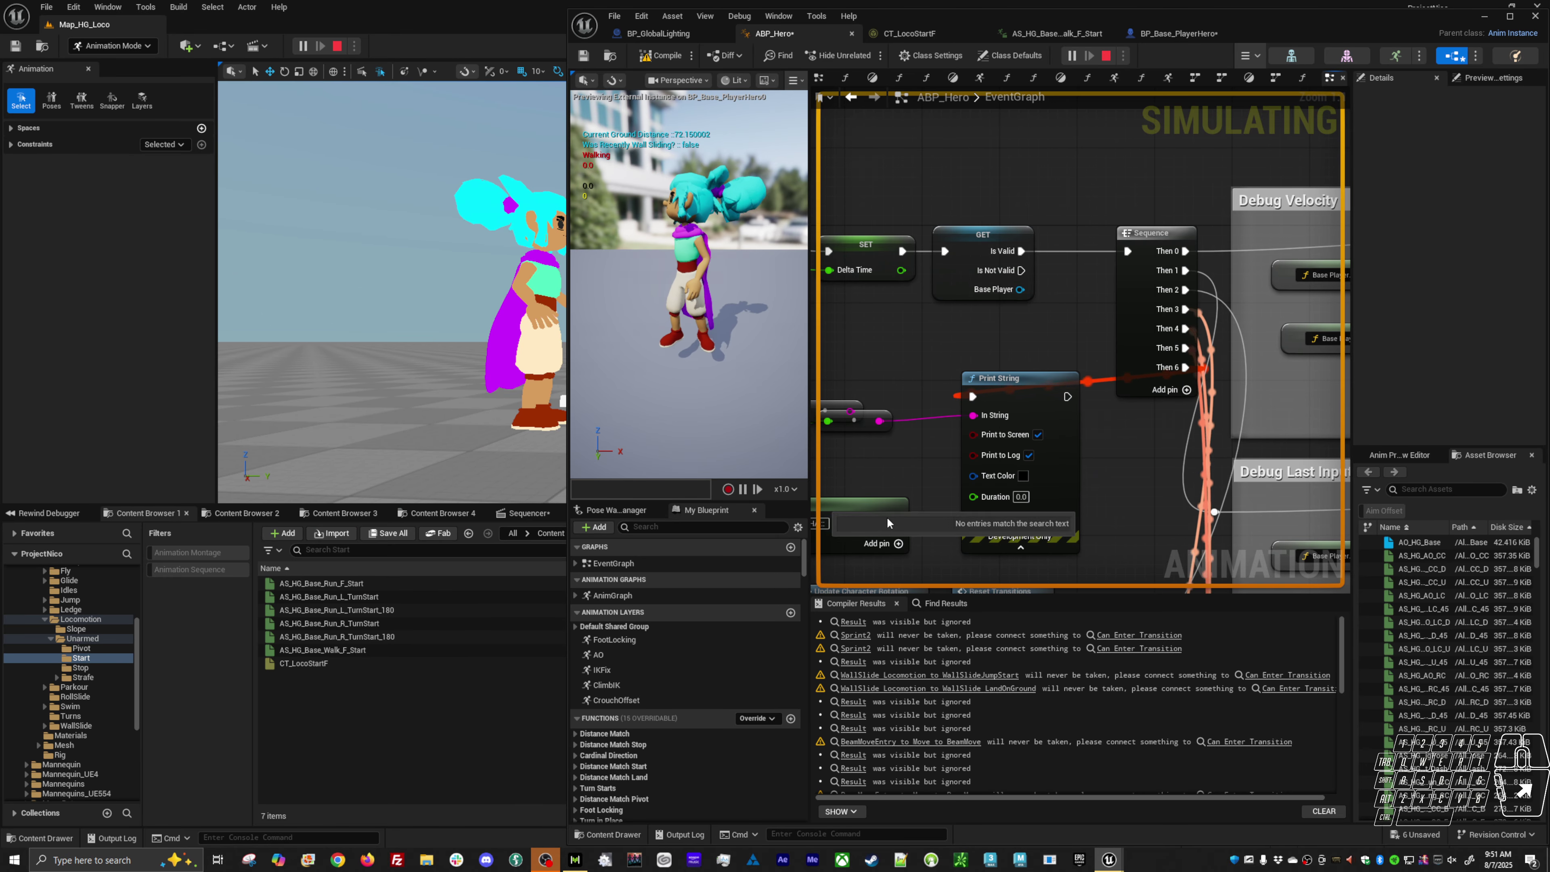
pyautogui.hotkey('alt', 'Left')
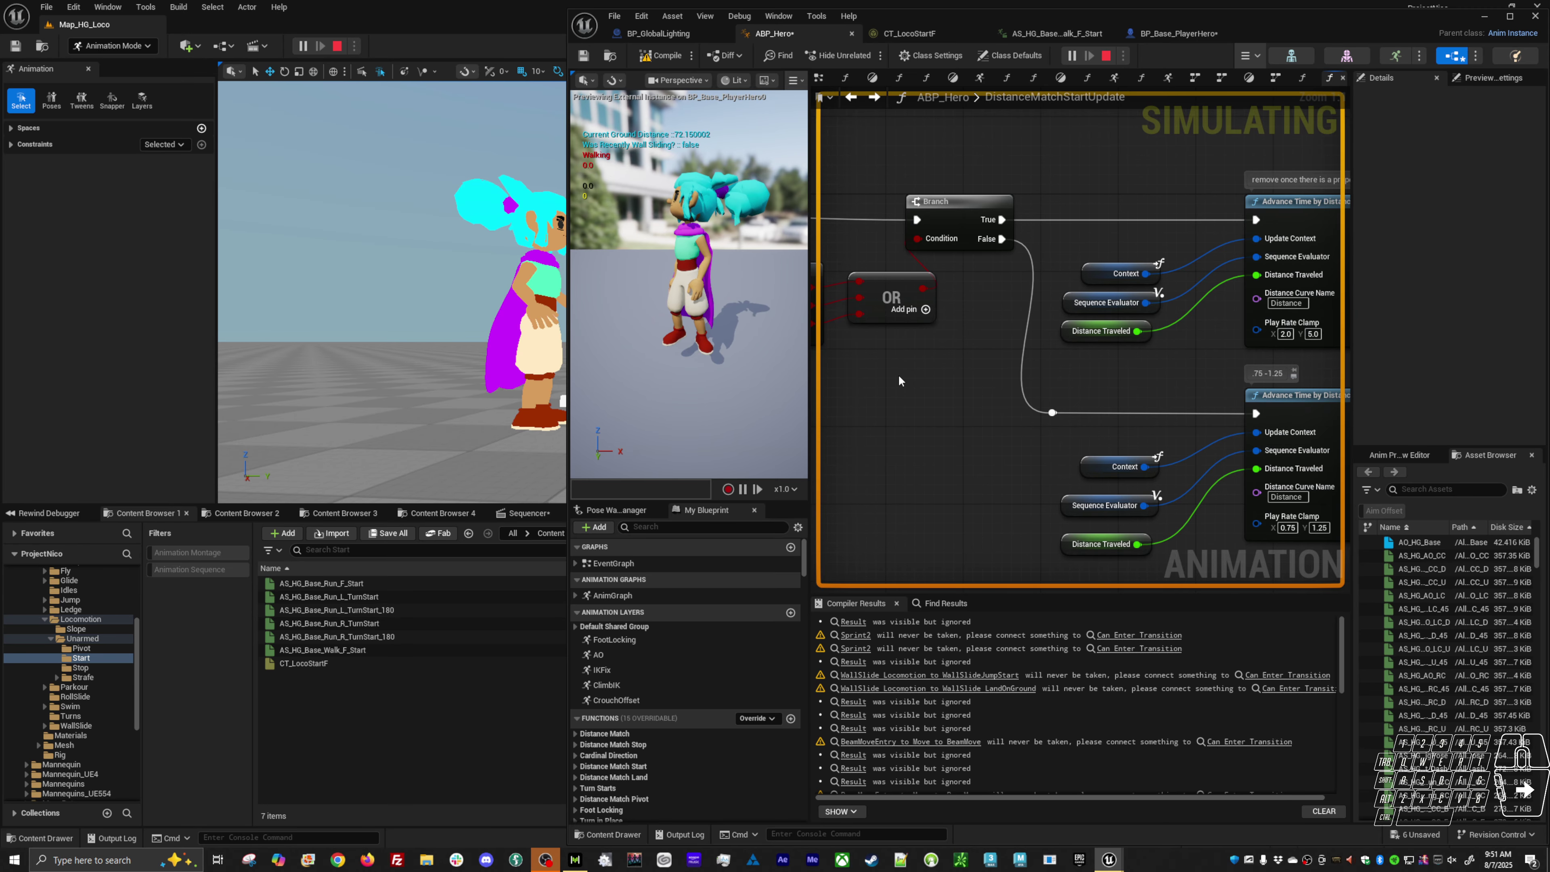
pyautogui.hotkey('alt', 'Left')
pyautogui.hotkey('alt', 'Left')
pyautogui.hotkey('alt', 'Left')
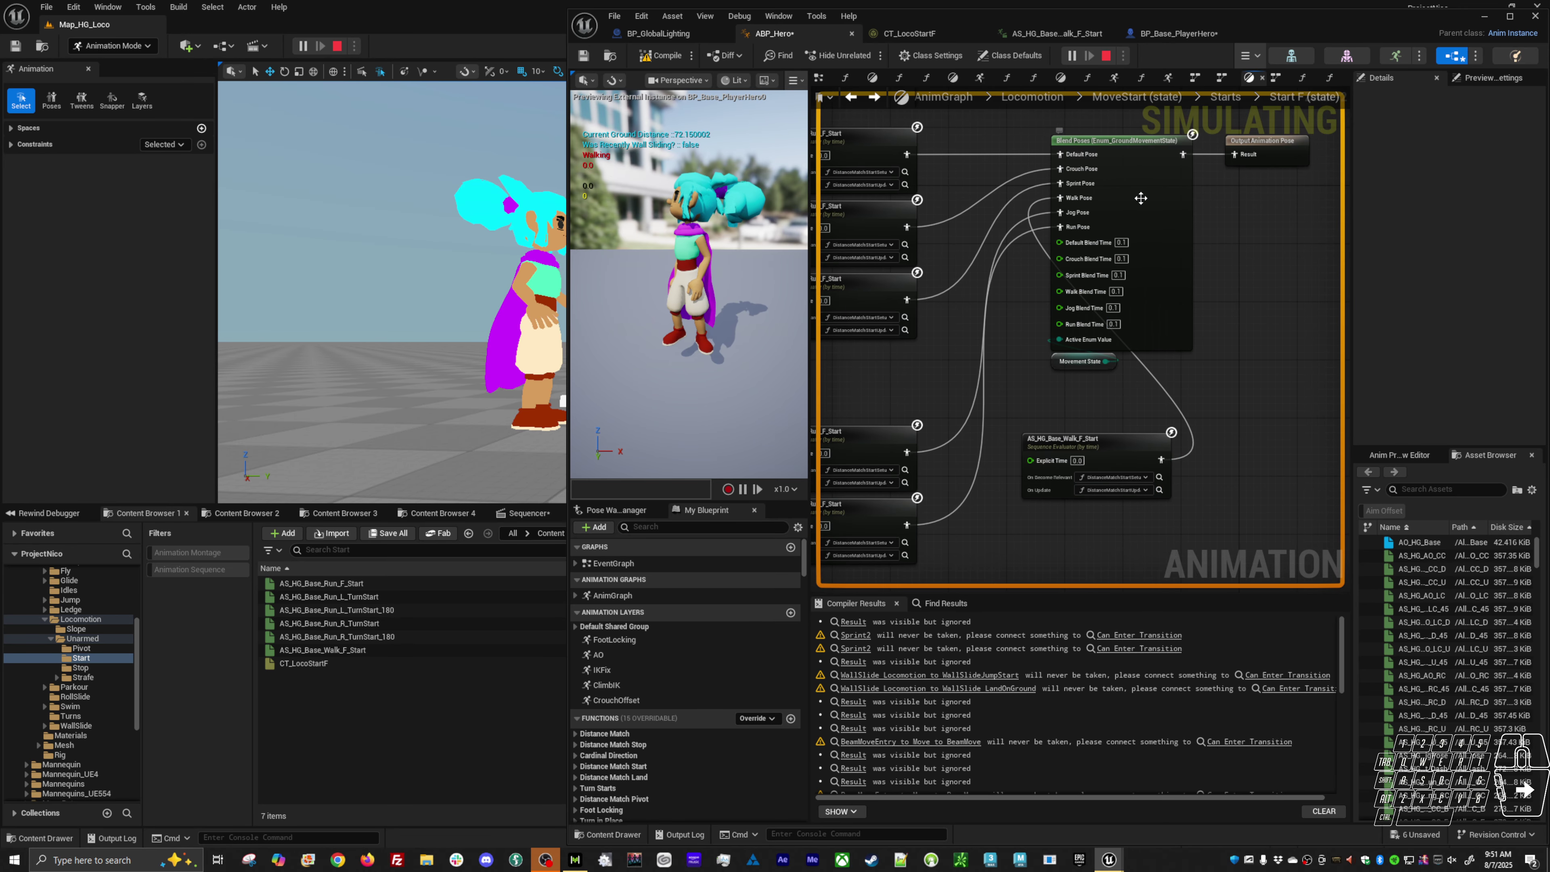
pyautogui.hotkey('alt', 'Left')
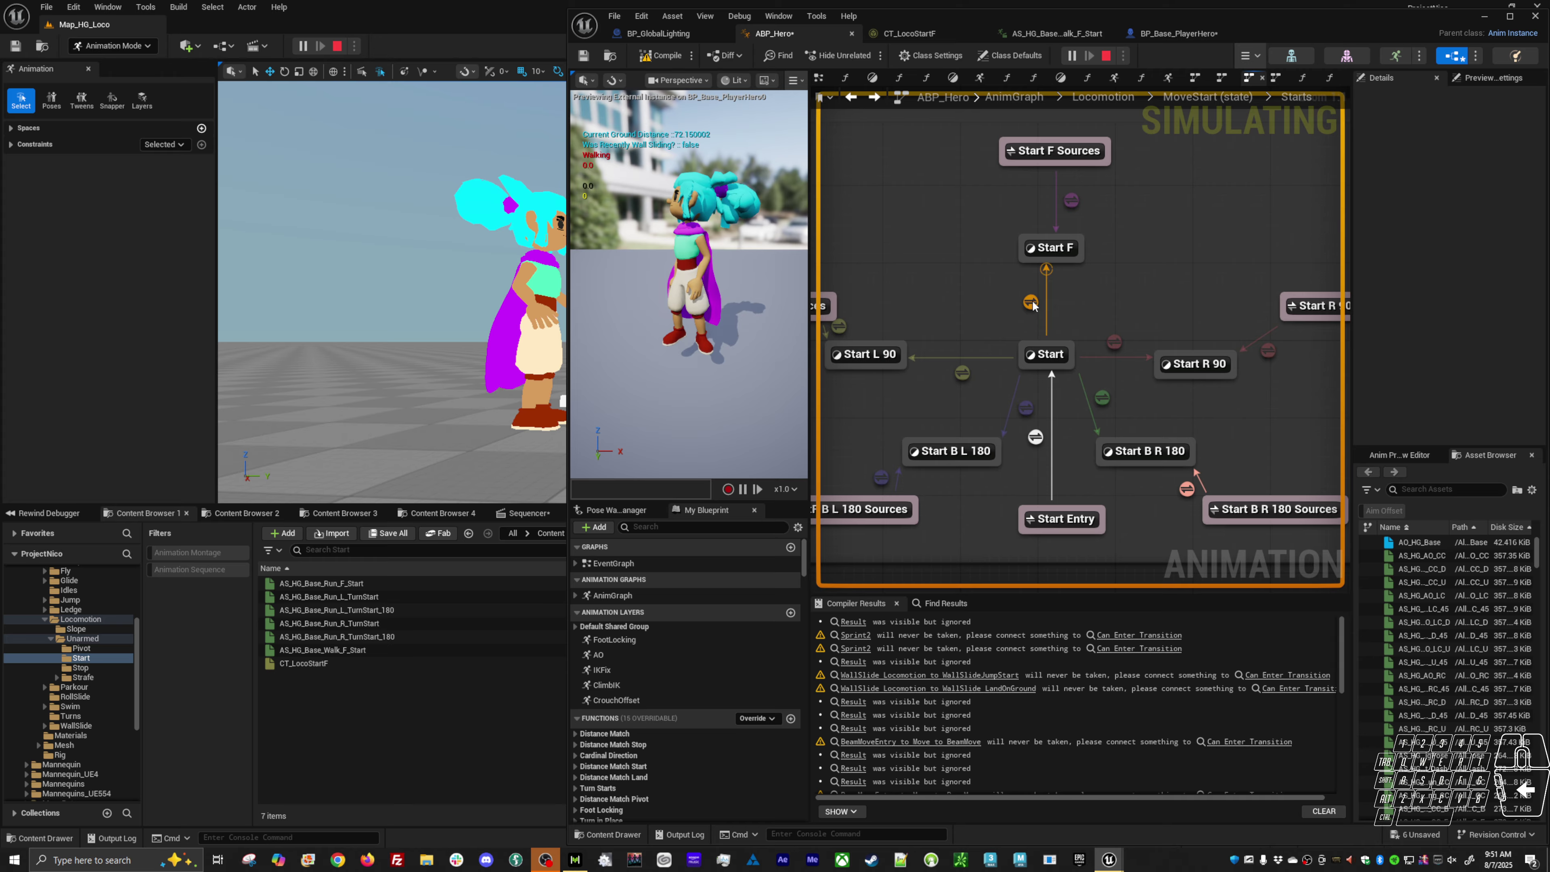
pyautogui.click(1031, 302)
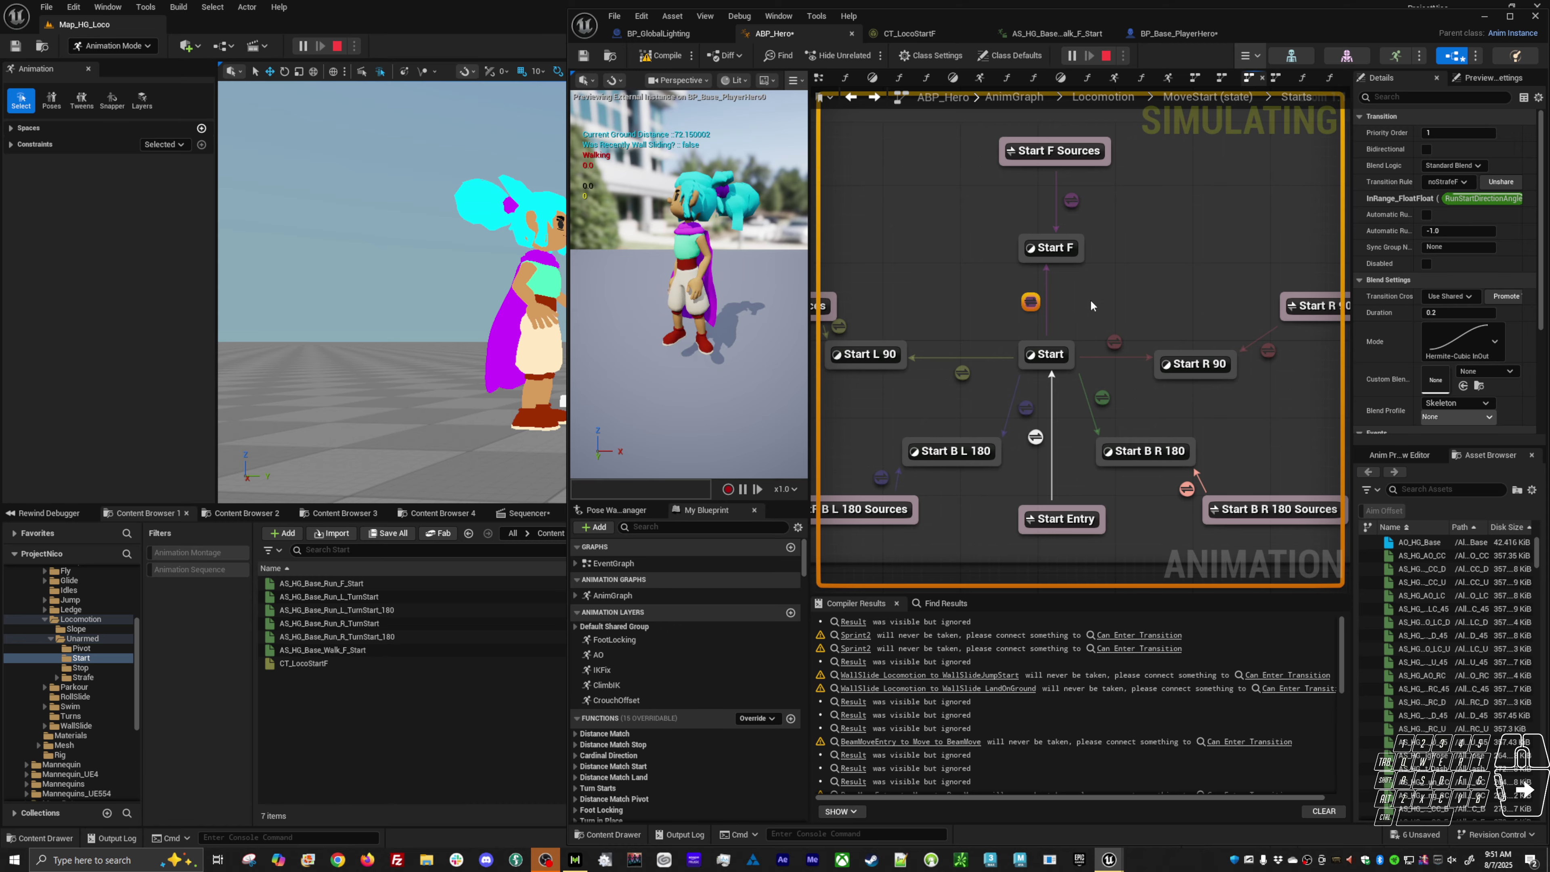
# Step: Set the blend duration of the transition from Start to Start F to 0
pyautogui.click(1435, 312)
pyautogui.write('0')
pyautogui.press('Return')
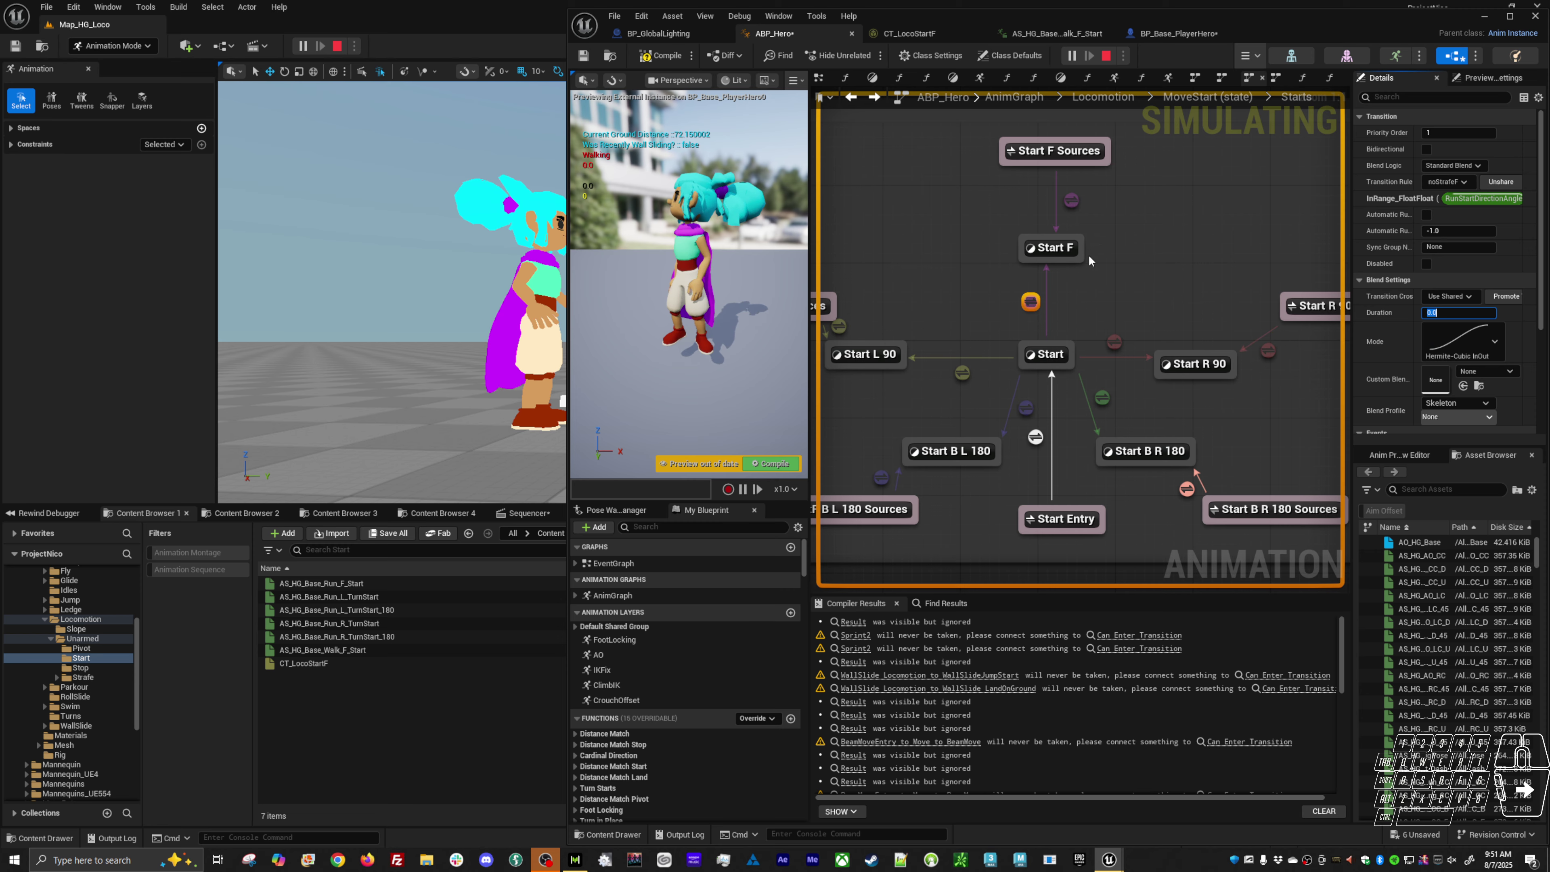
# Step: Go back to the Locomotion state machine, set the Idle to MoveStart transition's blend duration to 0, and compile
pyautogui.hotkey('alt', 'Left')
pyautogui.hotkey('alt', 'Left')
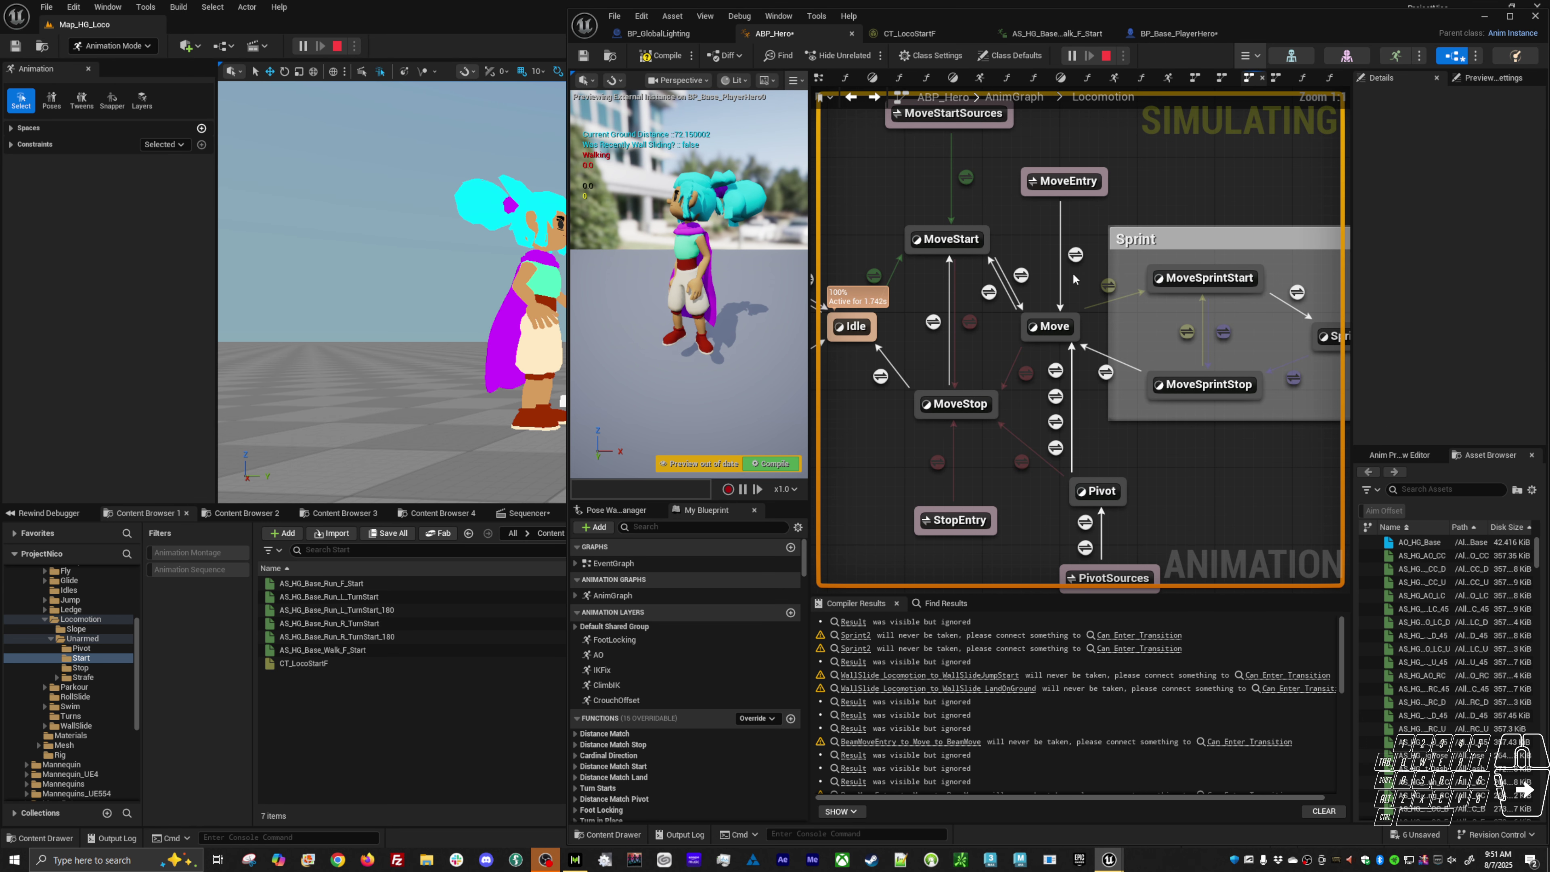
pyautogui.click(874, 275)
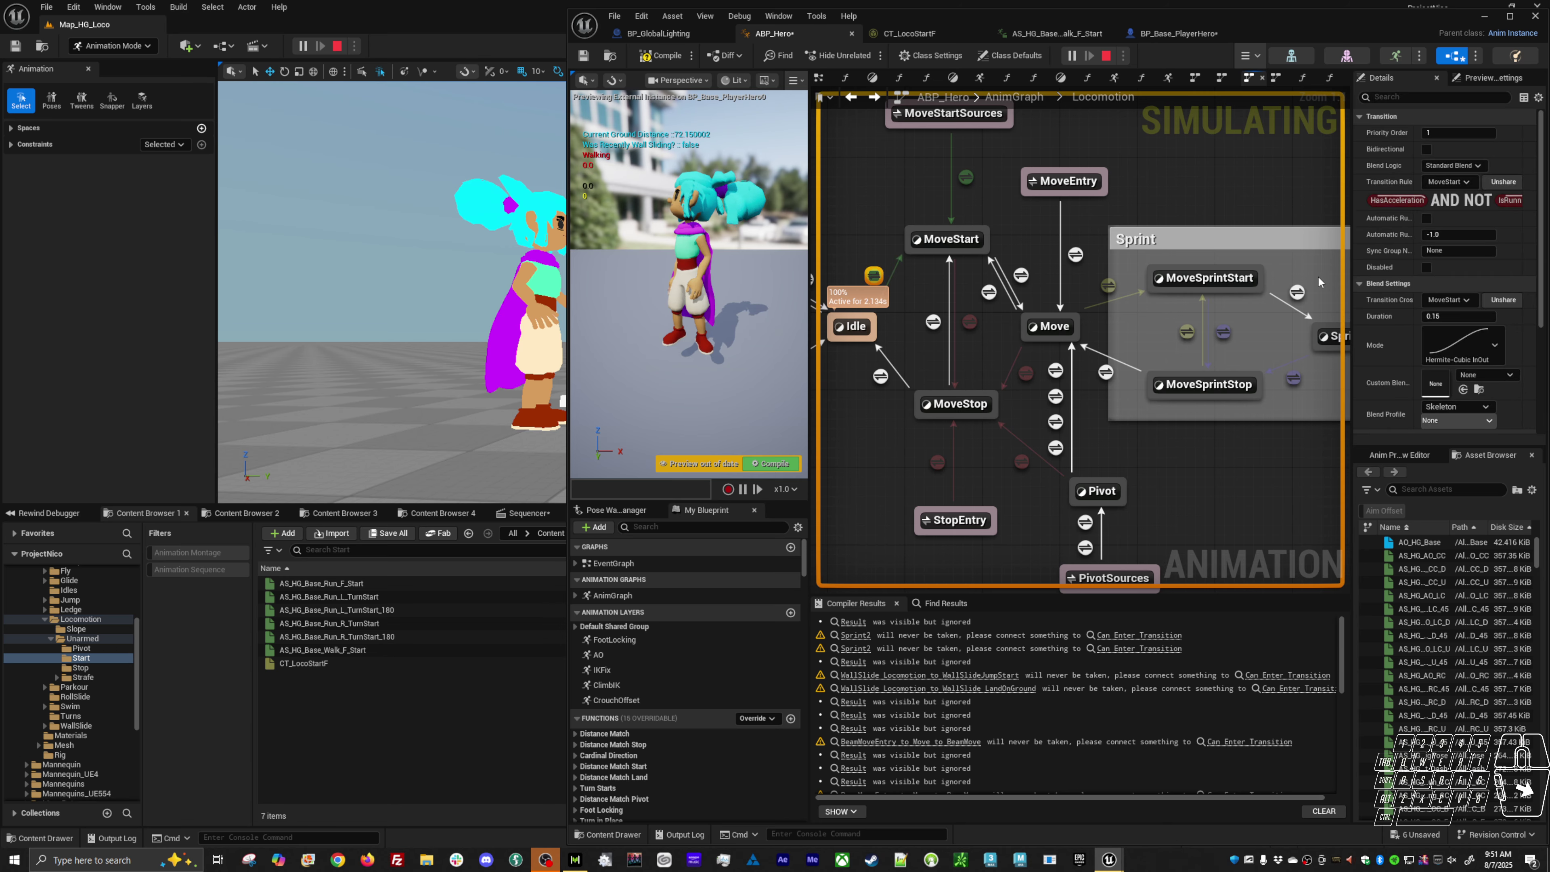
pyautogui.click(1438, 317)
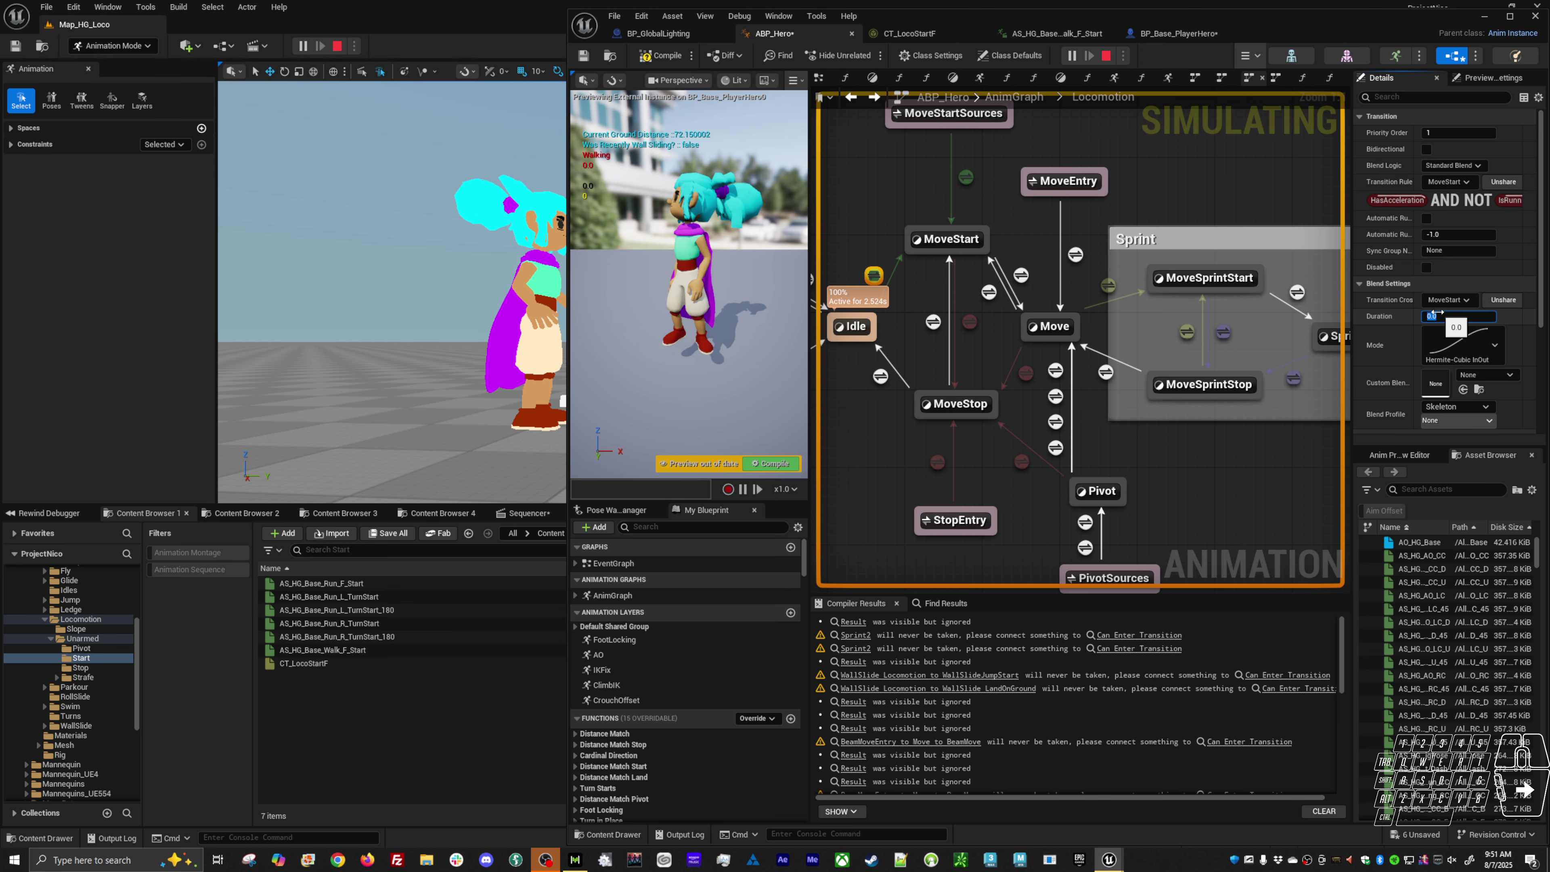
pyautogui.press('Return')
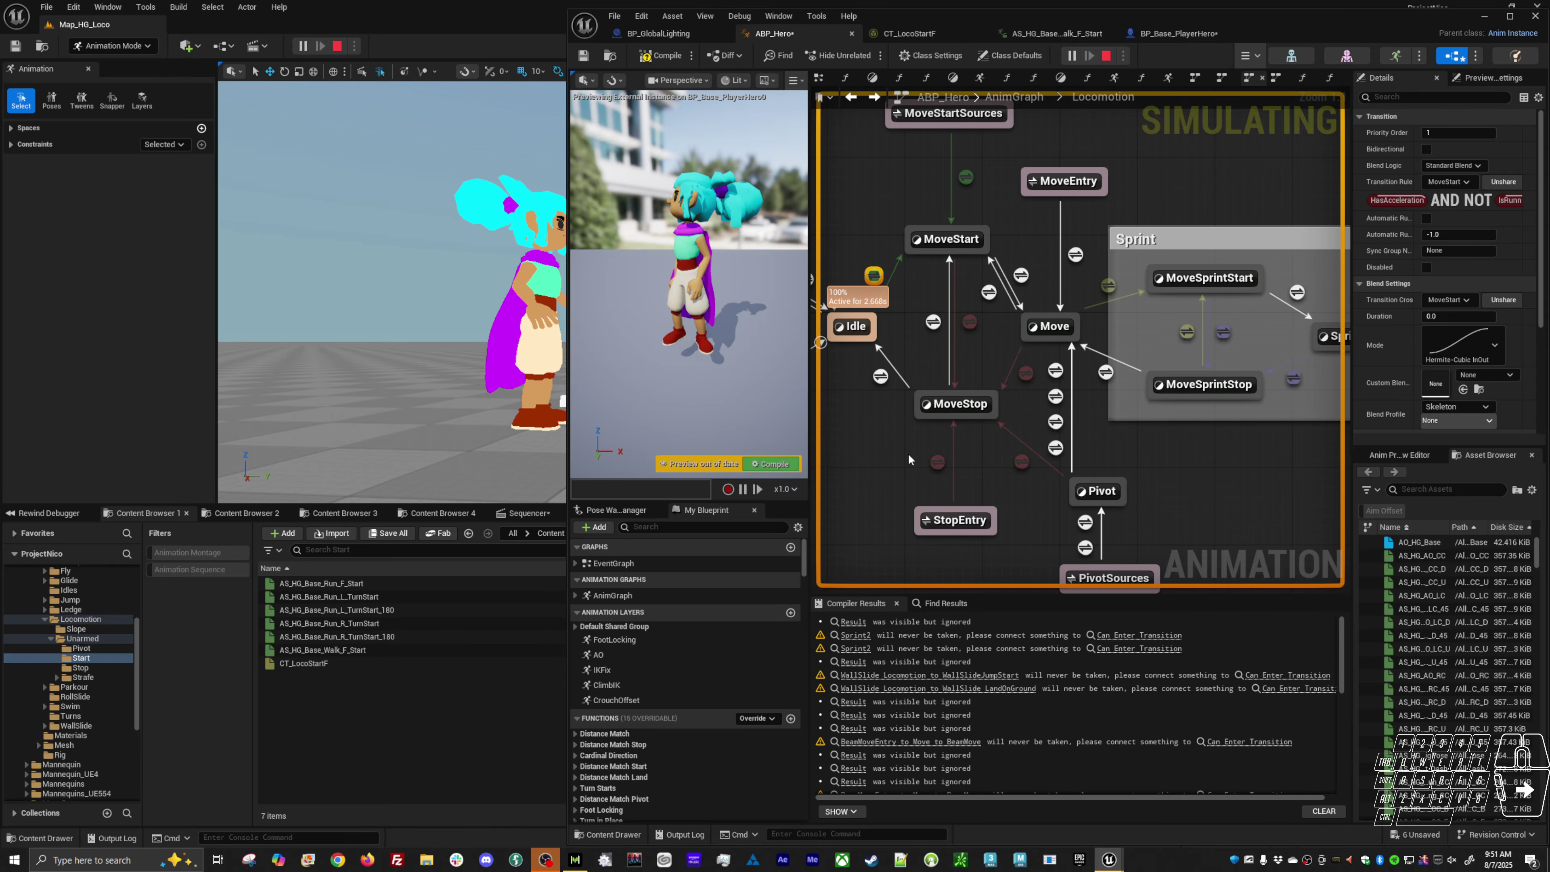
pyautogui.click(909, 453)
# Step: Rerun an earlier console command in the game preview and walk the character in repeated starts to check the animation against its capsule
pyautogui.hotkey('alt', 'Tab')
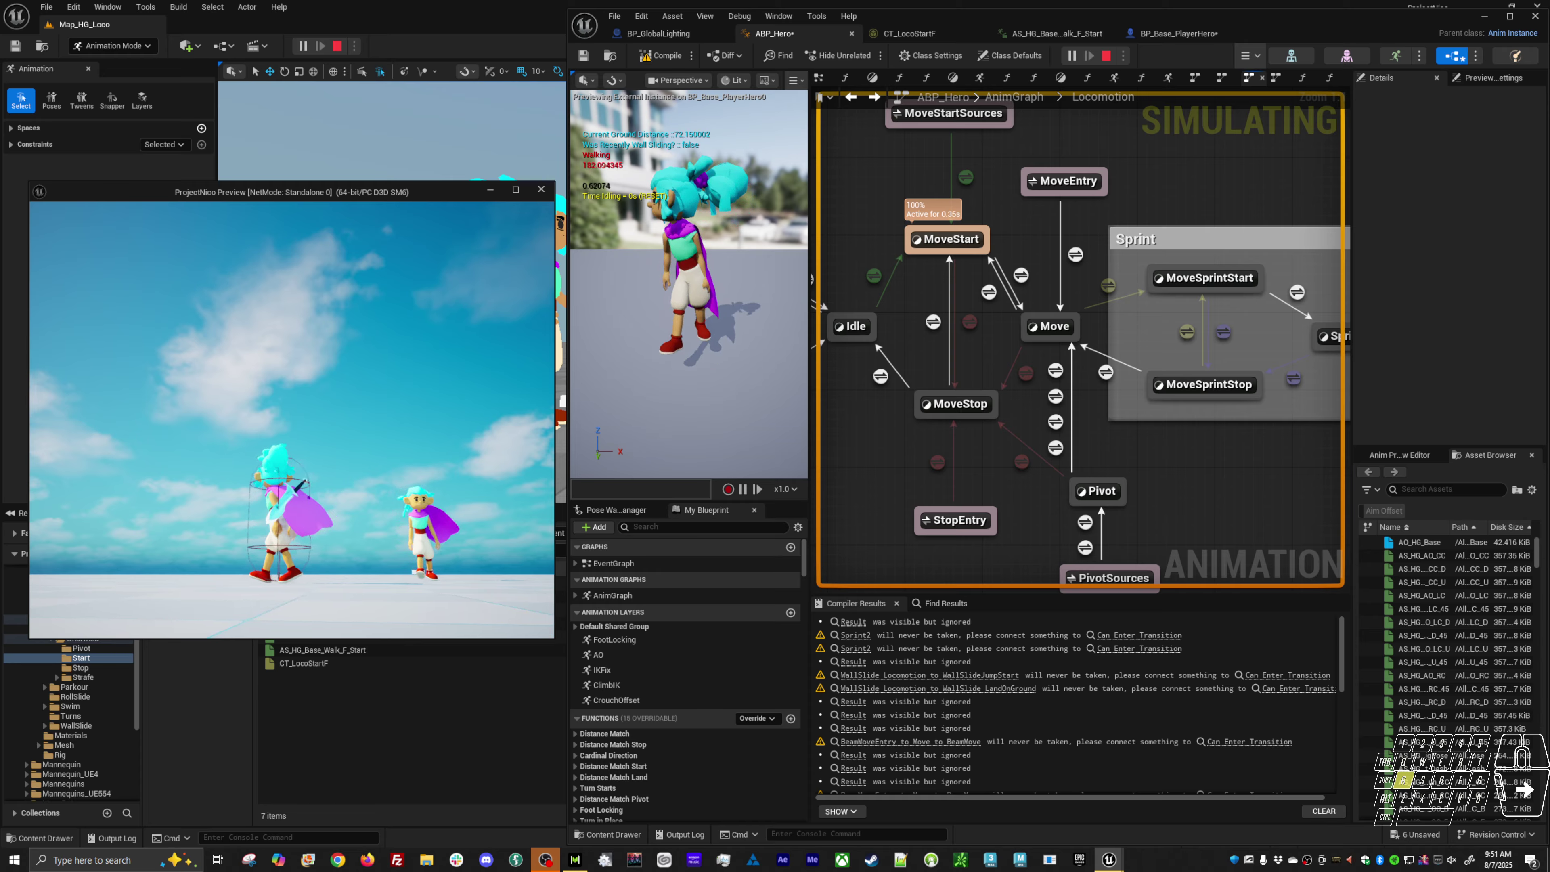
pyautogui.press('`')
pyautogui.press('Up')
pyautogui.press('Up')
pyautogui.press('Return')
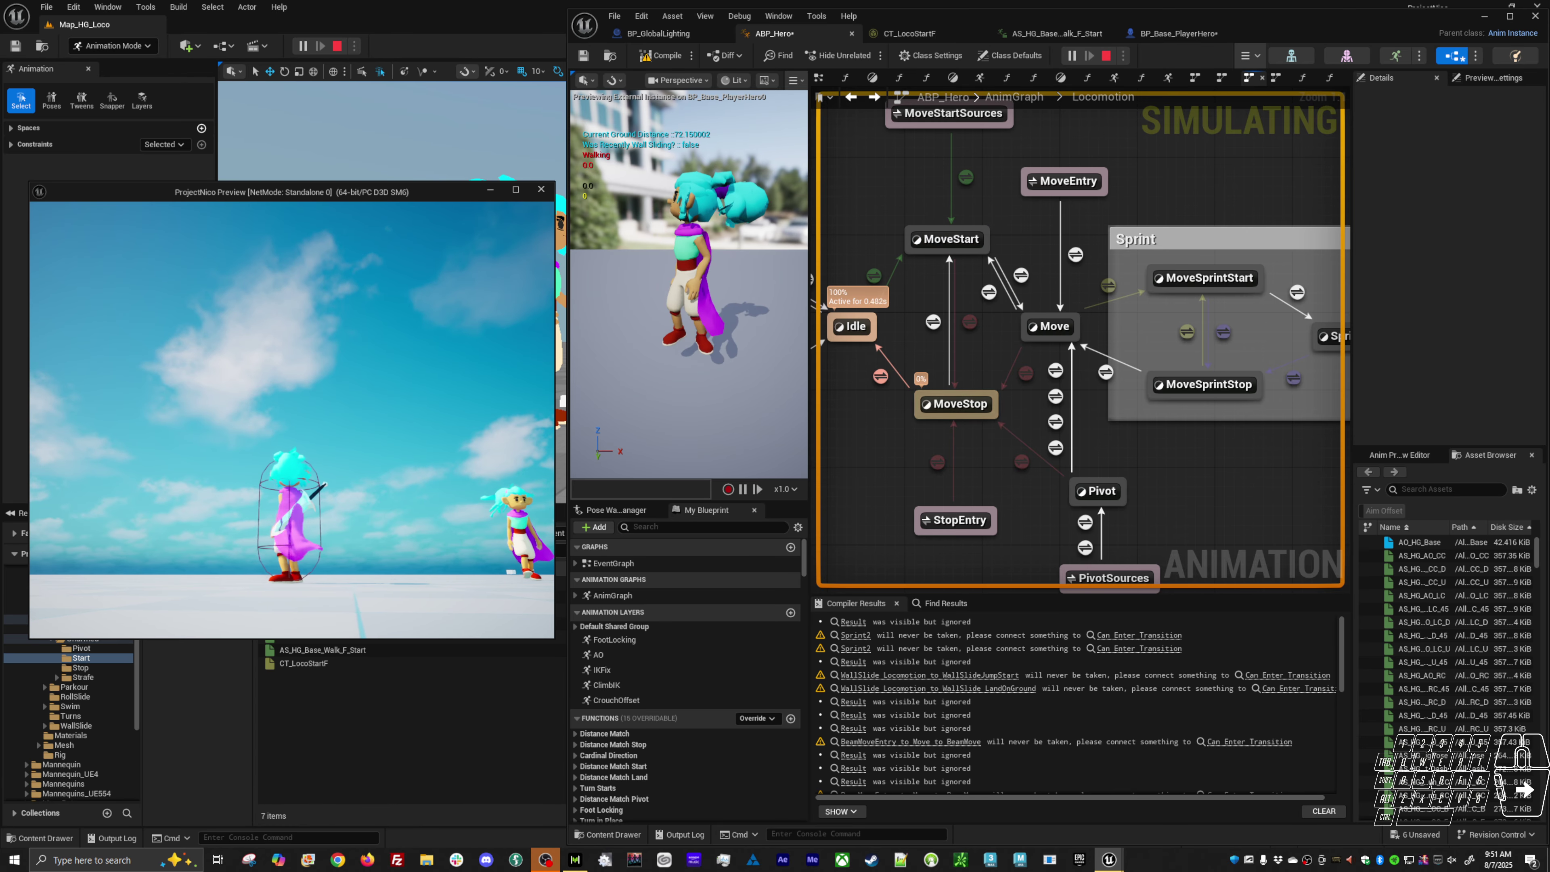
pyautogui.press('a')
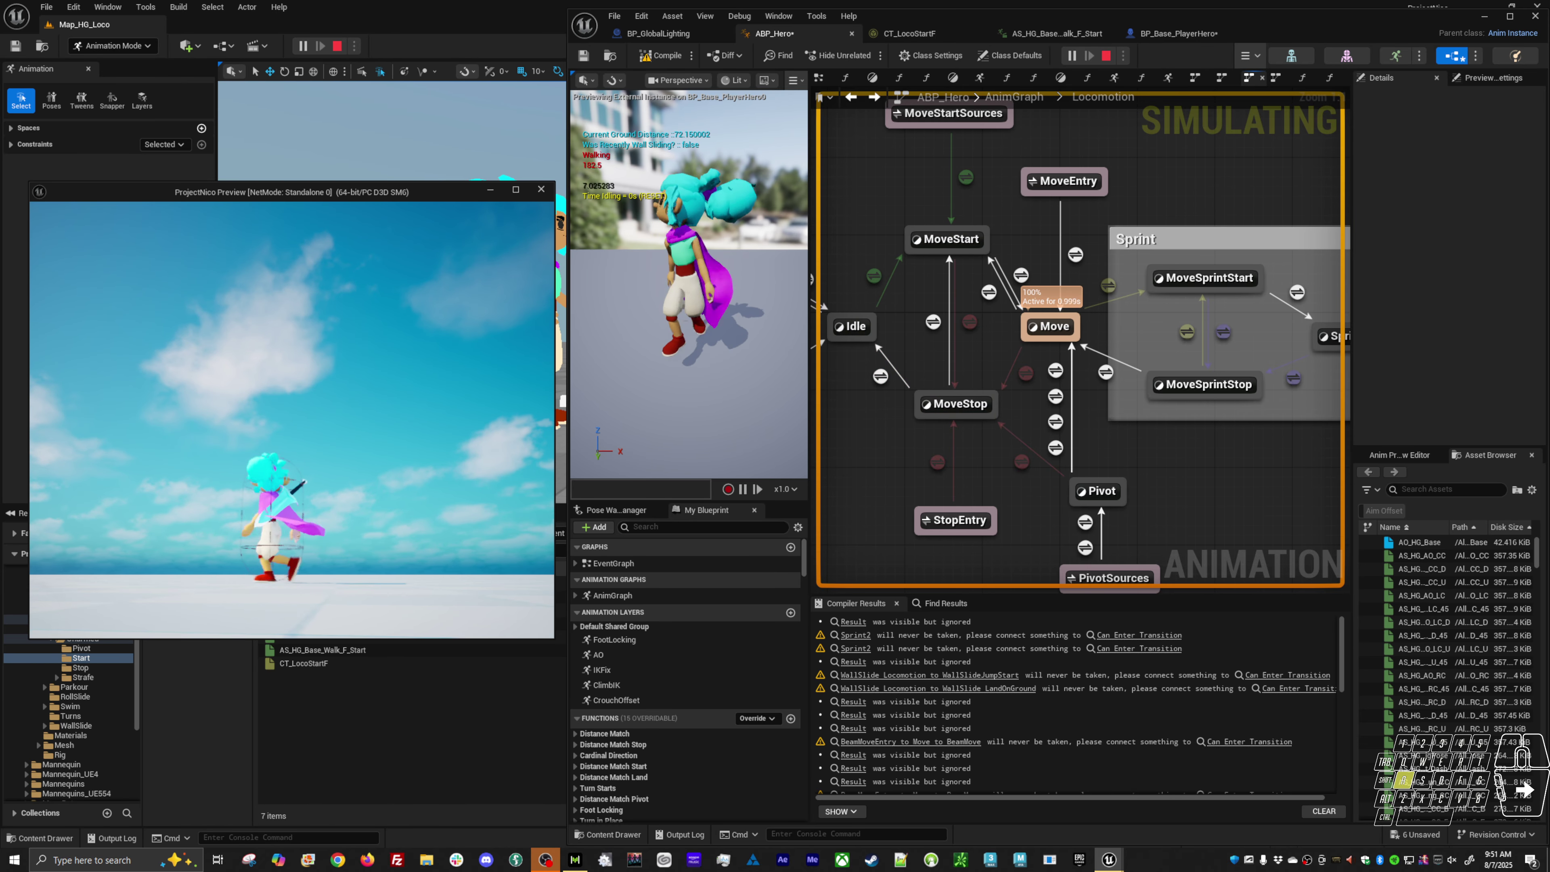
pyautogui.press('a')
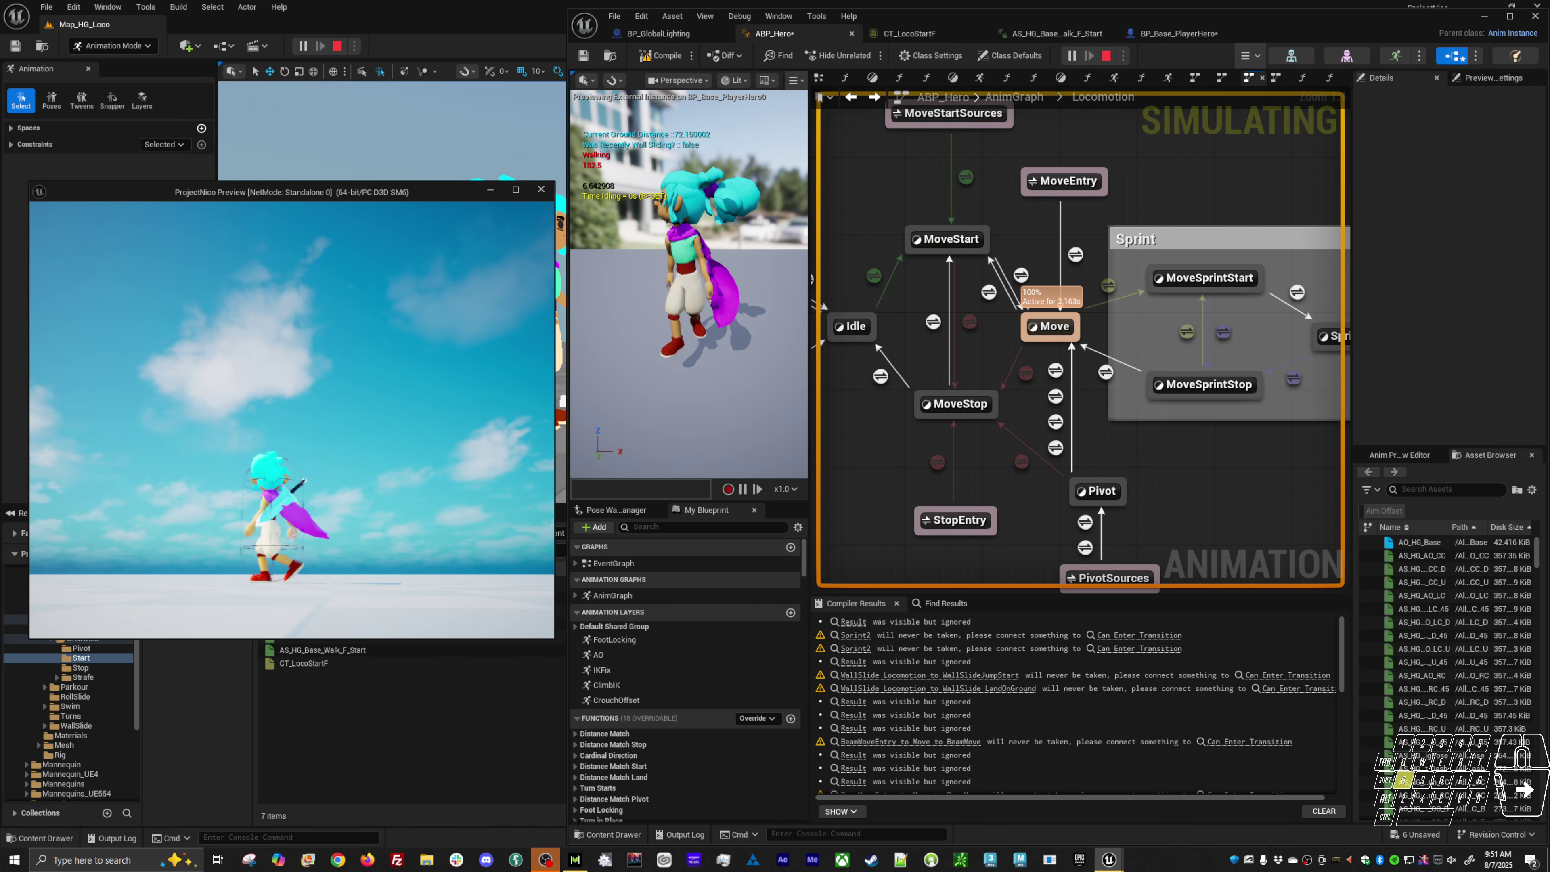
pyautogui.press('a')
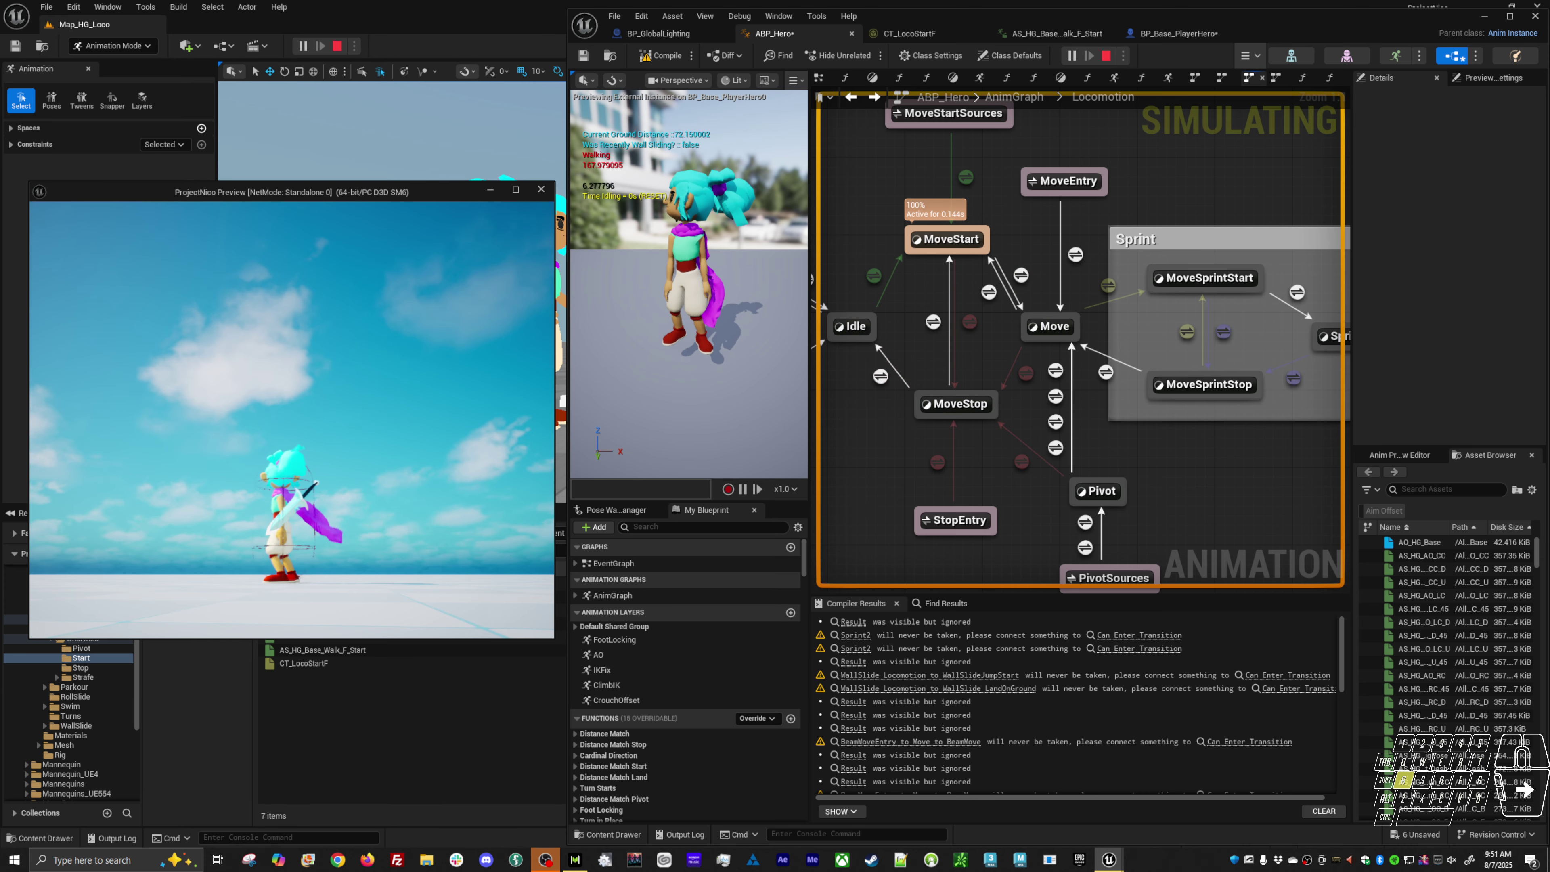
# Step: Return to ABP_Hero and set the Idle to MoveStart transition's blend duration to 0.15
pyautogui.hotkey('alt', 'Tab')
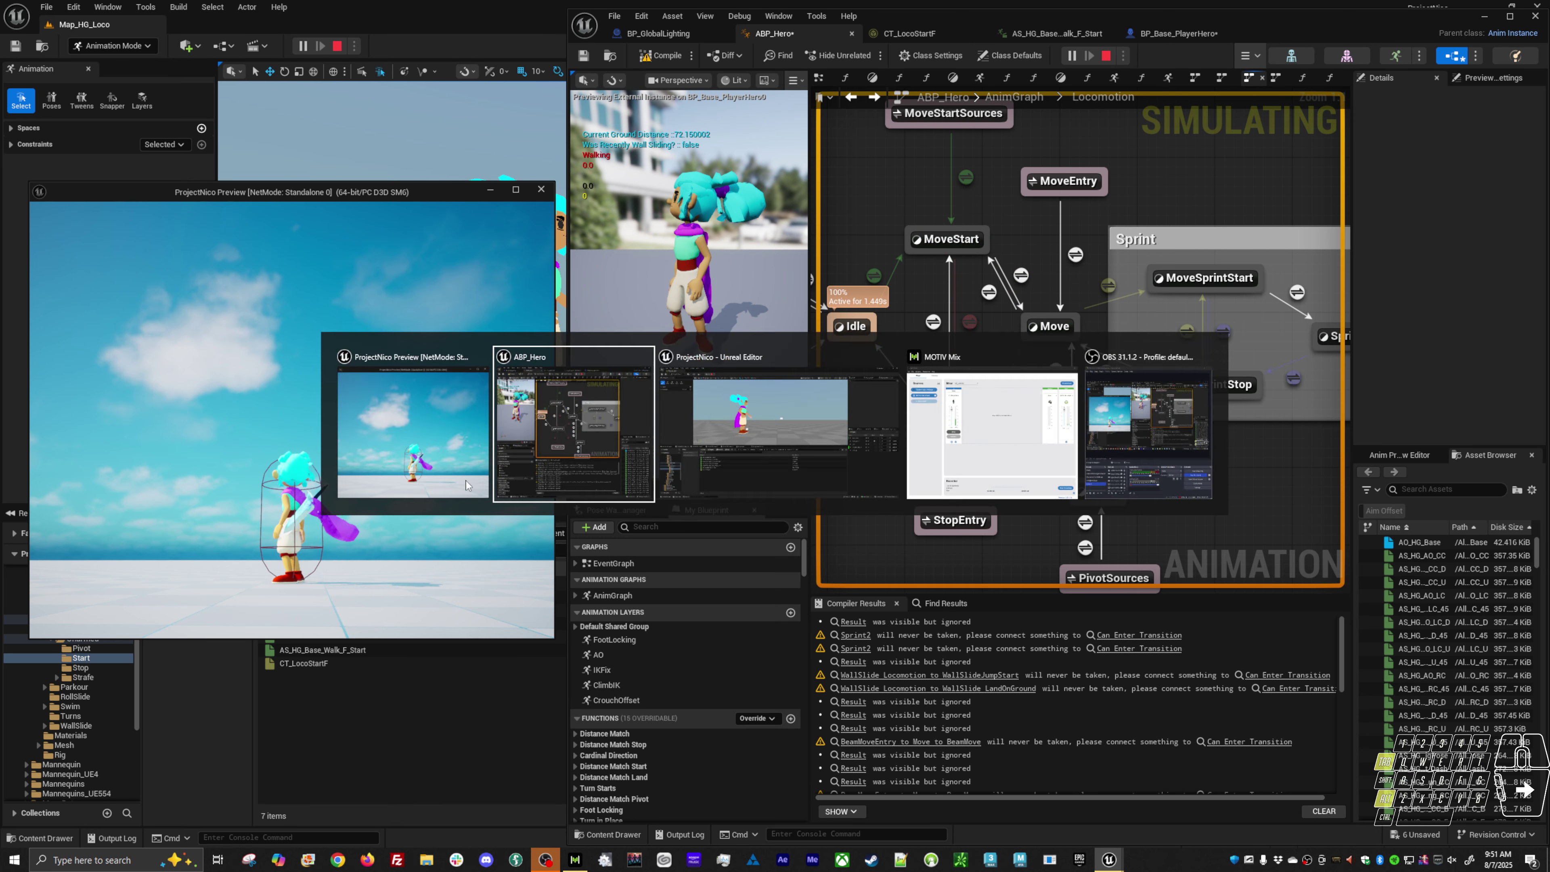
pyautogui.click(934, 321)
pyautogui.doubleClick(933, 322)
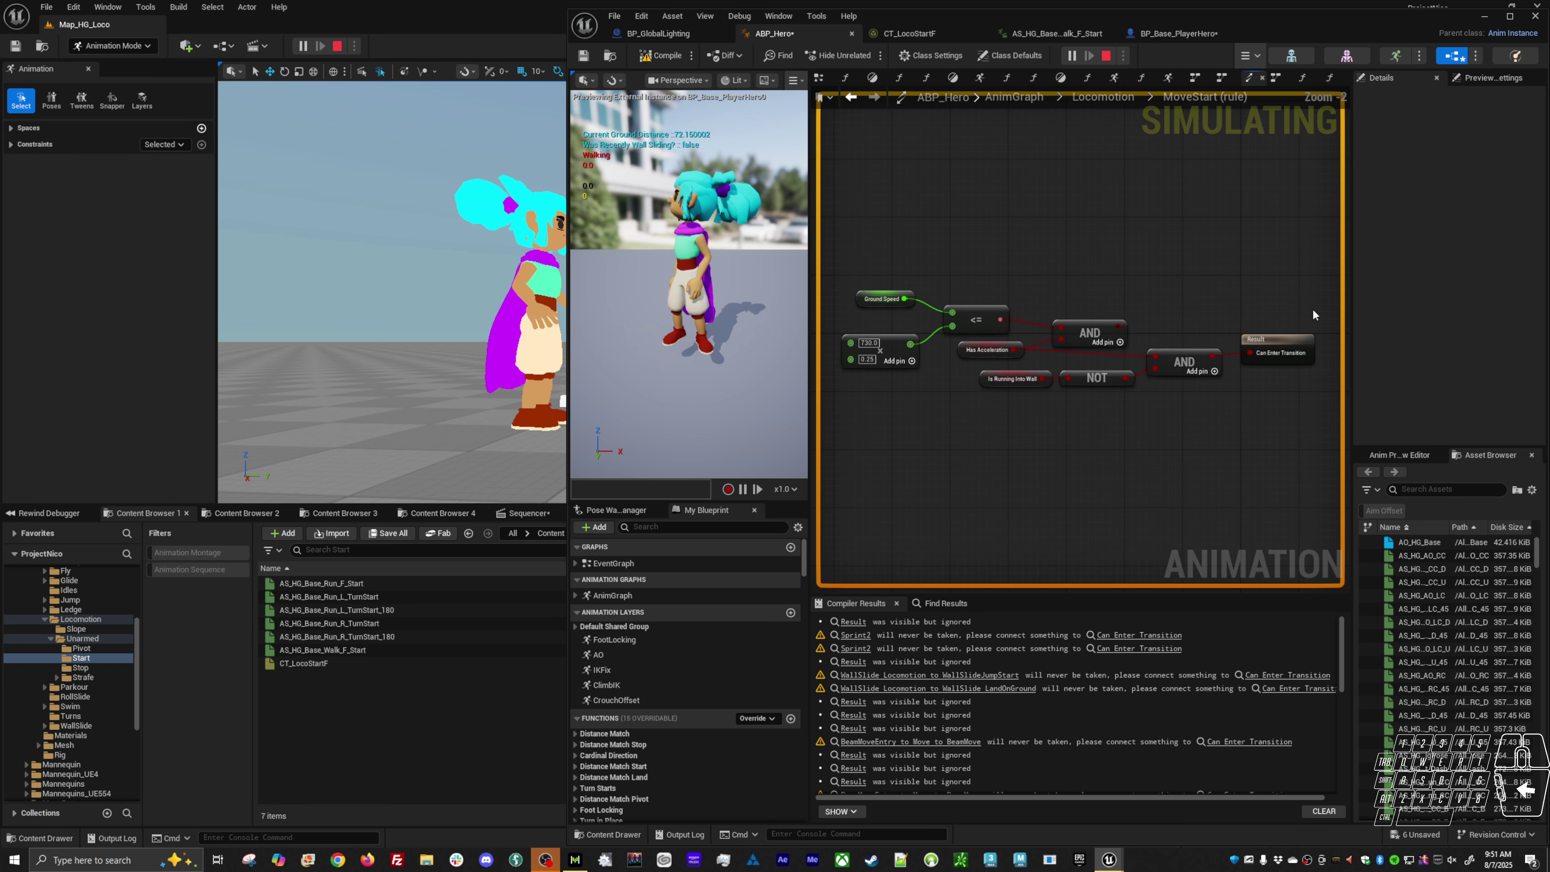
pyautogui.hotkey('alt', 'Left')
pyautogui.click(933, 322)
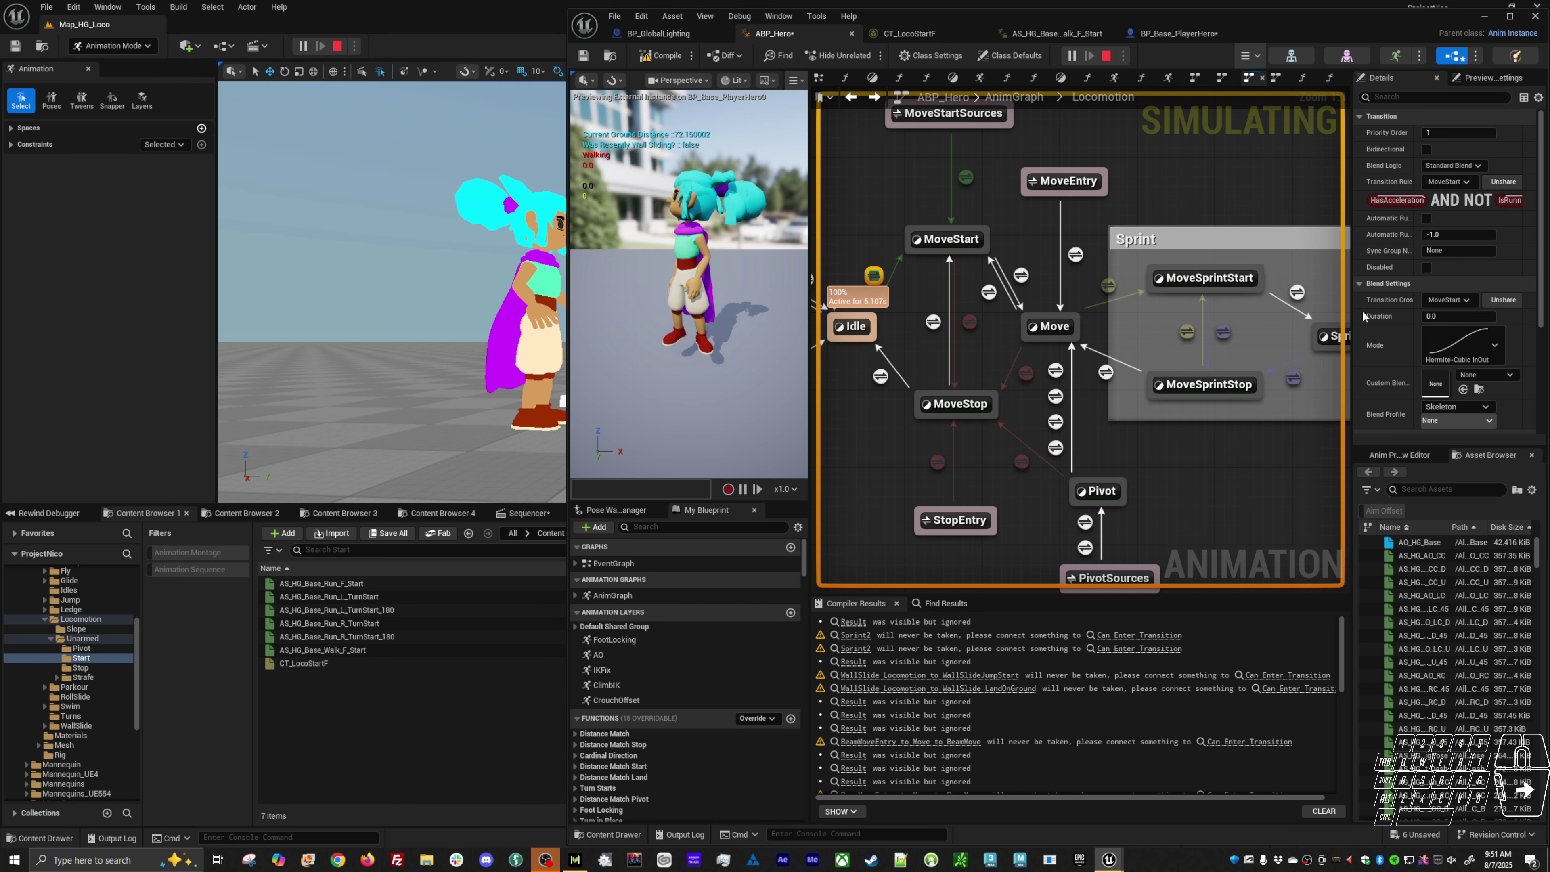
pyautogui.click(1428, 316)
pyautogui.write('.15')
pyautogui.press('Return')
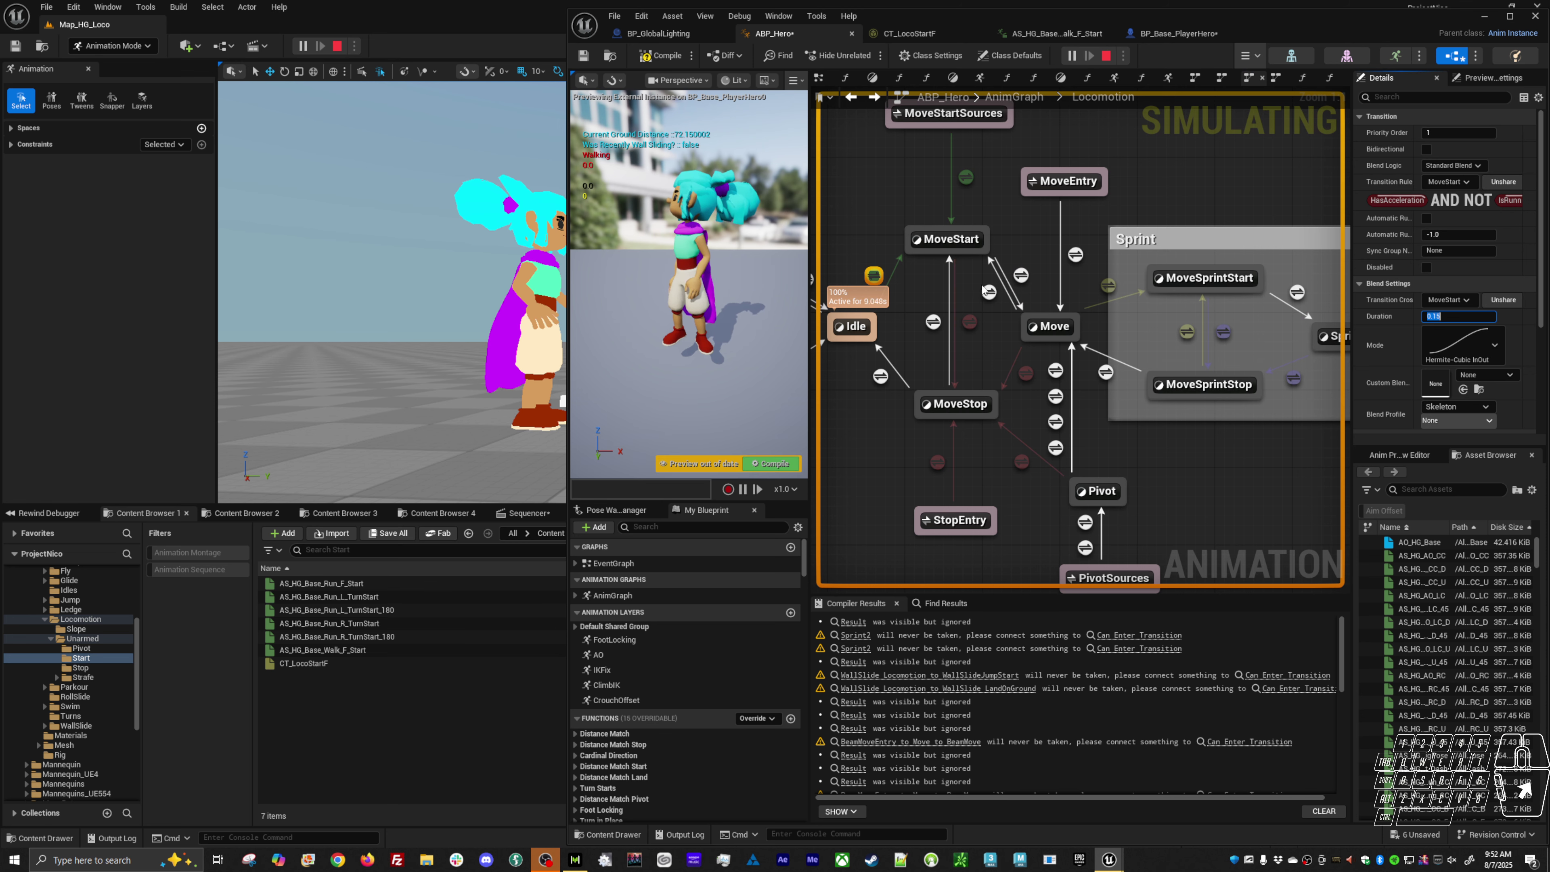
# Step: Open the Starts state machine inside MoveStart and set the Start to Start F transition's blend duration to 0.2
pyautogui.doubleClick(973, 240)
pyautogui.doubleClick(947, 309)
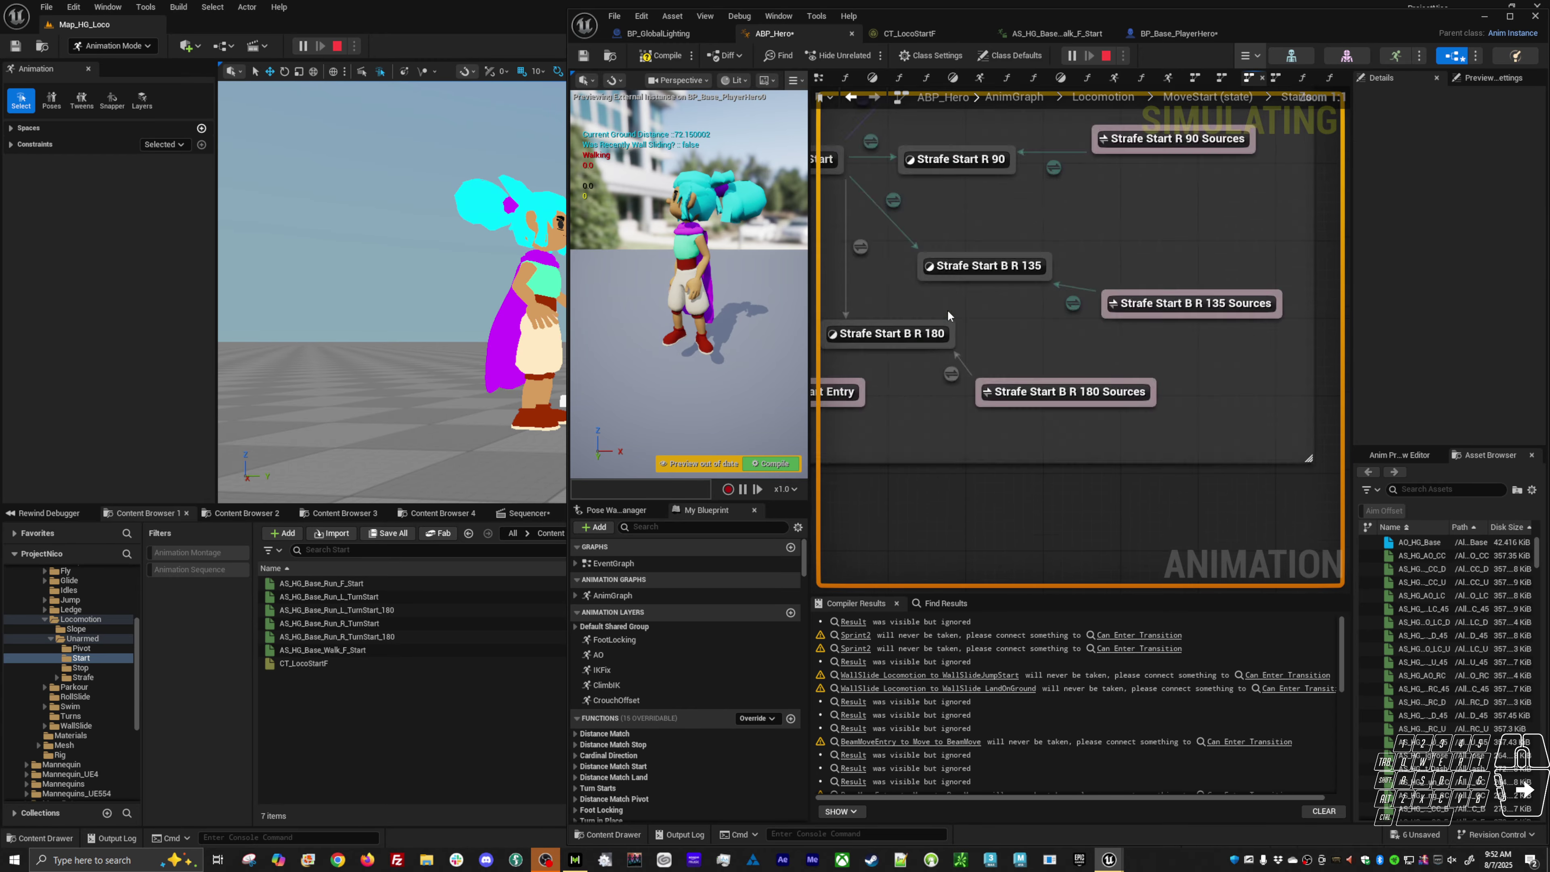
pyautogui.scroll(-5, 947, 309)
pyautogui.scroll(5, 1057, 320)
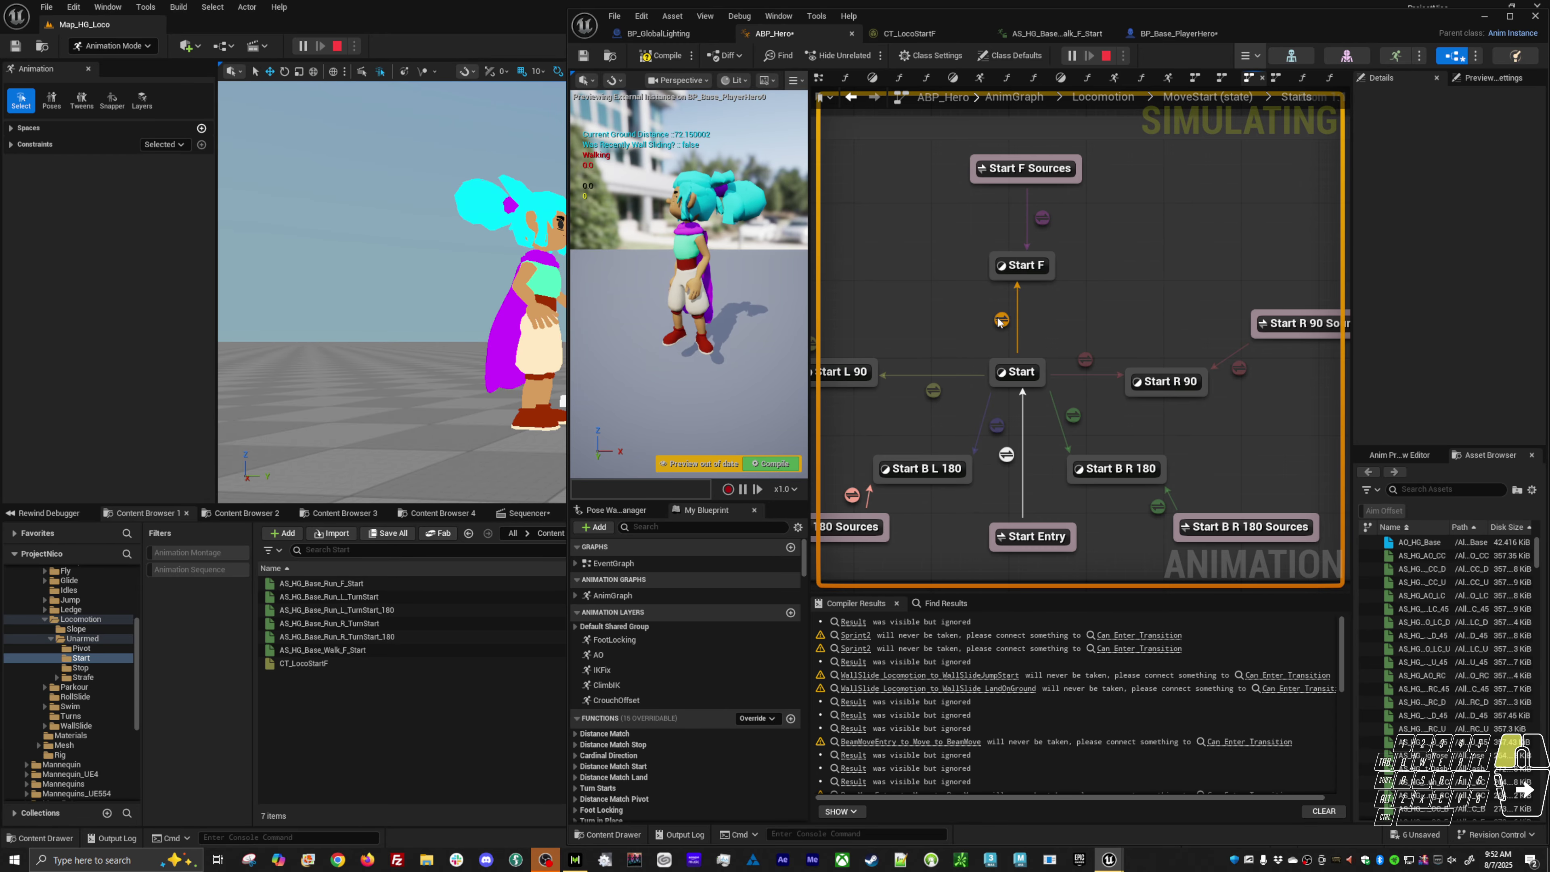
pyautogui.click(1001, 319)
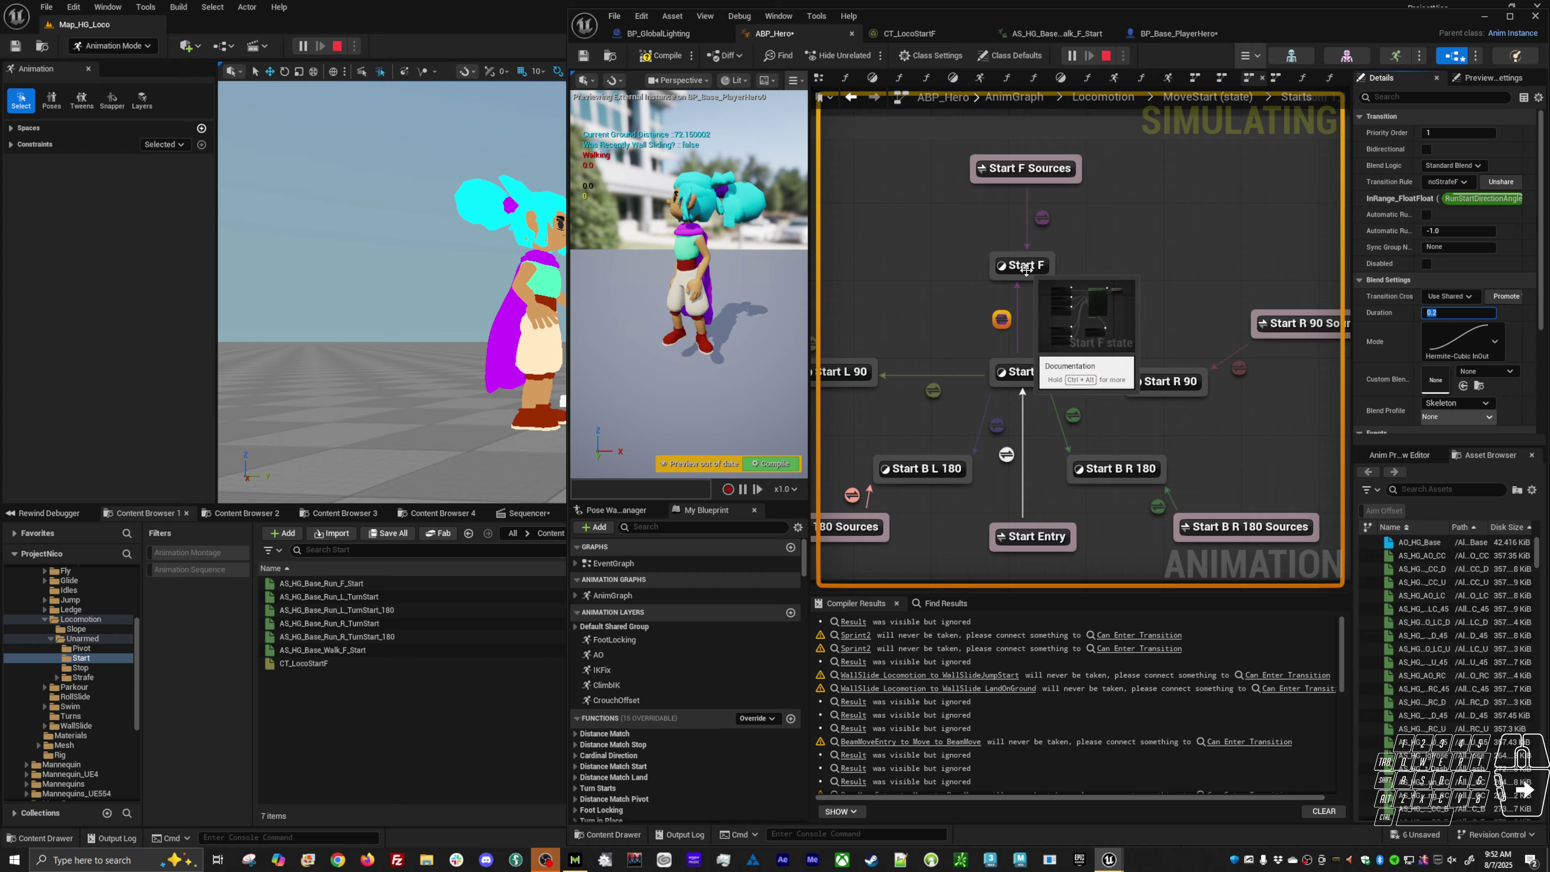
# Step: In DistanceMatchStartUpdate, set the False branch's Advance Time by Distance Matching Play Rate Clamp to 2.0 and 5.0, and compile
pyautogui.click(1301, 83)
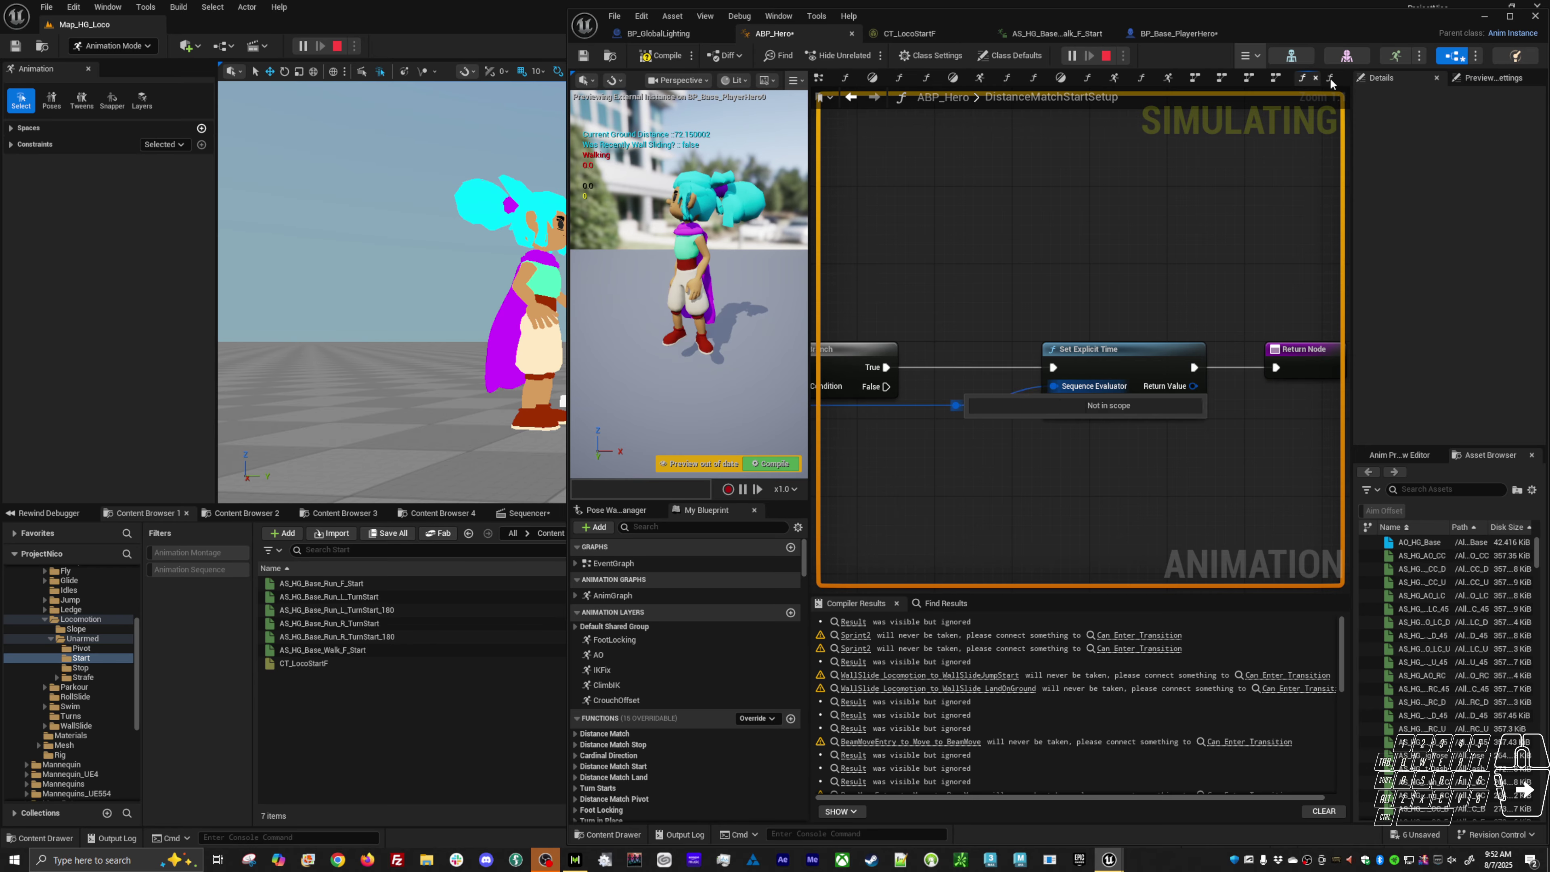
pyautogui.moveTo(1206, 273); pyautogui.dragTo(1083, 274, button='right')
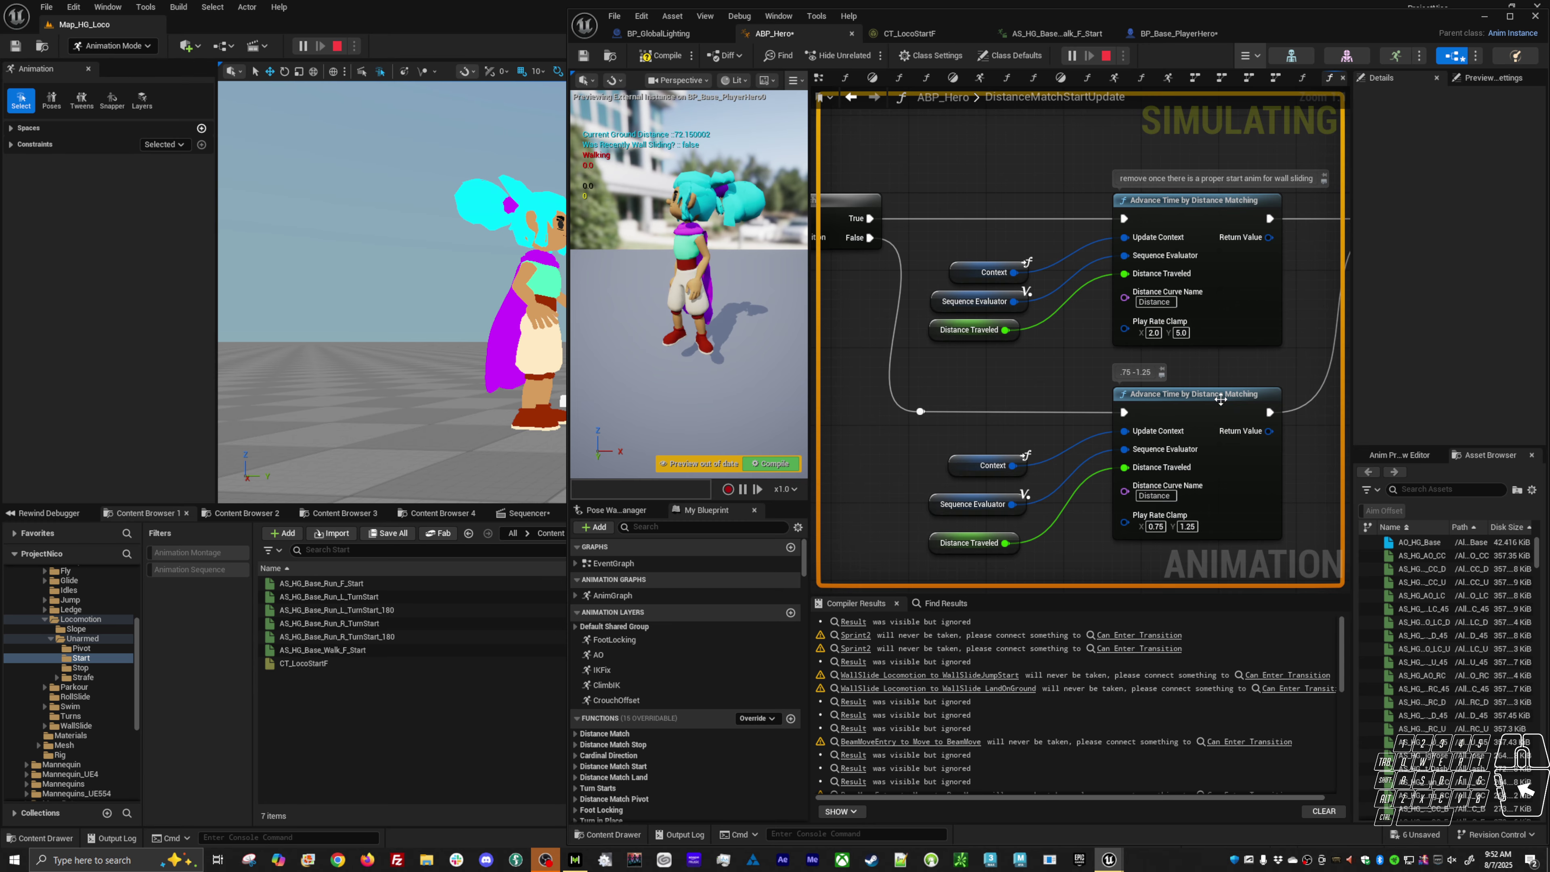
pyautogui.moveTo(880, 426); pyautogui.dragTo(837, 395, button='right')
pyautogui.moveTo(1079, 485); pyautogui.dragTo(1013, 478, button='right')
pyautogui.click(1066, 449)
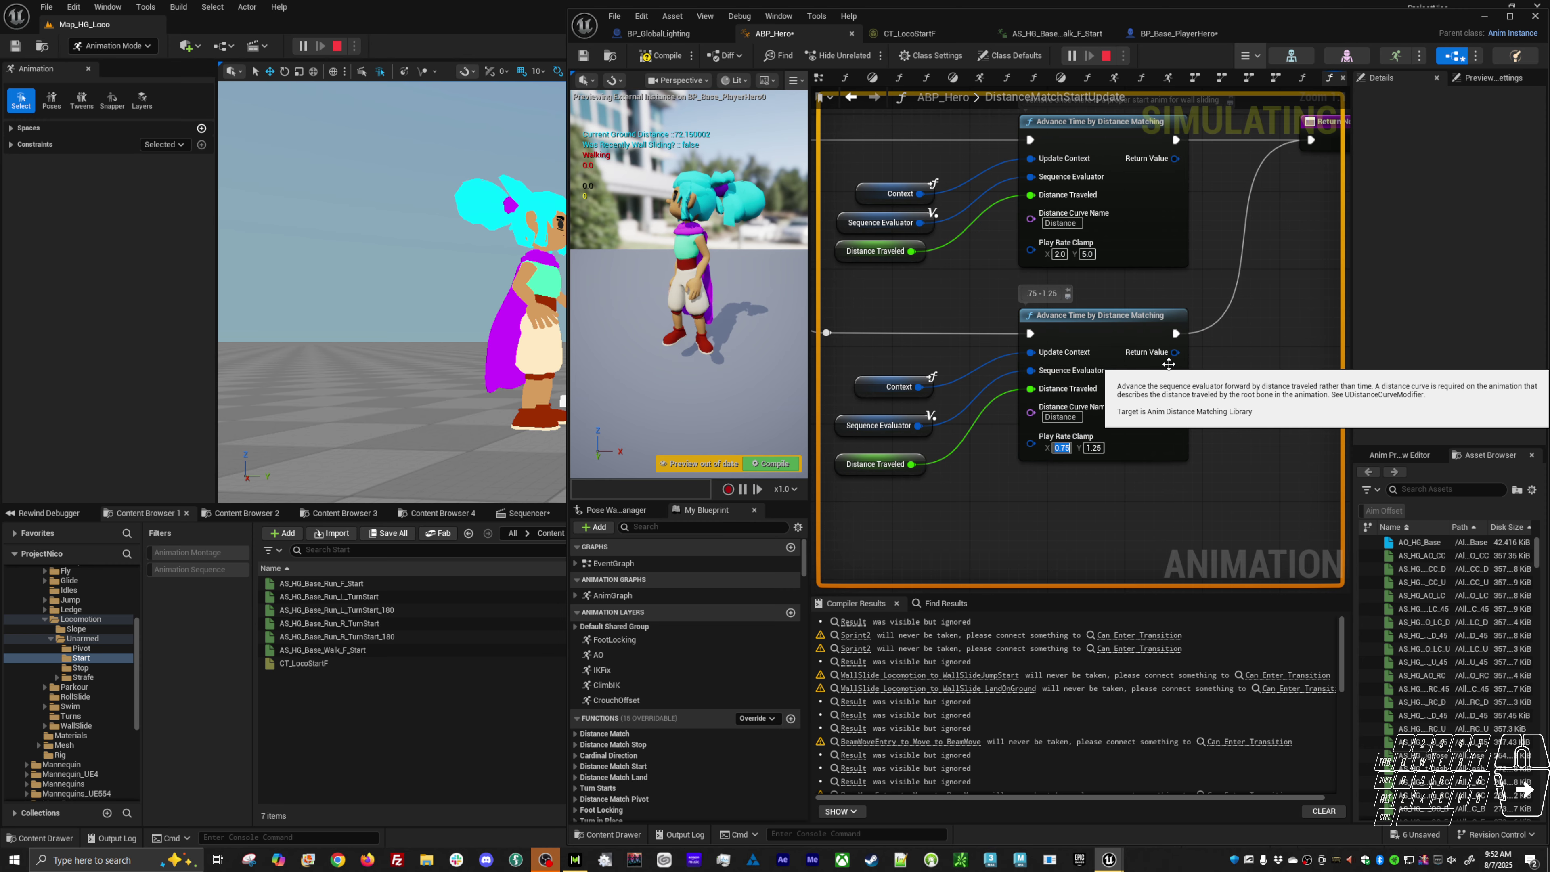
pyautogui.click(773, 462)
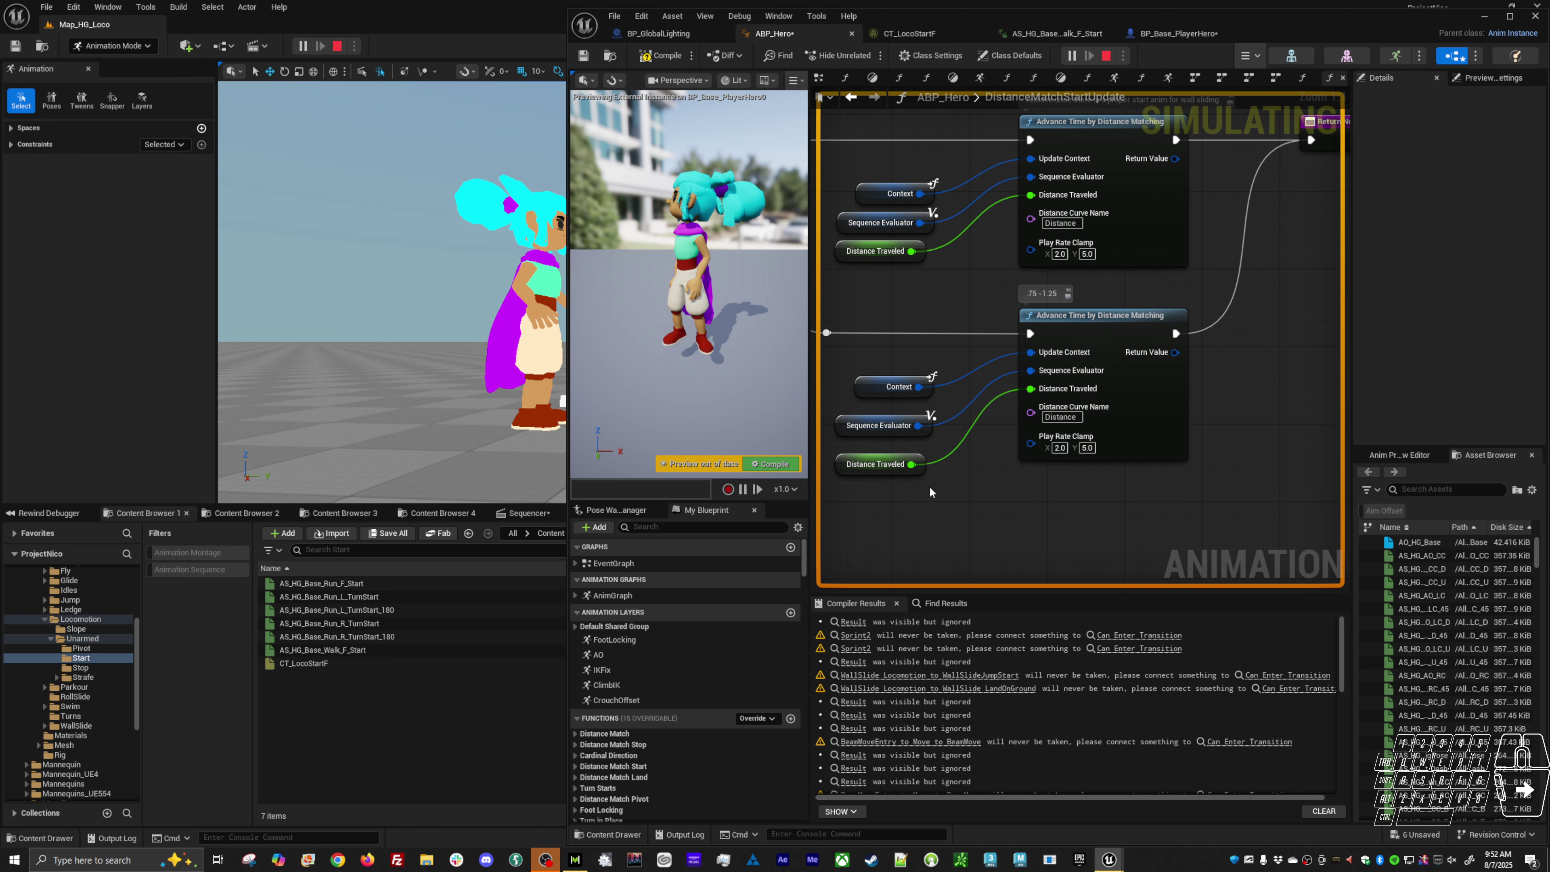
# Step: Walk the character in the game preview to check the start animation with the changed play rate clamp, and return to ABP_Hero
pyautogui.hotkey('alt', 'Tab')
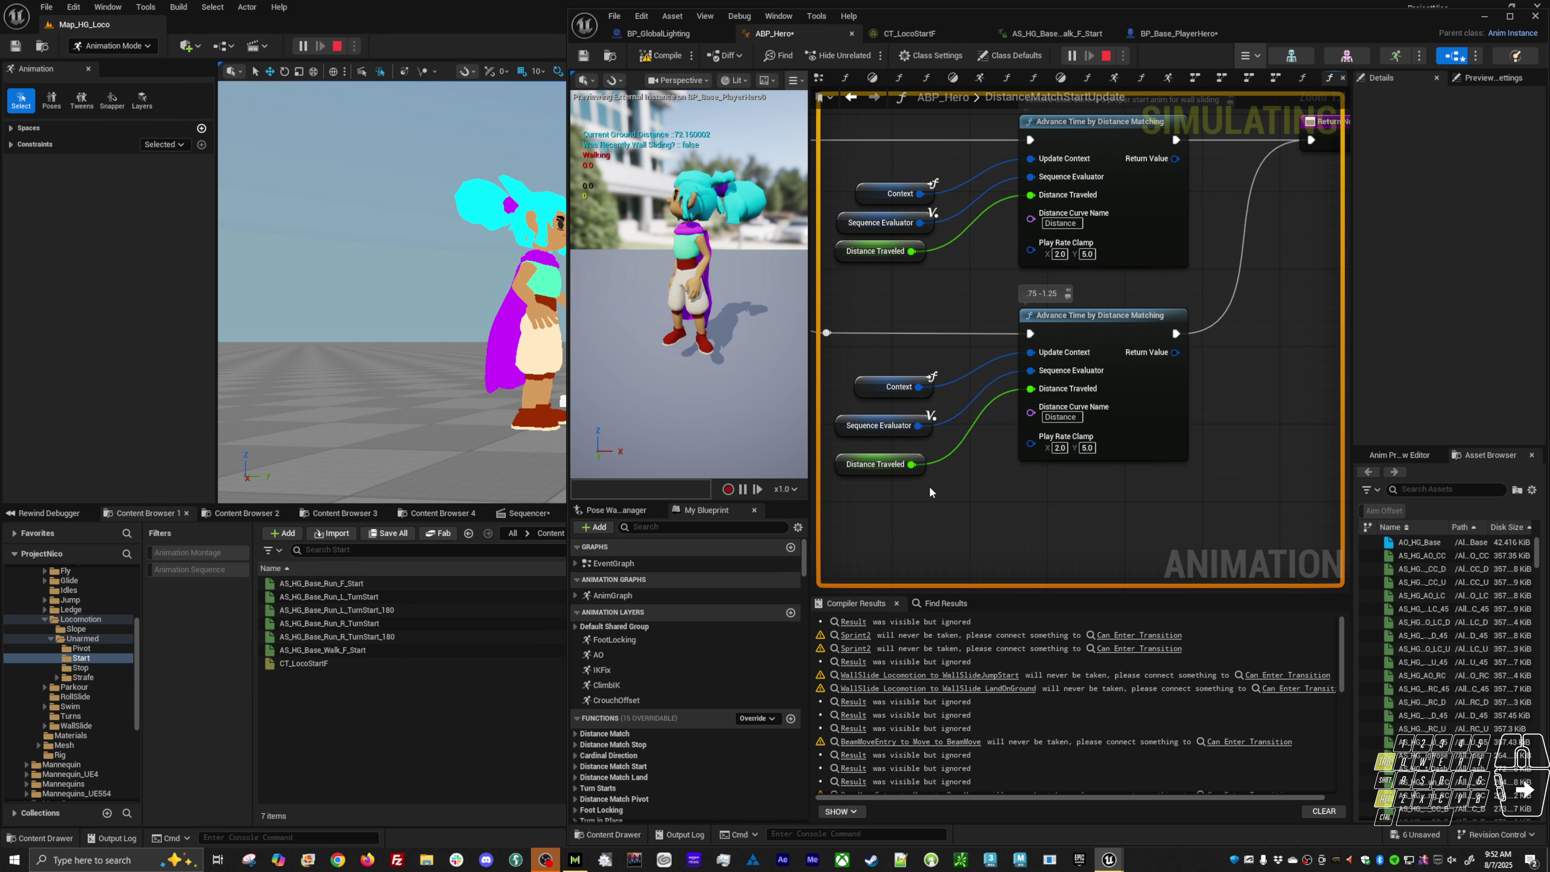
pyautogui.click(527, 579)
pyautogui.press('a')
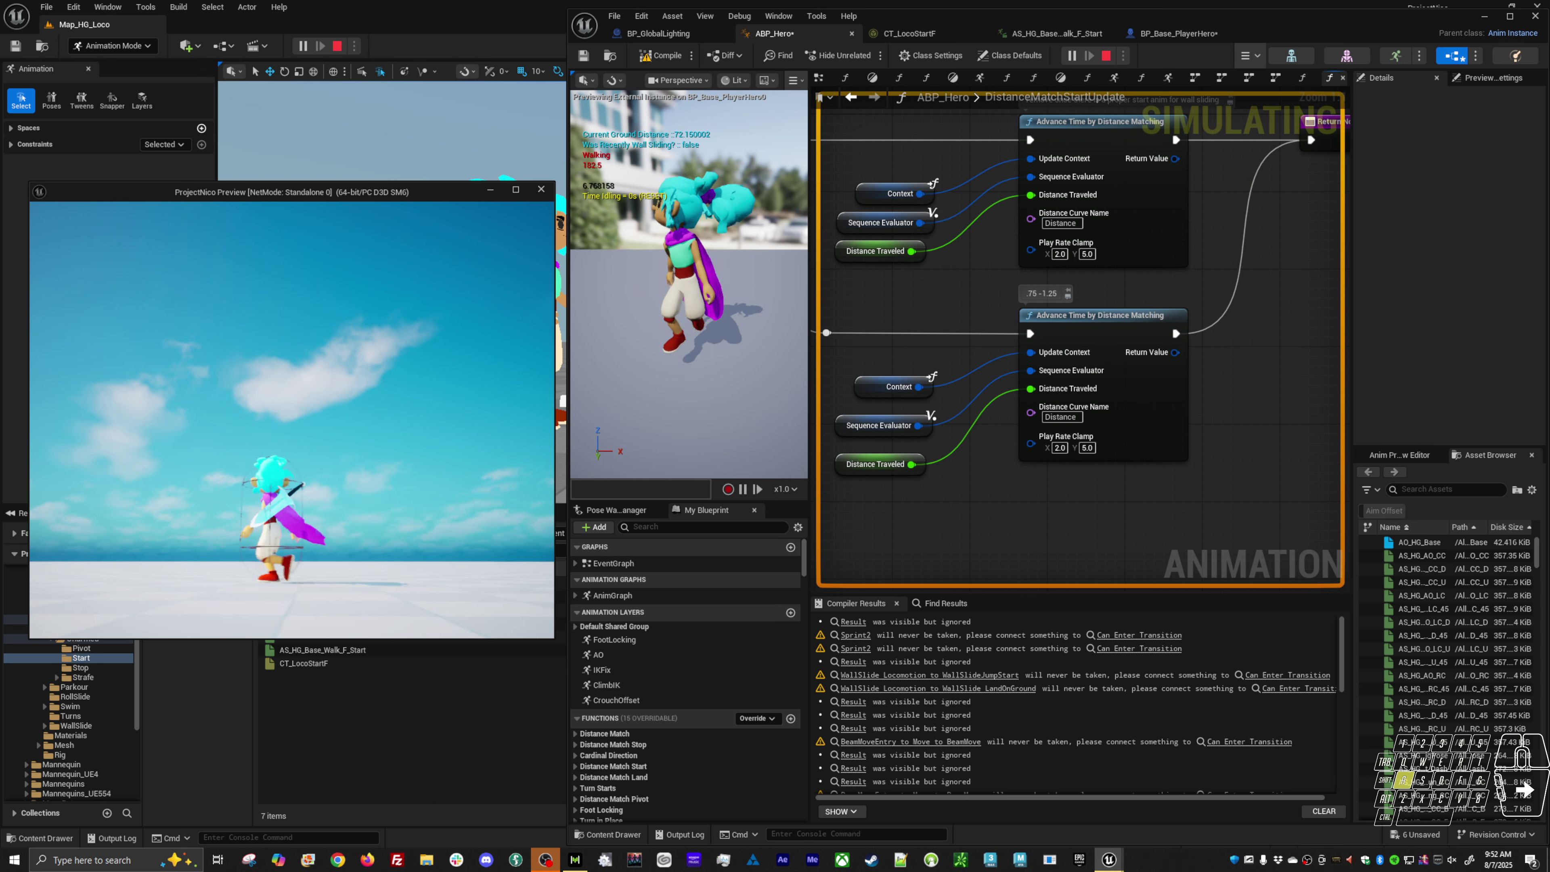
pyautogui.press('Escape')
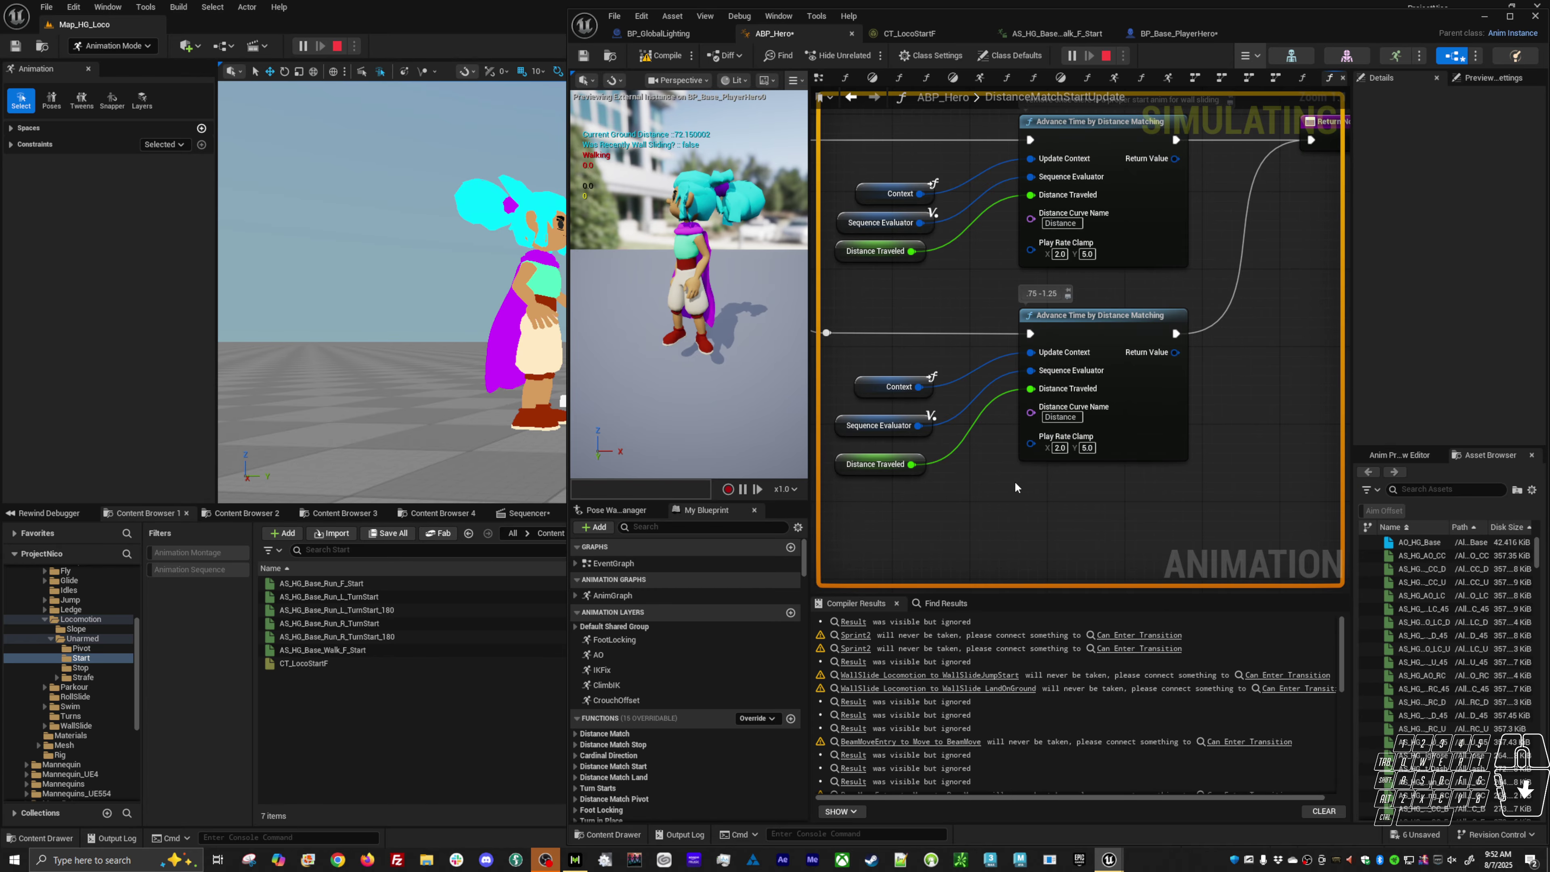
pyautogui.click(1045, 506)
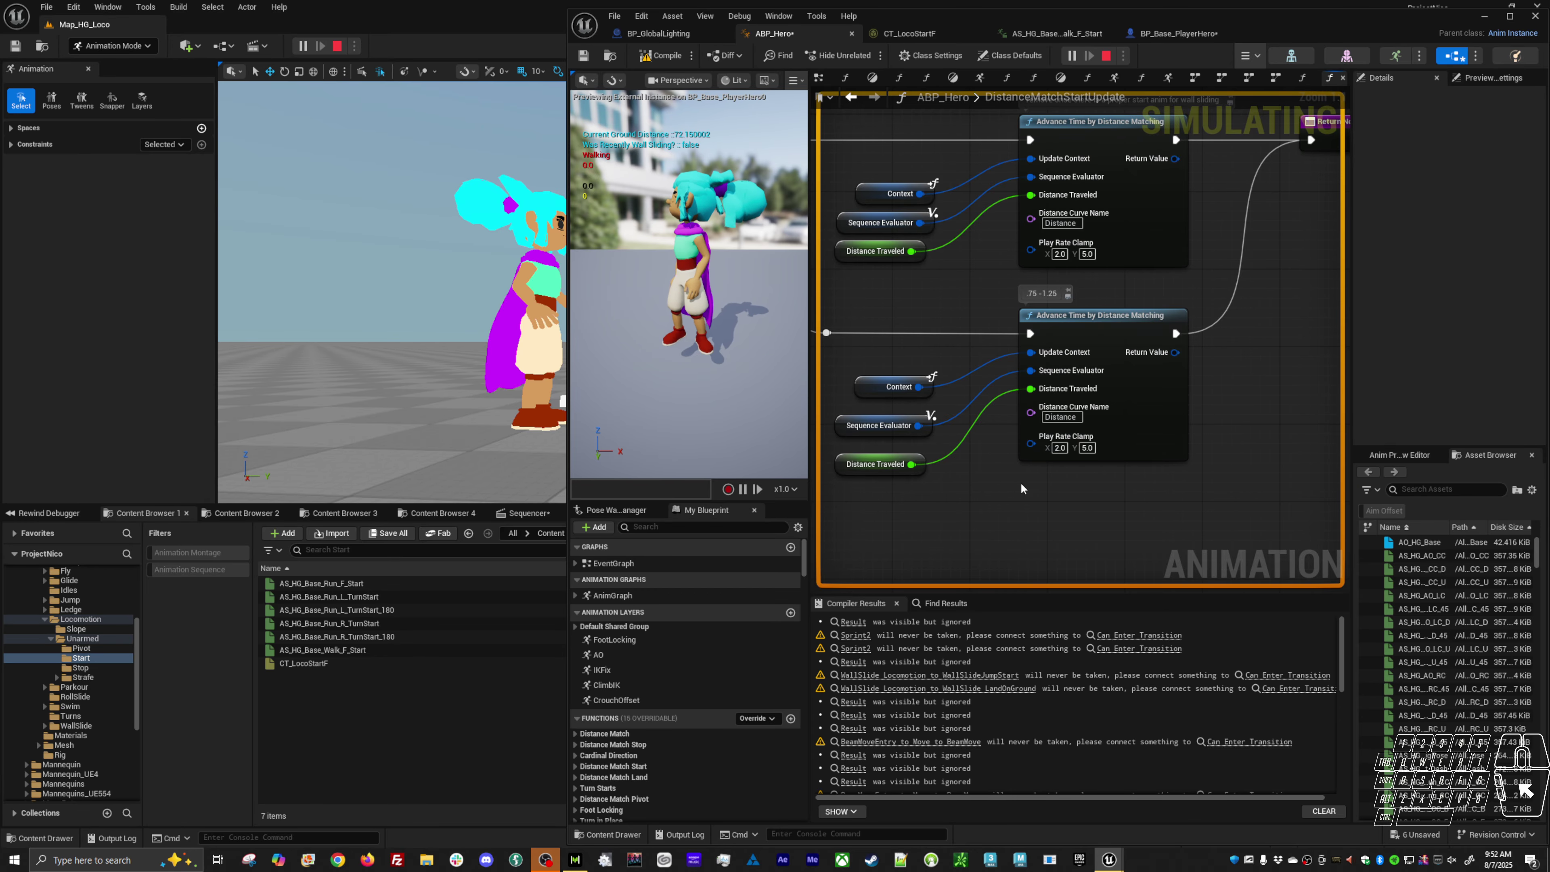
# Step: Set the Play Rate Clamp of the False branch's Advance Time by Distance Matching node to 0.75 and 1.25
pyautogui.click(642, 17)
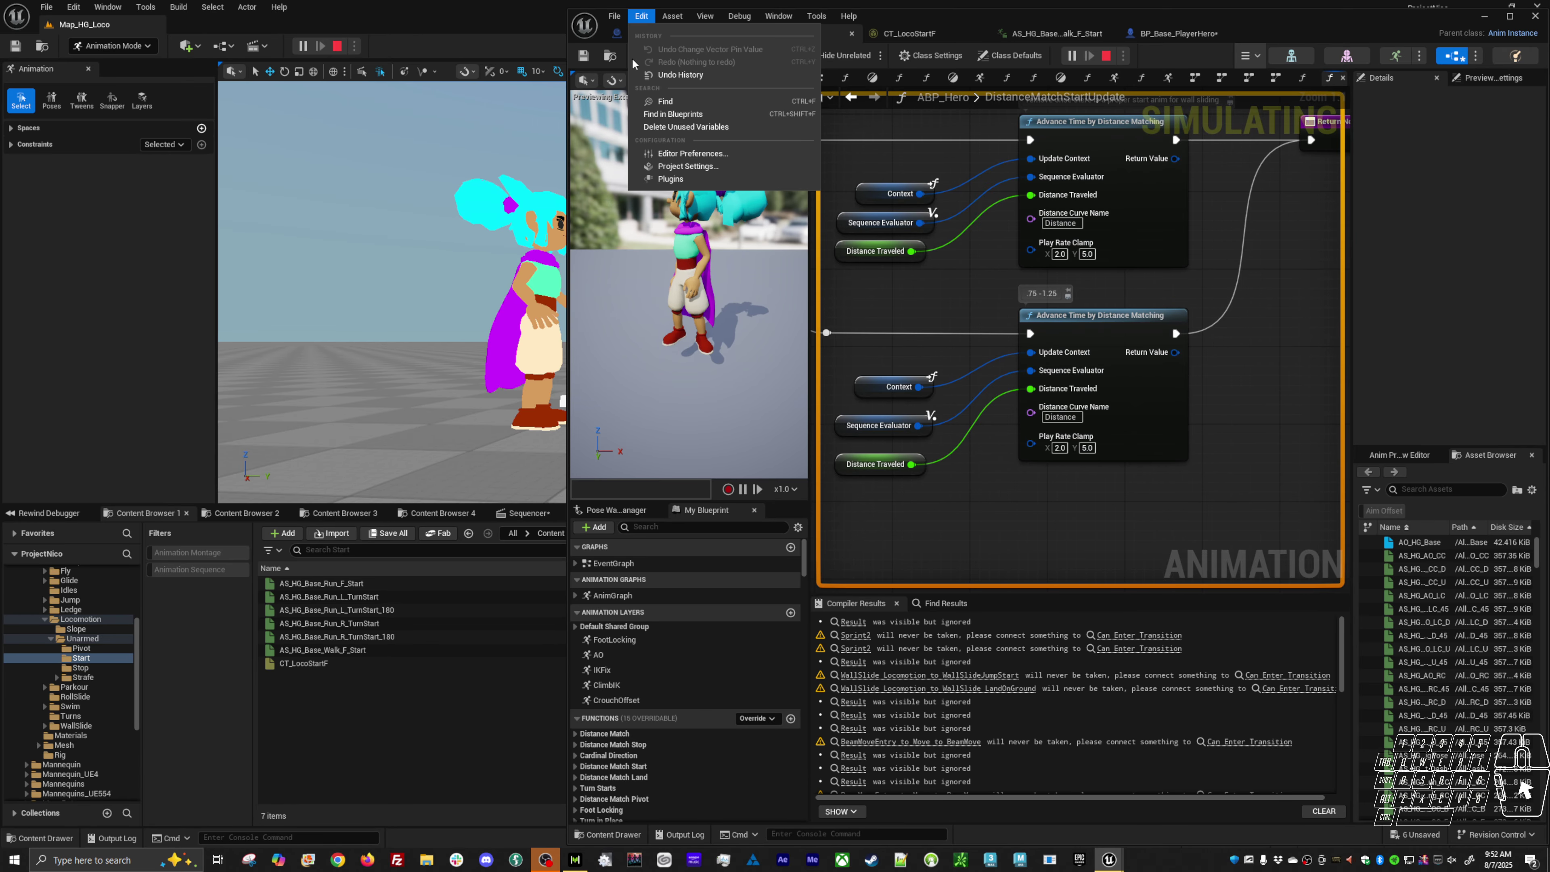
pyautogui.click(619, 35)
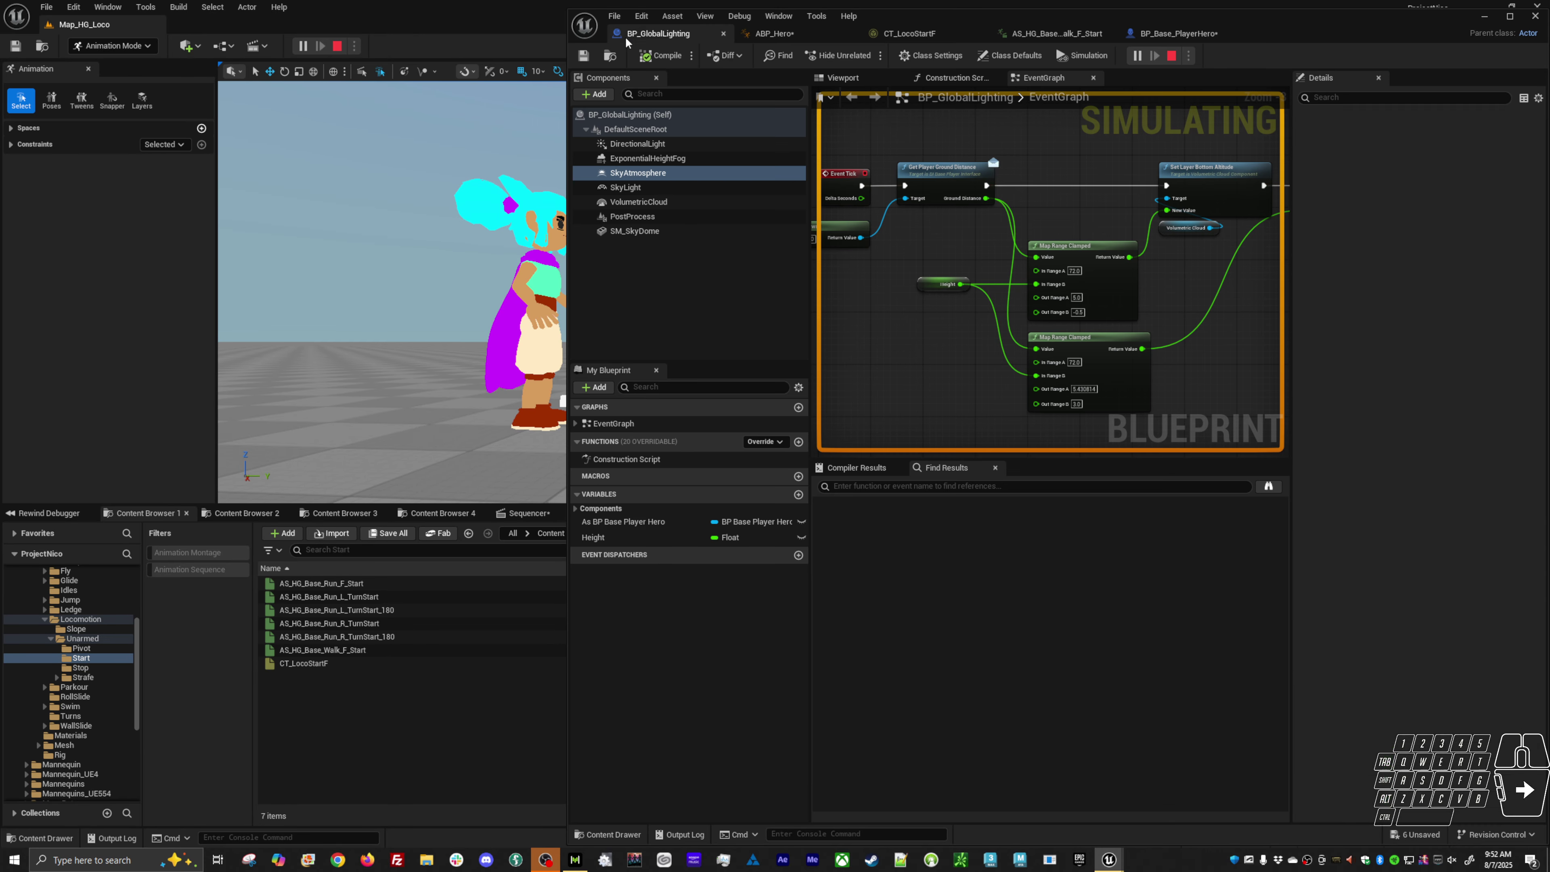
pyautogui.click(772, 33)
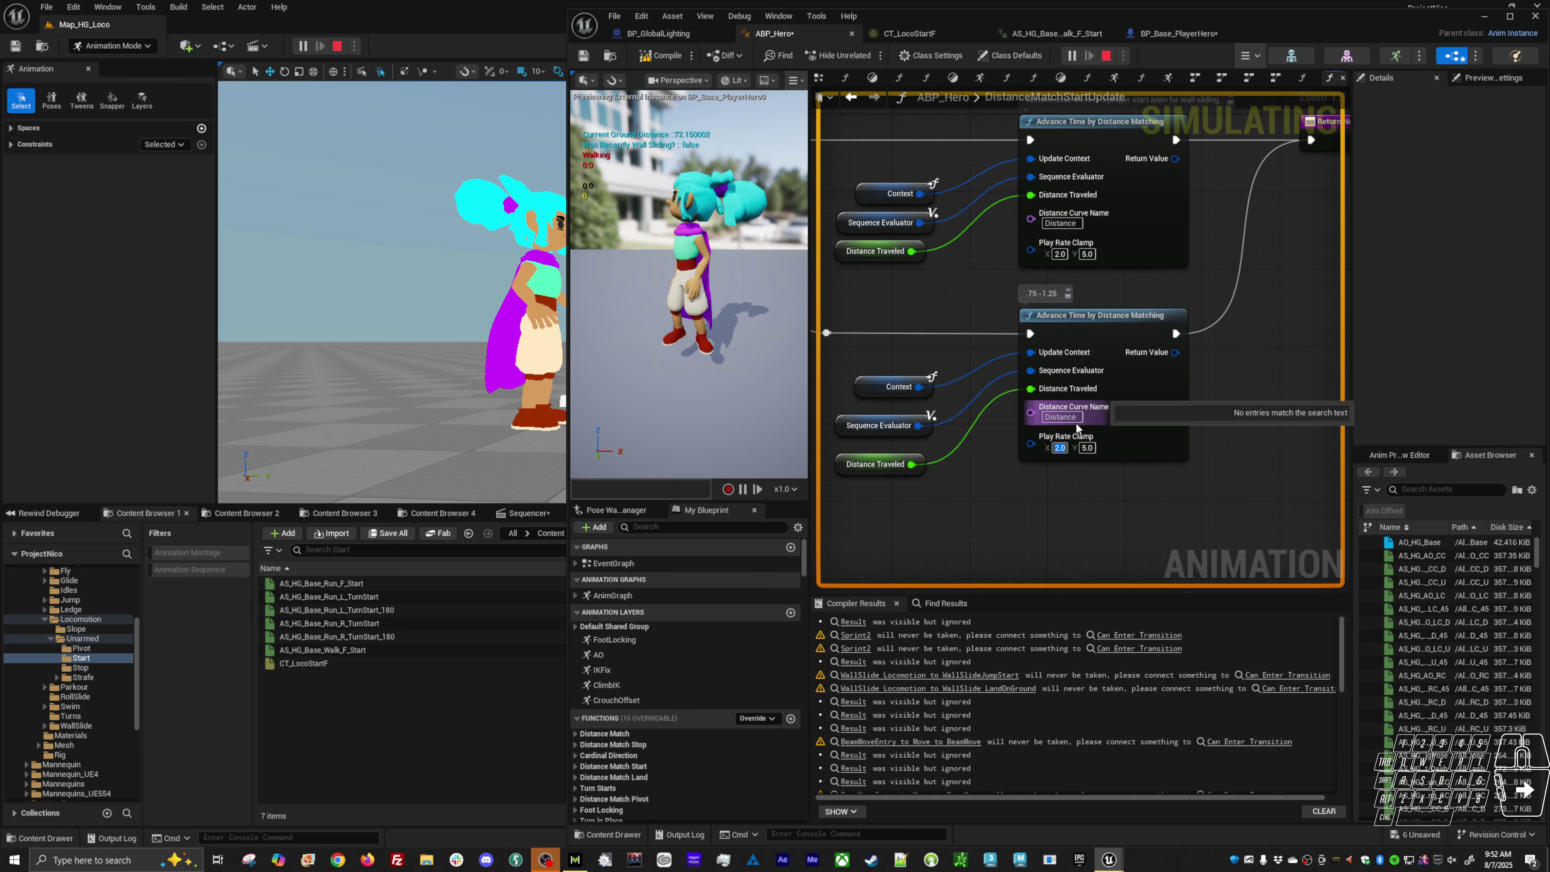
pyautogui.write('.75')
pyautogui.press('Tab')
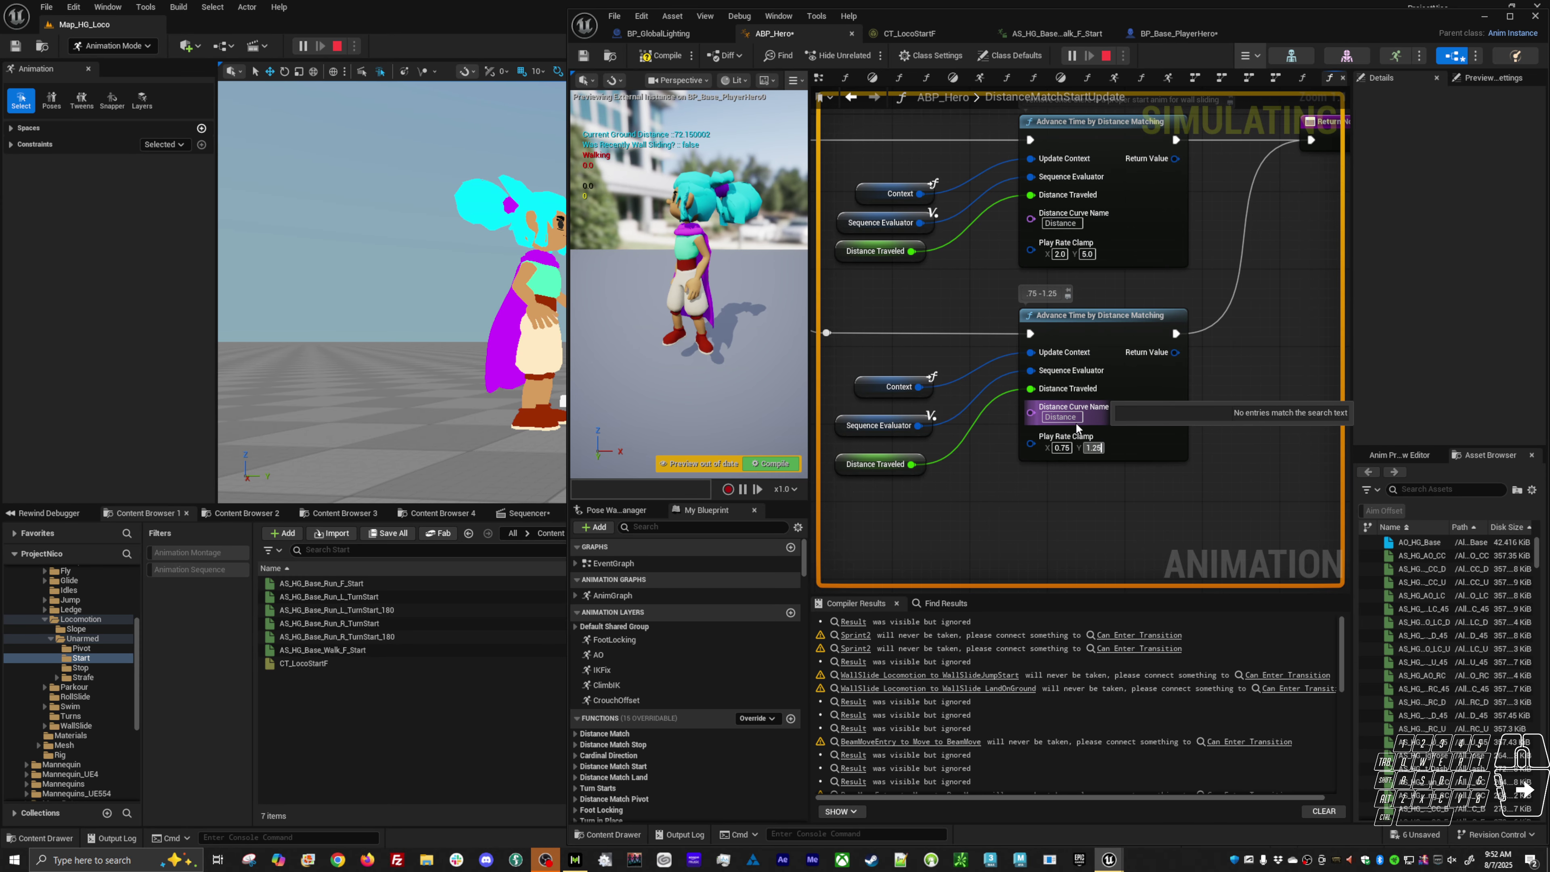
pyautogui.press('Return')
# Step: Add a getter for the Movement State variable below the False branch's Advance Time by Distance Matching node
pyautogui.moveTo(978, 520); pyautogui.dragTo(1000, 401, button='right')
pyautogui.rightClick(952, 457)
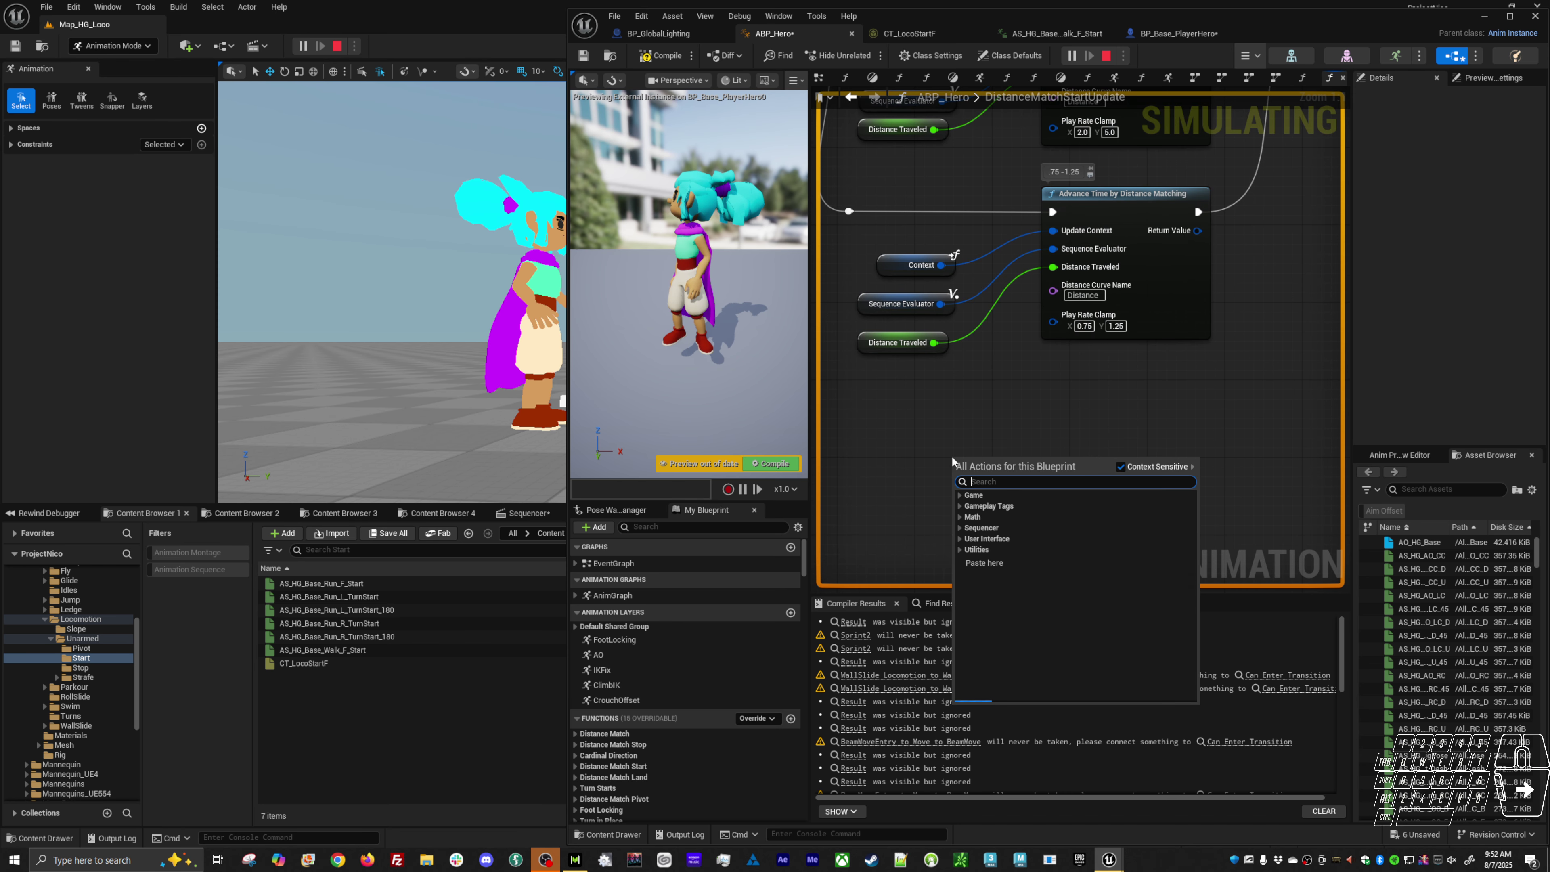
pyautogui.write('movement s')
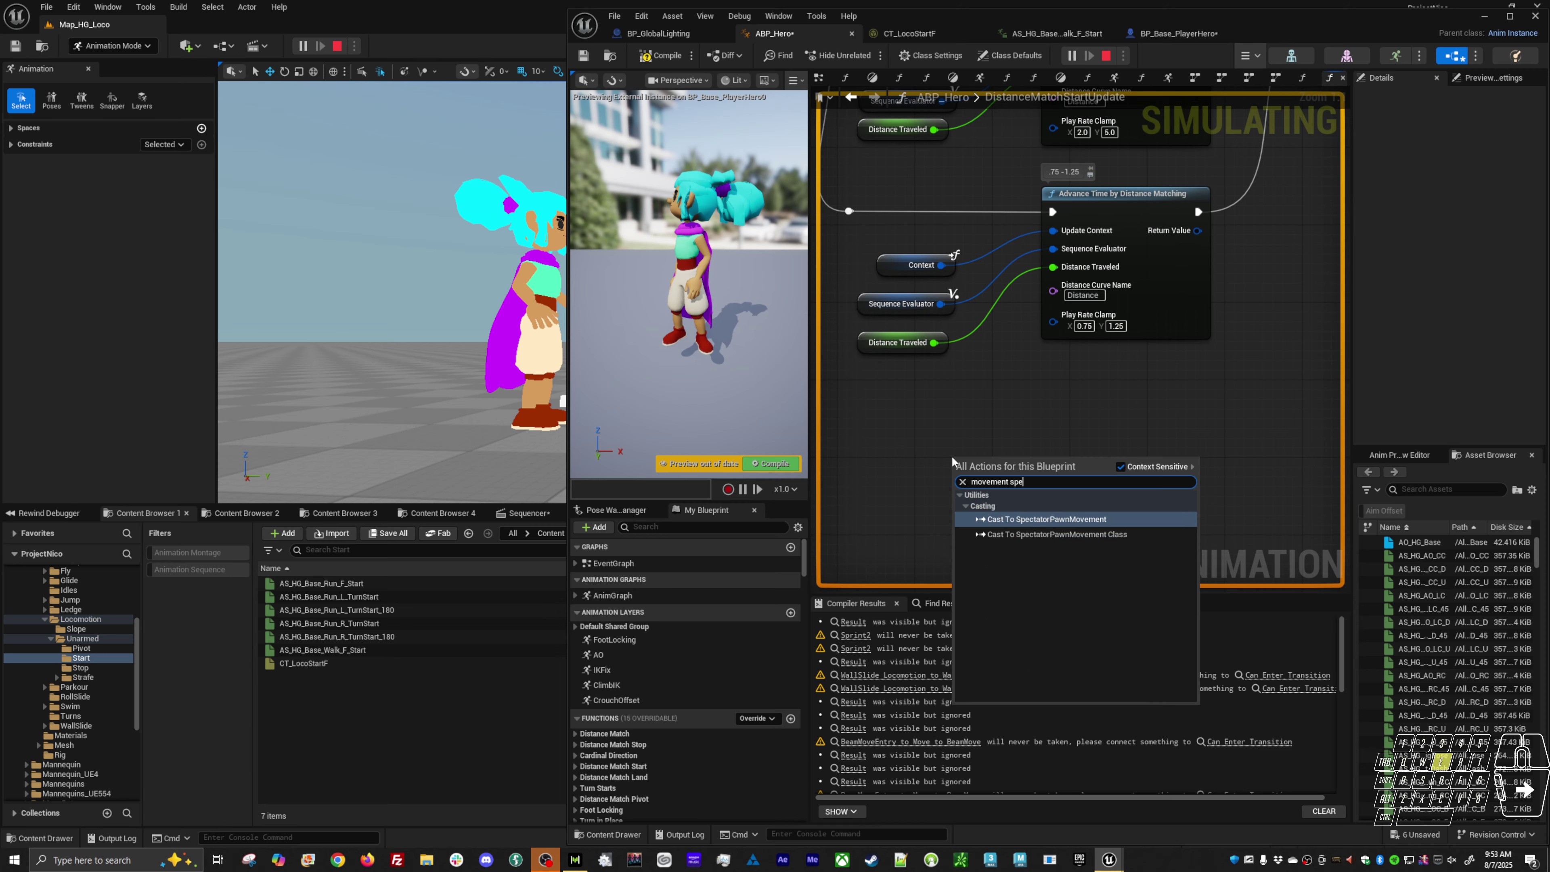
pyautogui.write('tat')
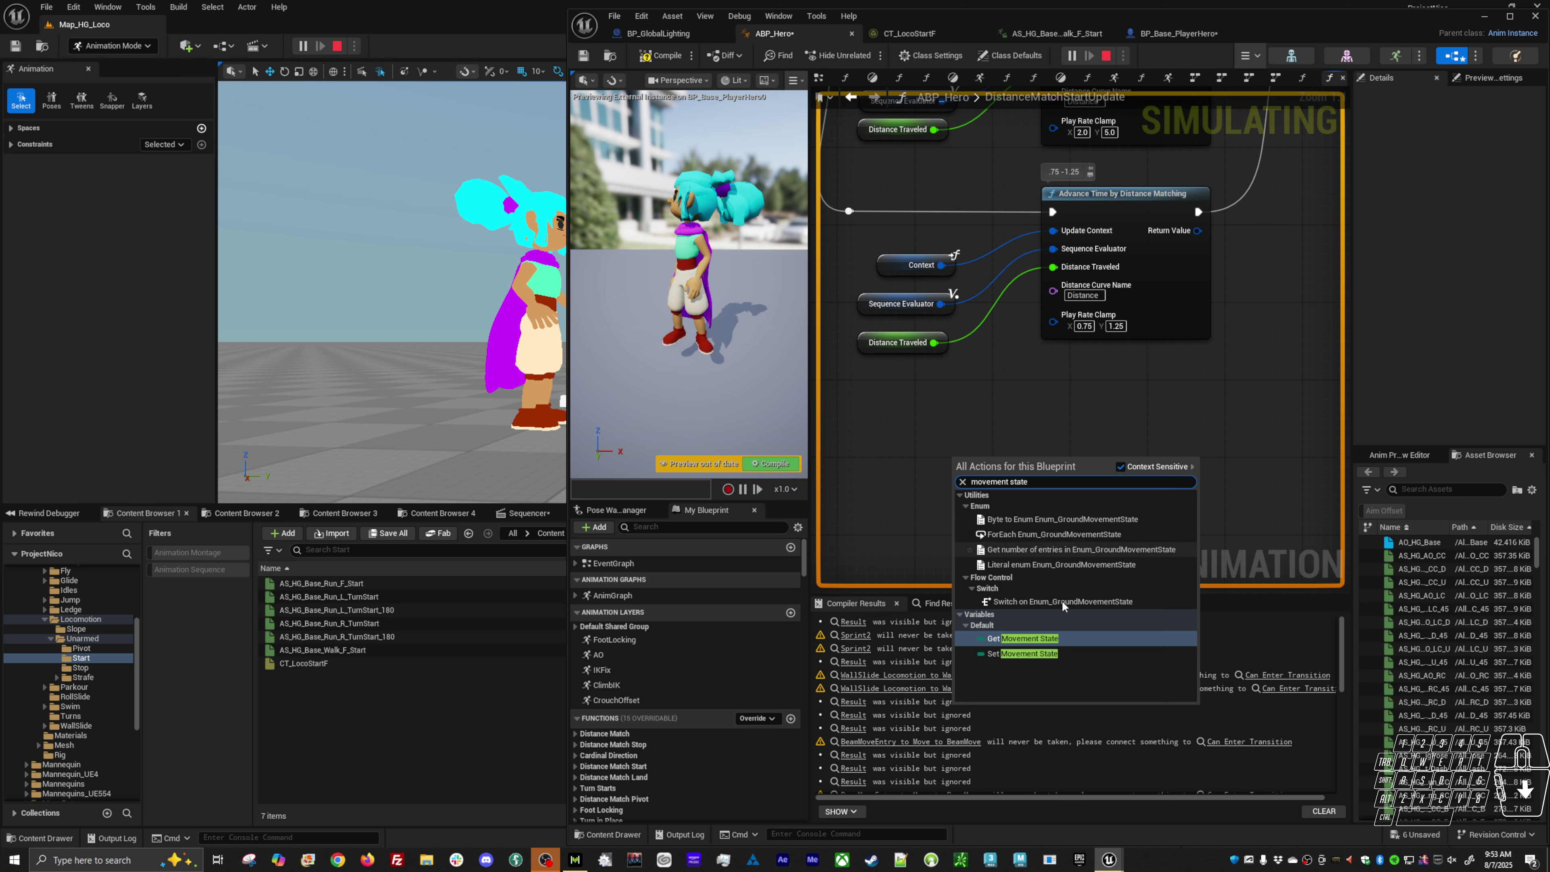
pyautogui.click(1023, 638)
# Step: Create a Select node indexed by the Movement State getter
pyautogui.moveTo(1014, 461); pyautogui.dragTo(1072, 440)
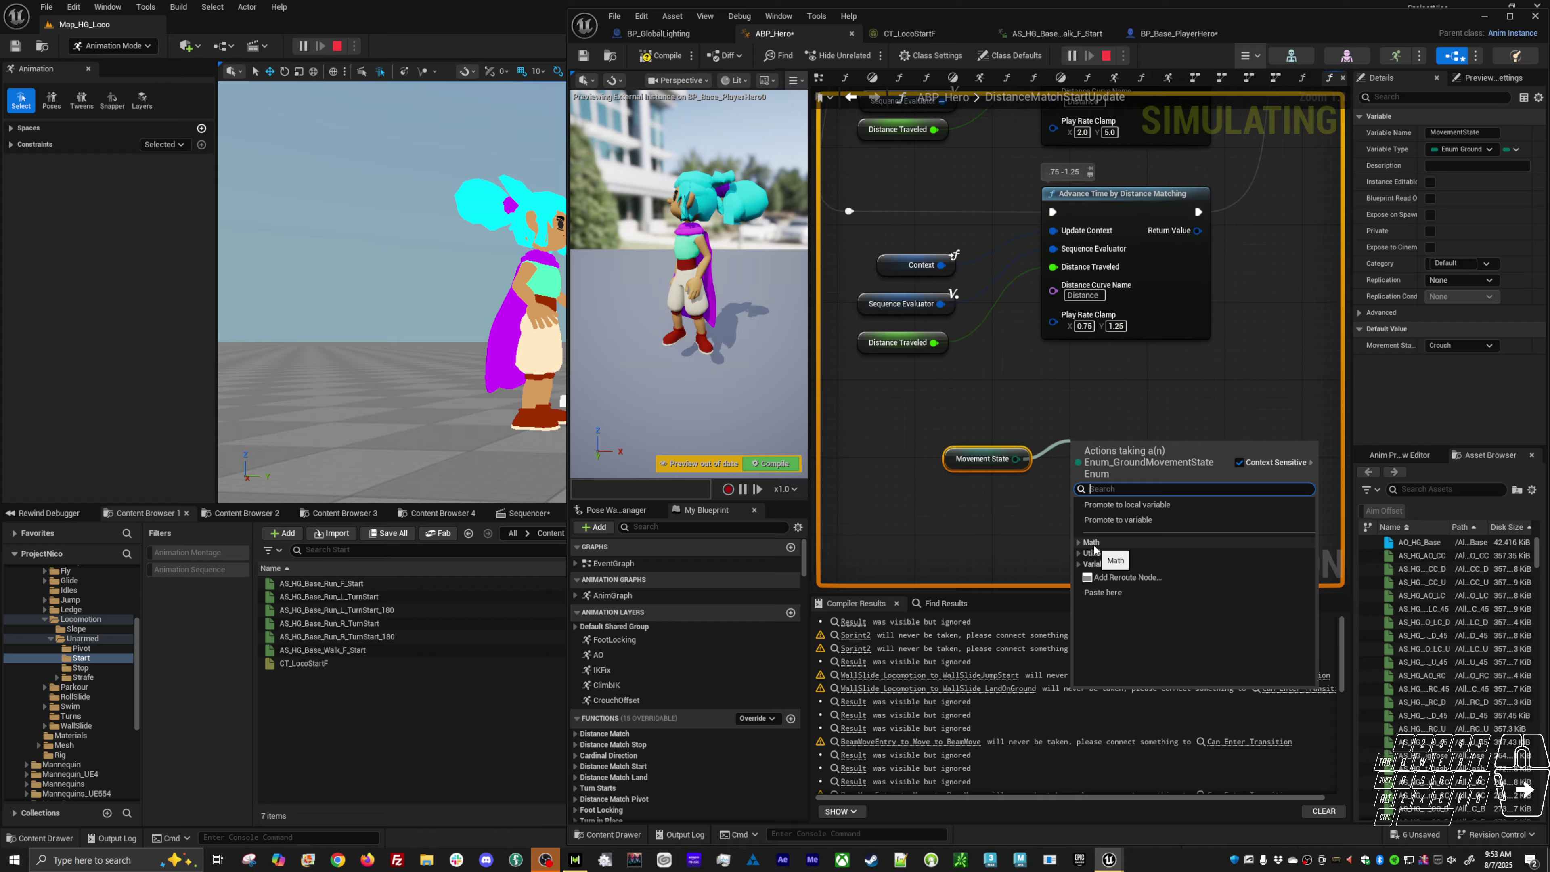
pyautogui.write('s')
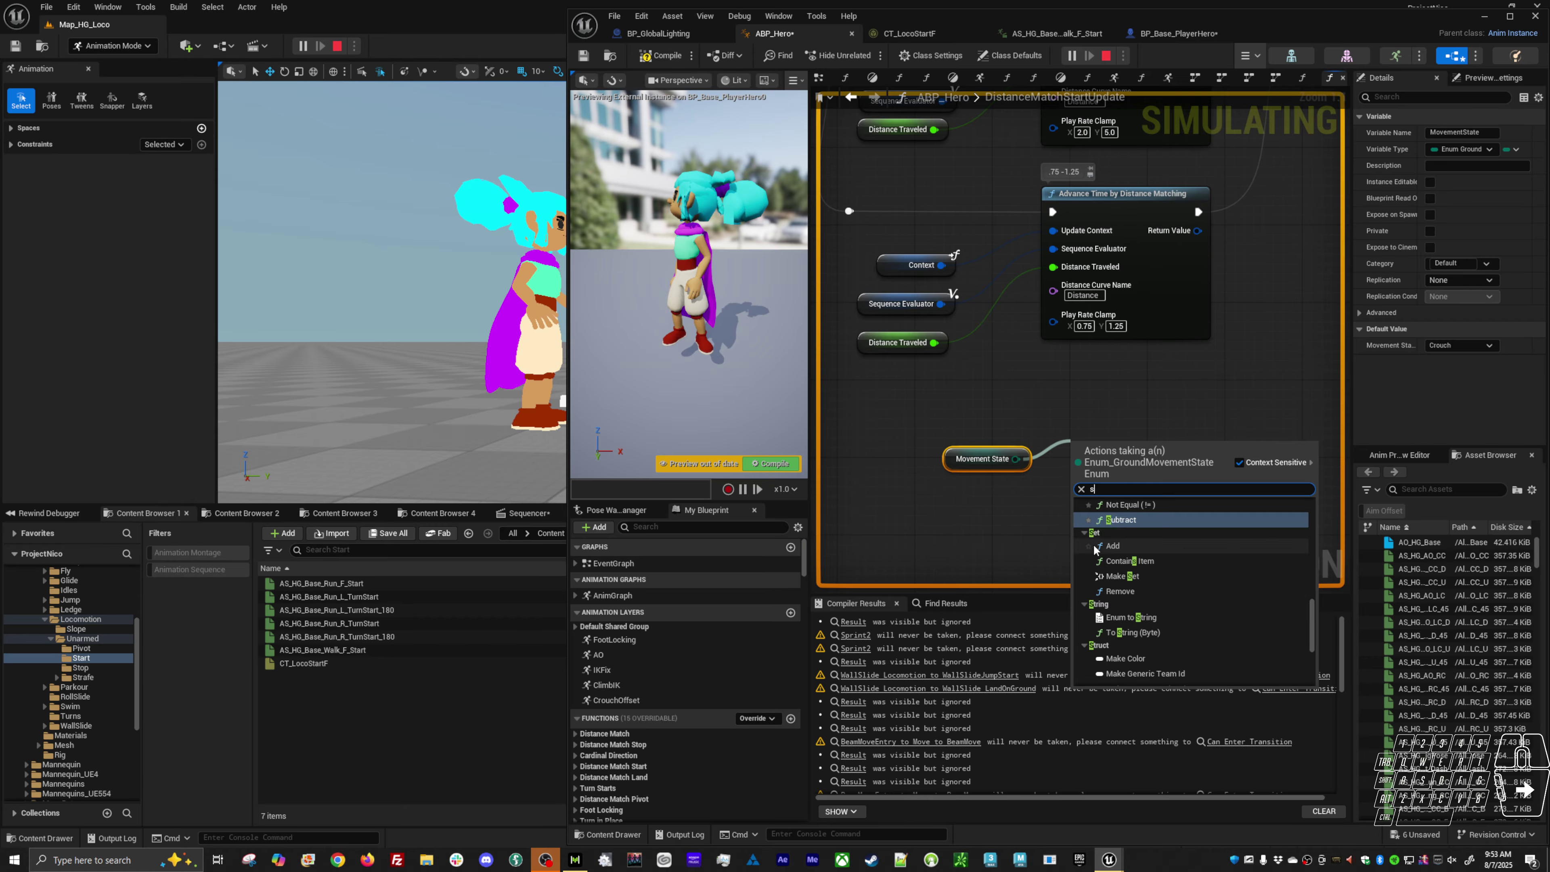
pyautogui.write('elect')
pyautogui.press('Return')
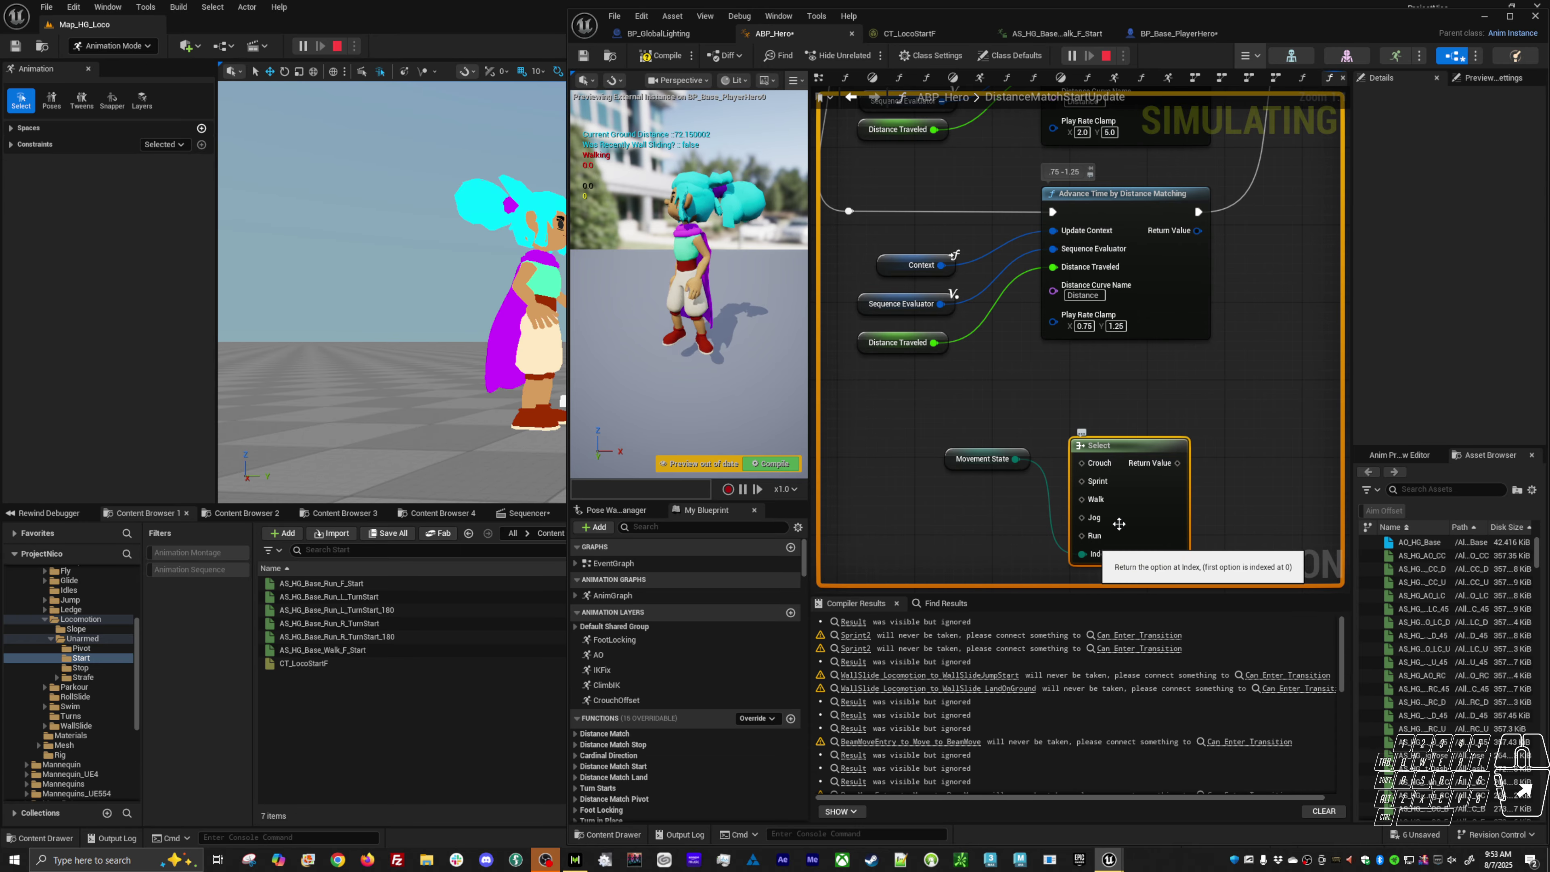
# Step: Connect the Select node's Return Value to the False branch's Play Rate Clamp input, and place the Movement State getter below the Select node
pyautogui.moveTo(1177, 463); pyautogui.dragTo(1053, 322)
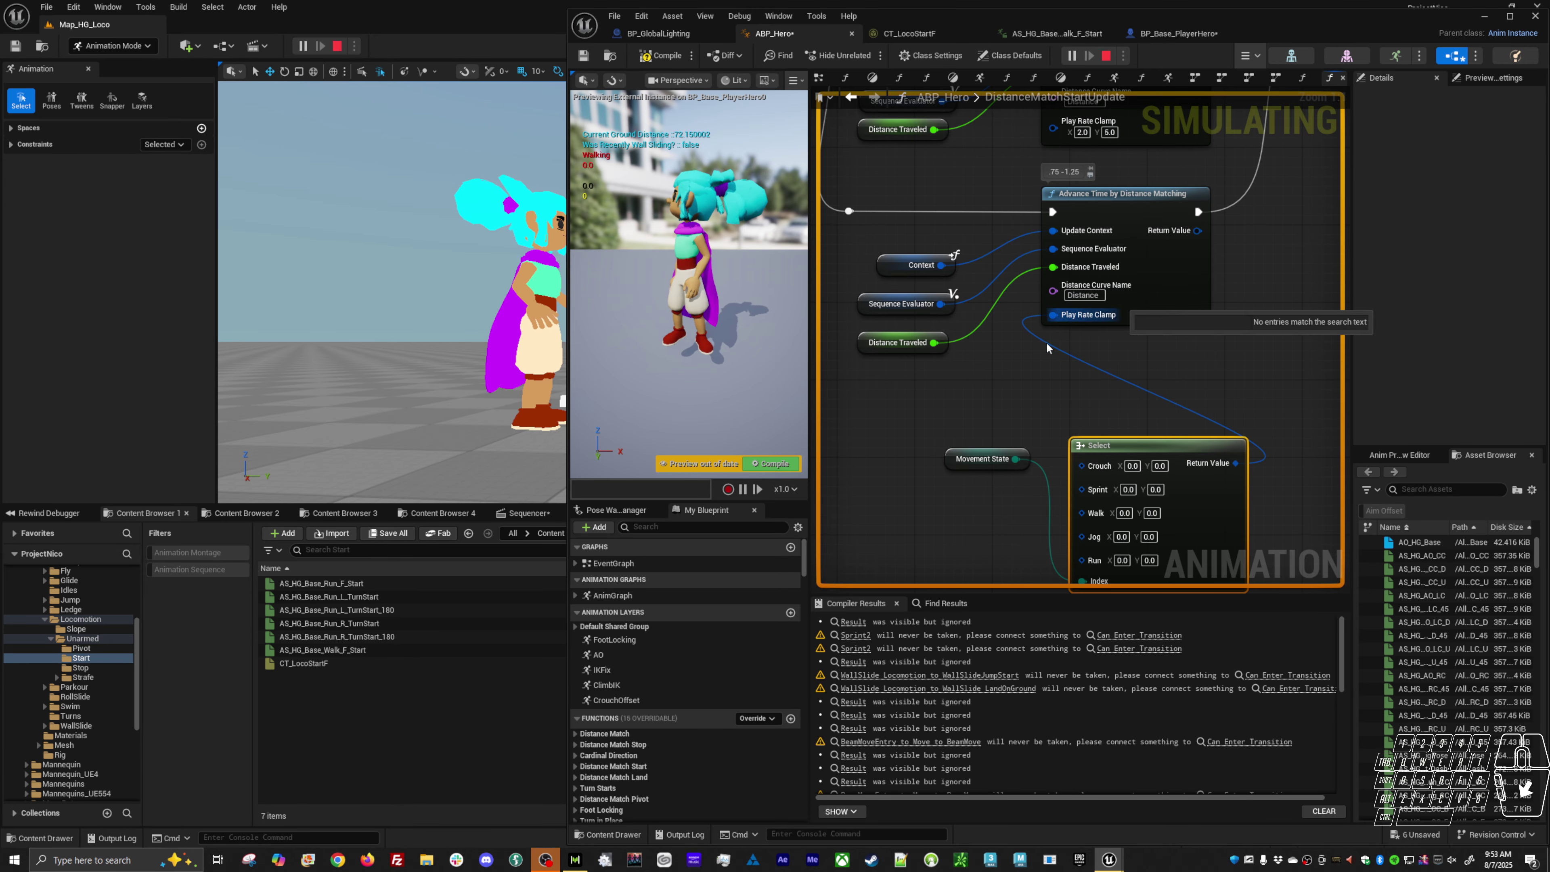
pyautogui.moveTo(1014, 484); pyautogui.dragTo(969, 416, button='right')
pyautogui.moveTo(943, 399); pyautogui.dragTo(1068, 542)
# Step: Try setting the Select node's Crouch X to 0.75 and promoting its Crouch input to a variable, with the getter placed beside the node
pyautogui.click(1088, 399)
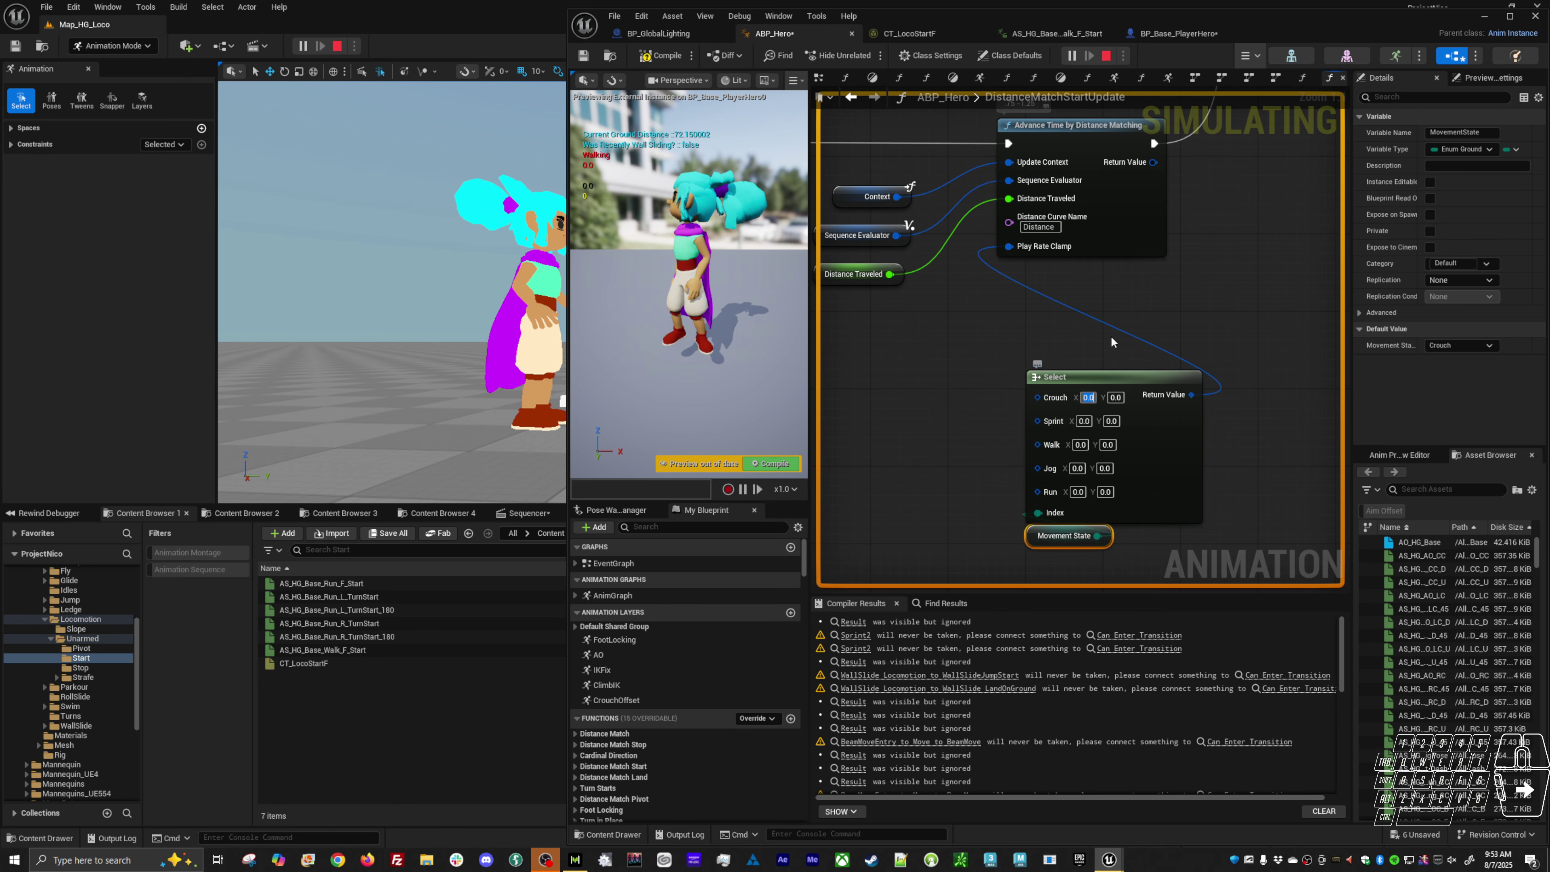
pyautogui.write('.75')
pyautogui.moveTo(1036, 400); pyautogui.dragTo(875, 388)
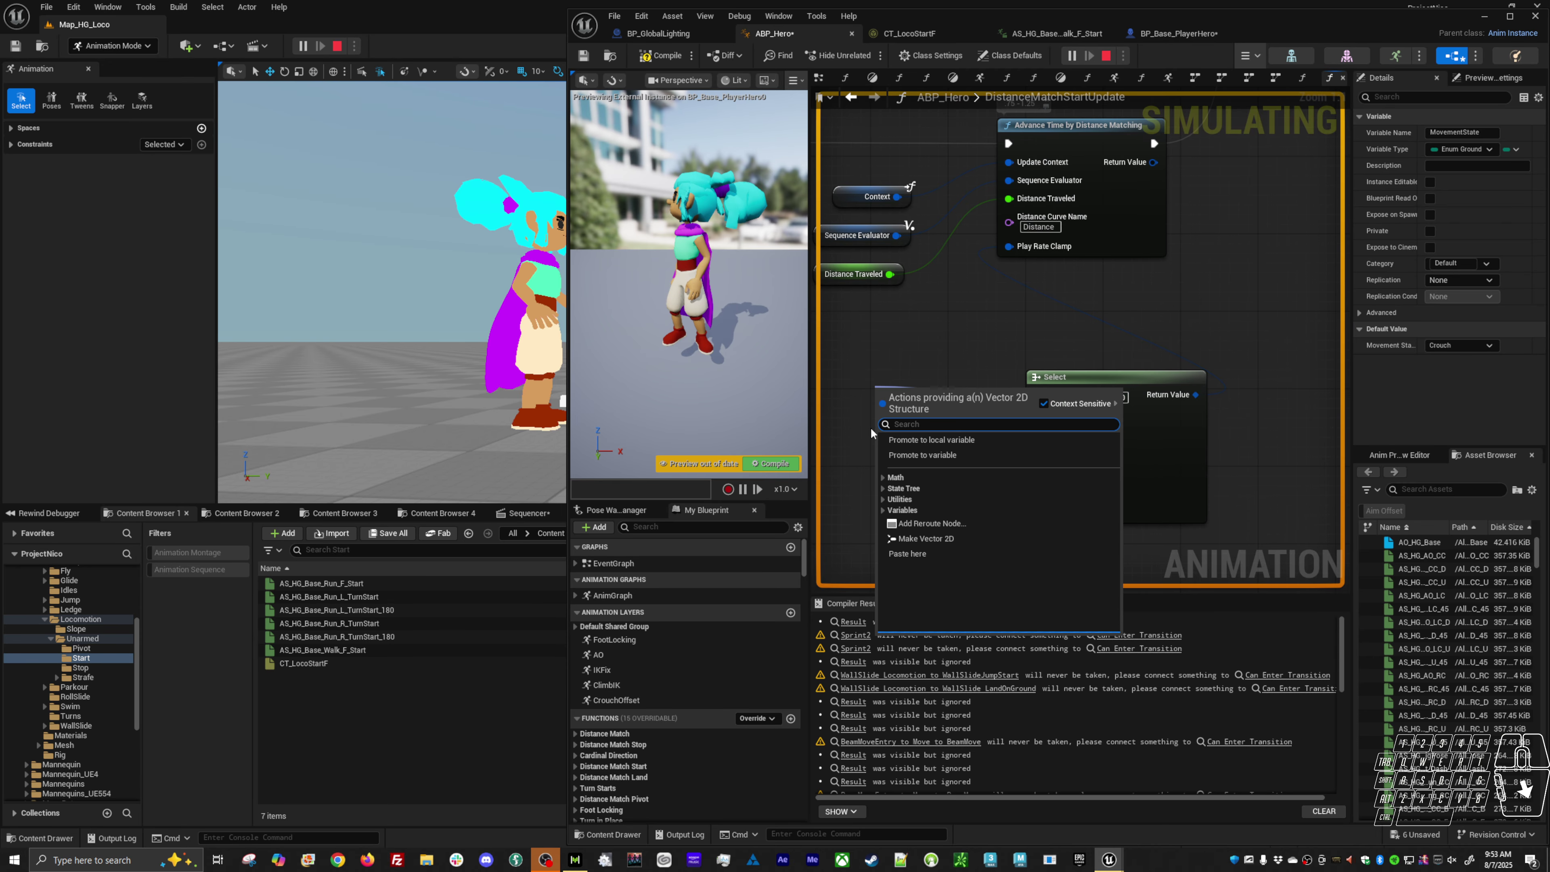
pyautogui.click(909, 457)
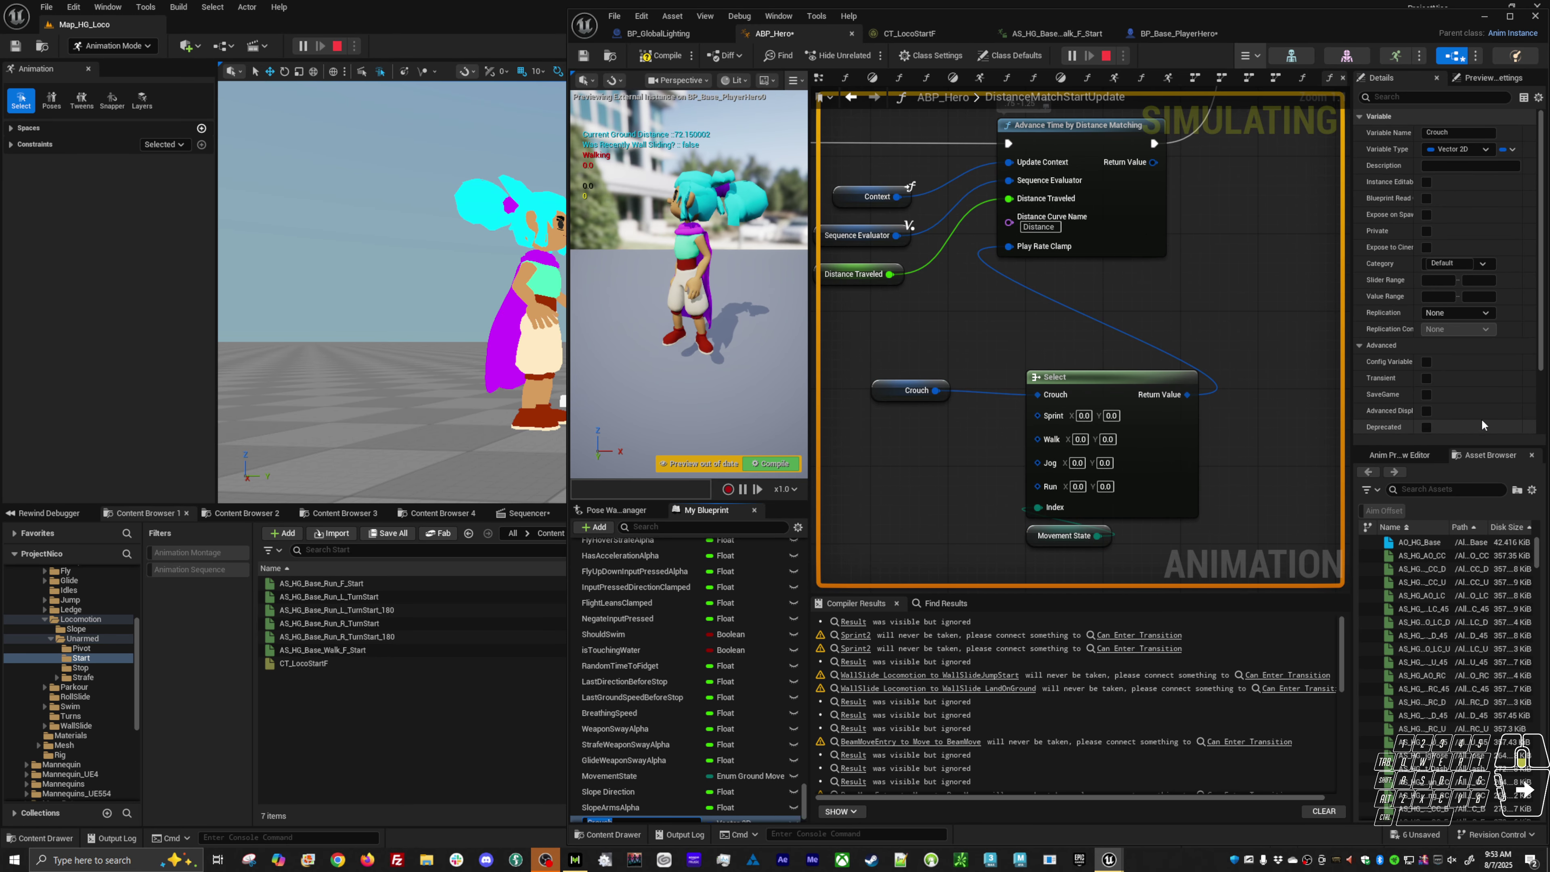
pyautogui.scroll(-4, 1484, 422)
pyautogui.click(892, 393)
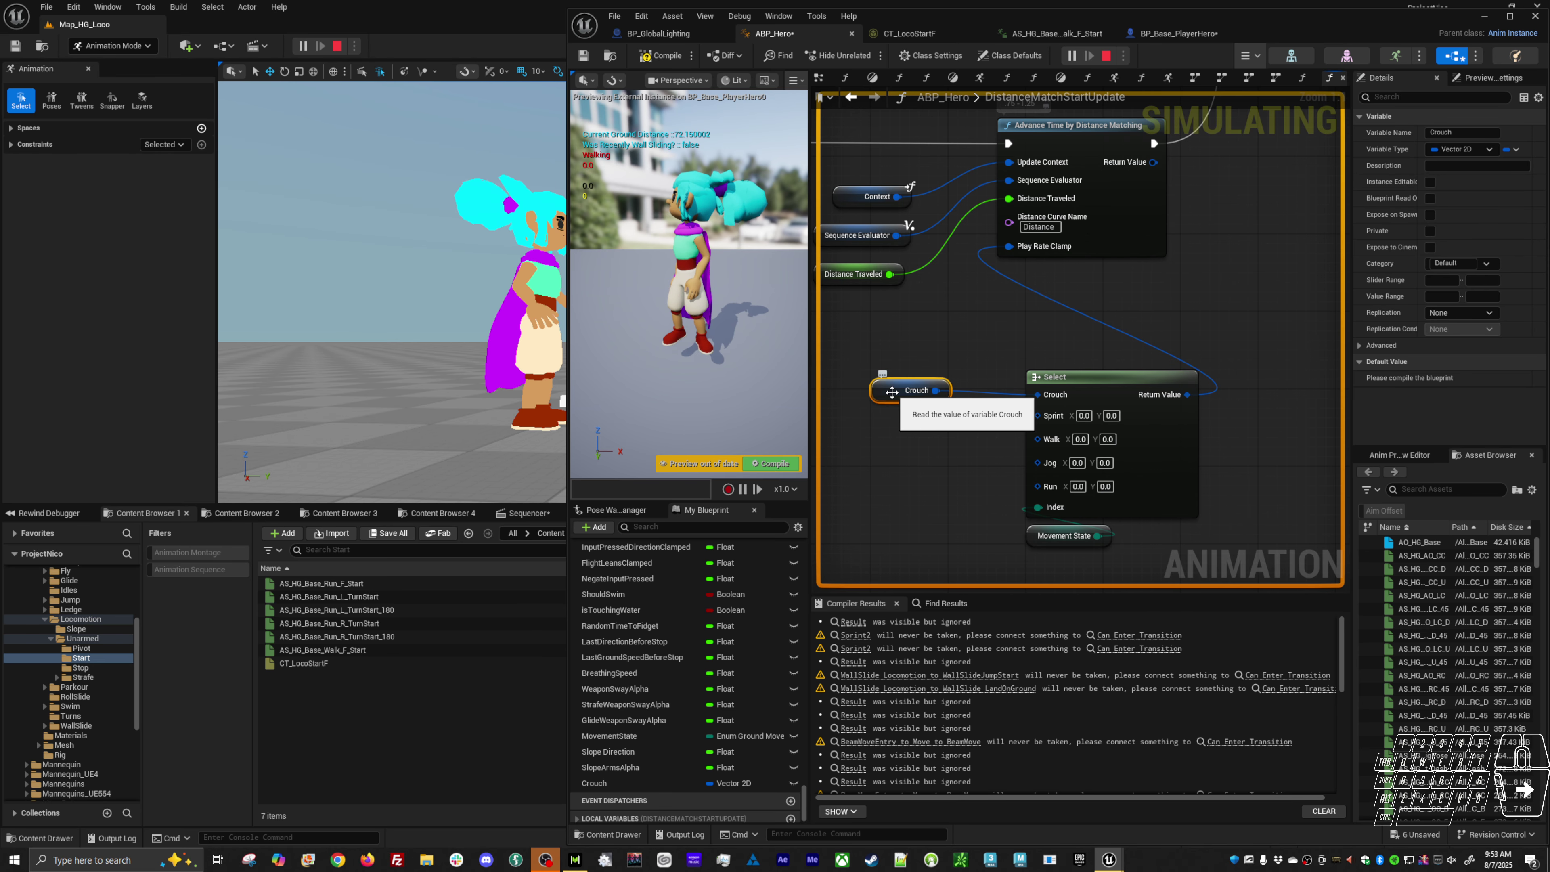
pyautogui.moveTo(892, 392); pyautogui.dragTo(931, 450, button='right')
pyautogui.moveTo(927, 392); pyautogui.dragTo(888, 392)
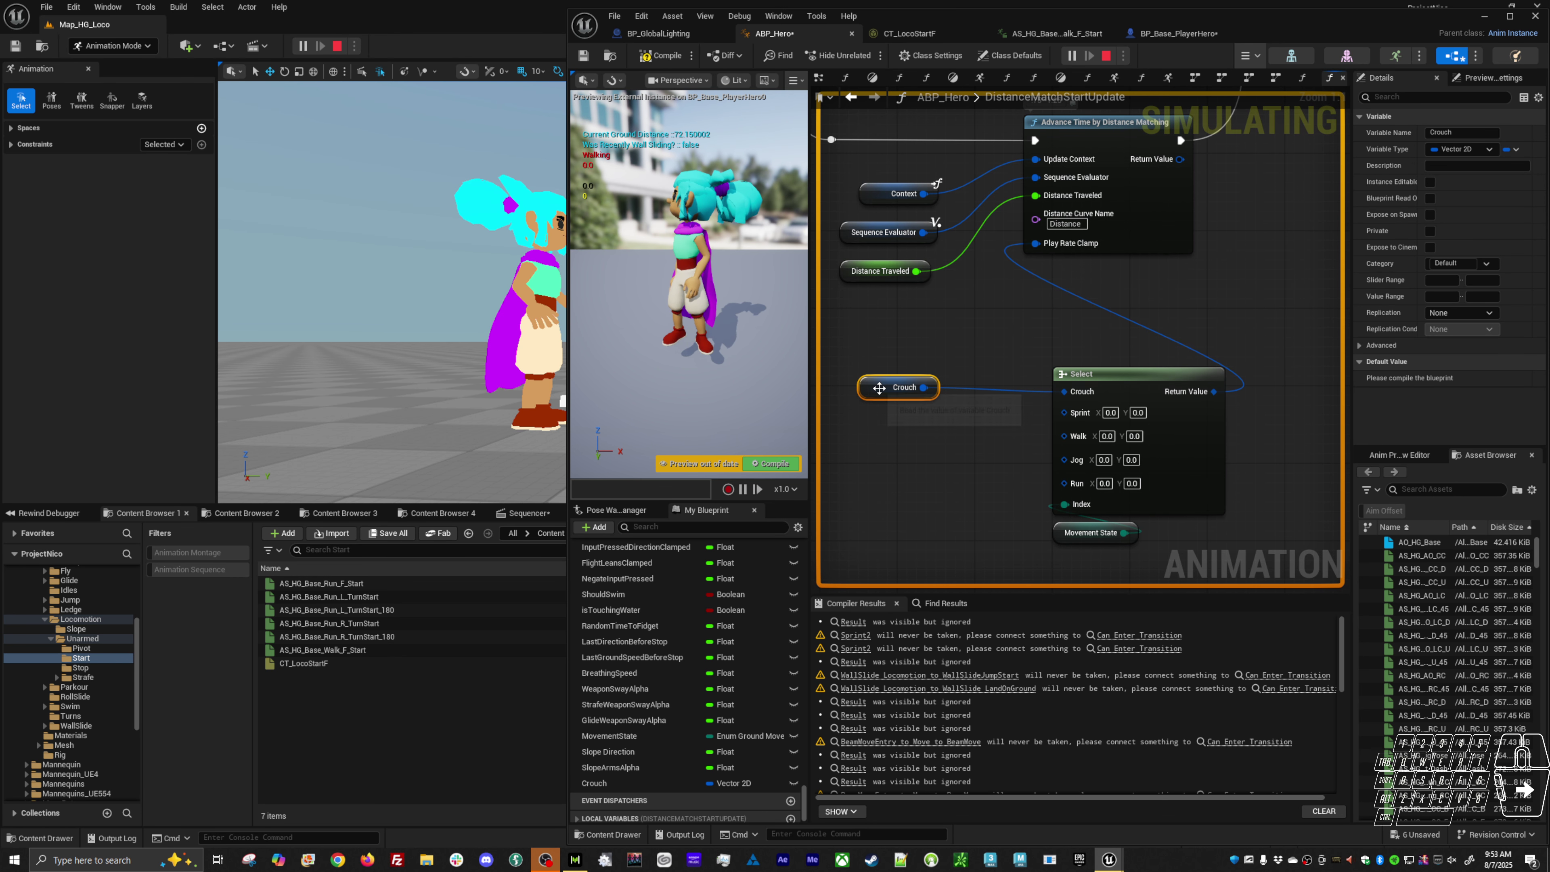
# Step: Stop the simulation and delete the Crouch variable together with its disconnected getter
pyautogui.keyDown('alt'); pyautogui.click(923, 388); pyautogui.keyUp('alt')
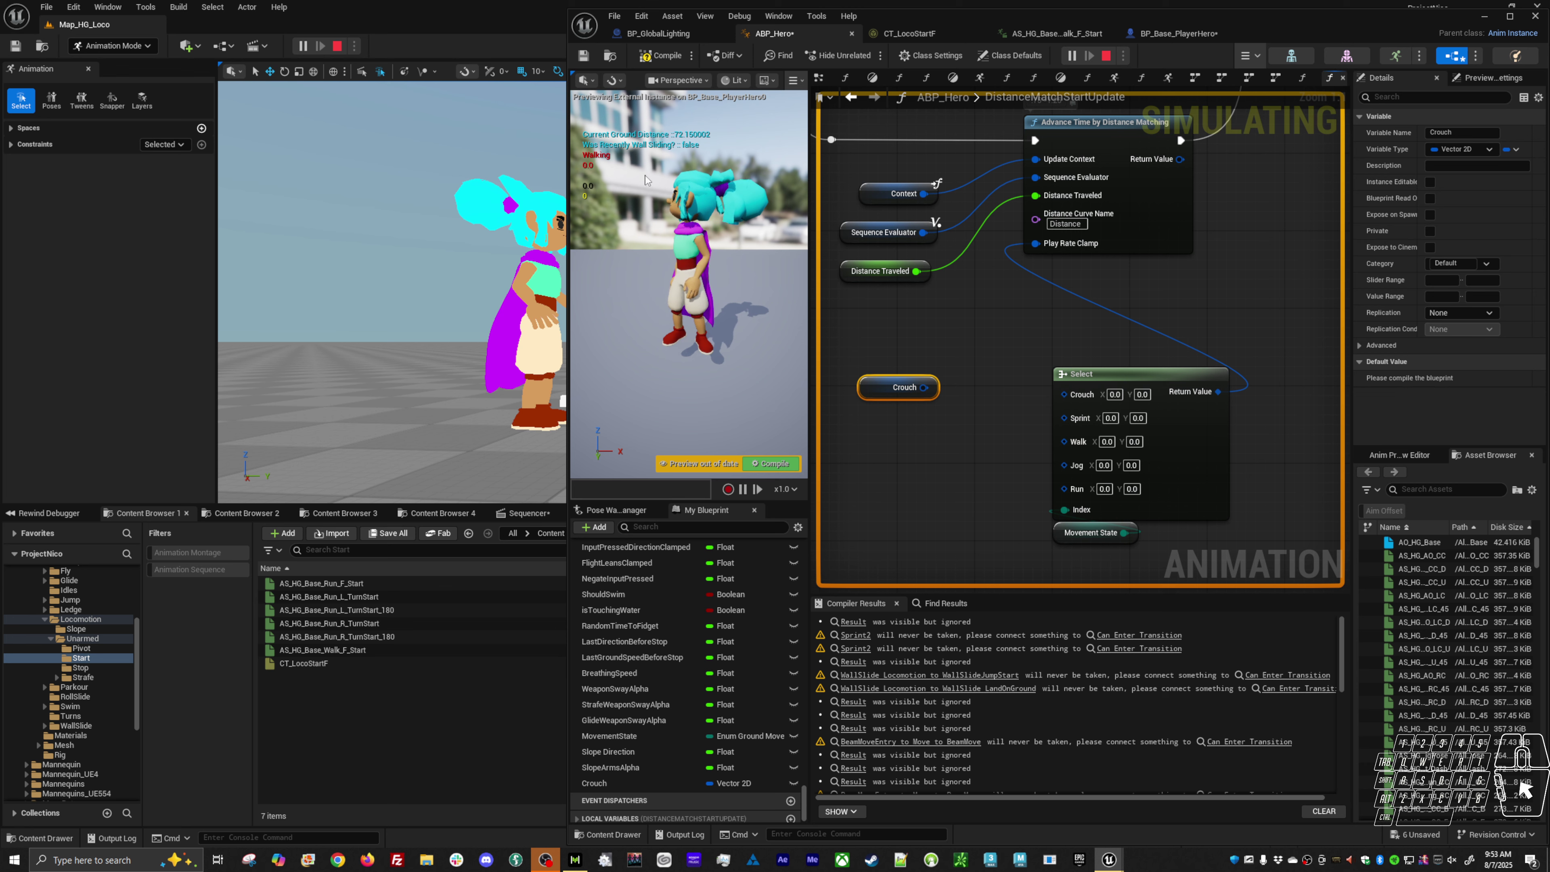
pyautogui.click(1106, 56)
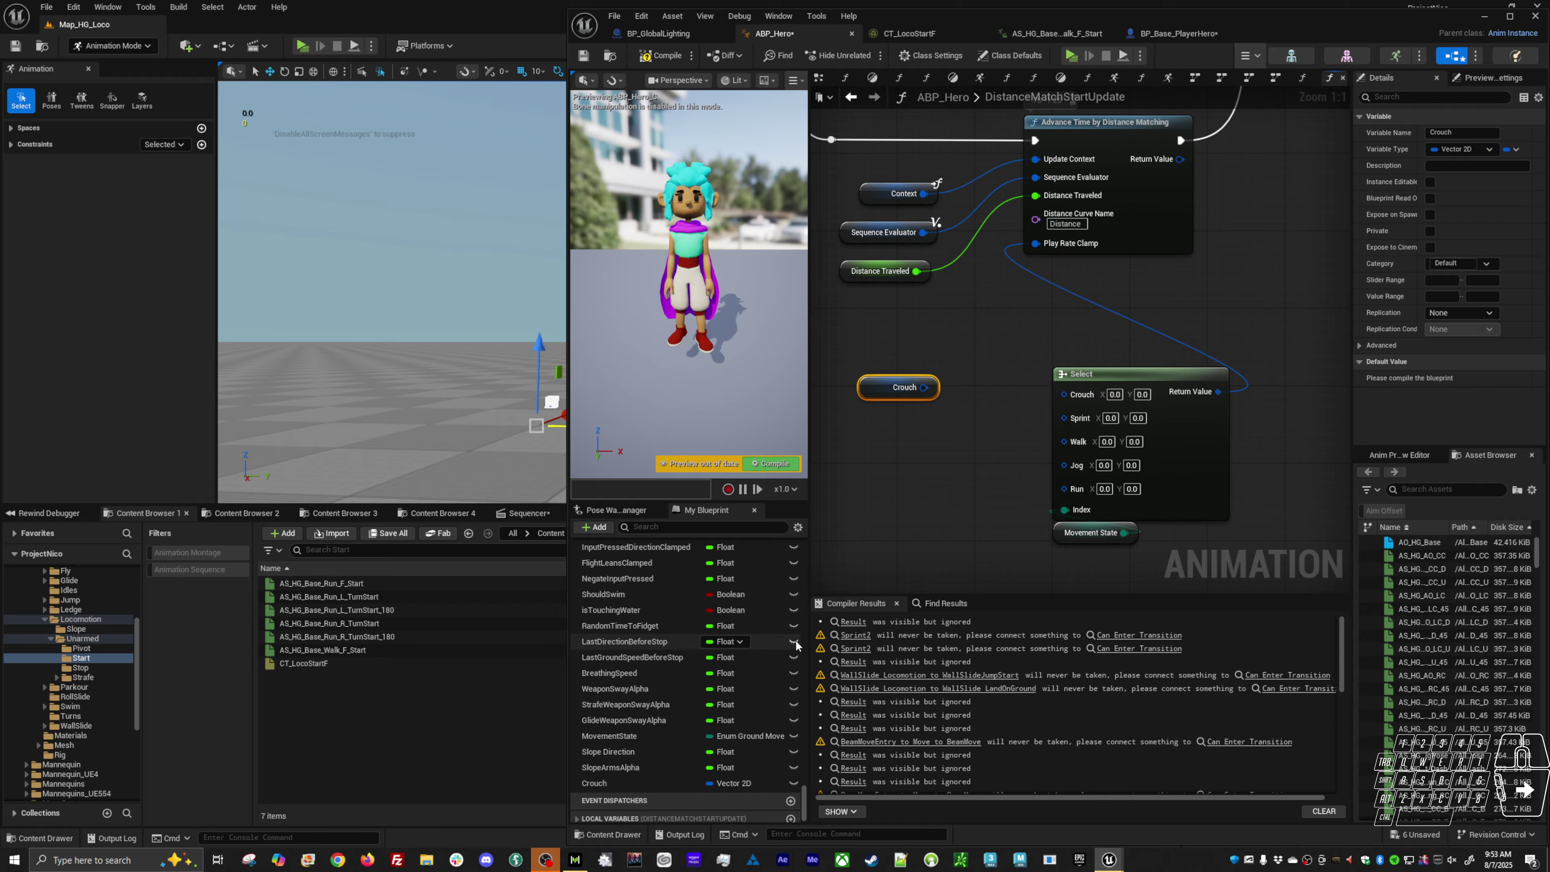
pyautogui.click(624, 782)
pyautogui.press('Delete')
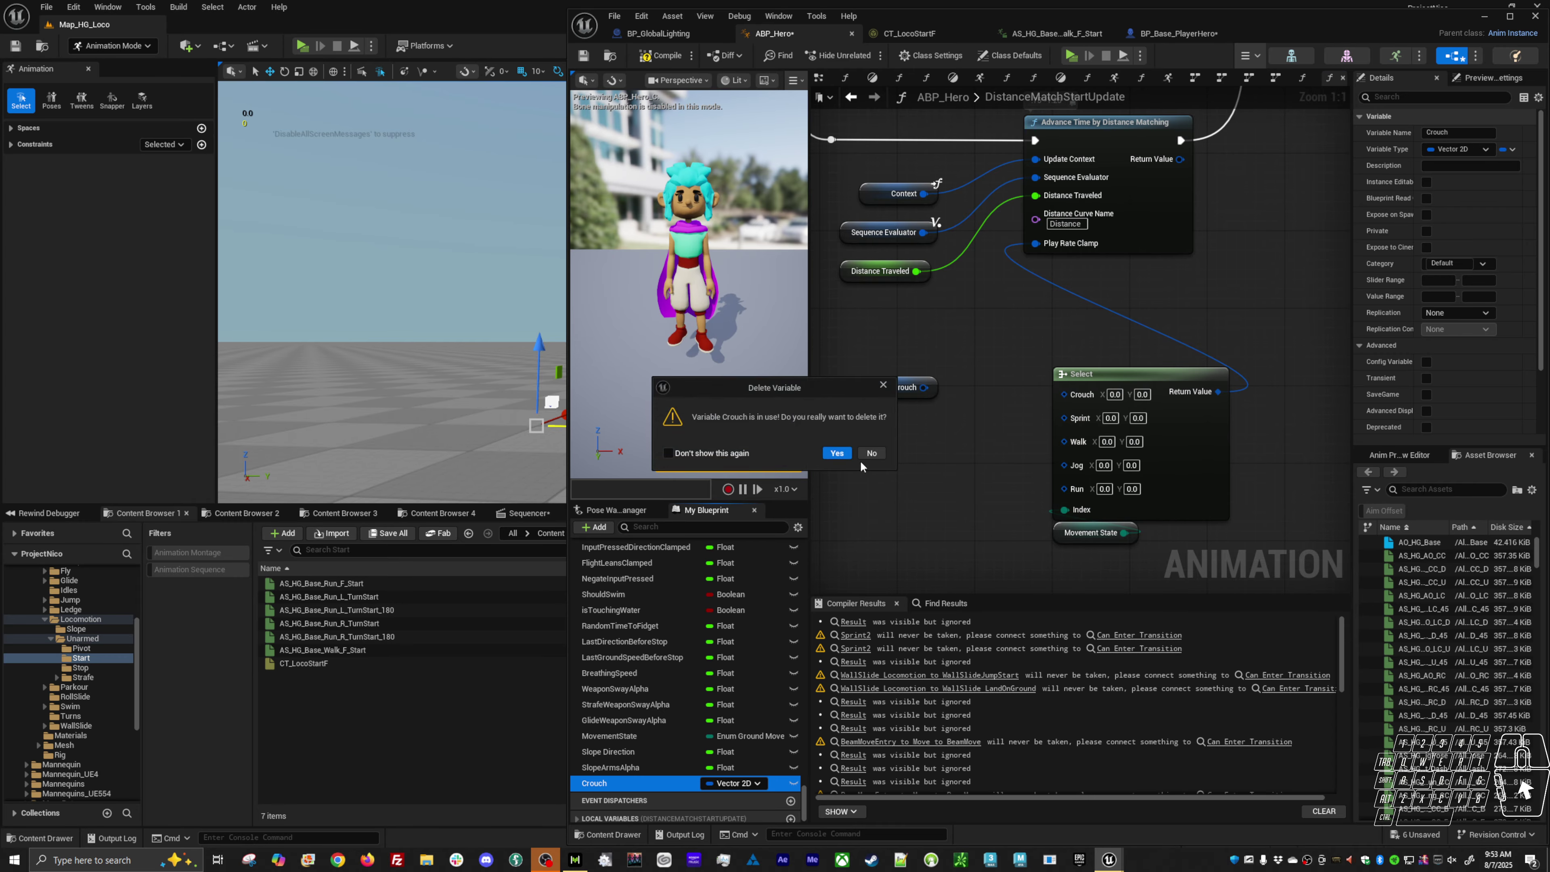
pyautogui.click(837, 453)
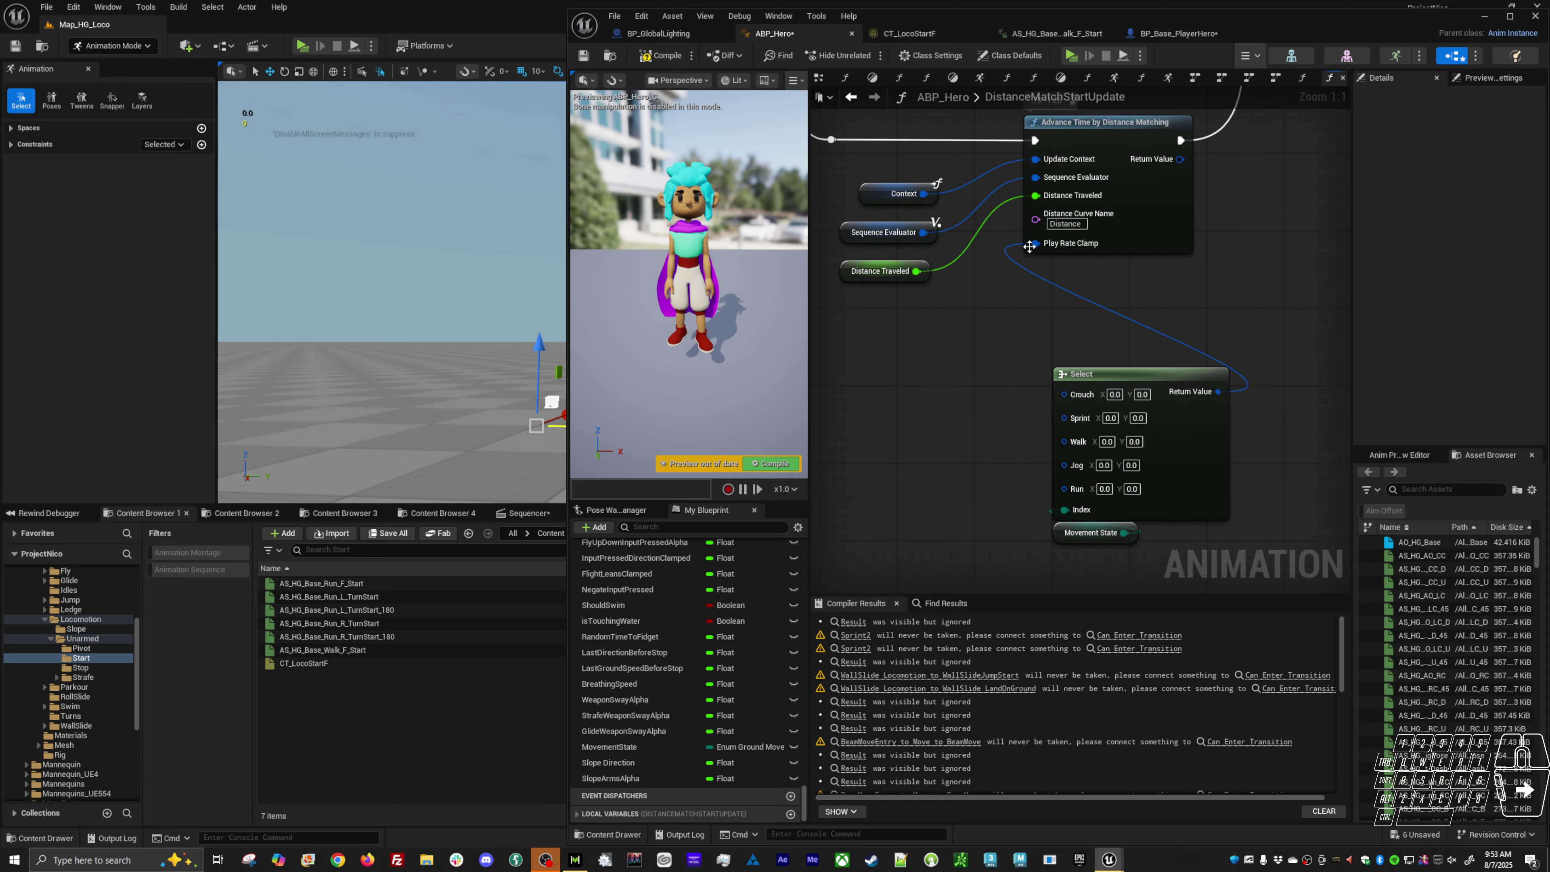
# Step: Promote the Play Rate Clamp input of the False branch's Advance Time by Distance Matching node to a variable
pyautogui.moveTo(1029, 246); pyautogui.dragTo(928, 339)
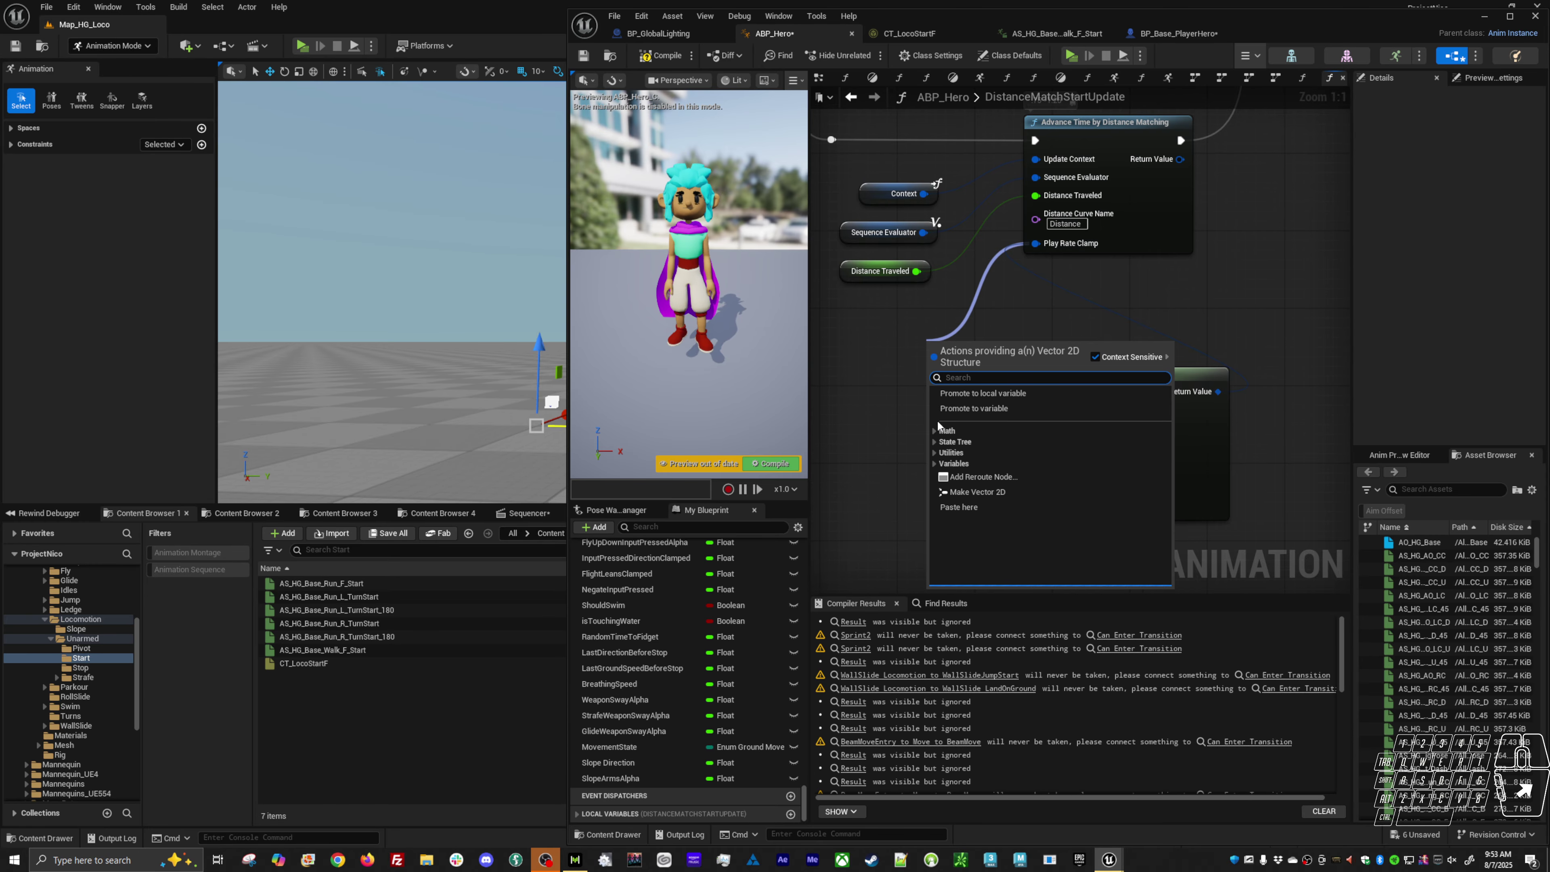
pyautogui.click(963, 409)
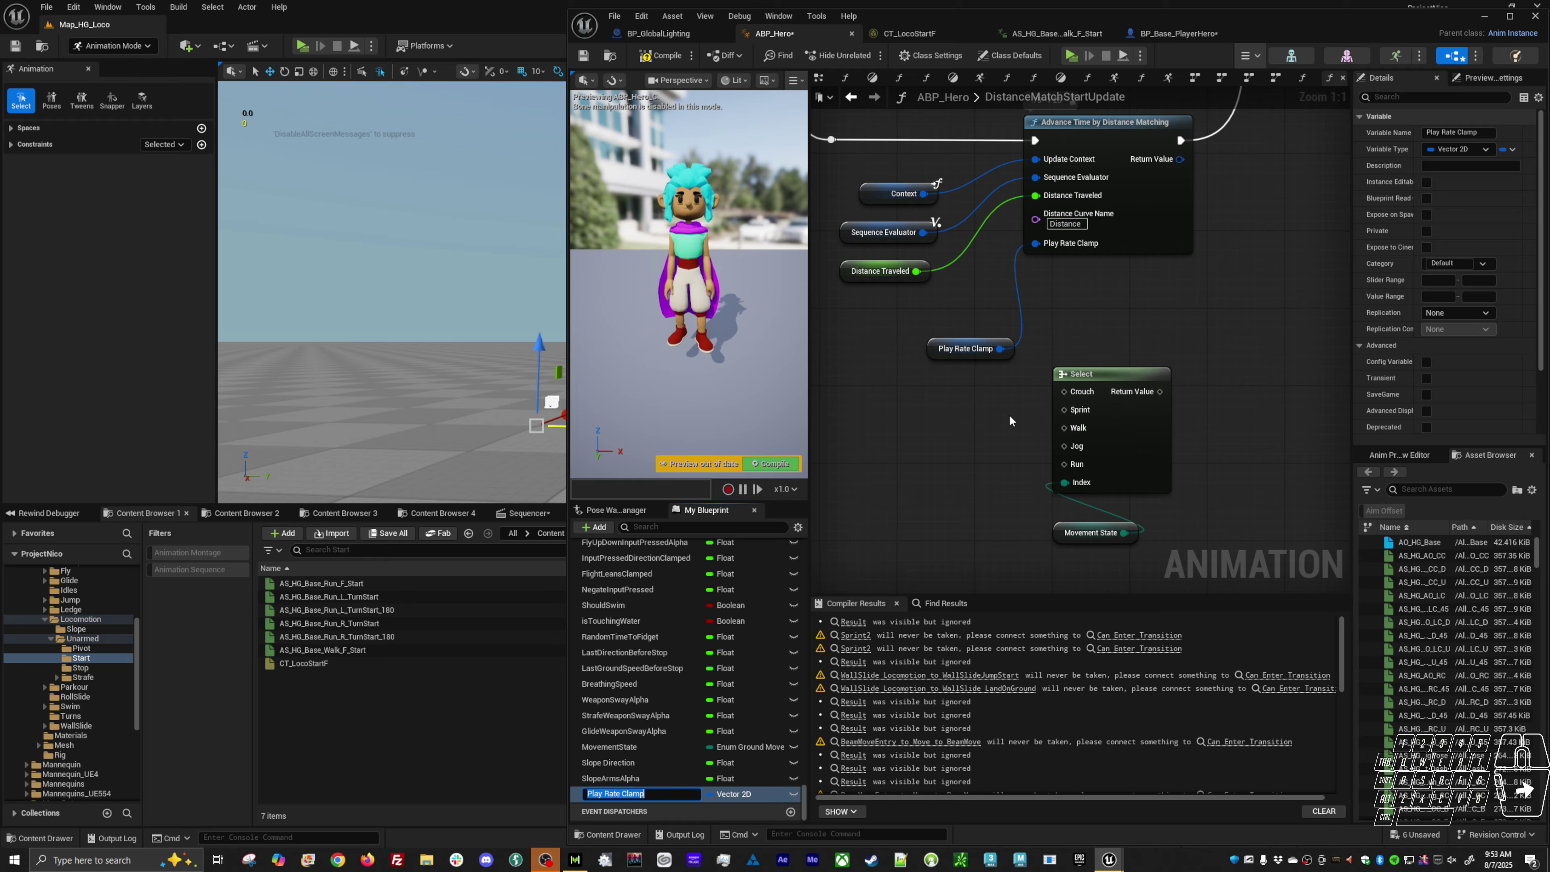
# Step: Disconnect the Play Rate Clamp getter and change its variable to an array of Vector 2D, closing the resulting reference search
pyautogui.click(1507, 149)
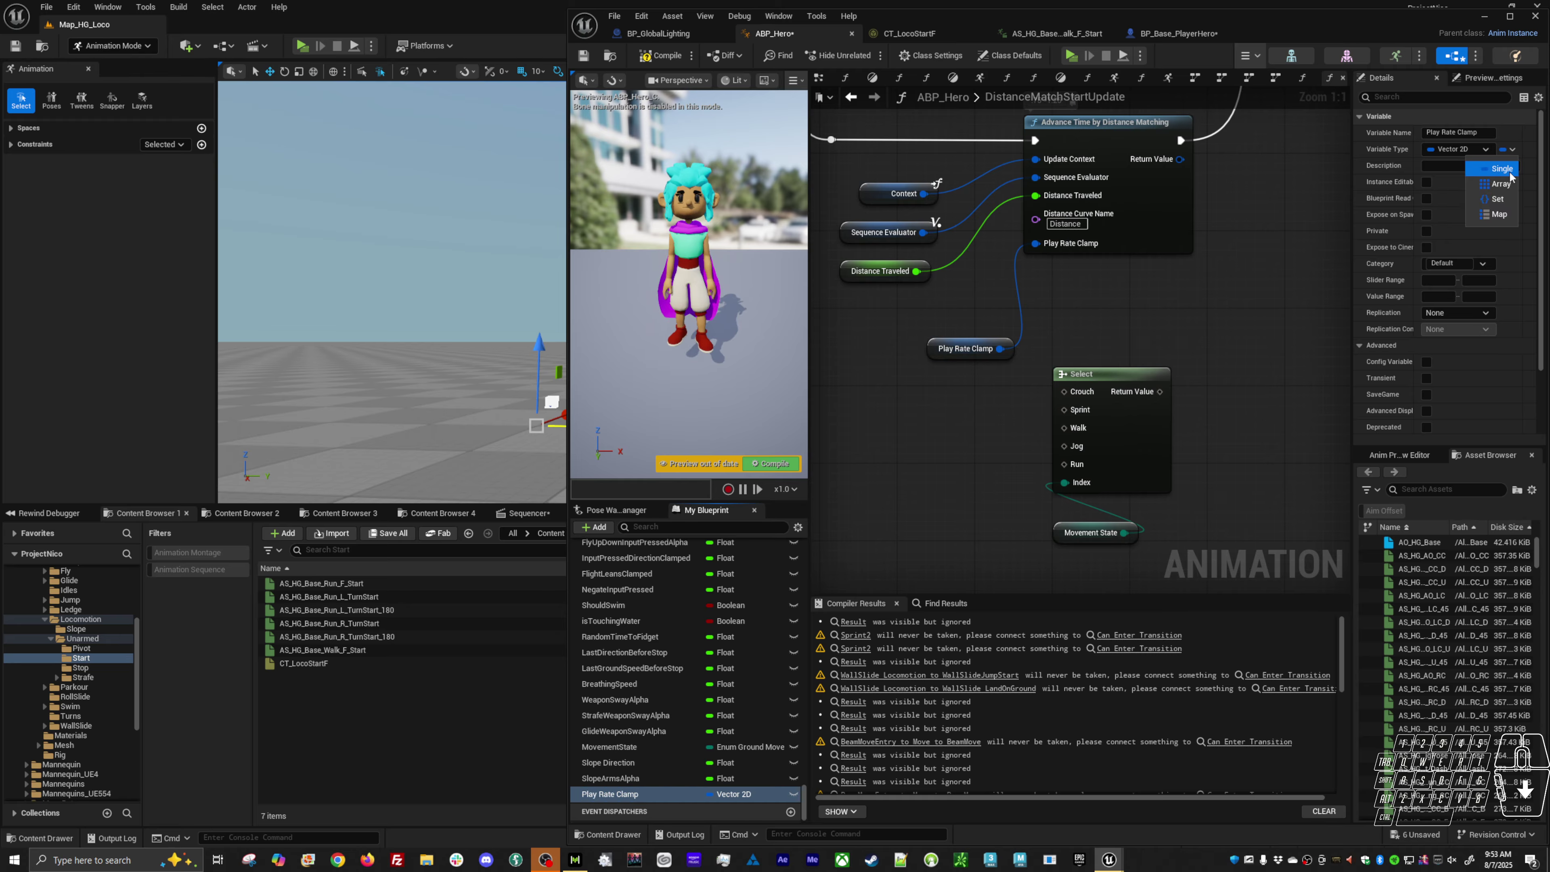
pyautogui.click(1507, 182)
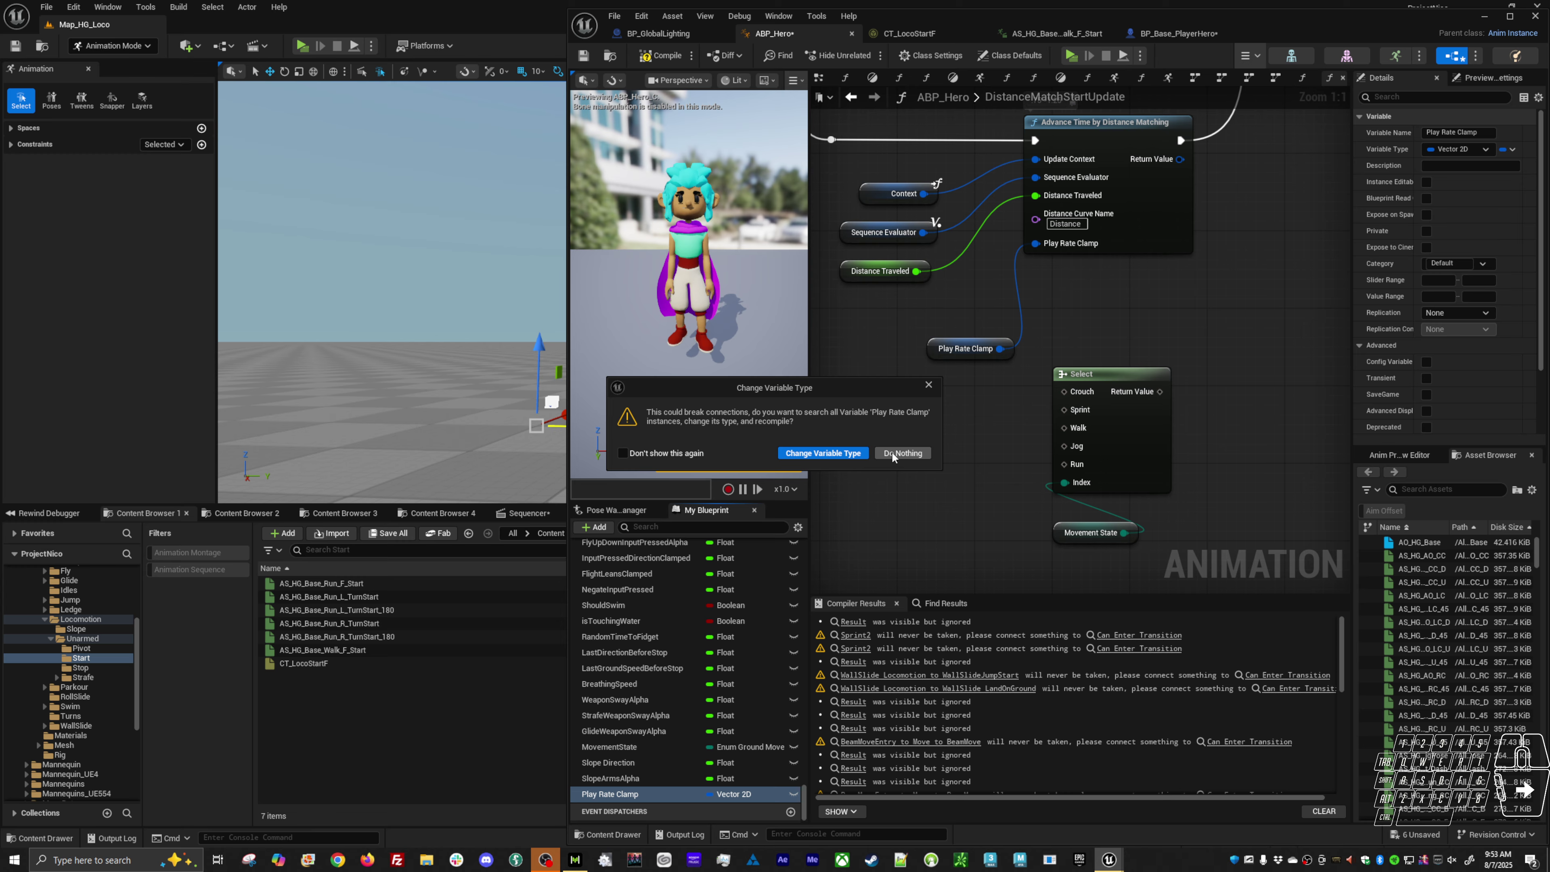
pyautogui.click(814, 453)
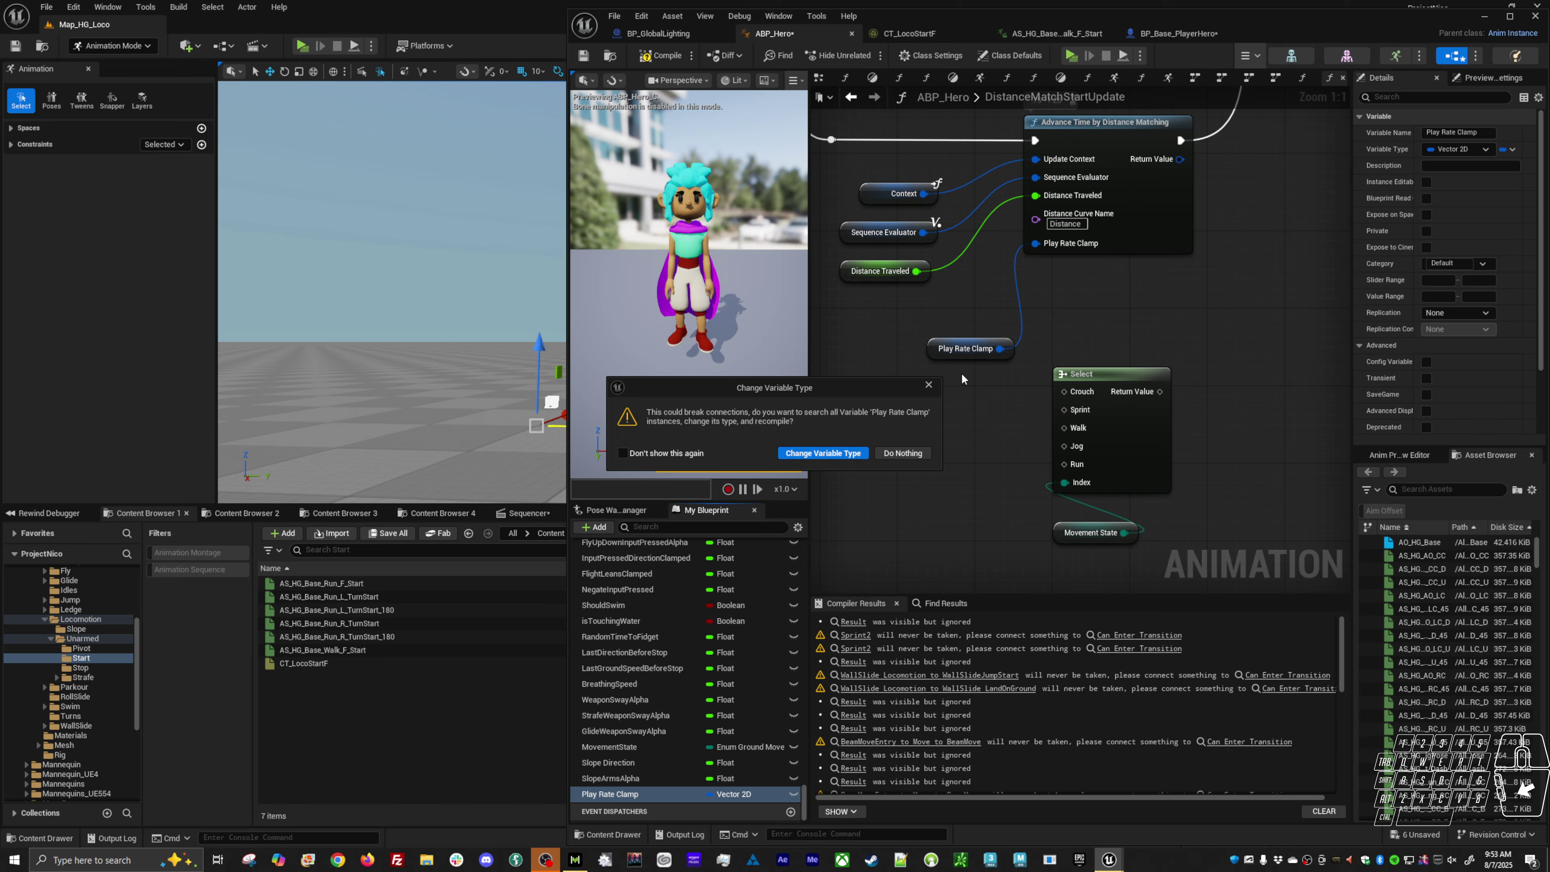
pyautogui.keyDown('alt'); pyautogui.click(1000, 348); pyautogui.keyUp('alt')
pyautogui.click(1507, 149)
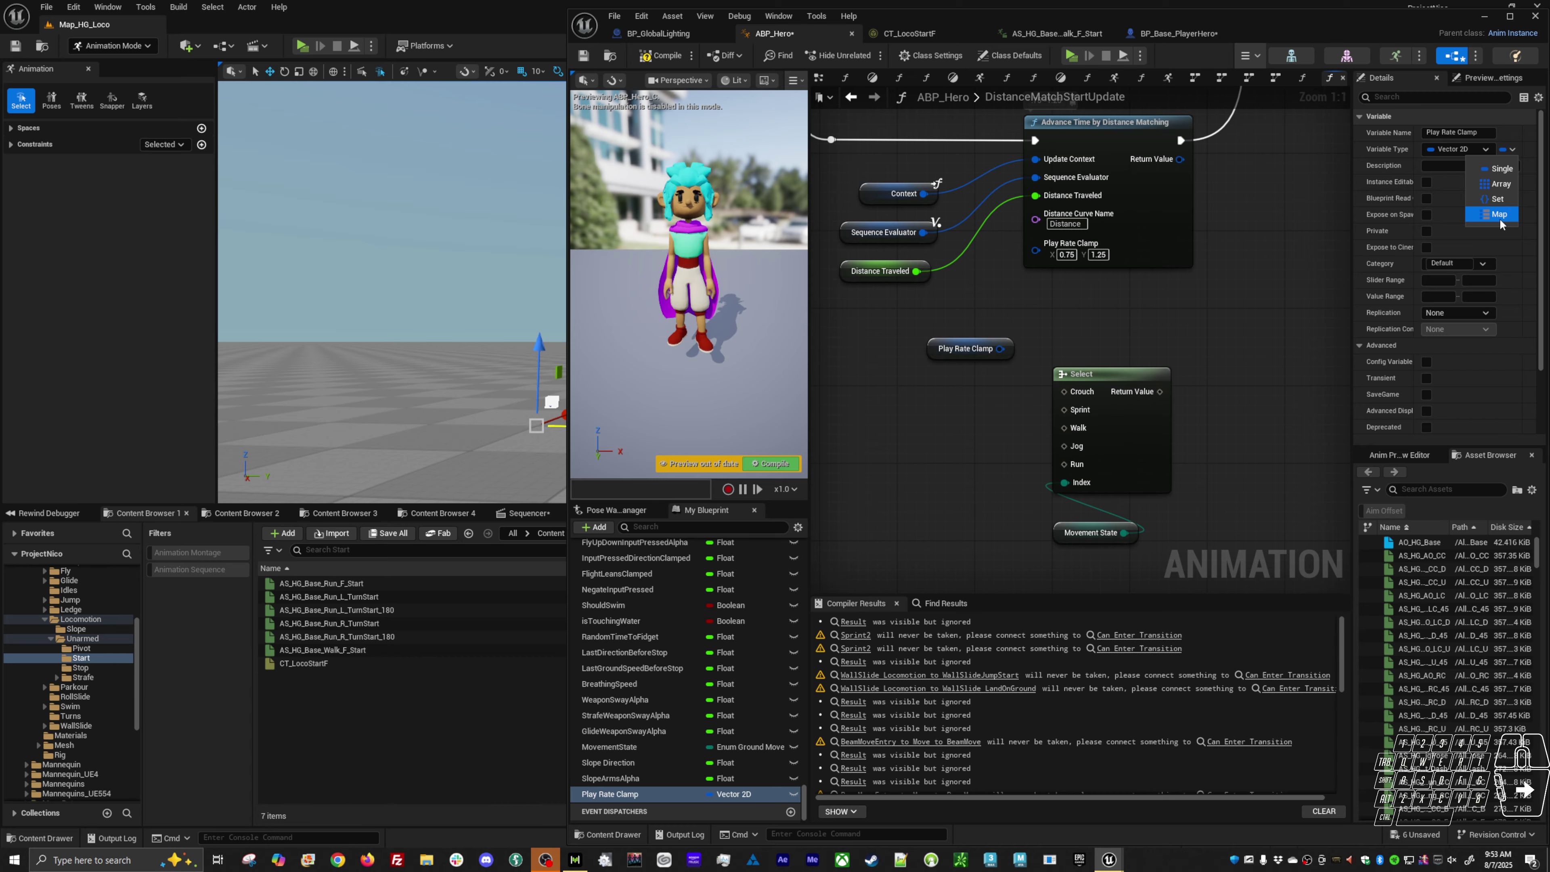
pyautogui.click(1498, 183)
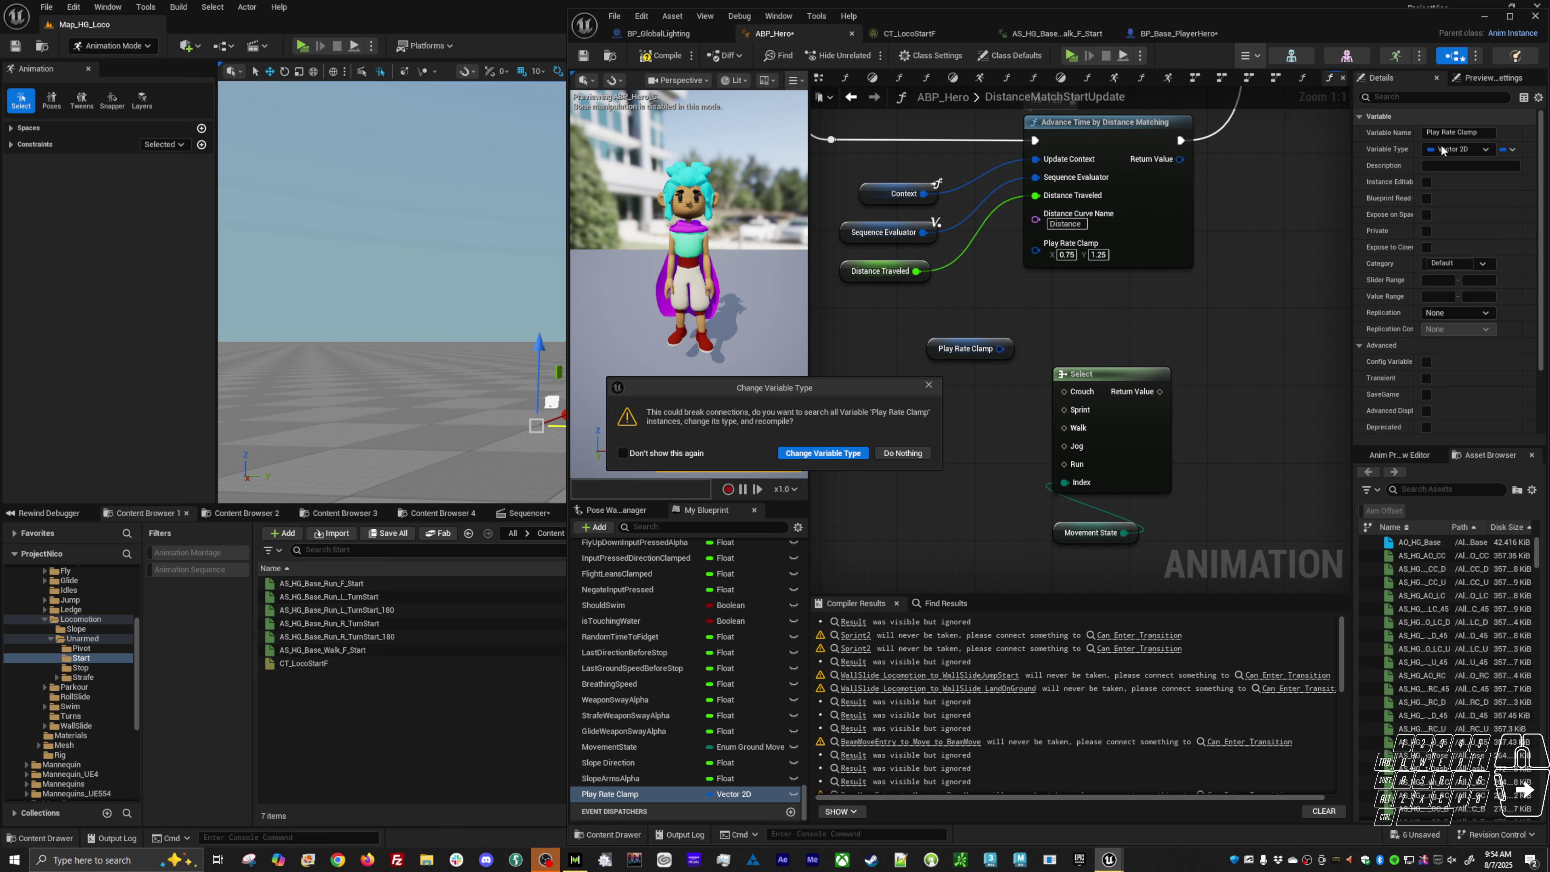
pyautogui.click(863, 455)
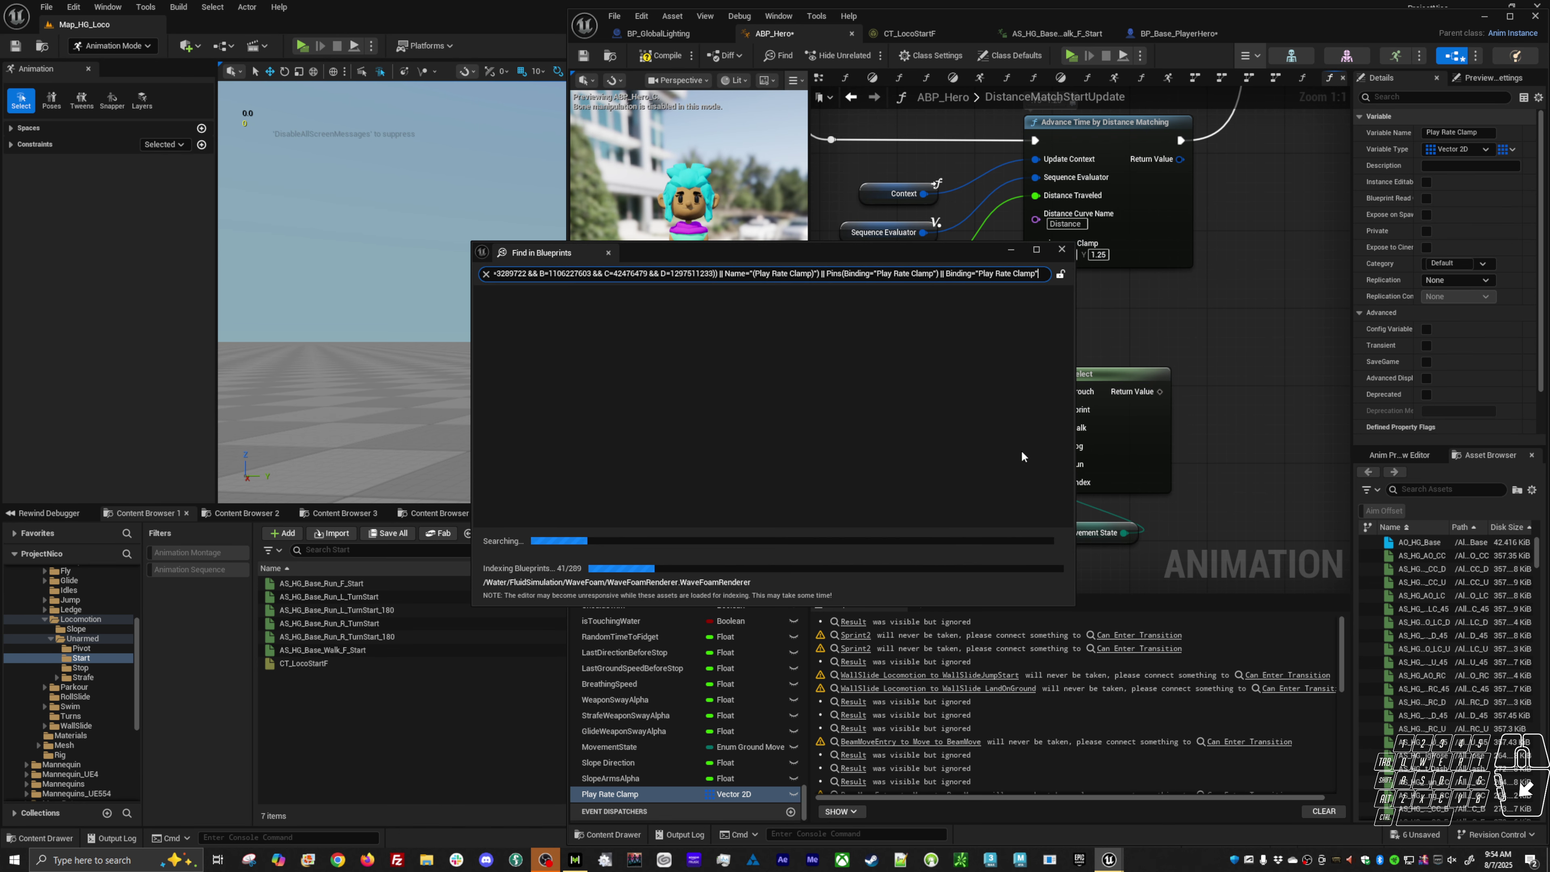
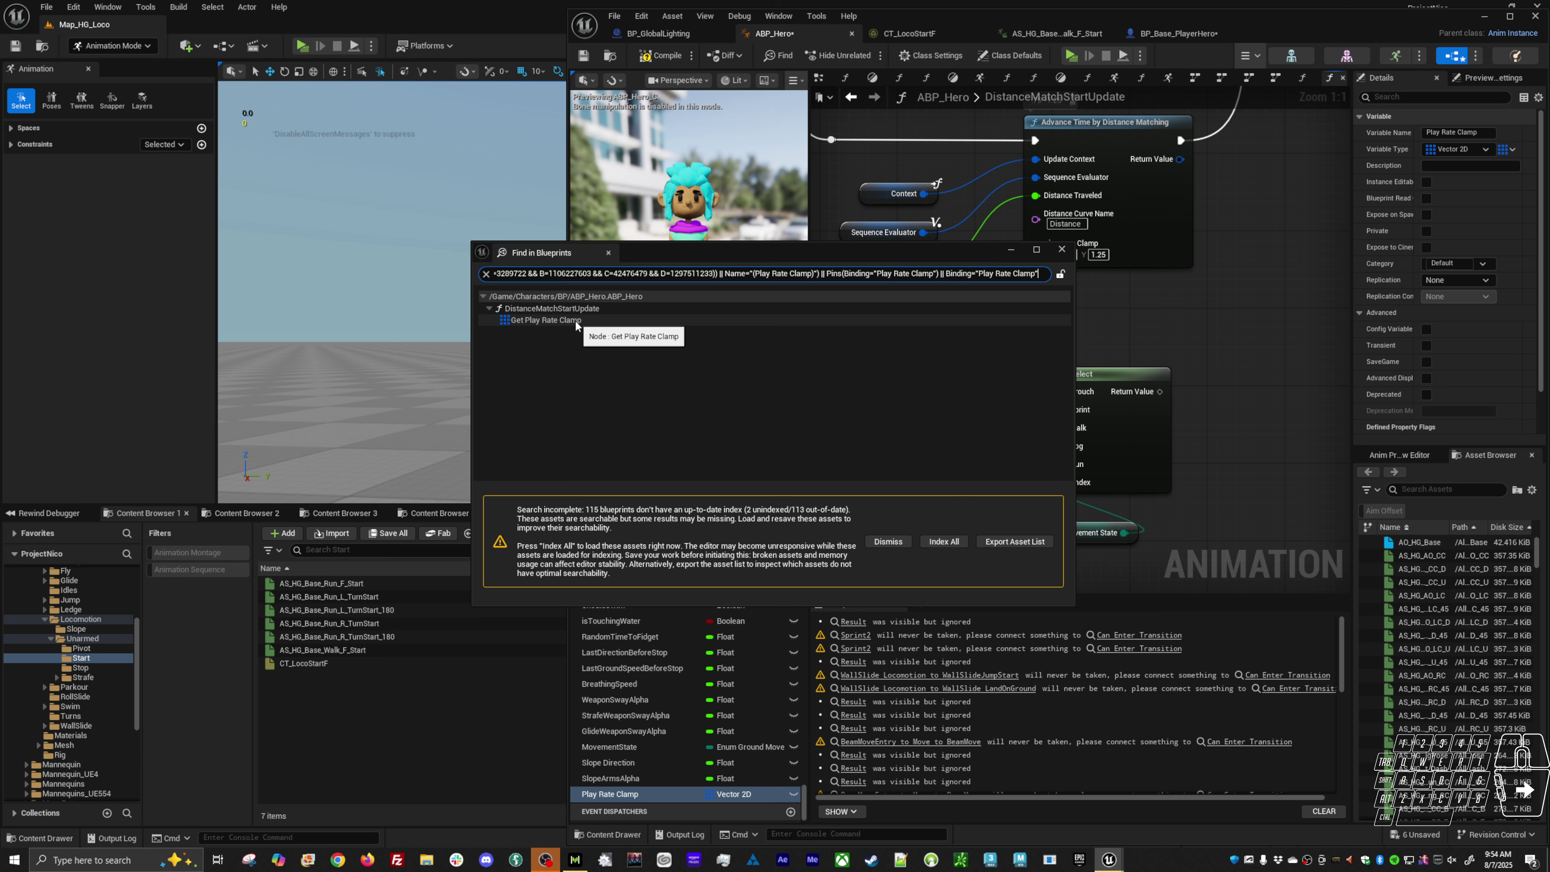
pyautogui.moveTo(943, 243); pyautogui.dragTo(774, 269)
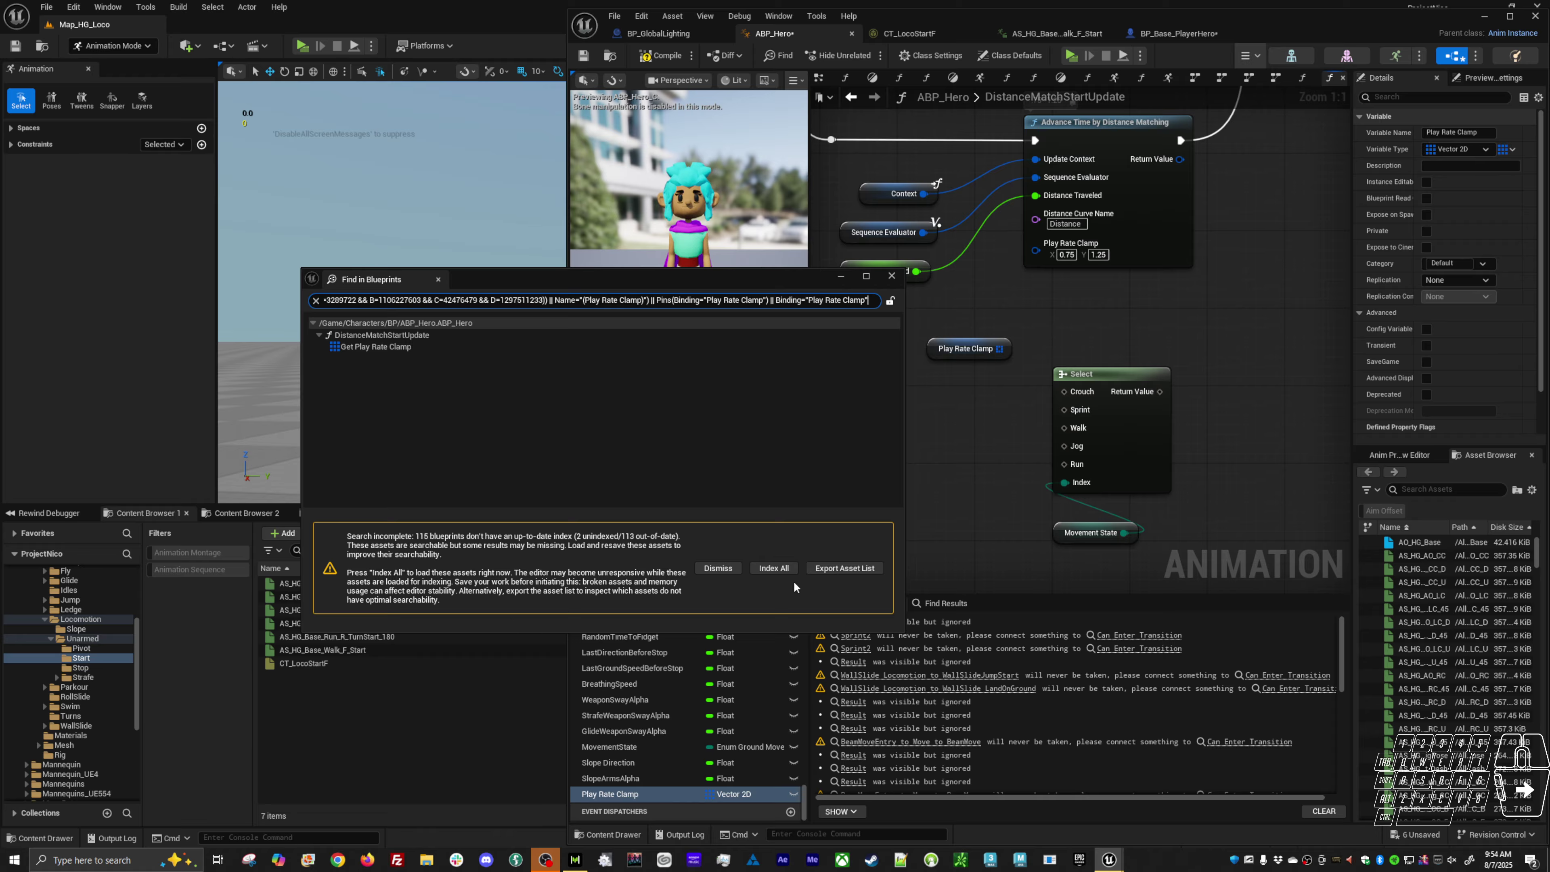
pyautogui.click(718, 568)
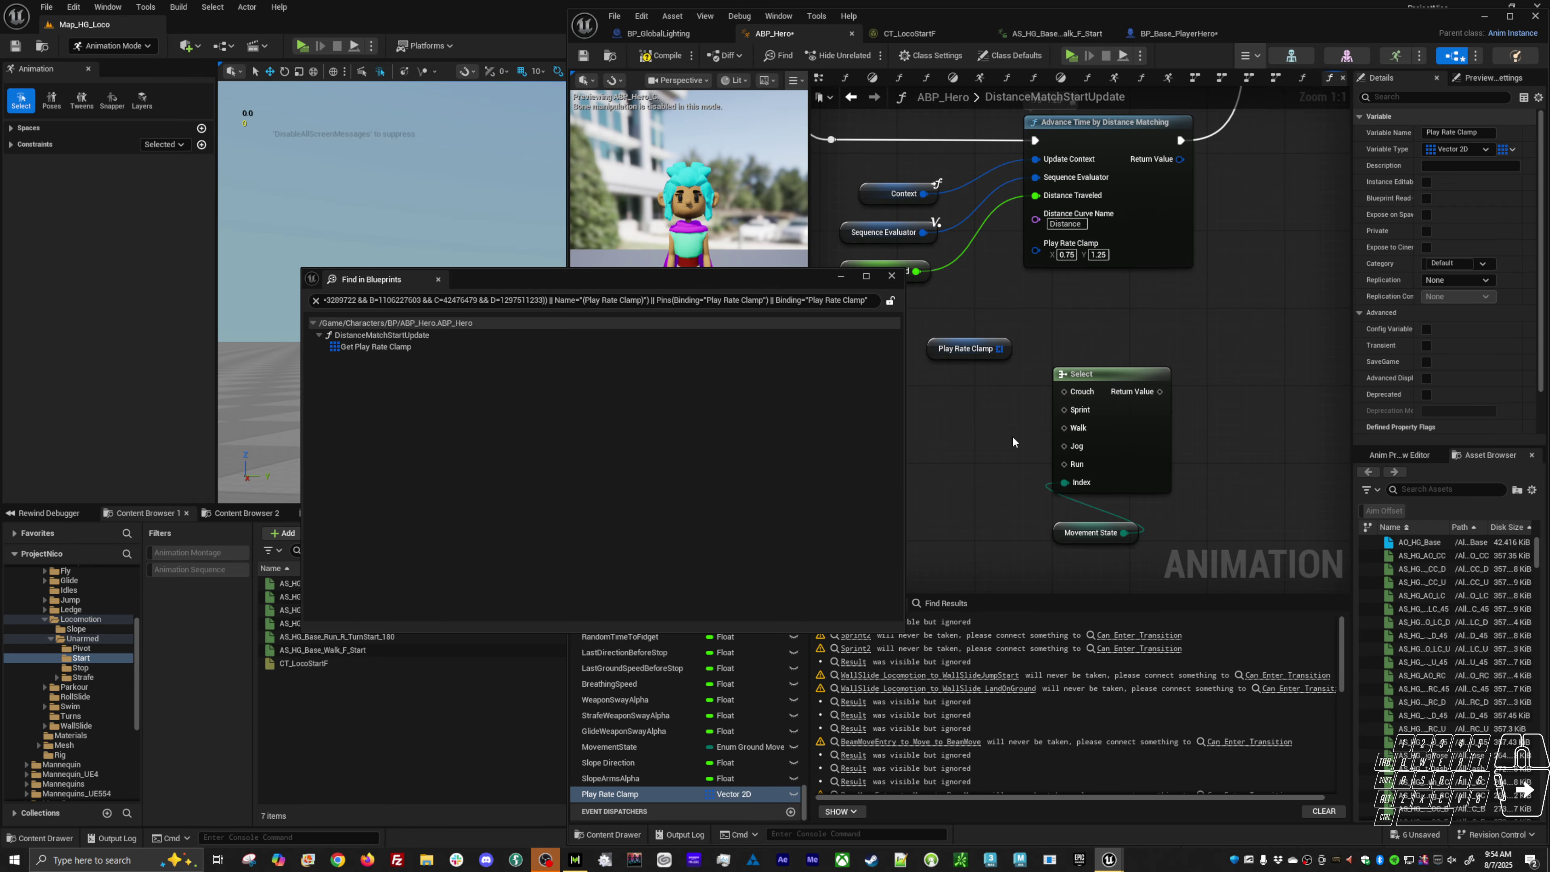
pyautogui.click(888, 275)
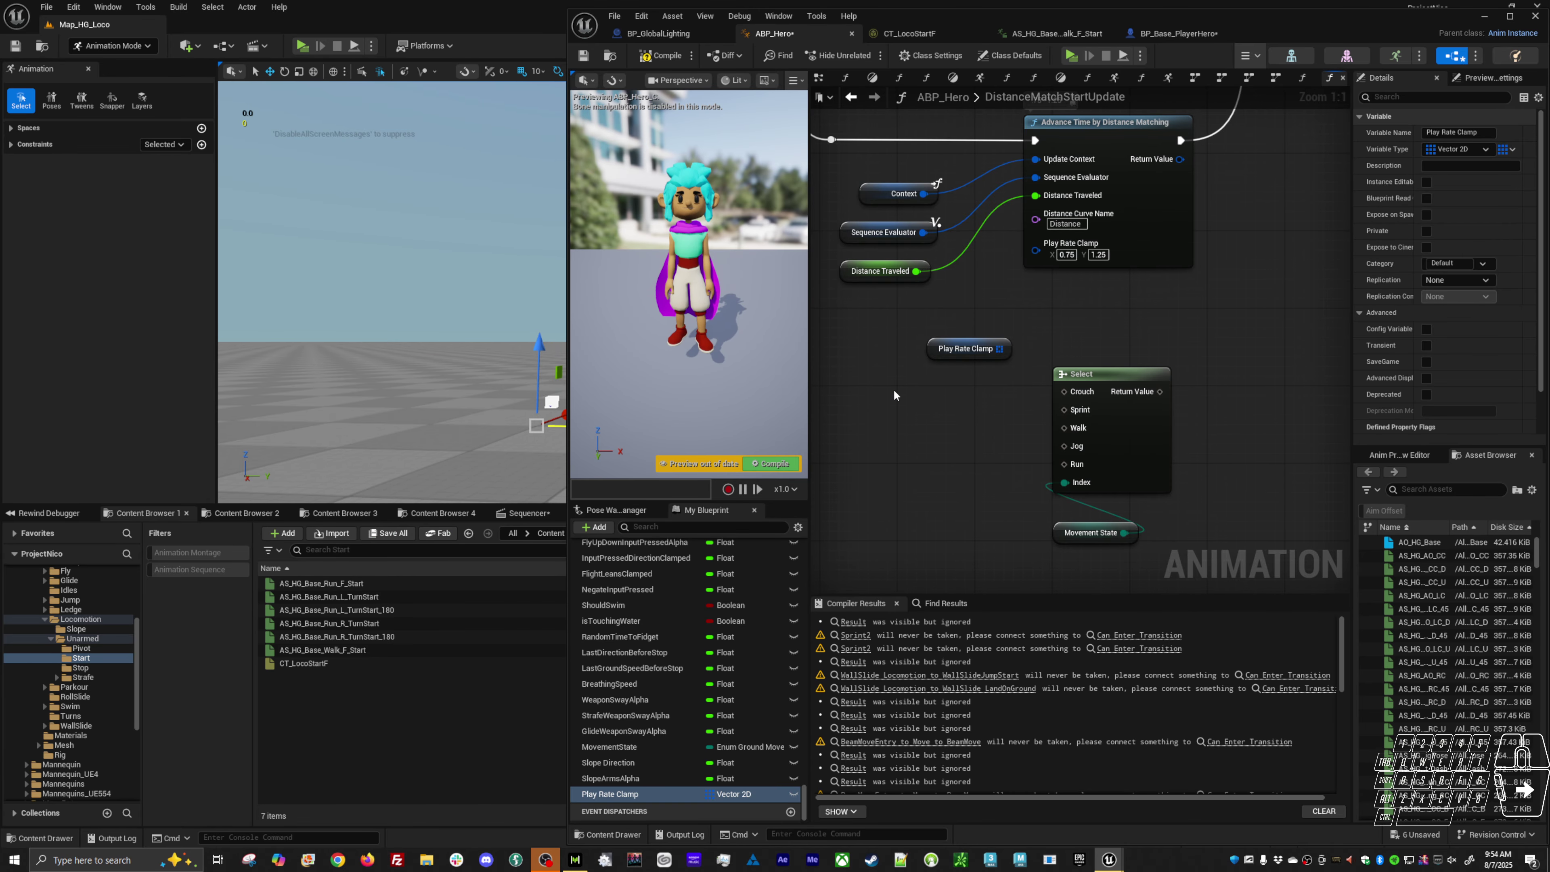
# Step: Compile ABP_Hero and move the character both ways in the game preview, ending the preview when done
pyautogui.press('F7')
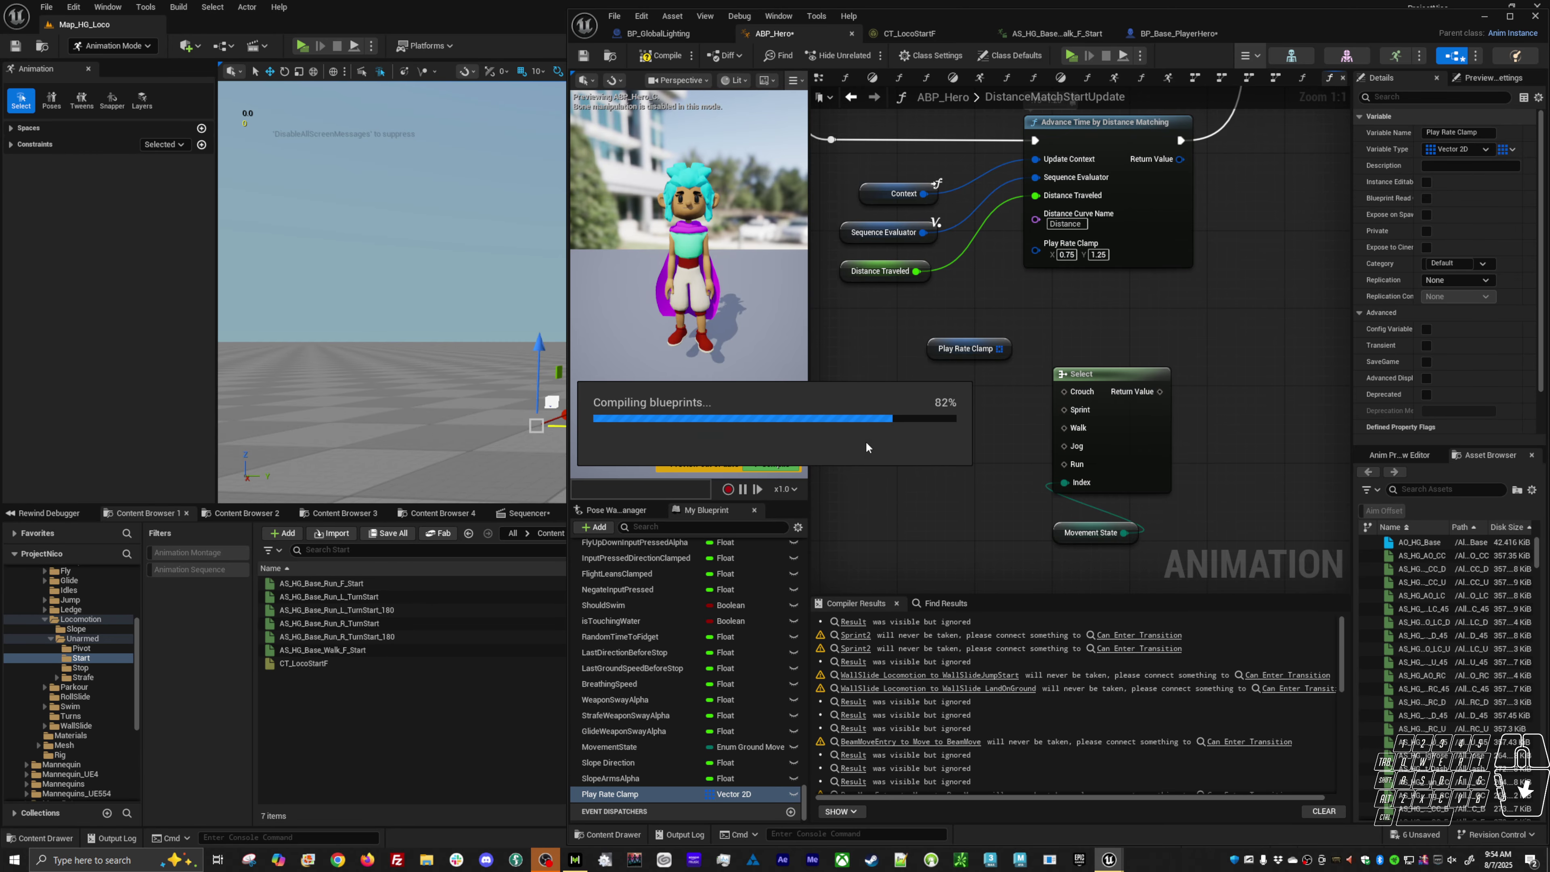
pyautogui.hotkey('alt', 'p')
pyautogui.press('a')
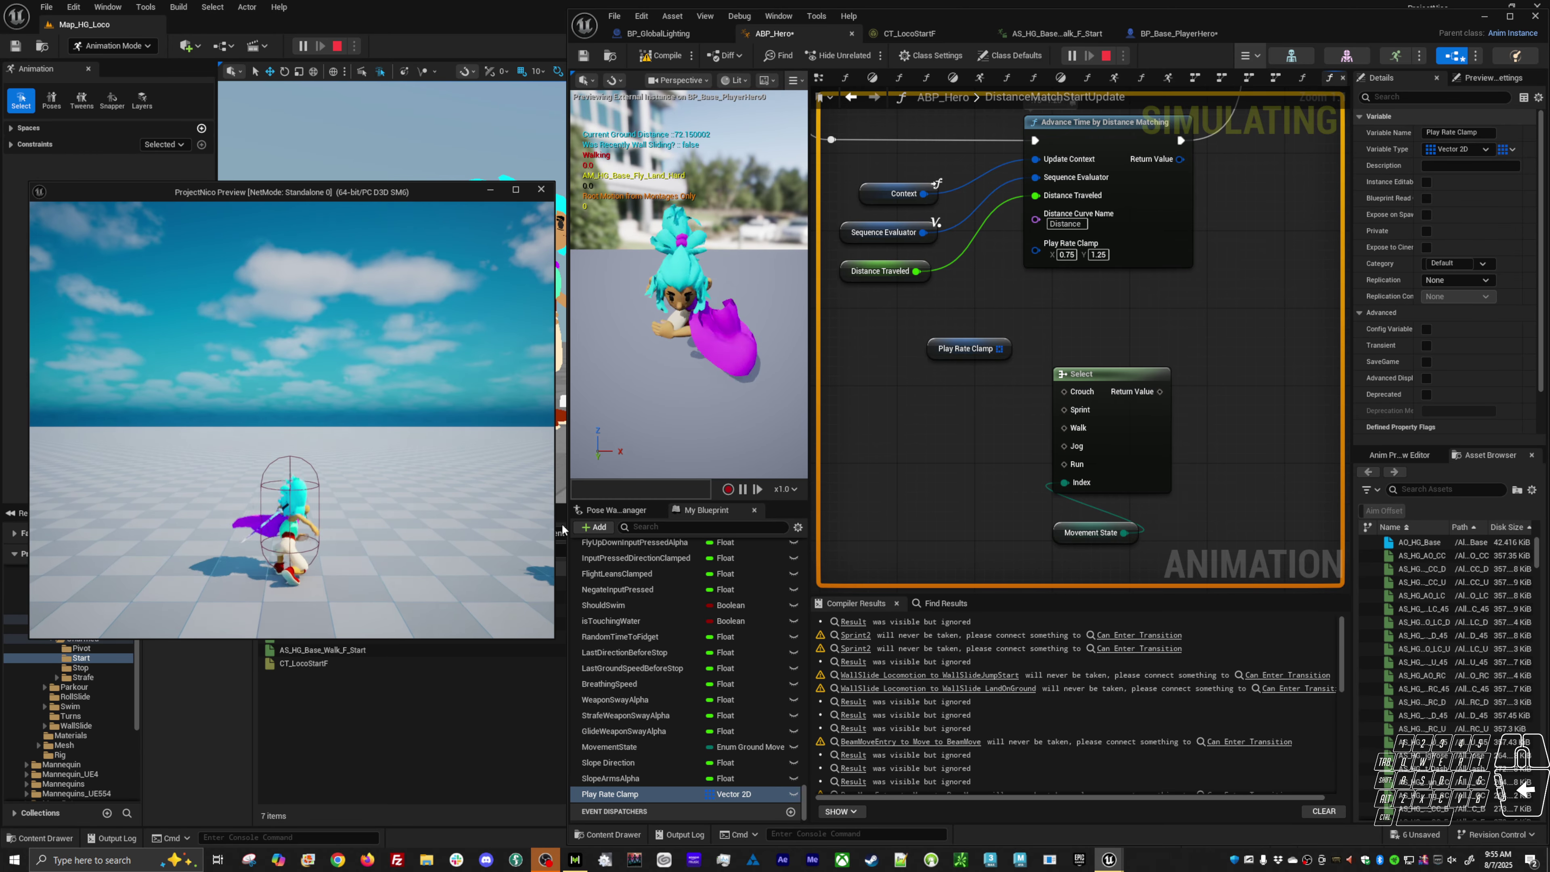
pyautogui.press('d')
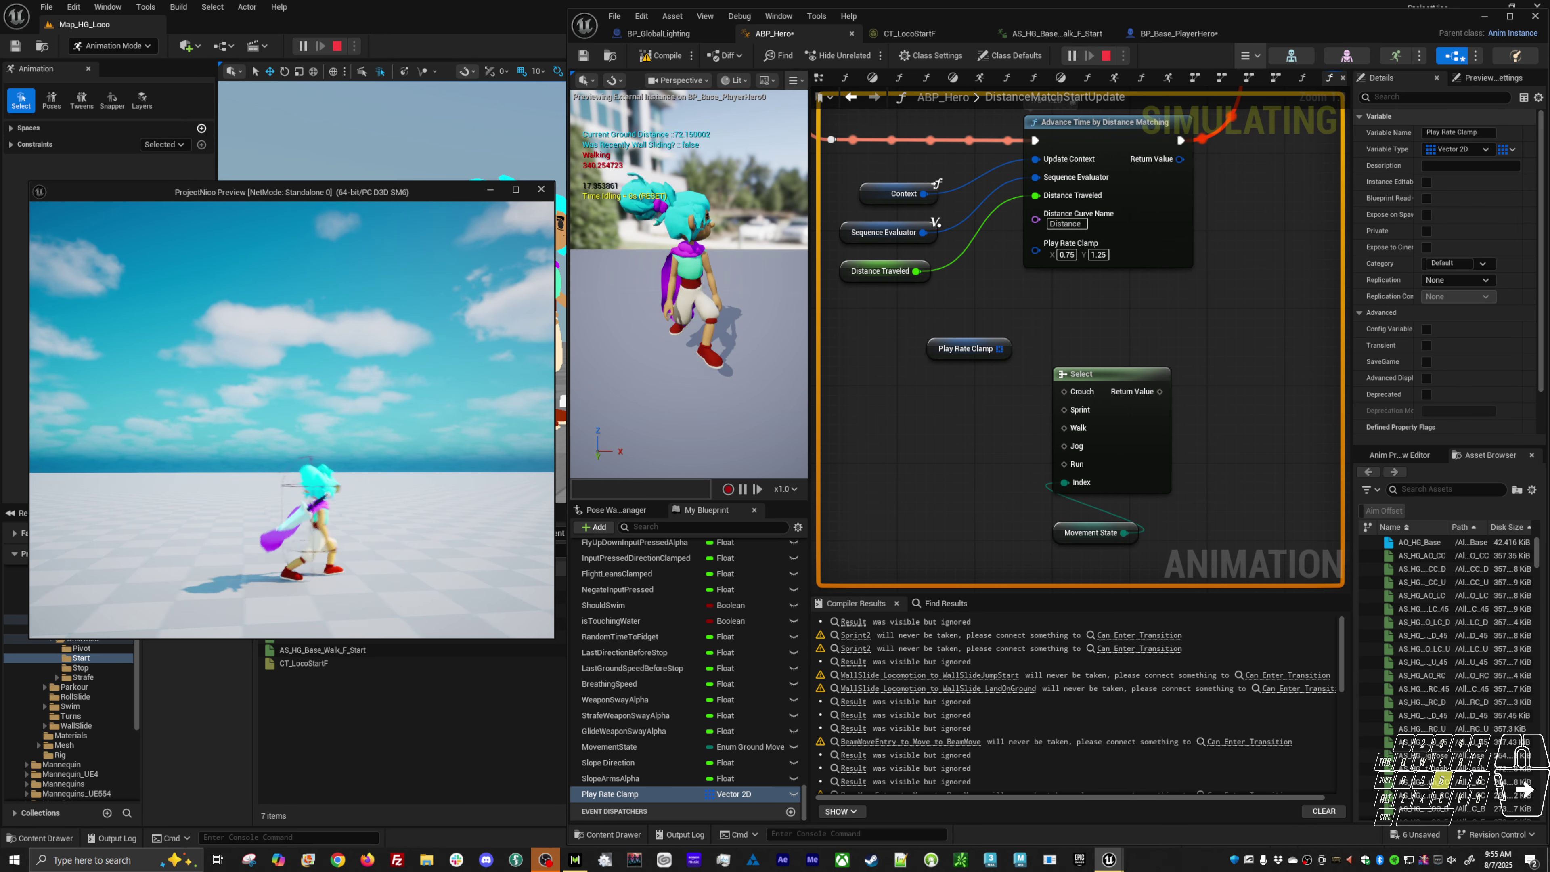
pyautogui.press('Escape')
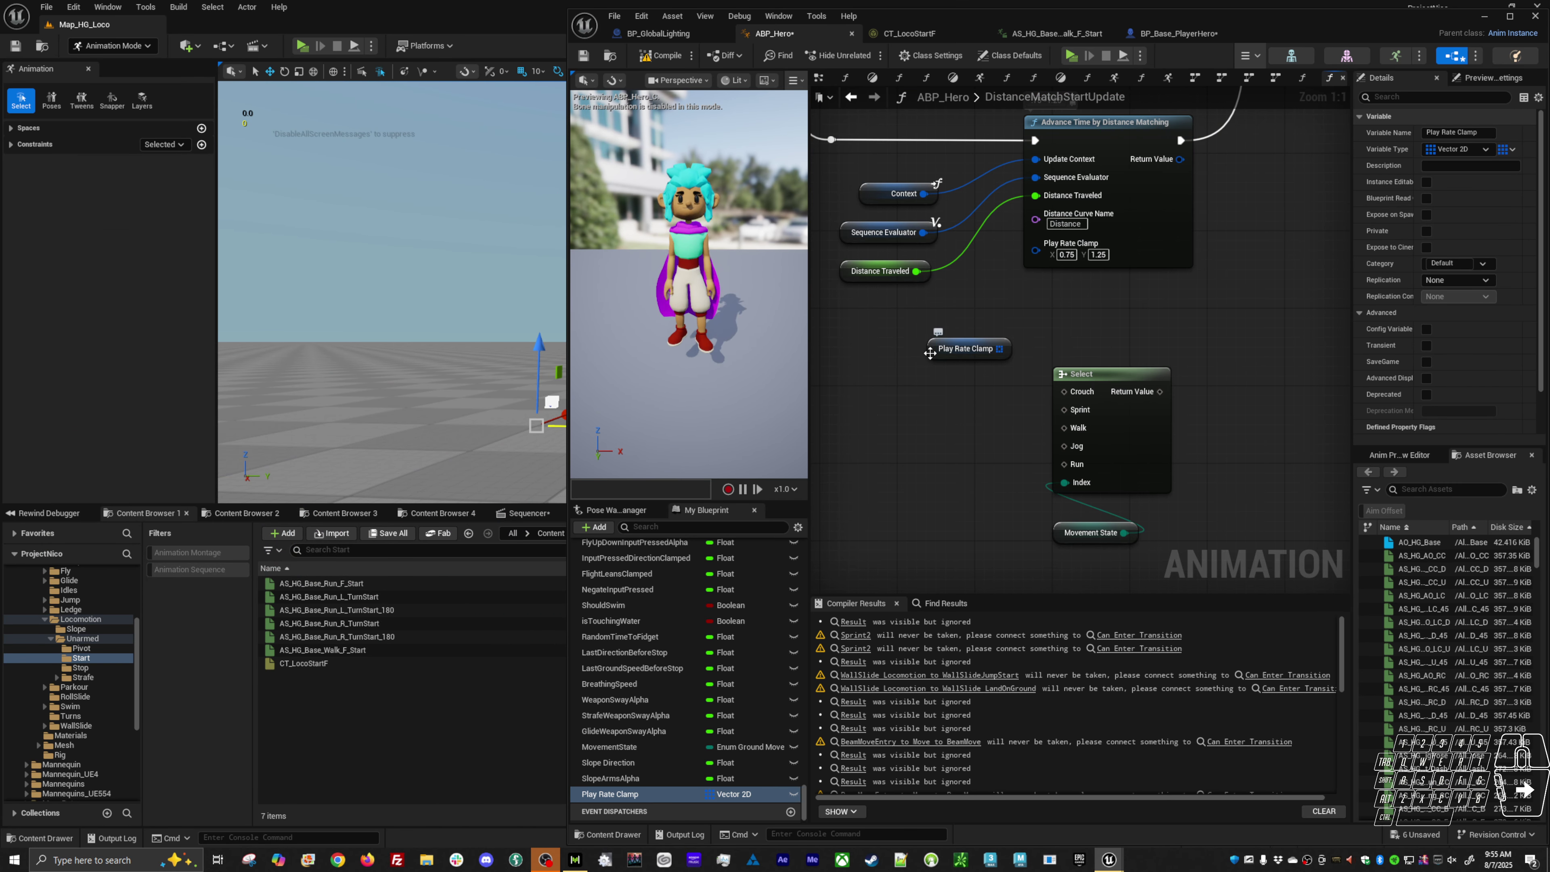
# Step: Set the Play Rate Clamp array's default Index [0] to 0.75 and 1.25, and add a second element
pyautogui.moveTo(1003, 358); pyautogui.dragTo(908, 407)
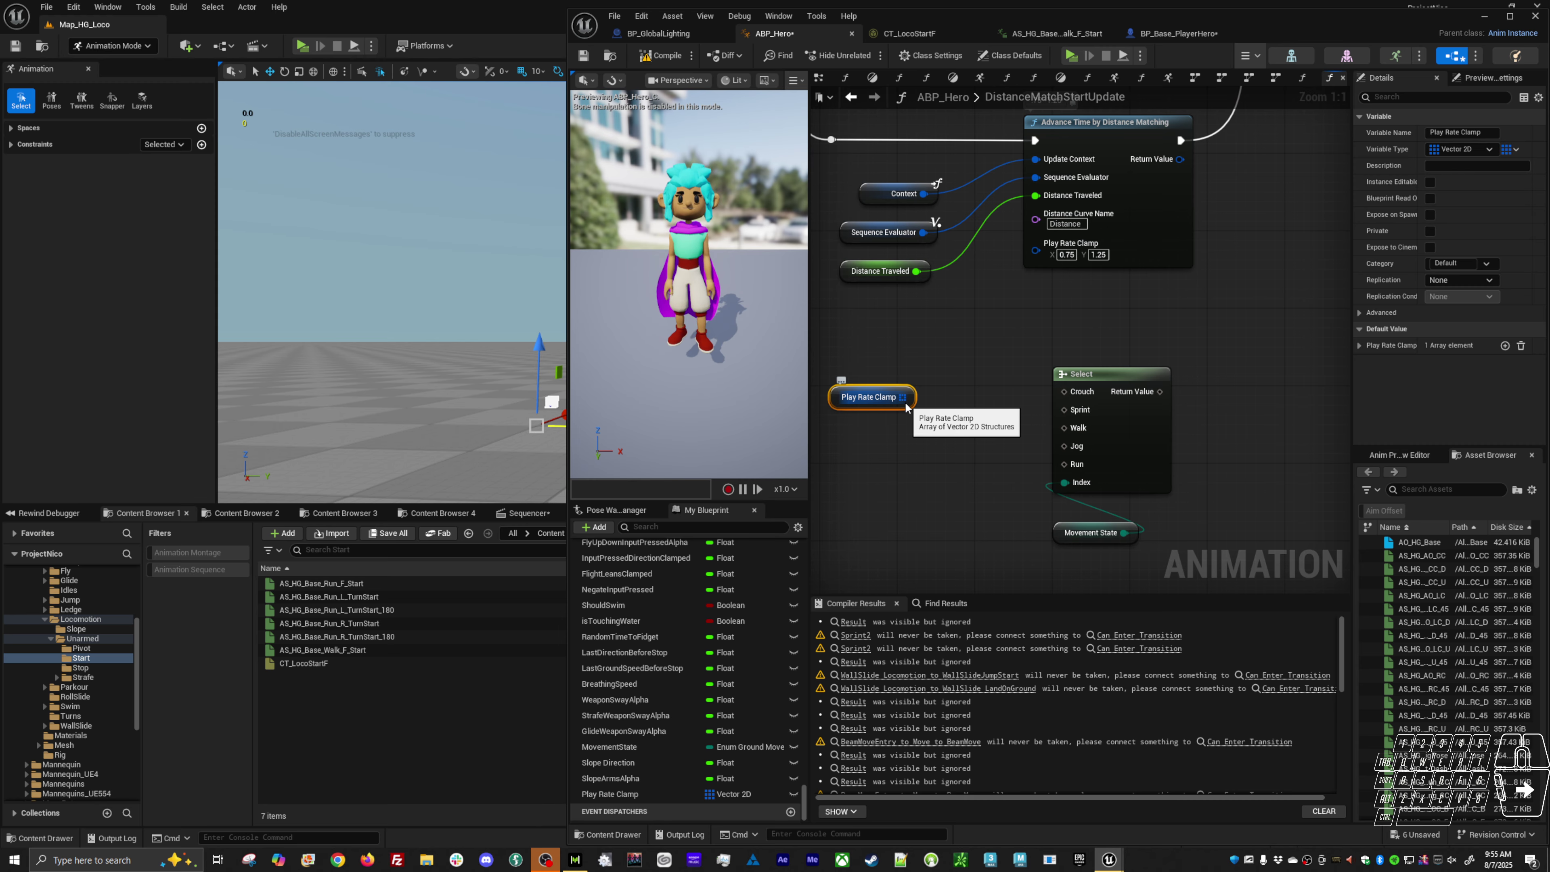
pyautogui.click(1360, 345)
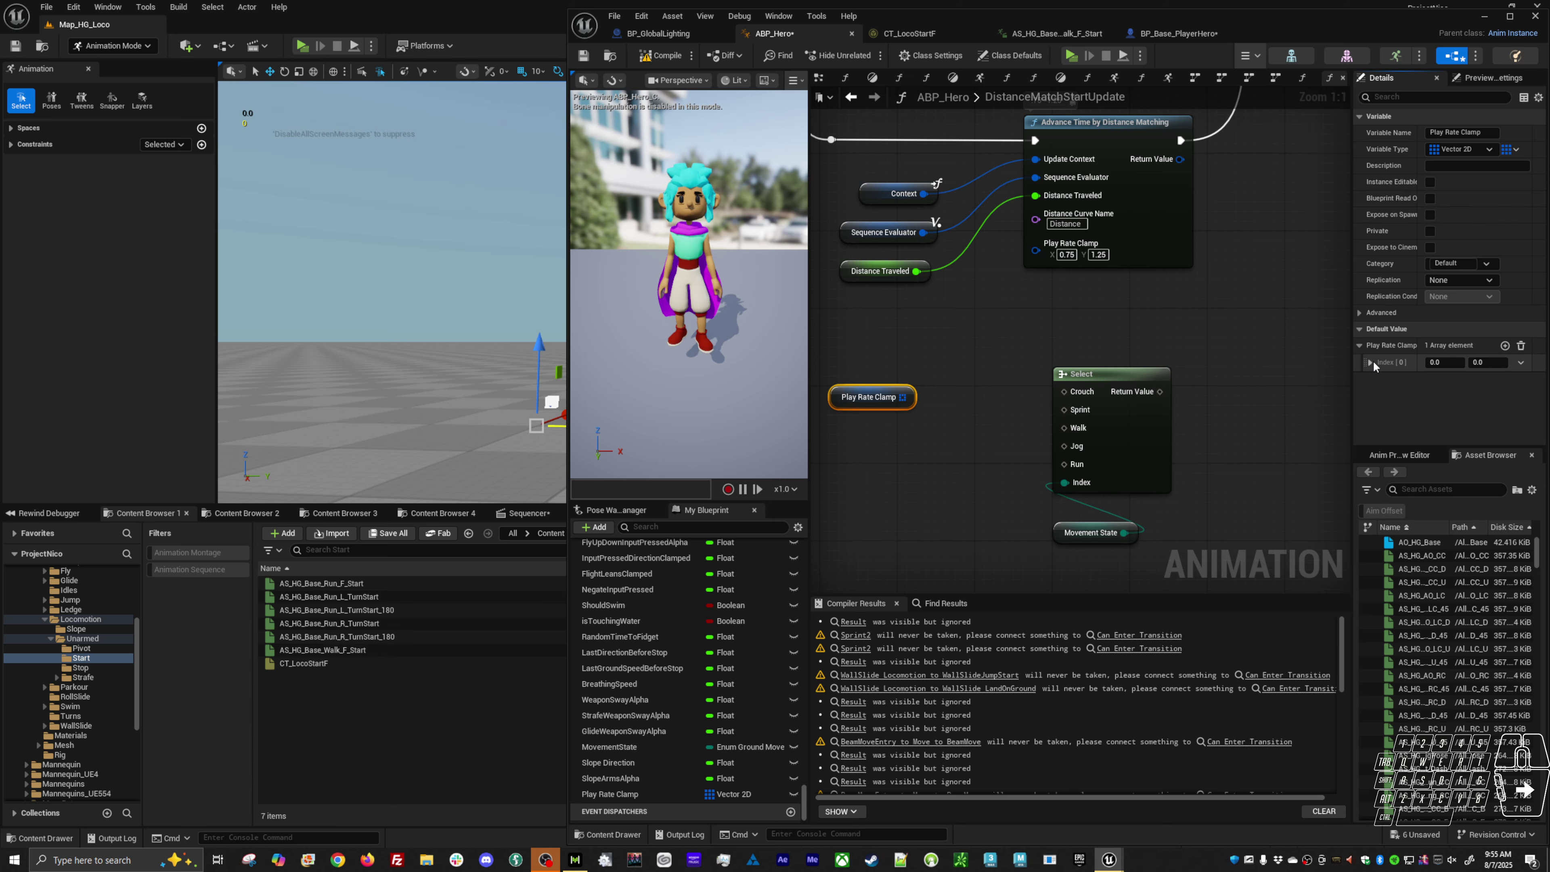
pyautogui.click(1442, 362)
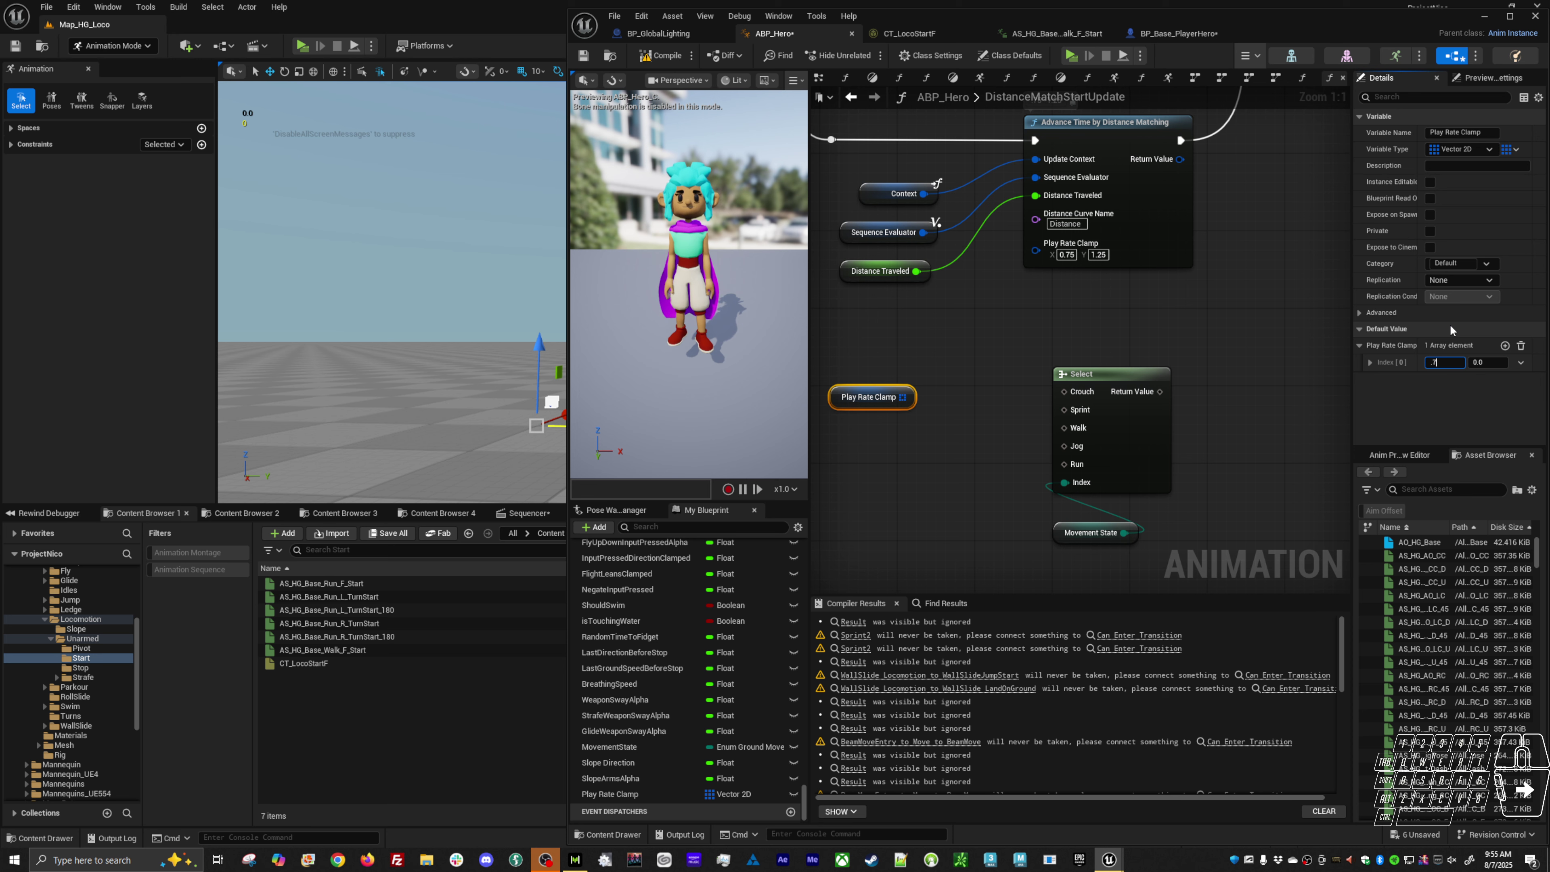
pyautogui.press('Tab')
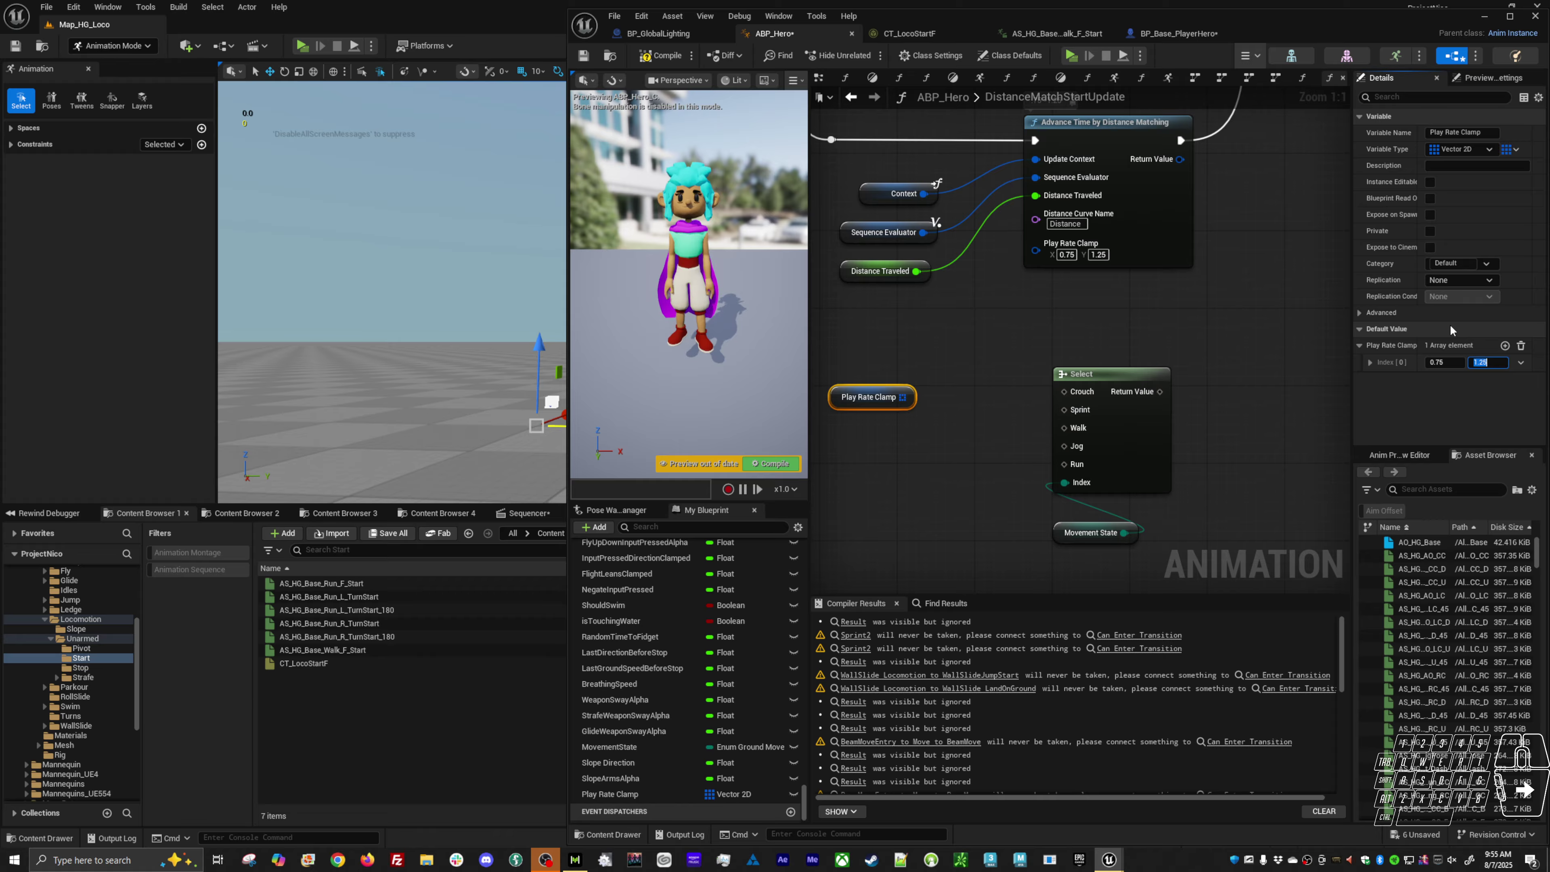
pyautogui.press('Return')
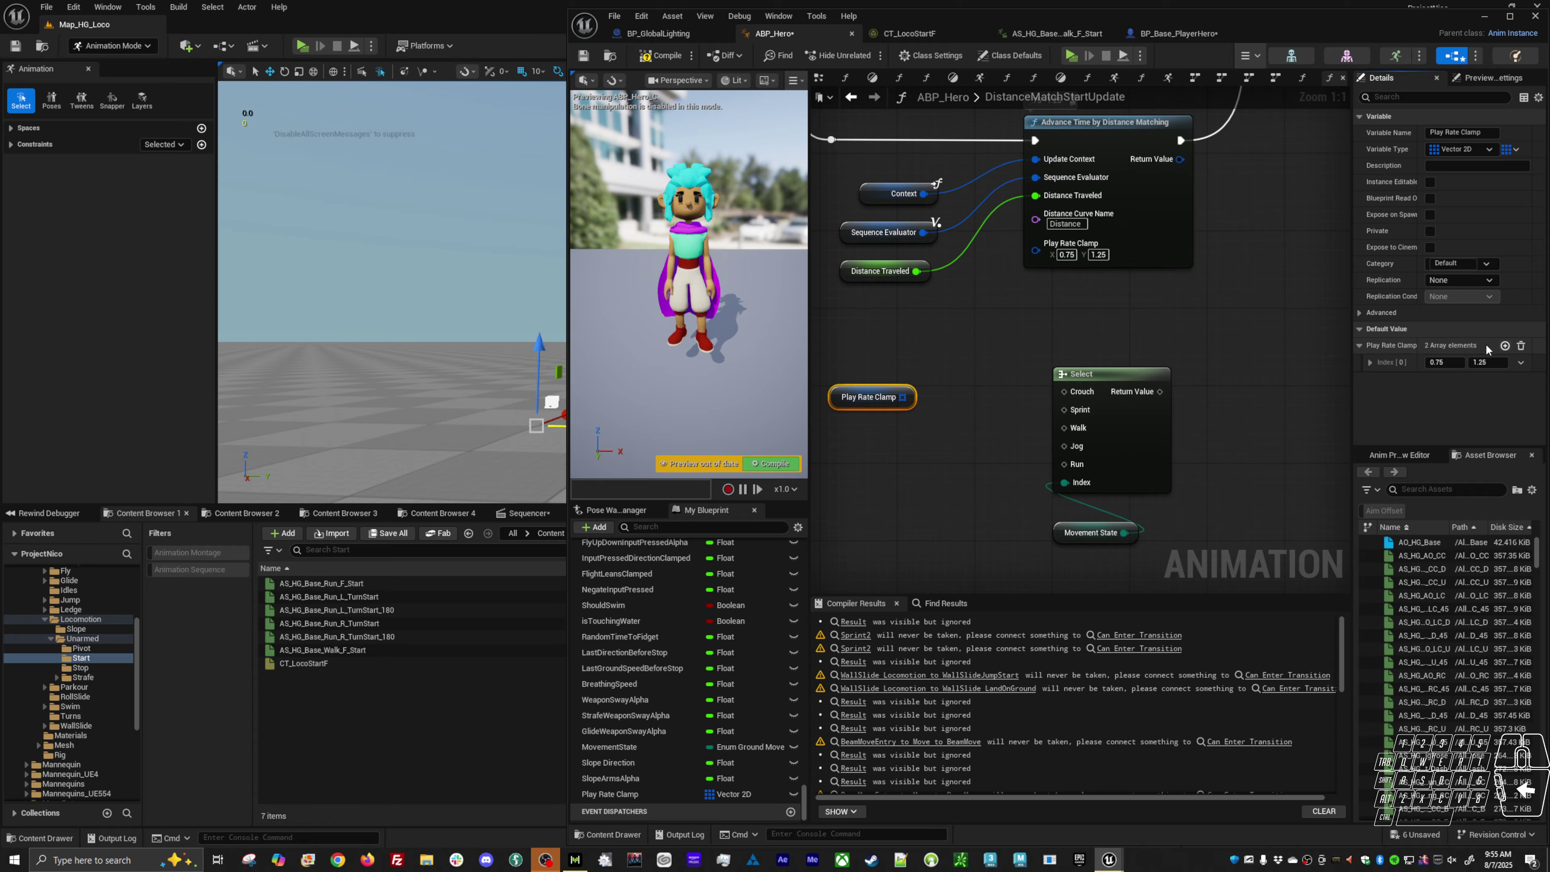
pyautogui.click(1505, 346)
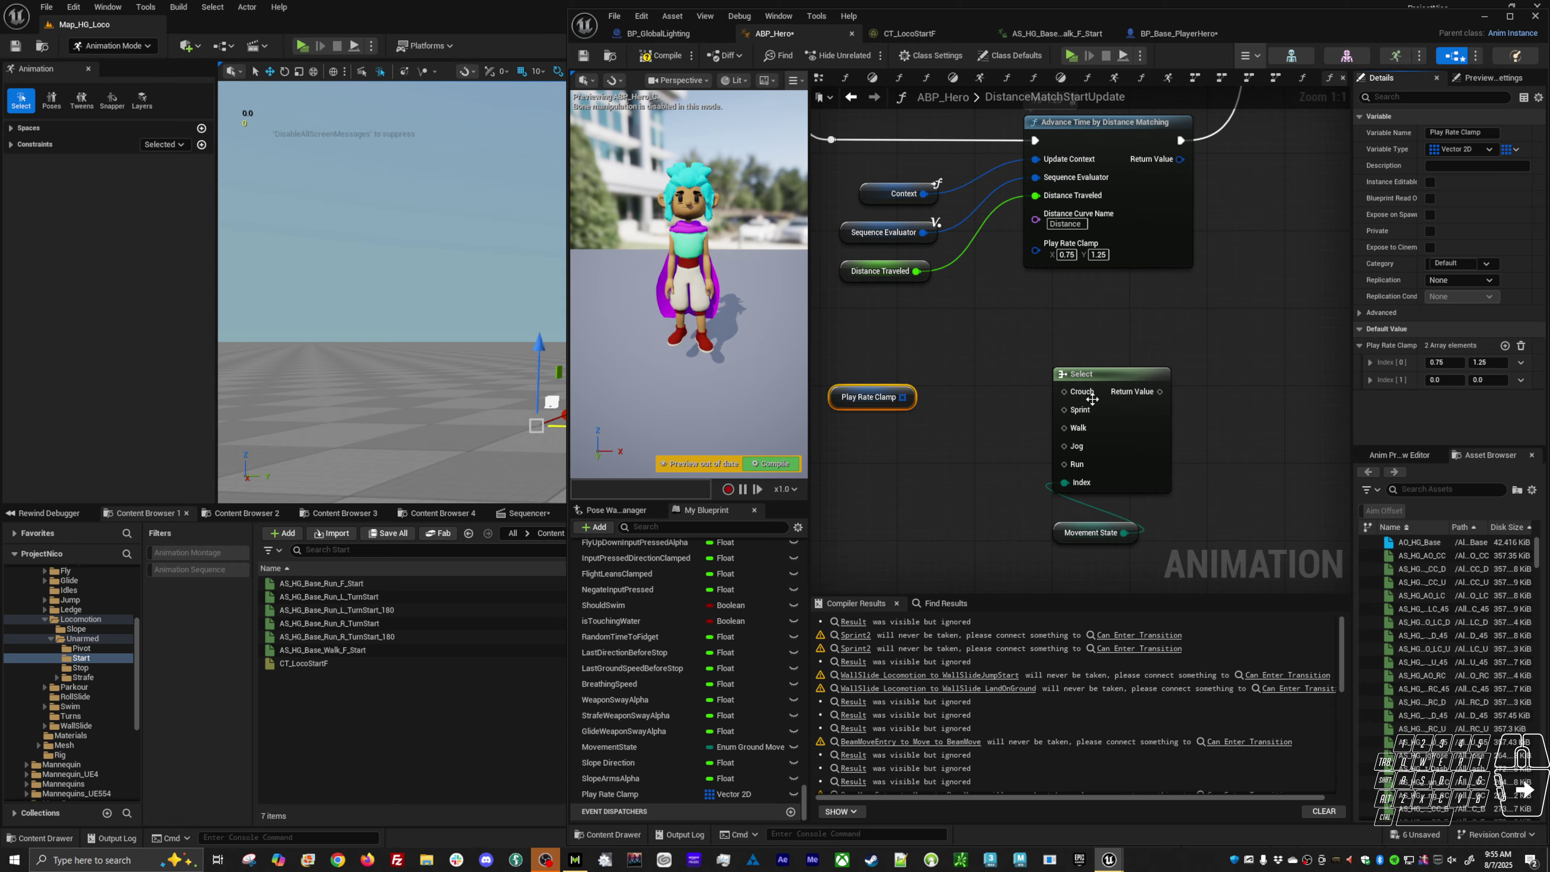
# Step: Change the Play Rate Clamp variable's container type from array to map, confirm the type change and close the resulting reference search
pyautogui.rightClick(903, 398)
pyautogui.click(949, 359)
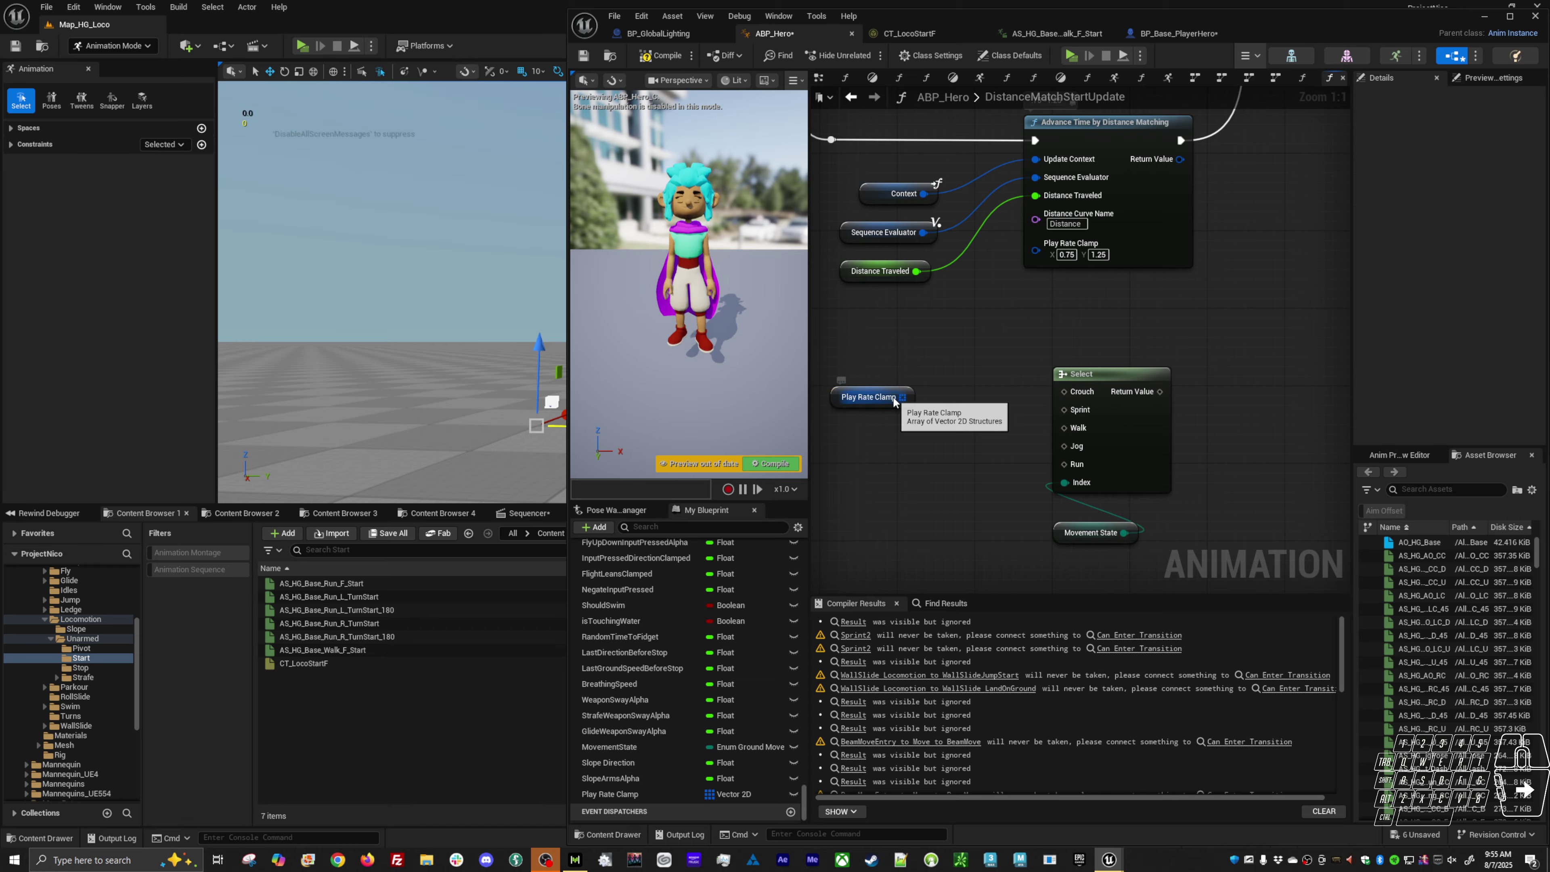
pyautogui.click(876, 404)
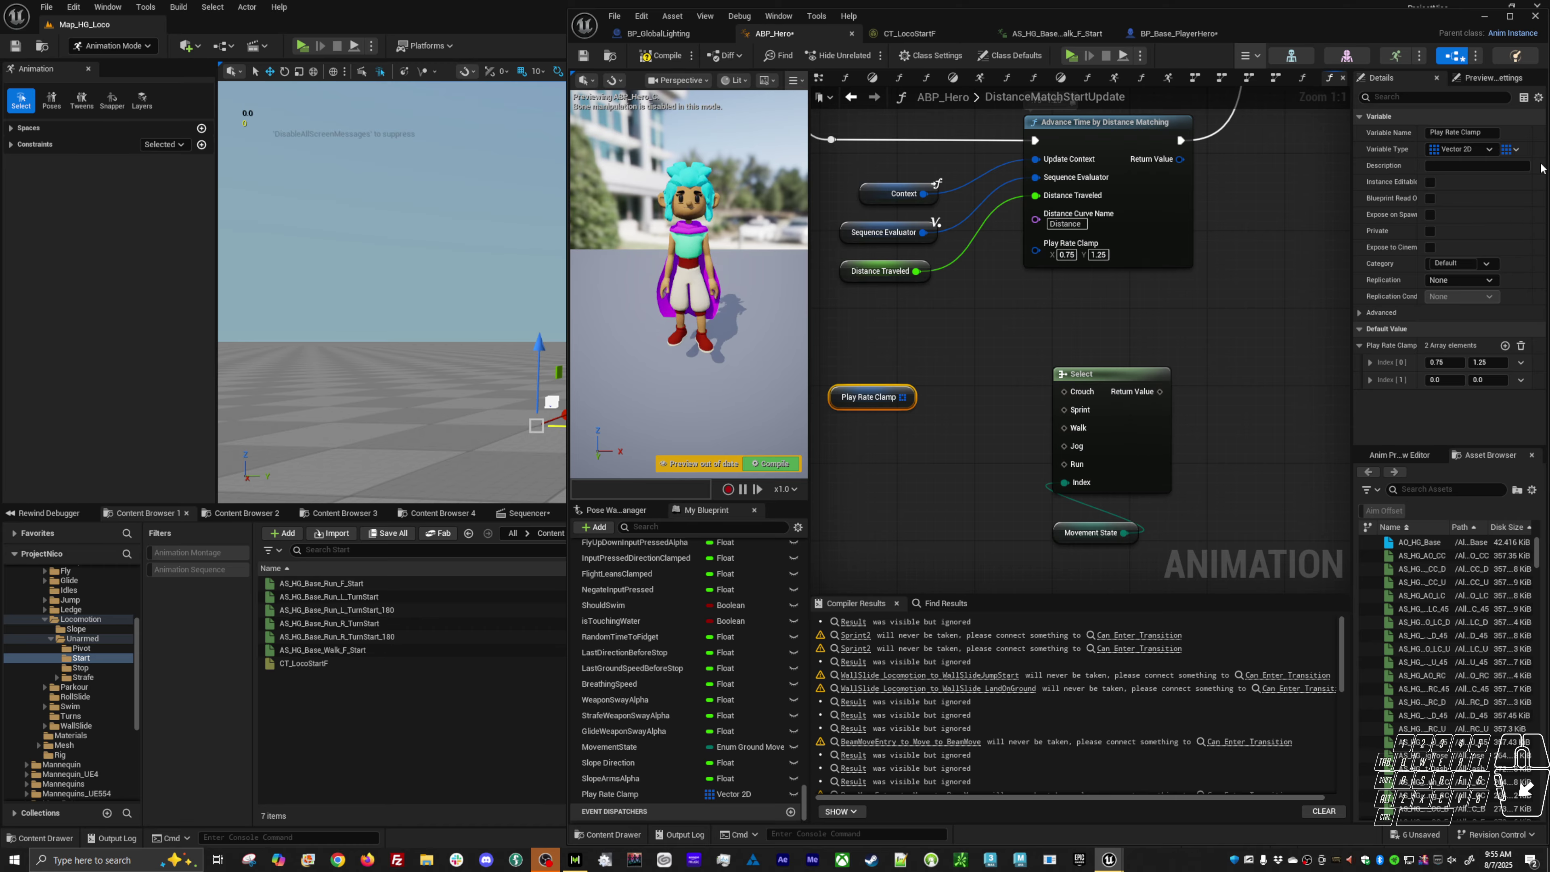
pyautogui.click(1510, 149)
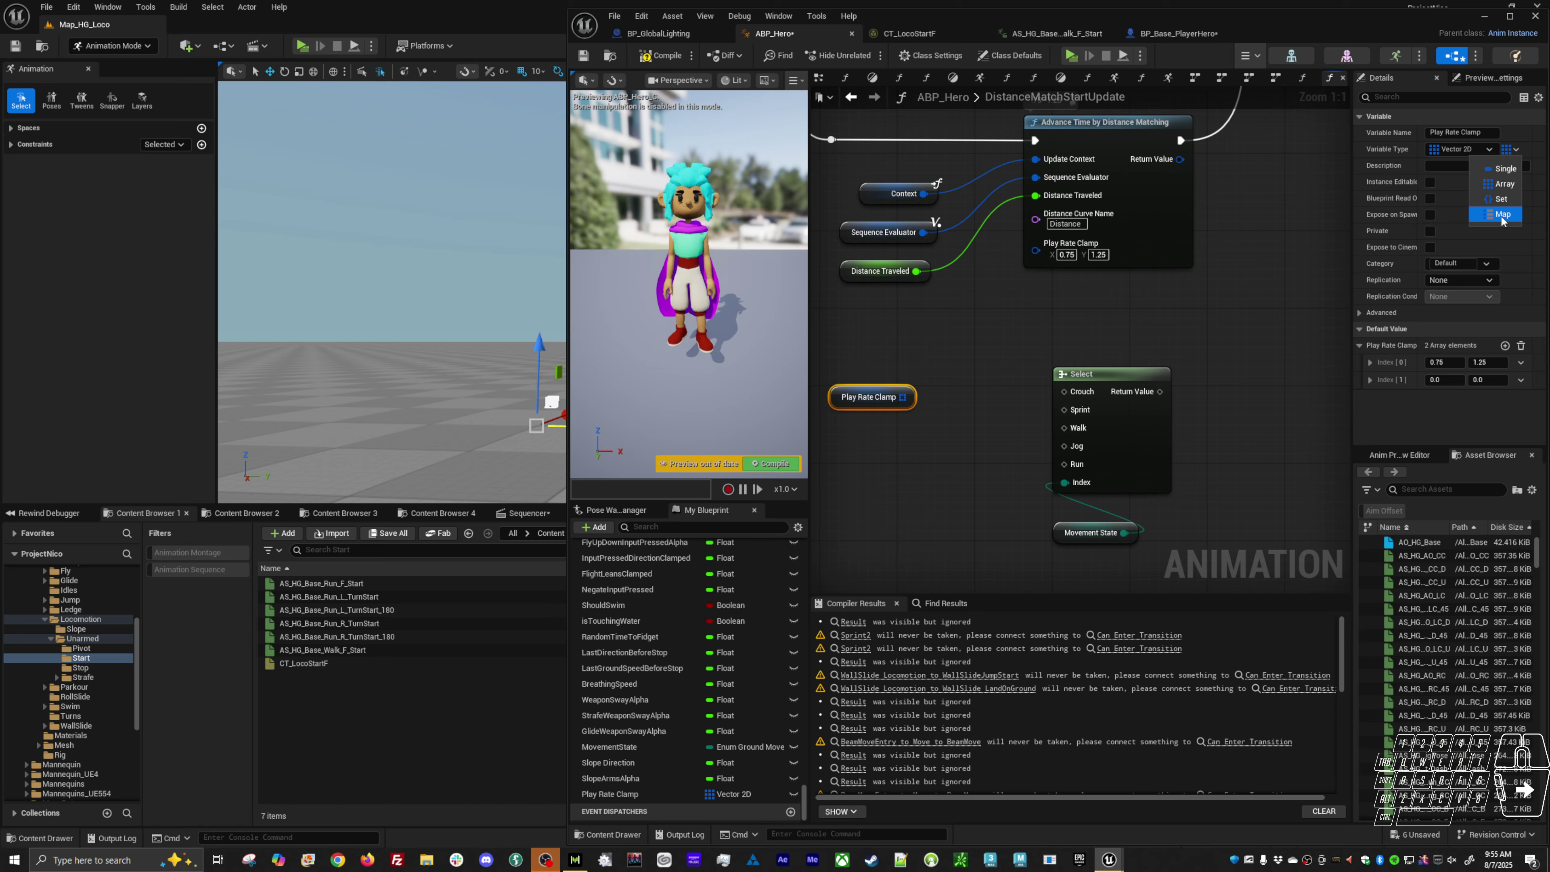
pyautogui.click(933, 374)
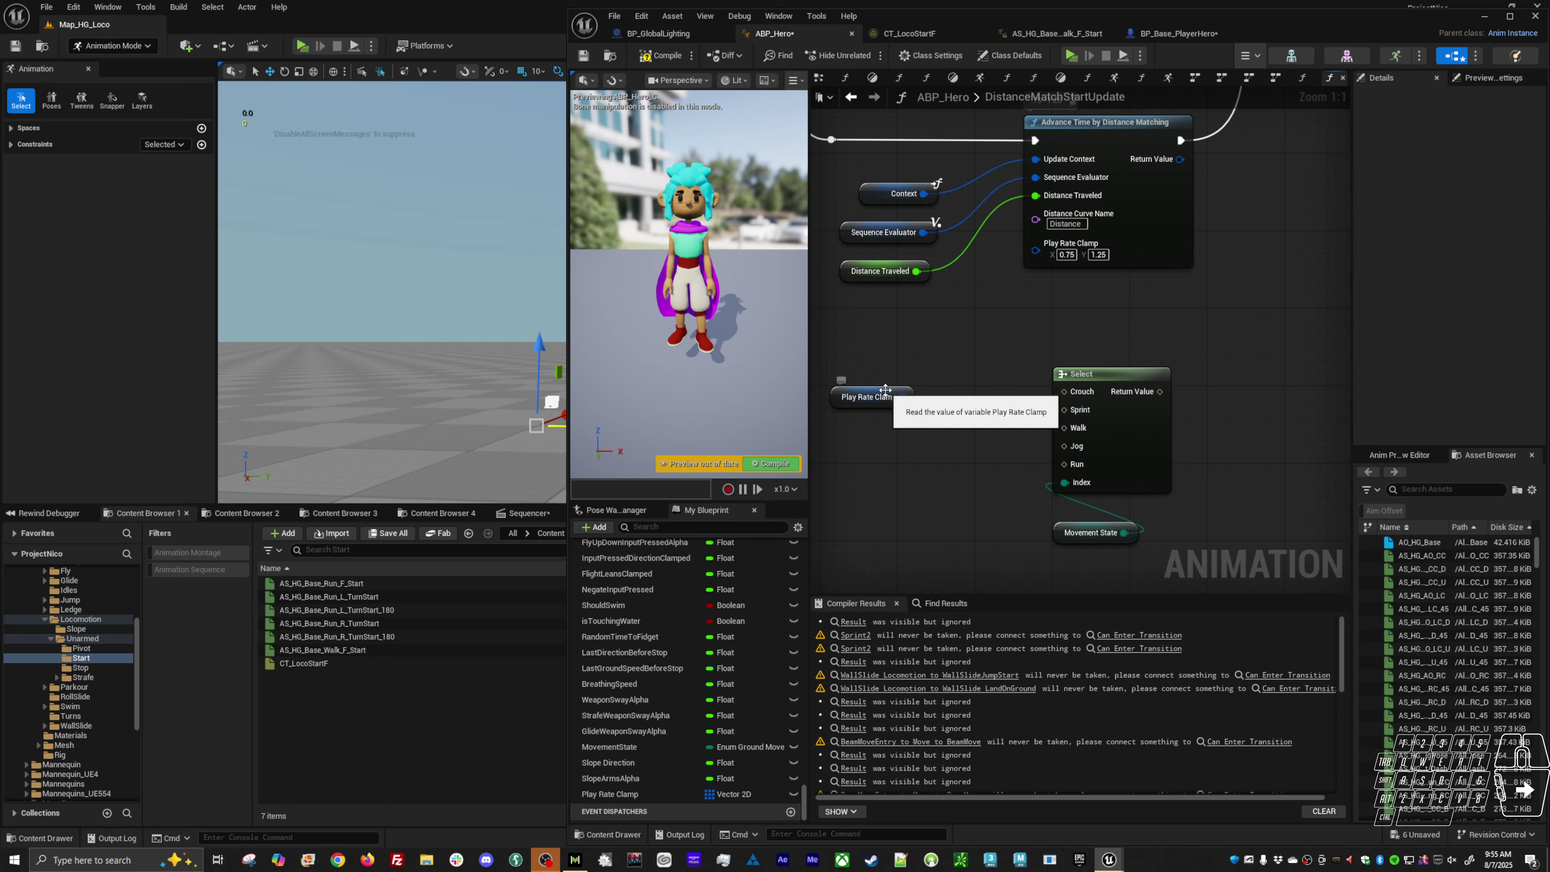
pyautogui.click(709, 794)
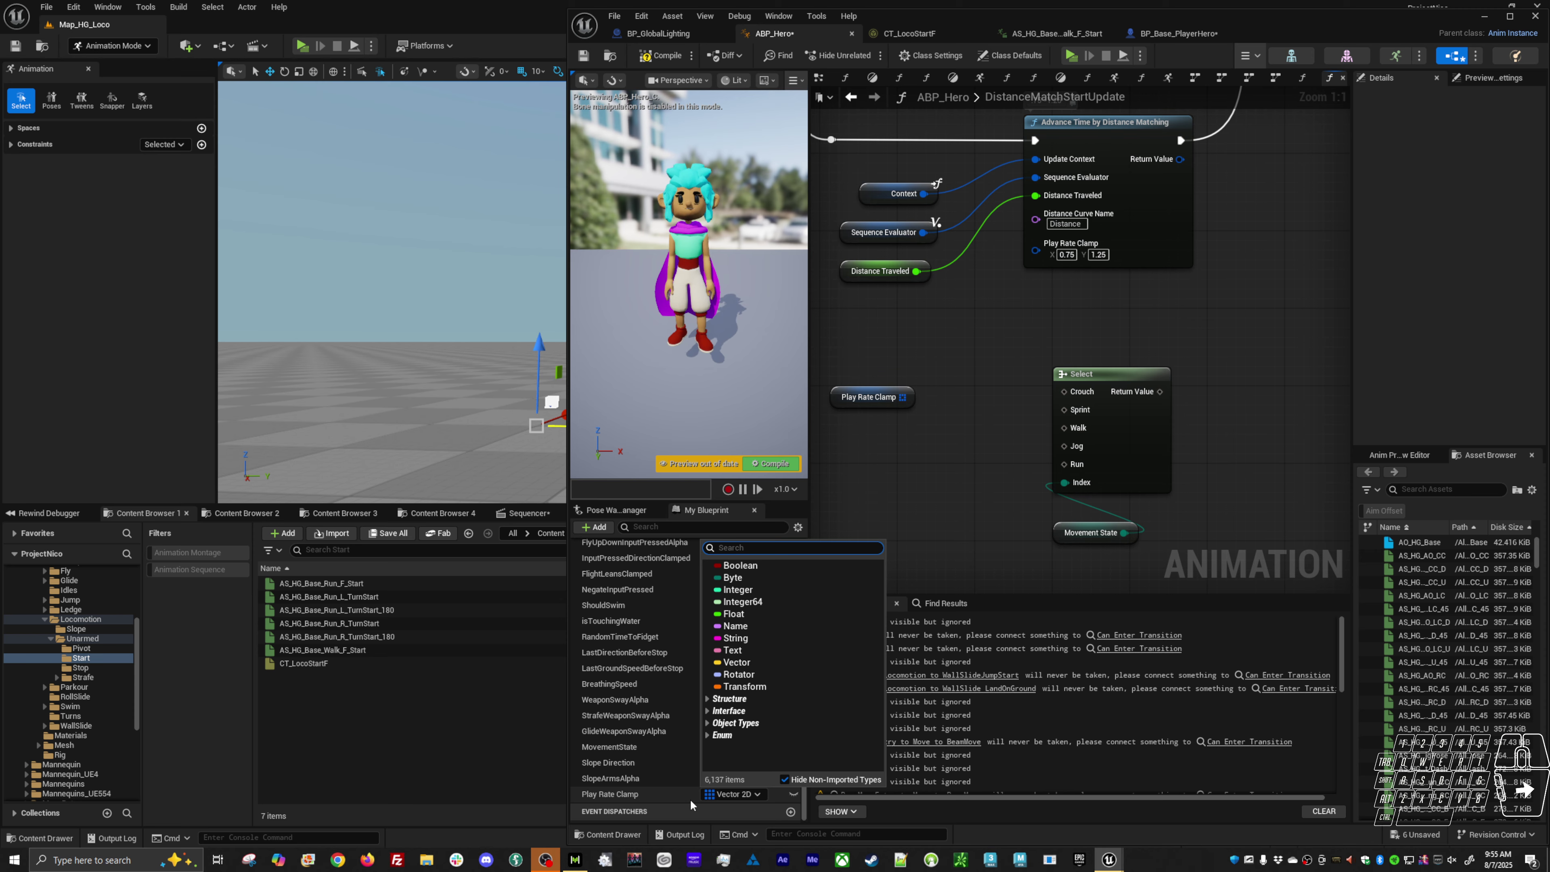
pyautogui.click(635, 794)
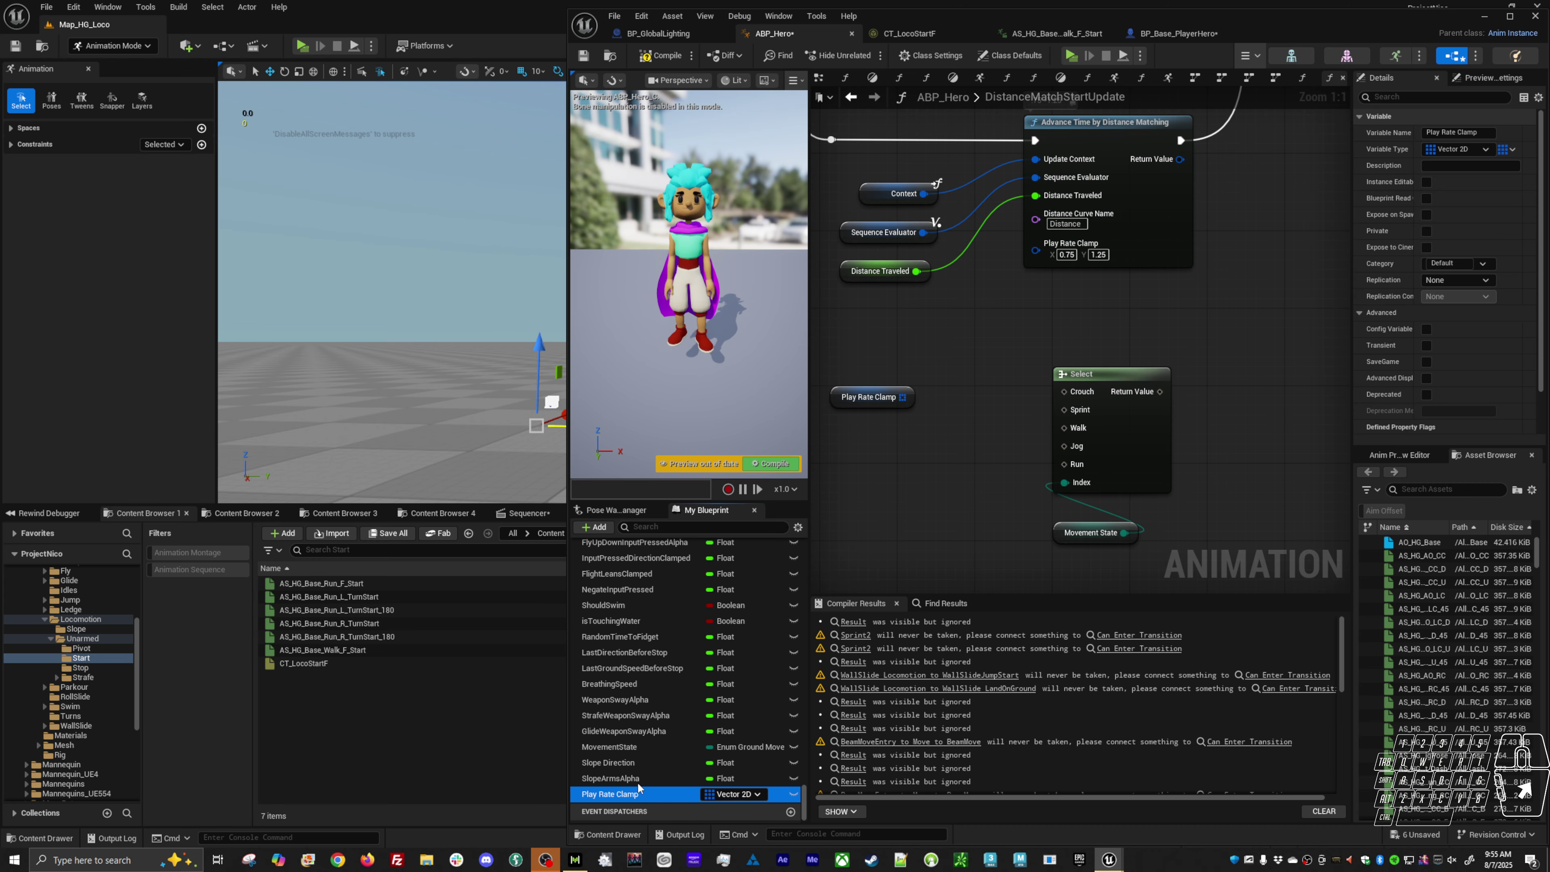
pyautogui.click(1509, 150)
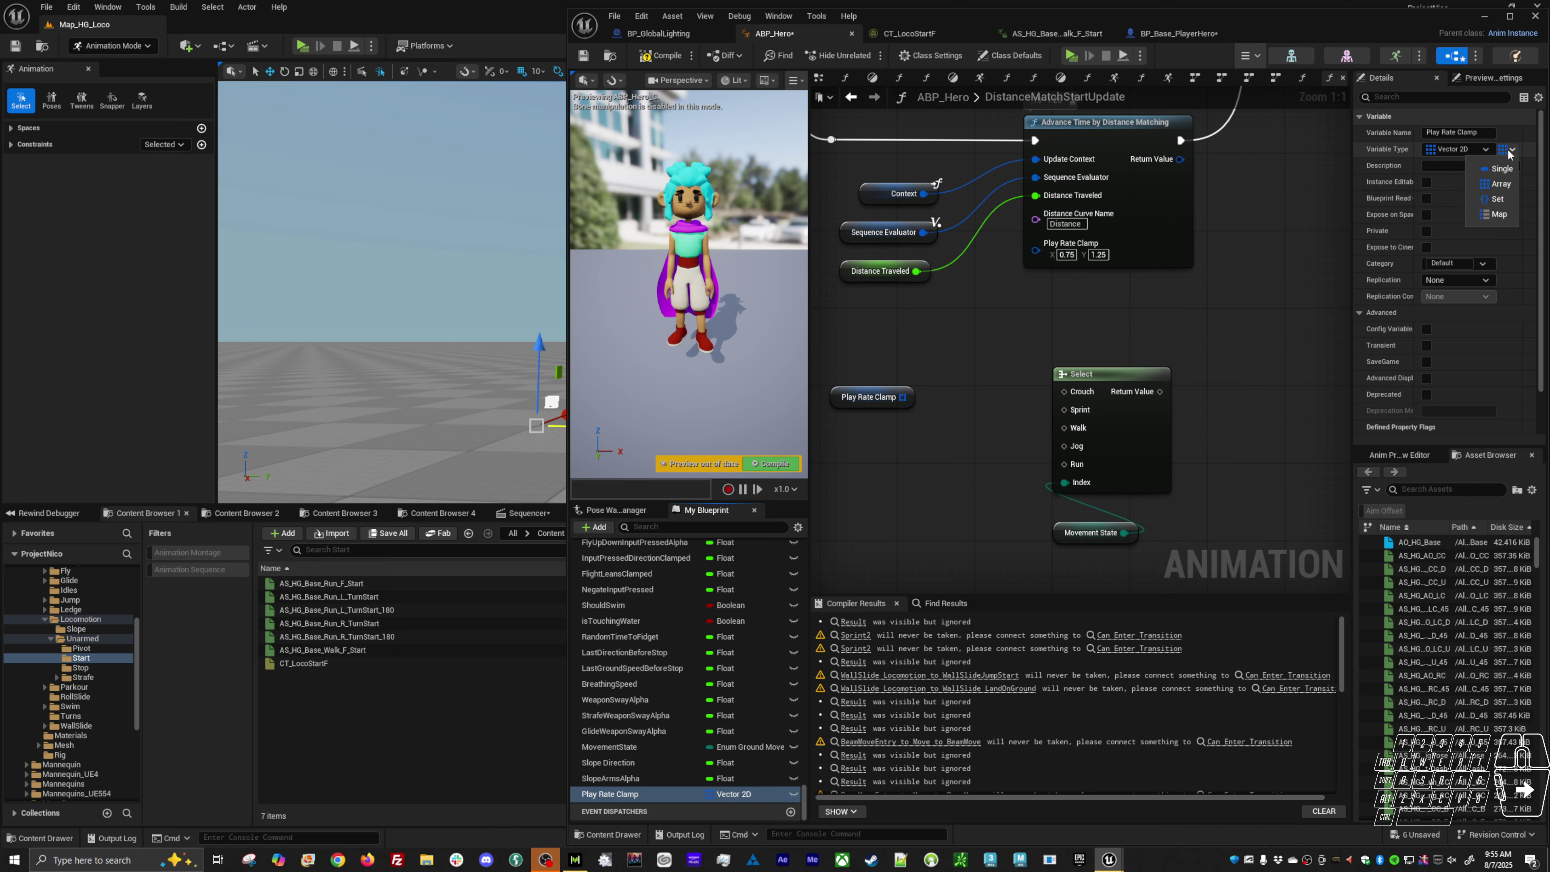
pyautogui.click(1494, 215)
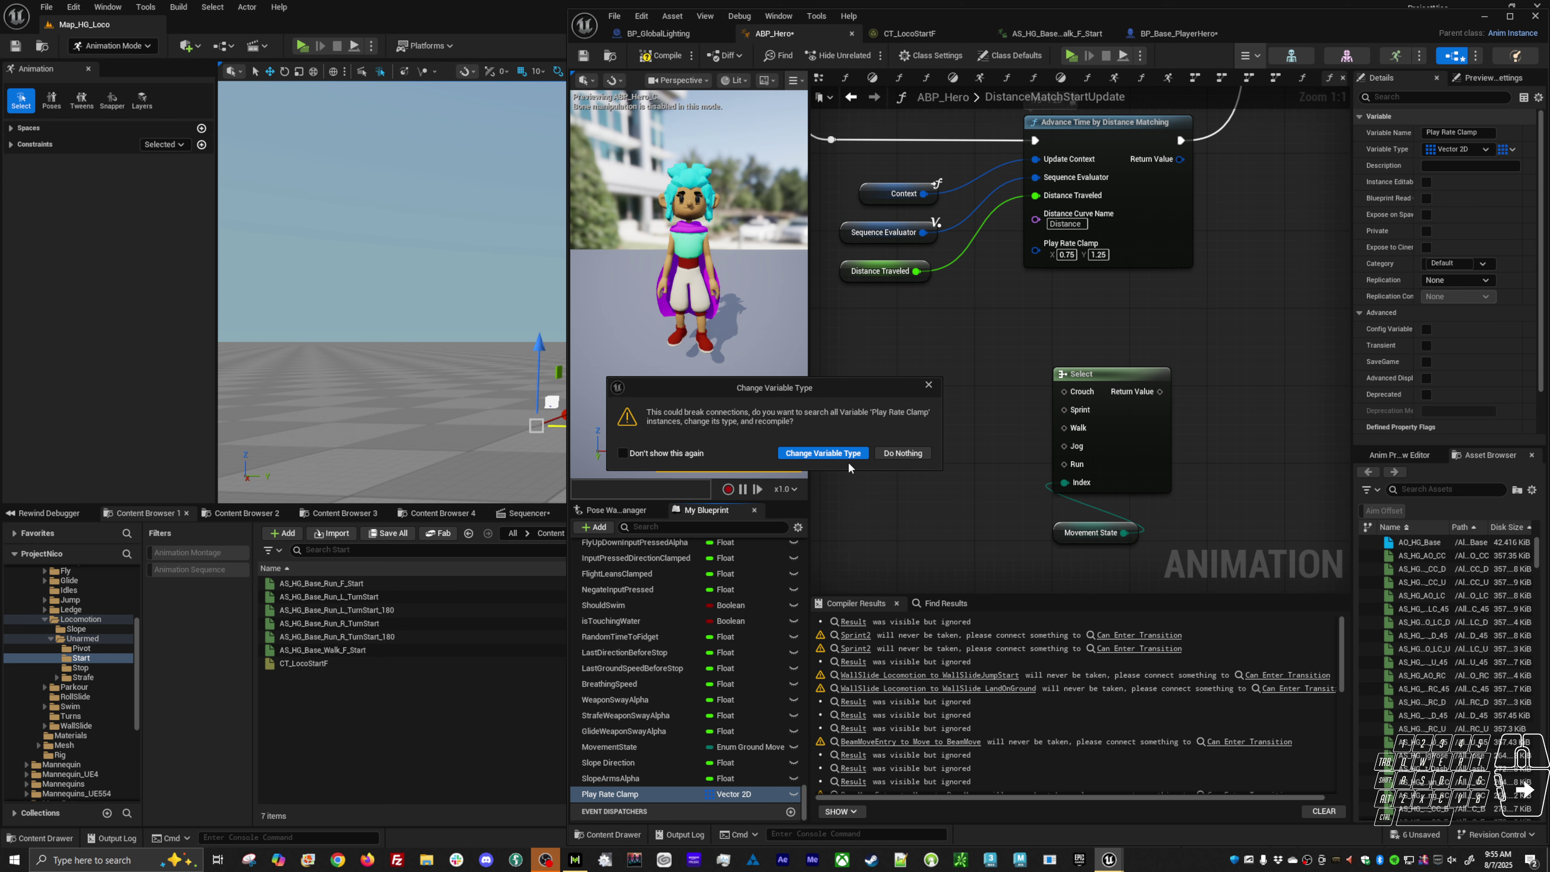
pyautogui.click(846, 455)
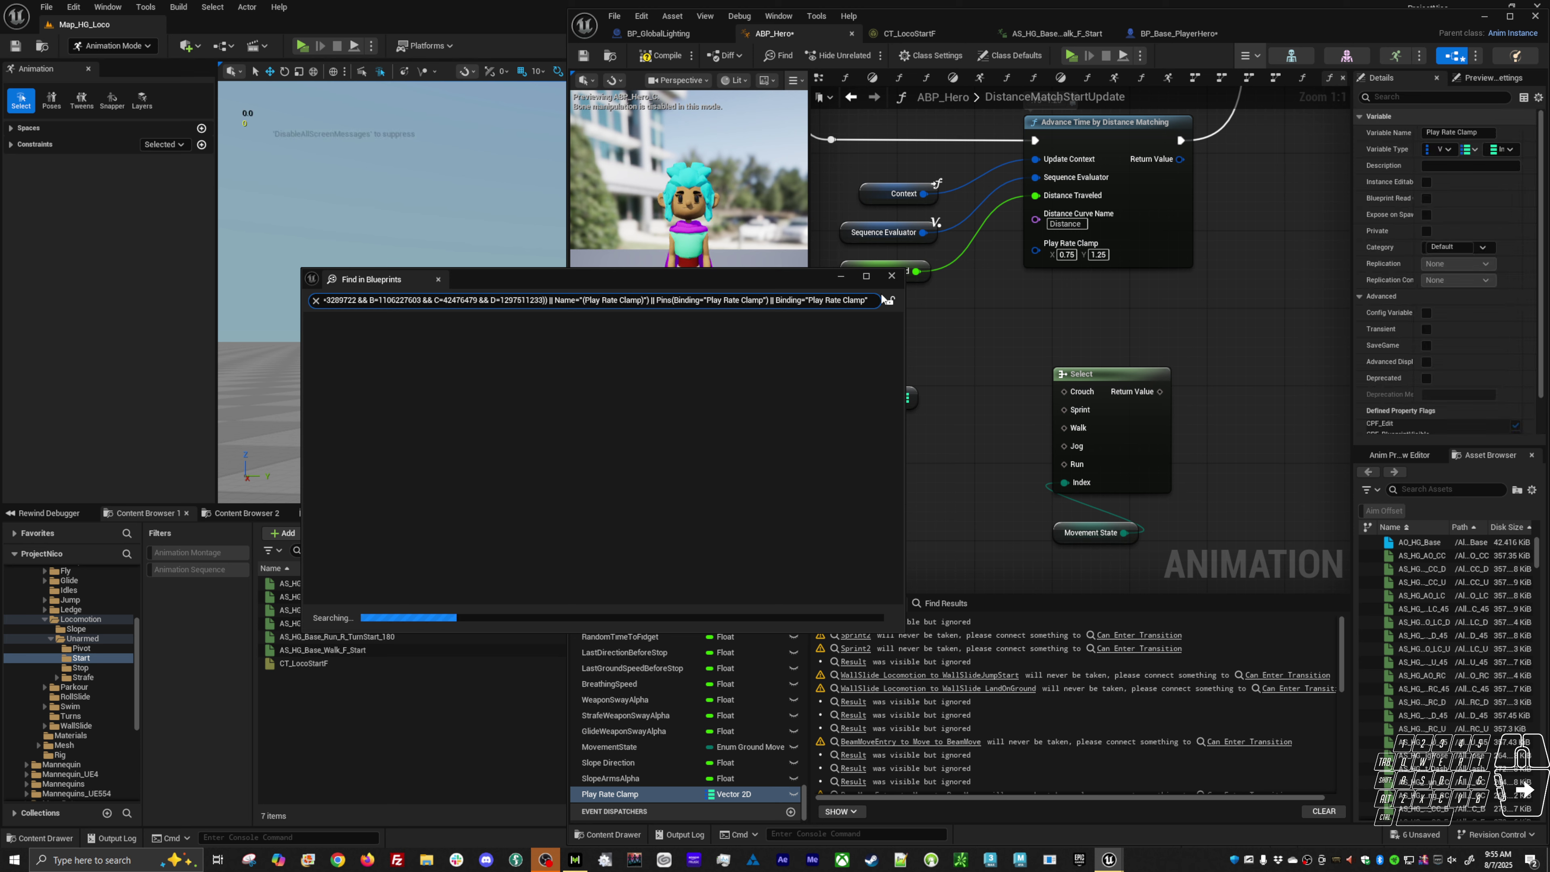
pyautogui.click(890, 276)
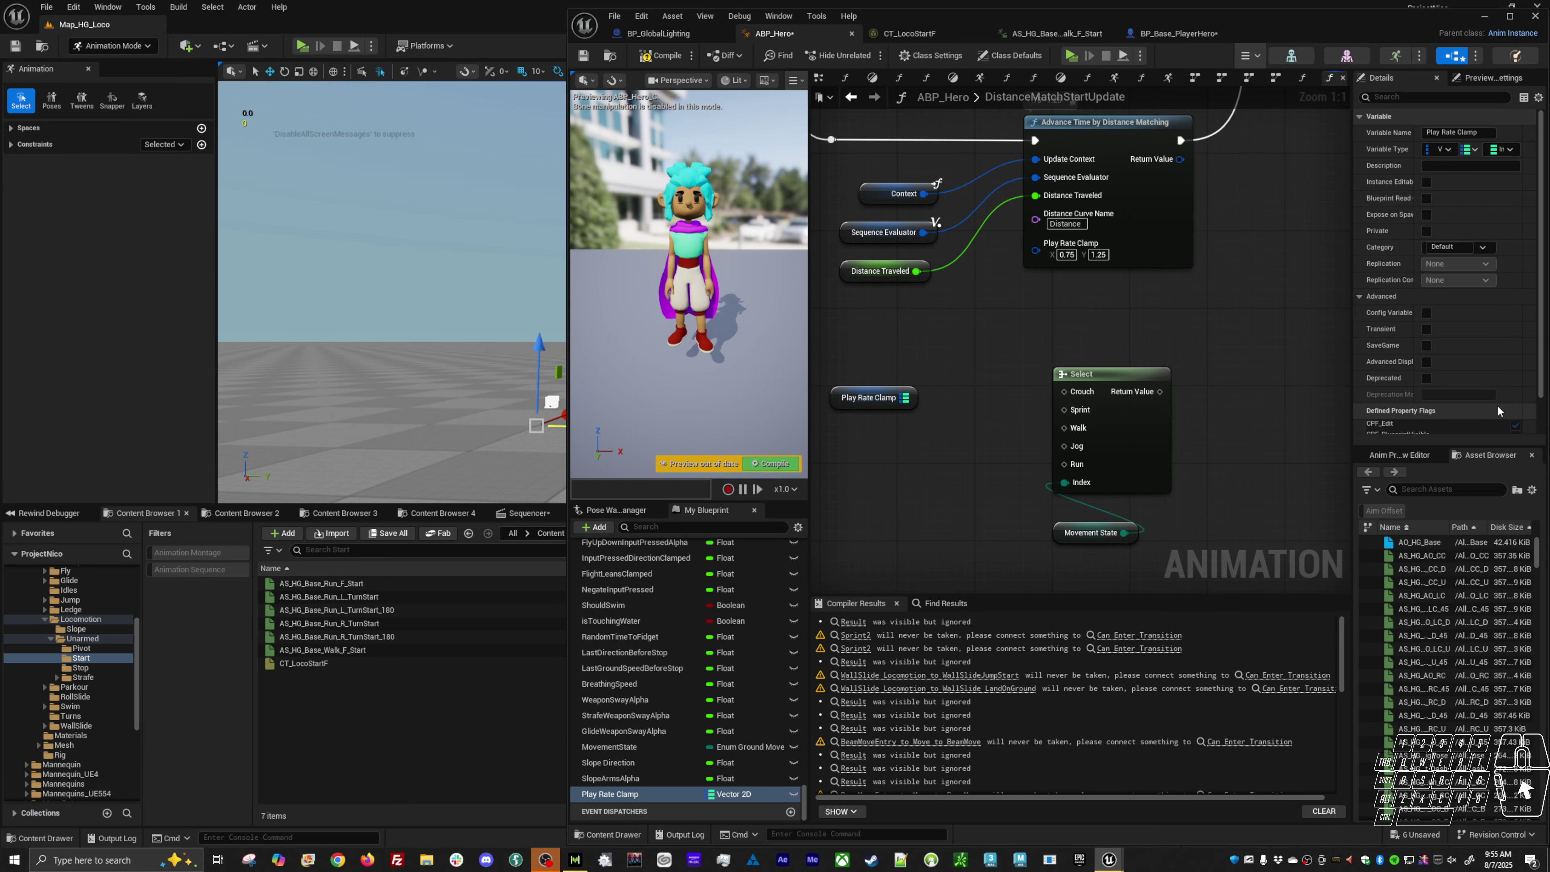
# Step: Add a third element to the Play Rate Clamp variable's default value
pyautogui.scroll(-2, 1497, 405)
pyautogui.click(1359, 424)
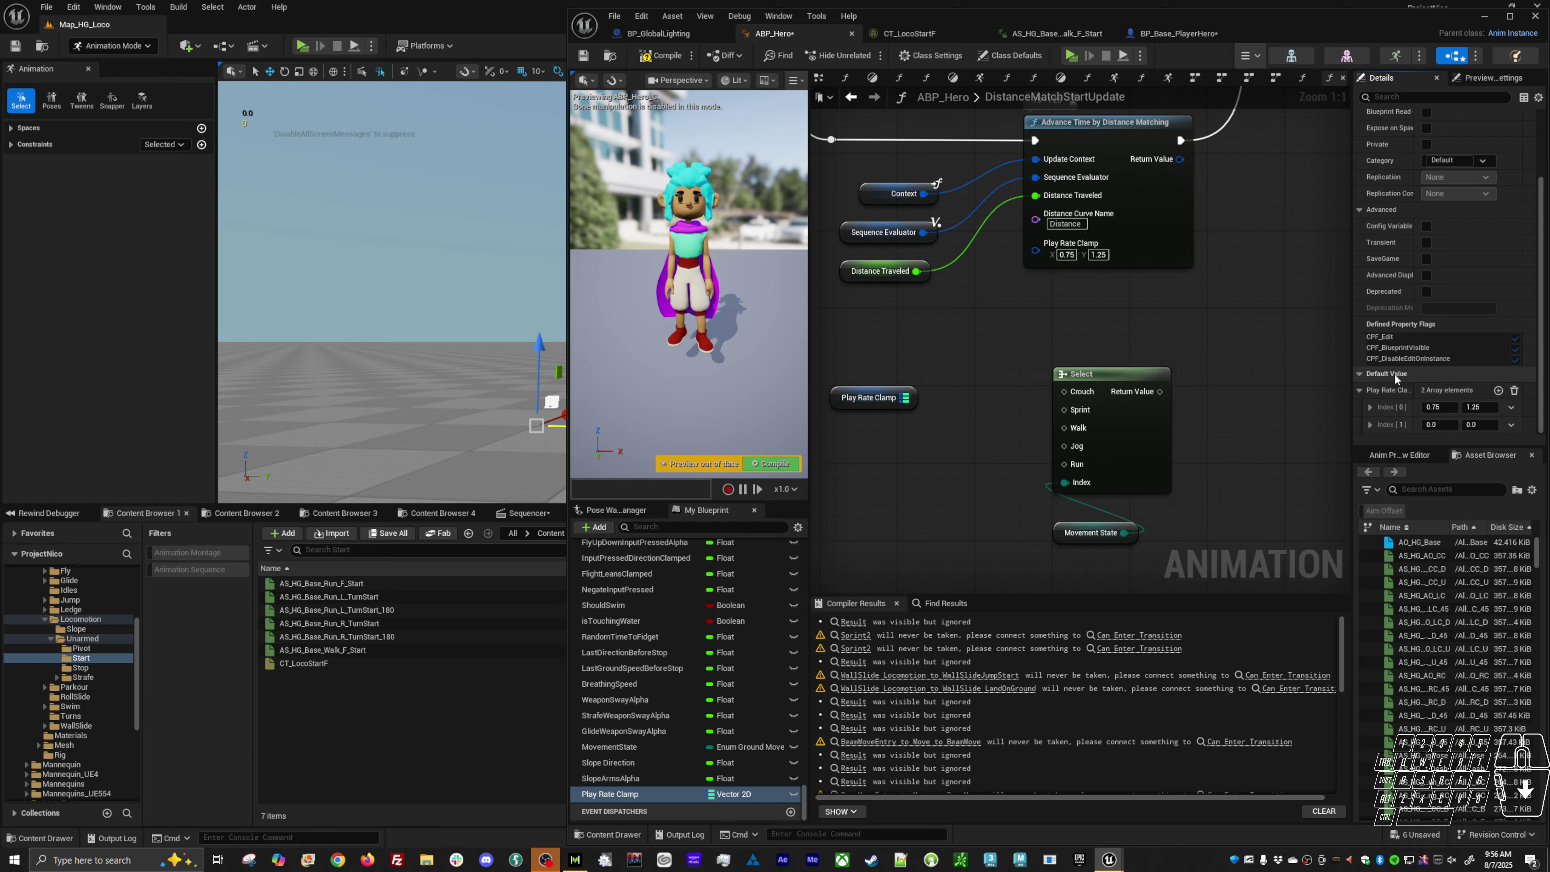
pyautogui.click(1361, 390)
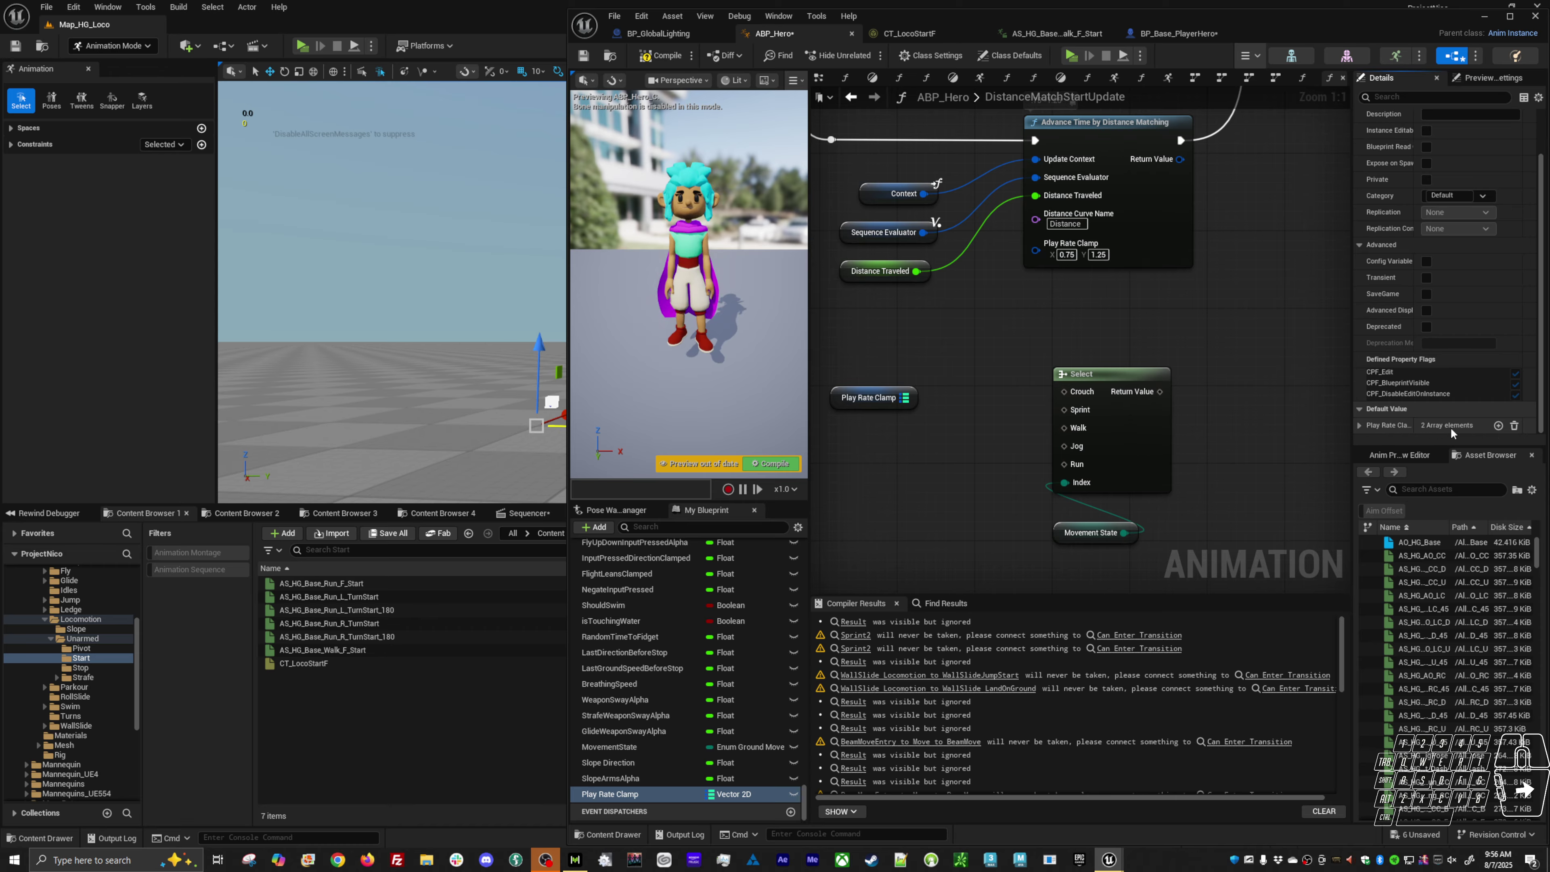
pyautogui.click(1498, 424)
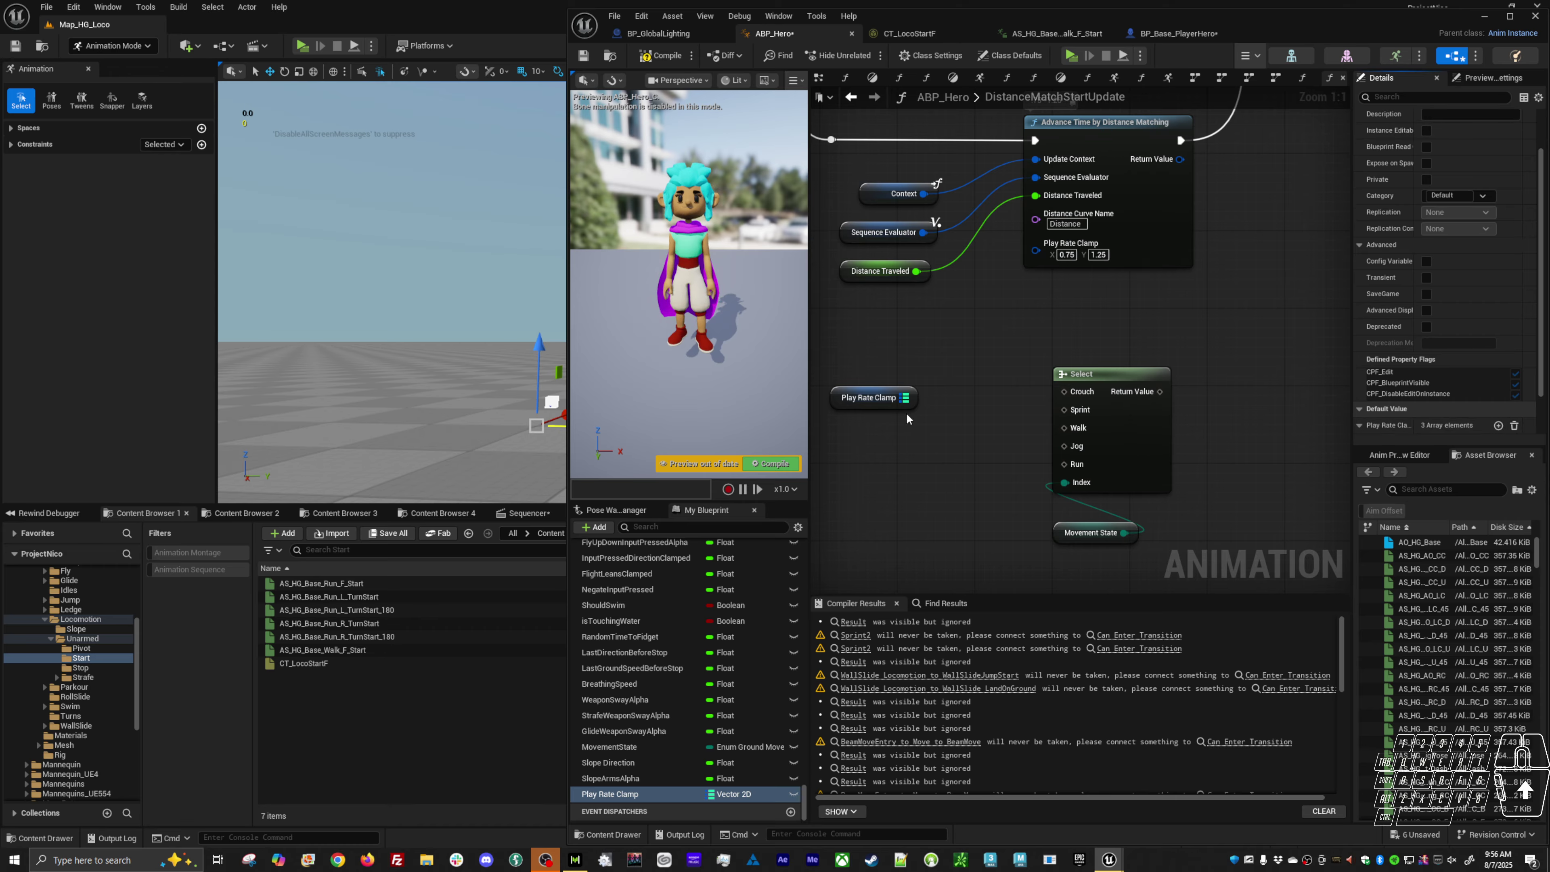
pyautogui.rightClick(906, 398)
pyautogui.click(973, 382)
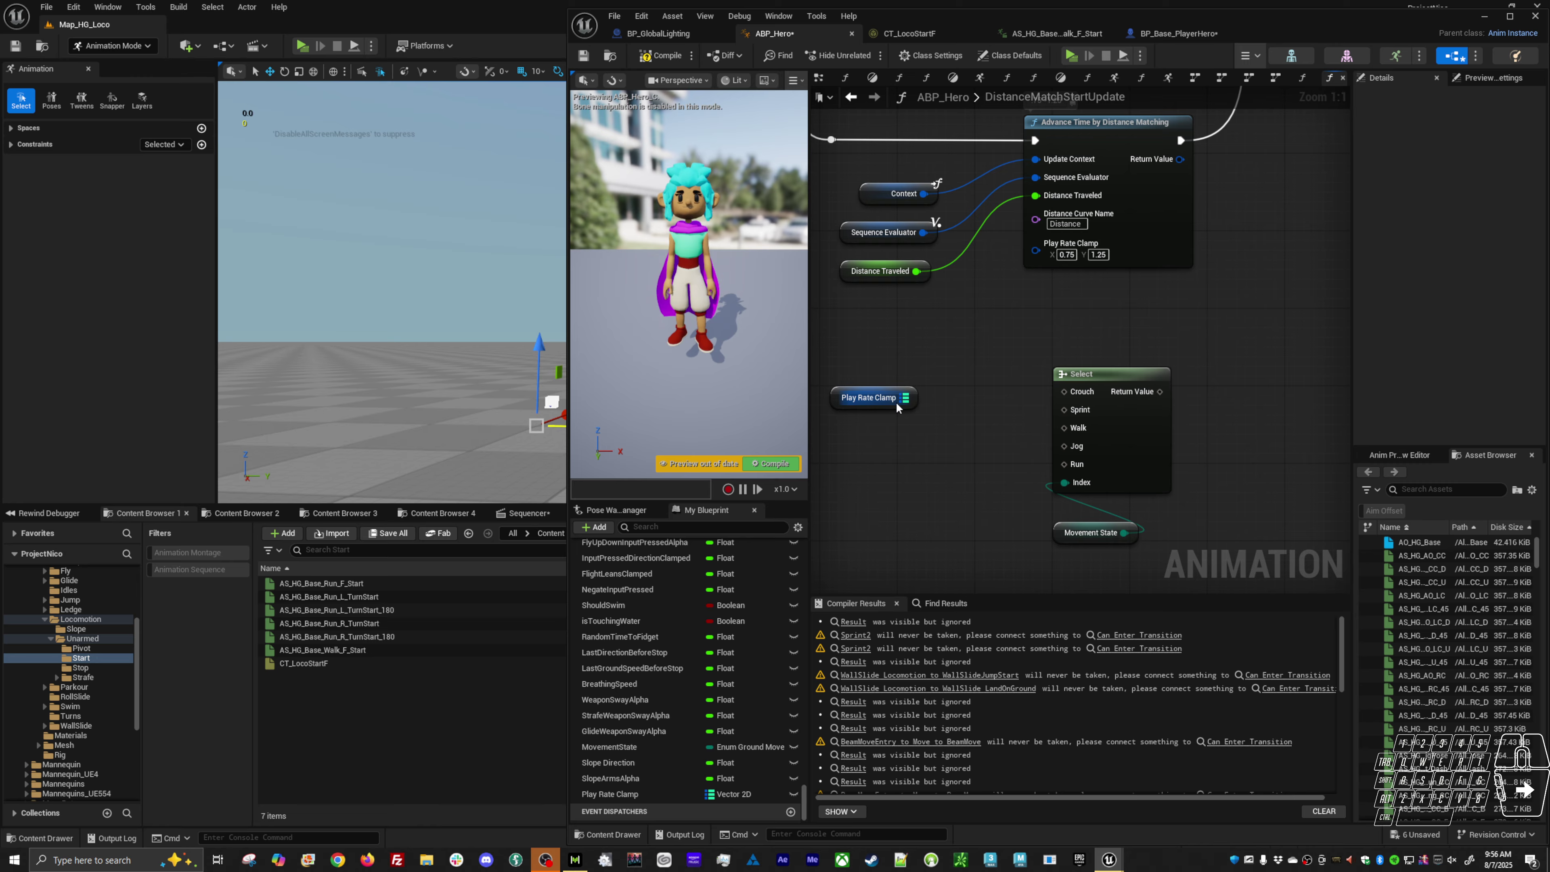
pyautogui.moveTo(905, 398); pyautogui.dragTo(952, 364)
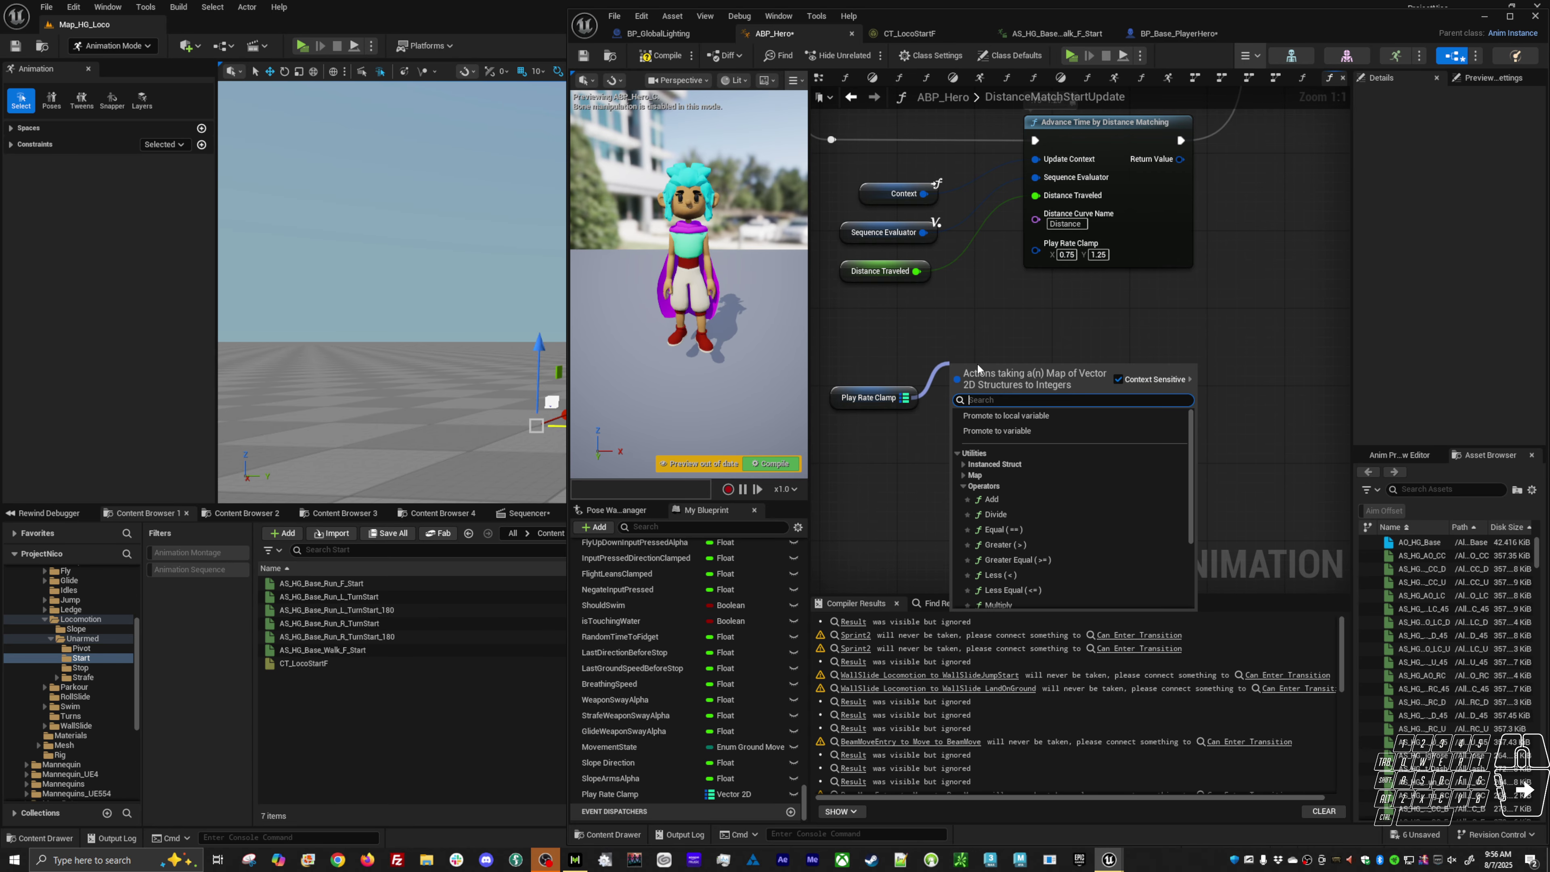
pyautogui.write('at')
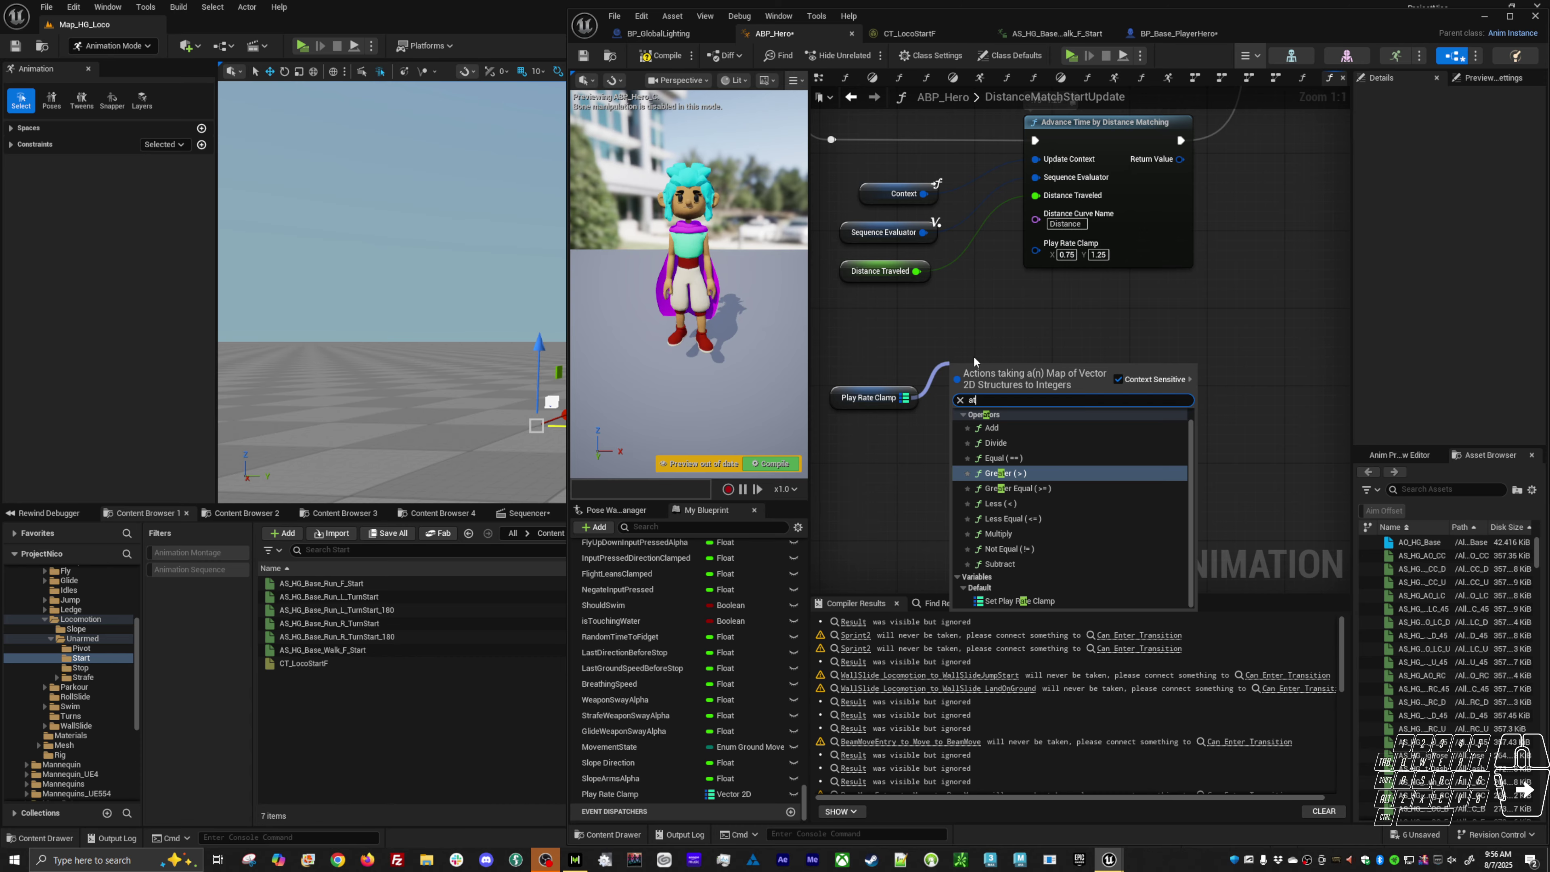
pyautogui.click(892, 519)
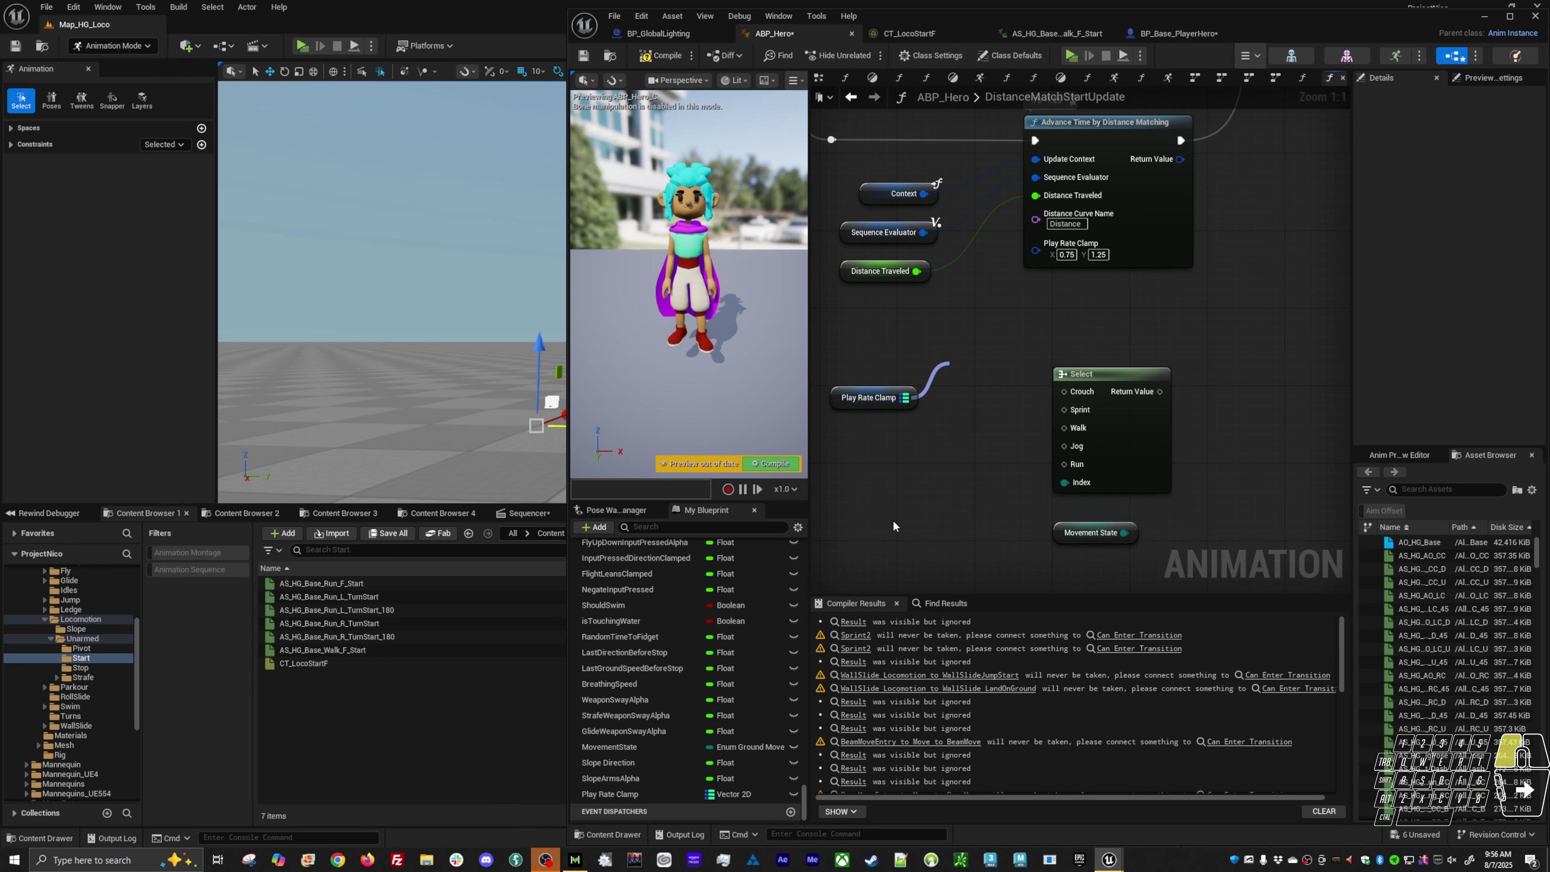
# Step: Add a Get Key Value By Index node fed by the Play Rate Clamp getter and place it beside the getter
pyautogui.moveTo(948, 355); pyautogui.dragTo(875, 431)
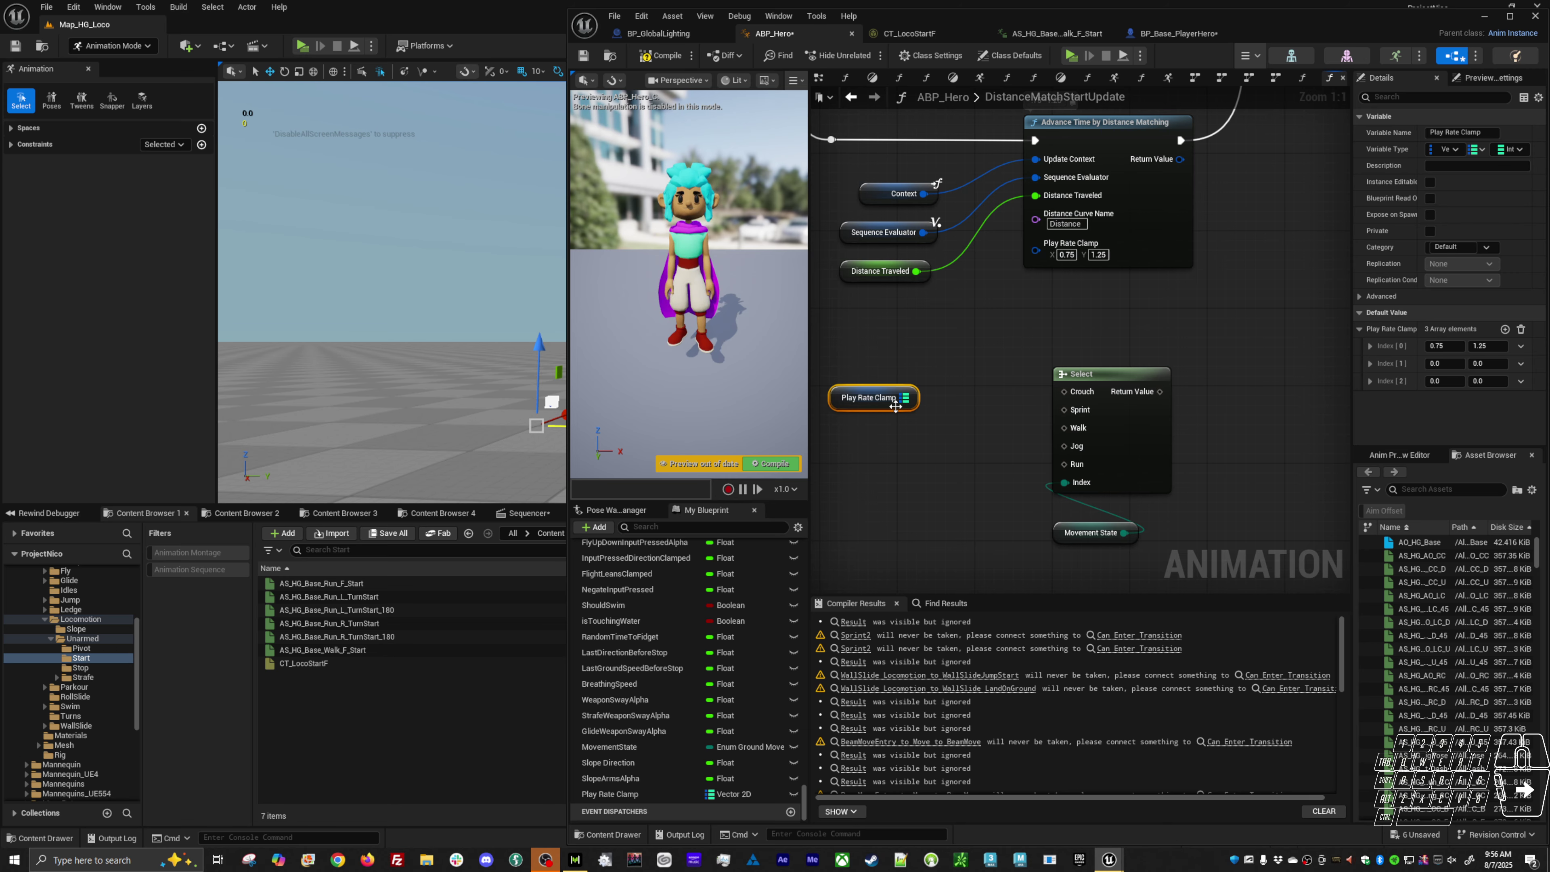
pyautogui.moveTo(866, 408); pyautogui.dragTo(819, 418)
pyautogui.moveTo(908, 409); pyautogui.dragTo(978, 382, button='right')
pyautogui.moveTo(938, 380); pyautogui.dragTo(1002, 350)
pyautogui.write('g')
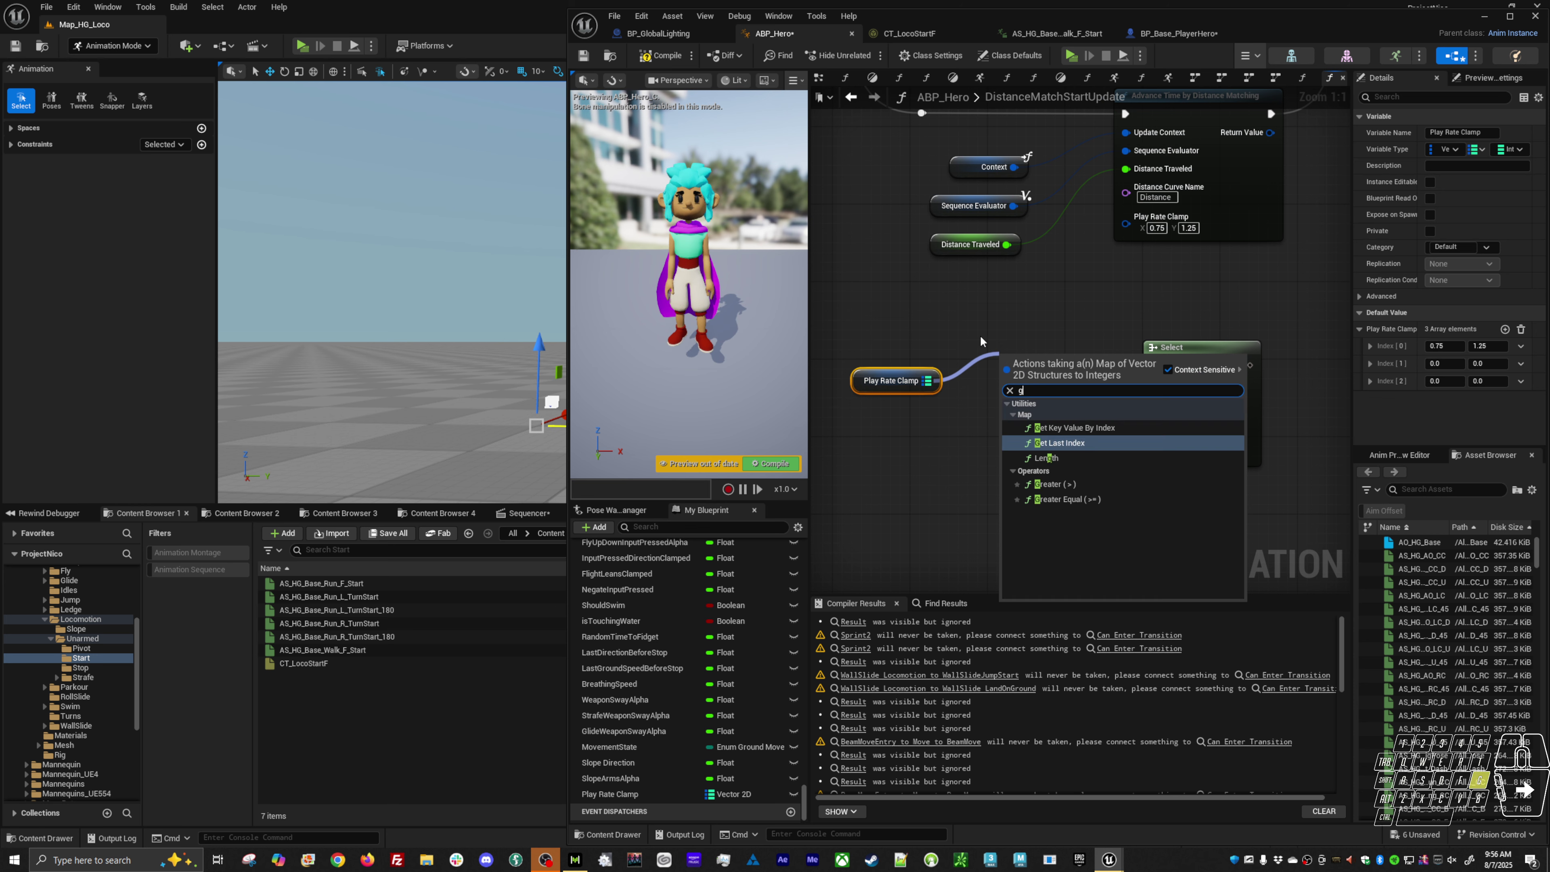
pyautogui.write('et')
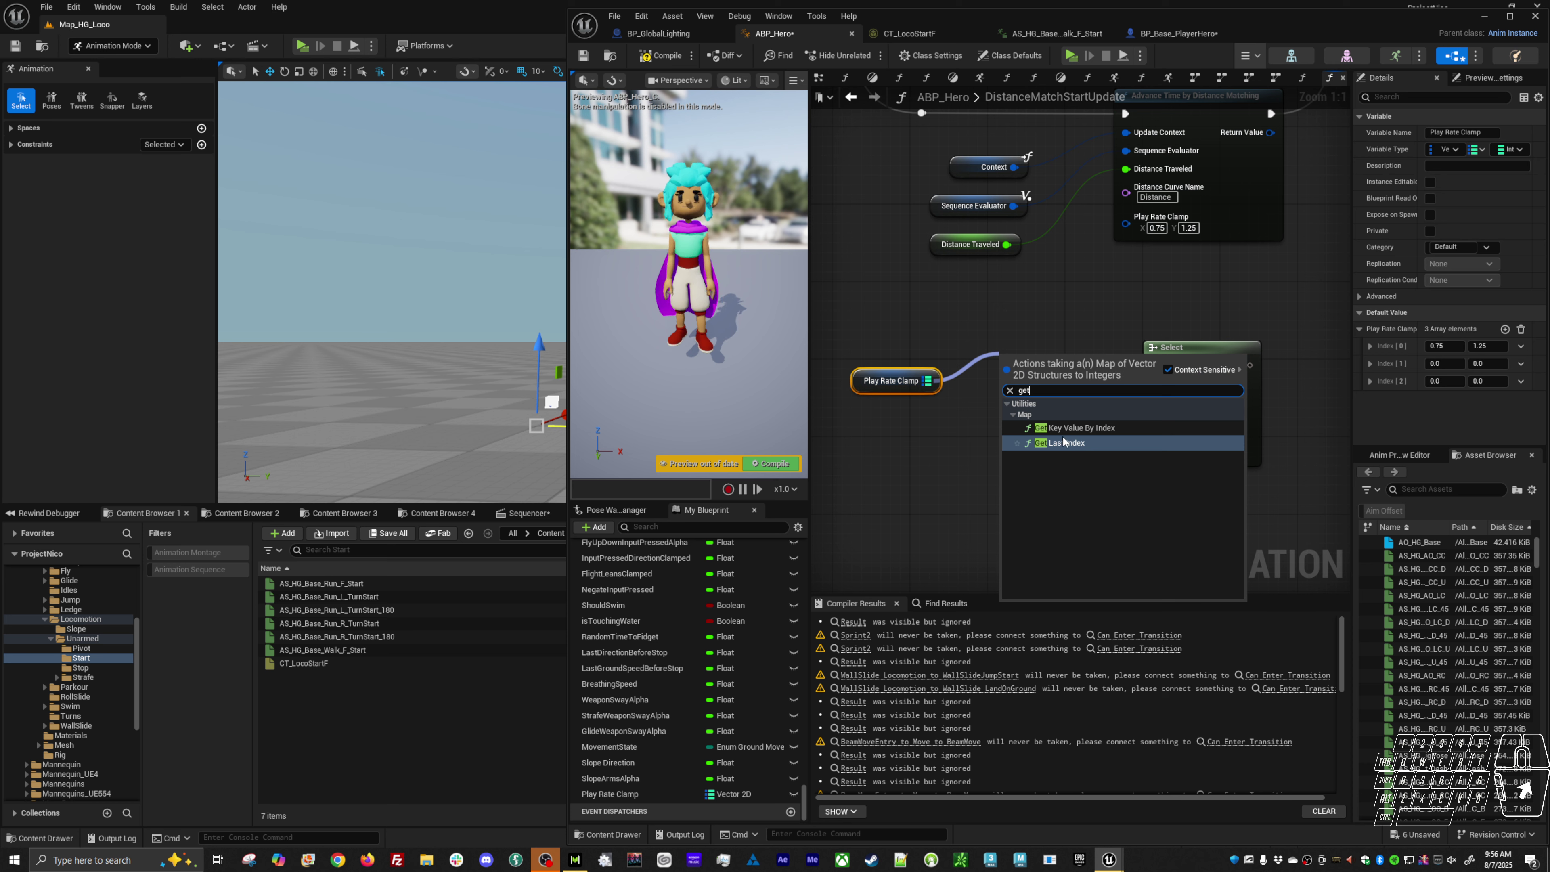
pyautogui.click(1067, 427)
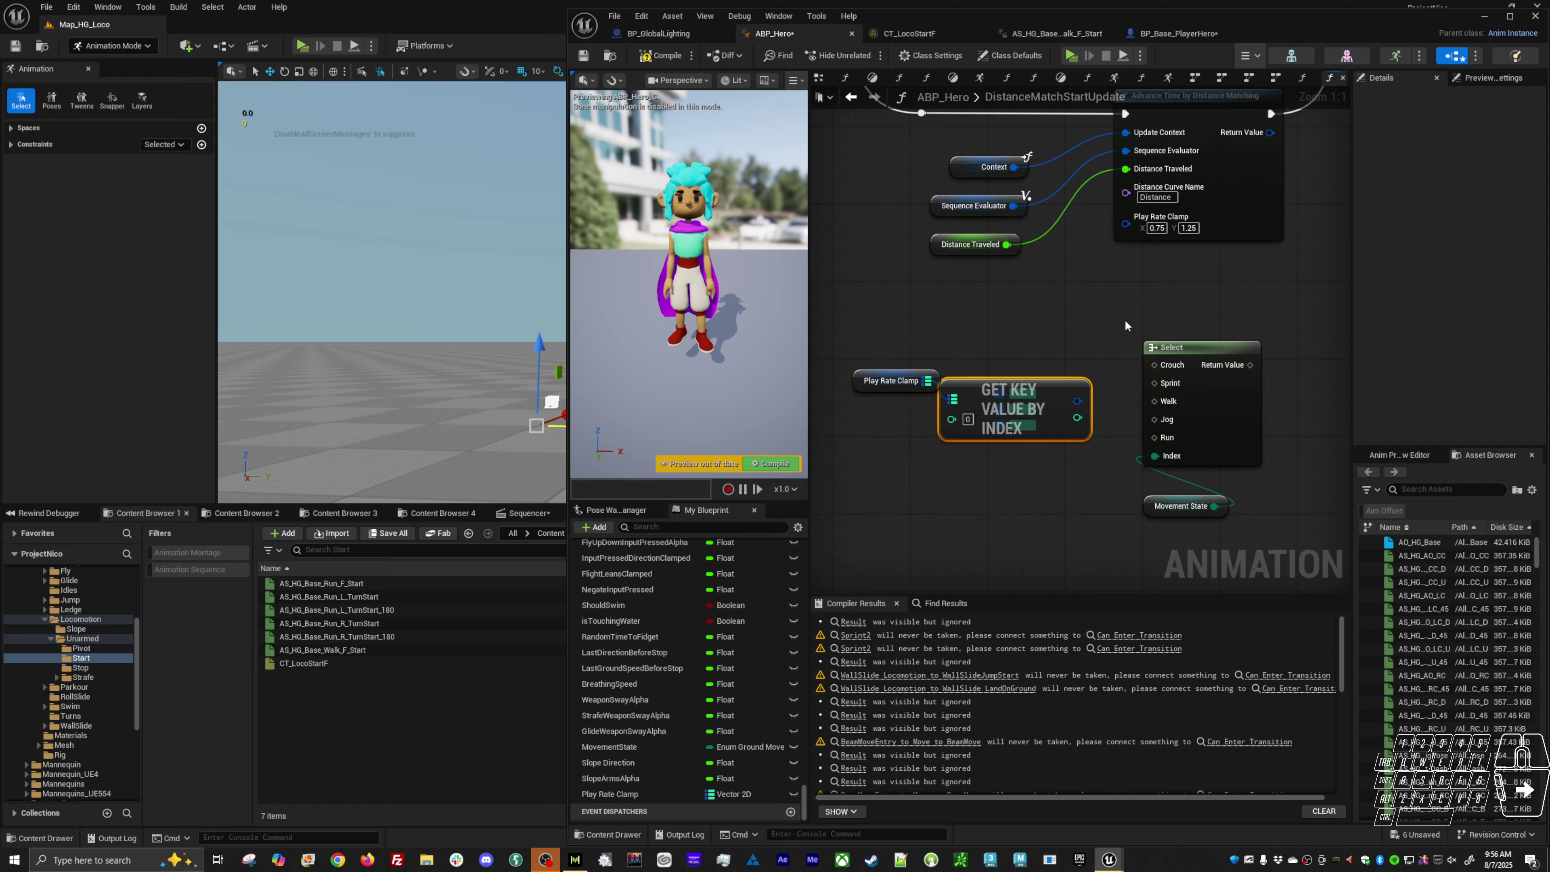
pyautogui.moveTo(1011, 400); pyautogui.dragTo(1021, 372)
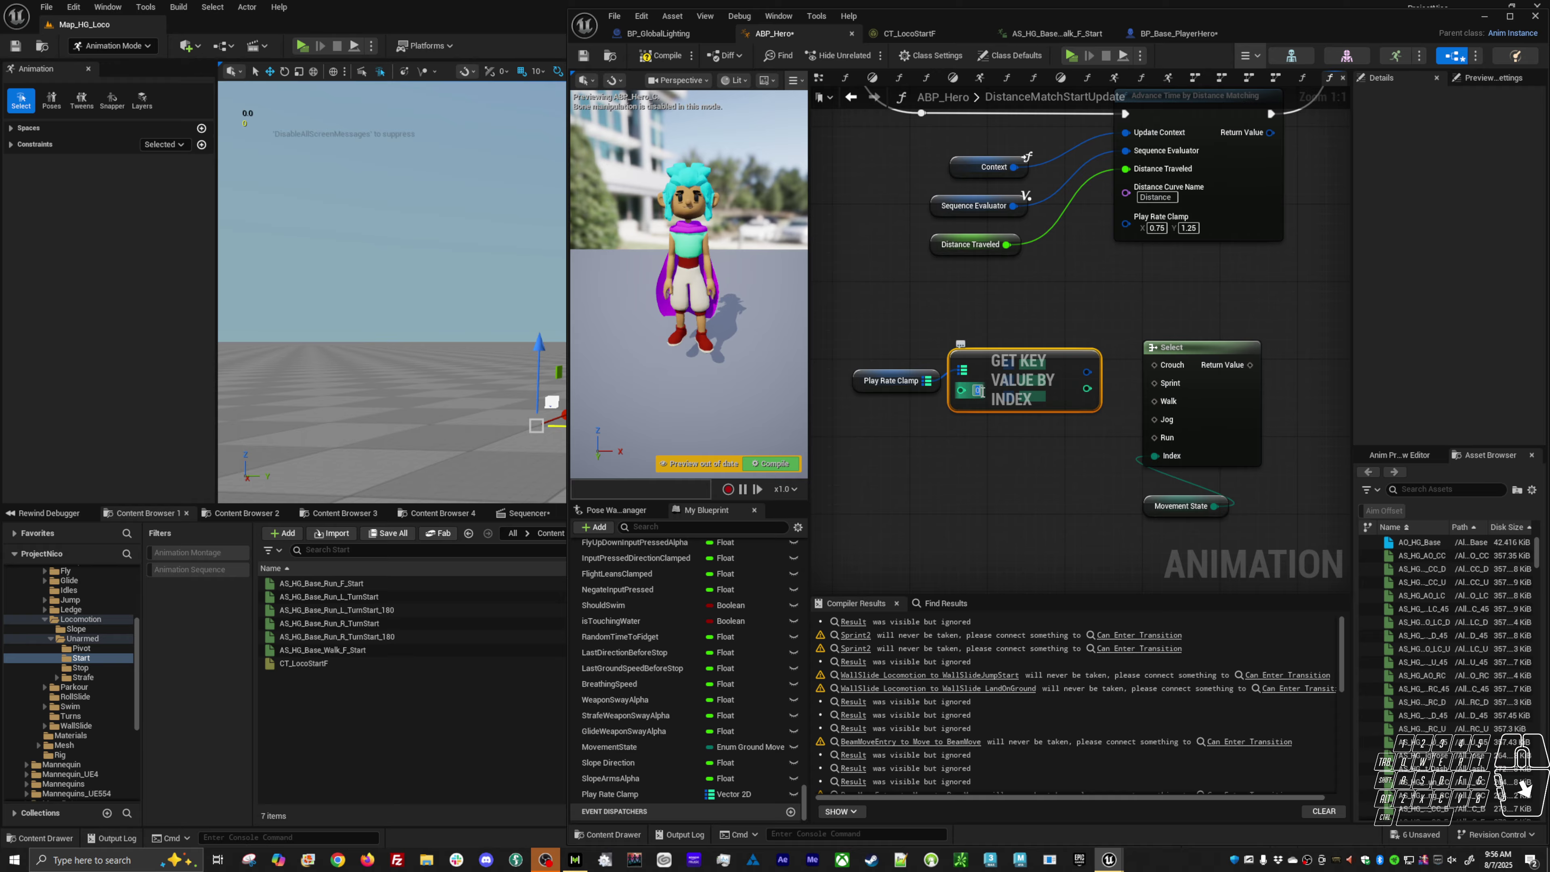
# Step: Delete the Get Key Value By Index node and the Play Rate Clamp getter from the graph
pyautogui.moveTo(1088, 372); pyautogui.dragTo(984, 441)
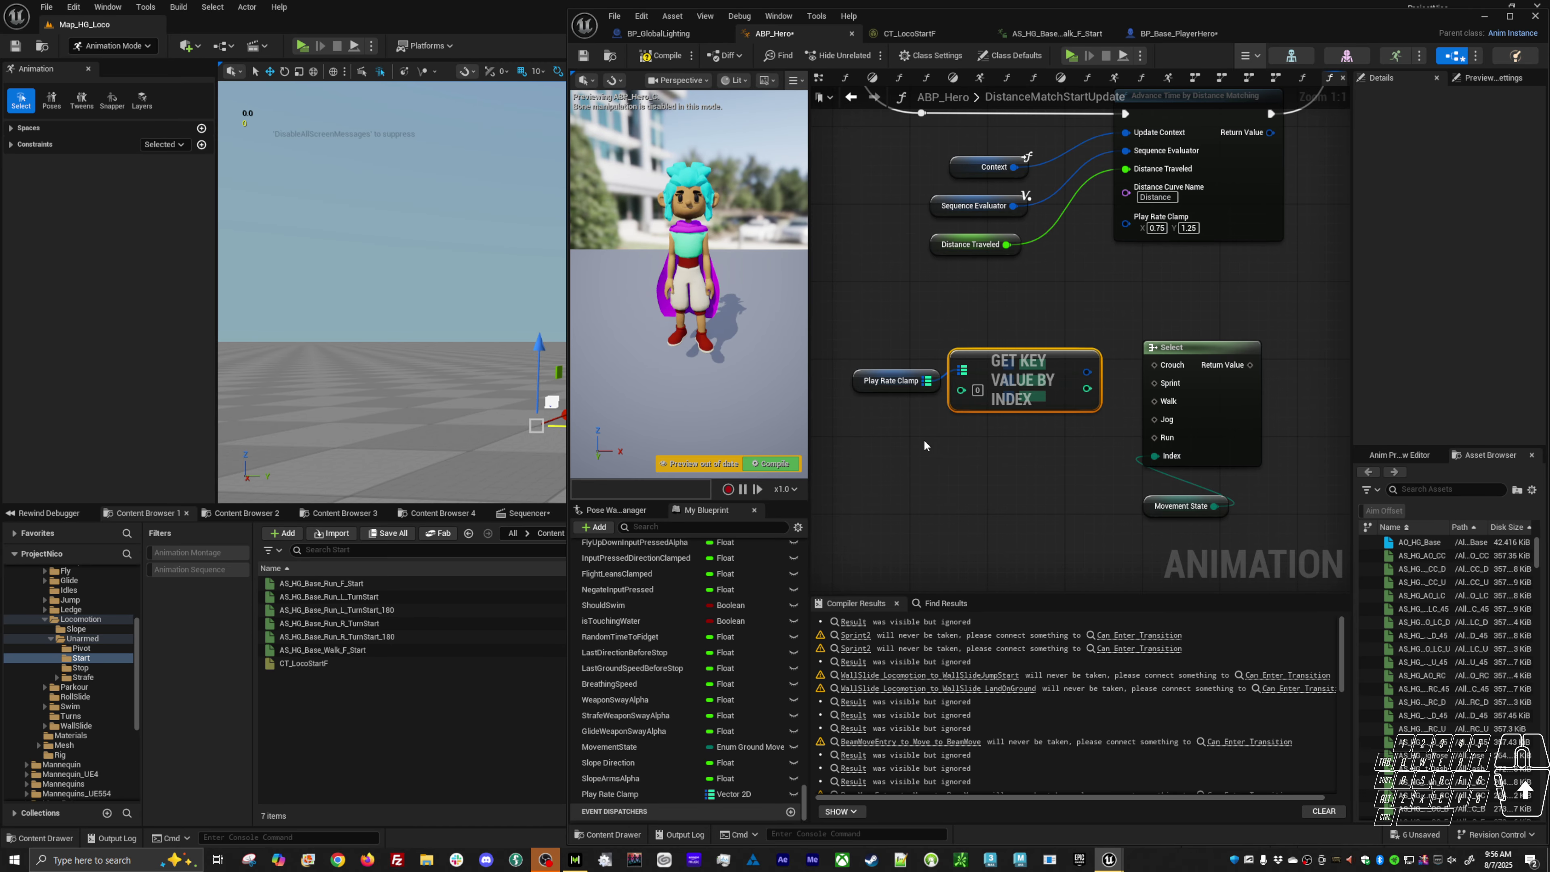
pyautogui.press('Delete')
pyautogui.moveTo(946, 348); pyautogui.dragTo(867, 427)
pyautogui.press('Delete')
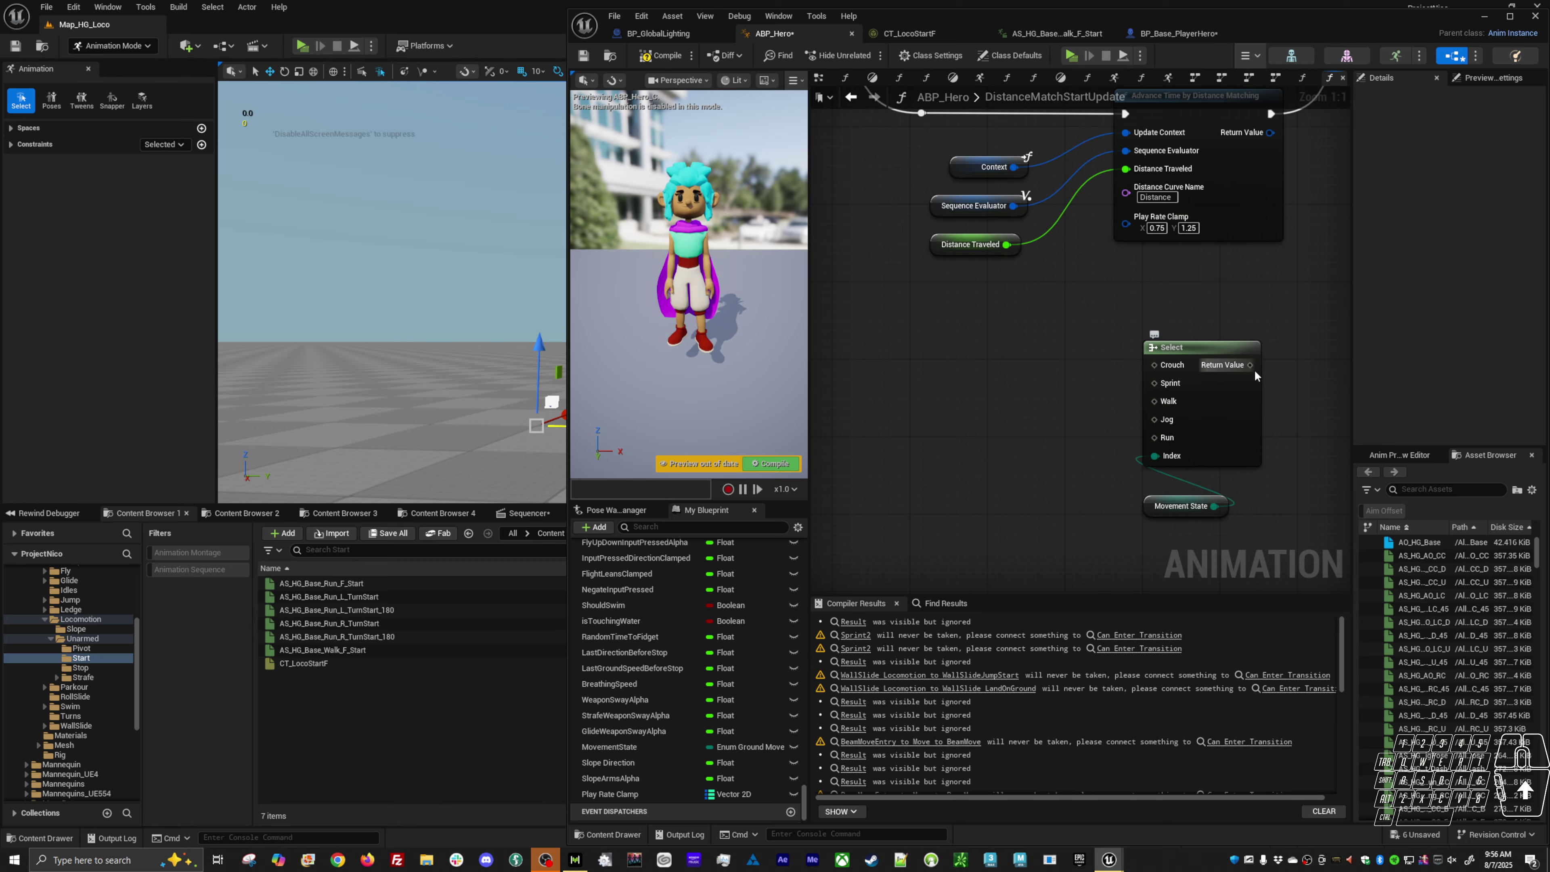
# Step: Connect the Select node's Return Value to the Play Rate Clamp input of Advance Time by Distance Matching, and delete the Play Rate Clamp variable
pyautogui.moveTo(1253, 367); pyautogui.dragTo(1132, 223)
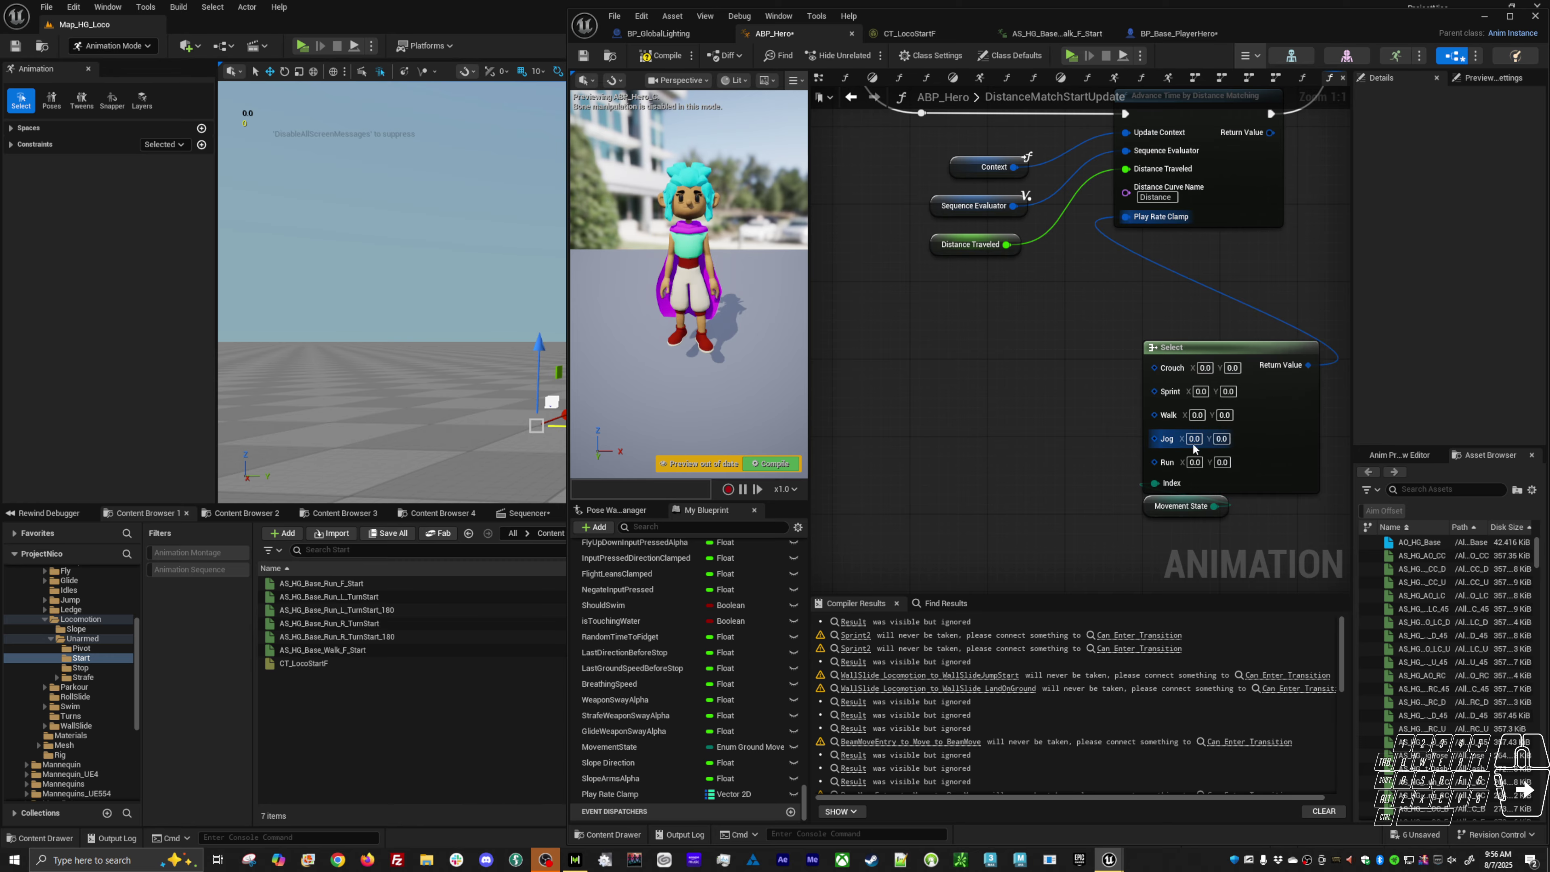
pyautogui.click(654, 792)
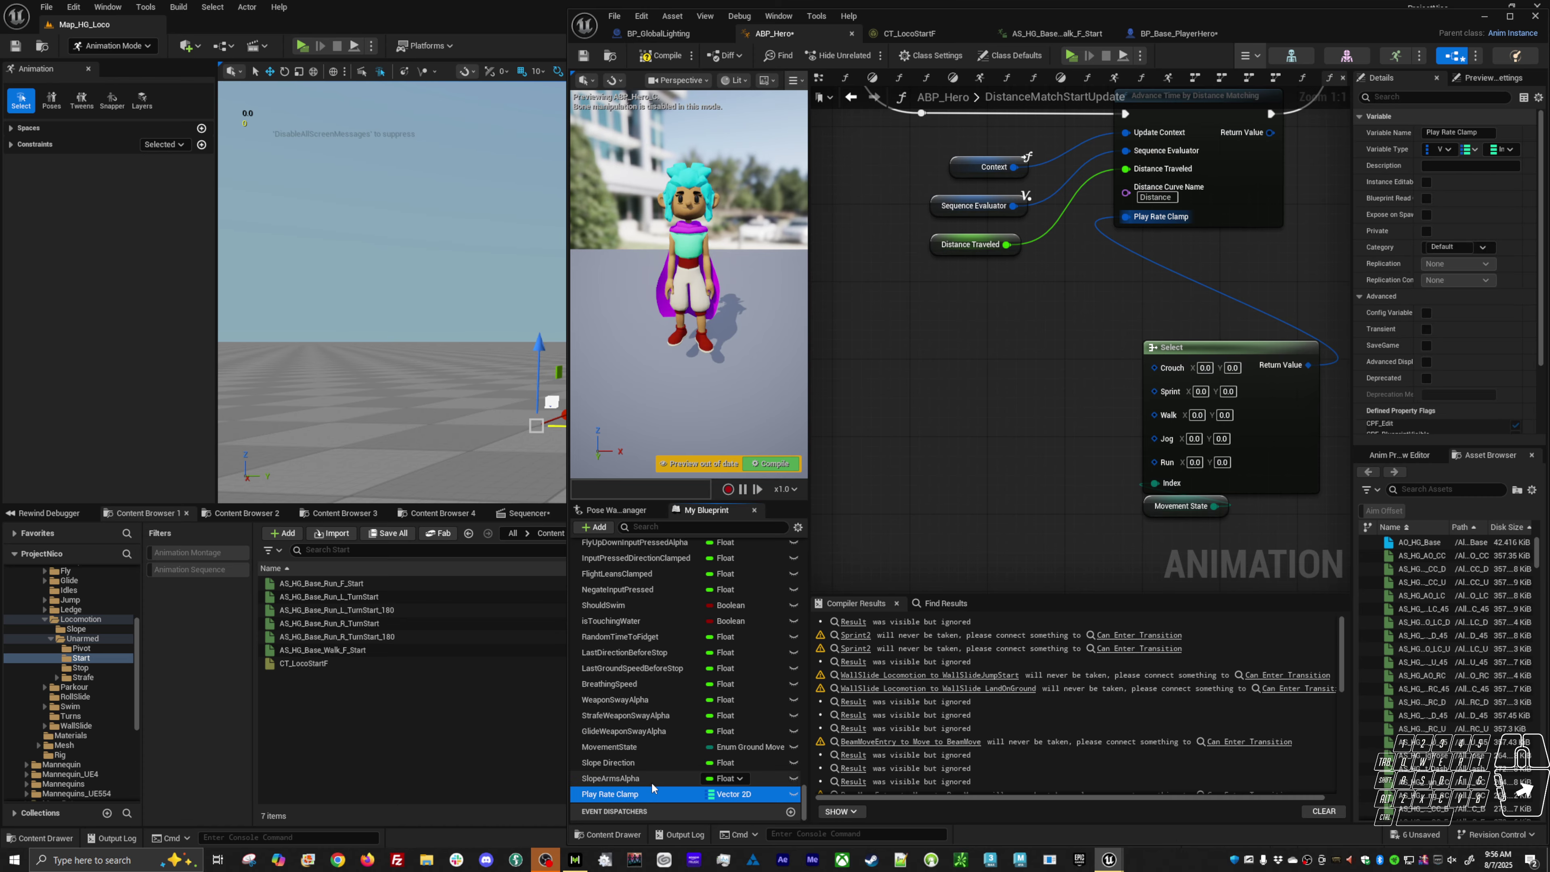
pyautogui.press('Delete')
# Step: Move the Select and Movement State nodes just below Advance Time by Distance Matching and set Select's Crouch option to X 0.75, Y 1.25
pyautogui.moveTo(1176, 355); pyautogui.dragTo(1158, 248)
pyautogui.moveTo(1144, 513); pyautogui.dragTo(1129, 410)
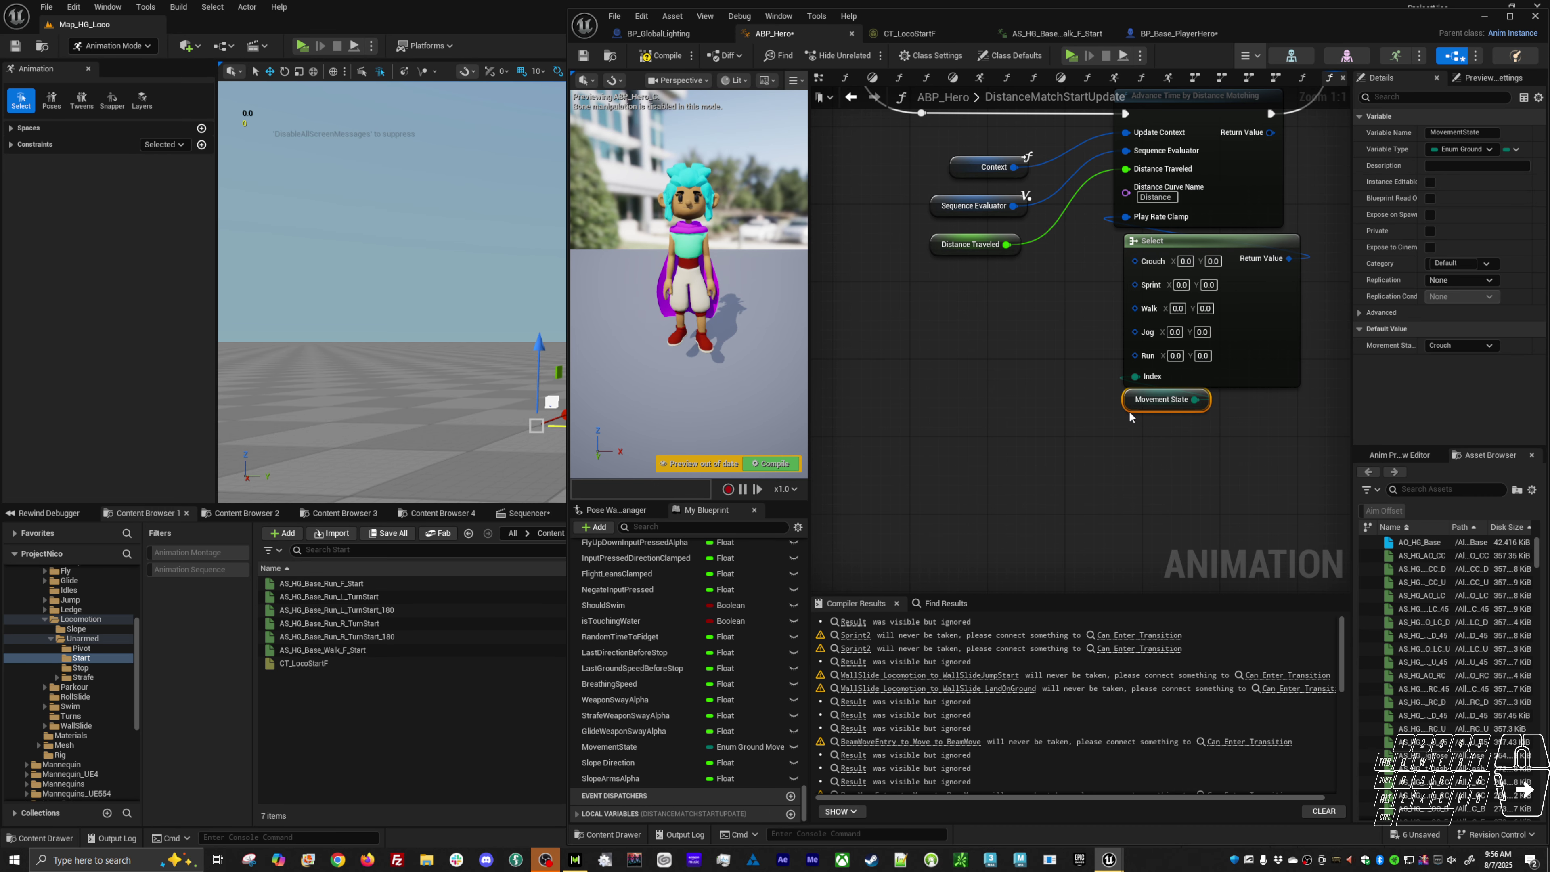
pyautogui.click(1184, 261)
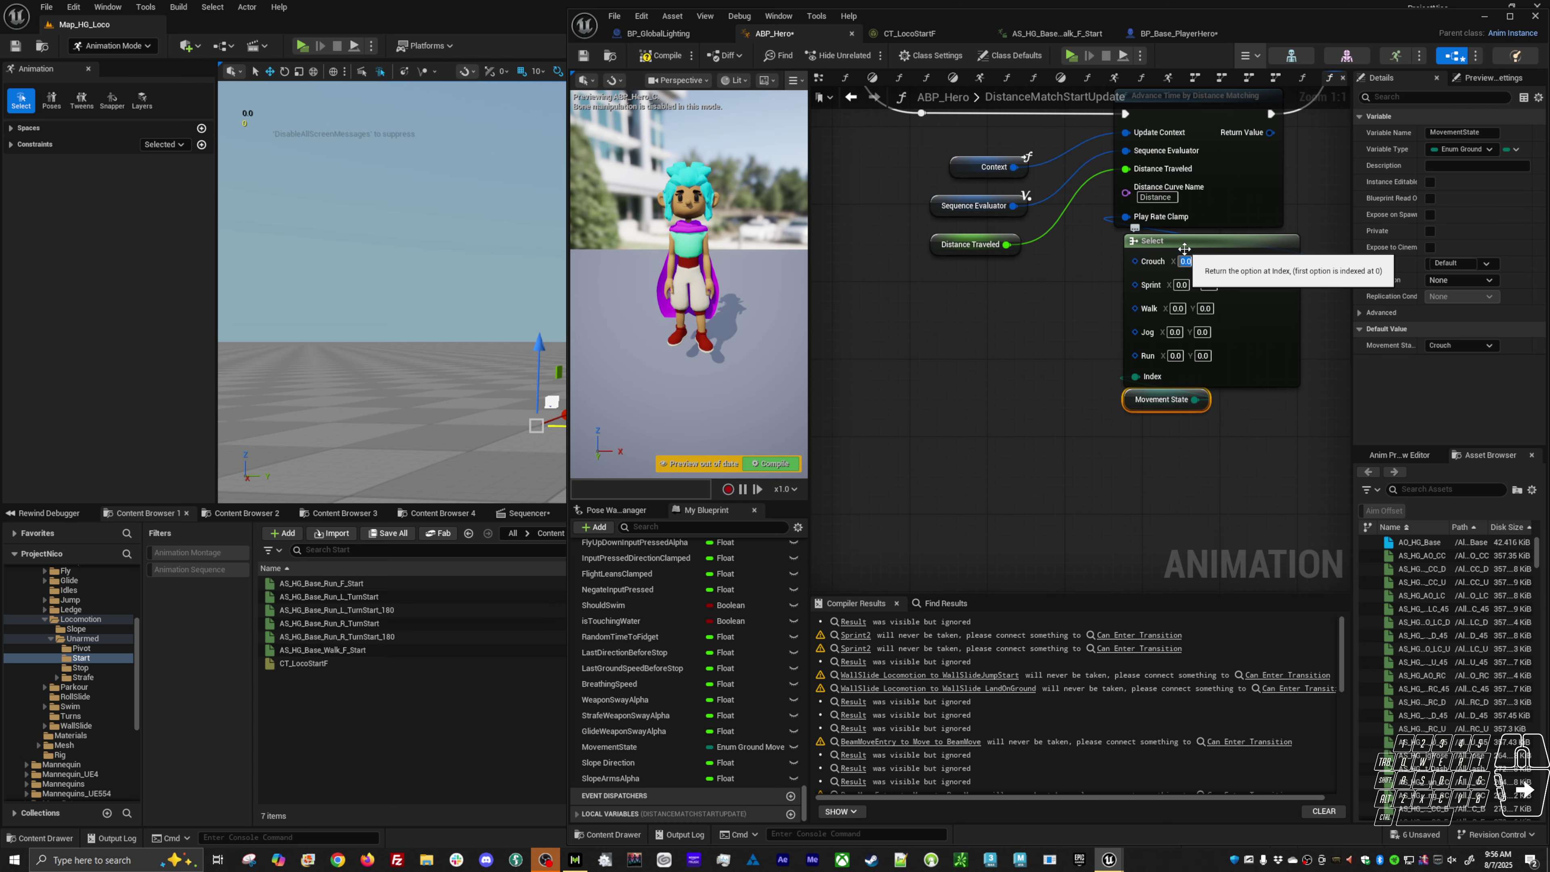
pyautogui.write('0.75')
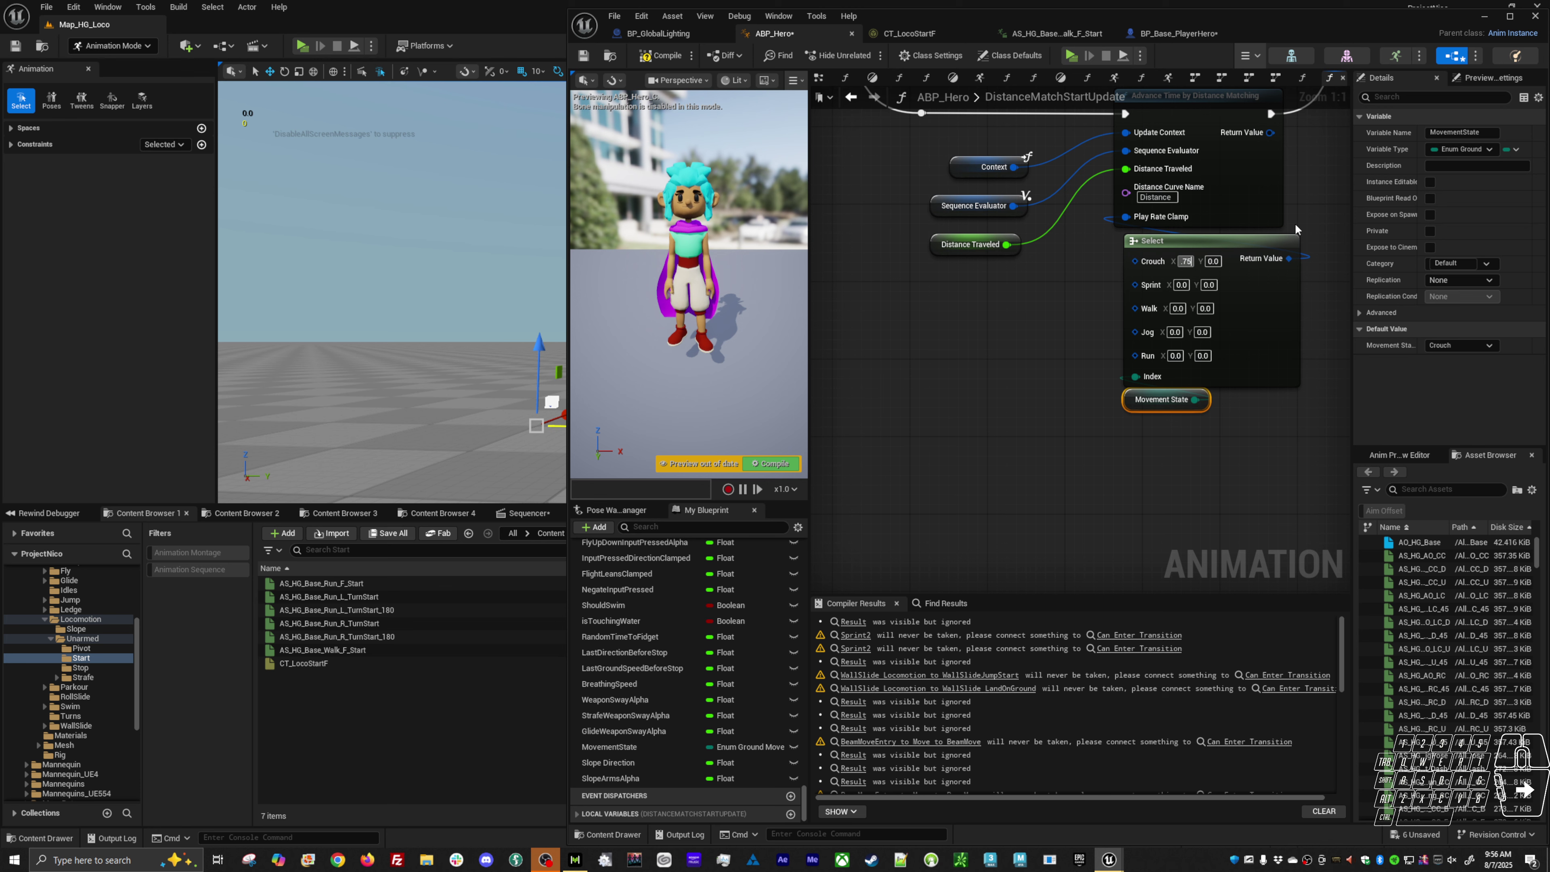
pyautogui.press('Tab')
pyautogui.write('1.25')
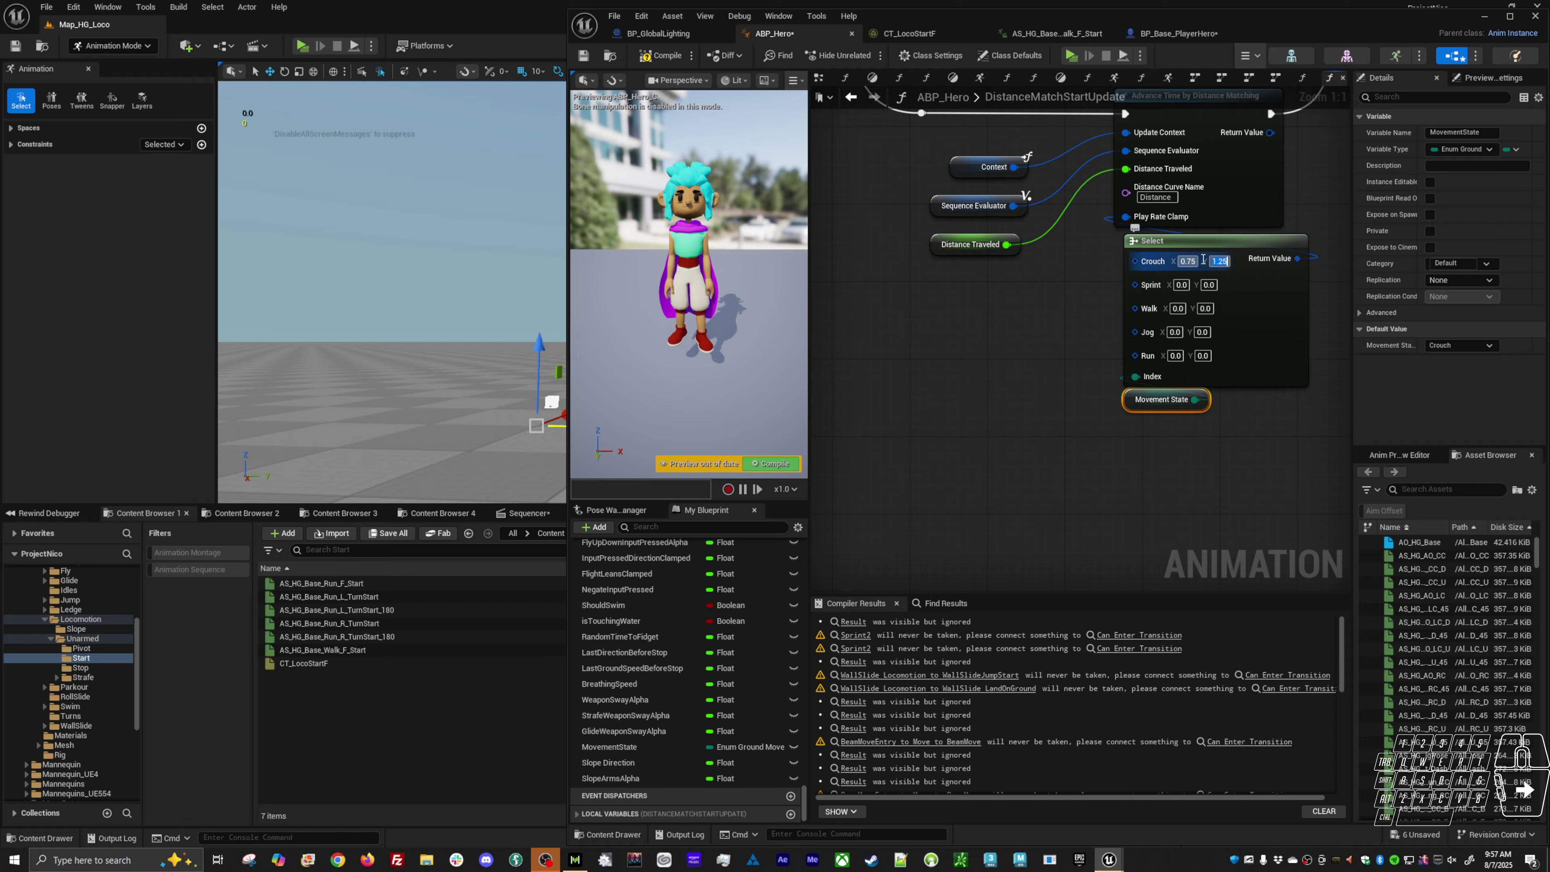
# Step: Copy Crouch's Y value of 1.25 to the Sprint, Jog and Run options of the Select node
pyautogui.hotkey('ctrl', 'c')
pyautogui.click(1210, 285)
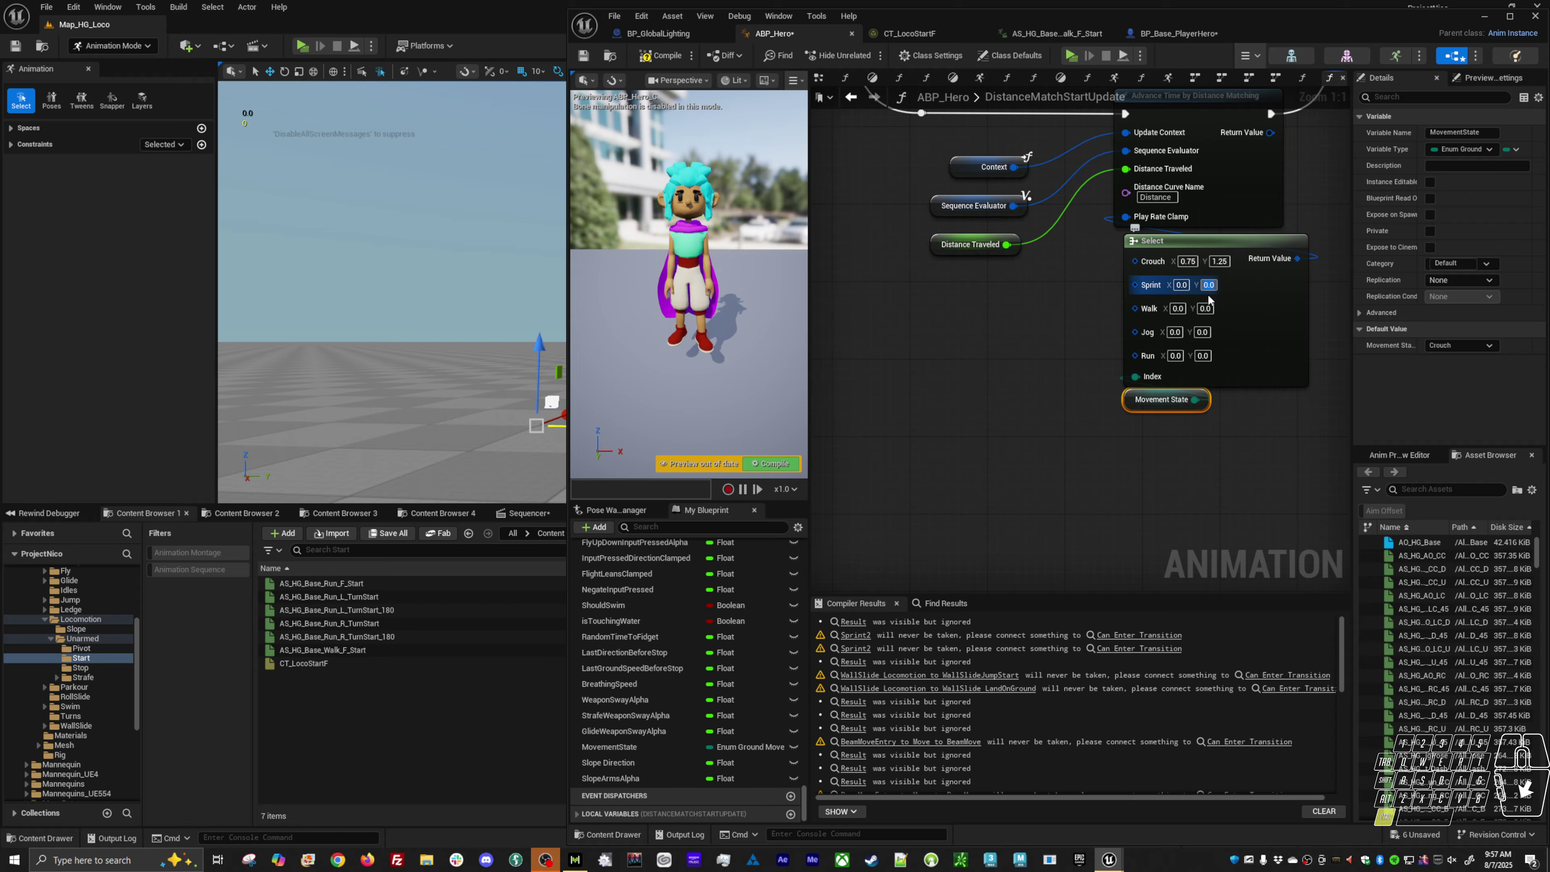
pyautogui.hotkey('ctrl', 'v')
pyautogui.hotkey('ctrl', 'v')
pyautogui.click(1203, 355)
pyautogui.hotkey('ctrl', 'v')
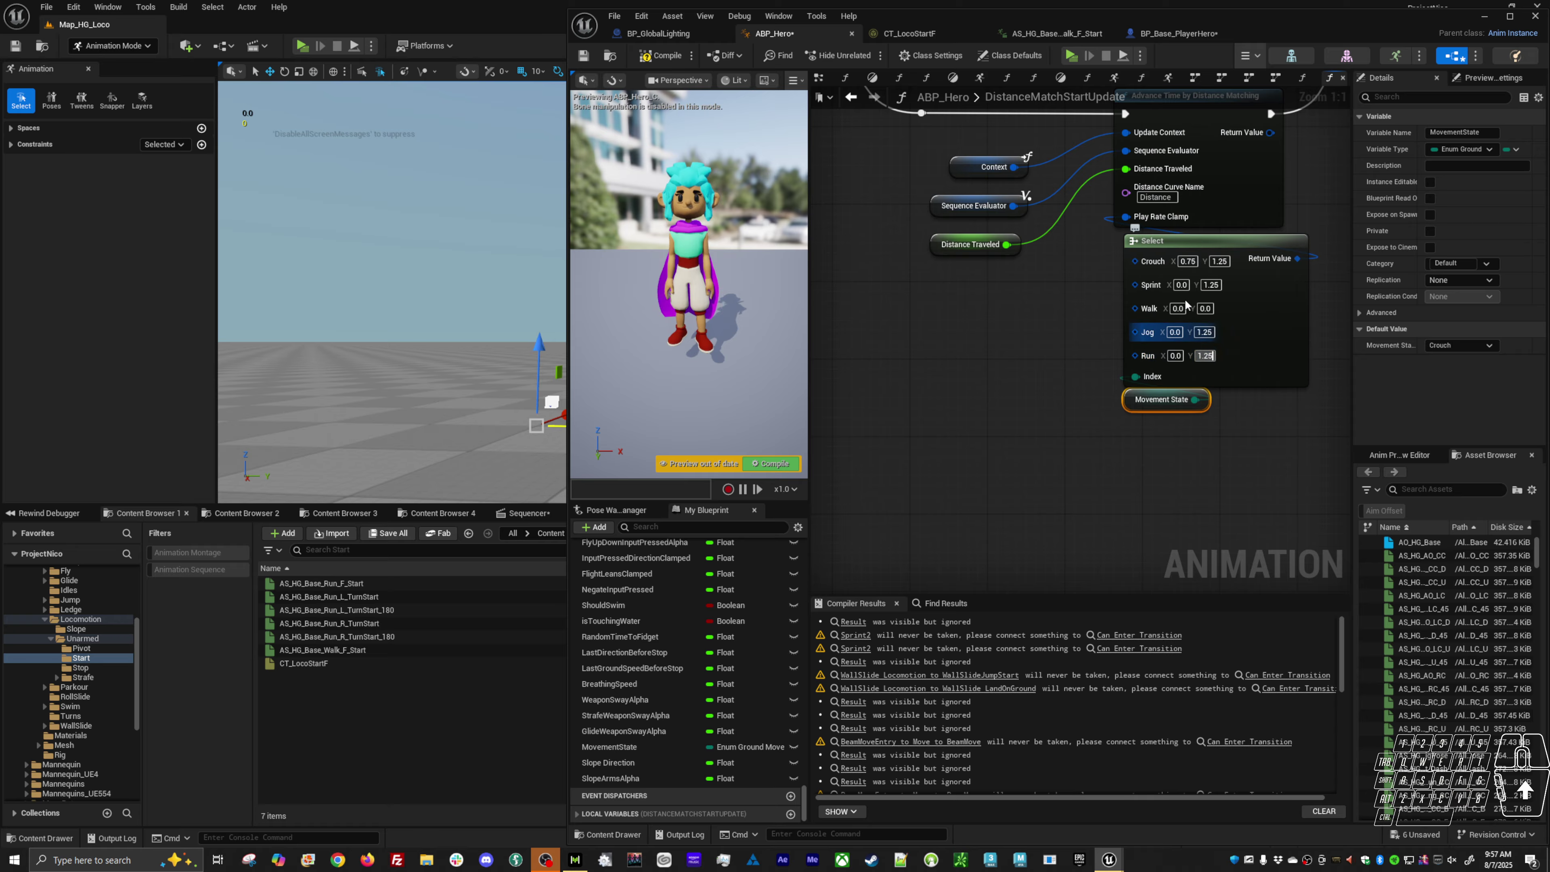
# Step: Copy Crouch's X value of 0.75 to the Sprint, Jog and Run options of the Select node
pyautogui.click(1187, 261)
pyautogui.hotkey('ctrl', 'c')
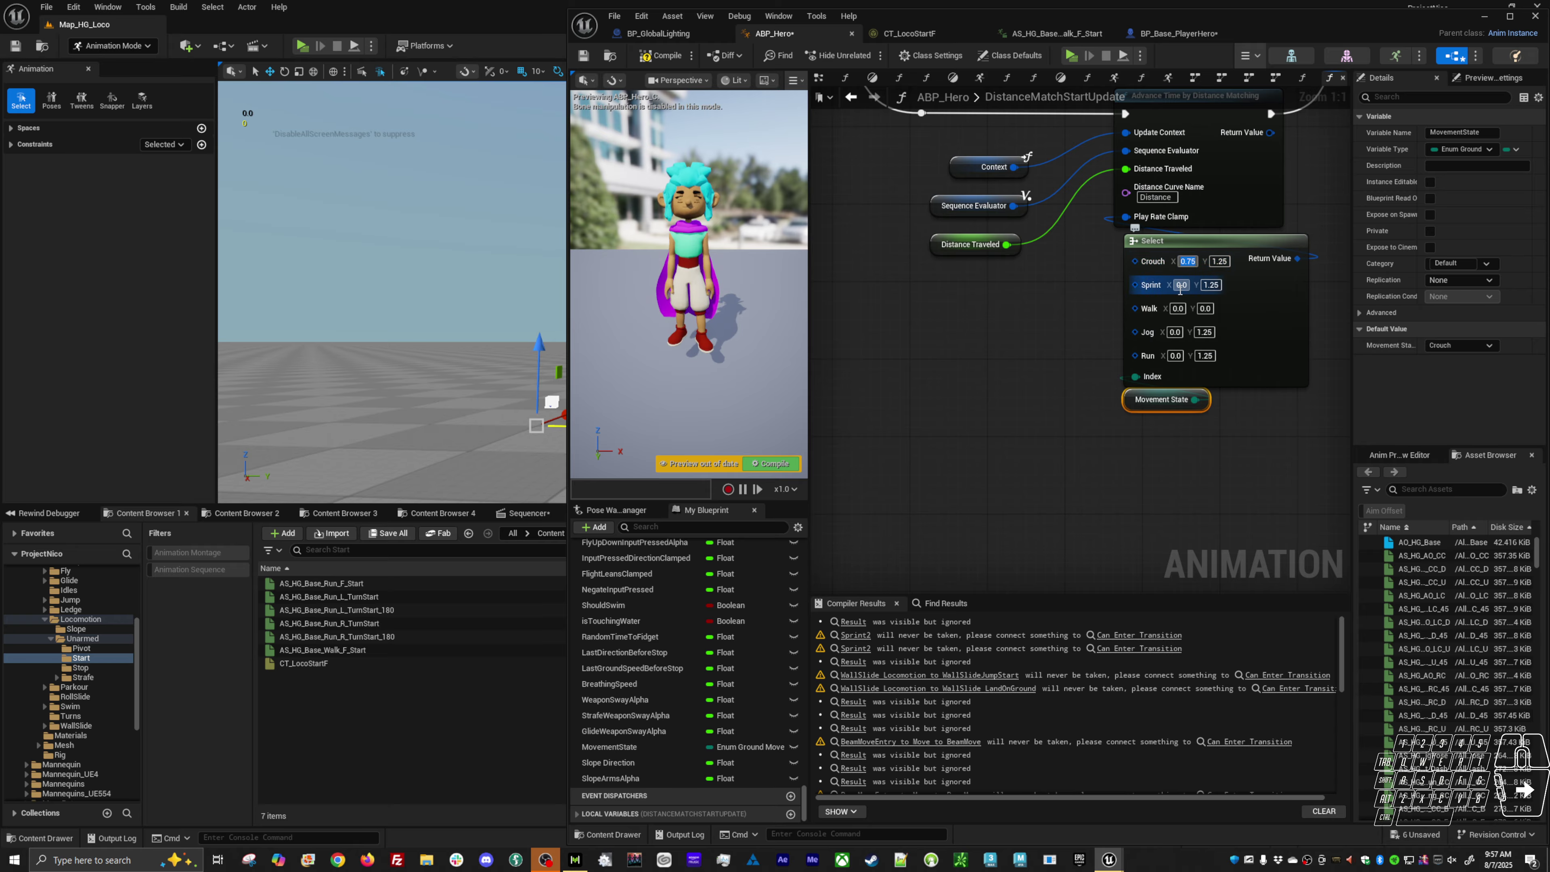
pyautogui.click(1182, 285)
pyautogui.hotkey('ctrl', 'v')
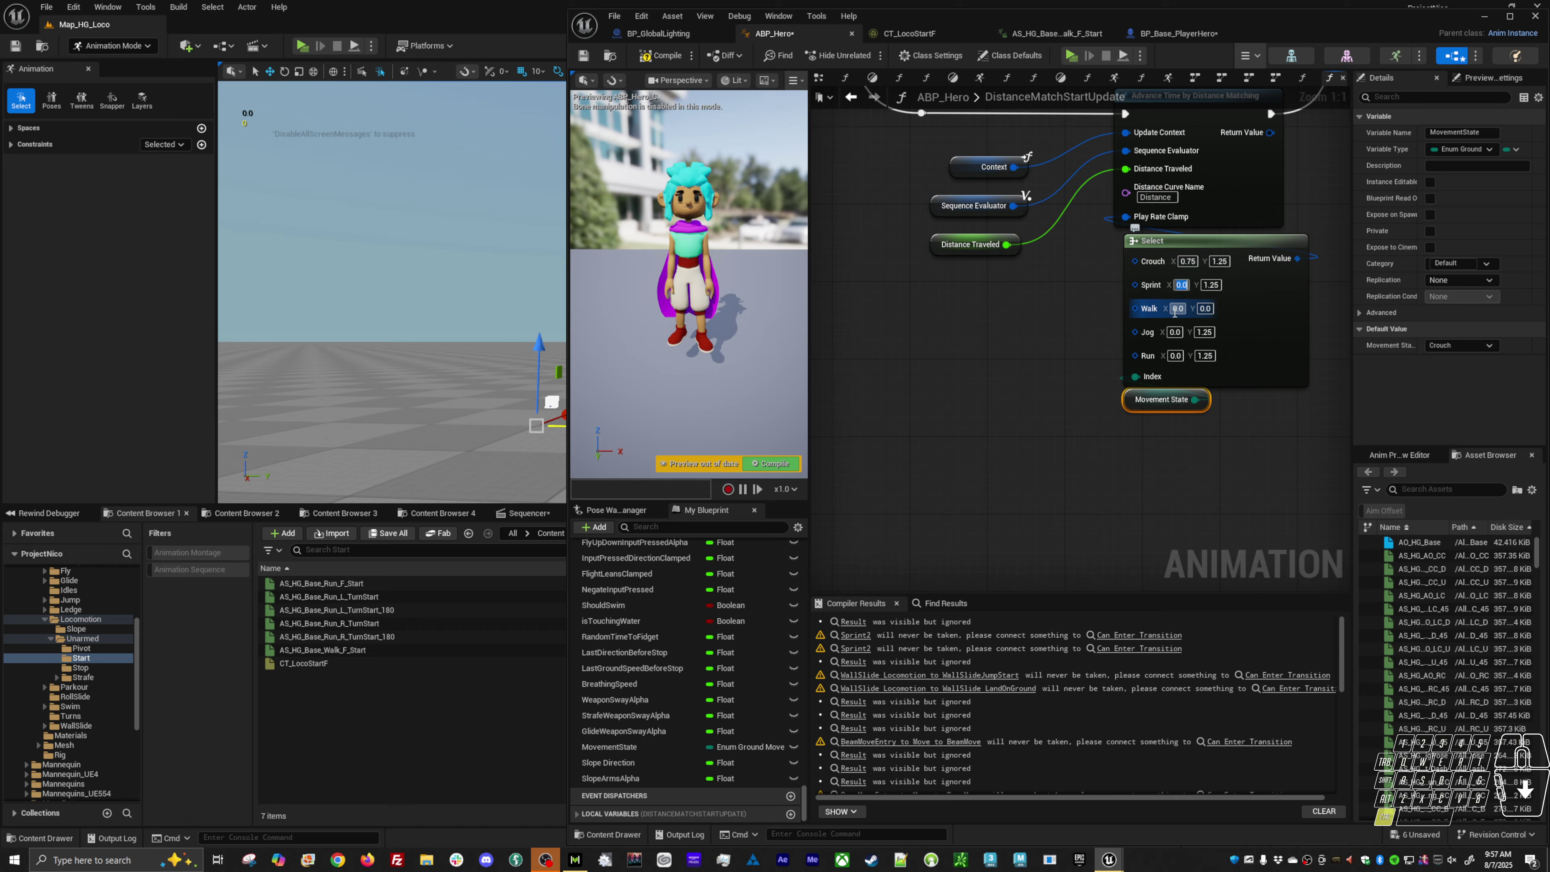
pyautogui.click(1176, 331)
pyautogui.hotkey('ctrl', 'v')
pyautogui.hotkey('ctrl', 'v')
# Step: Set the Select node's Walk option to X 1.0, Y 3.0
pyautogui.click(1178, 309)
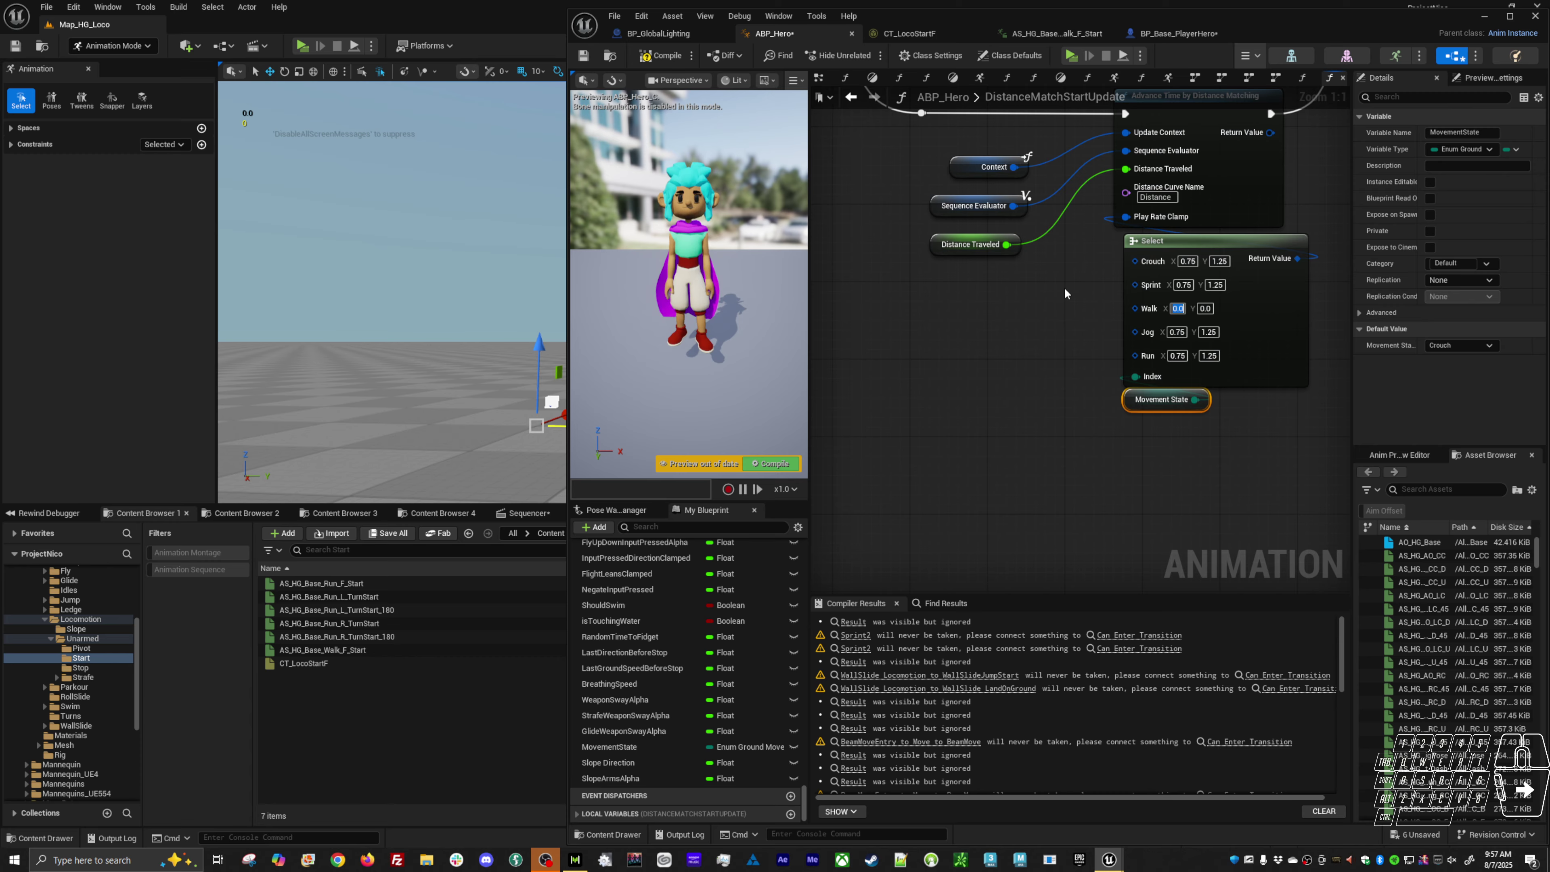
pyautogui.write('1')
pyautogui.press('Tab')
pyautogui.write('3')
pyautogui.press('Return')
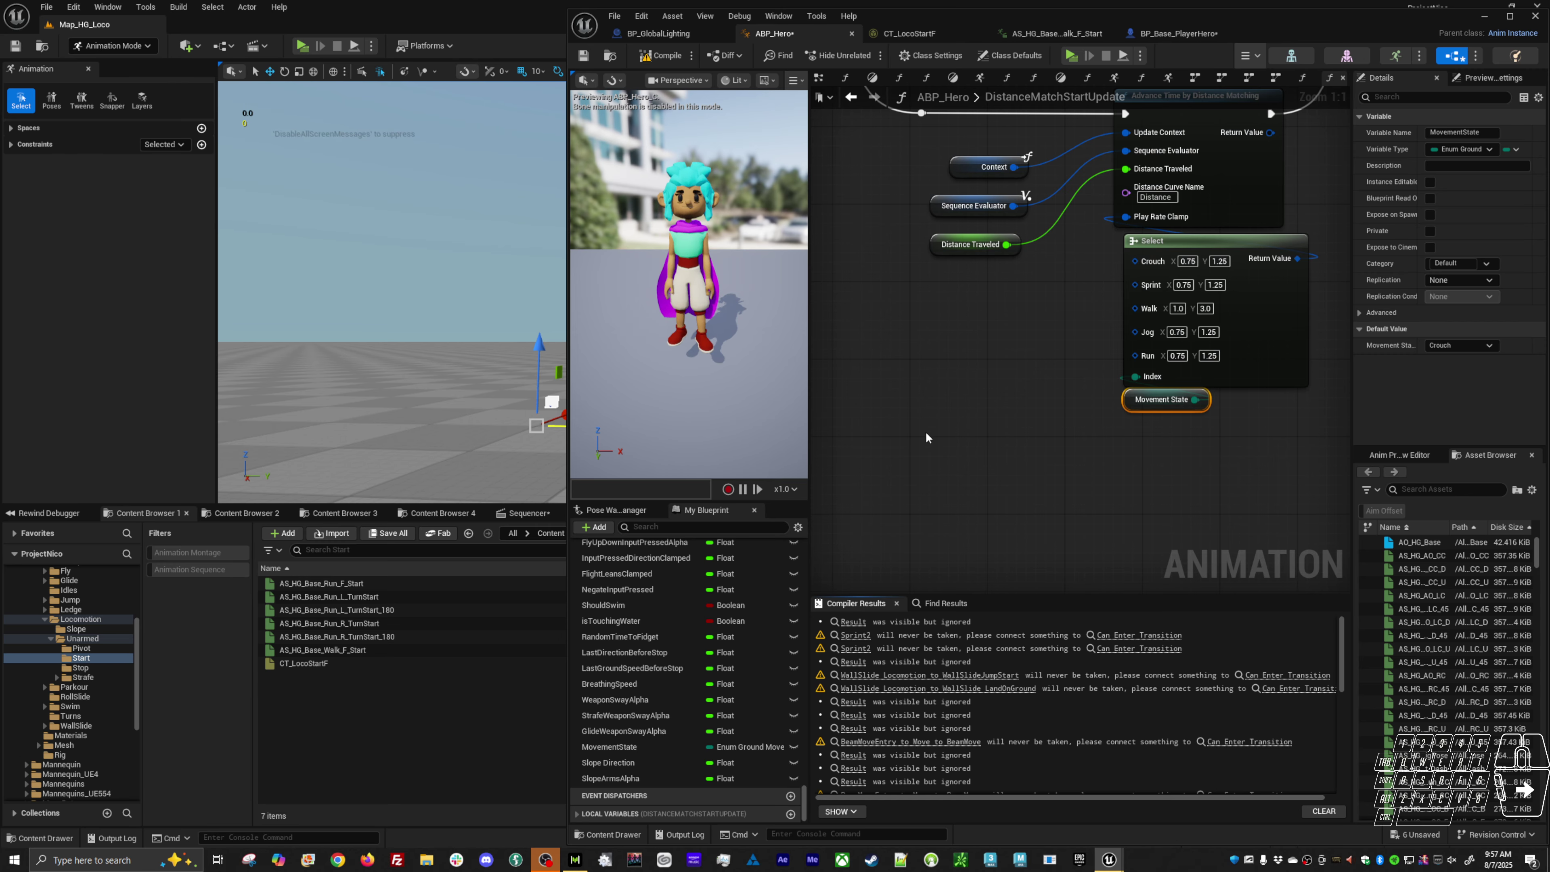
# Step: Play-test the level, repeatedly starting and stopping the character's walk in both directions to check the start animation, and end the session
pyautogui.hotkey('alt', 'p')
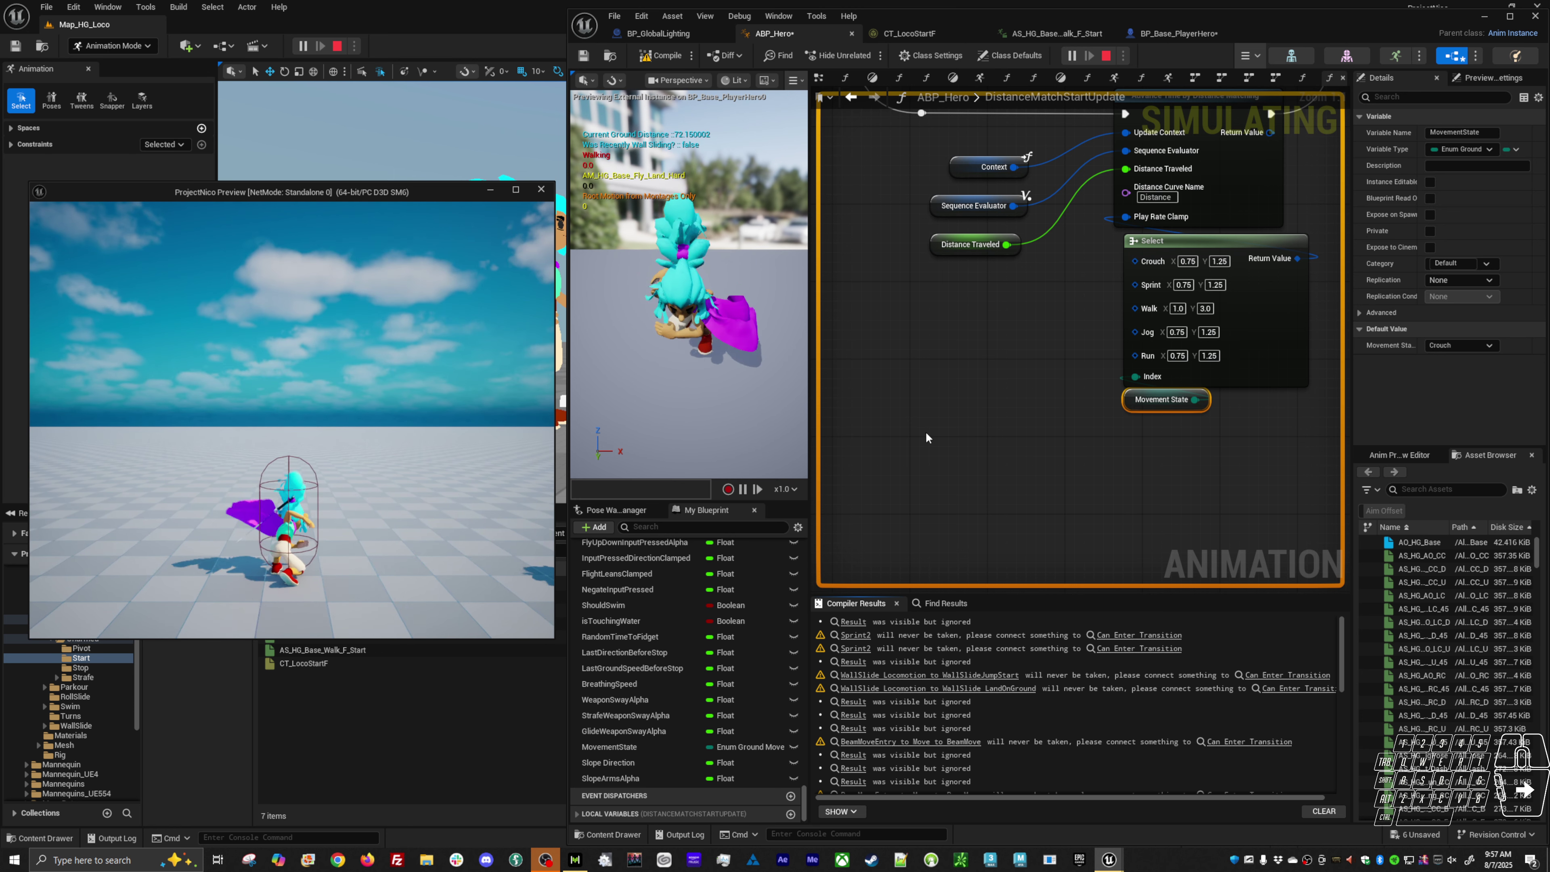
pyautogui.press('w')
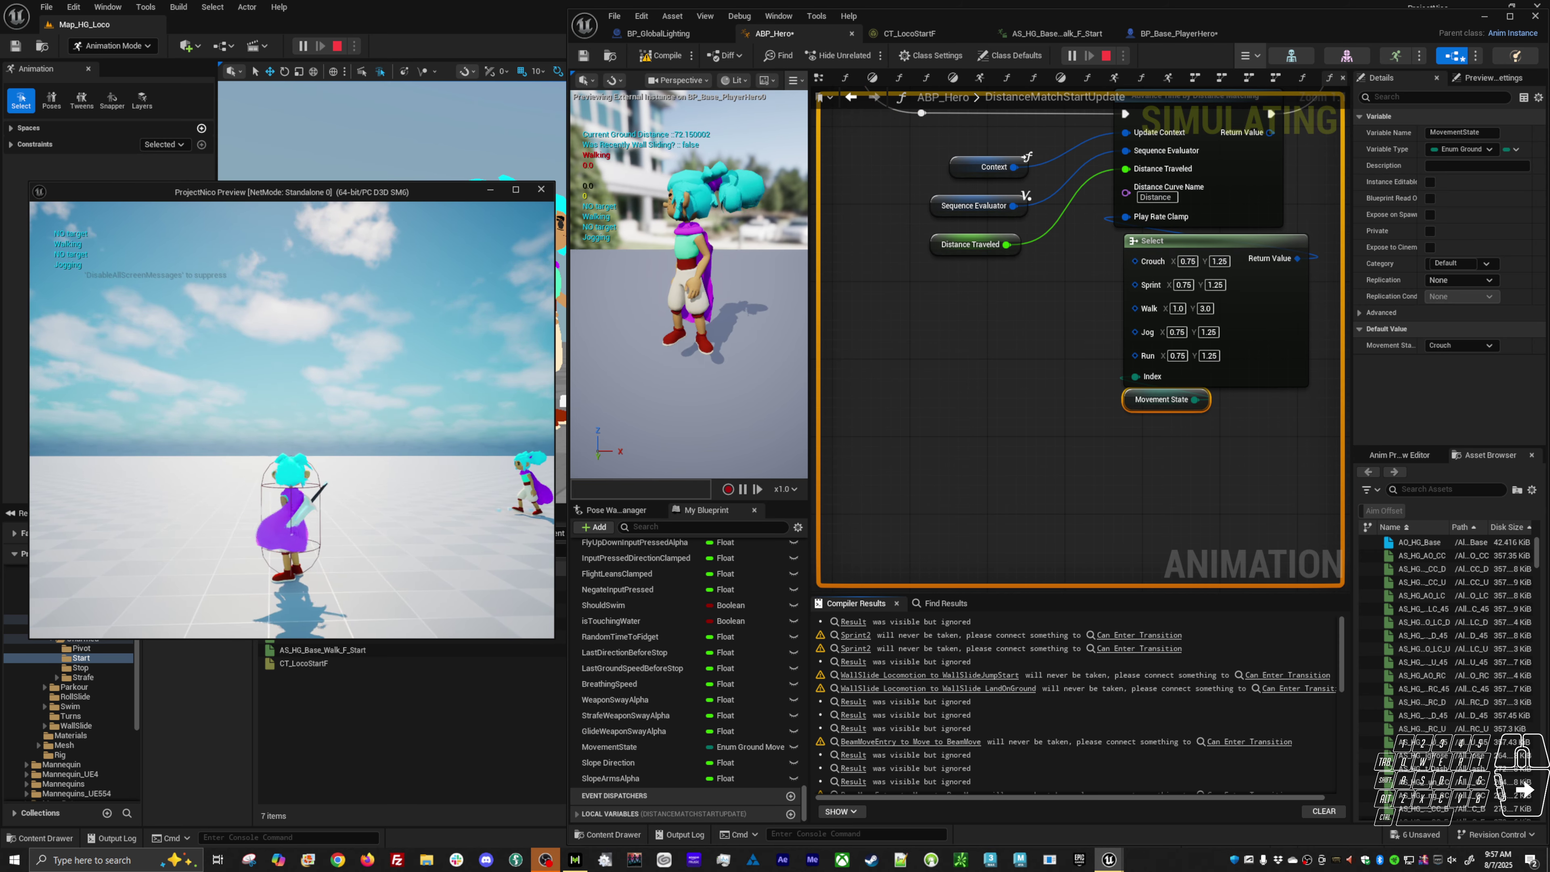
pyautogui.press('a')
pyautogui.press('a')
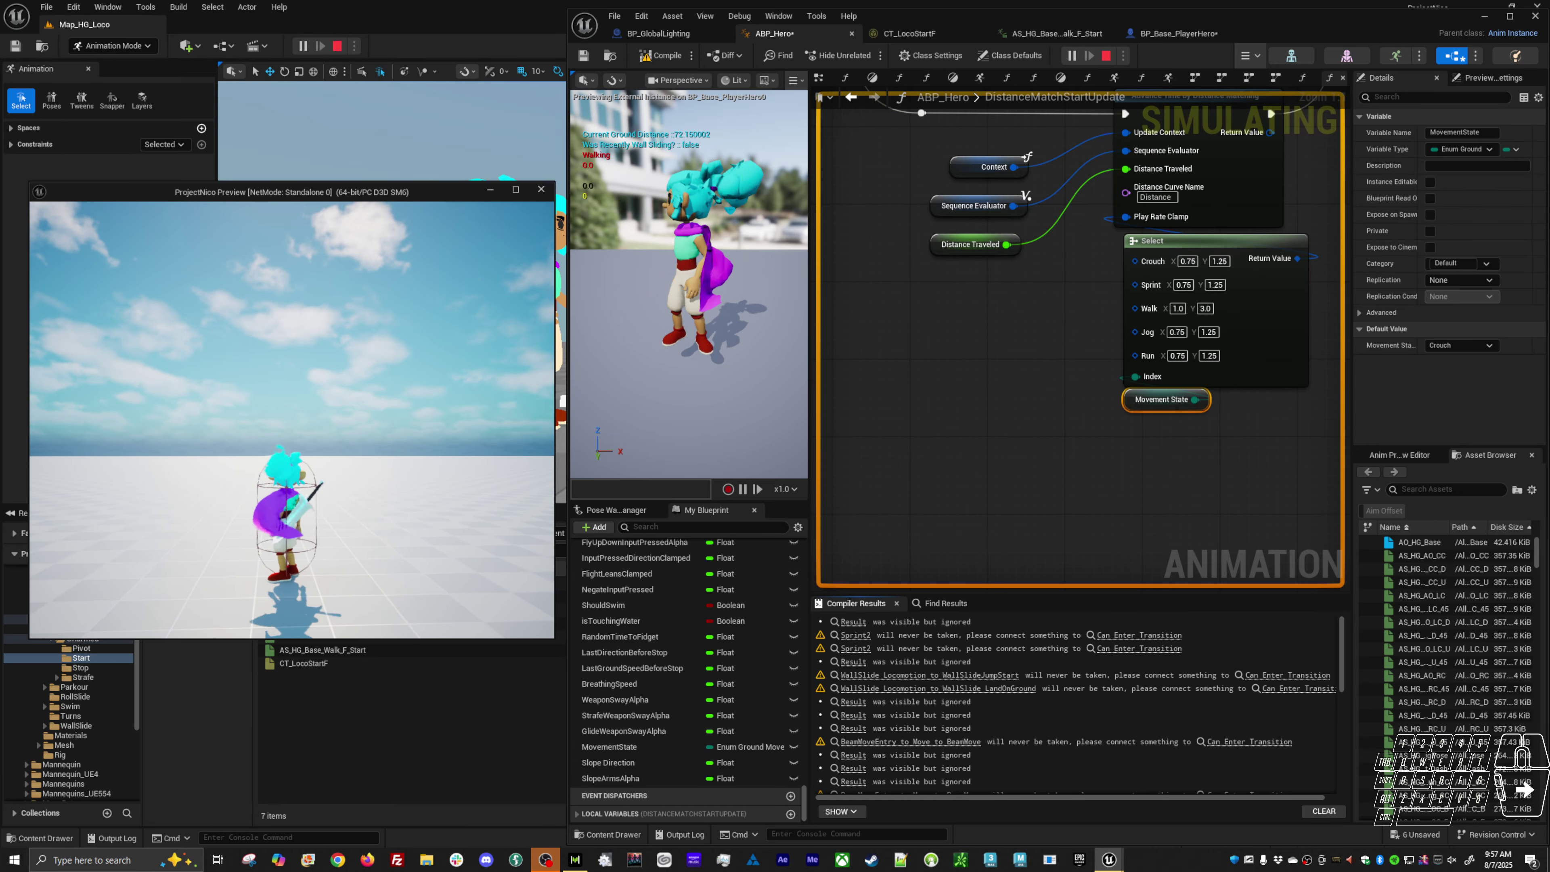
pyautogui.press('a')
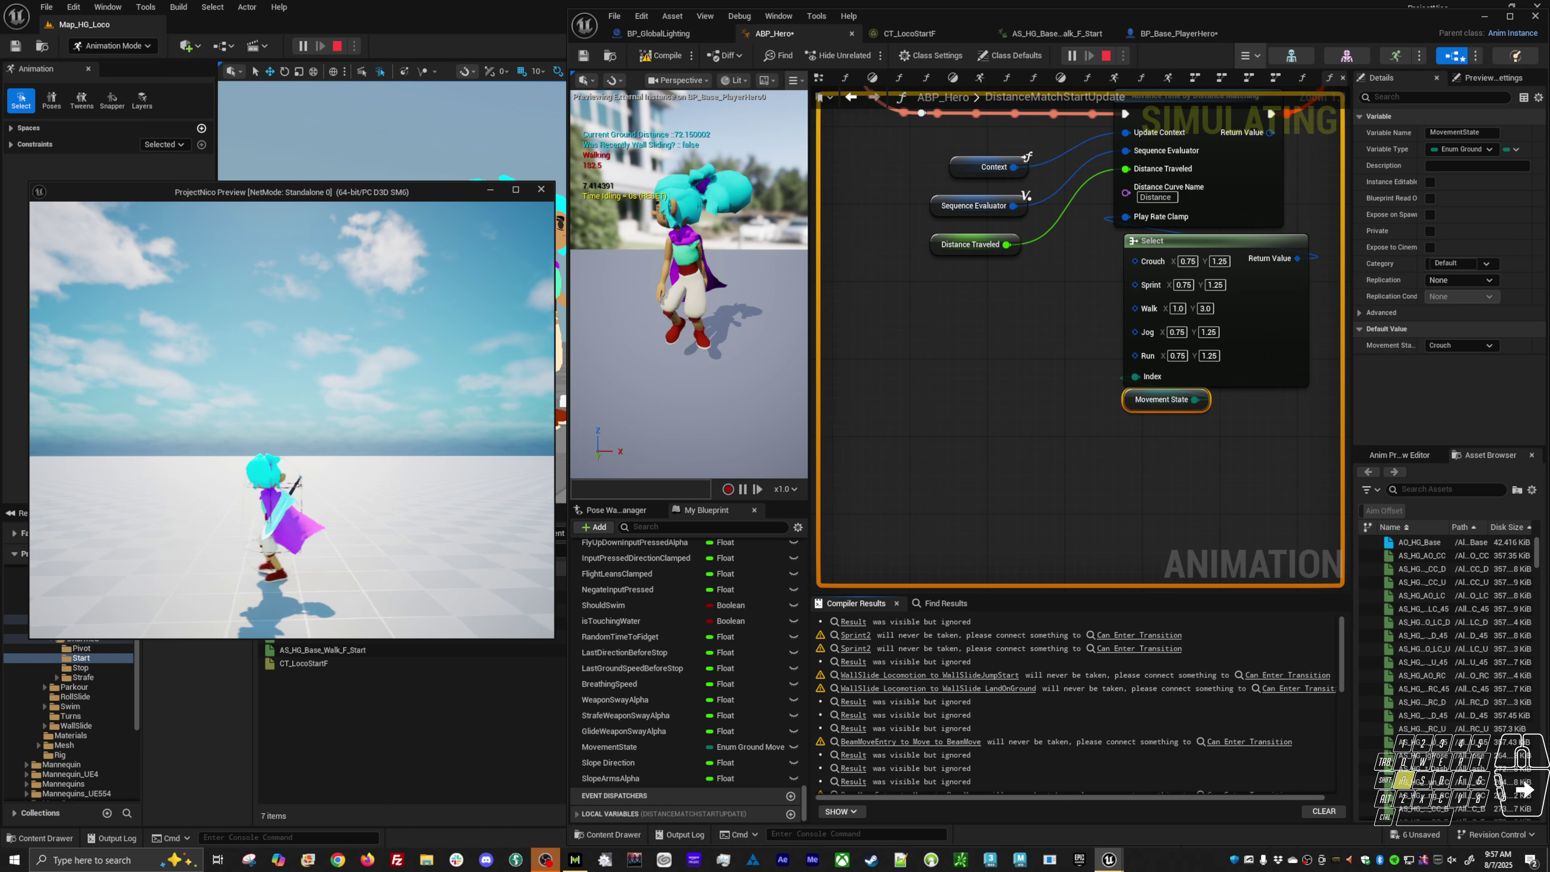
pyautogui.press('d')
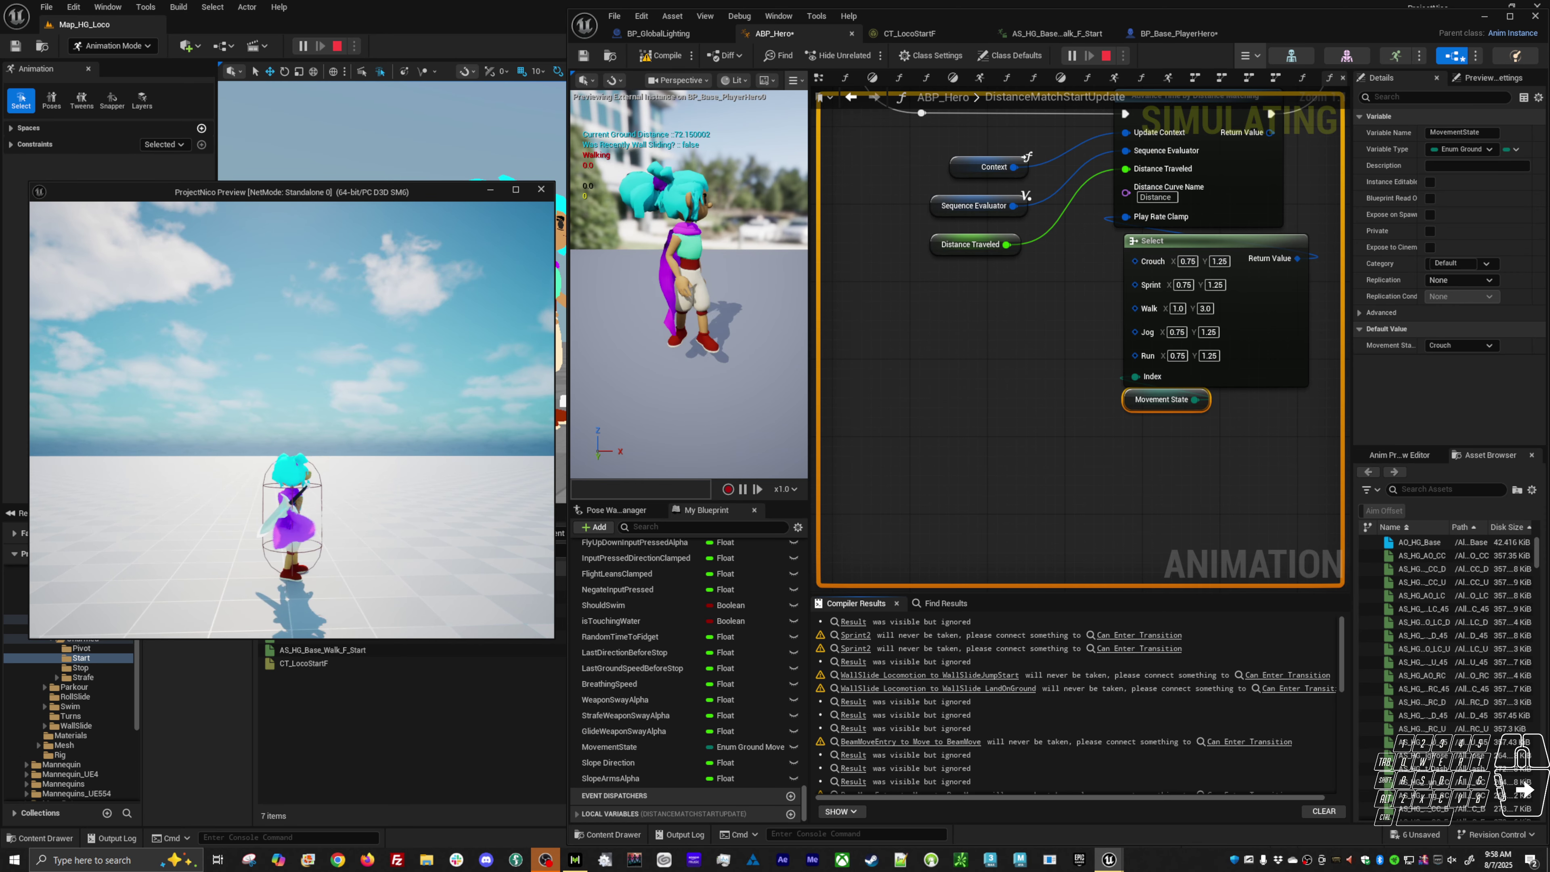
pyautogui.press('d')
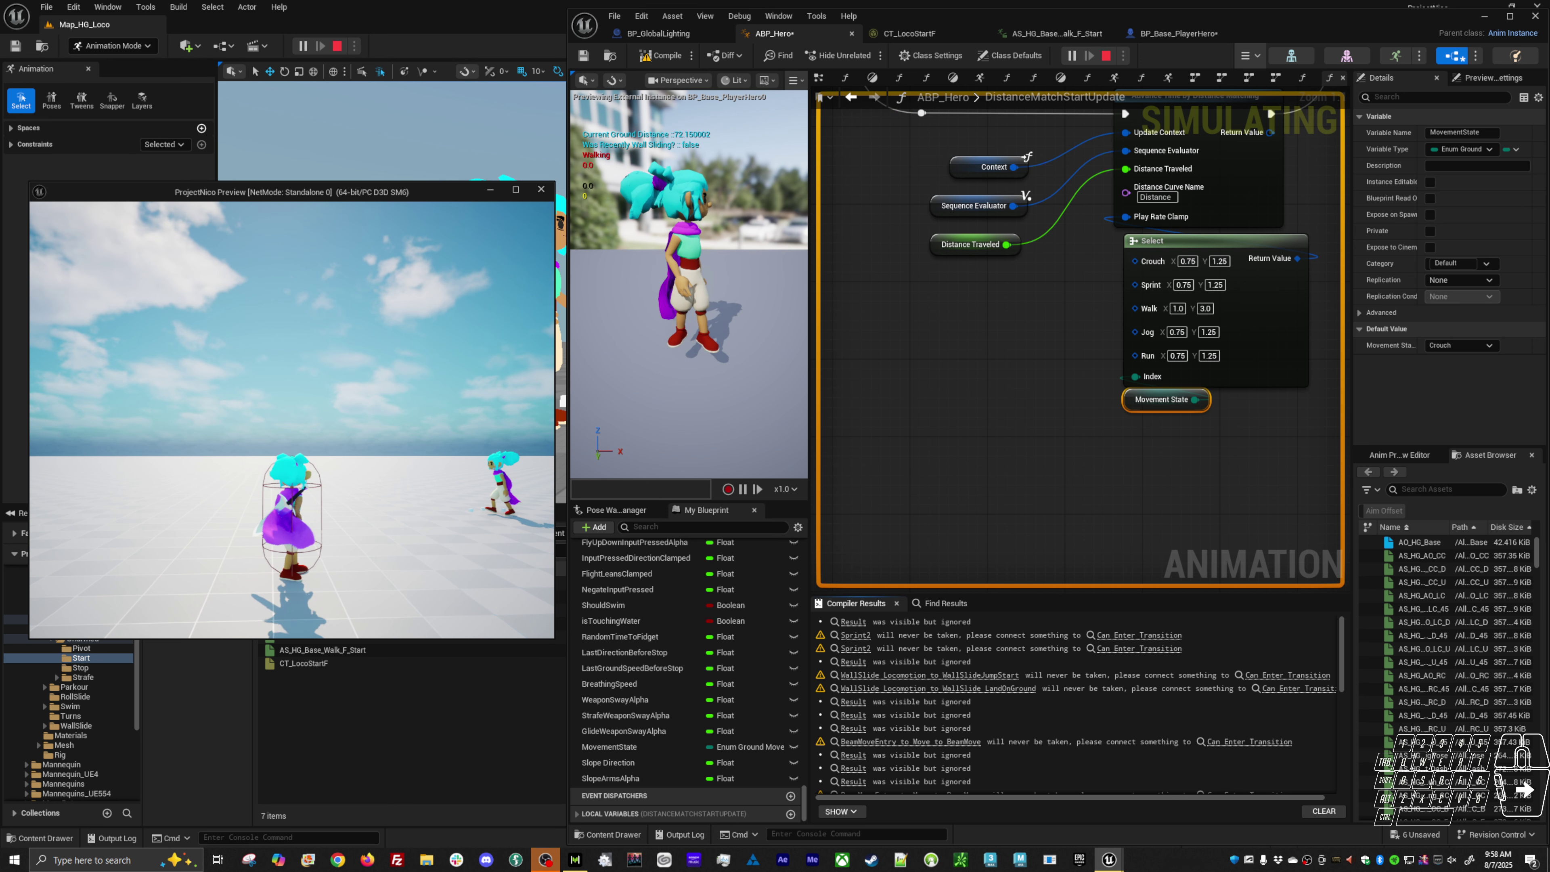
pyautogui.press('d')
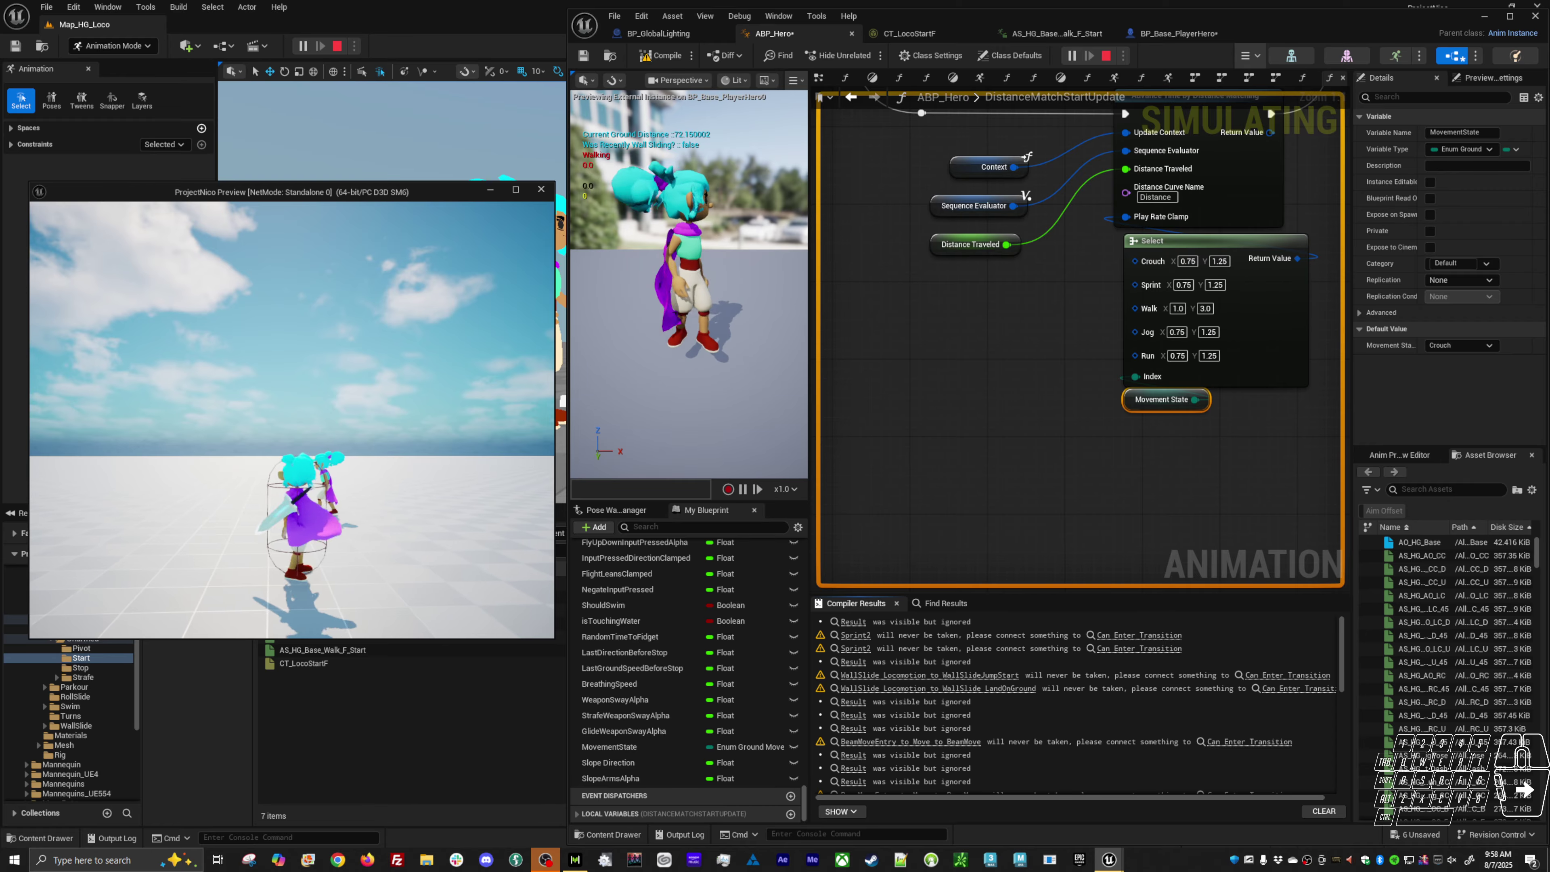
pyautogui.press('a')
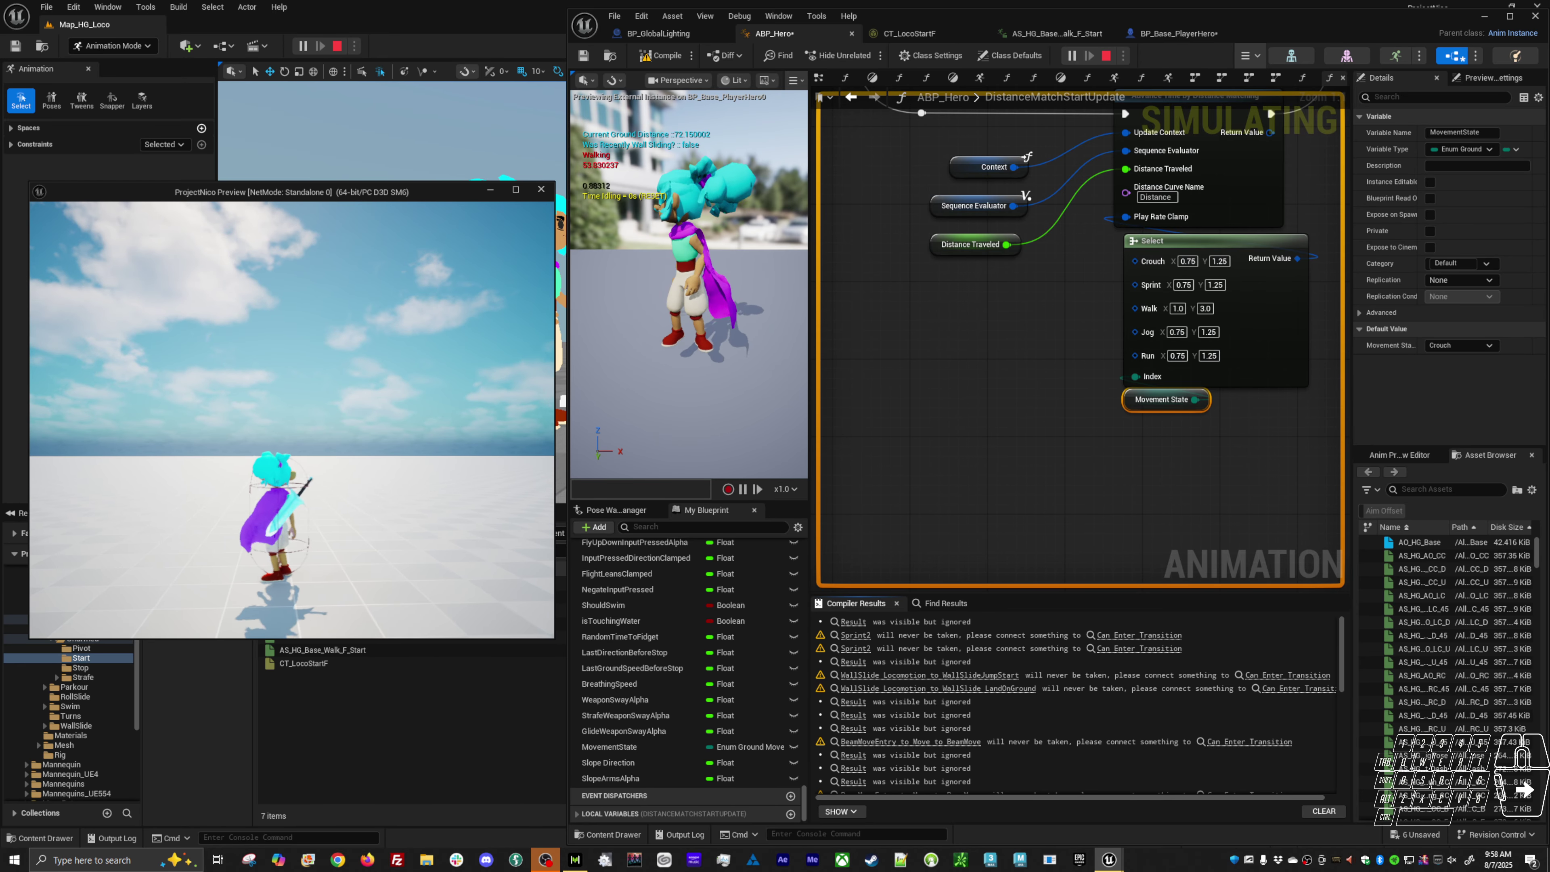
pyautogui.press('a')
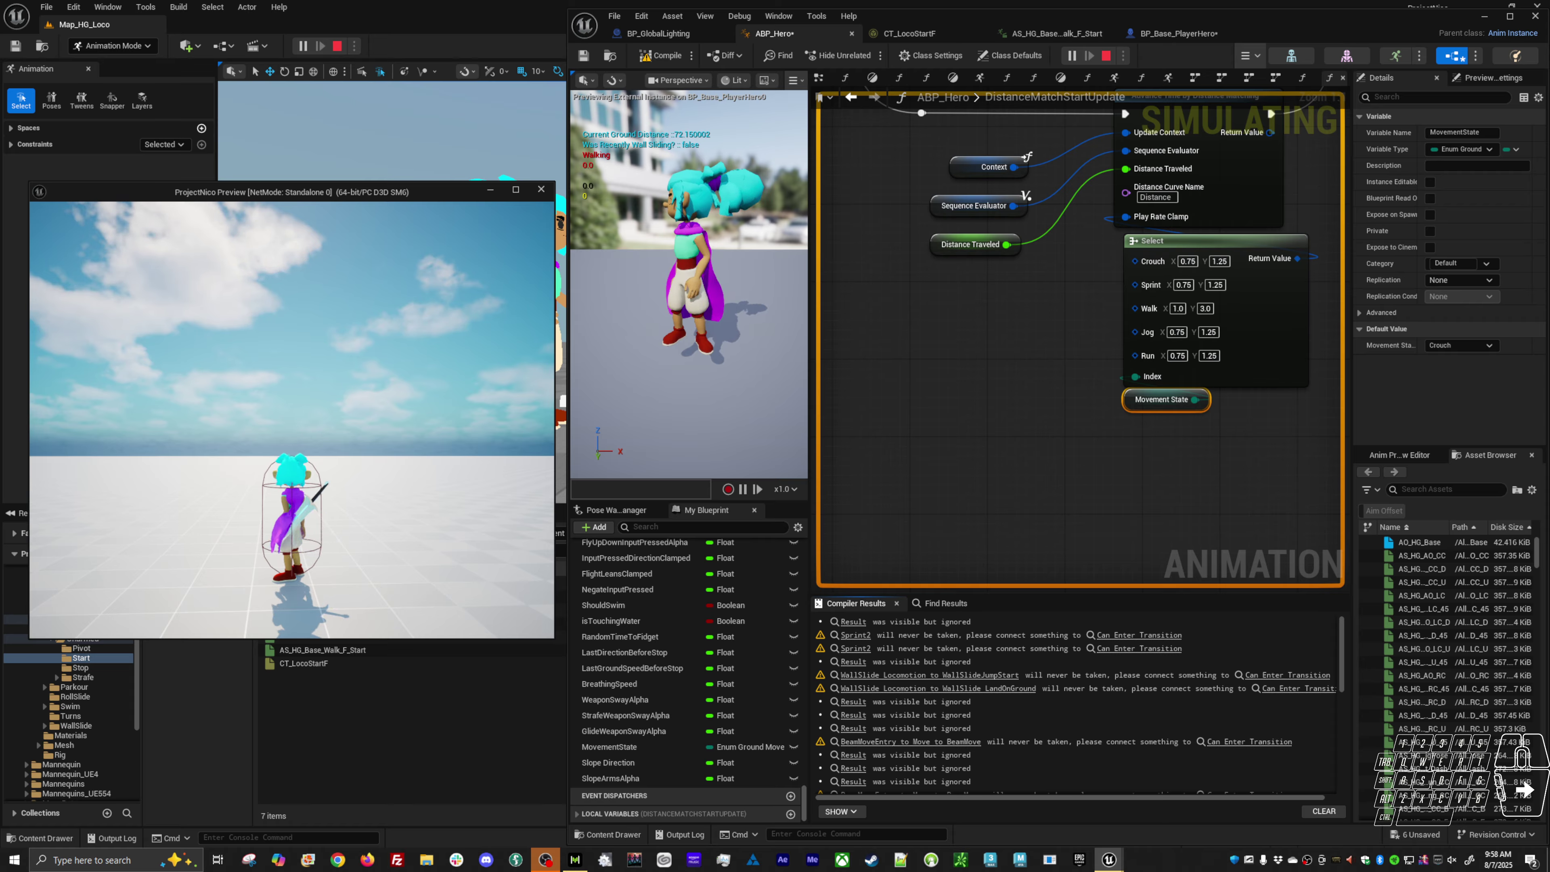
pyautogui.press('Escape')
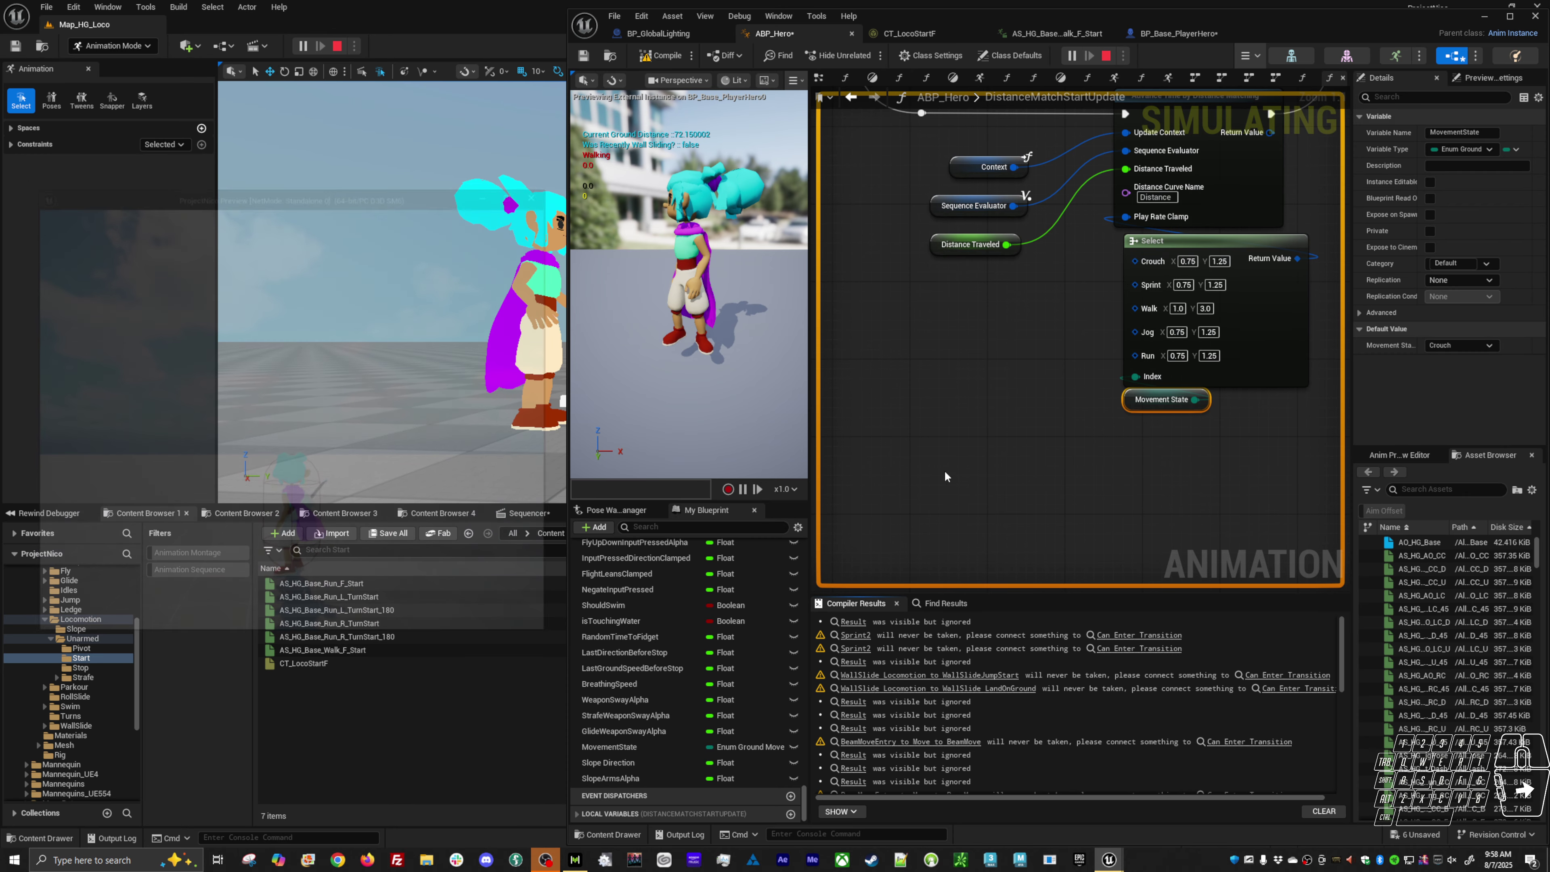
# Step: Set the Y value of the Select node's Walk option to 2.0
pyautogui.click(1206, 308)
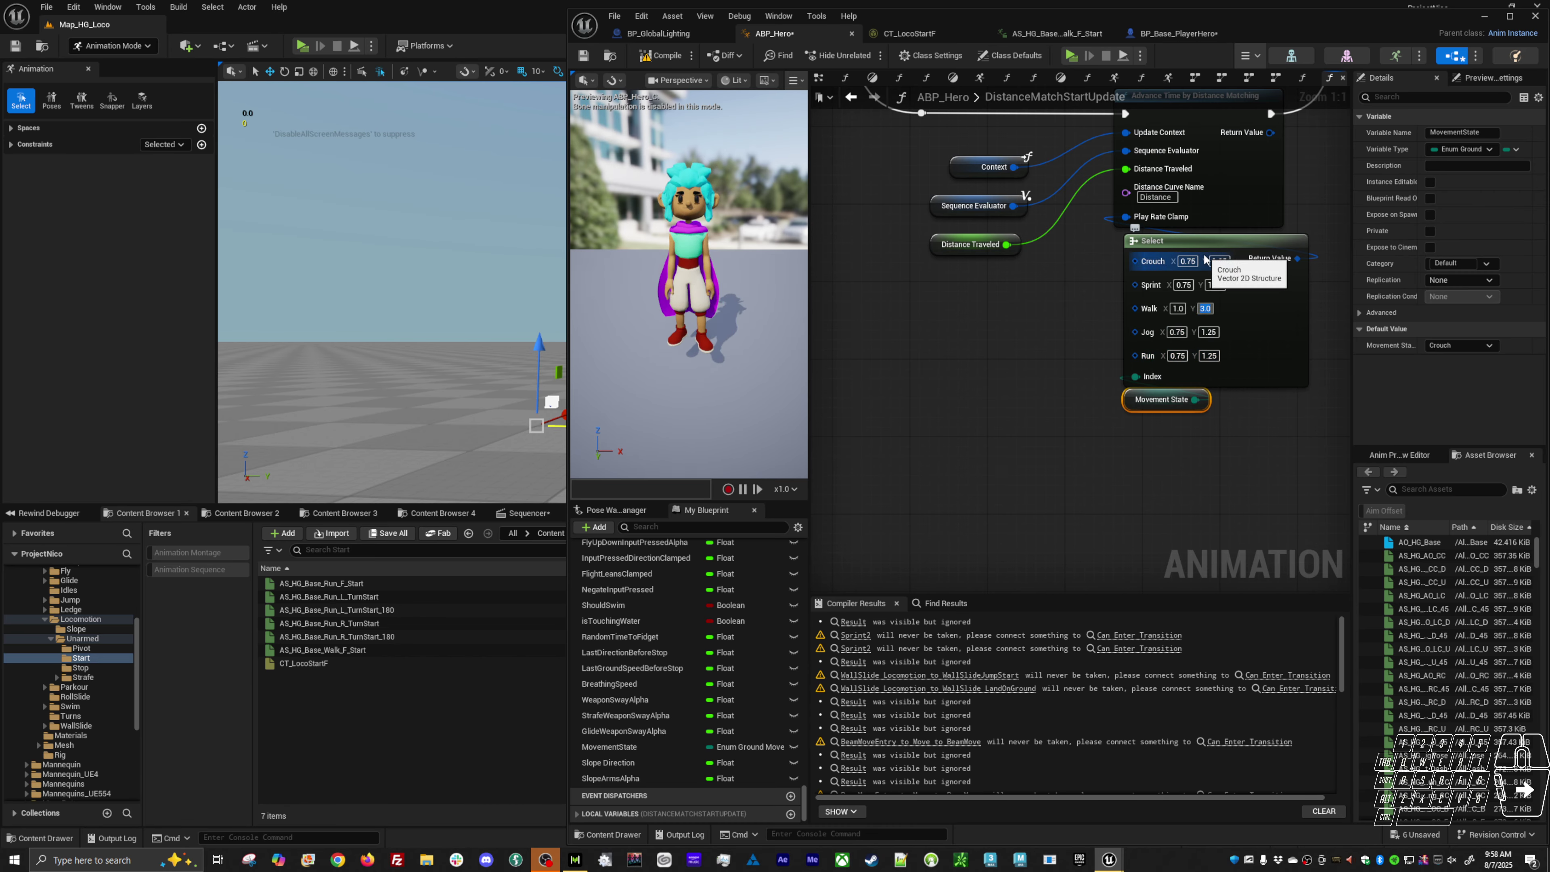
pyautogui.write('2.0')
pyautogui.press('Return')
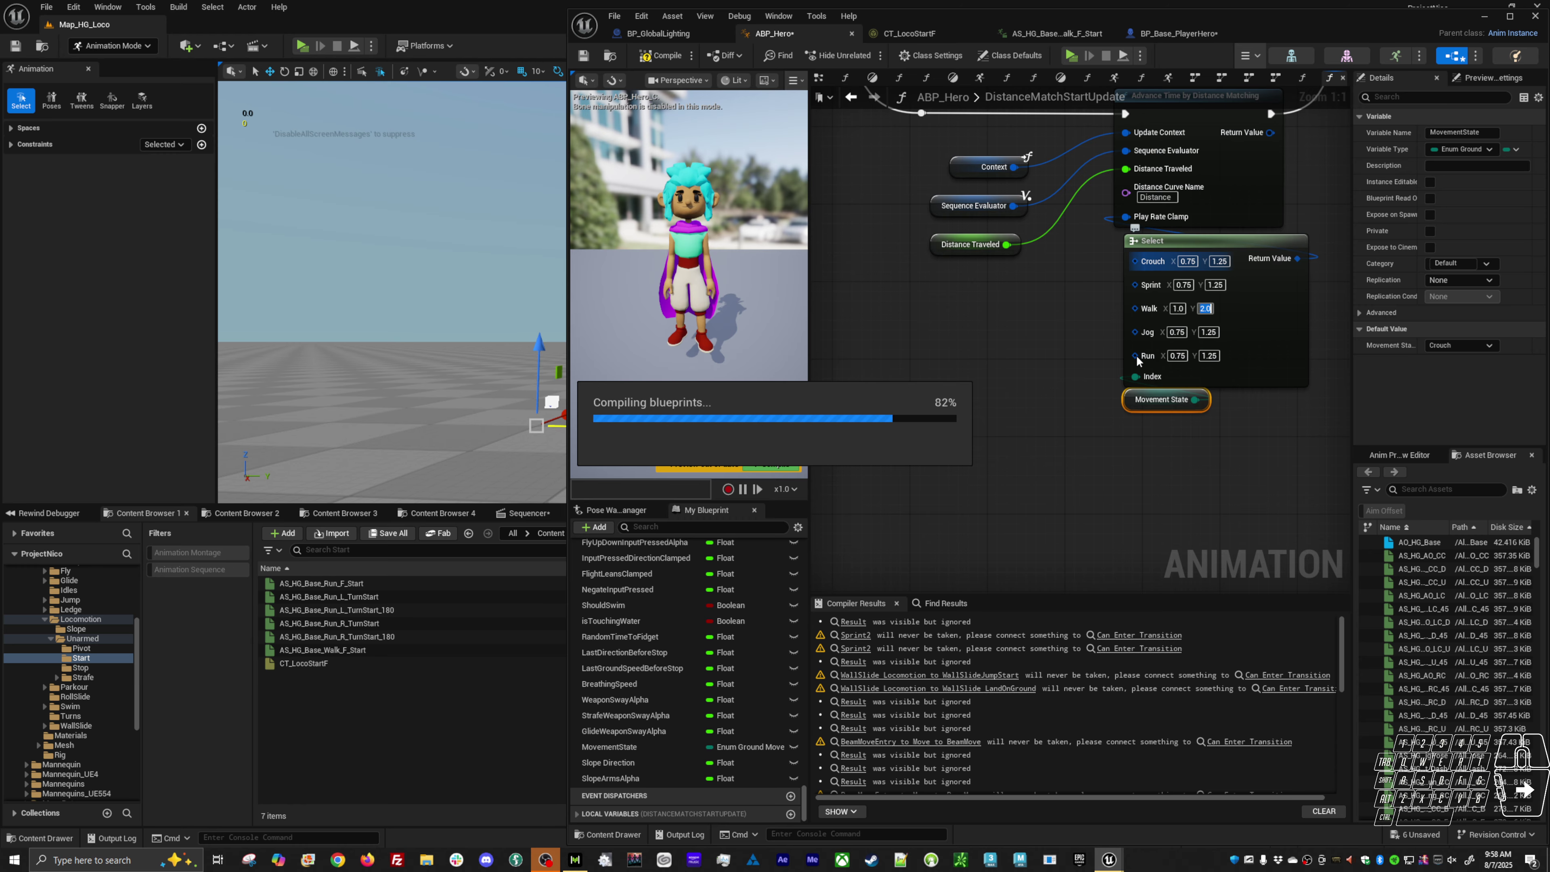
# Step: Run a new play session and walk the character back and forth to check the walk start with the revised clamp
pyautogui.hotkey('alt', 'p')
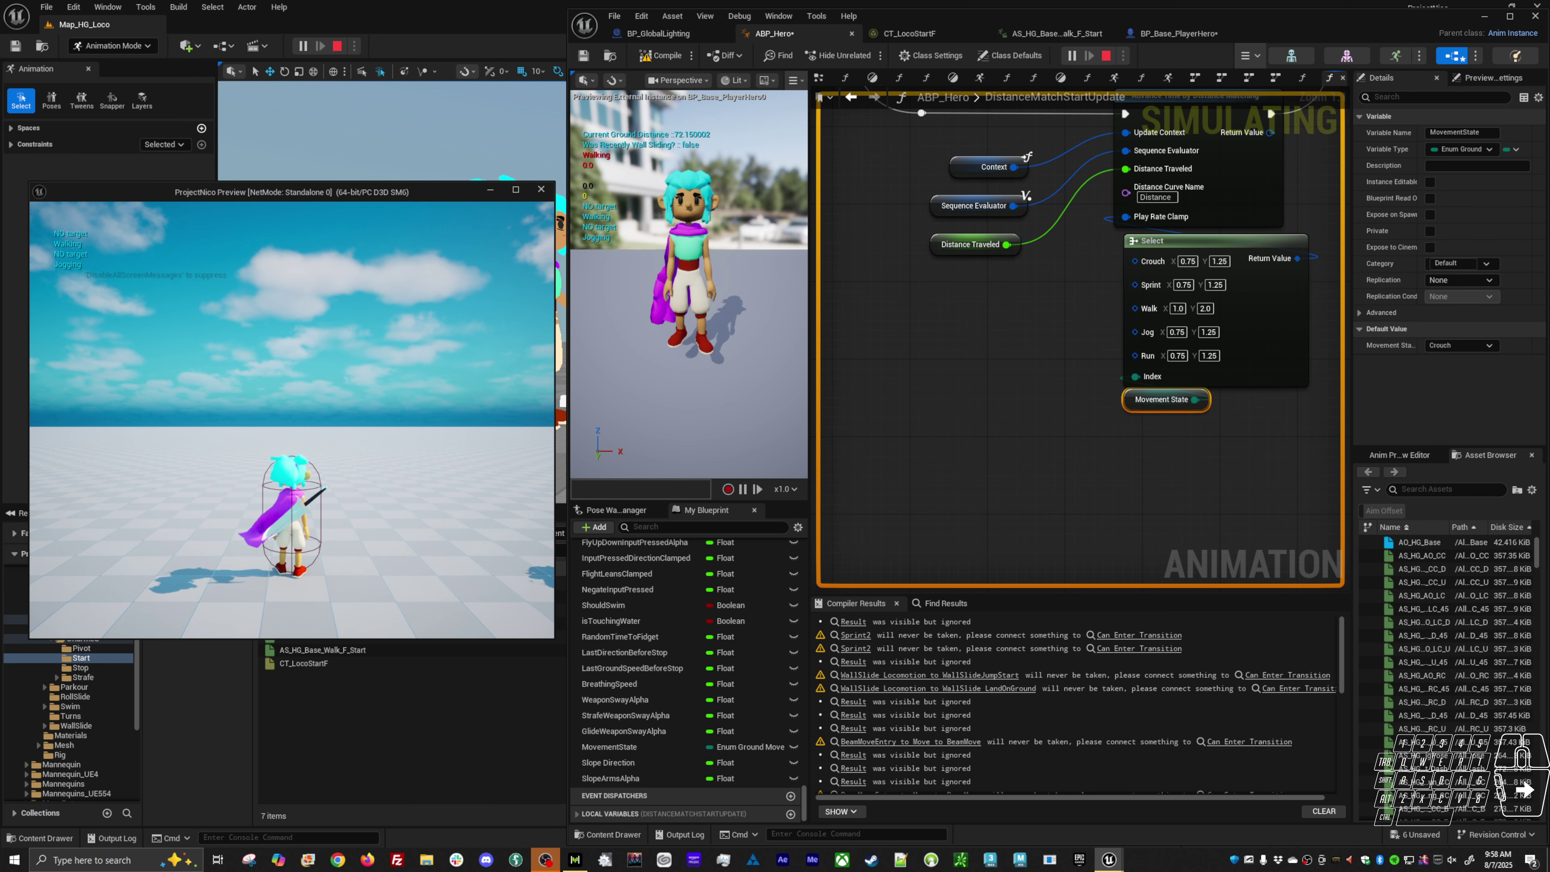
pyautogui.press('ctrl')
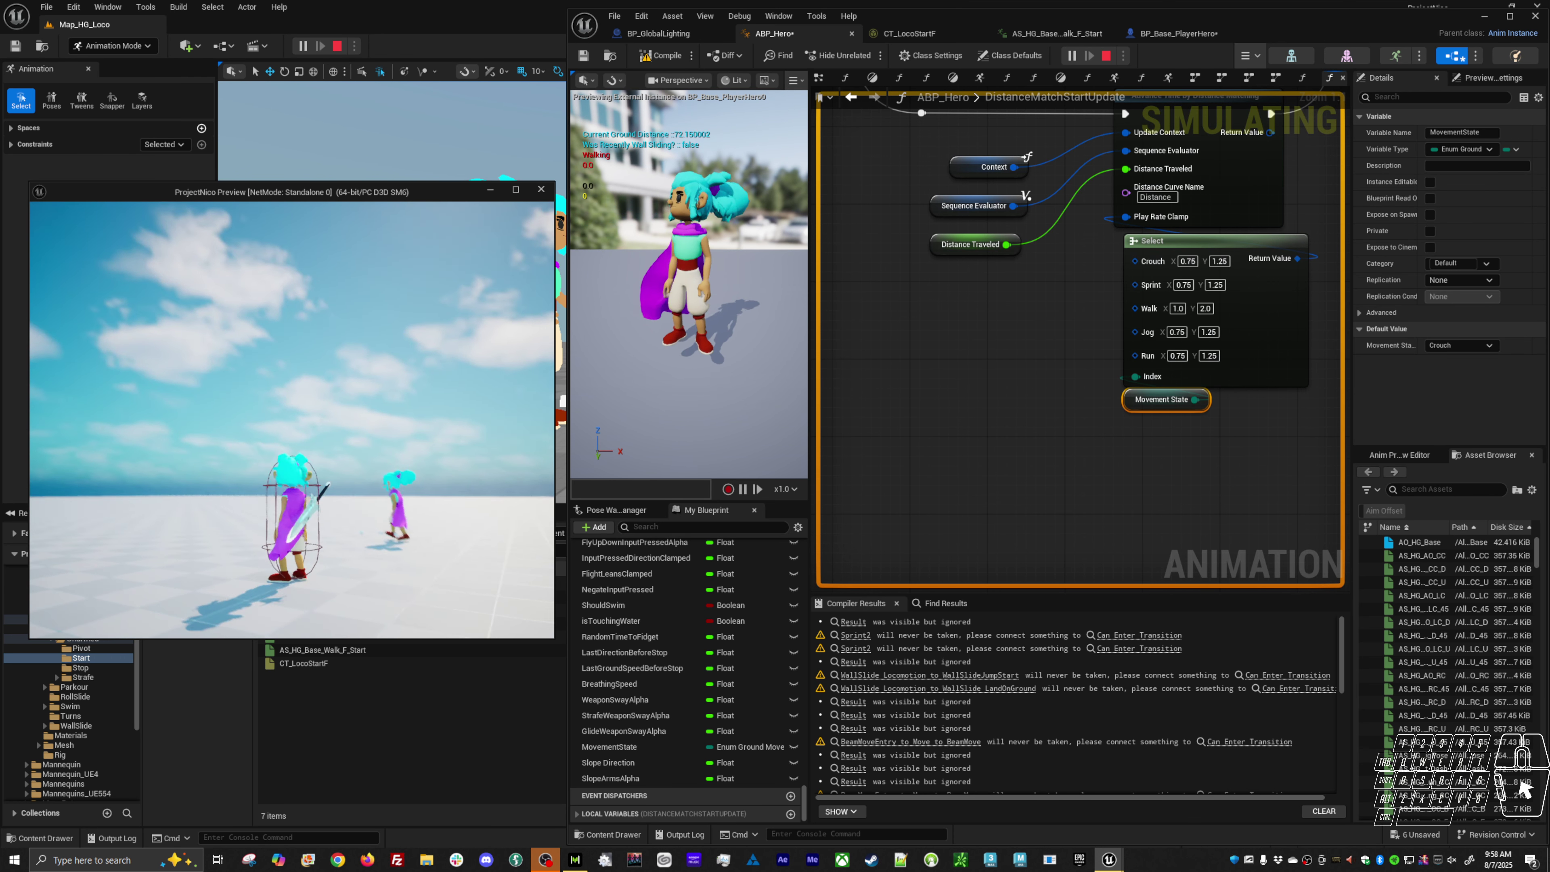
pyautogui.press('a')
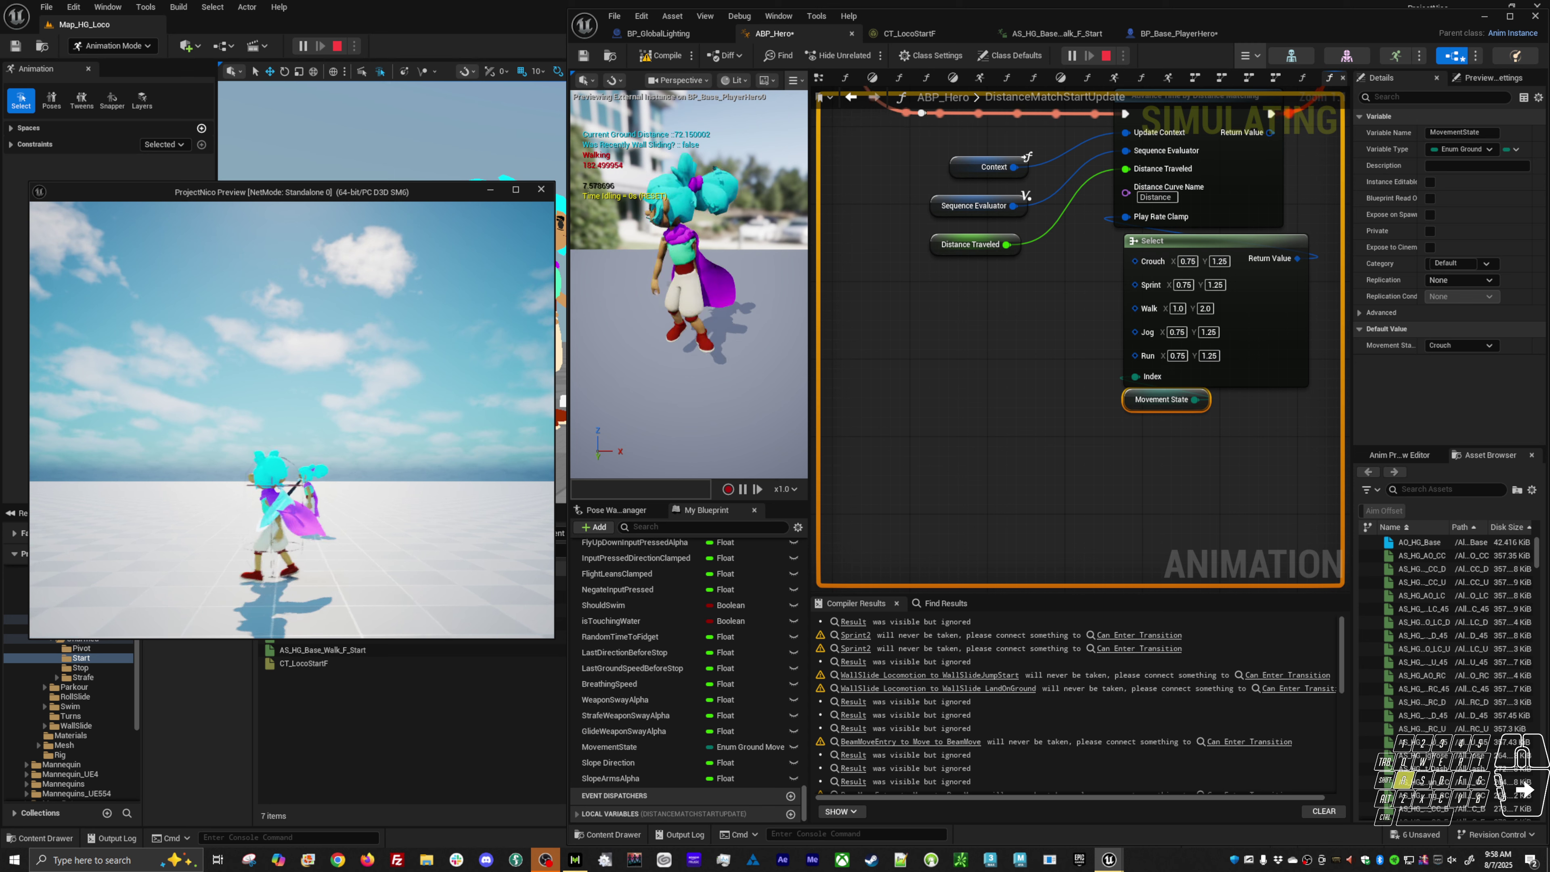
pyautogui.press('d')
pyautogui.press('a')
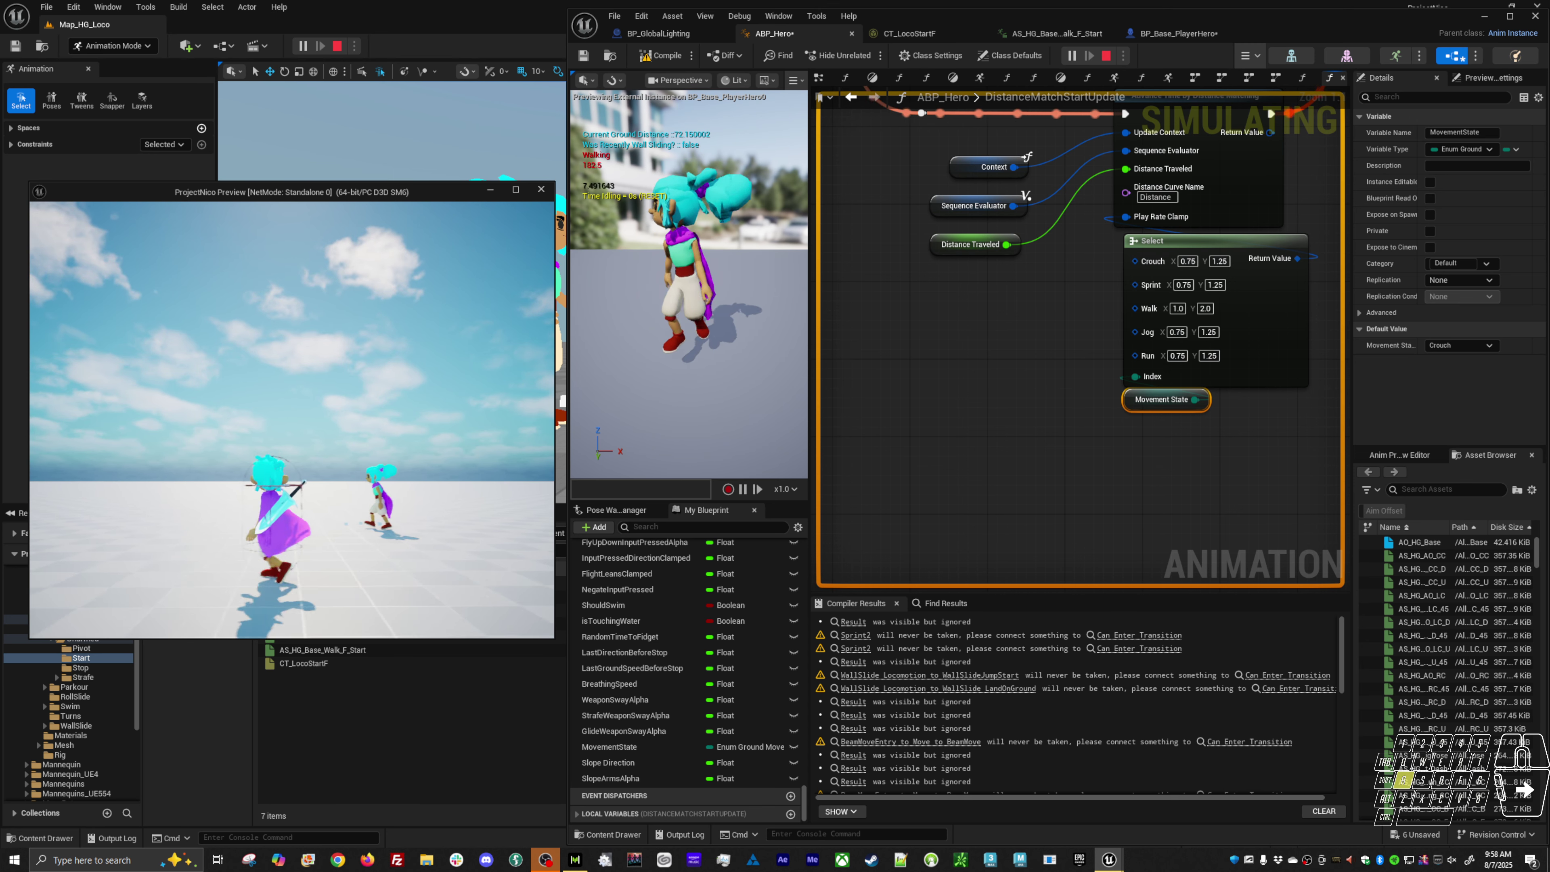
pyautogui.press('d')
pyautogui.press('a')
pyautogui.press('a')
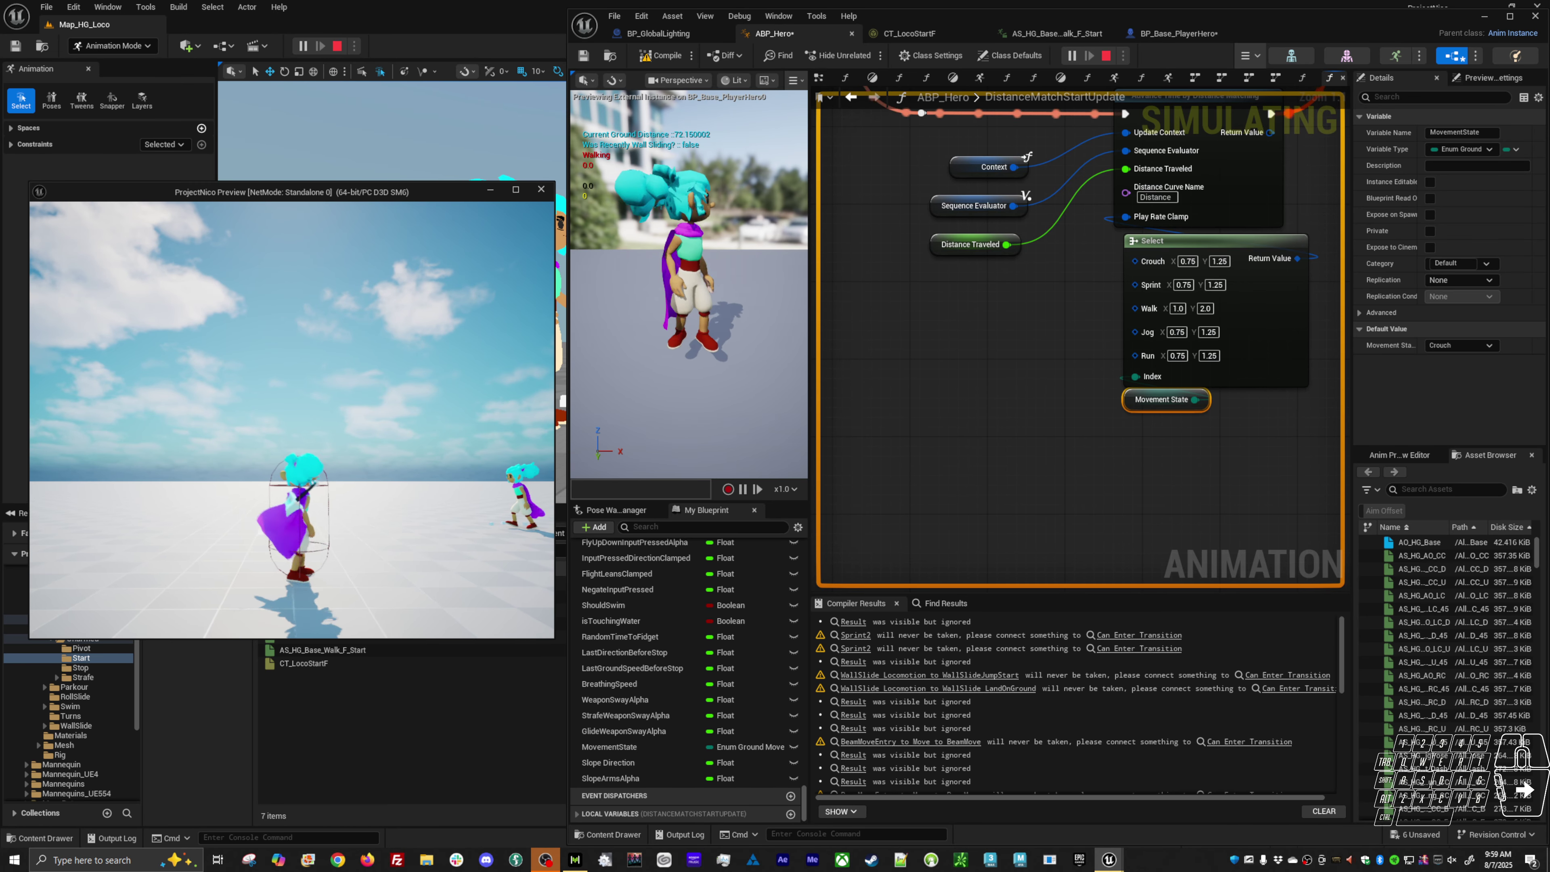
pyautogui.press('a')
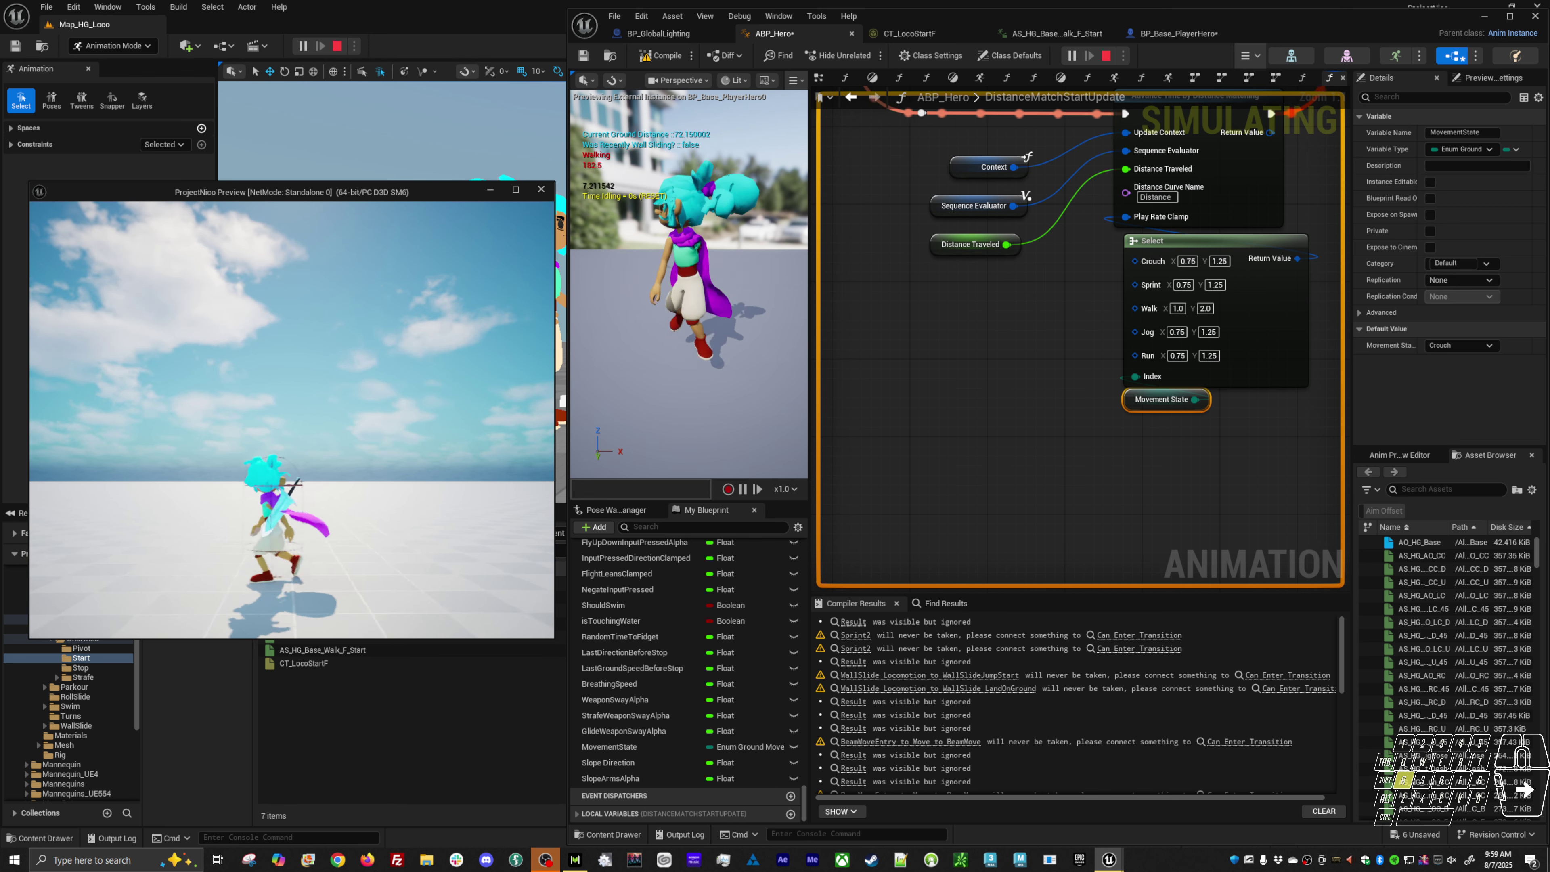
pyautogui.press('a')
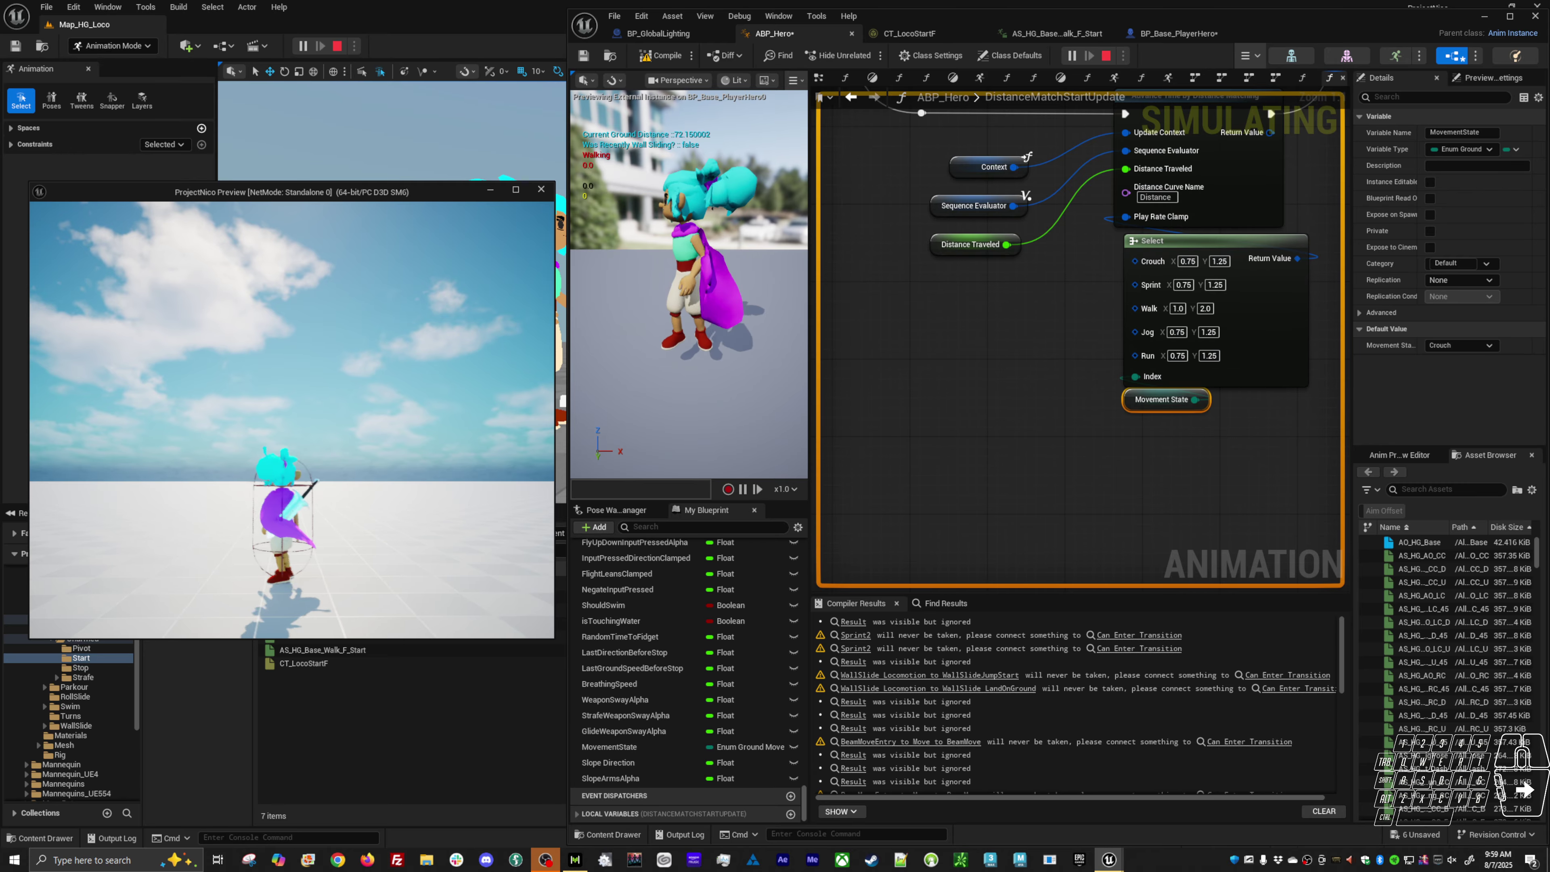
# Step: Open ABP_Hero's Locomotion state machine during the running session and frame the Idle, MoveStart, Move and MoveStop states
pyautogui.hotkey('alt', 'Tab')
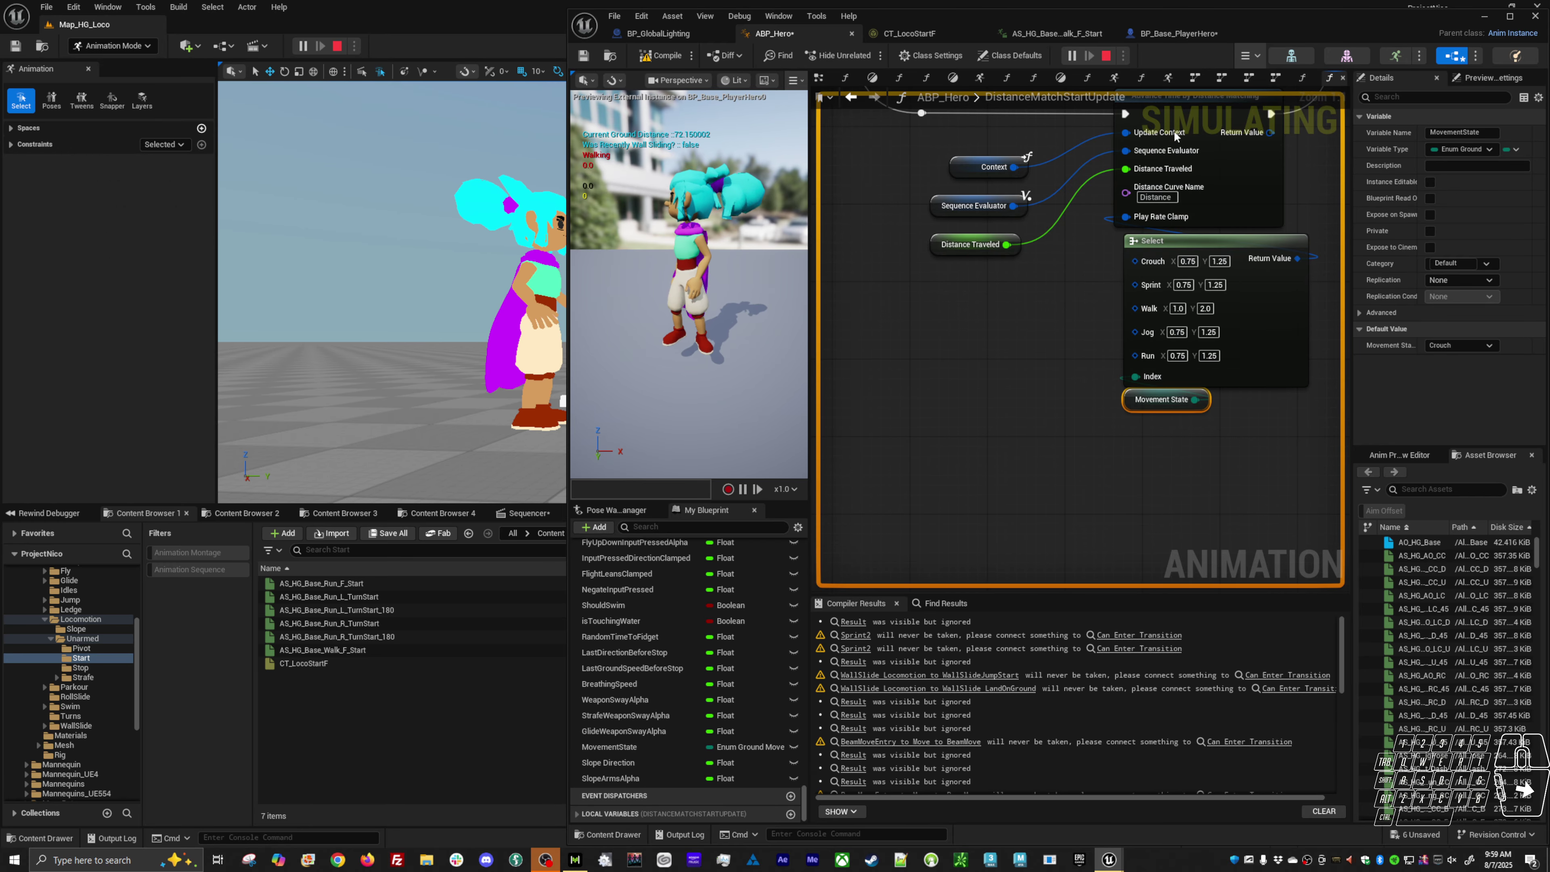
pyautogui.click(1276, 79)
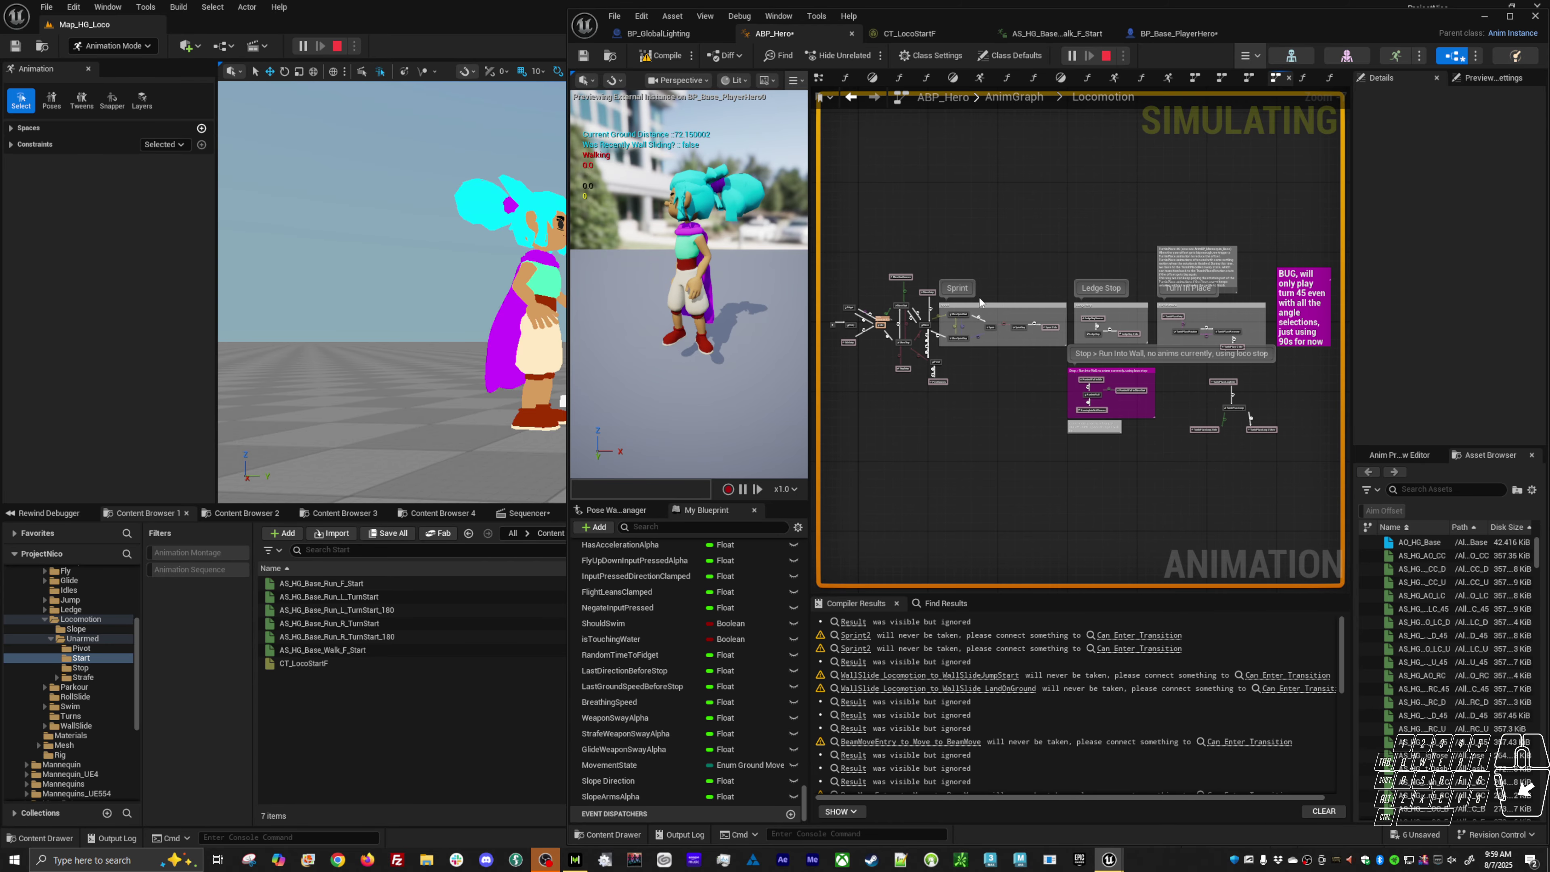
pyautogui.moveTo(891, 334); pyautogui.dragTo(910, 324, button='right')
pyautogui.scroll(4, 908, 324)
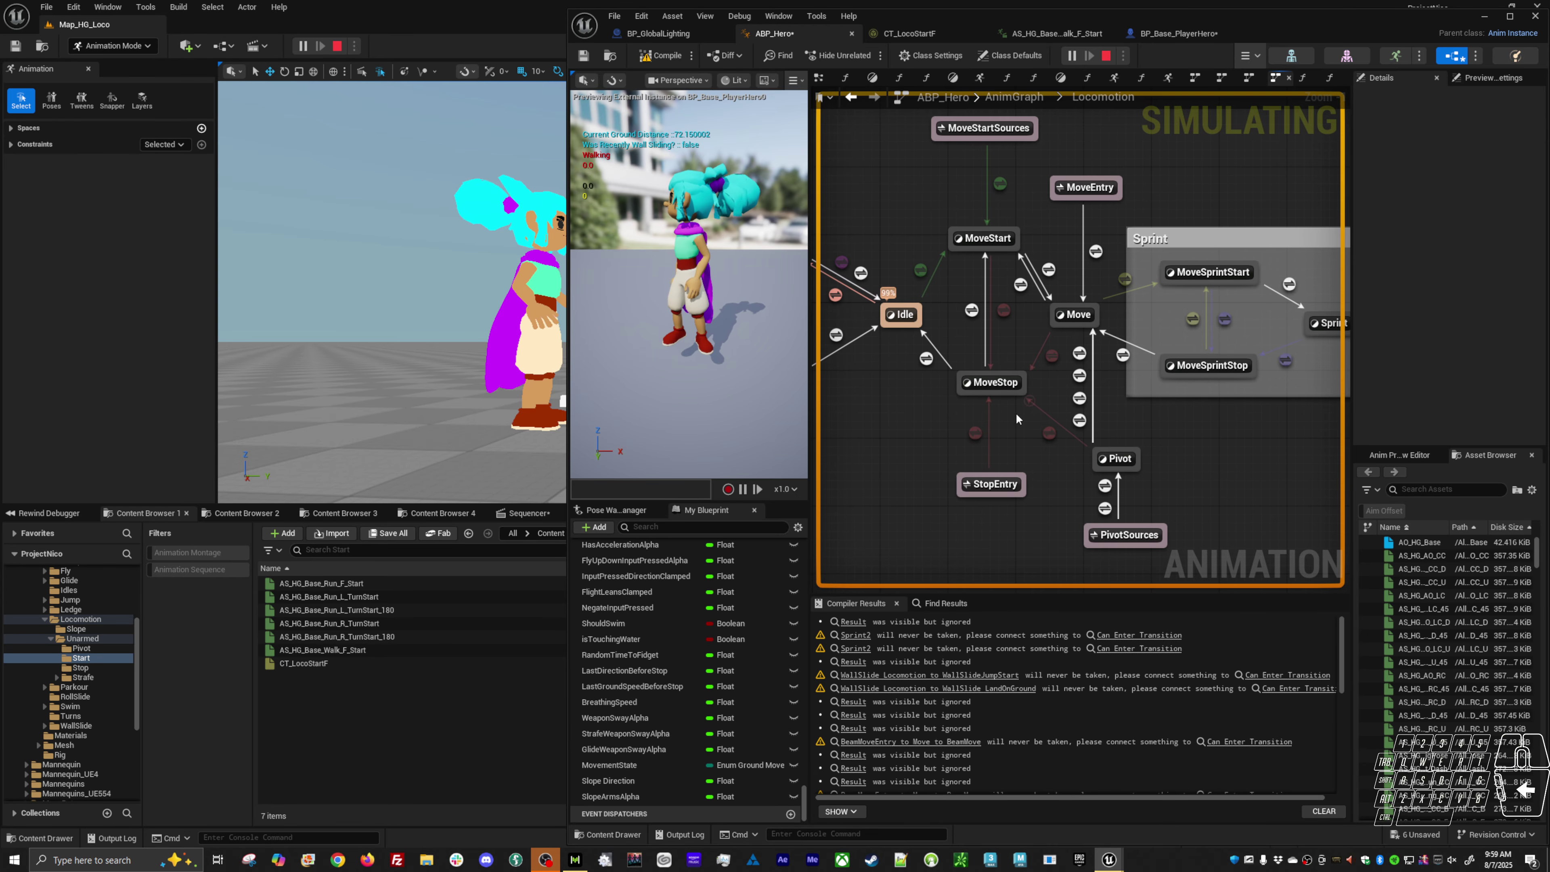
# Step: Start and stop walking repeatedly in the preview while examining the transitions between Idle, MoveStart, Move and MoveStop
pyautogui.hotkey('alt', 'Tab')
pyautogui.click(809, 430)
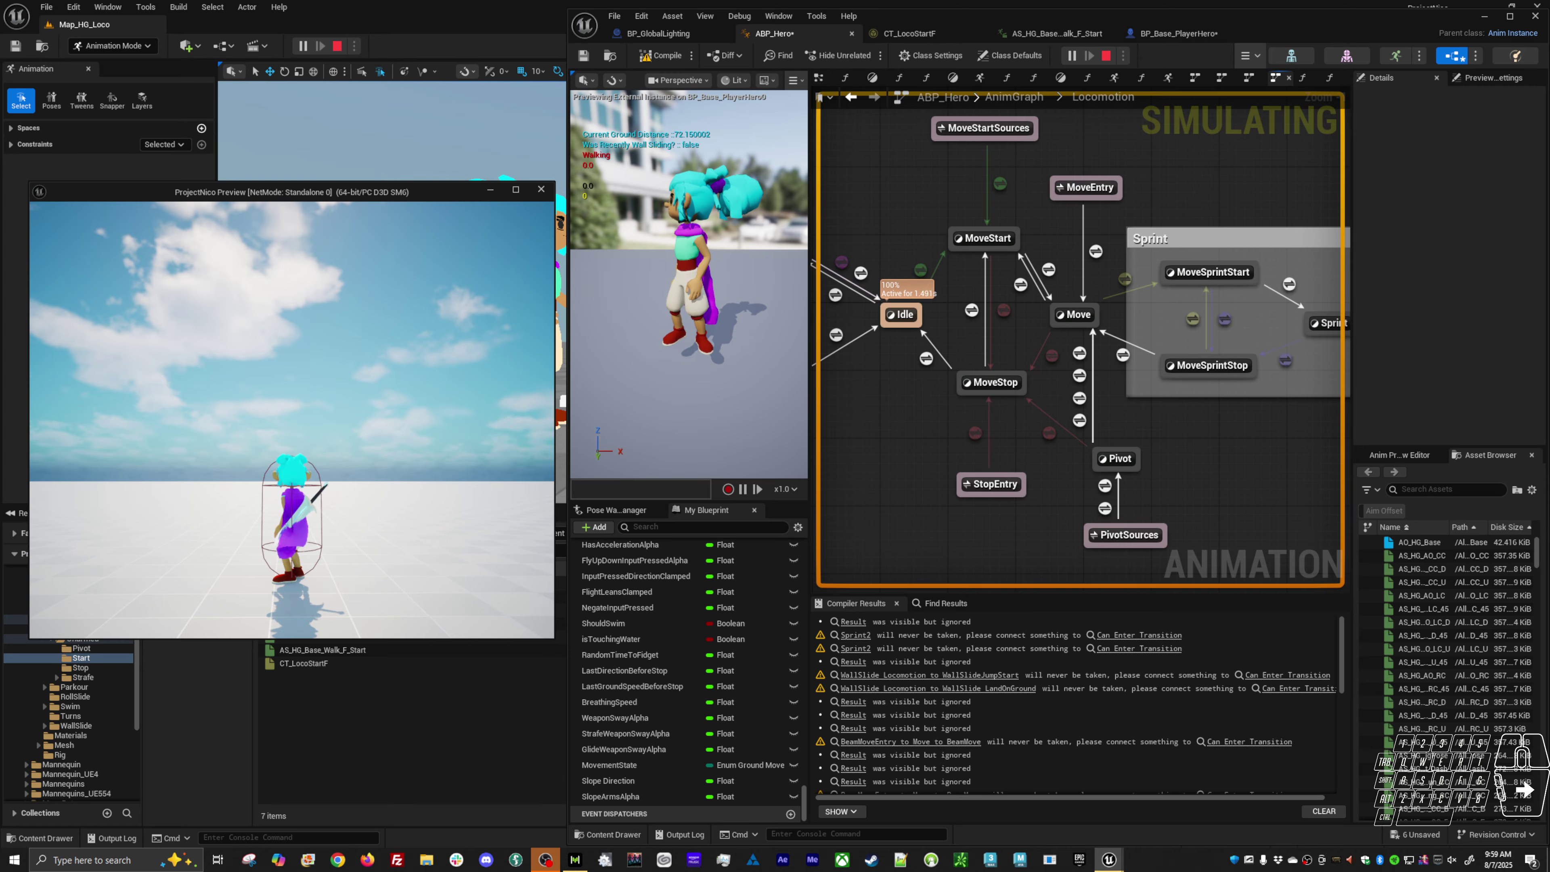
pyautogui.press('a')
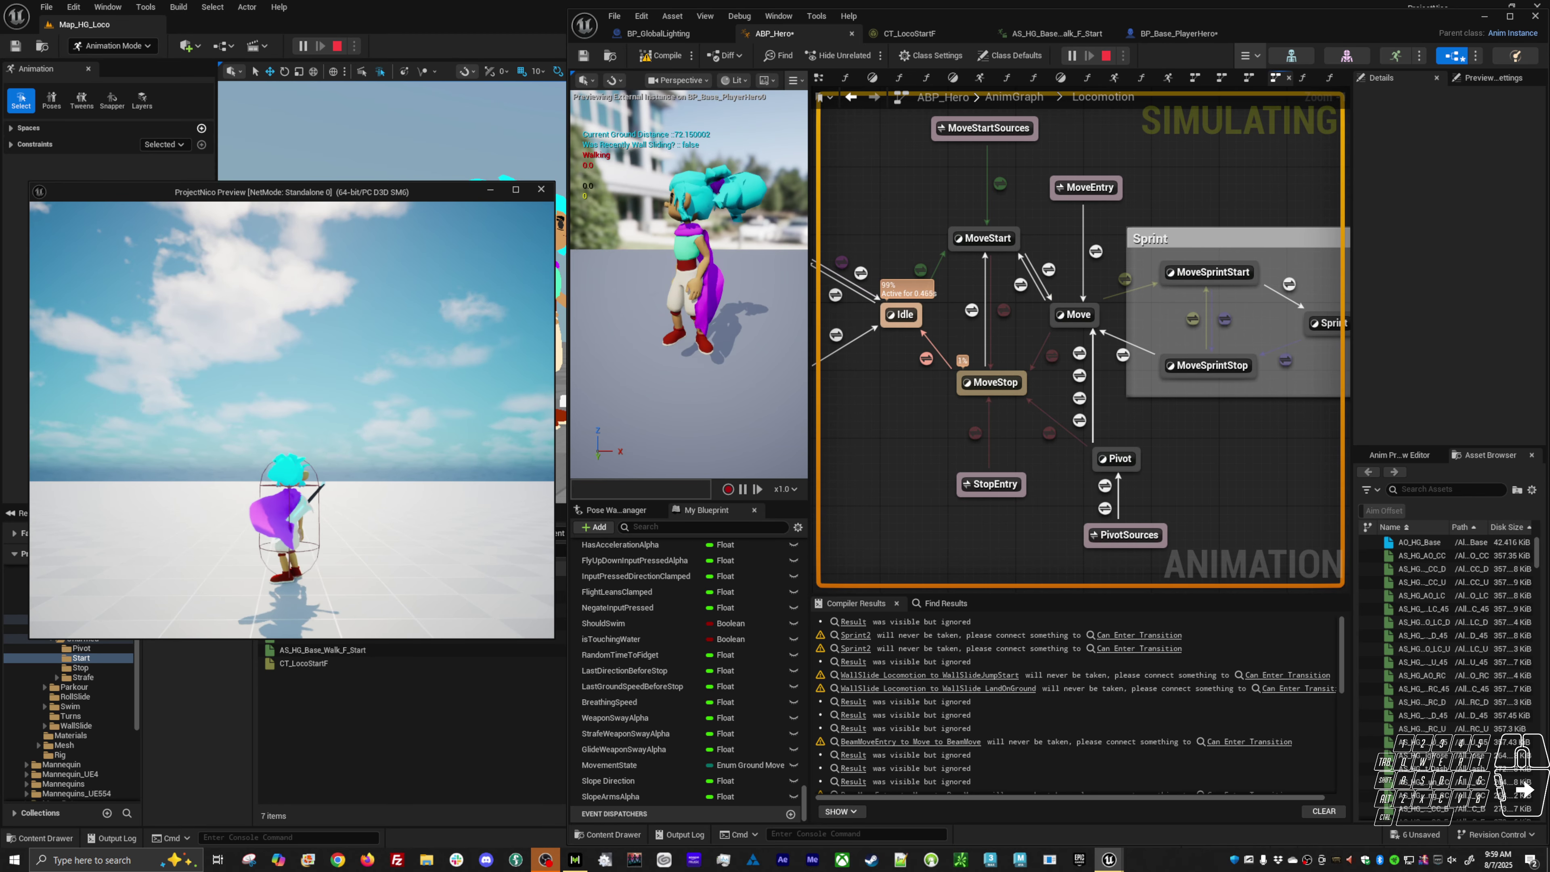
pyautogui.press('a')
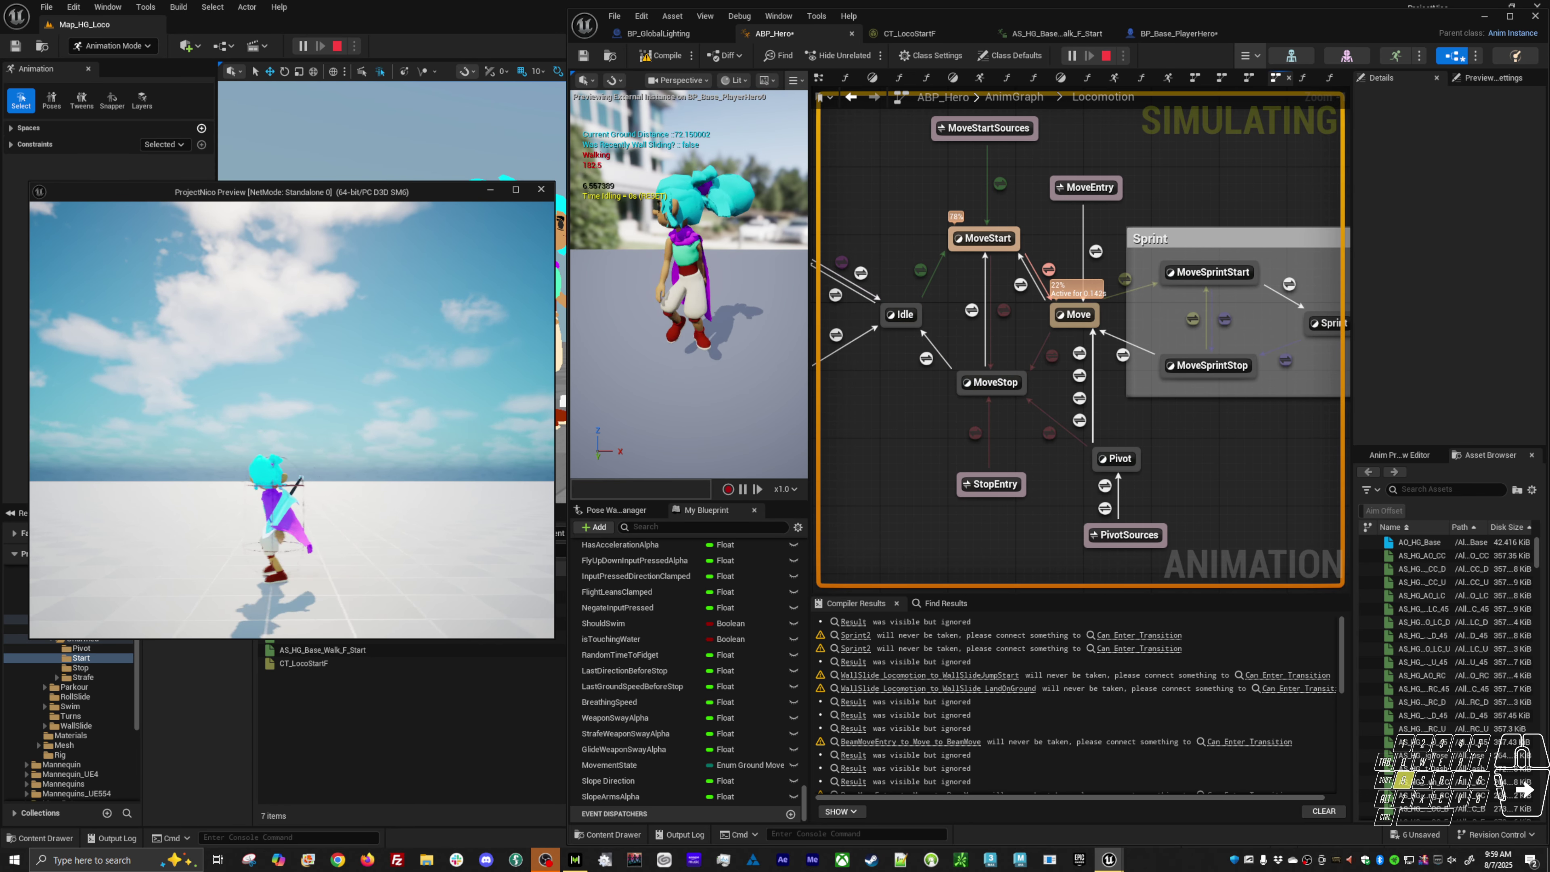
pyautogui.press('a')
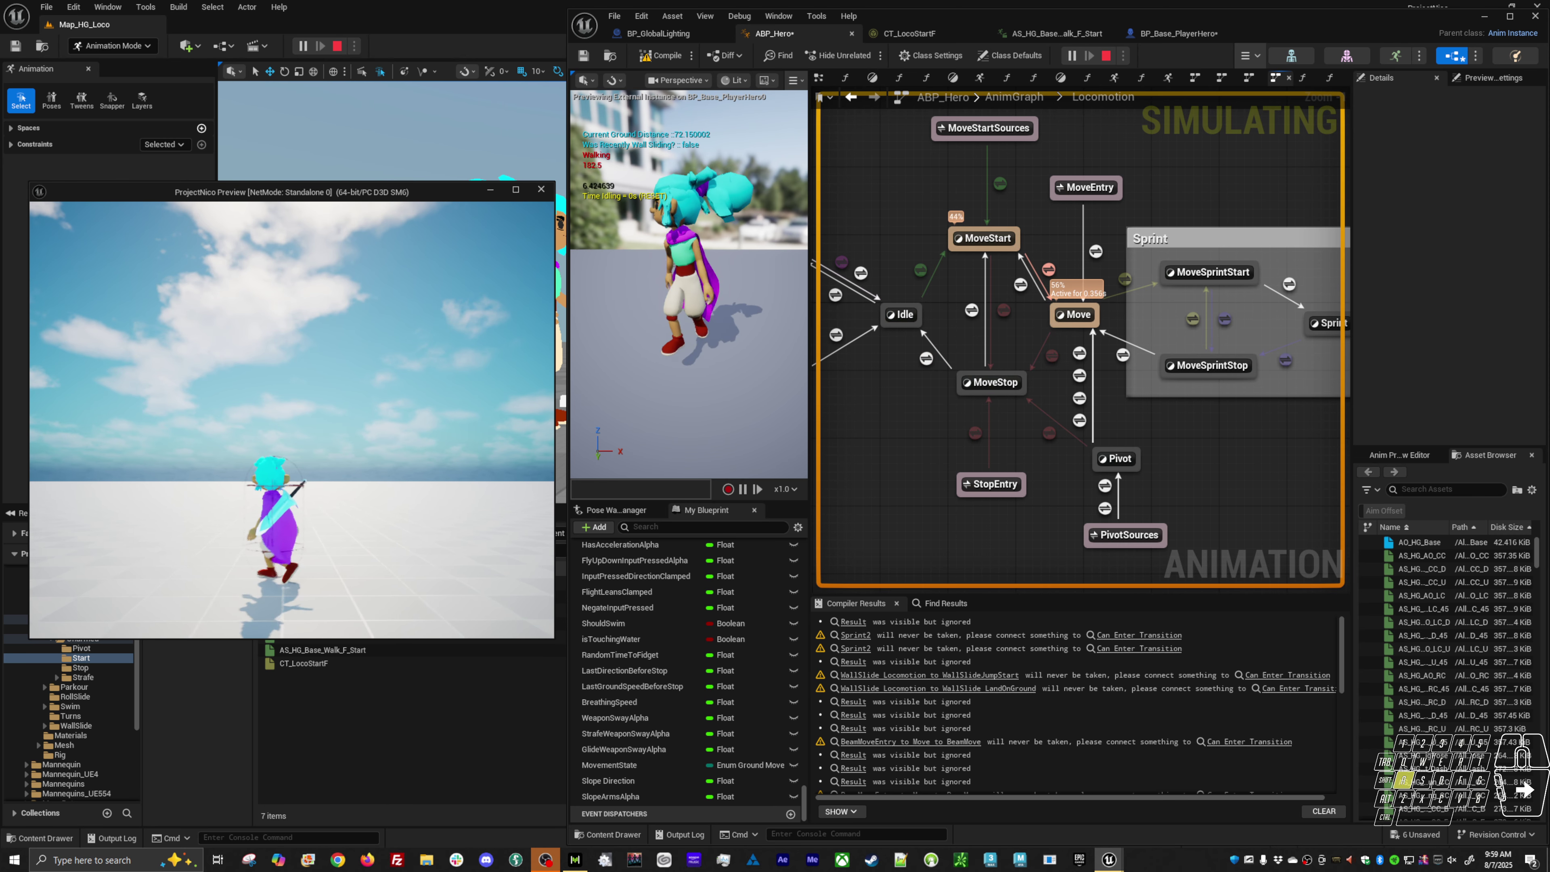
pyautogui.press('a')
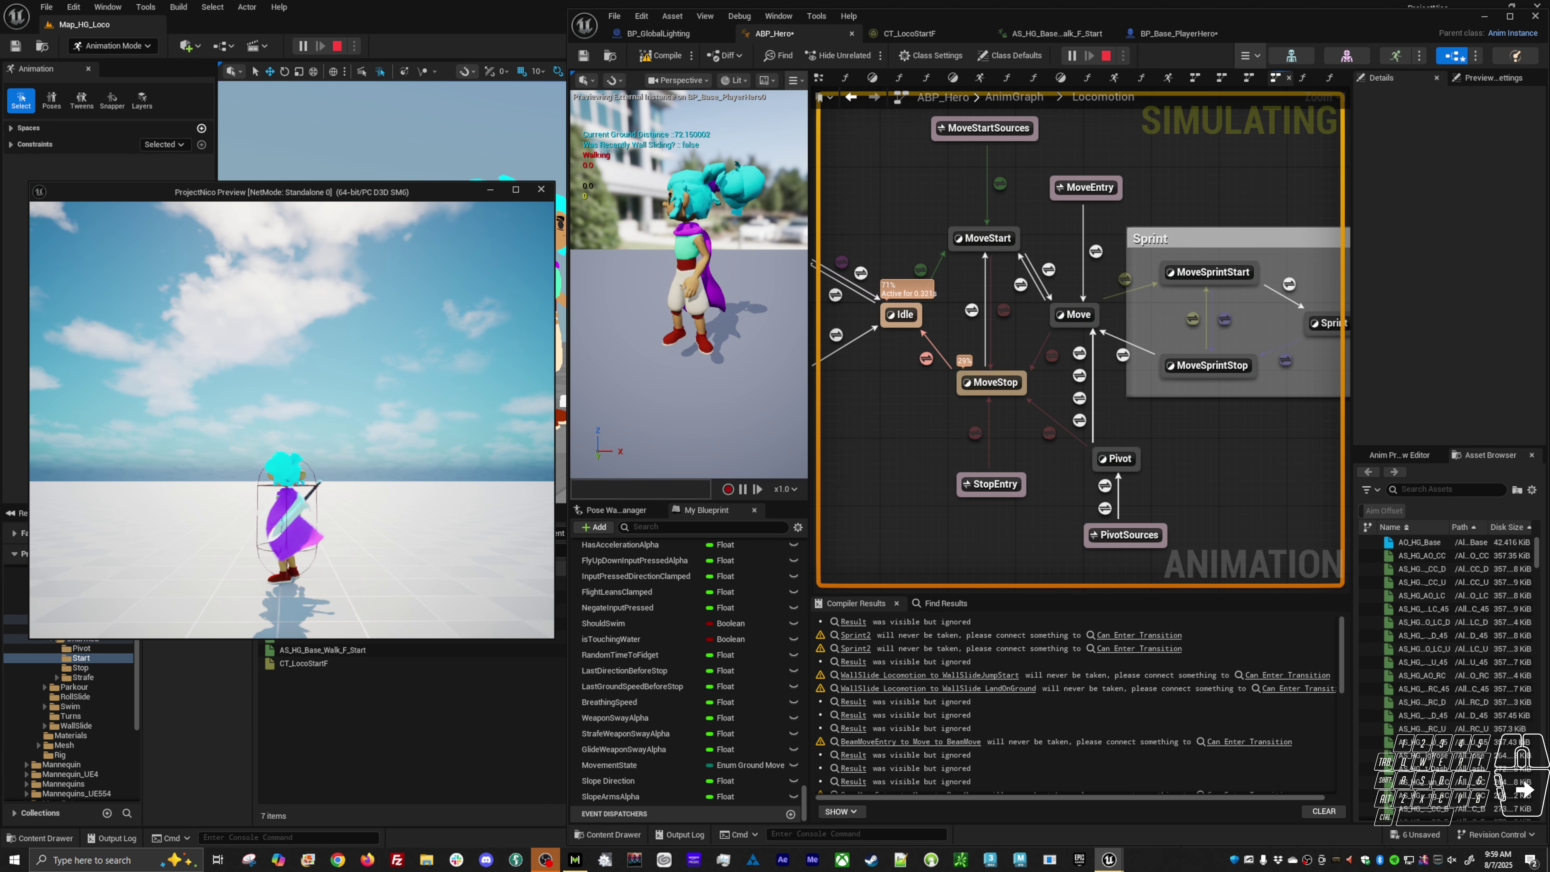
pyautogui.press('a')
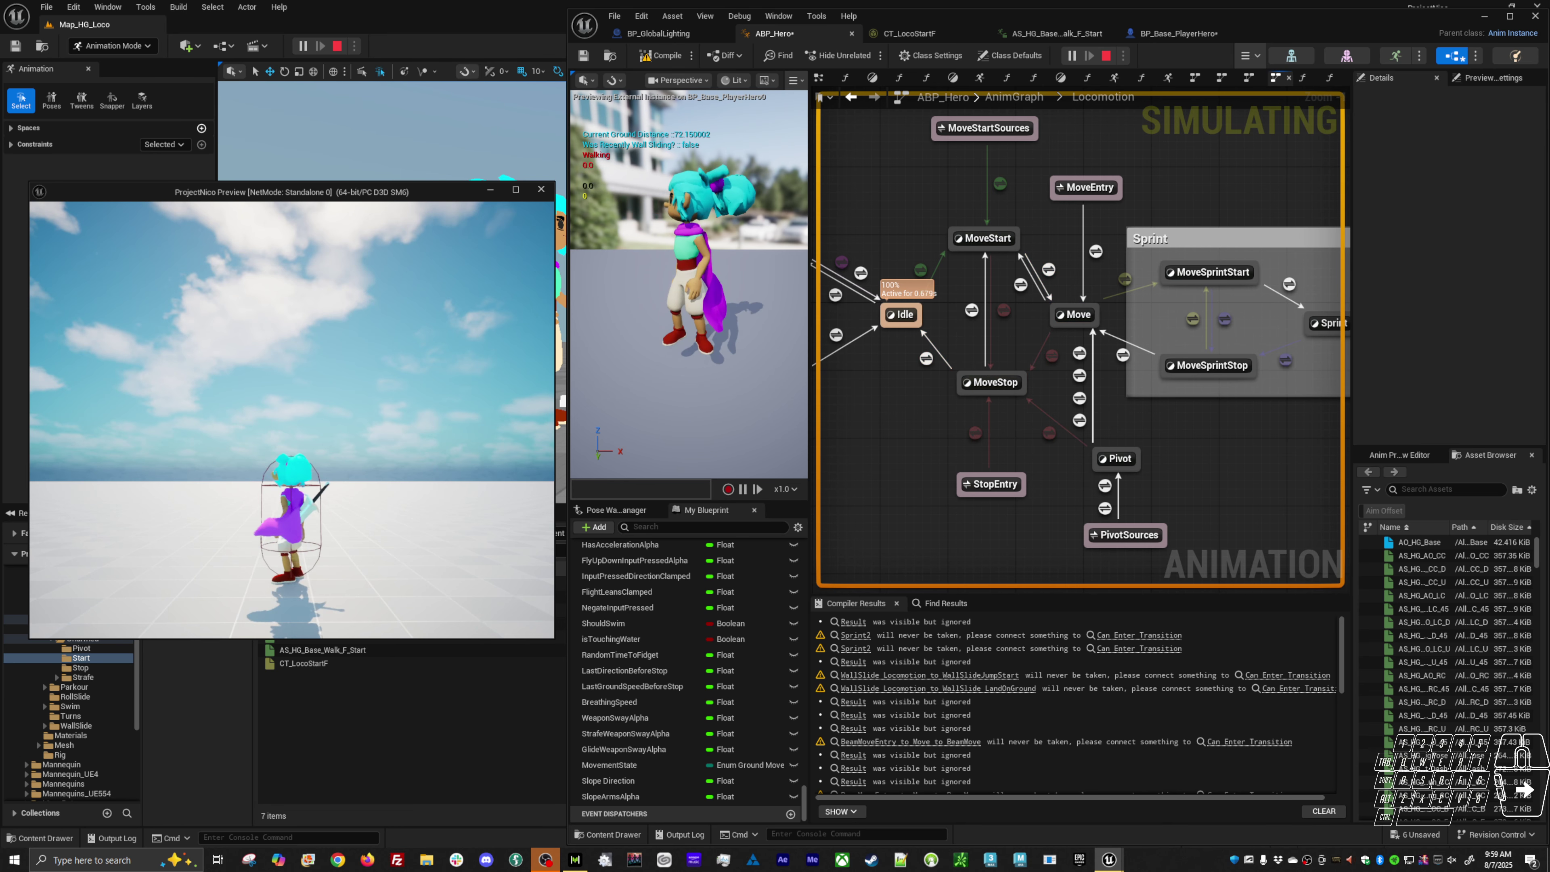
pyautogui.press('a')
pyautogui.press('a')
pyautogui.press('a')
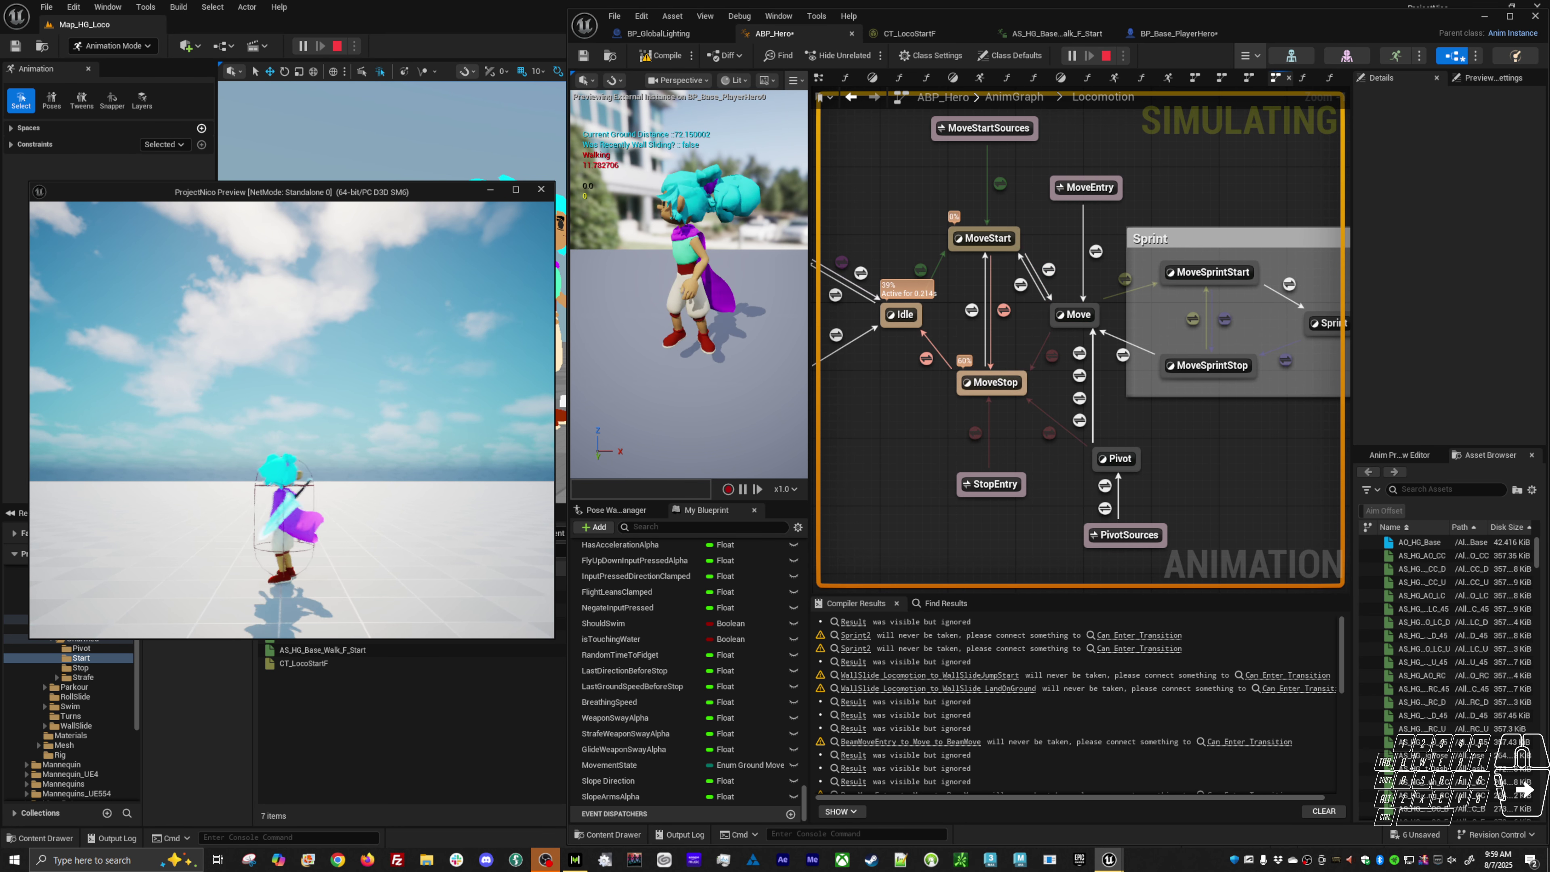
pyautogui.press('a')
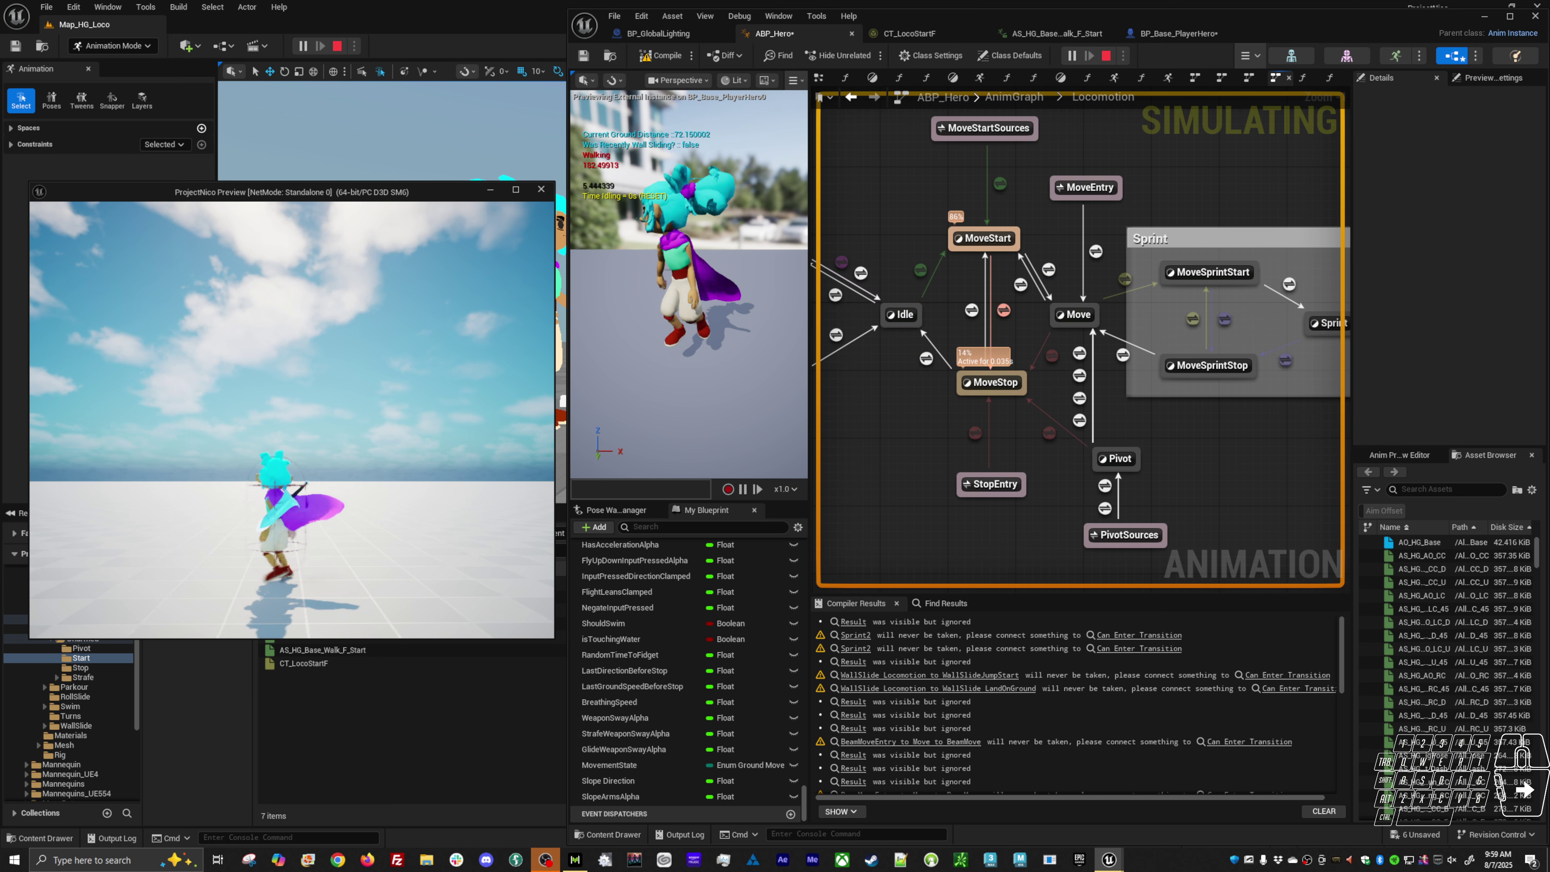
pyautogui.press('Escape')
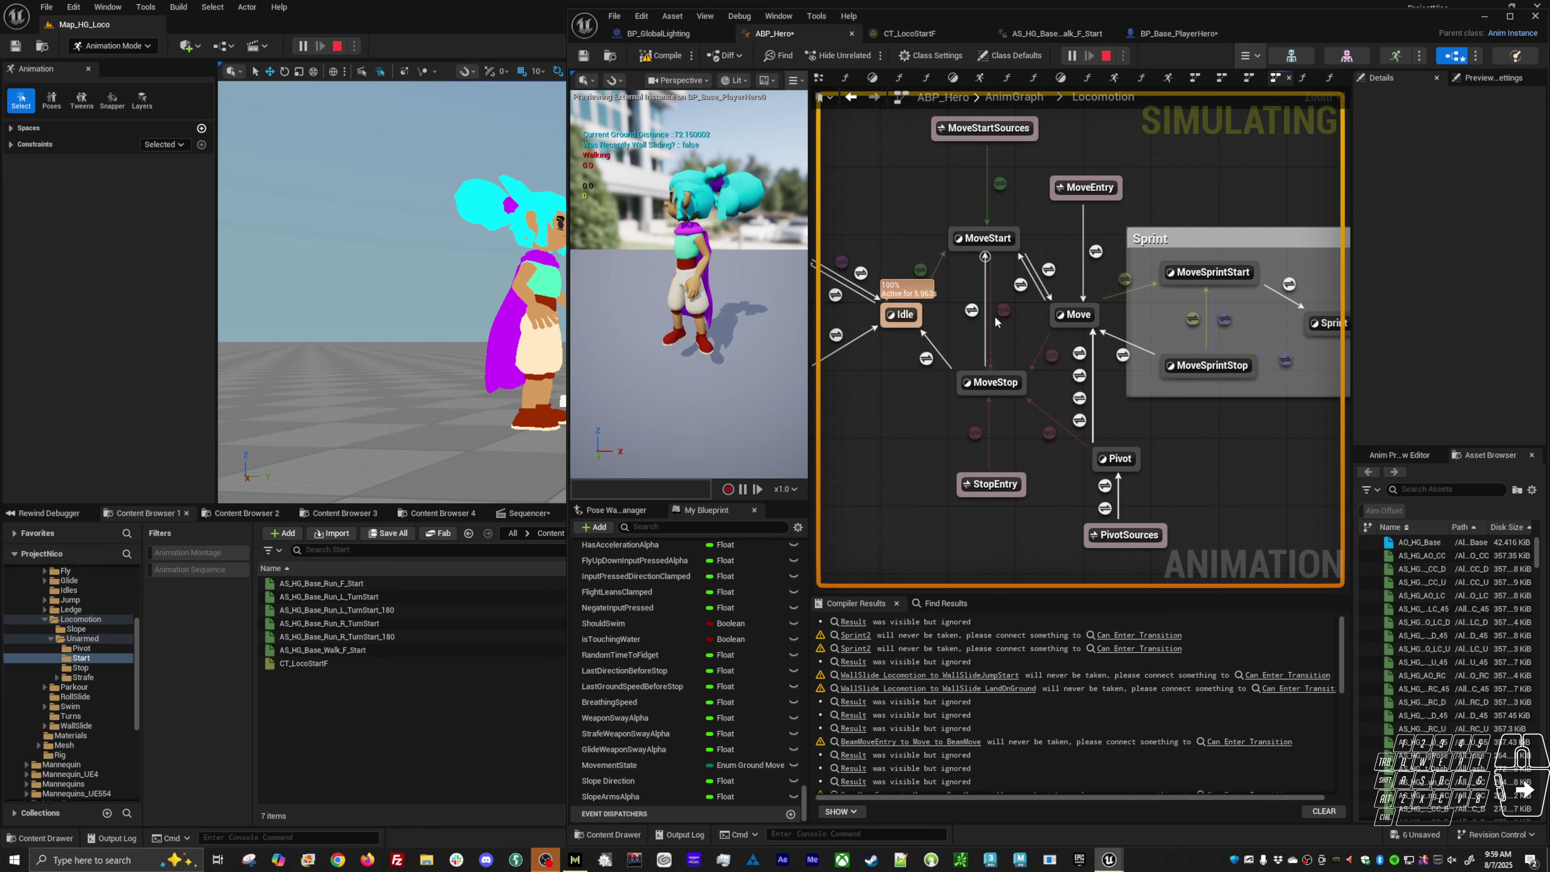
pyautogui.hotkey('alt', 'Tab')
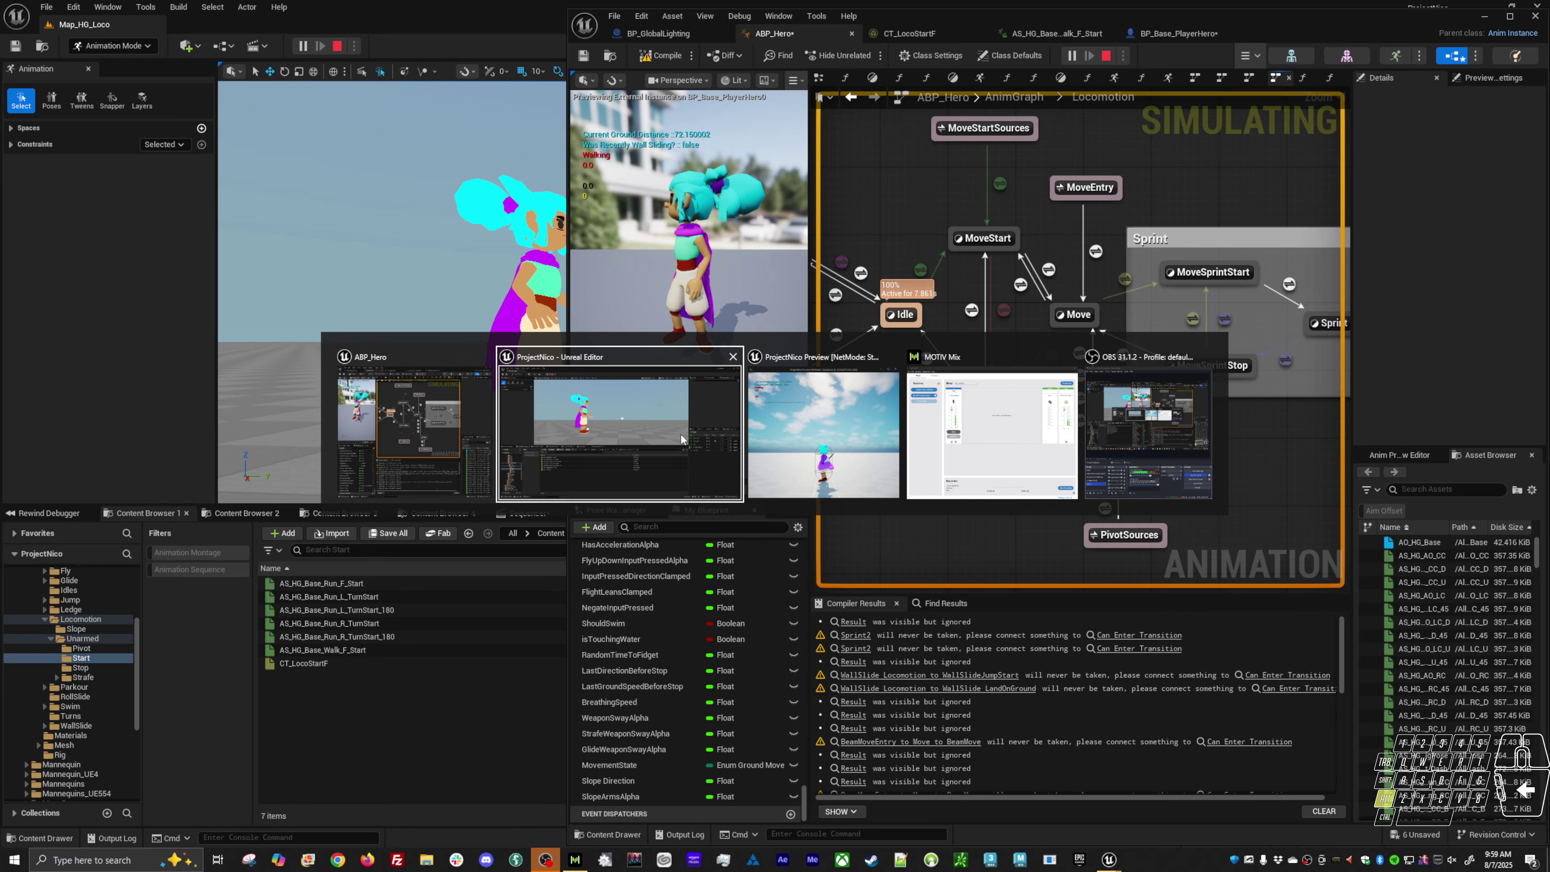
pyautogui.press('a')
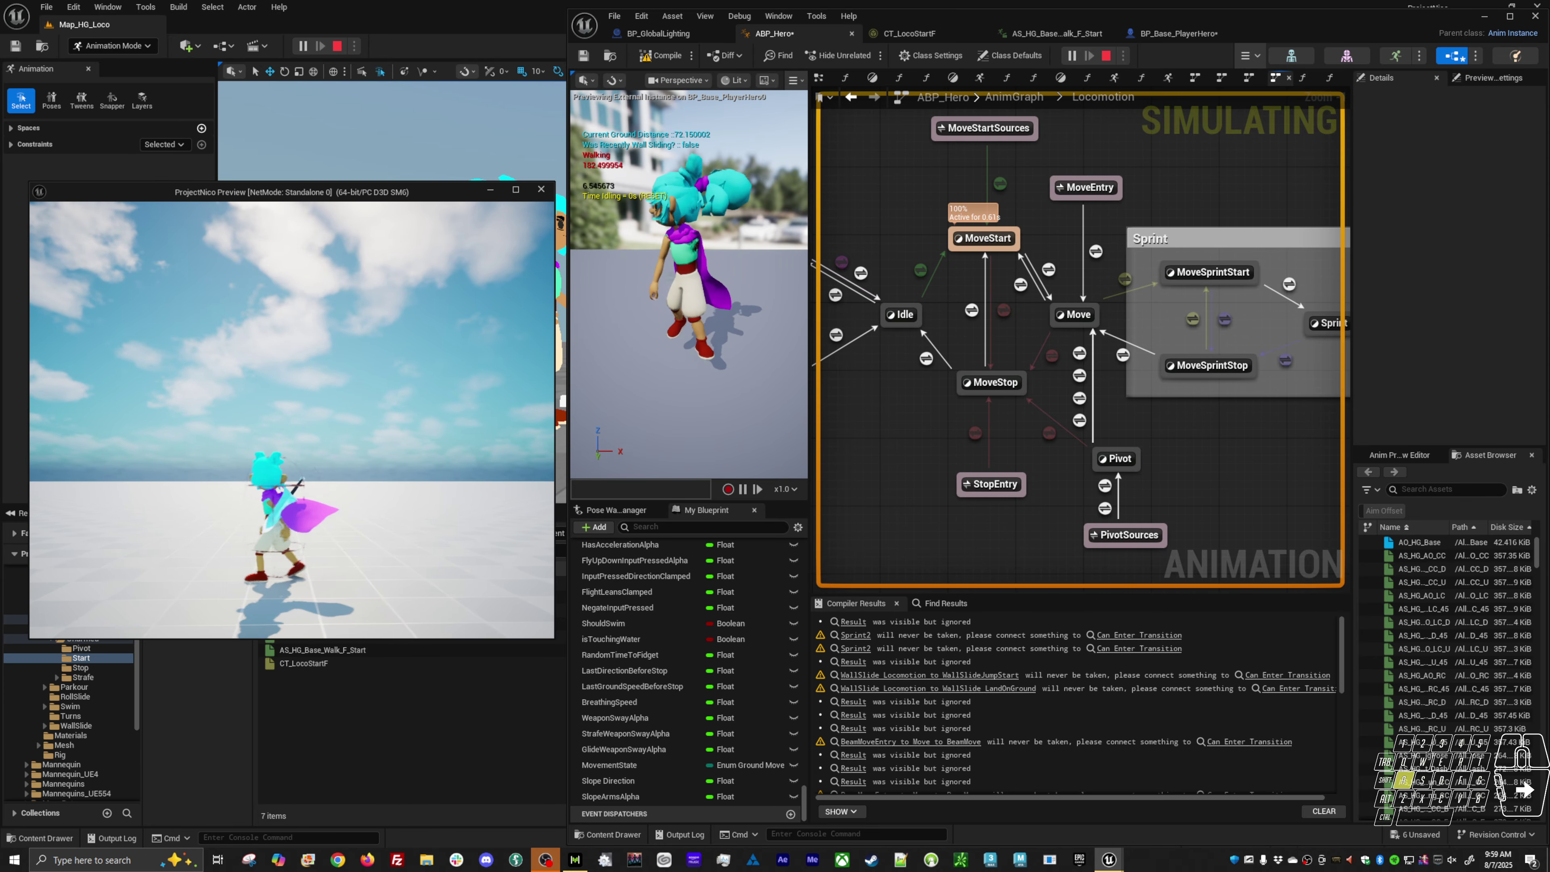
# Step: Open the MoveStop state to inspect its Stops state machine and Modify Curve setup, and return to the Locomotion state machine
pyautogui.press('d')
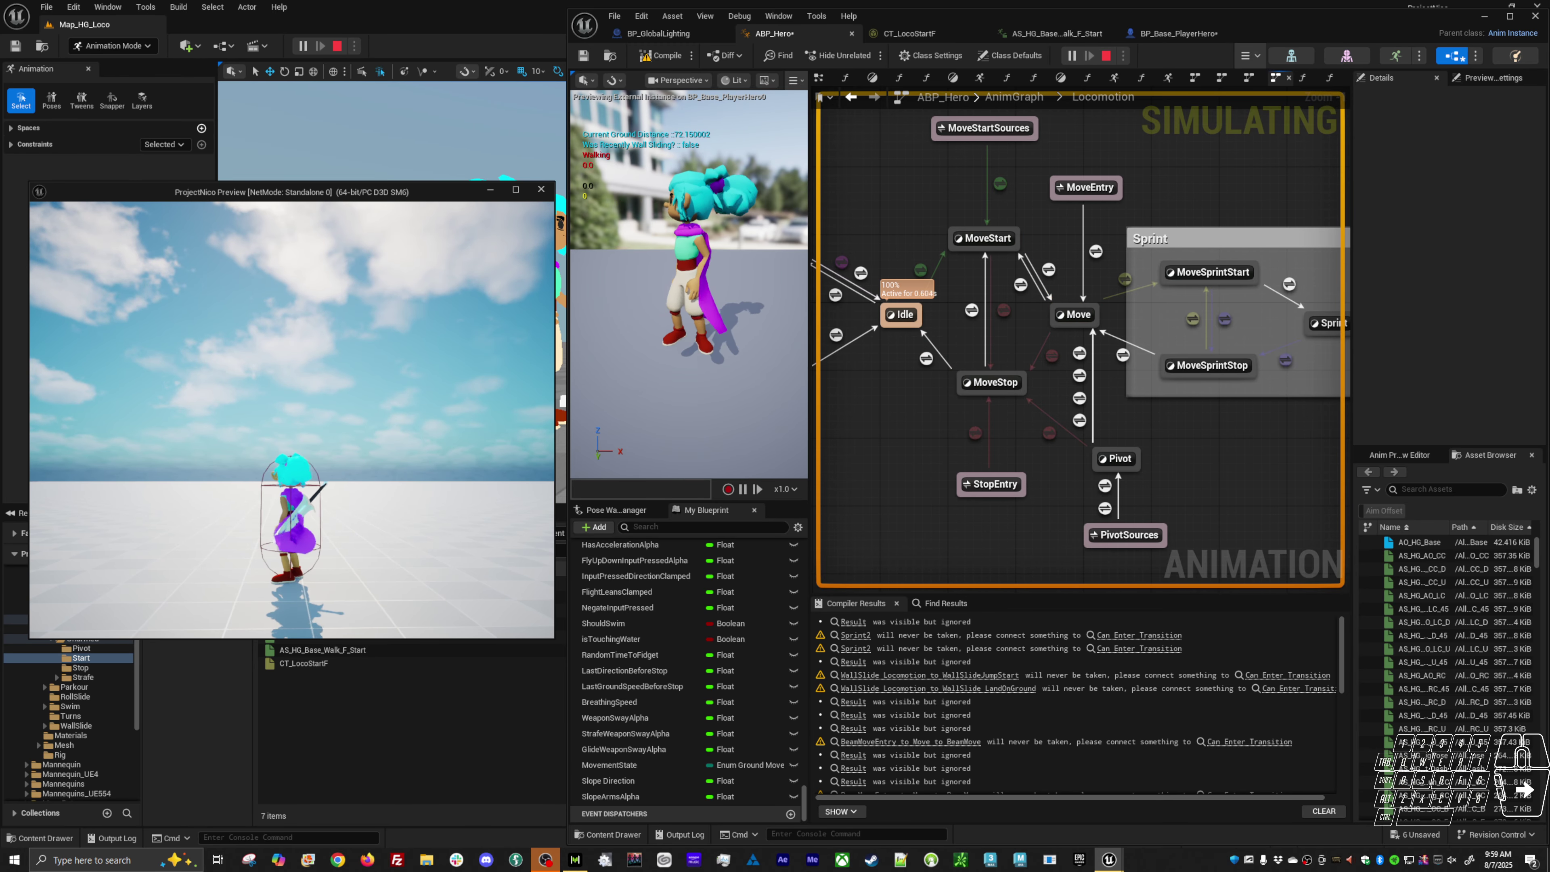
pyautogui.hotkey('alt', 'Tab')
pyautogui.click(992, 383)
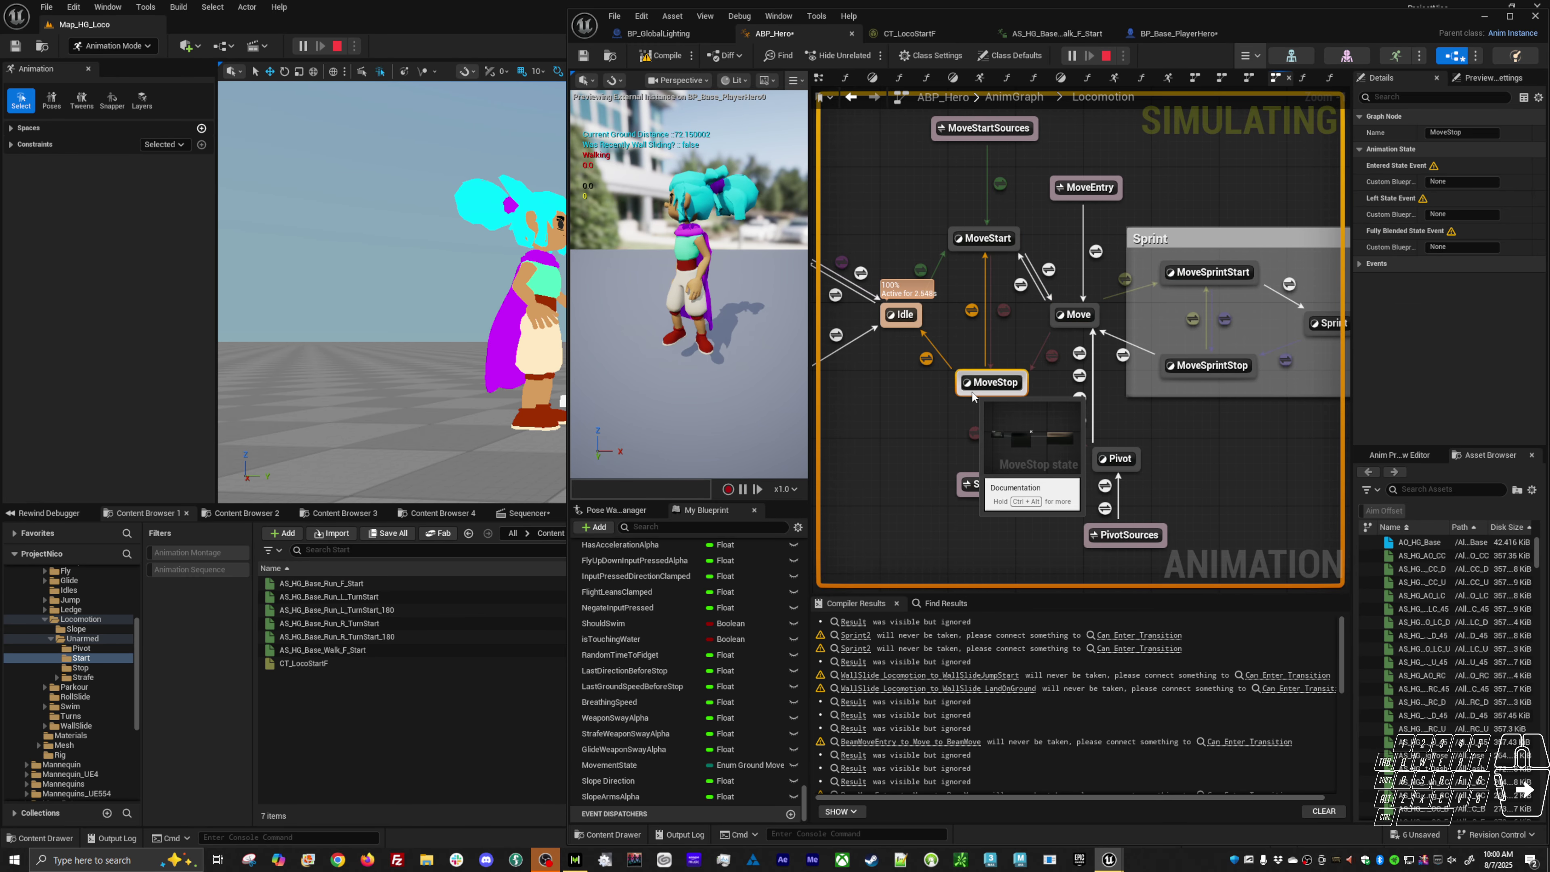
pyautogui.doubleClick(992, 382)
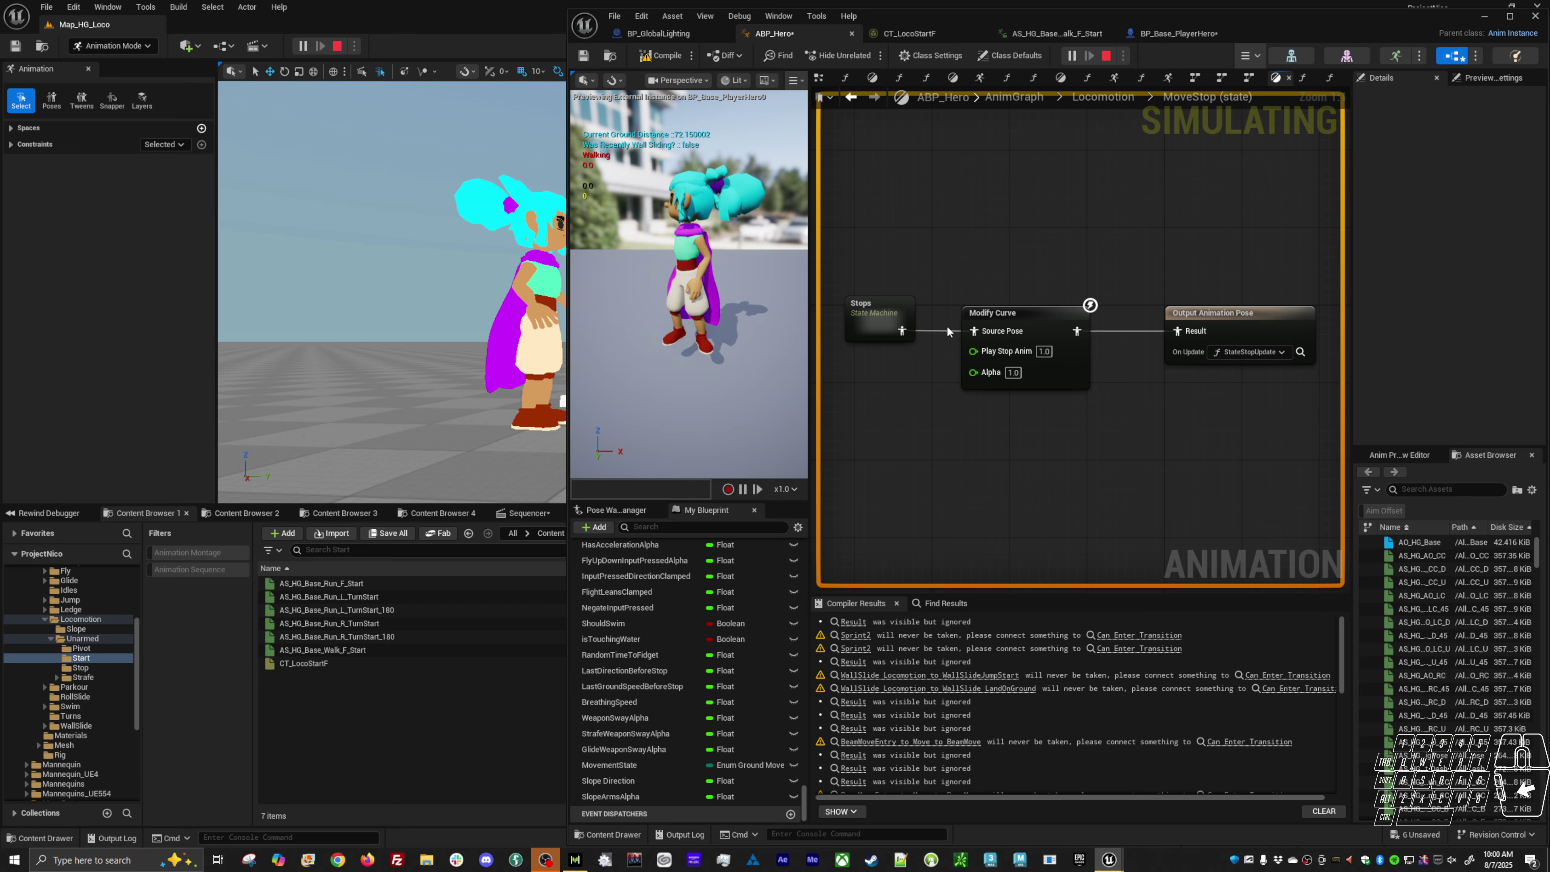
pyautogui.doubleClick(945, 256)
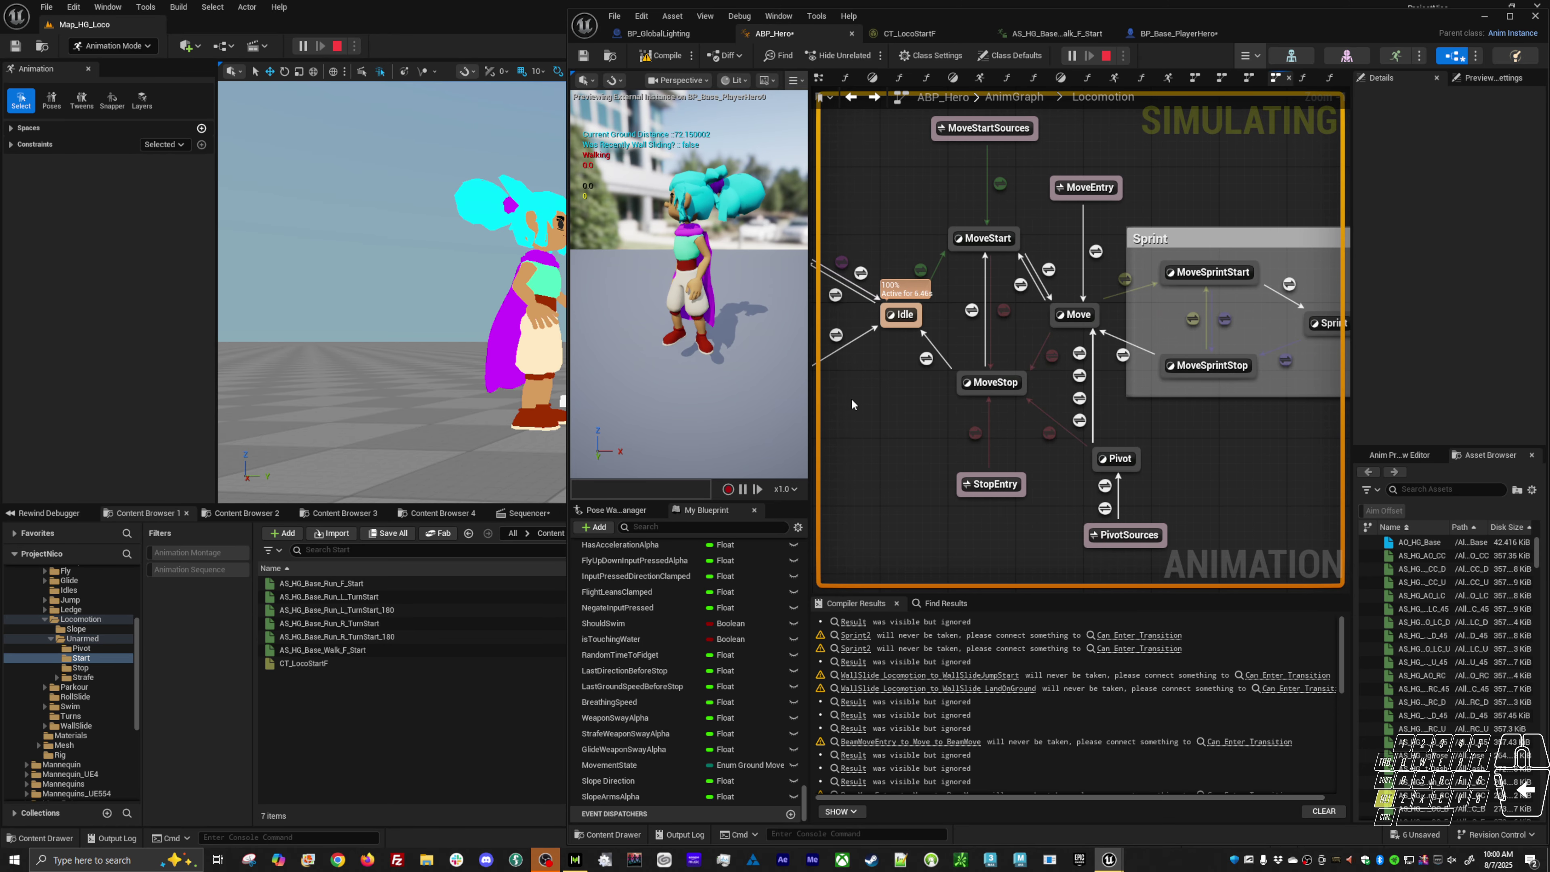
# Step: Walk the character both ways in the preview to examine the MoveStart, Move and MoveStop switching, and end the play session
pyautogui.hotkey('alt', 'Tab')
pyautogui.press('a')
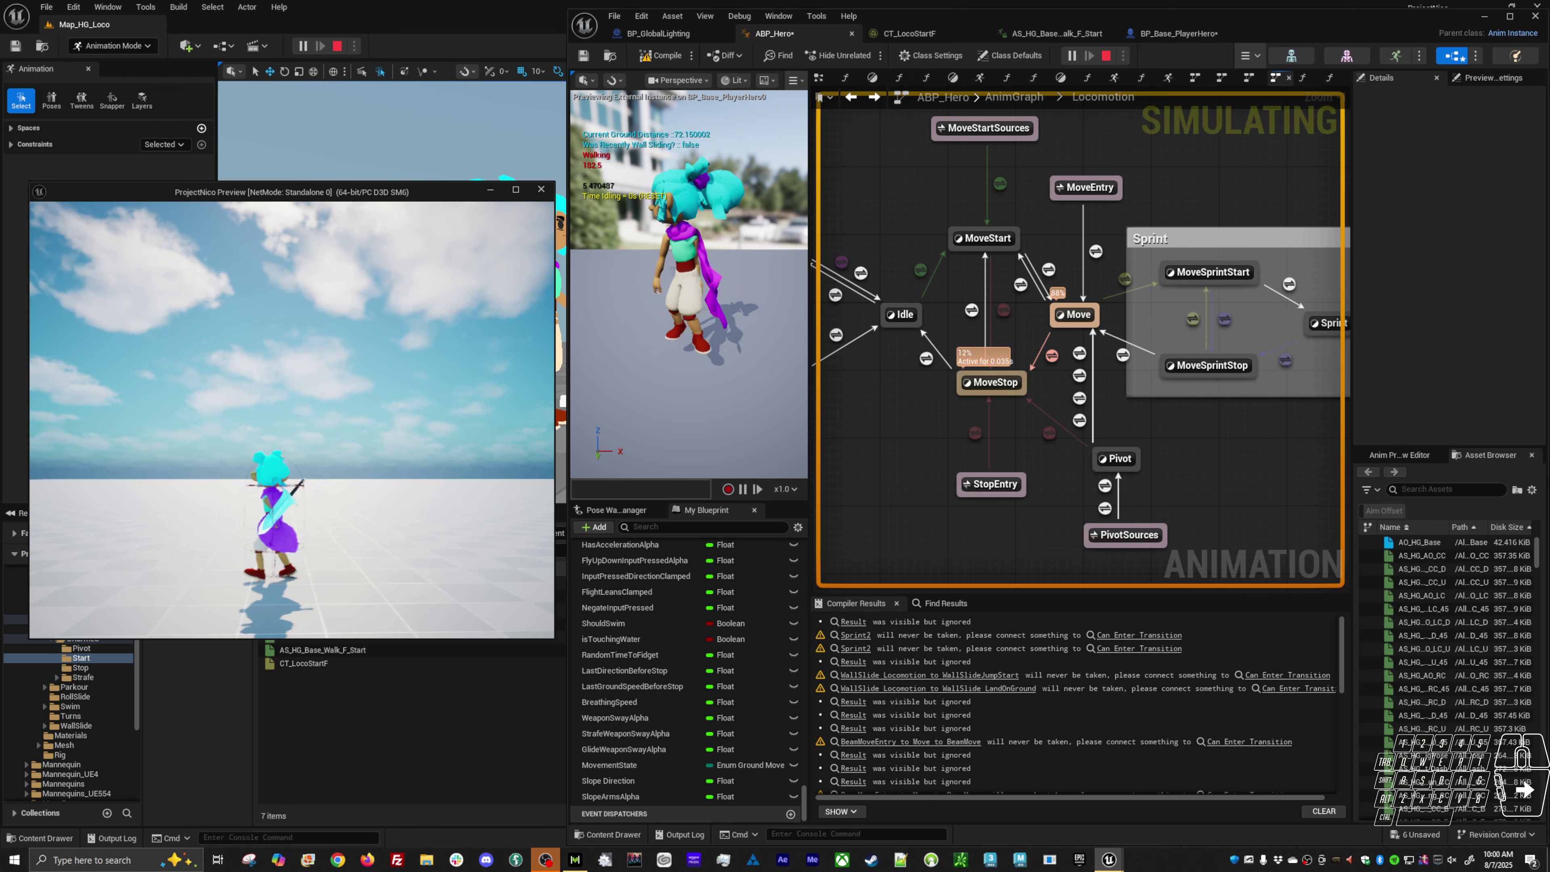
pyautogui.press('a')
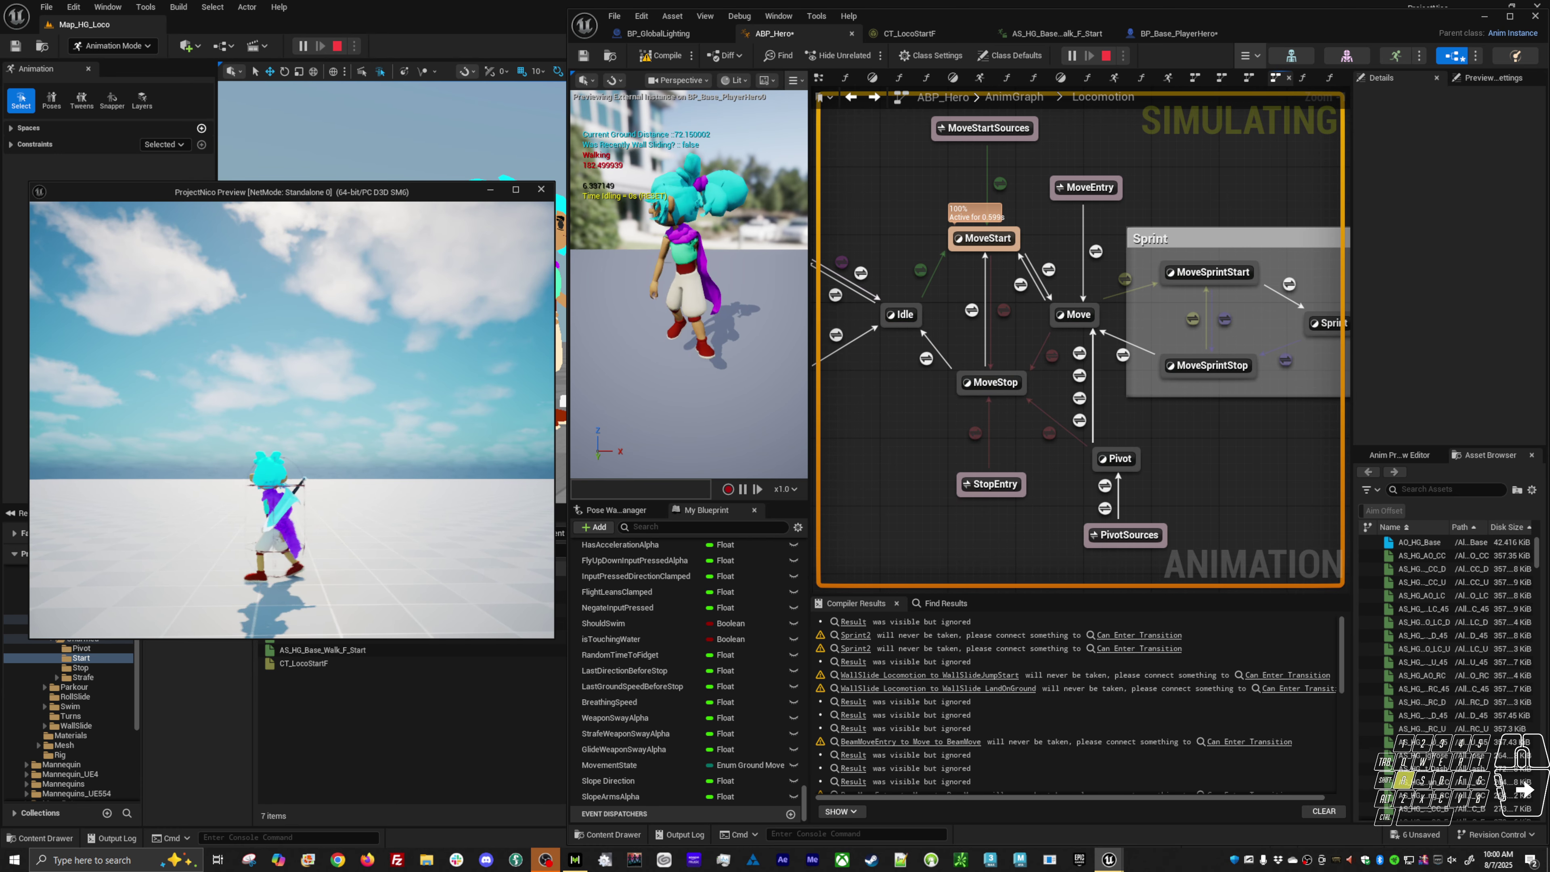
pyautogui.press('d')
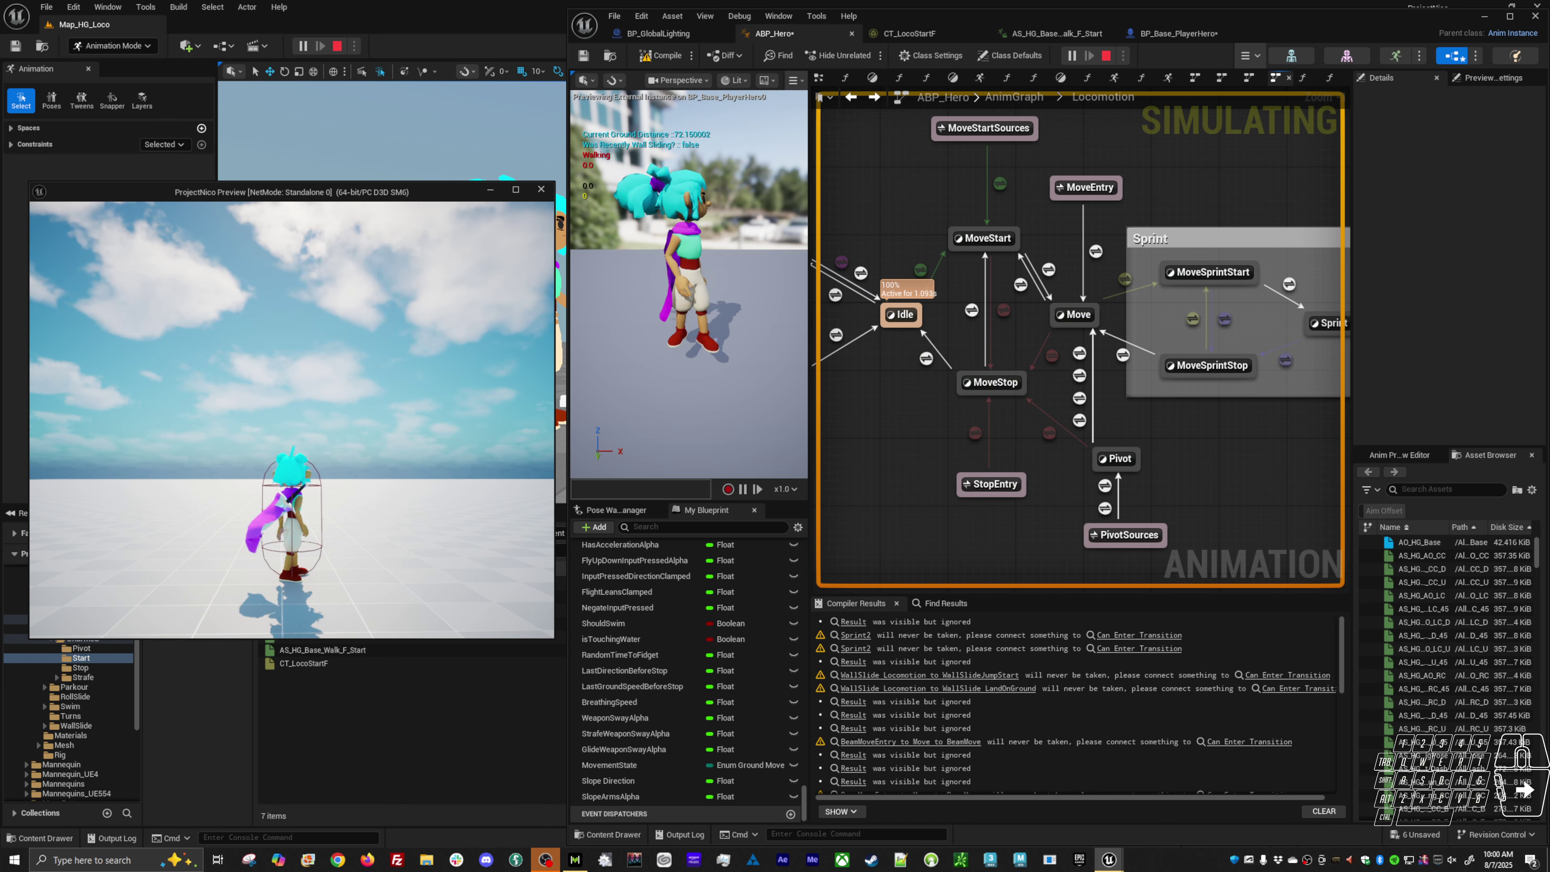
pyautogui.press('d')
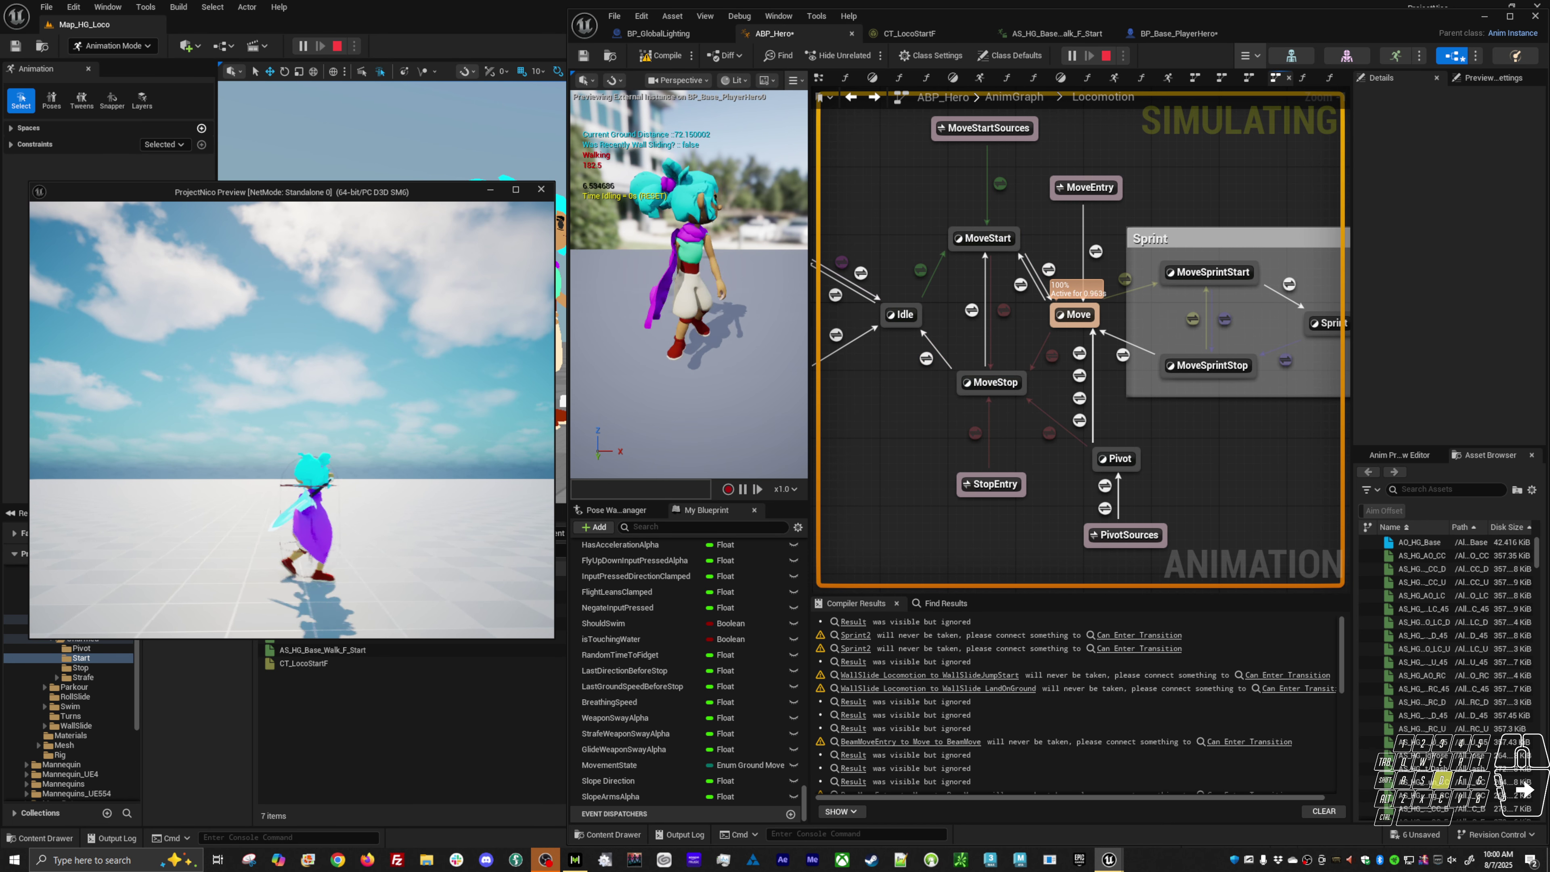
pyautogui.press('d')
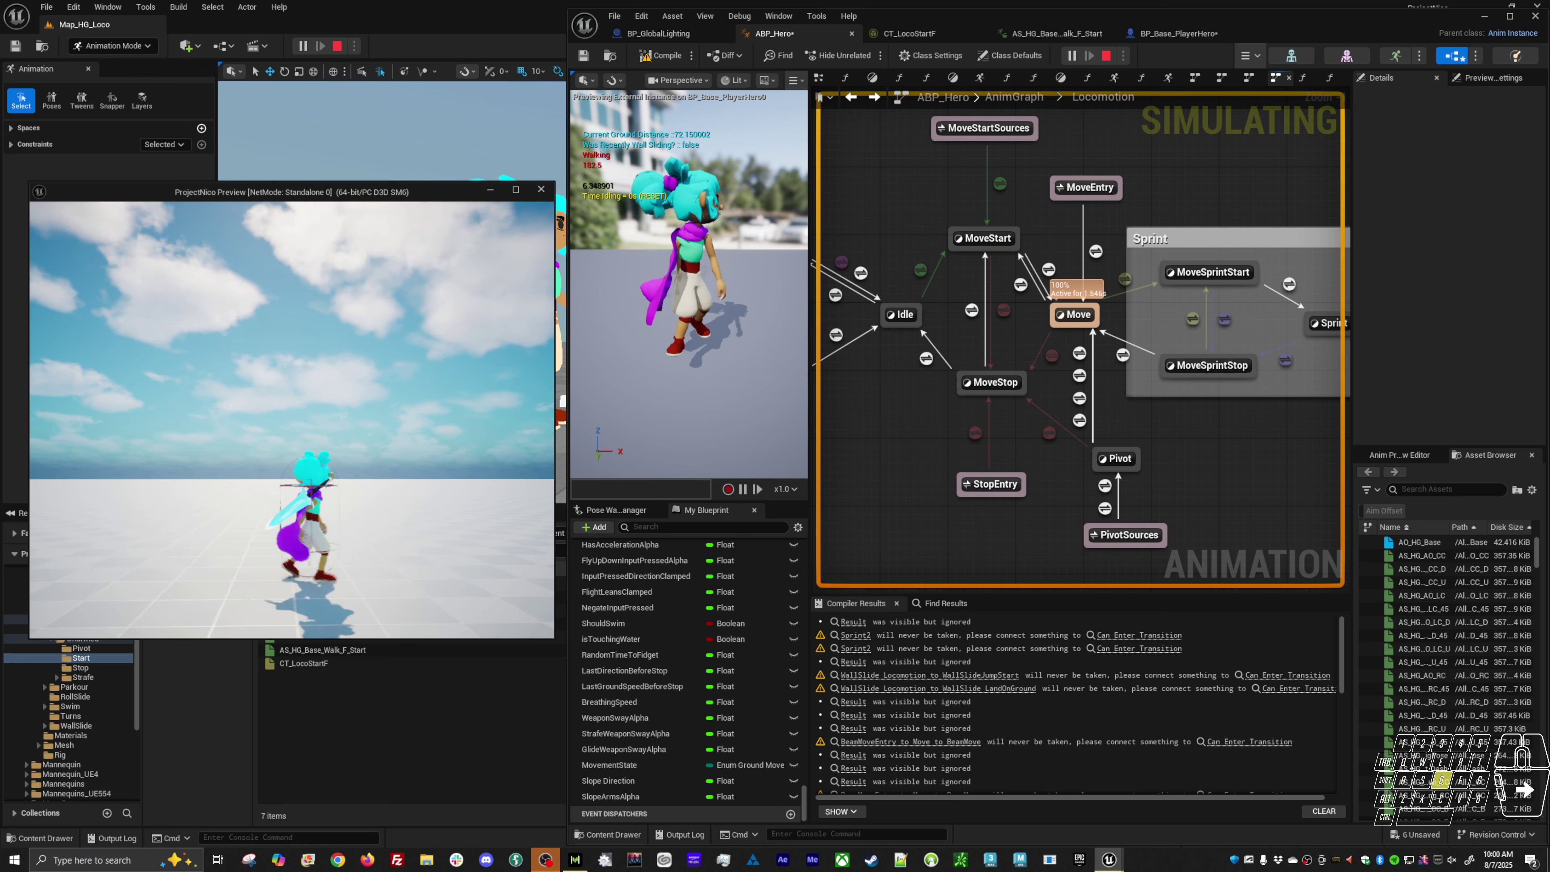
pyautogui.press('d')
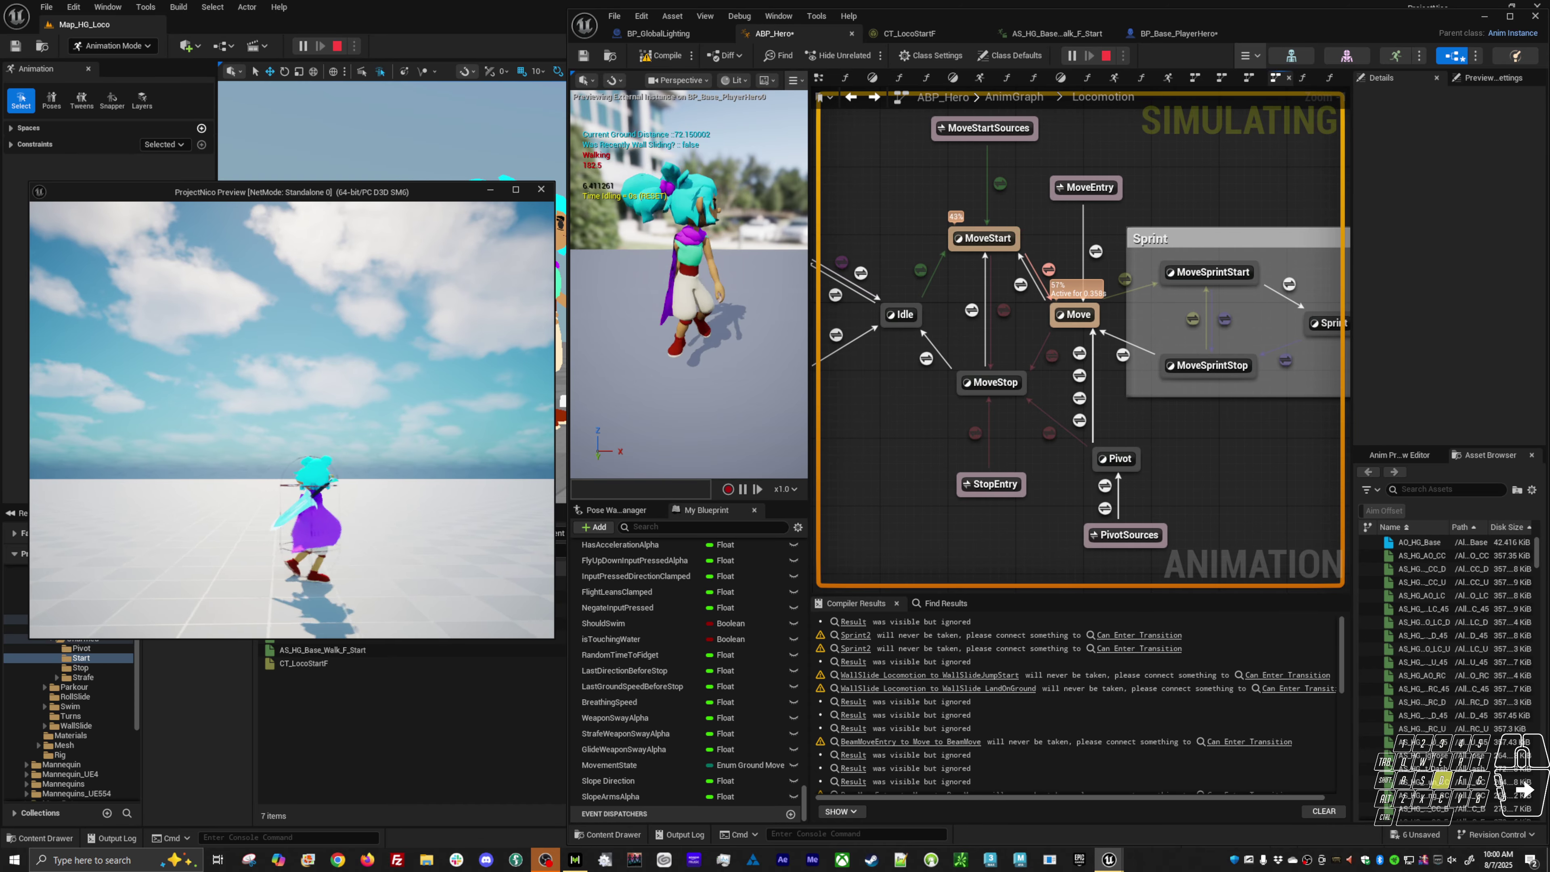
pyautogui.press('Escape')
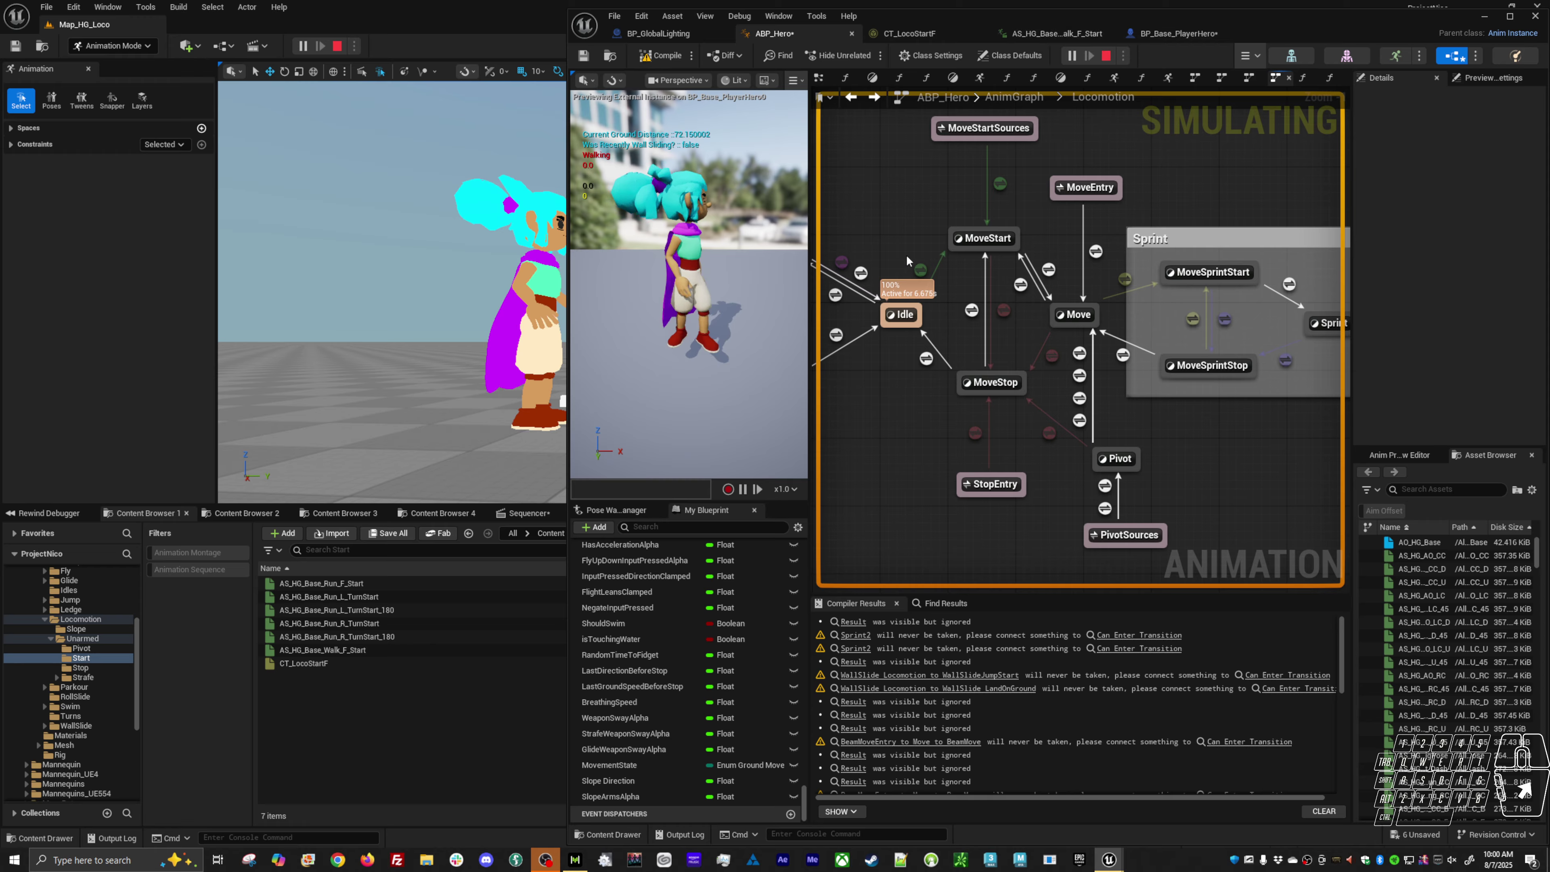
pyautogui.moveTo(906, 255); pyautogui.dragTo(1018, 261, button='right')
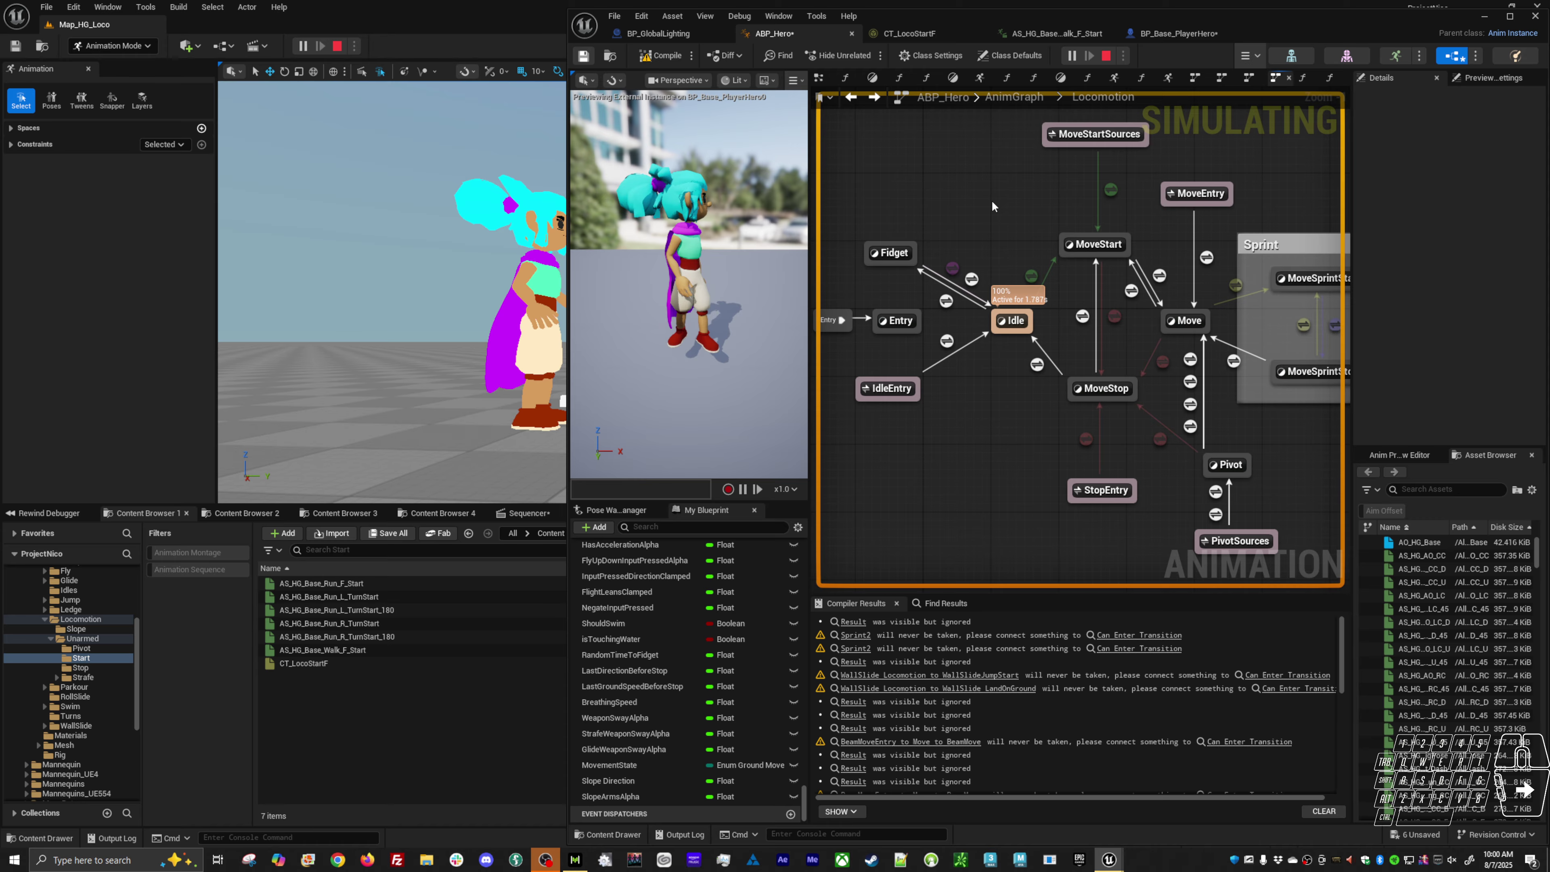
pyautogui.click(1106, 55)
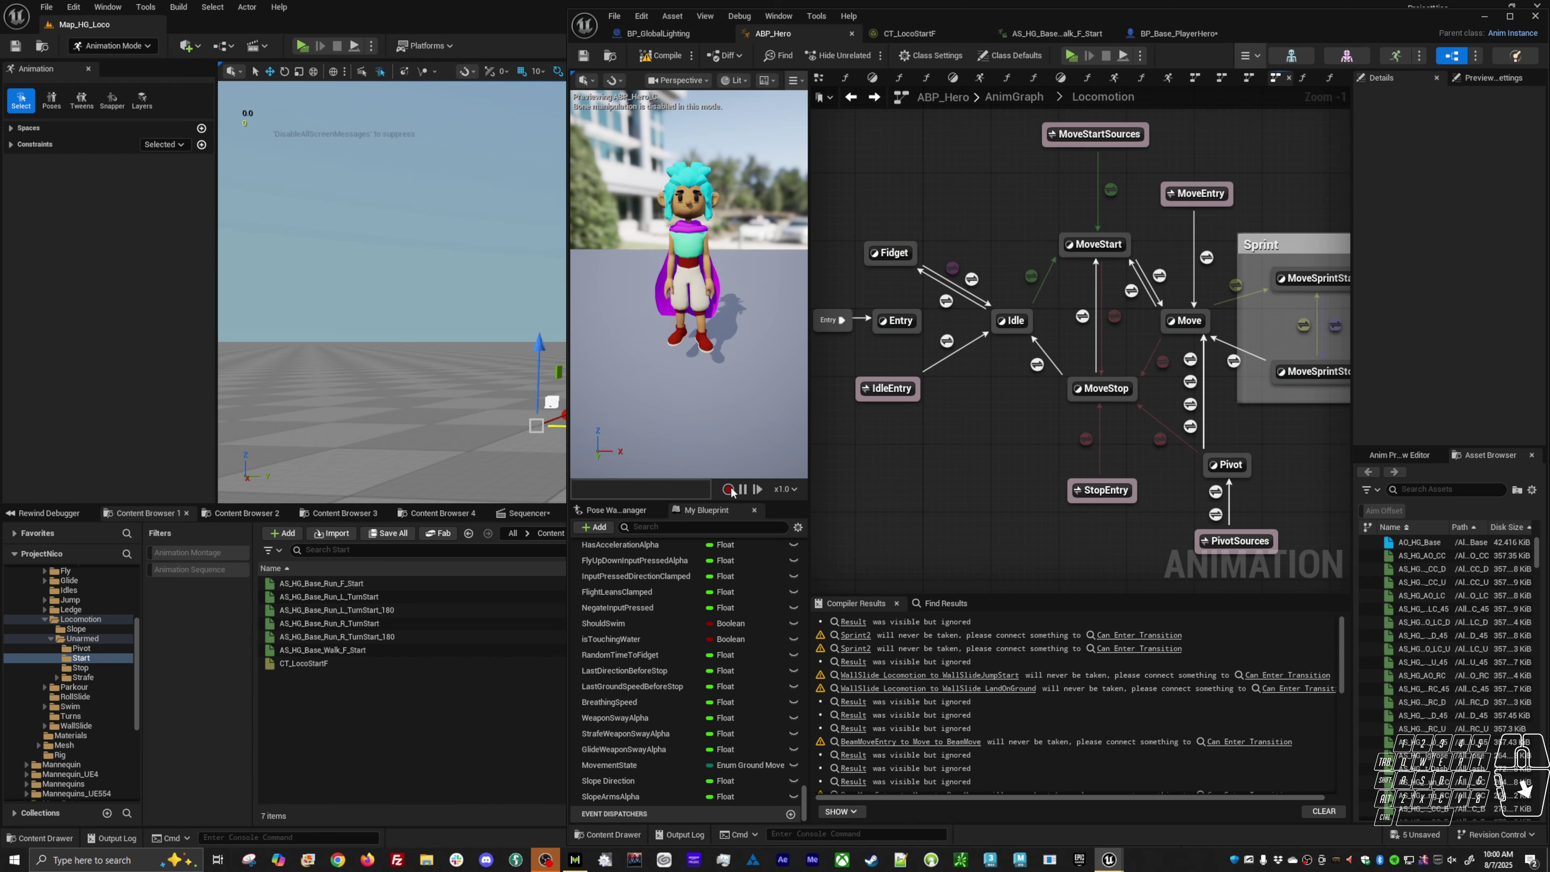
# Step: Search ABP_Hero for "set distance travel" and open the Set DistanceTraveled node in DistanceMatchVariables
pyautogui.click(946, 603)
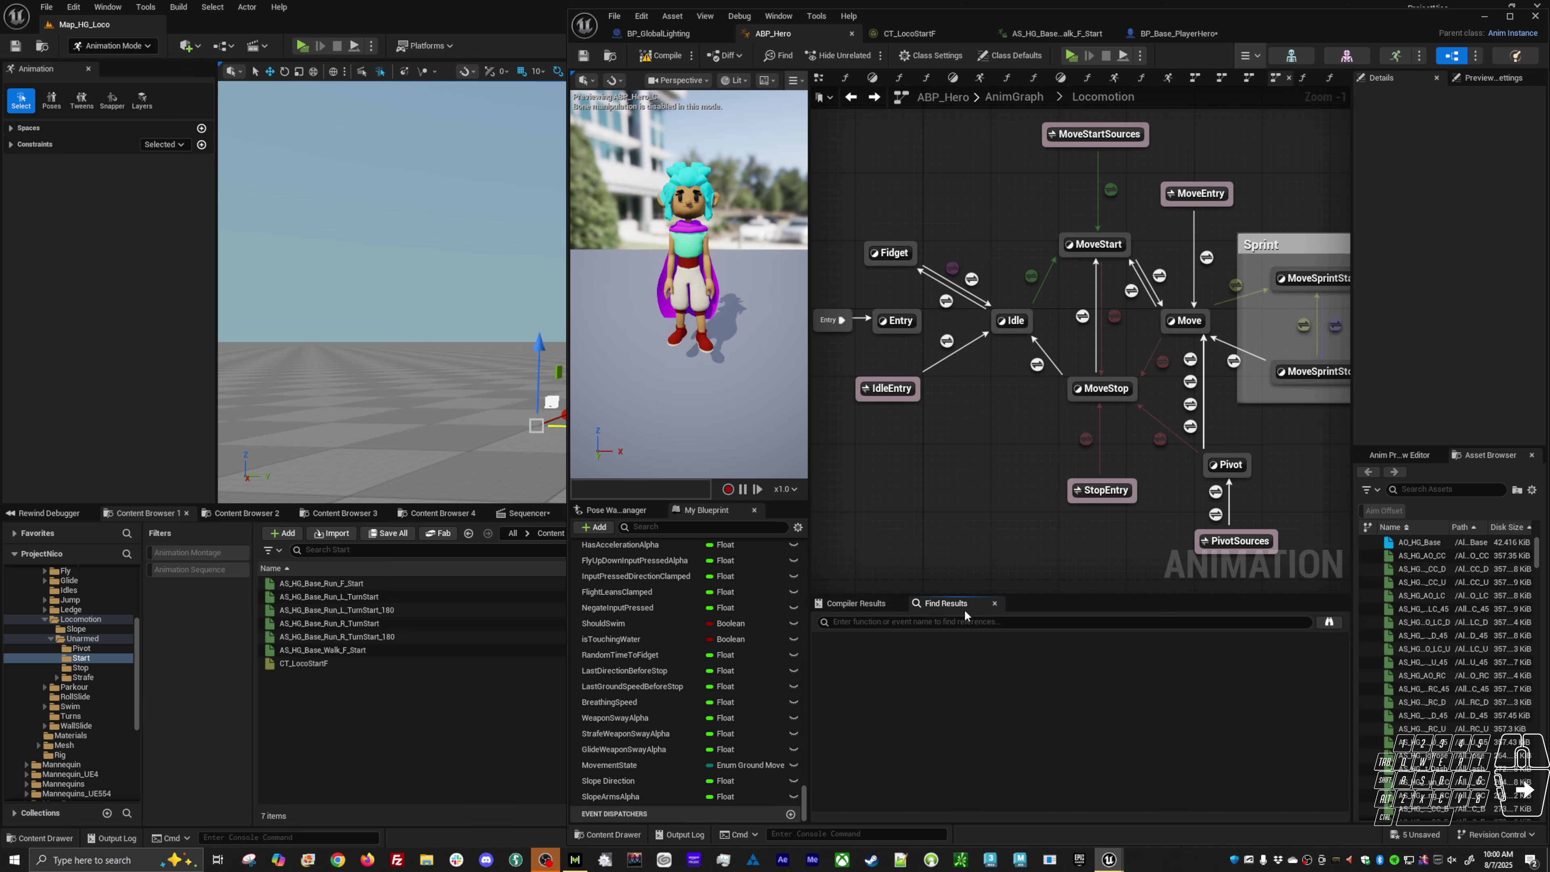
pyautogui.click(939, 621)
pyautogui.write('s')
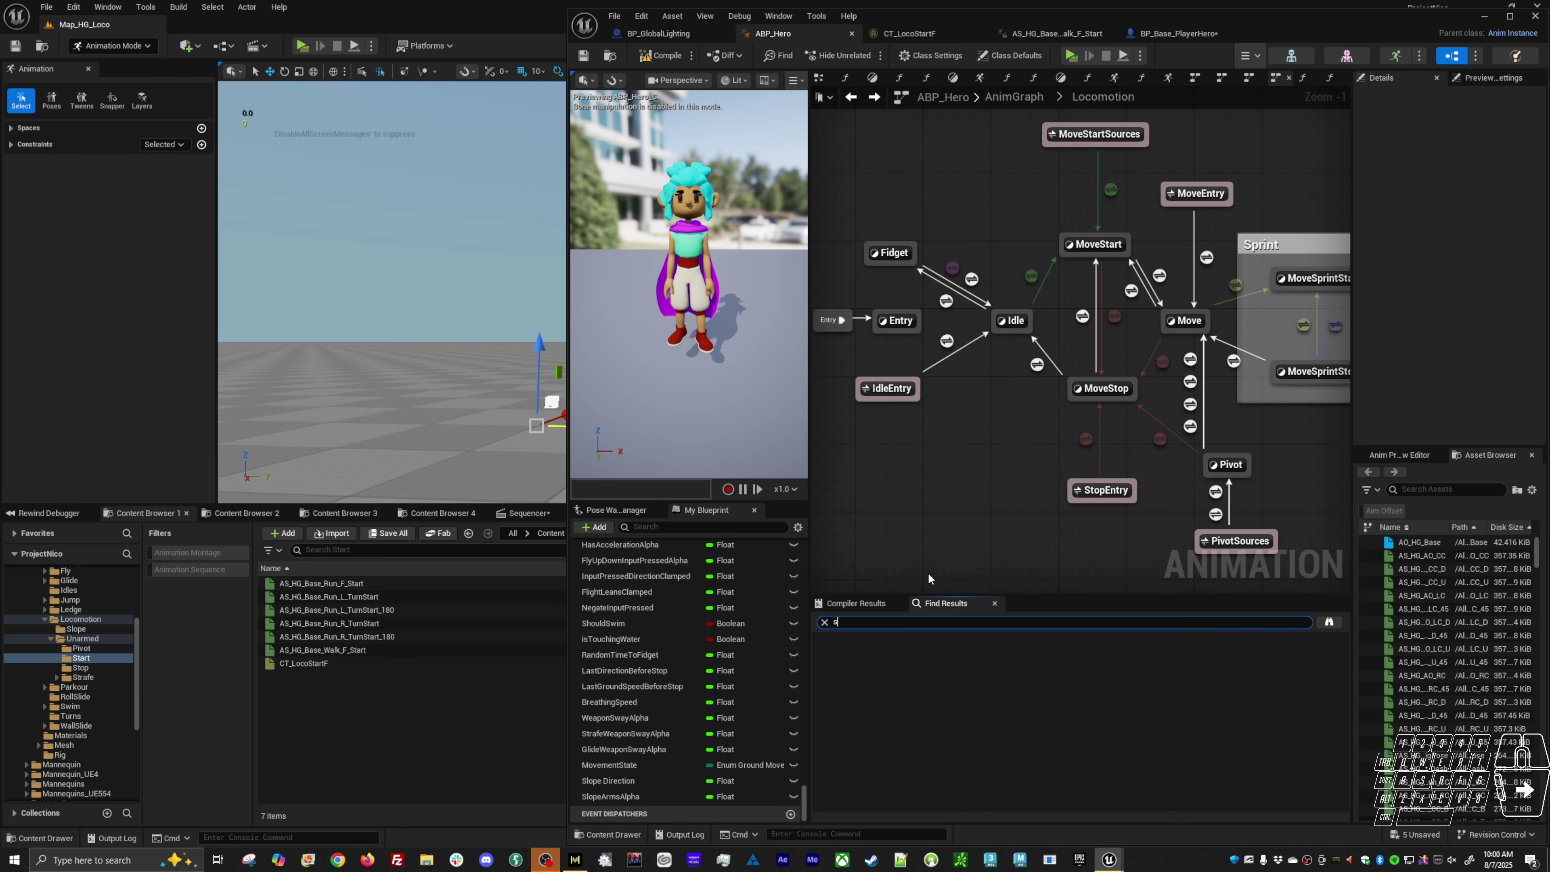
pyautogui.write('et distance travel')
pyautogui.press('Return')
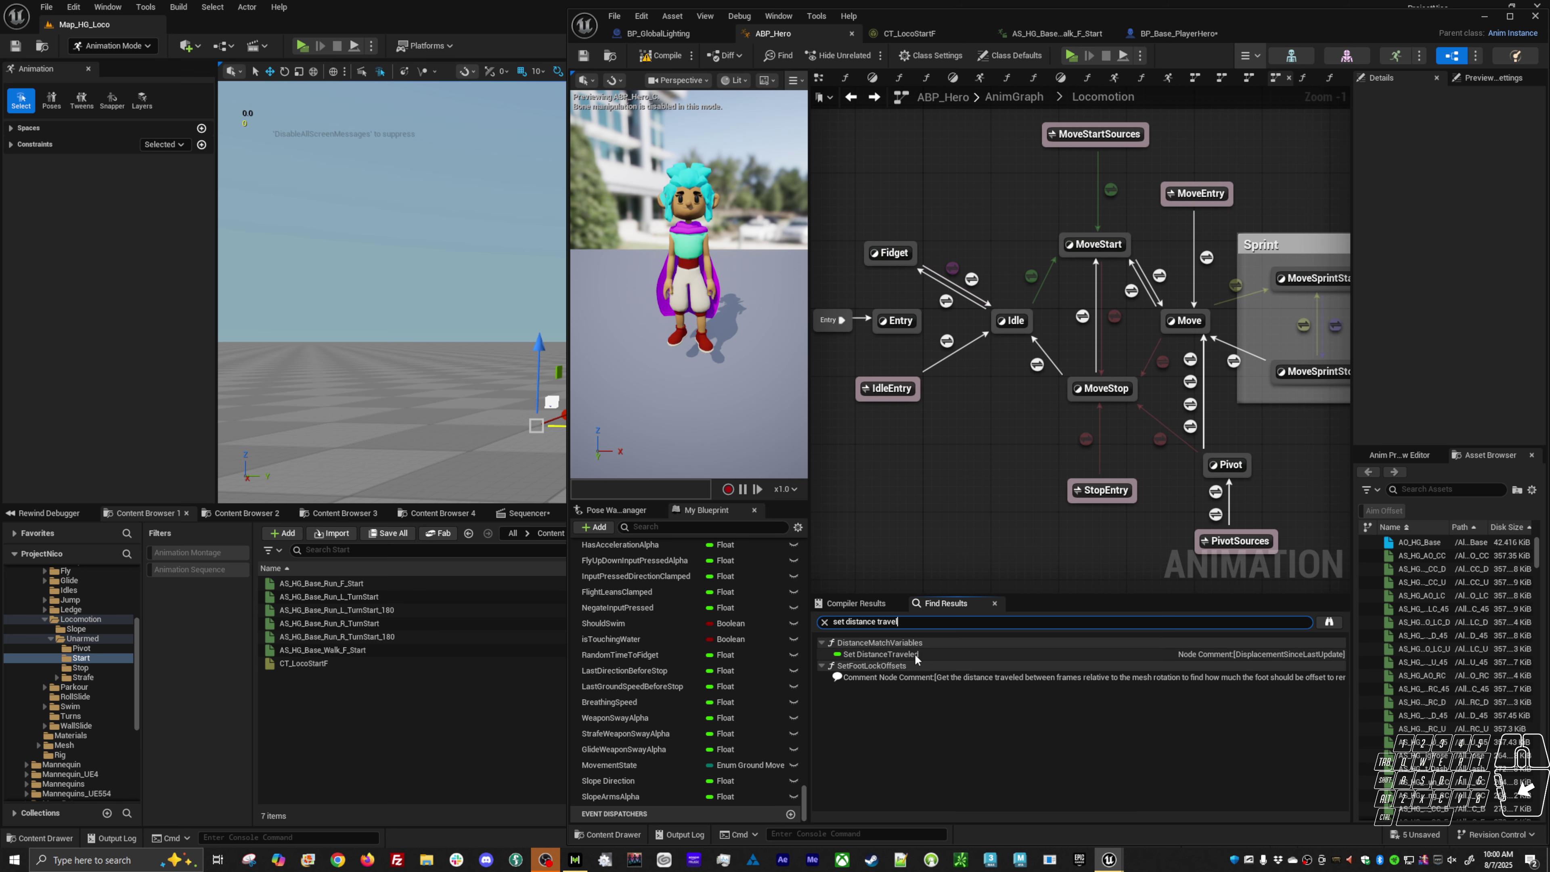
pyautogui.click(909, 656)
pyautogui.doubleClick(908, 656)
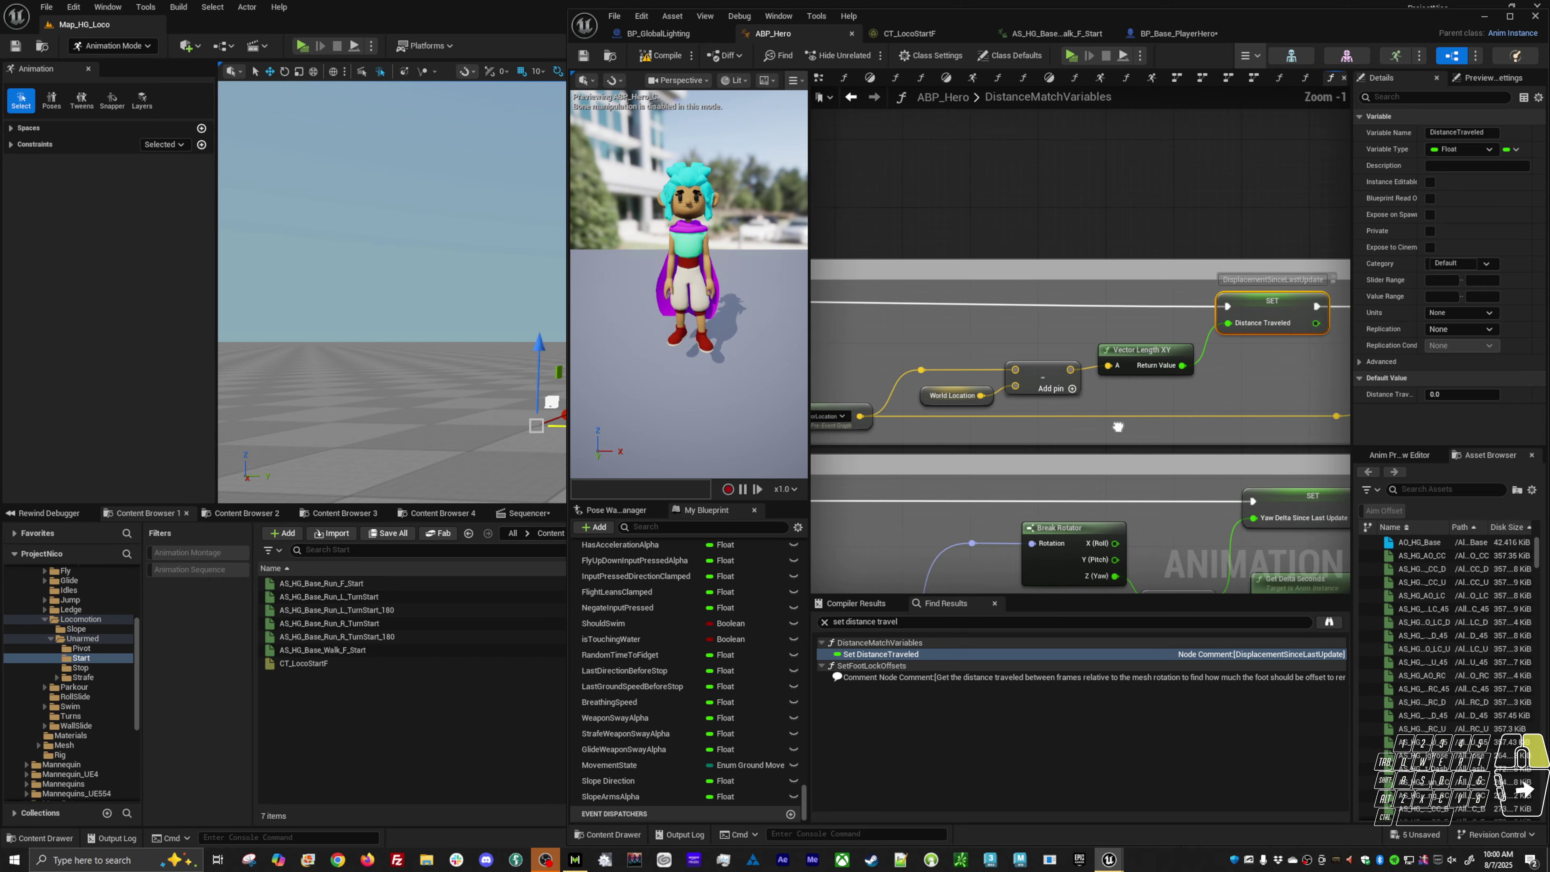
# Step: Examine how Distance Traveled is computed from the owning actor's location, World Location and Vector Length XY
pyautogui.scroll(-1, 1065, 422)
pyautogui.moveTo(1065, 421); pyautogui.dragTo(1278, 375, button='right')
pyautogui.click(883, 397)
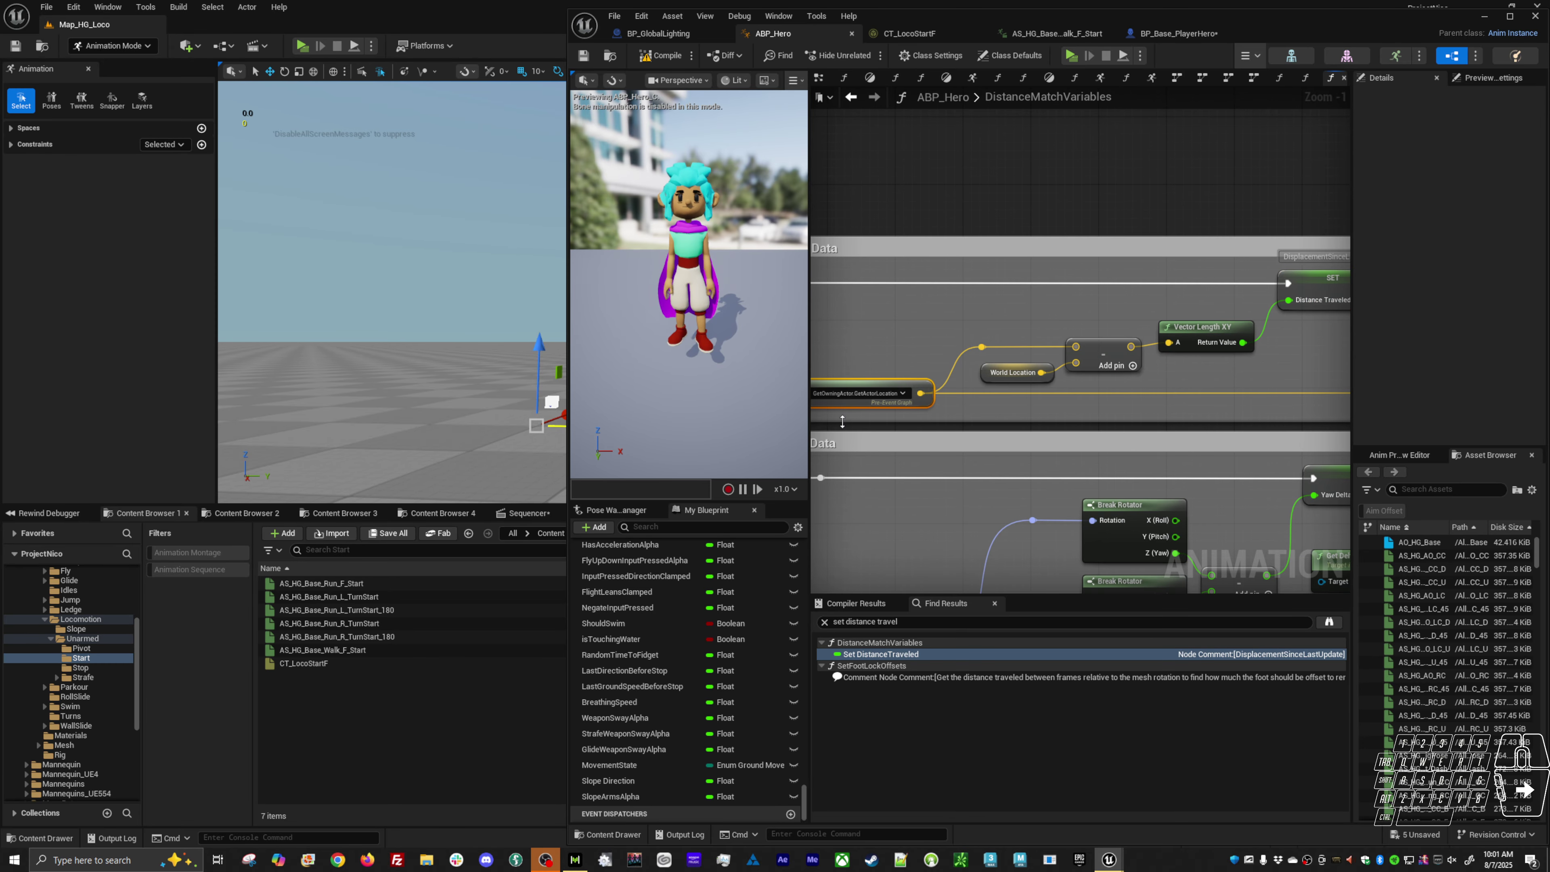
pyautogui.moveTo(882, 429); pyautogui.dragTo(920, 422, button='right')
pyautogui.moveTo(1149, 350); pyautogui.dragTo(852, 386, button='right')
pyautogui.click(1268, 319)
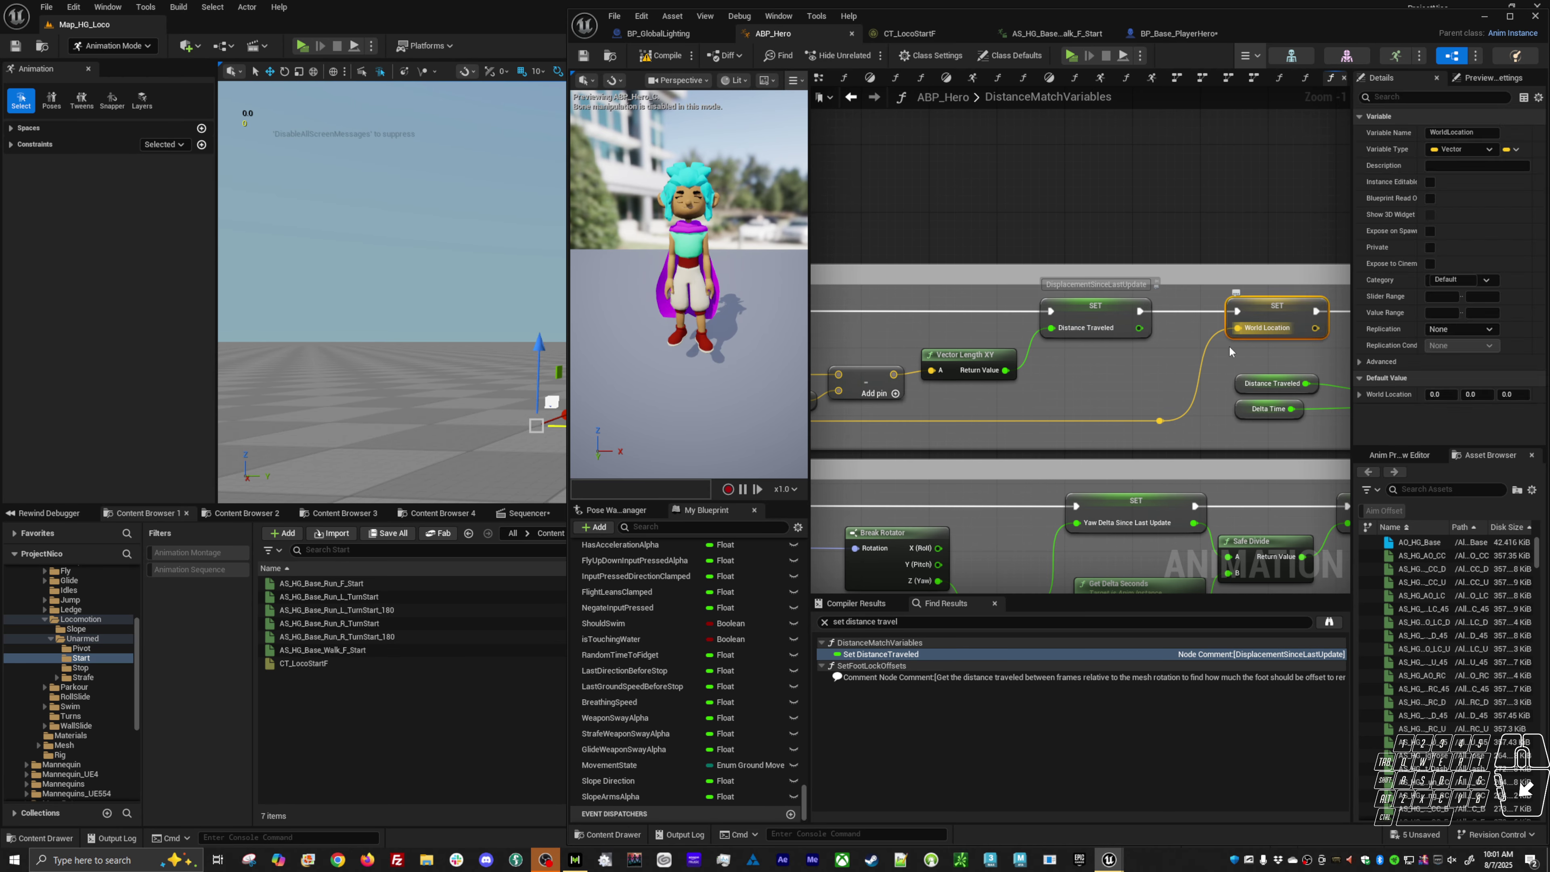
pyautogui.moveTo(1031, 398)
pyautogui.mouseDown(button='right')
pyautogui.moveTo(1102, 394)
pyautogui.moveTo(1014, 393)
pyautogui.mouseUp(button='right')
pyautogui.click(1011, 374)
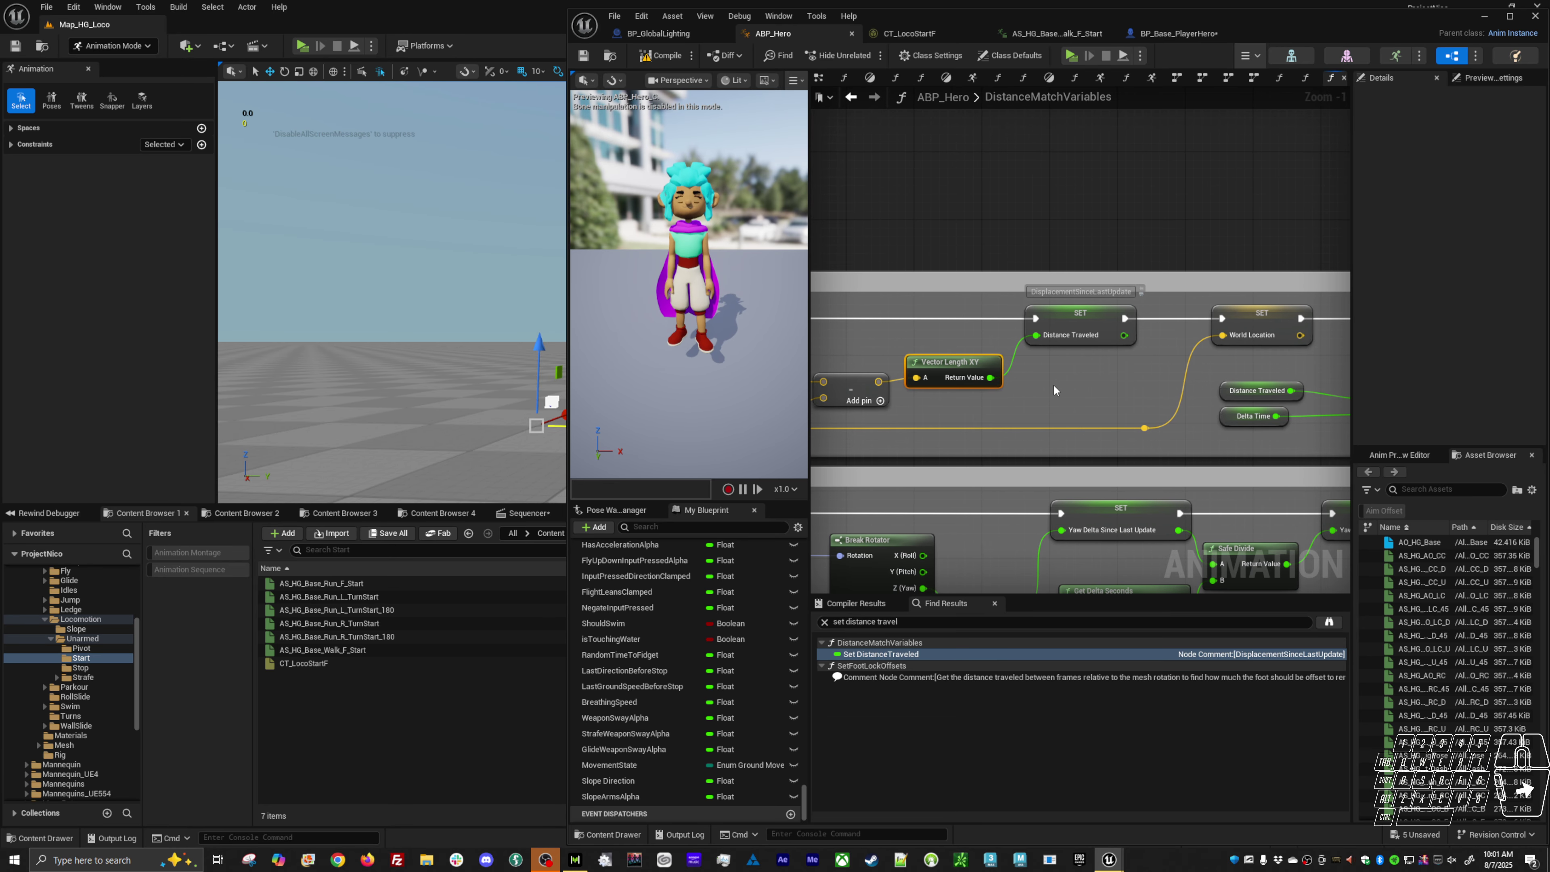
pyautogui.click(1076, 333)
# Step: Extend the Location Data comment box upward so it leaves more room above the DisplacementSinceLastUpdate note on the Distance Traveled setter
pyautogui.moveTo(1047, 418); pyautogui.dragTo(1153, 288, button='right')
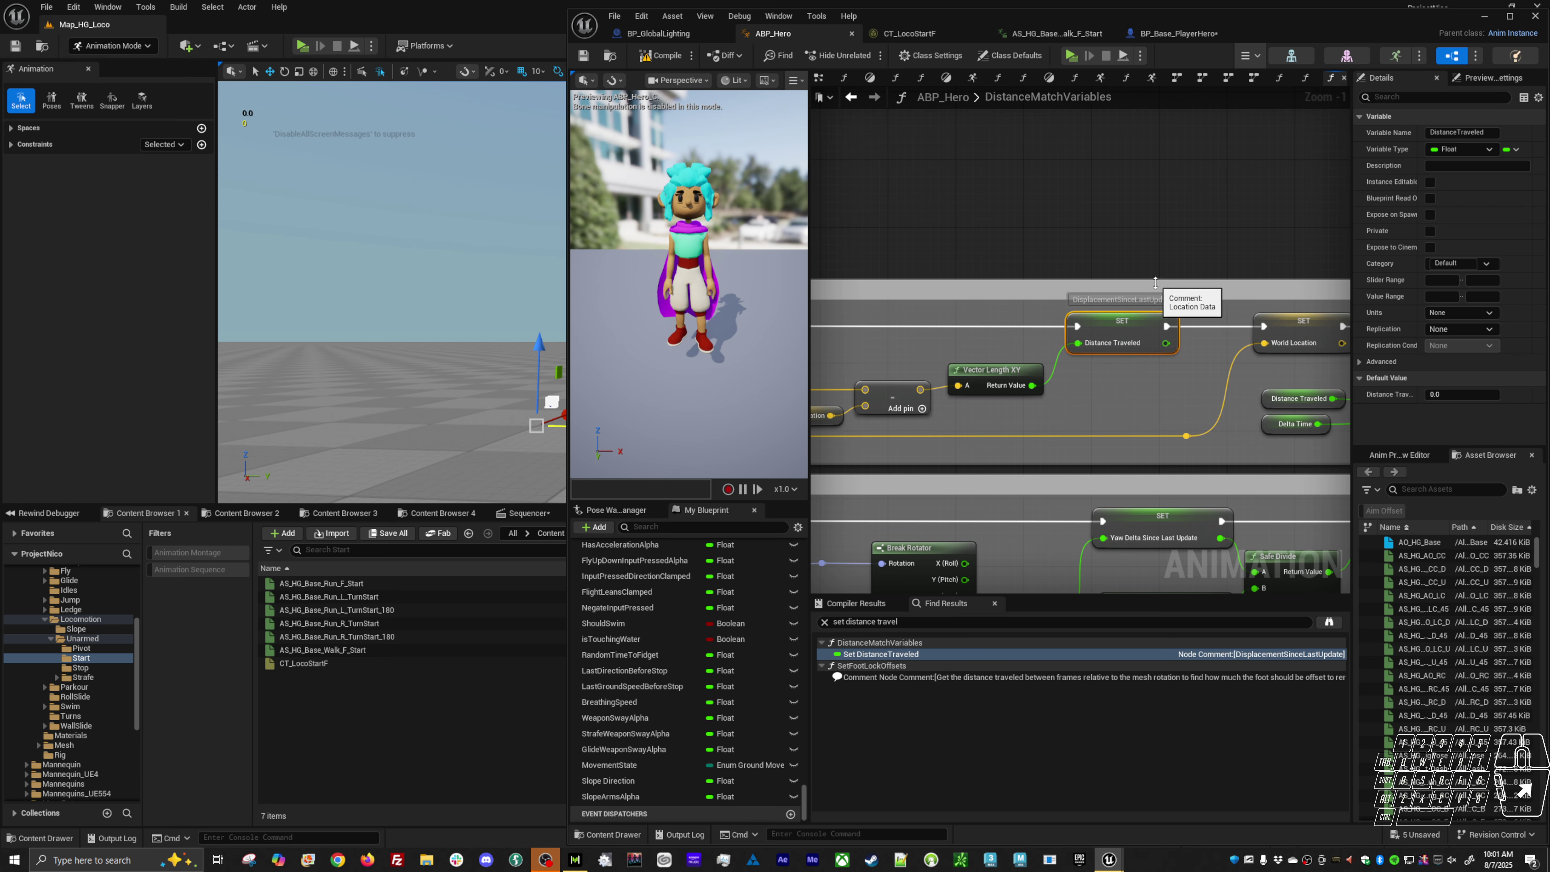
pyautogui.moveTo(1153, 288); pyautogui.dragTo(1153, 254)
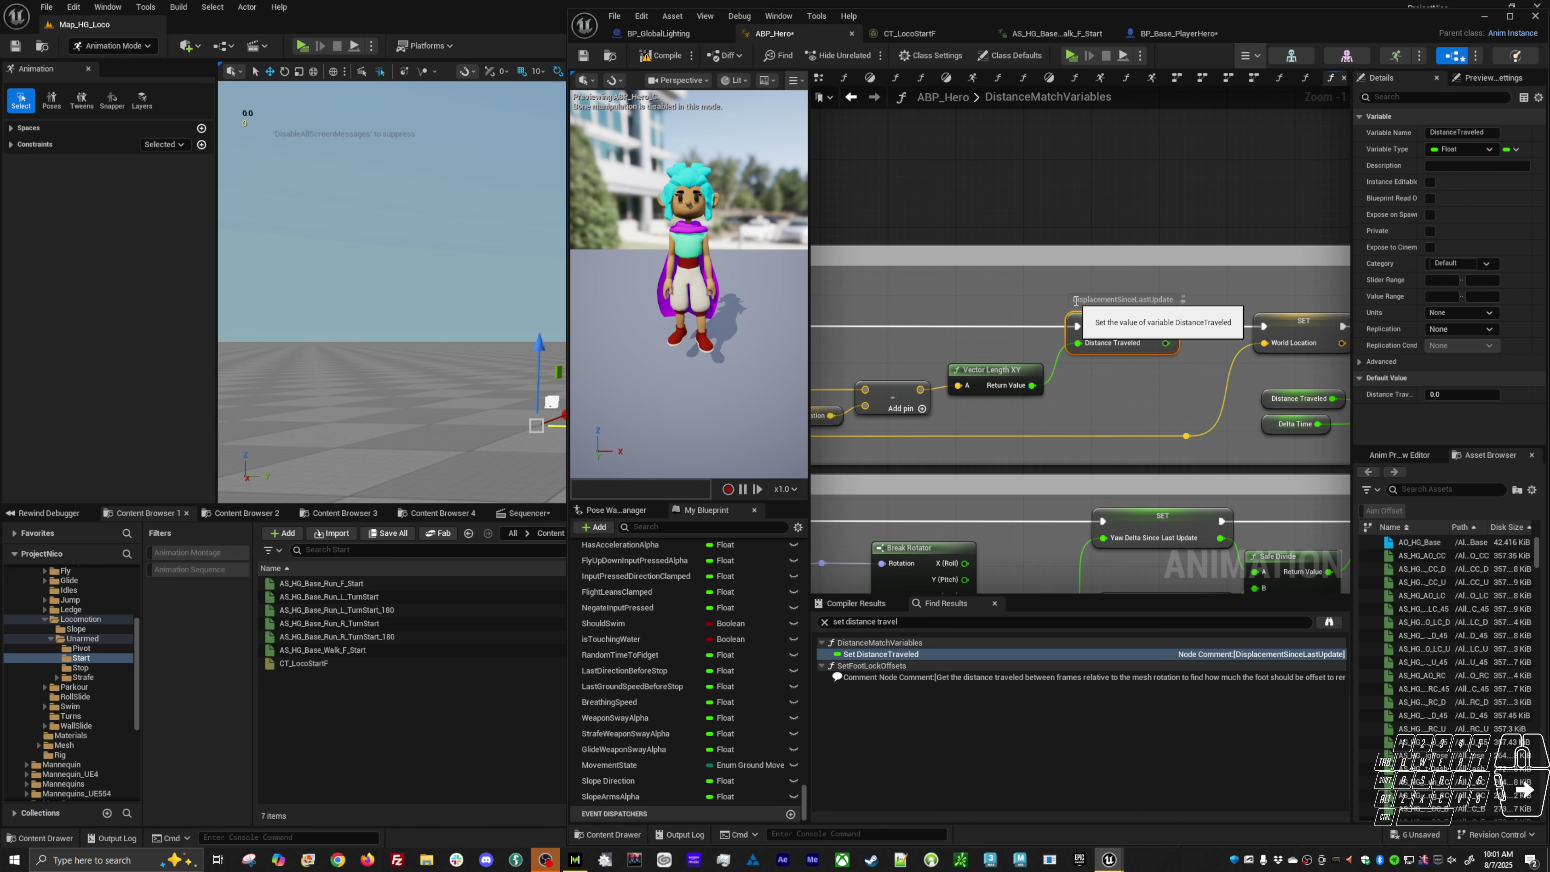
pyautogui.moveTo(1076, 299); pyautogui.dragTo(1164, 305)
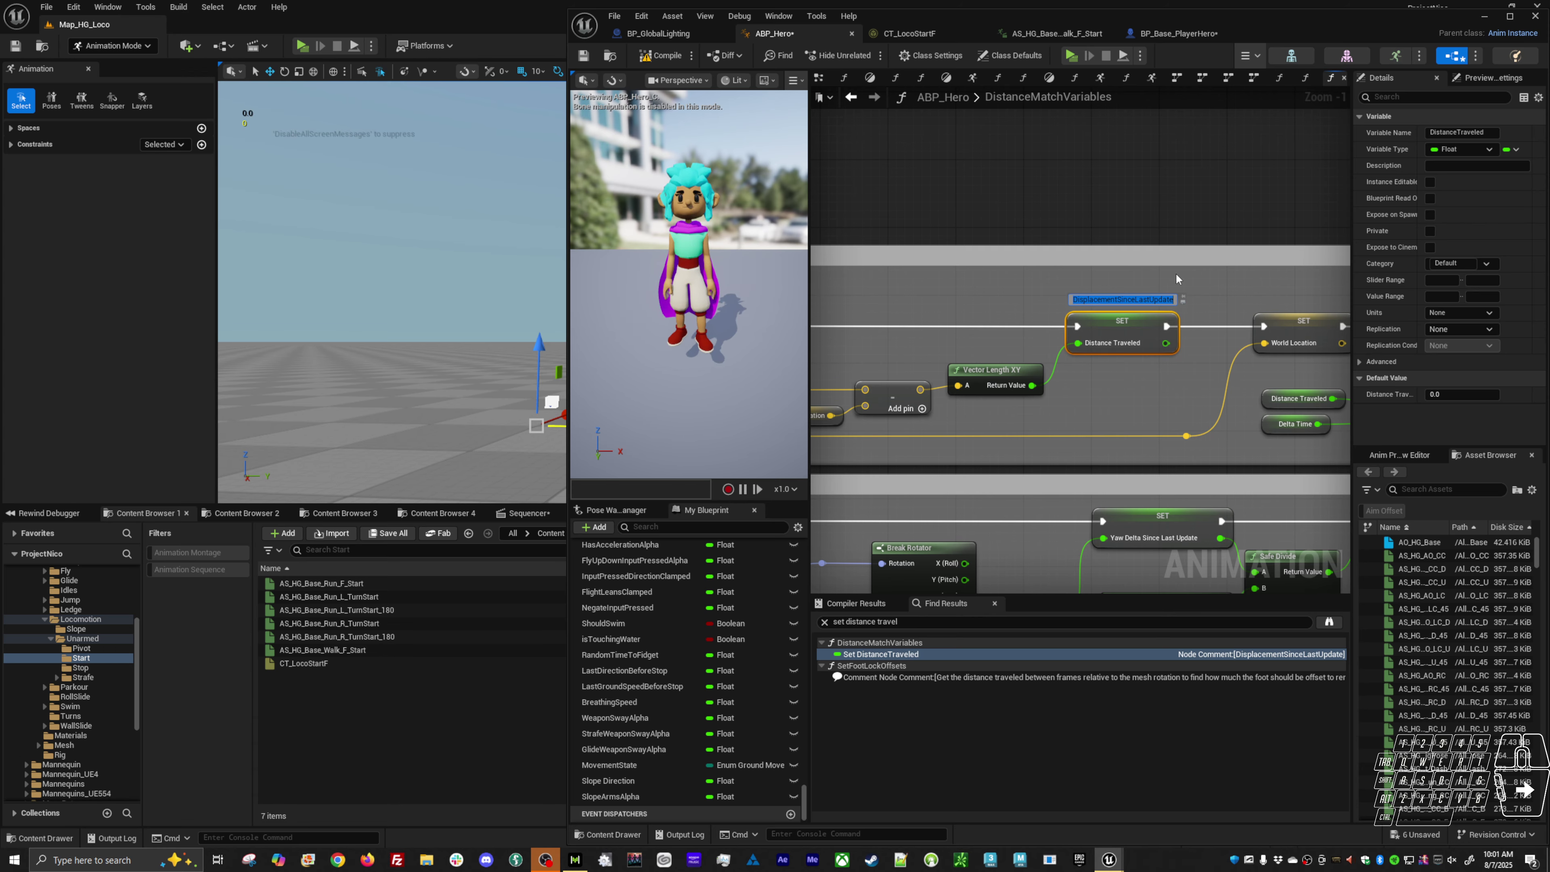
pyautogui.click(1200, 288)
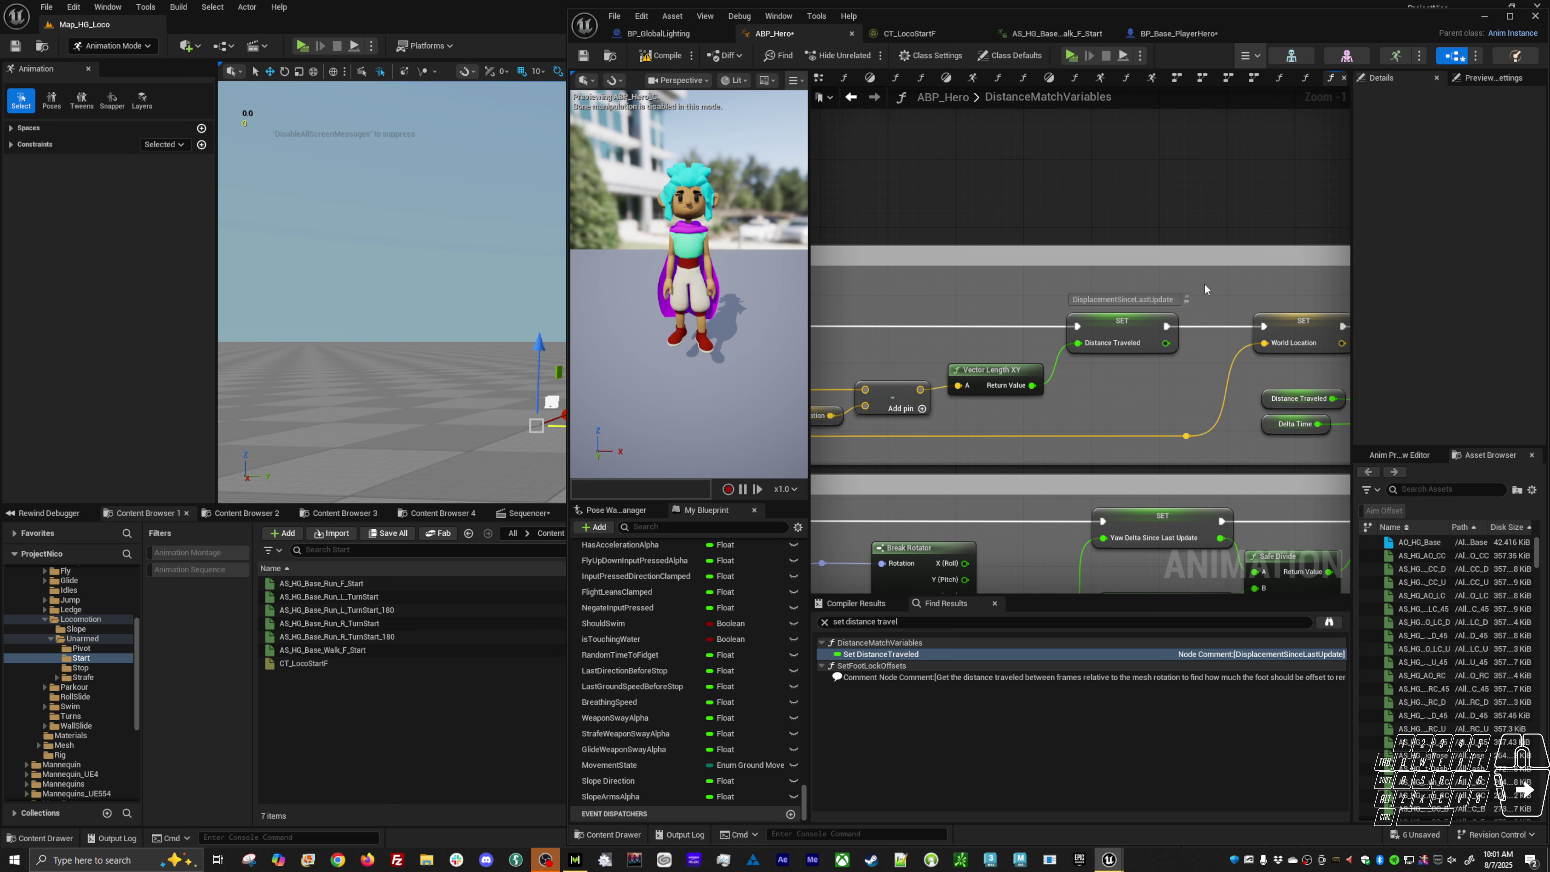
pyautogui.moveTo(1221, 407); pyautogui.dragTo(1196, 395, button='right')
pyautogui.scroll(-3, 1196, 401)
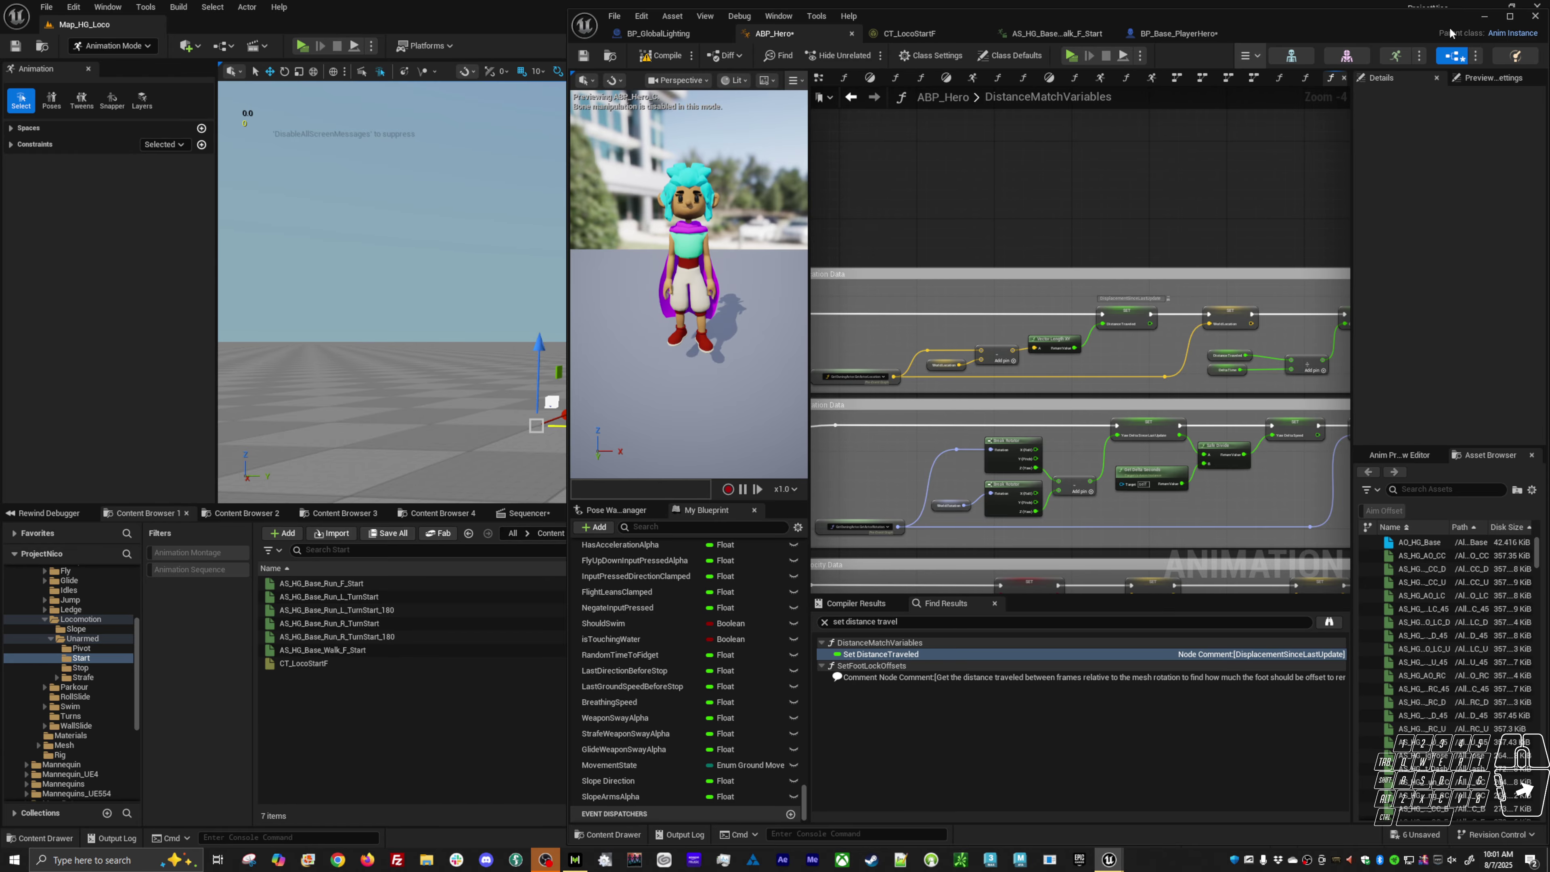
# Step: Return to the Map_HG_Loco level, start a new play session and walk the character around beside the placed one
pyautogui.click(1485, 15)
pyautogui.click(1009, 305)
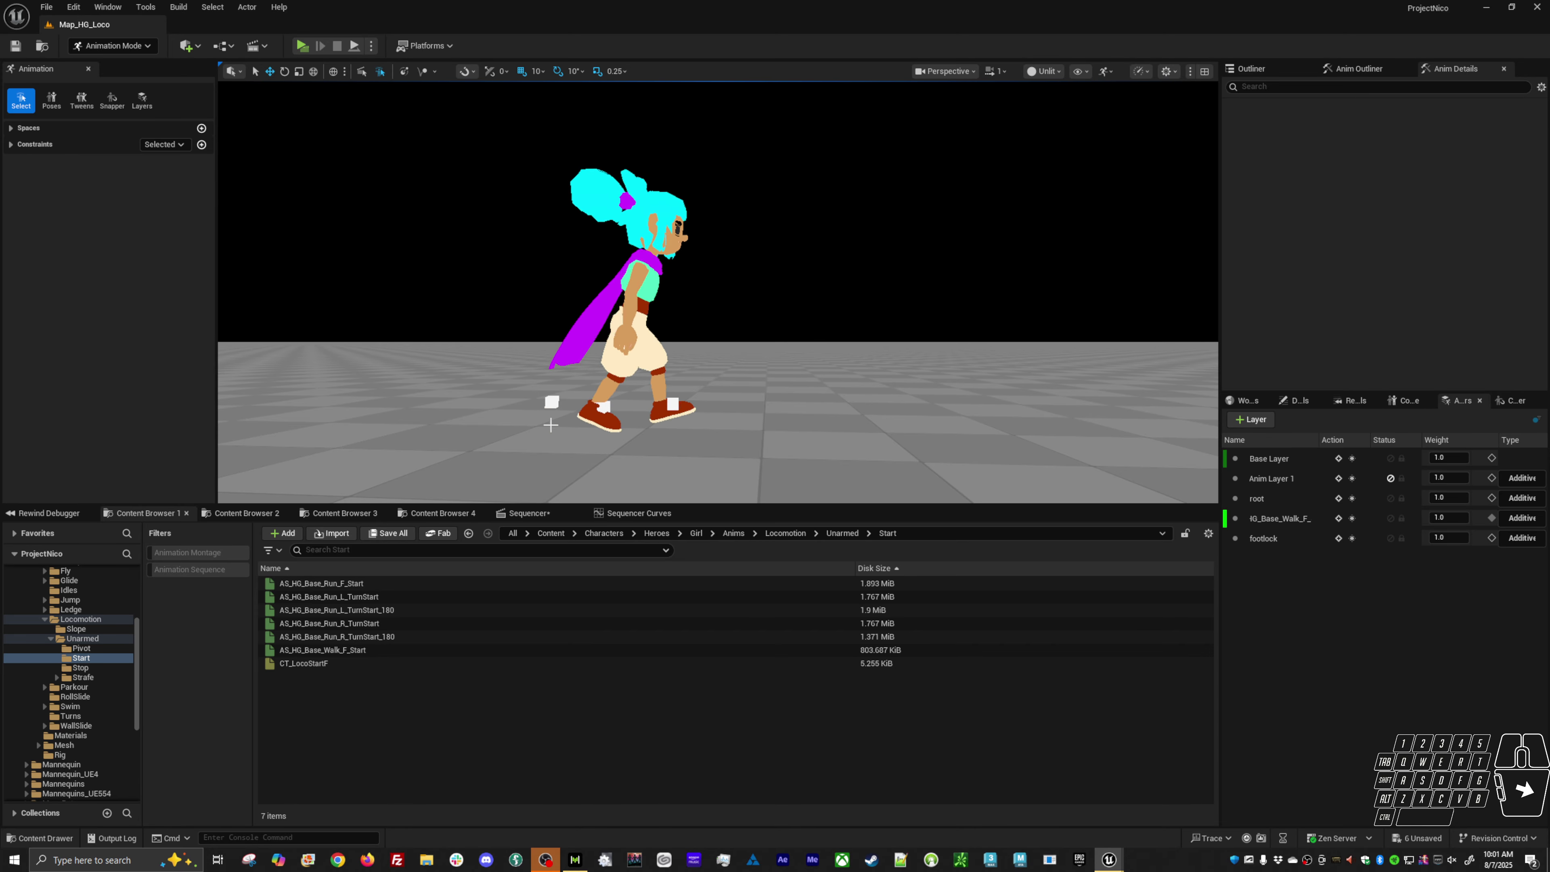
pyautogui.keyDown('alt'); pyautogui.moveTo(555, 400); pyautogui.dragTo(842, 388); pyautogui.keyUp('alt')
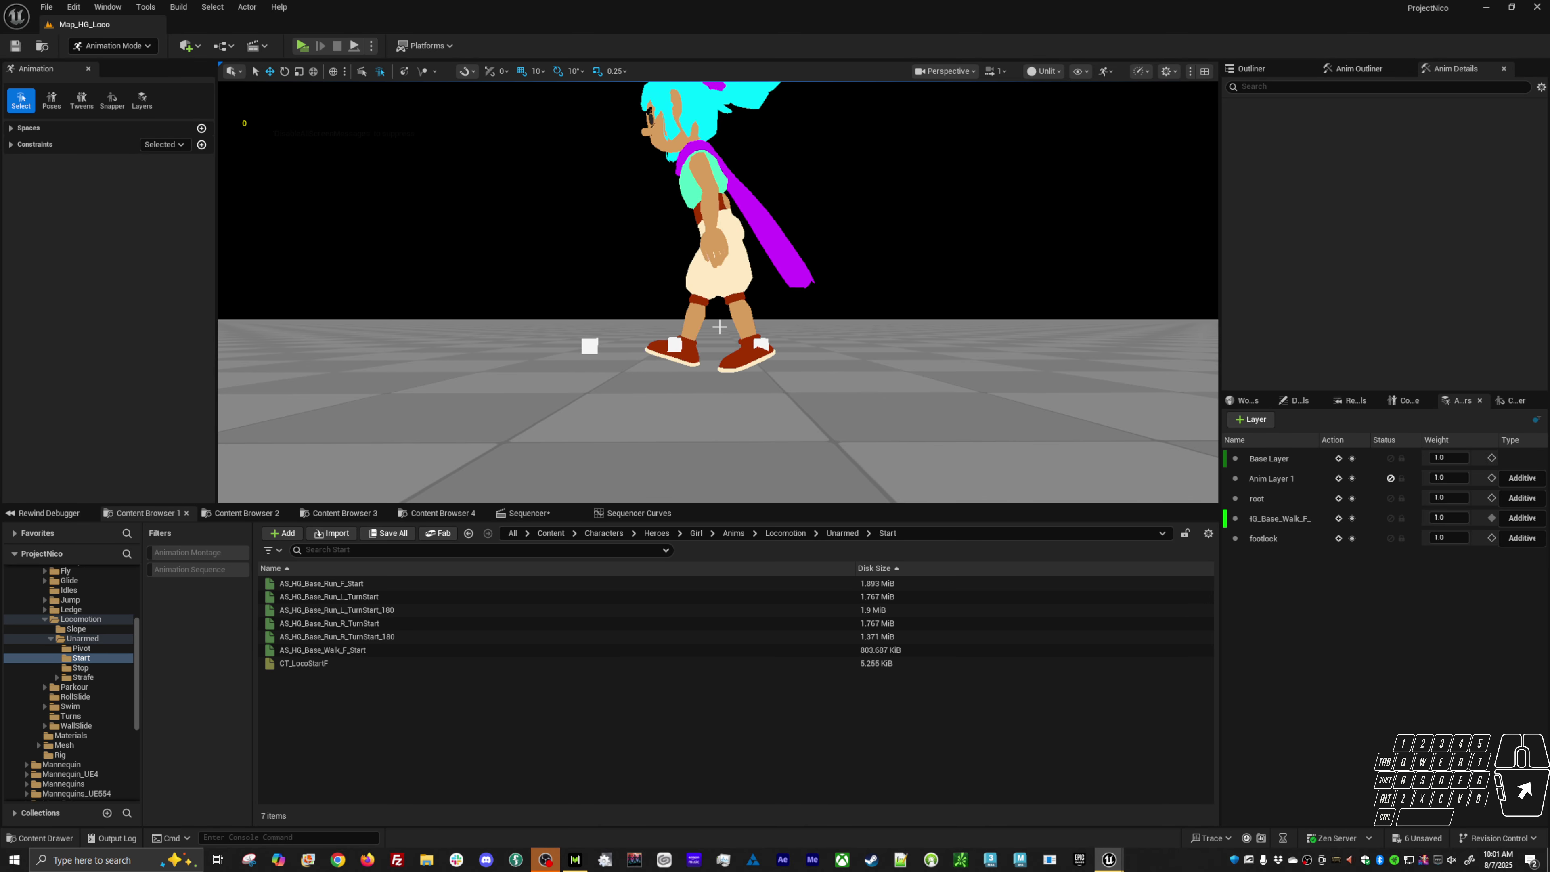
pyautogui.hotkey('alt', 'p')
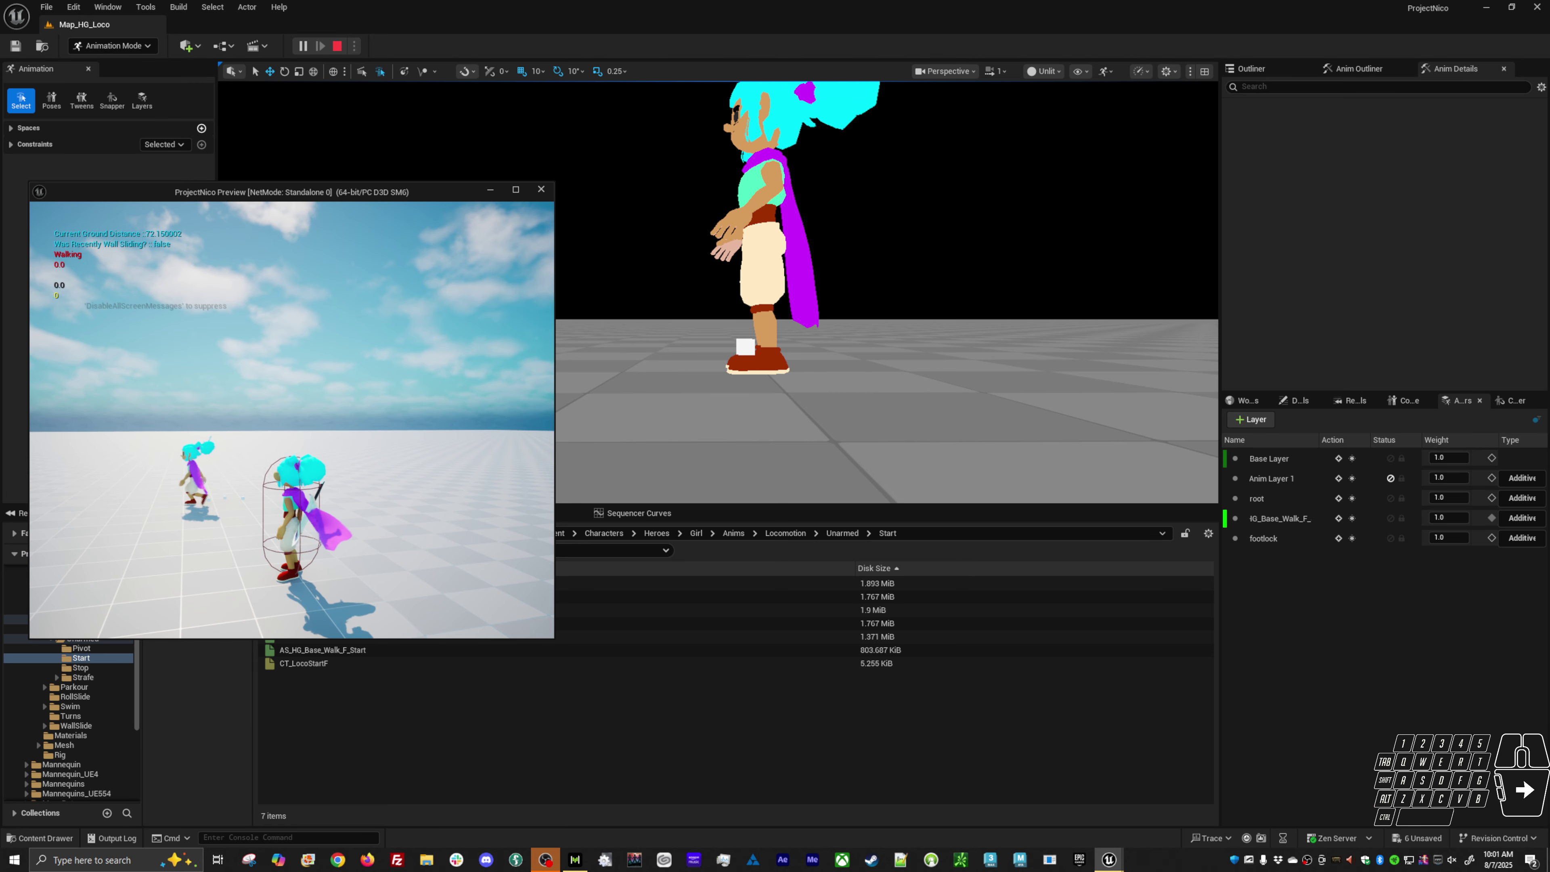
pyautogui.press('a')
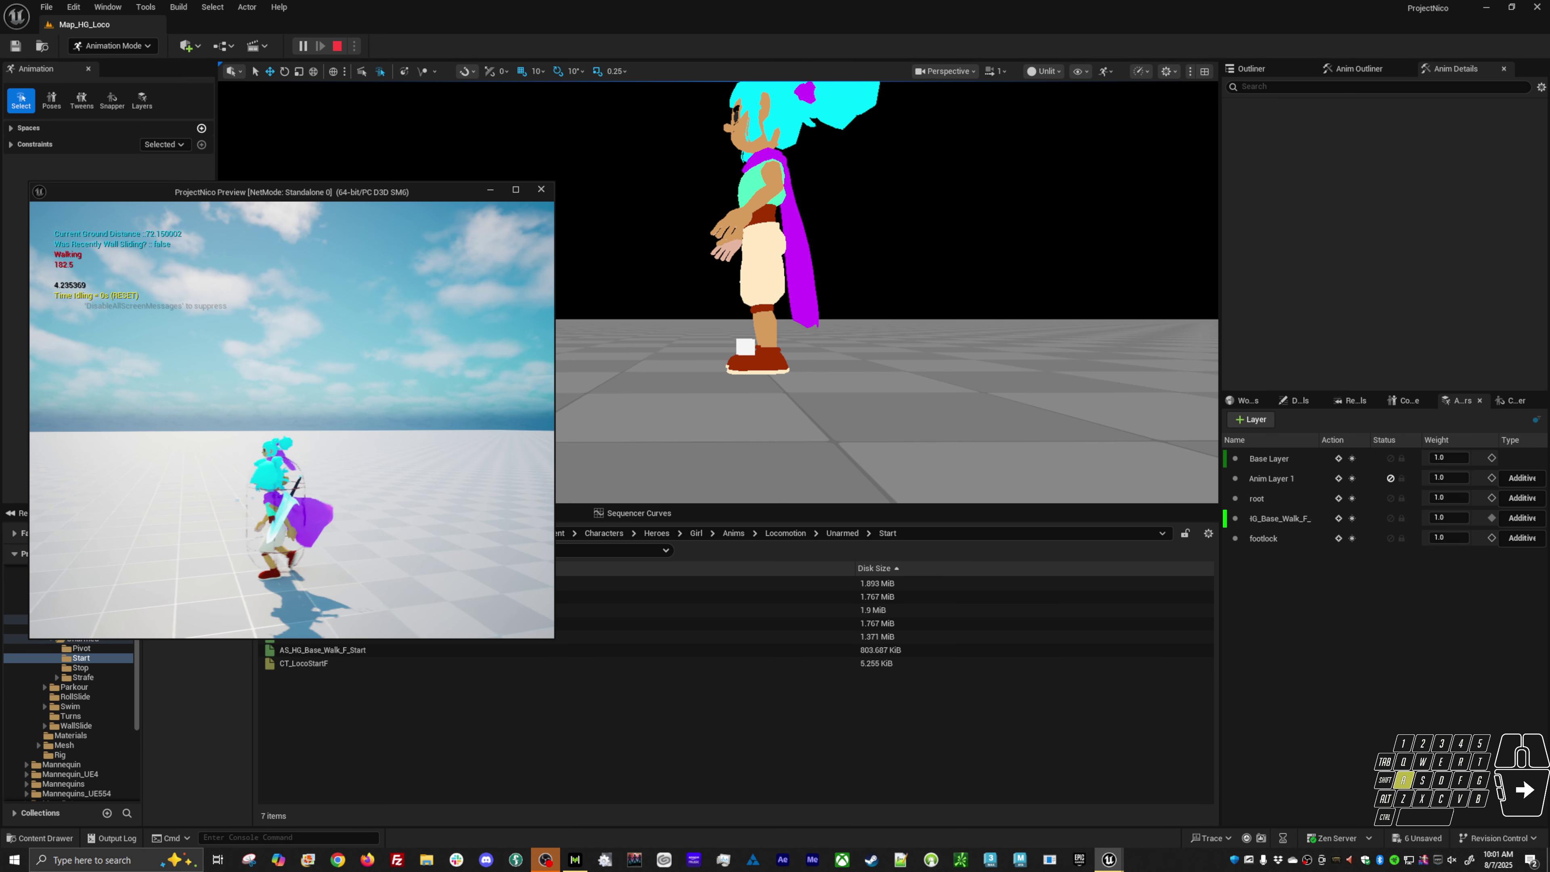
pyautogui.press('a')
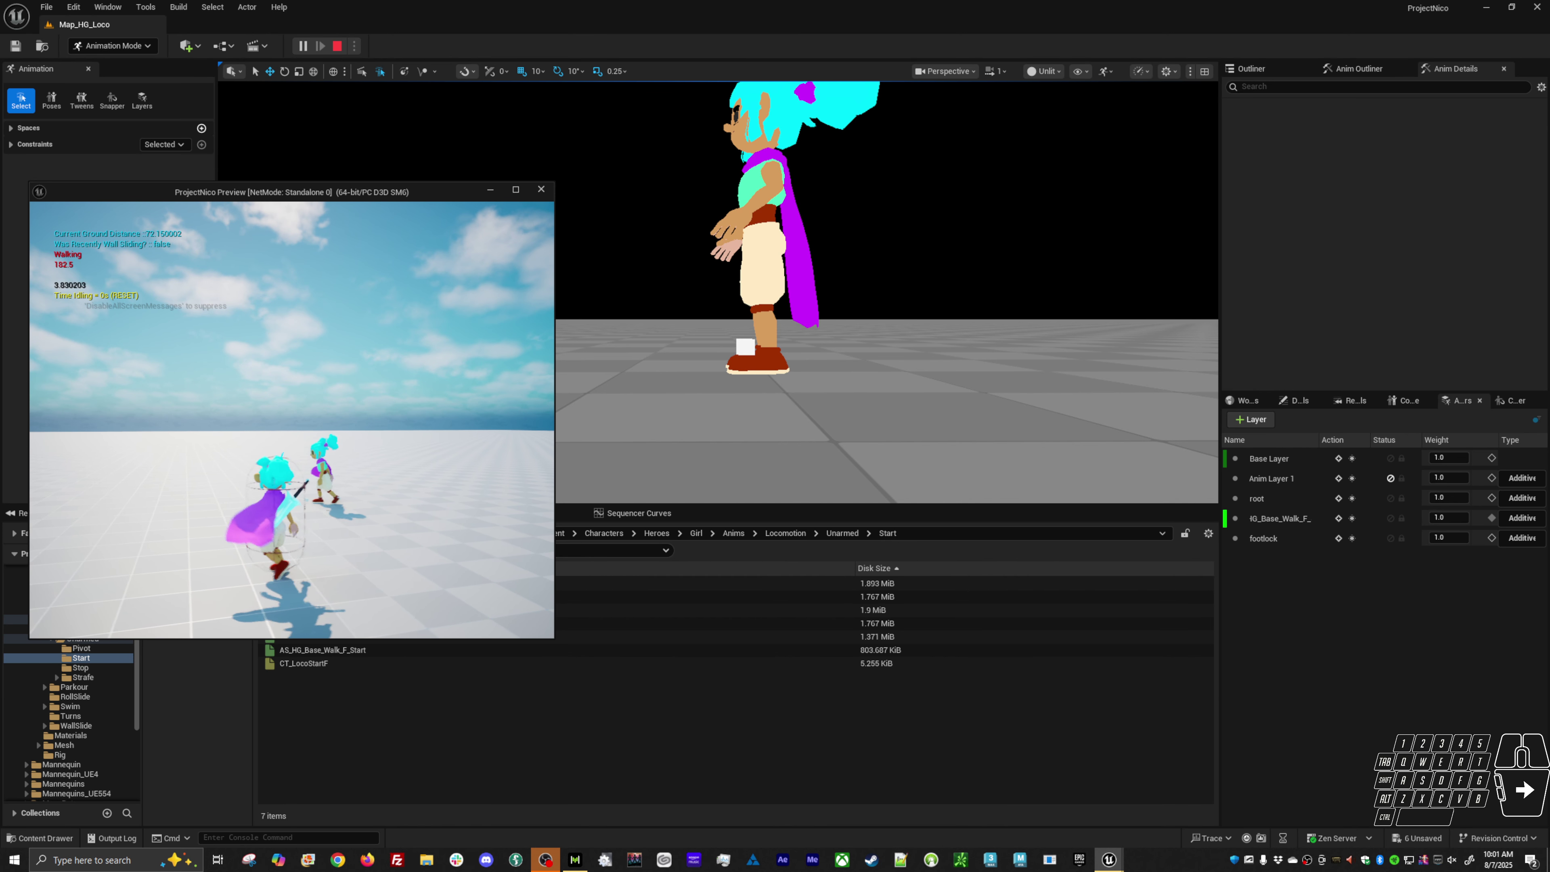
pyautogui.press('a')
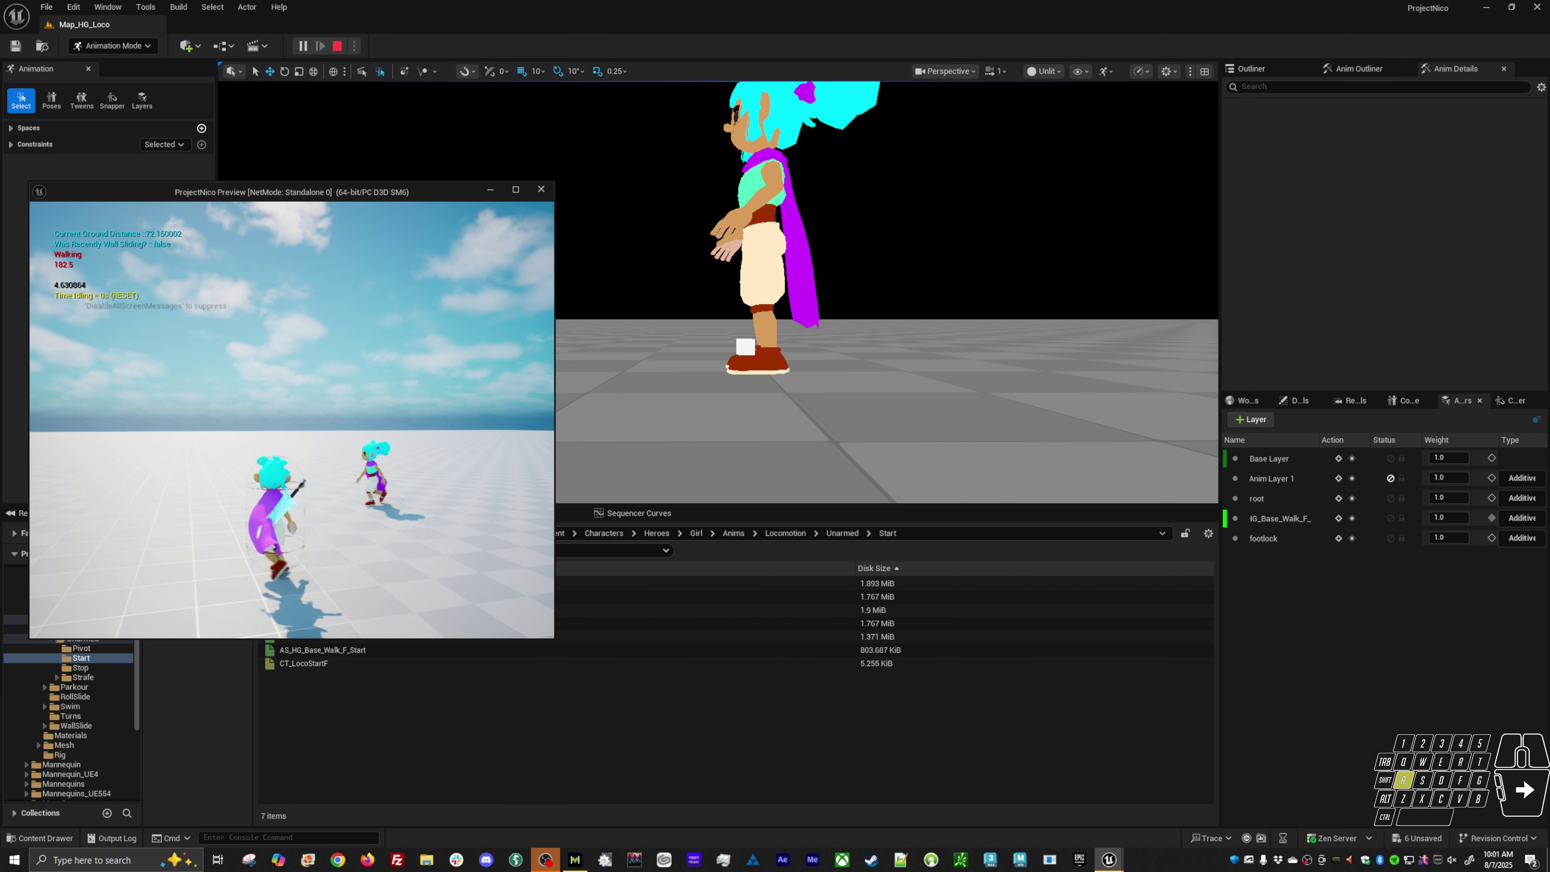
pyautogui.press('a')
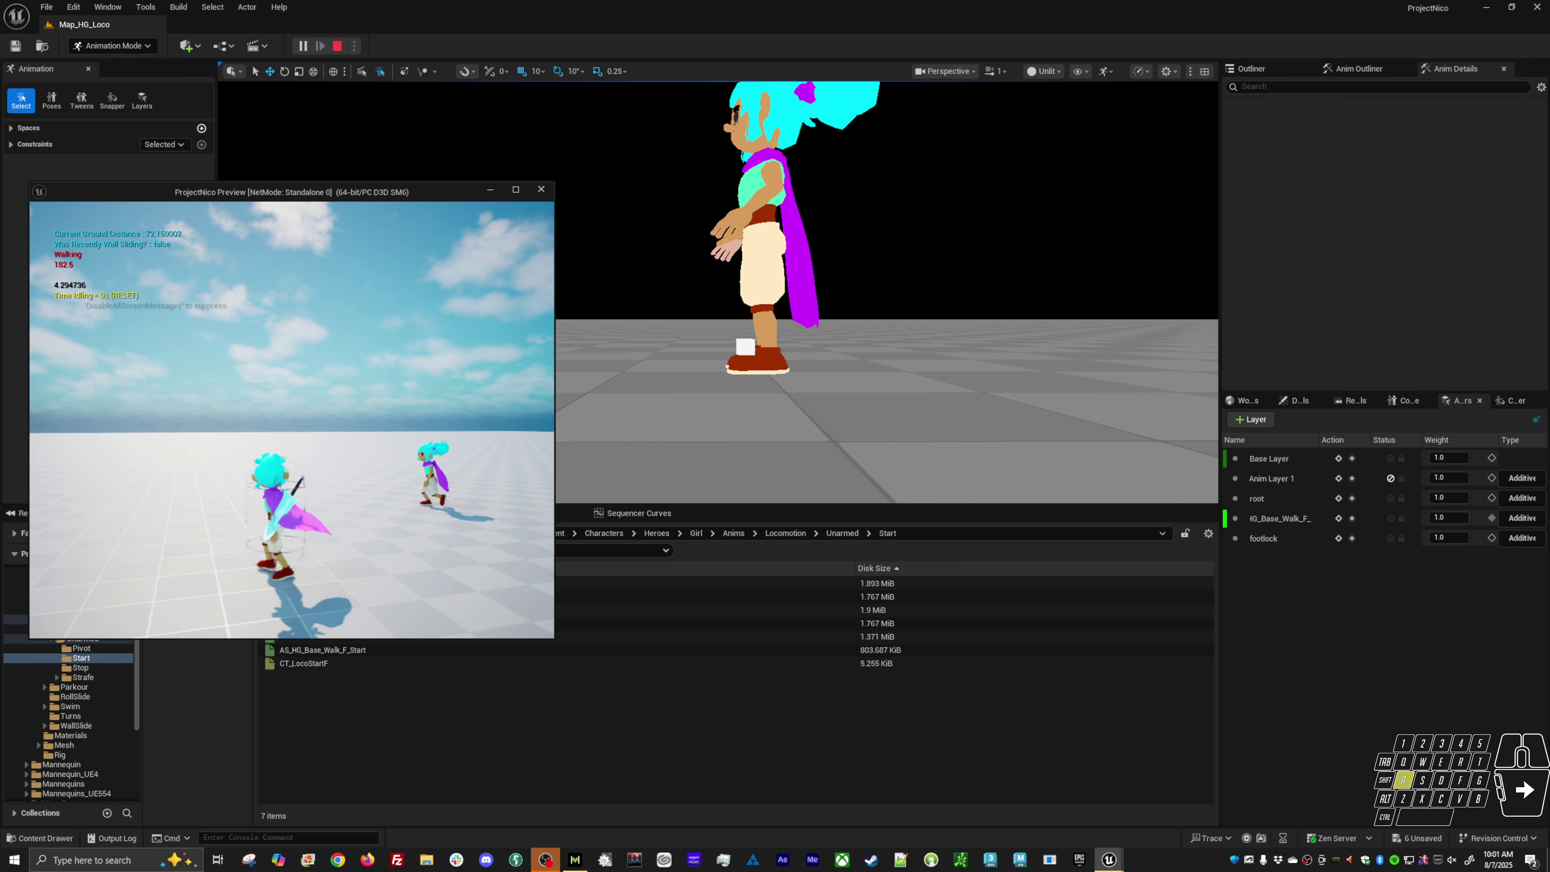
pyautogui.press('a')
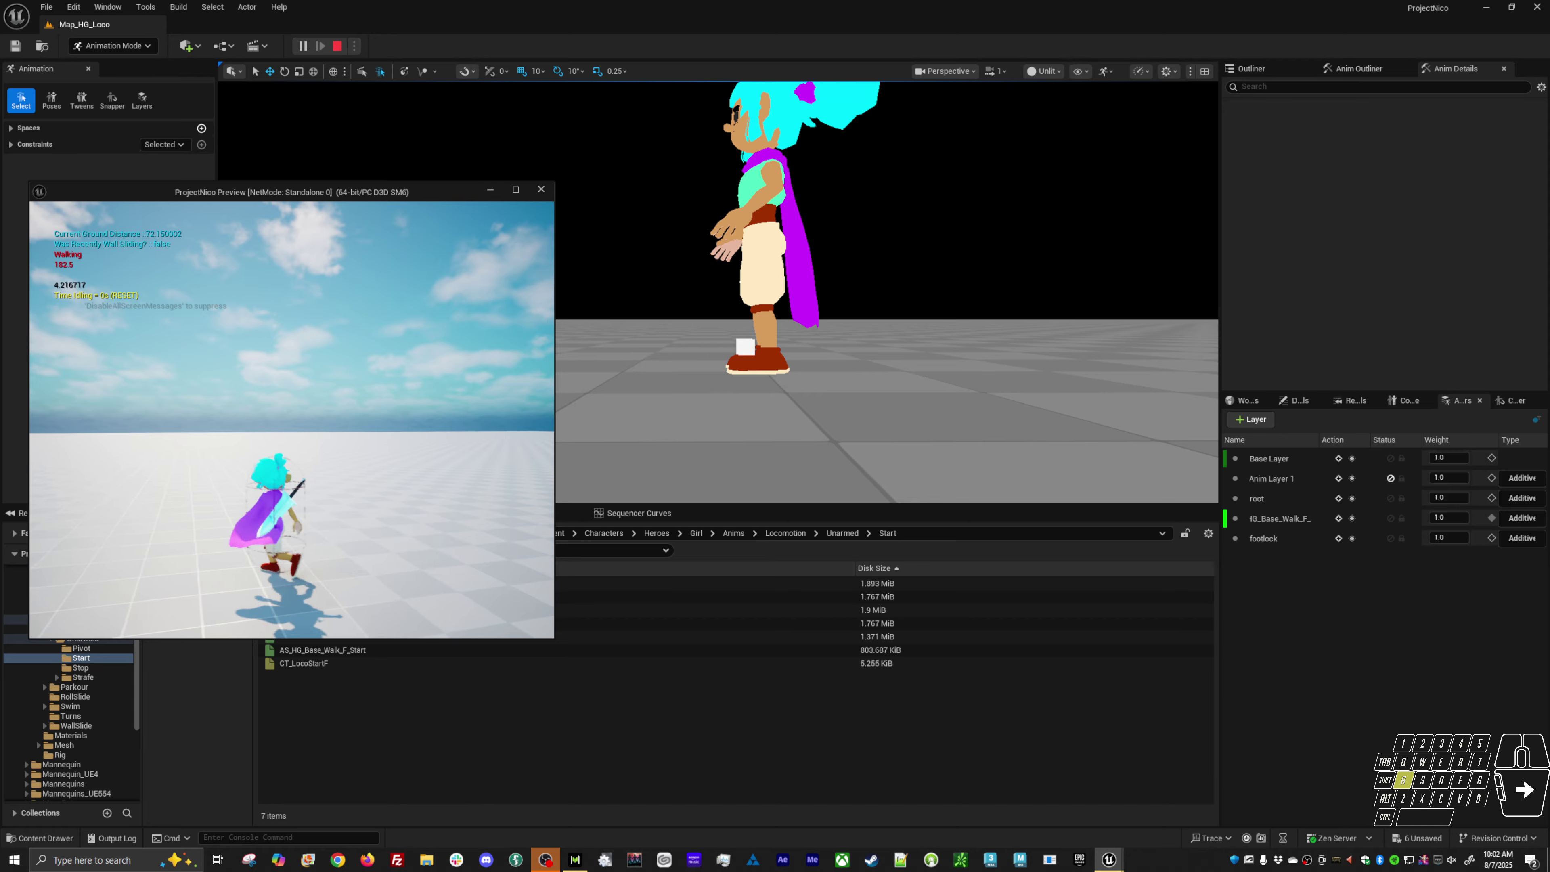
# Step: Open ABP_Hero's DistanceMatchStartUpdate function during the running session to view the play rate clamp's Select node
pyautogui.press('alt')
pyautogui.hotkey('alt', 'Tab')
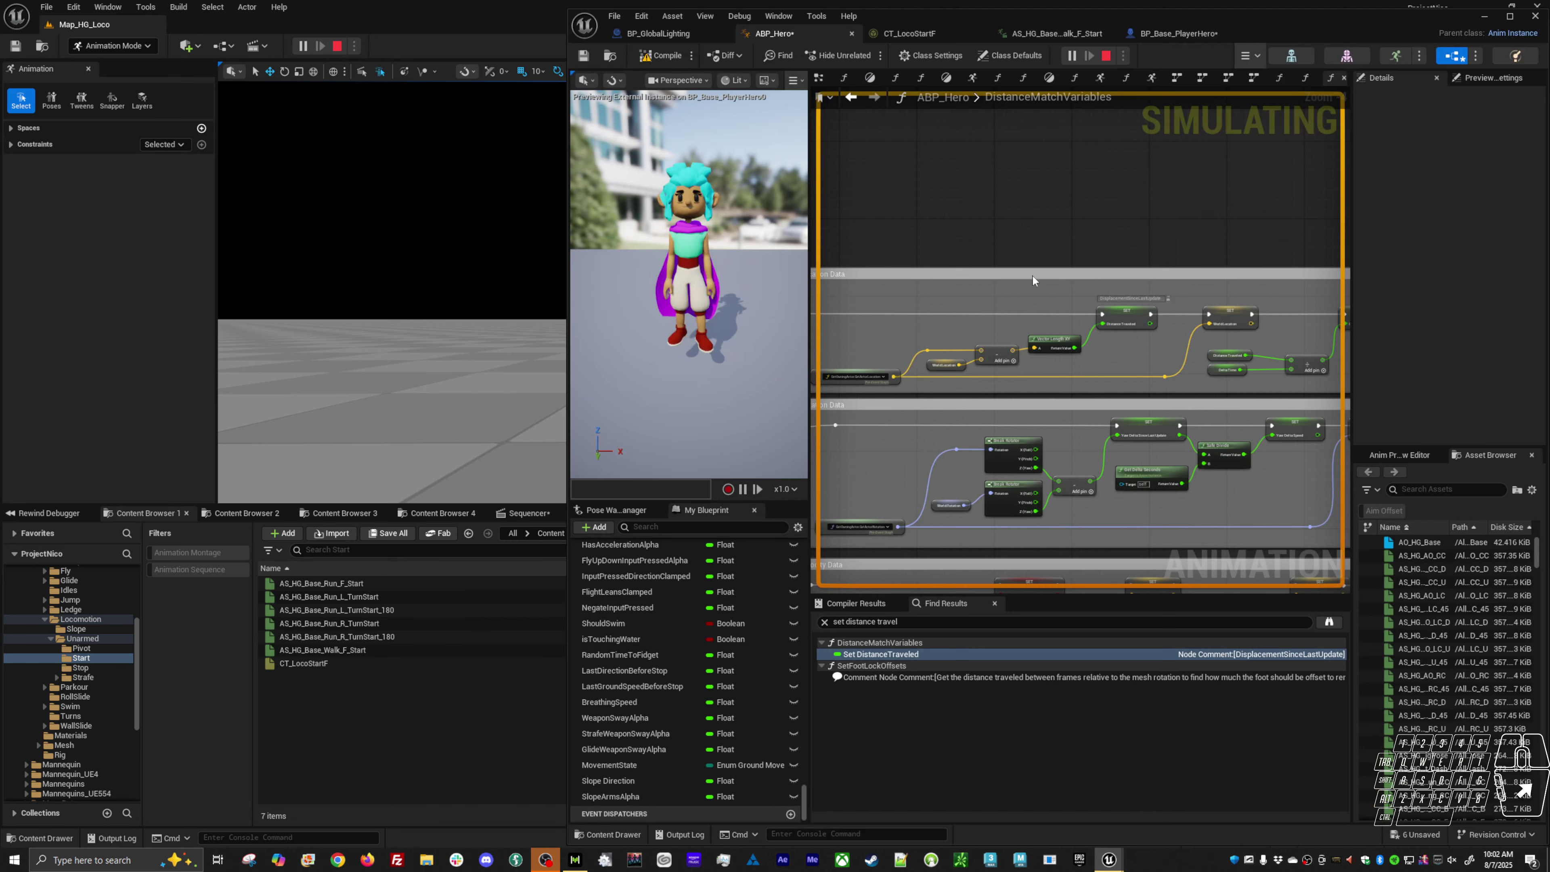
pyautogui.click(1306, 77)
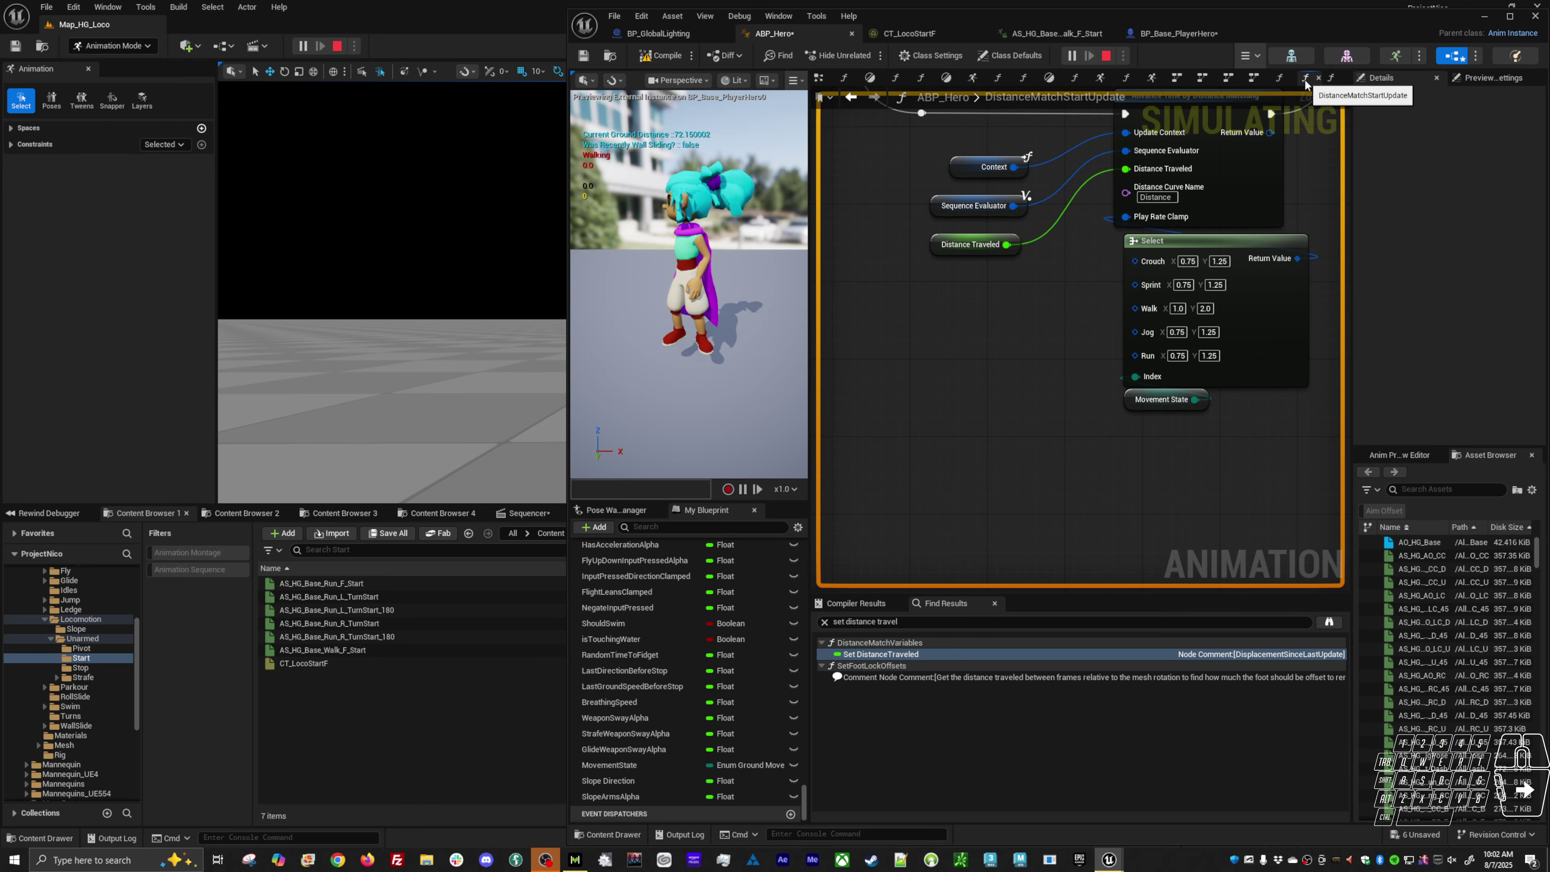
# Step: Set the Walk option's Y value to 2.25 in the play rate clamp's Select node and compile ABP_Hero
pyautogui.click(1203, 310)
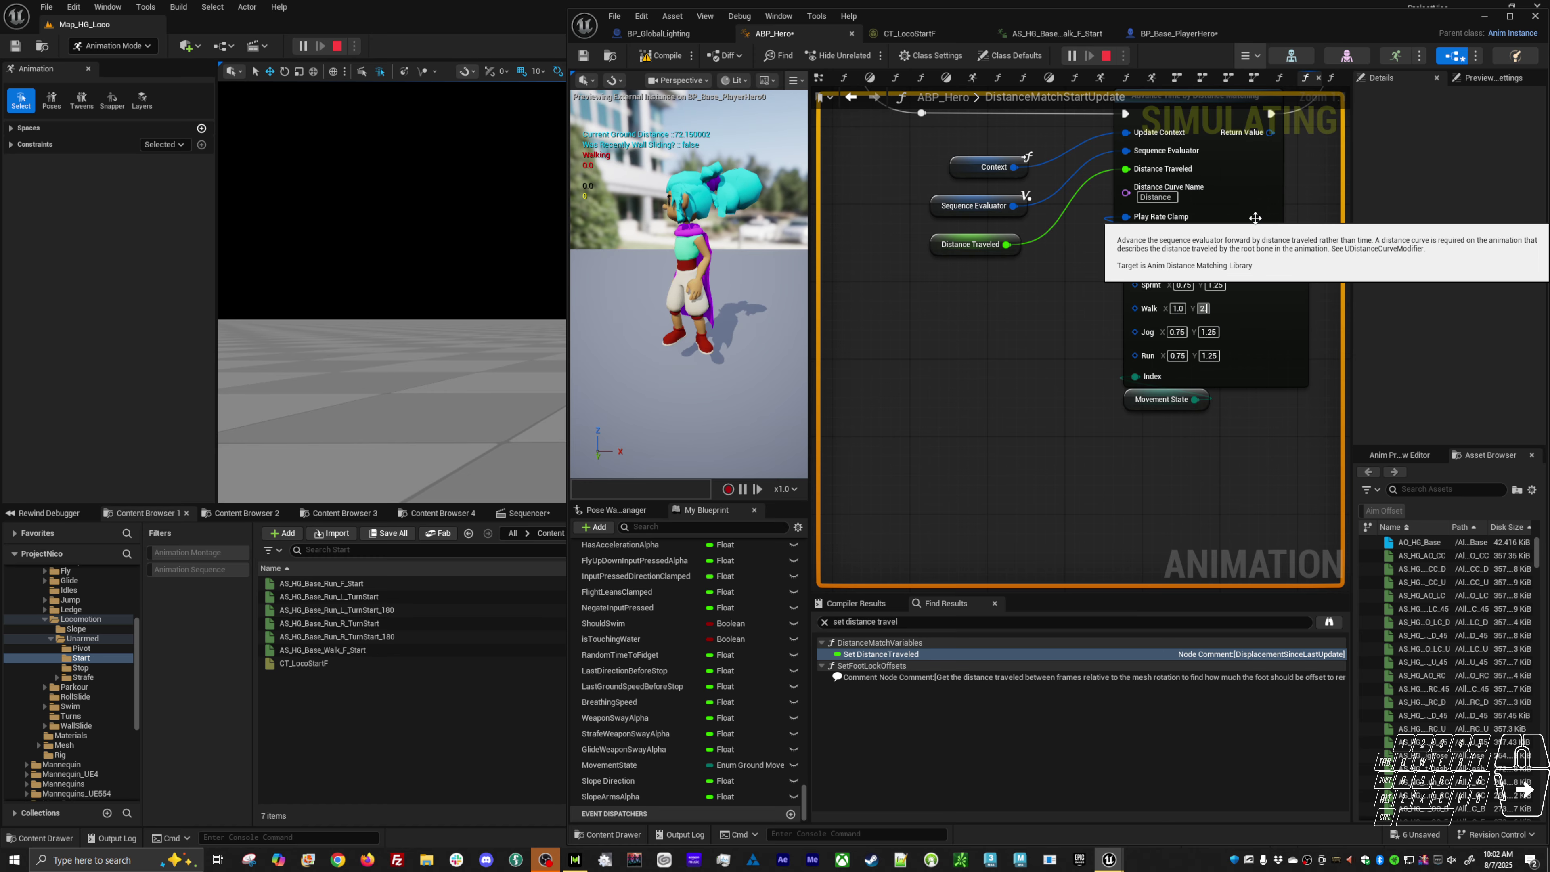
pyautogui.write('2.25')
pyautogui.press('Return')
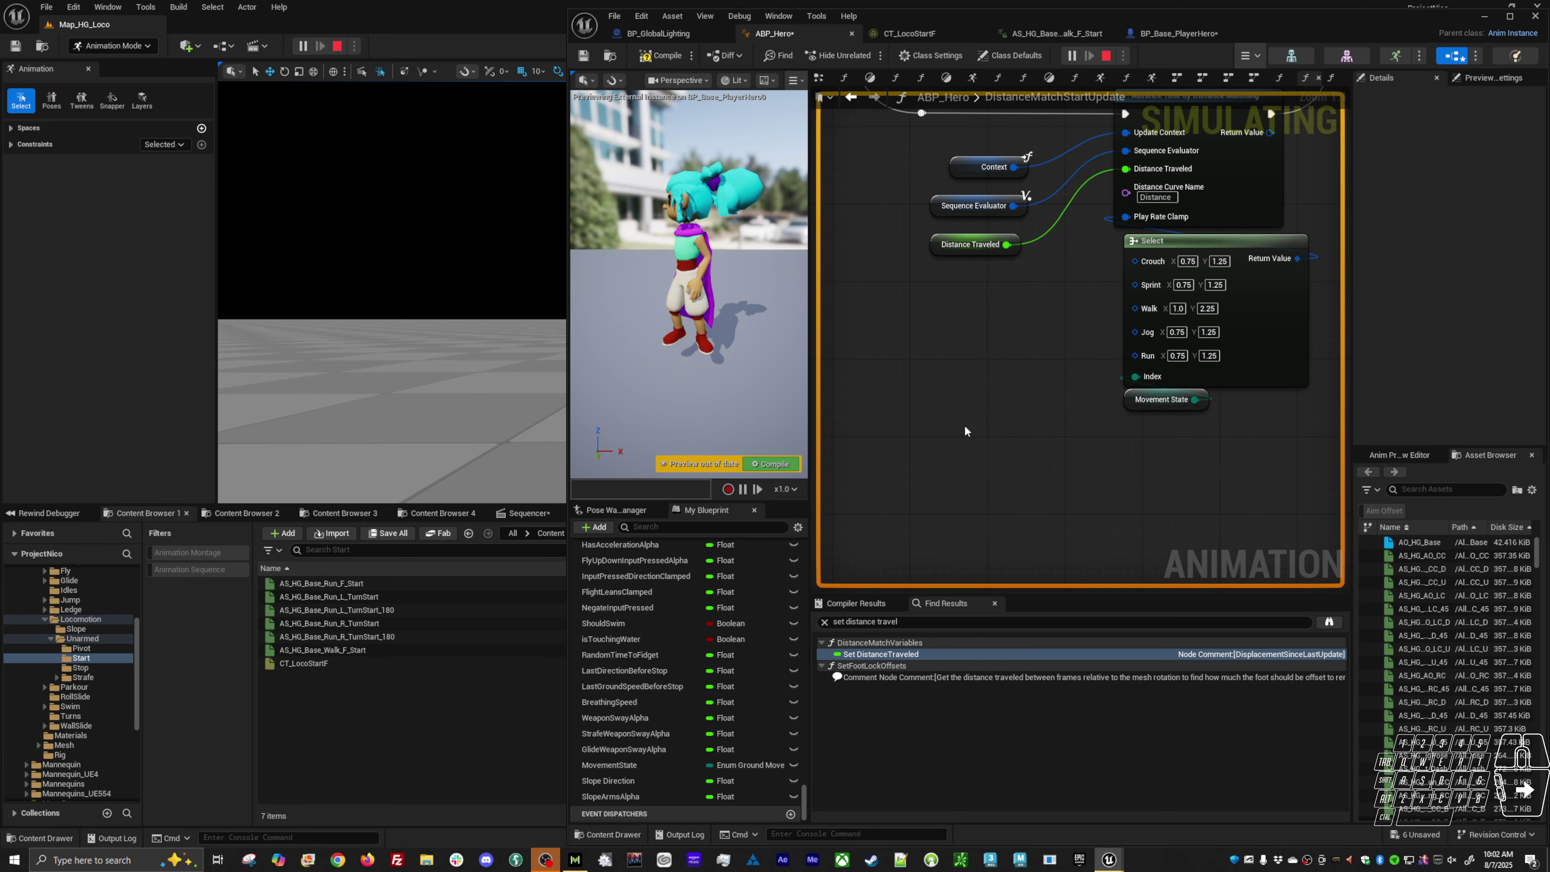
pyautogui.press('F7')
# Step: Return to the running game preview, walk the character forward briefly and end the play session
pyautogui.hotkey('alt', 'Tab')
pyautogui.click(452, 425)
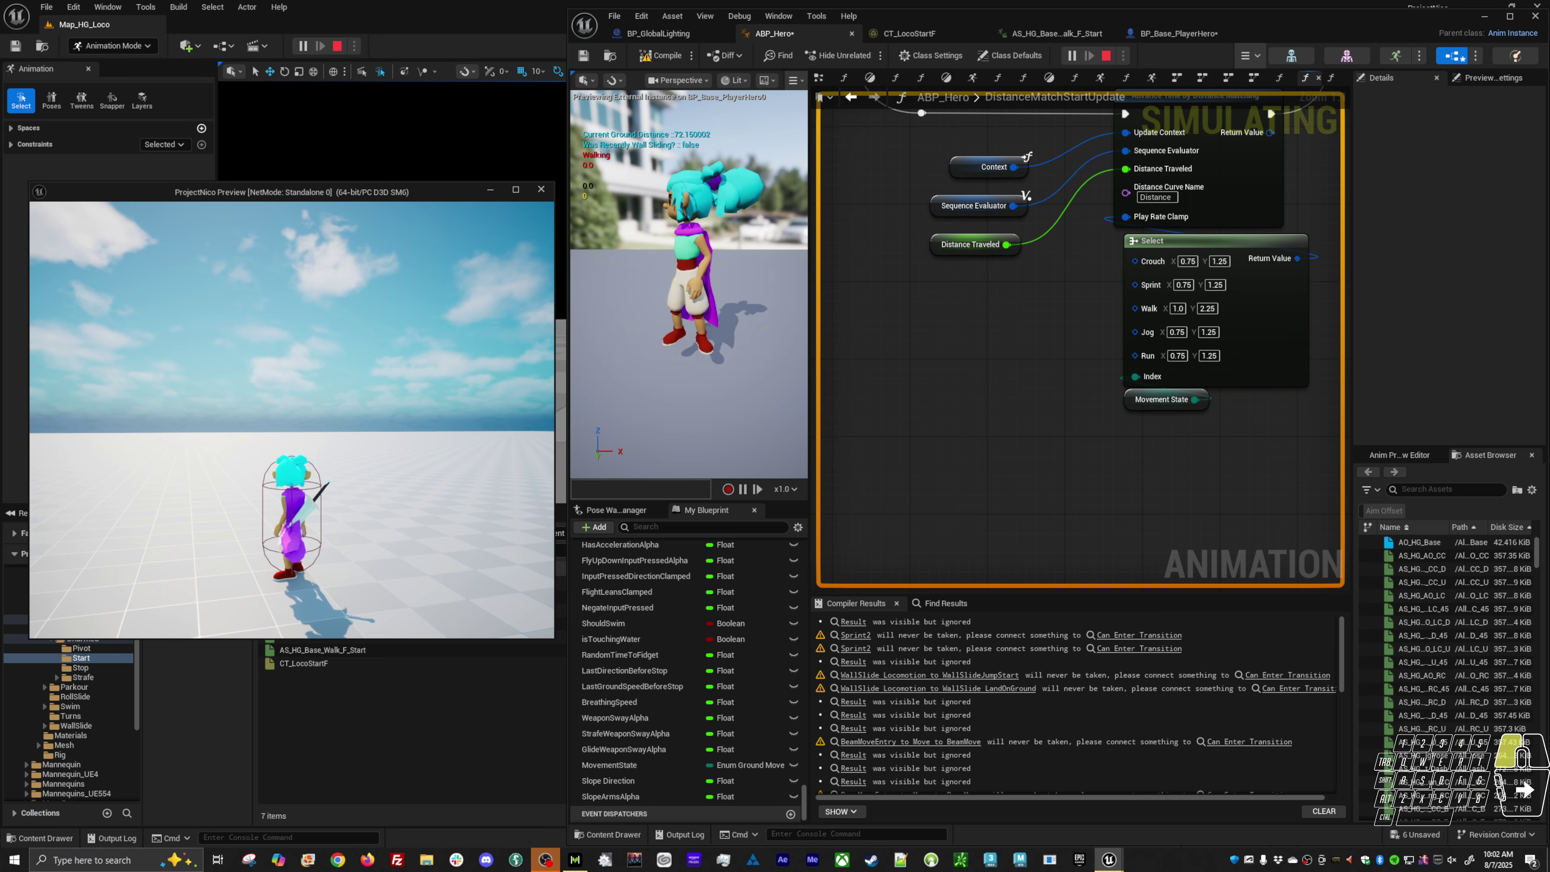
pyautogui.press('w')
pyautogui.press('Escape')
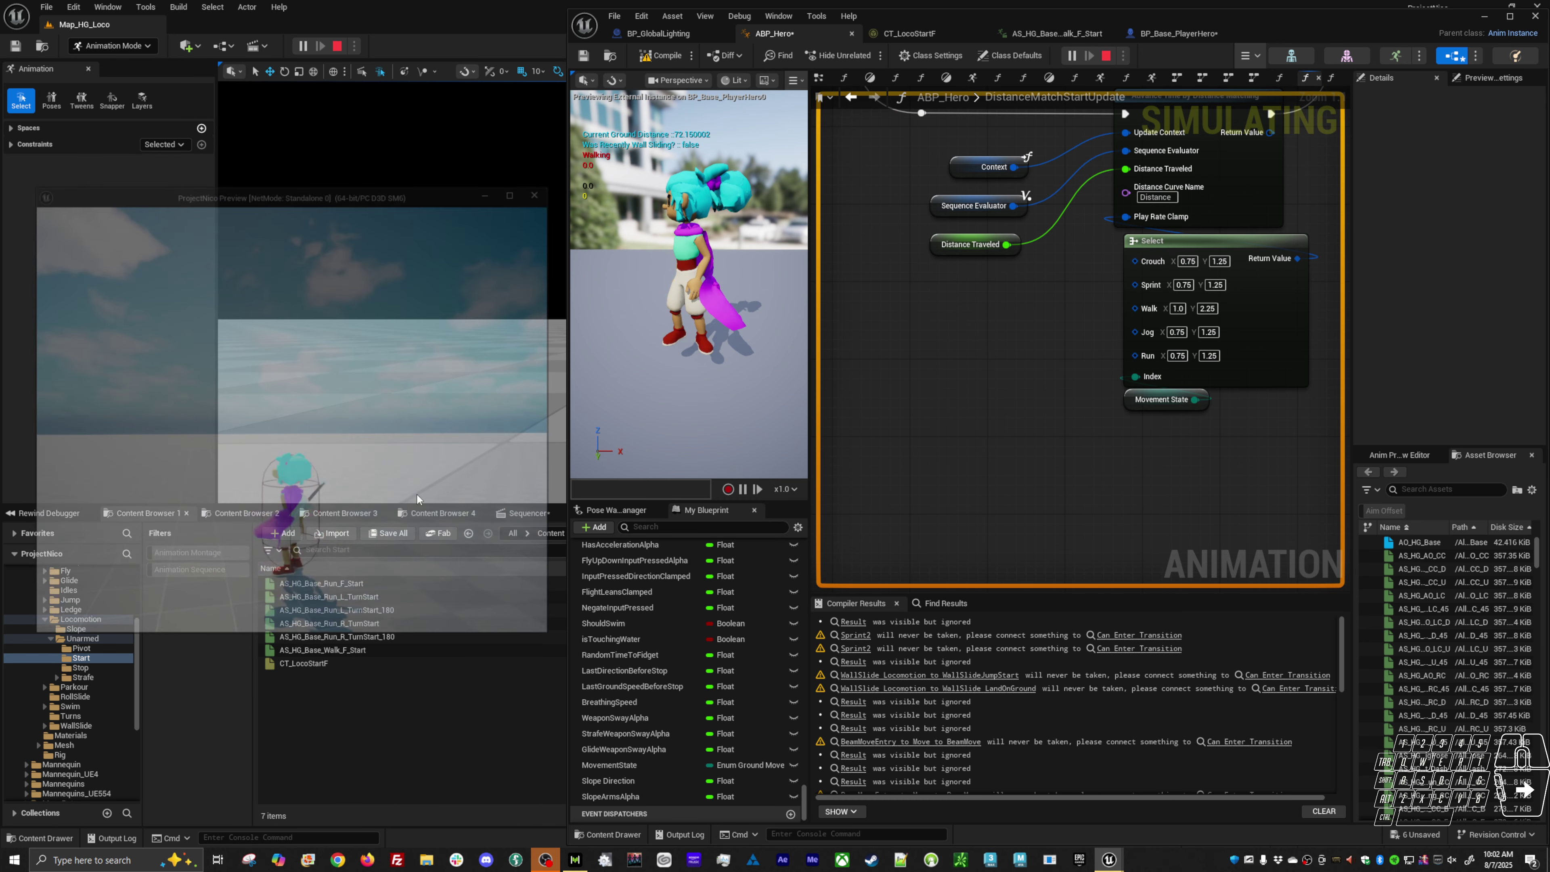
# Step: Start a new play session, repeatedly start walking the character sideways to check the walk start against the capsule, and end the session
pyautogui.hotkey('alt', 'p')
pyautogui.click(417, 494)
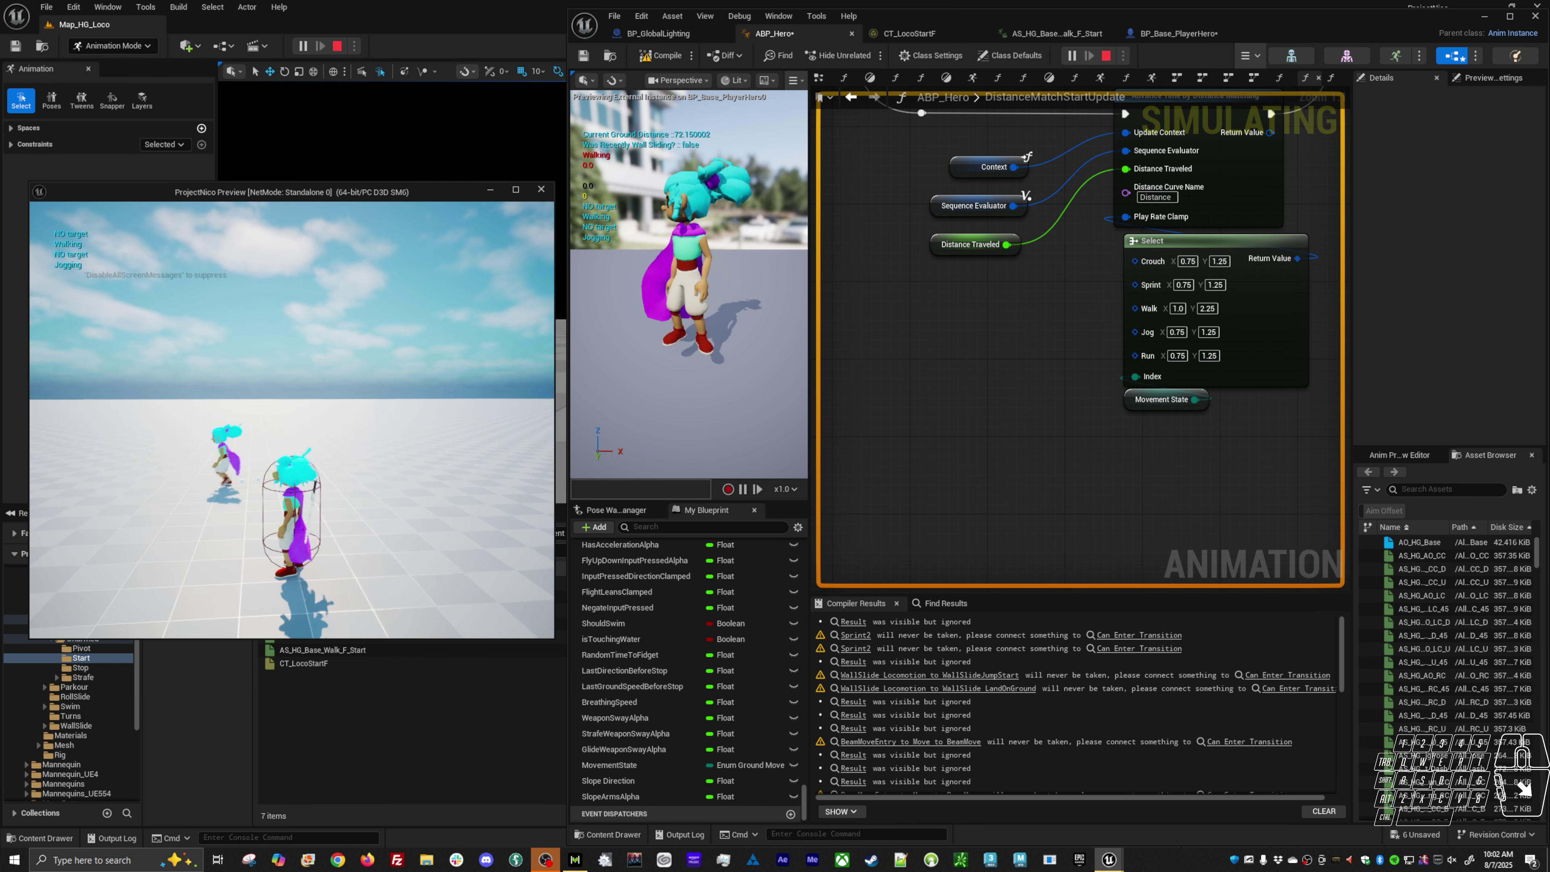
pyautogui.press('a')
pyautogui.press('a')
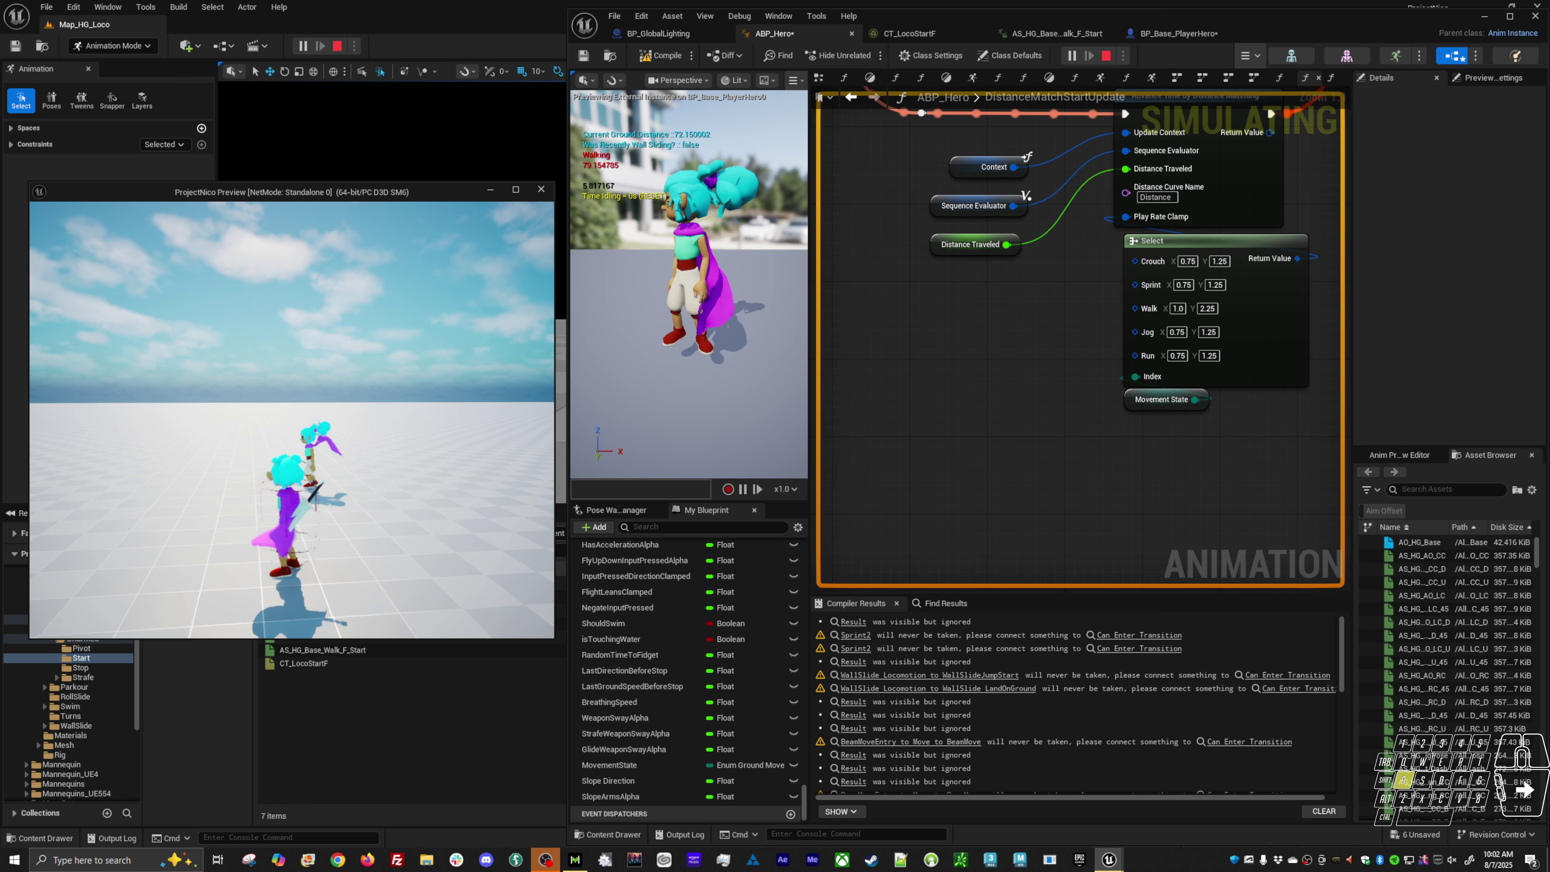
pyautogui.press('a')
pyautogui.press('a')
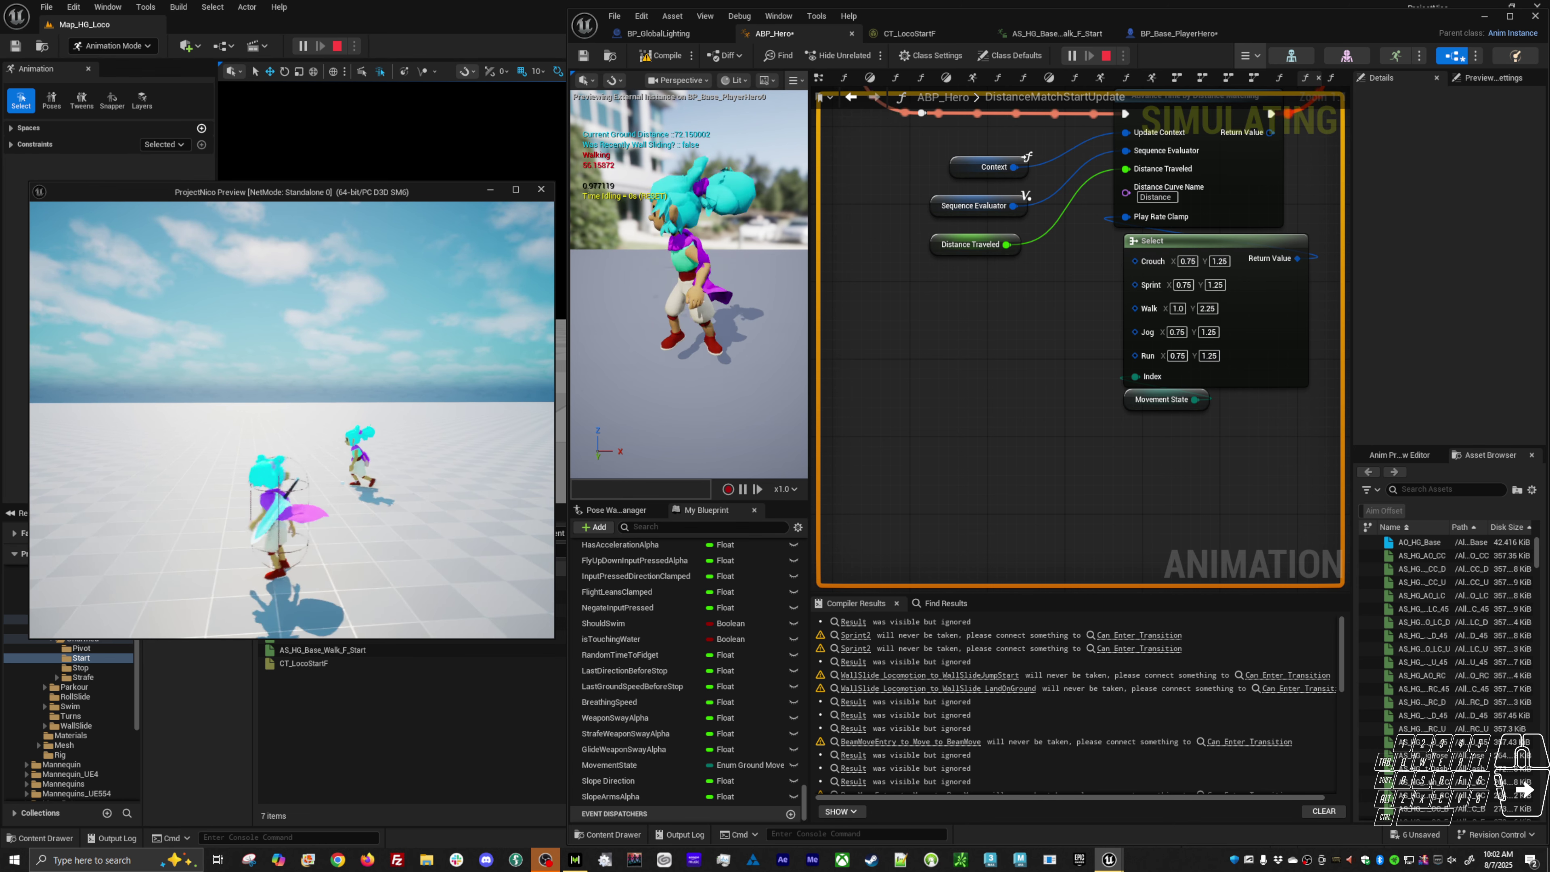
pyautogui.press('a')
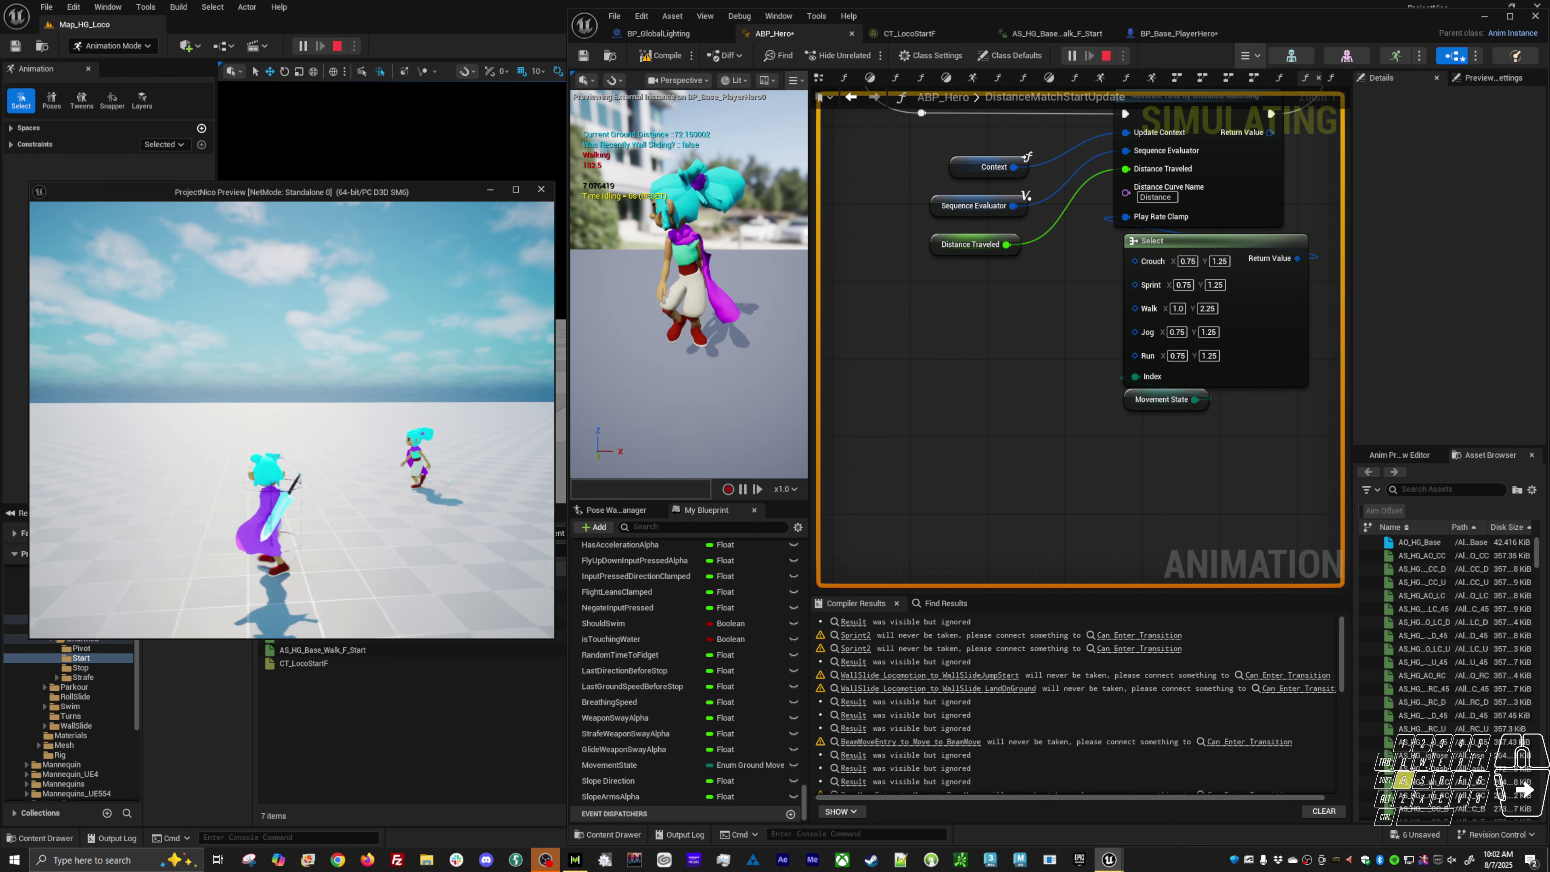
pyautogui.press('a')
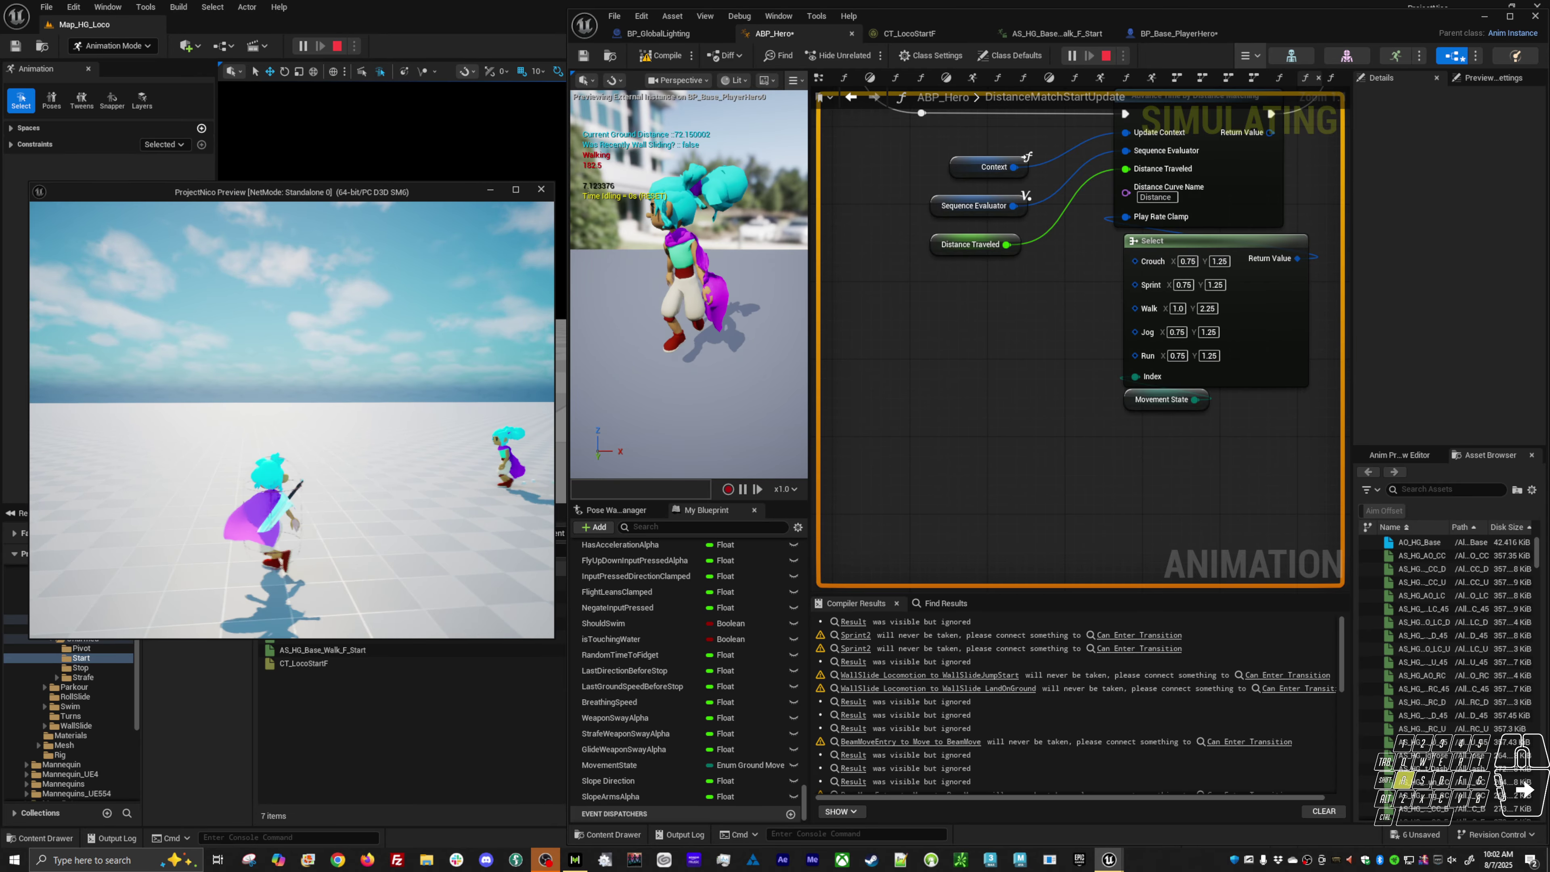
pyautogui.press('a')
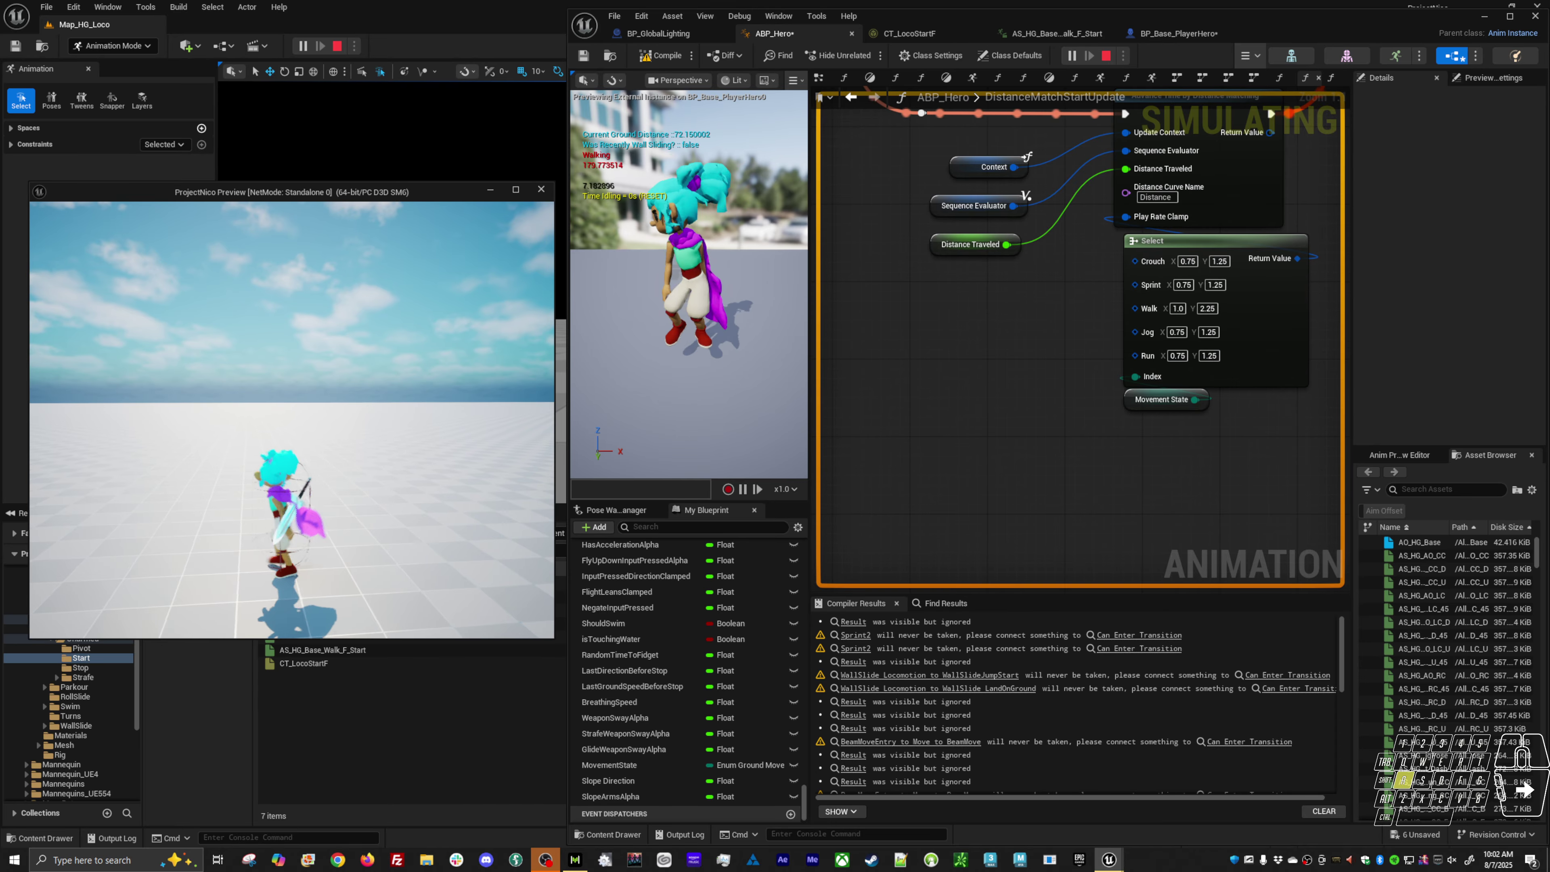
pyautogui.press('Escape')
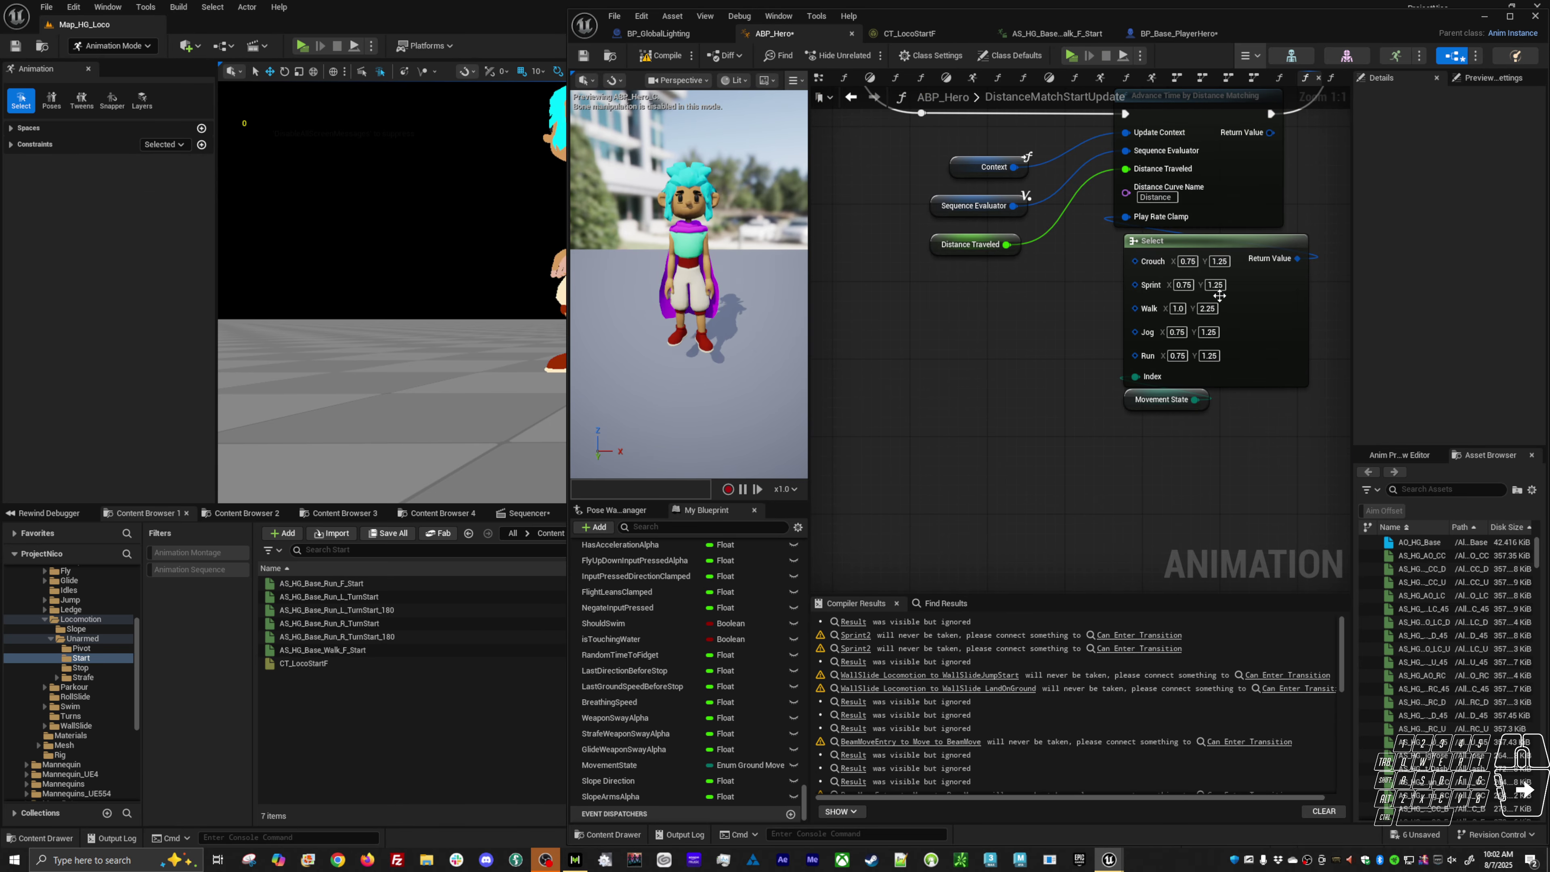
# Step: Raise the Walk option's Y value to 2.5 in the Select node and recompile the animation blueprint
pyautogui.click(1207, 308)
pyautogui.write('2.5')
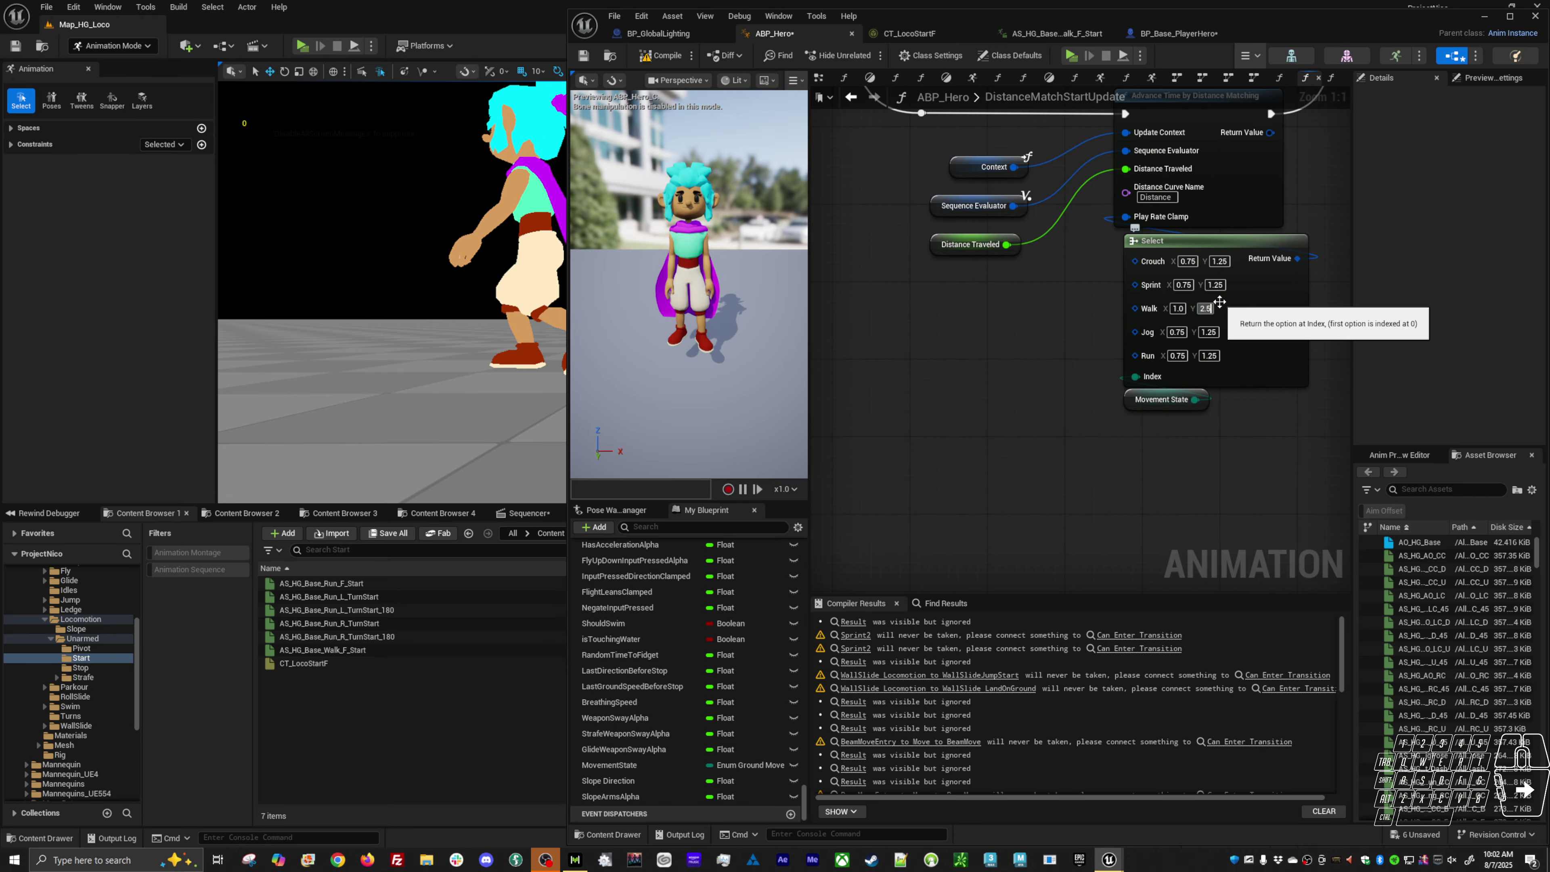
pyautogui.press('Return')
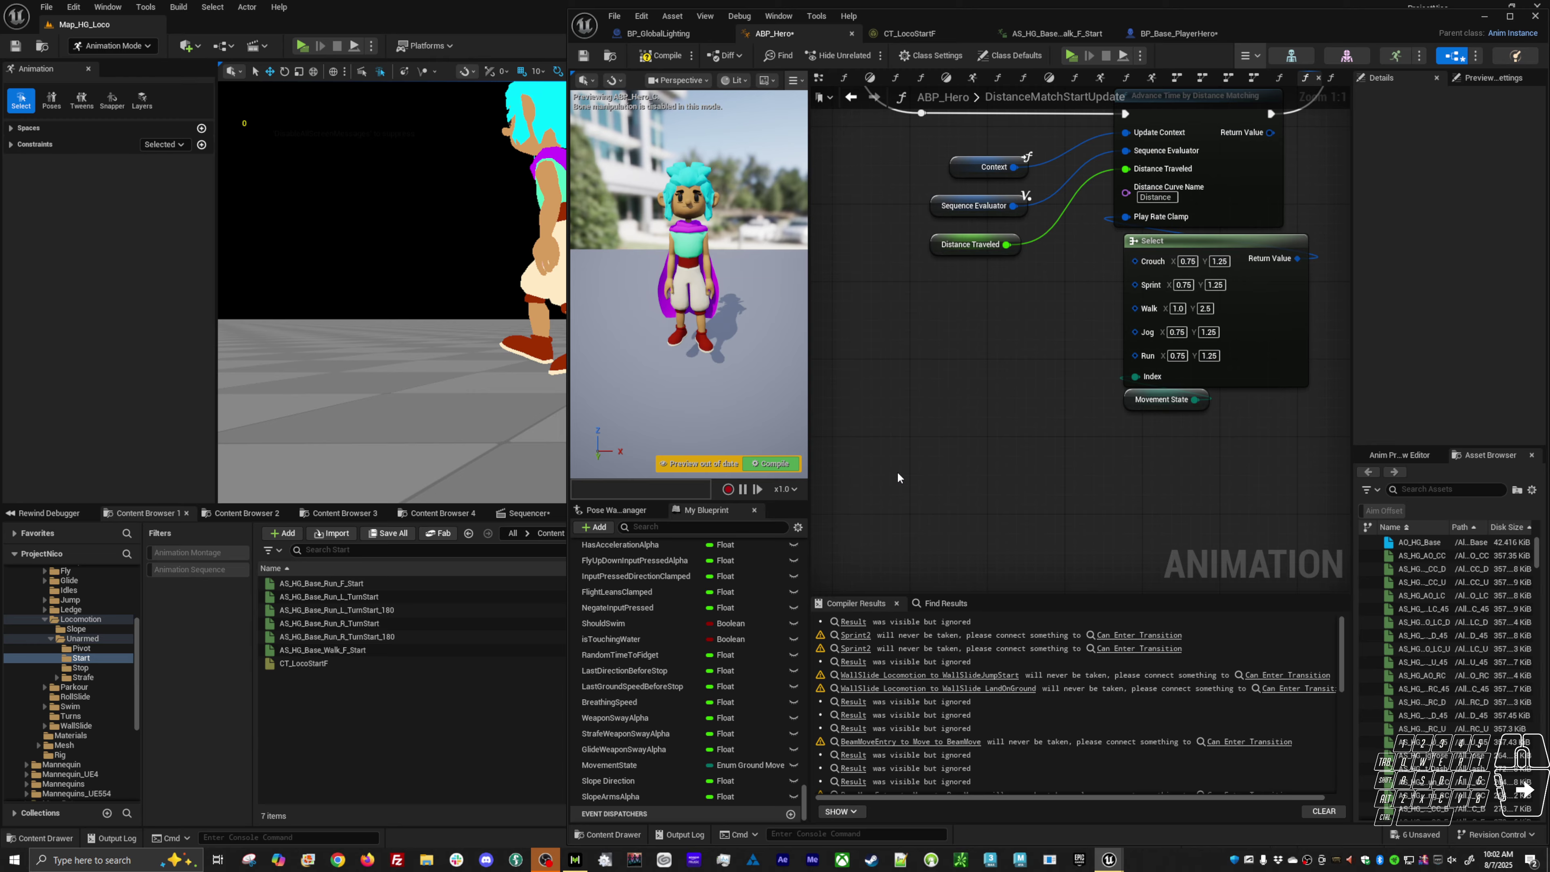
pyautogui.press('F7')
# Step: Play the level again, test walk starts in several directions with the raised clamp, and stop the session
pyautogui.hotkey('alt', 'p')
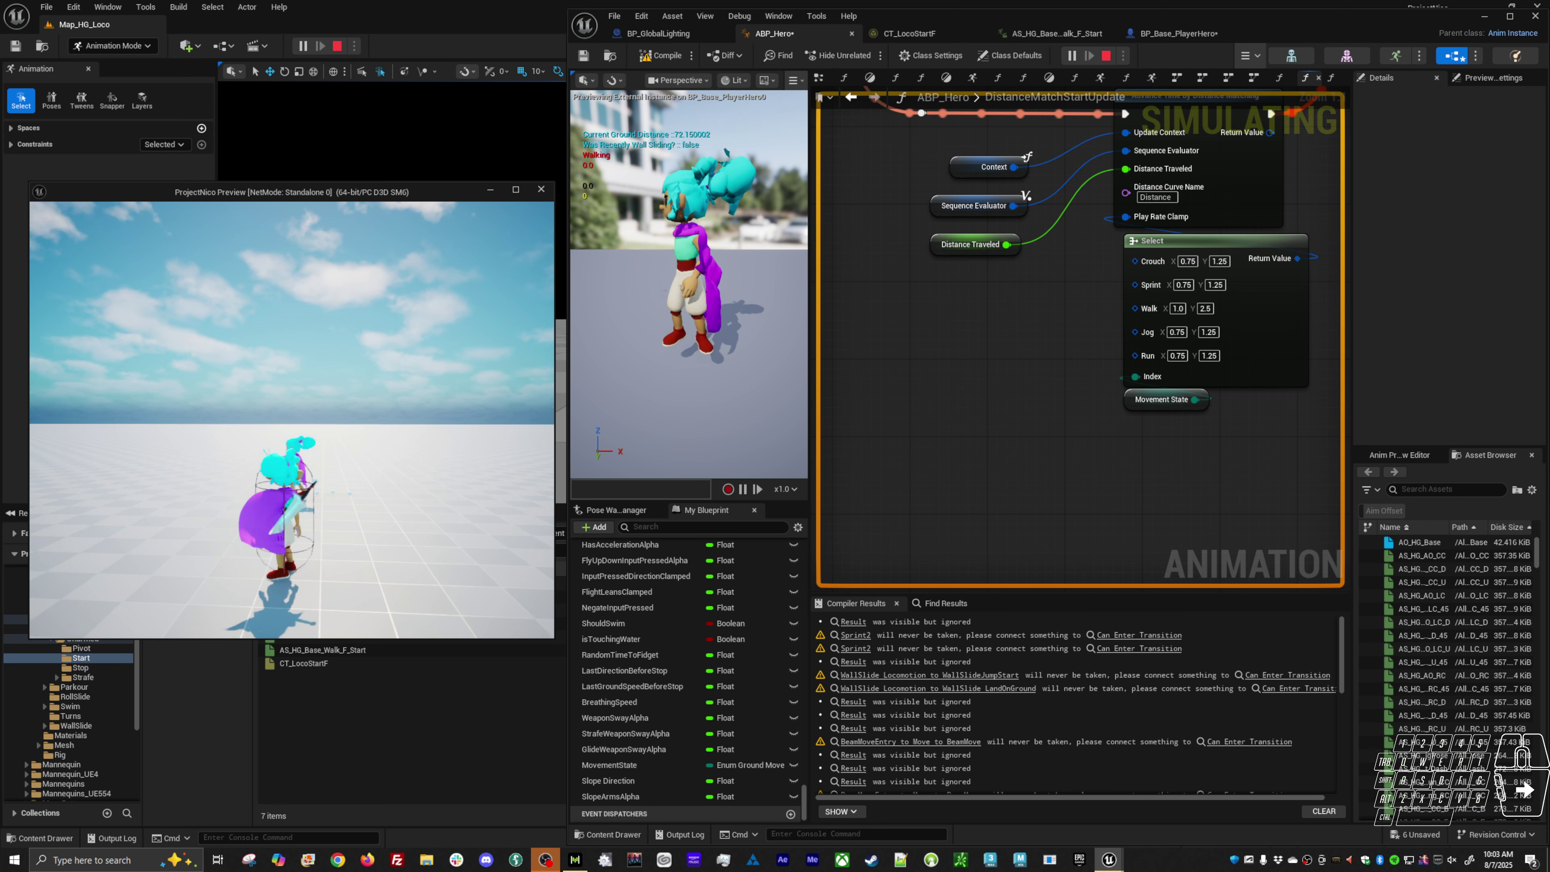
pyautogui.press('a')
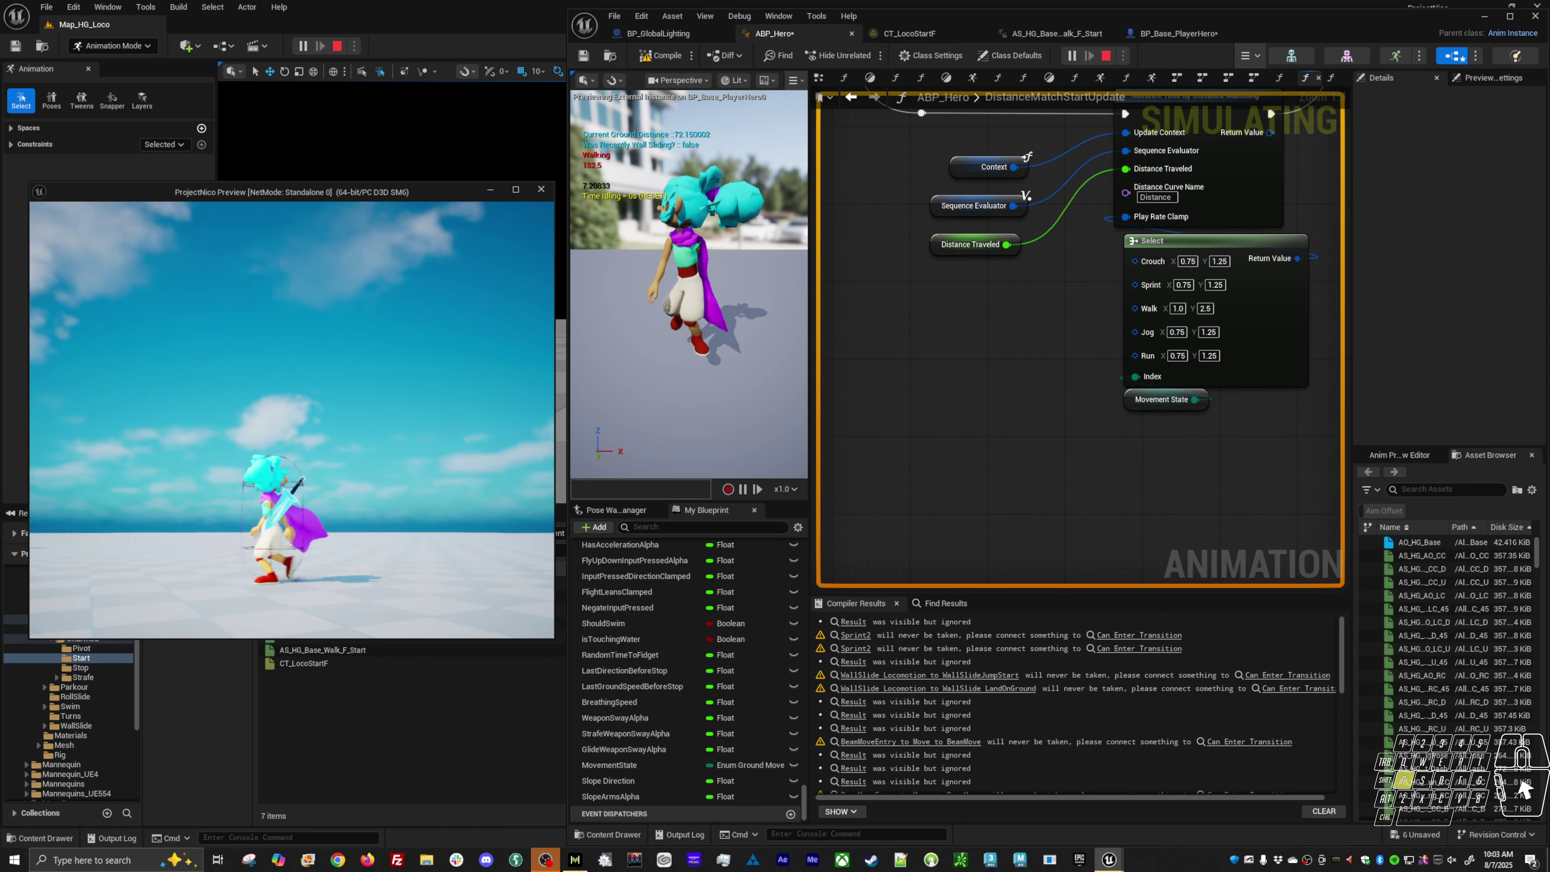
pyautogui.press('w')
pyautogui.press('d')
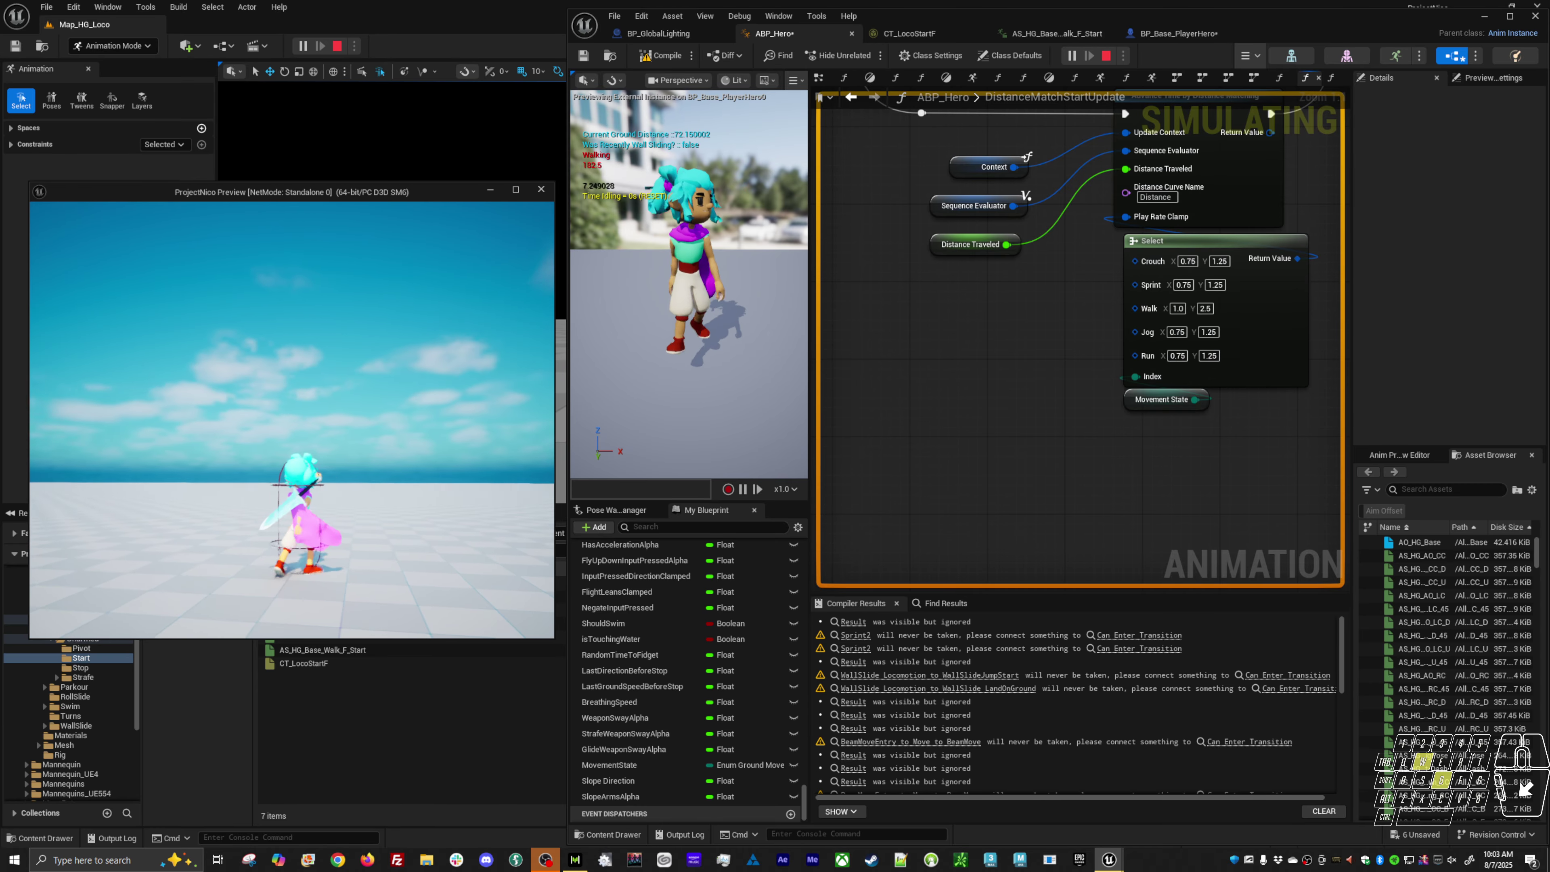
pyautogui.press('a')
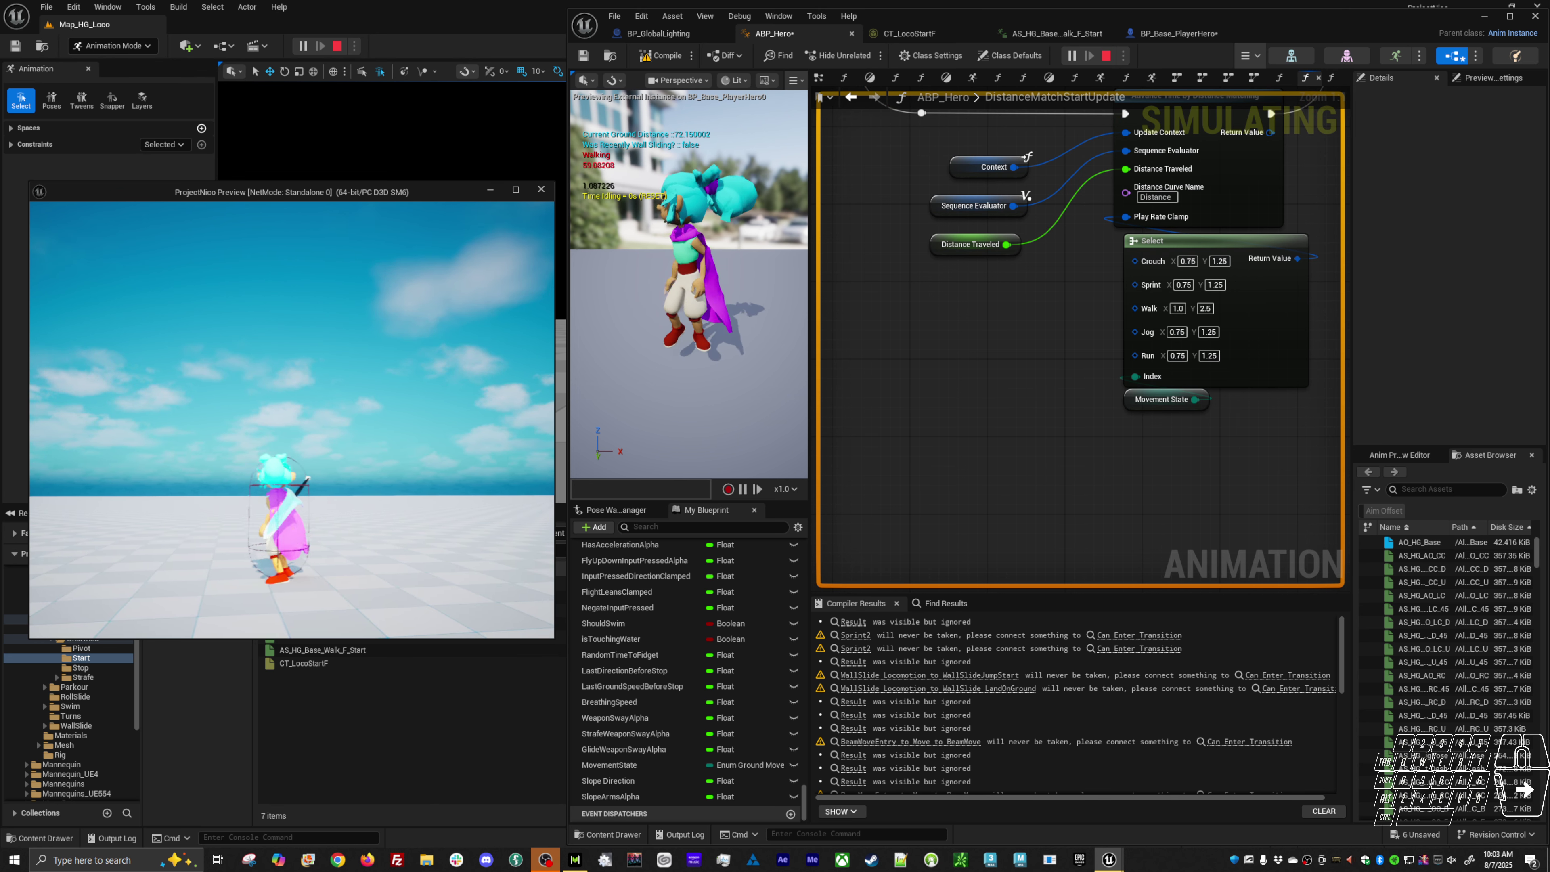
pyautogui.press('Escape')
# Step: Set the Walk option's Y value to 3.0 in the play rate clamp's Select node and compile
pyautogui.click(1210, 332)
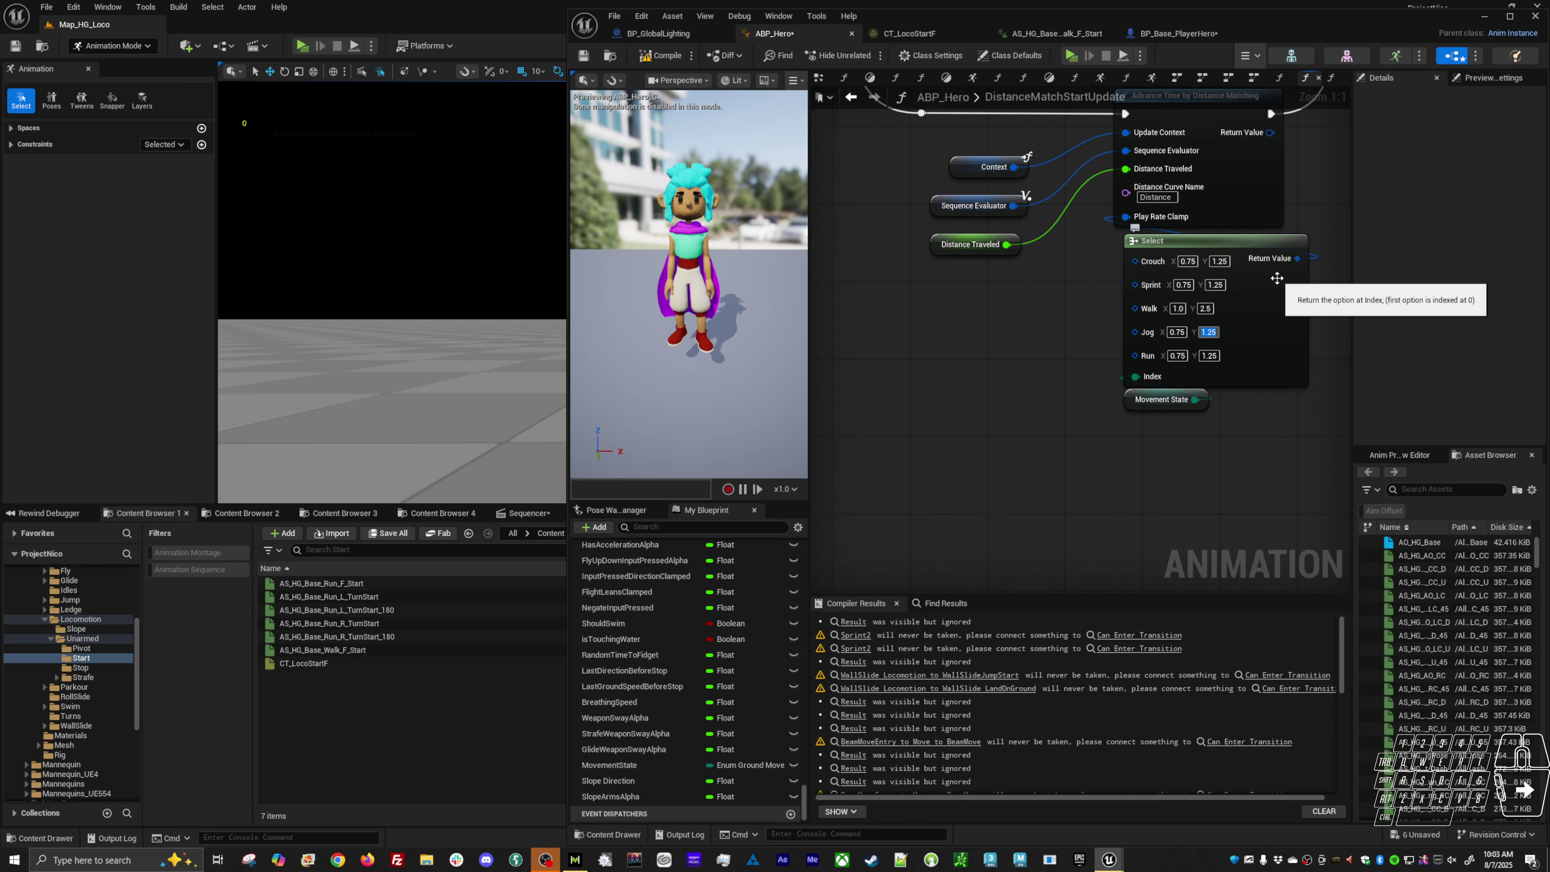
pyautogui.click(1207, 309)
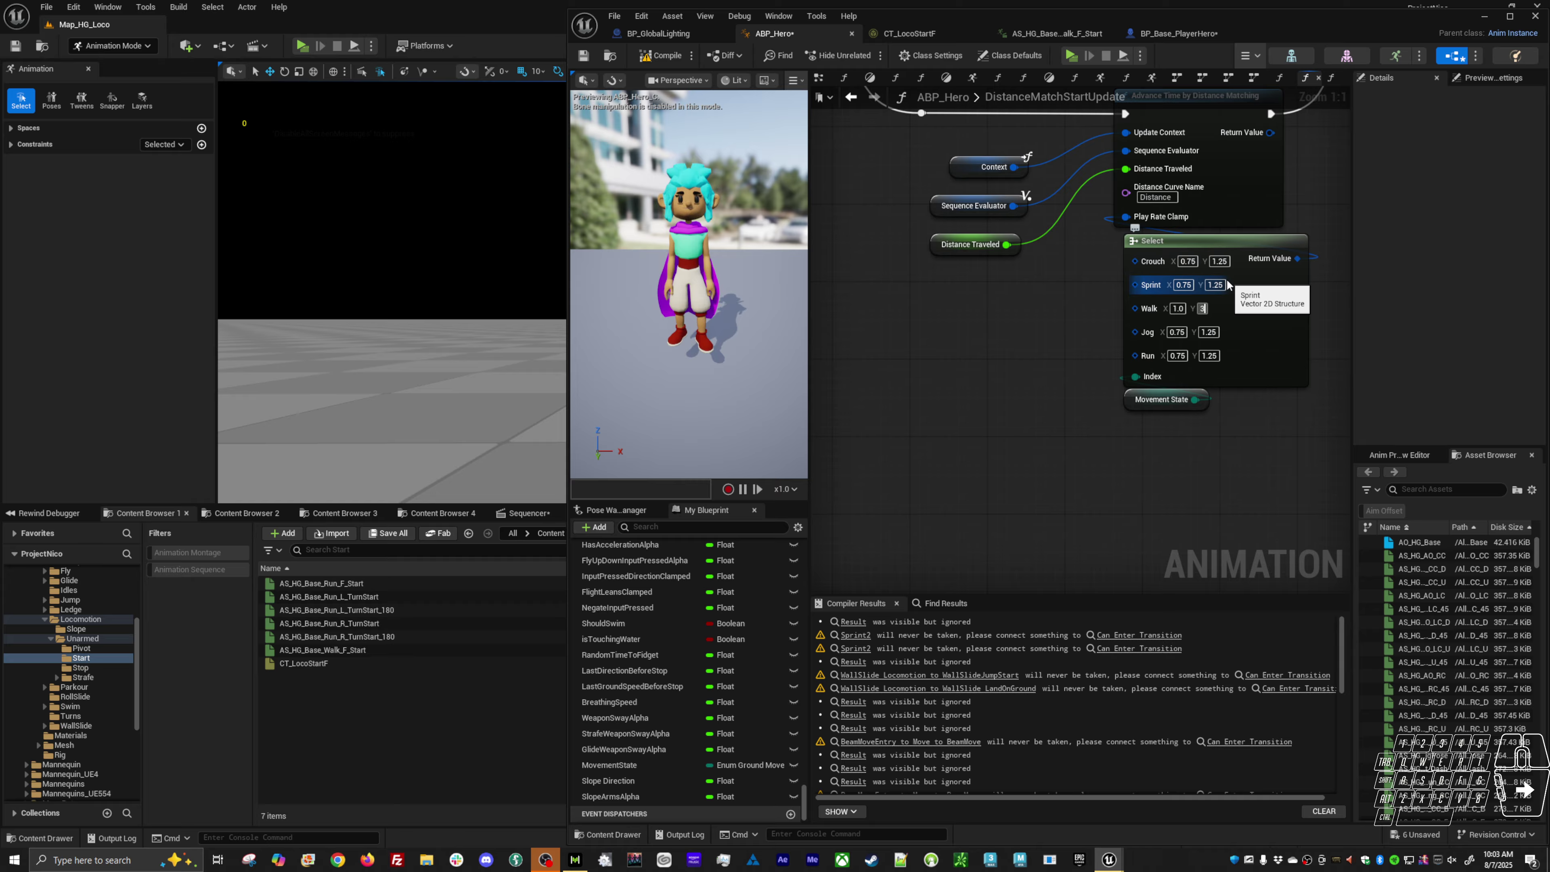
pyautogui.write('3')
pyautogui.press('Return')
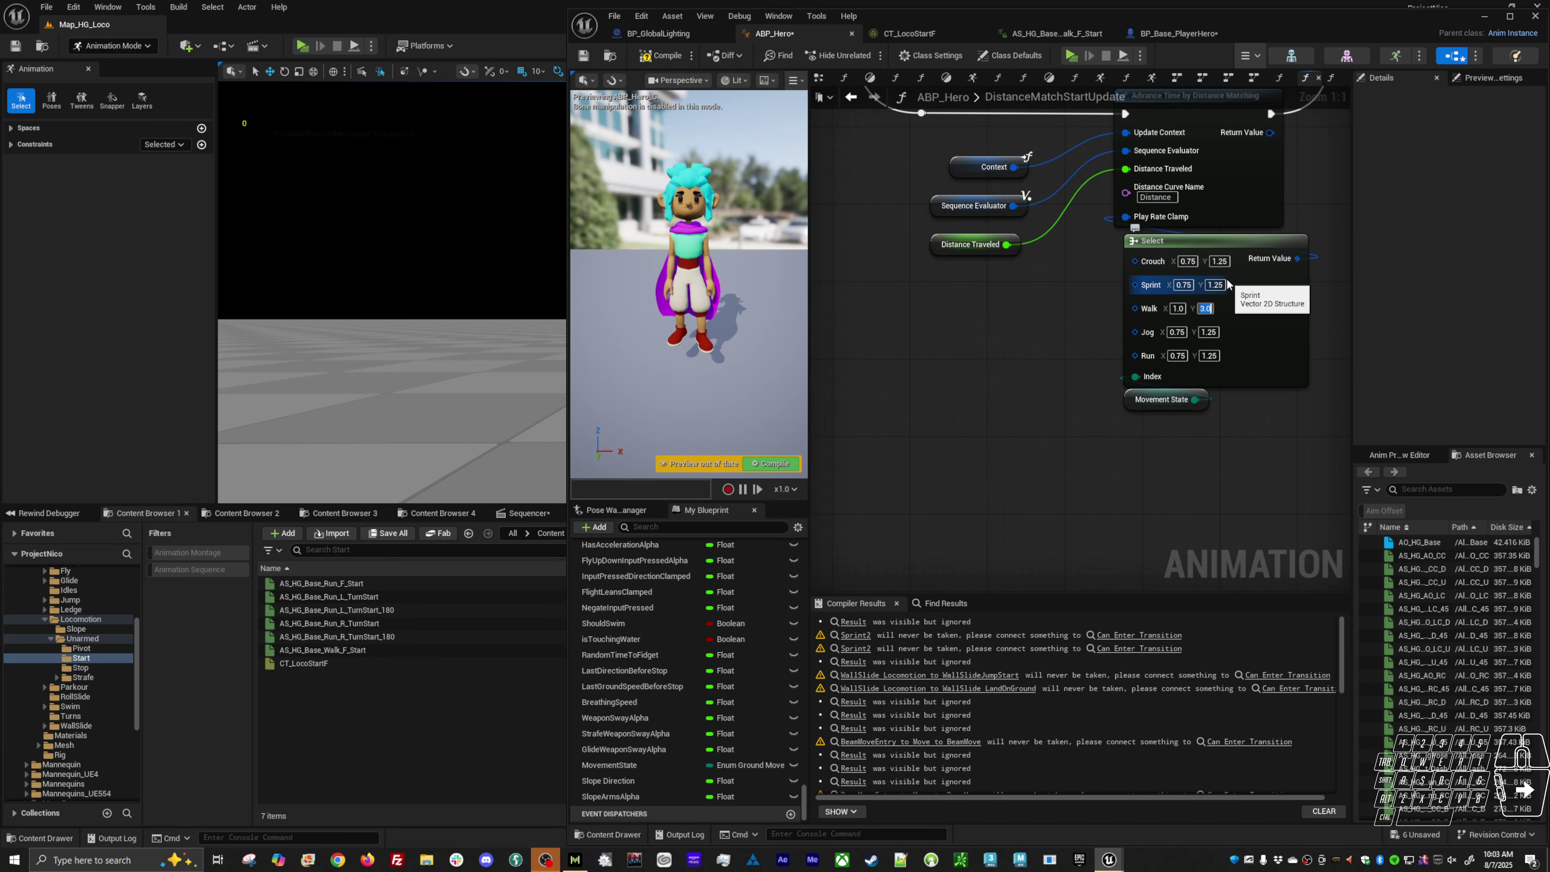
pyautogui.press('F7')
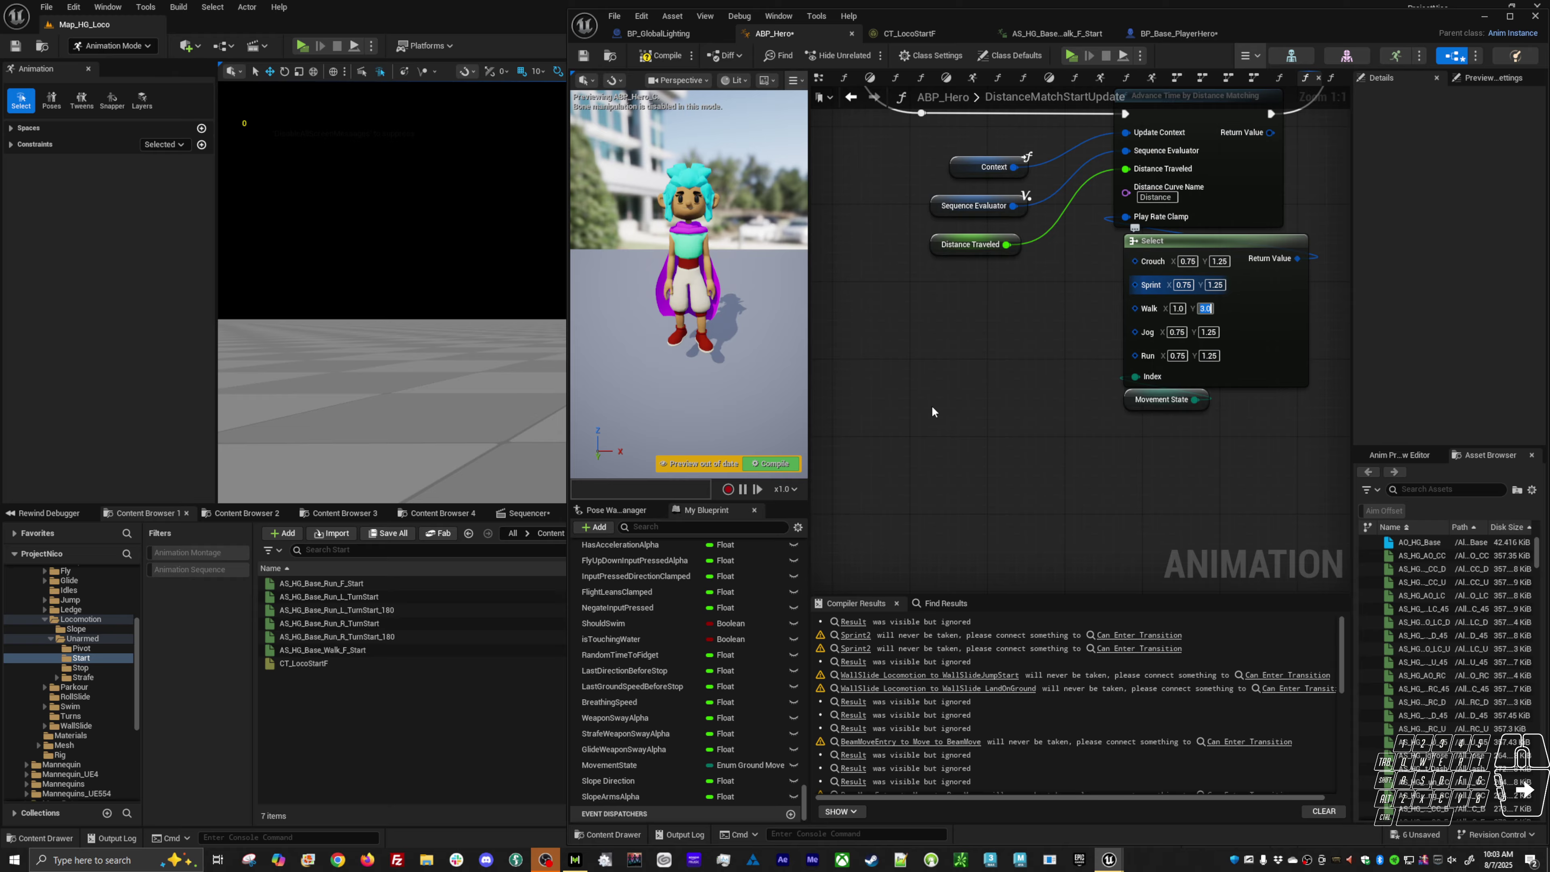
# Step: Start another play session and begin walking the character sideways repeatedly to examine the walk start with the 3.0 clamp
pyautogui.hotkey('alt', 'p')
pyautogui.click(452, 472)
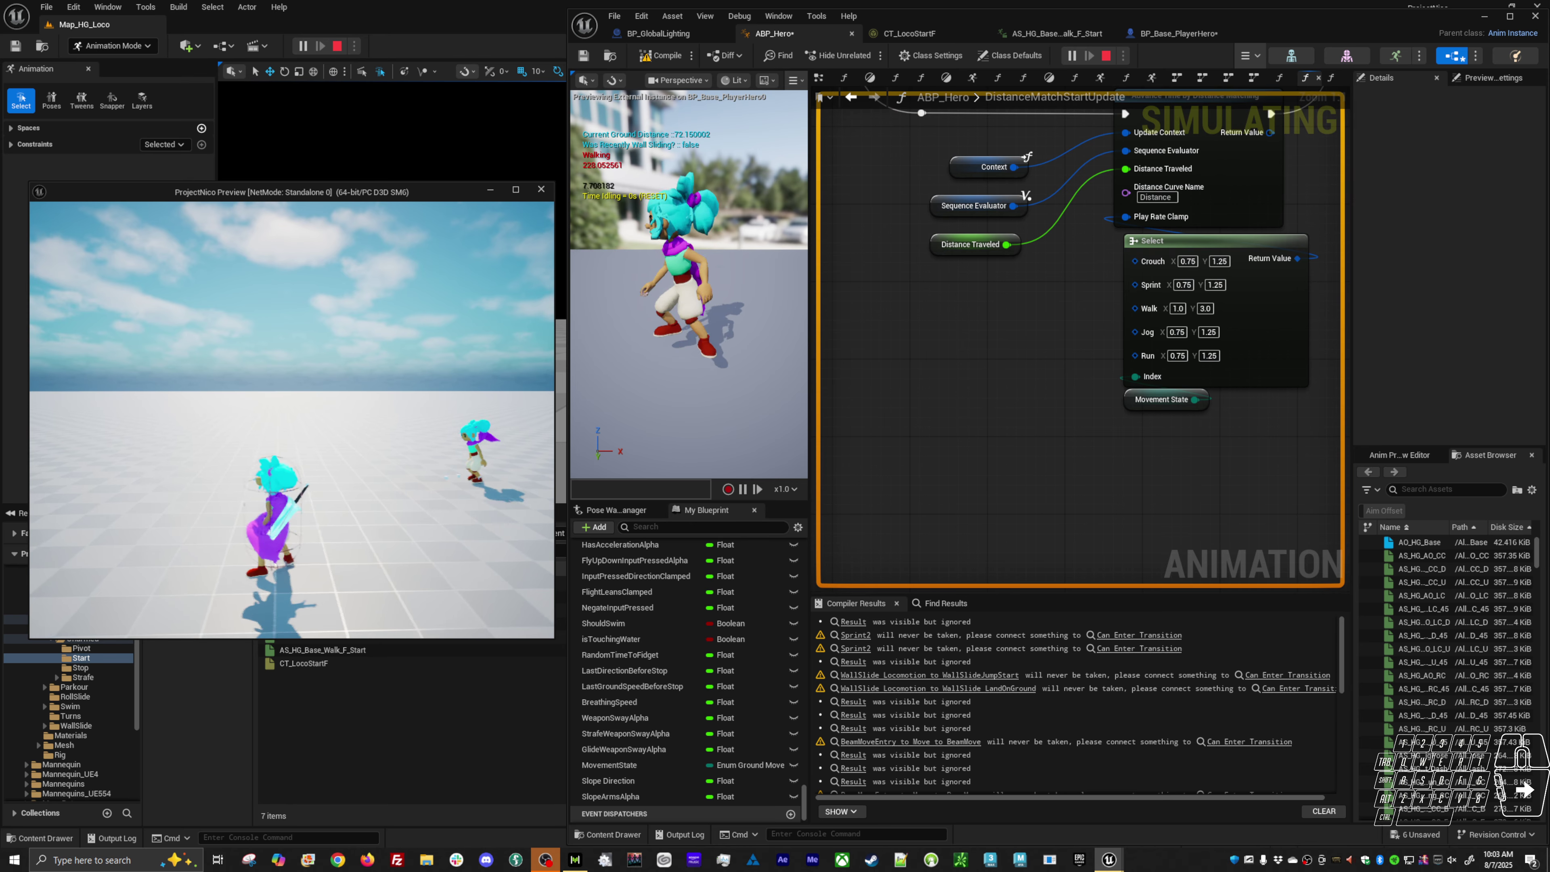
pyautogui.press('a')
pyautogui.press('a')
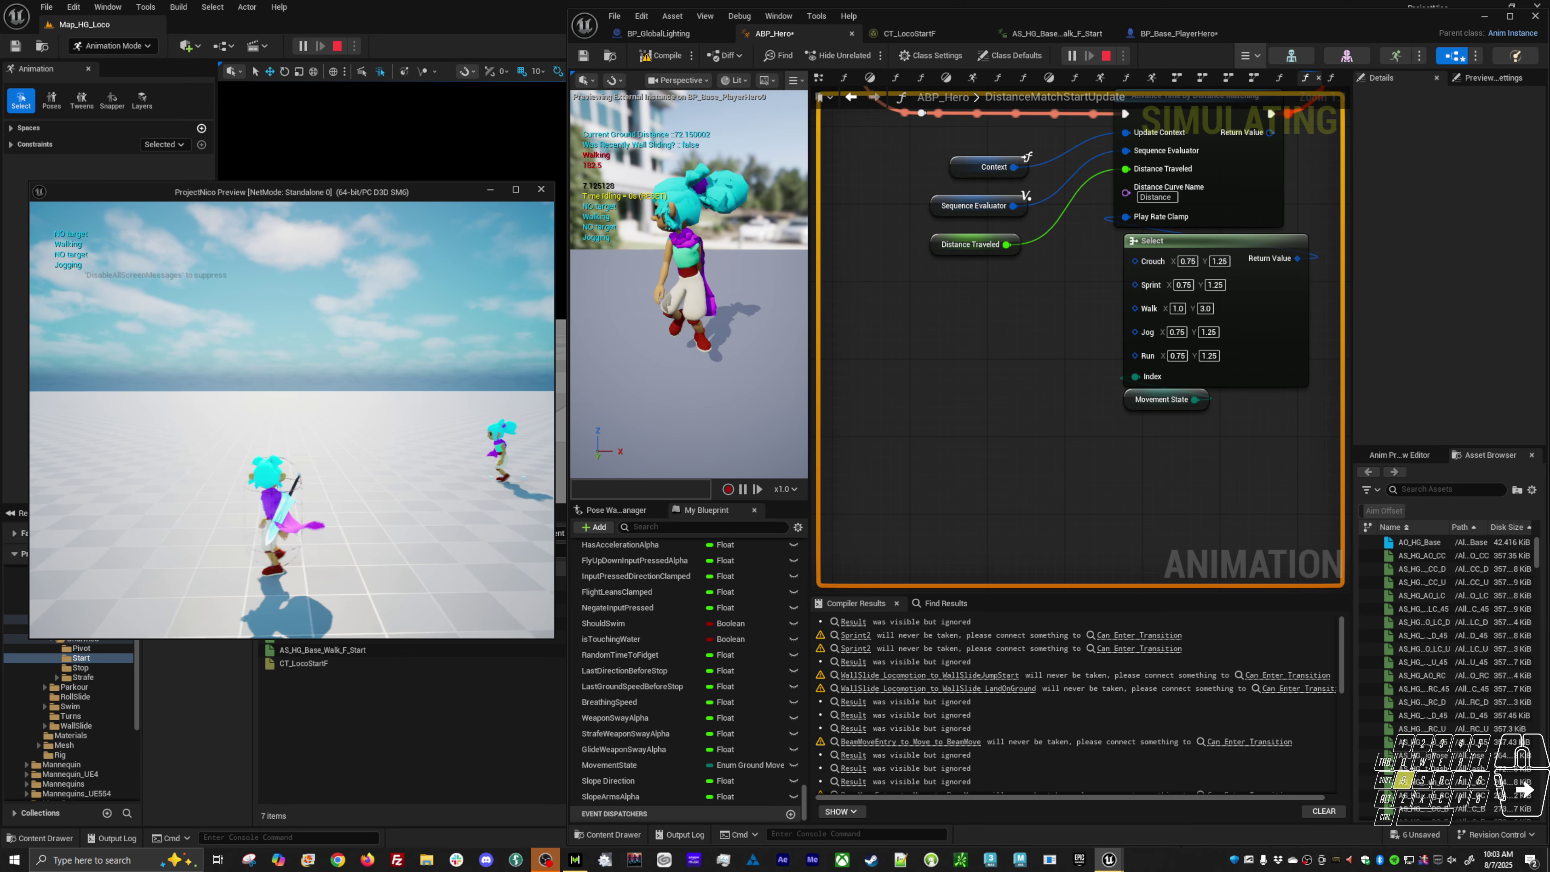
# Step: Walk the character repeatedly in the play preview to check the walk start animation, and end the play session
pyautogui.press('a')
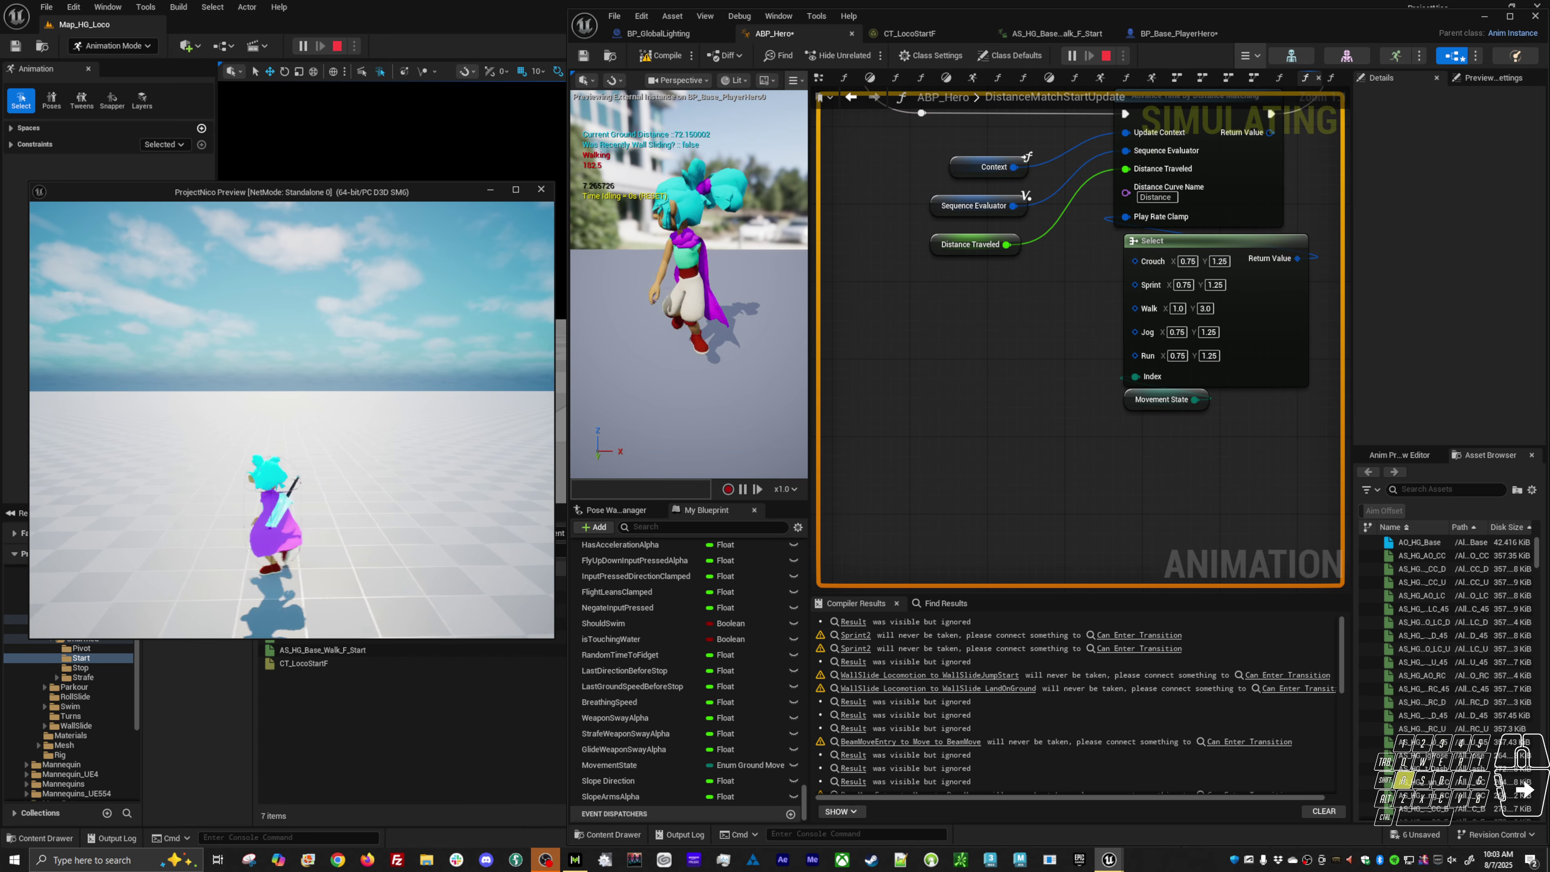
pyautogui.press('a')
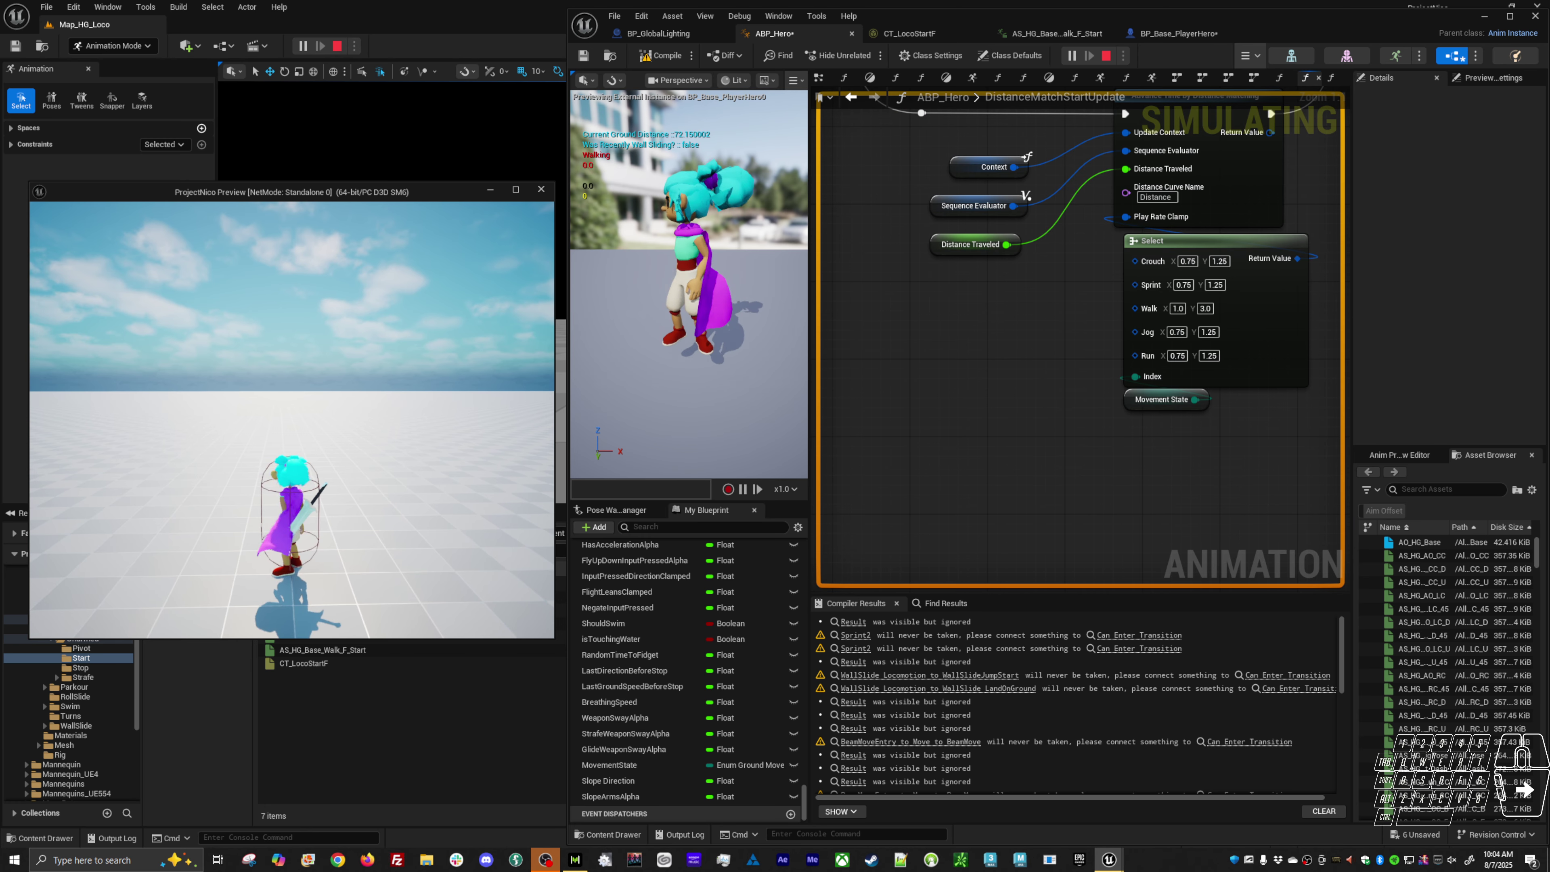
pyautogui.press('a')
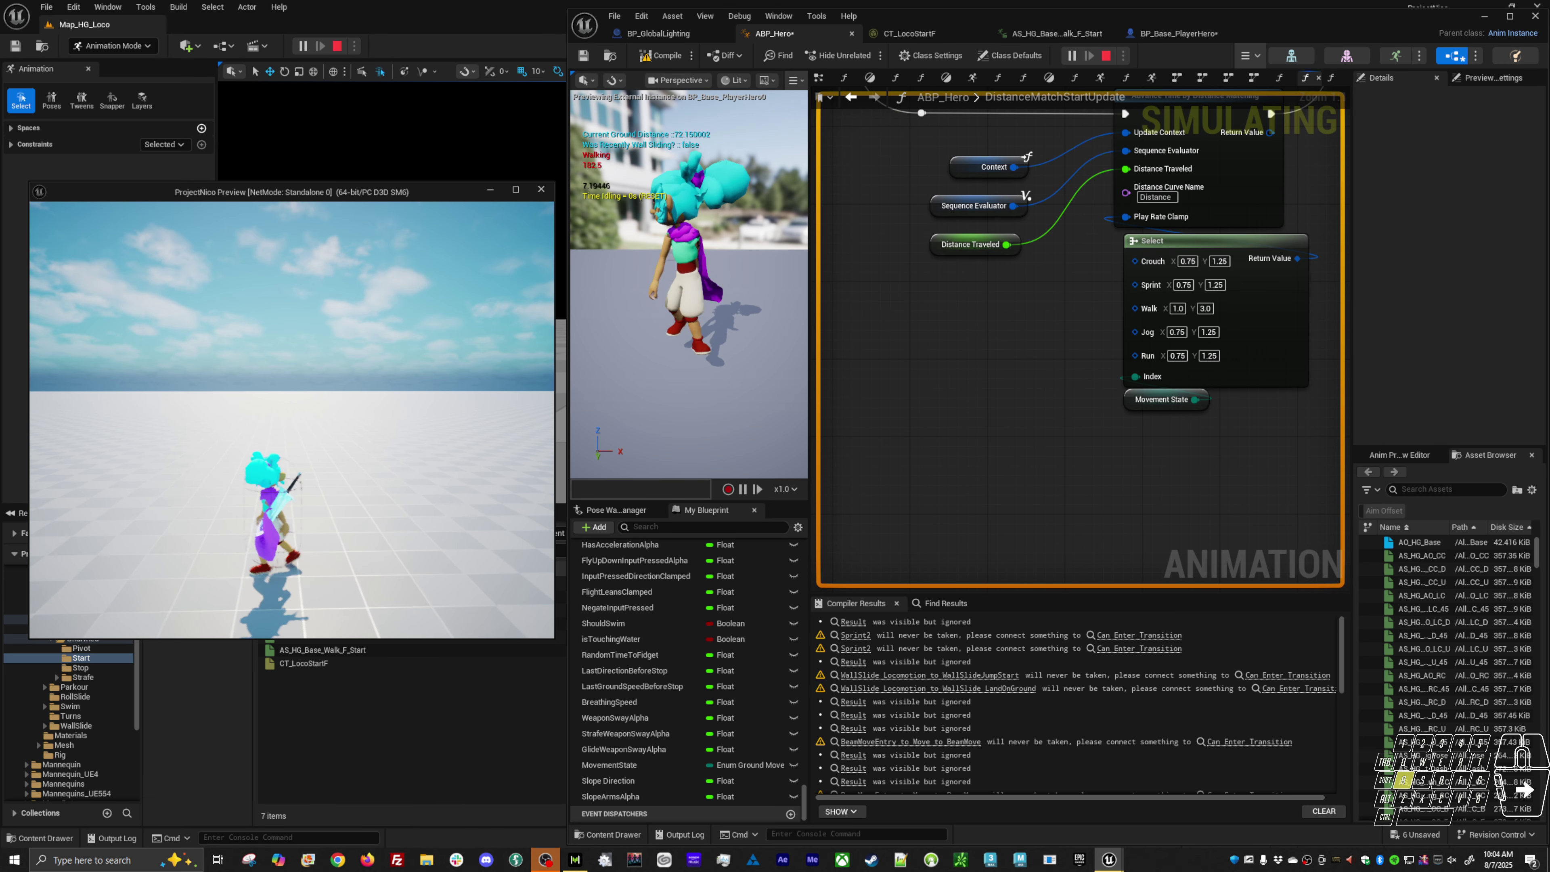
pyautogui.press('a')
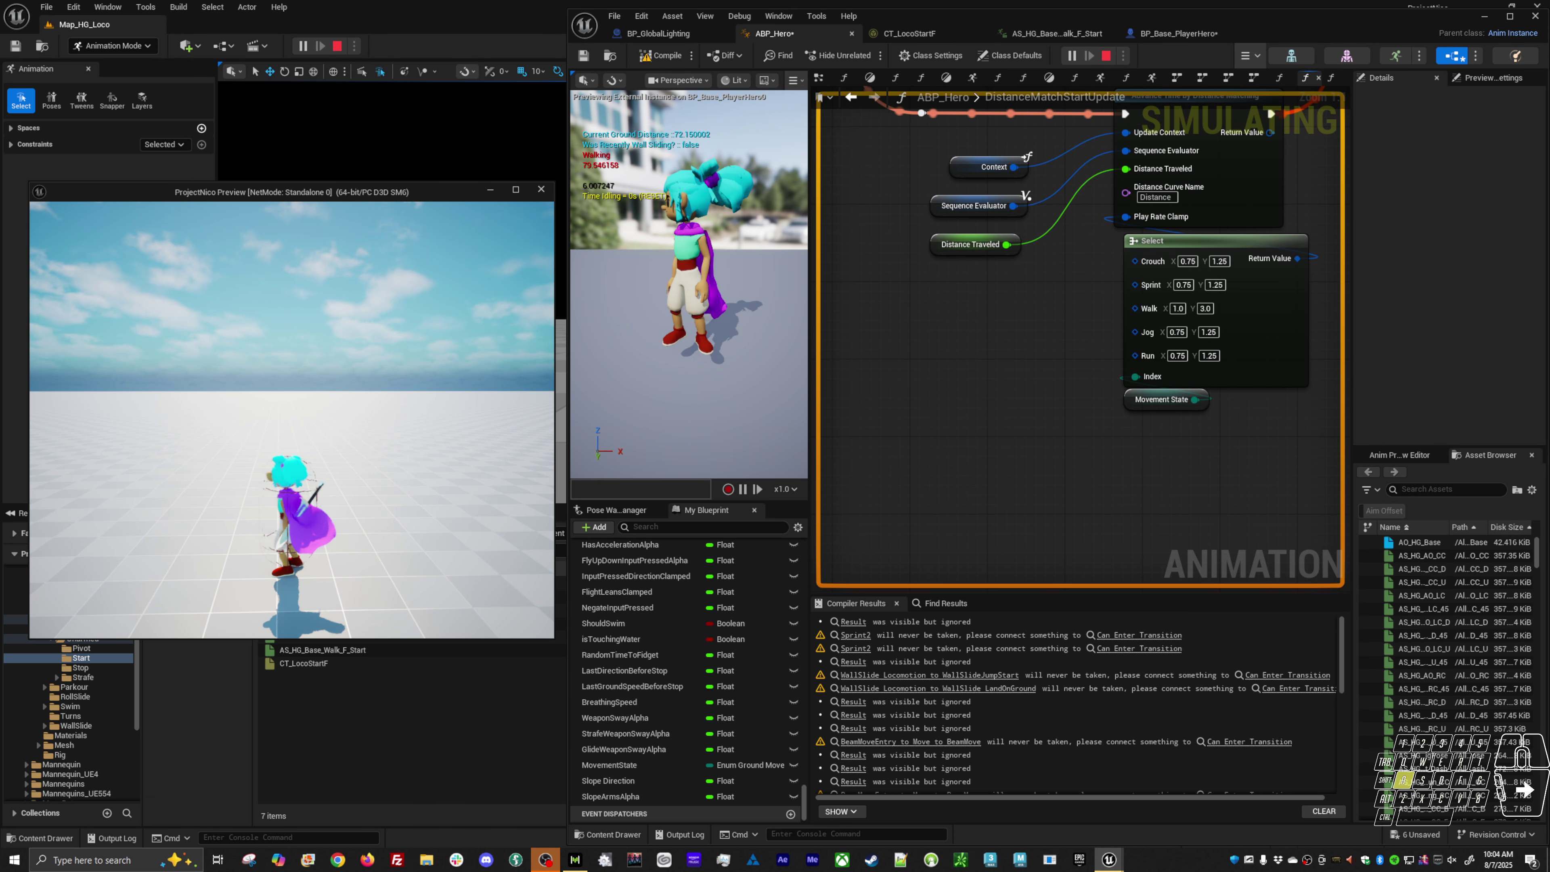
pyautogui.press('Escape')
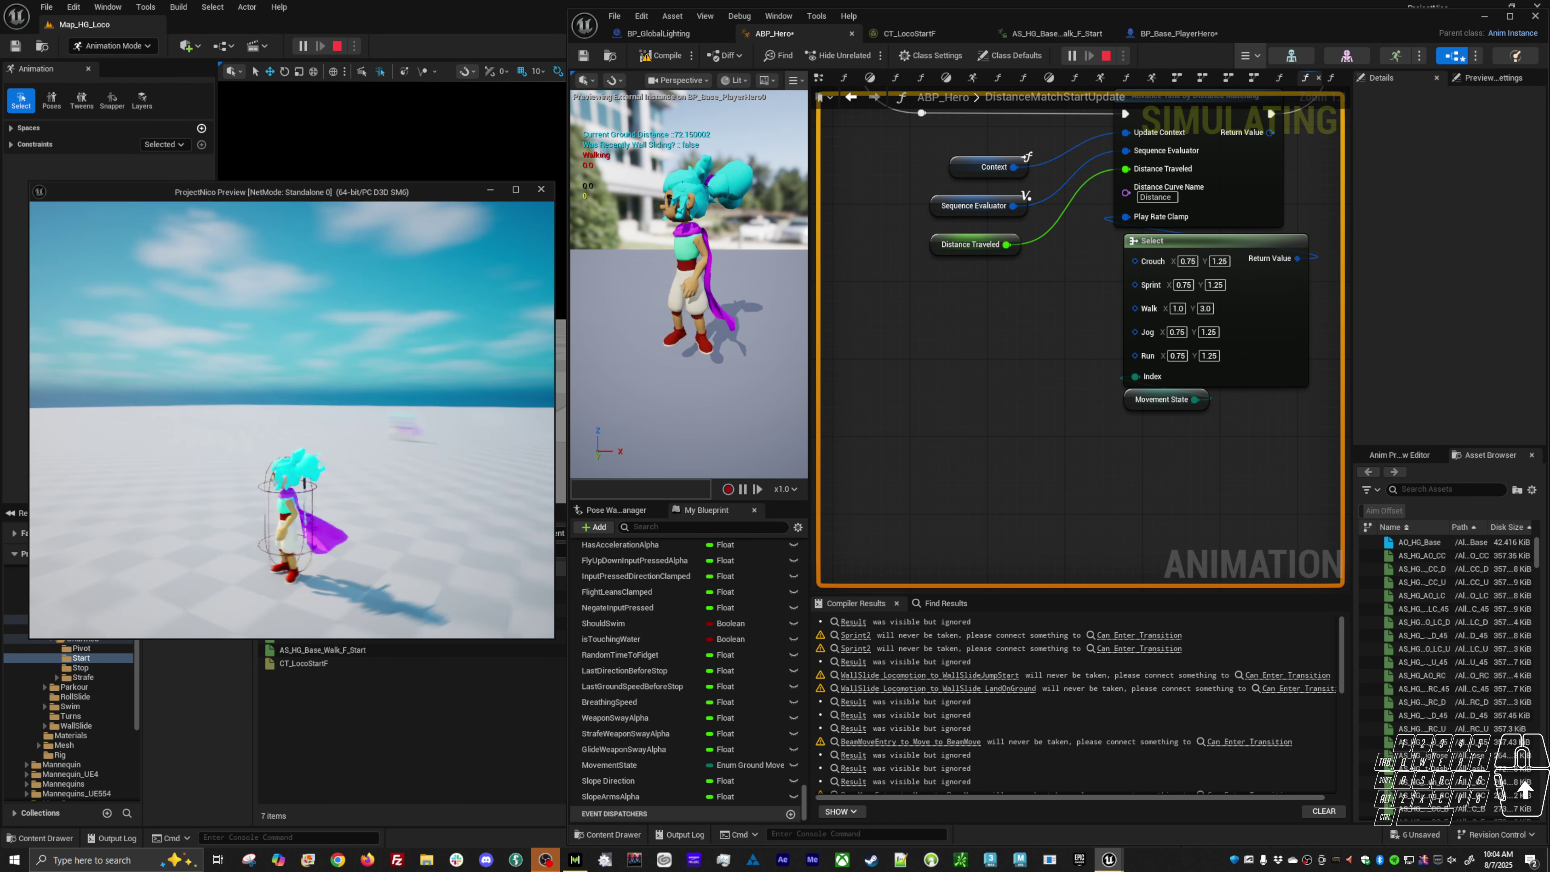
# Step: Set the Y value of the Walk option in the play rate clamp's Select node to 2.75
pyautogui.click(1206, 309)
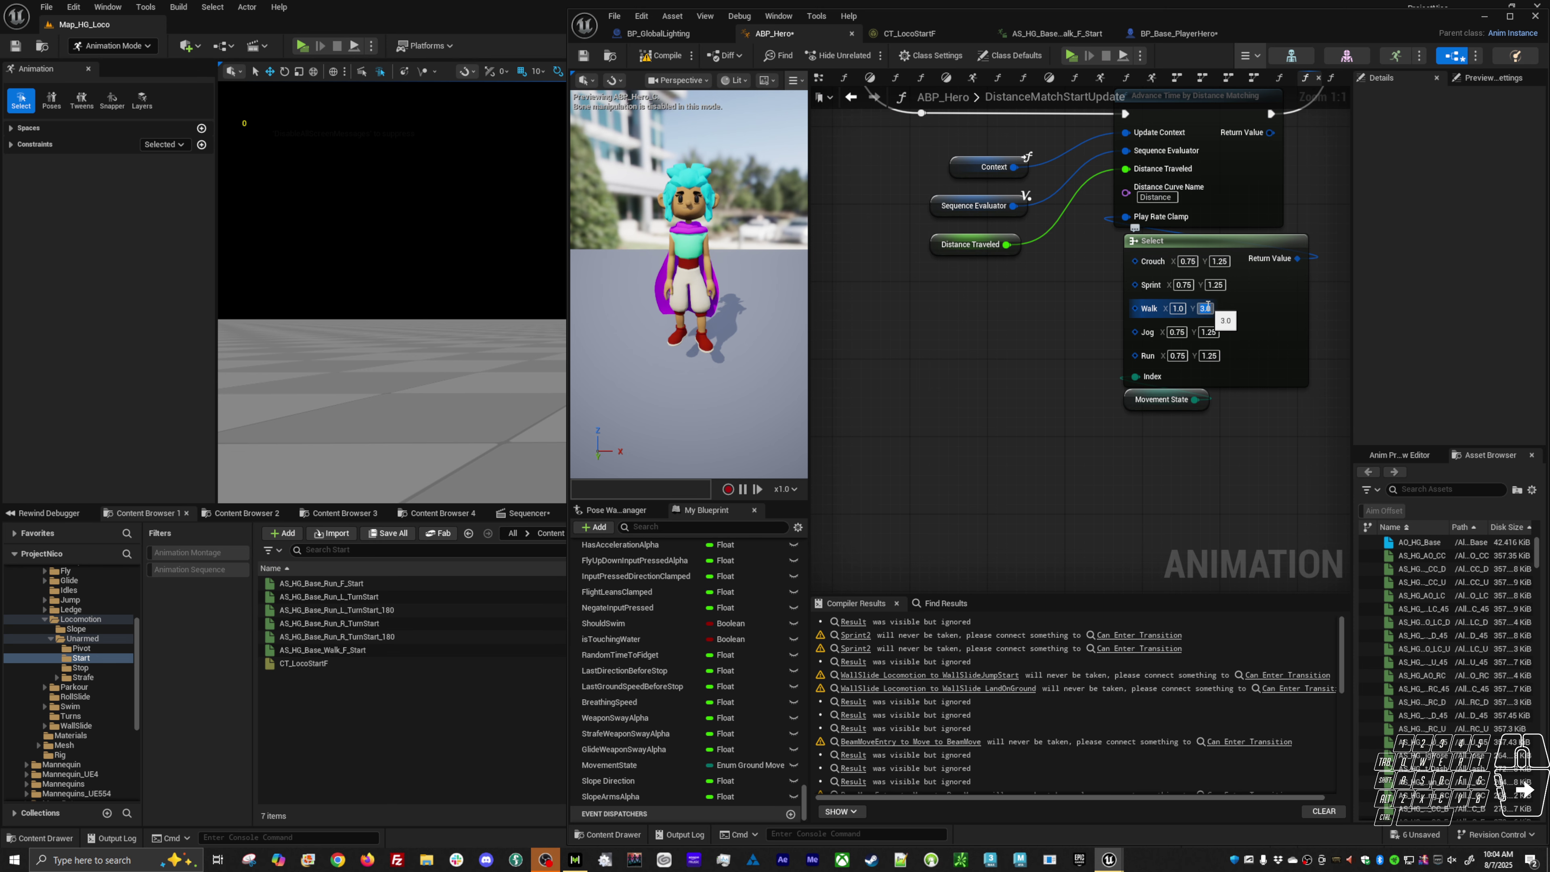
pyautogui.write('2.75')
pyautogui.press('Return')
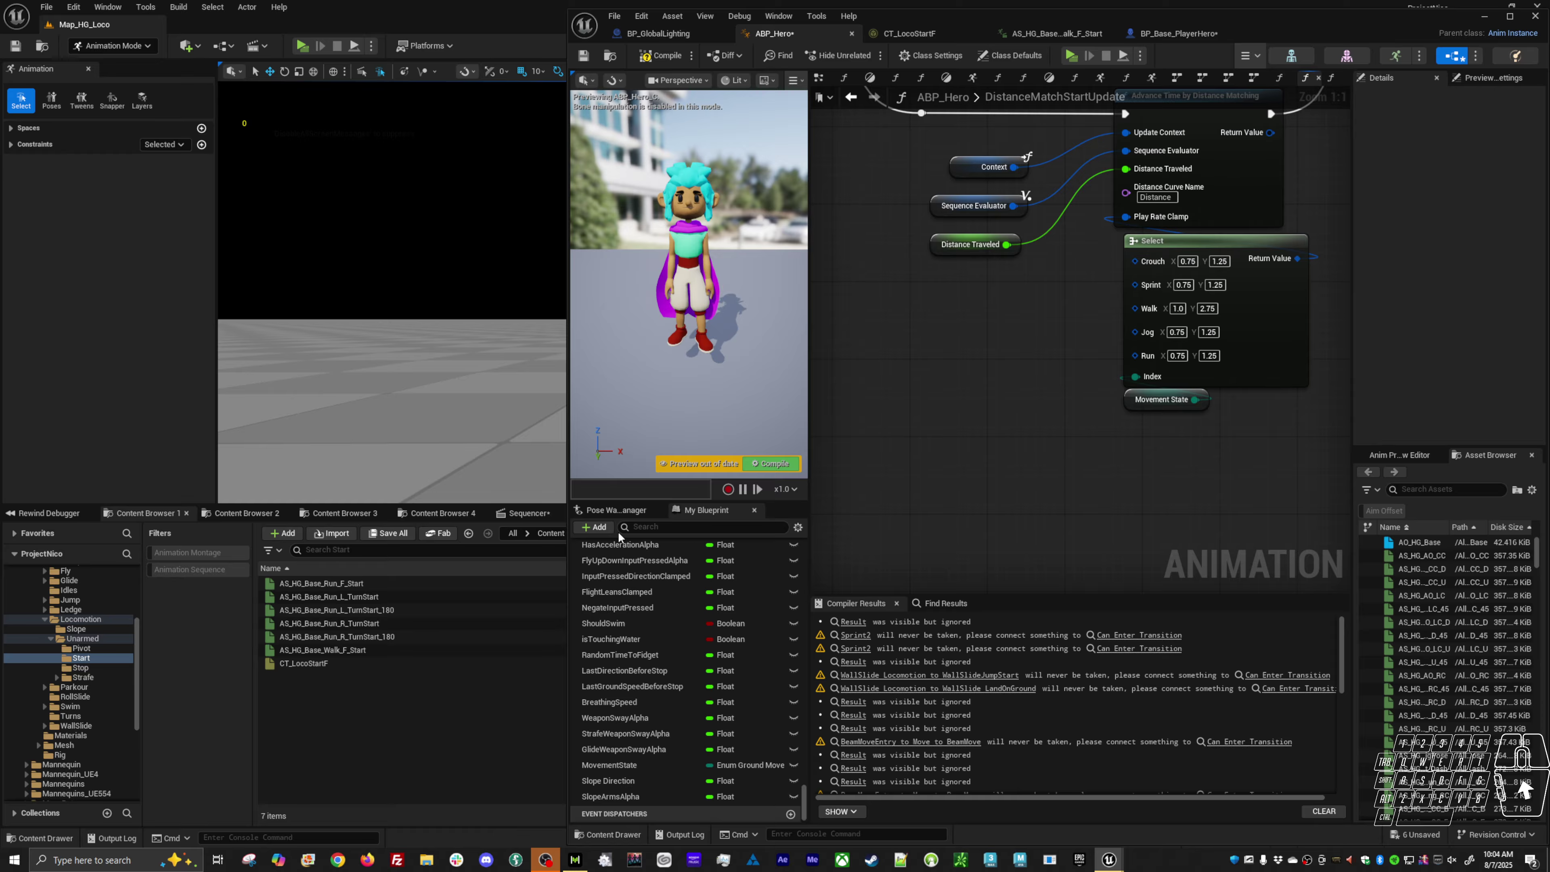
# Step: Start a new play session and run the console command slomo 1 in it
pyautogui.hotkey('alt', 'p')
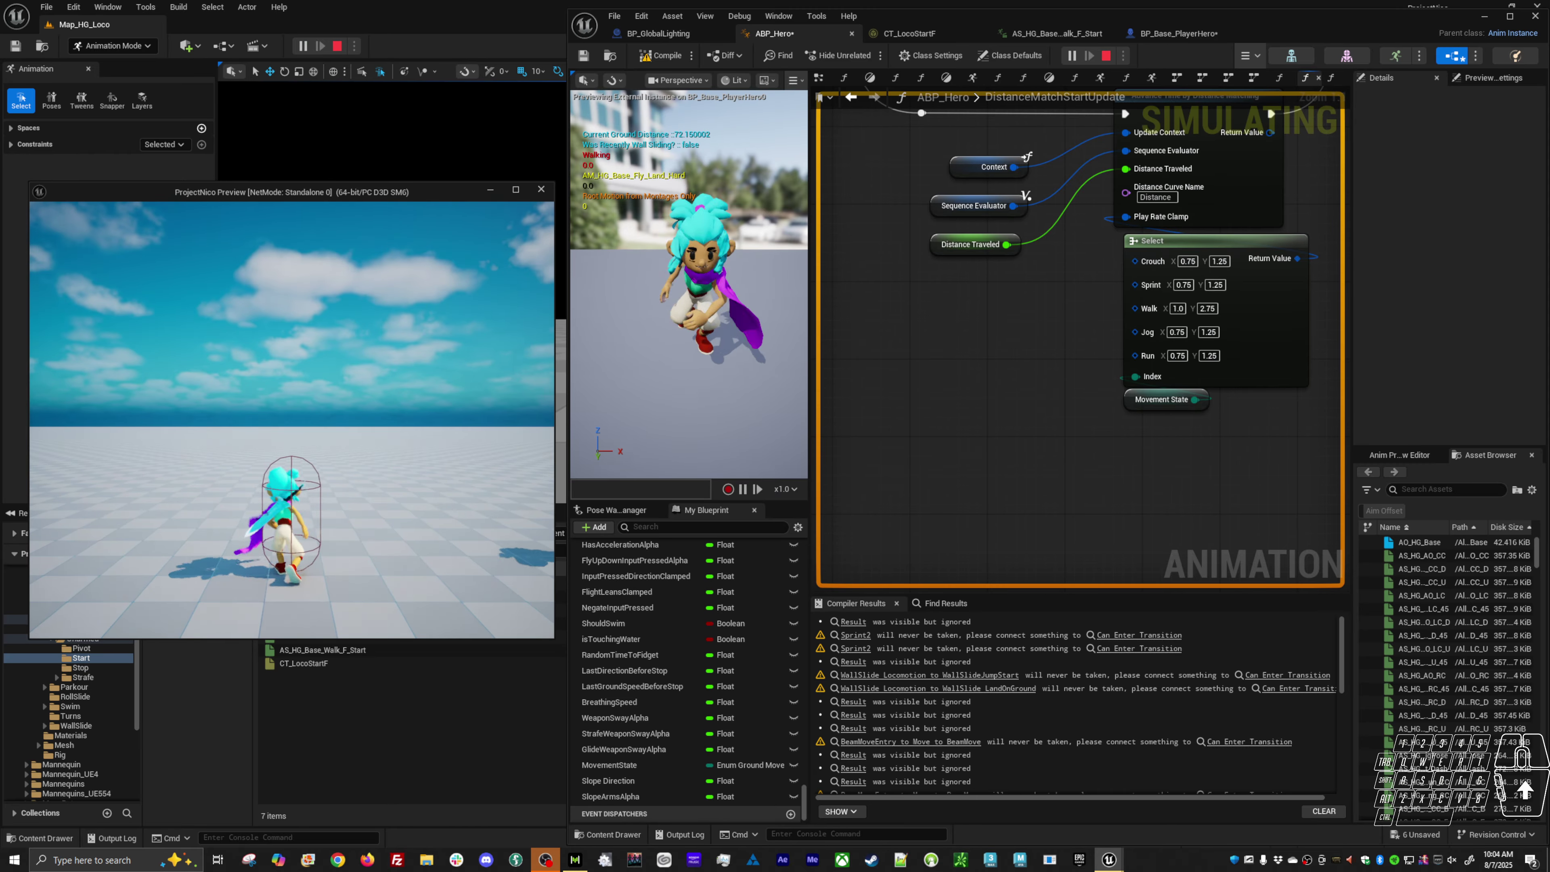
pyautogui.press('`')
pyautogui.press('Up')
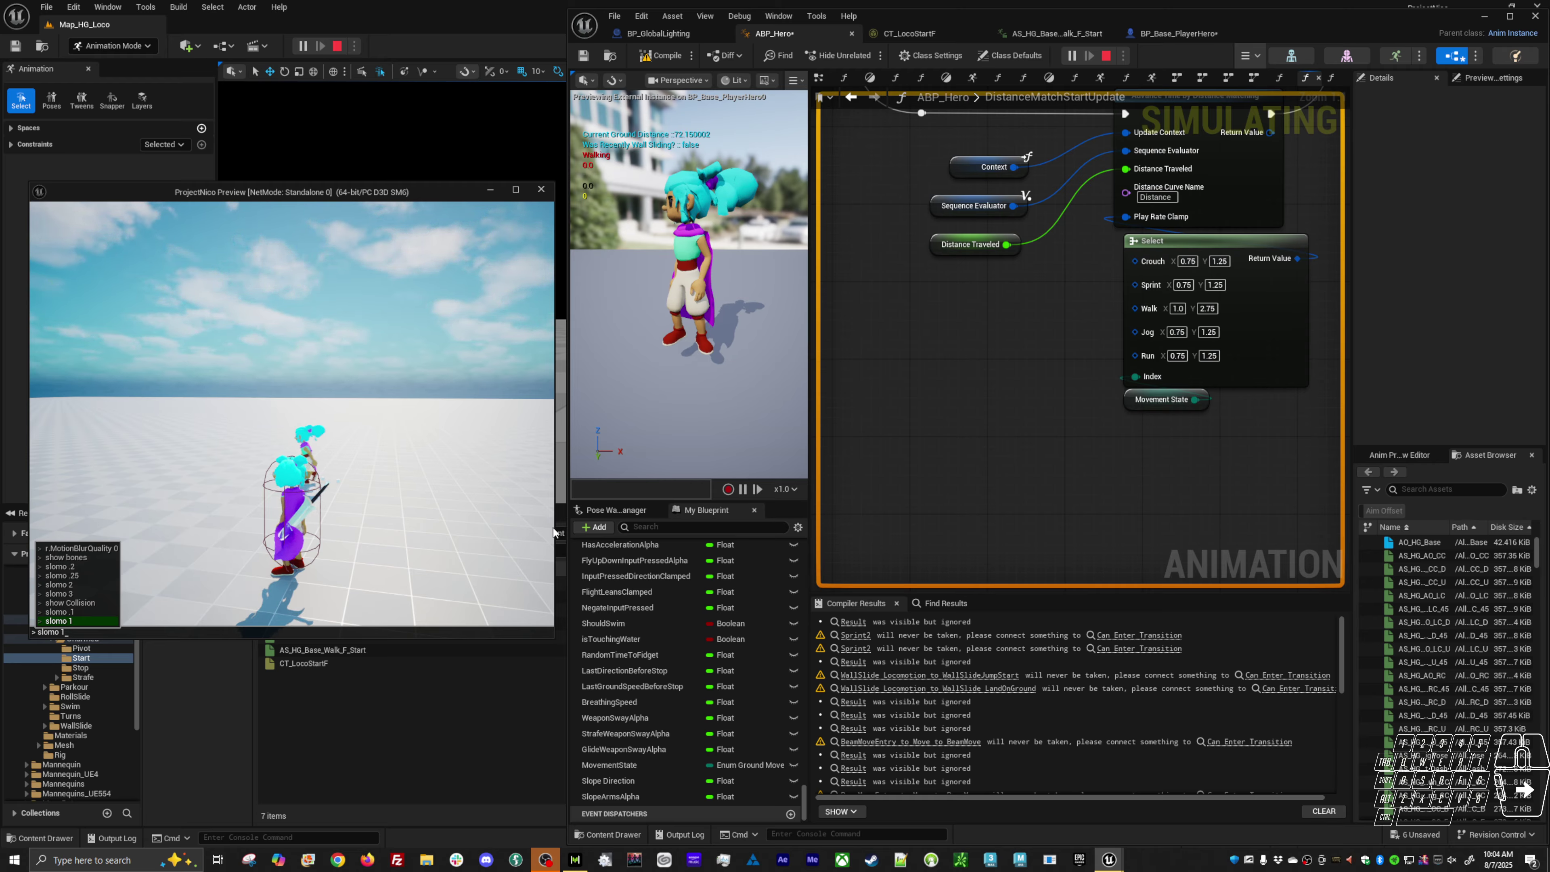
pyautogui.press('Return')
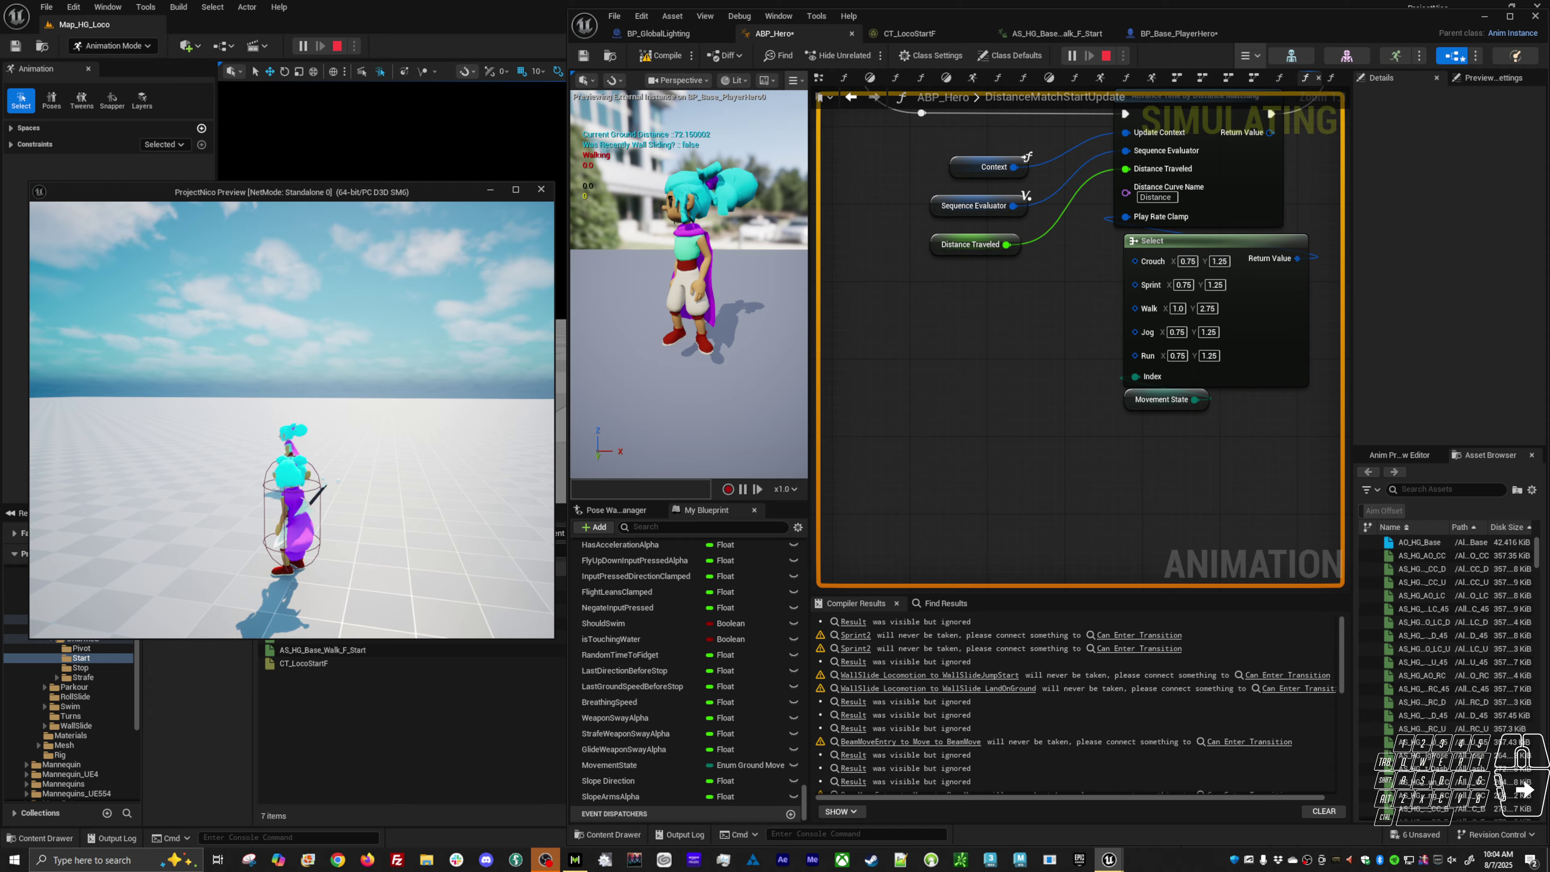
# Step: Walk the character in several directions with repeated starts and stops to examine how the walk start blends into the walk
pyautogui.press('a')
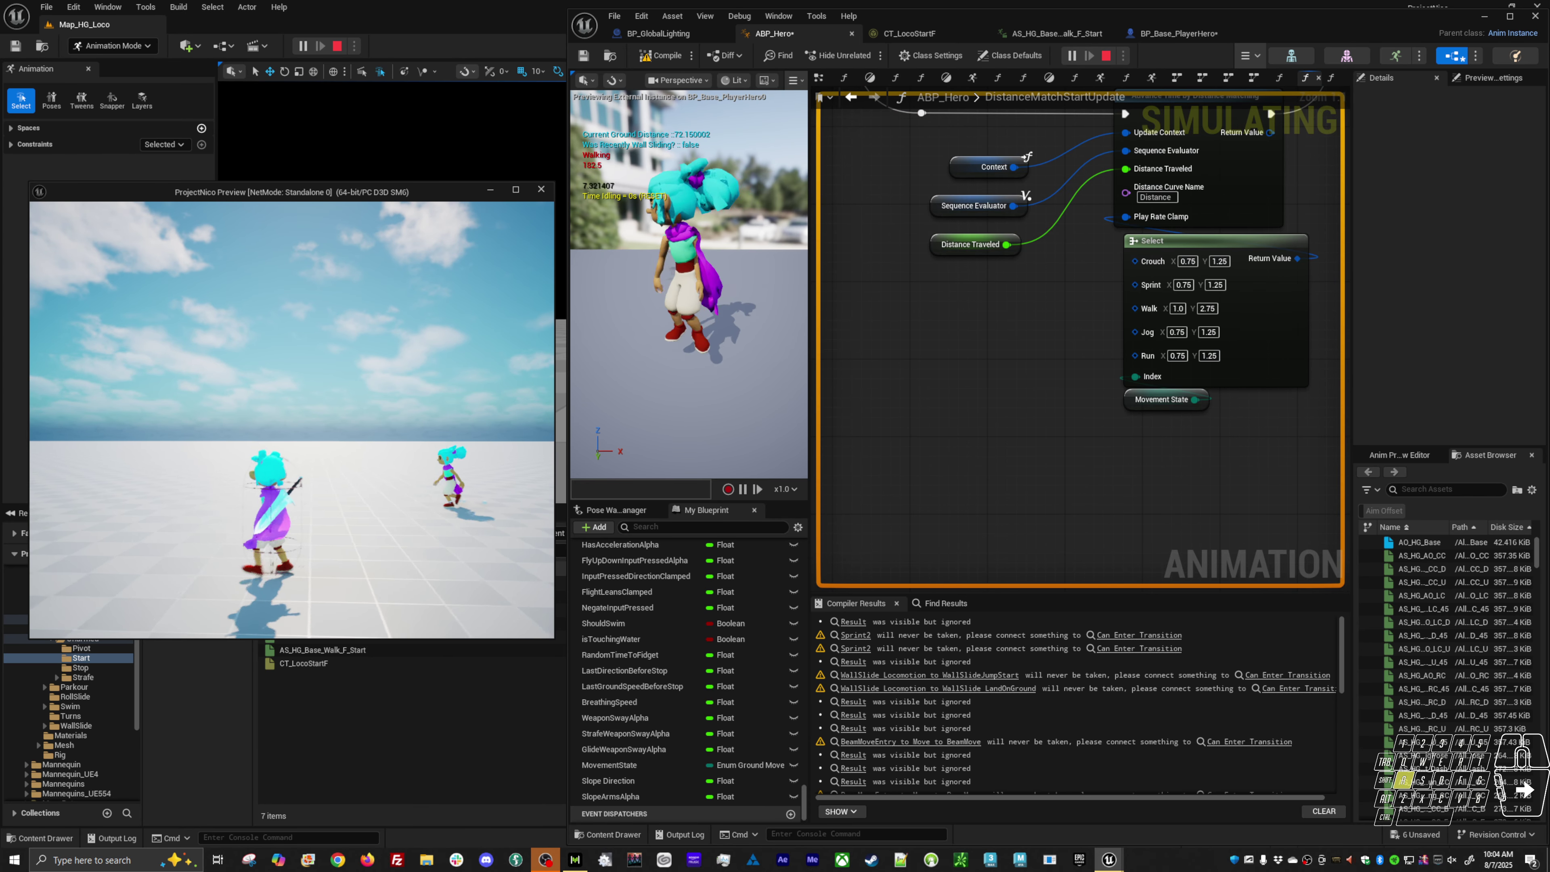
pyautogui.press('a')
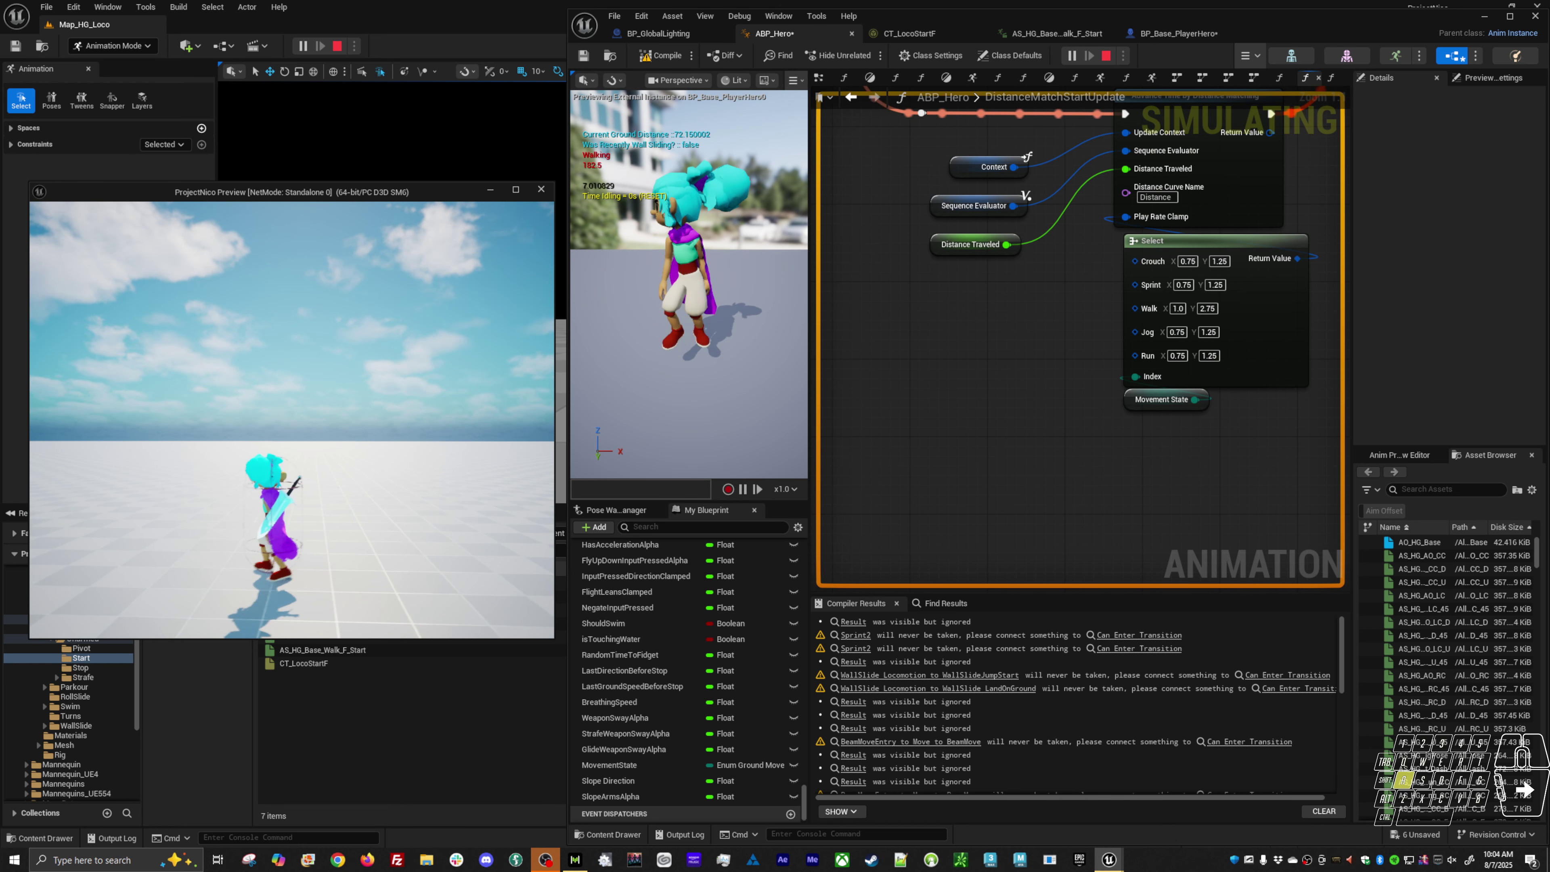
pyautogui.press('w')
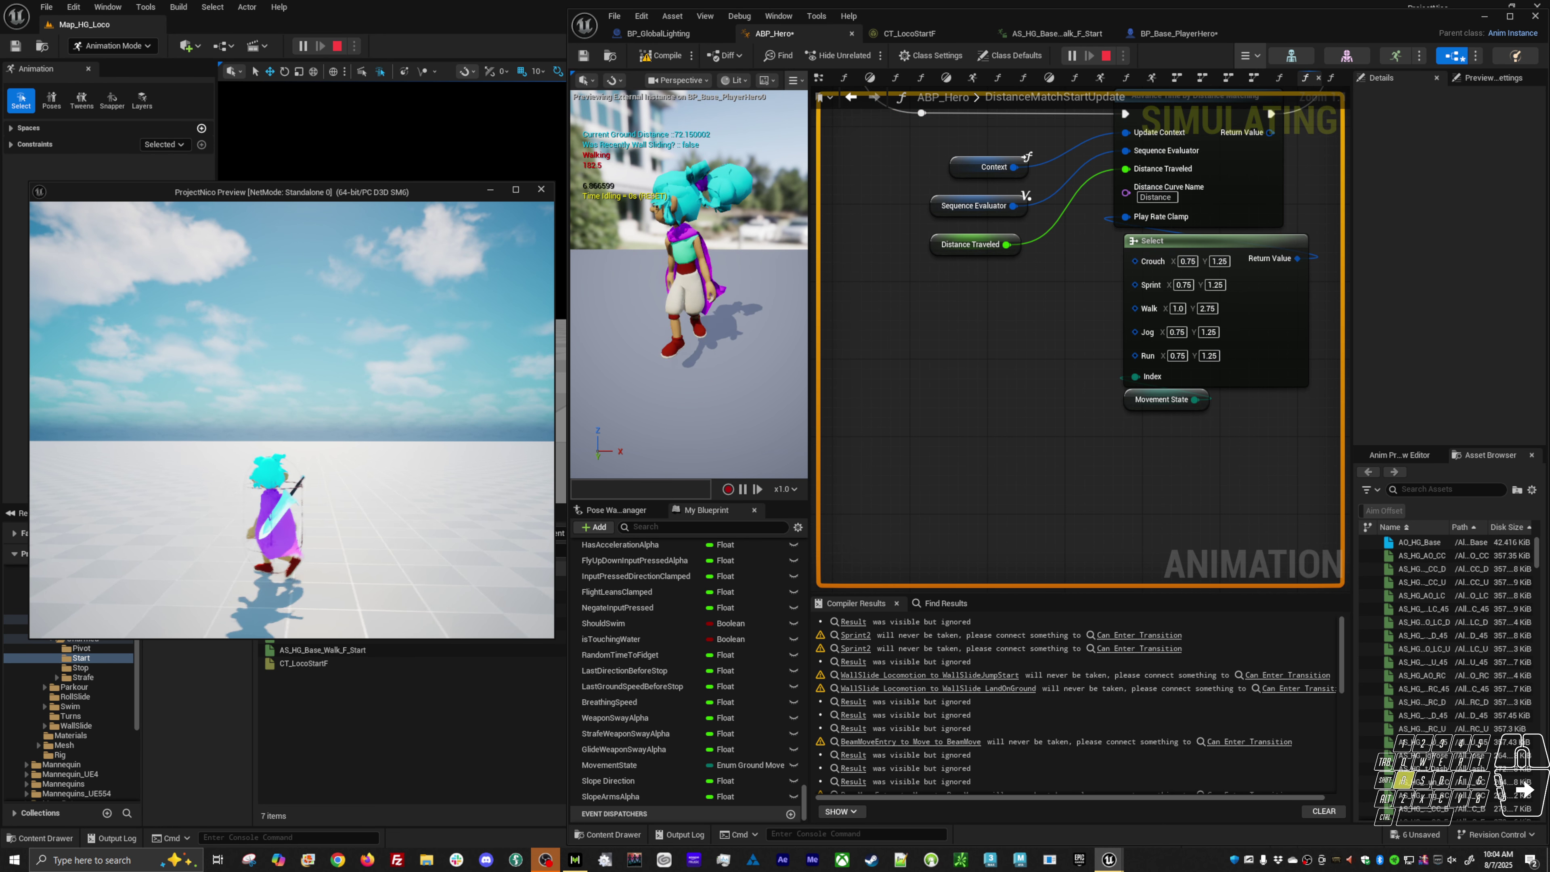
pyautogui.press('a')
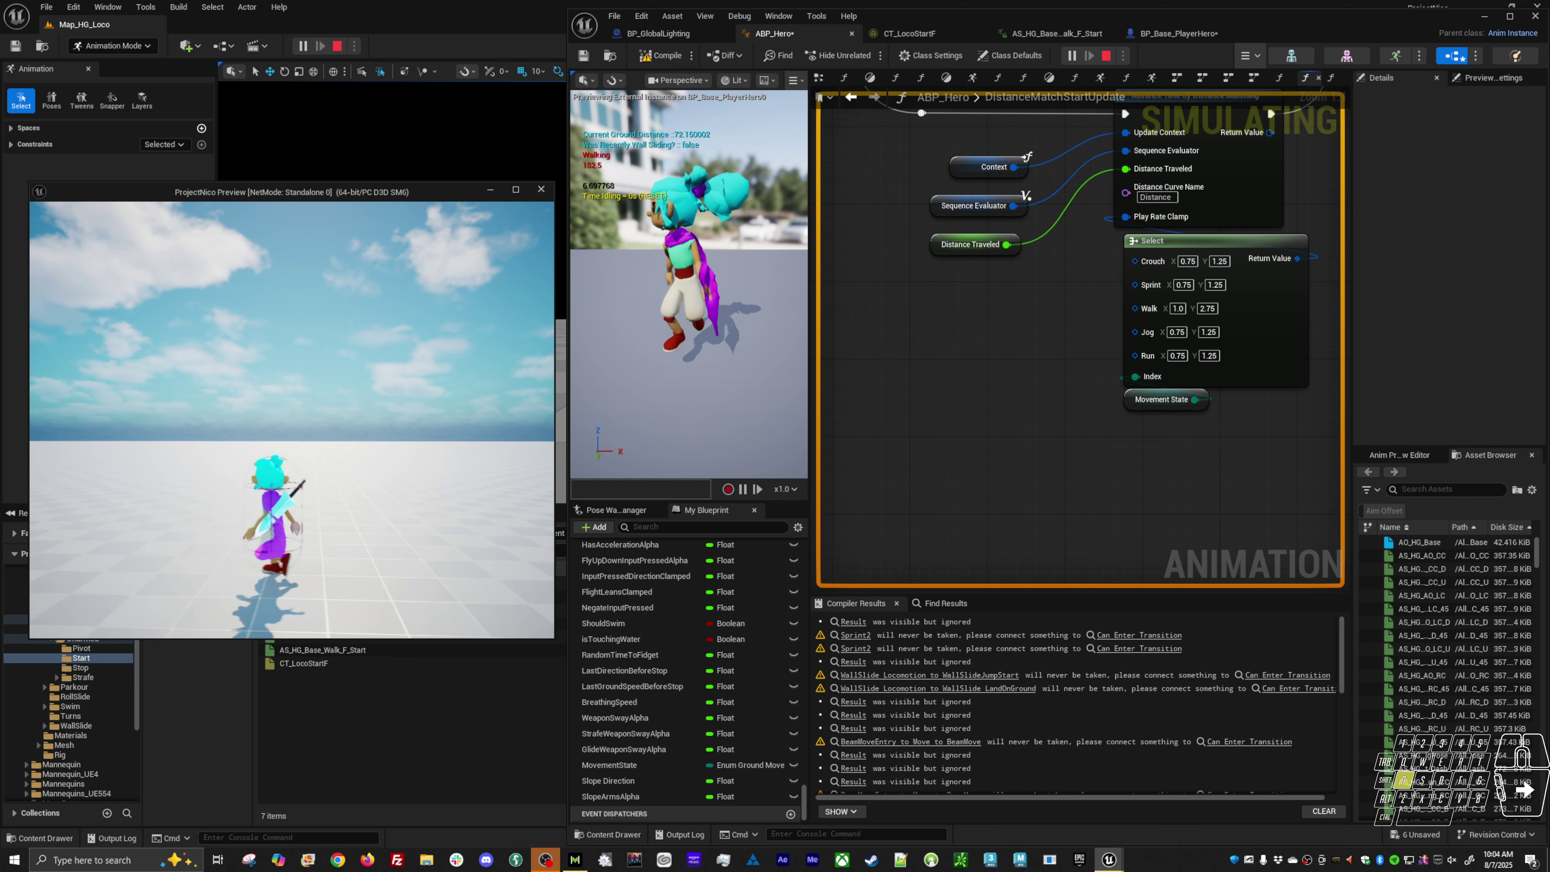
pyautogui.press('a')
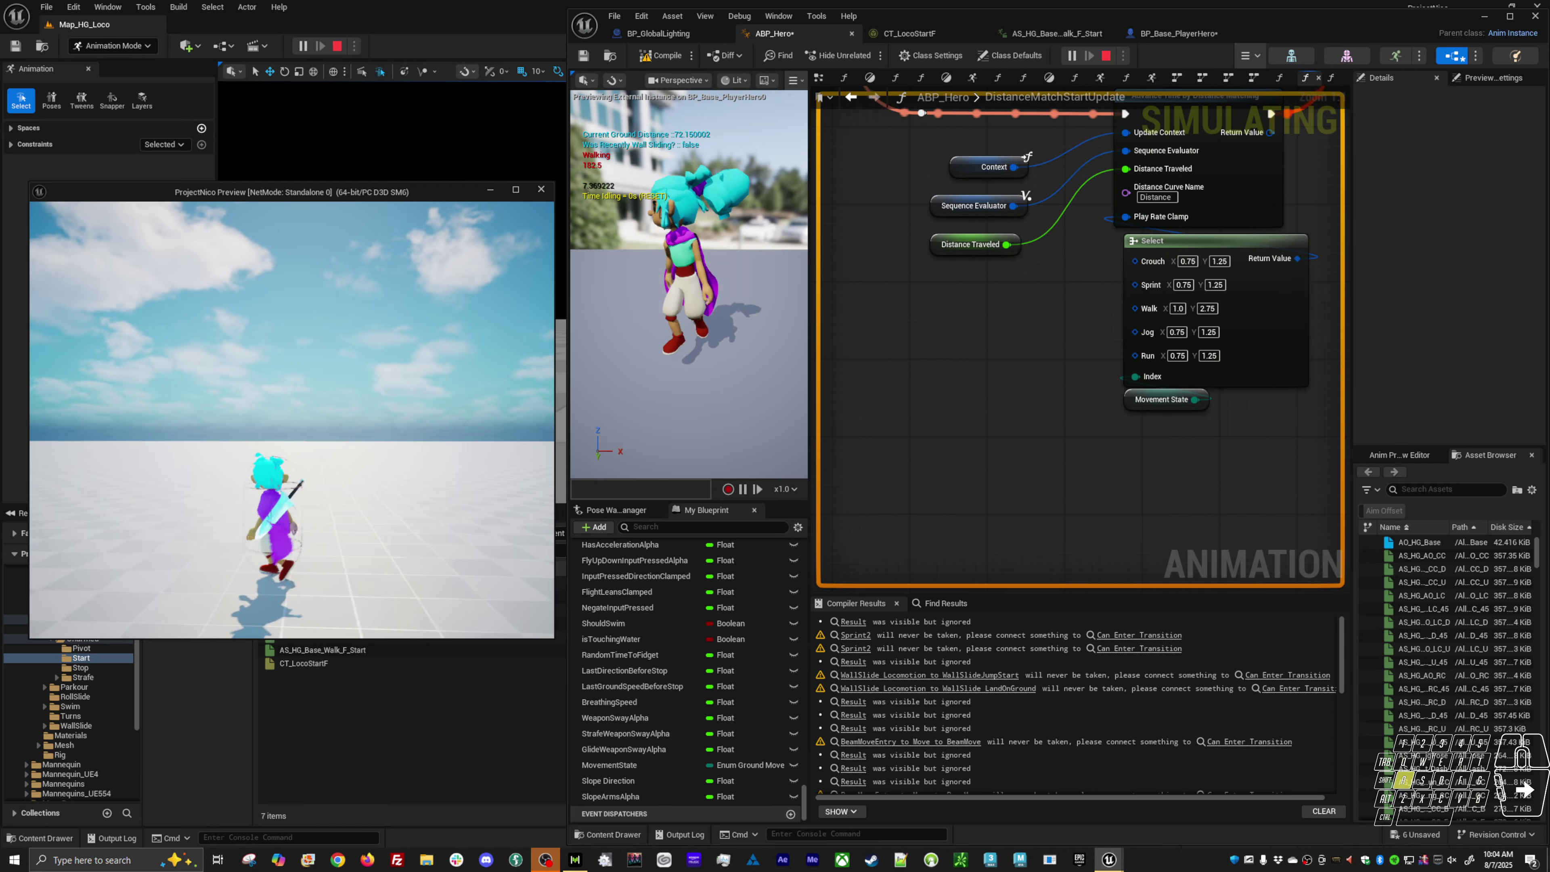
pyautogui.press('s')
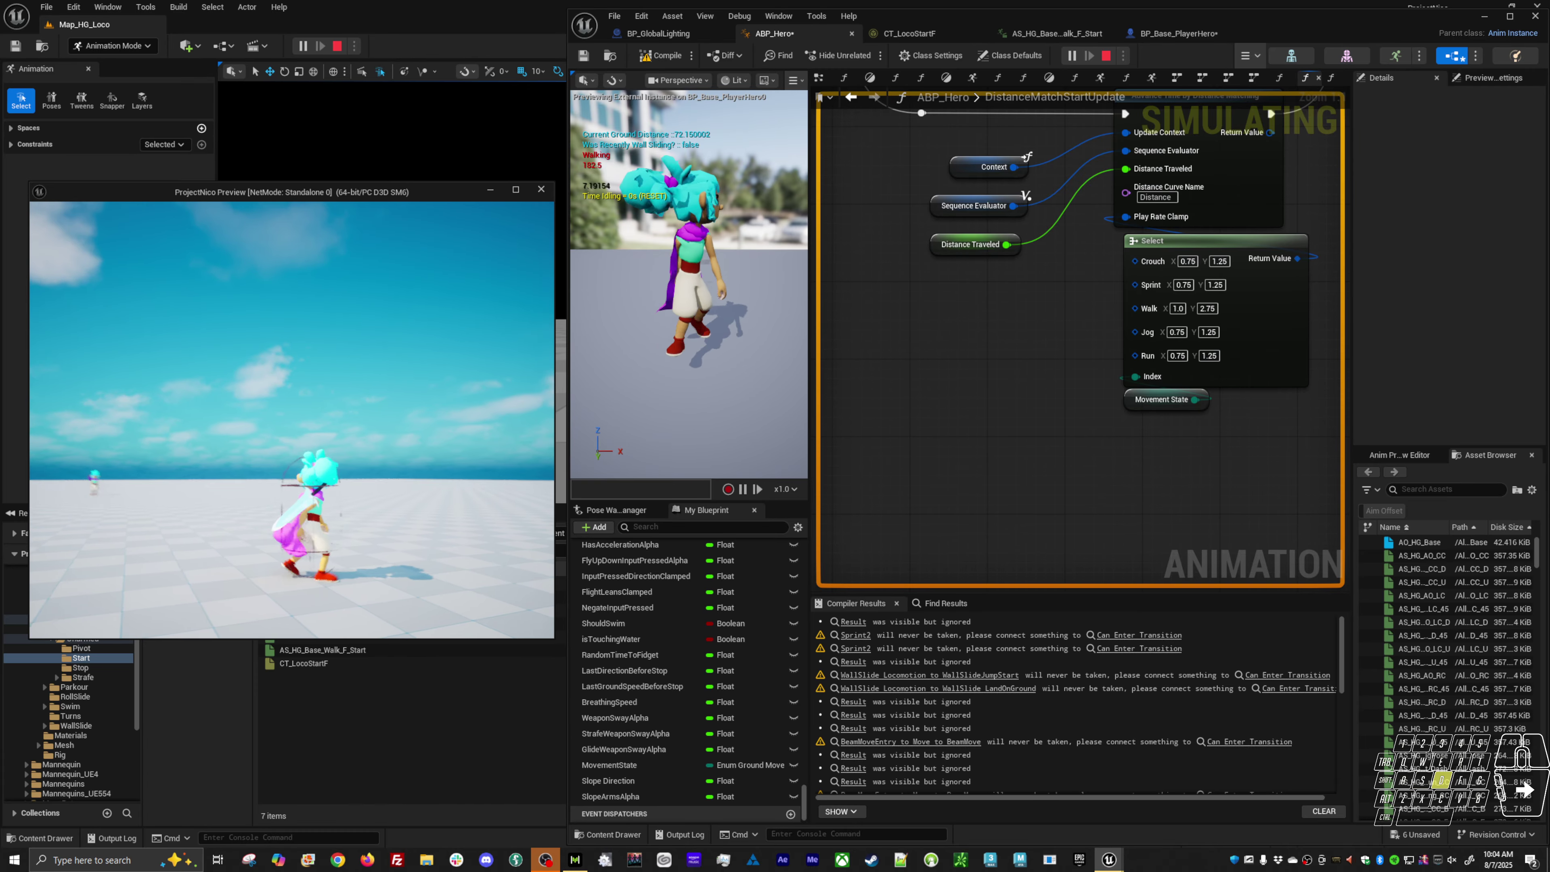
pyautogui.press('d')
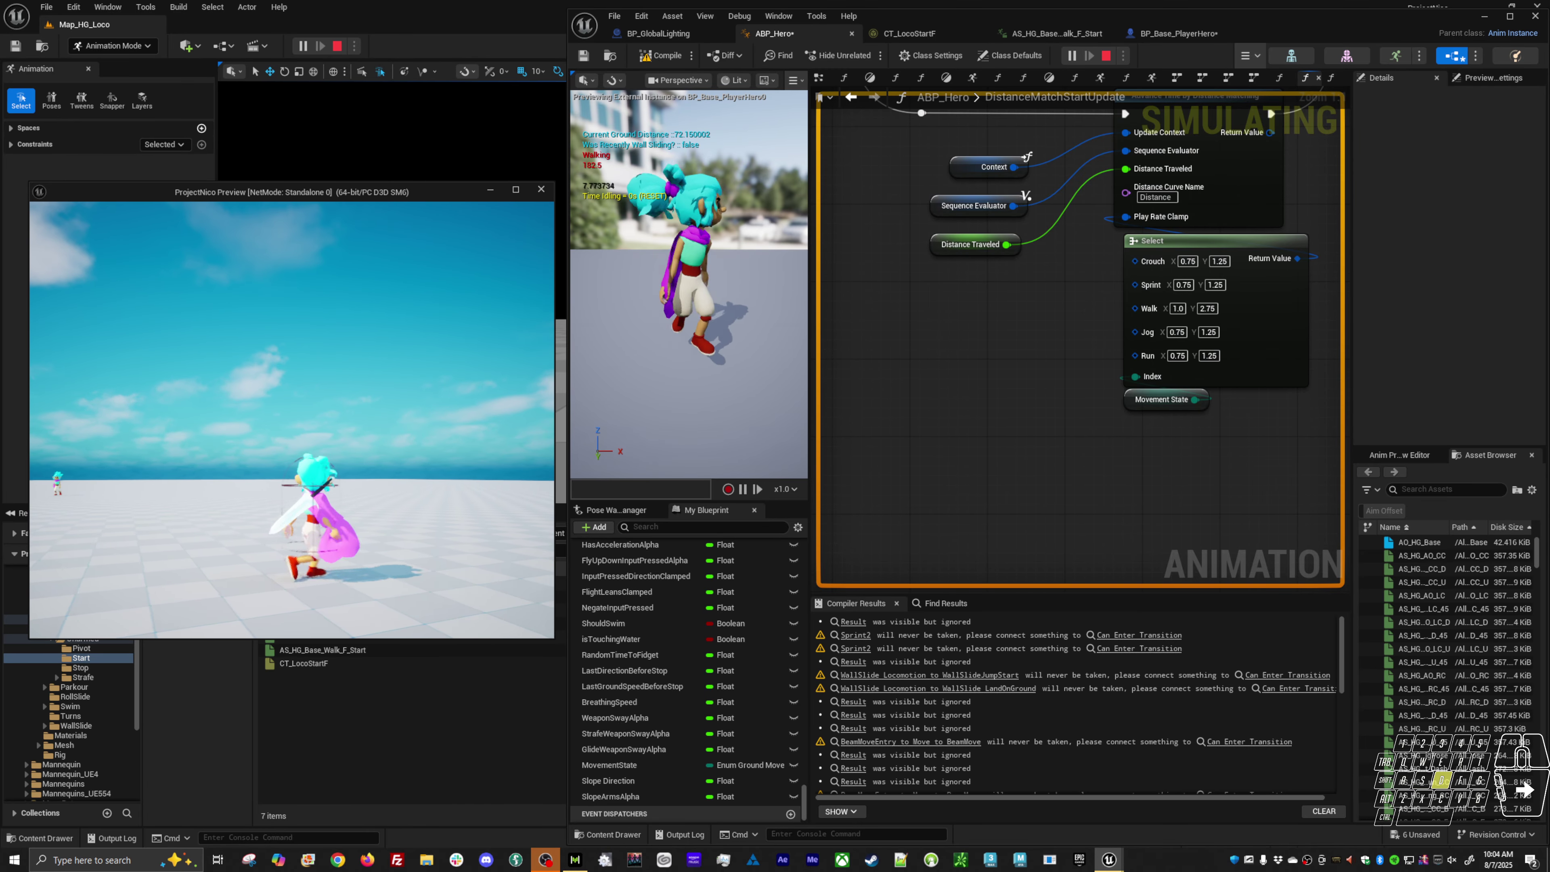
pyautogui.press('d')
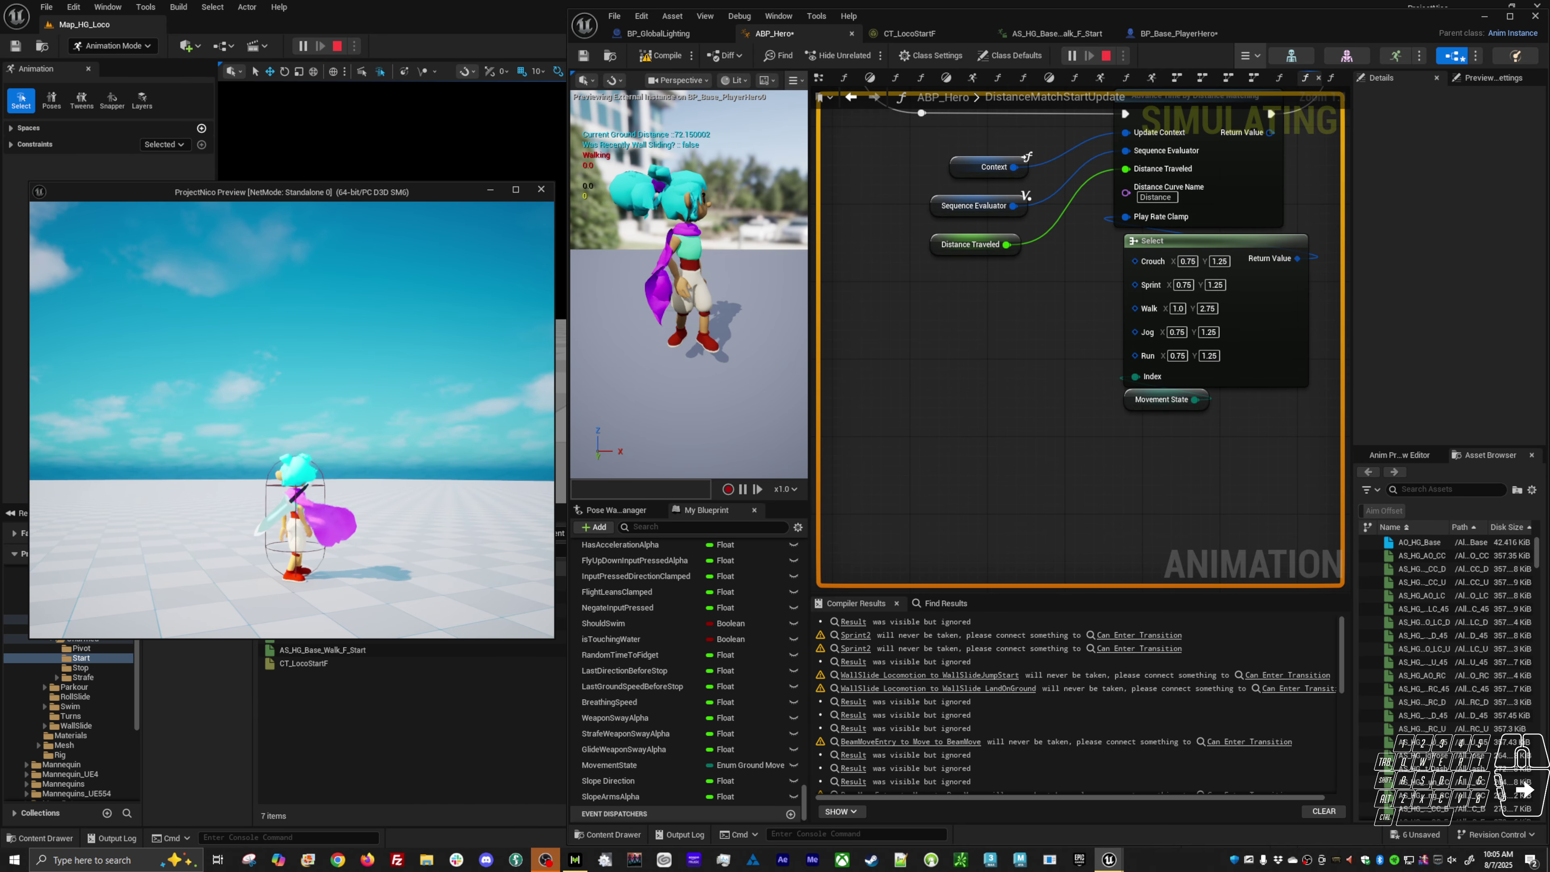
pyautogui.press('d')
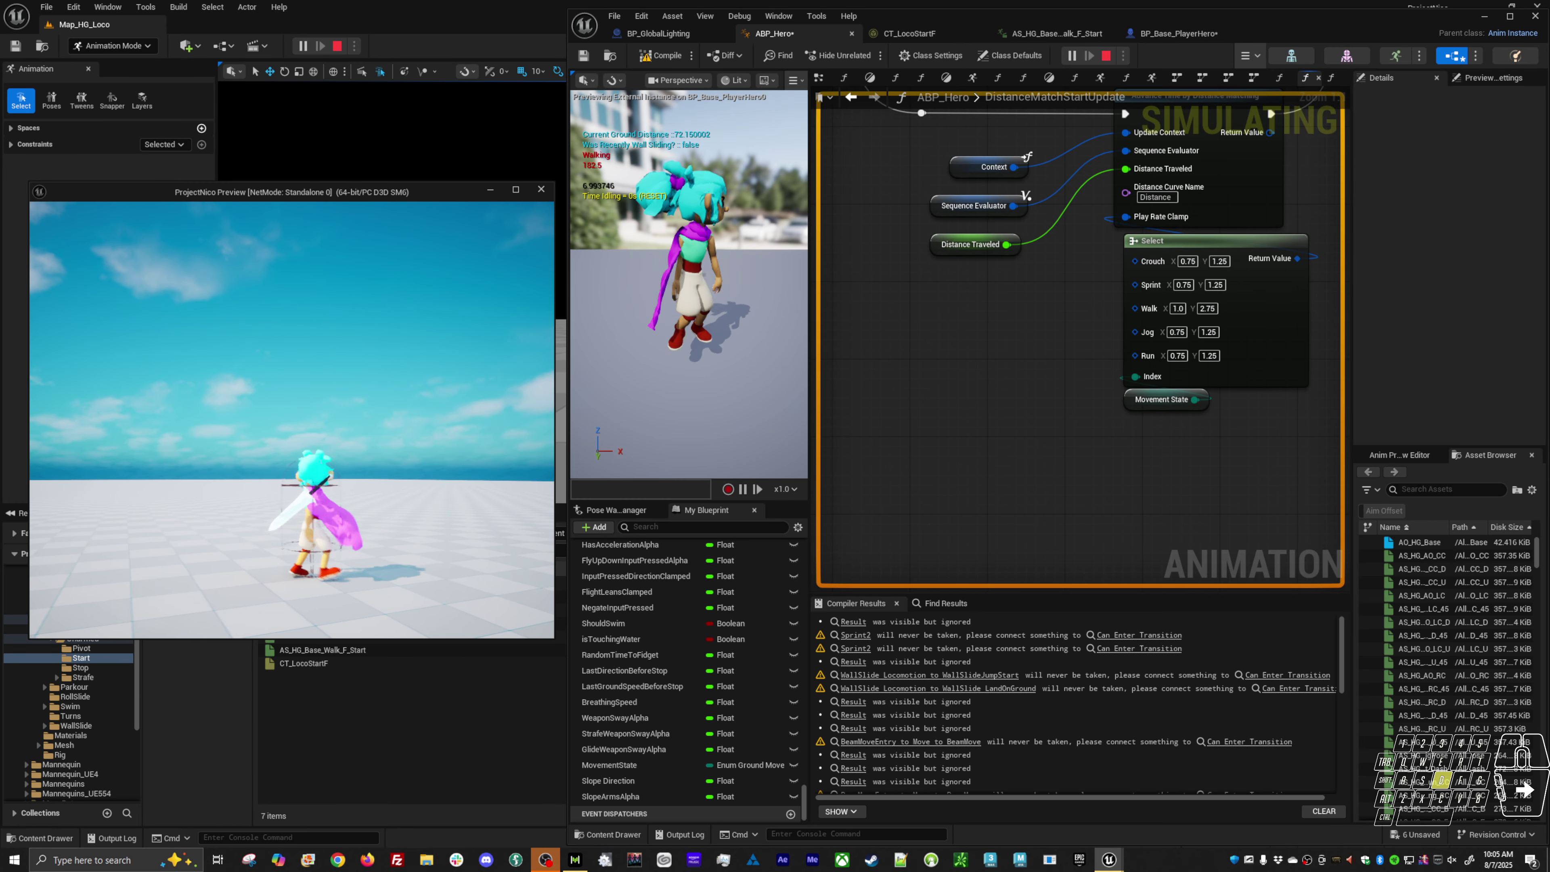
pyautogui.press('d')
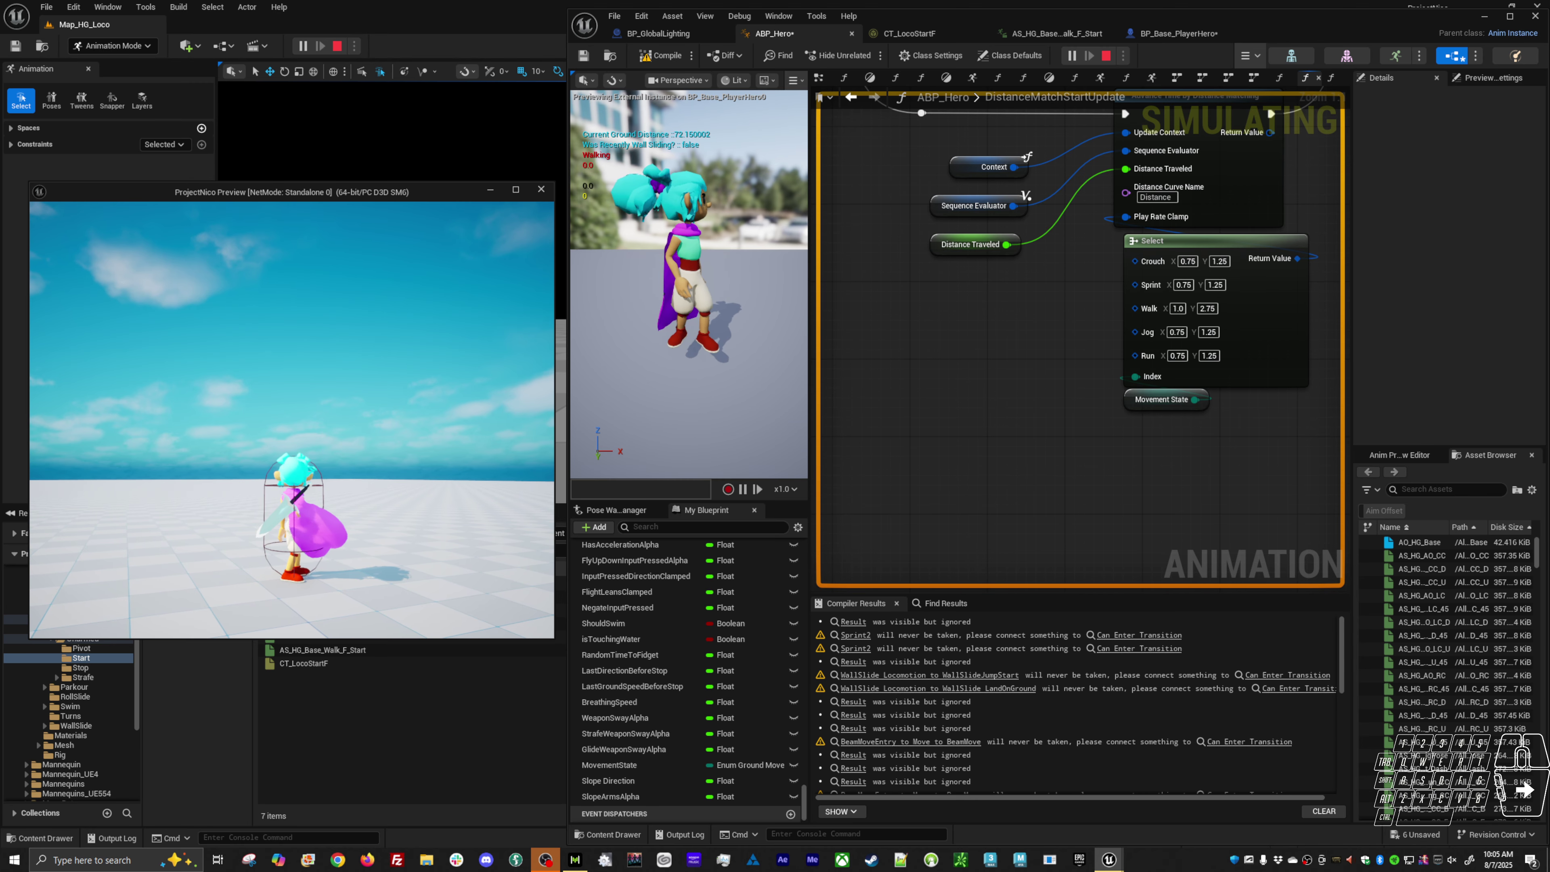
pyautogui.press('d')
# Step: Return to ABP_Hero, go to the Locomotion state machine, and add a second transition from MoveStart to Move
pyautogui.hotkey('alt', 'Tab')
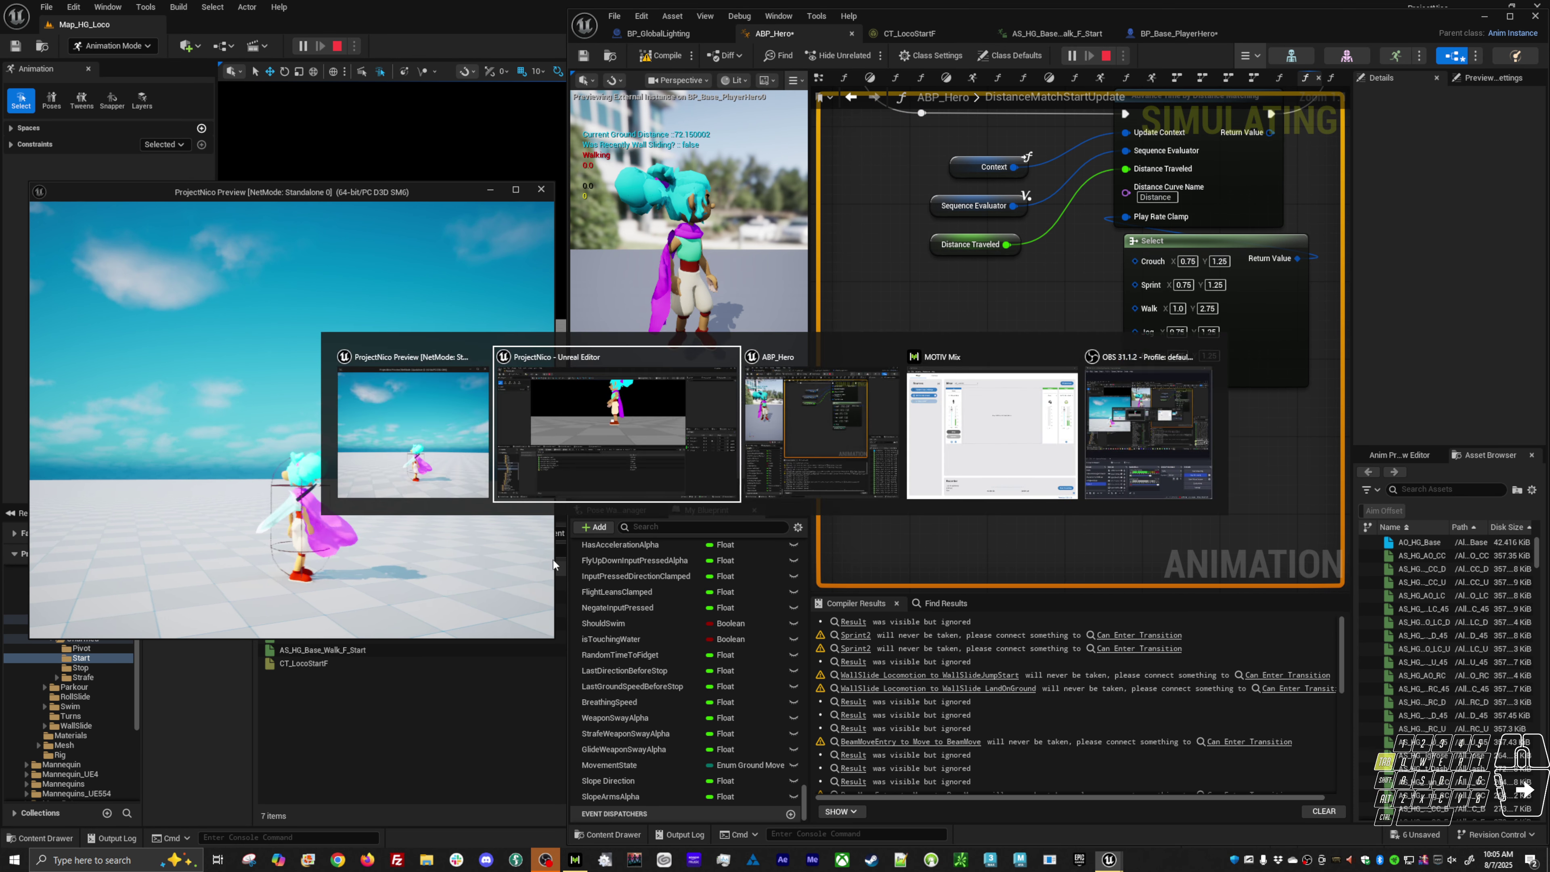
pyautogui.hotkey('alt', 'Left')
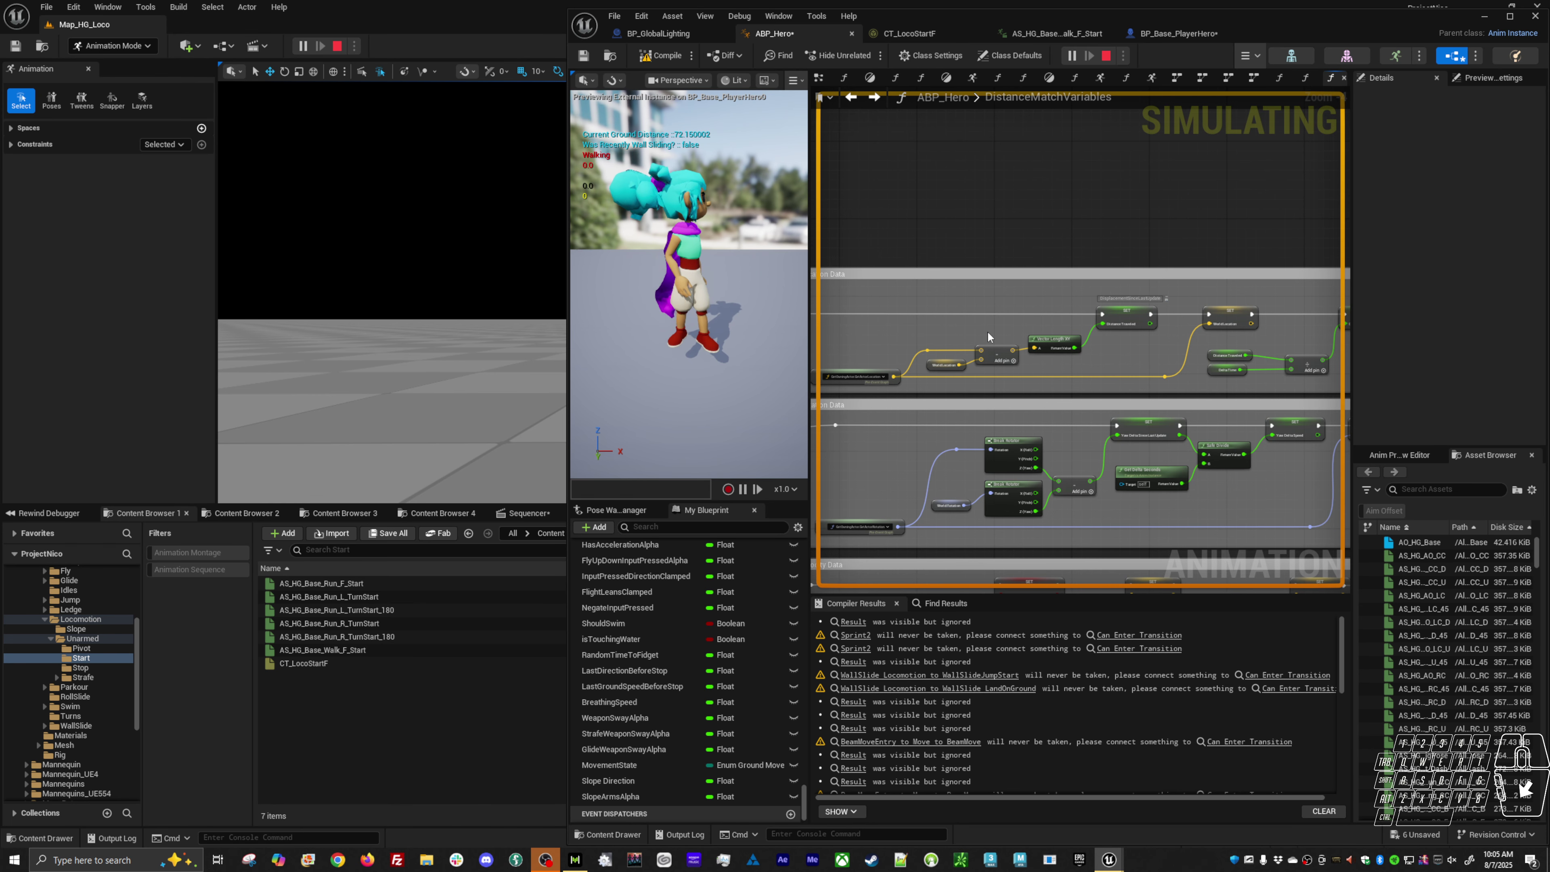
pyautogui.click(1252, 82)
pyautogui.scroll(1, 1026, 212)
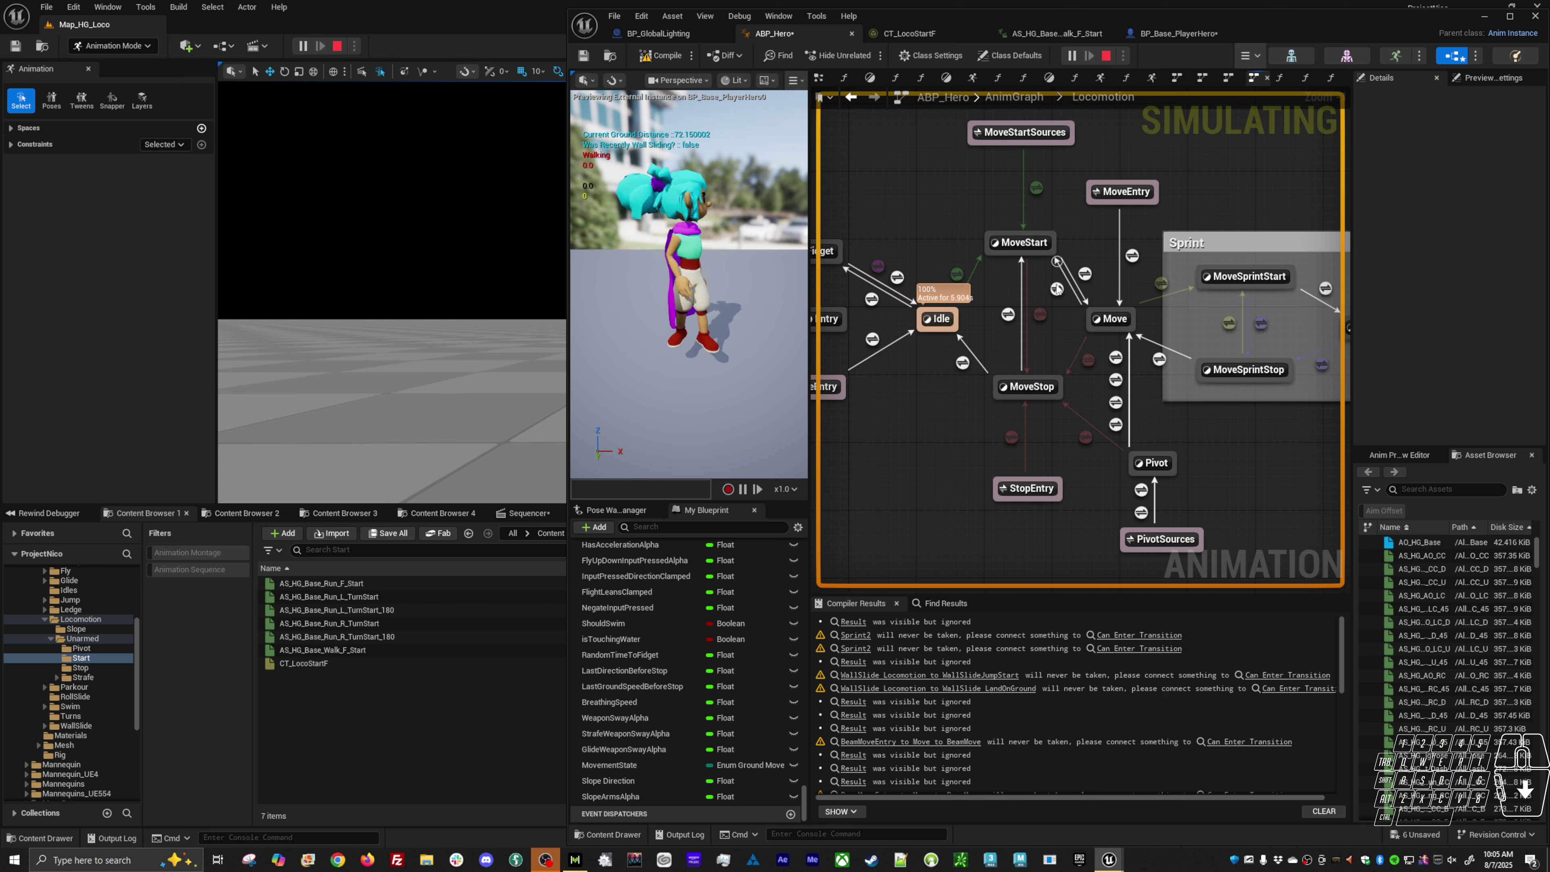
pyautogui.moveTo(1168, 264); pyautogui.dragTo(999, 257, button='right')
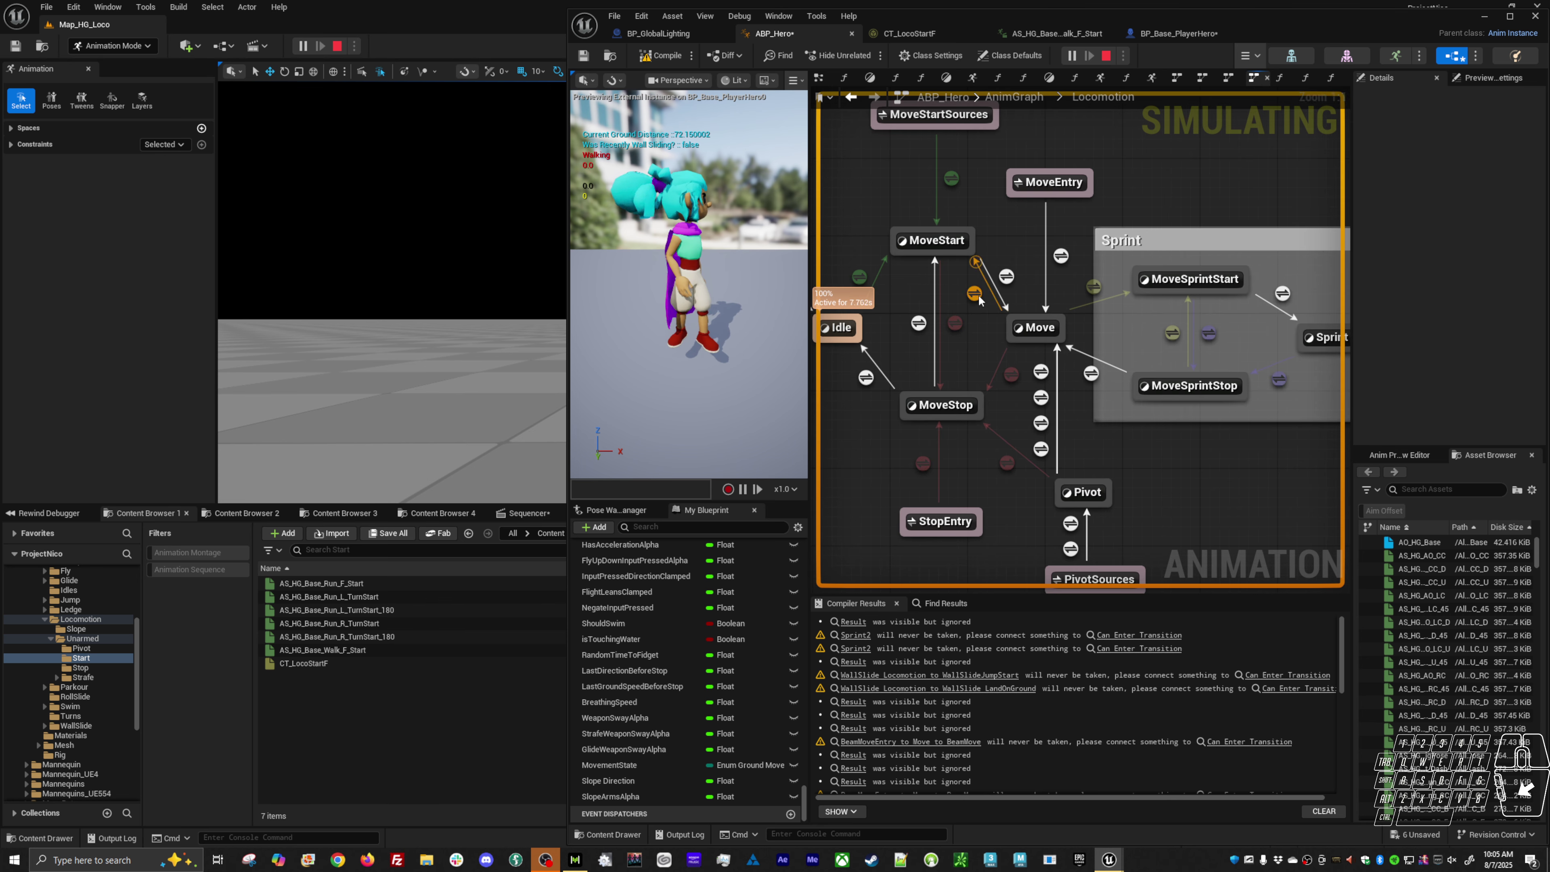
pyautogui.click(1006, 276)
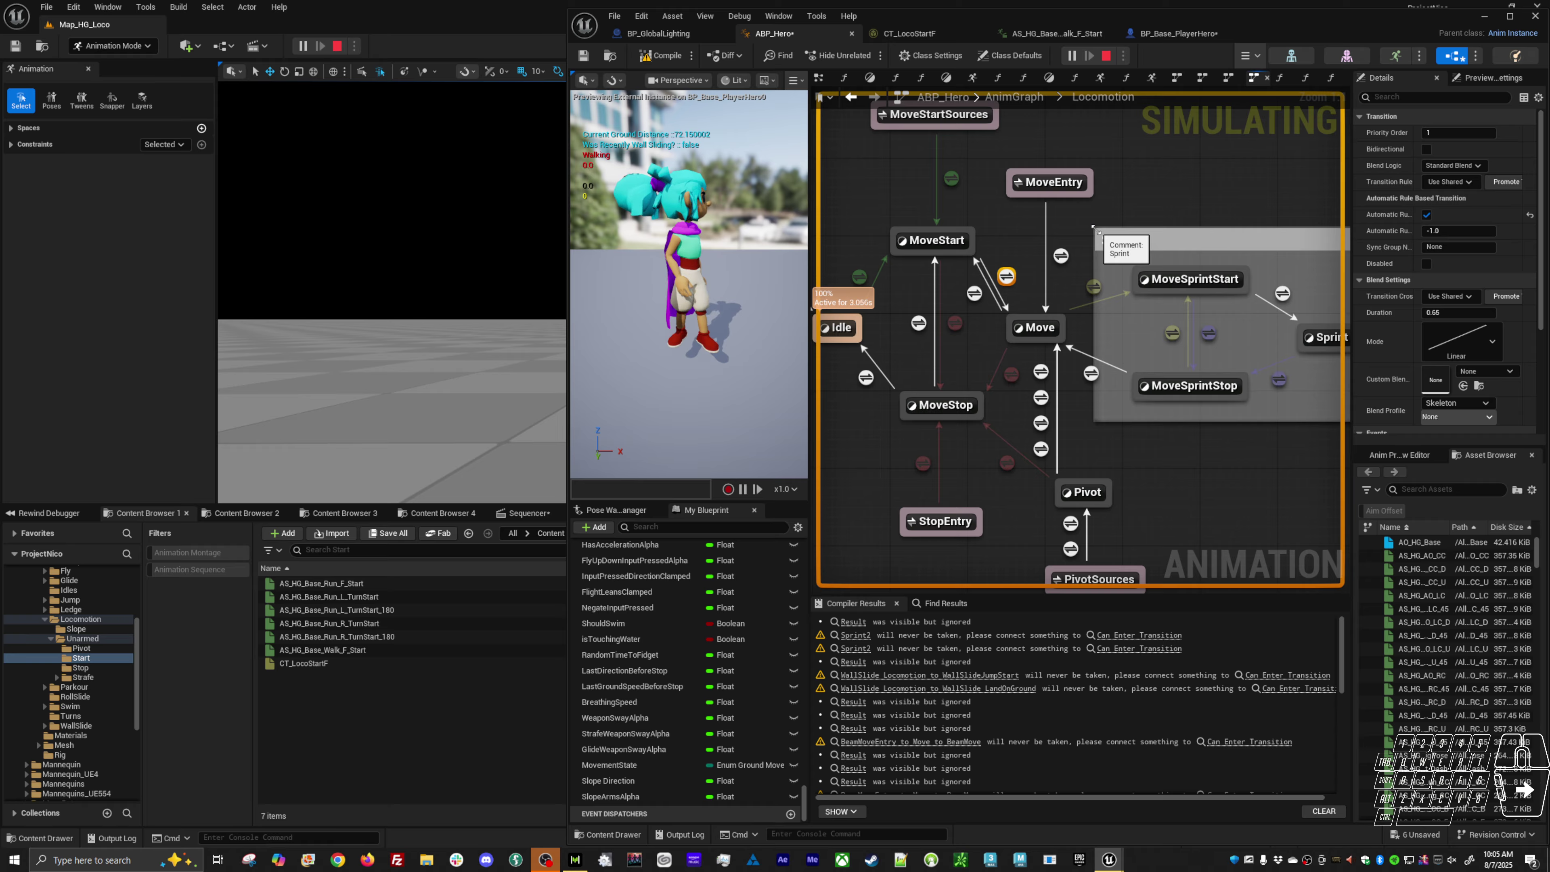
pyautogui.moveTo(976, 261); pyautogui.dragTo(1013, 318)
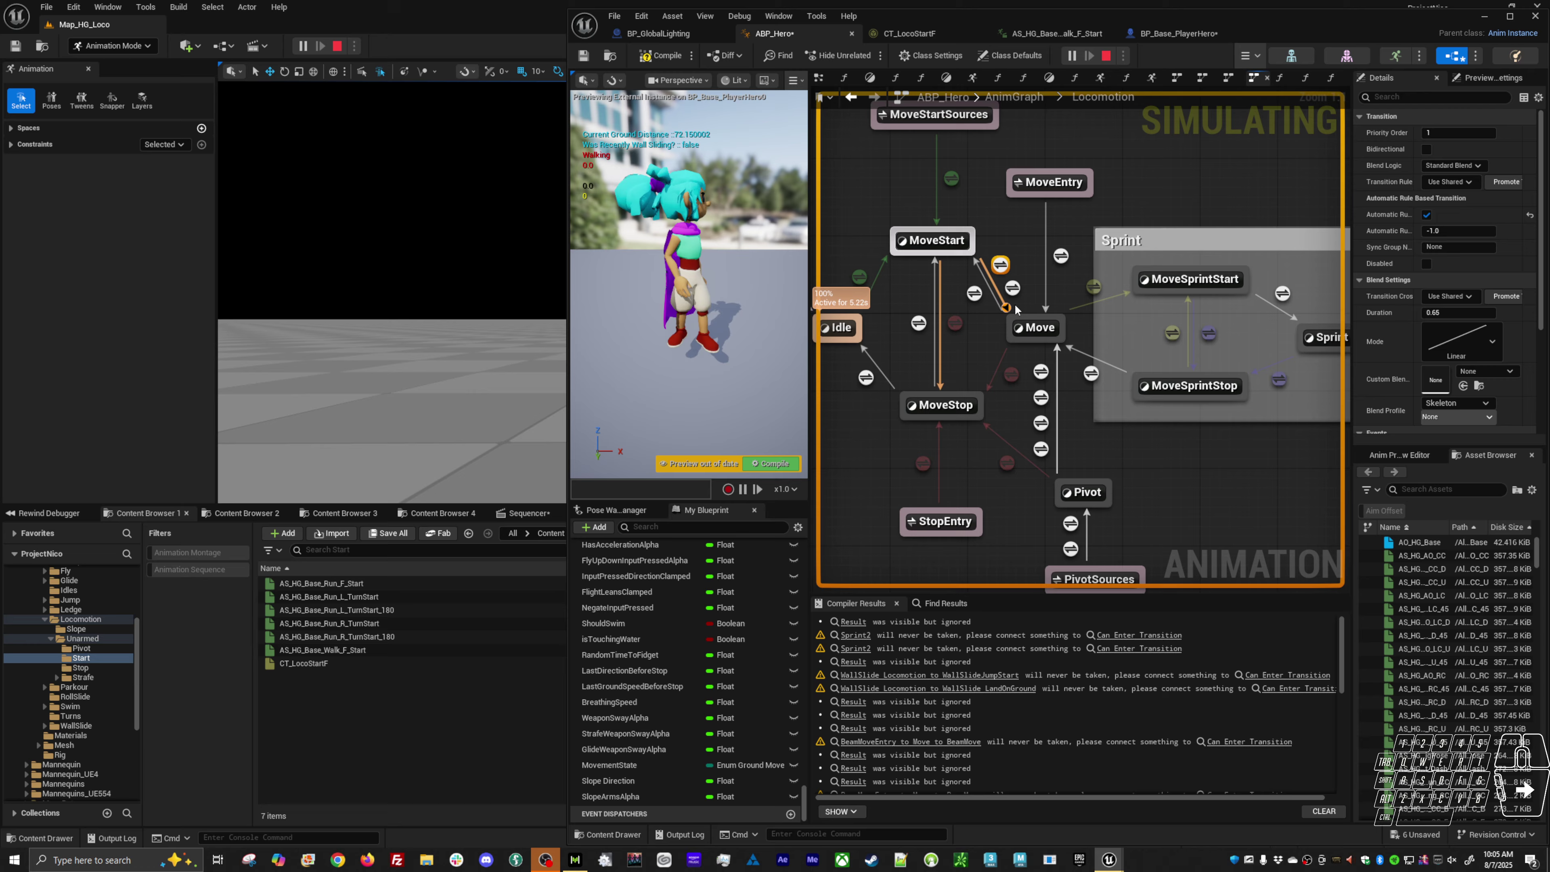
# Step: Open the new MoveStart to Move transition rule and add a Get Movement State node
pyautogui.doubleClick(998, 272)
pyautogui.rightClick(913, 357)
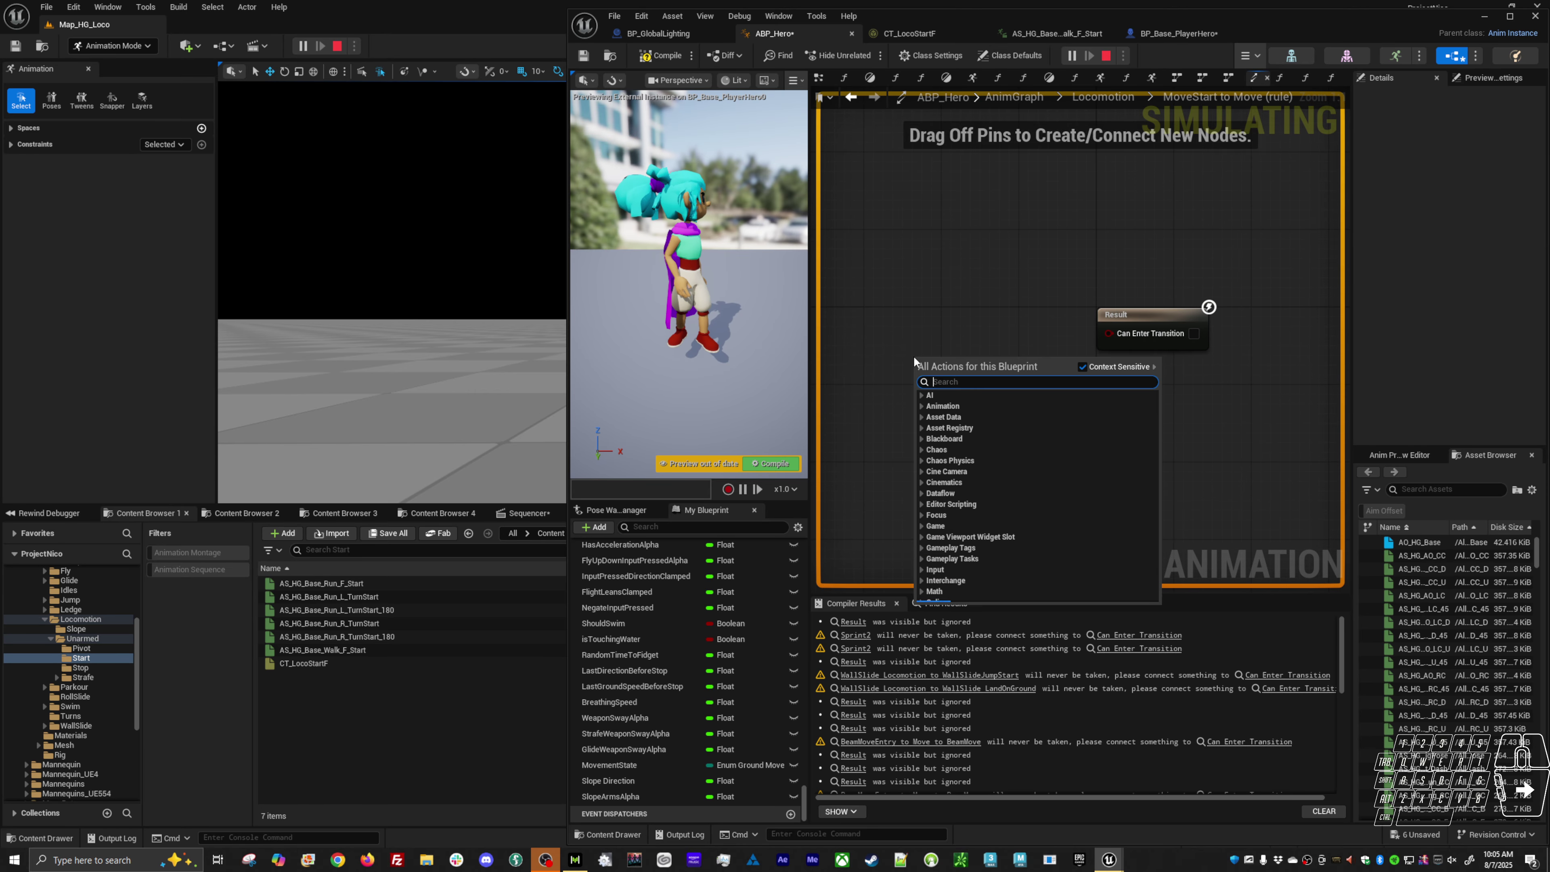
pyautogui.write('movem')
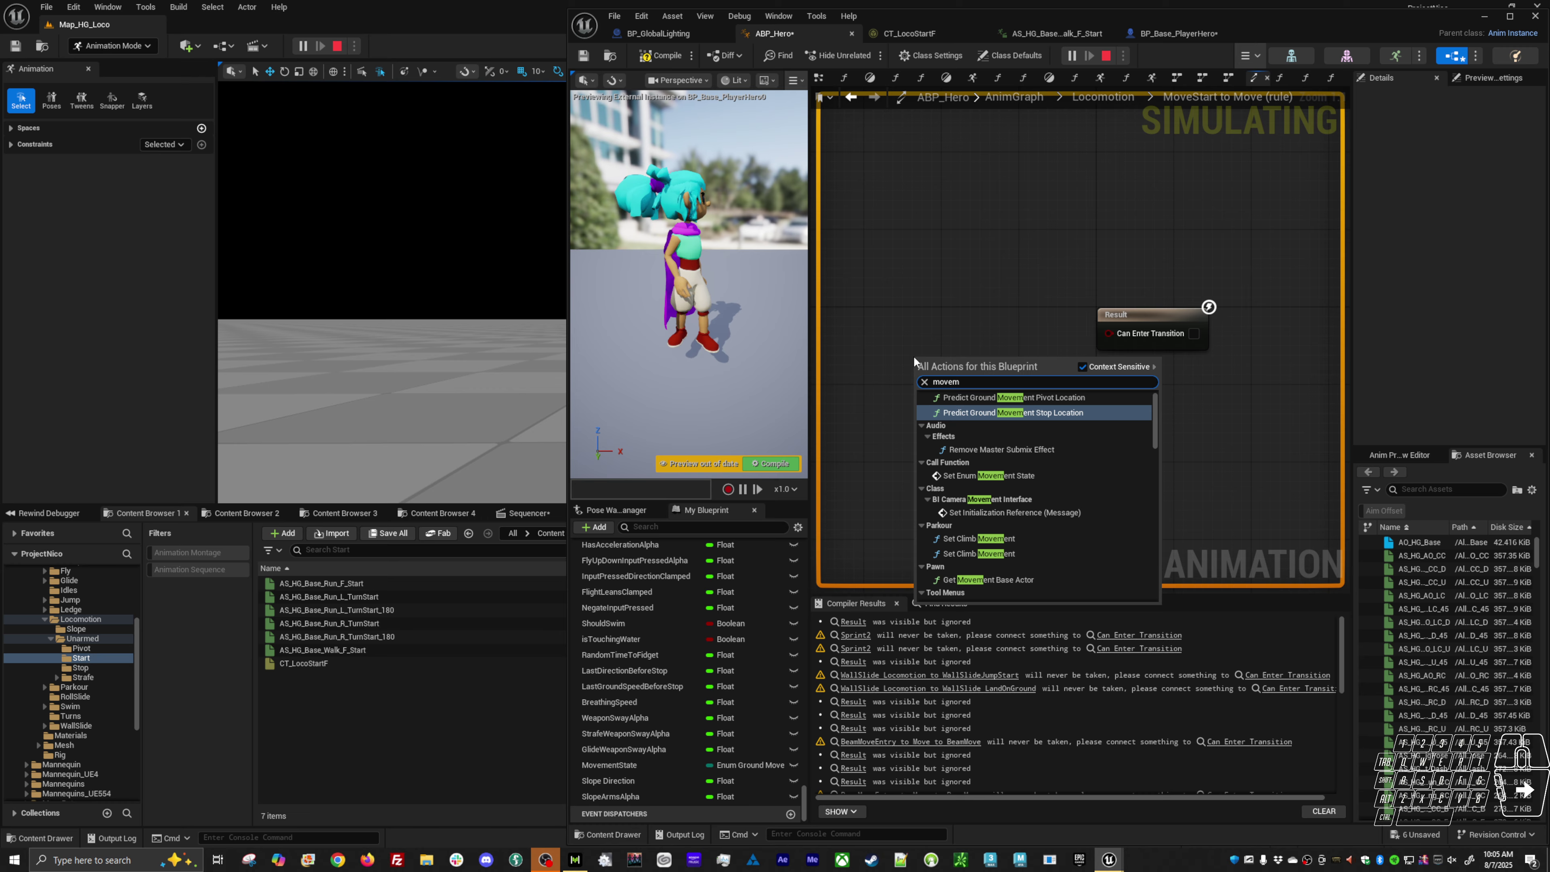
pyautogui.write('ent state')
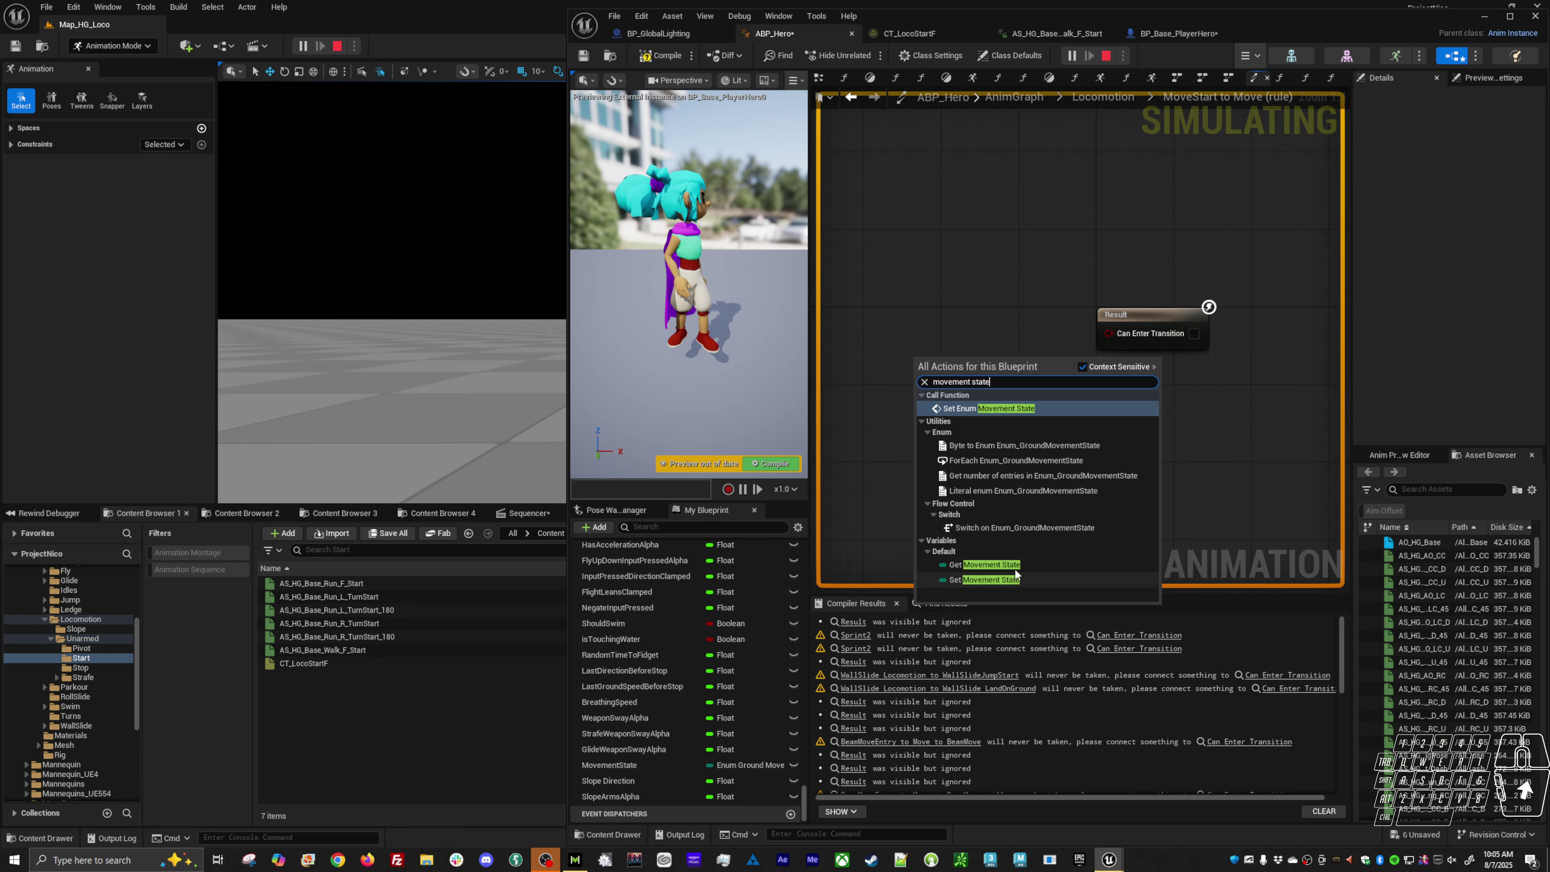
pyautogui.click(990, 564)
# Step: Compare Movement State with Walk using an Equal (Enum) node and connect its result to Can Enter Transition
pyautogui.moveTo(990, 375); pyautogui.dragTo(1012, 401)
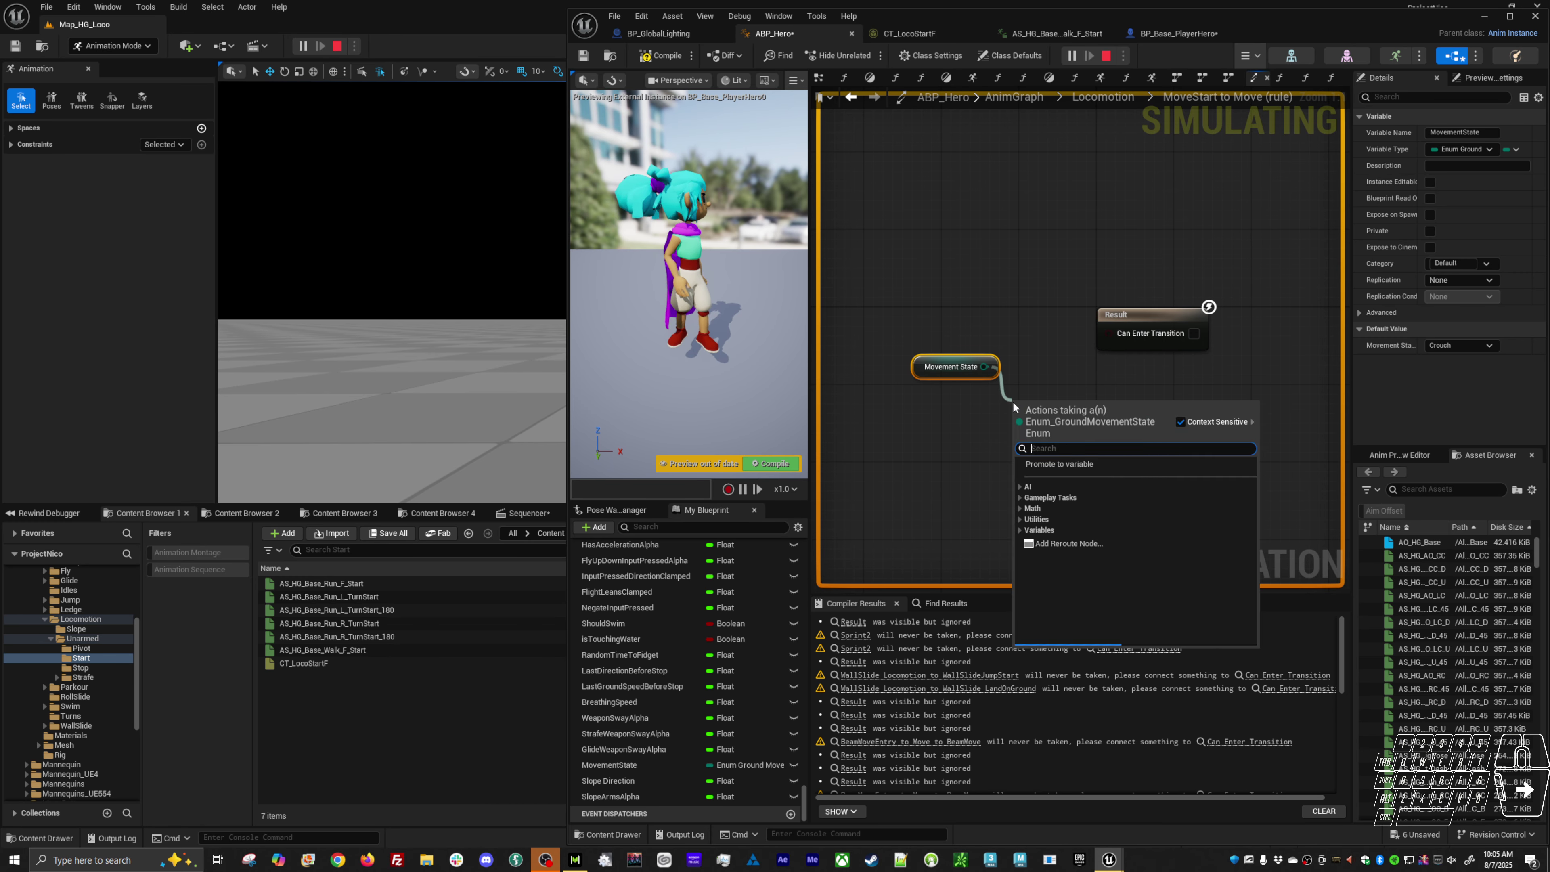
pyautogui.write('-')
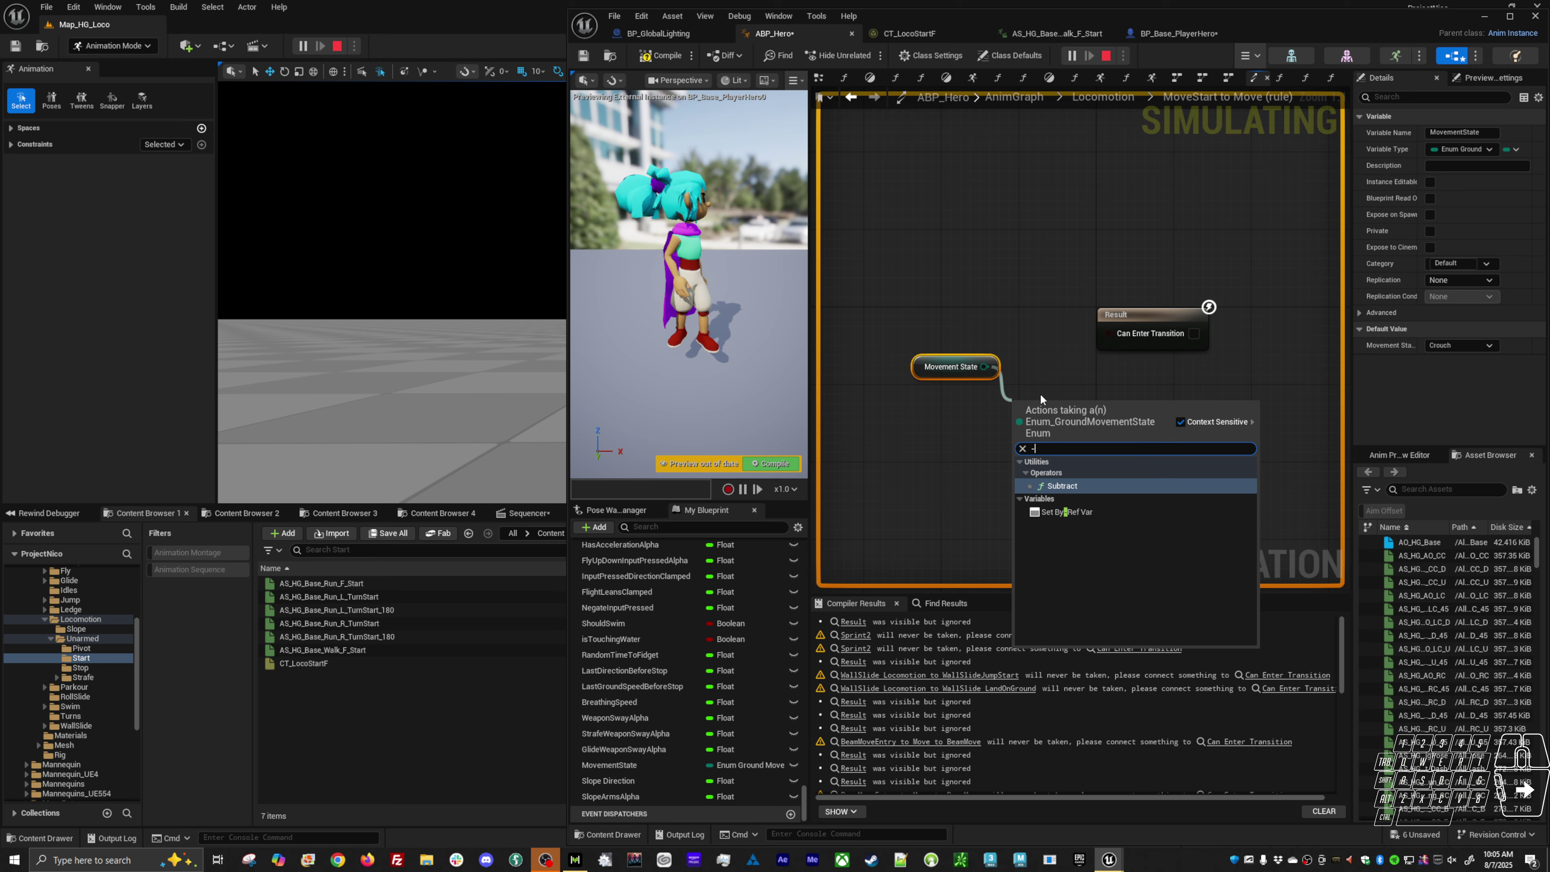
pyautogui.press('BackSpace')
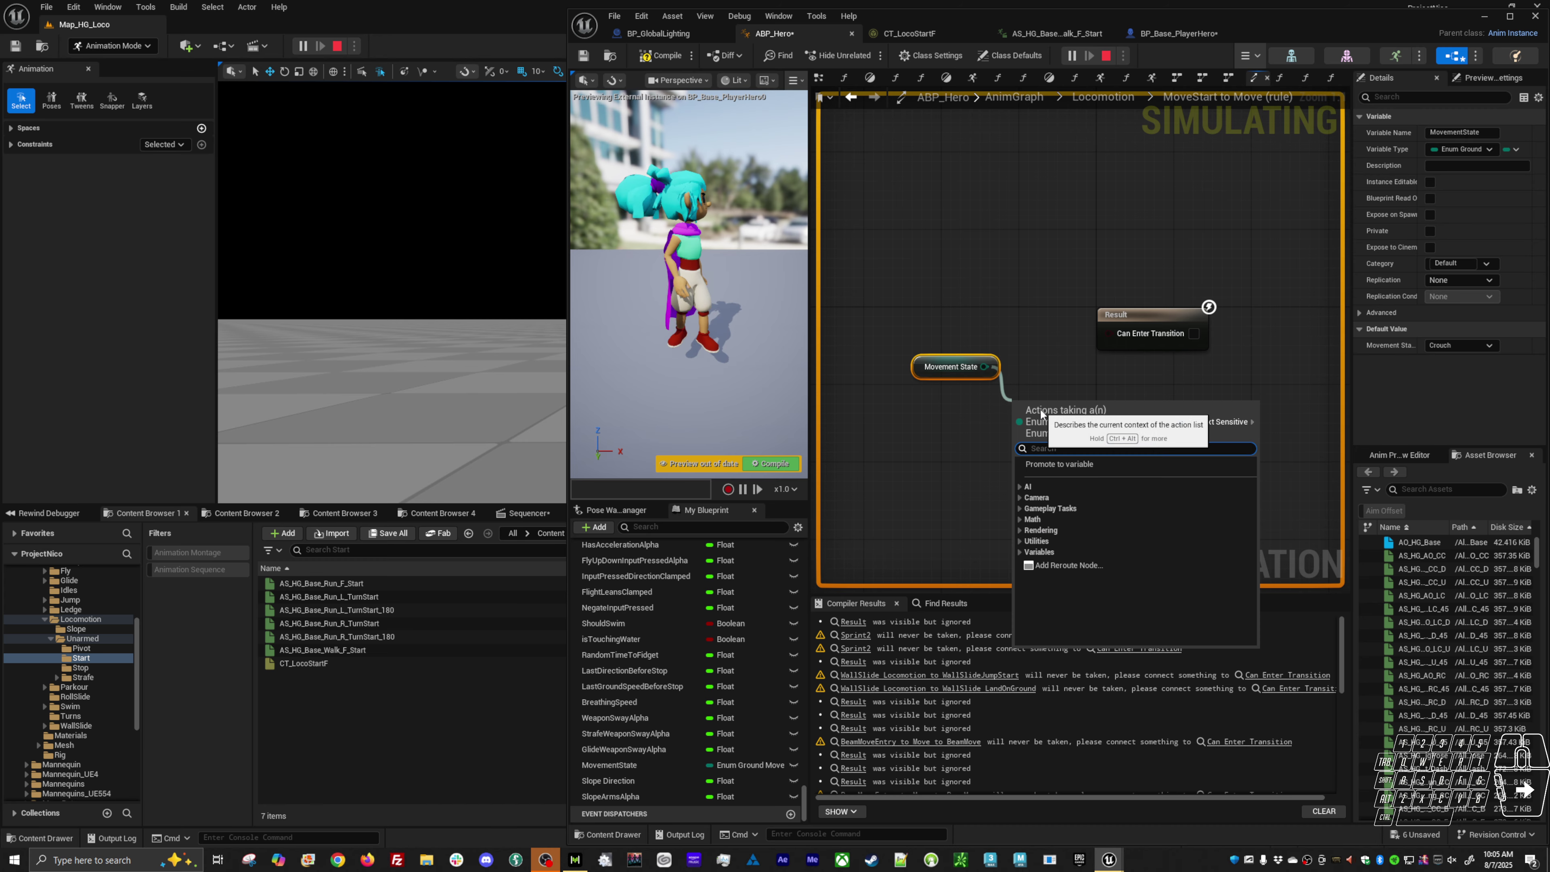
pyautogui.write('=-')
pyautogui.press('BackSpace')
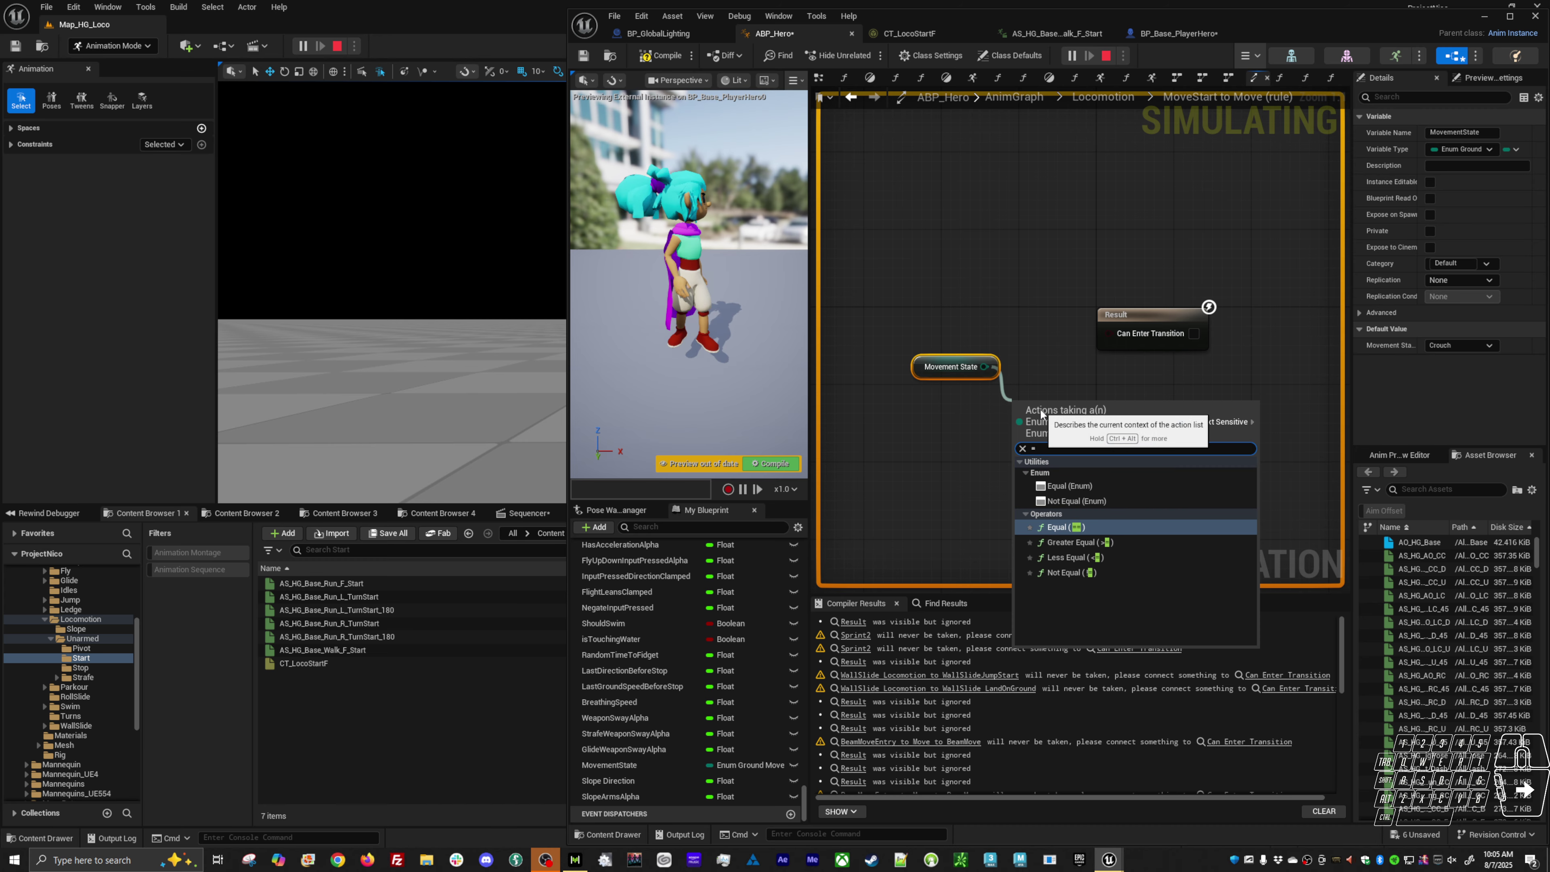
pyautogui.click(1084, 487)
pyautogui.click(1083, 430)
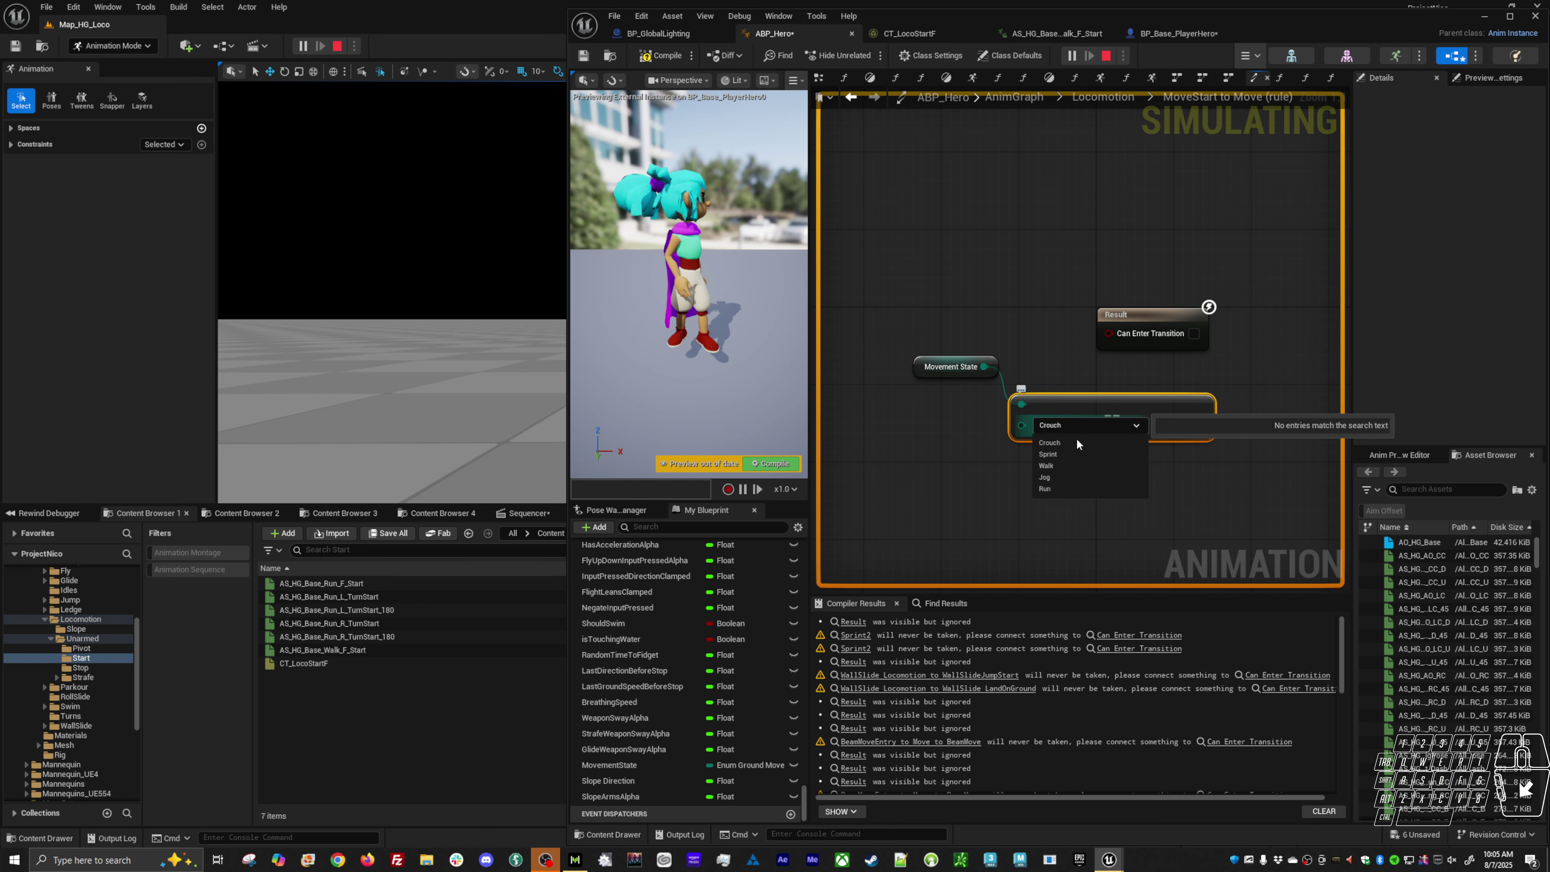
pyautogui.click(1060, 462)
pyautogui.moveTo(1201, 417); pyautogui.dragTo(1109, 333)
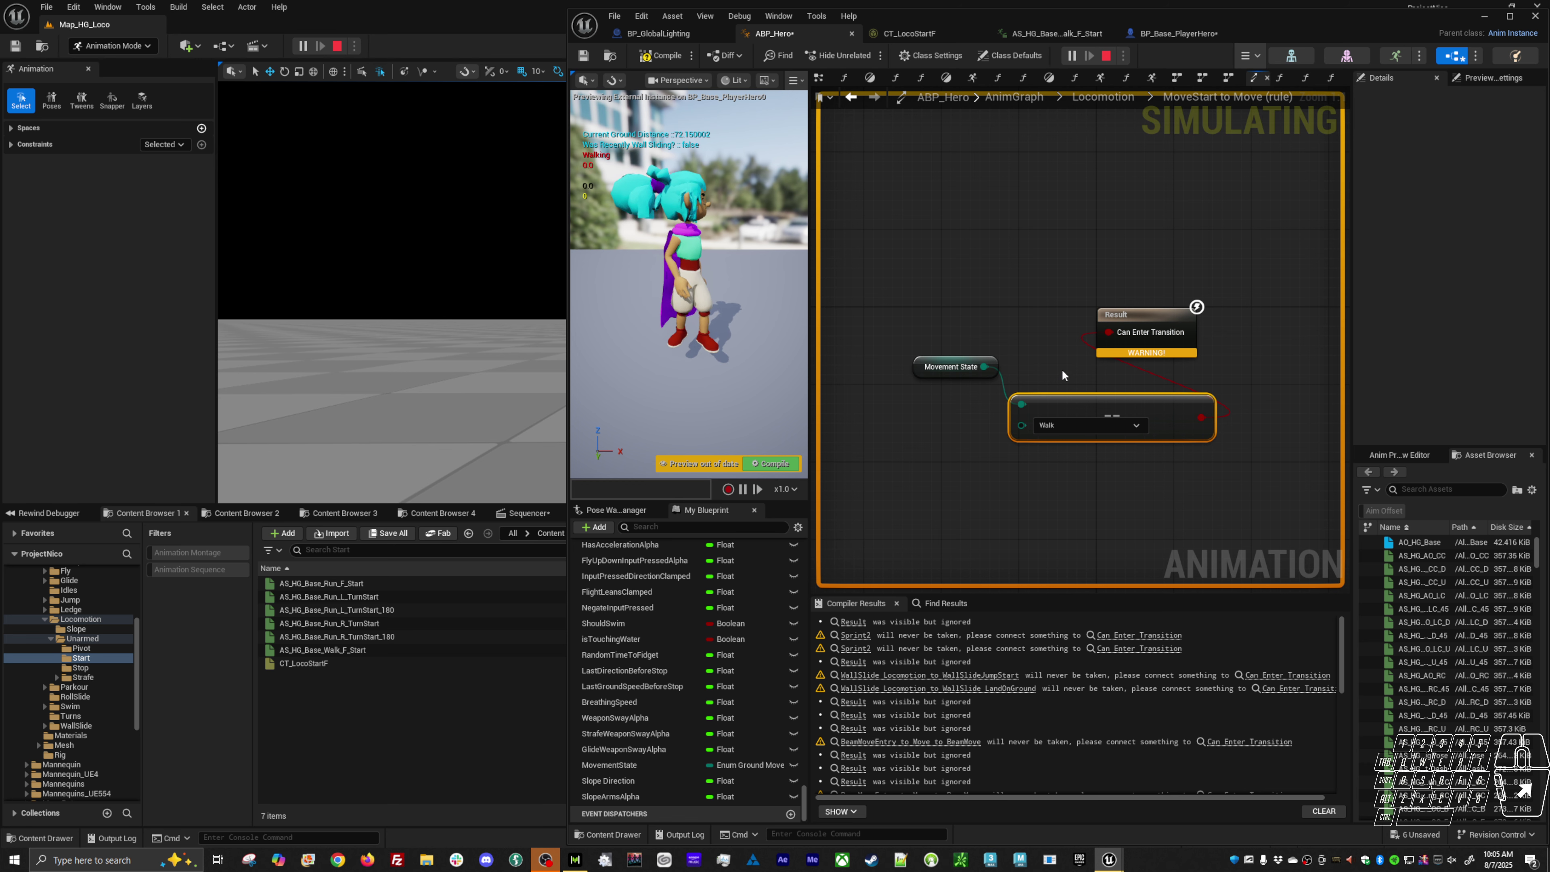
# Step: Arrange the Movement State and Equal nodes ahead of the result node and return to the Locomotion state machine
pyautogui.keyDown('ctrl'); pyautogui.click(952, 367); pyautogui.keyUp('ctrl')
pyautogui.moveTo(1075, 401); pyautogui.dragTo(919, 313)
pyautogui.hotkey('alt', 'Left')
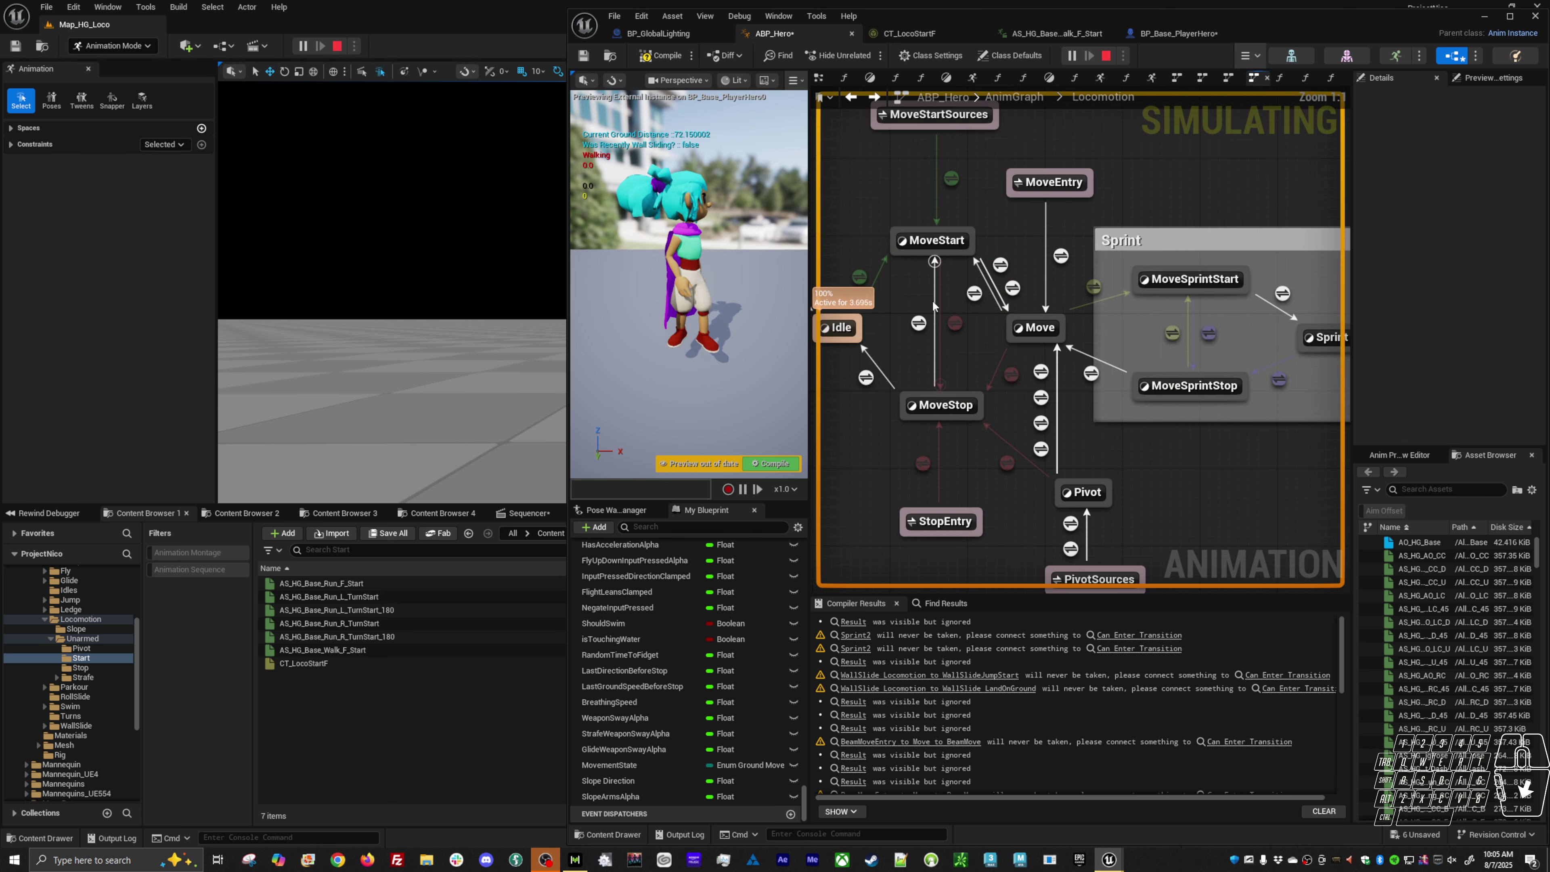
# Step: Compare the two MoveStart to Move transitions and set the new one's blend mode to Linear
pyautogui.click(1000, 264)
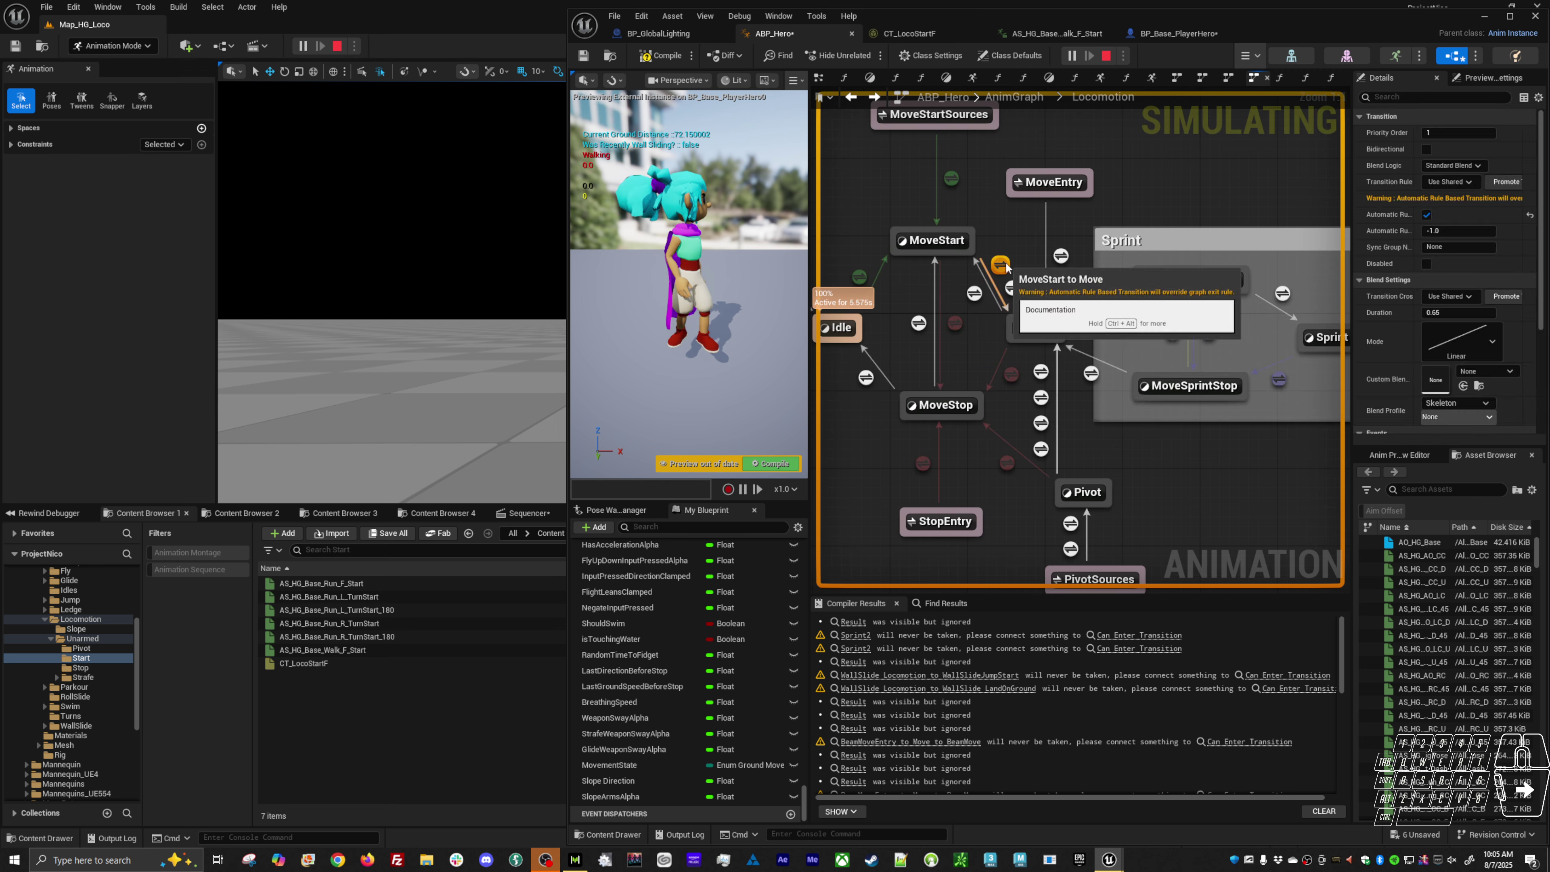
pyautogui.click(1012, 288)
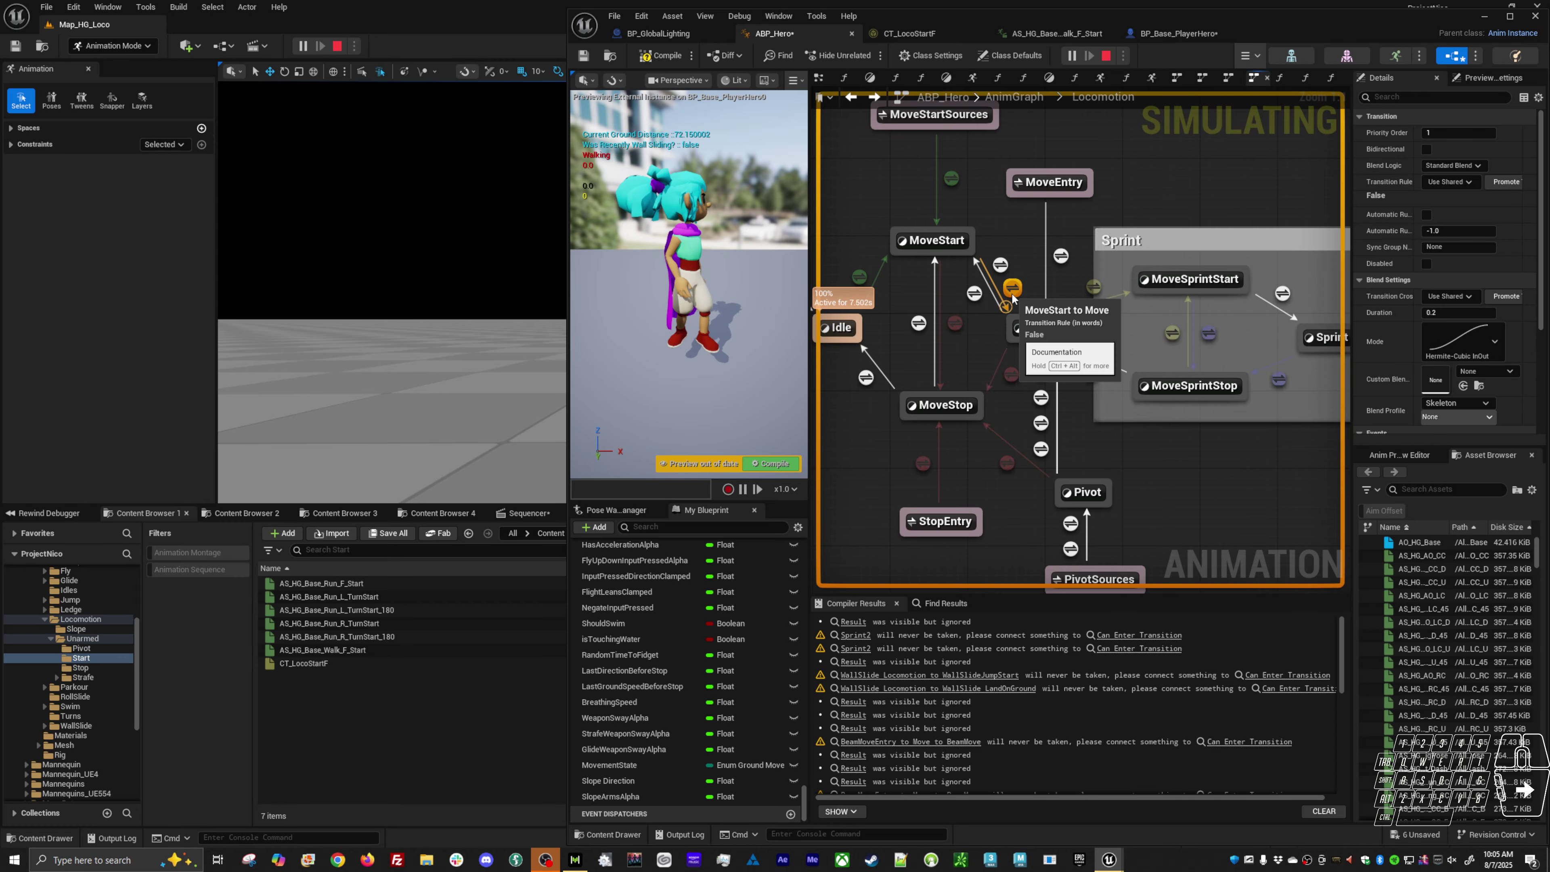
pyautogui.click(1462, 342)
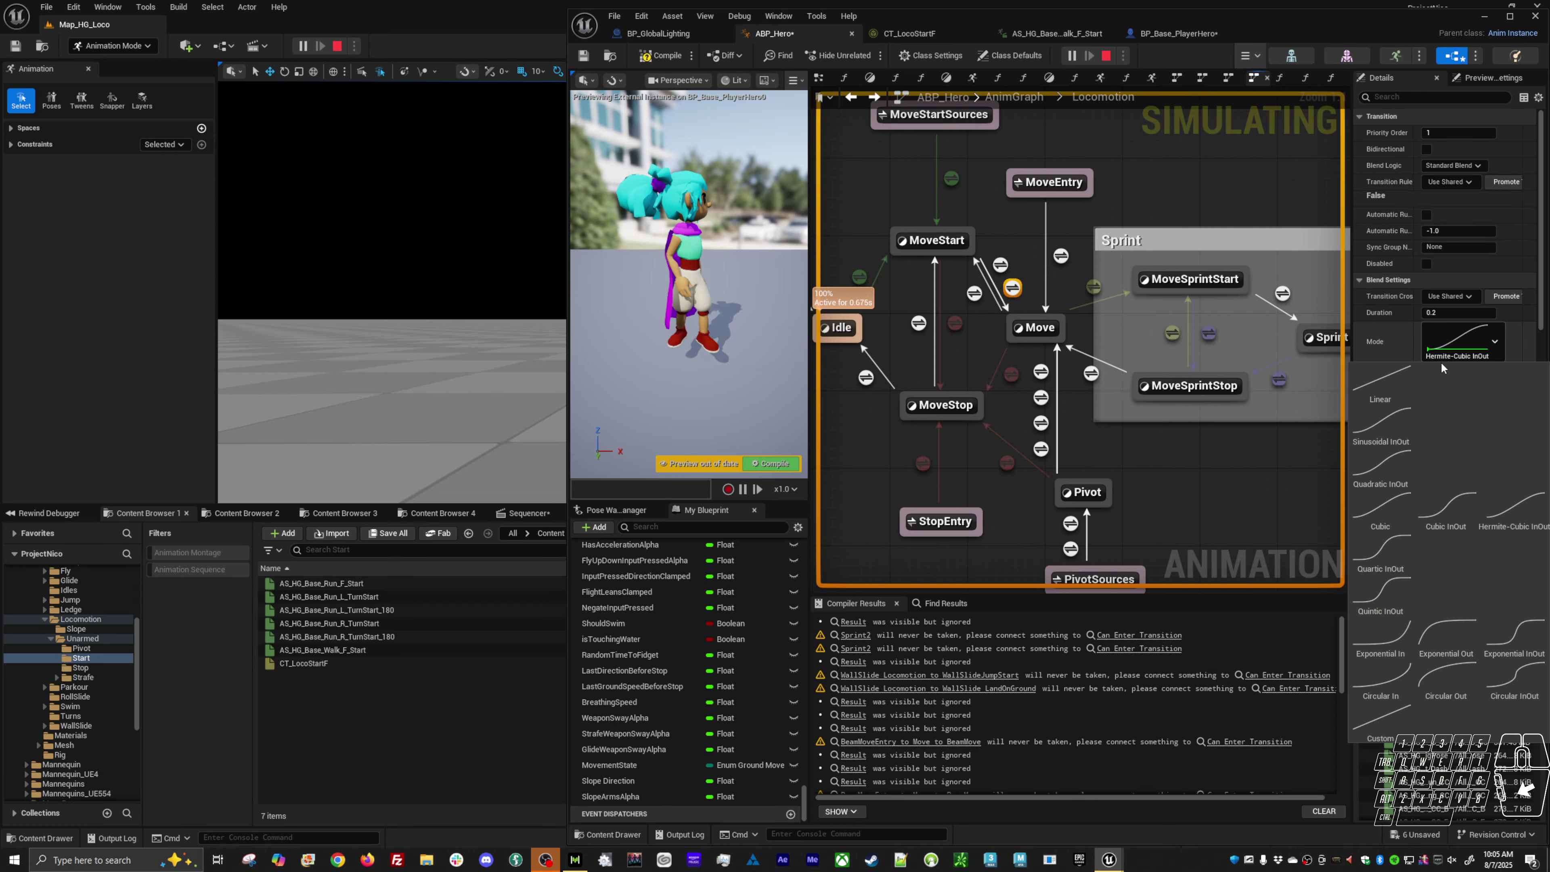
pyautogui.click(850, 475)
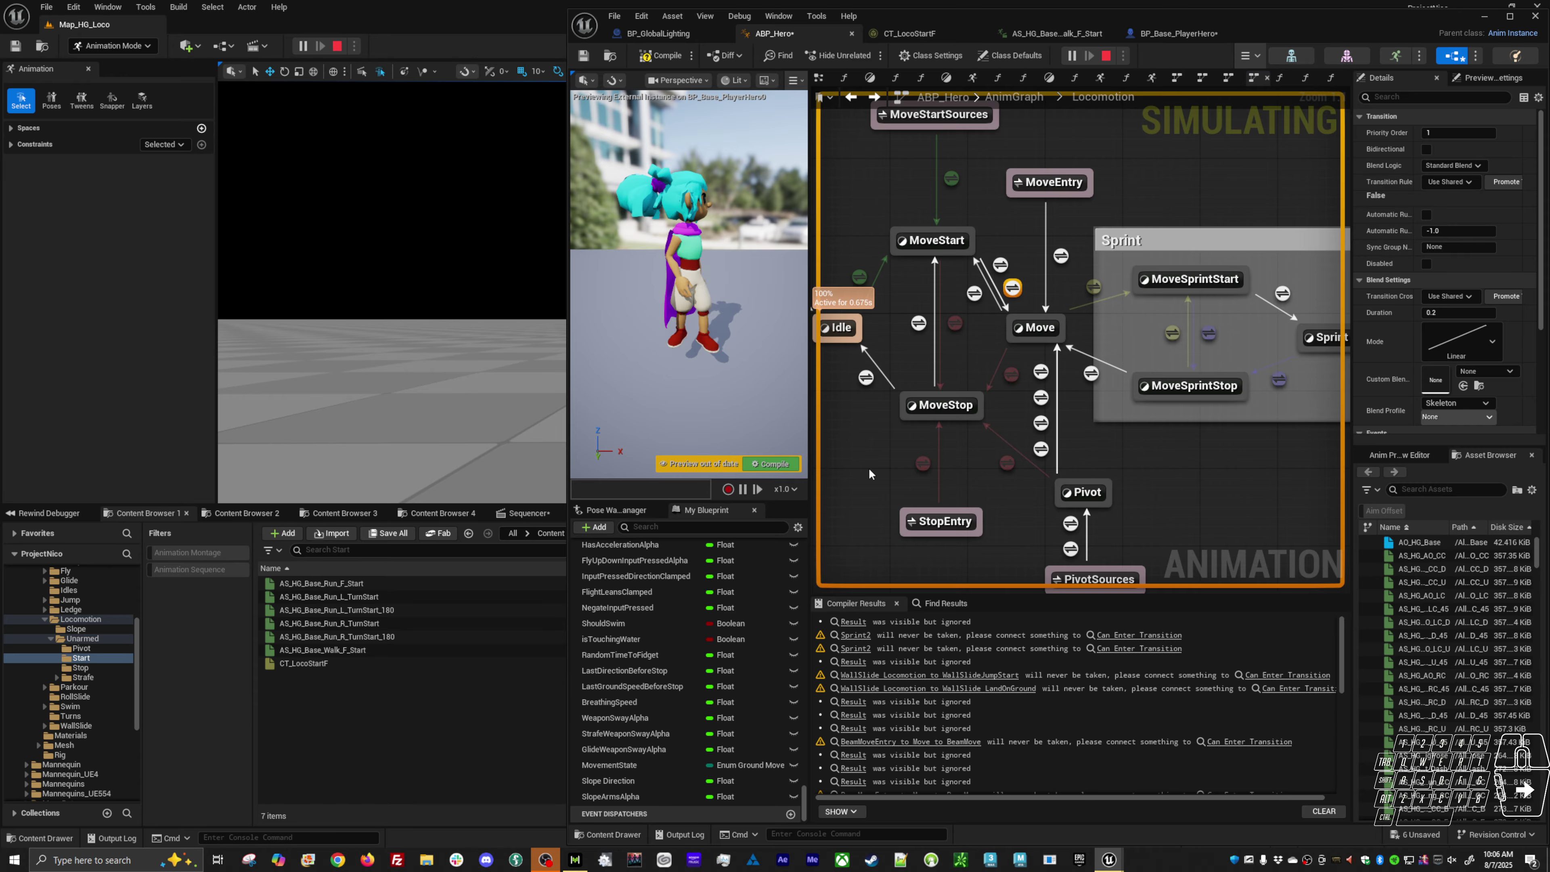
# Step: Walk the character in the game preview to check the walk start, and return to the Locomotion state machine
pyautogui.hotkey('alt', 'Tab')
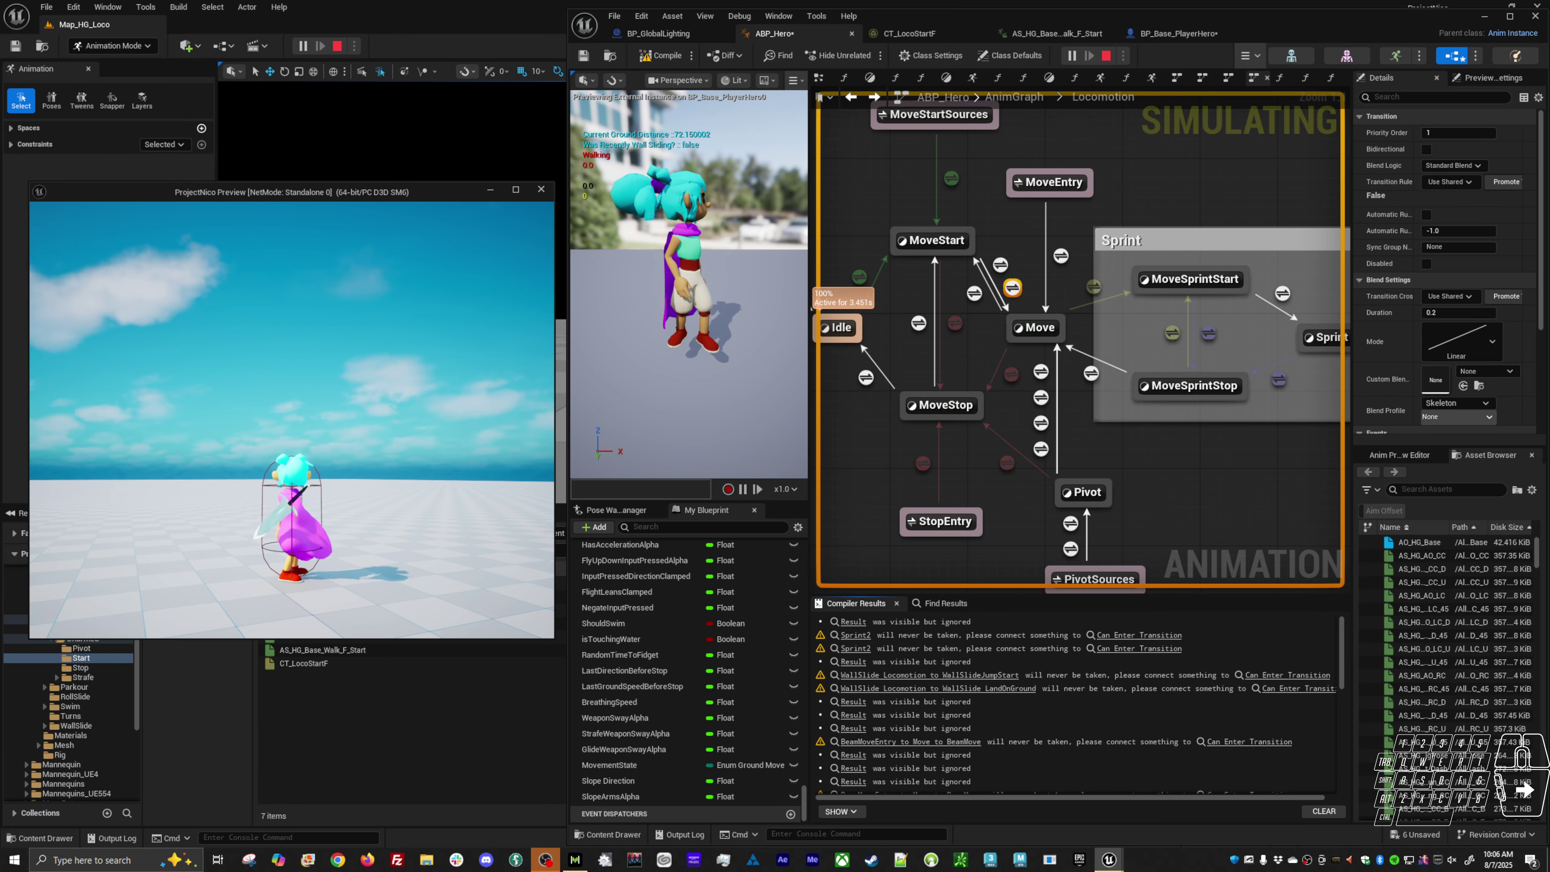
pyautogui.press('d')
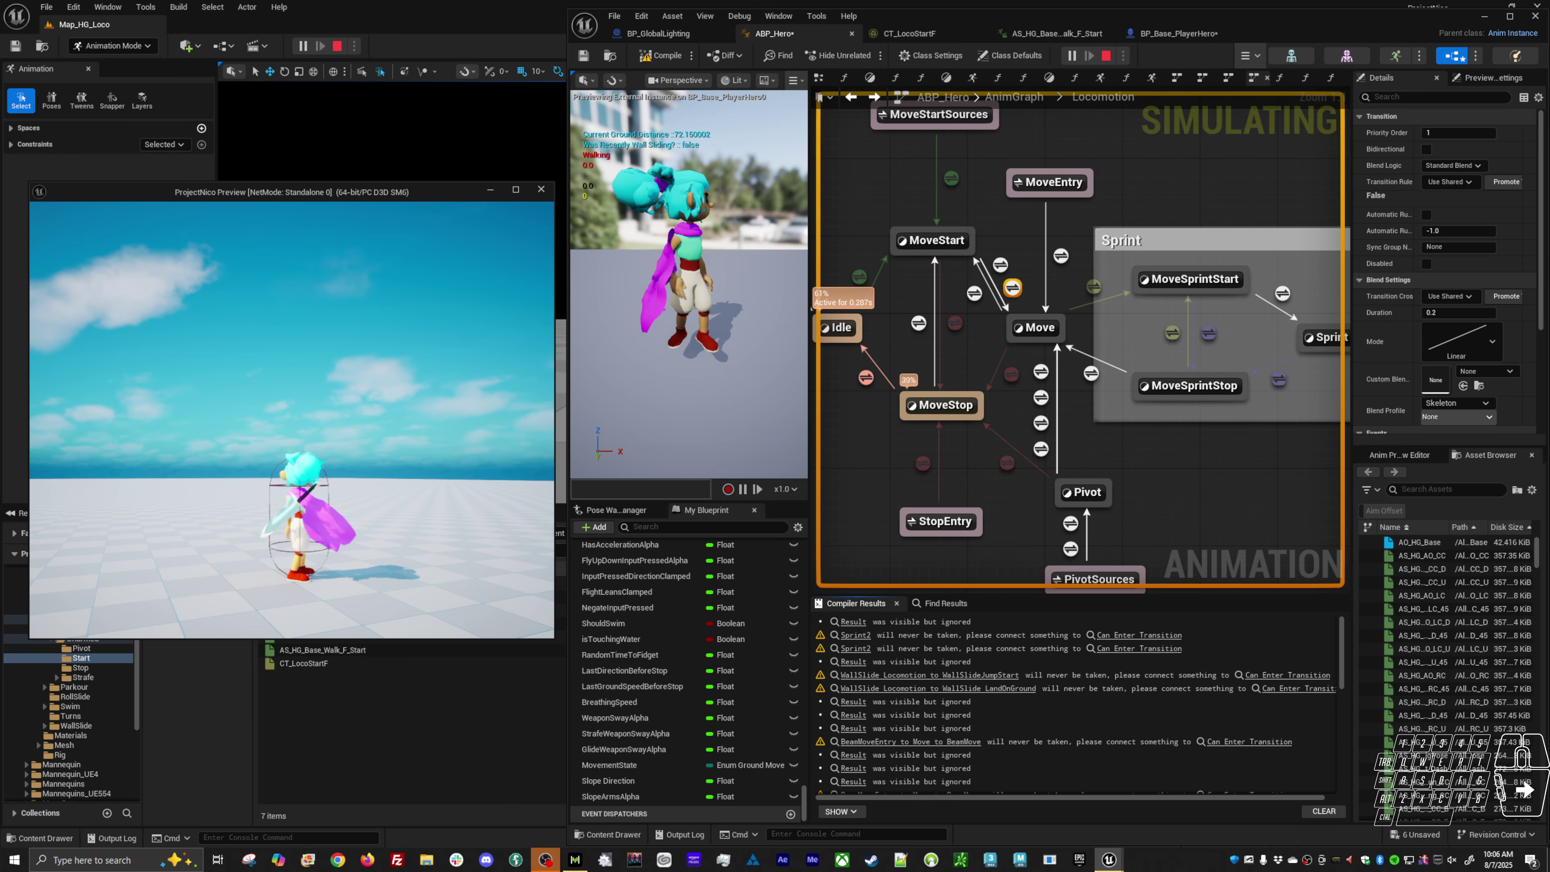
pyautogui.click(973, 367)
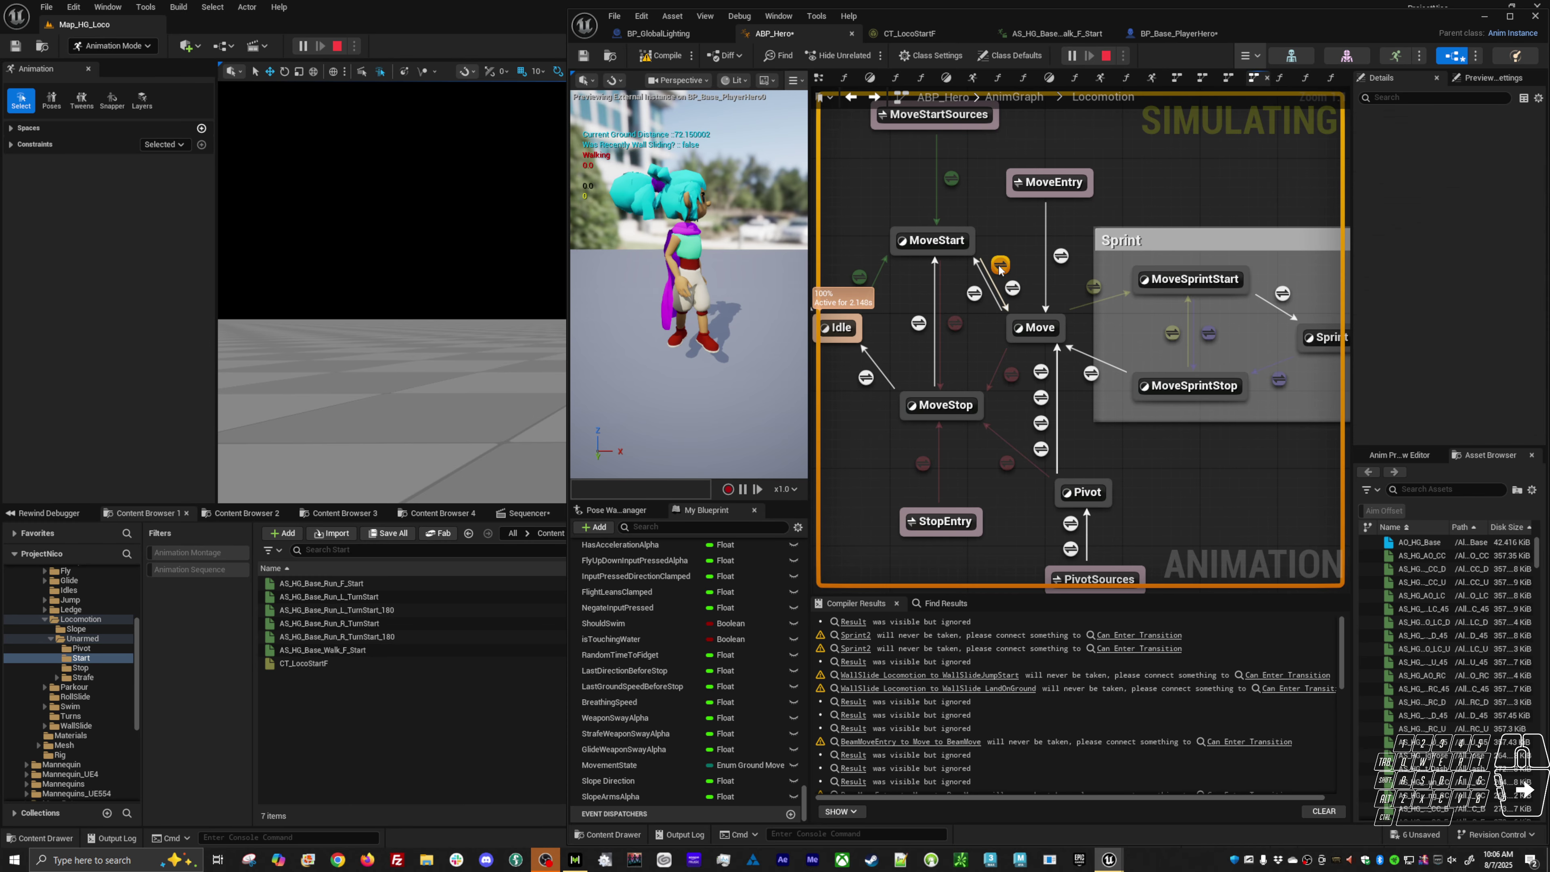
# Step: Compare the settings of both MoveStart to Move transitions and inspect the rule graph of the non-automatic one
pyautogui.click(1013, 288)
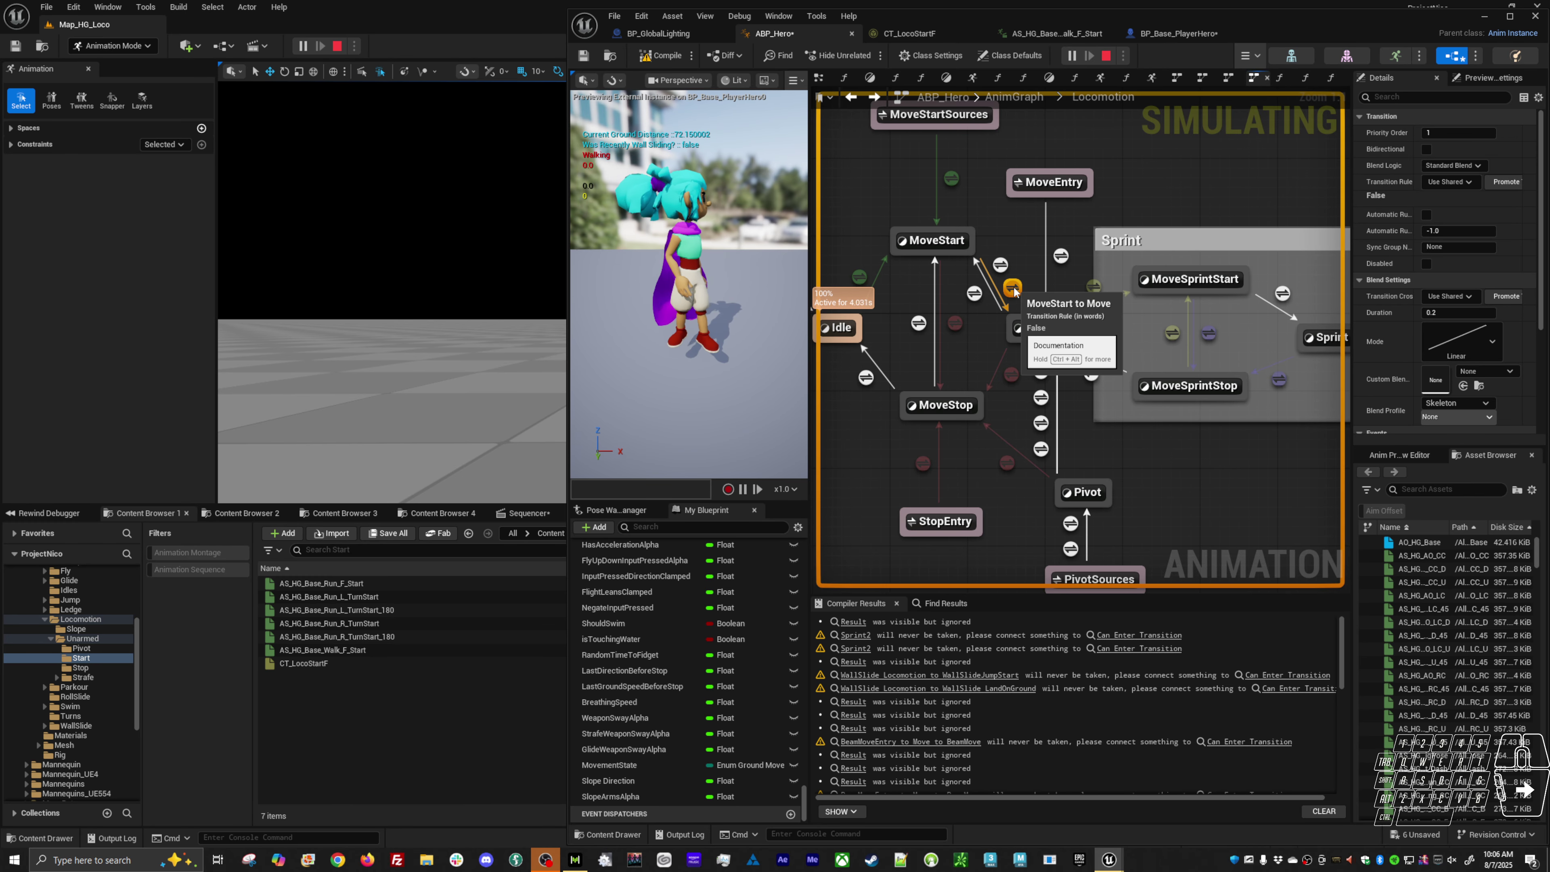
pyautogui.click(1000, 266)
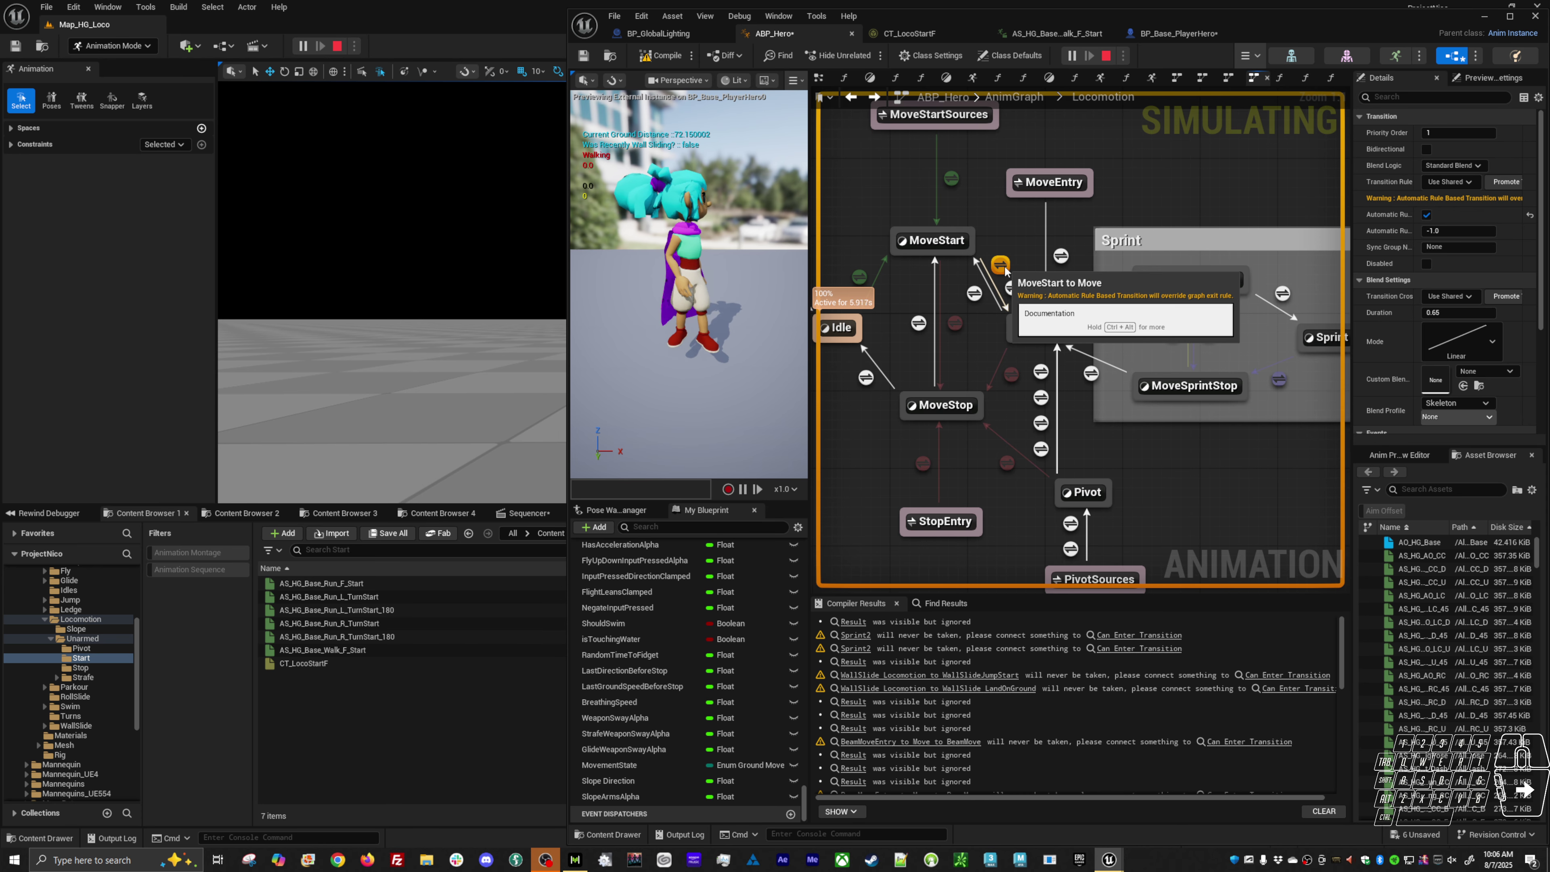
pyautogui.click(1013, 287)
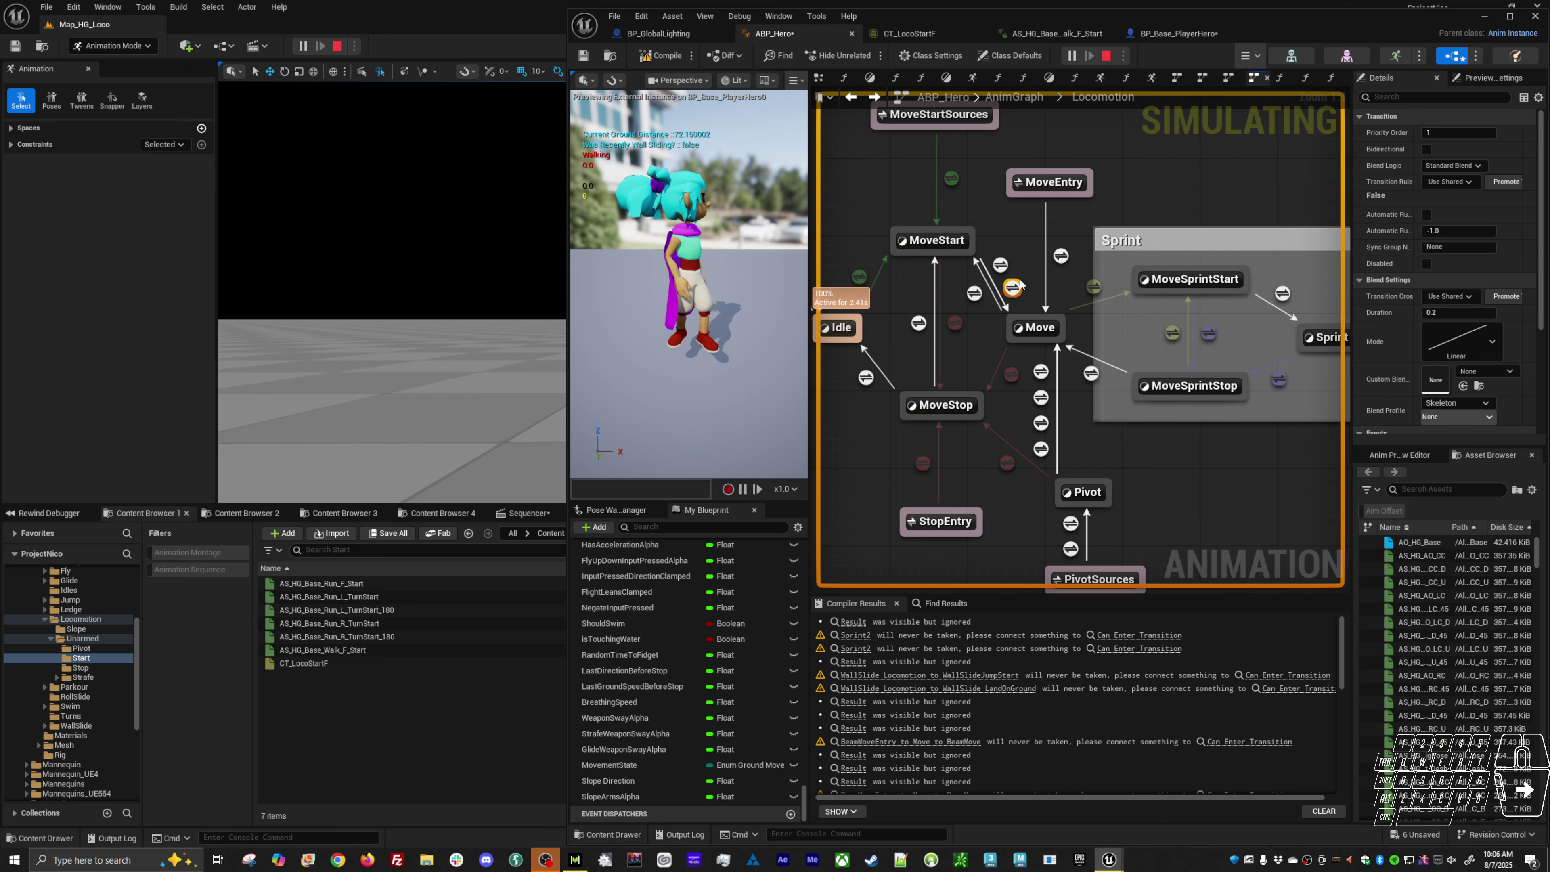
pyautogui.doubleClick(1014, 287)
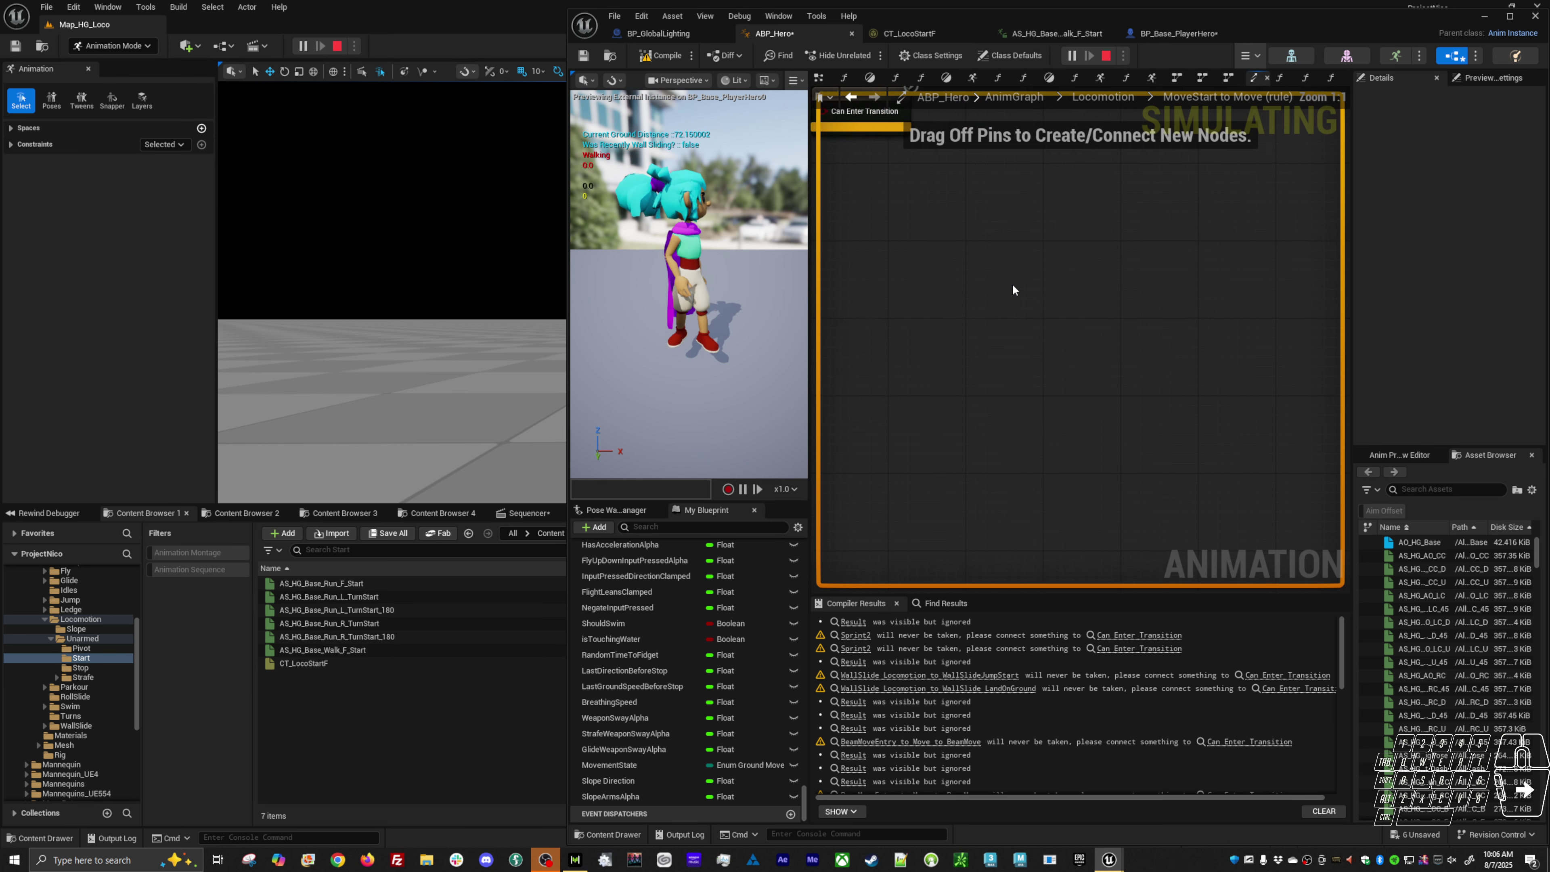
pyautogui.doubleClick(954, 274)
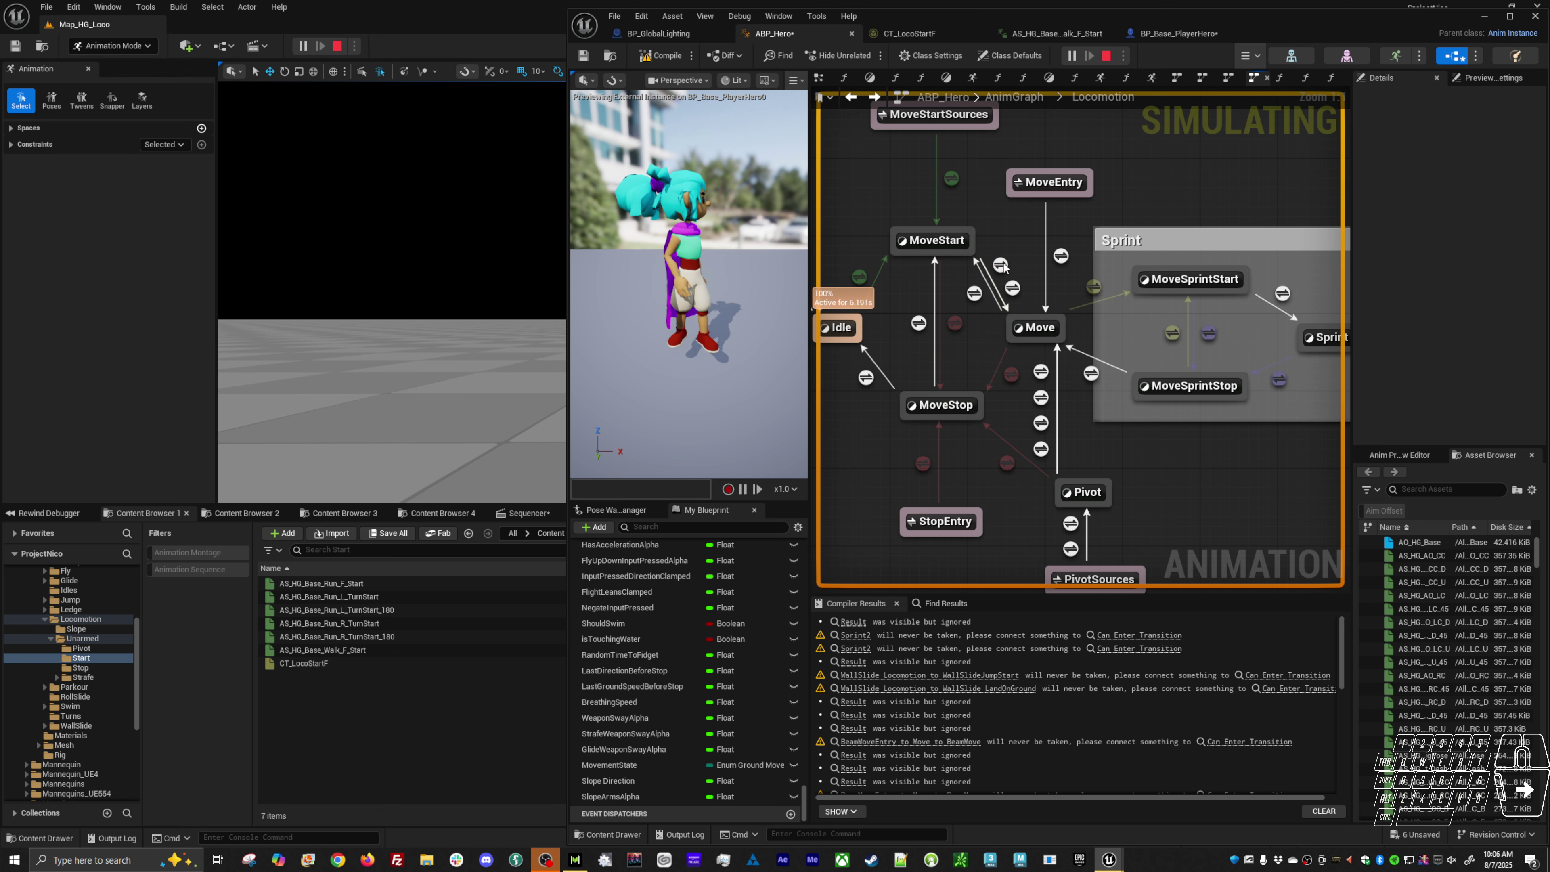
# Step: Cut the Movement State and Equal (Walk) nodes from the automatic MoveStart to Move transition rule and return to the state machine
pyautogui.doubleClick(1001, 264)
pyautogui.moveTo(1036, 257); pyautogui.dragTo(895, 416)
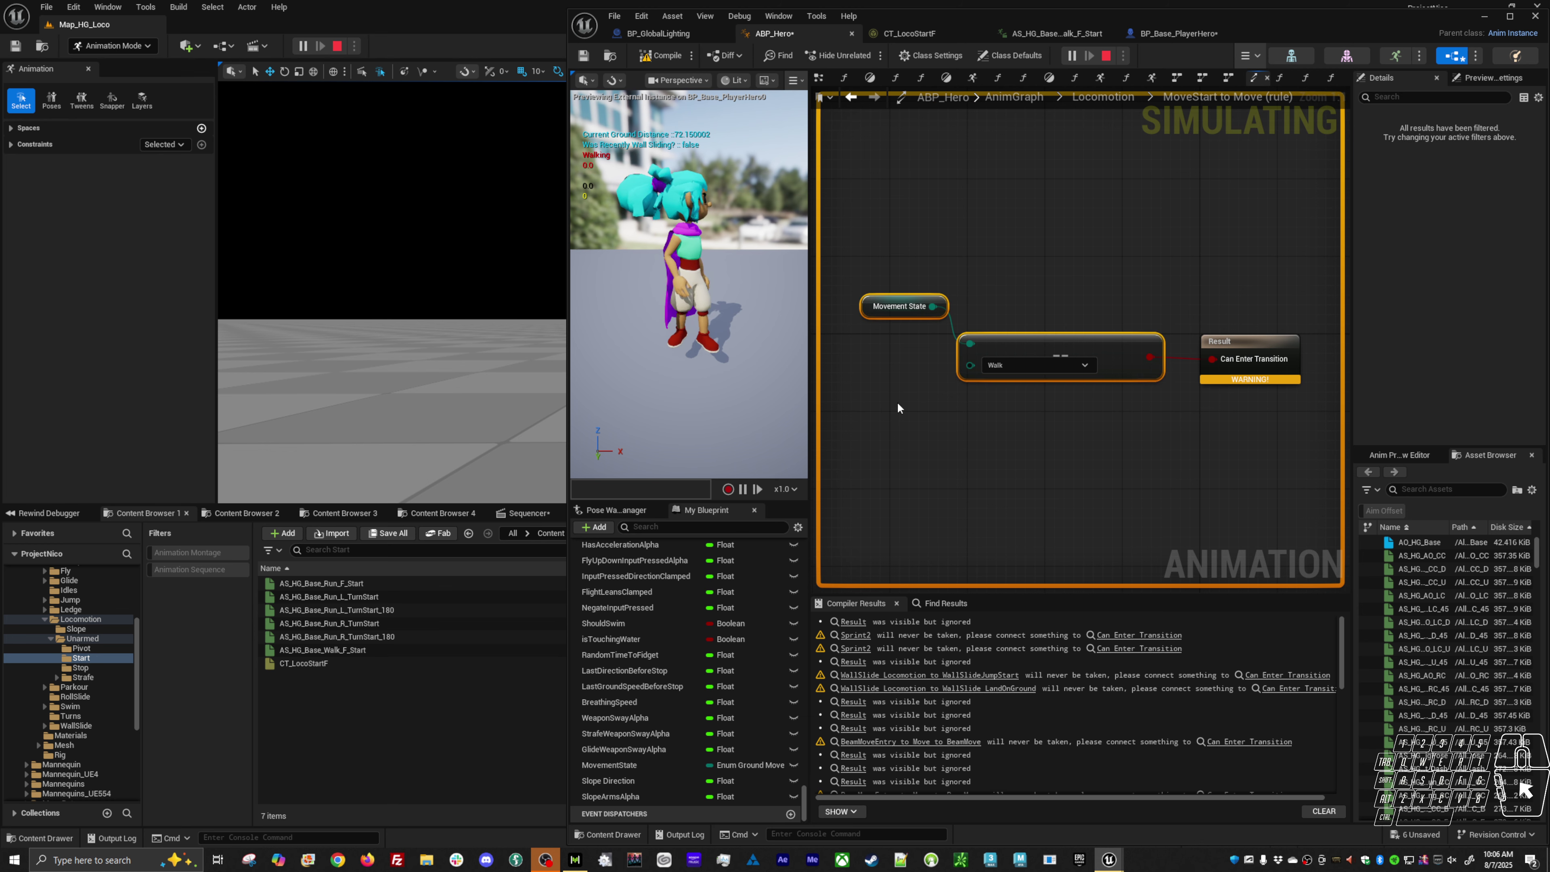
pyautogui.press('Delete')
pyautogui.hotkey('alt', 'Left')
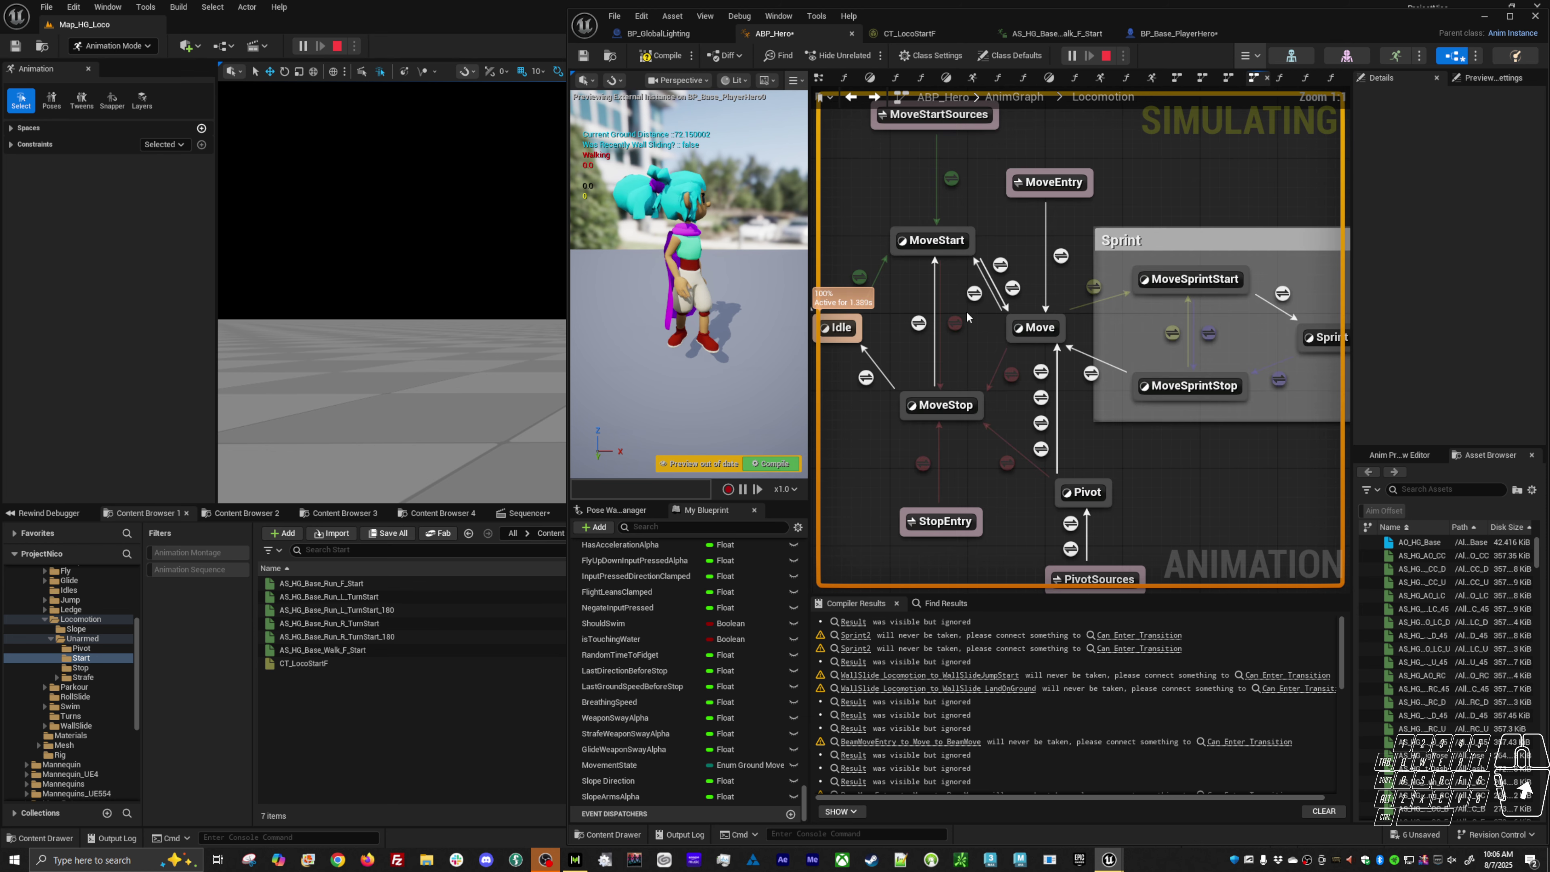
# Step: Paste the Movement State equals Walk comparison into the non-automatic MoveStart to Move rule and connect it to Can Enter Transition
pyautogui.click(1000, 264)
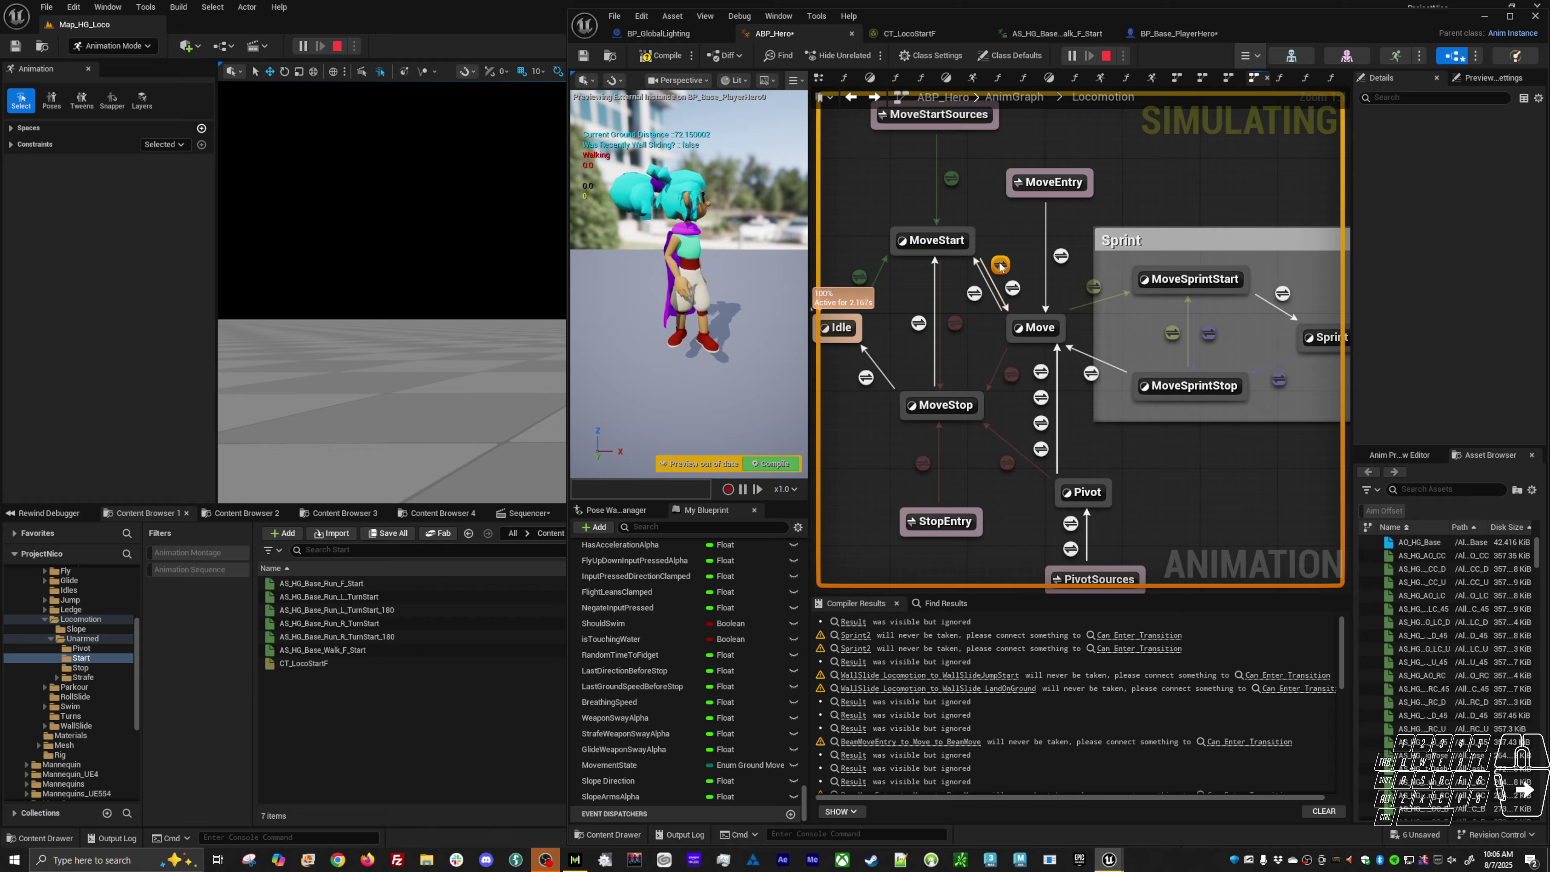
pyautogui.doubleClick(1013, 289)
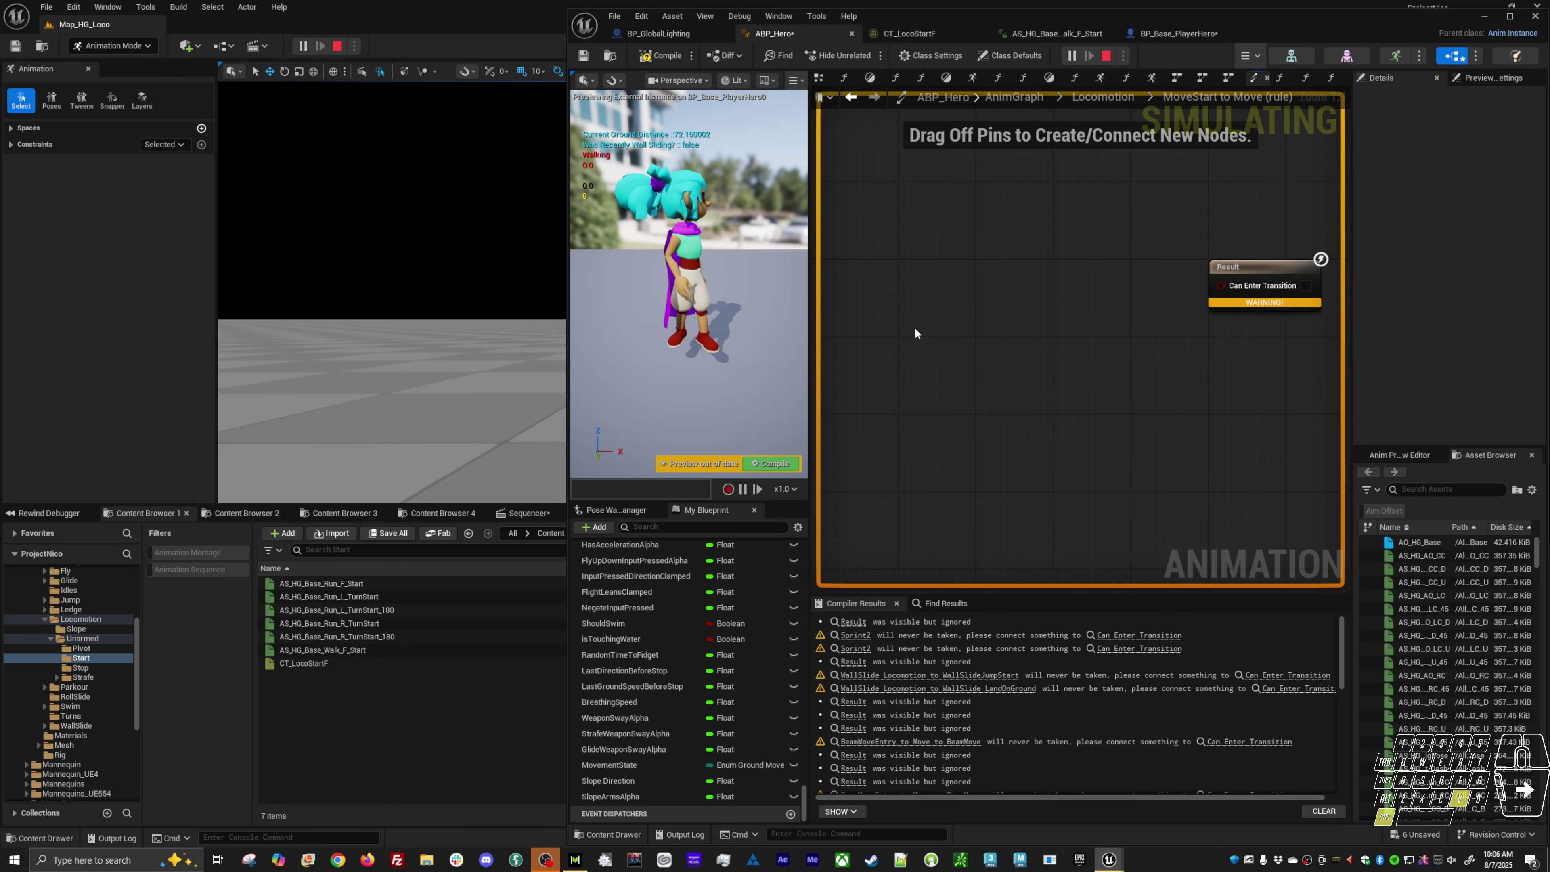
pyautogui.hotkey('ctrl', 'v')
pyautogui.moveTo(1150, 369); pyautogui.dragTo(1221, 284)
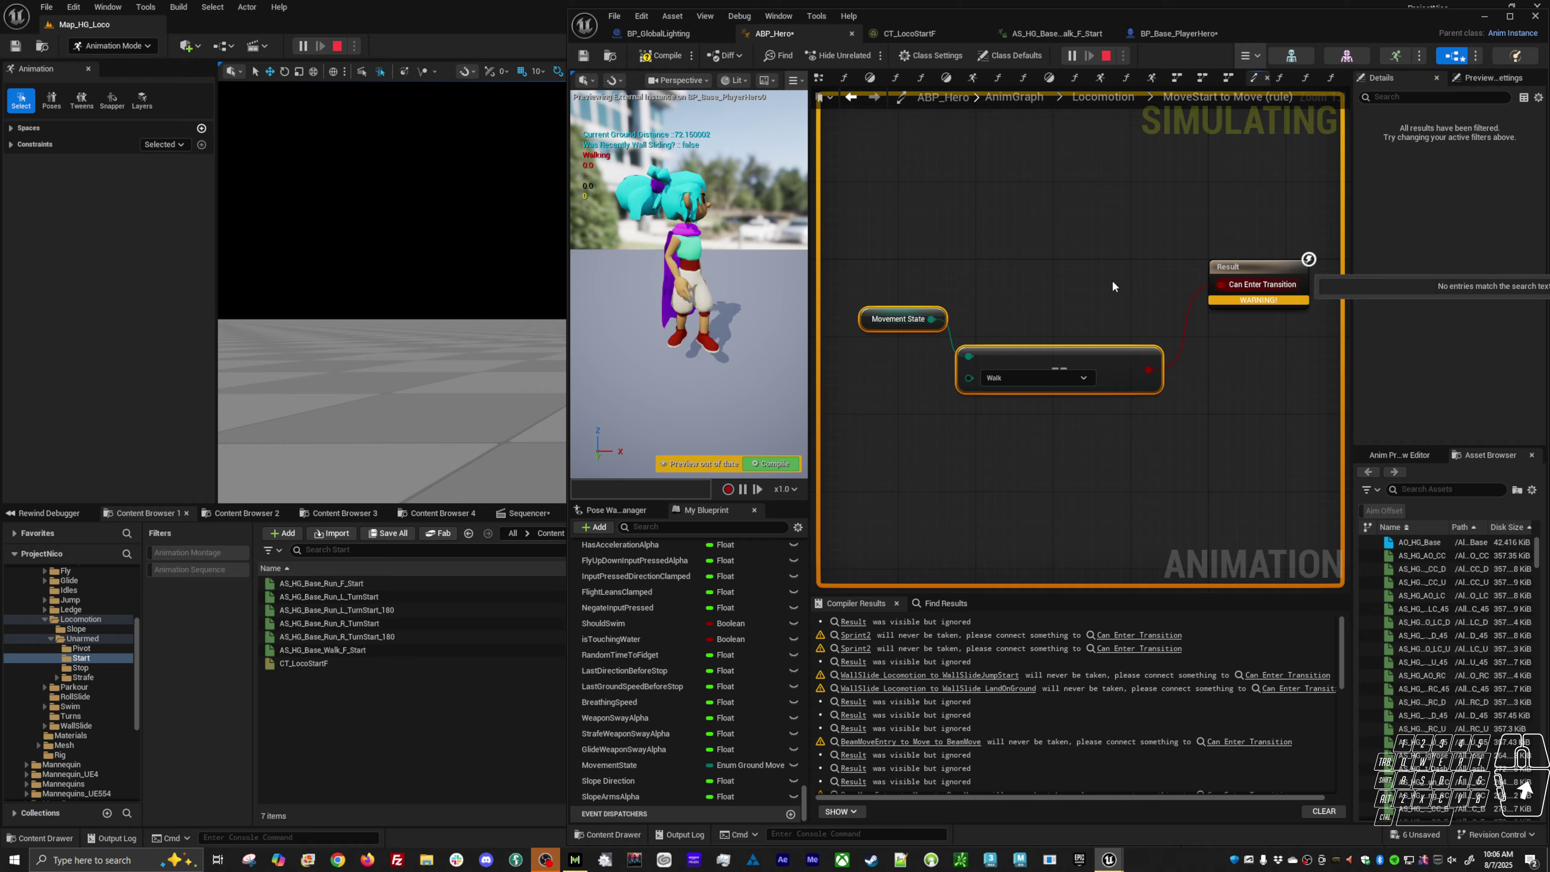
pyautogui.moveTo(1057, 361); pyautogui.dragTo(1074, 293)
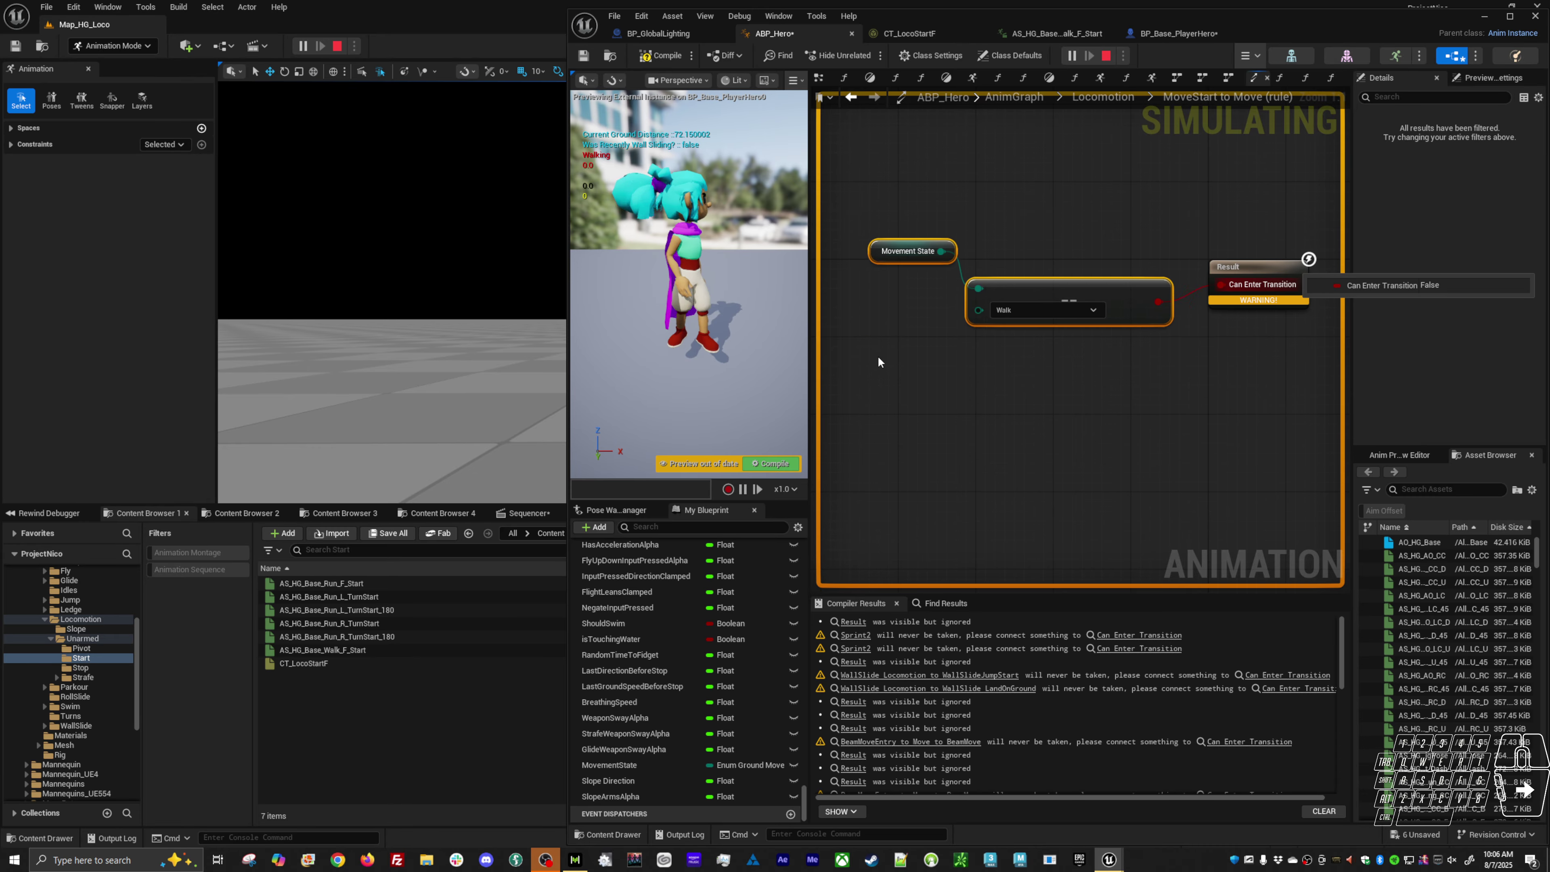
pyautogui.hotkey('alt', 'Left')
# Step: Check both MoveStart to Move transitions and compile ABP_Hero
pyautogui.click(1013, 290)
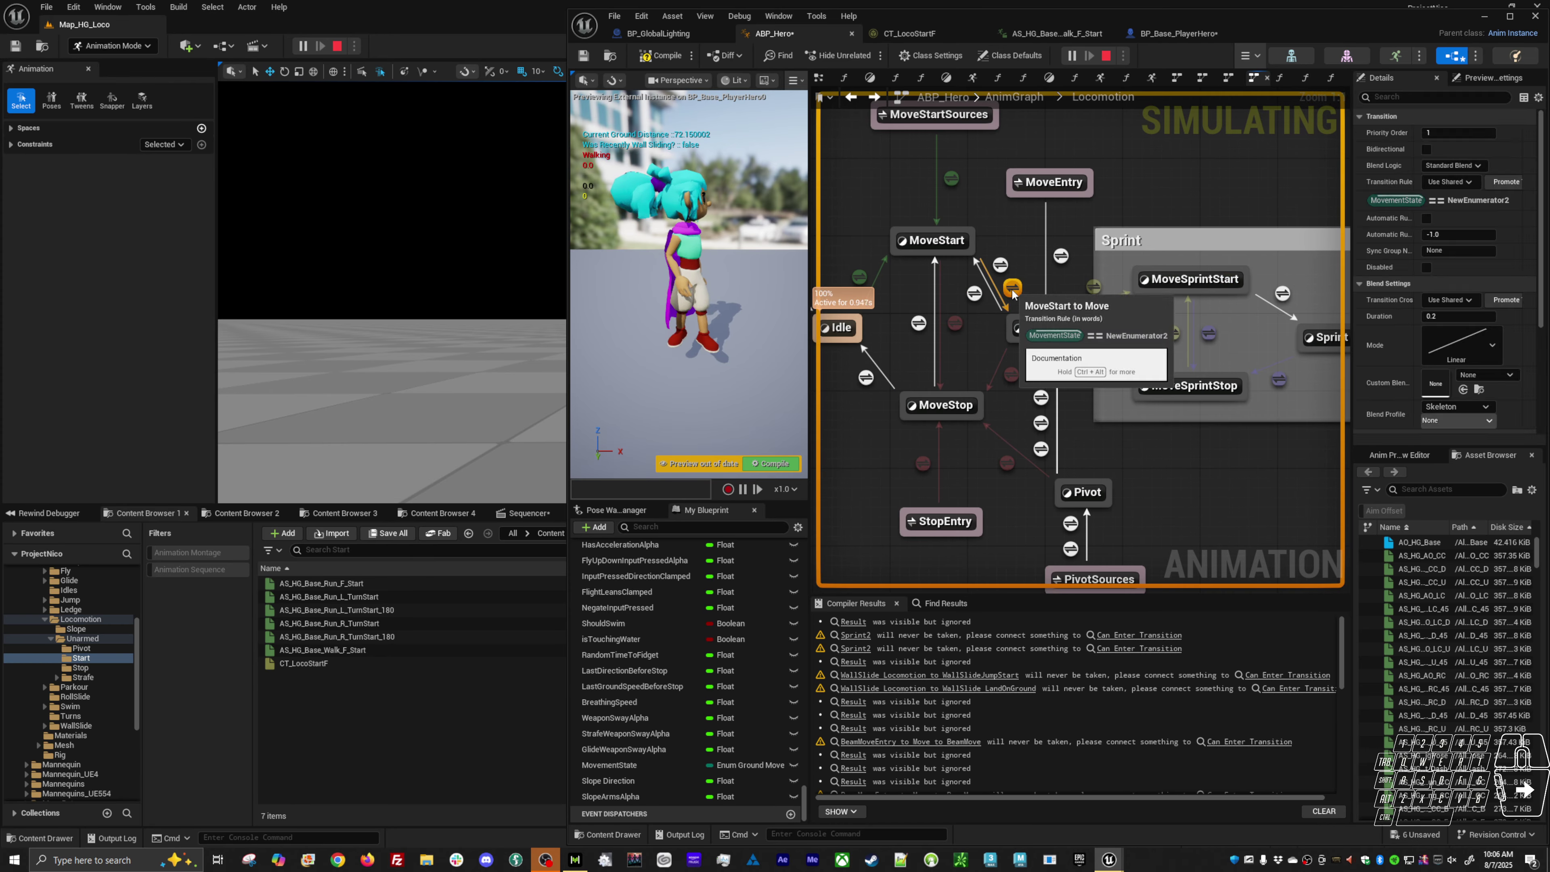
pyautogui.click(1001, 264)
pyautogui.click(873, 434)
pyautogui.click(771, 463)
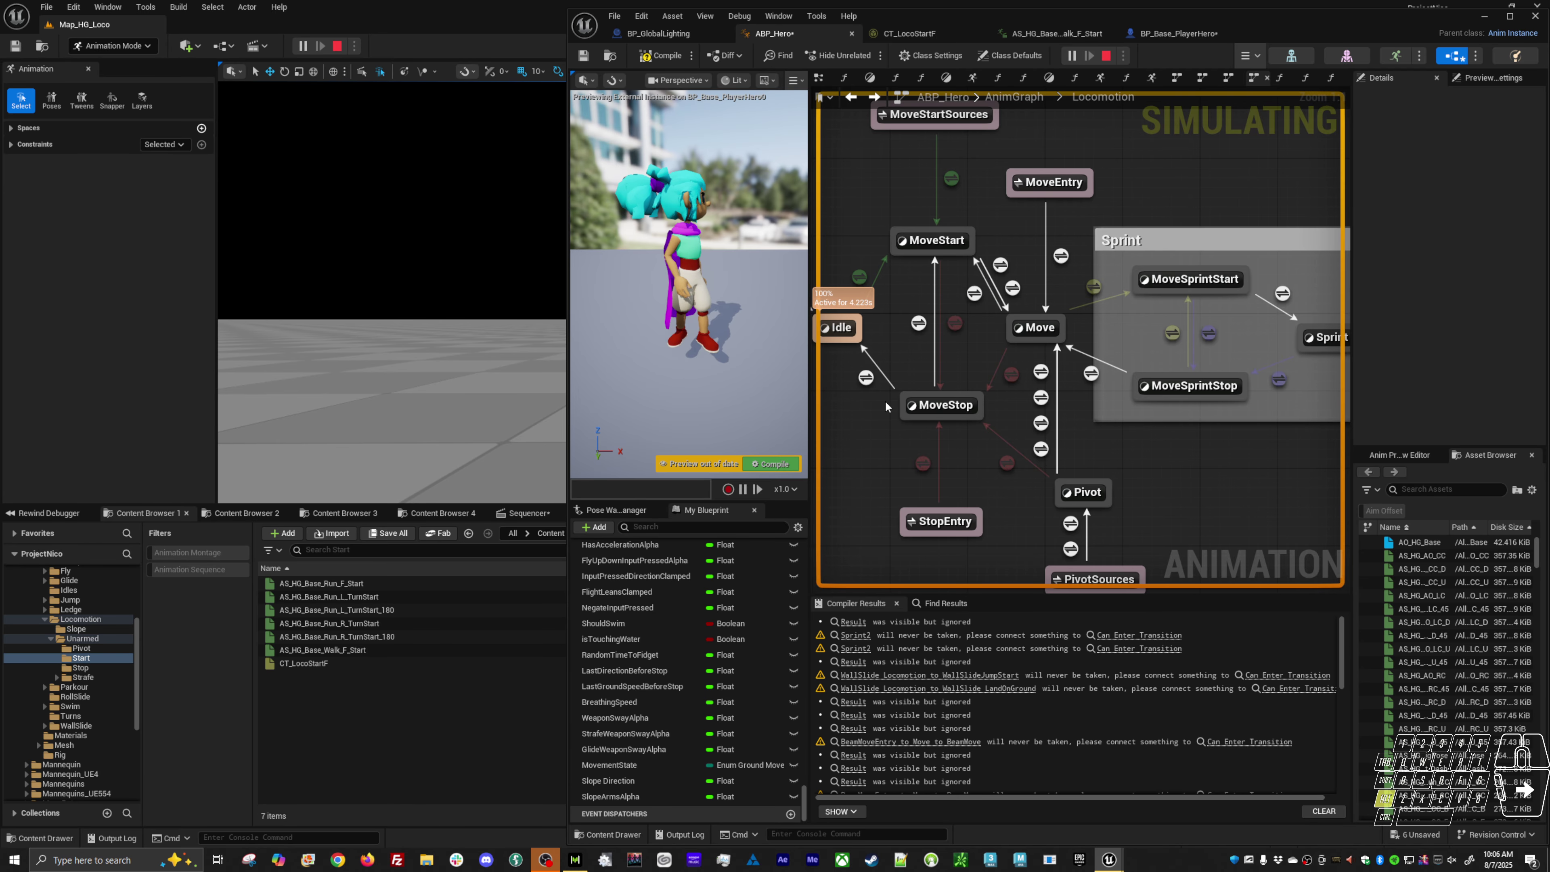
# Step: Walk the character repeatedly in both directions in the game preview to examine how the walk-specific MoveStart to Move transition blends
pyautogui.hotkey('alt', 'Tab')
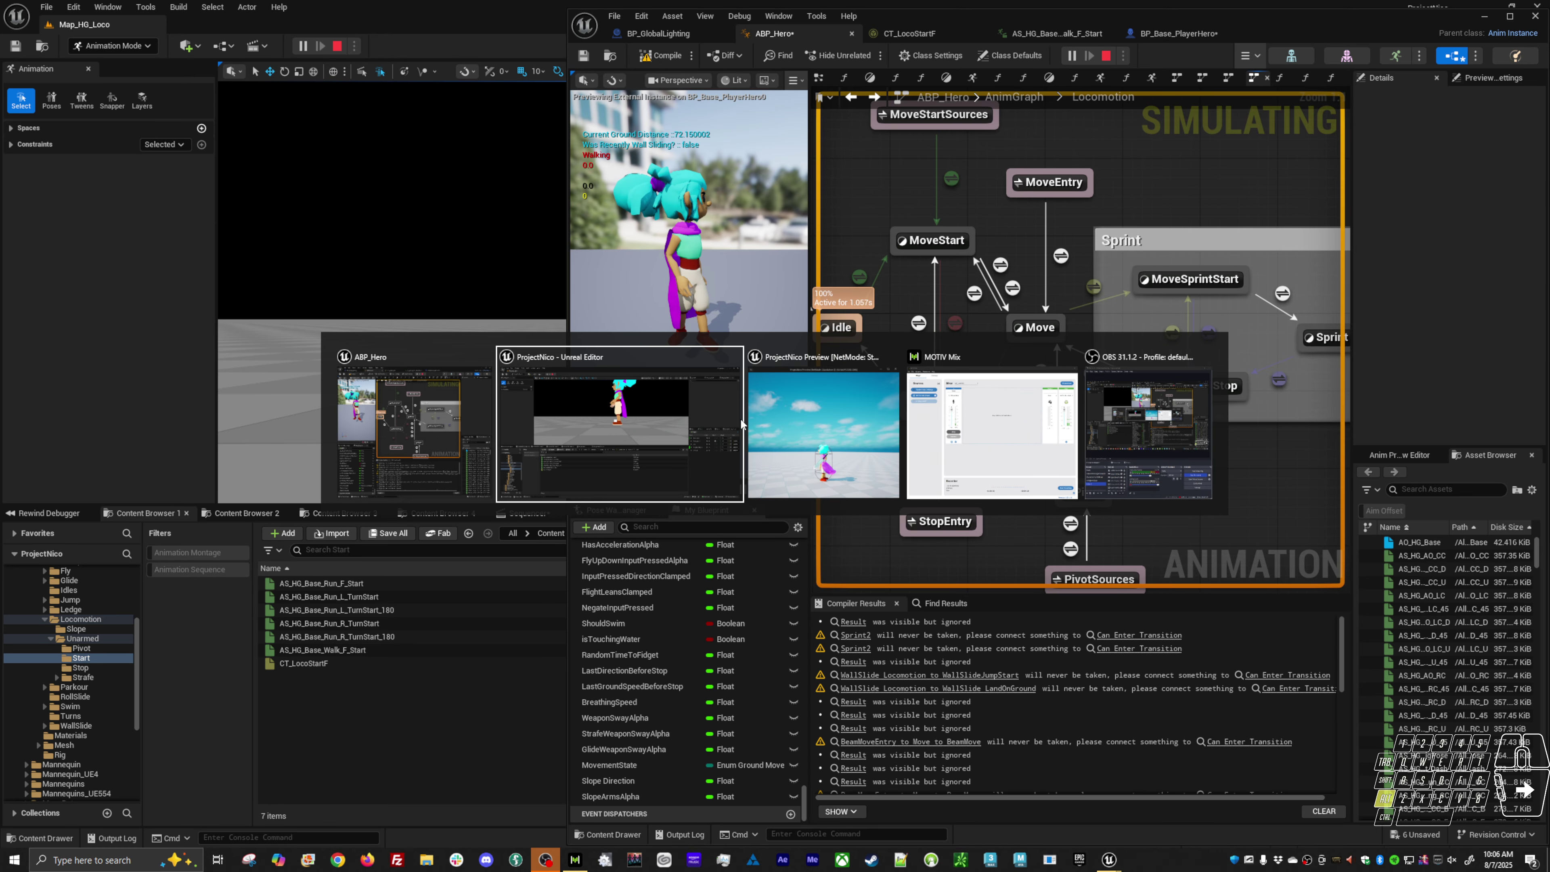
pyautogui.press('d')
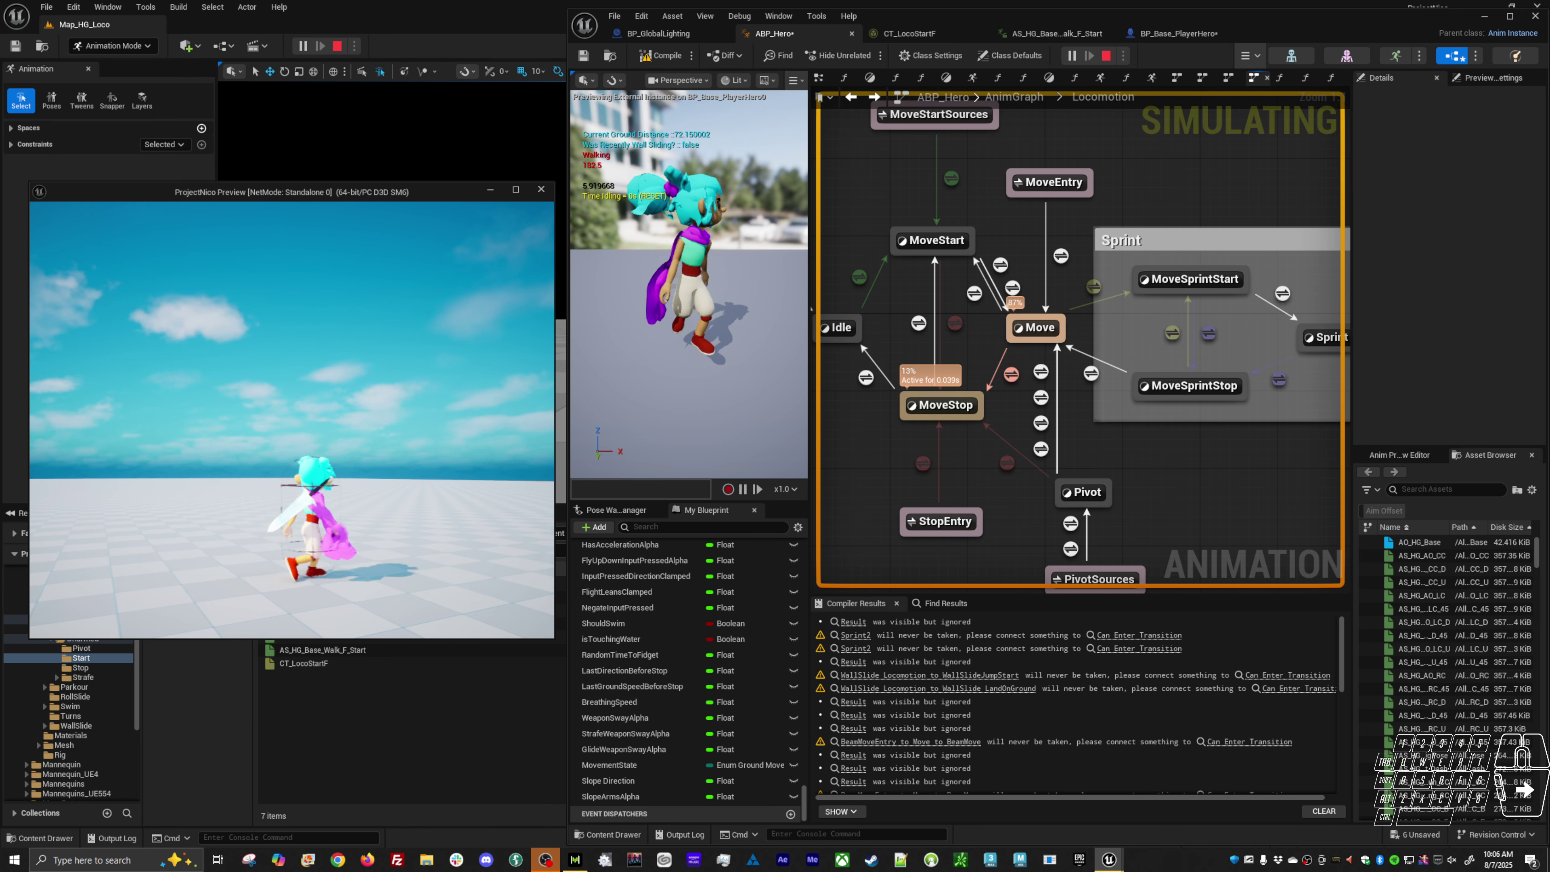
pyautogui.press('d')
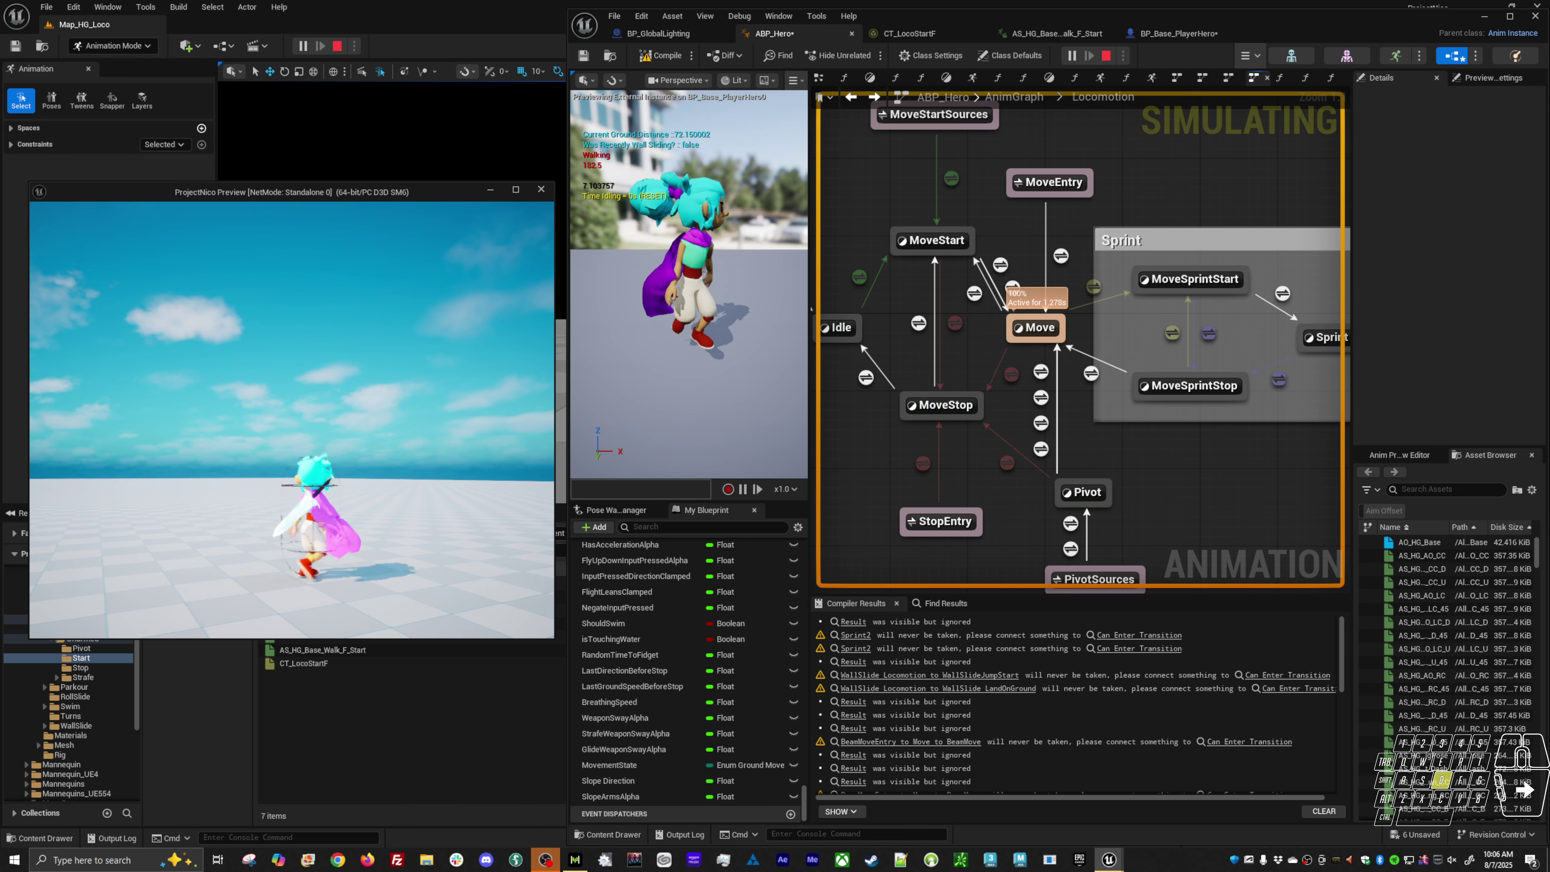
pyautogui.press('d')
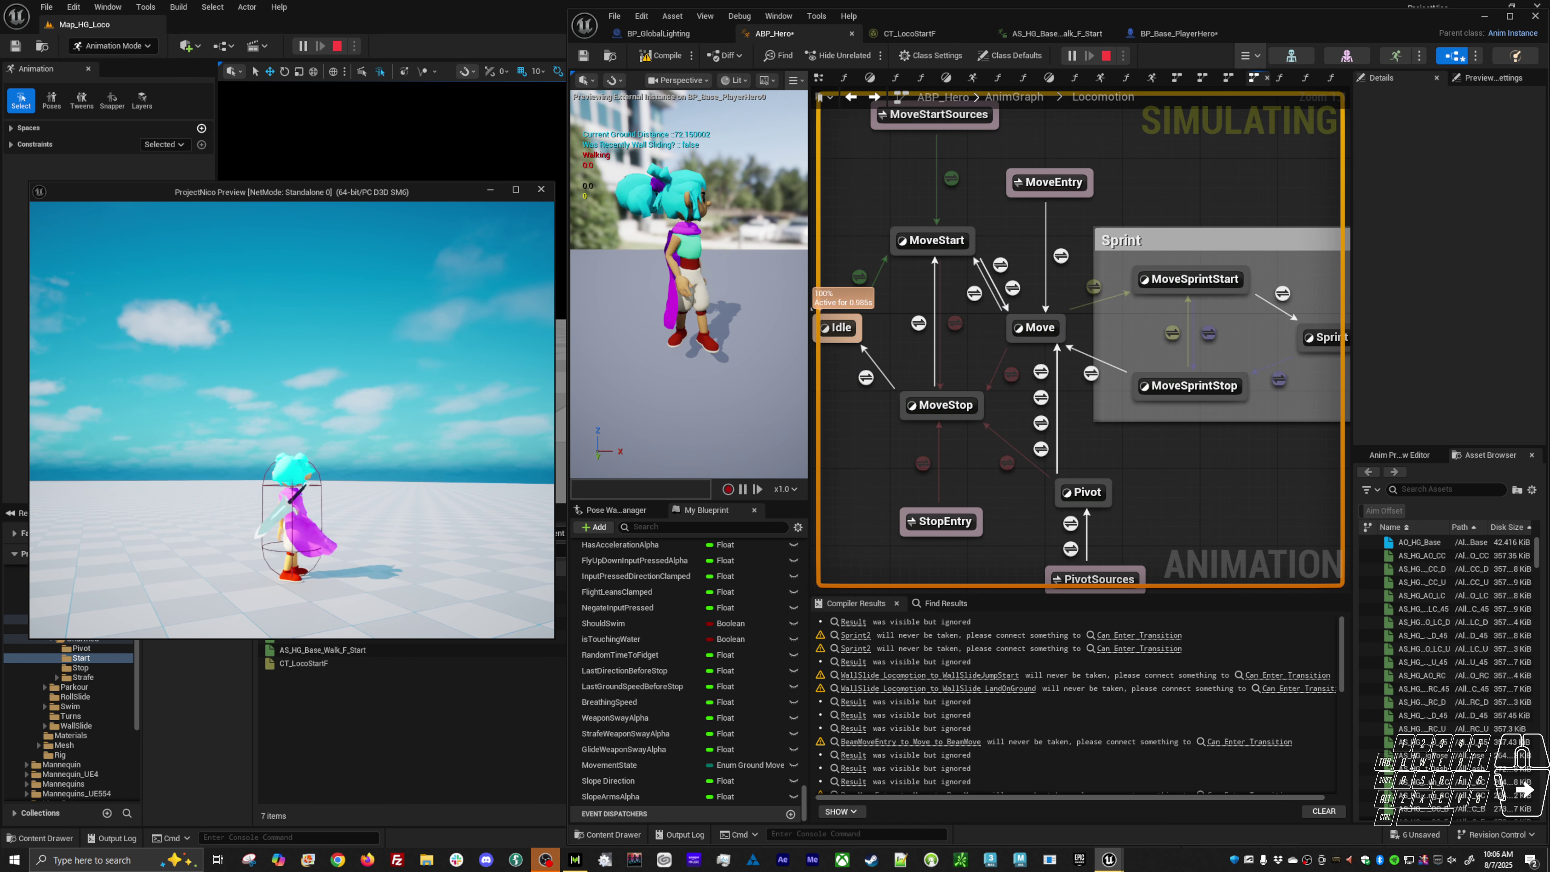
pyautogui.press('d')
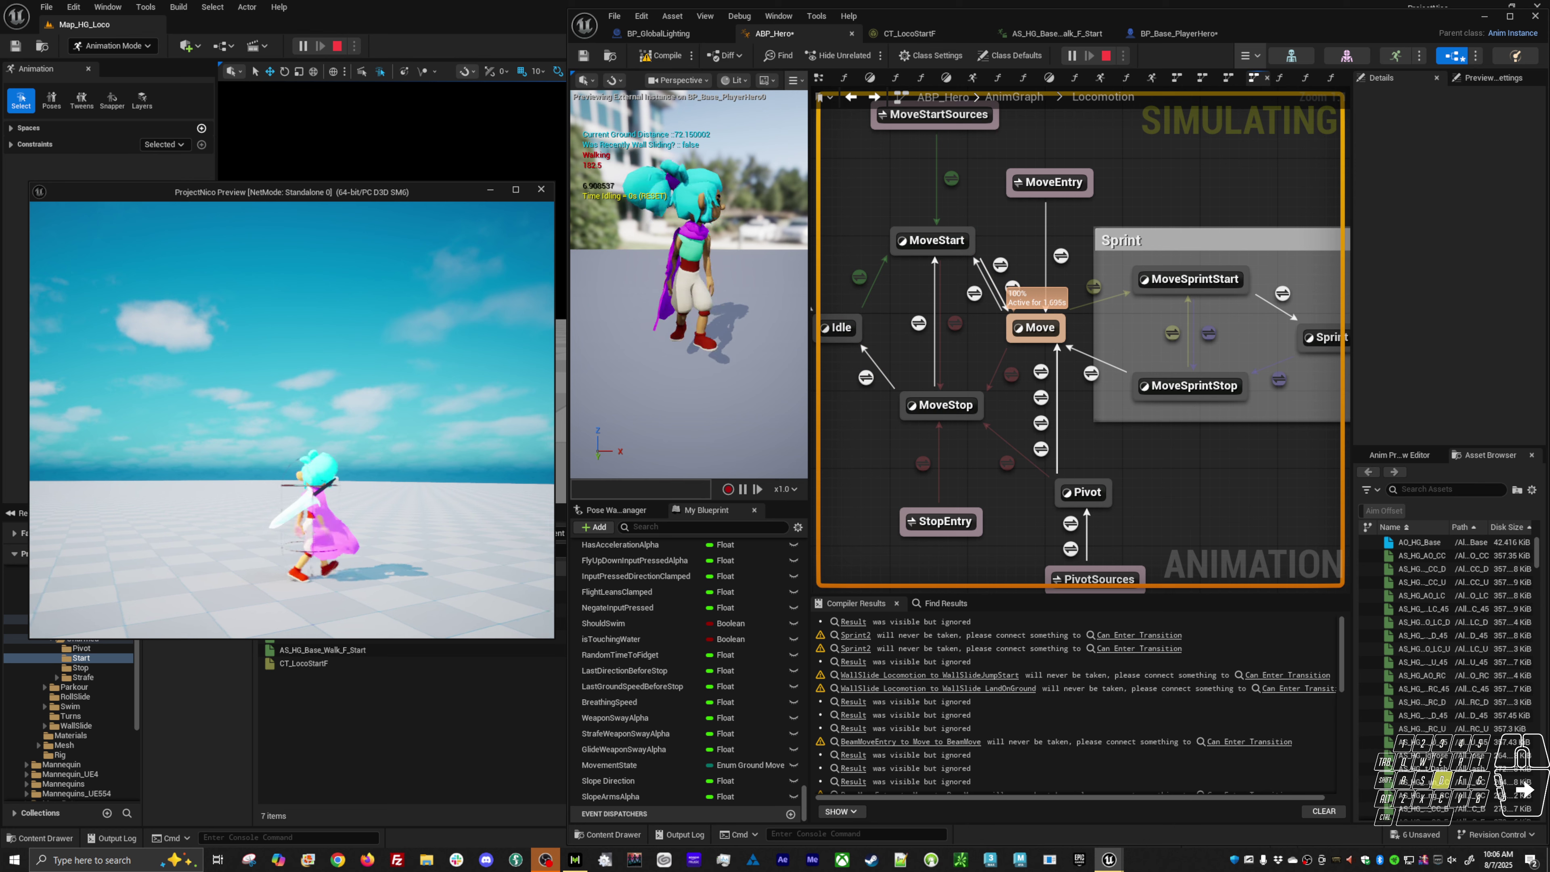
pyautogui.press('a')
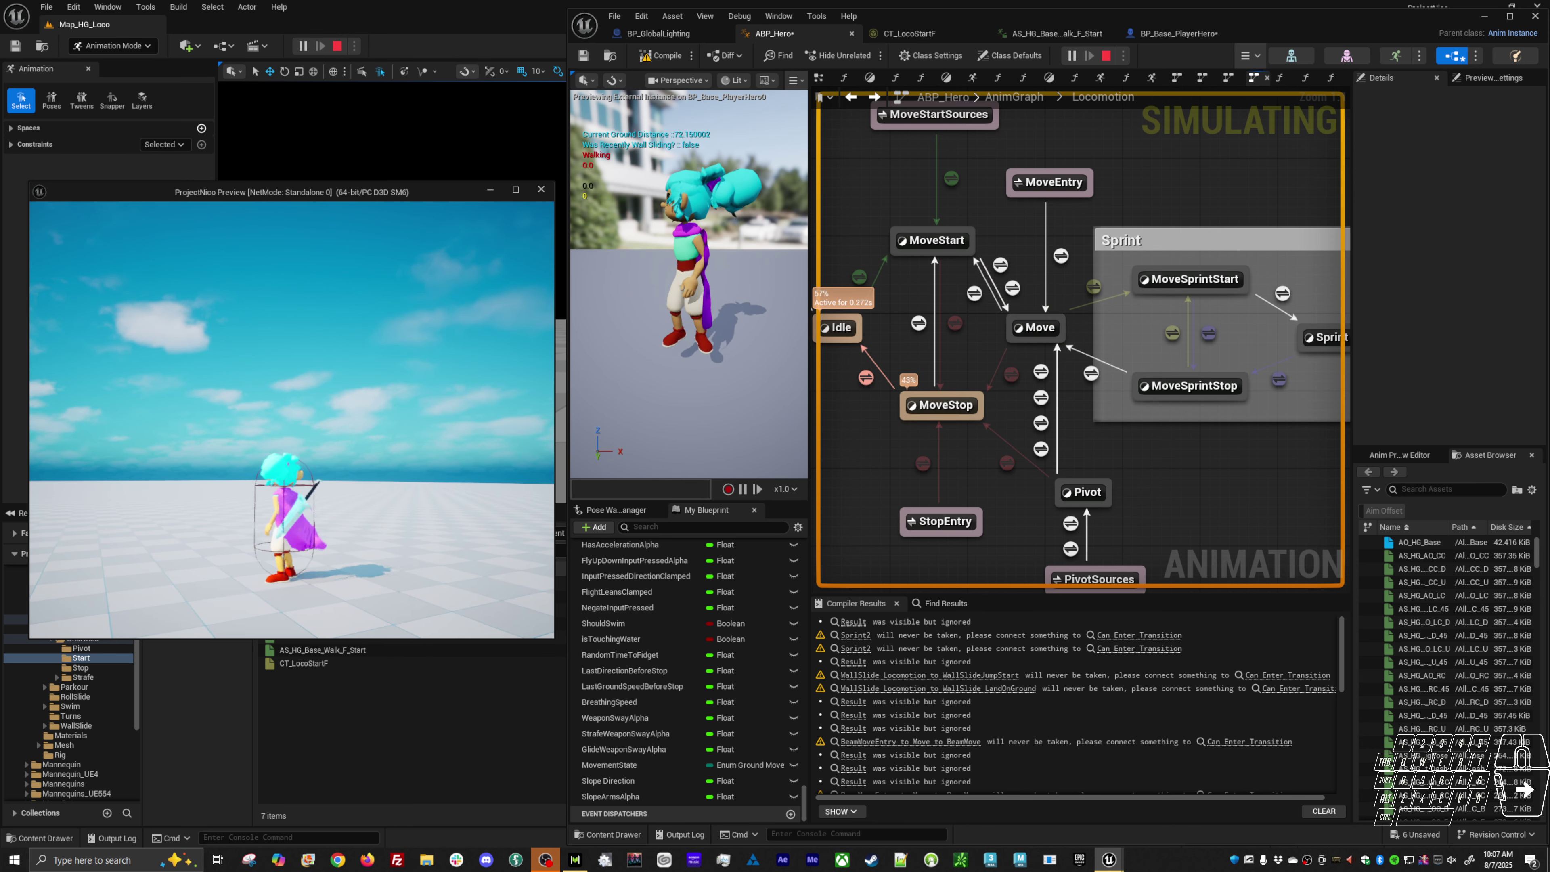
pyautogui.press('a')
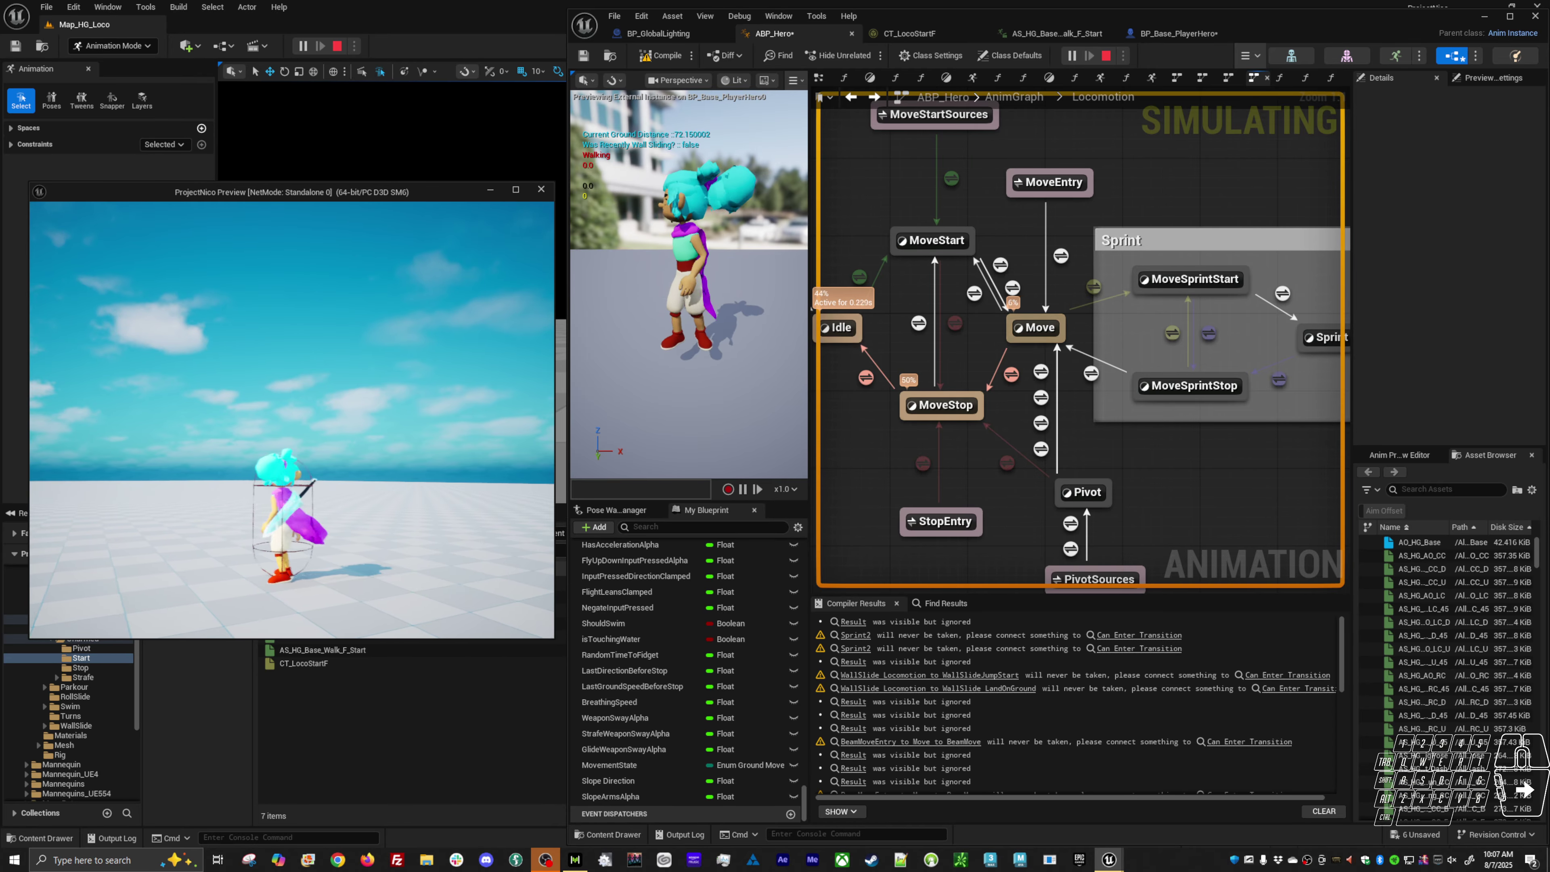
pyautogui.press('a')
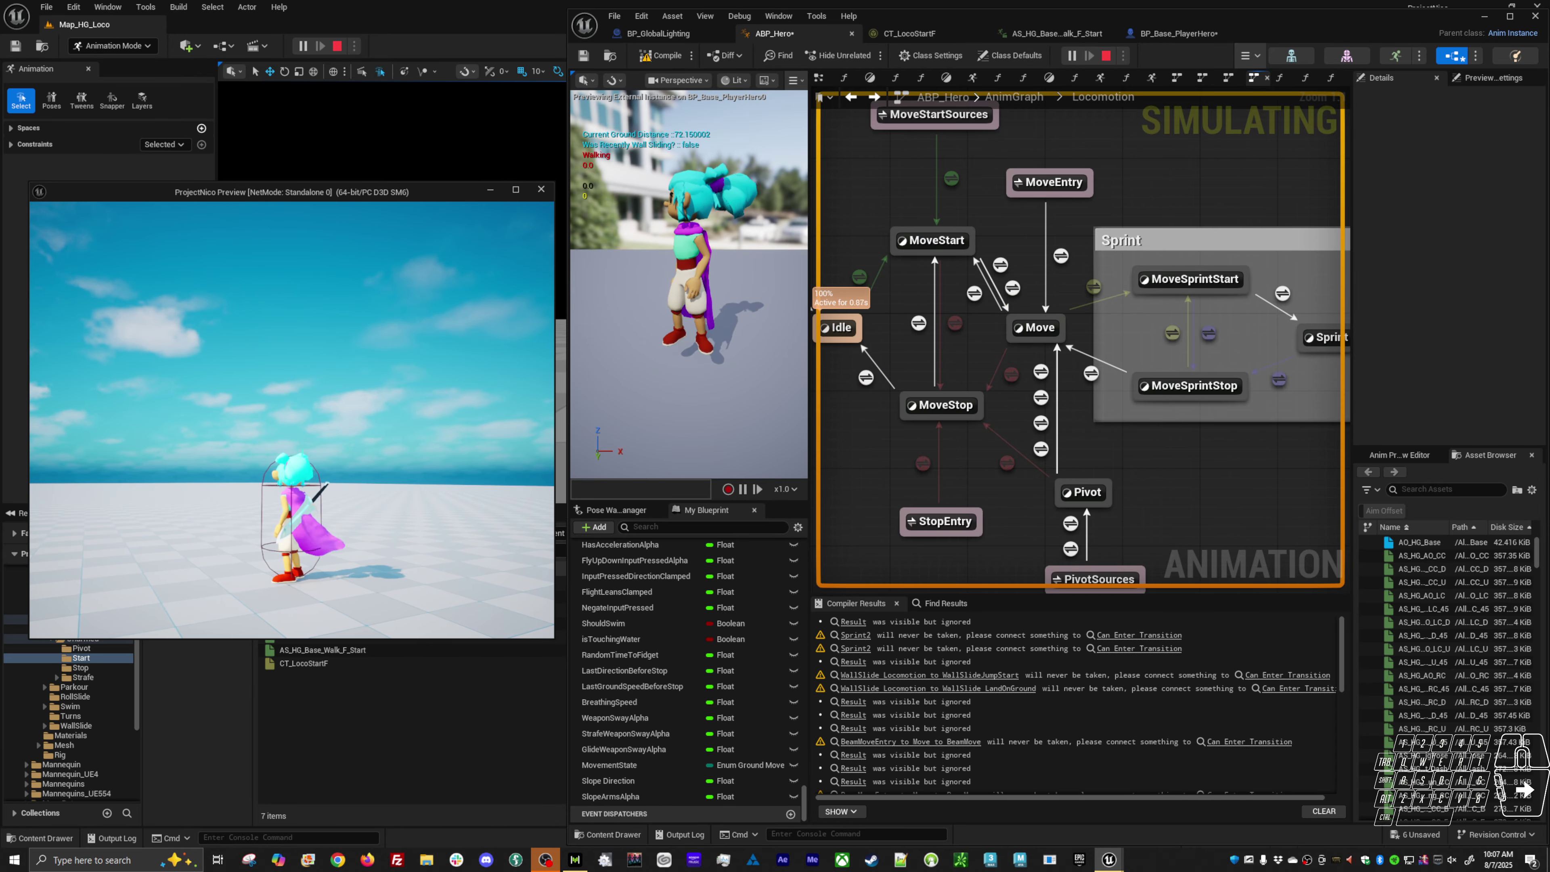
pyautogui.press('a')
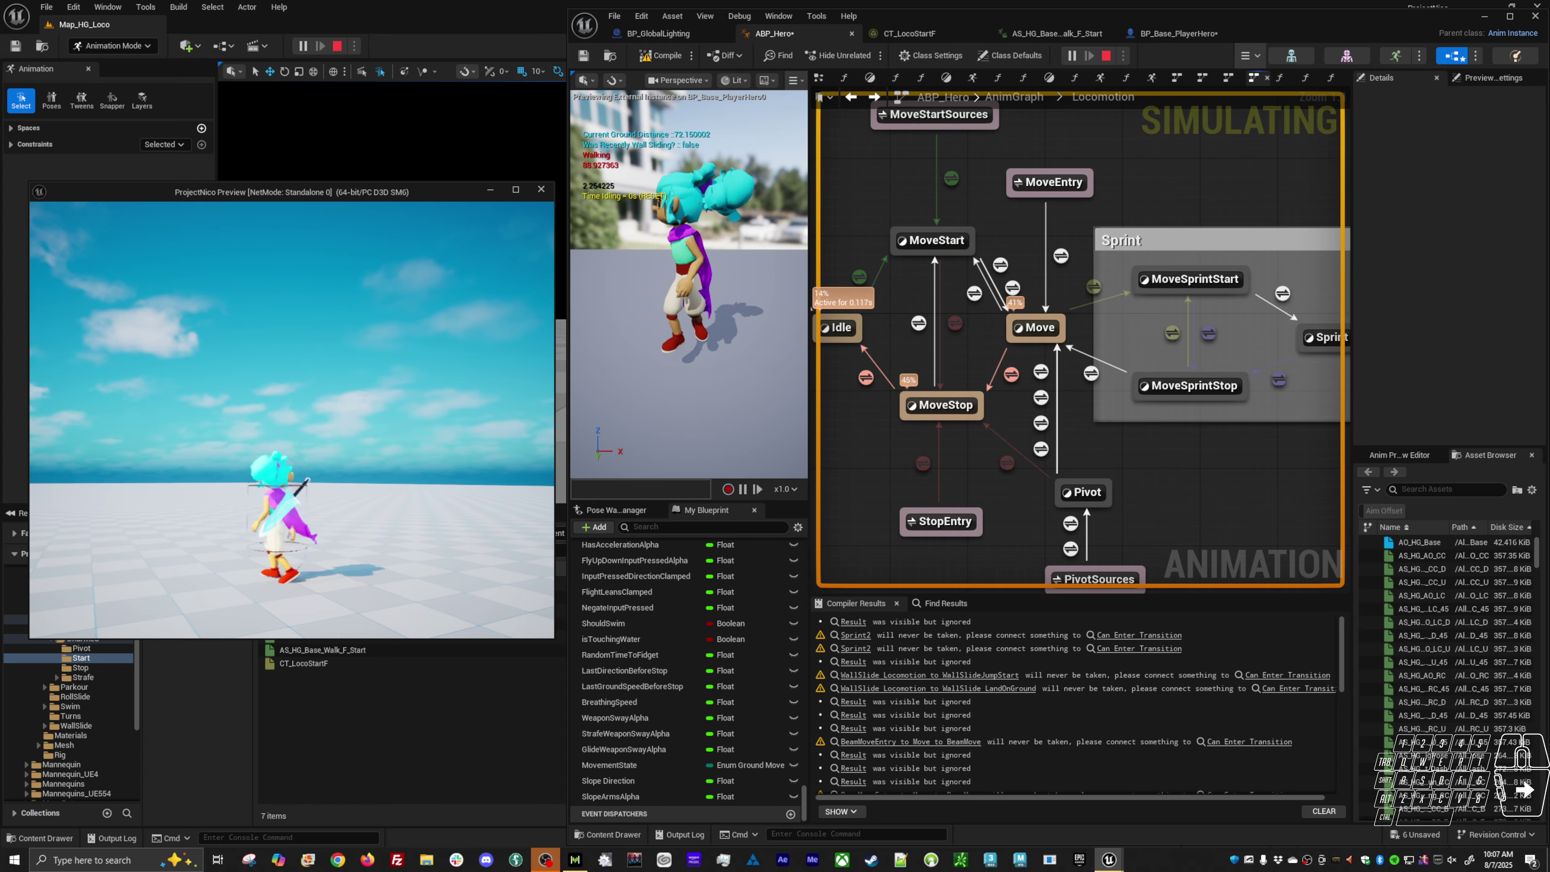
pyautogui.press('a')
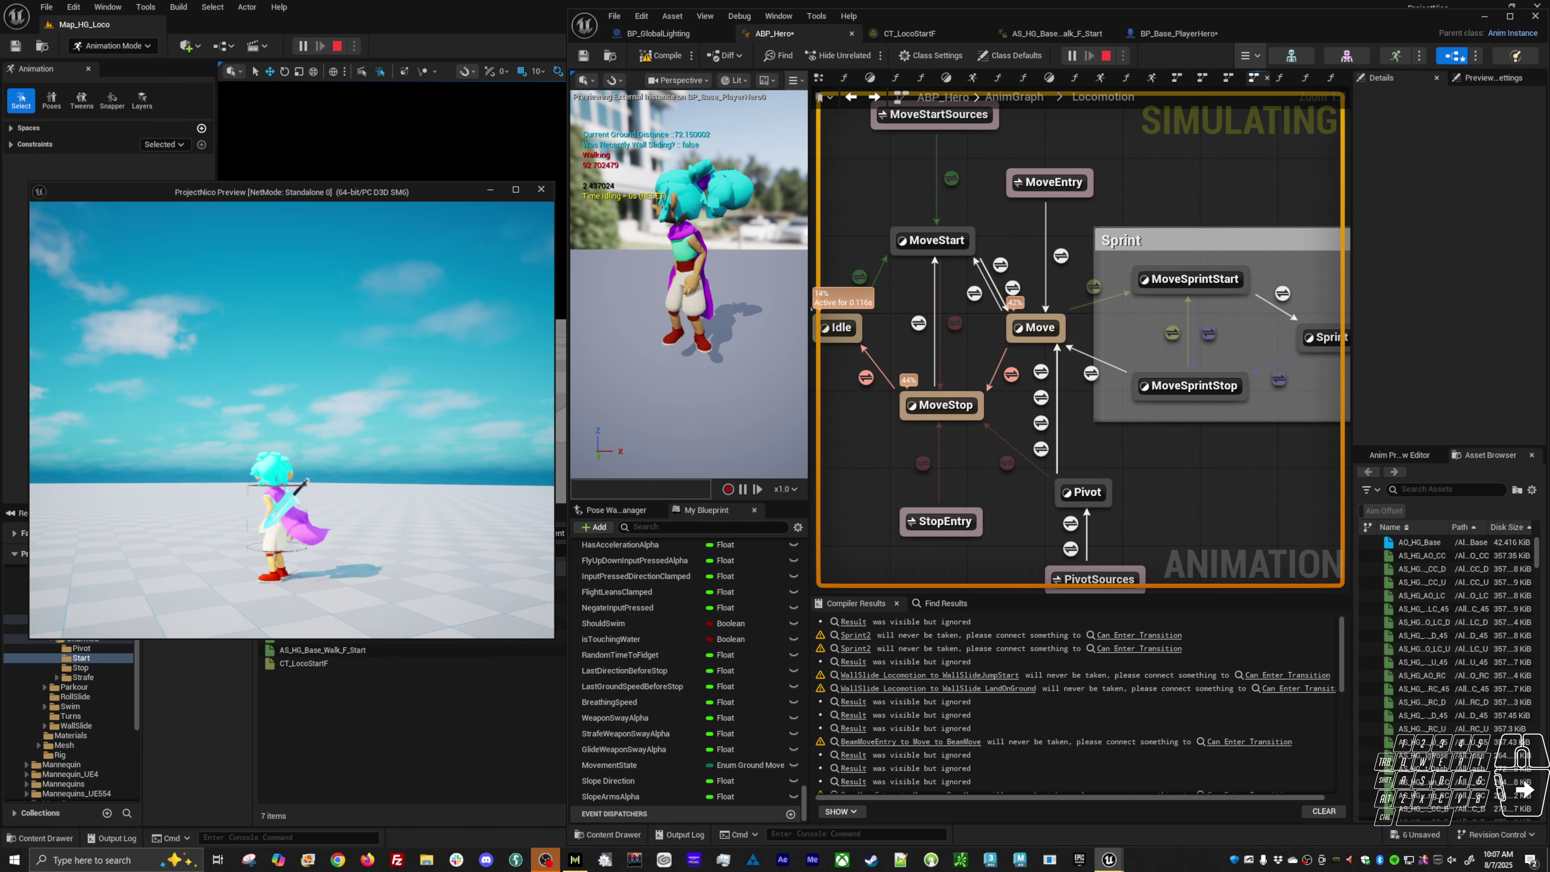
pyautogui.press('a')
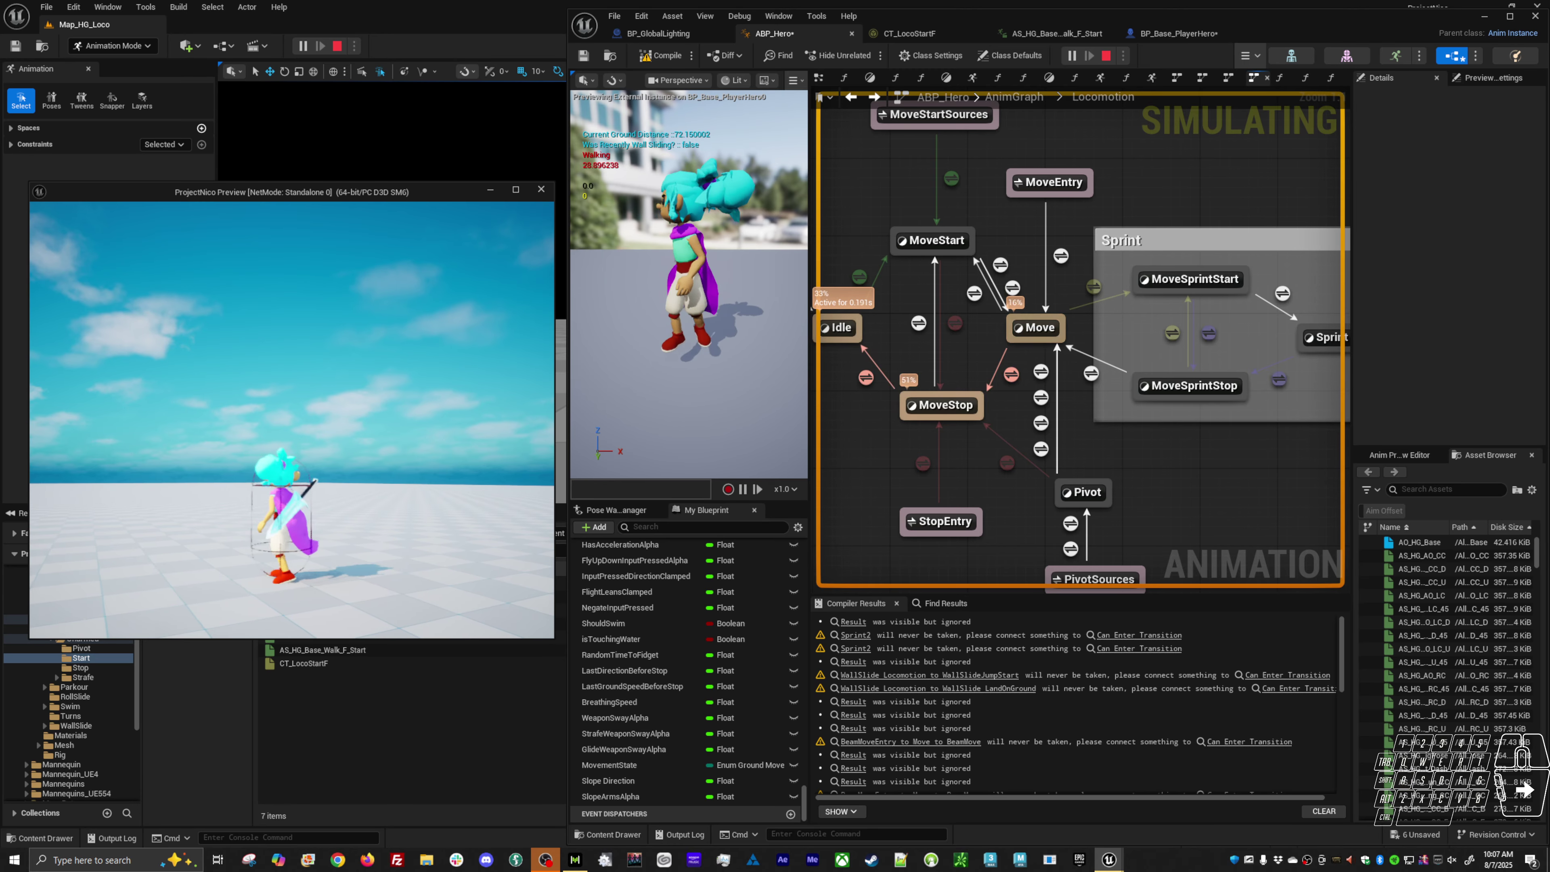
pyautogui.press('a')
# Step: Tidy the walk-specific MoveStart to Move rule by placing Movement State directly above the Equal (Walk) node, and return to the state machine
pyautogui.click(1010, 299)
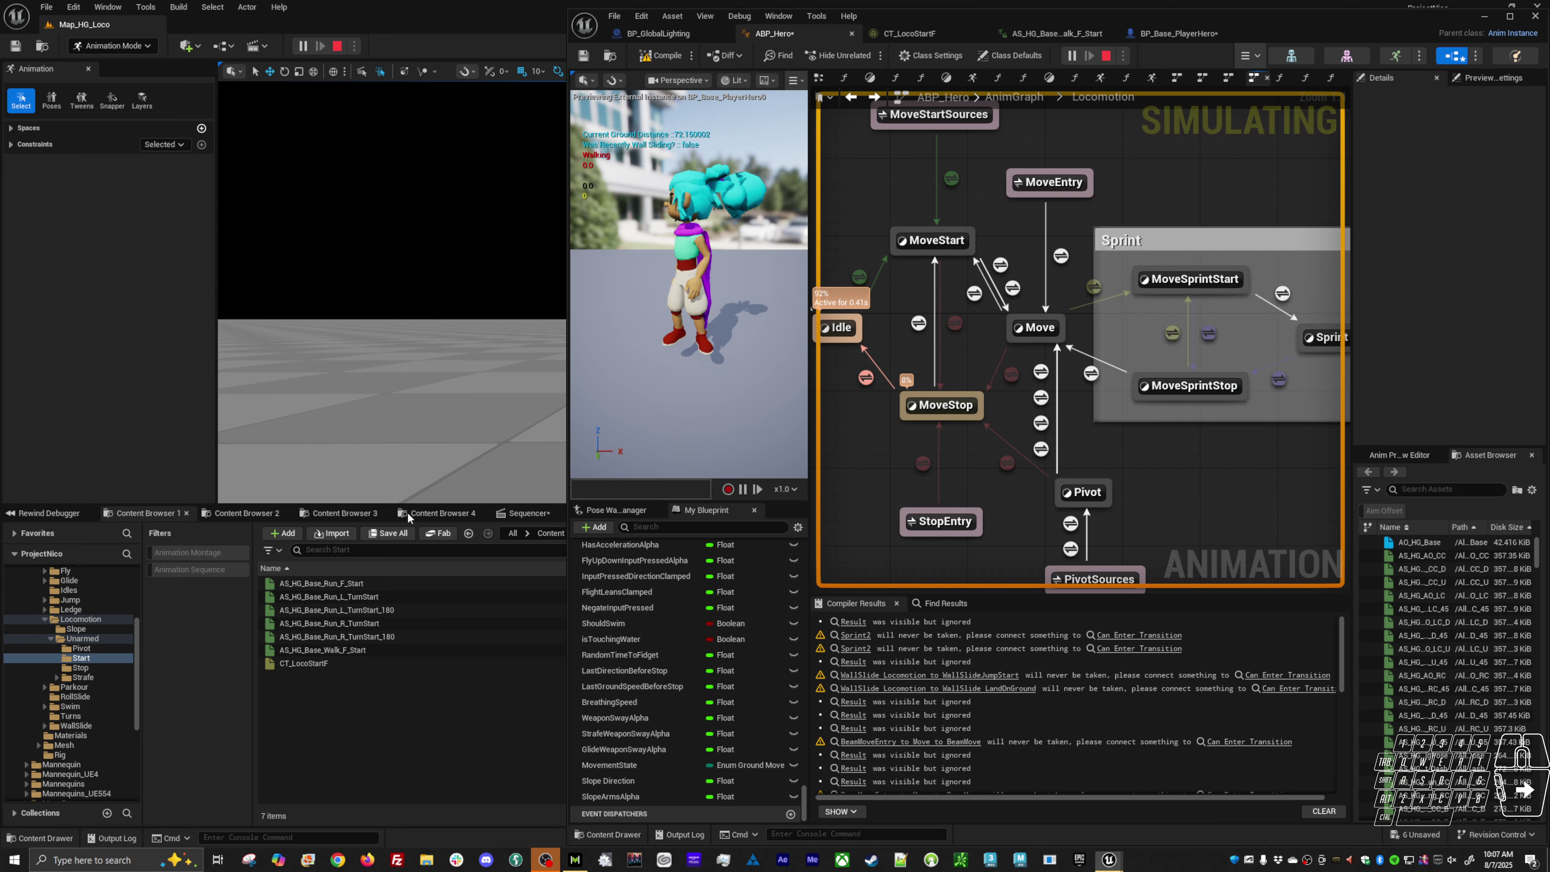
pyautogui.doubleClick(1010, 298)
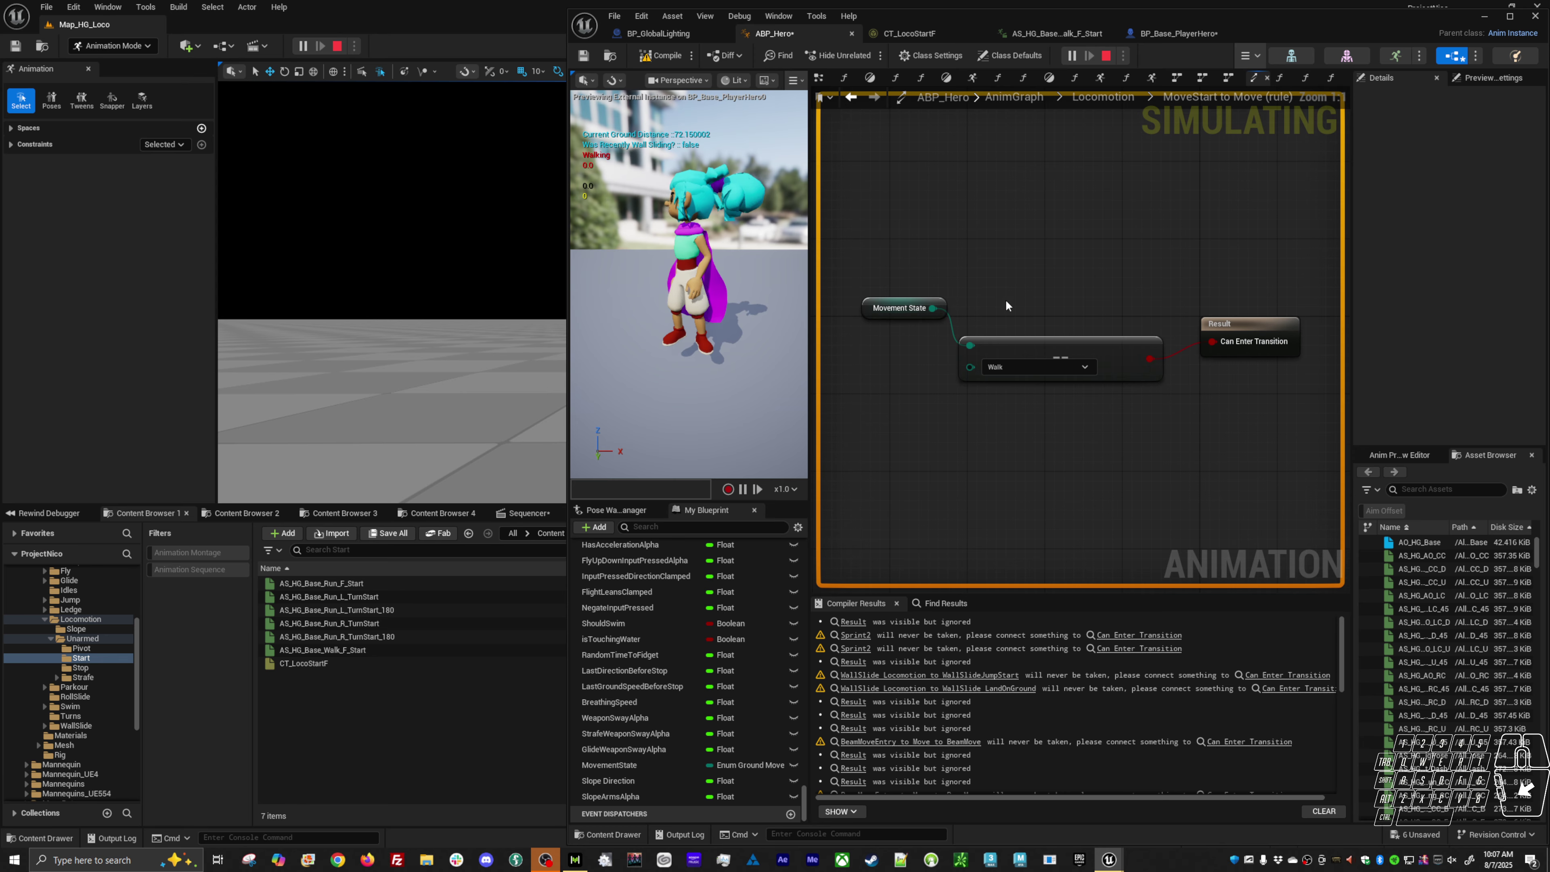
pyautogui.moveTo(1019, 344); pyautogui.dragTo(930, 347)
pyautogui.click(869, 330)
pyautogui.moveTo(836, 316); pyautogui.dragTo(935, 322)
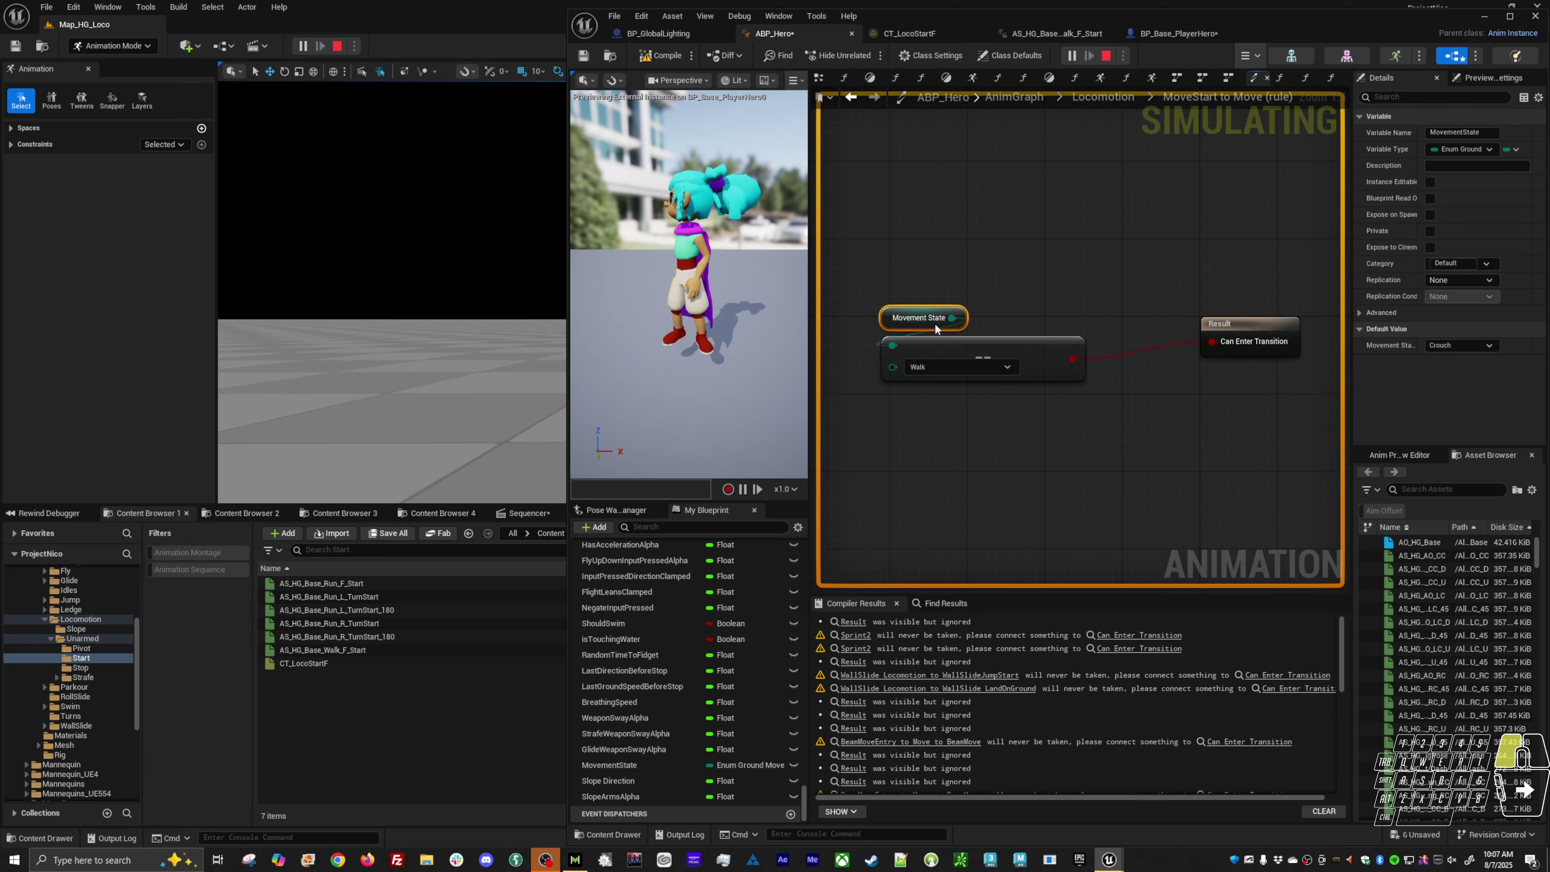
pyautogui.moveTo(952, 266); pyautogui.dragTo(943, 351)
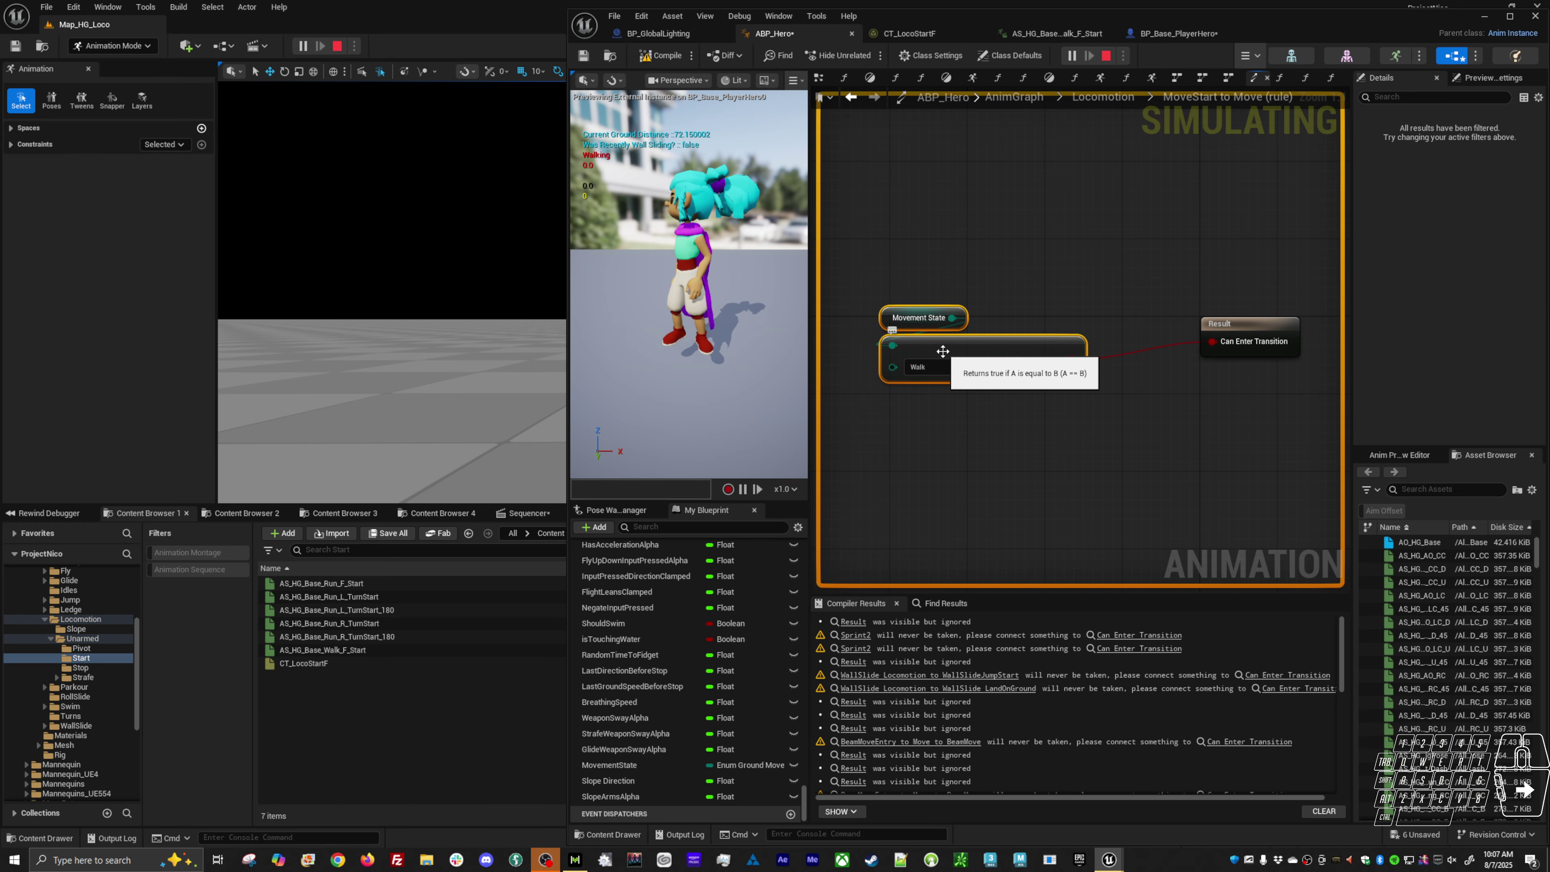
pyautogui.hotkey('alt', 'Left')
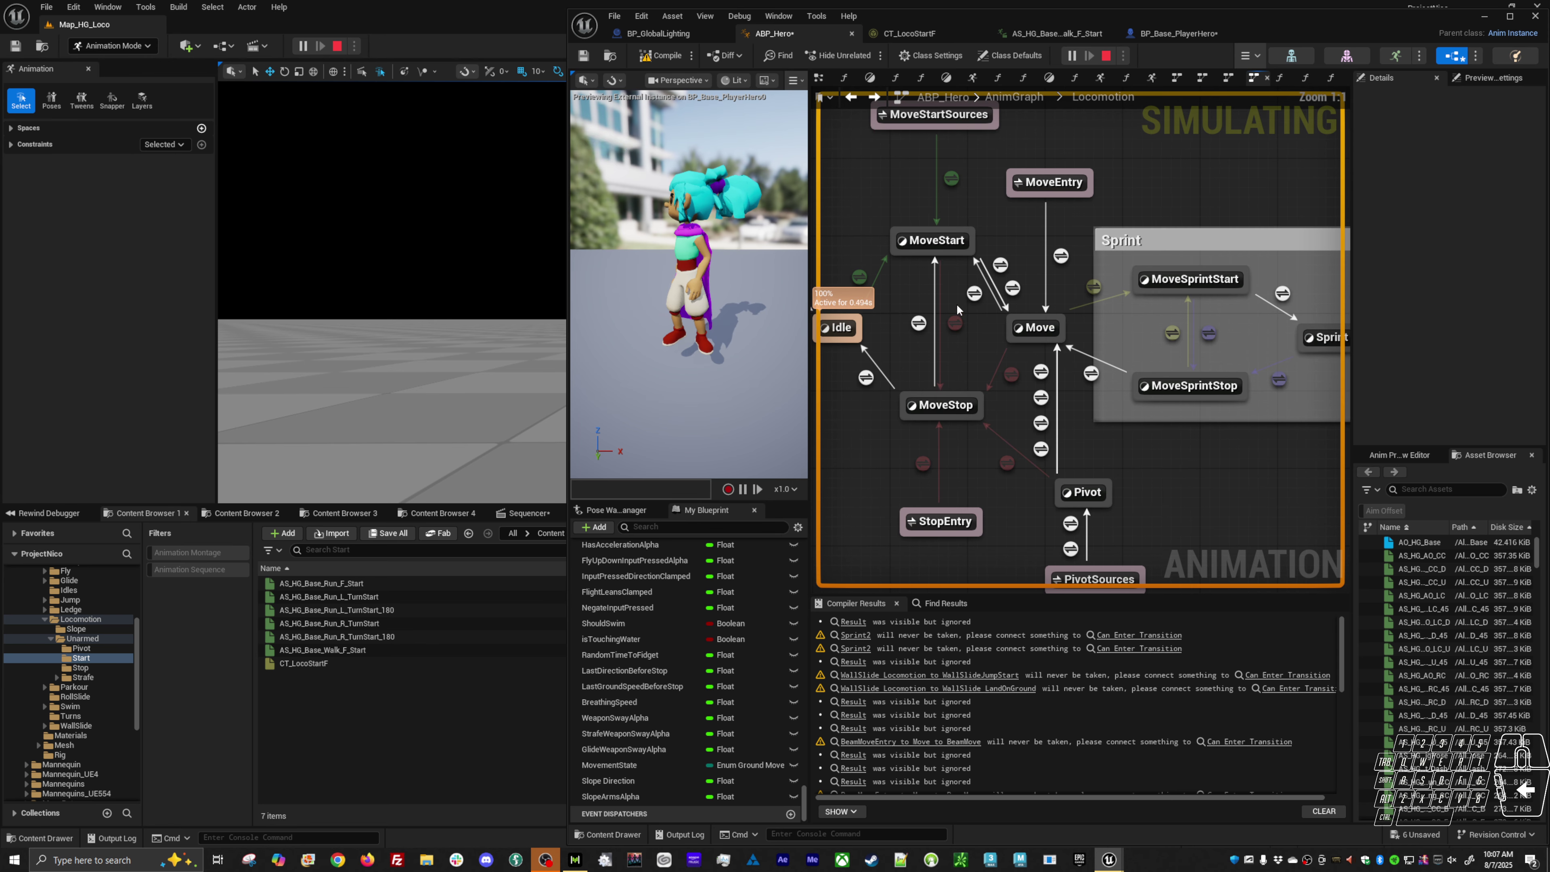
# Step: Set the blend duration of the walk-specific MoveStart to Move transition to 0.5
pyautogui.click(1013, 288)
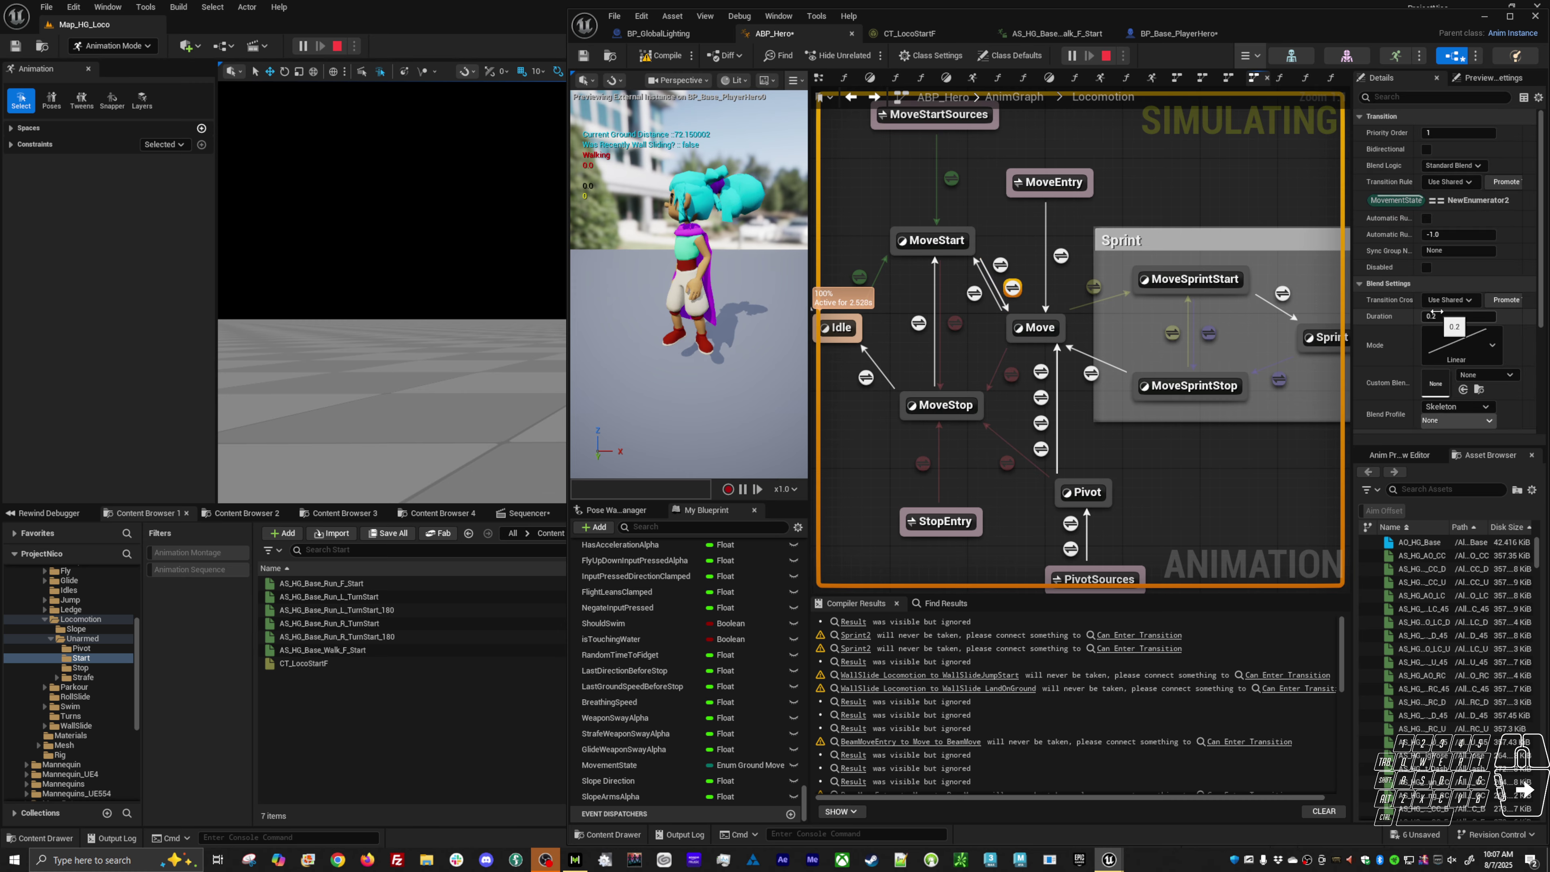
pyautogui.click(1437, 314)
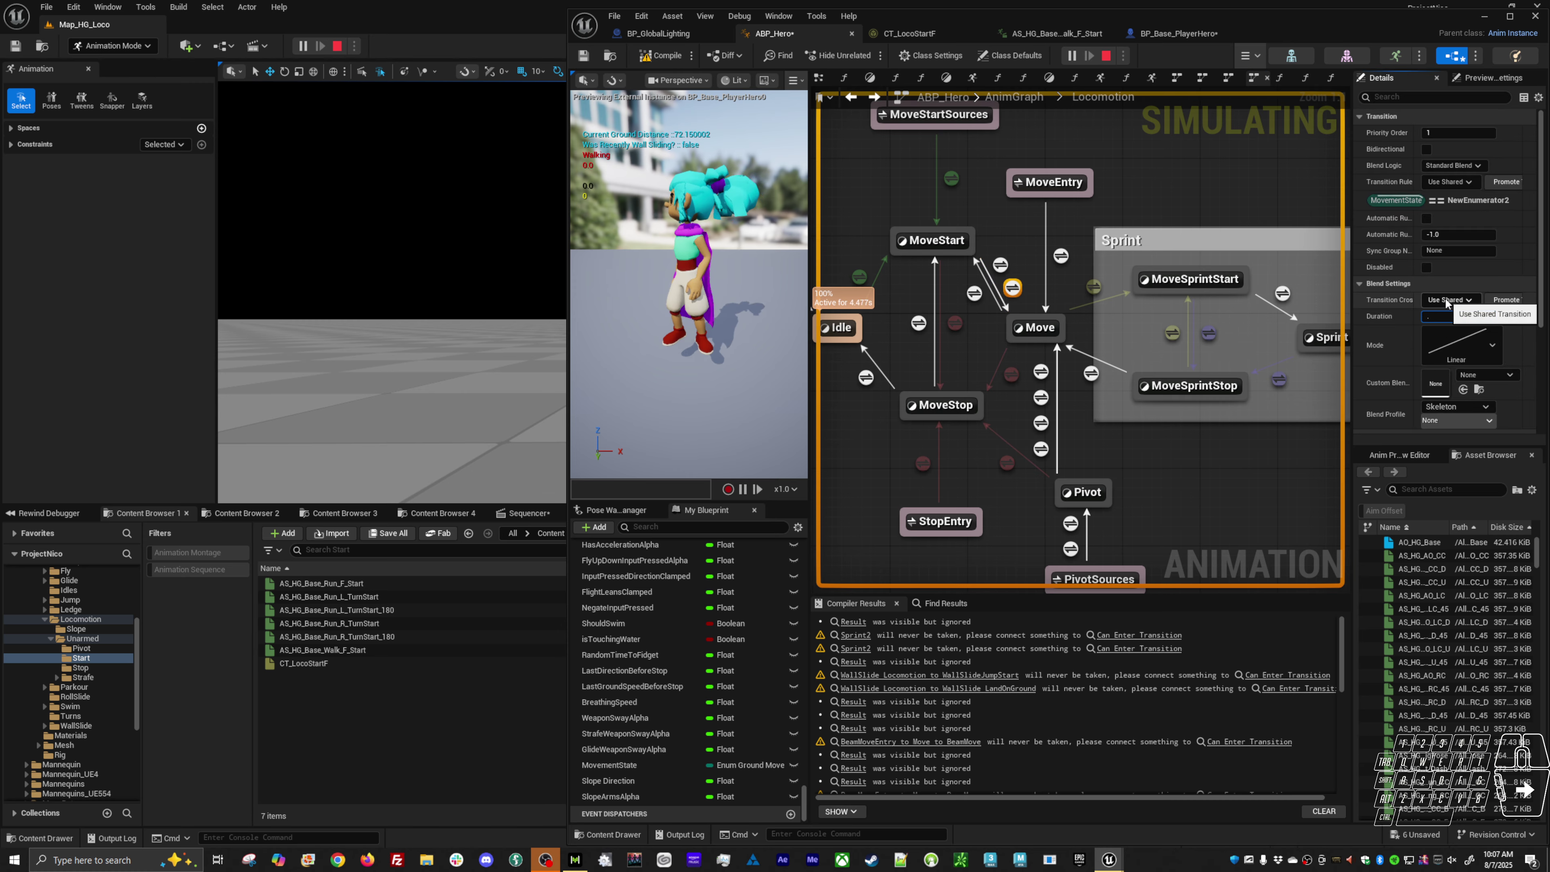
pyautogui.write('0.5')
pyautogui.press('Return')
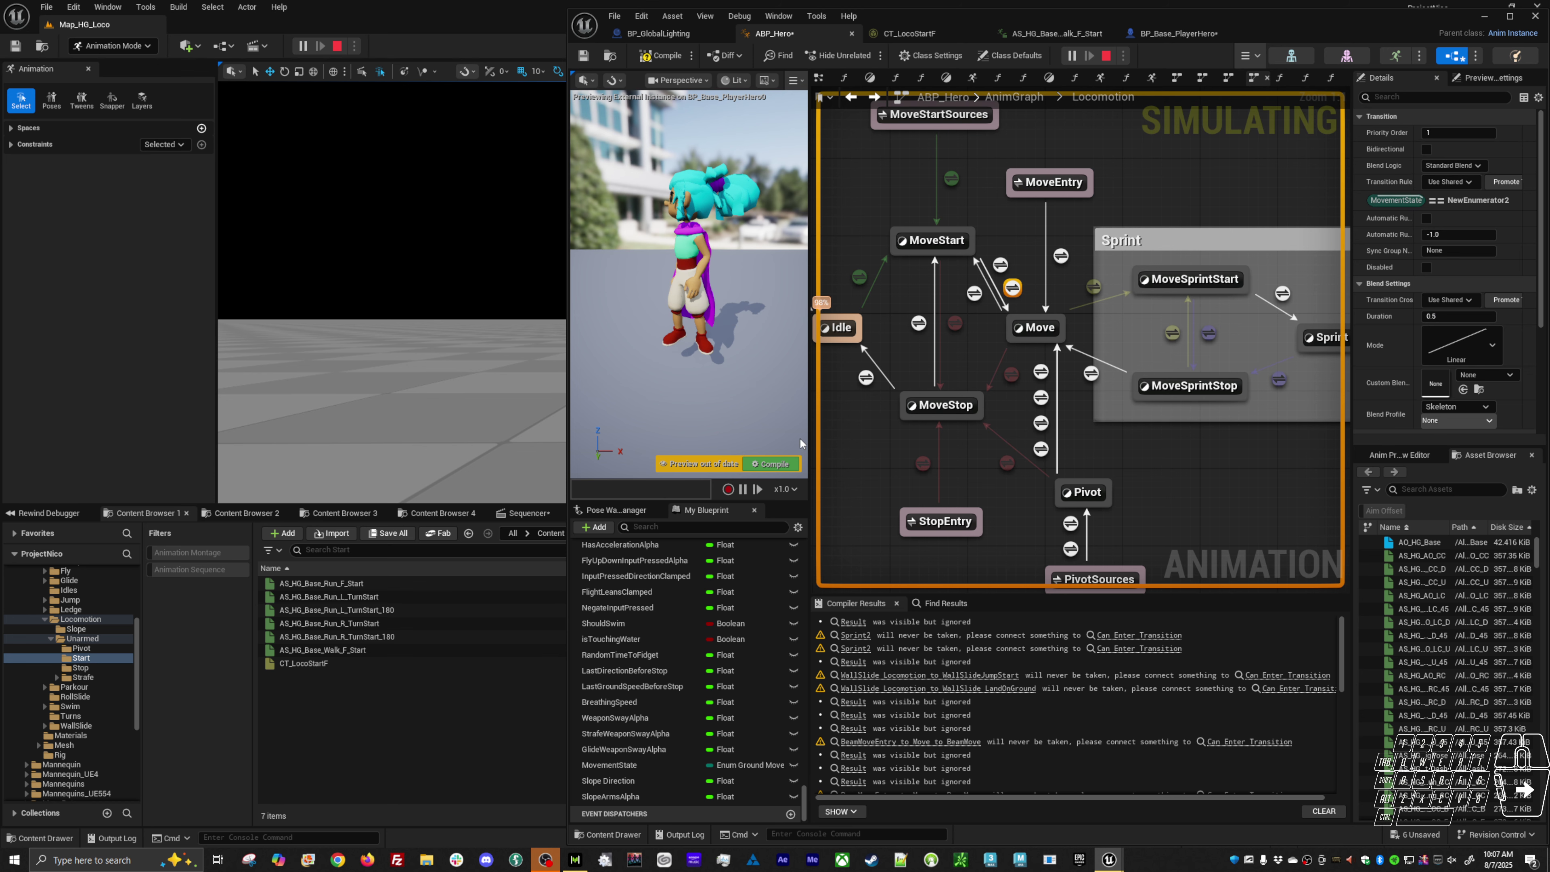
# Step: Walk the character several times in the game preview to examine the MoveStart to Move blend with the new duration
pyautogui.hotkey('alt', 'Tab')
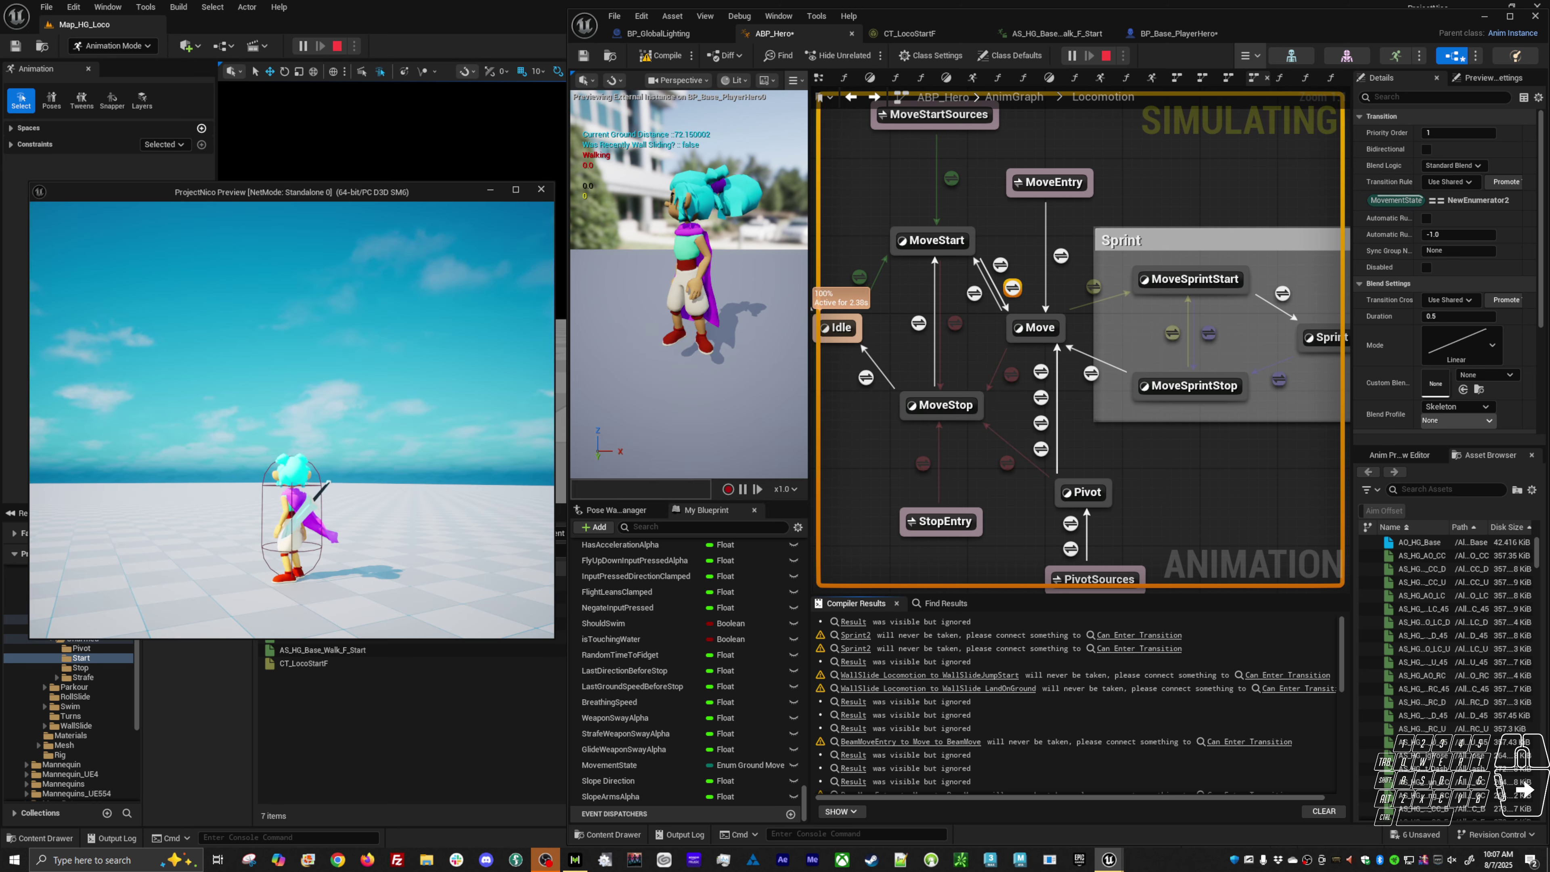
pyautogui.press('w')
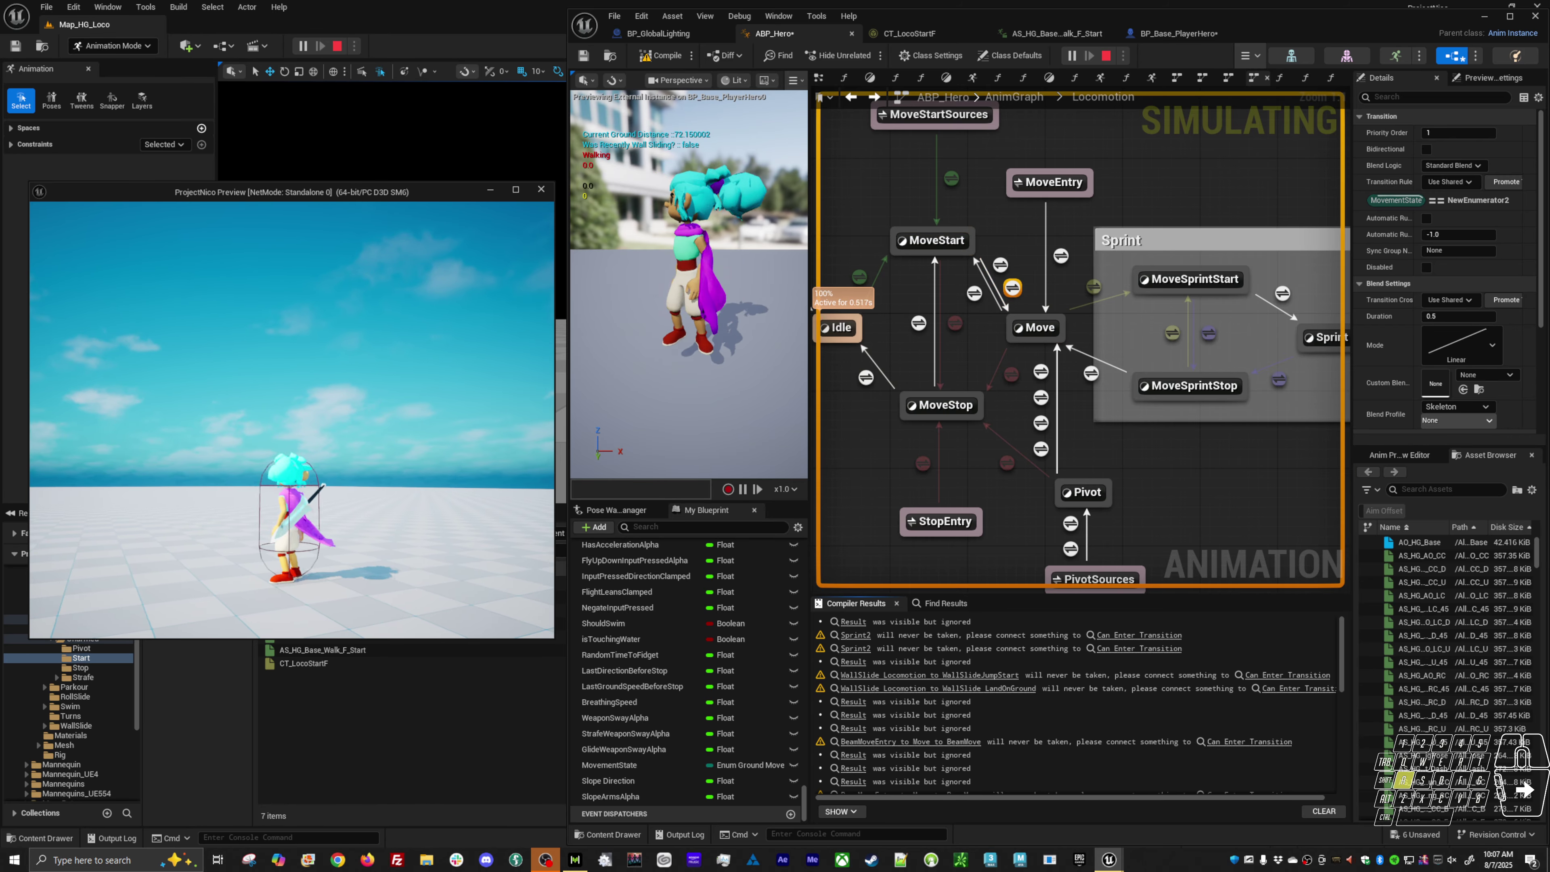
pyautogui.press('w')
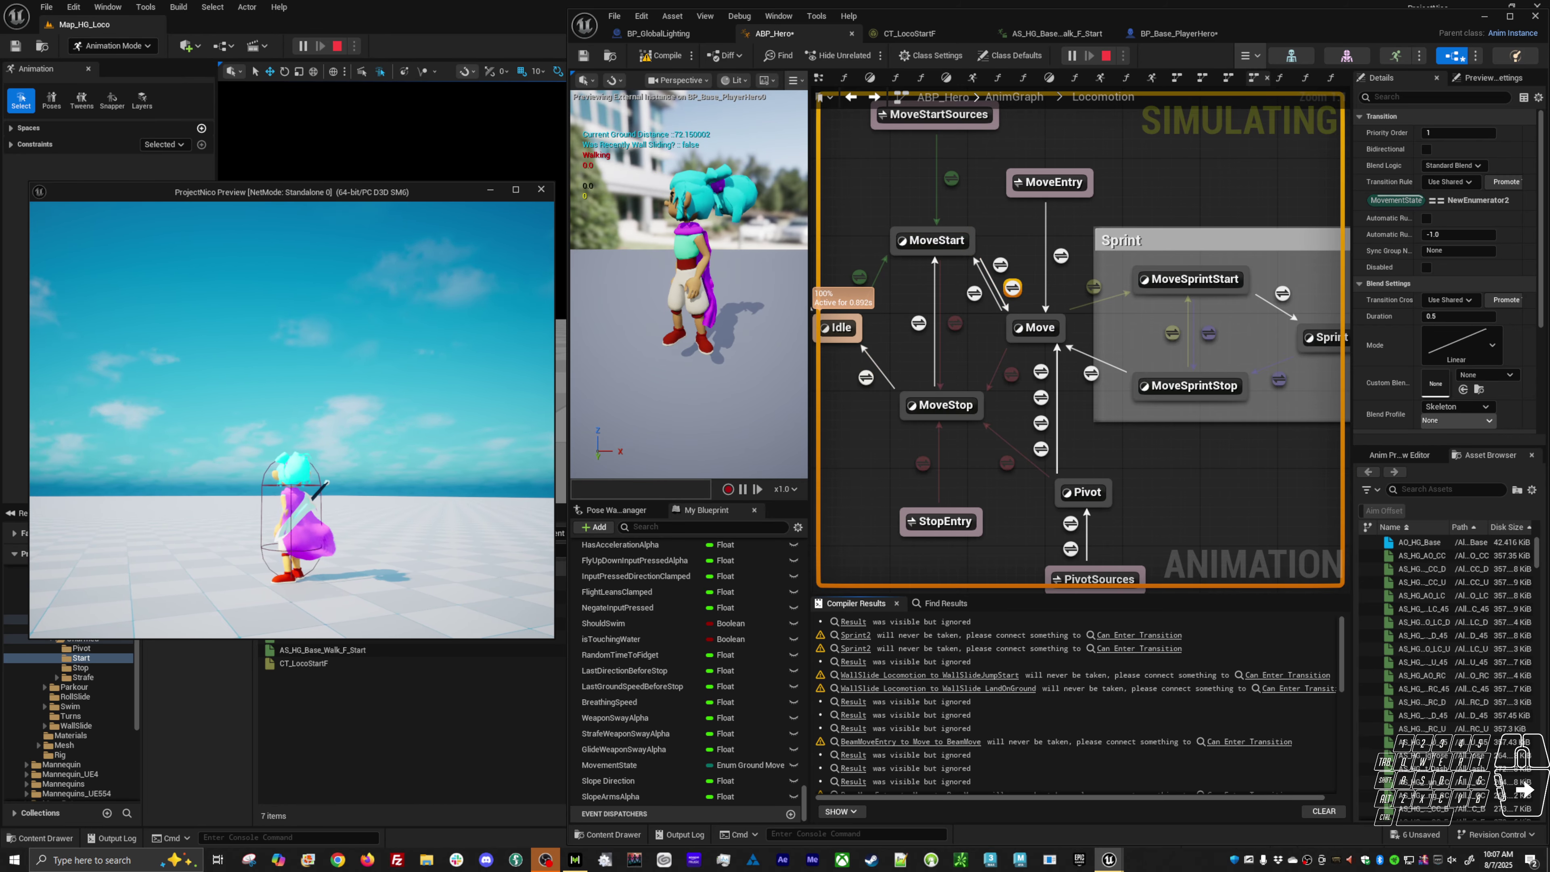
pyautogui.press('w')
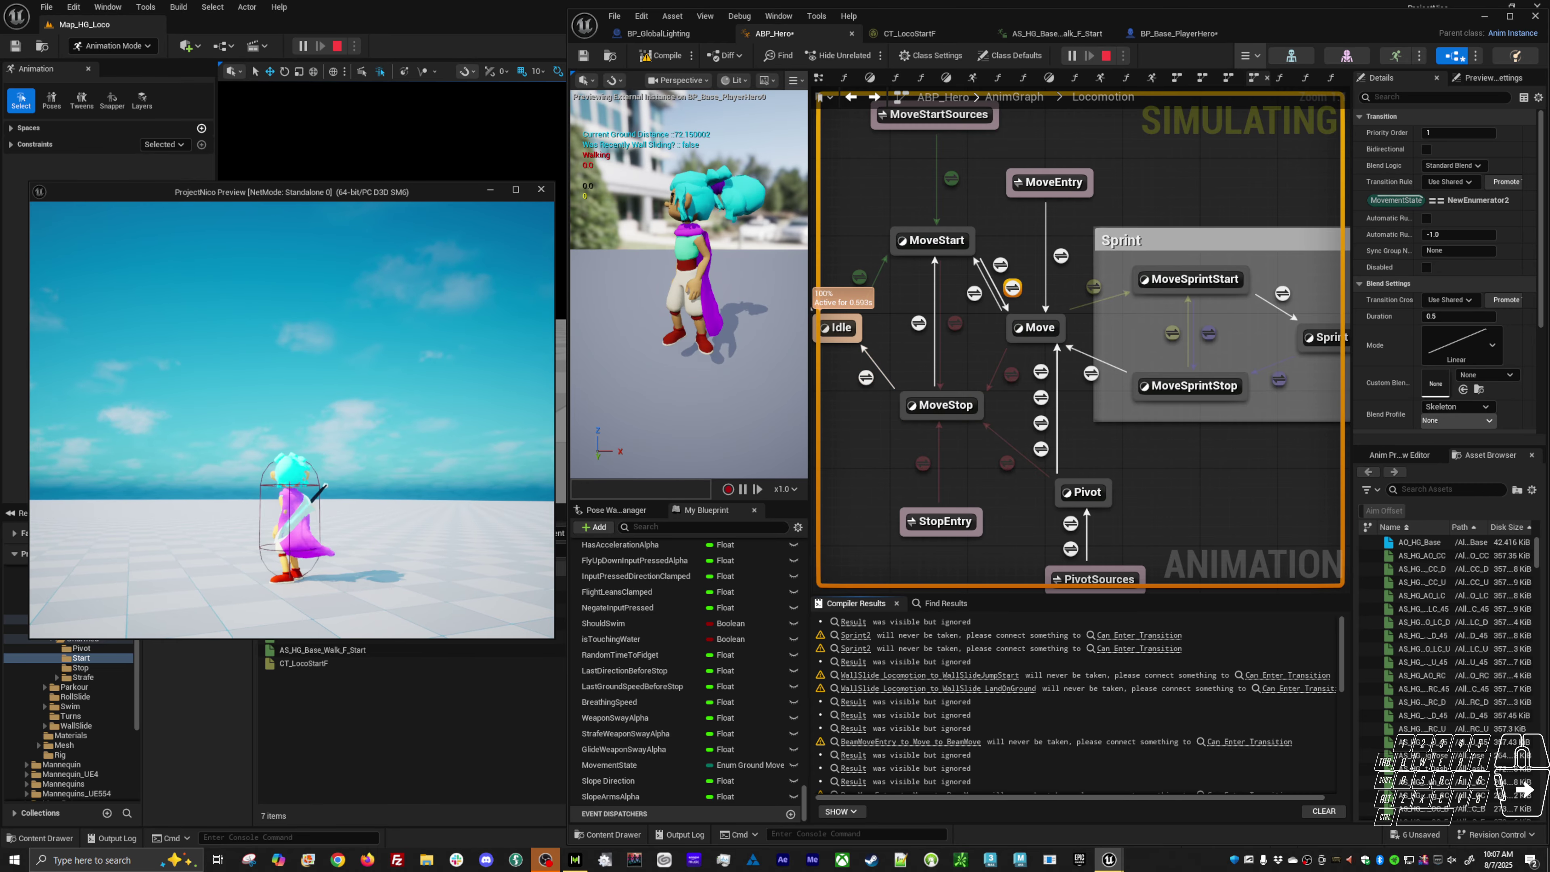
pyautogui.press('Escape')
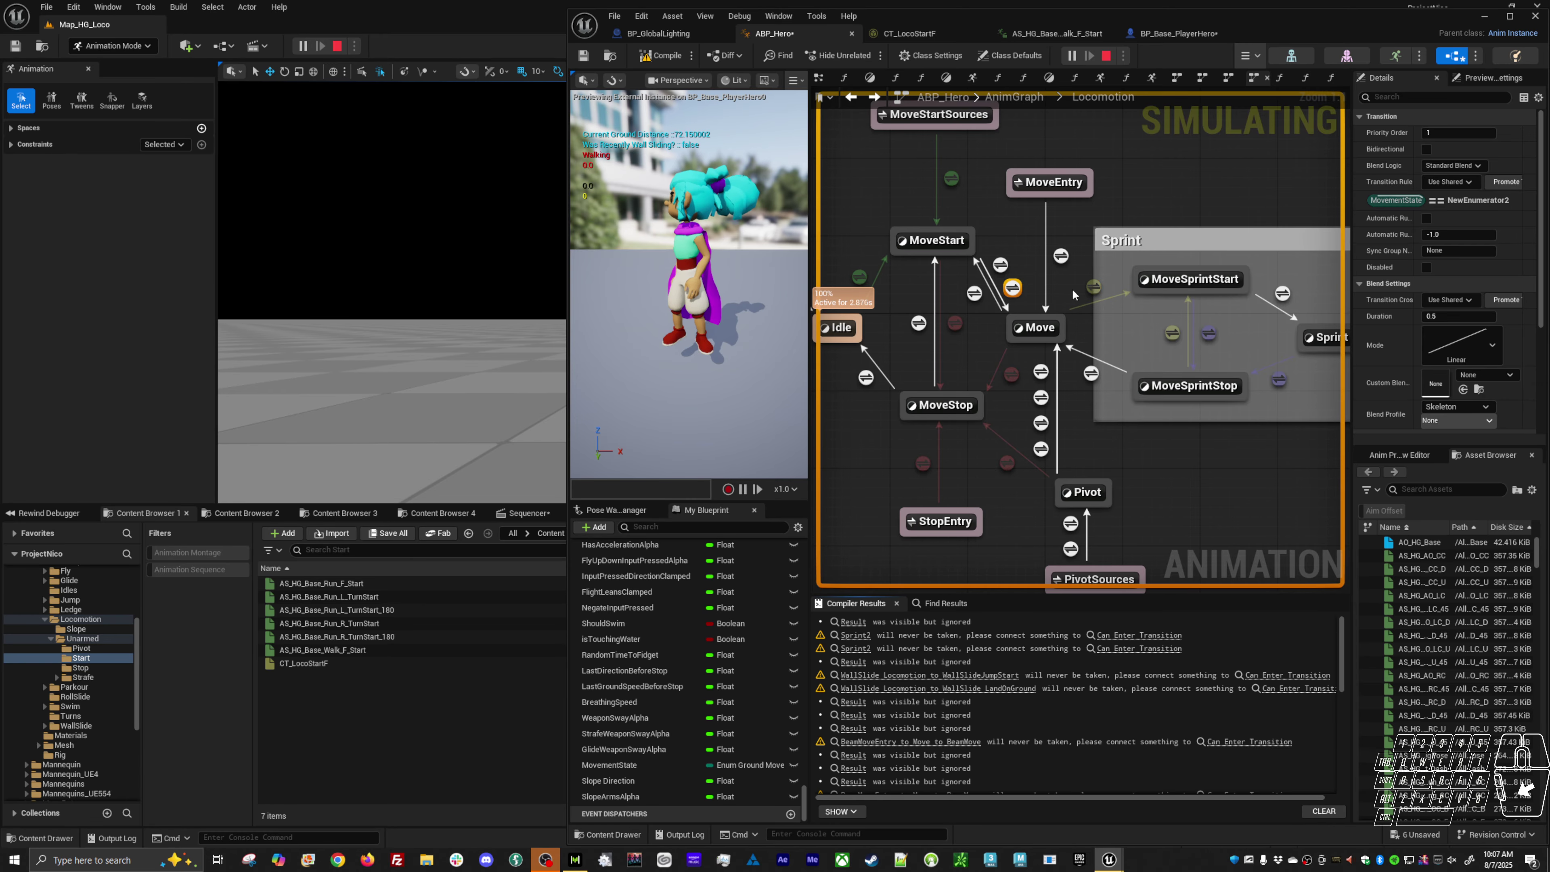
# Step: Insert an AND Boolean node between the Movement State equals Walk comparison and Can Enter Transition in the walk-specific MoveStart to Move rule
pyautogui.doubleClick(1011, 287)
pyautogui.moveTo(928, 410); pyautogui.dragTo(946, 306, button='right')
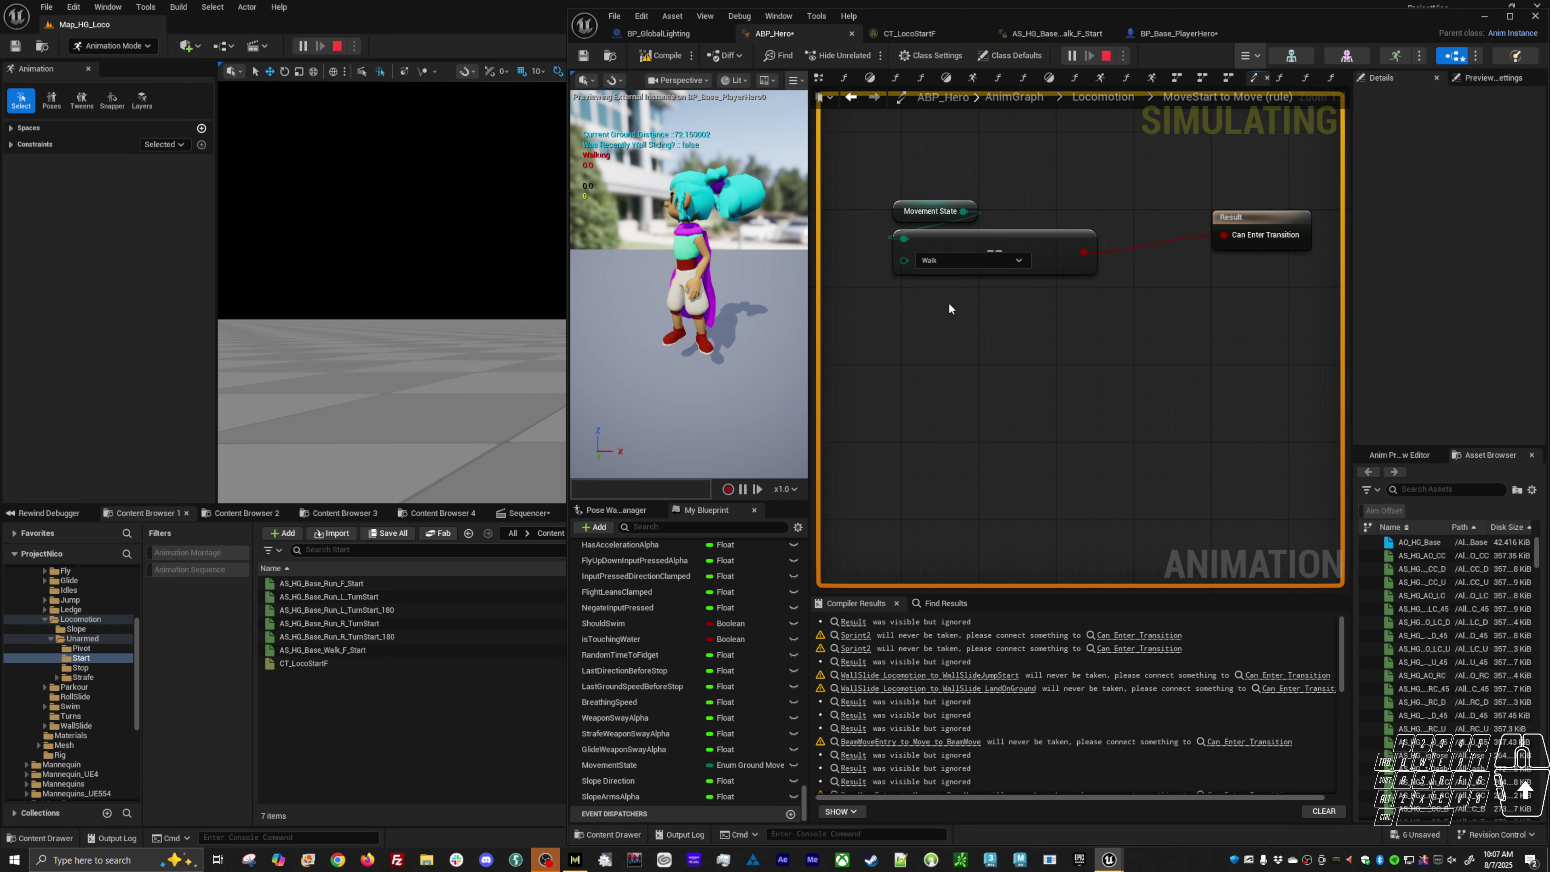
pyautogui.click(990, 269)
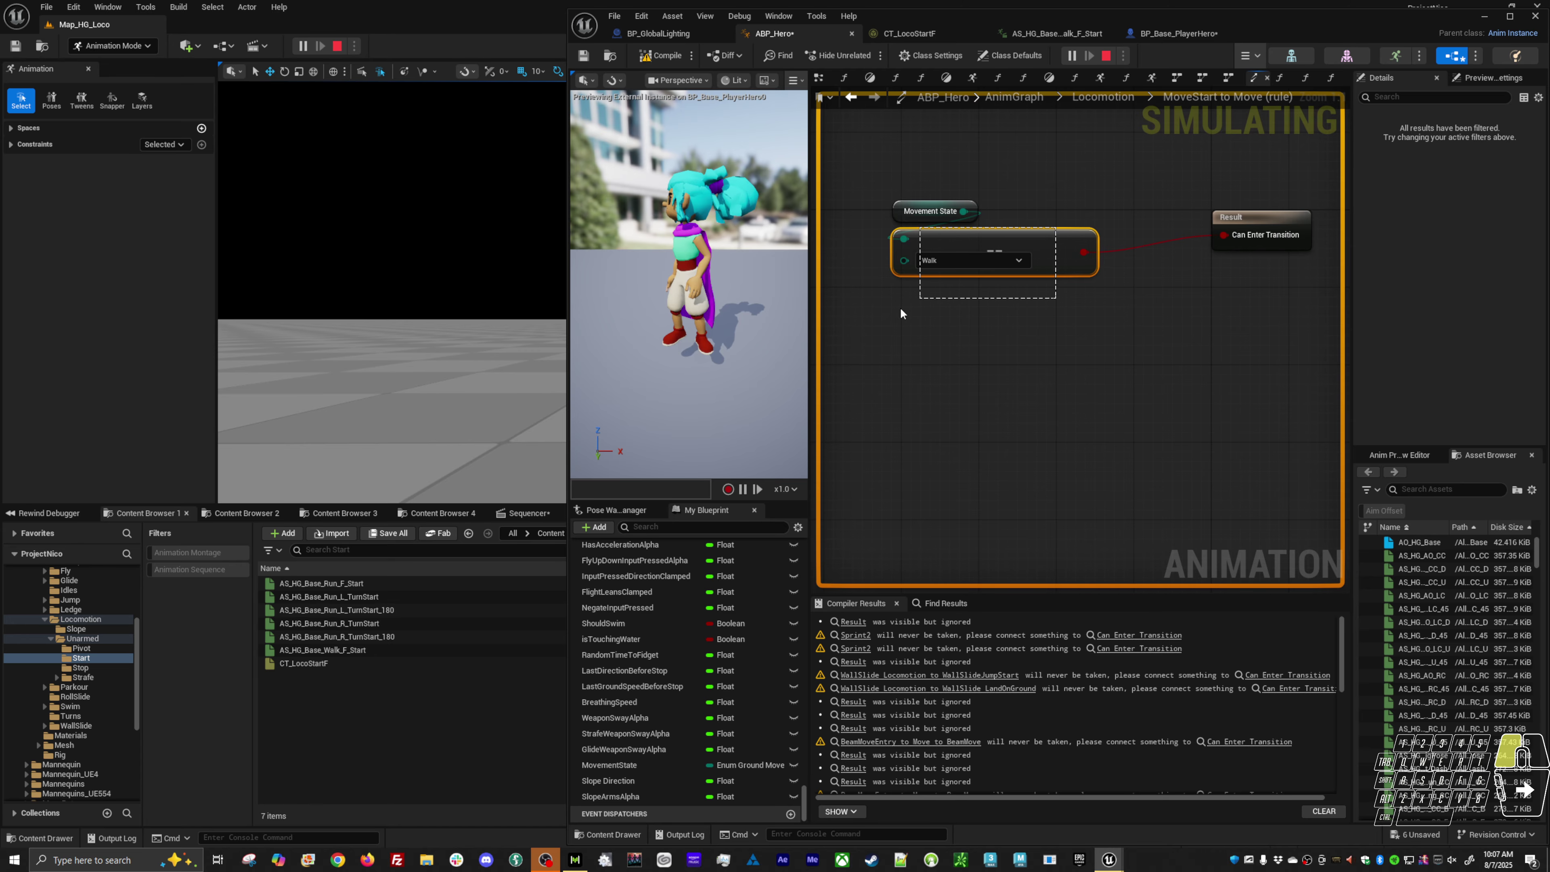
pyautogui.moveTo(994, 243); pyautogui.dragTo(848, 310)
pyautogui.moveTo(938, 319); pyautogui.dragTo(1069, 253)
pyautogui.write('and b')
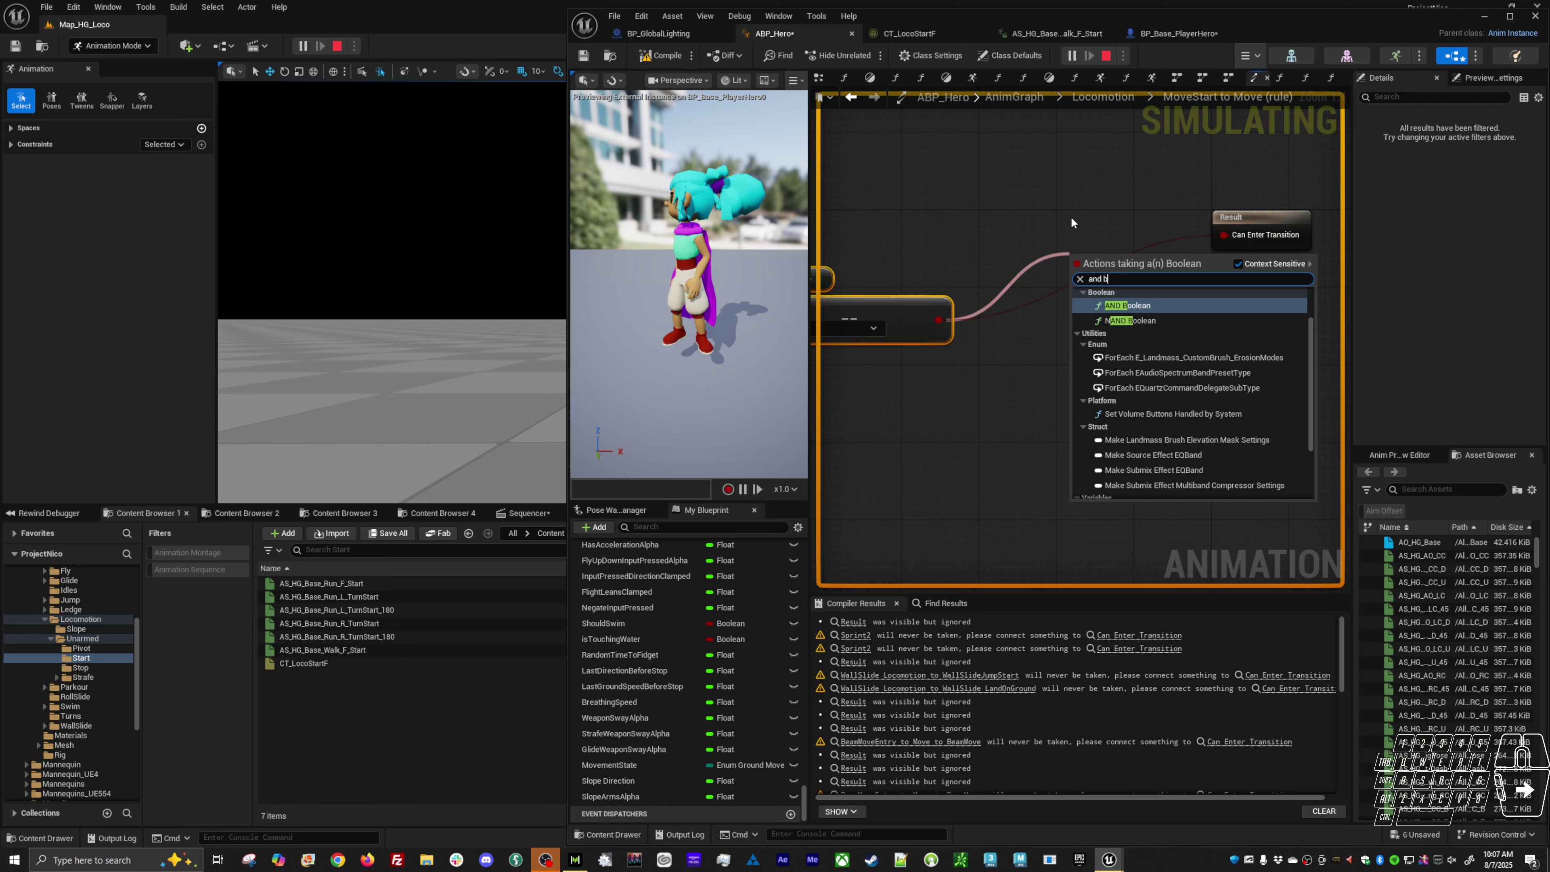
pyautogui.press('Return')
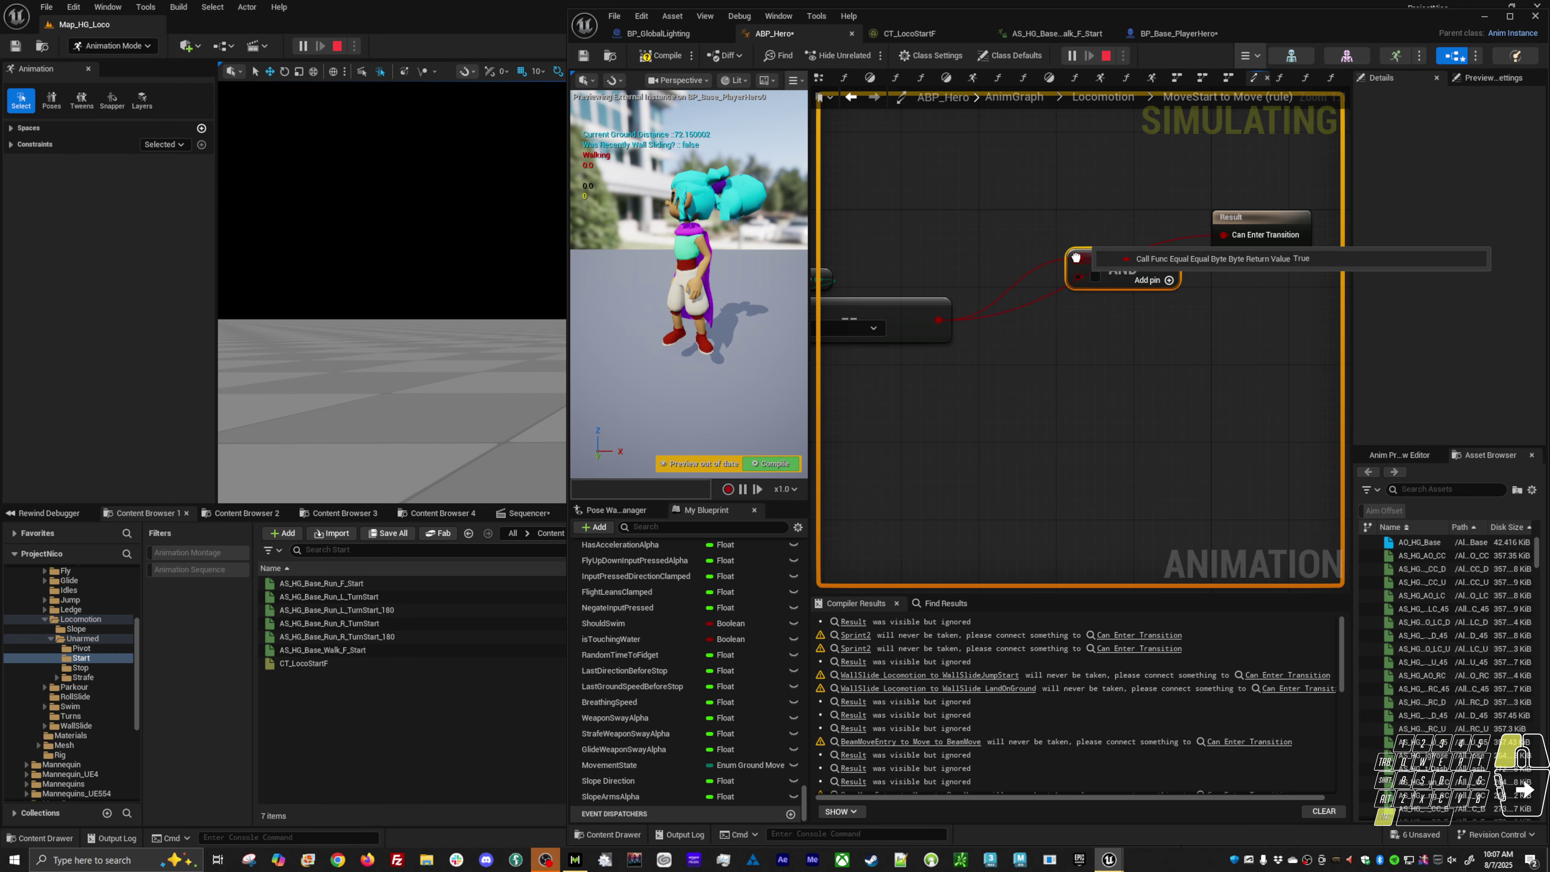
pyautogui.keyDown('ctrl'); pyautogui.moveTo(1078, 259); pyautogui.dragTo(1223, 234); pyautogui.keyUp('ctrl')
pyautogui.moveTo(1123, 269); pyautogui.dragTo(1124, 239)
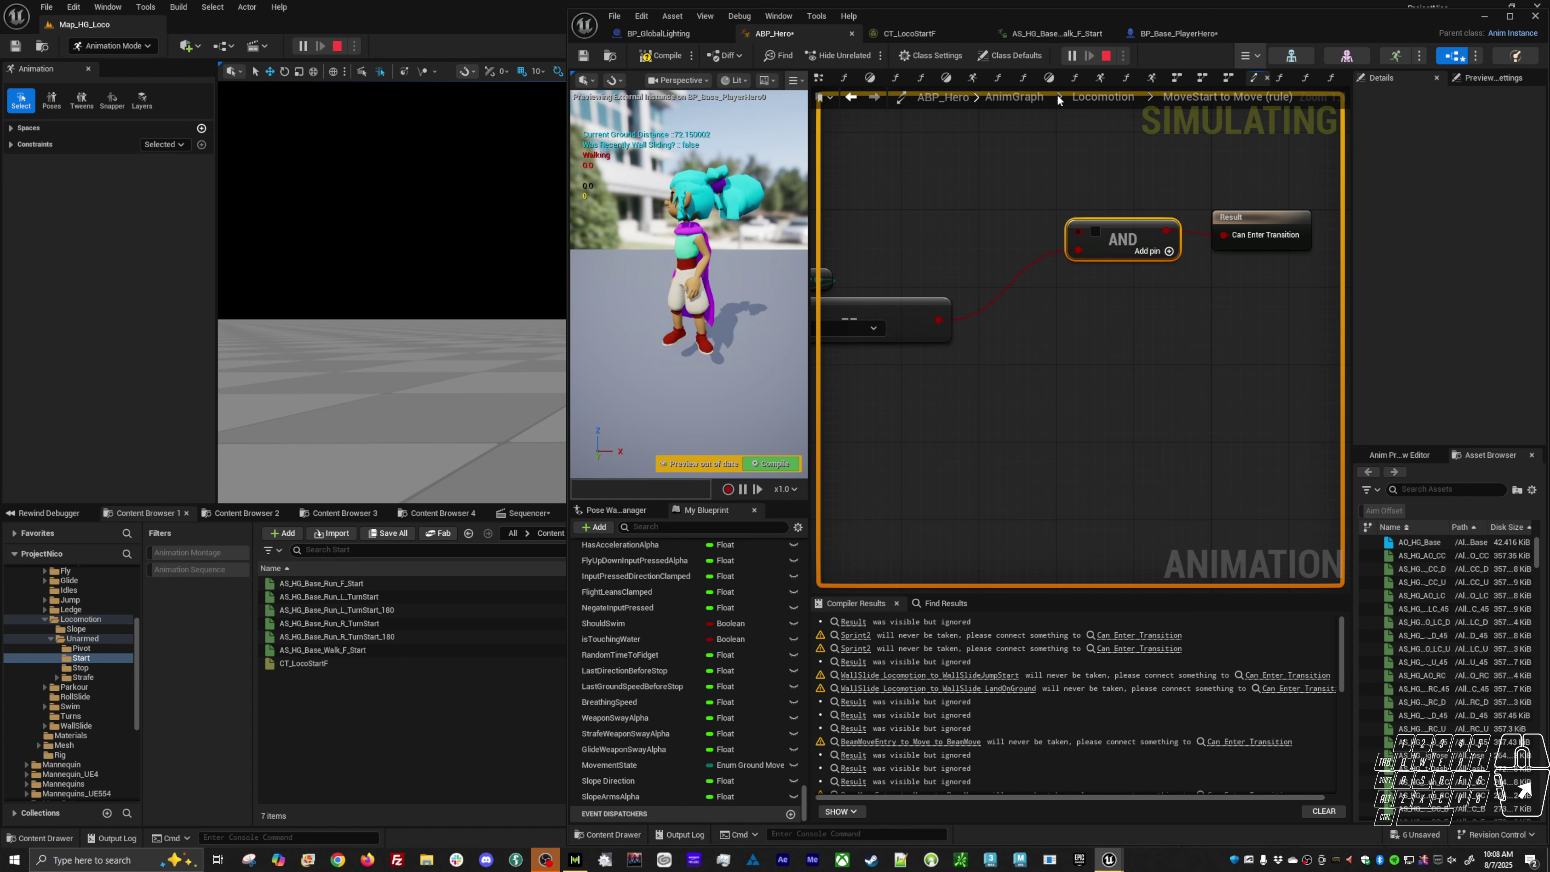
# Step: Scrub AS_HG_Base_Walk_F_Start along its distance curve to about frame 25 to examine the walk start's timing
pyautogui.click(1072, 35)
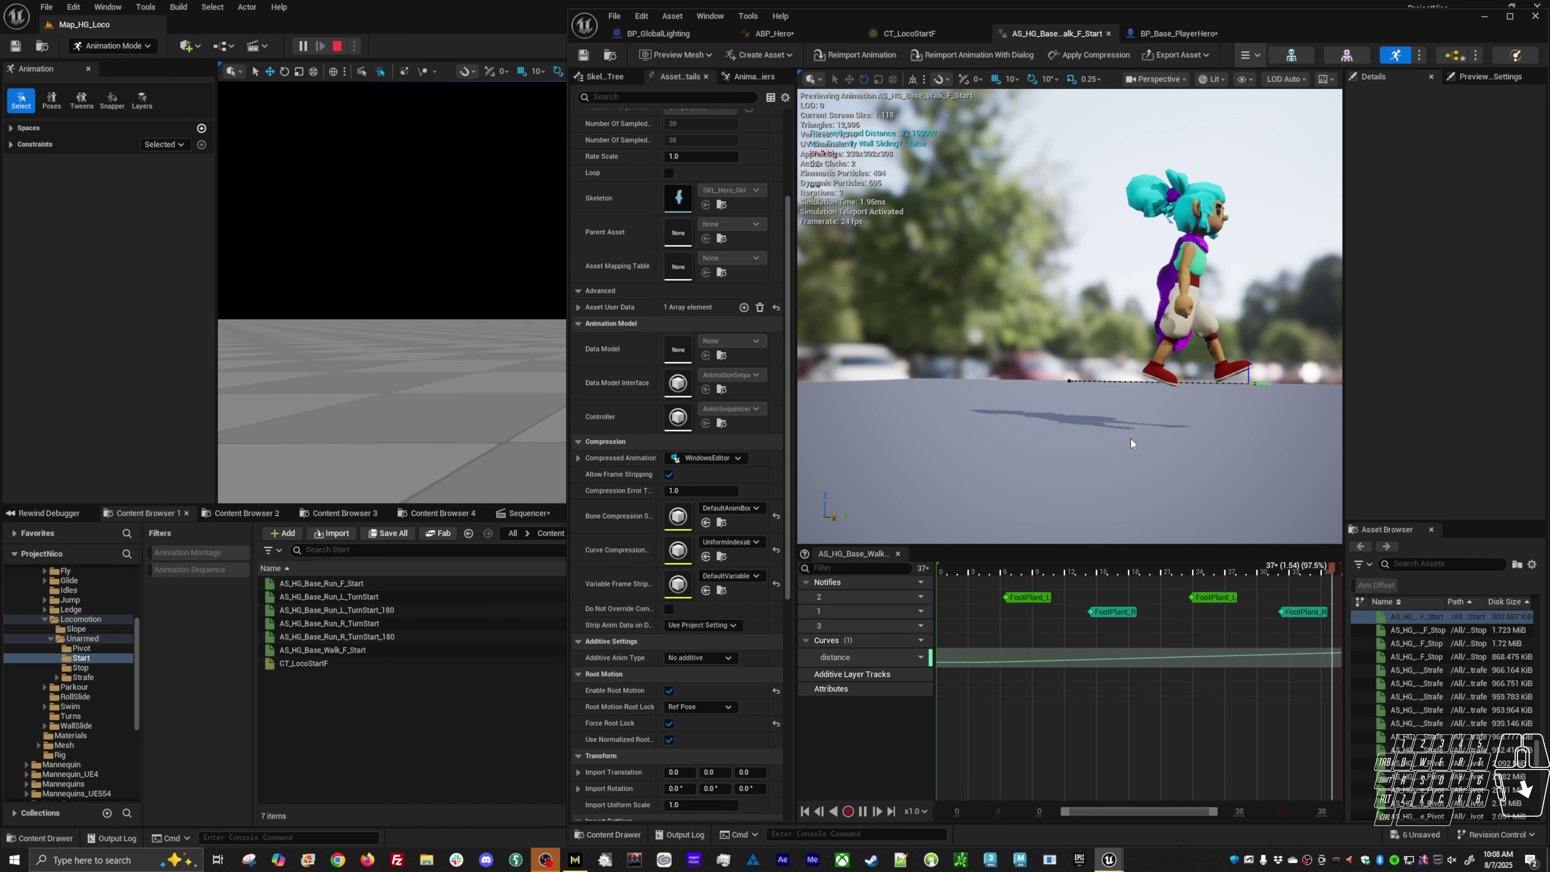
pyautogui.doubleClick(1163, 658)
pyautogui.moveTo(1092, 597); pyautogui.dragTo(1207, 603)
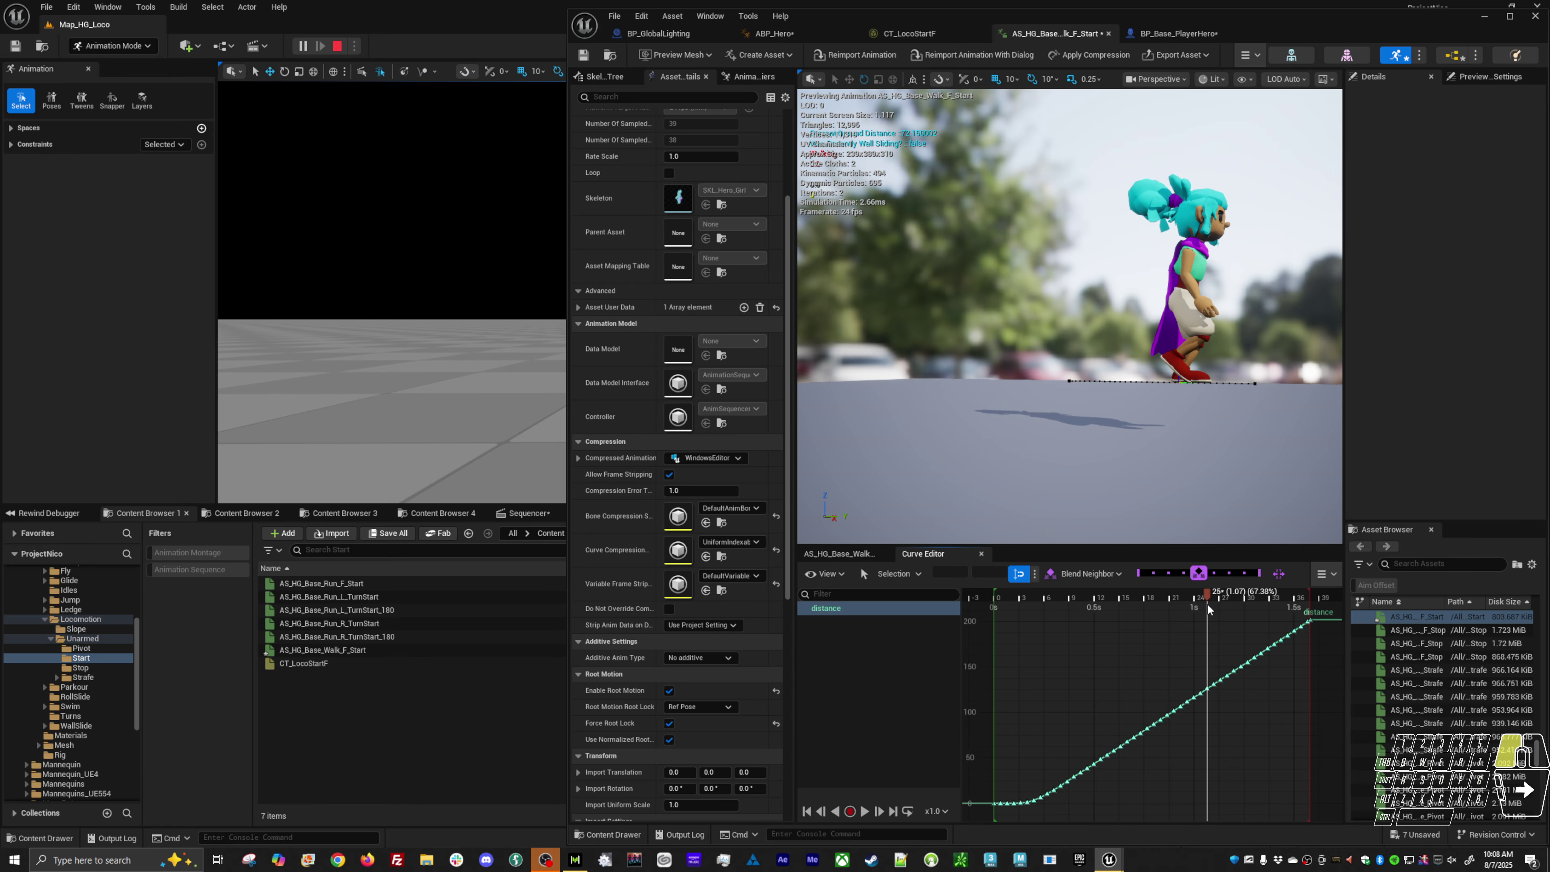
pyautogui.click(854, 556)
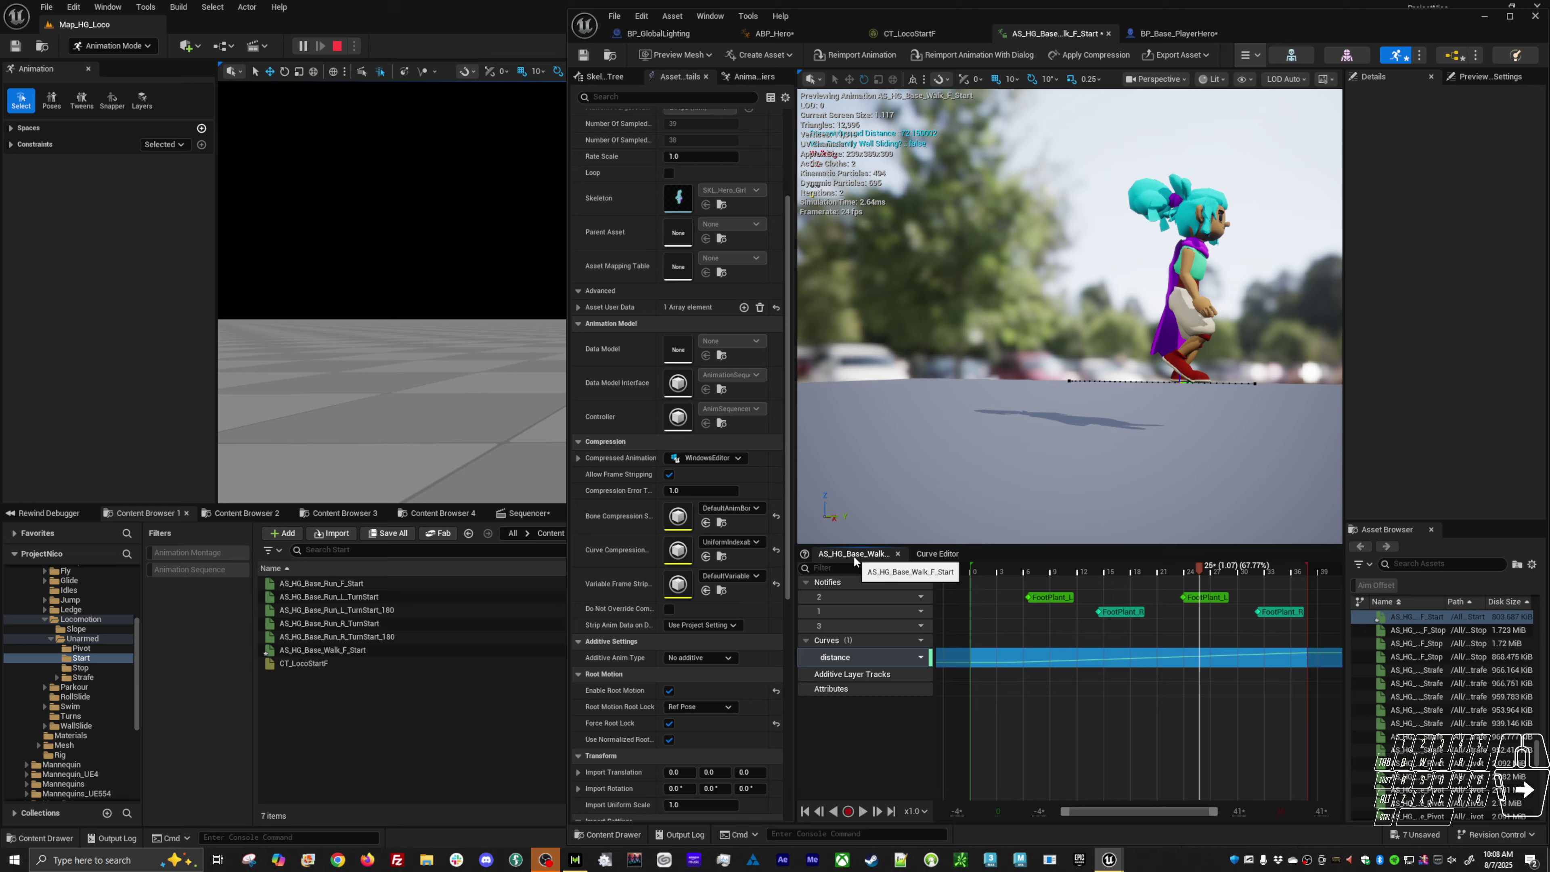
pyautogui.click(1203, 33)
pyautogui.click(910, 33)
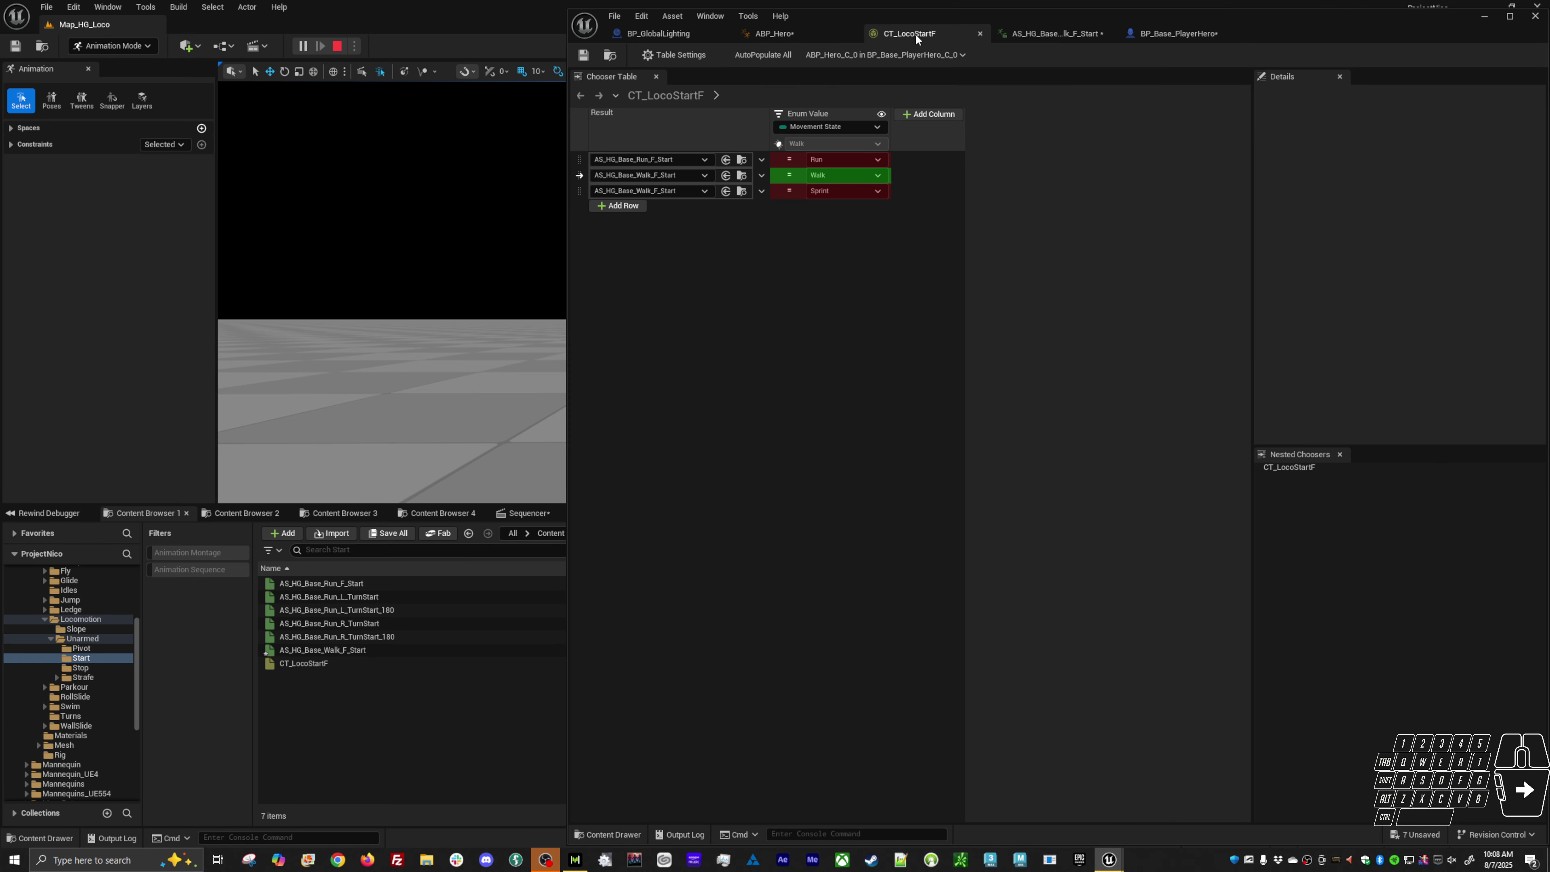
# Step: Add a Get Relevant Anim Time Remaining (MoveStart) node to the MoveStart to Move rule in ABP_Hero
pyautogui.click(775, 34)
pyautogui.rightClick(978, 348)
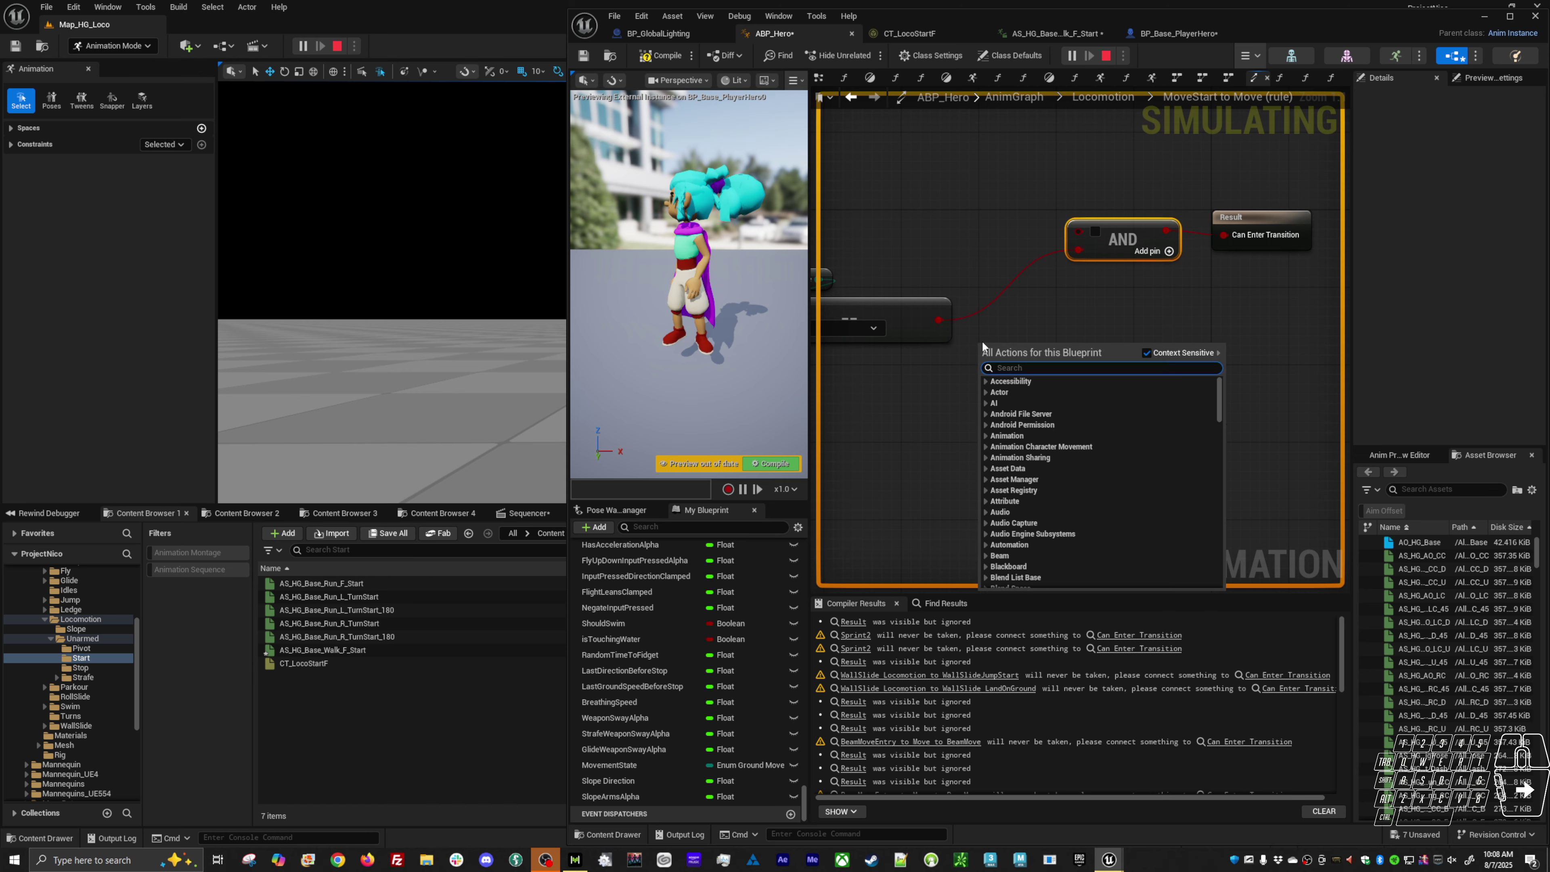
pyautogui.moveTo(924, 194); pyautogui.dragTo(926, 258, button='right')
pyautogui.rightClick(920, 254)
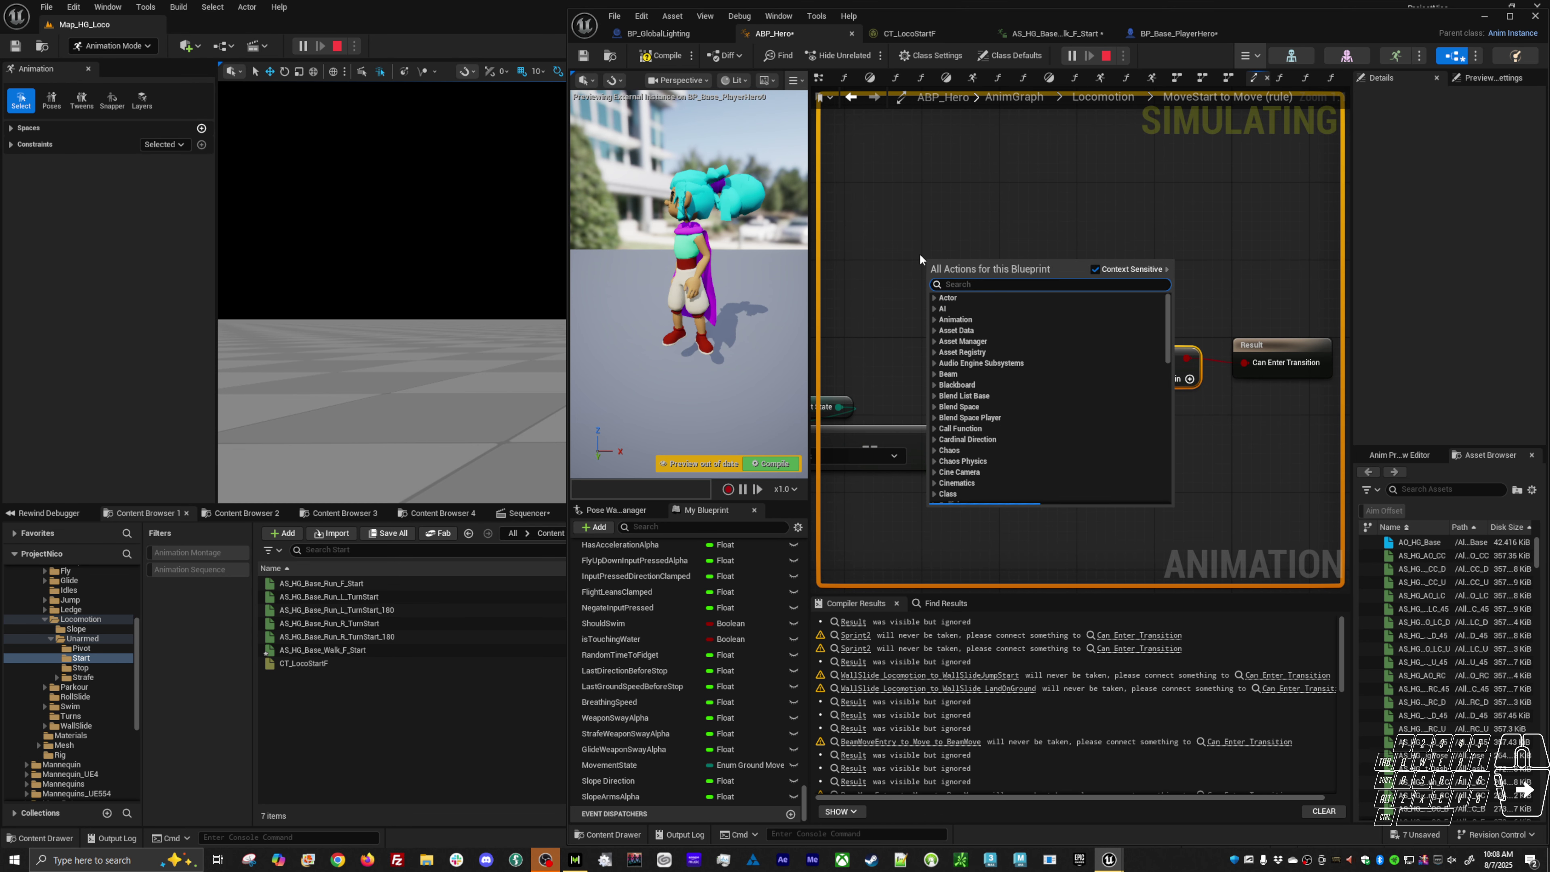
pyautogui.write('g')
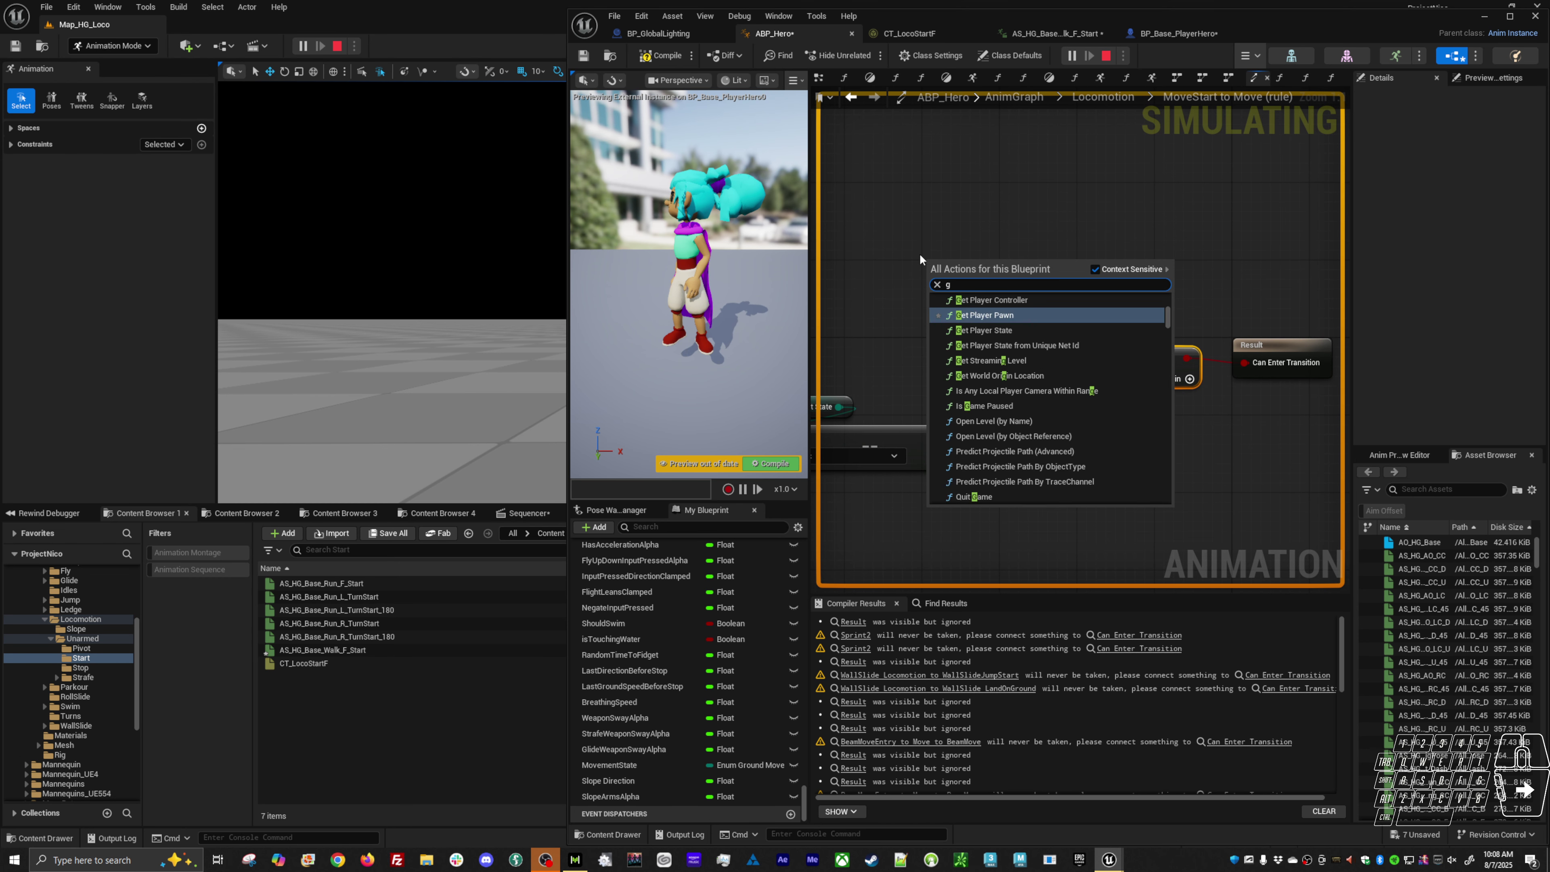
pyautogui.write('et rele')
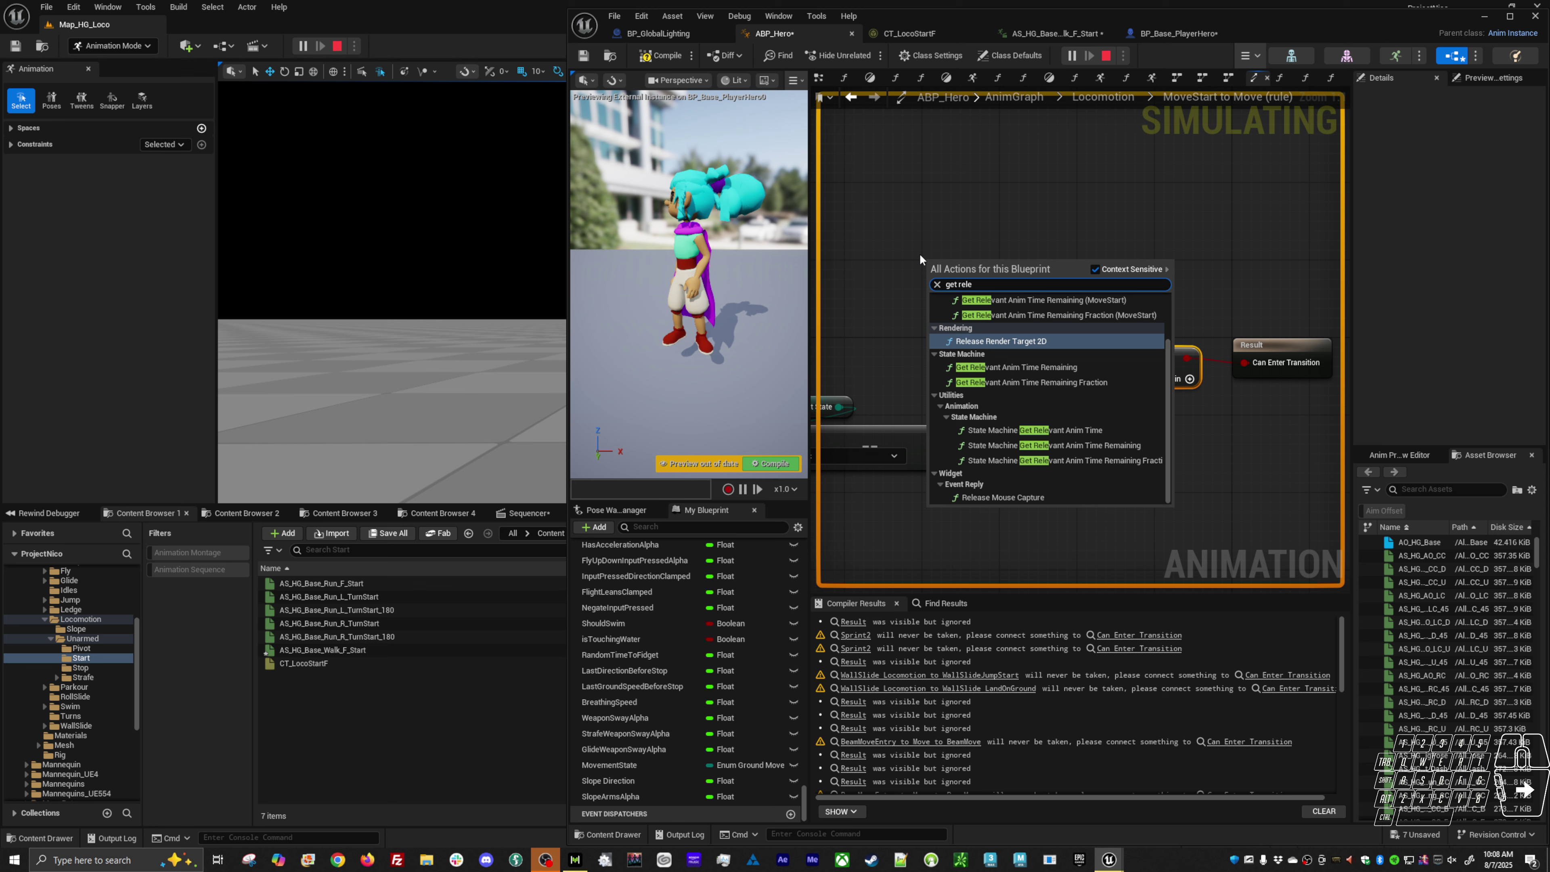
pyautogui.press('BackSpace')
pyautogui.press('BackSpace')
pyautogui.press('BackSpace')
pyautogui.press('BackSpace')
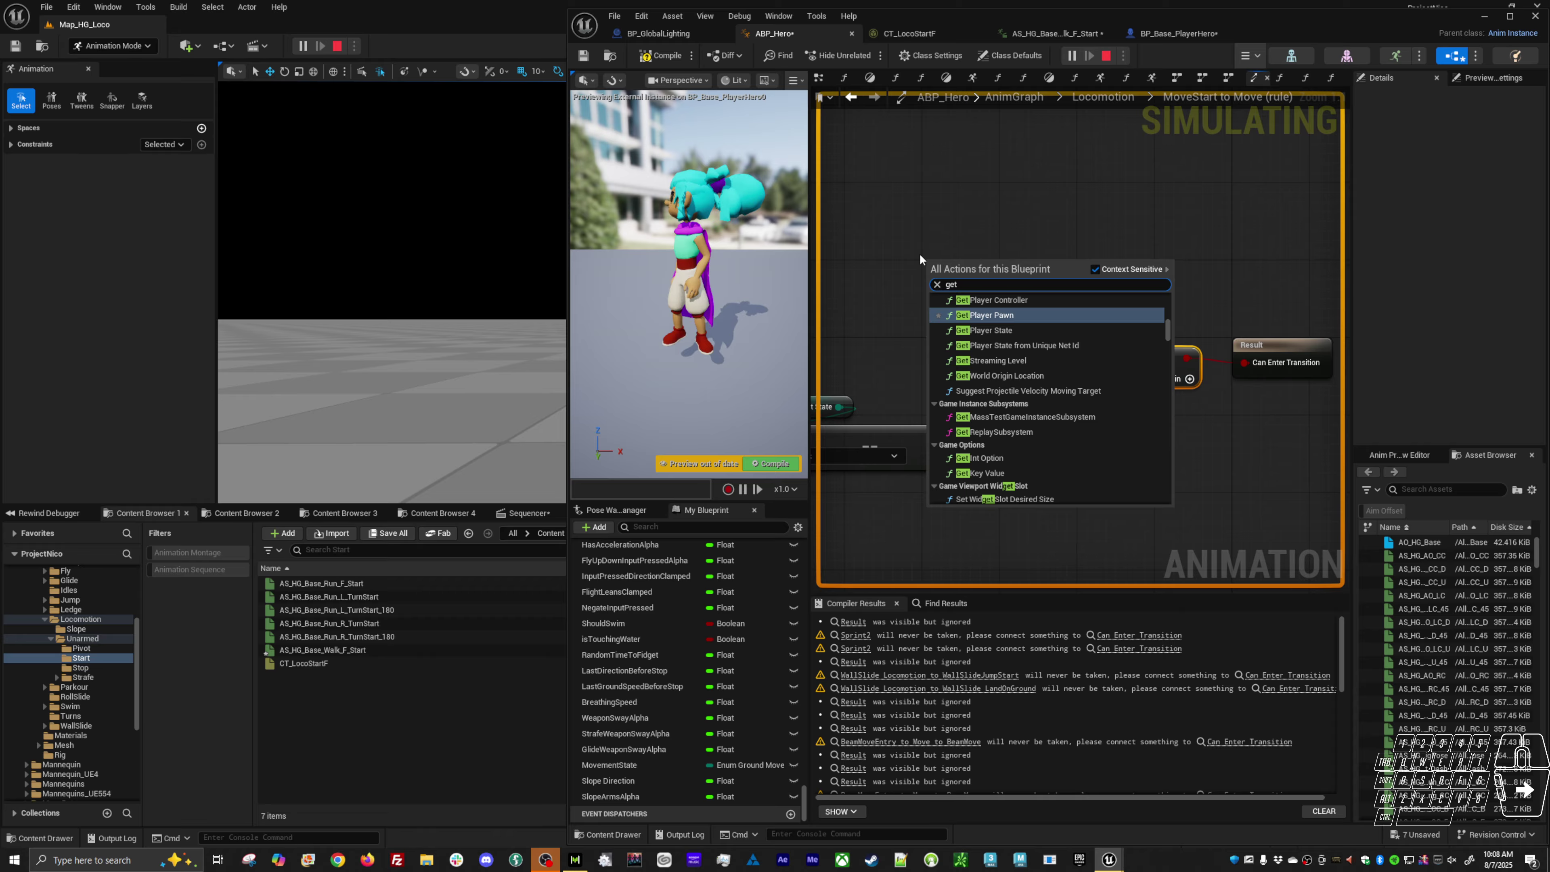
pyautogui.write('cu')
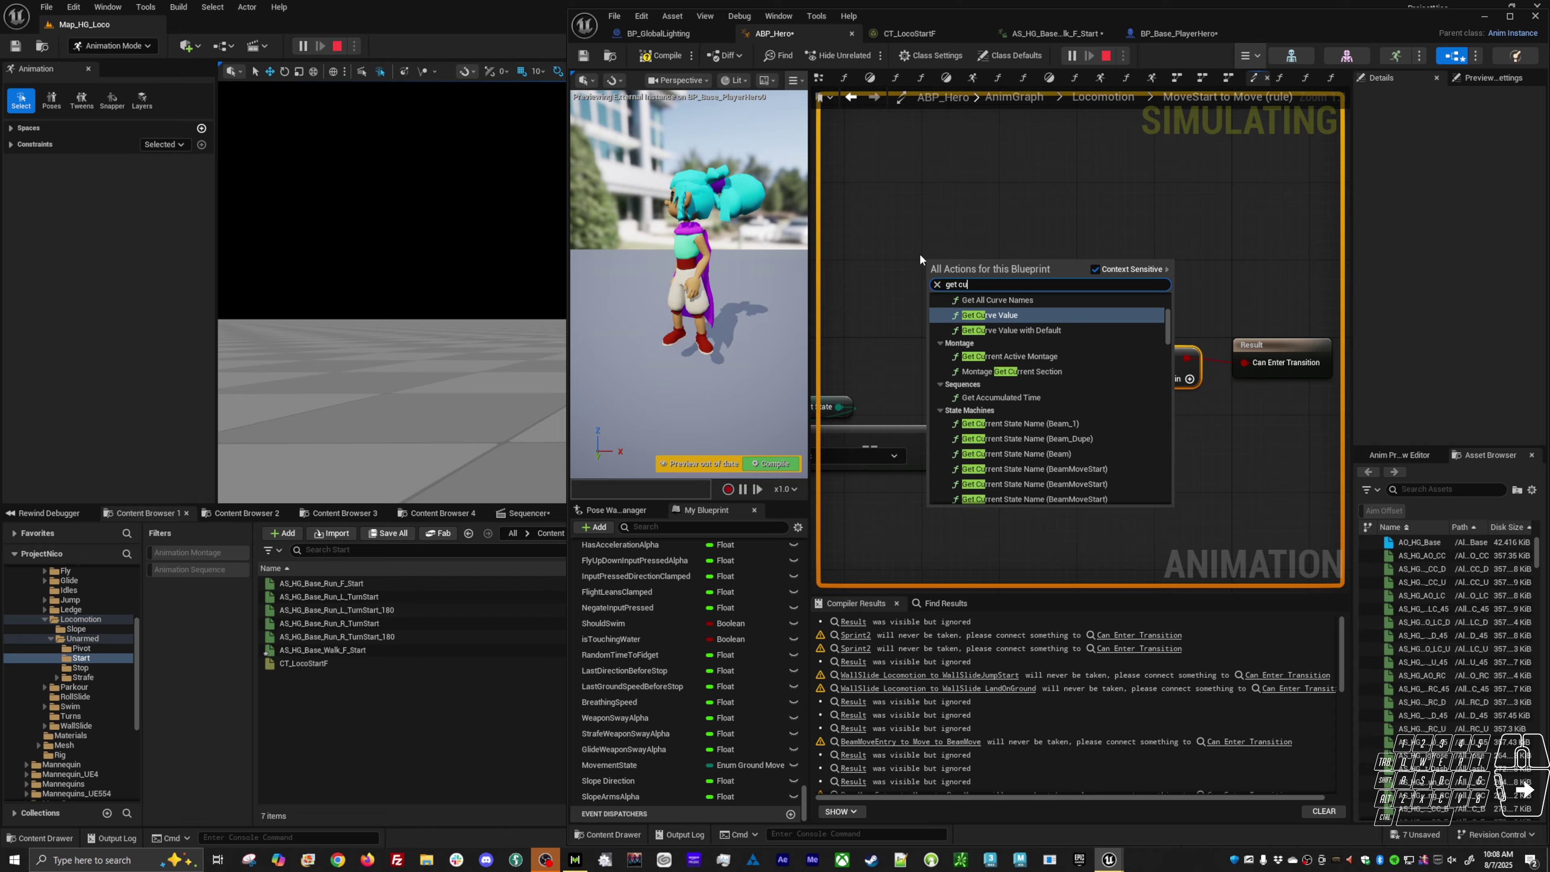
pyautogui.press('BackSpace')
pyautogui.press('BackSpace')
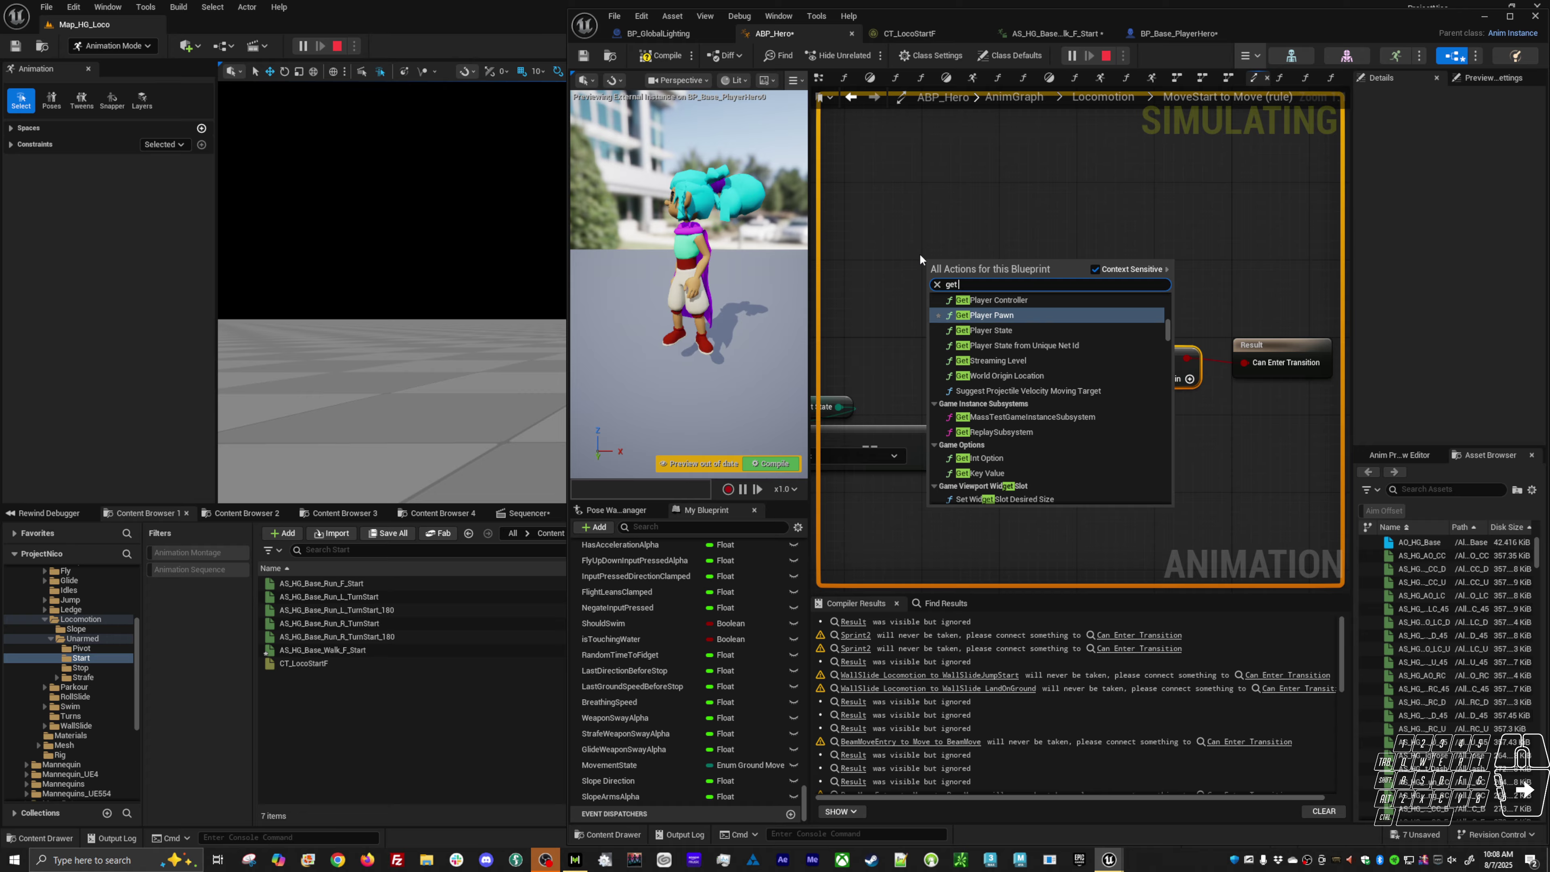
pyautogui.write('time re')
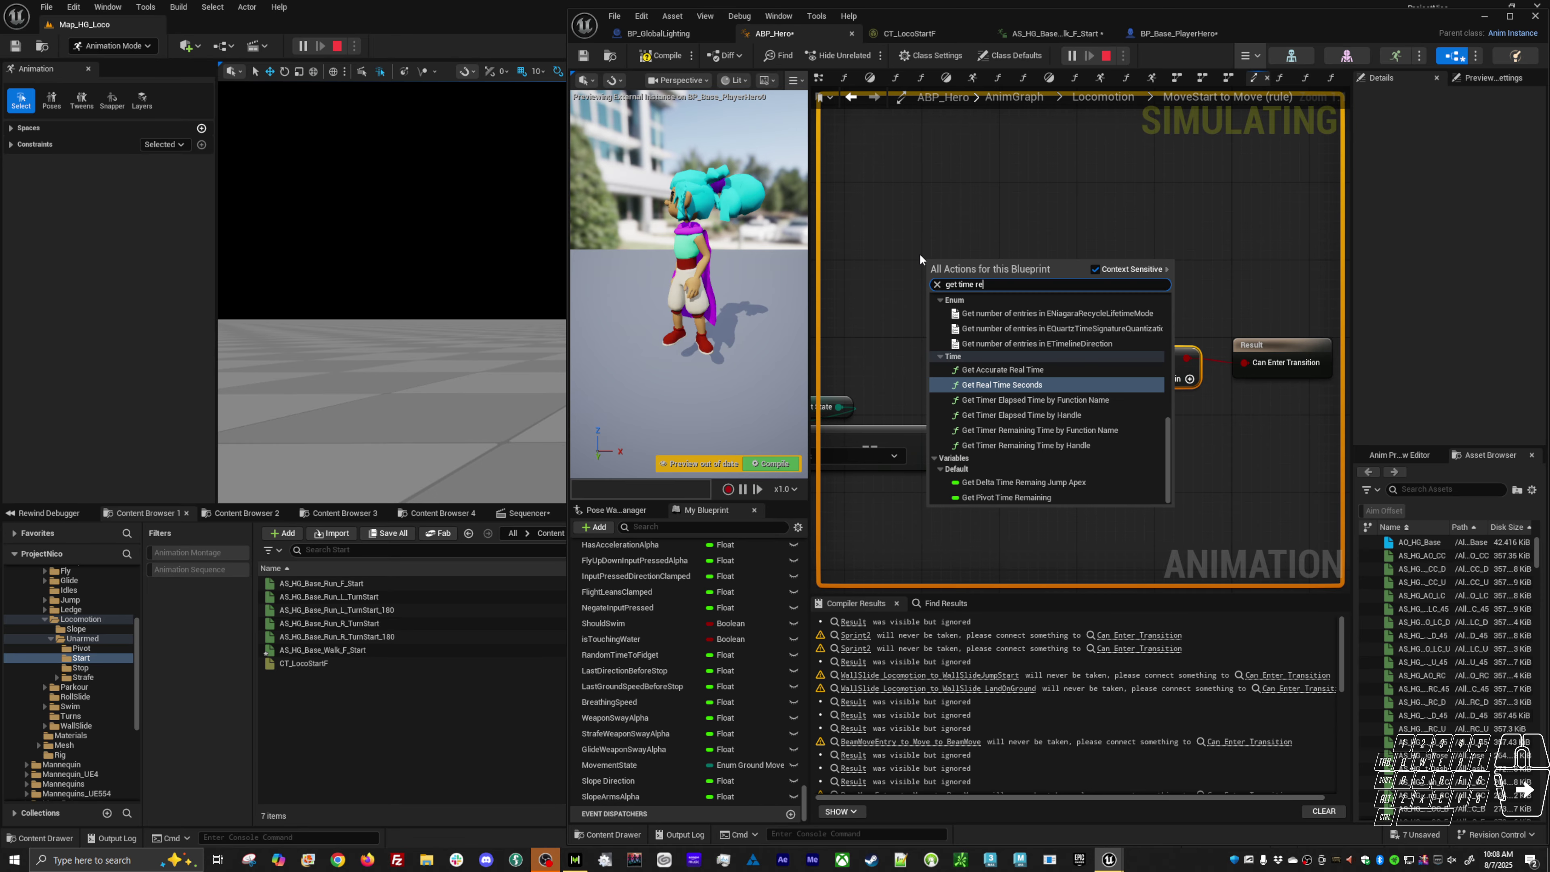
pyautogui.write('maing')
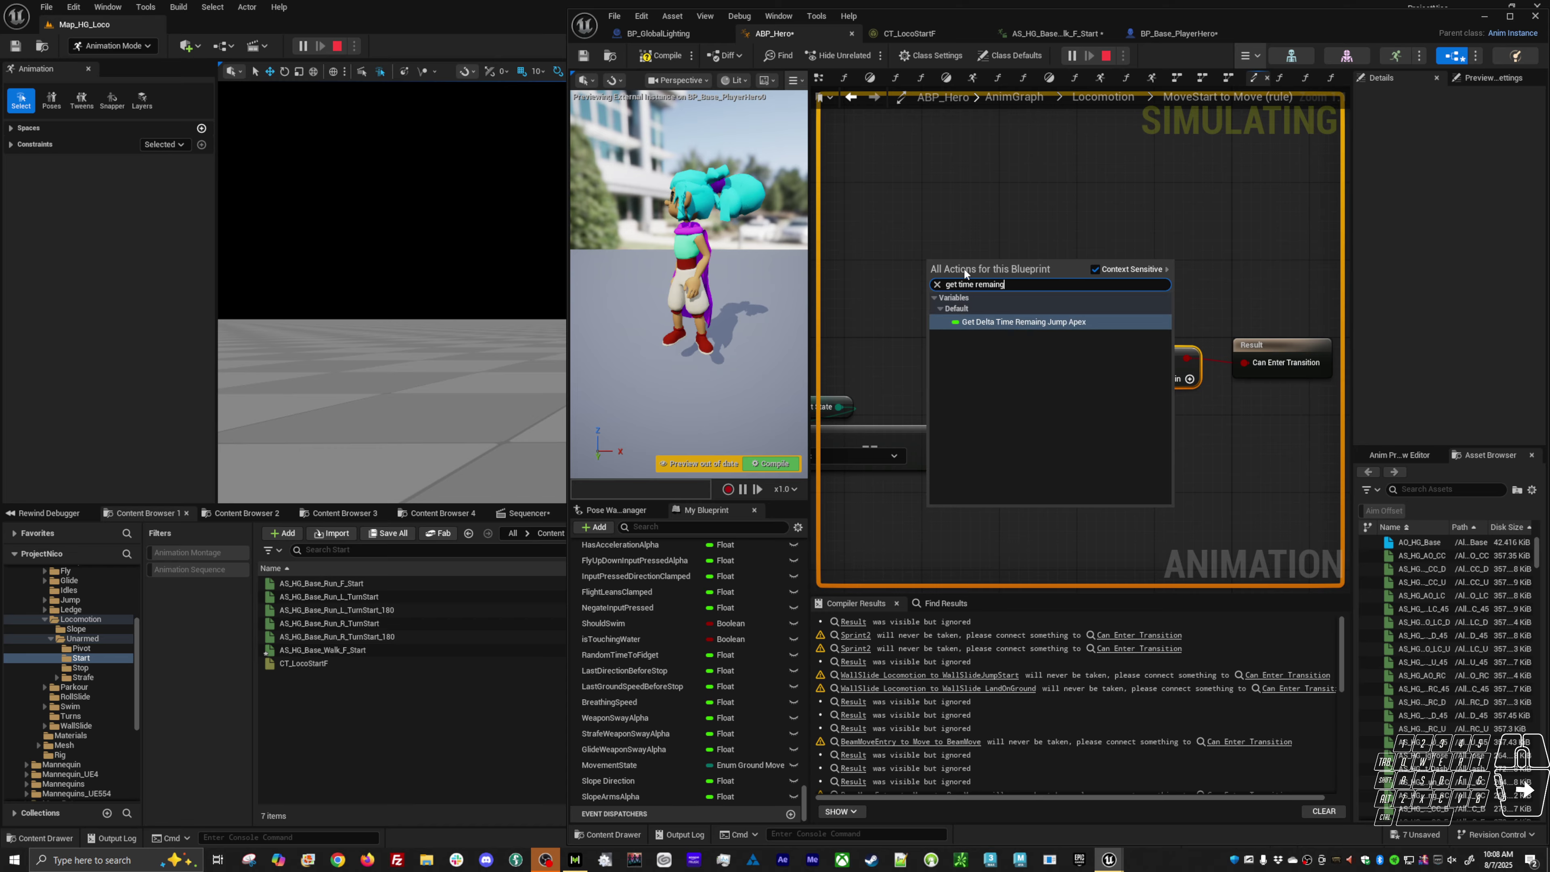
pyautogui.press('BackSpace')
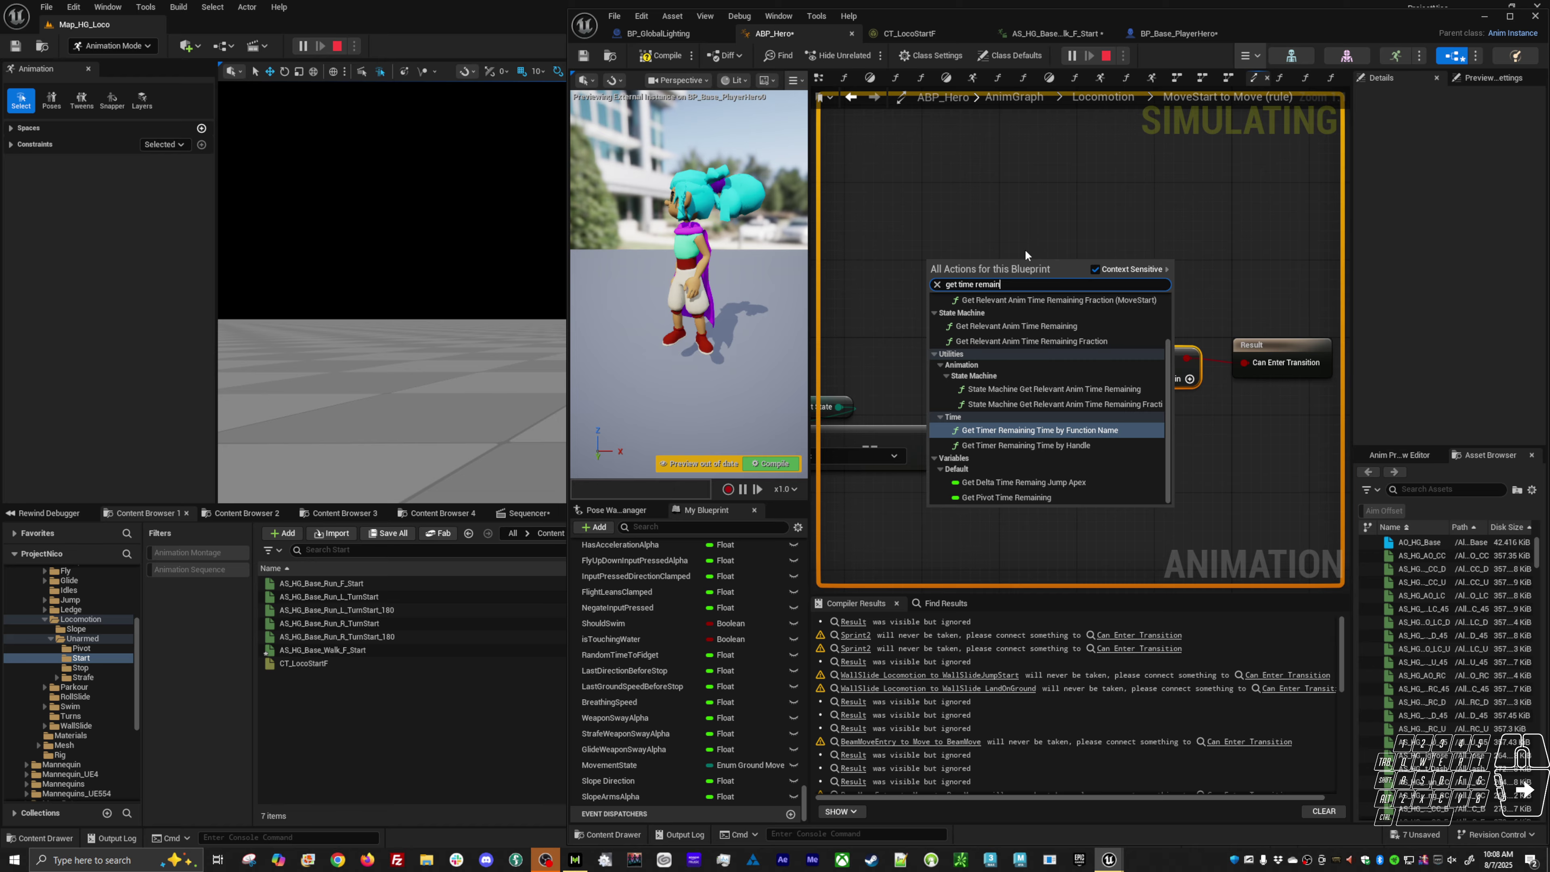
pyautogui.scroll(2, 1138, 370)
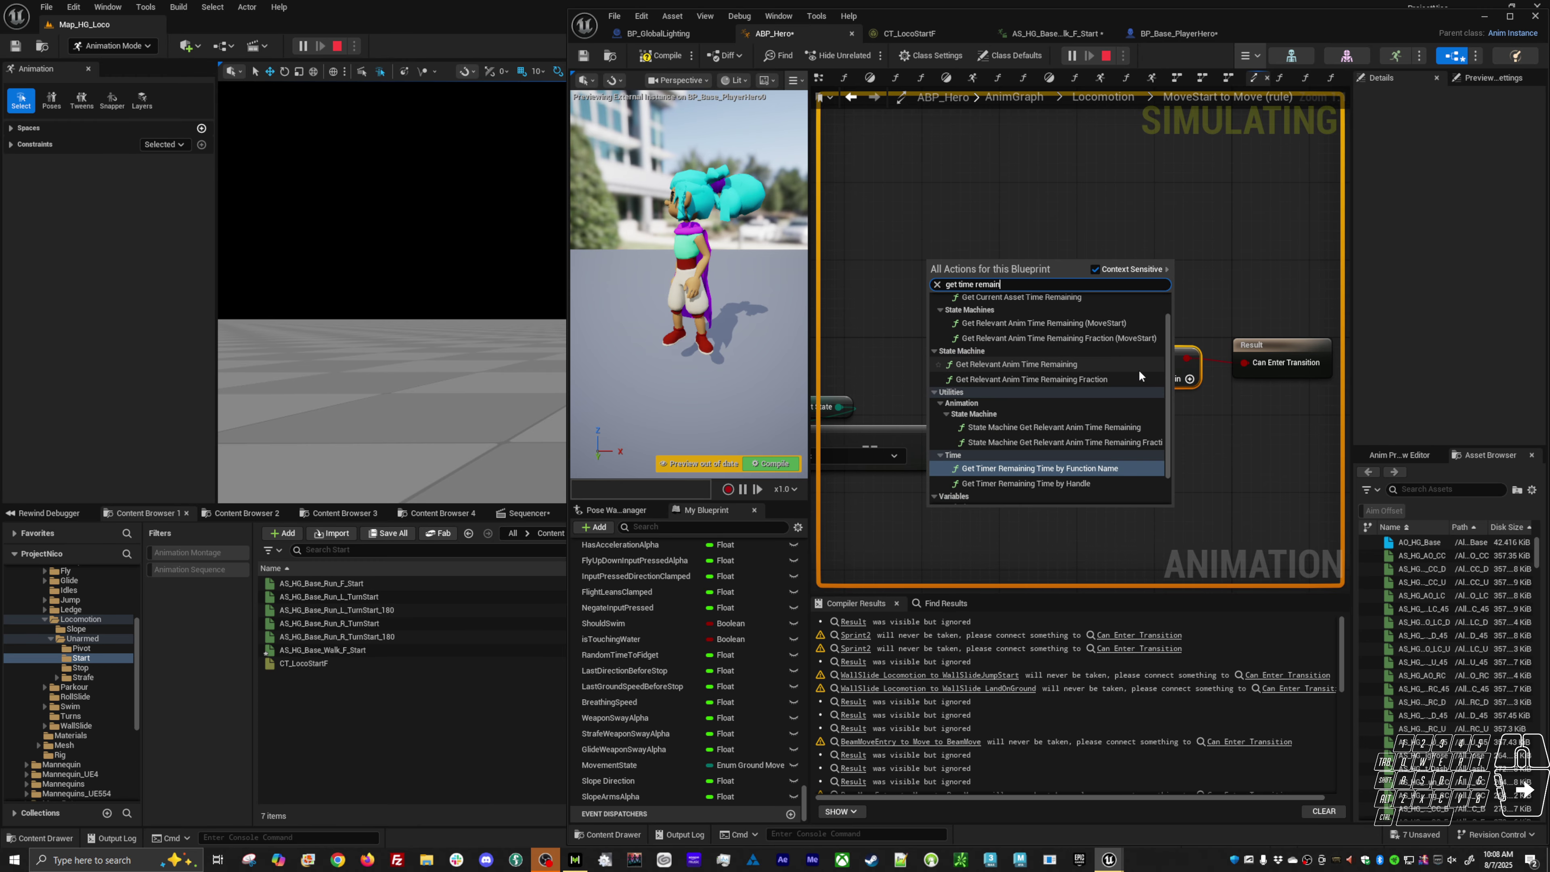
pyautogui.moveTo(1165, 384); pyautogui.dragTo(1172, 358)
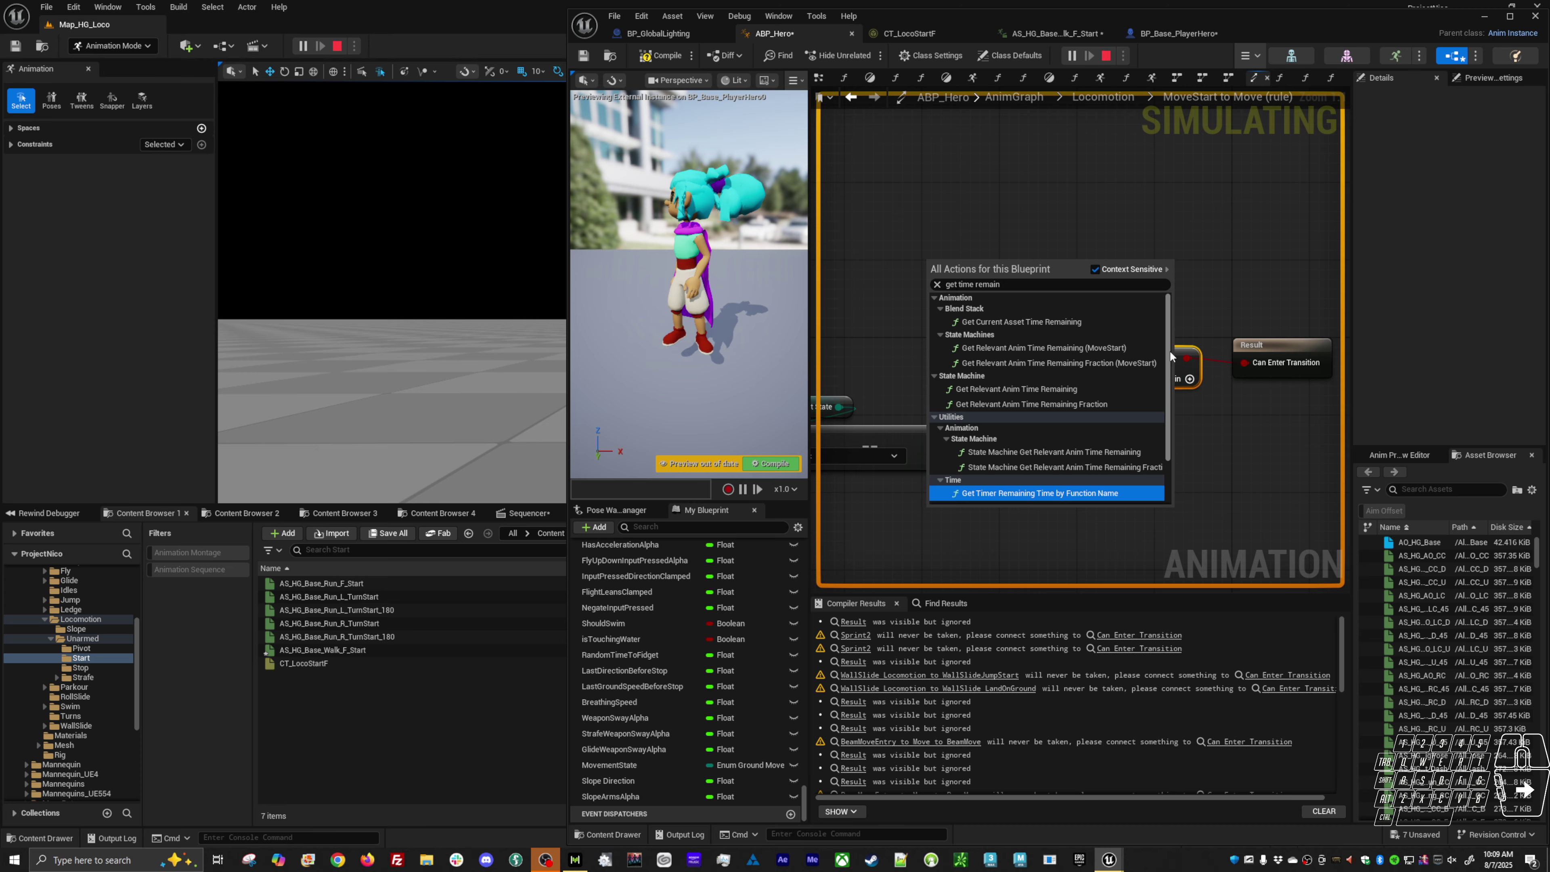
pyautogui.click(1126, 347)
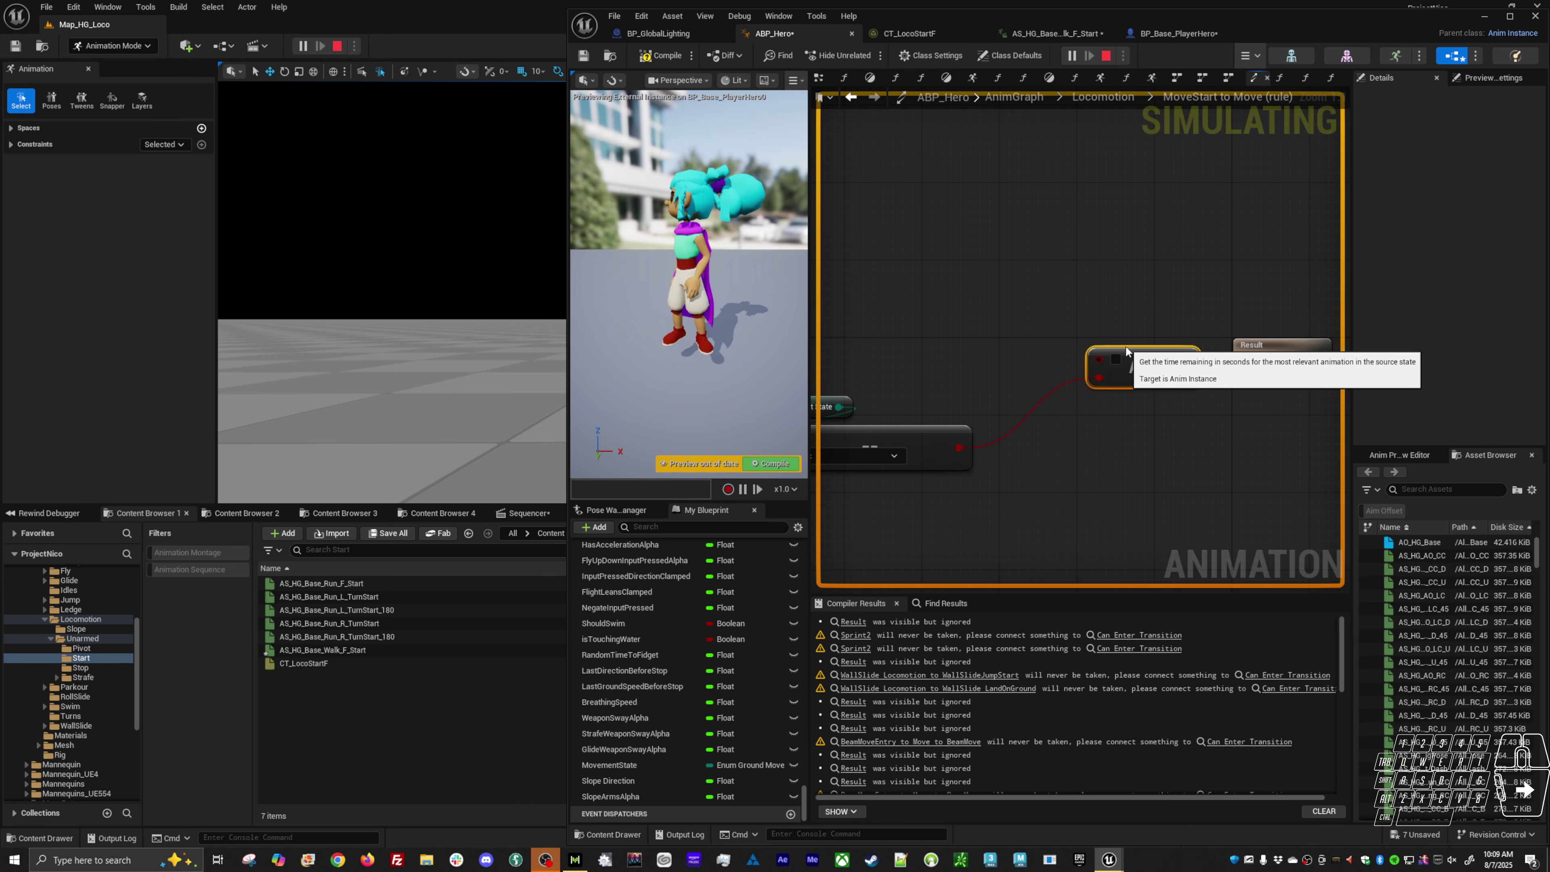
# Step: Compare the Get Relevant Anim Time Remaining (MoveStart) return value with a Greater (>) node whose threshold is 0.65
pyautogui.moveTo(1009, 286); pyautogui.dragTo(940, 286)
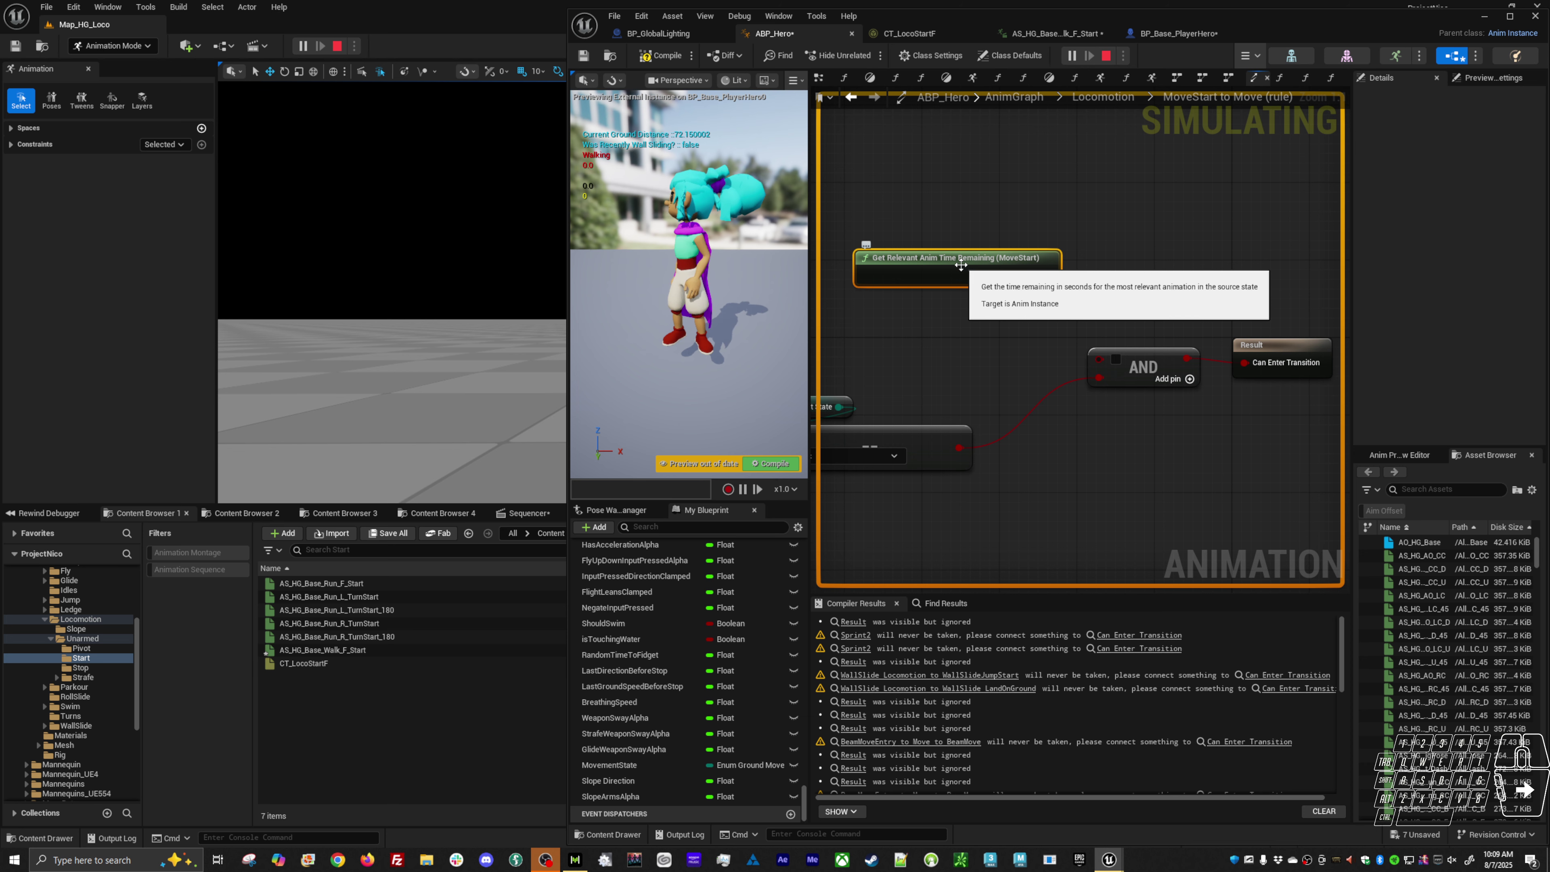
pyautogui.moveTo(1047, 276); pyautogui.dragTo(1088, 295)
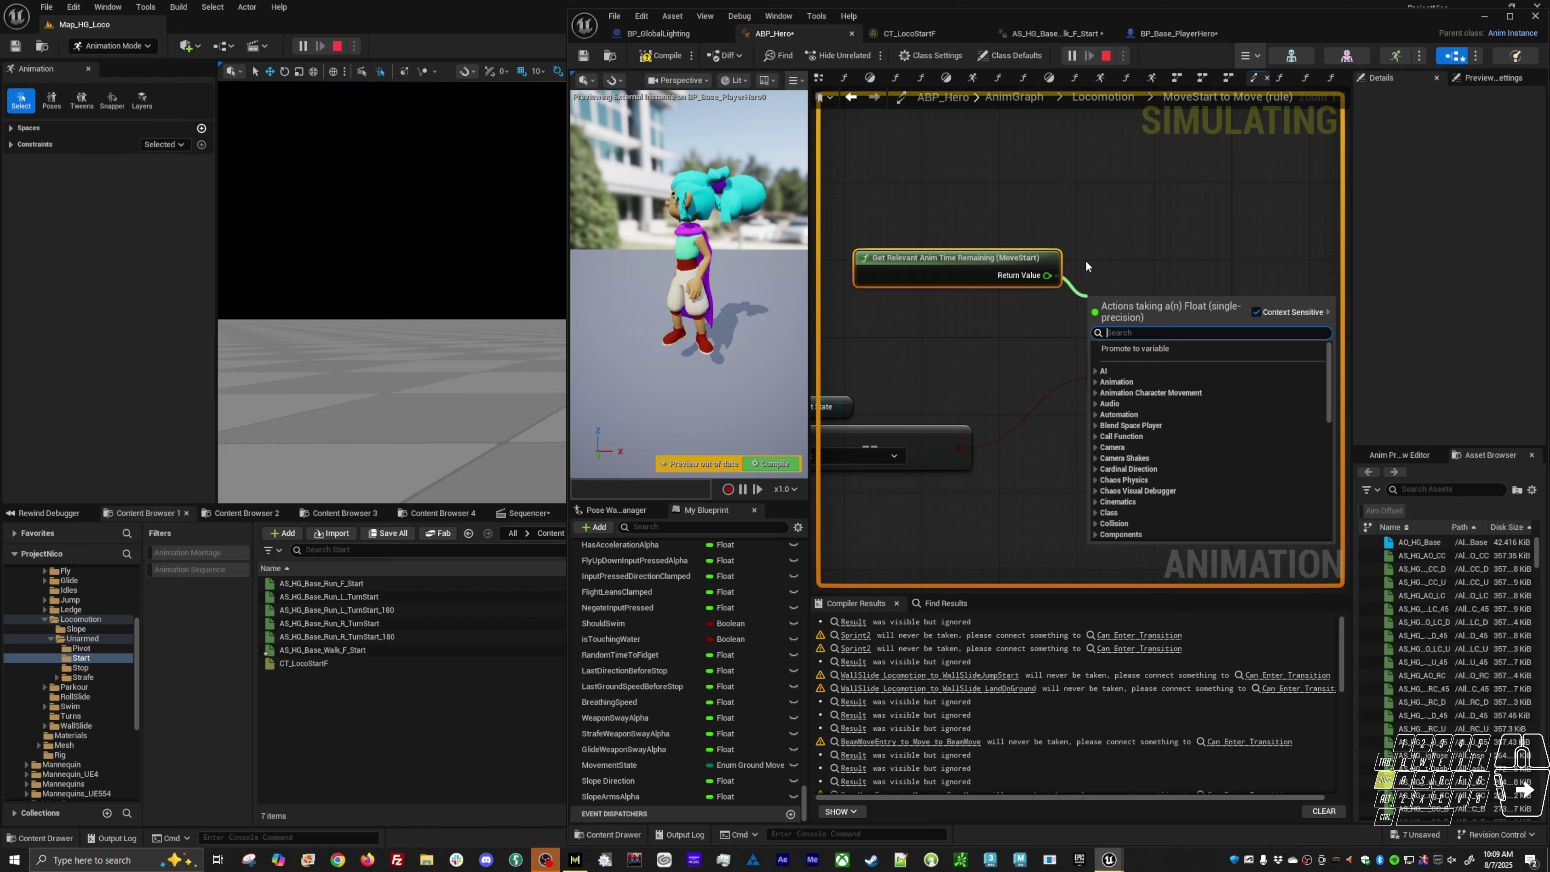
pyautogui.write('>')
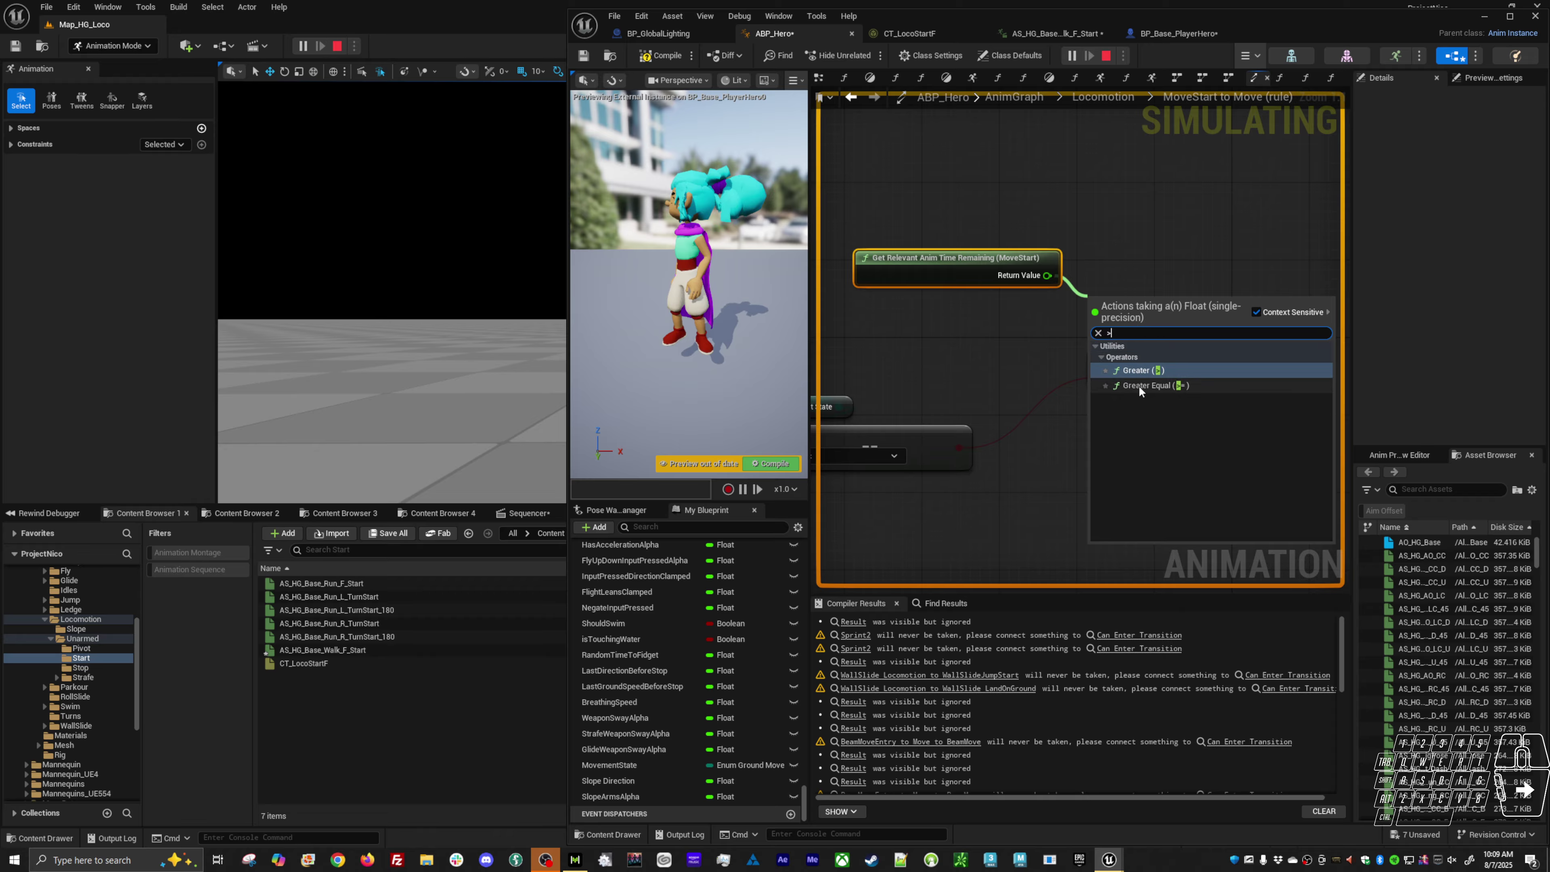
pyautogui.click(1144, 371)
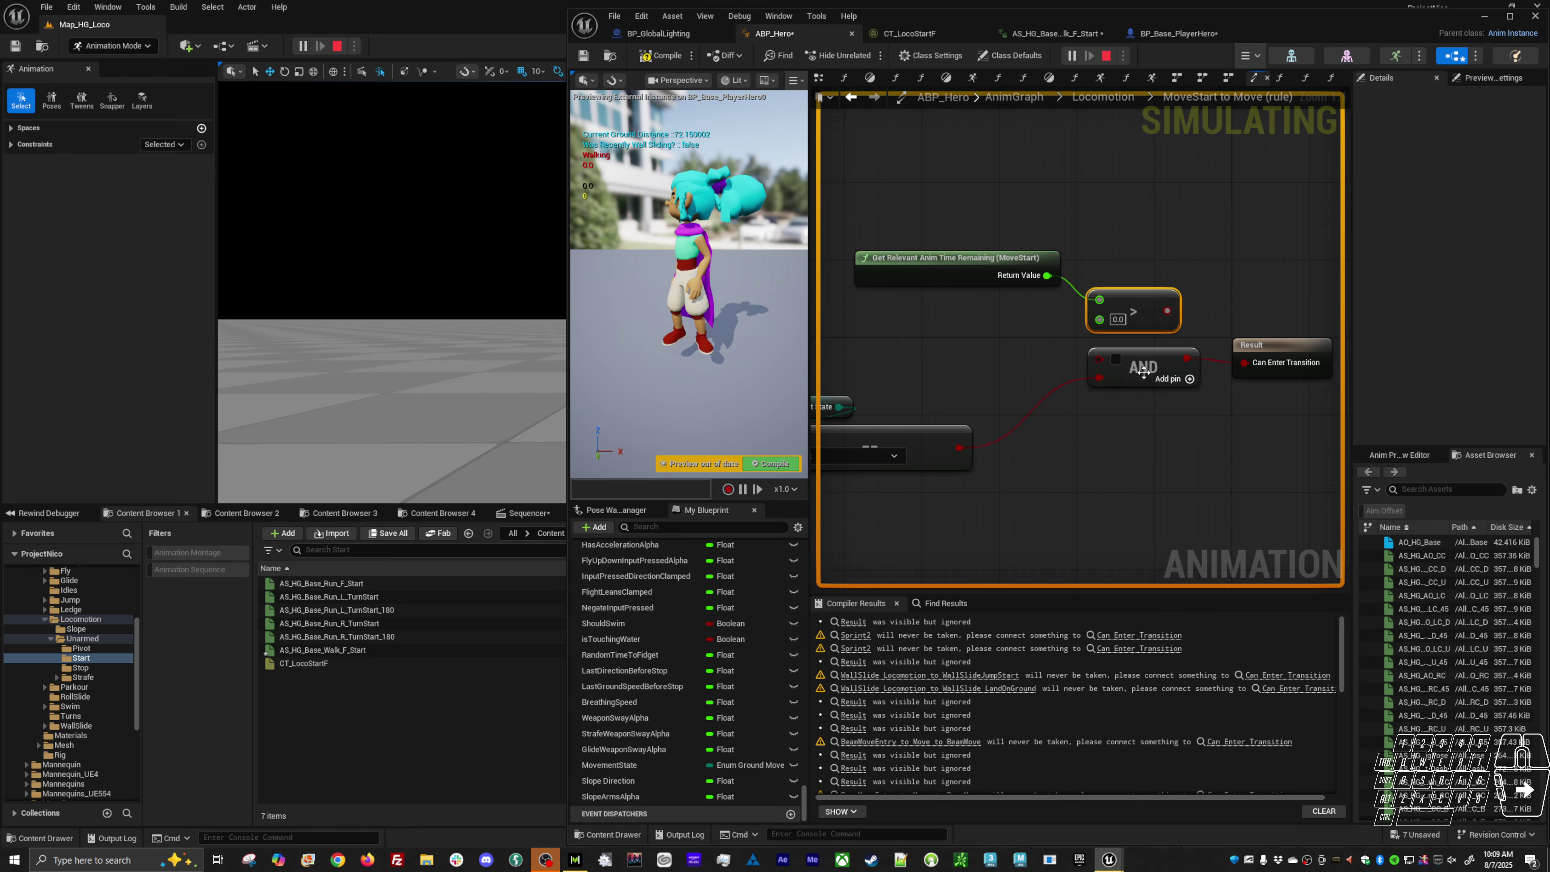
pyautogui.click(1119, 320)
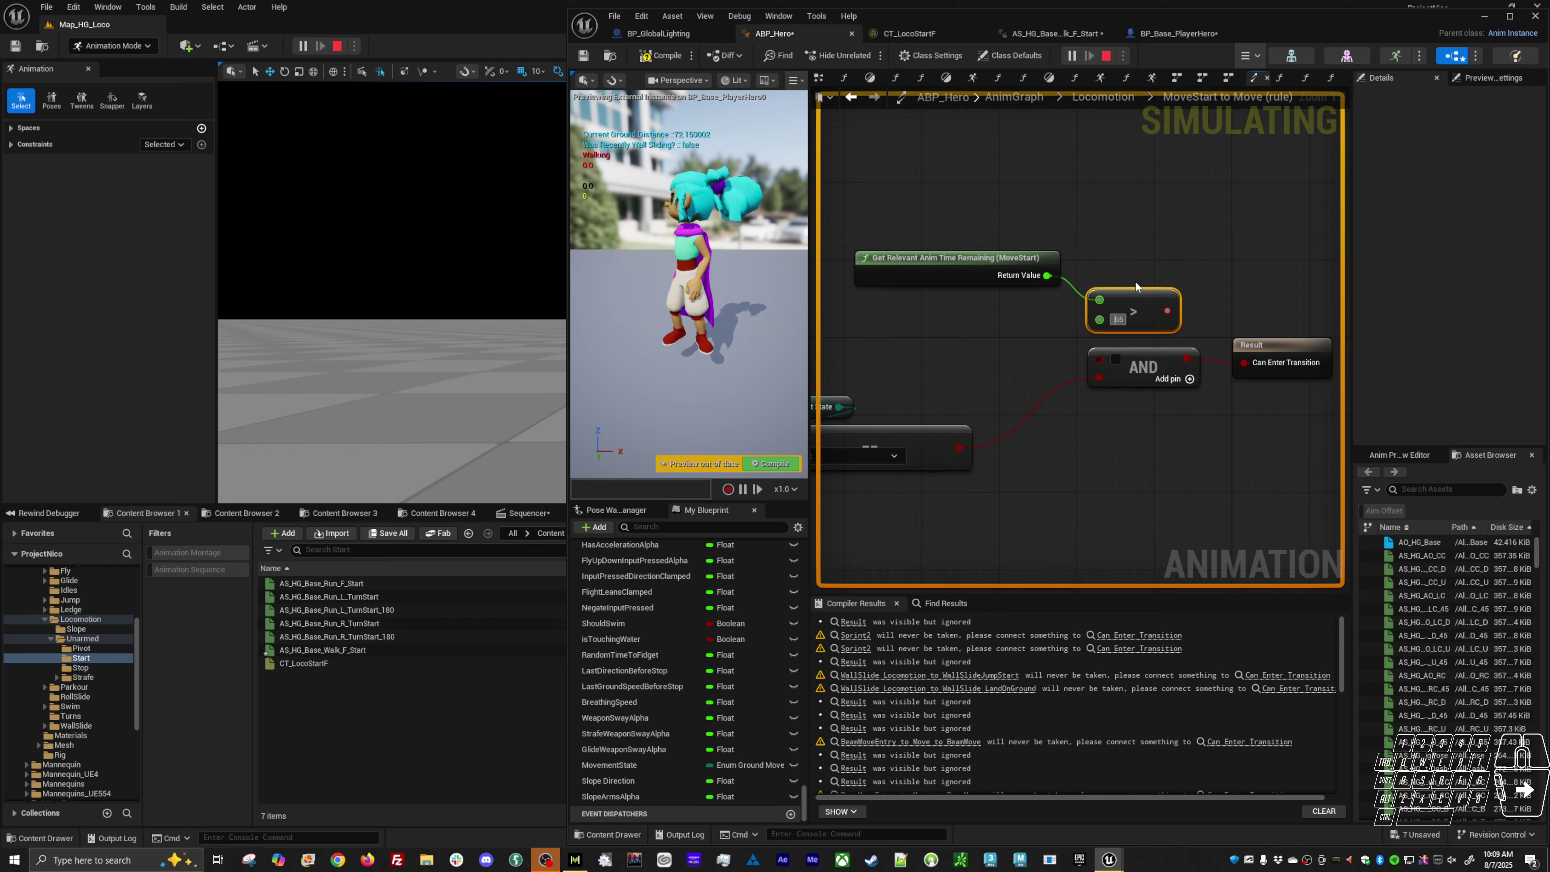
# Step: Replace the time-remaining node with a Get Relevant Anim Time Remaining Fraction (MoveStart) node in the MoveStart to Move rule
pyautogui.moveTo(976, 279); pyautogui.dragTo(948, 280)
pyautogui.rightClick(902, 186)
pyautogui.write('get')
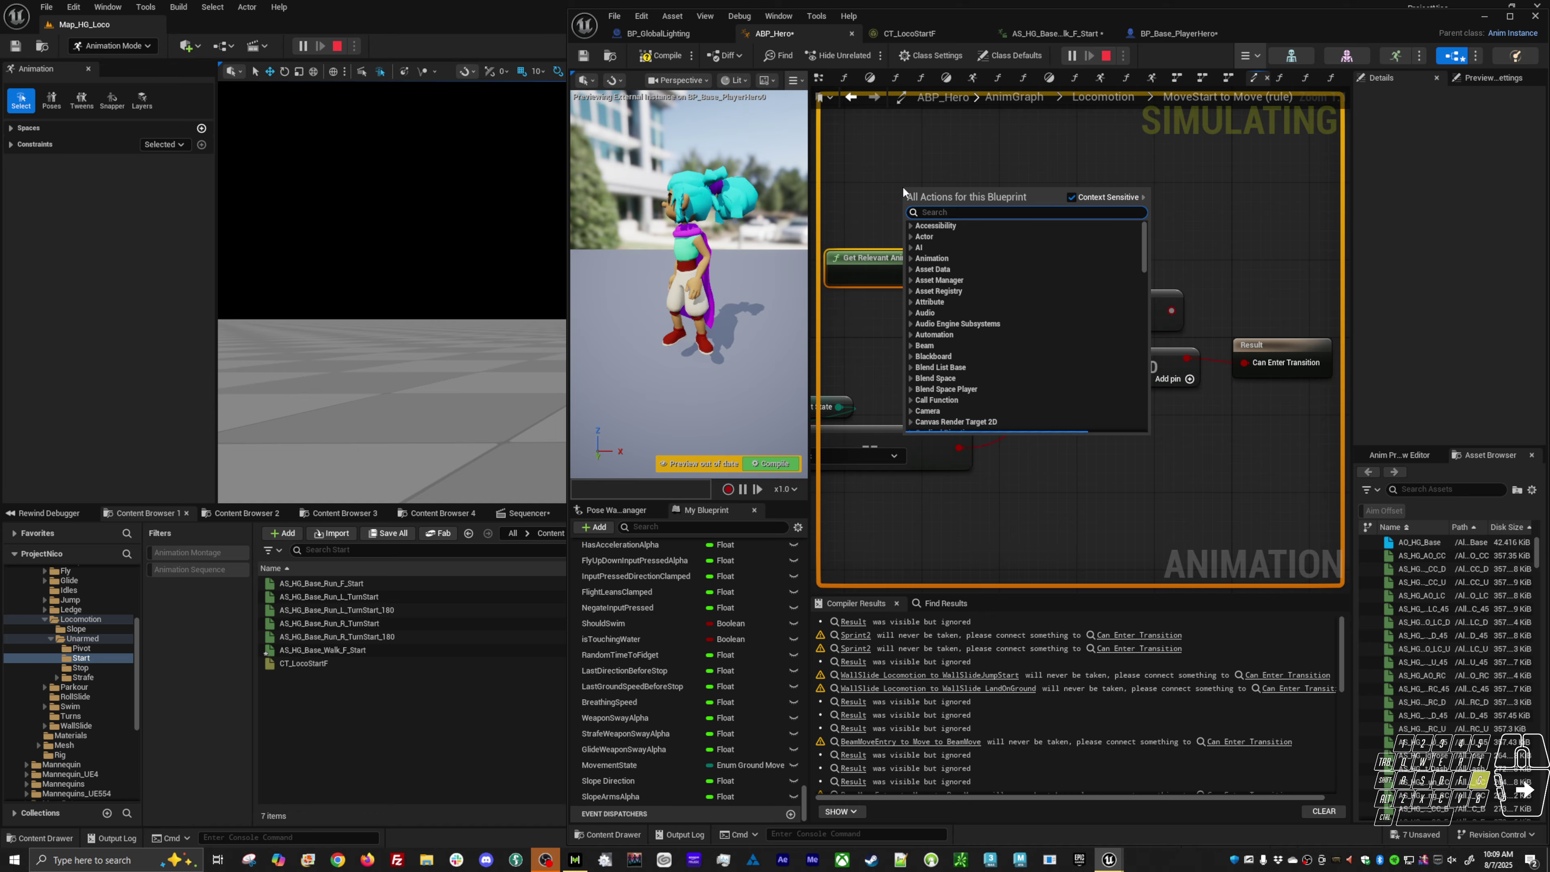
pyautogui.write(' rele')
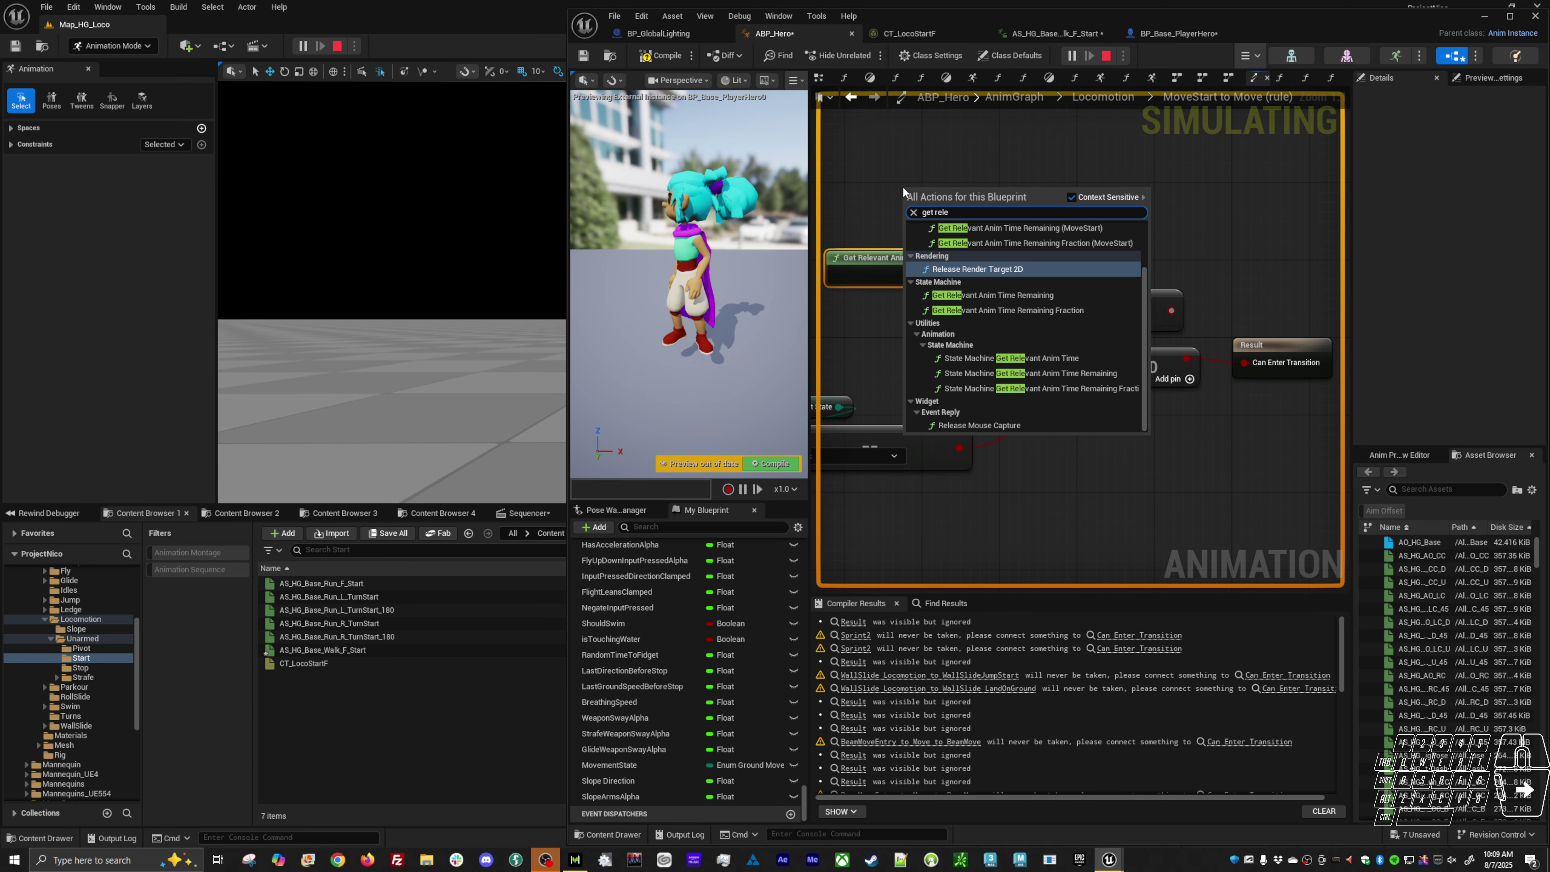
pyautogui.write(' fra')
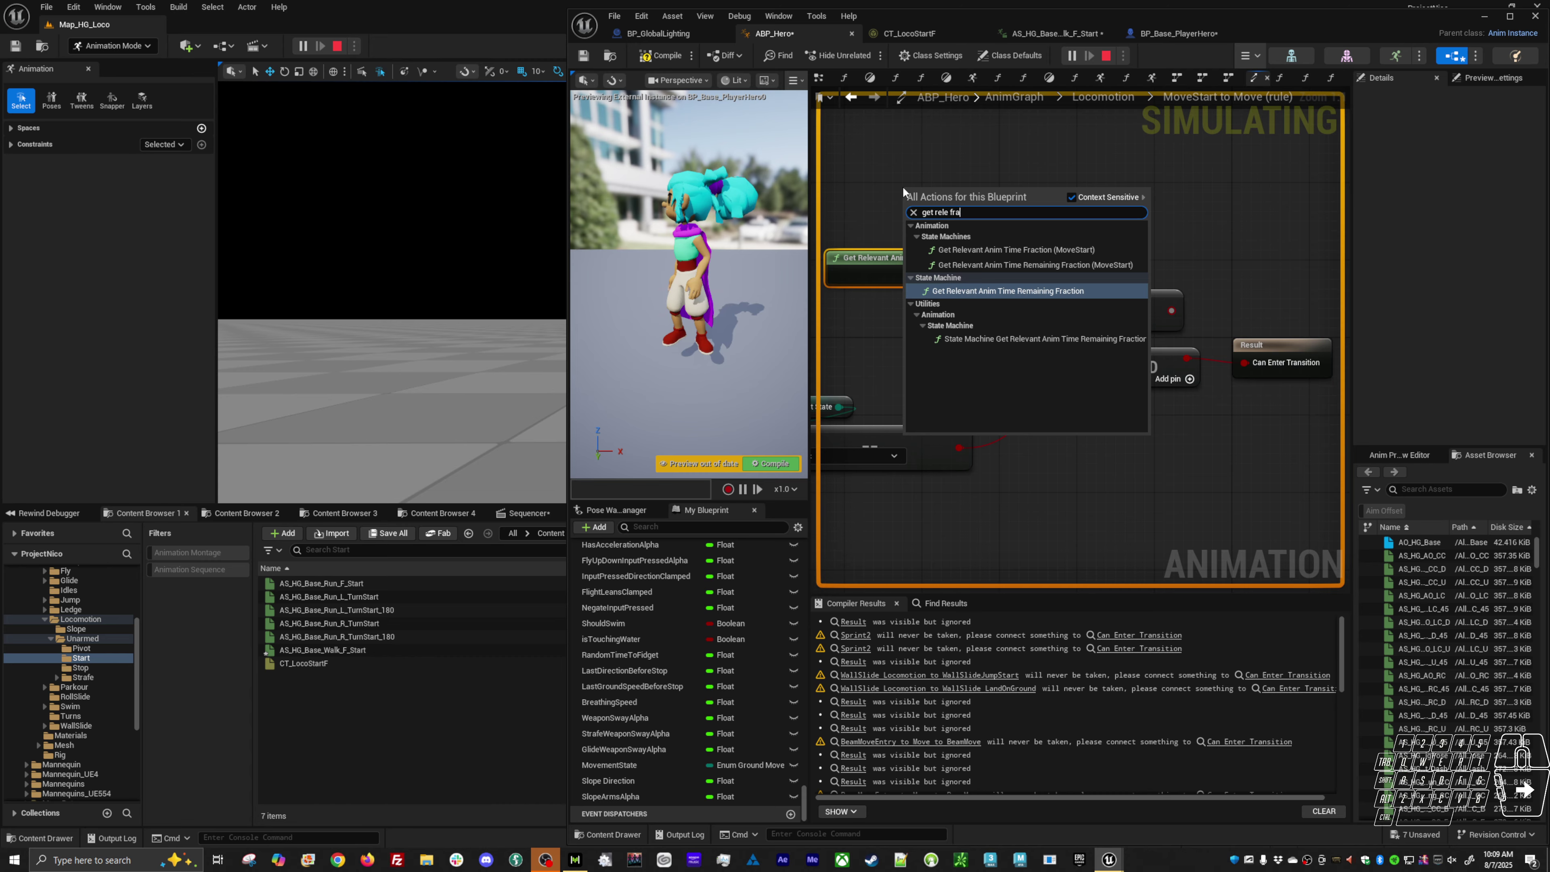
pyautogui.click(1109, 266)
pyautogui.press('Delete')
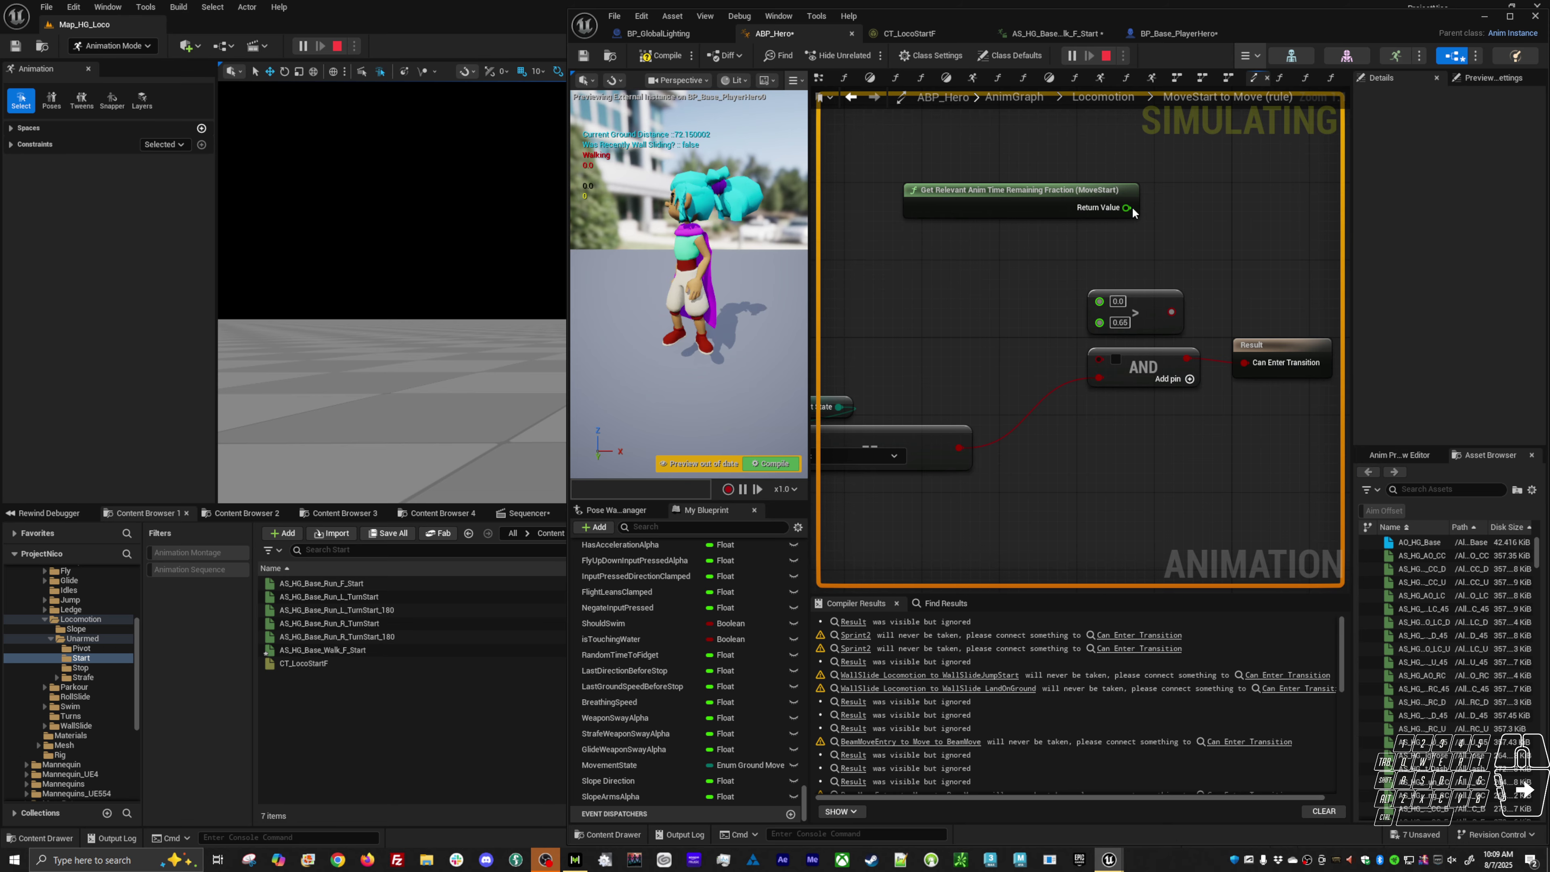
# Step: Wire the remaining fraction through the greater-than comparison into the AND node and return to the Locomotion state machine
pyautogui.moveTo(1126, 207); pyautogui.dragTo(1006, 334)
pyautogui.moveTo(1048, 195); pyautogui.dragTo(863, 253)
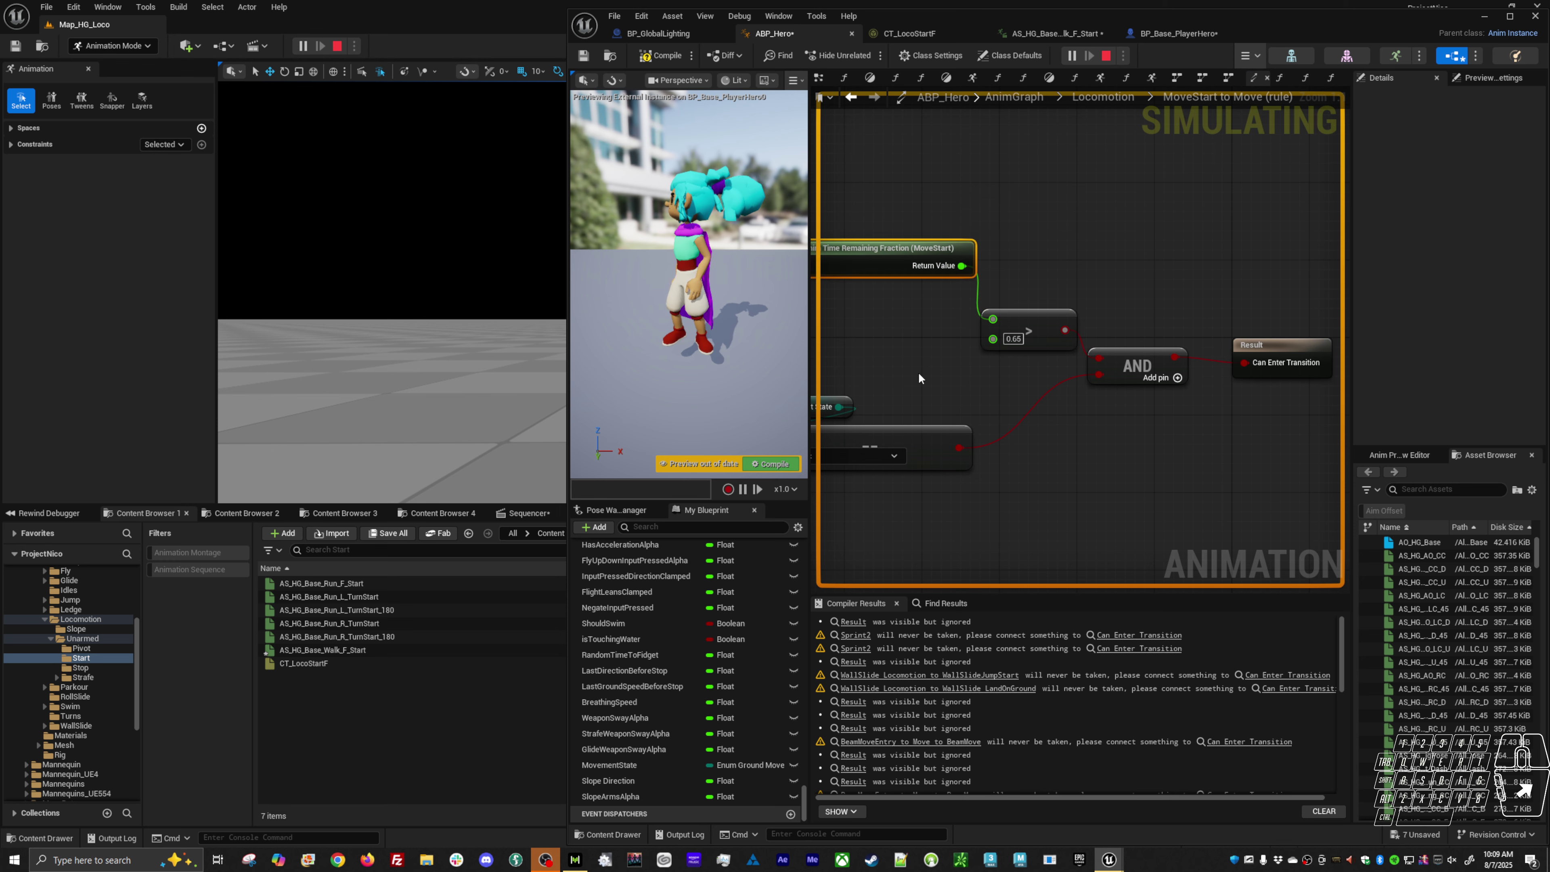
pyautogui.doubleClick(1065, 259)
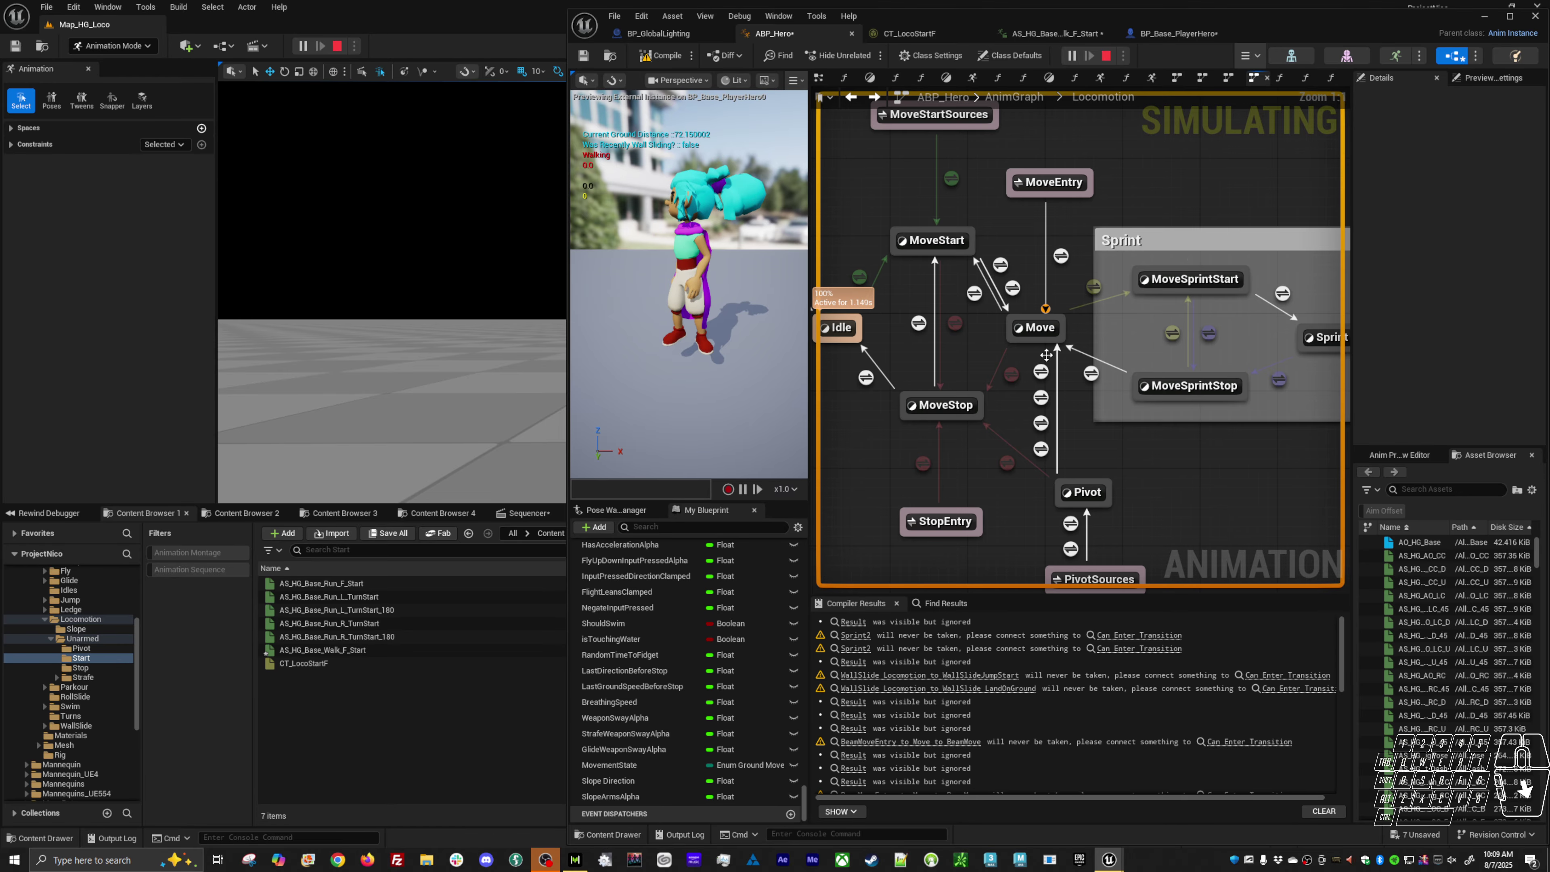
# Step: Walk the character repeatedly in the game preview to examine how MoveStart hands over to Move with the remaining-fraction condition
pyautogui.hotkey('alt', 'Tab')
pyautogui.click(812, 416)
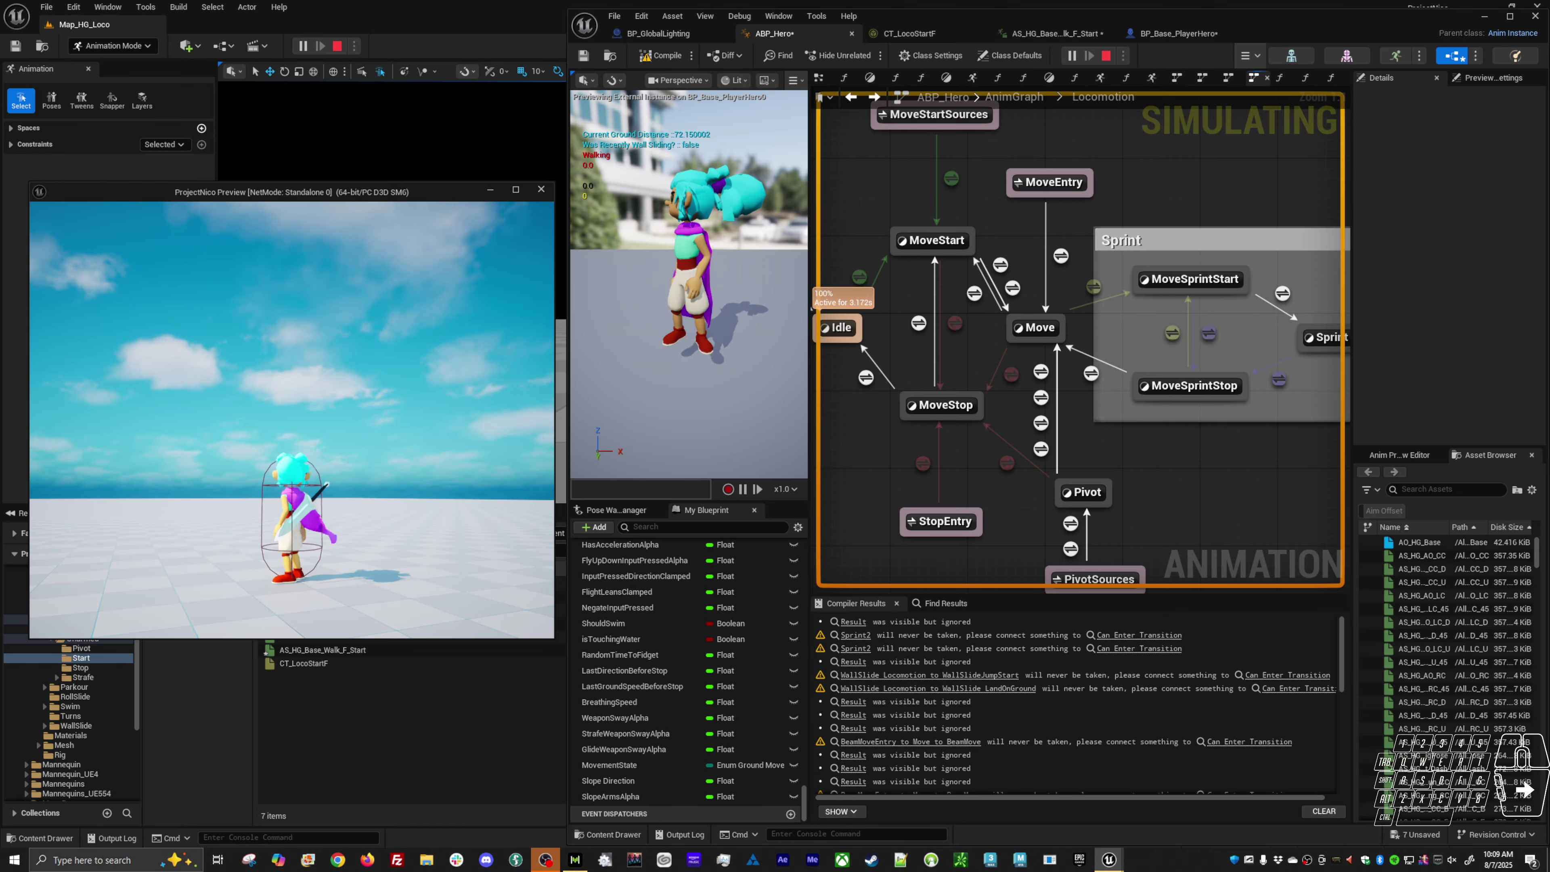
pyautogui.press('a')
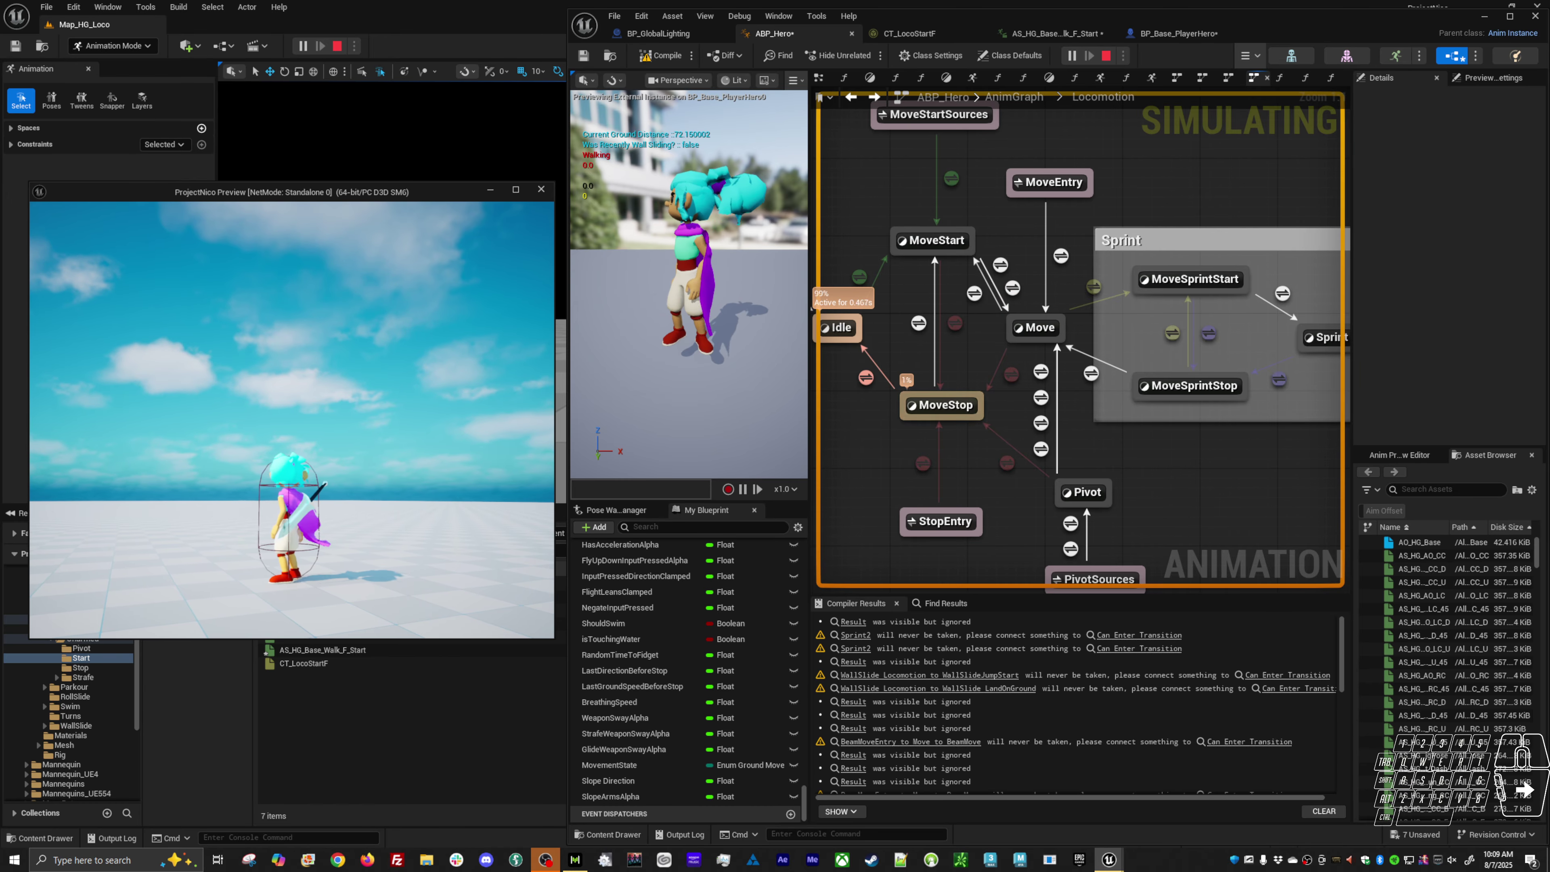
pyautogui.press('a')
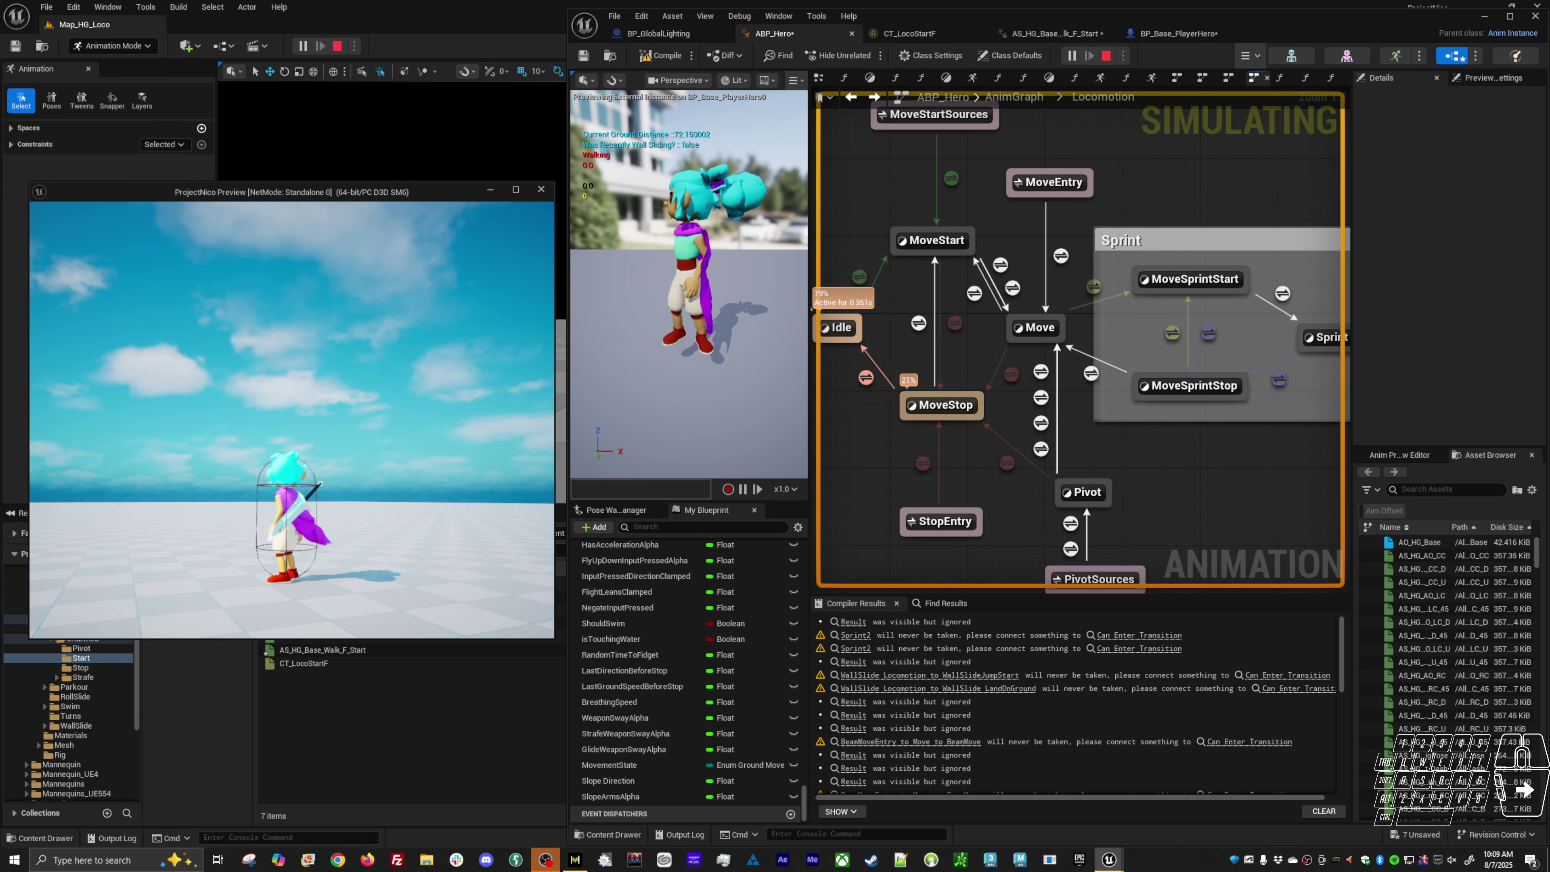
pyautogui.press('a')
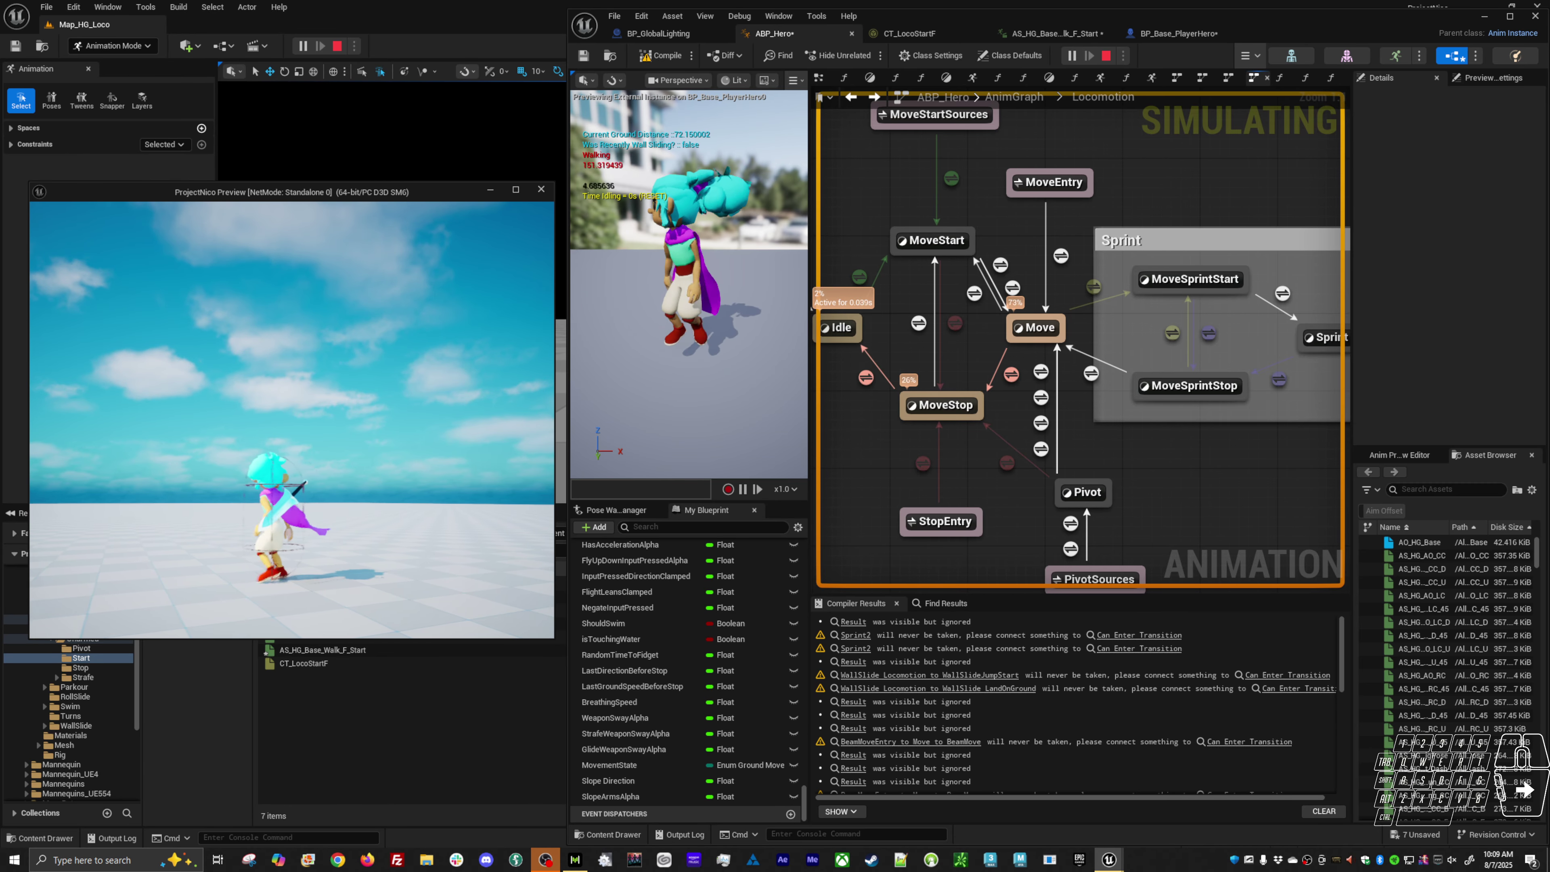
pyautogui.press('a')
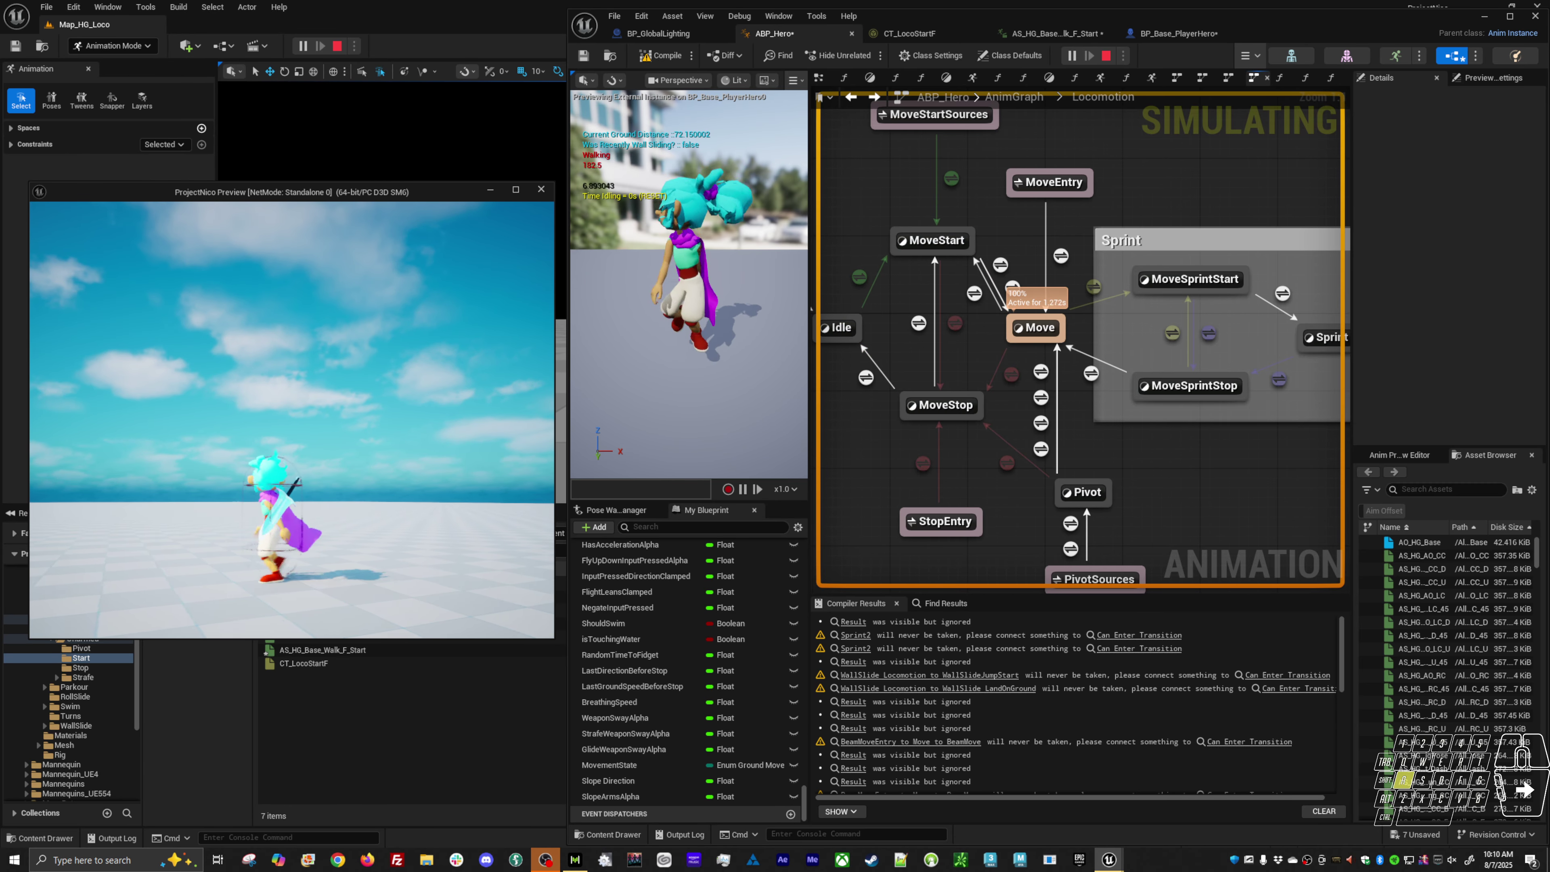
pyautogui.press('a')
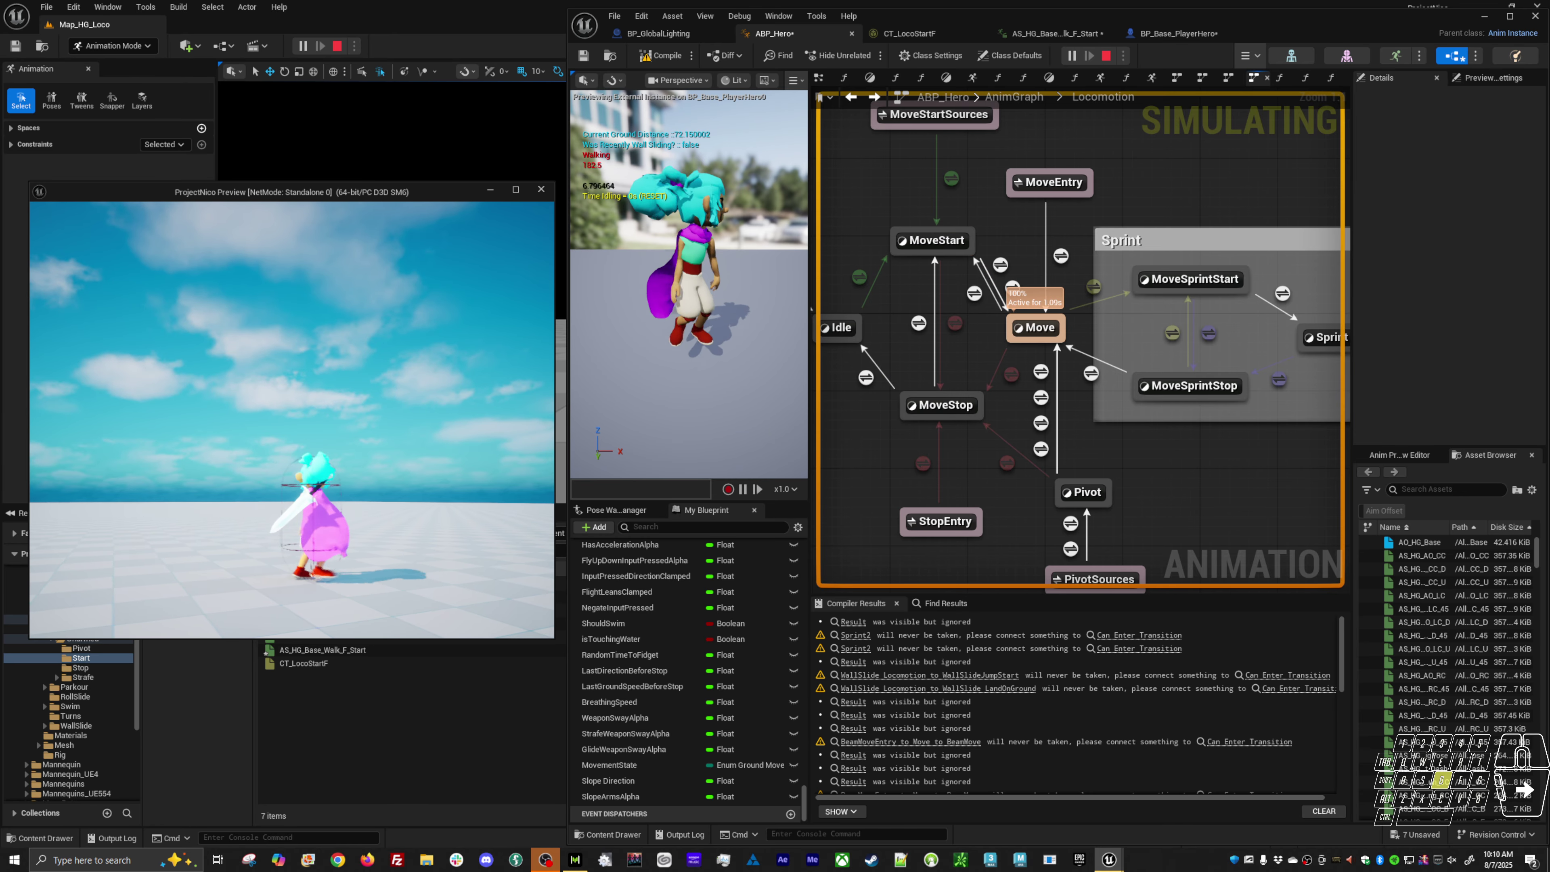
pyautogui.press('a')
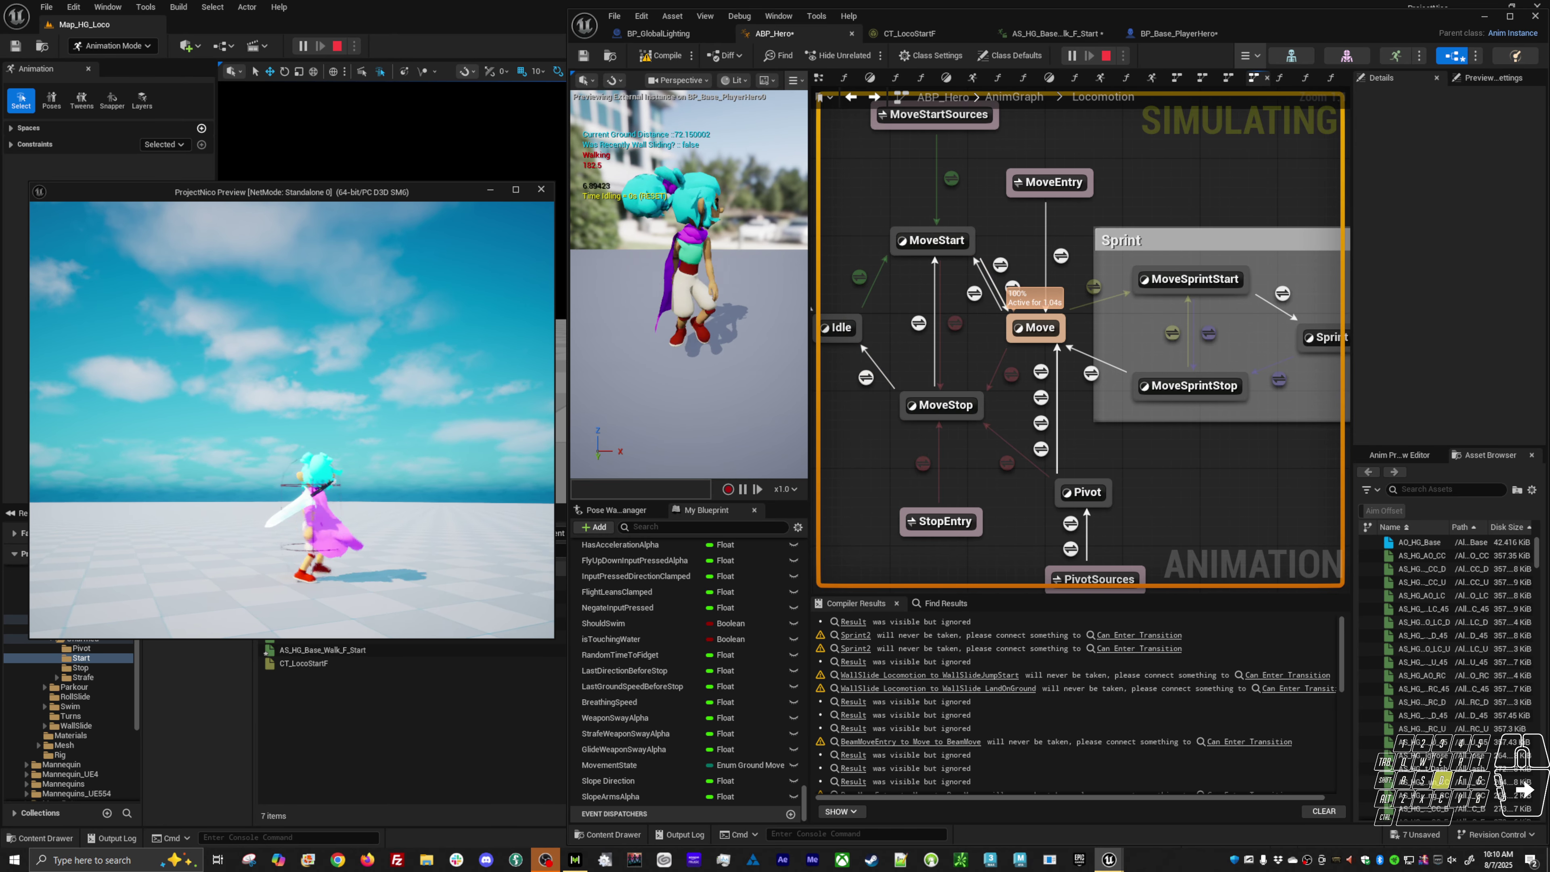
pyautogui.press('d')
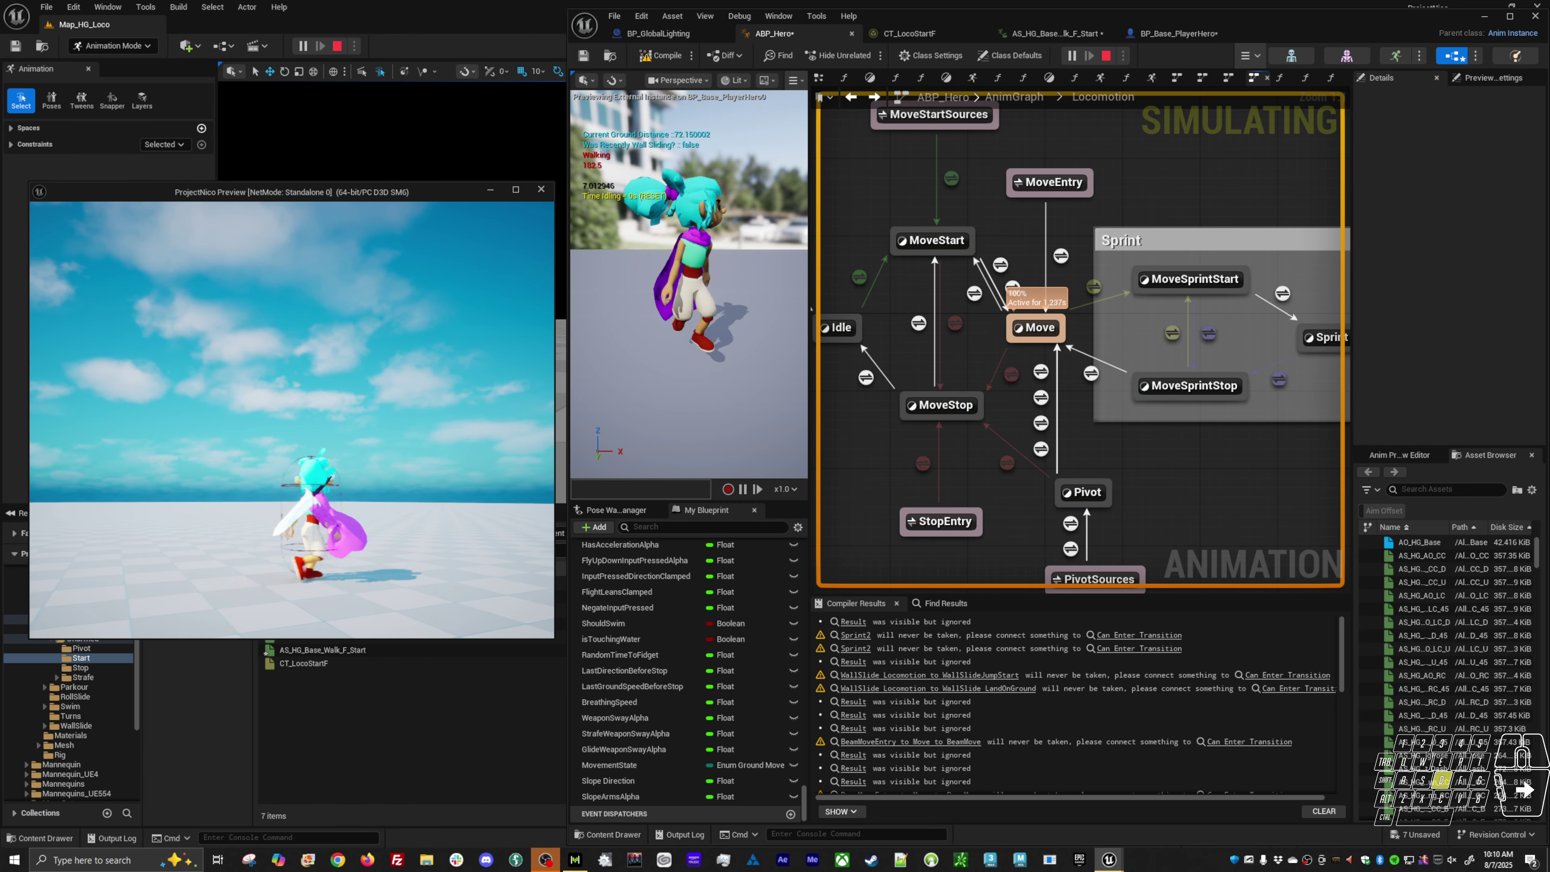
pyautogui.press('a')
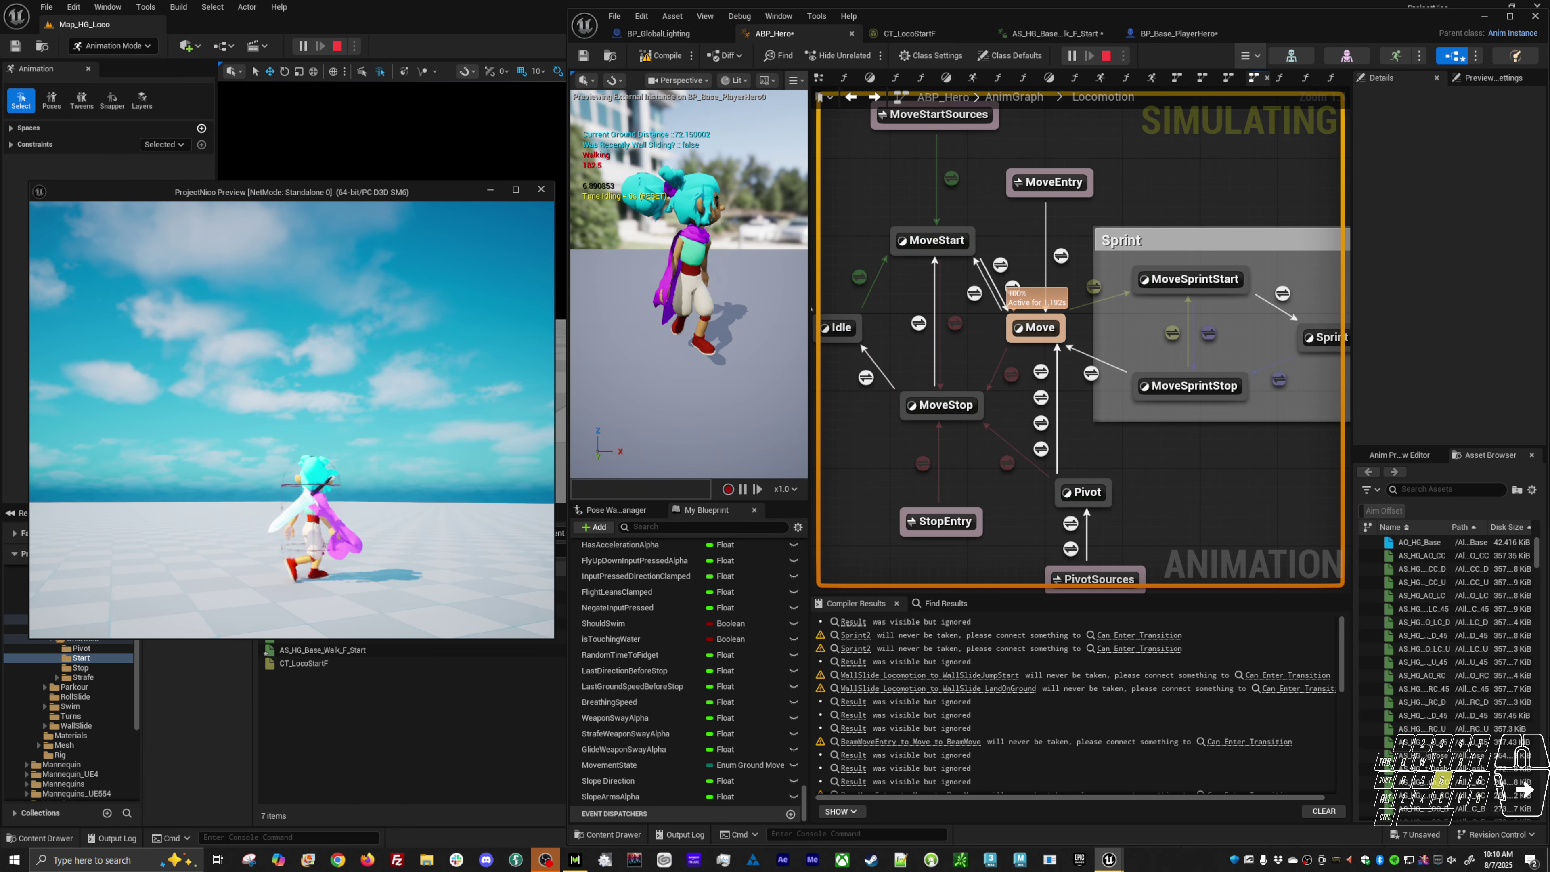
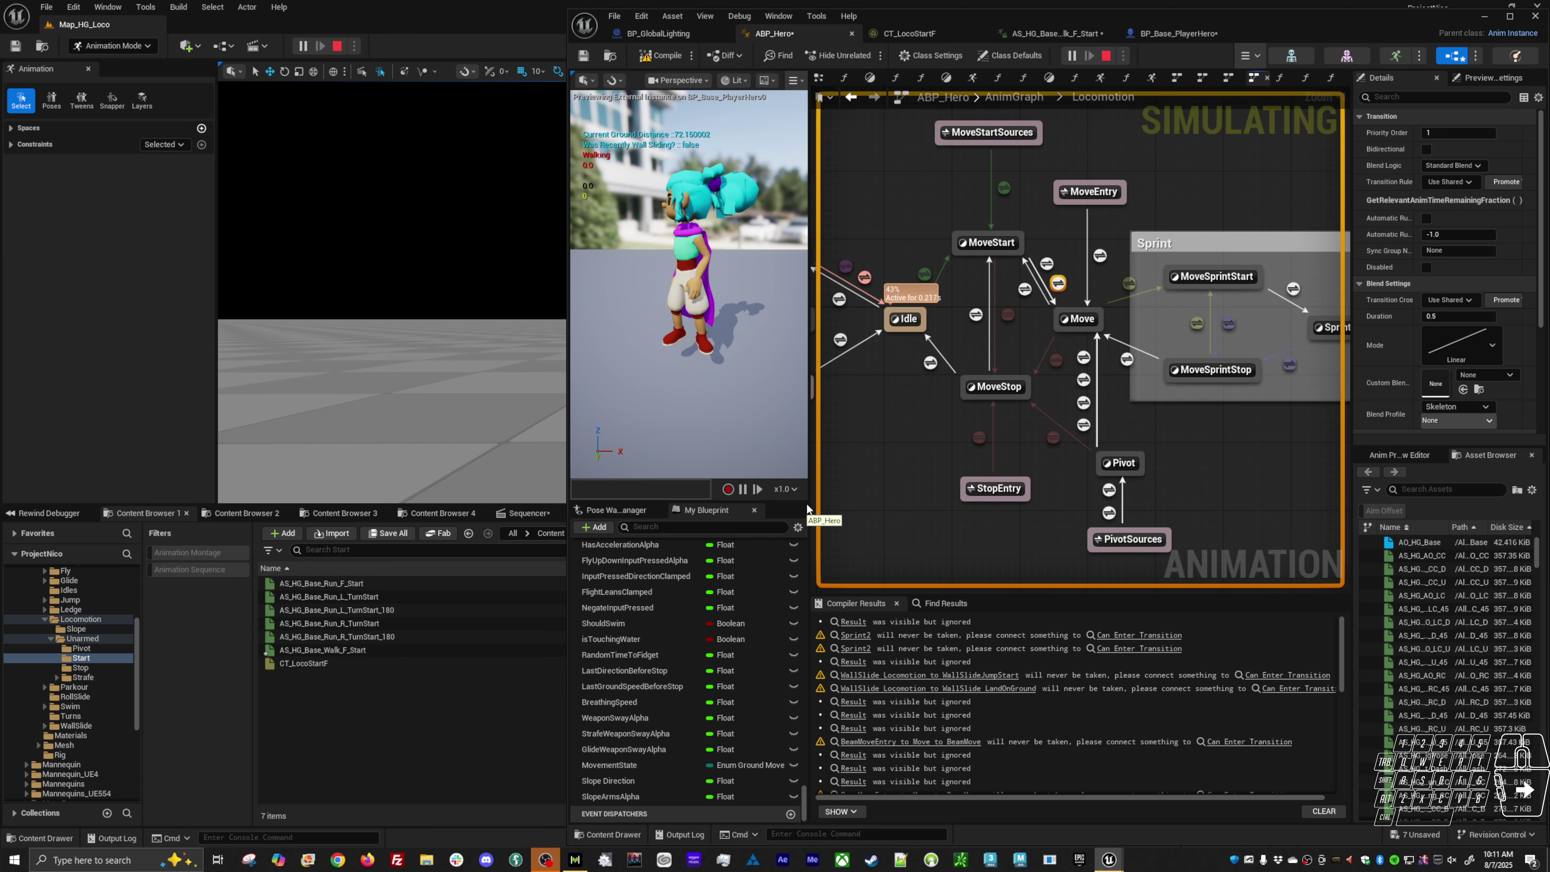
# Step: Delete the unused greater-than comparison from the walk-specific MoveStart to Move rule, keeping the less-than comparison
pyautogui.doubleClick(1065, 289)
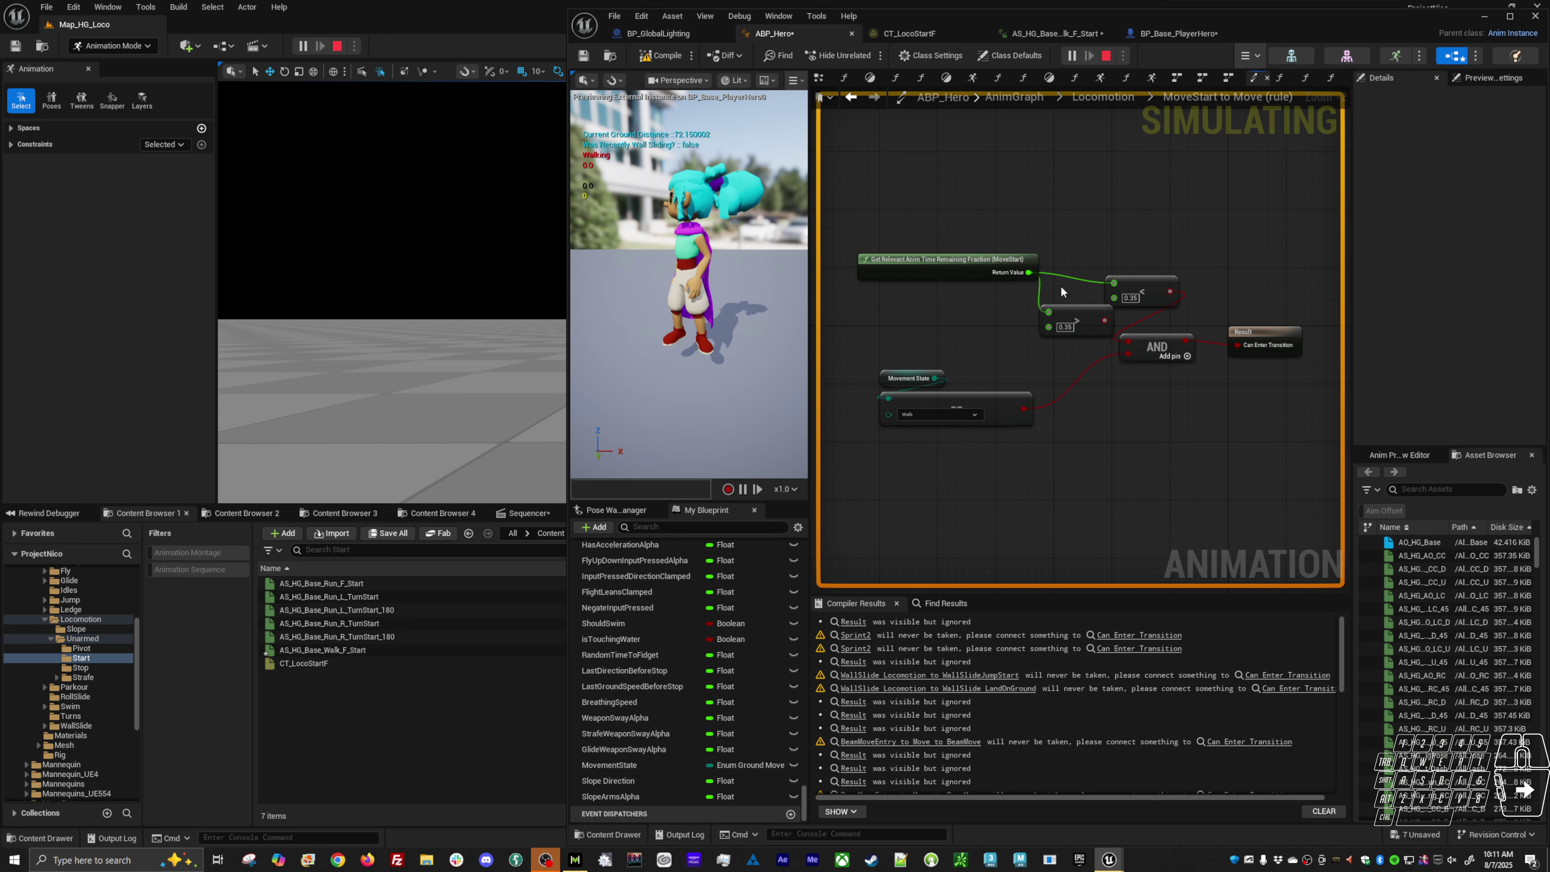
pyautogui.click(1056, 330)
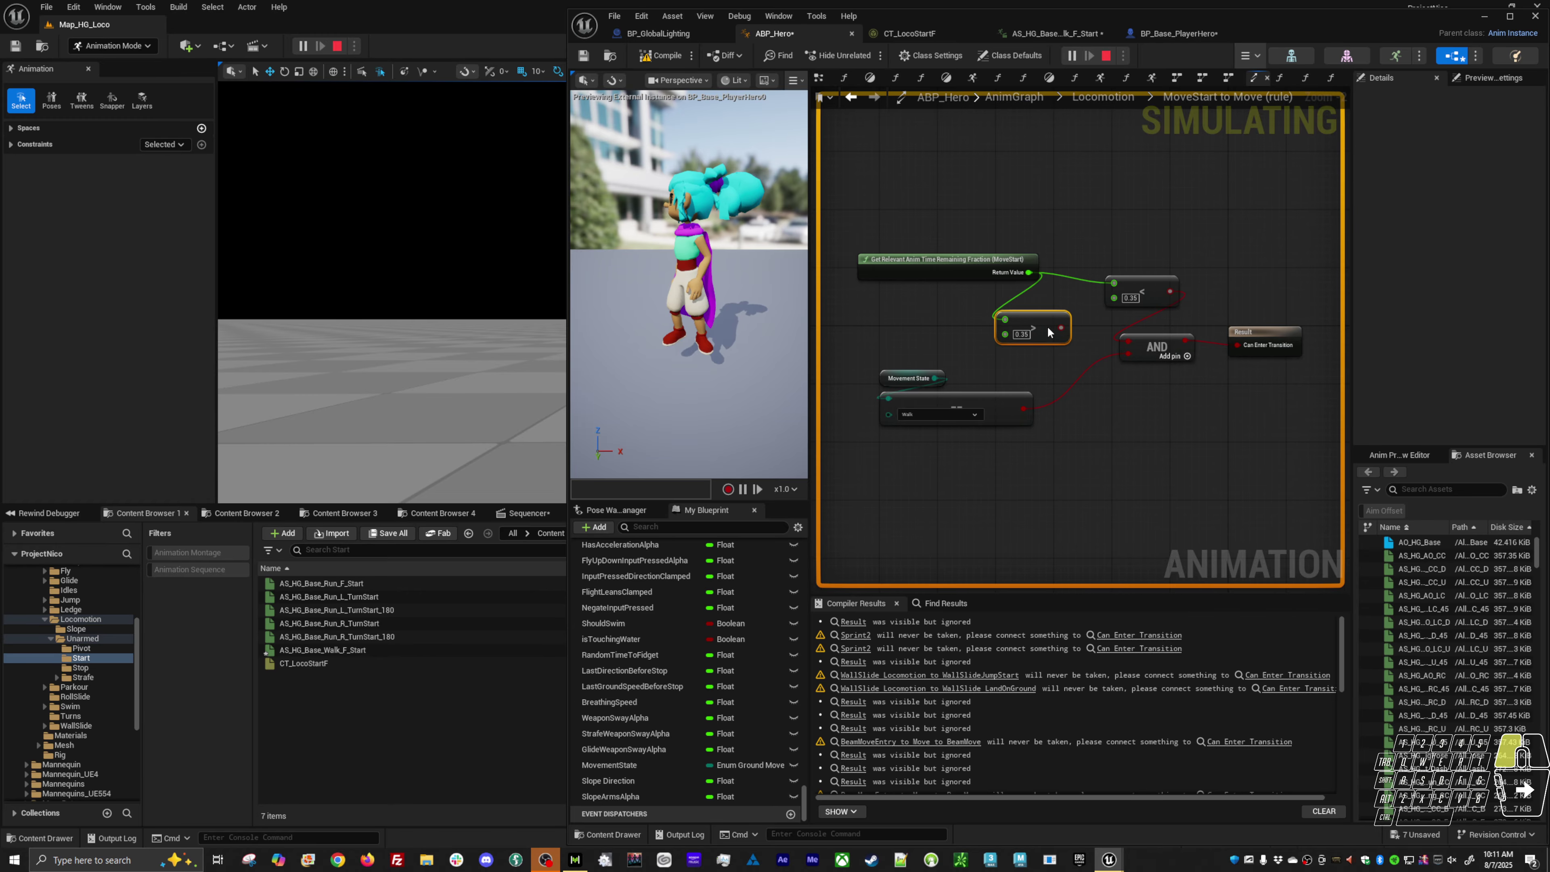
pyautogui.press('Delete')
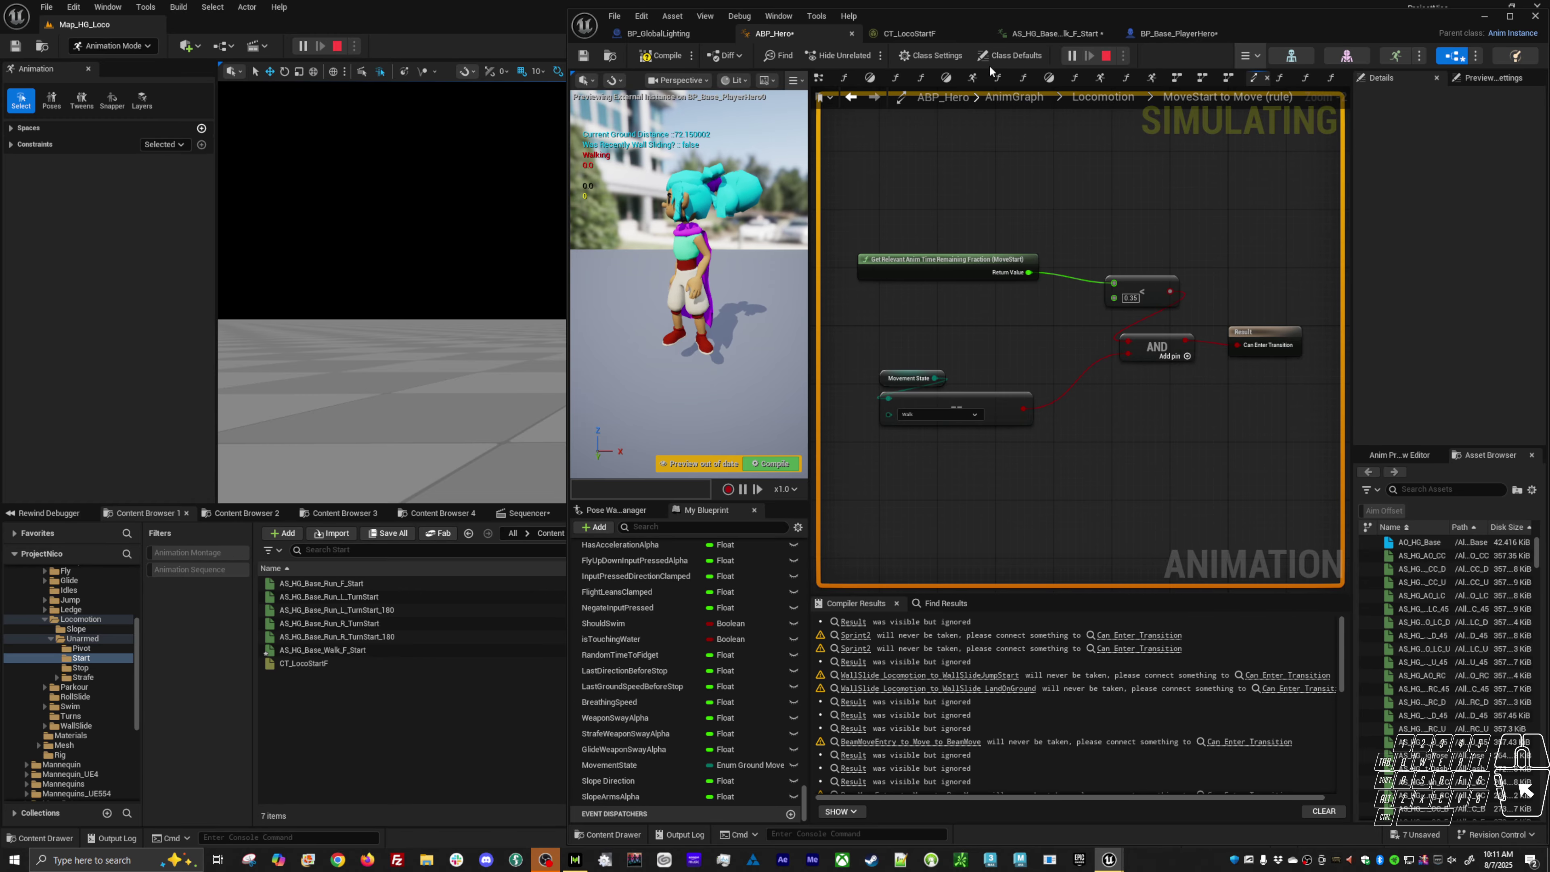
# Step: Scrub AS_HG_Base_Walk_F_Start from about frame 25 to about frame 32 to examine the end of the walk start
pyautogui.click(1041, 33)
pyautogui.moveTo(1192, 569)
pyautogui.mouseDown()
pyautogui.moveTo(1133, 571)
pyautogui.moveTo(1194, 572)
pyautogui.mouseUp()
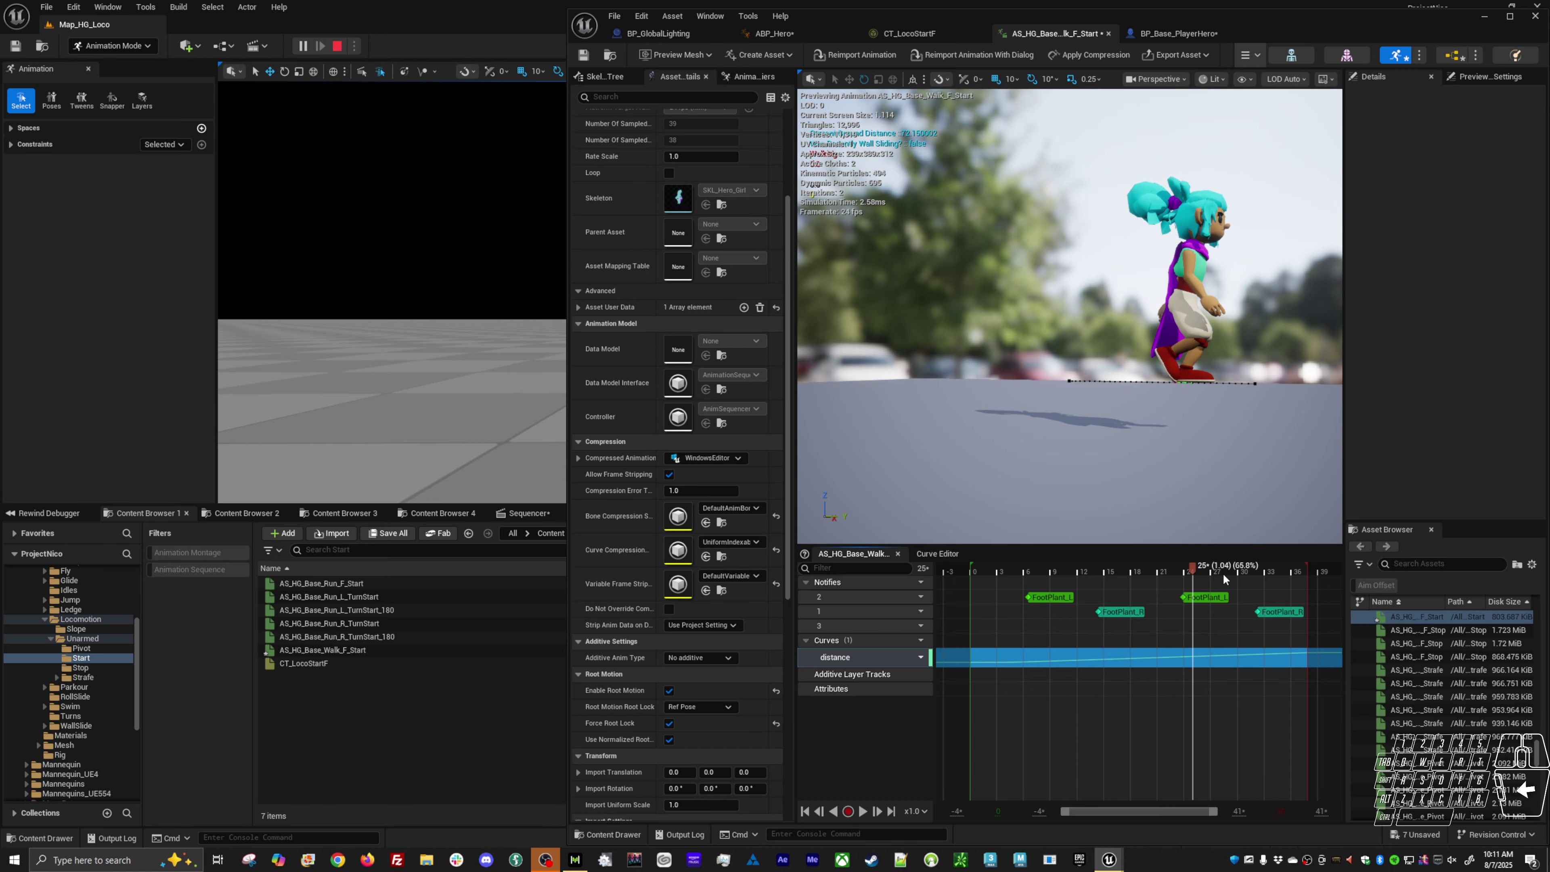
pyautogui.moveTo(1195, 574); pyautogui.dragTo(1257, 579)
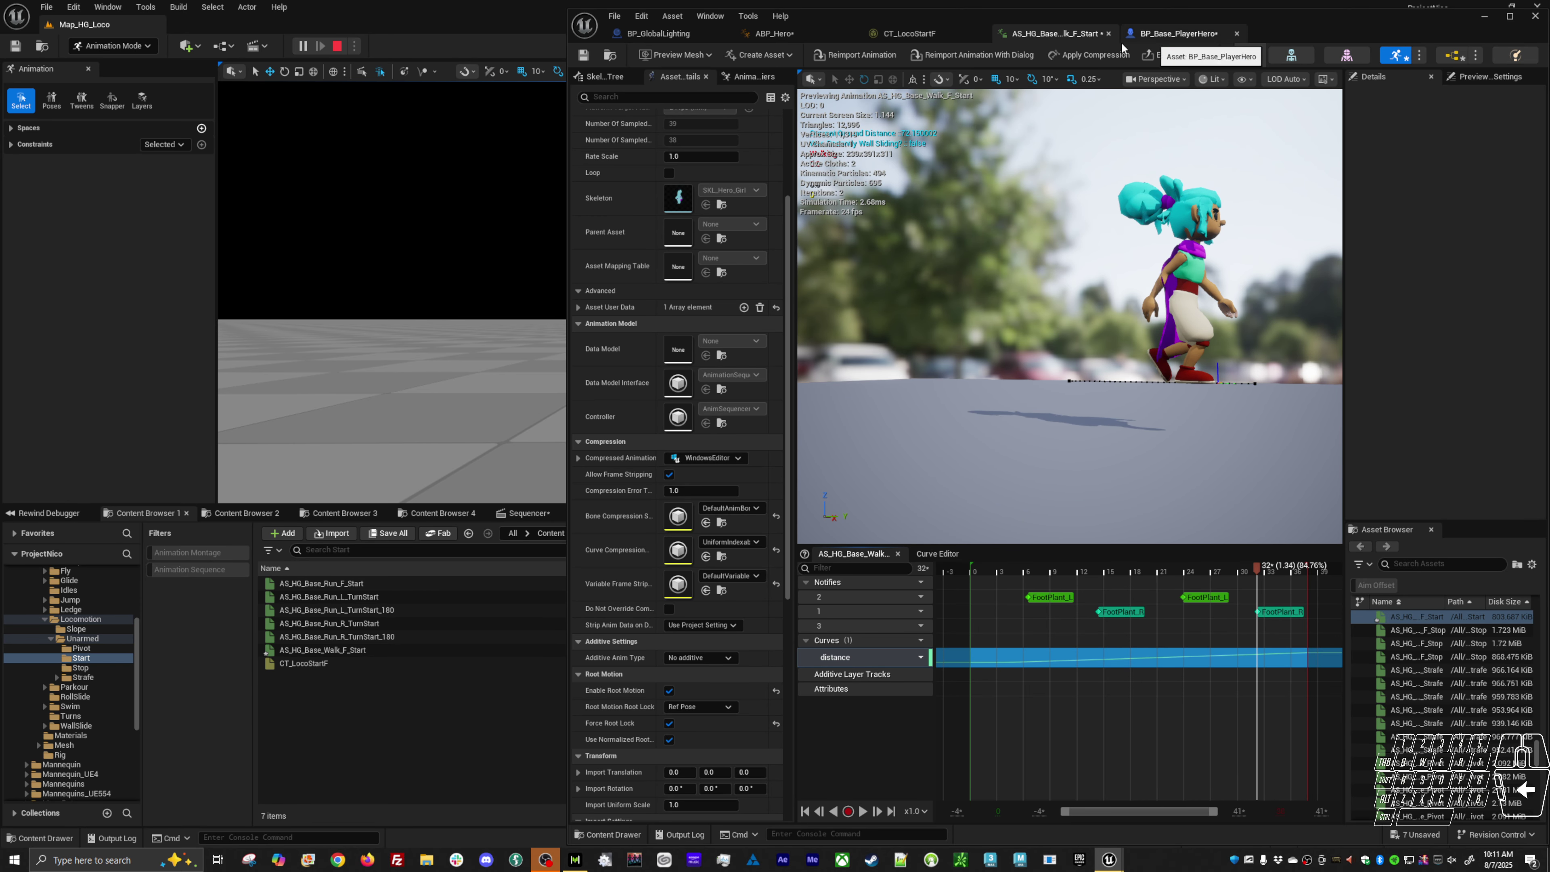
# Step: Move the remaining-fraction node and its less-than comparison beside the AND node in ABP_Hero's rule, and return to Locomotion
pyautogui.click(788, 33)
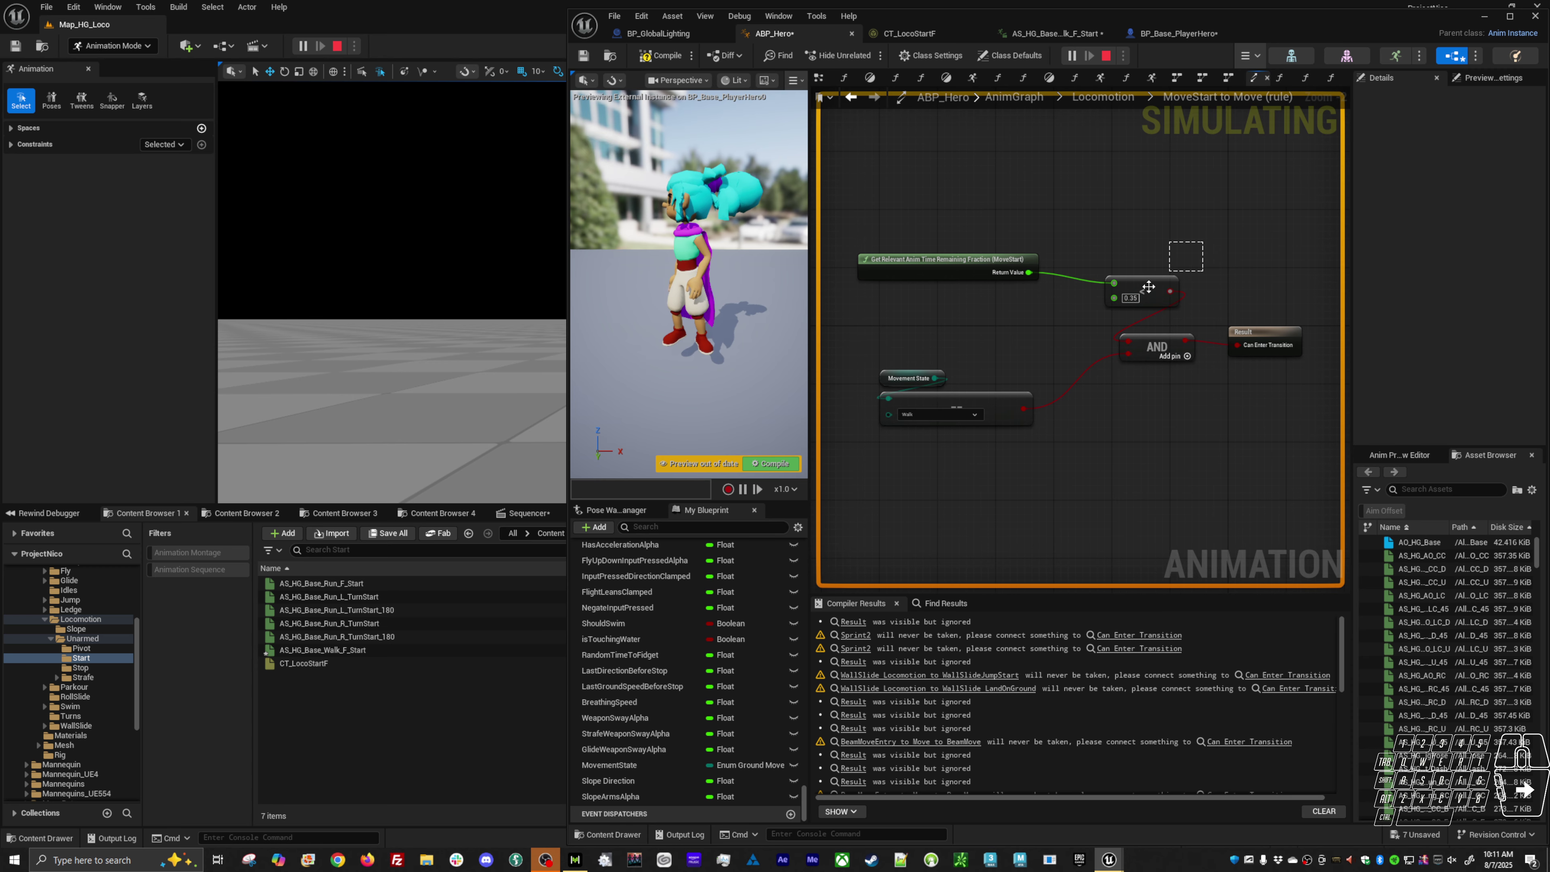
pyautogui.moveTo(1137, 288); pyautogui.dragTo(1086, 275)
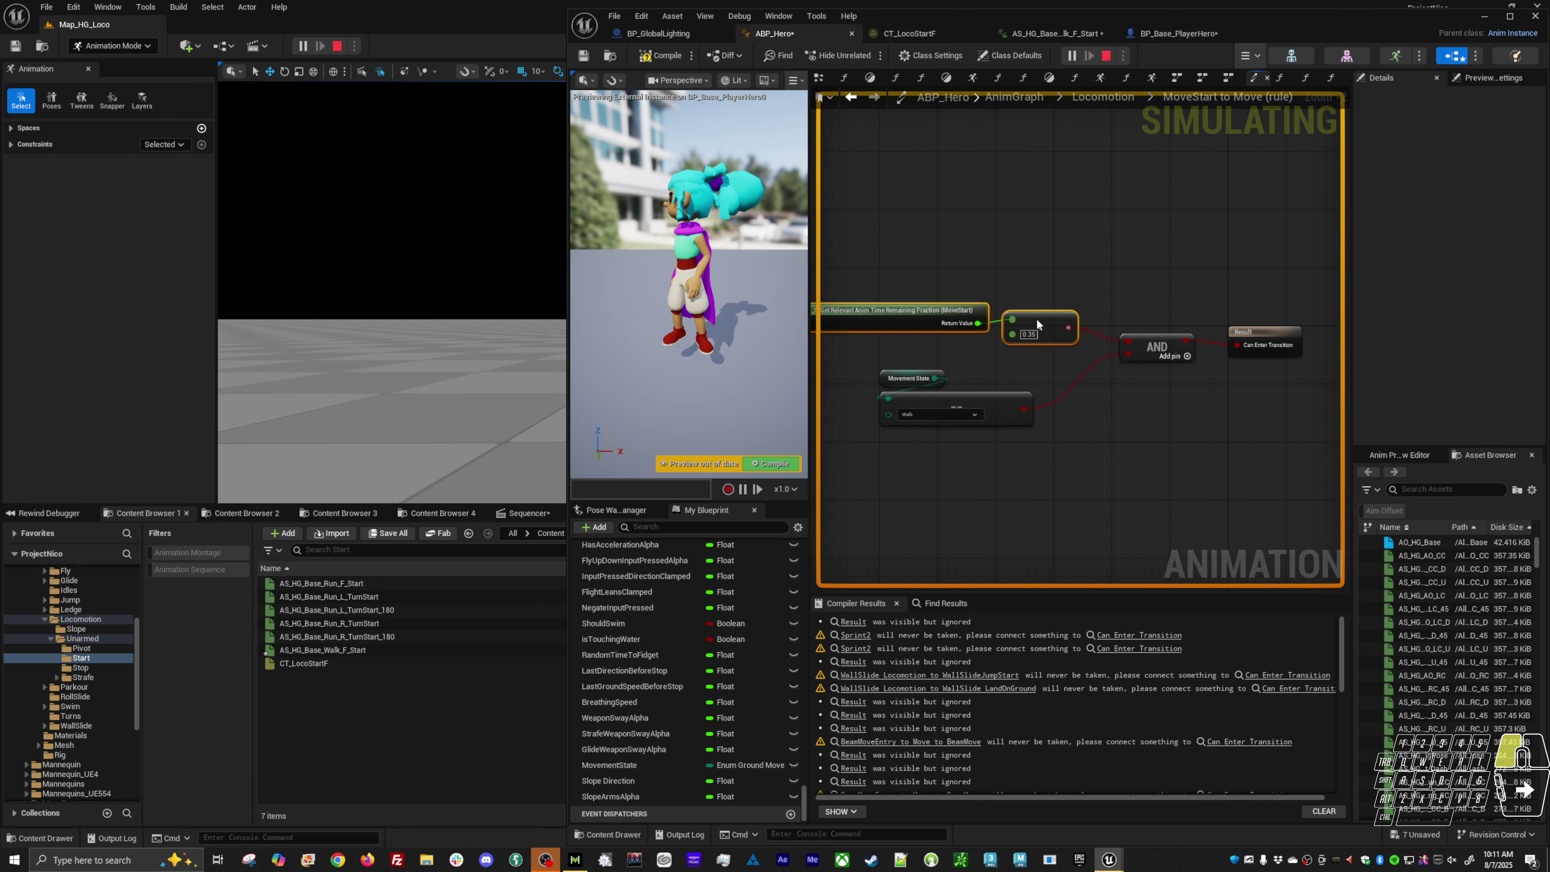
pyautogui.hotkey('alt', 'Left')
# Step: Set the walk-specific MoveStart to Move transition's blend duration to 0.25 and compile the animation blueprint
pyautogui.scroll(6, 906, 333)
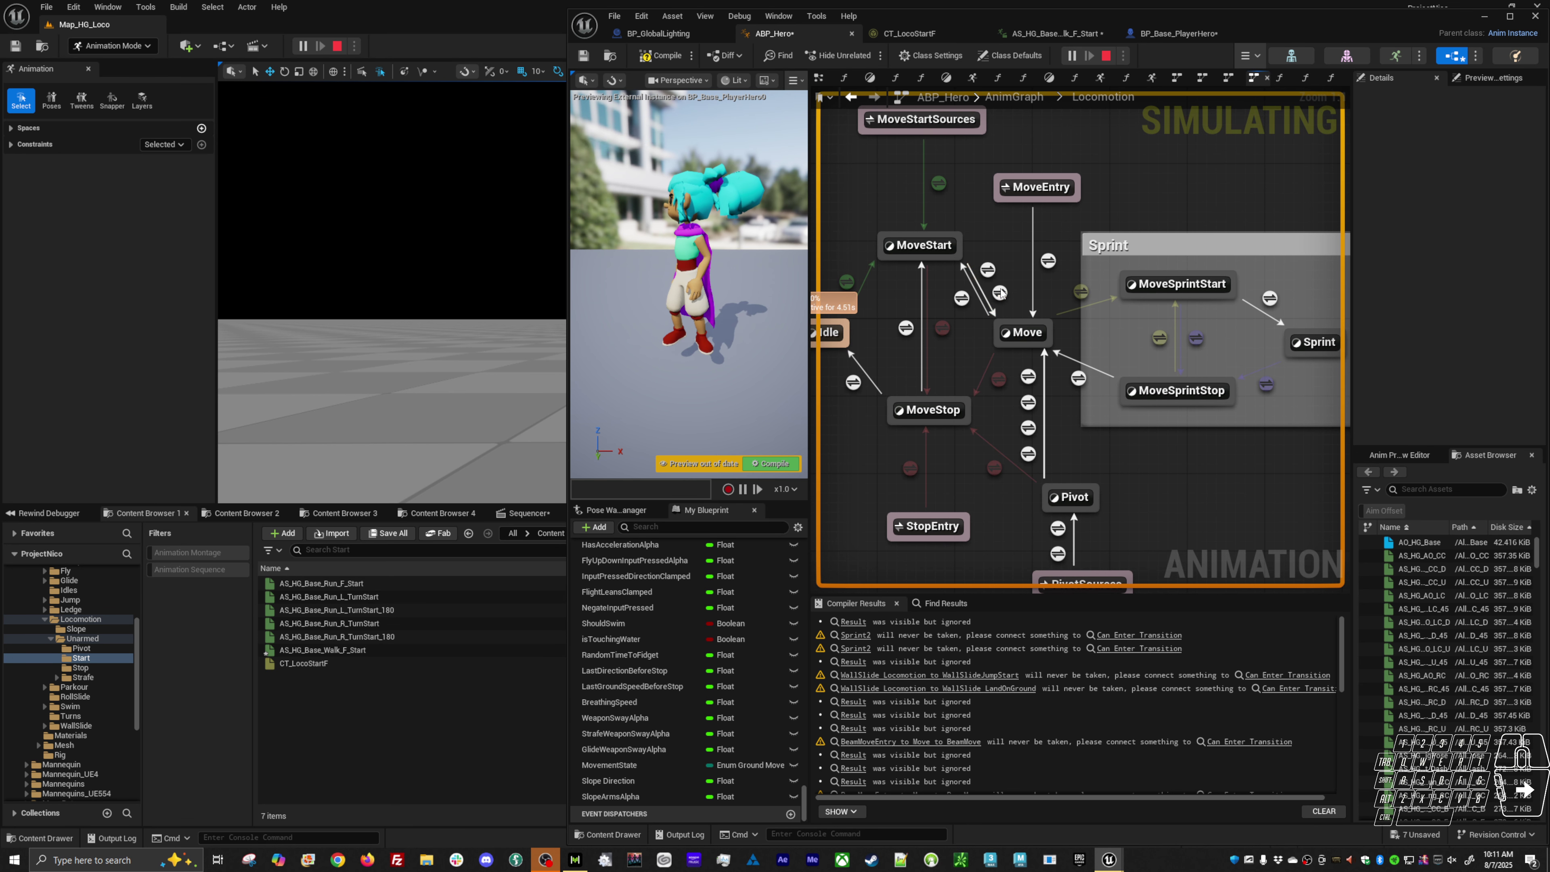
pyautogui.click(1000, 293)
pyautogui.click(1438, 317)
pyautogui.write('0.2')
pyautogui.press('Return')
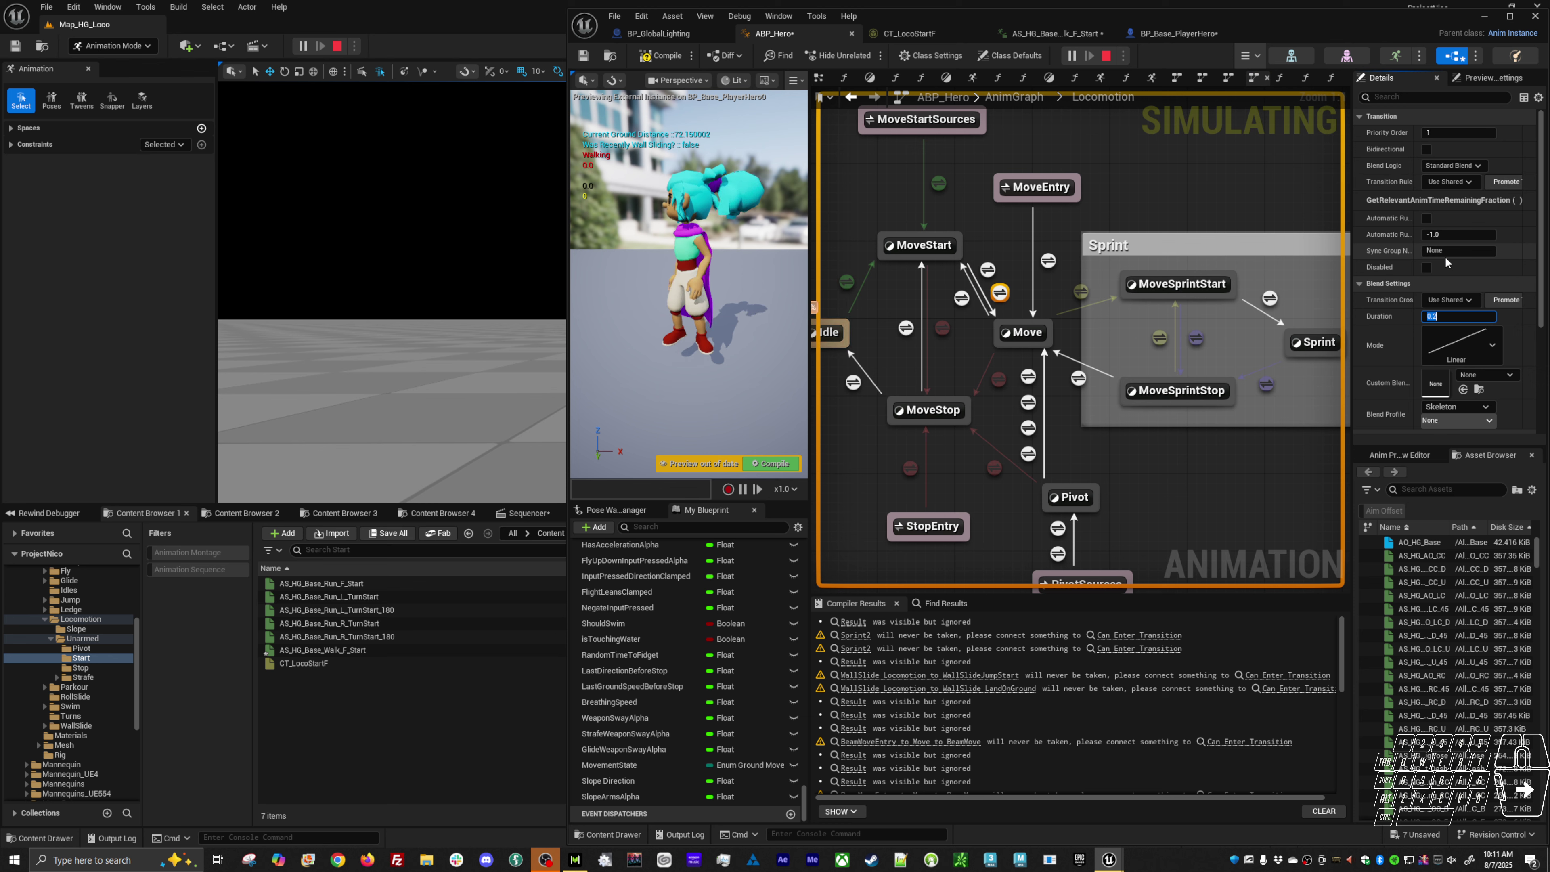
pyautogui.write('0.25')
pyautogui.press('Return')
pyautogui.click(763, 469)
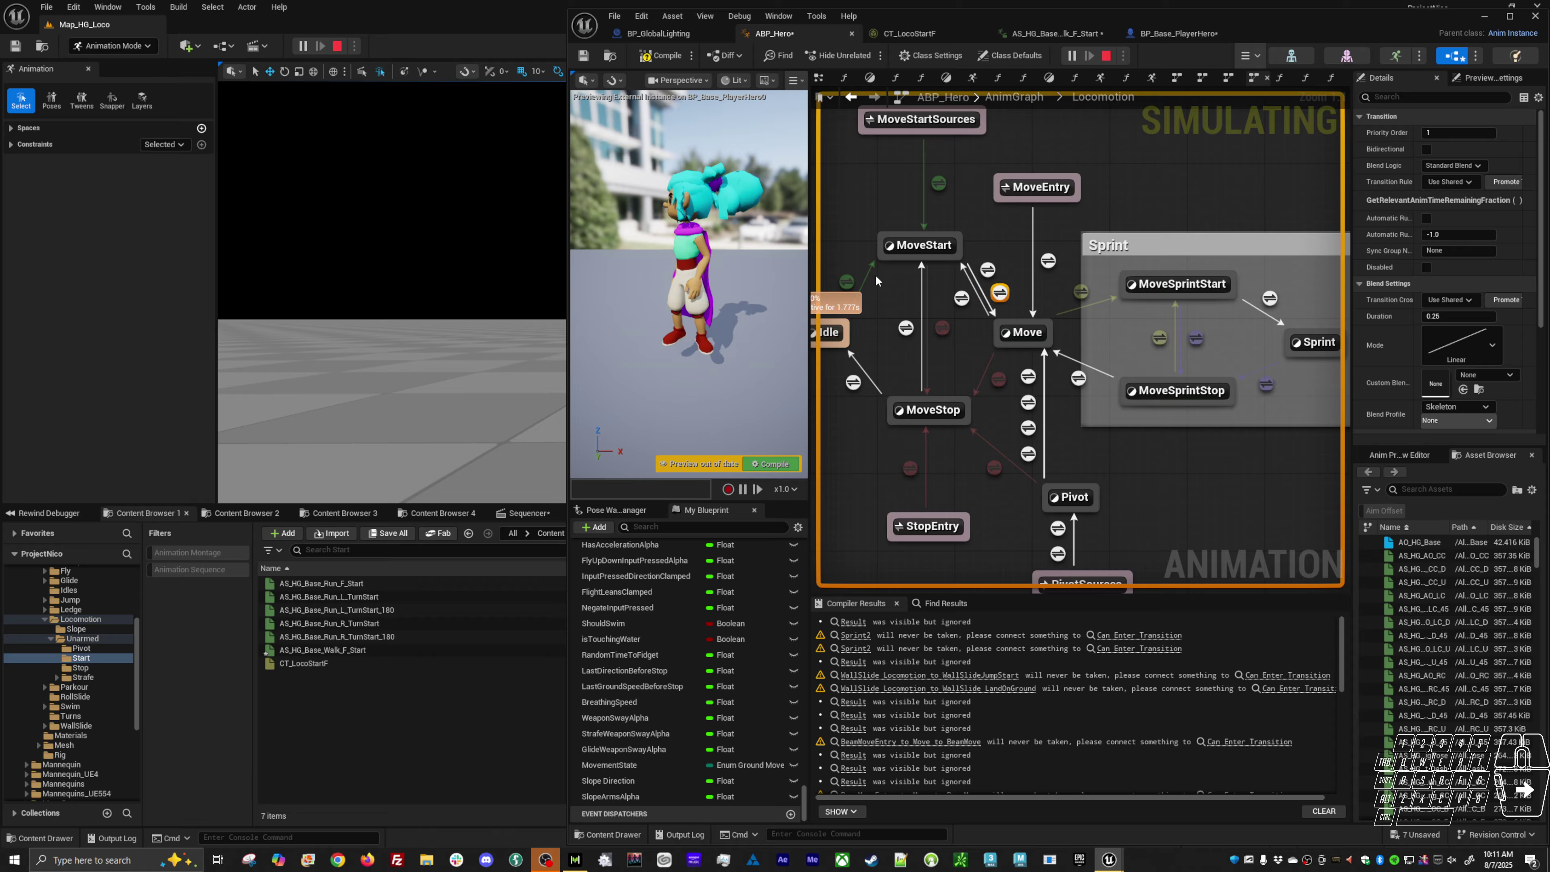
# Step: Walk the character in the game preview to examine the walk start with the 0.25 blend duration
pyautogui.click(901, 272)
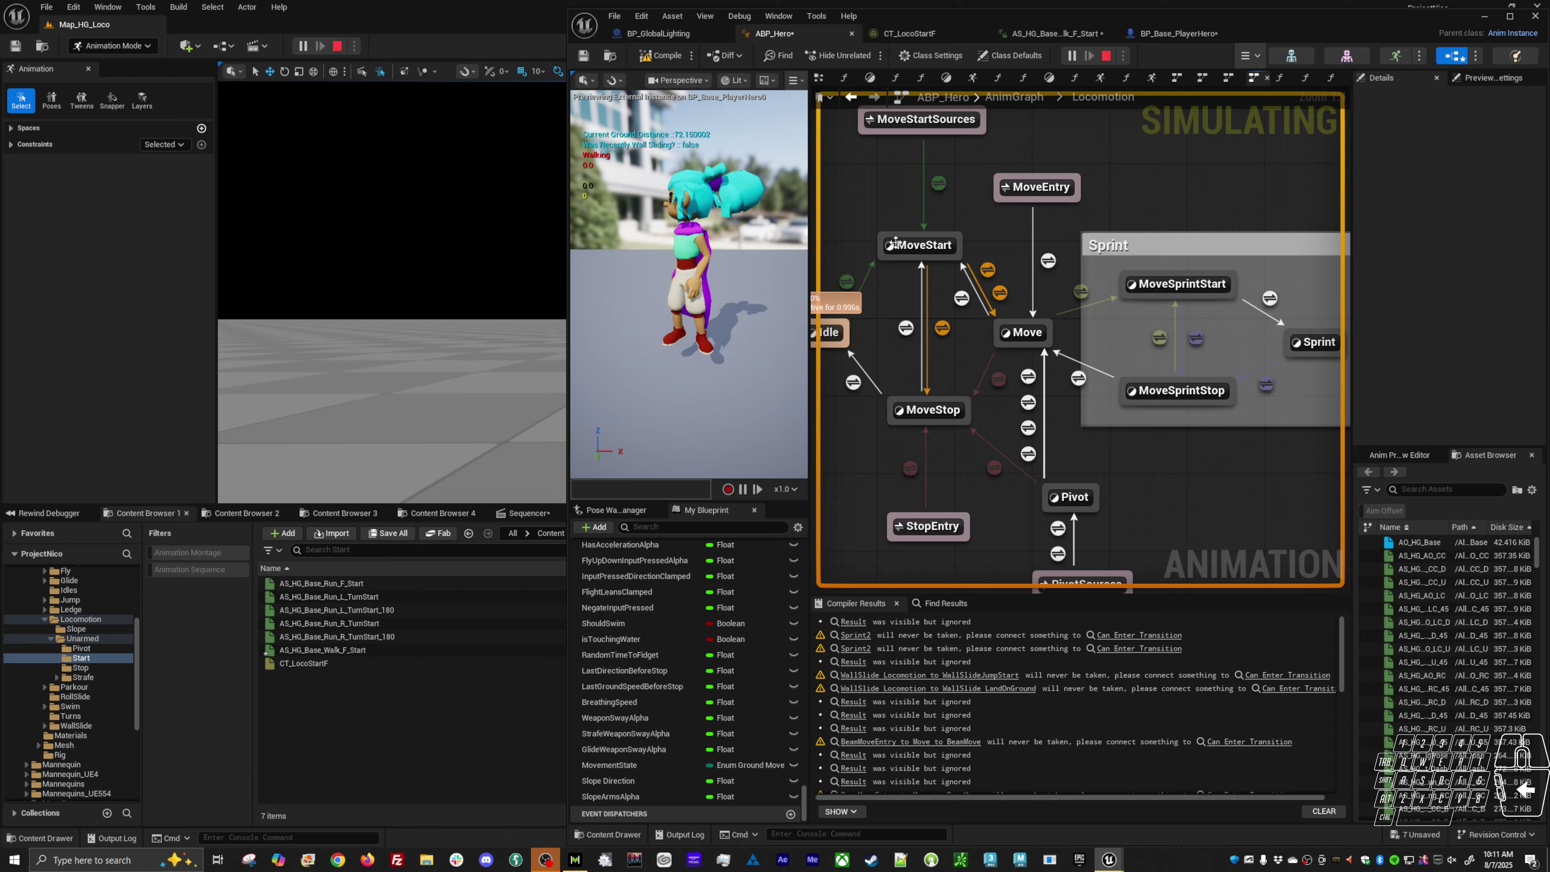
pyautogui.hotkey('alt', 'Tab')
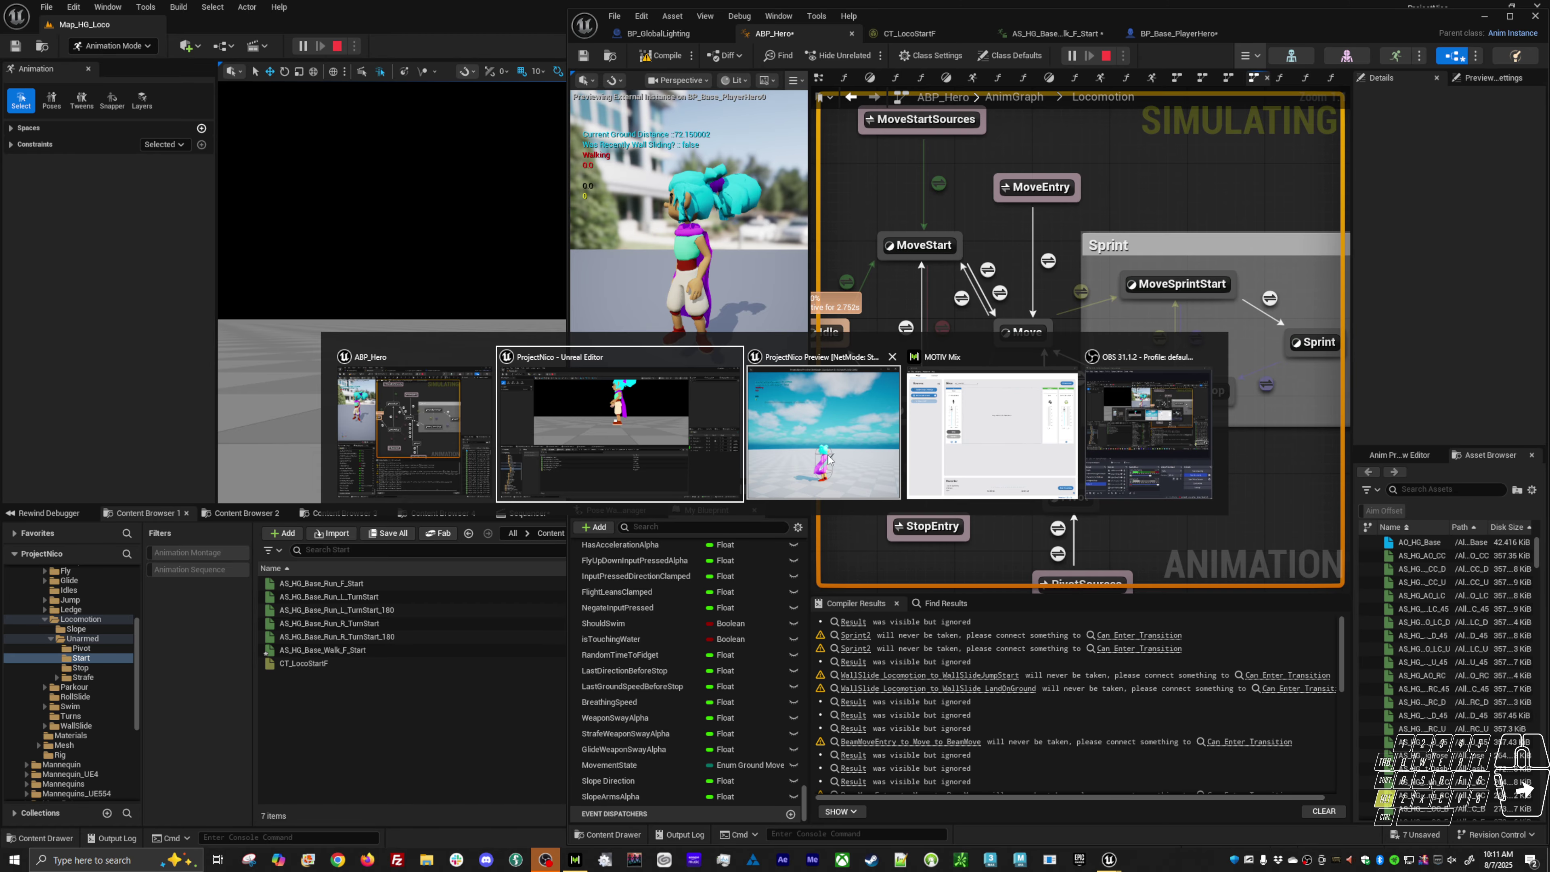
pyautogui.click(829, 459)
pyautogui.press('a')
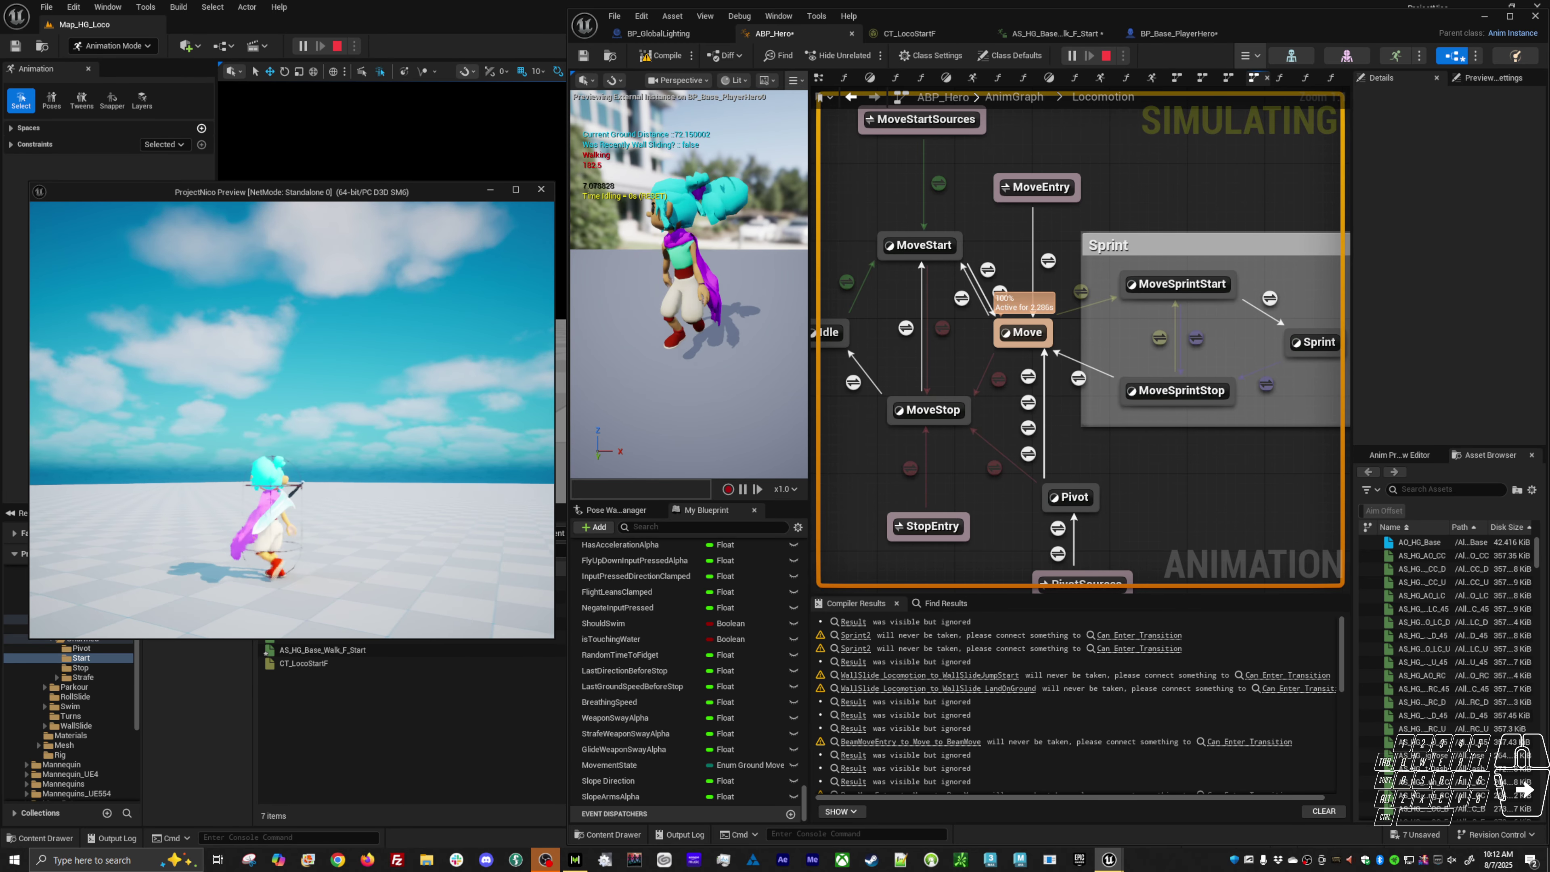
pyautogui.press('a')
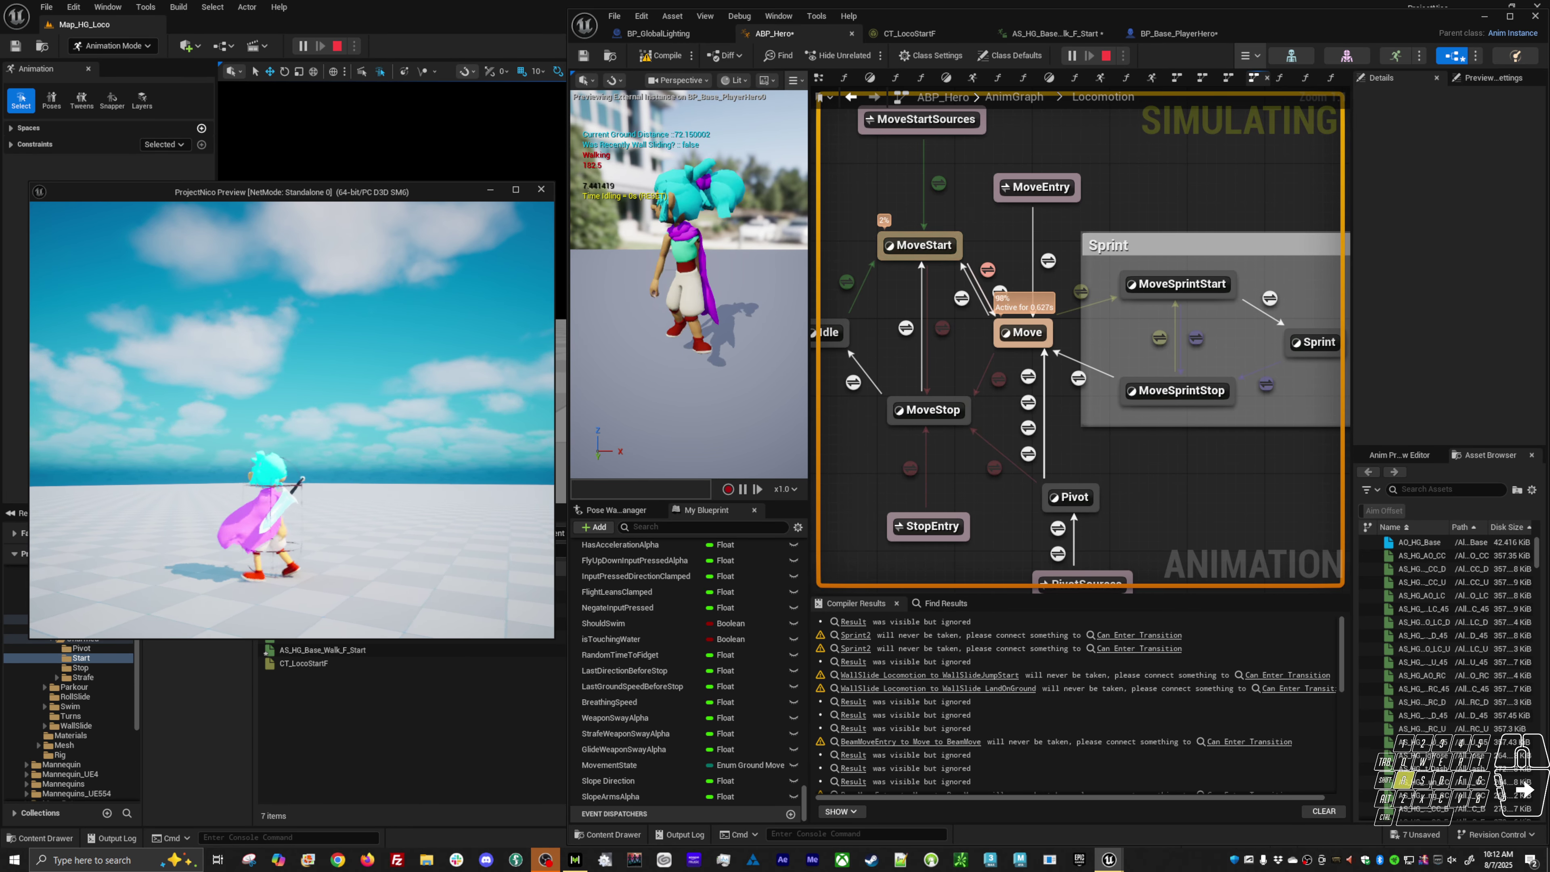
# Step: Switch the walk-specific MoveStart to Move transition's blend logic to Inertialization and compile the animation blueprint
pyautogui.hotkey('alt', 'Tab')
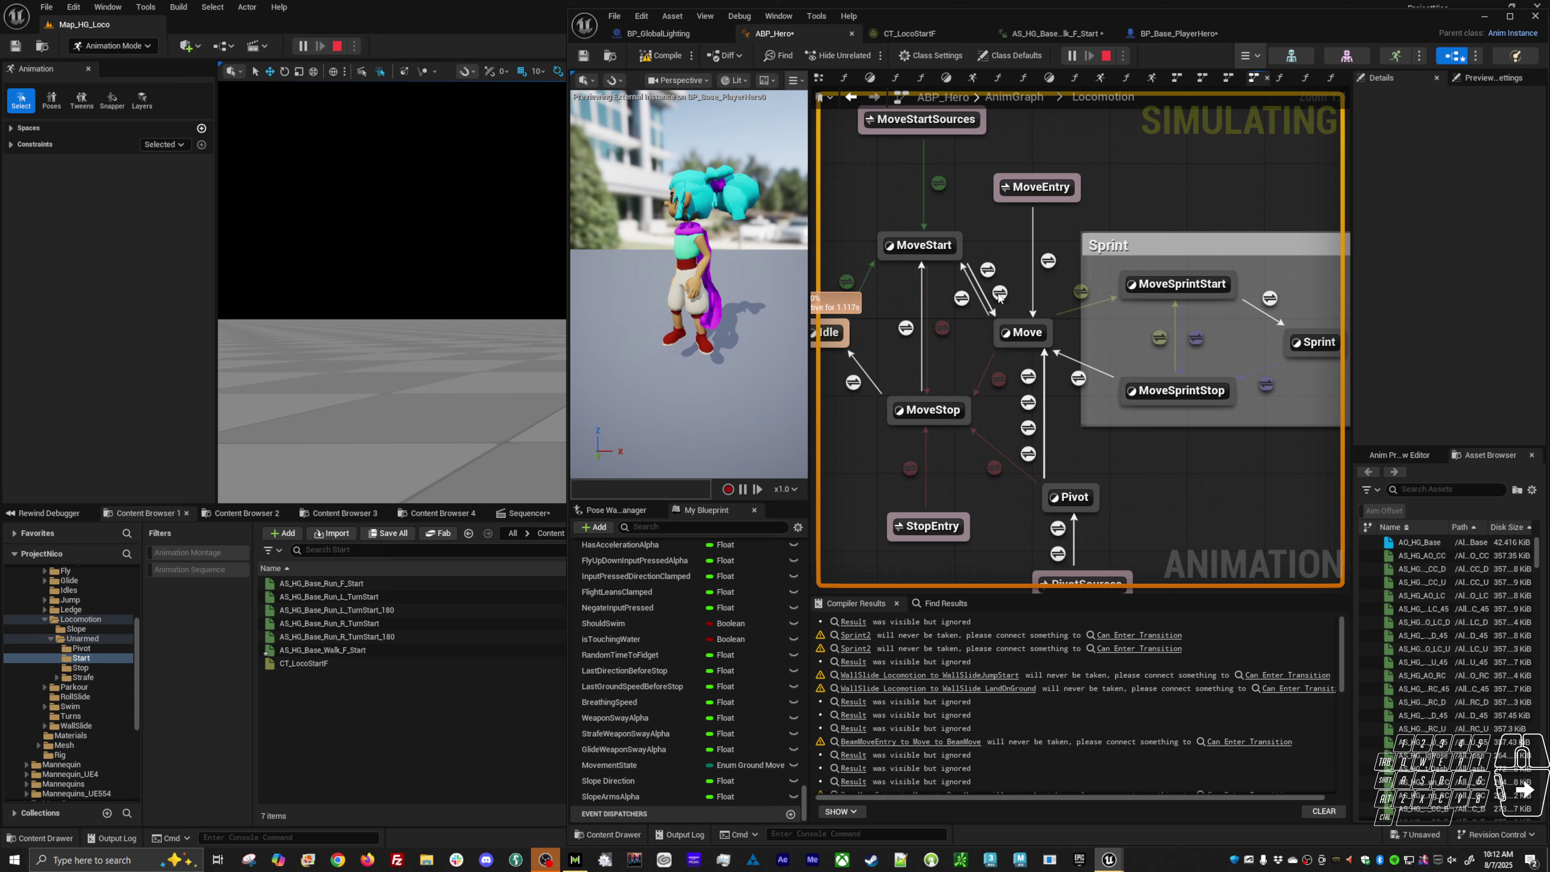
pyautogui.click(1028, 332)
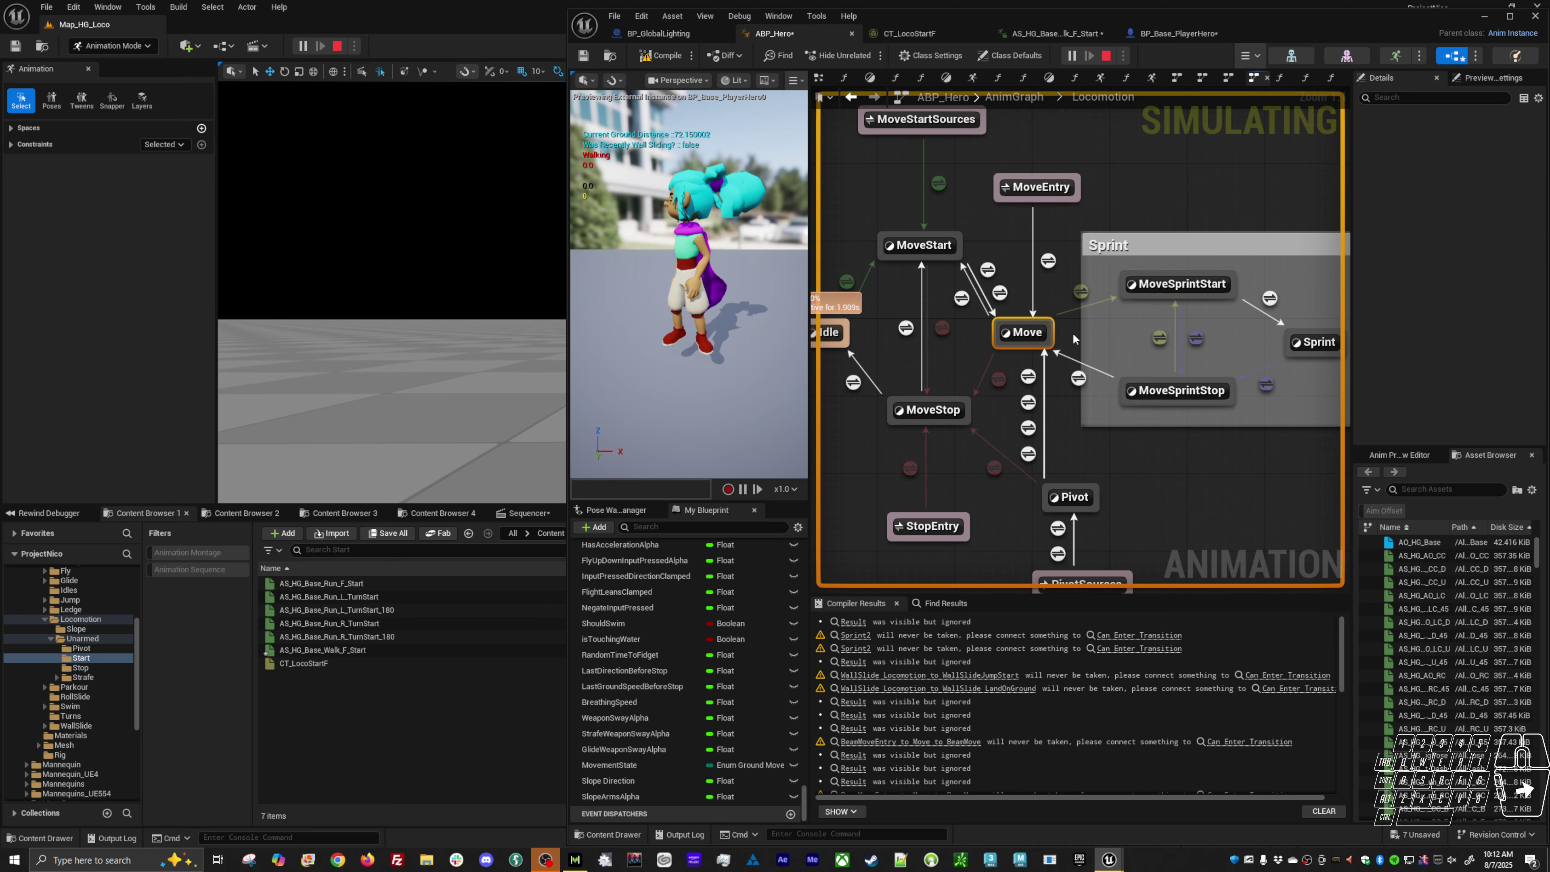
pyautogui.click(1000, 293)
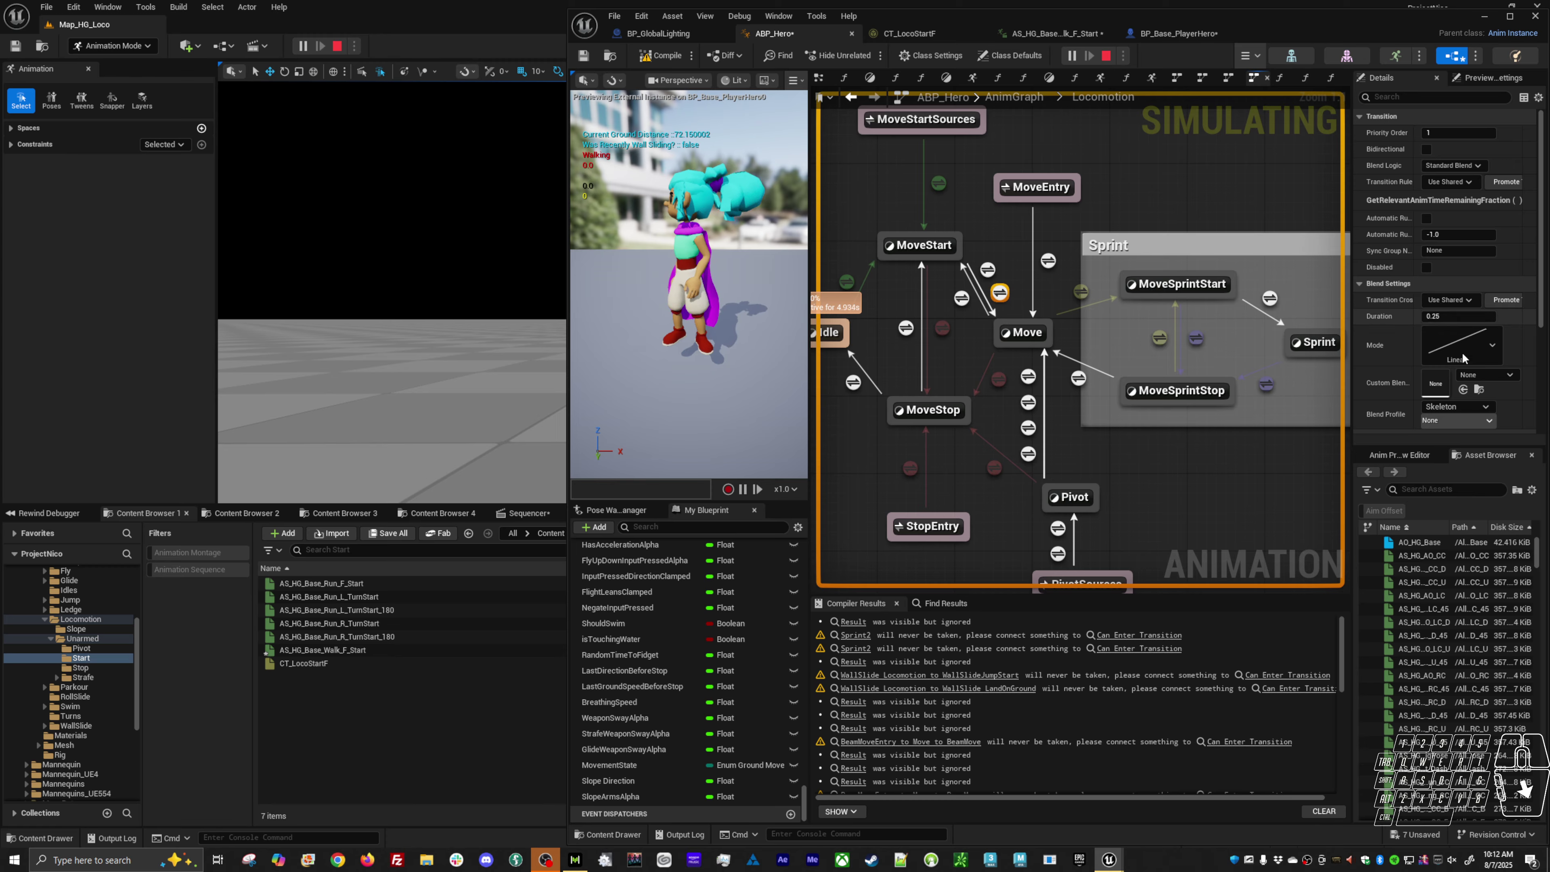
pyautogui.click(1462, 182)
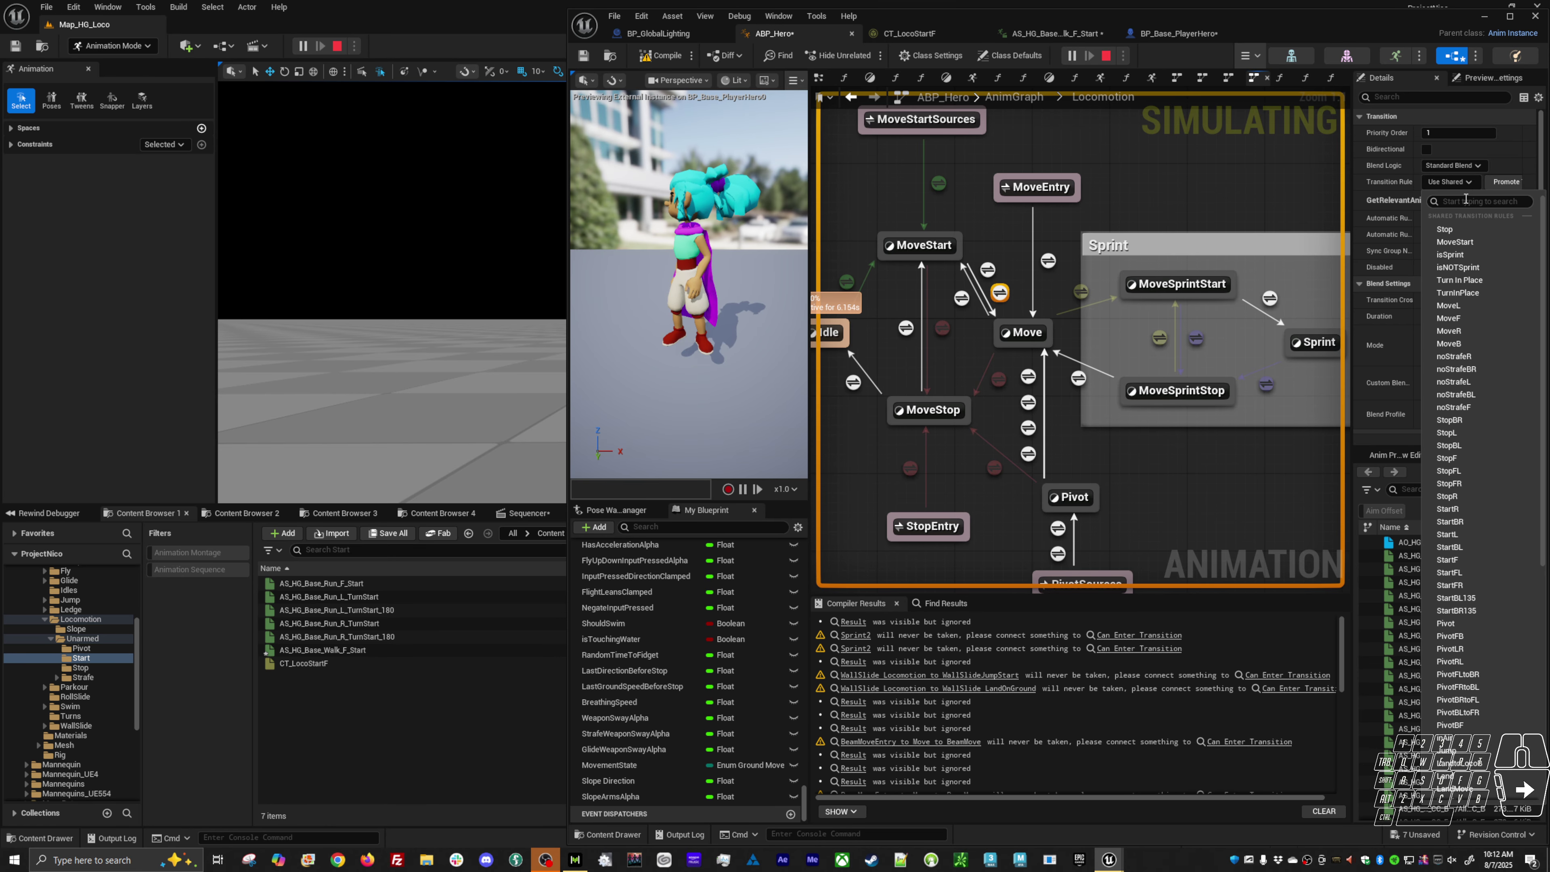
pyautogui.click(1472, 166)
pyautogui.click(1460, 191)
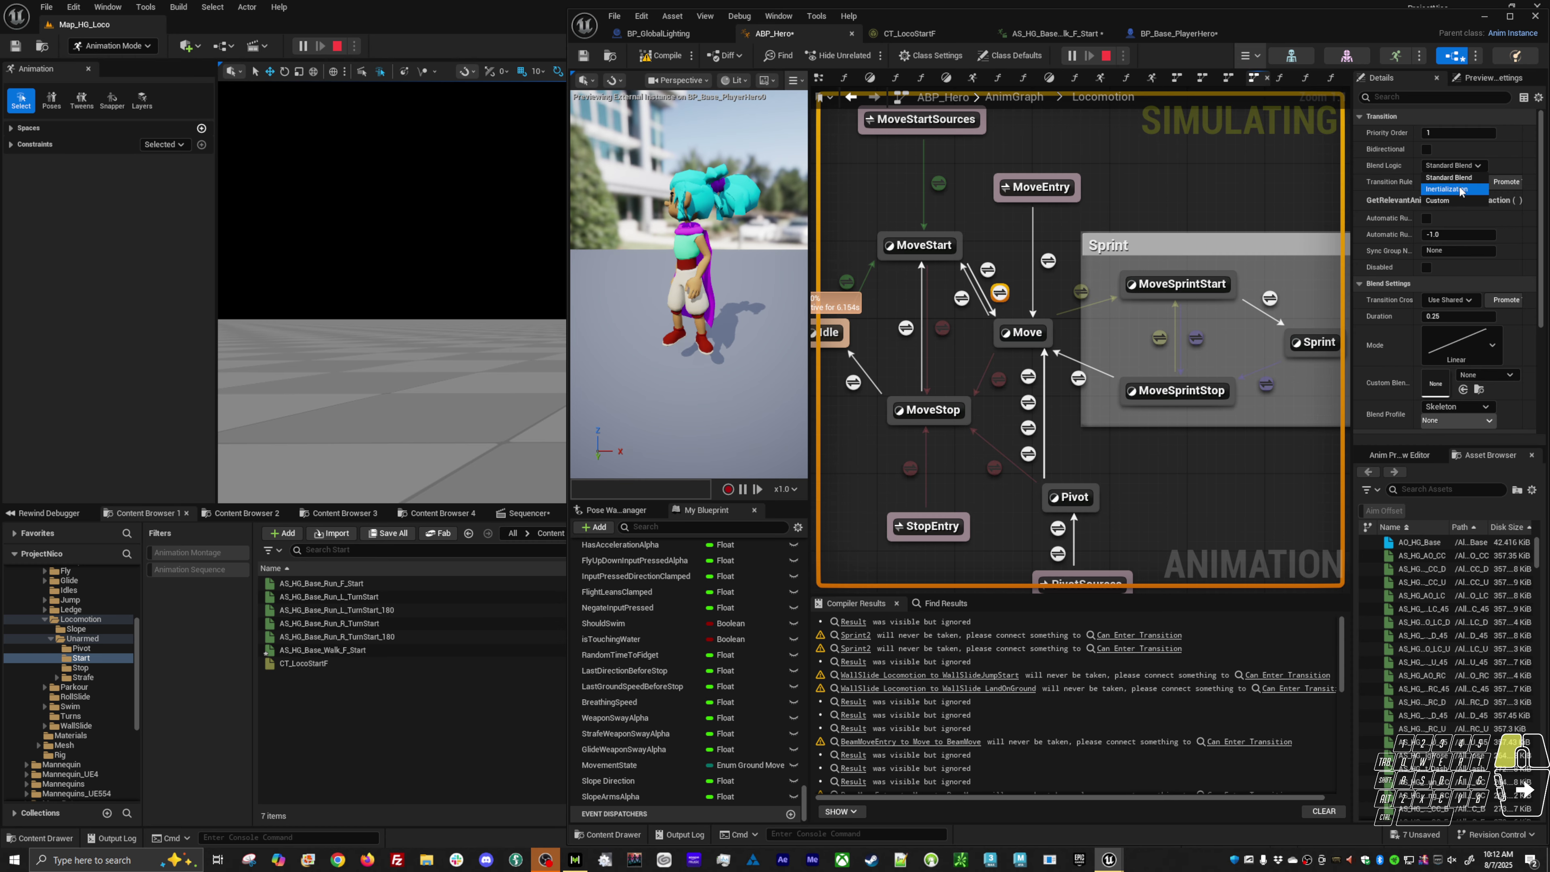
pyautogui.click(778, 462)
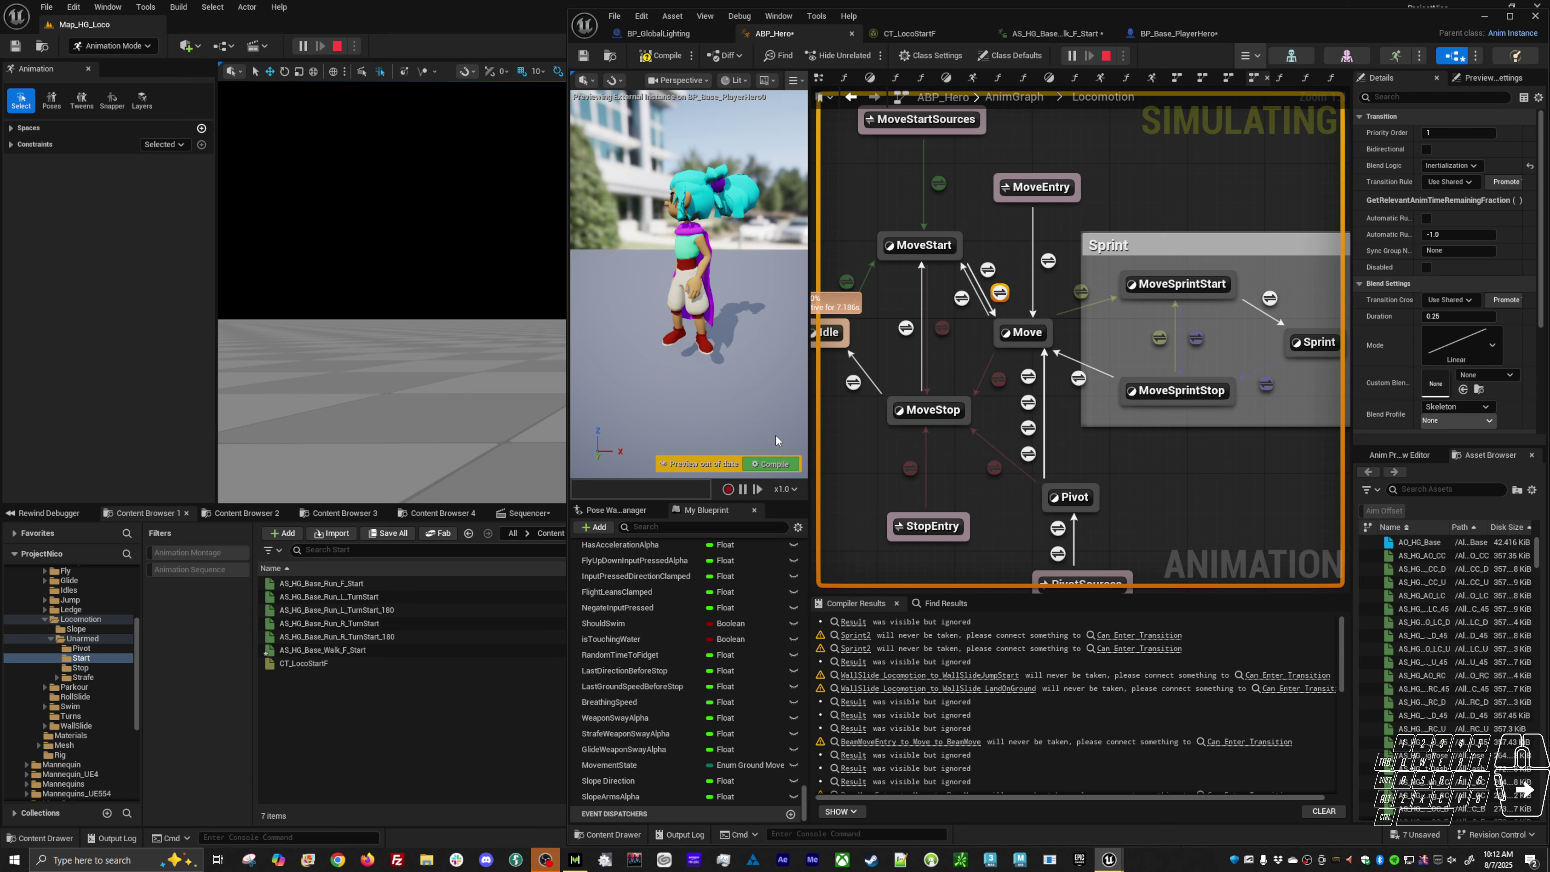
# Step: Walk the character in the game preview to examine the walk start with Inertialization at 0.25 duration
pyautogui.hotkey('alt', 'Tab')
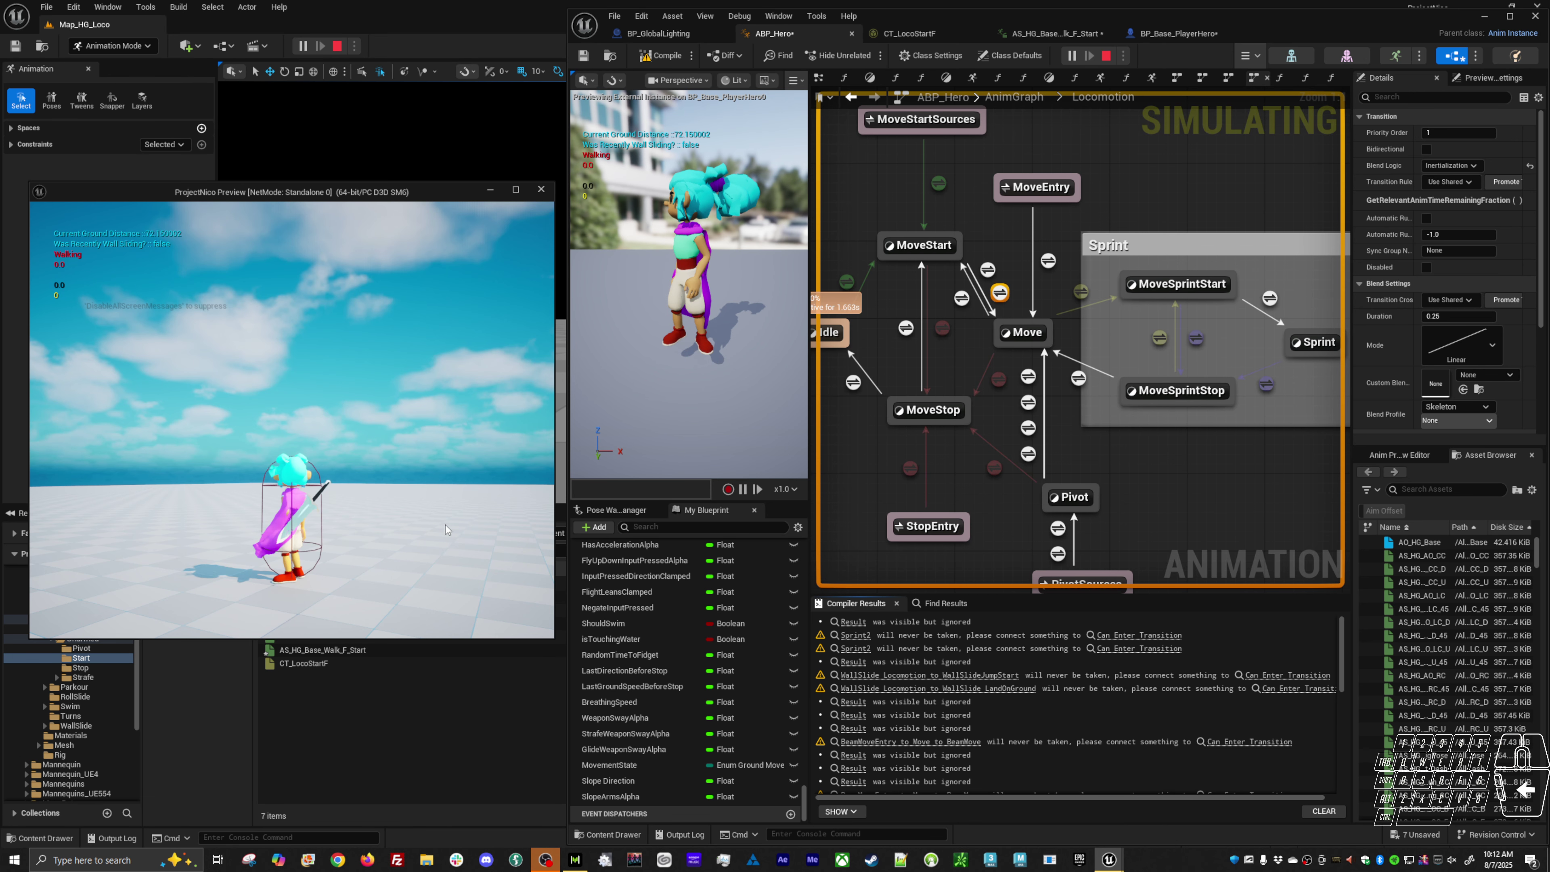
pyautogui.click(445, 525)
pyautogui.press('a')
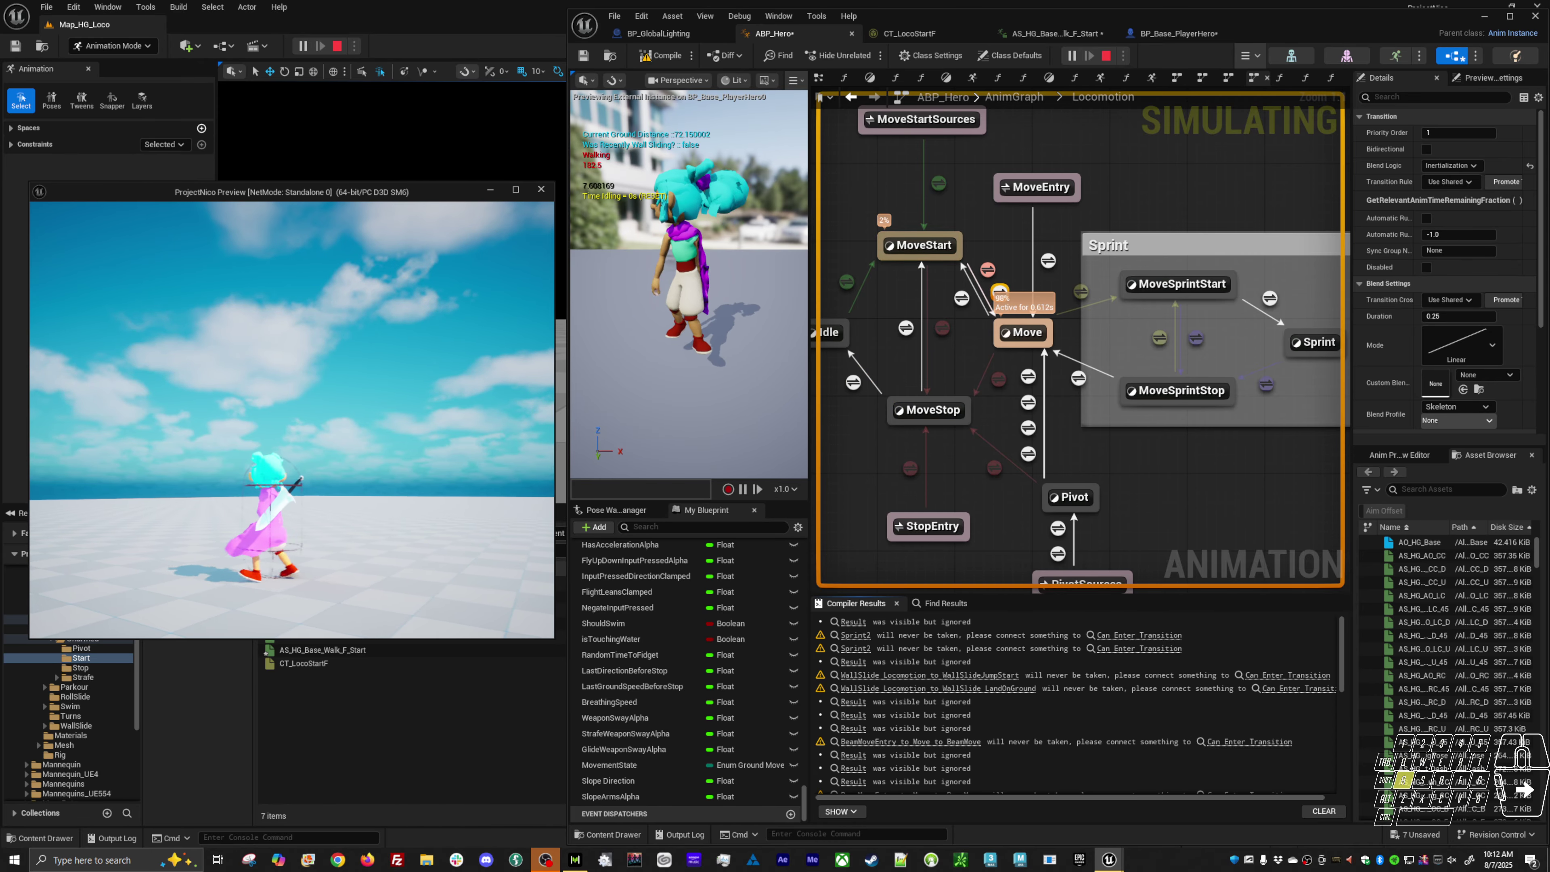
pyautogui.press('Escape')
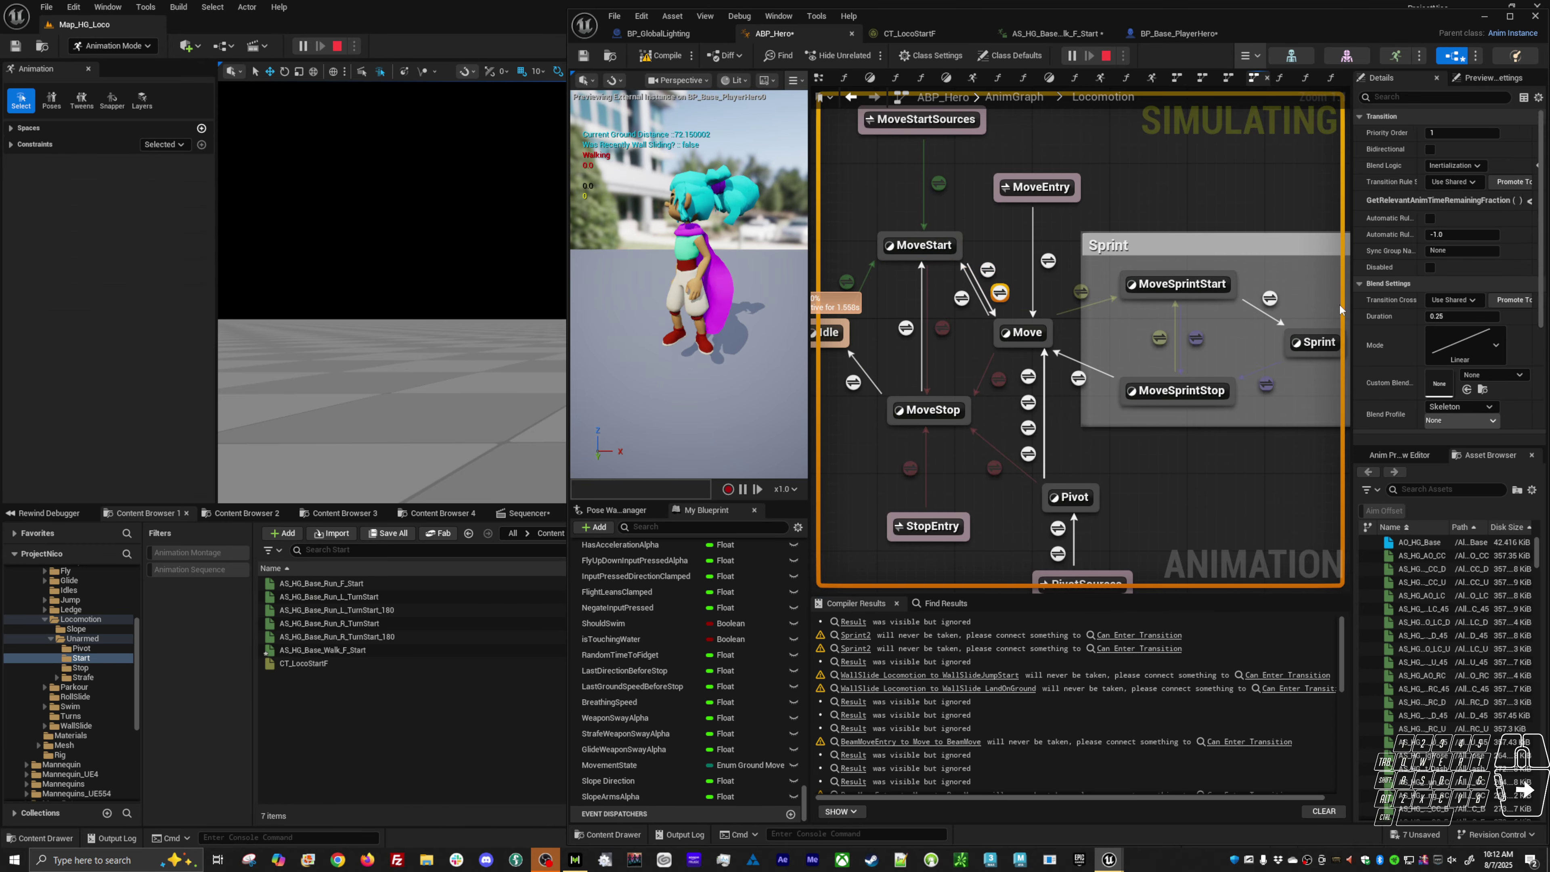
# Step: Set the walk-specific MoveStart to Move transition's blend duration to 0.1, leaving its blend profile unassigned
pyautogui.click(1459, 316)
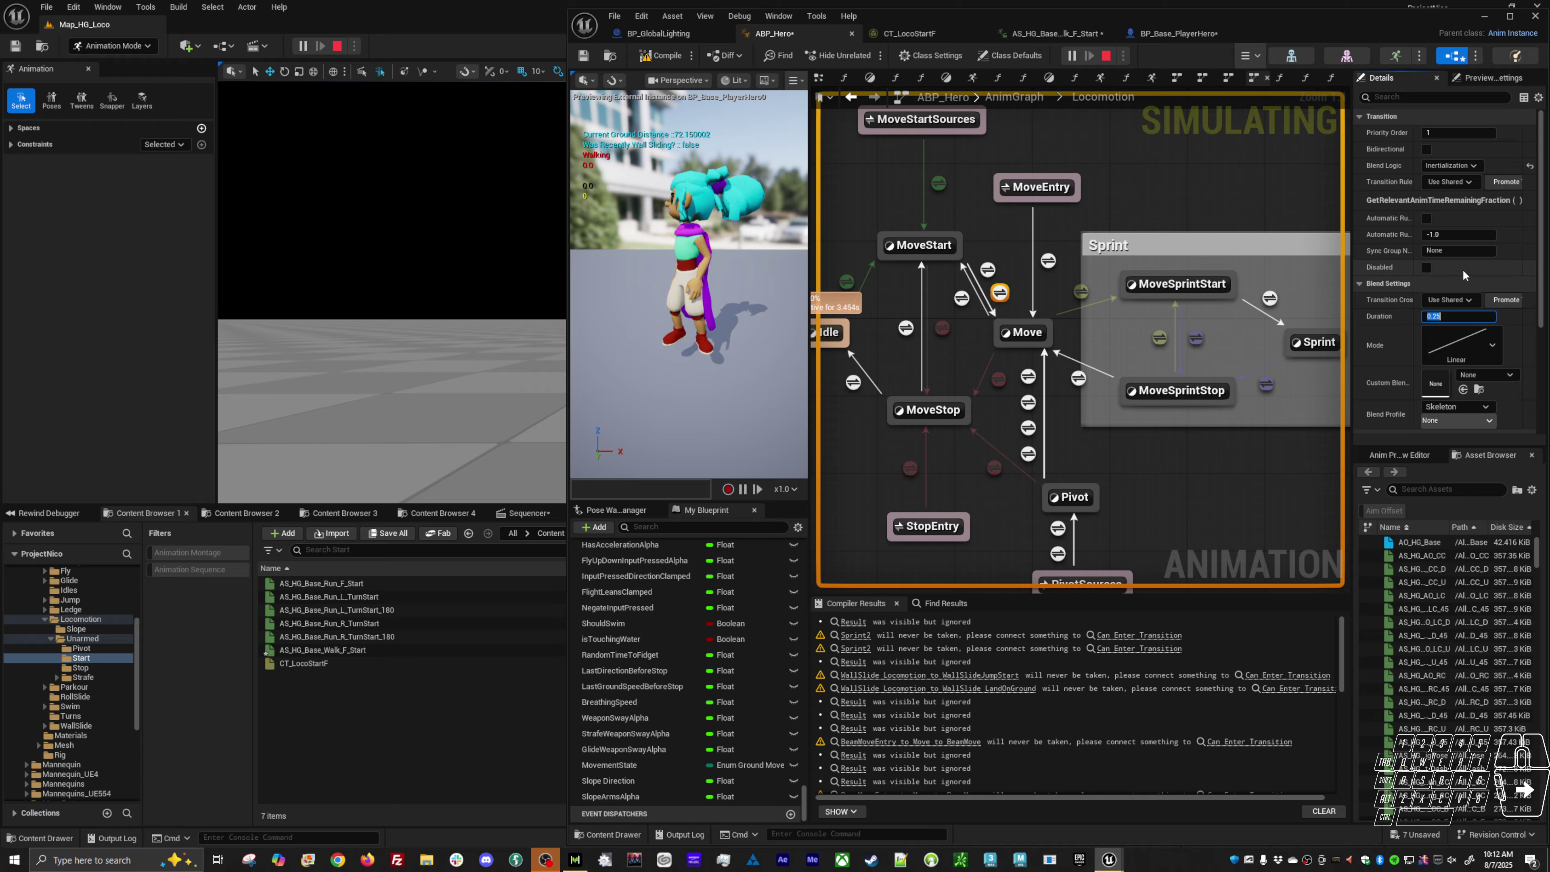
pyautogui.click(1468, 418)
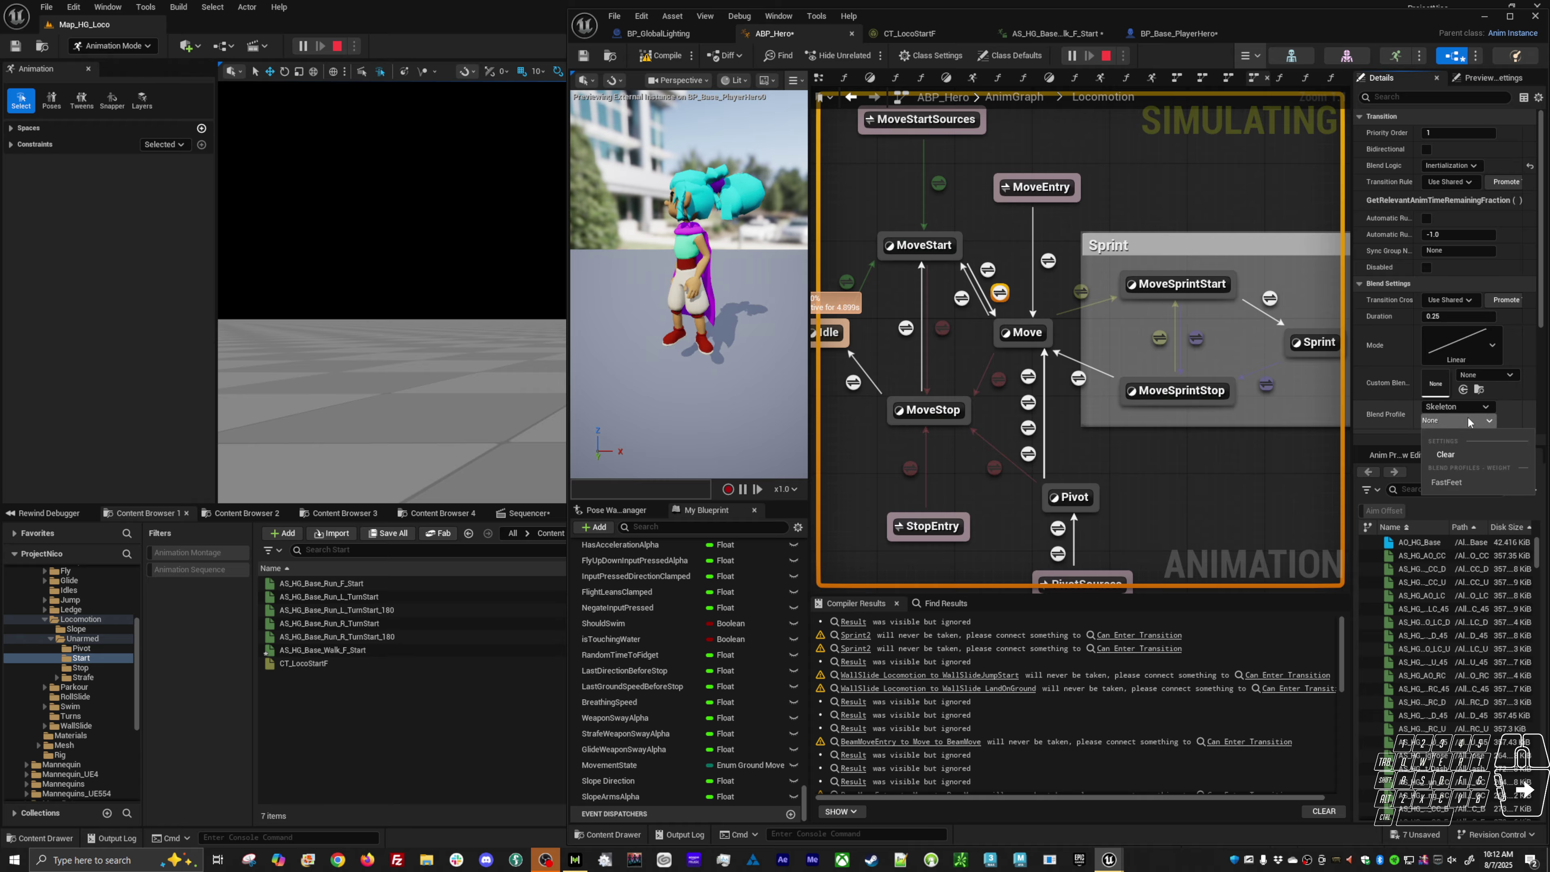
pyautogui.click(1468, 416)
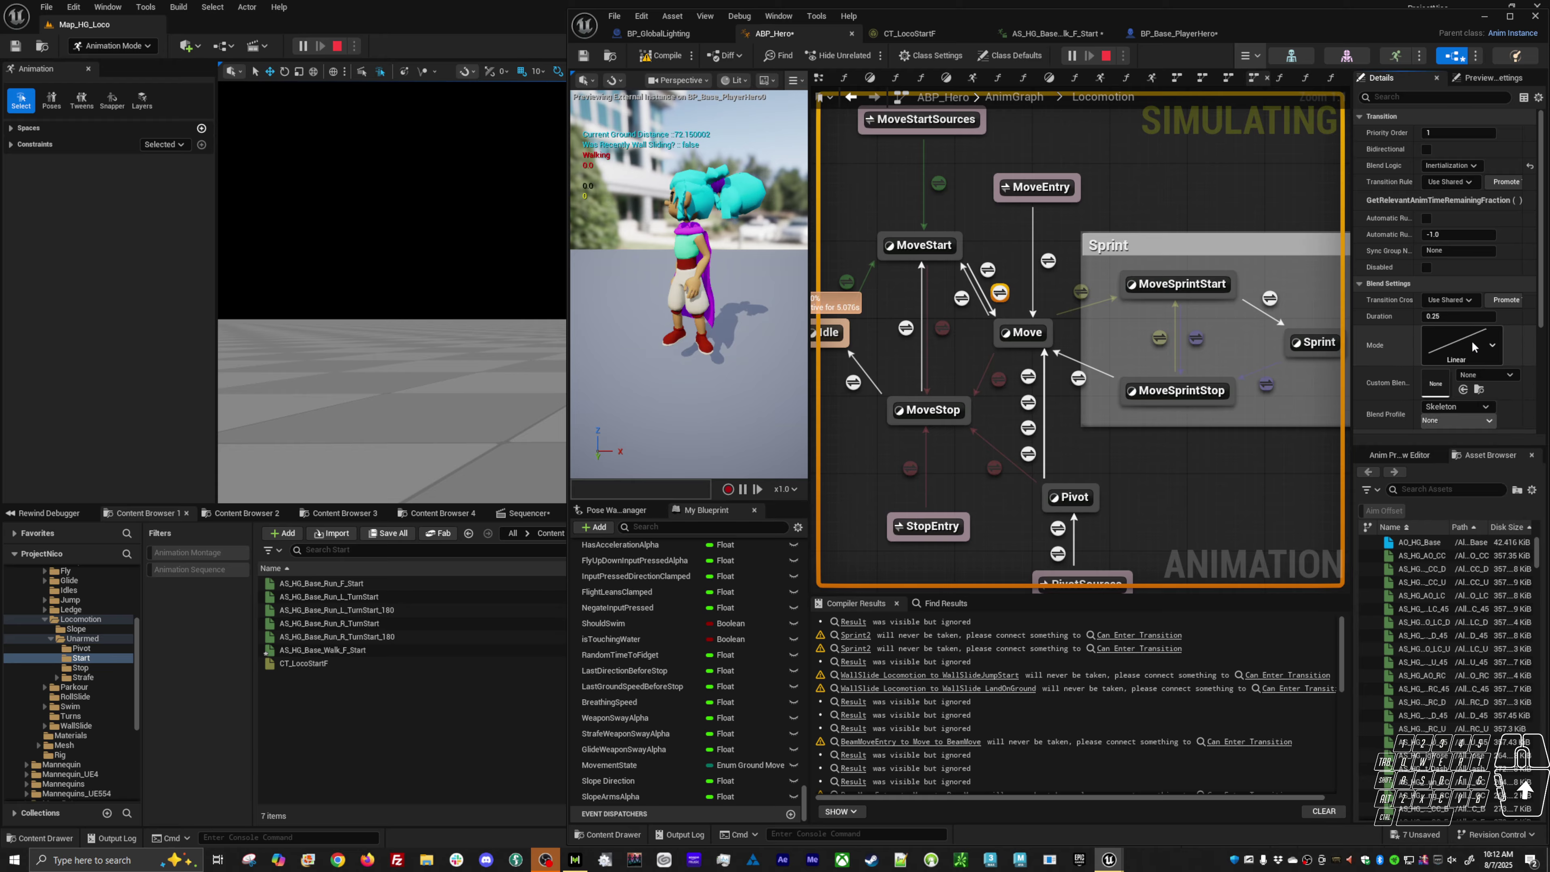
pyautogui.click(1462, 317)
pyautogui.write('.1')
pyautogui.press('Return')
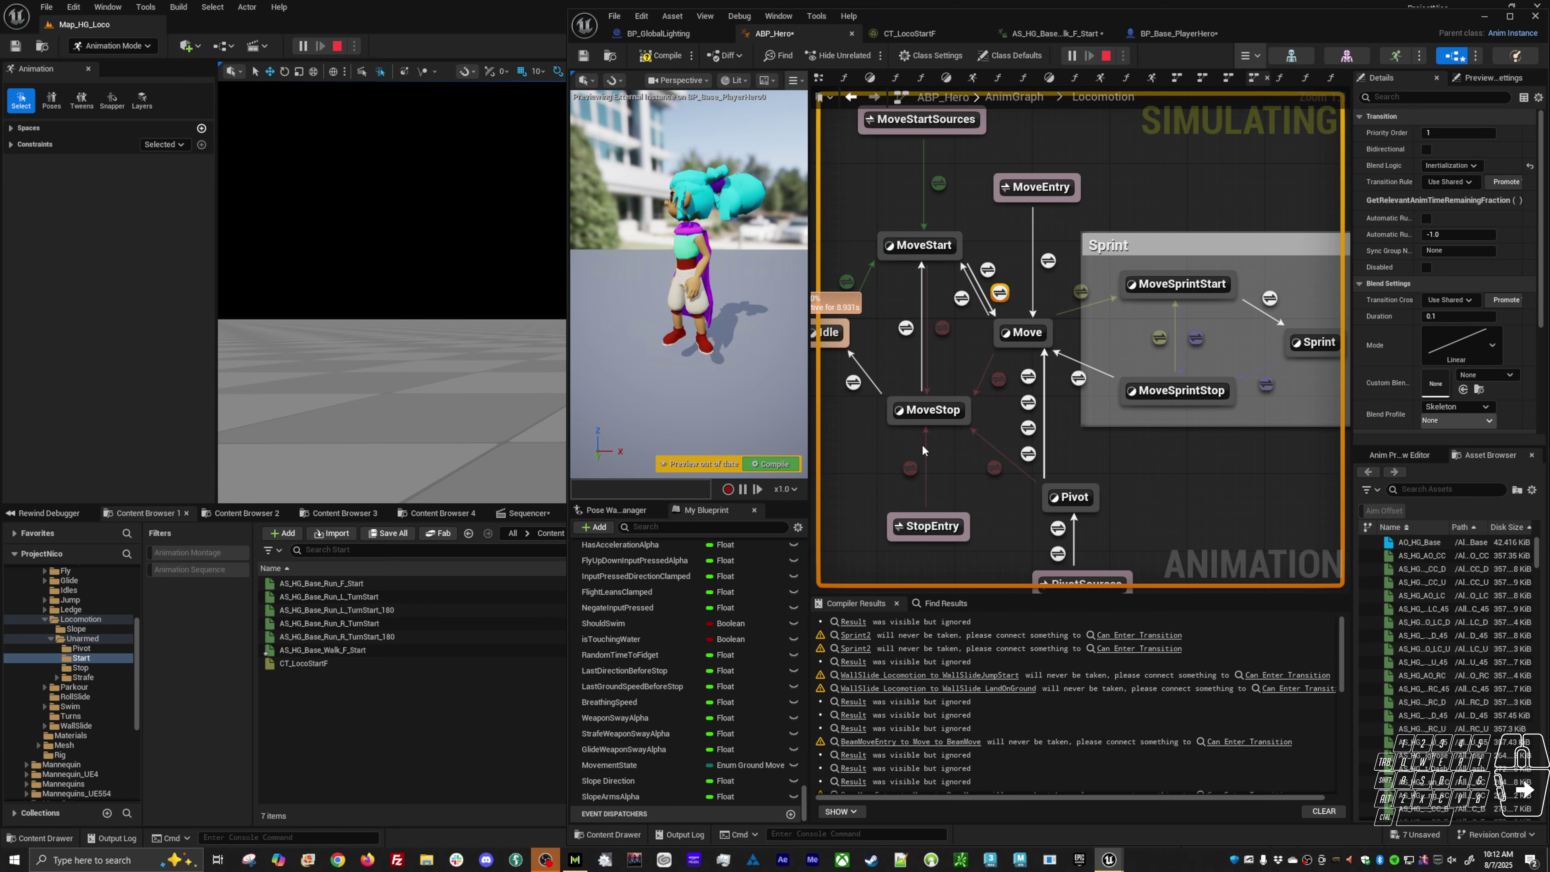
# Step: Walk and stop the character repeatedly in the game preview to examine the walk start with Inertialization at 0.1 duration
pyautogui.hotkey('alt', 'Tab')
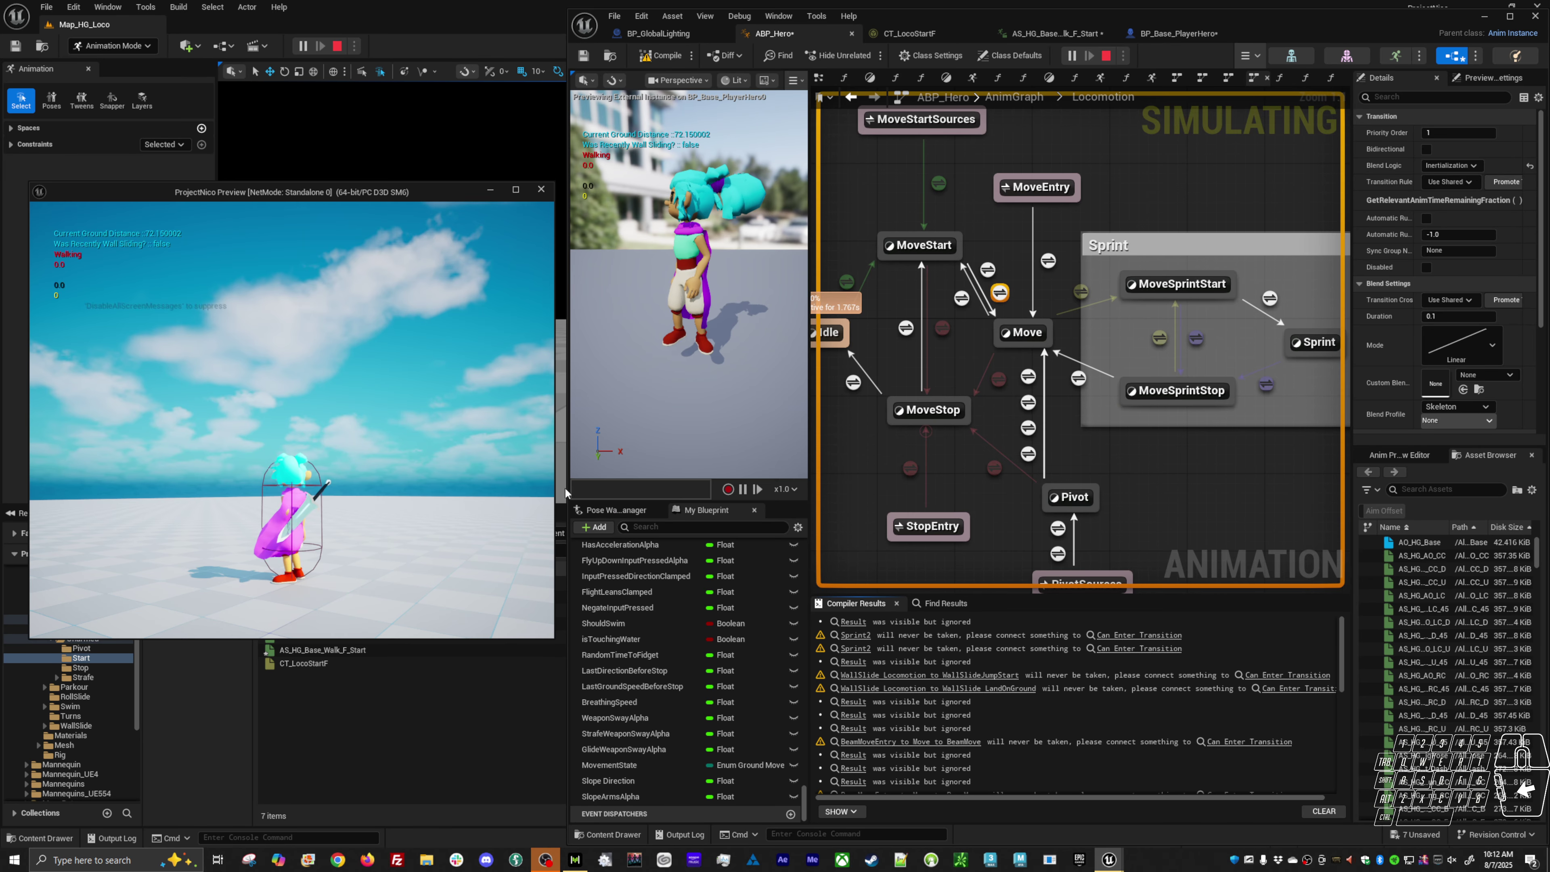
pyautogui.press('a')
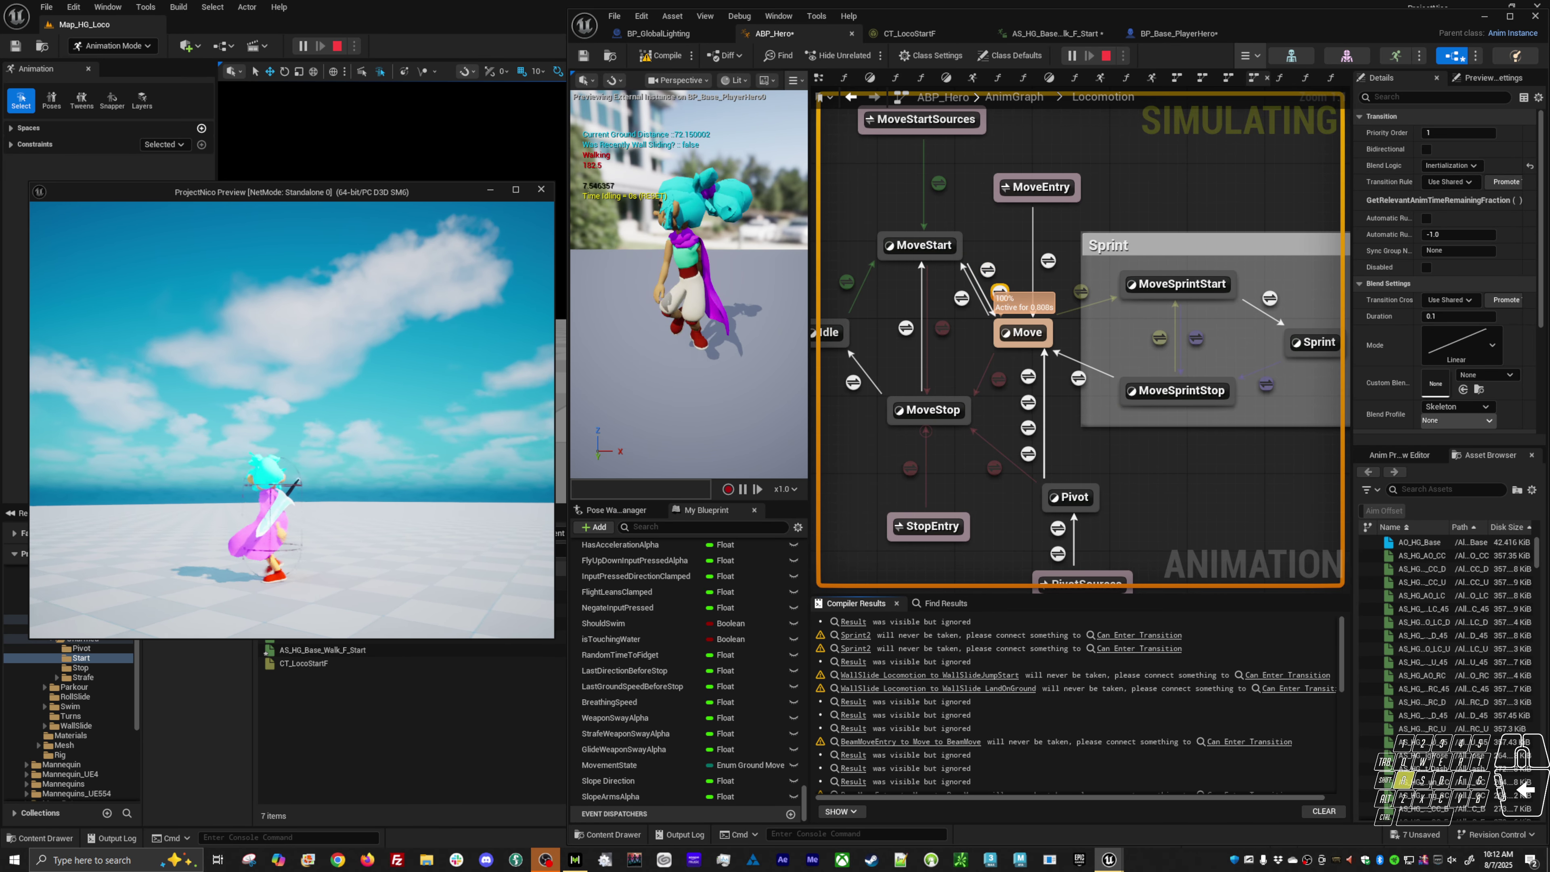
pyautogui.press('a')
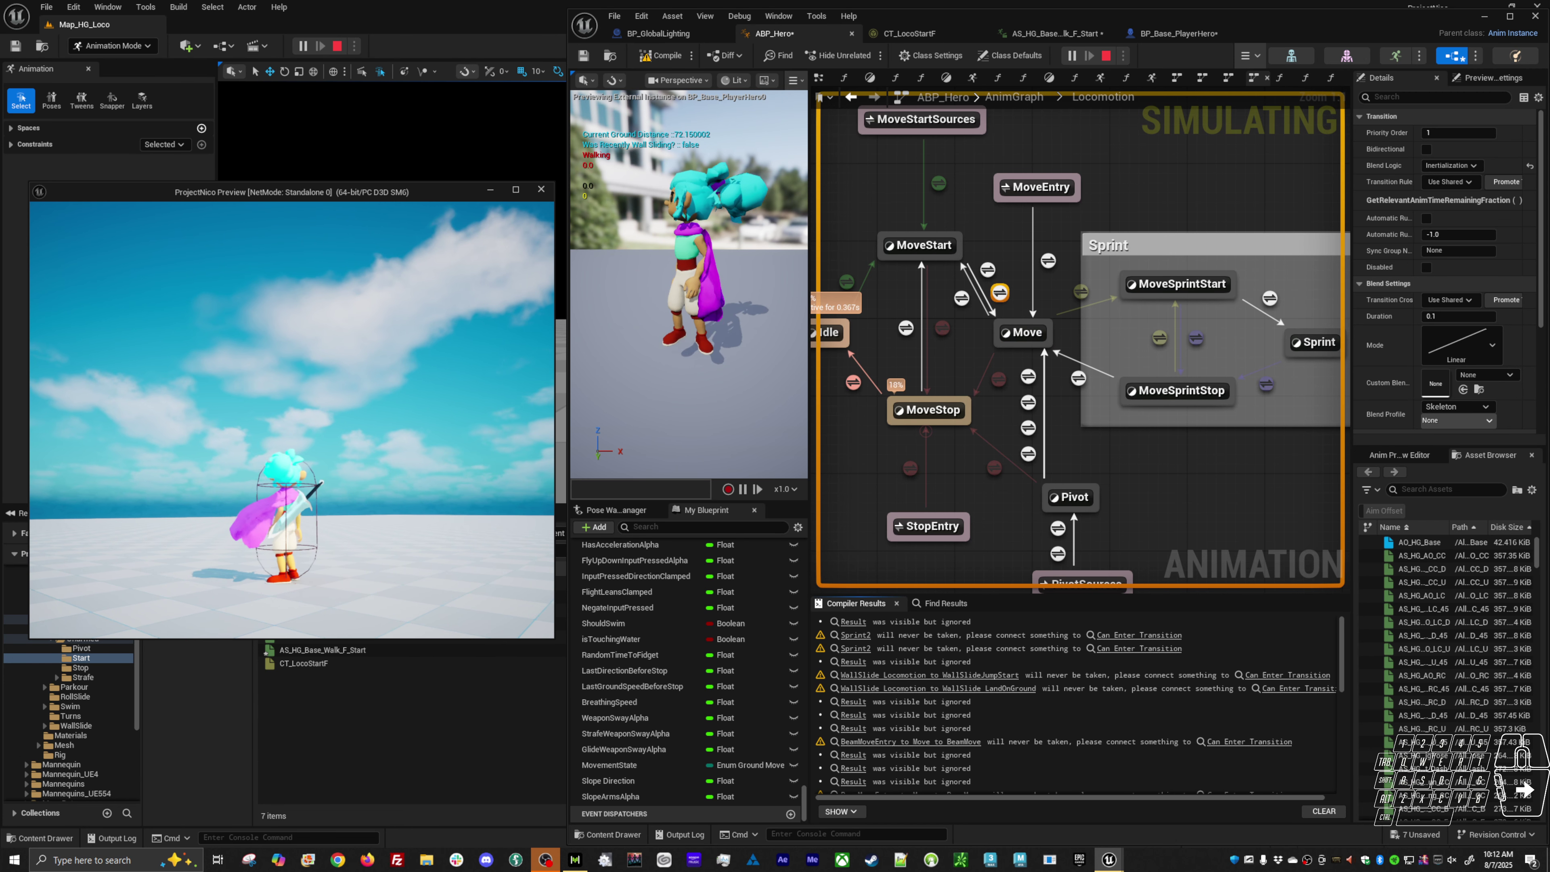
pyautogui.press('a')
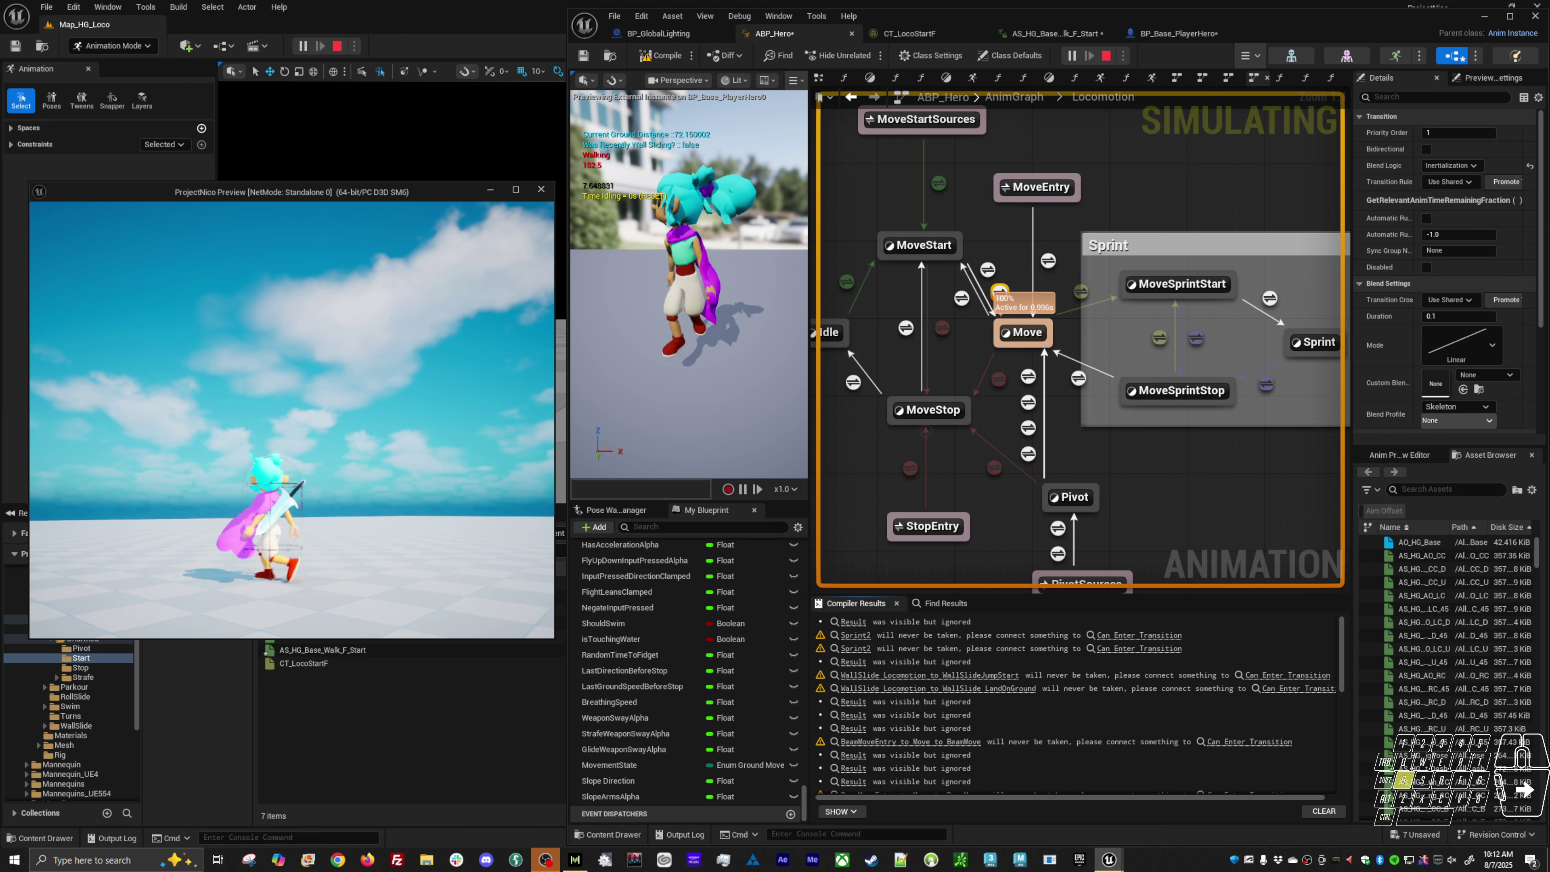
pyautogui.press('a')
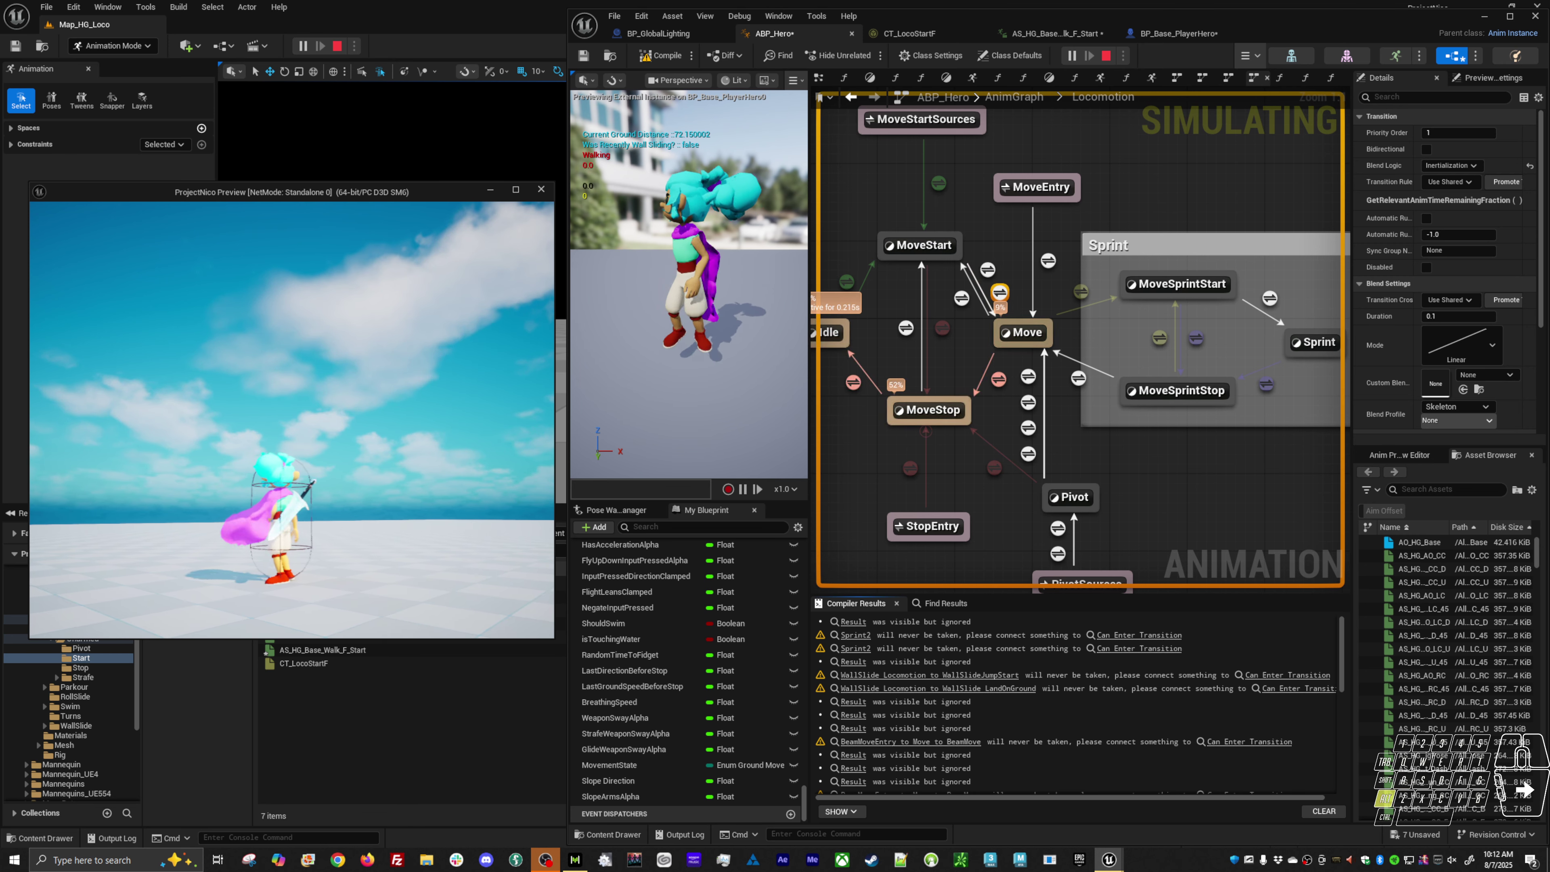
# Step: Return the walk-specific MoveStart to Move transition's blend logic to Standard Blend and recompile the animation blueprint
pyautogui.hotkey('alt', 'Tab')
pyautogui.click(1450, 165)
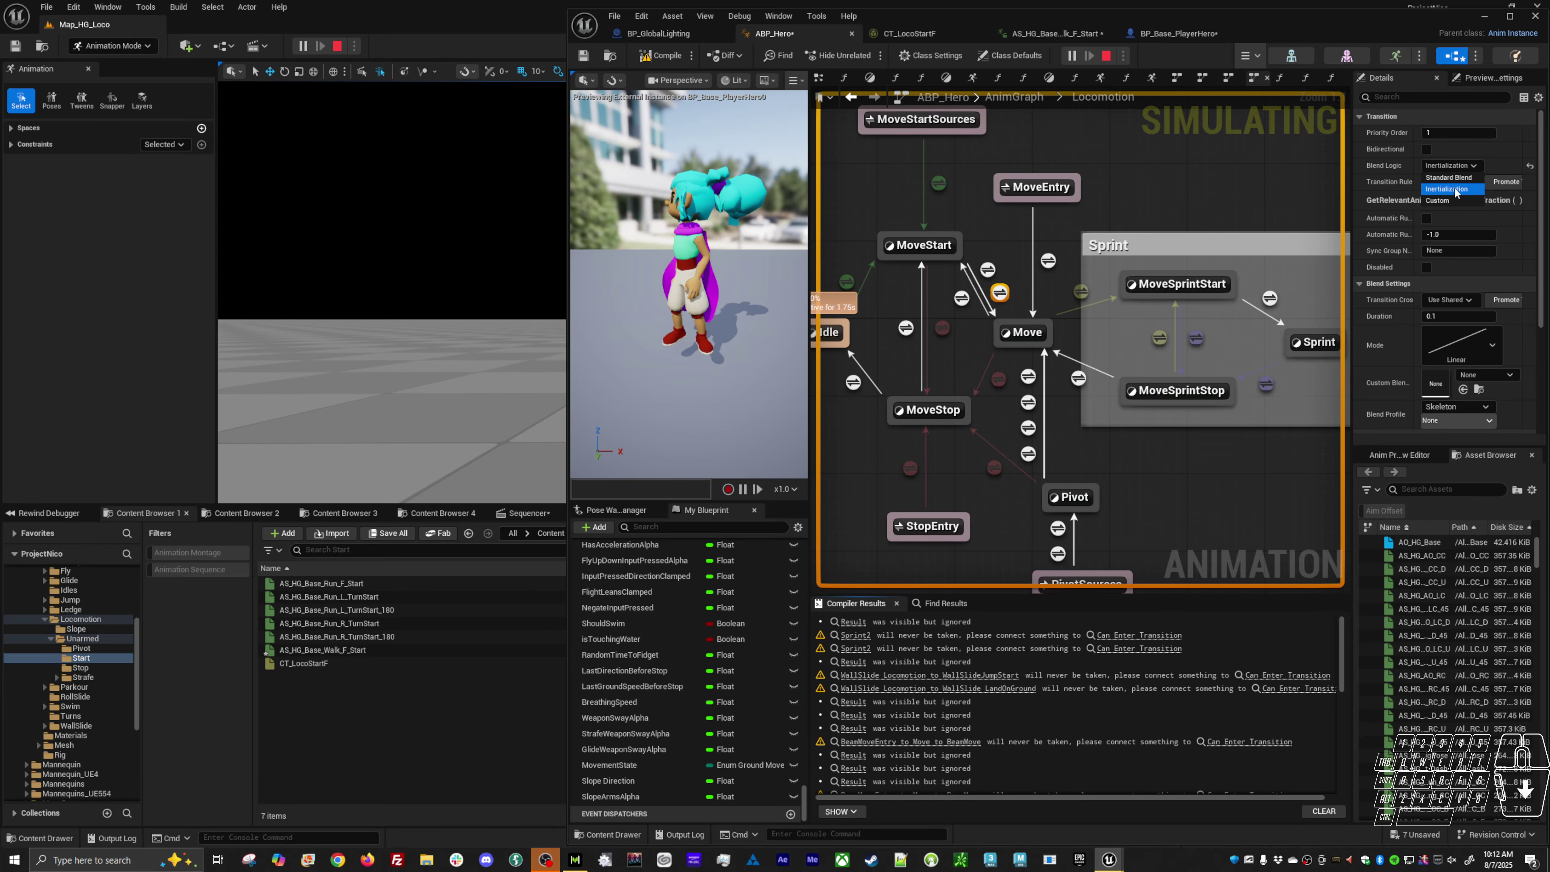
pyautogui.click(1449, 177)
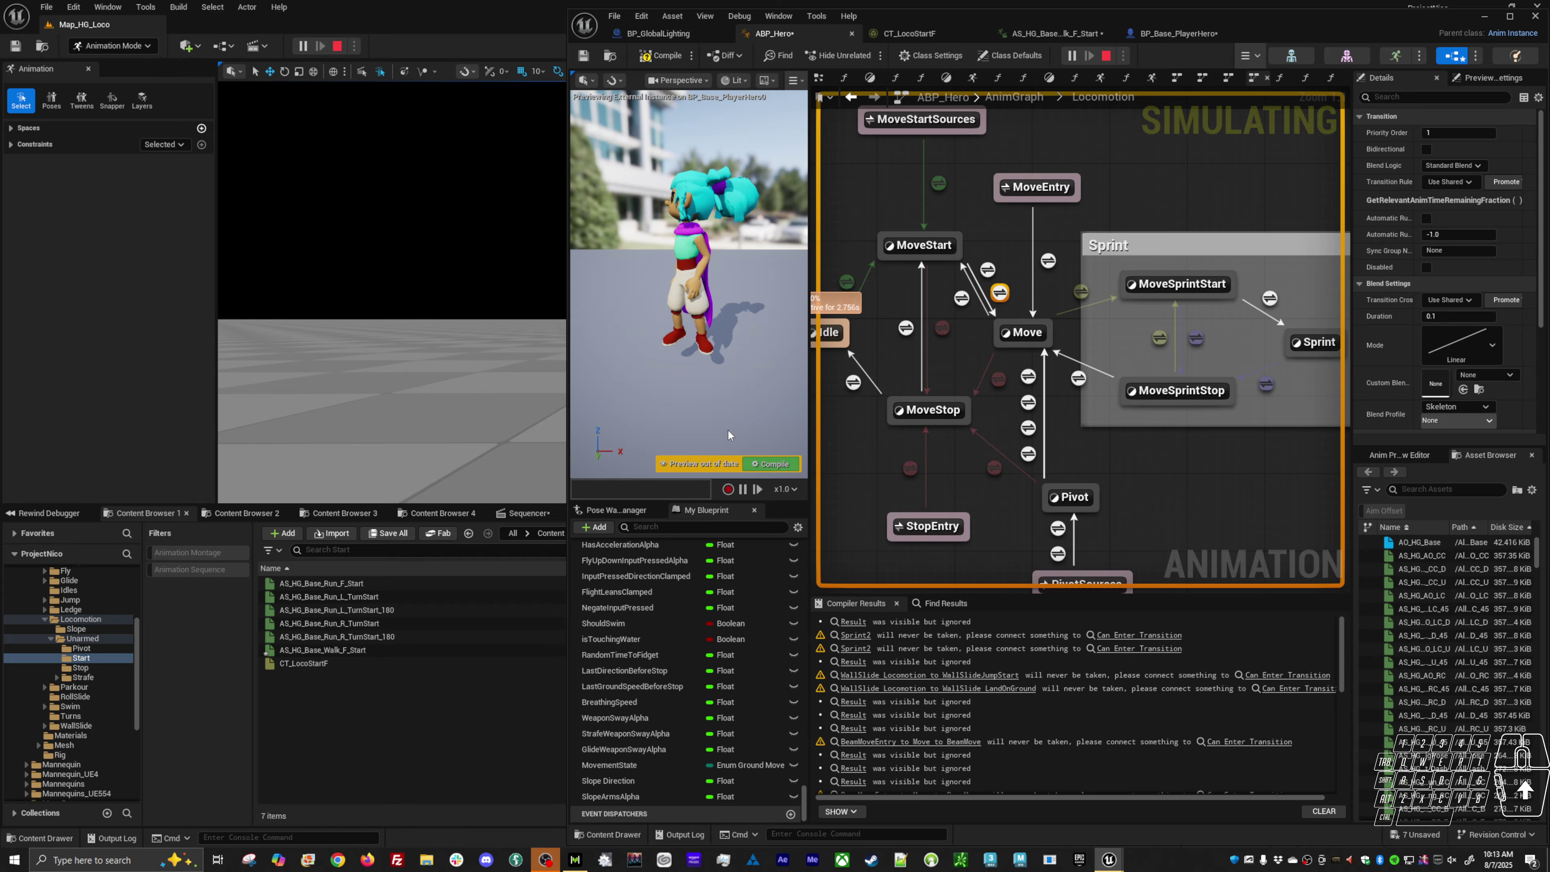
# Step: Walk the character repeatedly in the game preview to examine the walk start with Standard Blend at 0.1 duration
pyautogui.hotkey('alt', 'Tab')
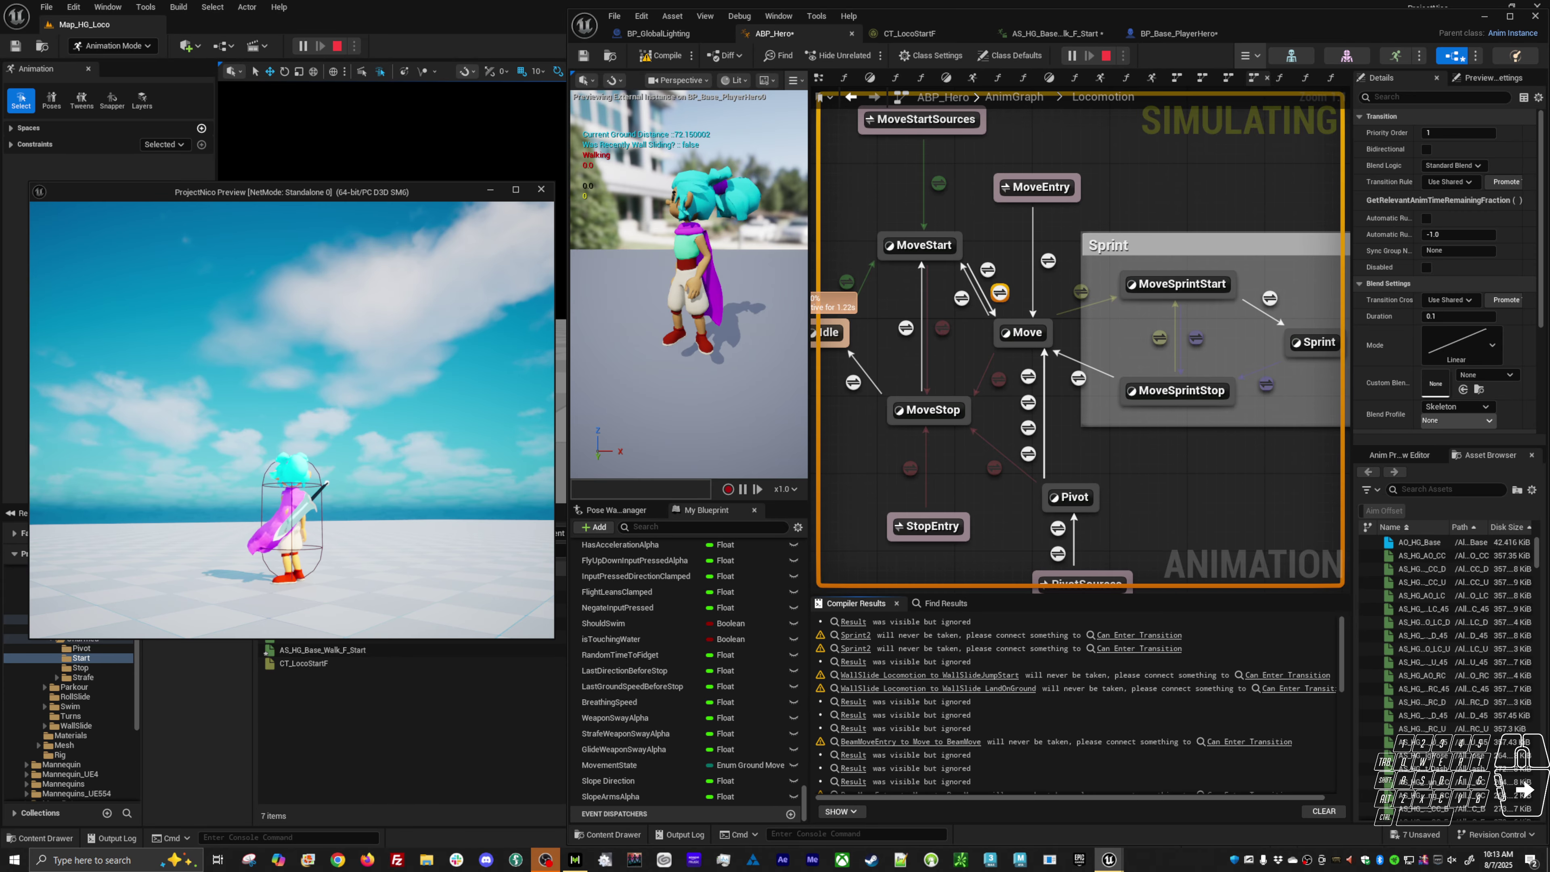
pyautogui.press('a')
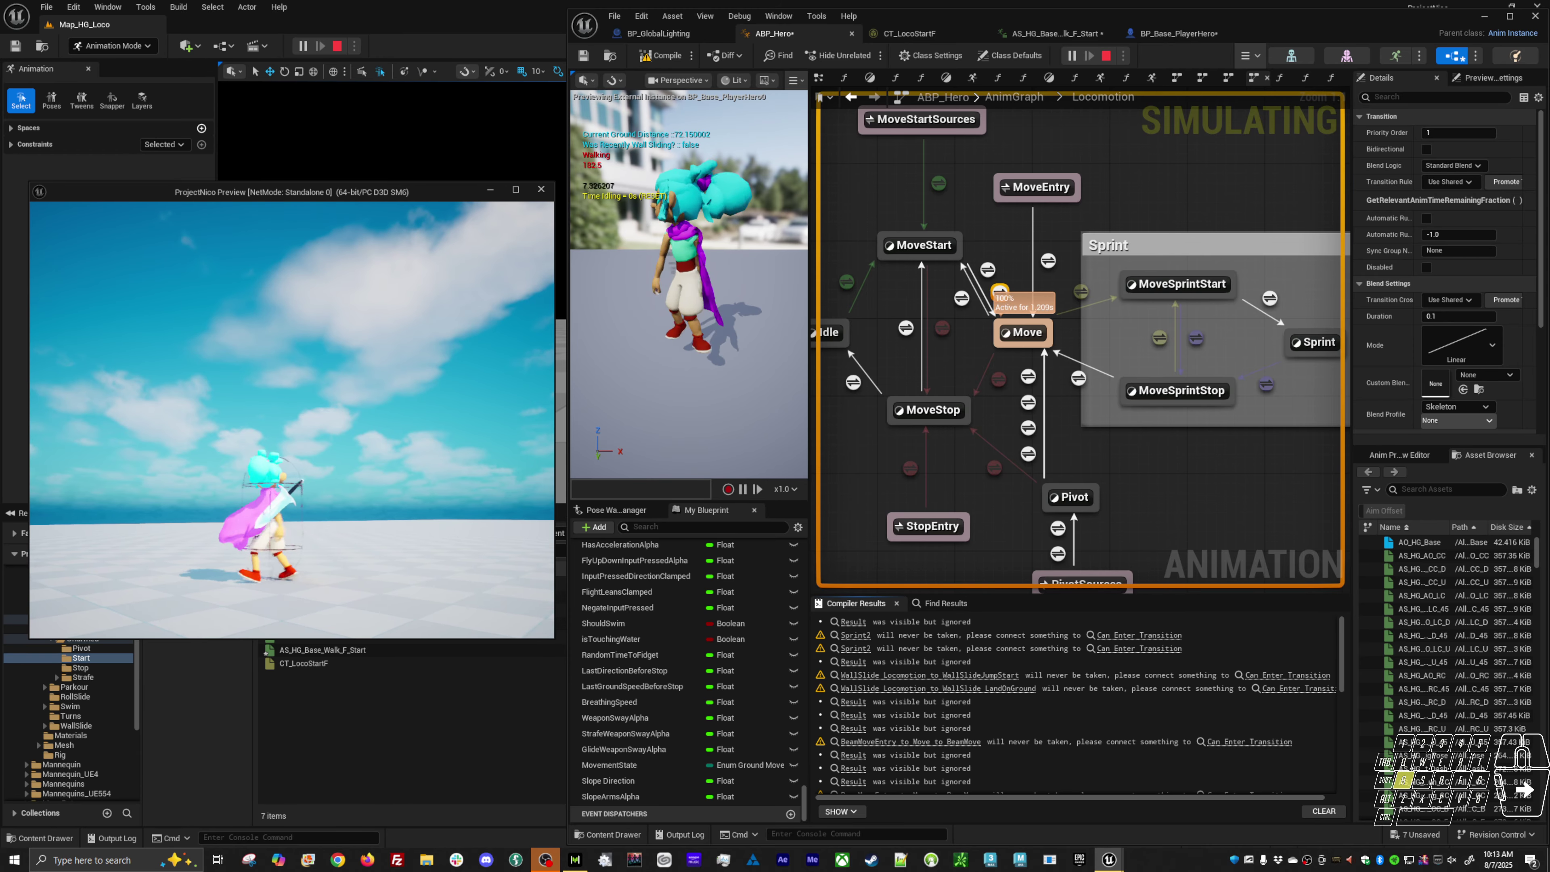
pyautogui.press('a')
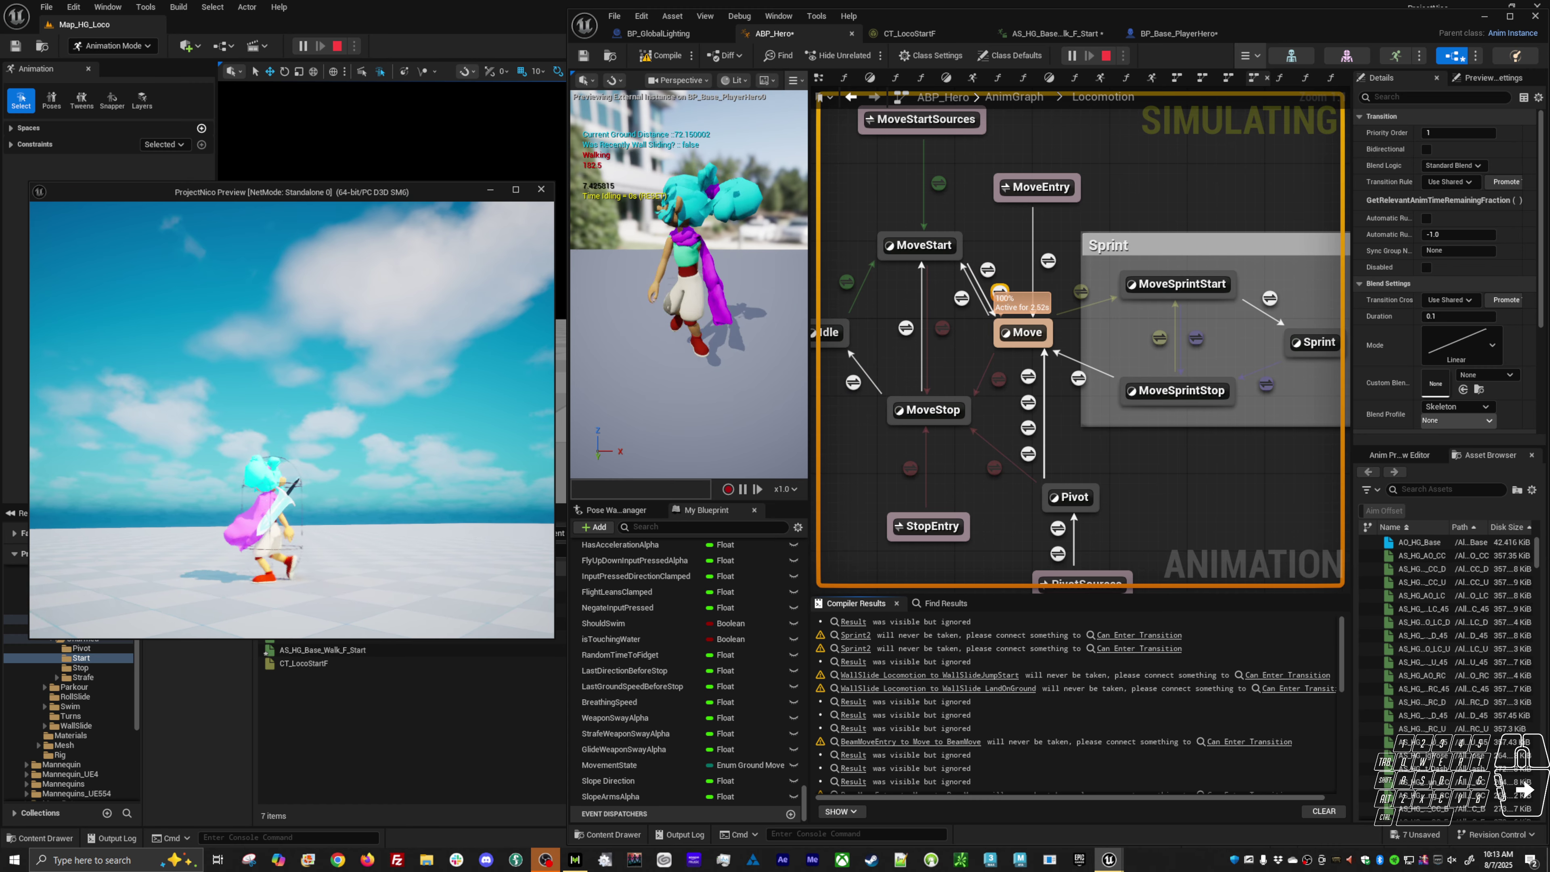
pyautogui.press('a')
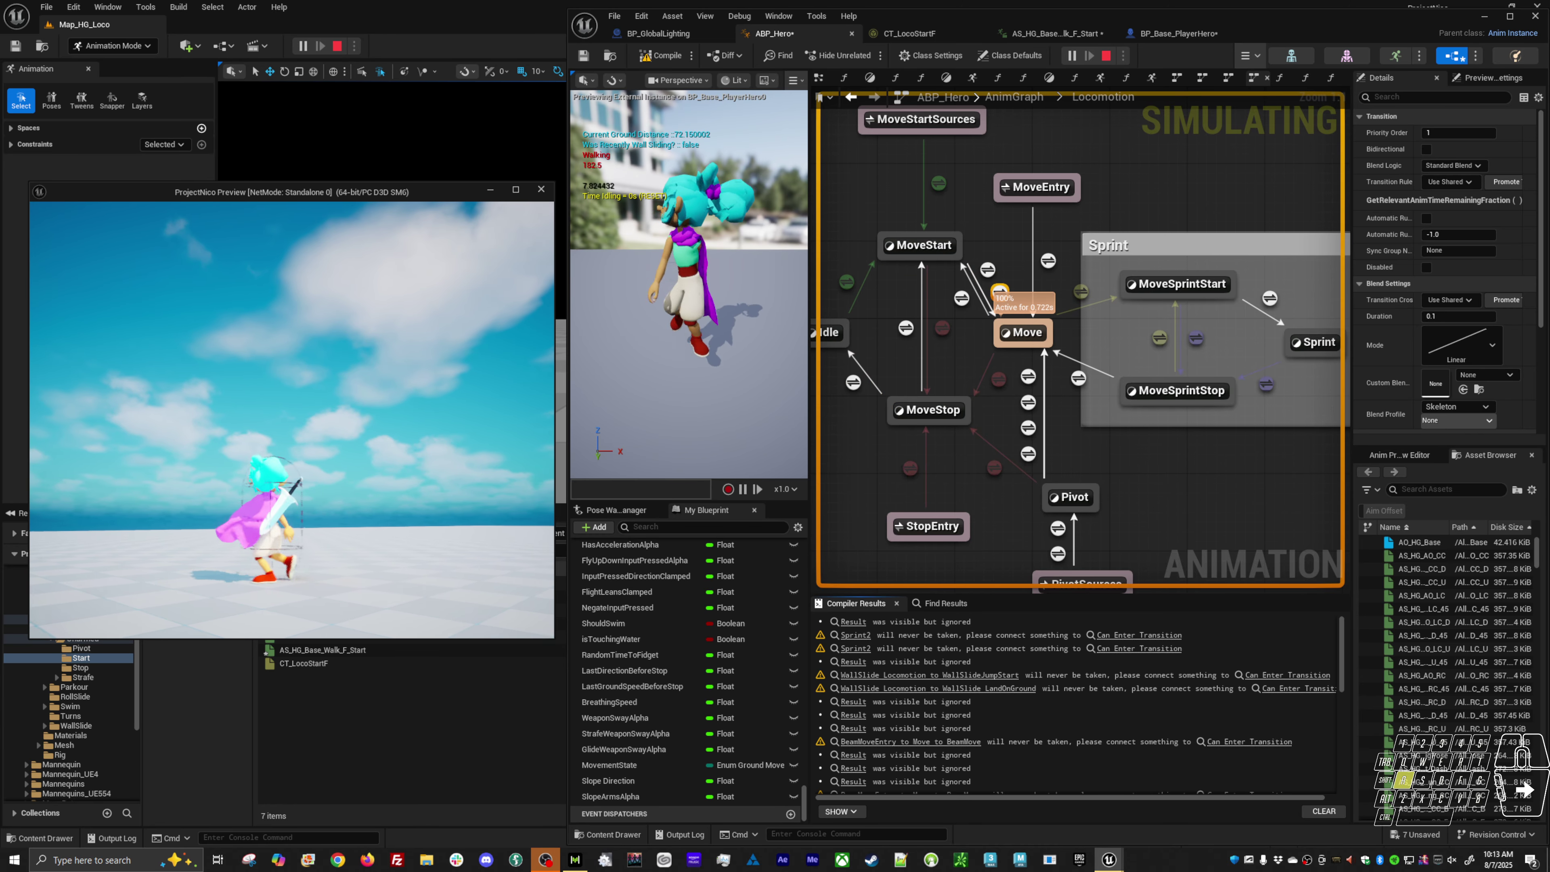
pyautogui.press('a')
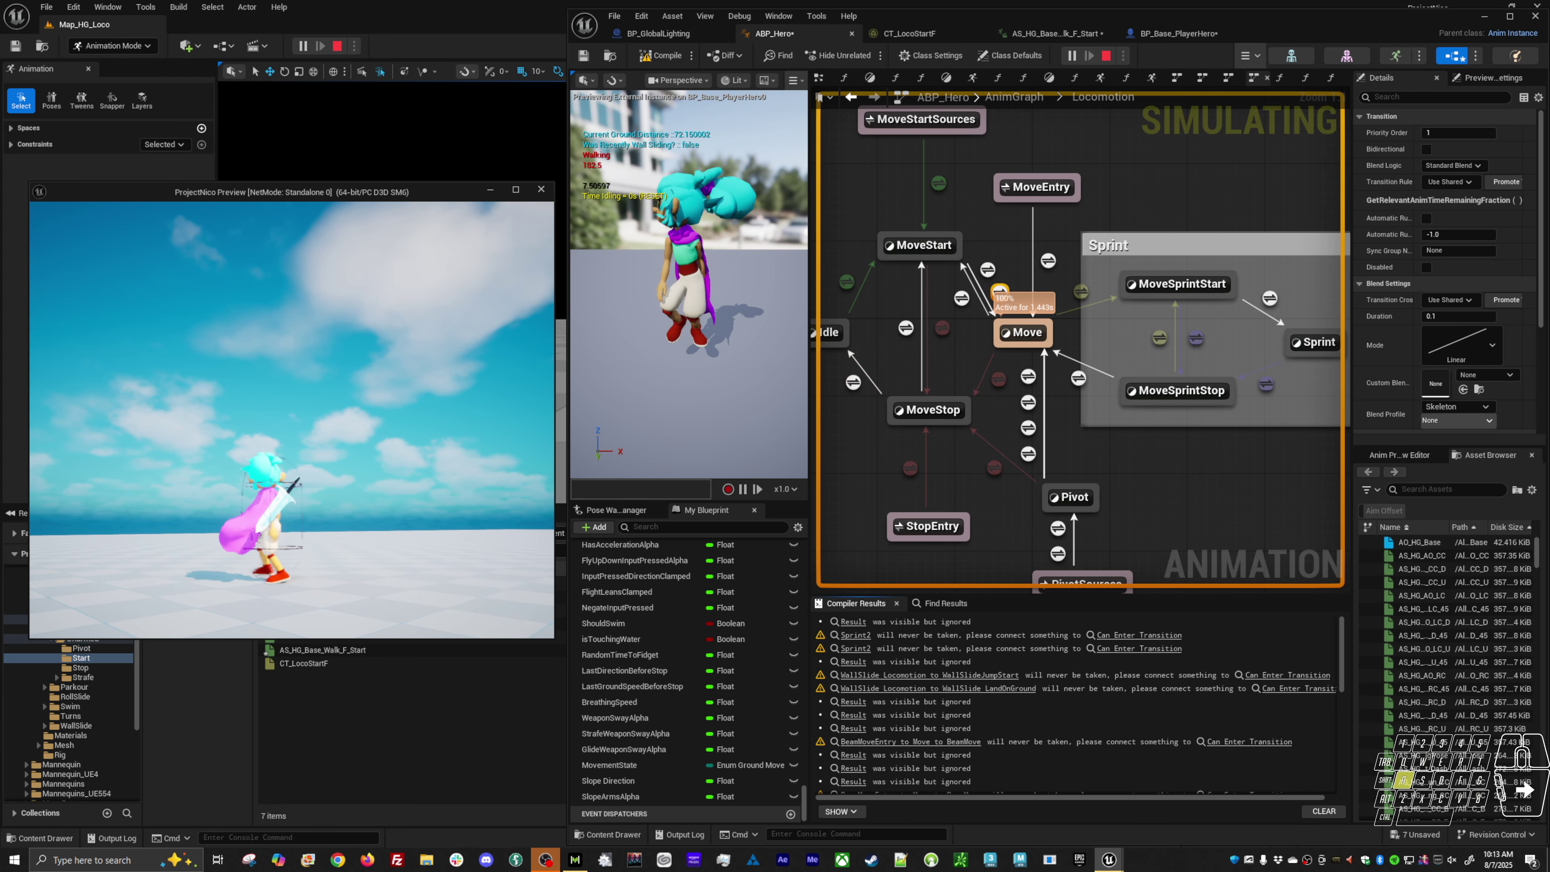
# Step: Set the walk-specific MoveStart to Move transition's blend duration to 1.0 and compile the animation blueprint
pyautogui.hotkey('alt', 'Tab')
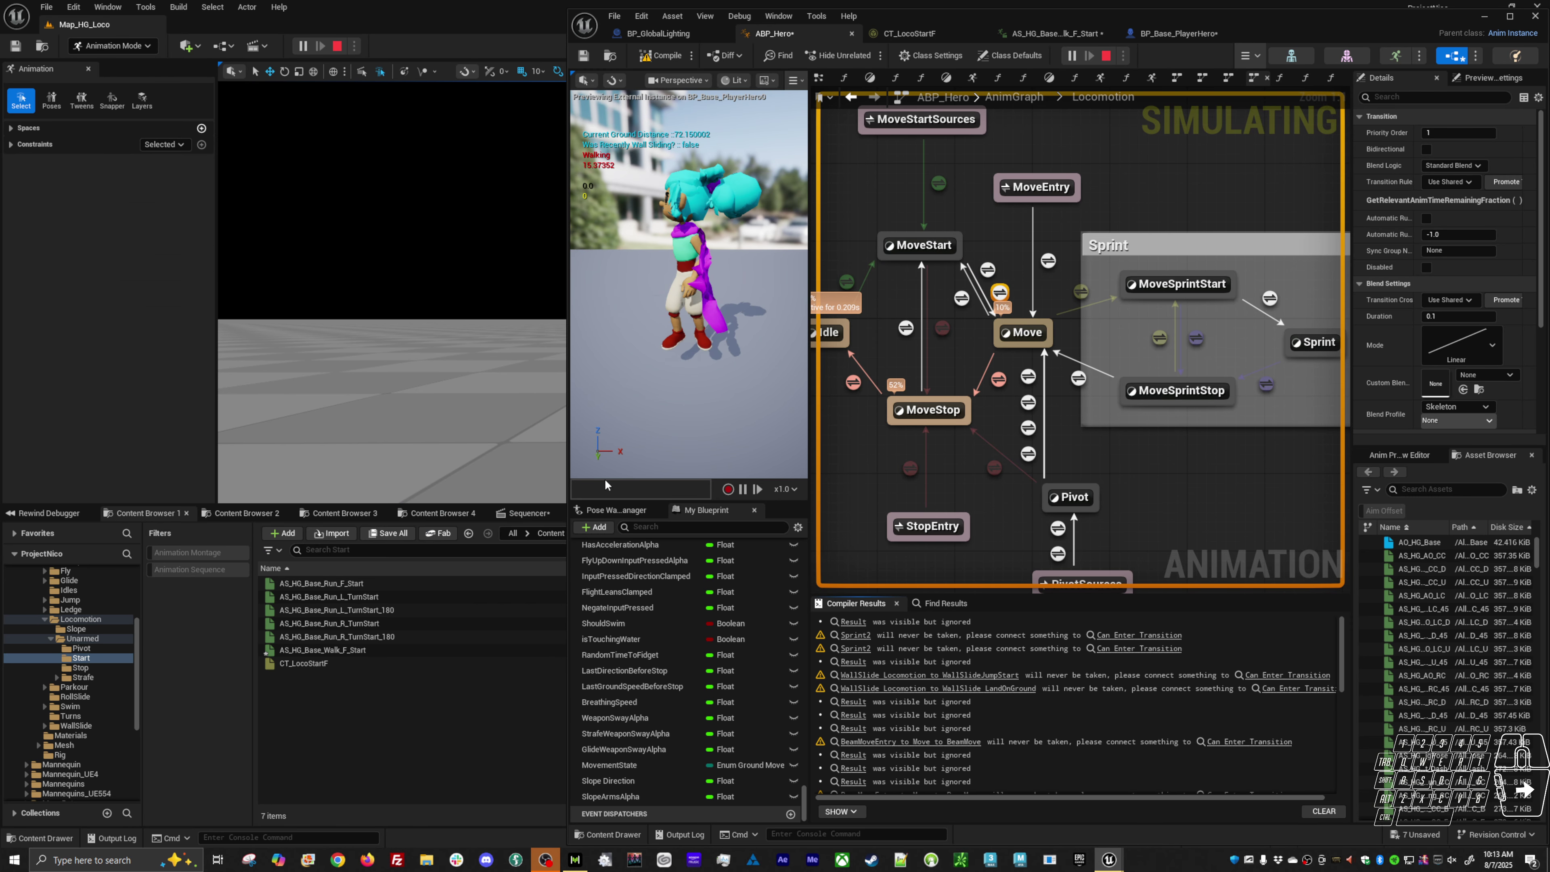
pyautogui.click(1477, 315)
pyautogui.write('1')
pyautogui.press('Return')
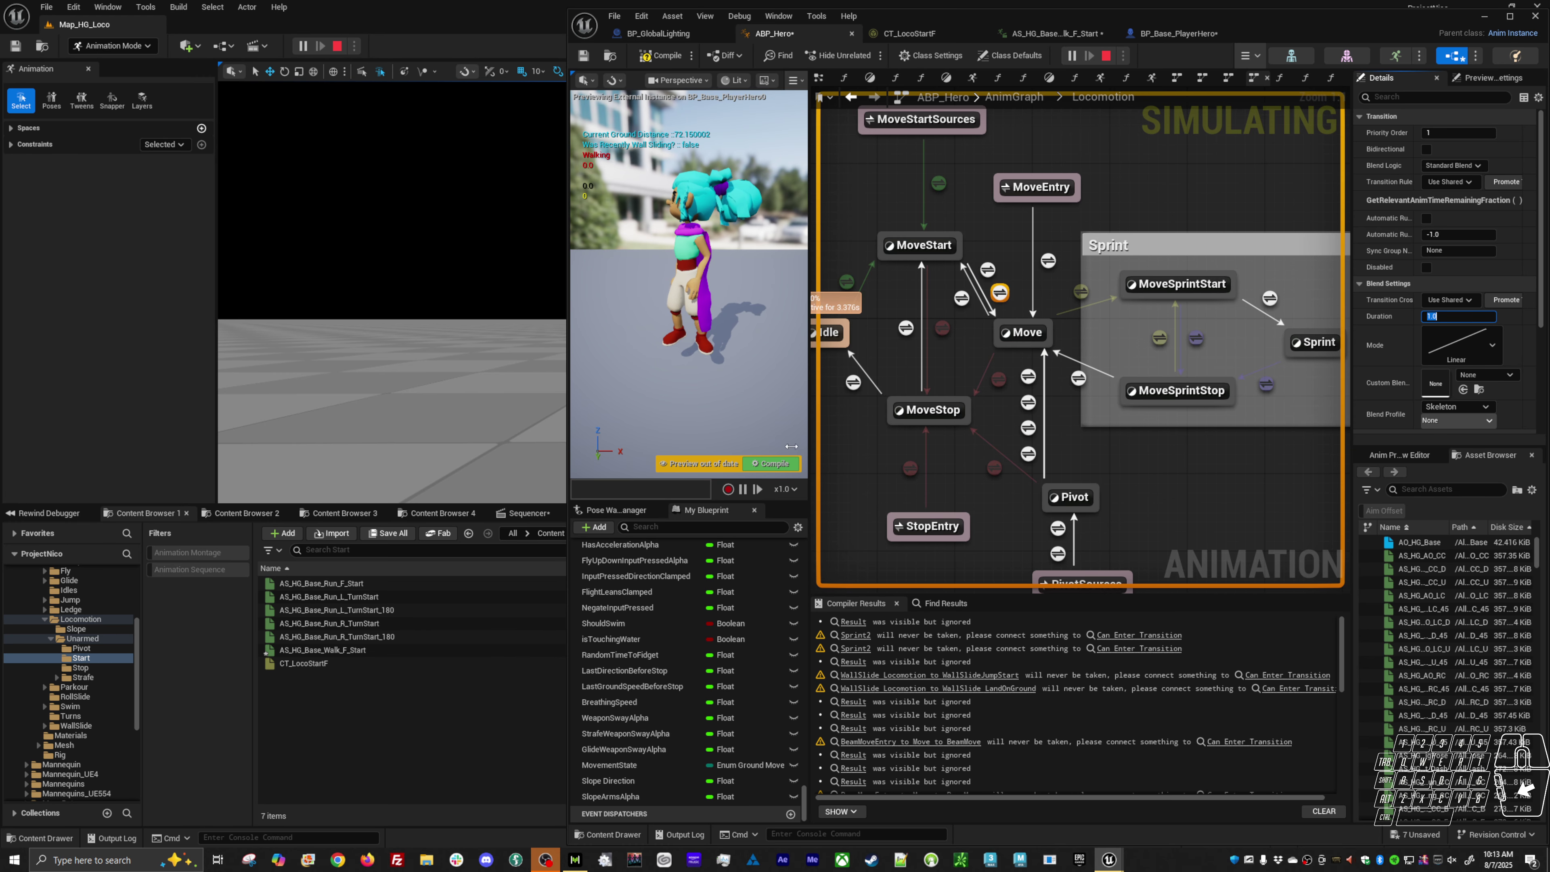
pyautogui.click(854, 460)
# Step: Walk the character in the game preview to examine the walk start with the 1.0 blend duration
pyautogui.hotkey('alt', 'Tab')
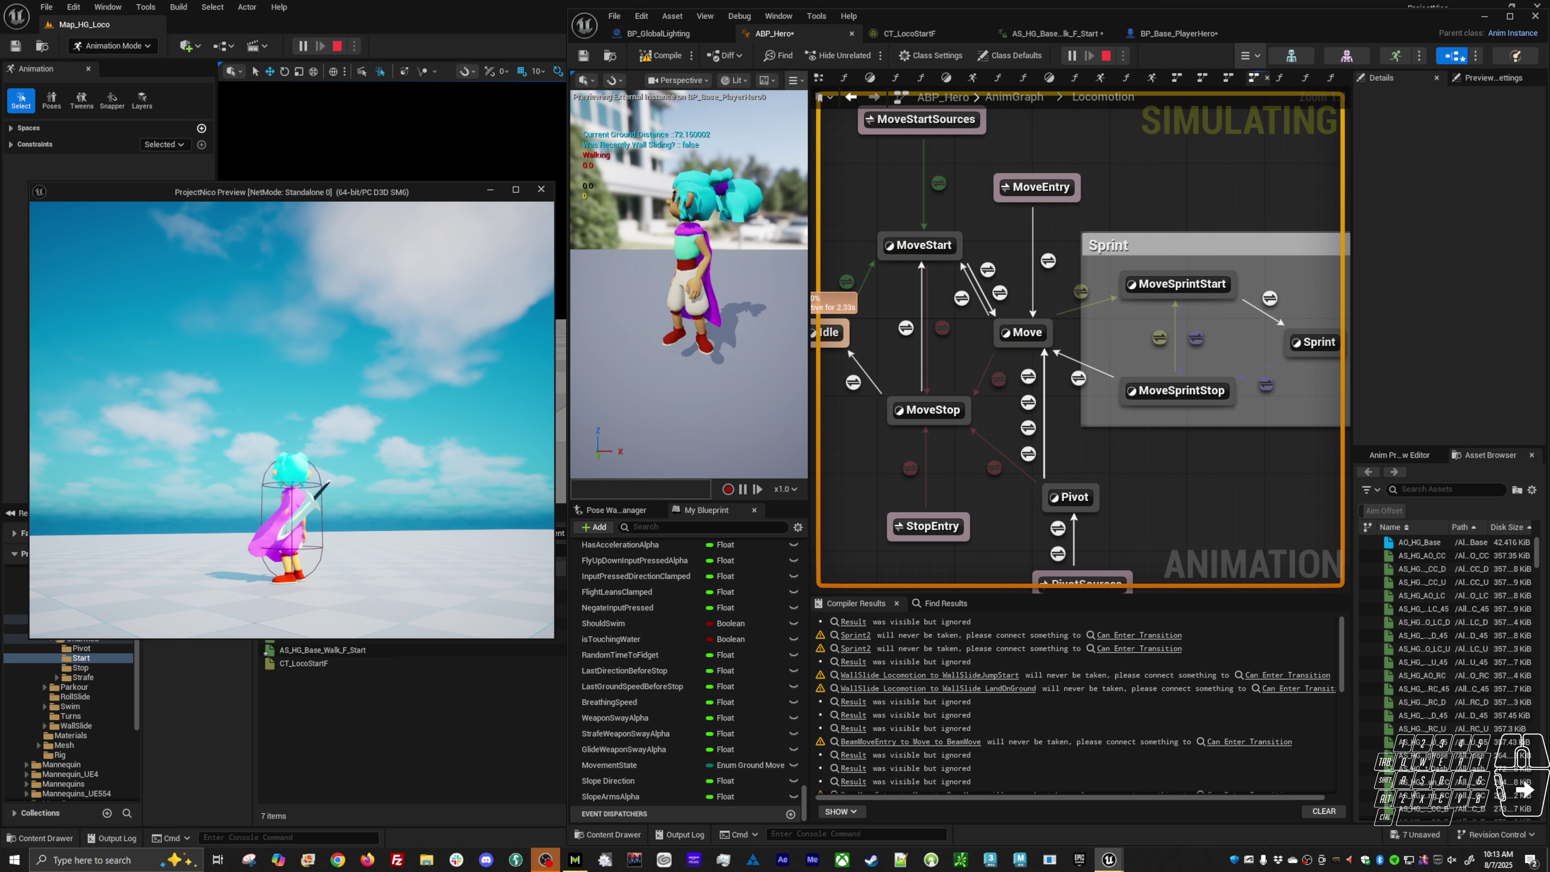
pyautogui.press('a')
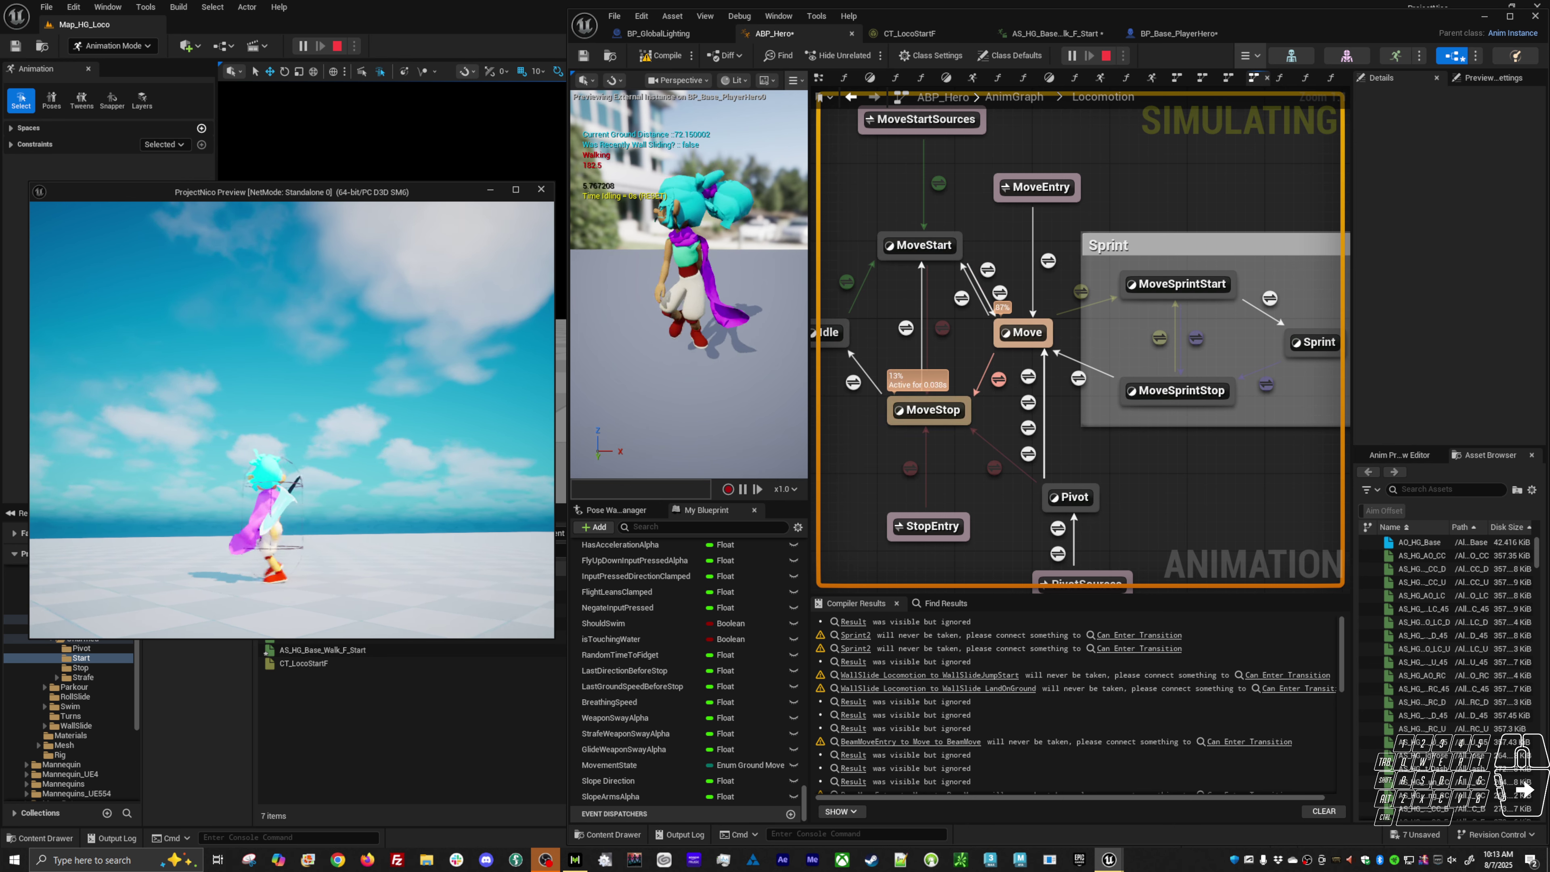
pyautogui.press('a')
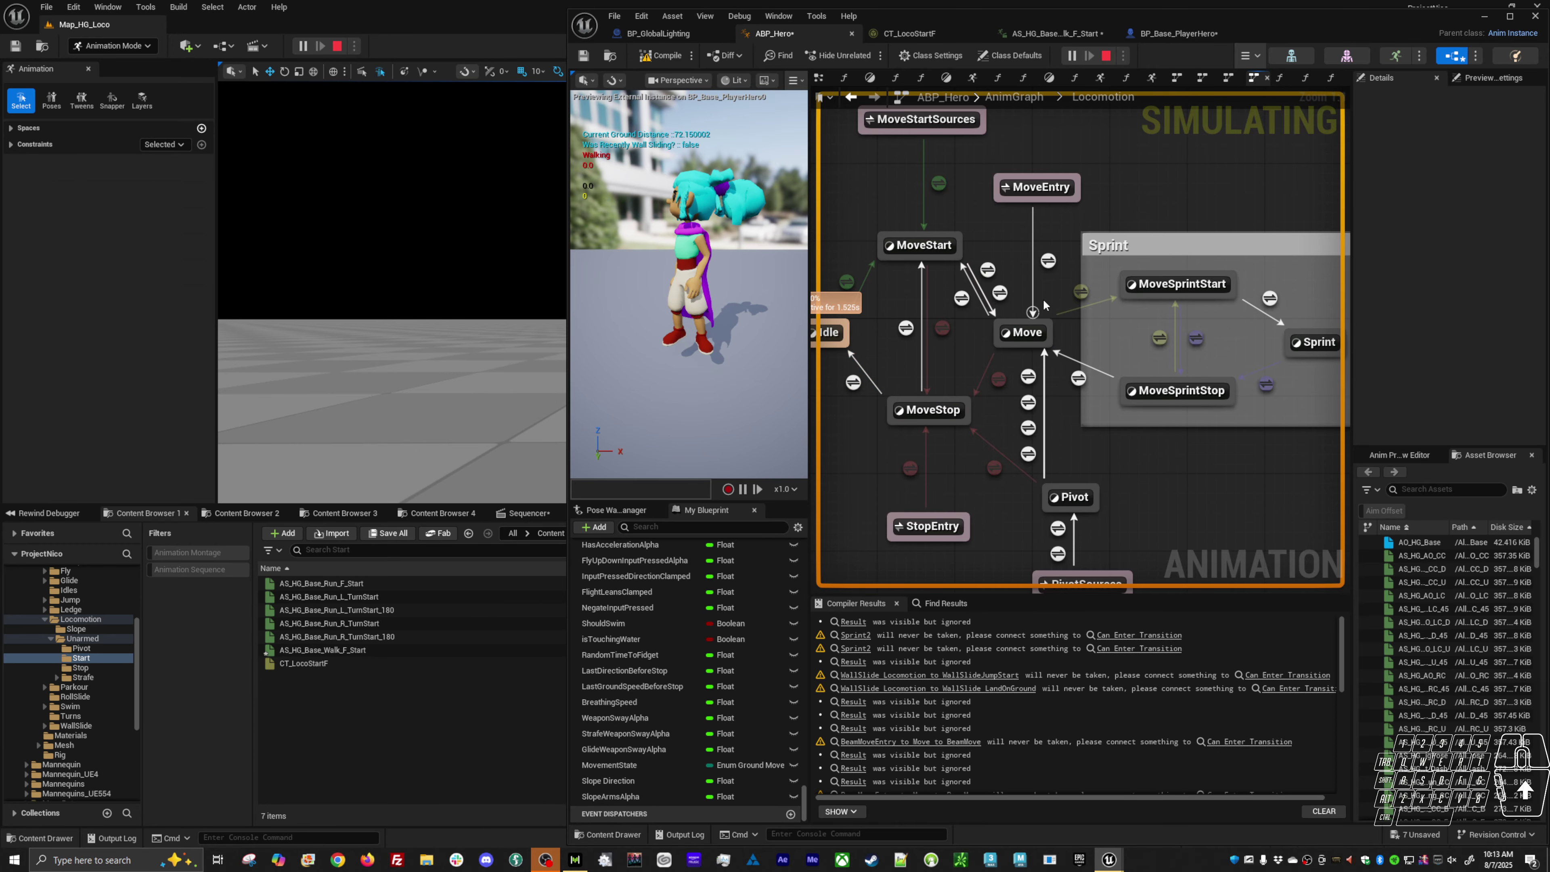
# Step: Set the walk-specific MoveStart to Move transition's blend duration to 0 and compile the animation blueprint
pyautogui.click(1000, 293)
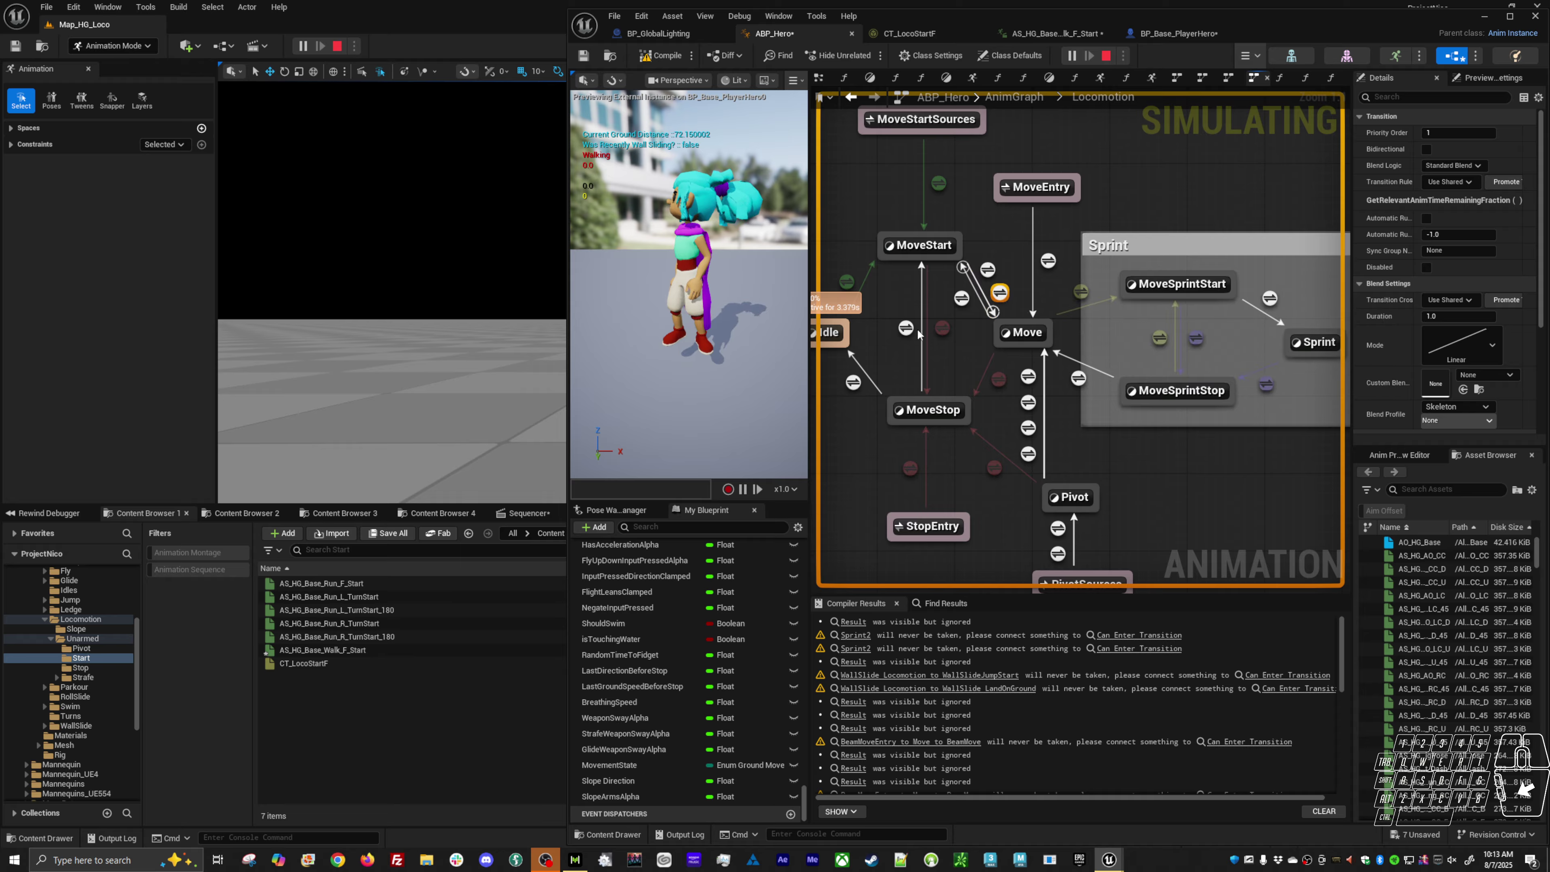
pyautogui.click(1472, 315)
pyautogui.write('0')
pyautogui.press('Return')
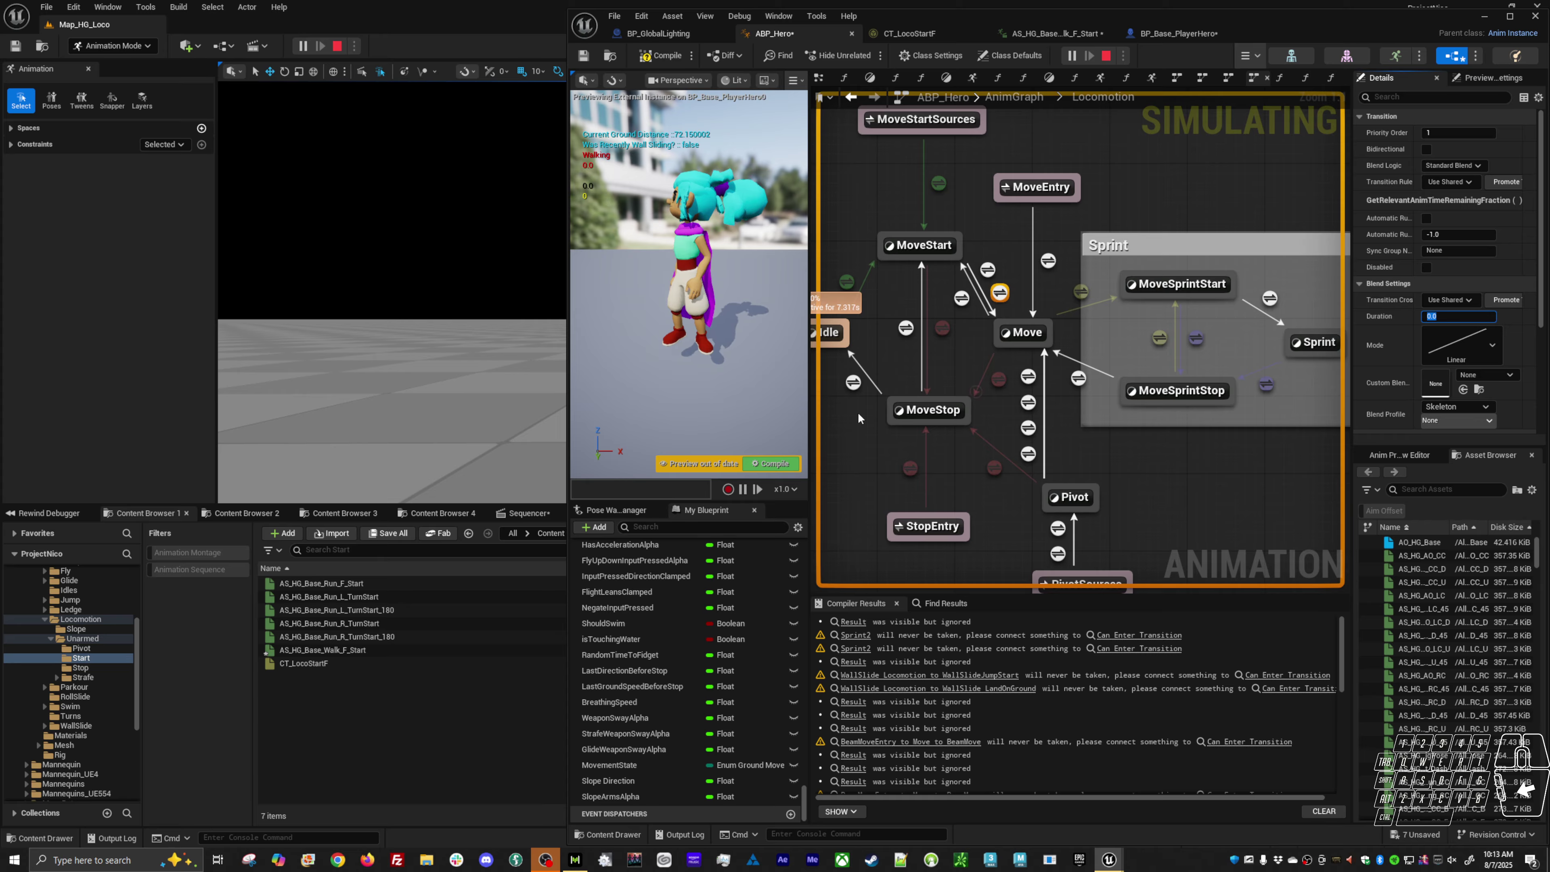
pyautogui.click(751, 464)
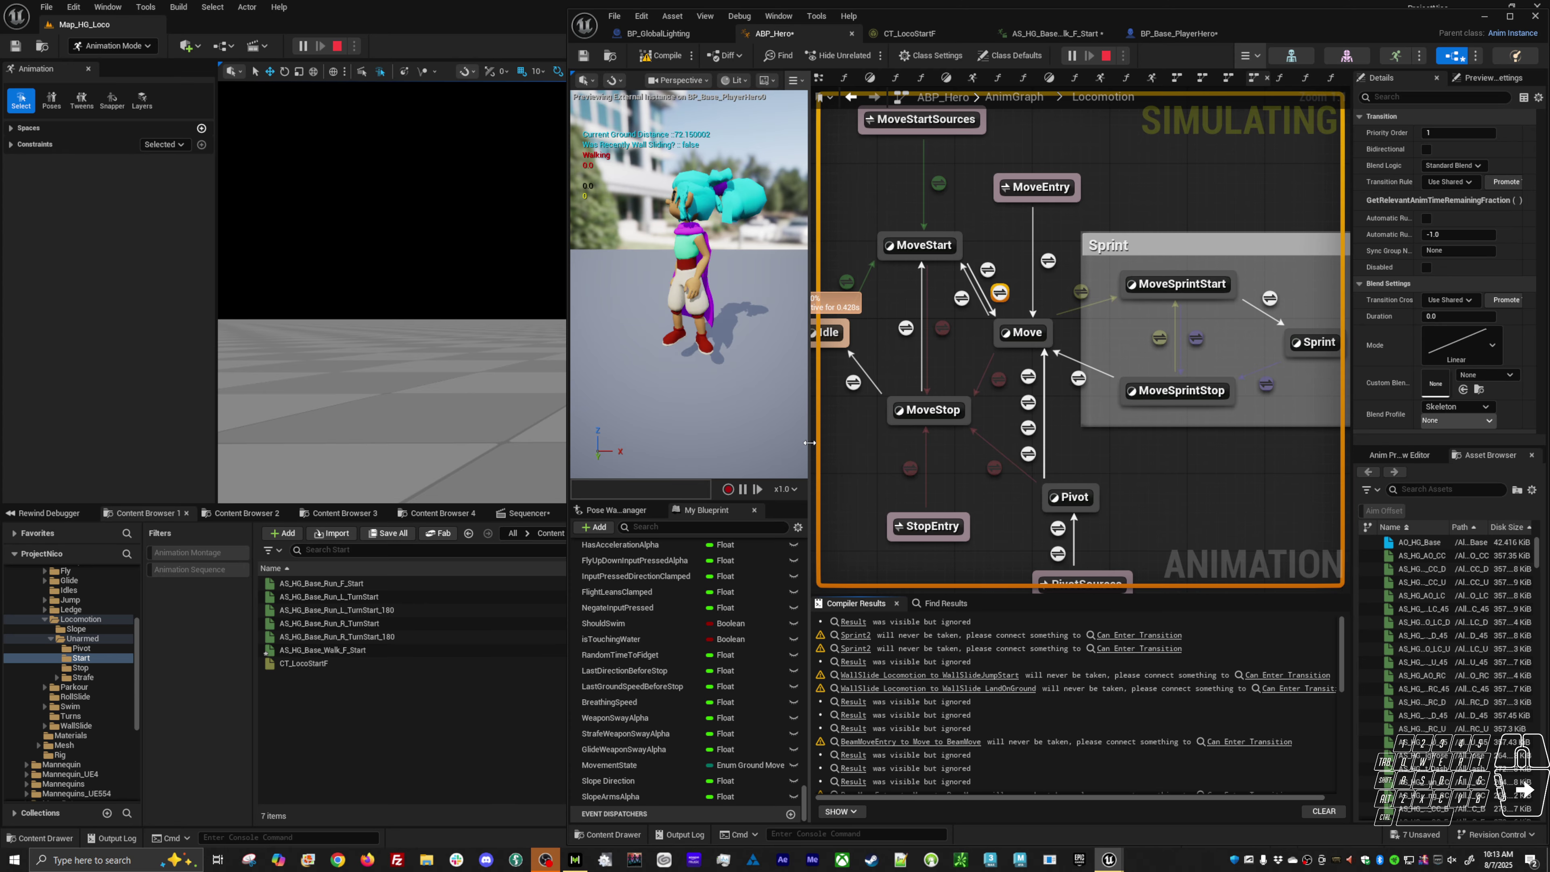
# Step: Walk the character in both directions in the game preview to examine the walk start with no blend duration
pyautogui.hotkey('alt', 'Tab')
pyautogui.press('a')
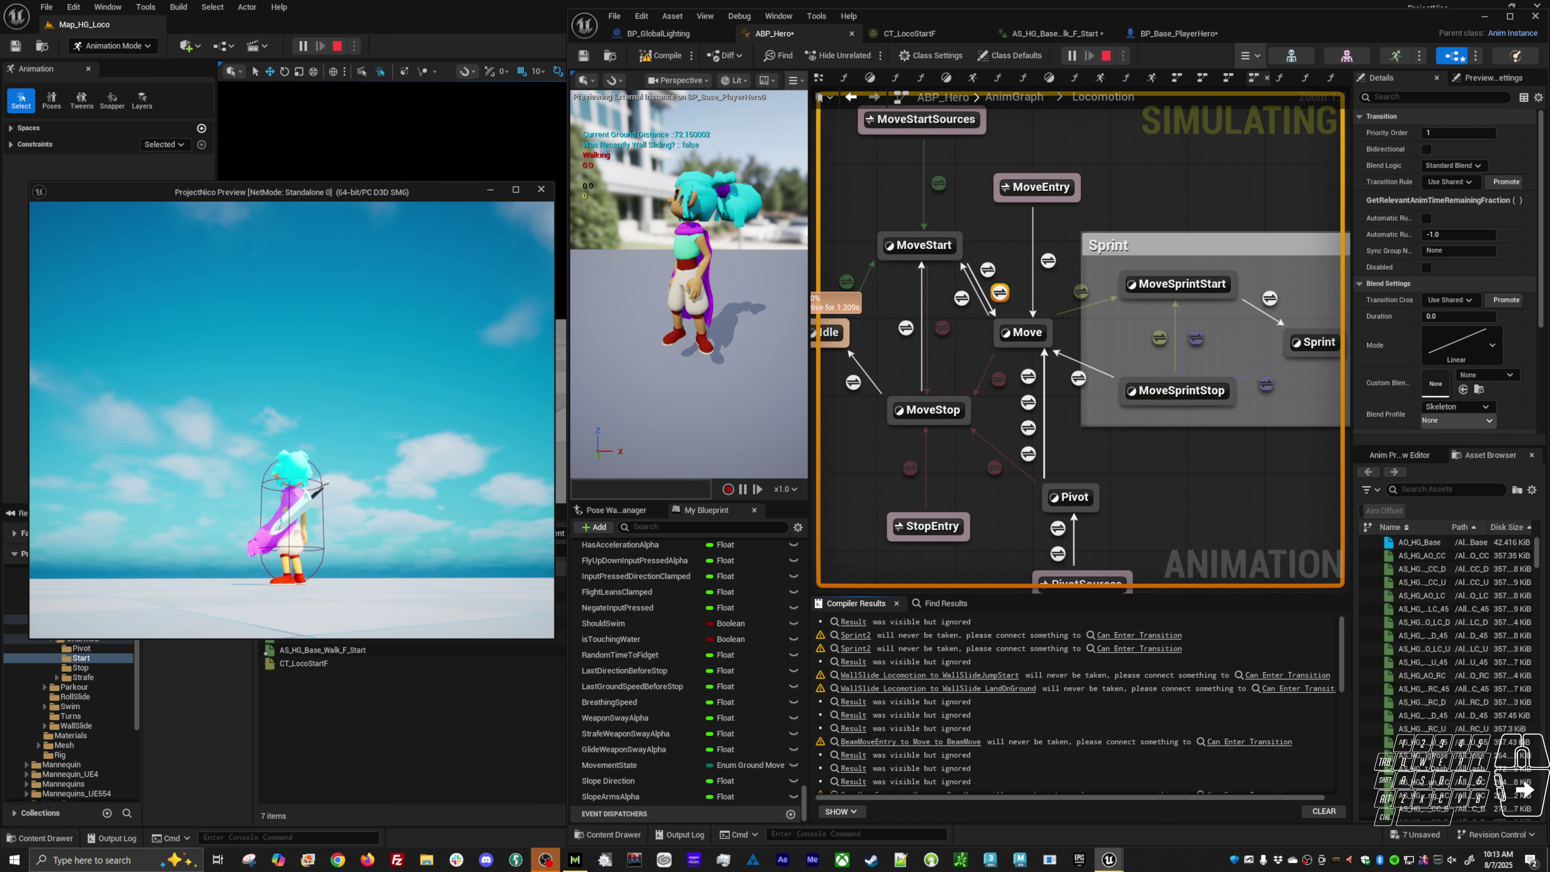
pyautogui.press('d')
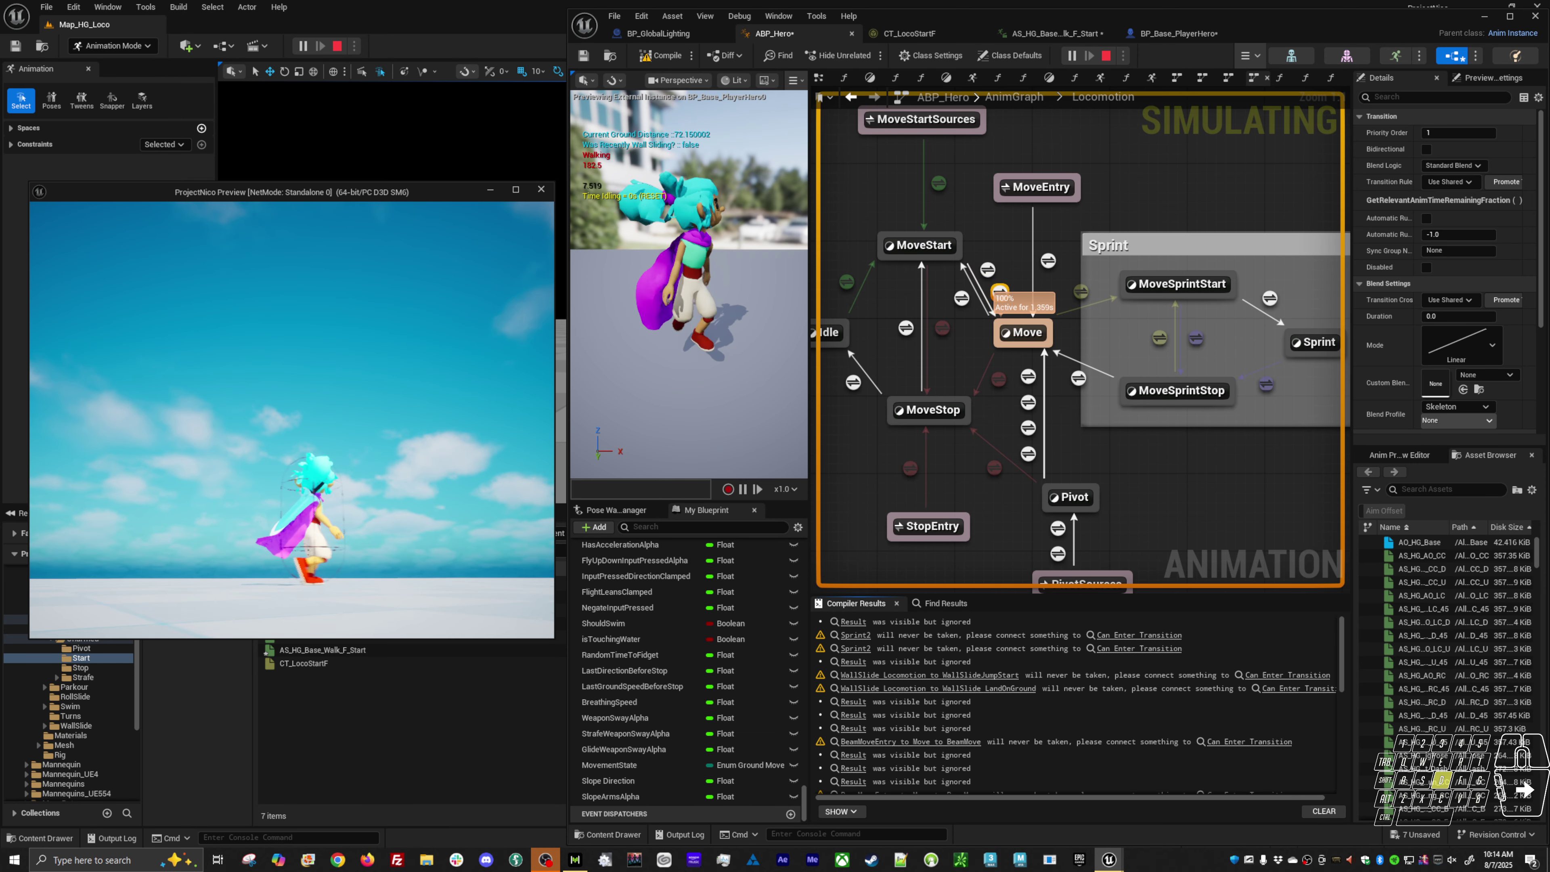
# Step: Repeat the walk start in both directions in the game preview to recheck the zero-duration transition
pyautogui.press('d')
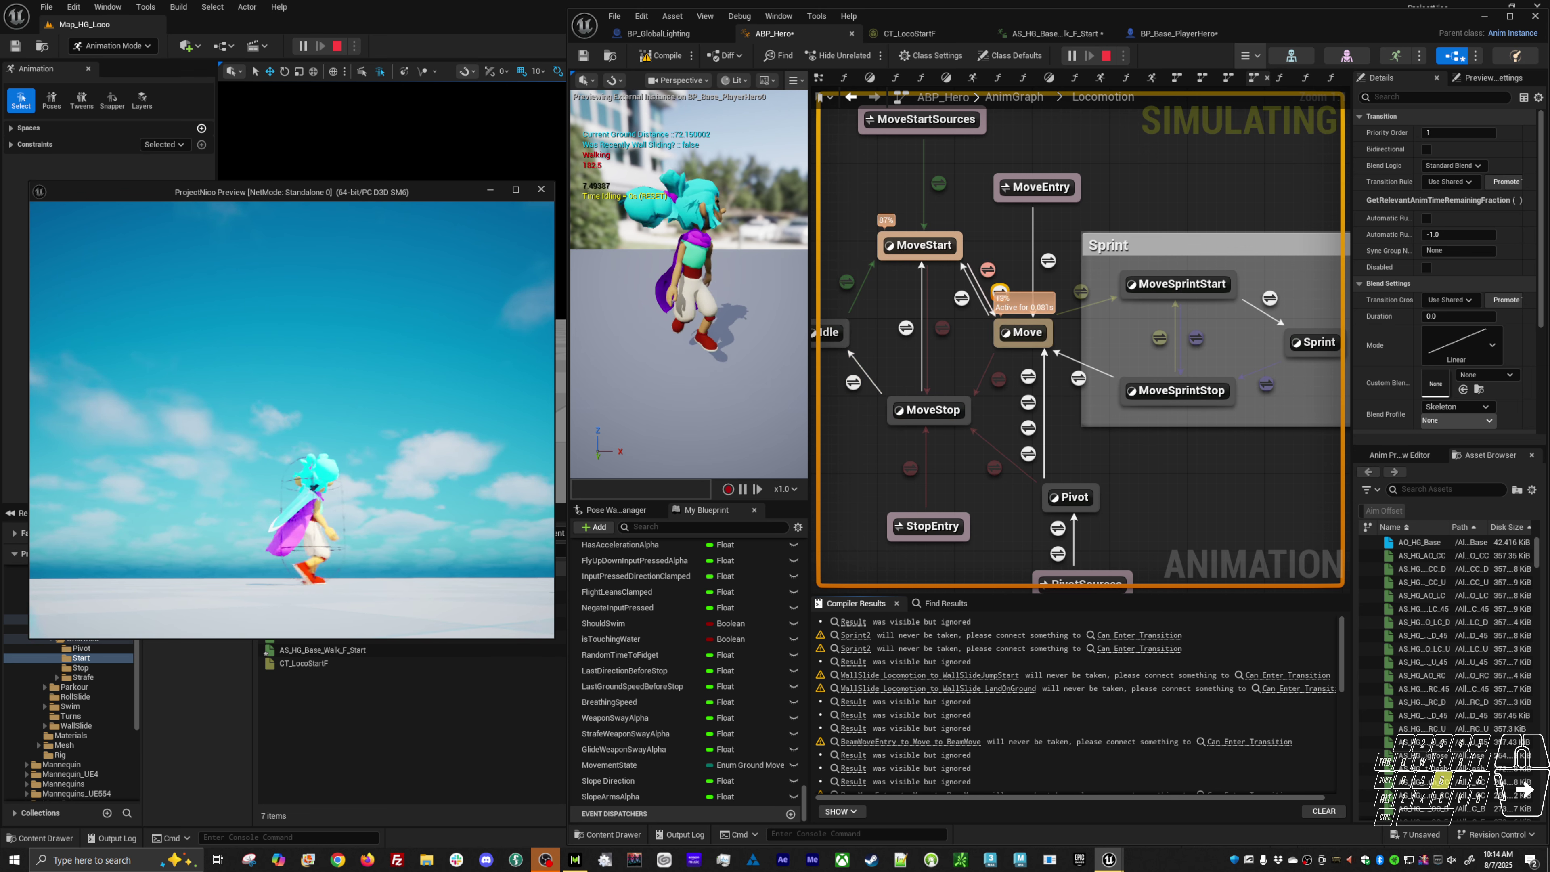
pyautogui.press('a')
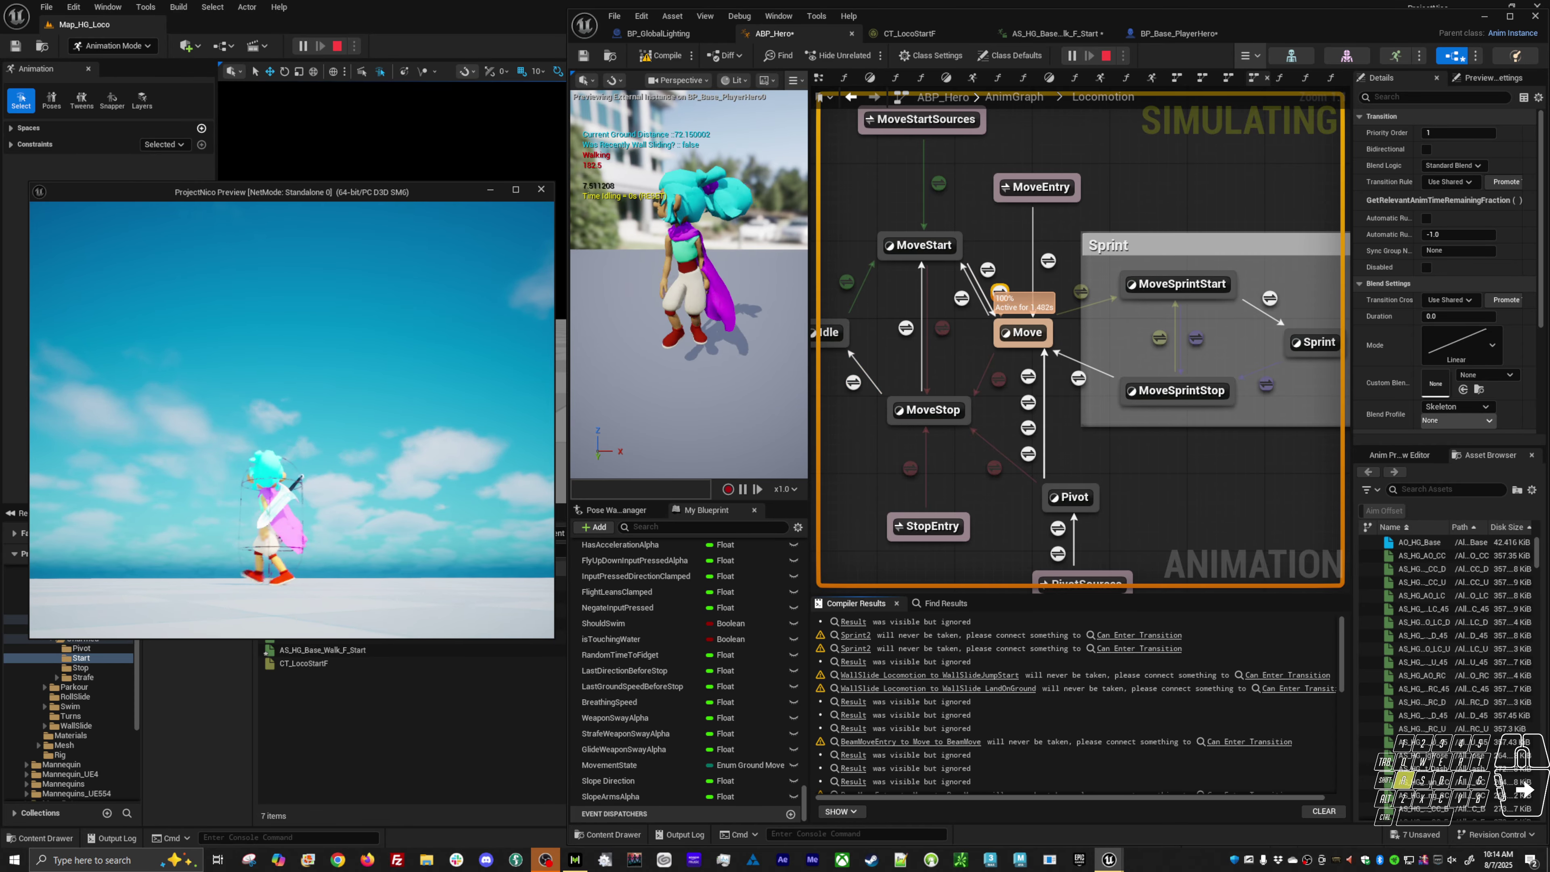
pyautogui.press('Escape')
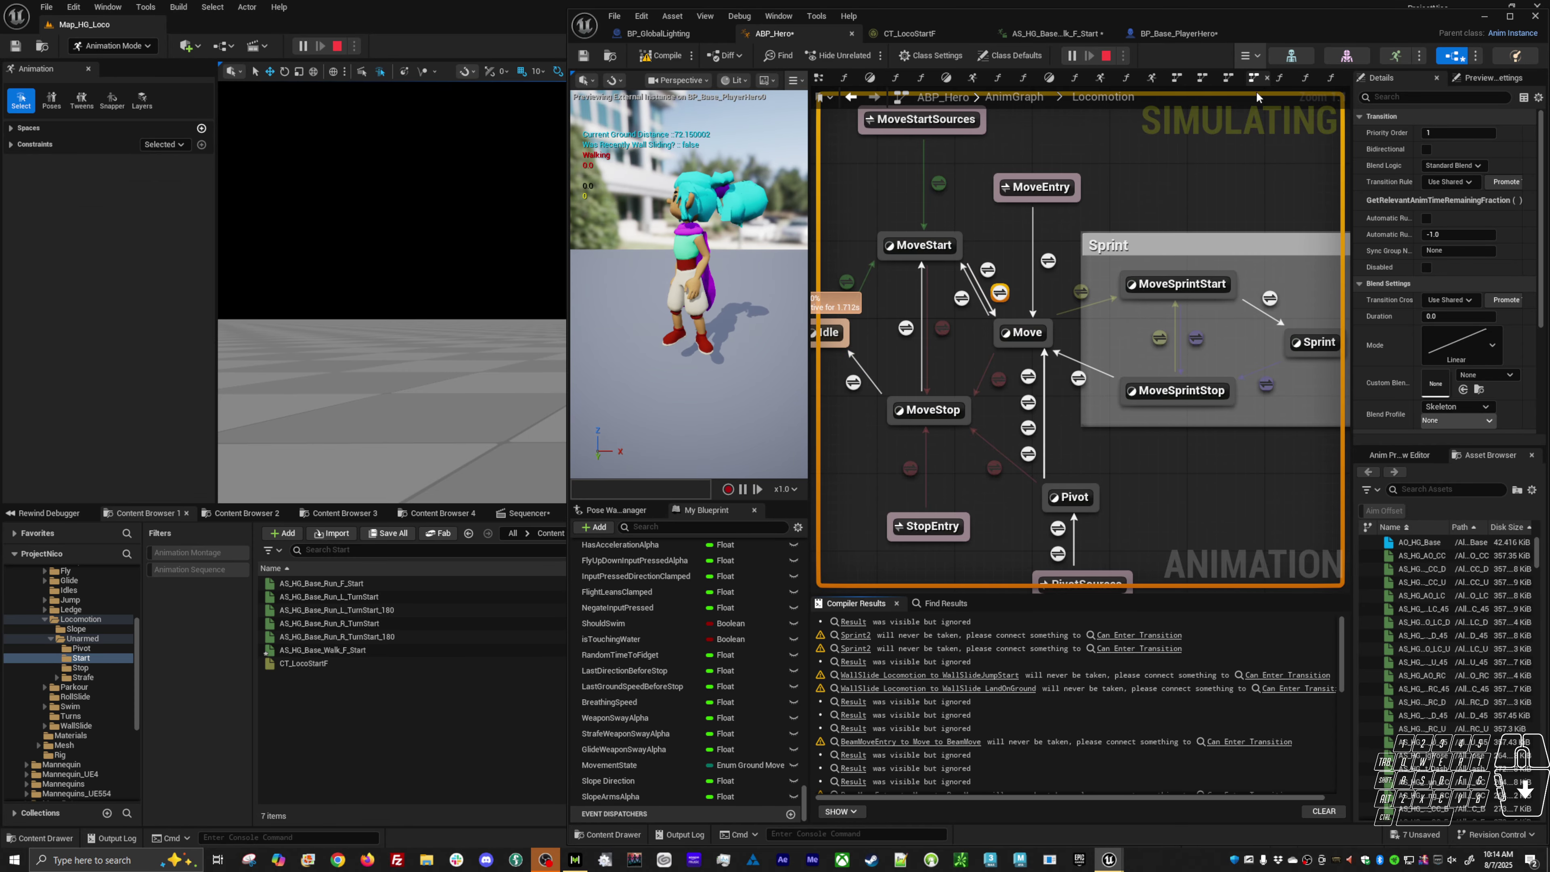
# Step: Set the Walk play rate clamp's Y value to 6.0 in DistanceMatchStartUpdate and compile the animation blueprint
pyautogui.click(1304, 78)
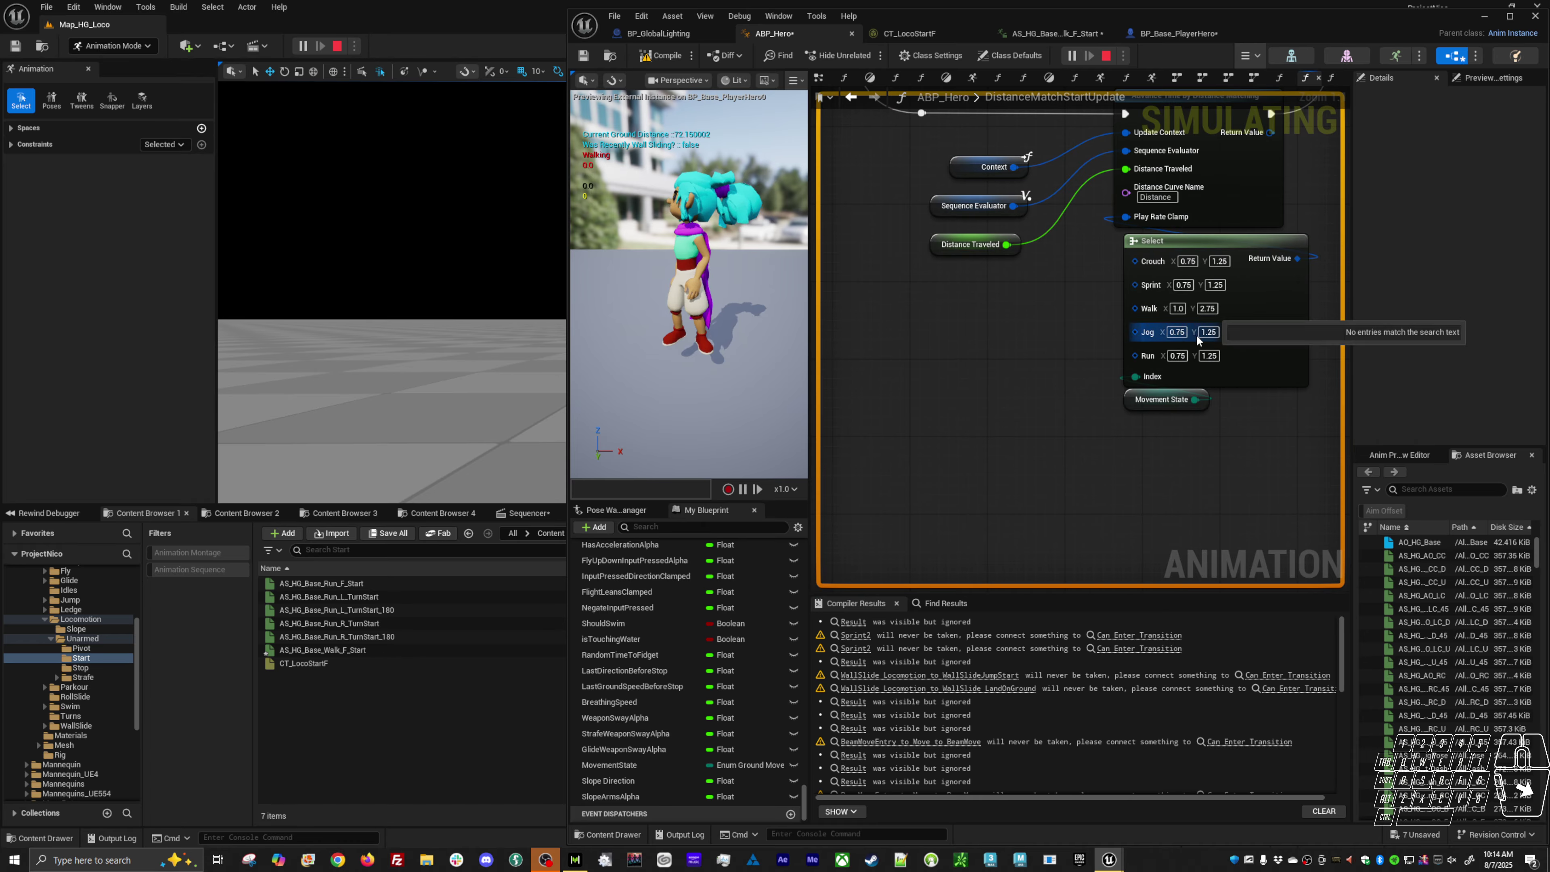
pyautogui.click(1209, 310)
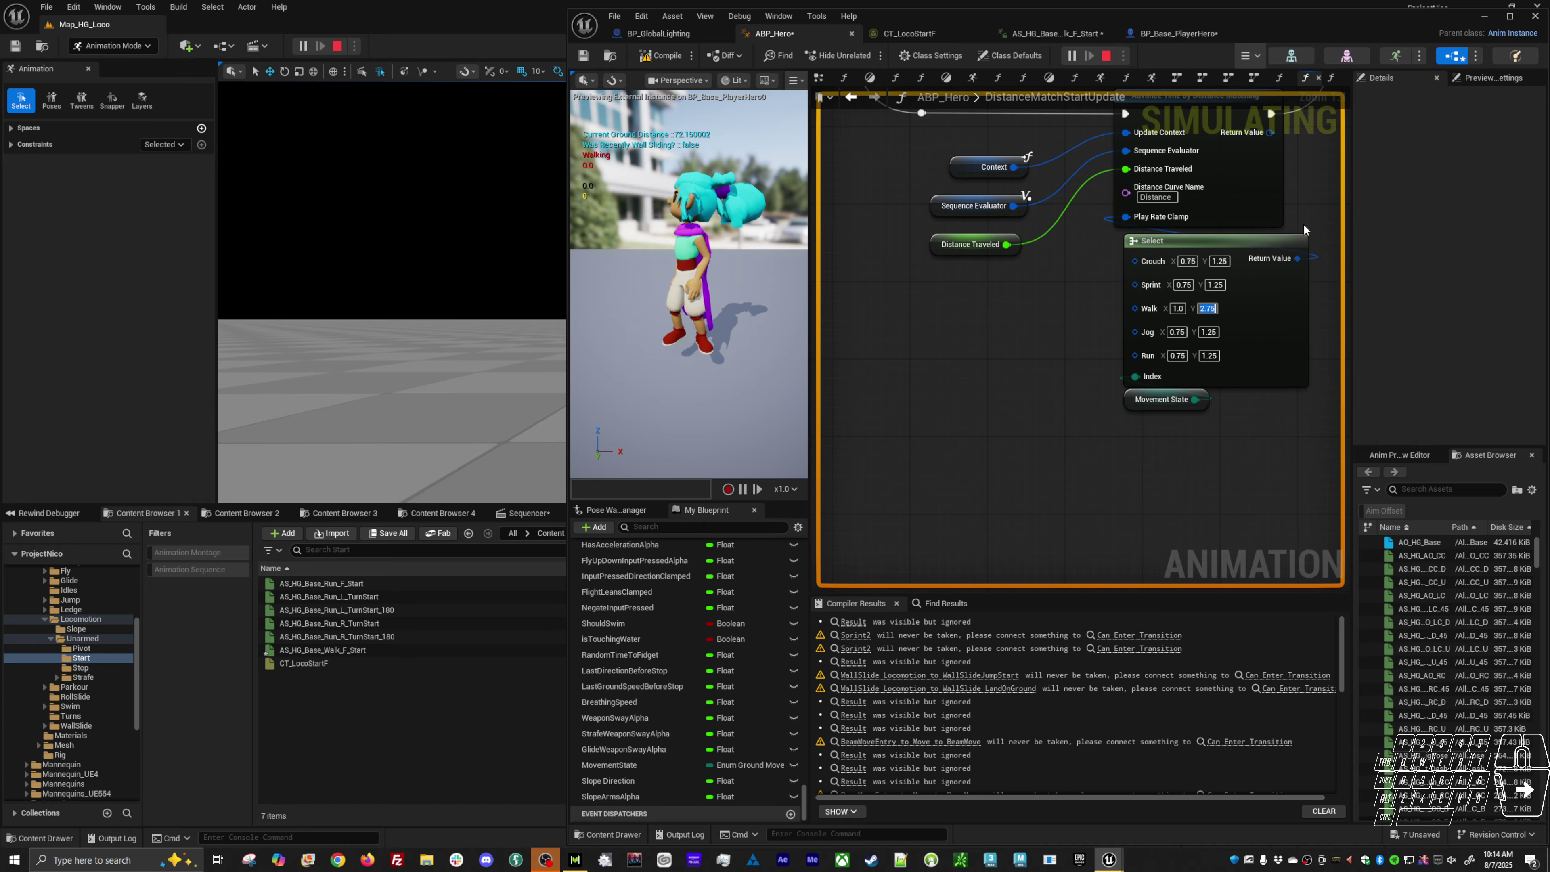
pyautogui.write('6')
pyautogui.press('Return')
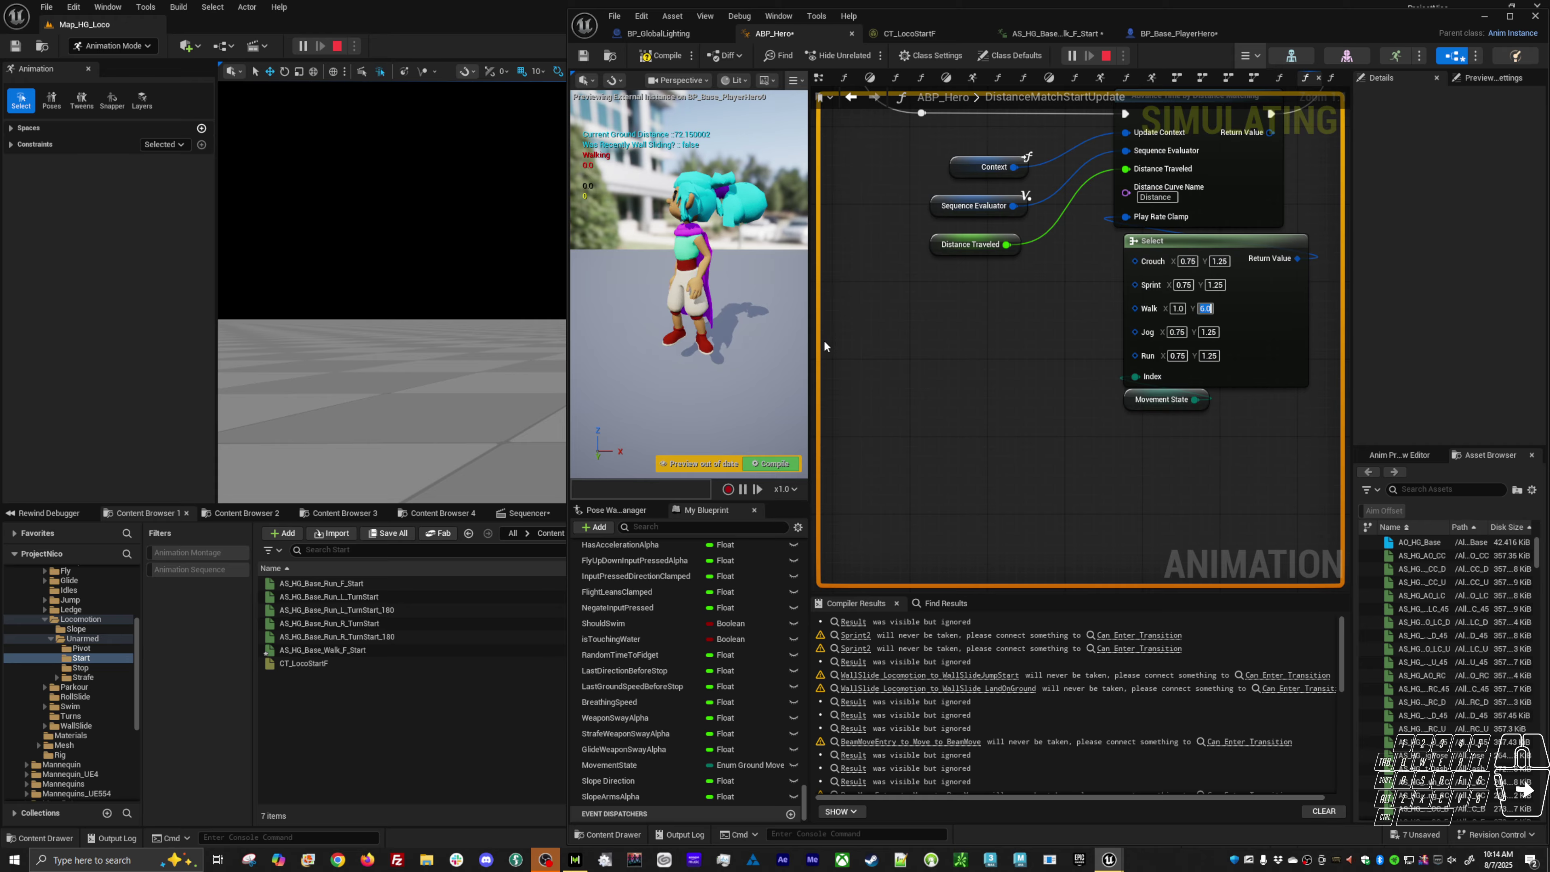
pyautogui.press('Escape')
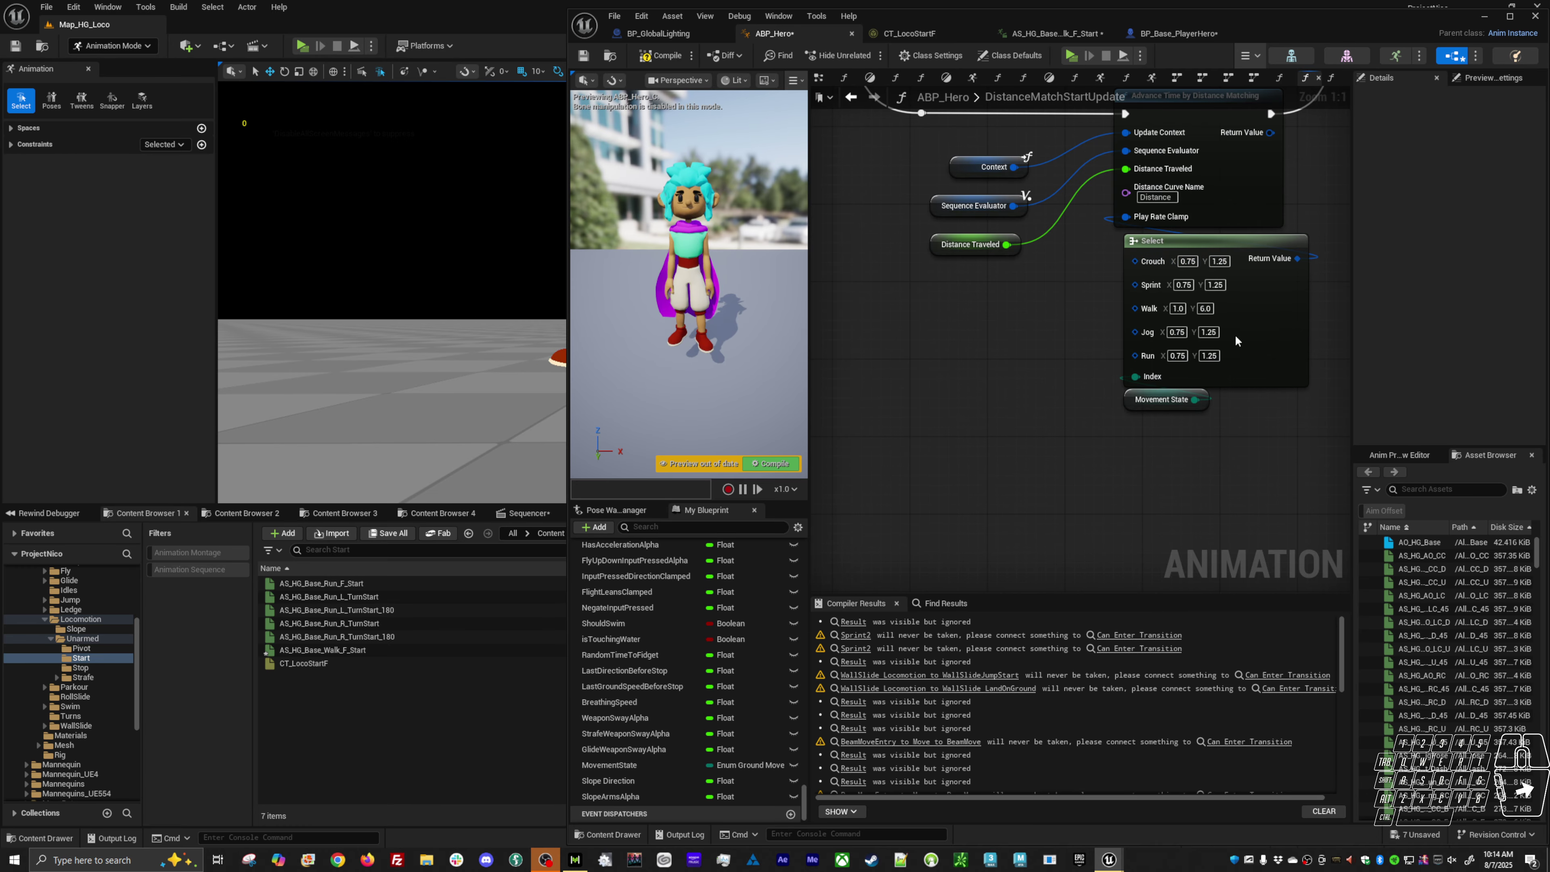
pyautogui.press('F7')
# Step: Start the game preview and walk the character repeatedly to examine the walk start with the 6.0 play rate clamp
pyautogui.hotkey('alt', 'p')
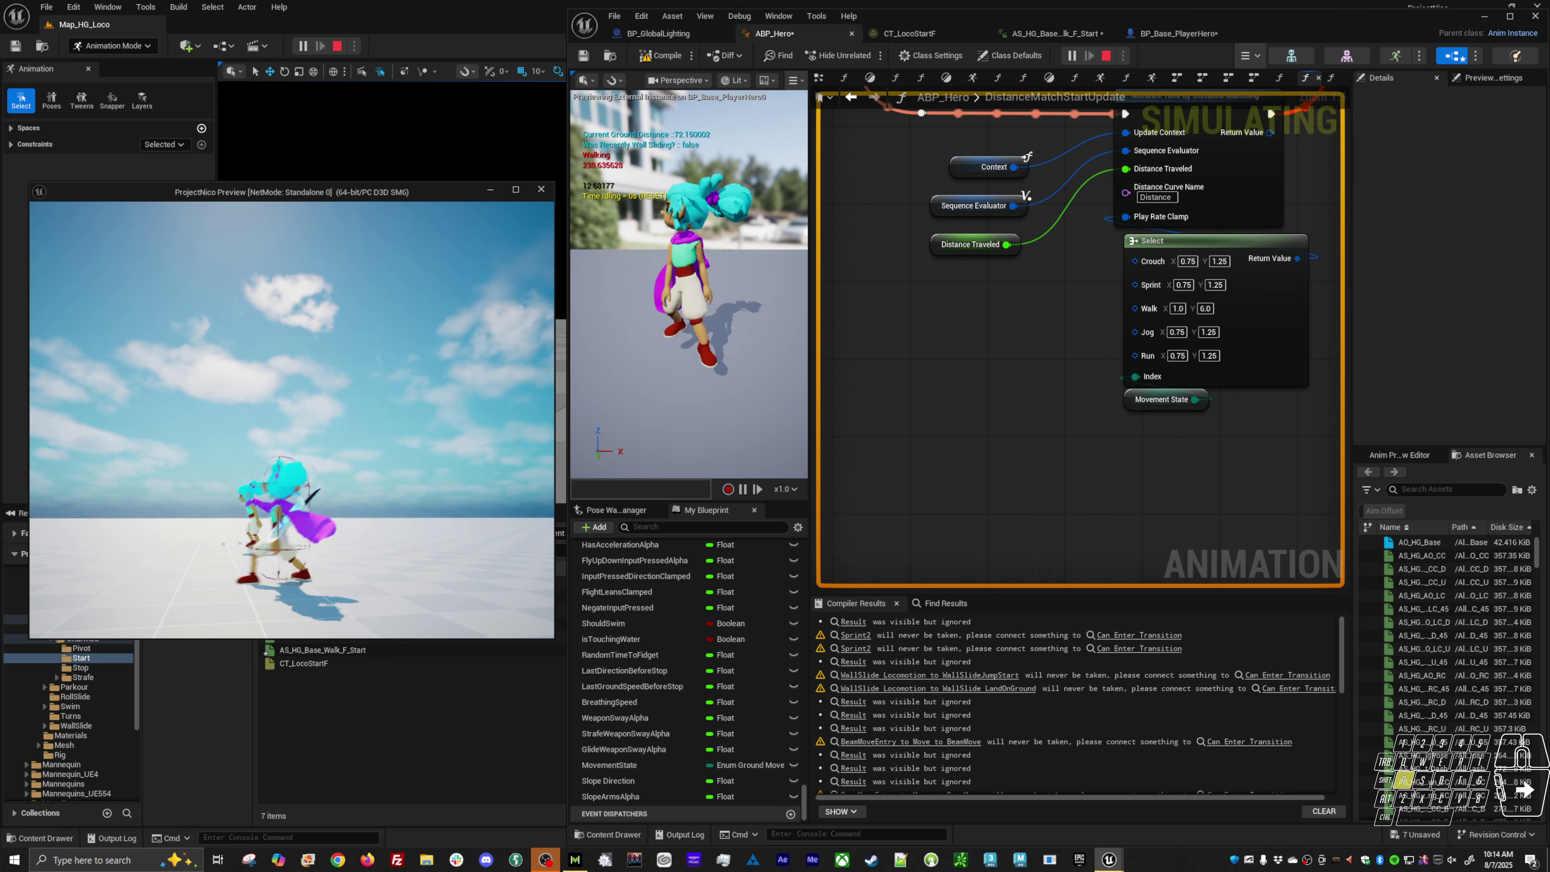
pyautogui.press('d')
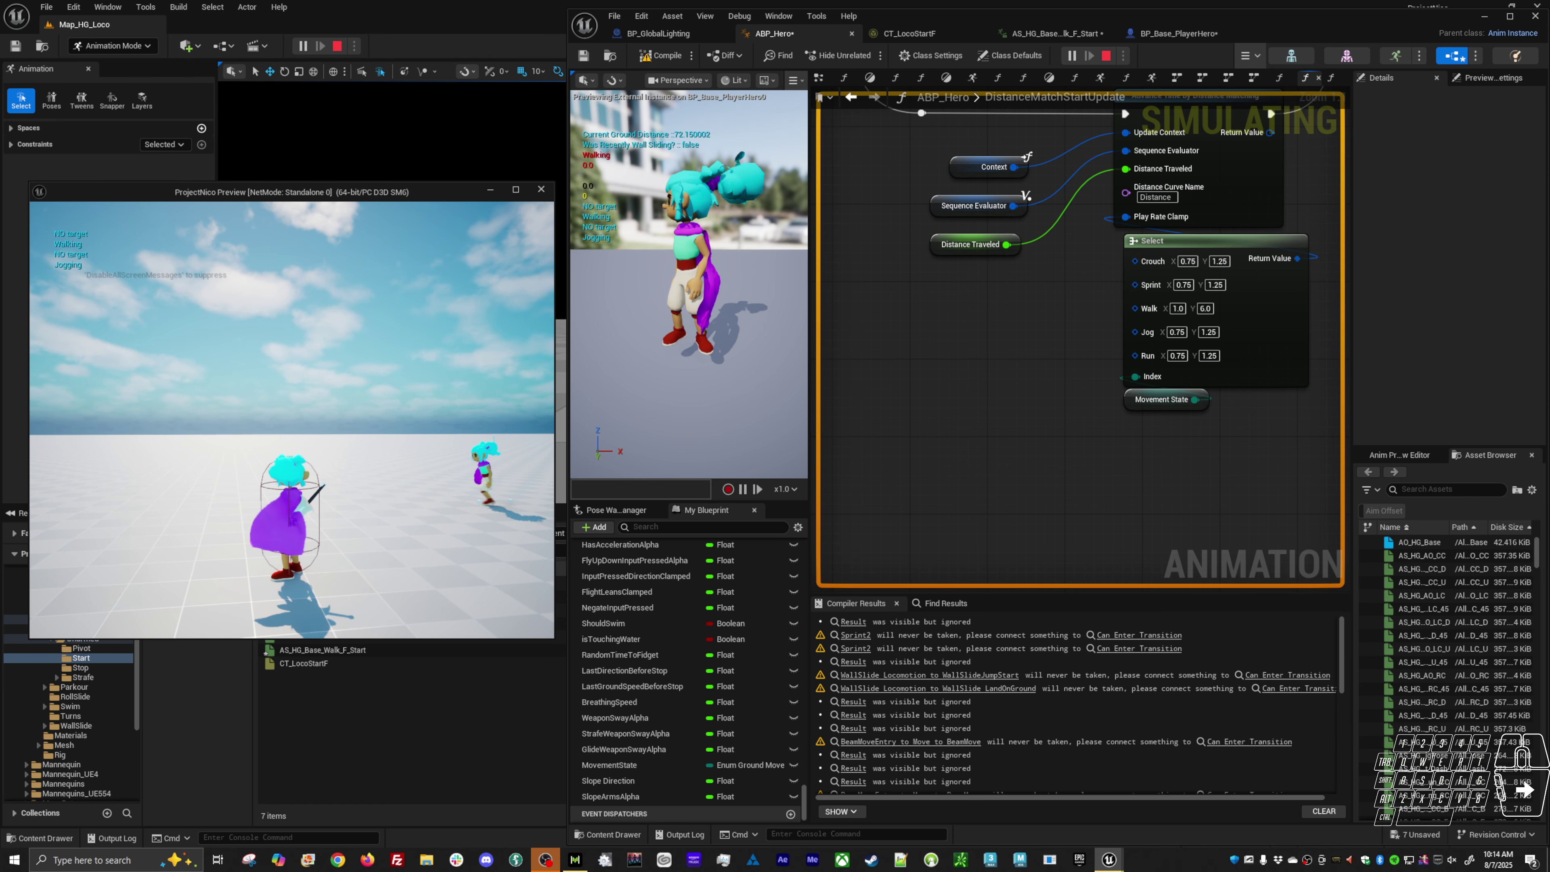
pyautogui.press('a')
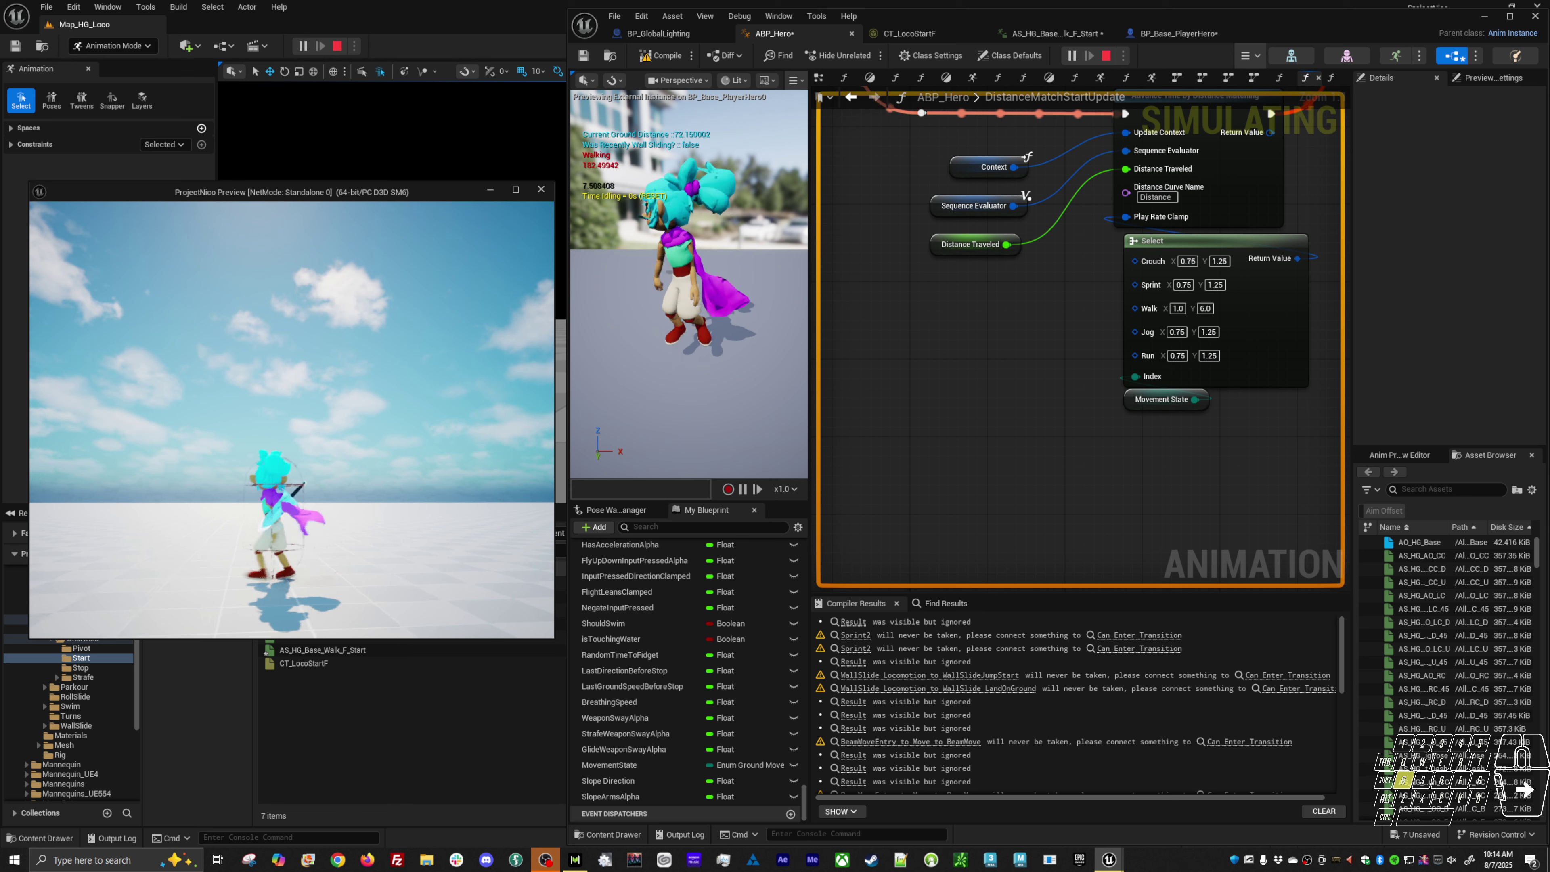
pyautogui.press('a')
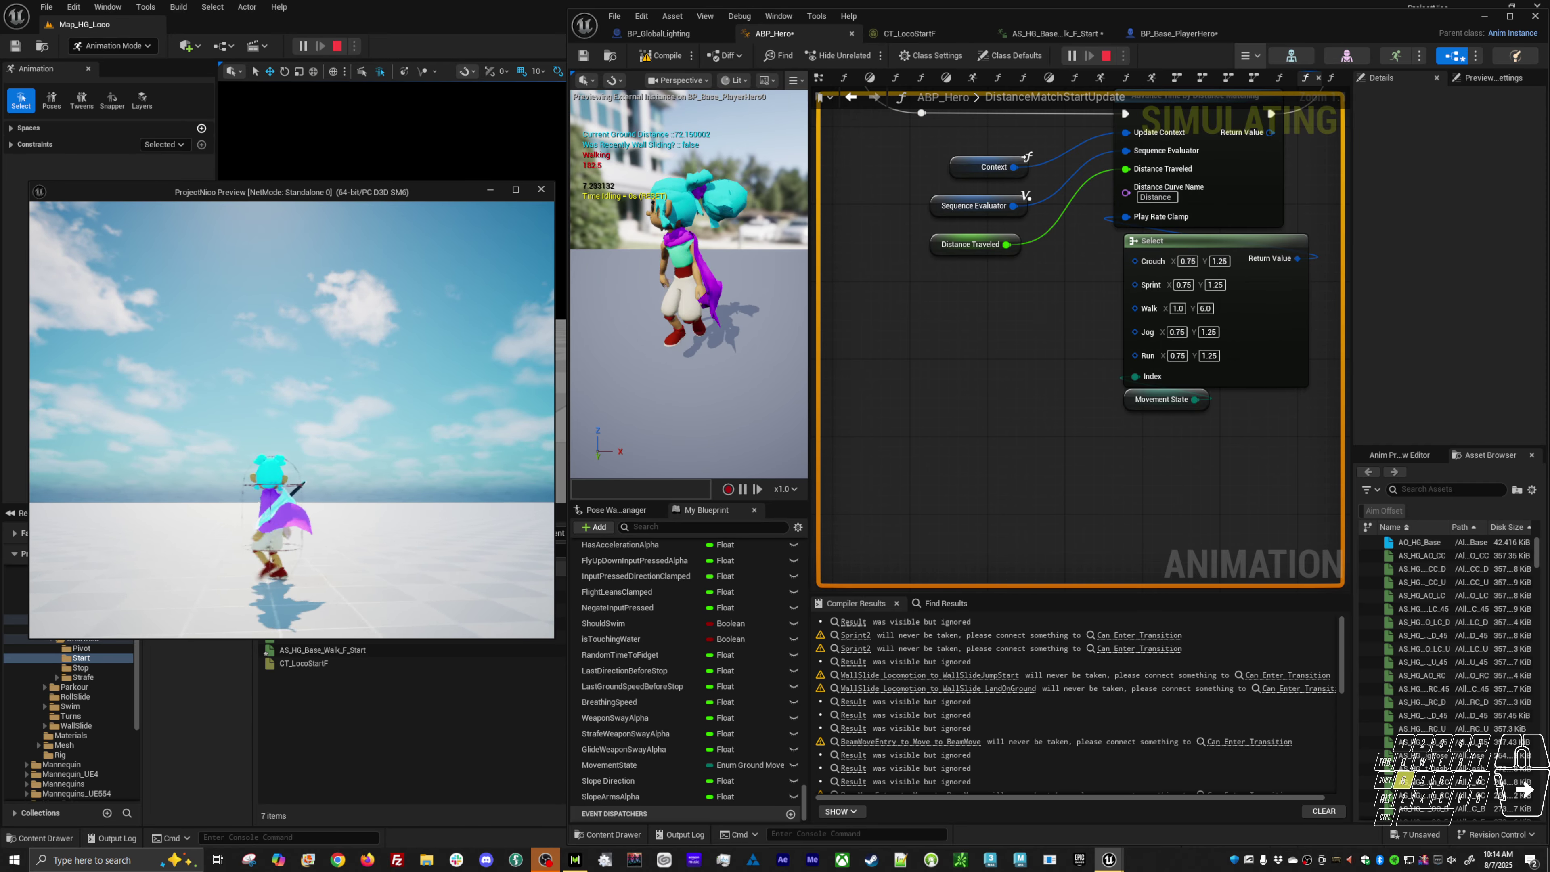
pyautogui.press('a')
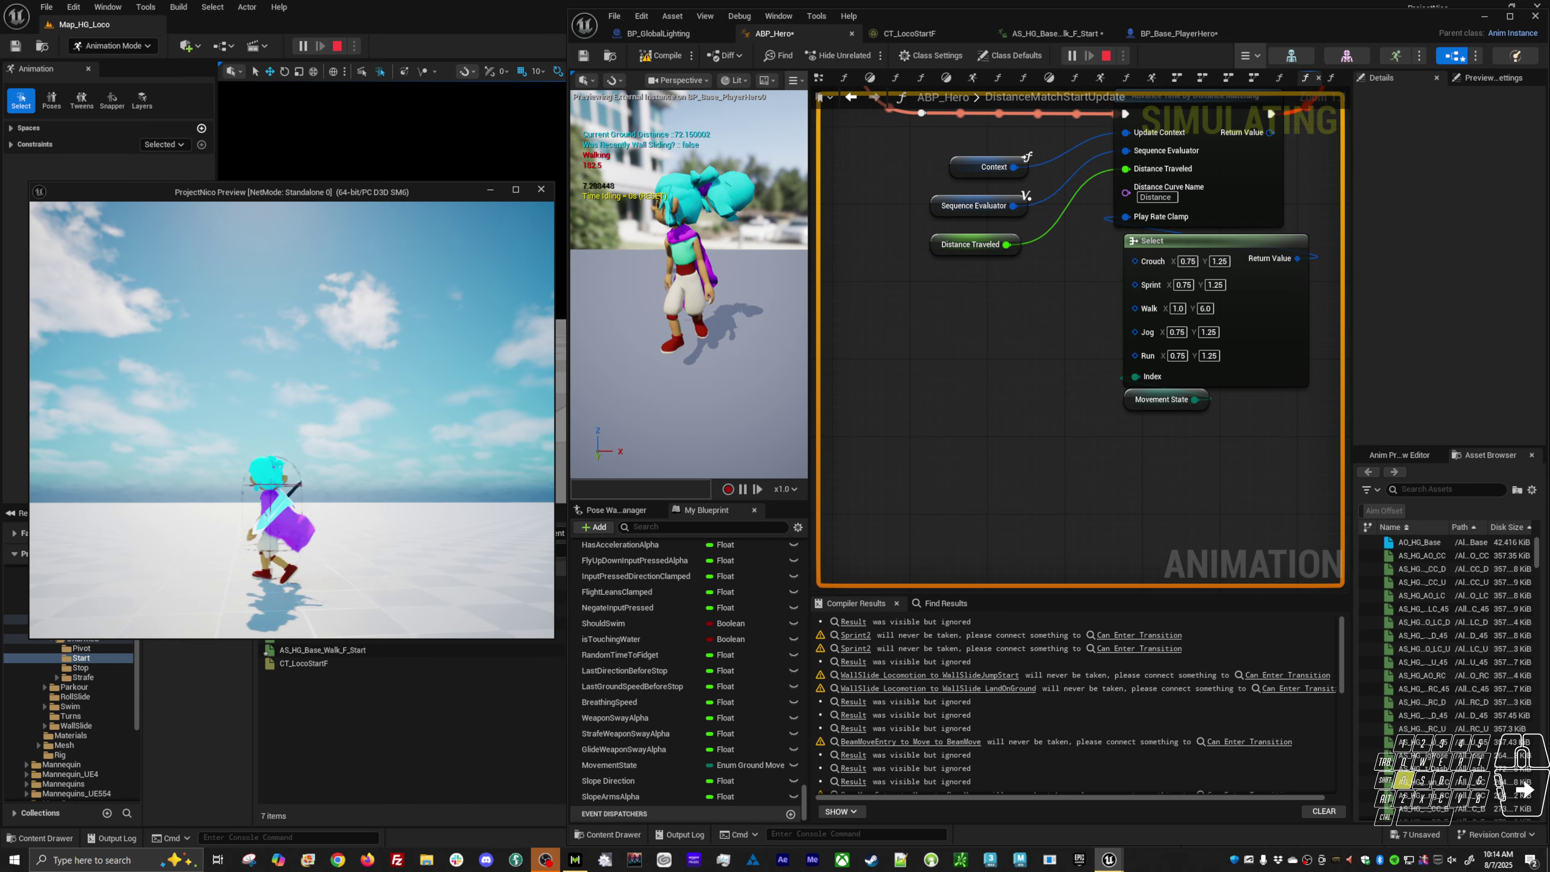
pyautogui.press('a')
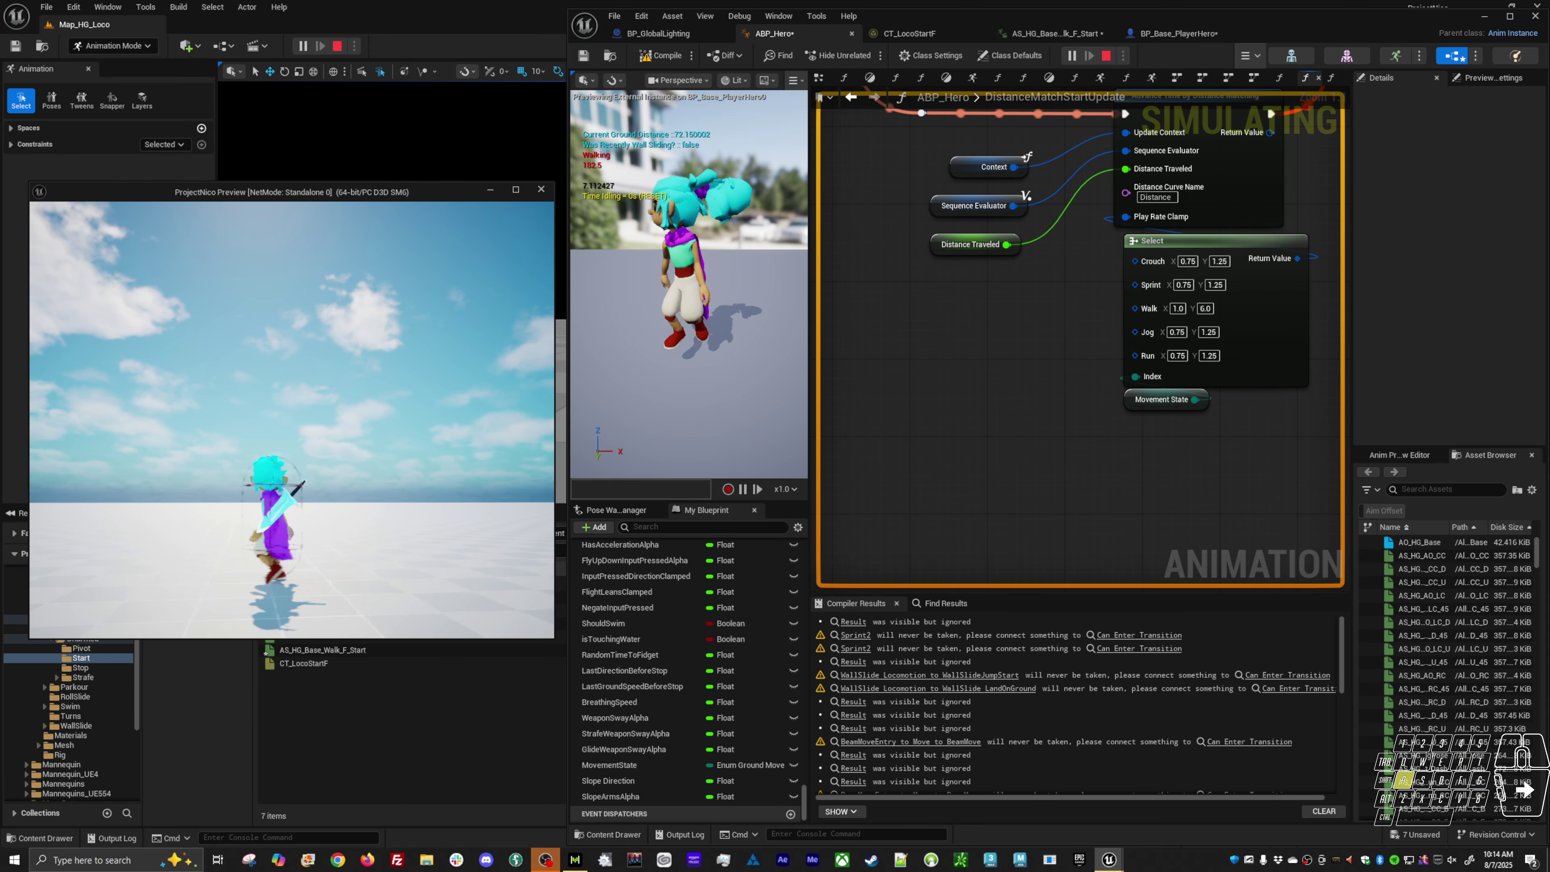
pyautogui.press('a')
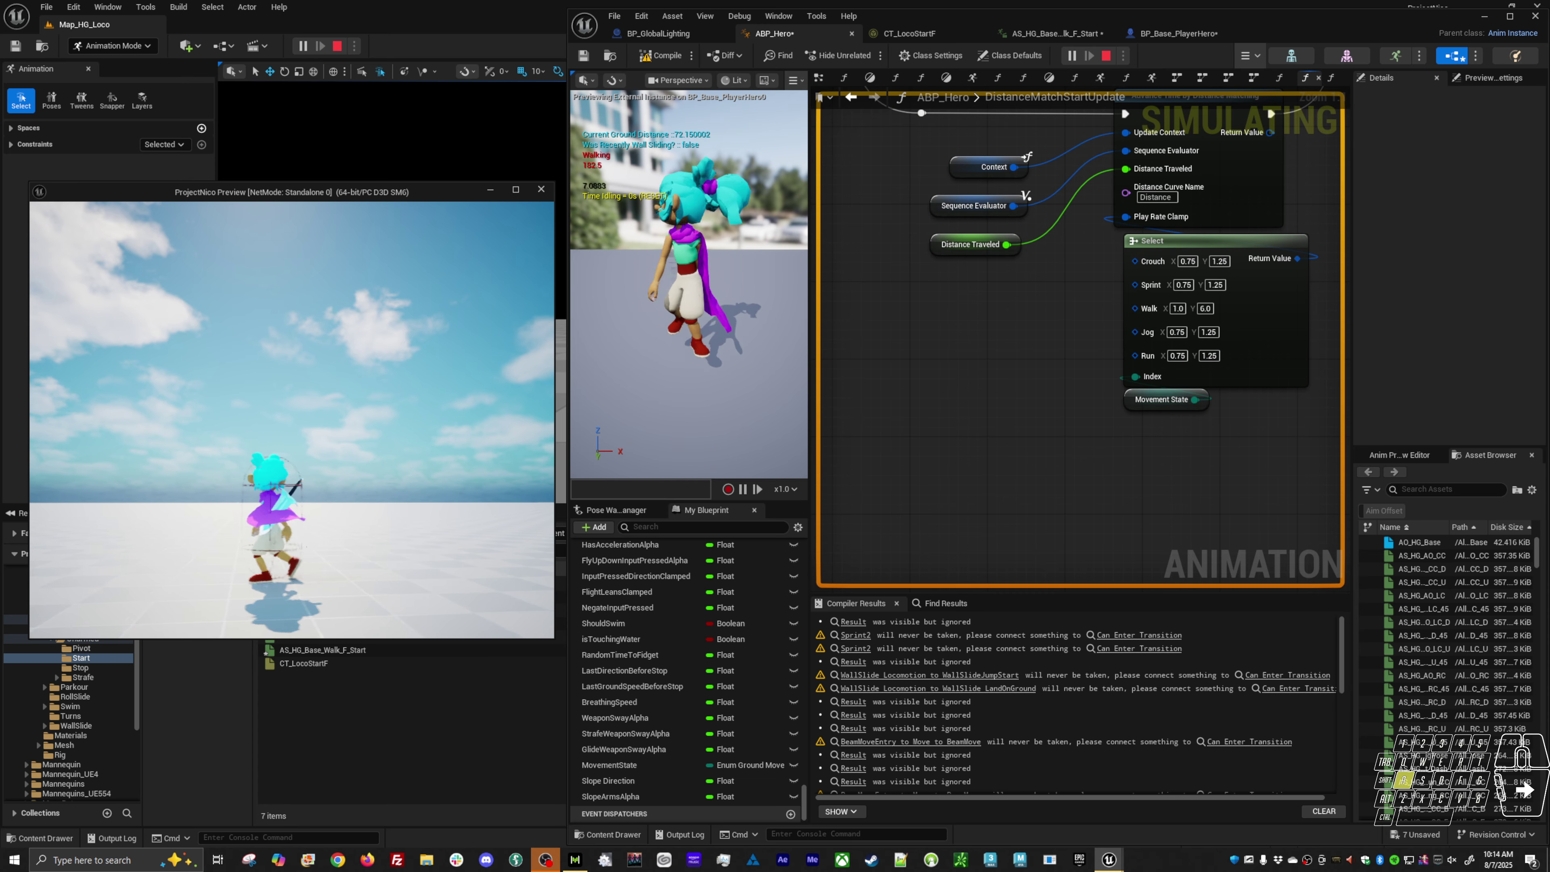
pyautogui.press('a')
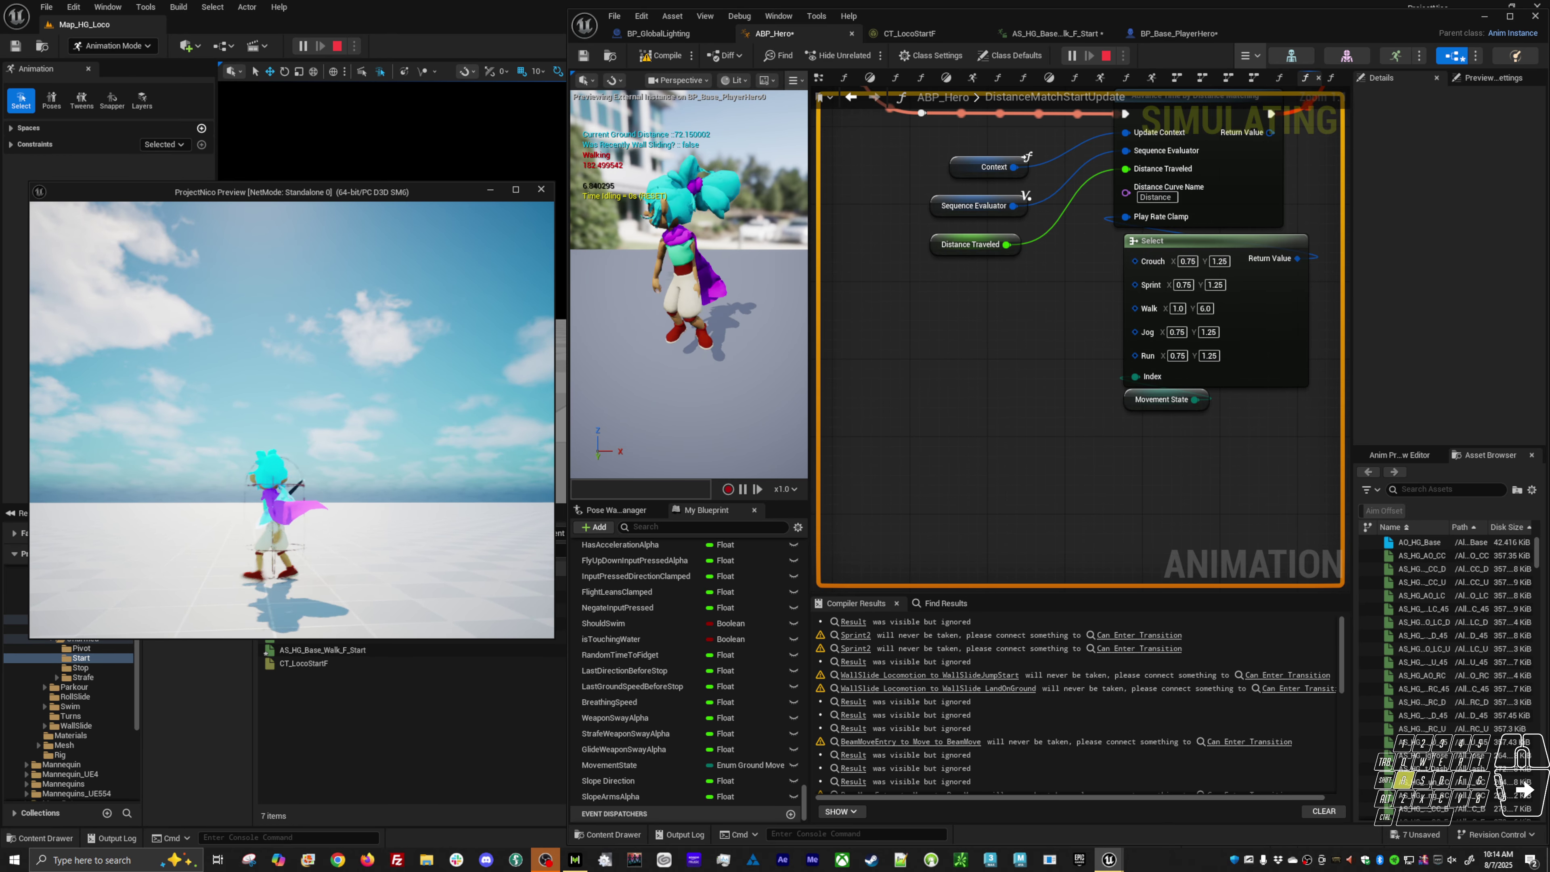
pyautogui.hotkey('alt', 'Tab')
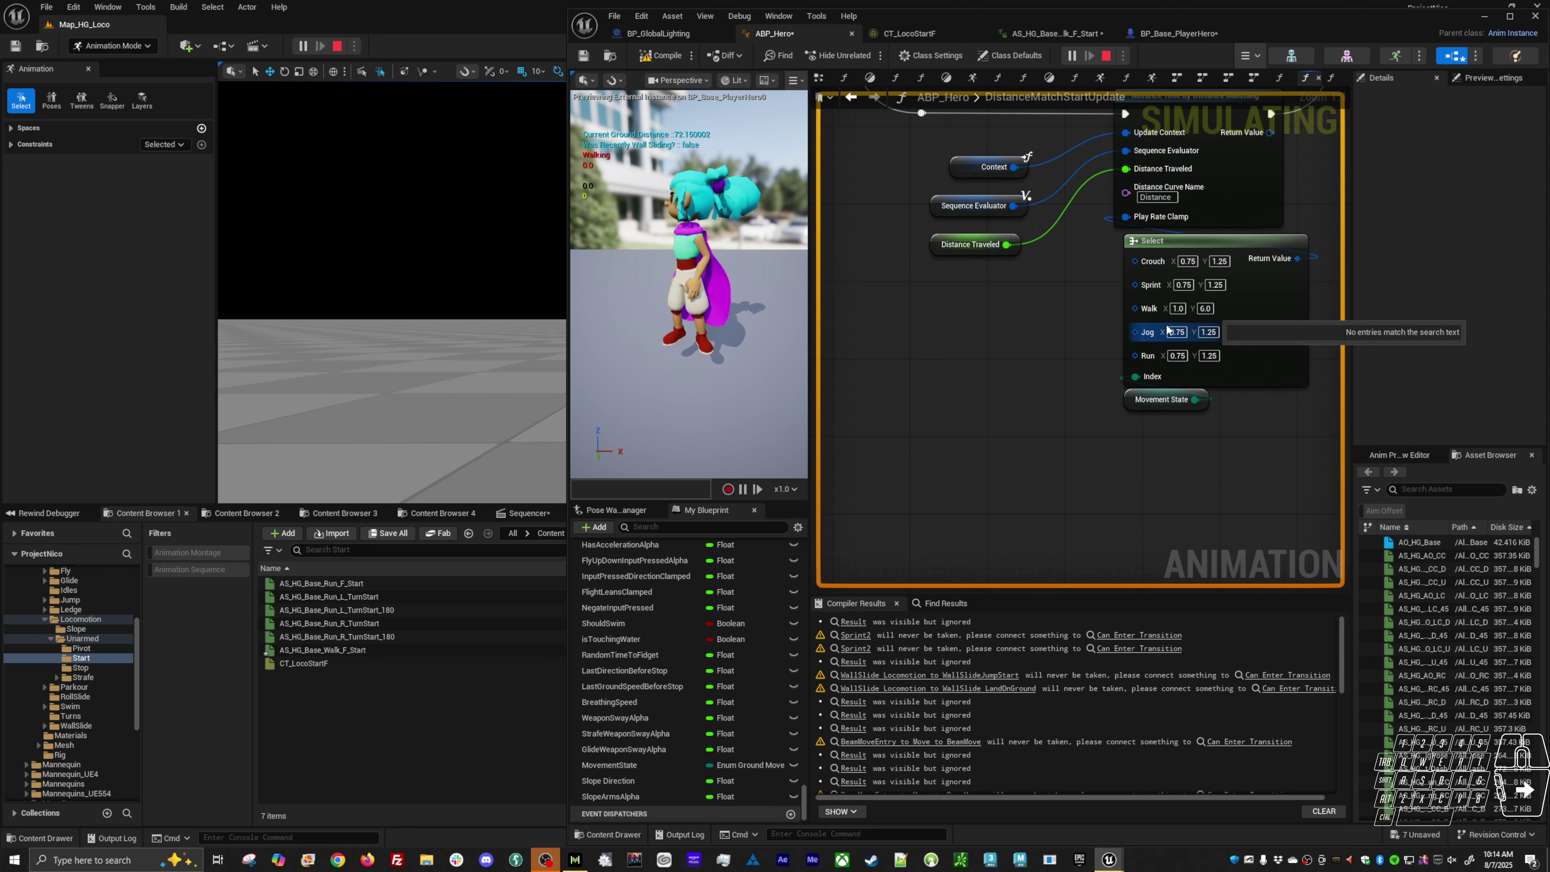
# Step: Set the walk-specific MoveStart to Move transition's blend duration to 0.2 and blend profile to FastFeet, and compile the blueprint
pyautogui.hotkey('alt', 'Left')
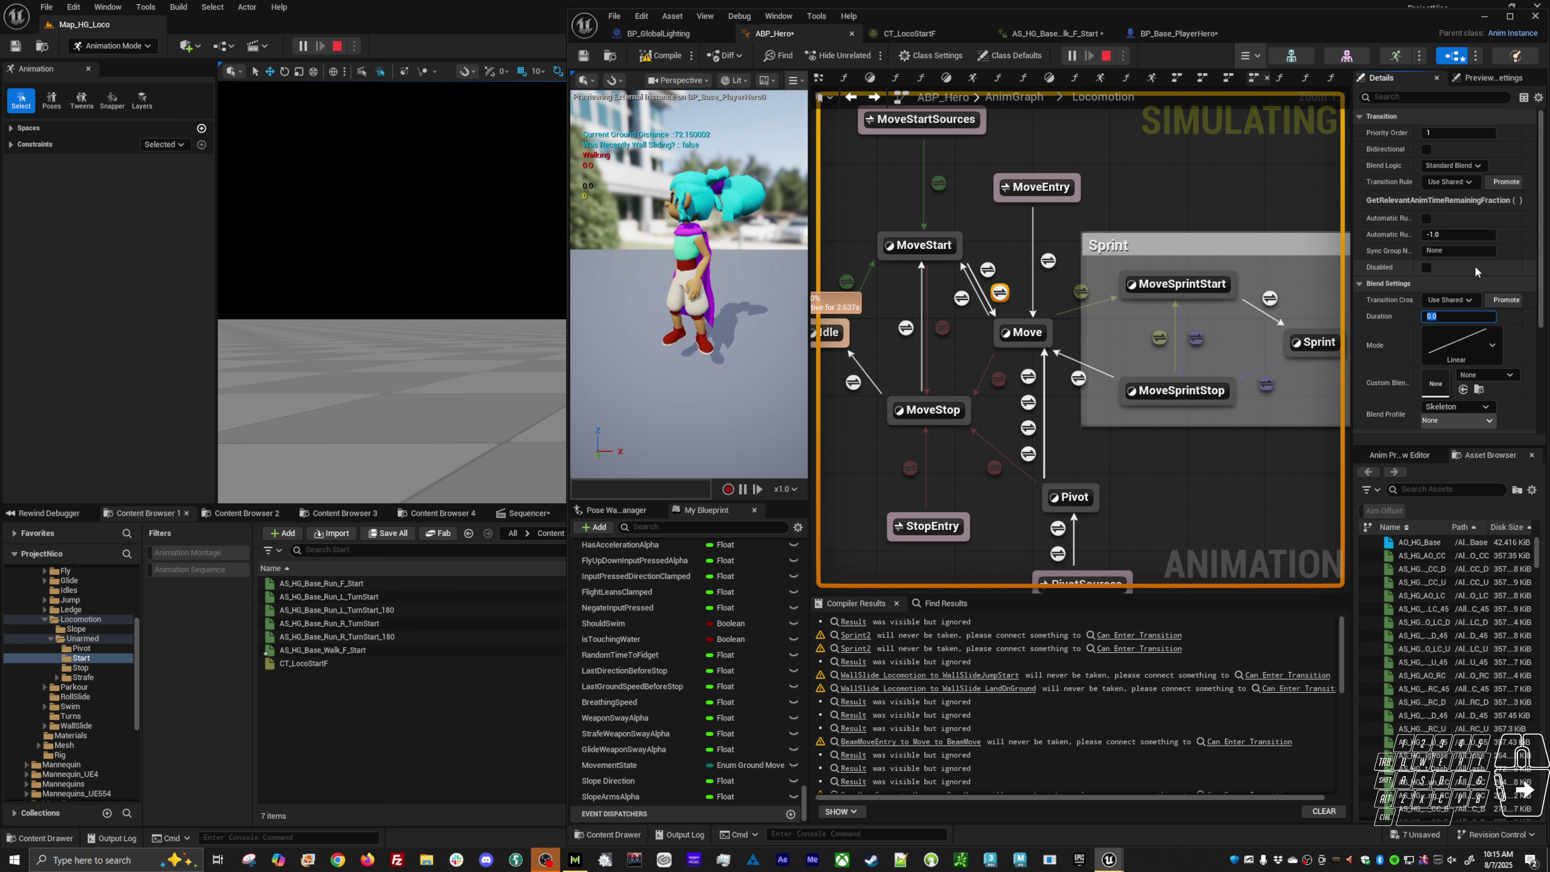
pyautogui.write('0.2')
pyautogui.press('Return')
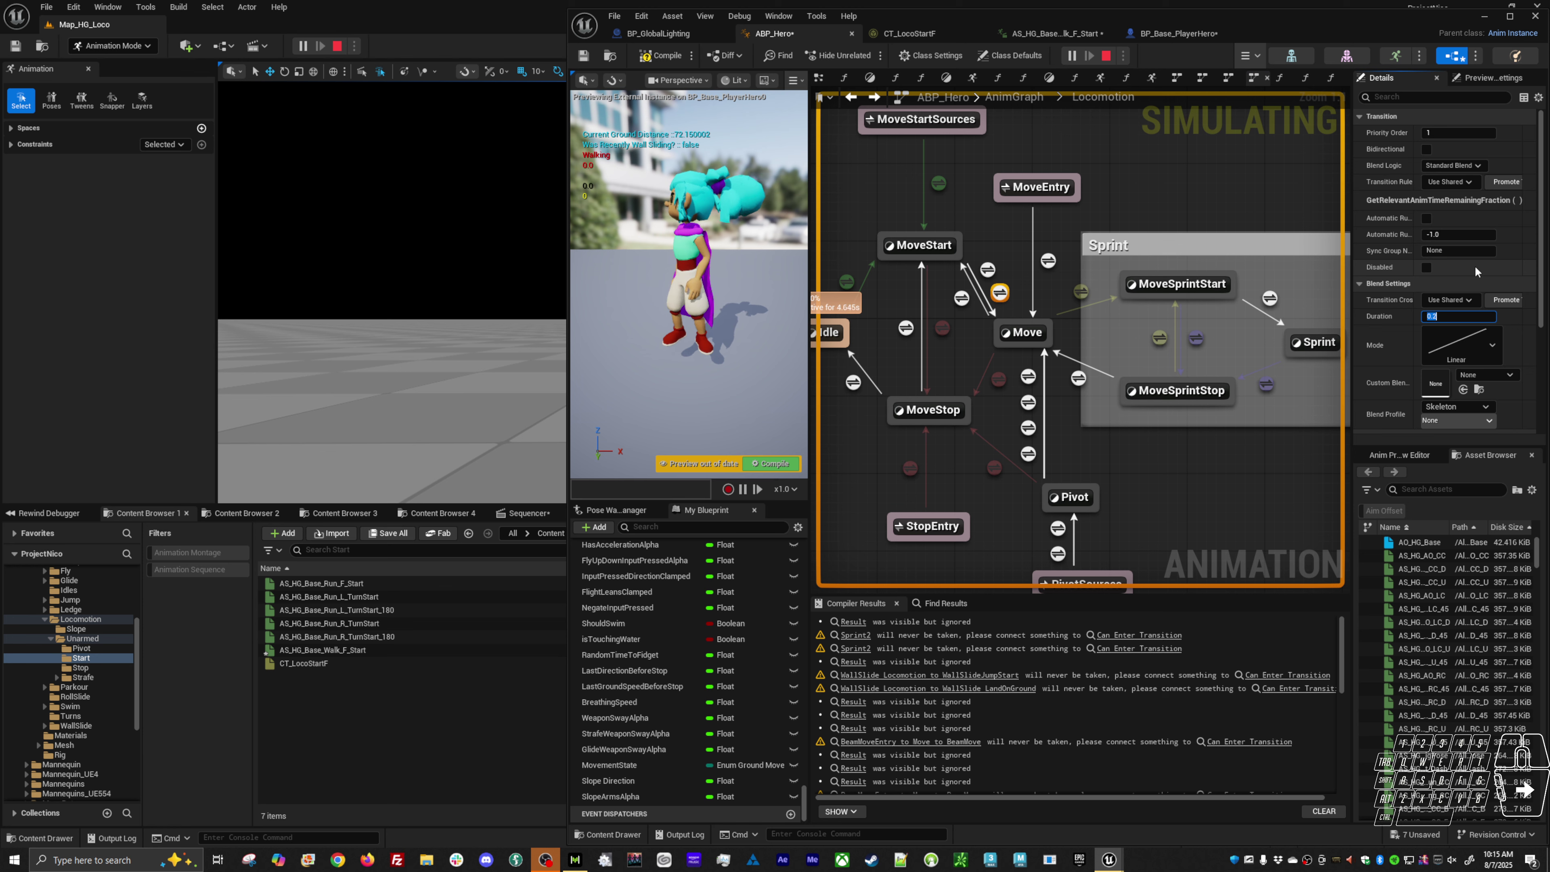
pyautogui.click(1459, 420)
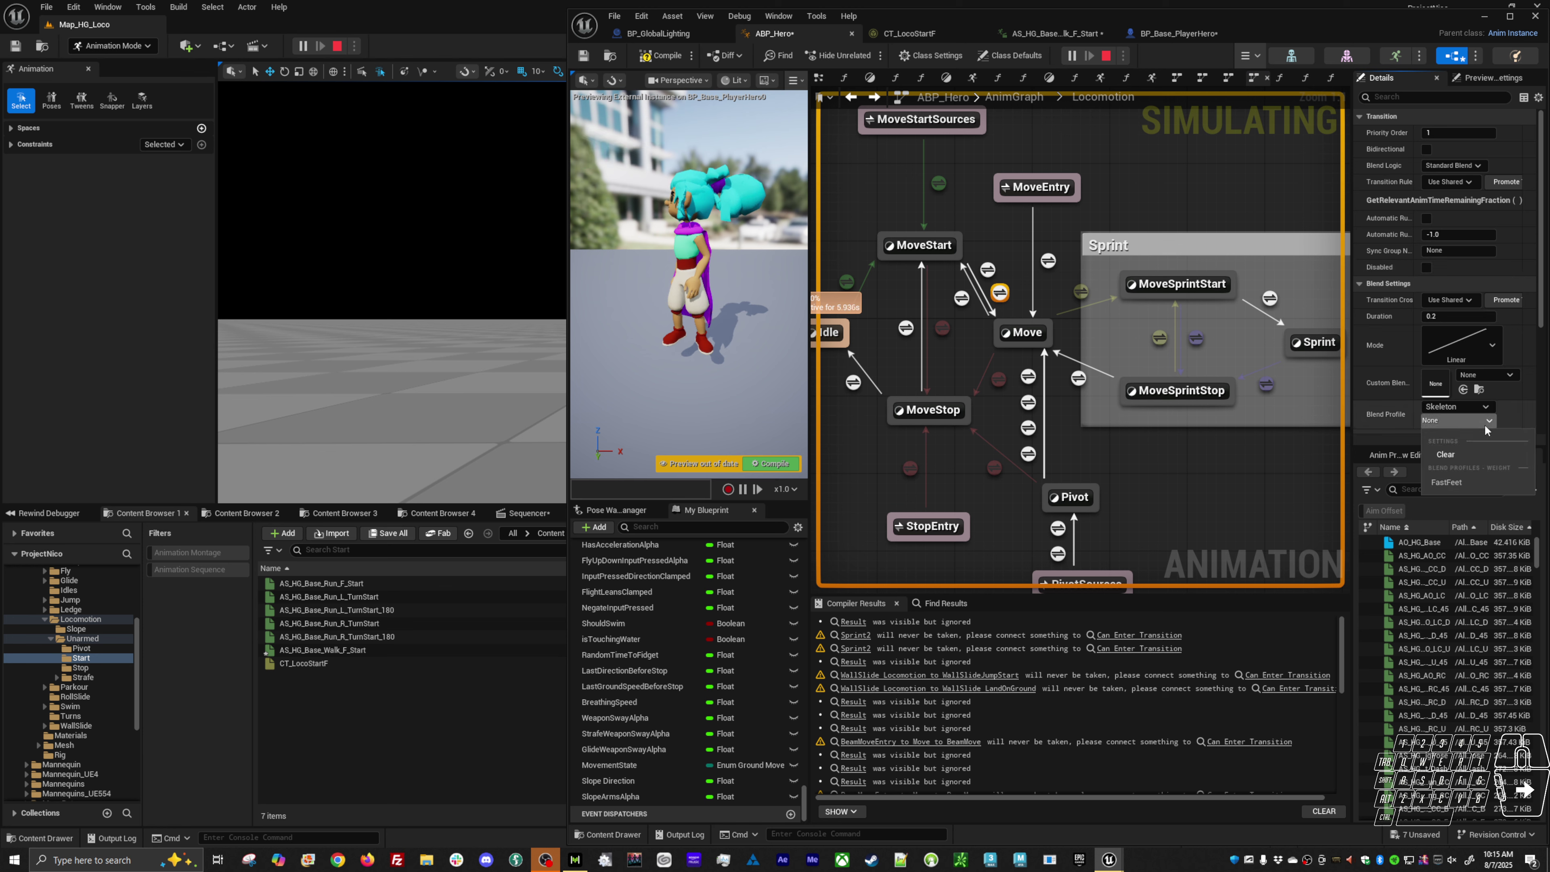
pyautogui.click(1456, 481)
pyautogui.click(771, 464)
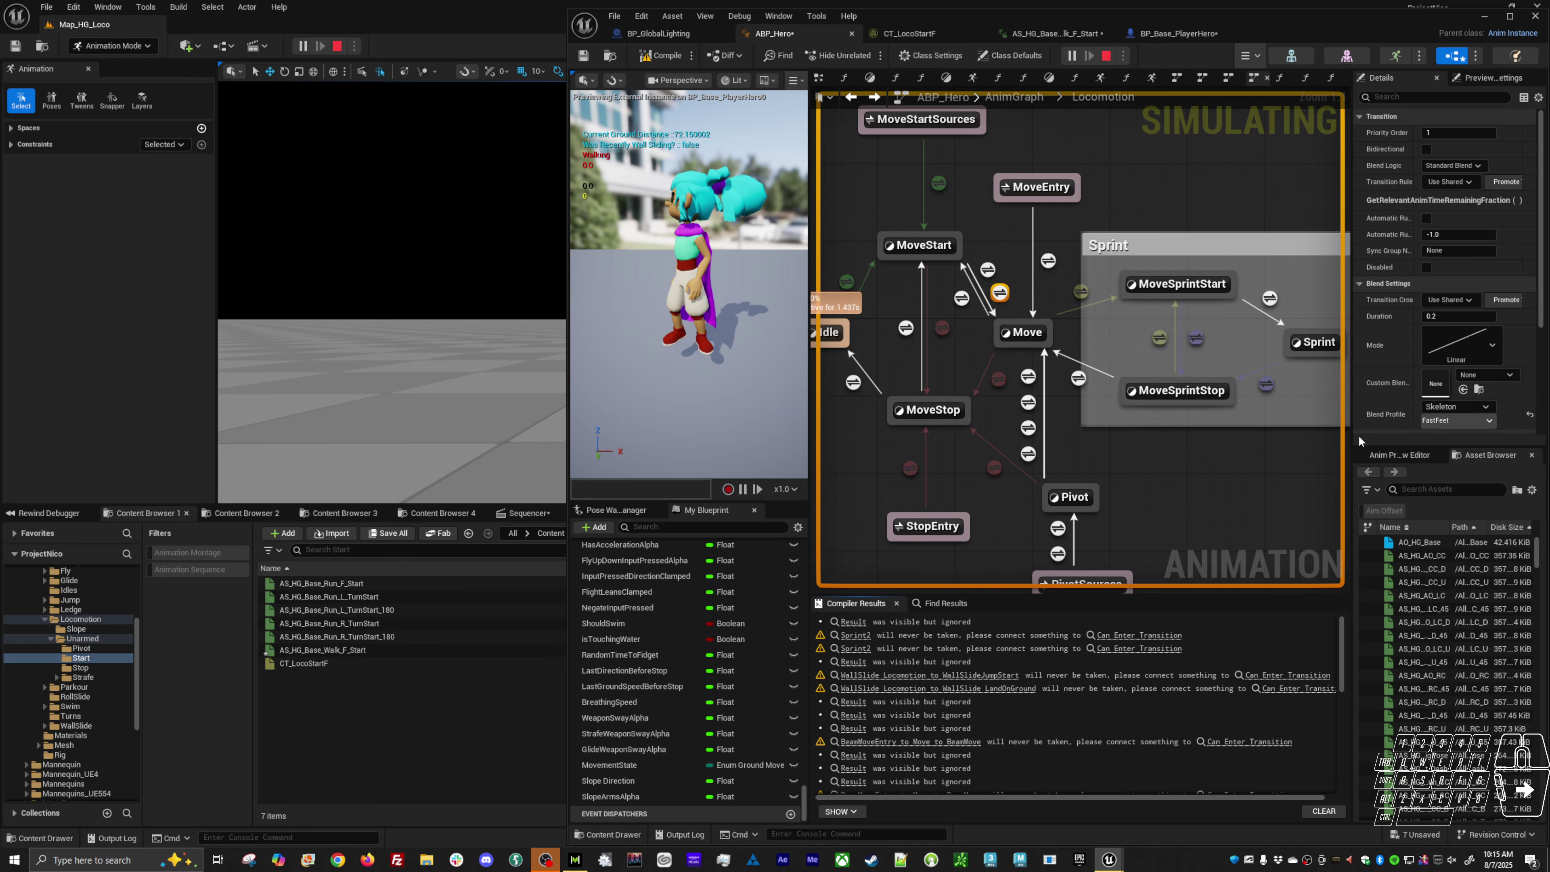
# Step: Walk the character in the game preview to examine the walk start with the FastFeet blend profile
pyautogui.hotkey('alt', 'Tab')
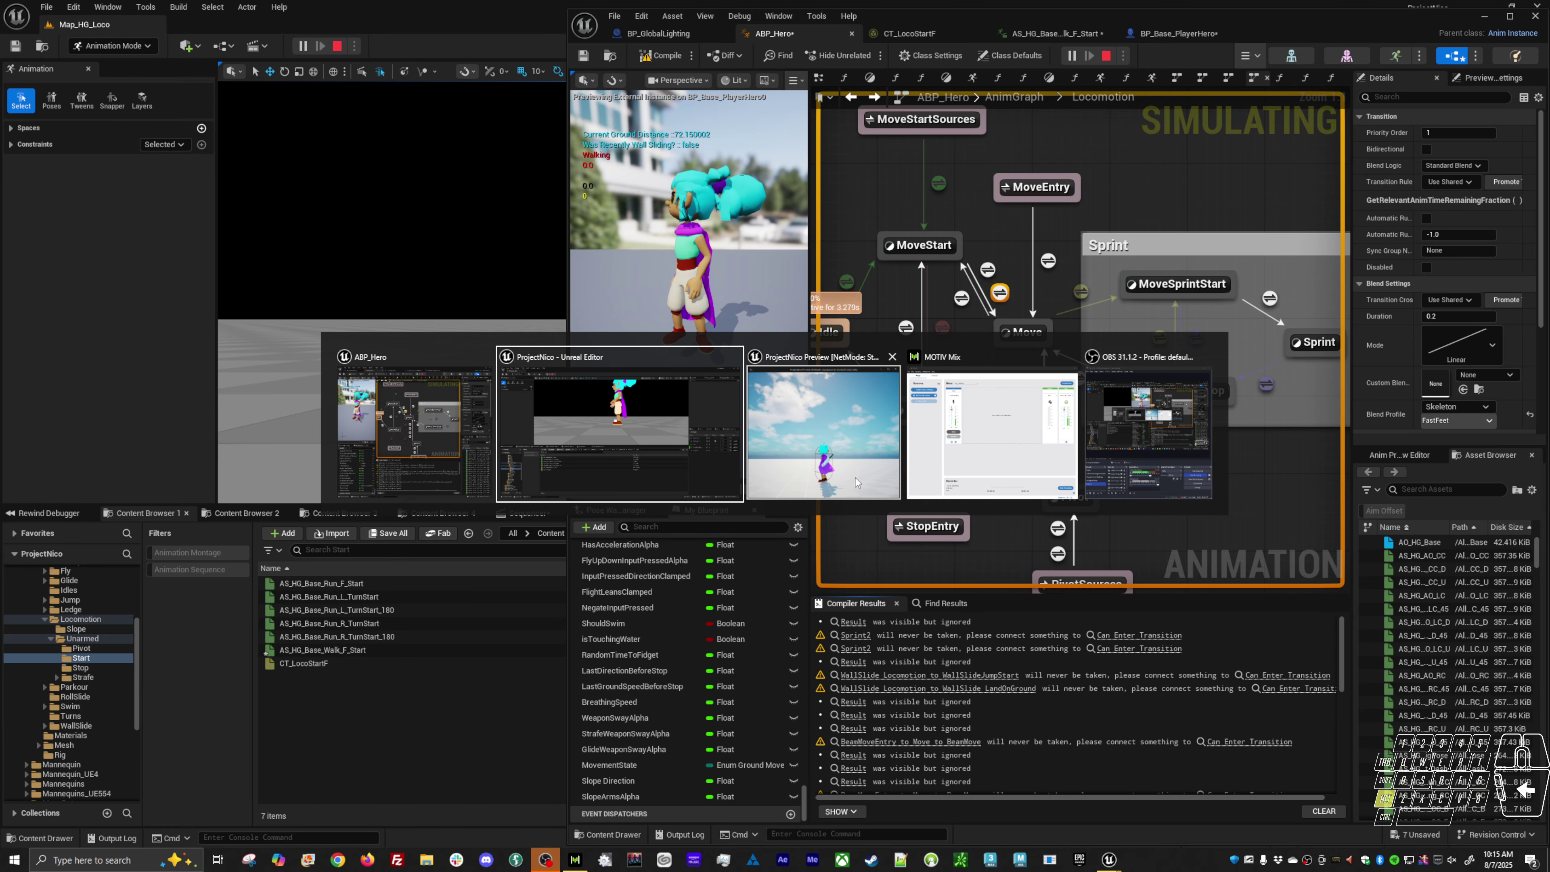
pyautogui.click(822, 455)
pyautogui.press('a')
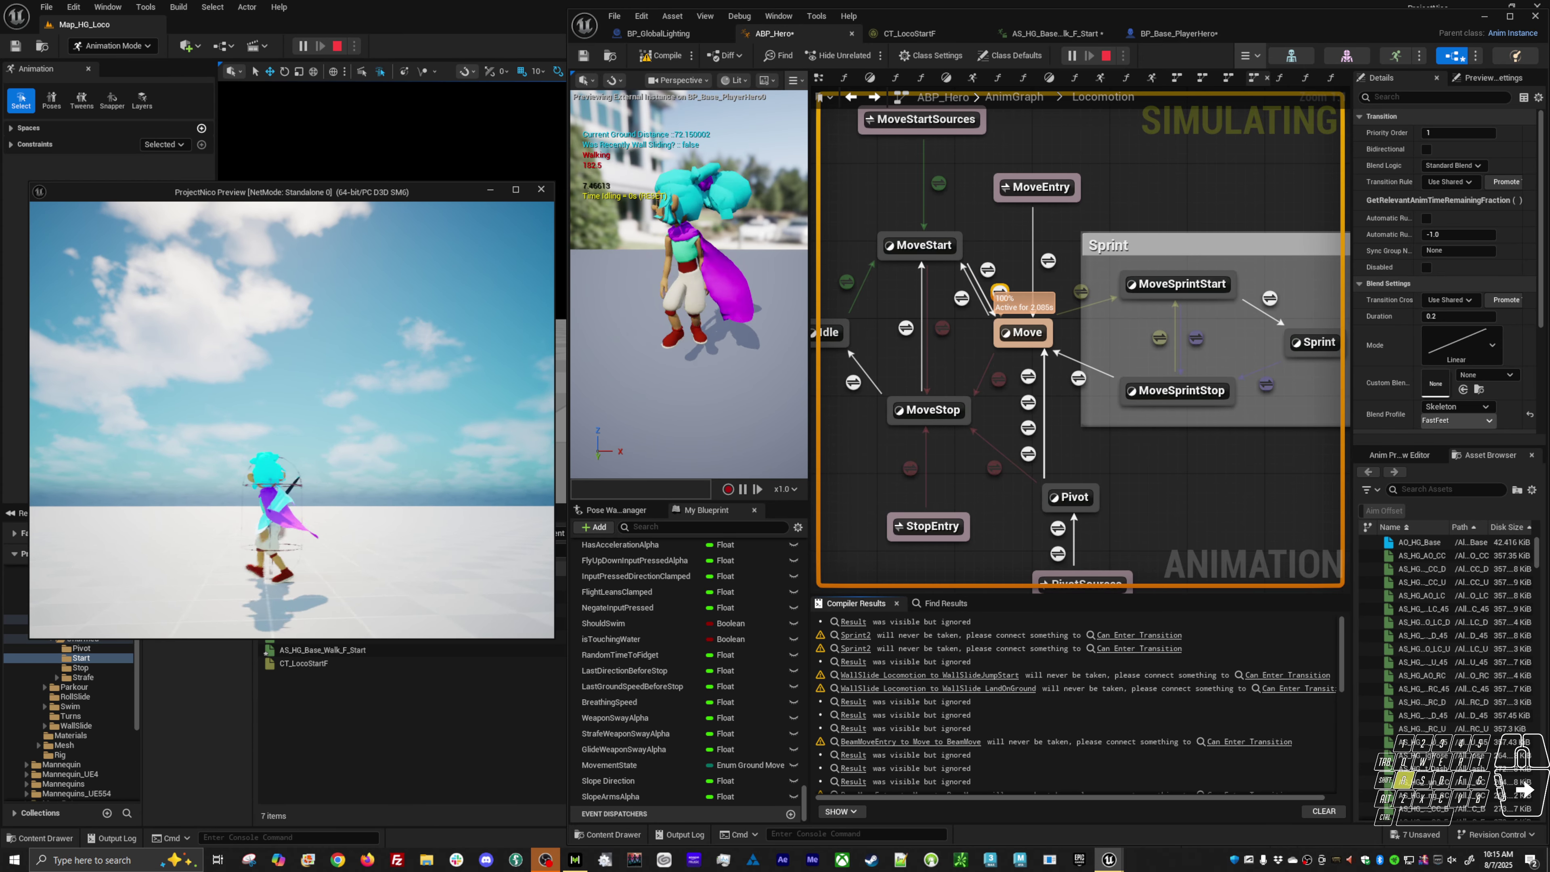
pyautogui.press('a')
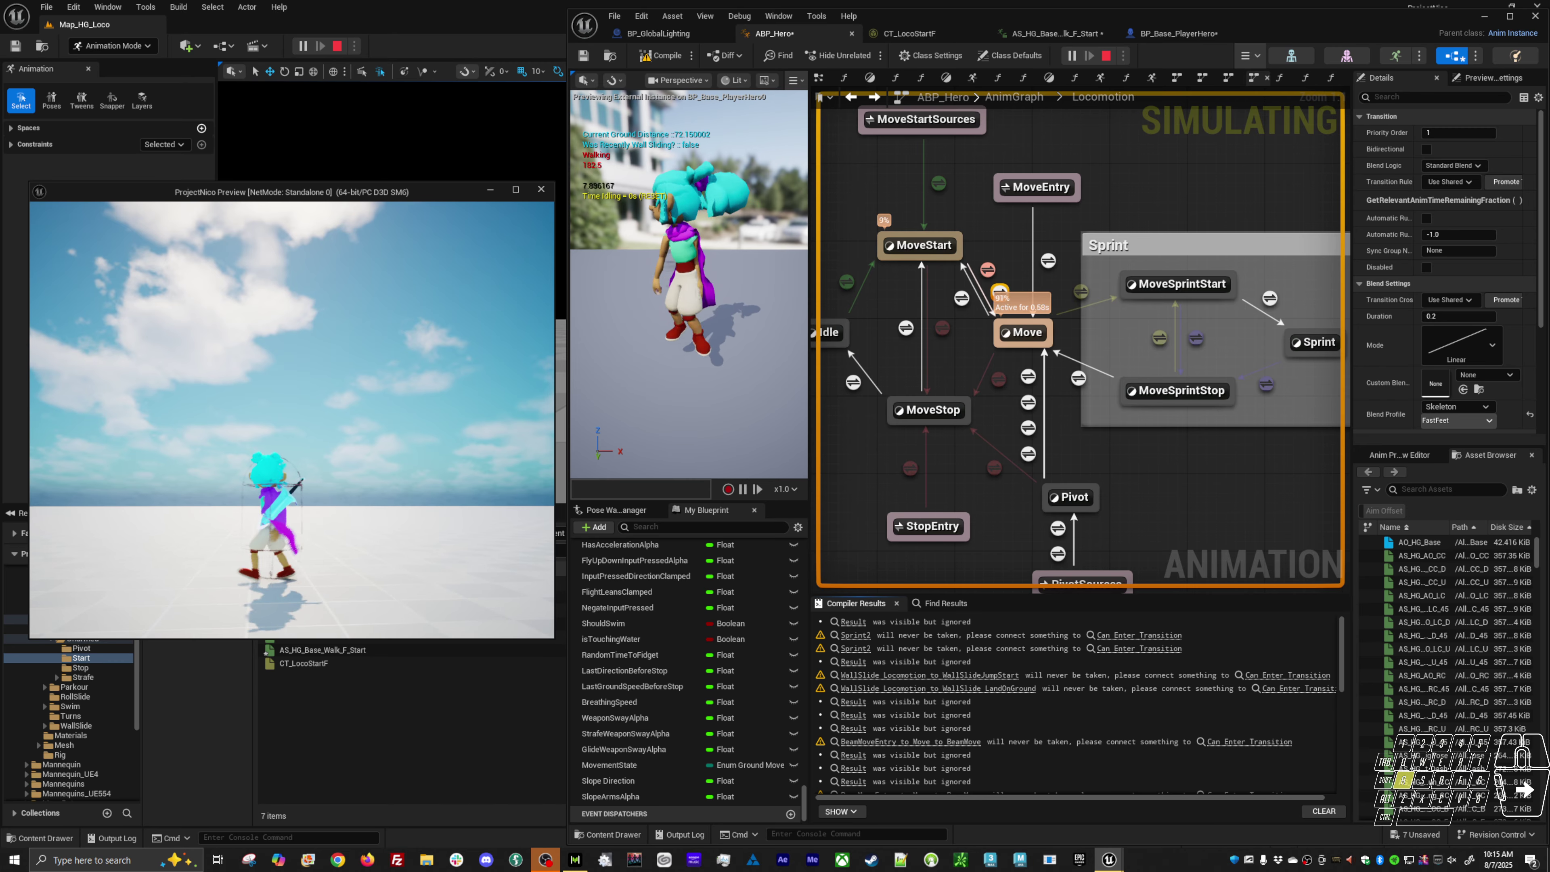
pyautogui.hotkey('alt', 'Tab')
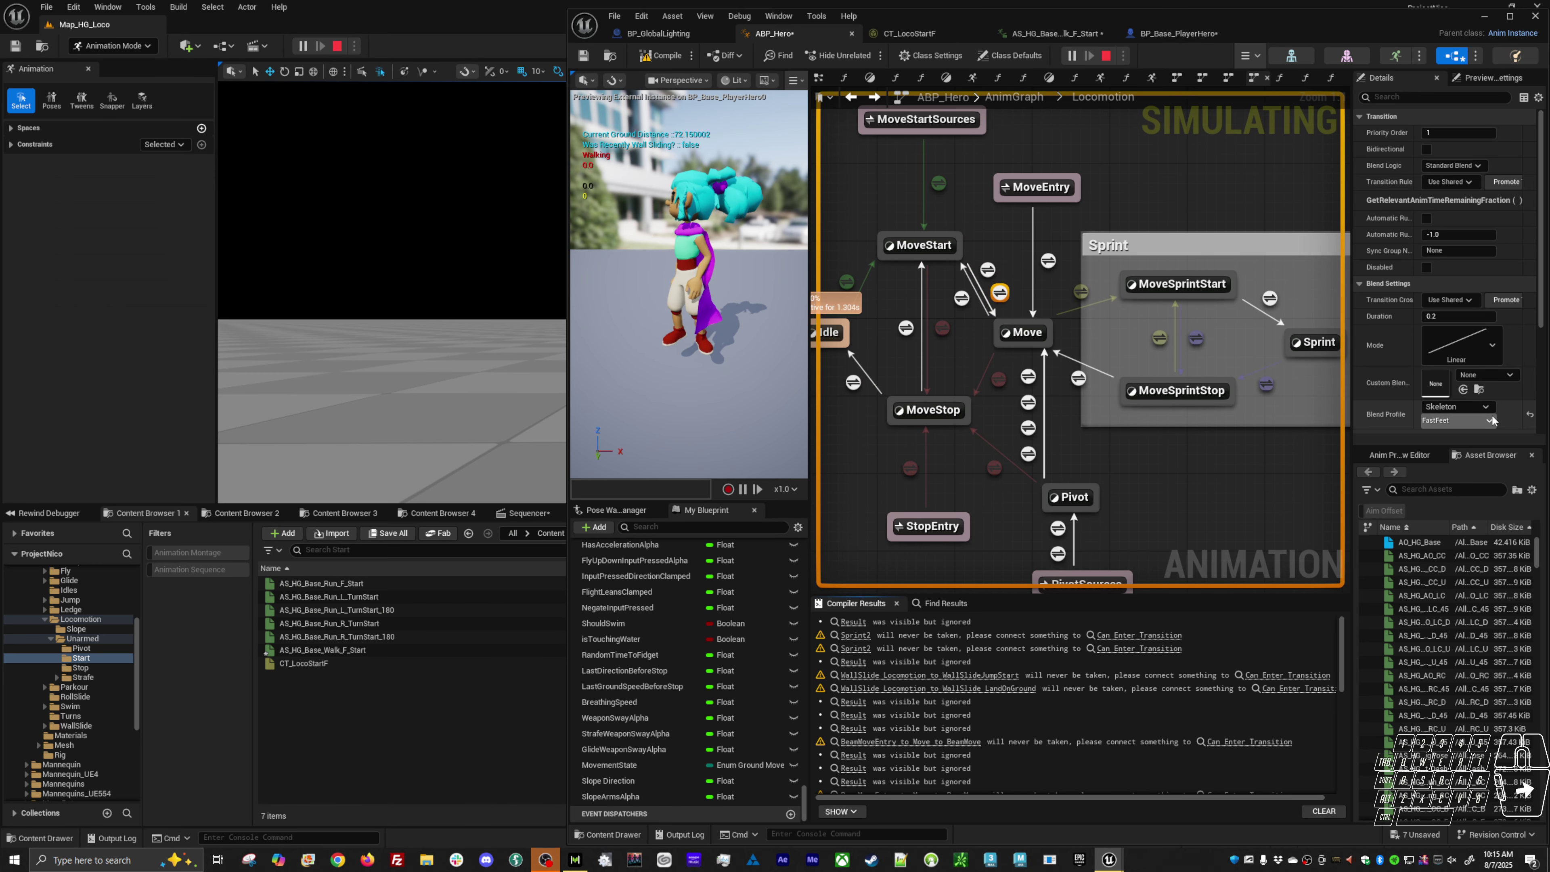
# Step: Clear the walk-specific MoveStart to Move transition's blend profile, stop the game preview and compile the animation blueprint
pyautogui.click(1536, 412)
pyautogui.click(1460, 424)
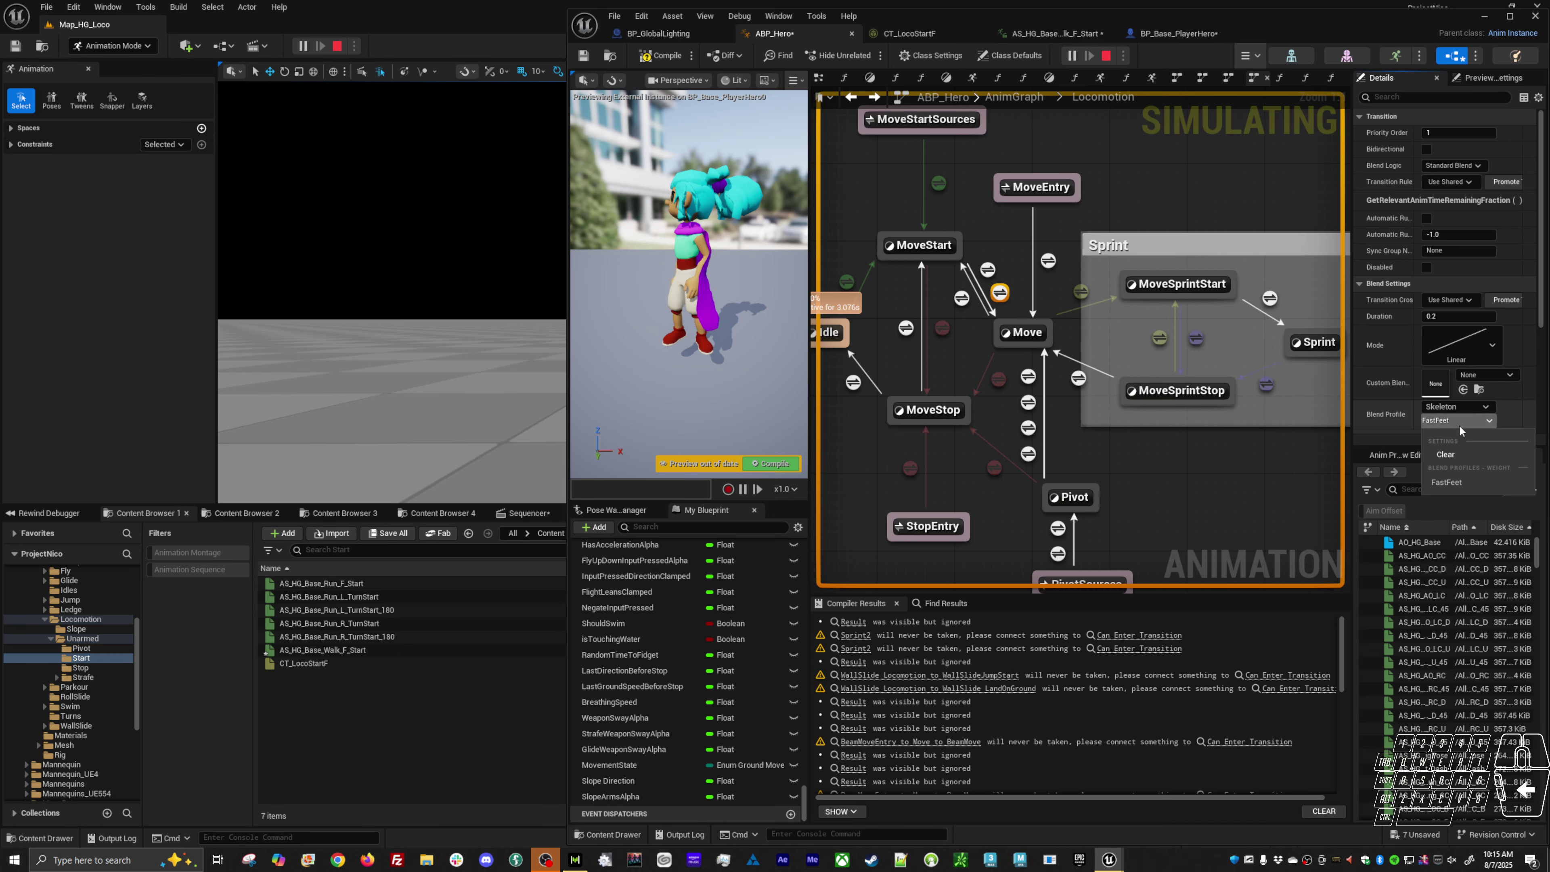
pyautogui.click(1445, 455)
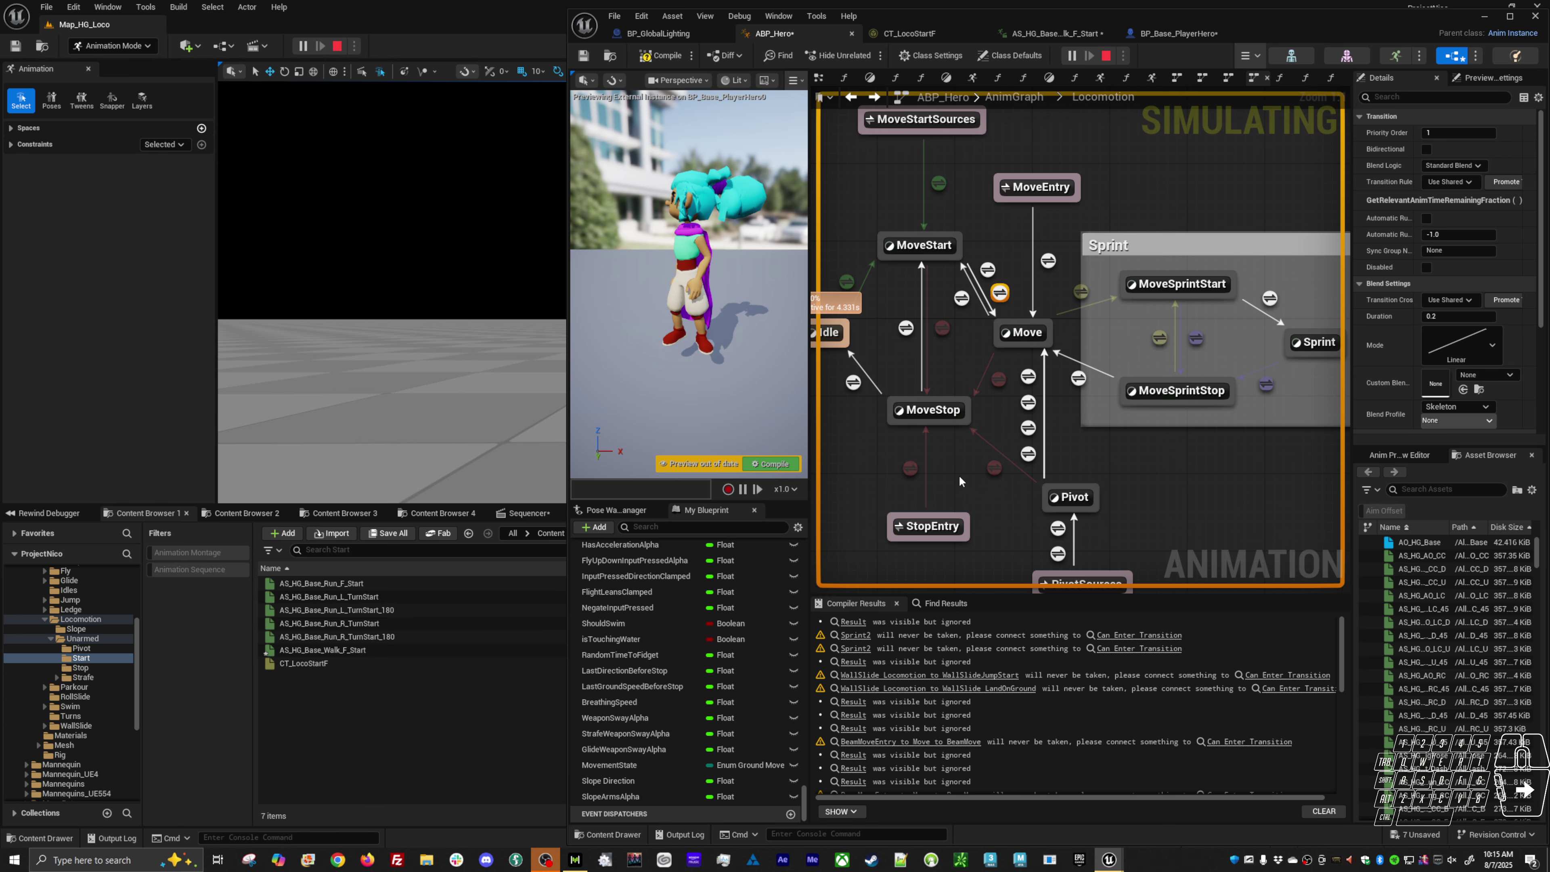
pyautogui.press('Escape')
pyautogui.press('F7')
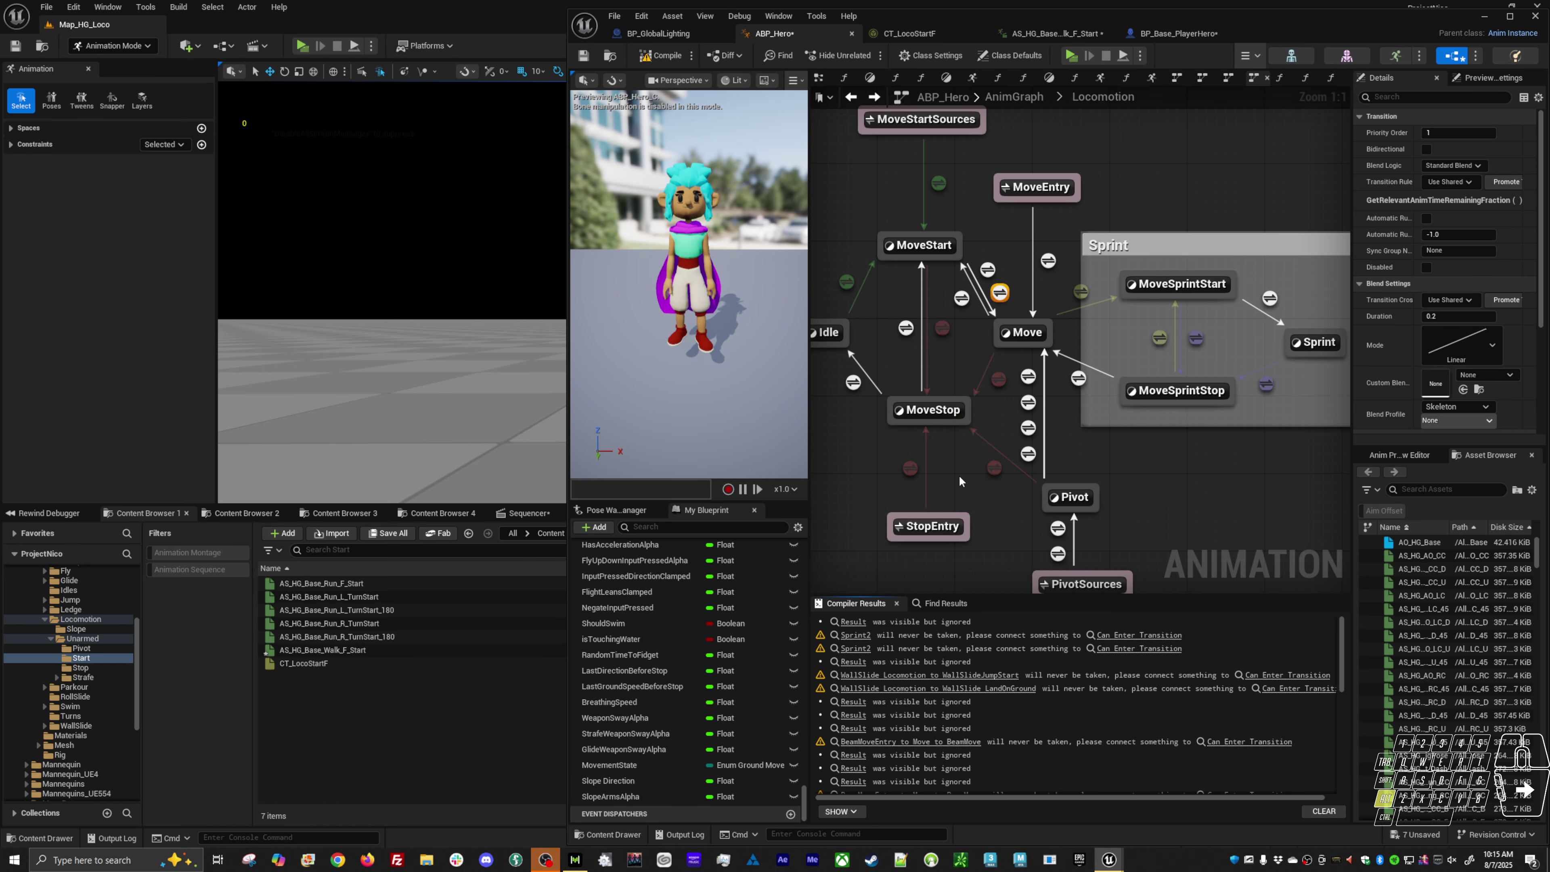
# Step: Start the game preview and walk the character repeatedly to examine the walk start without a blend profile
pyautogui.hotkey('alt', 'p')
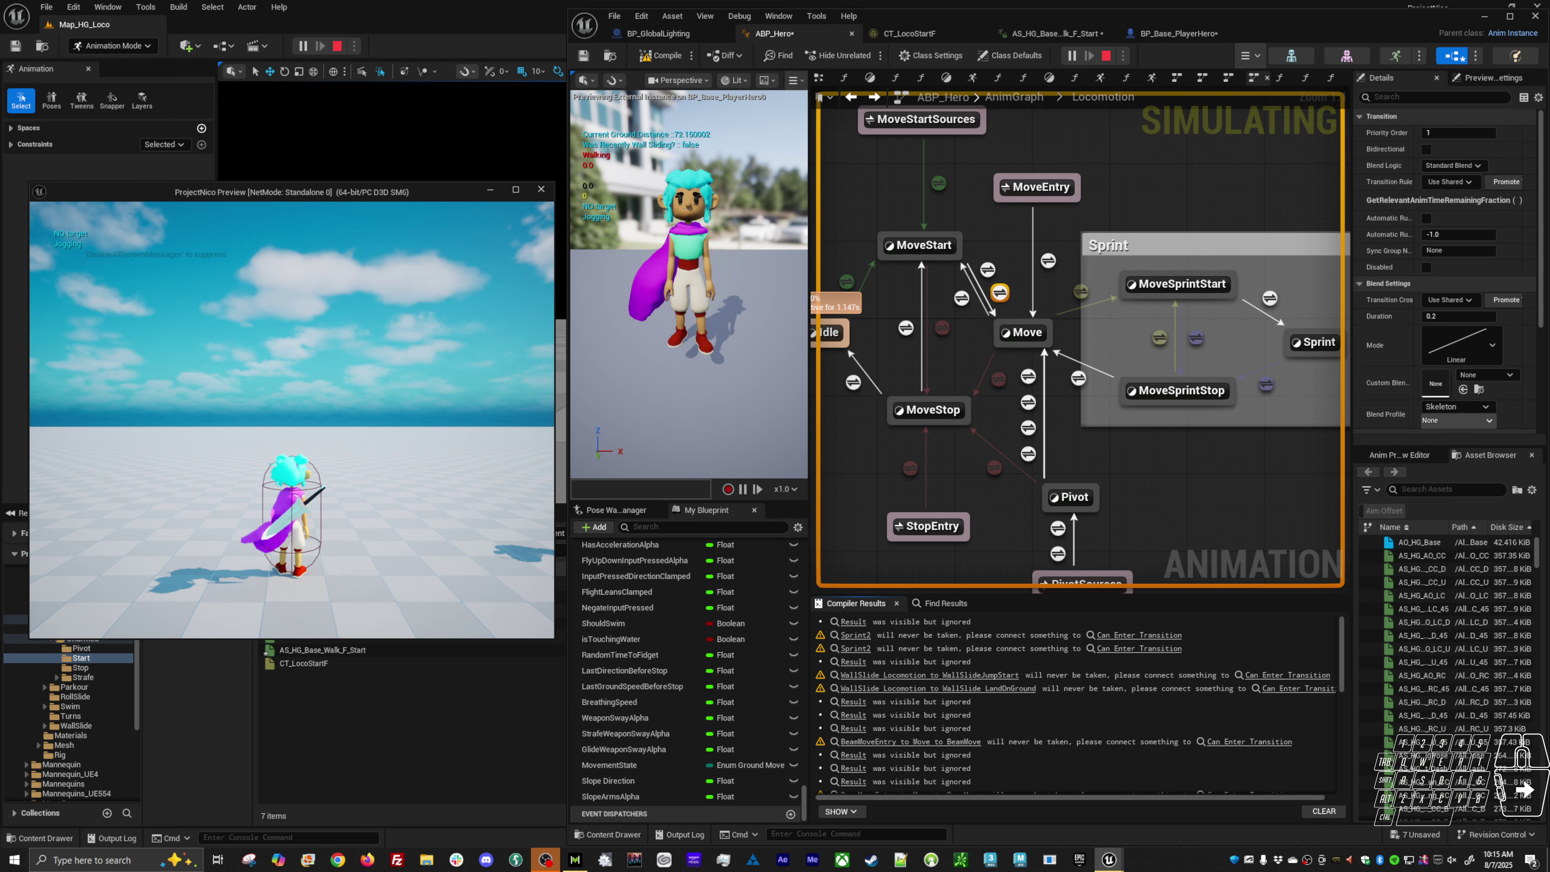
pyautogui.press('a')
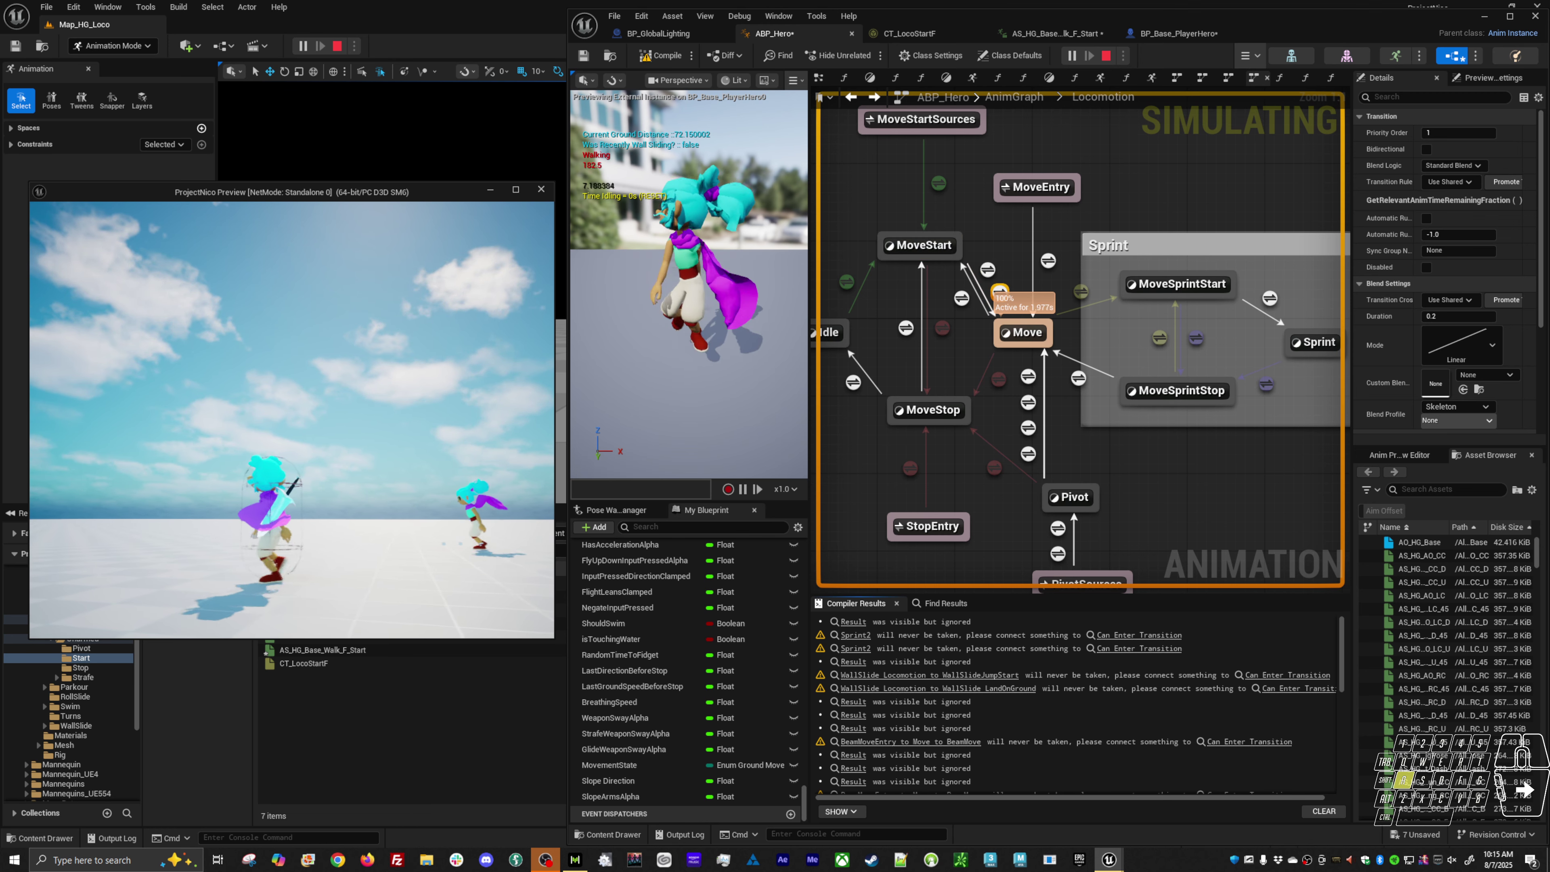
pyautogui.press('a')
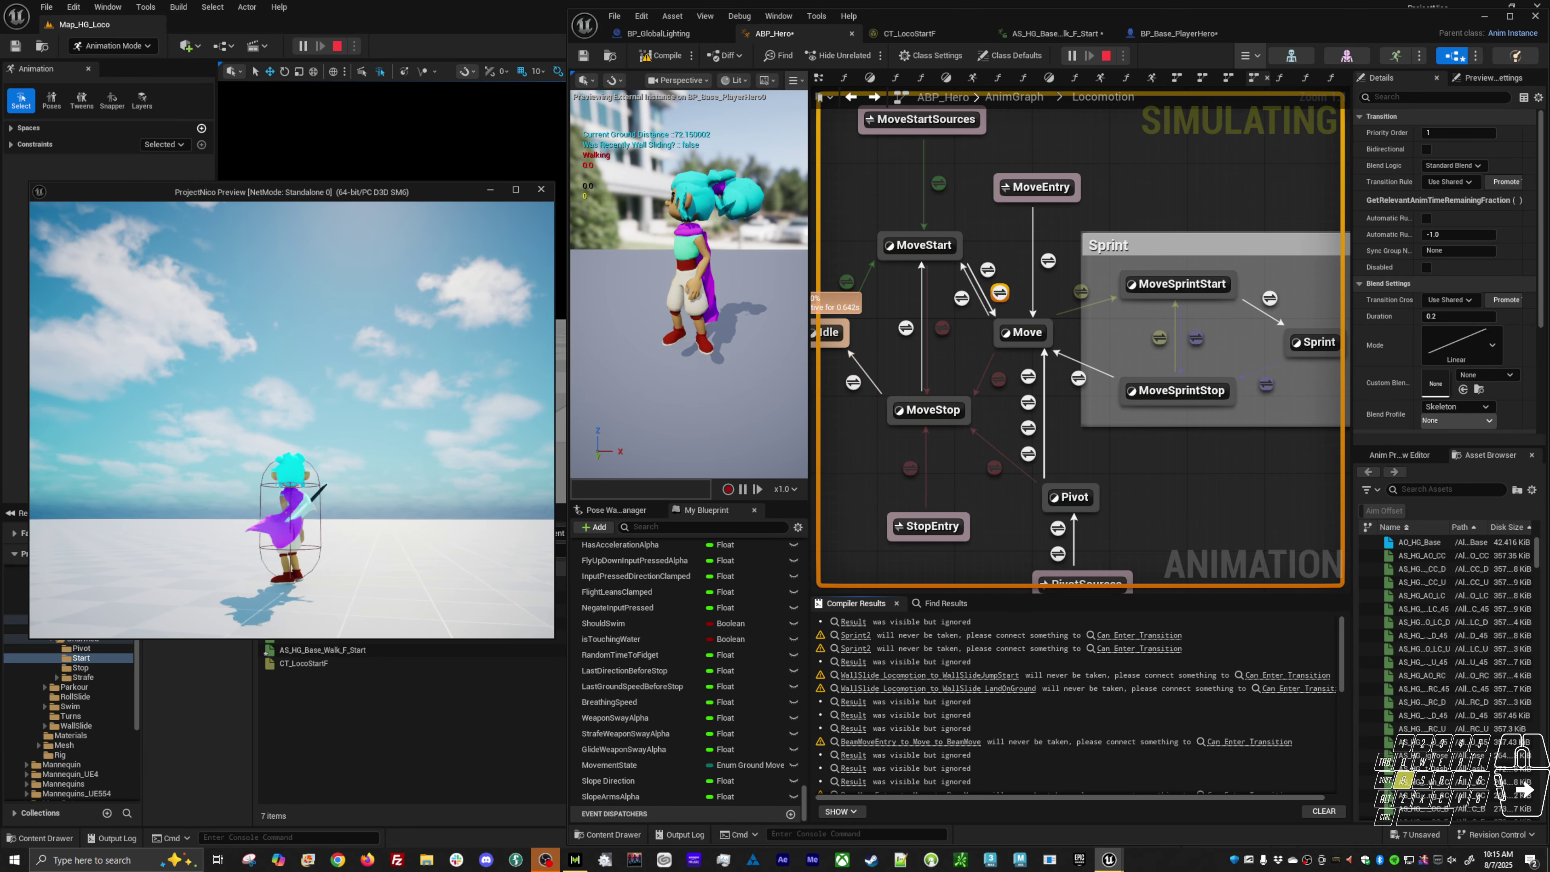
pyautogui.press('a')
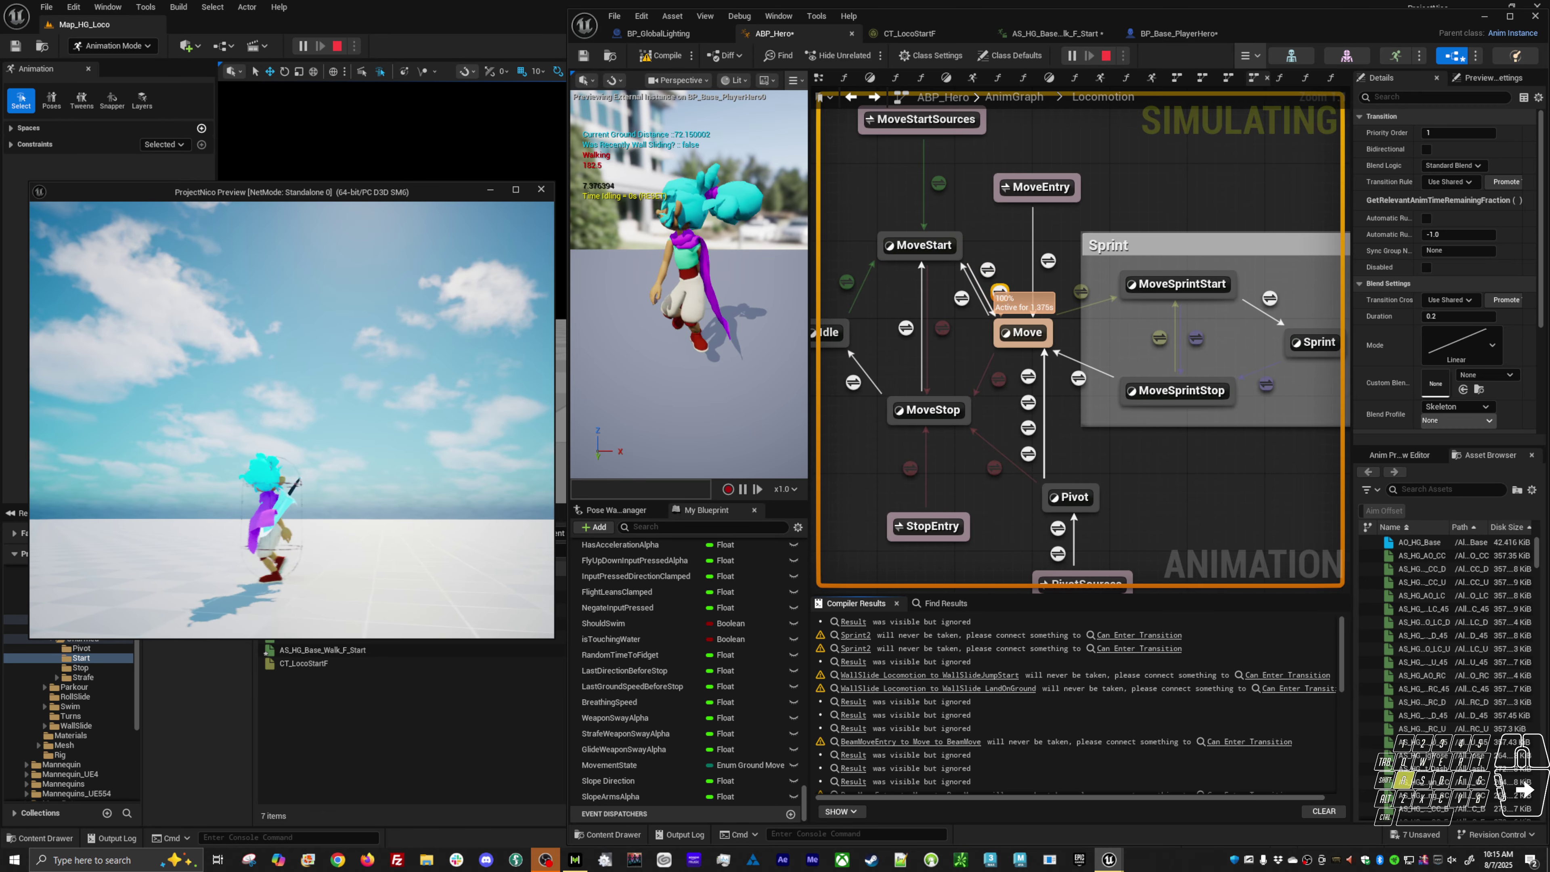
pyautogui.press('a')
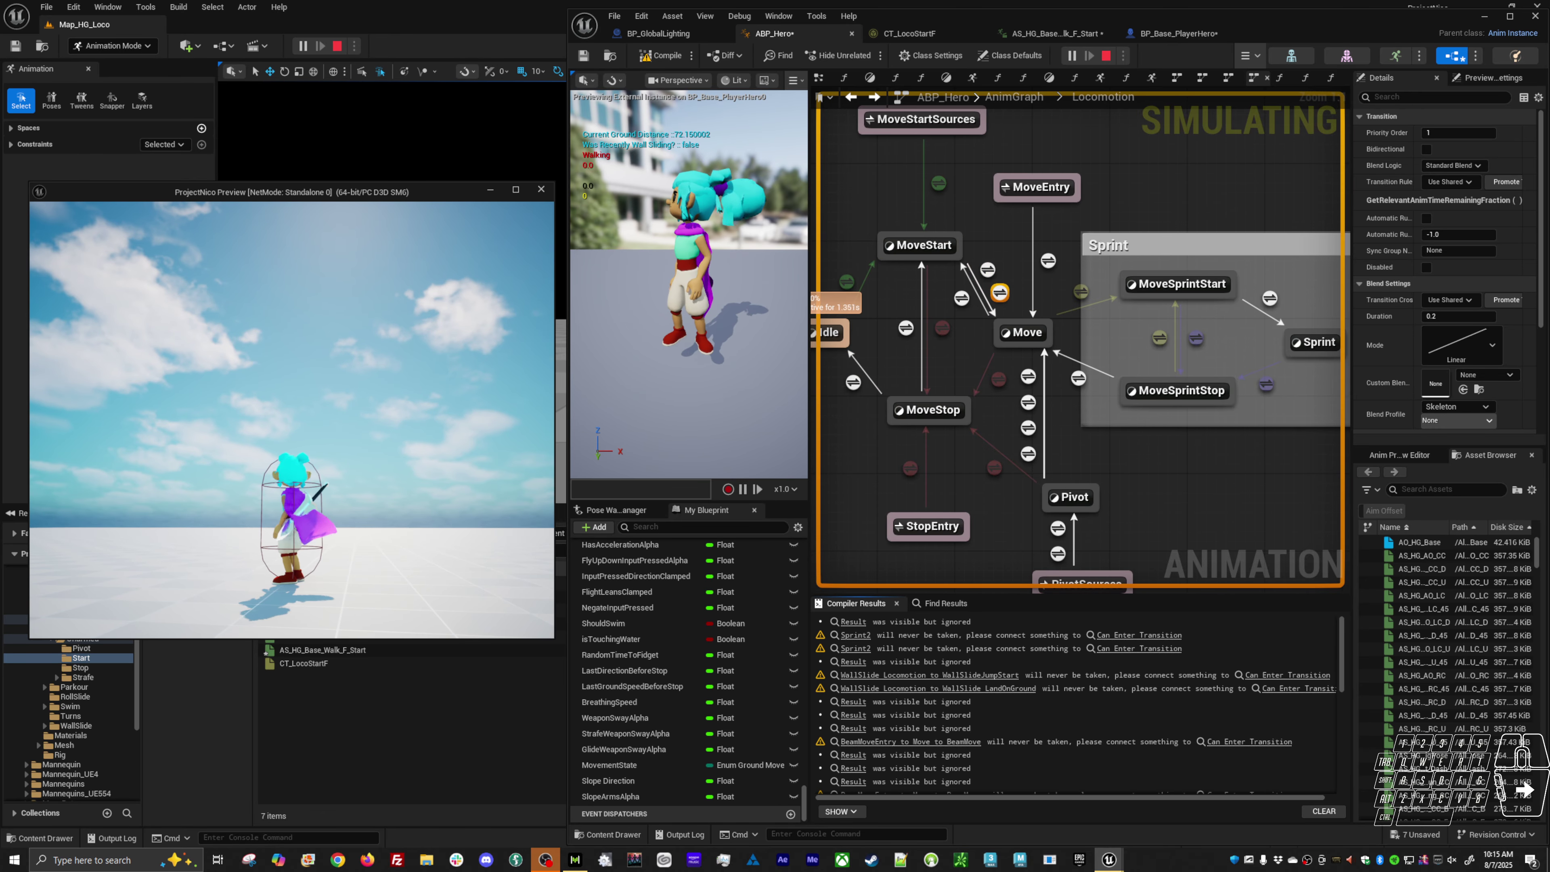
# Step: Set the walk-specific MoveStart to Move transition's blend profile back to FastFeet and stop the game preview
pyautogui.press('Escape')
pyautogui.click(1462, 424)
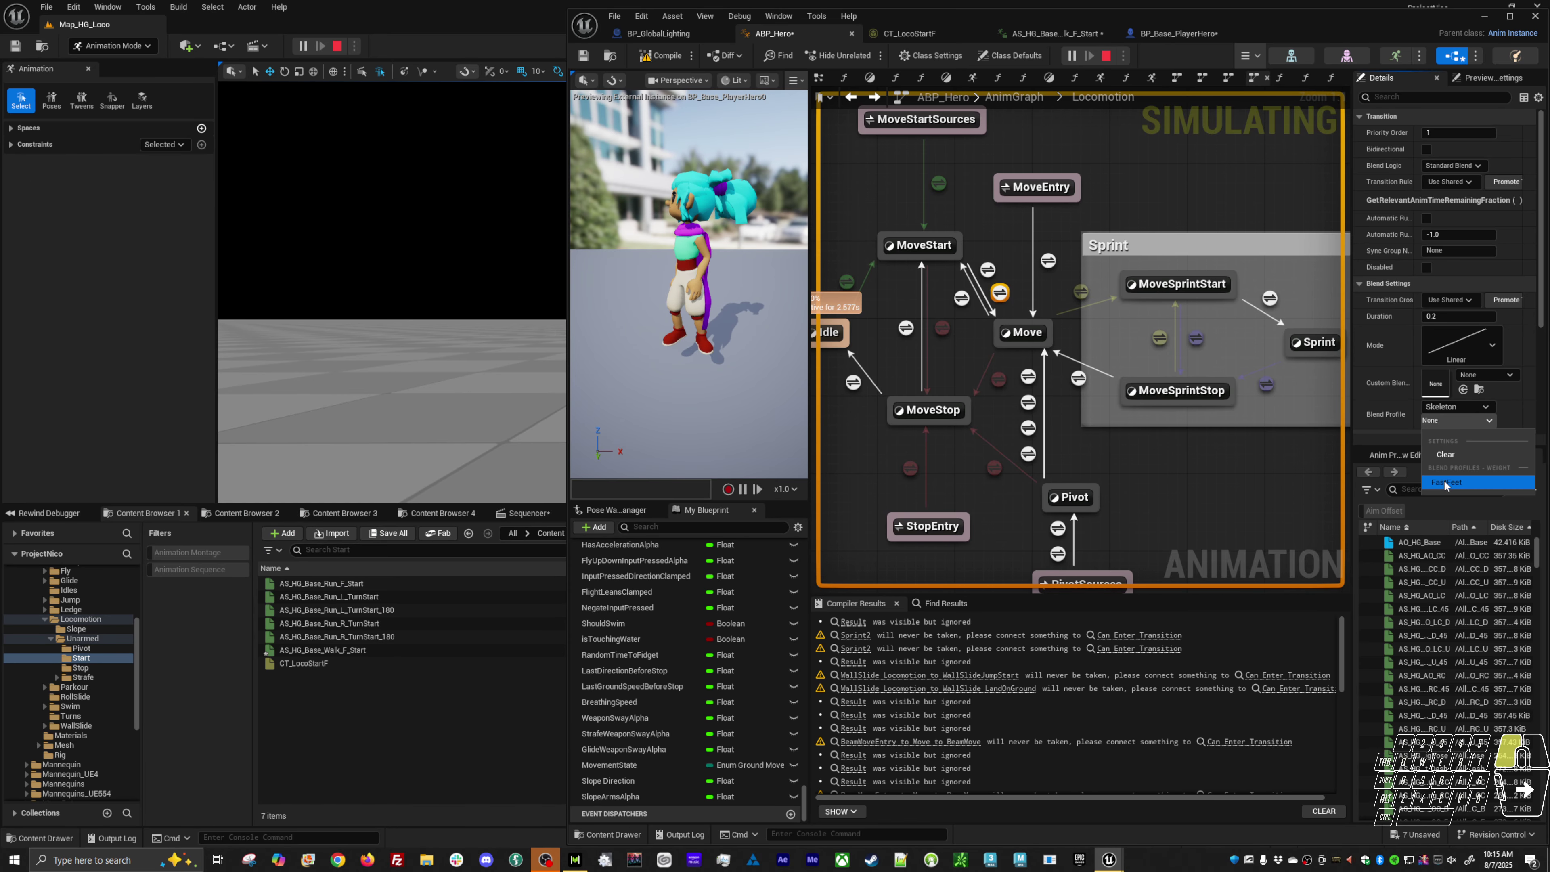
pyautogui.click(1458, 483)
pyautogui.click(834, 430)
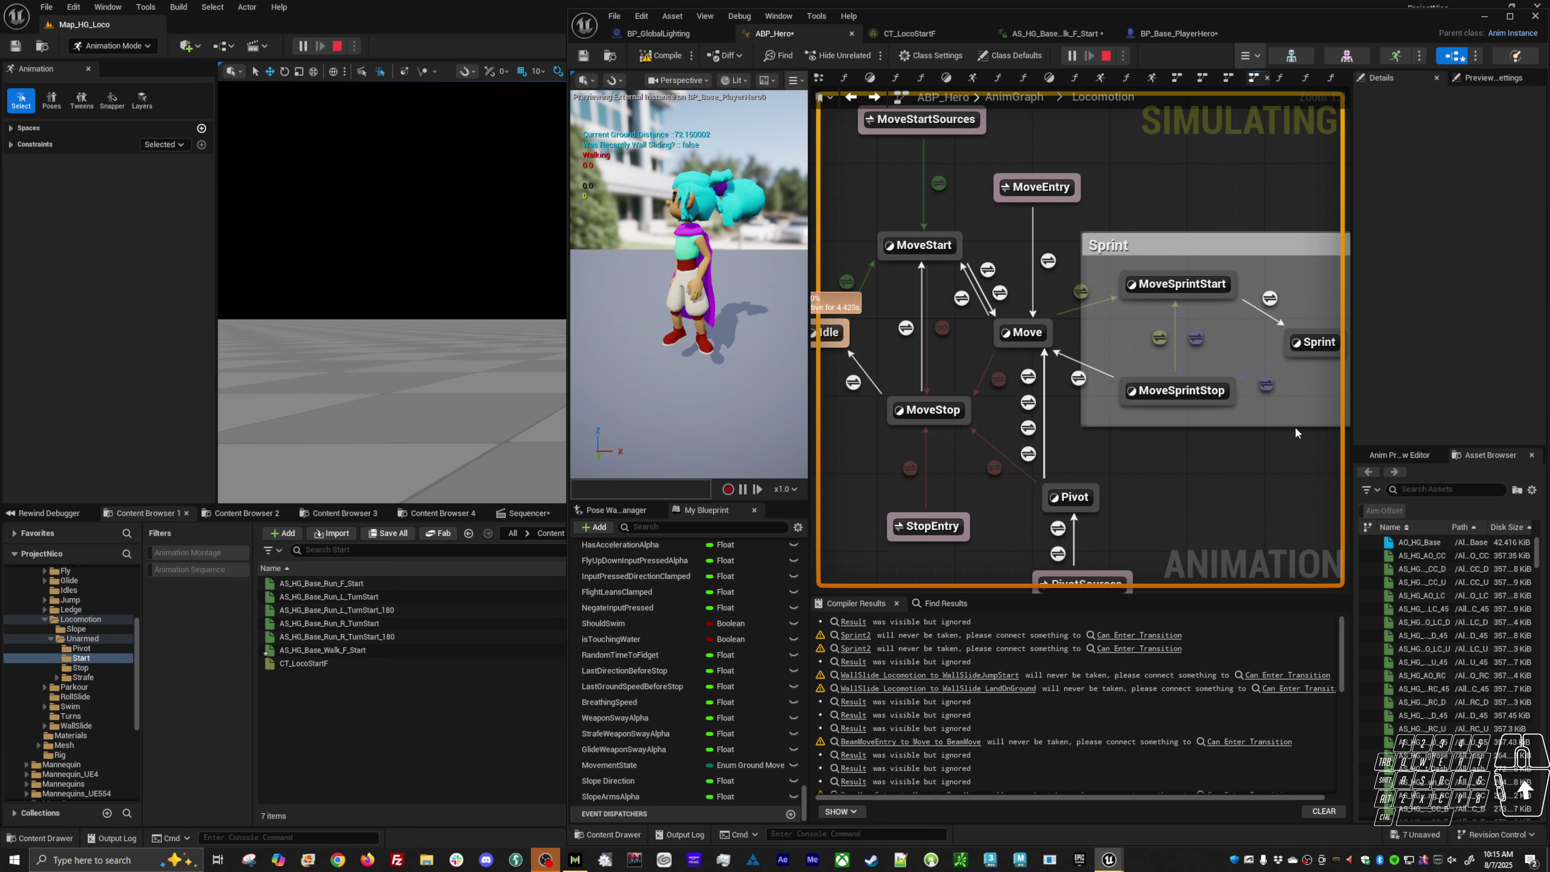
pyautogui.press('Escape')
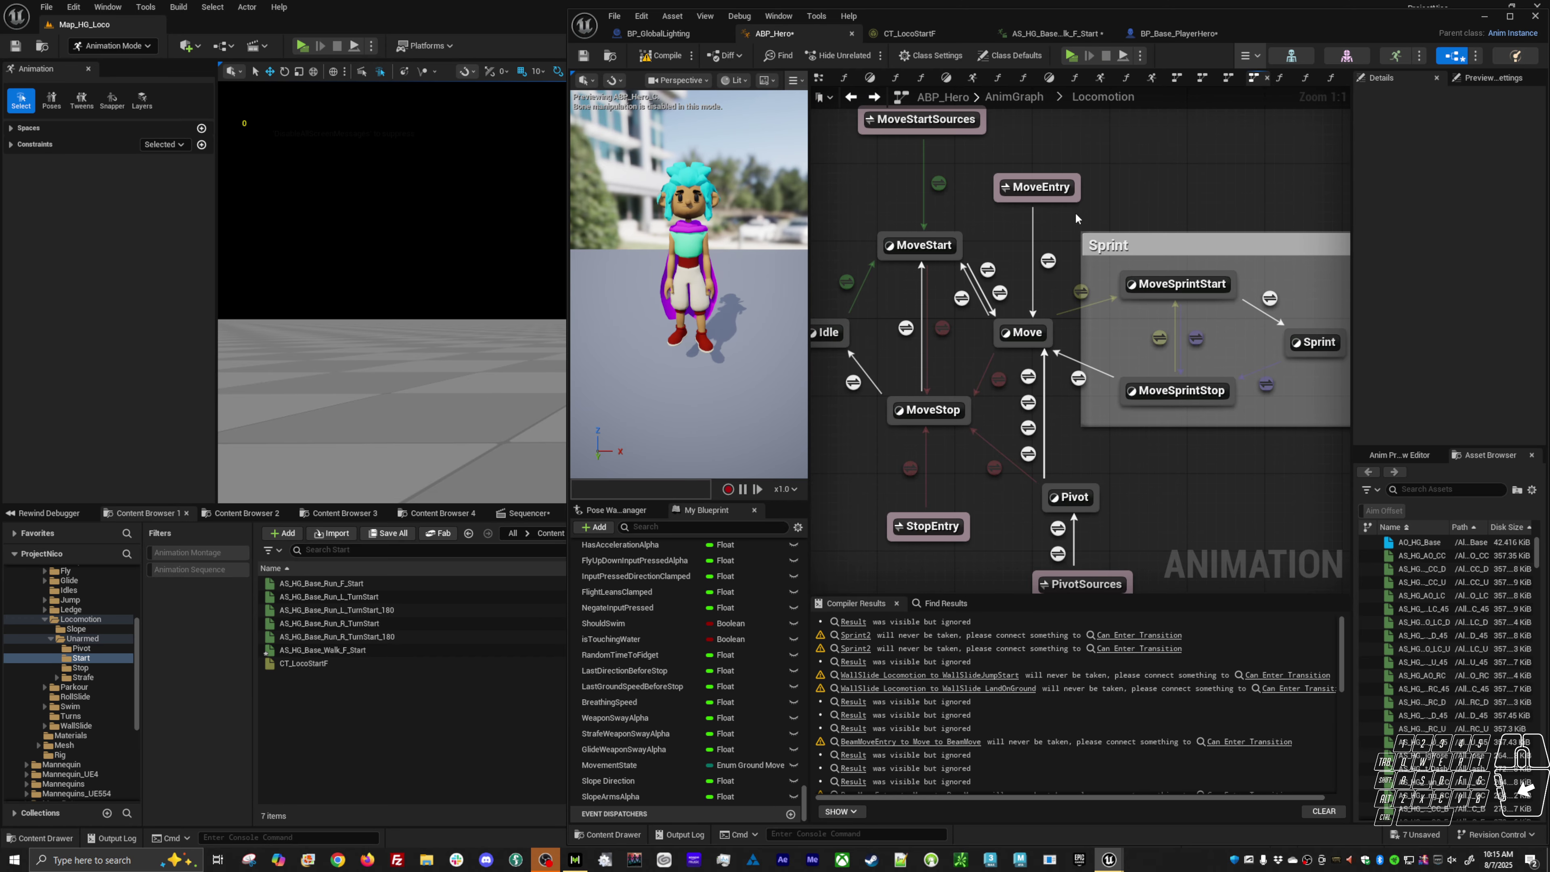
# Step: Compile the animation blueprint and walk the character in the game preview to examine the walk start with the FastFeet blend profile
pyautogui.click(999, 294)
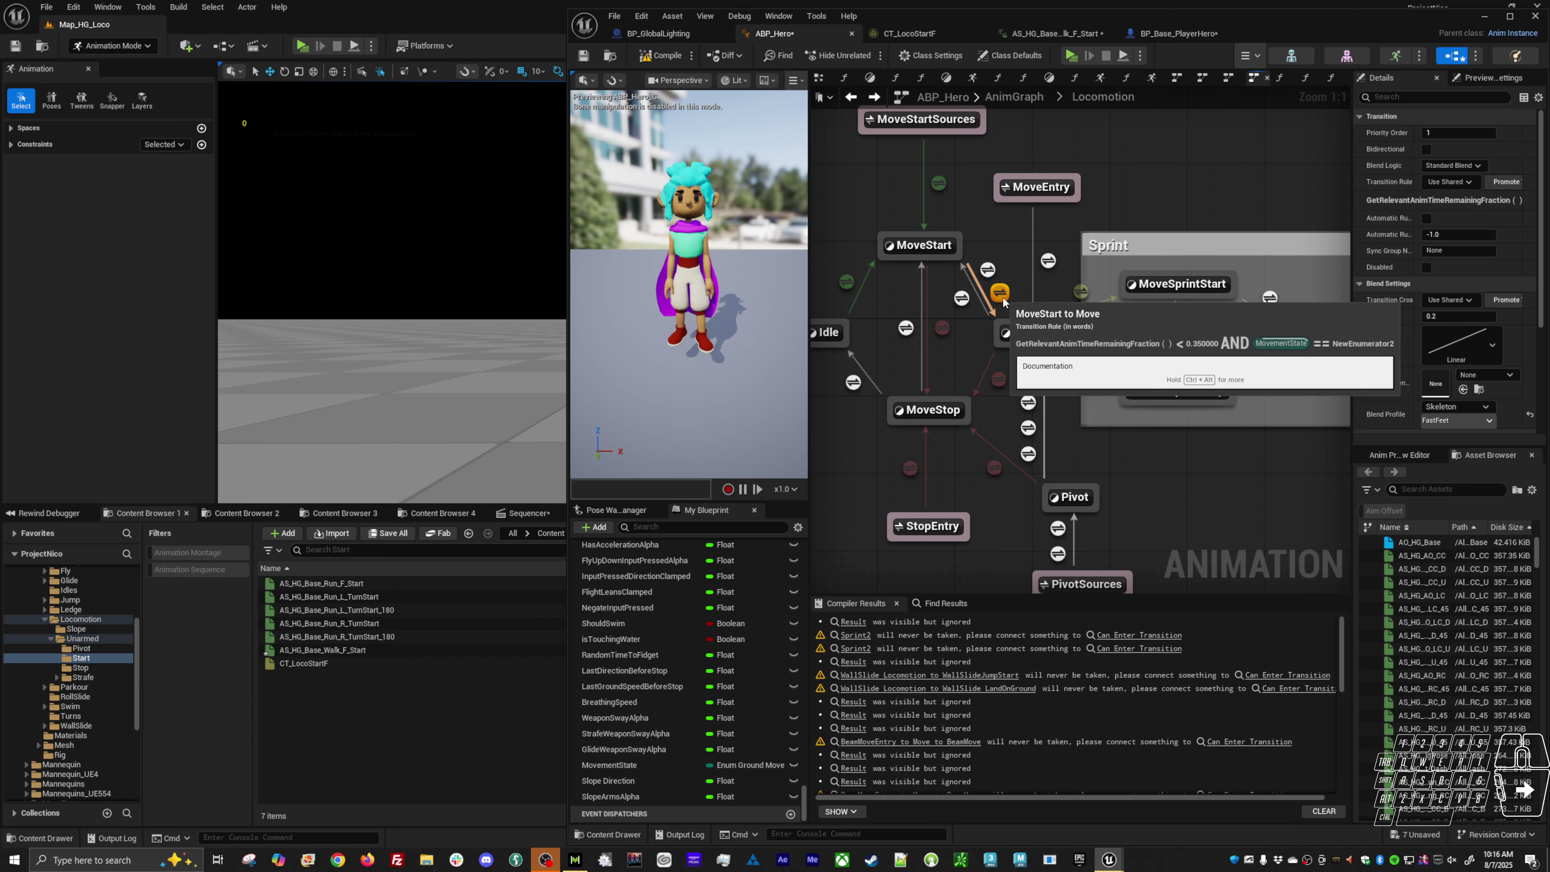
pyautogui.click(665, 56)
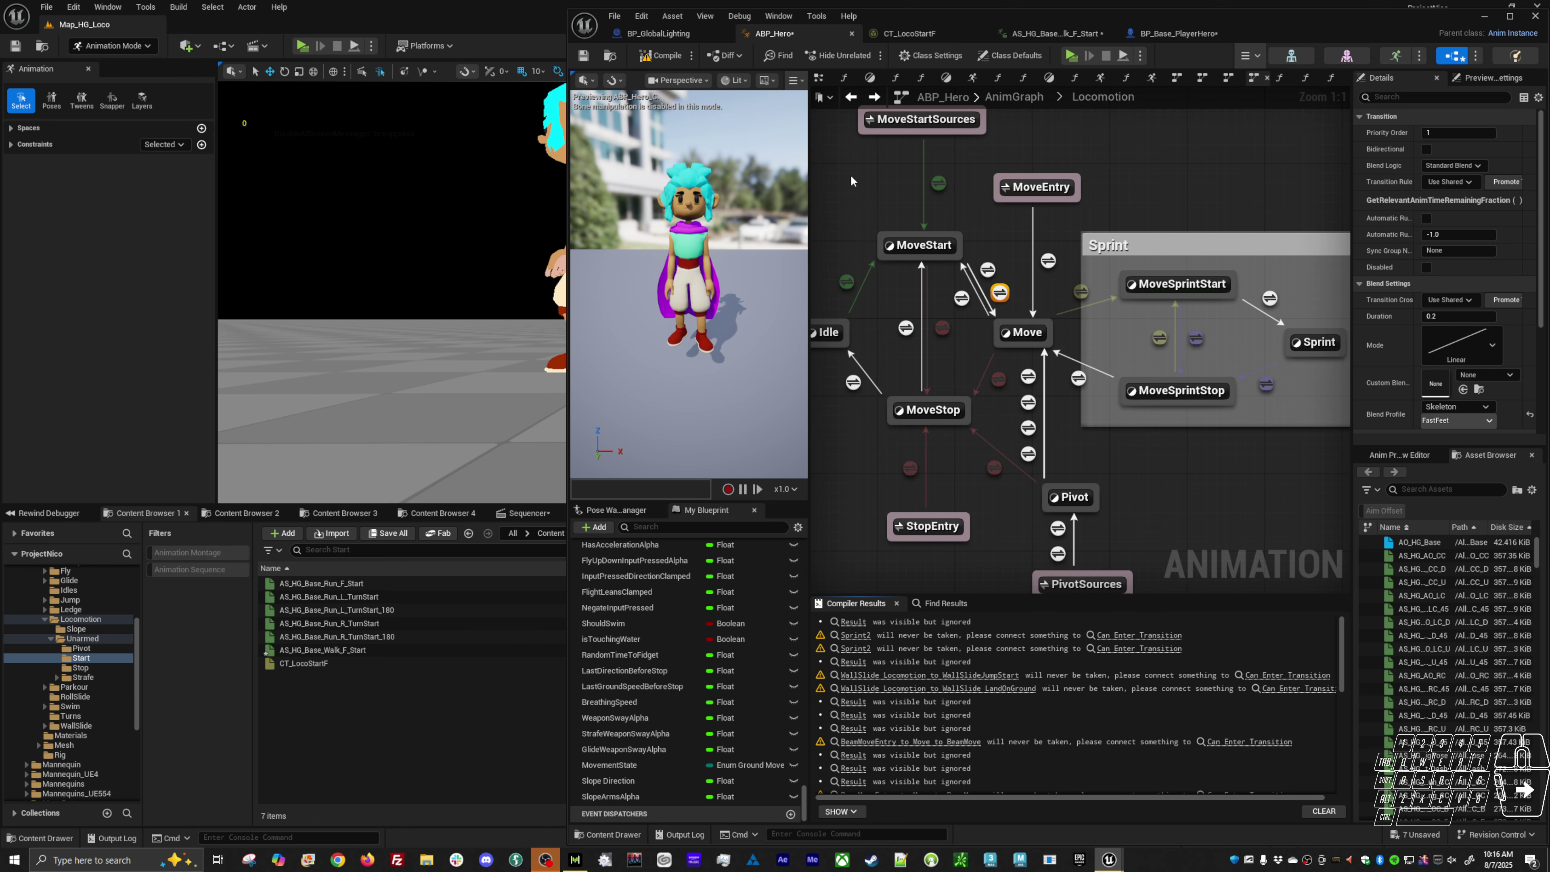
pyautogui.hotkey('alt', 'p')
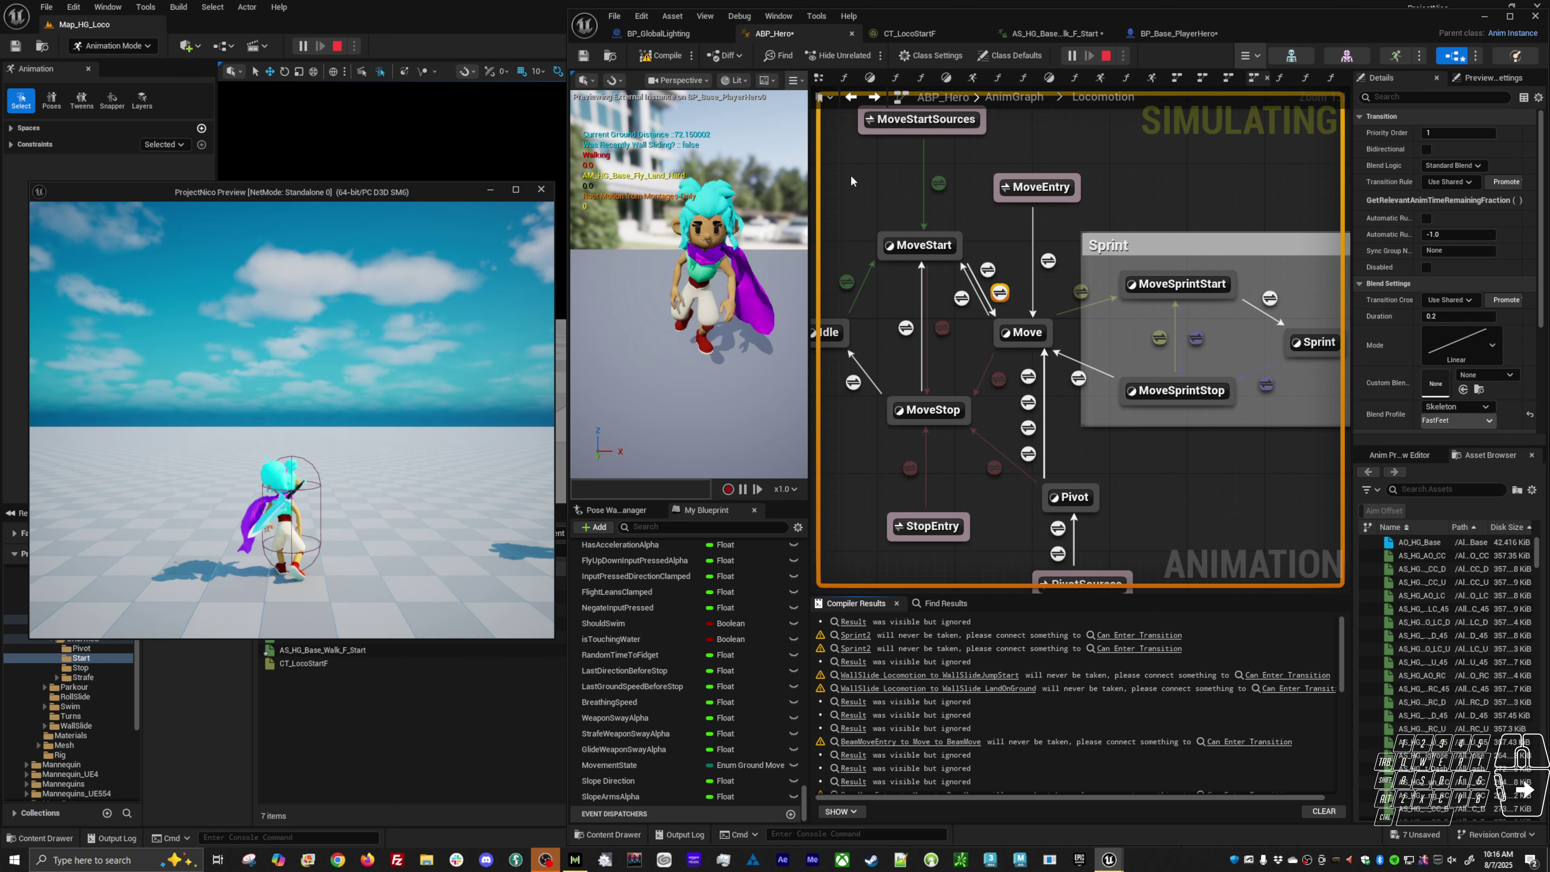
pyautogui.click(377, 290)
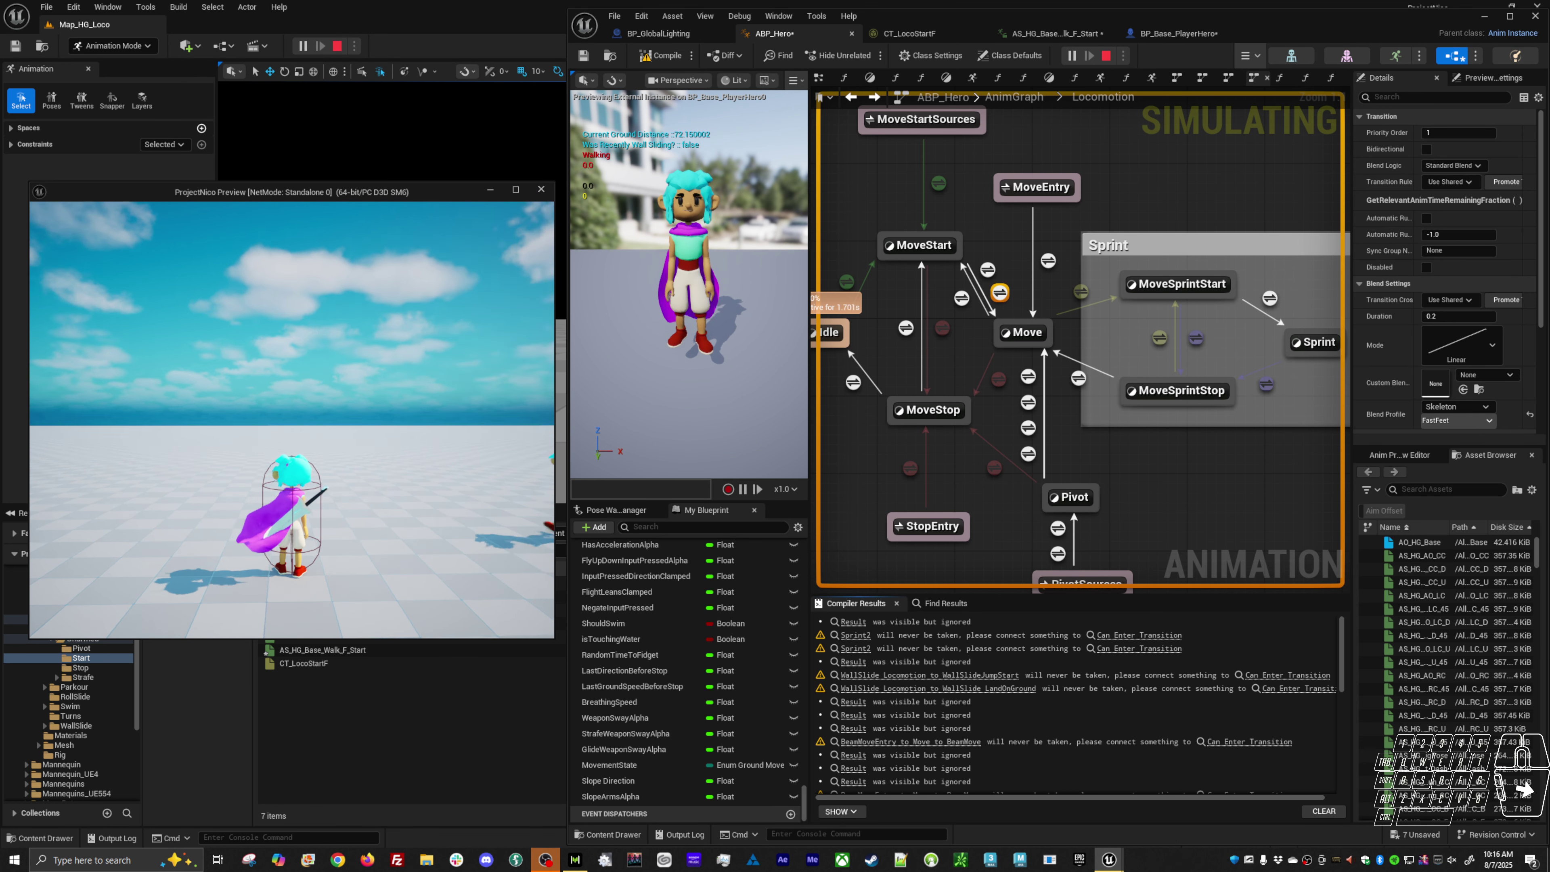
pyautogui.press('a')
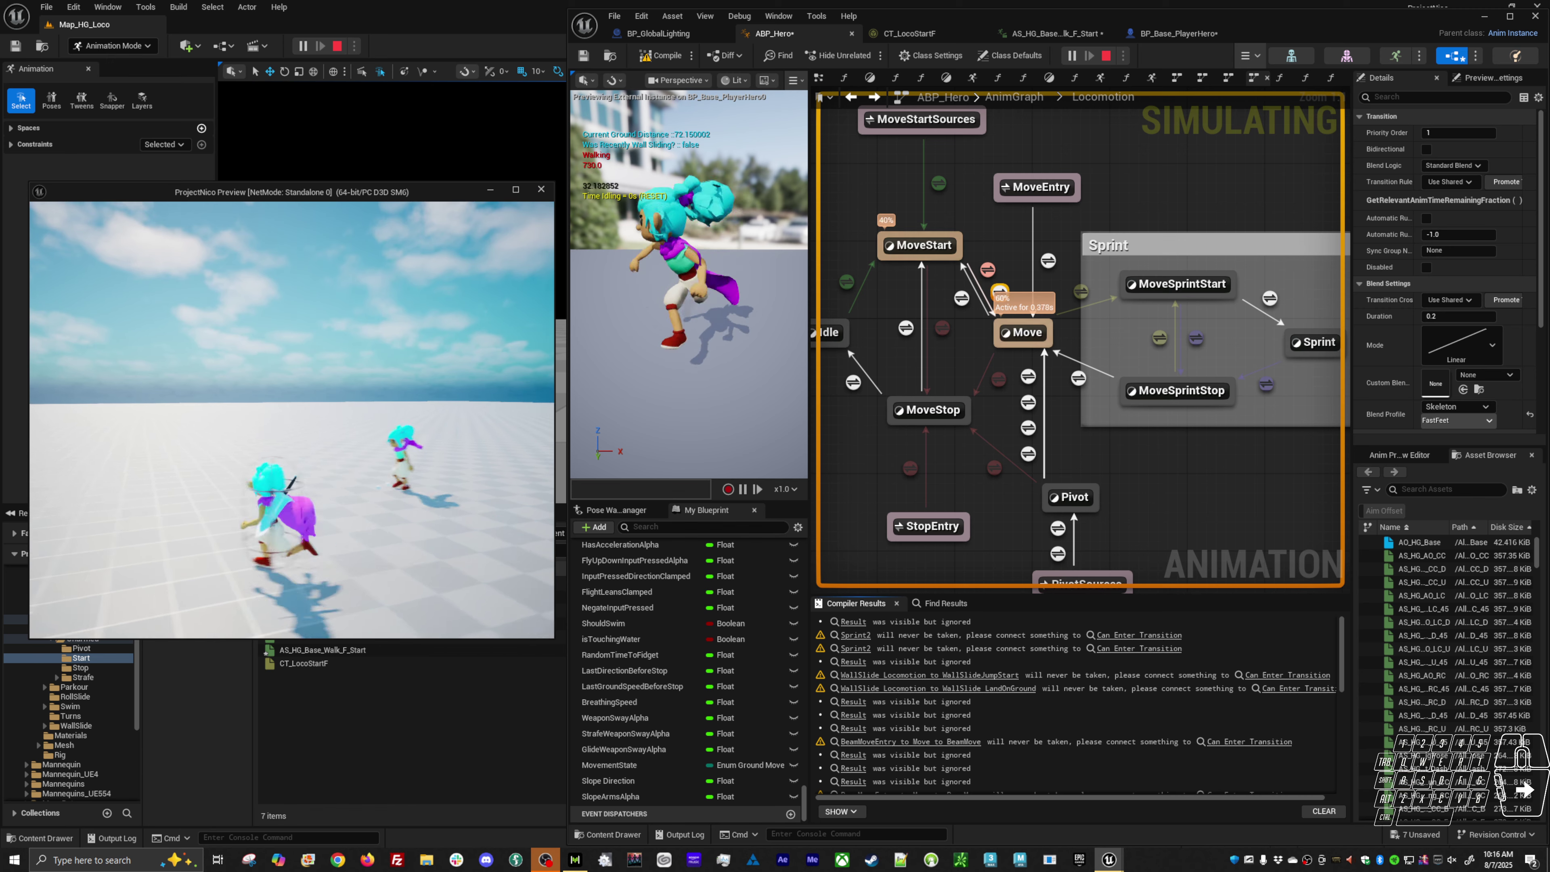
pyautogui.press('a')
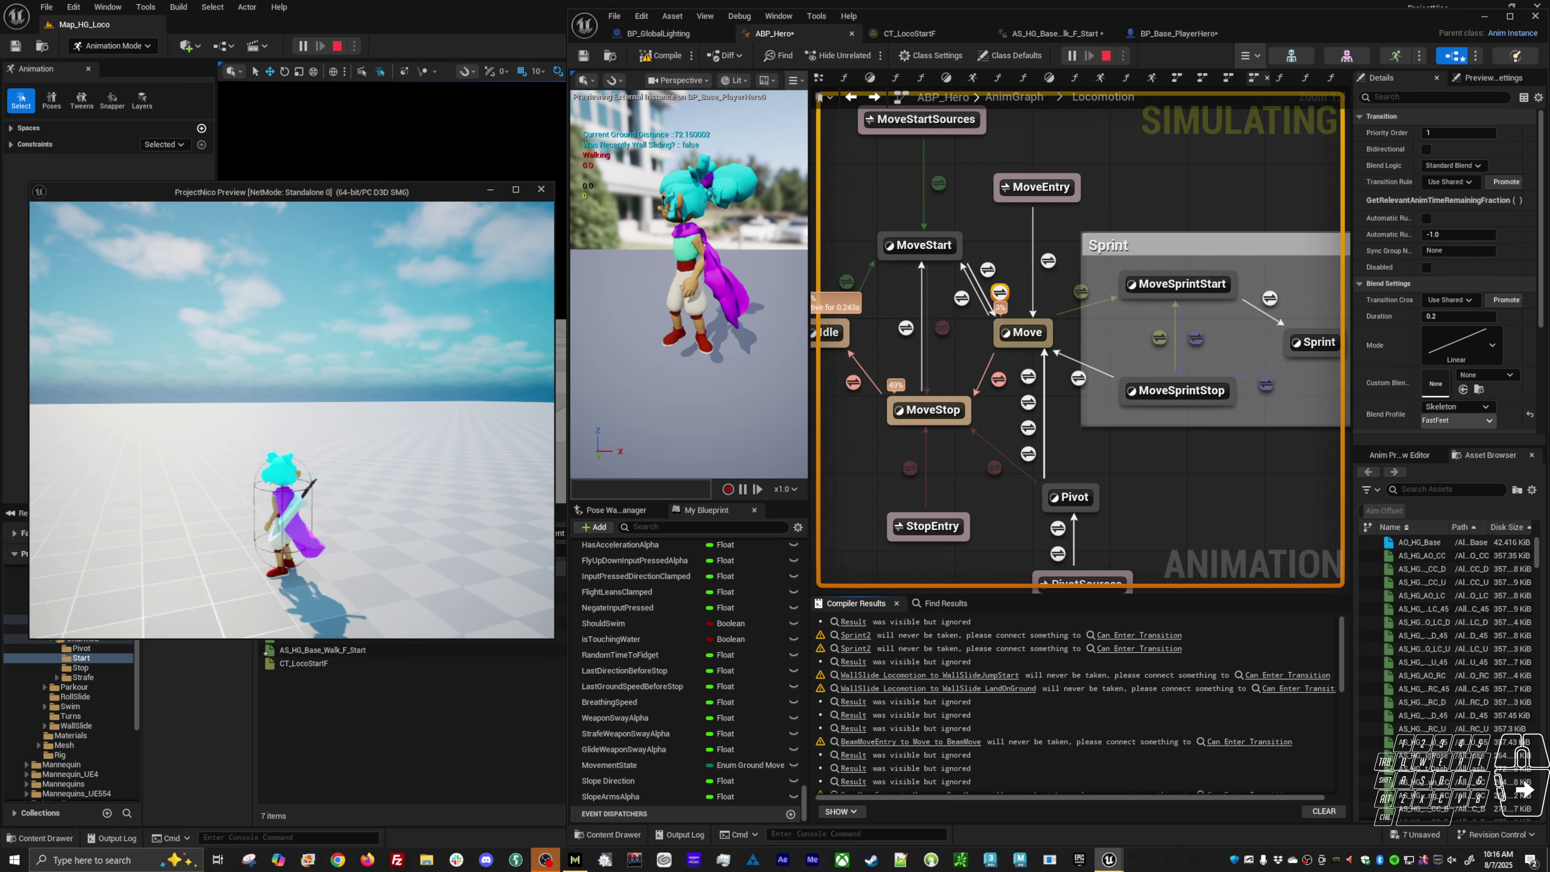
pyautogui.press('Escape')
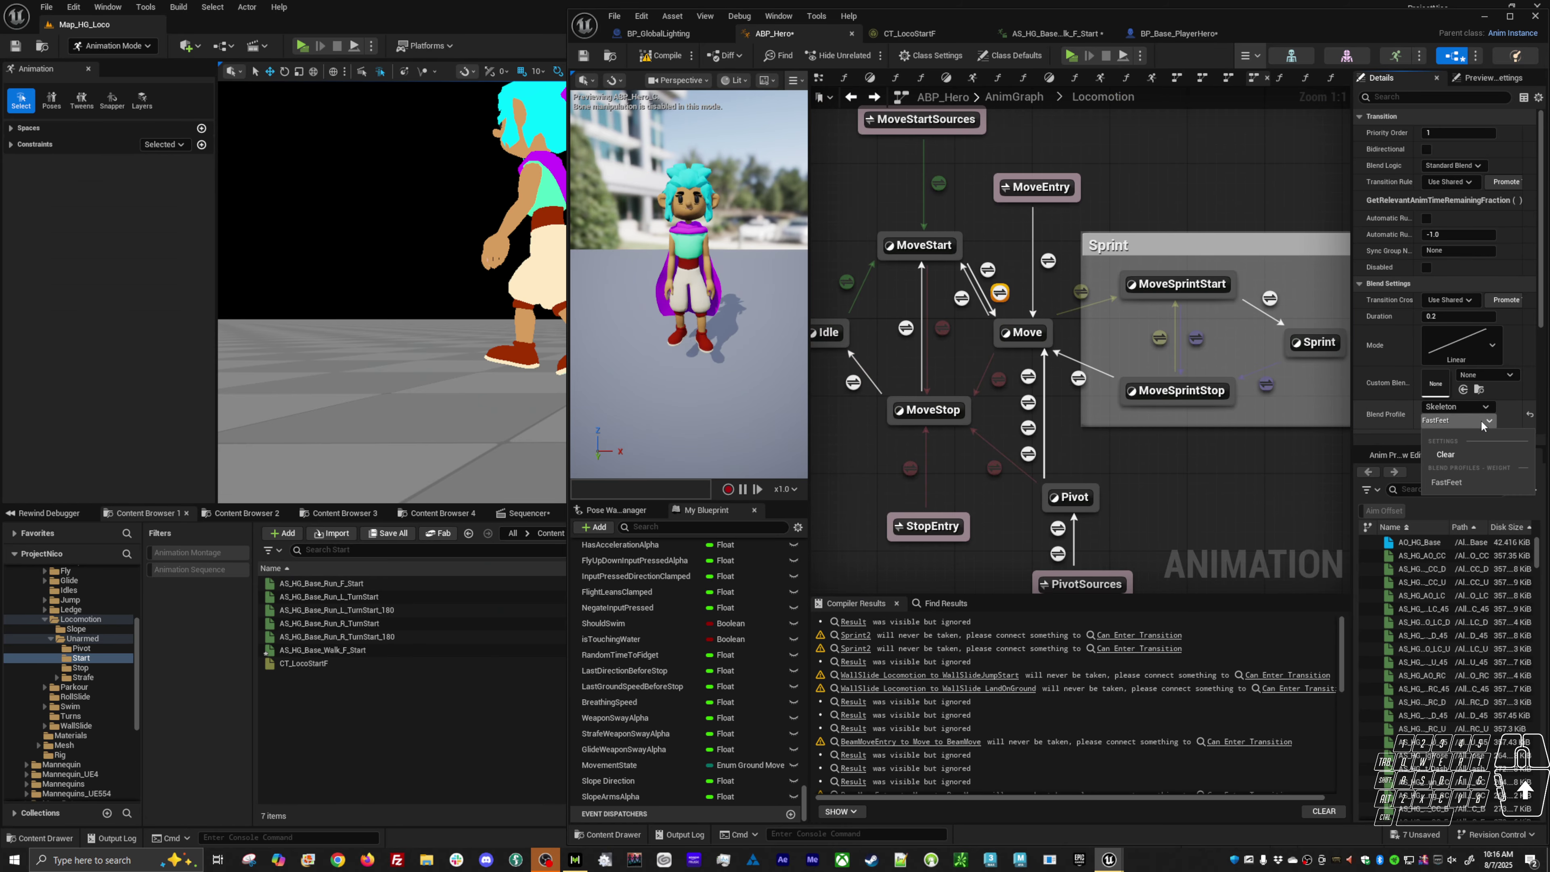
# Step: Set the walk-specific MoveStart to Move transition to Inertialization blend logic with a 0.1 duration and no blend profile
pyautogui.click(1453, 316)
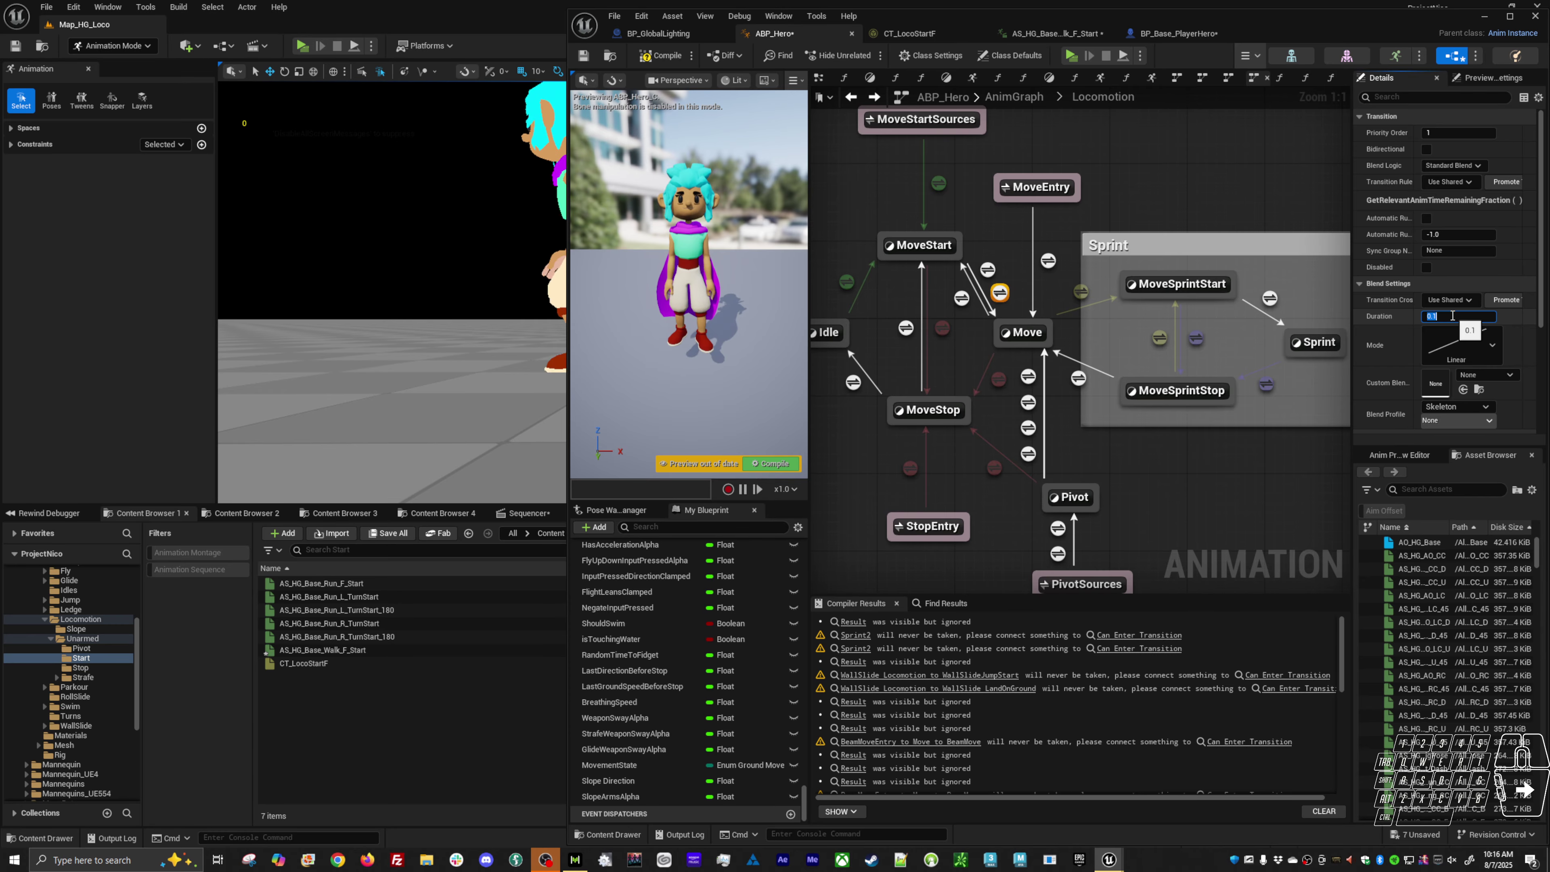
pyautogui.press('Return')
pyautogui.click(1476, 165)
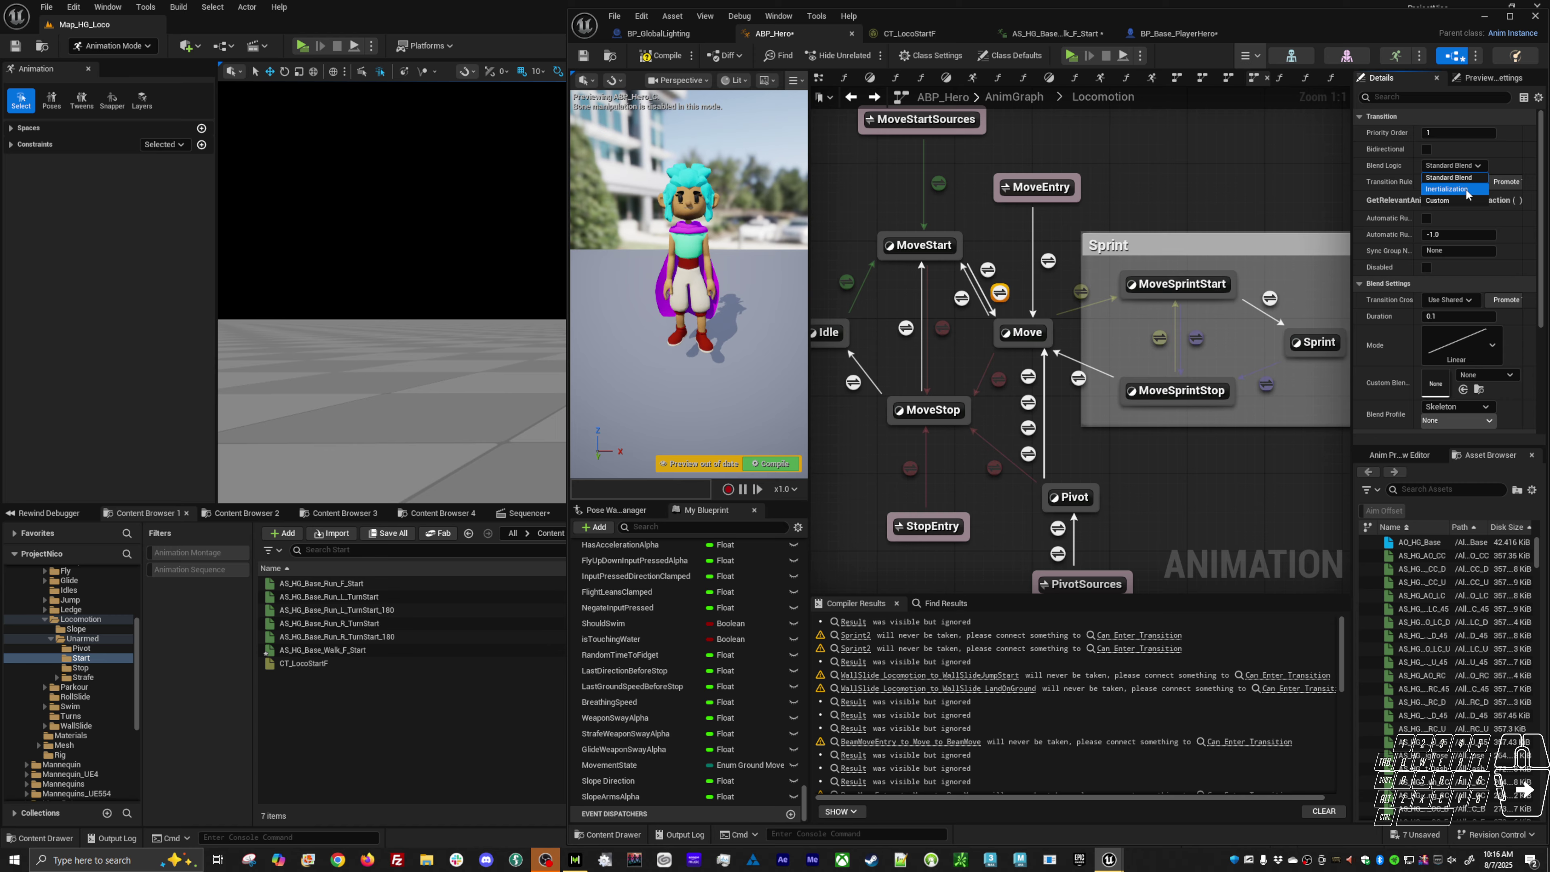
# Step: Set the walk-specific MoveStart to Move transition's priority order to 0 and compile the animation blueprint
pyautogui.click(988, 273)
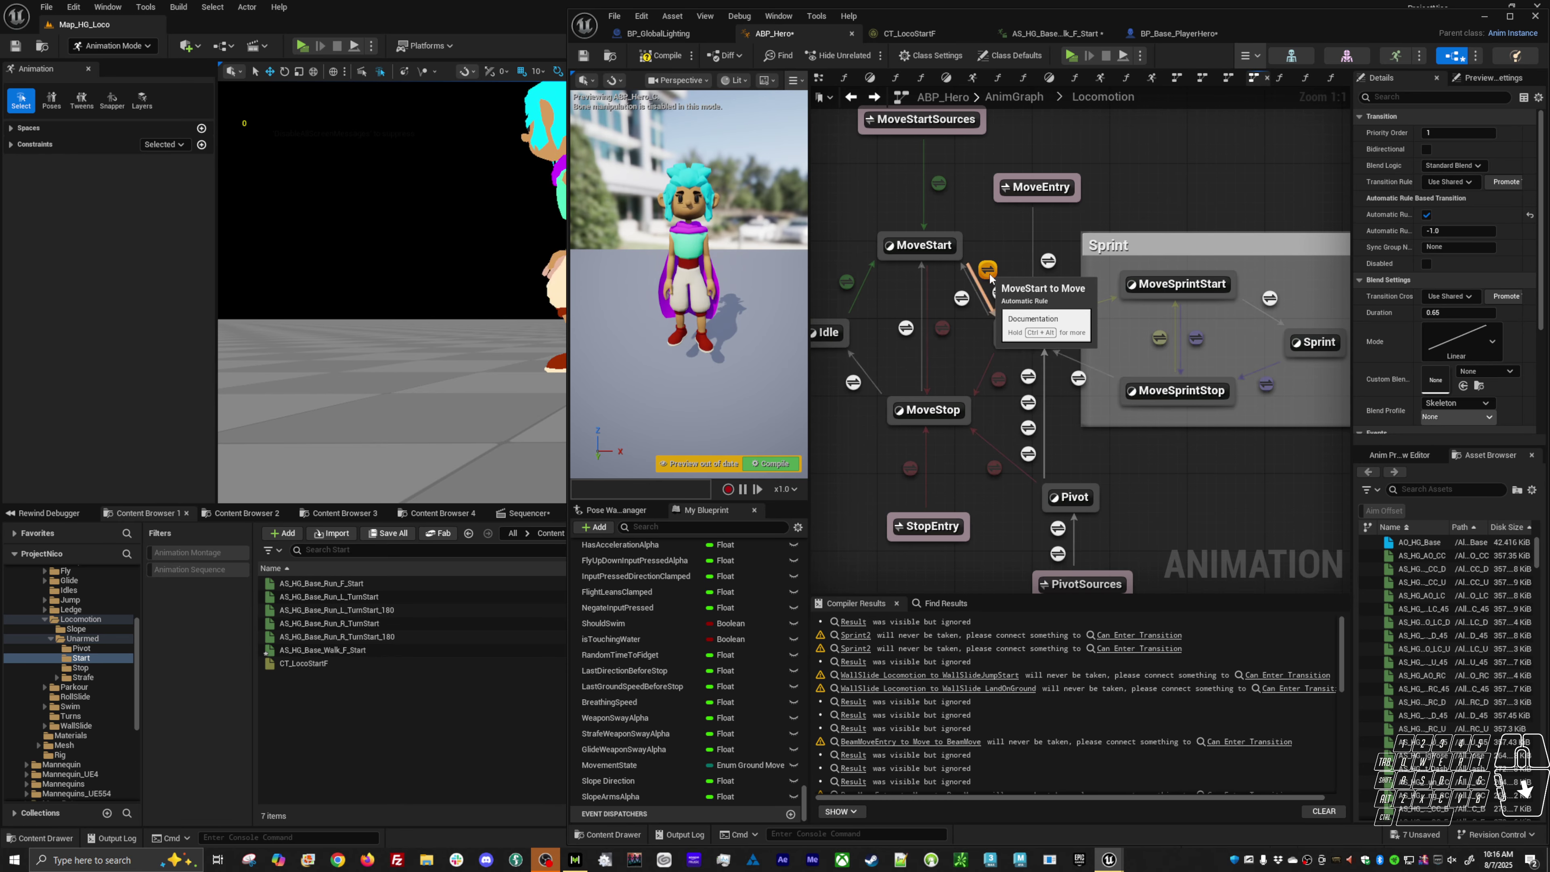
pyautogui.click(999, 293)
pyautogui.click(1441, 130)
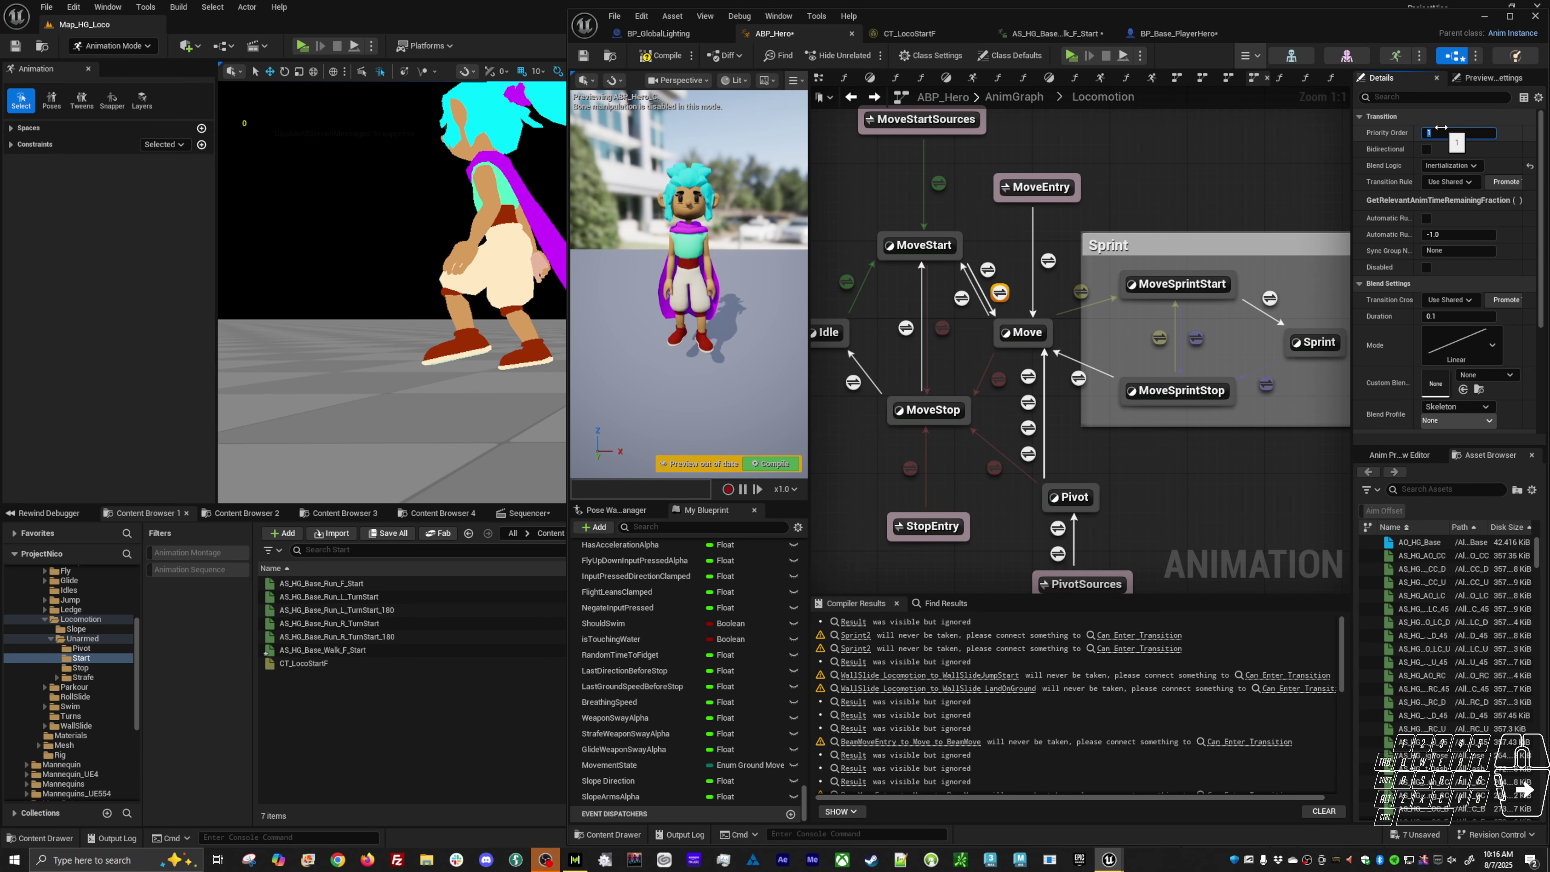
pyautogui.write('0')
pyautogui.click(1133, 224)
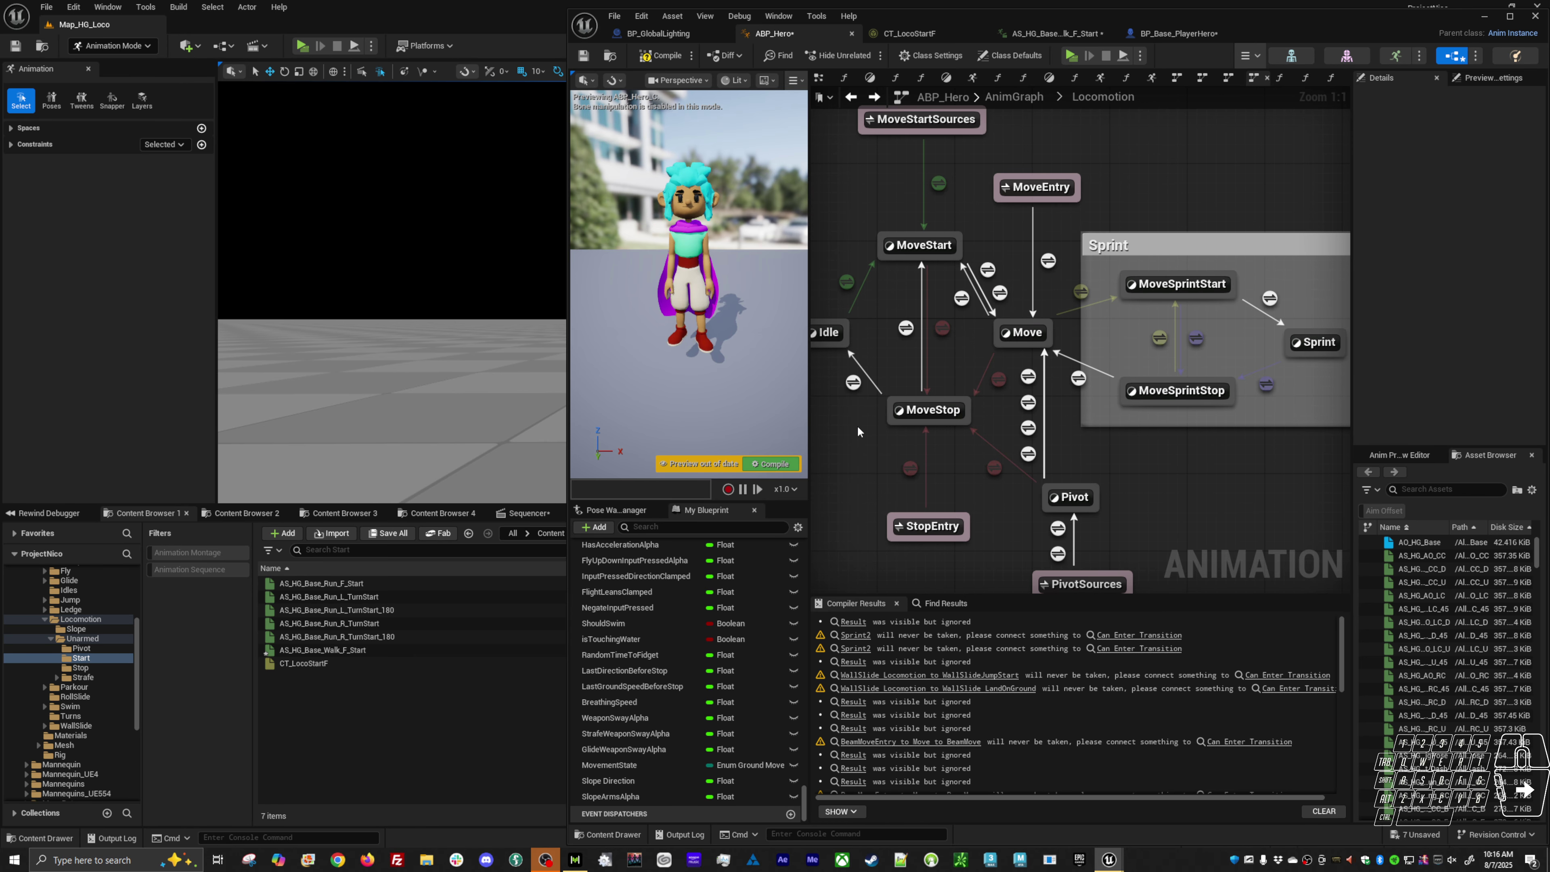
pyautogui.press('F7')
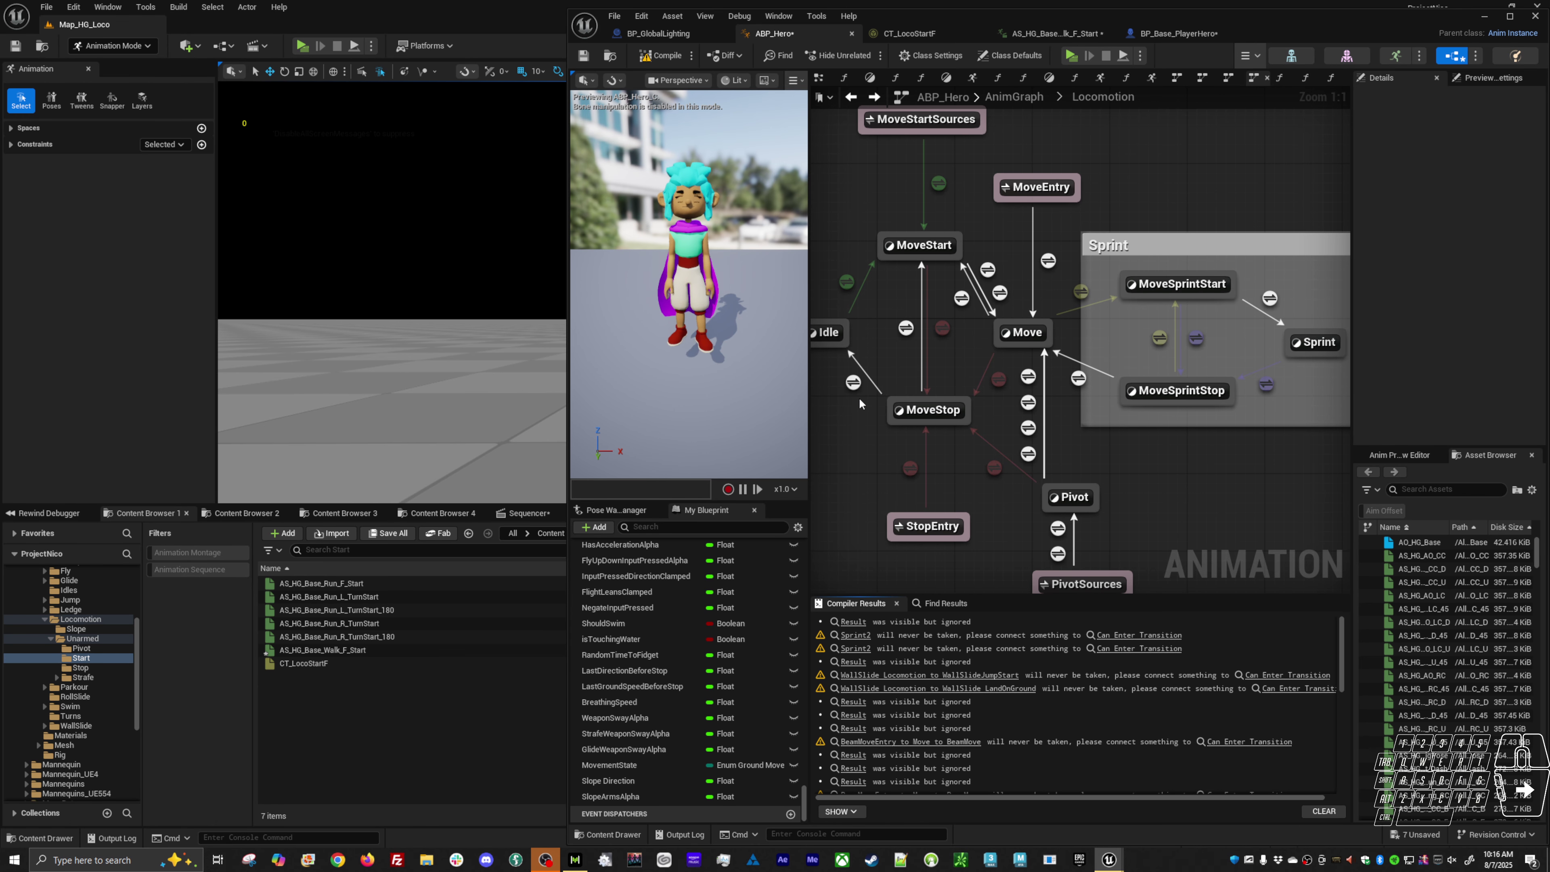
# Step: Walk the character repeatedly in the game preview to examine the walk start with Inertialization blend logic and priority order 0
pyautogui.hotkey('alt', 'p')
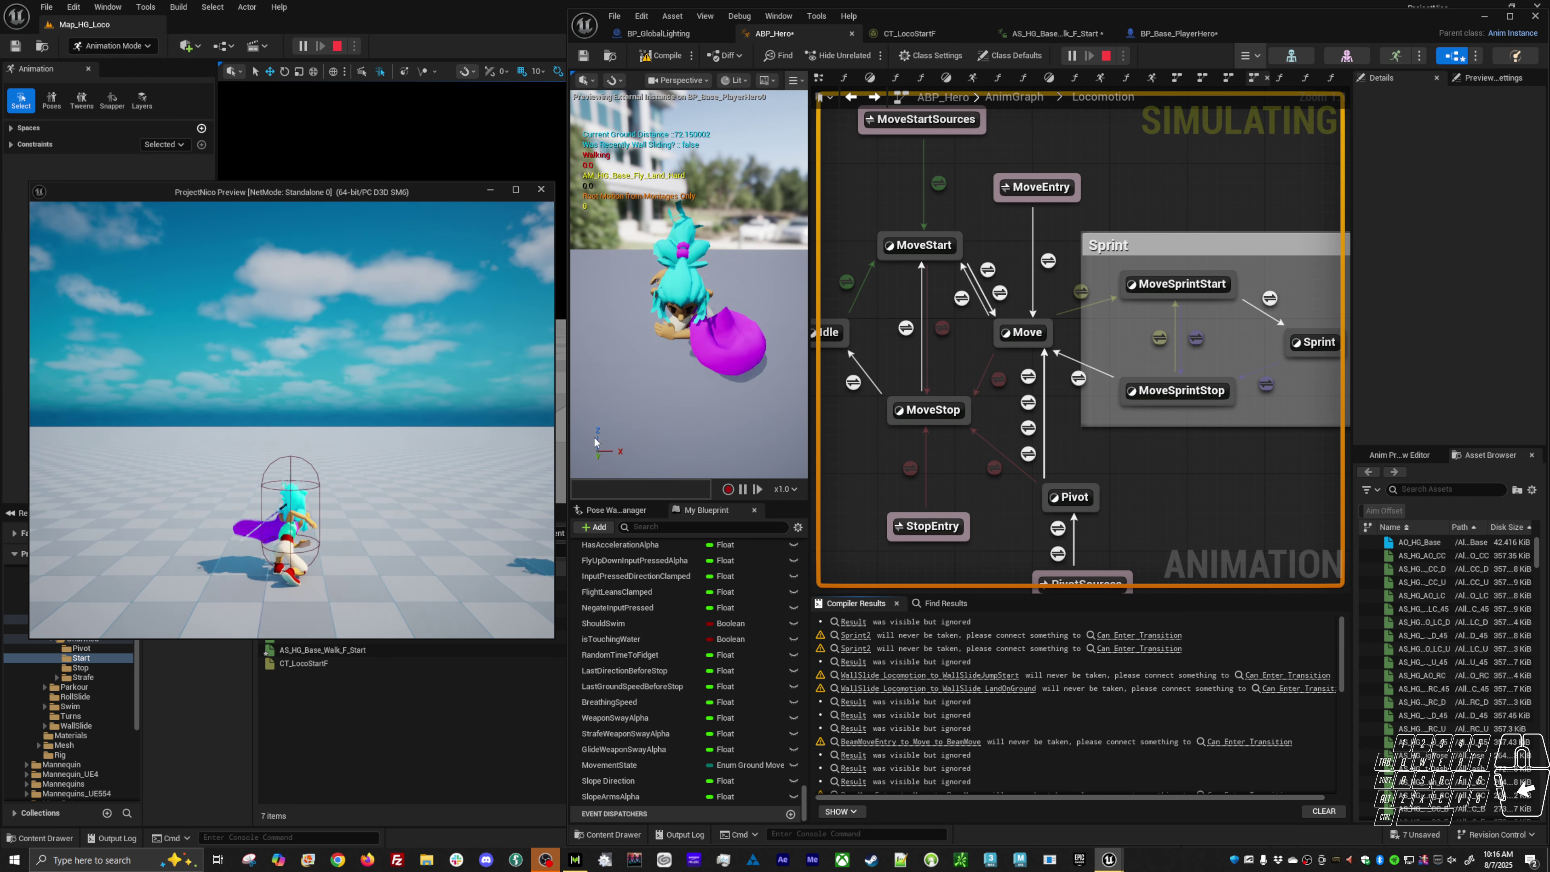
pyautogui.press('a')
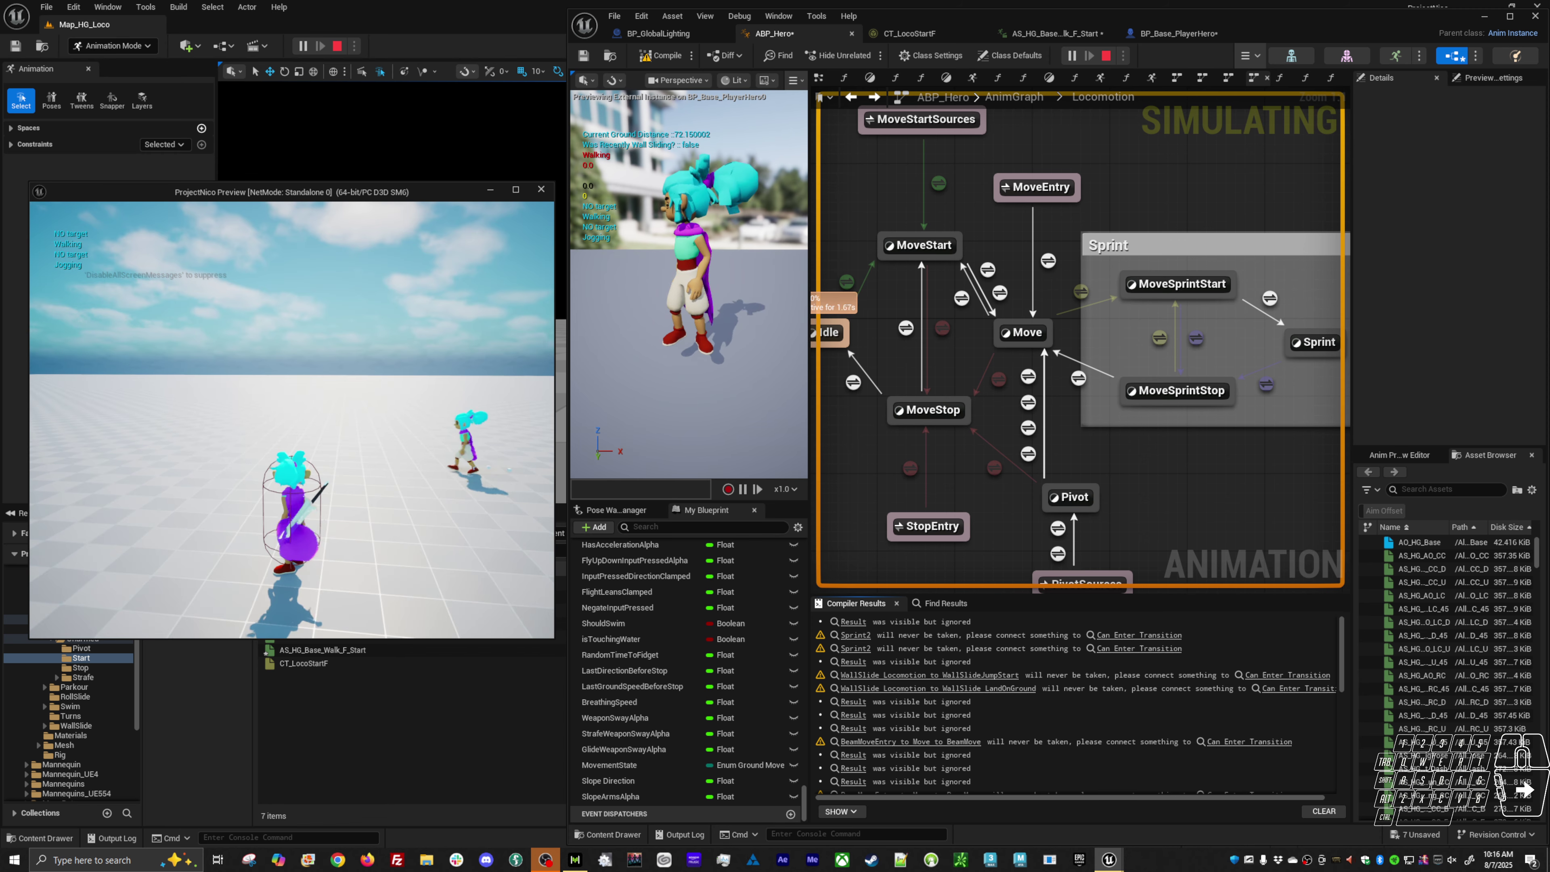
pyautogui.press('a')
pyautogui.press('a')
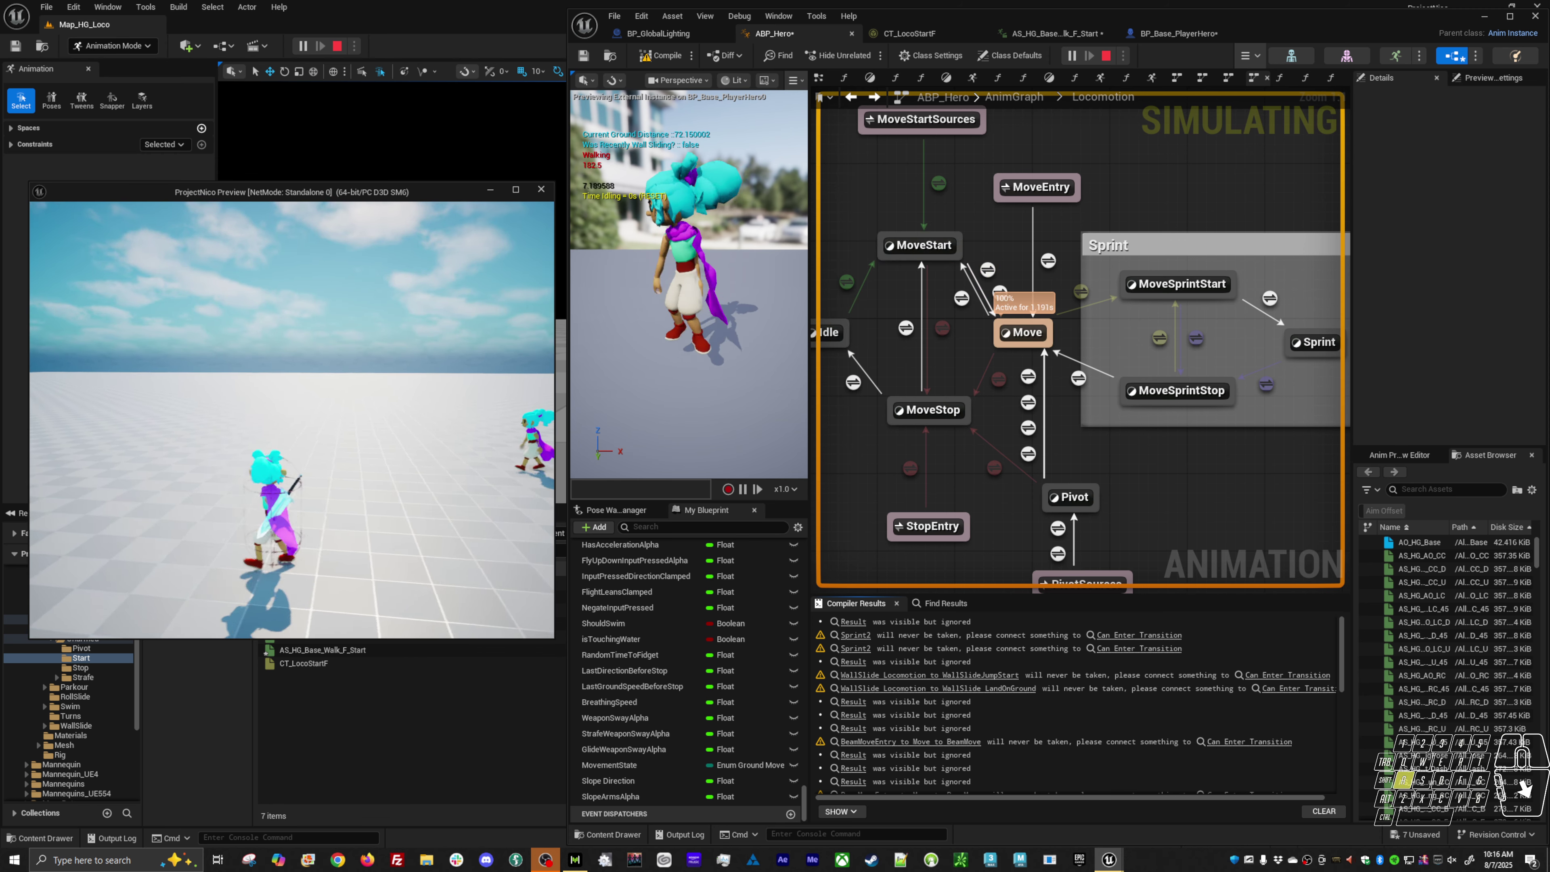
pyautogui.press('a')
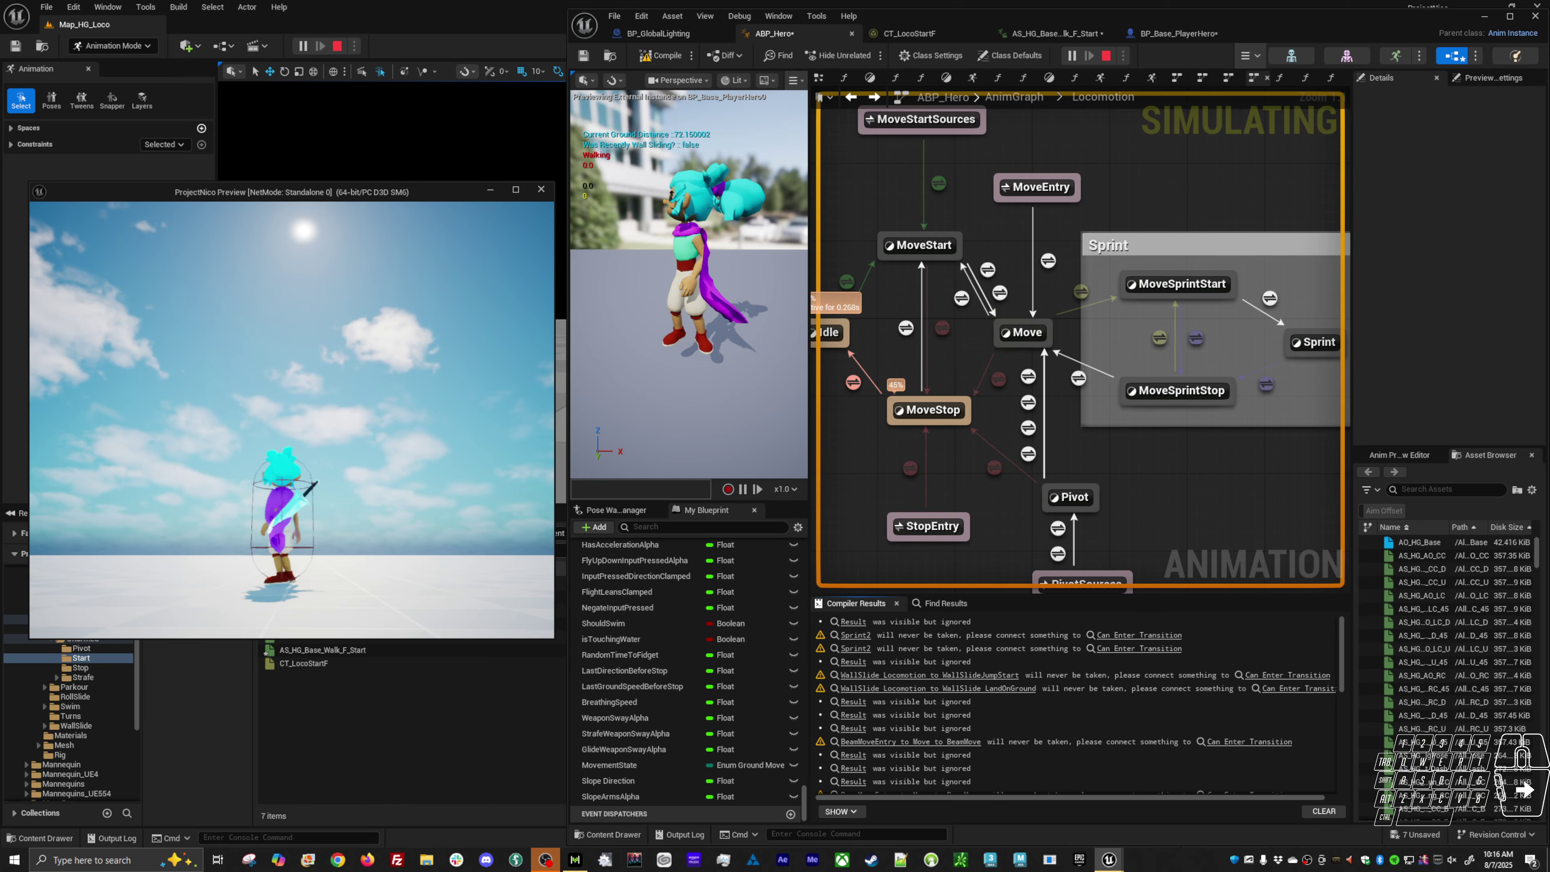
pyautogui.press('a')
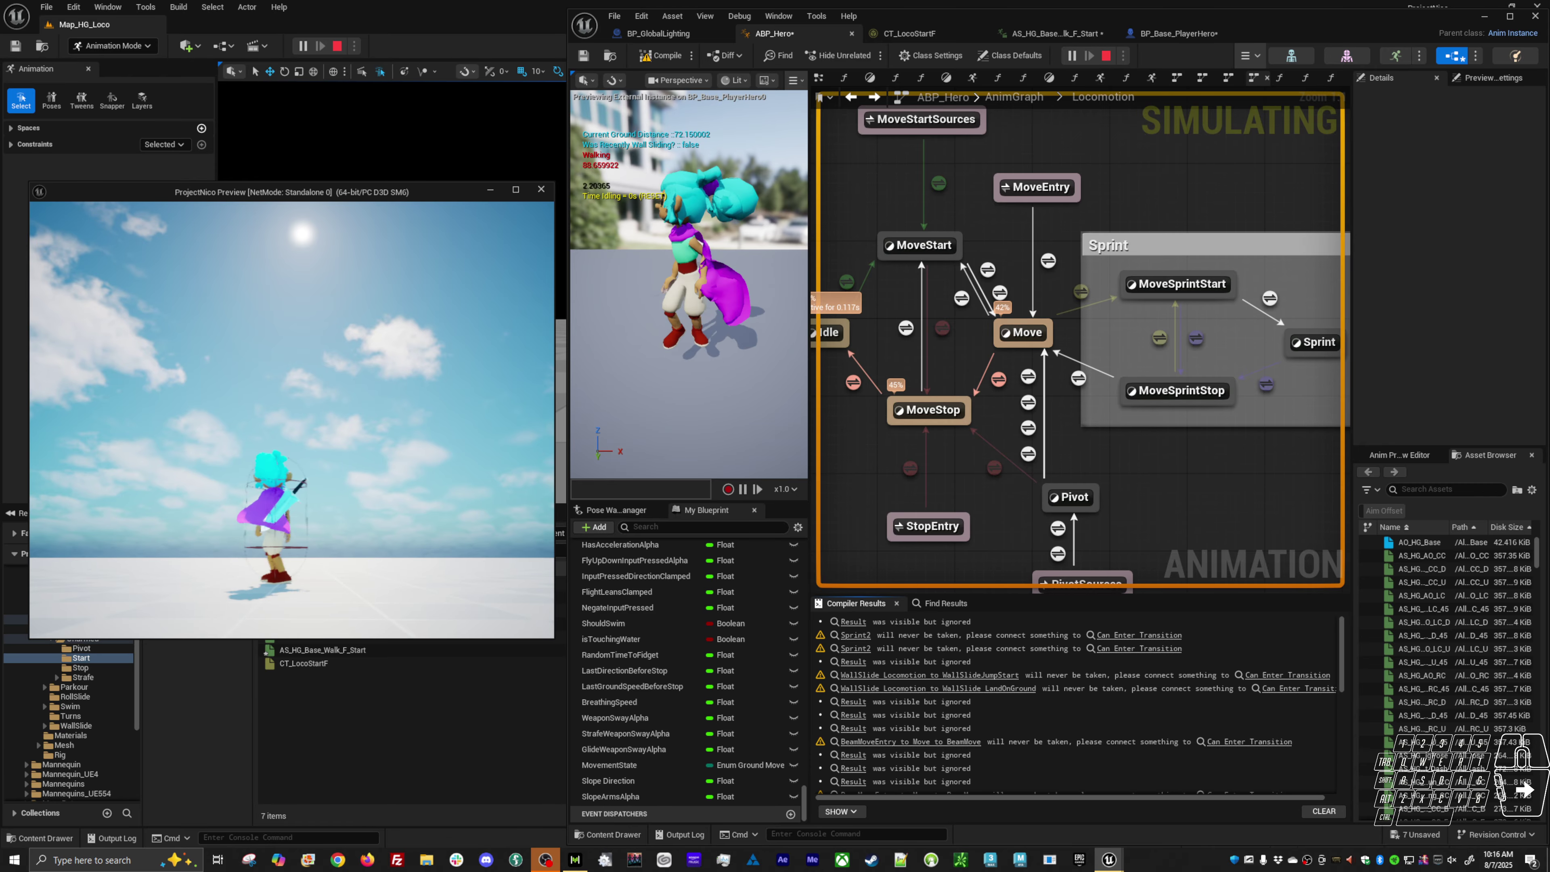
pyautogui.press('a')
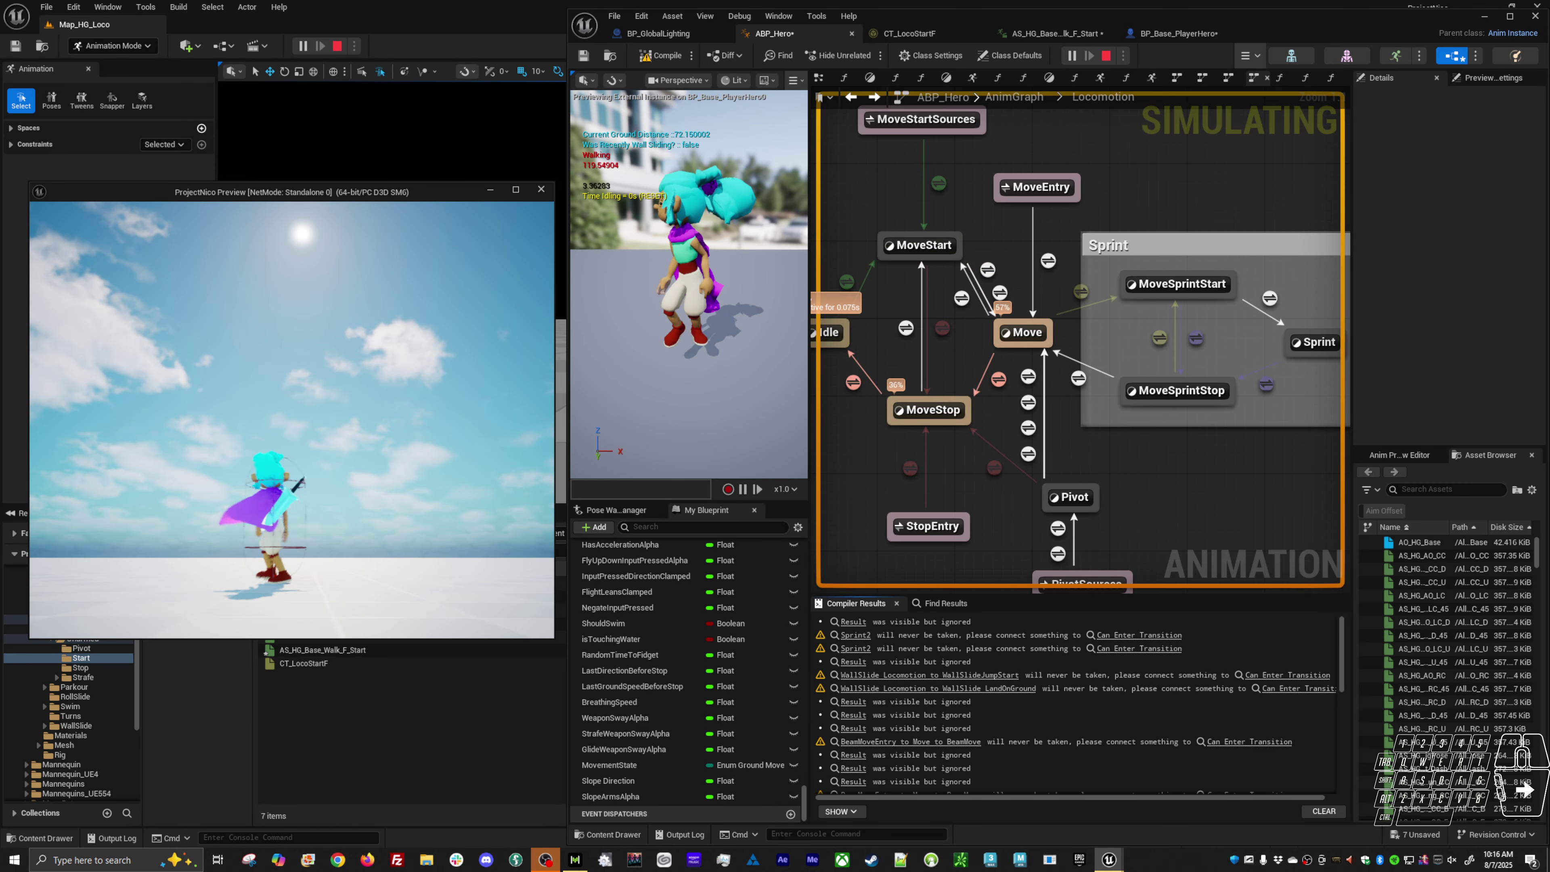
pyautogui.press('Escape')
# Step: Examine the settings of both MoveStart to Move transitions and the rule graph of the walk-specific one
pyautogui.click(991, 270)
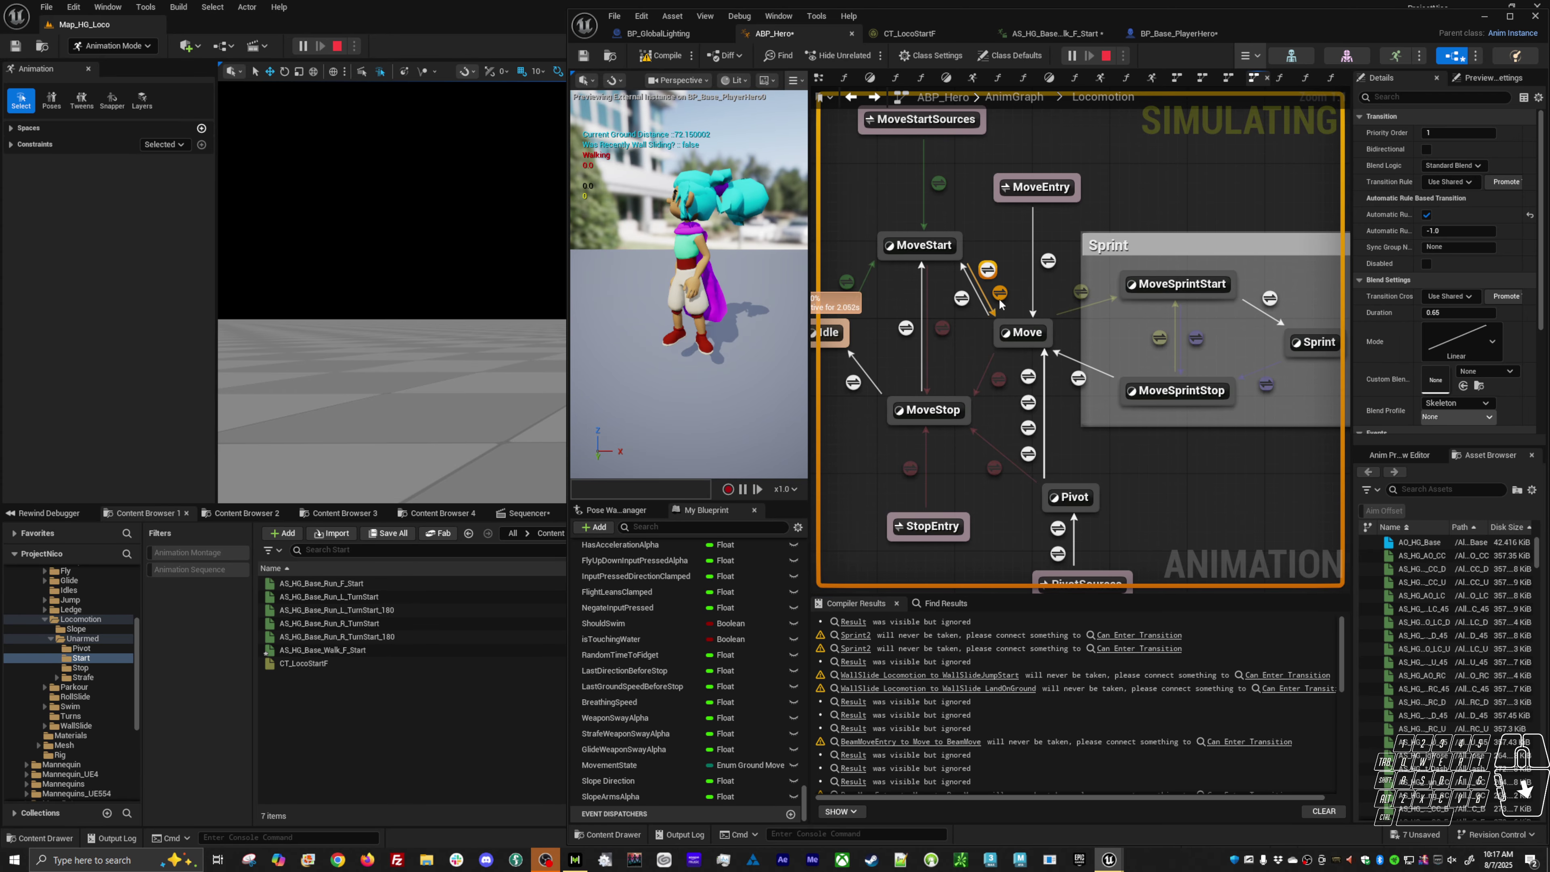
pyautogui.click(1001, 294)
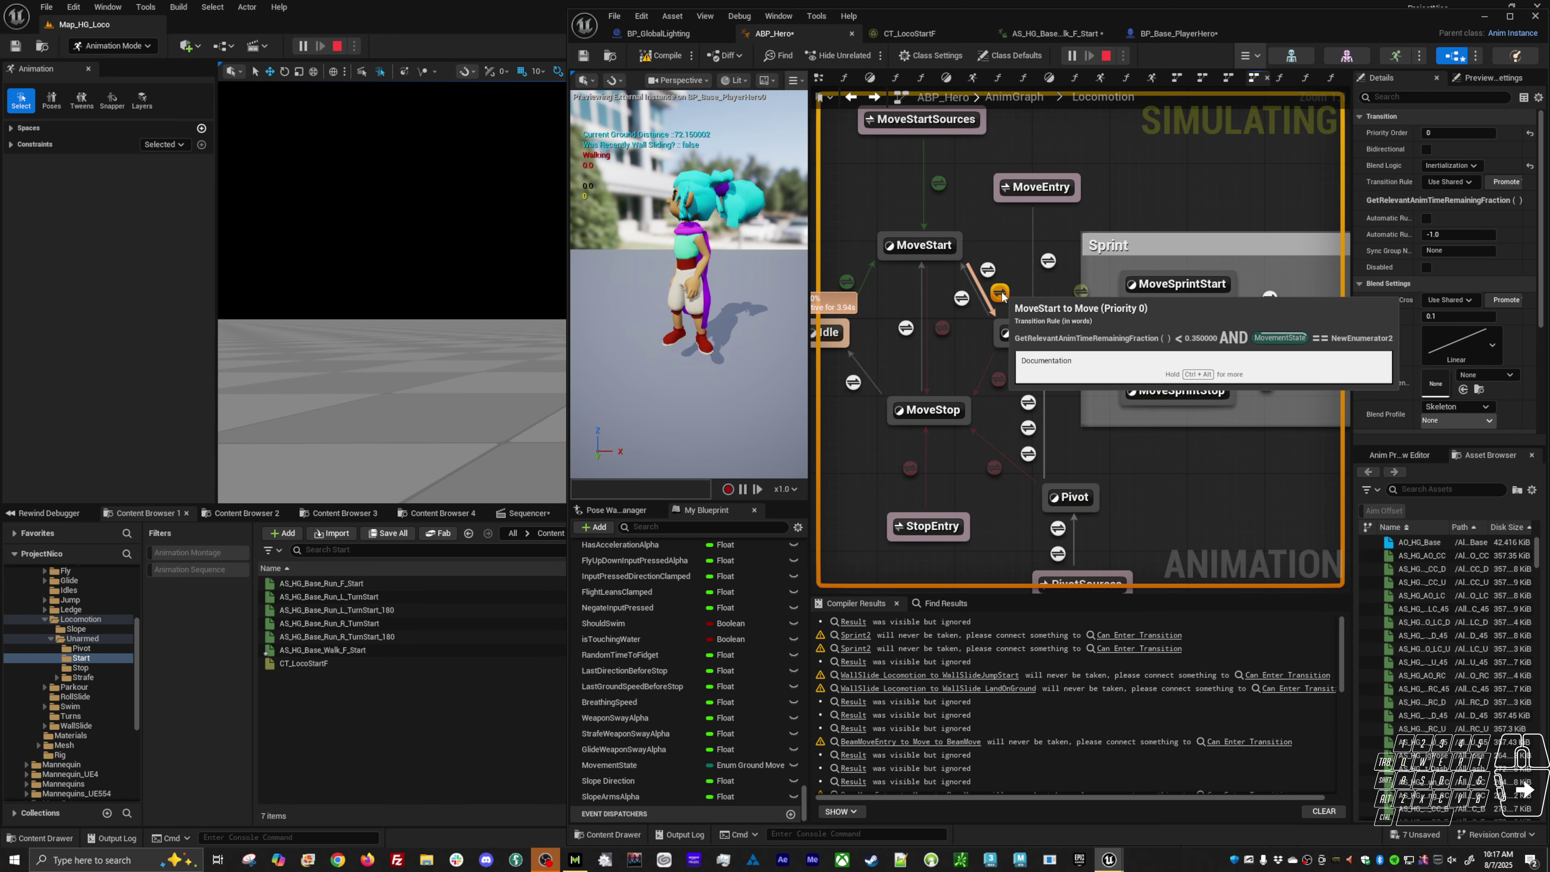
pyautogui.doubleClick(1001, 294)
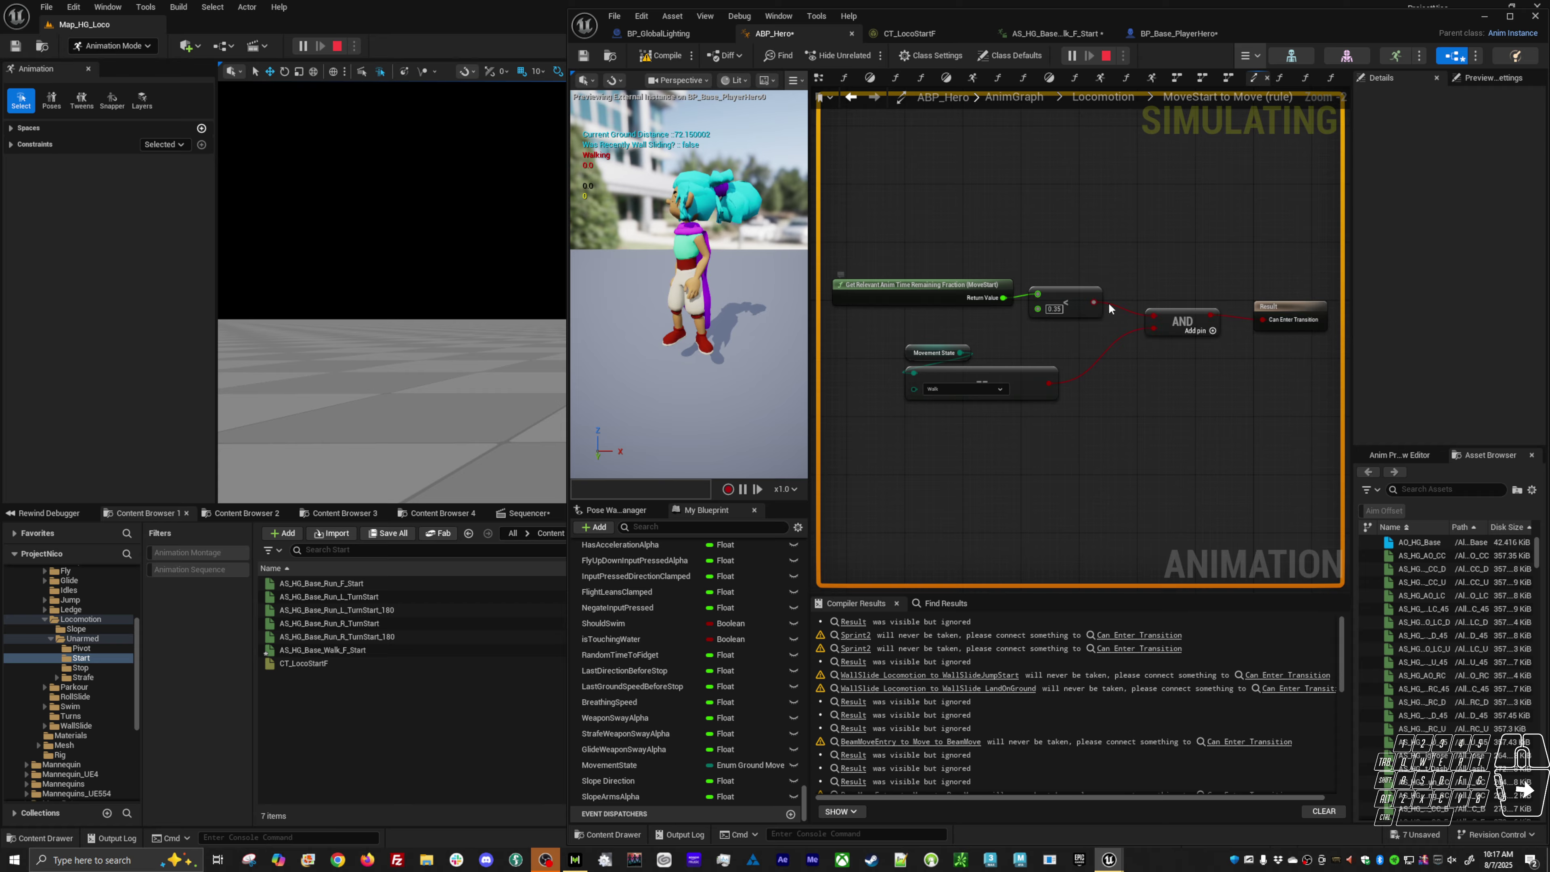
pyautogui.hotkey('alt', 'Left')
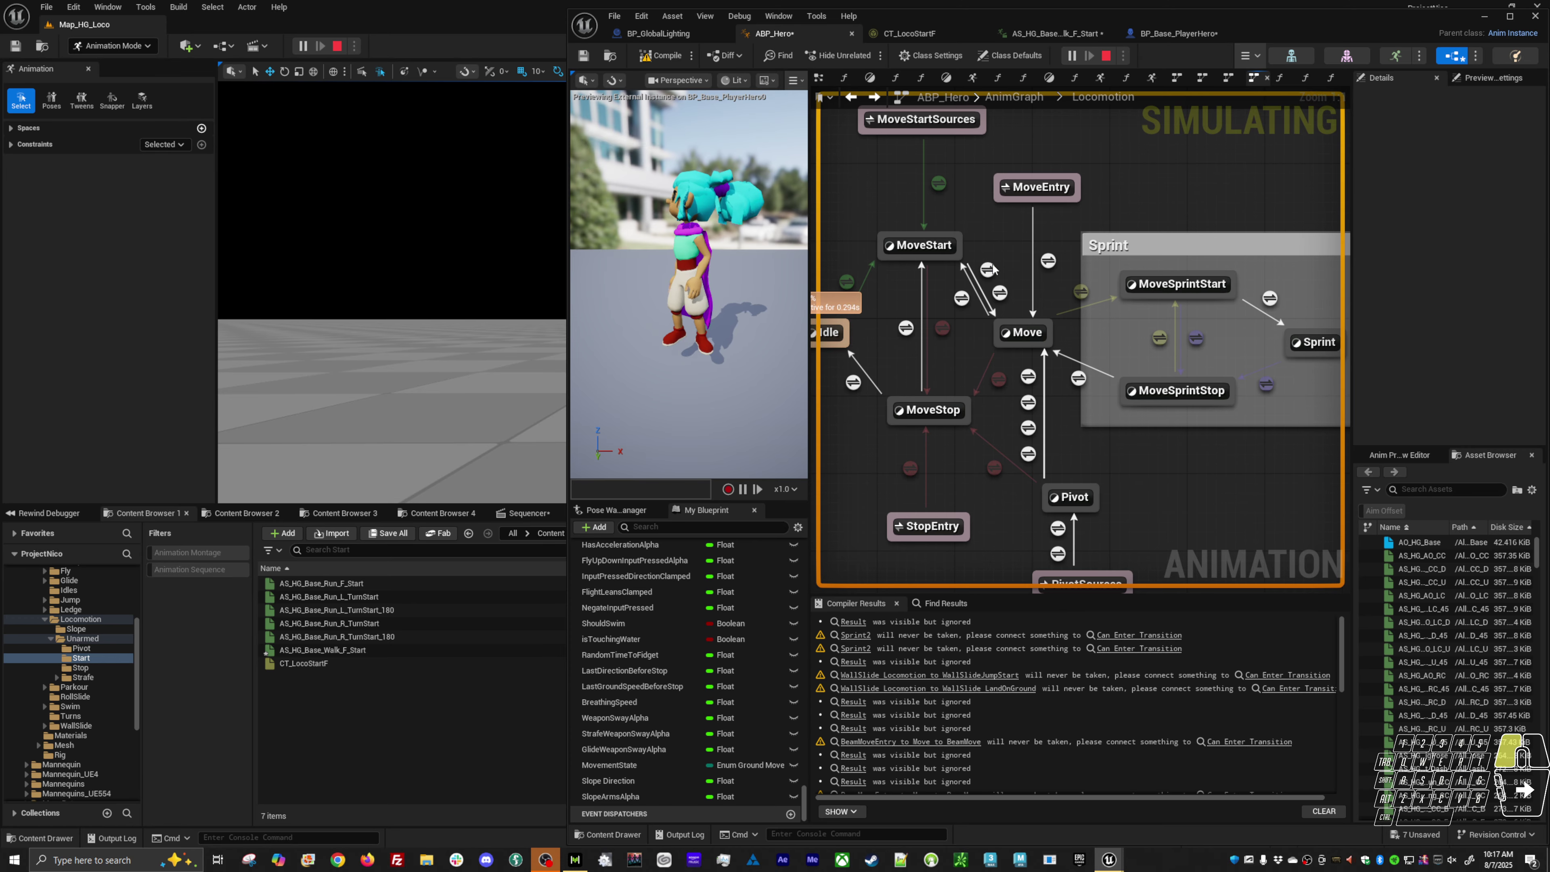
pyautogui.click(989, 269)
# Step: Stop the game preview and make the Rewind Debugger start recording automatically whenever play in editor begins
pyautogui.click(526, 513)
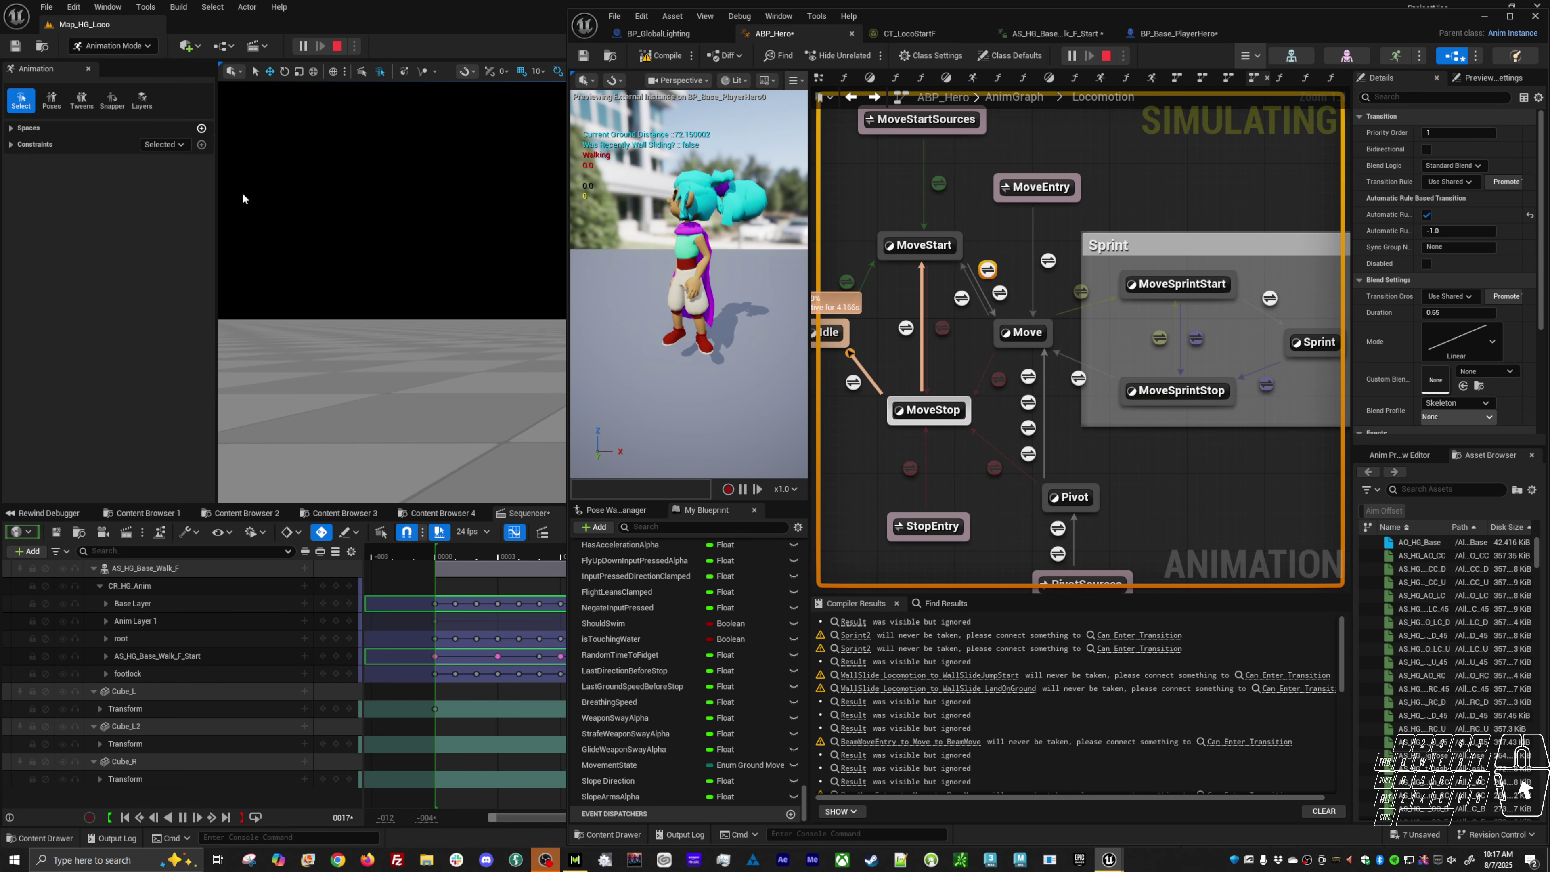
pyautogui.click(337, 46)
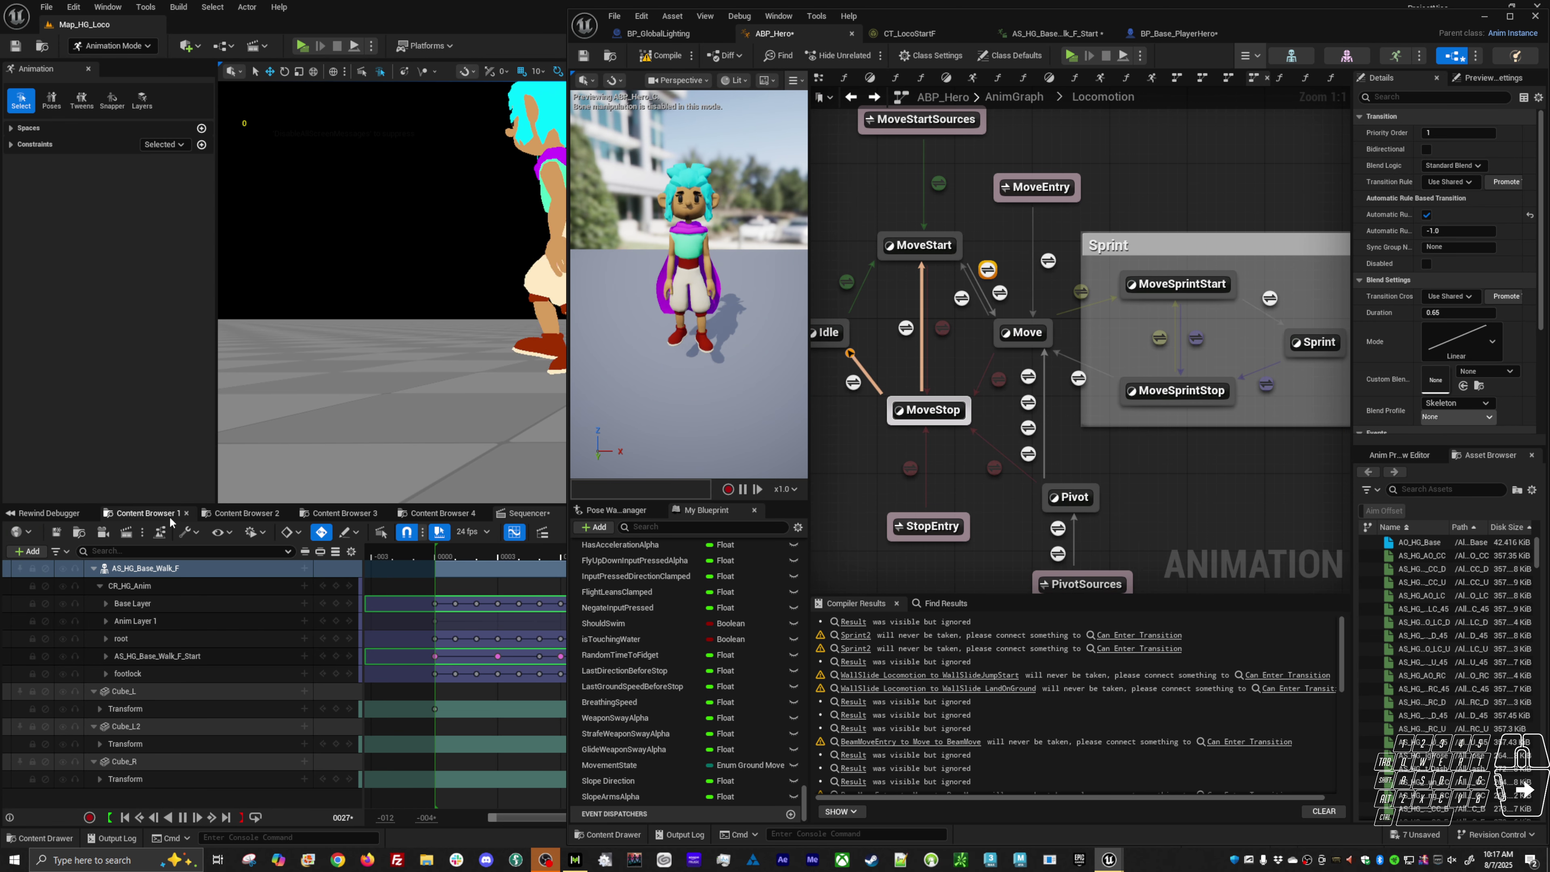
pyautogui.click(49, 513)
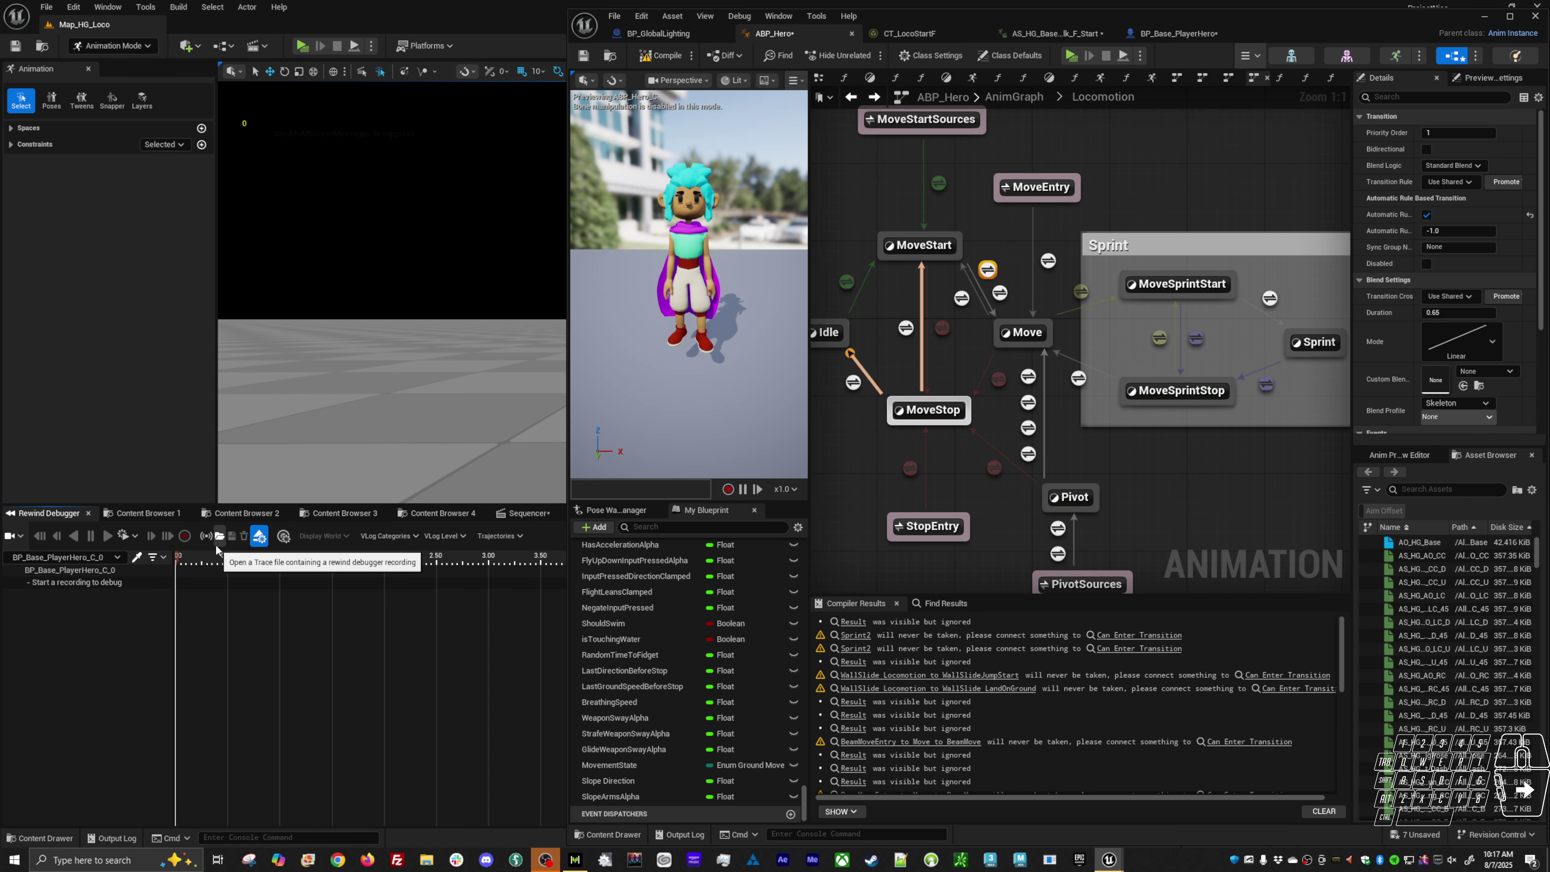
pyautogui.click(284, 536)
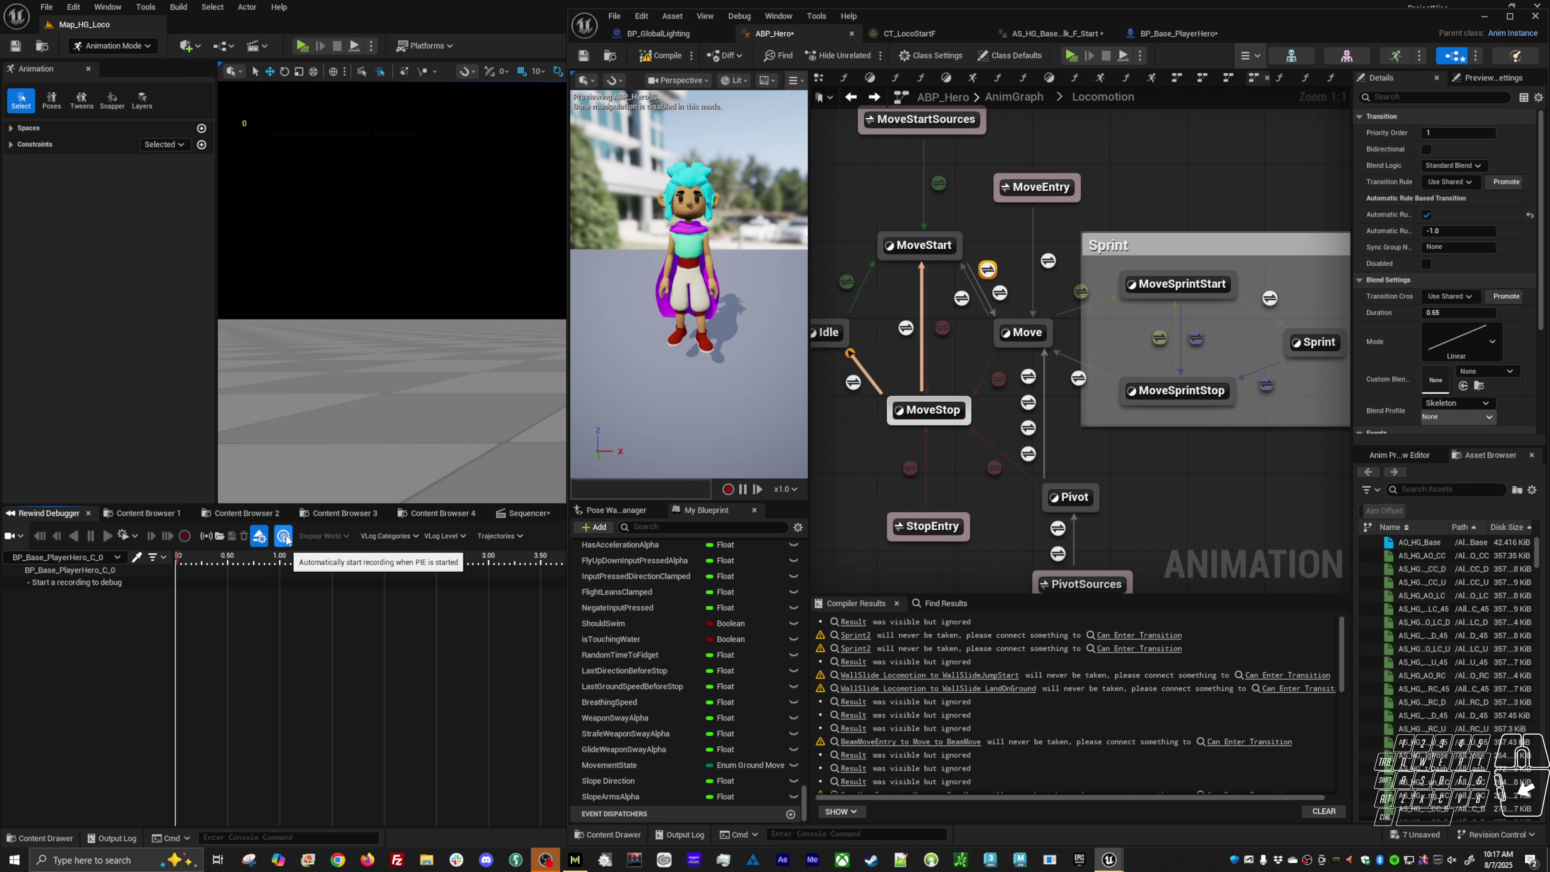
# Step: Play the game in the level viewport and walk the character repeatedly to record the walk start in the Rewind Debugger
pyautogui.click(371, 46)
pyautogui.click(427, 97)
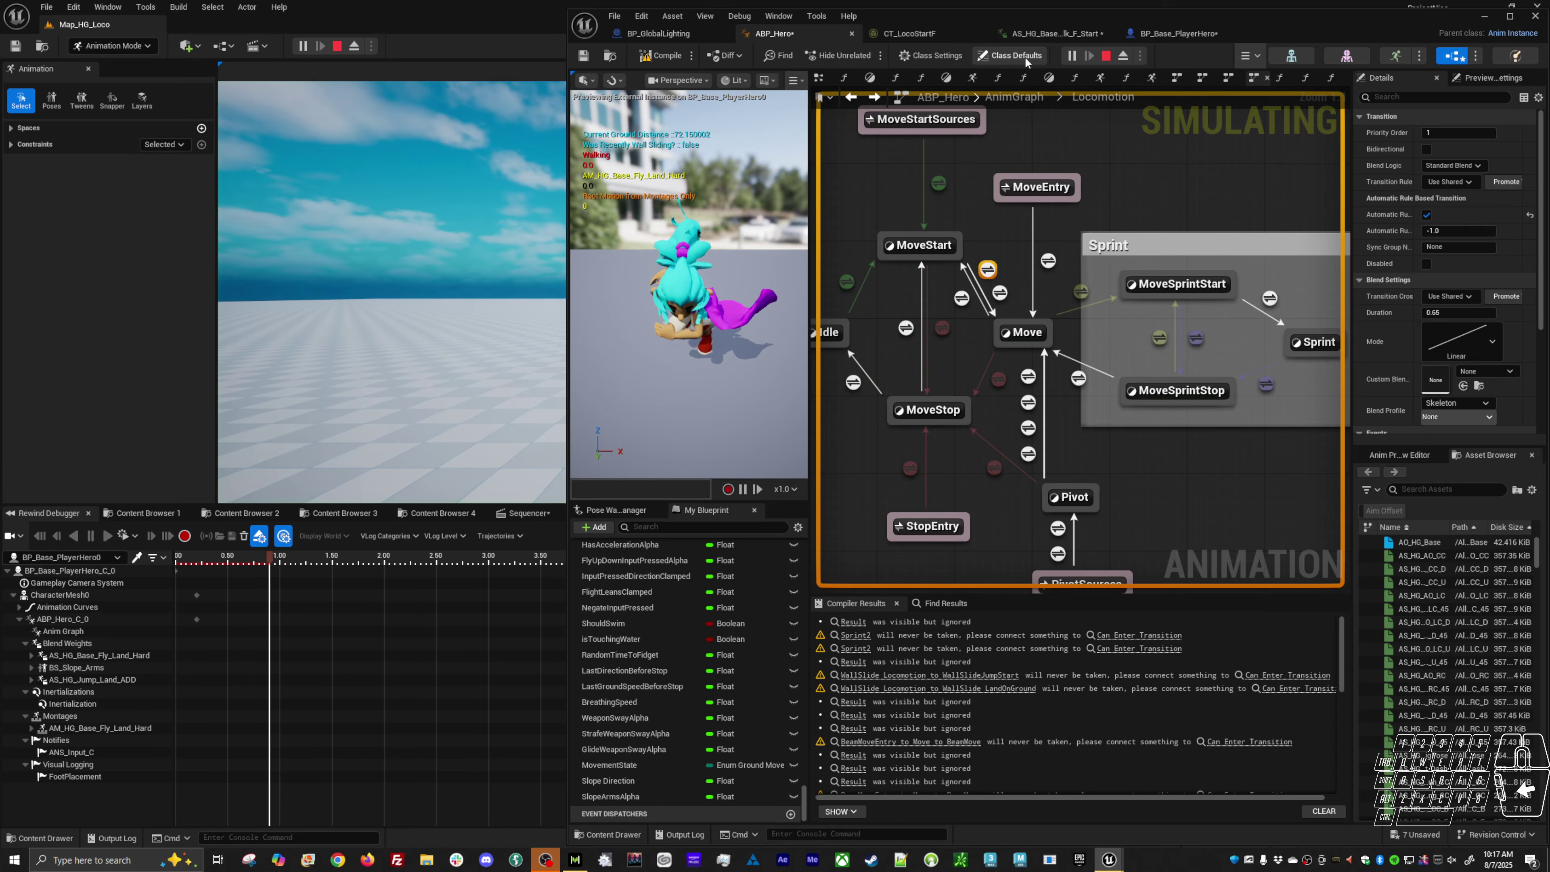
pyautogui.moveTo(1171, 17); pyautogui.dragTo(1114, 555)
pyautogui.click(952, 378)
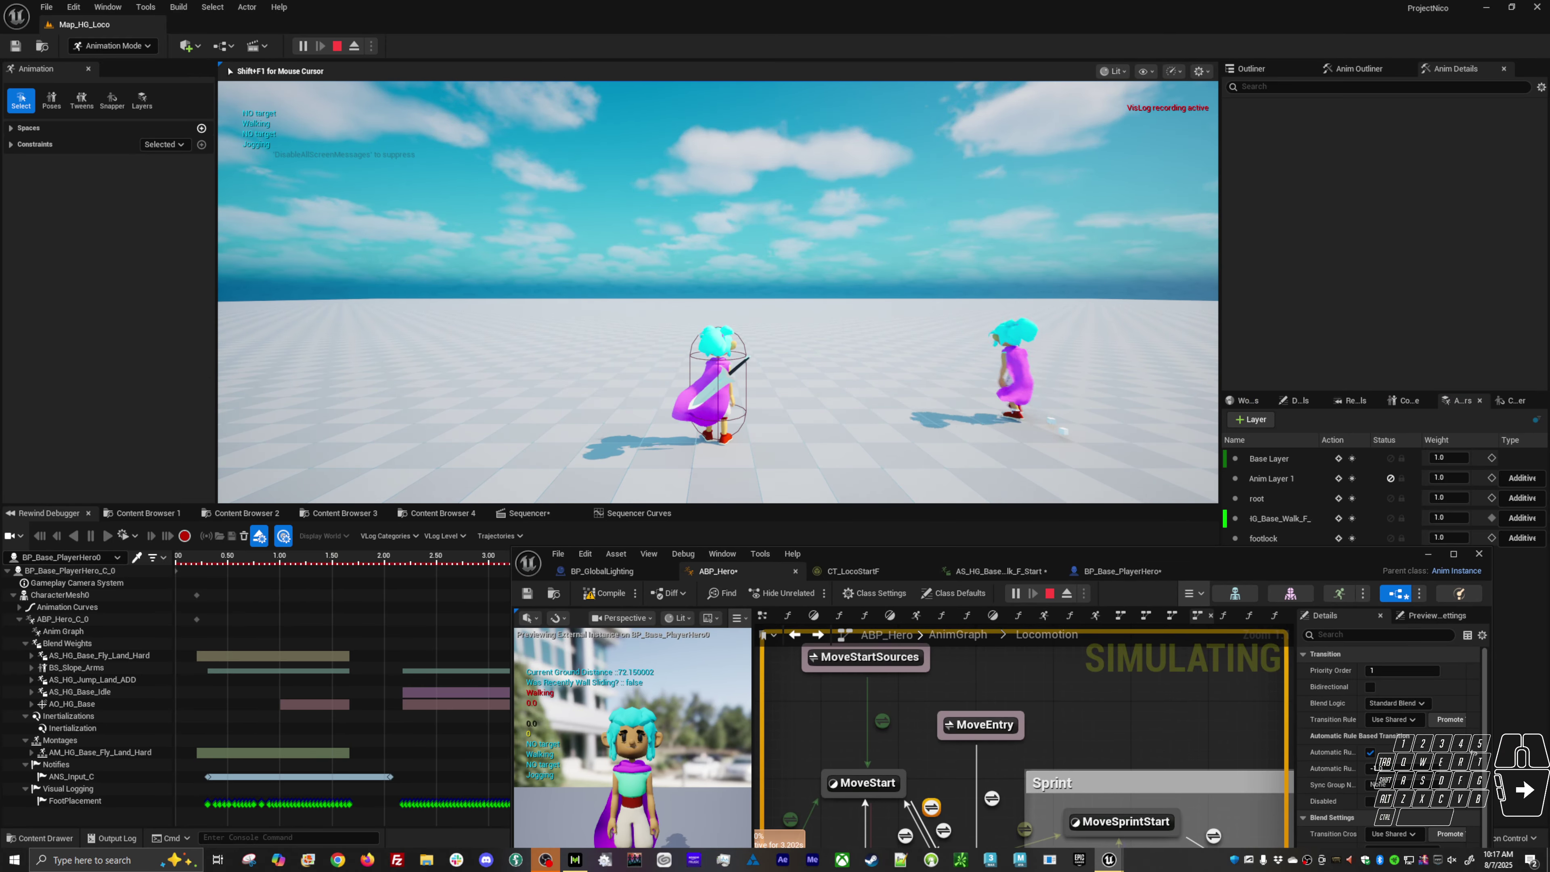
pyautogui.press('a')
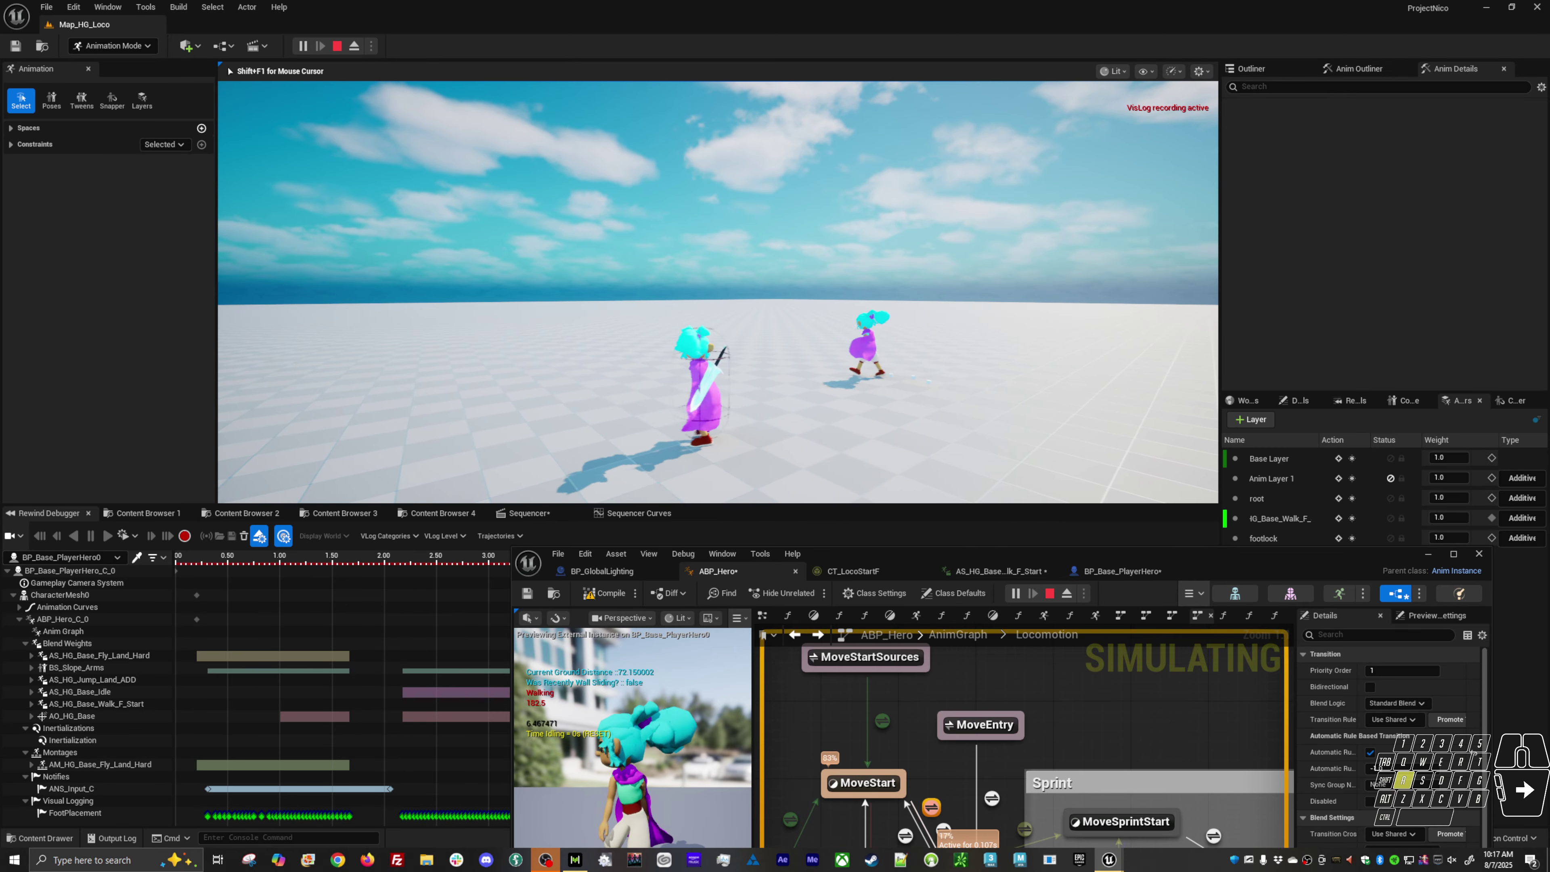
pyautogui.press('a')
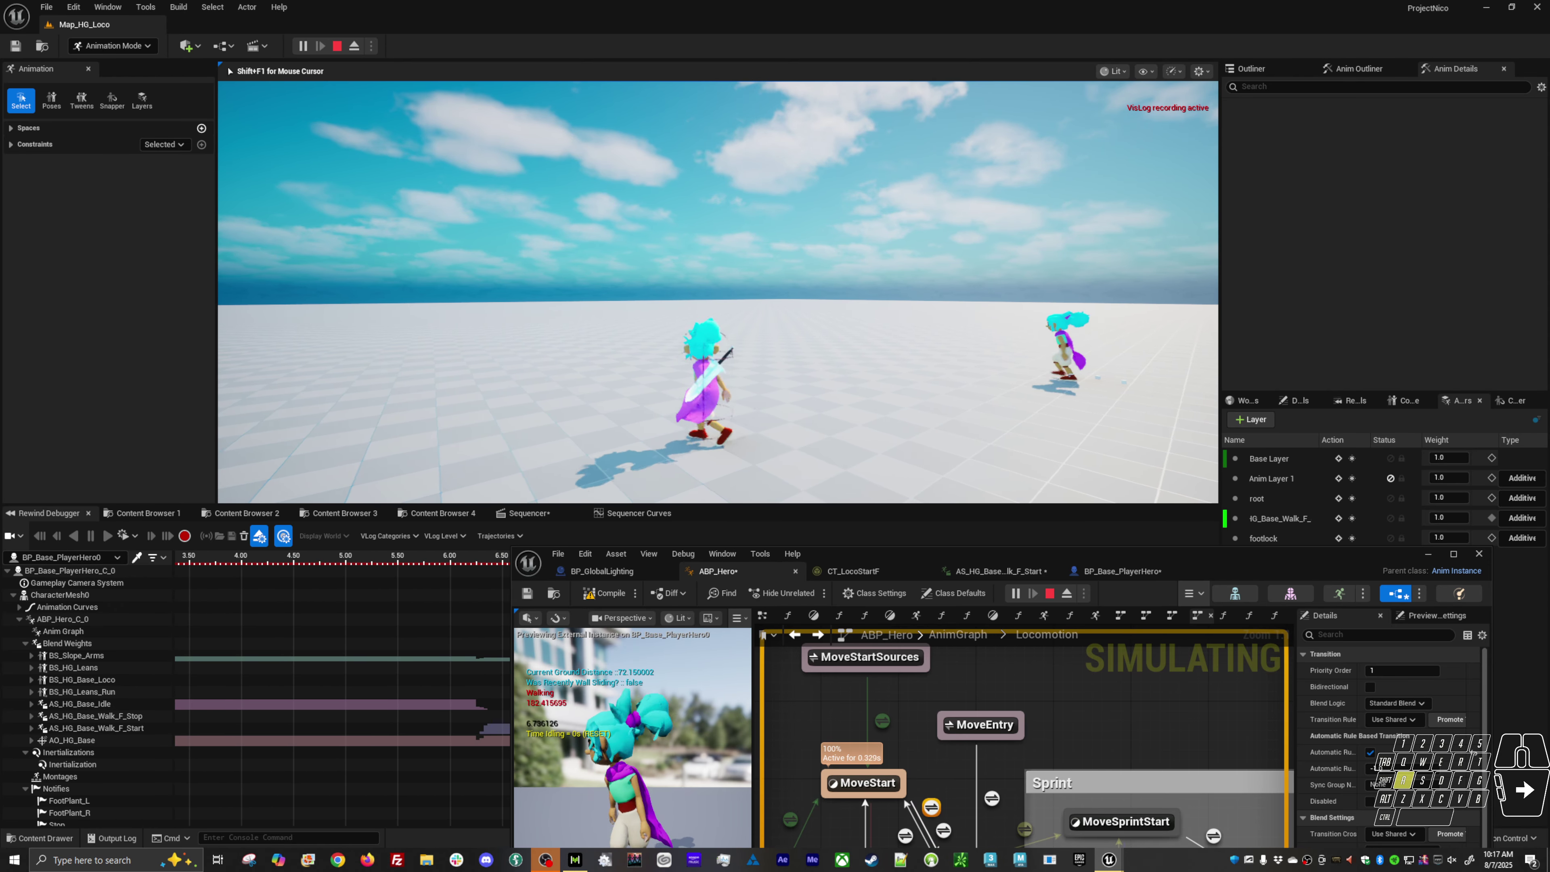
# Step: Return to the ABP_Hero blueprint and reset the walk-specific MoveStart to Move transition's priority order to 1
pyautogui.hotkey('alt', 'Tab')
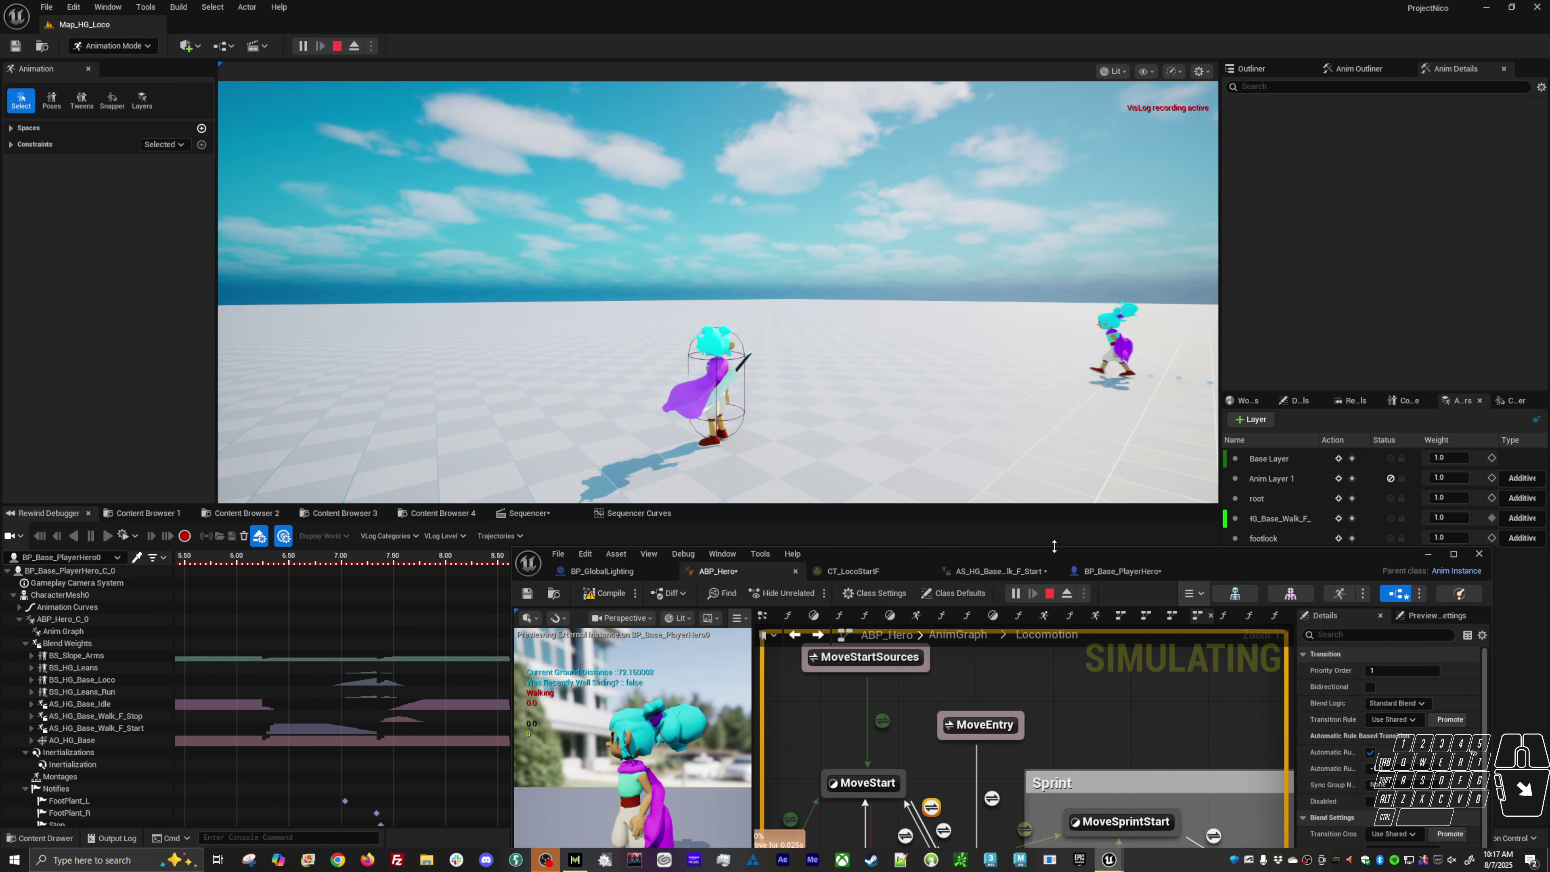
pyautogui.moveTo(1058, 555); pyautogui.dragTo(1035, 183)
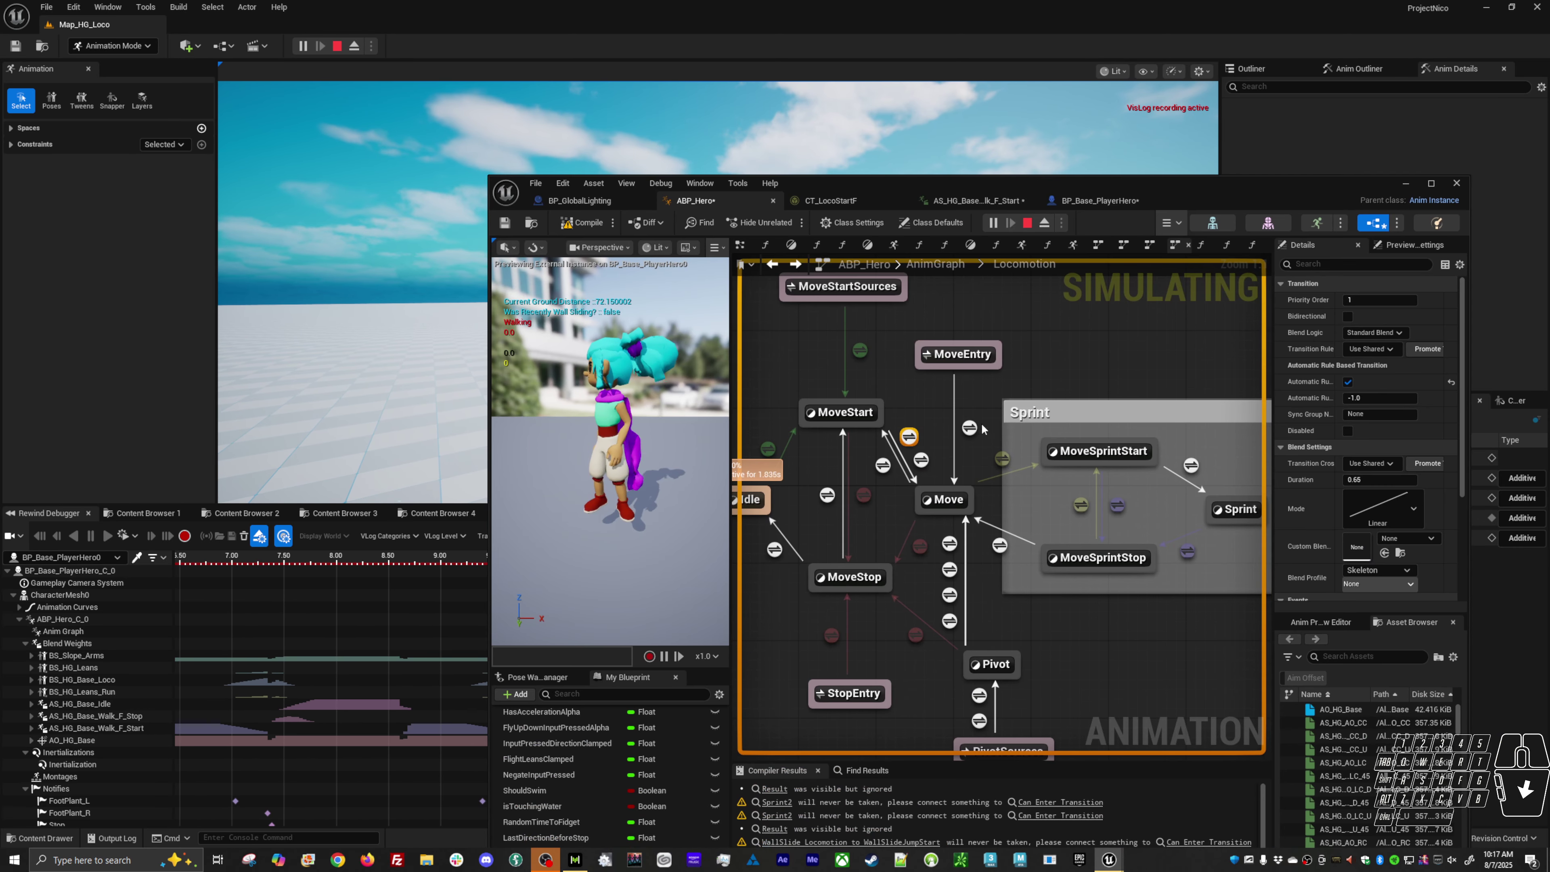
pyautogui.click(922, 465)
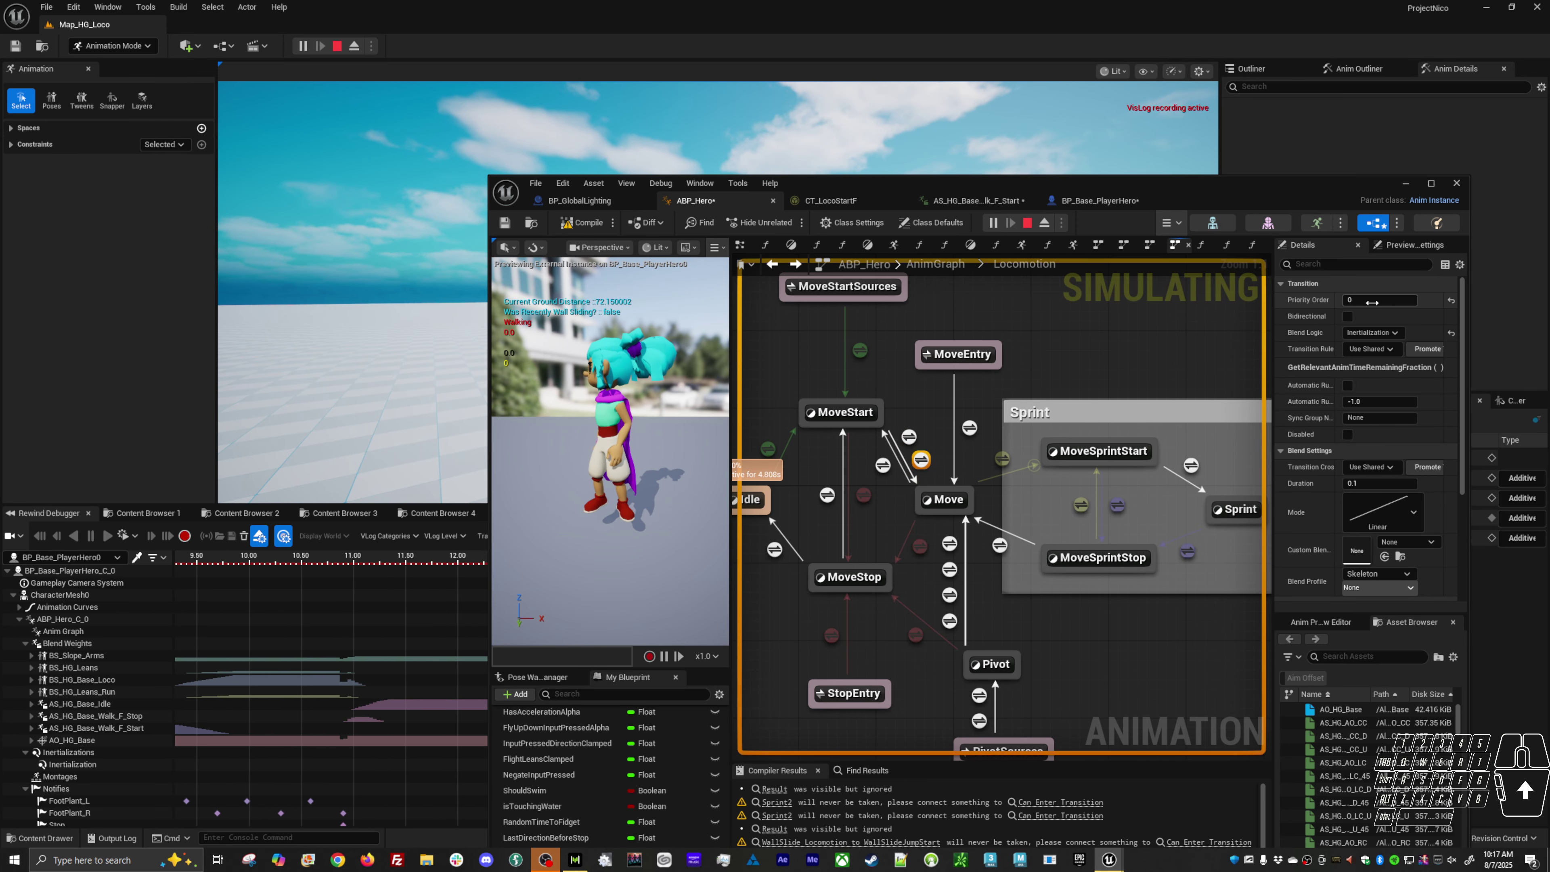
pyautogui.click(1452, 300)
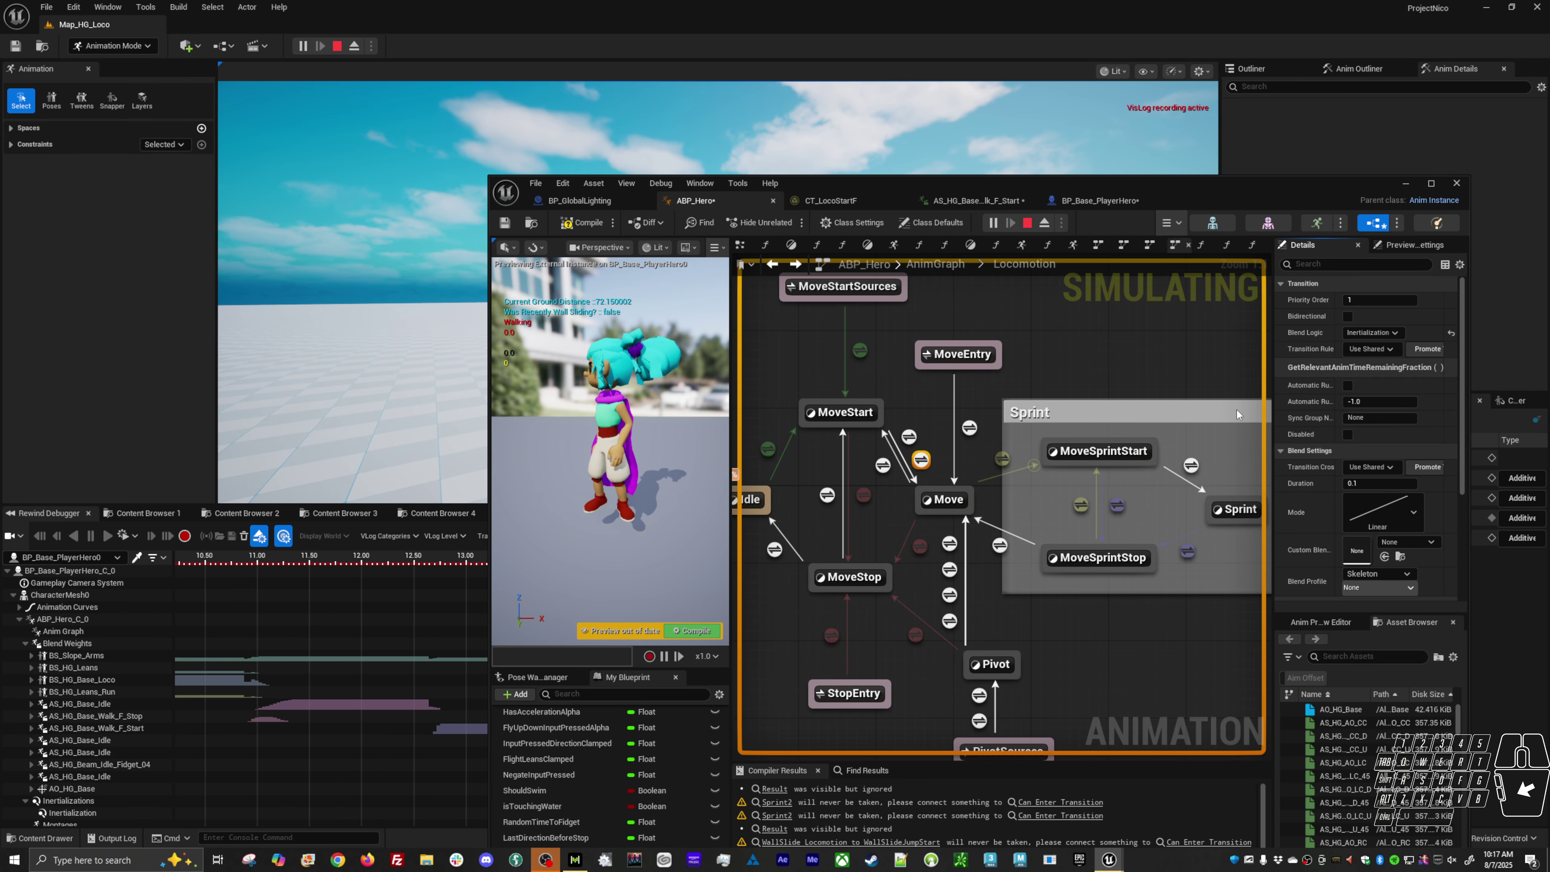
# Step: Review the rule graph of the walk-specific MoveStart to Move transition and return to the Locomotion state machine
pyautogui.click(919, 464)
pyautogui.doubleClick(918, 464)
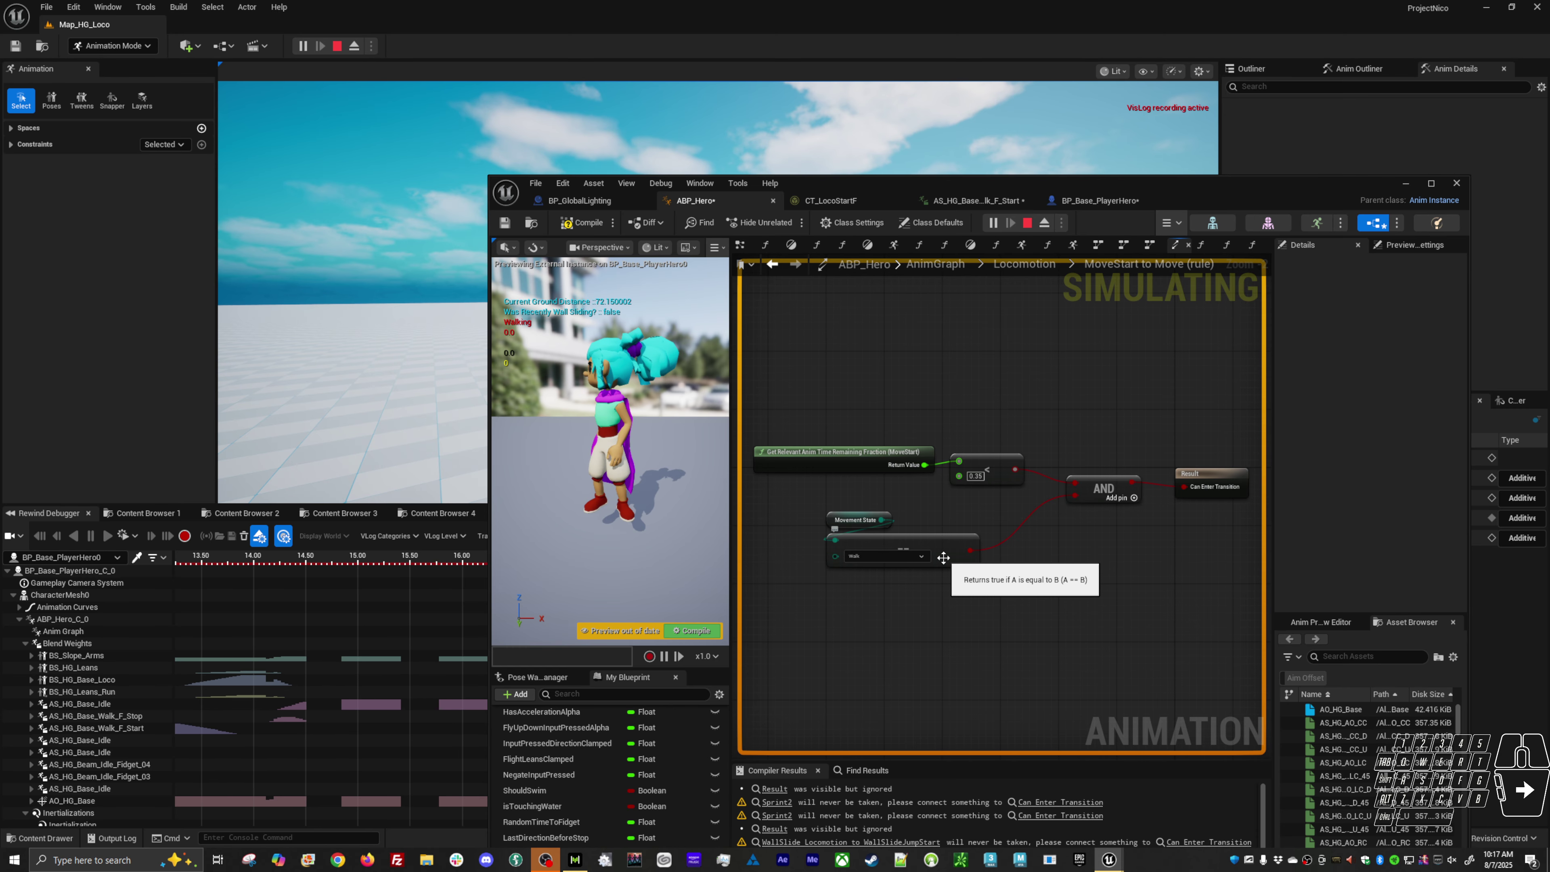
pyautogui.doubleClick(899, 480)
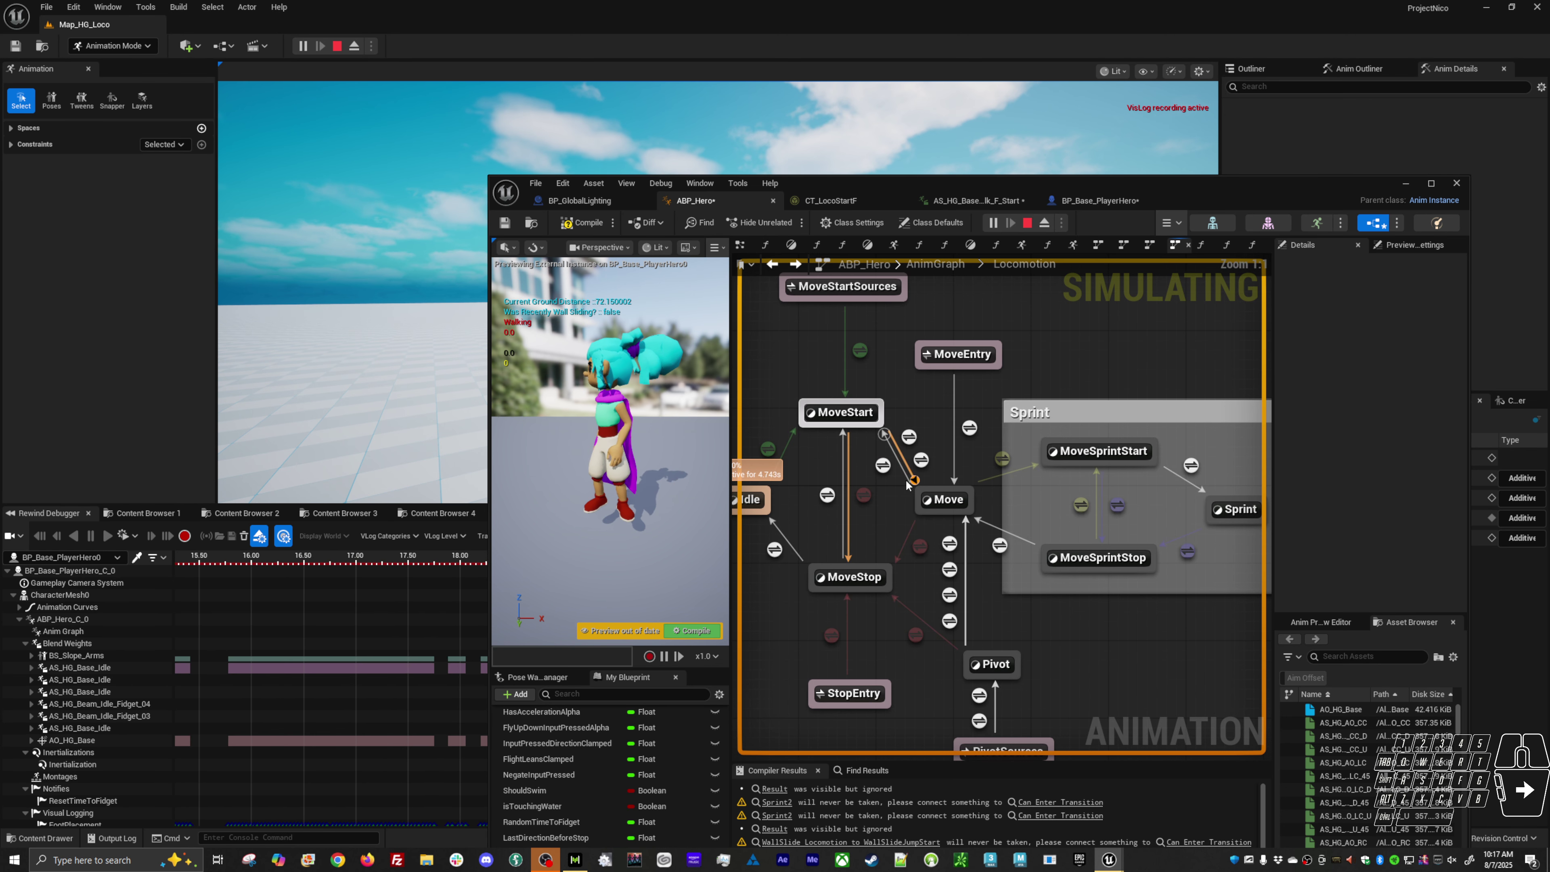
# Step: Add a Movement State getter to the rule graph of the other, automatic MoveStart to Move transition
pyautogui.click(910, 437)
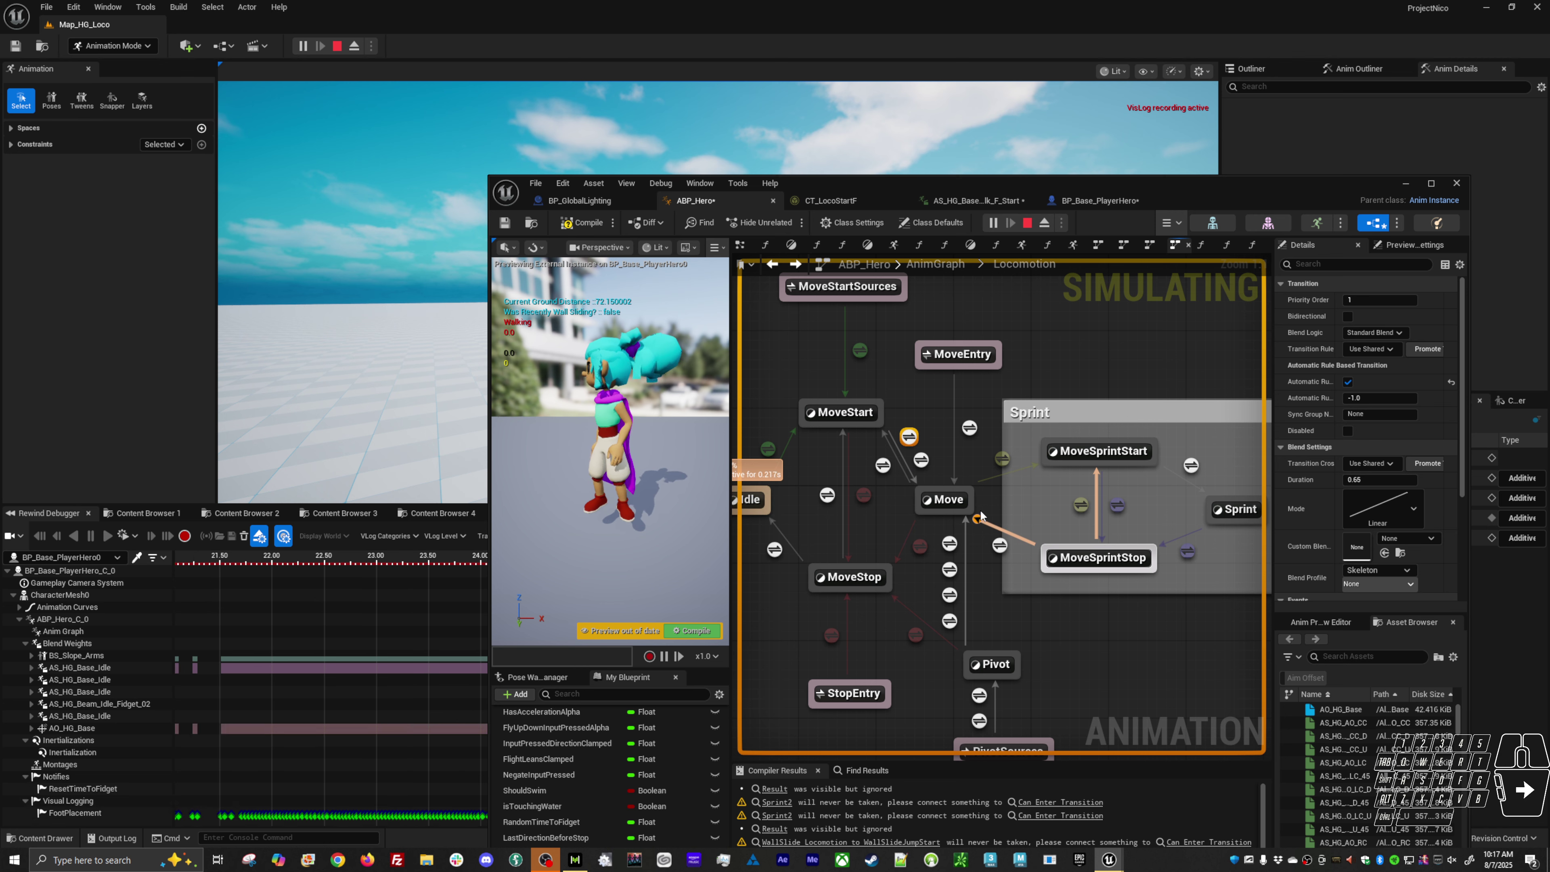
pyautogui.doubleClick(910, 436)
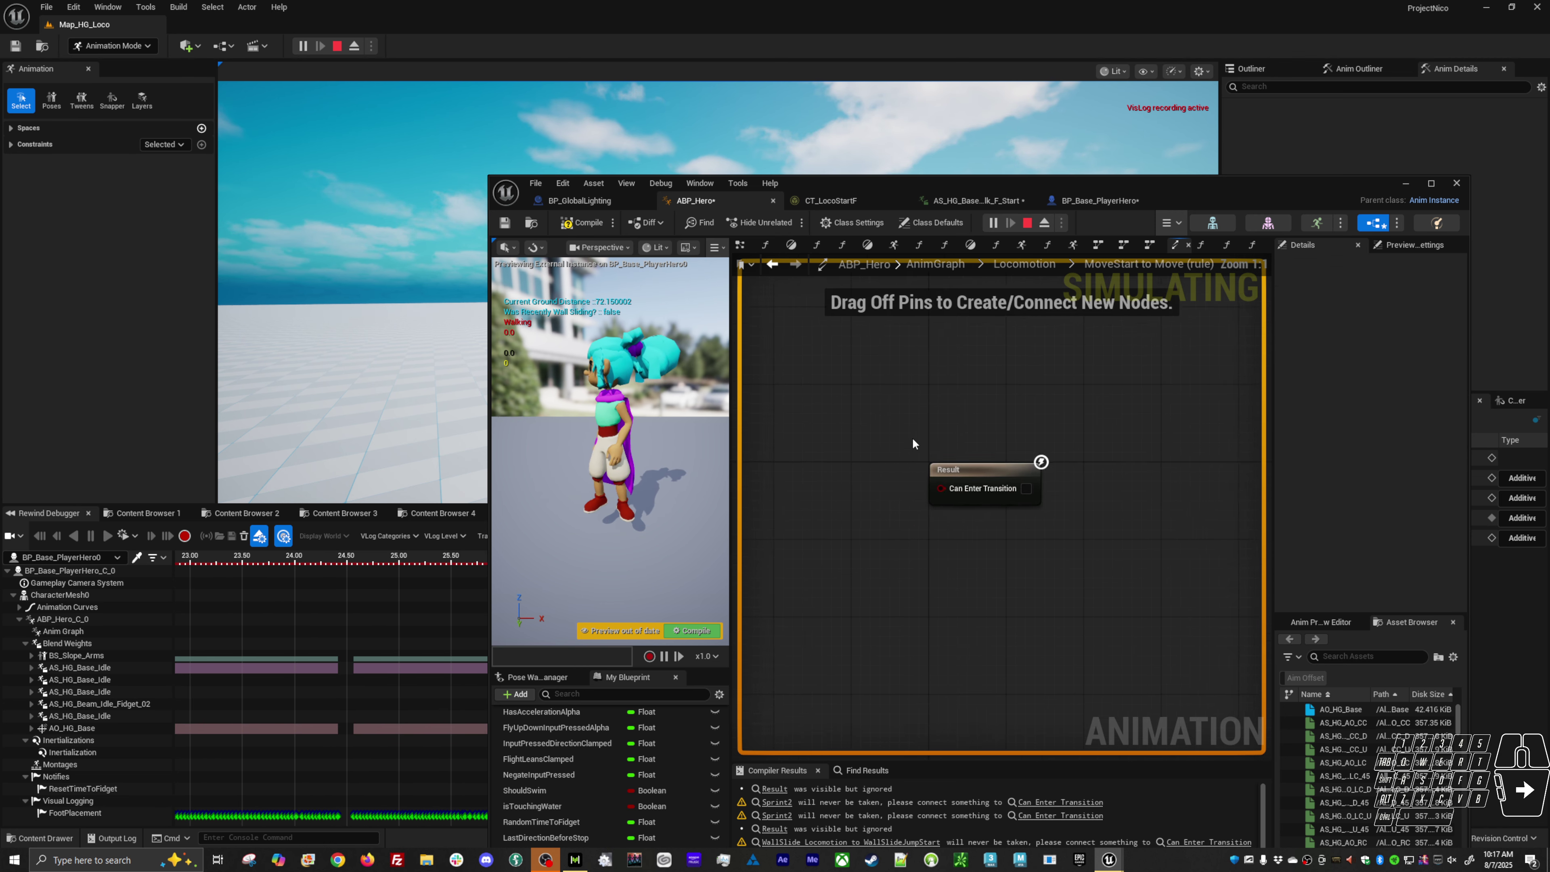
pyautogui.rightClick(855, 449)
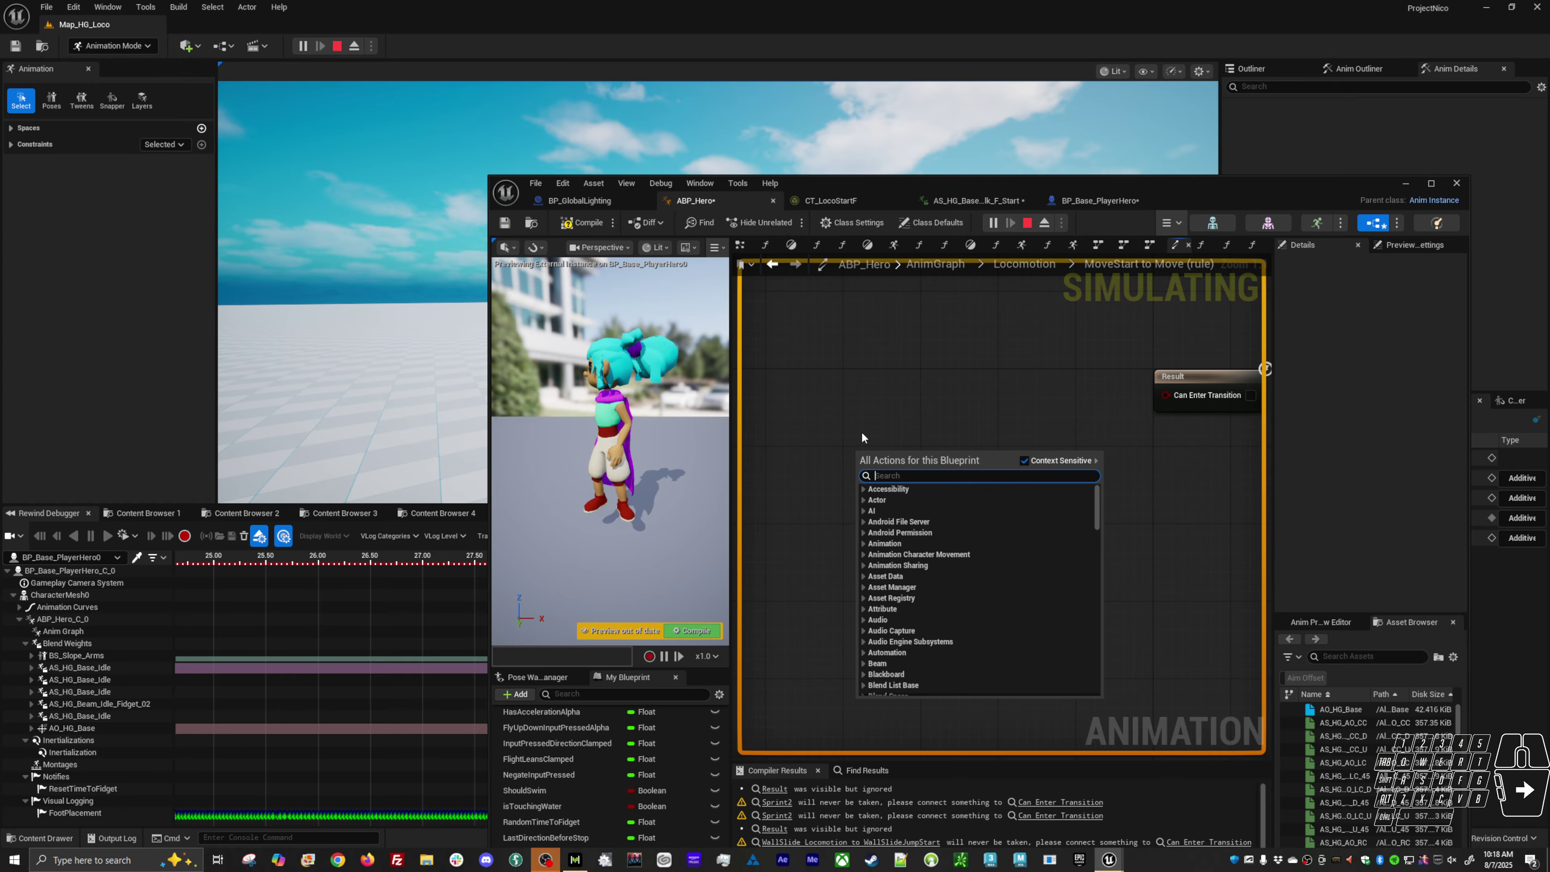
pyautogui.write('movement st')
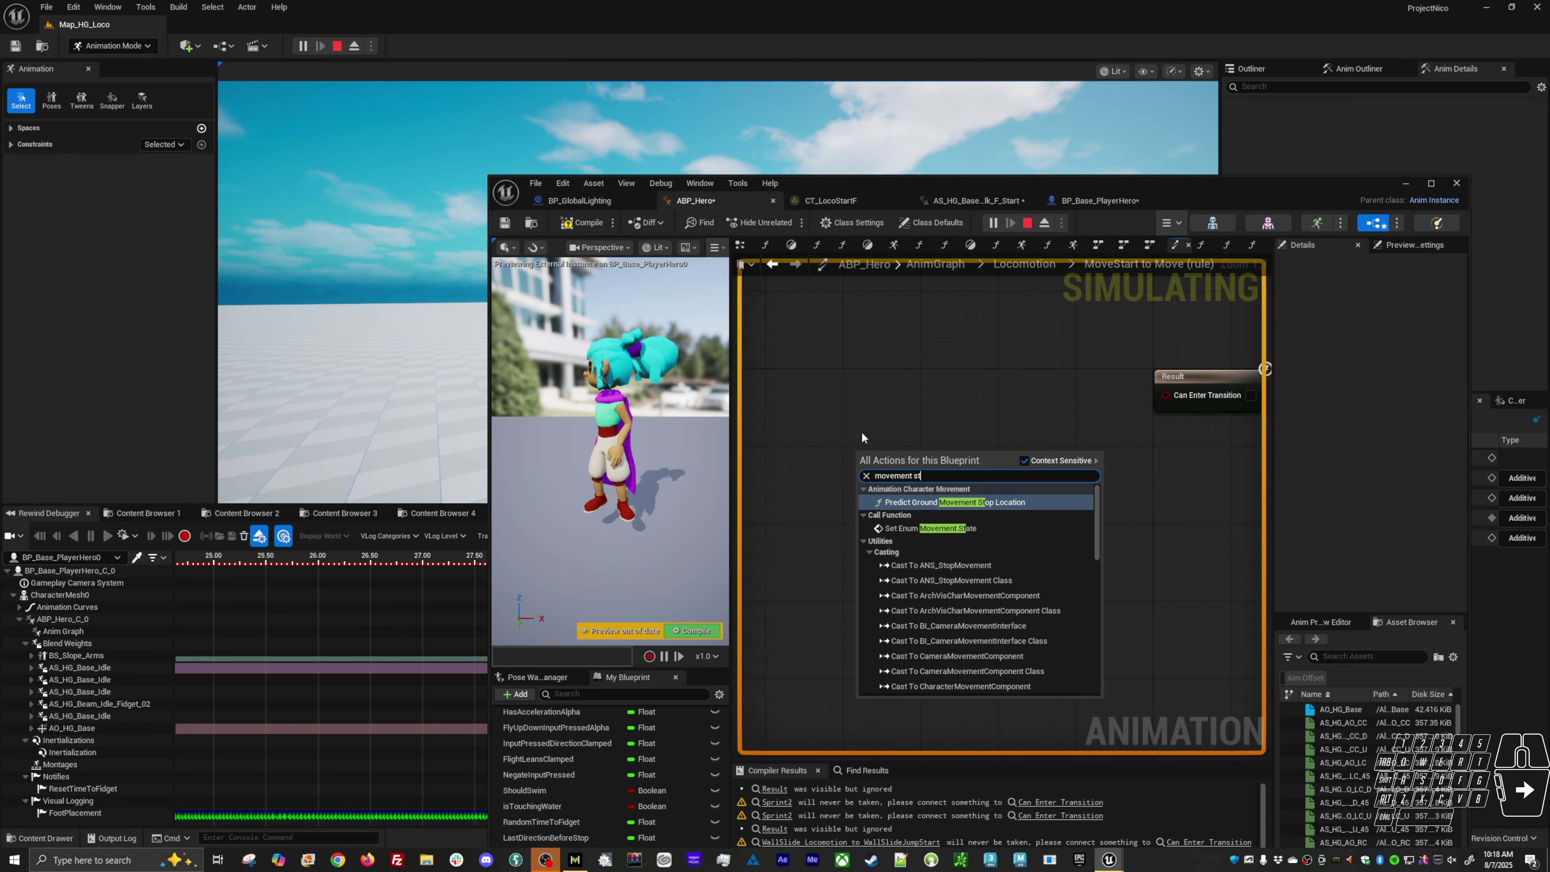
pyautogui.write('at')
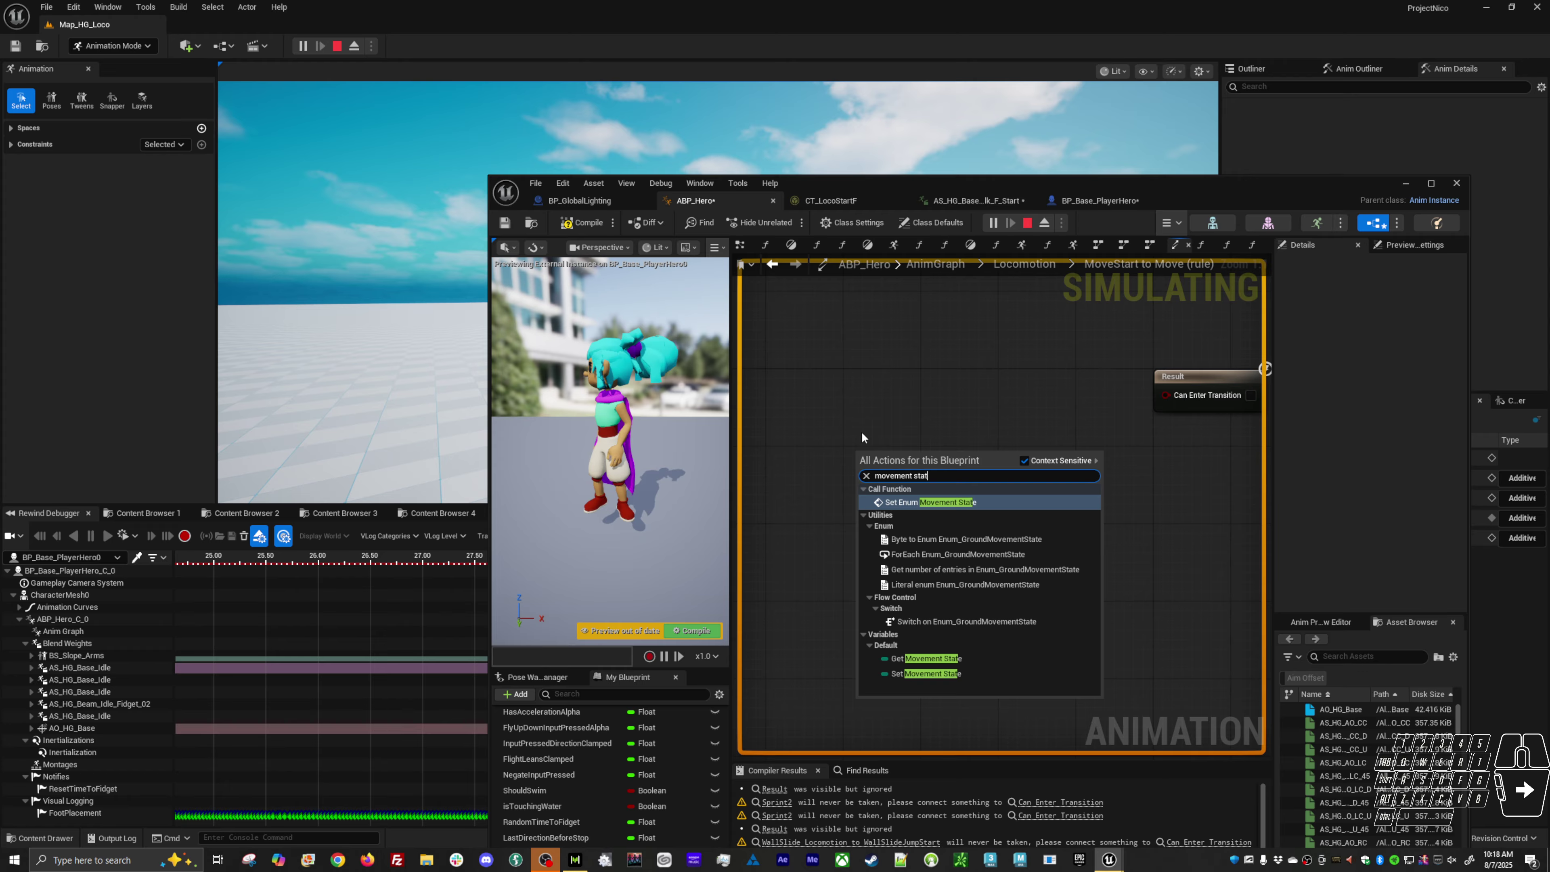
pyautogui.click(927, 659)
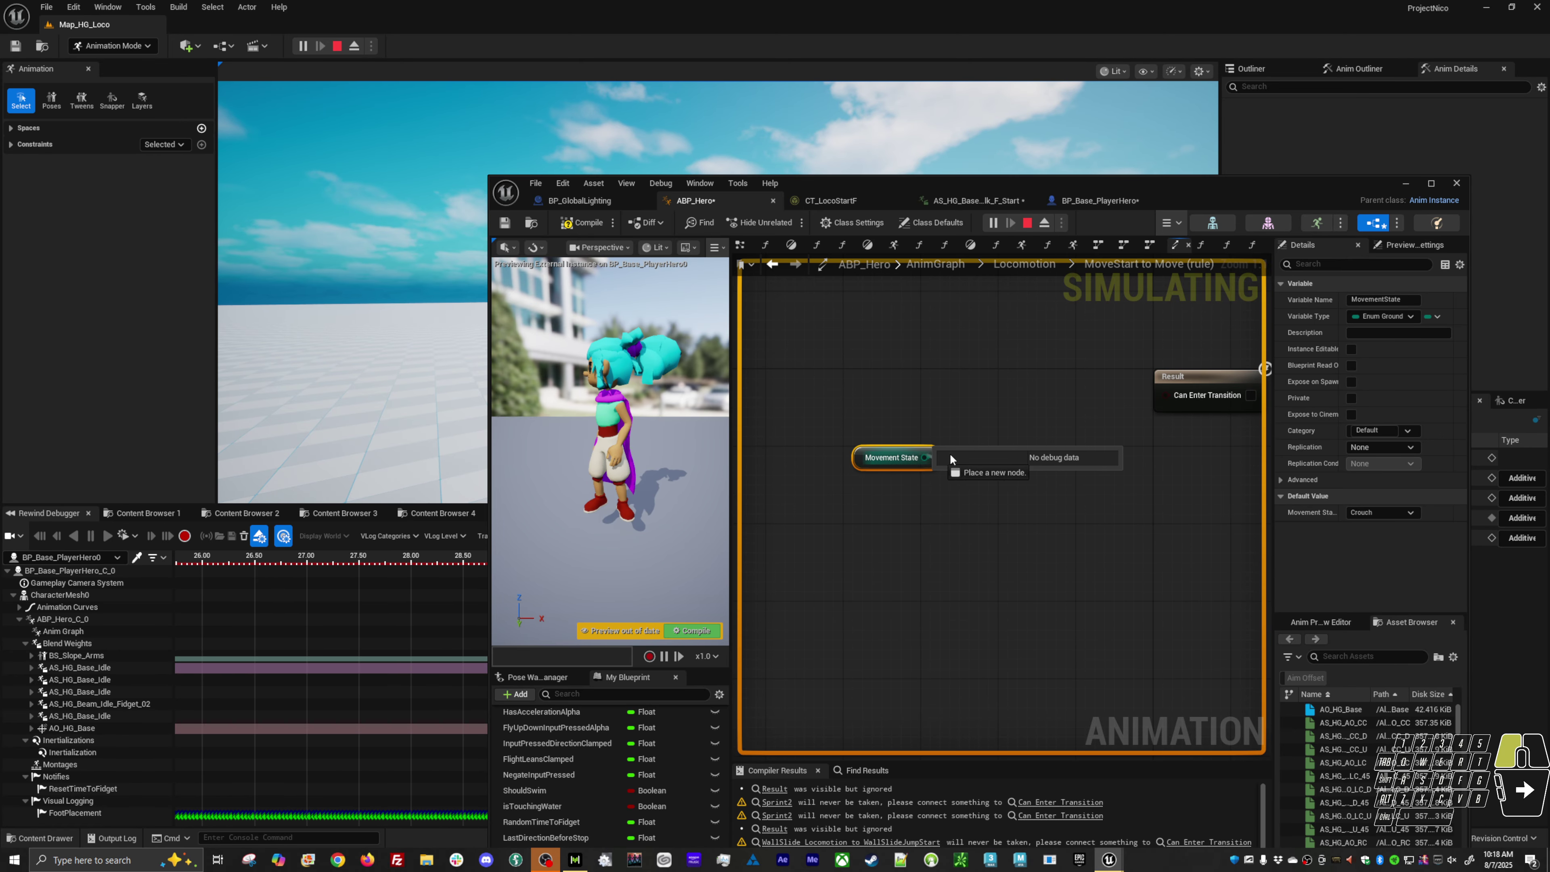
# Step: Compare Movement State with a Not Equal (Enum) node set to Walk
pyautogui.moveTo(950, 455); pyautogui.dragTo(980, 445)
pyautogui.write('=')
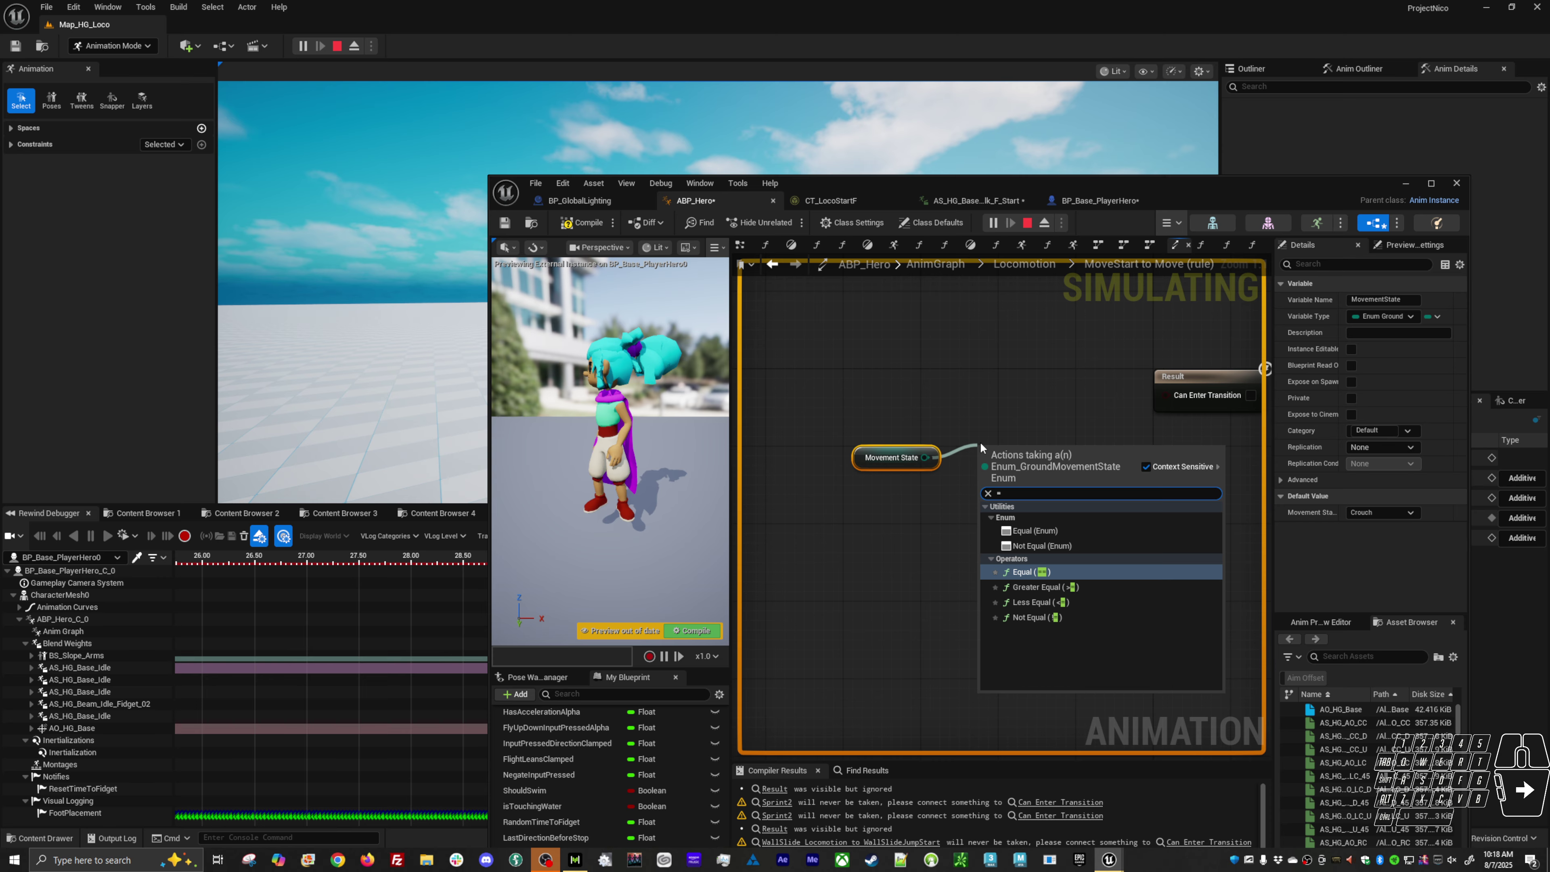
pyautogui.click(1038, 530)
pyautogui.click(1044, 468)
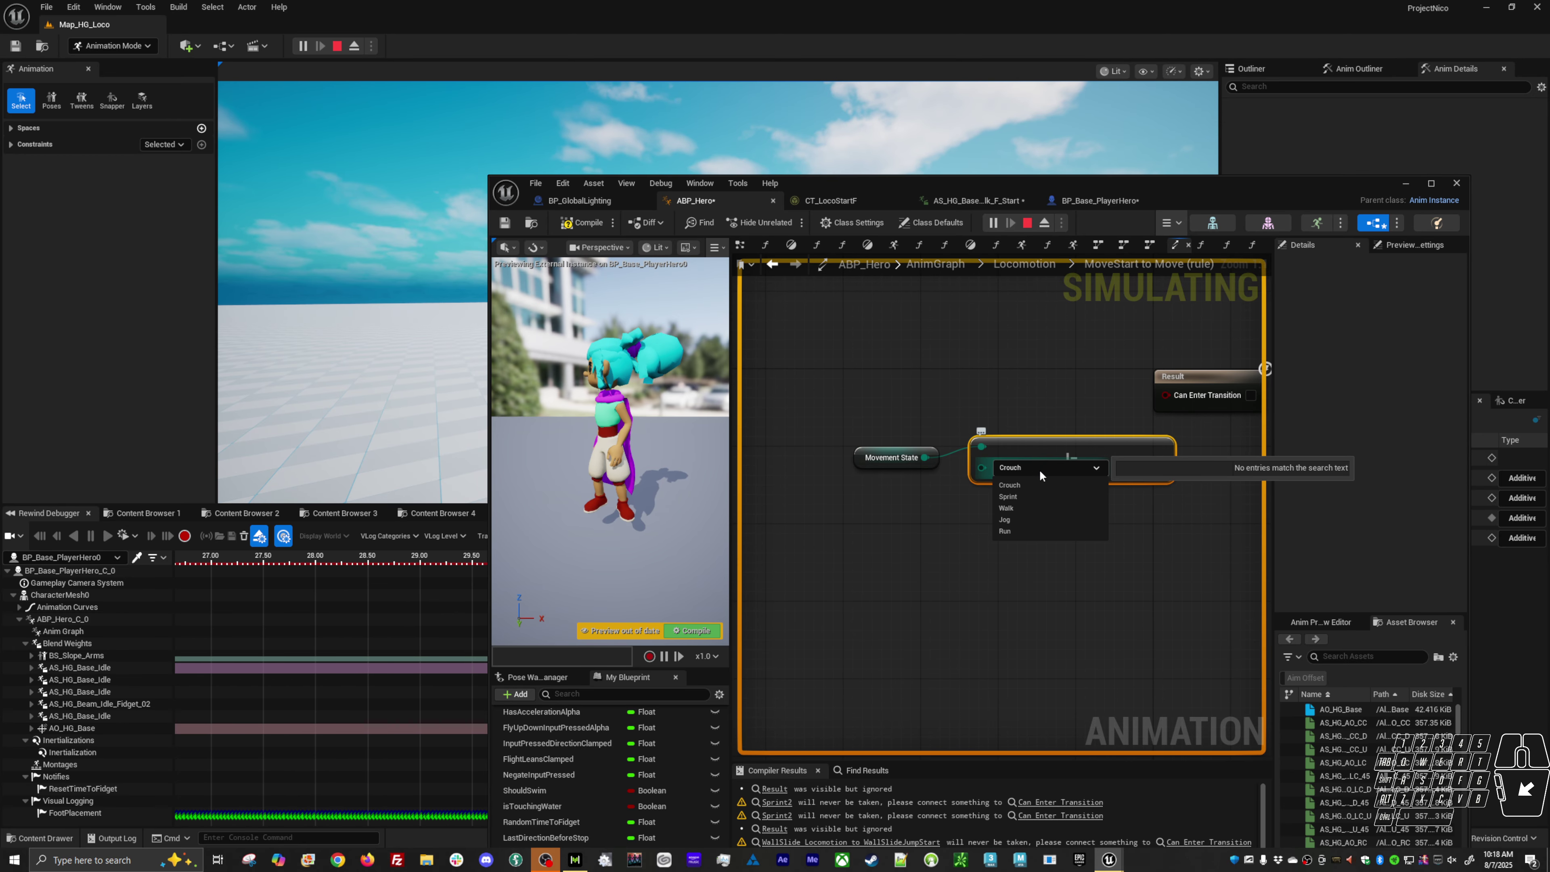
pyautogui.click(1027, 507)
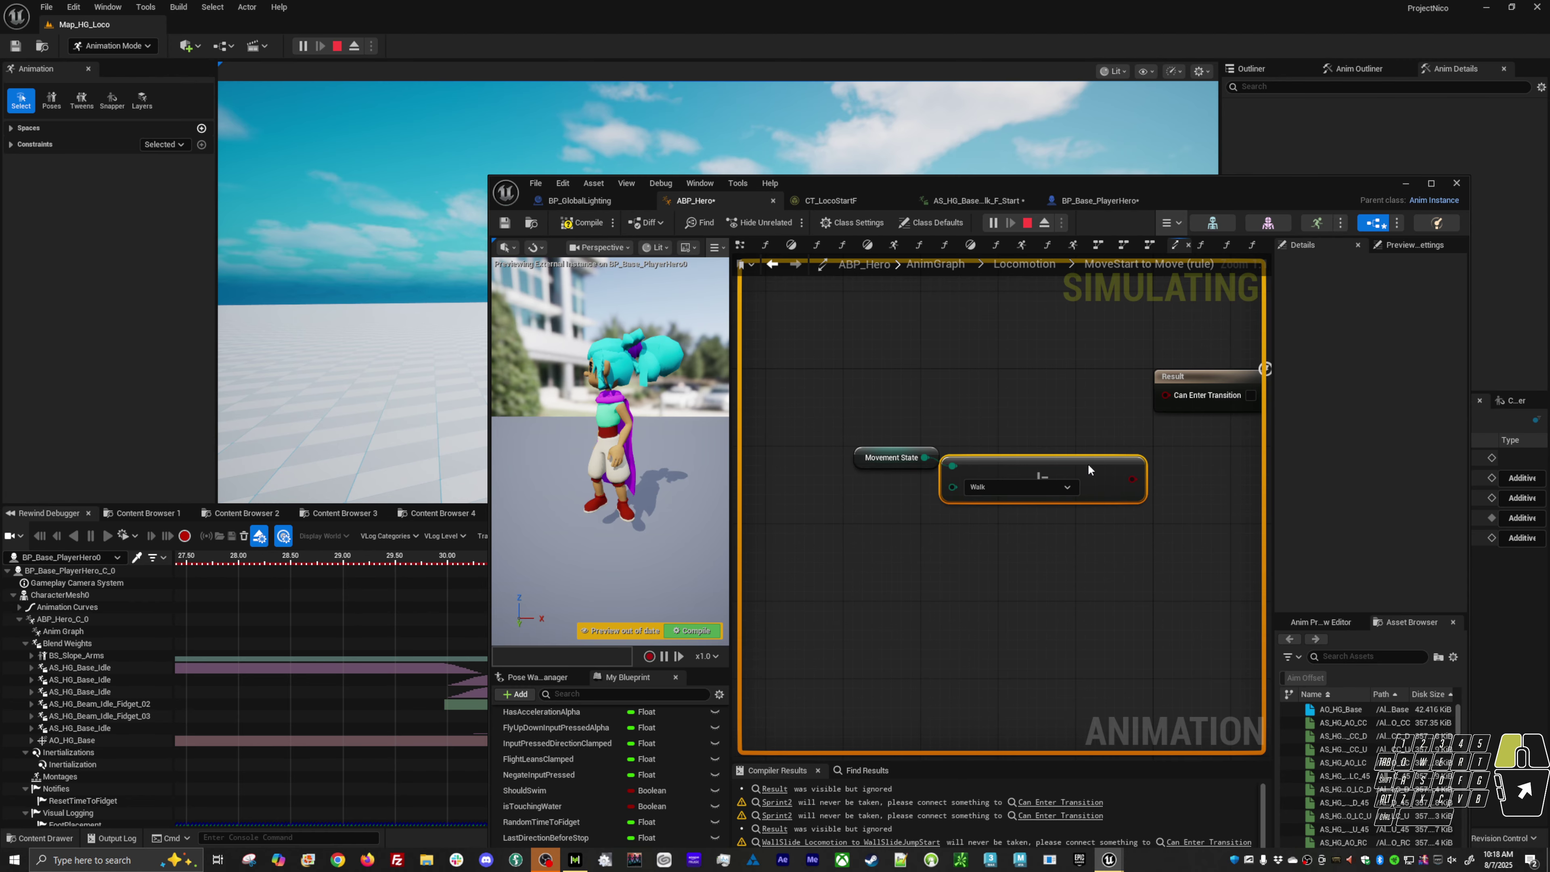
# Step: Arrange the Movement State comparison nodes and connect their output to the Result's Can Enter Transition input
pyautogui.moveTo(1090, 470); pyautogui.dragTo(1088, 461)
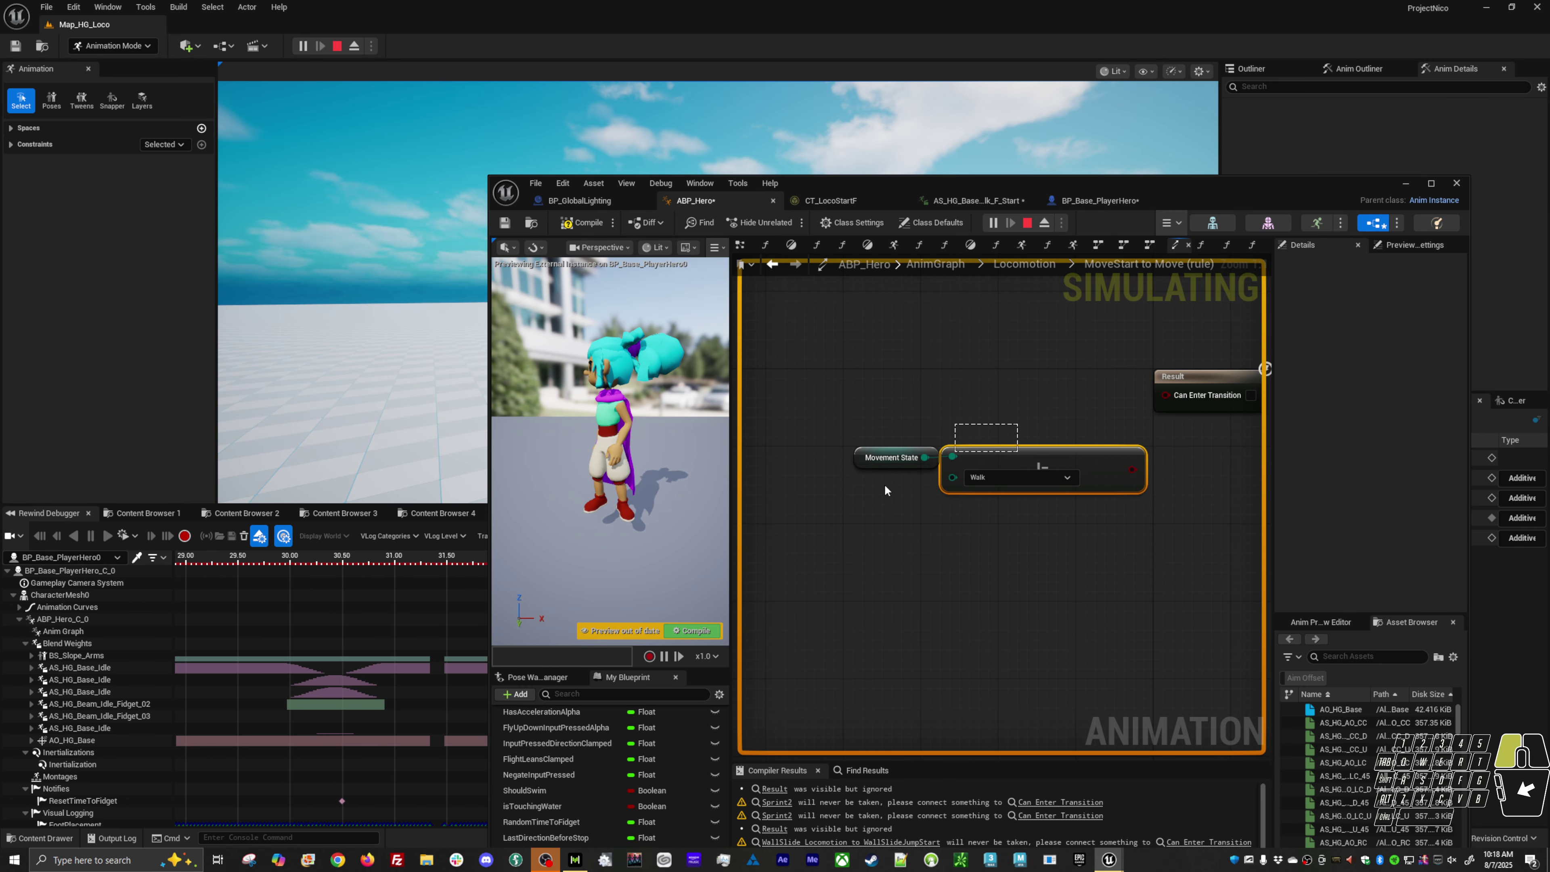
pyautogui.keyDown('shift'); pyautogui.click(891, 458); pyautogui.keyUp('shift')
pyautogui.moveTo(891, 458); pyautogui.dragTo(804, 467)
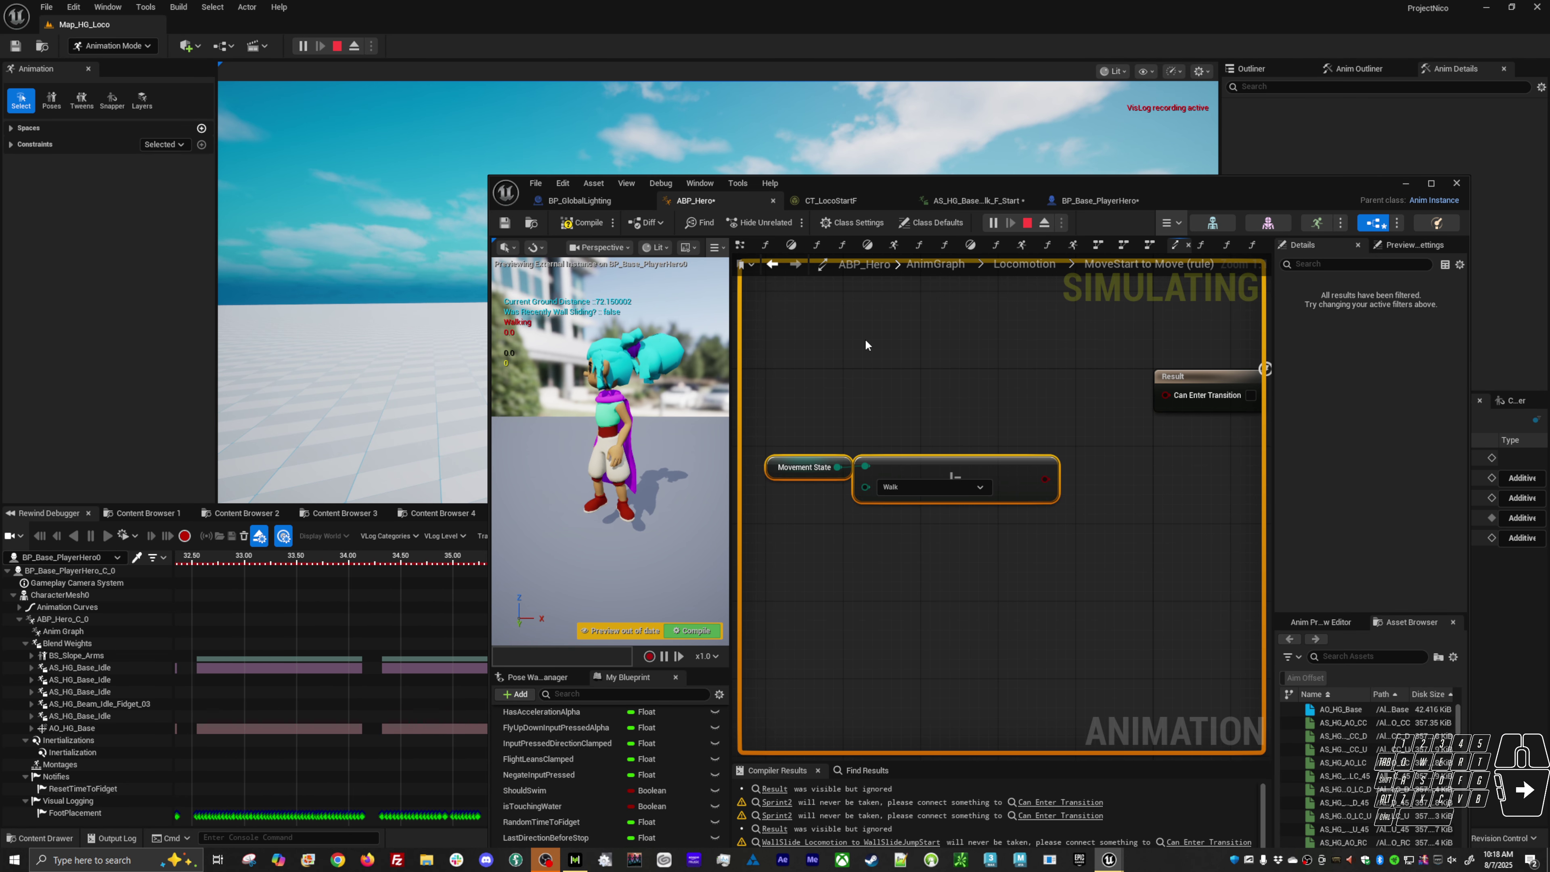
pyautogui.moveTo(1046, 479); pyautogui.dragTo(1166, 395)
# Step: Turn off the automatic rule for the non-walk MoveStart to Move transition in the Locomotion state machine
pyautogui.hotkey('alt', 'Left')
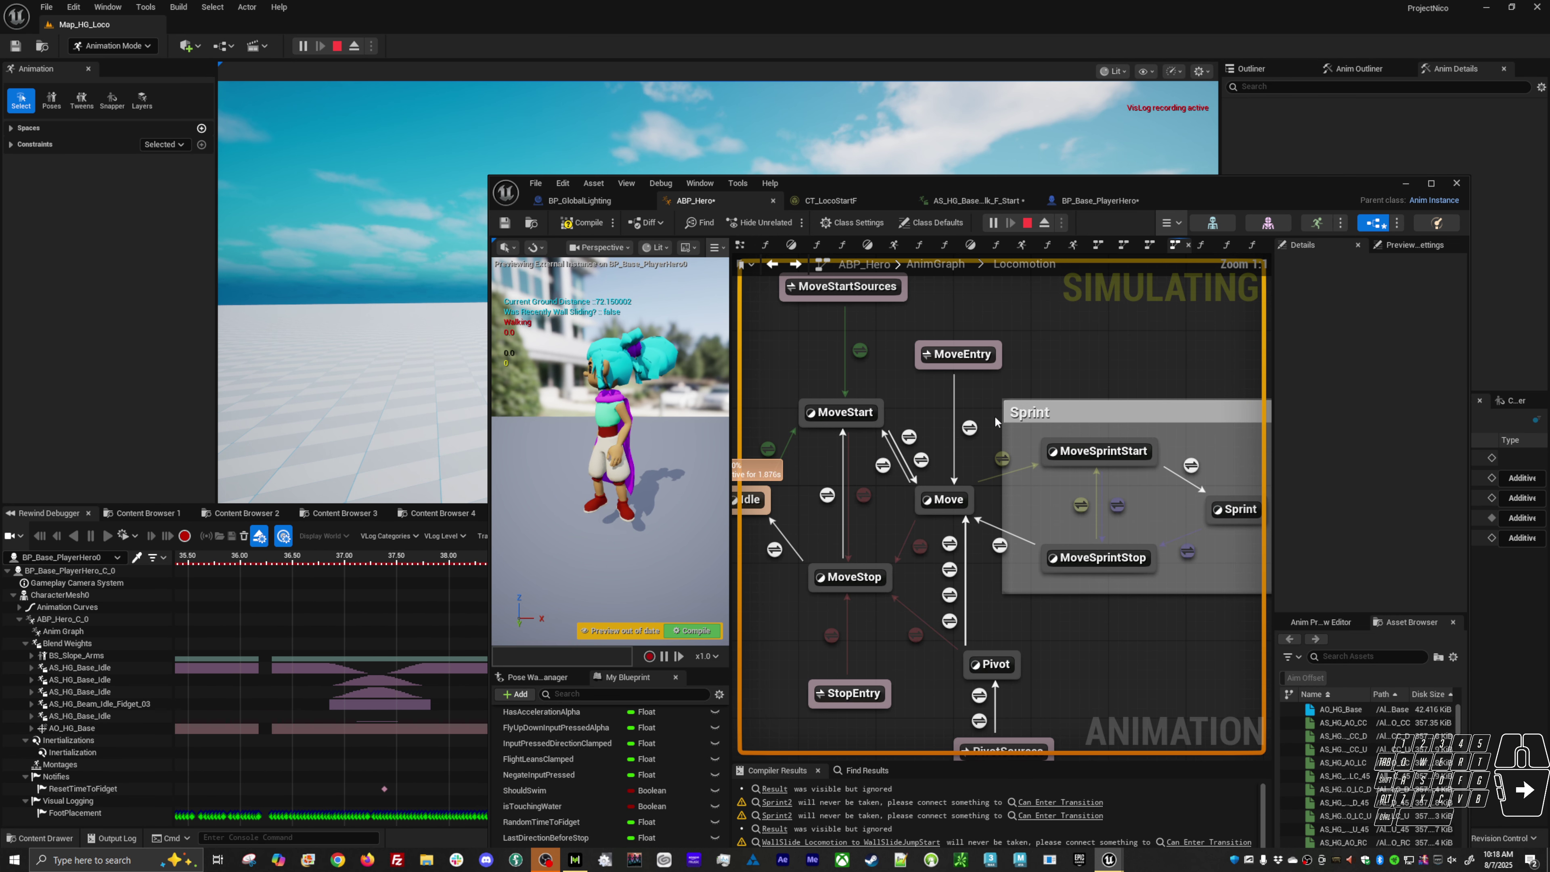
pyautogui.click(909, 436)
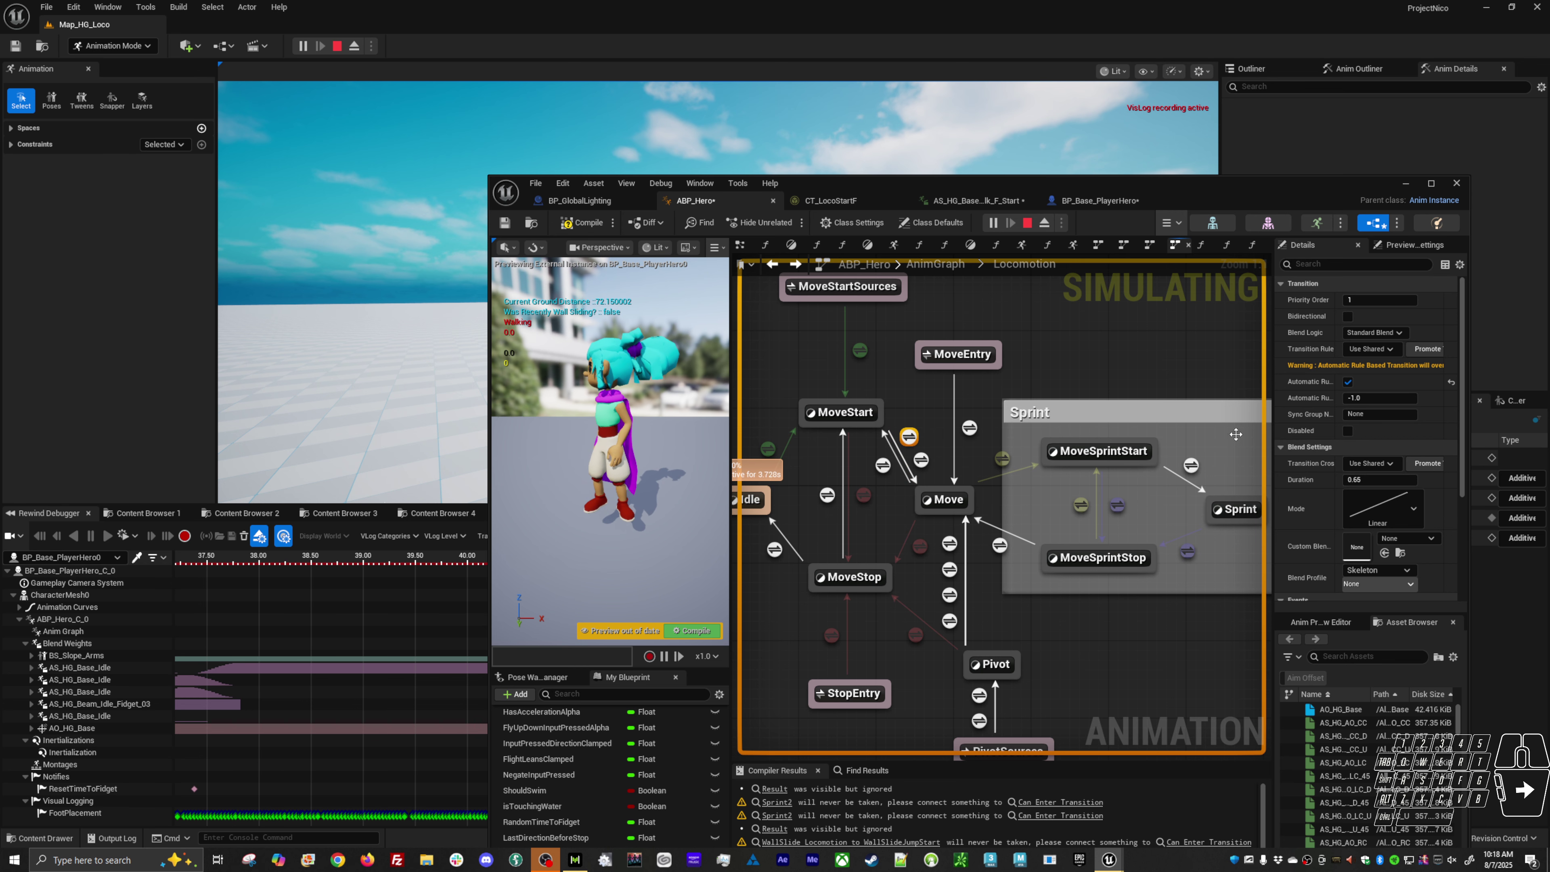
pyautogui.click(1348, 383)
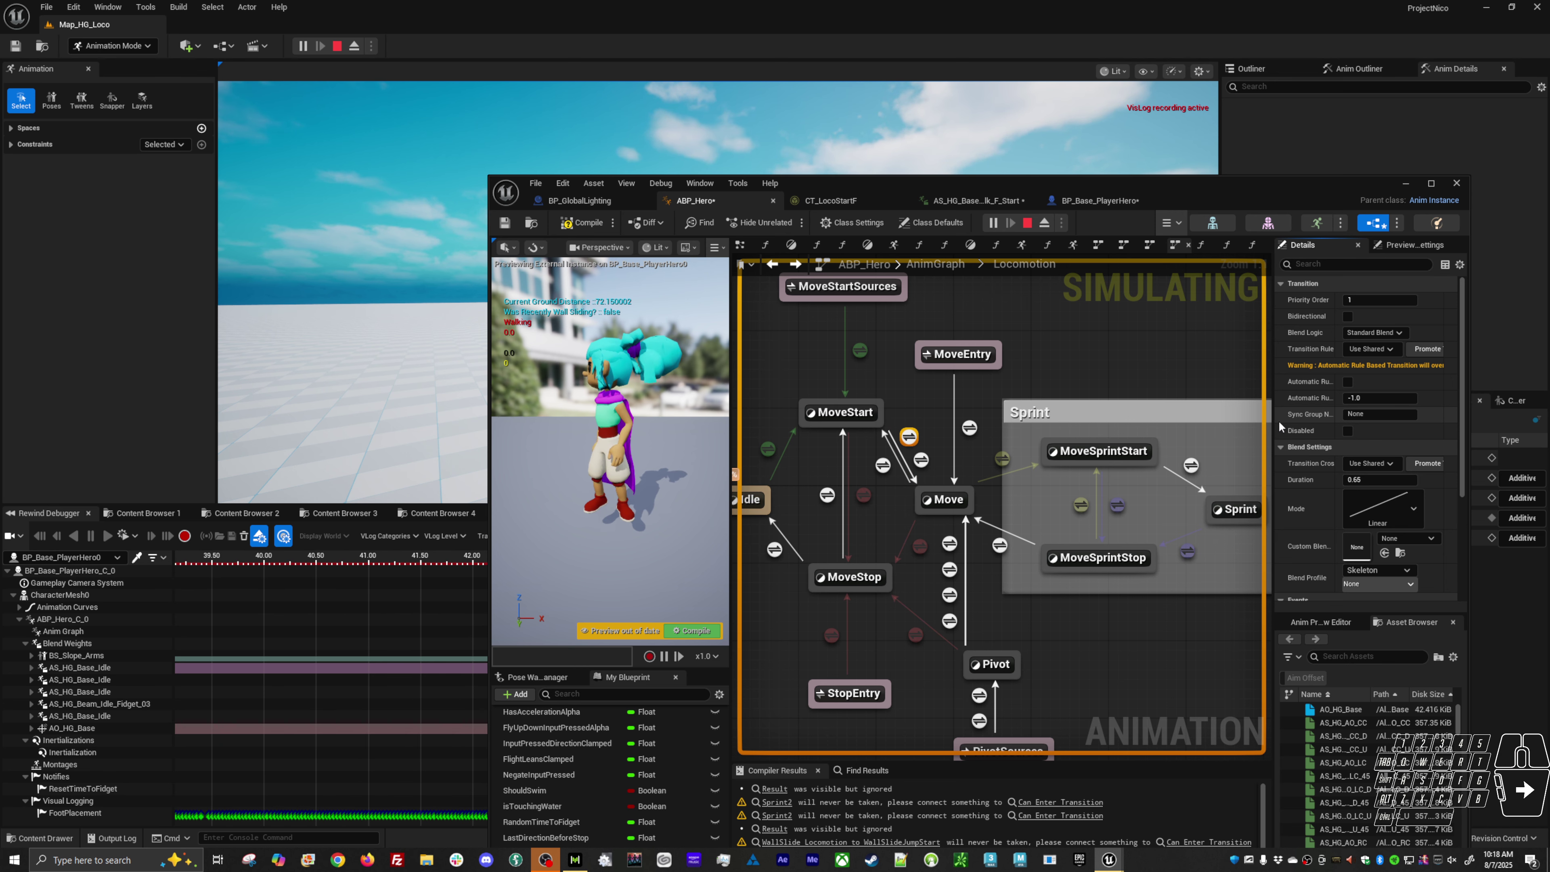
# Step: Add a Get Transition Crossfade Duration (MoveStart to Move) node above the Movement State check in the non-walk transition's rule
pyautogui.doubleClick(904, 441)
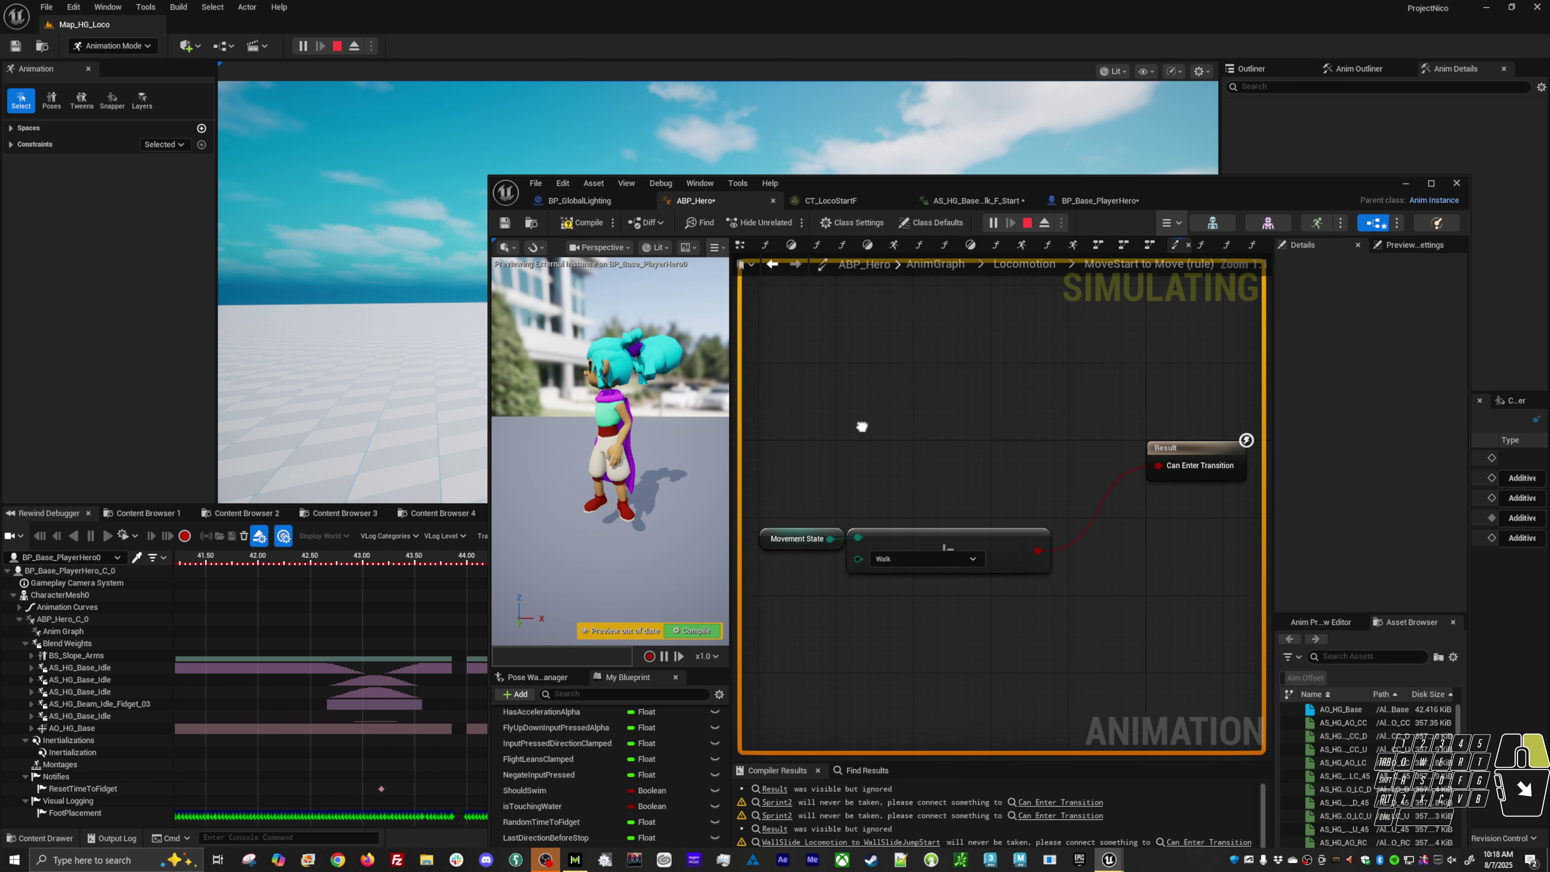
pyautogui.rightClick(875, 406)
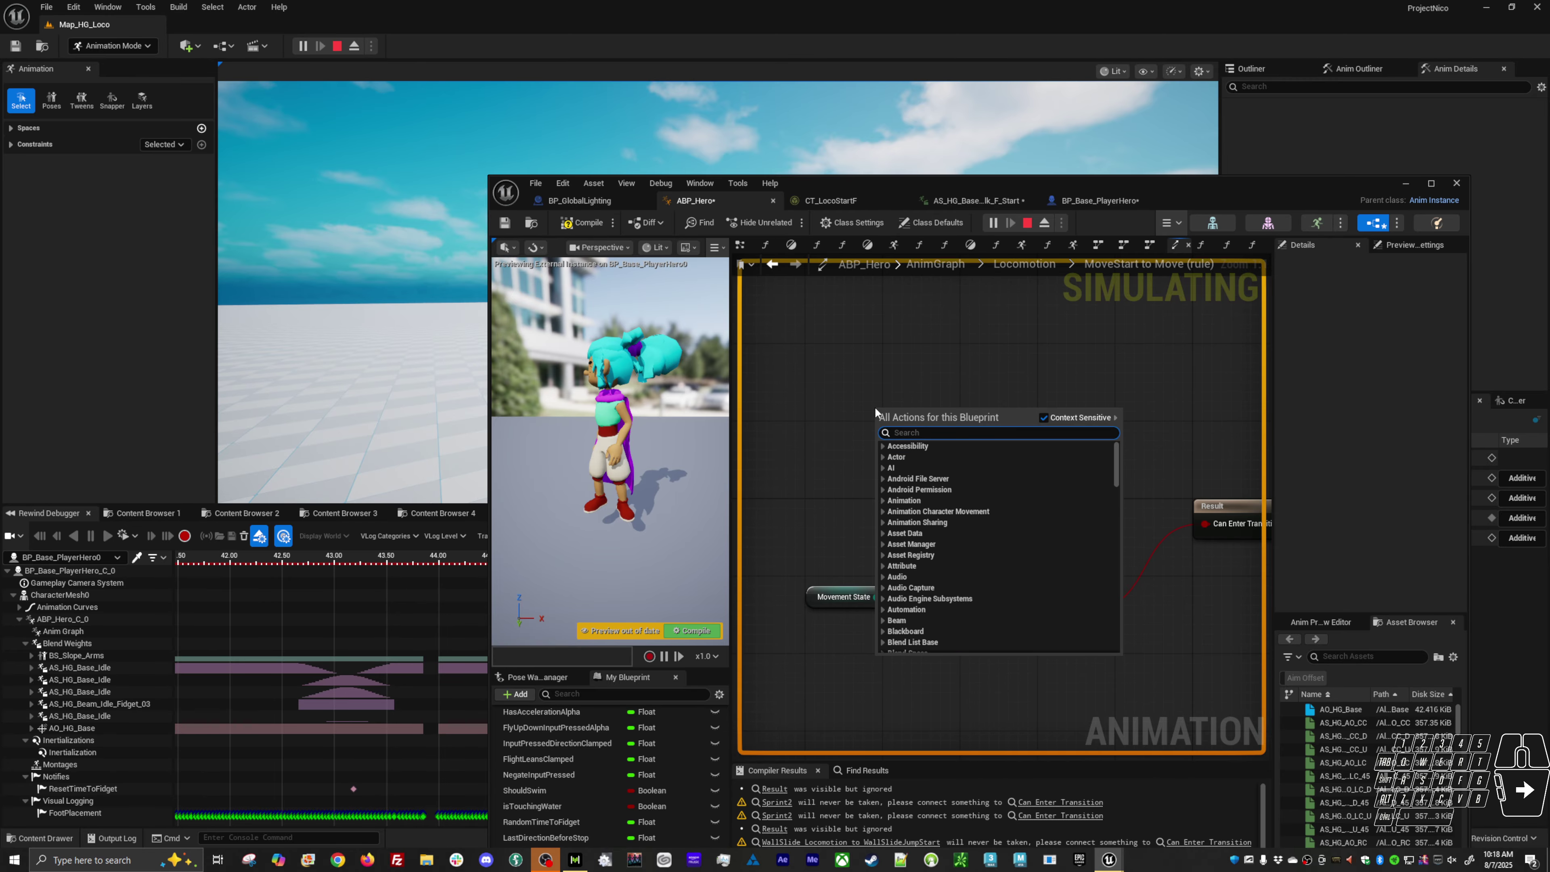
pyautogui.write('crossfac')
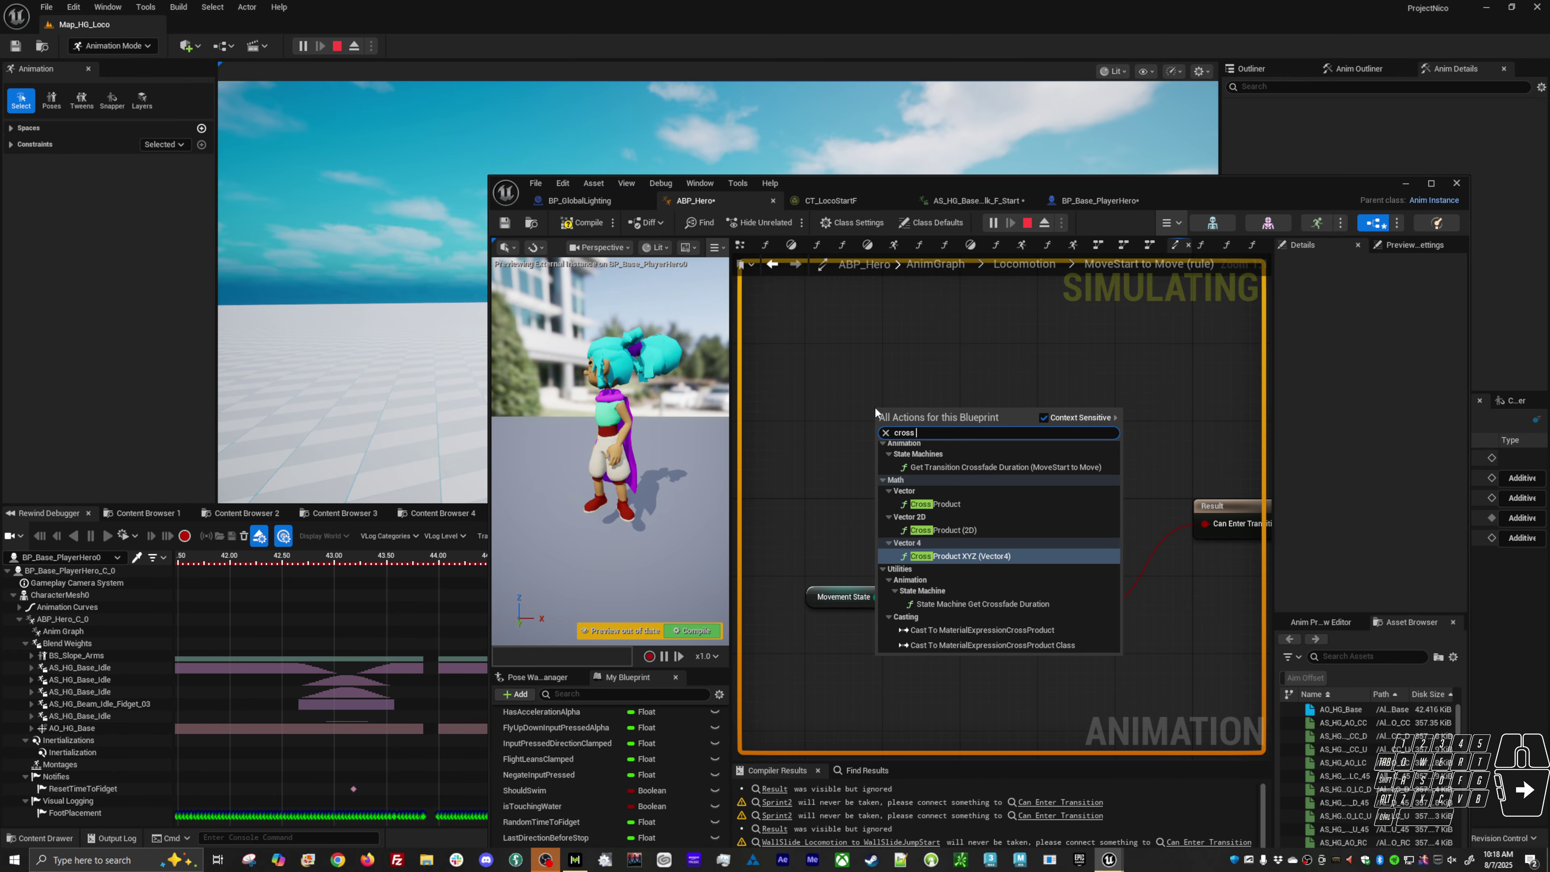
pyautogui.press('BackSpace')
pyautogui.write('d')
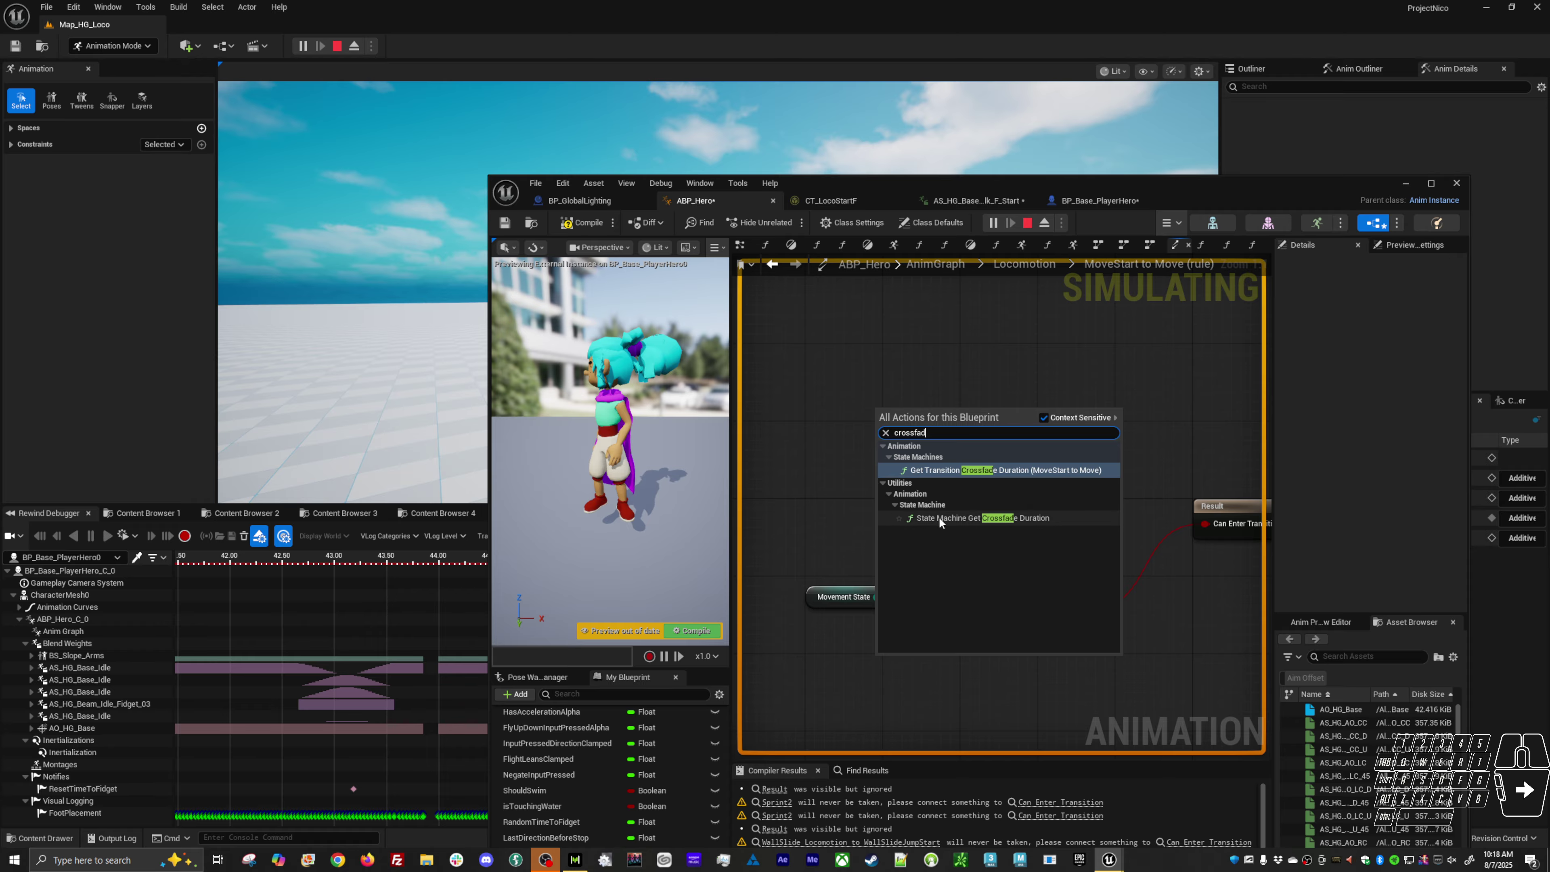
pyautogui.click(964, 473)
pyautogui.moveTo(955, 423); pyautogui.dragTo(918, 490)
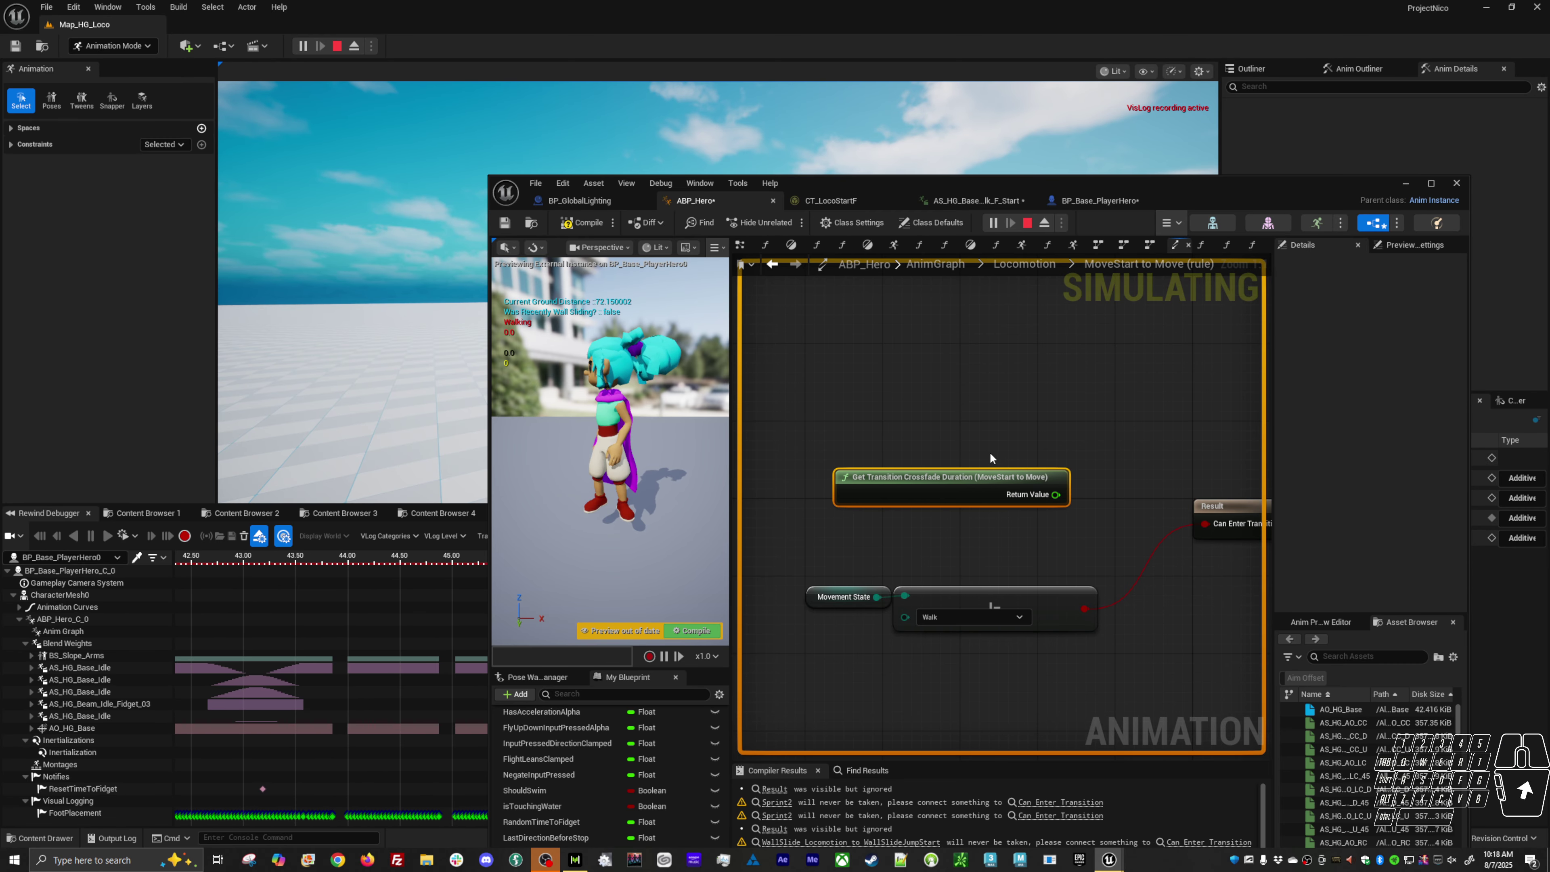
pyautogui.rightClick(942, 386)
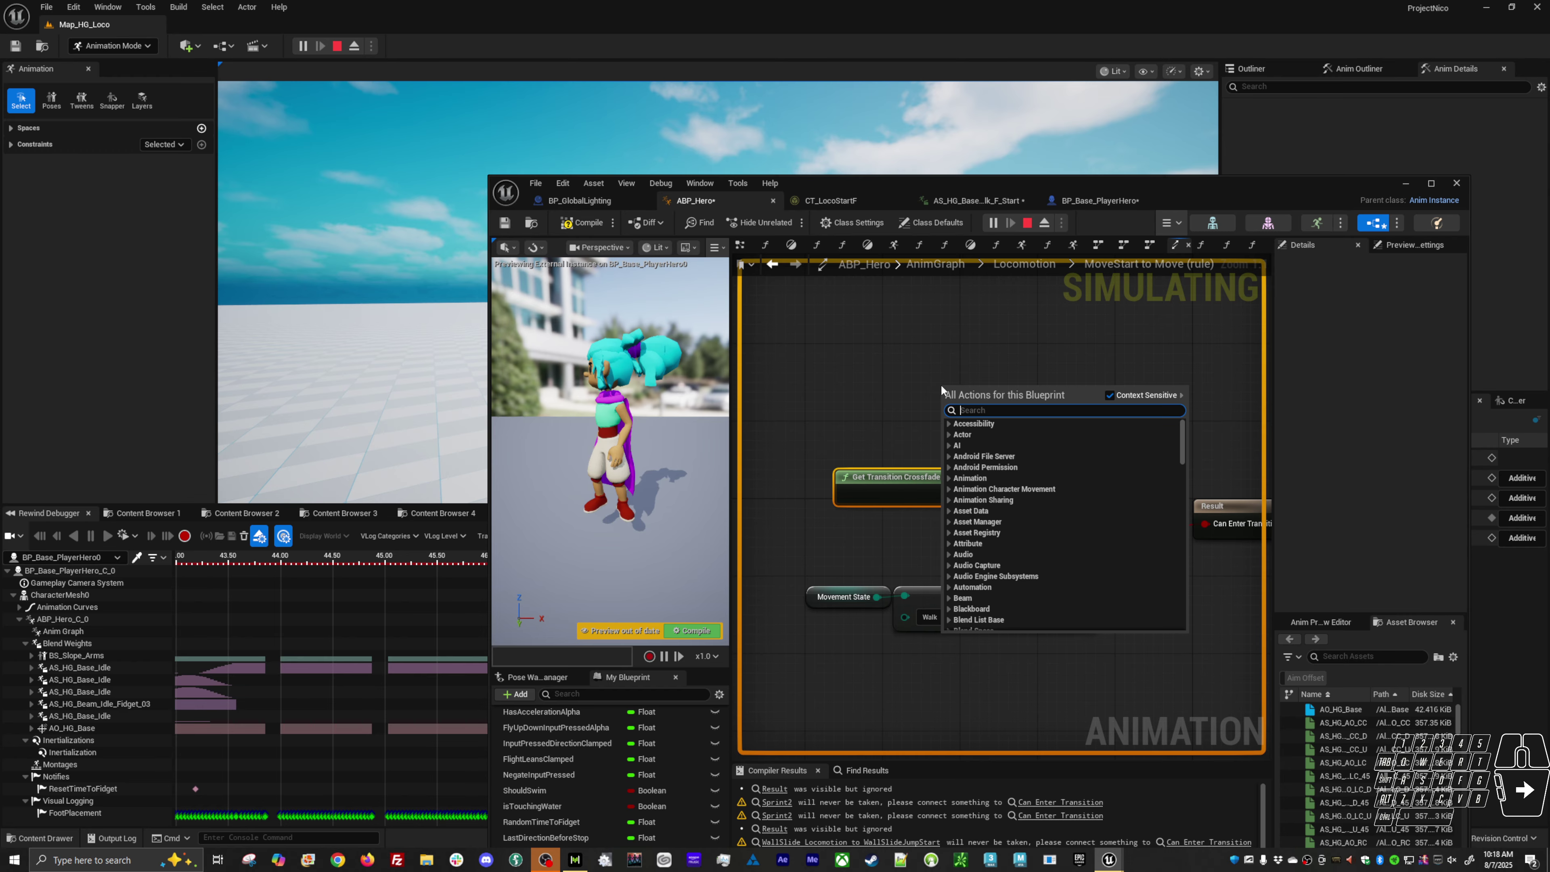
pyautogui.write('get rele')
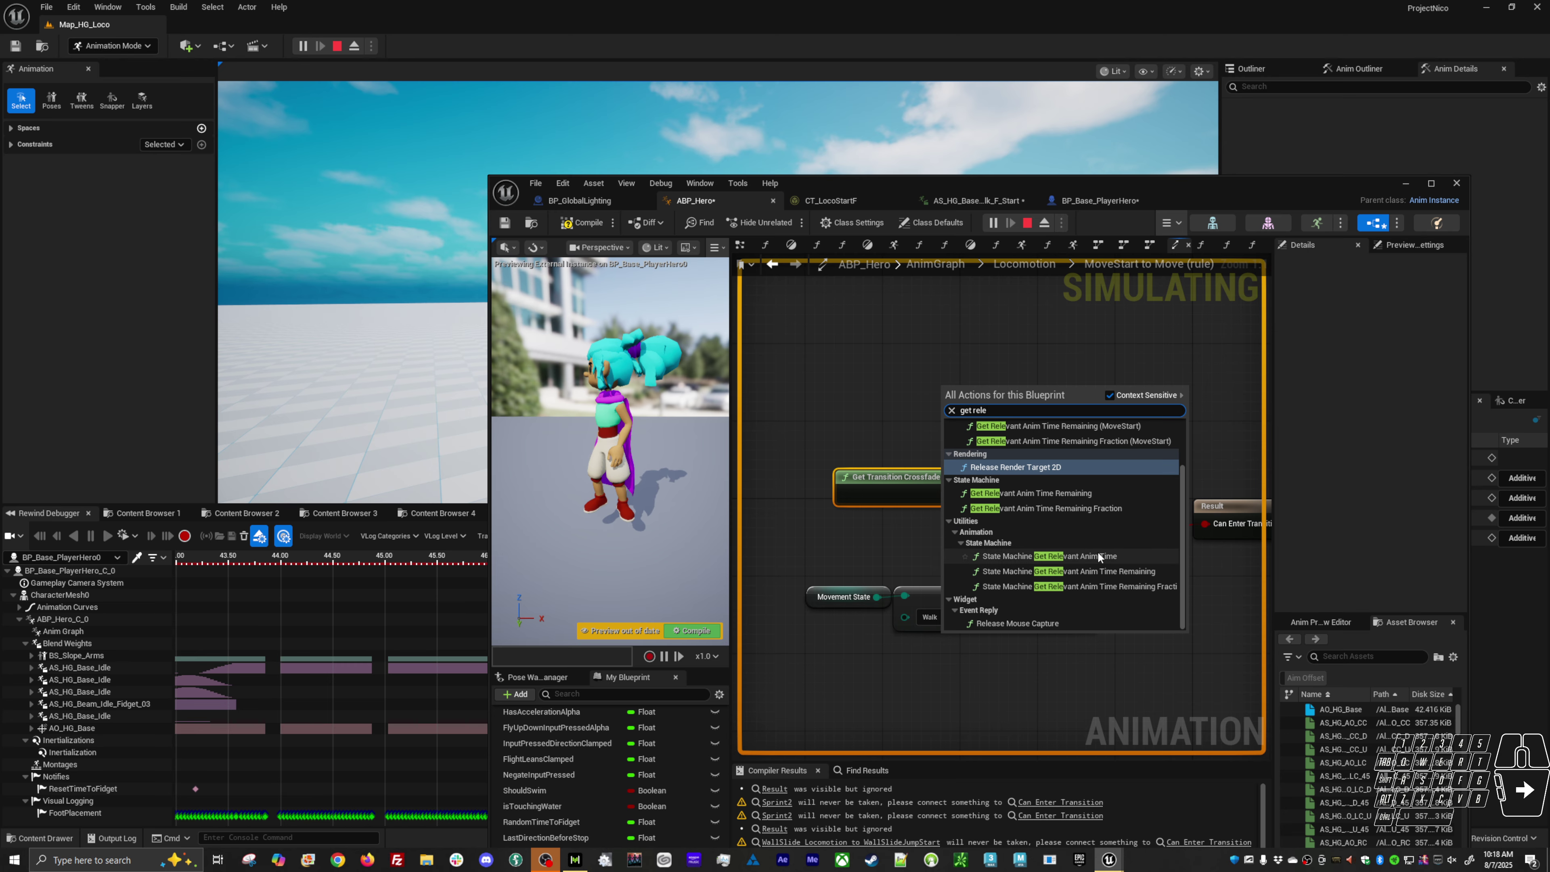
pyautogui.click(1087, 509)
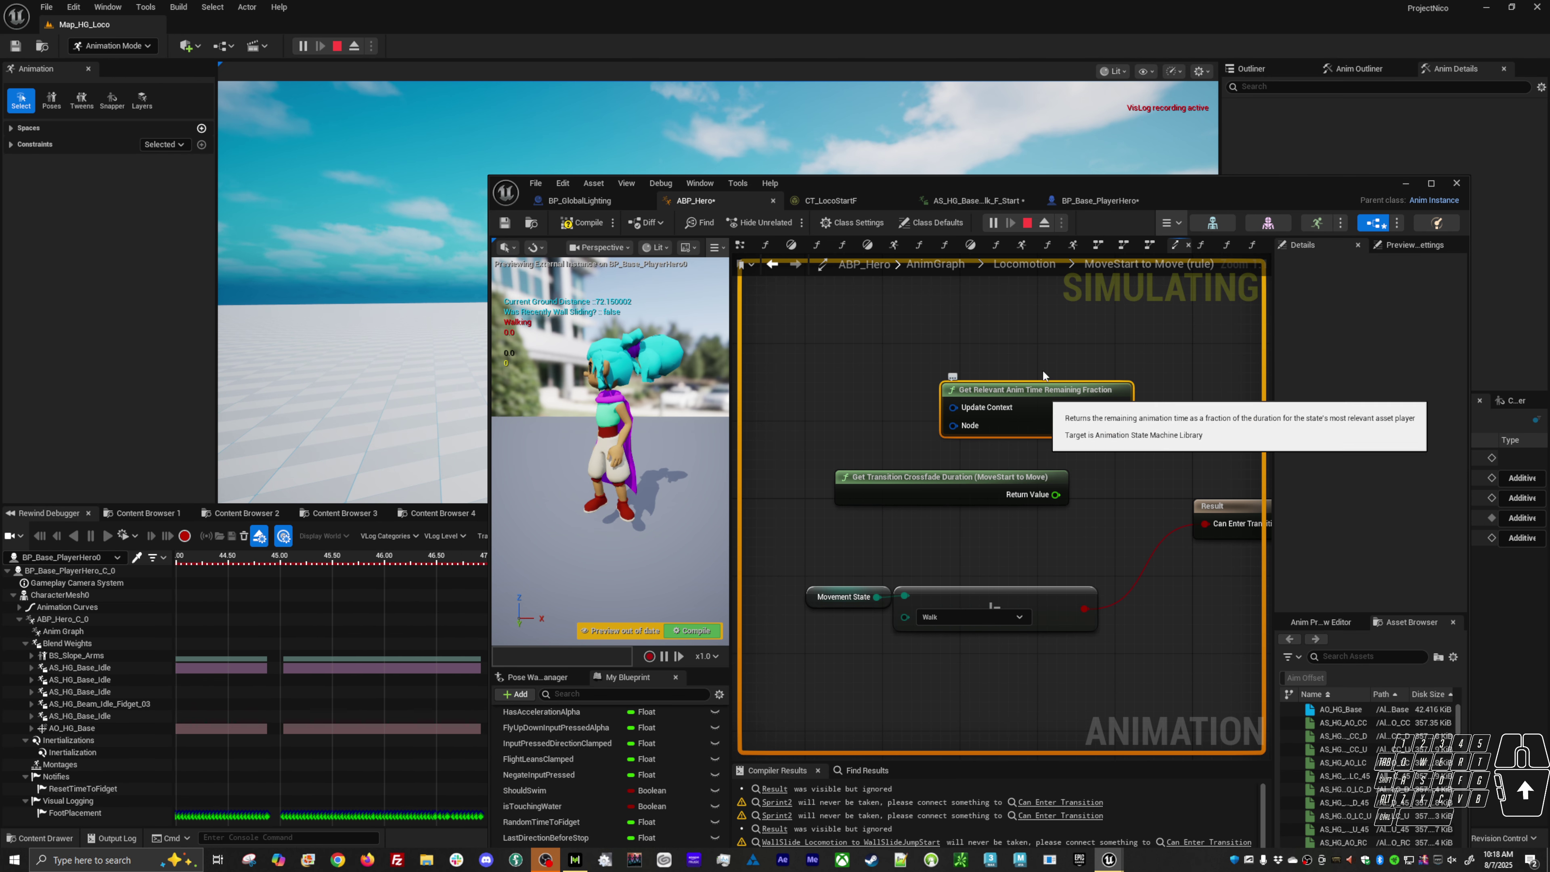
# Step: Add Get Relevant Anim Time Remaining Fraction (MoveStart) and compare it with the transition crossfade duration through a Less node
pyautogui.rightClick(884, 397)
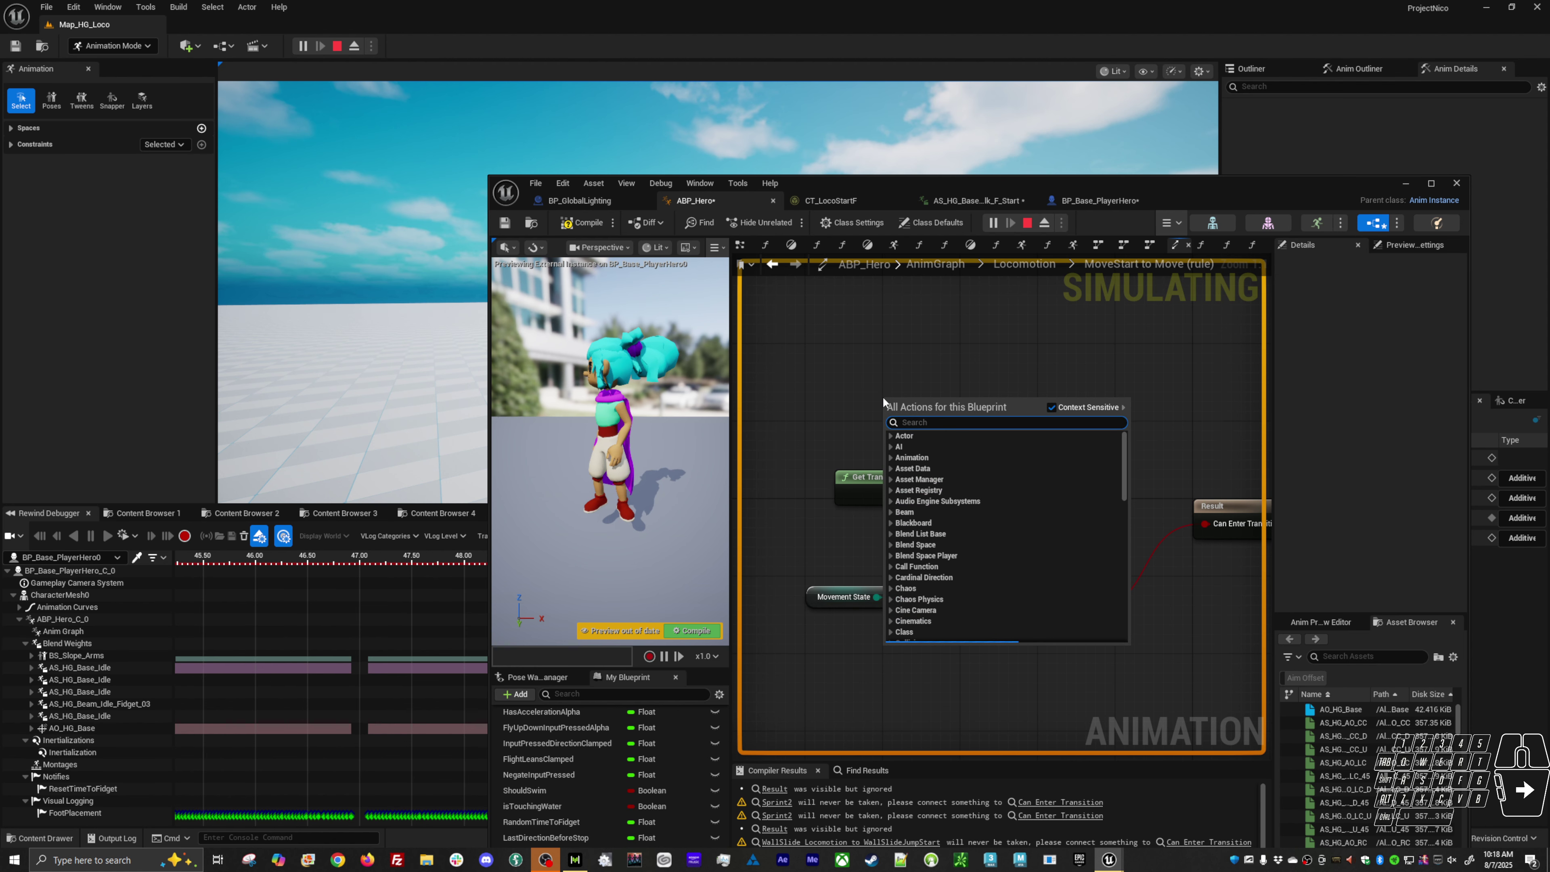
pyautogui.write('get relevant')
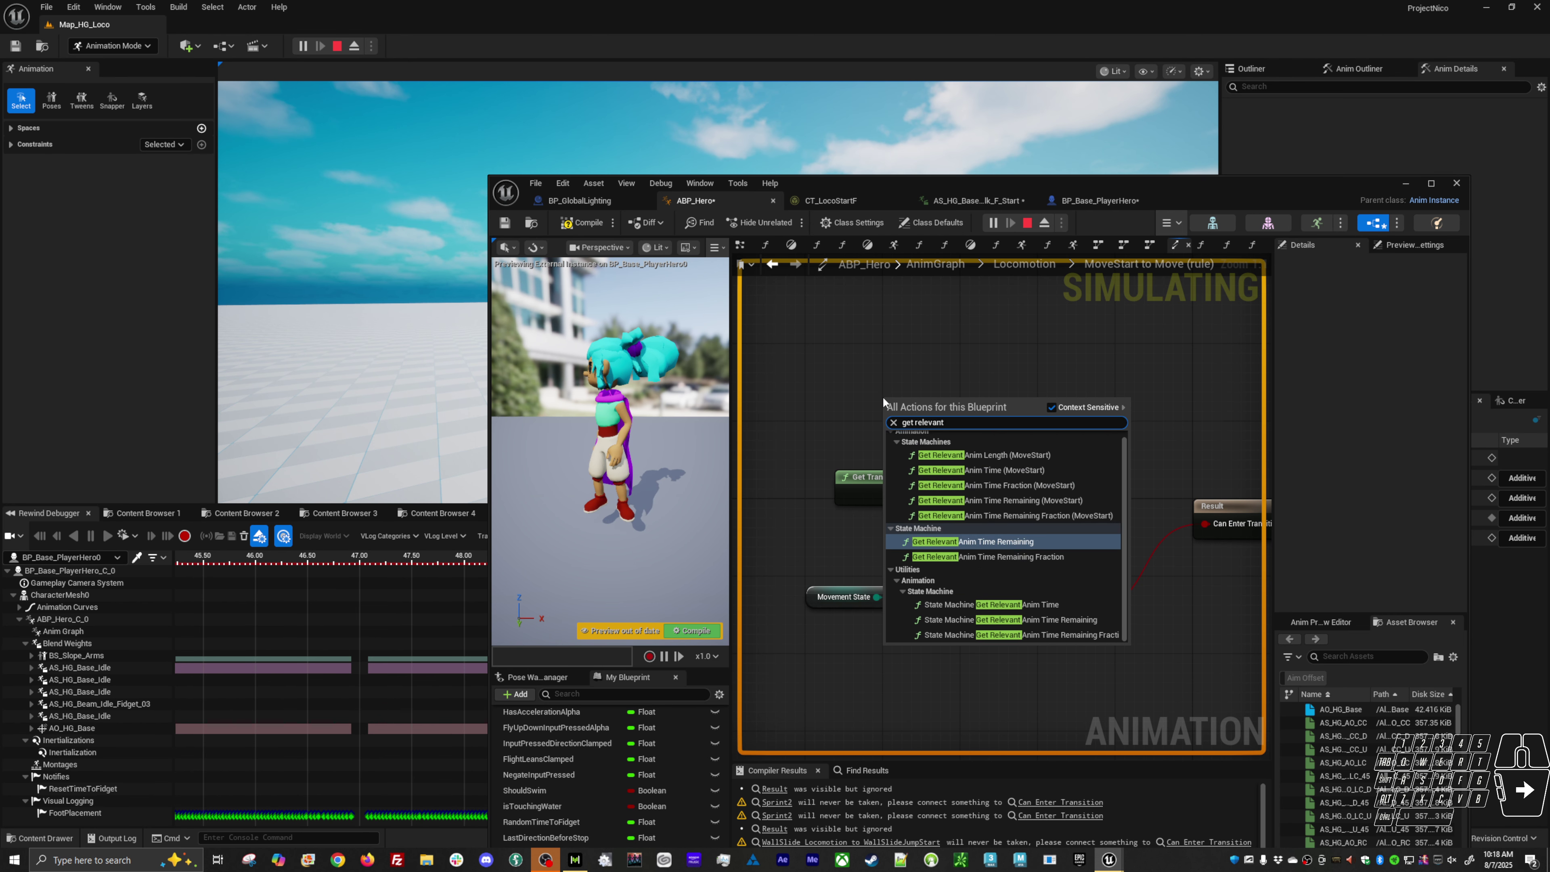
pyautogui.click(969, 513)
pyautogui.moveTo(1038, 423); pyautogui.dragTo(1095, 430)
pyautogui.write('<')
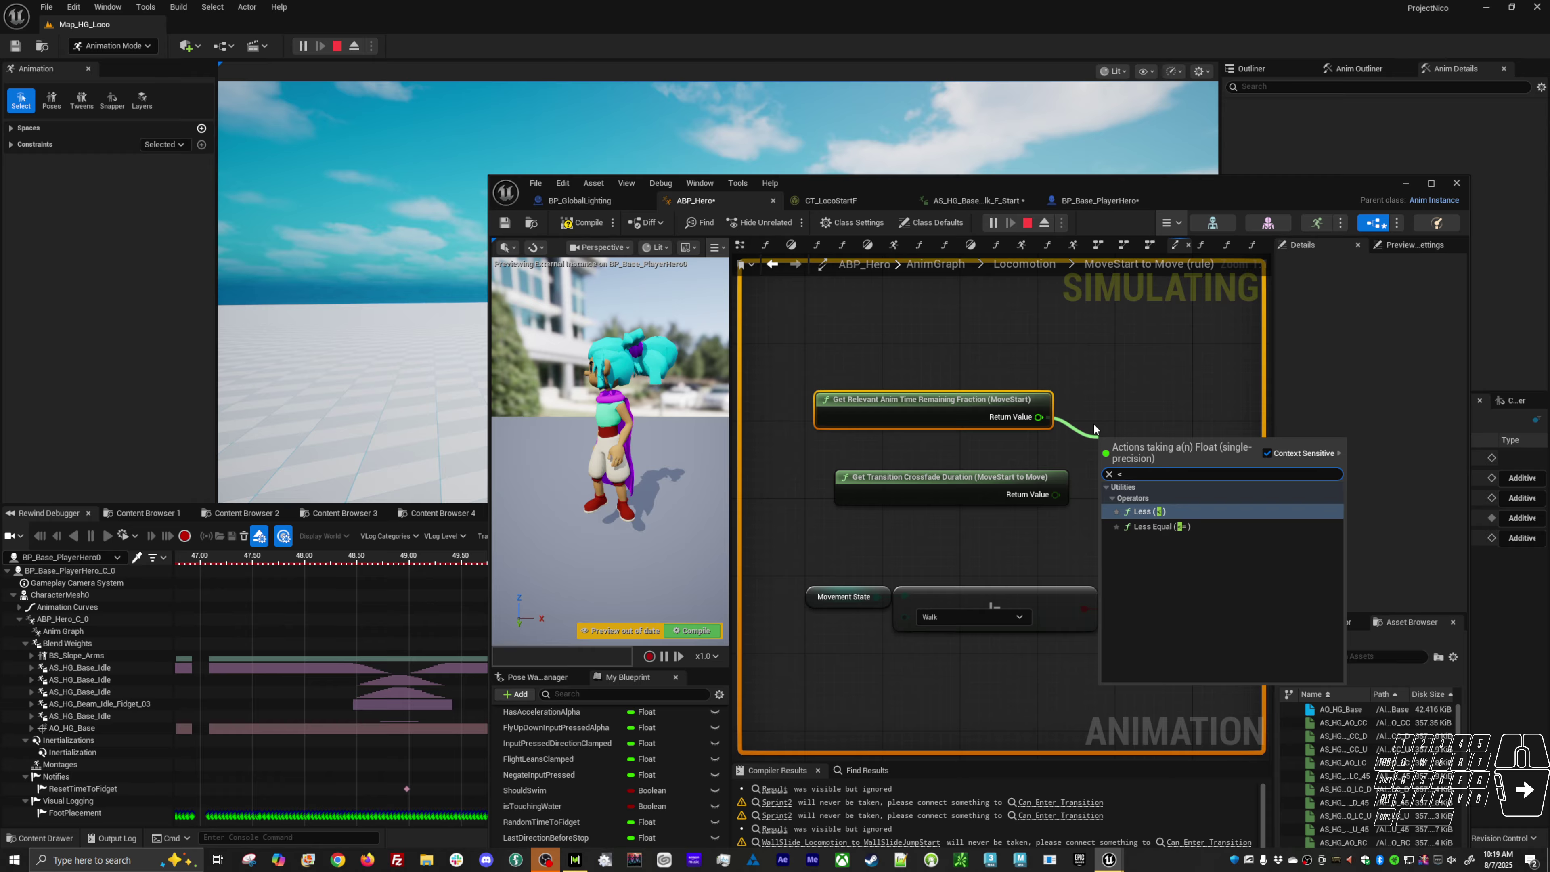
pyautogui.press('Return')
pyautogui.moveTo(1056, 495); pyautogui.dragTo(1004, 455)
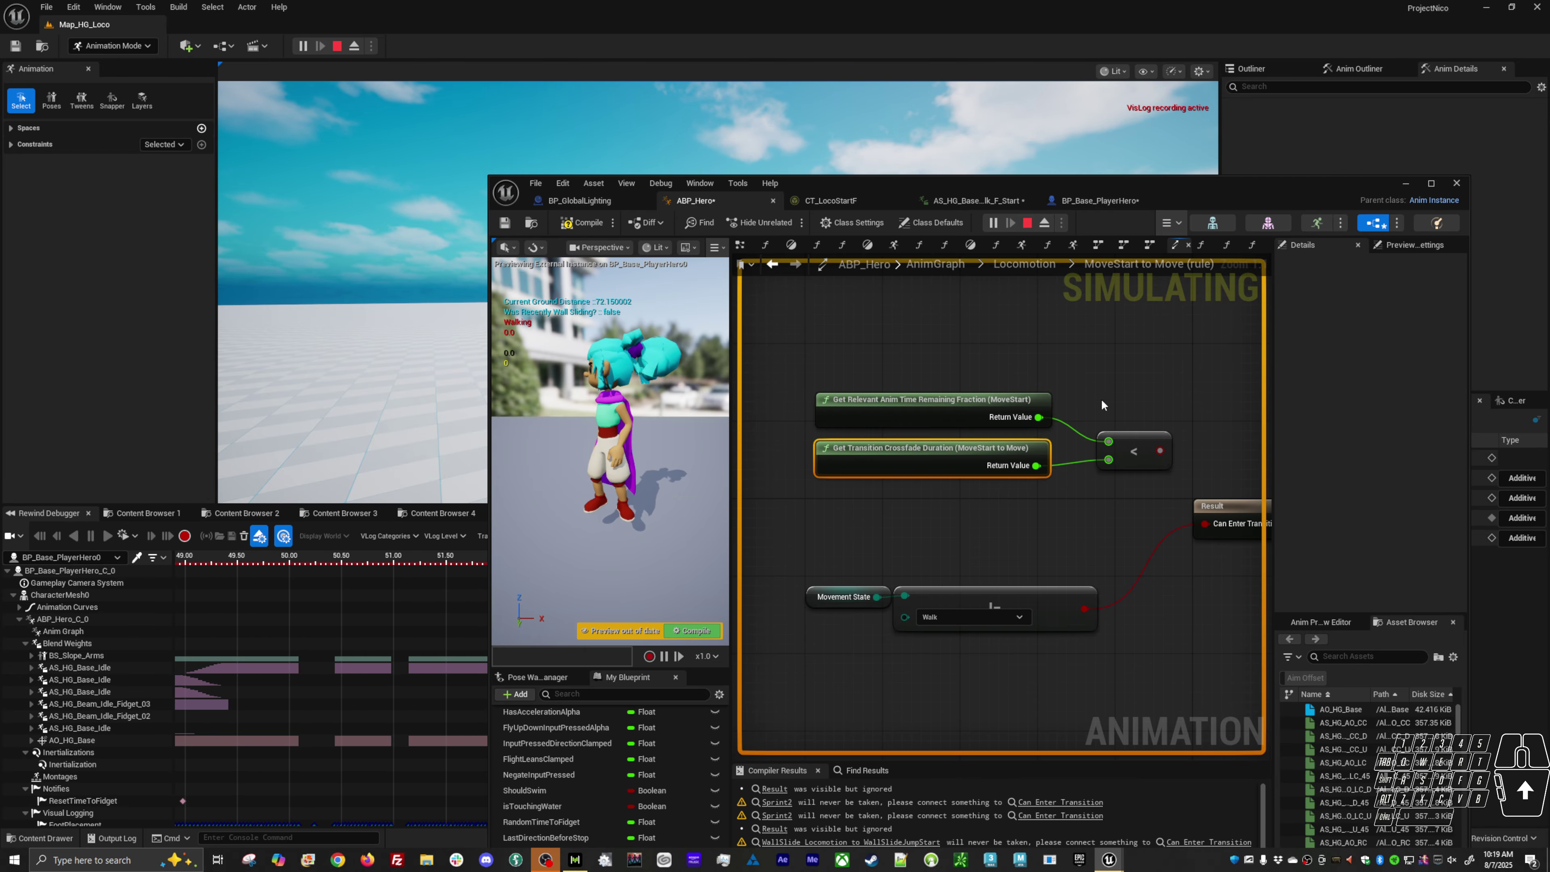
# Step: Shift the time comparison nodes aside and feed the Less node's output into a new AND Boolean node
pyautogui.moveTo(1153, 392); pyautogui.dragTo(986, 477)
pyautogui.moveTo(1131, 434)
pyautogui.mouseDown()
pyautogui.moveTo(1074, 473)
pyautogui.moveTo(1127, 481)
pyautogui.moveTo(1130, 455)
pyautogui.mouseUp()
pyautogui.write('and bo')
pyautogui.press('Return')
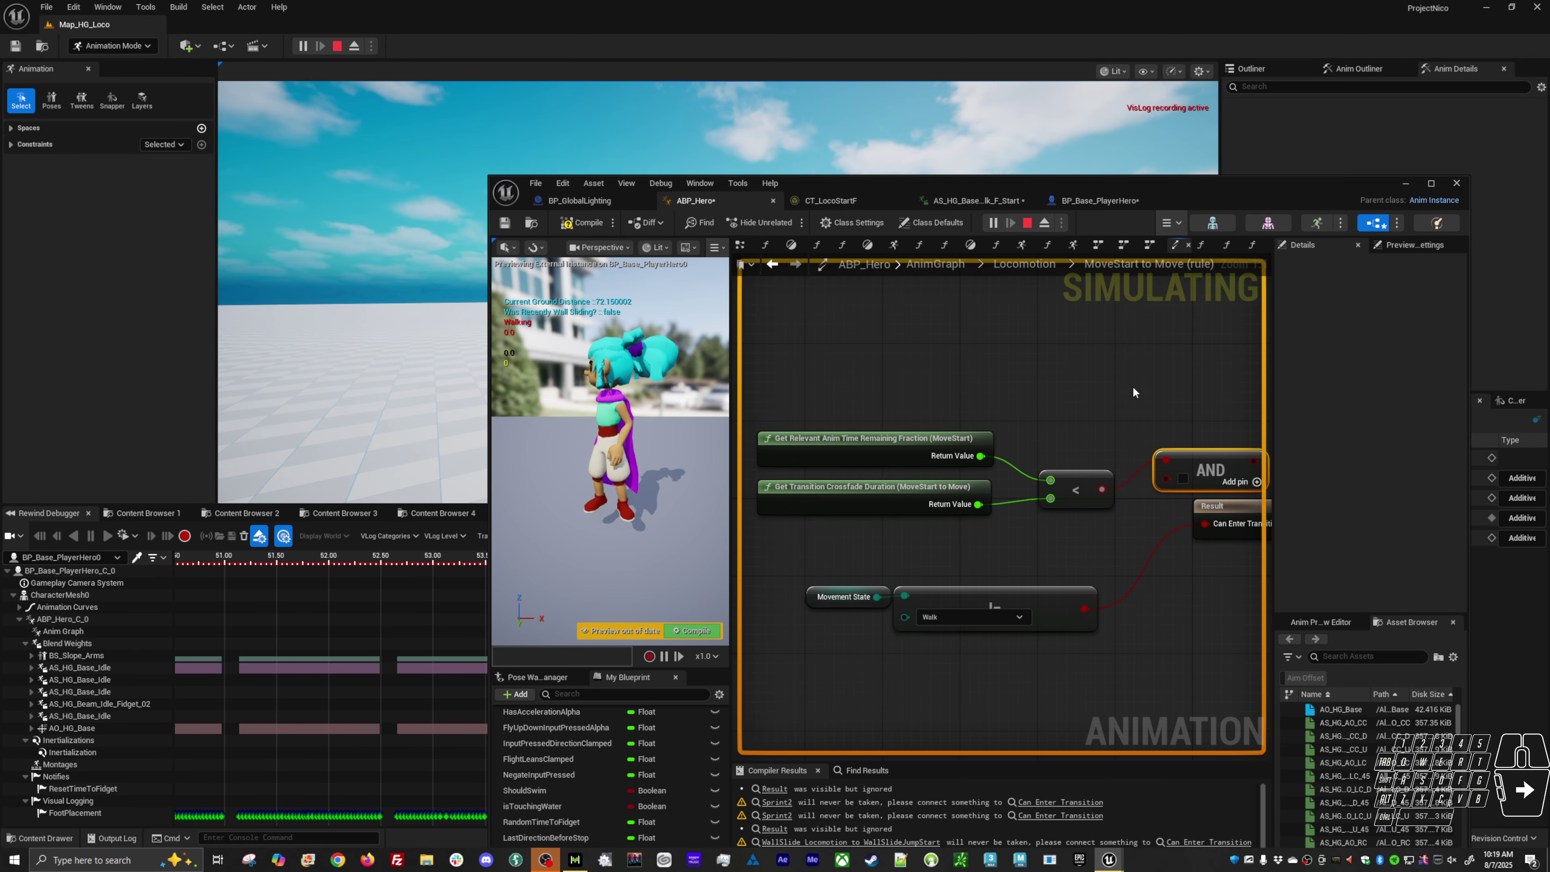
# Step: Combine the Movement State check in the AND node, connect AND to Can Enter Transition, and tidy the rule's nodes
pyautogui.moveTo(1181, 427); pyautogui.dragTo(905, 495)
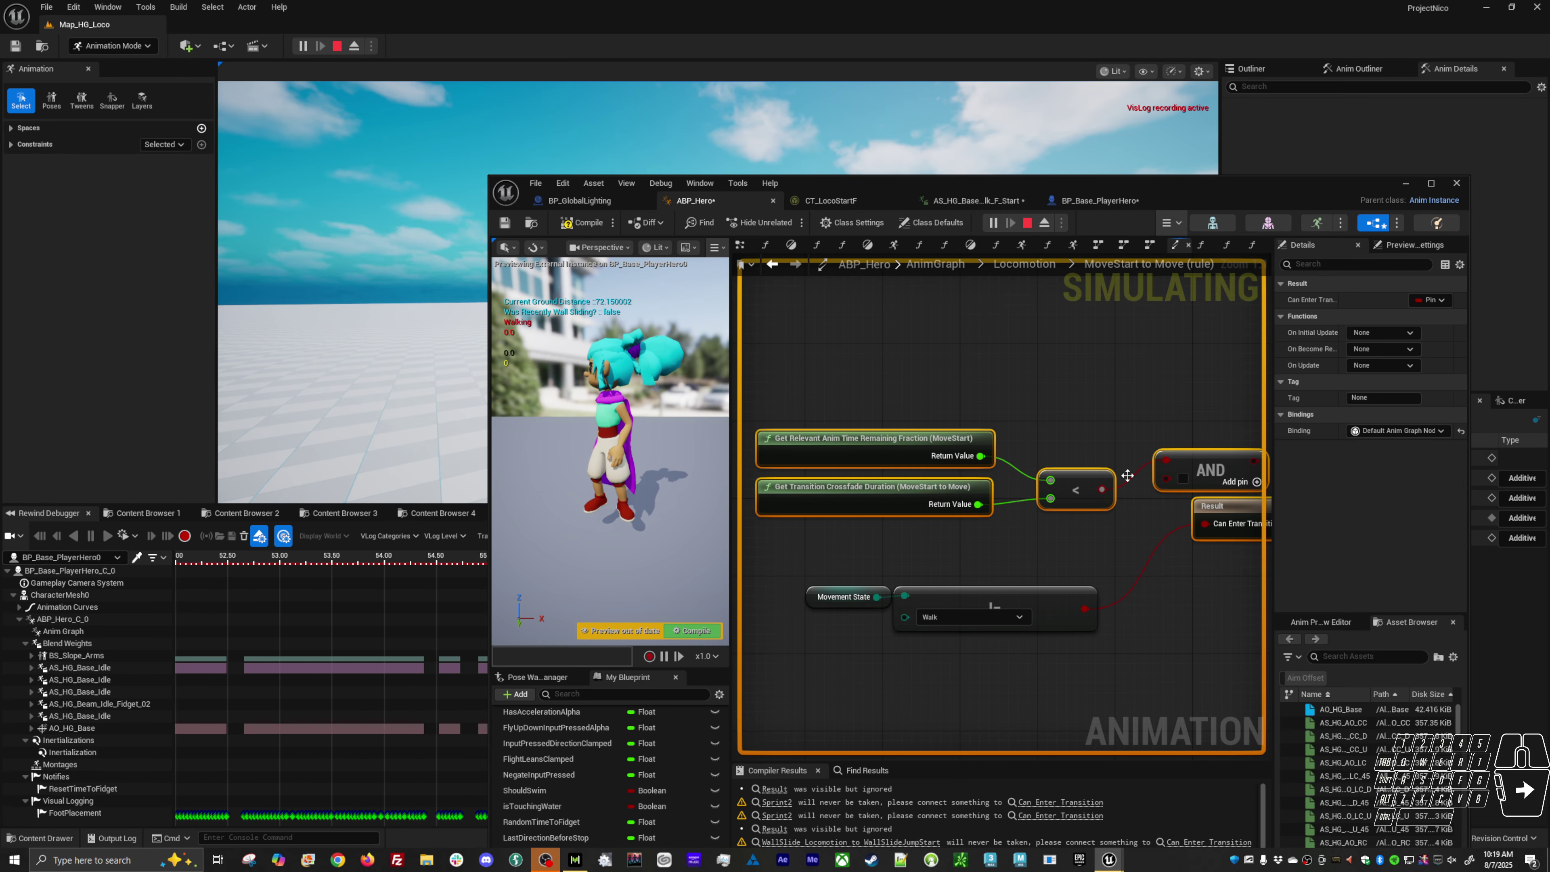
pyautogui.keyDown('ctrl'); pyautogui.click(1200, 506); pyautogui.keyUp('ctrl')
pyautogui.moveTo(1211, 470); pyautogui.dragTo(1079, 607)
pyautogui.moveTo(1079, 441); pyautogui.dragTo(1204, 522)
pyautogui.moveTo(1050, 556); pyautogui.dragTo(805, 544)
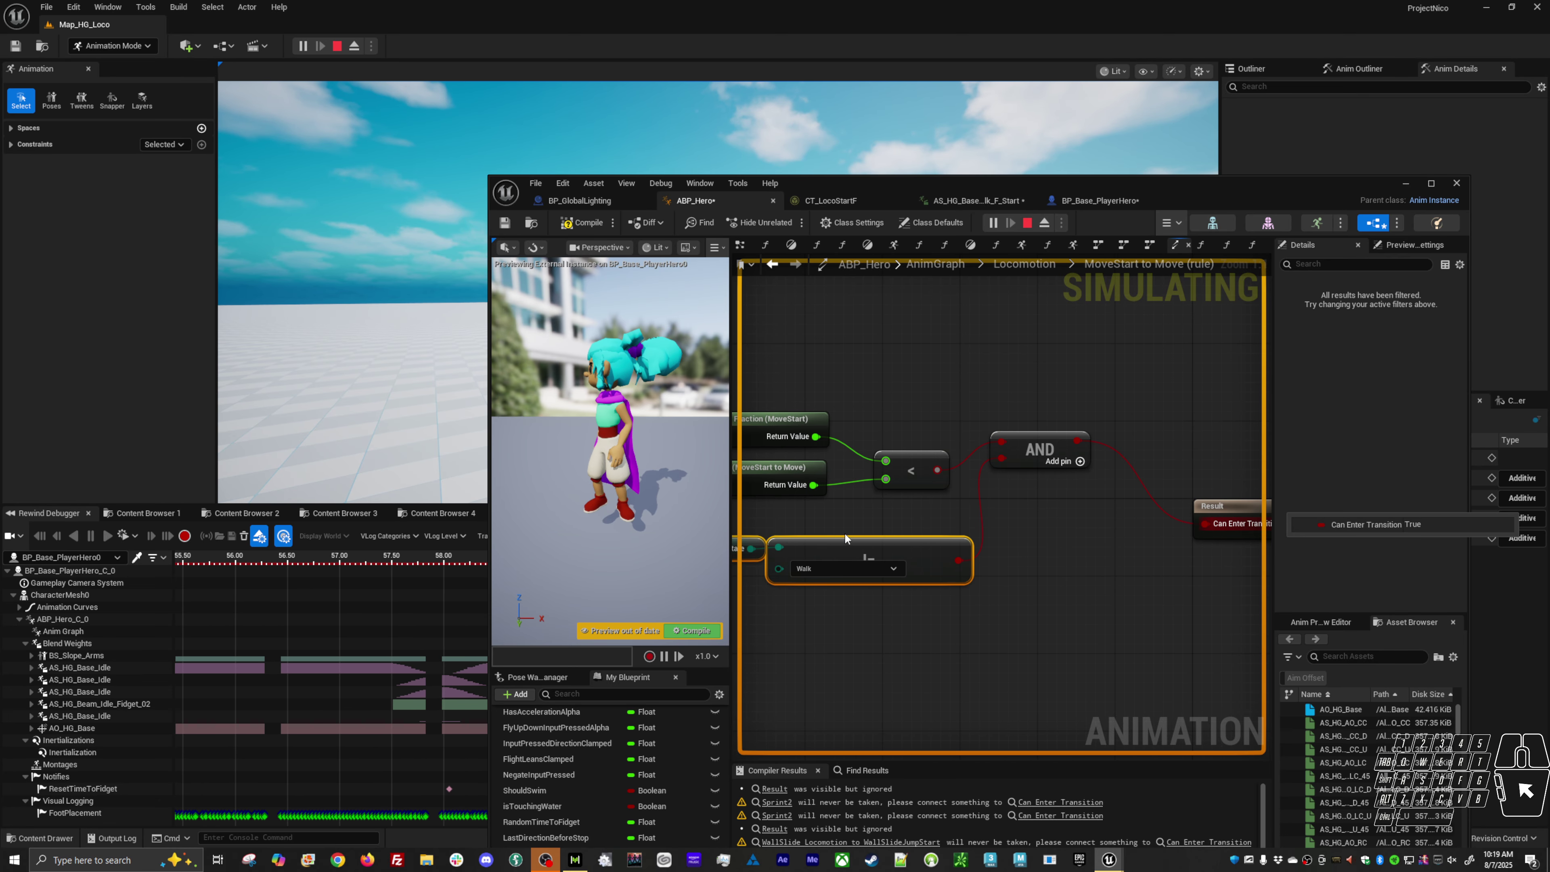
pyautogui.moveTo(873, 520); pyautogui.dragTo(1026, 545, button='right')
pyautogui.moveTo(827, 379); pyautogui.dragTo(1245, 608)
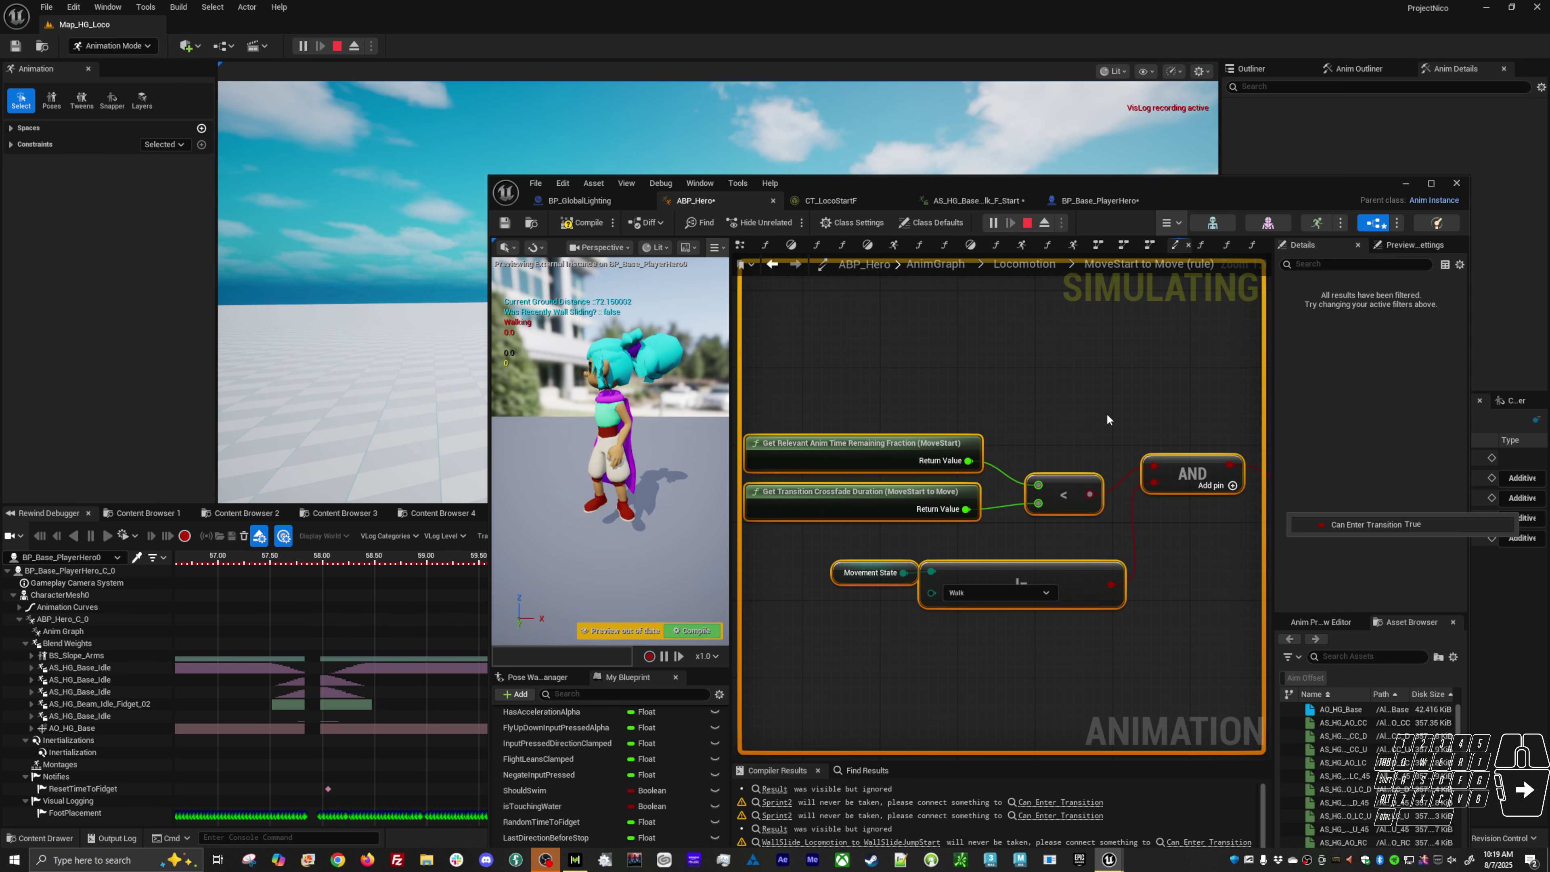
# Step: Stop the game preview and widen the details view for the non-walk MoveStart to Move transition
pyautogui.doubleClick(1080, 438)
pyautogui.click(910, 443)
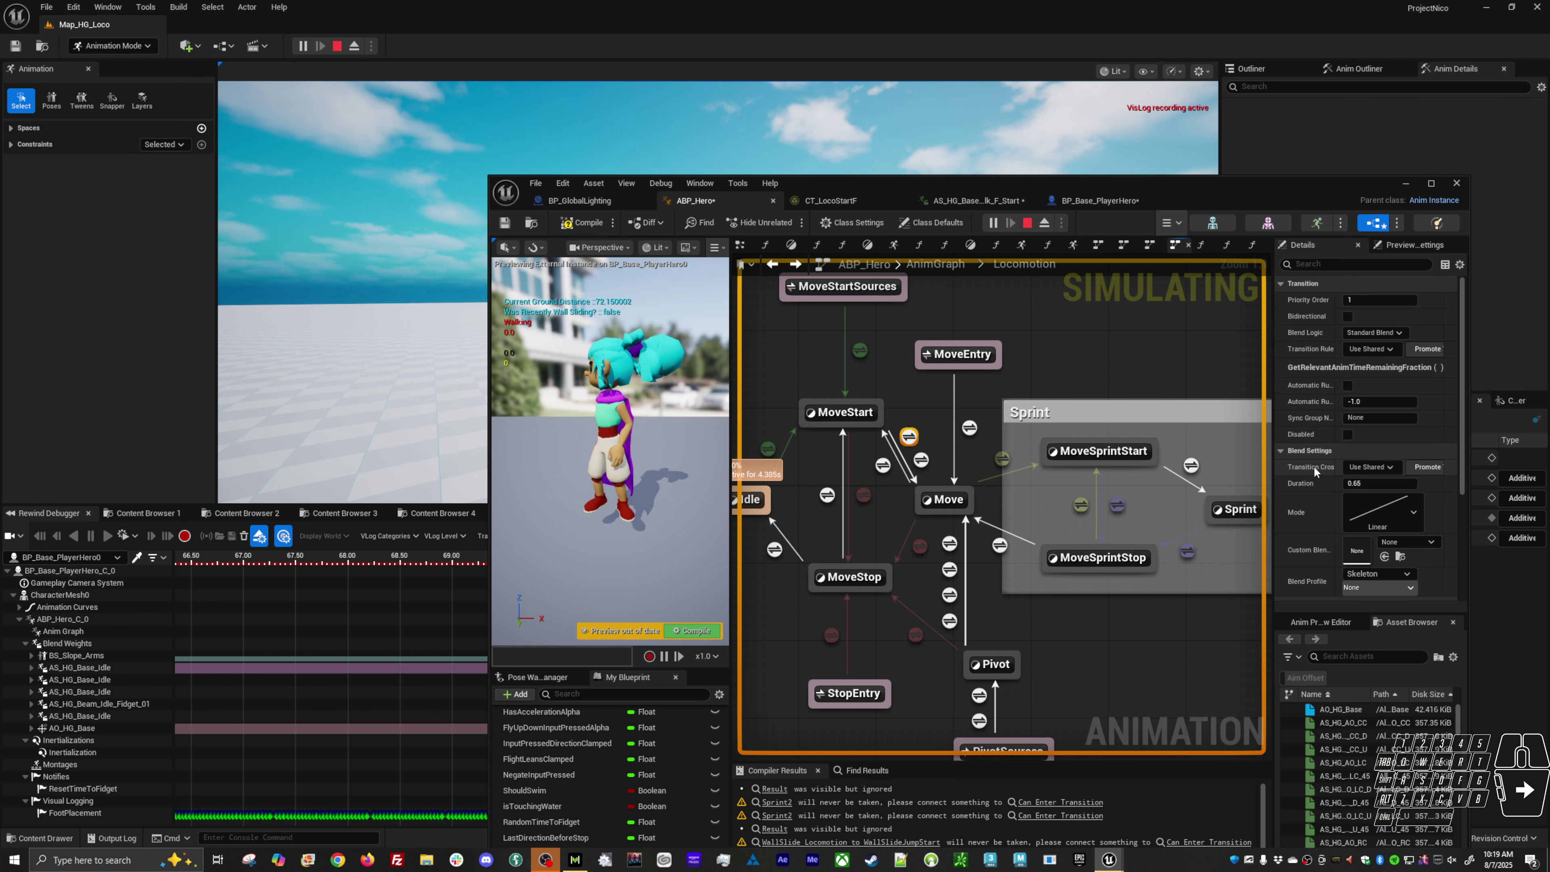
pyautogui.press('Escape')
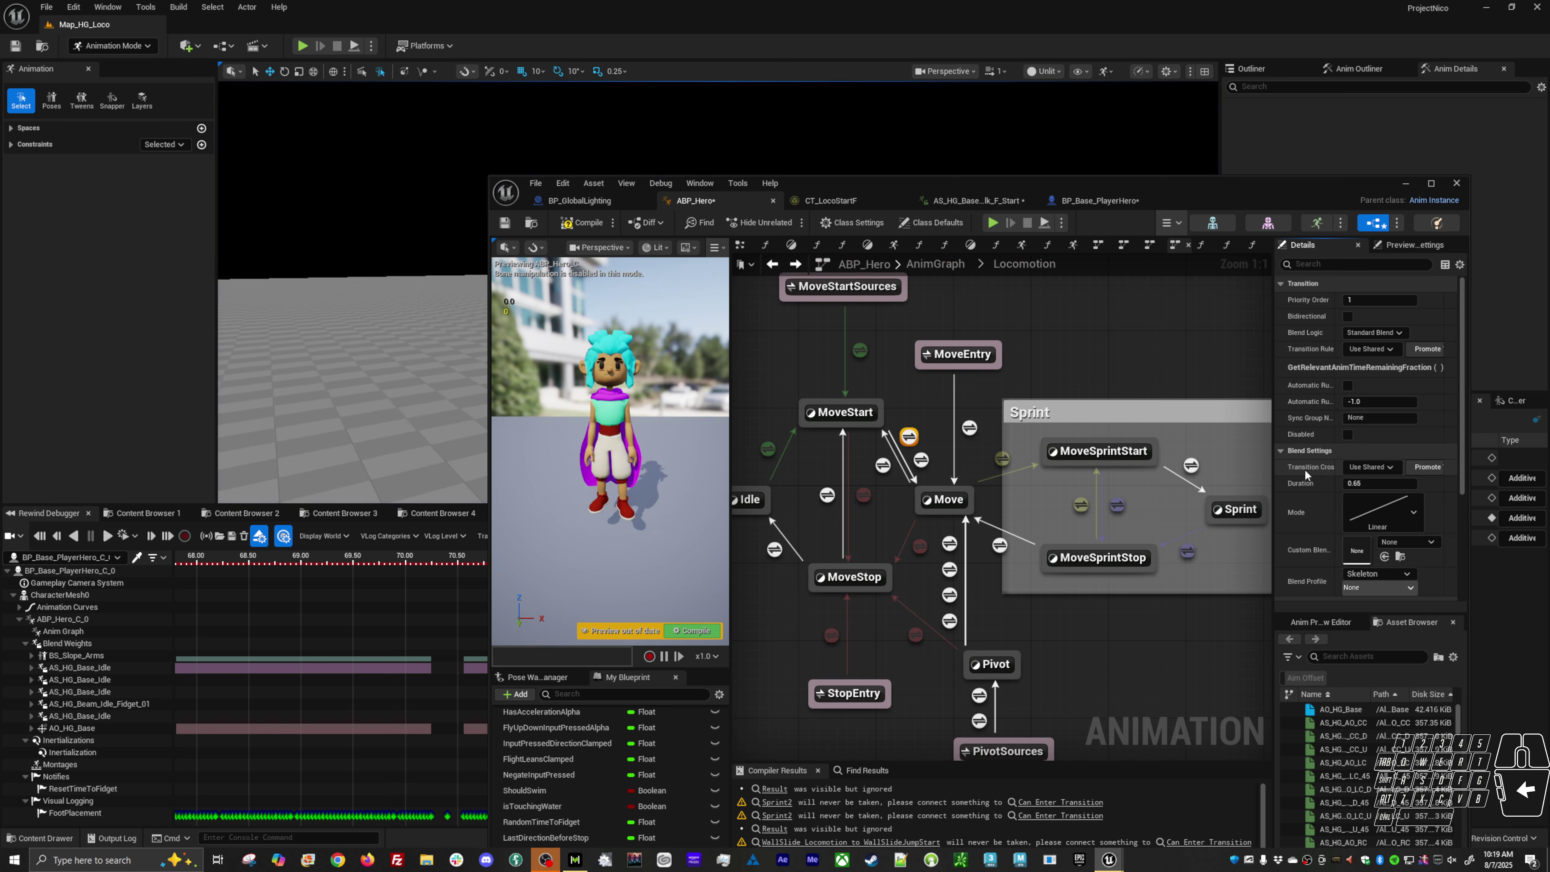
pyautogui.moveTo(1274, 476); pyautogui.dragTo(1189, 484)
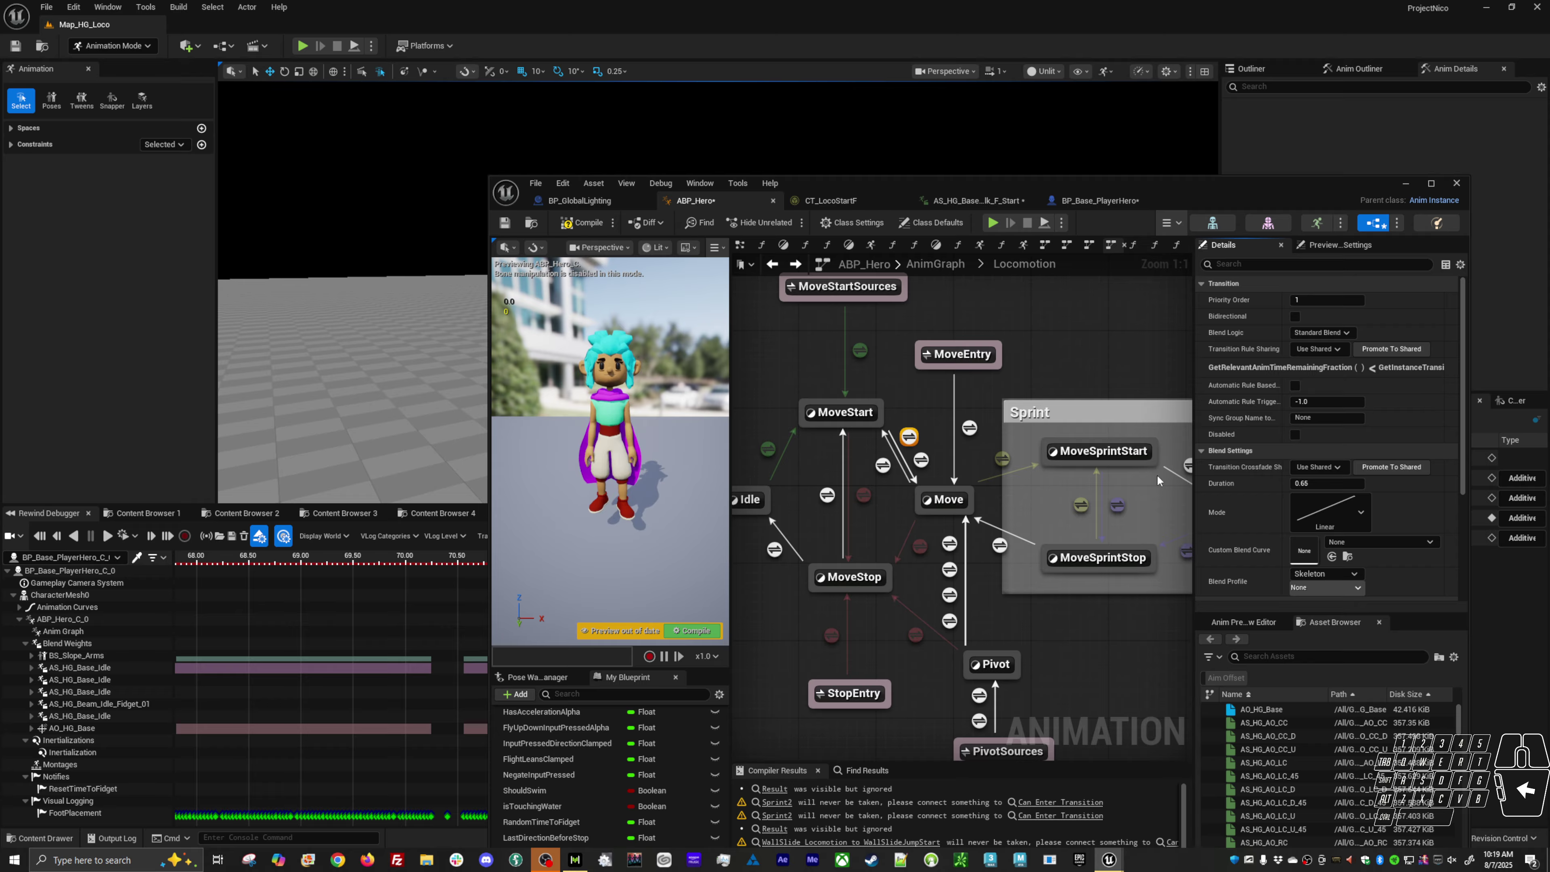
# Step: Compare the details of the two MoveStart to Move transitions, finishing with the walk transition selected
pyautogui.click(921, 461)
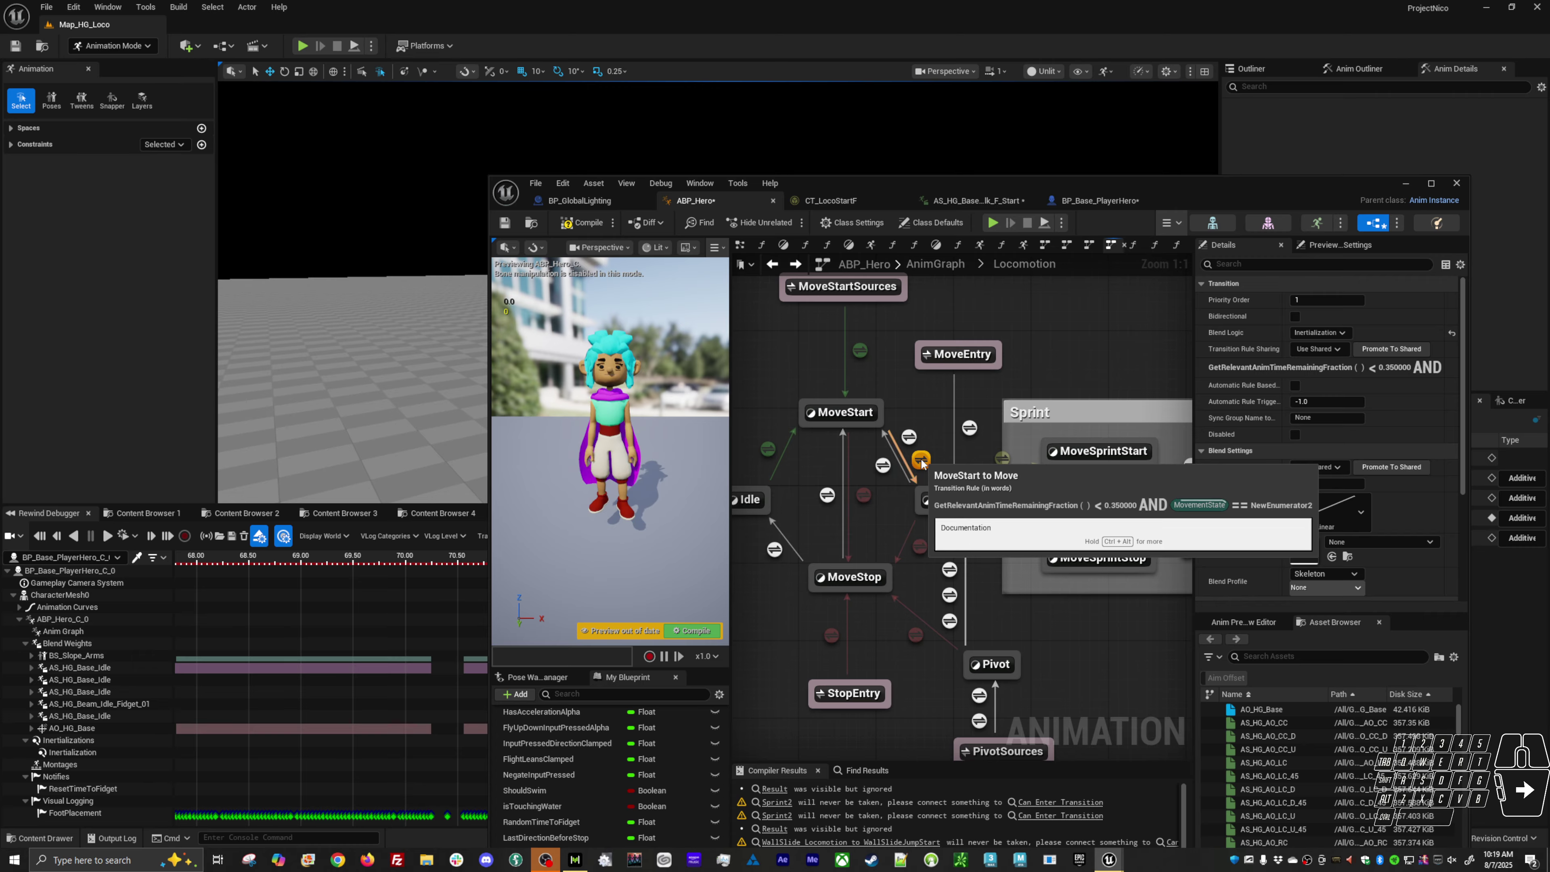
pyautogui.click(909, 436)
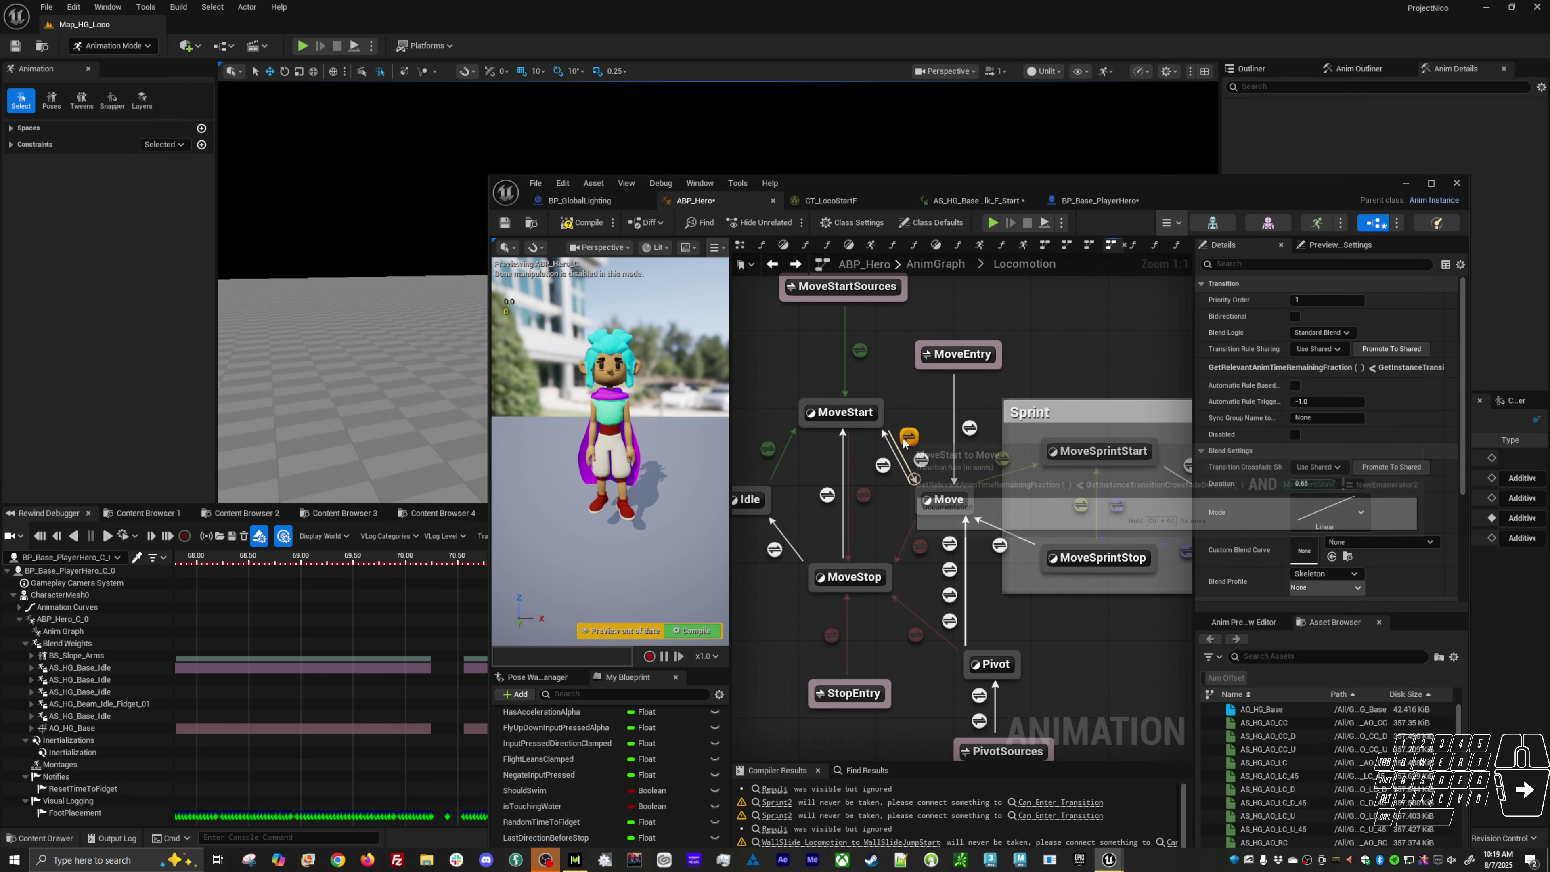
pyautogui.click(920, 461)
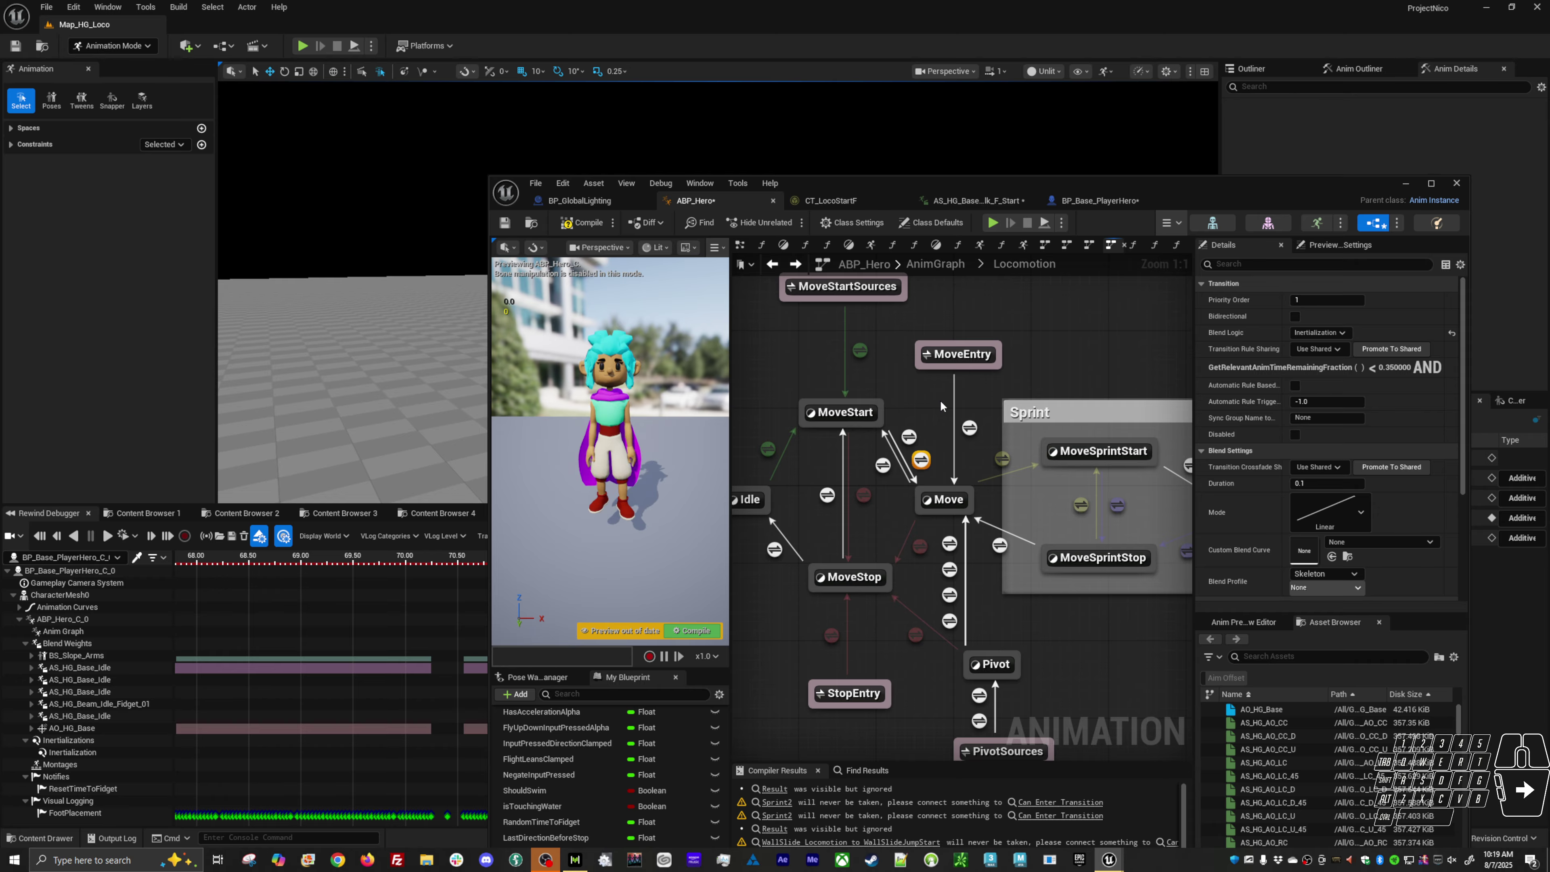
# Step: Start the game preview, move the ABP_Hero window clear of the viewport and test the hero's walk start
pyautogui.hotkey('alt', 'p')
pyautogui.hotkey('alt', 'Tab')
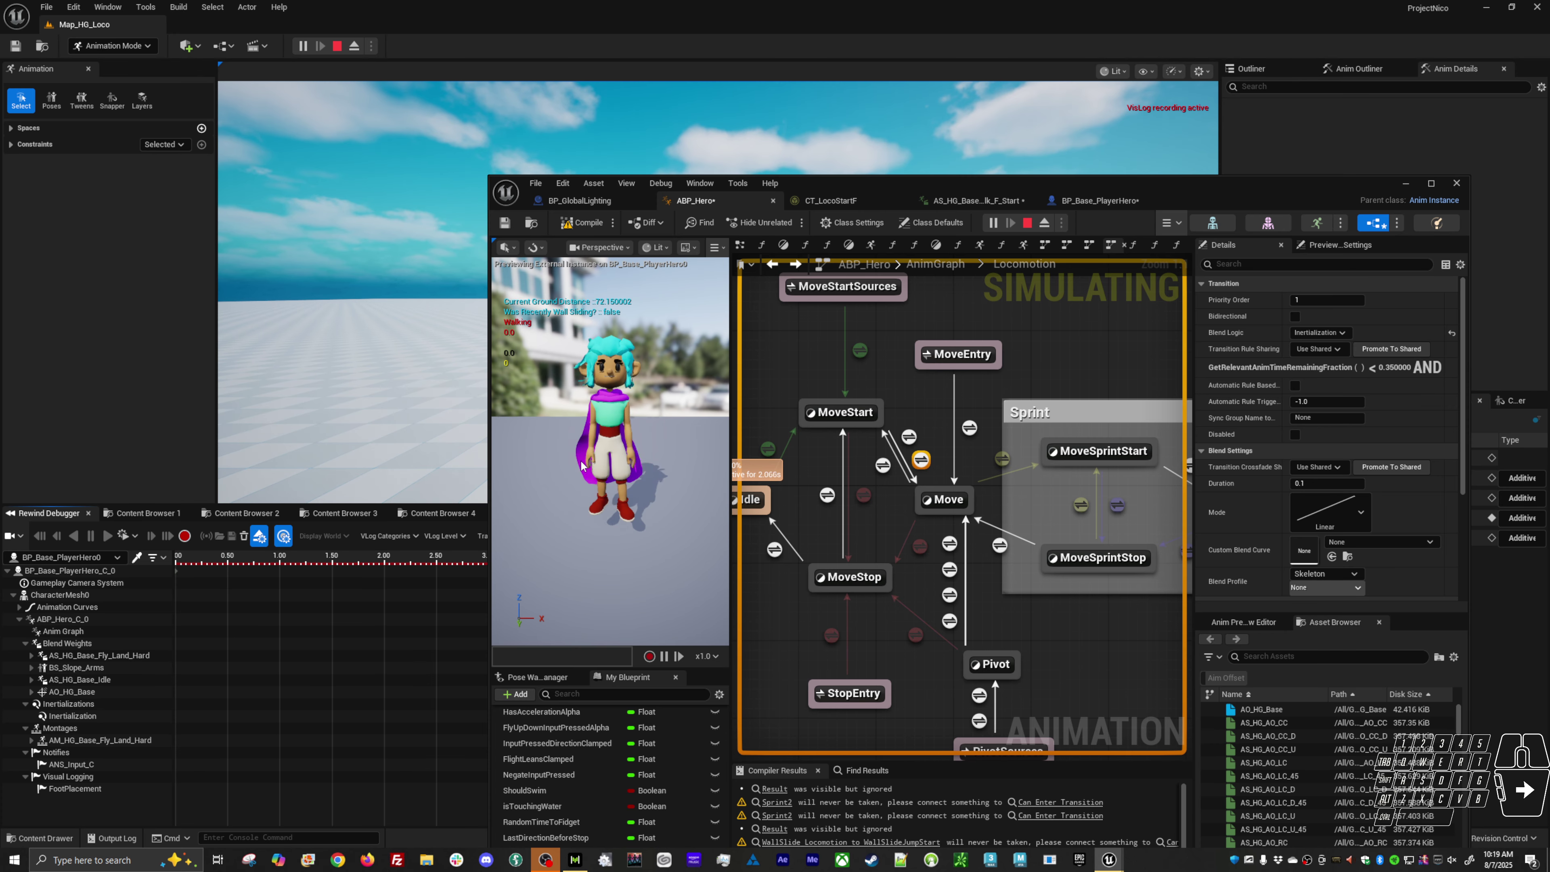
pyautogui.moveTo(1167, 187); pyautogui.dragTo(1159, 508)
pyautogui.click(1142, 449)
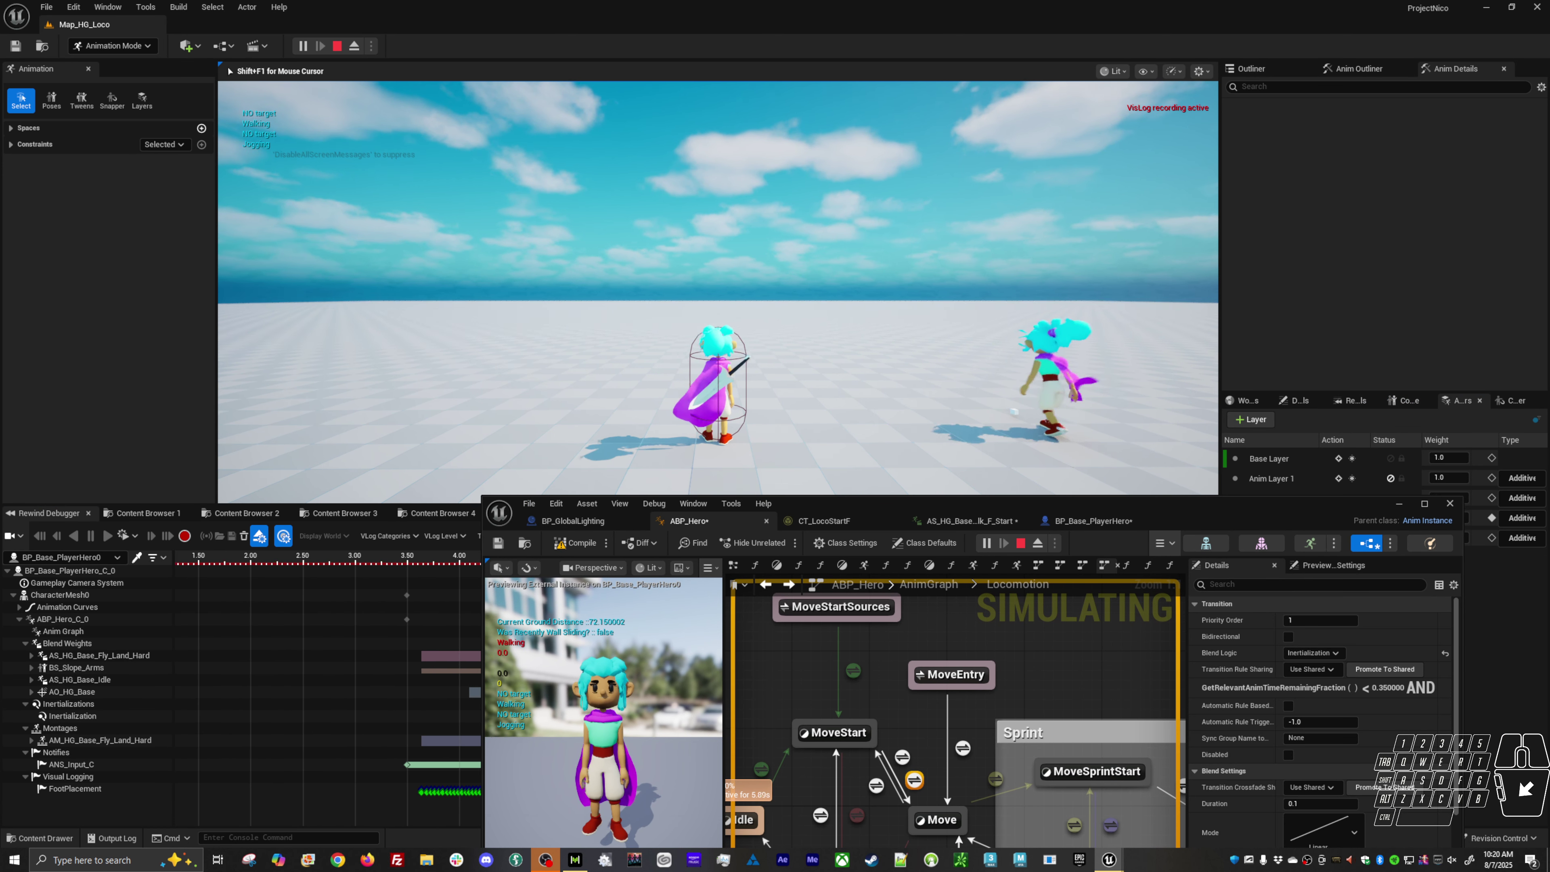
pyautogui.press('a')
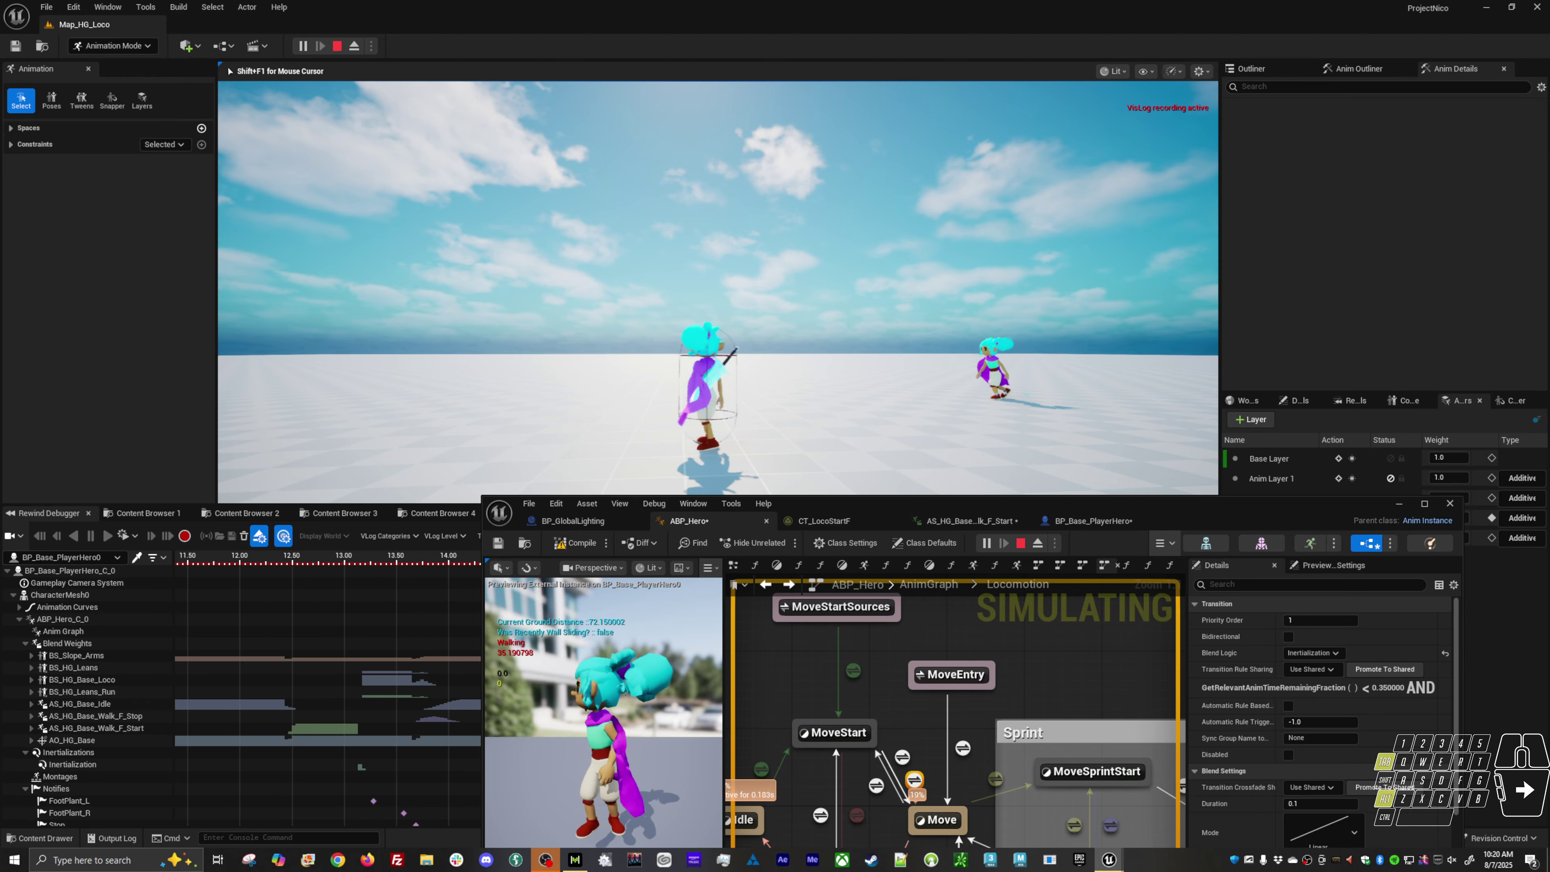
# Step: Set the walk MoveStart to Move transition's blend duration to 0.25, recompile and test the walk start in the preview
pyautogui.hotkey('shift', 'F1')
pyautogui.moveTo(1179, 515); pyautogui.dragTo(1159, 497)
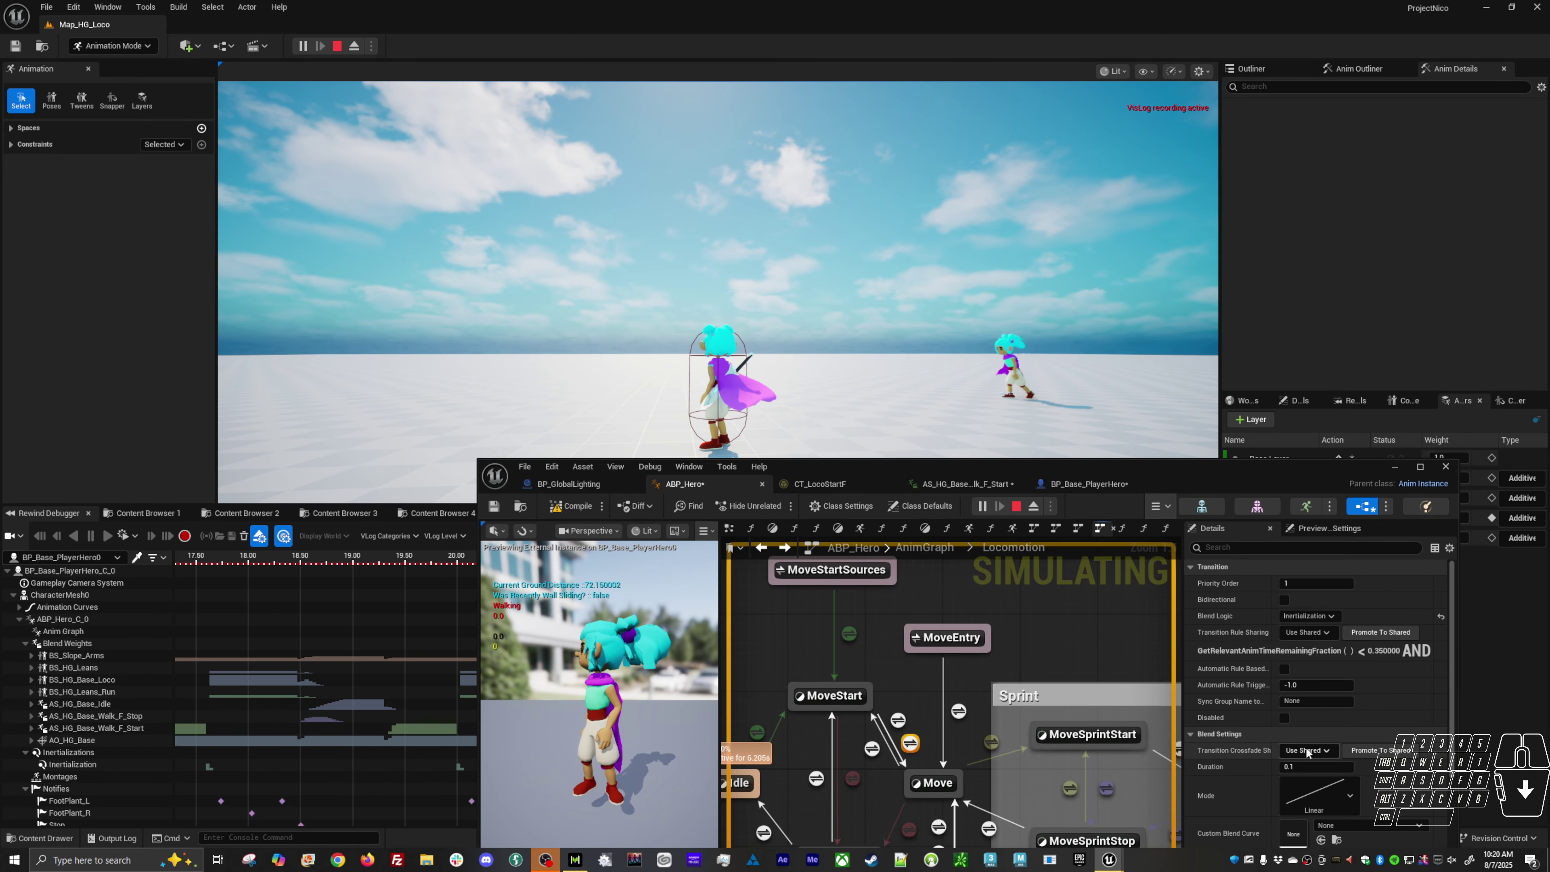
pyautogui.click(1308, 766)
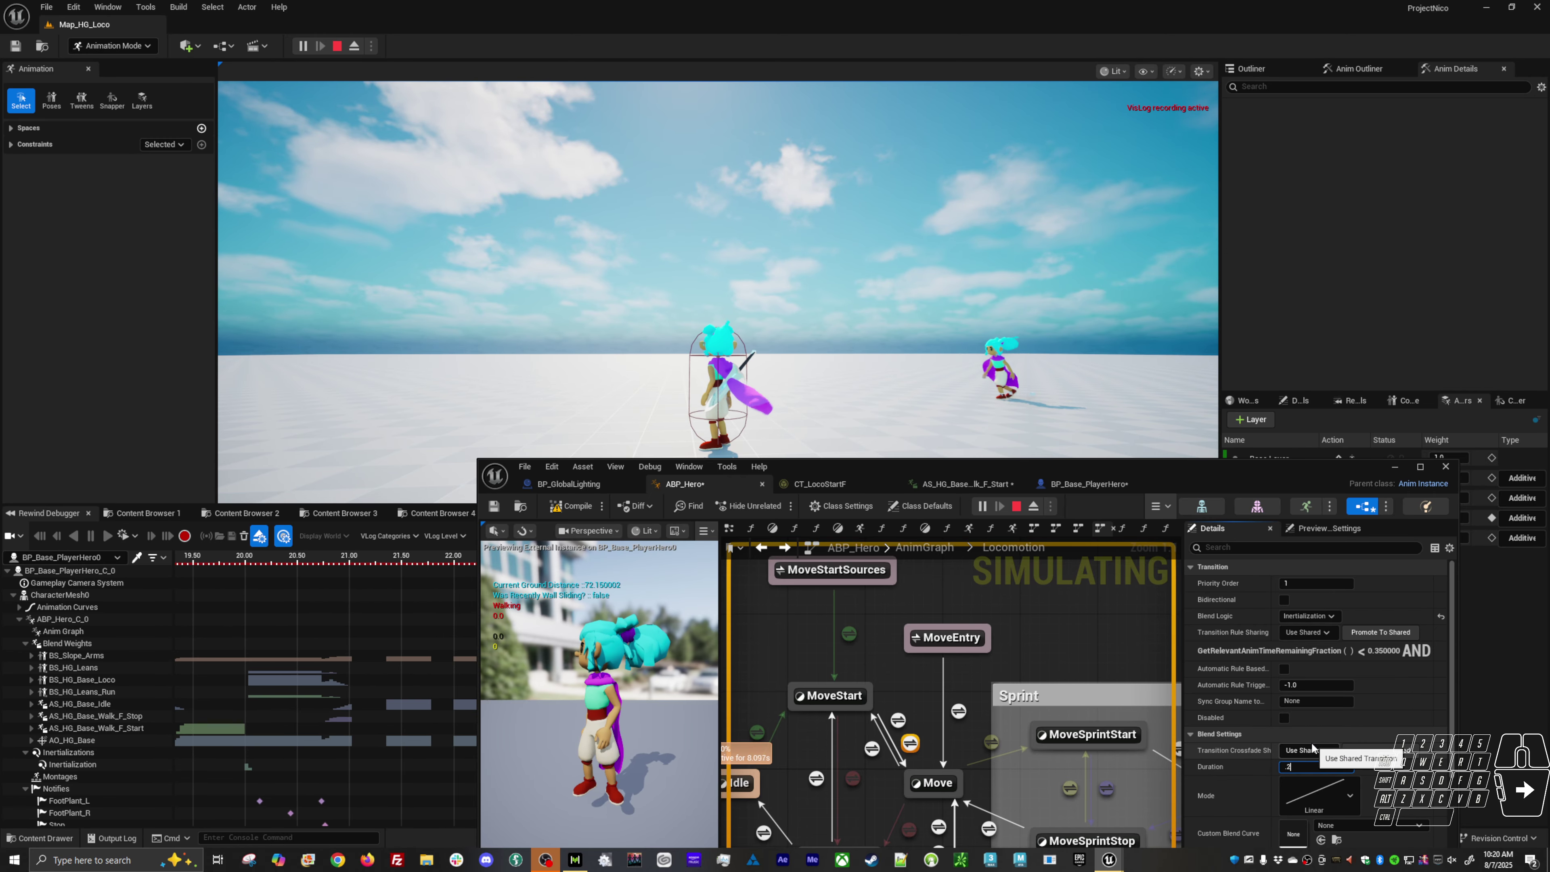
pyautogui.write('.25')
pyautogui.press('Return')
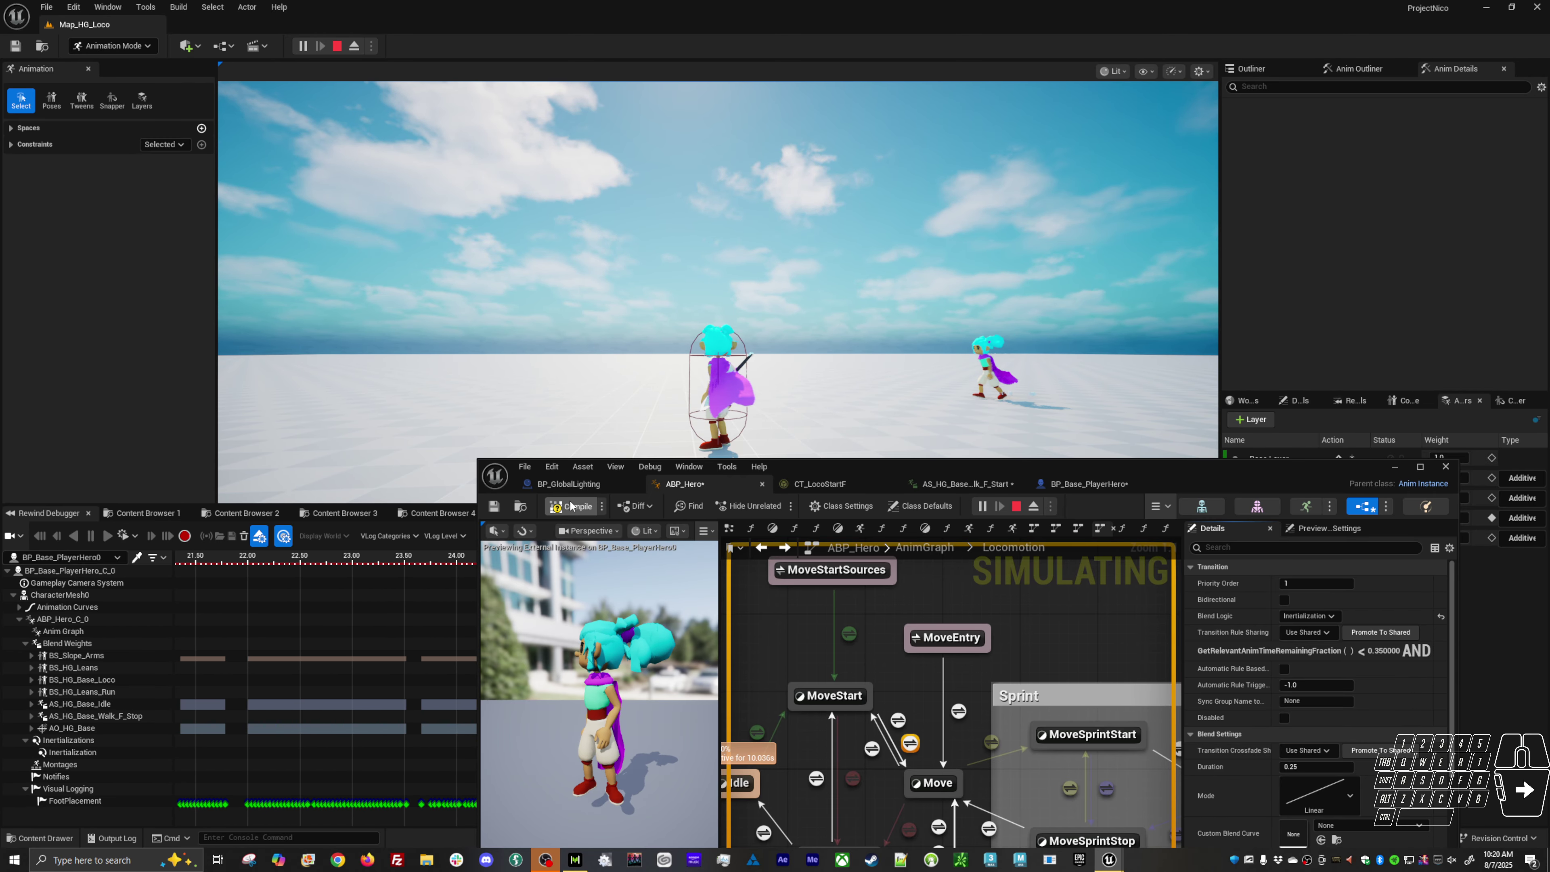
pyautogui.click(665, 426)
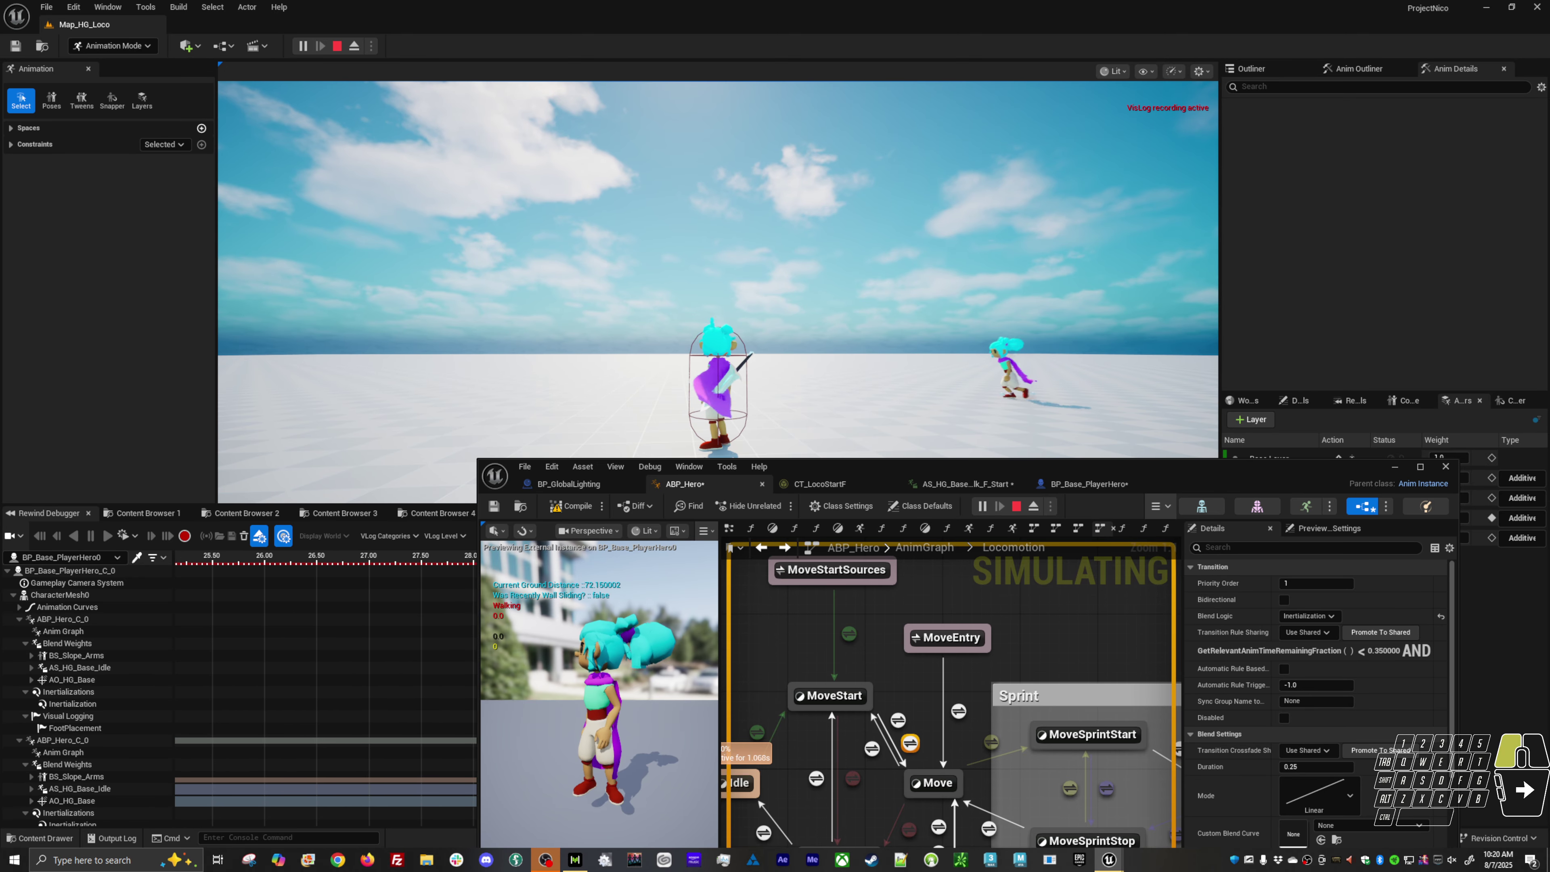
pyautogui.press('a')
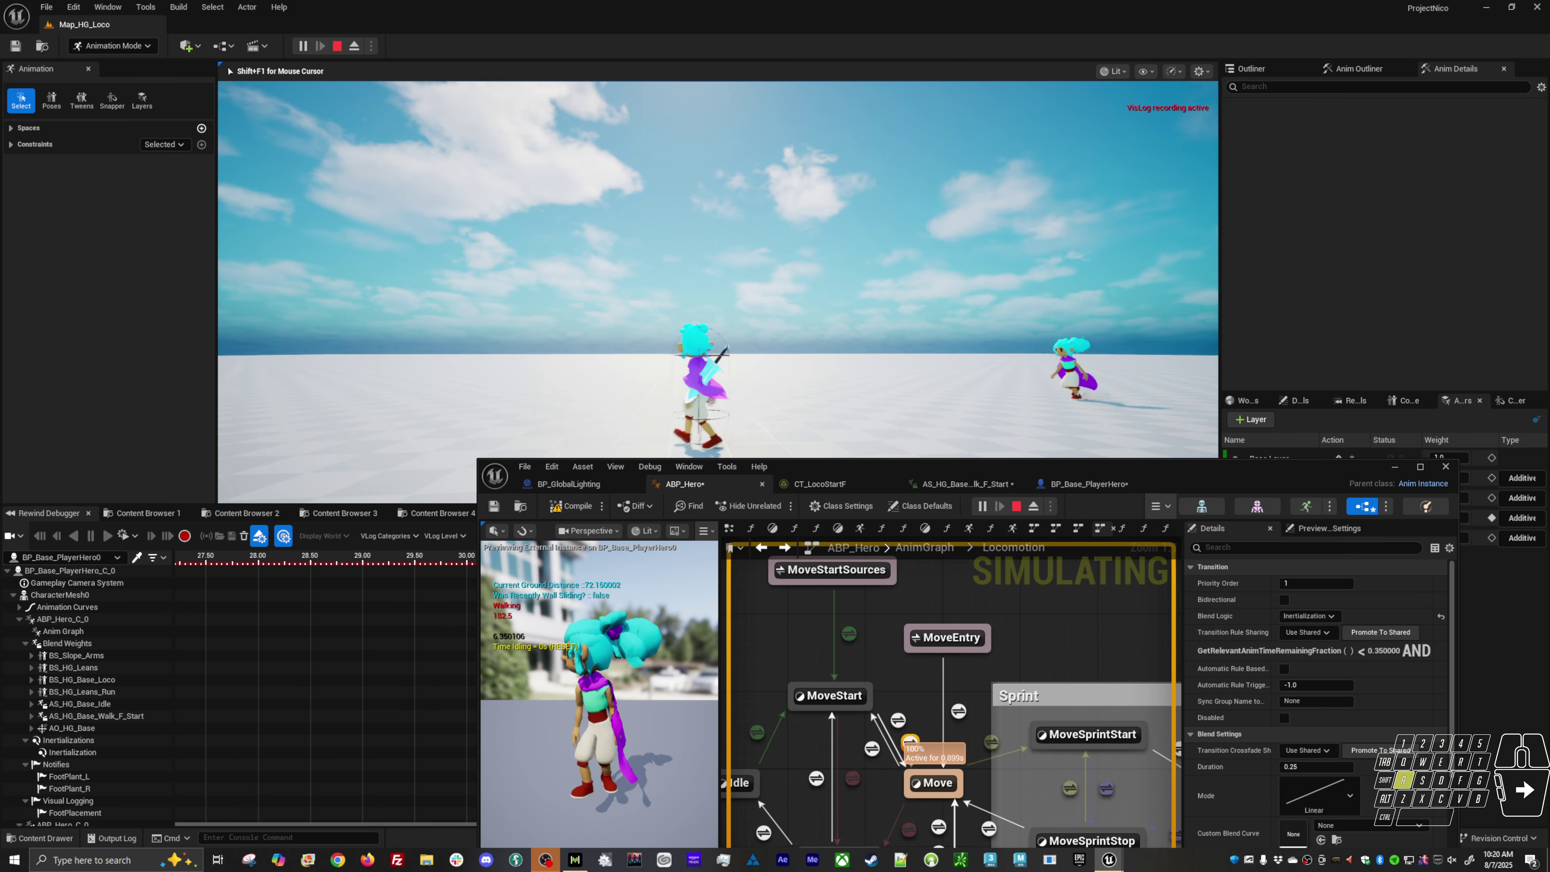
pyautogui.hotkey('alt', 'Tab')
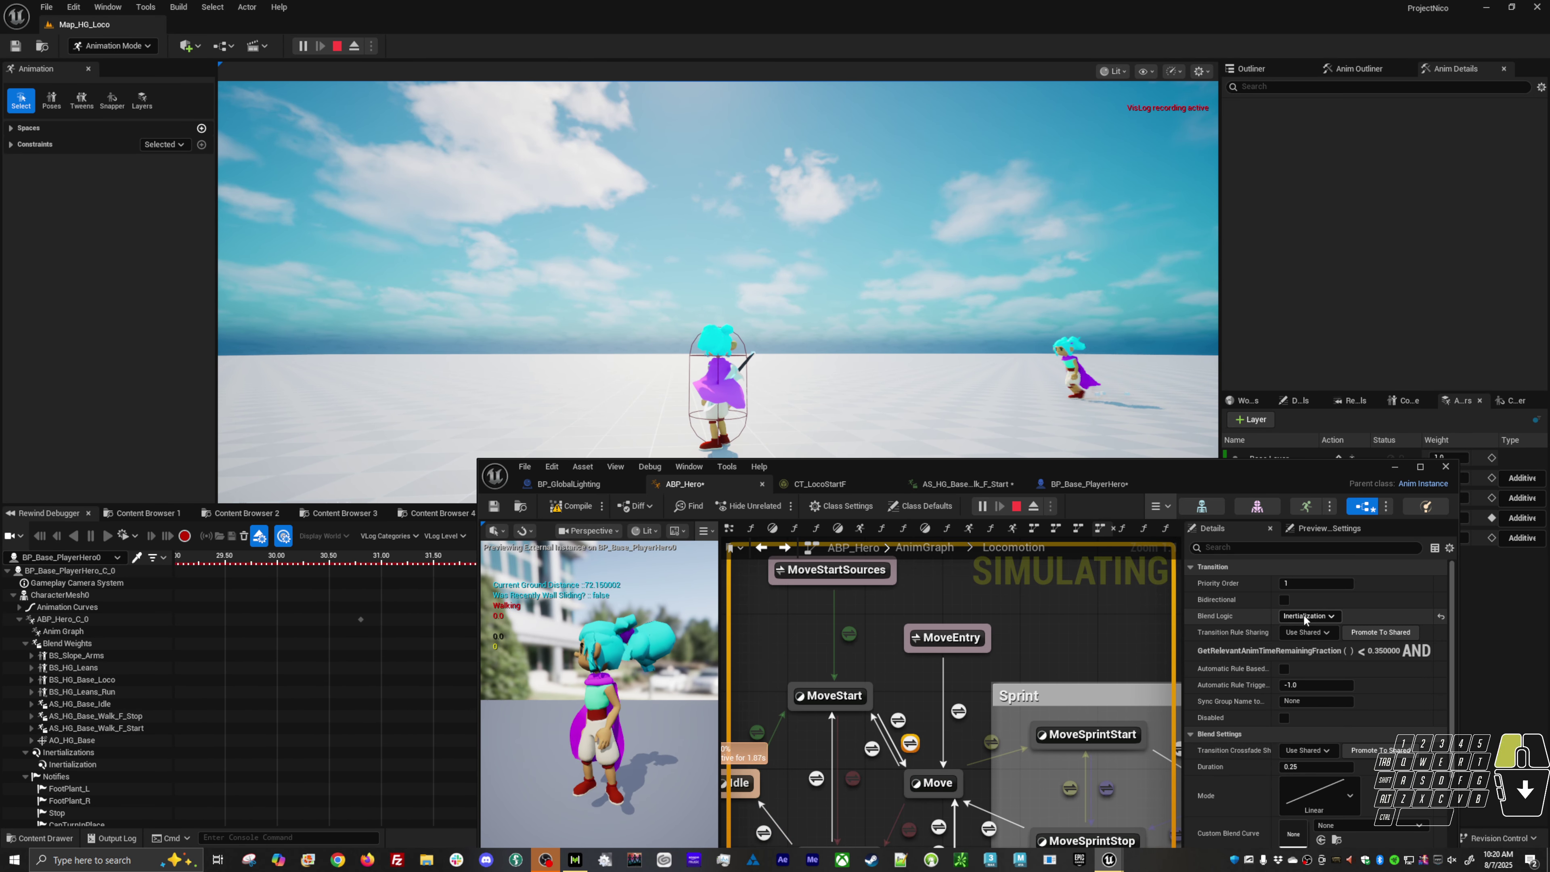
# Step: Change the walk MoveStart to Move transition's blend logic to Standard Blend and test the walk start
pyautogui.click(1309, 616)
pyautogui.click(1307, 627)
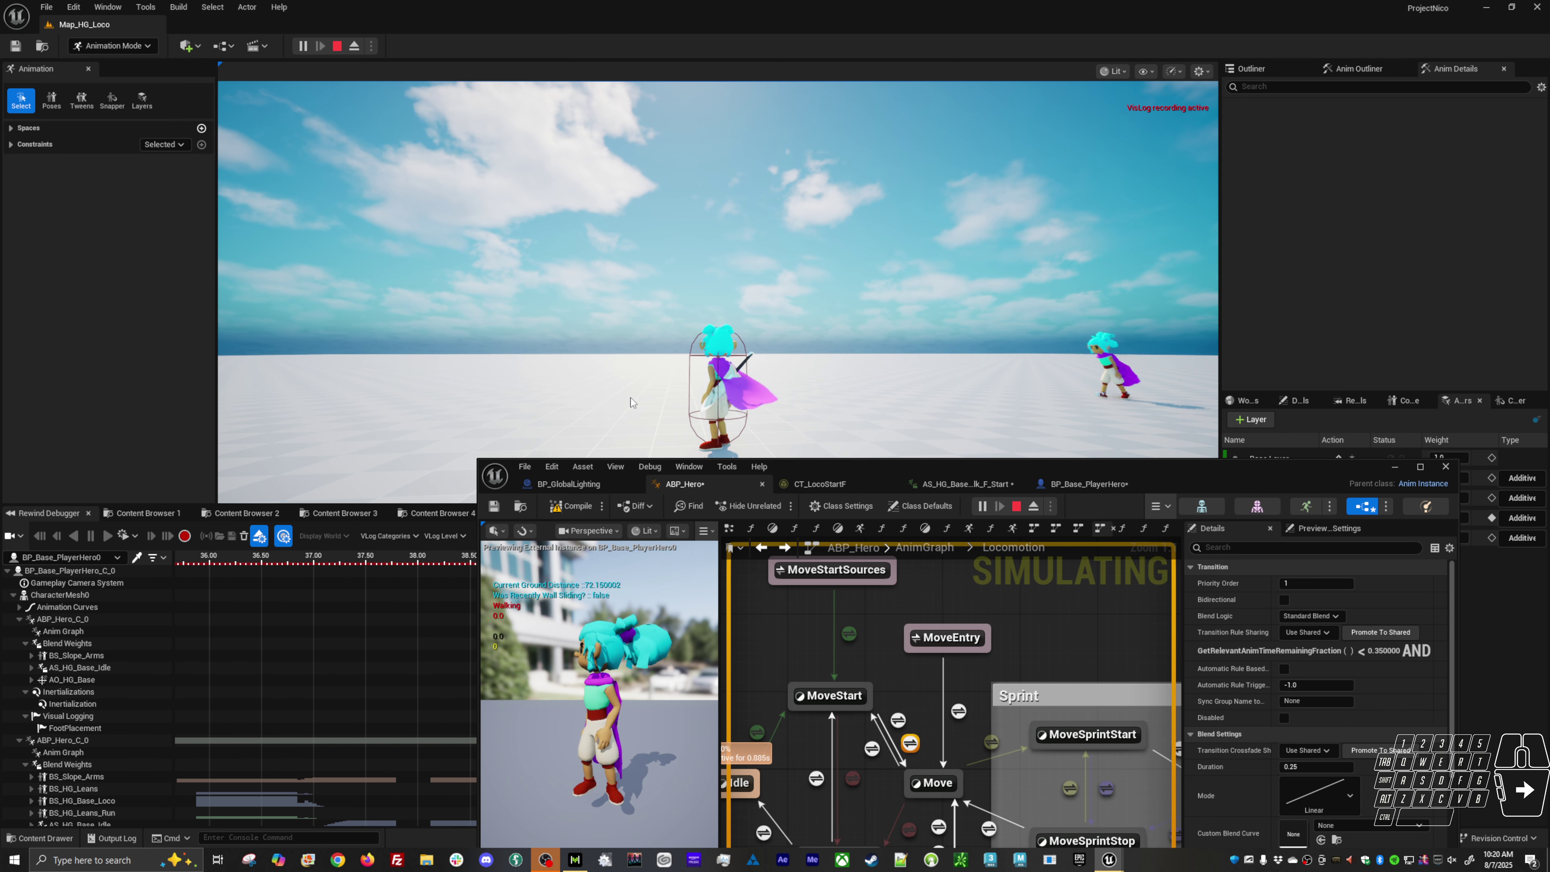
pyautogui.click(630, 401)
pyautogui.press('a')
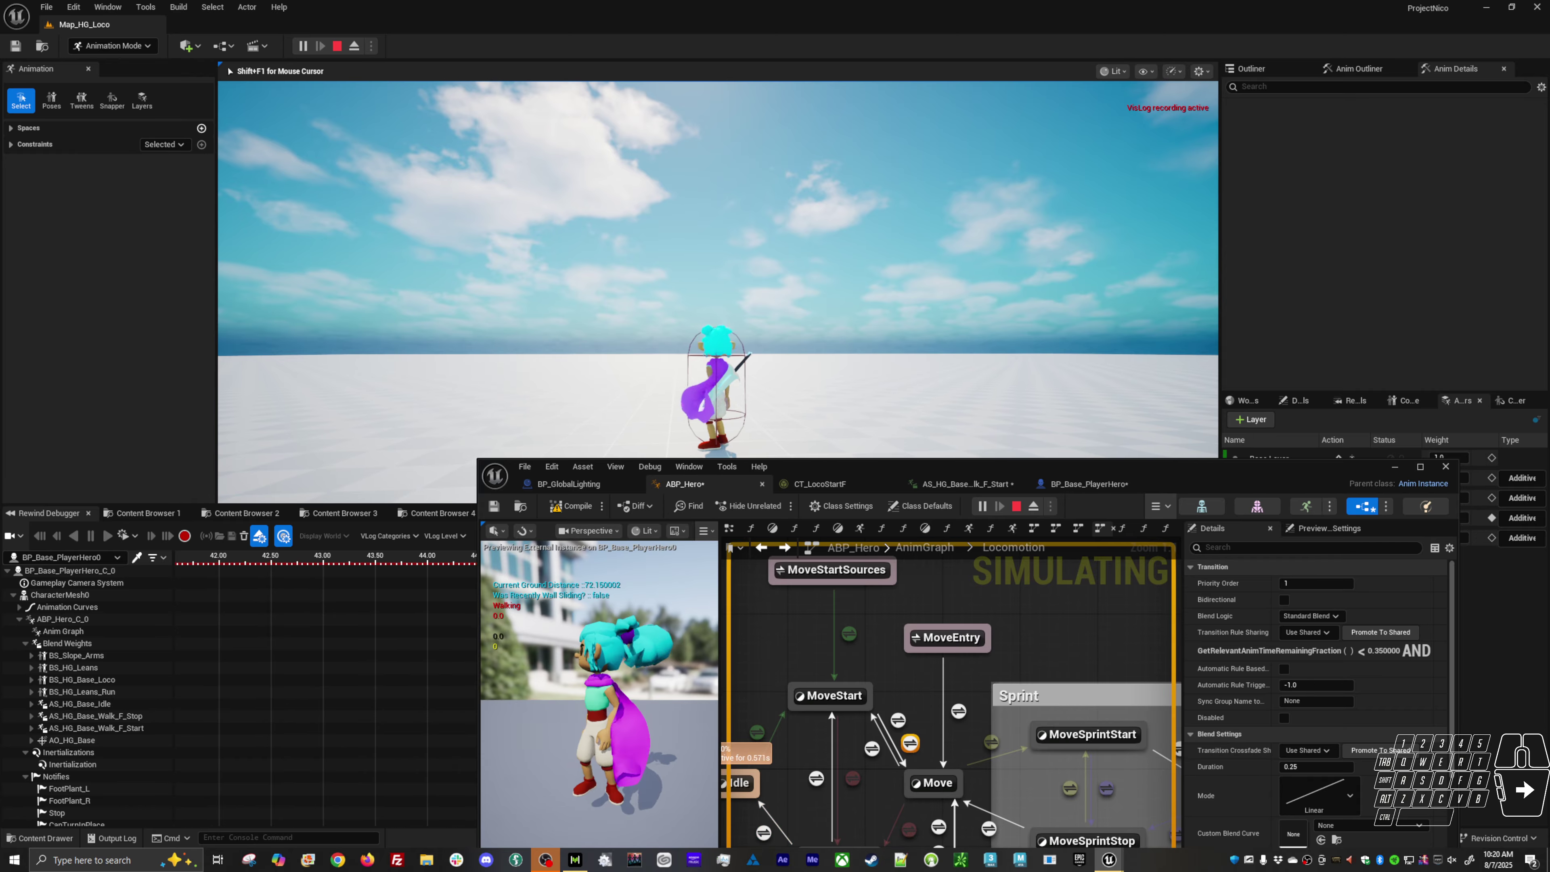
# Step: Set the walk transition's blend duration to 0.1, recompile and walk the hero repeatedly to test it
pyautogui.hotkey('shift', 'F1')
pyautogui.click(1312, 767)
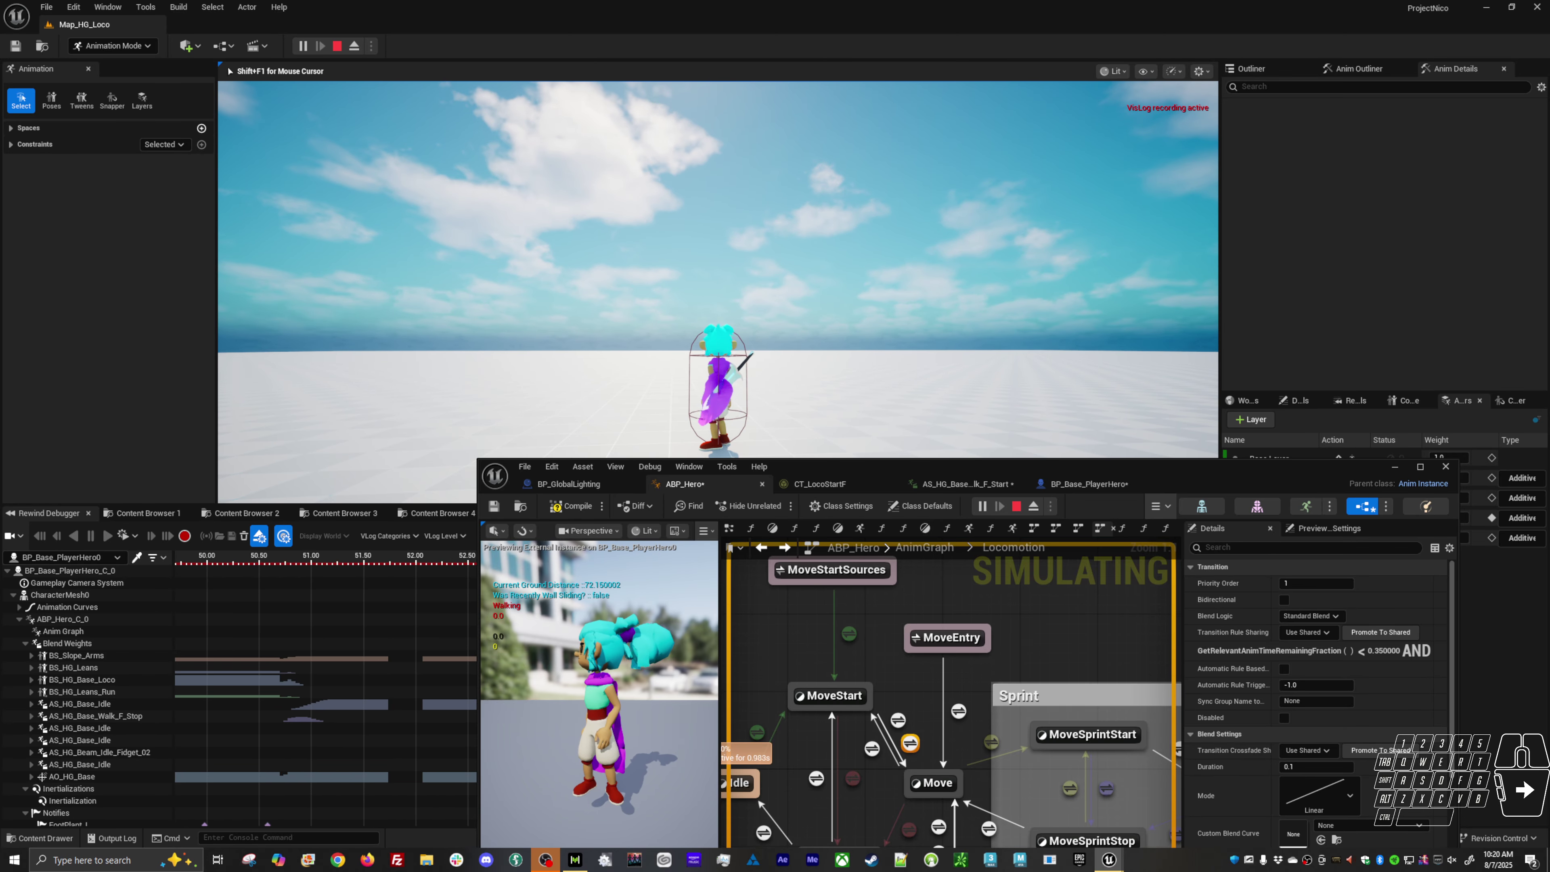
pyautogui.hotkey('alt', 'Tab')
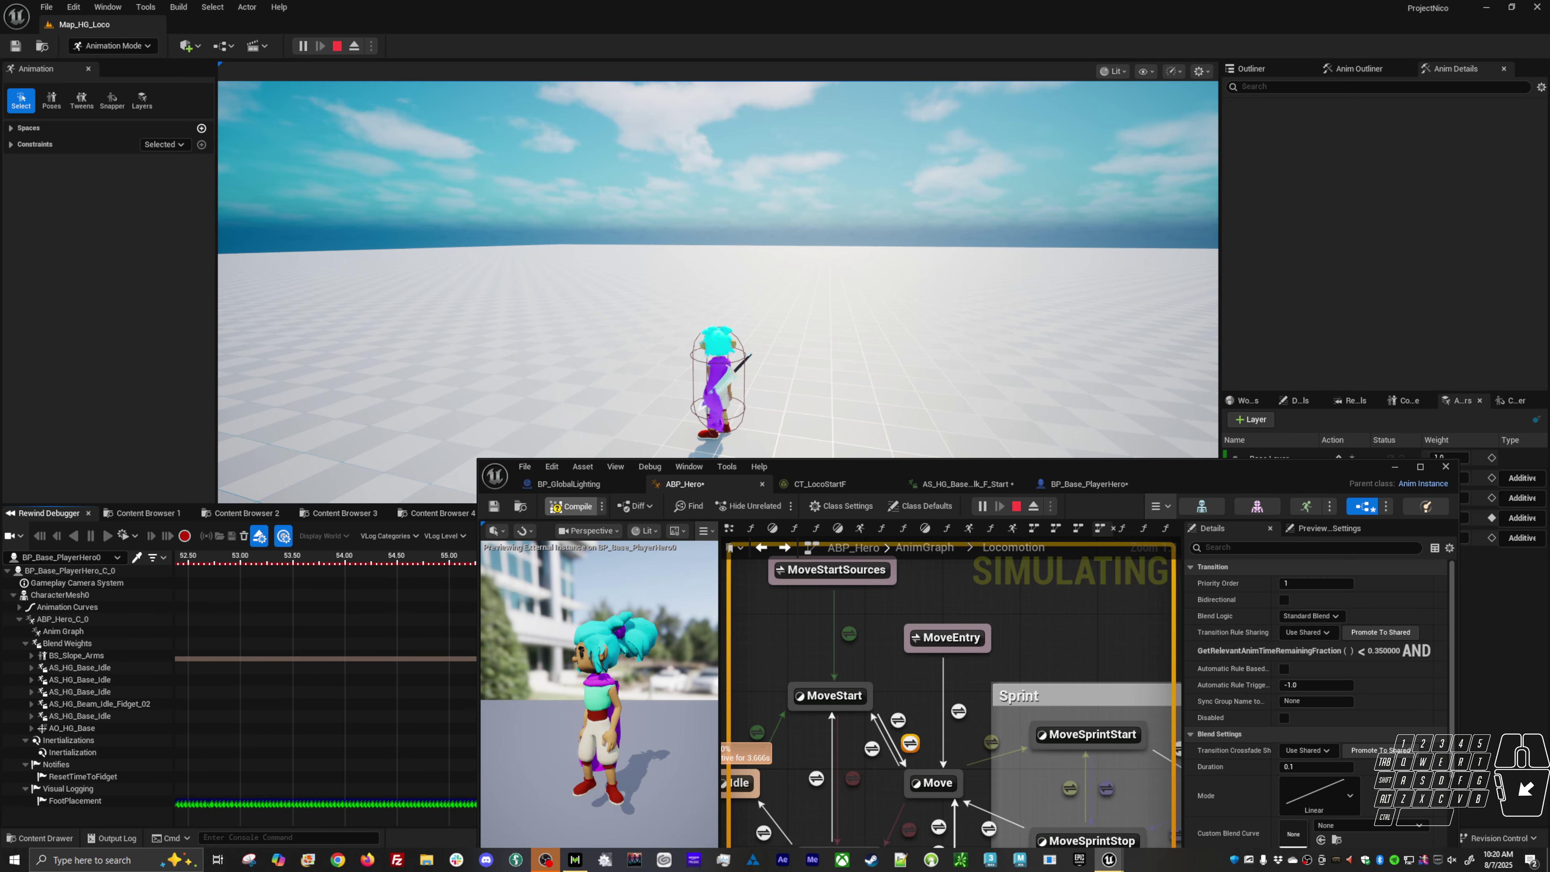
pyautogui.click(611, 354)
pyautogui.press('a')
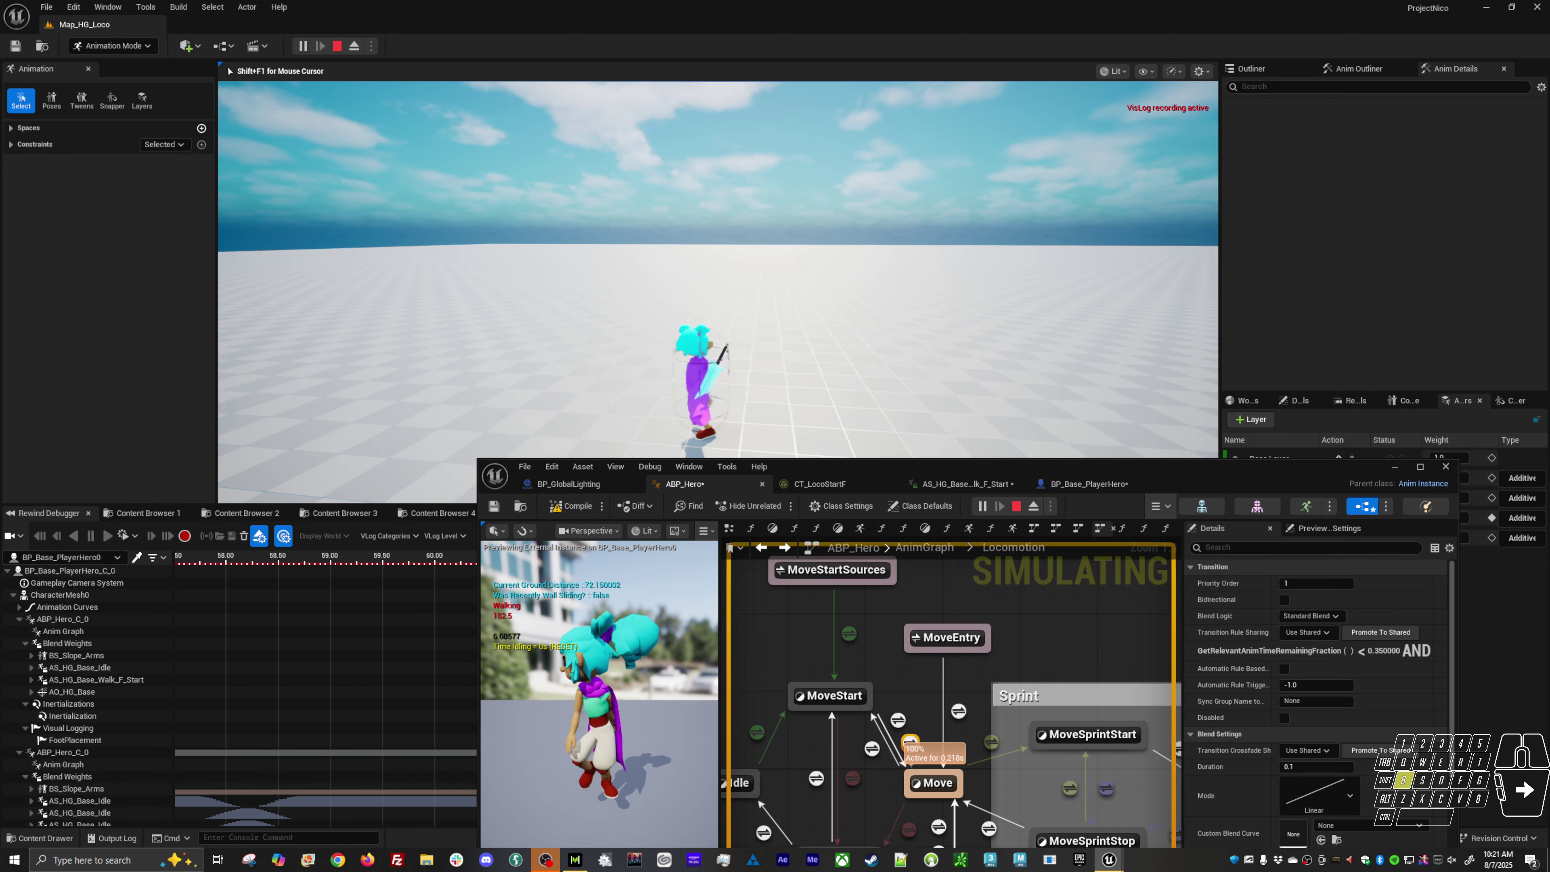
pyautogui.press('w')
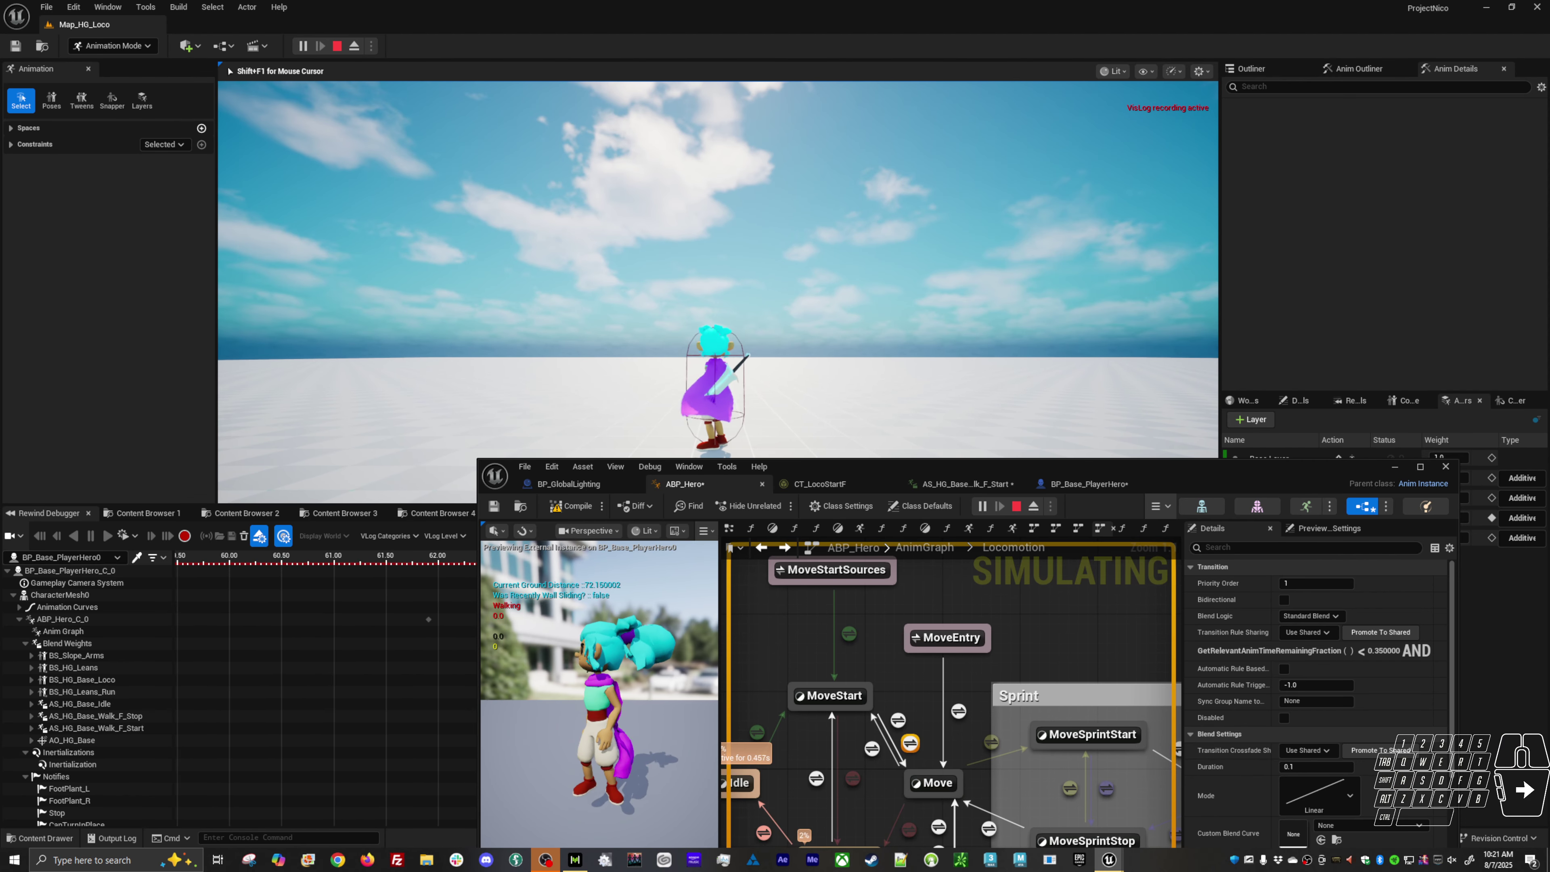
pyautogui.press('a')
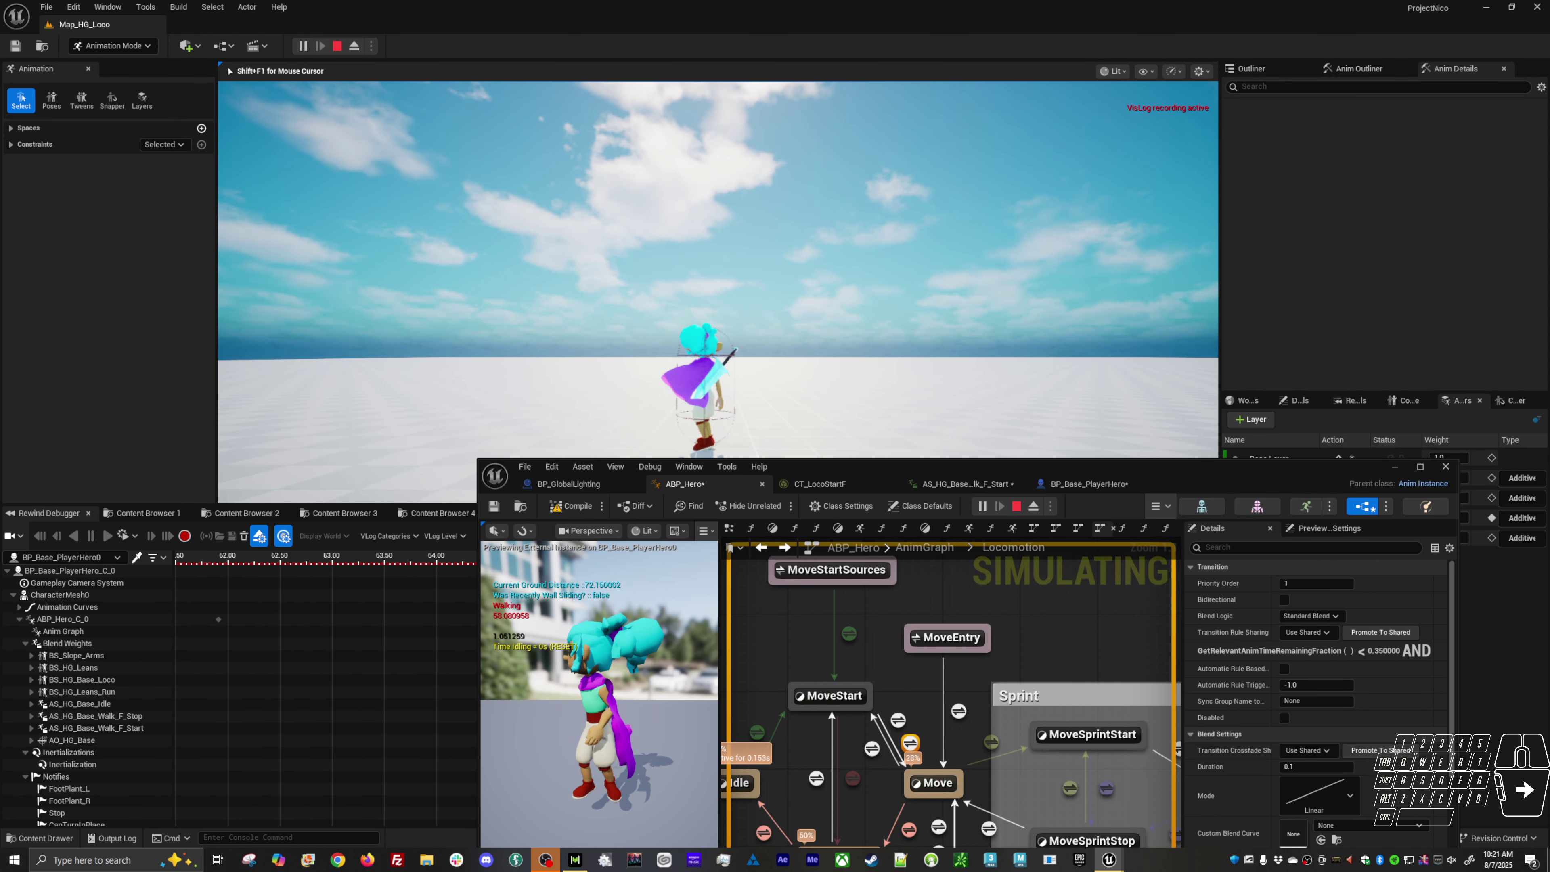
pyautogui.press('a')
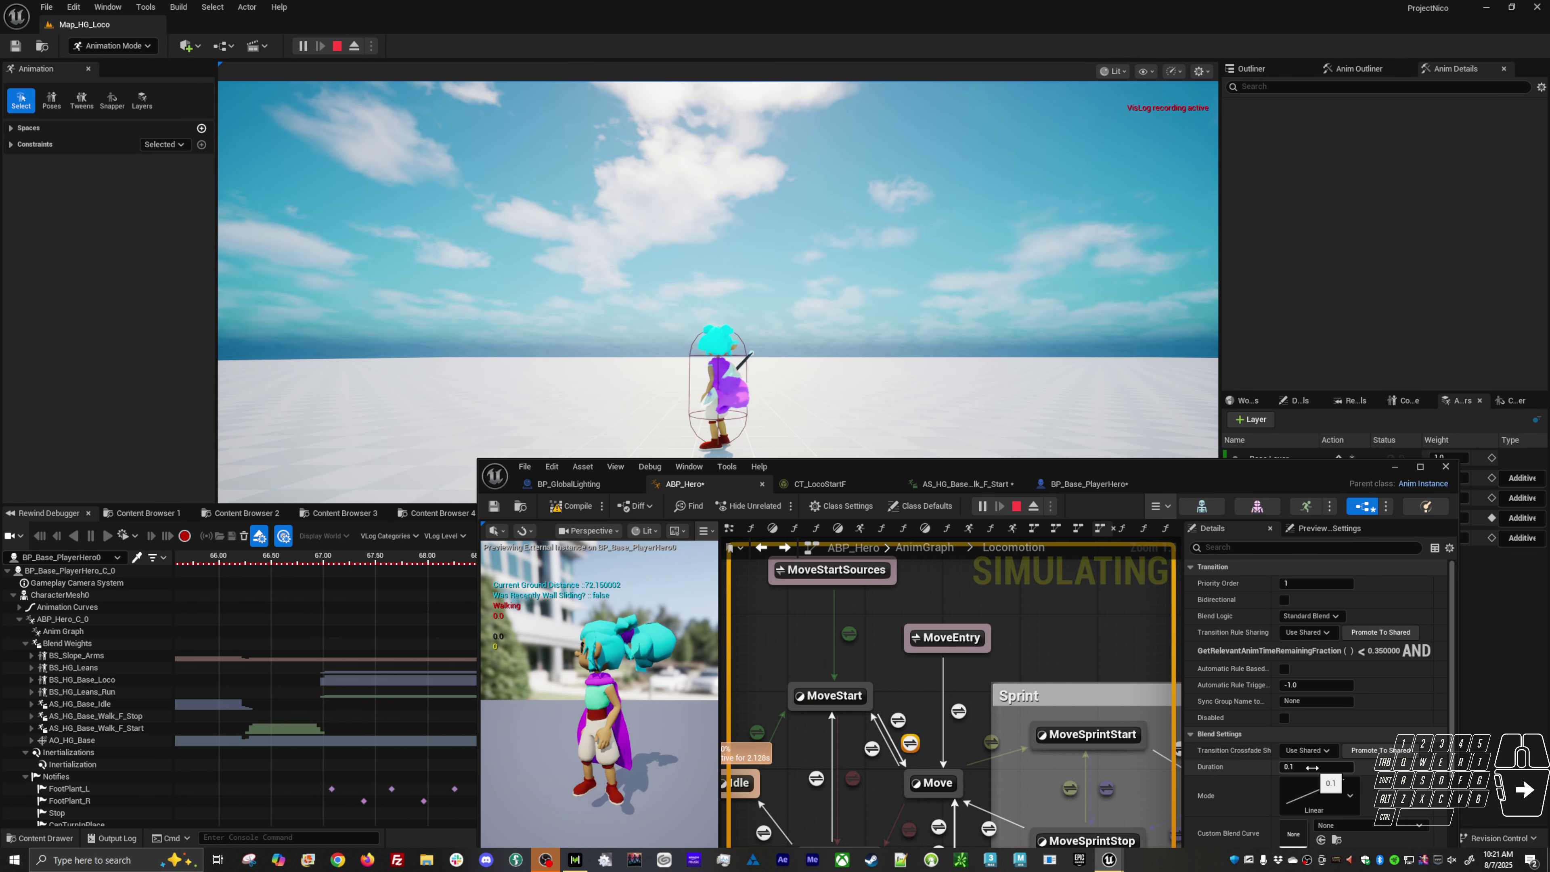
# Step: Set the walk transition's blend duration to 0.65, check it against the non-walk MoveStart to Move transition and recompile
pyautogui.click(1314, 767)
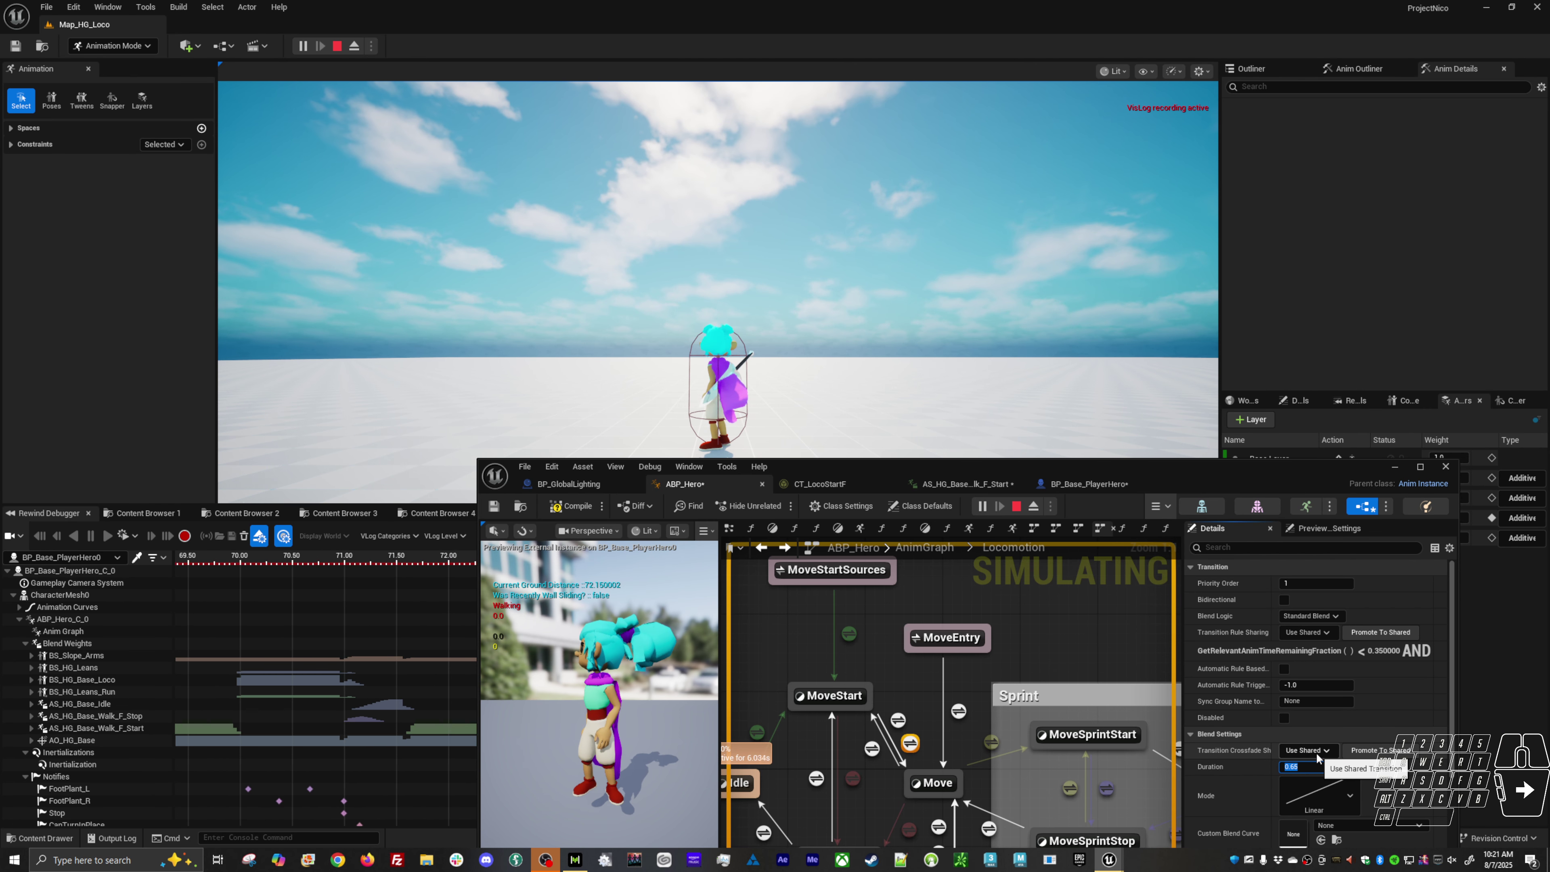
pyautogui.click(898, 719)
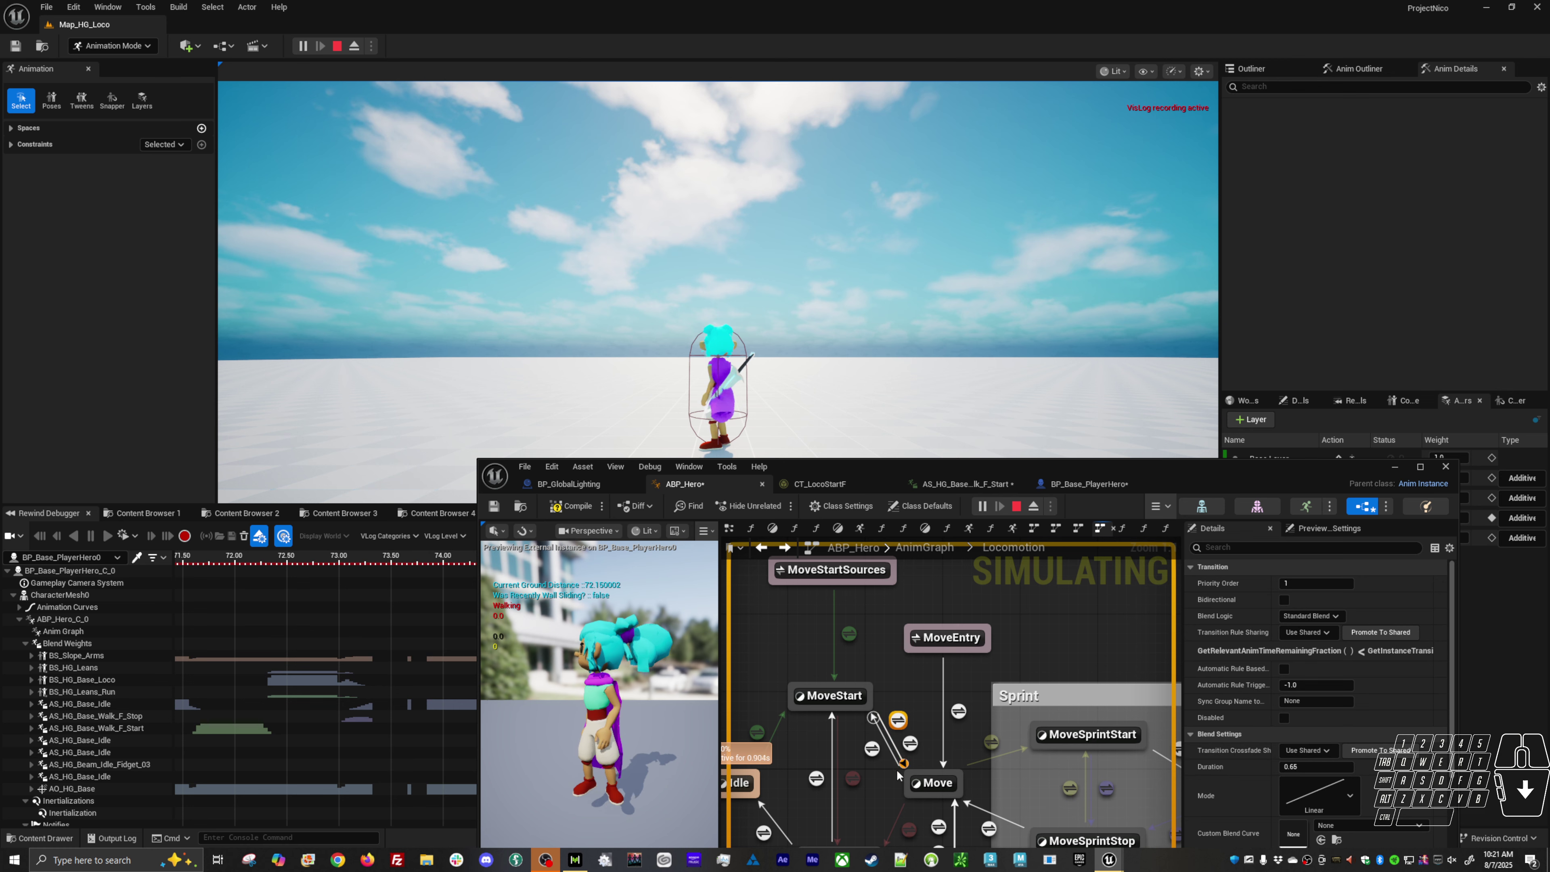
pyautogui.click(893, 766)
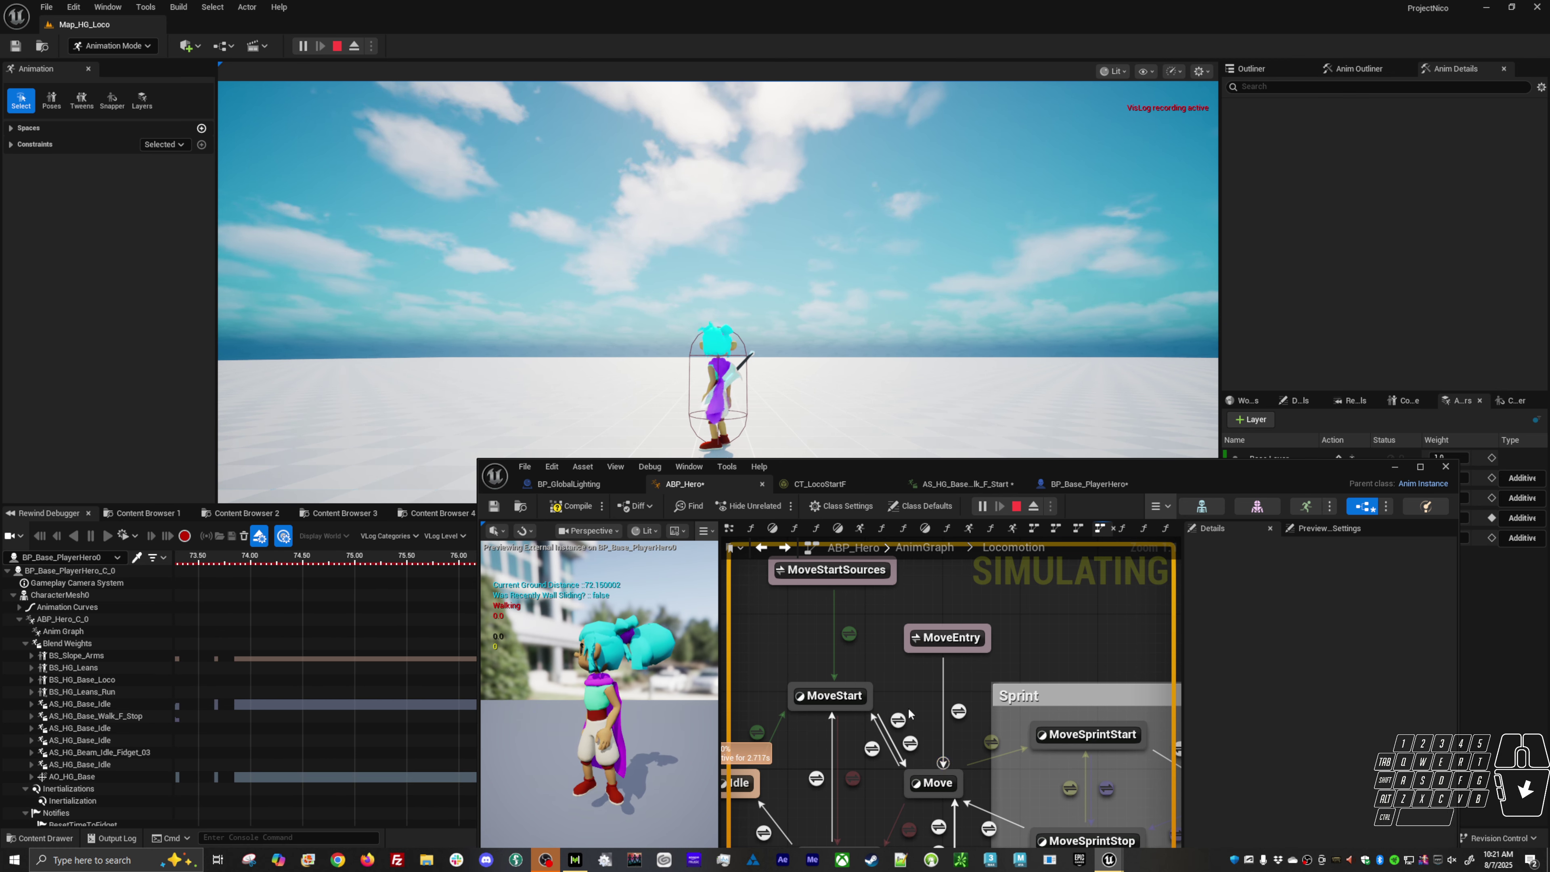
pyautogui.click(910, 743)
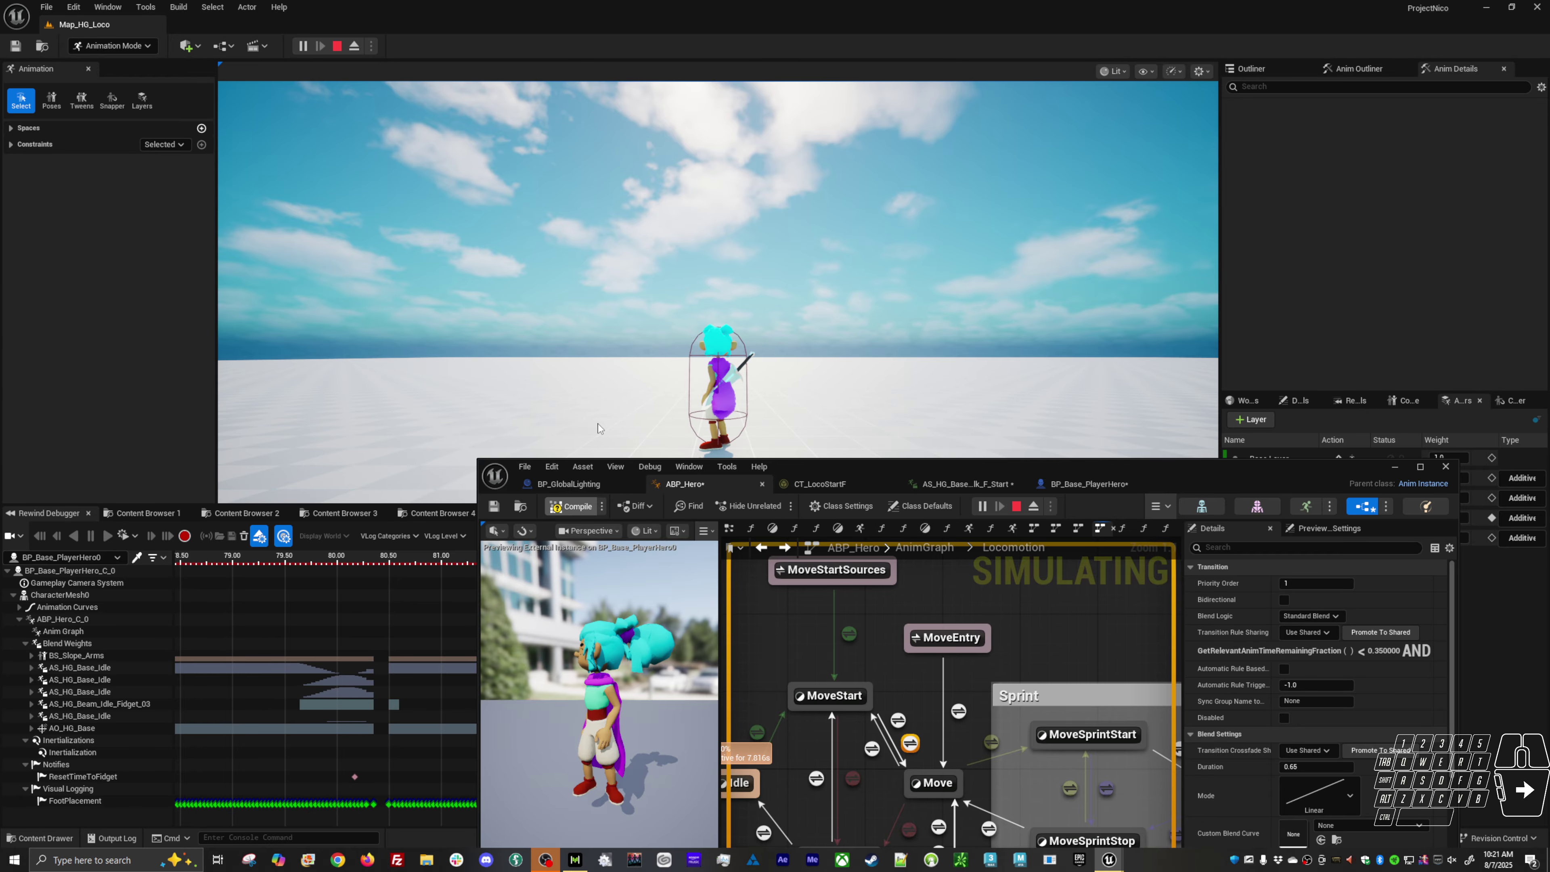
# Step: Start and stop the hero's walk several times in the preview to check the MoveStart to Move blend
pyautogui.click(597, 428)
pyautogui.press('a')
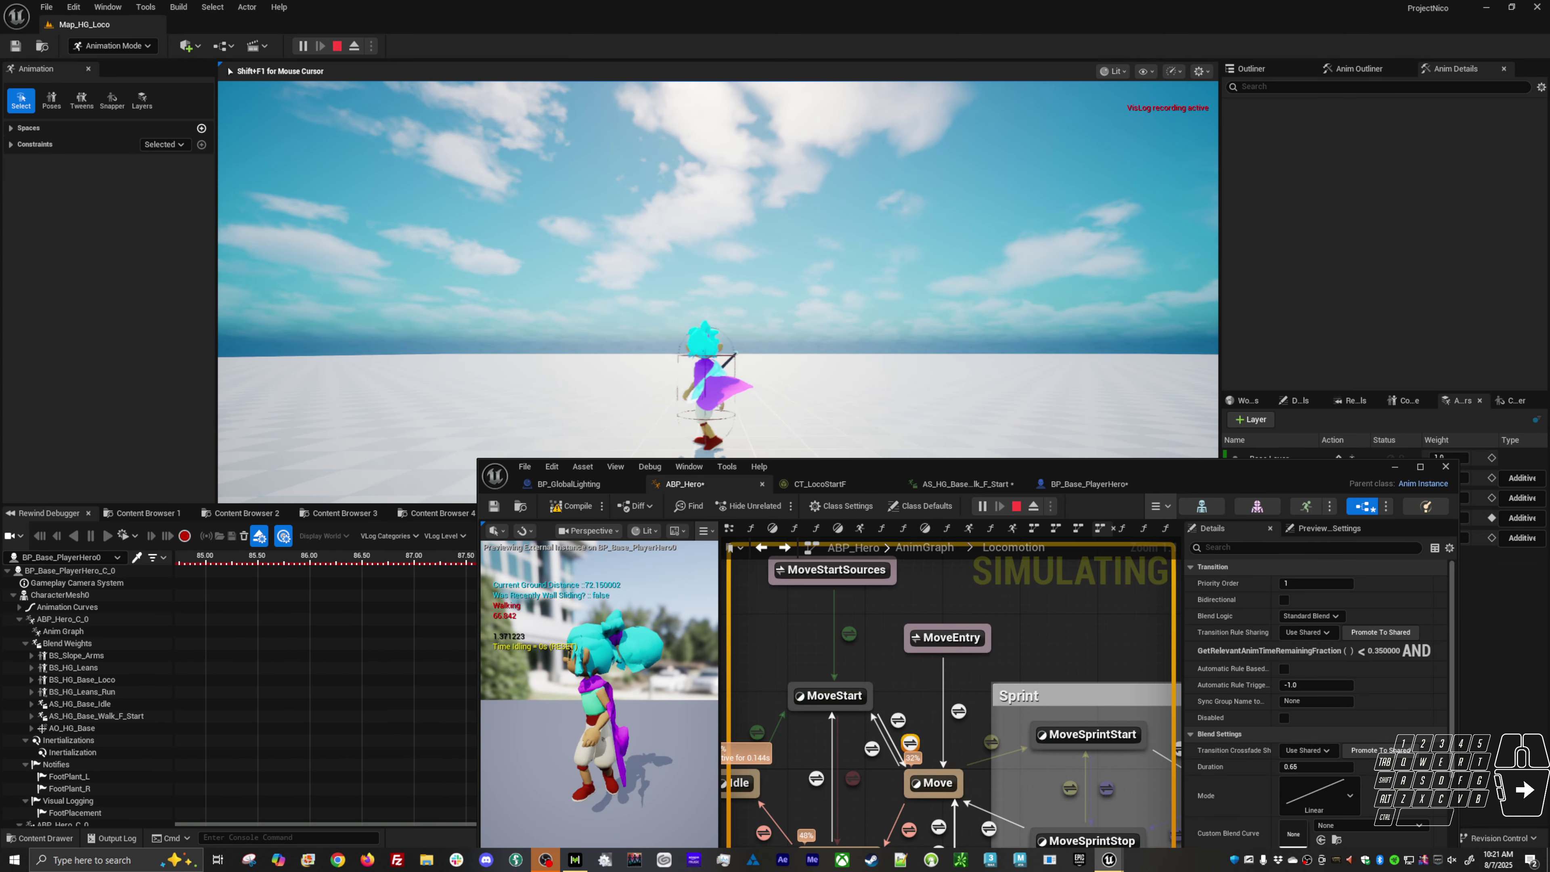
pyautogui.press('a')
pyautogui.press('d')
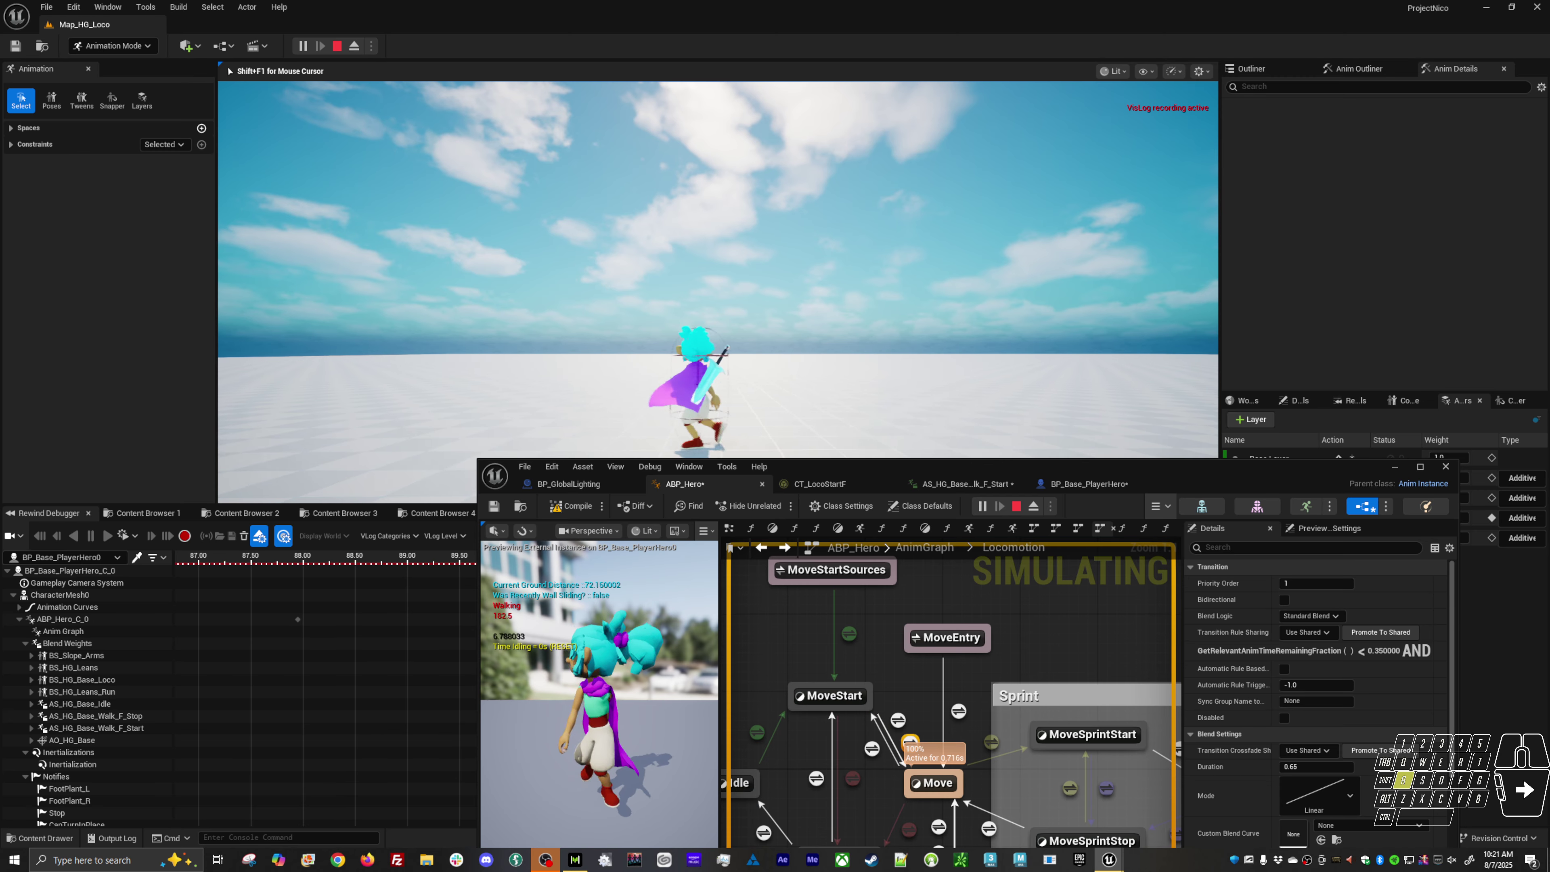
pyautogui.press('a')
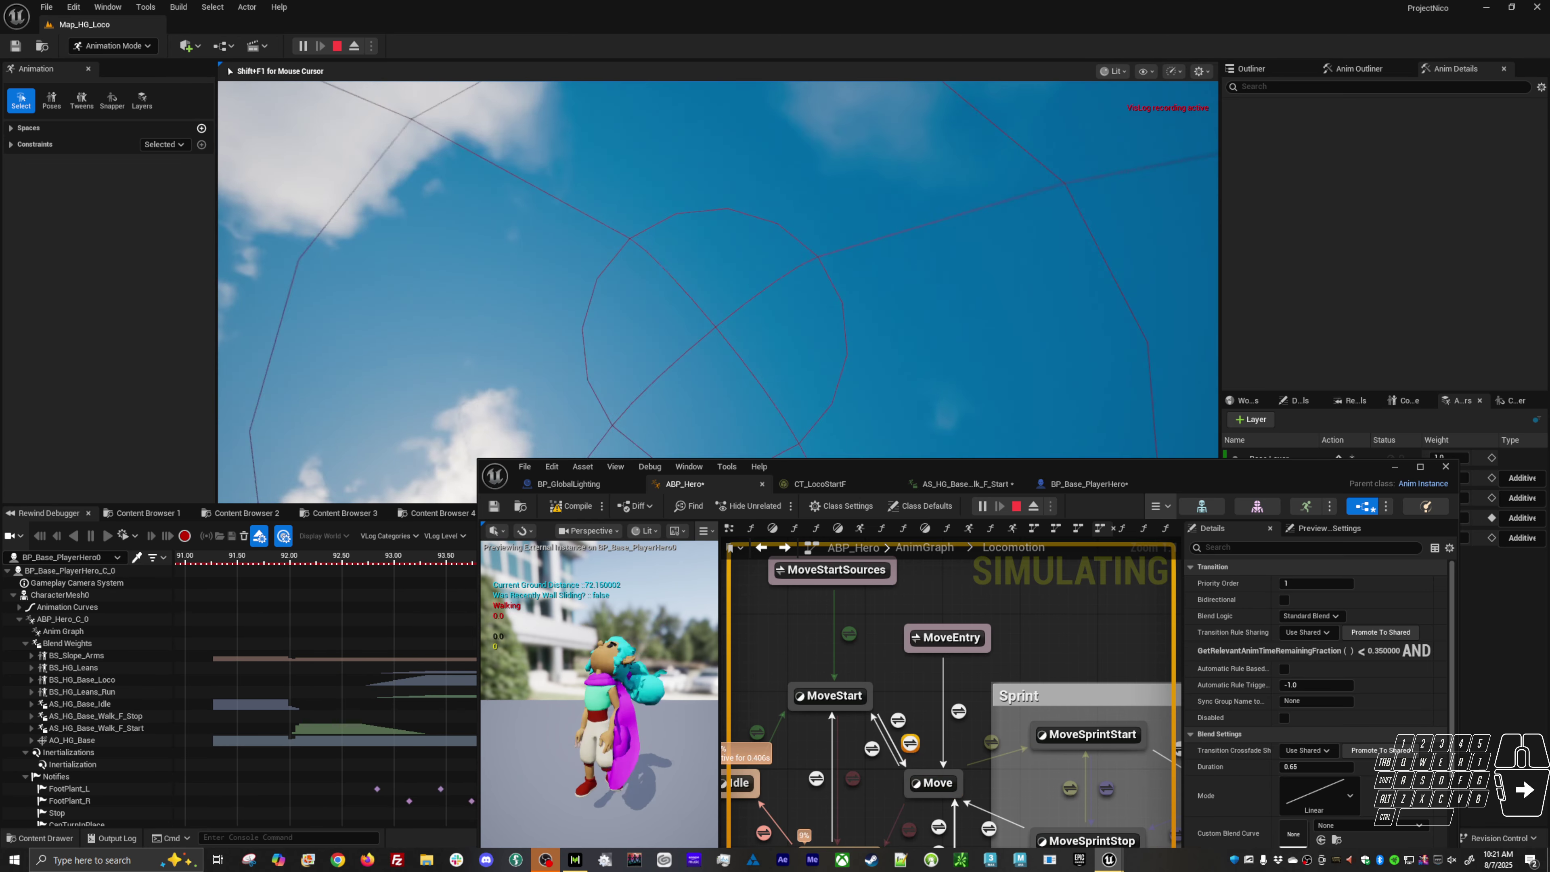
pyautogui.press('a')
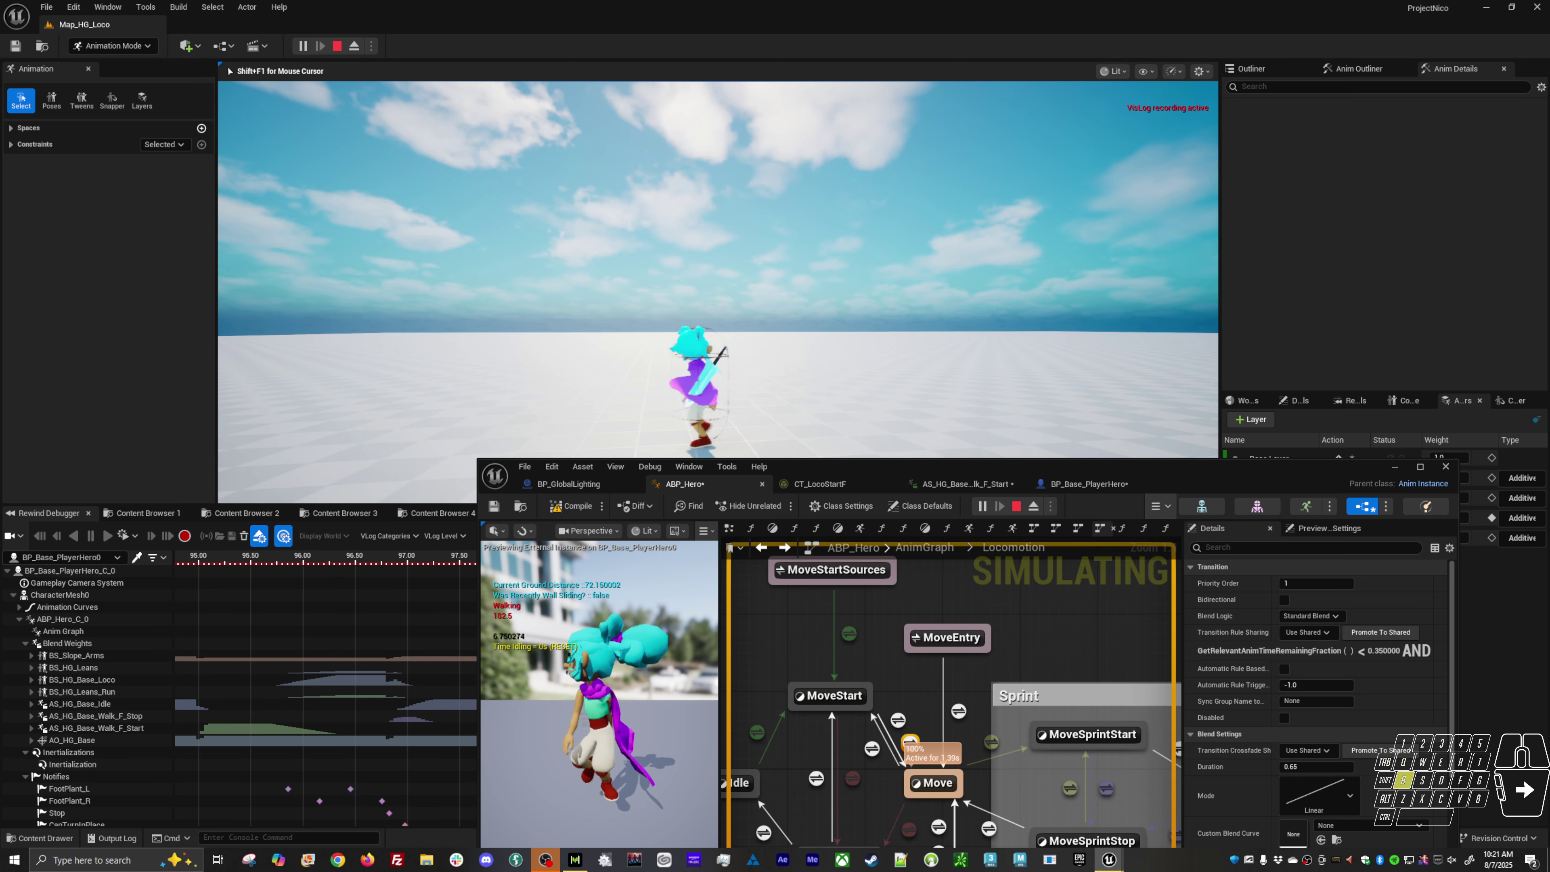
# Step: Open the walk MoveStart to Move rule and set the Less node's remaining-time threshold to 0.05
pyautogui.hotkey('shift', 'F1')
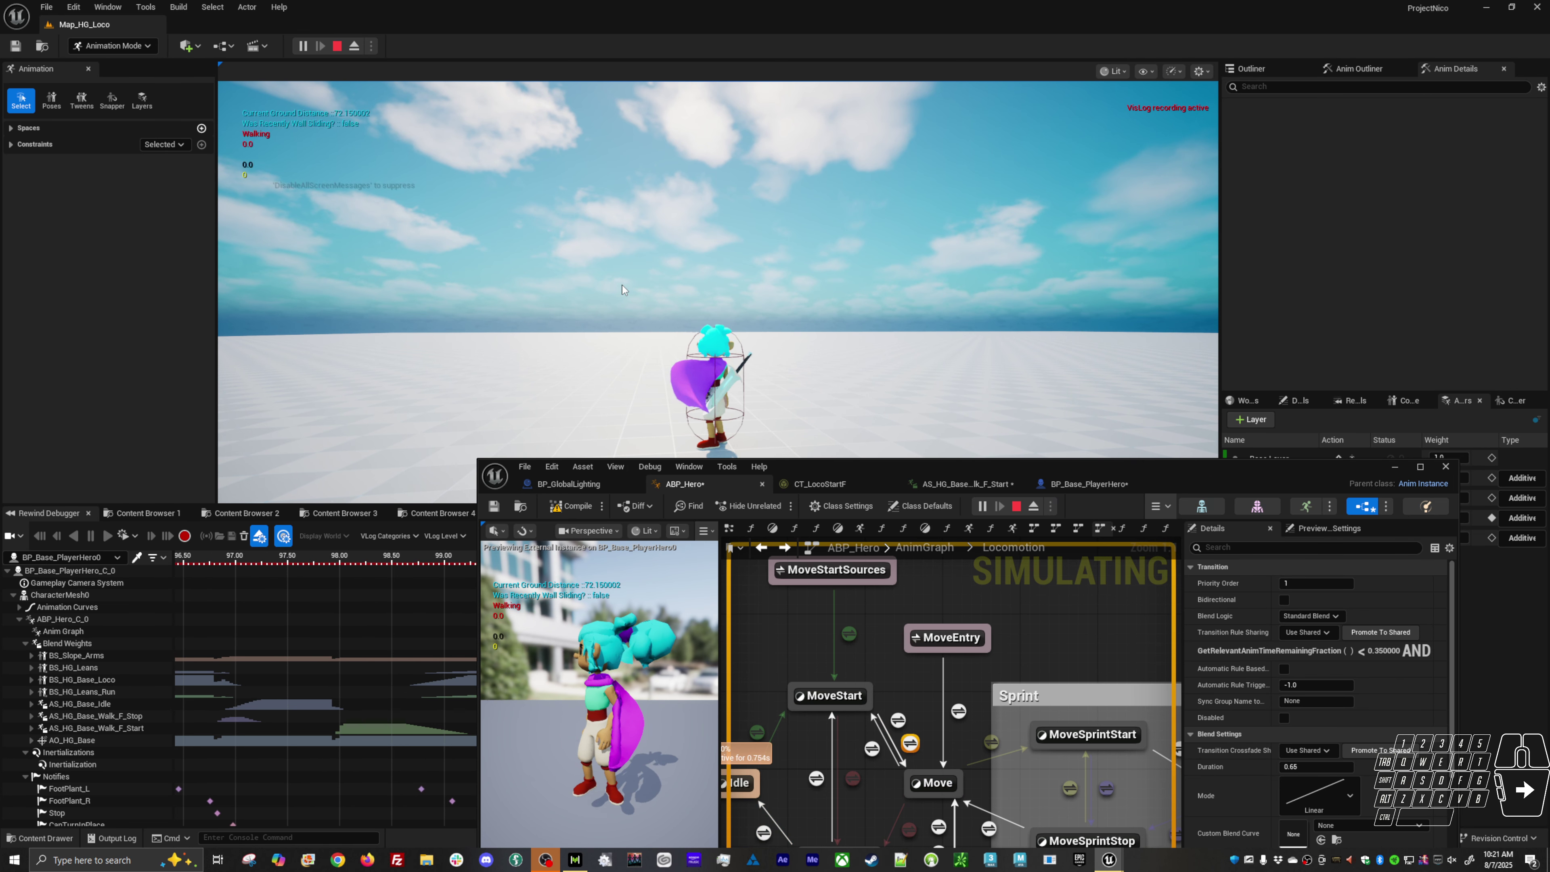
pyautogui.doubleClick(911, 742)
pyautogui.moveTo(916, 741); pyautogui.dragTo(866, 675, button='right')
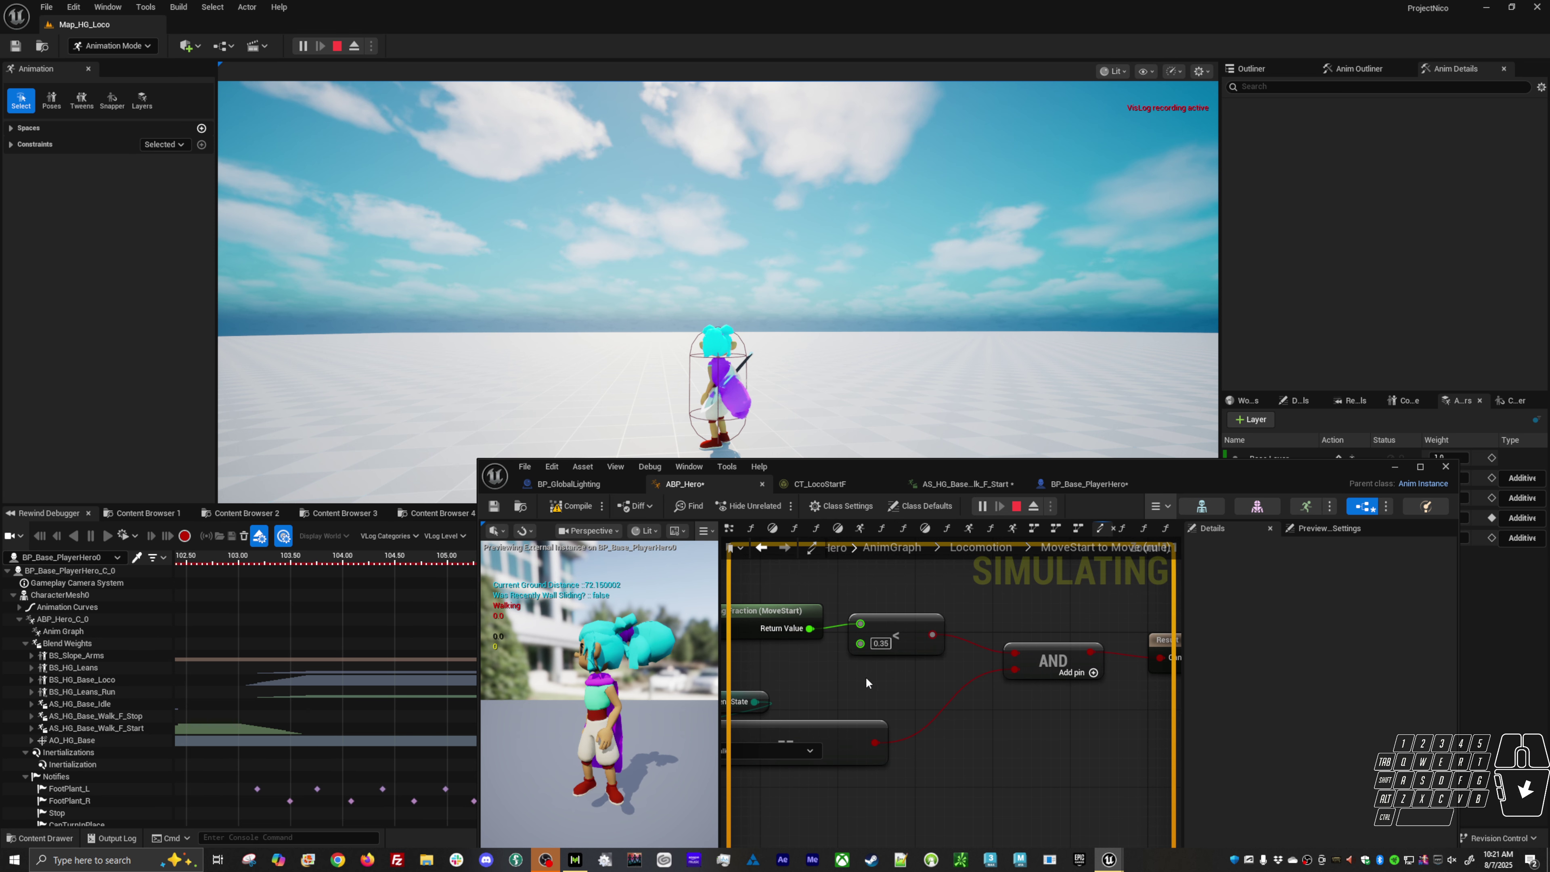
pyautogui.click(881, 643)
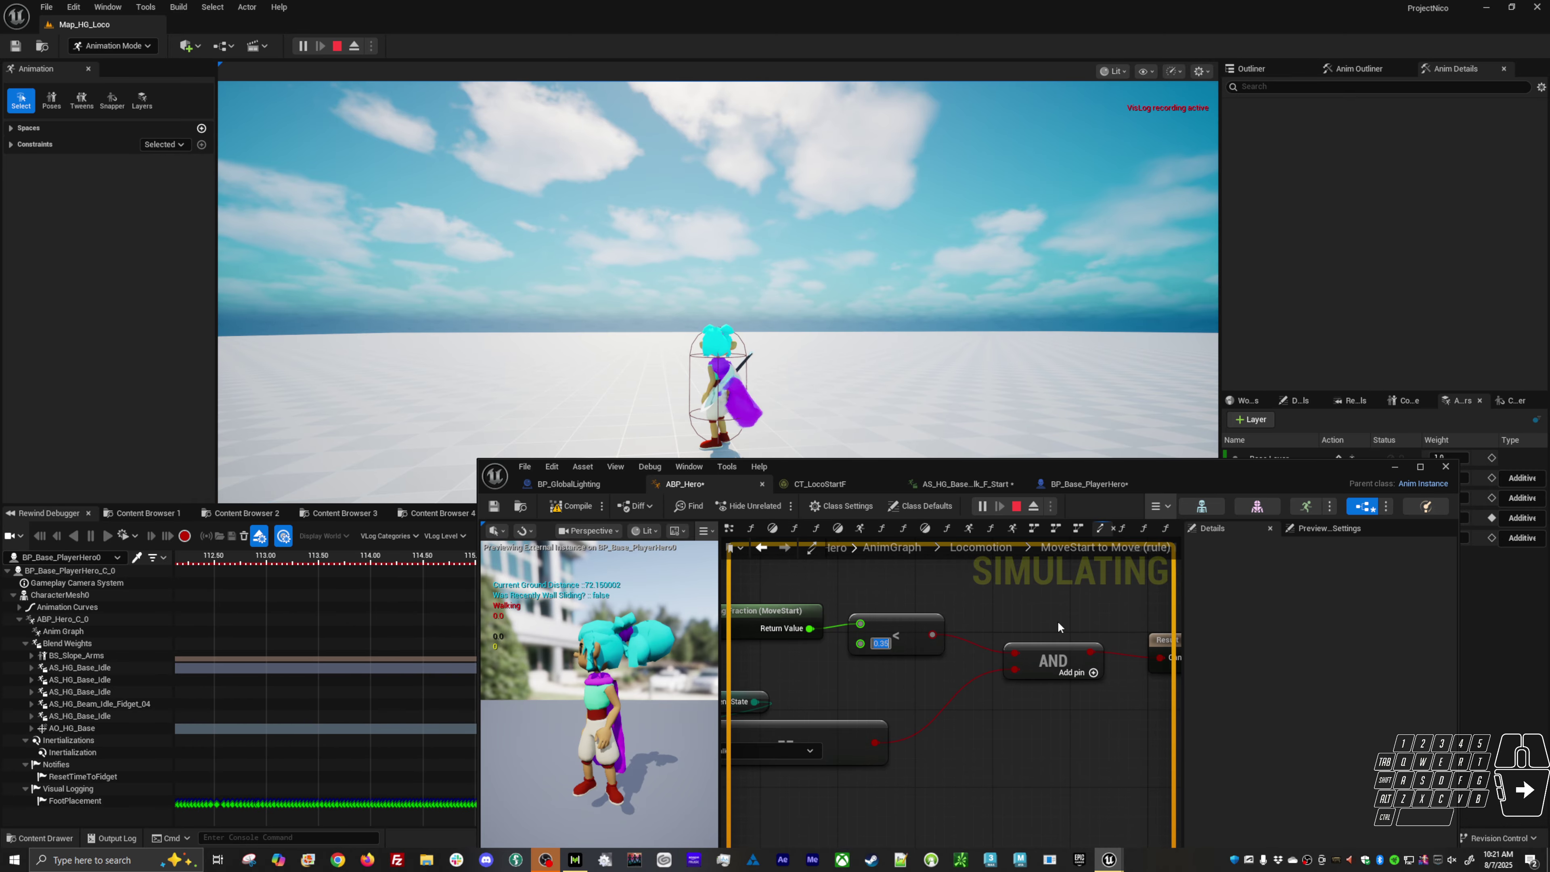
pyautogui.write('3')
pyautogui.press('Return')
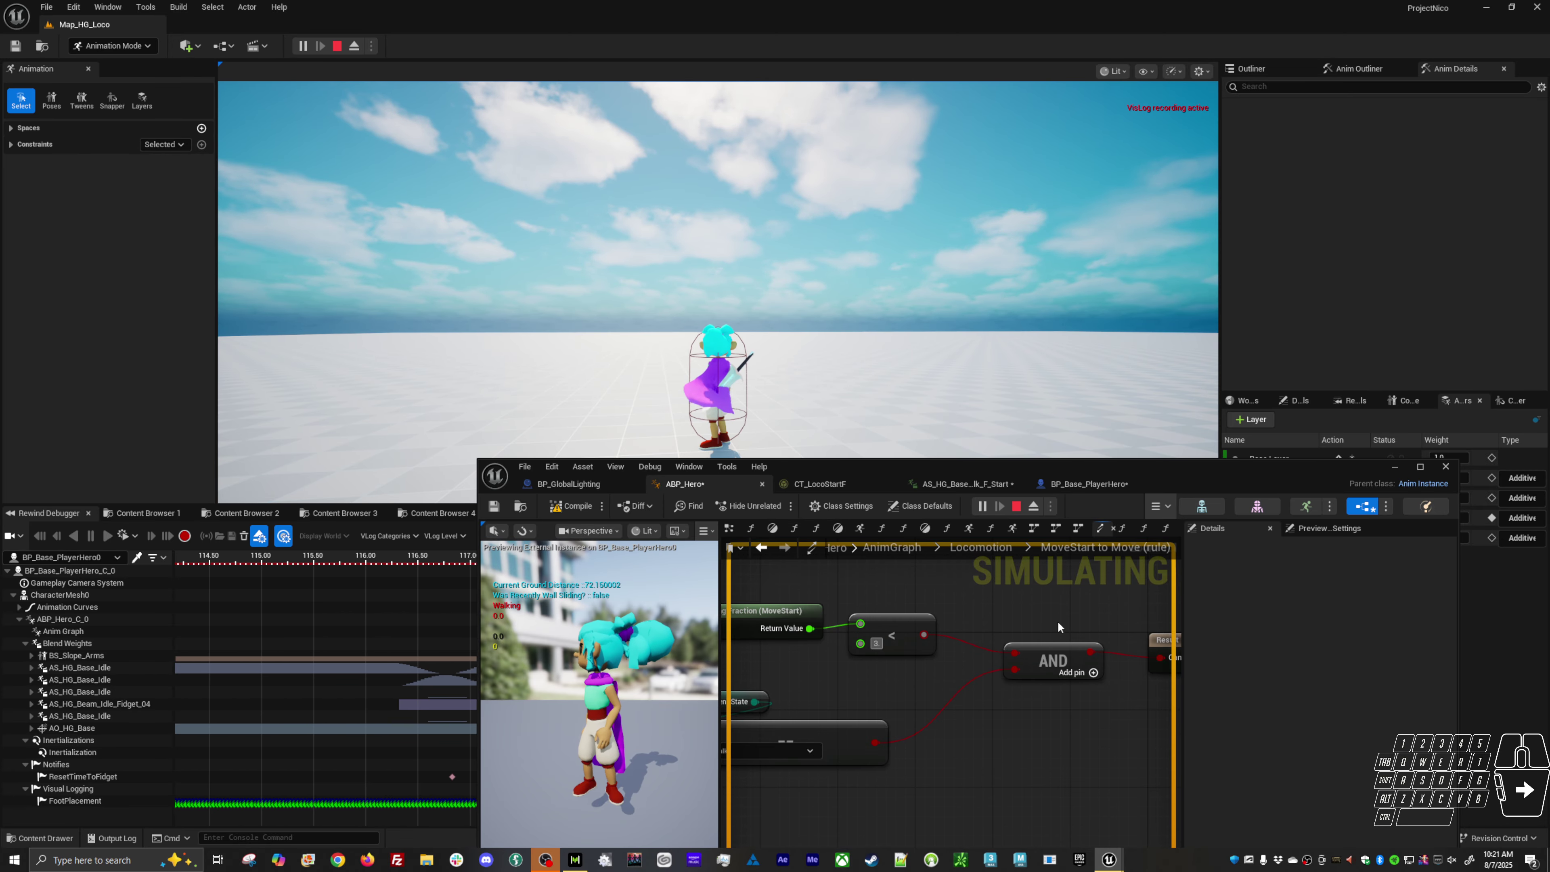
pyautogui.write('0.05')
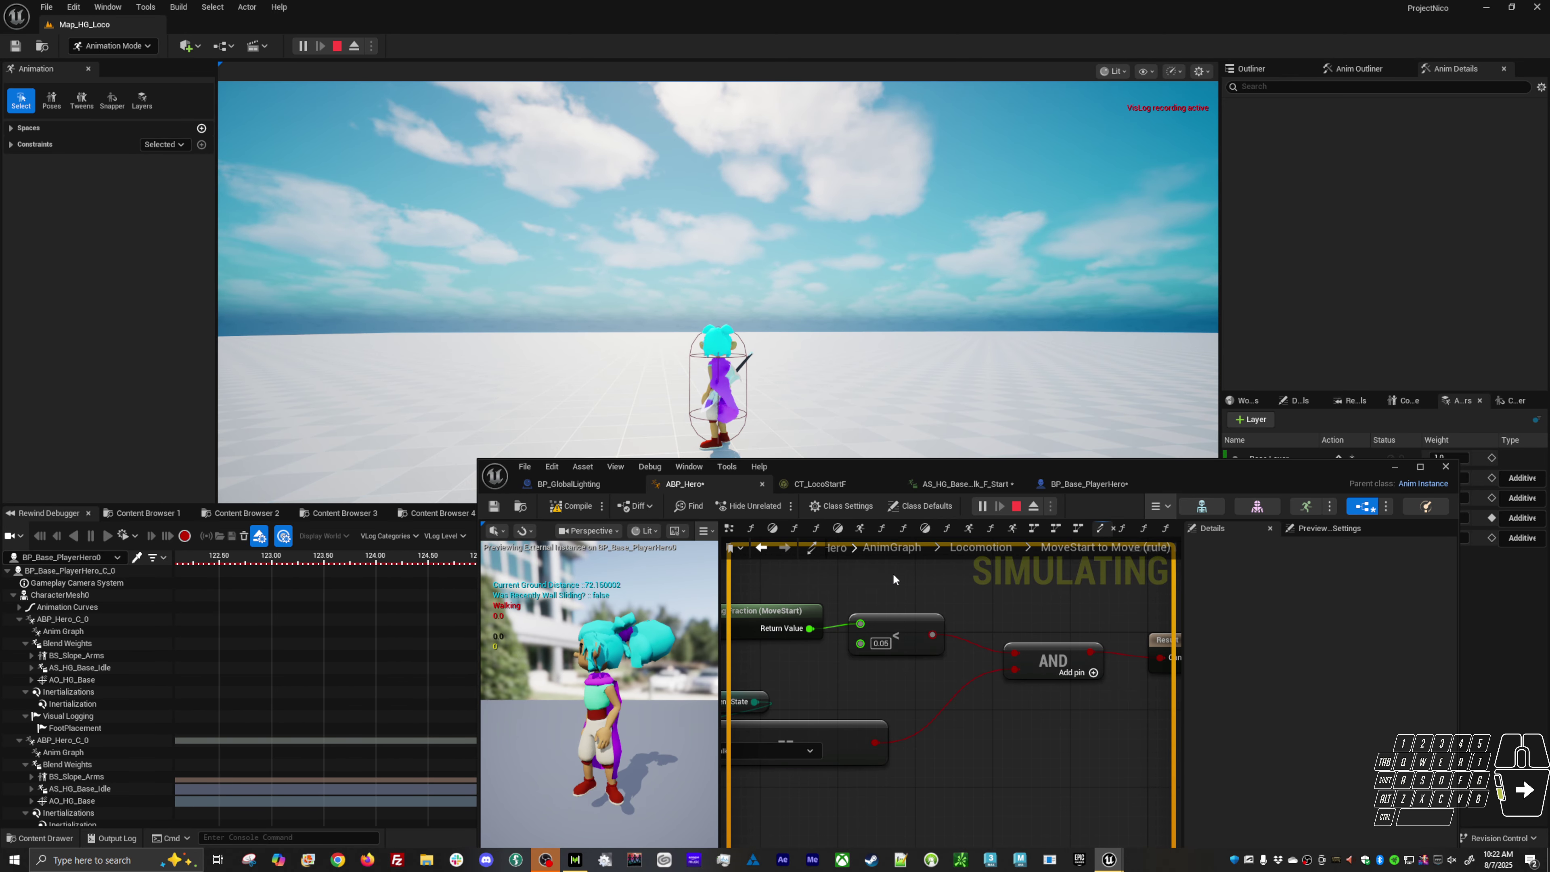
# Step: Return to the Locomotion graph, test the hero's walk start in the preview and reselect the walk MoveStart to Move transition
pyautogui.click(980, 547)
pyautogui.press('a')
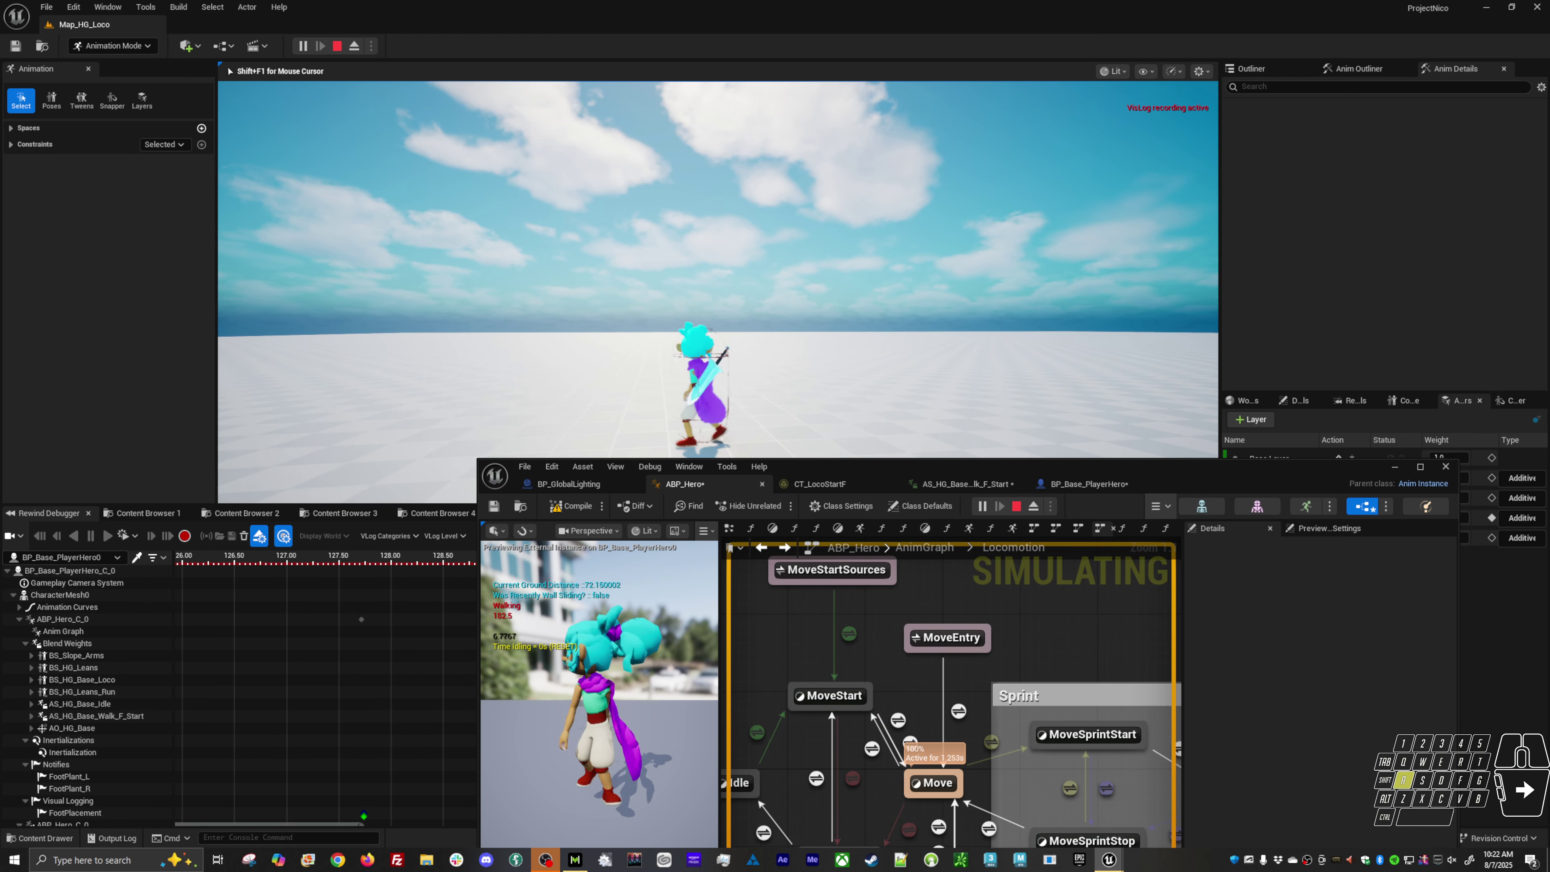
pyautogui.hotkey('alt', 'Tab')
pyautogui.click(910, 743)
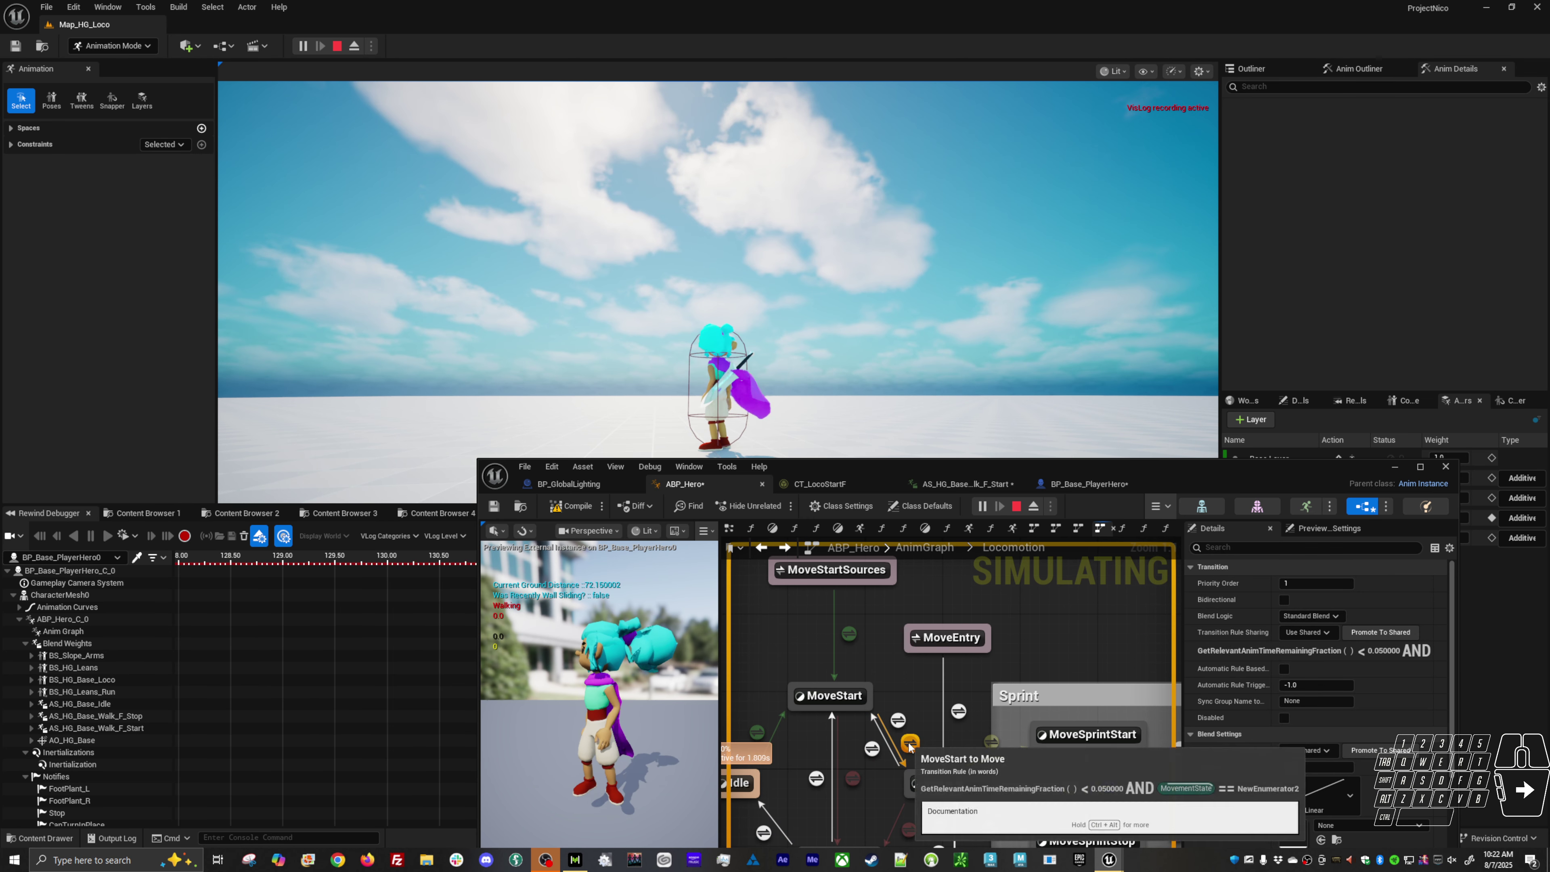
# Step: Set the walk MoveStart to Move transition's blend duration to 0.25 and recompile ABP_Hero
pyautogui.click(1317, 767)
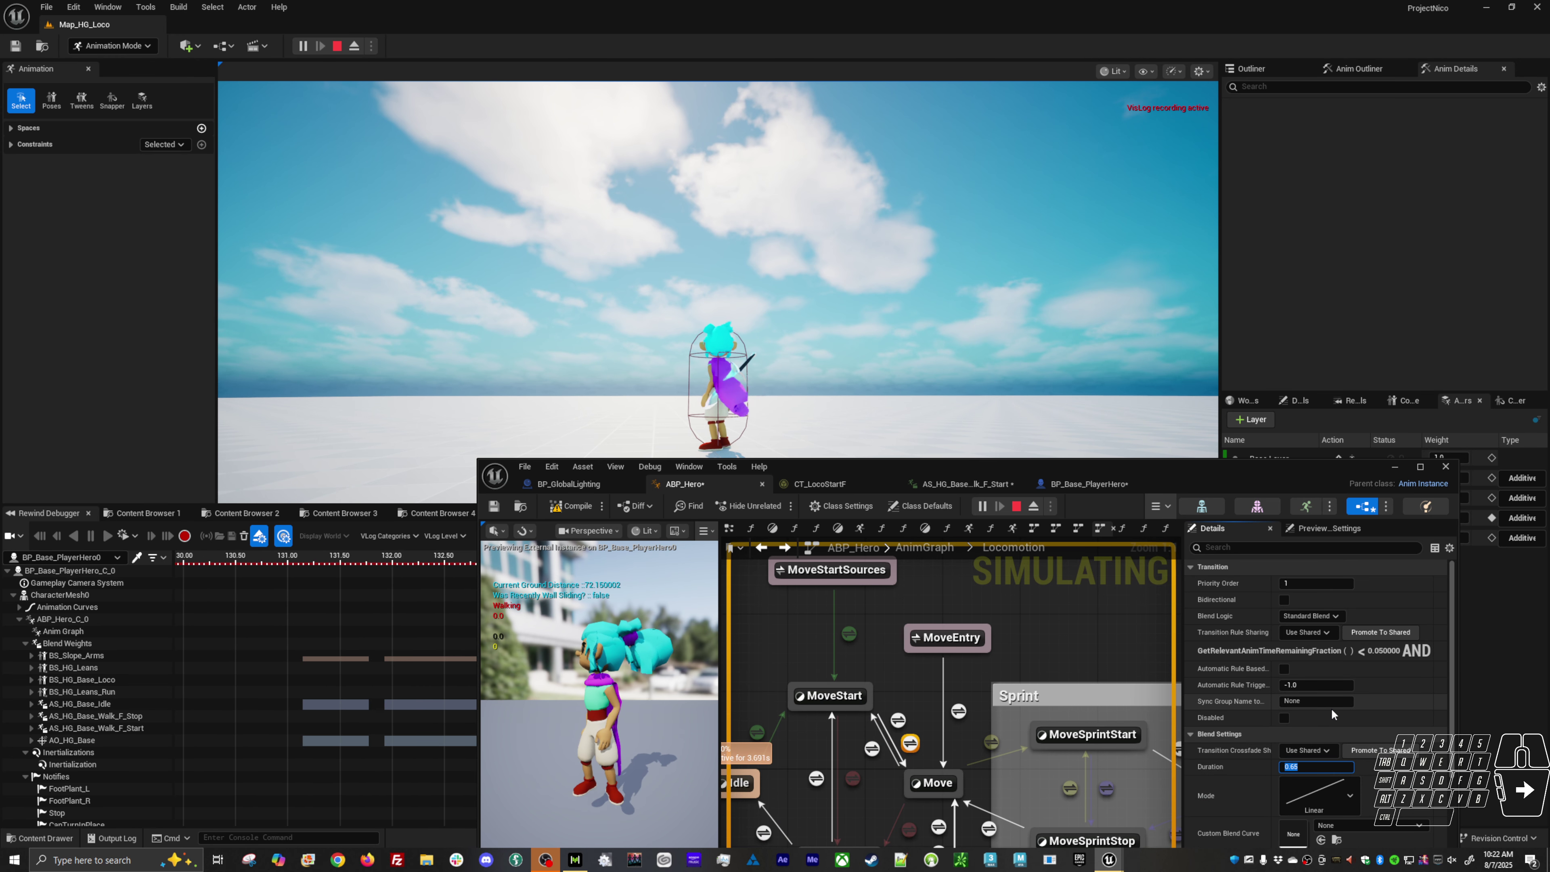
pyautogui.write('0.25')
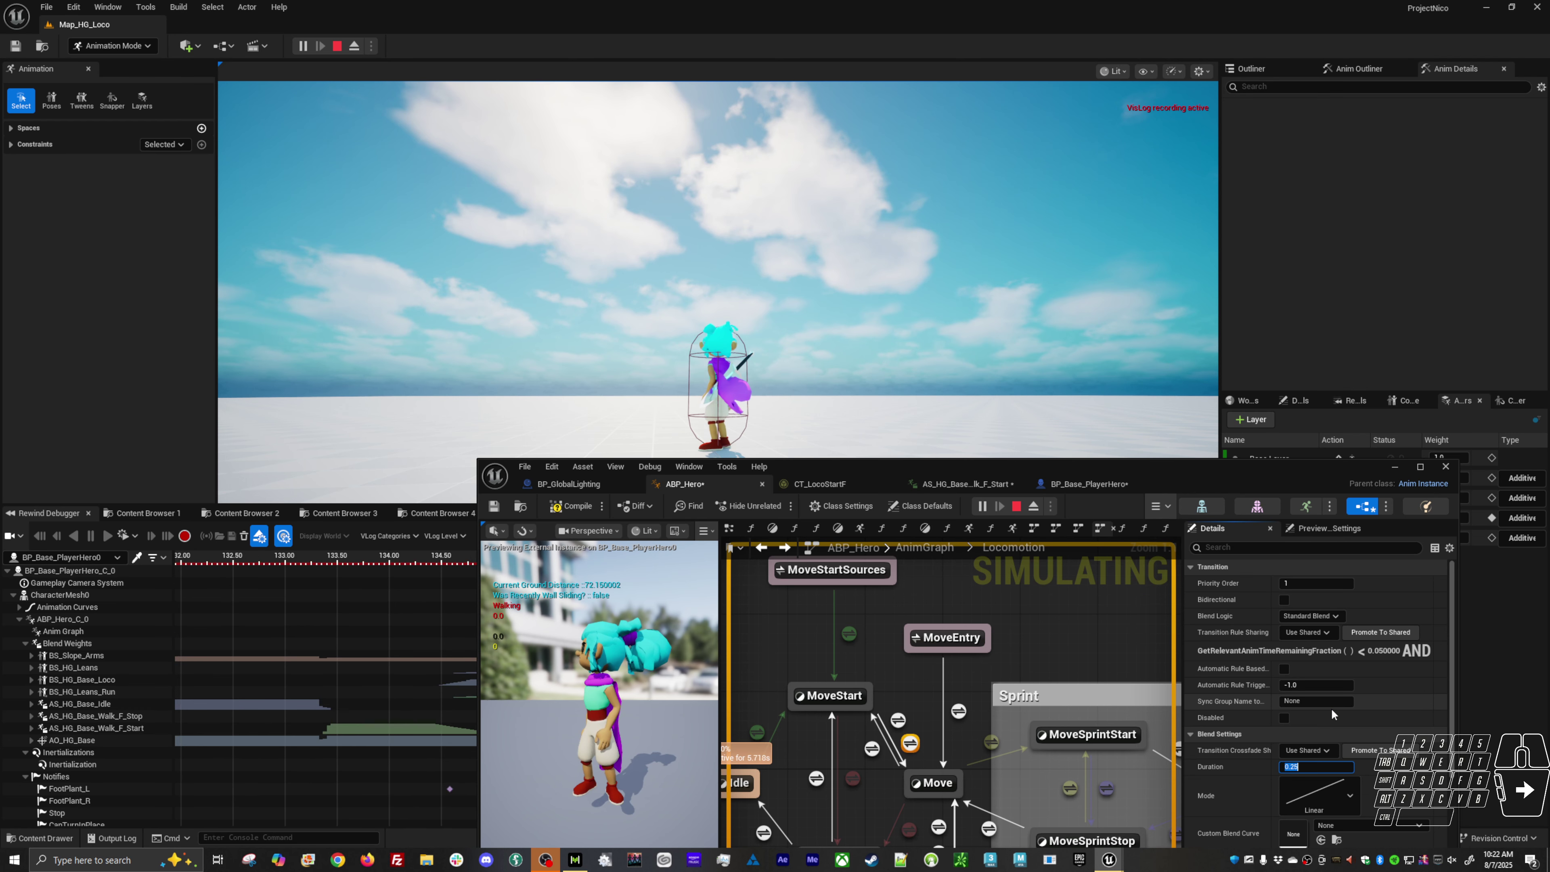
pyautogui.click(578, 506)
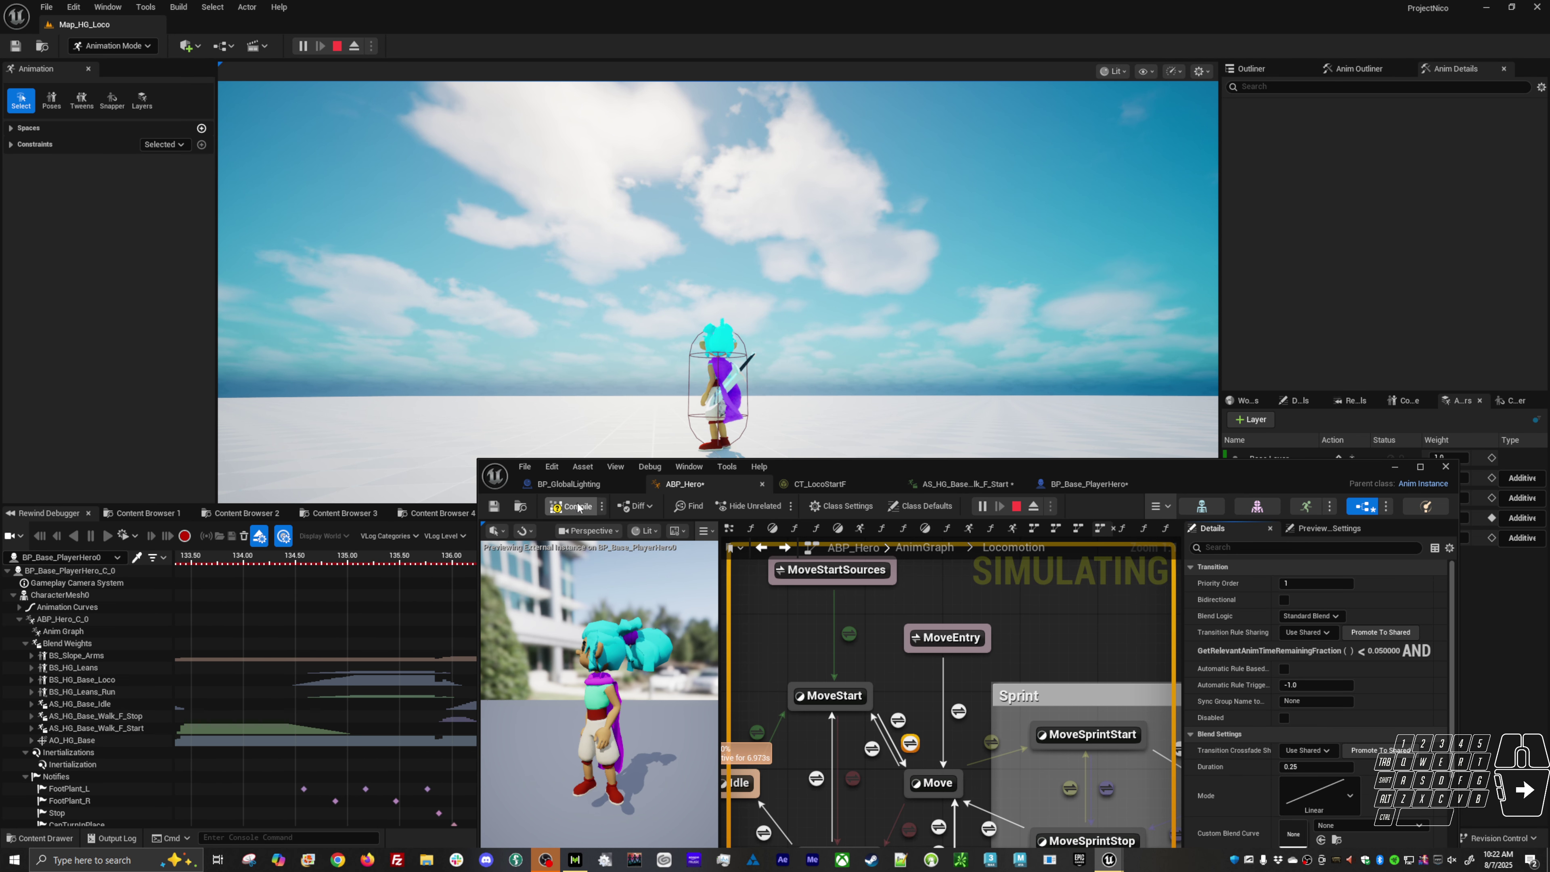
# Step: Walk and stop the hero several times in the level preview to check the walk start blend
pyautogui.click(863, 398)
pyautogui.press('a')
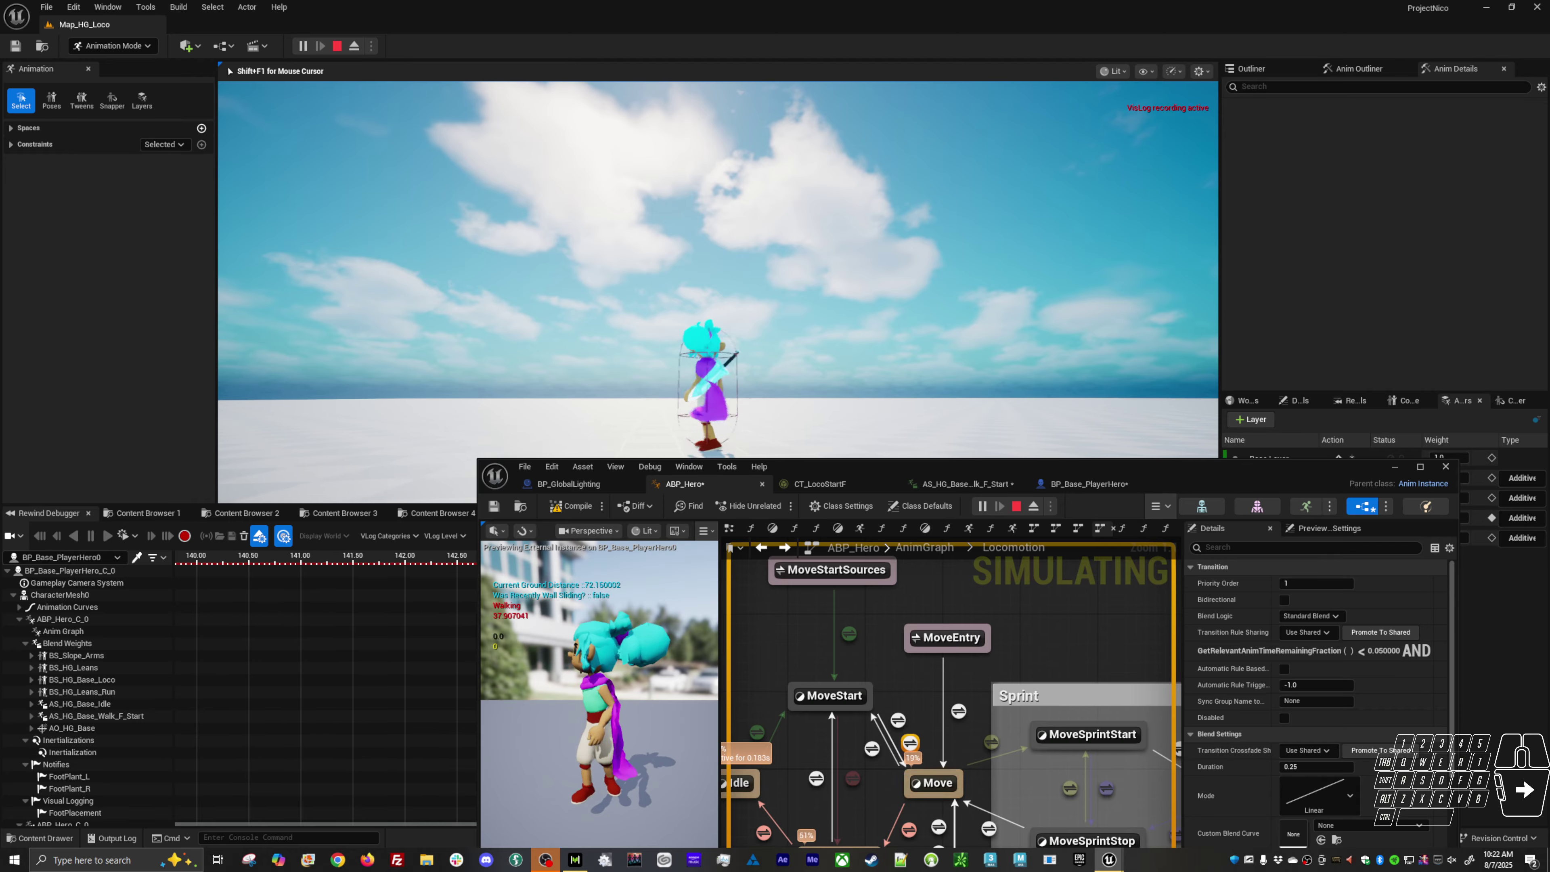
pyautogui.press('a')
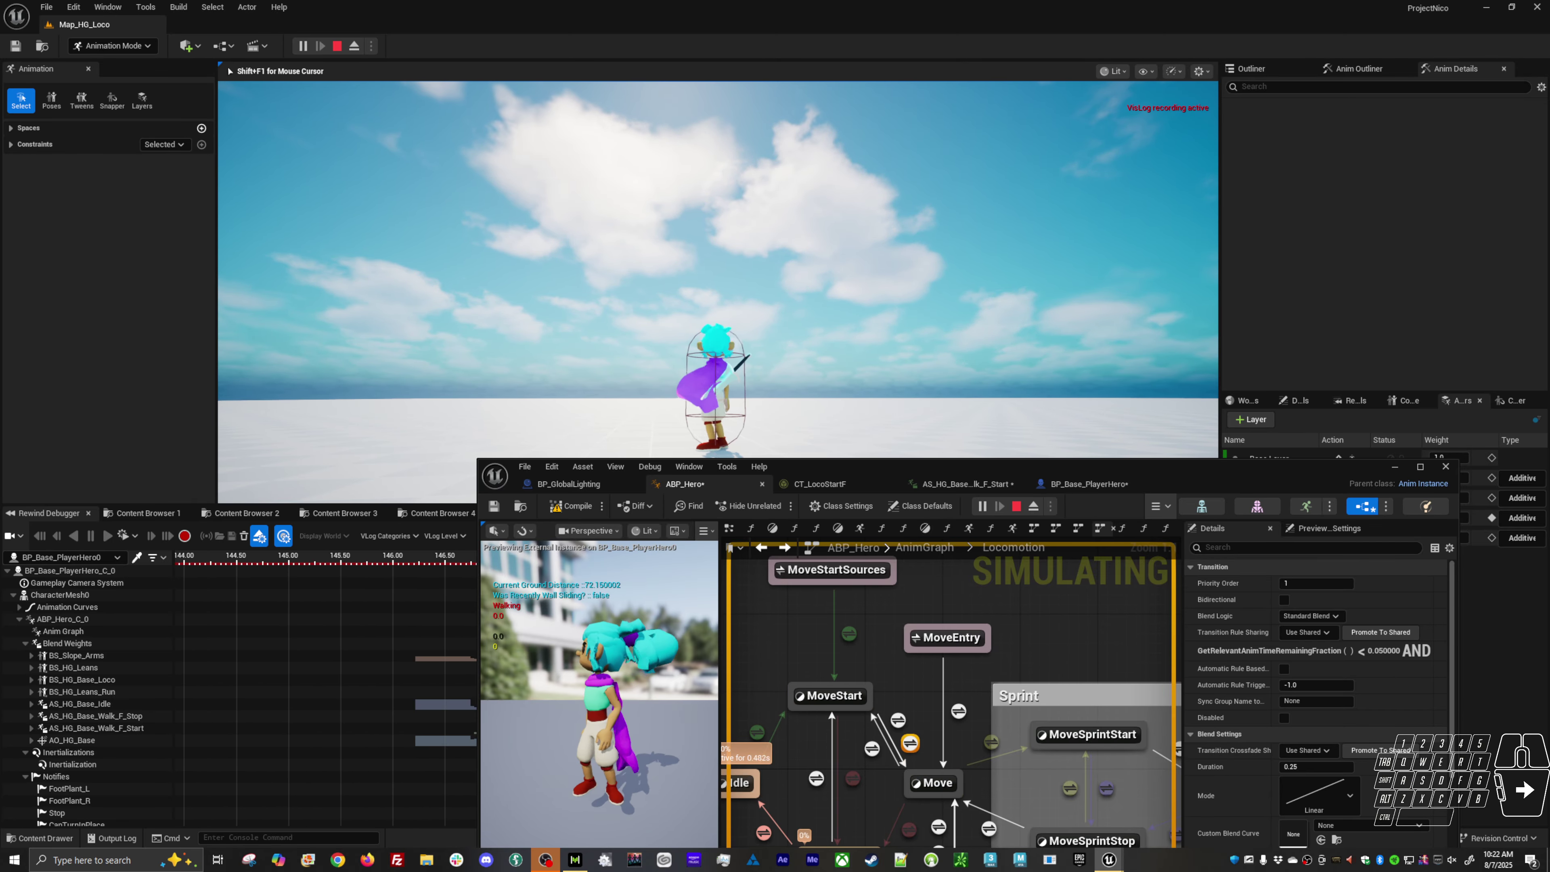
pyautogui.press('a')
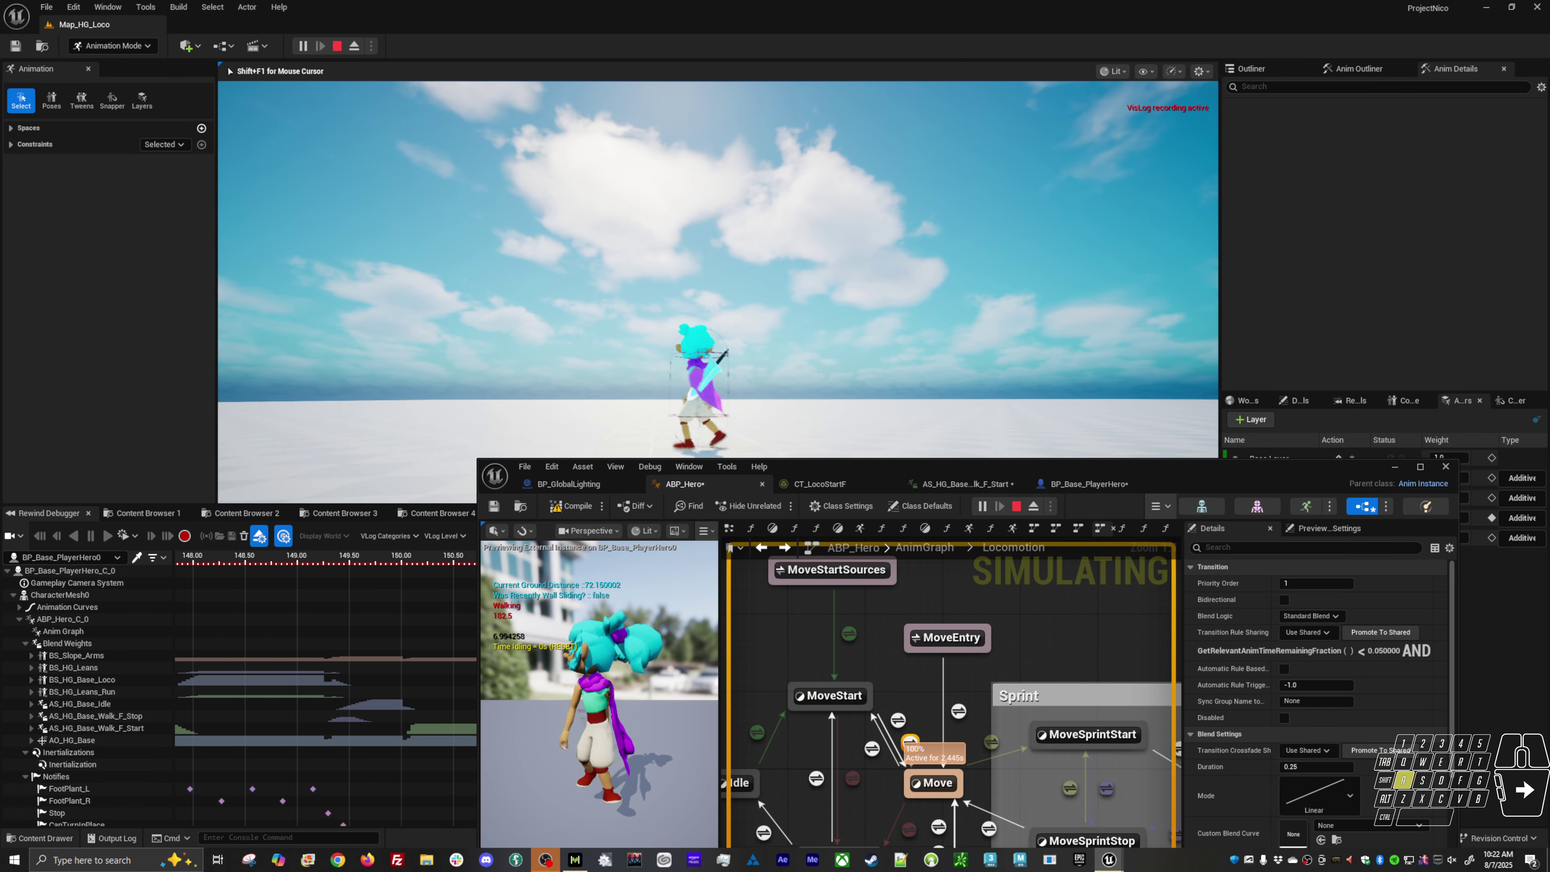
pyautogui.hotkey('shift', 'F1')
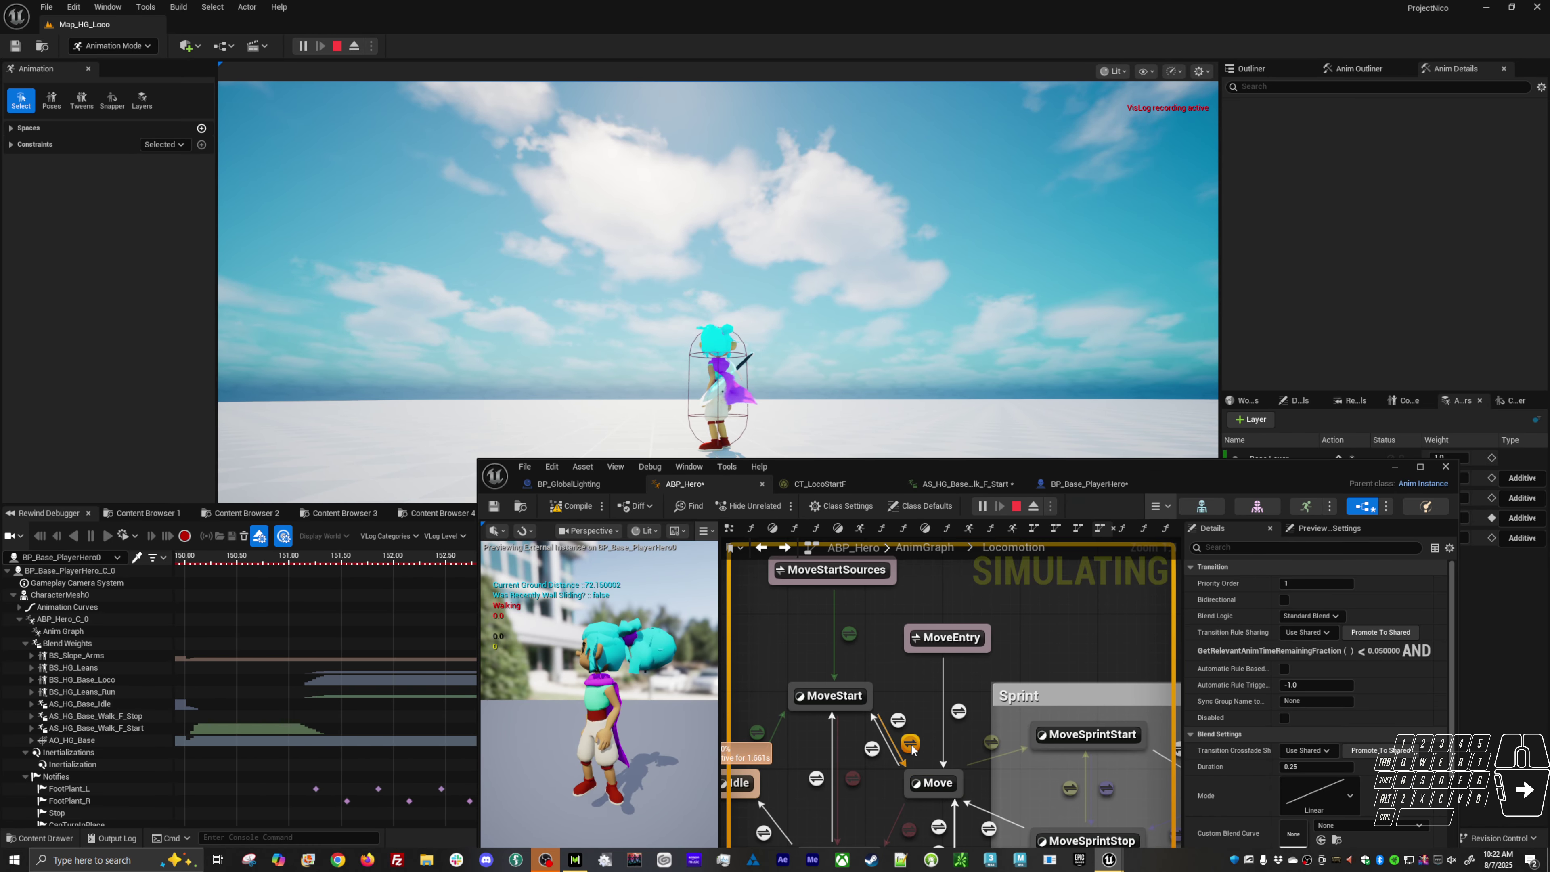
# Step: Open the AS_HG_Base_Walk_F_Start animation and scrub its final frames to examine the end pose
pyautogui.click(970, 483)
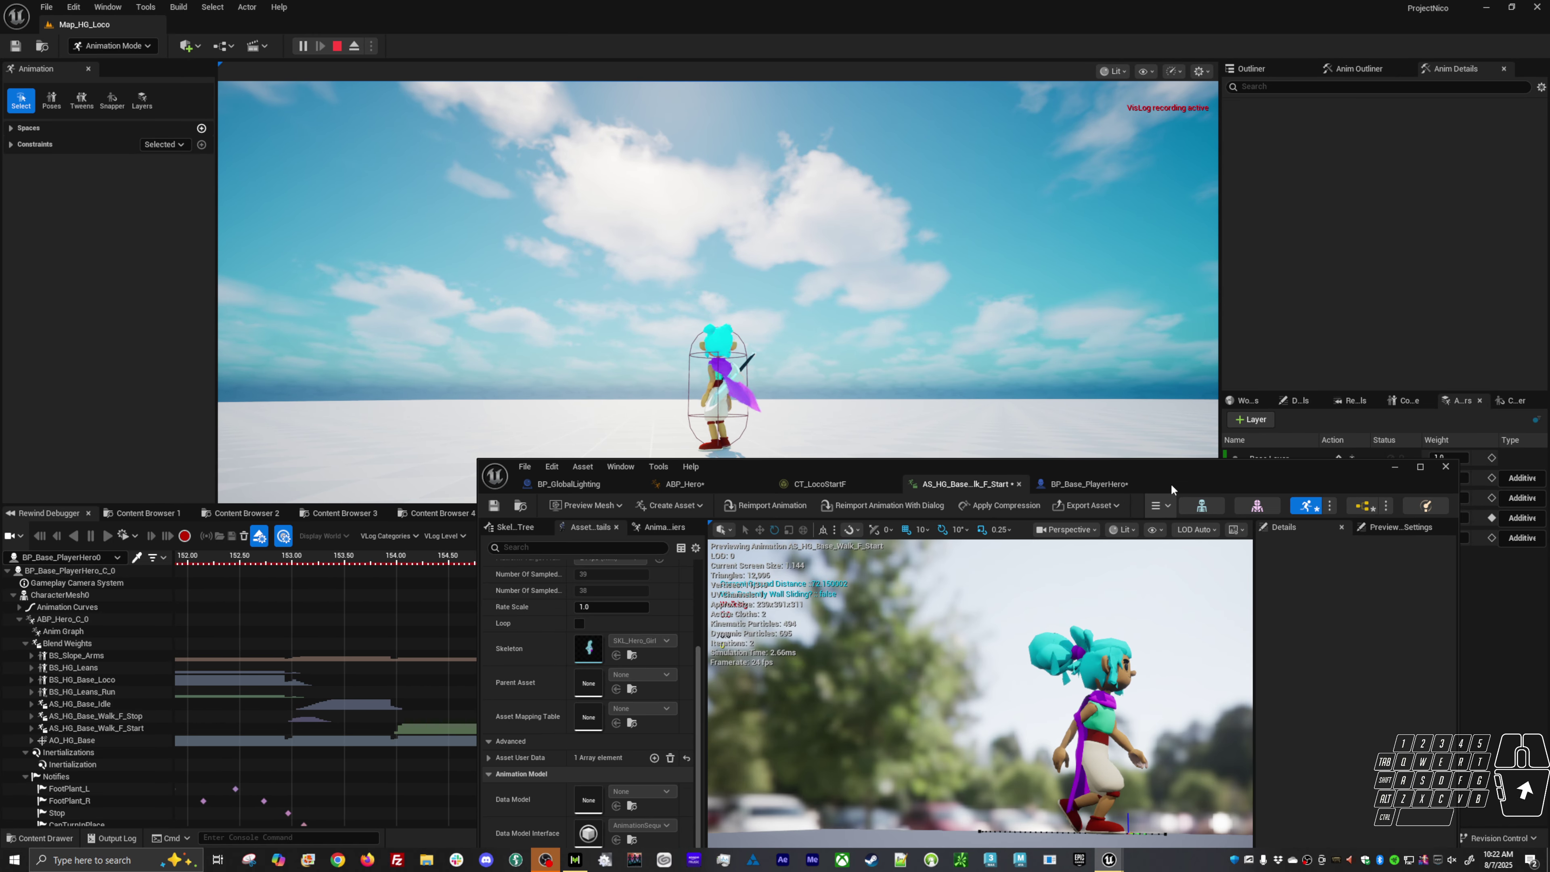
pyautogui.moveTo(1172, 483); pyautogui.dragTo(1095, 98)
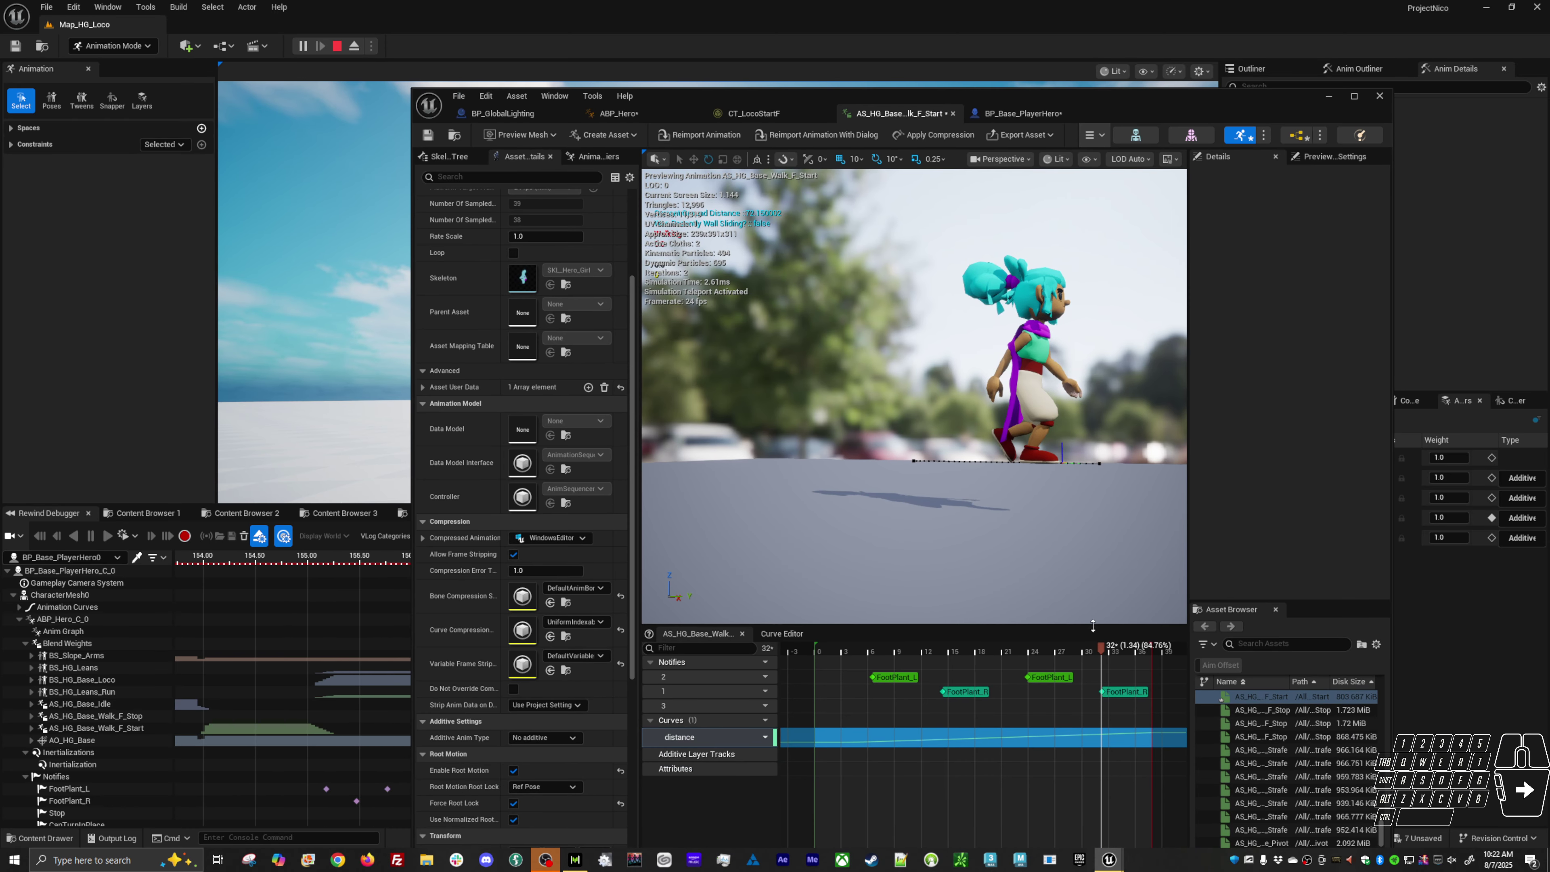
pyautogui.moveTo(1106, 650); pyautogui.dragTo(1162, 651)
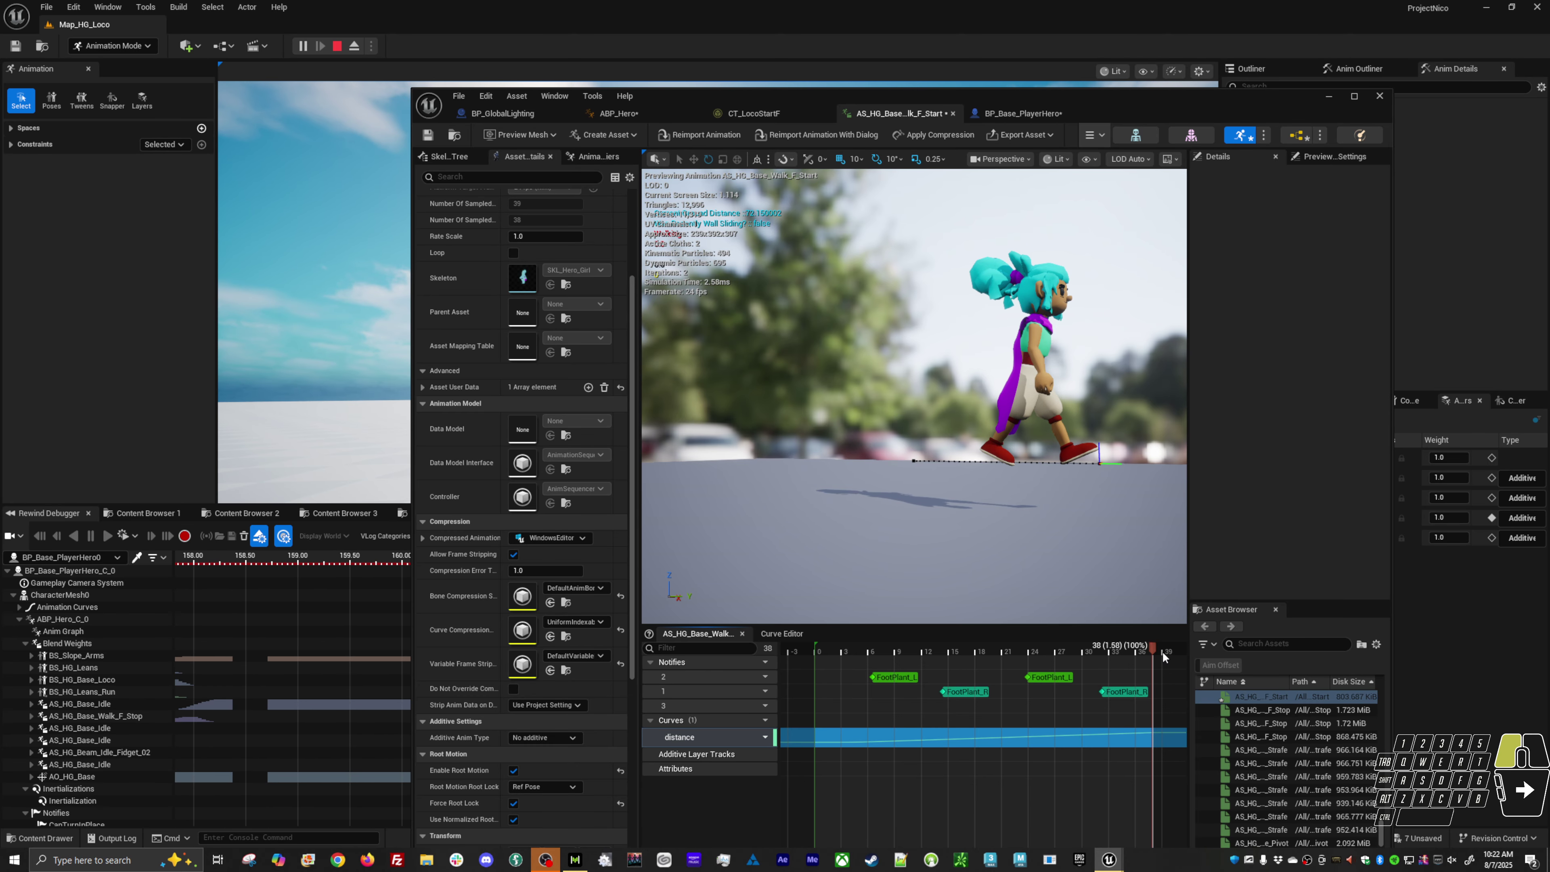
pyautogui.moveTo(1162, 651); pyautogui.dragTo(1141, 650)
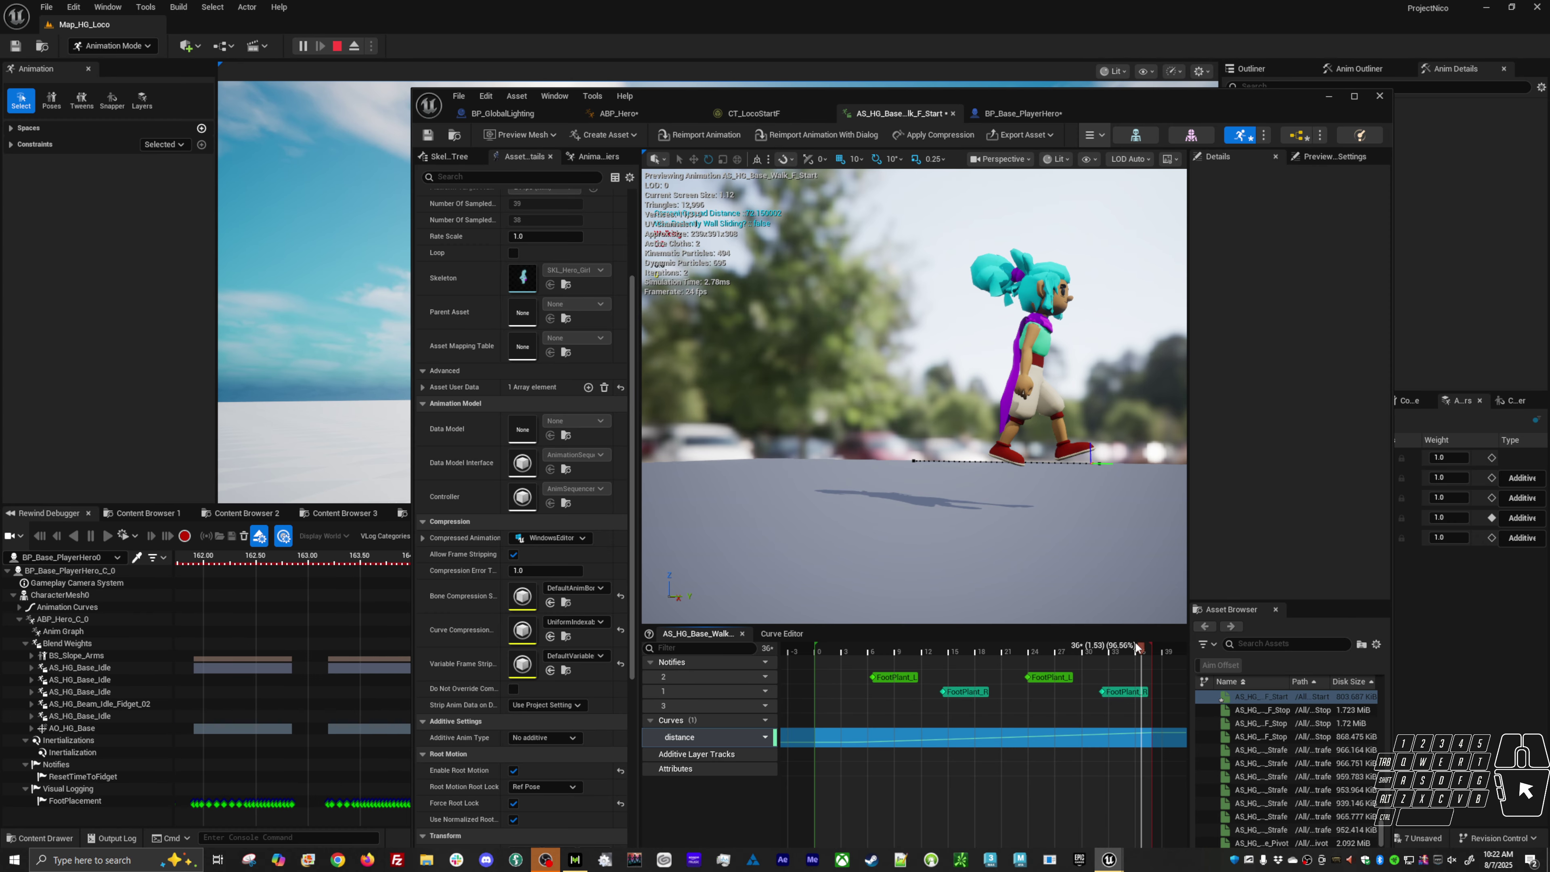
pyautogui.moveTo(971, 96); pyautogui.dragTo(972, 505)
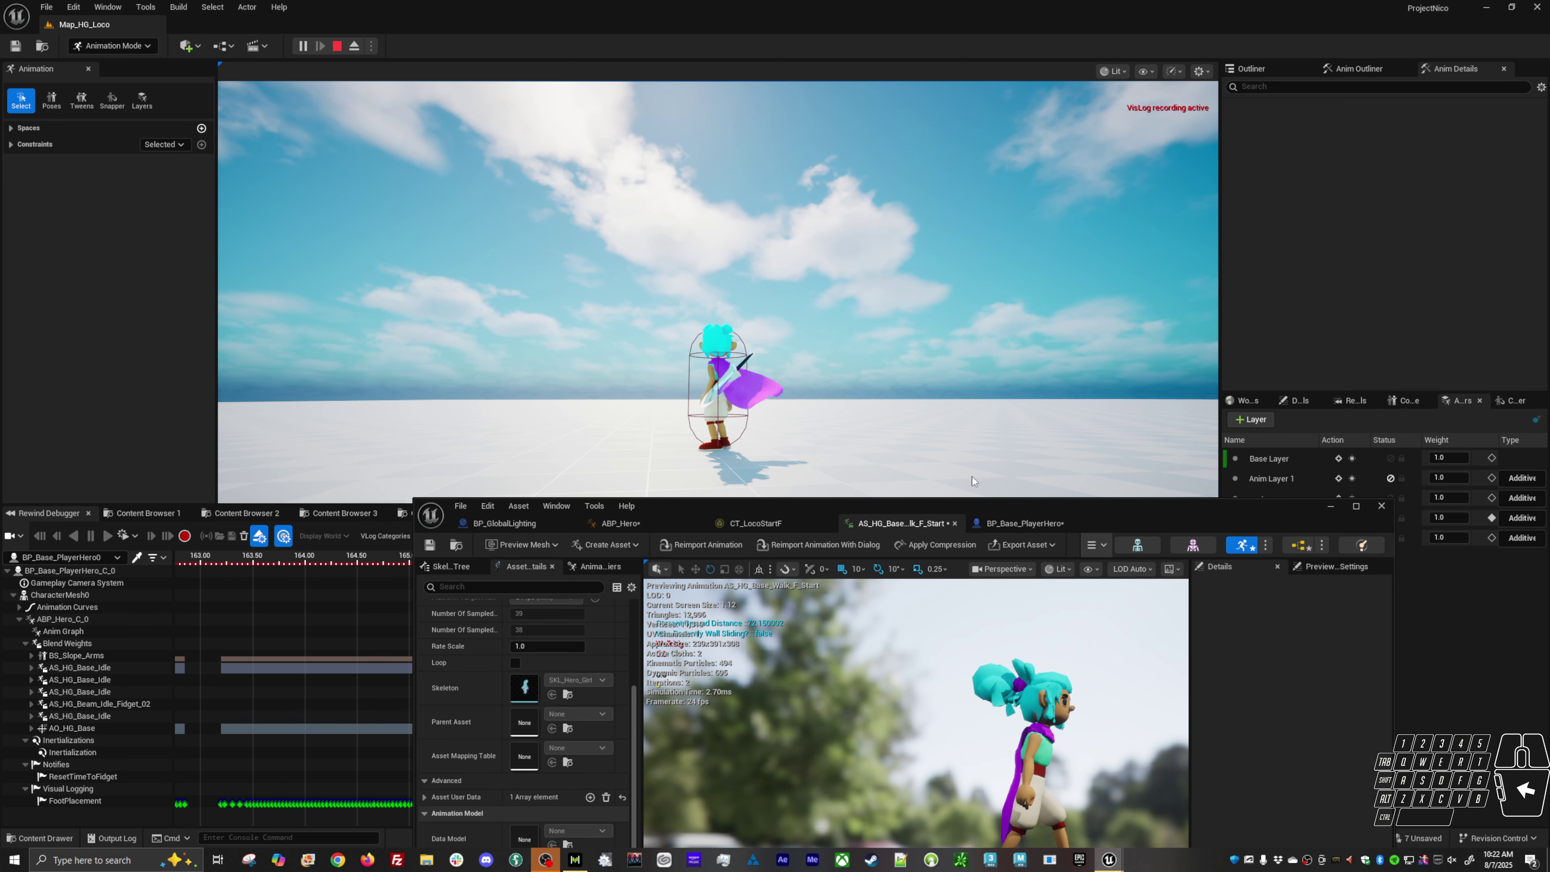
# Step: Return to ABP_Hero's Locomotion graph and arrange its window so the hero and the transition settings can be seen together
pyautogui.click(973, 477)
pyautogui.hotkey('shift', 'F1')
pyautogui.click(635, 526)
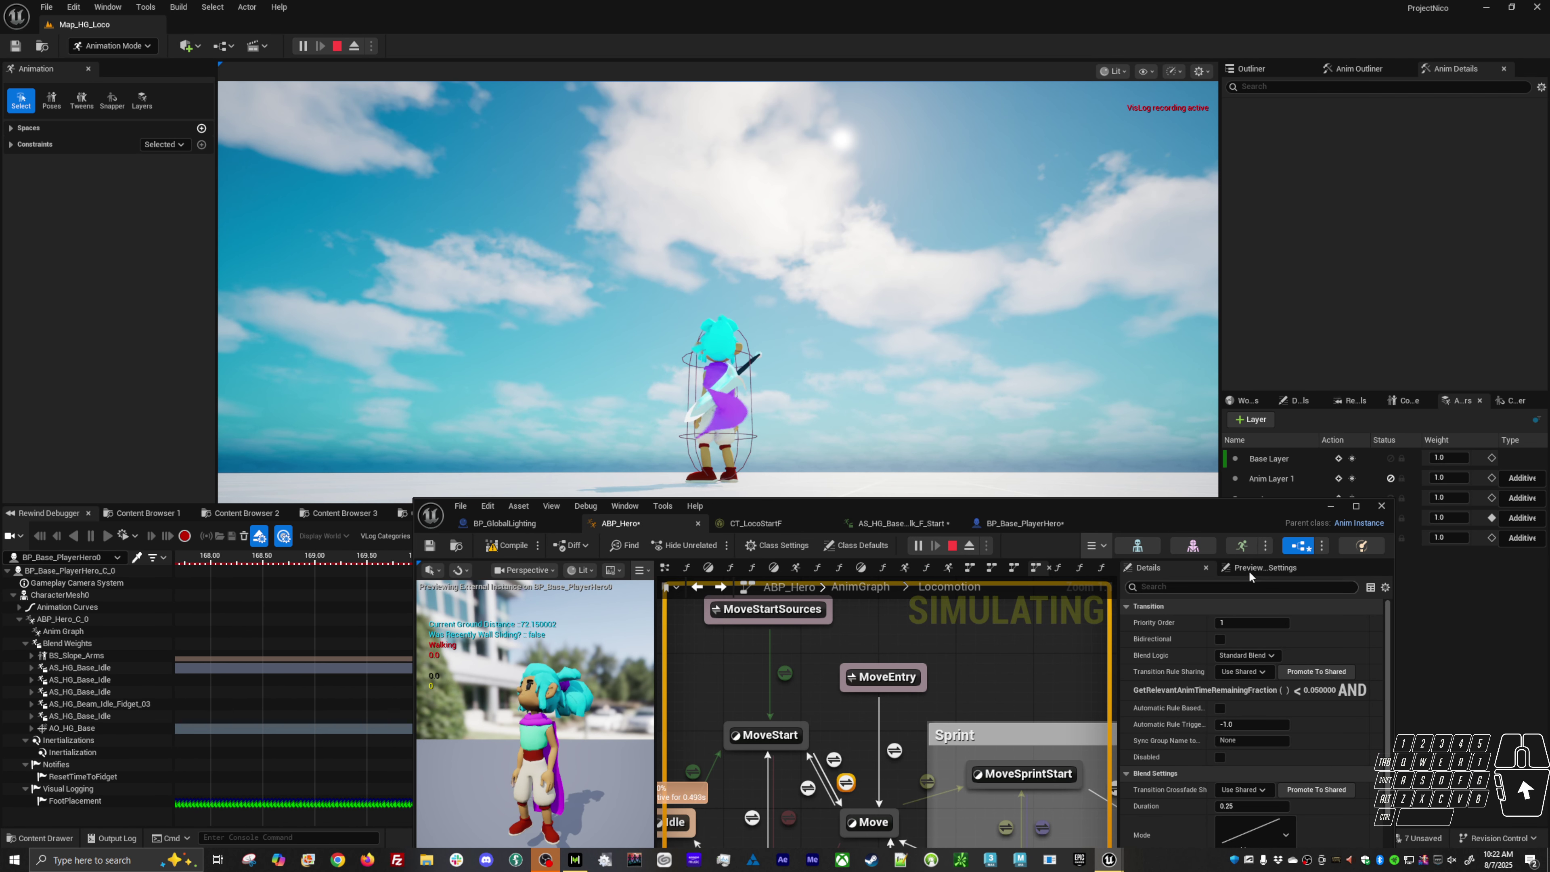
pyautogui.moveTo(1229, 527); pyautogui.dragTo(1229, 479)
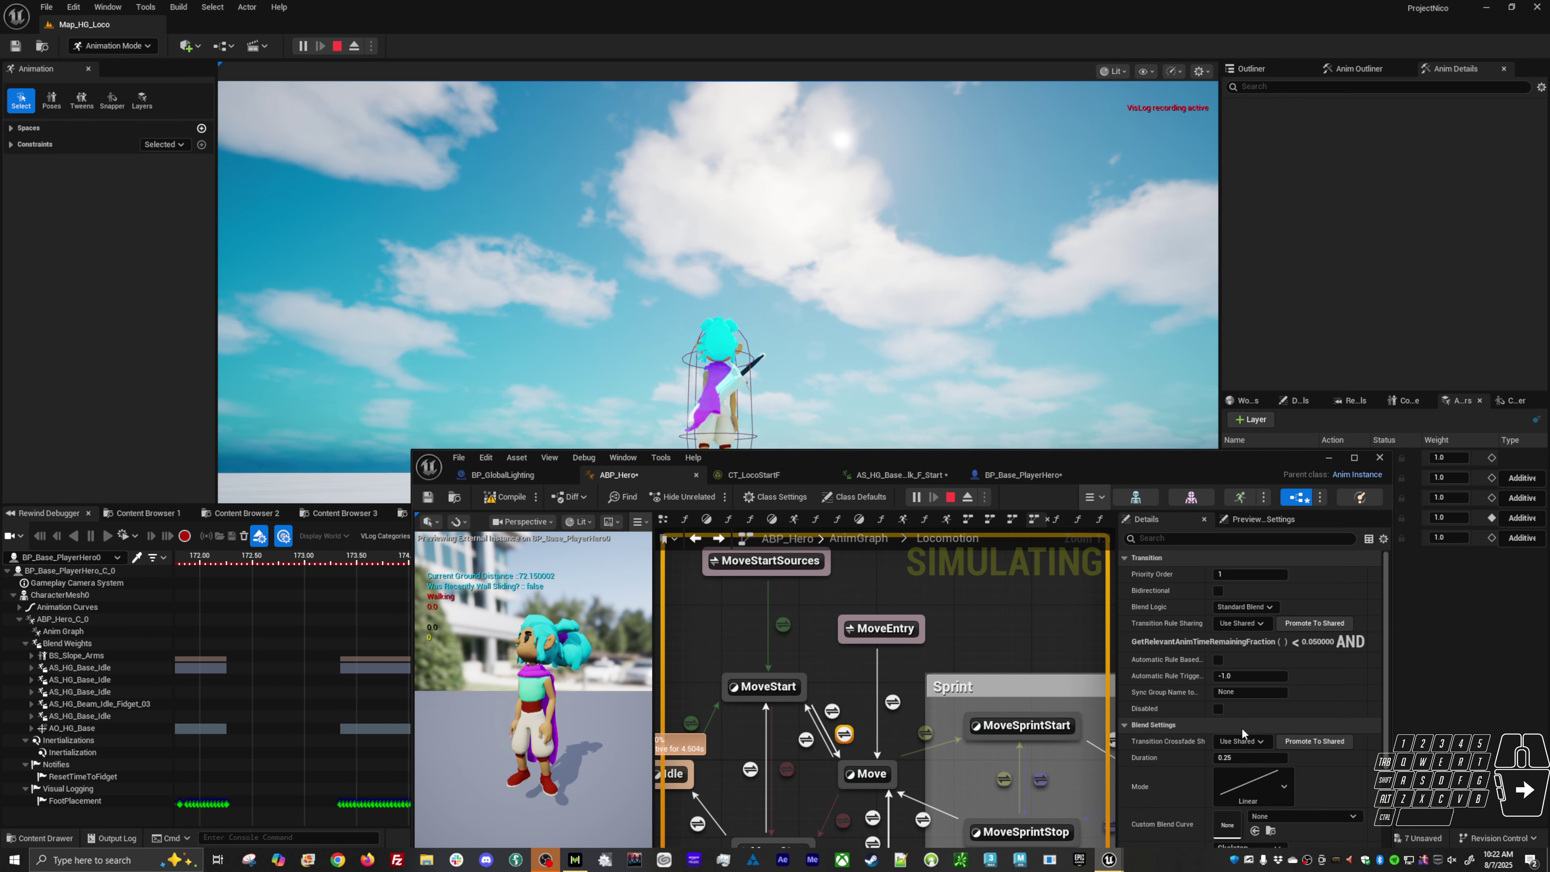
pyautogui.moveTo(1074, 475); pyautogui.dragTo(1075, 500)
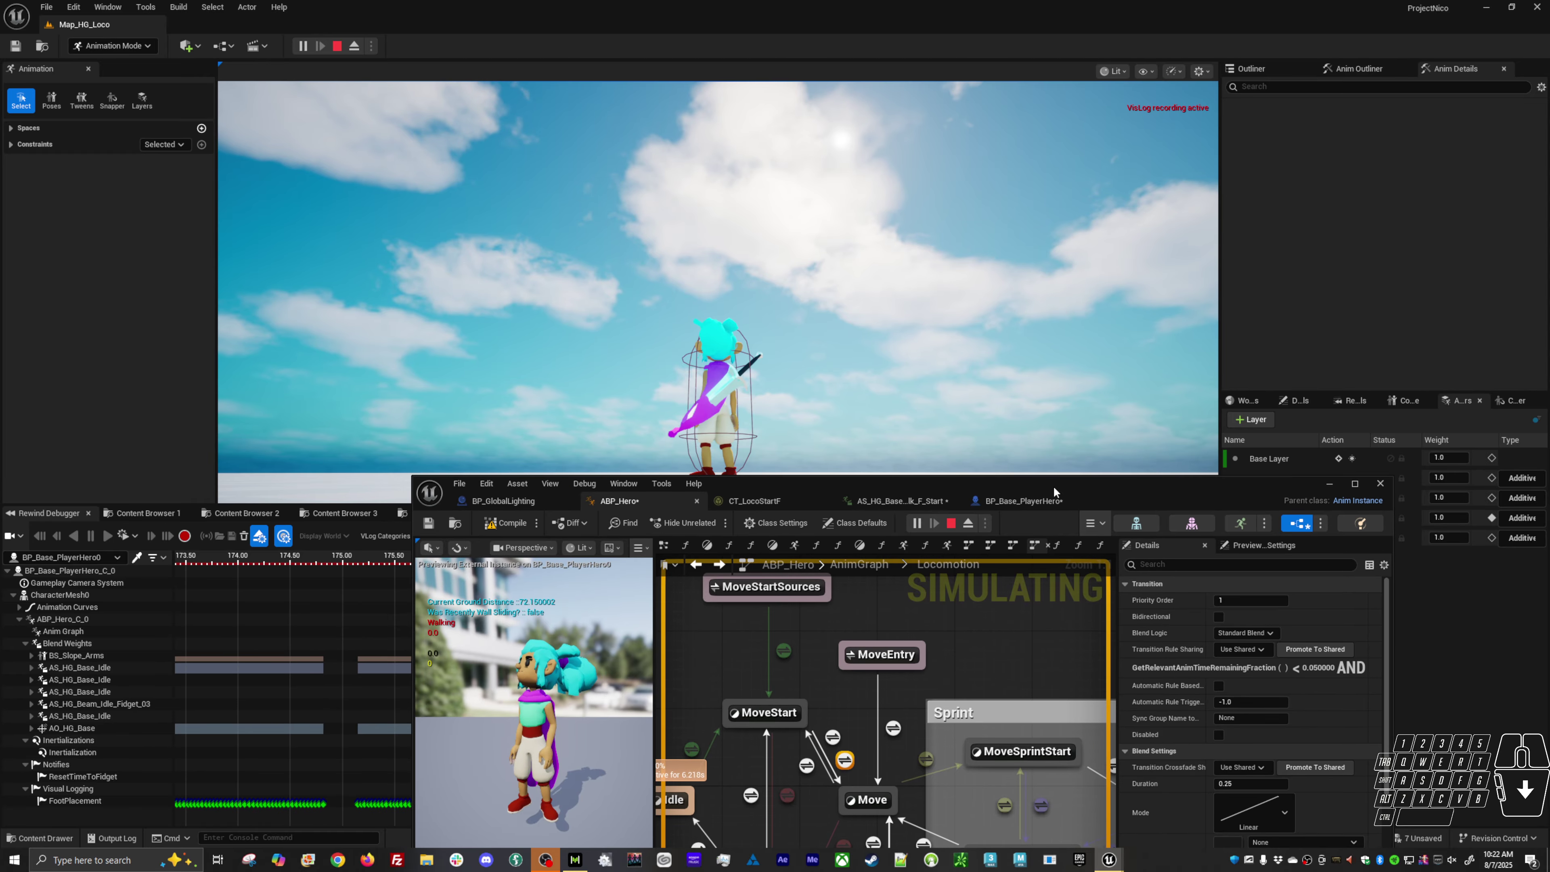
# Step: Test the hero's walk start in both directions in the level preview while watching the state machine
pyautogui.click(1069, 397)
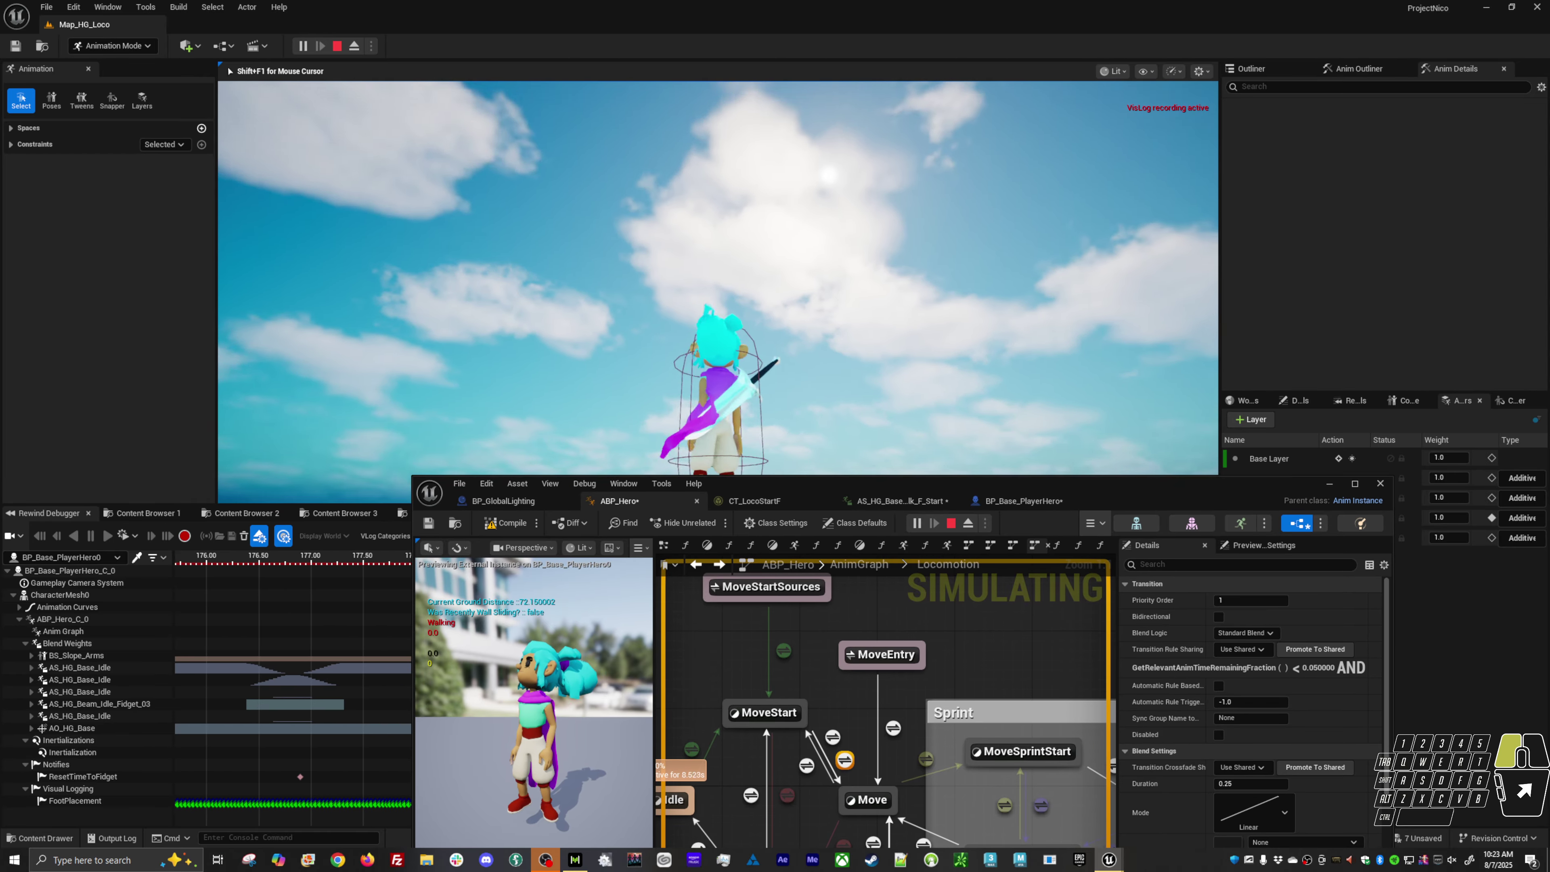
pyautogui.press('a')
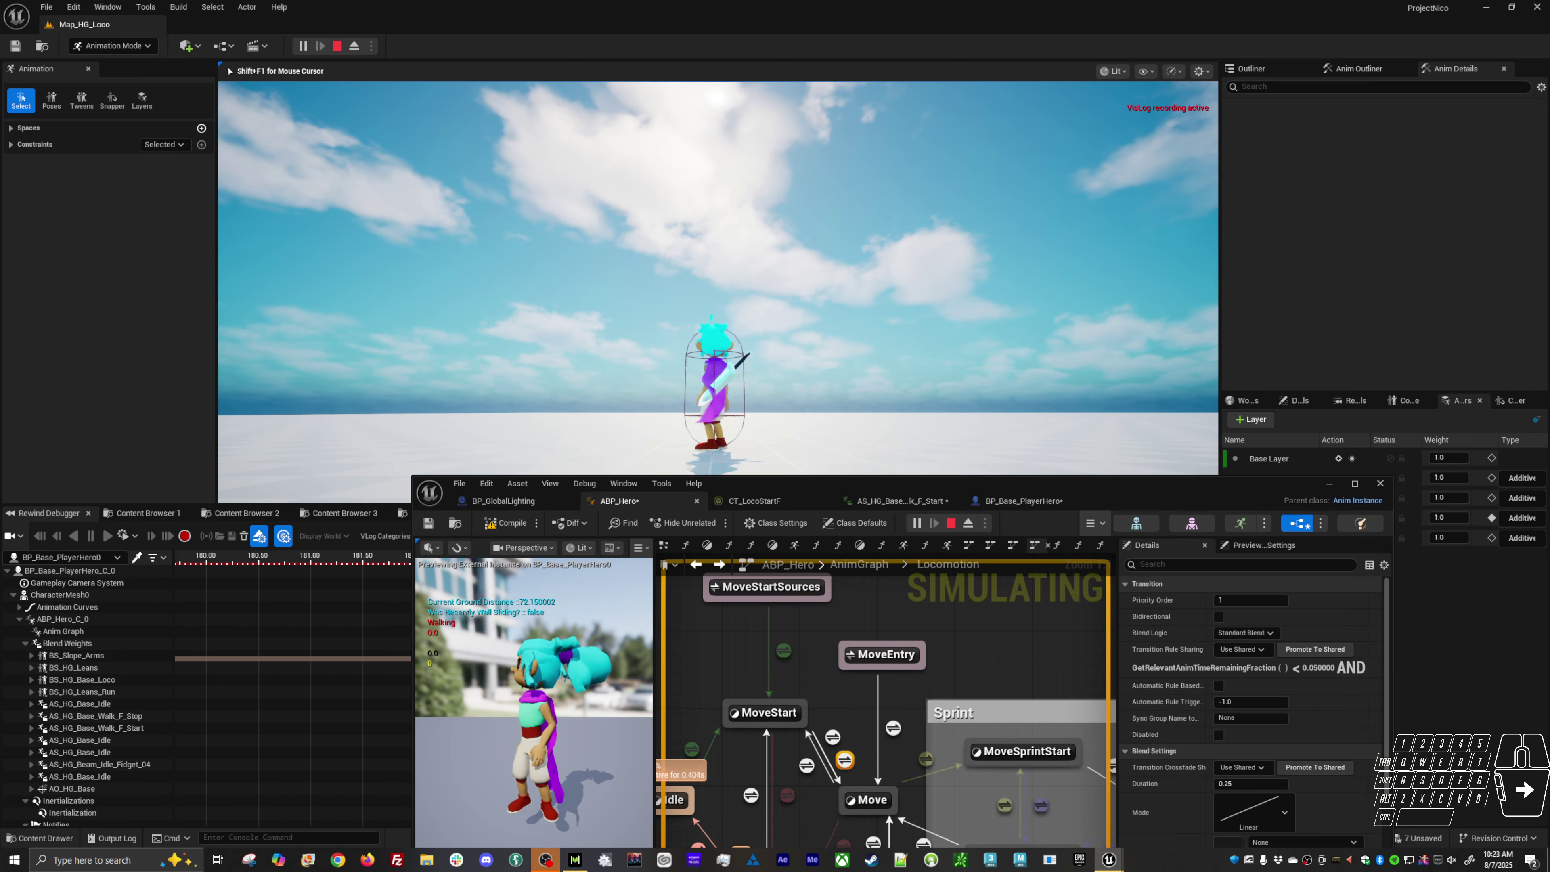
pyautogui.press('a')
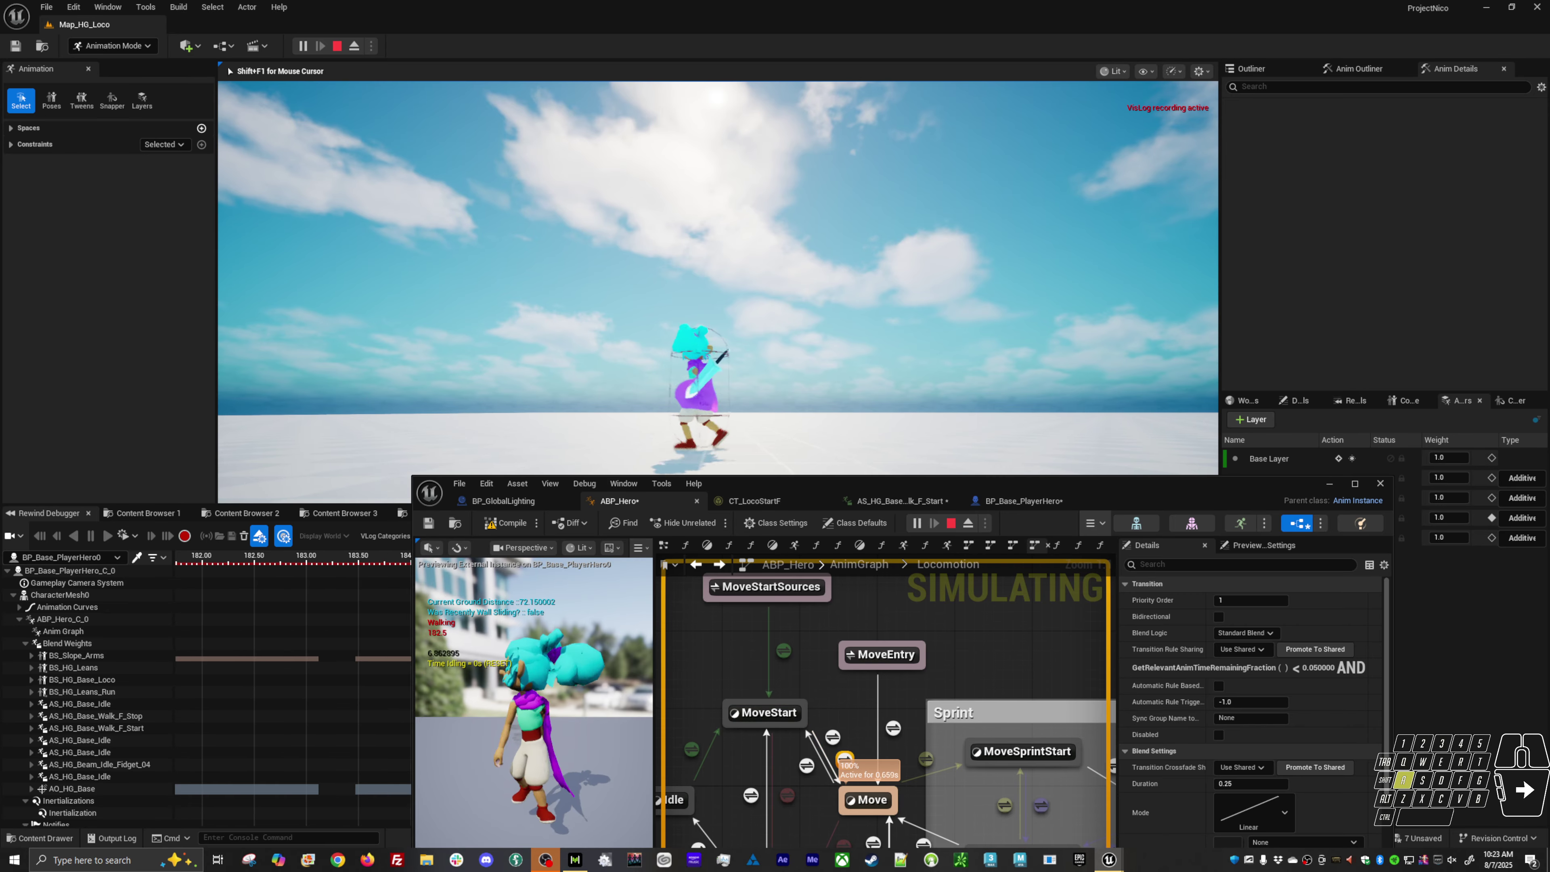
pyautogui.press('a')
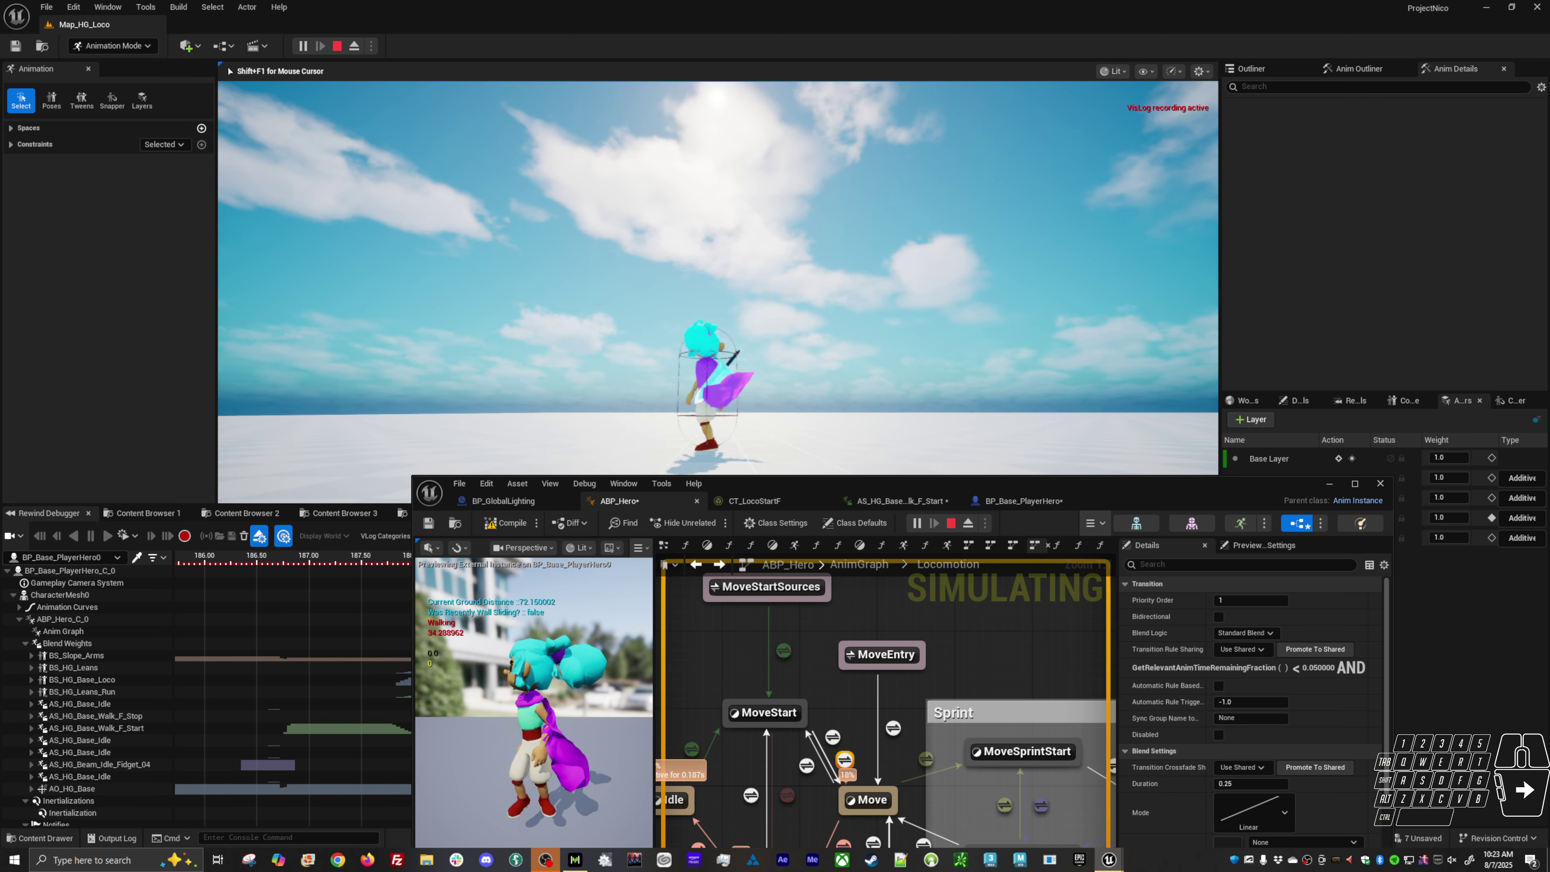
pyautogui.press('a')
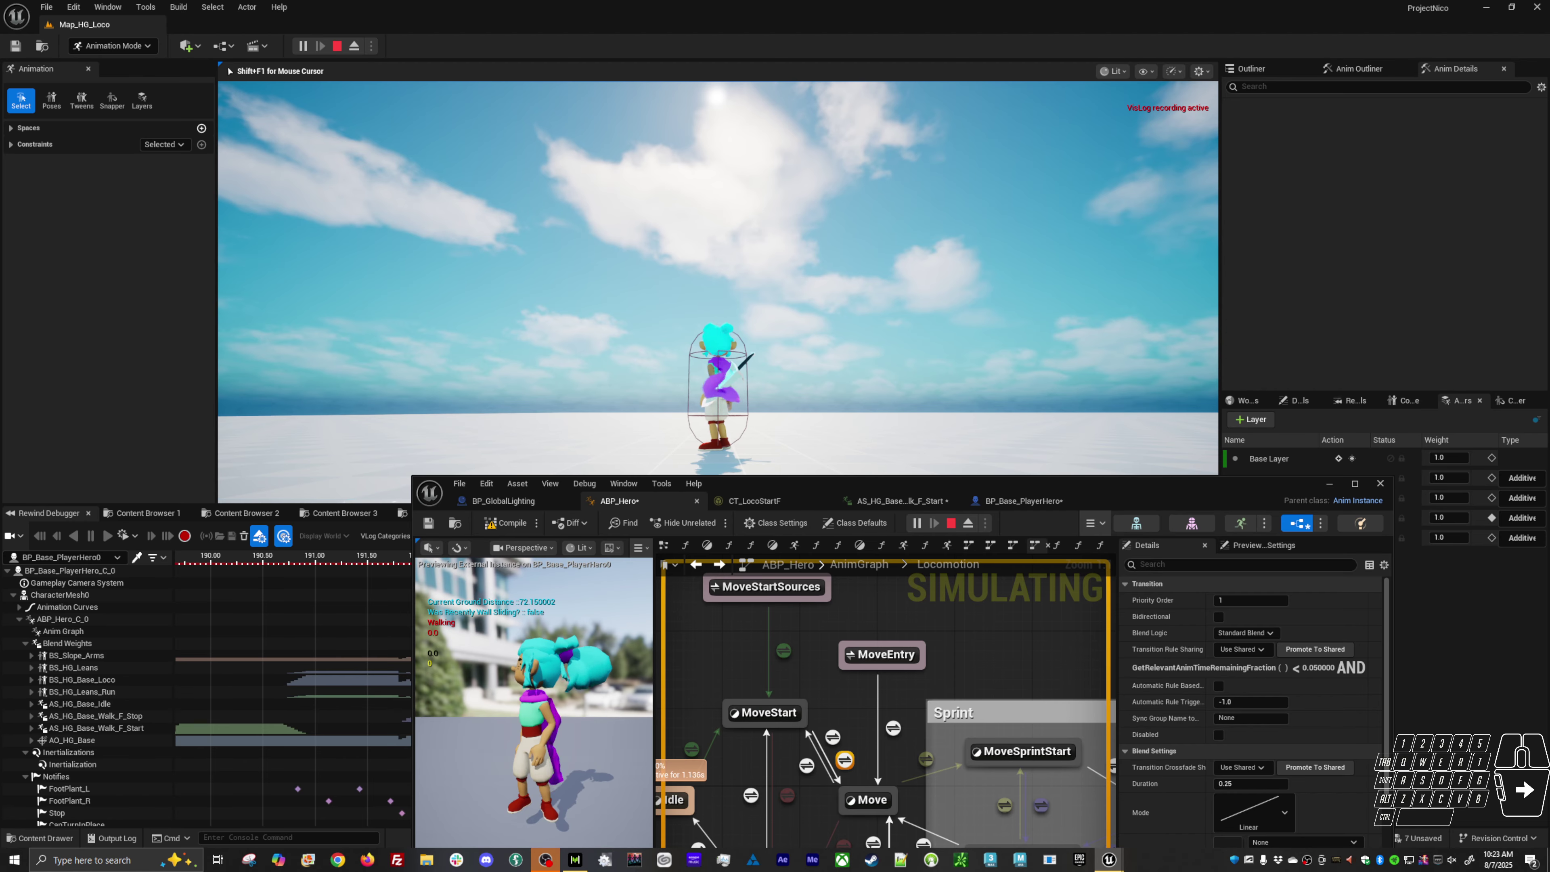
pyautogui.press('d')
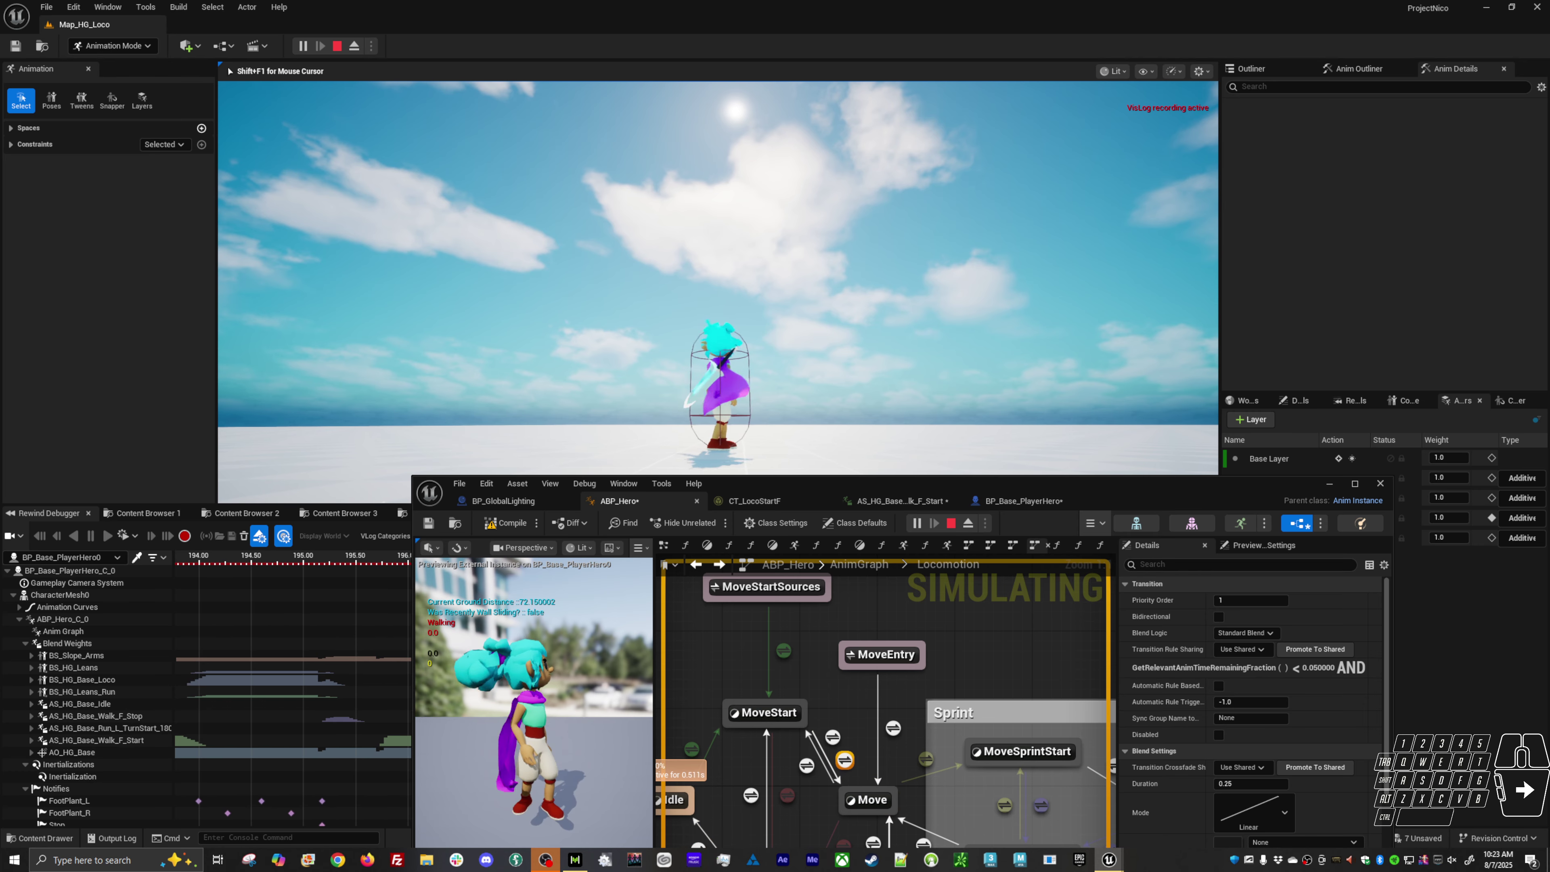
pyautogui.press('d')
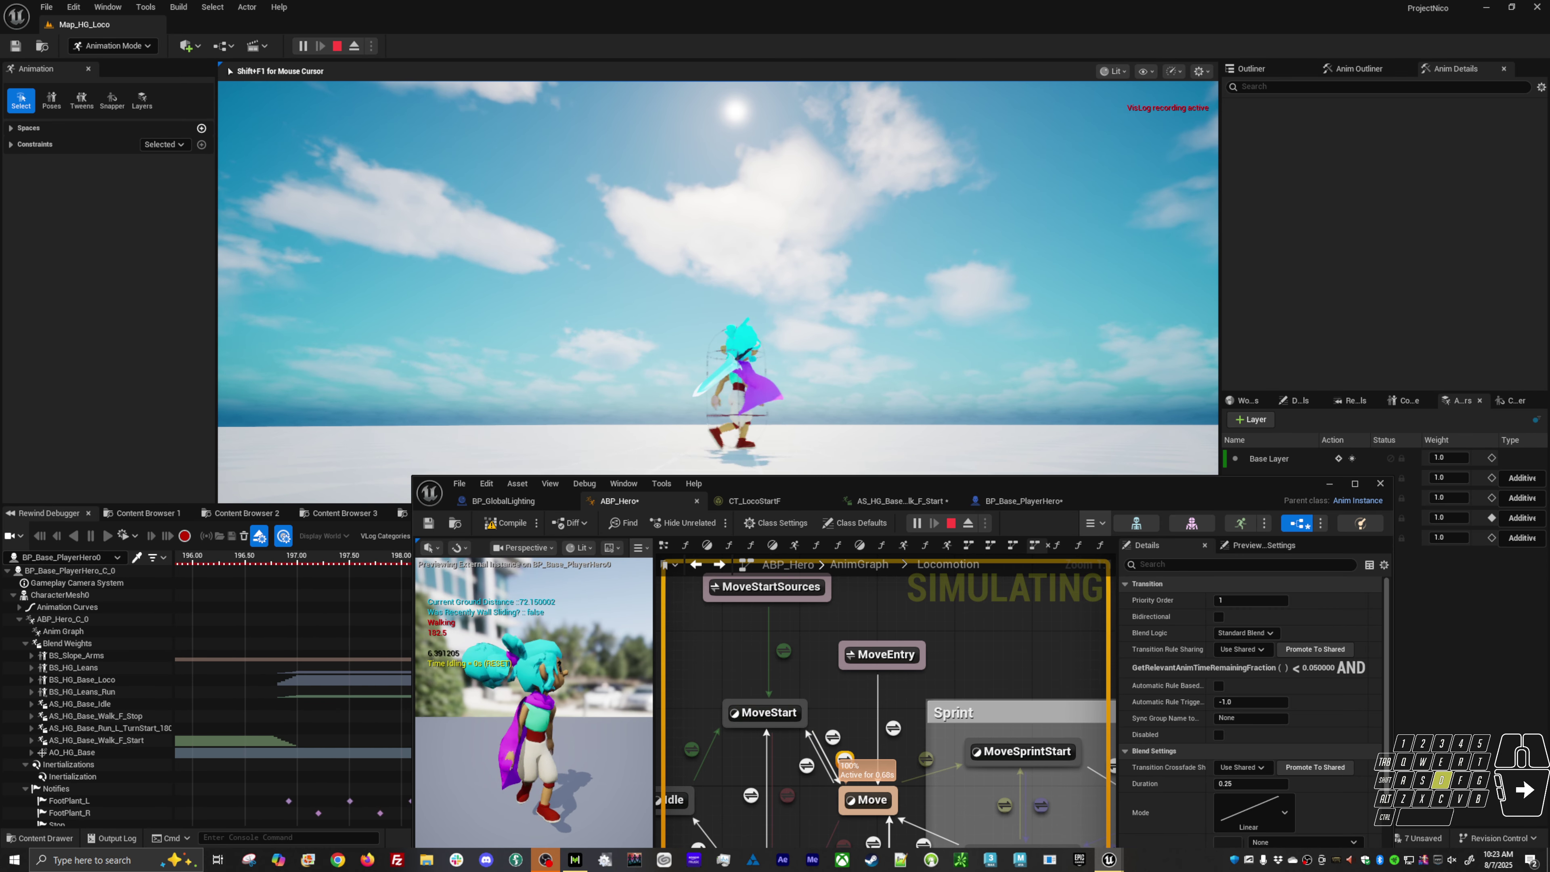
pyautogui.press('d')
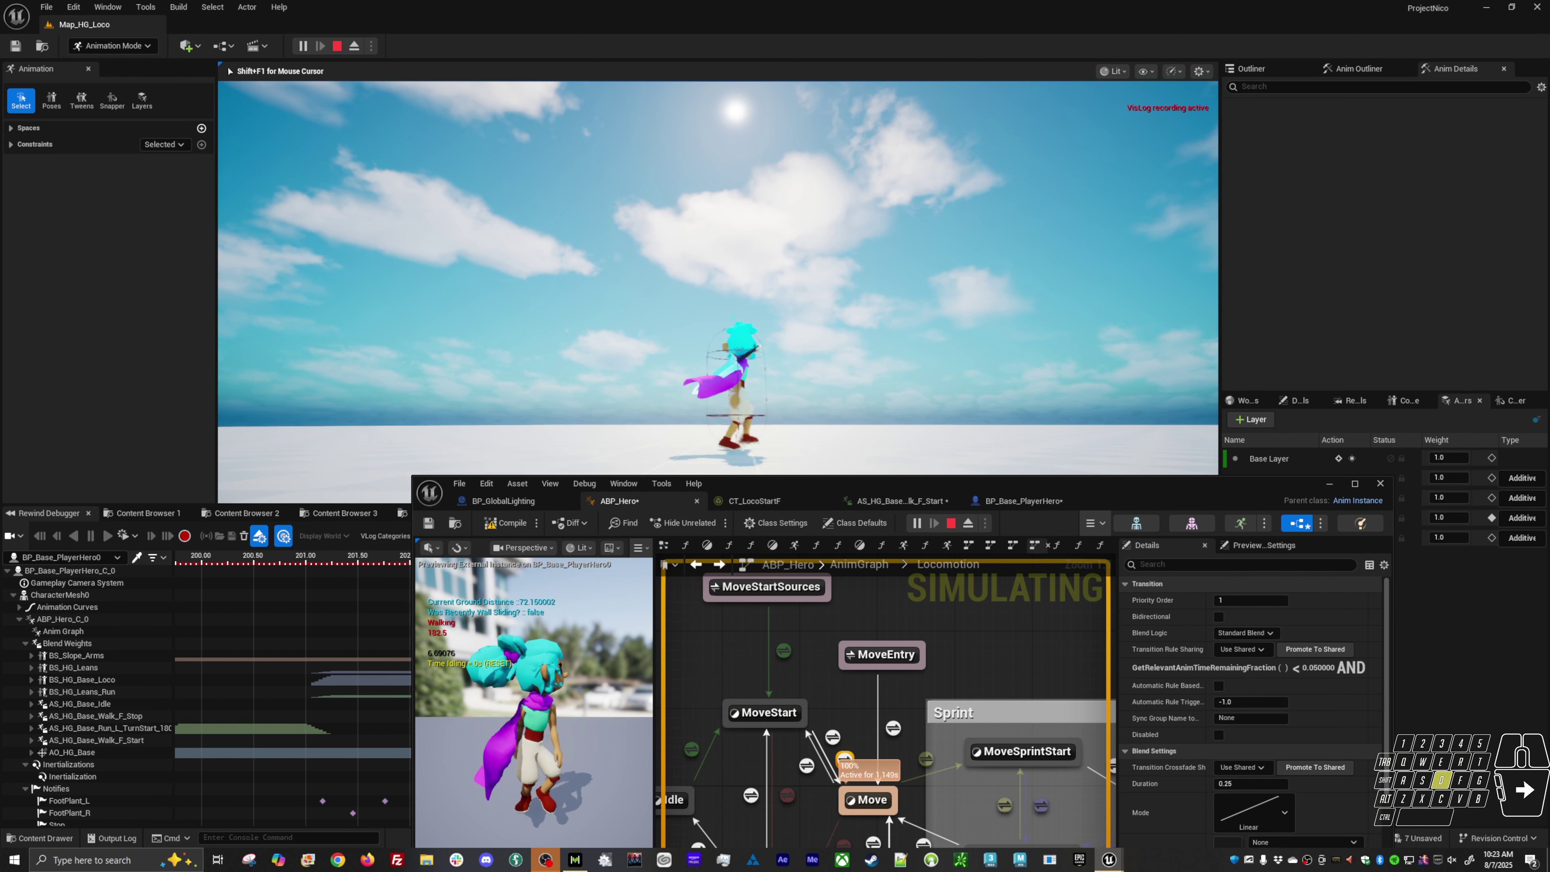
# Step: Orbit the ABP_Hero preview to another angle and repeat the hero's walk starts to examine the blend
pyautogui.hotkey('shift', 'F1')
pyautogui.keyDown('alt'); pyautogui.moveTo(535, 702); pyautogui.dragTo(529, 755); pyautogui.keyUp('alt')
pyautogui.click(549, 275)
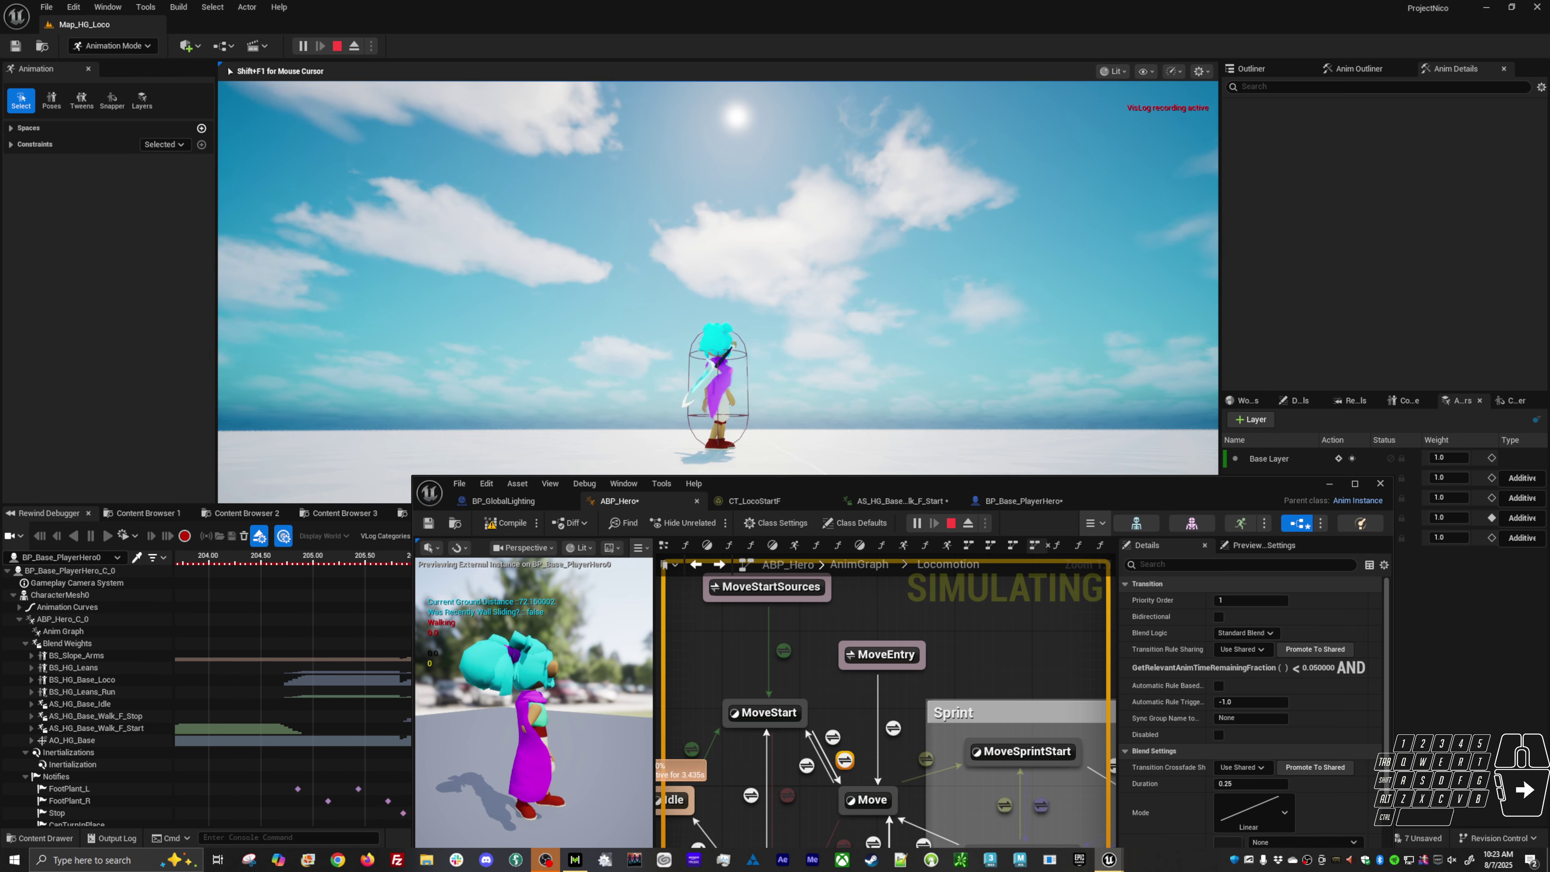
pyautogui.press('d')
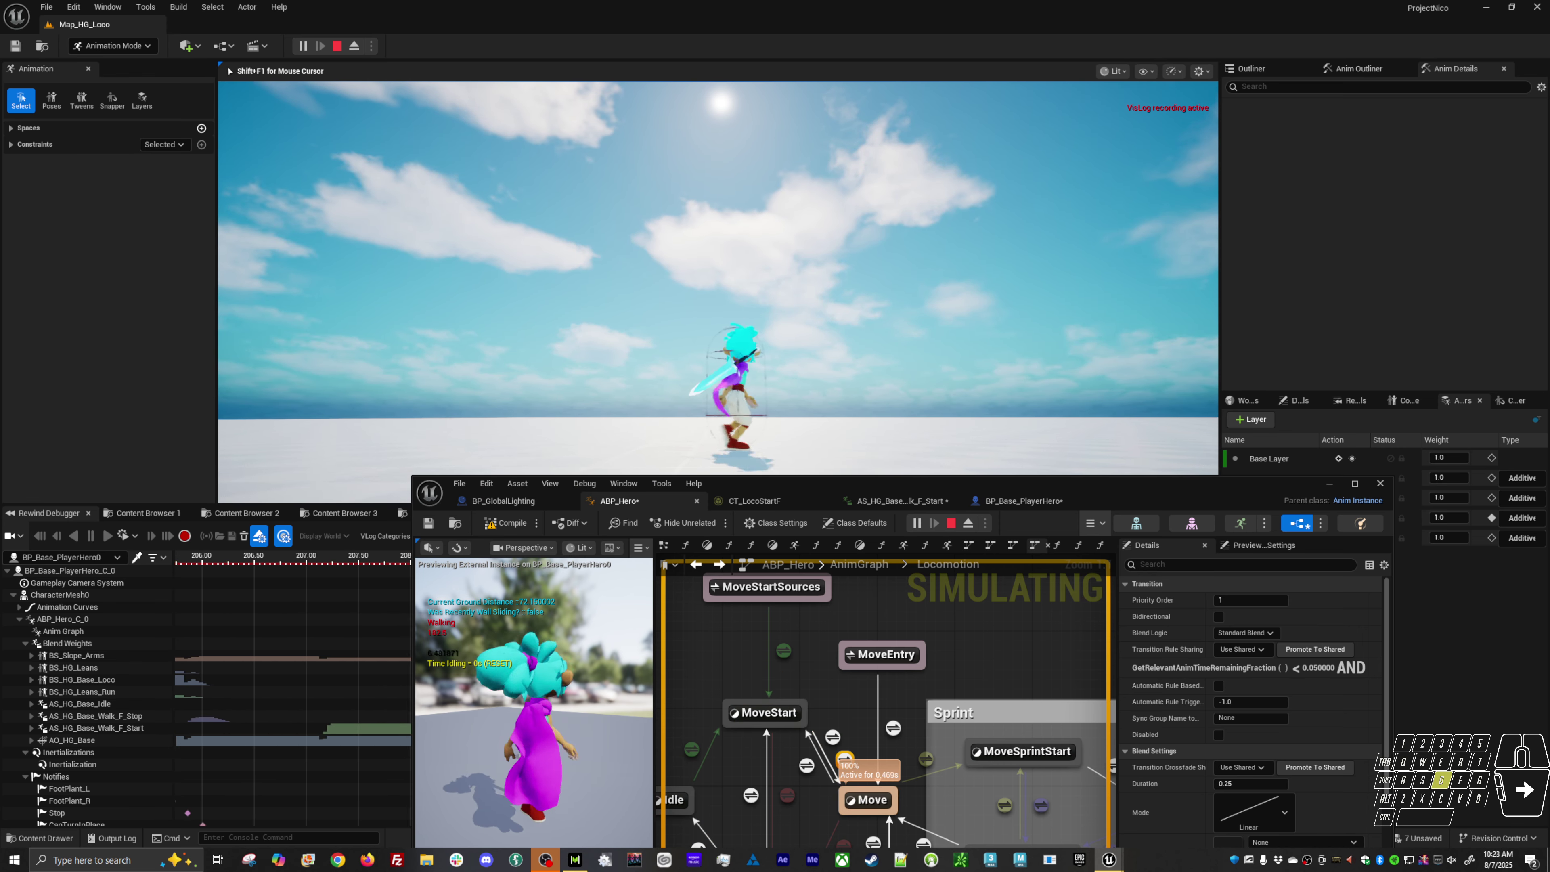
pyautogui.press('d')
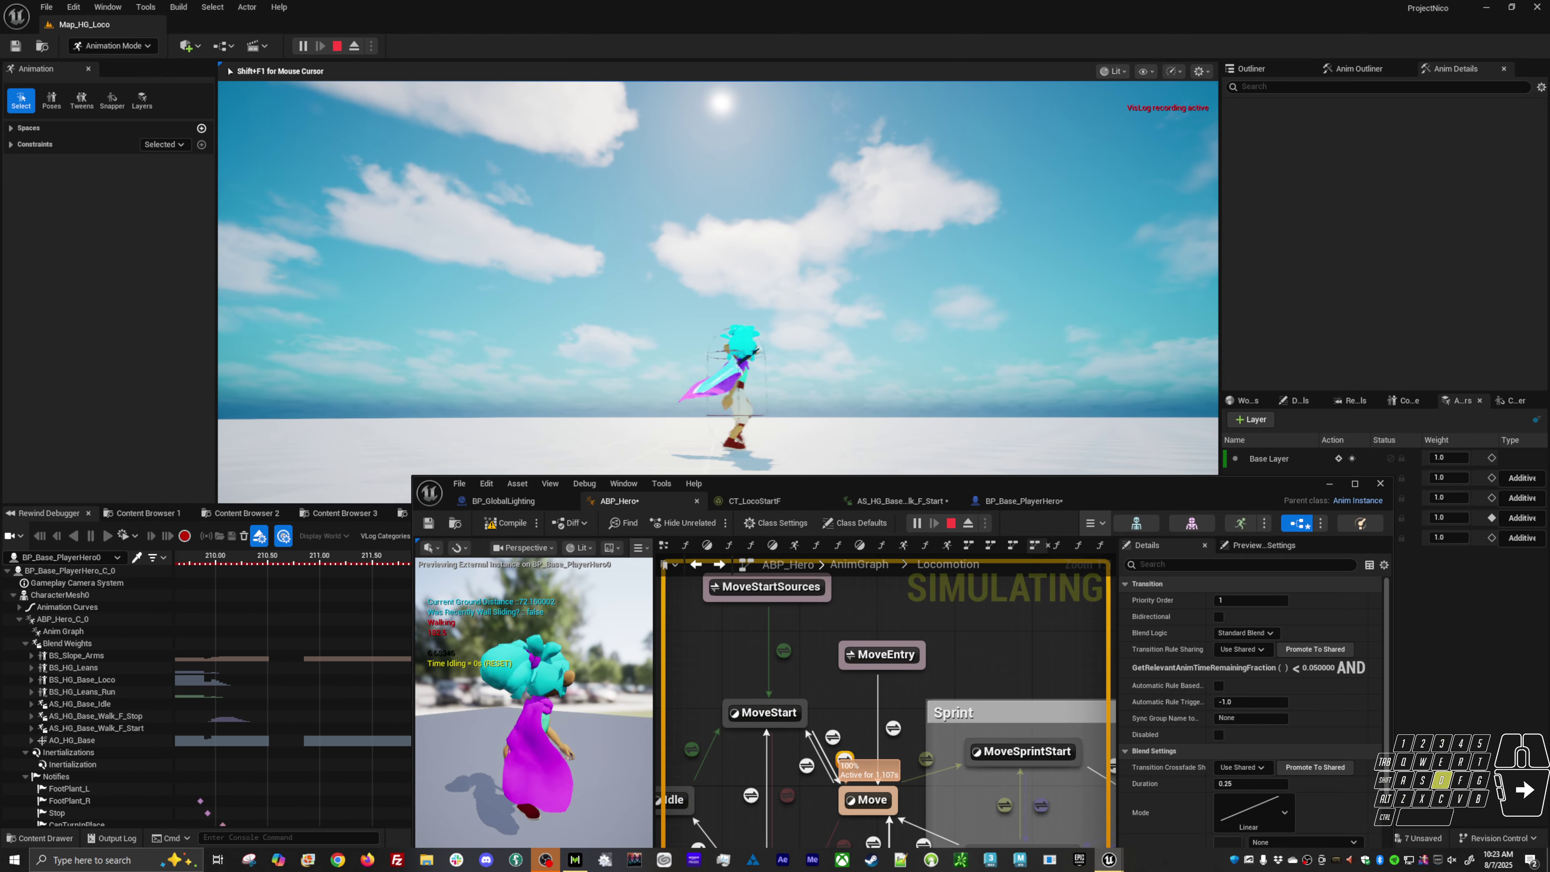
pyautogui.press('d')
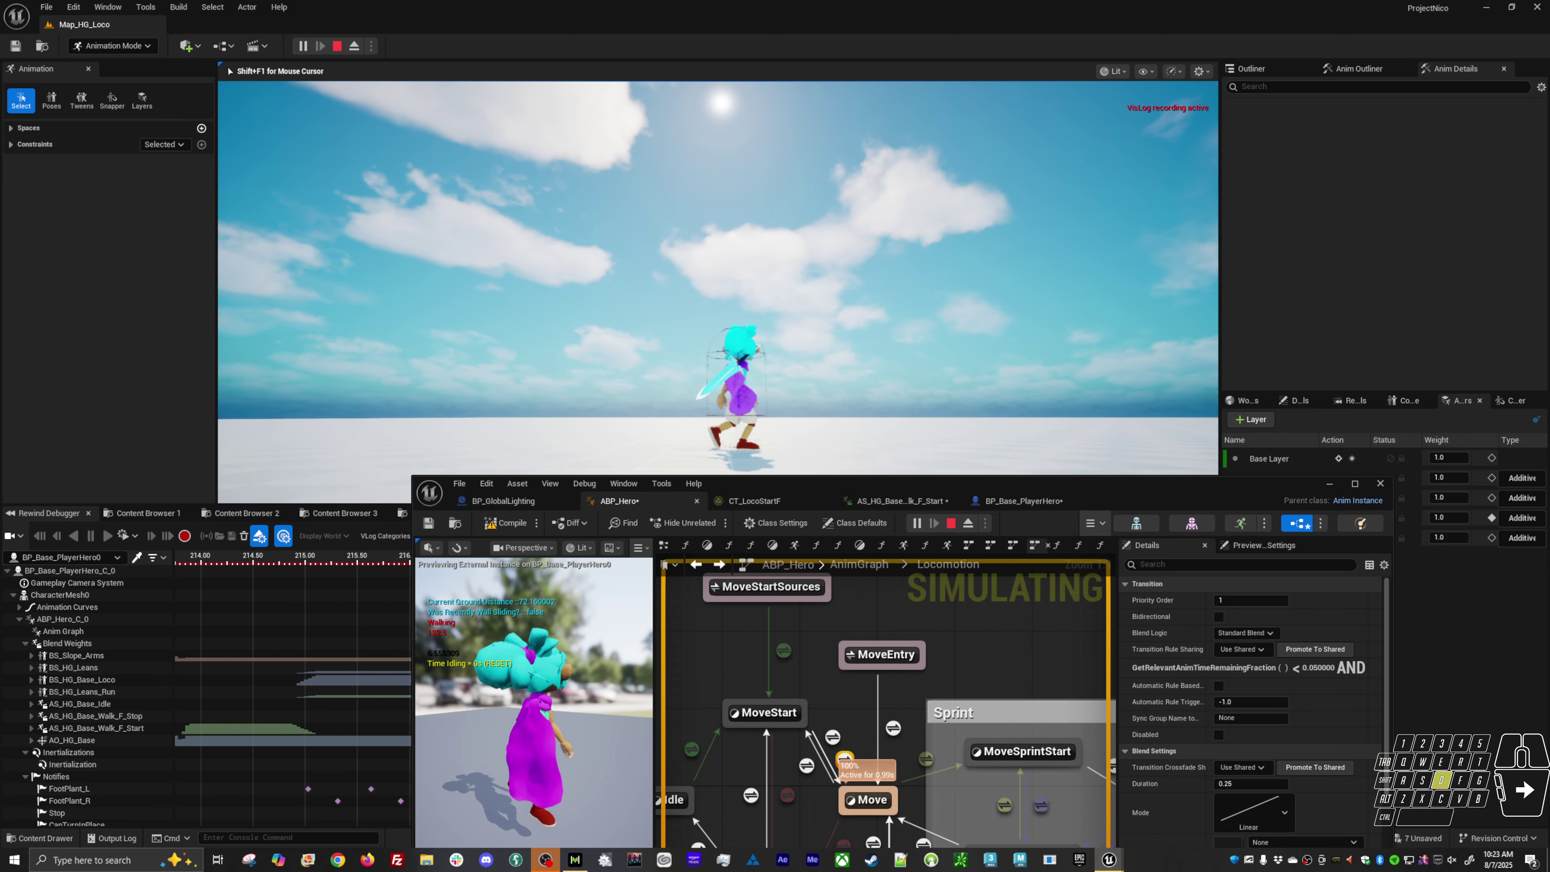
pyautogui.press('d')
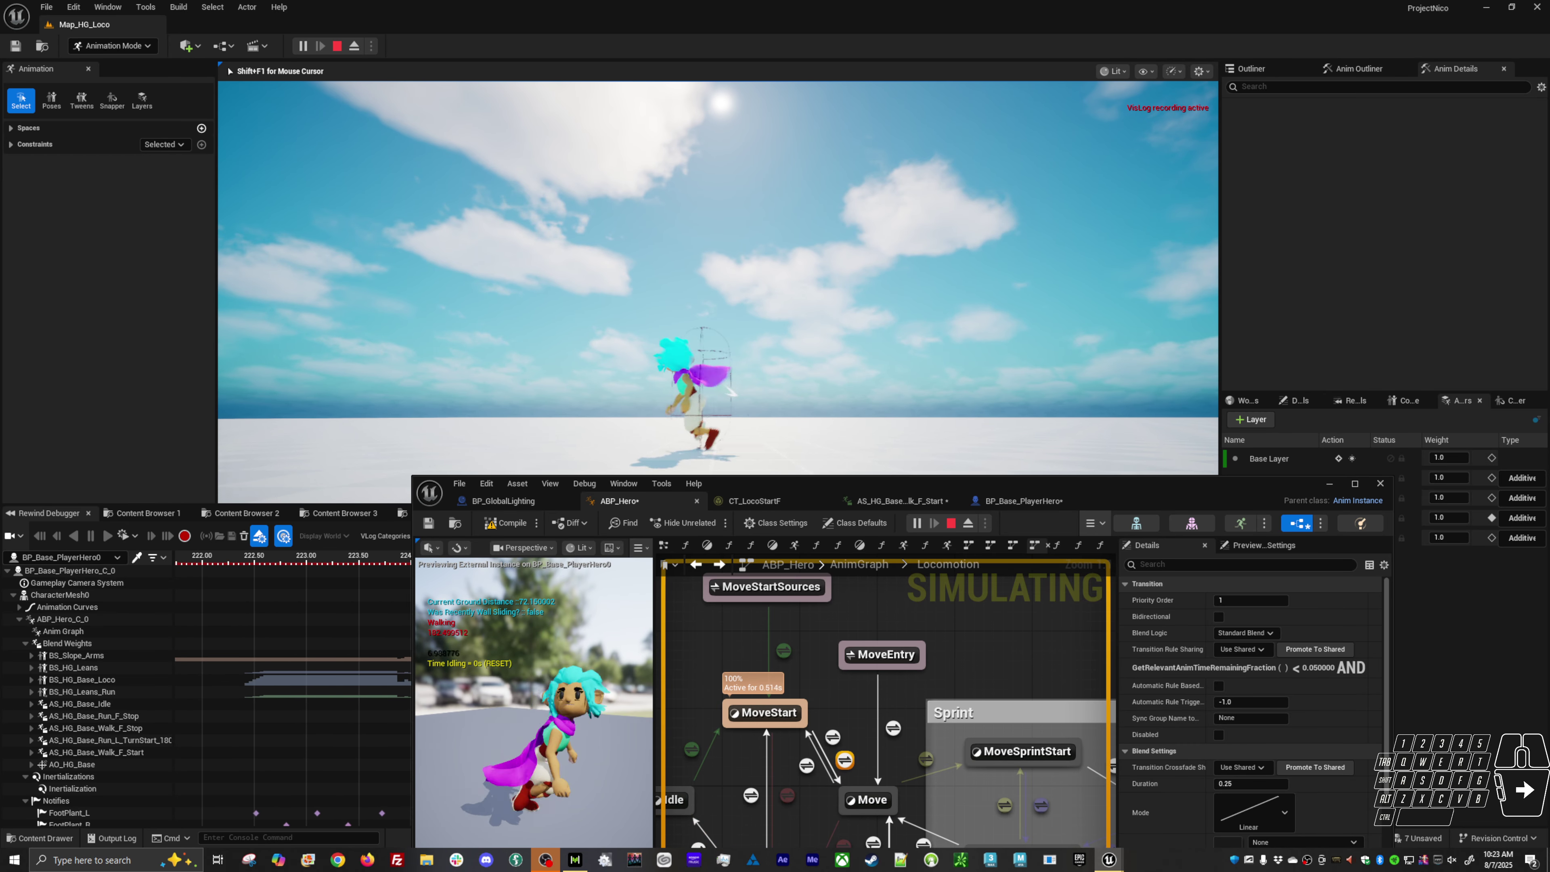
# Step: Set the walk MoveStart to Move transition's blend duration to 0.1, recompile and retest the hero's walk start
pyautogui.click(1258, 788)
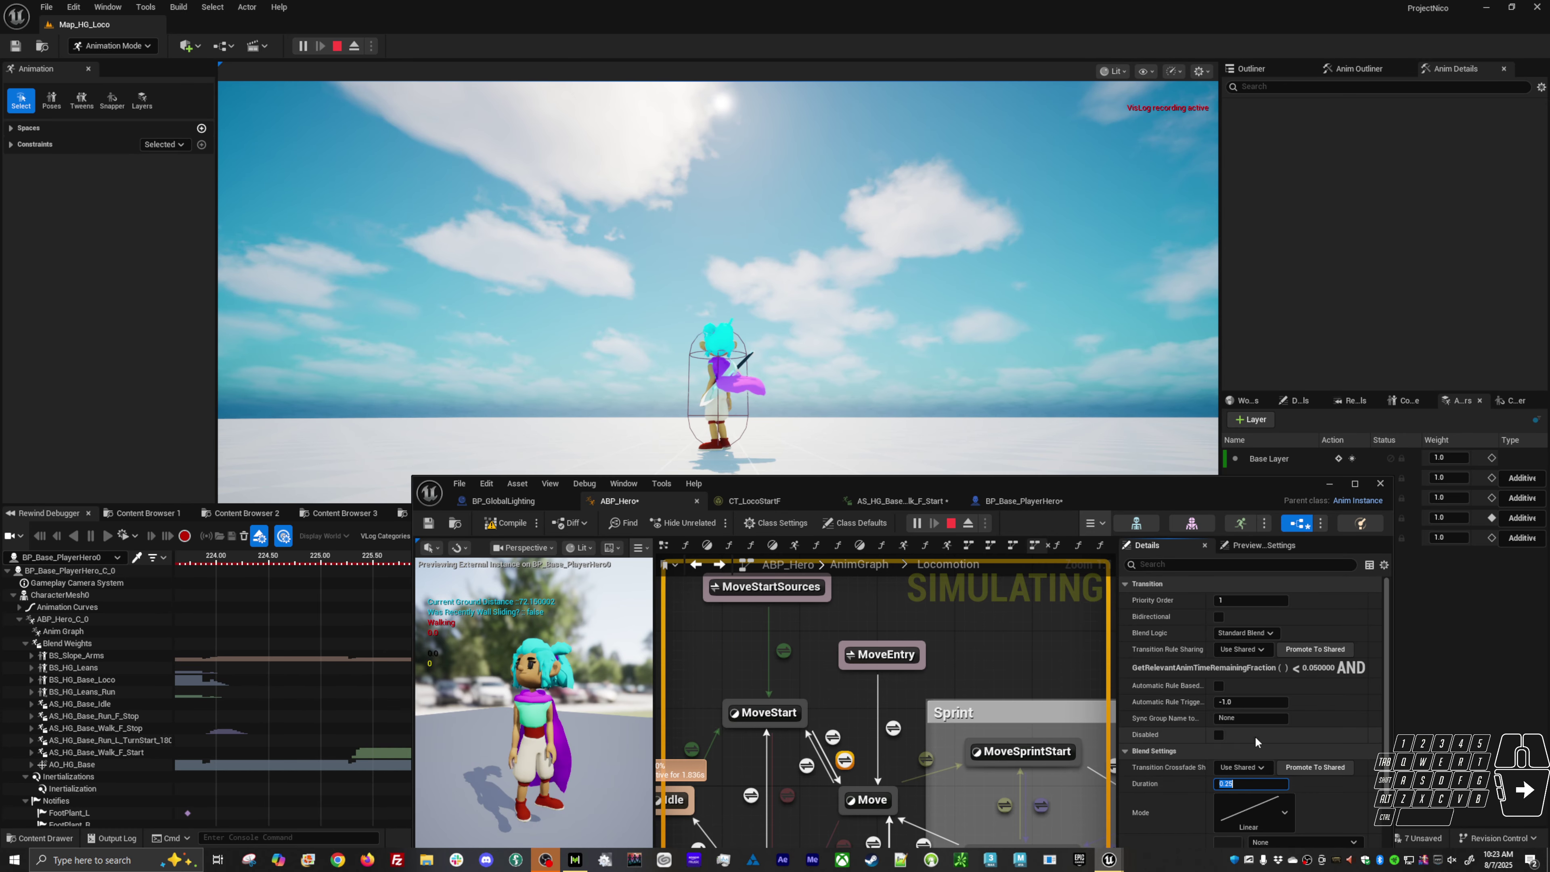
pyautogui.press('Return')
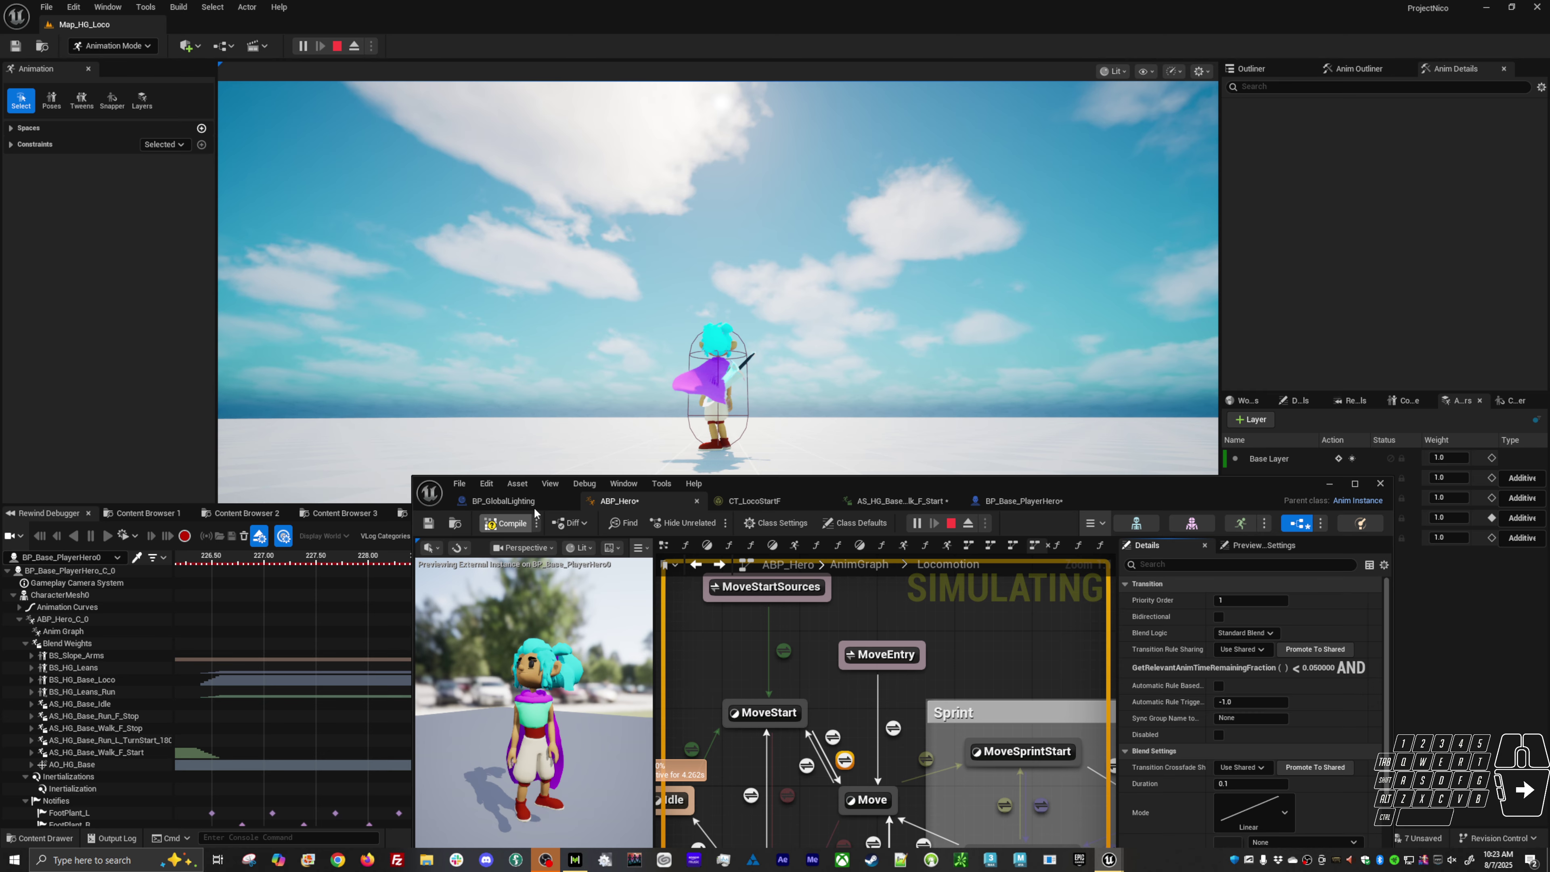
pyautogui.click(950, 383)
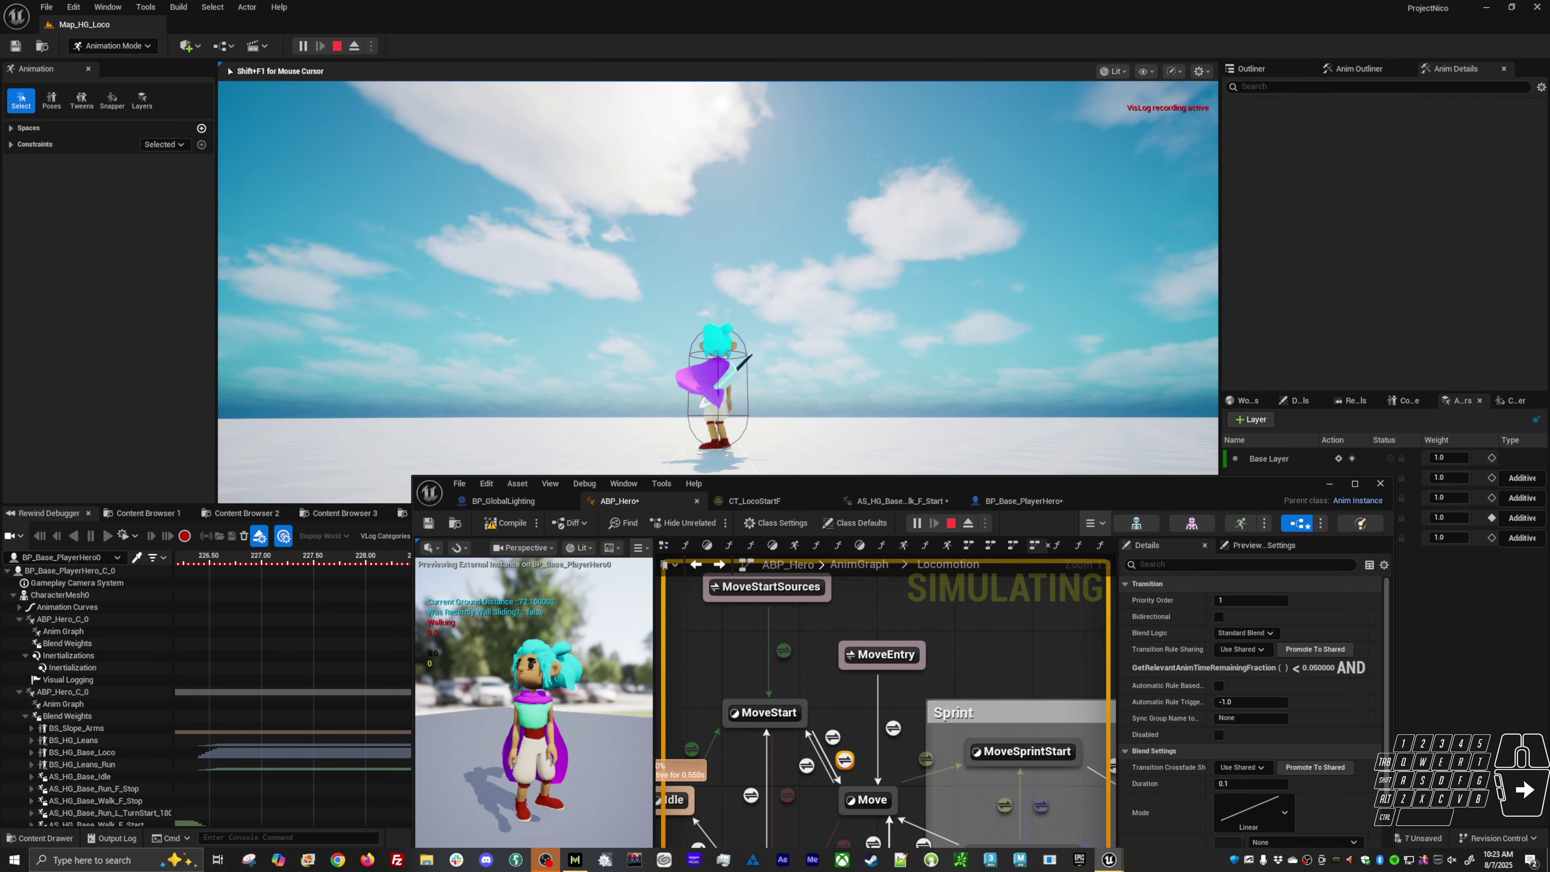
pyautogui.press('a')
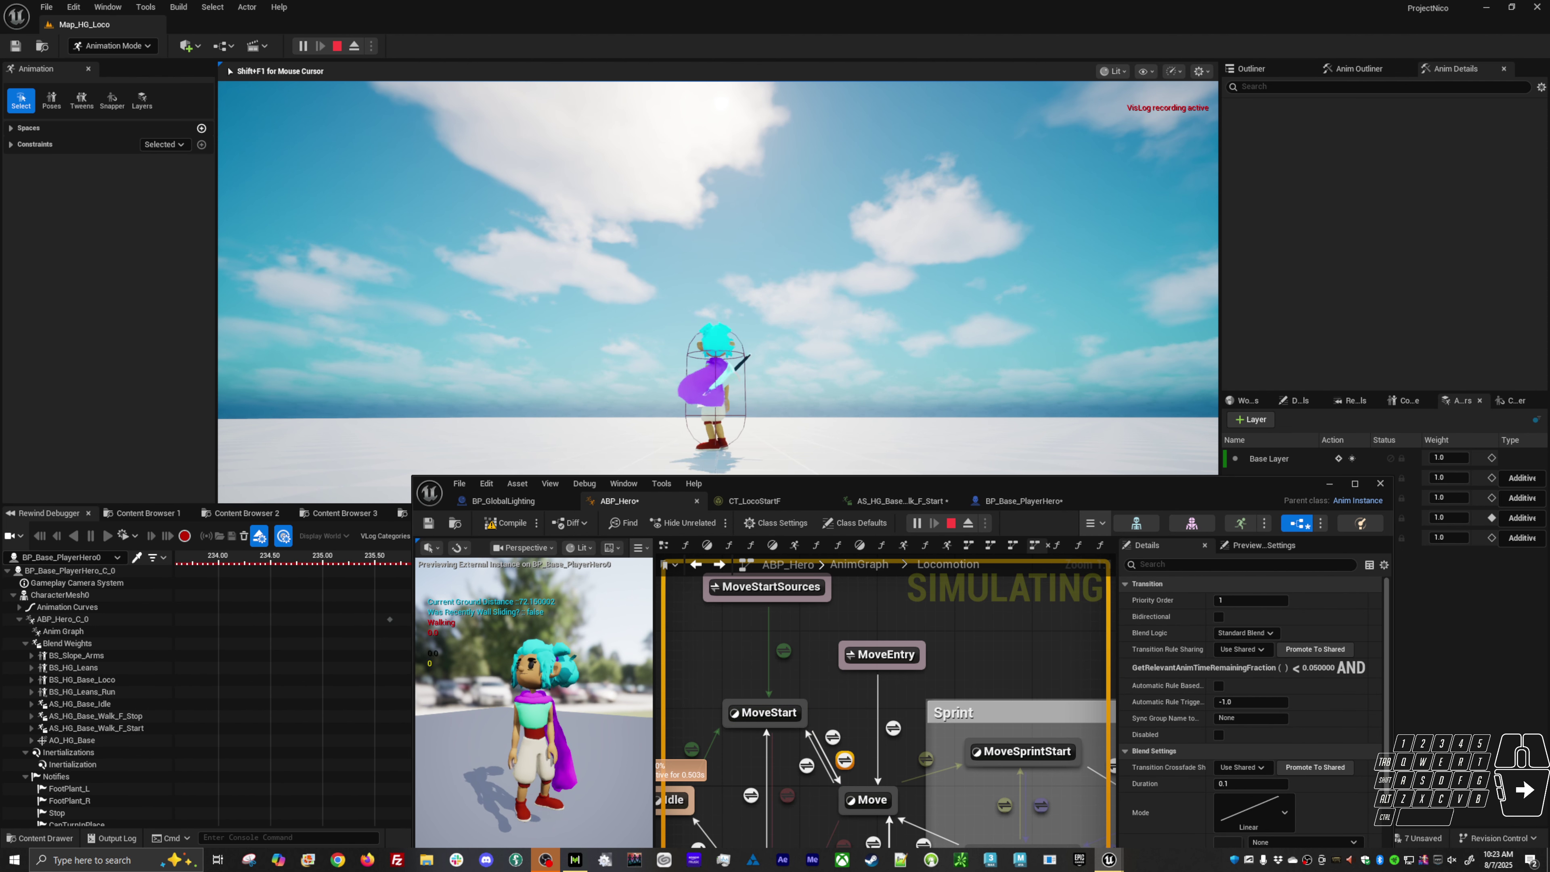
pyautogui.press('a')
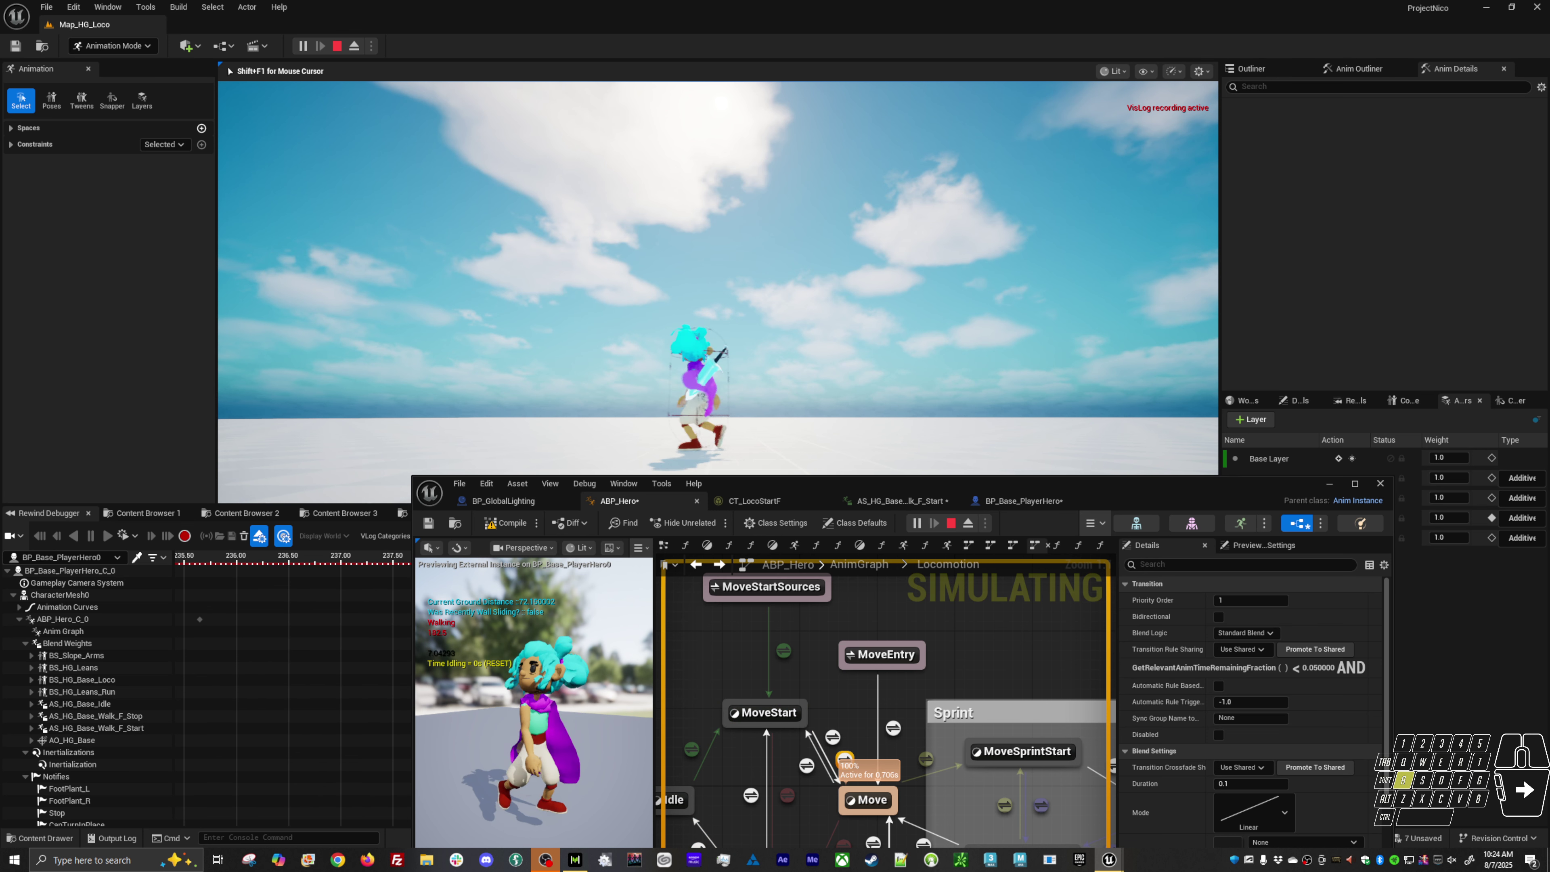
pyautogui.press('a')
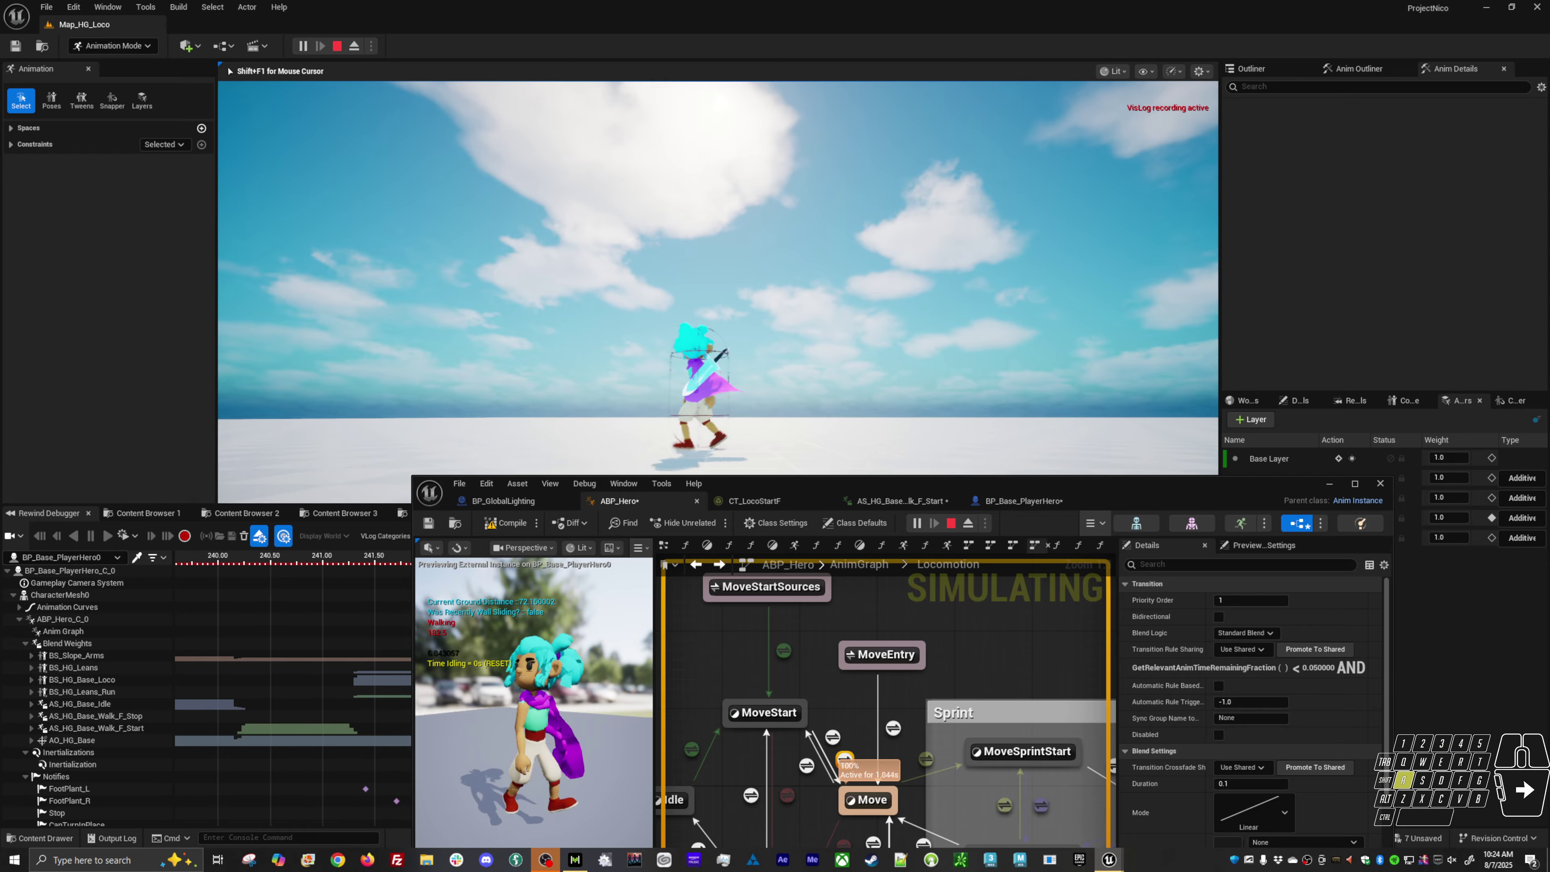
pyautogui.press('a')
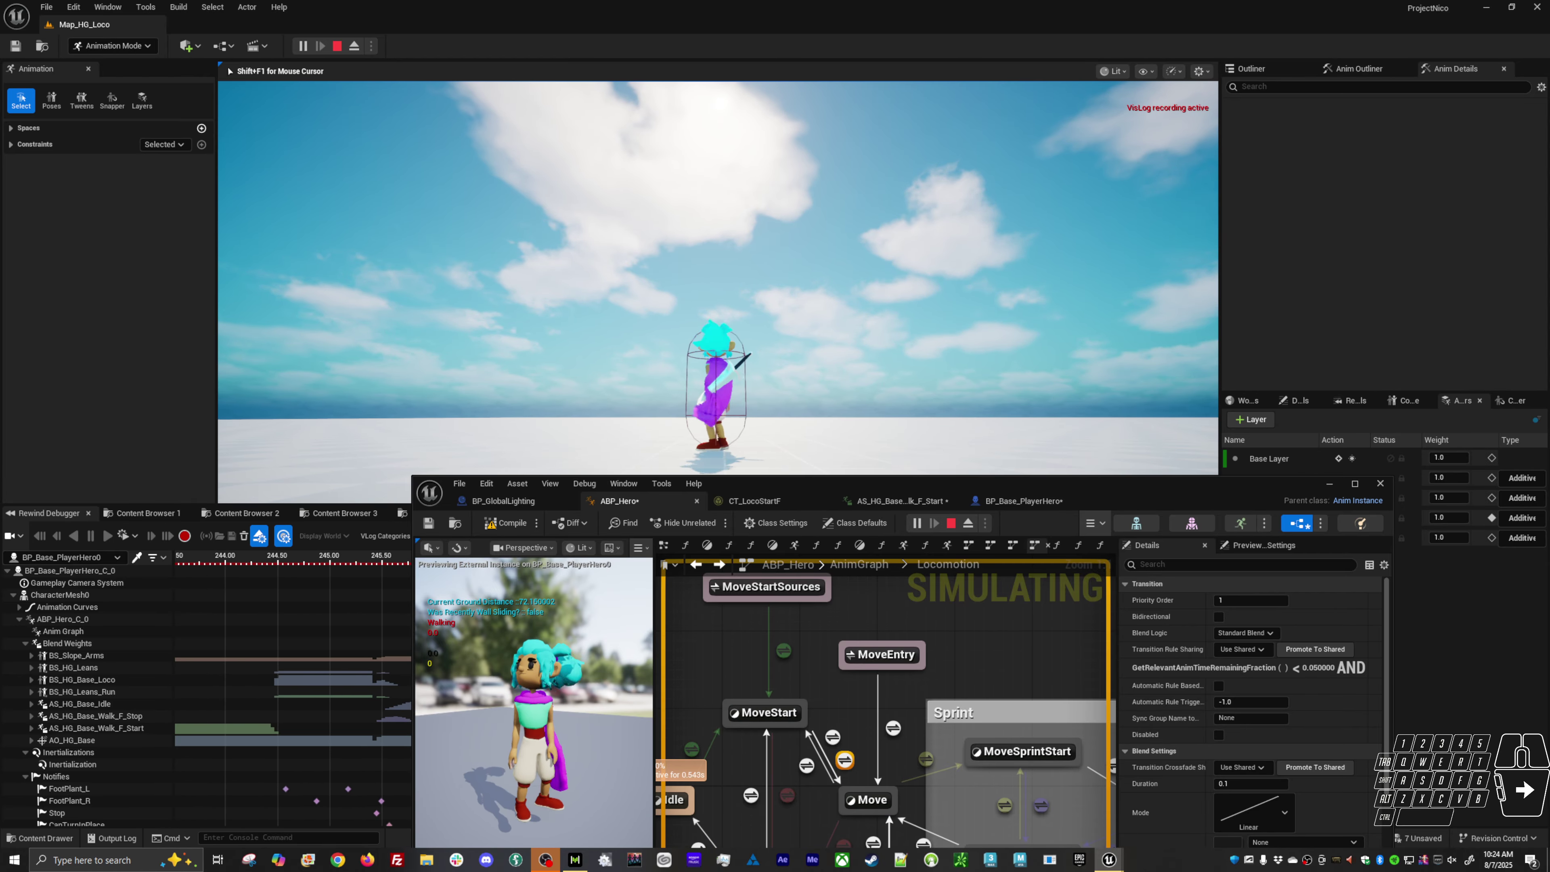
# Step: Repeat the hero's sideways walk starts in the level preview to examine the MoveStart to Move blend
pyautogui.press('a')
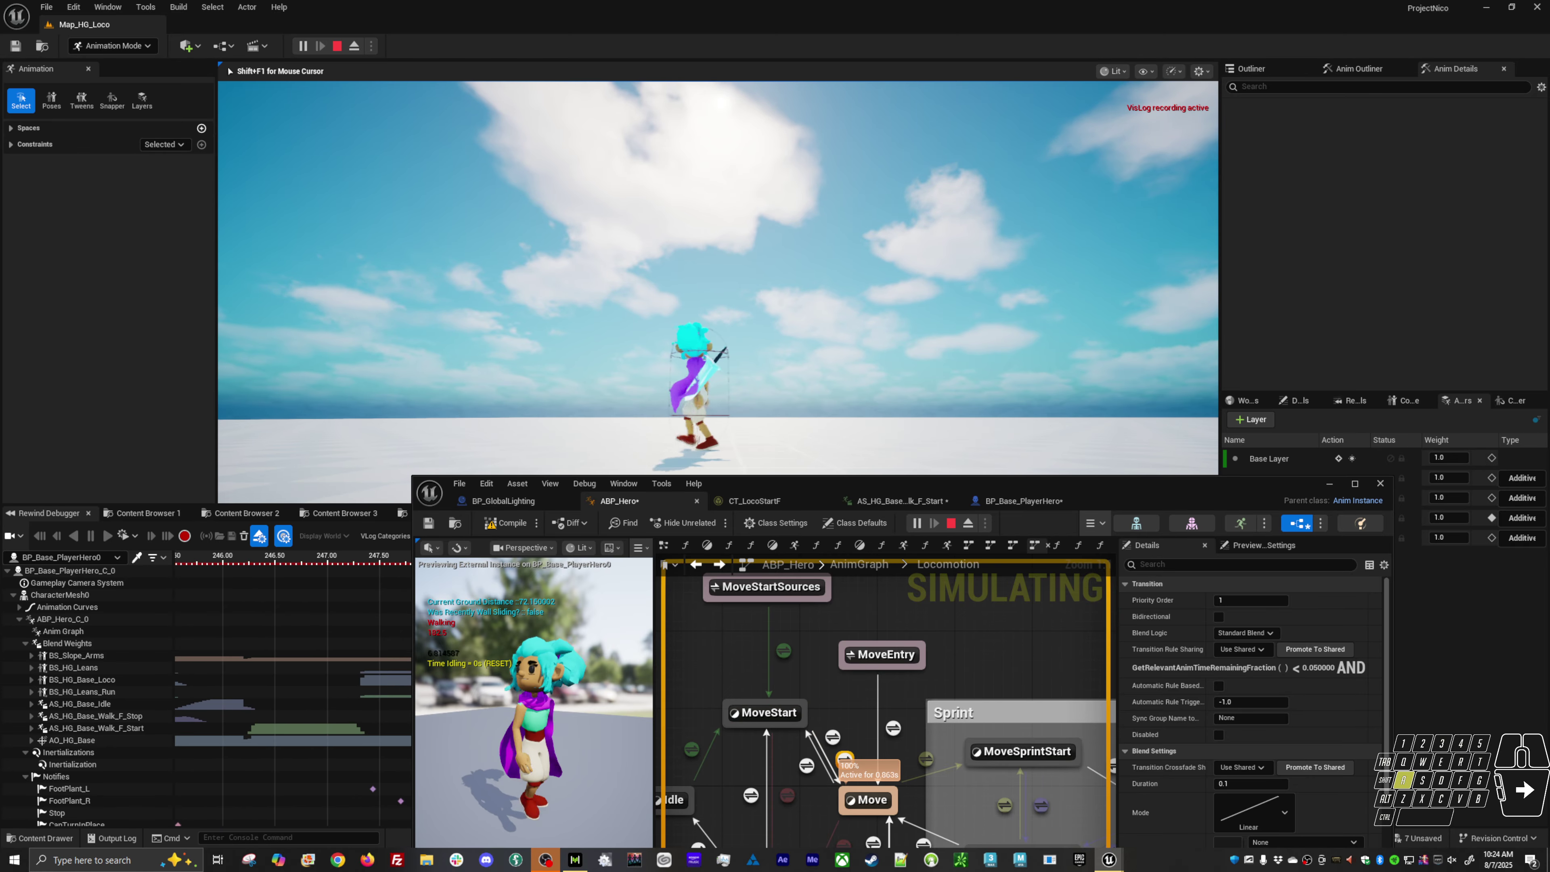
pyautogui.press('a')
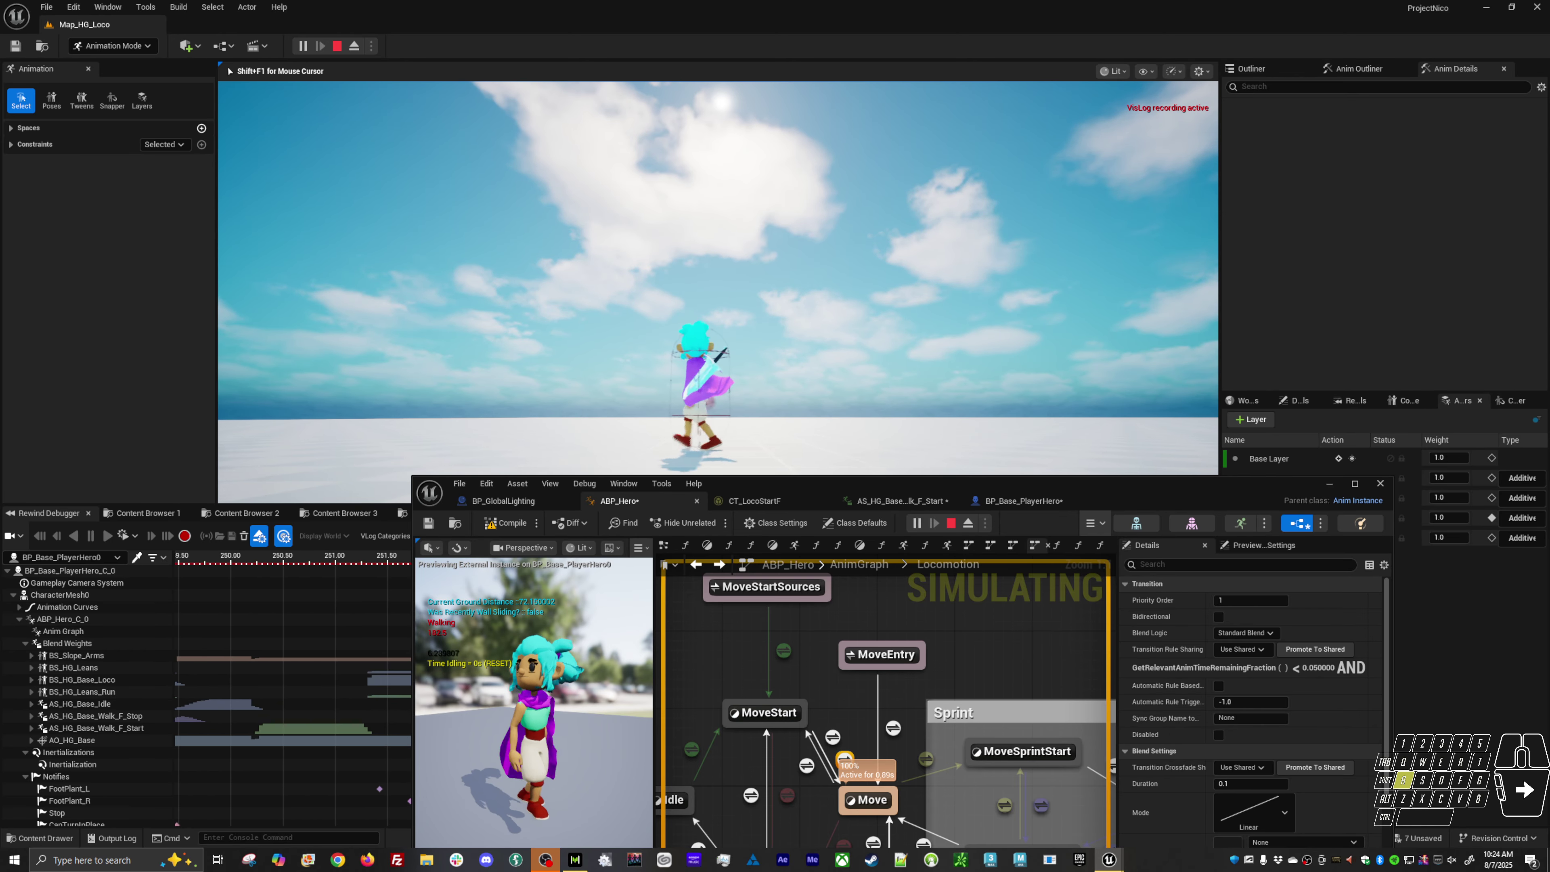
pyautogui.press('a')
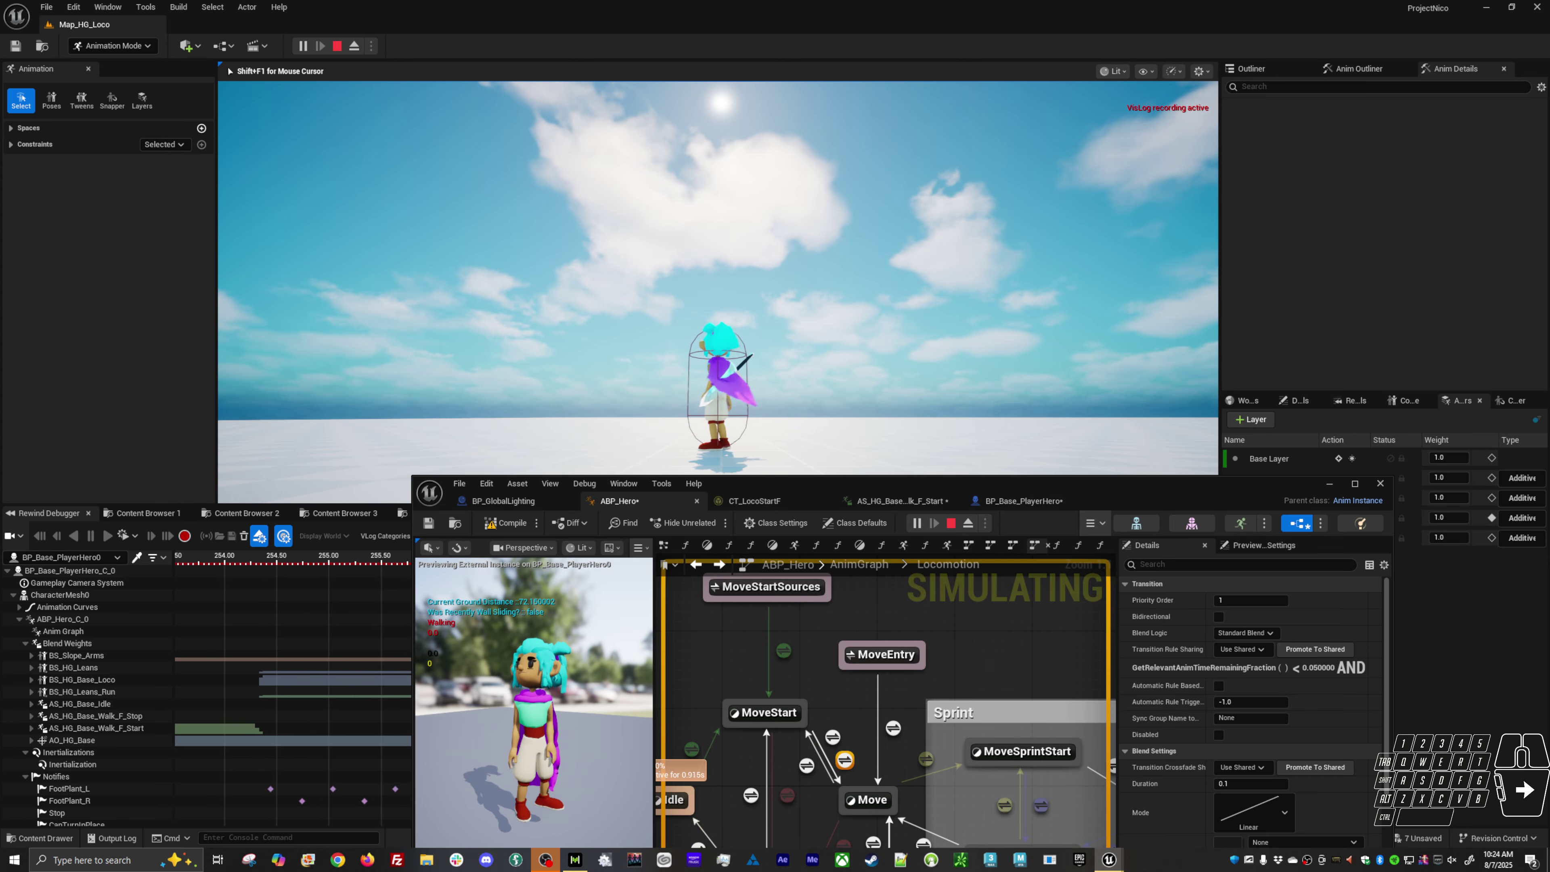
pyautogui.press('a')
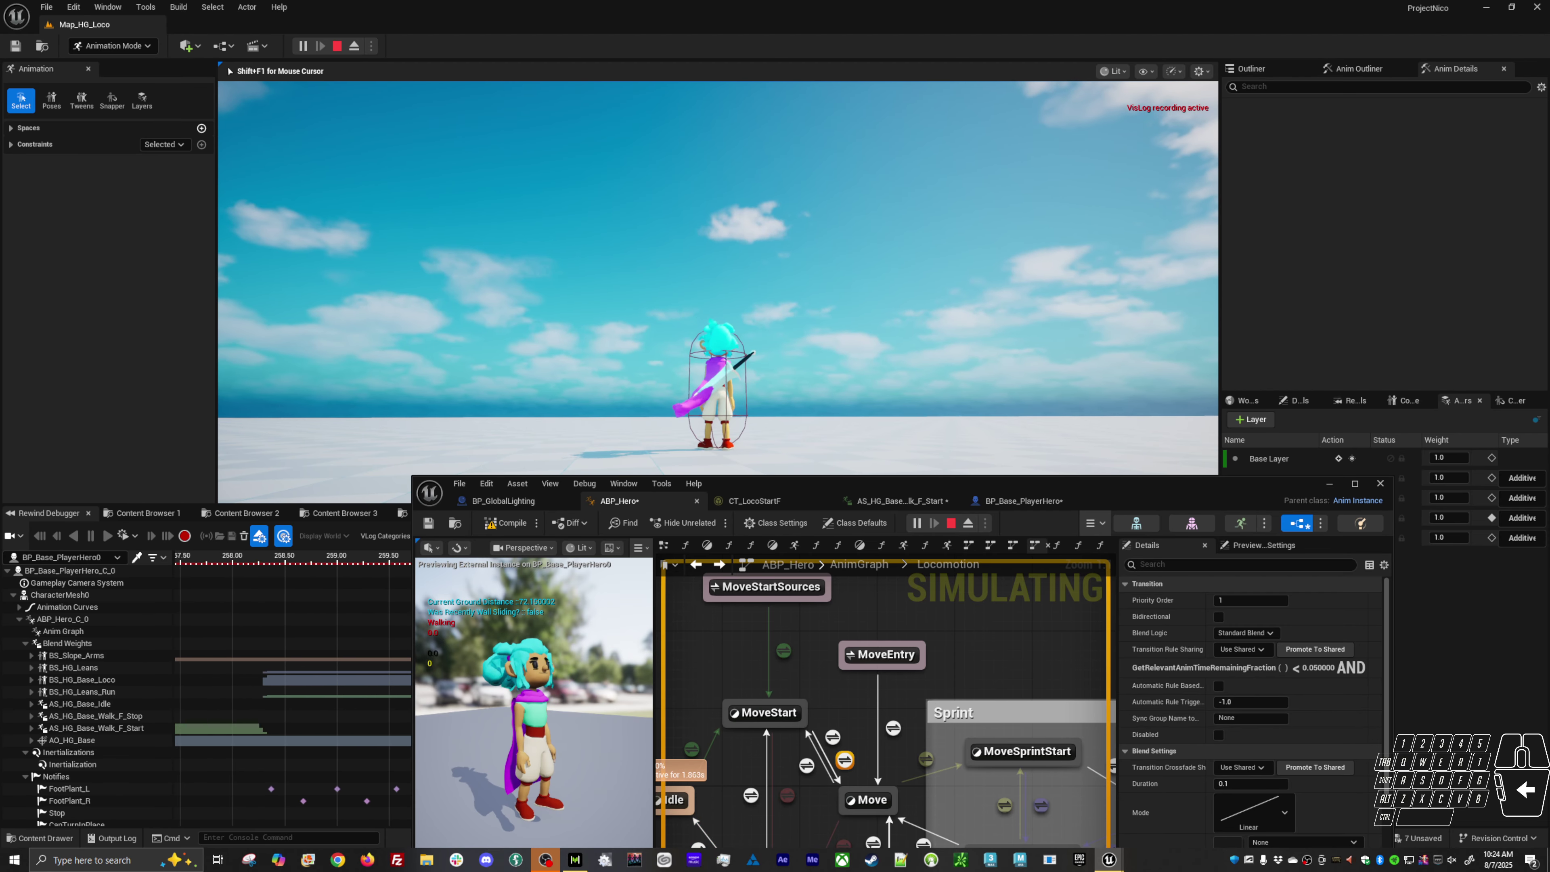
# Step: Test the hero's walk start away from the camera several times while watching the Locomotion state machine
pyautogui.press('w')
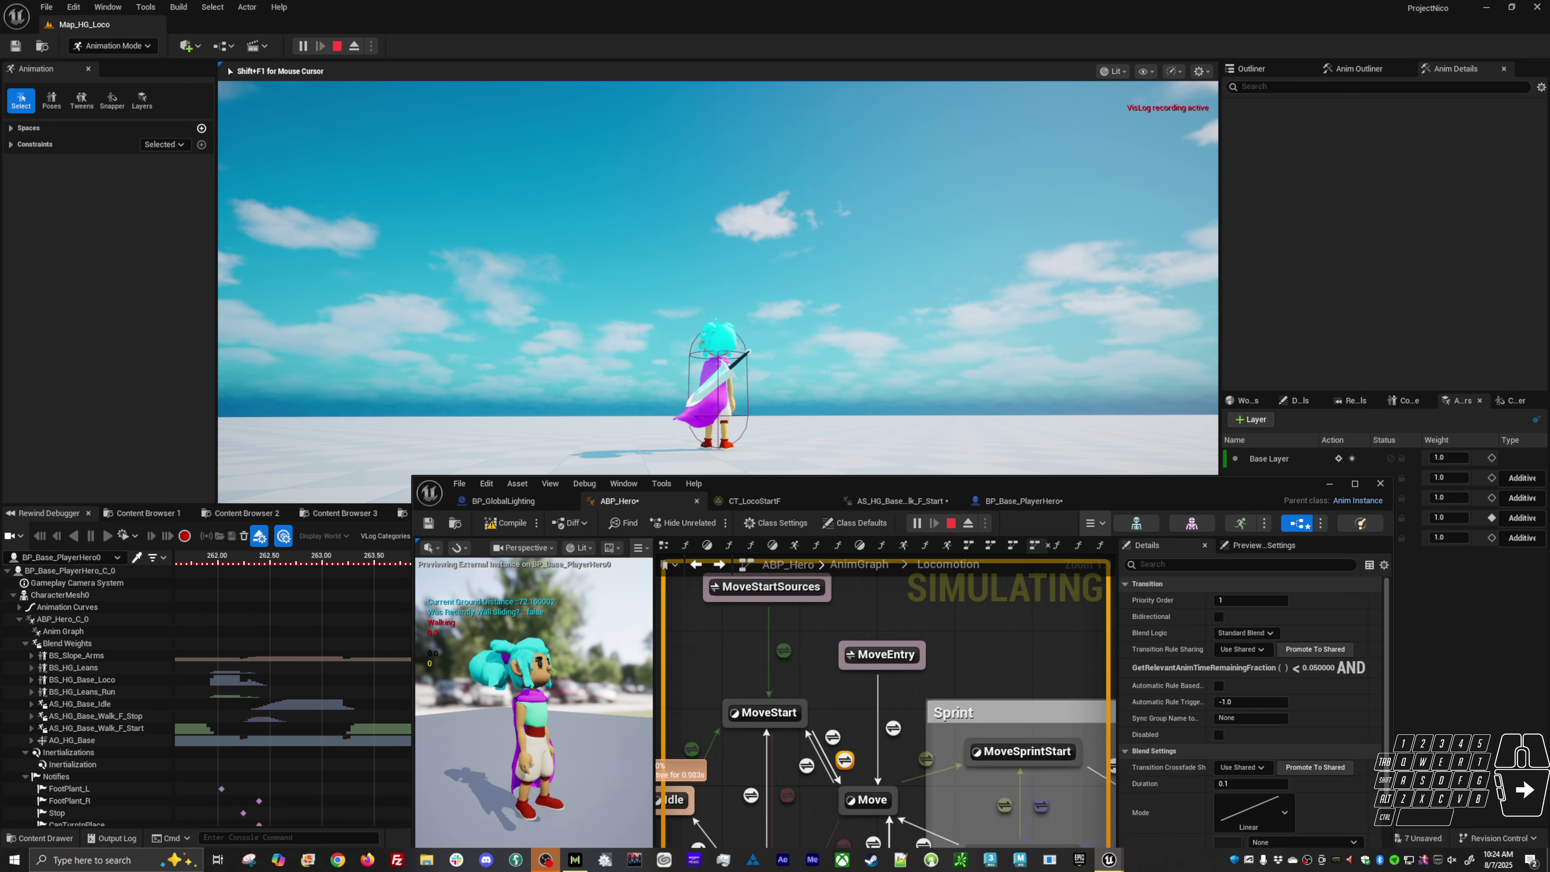
pyautogui.press('w')
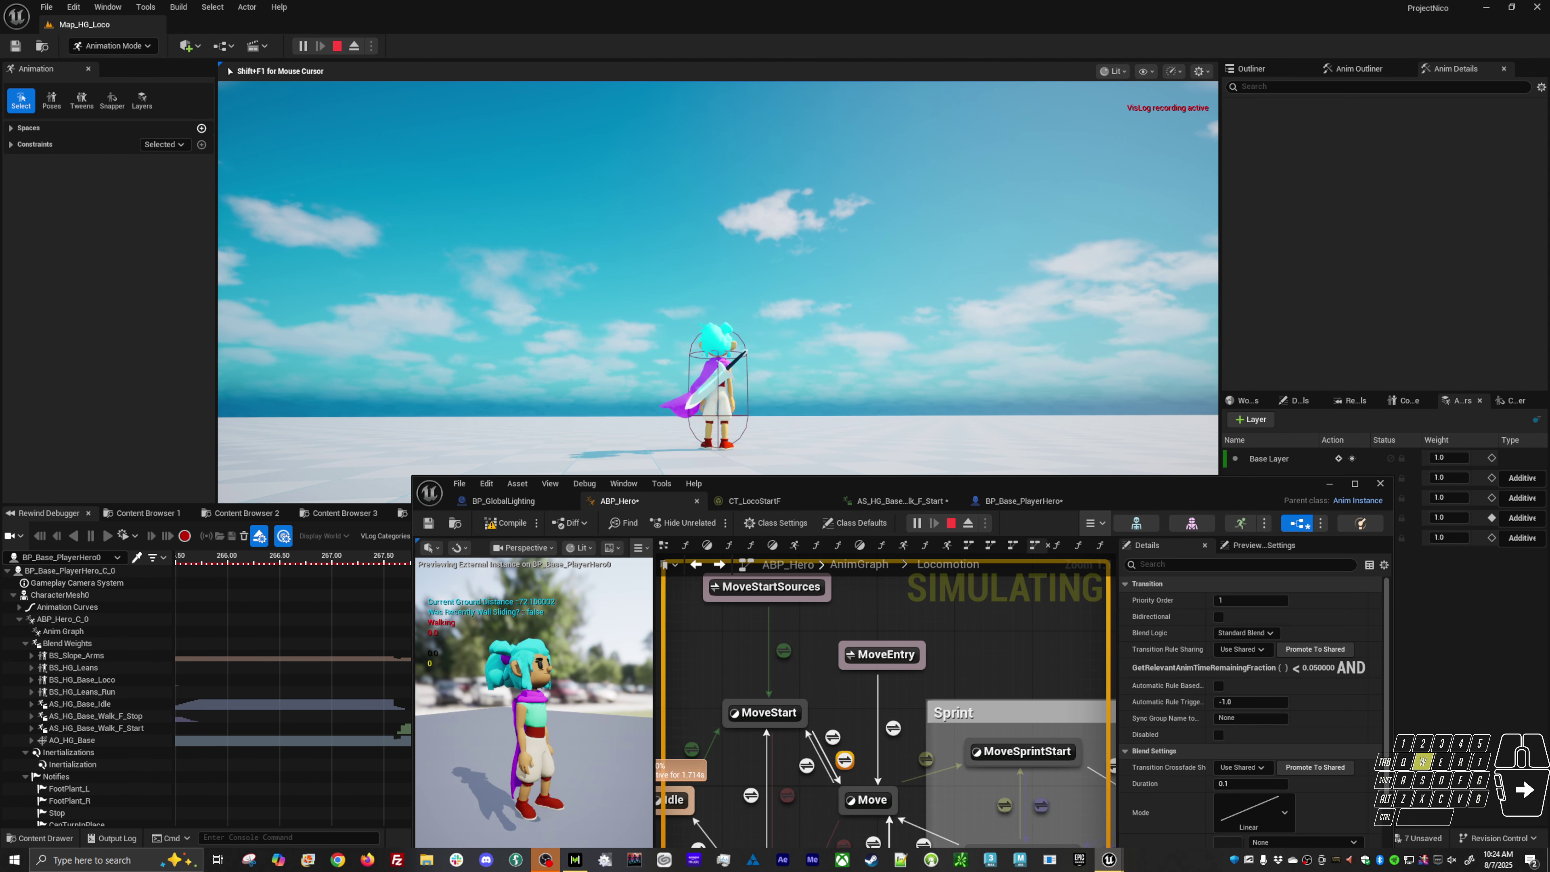
pyautogui.press('w')
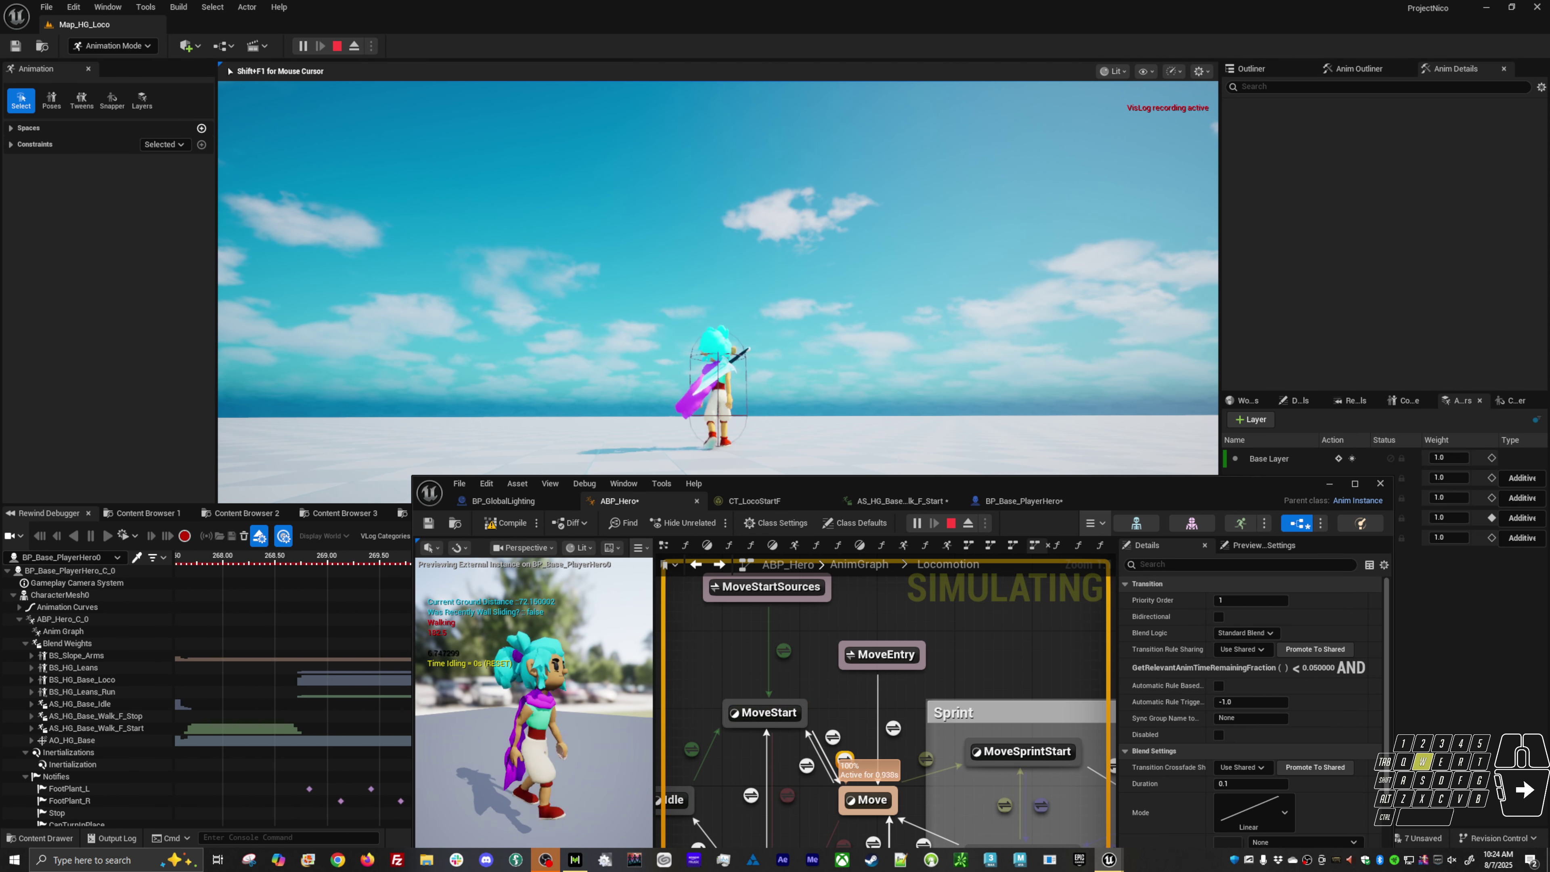
pyautogui.press('w')
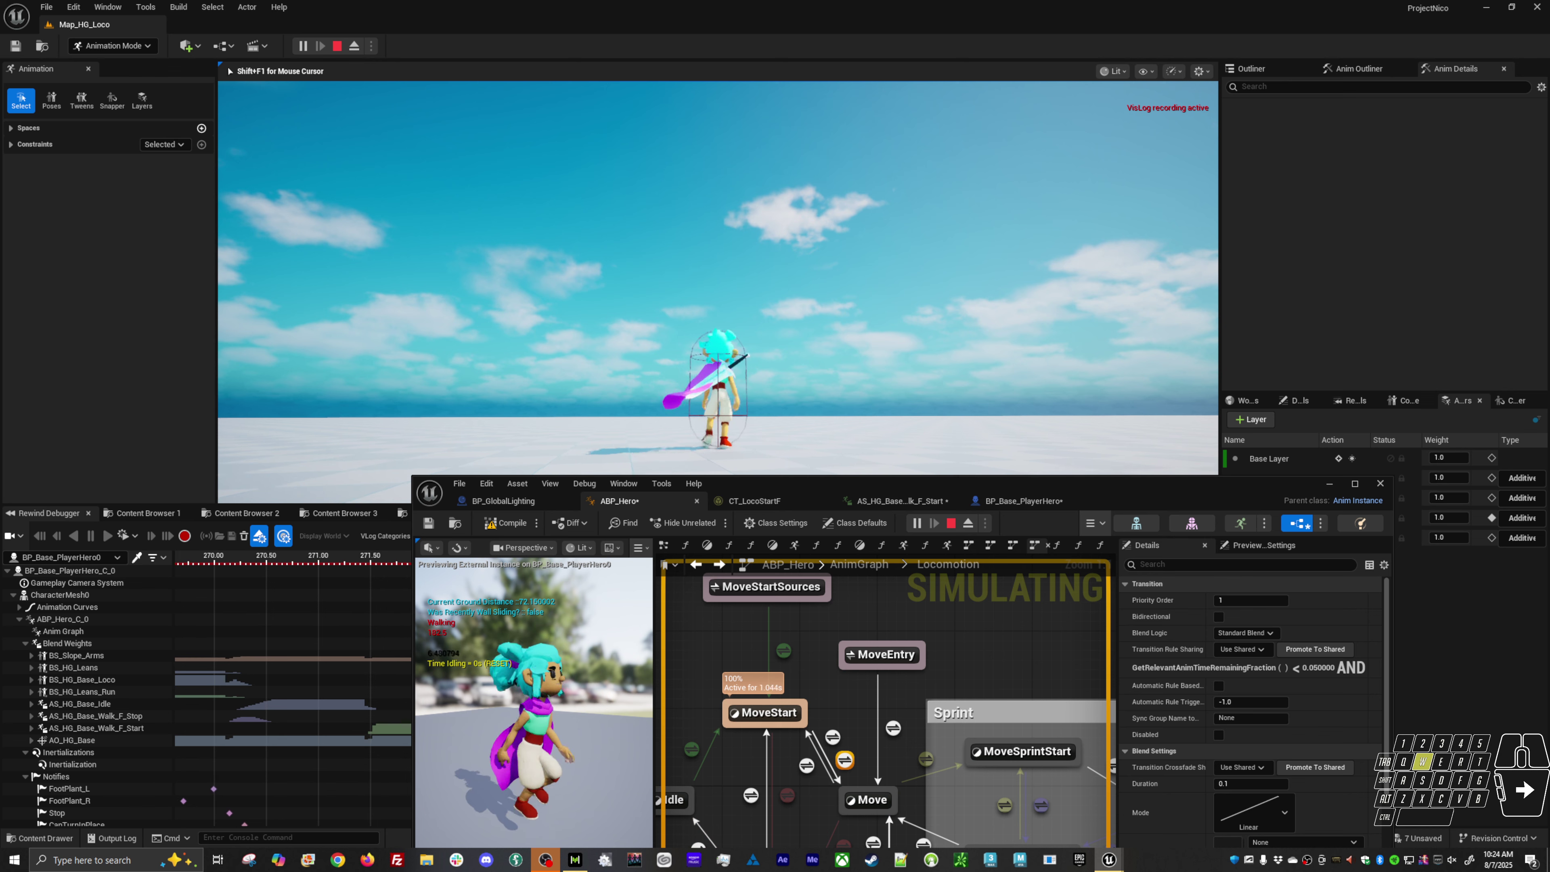
# Step: Bring the Move and Sprint states into view in the Locomotion graph and retest the hero's forward walk starts
pyautogui.hotkey('alt', 'Tab')
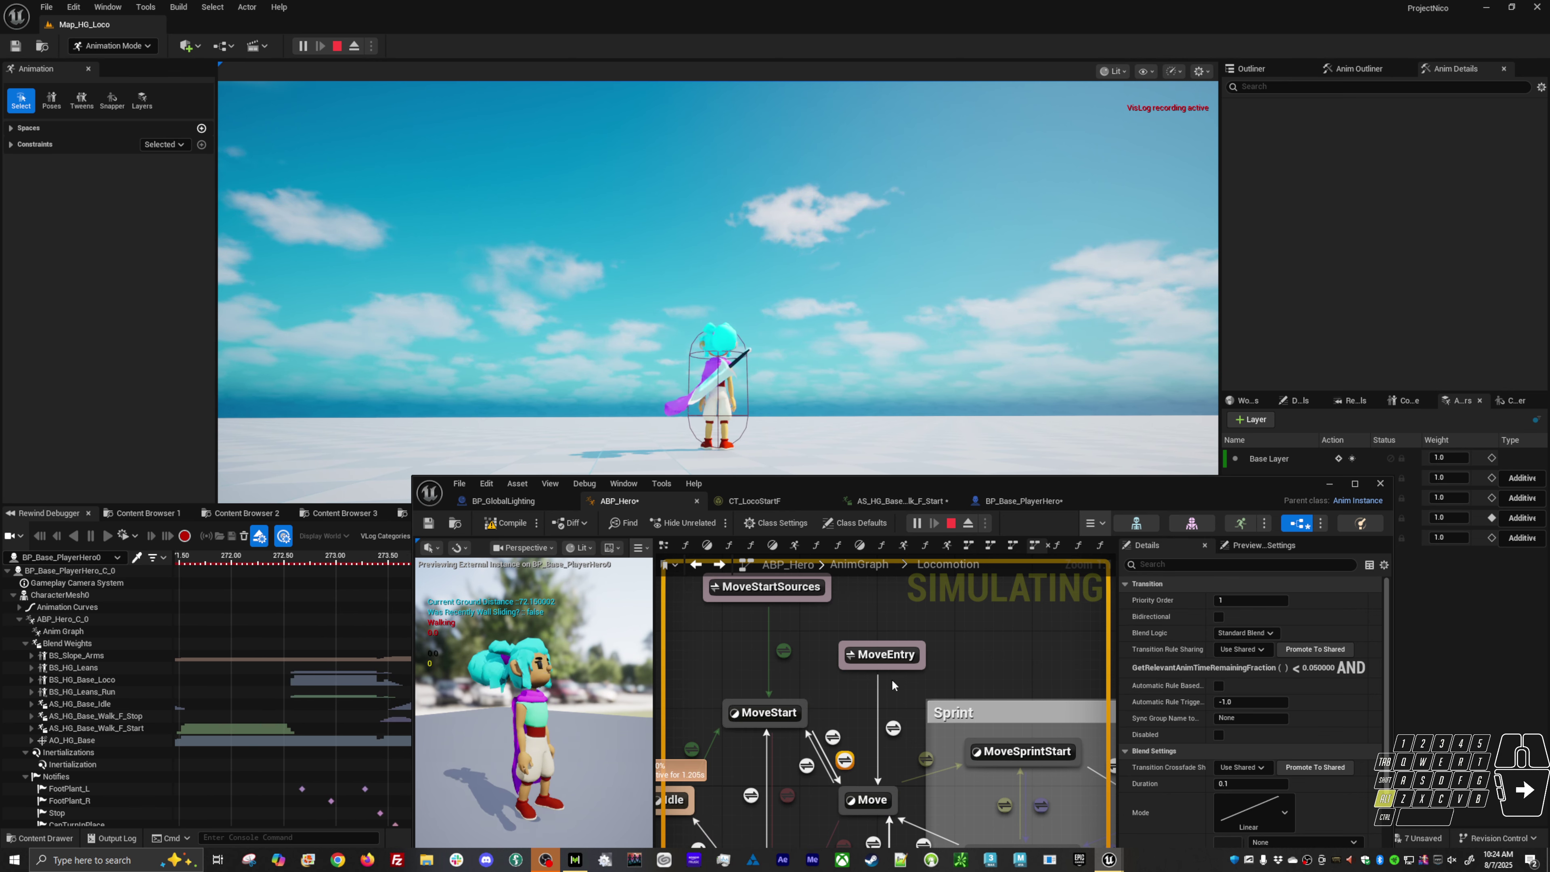
pyautogui.scroll(-2, 891, 681)
pyautogui.moveTo(891, 681); pyautogui.dragTo(748, 698, button='right')
pyautogui.scroll(2, 693, 710)
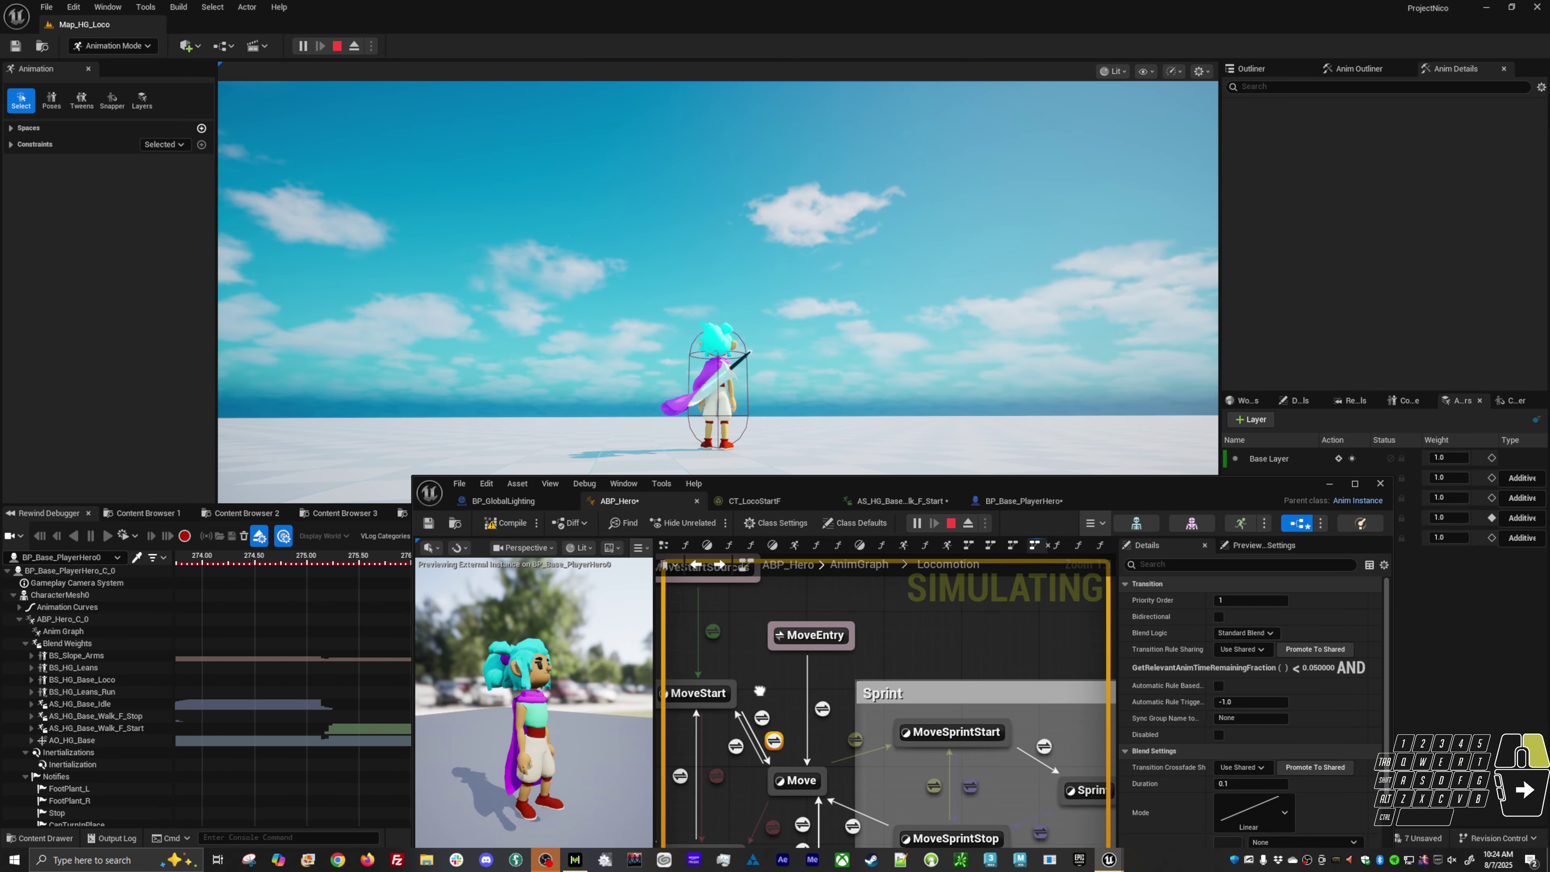
pyautogui.click(790, 469)
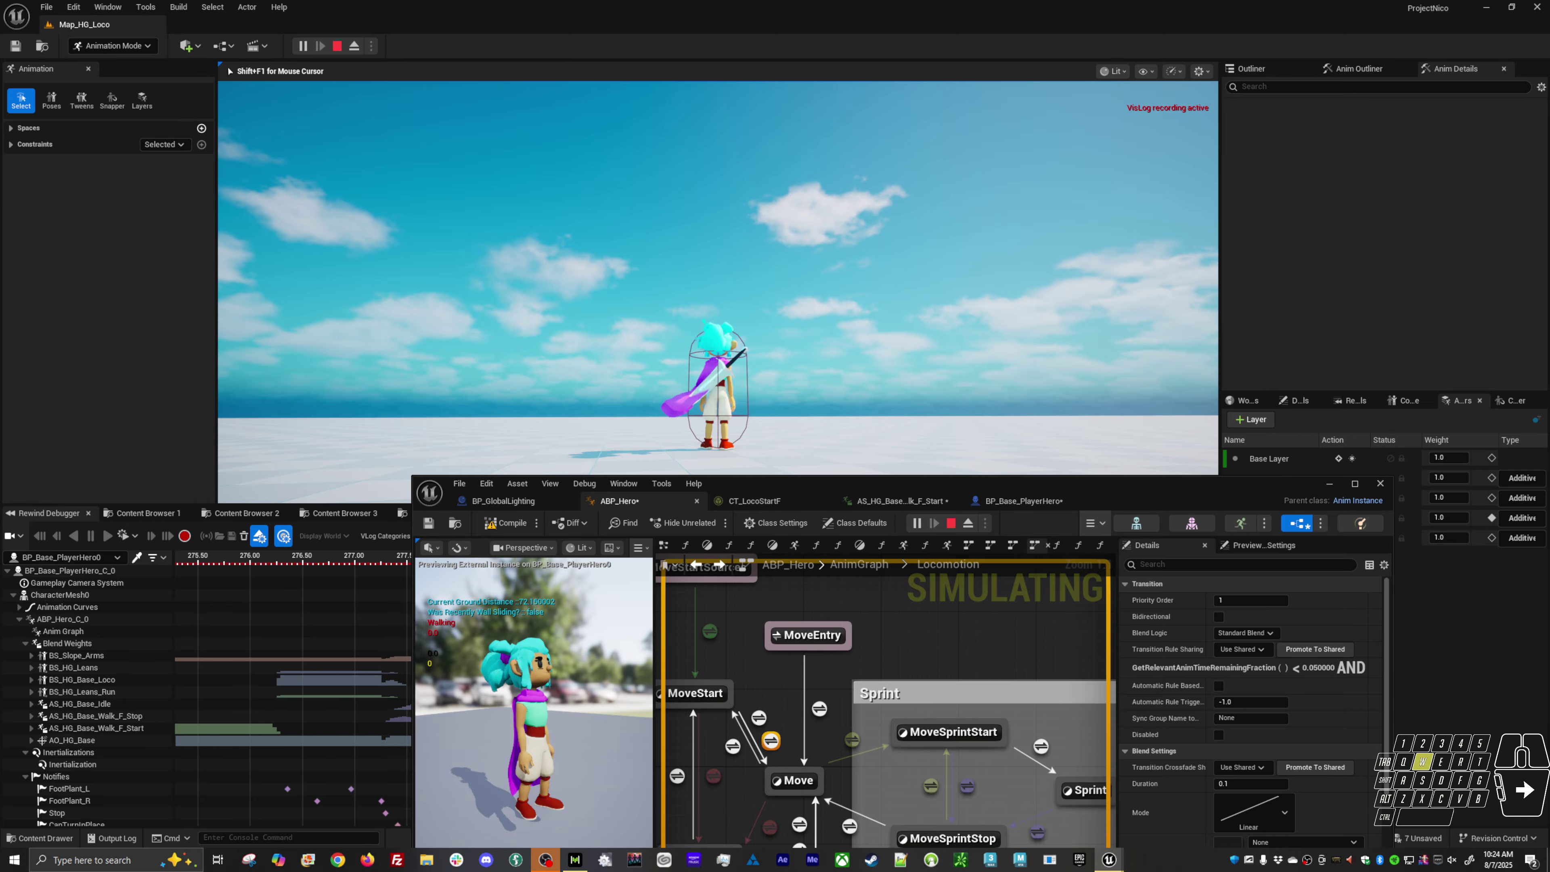
pyautogui.press('w')
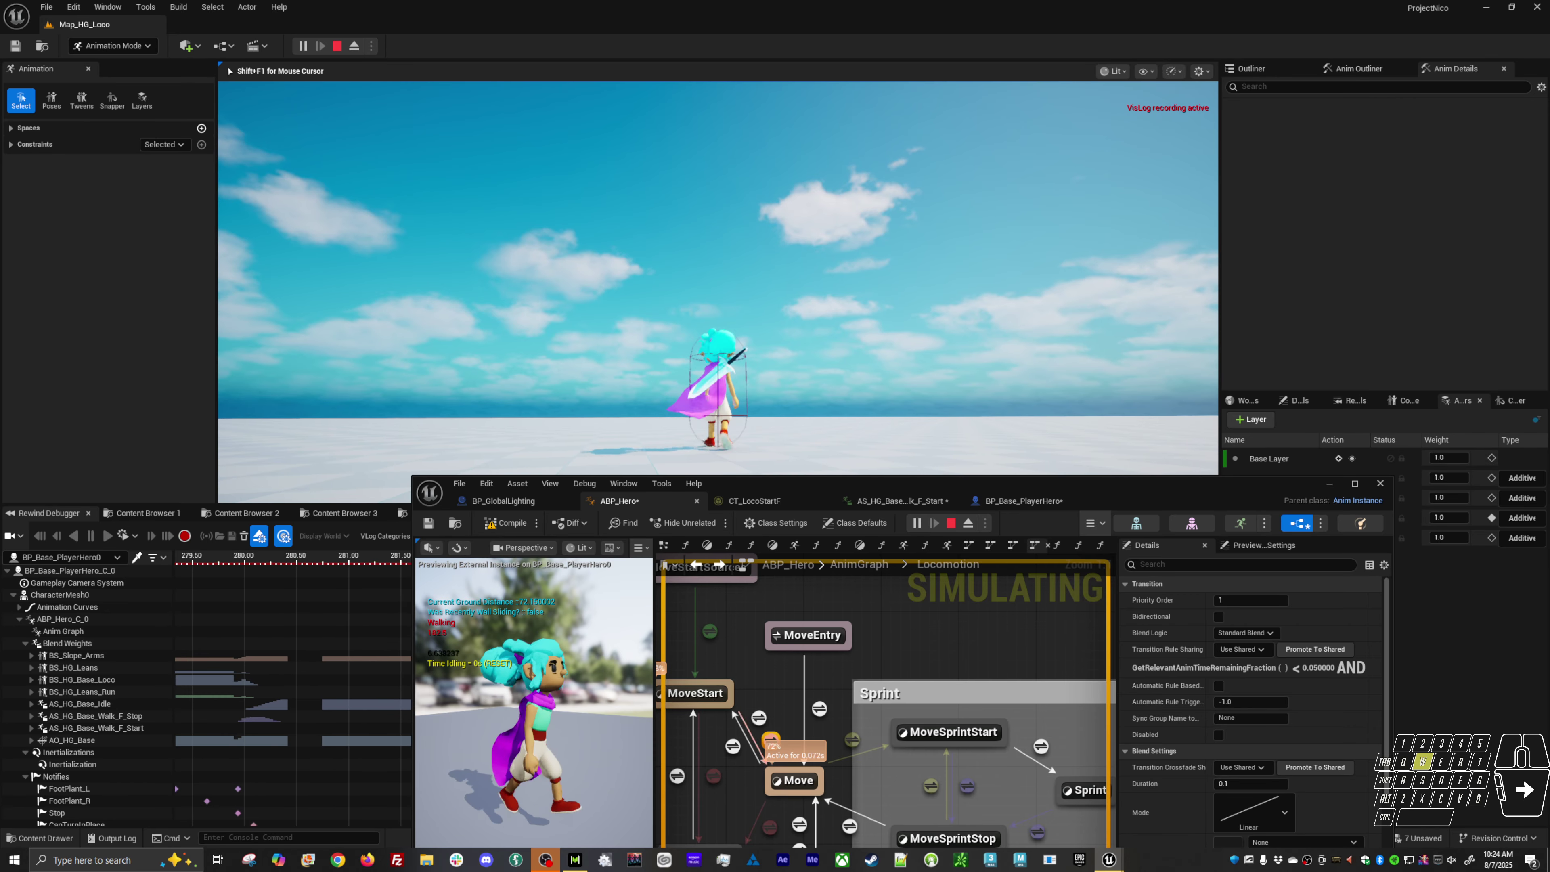
pyautogui.press('w')
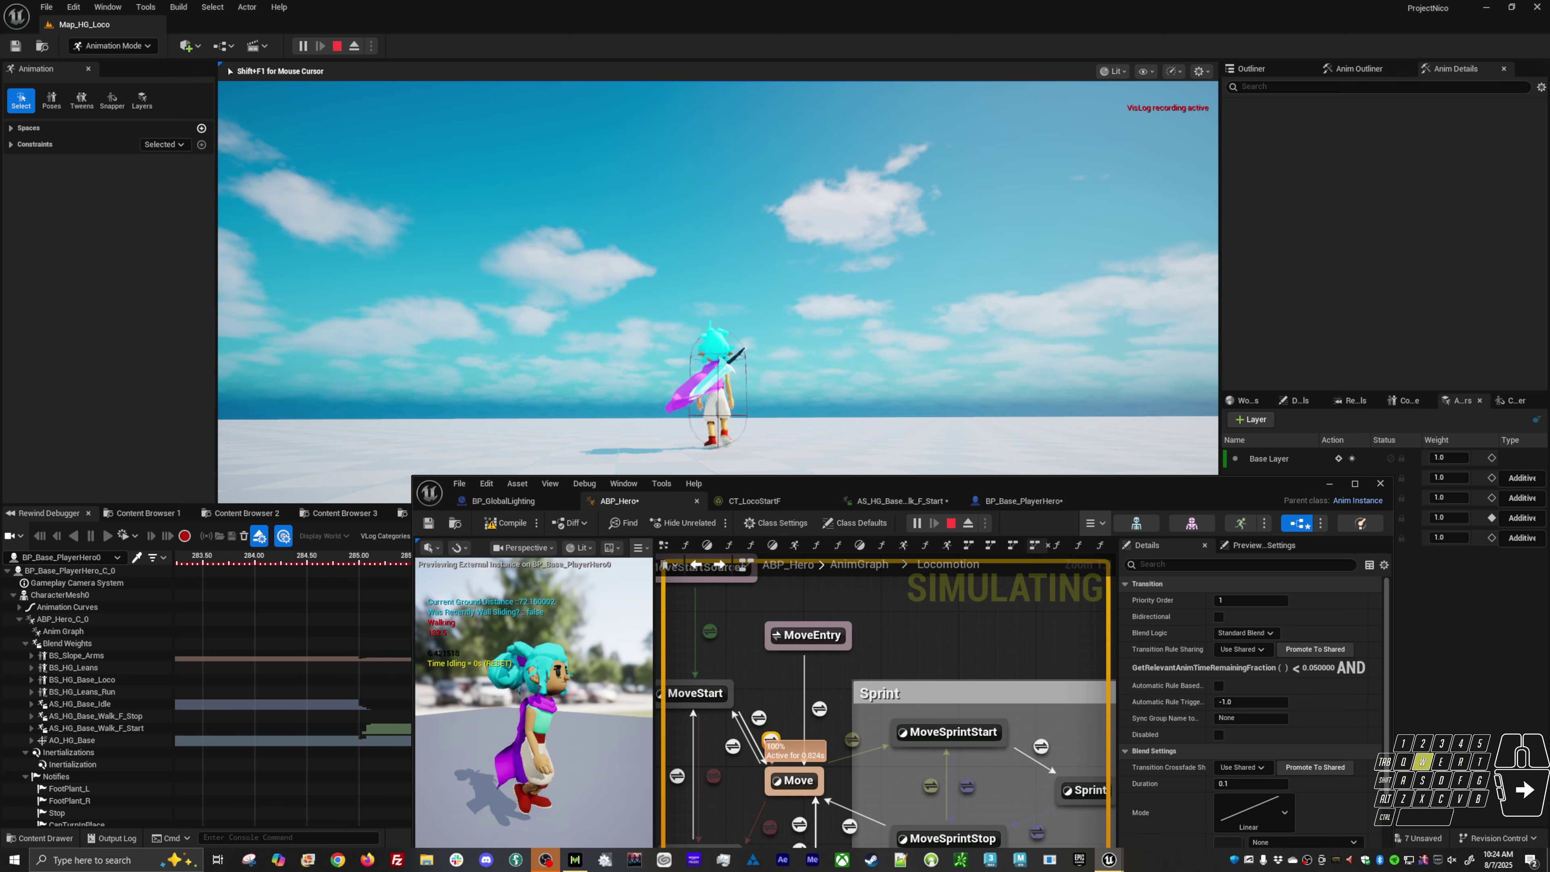
pyautogui.press('w')
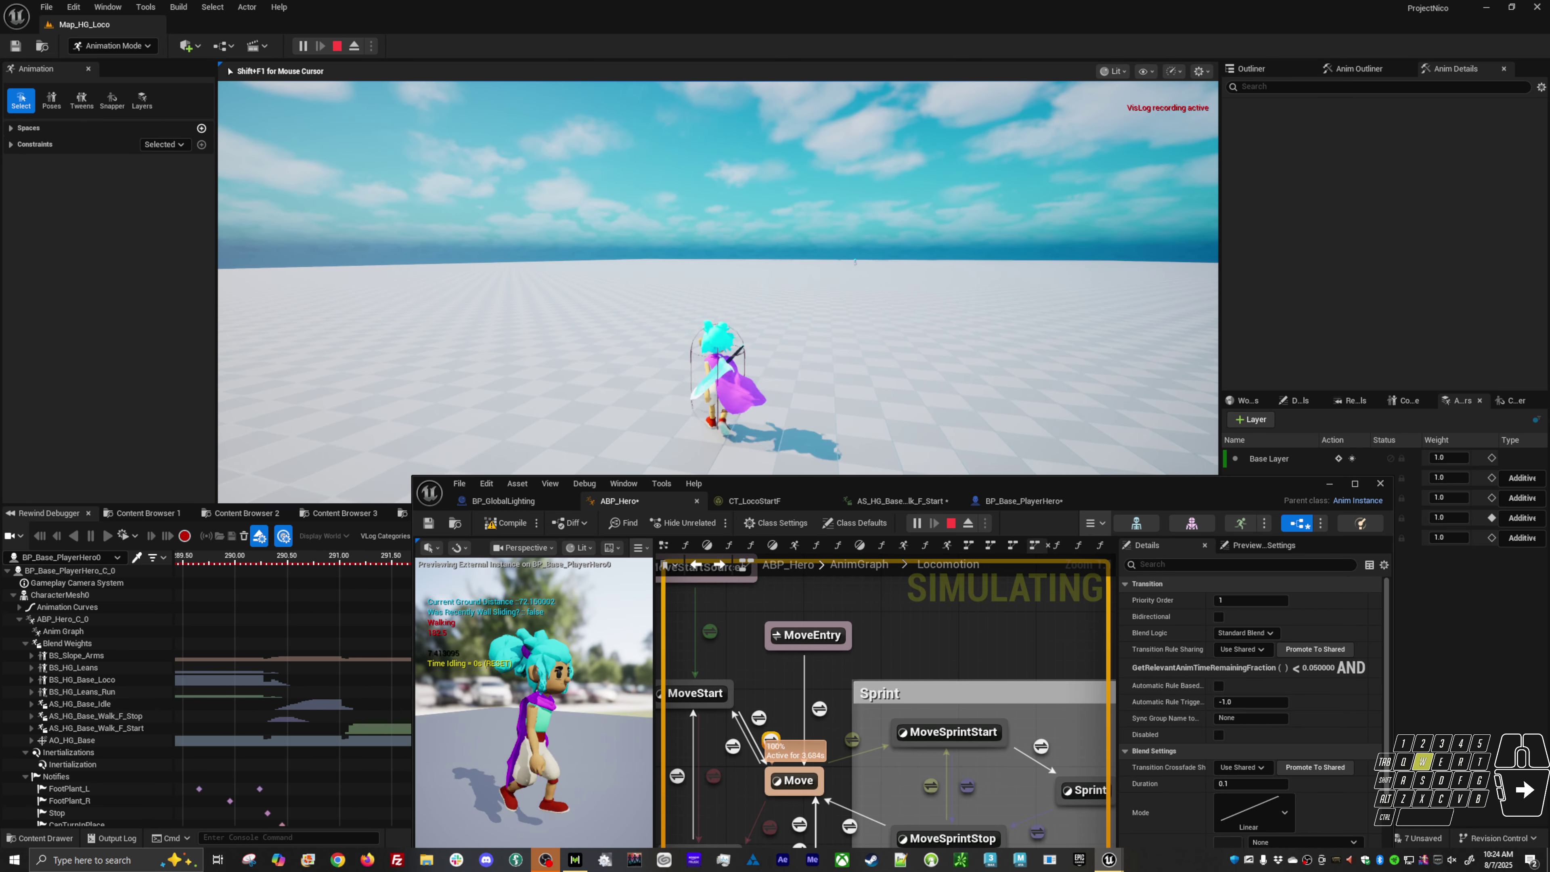
# Step: Move the hero in different directions across the level to examine the starts, turns and continued walking
pyautogui.press('d')
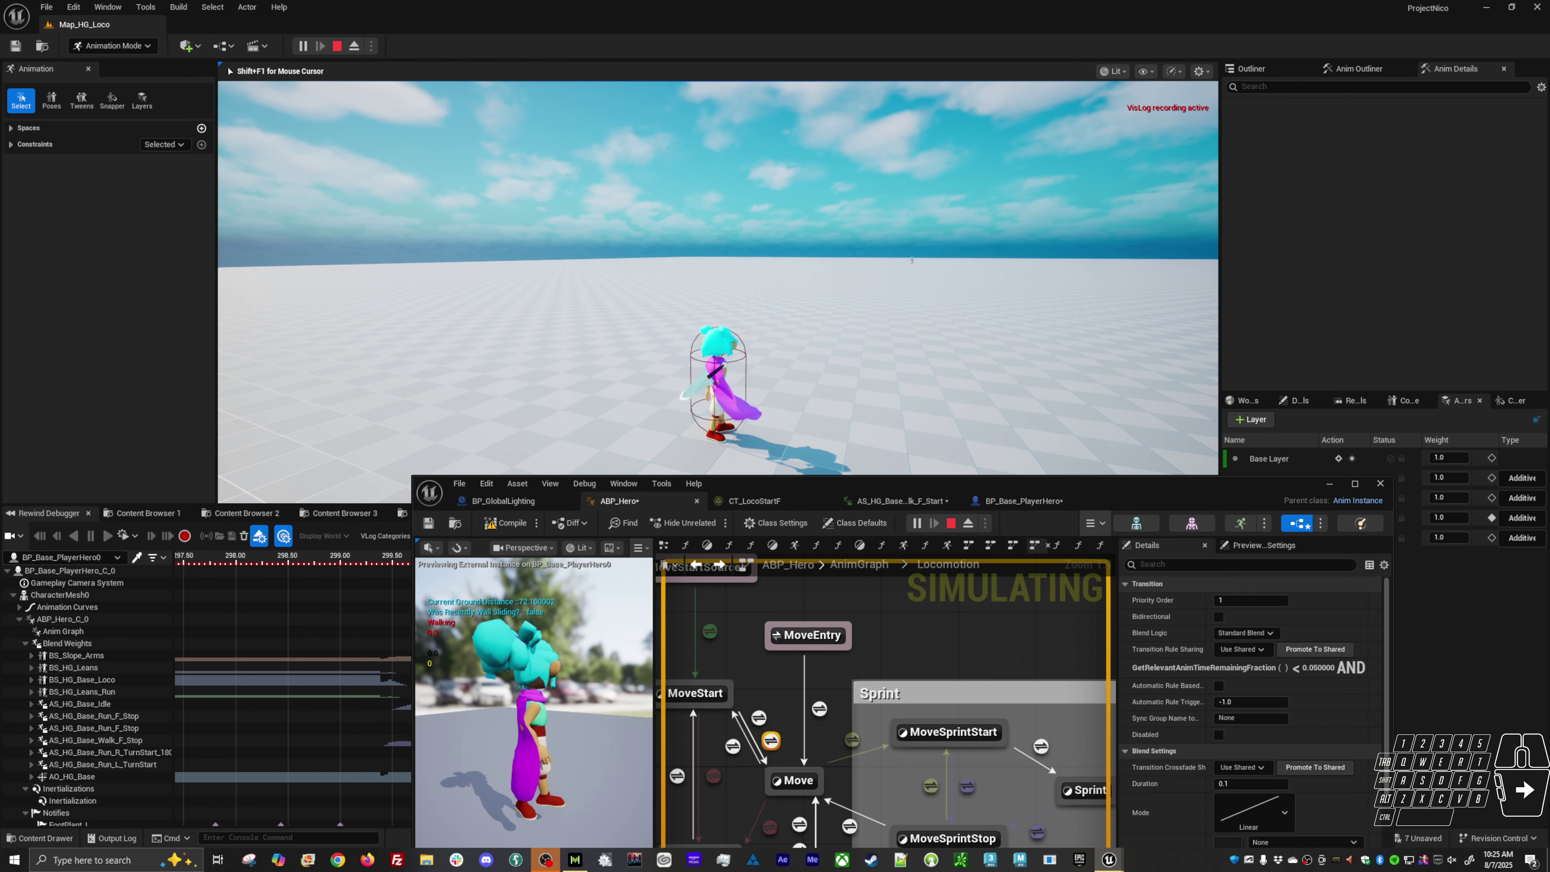
pyautogui.press('w')
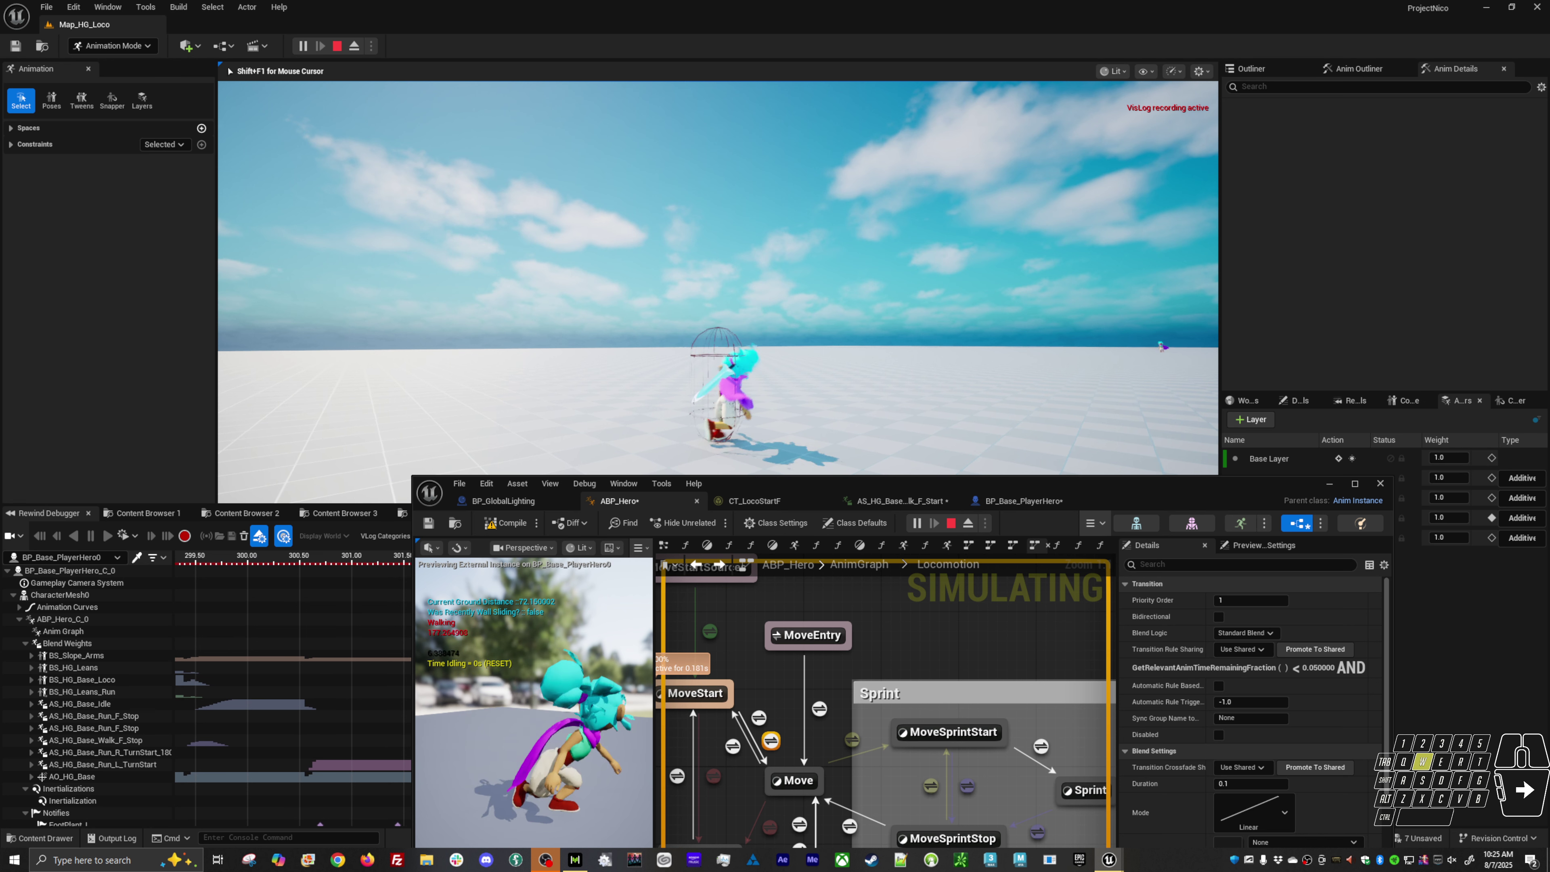
pyautogui.press('a')
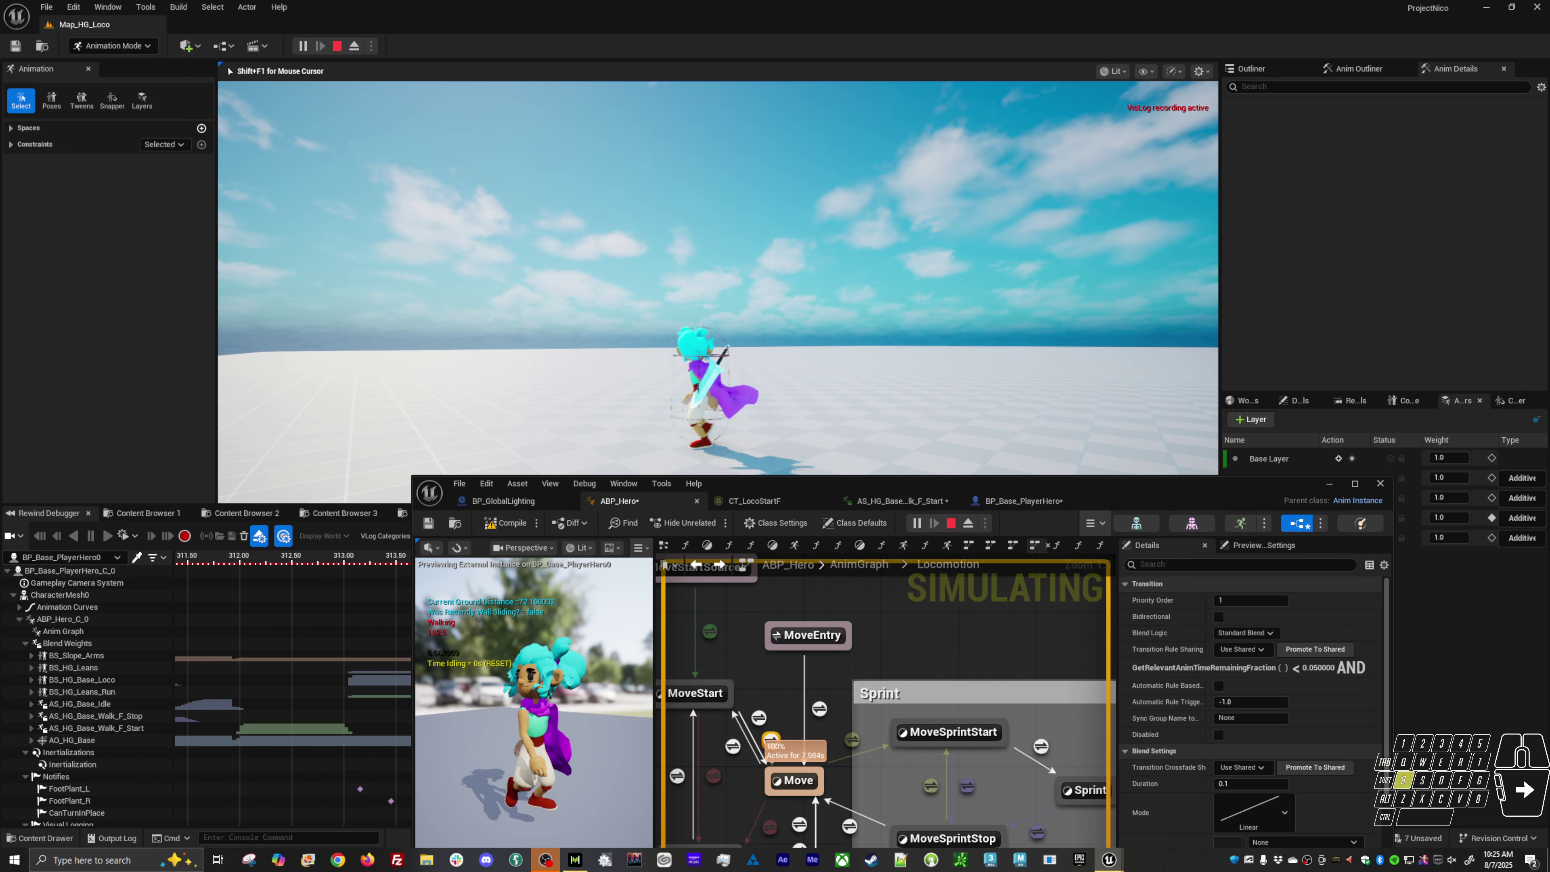
pyautogui.press('w')
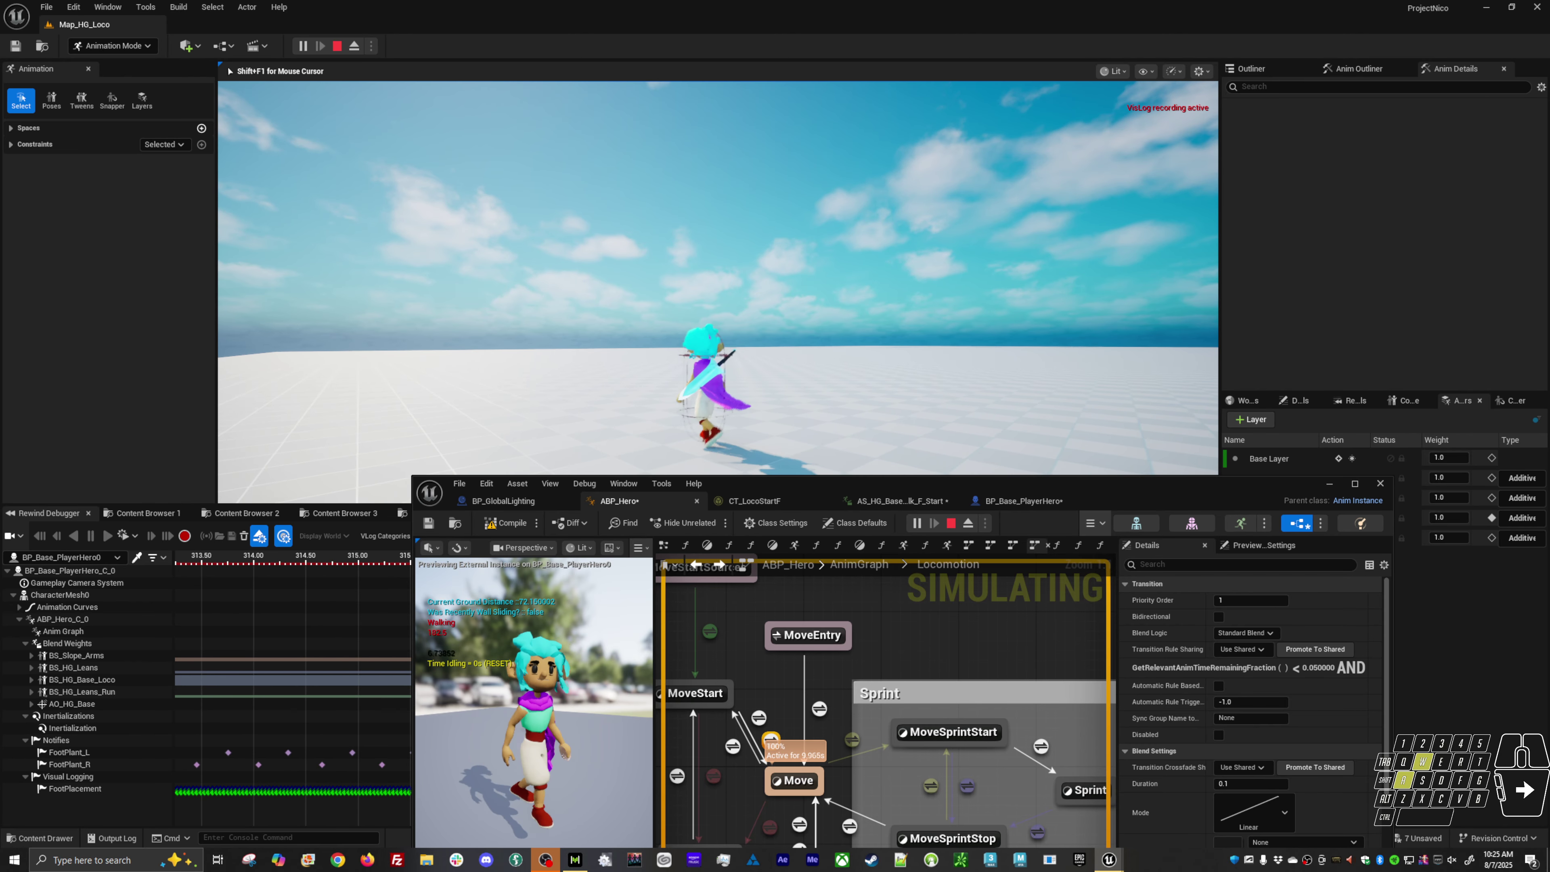